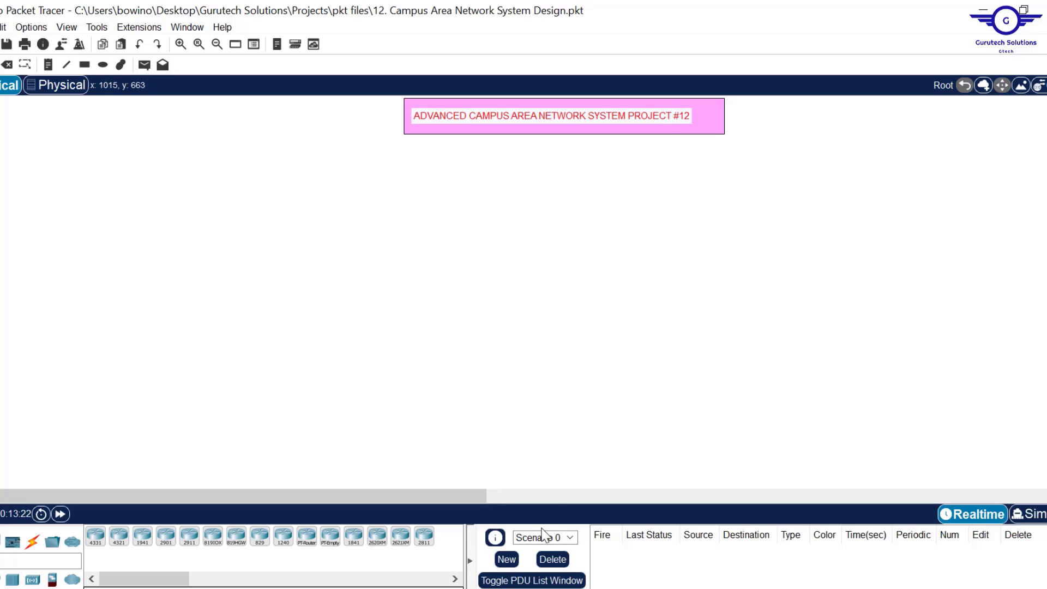
# - Bring Chrome forward and scroll the Gurutech Playlists page down to Enterprise Networking Projects
pyautogui.hotkey('alt', 'Tab')
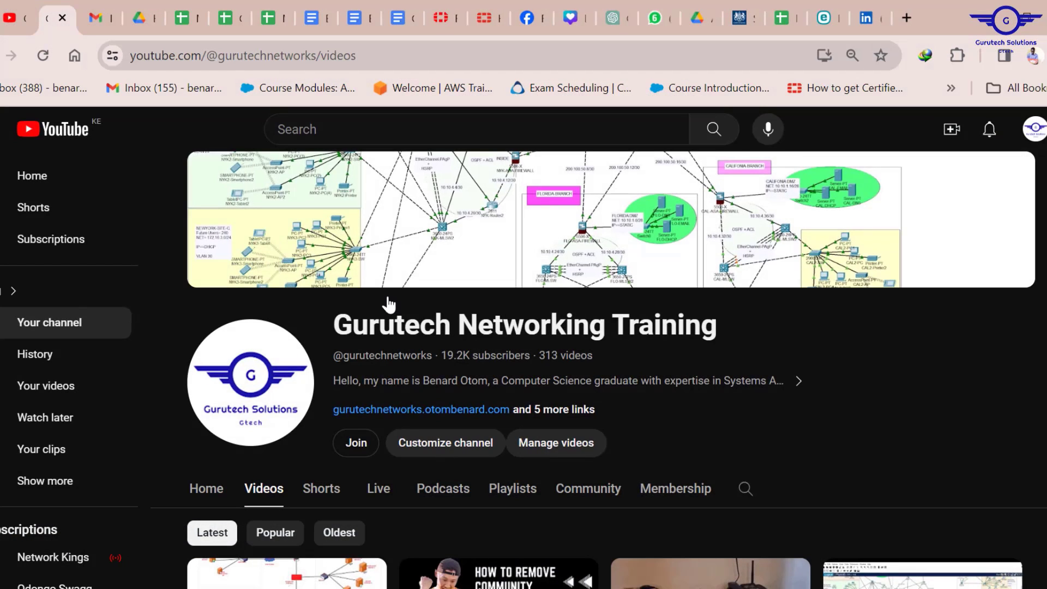
pyautogui.scroll(-4, 767, 362)
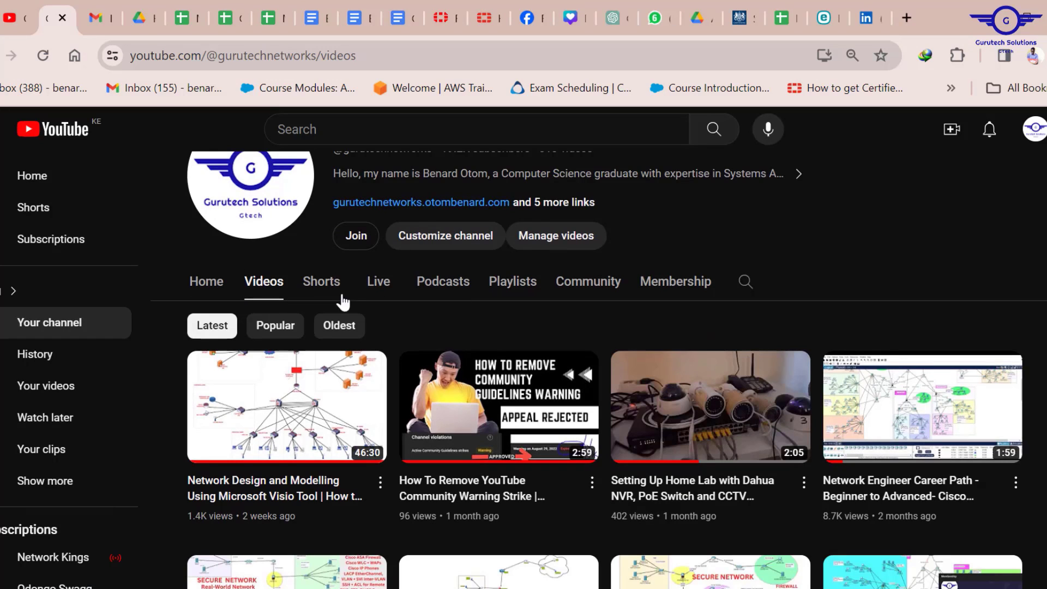
pyautogui.click(509, 286)
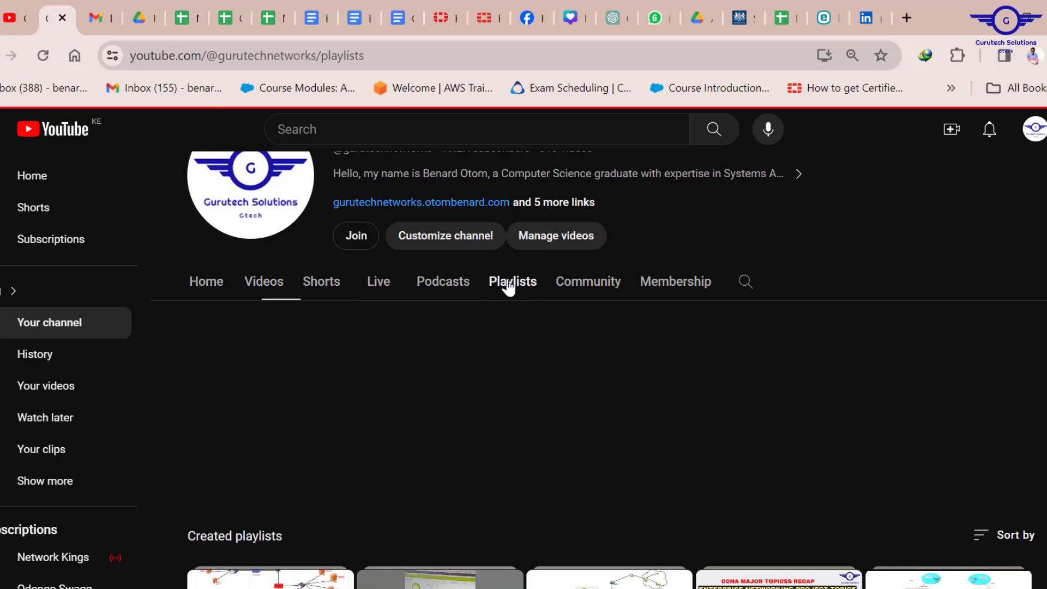
pyautogui.scroll(-5, 706, 390)
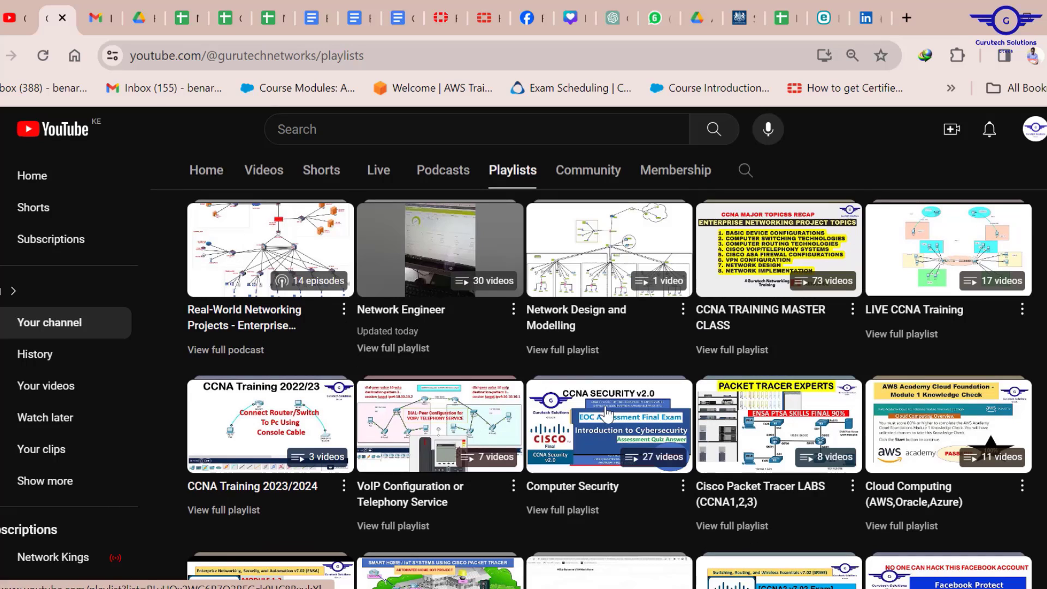
pyautogui.scroll(-3, 755, 360)
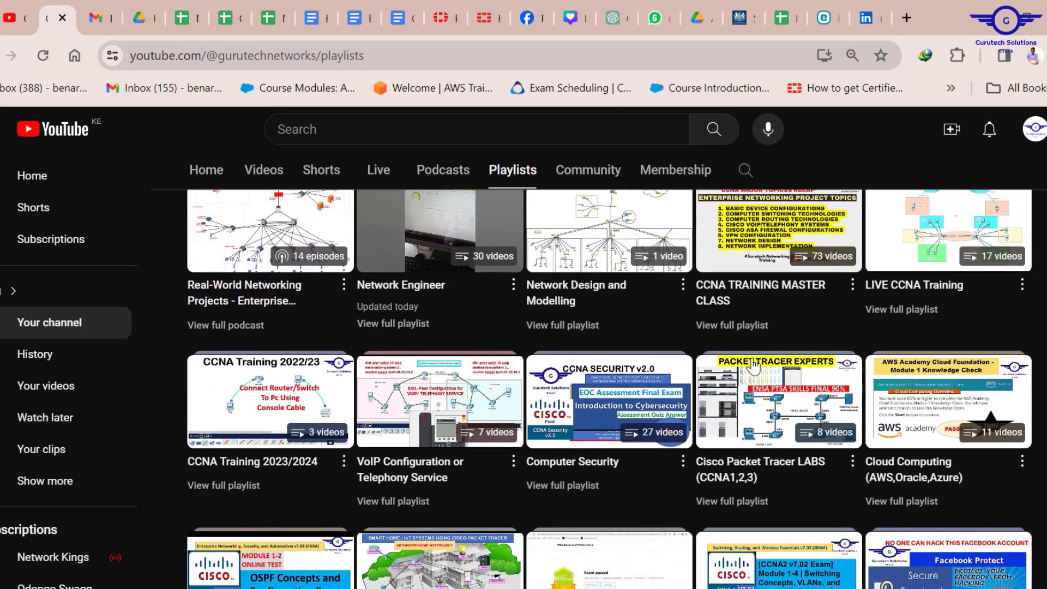
pyautogui.scroll(-3, 752, 365)
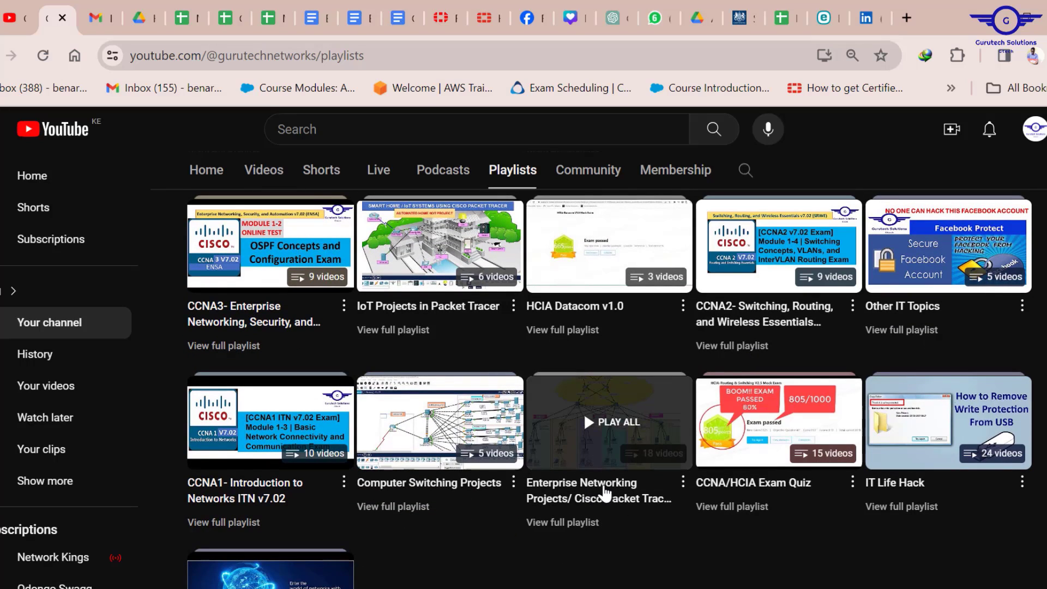
# - Start the Enterprise Networking Projects playlist and browse its first video, Simple Networking Project Using Cisco Packet Tracer
pyautogui.click(604, 499)
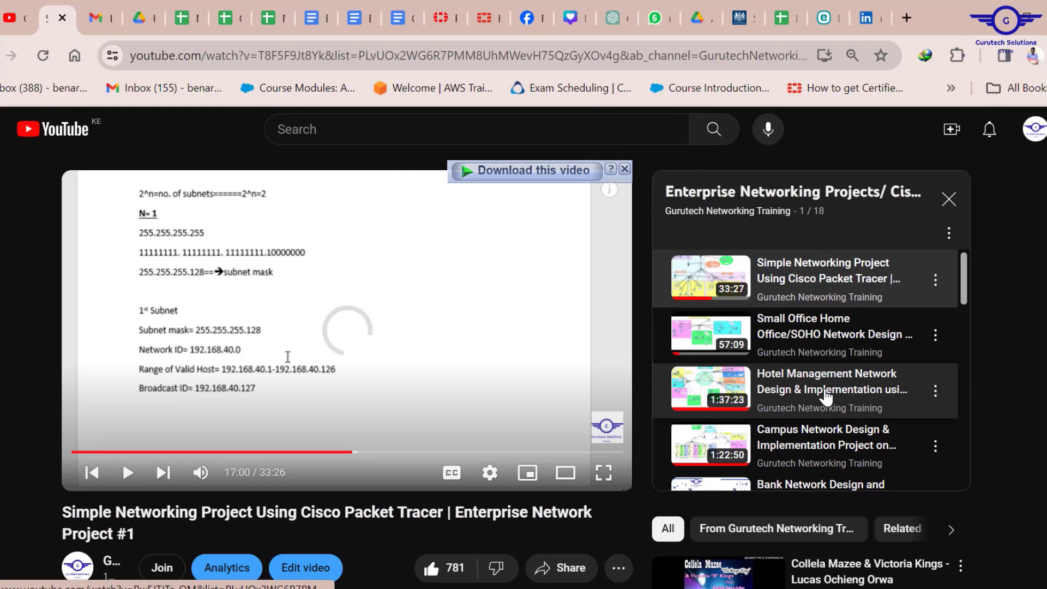
pyautogui.scroll(-7, 827, 397)
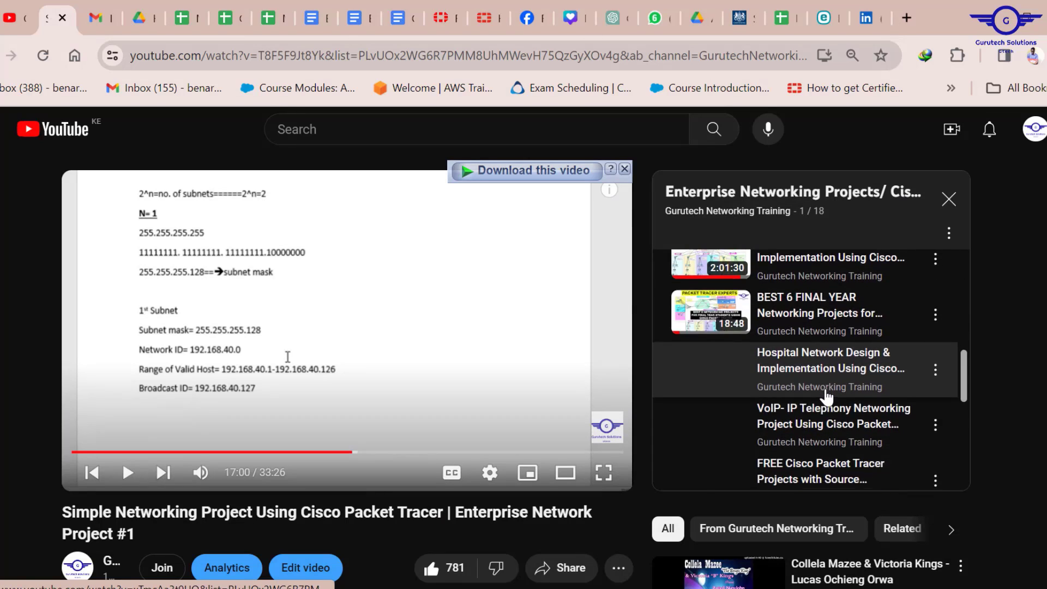
pyautogui.scroll(-6, 826, 397)
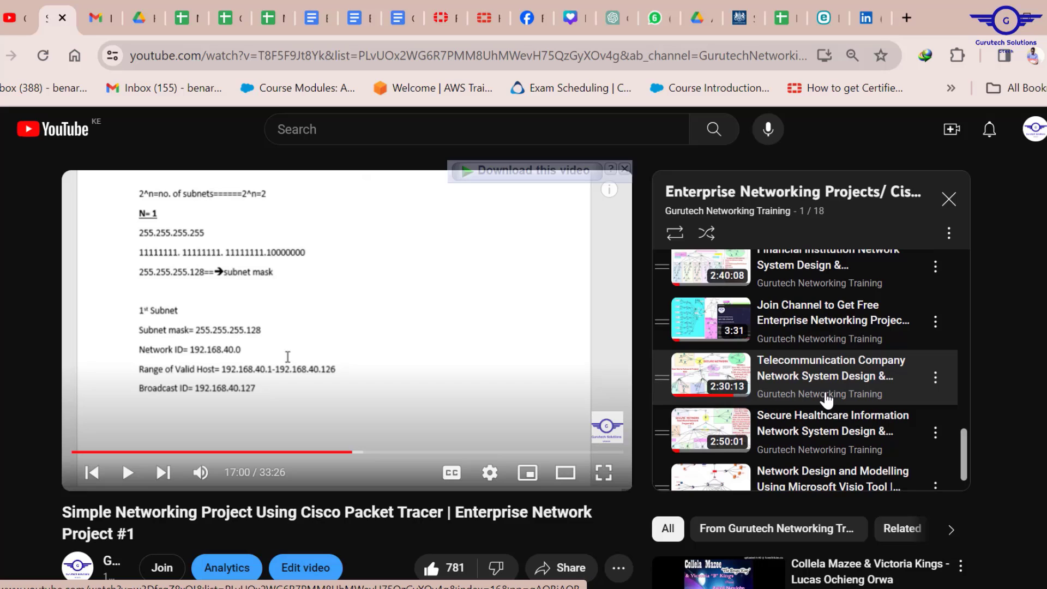
pyautogui.scroll(-1, 826, 401)
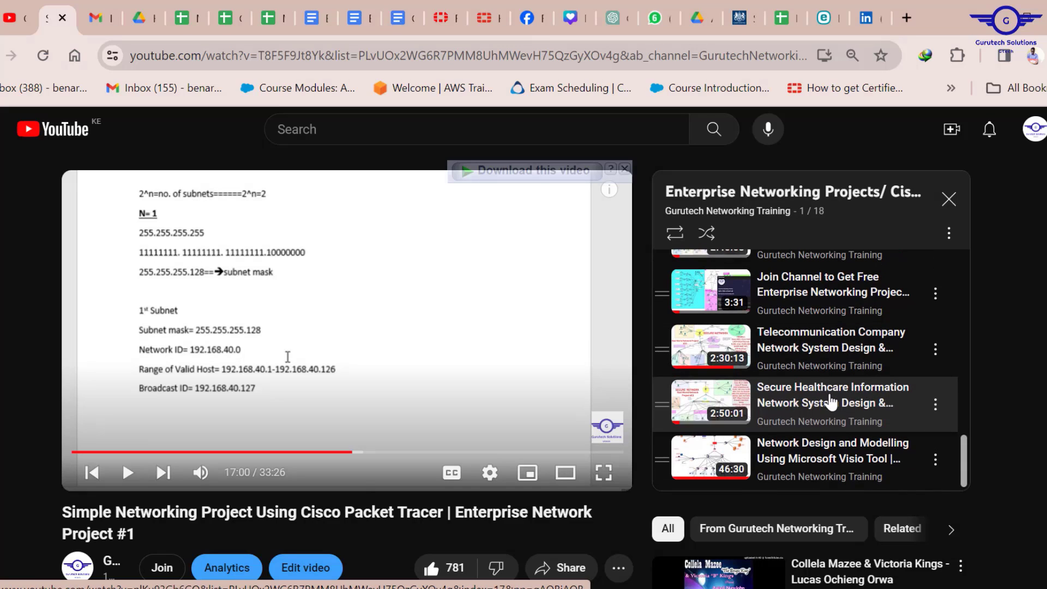
pyautogui.scroll(10, 828, 399)
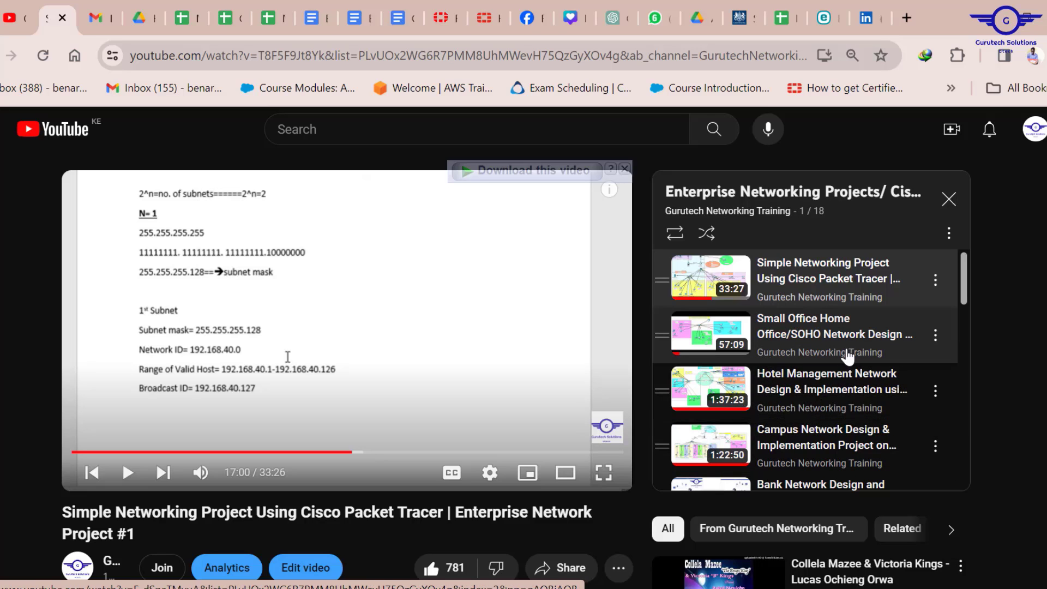
pyautogui.scroll(-2, 1010, 386)
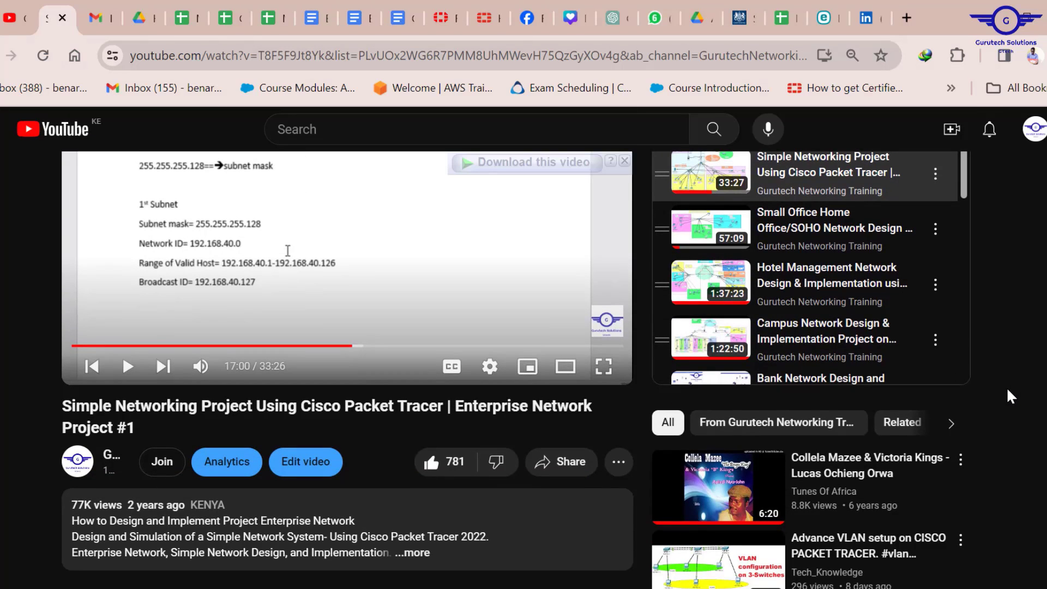
pyautogui.scroll(2, 1009, 391)
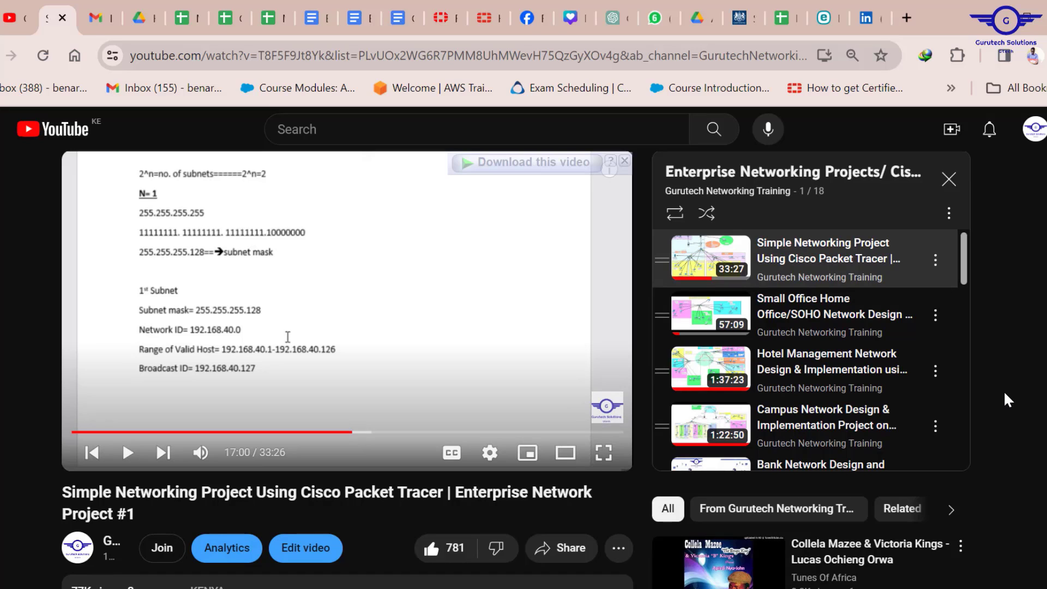
pyautogui.scroll(-3, 1003, 391)
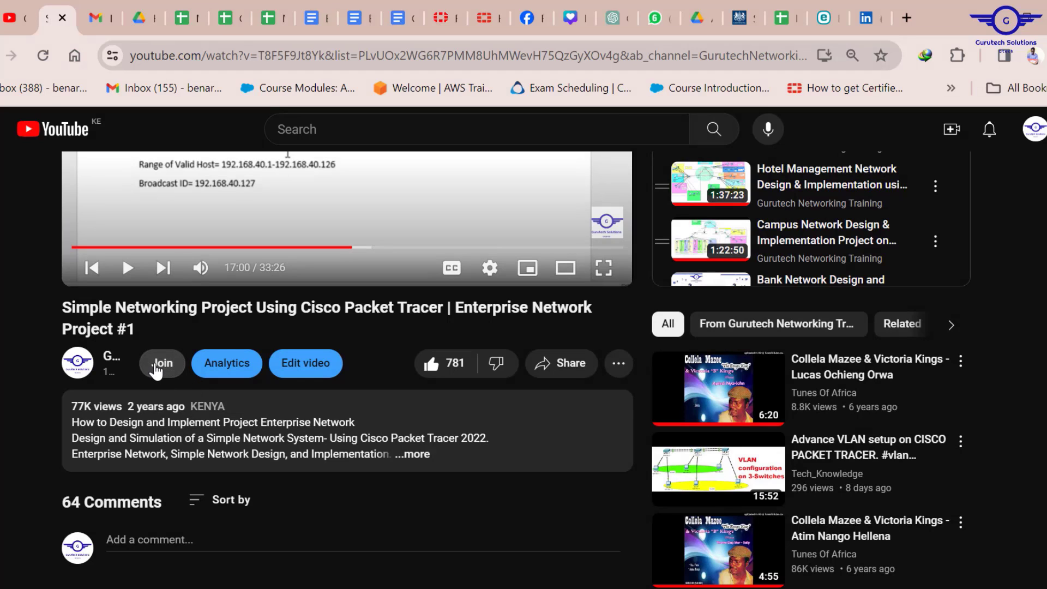
# - Open the Join dialog and review the Bronze, Silver and Gold membership tiers and perks
pyautogui.click(157, 364)
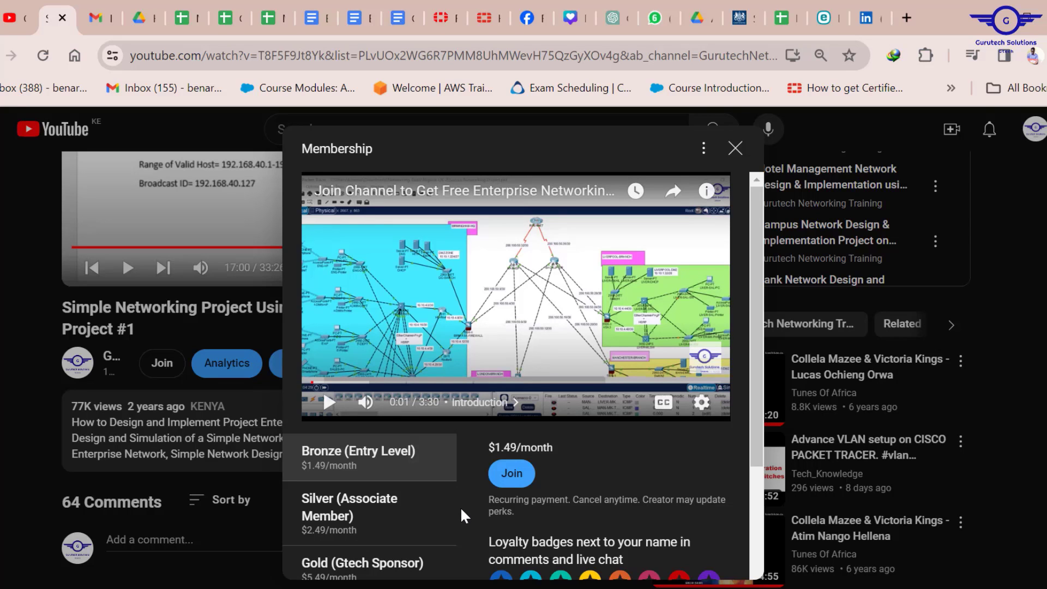
pyautogui.scroll(-4, 460, 506)
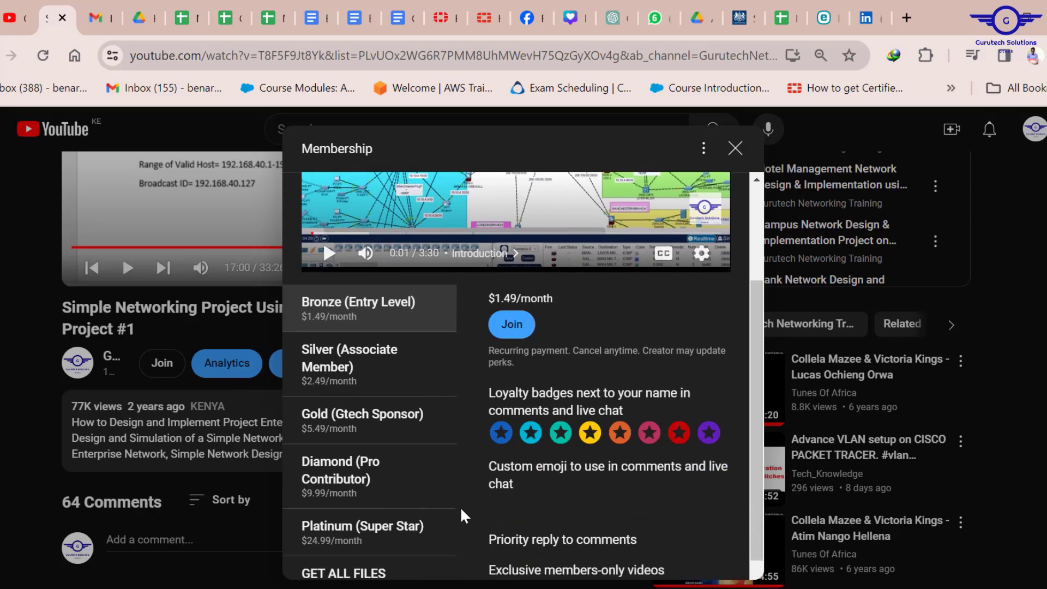
pyautogui.scroll(4, 461, 516)
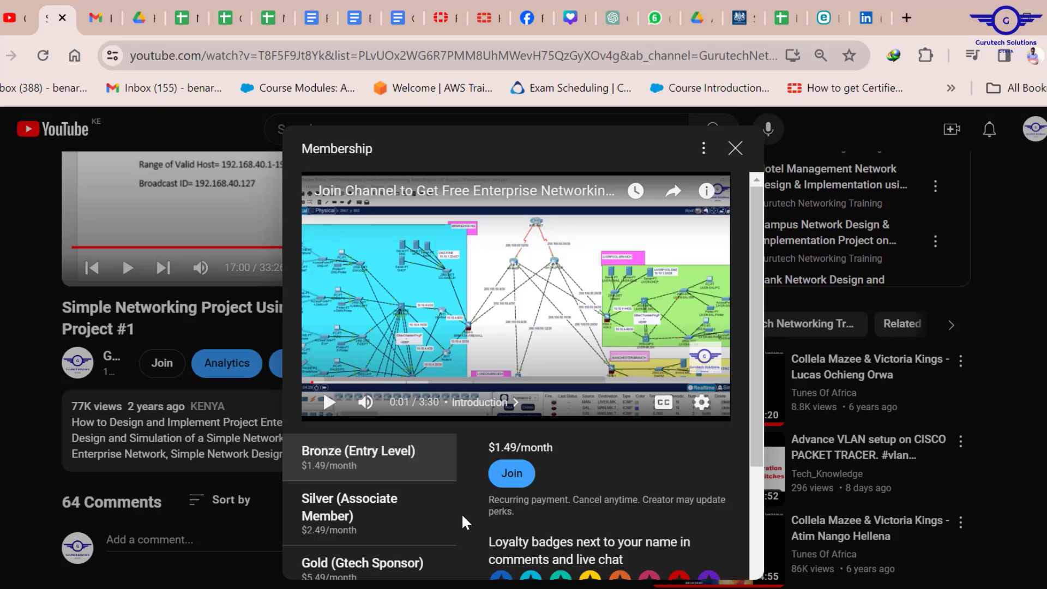
# - Minimize Chrome to reveal the empty Campus Area Network project in Packet Tracer
pyautogui.click(983, 10)
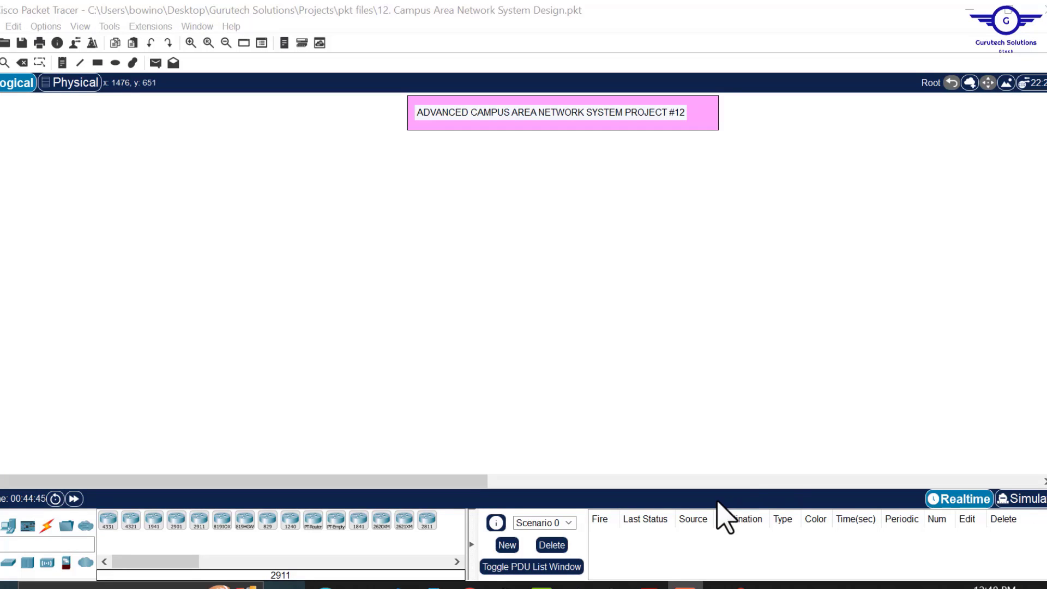
# - Switch to Project12.pdf and briefly highlight the secure campus network subtitle while reading
pyautogui.click(649, 585)
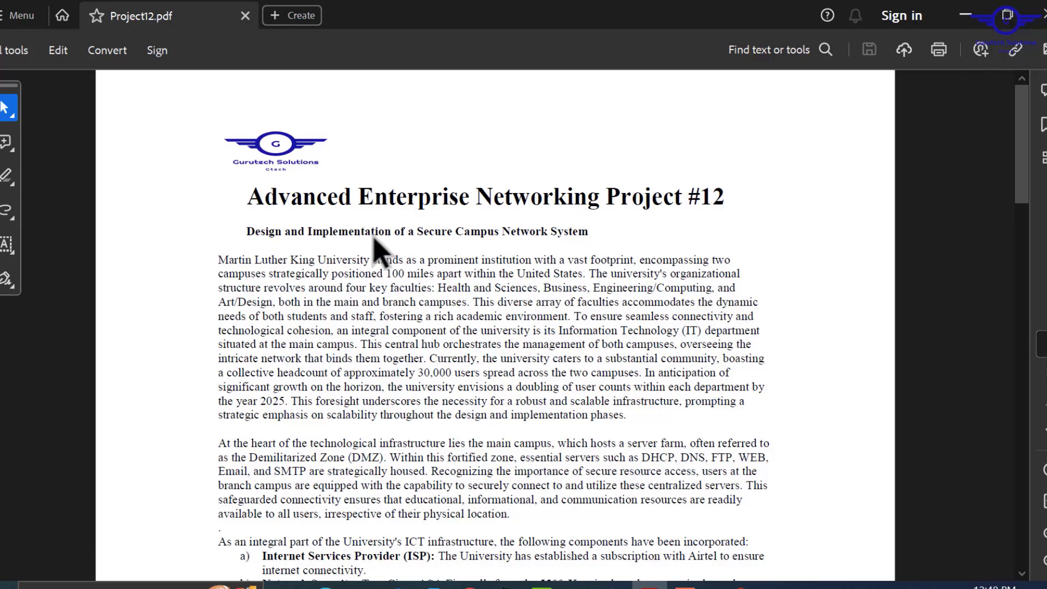
pyautogui.moveTo(240, 233); pyautogui.dragTo(589, 231)
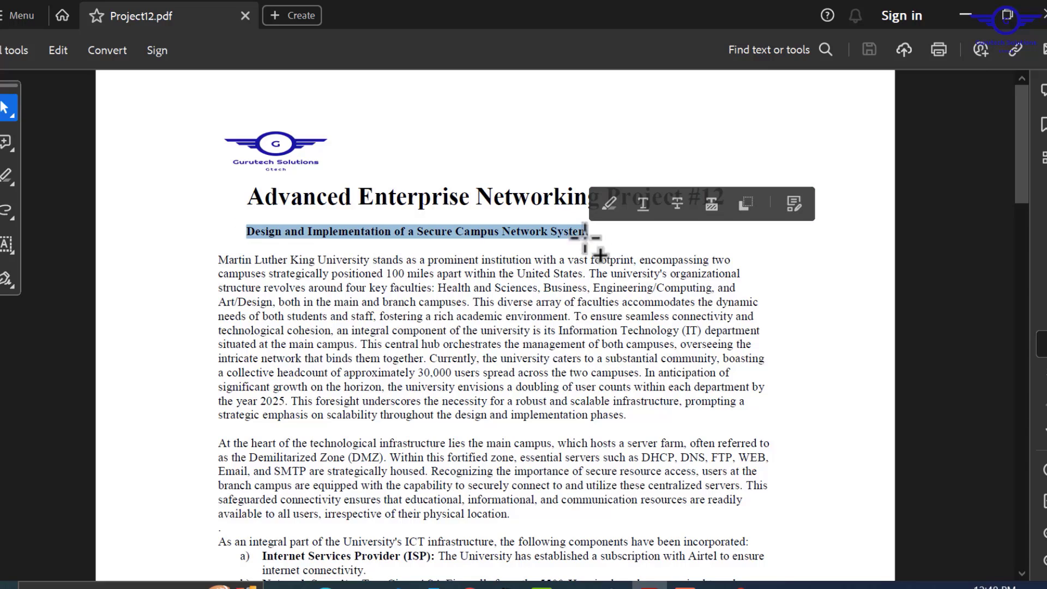
pyautogui.click(535, 264)
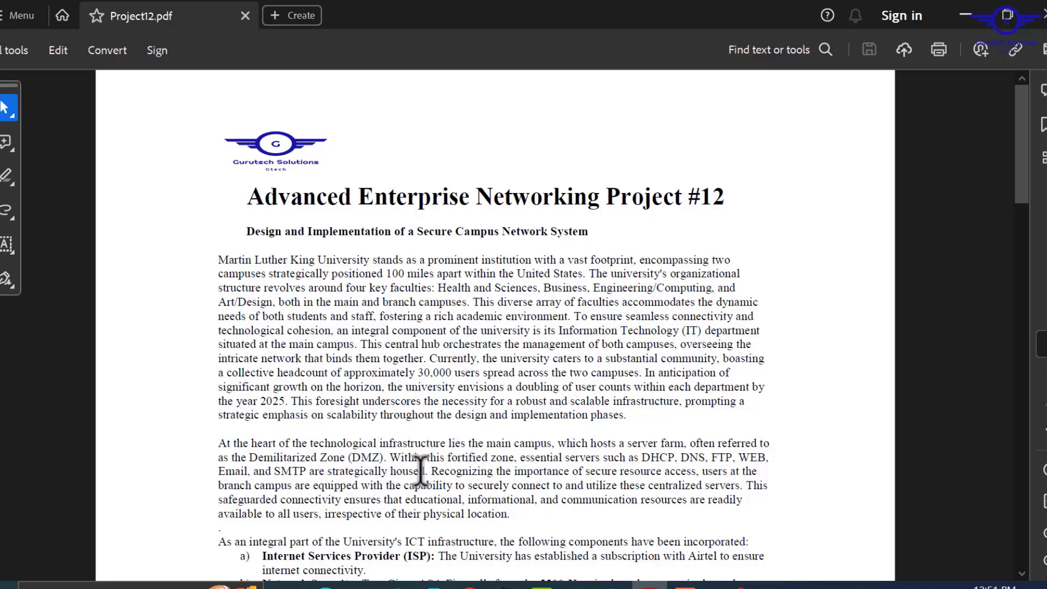
# - Highlight 'Email, and SMTP', then scroll down to the component list a) to g)
pyautogui.moveTo(310, 472); pyautogui.dragTo(235, 473)
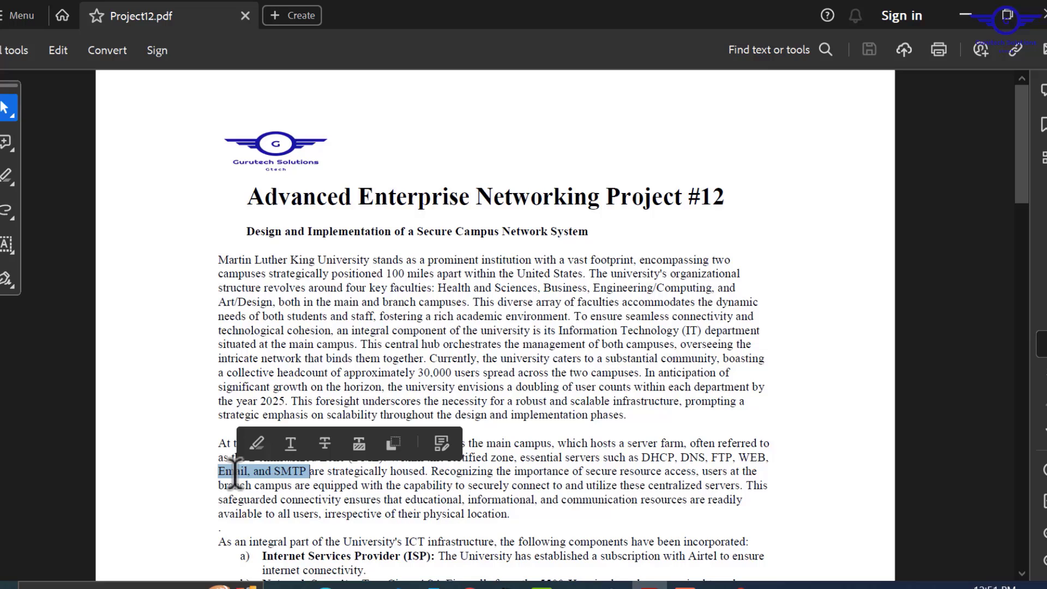
pyautogui.click(399, 480)
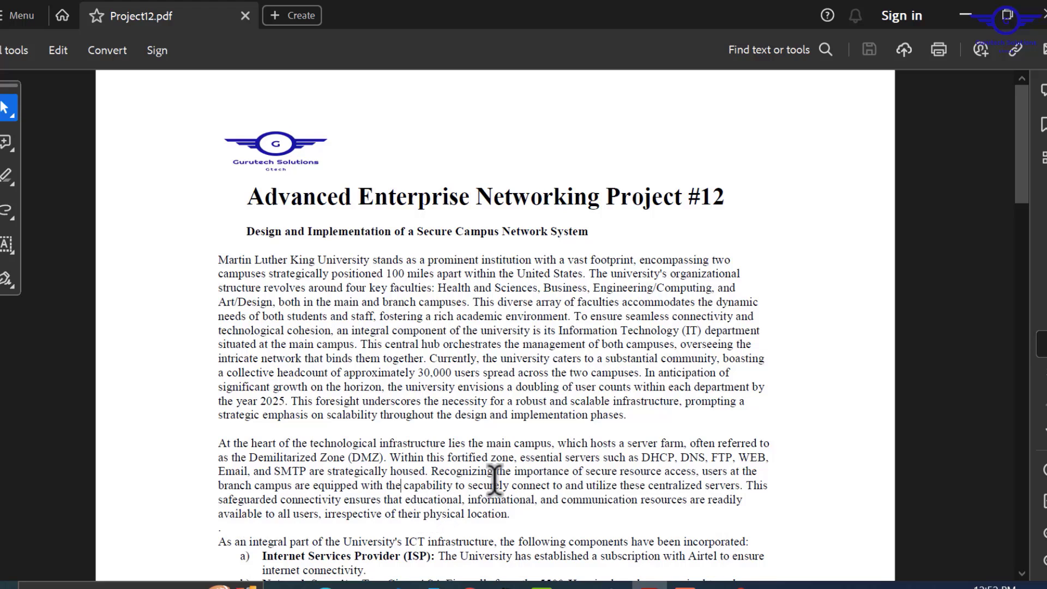
pyautogui.scroll(-1, 495, 480)
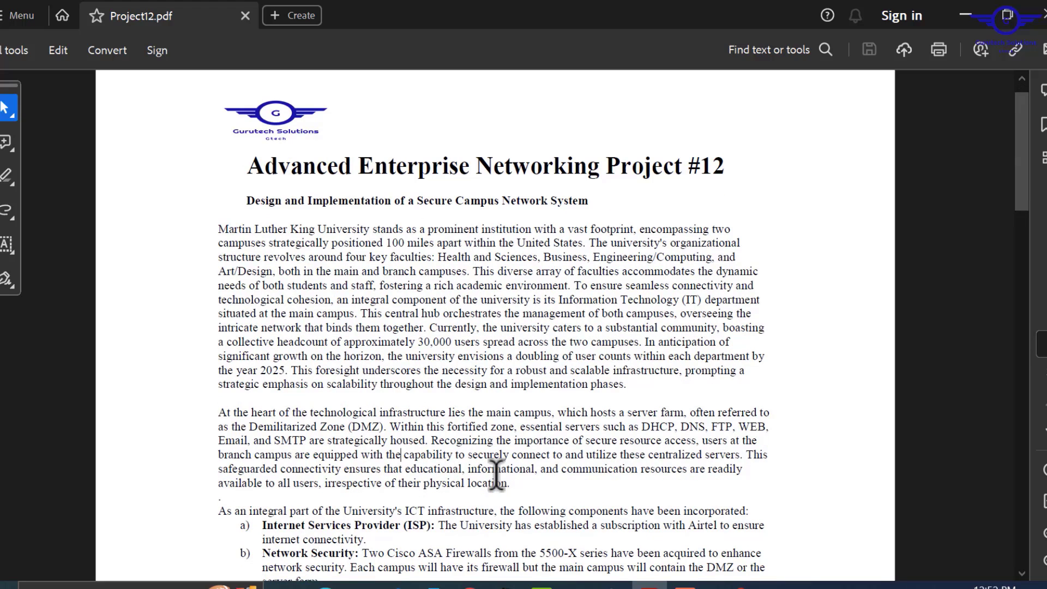
pyautogui.scroll(-5, 494, 474)
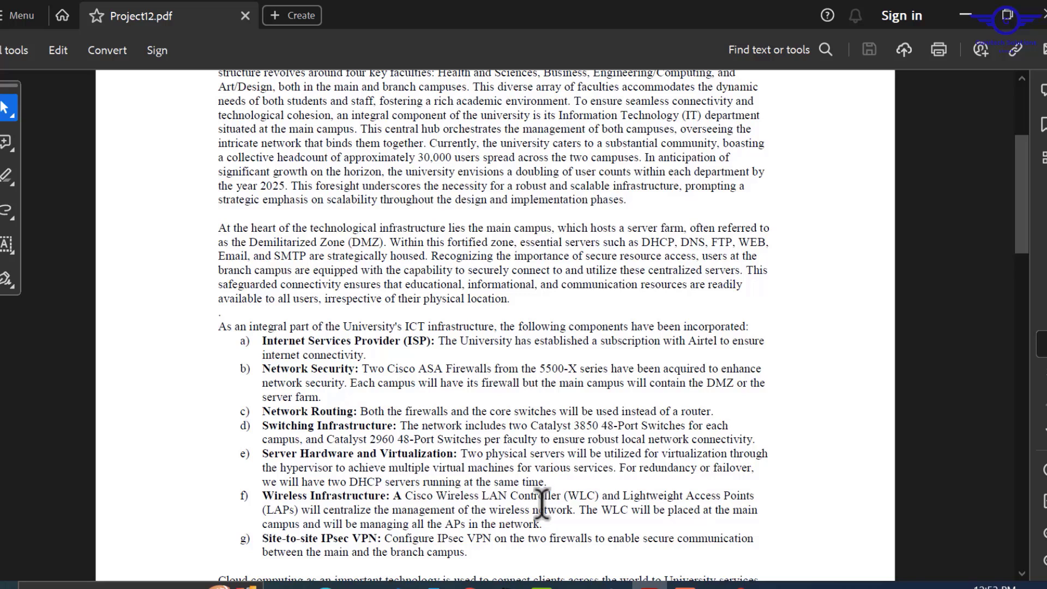
pyautogui.scroll(-3, 542, 502)
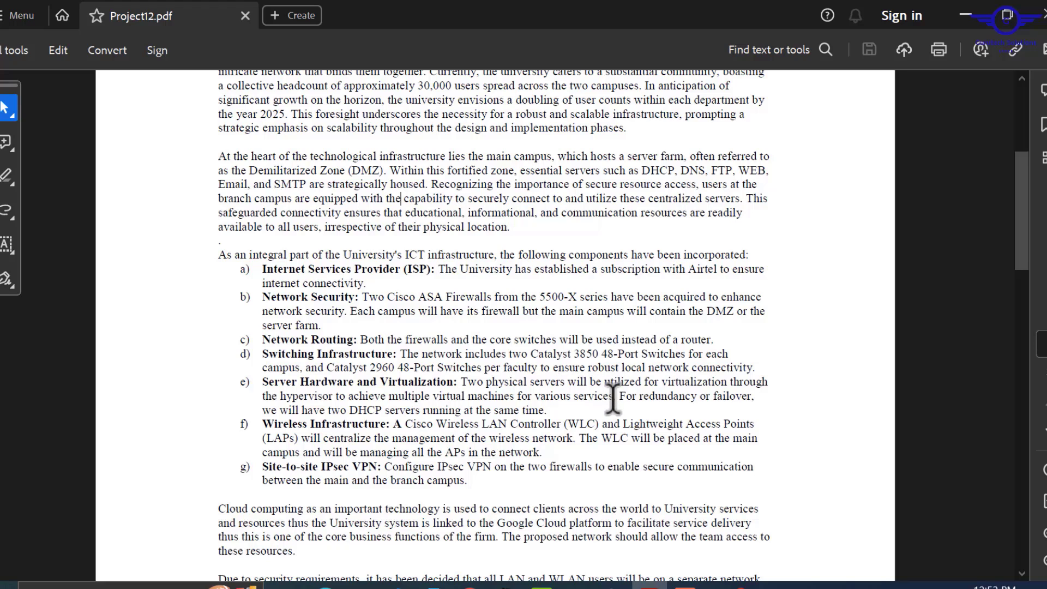
pyautogui.moveTo(617, 395); pyautogui.dragTo(427, 394)
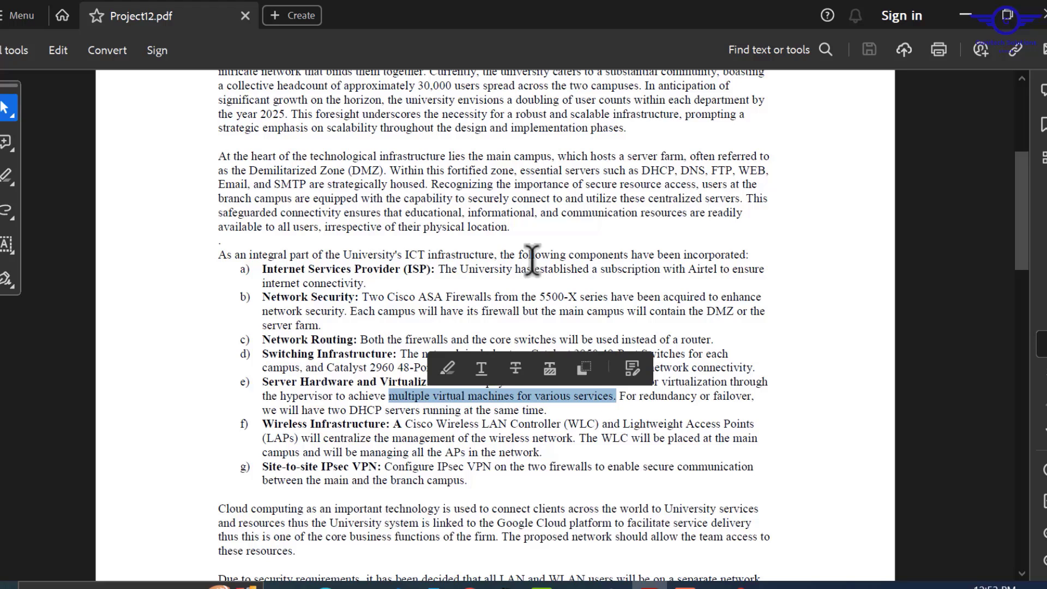
pyautogui.click(662, 169)
pyautogui.moveTo(661, 169); pyautogui.dragTo(251, 186)
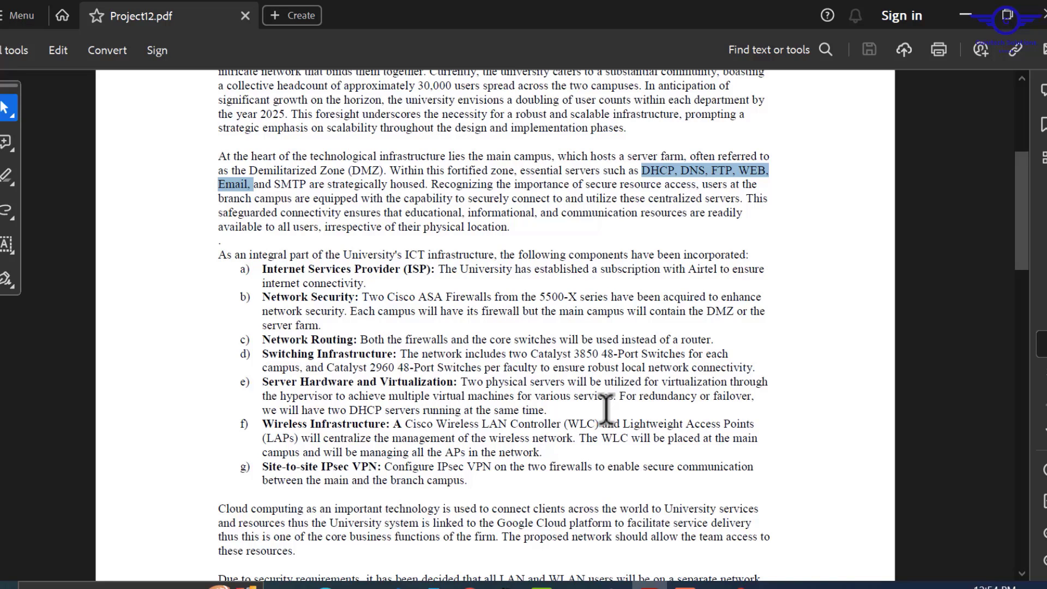
pyautogui.click(633, 396)
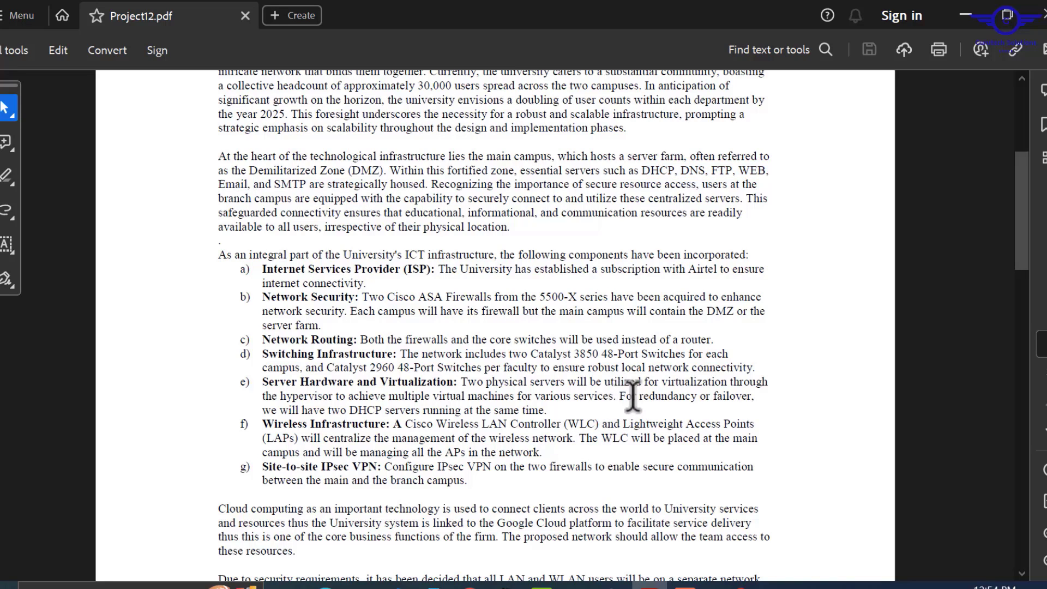
pyautogui.moveTo(620, 397); pyautogui.dragTo(547, 410)
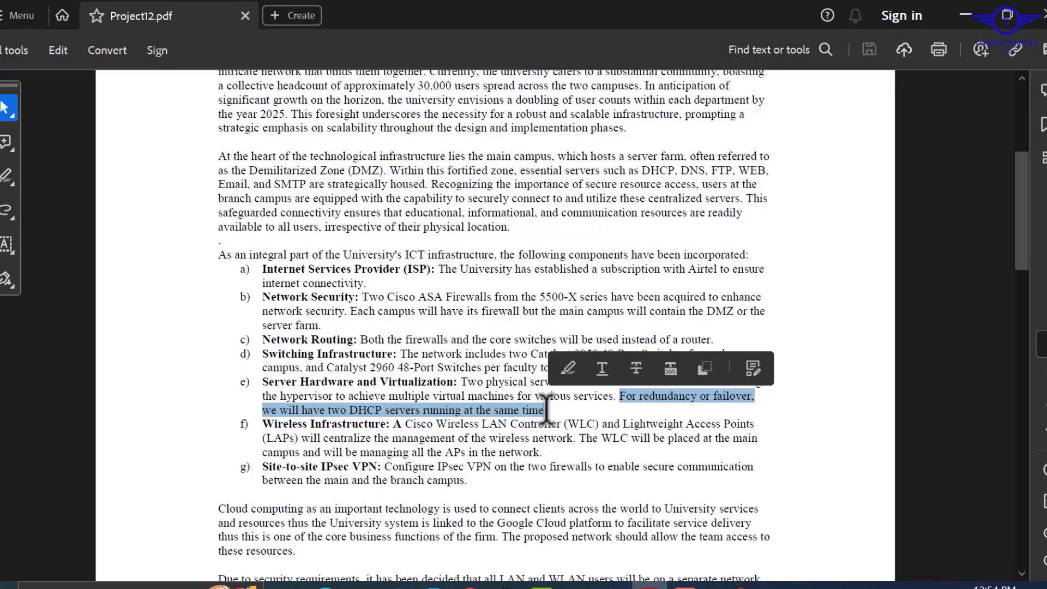
pyautogui.click(689, 482)
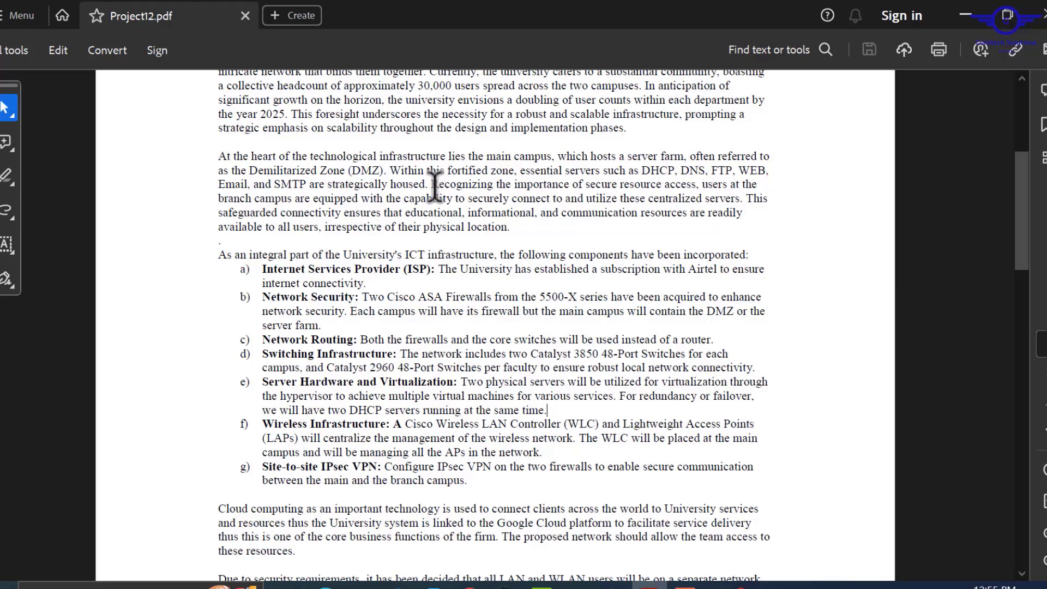
# - Mark the branch server access and IPsec VPN lines, then scroll down to the Requirements page
pyautogui.moveTo(438, 185); pyautogui.dragTo(745, 199)
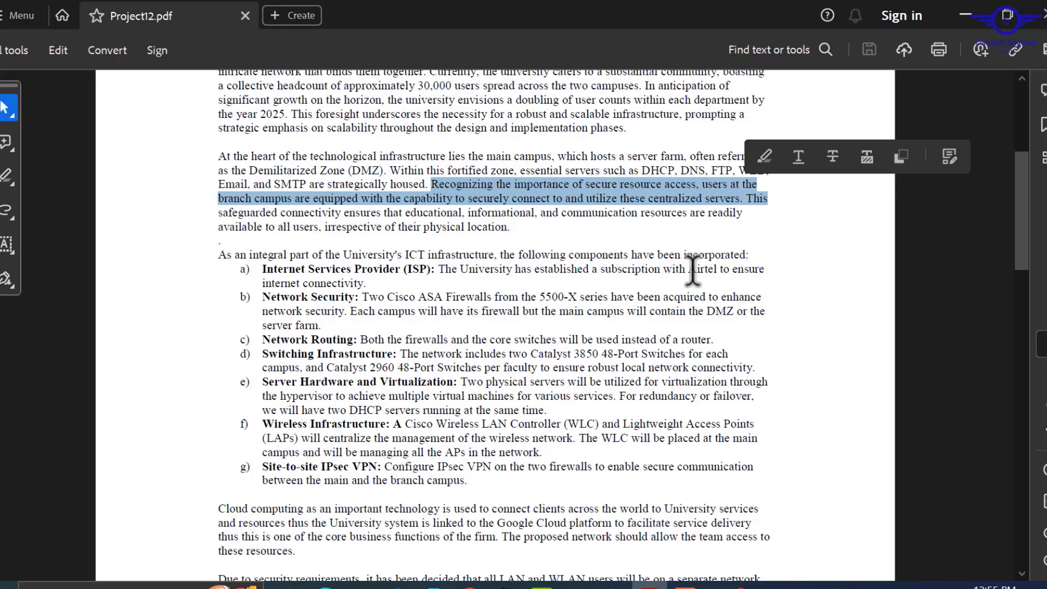
pyautogui.click(484, 490)
pyautogui.moveTo(485, 489); pyautogui.dragTo(266, 469)
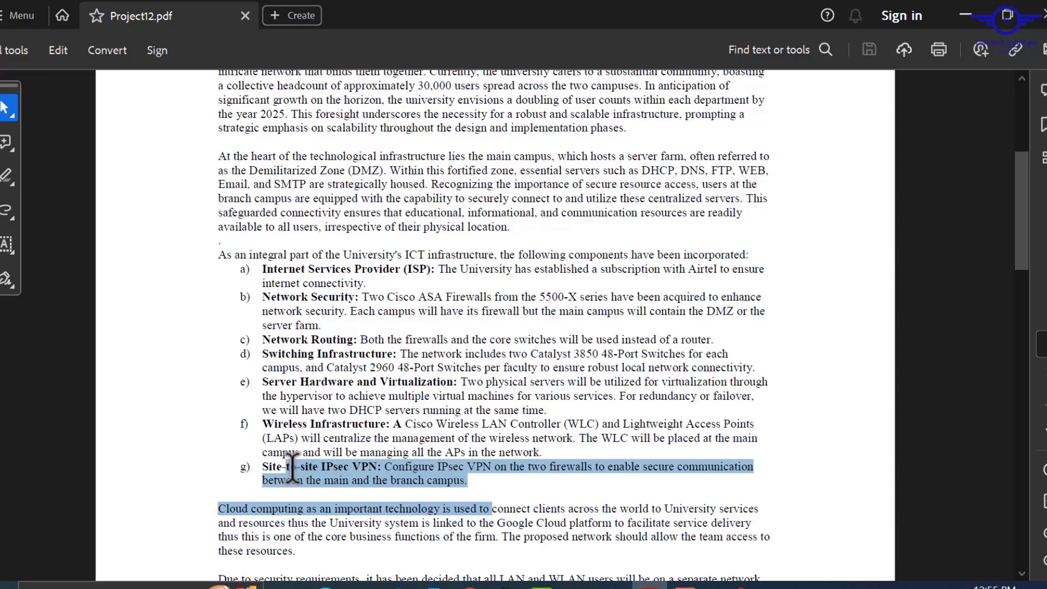
pyautogui.click(297, 494)
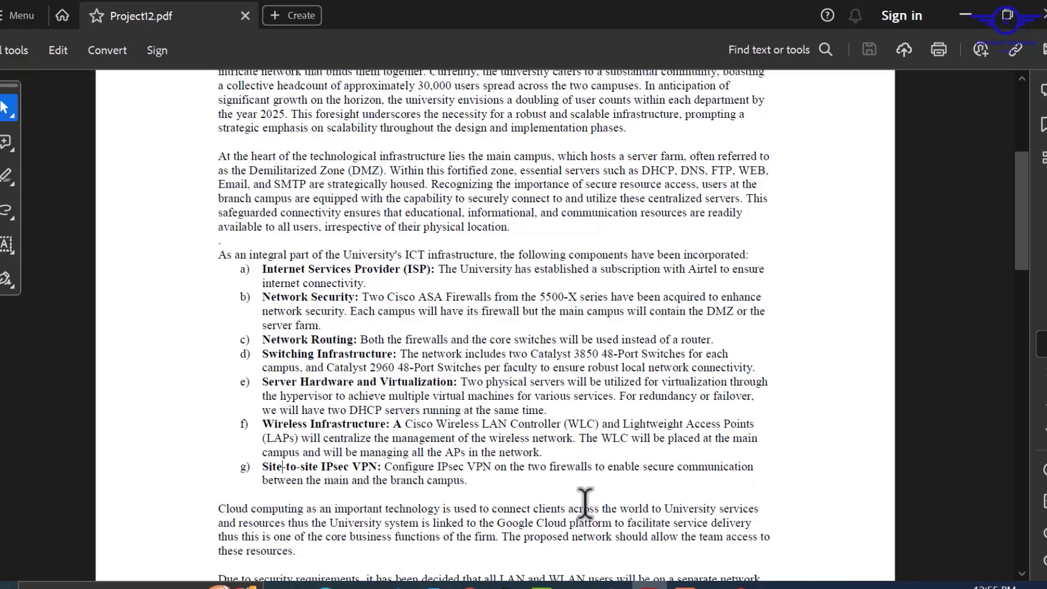
pyautogui.scroll(-3, 584, 502)
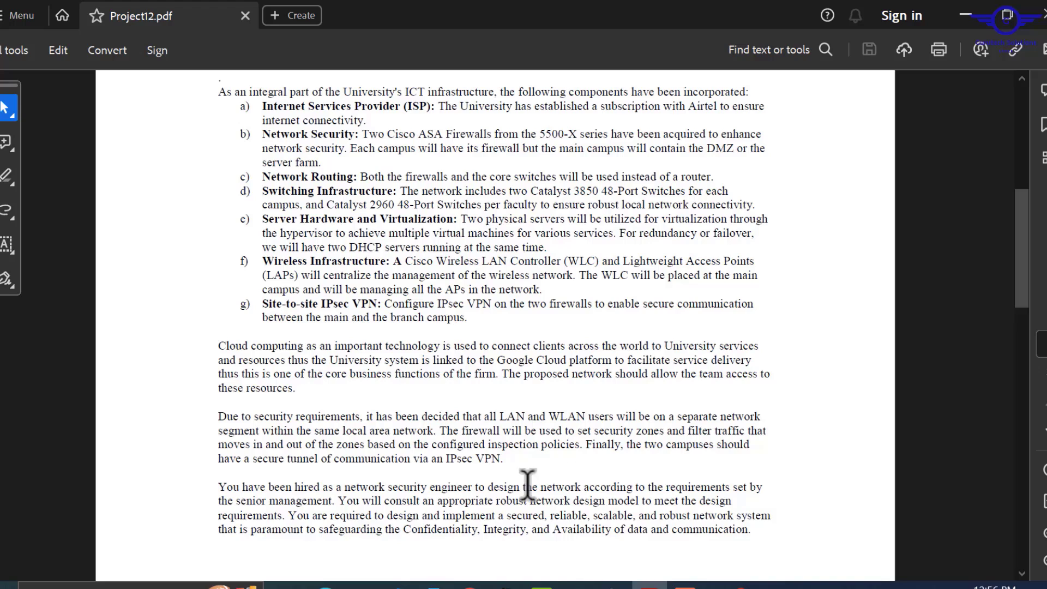
pyautogui.scroll(-2, 527, 485)
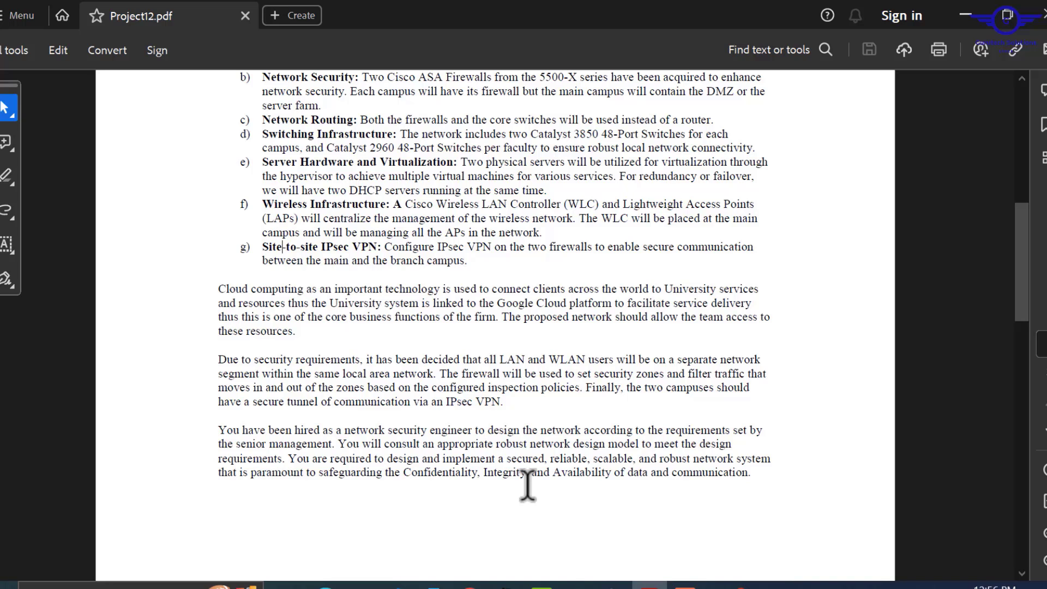
pyautogui.scroll(-10, 527, 484)
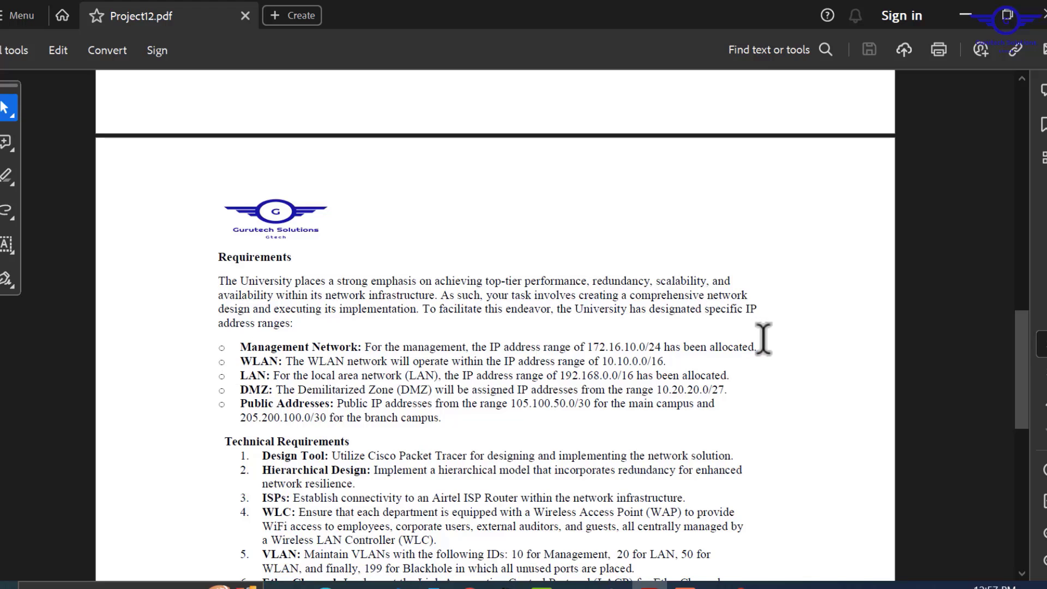
pyautogui.moveTo(765, 347); pyautogui.dragTo(366, 347)
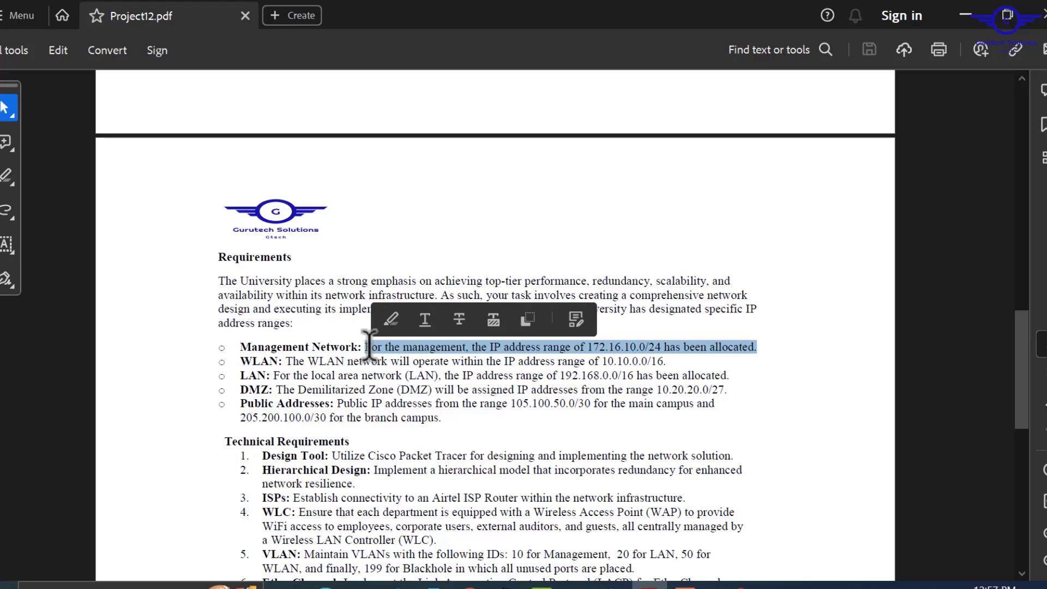
pyautogui.click(293, 361)
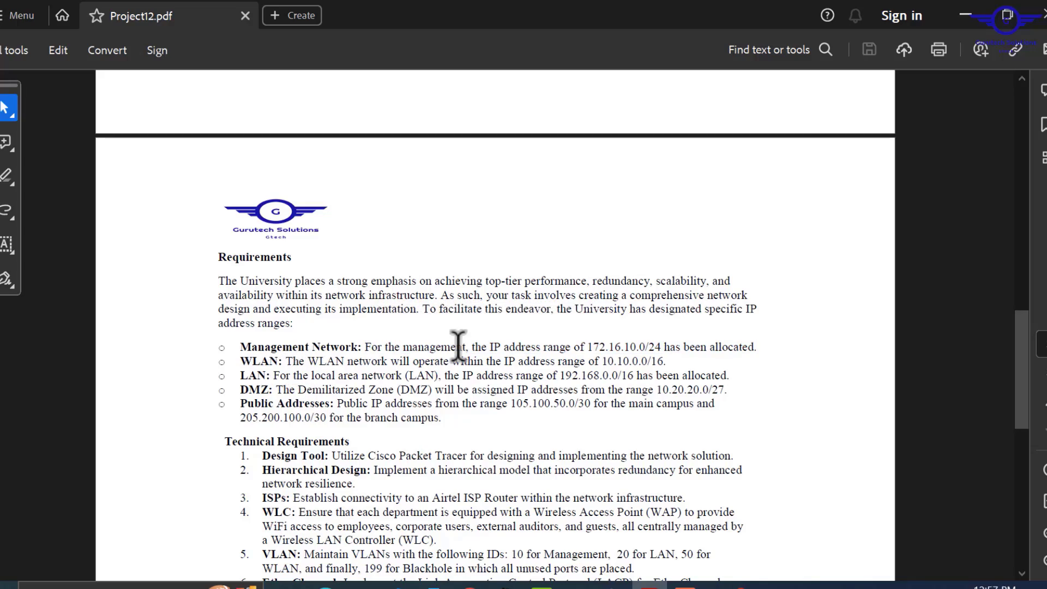
pyautogui.scroll(10, 459, 344)
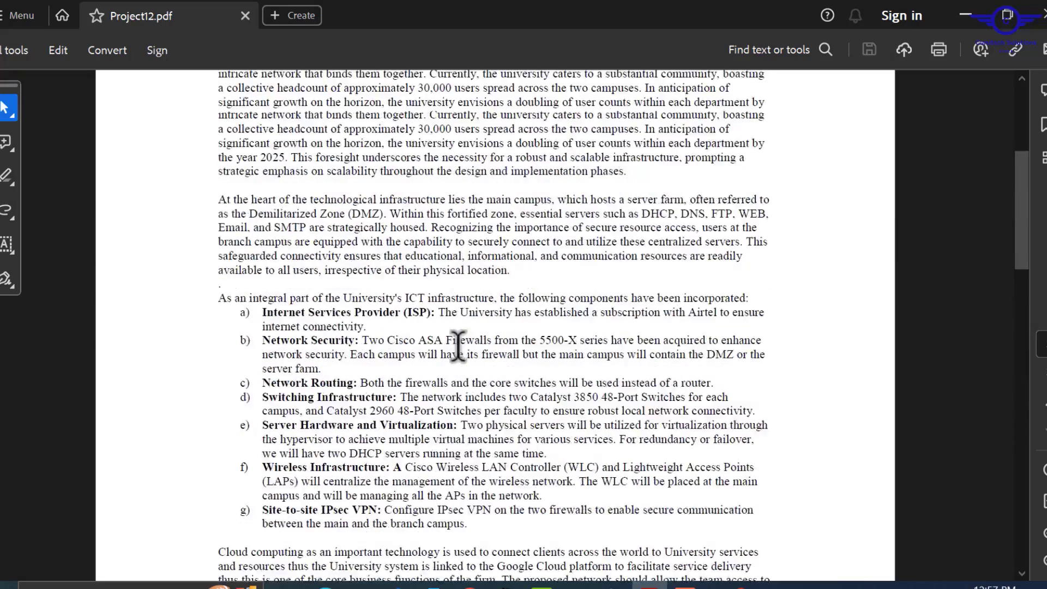
pyautogui.scroll(-5, 458, 343)
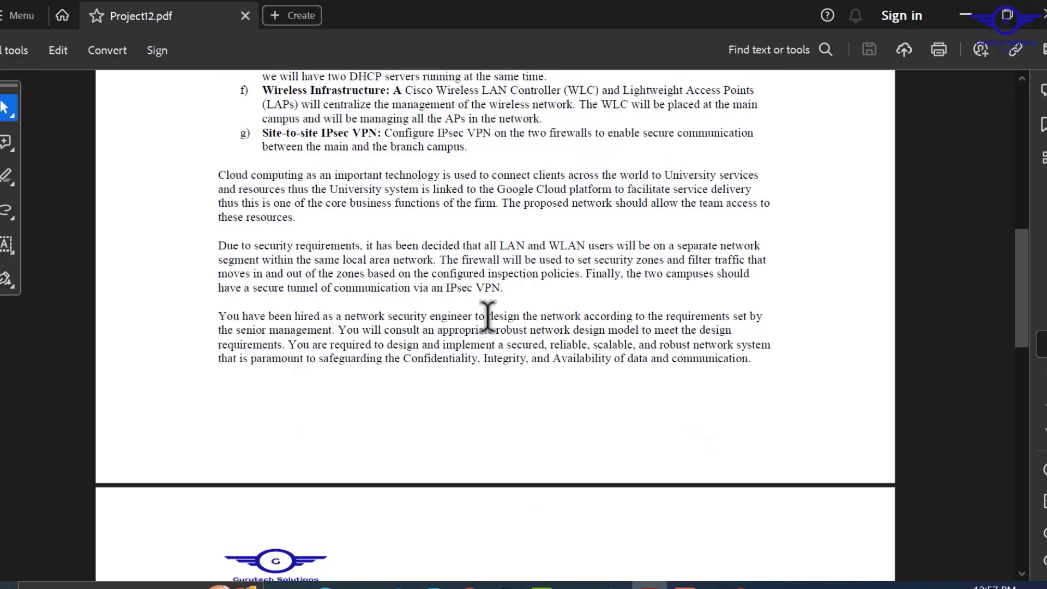
pyautogui.moveTo(497, 240); pyautogui.dragTo(530, 246)
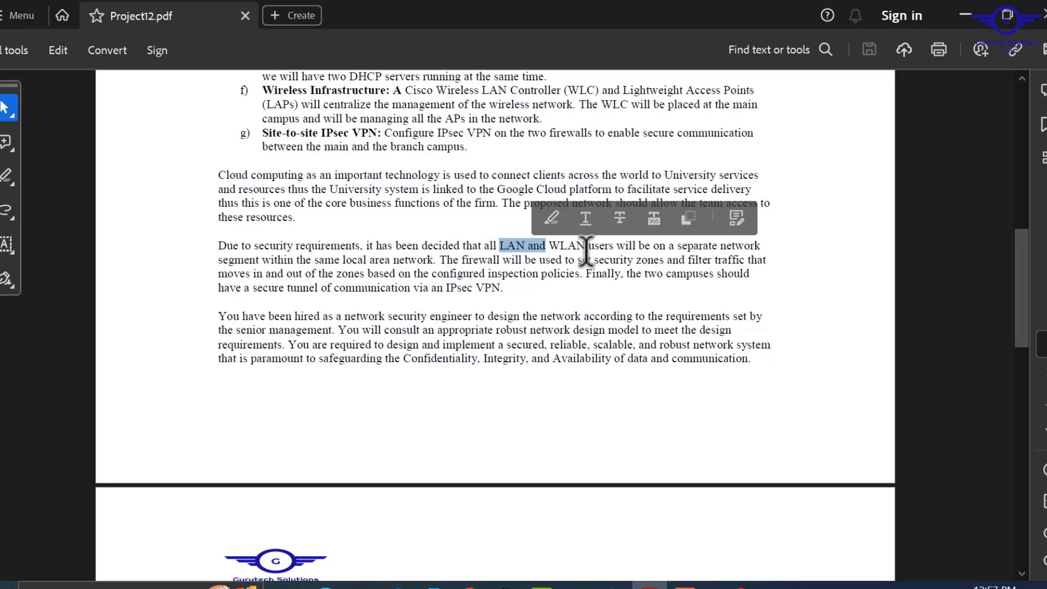
pyautogui.moveTo(590, 259); pyautogui.dragTo(546, 245)
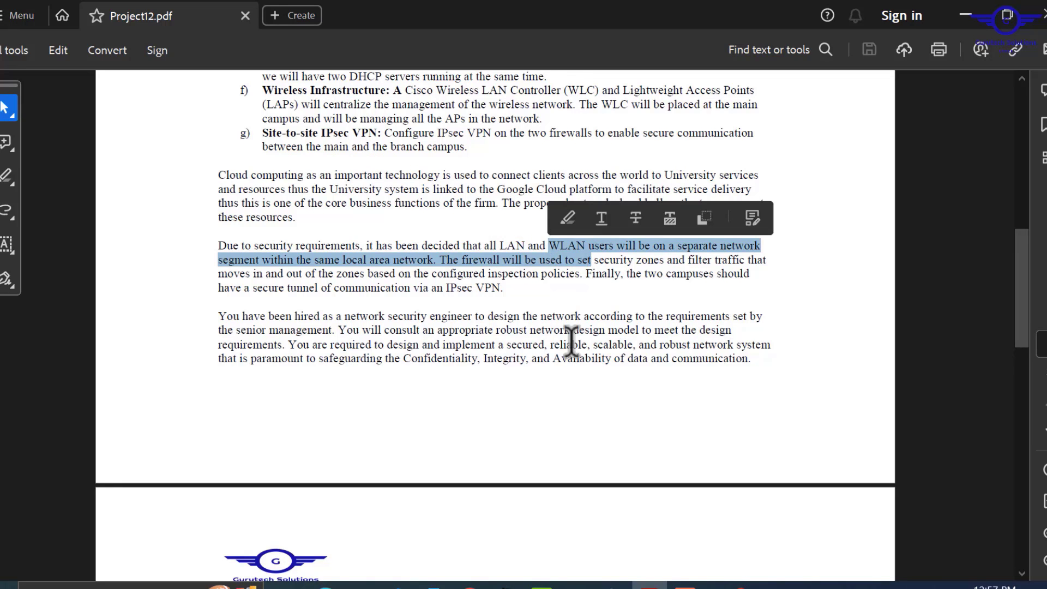
pyautogui.scroll(-5, 570, 338)
pyautogui.scroll(-10, 572, 342)
pyautogui.scroll(4, 572, 342)
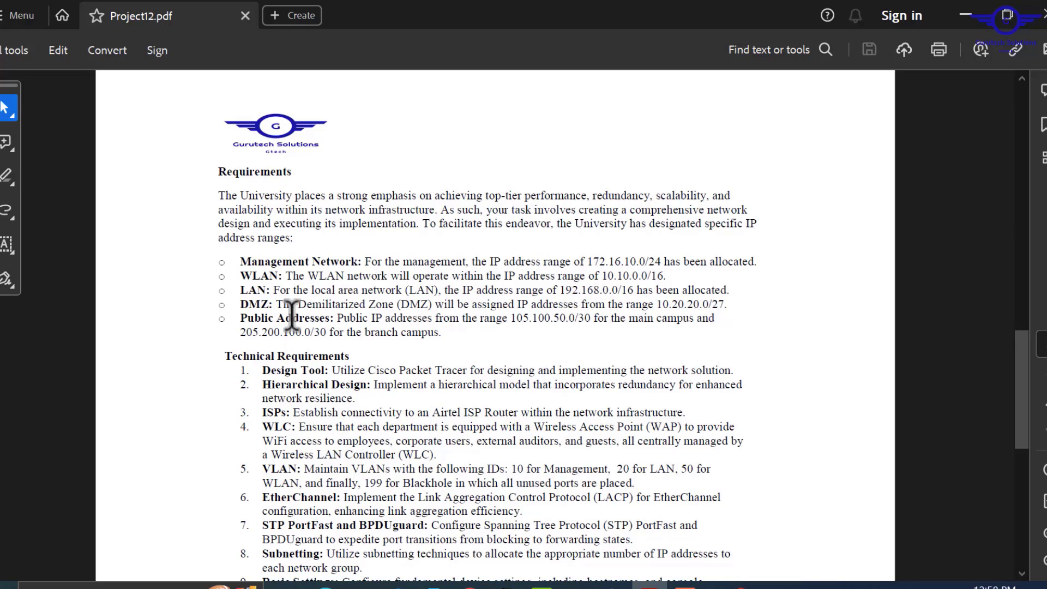
pyautogui.moveTo(733, 309); pyautogui.dragTo(663, 306)
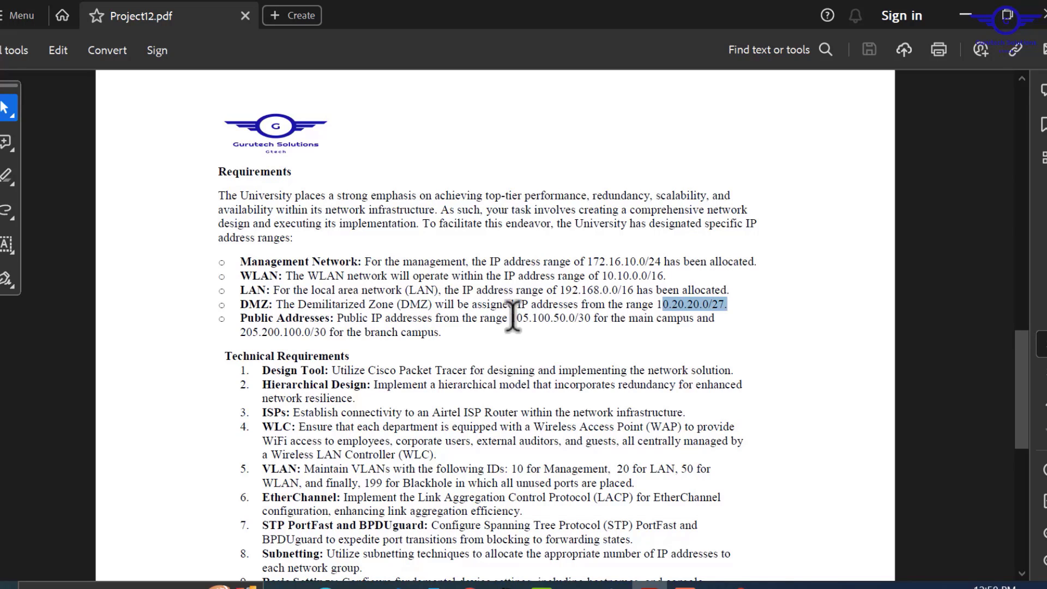
pyautogui.moveTo(512, 321); pyautogui.dragTo(653, 320)
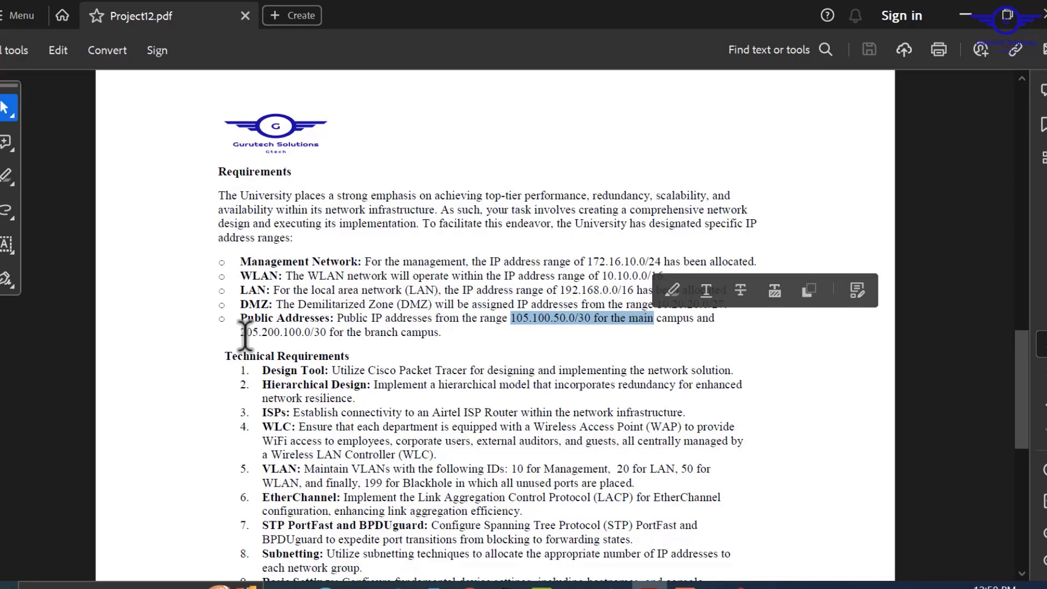
pyautogui.moveTo(240, 332); pyautogui.dragTo(423, 333)
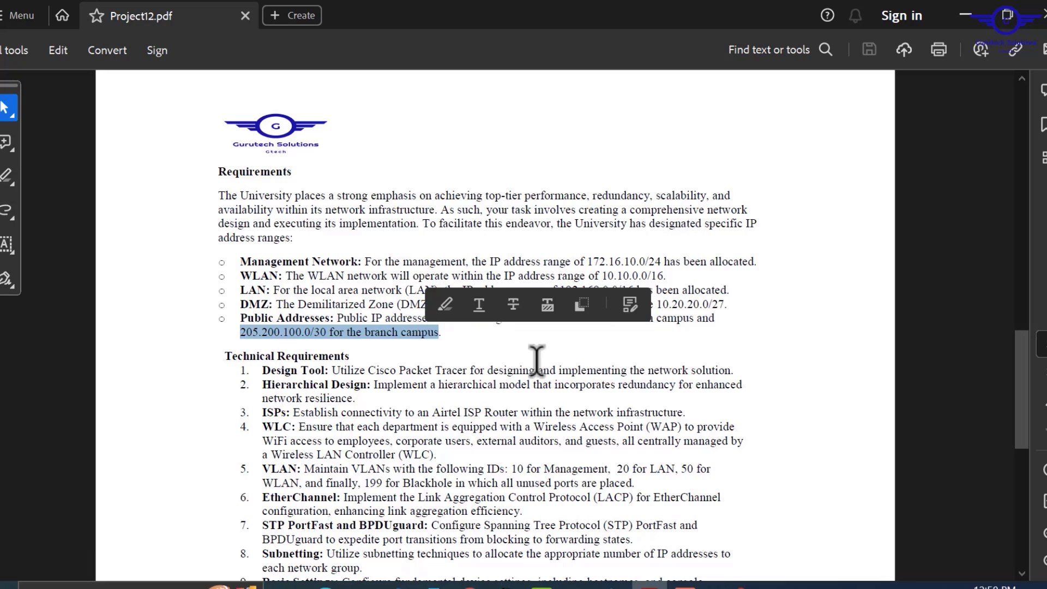
pyautogui.scroll(-3, 538, 363)
pyautogui.scroll(-2, 537, 363)
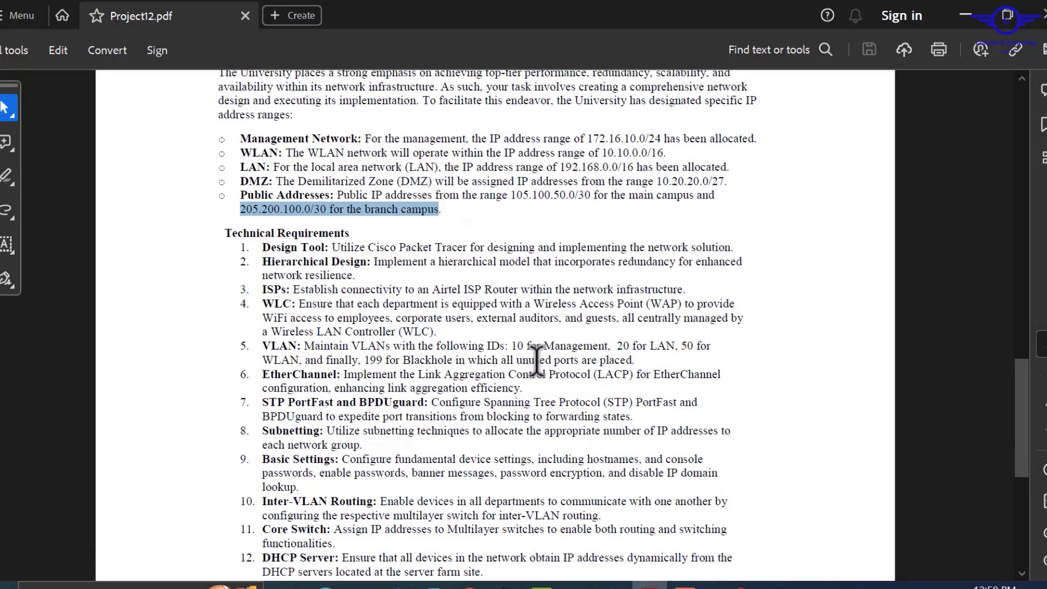
pyautogui.scroll(-1, 537, 363)
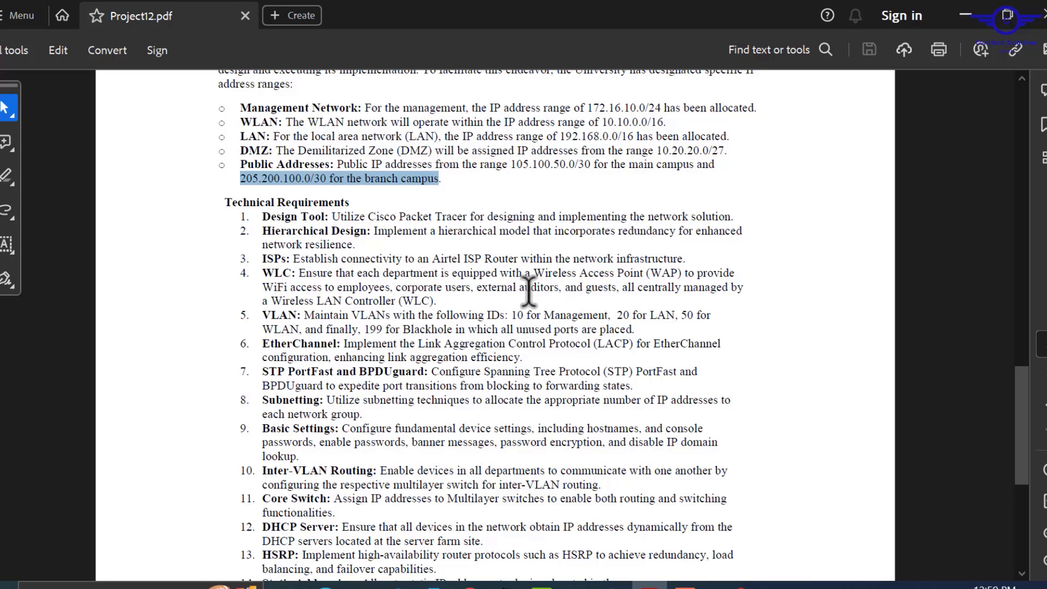
pyautogui.moveTo(491, 299); pyautogui.dragTo(449, 299)
pyautogui.click(436, 298)
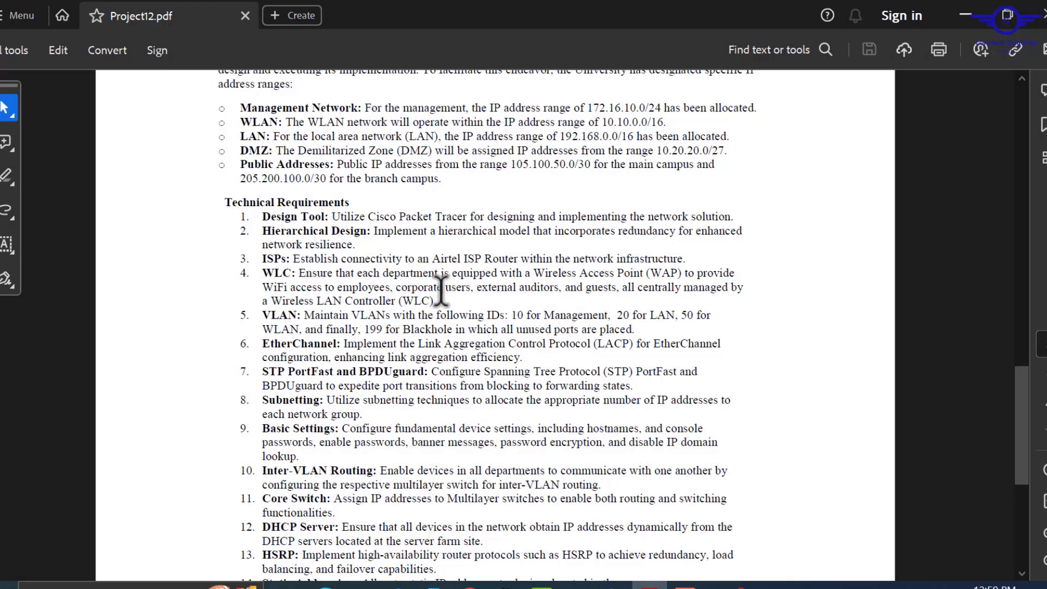
pyautogui.doubleClick(450, 296)
pyautogui.click(379, 287)
pyautogui.click(445, 288)
pyautogui.moveTo(561, 290); pyautogui.dragTo(489, 289)
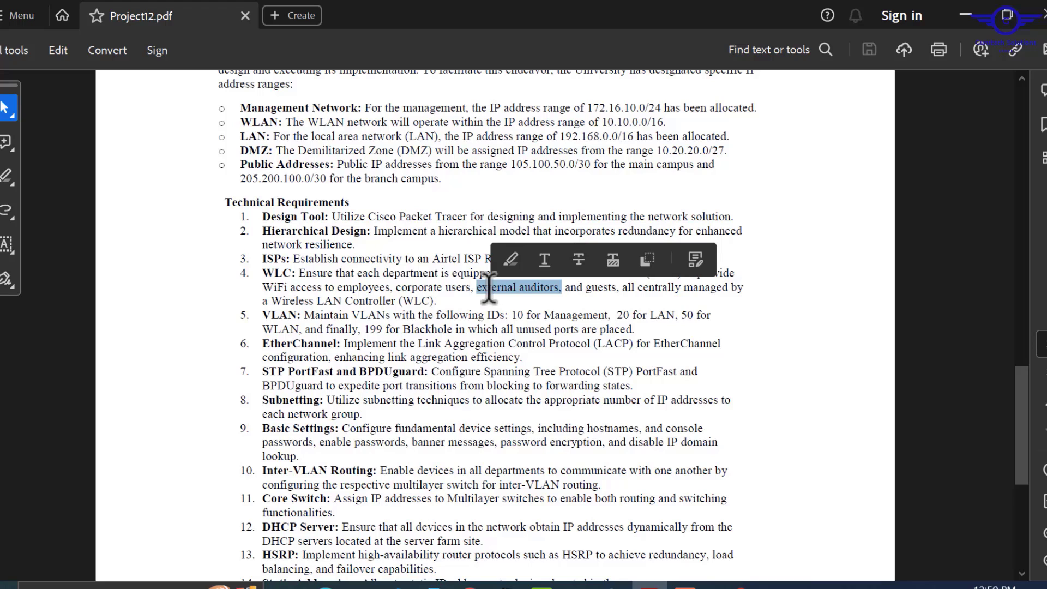
pyautogui.moveTo(445, 288); pyautogui.dragTo(376, 300)
pyautogui.click(442, 295)
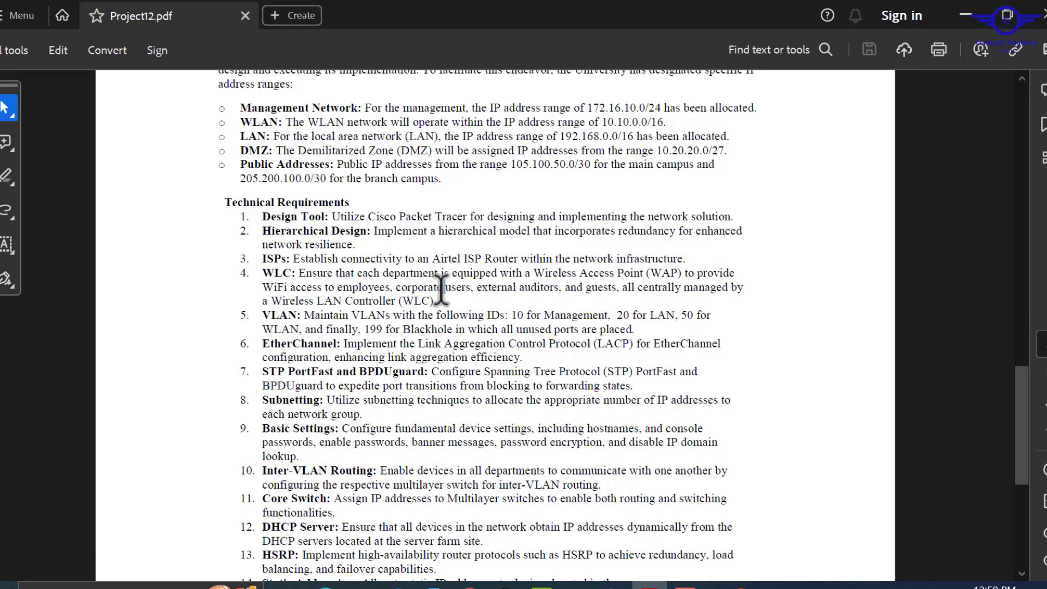
pyautogui.moveTo(442, 289); pyautogui.dragTo(431, 298)
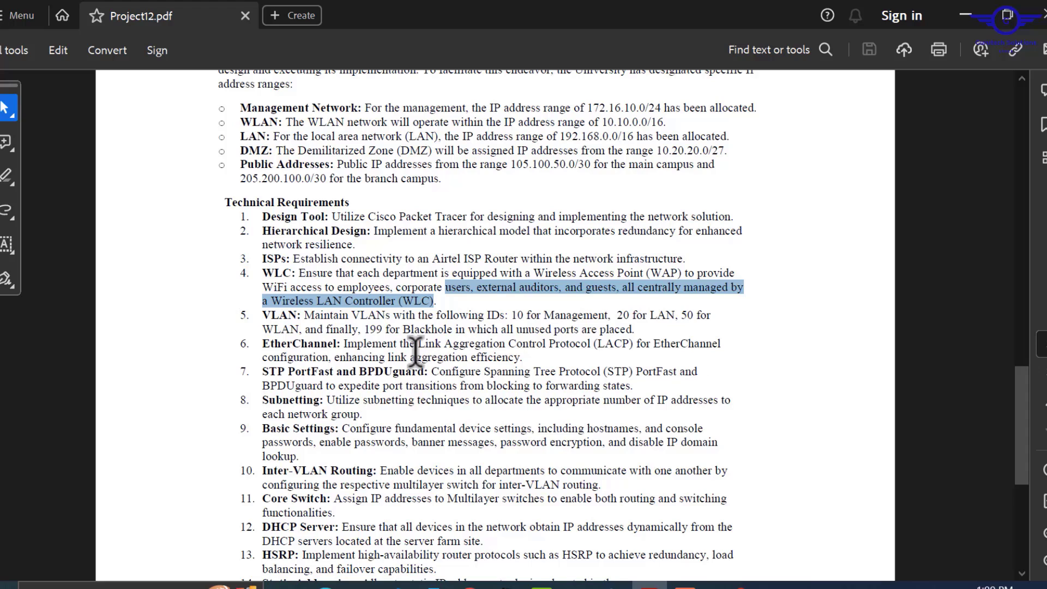
pyautogui.scroll(-1, 527, 363)
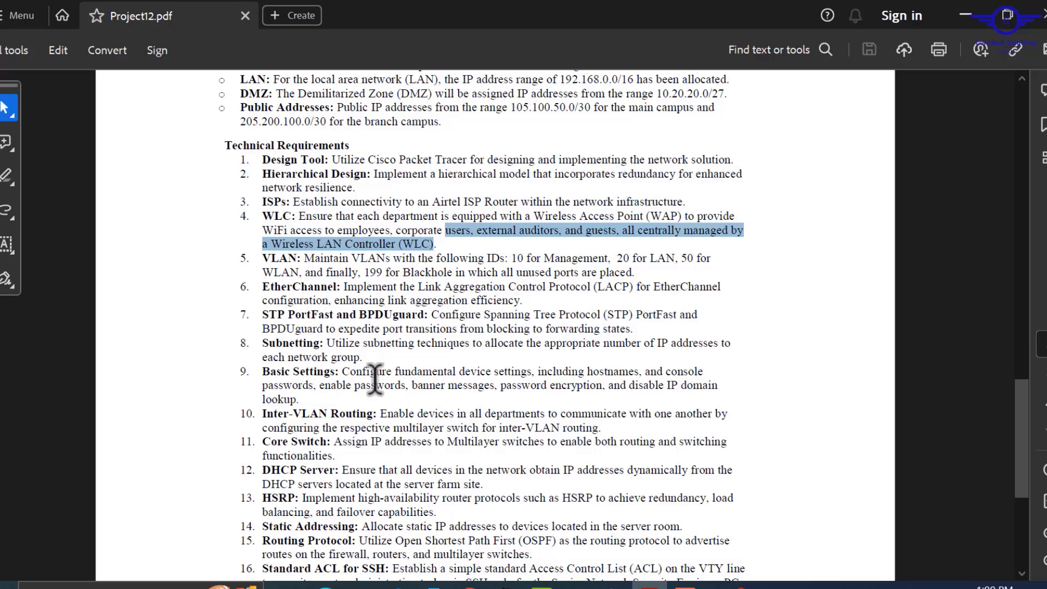
pyautogui.click(301, 387)
pyautogui.tripleClick(305, 386)
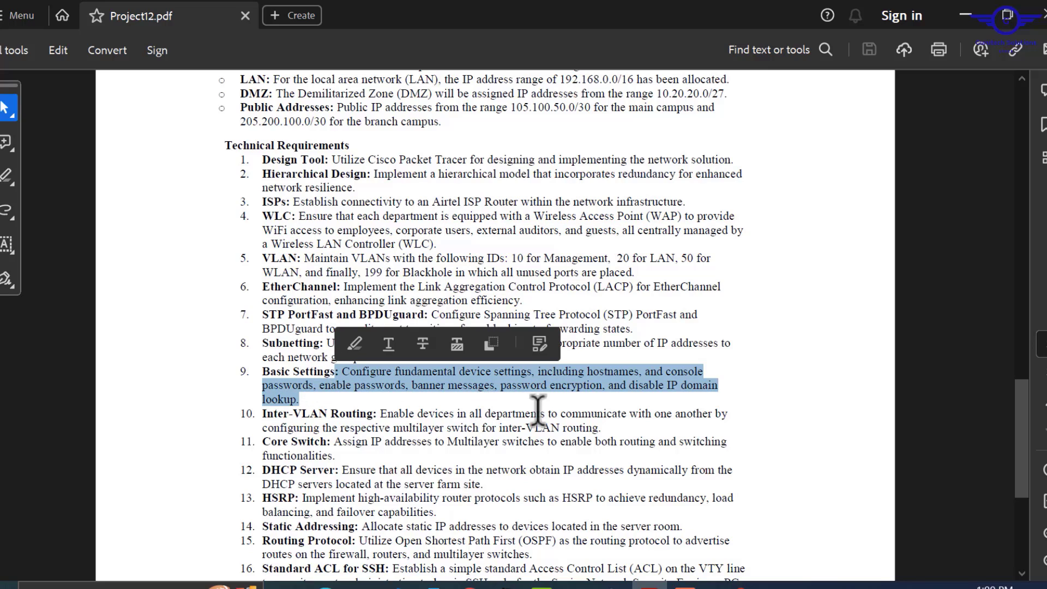
pyautogui.moveTo(602, 427); pyautogui.dragTo(385, 414)
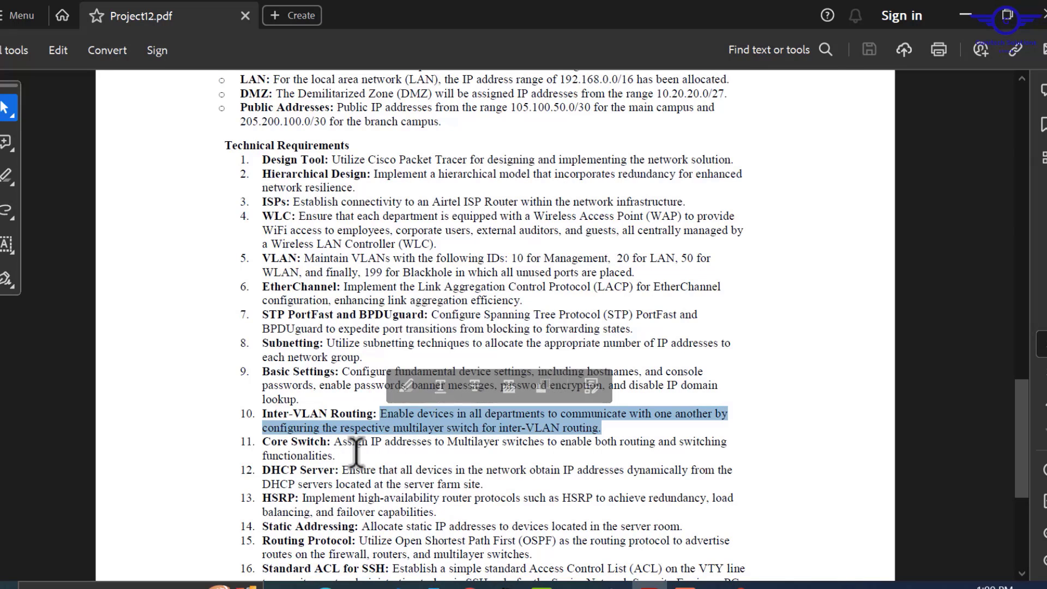
pyautogui.scroll(-3, 359, 449)
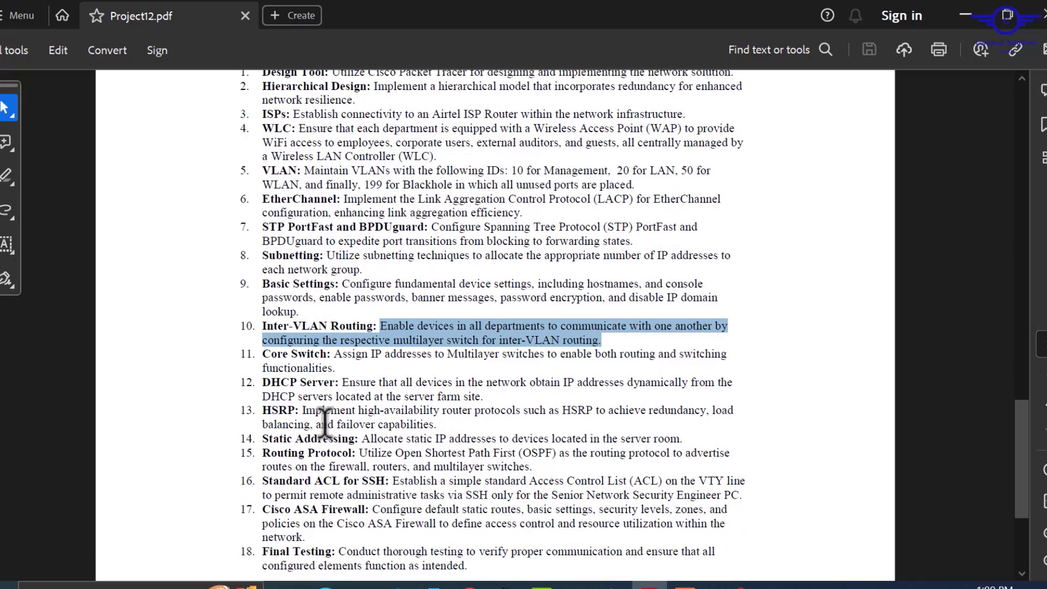
pyautogui.moveTo(341, 382); pyautogui.dragTo(333, 349)
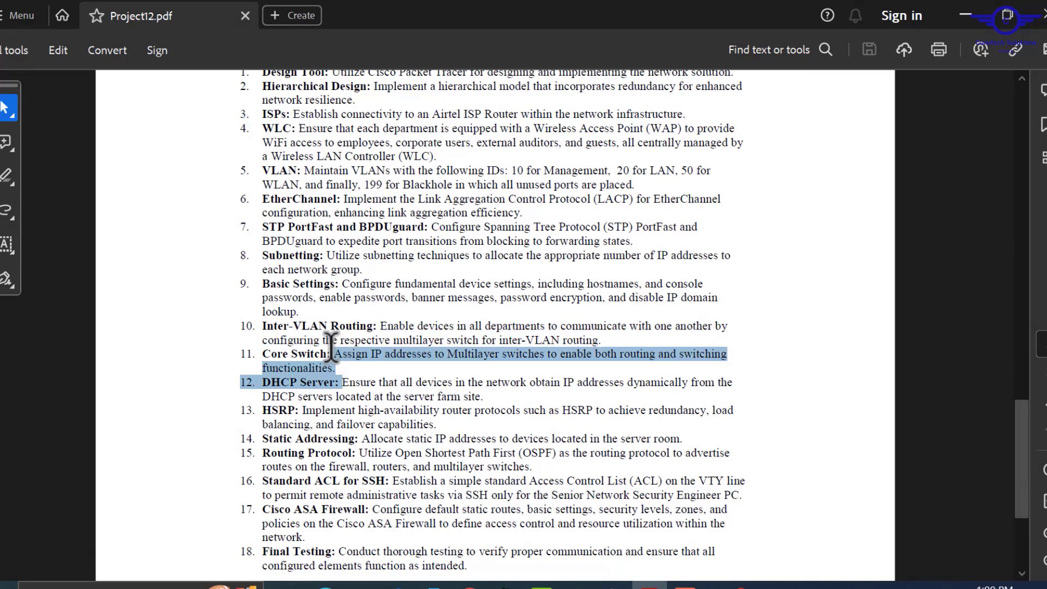
pyautogui.click(494, 403)
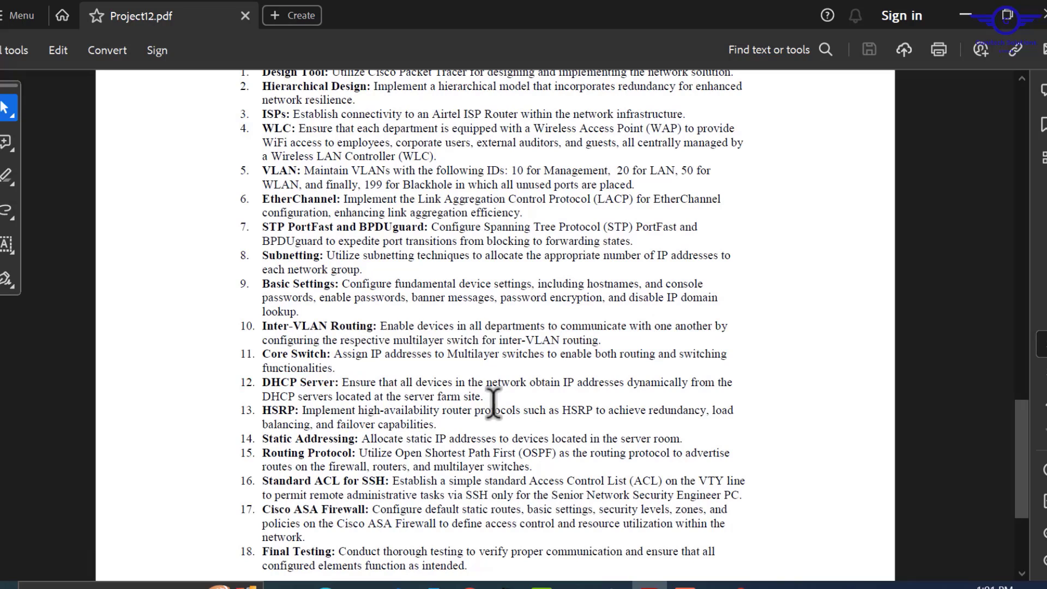
pyautogui.moveTo(484, 395); pyautogui.dragTo(347, 382)
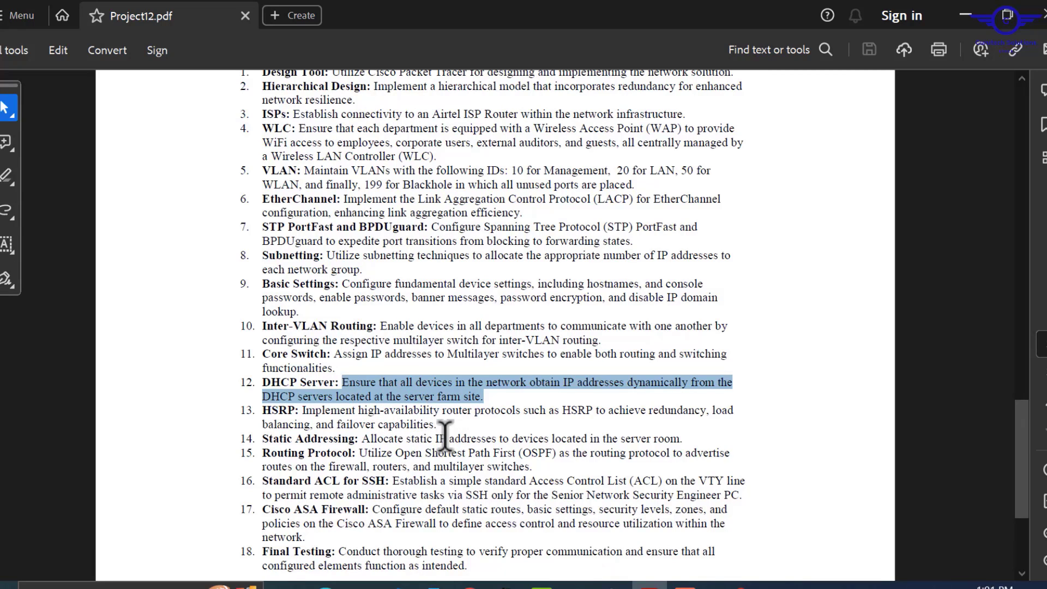
pyautogui.click(442, 426)
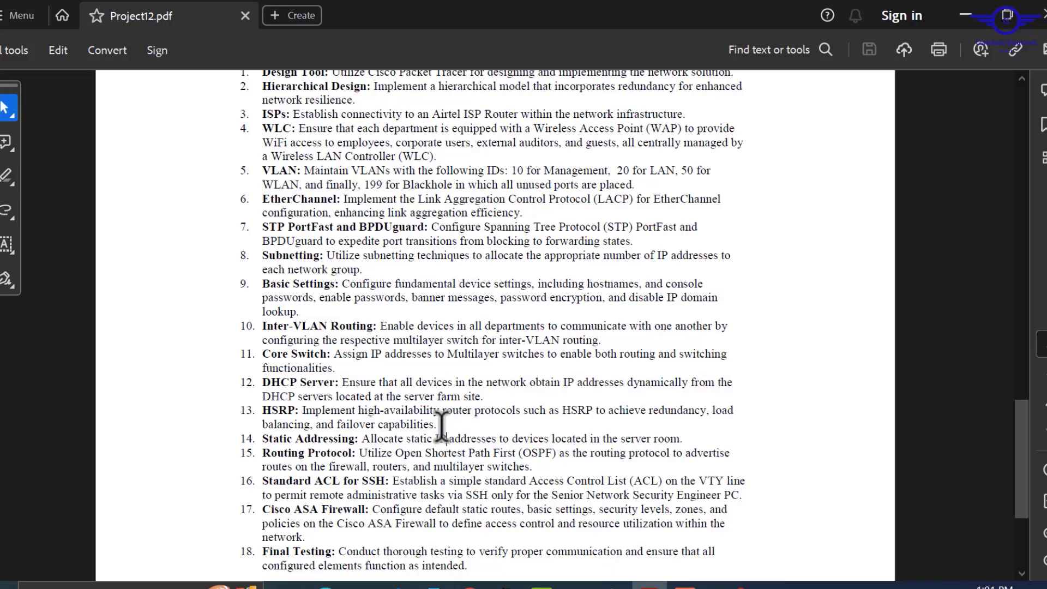
pyautogui.moveTo(438, 425); pyautogui.dragTo(303, 411)
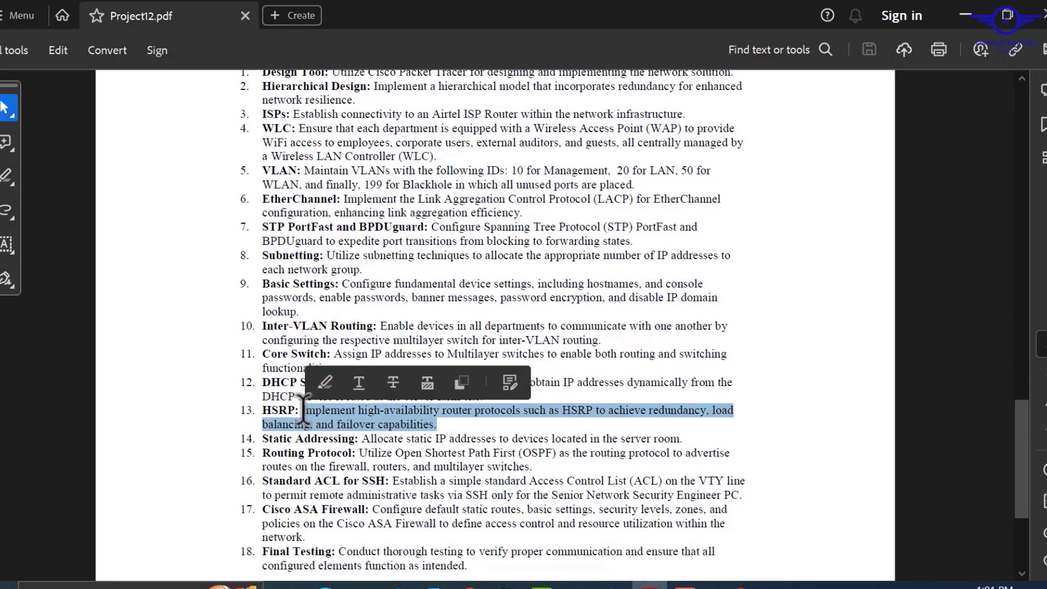
pyautogui.click(689, 441)
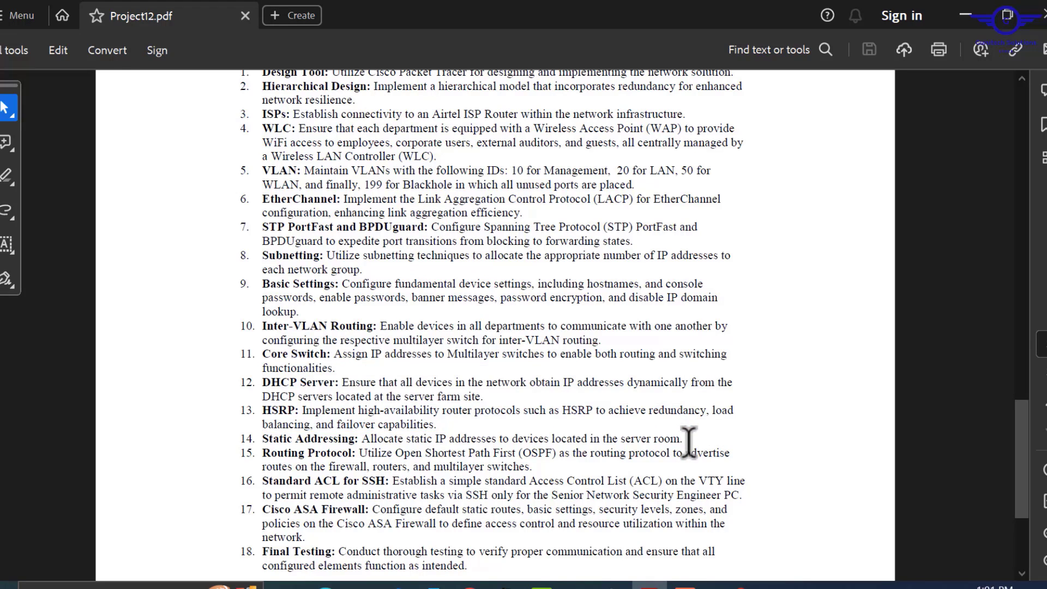
pyautogui.moveTo(689, 441)
pyautogui.mouseDown()
pyautogui.moveTo(431, 431)
pyautogui.moveTo(375, 441)
pyautogui.mouseUp()
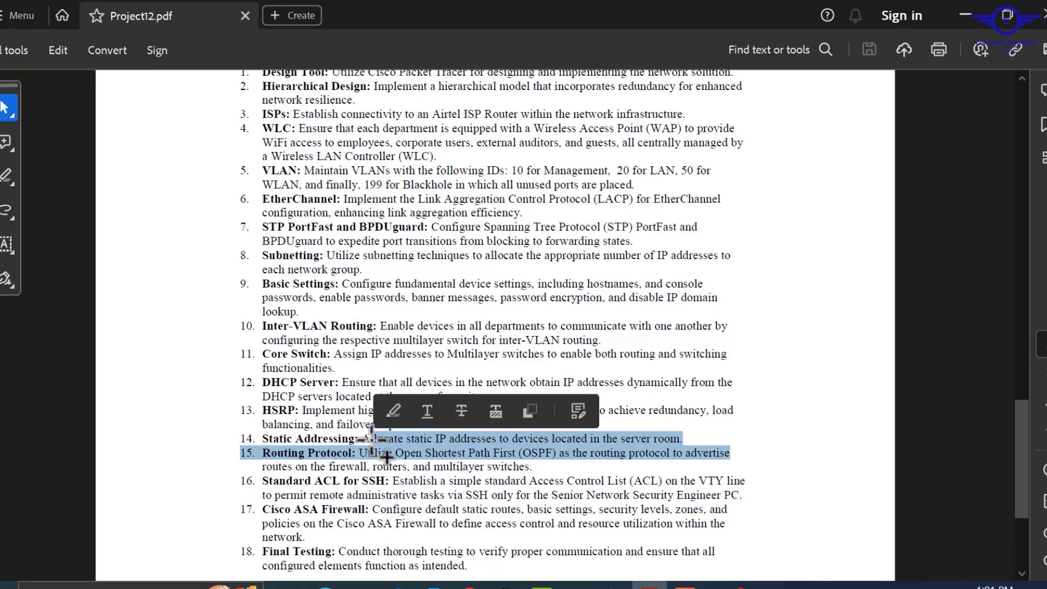
pyautogui.click(364, 439)
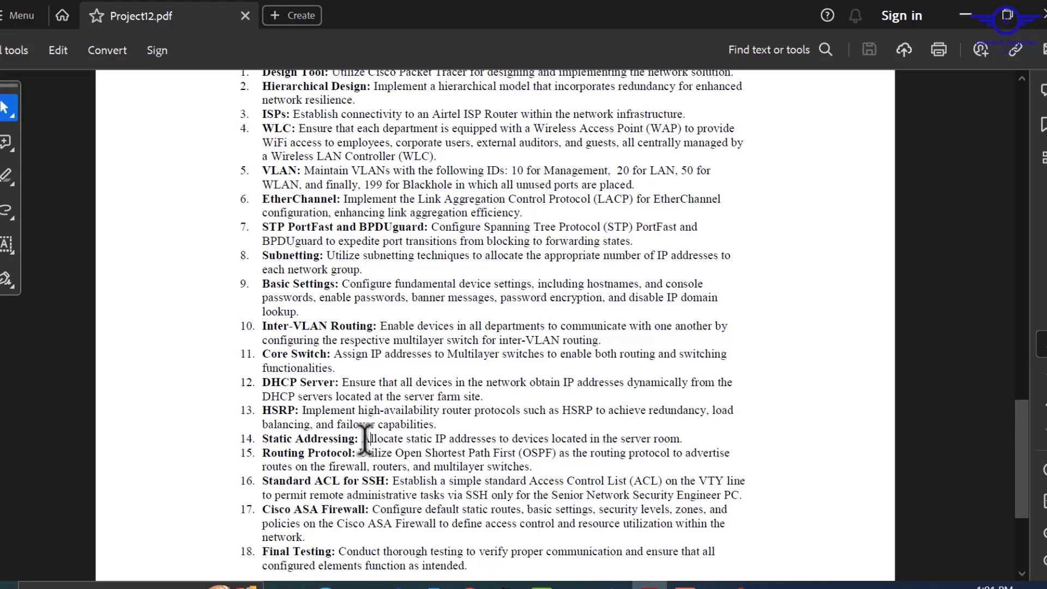
# - Highlight the Static Addressing, OSPF and SSH ACL sentences and the 172.16.10.0/24 range
pyautogui.moveTo(364, 440); pyautogui.dragTo(689, 440)
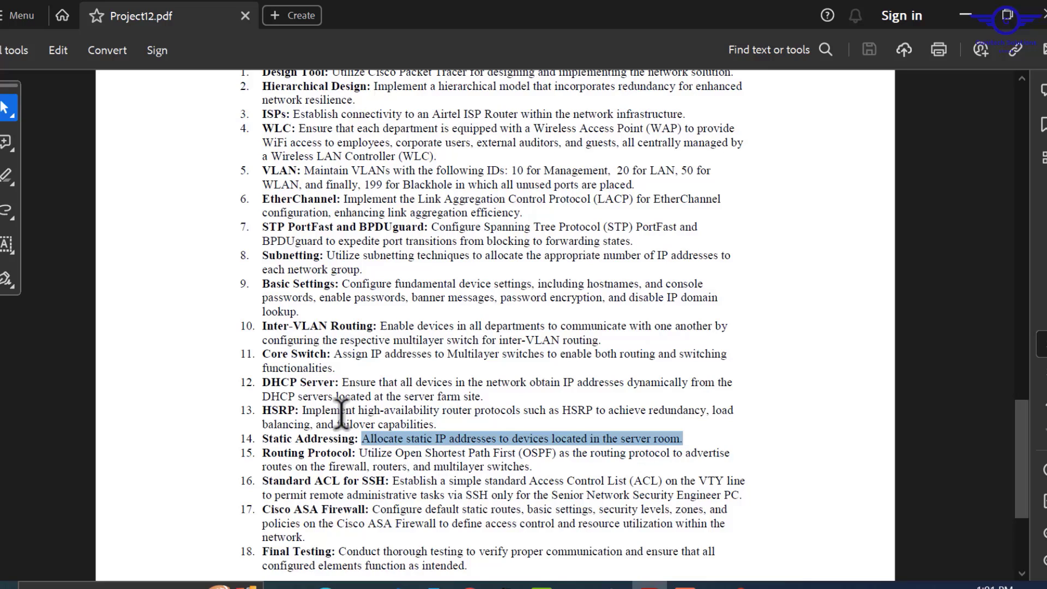
pyautogui.moveTo(360, 453); pyautogui.dragTo(534, 466)
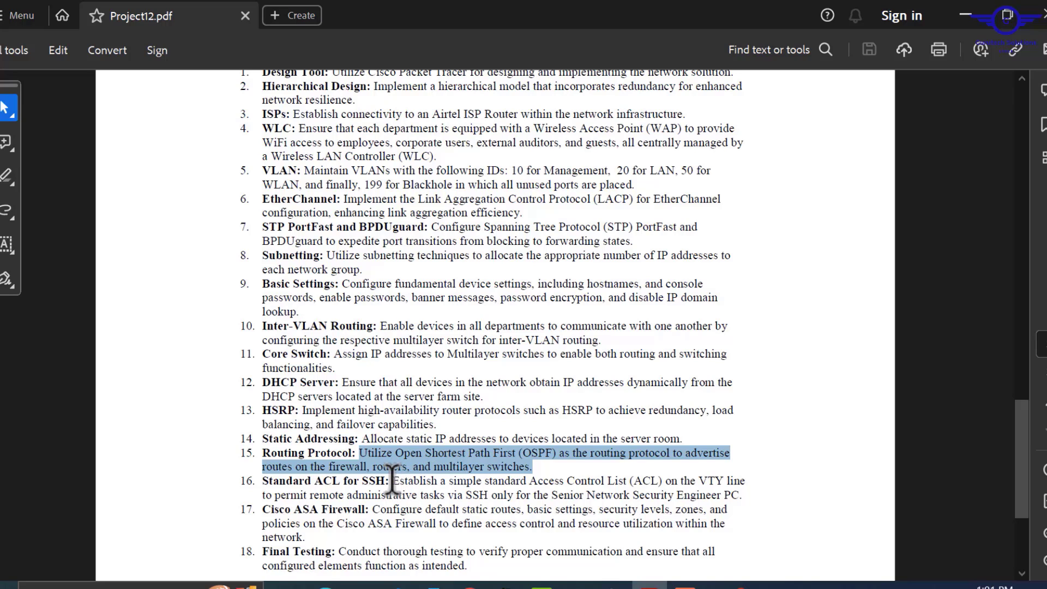
pyautogui.moveTo(393, 481); pyautogui.dragTo(747, 494)
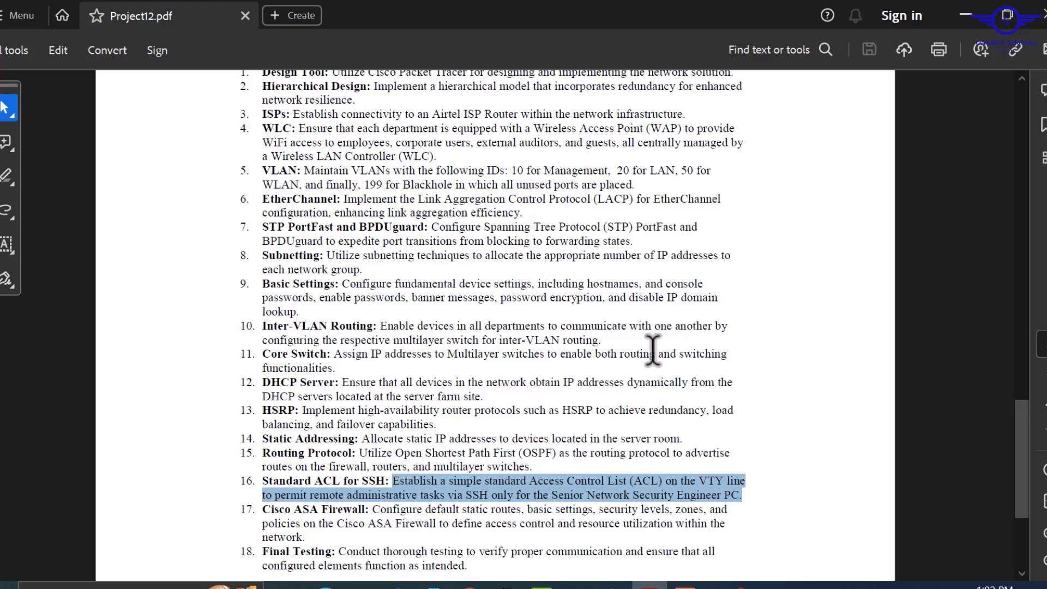
pyautogui.scroll(3, 654, 351)
pyautogui.scroll(2, 653, 349)
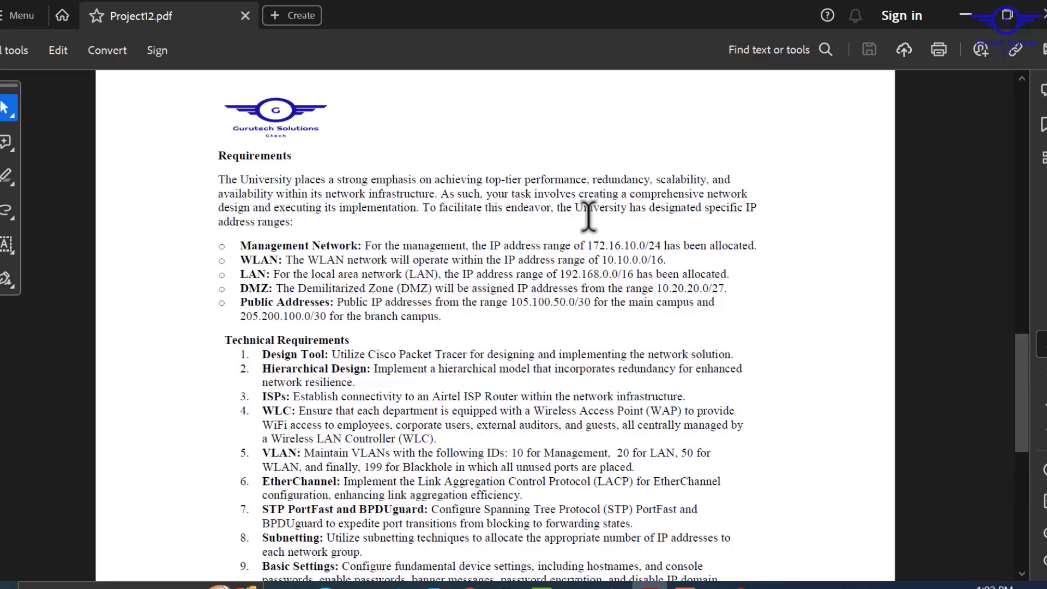
pyautogui.moveTo(588, 244); pyautogui.dragTo(664, 249)
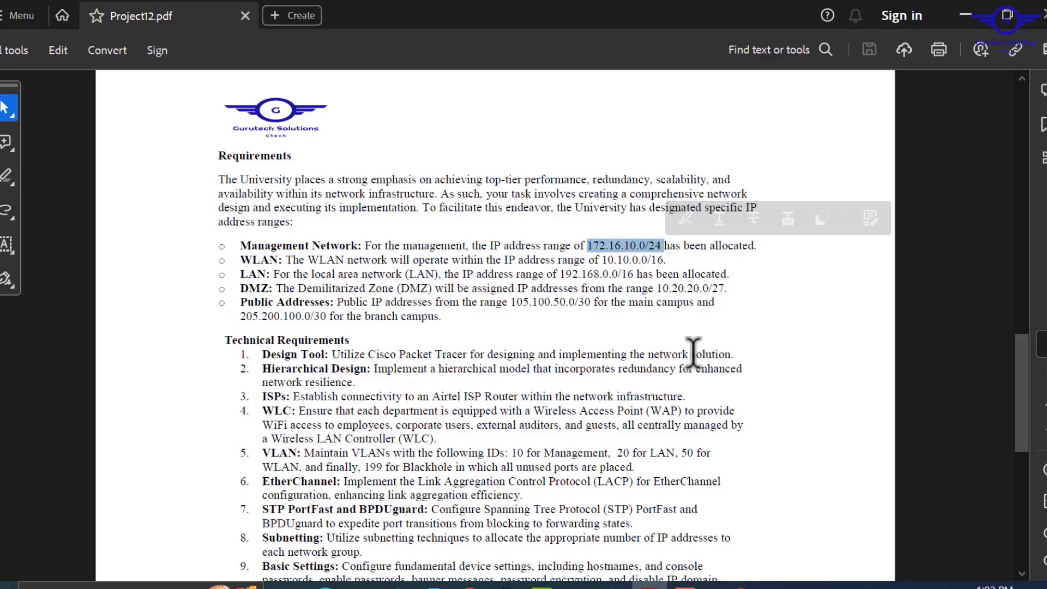
# - Review the Cisco ASA Firewall and Final Testing items, then scroll back up to page 1
pyautogui.scroll(-2, 692, 354)
pyautogui.scroll(-5, 692, 354)
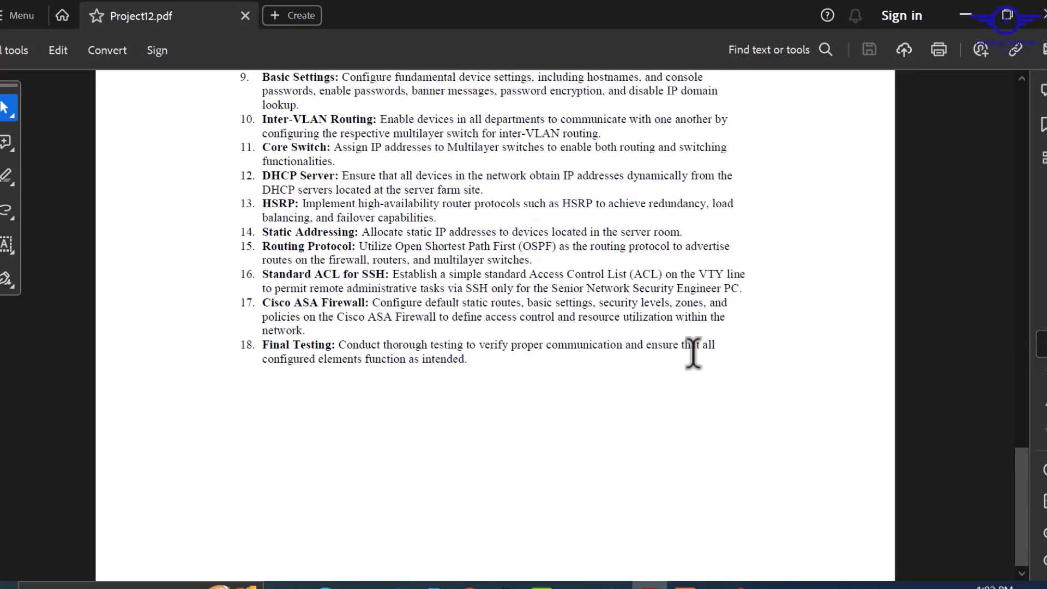
pyautogui.scroll(3, 692, 356)
pyautogui.scroll(-3, 468, 485)
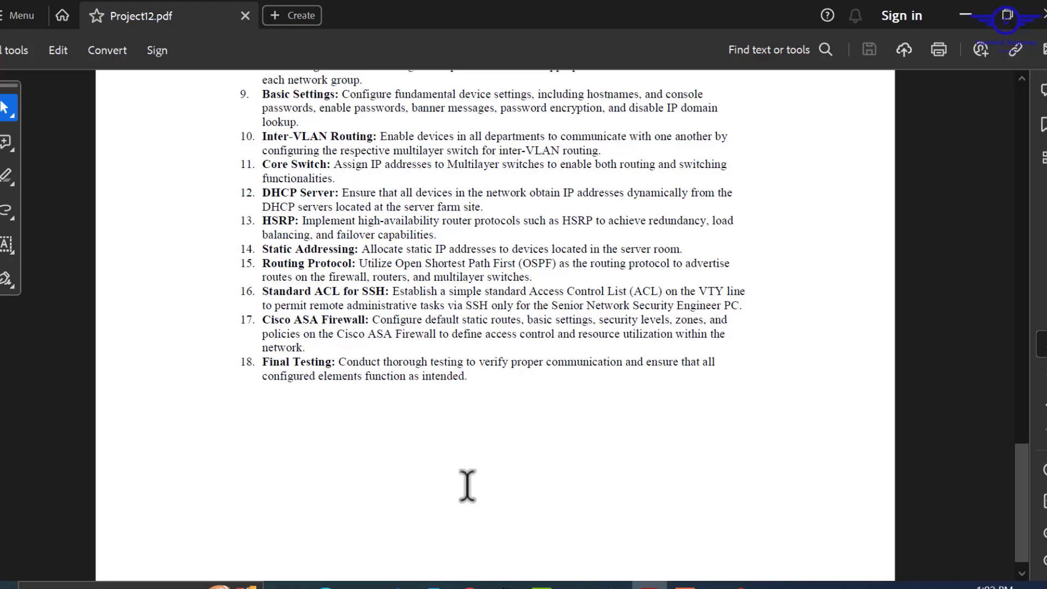
pyautogui.scroll(1, 467, 486)
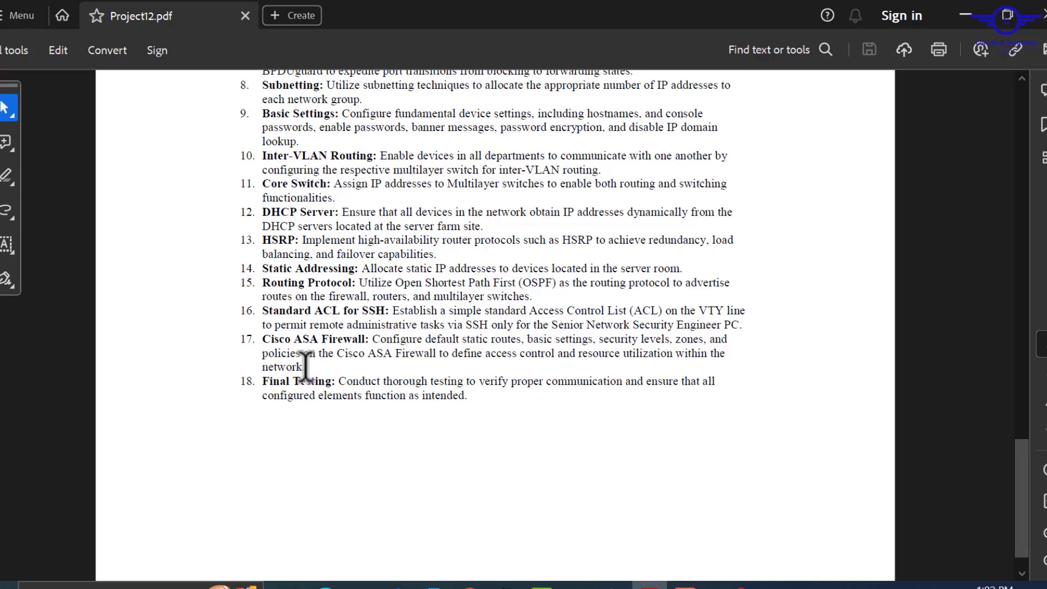
pyautogui.moveTo(307, 367); pyautogui.dragTo(253, 342)
pyautogui.click(253, 343)
pyautogui.scroll(10, 402, 417)
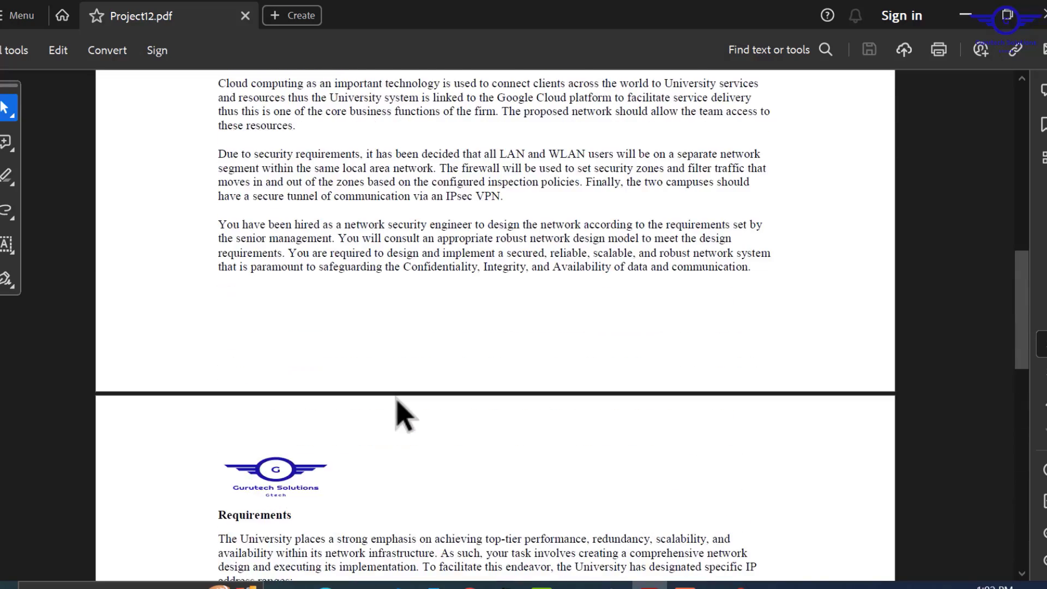
pyautogui.scroll(10, 403, 417)
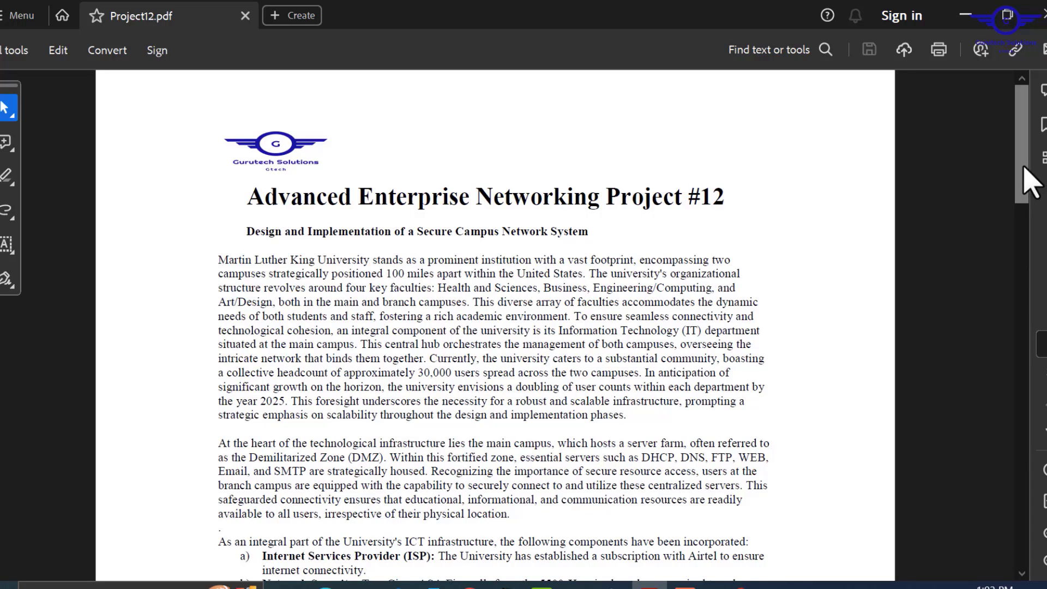
# - Skim the brief via its scrollbar, then switch to the Packet Tracer campus workspace
pyautogui.moveTo(1023, 168); pyautogui.dragTo(1034, 351)
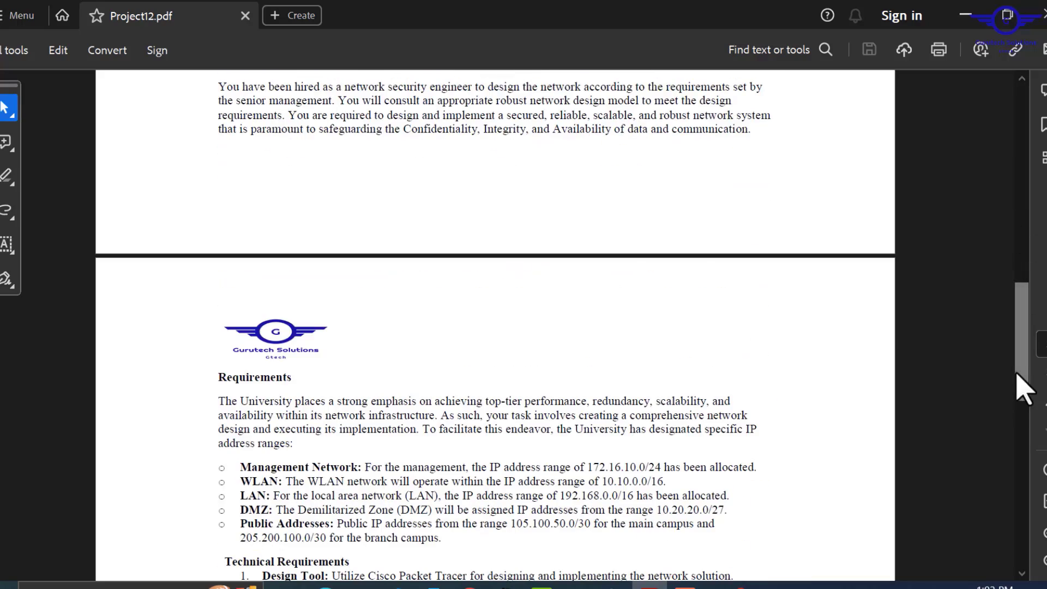
pyautogui.moveTo(1019, 376); pyautogui.dragTo(1003, 142)
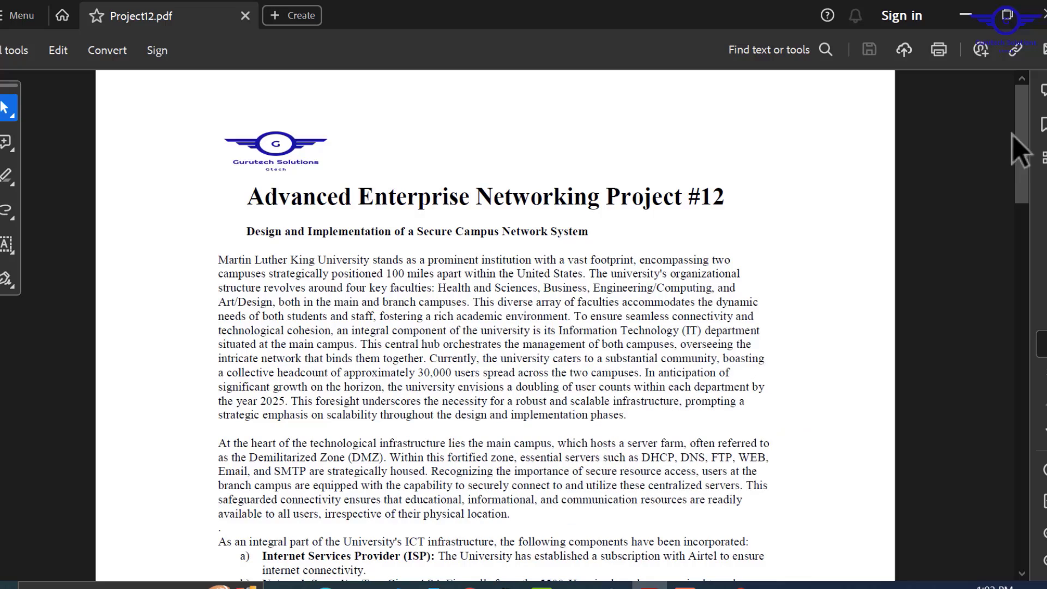
pyautogui.scroll(-8, 1026, 164)
pyautogui.scroll(10, 1028, 117)
pyautogui.click(506, 584)
pyautogui.moveTo(470, 480); pyautogui.dragTo(320, 473)
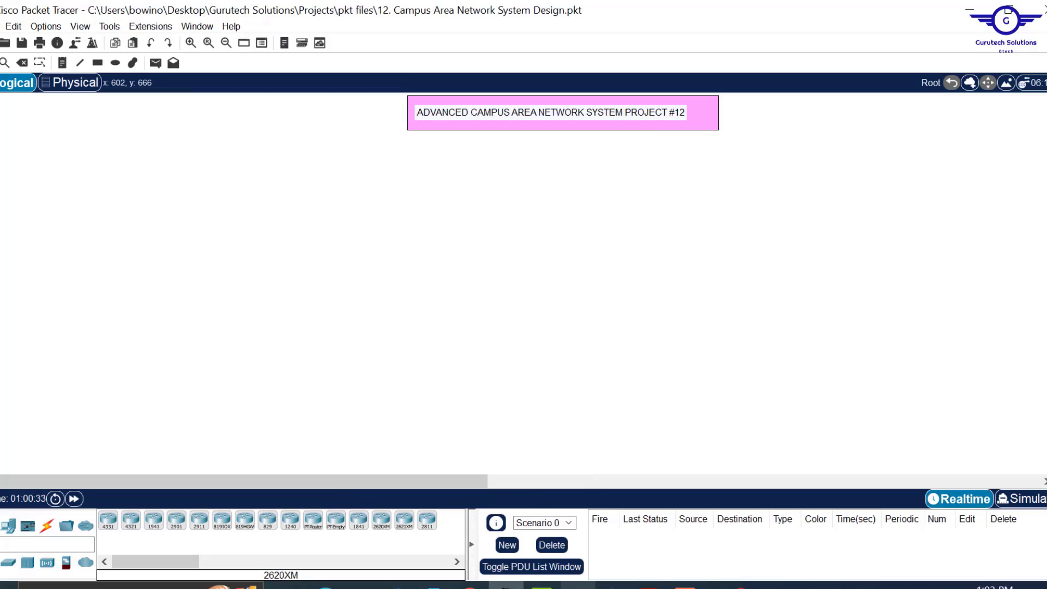
pyautogui.click(650, 586)
pyautogui.scroll(-8, 604, 458)
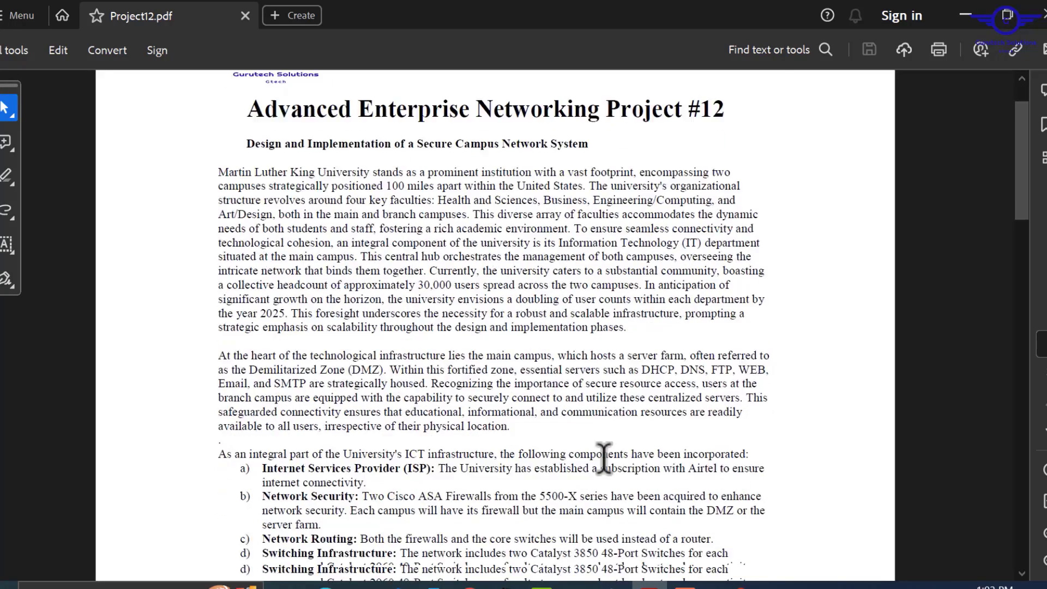
pyautogui.scroll(-1, 603, 458)
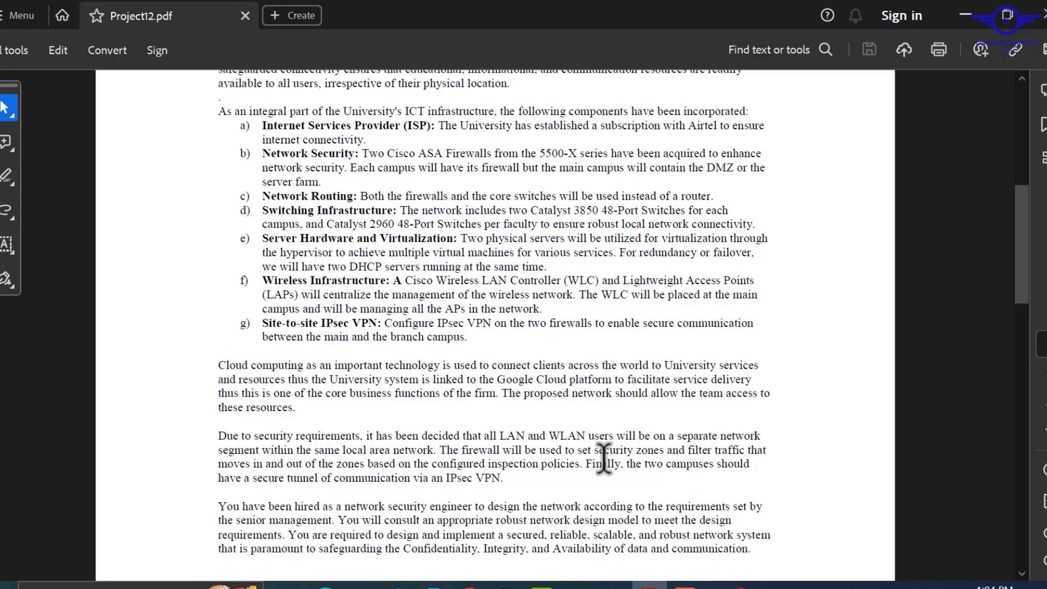
pyautogui.click(958, 21)
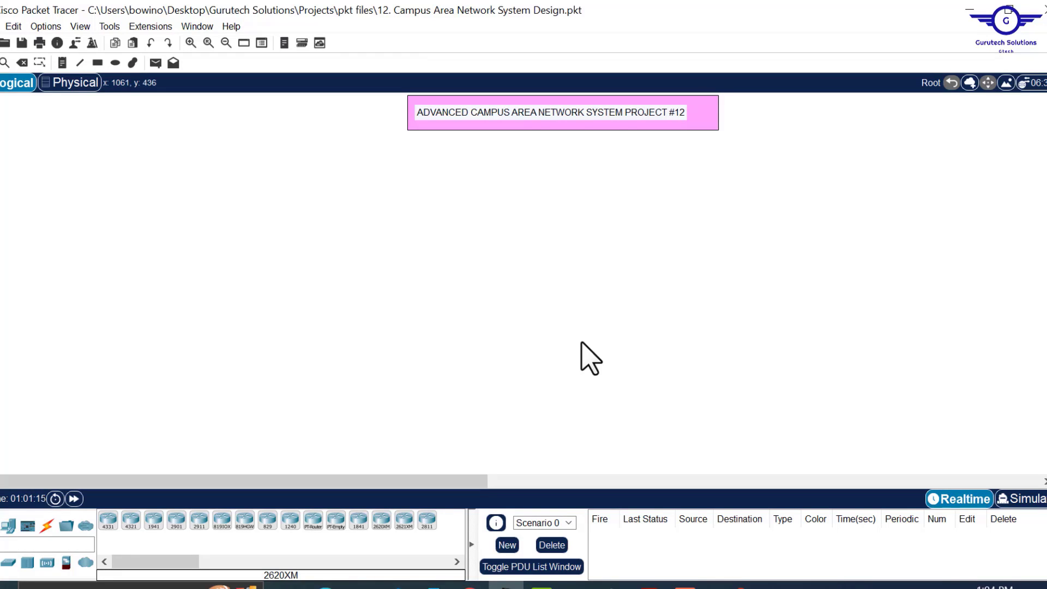
# - Place a 5506-X firewall, ASA0, on the workspace, then bring Project12.pdf back to the front
pyautogui.click(66, 563)
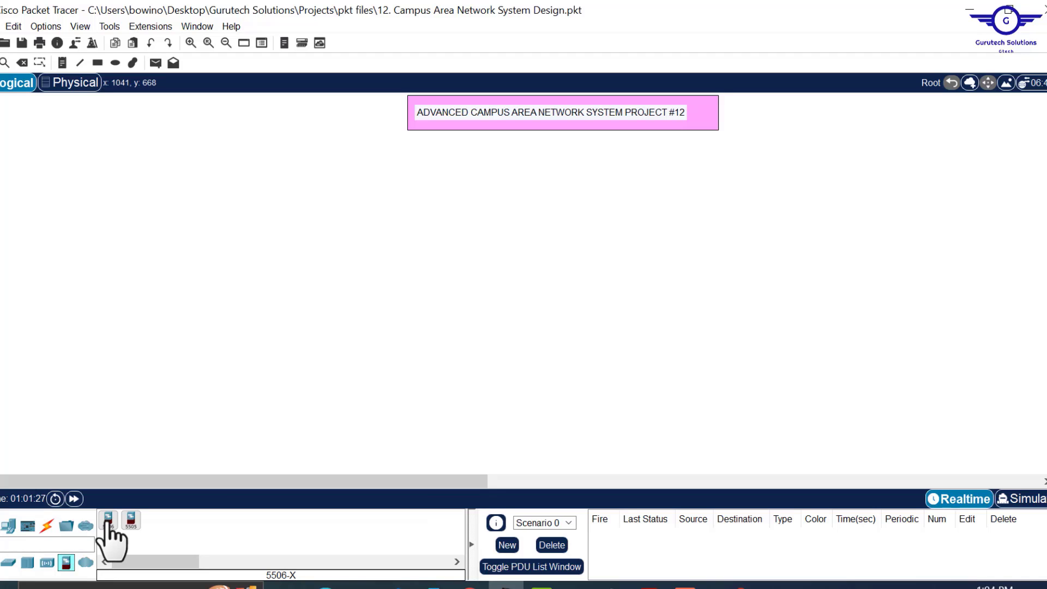
pyautogui.click(109, 521)
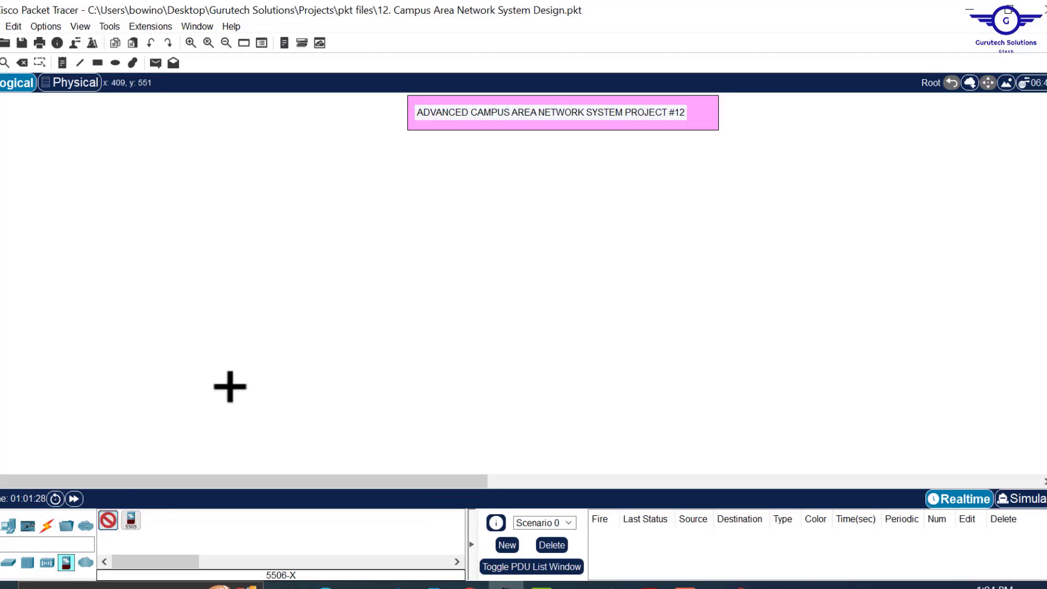
pyautogui.click(276, 299)
pyautogui.moveTo(277, 309); pyautogui.dragTo(479, 362)
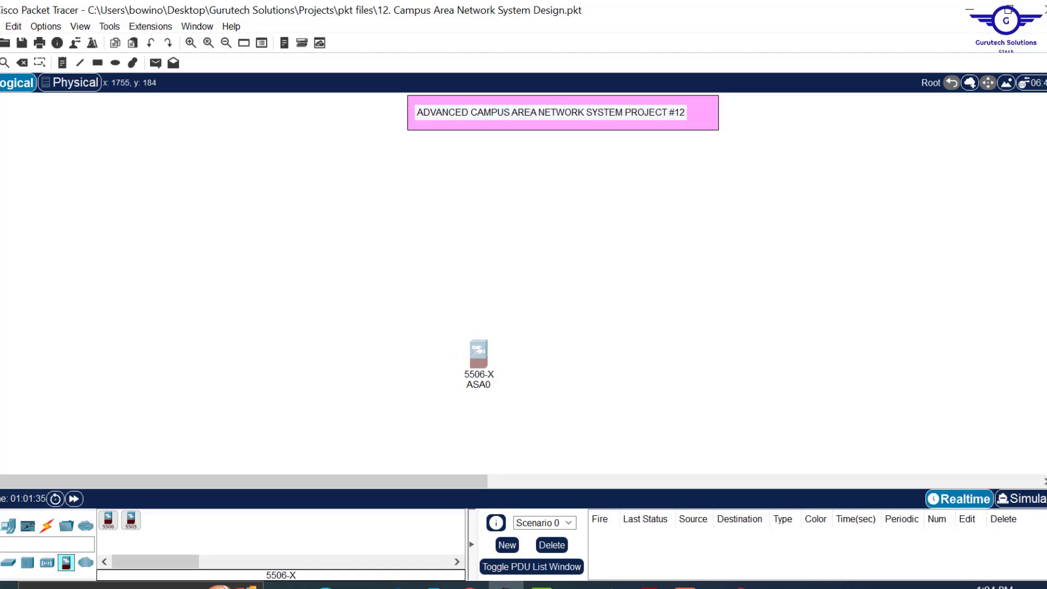
pyautogui.scroll(-5, 524, 283)
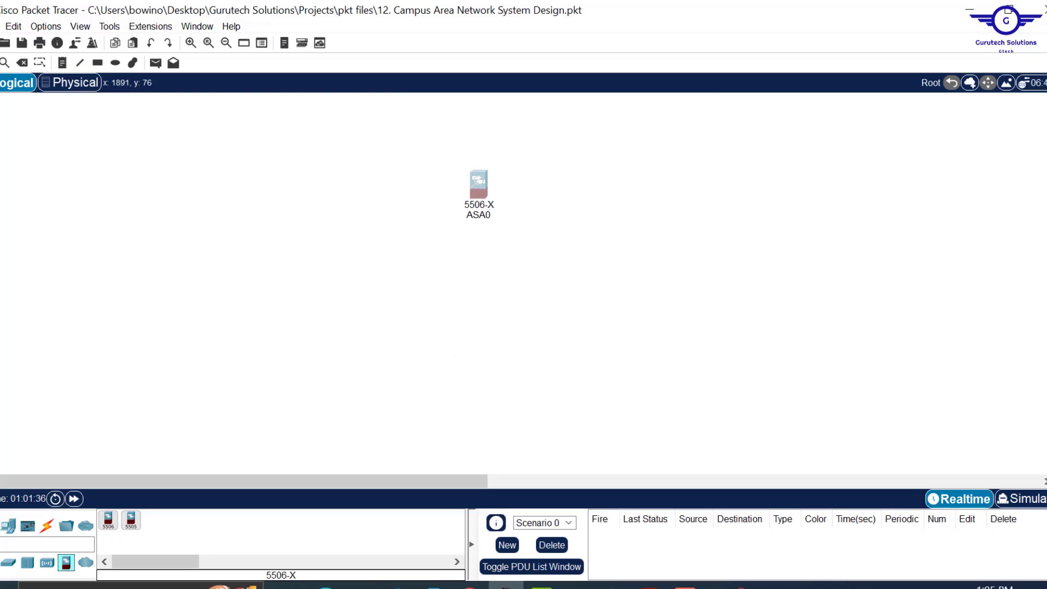
pyautogui.click(694, 320)
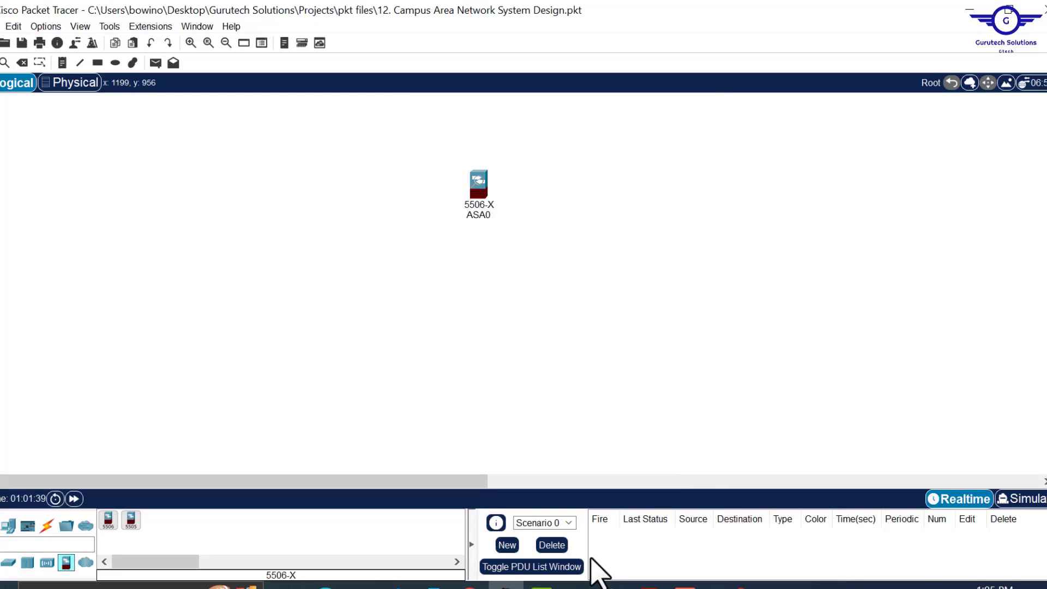
pyautogui.click(650, 587)
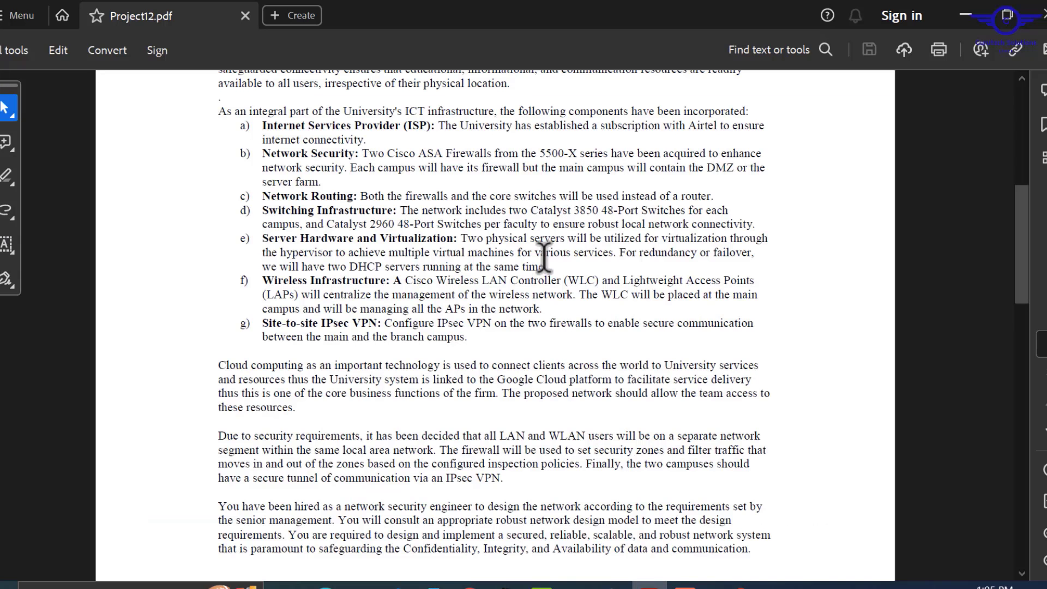
# - Highlight the requirement for two Catalyst 3850 48-Port Switches per campus, then minimize the PDF
pyautogui.scroll(1, 544, 256)
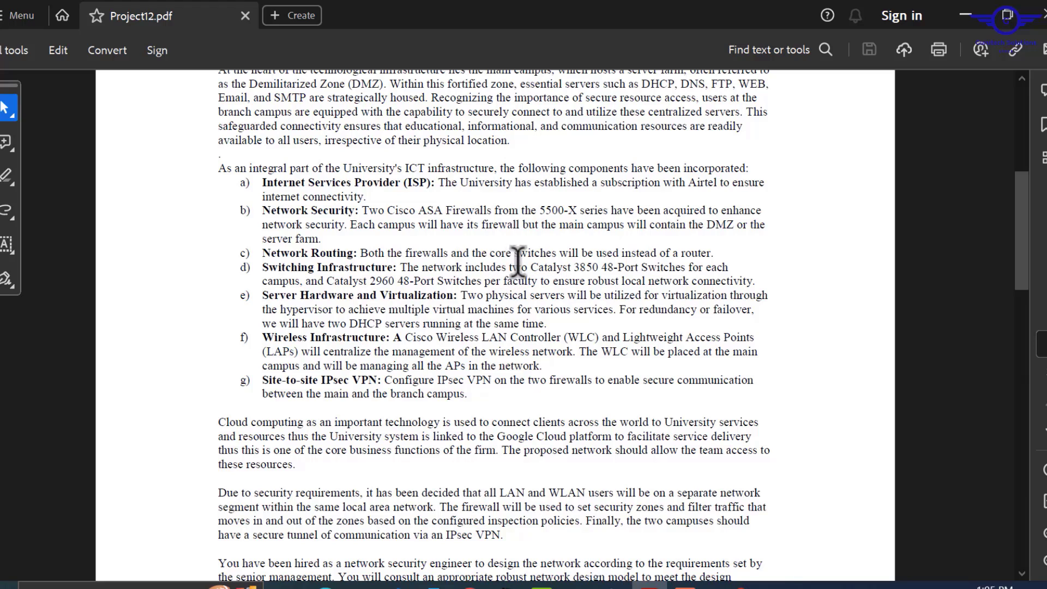
pyautogui.moveTo(510, 266)
pyautogui.mouseDown()
pyautogui.moveTo(349, 298)
pyautogui.moveTo(302, 282)
pyautogui.mouseUp()
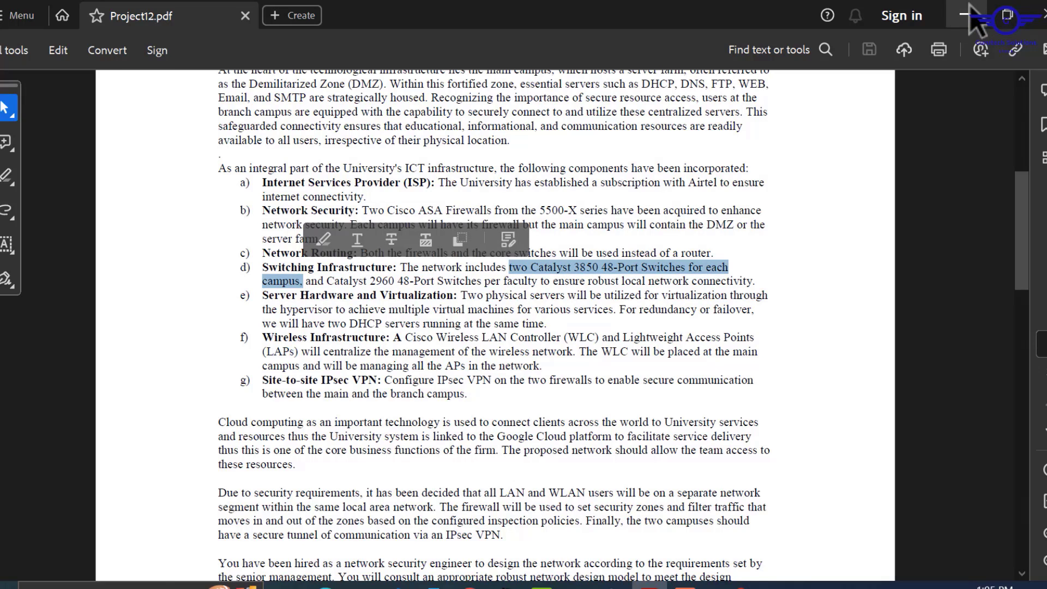
pyautogui.click(967, 15)
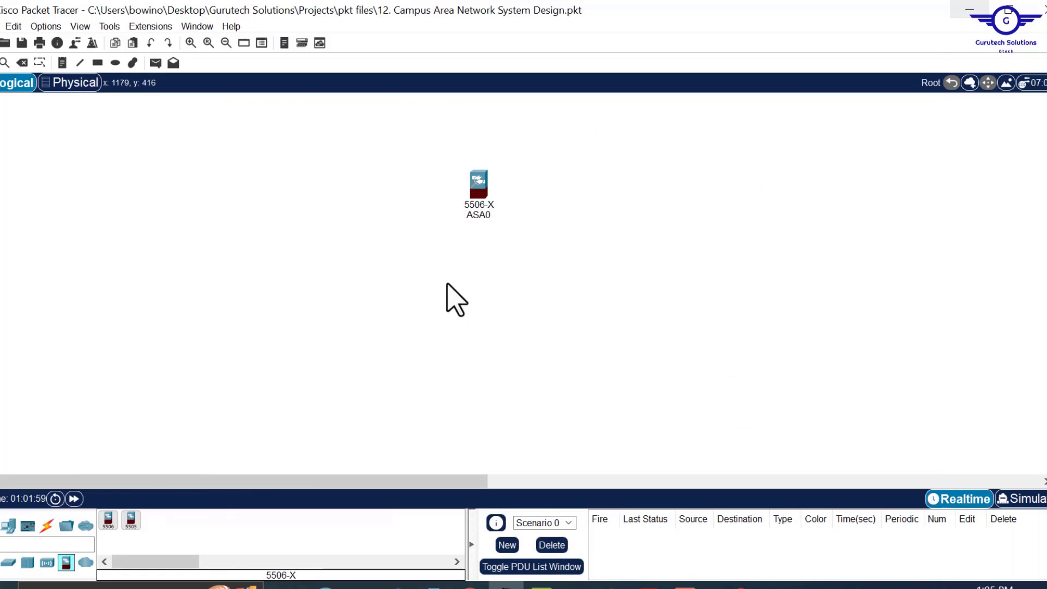
# - Place two 3650-24PS multilayer switches below ASA0, one on the left and one on the right
pyautogui.click(8, 562)
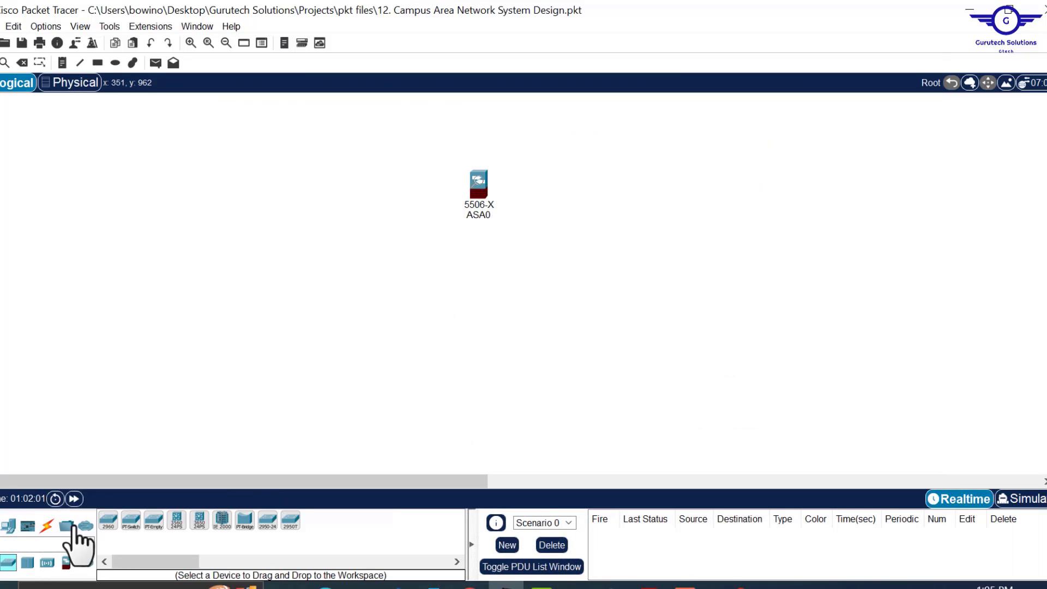
pyautogui.click(200, 523)
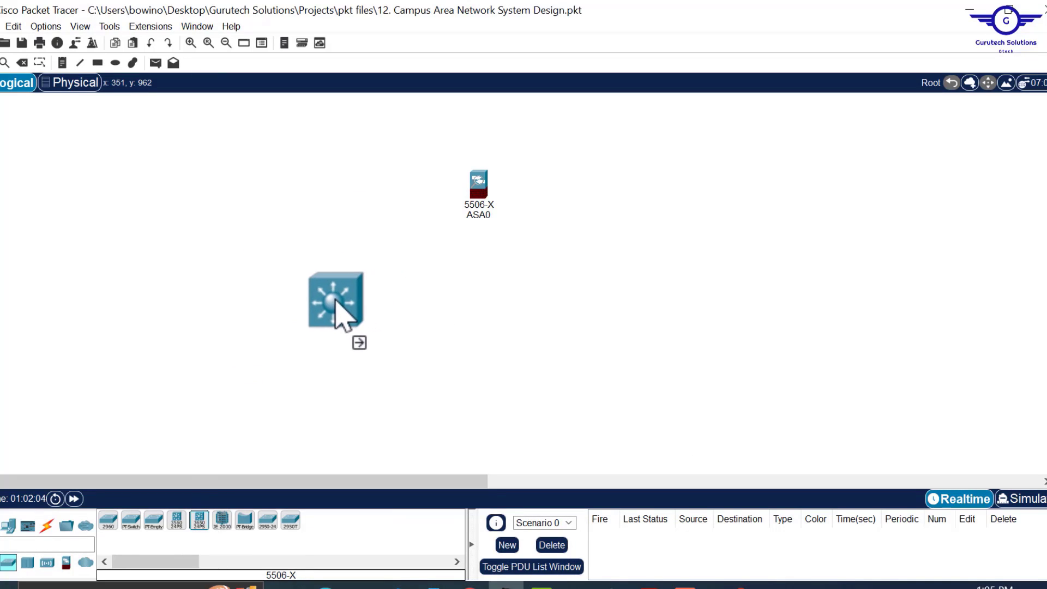
pyautogui.click(320, 301)
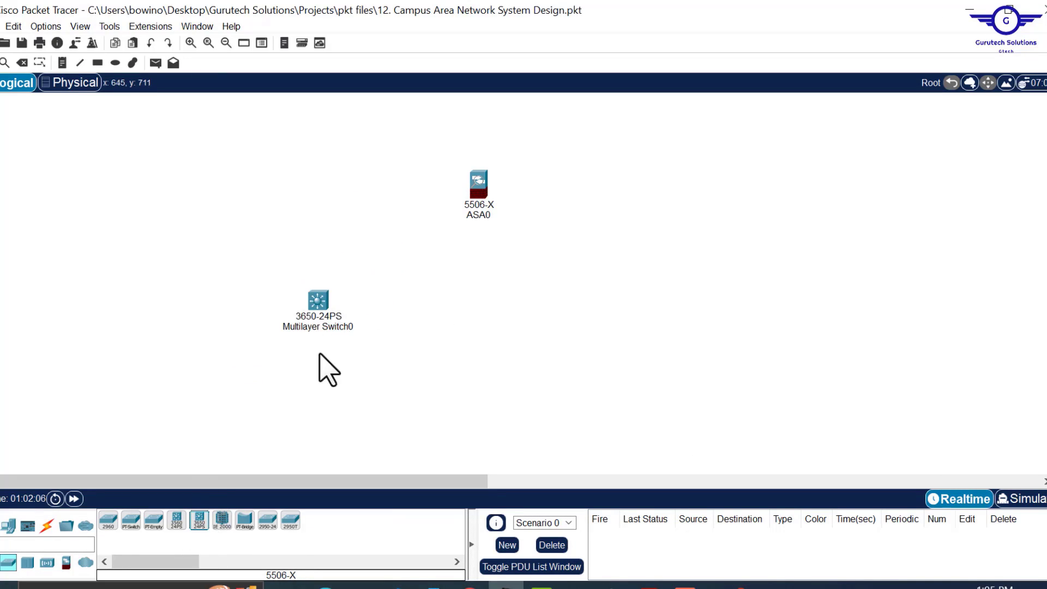
pyautogui.click(199, 523)
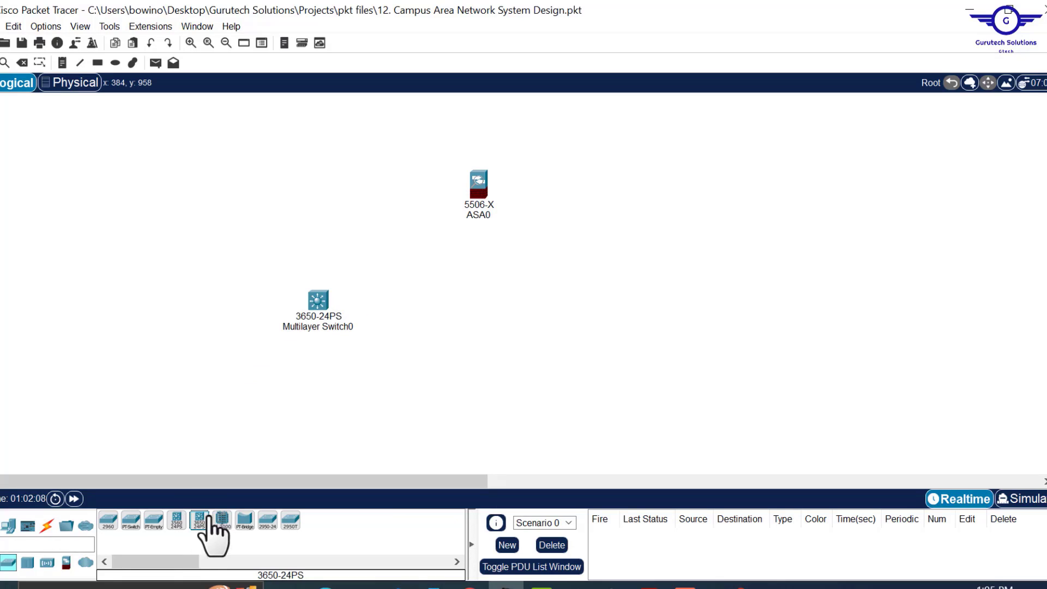
pyautogui.click(549, 330)
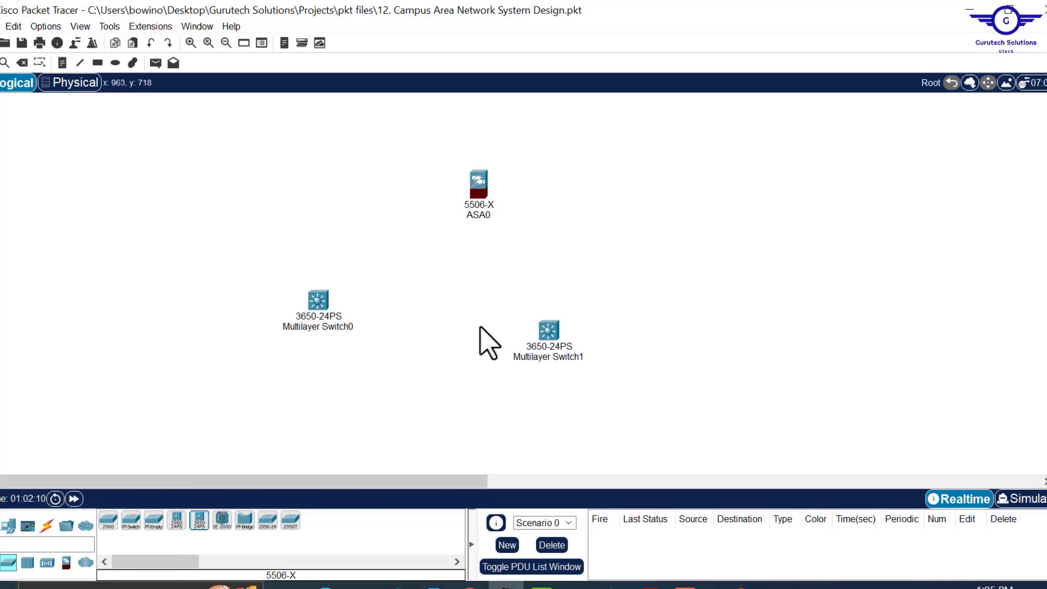
# - Spread the two multilayer switches further apart, then switch back to the Project12.pdf brief
pyautogui.moveTo(551, 335); pyautogui.dragTo(561, 334)
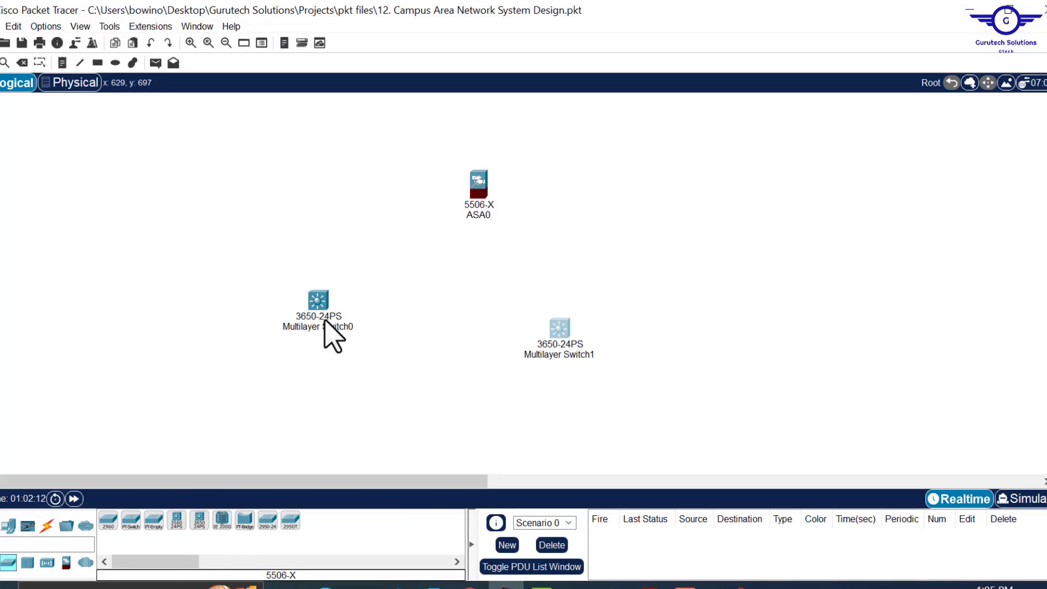
pyautogui.moveTo(314, 307); pyautogui.dragTo(338, 342)
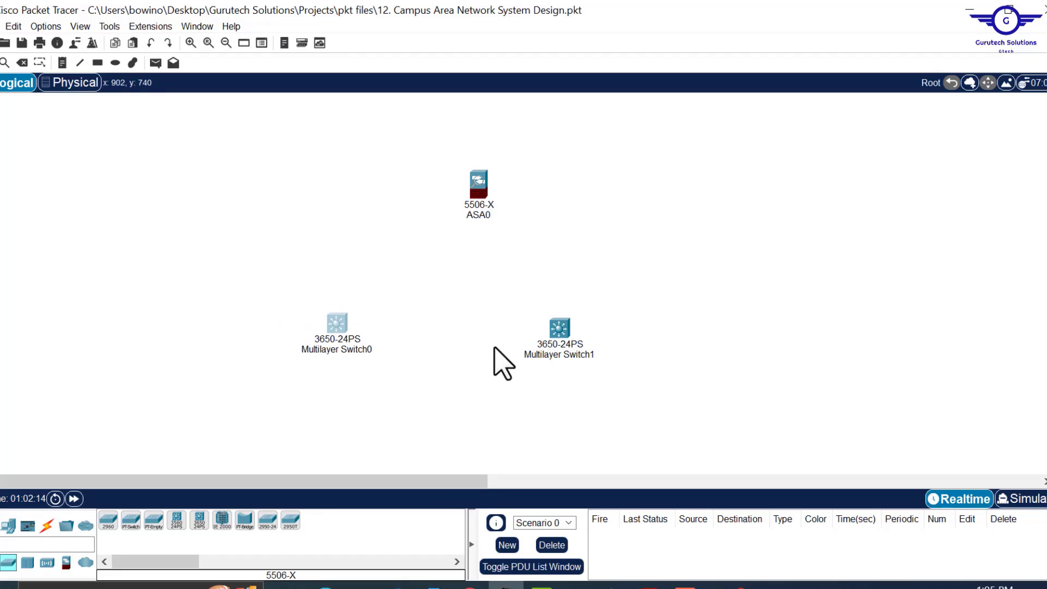
pyautogui.moveTo(559, 338); pyautogui.dragTo(583, 339)
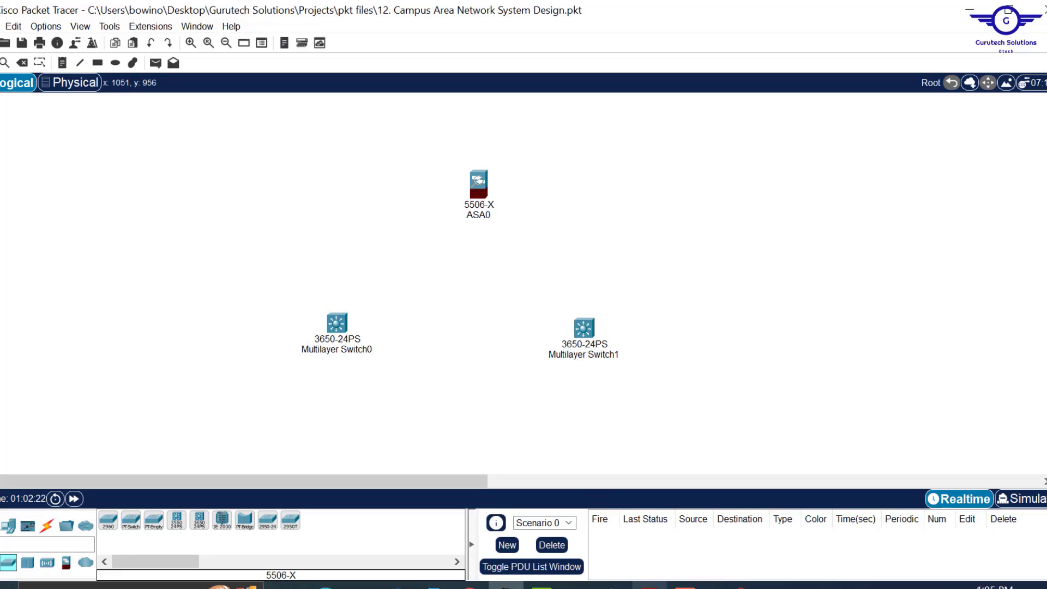
pyautogui.hotkey('alt', 'Tab')
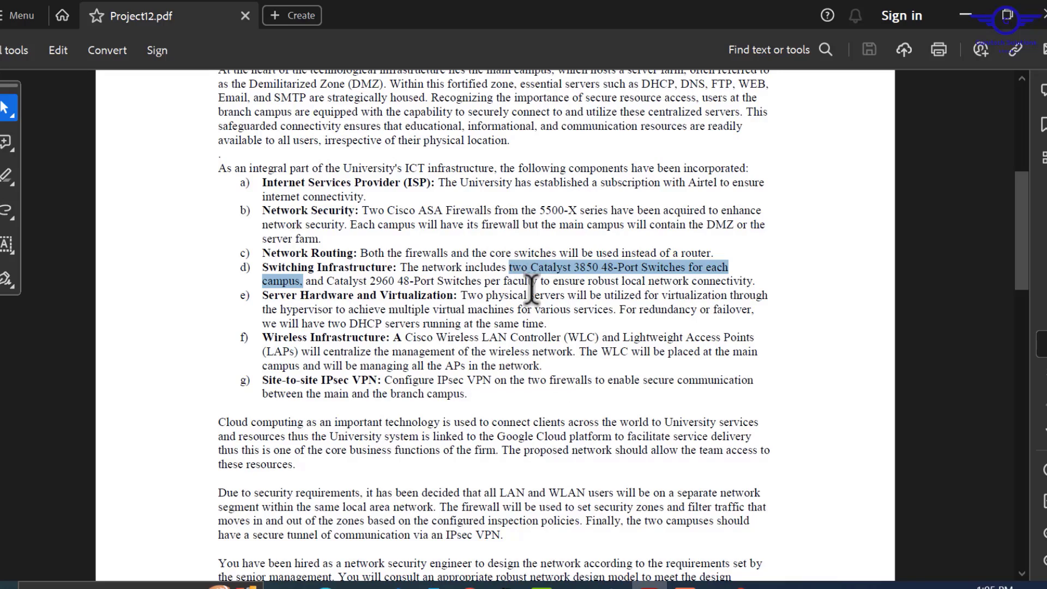
# - Scroll up to the Project12.pdf title page, then minimize Acrobat
pyautogui.scroll(6, 536, 289)
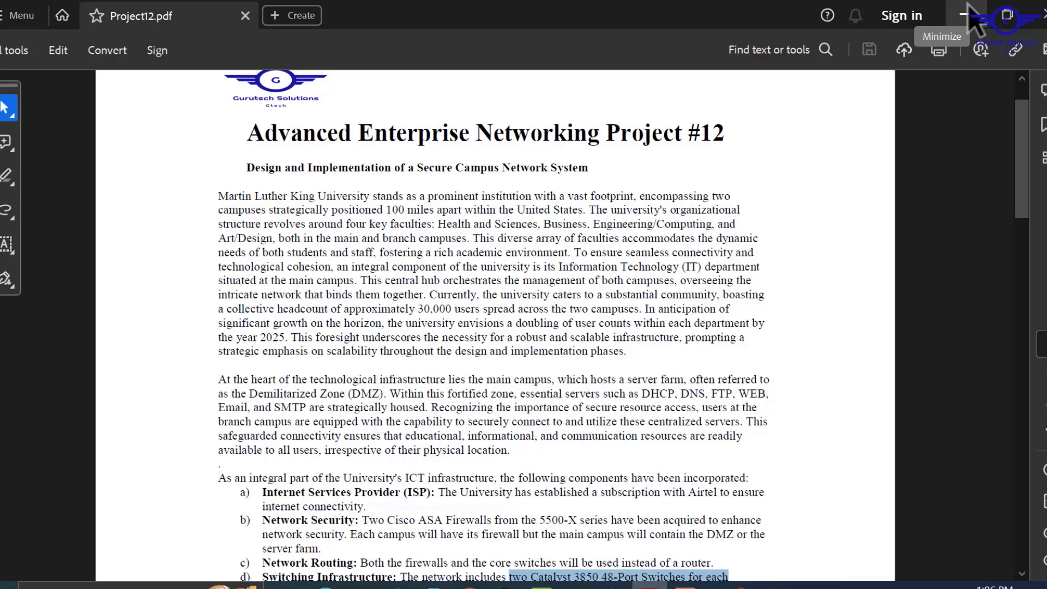
pyautogui.click(964, 15)
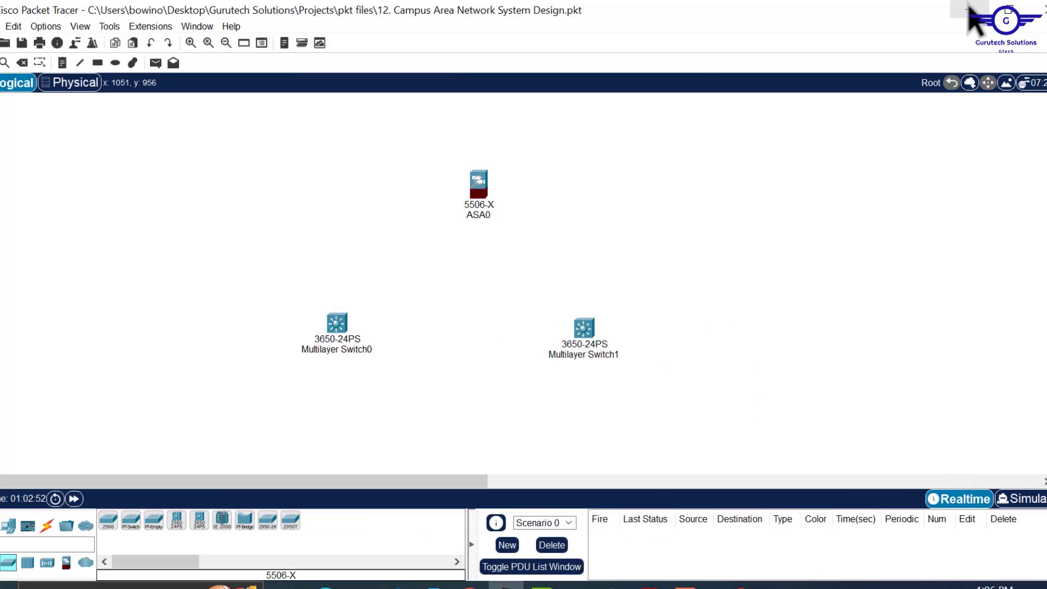
pyautogui.scroll(-3, 678, 297)
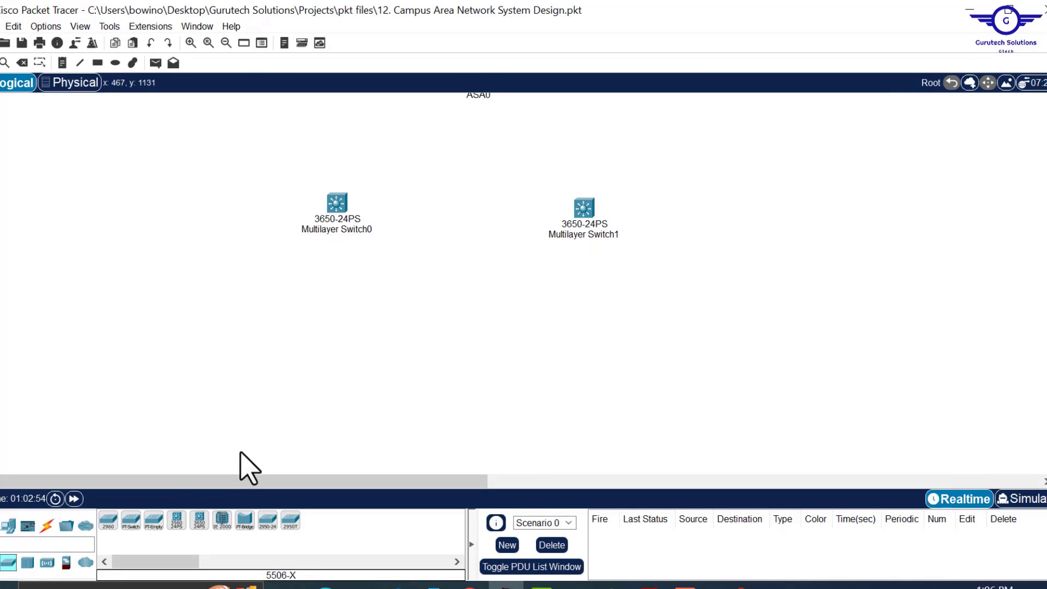
pyautogui.click(108, 519)
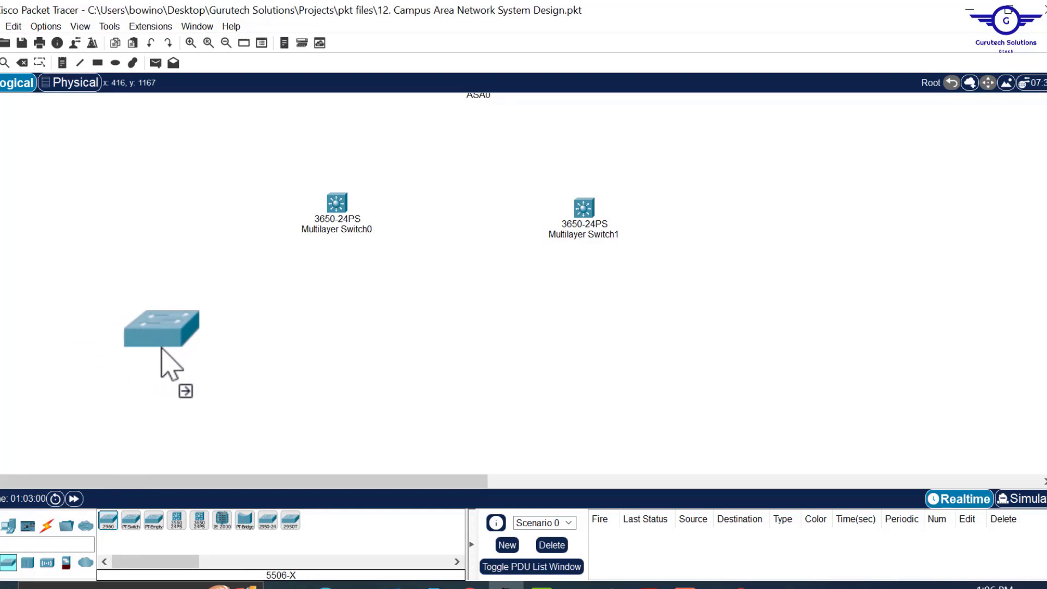
pyautogui.click(160, 350)
pyautogui.click(111, 521)
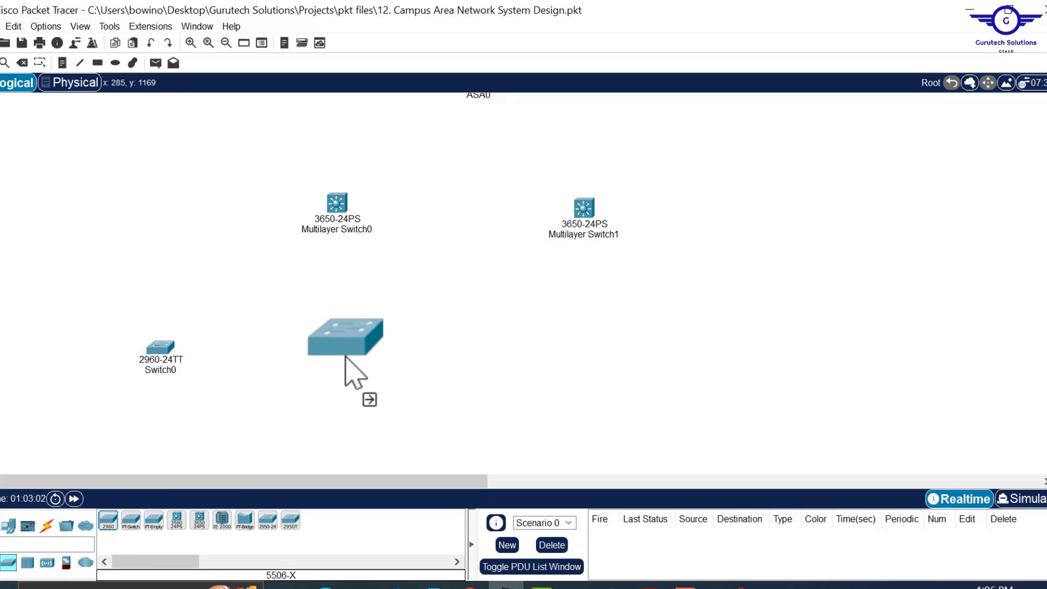
pyautogui.click(330, 361)
pyautogui.click(110, 521)
pyautogui.click(490, 363)
pyautogui.click(111, 521)
pyautogui.click(679, 364)
pyautogui.click(110, 521)
pyautogui.click(835, 364)
pyautogui.moveTo(835, 361); pyautogui.dragTo(770, 360)
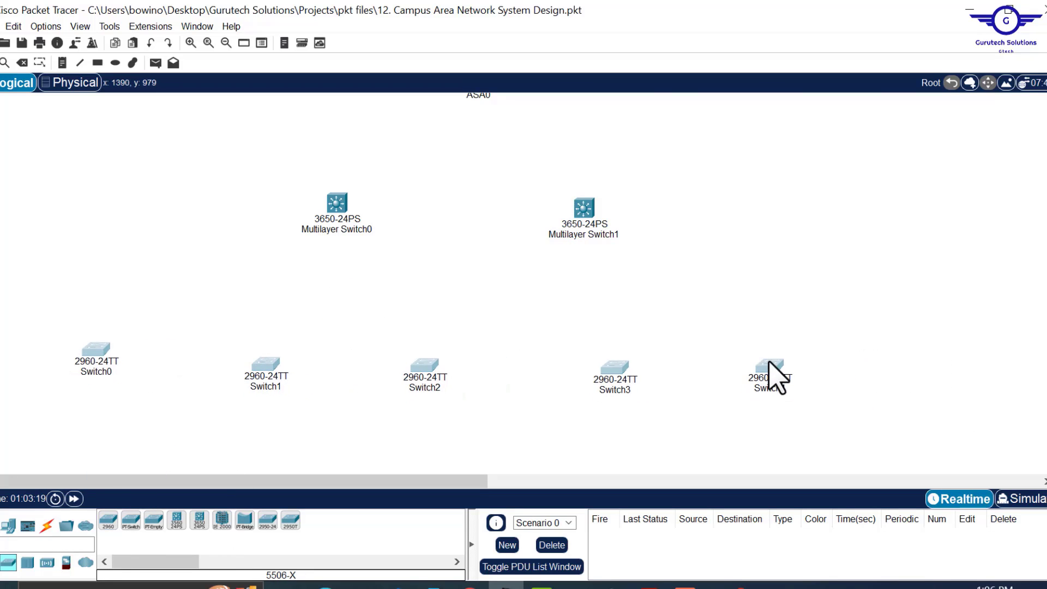
pyautogui.click(858, 243)
pyautogui.scroll(3, 858, 243)
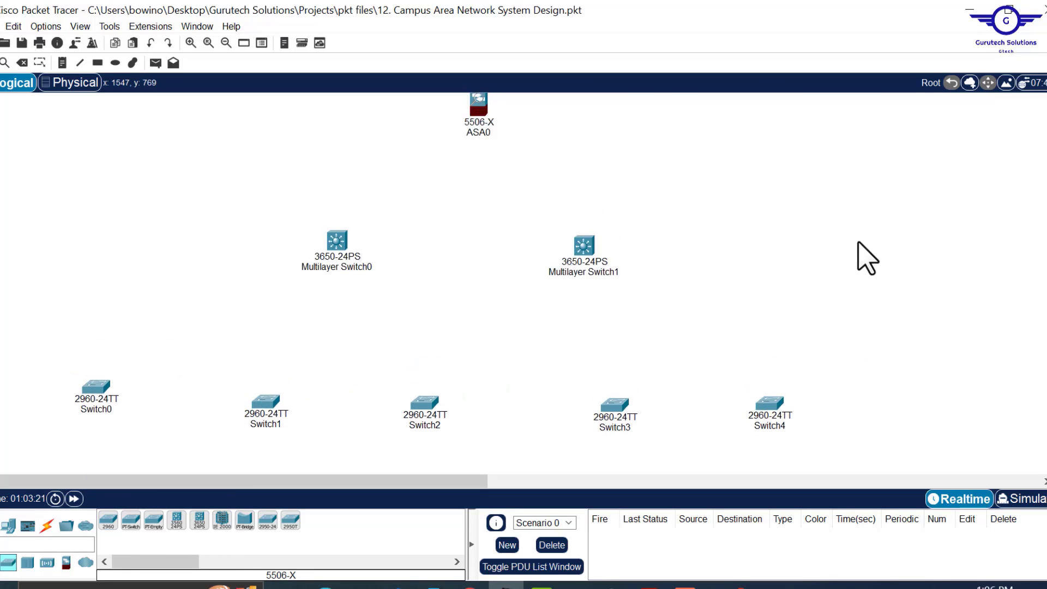
pyautogui.scroll(-4, 859, 243)
pyautogui.scroll(3, 858, 243)
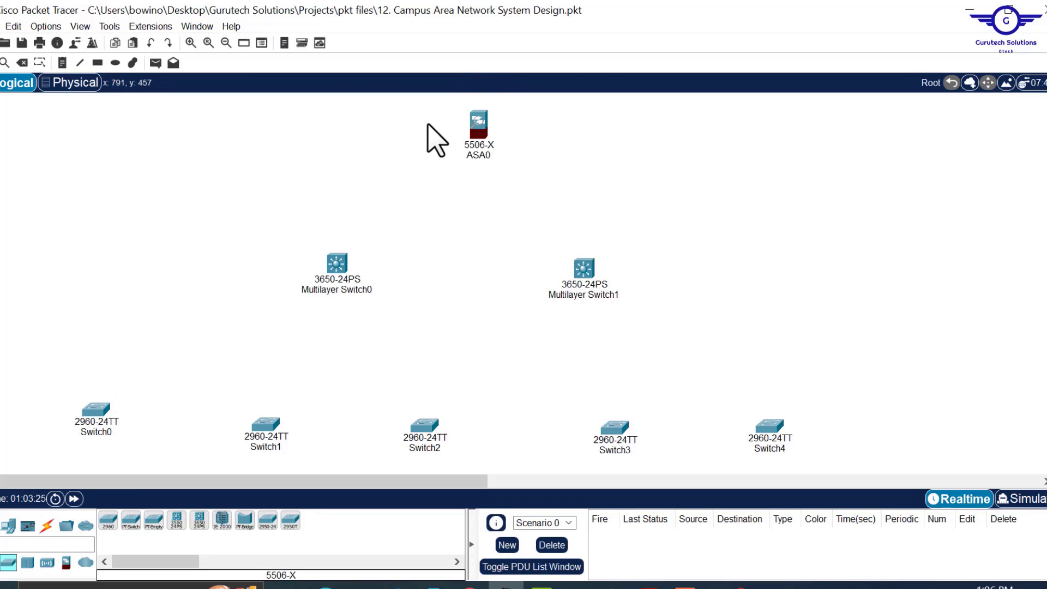
pyautogui.moveTo(427, 124); pyautogui.dragTo(440, 129)
pyautogui.moveTo(507, 157); pyautogui.dragTo(572, 194)
pyautogui.moveTo(284, 230); pyautogui.dragTo(677, 332)
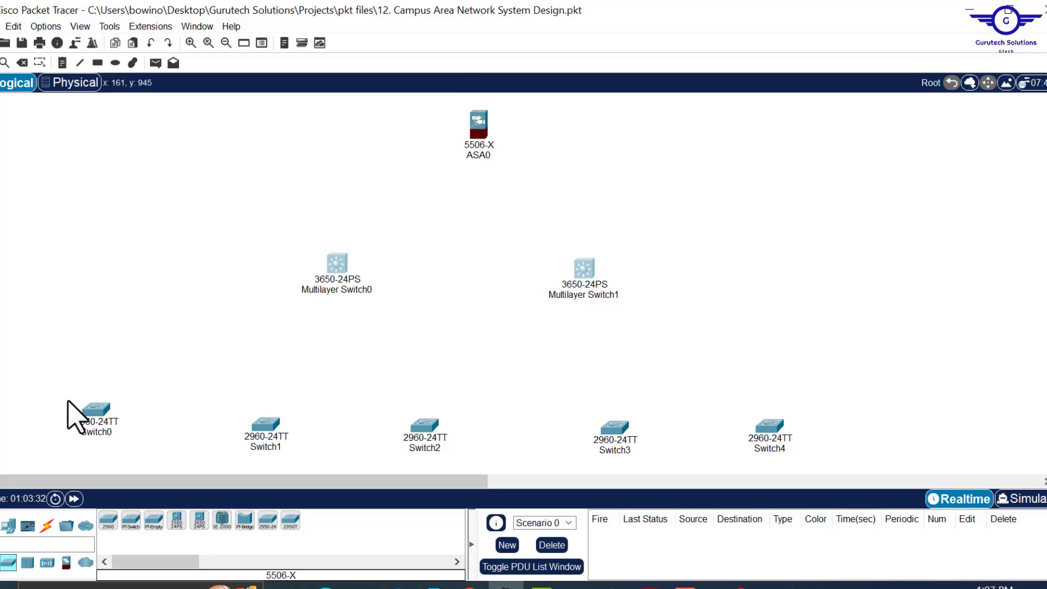
pyautogui.moveTo(57, 393); pyautogui.dragTo(667, 456)
pyautogui.moveTo(720, 369); pyautogui.dragTo(902, 493)
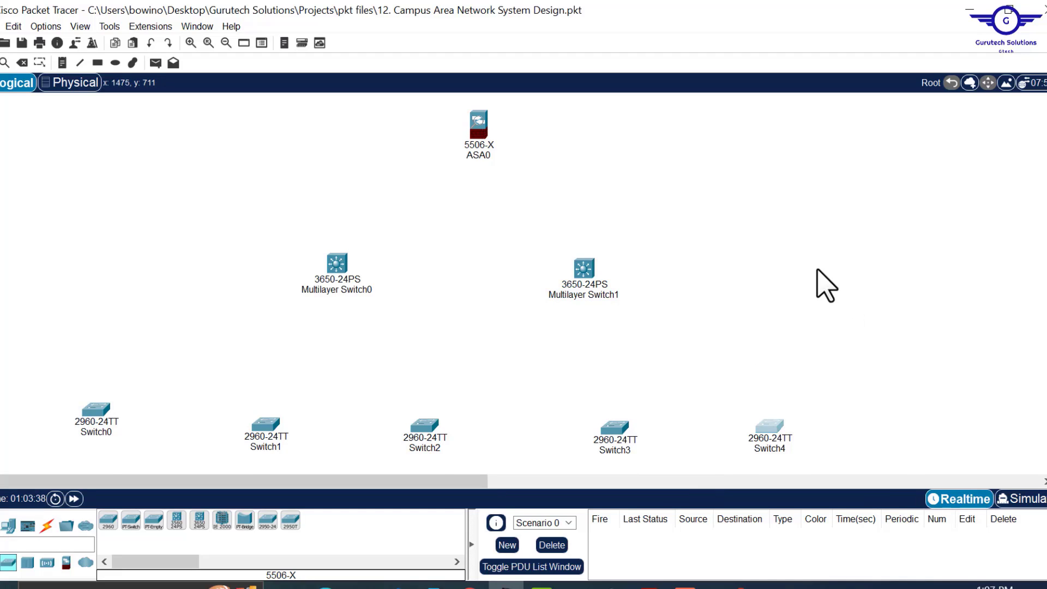
pyautogui.scroll(5, 818, 284)
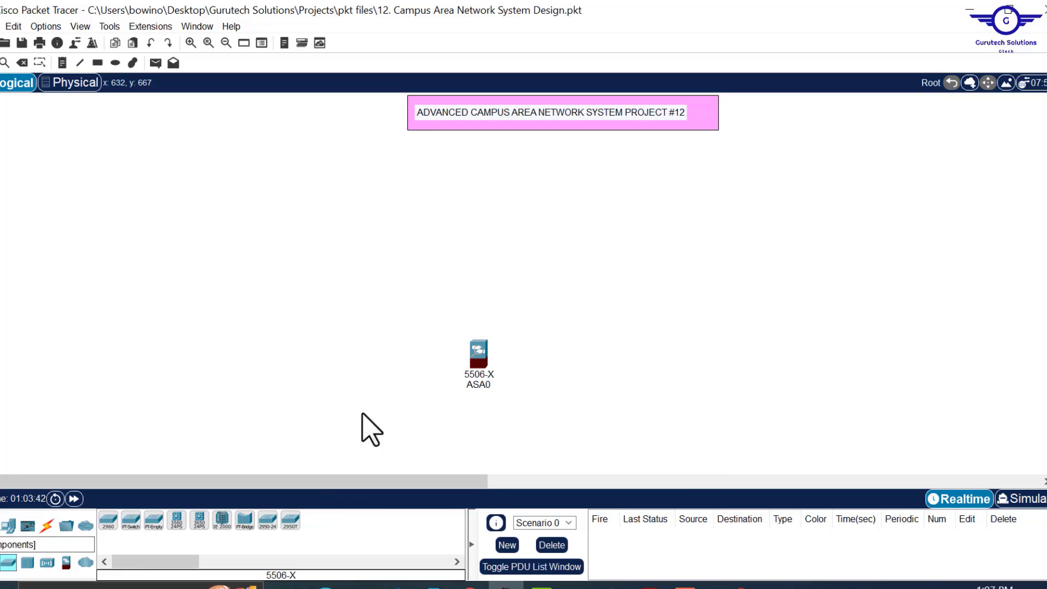
pyautogui.scroll(-5, 624, 356)
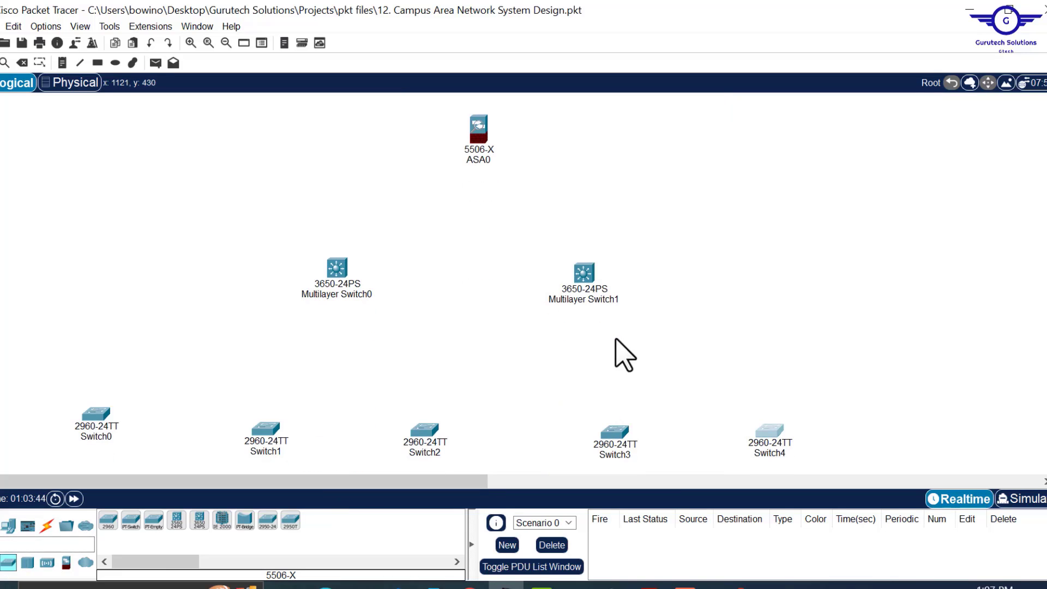
pyautogui.scroll(-1, 624, 355)
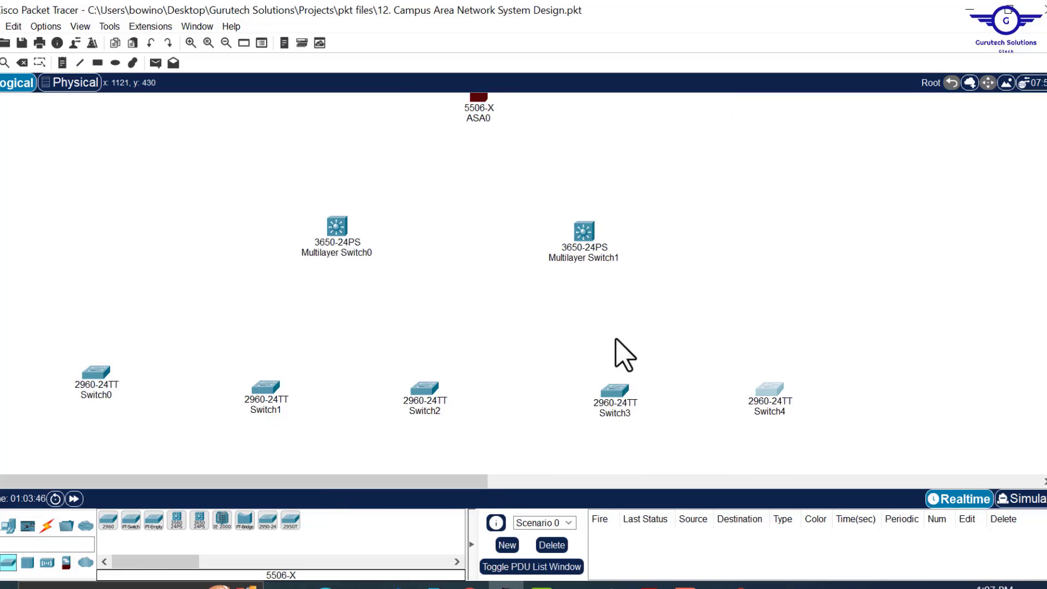
pyautogui.scroll(2, 624, 355)
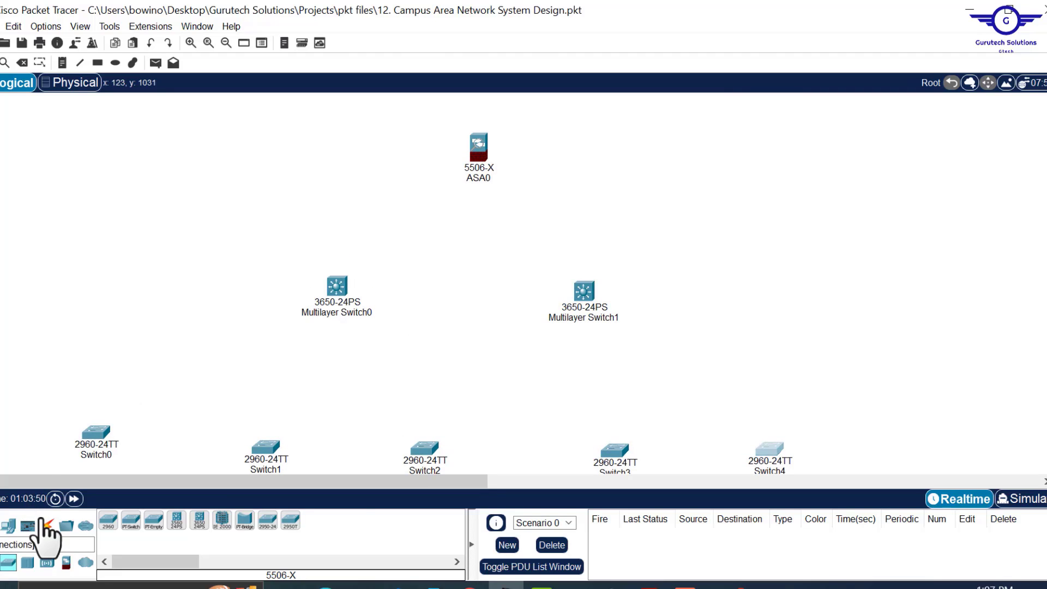
# - Cable ASA0 to Multilayer Switch0 and Multilayer Switch1 using automatic connection type
pyautogui.click(47, 525)
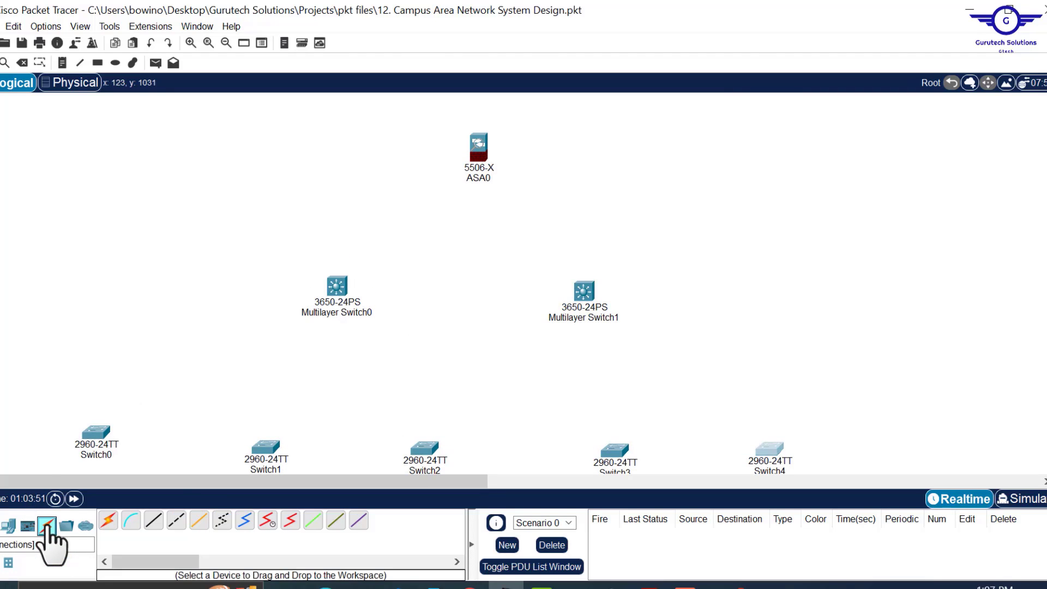
pyautogui.click(108, 521)
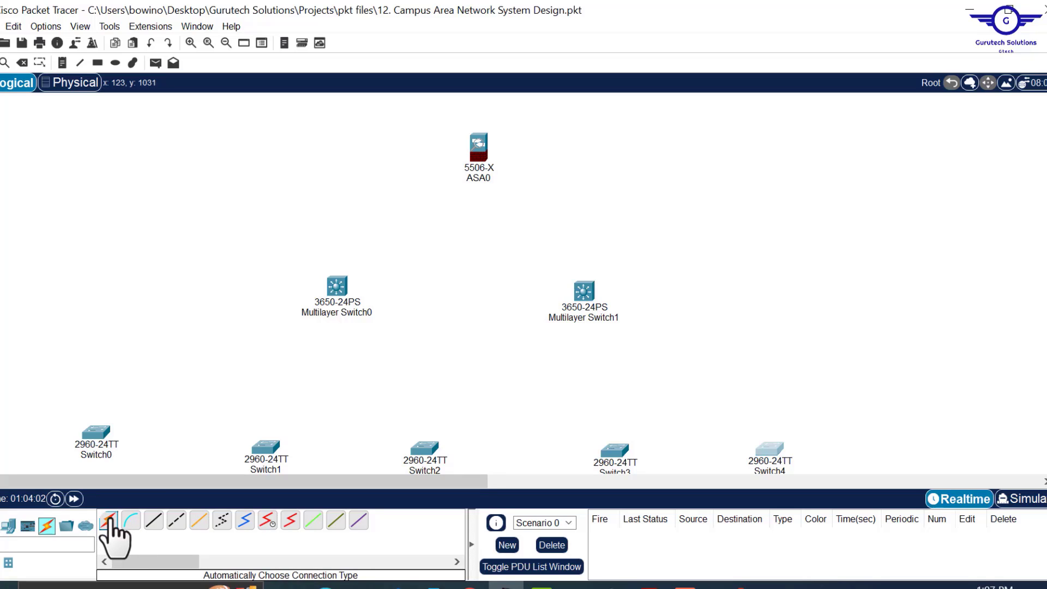
pyautogui.click(109, 522)
pyautogui.click(479, 146)
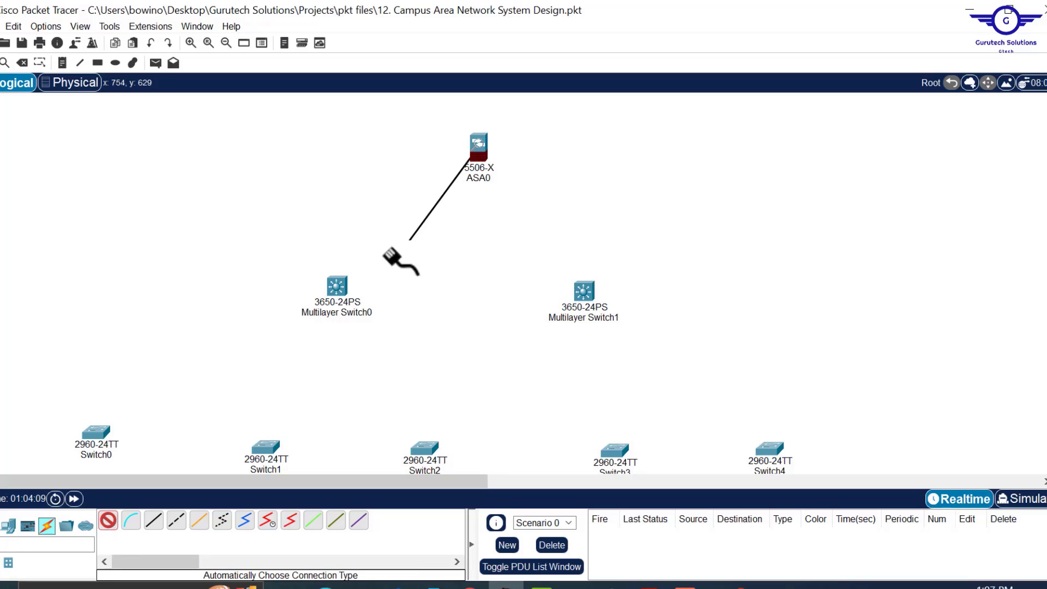
pyautogui.click(336, 288)
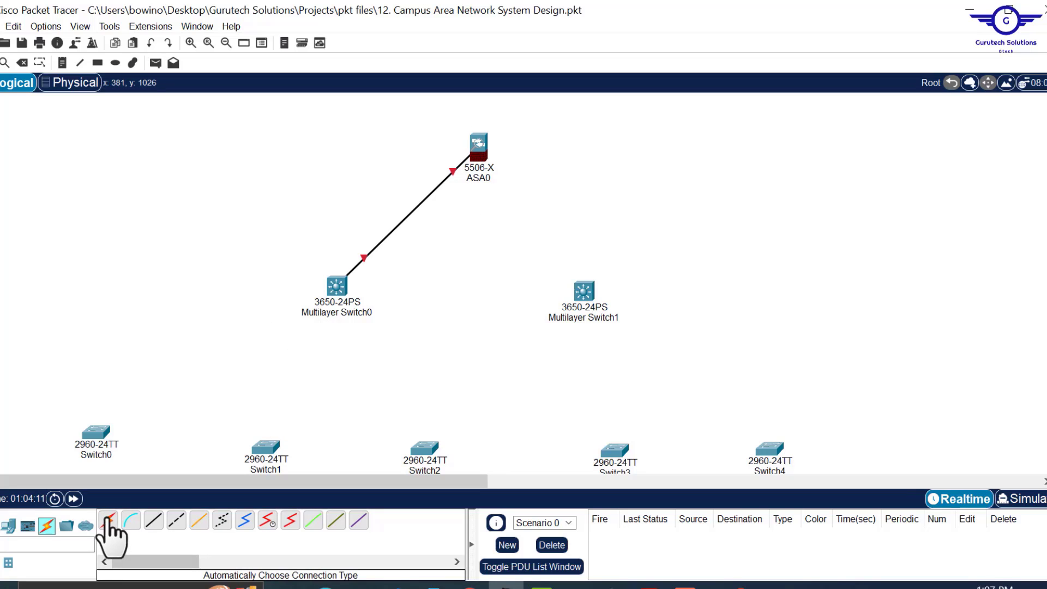
pyautogui.click(108, 524)
pyautogui.click(478, 147)
pyautogui.click(584, 292)
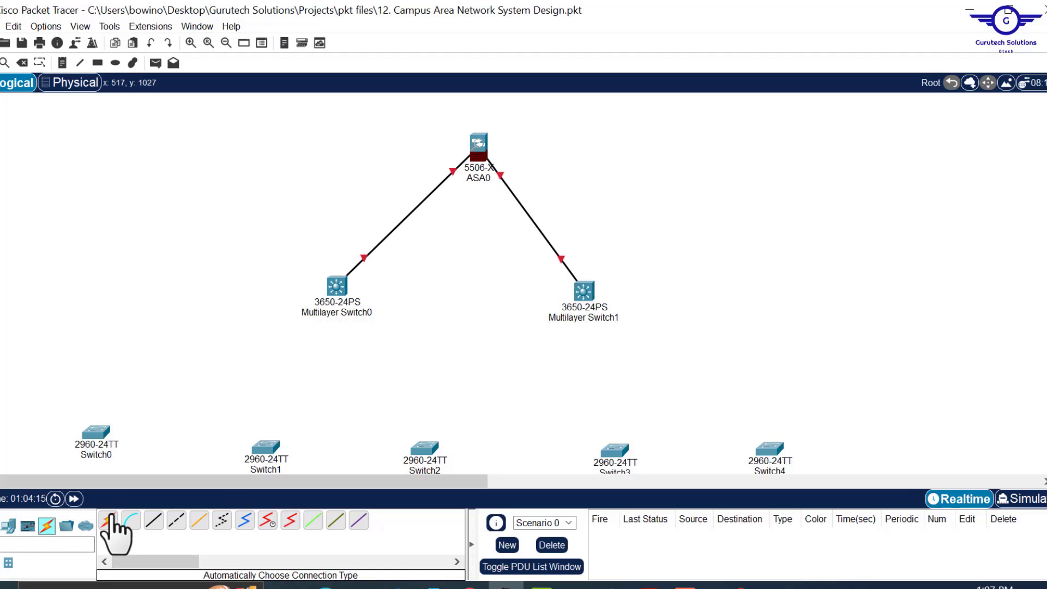
# - Cable Multilayer Switch0 to the access switches with automatic cables
pyautogui.click(110, 521)
pyautogui.click(337, 287)
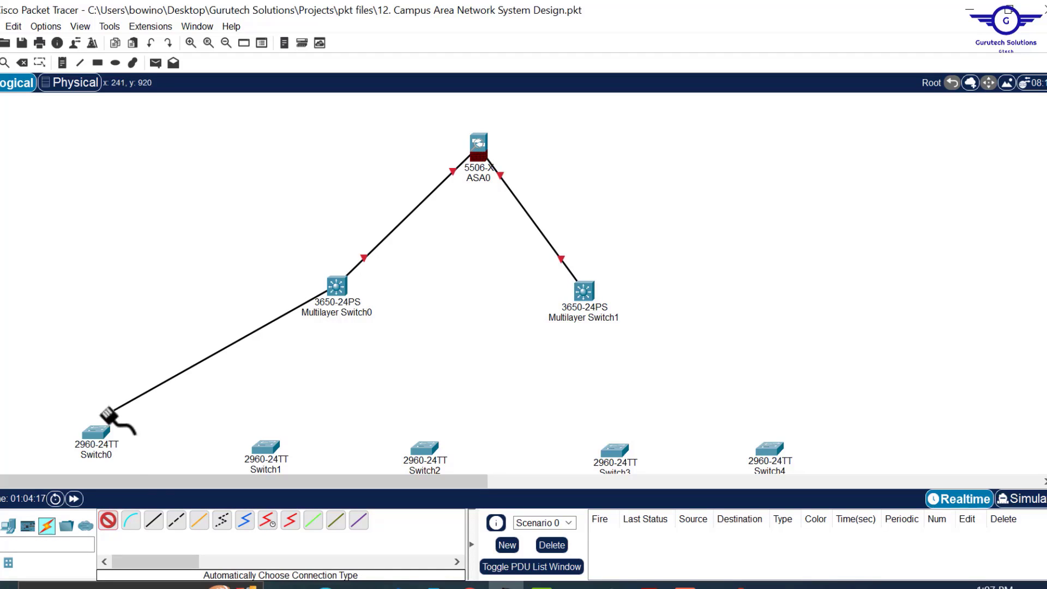
pyautogui.click(94, 432)
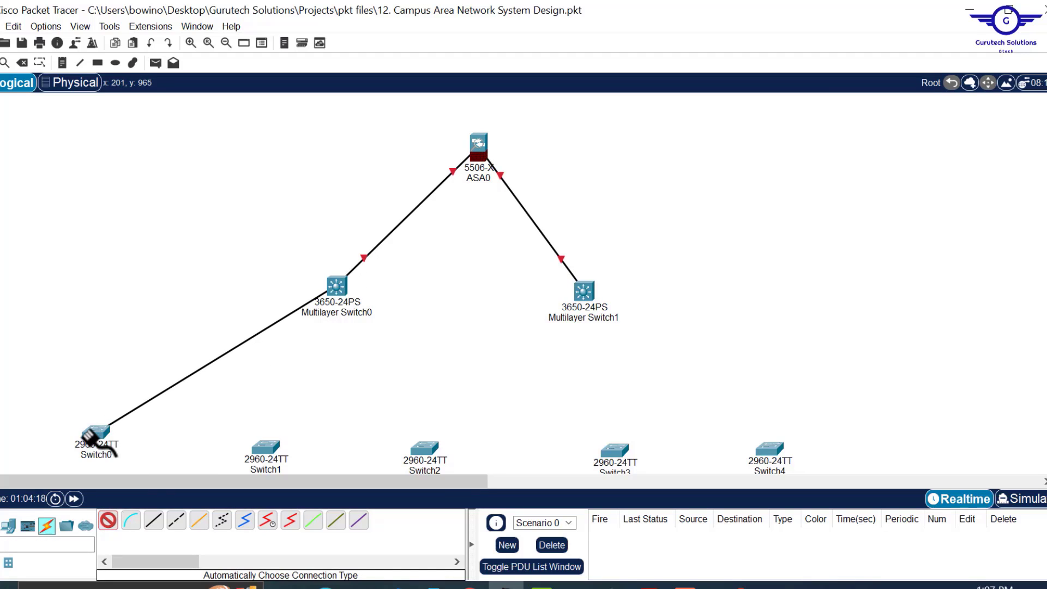
pyautogui.click(109, 522)
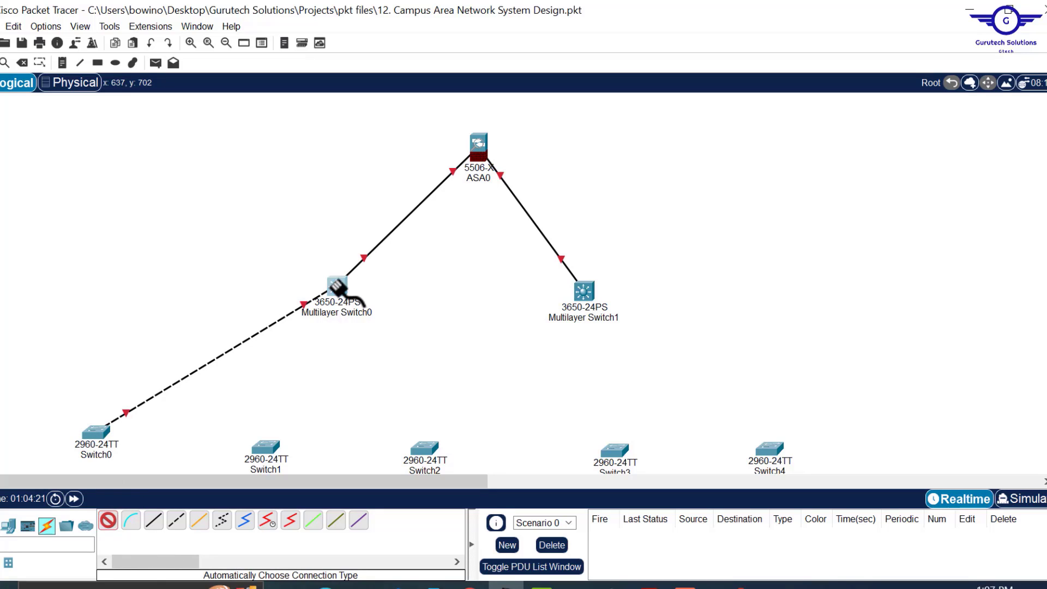
pyautogui.click(337, 287)
pyautogui.click(265, 447)
pyautogui.click(108, 521)
pyautogui.click(337, 286)
pyautogui.click(425, 449)
pyautogui.click(109, 521)
# - Cable Multilayer Switch1 to the access switches and tidy the core layout
pyautogui.click(337, 286)
pyautogui.click(615, 450)
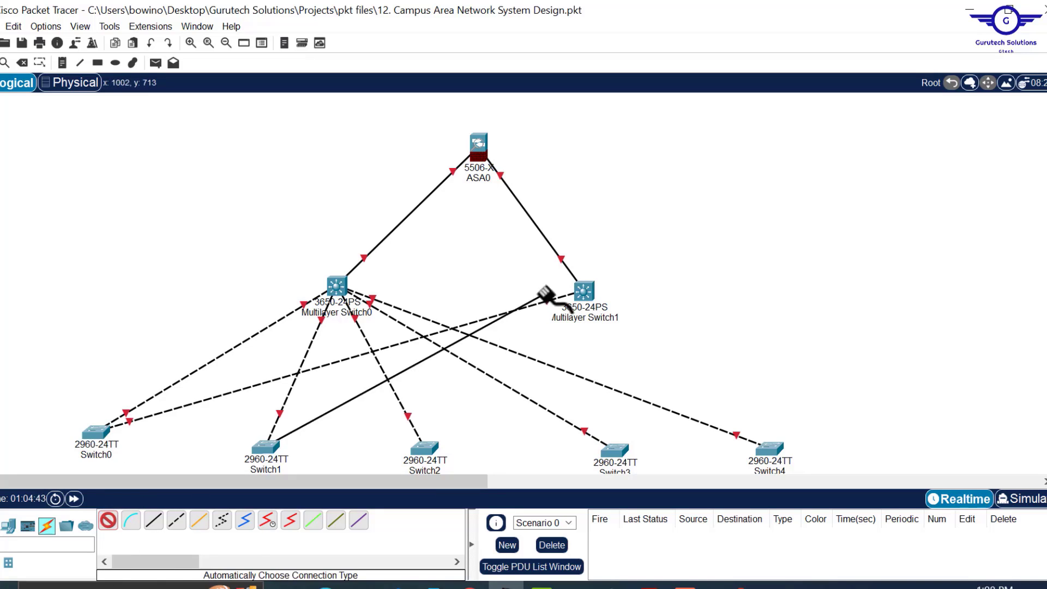
pyautogui.click(584, 291)
pyautogui.click(108, 521)
pyautogui.click(425, 448)
pyautogui.click(584, 291)
pyautogui.click(109, 521)
pyautogui.click(615, 450)
pyautogui.click(584, 292)
pyautogui.click(109, 521)
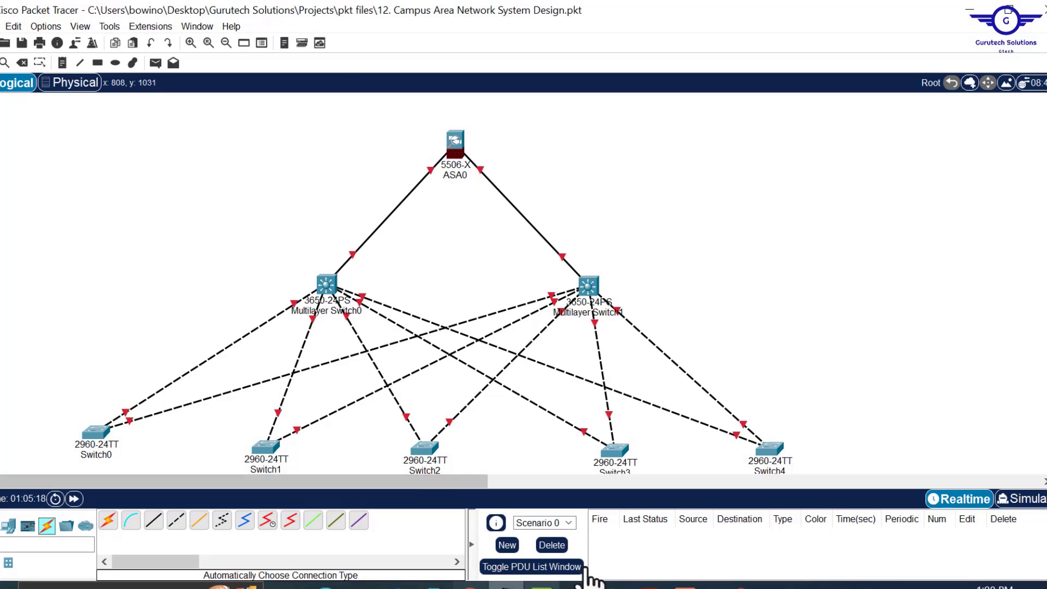
# - Find and highlight Technical Requirements item 6, EtherChannel (LACP), then minimize the PDF
pyautogui.click(649, 586)
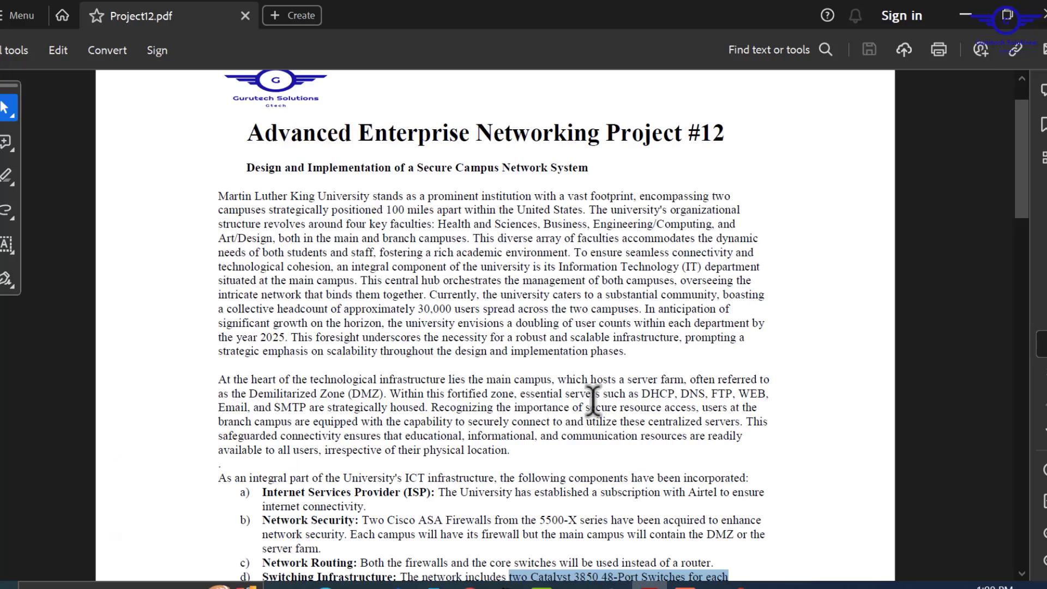
pyautogui.scroll(-7, 592, 401)
pyautogui.scroll(-20, 593, 401)
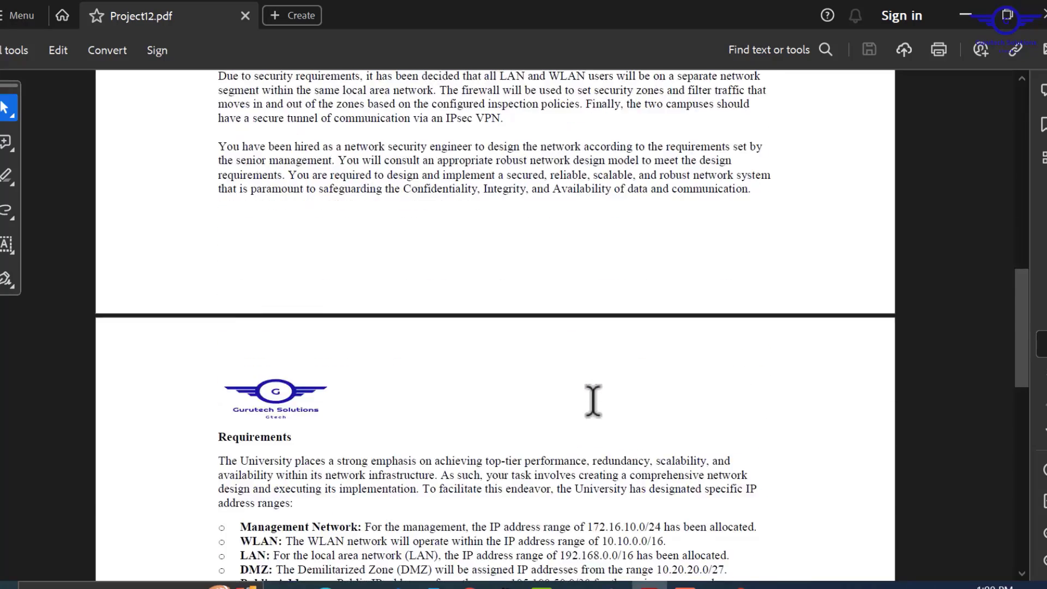
pyautogui.scroll(5, 593, 401)
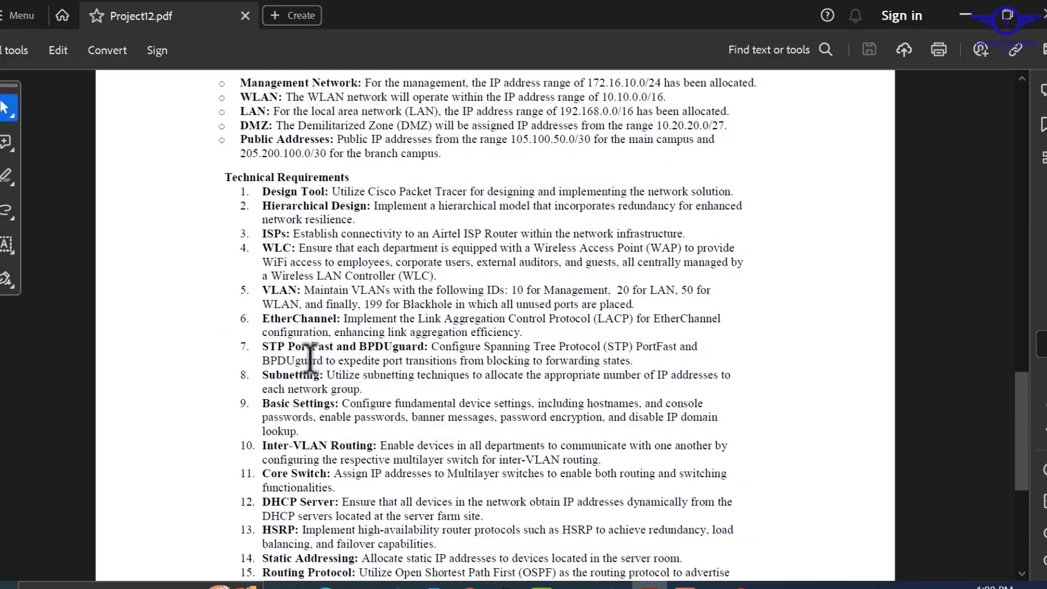
pyautogui.moveTo(267, 318); pyautogui.dragTo(524, 333)
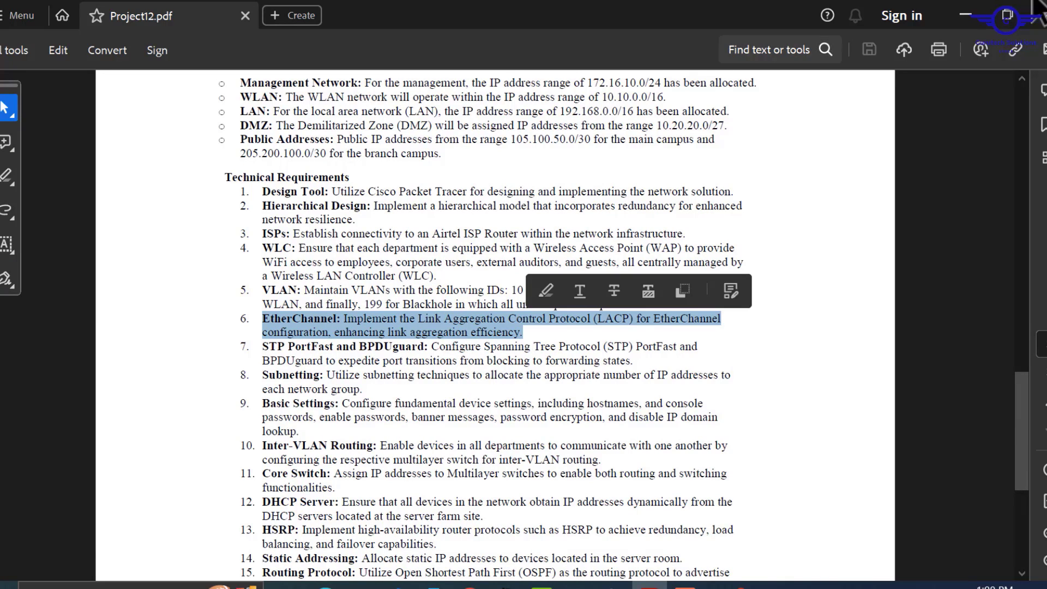
pyautogui.click(965, 15)
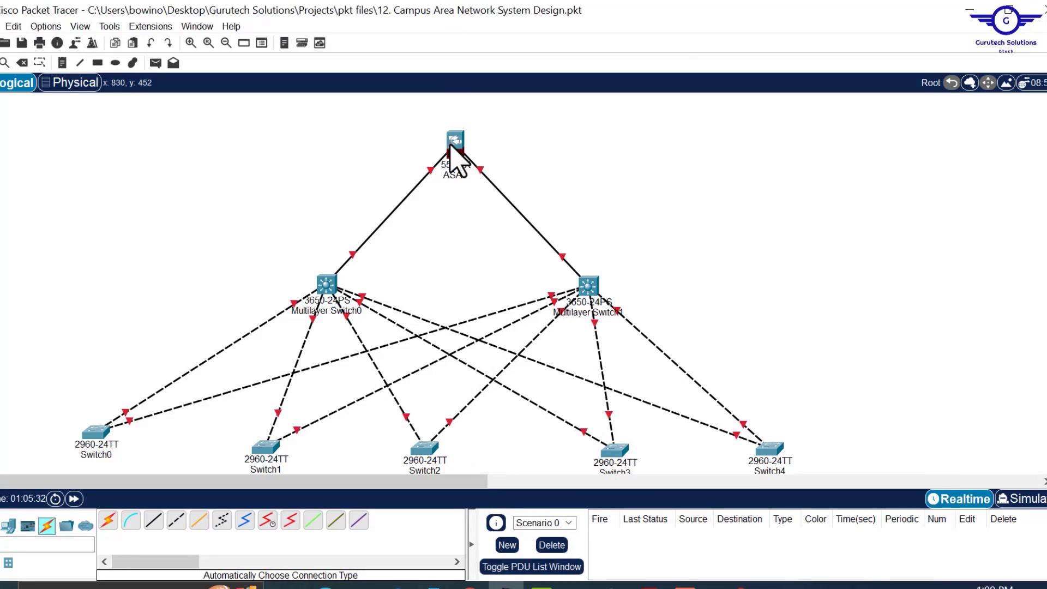
# - Lay three parallel automatic cables between Multilayer Switch0 and Multilayer Switch1
pyautogui.moveTo(451, 145); pyautogui.dragTo(458, 146)
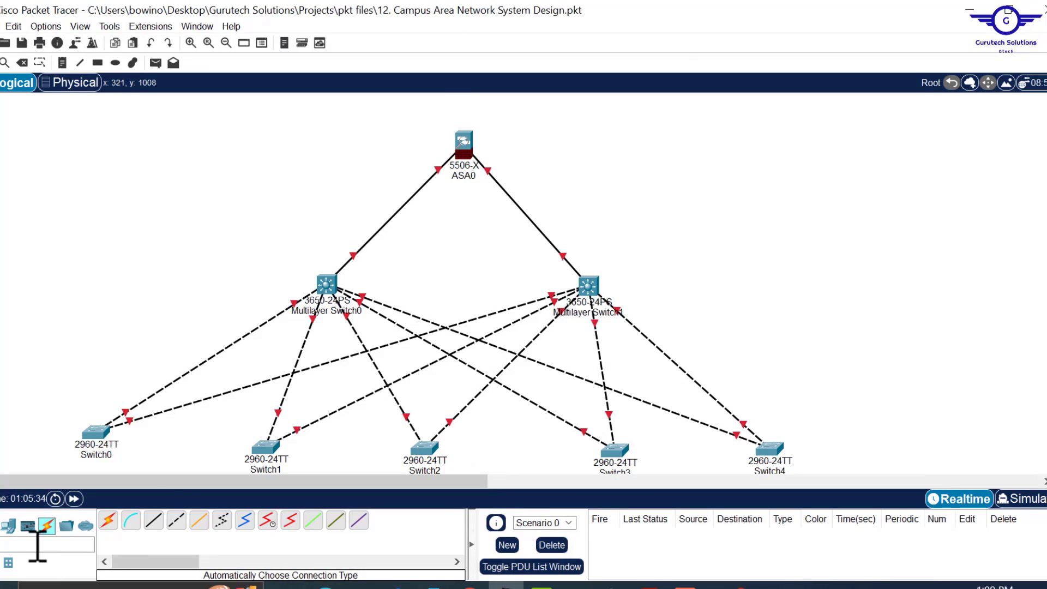
pyautogui.click(108, 520)
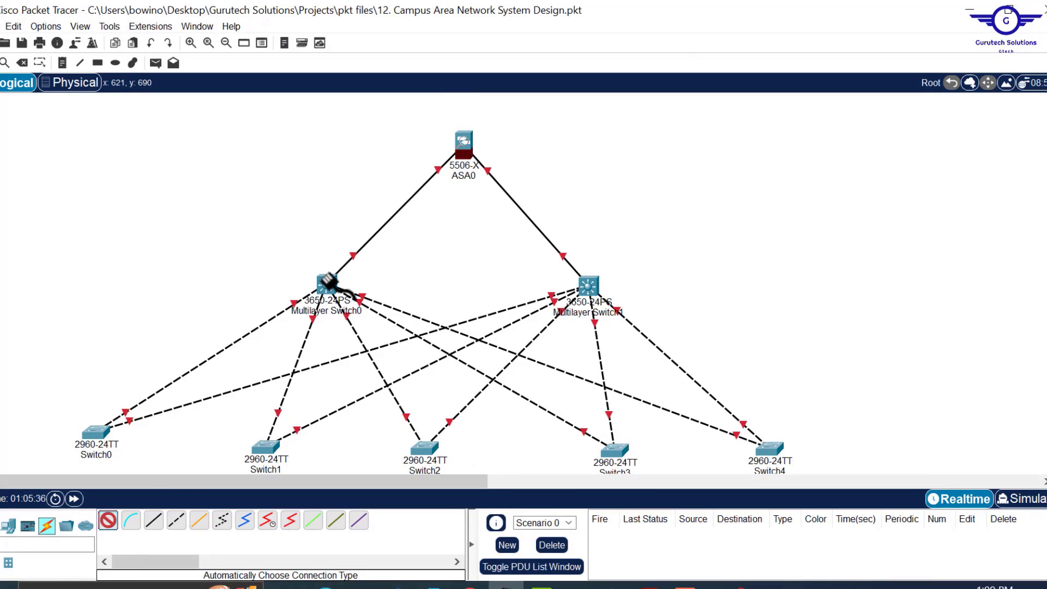
pyautogui.click(332, 283)
pyautogui.click(589, 285)
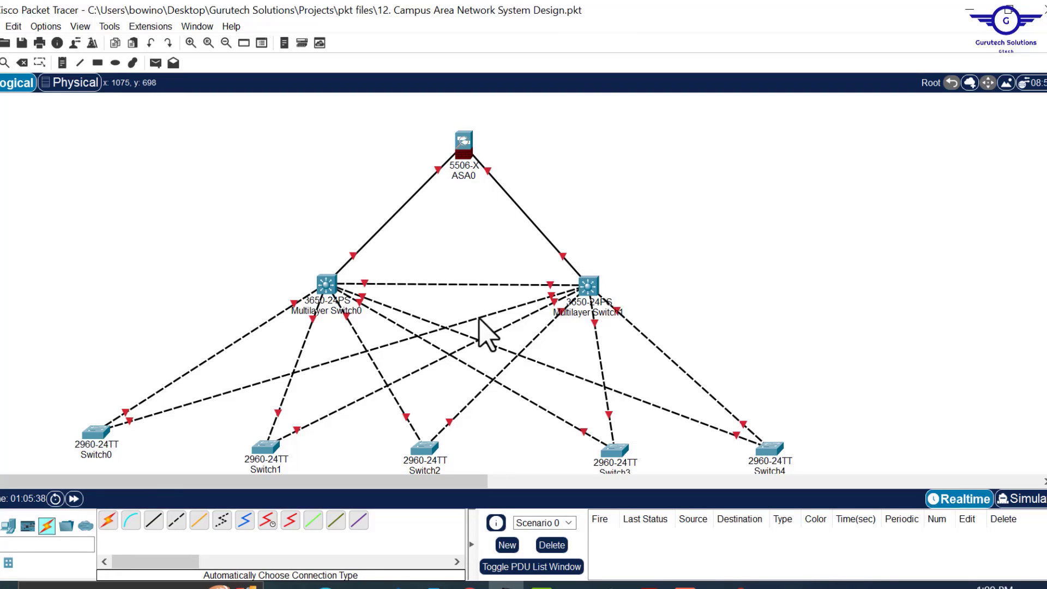
pyautogui.click(108, 520)
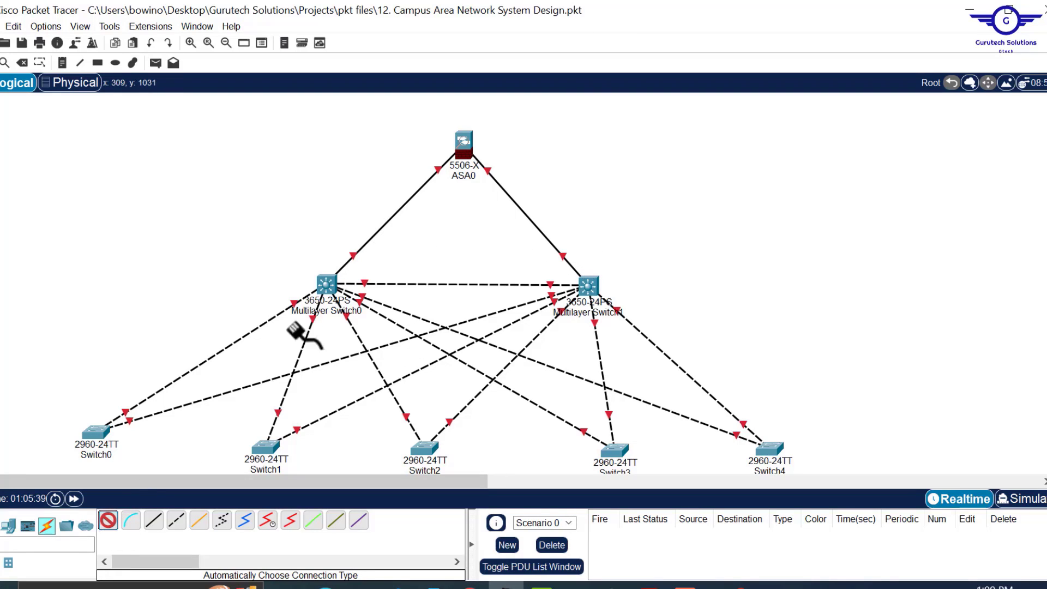
pyautogui.click(325, 282)
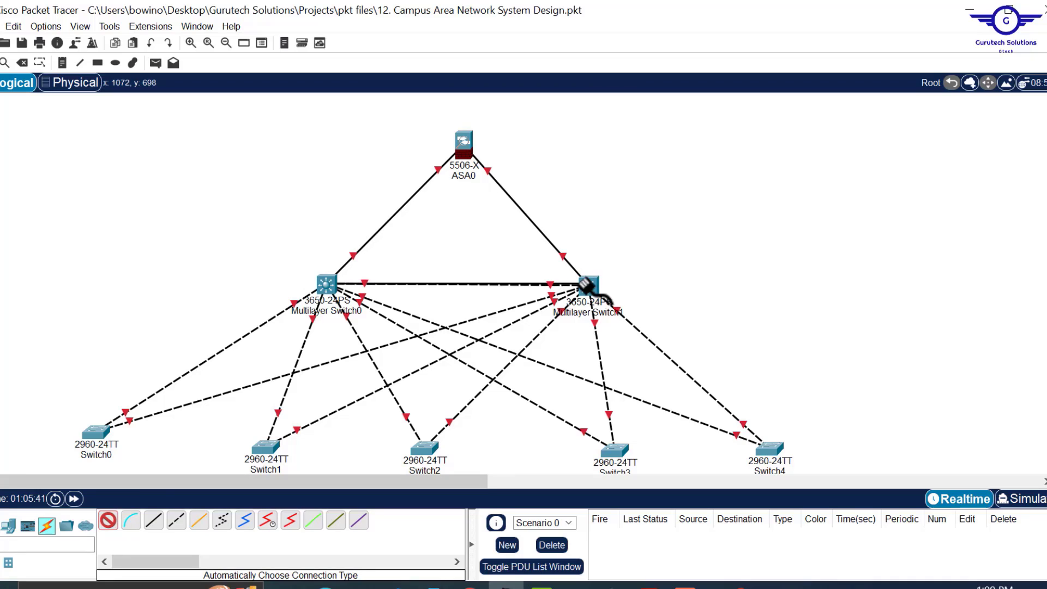
pyautogui.click(588, 285)
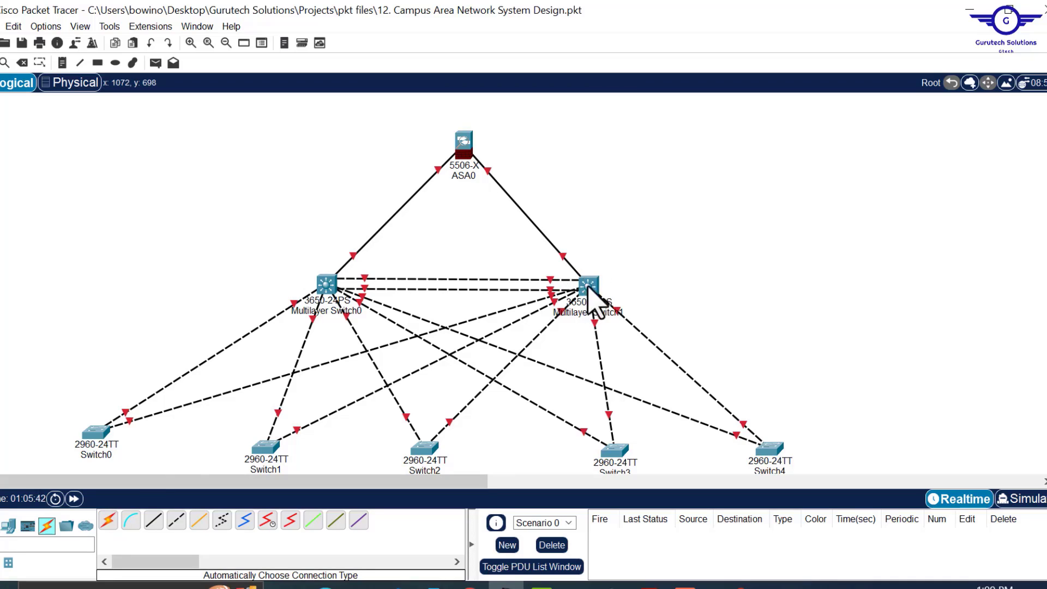
pyautogui.click(109, 521)
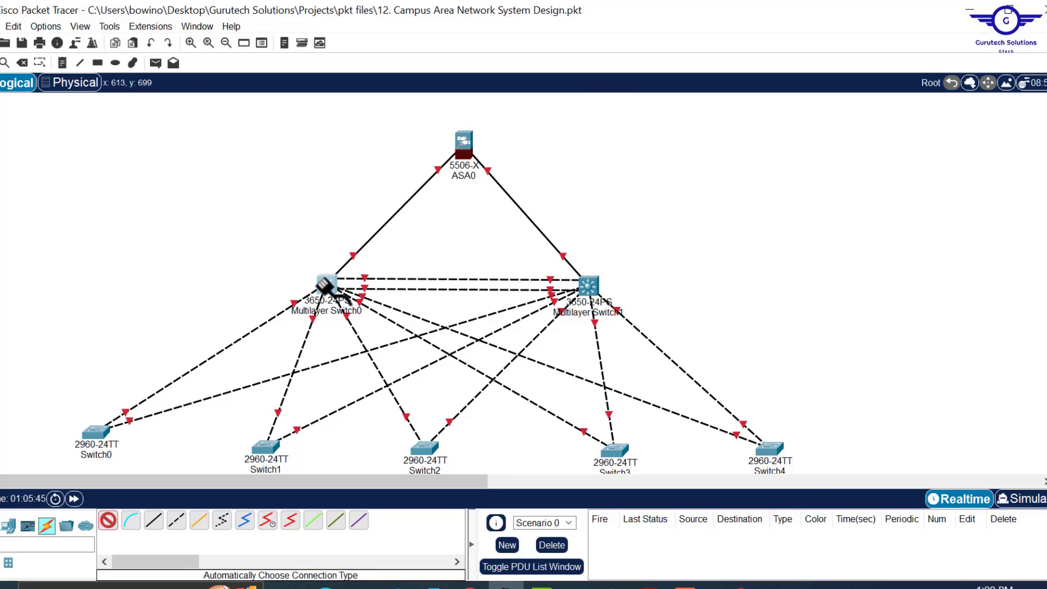
pyautogui.click(325, 282)
pyautogui.click(588, 285)
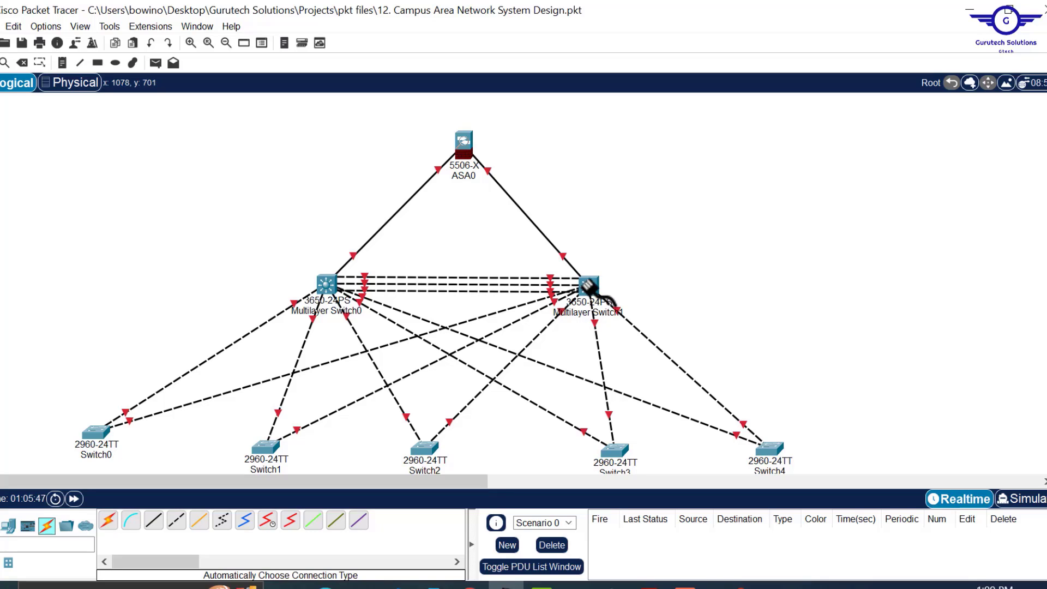
pyautogui.moveTo(452, 263); pyautogui.dragTo(461, 301)
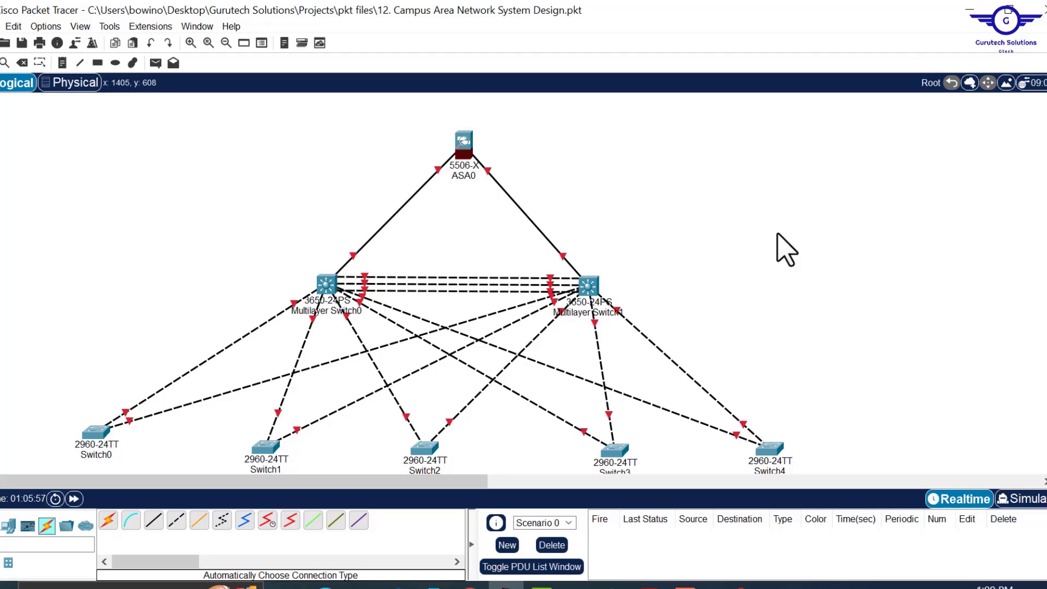
pyautogui.scroll(-2, 786, 249)
pyautogui.scroll(-4, 787, 250)
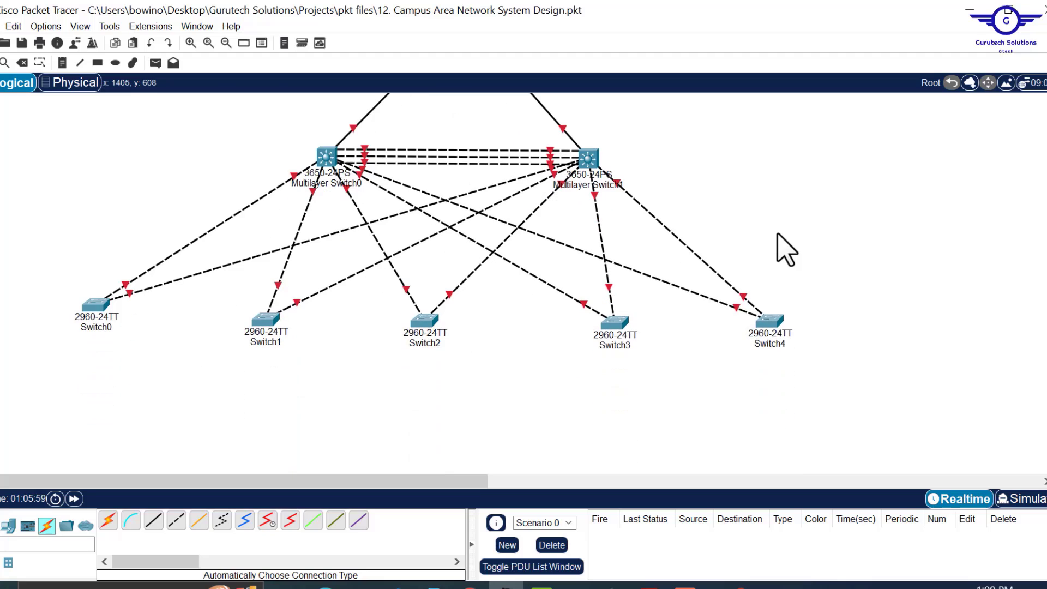
pyautogui.scroll(-1, 787, 250)
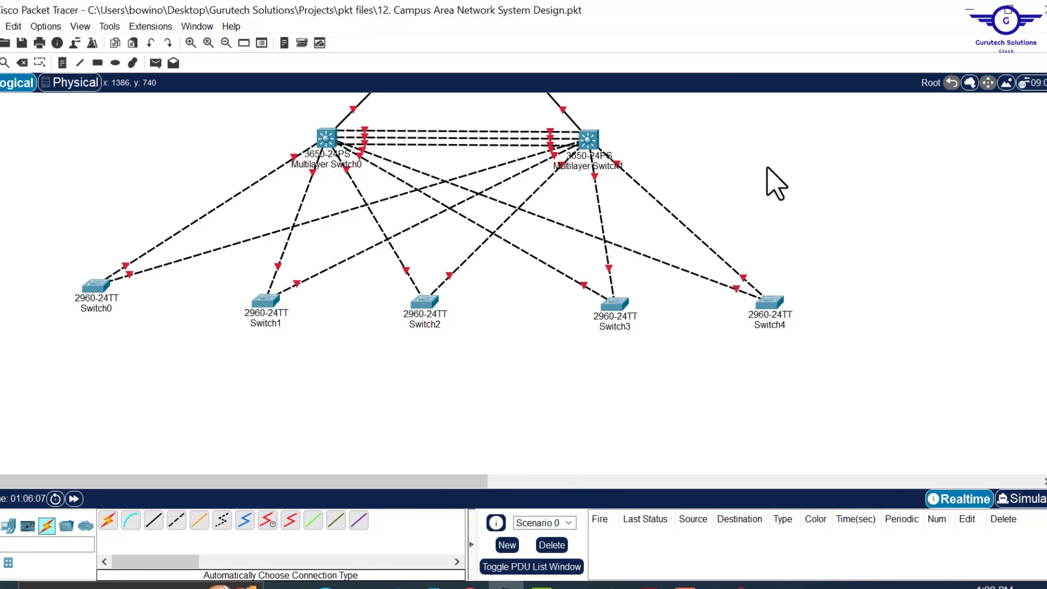
pyautogui.scroll(3, 777, 184)
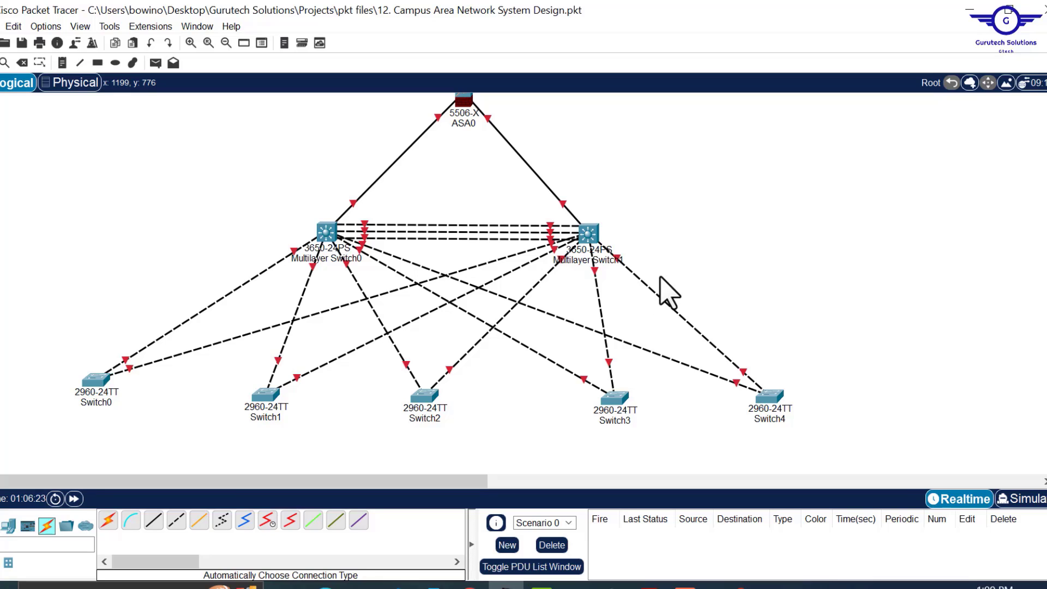
pyautogui.moveTo(398, 482); pyautogui.dragTo(358, 502)
pyautogui.scroll(2, 788, 222)
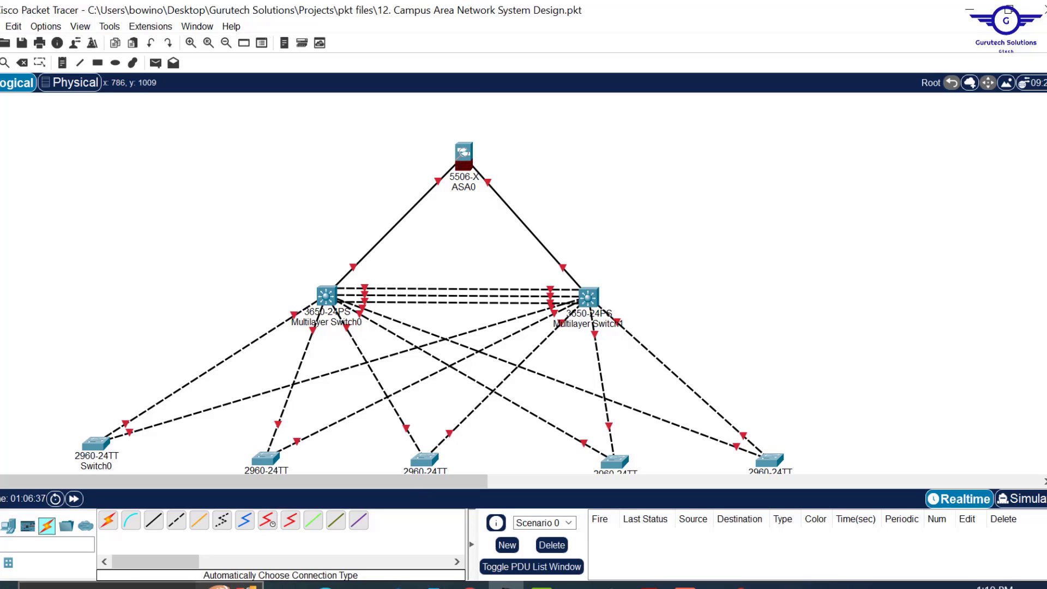
# - Place a WLC-2504 wireless controller just left of Multilayer Switch0
pyautogui.click(8, 526)
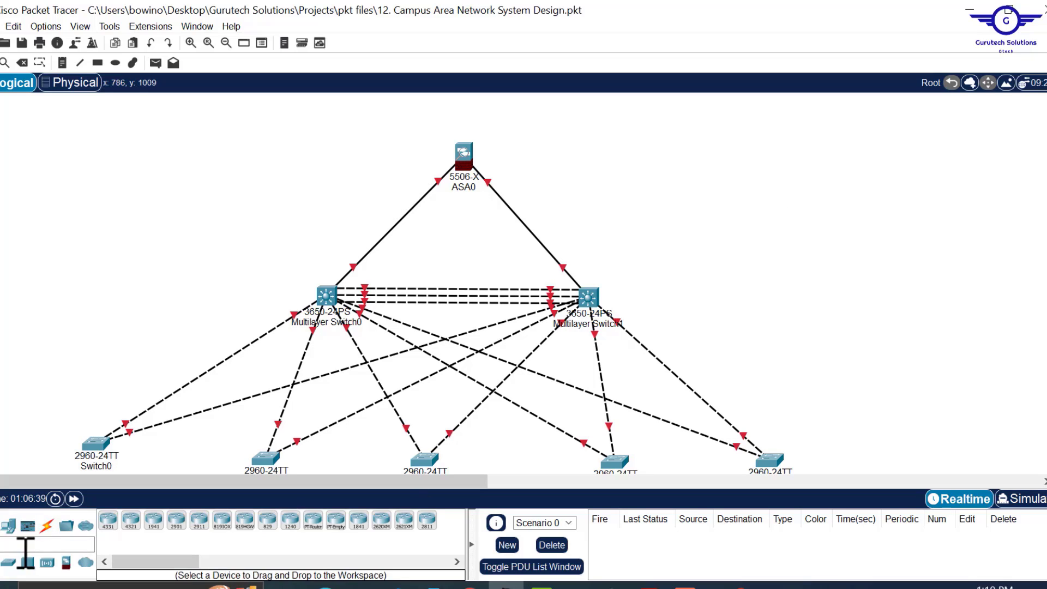
pyautogui.click(47, 564)
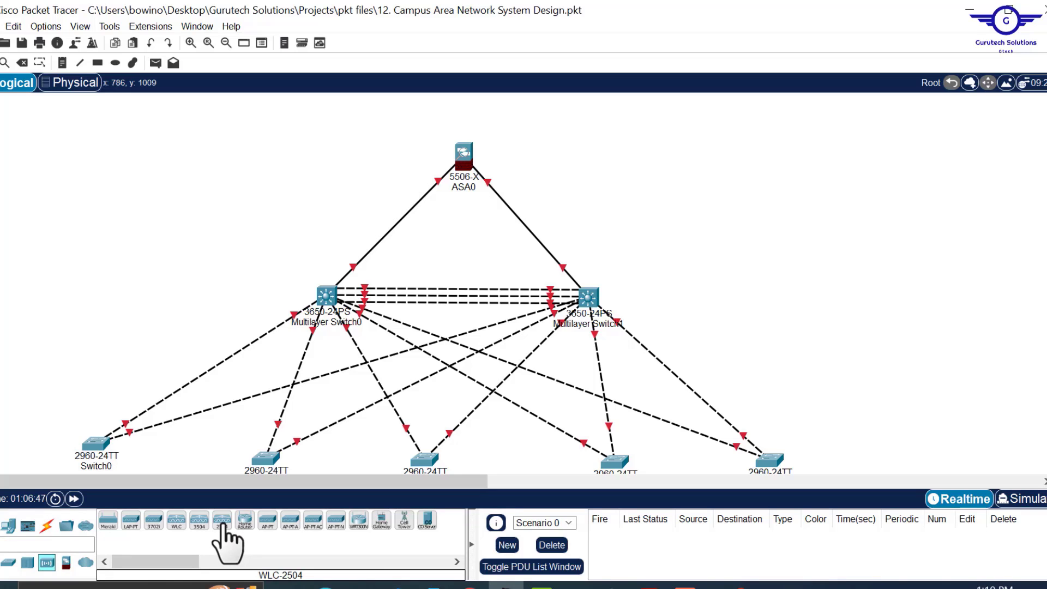
pyautogui.click(222, 521)
pyautogui.click(180, 246)
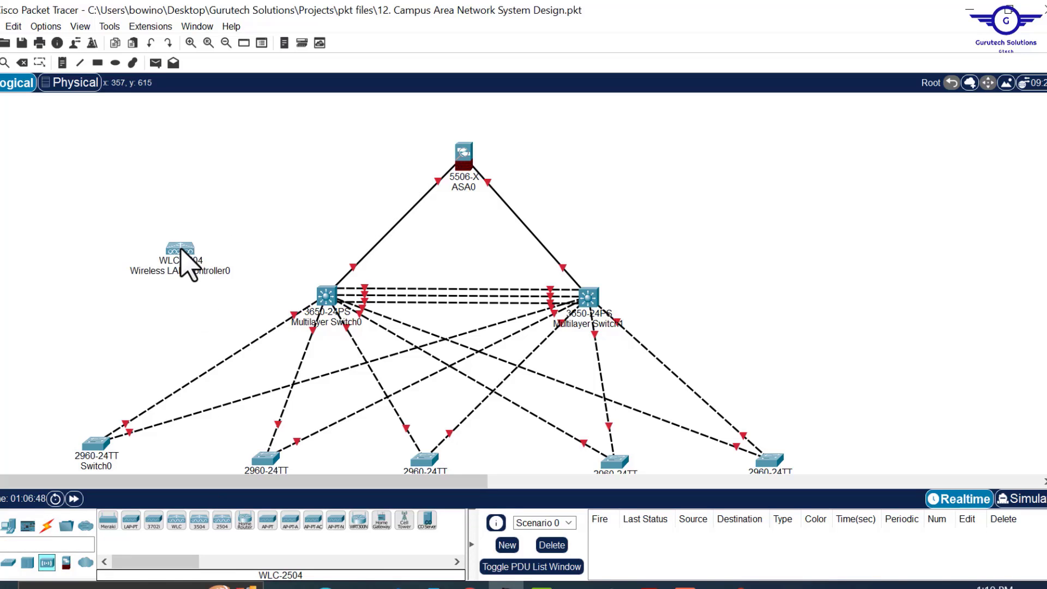
pyautogui.moveTo(189, 255)
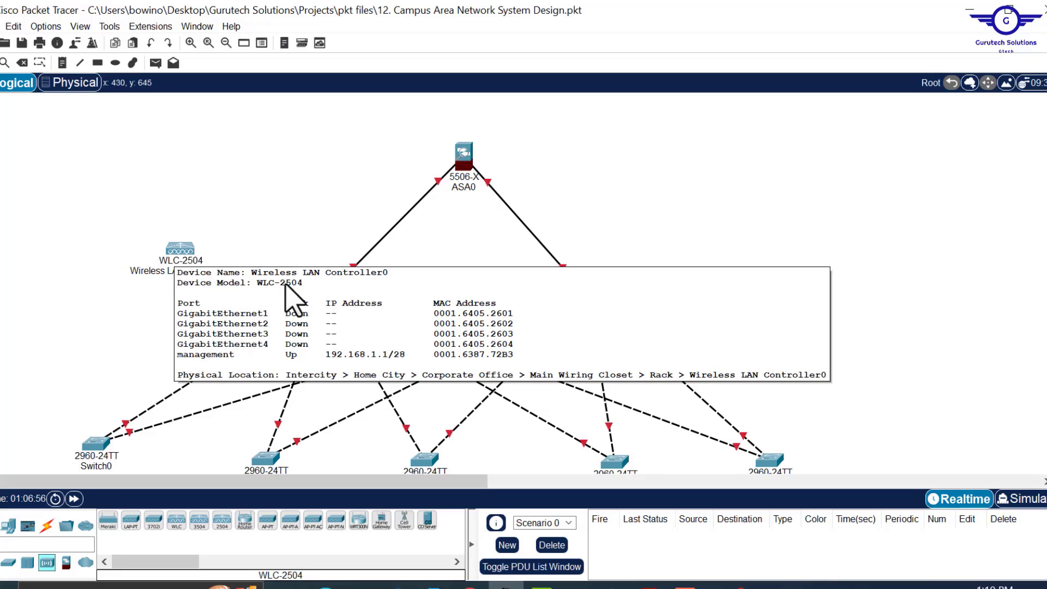
pyautogui.moveTo(186, 259); pyautogui.dragTo(165, 258)
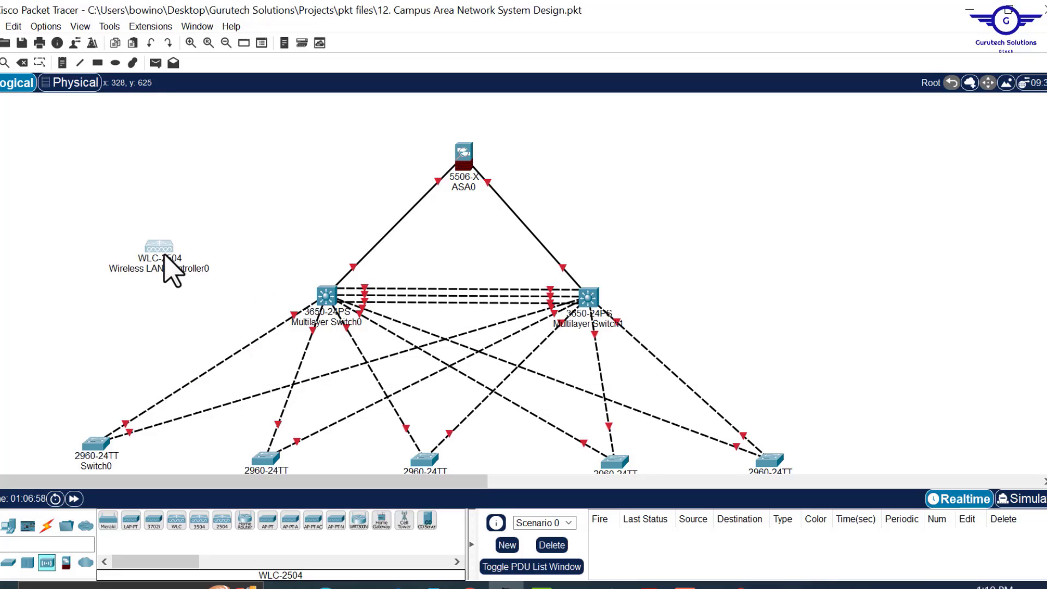
pyautogui.click(50, 526)
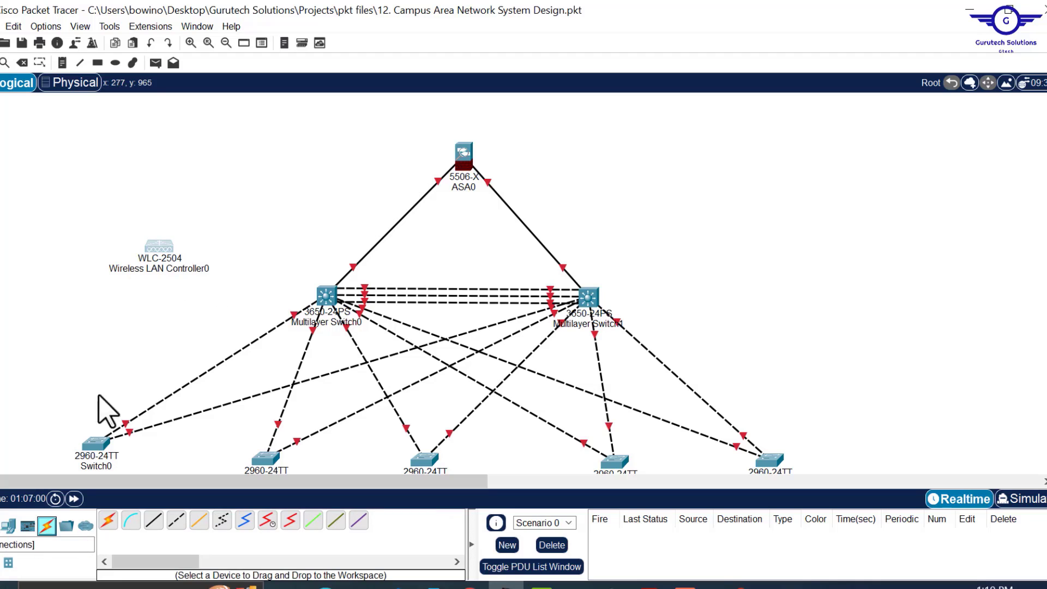
# - Cable the wireless LAN controller to Multilayer Switch0 with an automatic connection
pyautogui.click(109, 521)
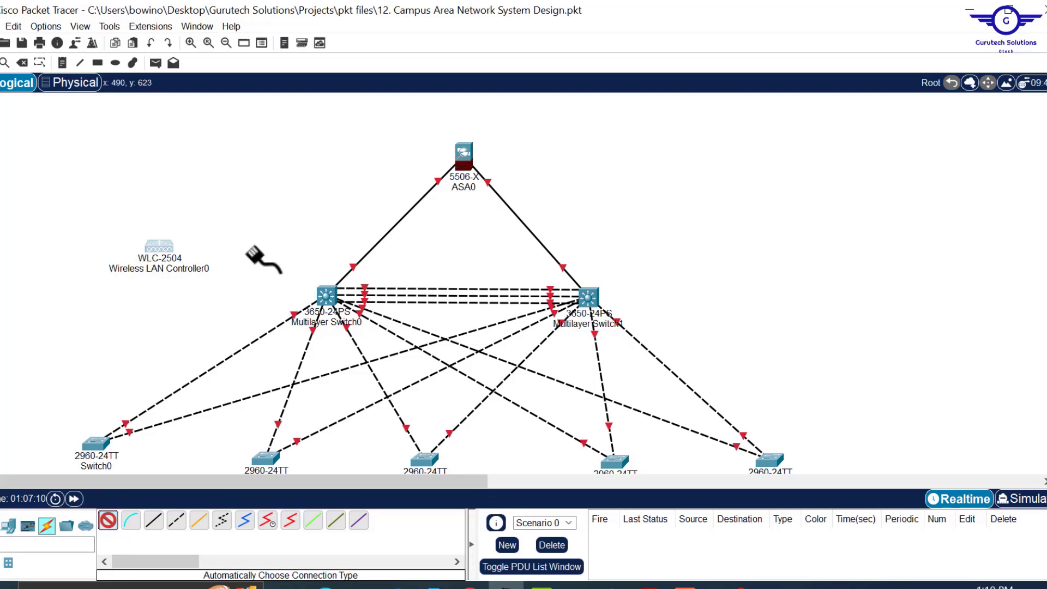
pyautogui.click(159, 244)
pyautogui.click(325, 287)
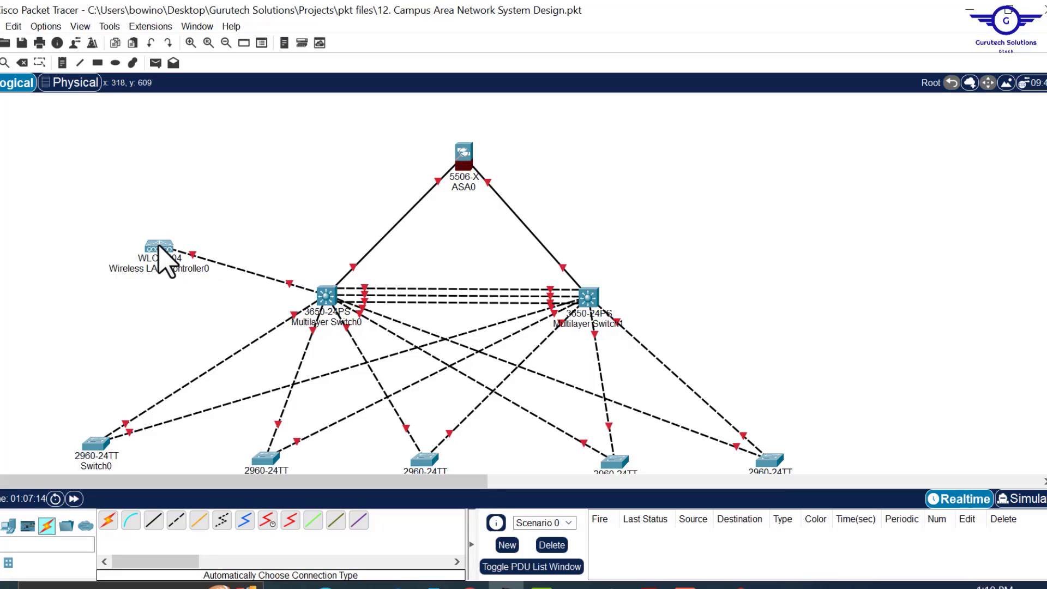
pyautogui.moveTo(159, 245); pyautogui.dragTo(169, 258)
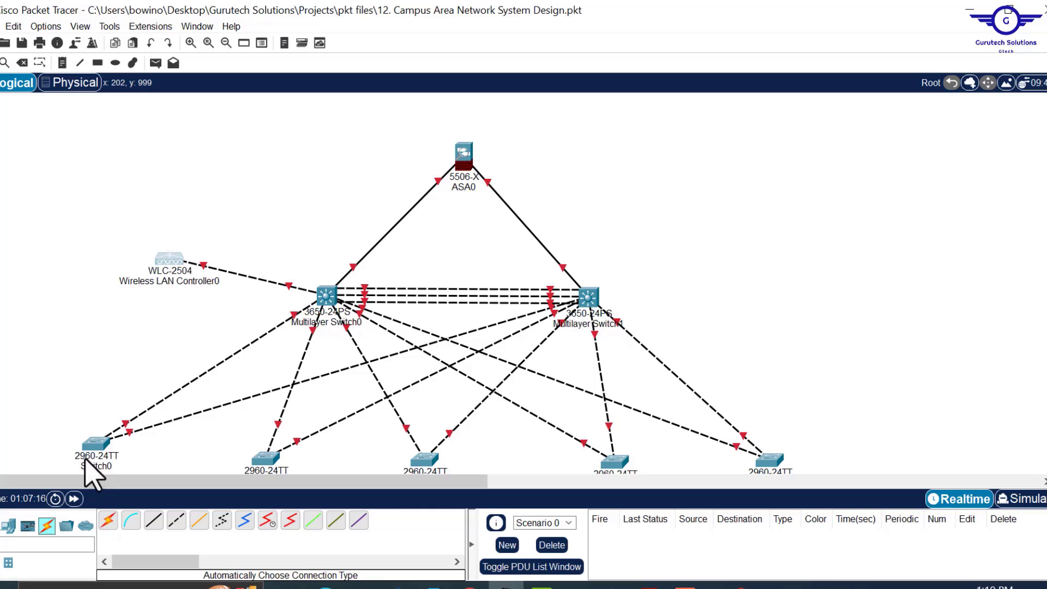
# - Add PC0 left of the controller and cable it to the controller
pyautogui.click(8, 526)
pyautogui.moveTo(108, 521); pyautogui.dragTo(46, 274)
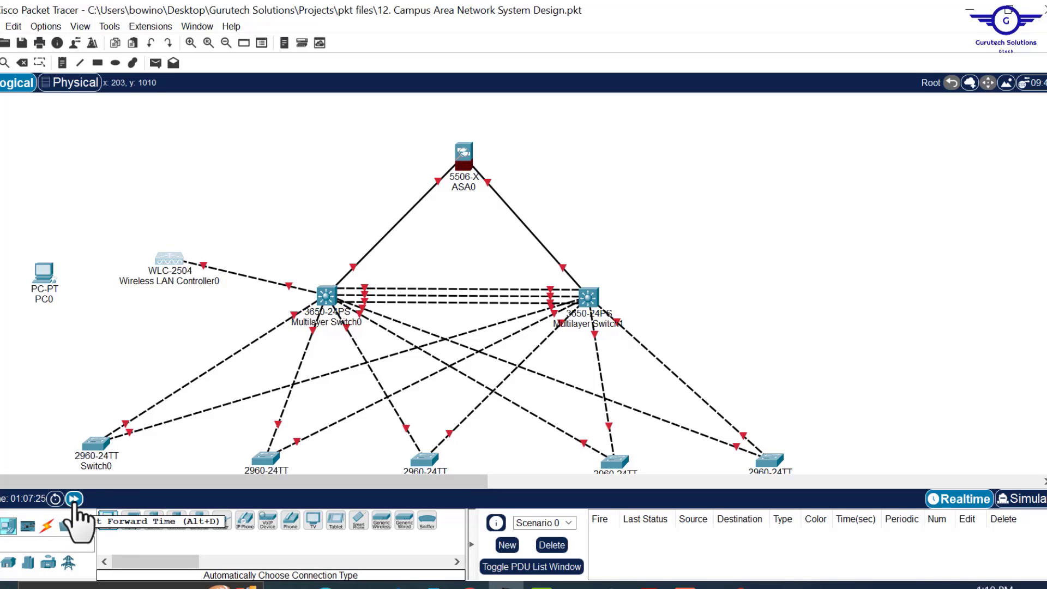
pyautogui.click(47, 525)
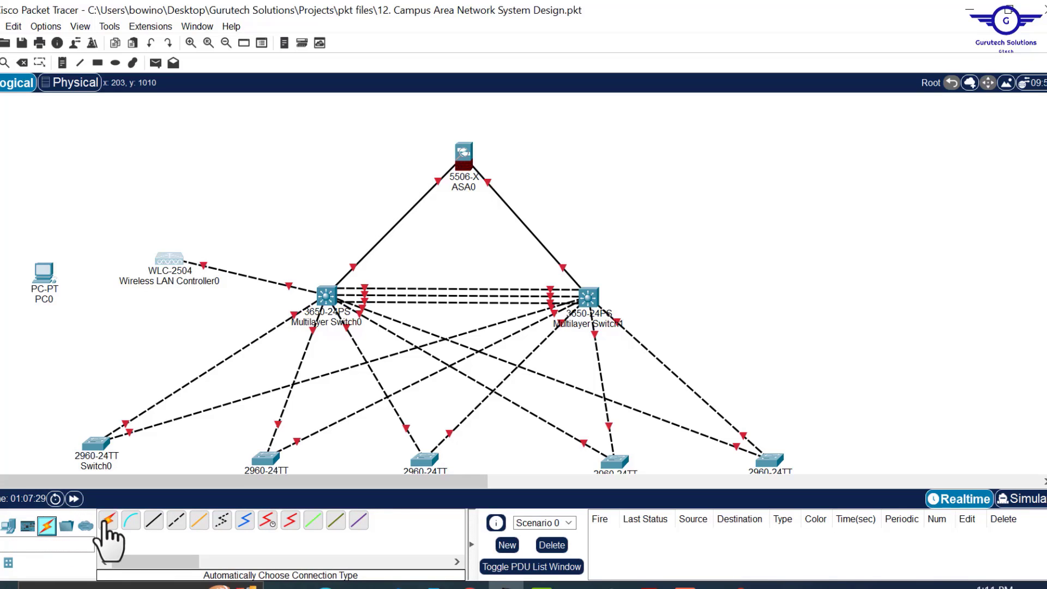
pyautogui.click(107, 521)
pyautogui.click(43, 273)
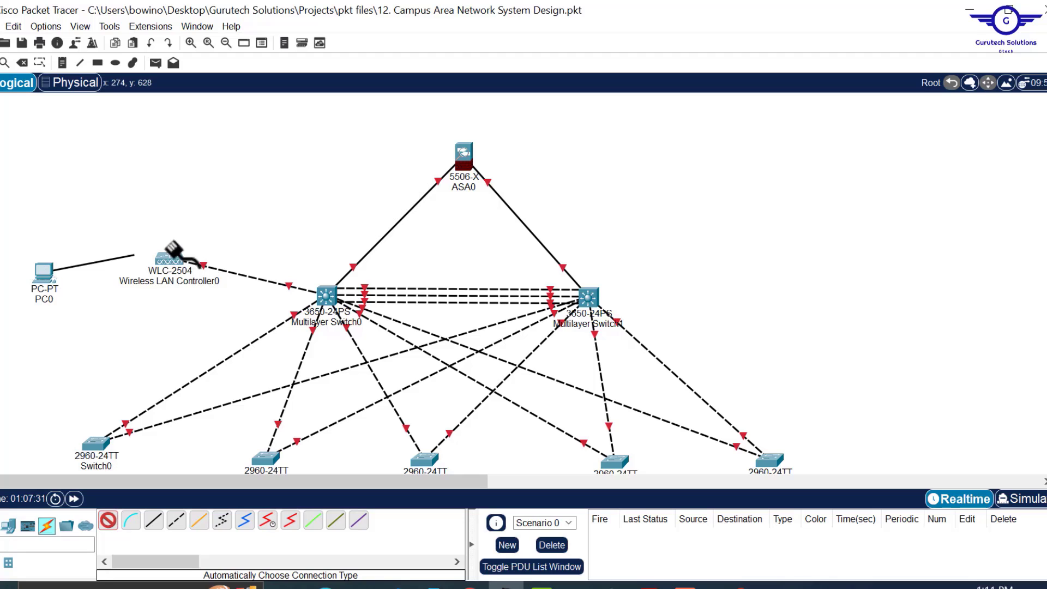
pyautogui.click(164, 260)
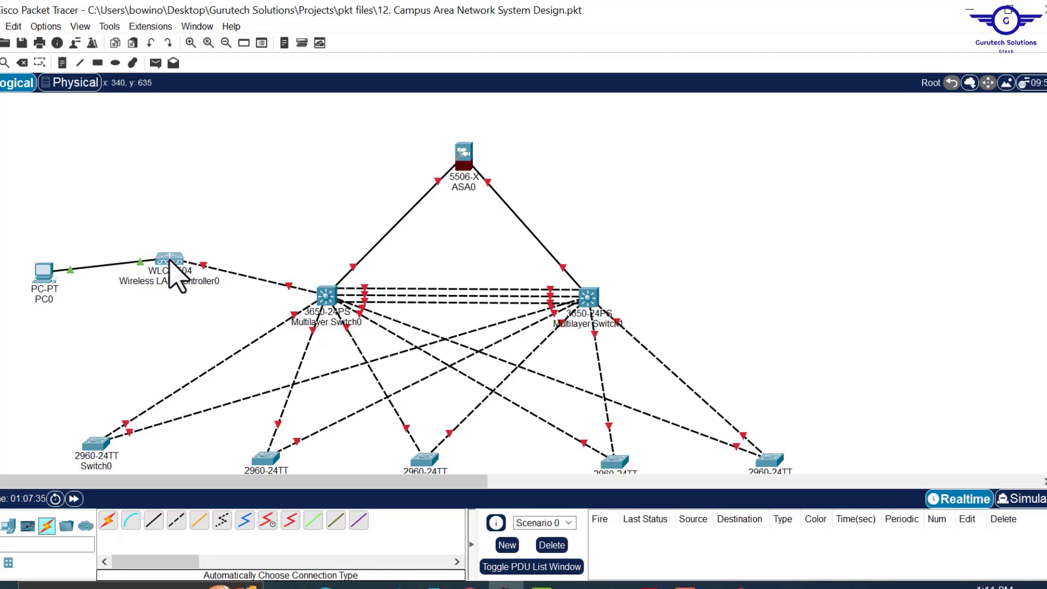
pyautogui.scroll(-2, 572, 297)
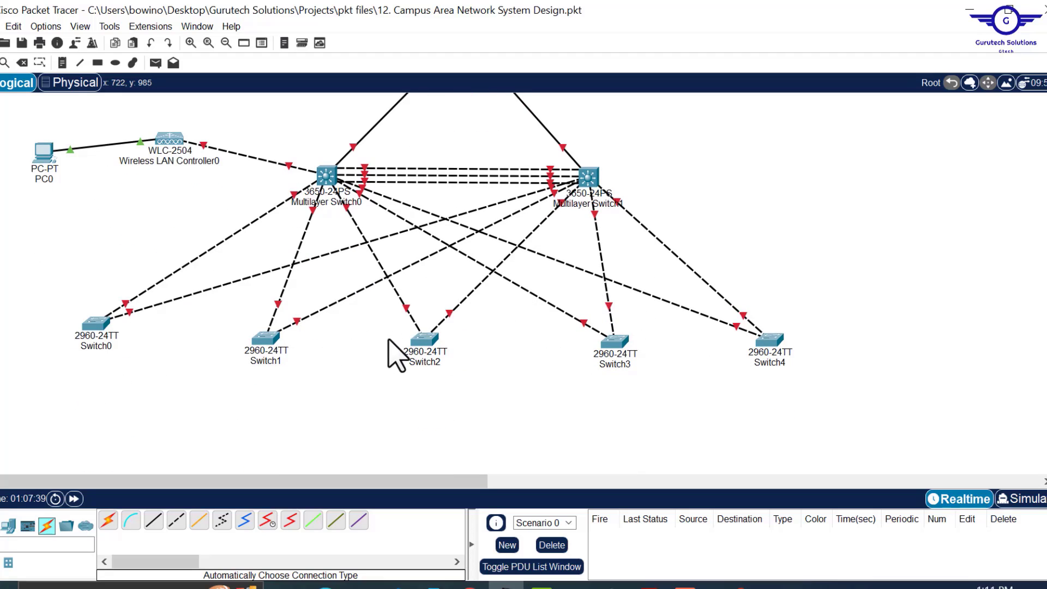
# - Add a PC below Switch0, plus a Laptop-PT, Tablet PC and Smartphone-PT at bottom left
pyautogui.click(8, 525)
pyautogui.moveTo(108, 522); pyautogui.dragTo(90, 431)
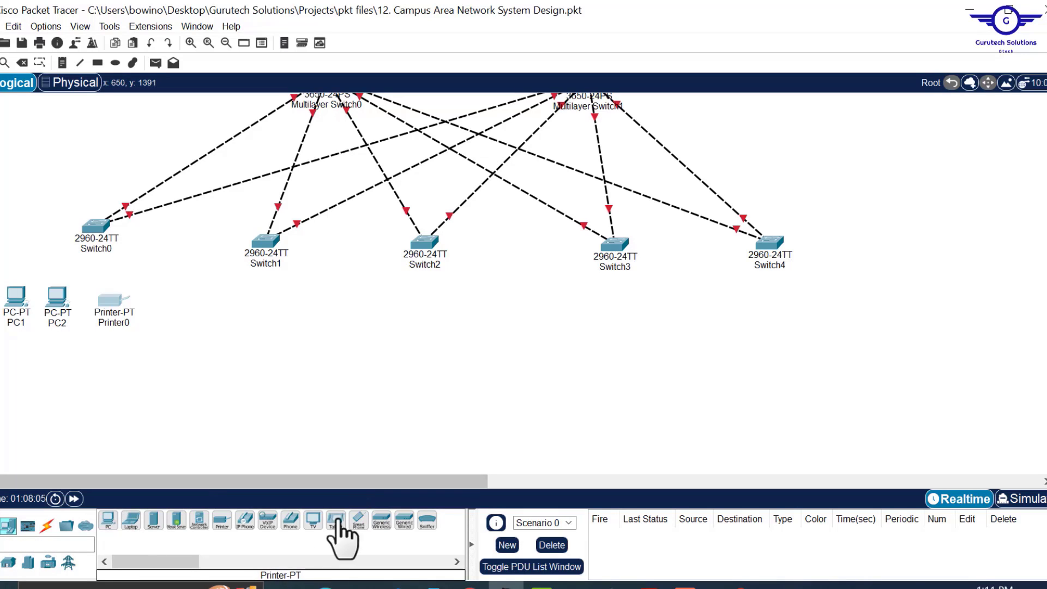
pyautogui.scroll(-2, 358, 461)
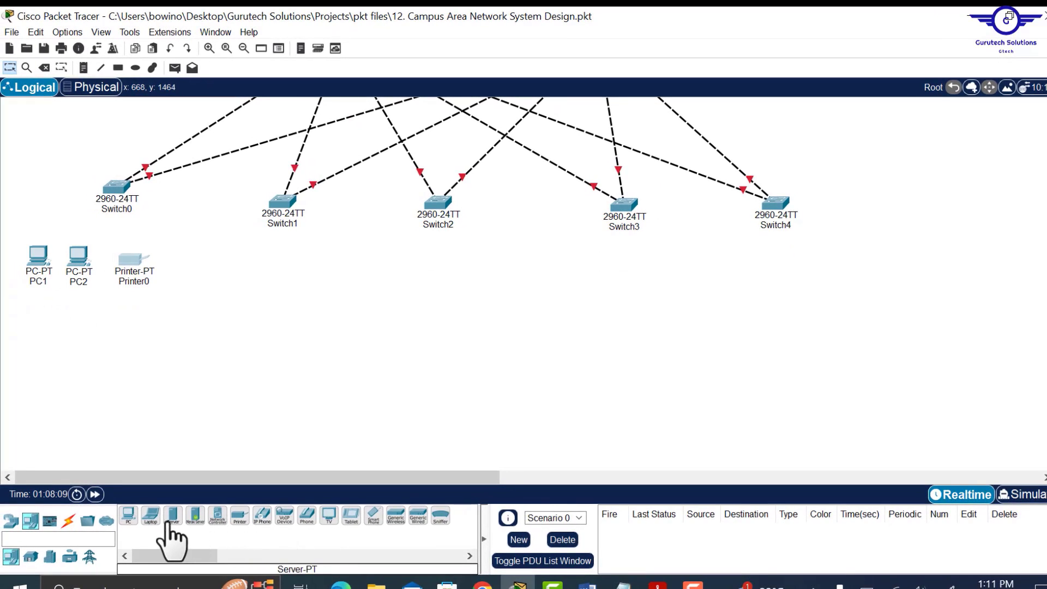
pyautogui.moveTo(150, 516); pyautogui.dragTo(36, 432)
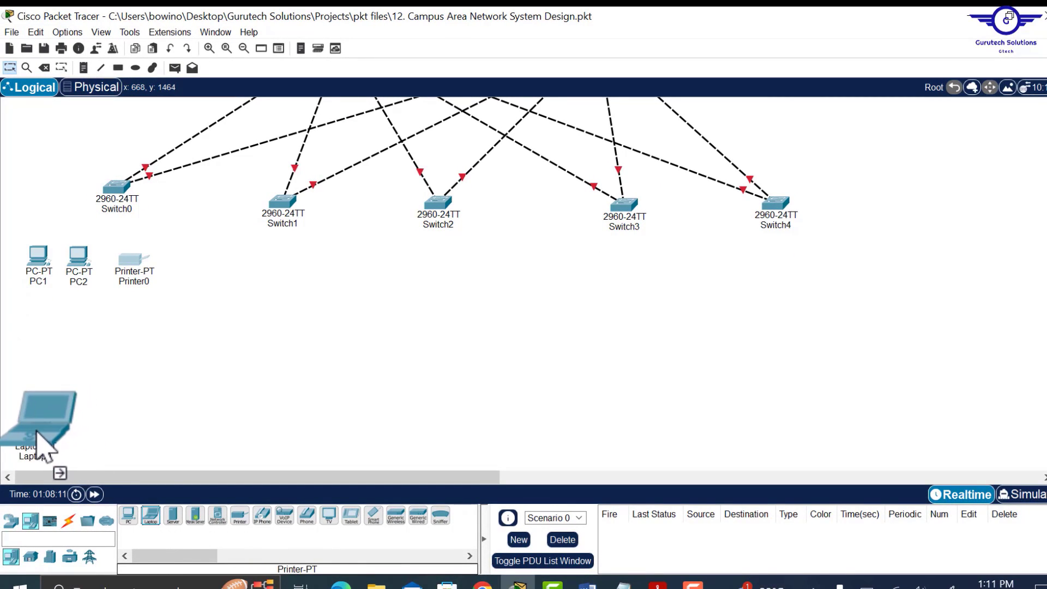
pyautogui.moveTo(349, 515); pyautogui.dragTo(76, 440)
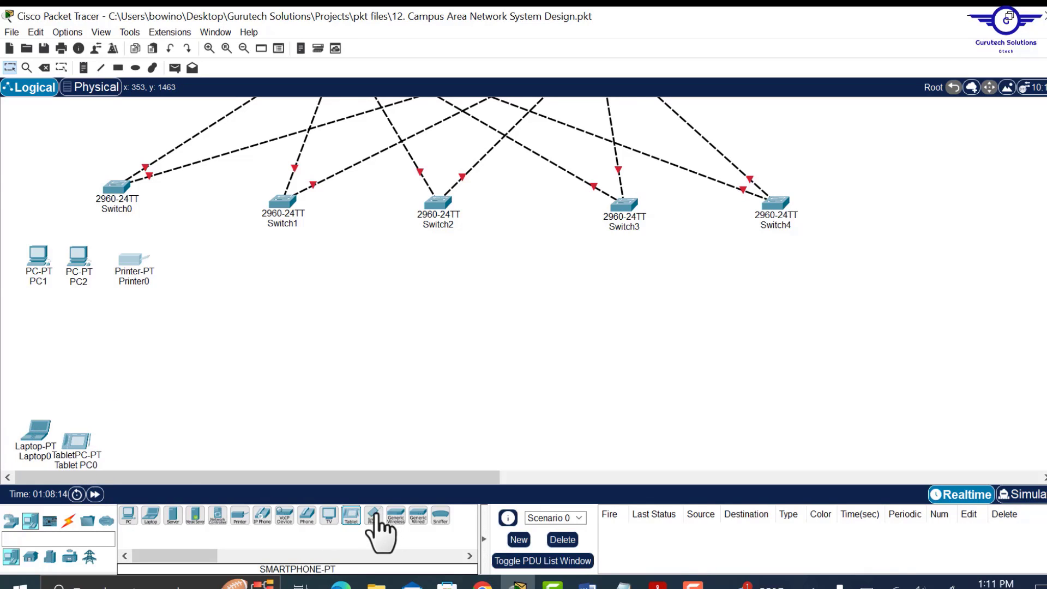
pyautogui.moveTo(376, 517); pyautogui.dragTo(126, 448)
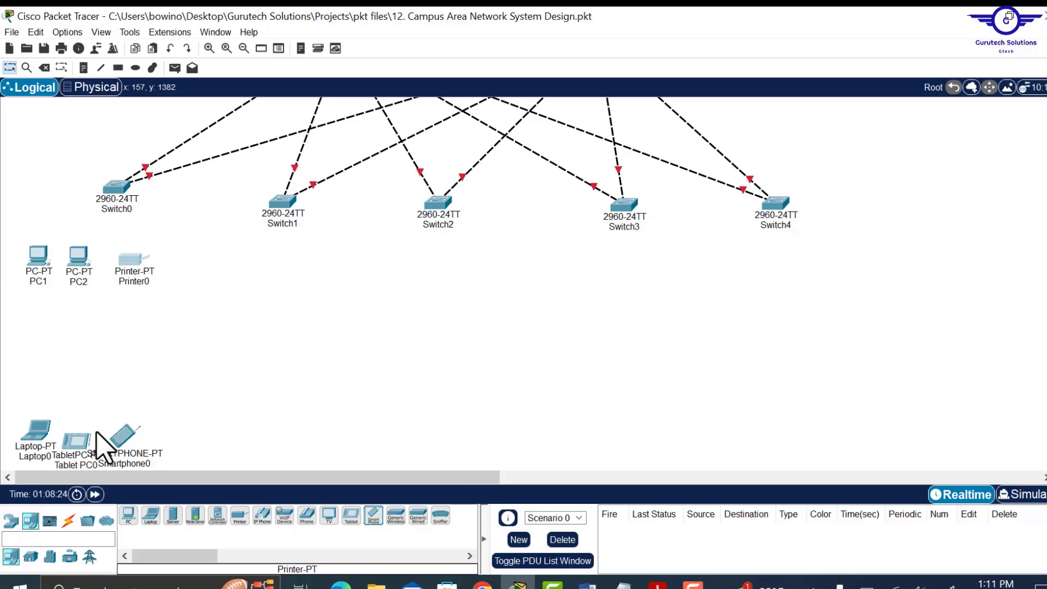
# - Place a LAP-PT lightweight access point above the new wireless end devices
pyautogui.click(11, 520)
pyautogui.click(68, 559)
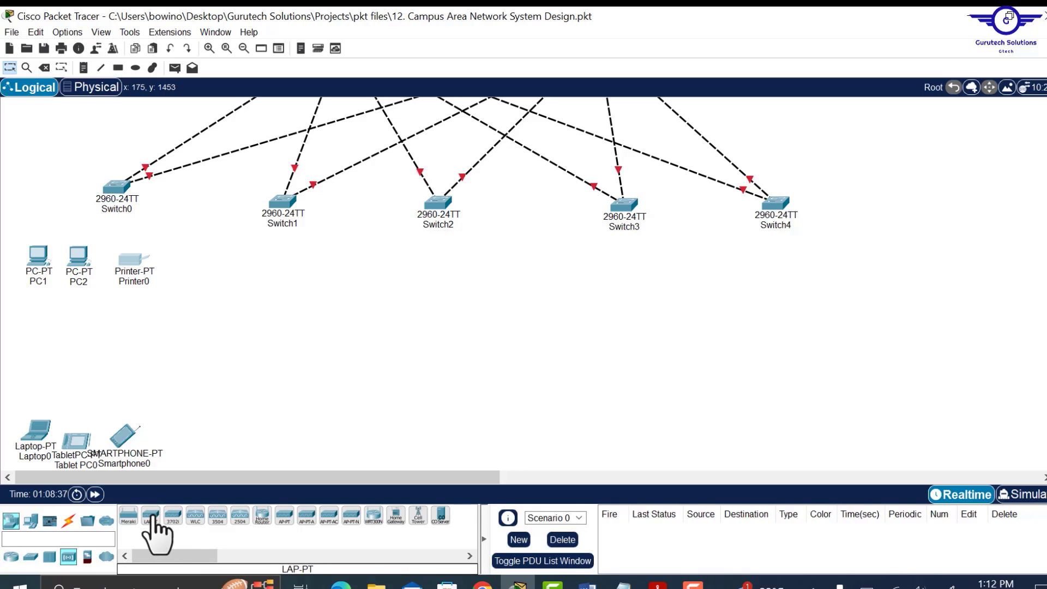
pyautogui.moveTo(152, 523); pyautogui.dragTo(79, 371)
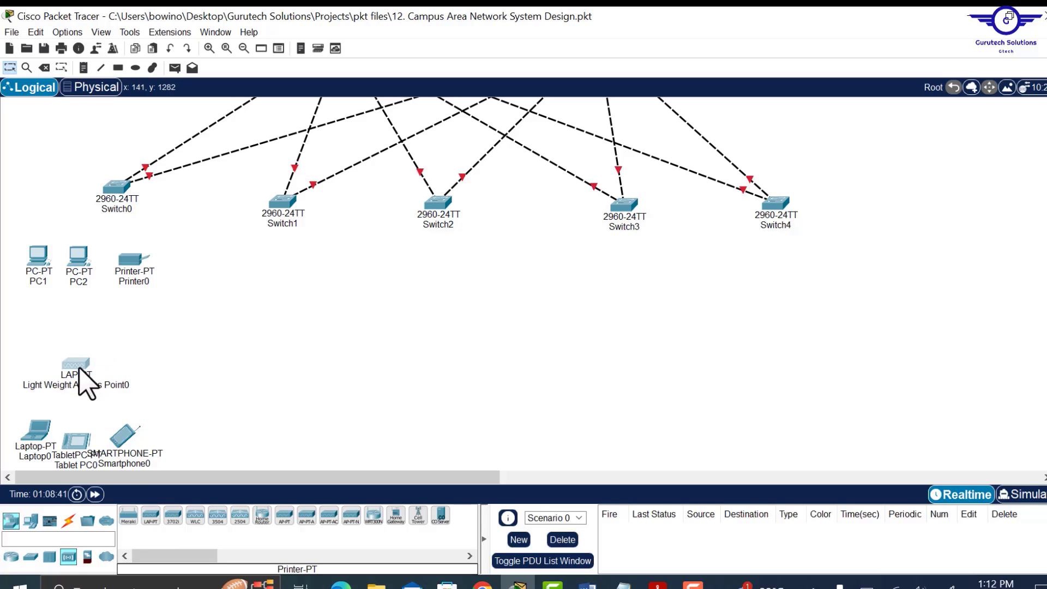
pyautogui.scroll(3, 206, 296)
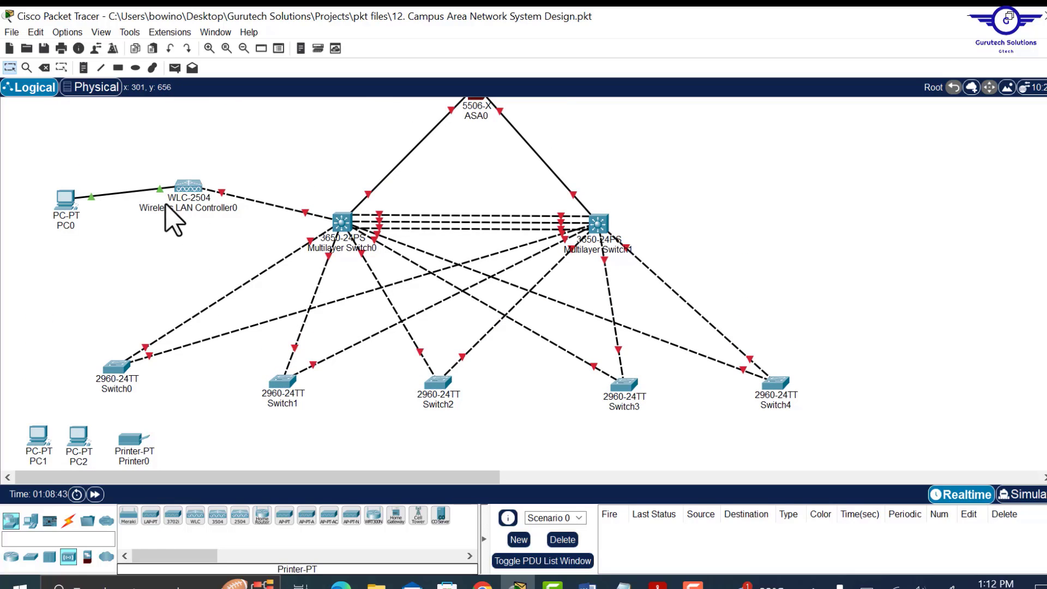
pyautogui.scroll(-2, 180, 255)
pyautogui.scroll(-1, 188, 270)
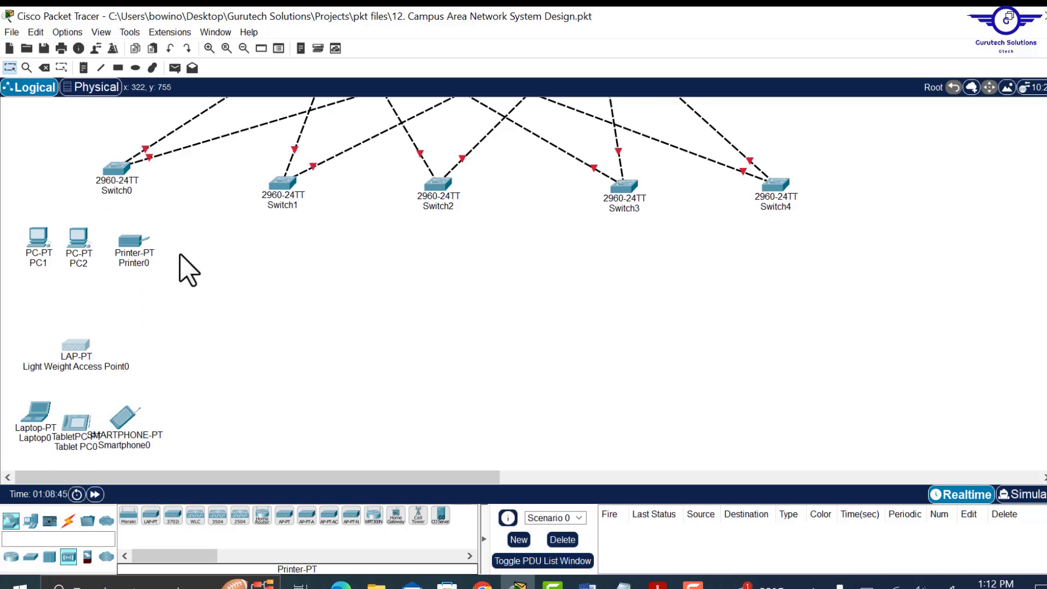
pyautogui.scroll(-1, 180, 255)
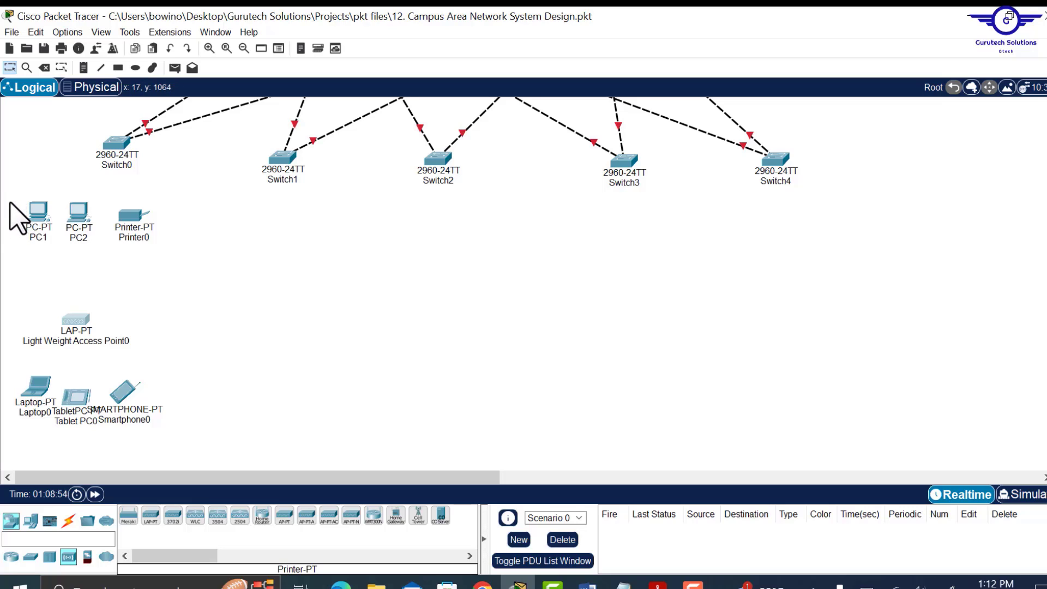
# - Select Switch0's device group and paste four copies, one beneath each of Switch1 to Switch4
pyautogui.moveTo(10, 202); pyautogui.dragTo(191, 452)
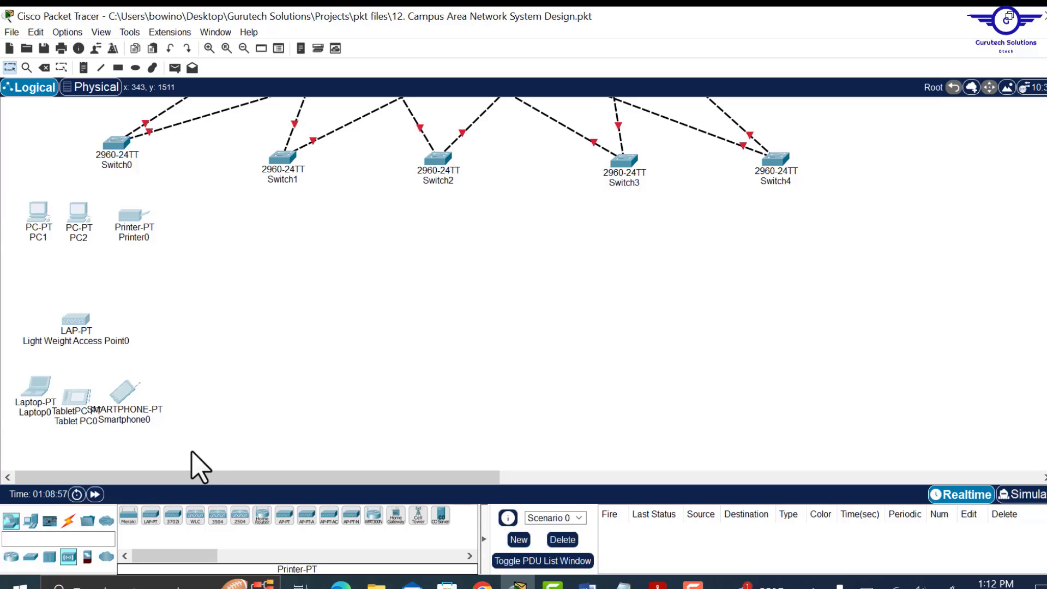
pyautogui.hotkey('ctrl', 'v')
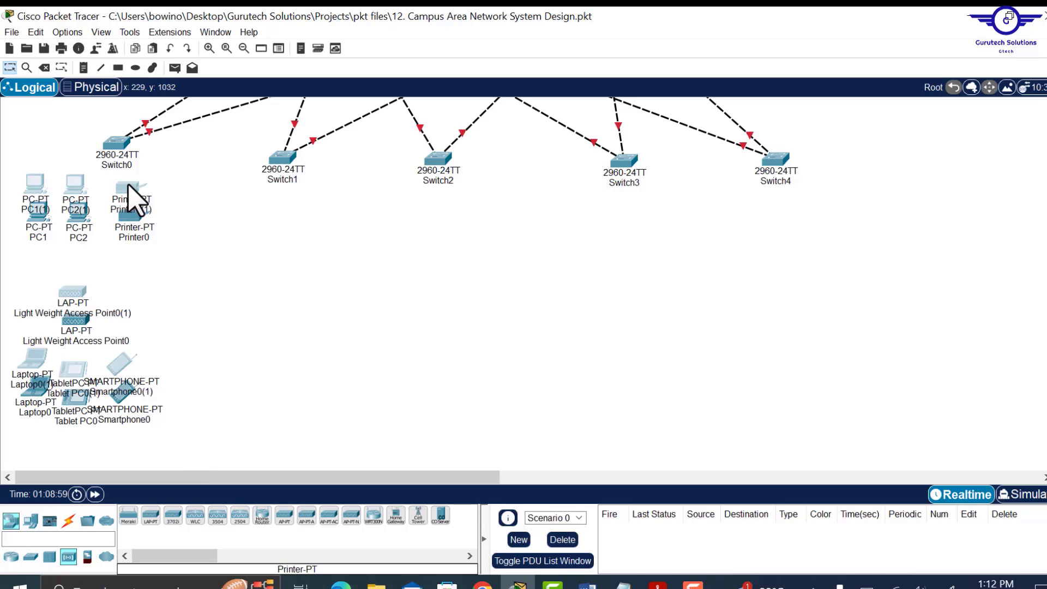
pyautogui.moveTo(128, 185); pyautogui.dragTo(304, 221)
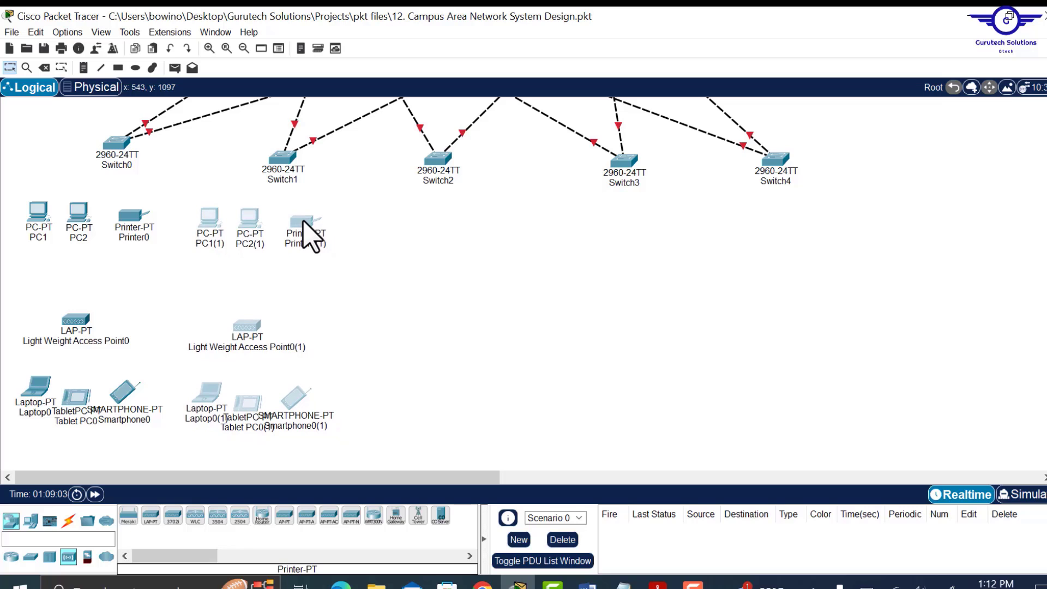
pyautogui.hotkey('ctrl', 'v')
pyautogui.moveTo(302, 193); pyautogui.dragTo(493, 232)
pyautogui.hotkey('ctrl', 'v')
pyautogui.moveTo(491, 204); pyautogui.dragTo(686, 238)
pyautogui.hotkey('ctrl', 'v')
pyautogui.moveTo(684, 212); pyautogui.dragTo(883, 255)
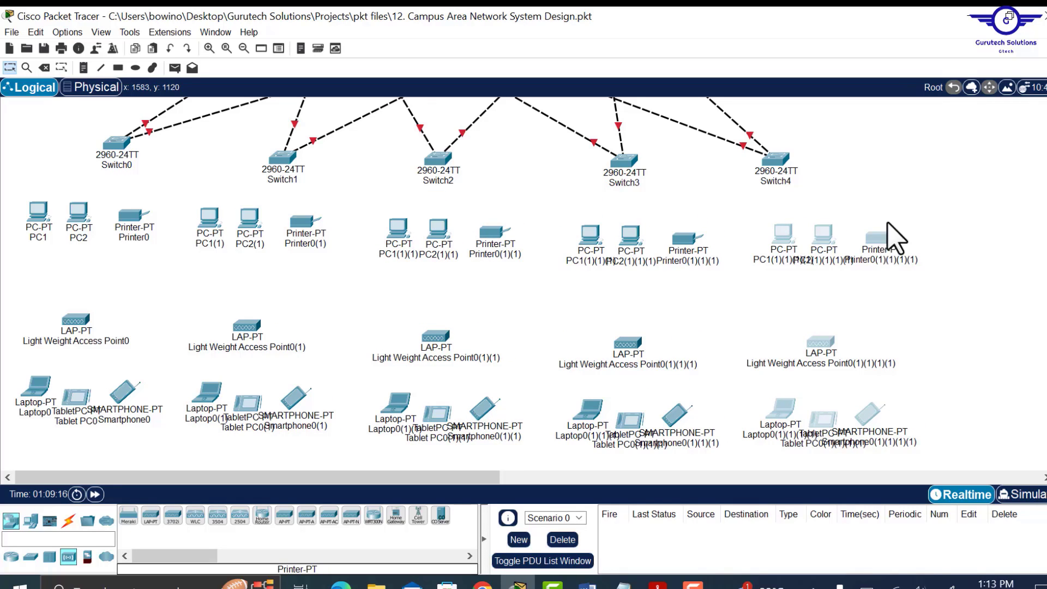
# - Deselect the copied groups and choose the automatic connection cable
pyautogui.scroll(3, 896, 210)
pyautogui.scroll(3, 894, 212)
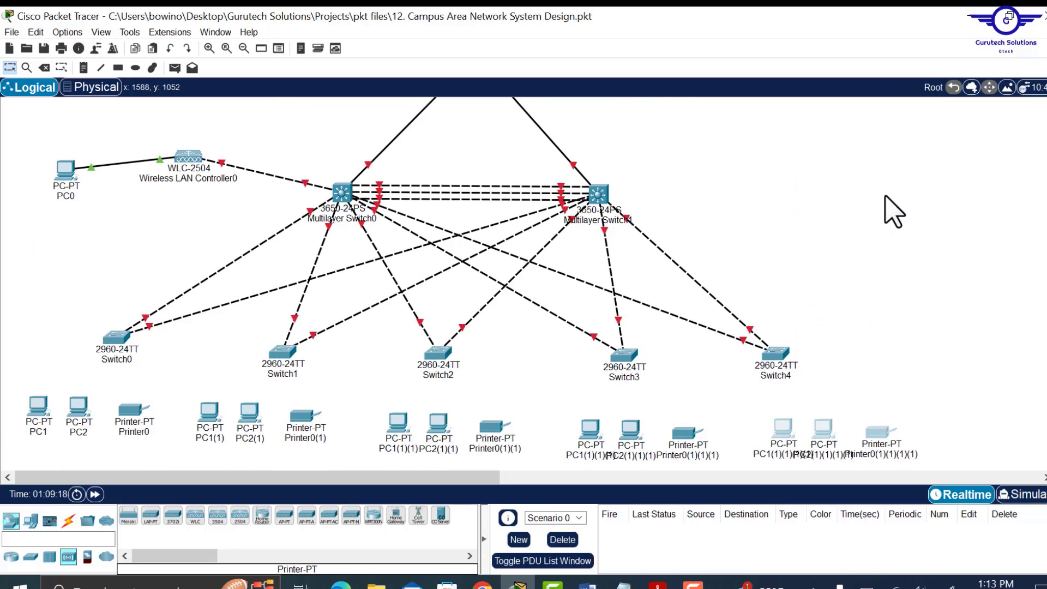
pyautogui.scroll(-5, 894, 212)
pyautogui.click(895, 212)
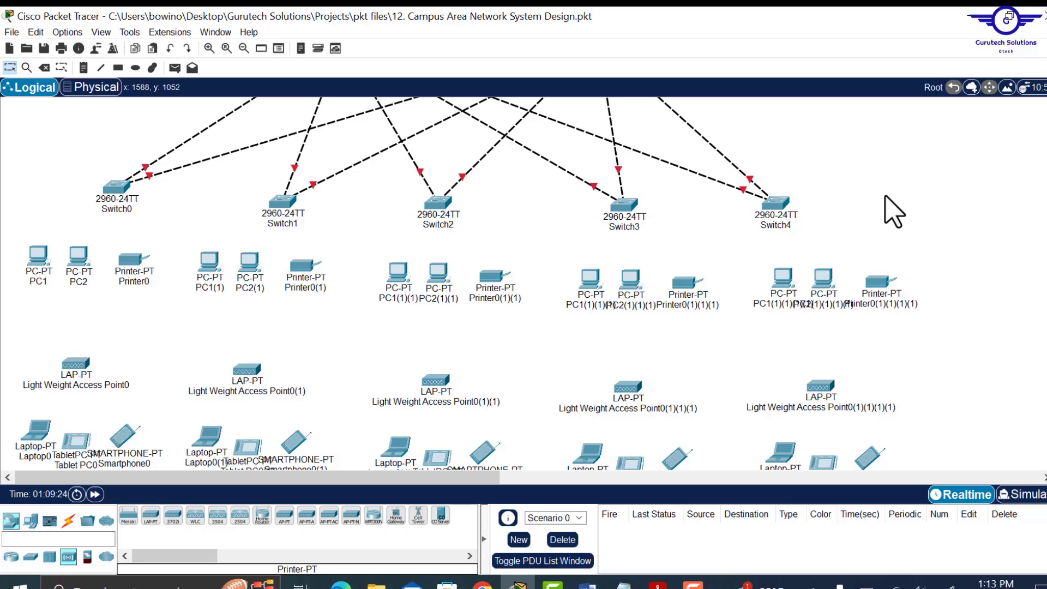
pyautogui.scroll(4, 895, 211)
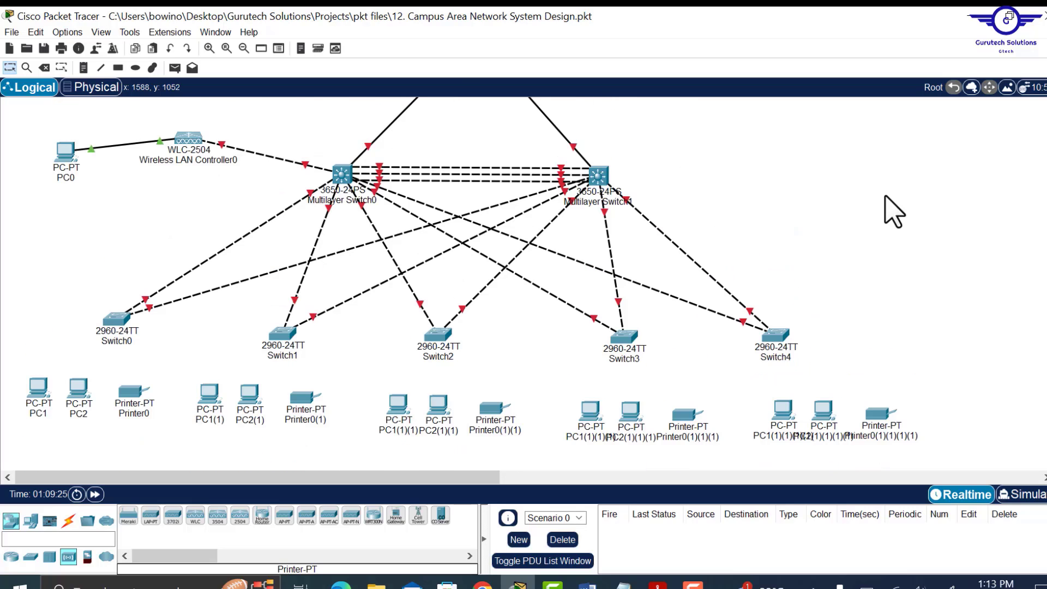
pyautogui.scroll(-2, 894, 212)
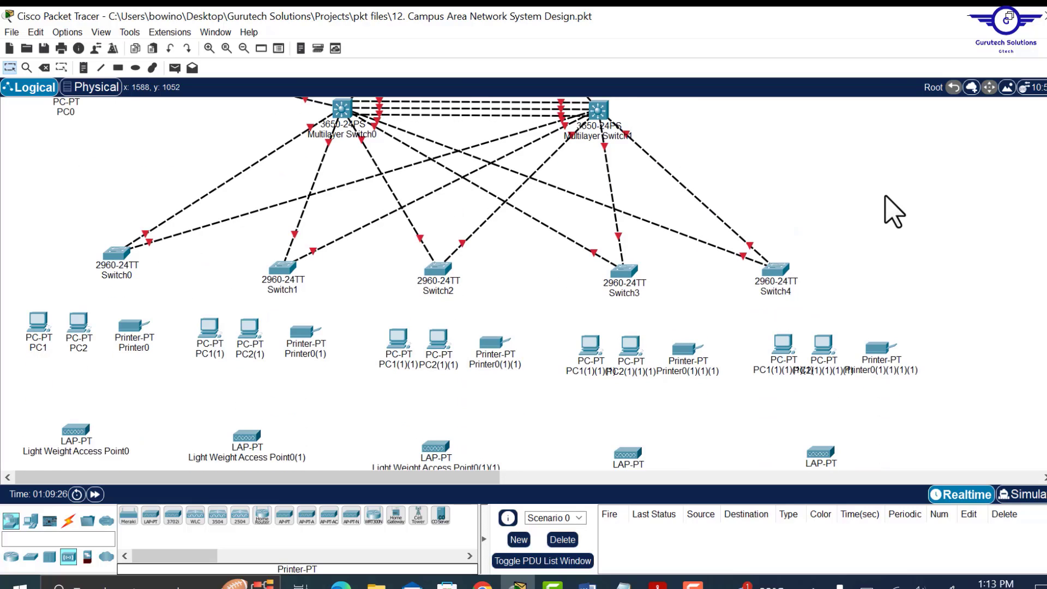
pyautogui.click(68, 521)
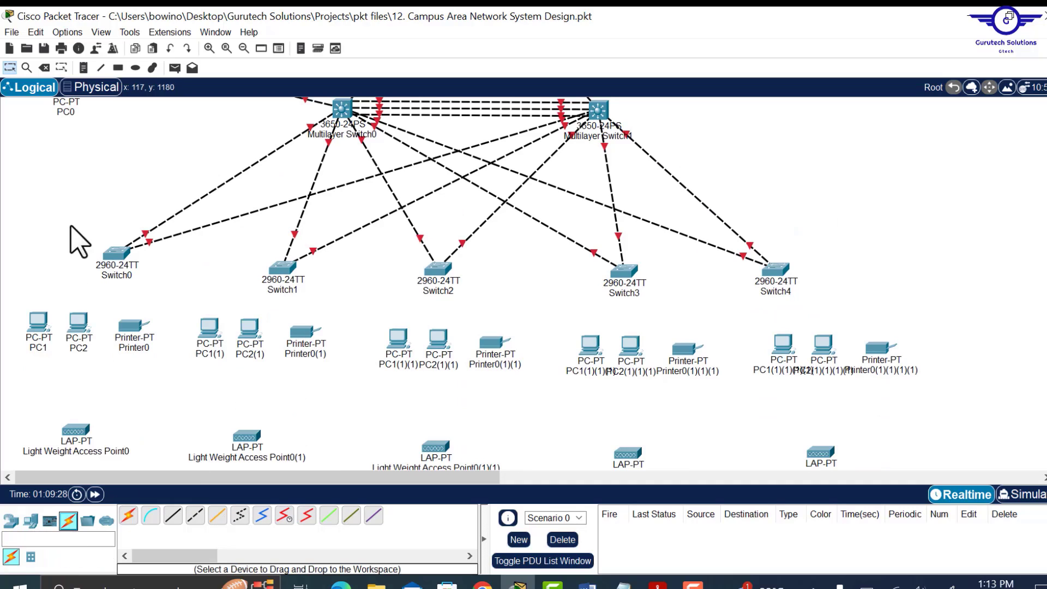
pyautogui.click(129, 516)
# - Cable Switch0 to PC1, PC2 and Printer0, and Switch1 to its PCs and printer
pyautogui.click(116, 255)
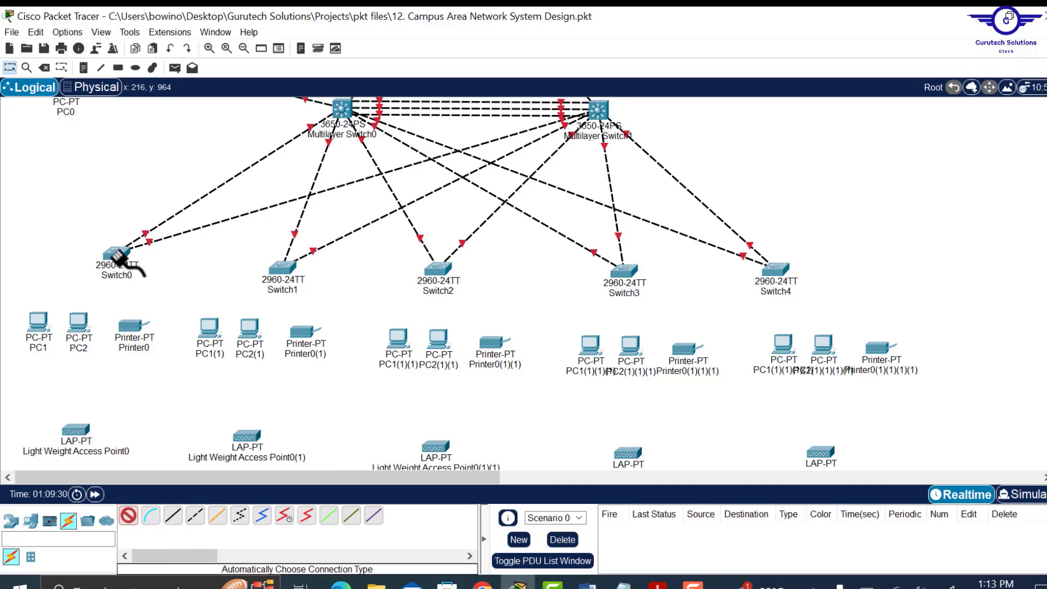
pyautogui.click(35, 330)
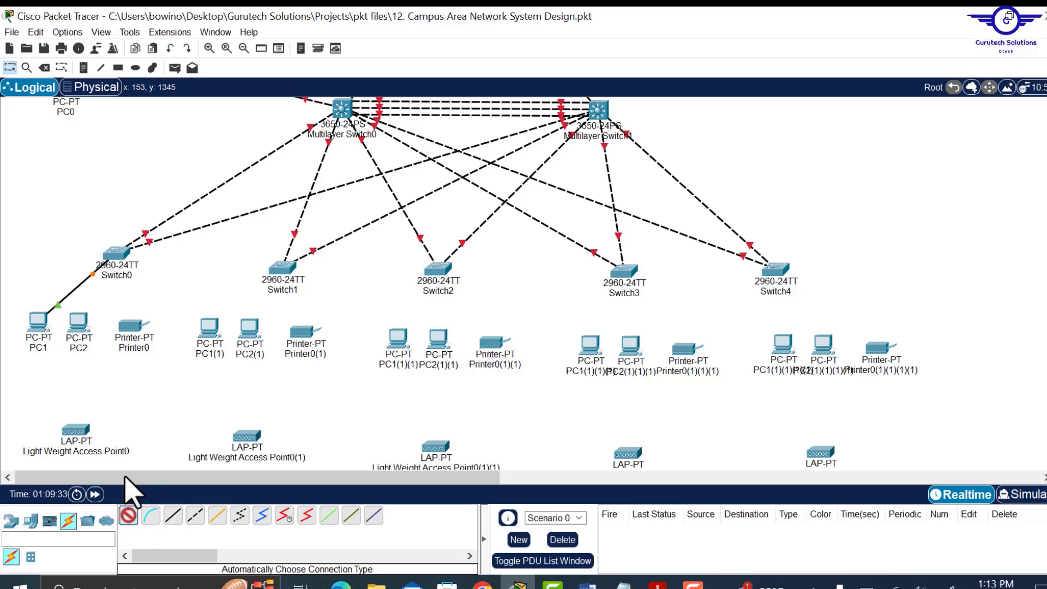
pyautogui.click(129, 515)
pyautogui.click(116, 254)
pyautogui.click(78, 323)
pyautogui.click(129, 515)
pyautogui.click(115, 254)
pyautogui.click(132, 326)
pyautogui.click(129, 516)
# - Cable Switch2, Switch3 and Switch4 to their two PCs and printers
pyautogui.click(283, 268)
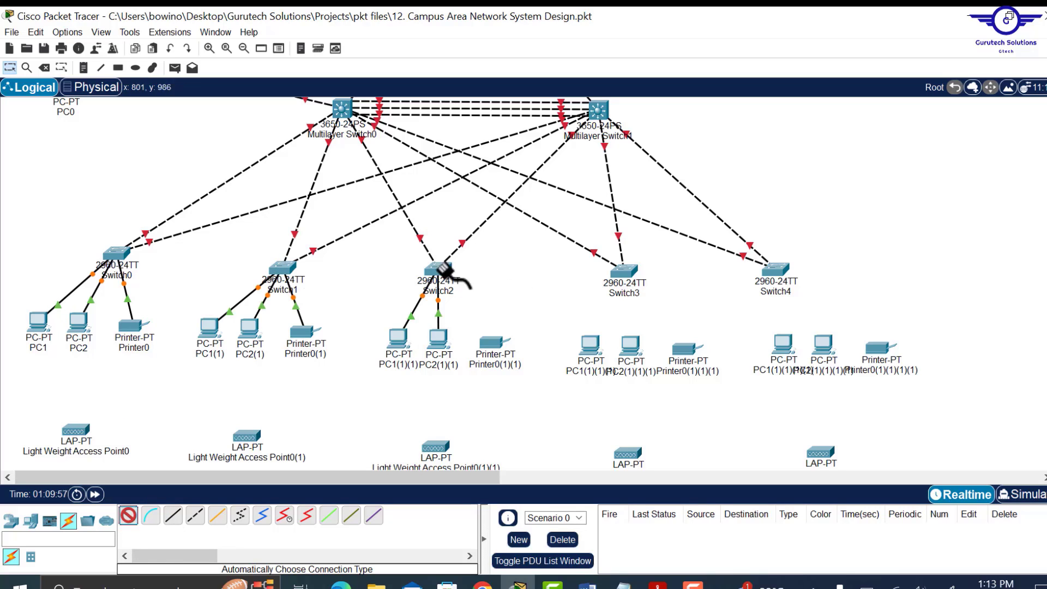
pyautogui.click(440, 267)
pyautogui.click(494, 342)
pyautogui.click(129, 516)
pyautogui.click(624, 270)
pyautogui.click(591, 345)
pyautogui.click(129, 515)
pyautogui.click(624, 270)
pyautogui.click(630, 346)
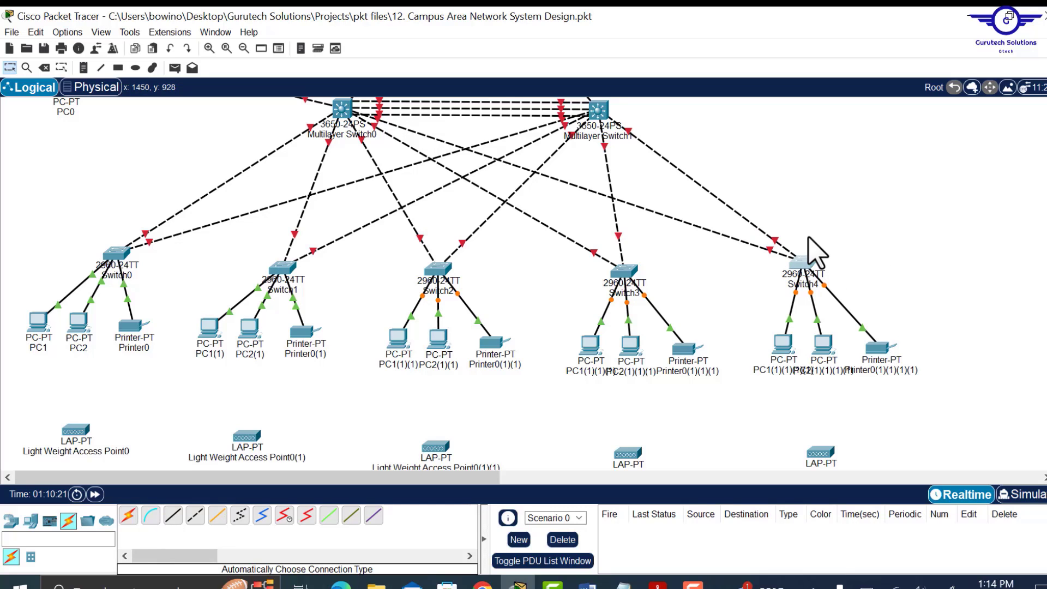
pyautogui.scroll(-3, 723, 295)
pyautogui.scroll(2, 720, 327)
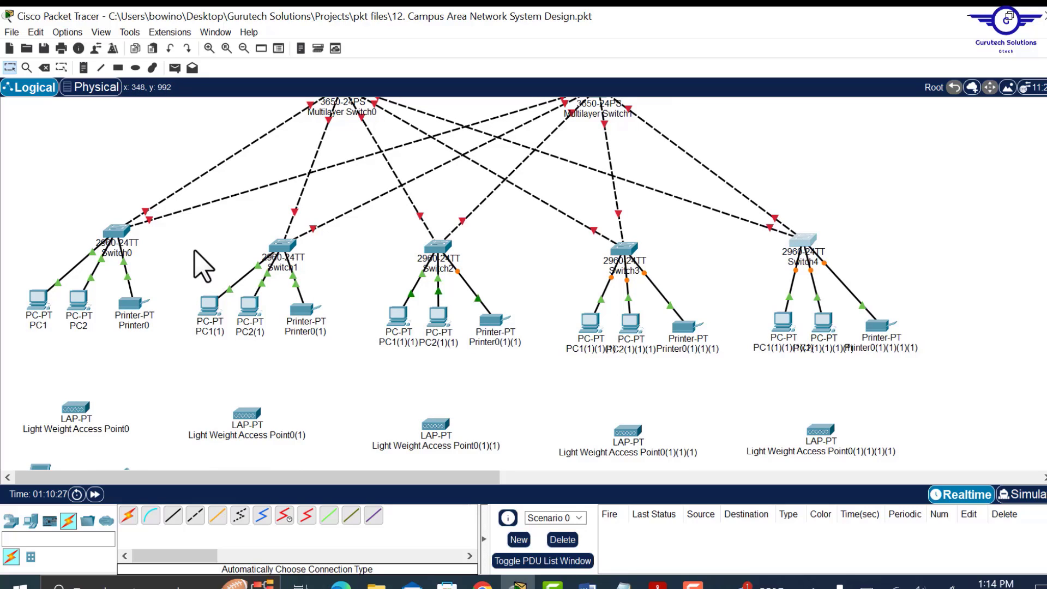
pyautogui.scroll(-2, 204, 269)
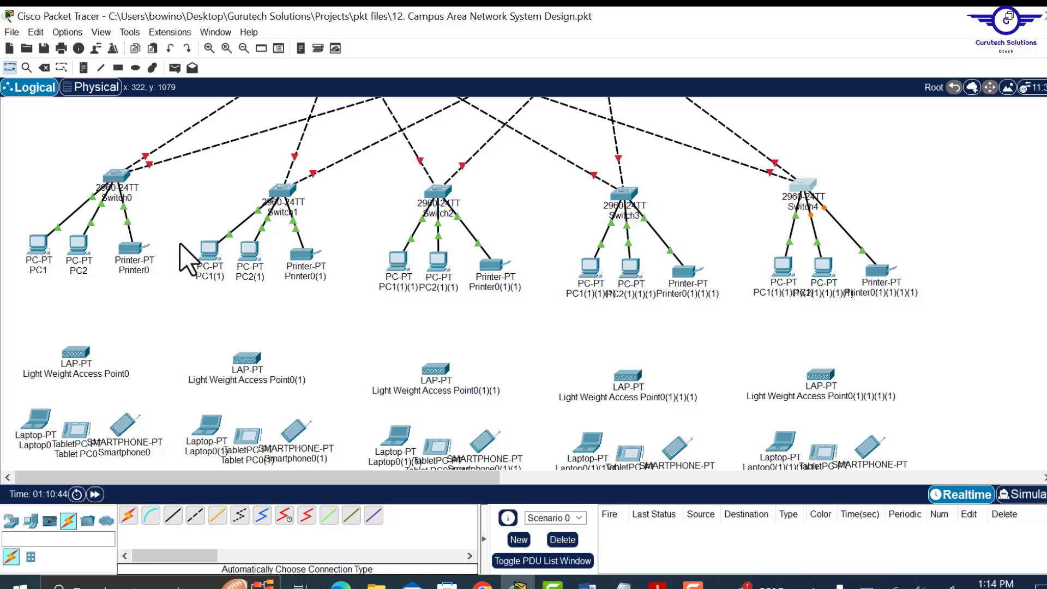
pyautogui.moveTo(180, 242); pyautogui.dragTo(331, 288)
pyautogui.click(350, 289)
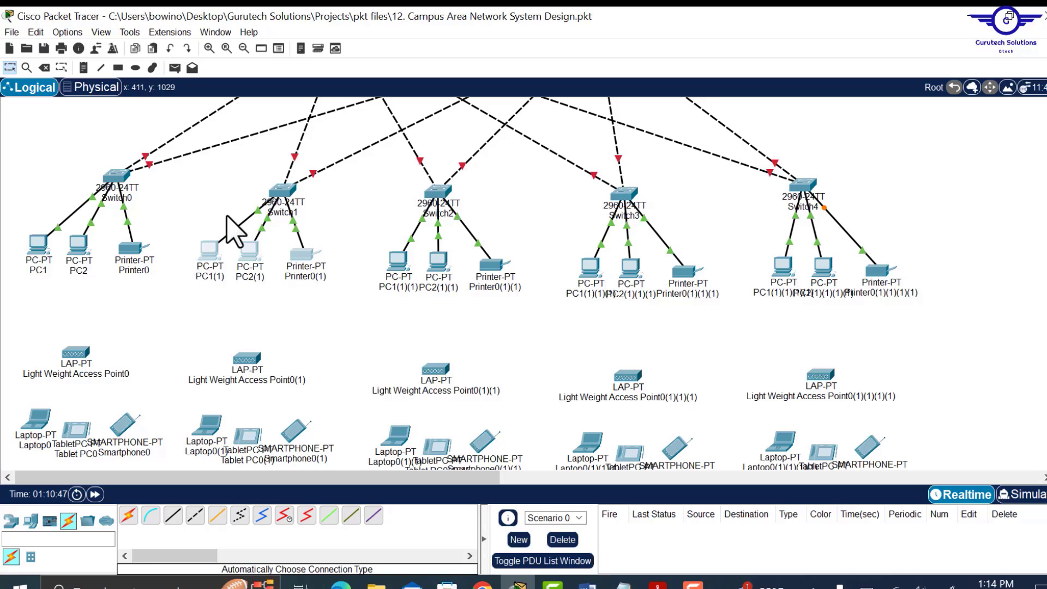
pyautogui.click(188, 193)
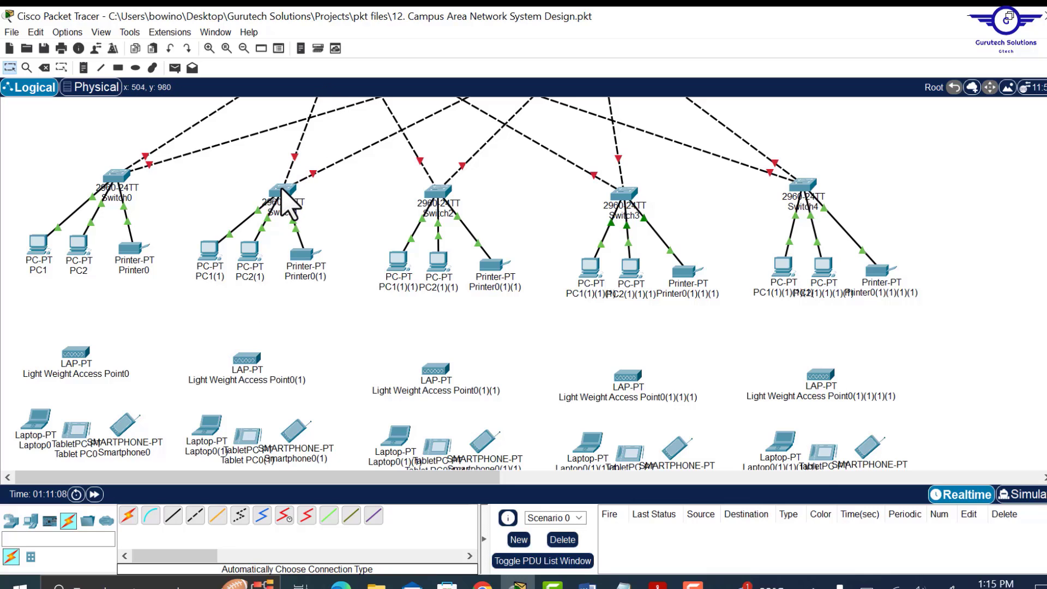
pyautogui.moveTo(281, 187)
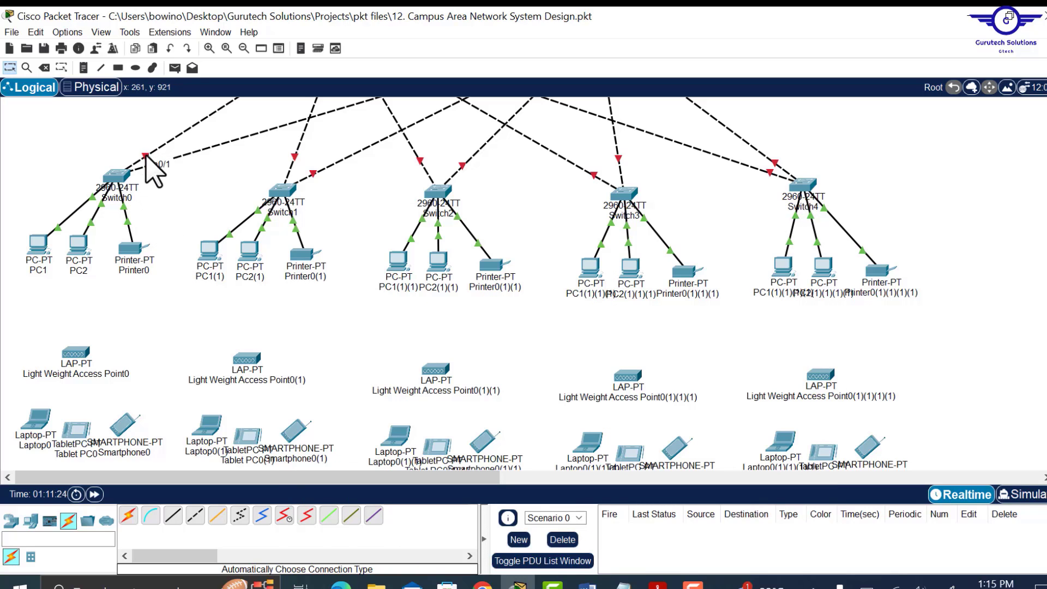
pyautogui.moveTo(141, 131); pyautogui.dragTo(183, 195)
pyautogui.moveTo(9, 221); pyautogui.dragTo(169, 283)
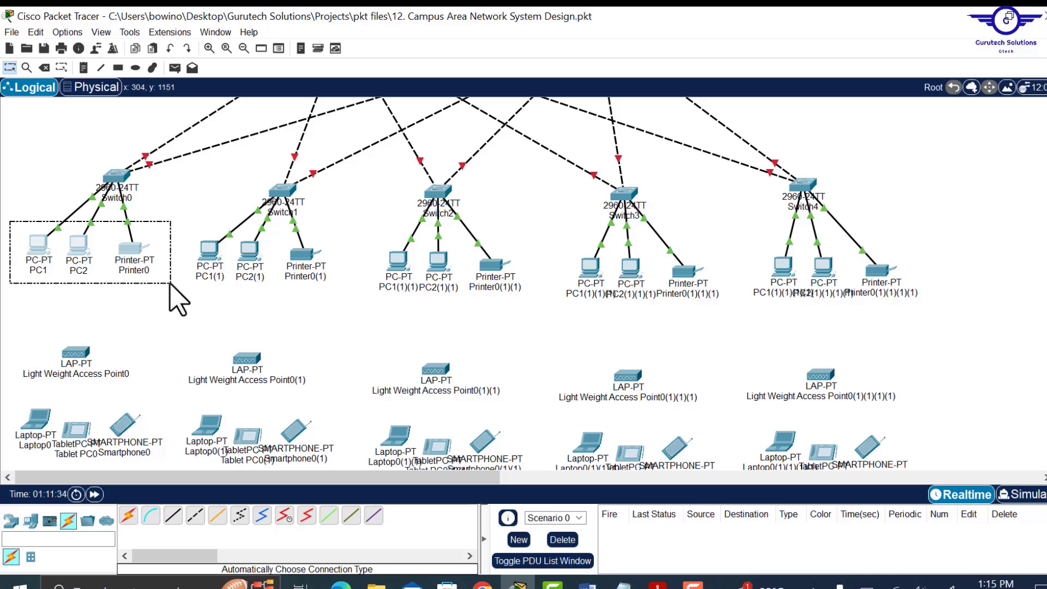
pyautogui.moveTo(169, 284); pyautogui.dragTo(170, 284)
pyautogui.click(162, 224)
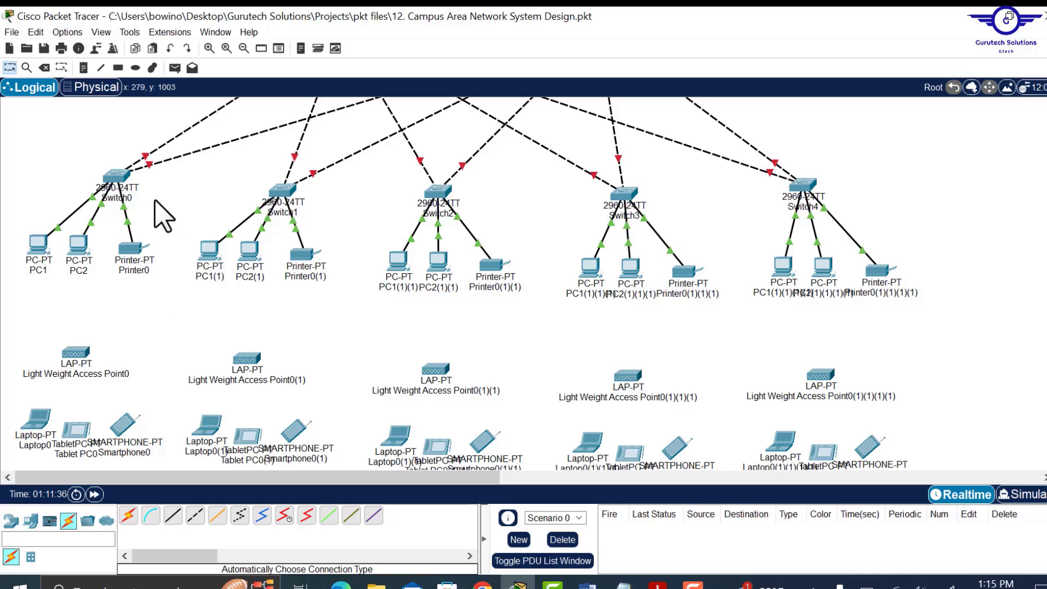
pyautogui.moveTo(112, 178)
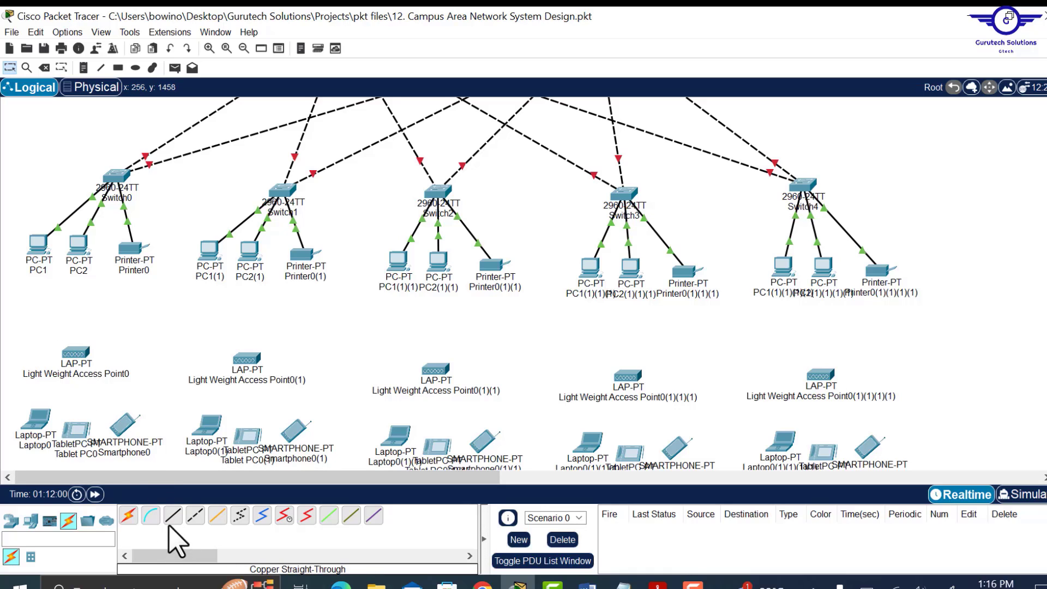
# - Link Switch0 to Light Weight Access Point0's GigabitEthernet0 with a copper straight-through cable
pyautogui.click(173, 526)
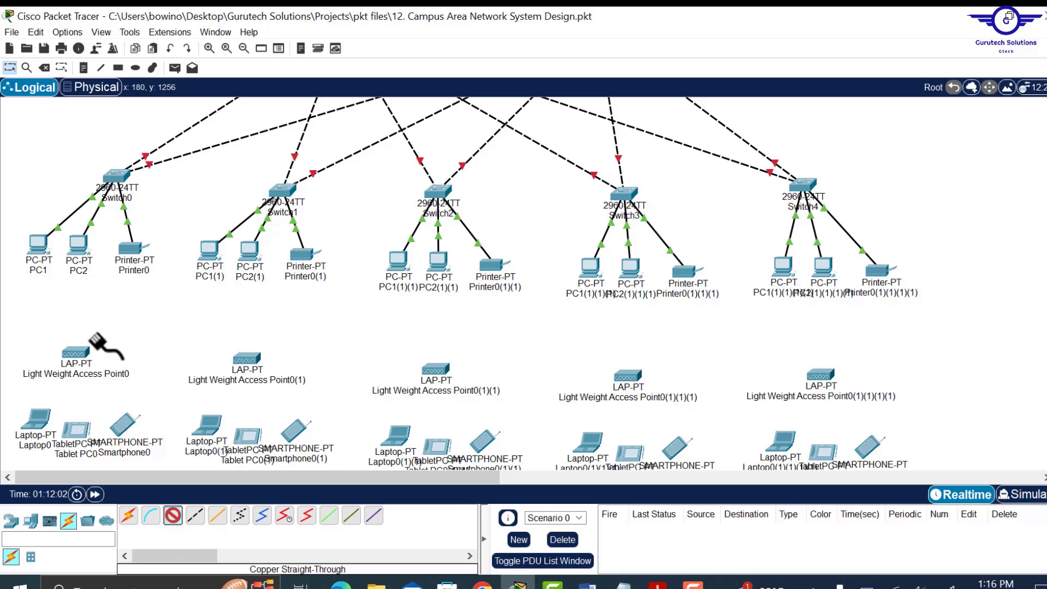
pyautogui.click(84, 357)
pyautogui.click(90, 363)
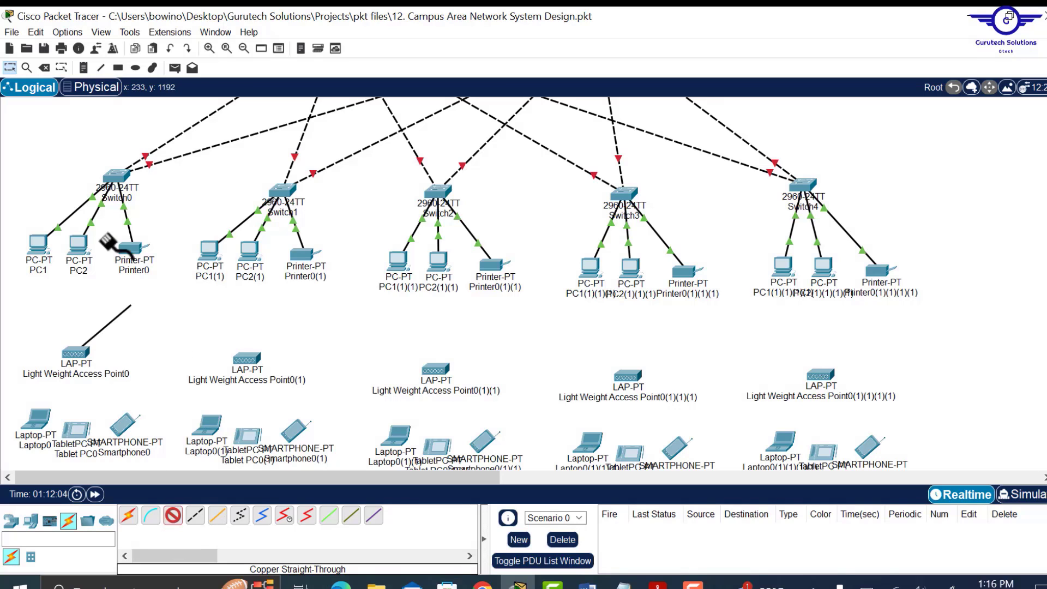
pyautogui.click(112, 174)
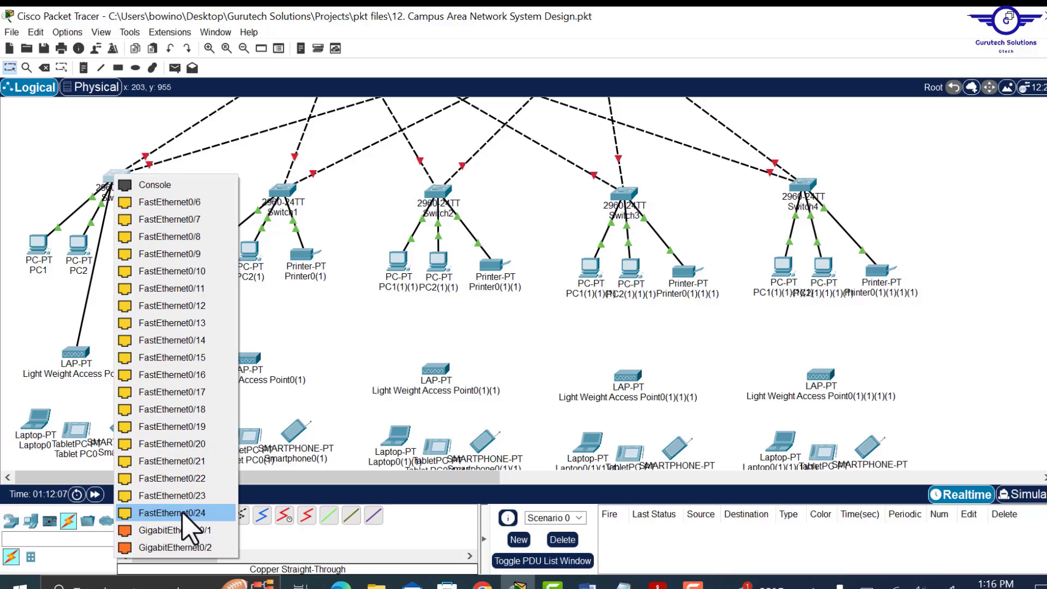
pyautogui.click(186, 483)
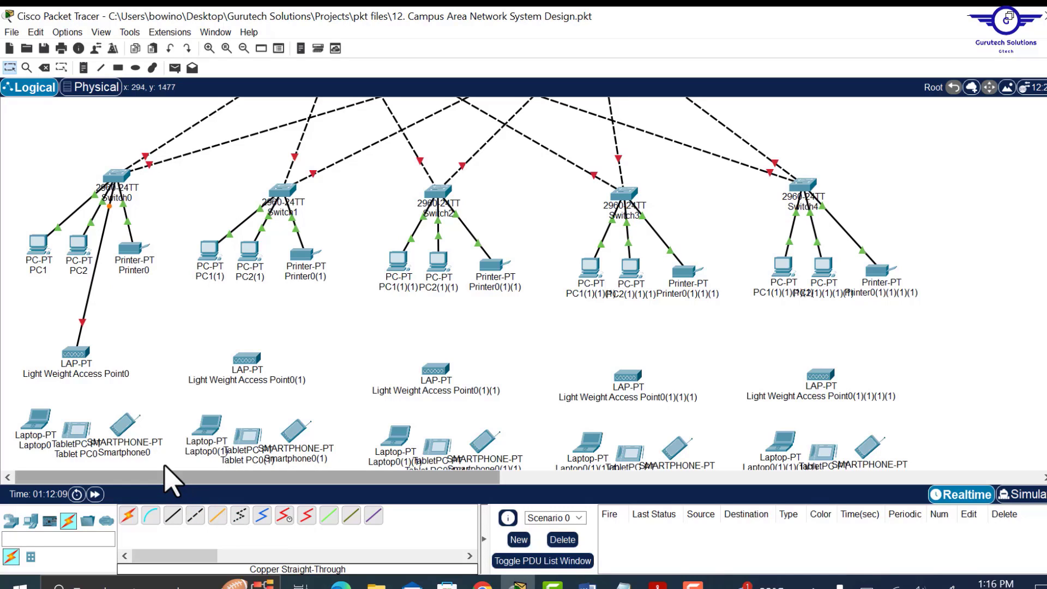
# - Cable Switch1 and Switch2 to their access points, tidying device positions below the switches
pyautogui.click(173, 513)
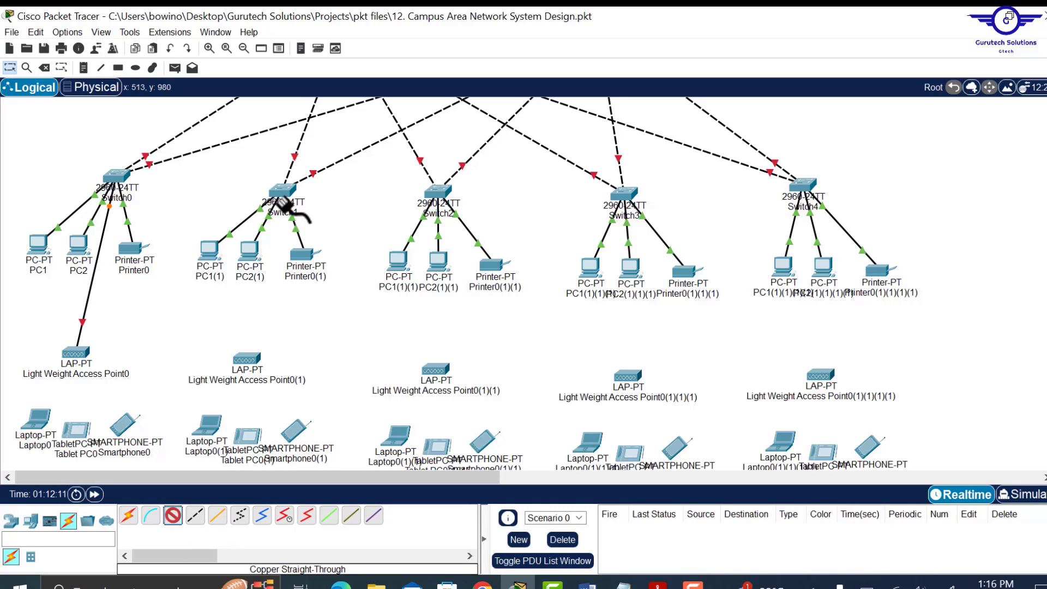
pyautogui.click(281, 192)
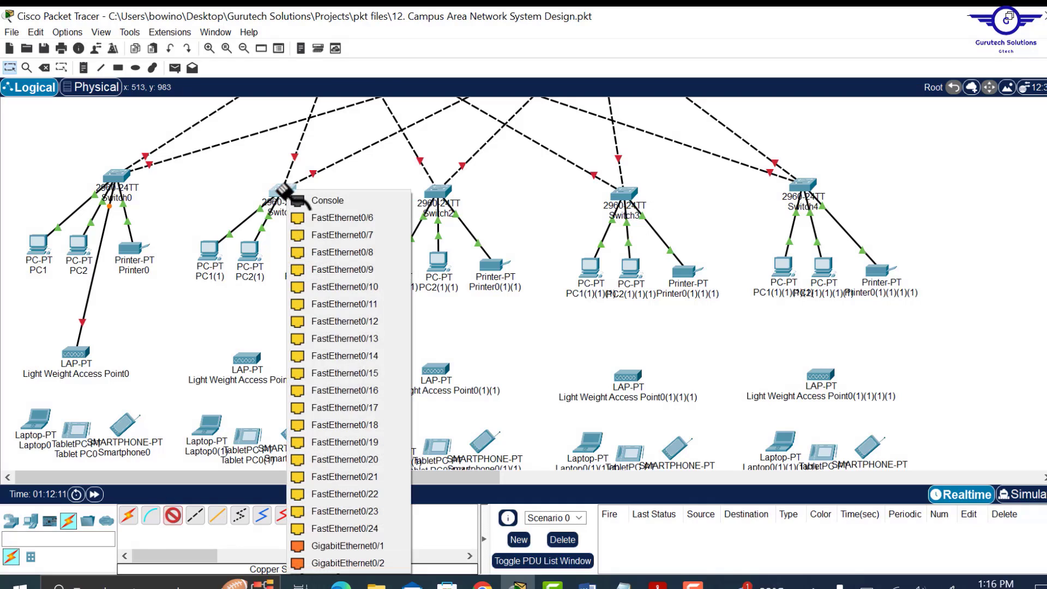
pyautogui.click(376, 547)
pyautogui.click(248, 359)
pyautogui.click(173, 515)
pyautogui.click(447, 192)
pyautogui.click(436, 369)
pyautogui.moveTo(436, 369); pyautogui.dragTo(449, 369)
pyautogui.moveTo(438, 261); pyautogui.dragTo(427, 262)
# - Cable Switch3 and Switch4 to their access points' GigabitEthernet0, then open Access Point0's settings
pyautogui.click(622, 197)
pyautogui.click(708, 448)
pyautogui.click(628, 376)
pyautogui.click(674, 386)
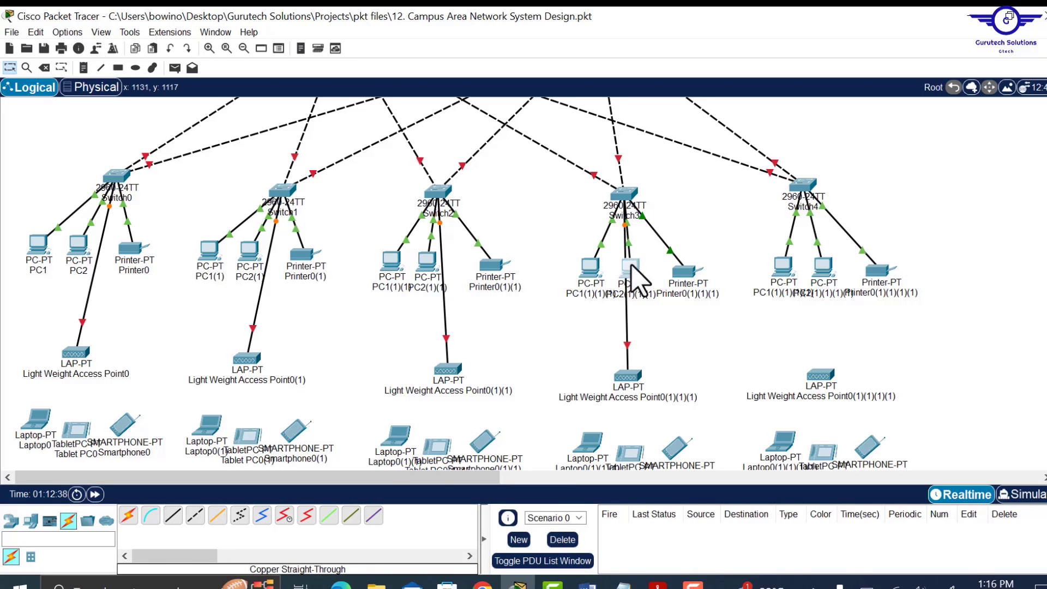
pyautogui.moveTo(630, 267); pyautogui.dragTo(641, 268)
pyautogui.moveTo(824, 266); pyautogui.dragTo(835, 265)
pyautogui.click(173, 515)
pyautogui.click(805, 186)
pyautogui.click(821, 375)
pyautogui.click(873, 386)
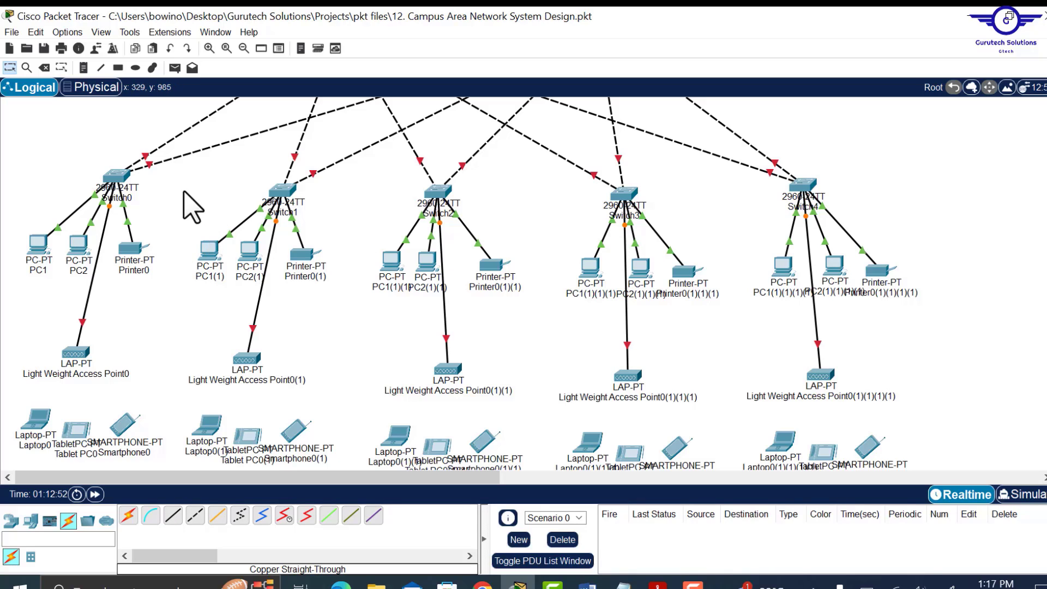
pyautogui.click(79, 353)
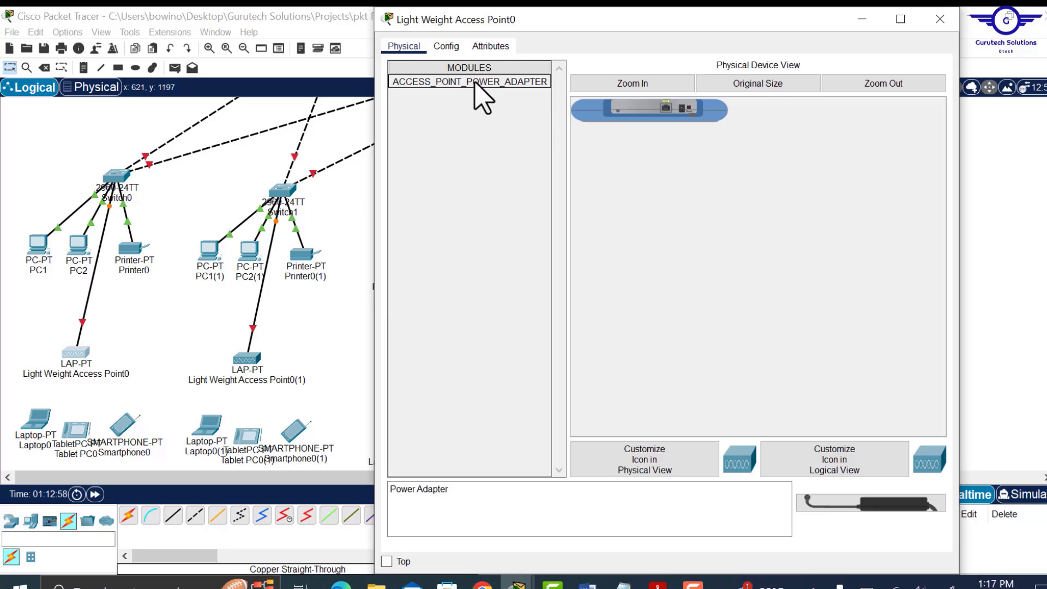
# - Install the ACCESS_POINT_POWER_ADAPTER in Access Point0, then open Access Point0(1)'s settings
pyautogui.moveTo(478, 77); pyautogui.dragTo(689, 122)
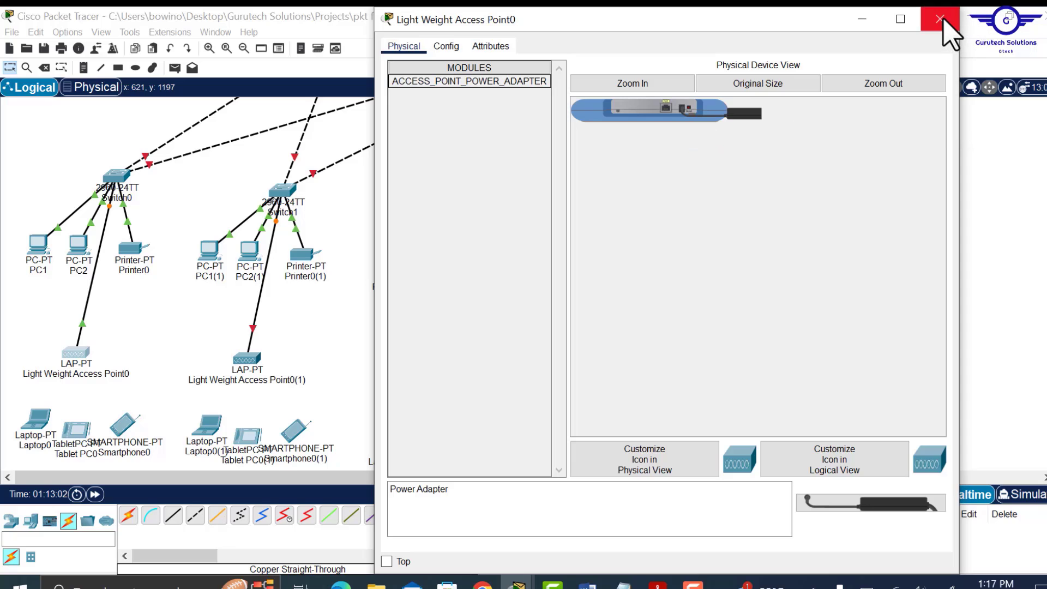
pyautogui.click(940, 19)
pyautogui.click(246, 358)
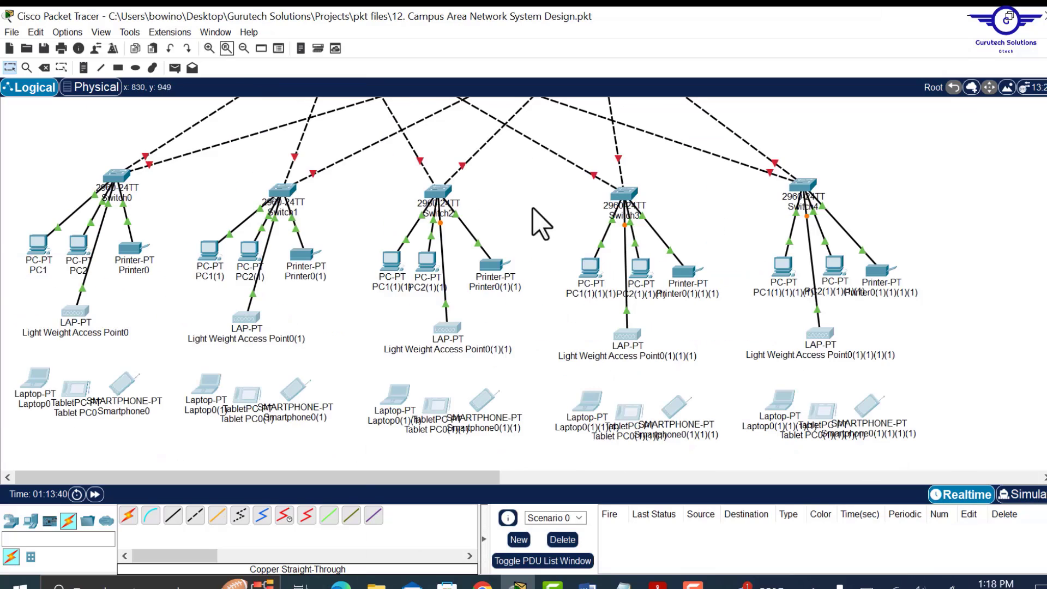
pyautogui.scroll(3, 900, 223)
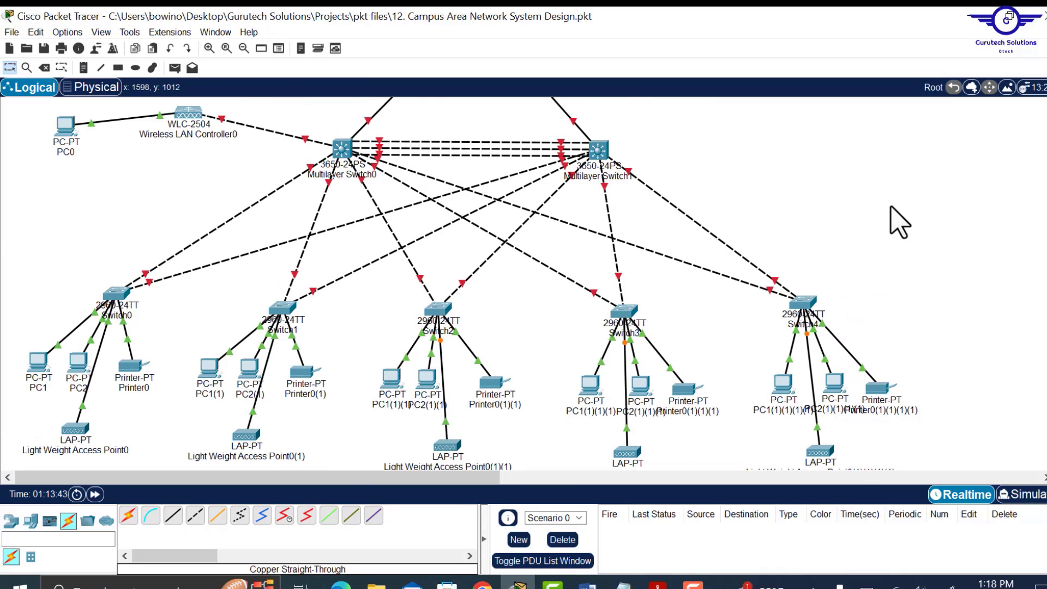
pyautogui.scroll(8, 900, 223)
pyautogui.scroll(-6, 900, 222)
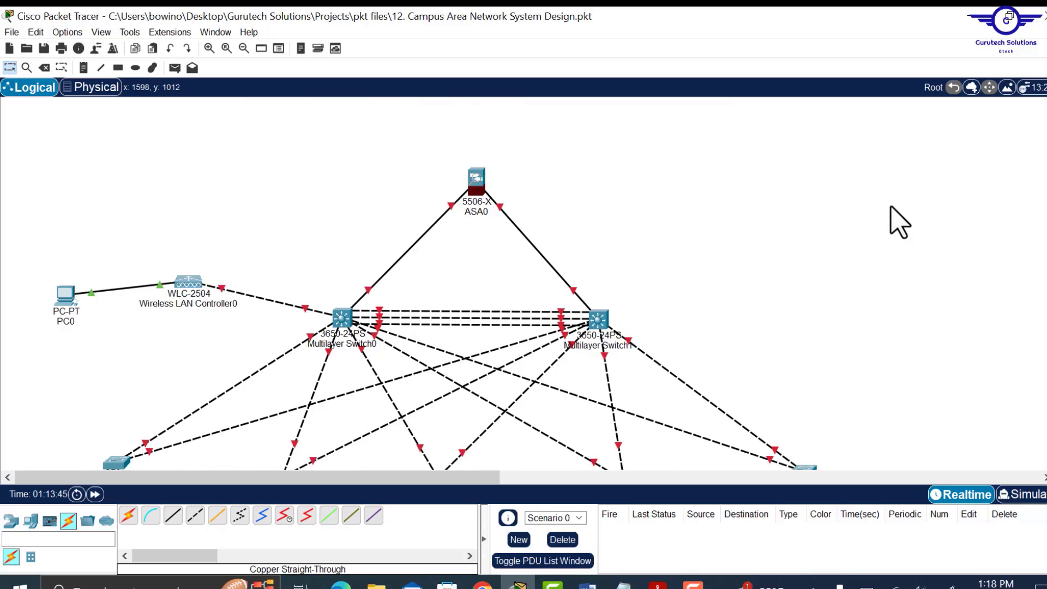
pyautogui.scroll(-2, 900, 223)
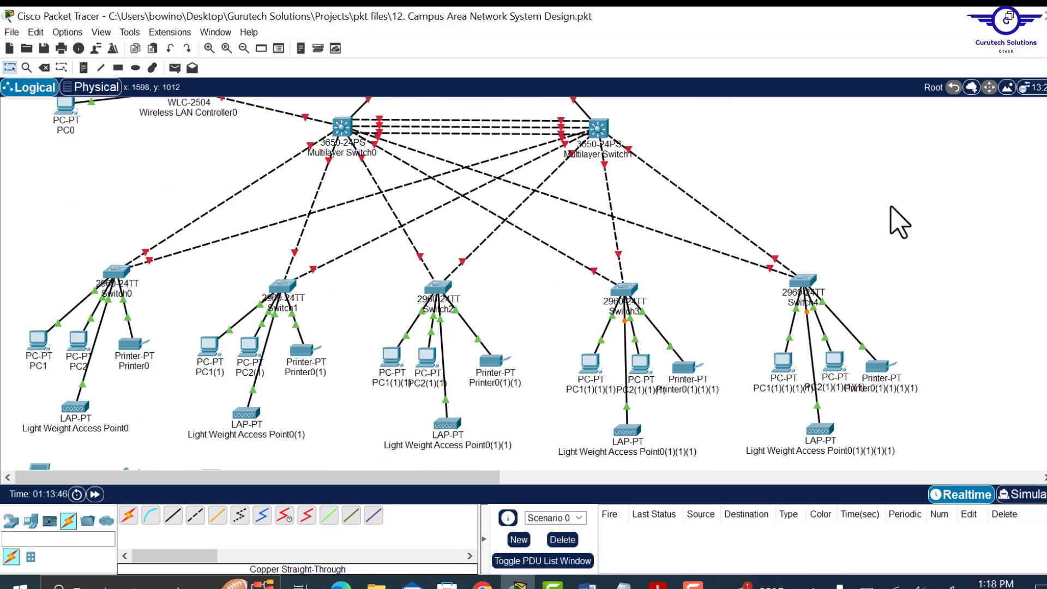
pyautogui.scroll(-2, 900, 223)
pyautogui.scroll(3, 900, 222)
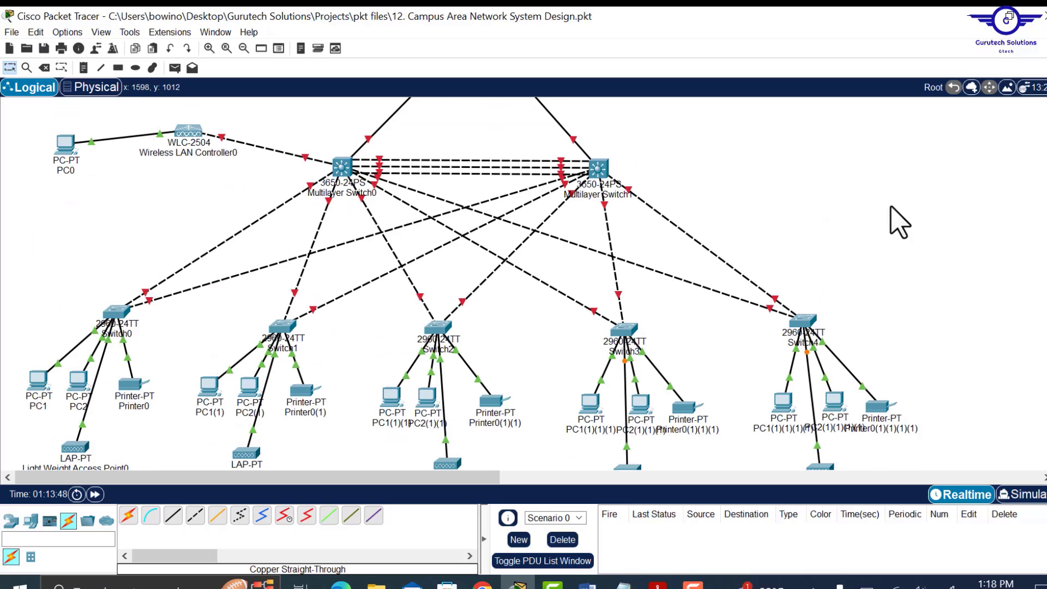
pyautogui.scroll(2, 901, 223)
pyautogui.scroll(-3, 900, 222)
pyautogui.scroll(-2, 900, 223)
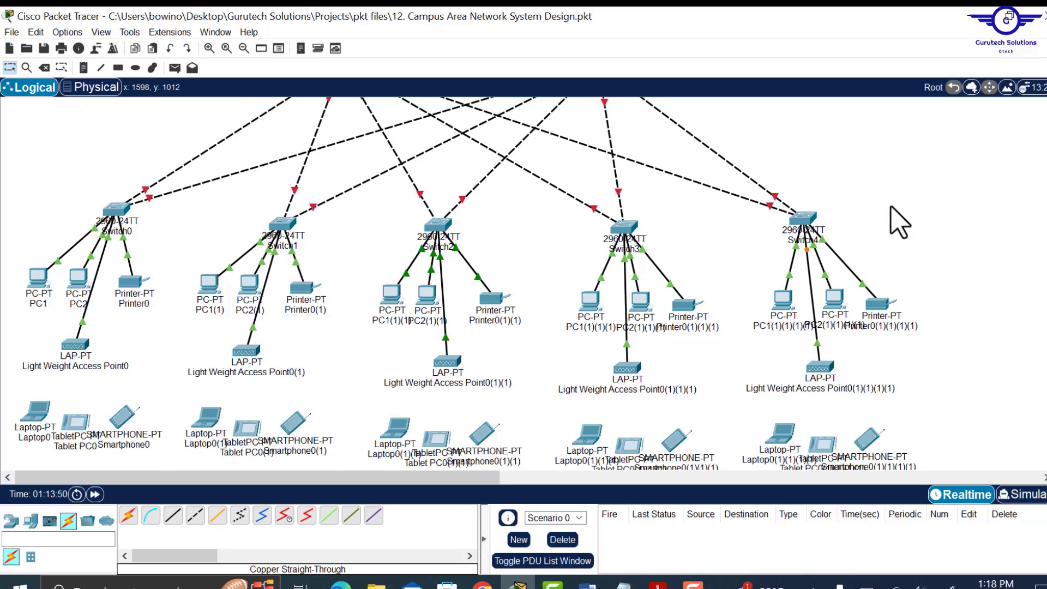
pyautogui.scroll(2, 900, 223)
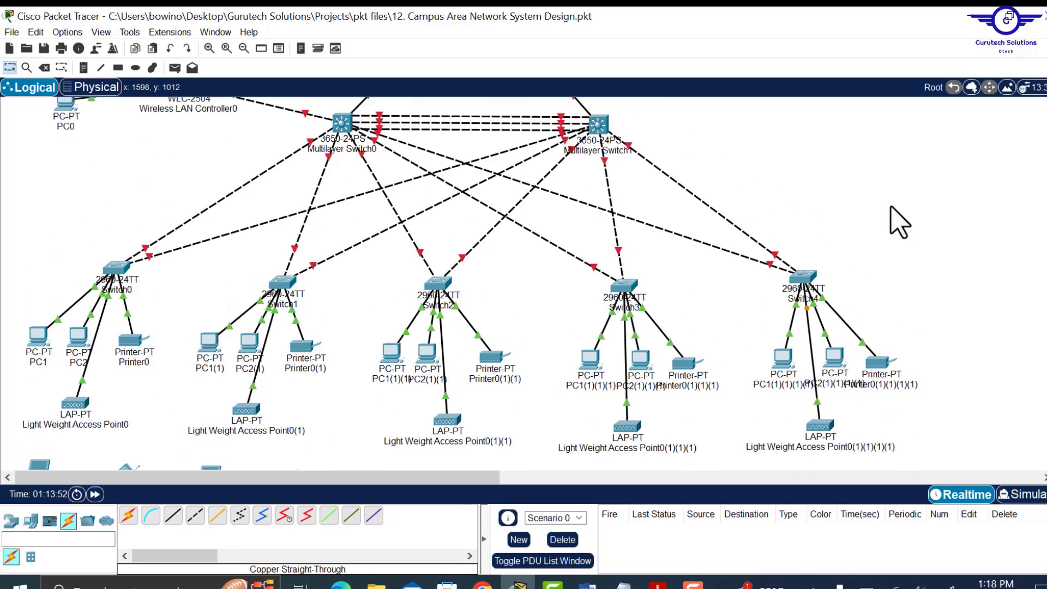
pyautogui.scroll(6, 900, 222)
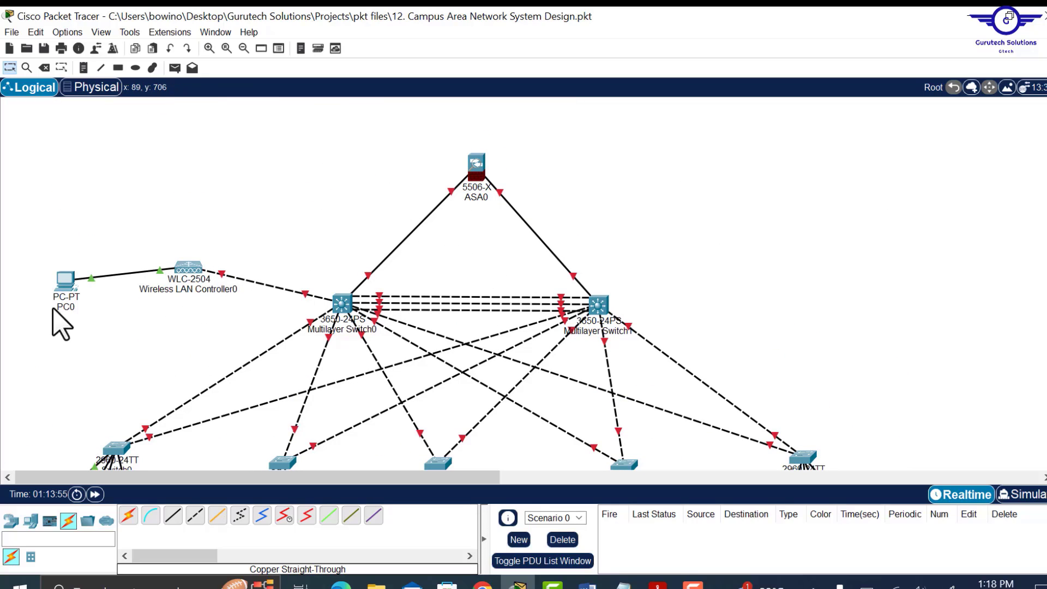
pyautogui.scroll(-5, 321, 338)
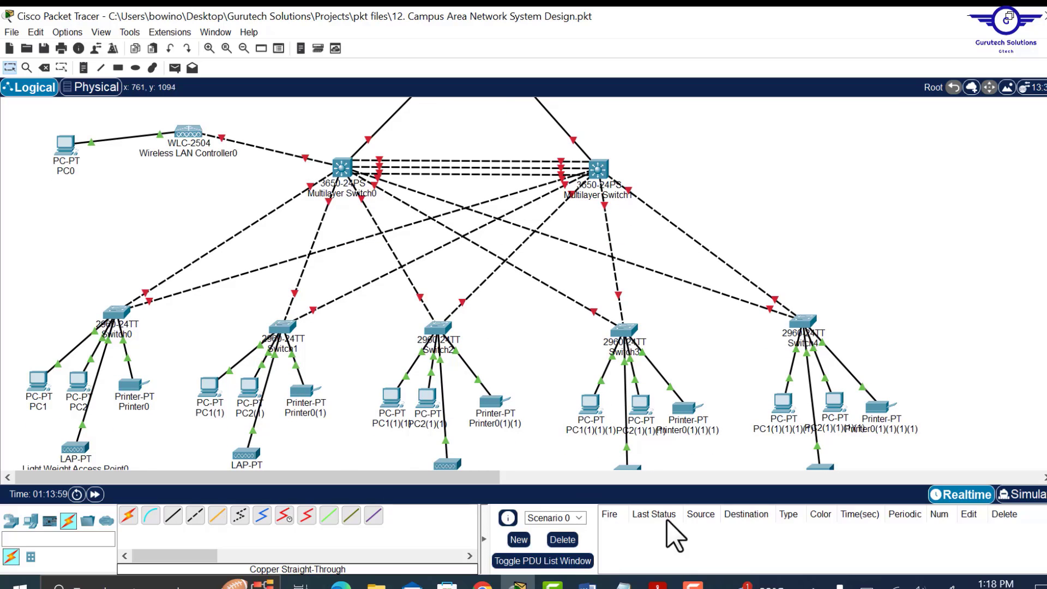
pyautogui.moveTo(450, 482); pyautogui.dragTo(293, 480)
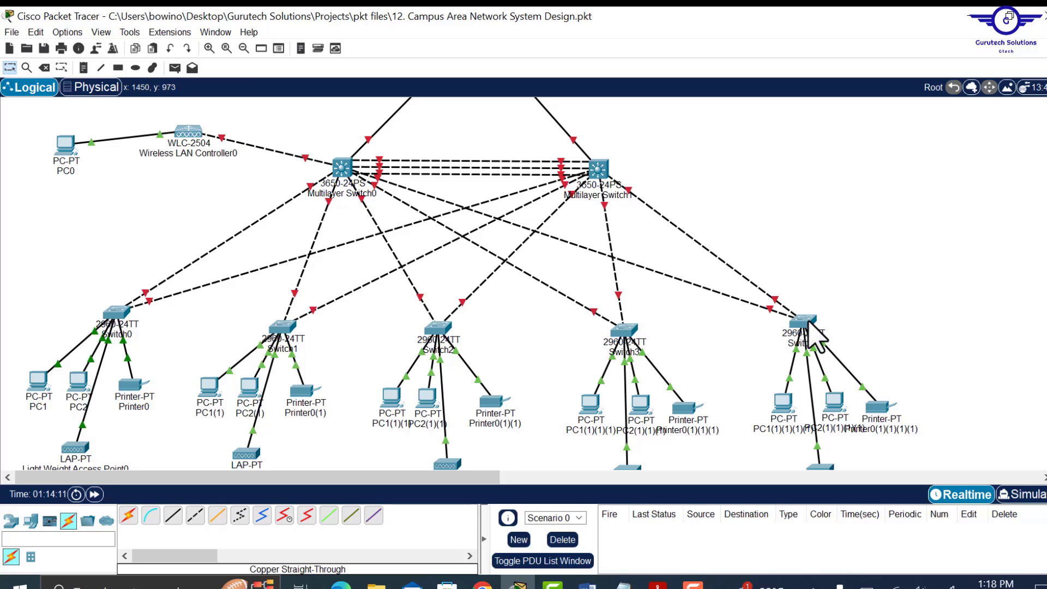
pyautogui.moveTo(810, 323)
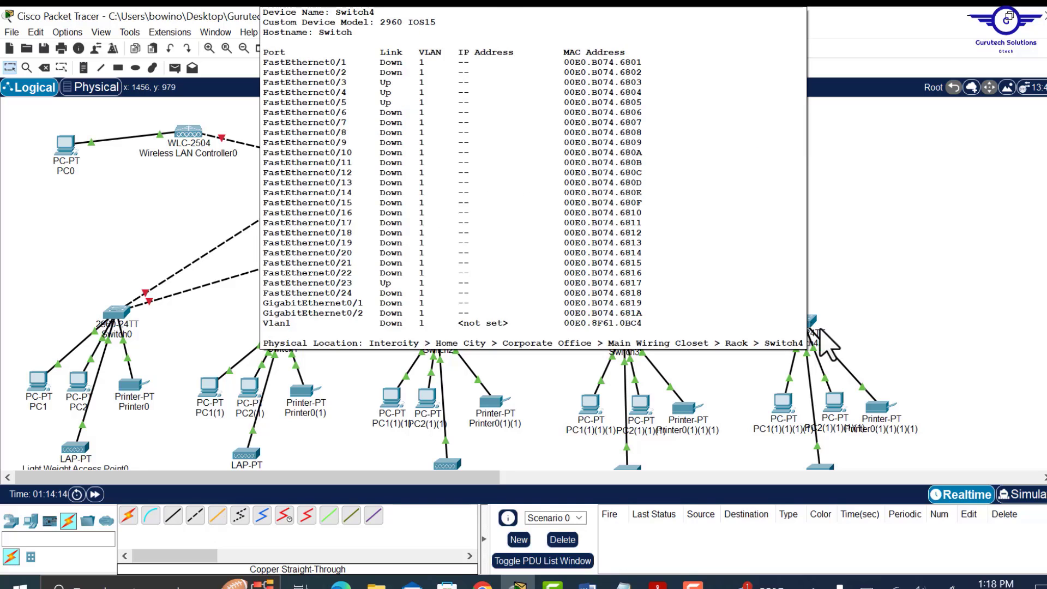
pyautogui.scroll(-5, 907, 339)
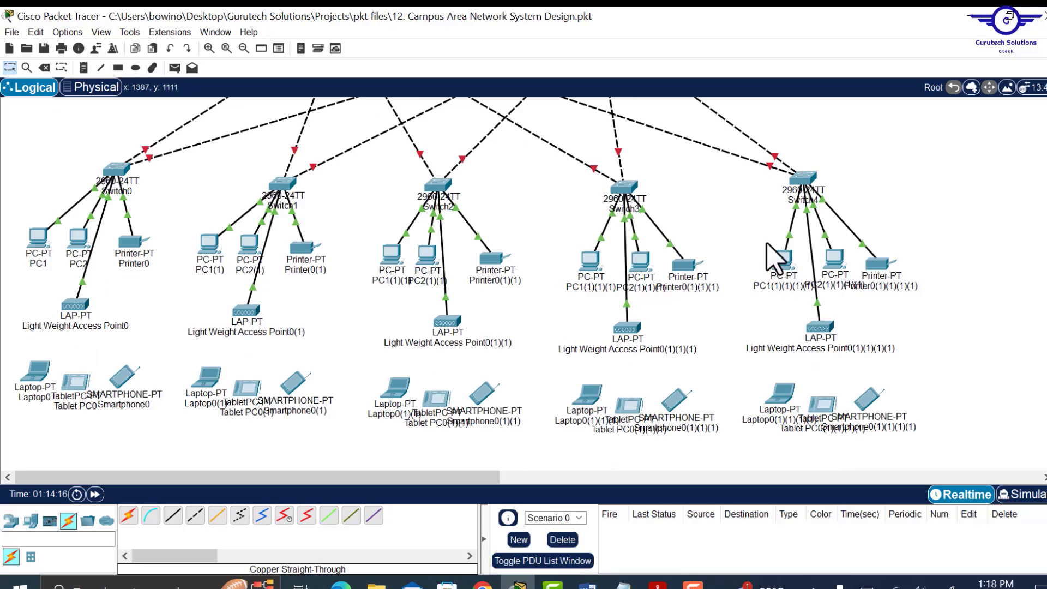
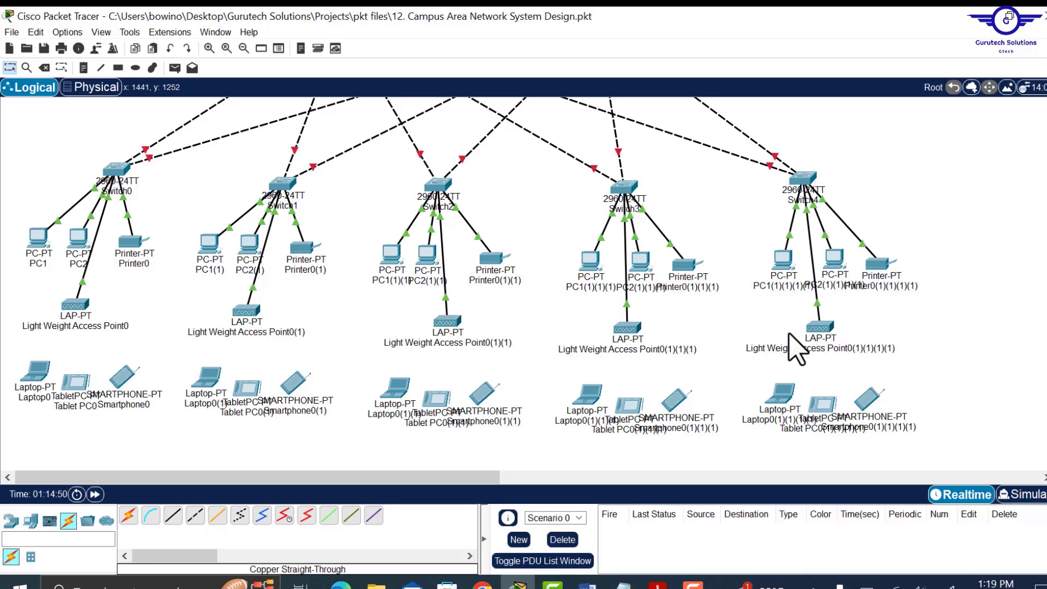
# - Place a 2901 router as Router0 above-right of ASA0
pyautogui.moveTo(770, 322); pyautogui.dragTo(935, 373)
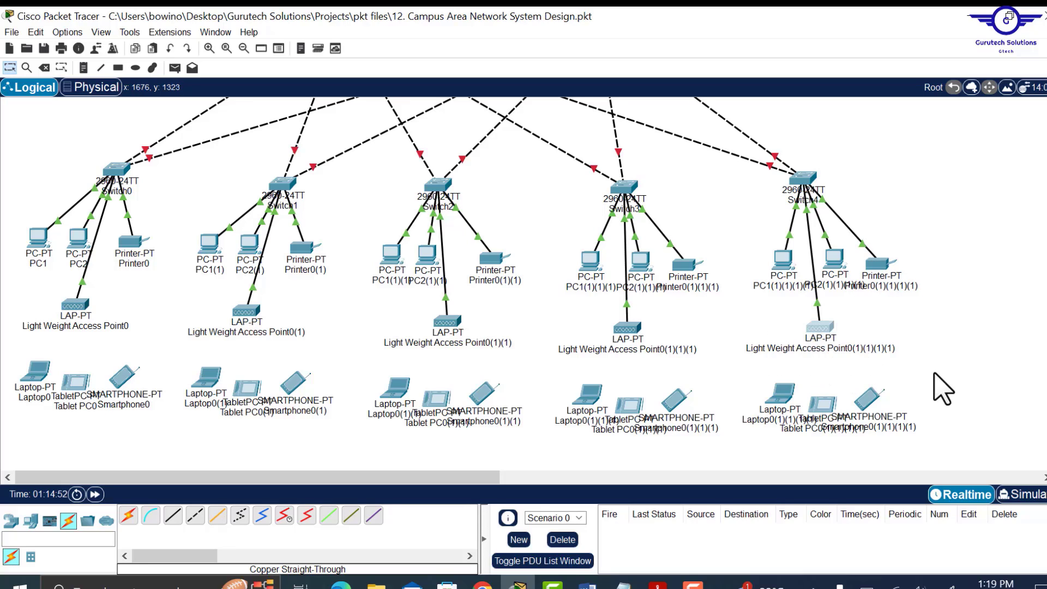
pyautogui.scroll(10, 932, 242)
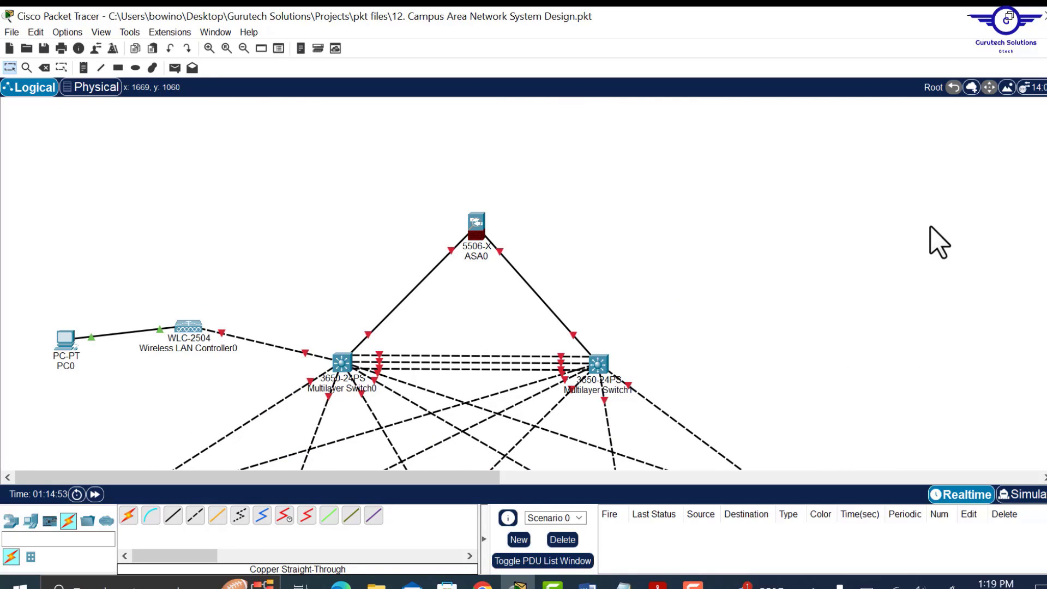
pyautogui.scroll(-10, 940, 242)
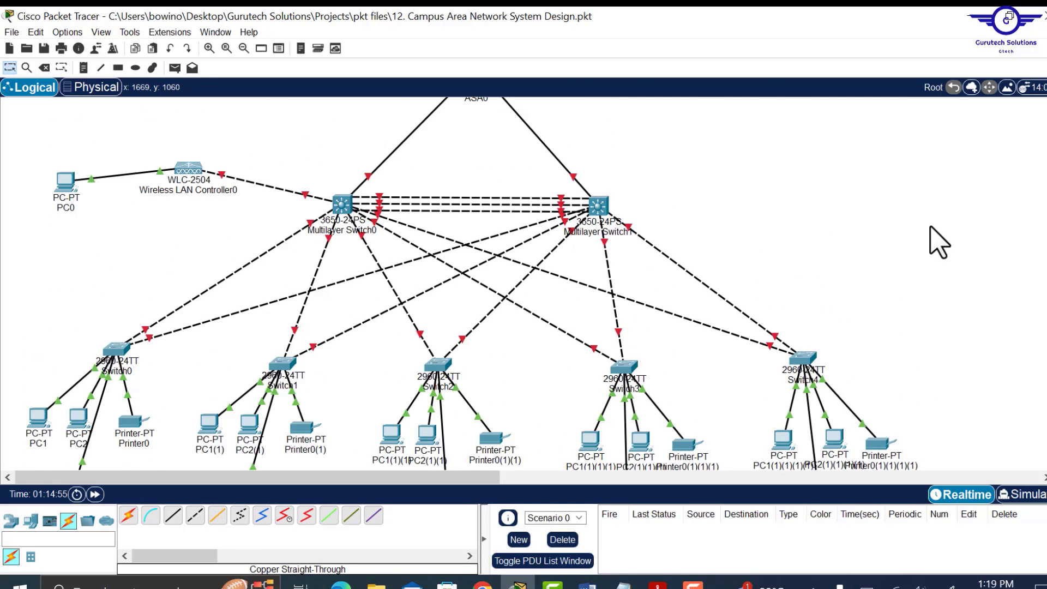
pyautogui.scroll(4, 939, 242)
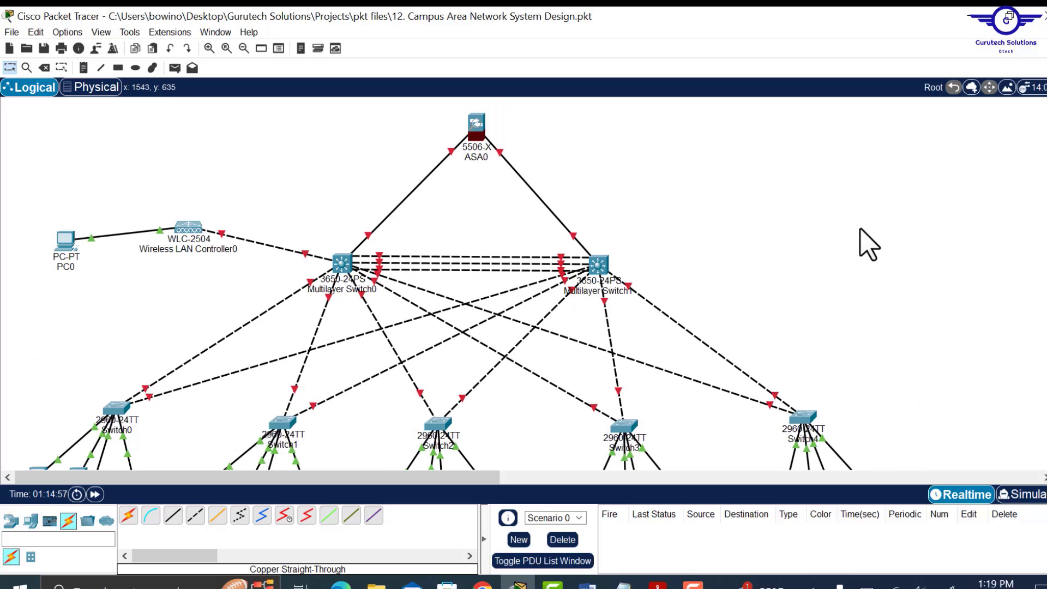
pyautogui.scroll(-10, 861, 229)
pyautogui.scroll(20, 861, 229)
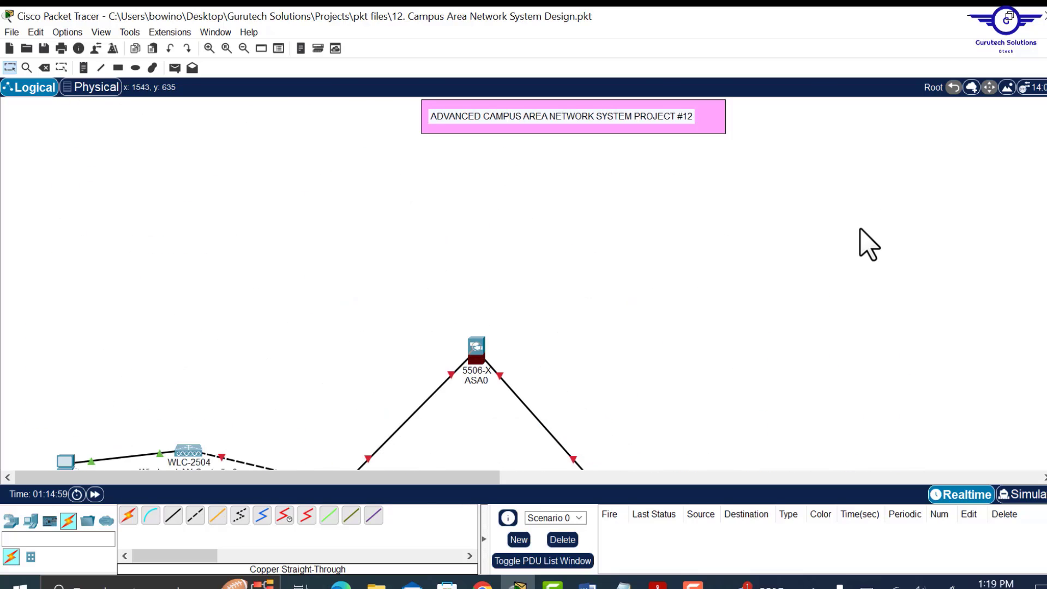
pyautogui.moveTo(425, 482); pyautogui.dragTo(478, 489)
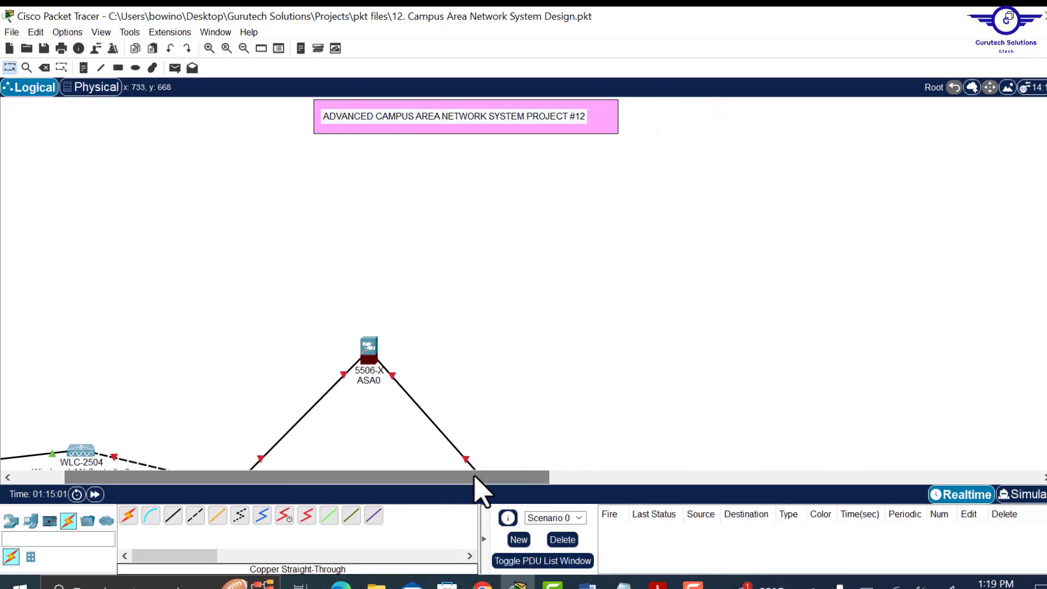
pyautogui.click(11, 521)
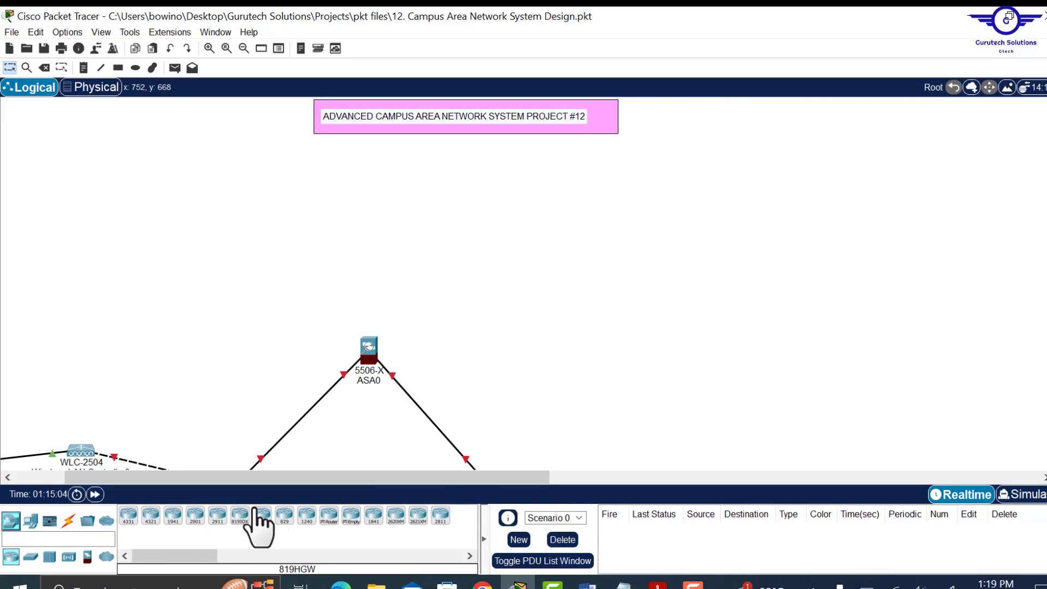
pyautogui.click(194, 524)
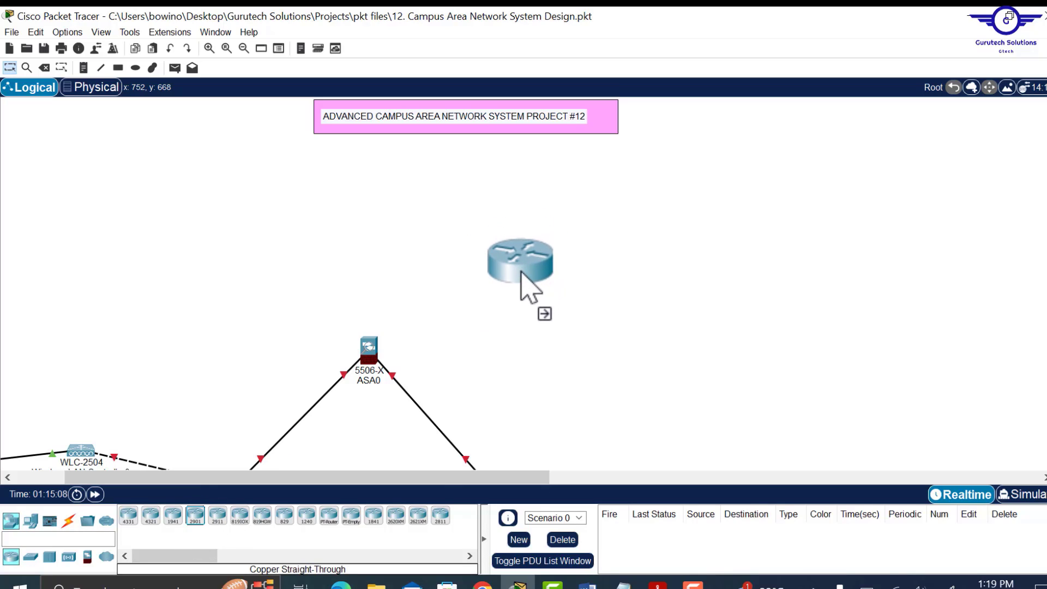
pyautogui.click(532, 278)
pyautogui.moveTo(519, 274); pyautogui.dragTo(526, 260)
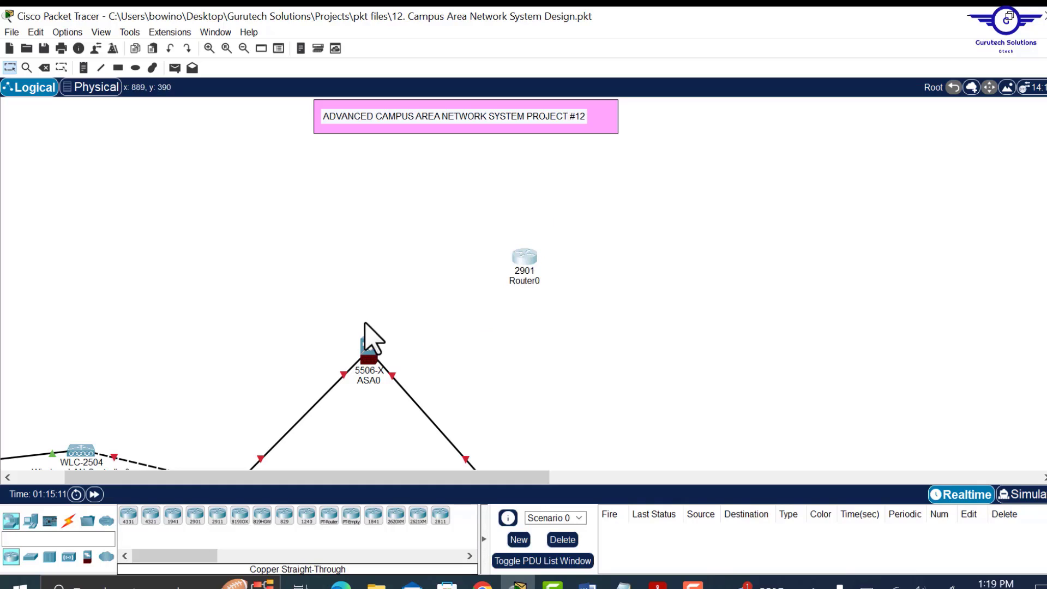
pyautogui.moveTo(522, 257); pyautogui.dragTo(522, 273)
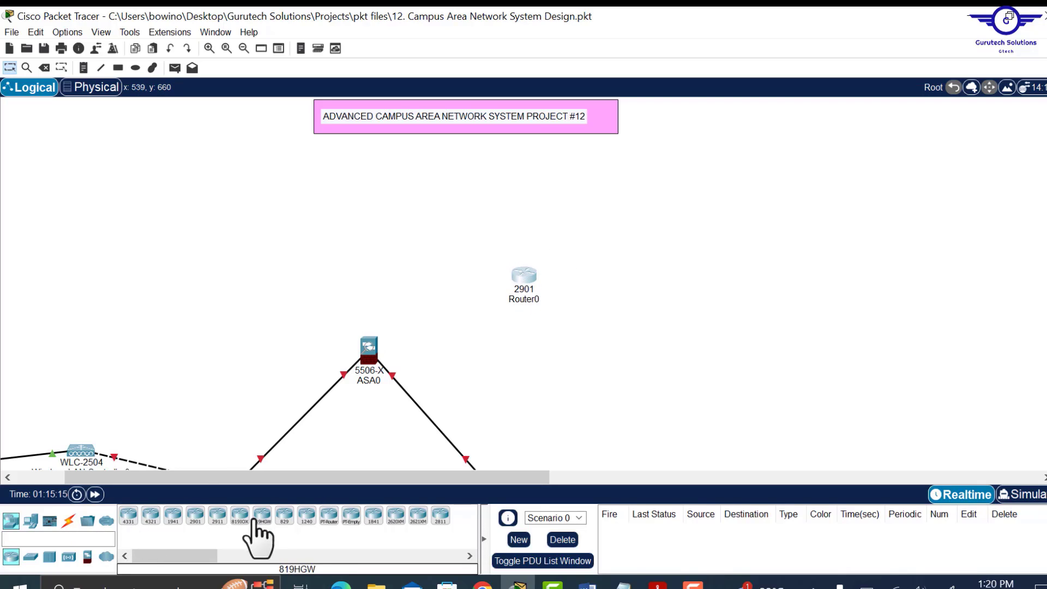
# - Add two 2911 routers, Router1 and Router2, and nudge Router1 slightly right
pyautogui.click(218, 516)
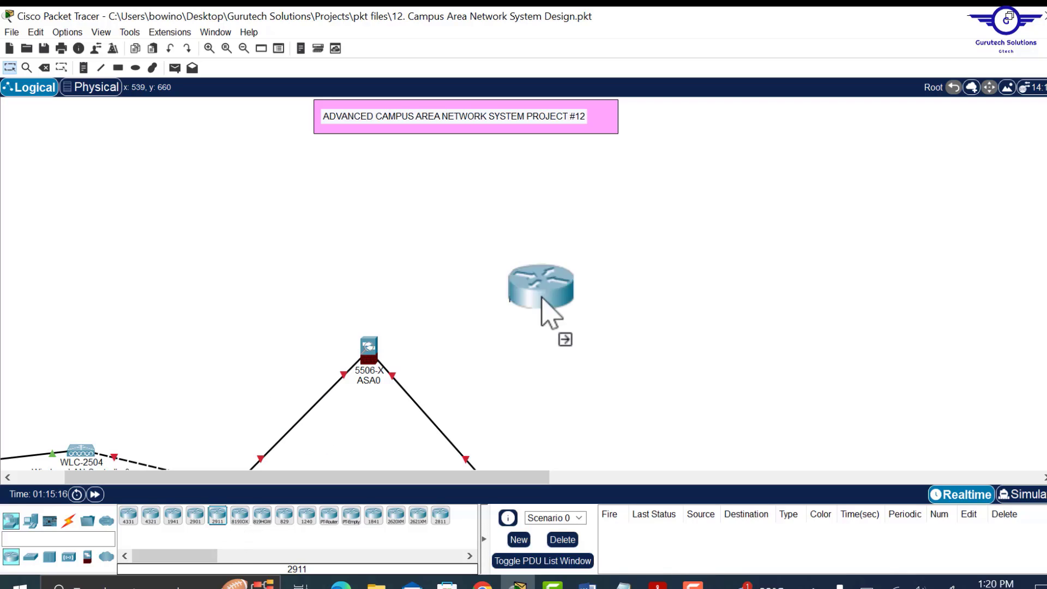
pyautogui.click(676, 212)
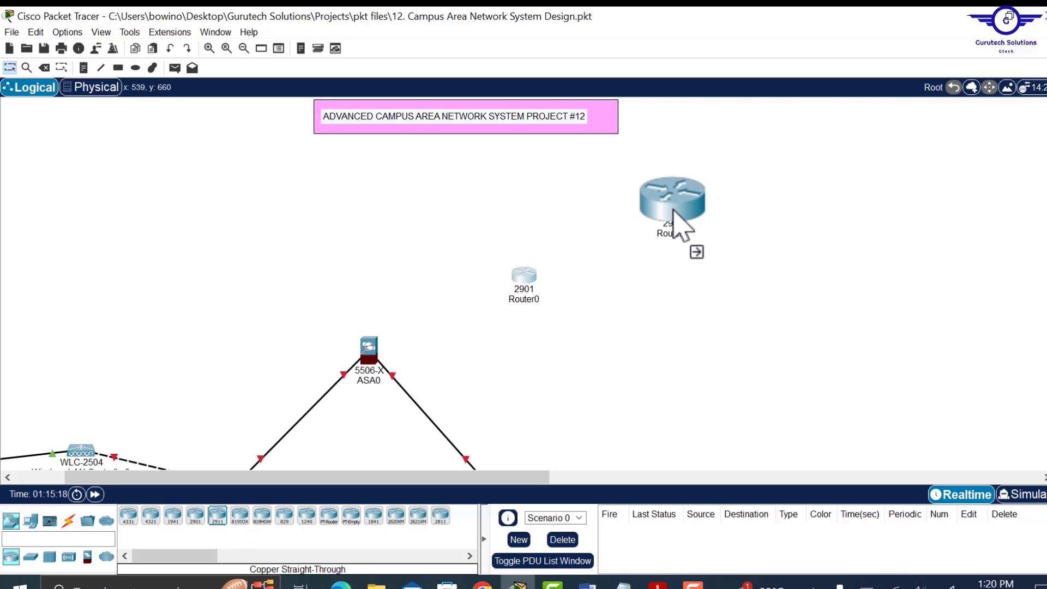
pyautogui.moveTo(377, 478); pyautogui.dragTo(586, 478)
pyautogui.moveTo(364, 482); pyautogui.dragTo(304, 483)
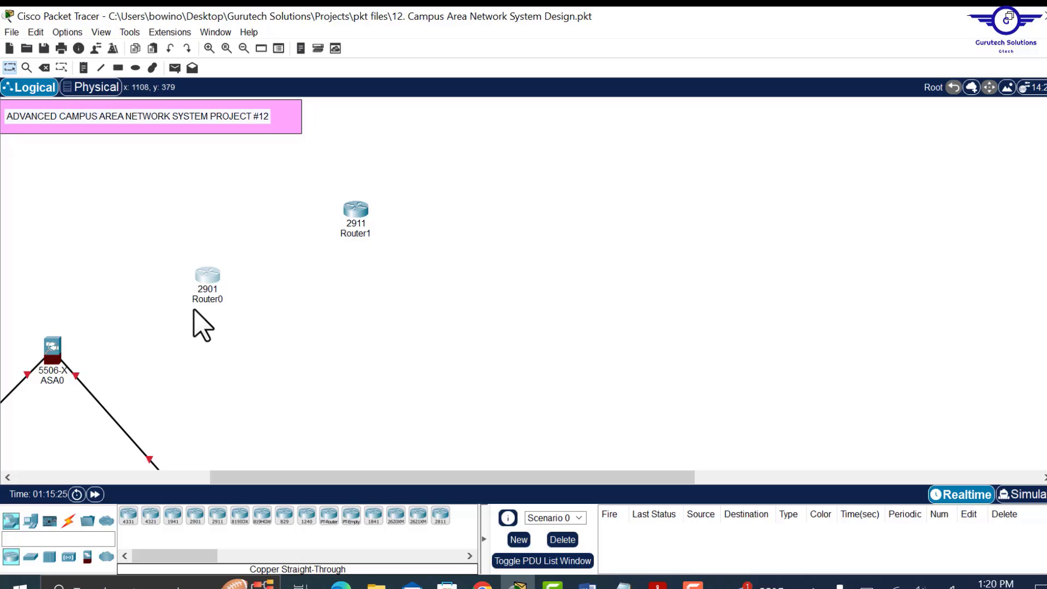
pyautogui.click(215, 518)
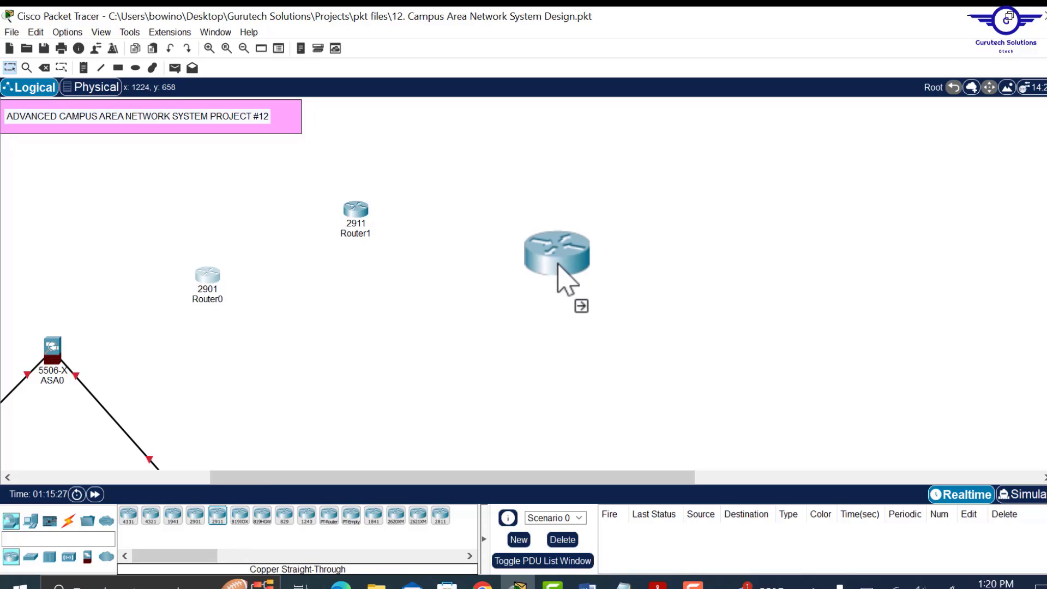
pyautogui.click(545, 298)
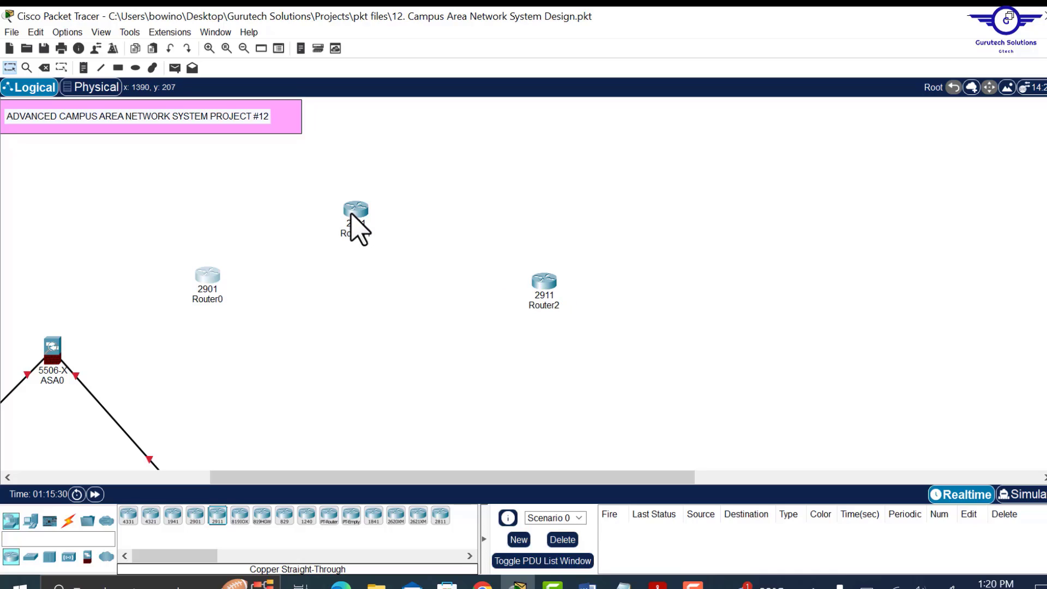
pyautogui.moveTo(351, 214); pyautogui.dragTo(372, 214)
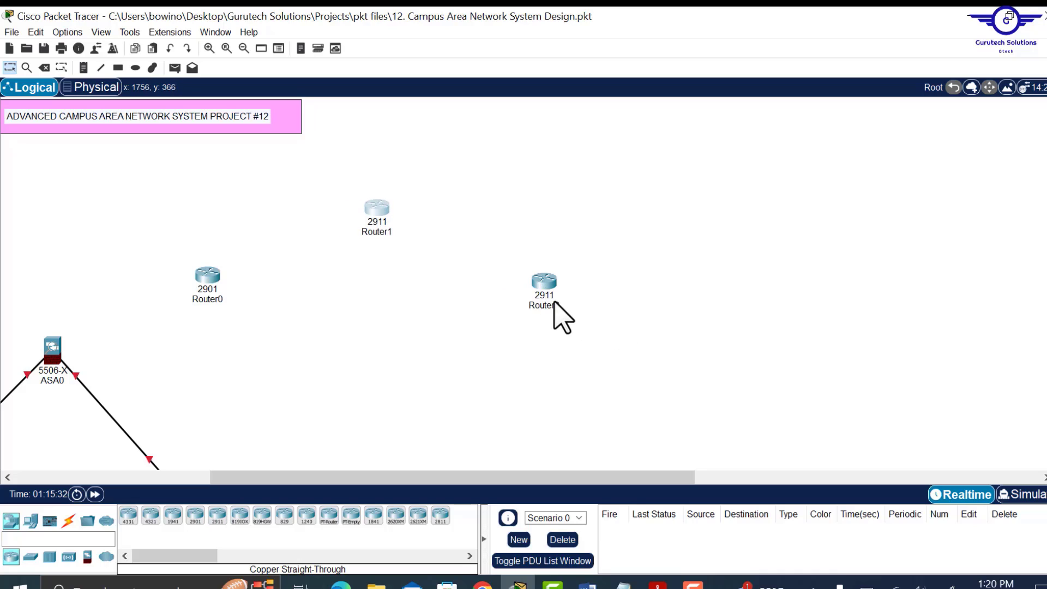
# - Place a 5506-X firewall as ASA1 below-right of Router2, shifted slightly left
pyautogui.click(88, 557)
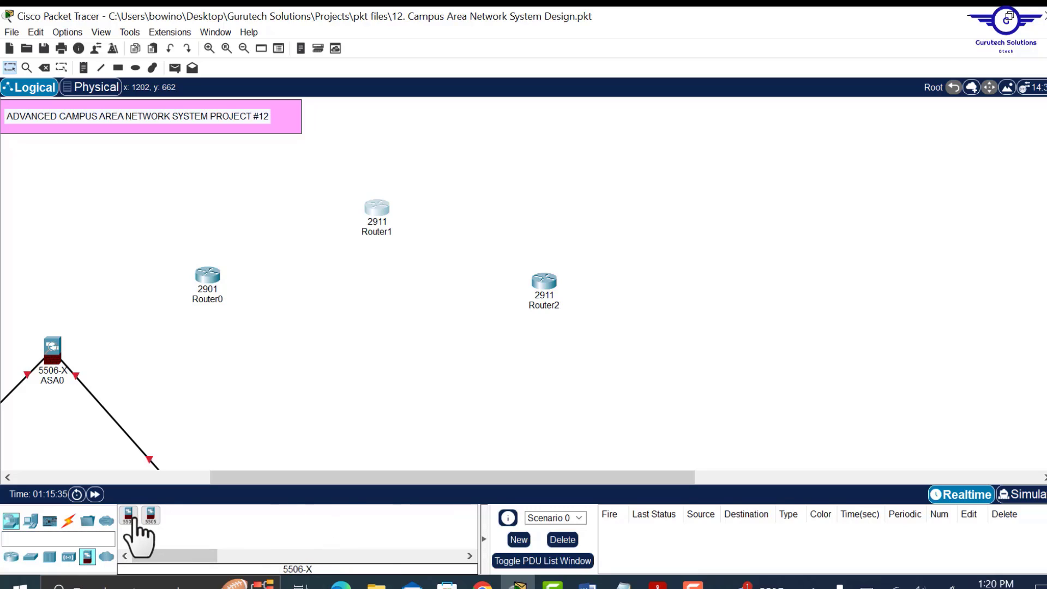
pyautogui.click(129, 516)
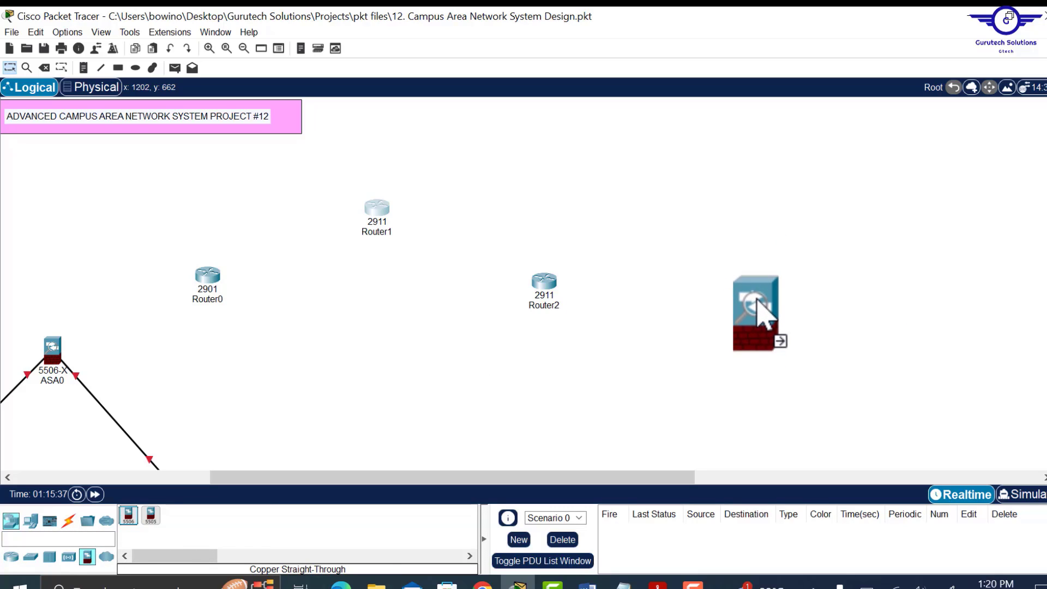
pyautogui.click(753, 349)
pyautogui.moveTo(554, 478); pyautogui.dragTo(494, 487)
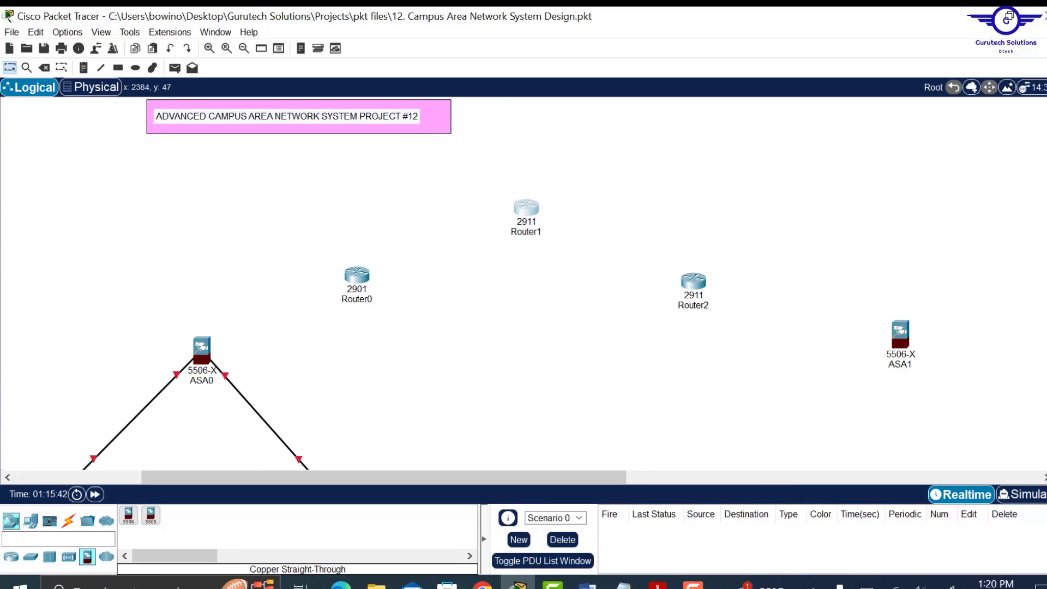
pyautogui.scroll(-5, 524, 284)
pyautogui.scroll(4, 1040, 164)
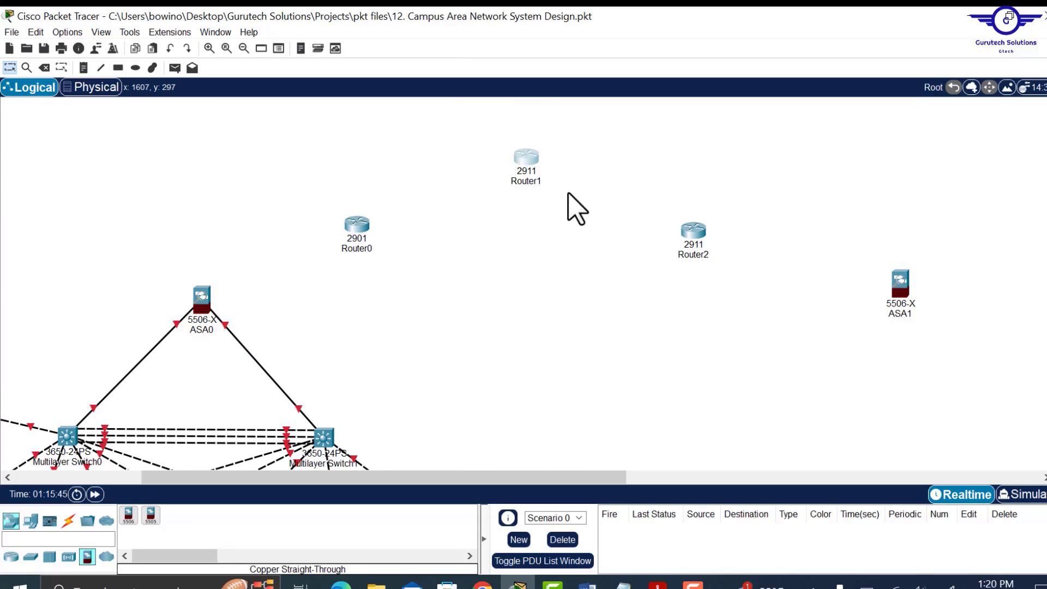
pyautogui.moveTo(893, 268); pyautogui.dragTo(873, 270)
pyautogui.moveTo(559, 477); pyautogui.dragTo(871, 430)
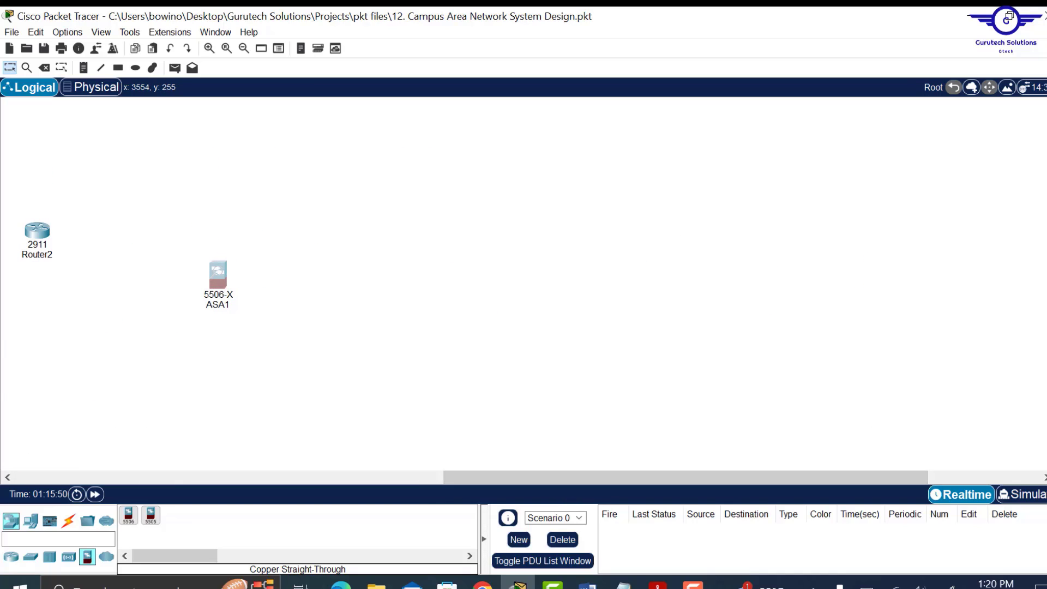
pyautogui.moveTo(1046, 177)
pyautogui.mouseDown()
pyautogui.moveTo(1046, 161)
pyautogui.moveTo(1046, 185)
pyautogui.moveTo(1046, 173)
pyautogui.mouseUp()
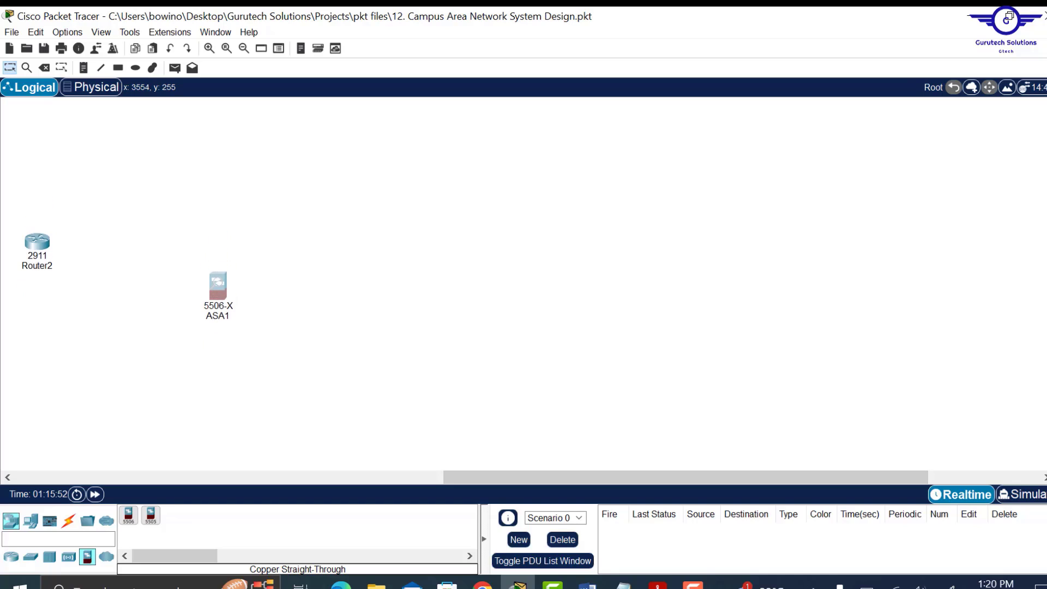
# - Place two 3650-24PS multilayer switches, then adjust Multilayer Switch2 and ASA1 positions
pyautogui.click(30, 553)
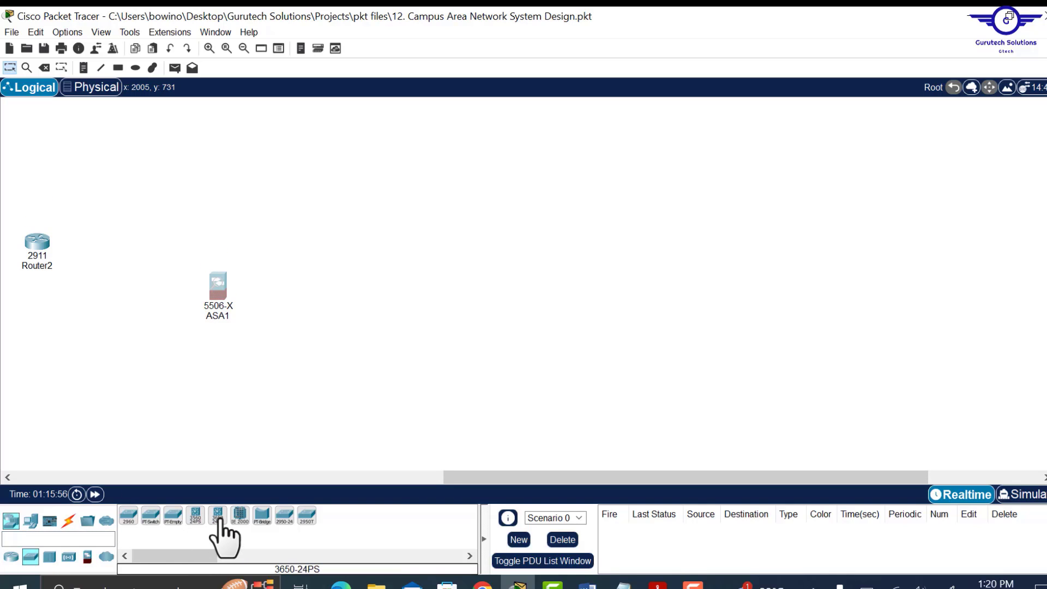
pyautogui.moveTo(219, 516); pyautogui.dragTo(389, 225)
pyautogui.moveTo(219, 520); pyautogui.dragTo(383, 417)
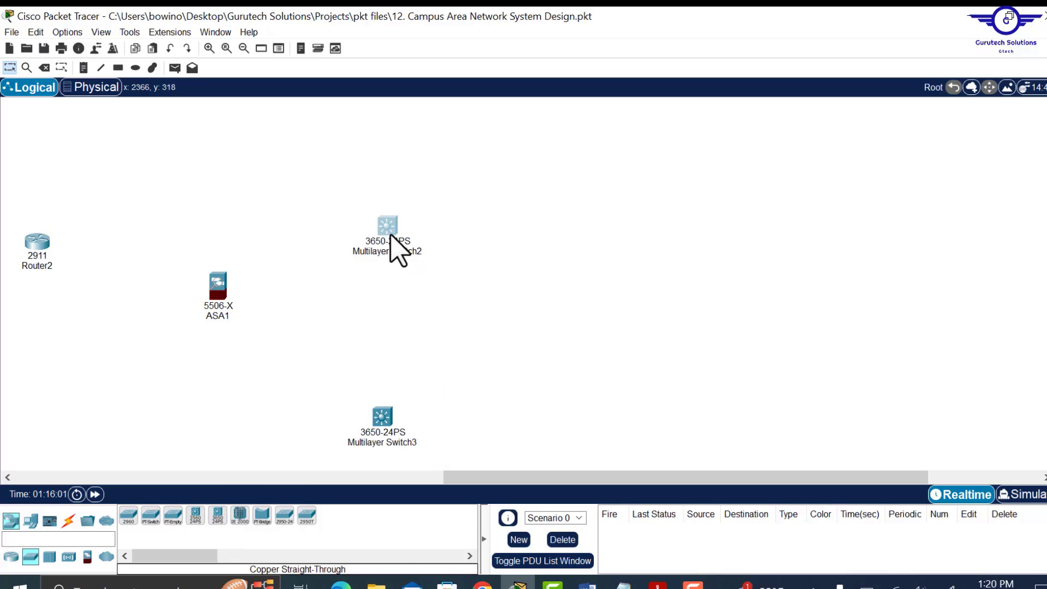
pyautogui.moveTo(390, 233); pyautogui.dragTo(399, 238)
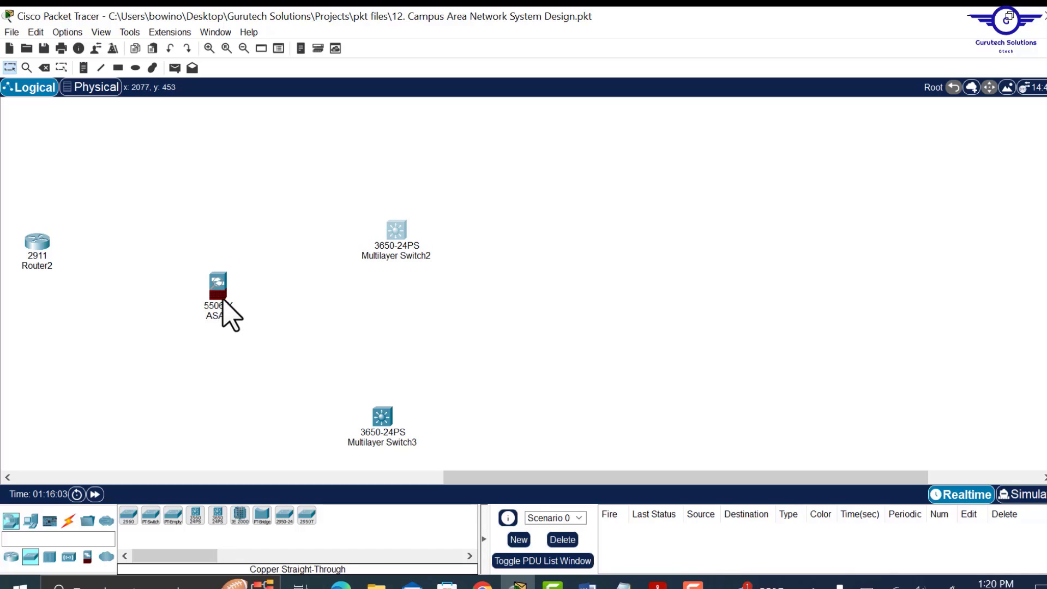
pyautogui.moveTo(223, 286); pyautogui.dragTo(223, 301)
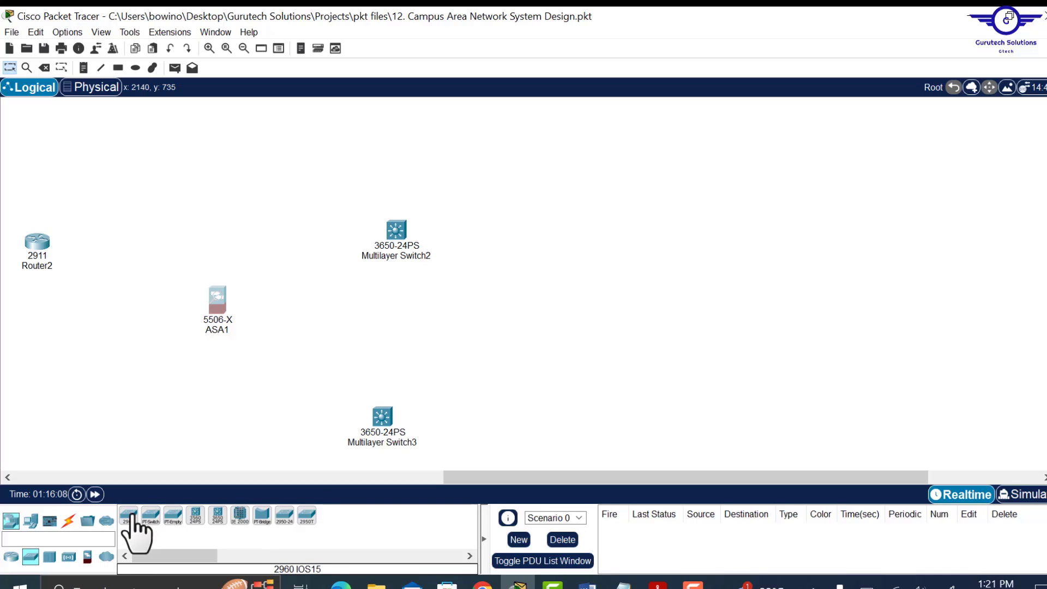
# - Add four 2960-24TT switches, Switch5 to Switch8, in a column
pyautogui.moveTo(131, 518); pyautogui.dragTo(565, 138)
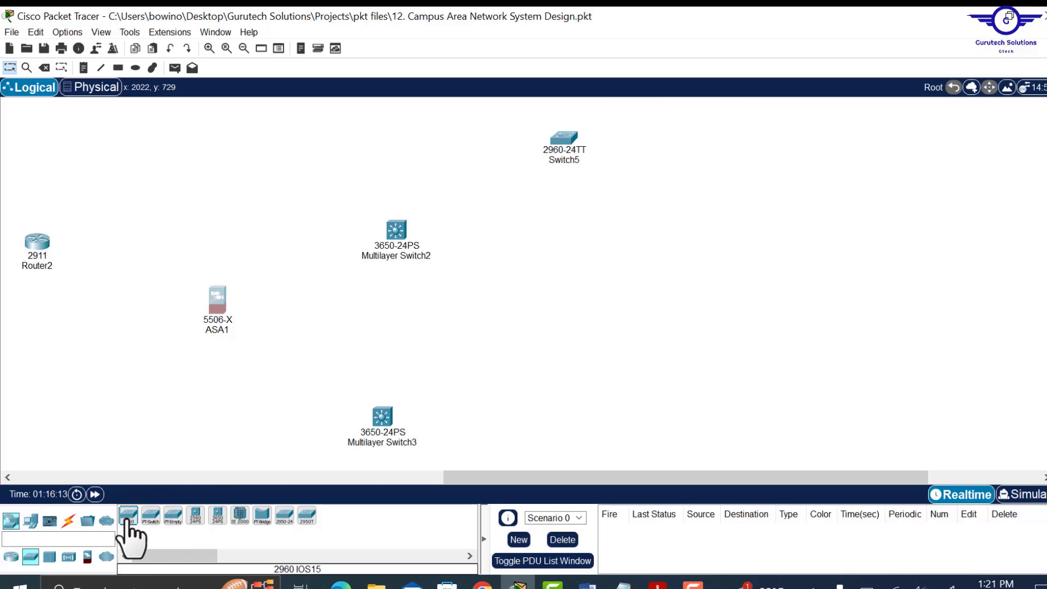
pyautogui.moveTo(129, 518); pyautogui.dragTo(556, 278)
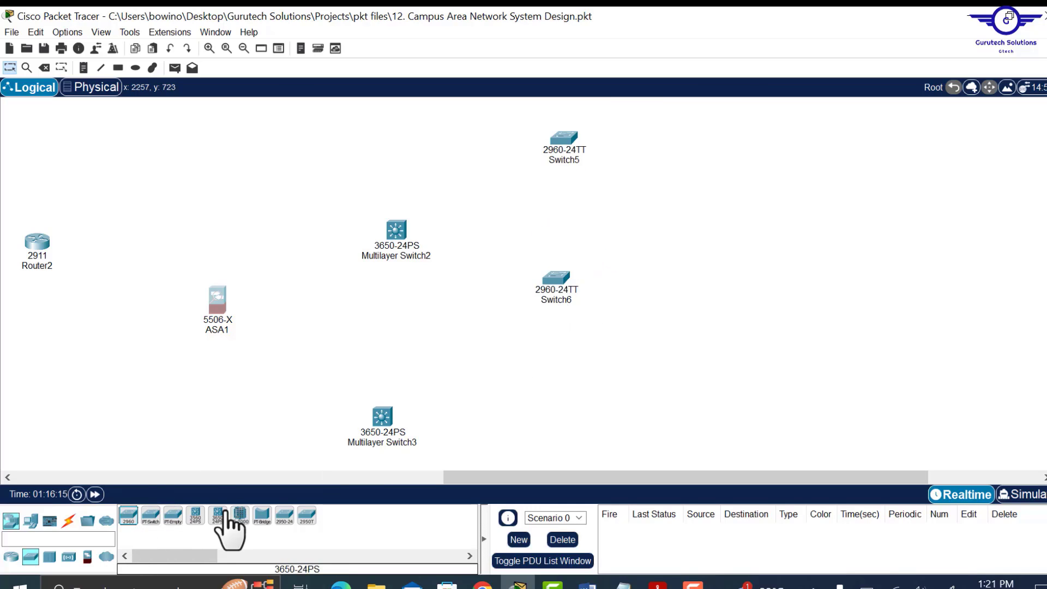
pyautogui.moveTo(129, 519); pyautogui.dragTo(557, 424)
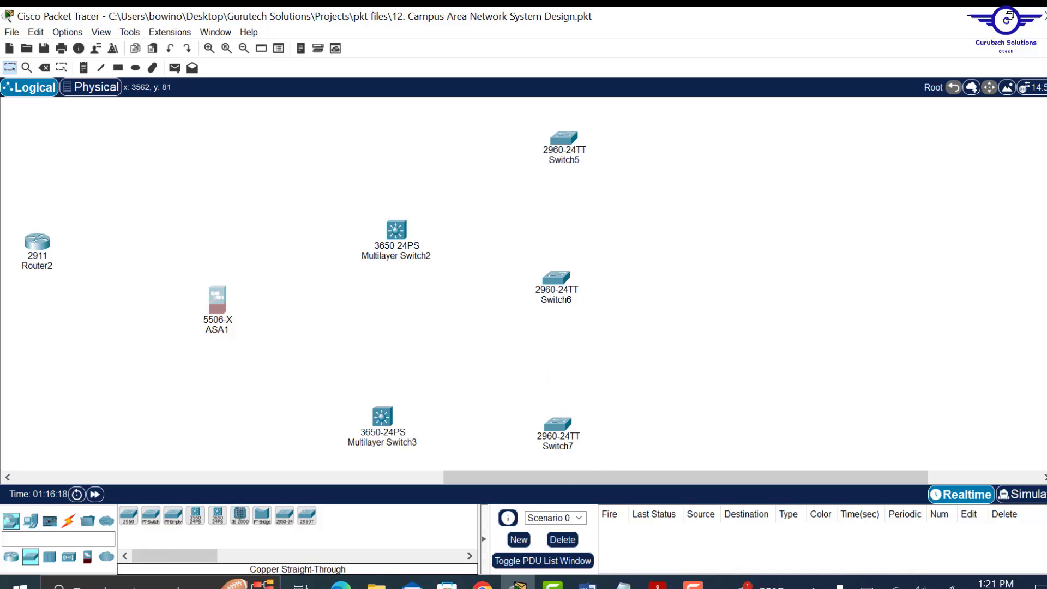
pyautogui.scroll(-5, 215, 290)
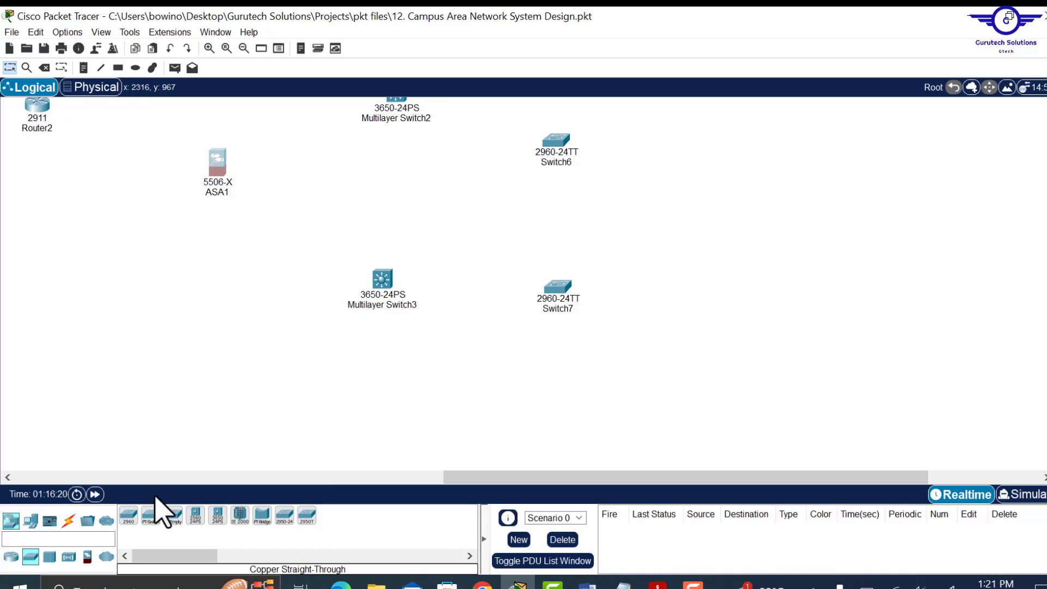
pyautogui.moveTo(128, 517); pyautogui.dragTo(573, 425)
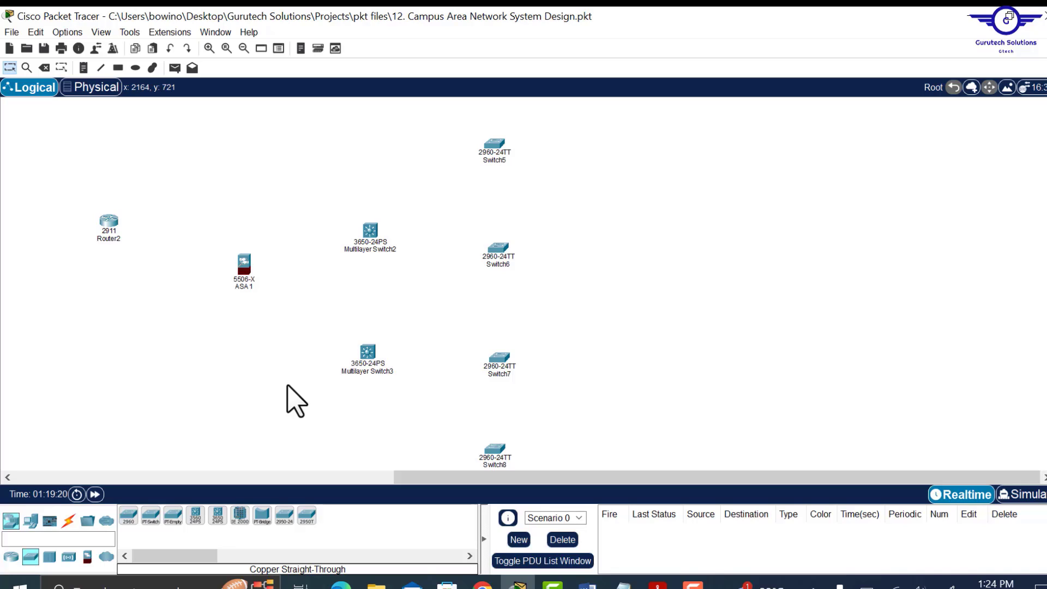
# - Cable ASA1 to Multilayer Switch2 and Multilayer Switch3
pyautogui.click(75, 521)
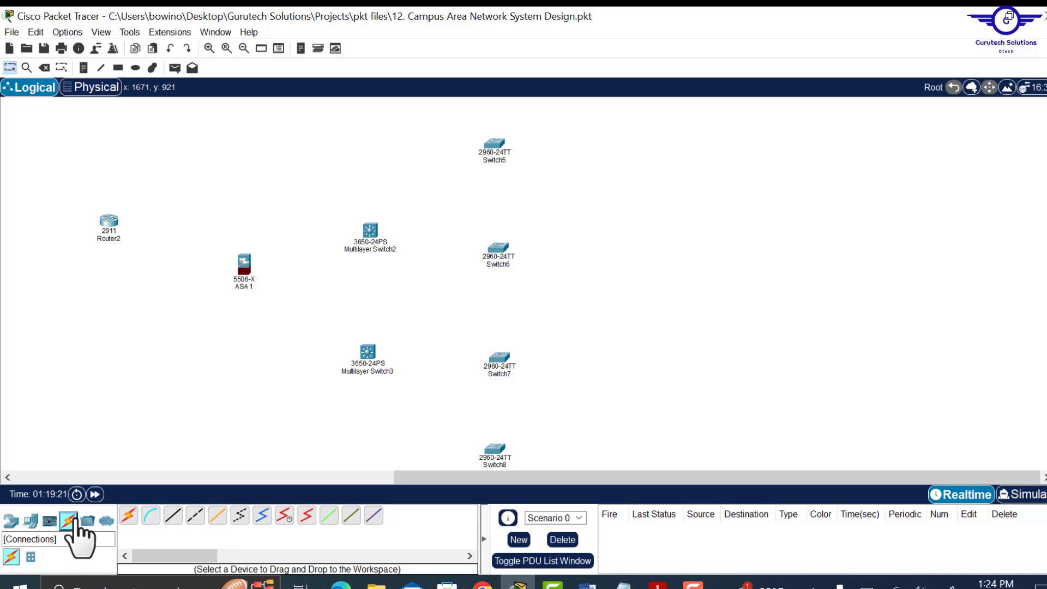
pyautogui.click(130, 518)
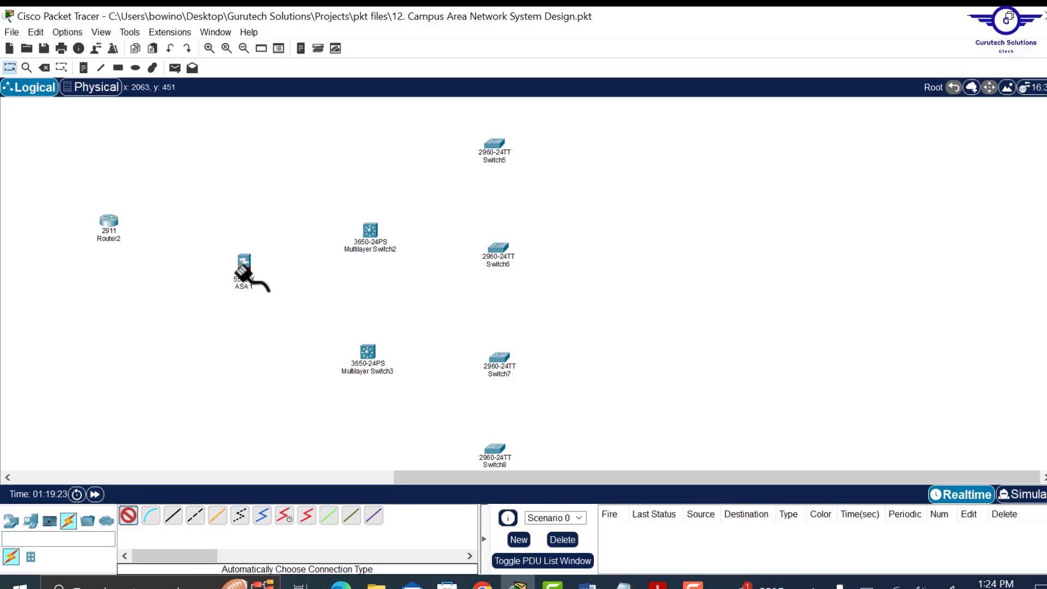
pyautogui.click(245, 268)
pyautogui.click(371, 233)
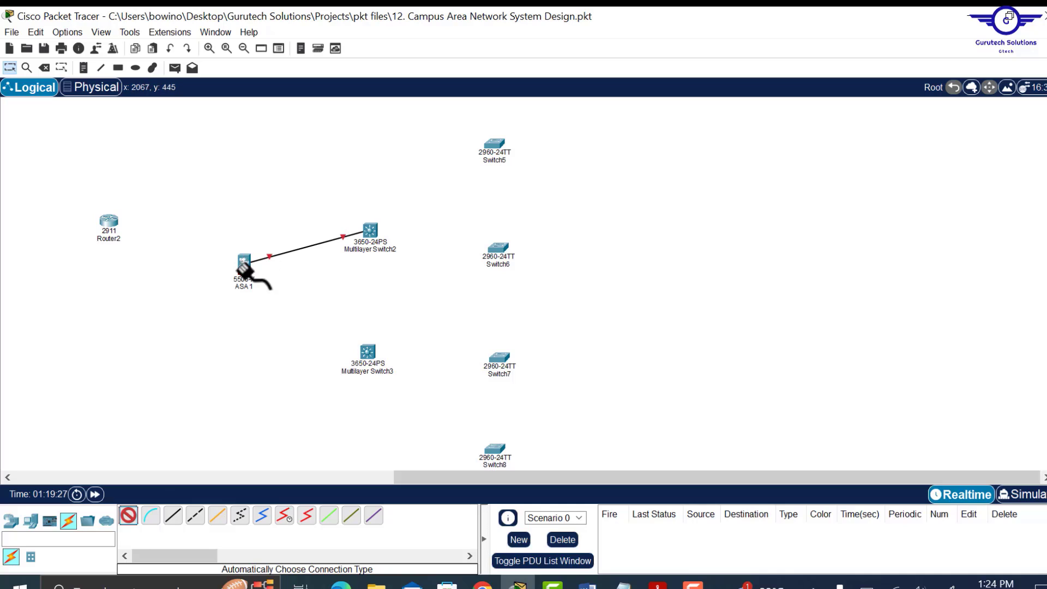
pyautogui.click(367, 355)
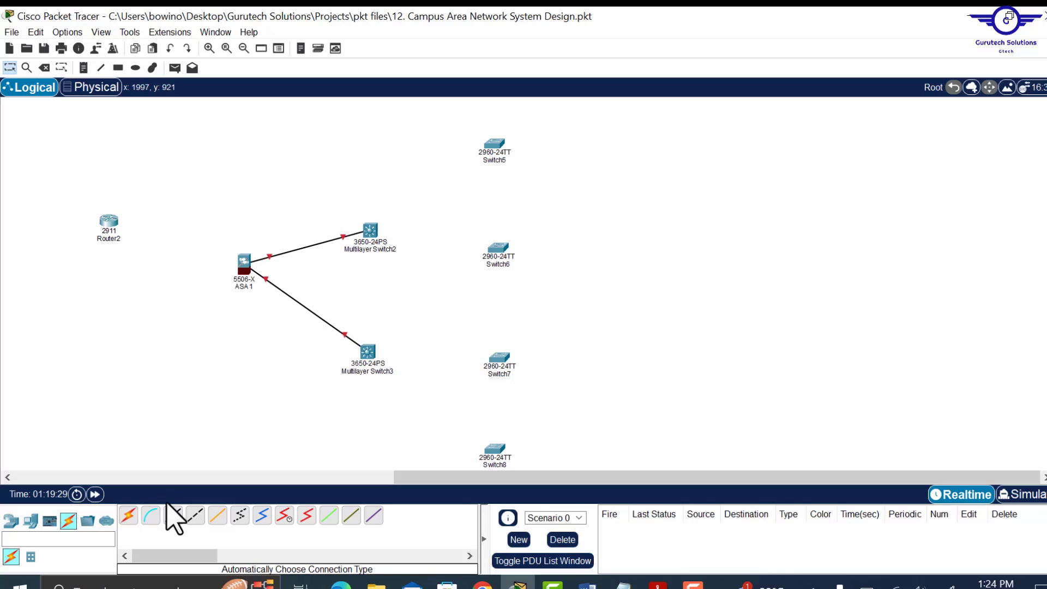
# - Cable Multilayer Switch2 to Switch5, Switch6, Switch7 and Switch8
pyautogui.click(129, 515)
pyautogui.click(370, 231)
pyautogui.click(495, 144)
pyautogui.click(370, 230)
pyautogui.click(498, 248)
pyautogui.click(372, 233)
pyautogui.click(499, 358)
pyautogui.click(372, 232)
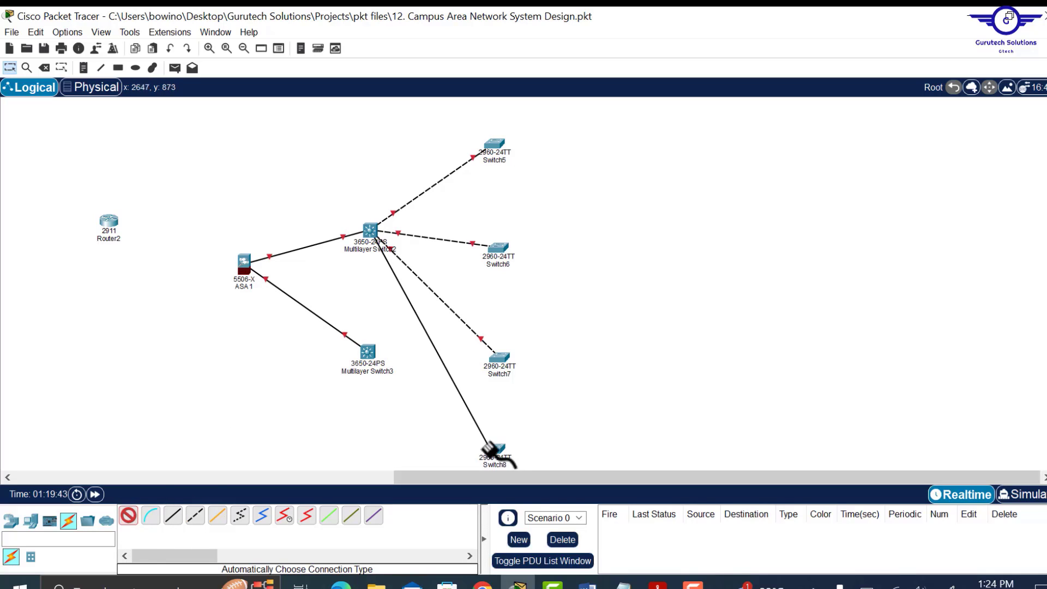
pyautogui.click(489, 448)
# - Cable Multilayer Switch3 to Switch5–Switch8 and link the two multilayer switches
pyautogui.click(368, 351)
pyautogui.click(494, 144)
pyautogui.click(498, 248)
pyautogui.click(499, 358)
pyautogui.click(130, 517)
pyautogui.click(369, 352)
pyautogui.click(495, 450)
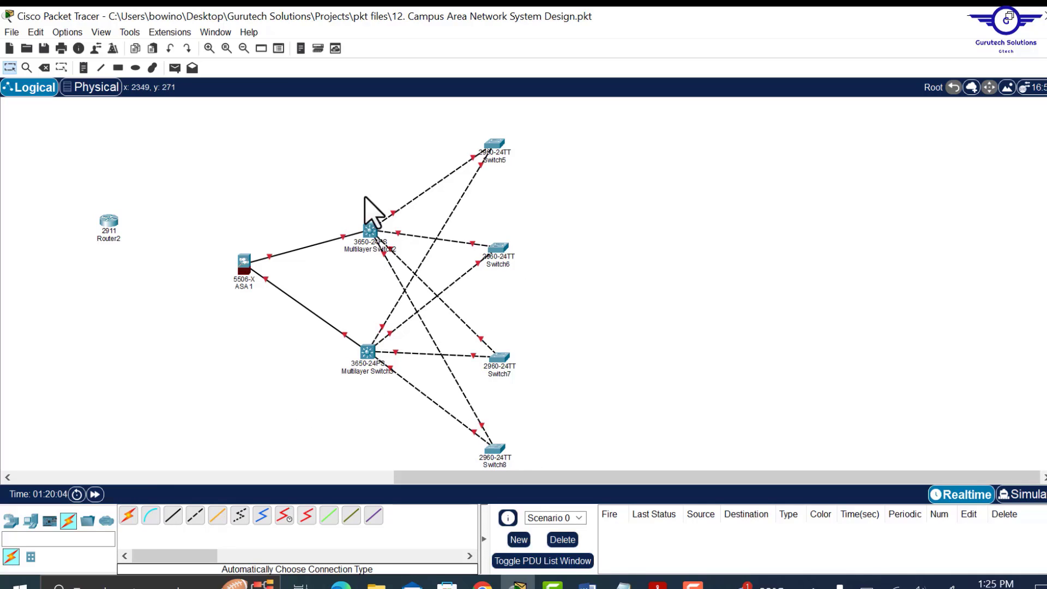
pyautogui.click(131, 514)
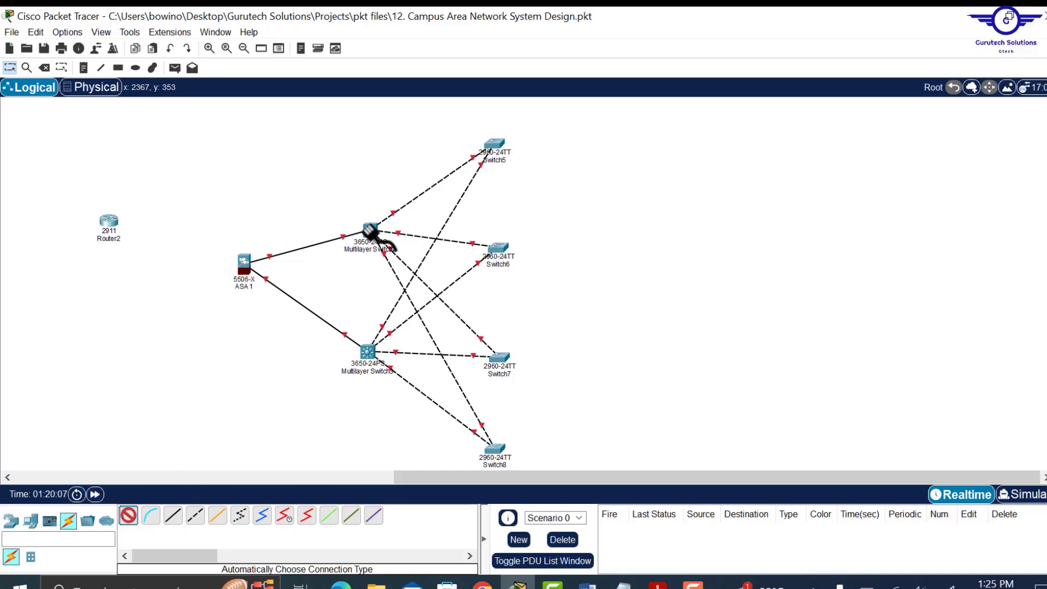
pyautogui.click(371, 232)
pyautogui.click(366, 352)
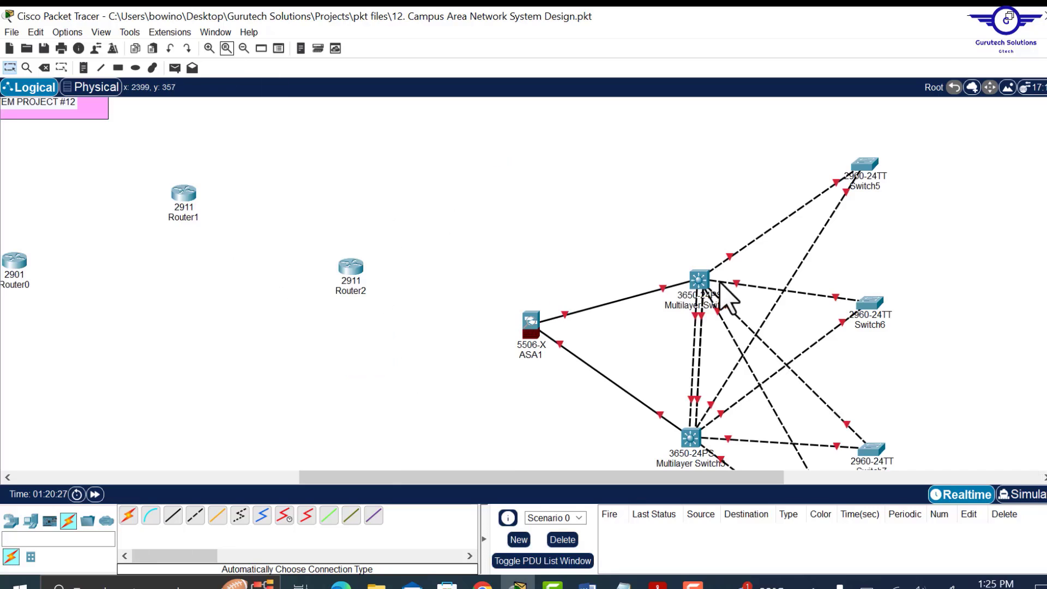
# - Remove the old inter-switch links and run two new cables between Multilayer Switch2 and Switch3
pyautogui.scroll(-2, 900, 285)
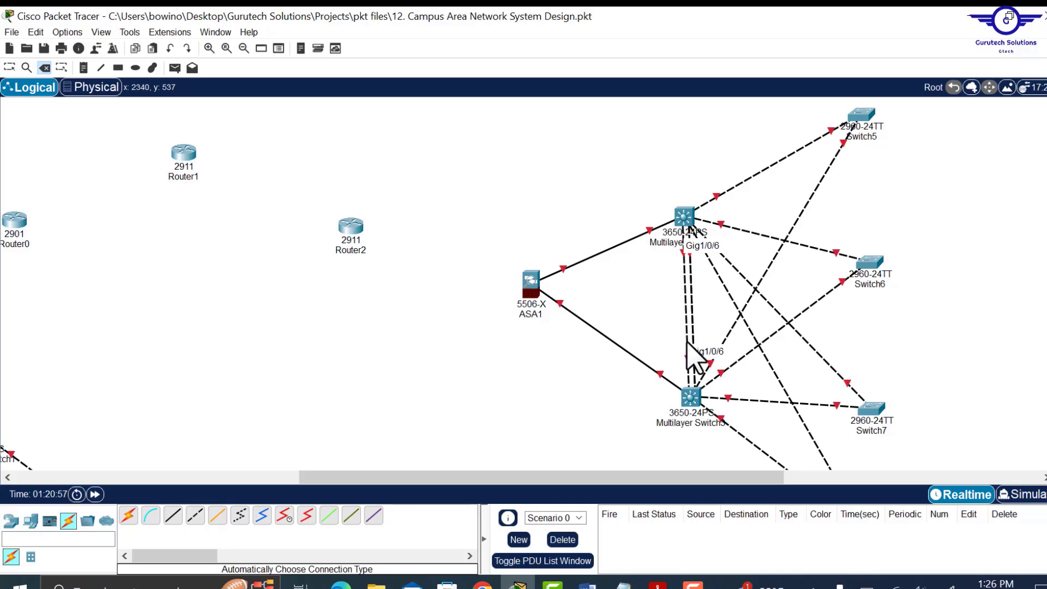
pyautogui.press('Delete')
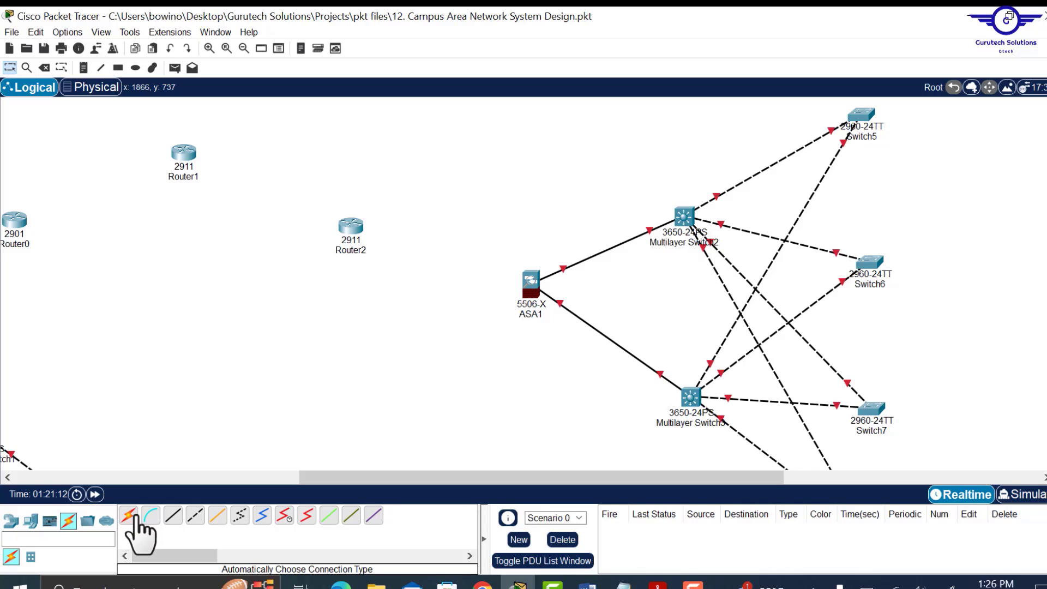
pyautogui.click(136, 520)
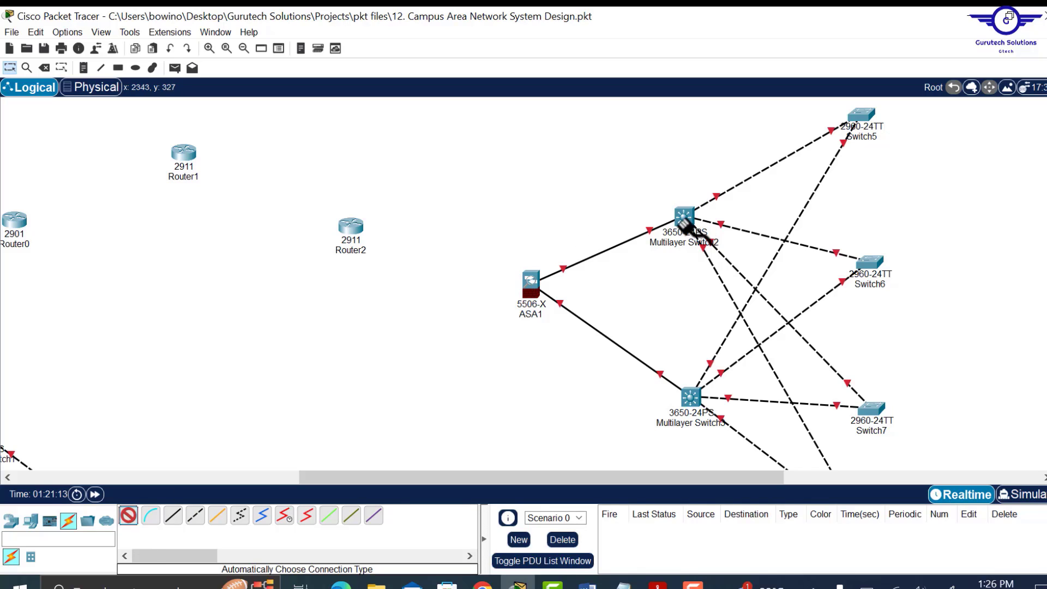
pyautogui.click(684, 219)
pyautogui.click(690, 397)
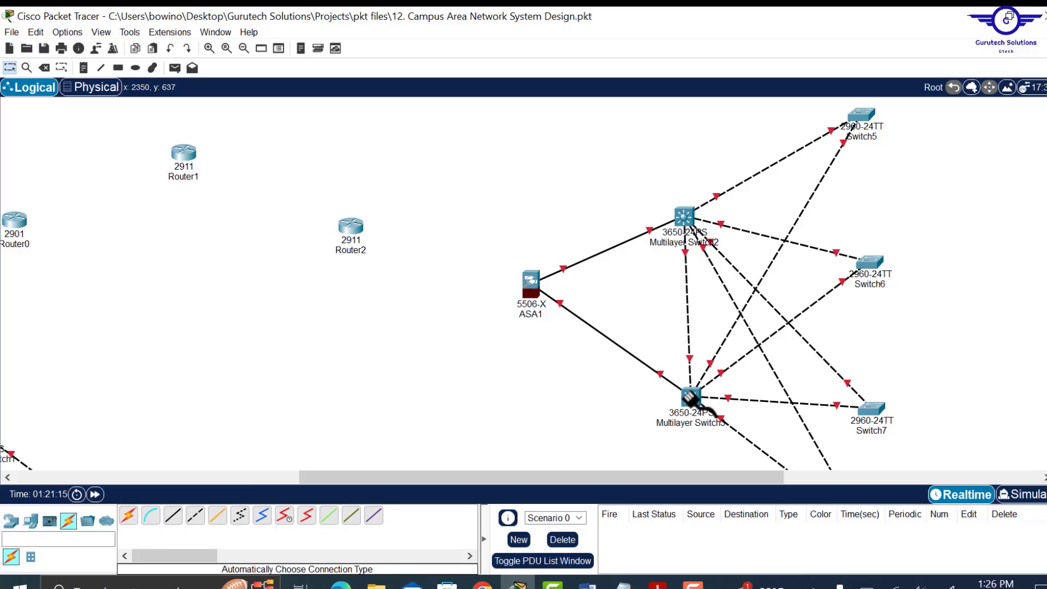
pyautogui.click(130, 518)
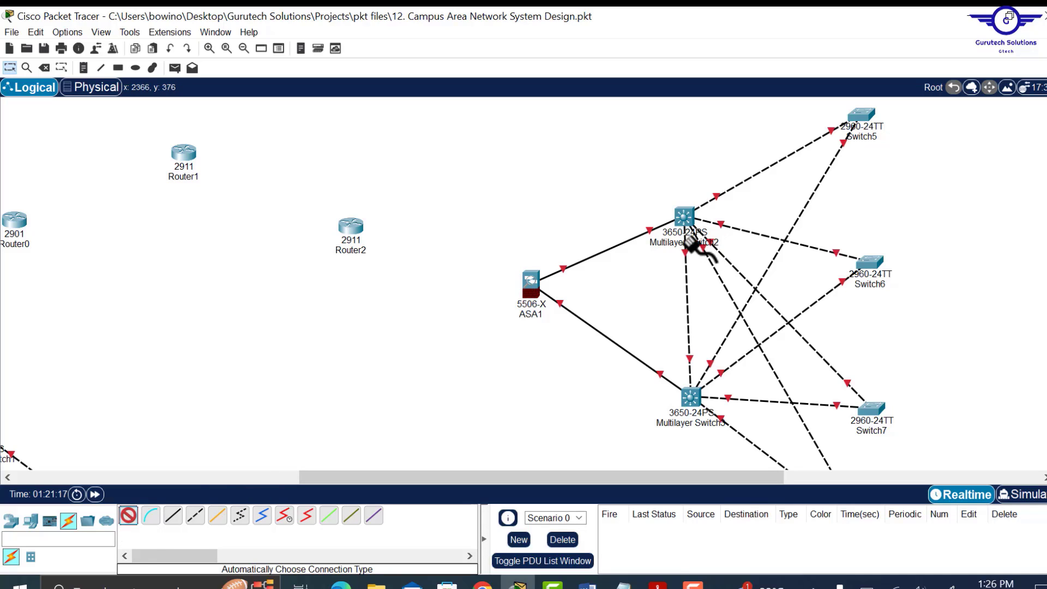
pyautogui.click(687, 216)
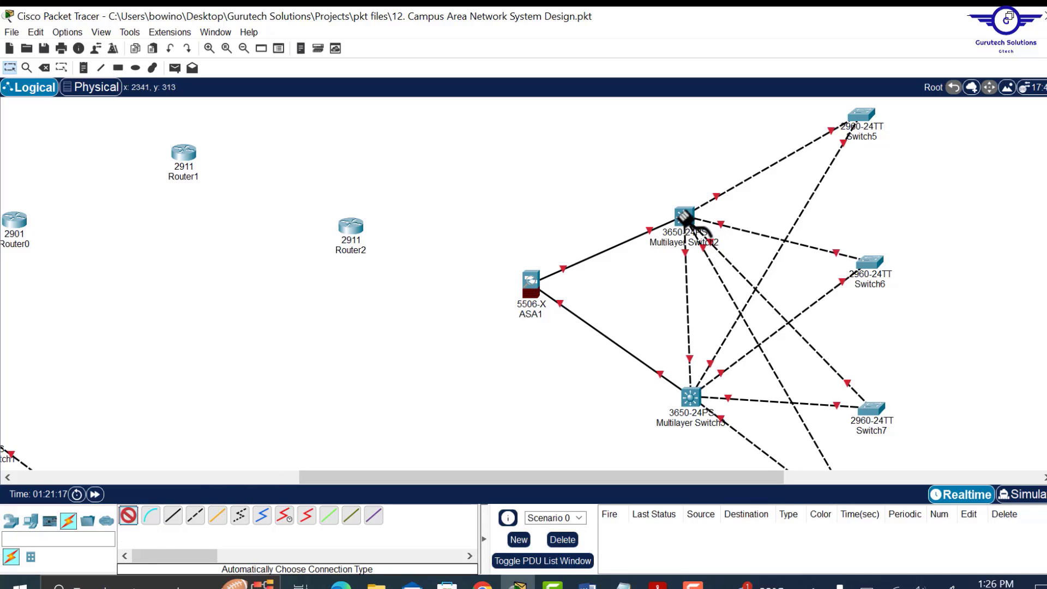
pyautogui.click(691, 397)
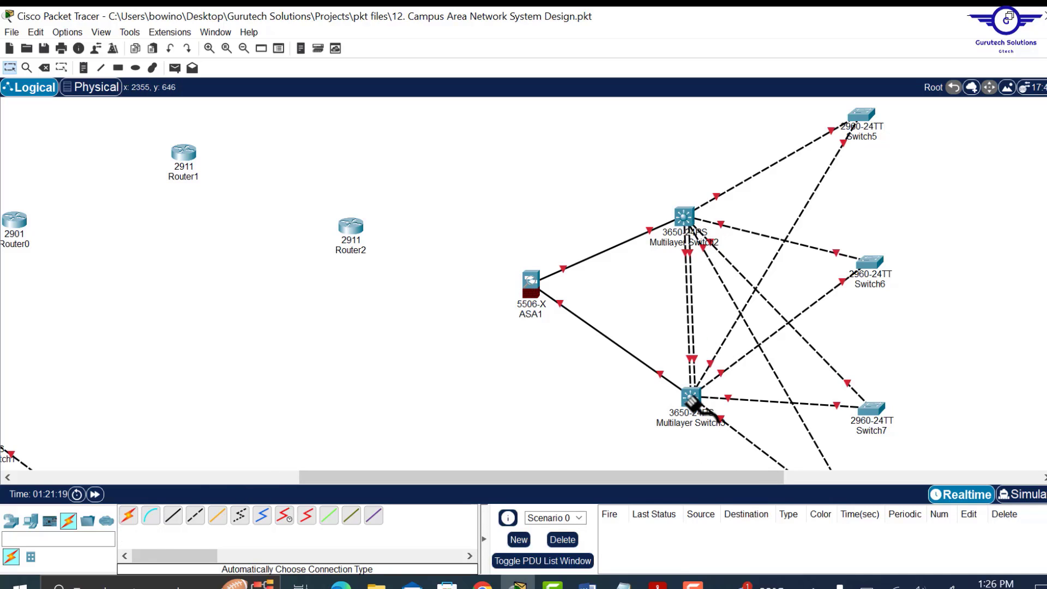
# - Add further parallel cables between the multilayer switches to reach three redundant links
pyautogui.click(130, 517)
pyautogui.click(685, 217)
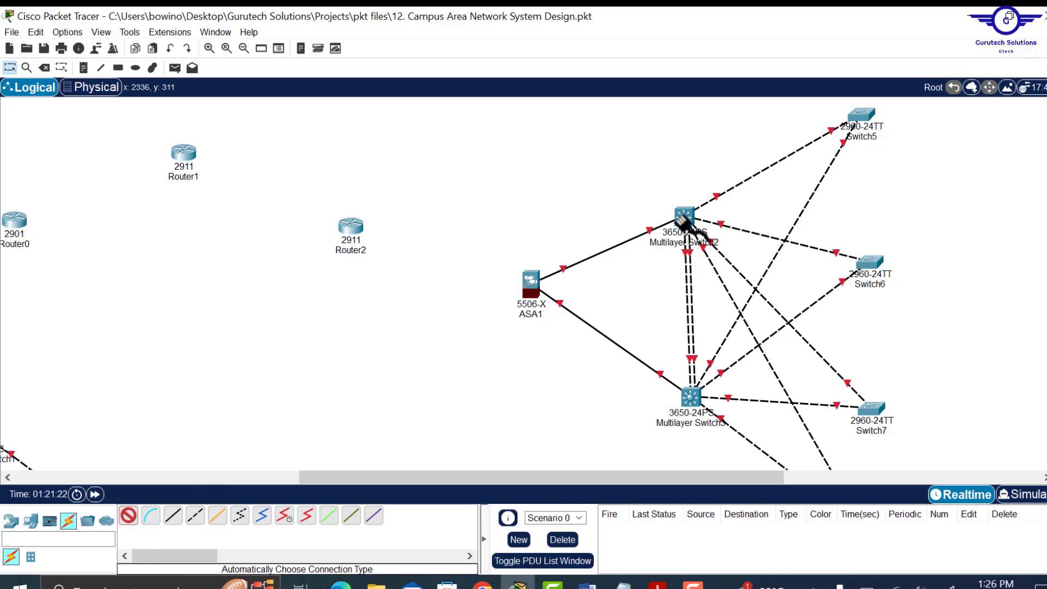
pyautogui.click(689, 412)
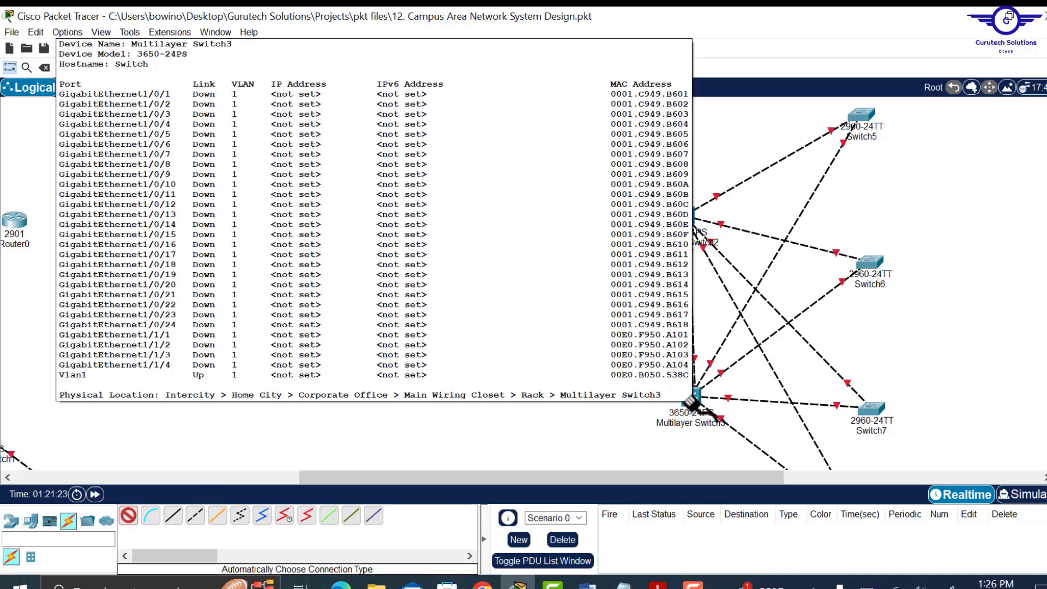
pyautogui.click(692, 401)
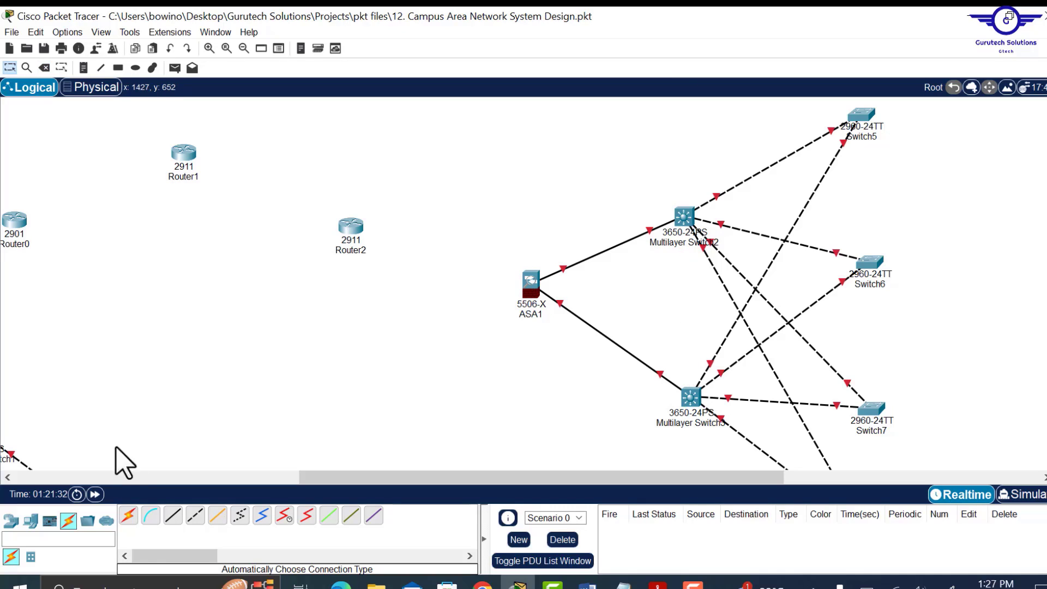
pyautogui.click(135, 514)
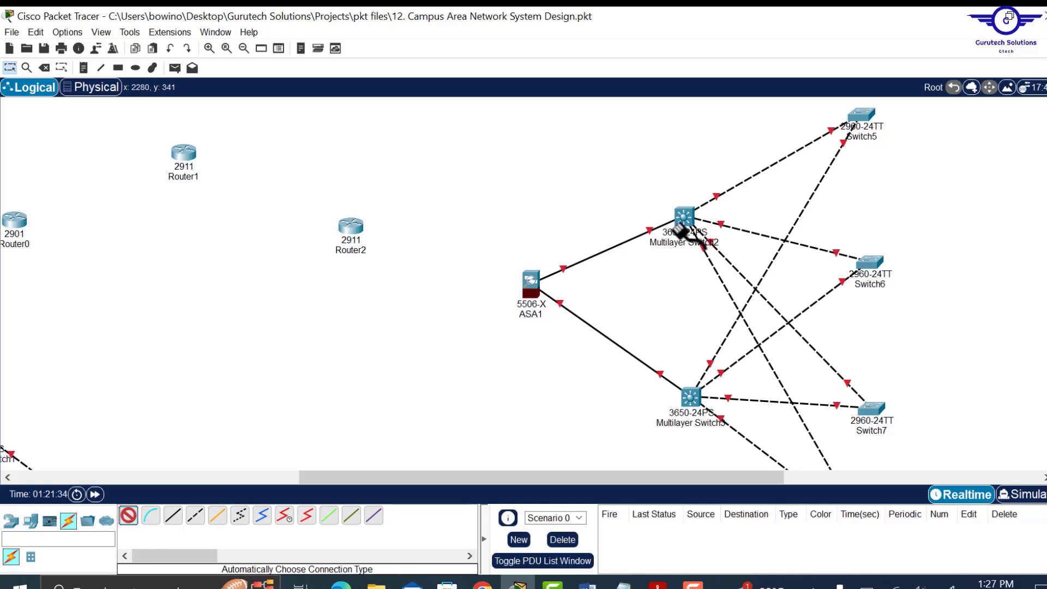
pyautogui.click(686, 216)
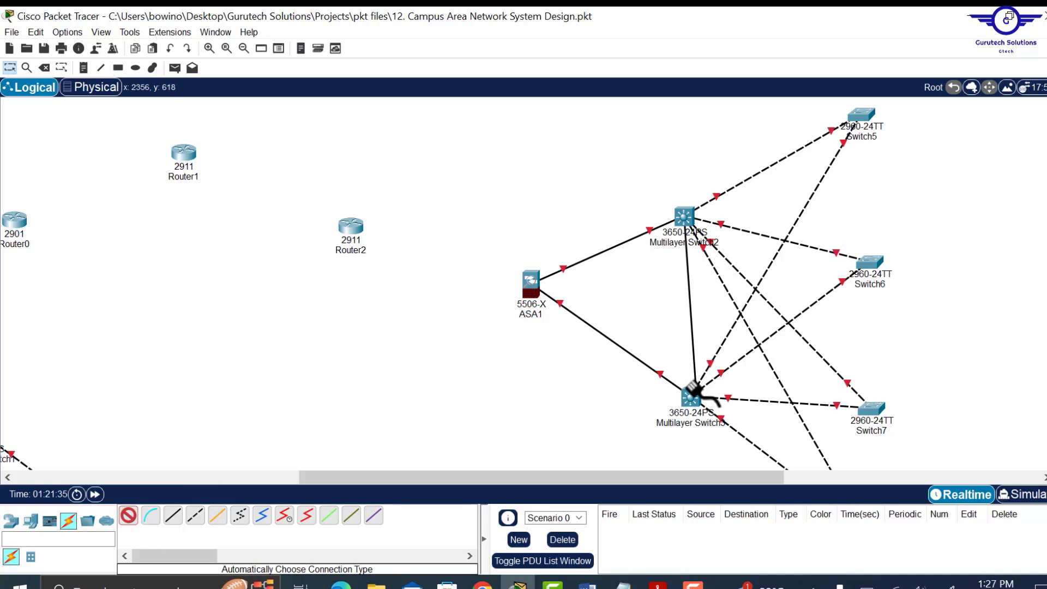
pyautogui.click(690, 397)
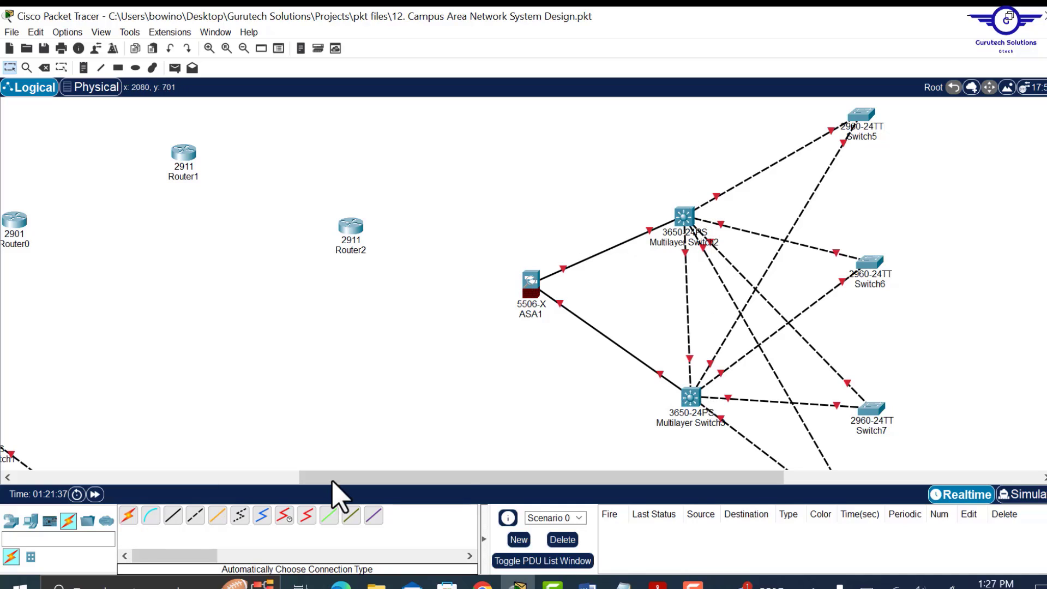
pyautogui.click(128, 515)
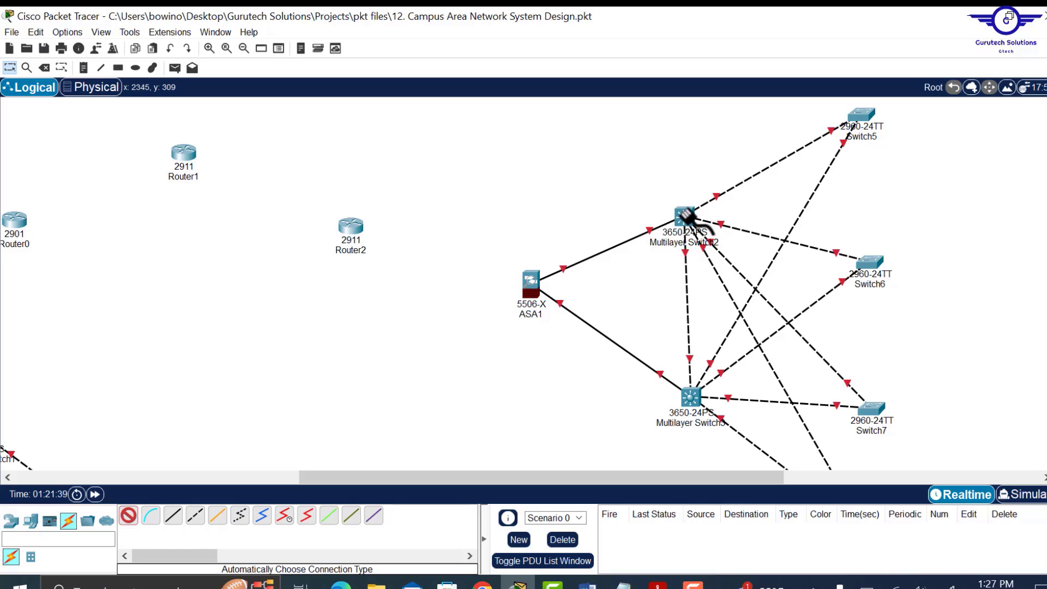
pyautogui.click(686, 216)
pyautogui.click(690, 397)
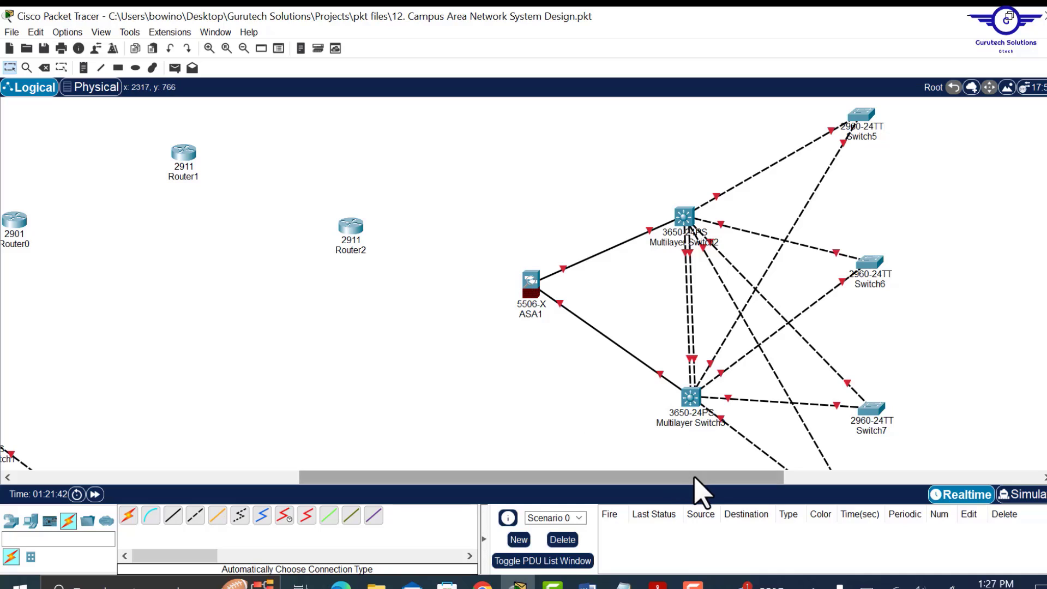
pyautogui.moveTo(696, 479); pyautogui.dragTo(899, 478)
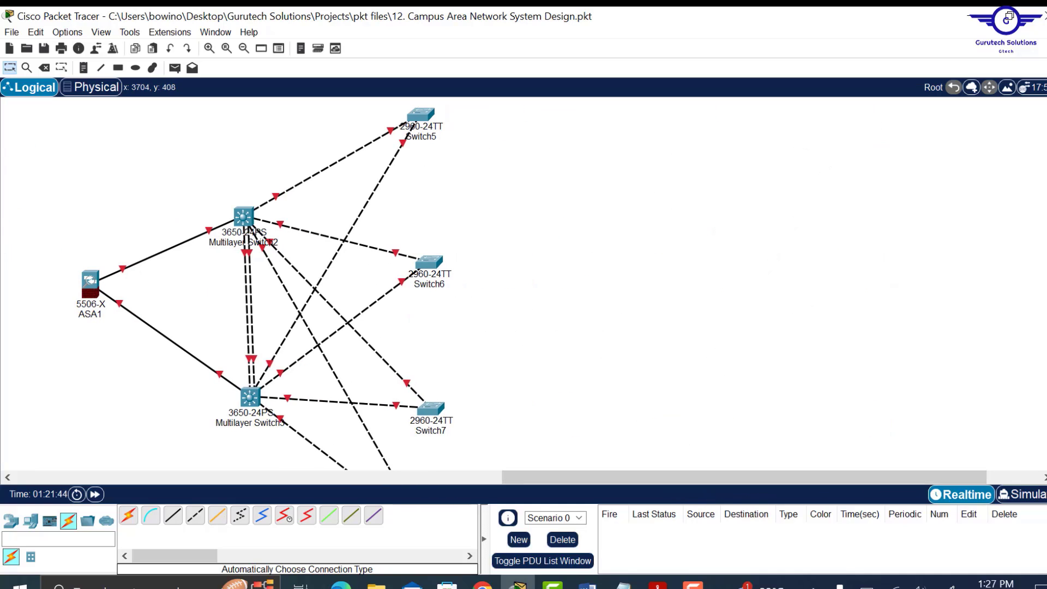
# - Place PC3, PC4 and a printer in a column above Switch5
pyautogui.scroll(1, 265, 289)
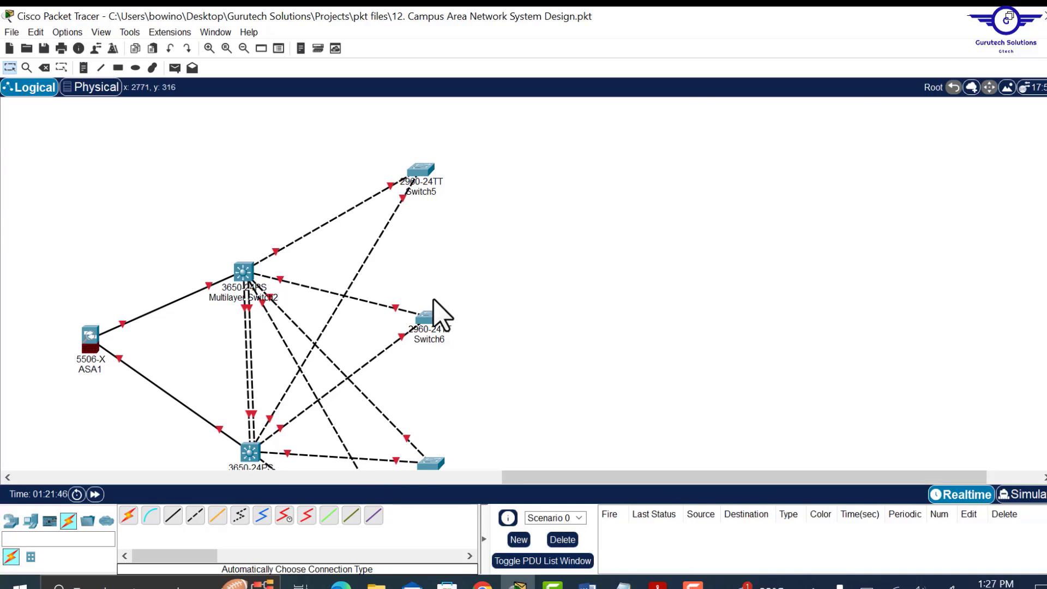
pyautogui.click(30, 521)
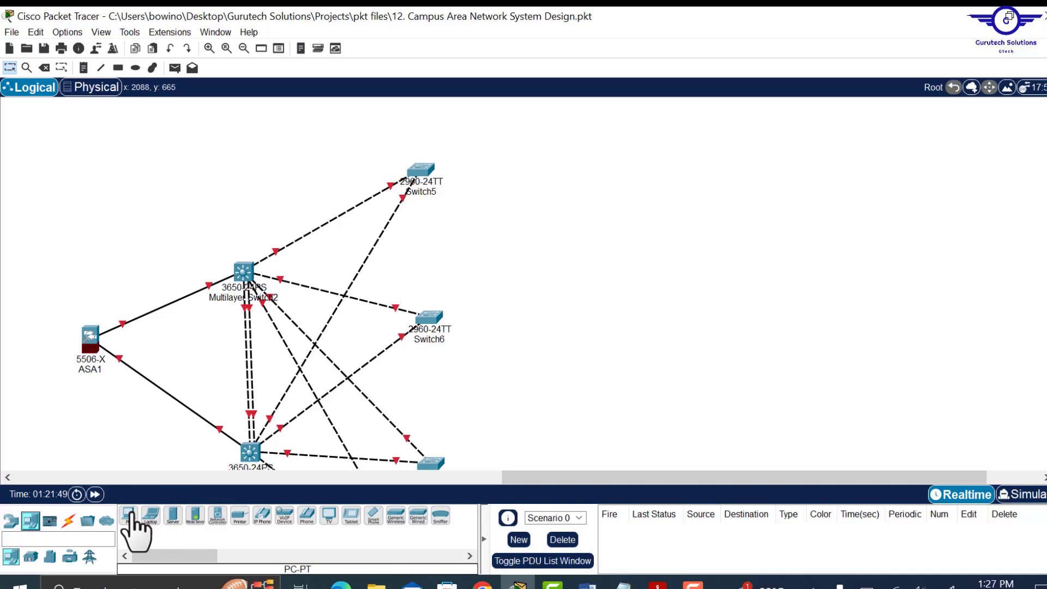
pyautogui.moveTo(131, 519); pyautogui.dragTo(491, 158)
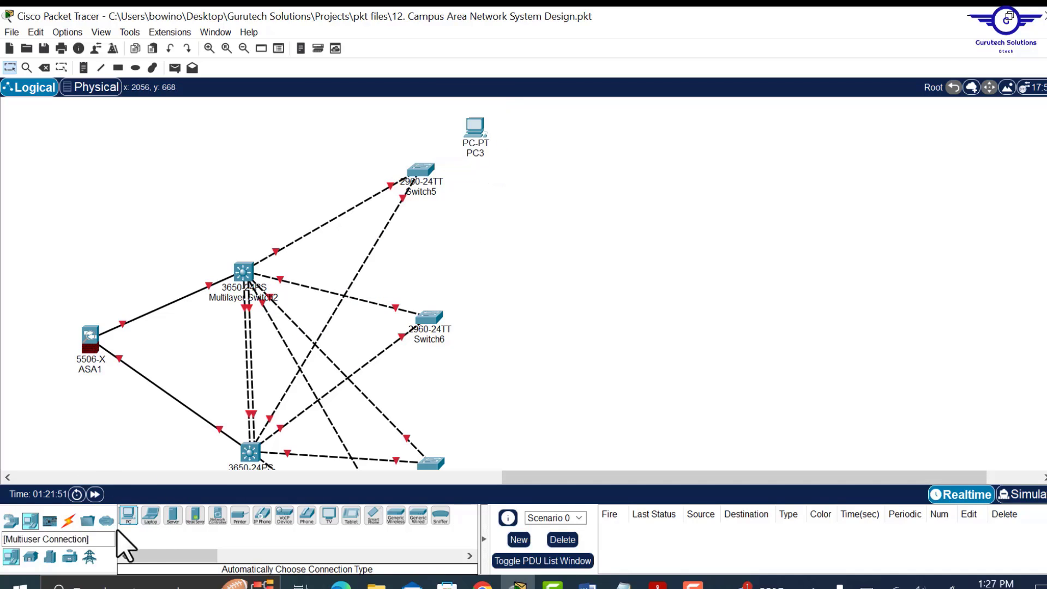
pyautogui.moveTo(128, 519); pyautogui.dragTo(480, 178)
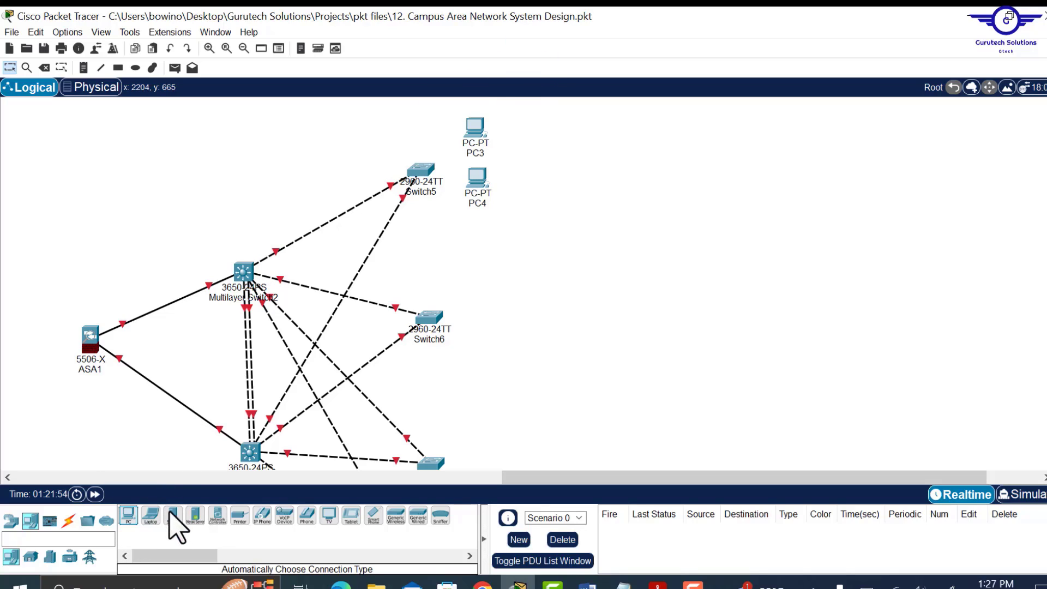
pyautogui.moveTo(241, 517); pyautogui.dragTo(487, 225)
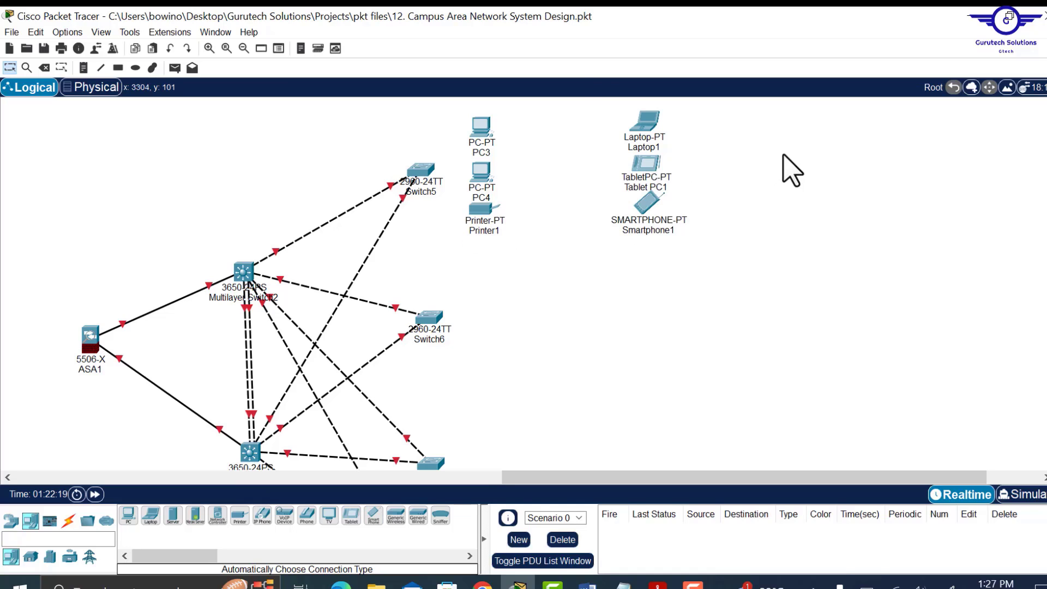
# - Replace Laptop1's network module with a WPC300N wireless card
pyautogui.click(646, 124)
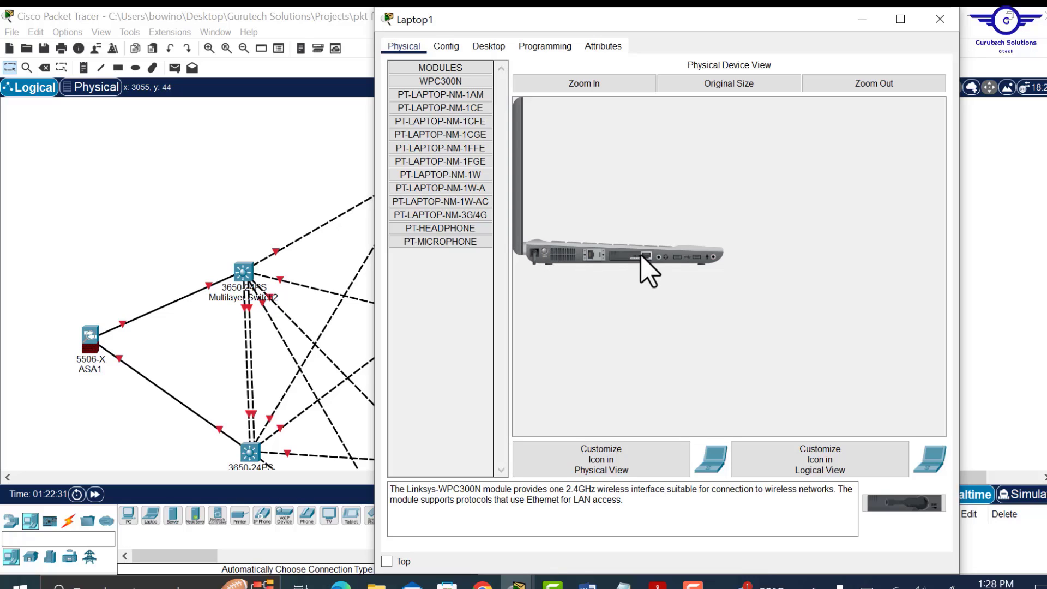
pyautogui.moveTo(645, 257); pyautogui.dragTo(431, 275)
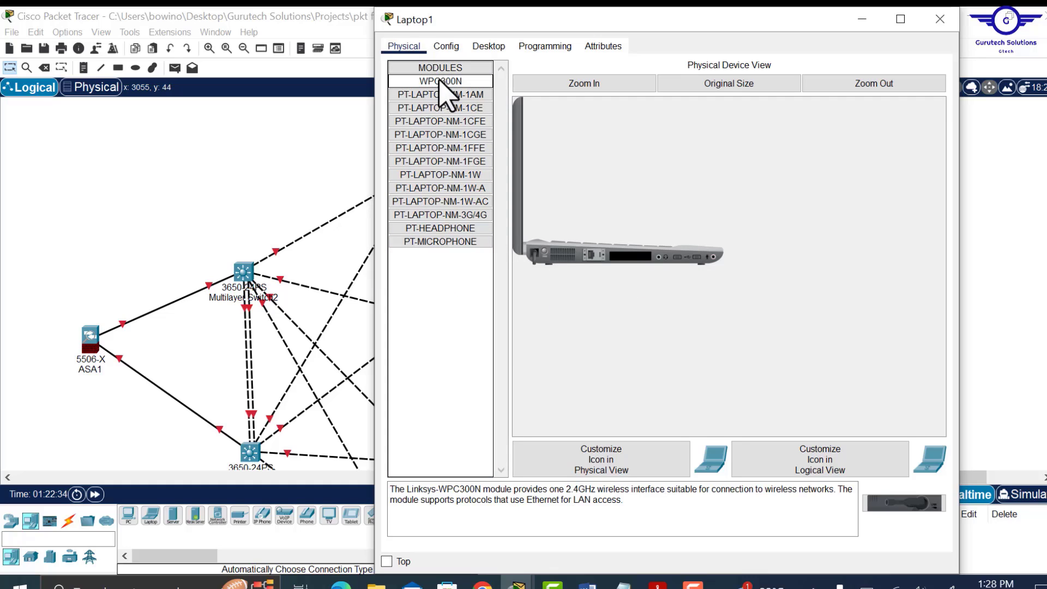
pyautogui.moveTo(436, 82); pyautogui.dragTo(641, 266)
pyautogui.click(939, 19)
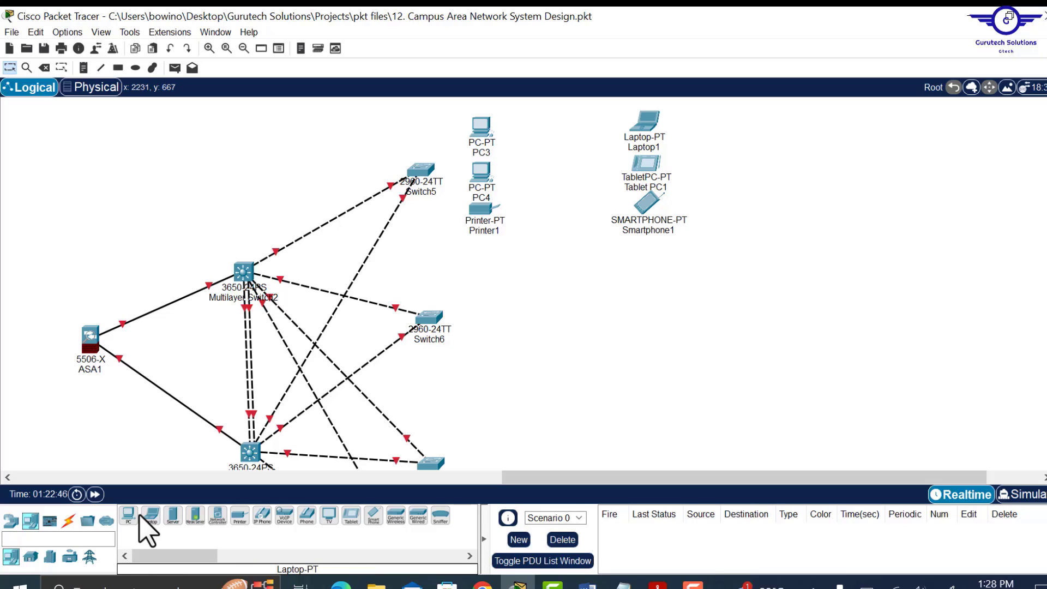
# - Place a lightweight access point between the PCs and laptop near Switch5
pyautogui.click(11, 521)
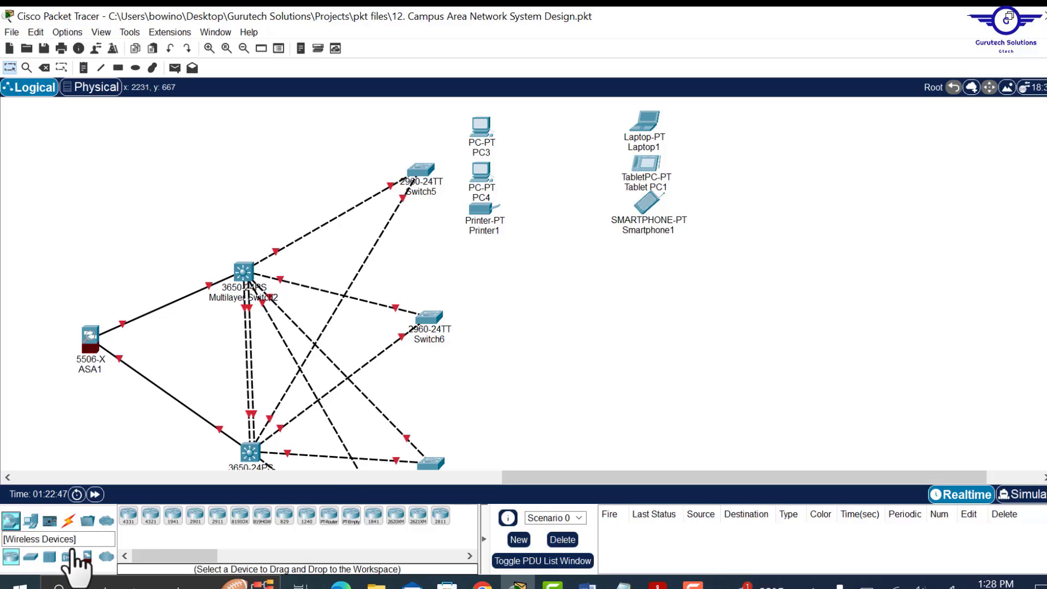
pyautogui.click(68, 557)
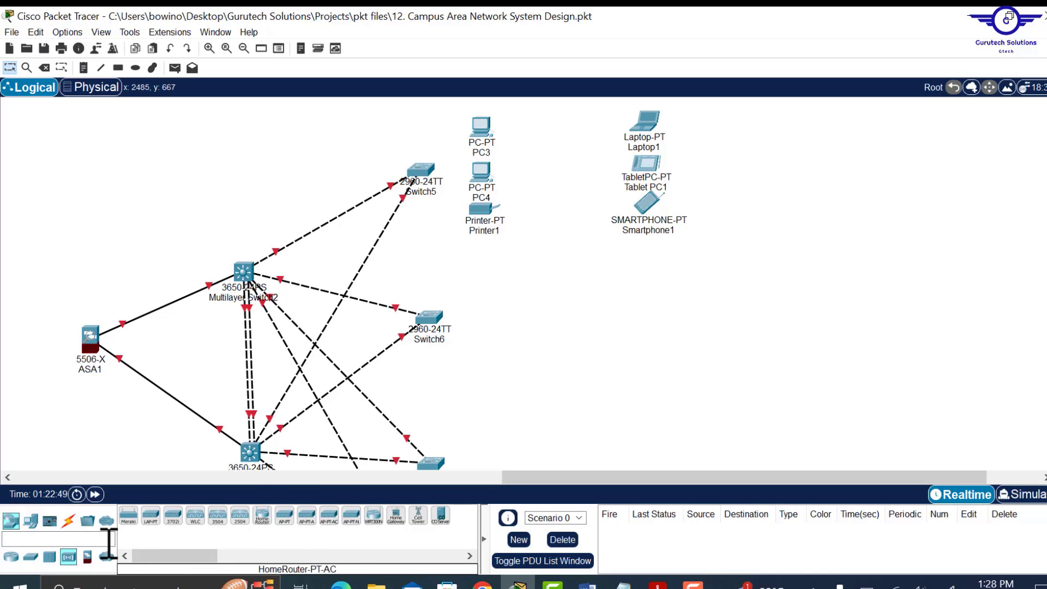
pyautogui.click(151, 516)
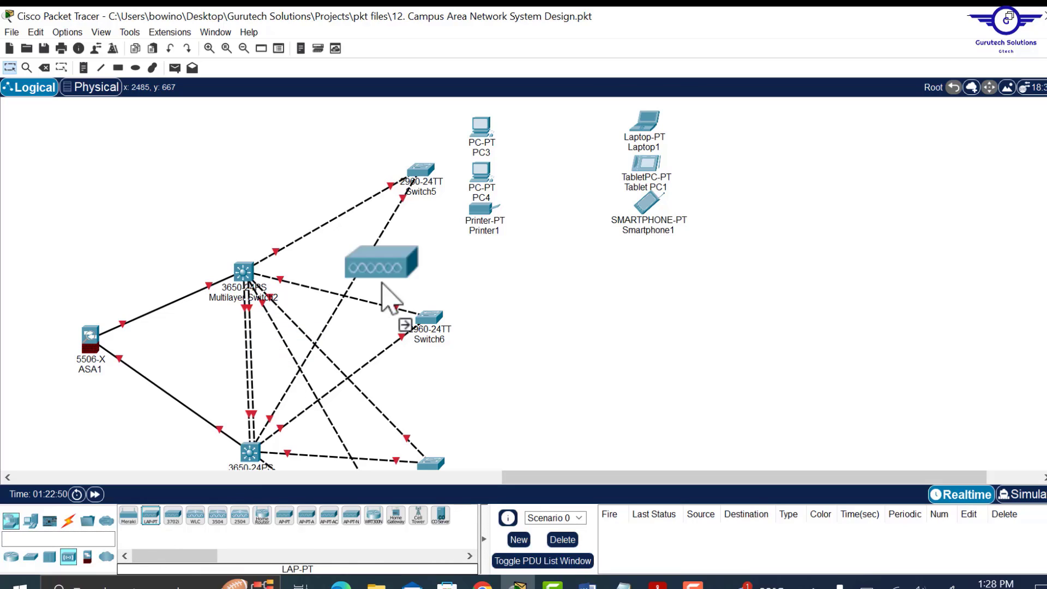
pyautogui.click(549, 187)
pyautogui.moveTo(558, 165); pyautogui.dragTo(559, 164)
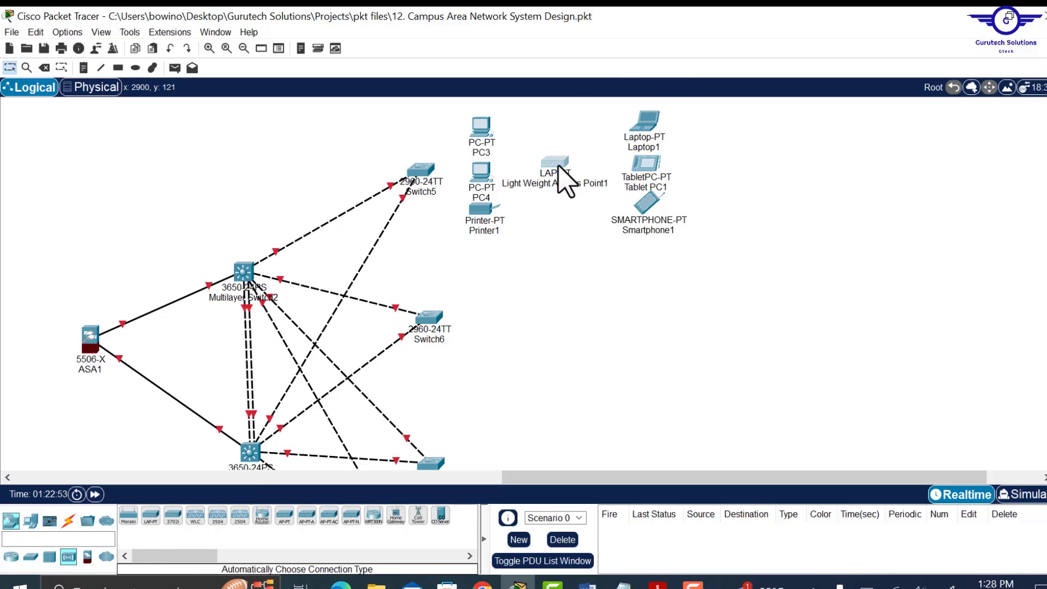
# - Copy the Switch5 end-device group and paste a duplicate below the original
pyautogui.moveTo(459, 111); pyautogui.dragTo(750, 292)
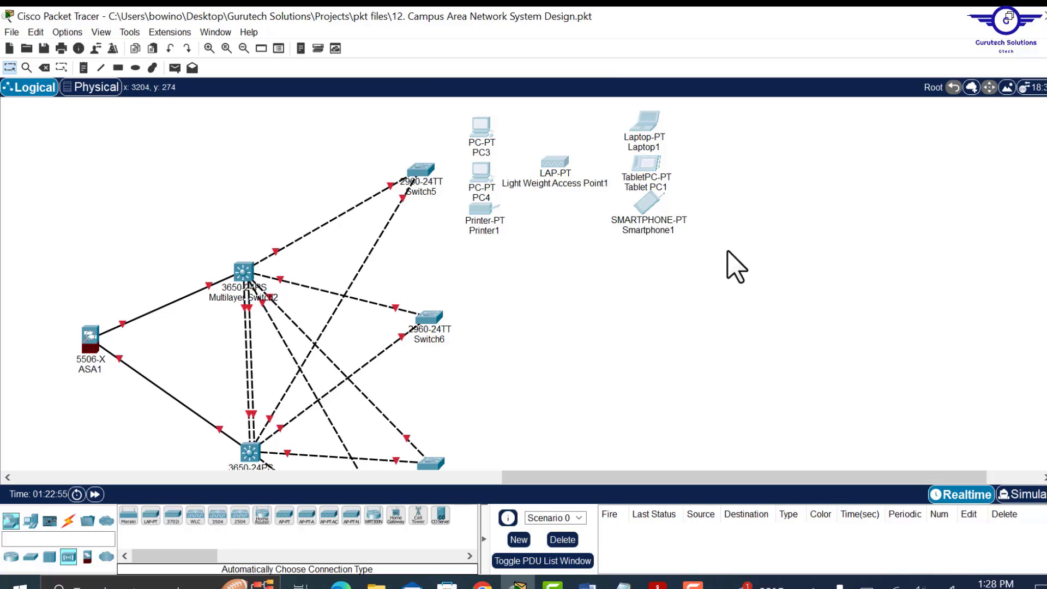
pyautogui.hotkey('ctrl', 'c')
pyautogui.hotkey('ctrl', 'v')
pyautogui.moveTo(481, 114); pyautogui.dragTo(484, 282)
pyautogui.scroll(-2, 484, 282)
pyautogui.moveTo(463, 136); pyautogui.dragTo(709, 275)
pyautogui.hotkey('ctrl', 'c')
pyautogui.hotkey('ctrl', 'v')
pyautogui.moveTo(642, 142); pyautogui.dragTo(668, 314)
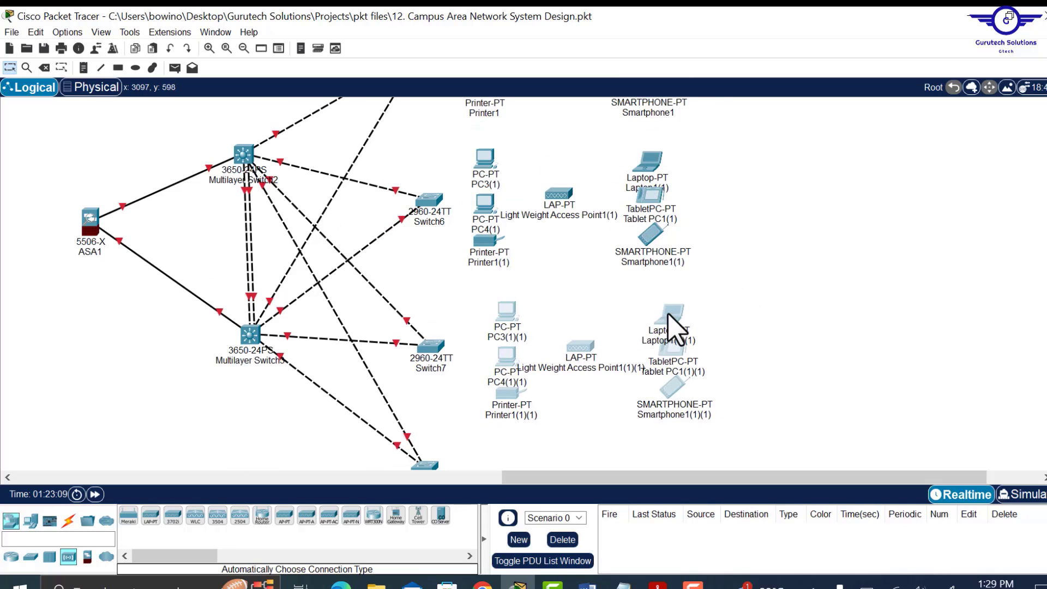
# - Paste another copy and arrange the groups beside Switch6 and Switch7
pyautogui.scroll(-3, 670, 315)
pyautogui.hotkey('ctrl', 'v')
pyautogui.moveTo(674, 197); pyautogui.dragTo(683, 339)
pyautogui.moveTo(431, 223); pyautogui.dragTo(417, 217)
pyautogui.moveTo(426, 342); pyautogui.dragTo(410, 358)
pyautogui.scroll(2, 655, 327)
pyautogui.moveTo(431, 164); pyautogui.dragTo(419, 163)
pyautogui.moveTo(463, 107); pyautogui.dragTo(742, 240)
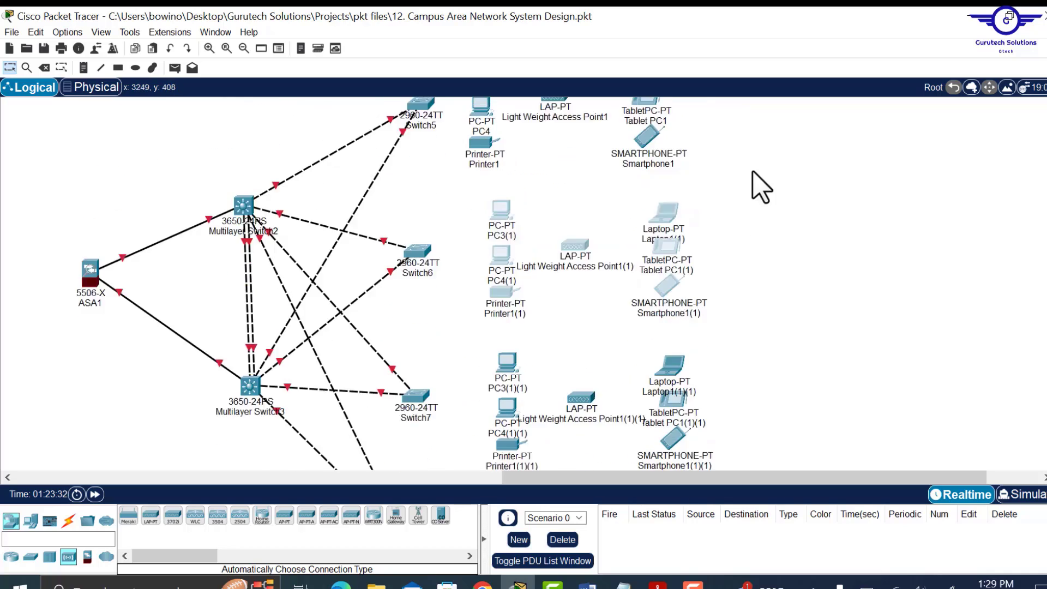
pyautogui.scroll(1, 761, 188)
# - Zoom out until both campus sites fit the view, then show the cable types
pyautogui.click(243, 48)
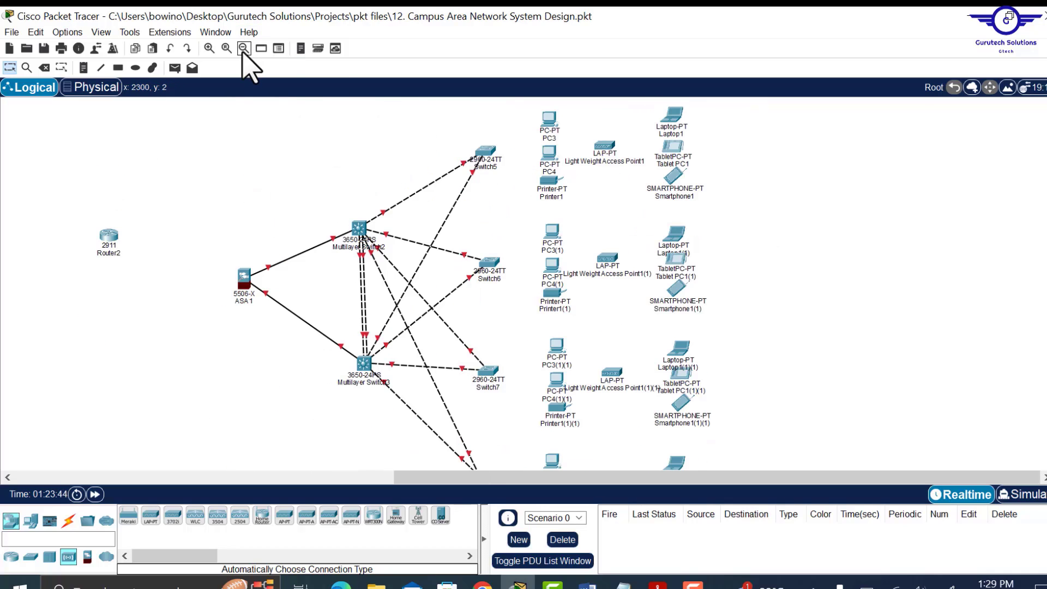
pyautogui.click(244, 48)
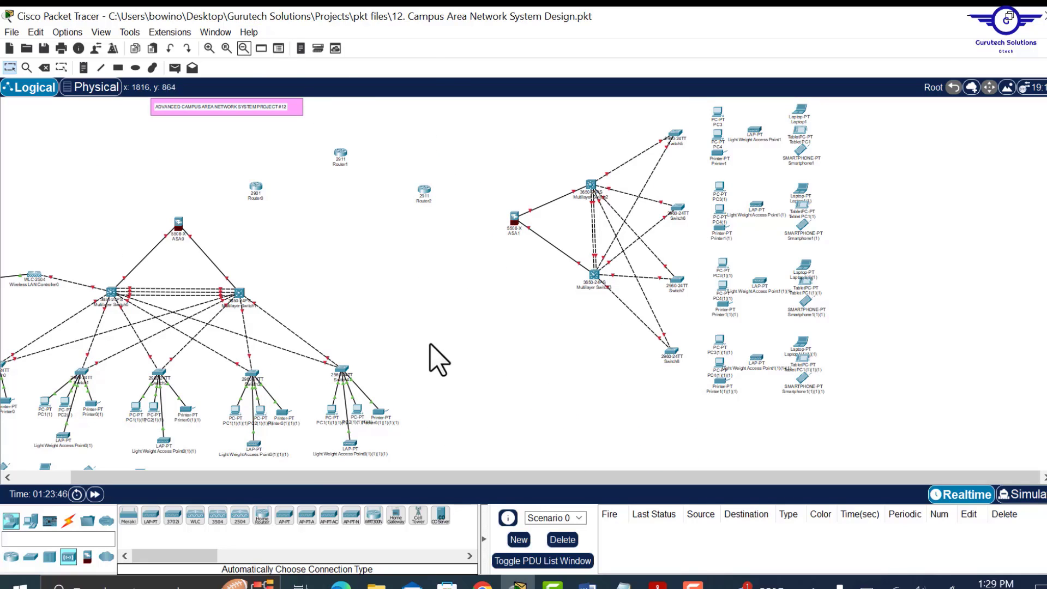
pyautogui.click(244, 48)
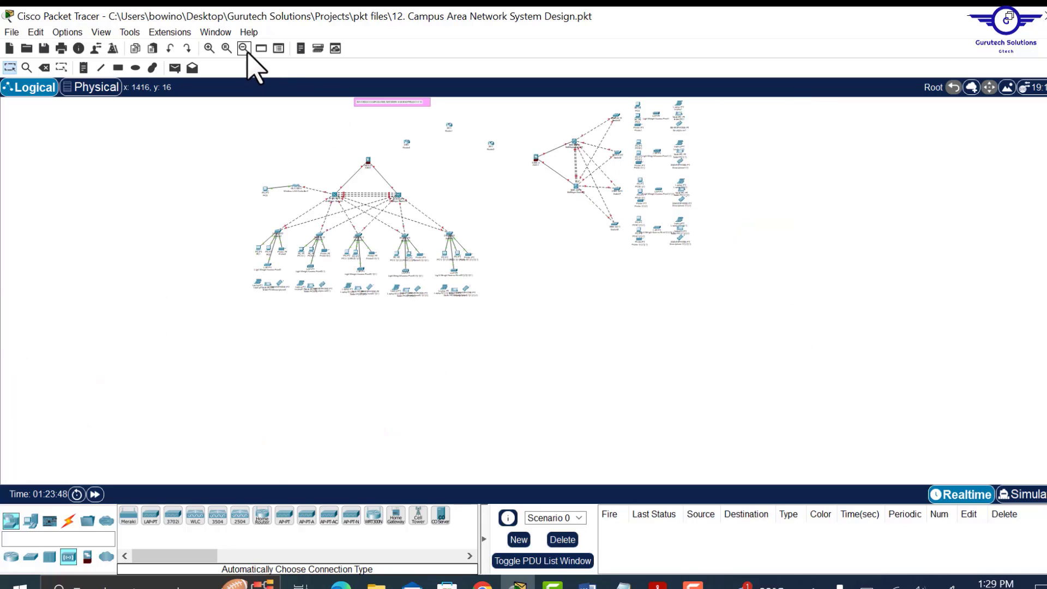
pyautogui.click(209, 48)
pyautogui.scroll(2, 480, 328)
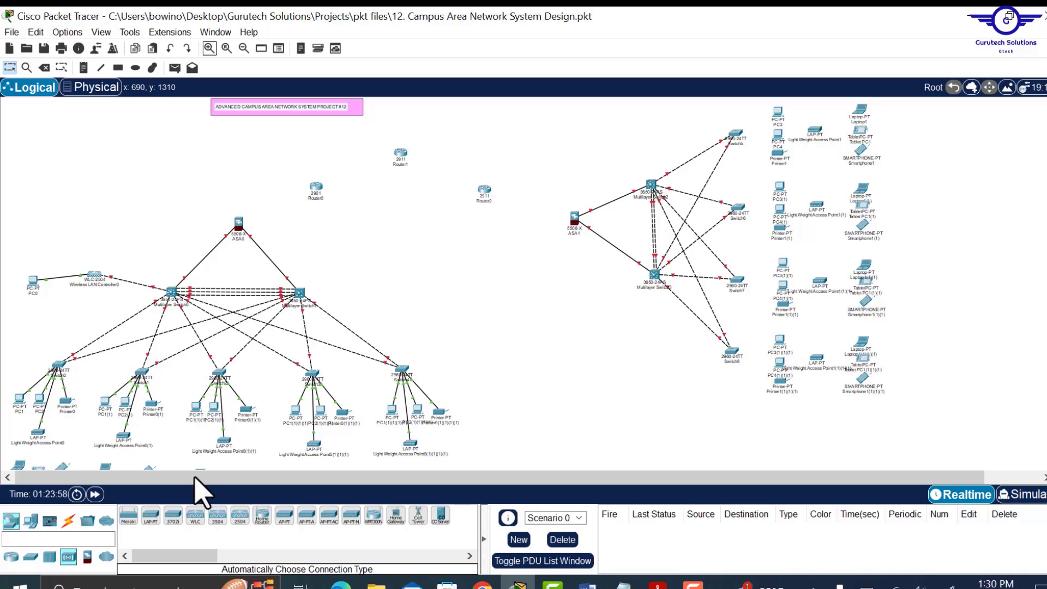
pyautogui.click(69, 522)
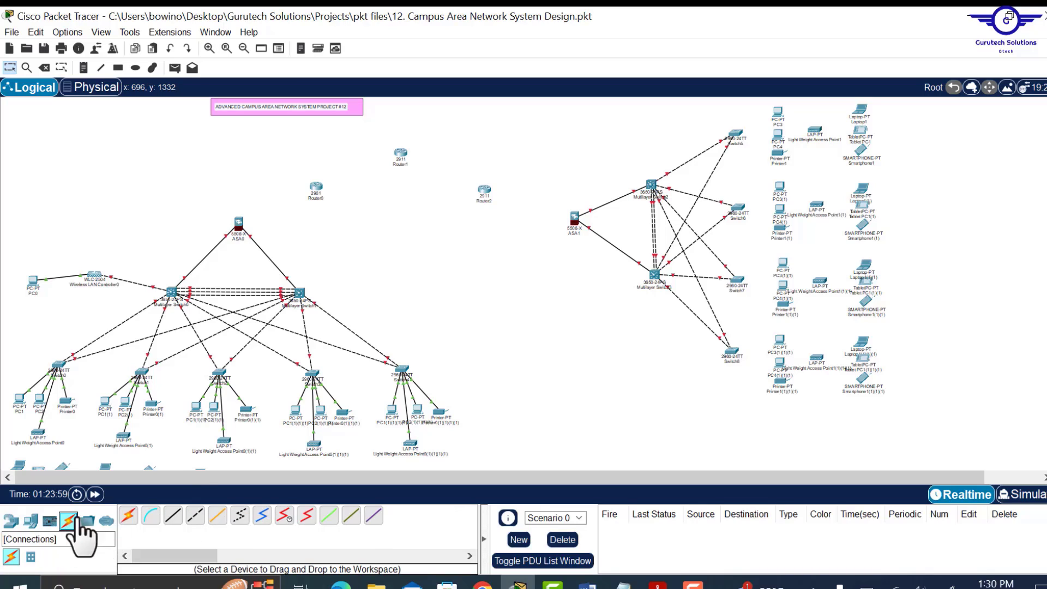
# - Cable ASA0–Router0, Router0–Router1, ASA1–Router2 and Router1–Router2 with automatic connections
pyautogui.click(129, 516)
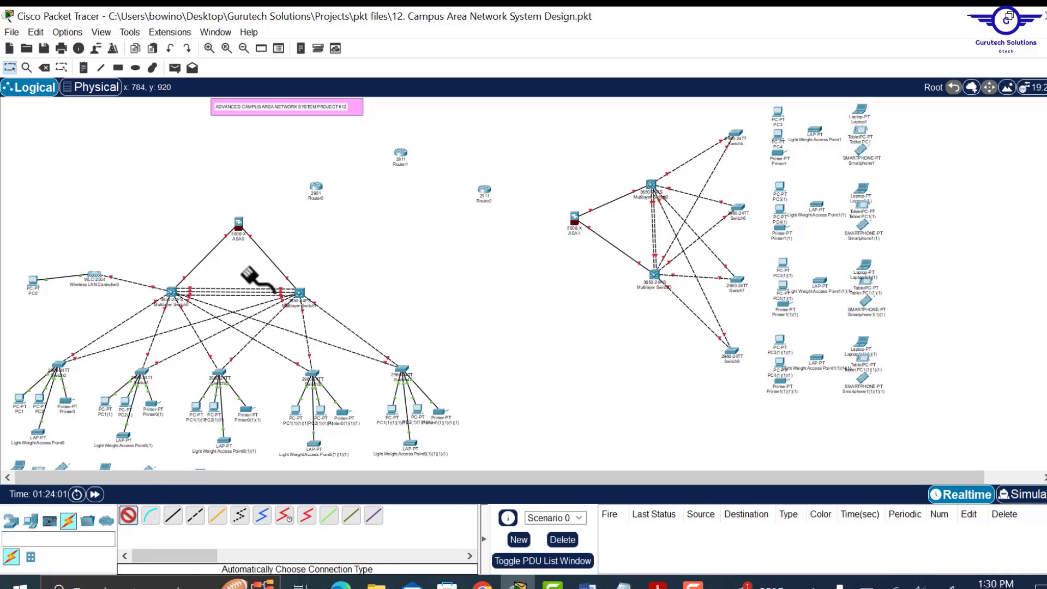
pyautogui.click(239, 222)
pyautogui.click(311, 188)
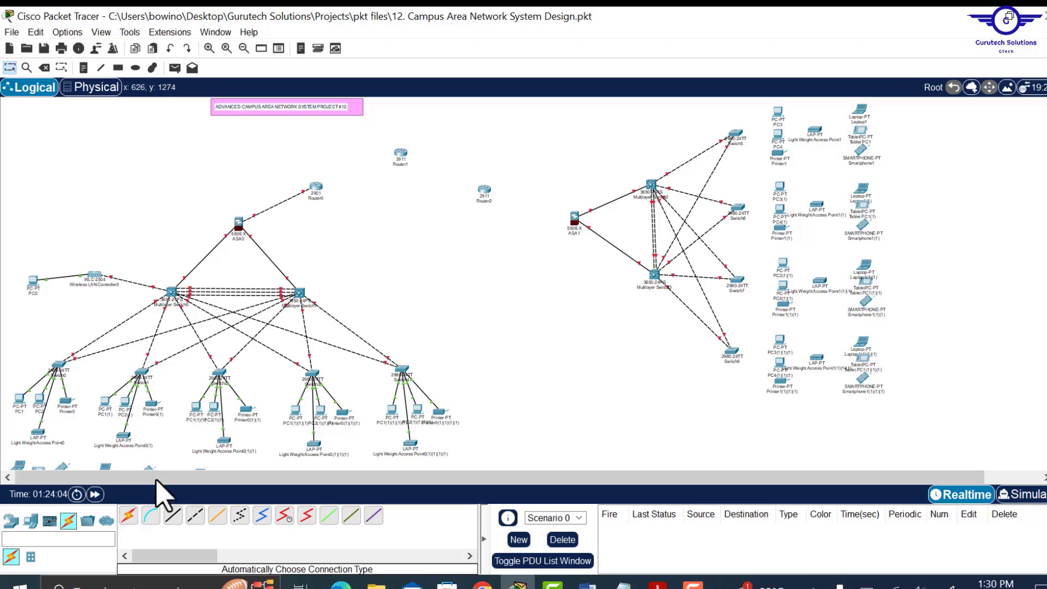
pyautogui.click(130, 515)
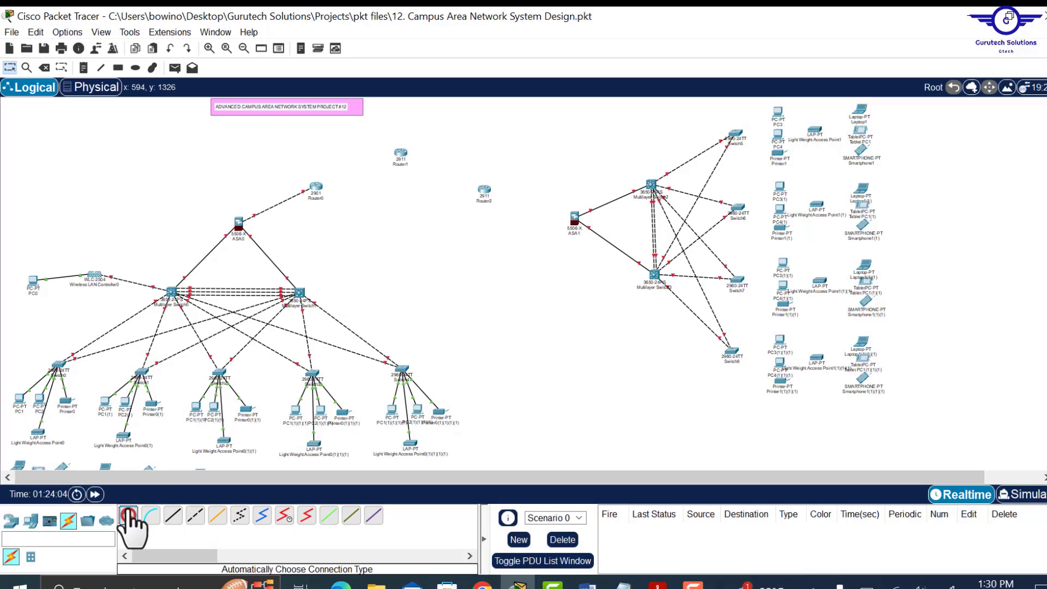
pyautogui.click(315, 186)
pyautogui.click(400, 156)
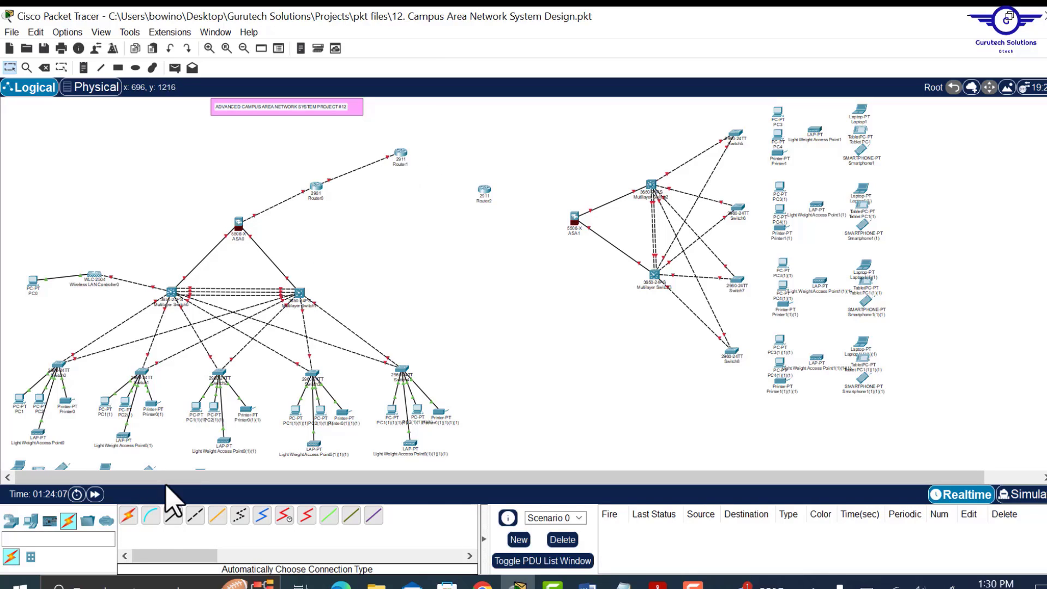
pyautogui.click(130, 516)
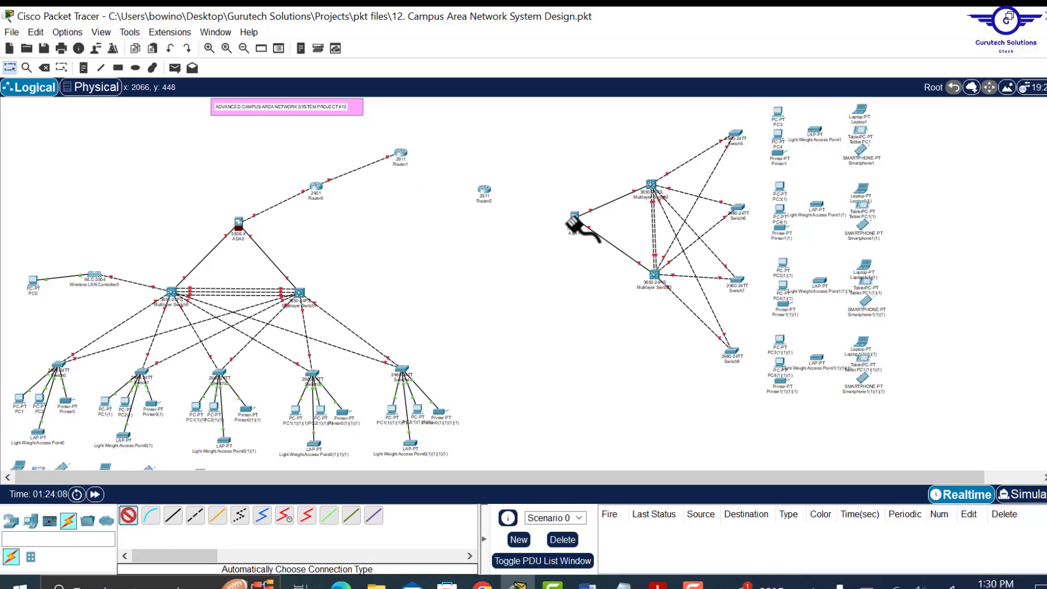
pyautogui.click(574, 218)
pyautogui.click(484, 191)
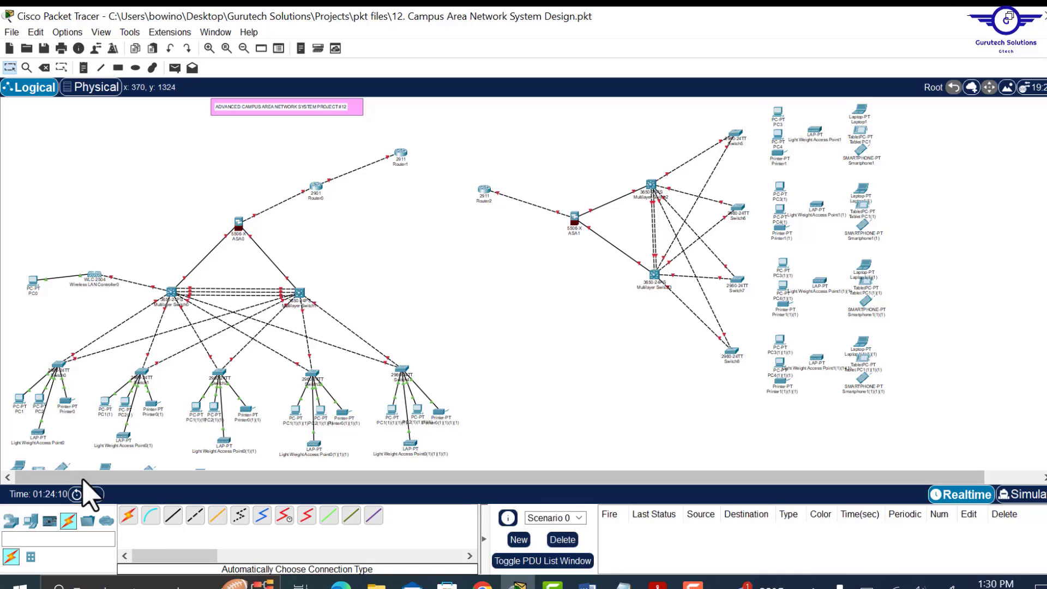
pyautogui.click(129, 515)
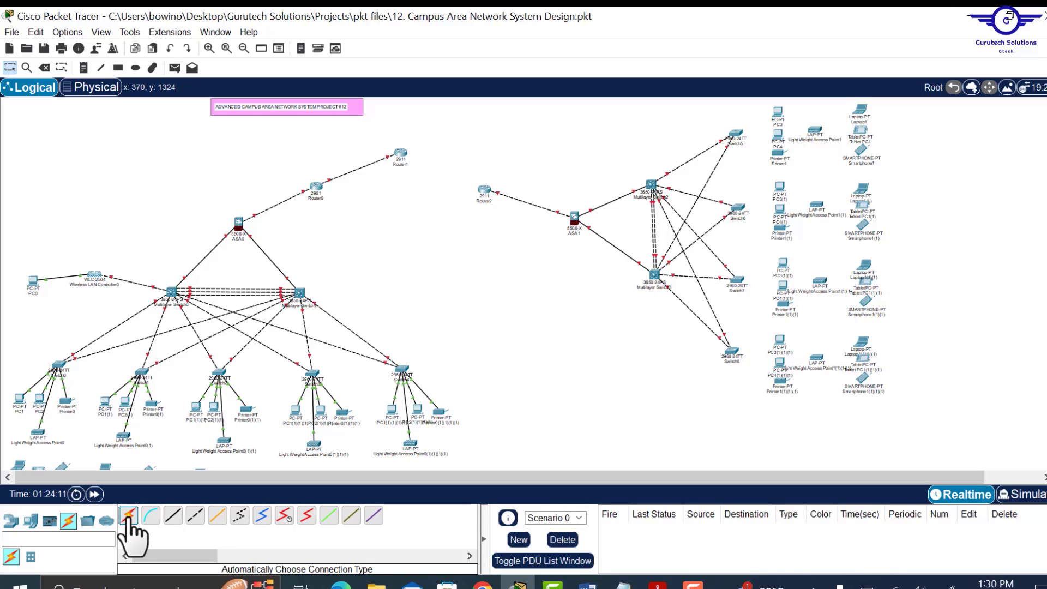
pyautogui.click(400, 154)
pyautogui.click(483, 190)
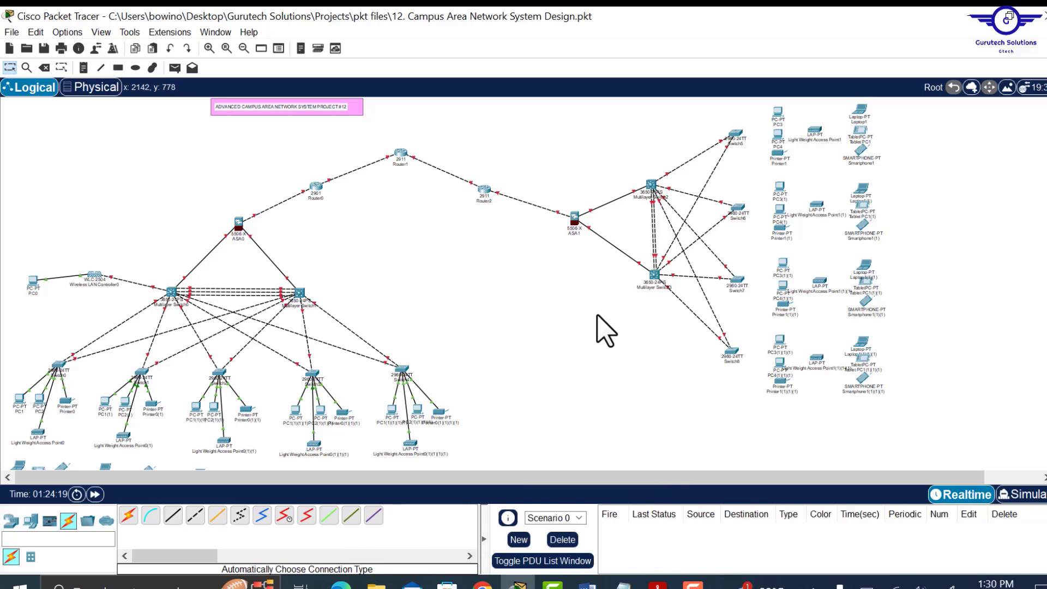
# - Place 2960 Switch9, PC5 and Server0 together above Router1
pyautogui.click(11, 522)
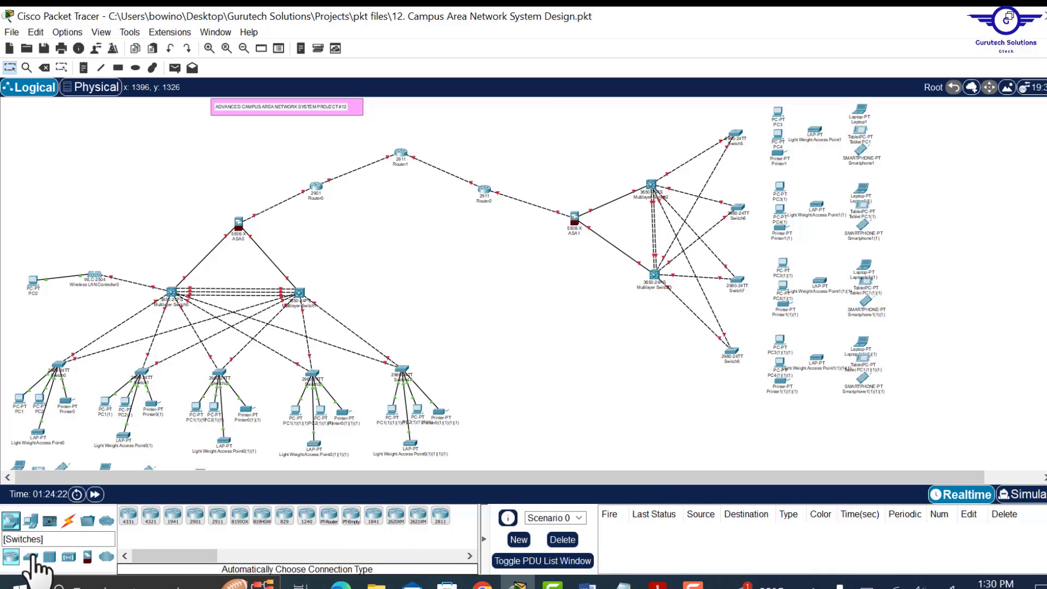
pyautogui.click(32, 558)
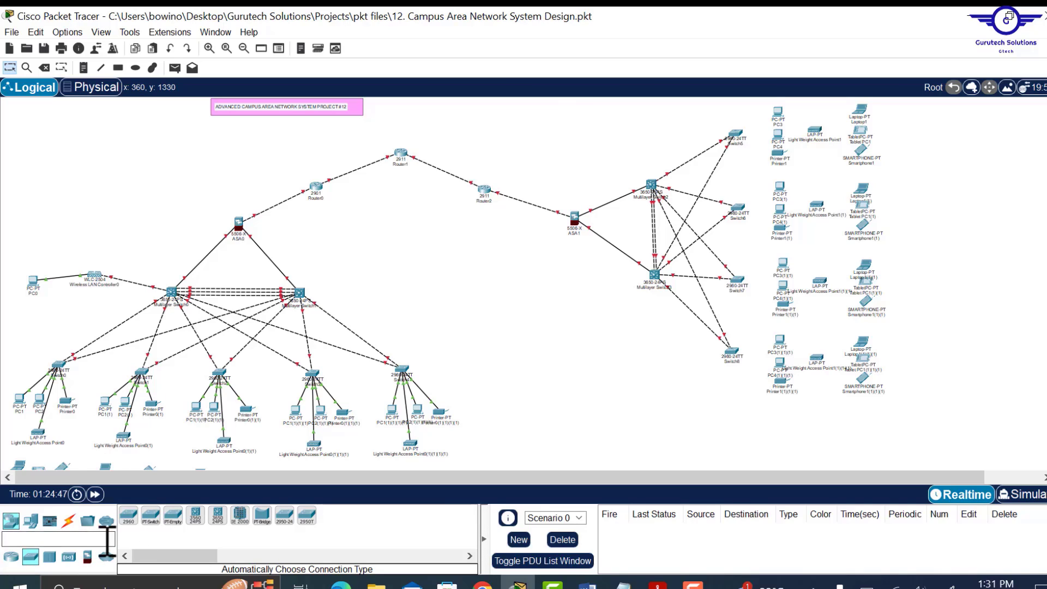
pyautogui.moveTo(127, 523); pyautogui.dragTo(442, 134)
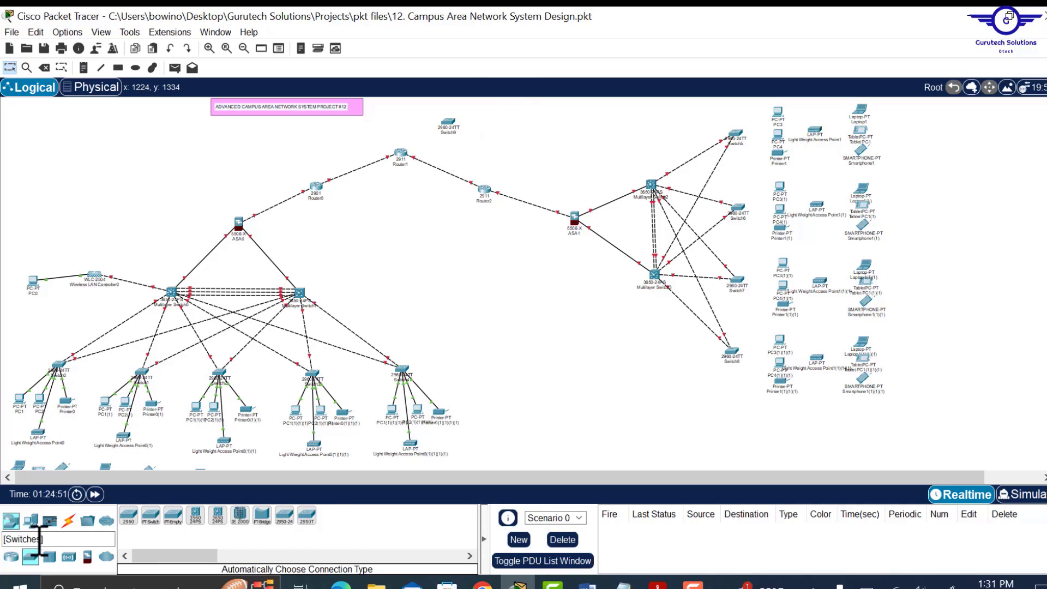
pyautogui.click(31, 521)
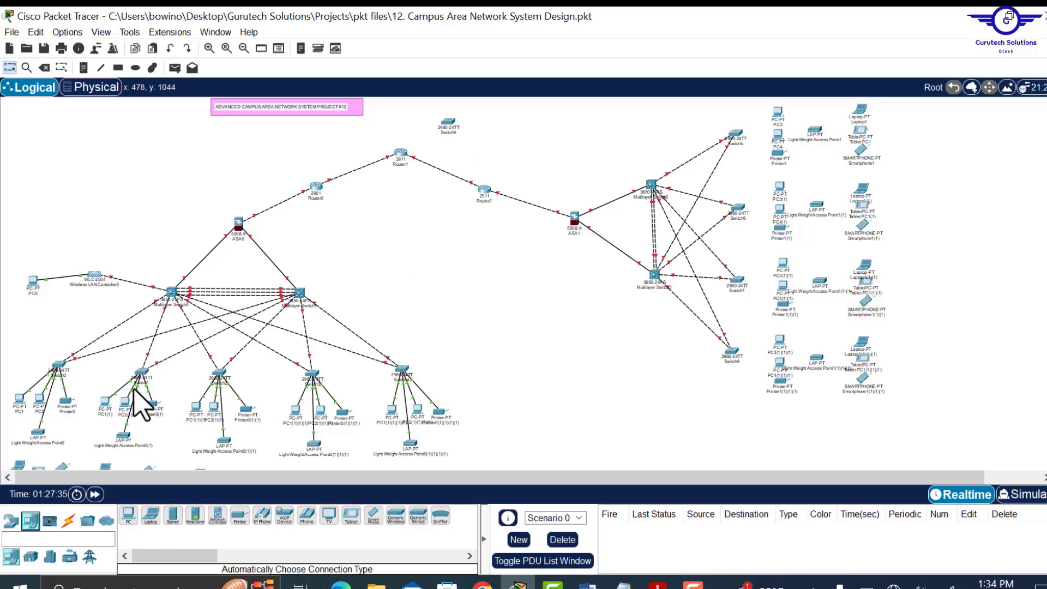
pyautogui.moveTo(129, 523); pyautogui.dragTo(486, 133)
pyautogui.moveTo(176, 525); pyautogui.dragTo(479, 120)
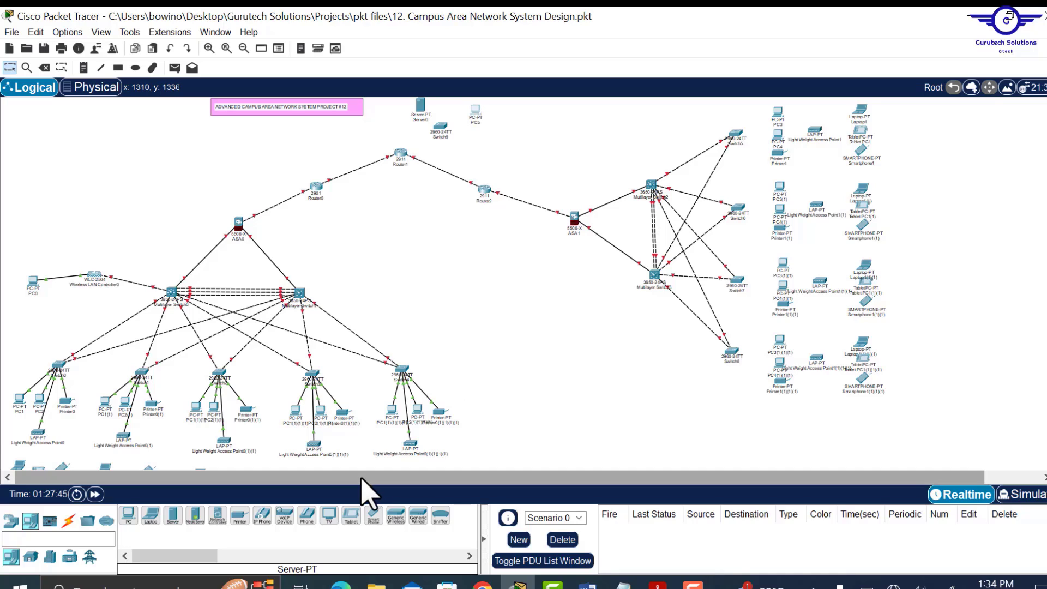
pyautogui.moveTo(393, 478); pyautogui.dragTo(451, 478)
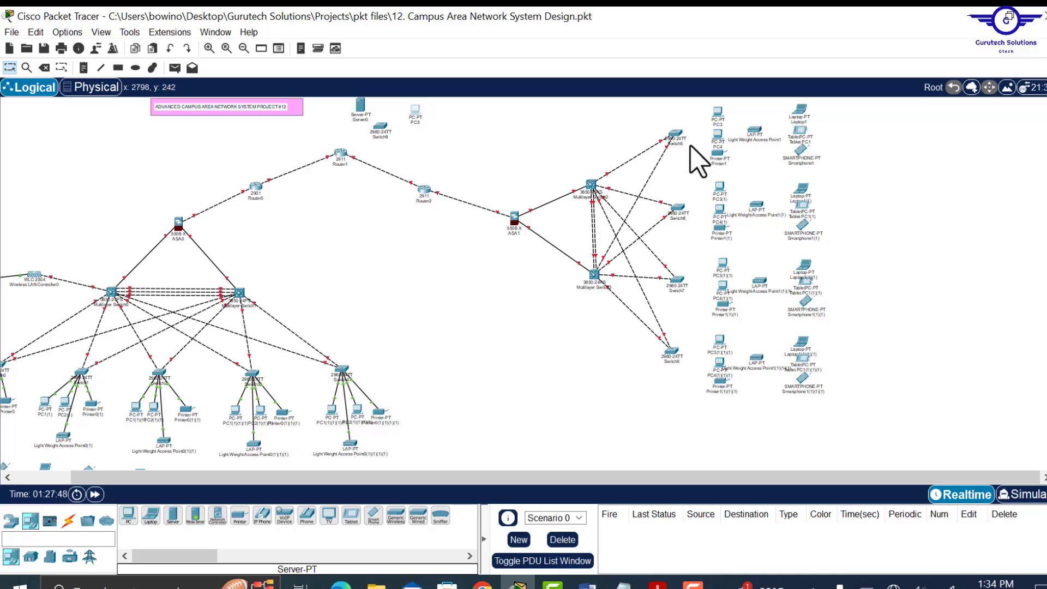
# - Auto-cable Switch8 to its printer and its PC3 and PC4 copies
pyautogui.click(70, 522)
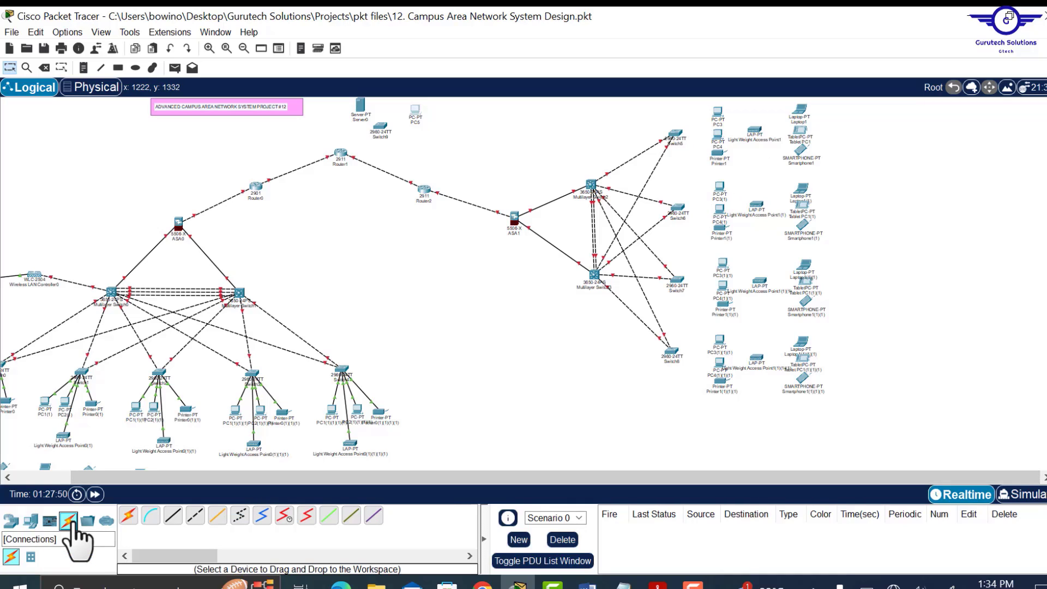
pyautogui.click(130, 516)
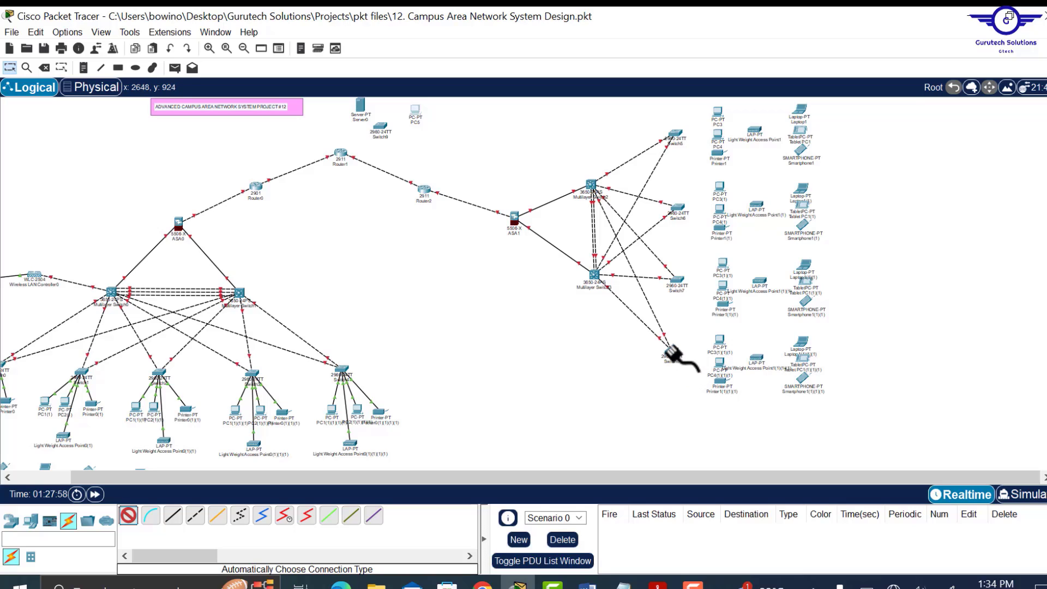
pyautogui.click(720, 383)
pyautogui.click(128, 515)
pyautogui.click(671, 352)
pyautogui.click(719, 362)
# - Auto-cable Switch7, Switch6 and Switch5 to their PCs and printers
pyautogui.click(128, 516)
pyautogui.click(671, 351)
pyautogui.click(720, 341)
pyautogui.click(129, 515)
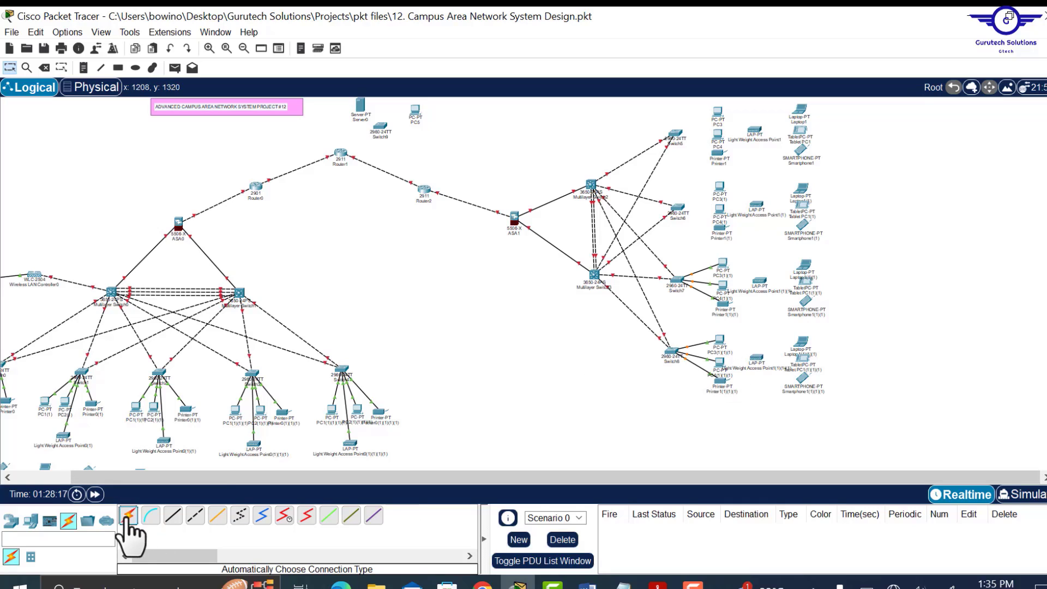
pyautogui.click(678, 208)
pyautogui.click(720, 228)
pyautogui.click(129, 515)
pyautogui.click(678, 208)
pyautogui.click(720, 187)
pyautogui.click(129, 515)
pyautogui.click(718, 135)
# - Run straight-through copper cables from Switch5 and Switch6 to their LAP-PT access points
pyautogui.click(173, 515)
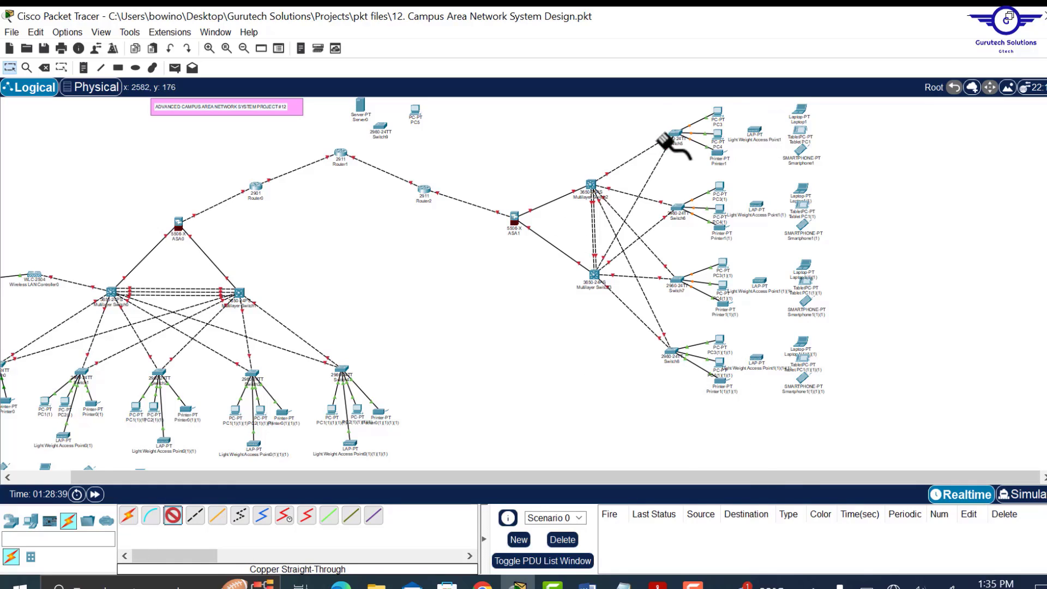
pyautogui.click(675, 135)
pyautogui.click(754, 131)
pyautogui.click(173, 515)
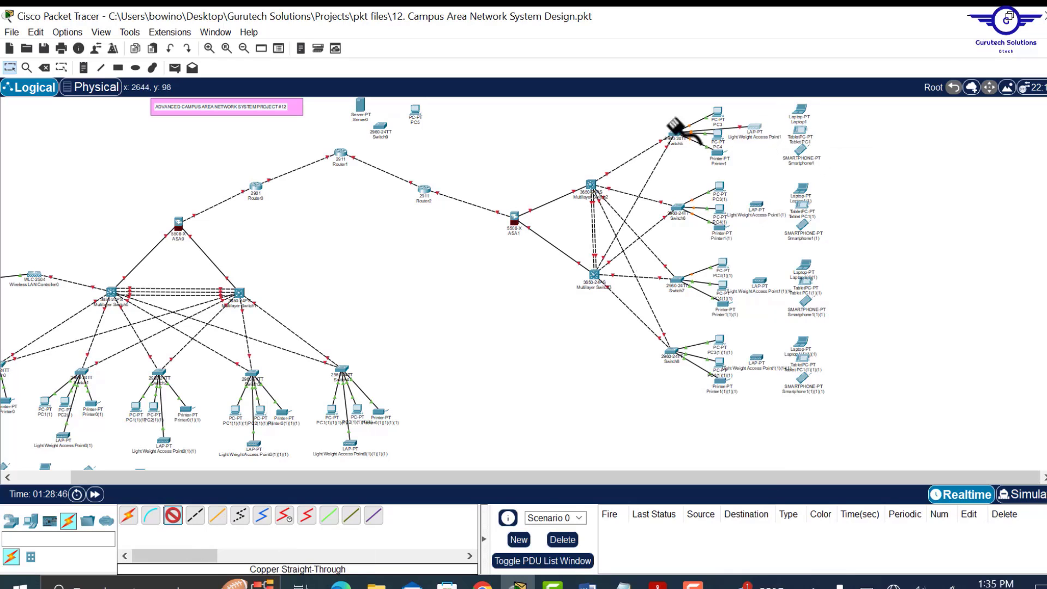
pyautogui.click(678, 209)
pyautogui.click(759, 516)
pyautogui.click(756, 206)
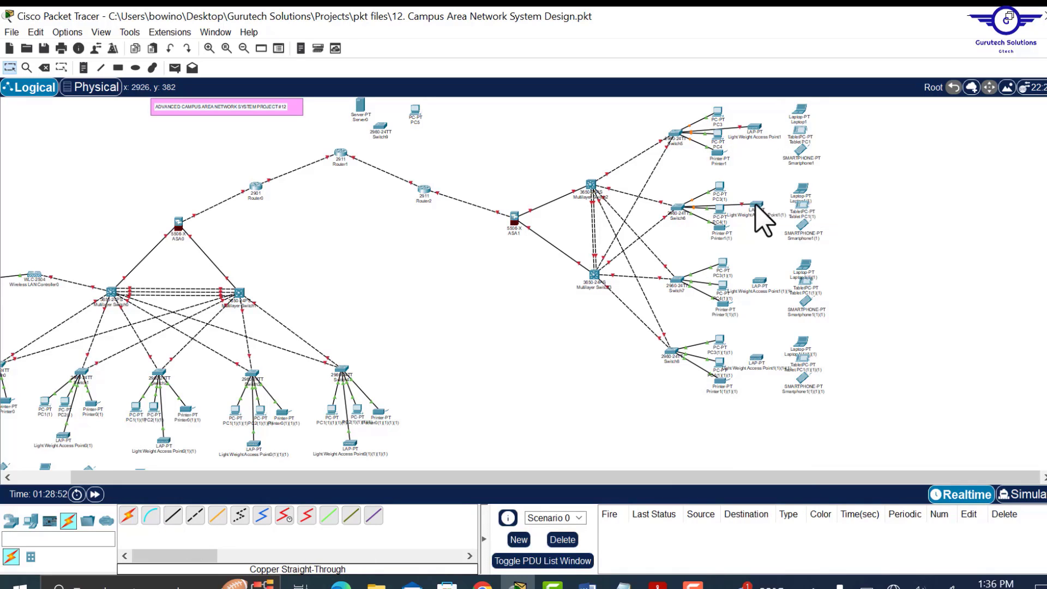
# - Cable Switch7 and Switch8 to their LAP-PT access points with straight-through copper
pyautogui.click(173, 516)
pyautogui.click(676, 281)
pyautogui.click(786, 276)
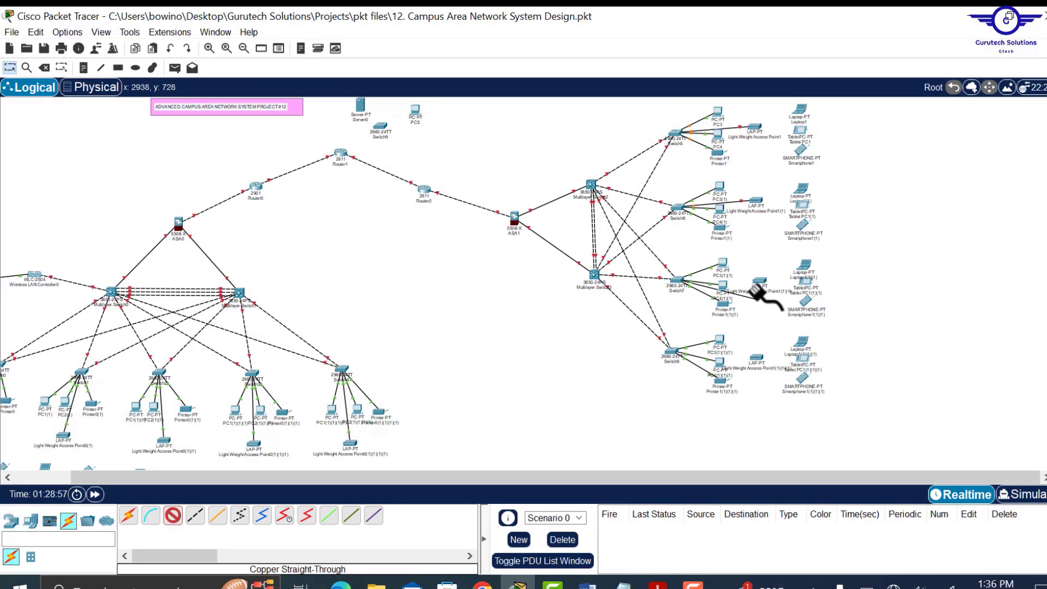
pyautogui.click(758, 282)
pyautogui.click(802, 289)
pyautogui.click(173, 515)
pyautogui.click(672, 352)
pyautogui.click(725, 110)
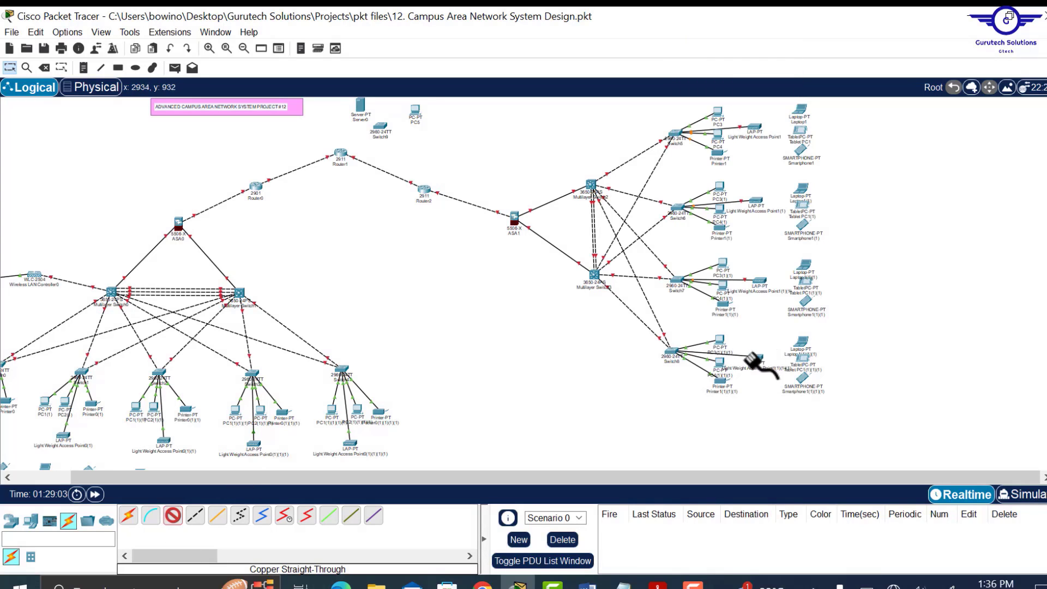
pyautogui.click(756, 357)
pyautogui.click(791, 368)
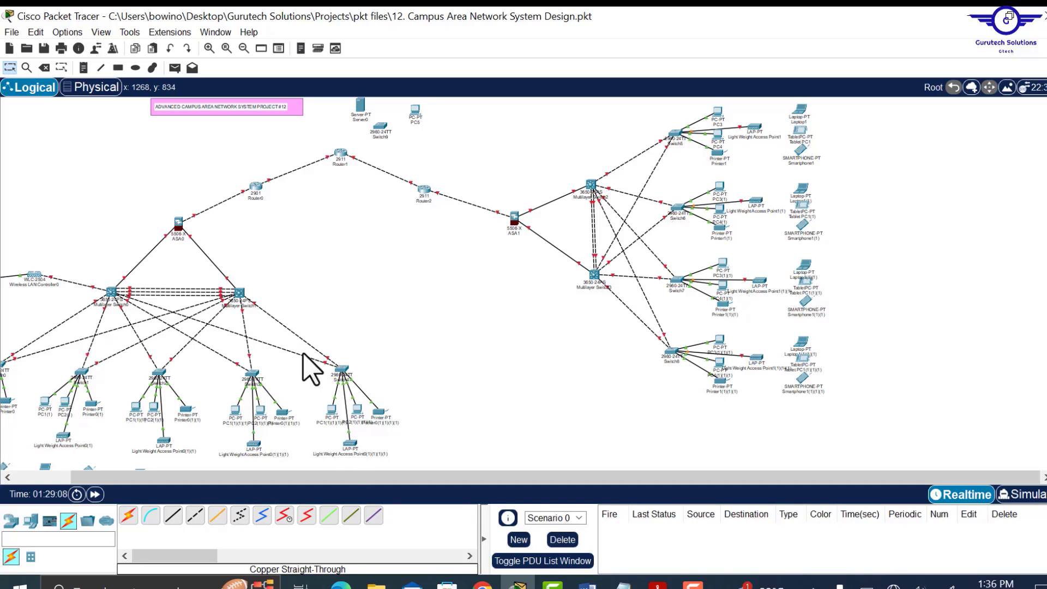
# - Auto-connect Router1 and PC5 to Switch9
pyautogui.click(130, 516)
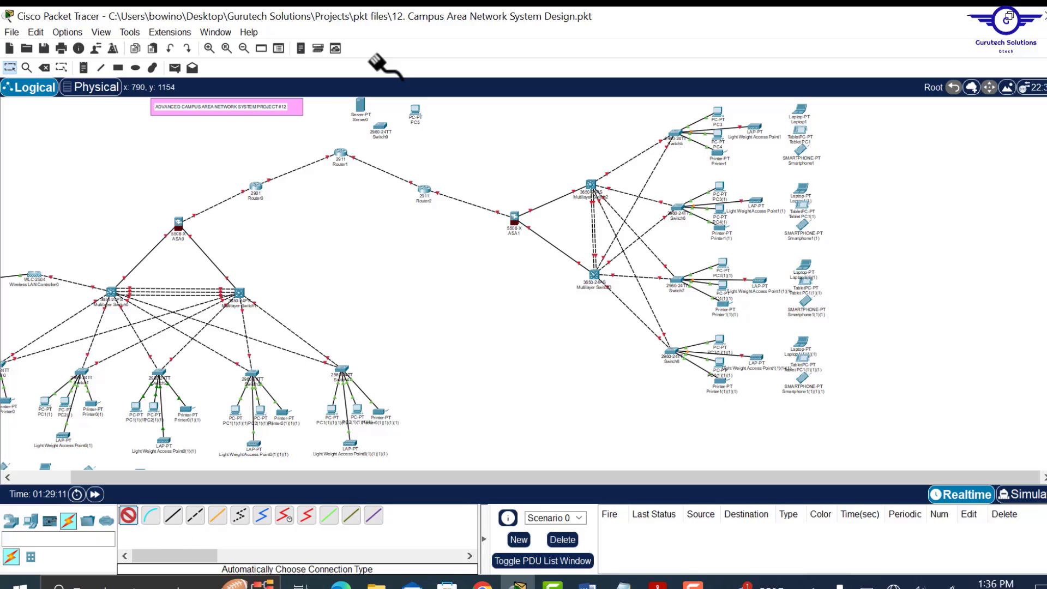
pyautogui.click(339, 152)
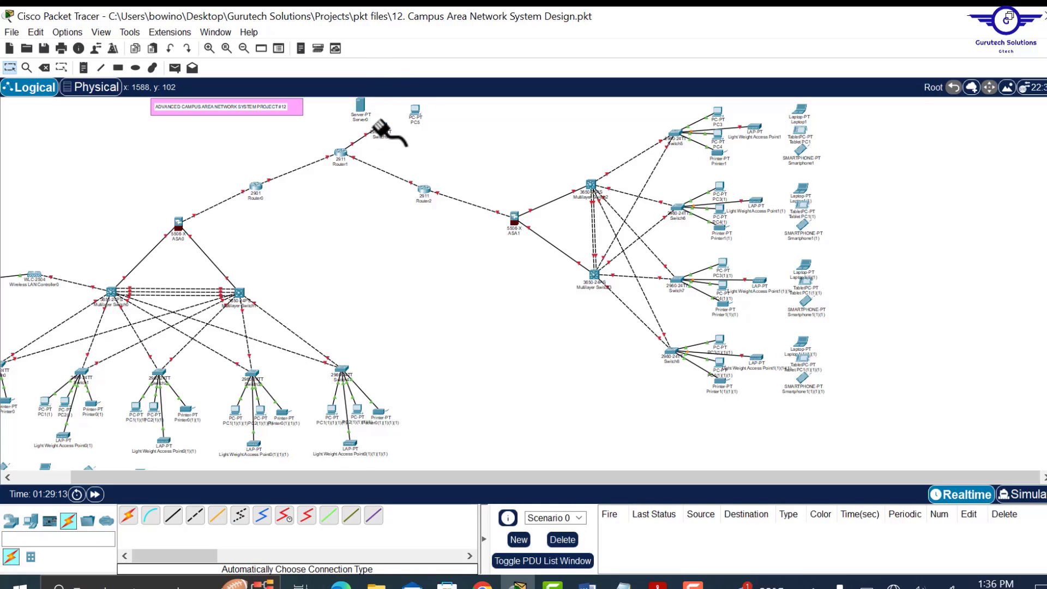
pyautogui.click(129, 516)
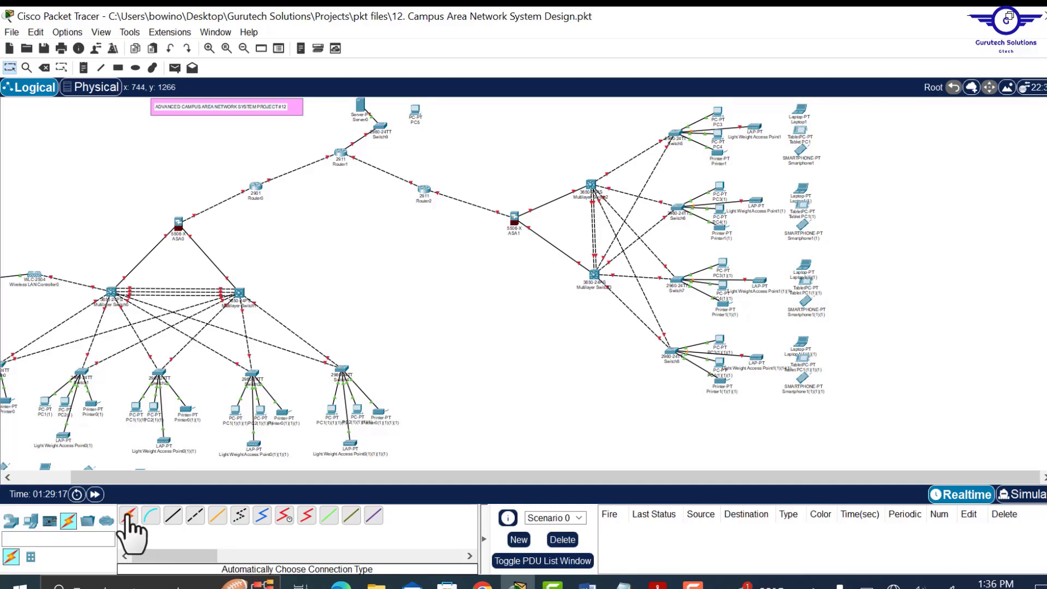
pyautogui.click(129, 516)
pyautogui.click(413, 111)
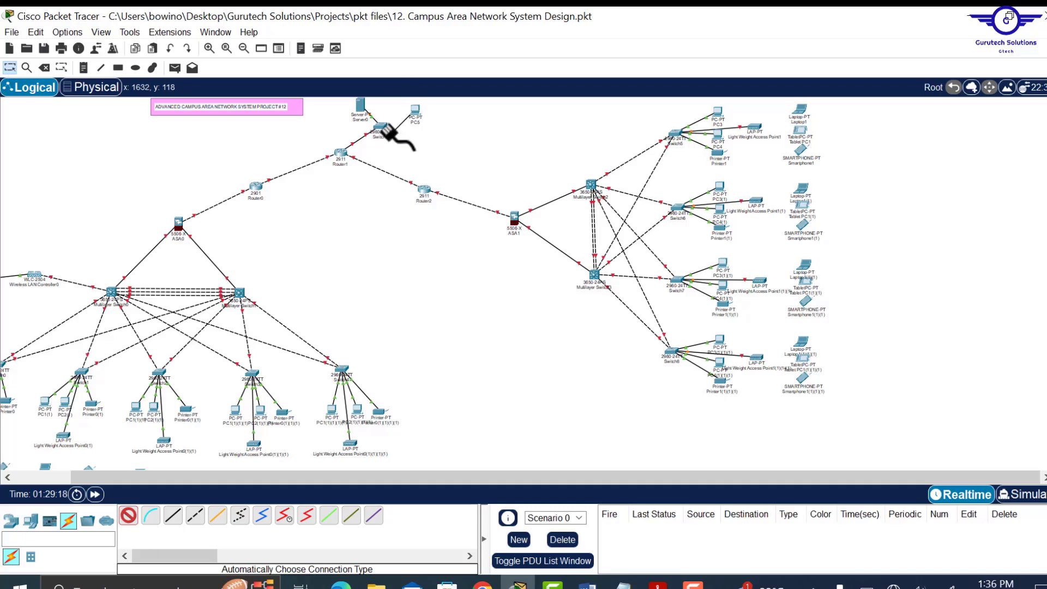
pyautogui.click(380, 127)
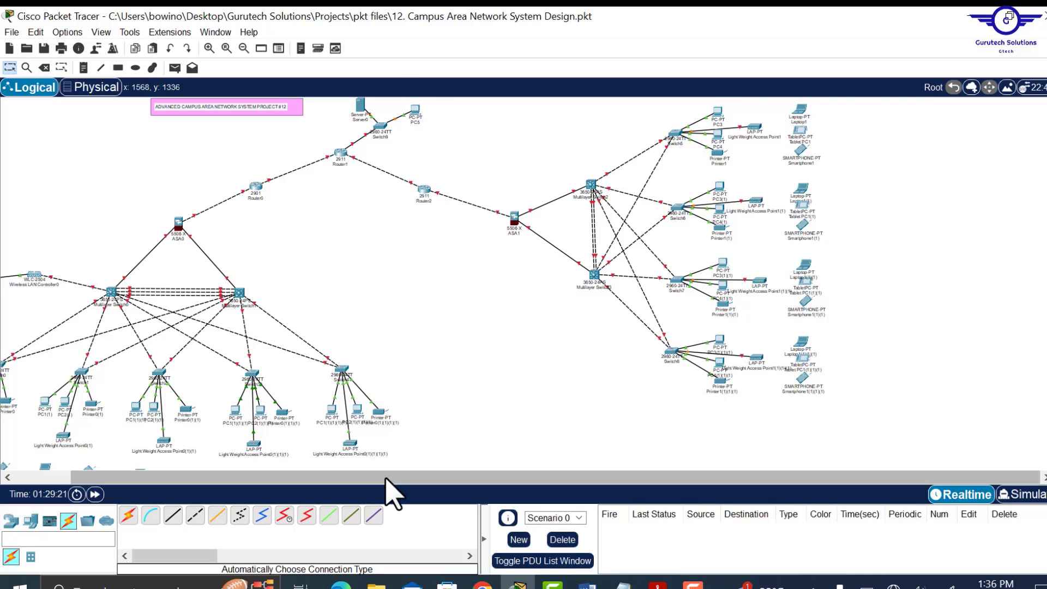
# - Drag the branch network and Router2 left toward HQ, then begin renaming ASA0 to HQ-FWL
pyautogui.moveTo(386, 478); pyautogui.dragTo(330, 478)
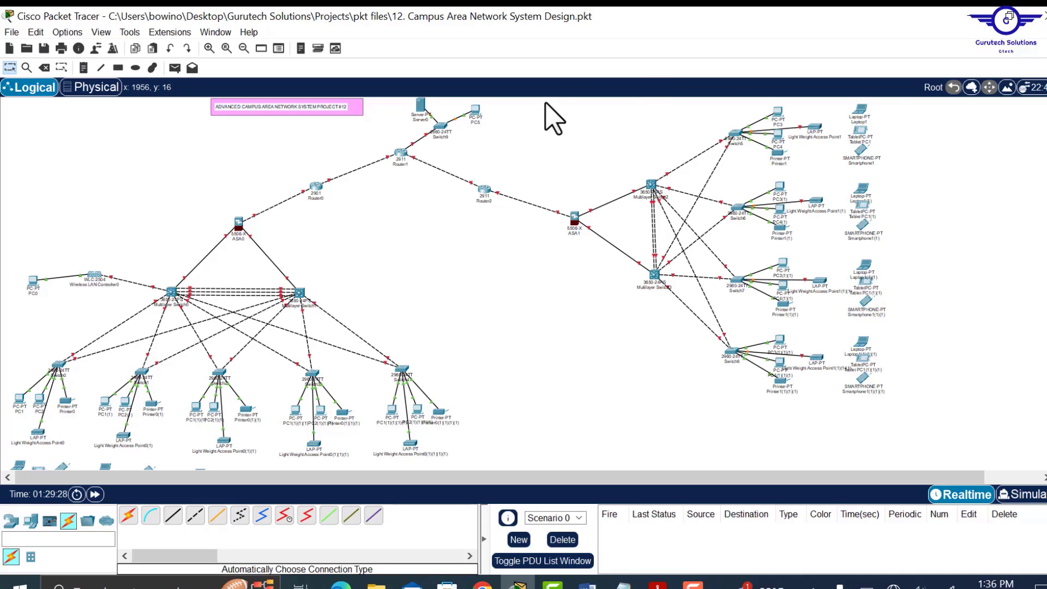
pyautogui.moveTo(546, 103); pyautogui.dragTo(919, 437)
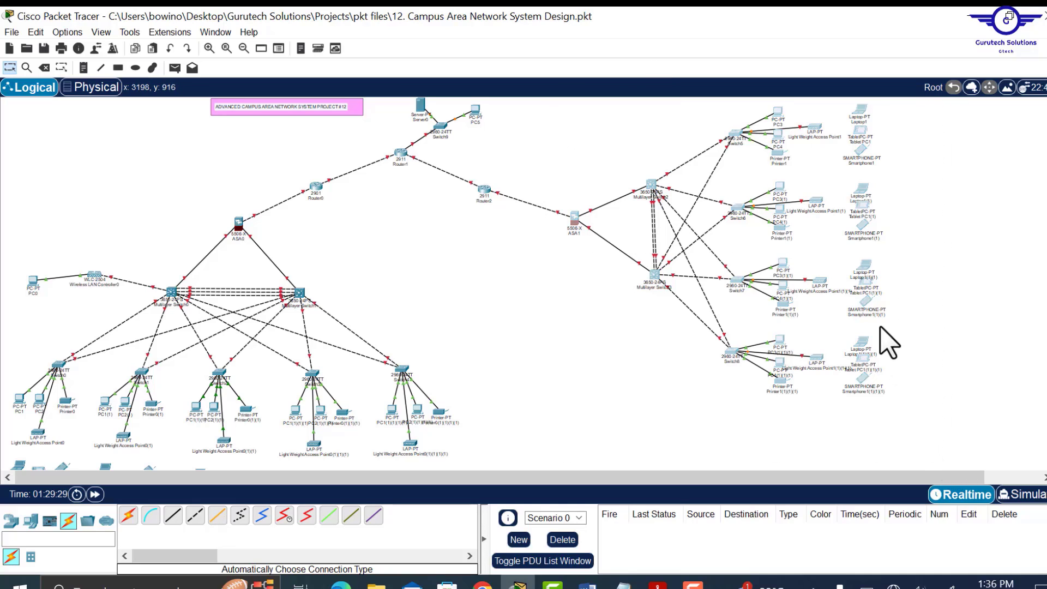
pyautogui.moveTo(878, 311); pyautogui.dragTo(854, 336)
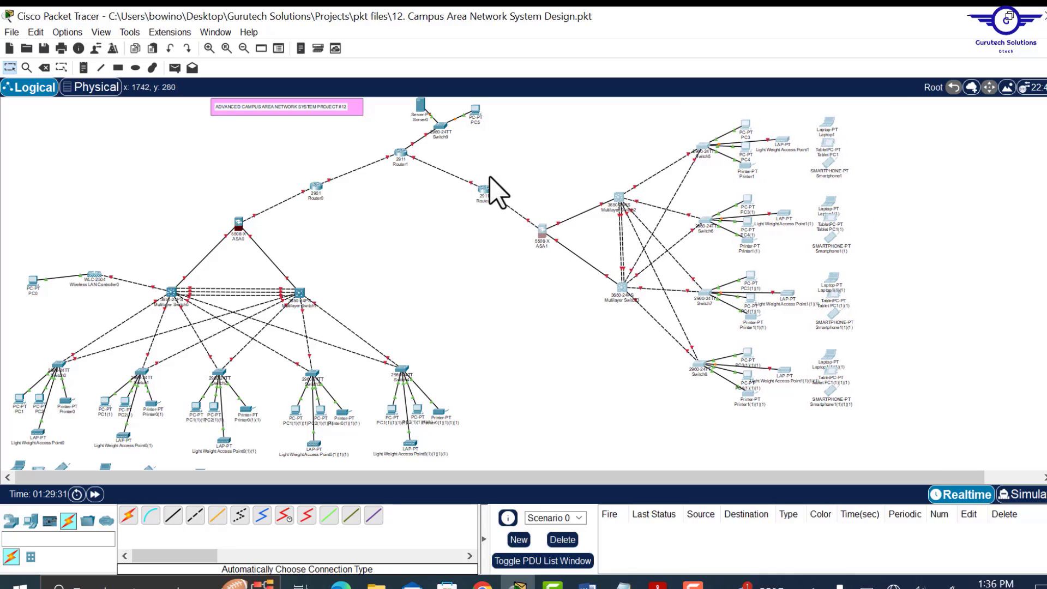
pyautogui.moveTo(488, 187); pyautogui.dragTo(465, 192)
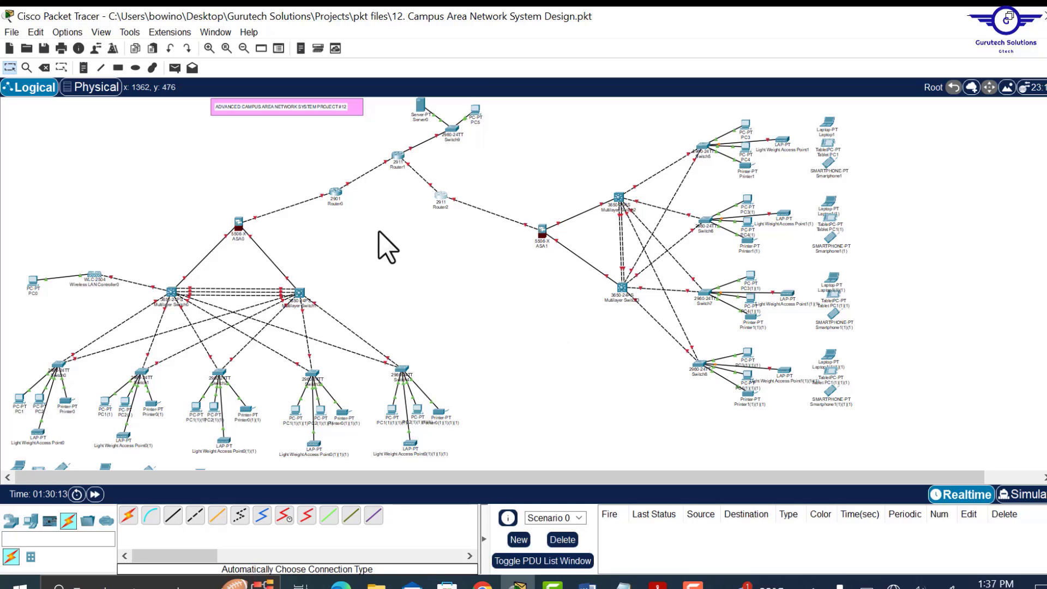
pyautogui.click(239, 238)
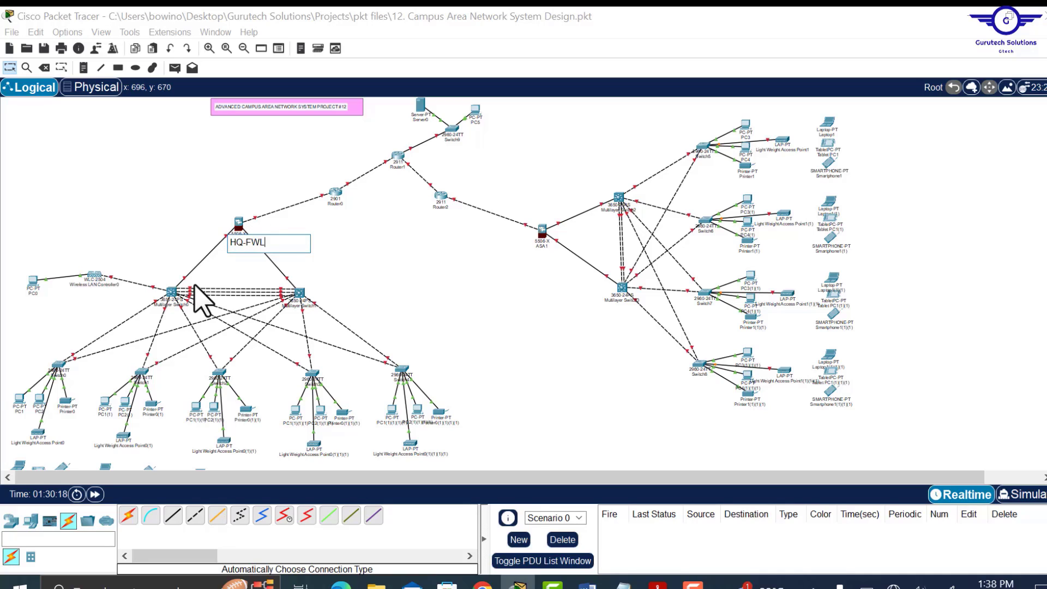
# - Confirm HQ-FWL and rename headquarters devices, including the engineering tablet as ENG-T
pyautogui.click(94, 284)
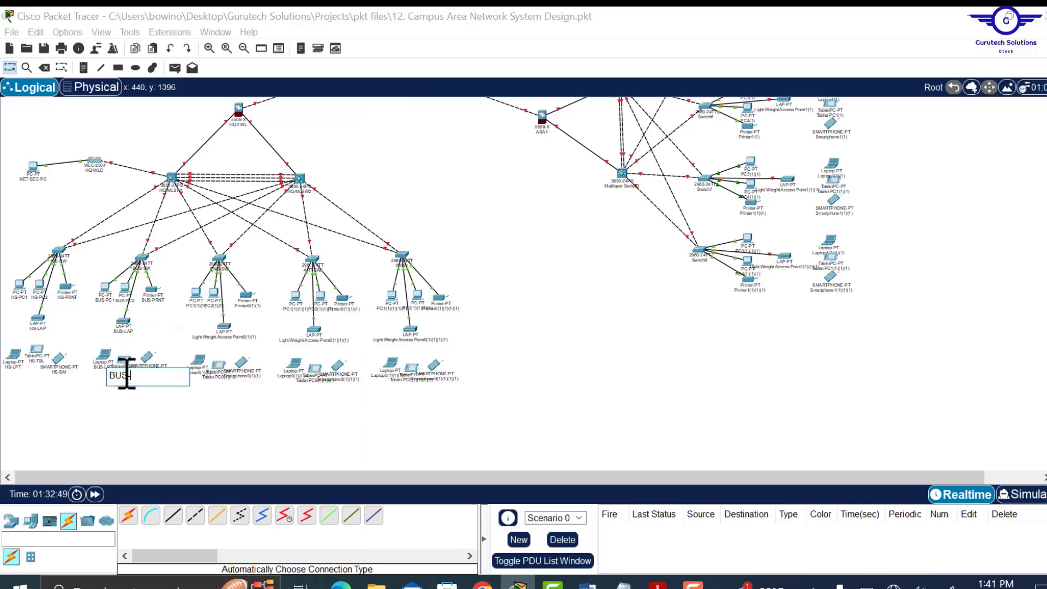
pyautogui.click(198, 308)
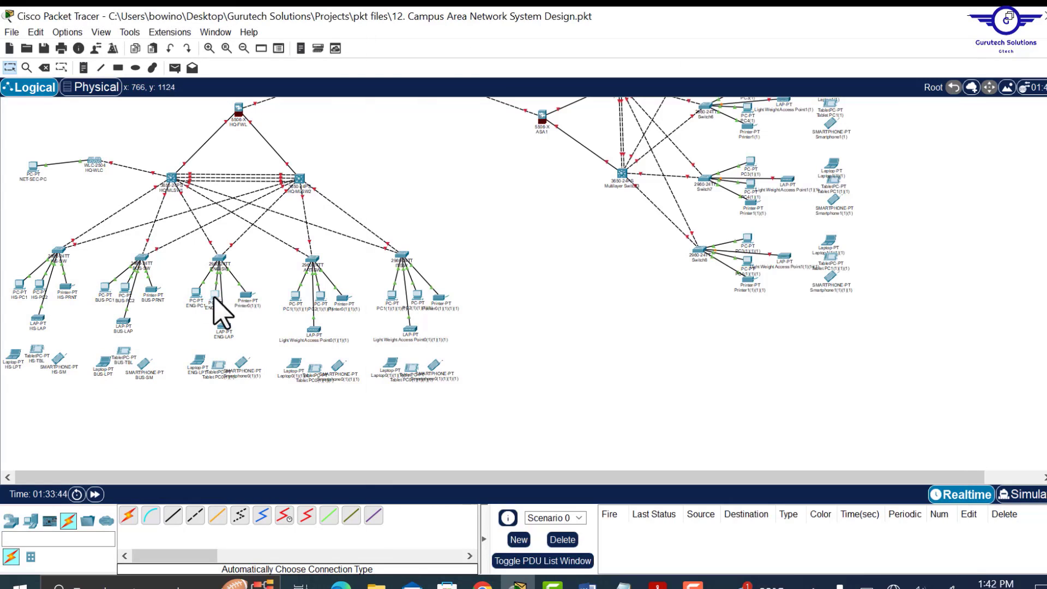
pyautogui.click(220, 378)
pyautogui.write('ENG-TBL')
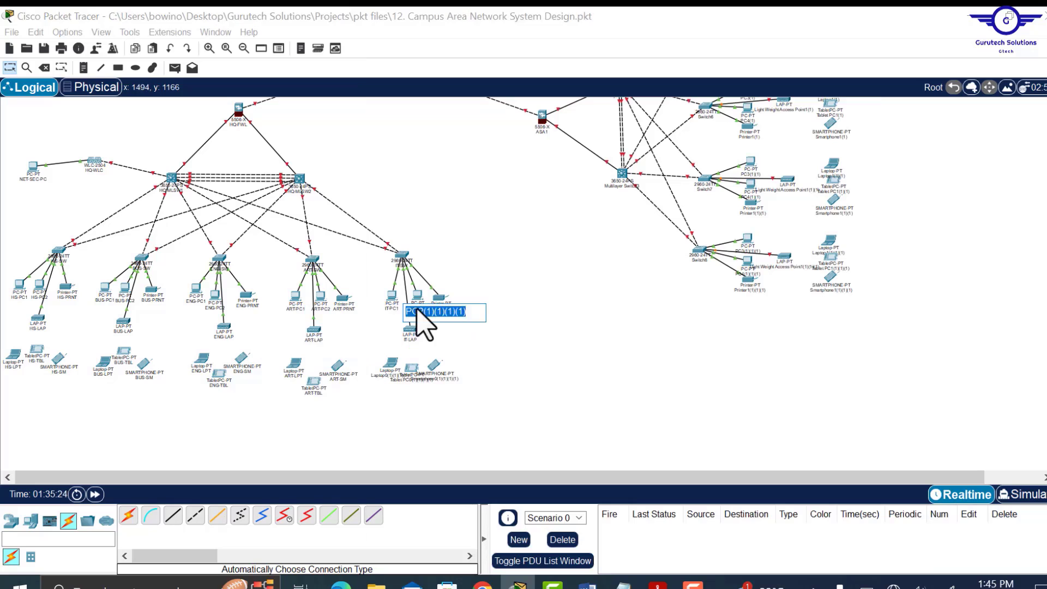
pyautogui.click(412, 380)
# - Rename WAN devices BRANCH-ISP, INTERNET, GOOGLE-VSW and GOOGLE SERVER, plus HS-SW
pyautogui.click(444, 212)
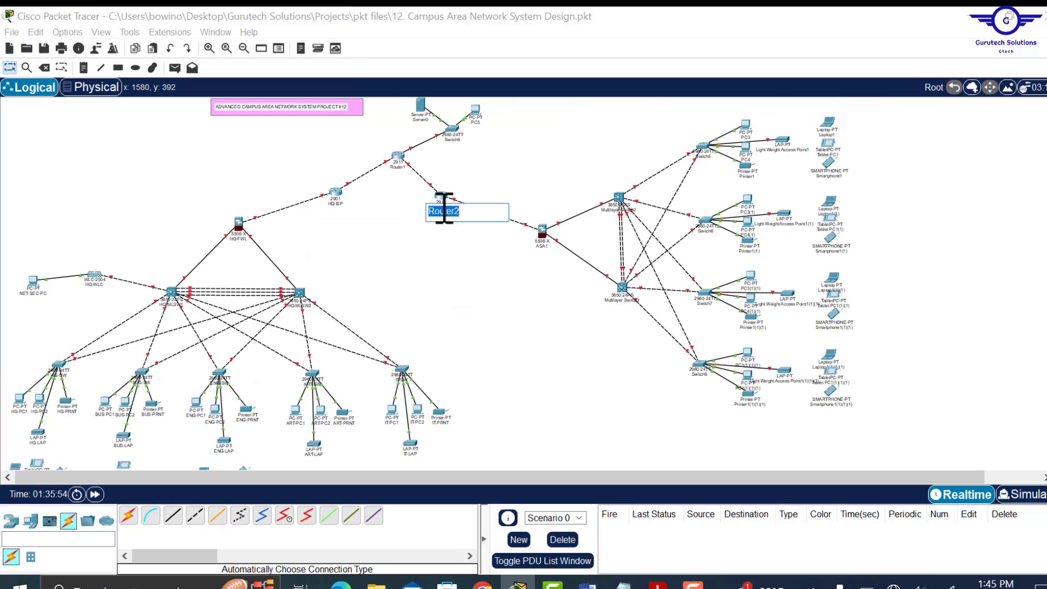
pyautogui.write('BRANCH-ISP')
pyautogui.click(397, 167)
pyautogui.write('INTERNET')
pyautogui.click(452, 140)
pyautogui.write('GOOGLE-VSW')
pyautogui.click(421, 119)
pyautogui.write('GOOGLE SERVER')
pyautogui.click(476, 123)
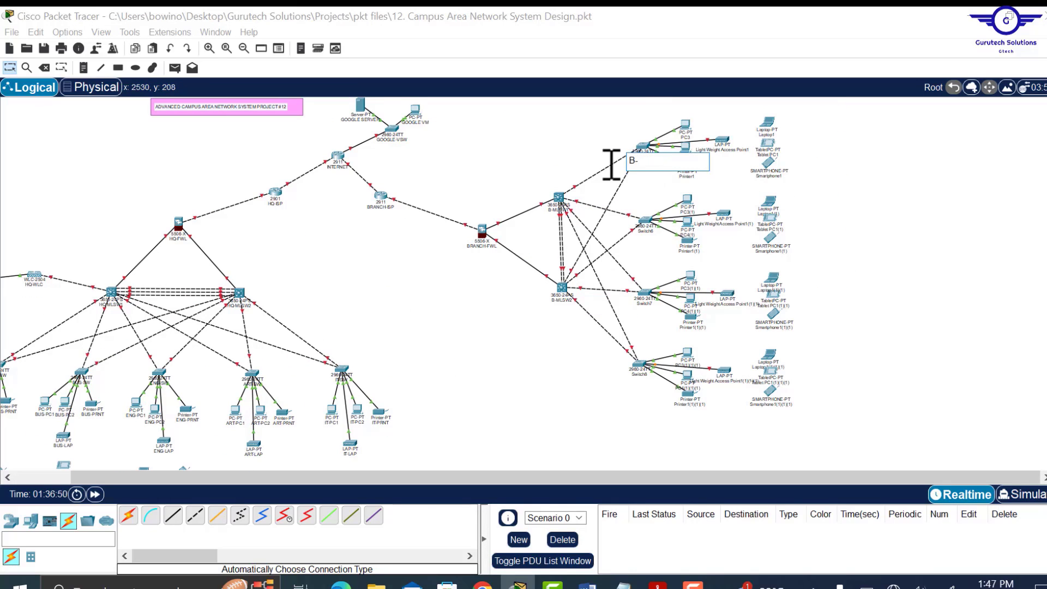
pyautogui.write('HS-SW')
# - Rename the branch access switches B-BUS-SW, B-ENG-SW and B-ART-SW
pyautogui.click(646, 232)
pyautogui.write('B-BUS-SW')
pyautogui.click(644, 304)
pyautogui.write('B-ENG-SW')
pyautogui.click(640, 375)
pyautogui.write('B-ART-SW')
# - Name branch devices BHS-TBL, BHS-SM, BBUS-PC1 and BBUS-PC2
pyautogui.click(686, 138)
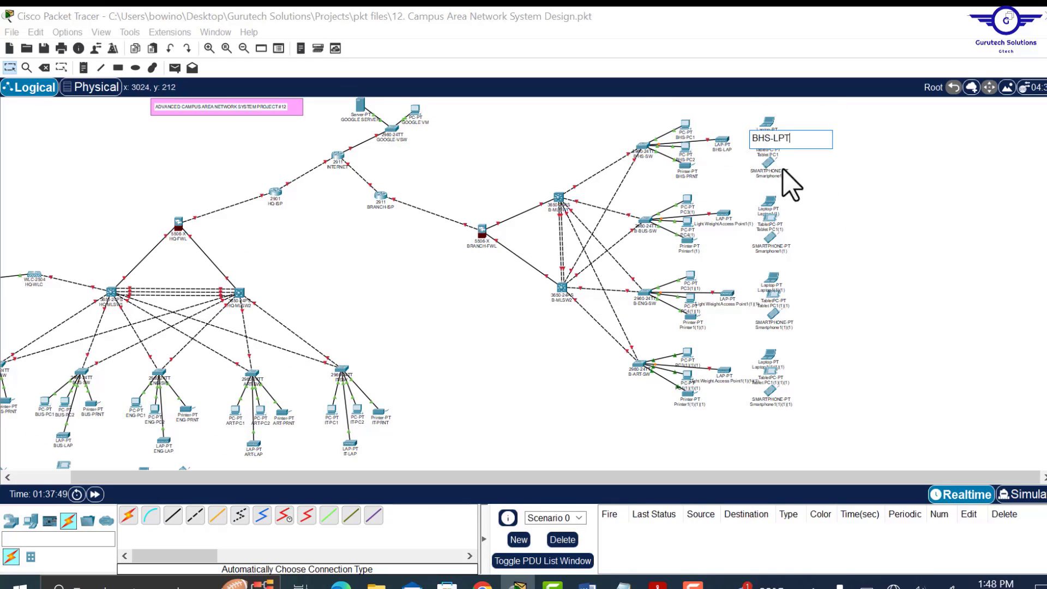
pyautogui.click(769, 154)
pyautogui.write('BHS-TBL')
pyautogui.click(769, 176)
pyautogui.write('BHS-SM')
pyautogui.click(688, 213)
pyautogui.write('BBUS-PC1')
pyautogui.click(688, 235)
pyautogui.write('BBUS-PC2')
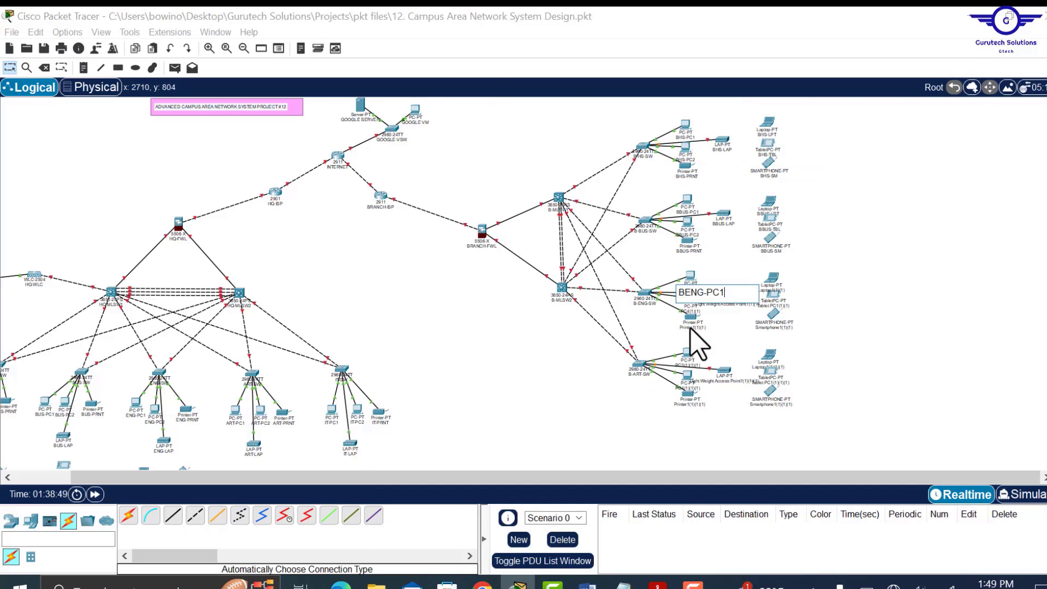
# - Name branch devices BENG-PC2, BENG-LAP, BART-PC2, BART-TBL and BART-LPT
pyautogui.click(691, 311)
pyautogui.write('BENG-PC2')
pyautogui.click(727, 304)
pyautogui.write('BENG-LAP')
pyautogui.click(687, 389)
pyautogui.write('BART-PC2')
pyautogui.click(771, 382)
pyautogui.write('BART-T')
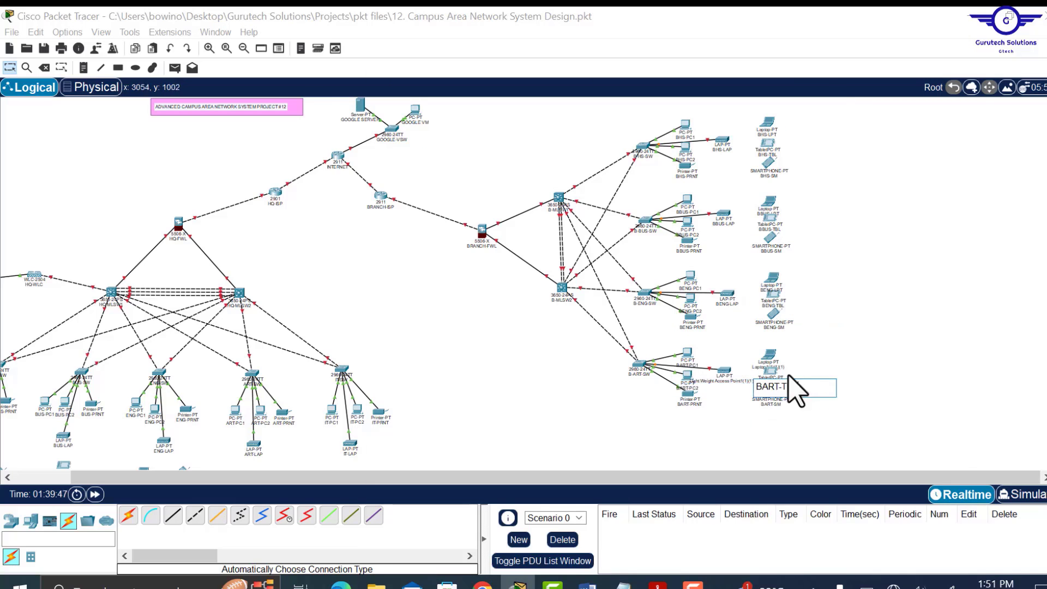
pyautogui.write('BL')
pyautogui.click(770, 367)
pyautogui.write('BART-LPT')
pyautogui.click(869, 325)
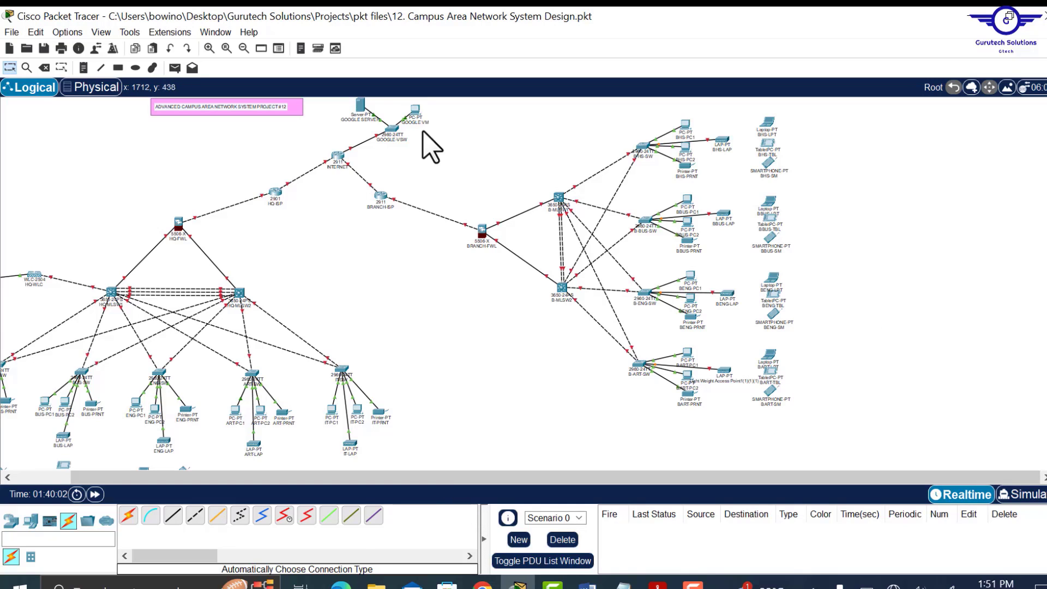
# - Reset the zoom and nudge the INTERNET router a little up and left
pyautogui.click(227, 48)
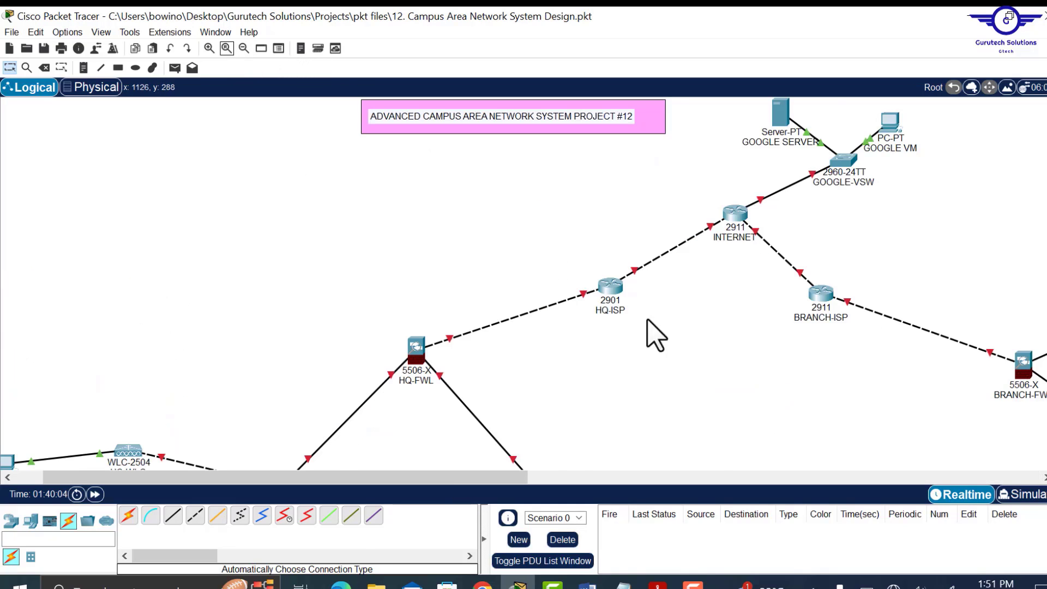
pyautogui.scroll(-10, 685, 379)
pyautogui.scroll(10, 680, 364)
pyautogui.moveTo(492, 477); pyautogui.dragTo(590, 454)
pyautogui.hscroll(10, 589, 454)
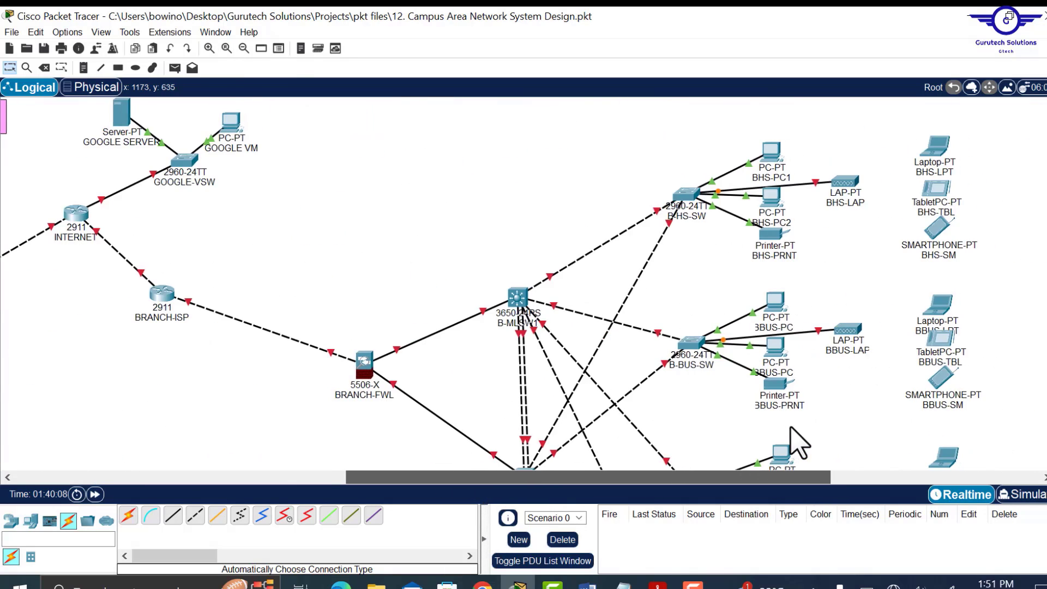
pyautogui.hscroll(-6, 802, 439)
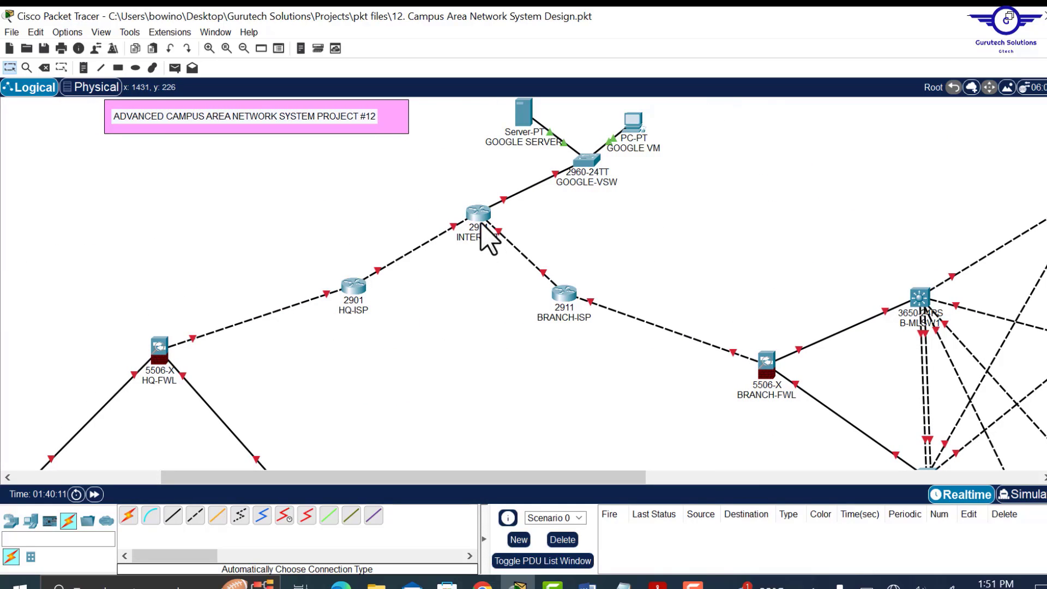
pyautogui.moveTo(480, 220); pyautogui.dragTo(456, 216)
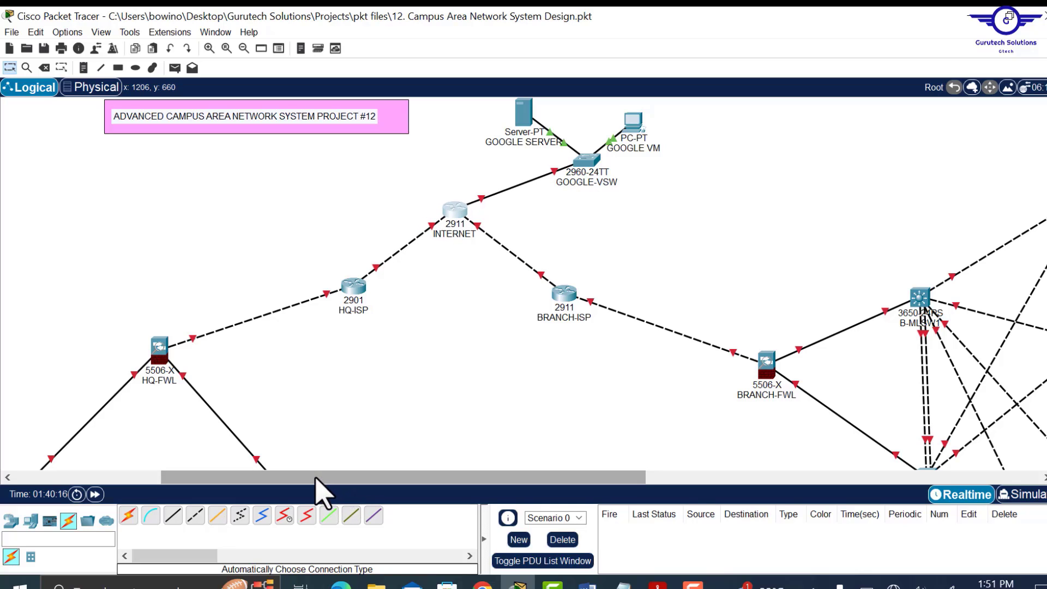
pyautogui.moveTo(290, 479); pyautogui.dragTo(137, 501)
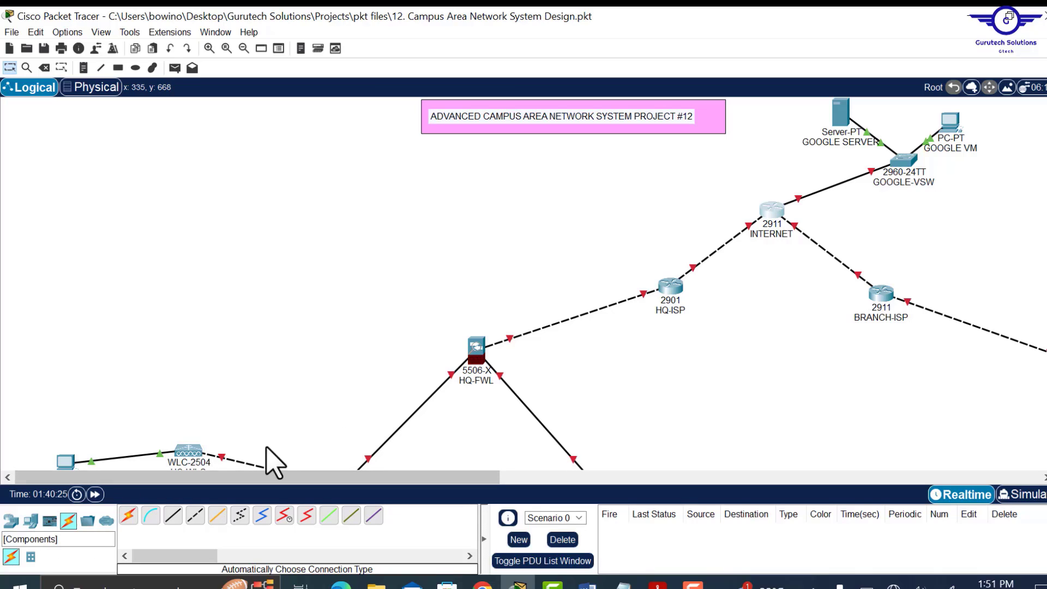
# - Add a 2960 switch, Switch10, above HQ-FWL and auto-cable it to HQ-FWL
pyautogui.click(28, 521)
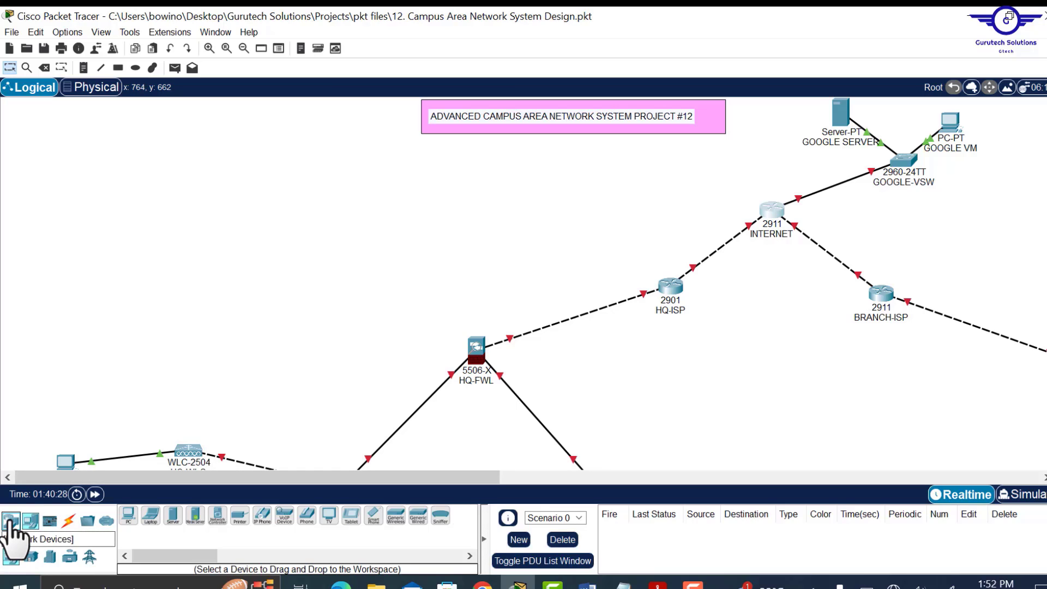
pyautogui.click(10, 521)
pyautogui.click(30, 556)
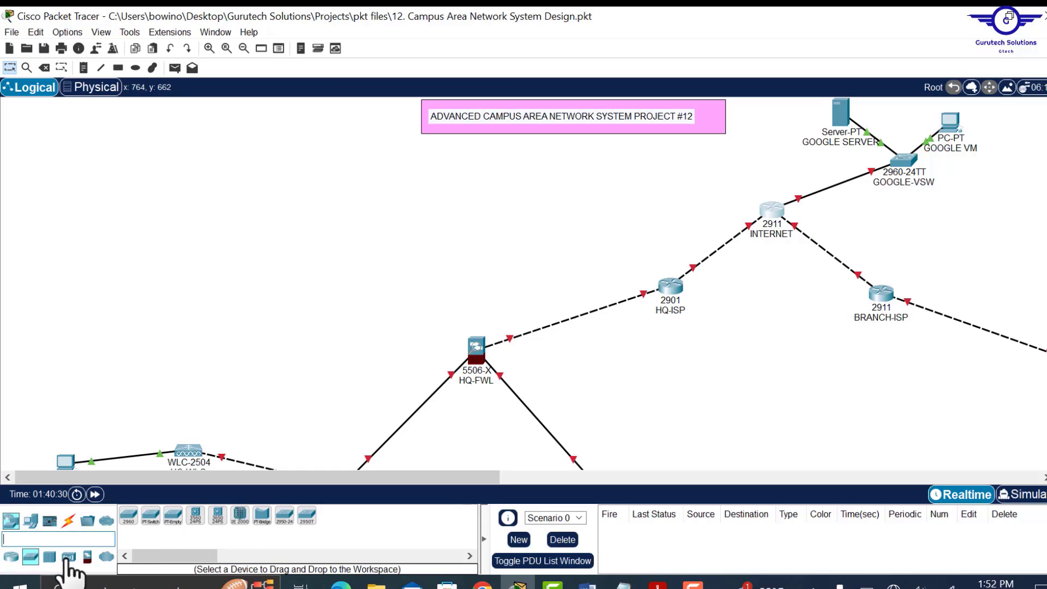
pyautogui.moveTo(129, 522); pyautogui.dragTo(437, 219)
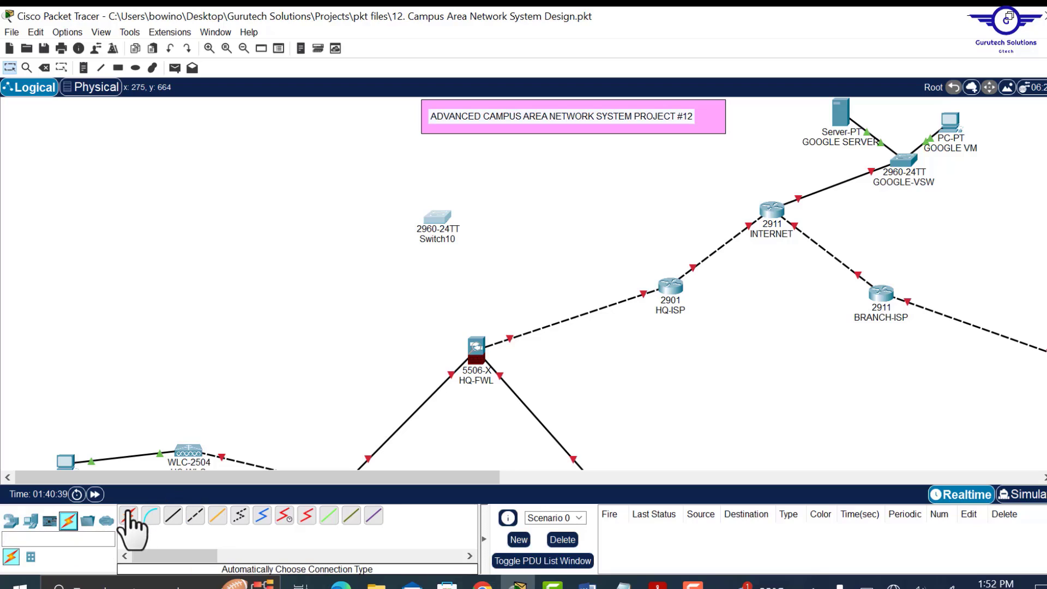
pyautogui.click(129, 515)
pyautogui.click(435, 215)
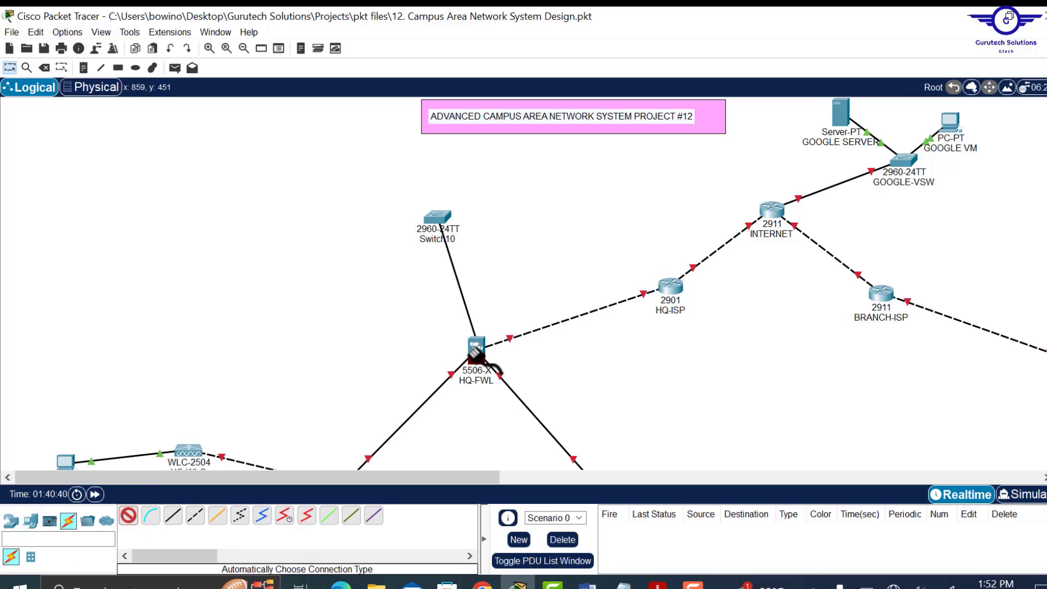
pyautogui.click(476, 347)
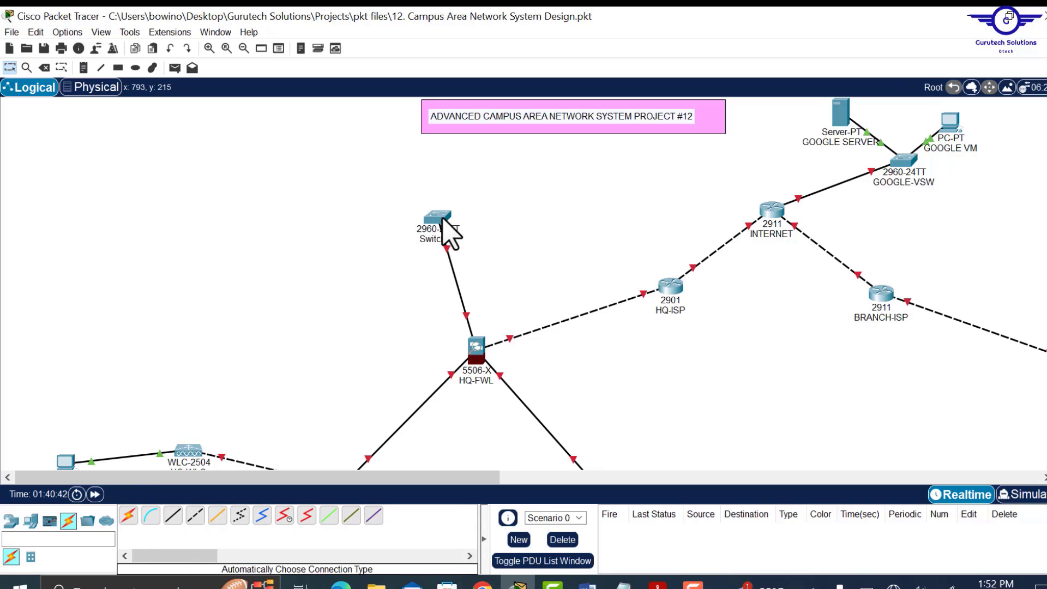
pyautogui.moveTo(443, 221); pyautogui.dragTo(427, 233)
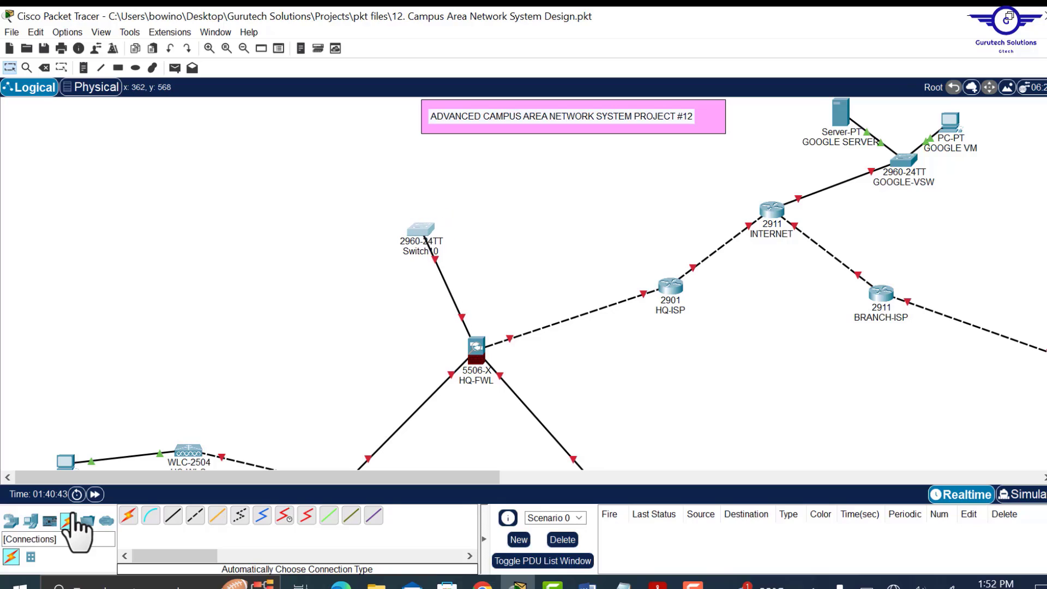
# - Place Server1 and Server2 side by side above Switch10
pyautogui.click(30, 520)
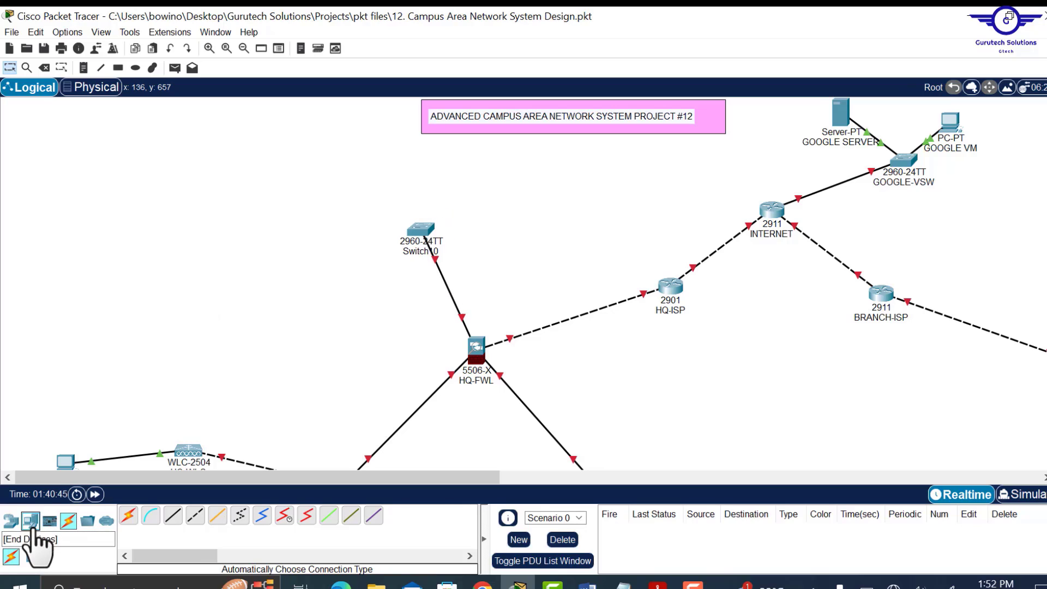
pyautogui.moveTo(173, 516); pyautogui.dragTo(295, 139)
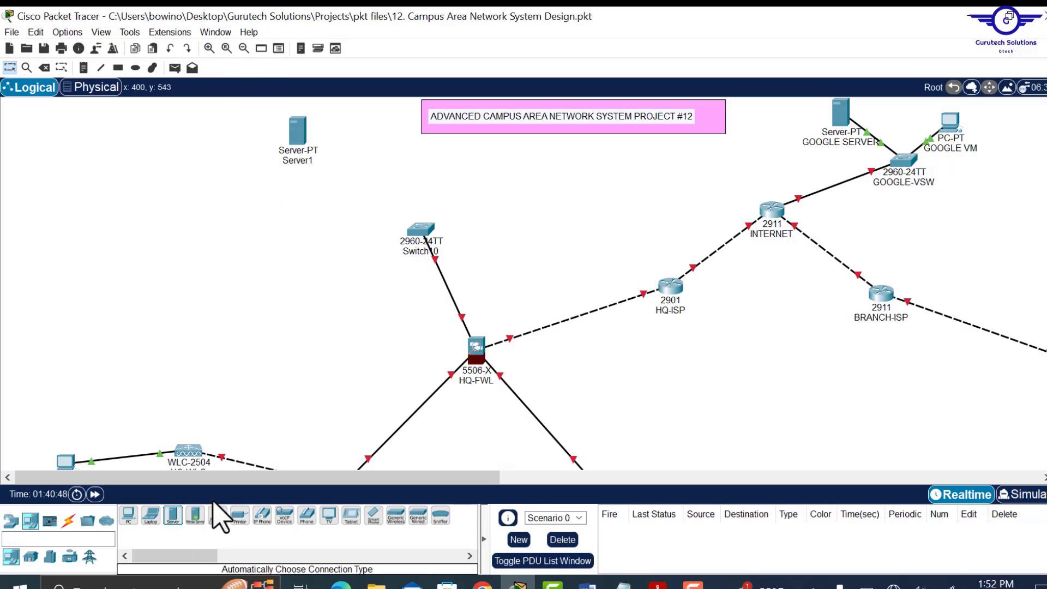
pyautogui.moveTo(174, 518); pyautogui.dragTo(334, 133)
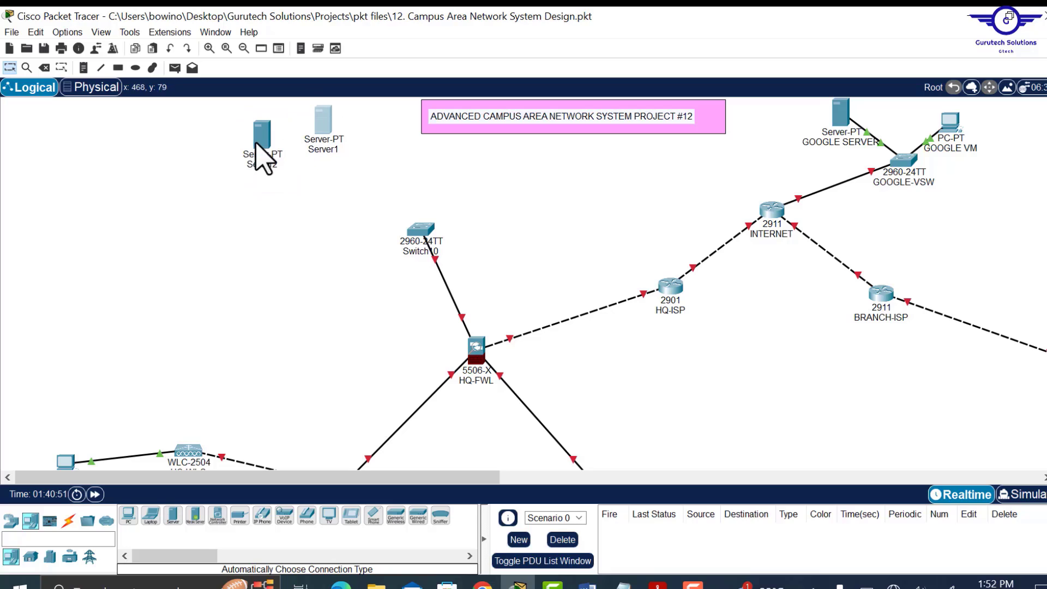
pyautogui.moveTo(269, 145); pyautogui.dragTo(278, 150)
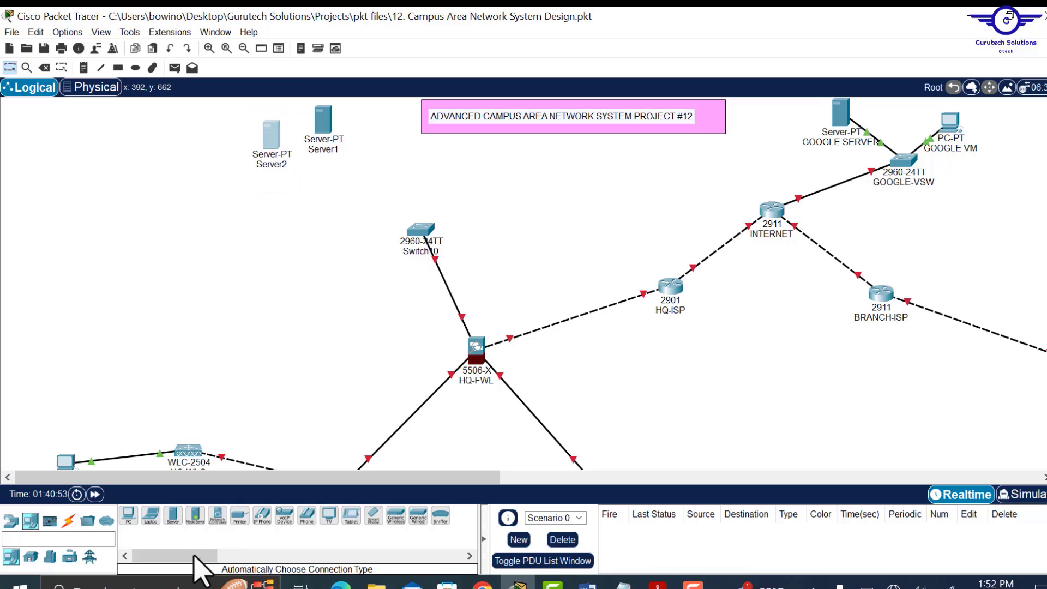
# - Add four more servers and arrange all six around Switch10
pyautogui.moveTo(269, 139); pyautogui.dragTo(276, 170)
pyautogui.moveTo(173, 516); pyautogui.dragTo(213, 202)
pyautogui.moveTo(323, 120); pyautogui.dragTo(326, 143)
pyautogui.moveTo(172, 515); pyautogui.dragTo(200, 245)
pyautogui.moveTo(173, 515); pyautogui.dragTo(247, 265)
pyautogui.moveTo(173, 516); pyautogui.dragTo(309, 279)
pyautogui.moveTo(269, 172); pyautogui.dragTo(264, 147)
pyautogui.moveTo(421, 229); pyautogui.dragTo(409, 237)
# - Auto-cable each server to Switch10
pyautogui.click(68, 520)
pyautogui.click(128, 515)
pyautogui.click(326, 145)
pyautogui.click(409, 238)
pyautogui.click(261, 149)
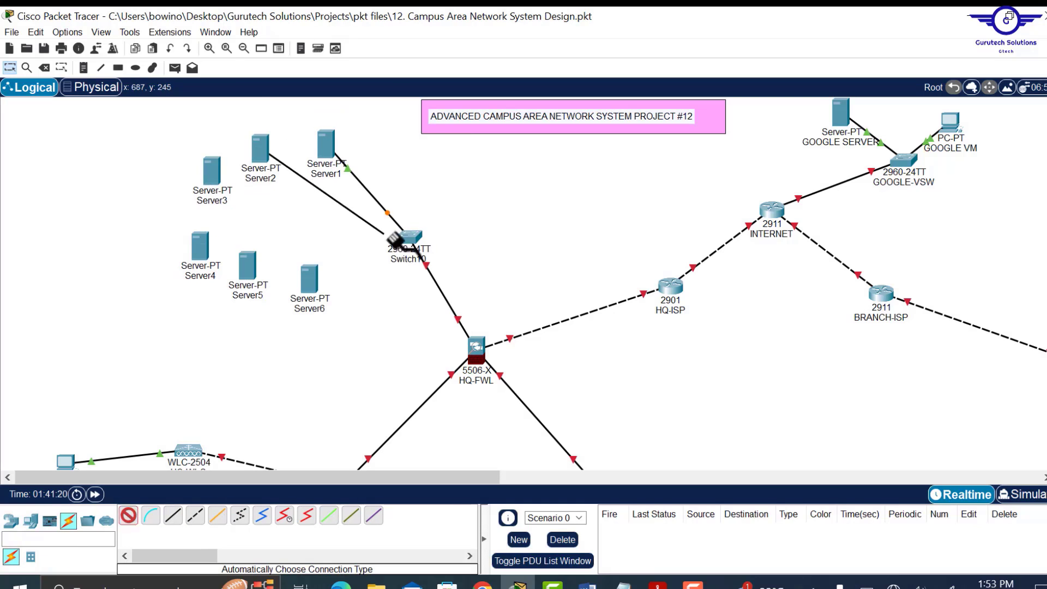
# - Rename the servers DHCP-1, DHCP-2, DNS, WEB, EMAIL and FTP
pyautogui.click(334, 175)
pyautogui.write('DHCP-1')
pyautogui.click(274, 179)
pyautogui.write('DHCP-2')
pyautogui.click(213, 201)
pyautogui.write('DNS')
pyautogui.click(200, 275)
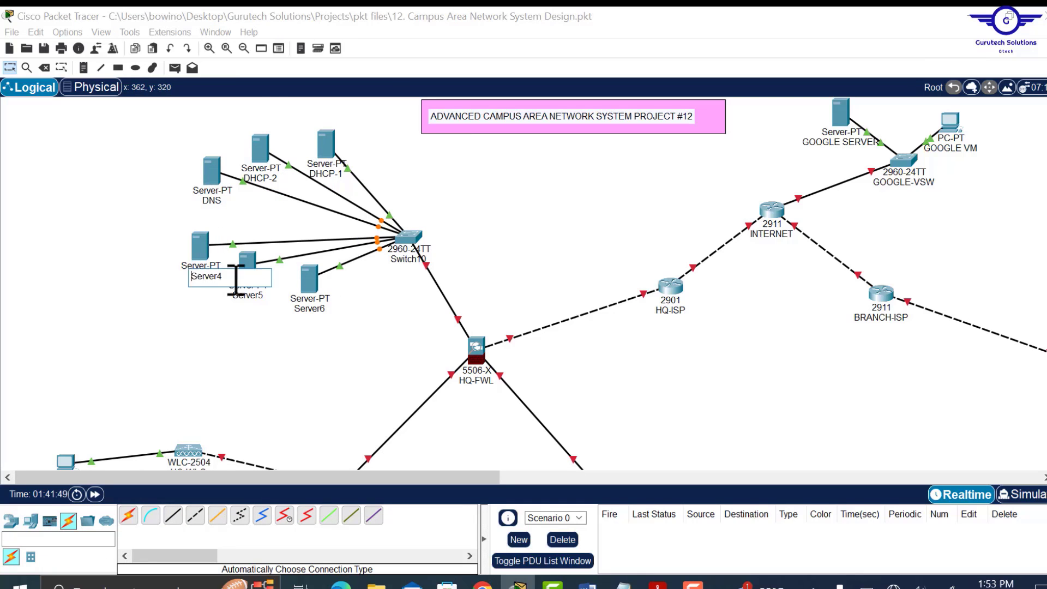
pyautogui.write('WEB')
pyautogui.click(248, 295)
pyautogui.write('EMAIL')
pyautogui.click(309, 308)
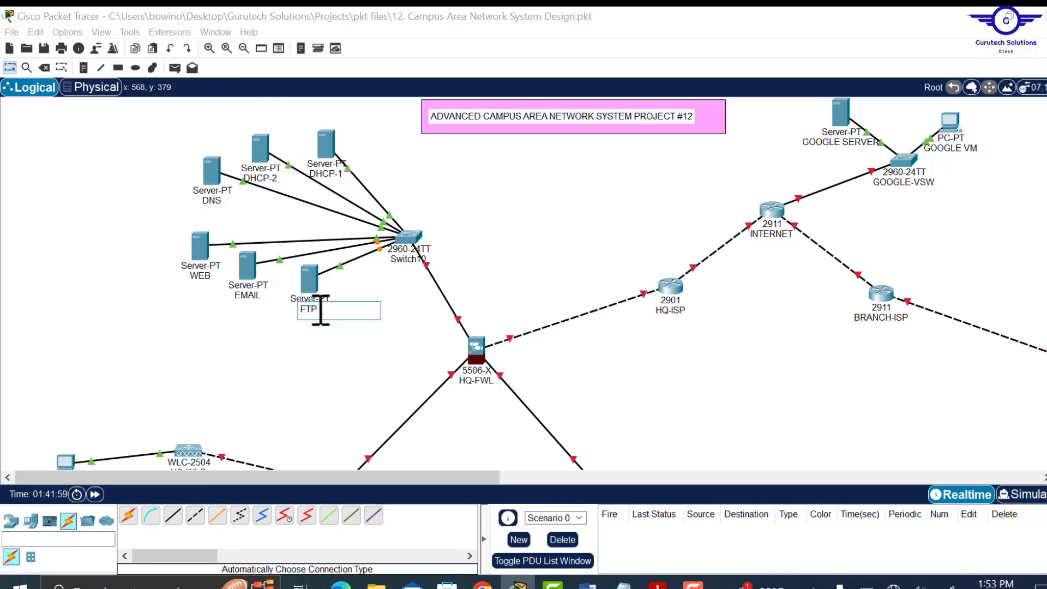
pyautogui.click(510, 262)
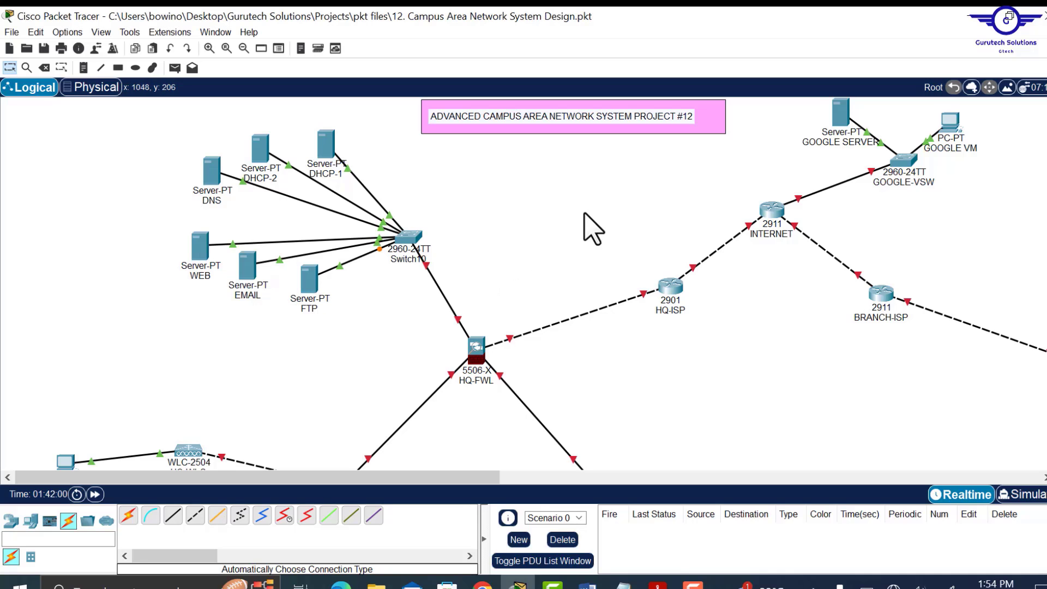
# - Nudge Switch10 left and down, then scroll through the HQ switches and their devices
pyautogui.scroll(-4, 600, 273)
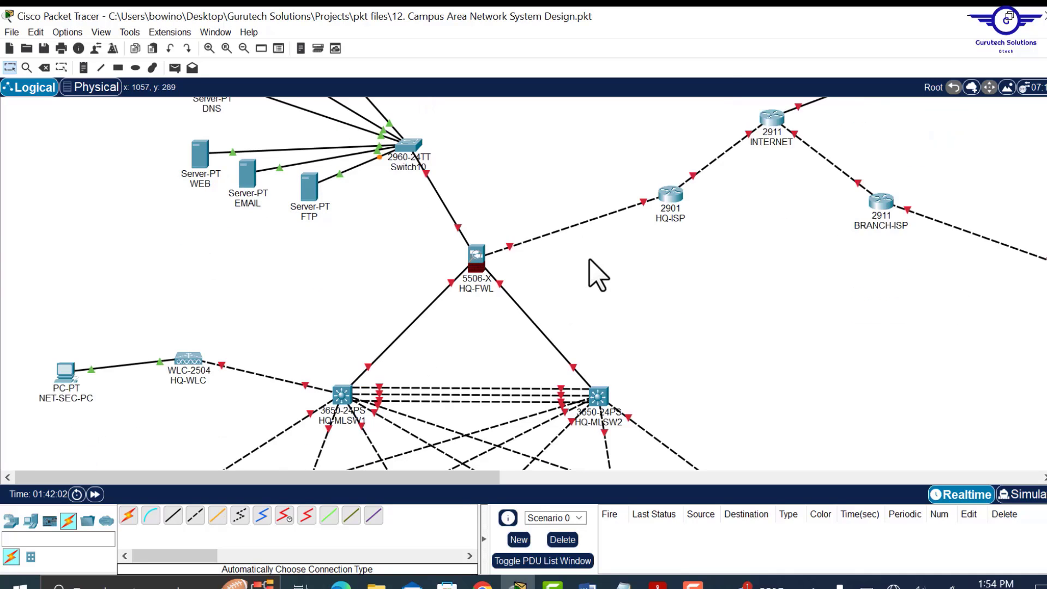
pyautogui.scroll(3, 598, 275)
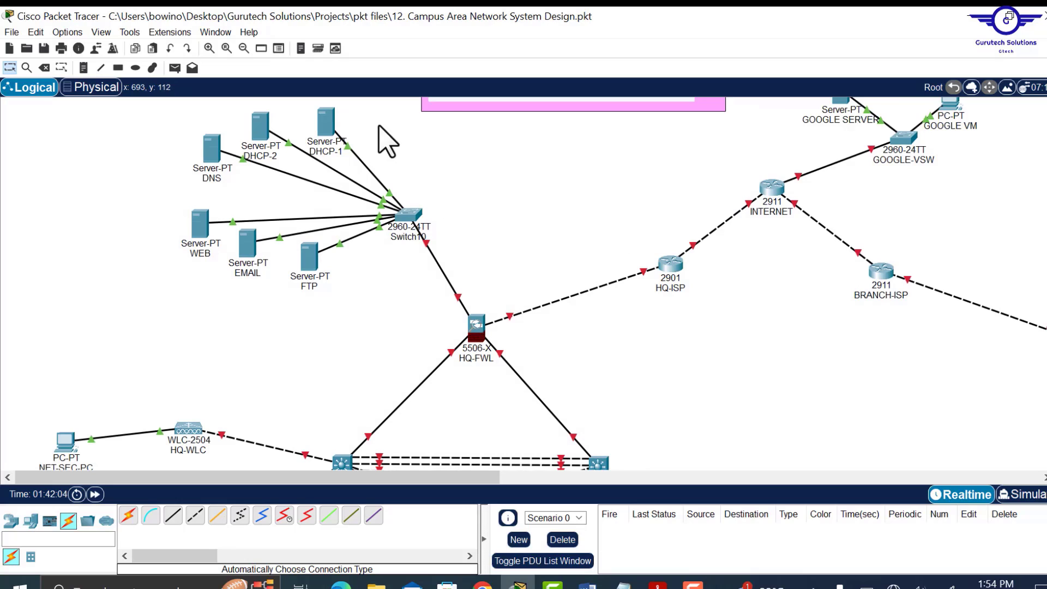
pyautogui.scroll(1, 469, 205)
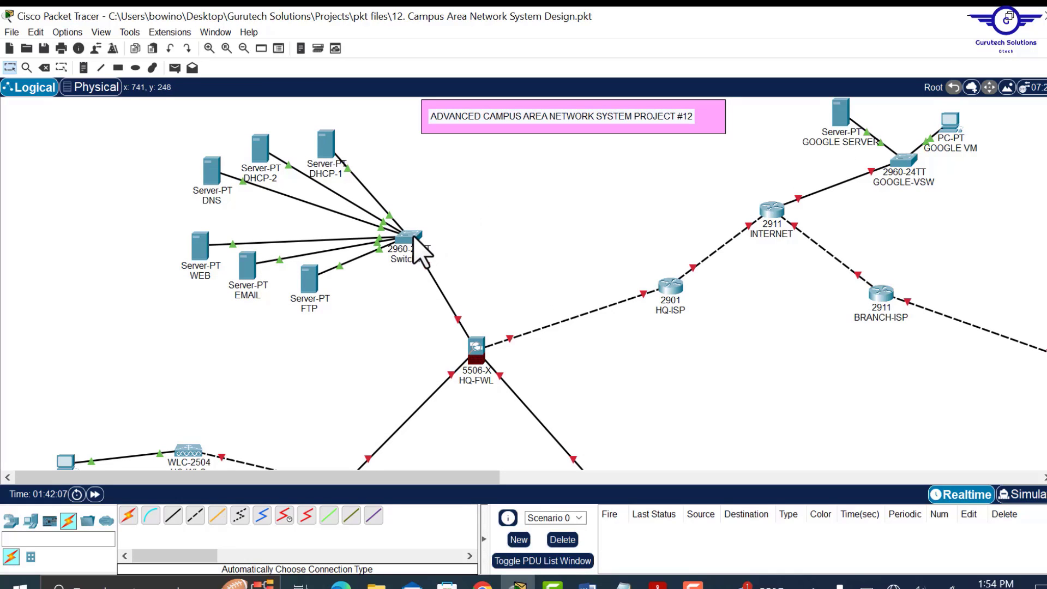
pyautogui.moveTo(413, 240)
pyautogui.mouseDown()
pyautogui.moveTo(394, 210)
pyautogui.moveTo(401, 243)
pyautogui.mouseUp()
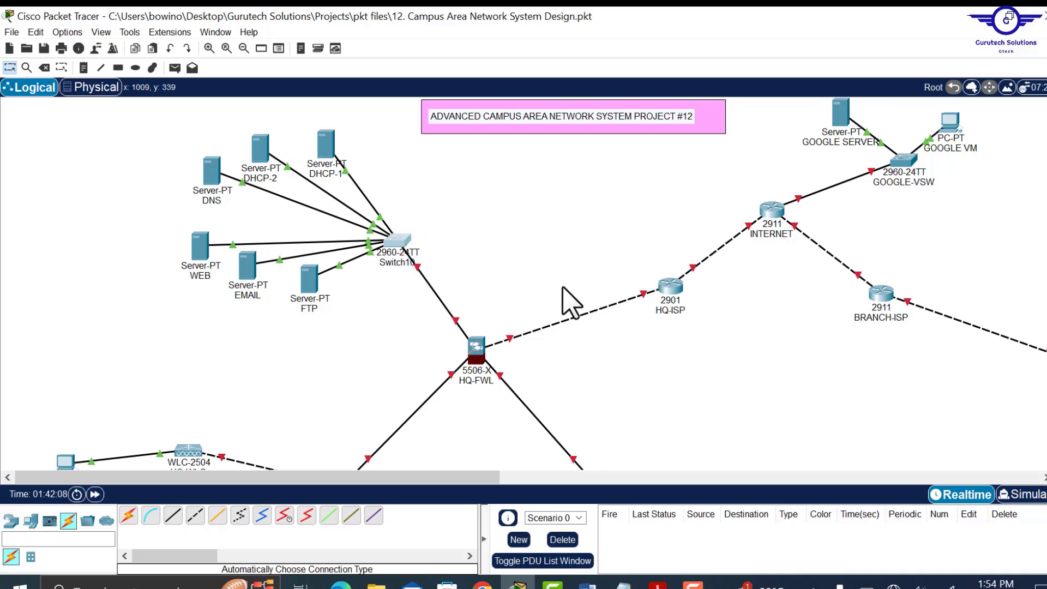
pyautogui.scroll(-10, 570, 303)
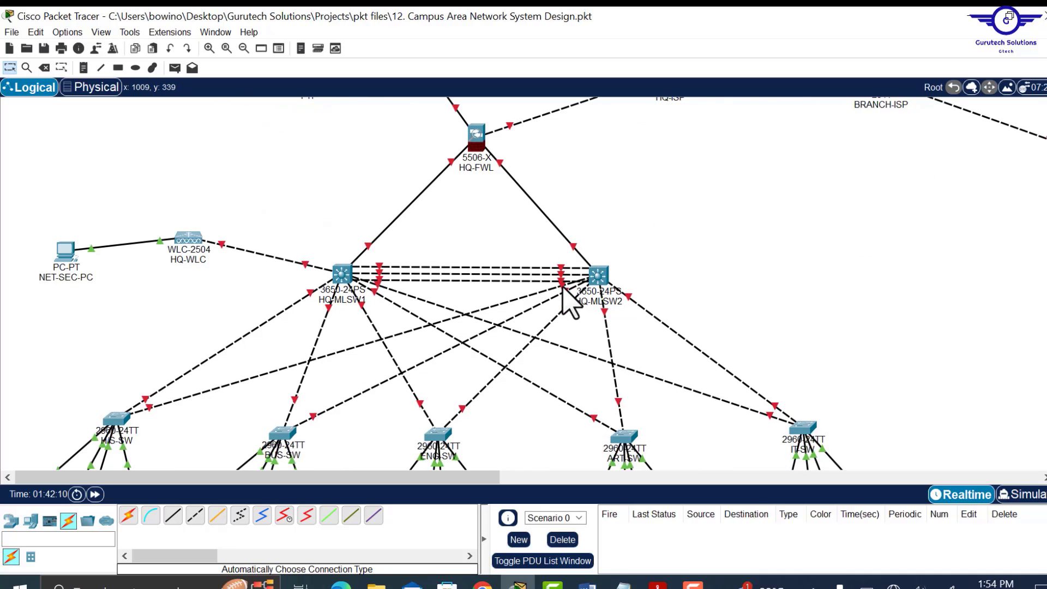
pyautogui.scroll(9, 570, 303)
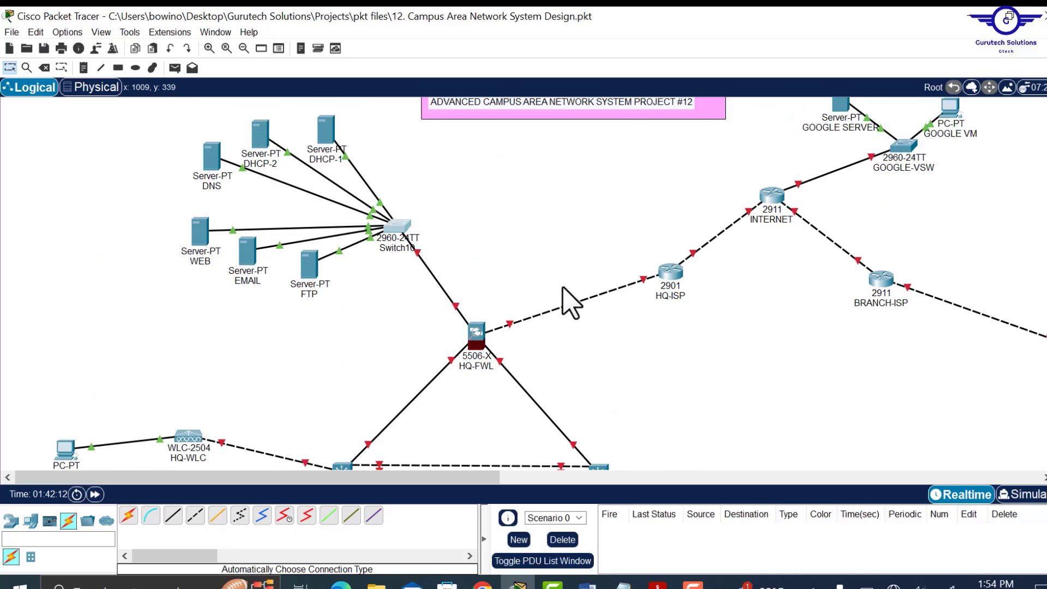
pyautogui.scroll(-12, 570, 303)
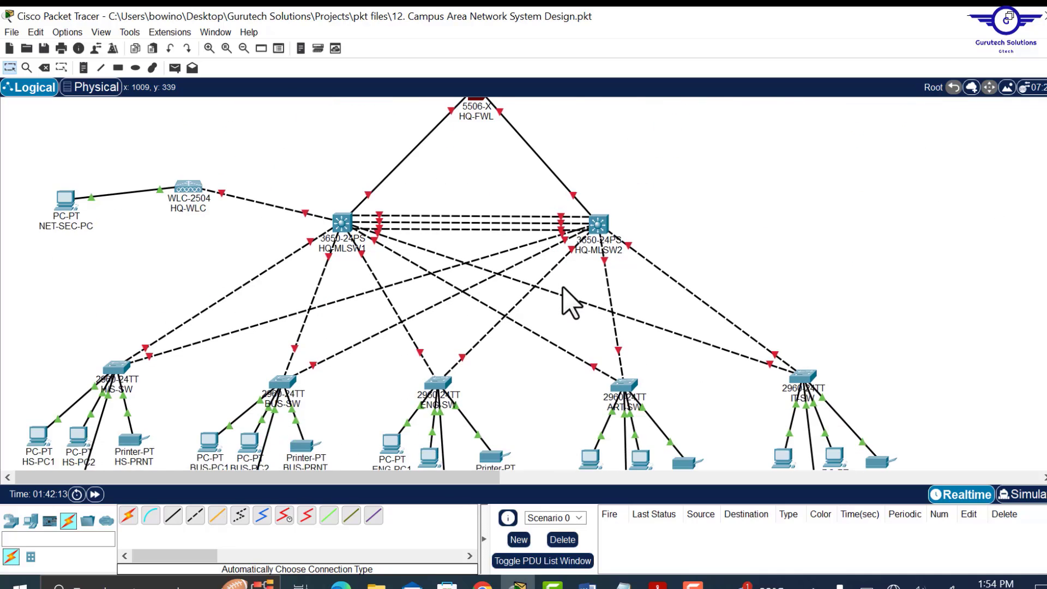
pyautogui.scroll(12, 570, 302)
pyautogui.scroll(-4, 570, 303)
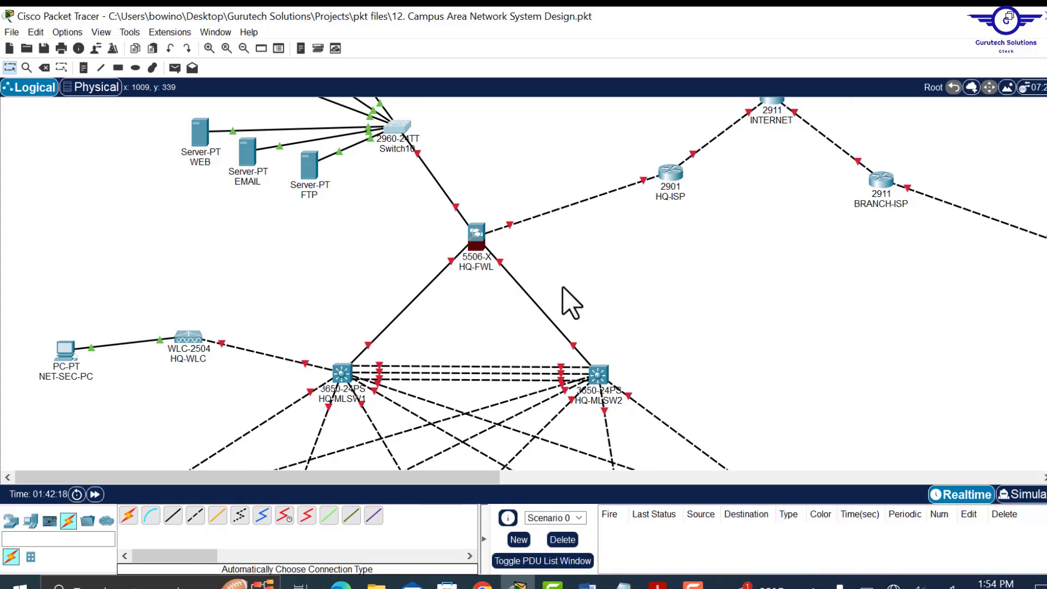
pyautogui.scroll(-14, 570, 303)
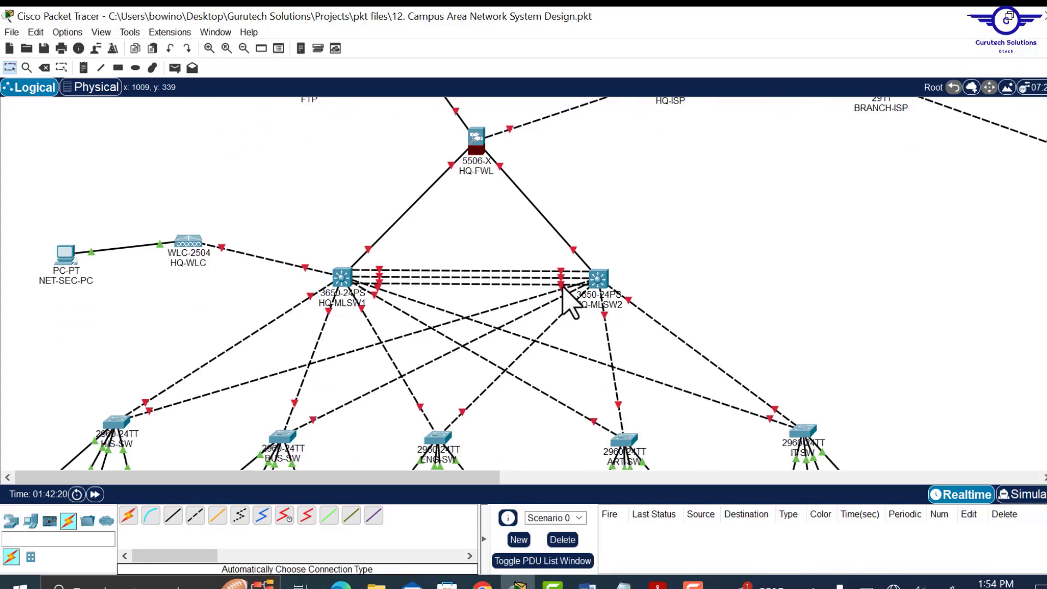
pyautogui.scroll(-4, 570, 303)
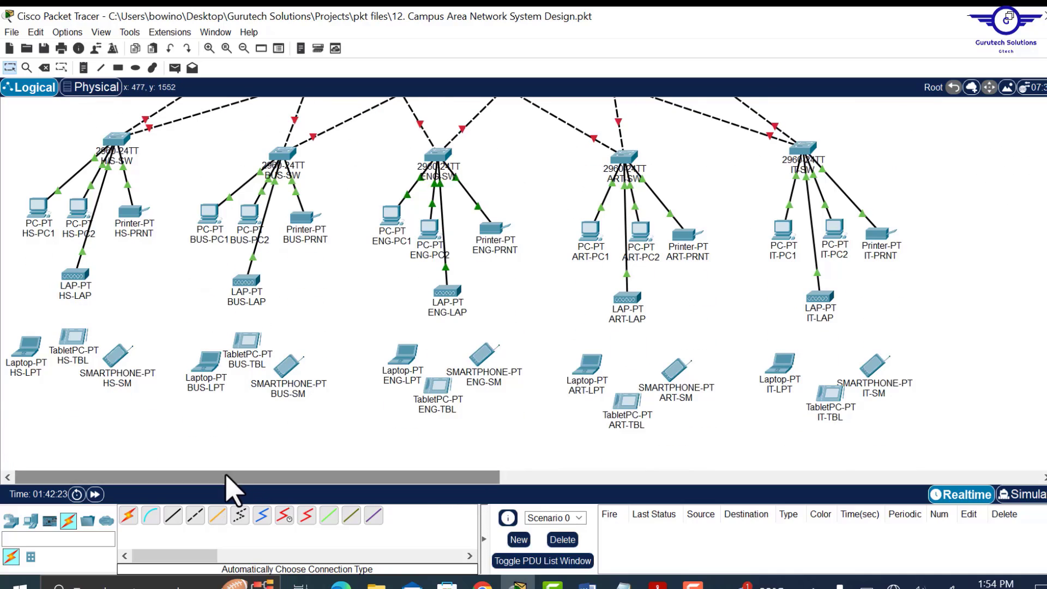
# - Set the rectangle drawing tool's fill colour to light lavender-blue #eaeeff
pyautogui.click(118, 67)
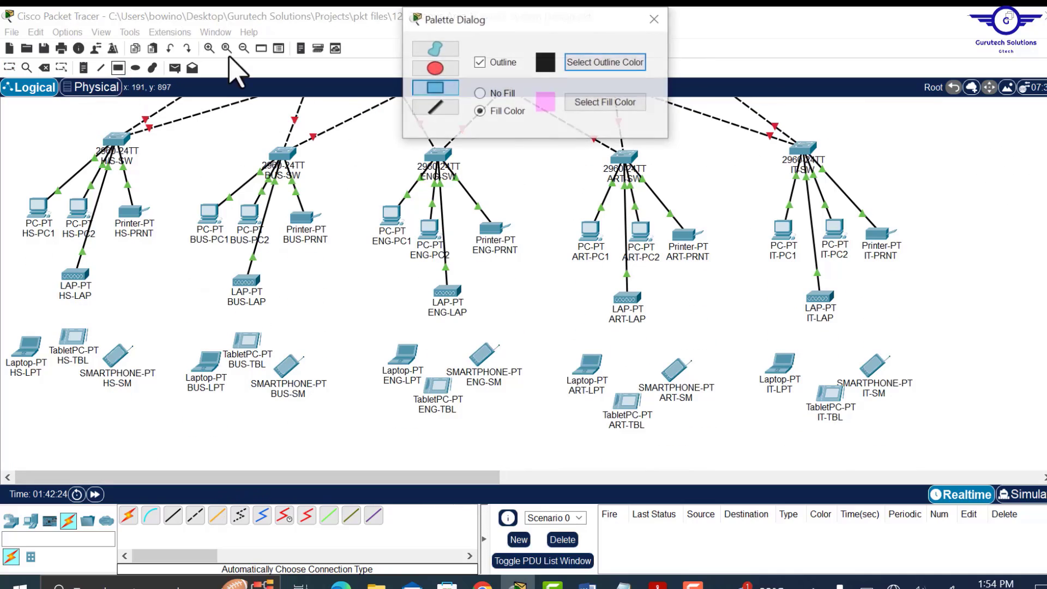
pyautogui.click(591, 102)
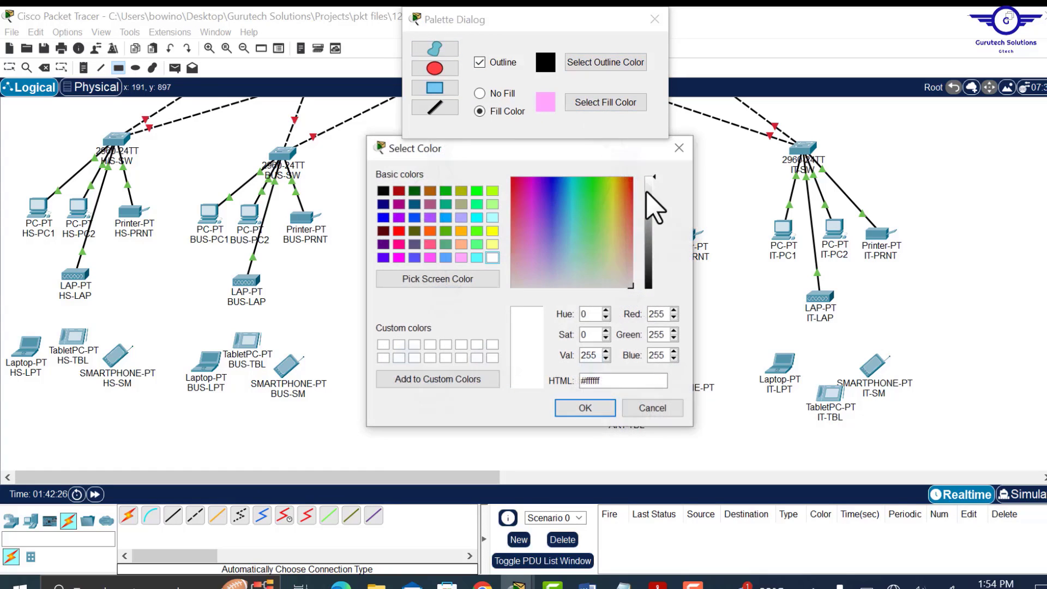
pyautogui.click(566, 280)
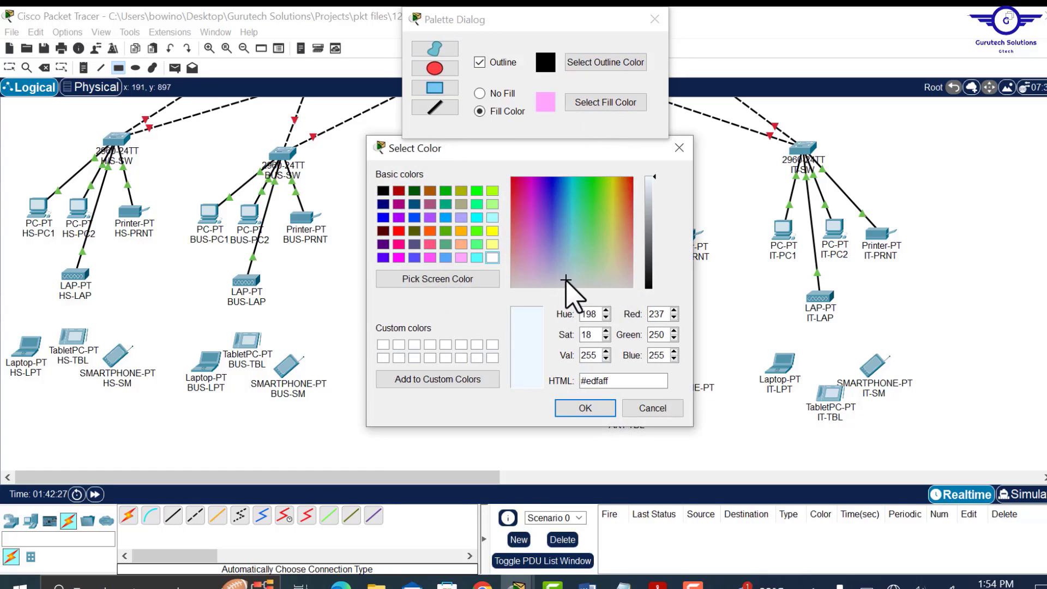
pyautogui.click(556, 279)
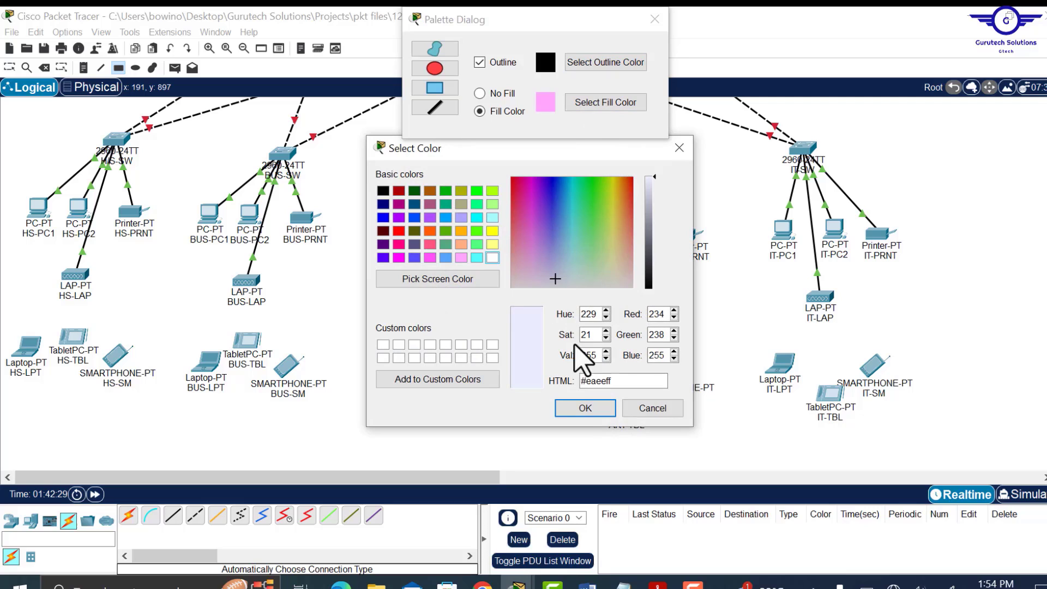
pyautogui.click(581, 410)
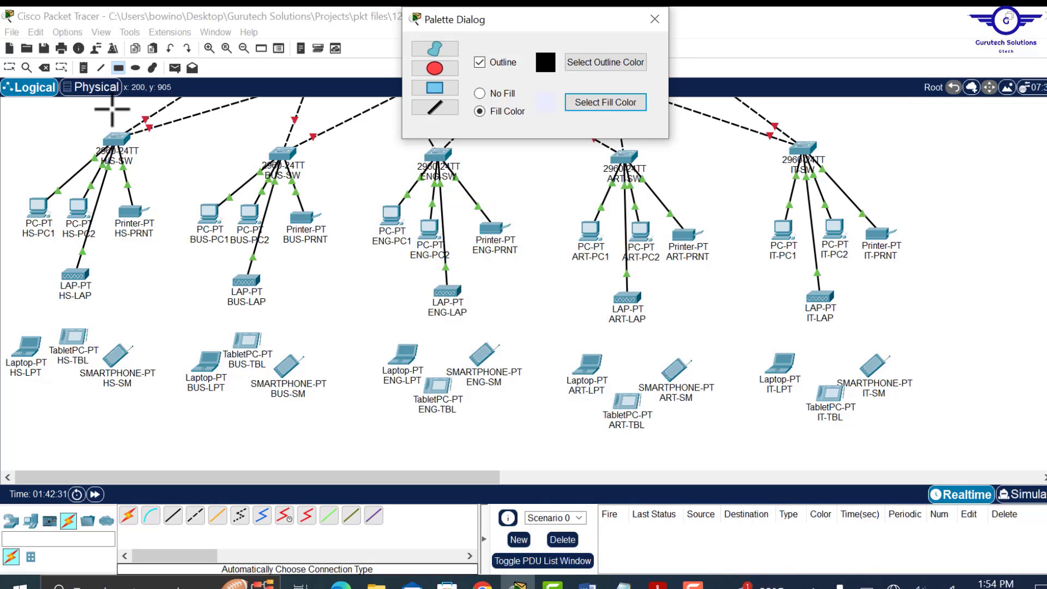
# - Draw a light-blue rectangle zone around the HS devices
pyautogui.click(240, 52)
pyautogui.click(240, 52)
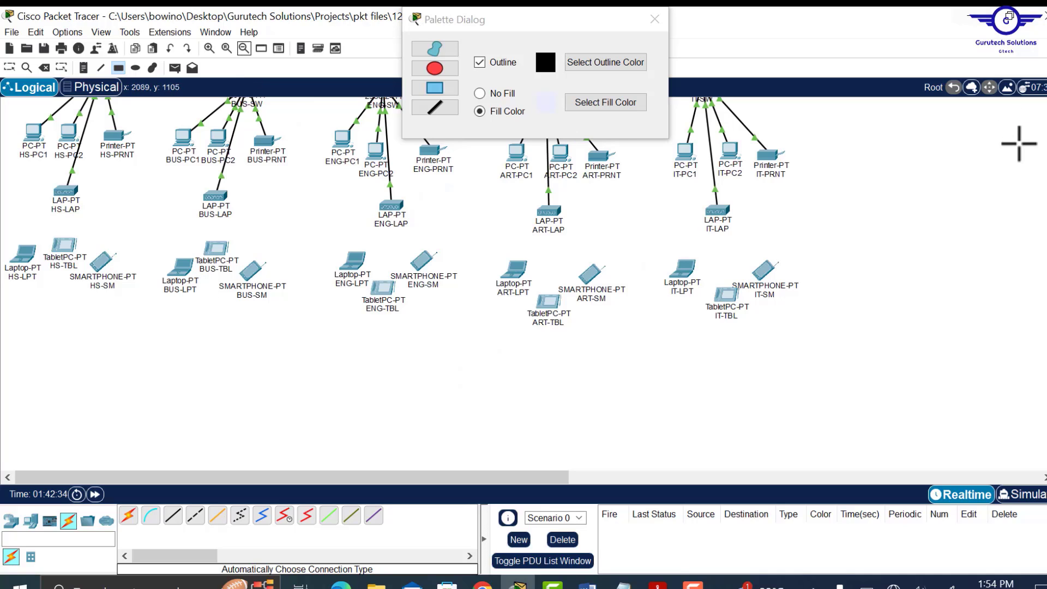
pyautogui.scroll(5, 398, 283)
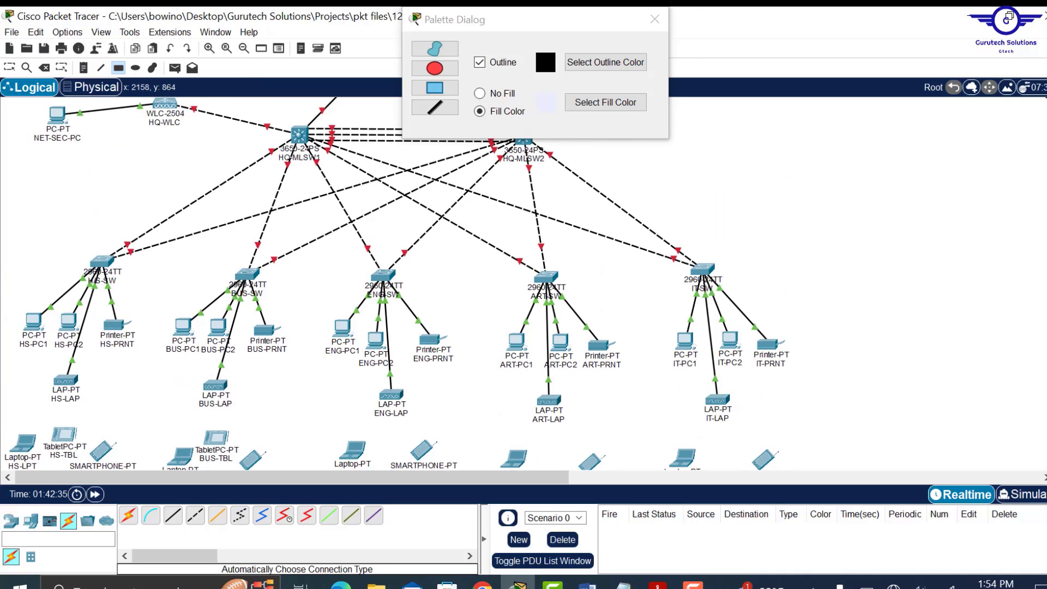
pyautogui.scroll(-3, 402, 283)
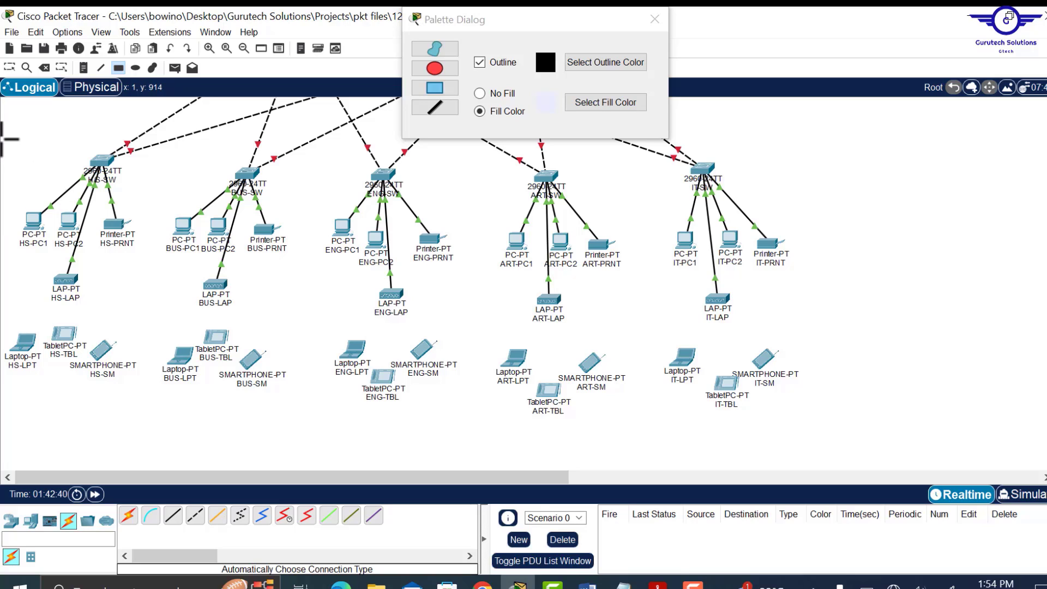
pyautogui.moveTo(2, 139); pyautogui.dragTo(137, 394)
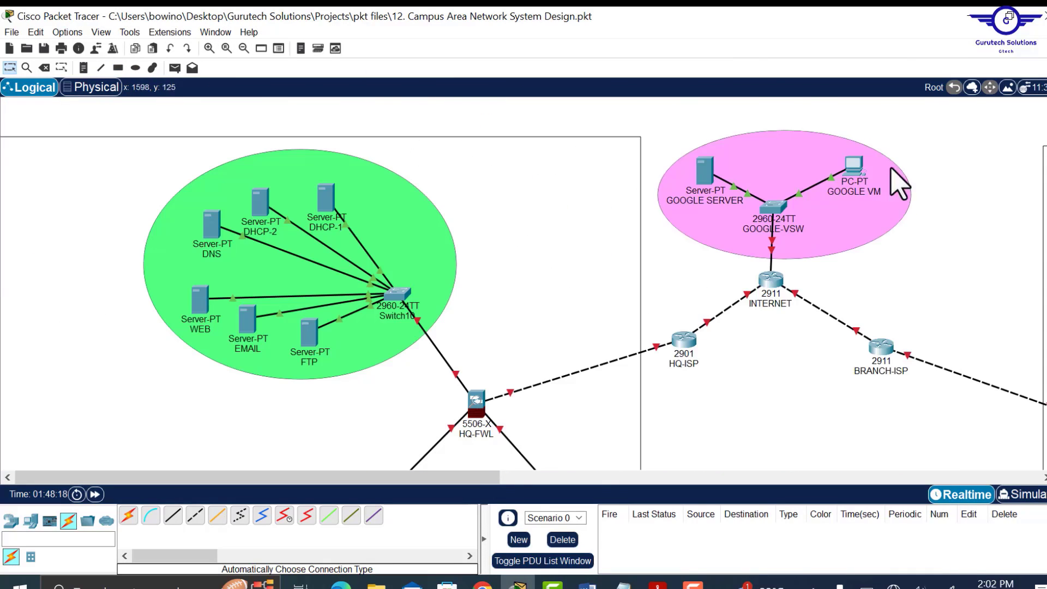
pyautogui.moveTo(468, 477); pyautogui.dragTo(601, 480)
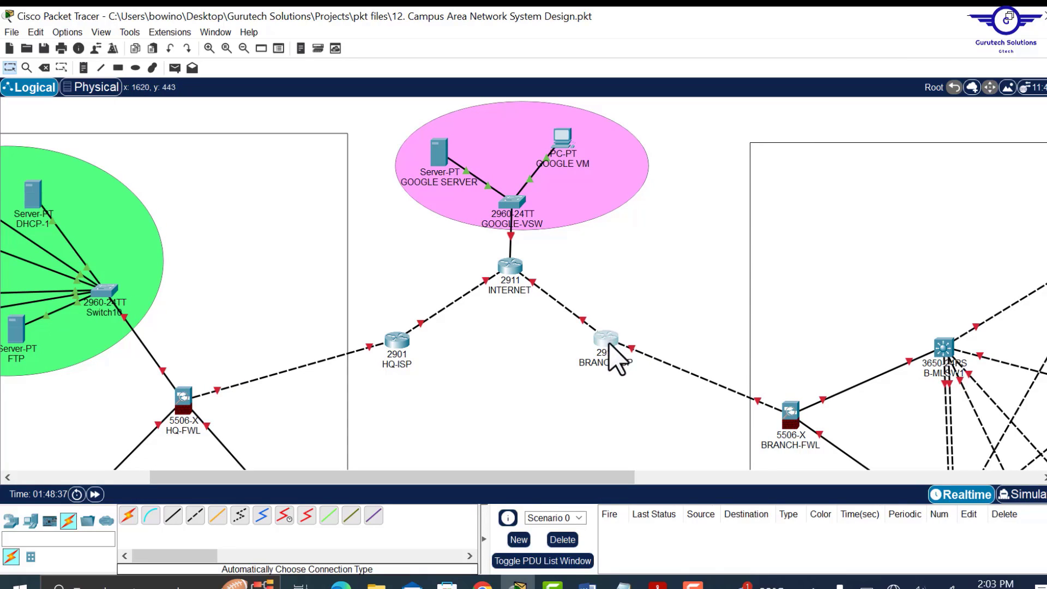
pyautogui.moveTo(609, 345); pyautogui.dragTo(608, 348)
pyautogui.scroll(-8, 696, 245)
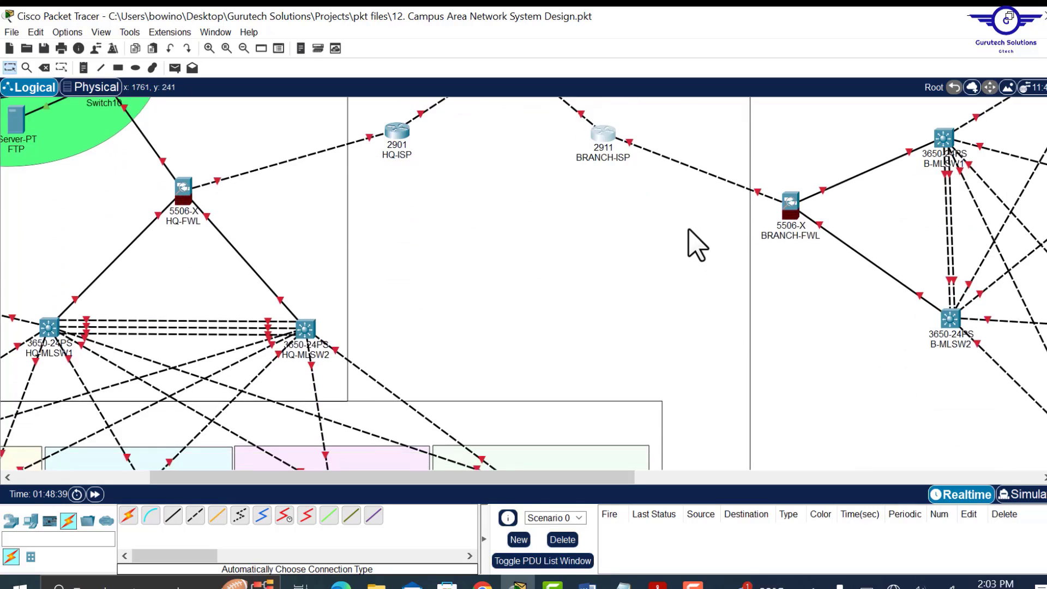
pyautogui.scroll(6, 695, 246)
pyautogui.scroll(2, 696, 245)
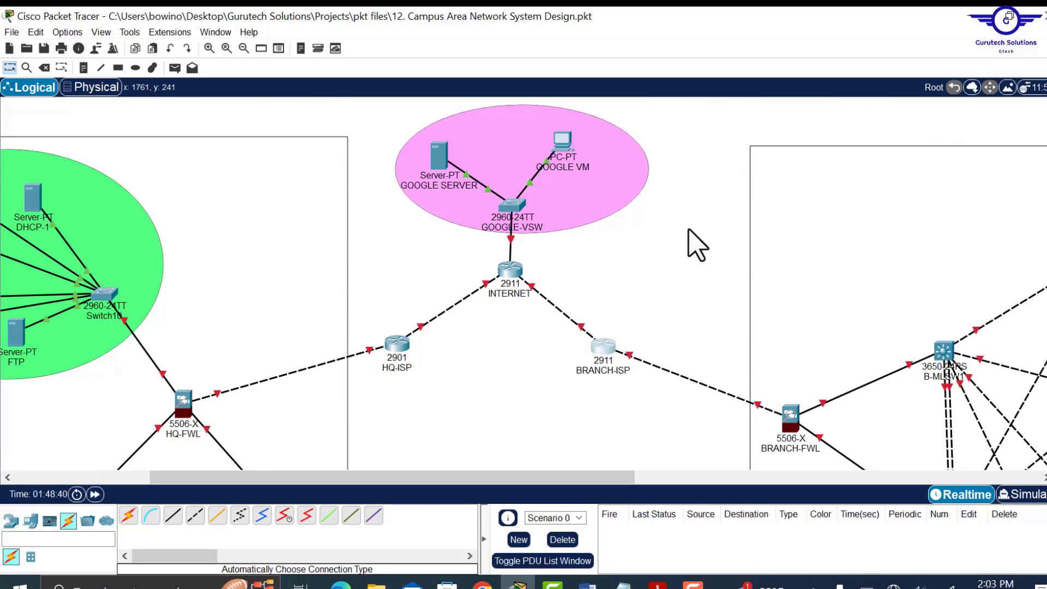
pyautogui.moveTo(422, 473); pyautogui.dragTo(206, 469)
pyautogui.scroll(-14, 797, 376)
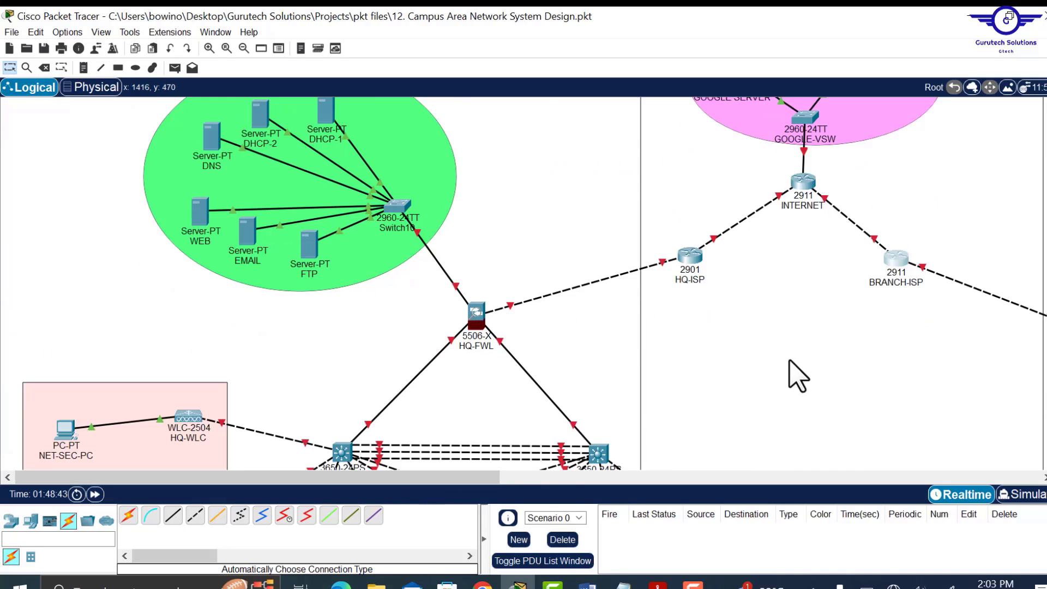
pyautogui.scroll(12, 798, 377)
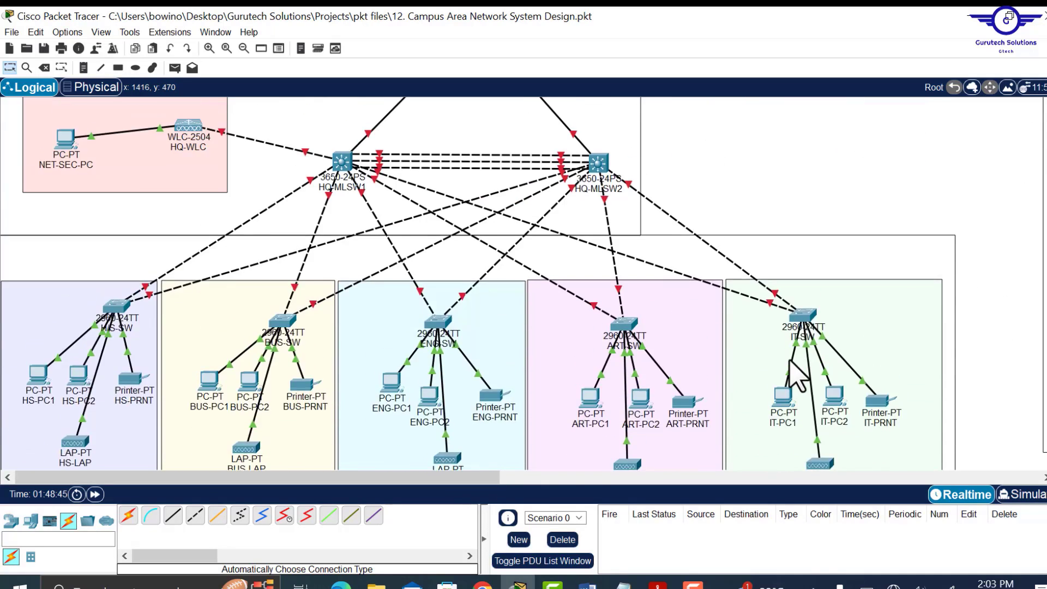
pyautogui.scroll(2, 797, 376)
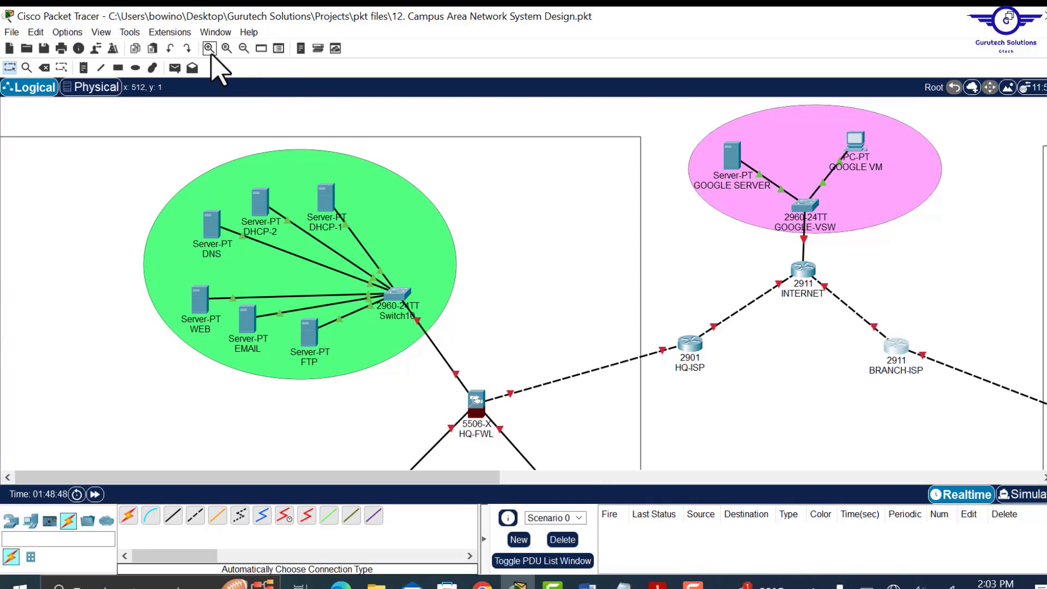
pyautogui.click(244, 48)
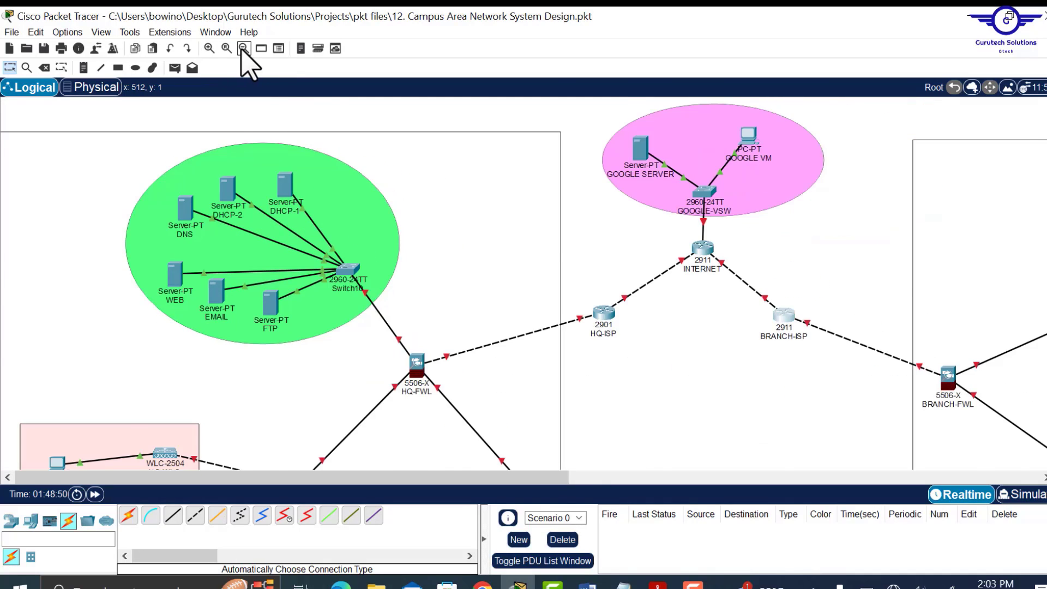
pyautogui.click(242, 50)
pyautogui.scroll(-8, 518, 291)
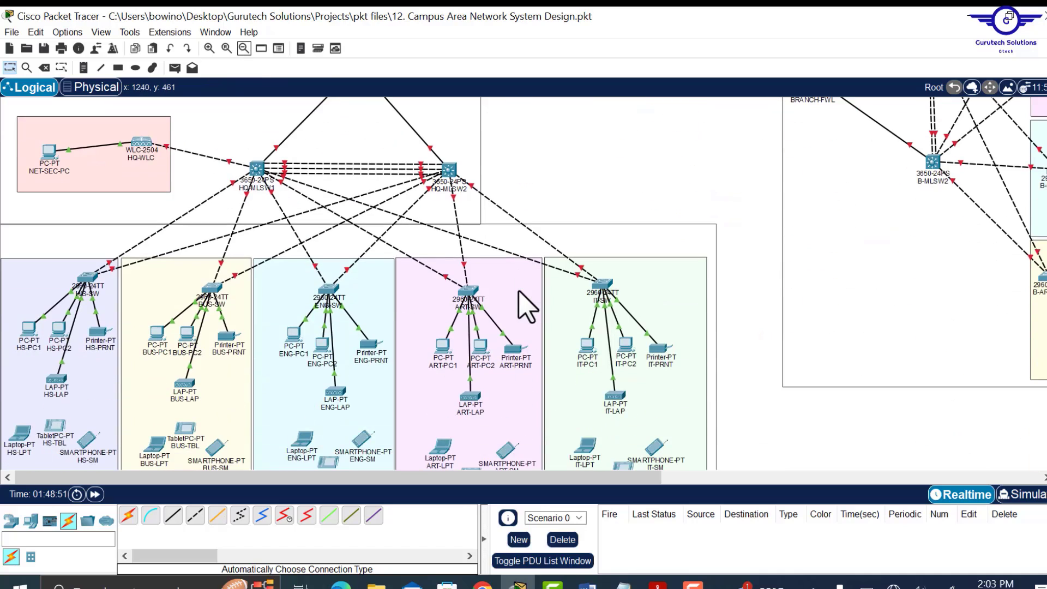
pyautogui.scroll(8, 528, 307)
pyautogui.scroll(-5, 528, 307)
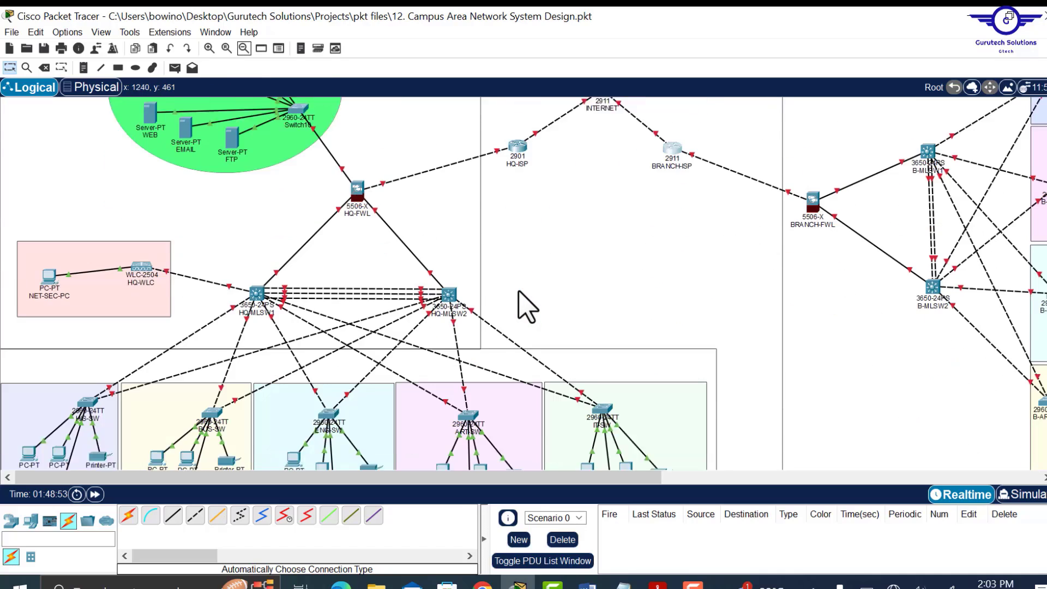
pyautogui.scroll(-3, 527, 307)
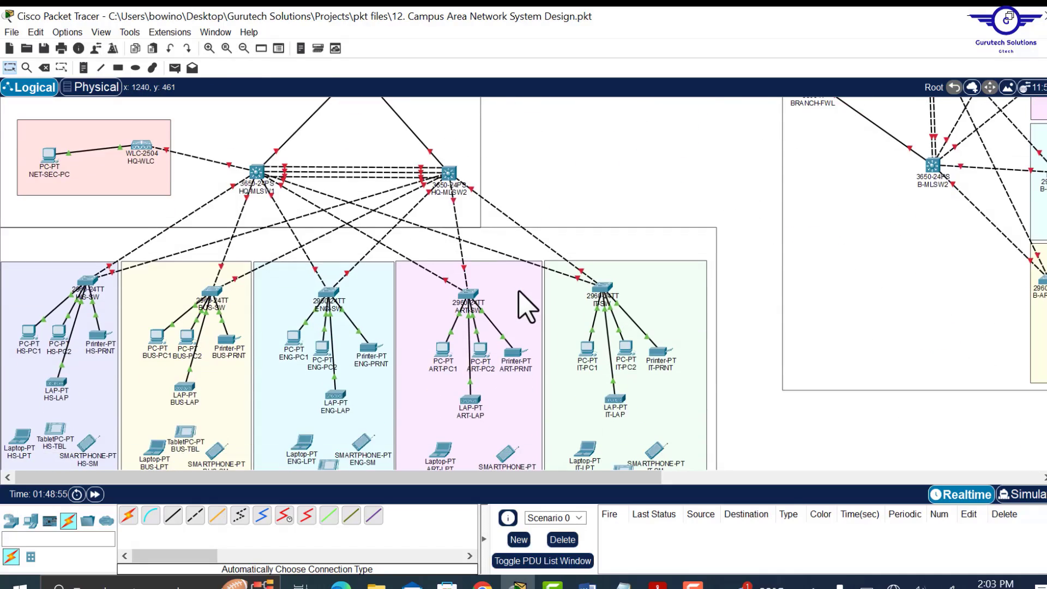
pyautogui.scroll(4, 527, 307)
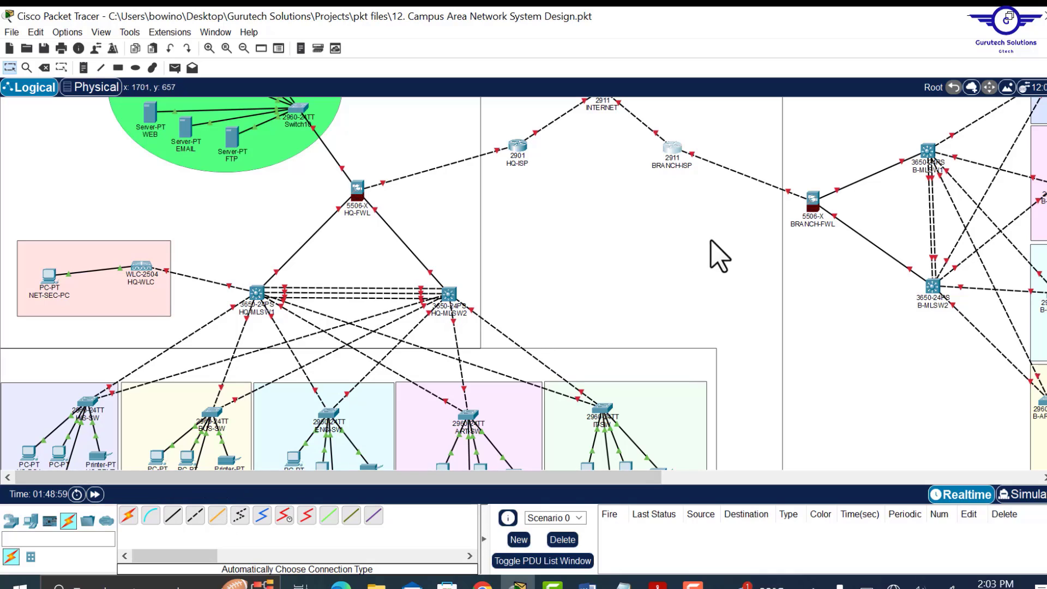
pyautogui.scroll(-3, 645, 284)
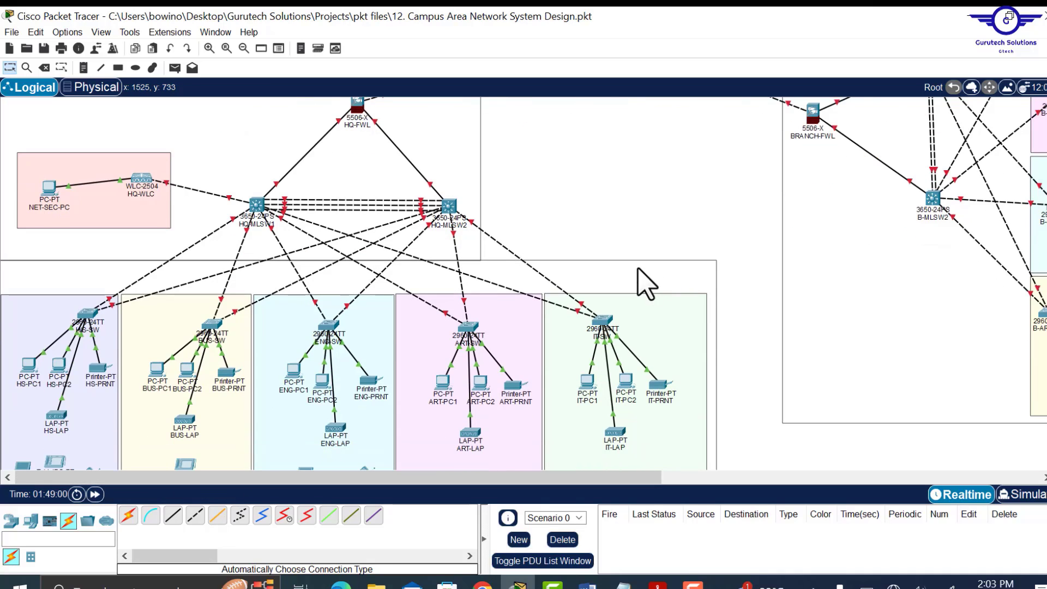
pyautogui.scroll(6, 646, 284)
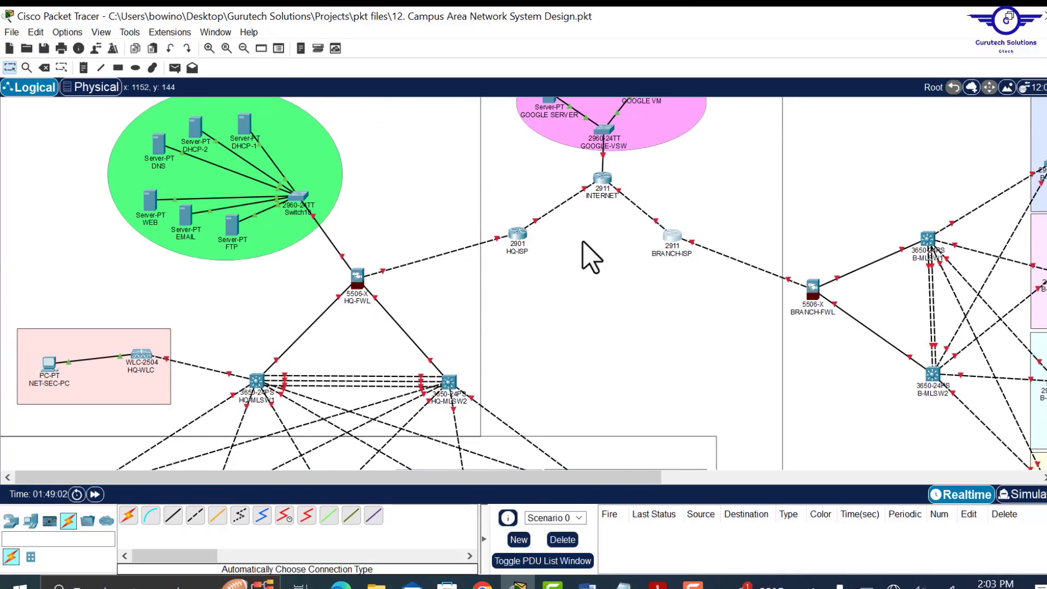
pyautogui.scroll(-3, 618, 316)
pyautogui.scroll(-5, 618, 315)
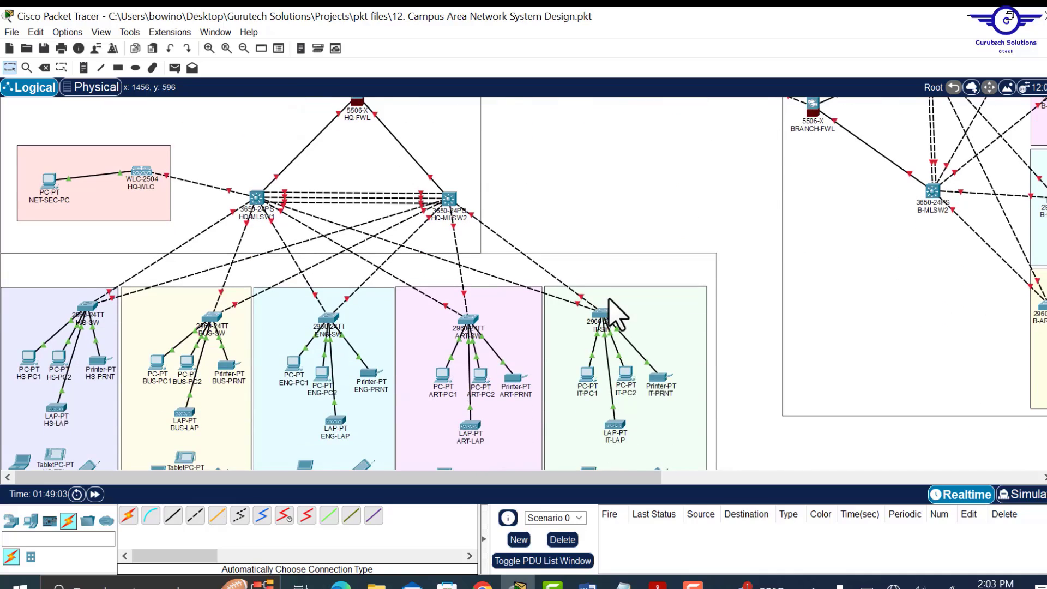
pyautogui.scroll(10, 613, 304)
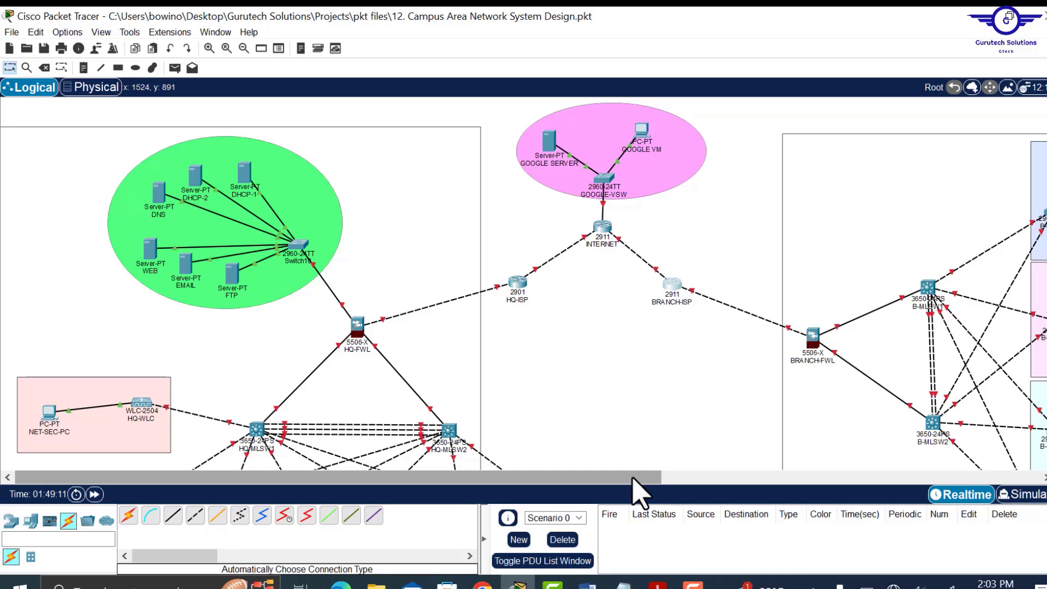
pyautogui.moveTo(633, 481); pyautogui.dragTo(780, 480)
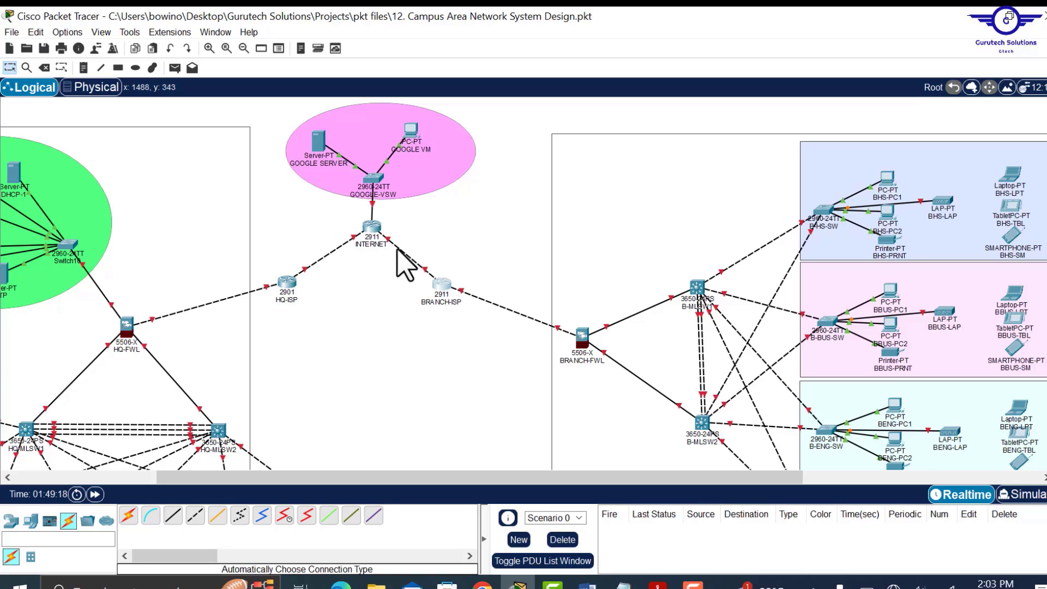
pyautogui.moveTo(409, 266)
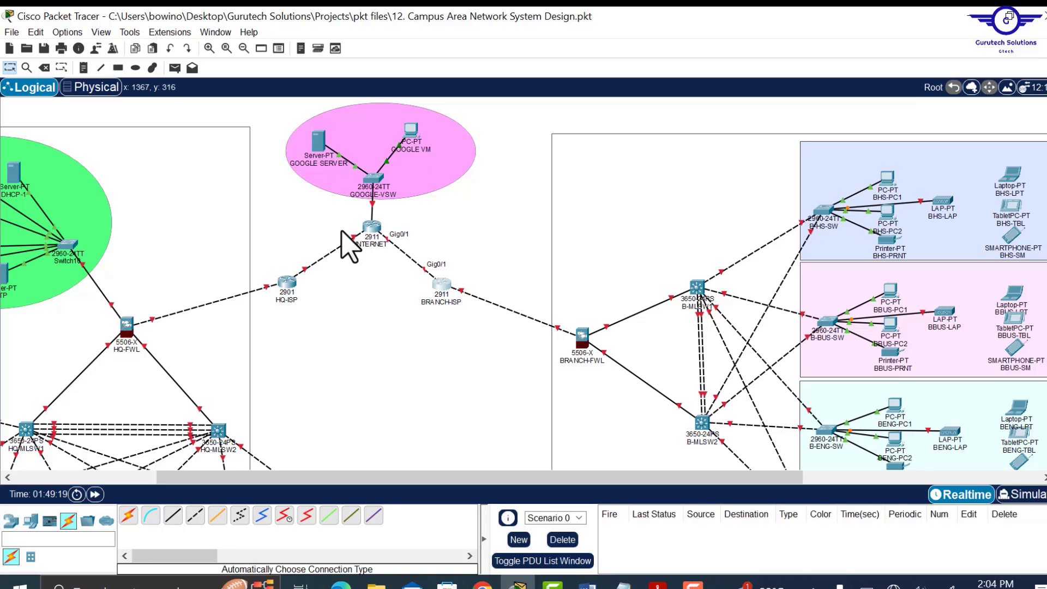
# - Select every device in both sites and nudge the whole network slightly right
pyautogui.click(242, 48)
pyautogui.click(243, 49)
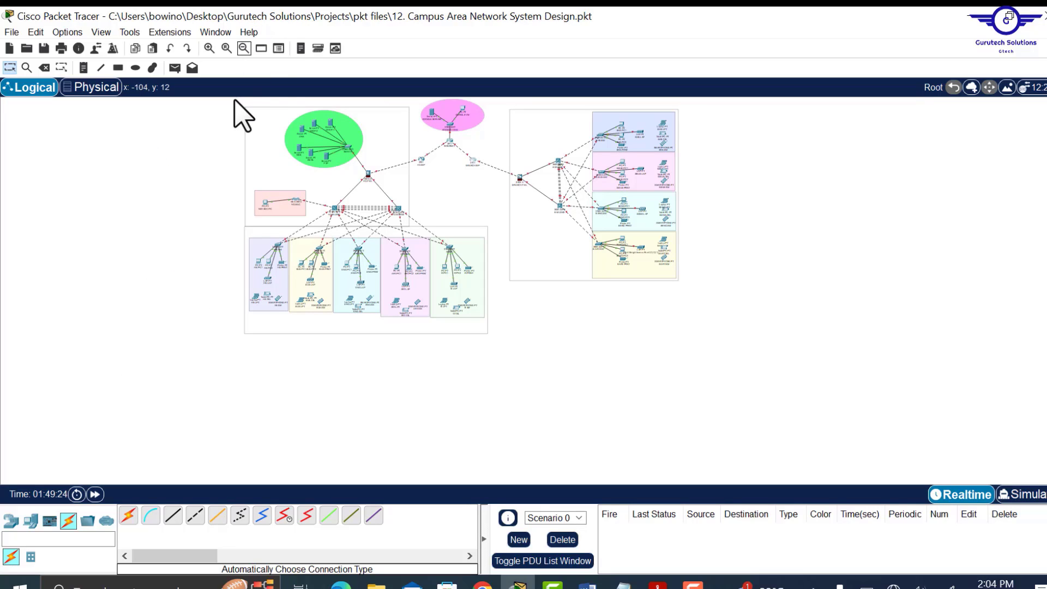
pyautogui.moveTo(235, 100); pyautogui.dragTo(686, 343)
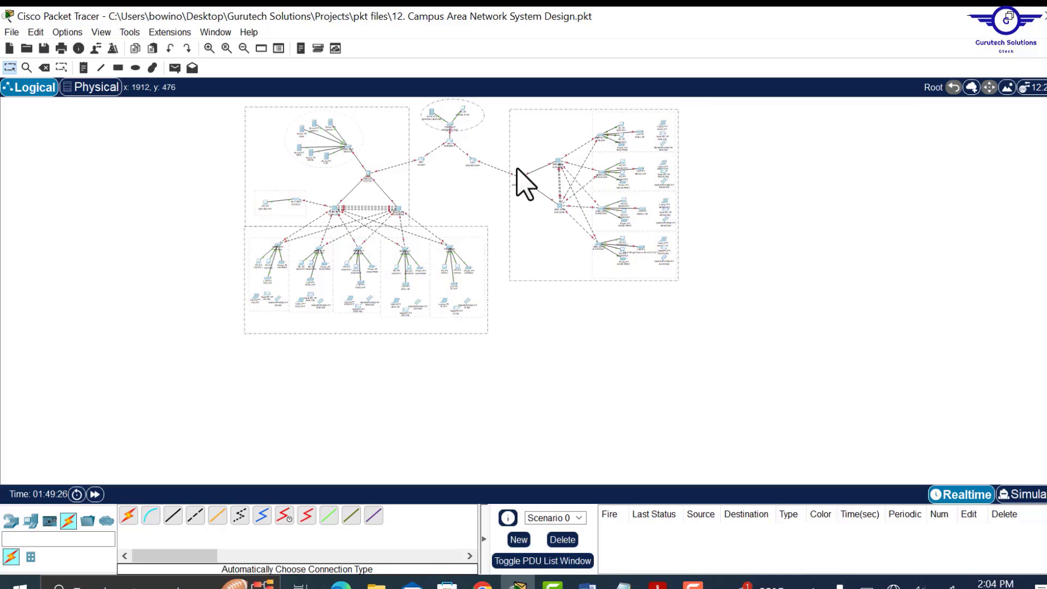
pyautogui.moveTo(522, 178); pyautogui.dragTo(532, 178)
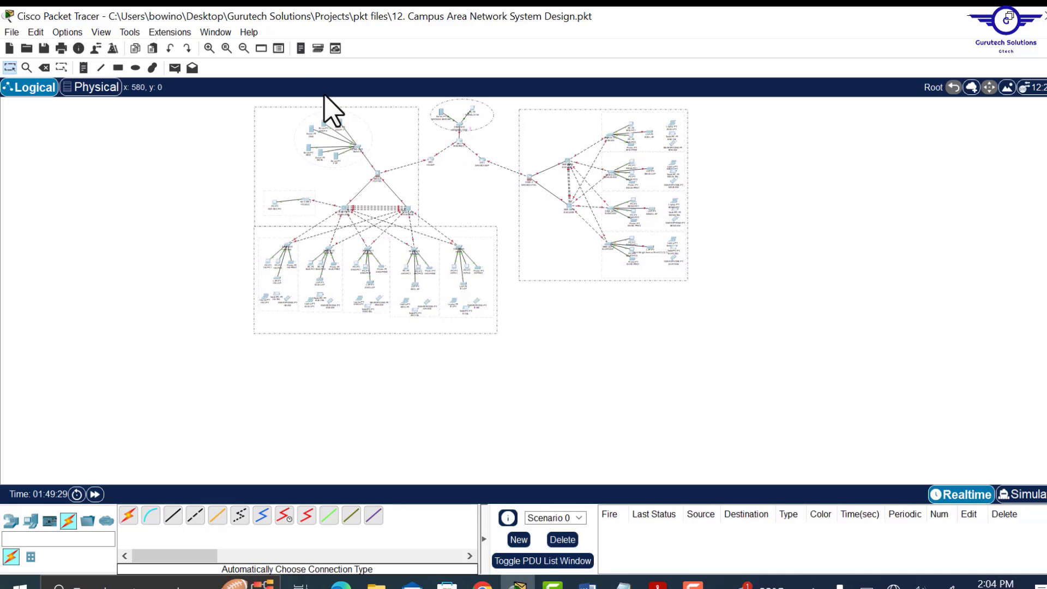
# - Zoom in and back out to review the shifted two-site topology
pyautogui.click(227, 48)
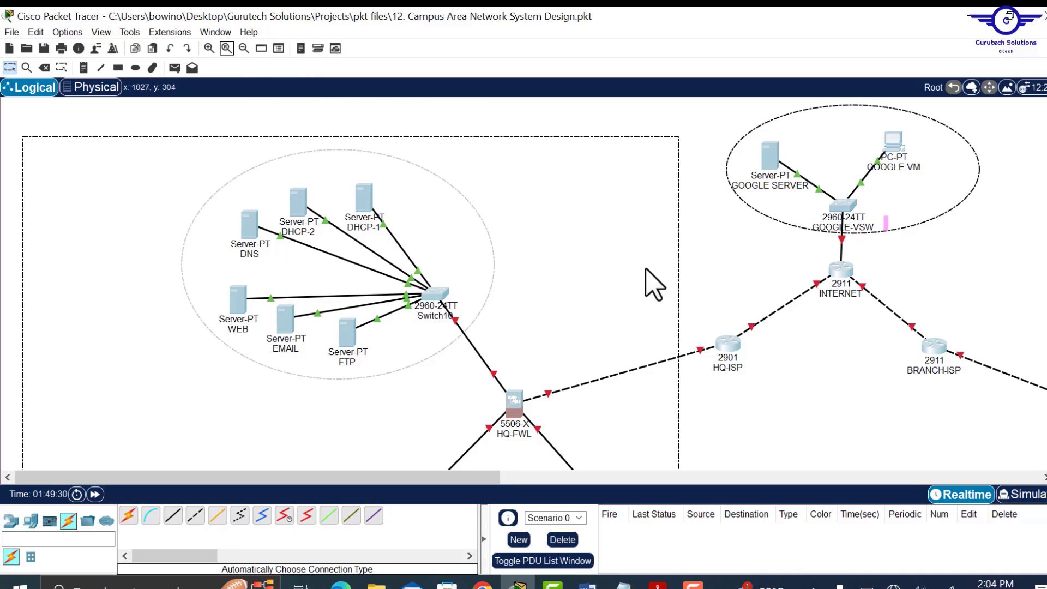
pyautogui.scroll(-8, 704, 282)
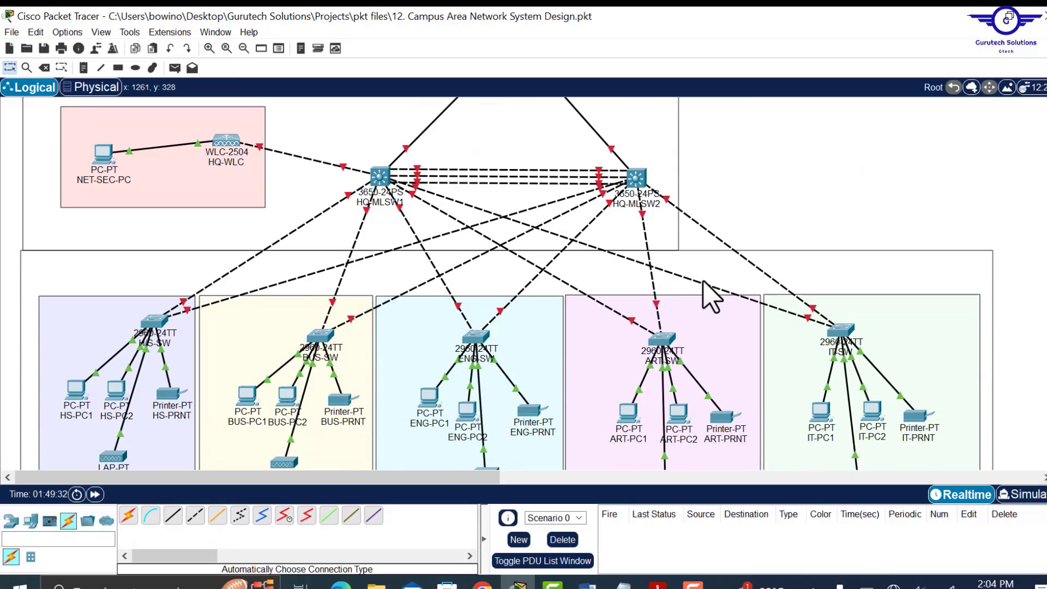
pyautogui.scroll(6, 704, 282)
pyautogui.scroll(1, 712, 298)
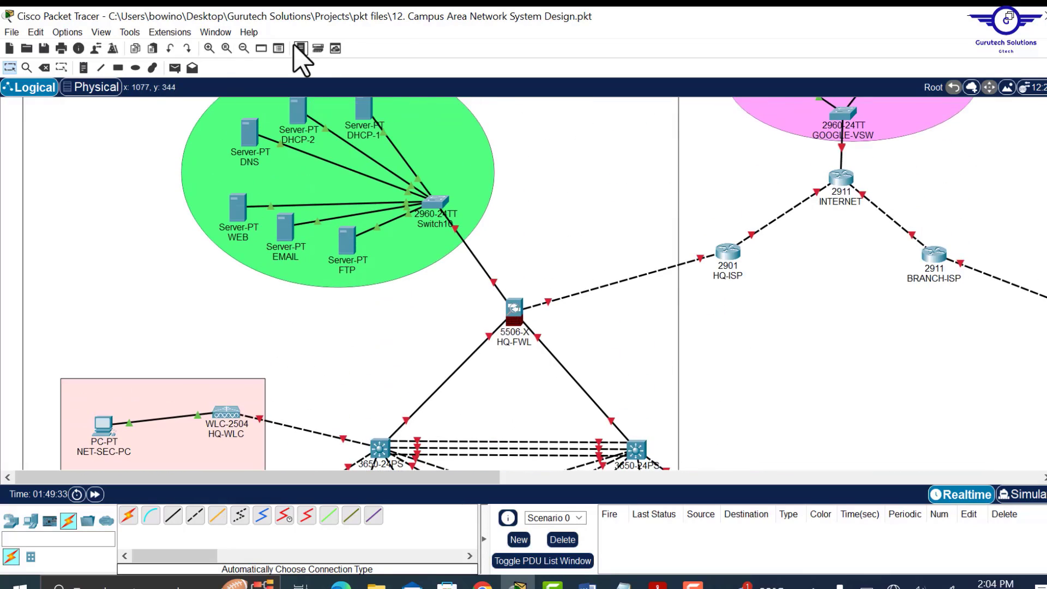
pyautogui.click(243, 48)
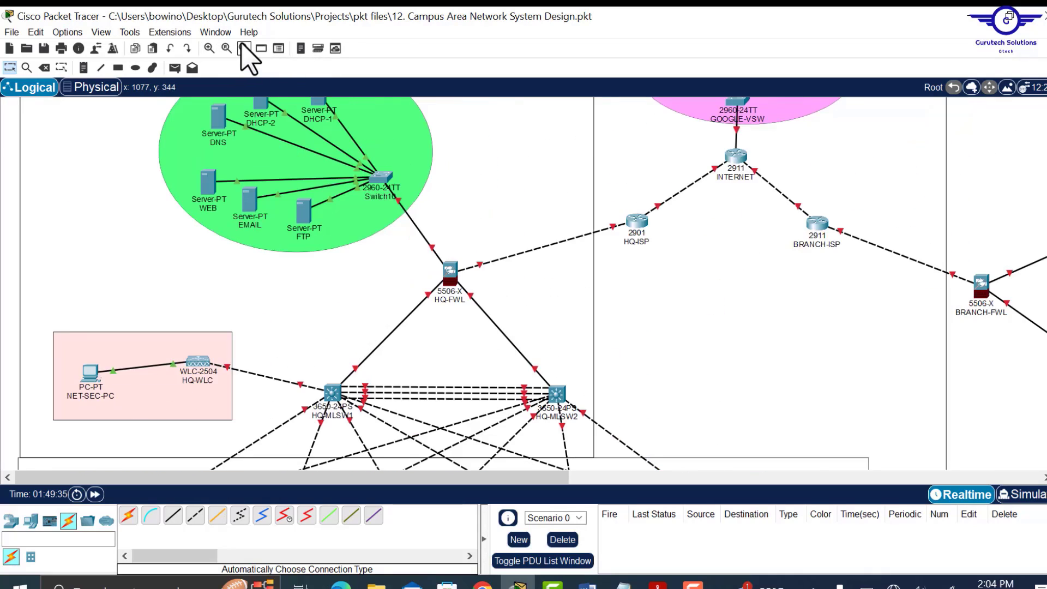
pyautogui.click(243, 48)
pyautogui.click(244, 48)
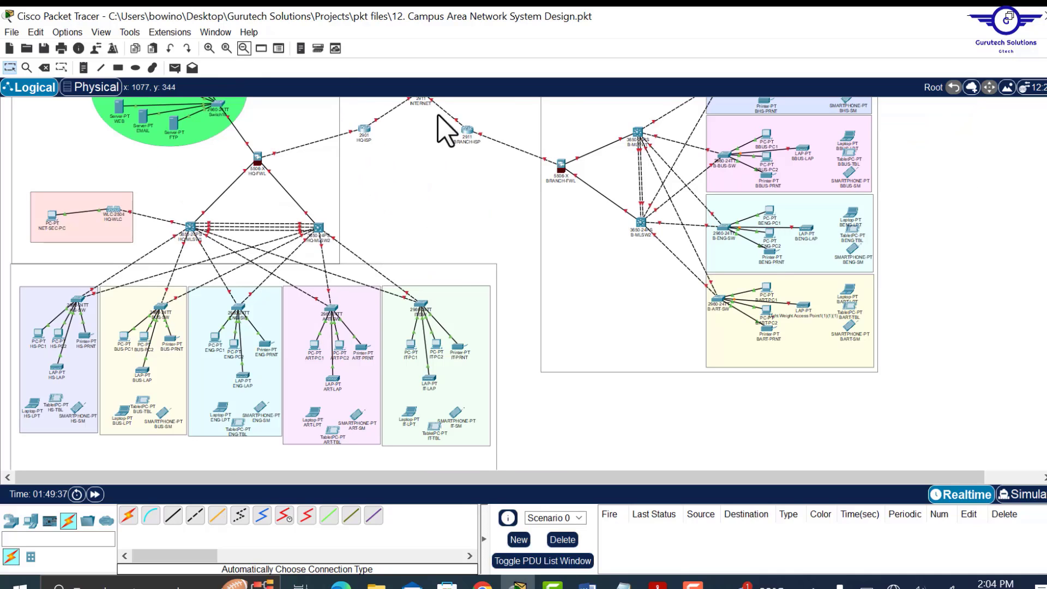
pyautogui.scroll(3, 455, 270)
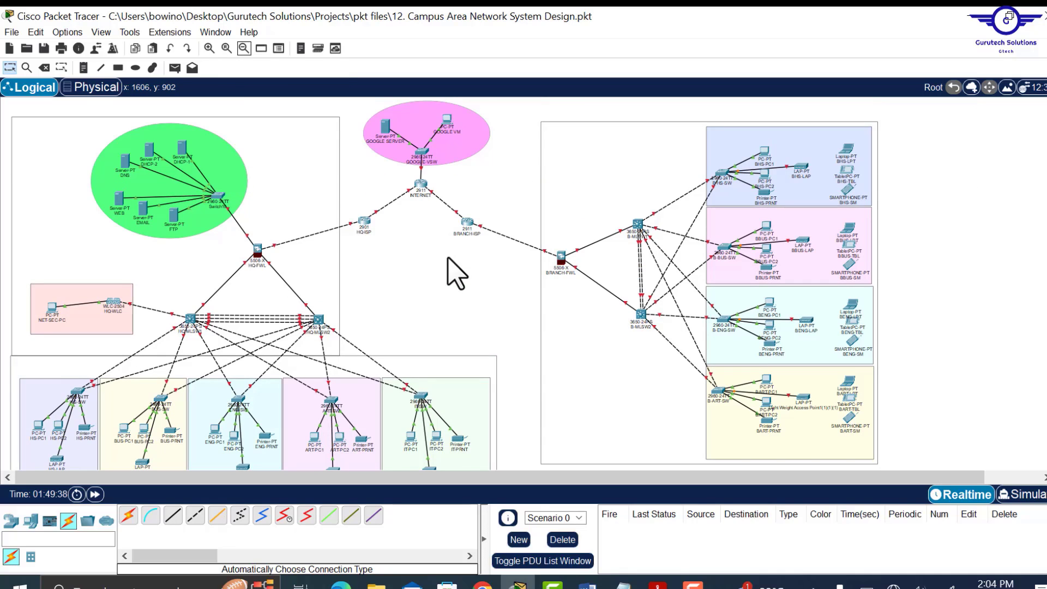
pyautogui.scroll(-2, 455, 273)
pyautogui.scroll(1, 456, 273)
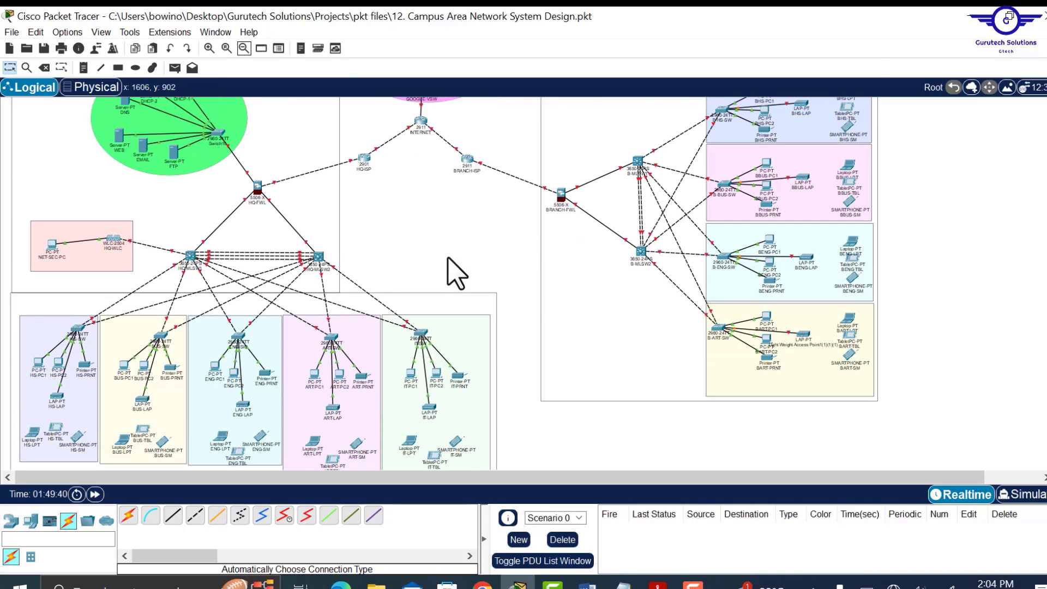
pyautogui.scroll(1, 455, 273)
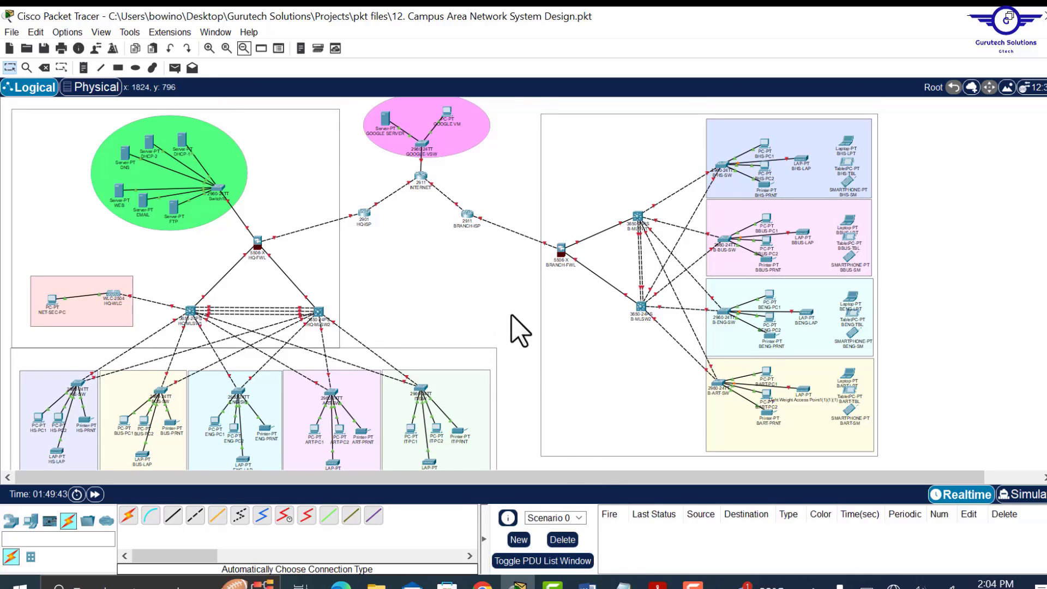
pyautogui.click(622, 584)
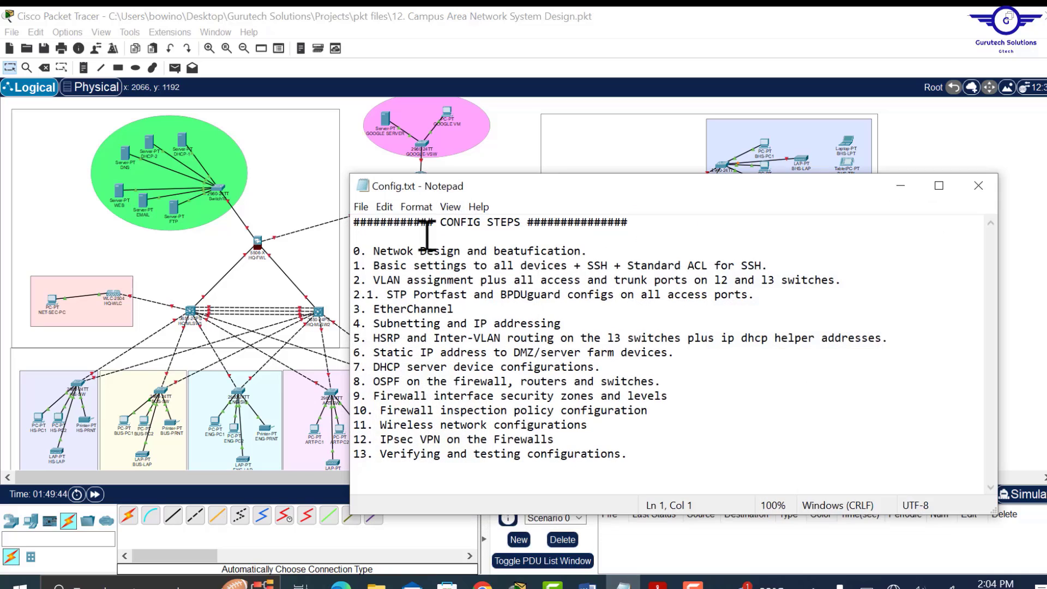
pyautogui.moveTo(593, 254); pyautogui.dragTo(369, 254)
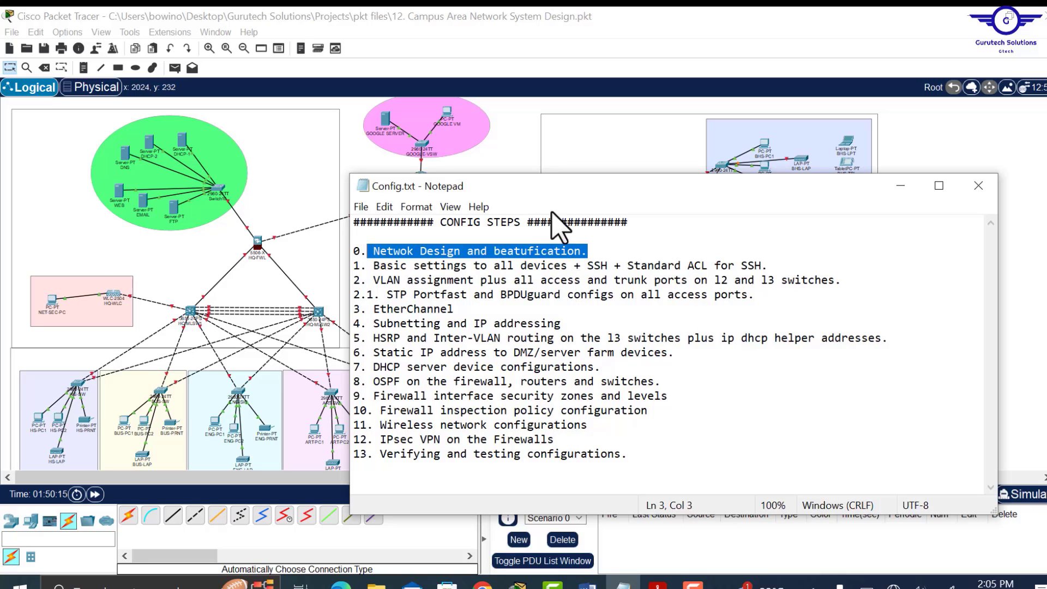
pyautogui.moveTo(525, 187); pyautogui.dragTo(596, 199)
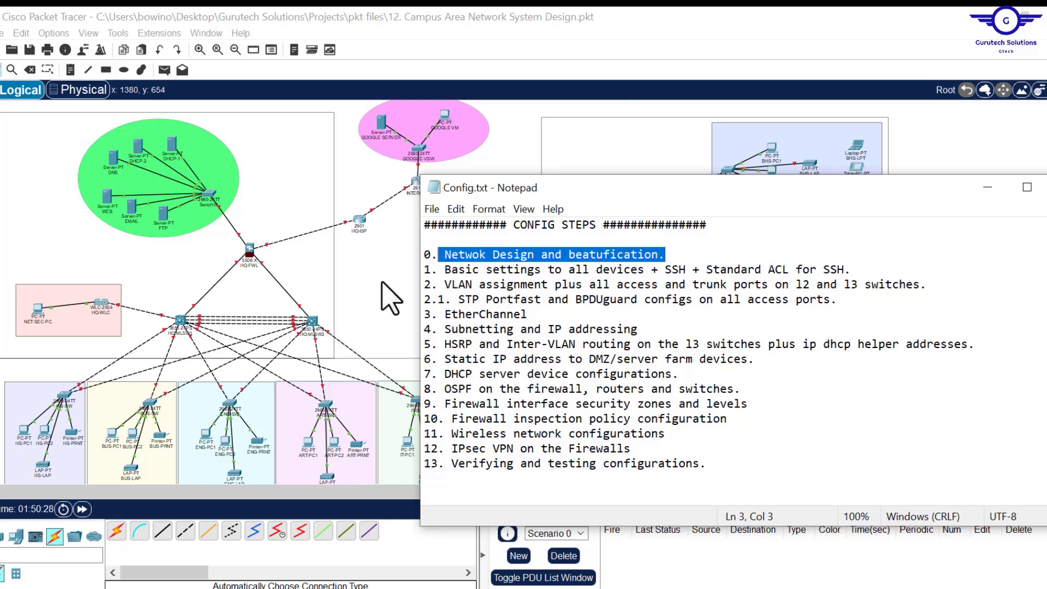
pyautogui.click(388, 299)
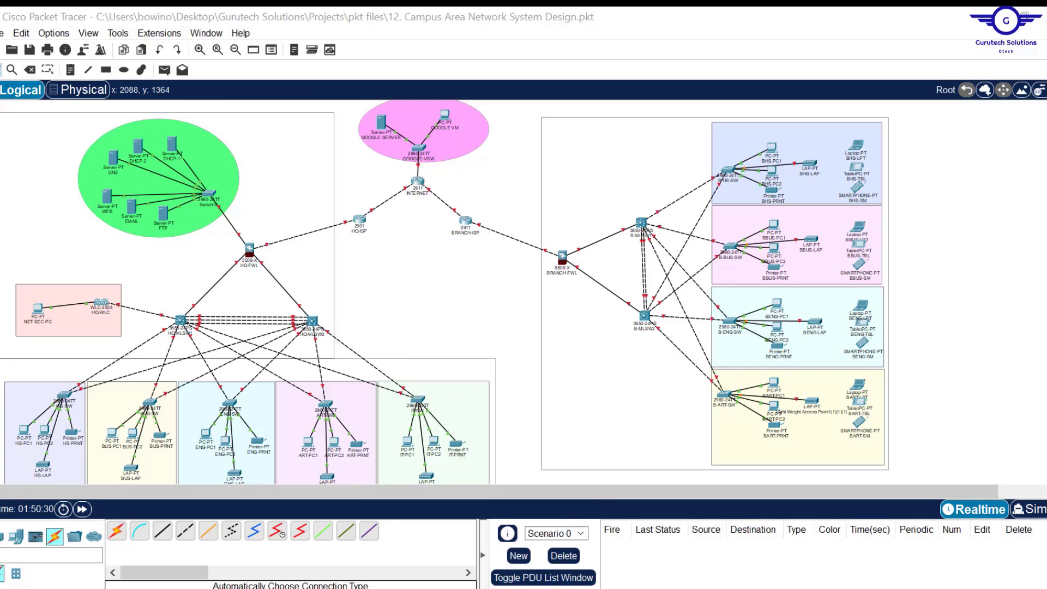
pyautogui.hotkey('alt', 'Tab')
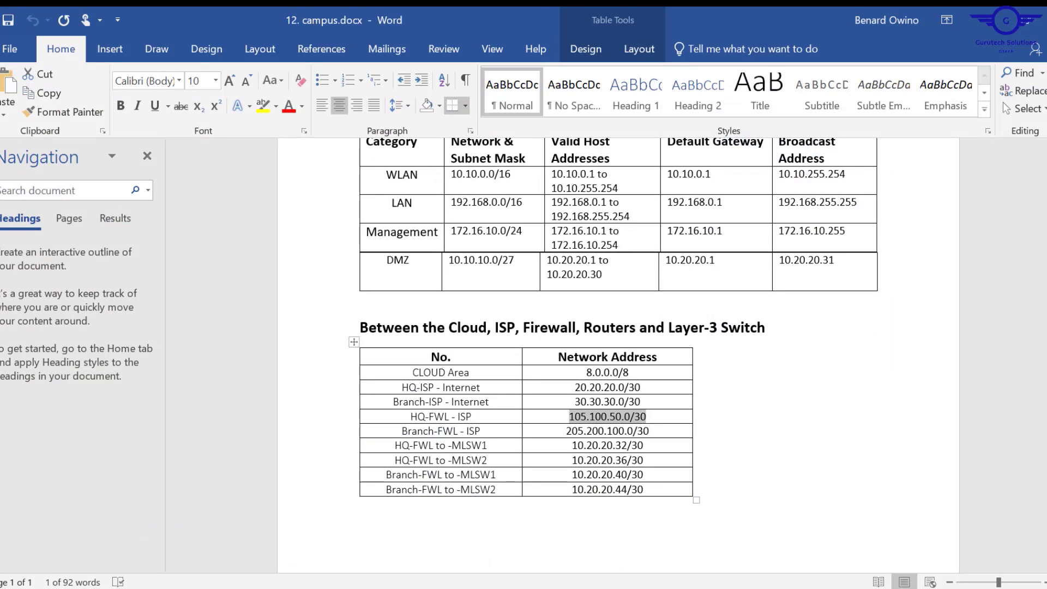
pyautogui.scroll(3, 618, 354)
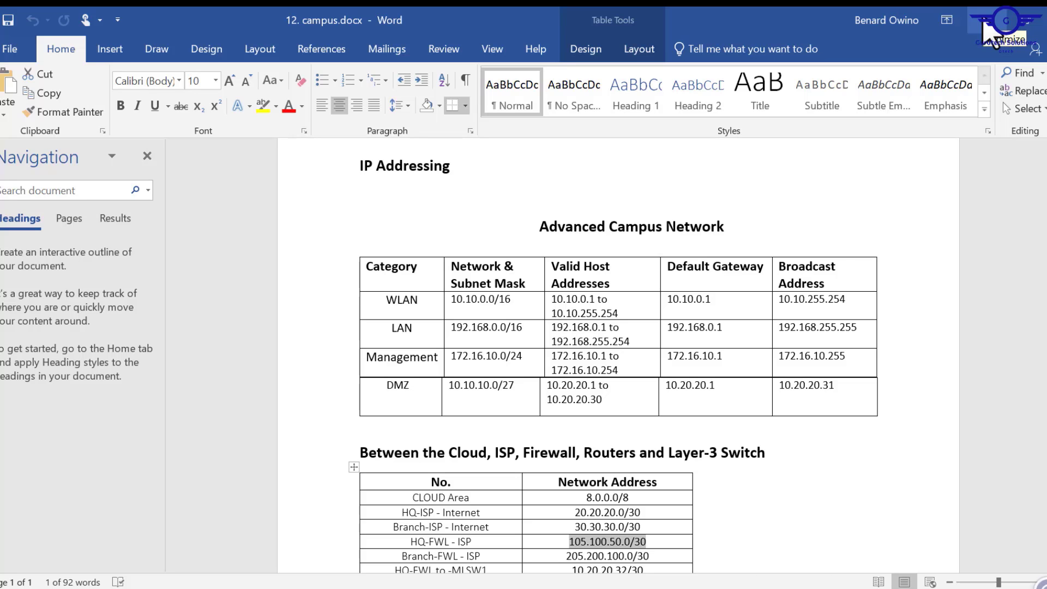
pyautogui.click(985, 23)
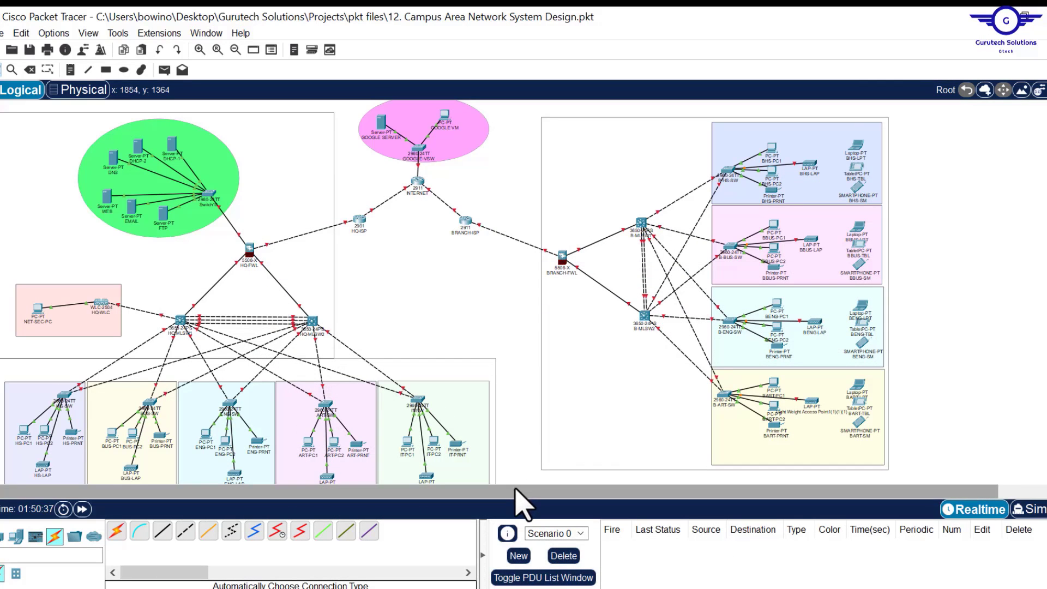
# - Zoom in on the HQ campus to show the HS, BUS, ENG, ART and IT zones up close
pyautogui.scroll(-2, 445, 292)
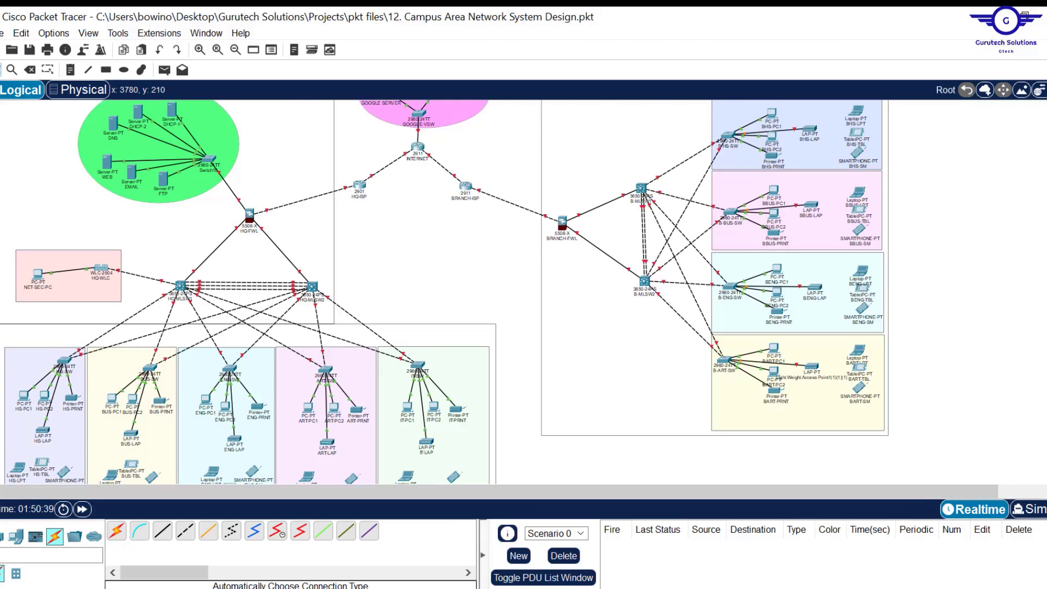
pyautogui.scroll(-3, 519, 469)
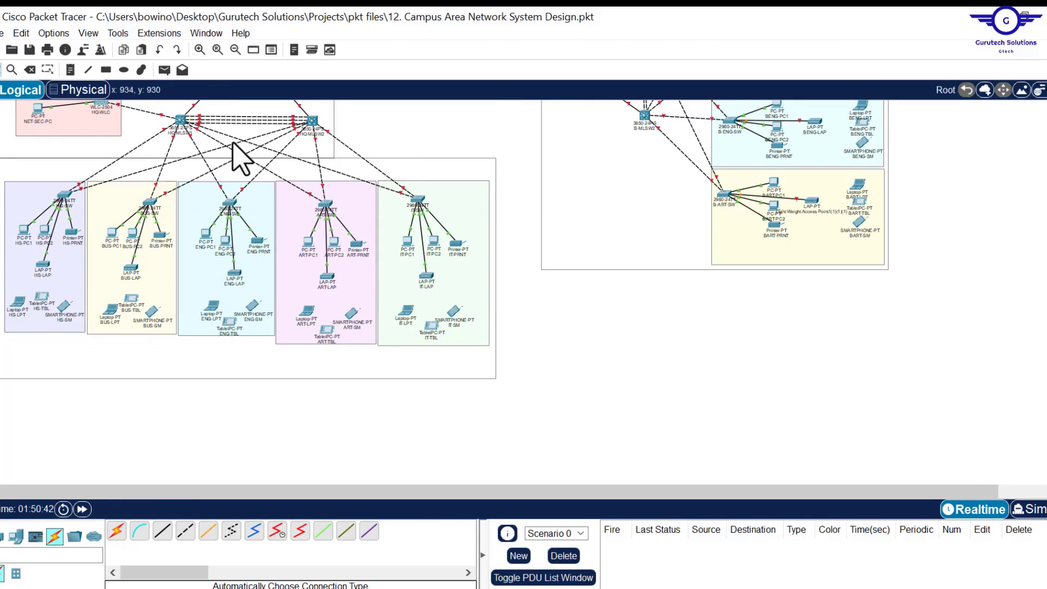
pyautogui.click(218, 49)
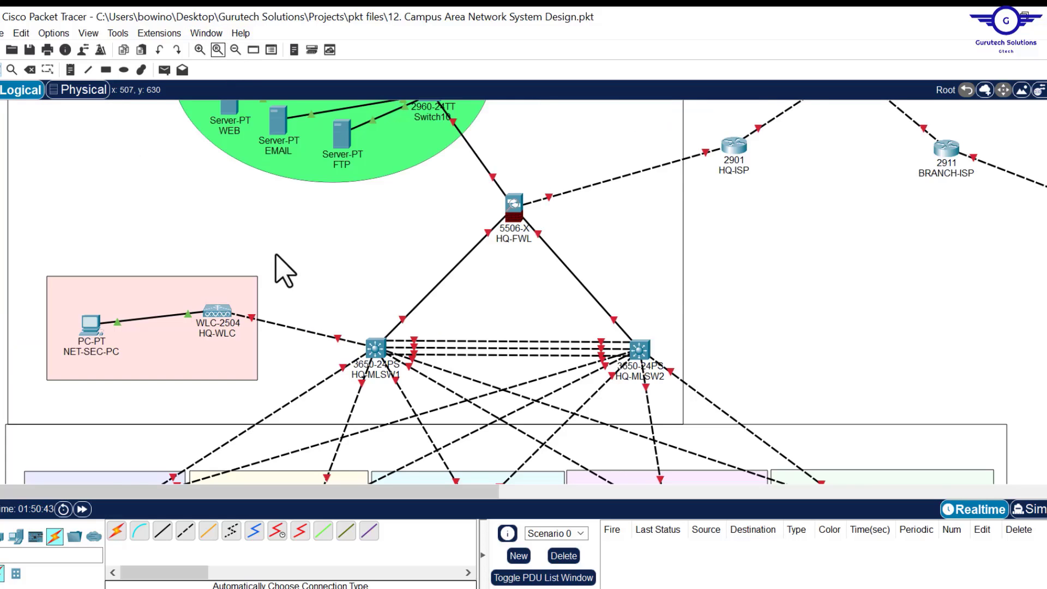
pyautogui.scroll(-5, 284, 270)
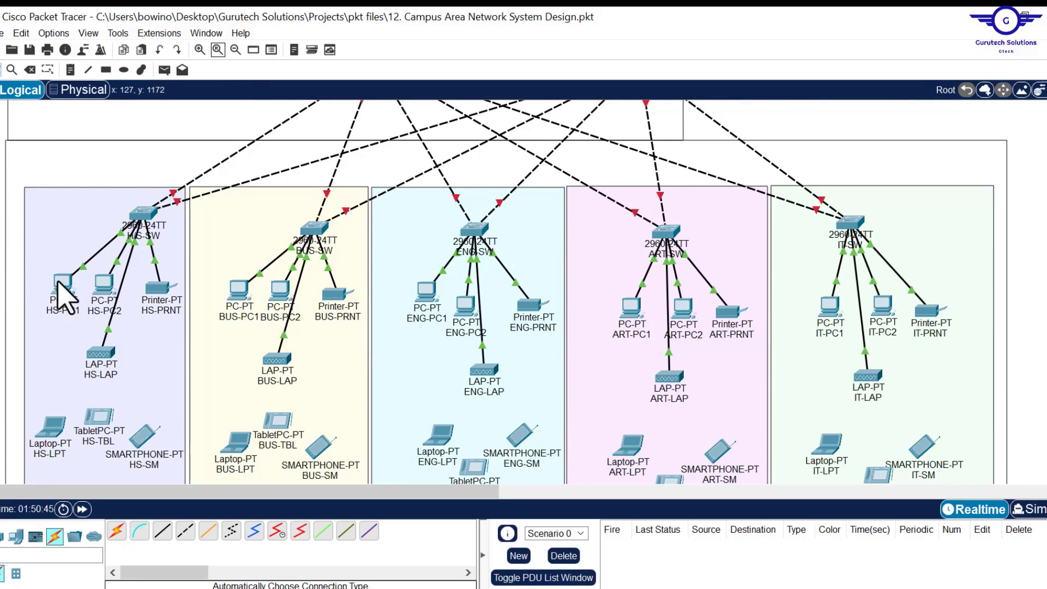
pyautogui.click(60, 286)
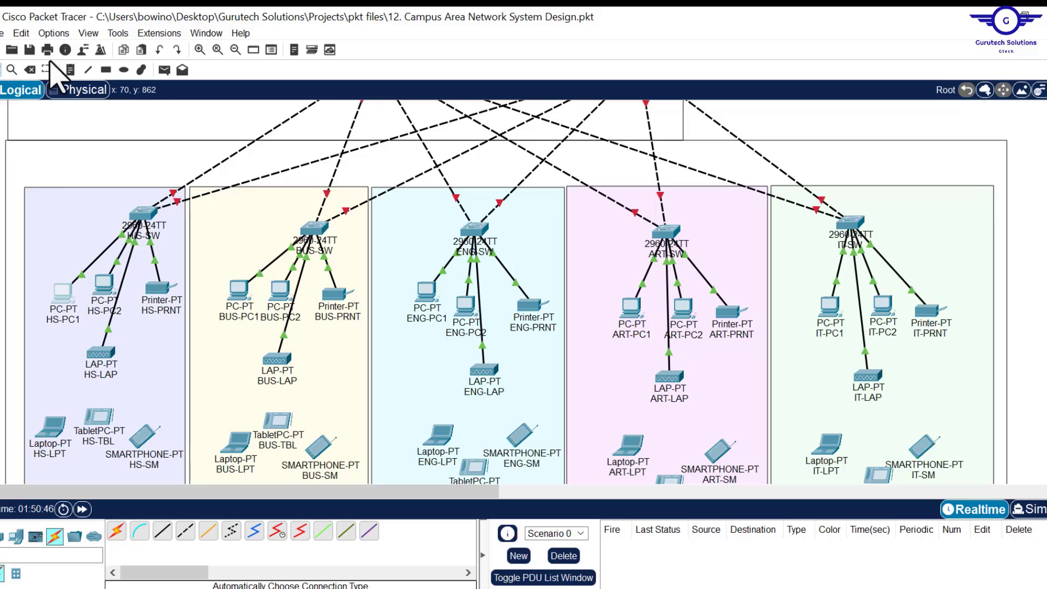
# - Place a note in the Health & Sciences zone headed 'HEALTH & SCIENCES VLANS'
pyautogui.click(69, 70)
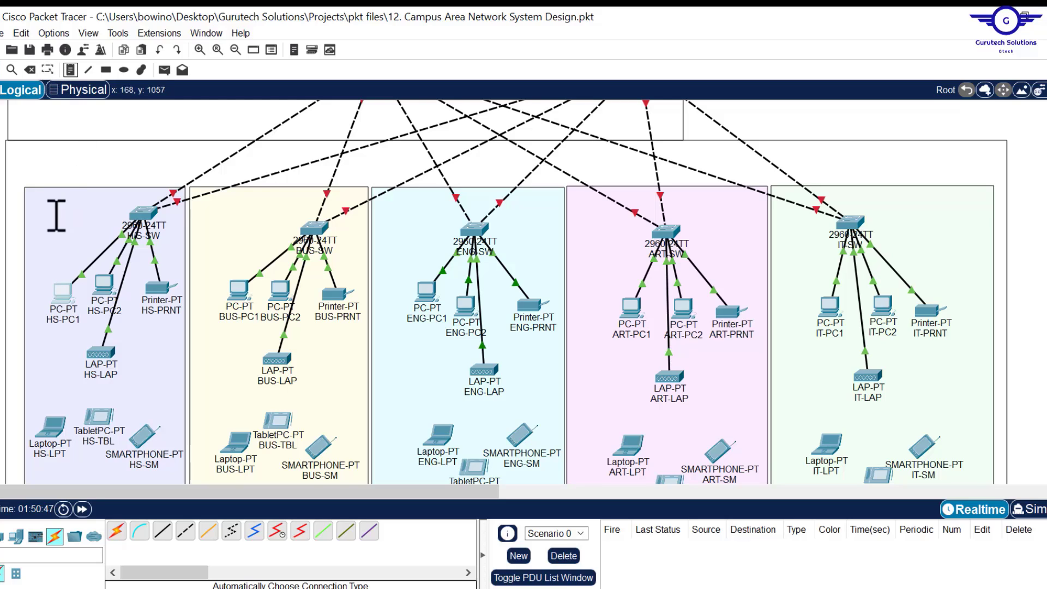
pyautogui.click(32, 195)
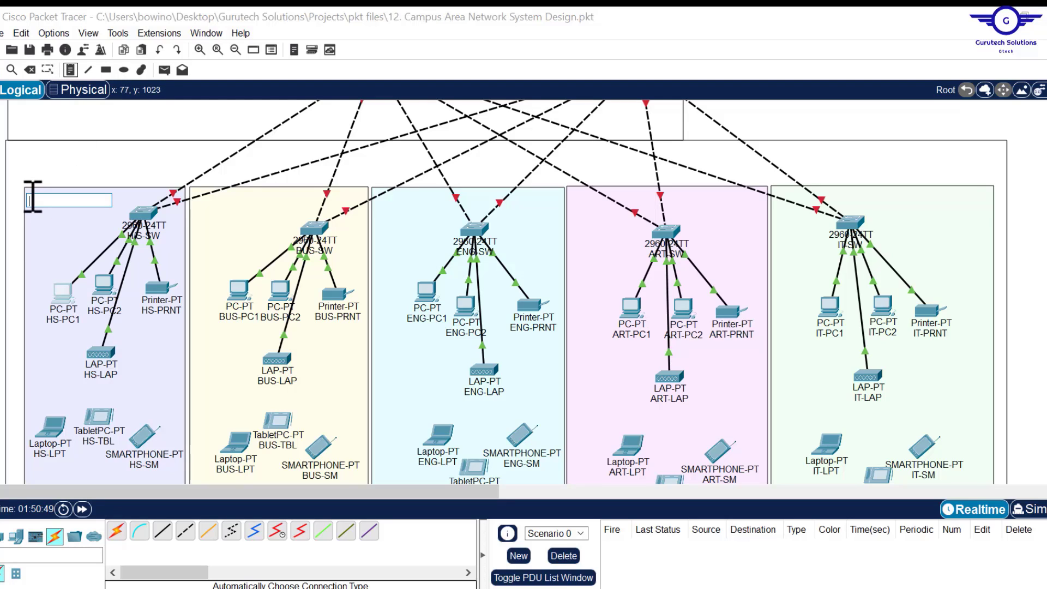
pyautogui.write('HEALTH')
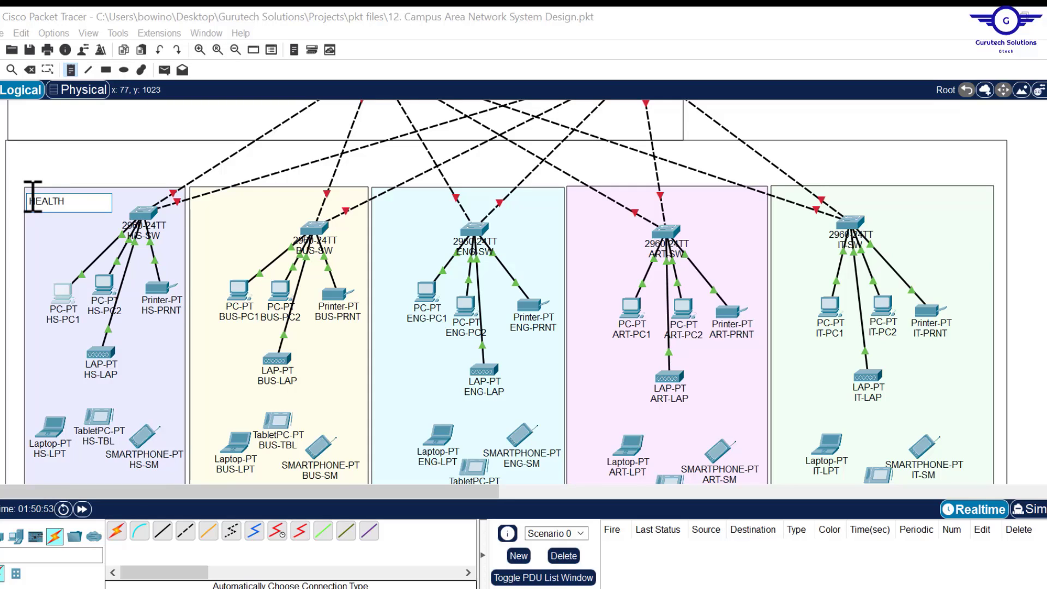
pyautogui.write(' & SCIENCES')
pyautogui.press('Return')
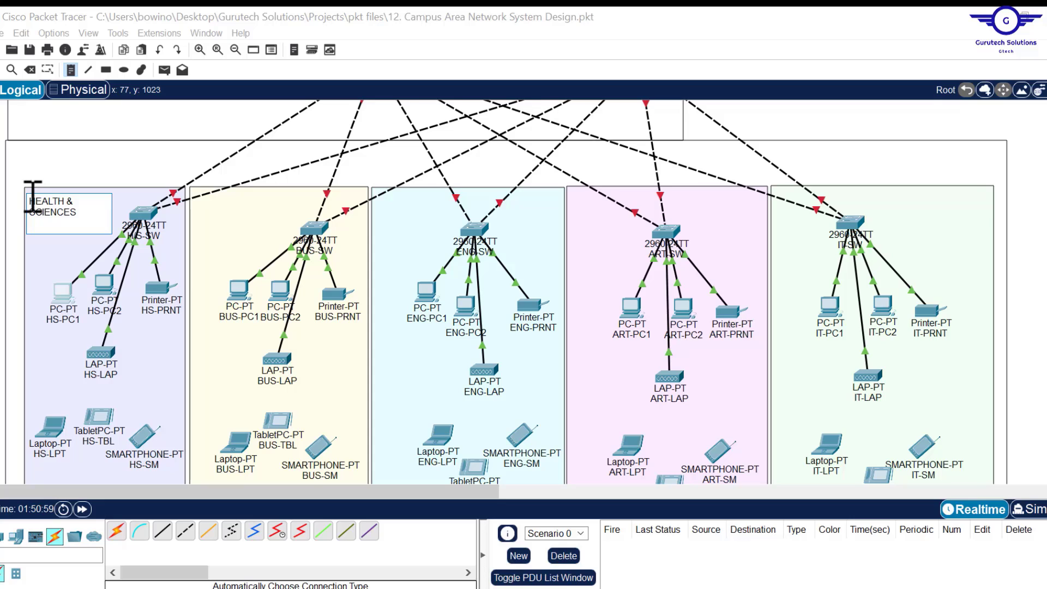
pyautogui.write('VLANS')
pyautogui.press('Return')
pyautogui.press('Return')
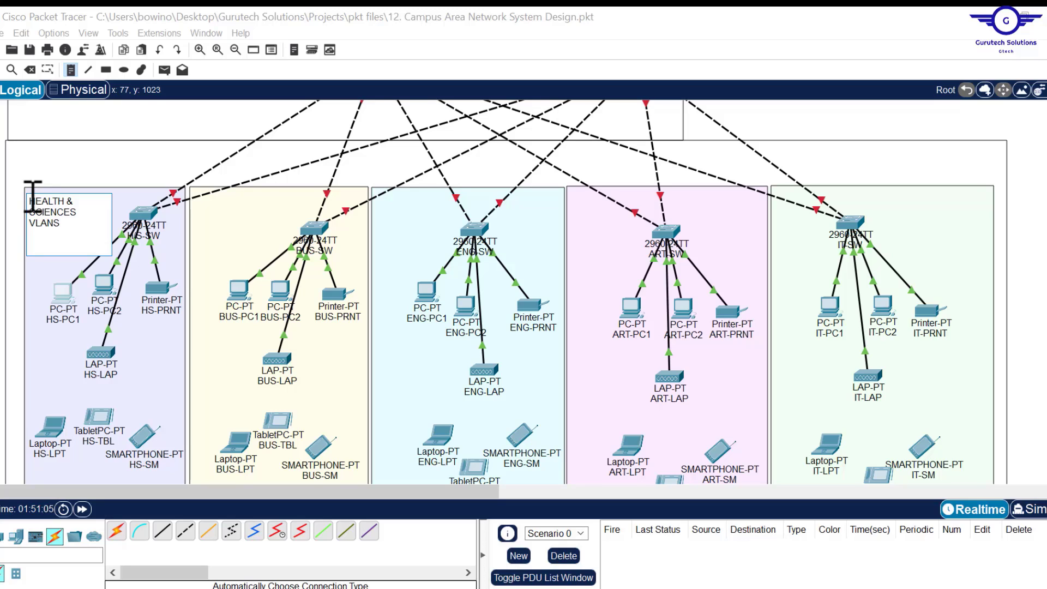
# - List LAN, WLAN and 'BACKHOLE: 199' lines beneath the note heading
pyautogui.write('LAN')
pyautogui.press('Return')
pyautogui.write('WLA')
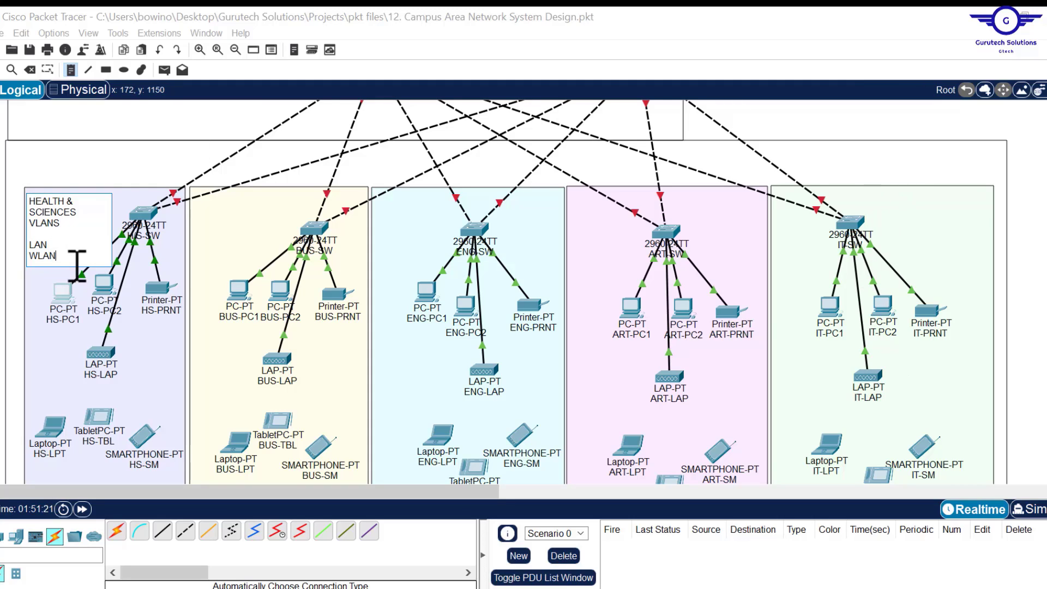
pyautogui.press('Return')
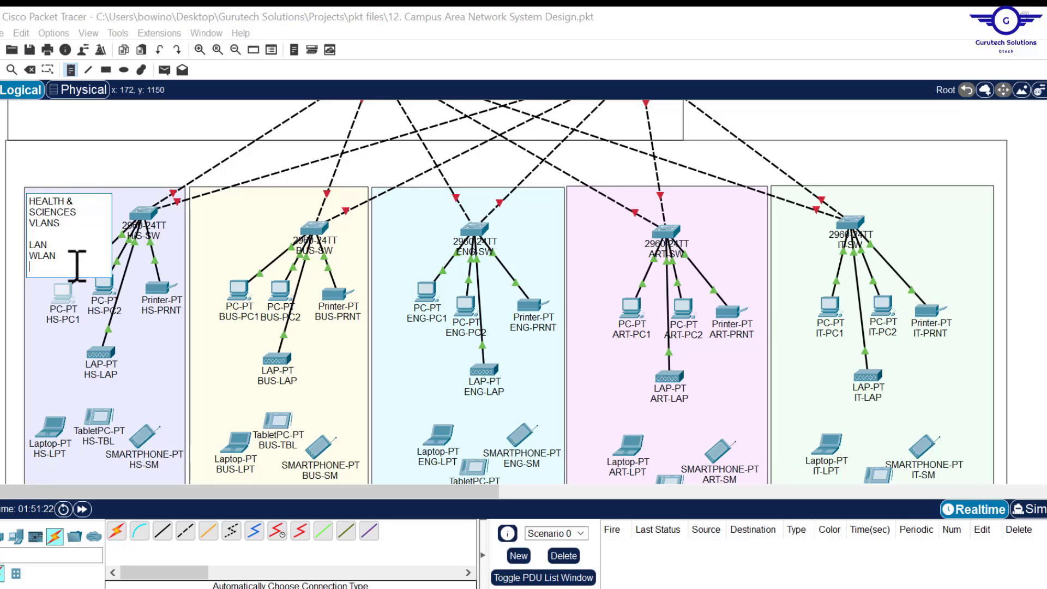
pyautogui.write('BACKHOLE:')
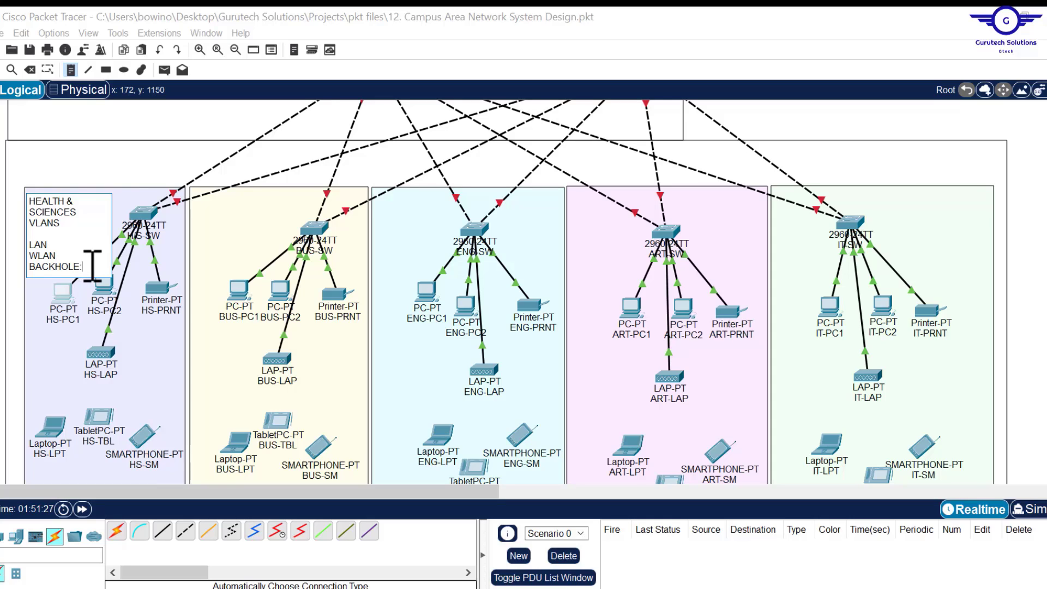
pyautogui.write(' 199')
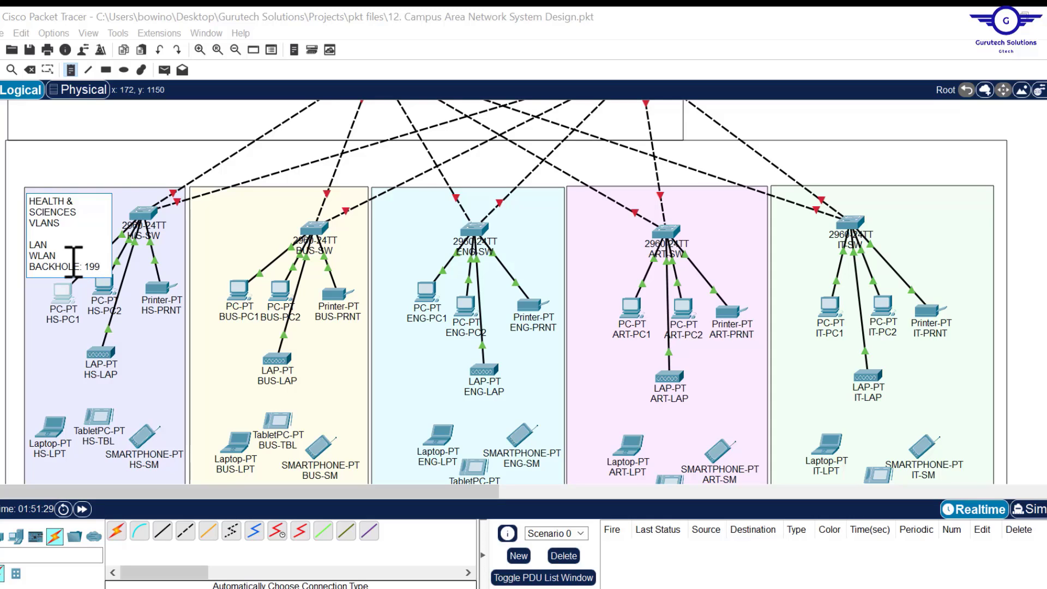
pyautogui.click(66, 256)
# - Add '50; 10.10.0.0/16' to the WLAN line and '20; 192.168.0.0/16' to the LAN line
pyautogui.write(': 50;')
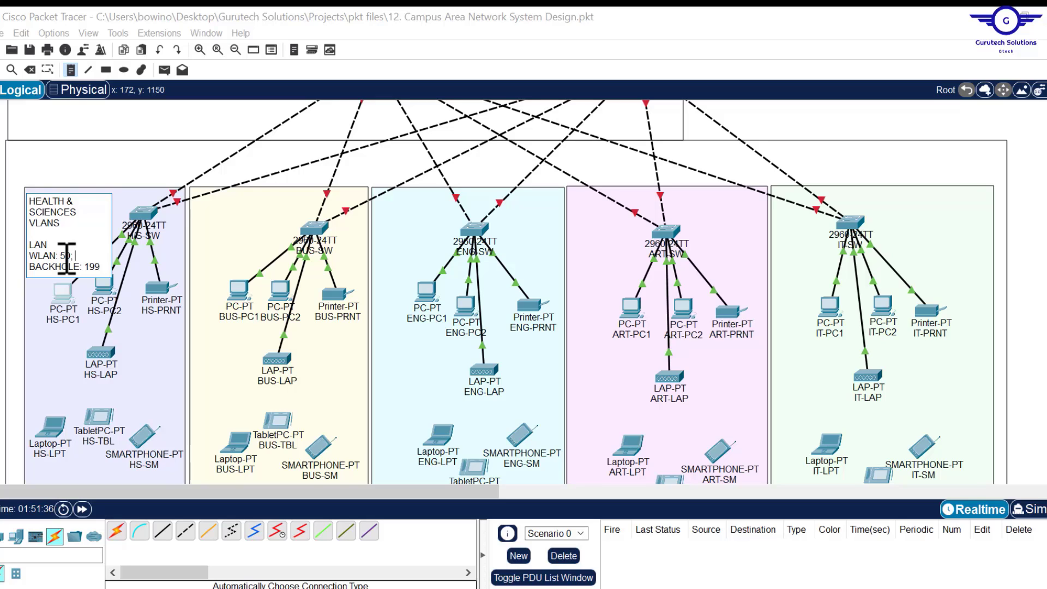
pyautogui.write(' 10.10.0.0')
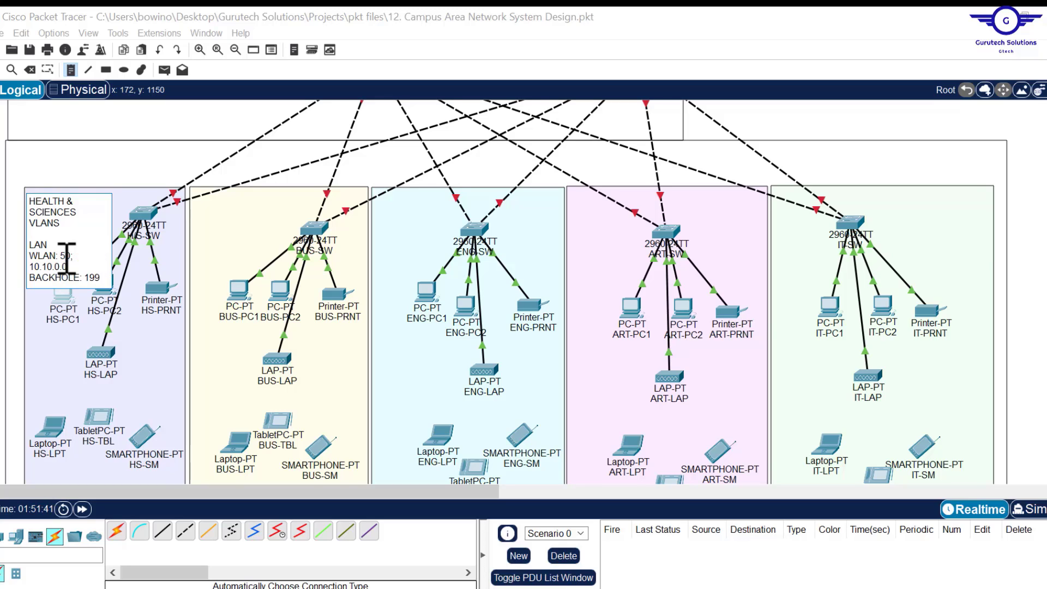
pyautogui.write('/16')
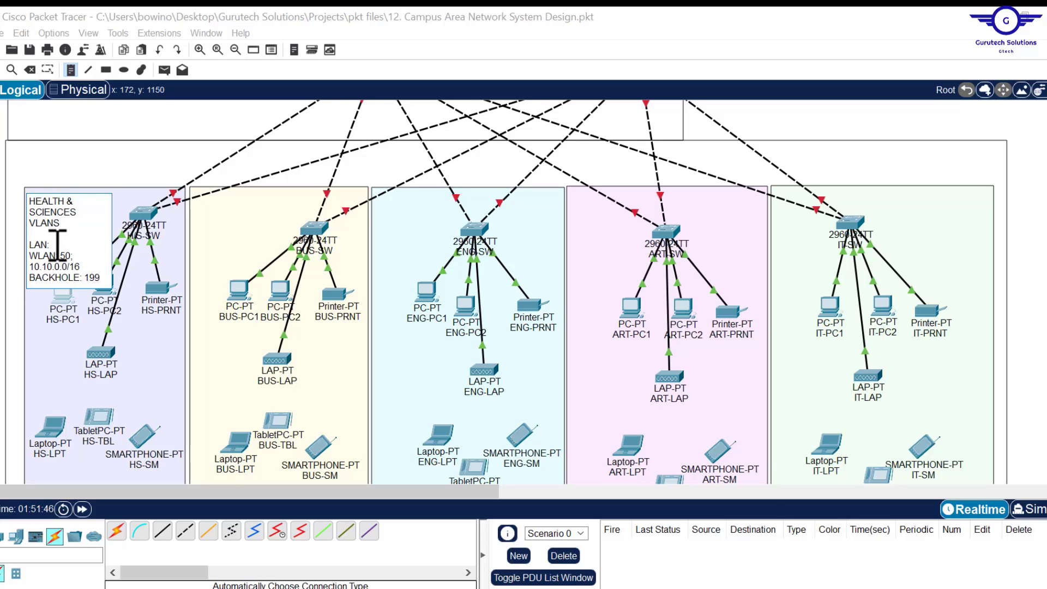
pyautogui.click(102, 244)
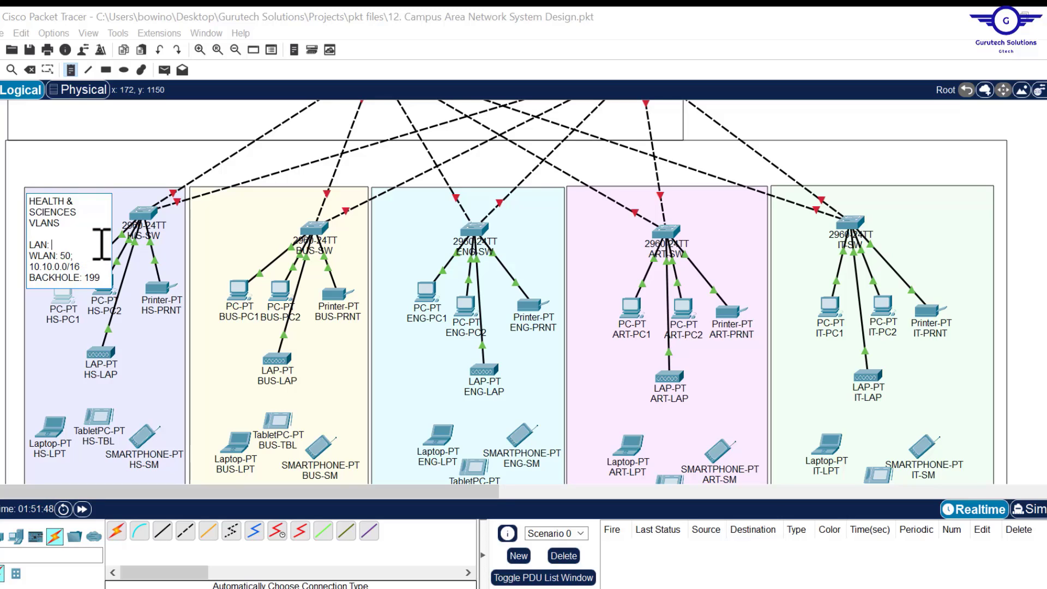
pyautogui.write('20')
pyautogui.write(';')
pyautogui.write(' 192')
pyautogui.write('.168')
pyautogui.write('.0.0/')
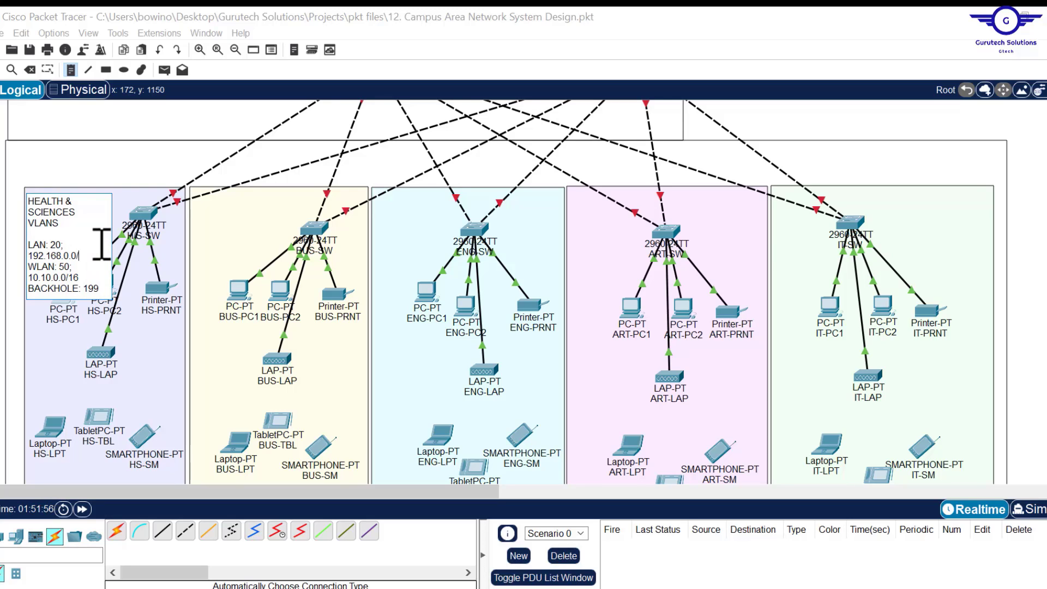
pyautogui.write('16')
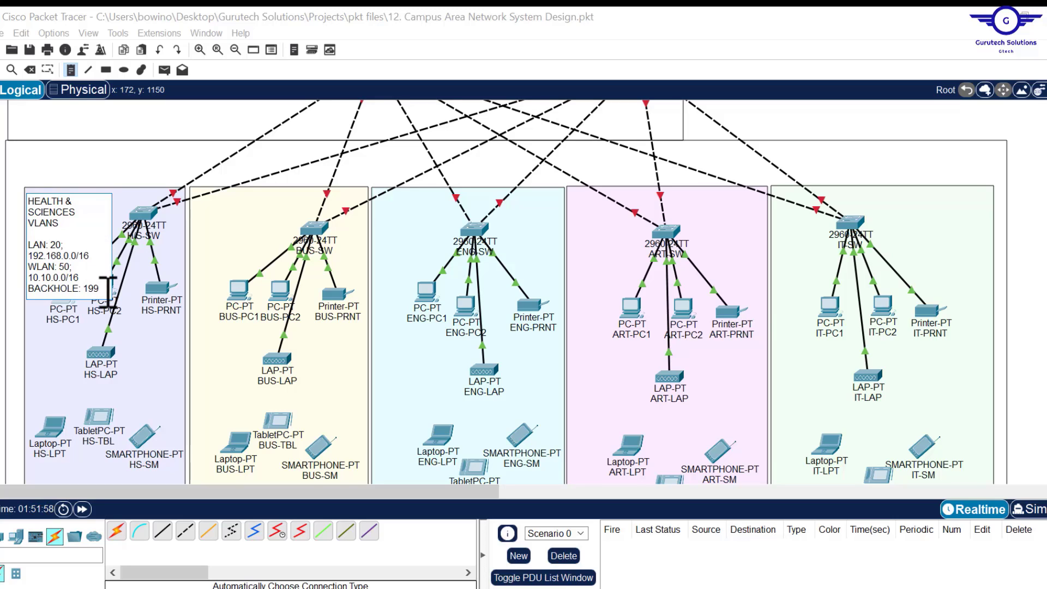
# - Add an 'IP==DHCP' line at the bottom of the HS note
pyautogui.press('Return')
pyautogui.press('Return')
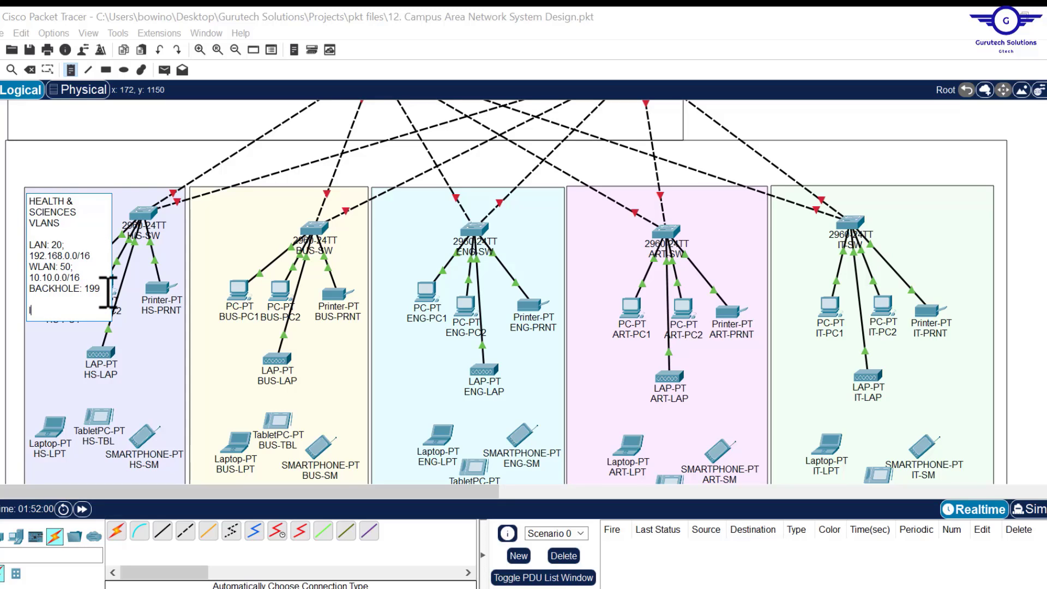
pyautogui.write('IP ALLOCATIO')
pyautogui.press('BackSpace')
pyautogui.press('BackSpace')
pyautogui.press('BackSpace')
pyautogui.press('BackSpace')
pyautogui.press('BackSpace')
pyautogui.press('BackSpace')
pyautogui.write('==DHCP')
pyautogui.click(117, 289)
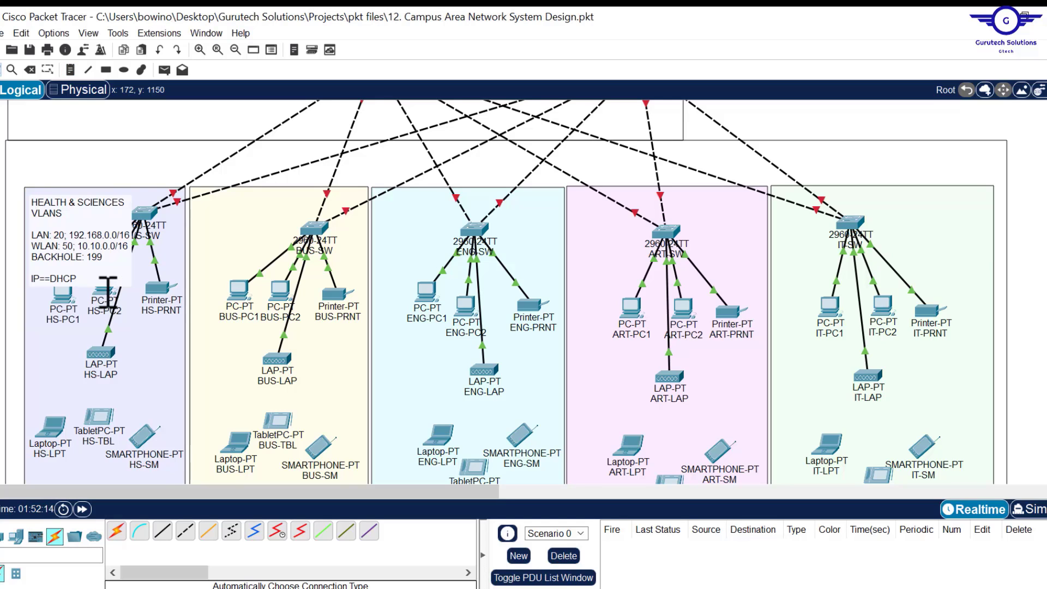
# - Move the note to the zone's top-left, nudge HS-SW right, and box the heading in pink
pyautogui.moveTo(83, 228); pyautogui.dragTo(64, 218)
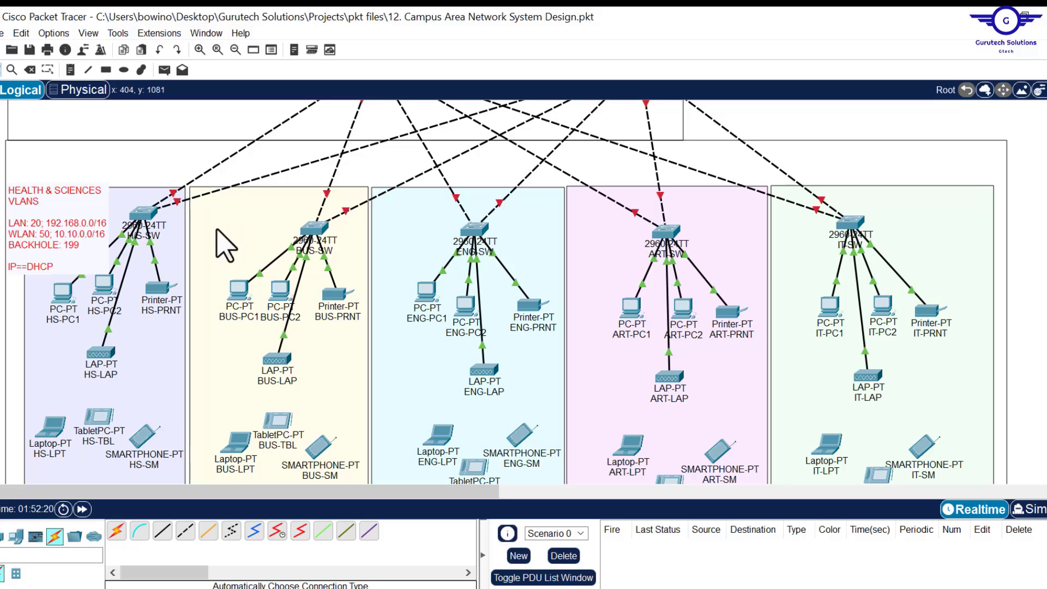
pyautogui.moveTo(150, 234); pyautogui.dragTo(165, 234)
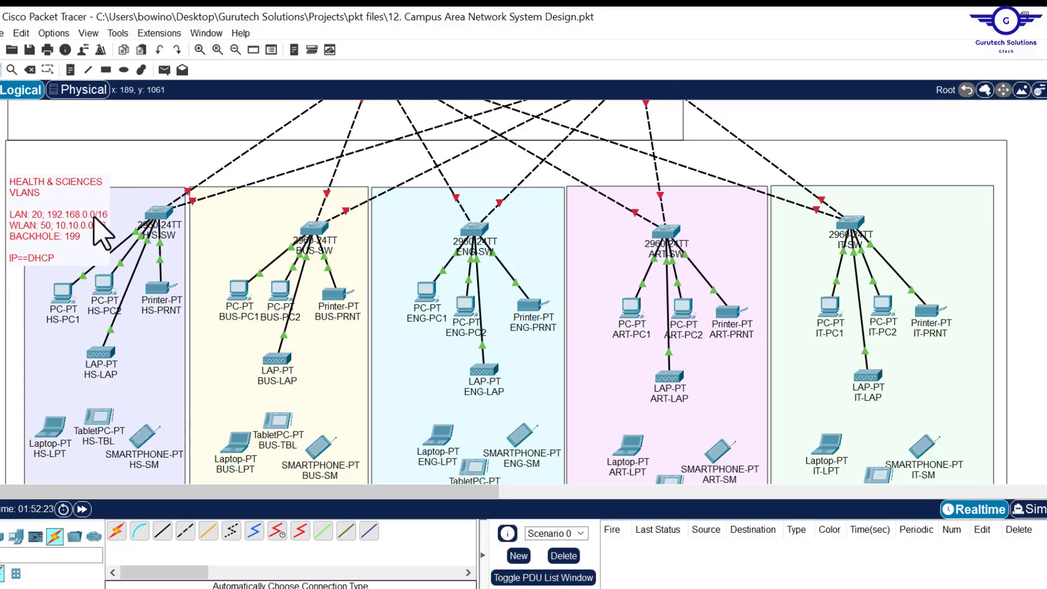
pyautogui.press('r')
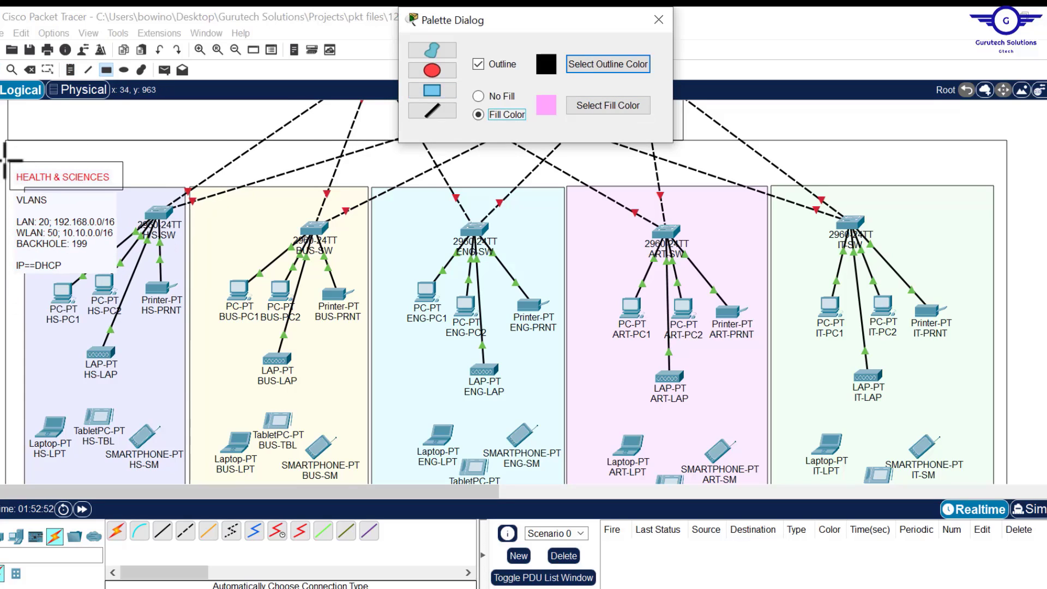
pyautogui.moveTo(7, 159); pyautogui.dragTo(132, 191)
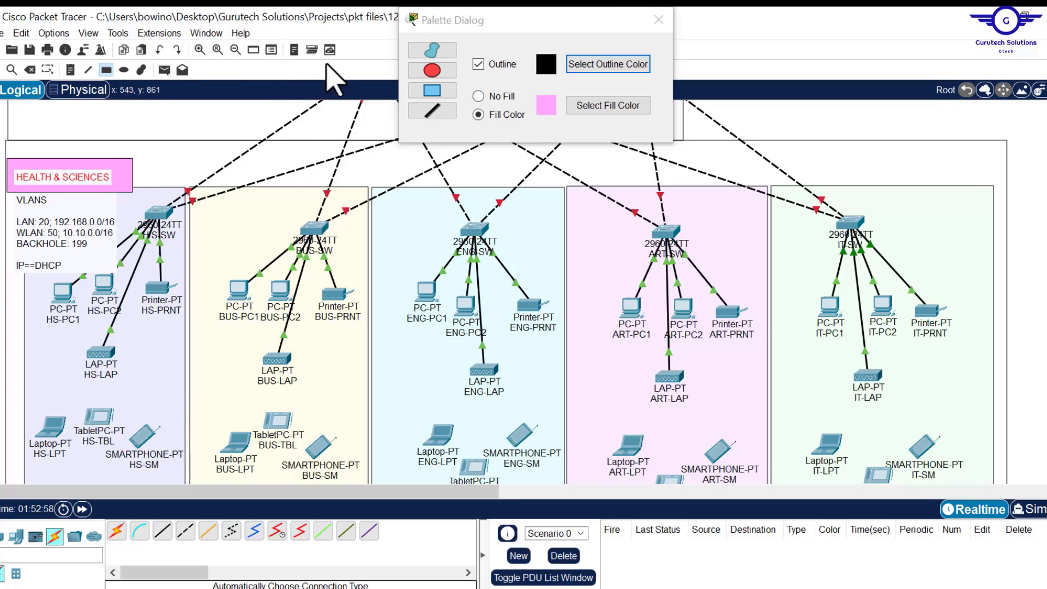
pyautogui.click(660, 20)
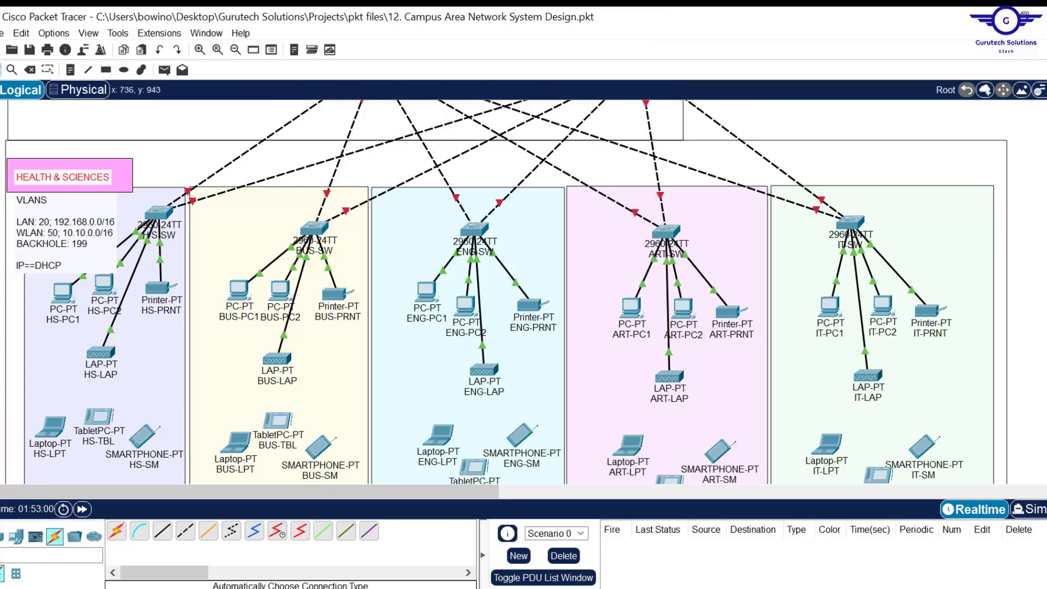
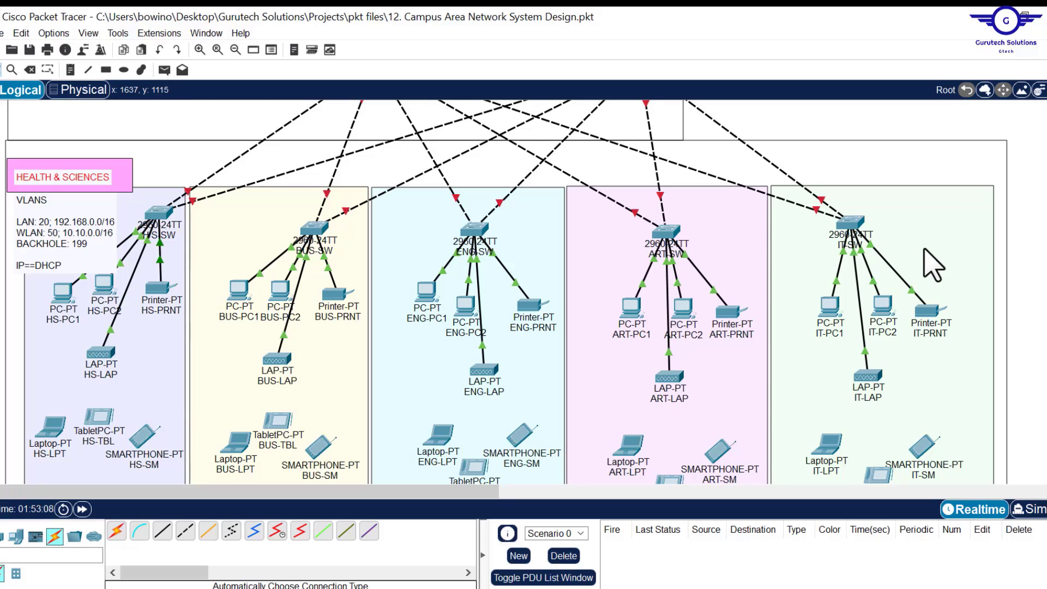
# - Bring up Project12.pdf and scroll to the Technical Requirements list
pyautogui.click(605, 588)
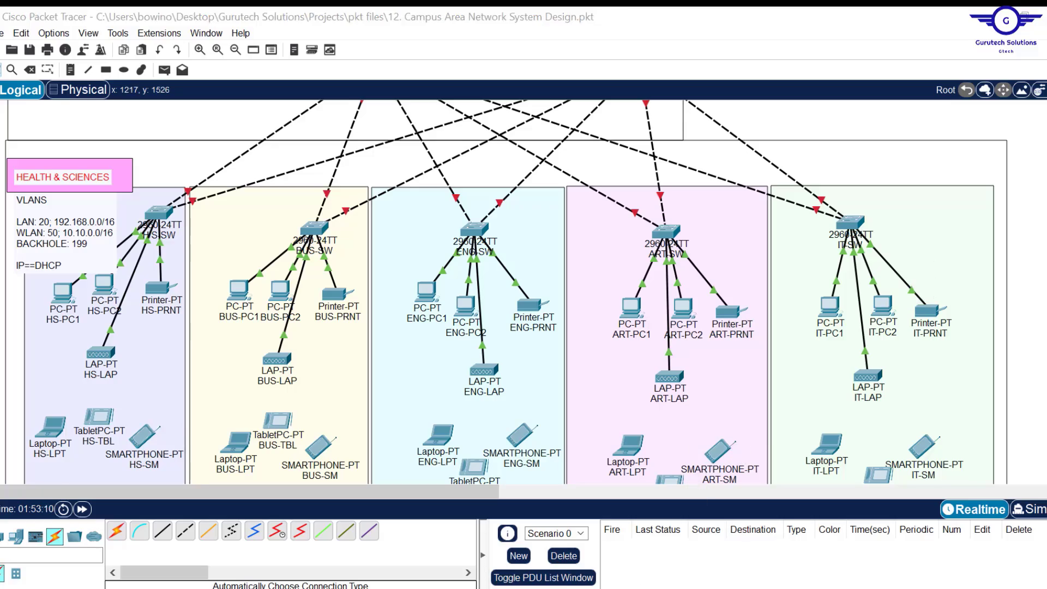
pyautogui.scroll(-15, 557, 344)
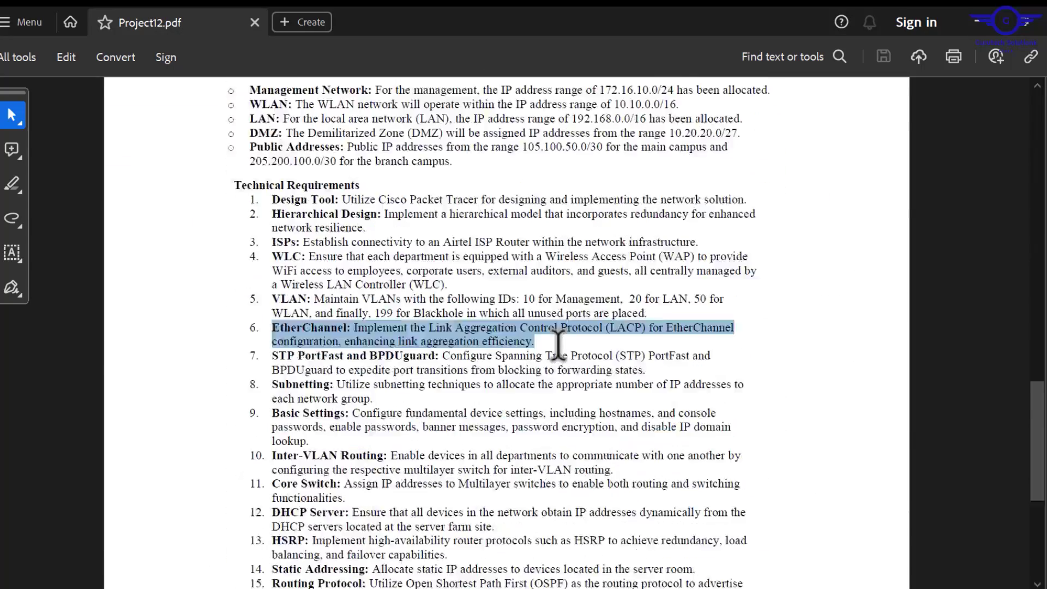
# - Highlight the LAN range 192.168.0.0/16 in the address requirements, then minimize Acrobat
pyautogui.scroll(2, 428, 188)
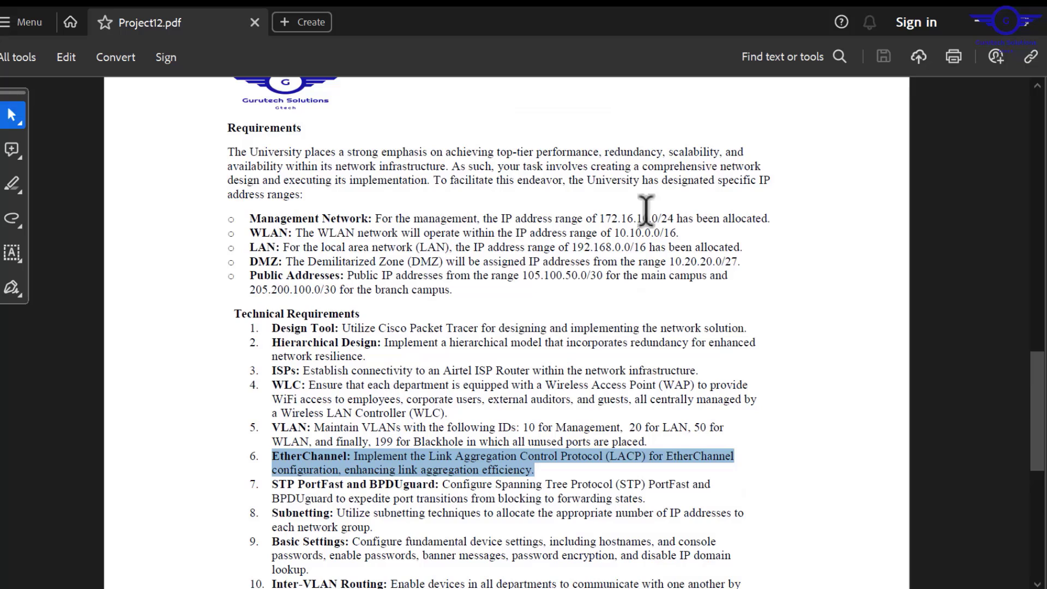
pyautogui.moveTo(691, 247); pyautogui.dragTo(572, 248)
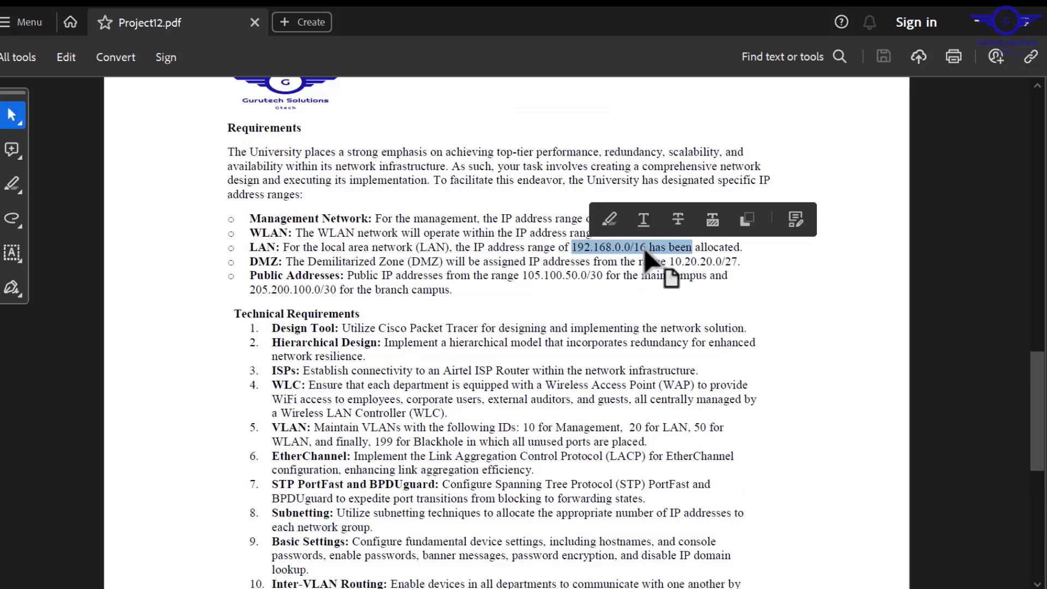
pyautogui.click(647, 252)
pyautogui.moveTo(678, 218); pyautogui.dragTo(608, 233)
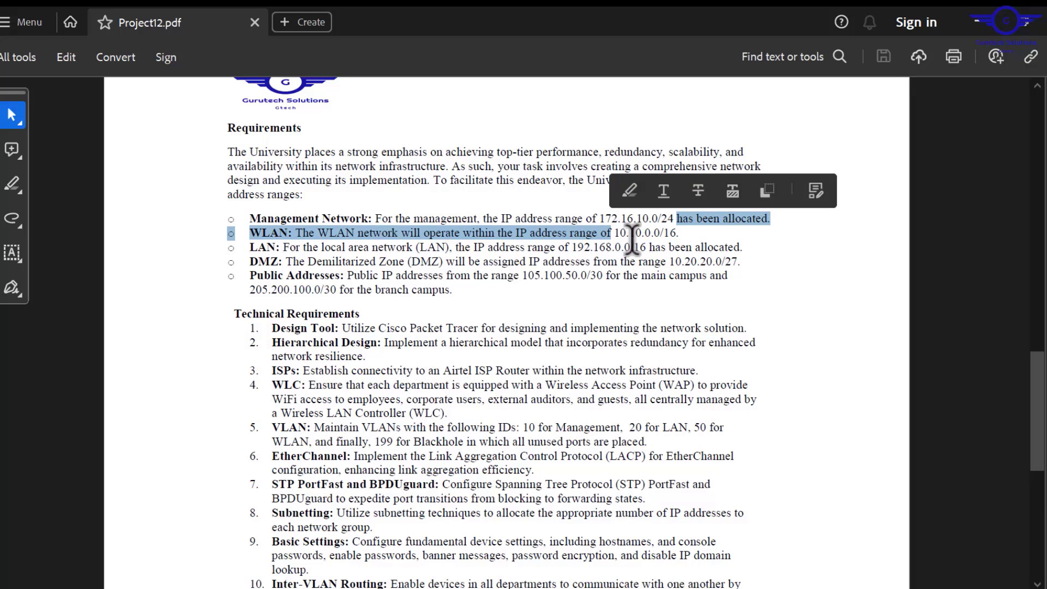
pyautogui.doubleClick(610, 247)
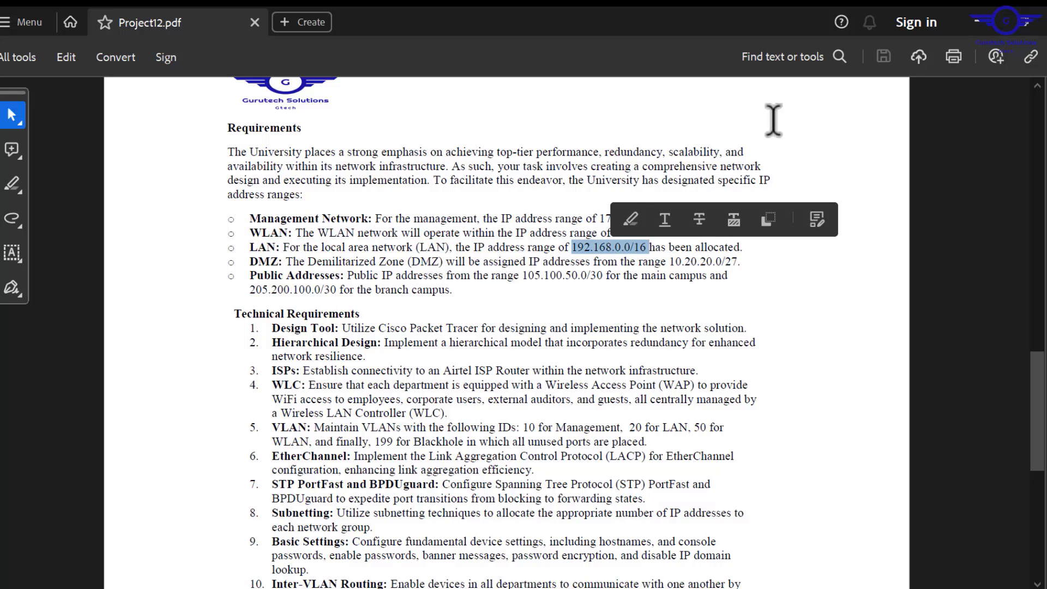
pyautogui.click(976, 22)
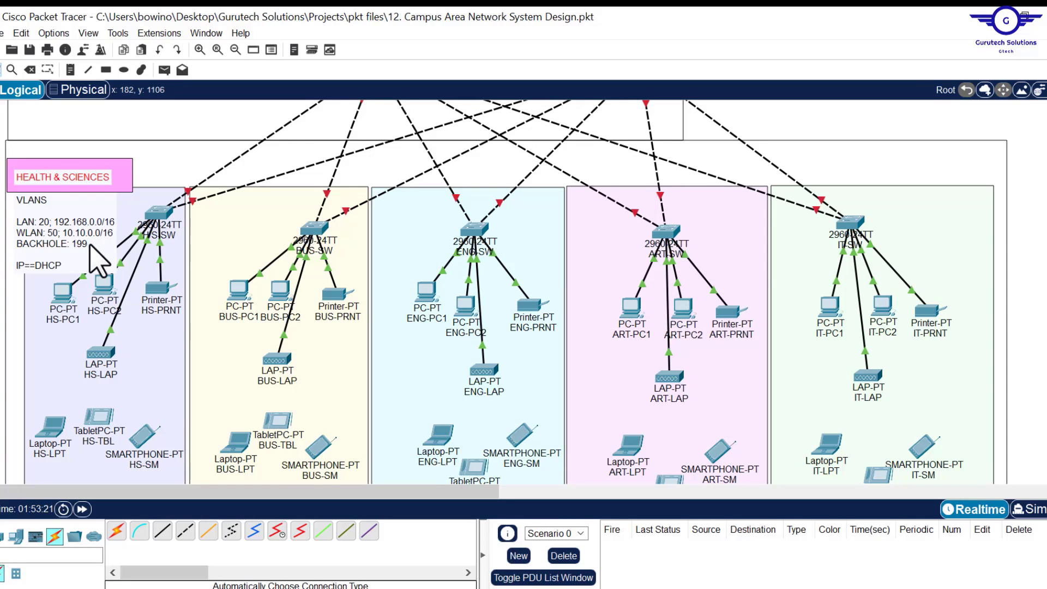
# - Add a BUSINESS title note and draw a pink rectangle behind the department label
pyautogui.doubleClick(95, 262)
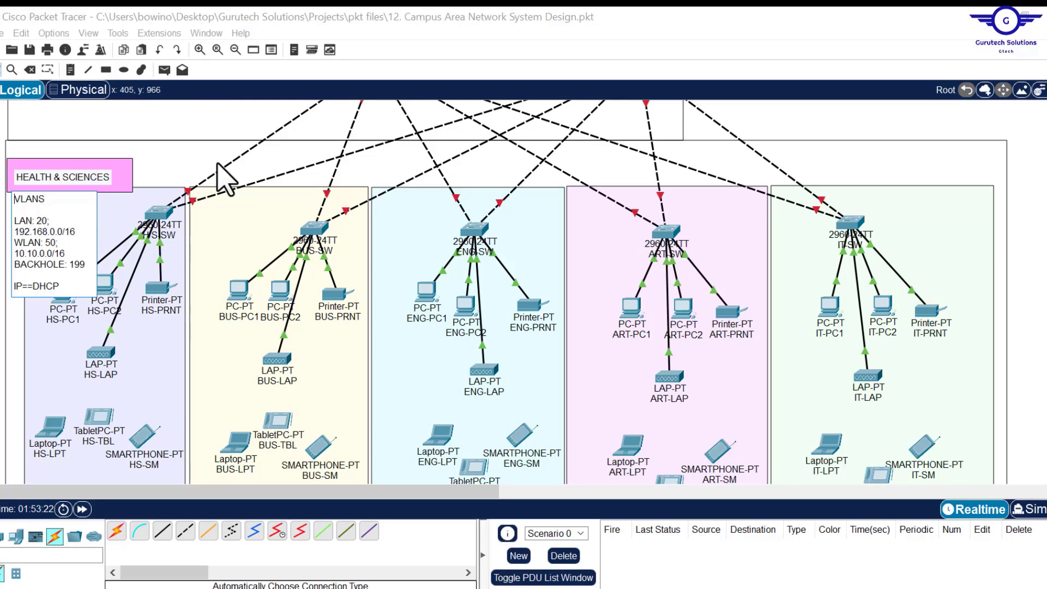
pyautogui.click(70, 70)
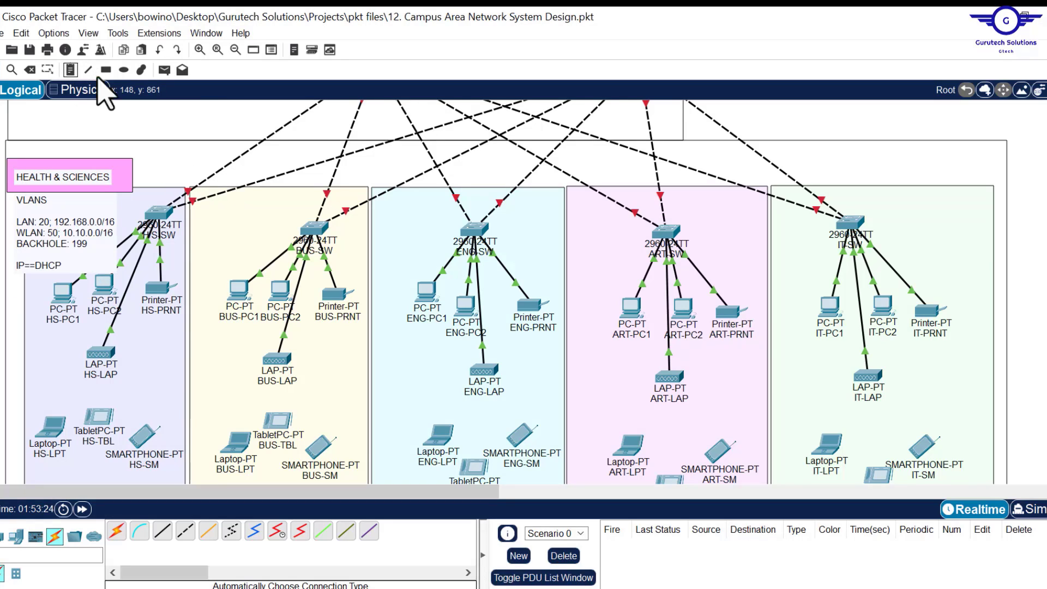
pyautogui.click(221, 178)
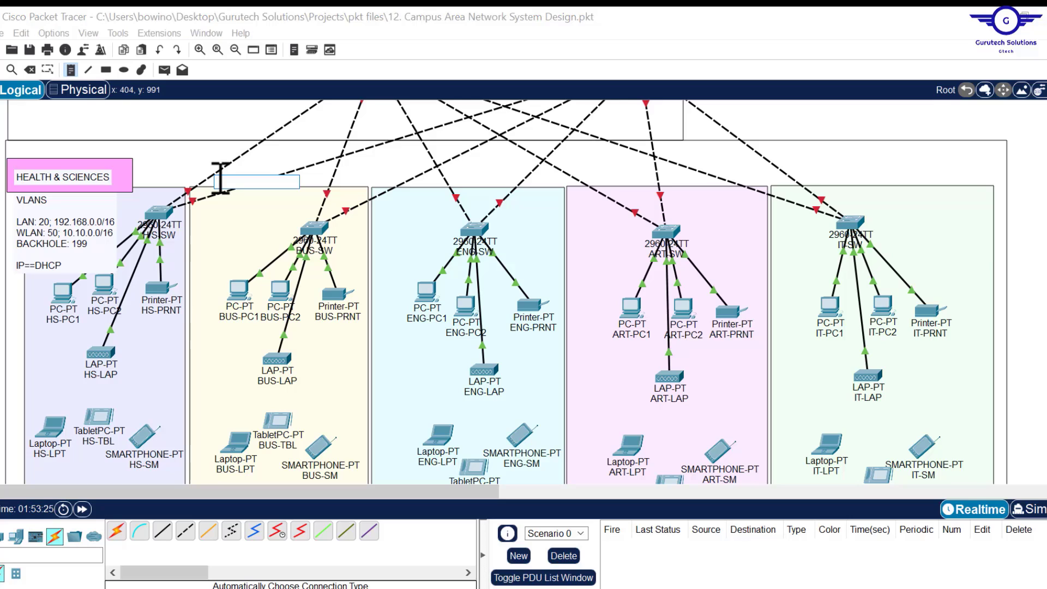
pyautogui.write('BUSINESS')
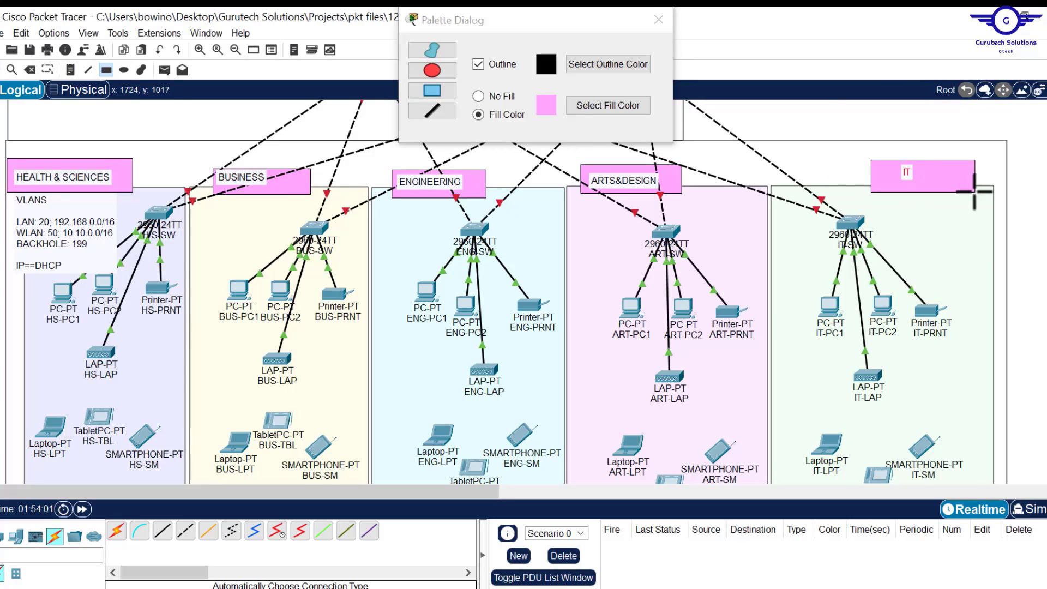
pyautogui.moveTo(999, 210); pyautogui.dragTo(982, 190)
pyautogui.click(659, 20)
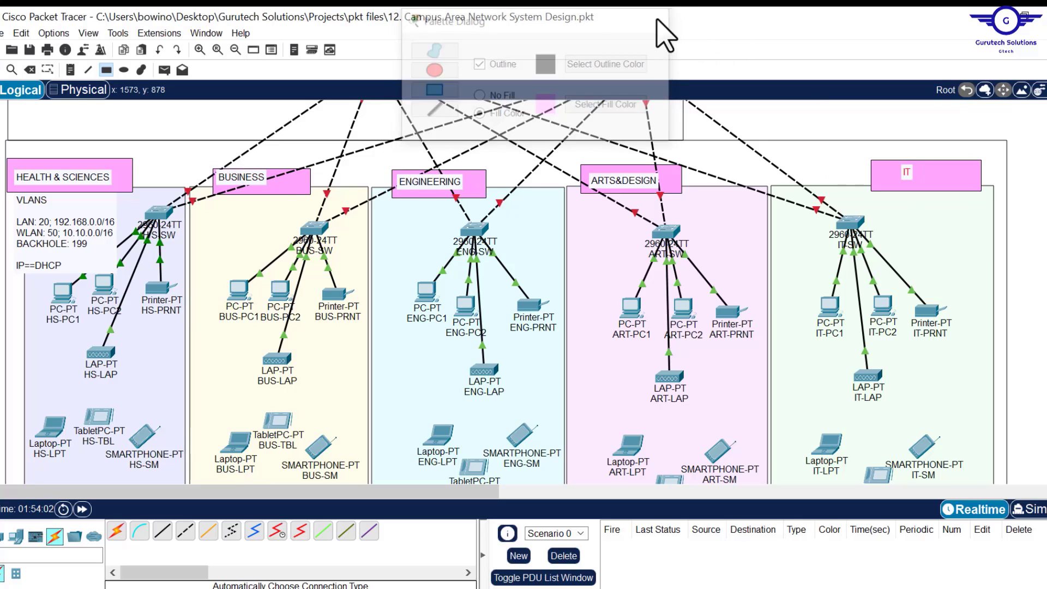
# - Copy the LAN, WLAN and BACKHOLE lines from the Health & Sciences note into a new Business note
pyautogui.click(73, 266)
pyautogui.moveTo(87, 264); pyautogui.dragTo(15, 201)
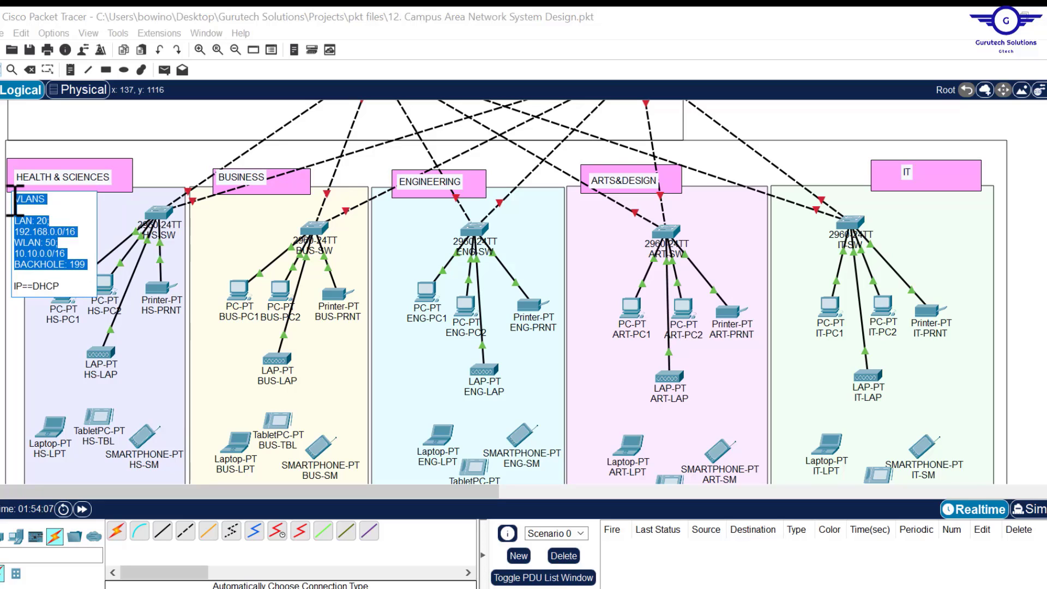
pyautogui.hotkey('ctrl', 'c')
pyautogui.click(71, 70)
pyautogui.click(203, 211)
pyautogui.hotkey('ctrl', 'v')
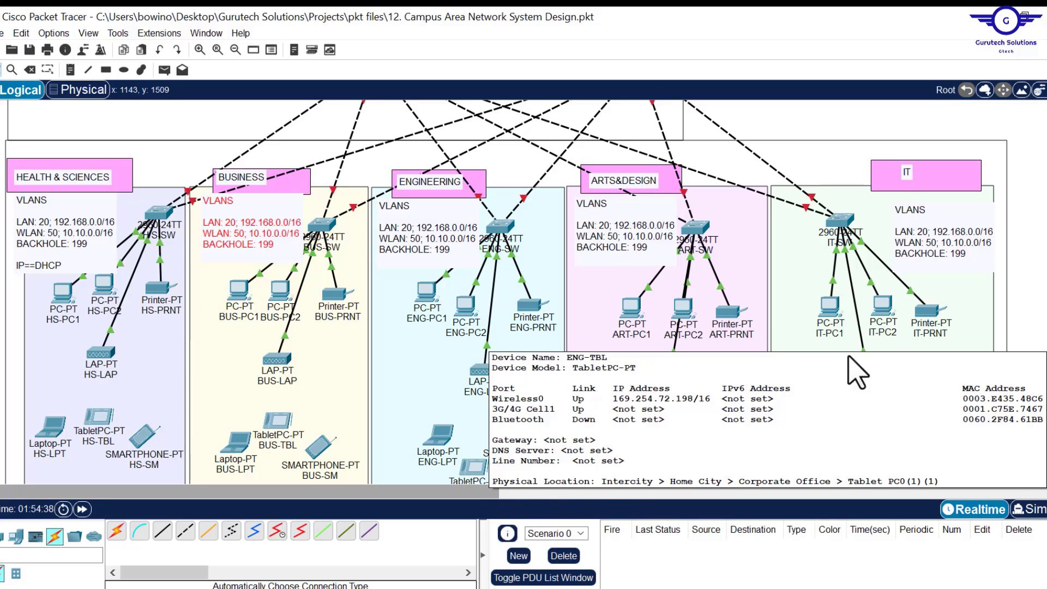
# - Insert 'MGT: 10; 172.16.10.0/24' above the LAN line in the IT VLANS note
pyautogui.click(903, 243)
pyautogui.click(899, 235)
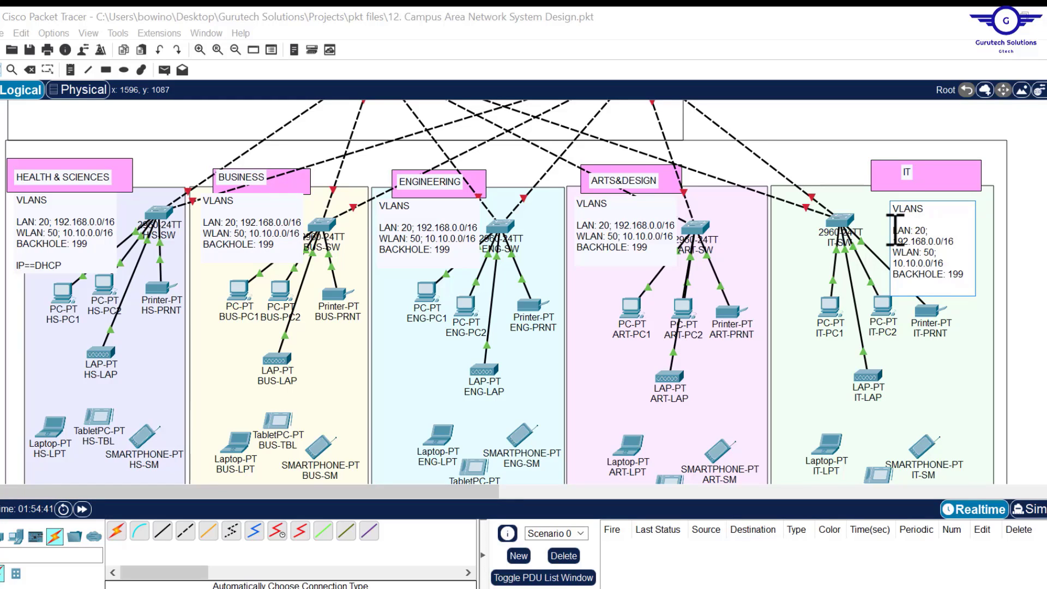
pyautogui.press('Return')
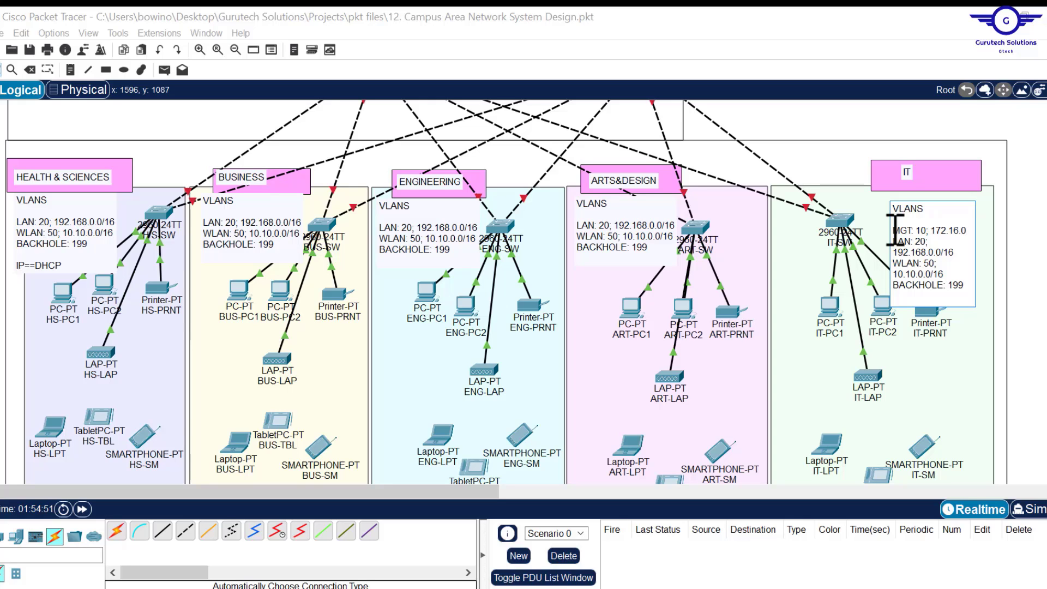
pyautogui.hotkey('alt', 'Tab')
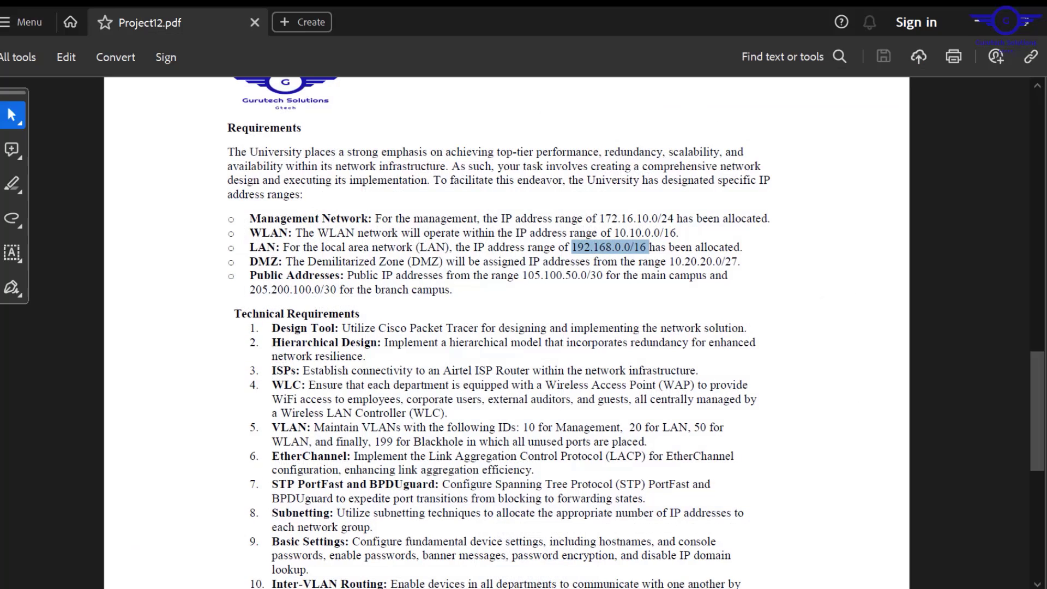
pyautogui.hotkey('alt', 'Tab')
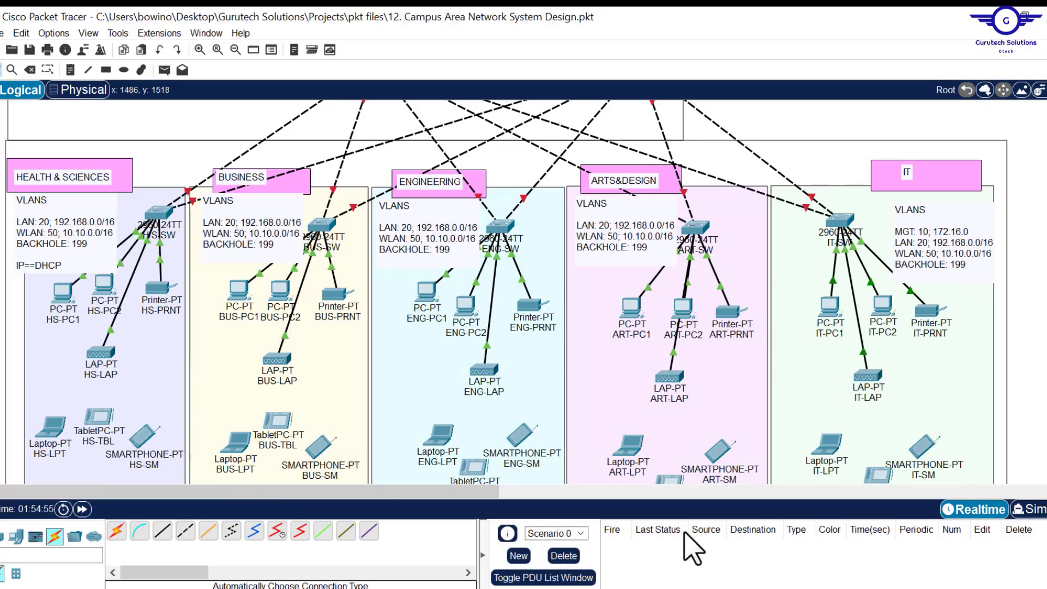
pyautogui.doubleClick(965, 226)
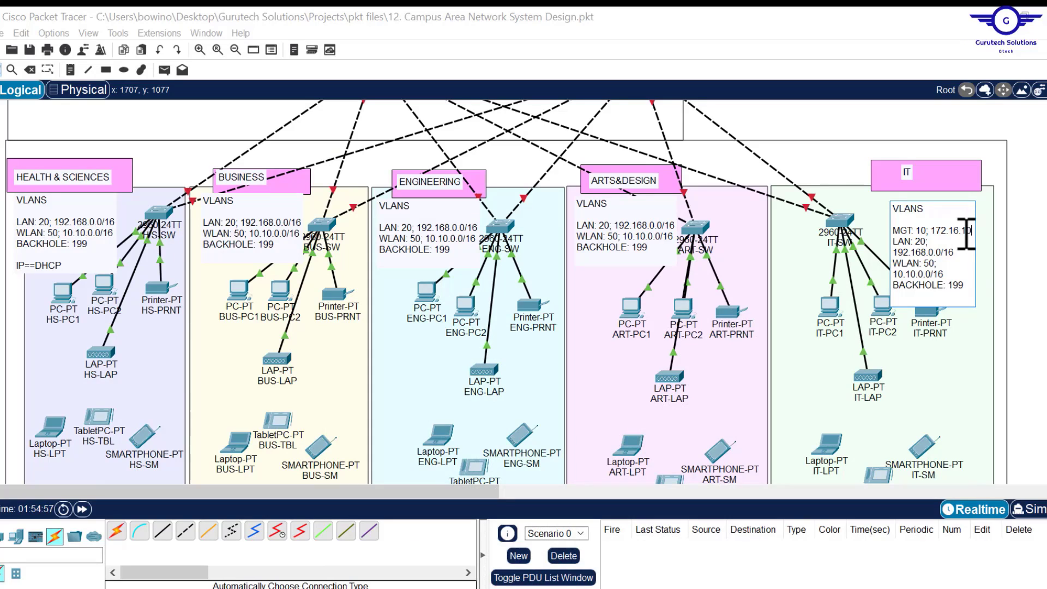
pyautogui.write('.')
pyautogui.write('0/24')
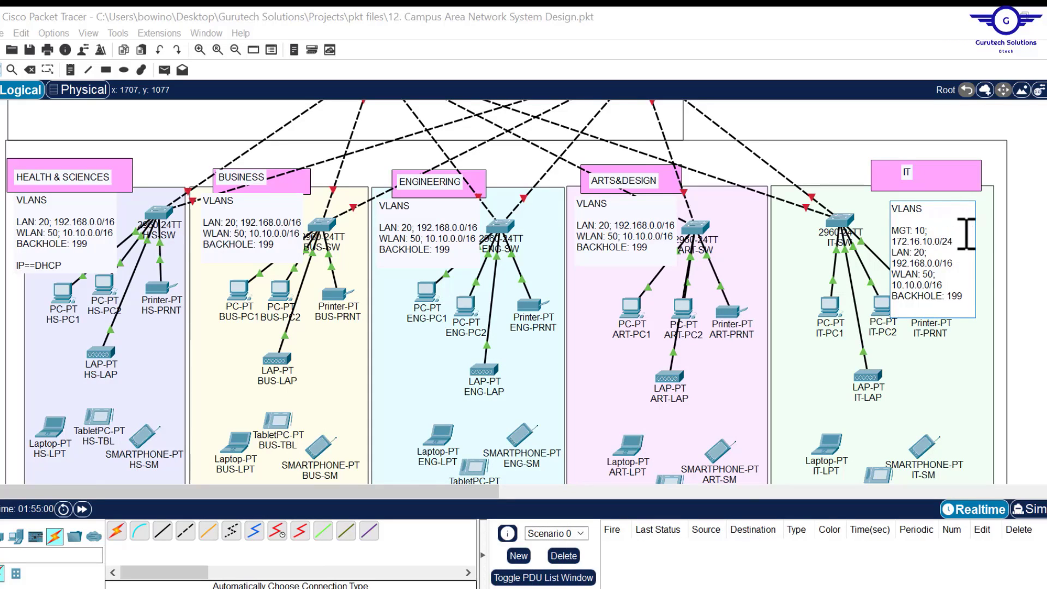
pyautogui.click(967, 236)
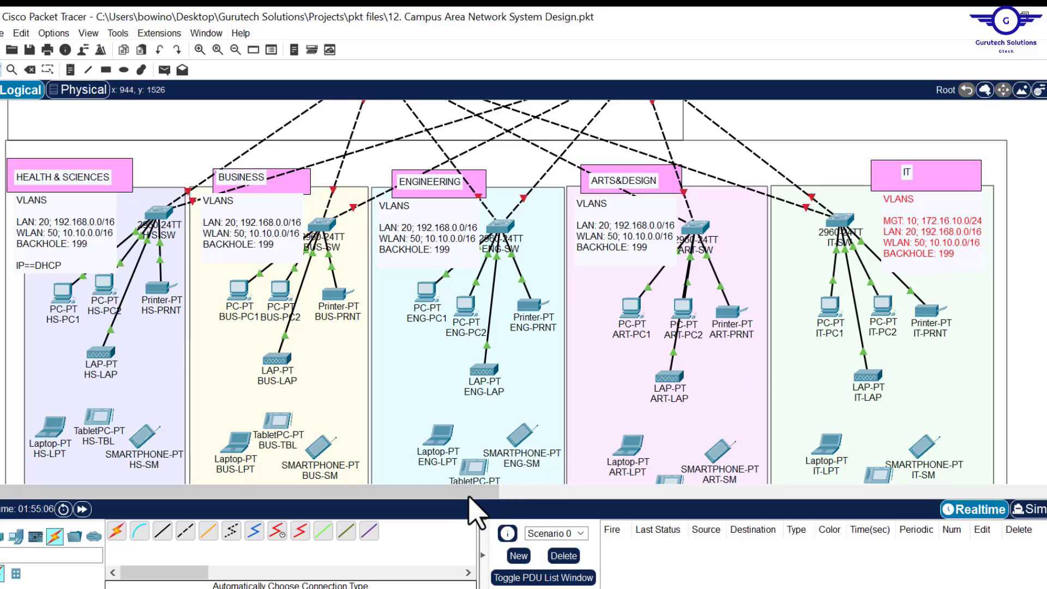
pyautogui.moveTo(484, 491); pyautogui.dragTo(494, 491)
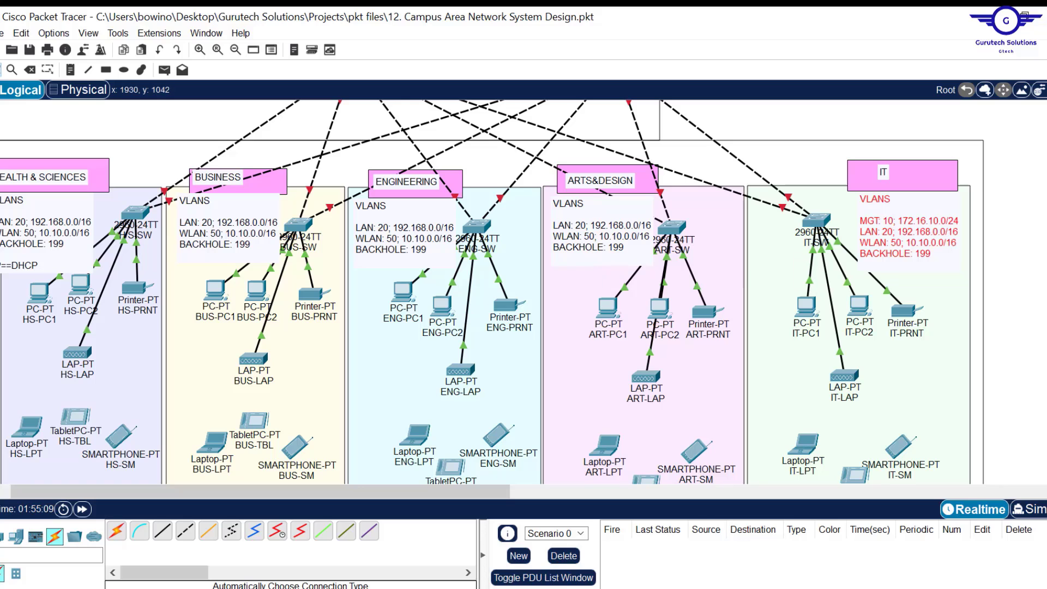
# - Shift the BHS-SW switch slightly down-right and drop B-BUS-SW lower in its area
pyautogui.scroll(10, 491, 292)
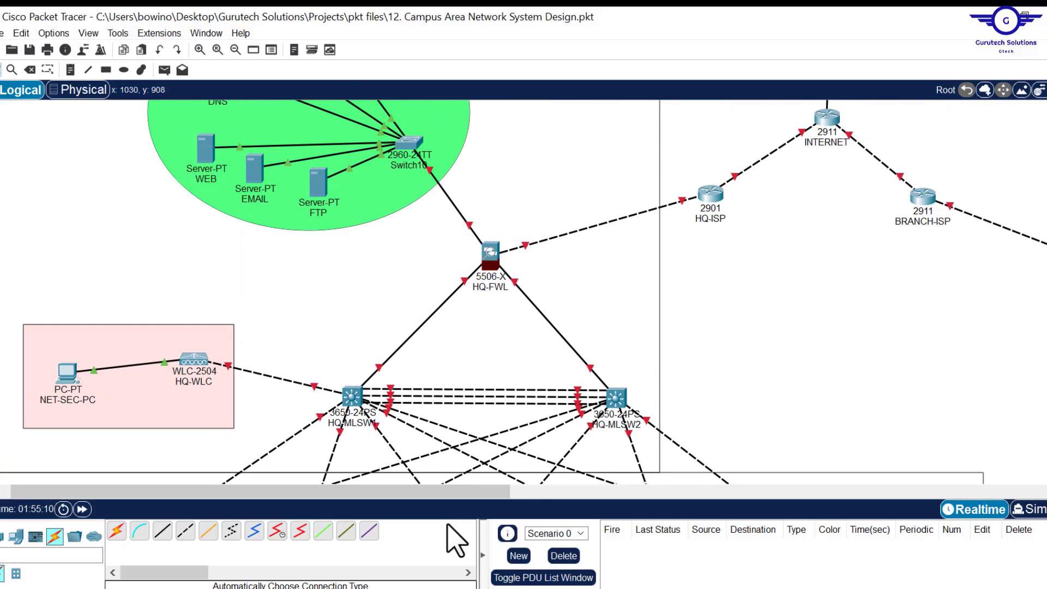
pyautogui.moveTo(439, 494); pyautogui.dragTo(841, 516)
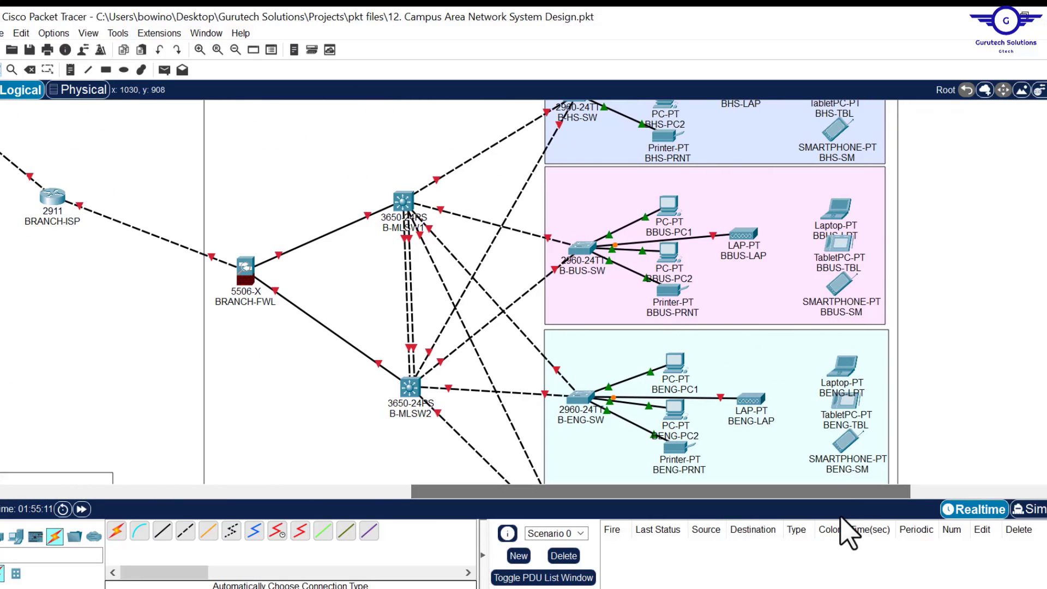
pyautogui.scroll(4, 447, 292)
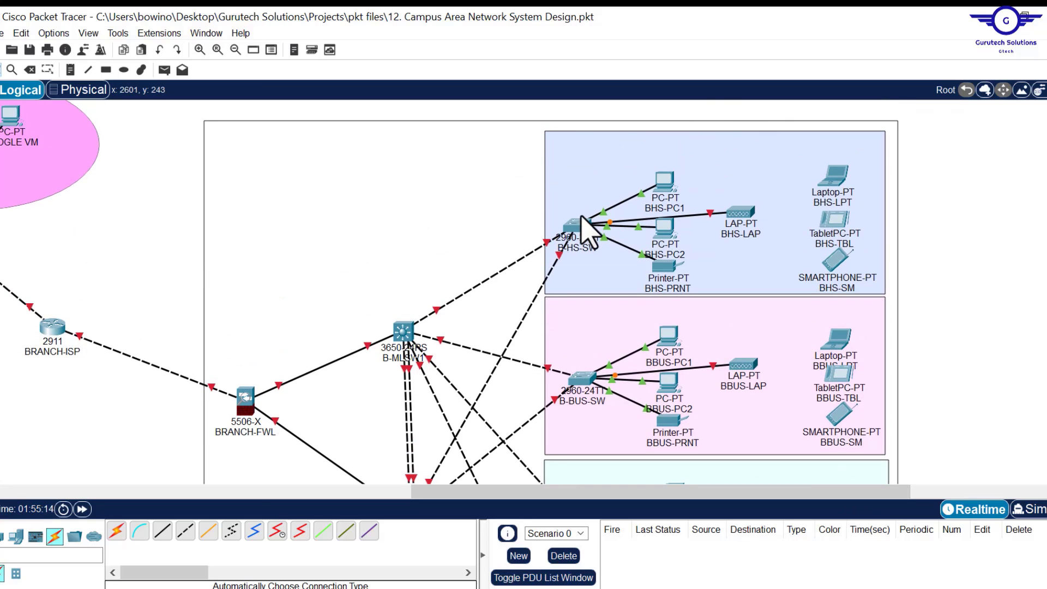
pyautogui.moveTo(577, 229); pyautogui.dragTo(582, 245)
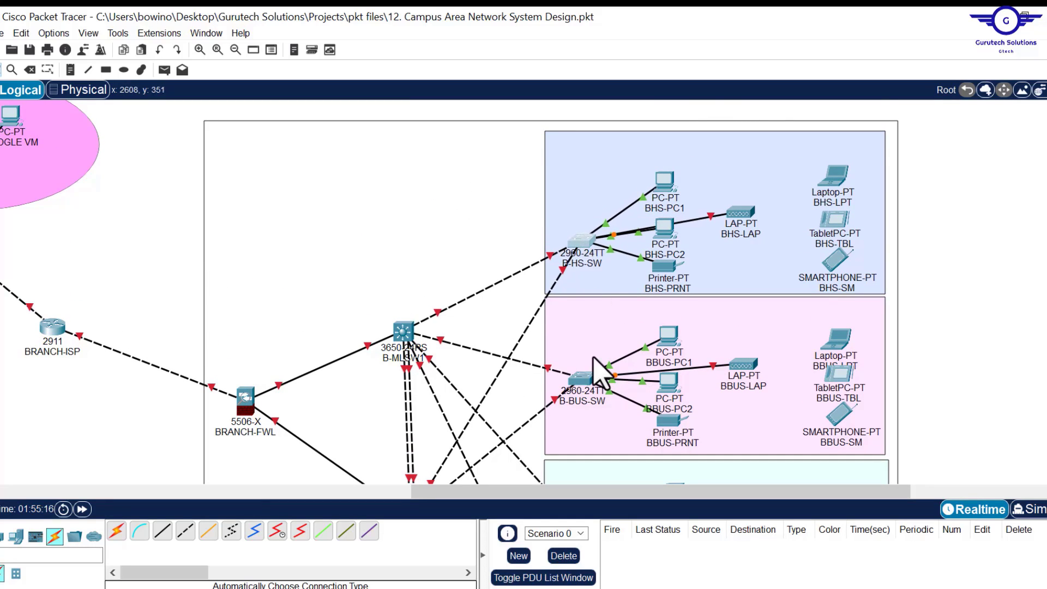
pyautogui.moveTo(586, 379); pyautogui.dragTo(588, 420)
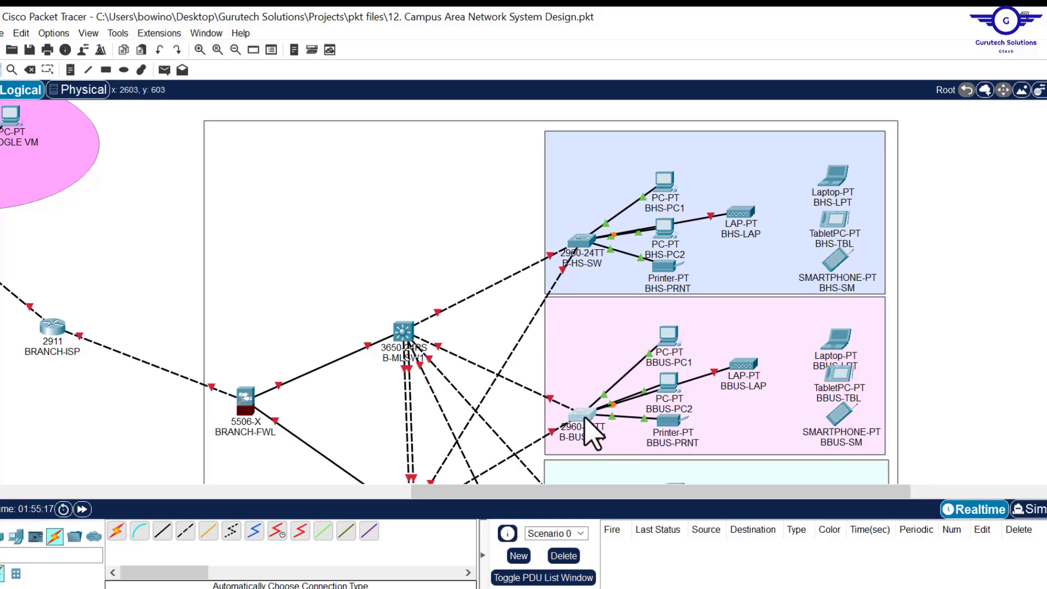
pyautogui.scroll(-5, 600, 417)
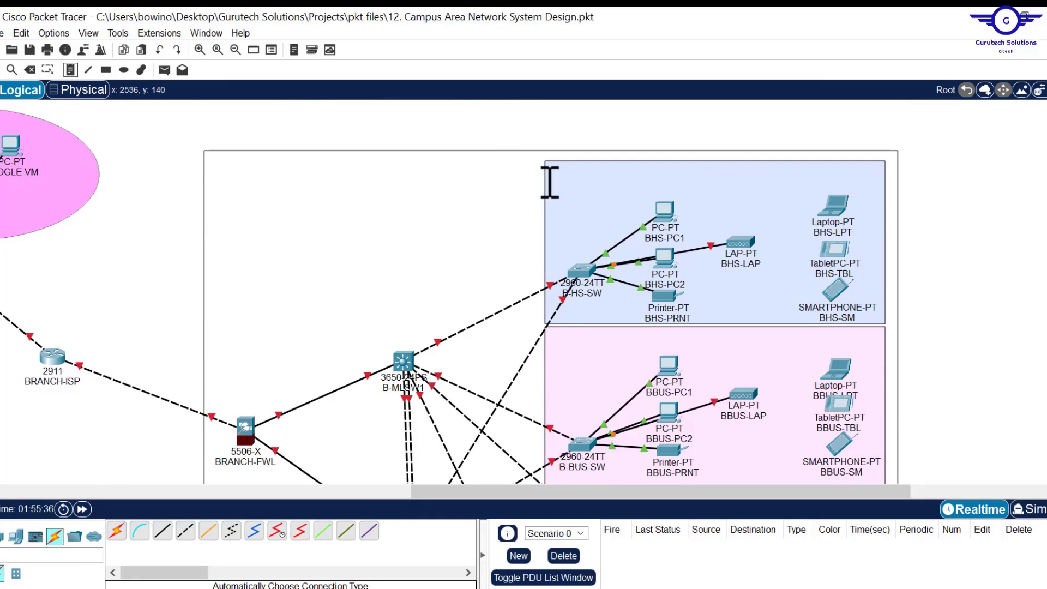
pyautogui.scroll(-6, 550, 185)
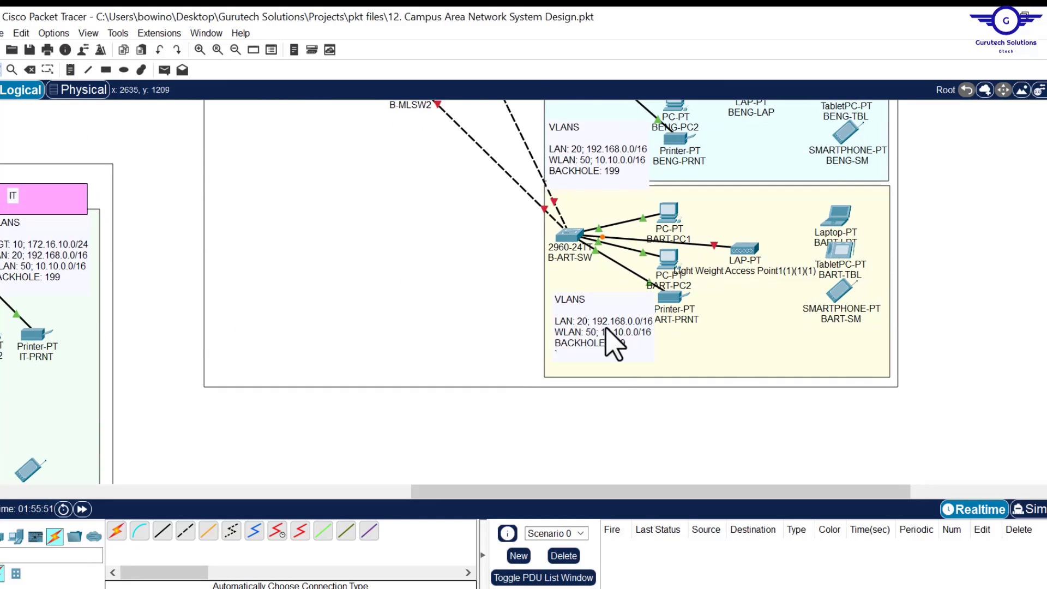
pyautogui.scroll(8, 613, 345)
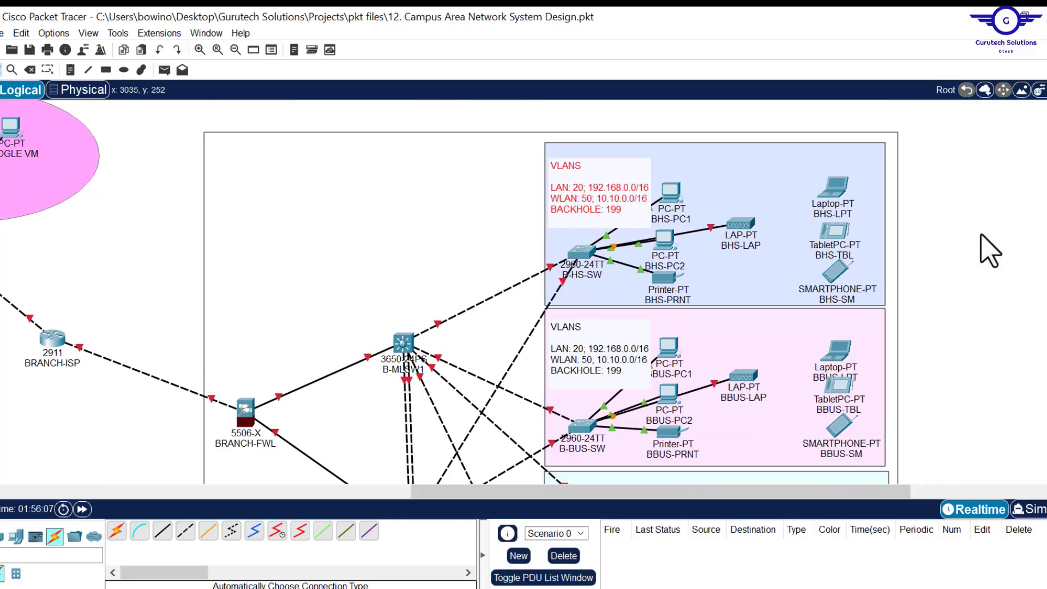
# - Add BRANCH HEALTH & SCIENCES, BRANCH ENGINEERING and BRANCH ARTS & DESIGN title notes
pyautogui.click(71, 70)
pyautogui.click(731, 171)
pyautogui.write('BRANCH HEALTH & SCIENCES')
pyautogui.click(715, 335)
pyautogui.write('BRANCH')
pyautogui.scroll(-6, 720, 328)
pyautogui.click(723, 171)
pyautogui.write('BRANCH E')
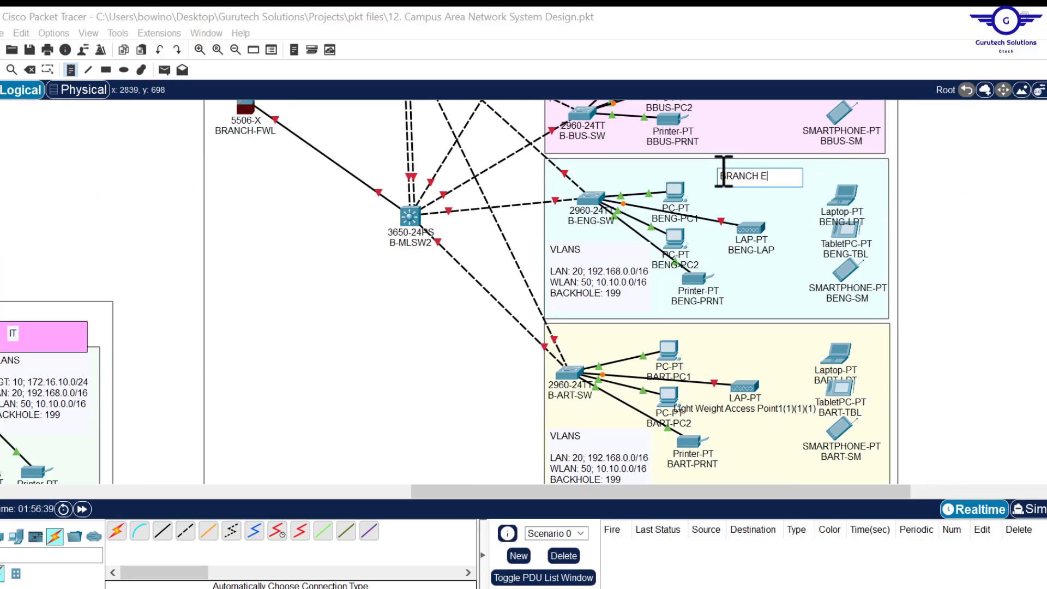
pyautogui.click(706, 183)
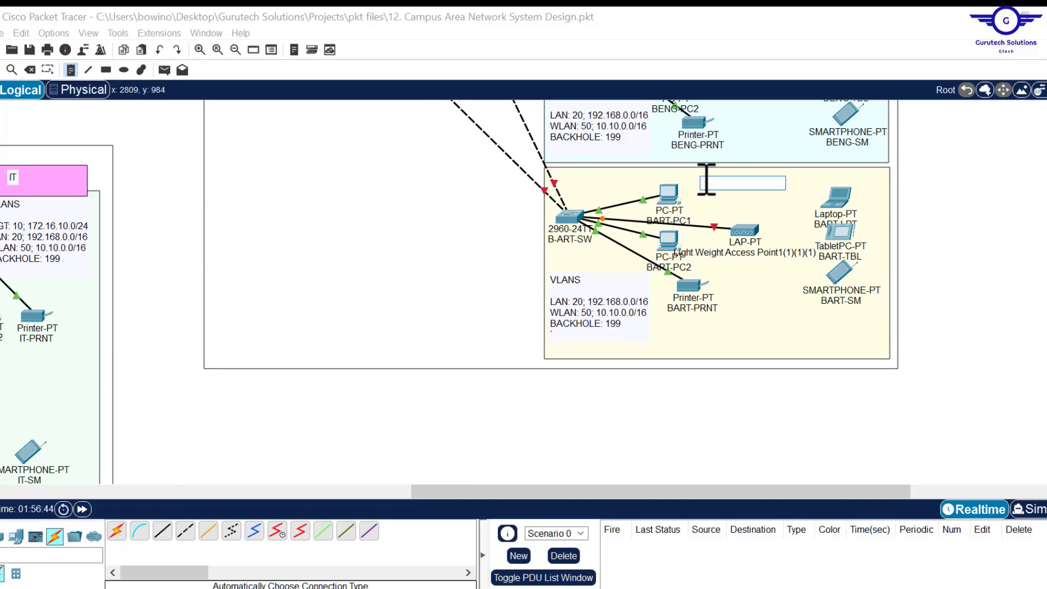
pyautogui.write('B')
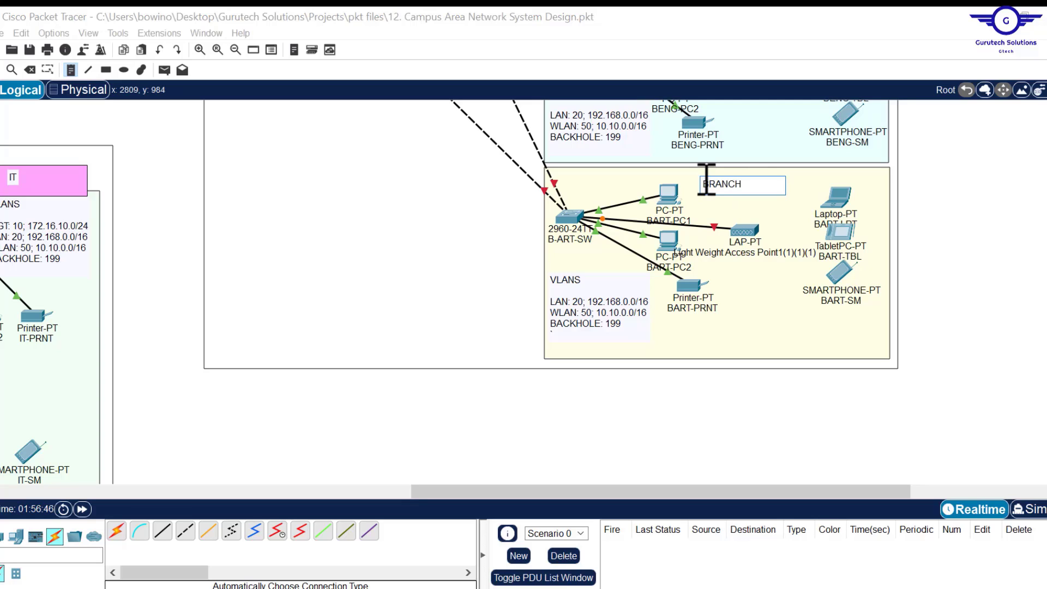
pyautogui.write('RANCH ARTS')
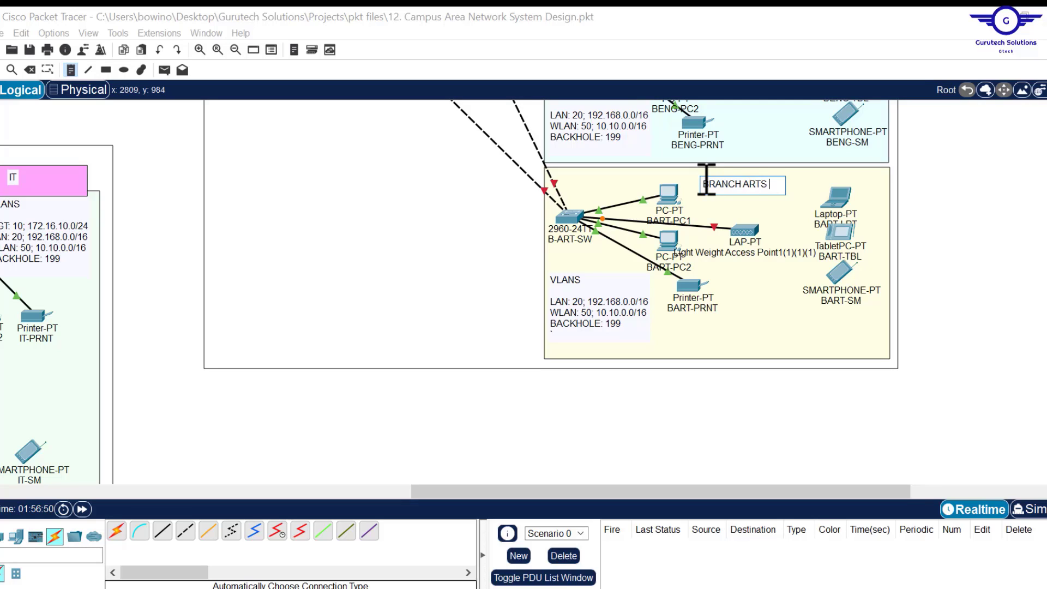
pyautogui.write(' & DESIGN')
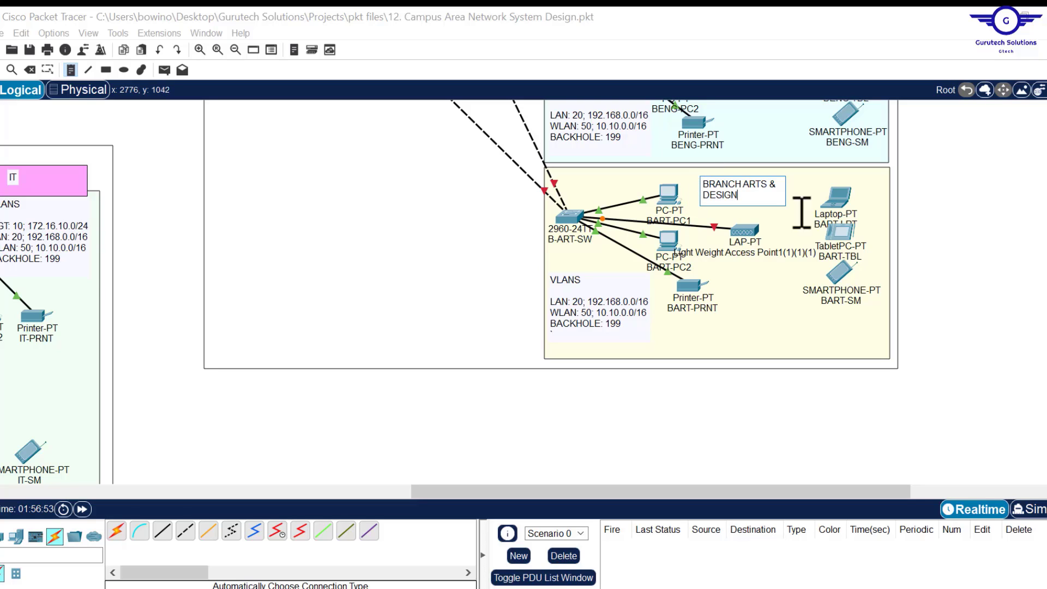
# - Start a 'DMZ' note inside the HQ server-farm ellipse
pyautogui.scroll(3, 561, 275)
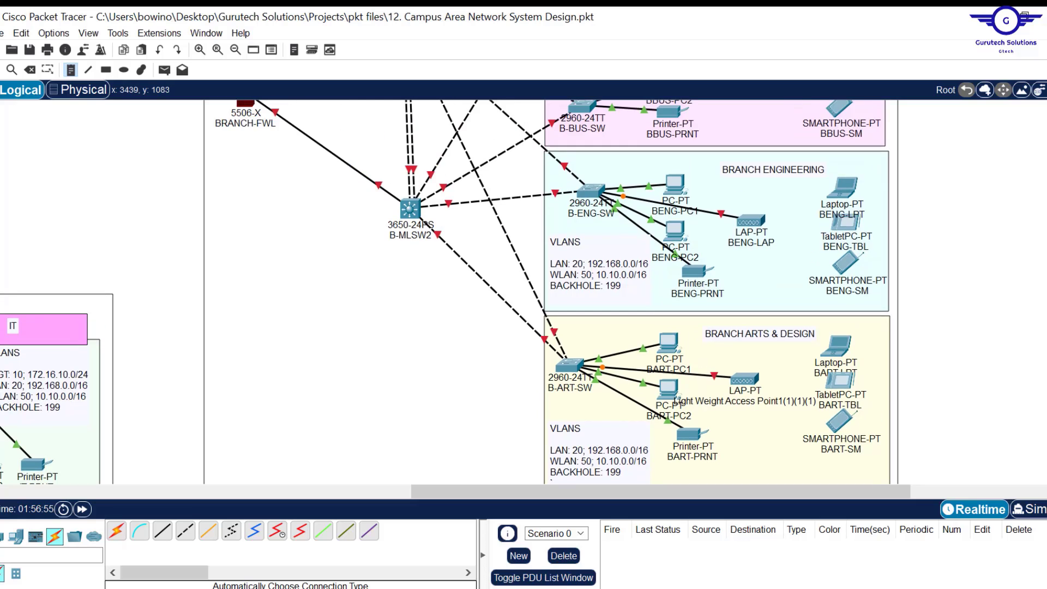
pyautogui.scroll(7, 450, 292)
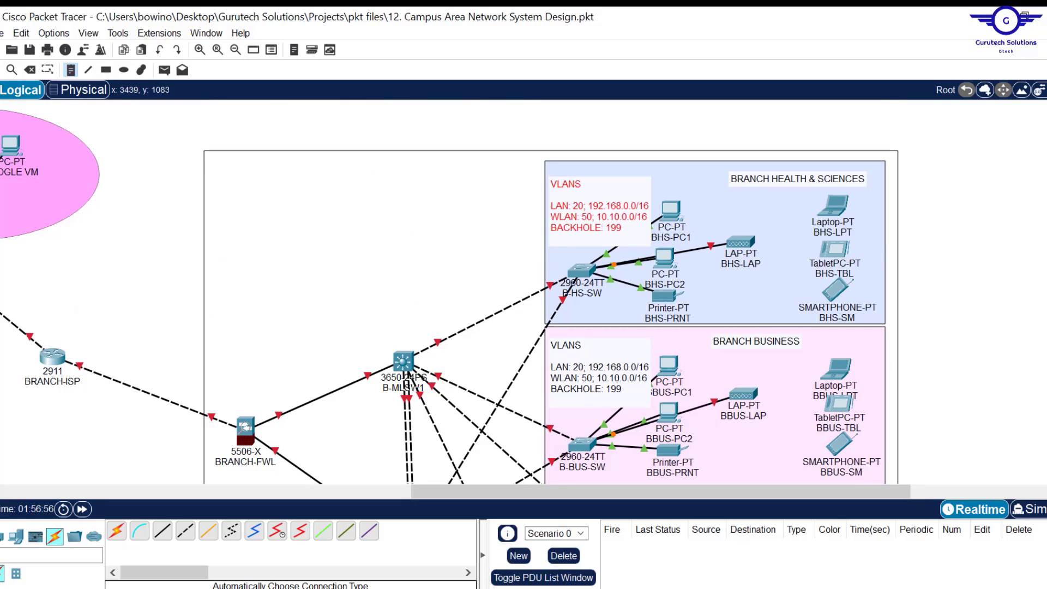
pyautogui.moveTo(420, 498); pyautogui.dragTo(35, 529)
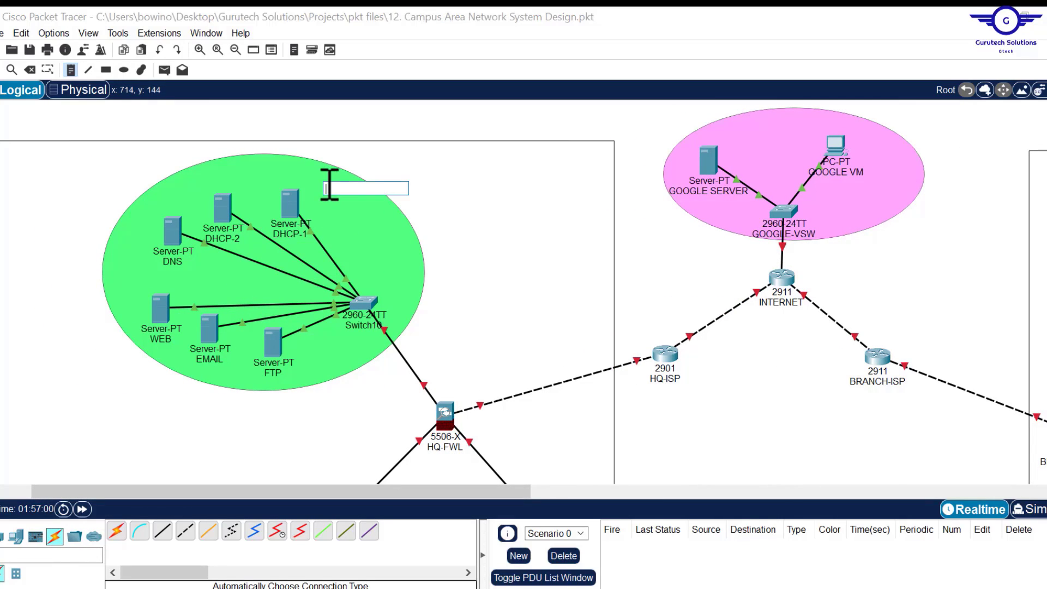
pyautogui.click(327, 186)
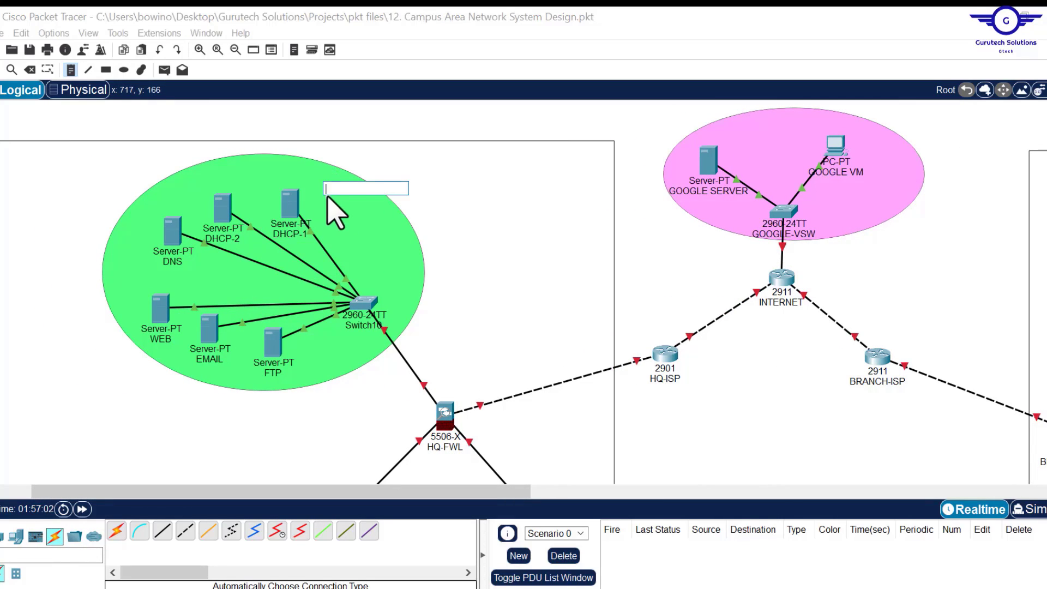
pyautogui.write('DMZ')
pyautogui.press('Return')
pyautogui.press('Return')
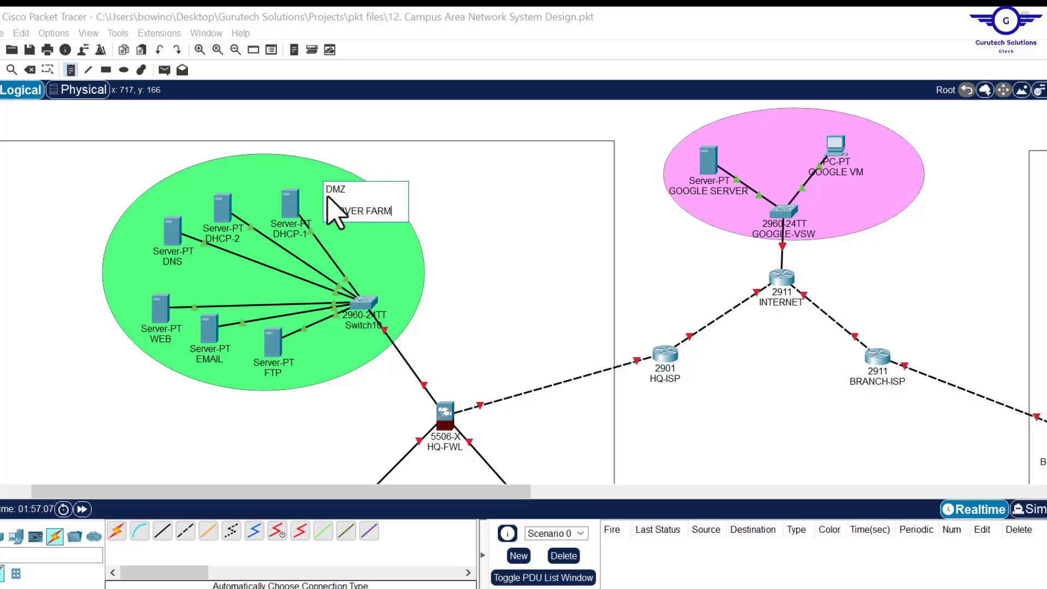
# - Fill the DMZ note with SERVER FARM, NET: 10.20.20.0/27 and IP==STATIC, and arrange it beside Switch10
pyautogui.write('SERVER FARM')
pyautogui.press('Return')
pyautogui.press('Return')
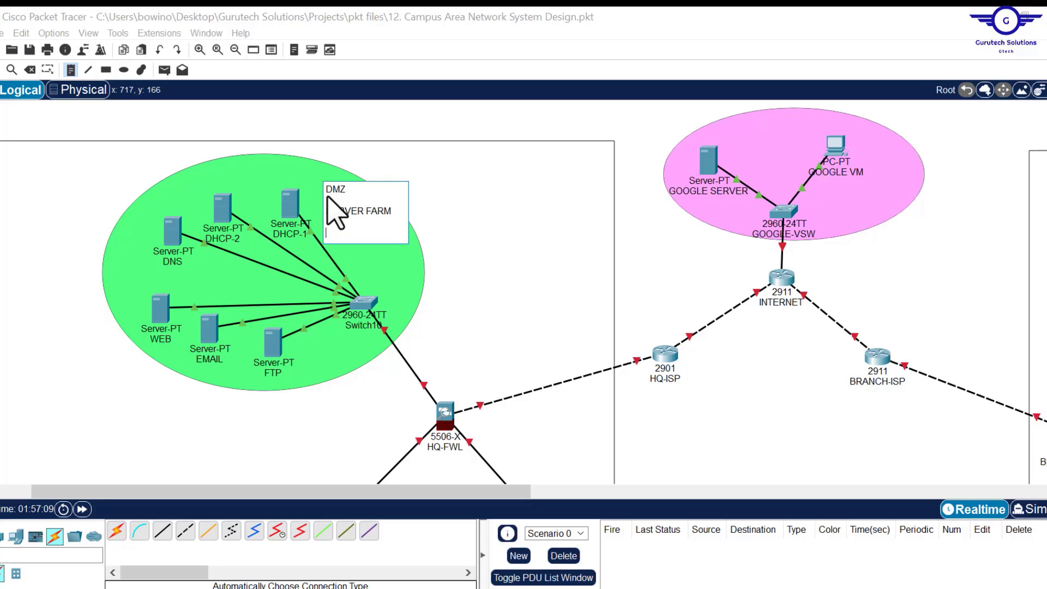
pyautogui.write('NET:')
pyautogui.click(654, 588)
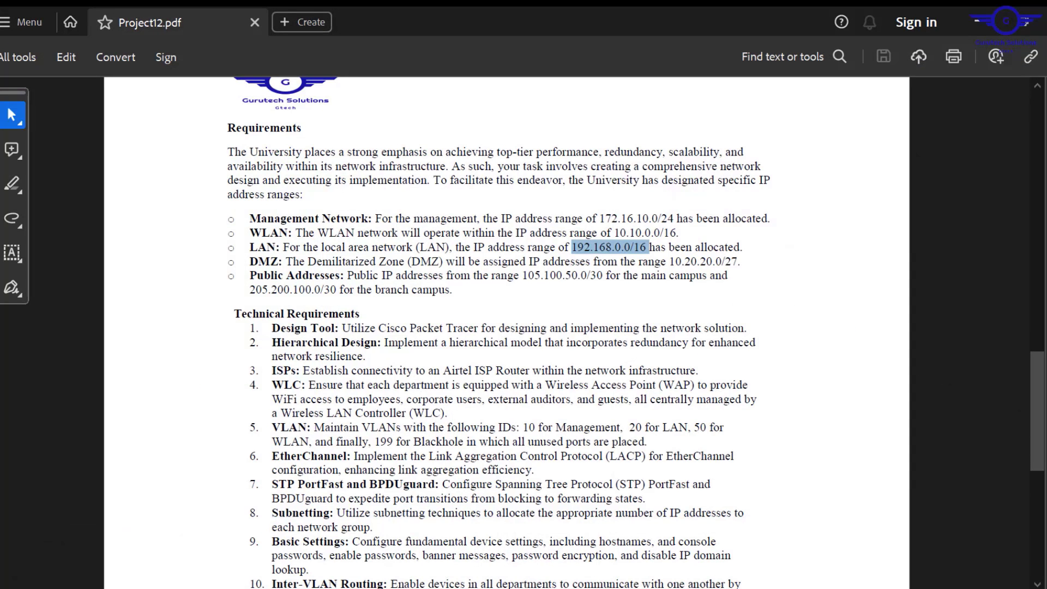
pyautogui.click(627, 588)
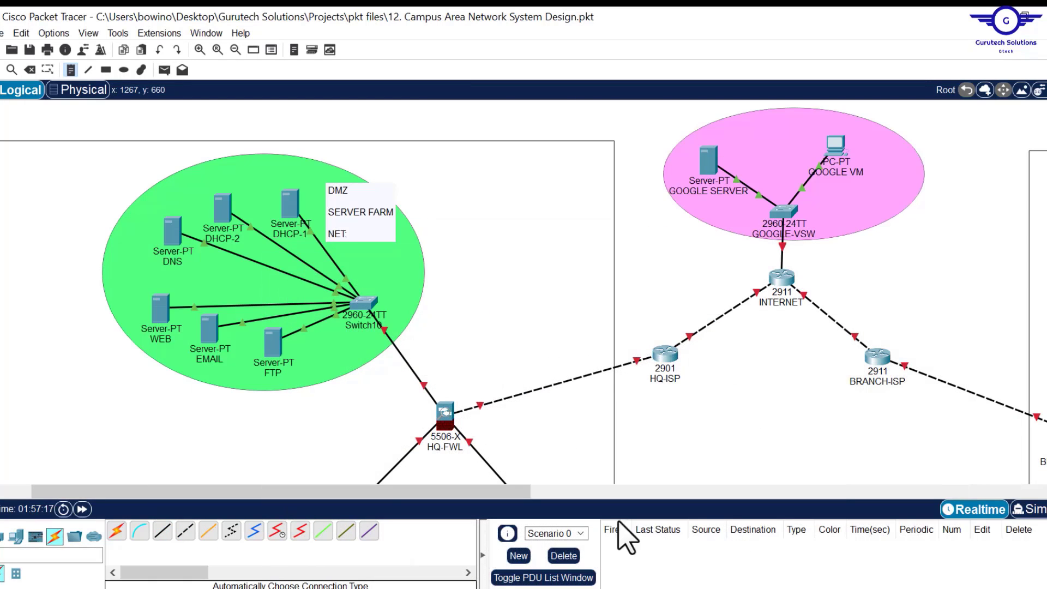
pyautogui.click(361, 238)
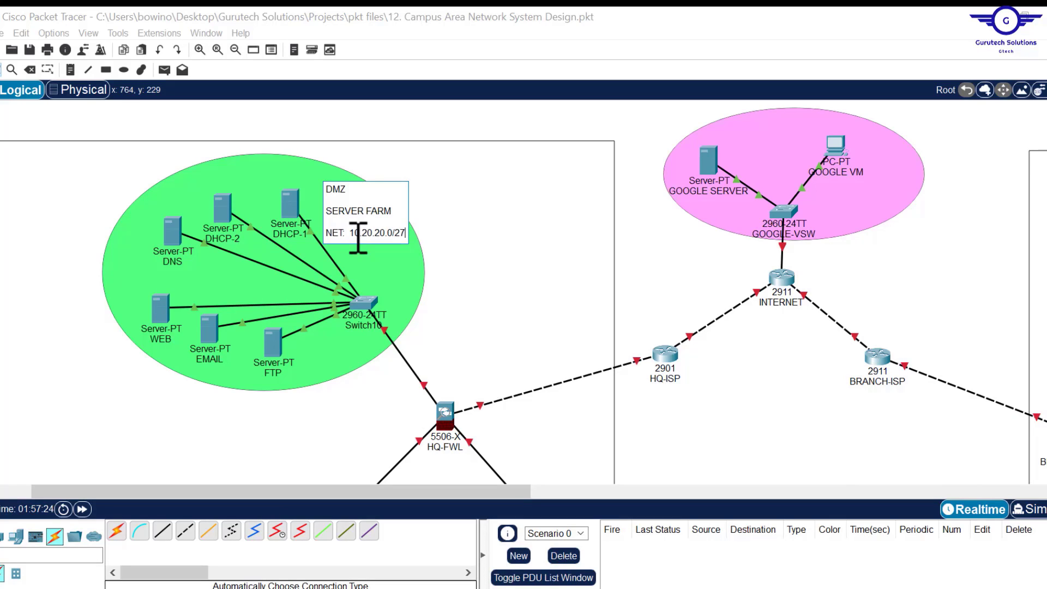
pyautogui.press('Return')
pyautogui.press('Return')
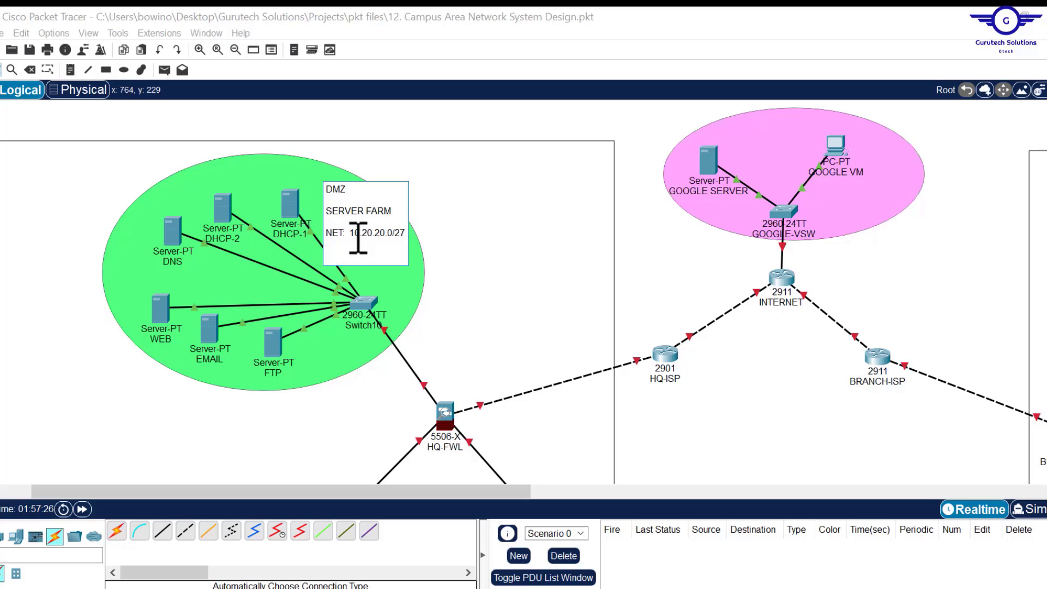
pyautogui.write('IP ')
pyautogui.write('=STATIC')
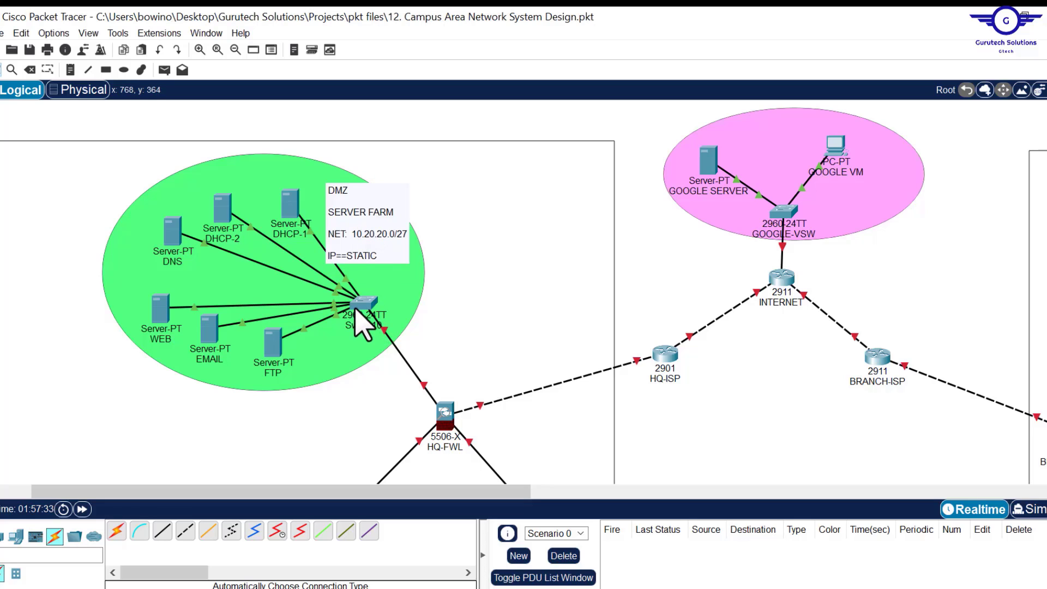
pyautogui.moveTo(371, 312); pyautogui.dragTo(346, 307)
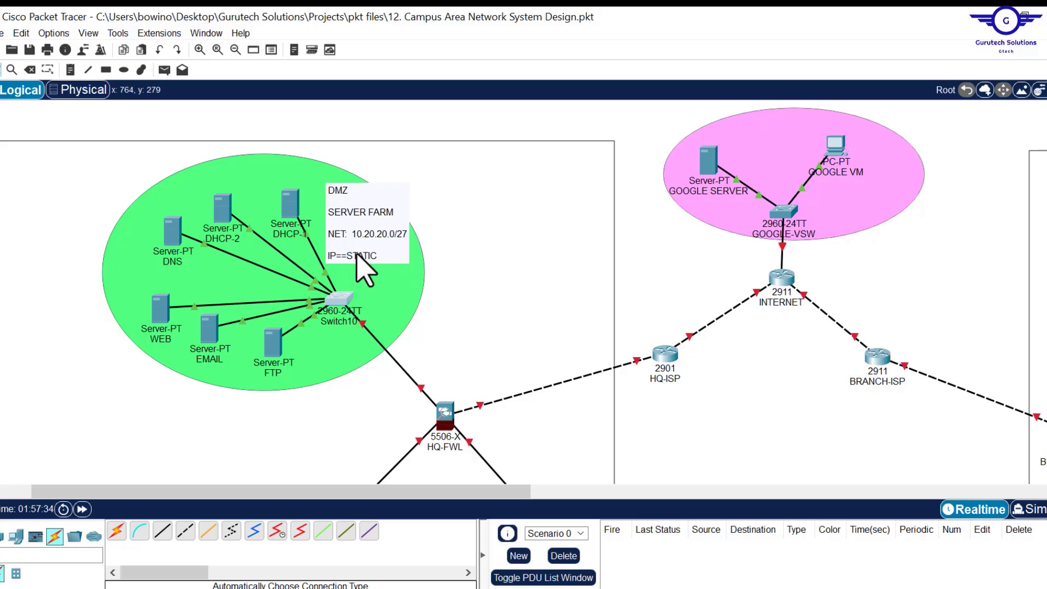
pyautogui.moveTo(355, 268); pyautogui.dragTo(346, 255)
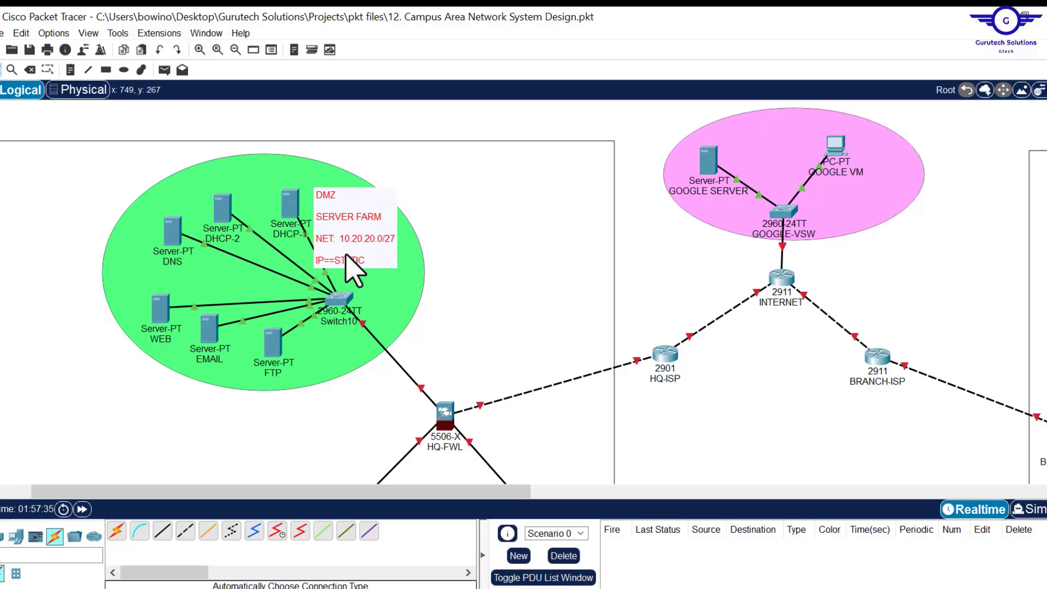
# - Add a 'DEMILIRITIZED ZONE' title at the top of the green server ellipse, then switch to the Word document
pyautogui.click(69, 70)
pyautogui.click(163, 187)
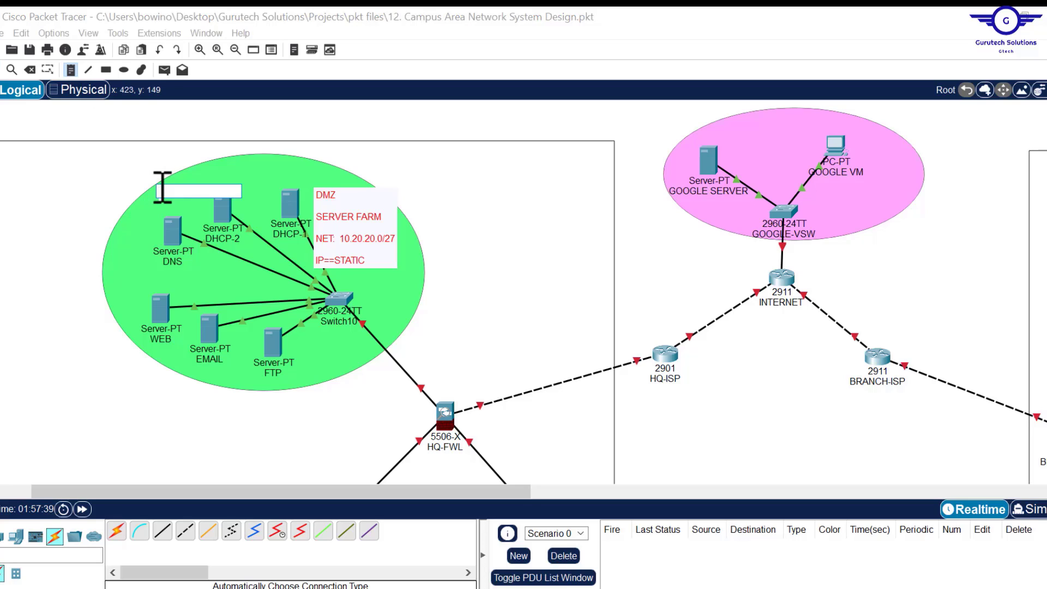
pyautogui.write('DEMILIRITIZED')
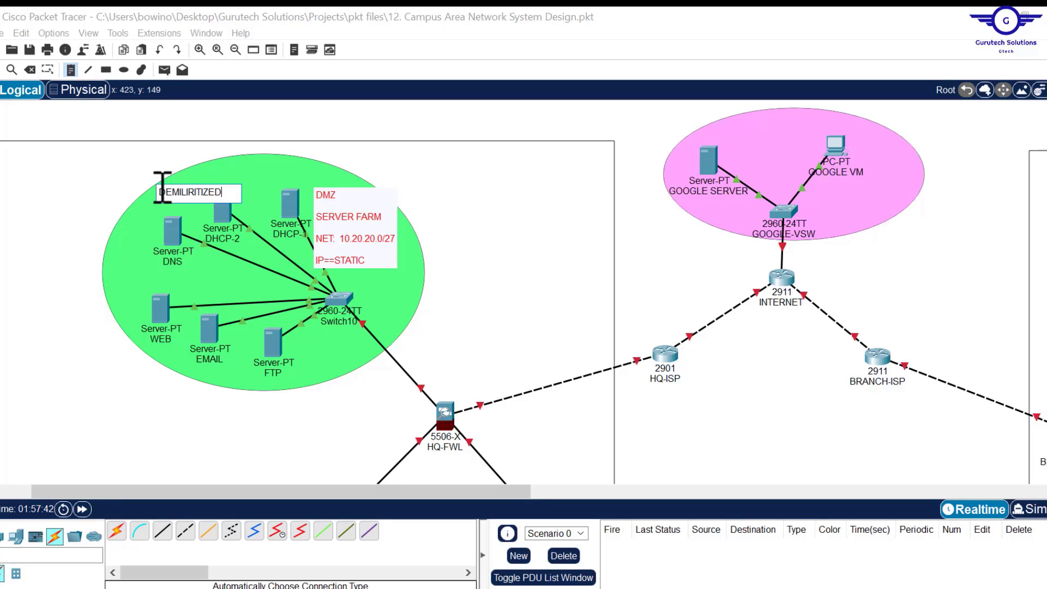
pyautogui.write(' ZONE')
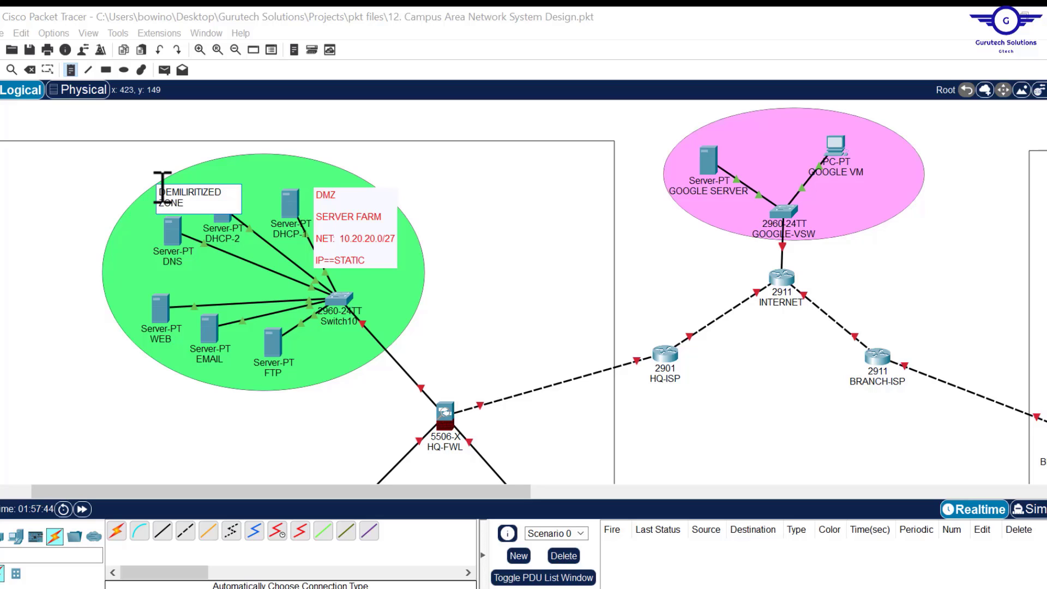
pyautogui.click(252, 194)
pyautogui.moveTo(227, 191); pyautogui.dragTo(267, 171)
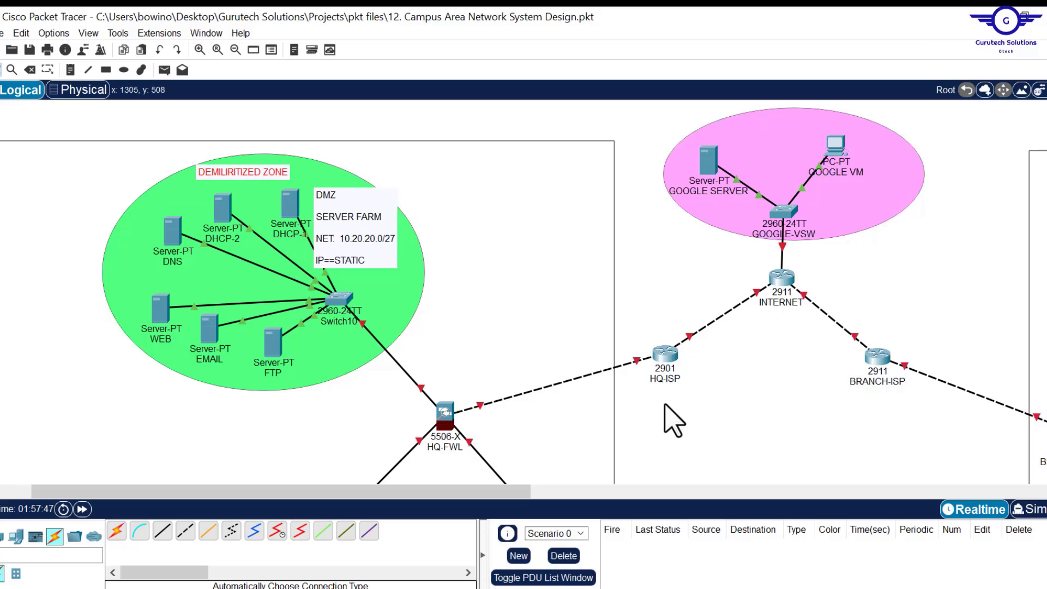
pyautogui.scroll(-3, 668, 417)
pyautogui.scroll(3, 668, 418)
pyautogui.hotkey('alt', 'Tab')
pyautogui.hotkey('alt', 'Tab')
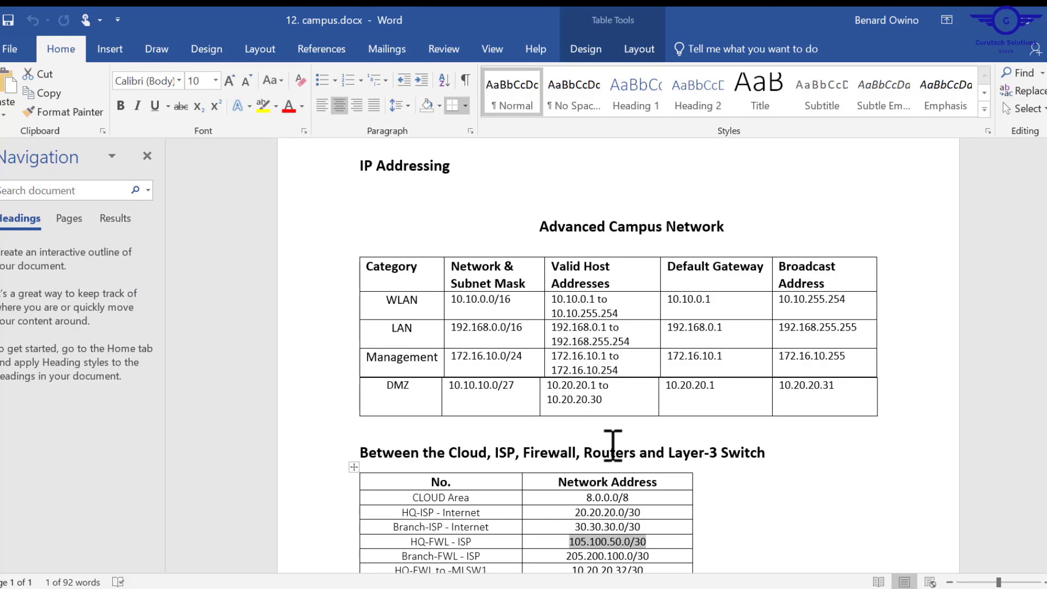
# - Copy the CLOUD Area address 8.0.0.0/8 from the Word IP addressing table
pyautogui.scroll(-1, 642, 452)
pyautogui.moveTo(632, 447); pyautogui.dragTo(587, 453)
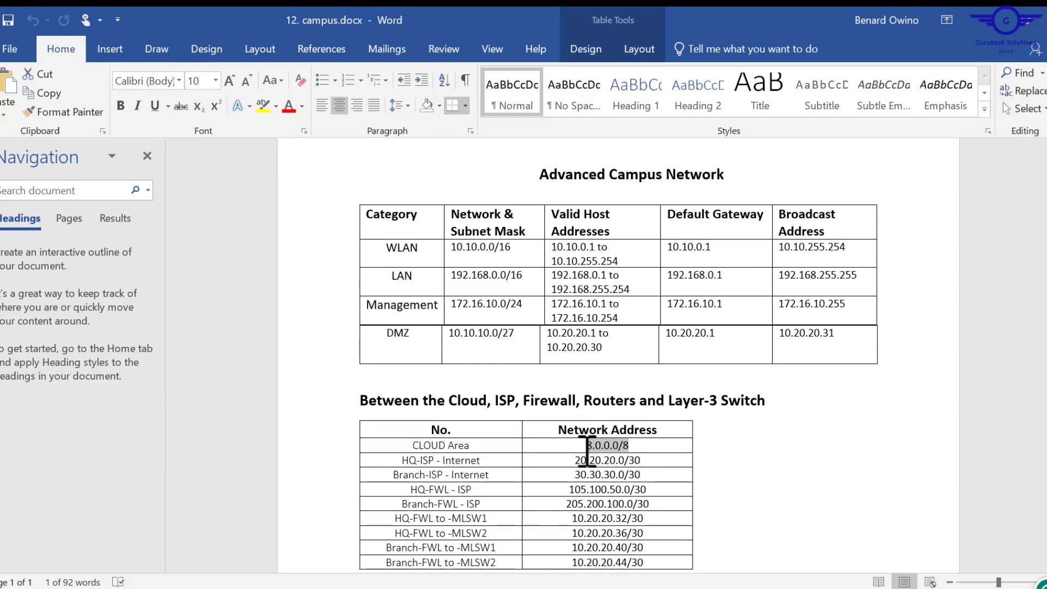
pyautogui.hotkey('ctrl', 'c')
pyautogui.hotkey('alt', 'Tab')
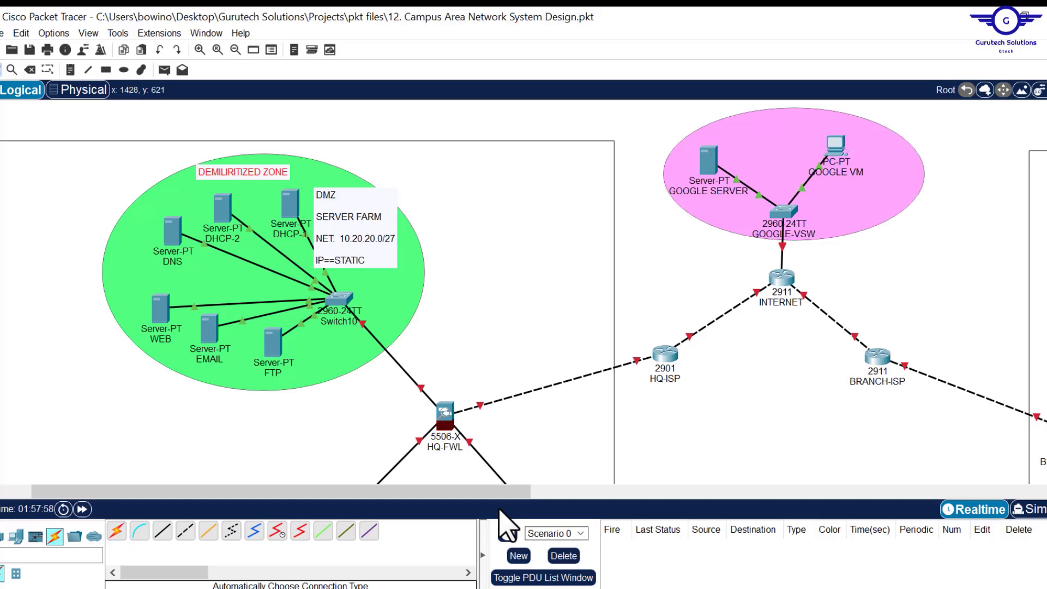
pyautogui.moveTo(497, 493); pyautogui.dragTo(628, 494)
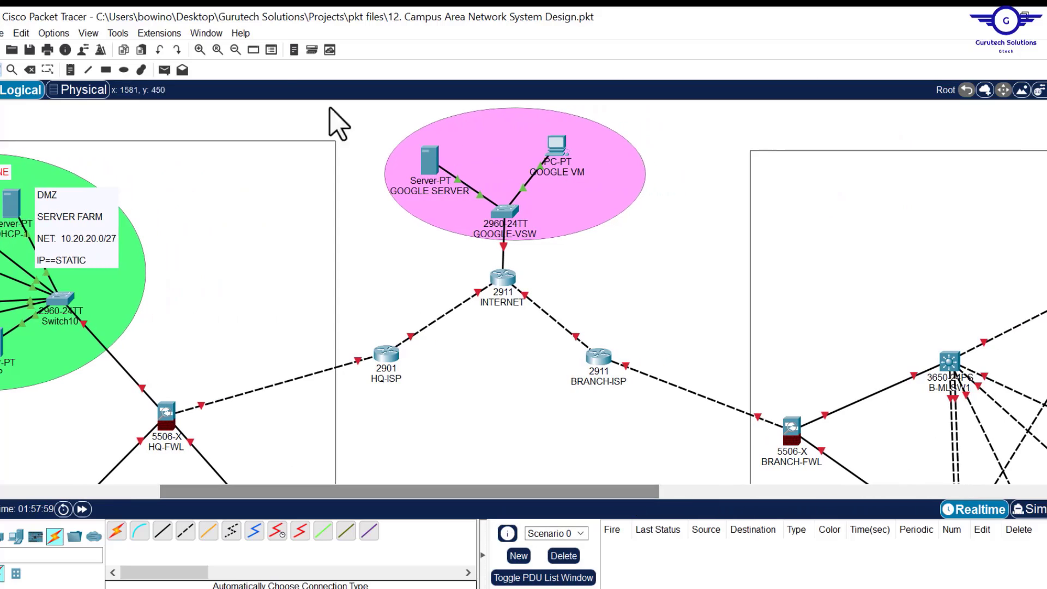
# - Place a CLOUD AREA note with NET: 8.0.0.0/8 and nudge the Google VM right and down
pyautogui.click(70, 70)
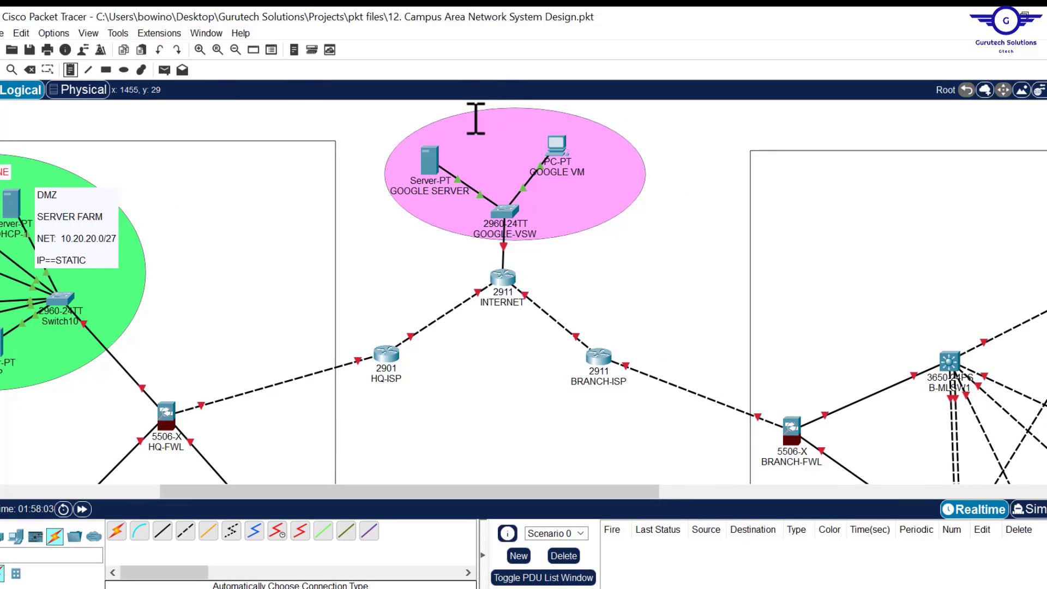
pyautogui.click(476, 119)
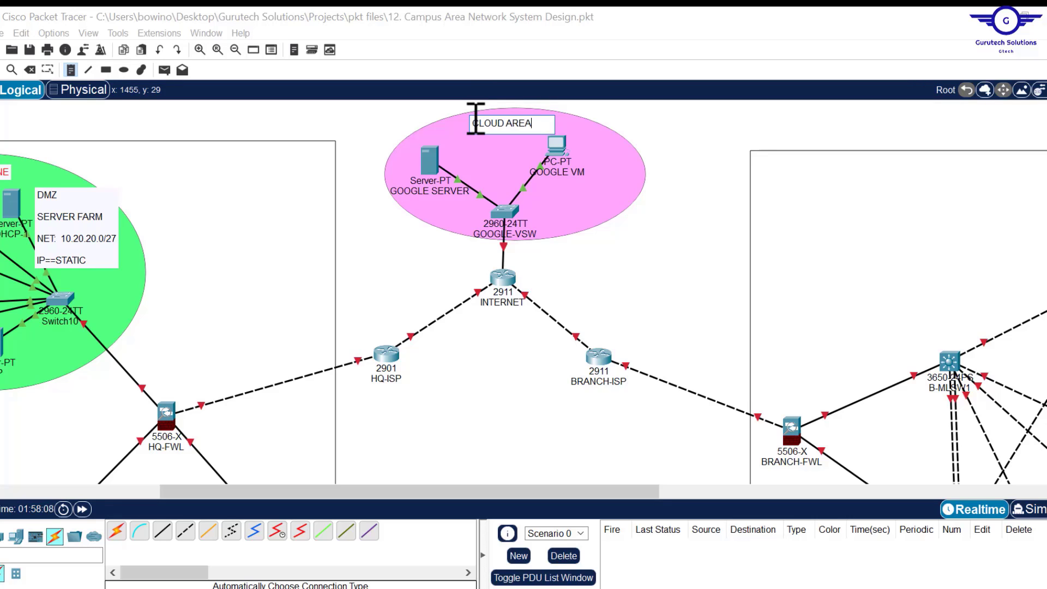
pyautogui.press('Return')
pyautogui.press('Return')
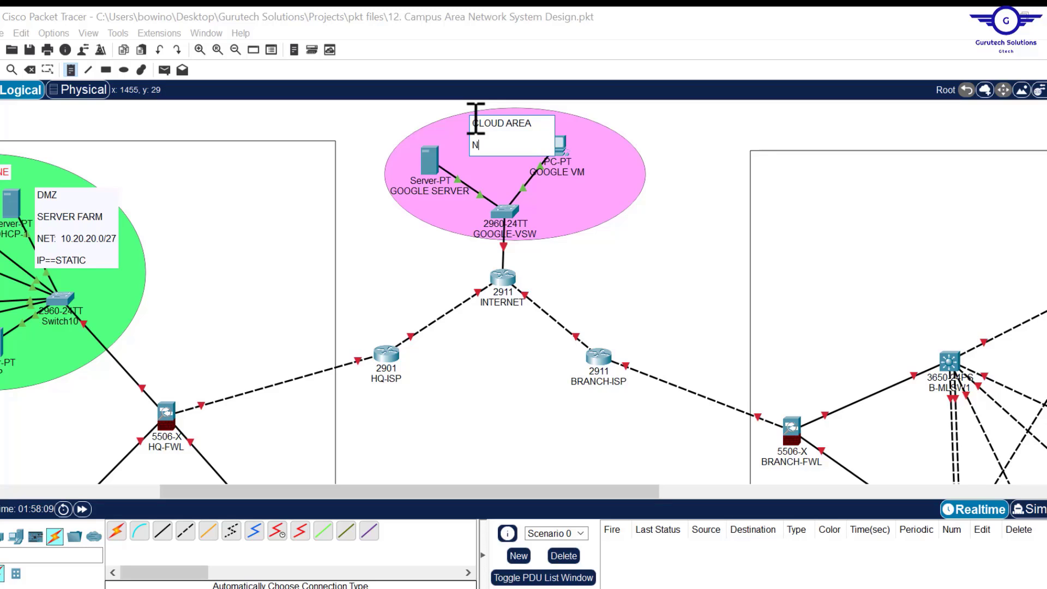
pyautogui.write('NET: 8.0.0.0/8')
pyautogui.press('Return')
pyautogui.press('Return')
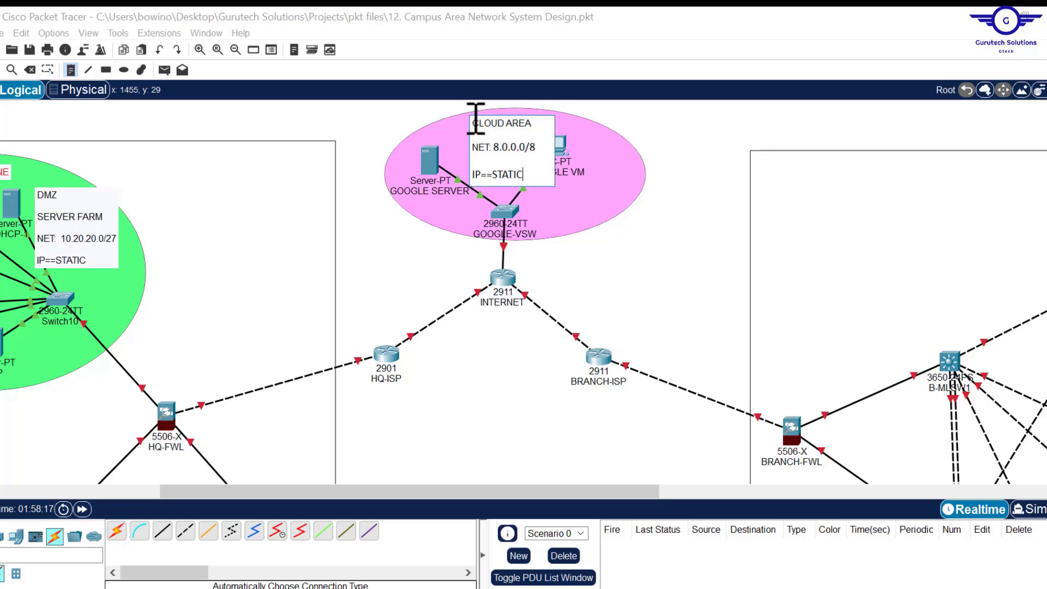
pyautogui.click(585, 130)
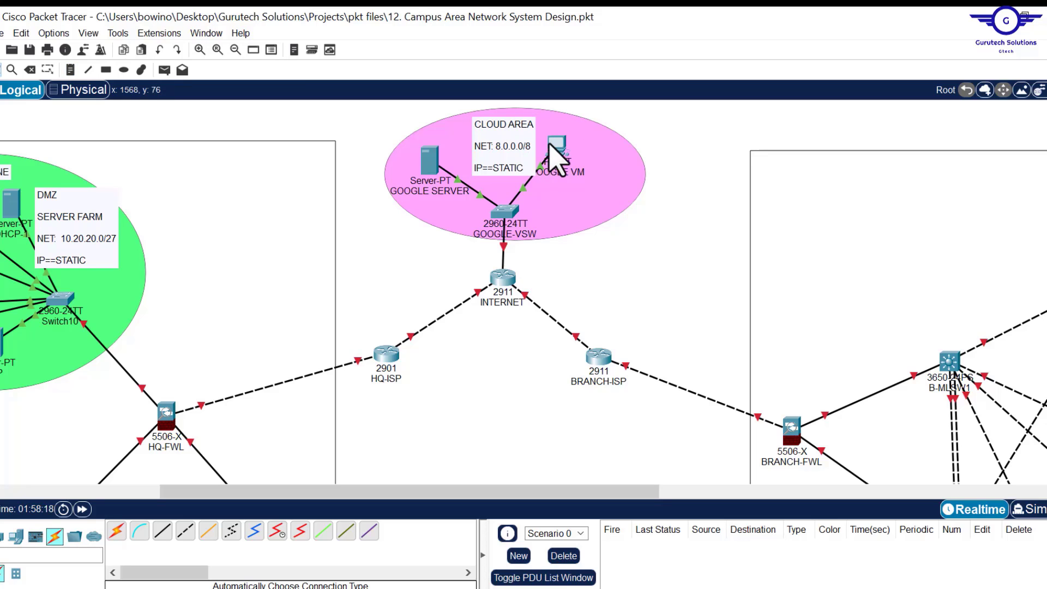
pyautogui.moveTo(559, 144); pyautogui.dragTo(567, 149)
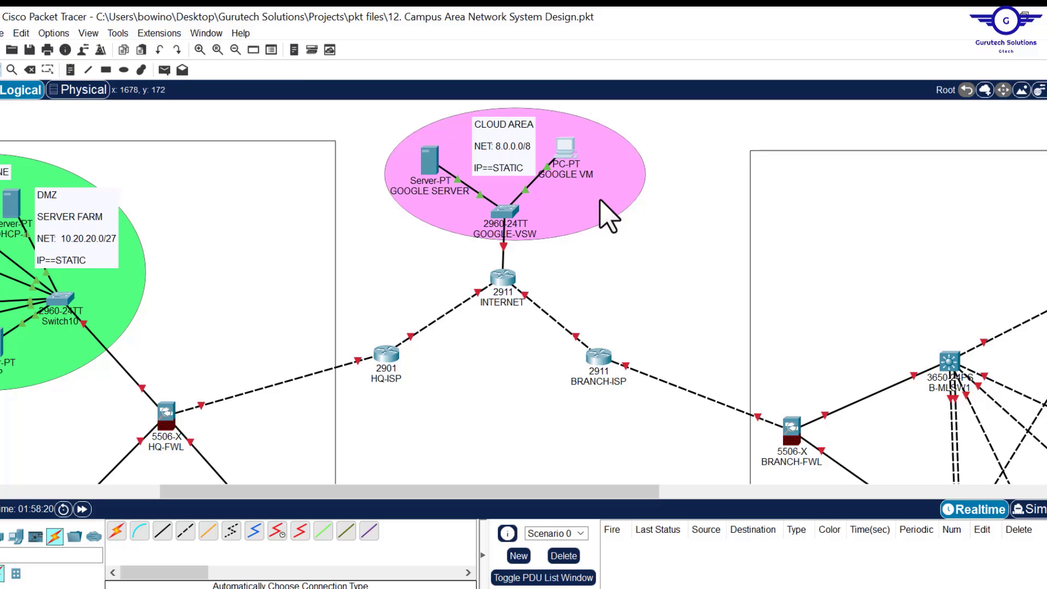
# - Copy the HQ-ISP address 20.20.20.0/30 from the Word address table
pyautogui.scroll(-3, 589, 401)
pyautogui.scroll(-3, 589, 401)
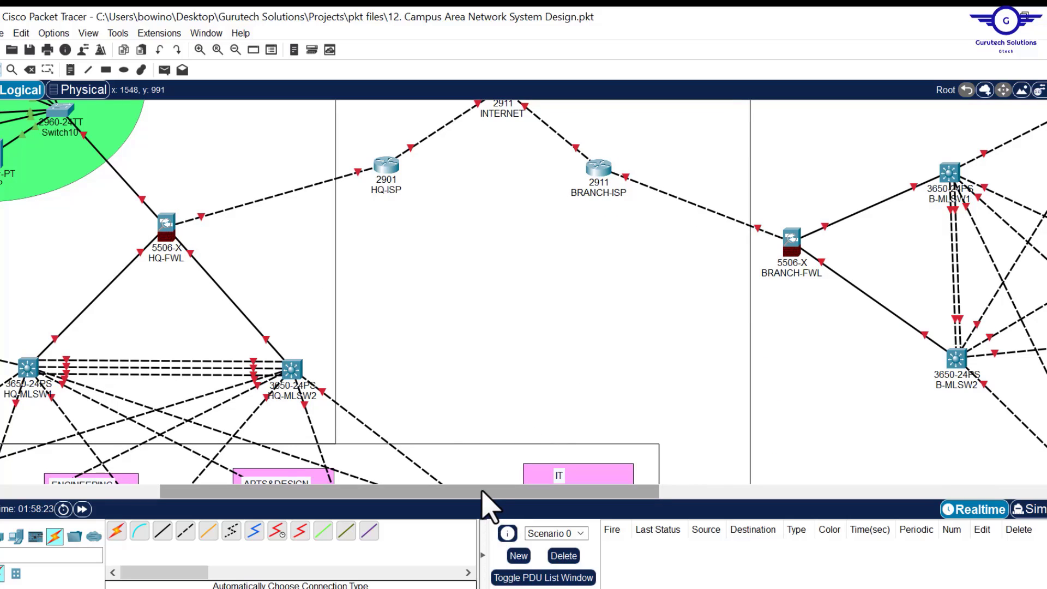
pyautogui.moveTo(483, 492); pyautogui.dragTo(262, 498)
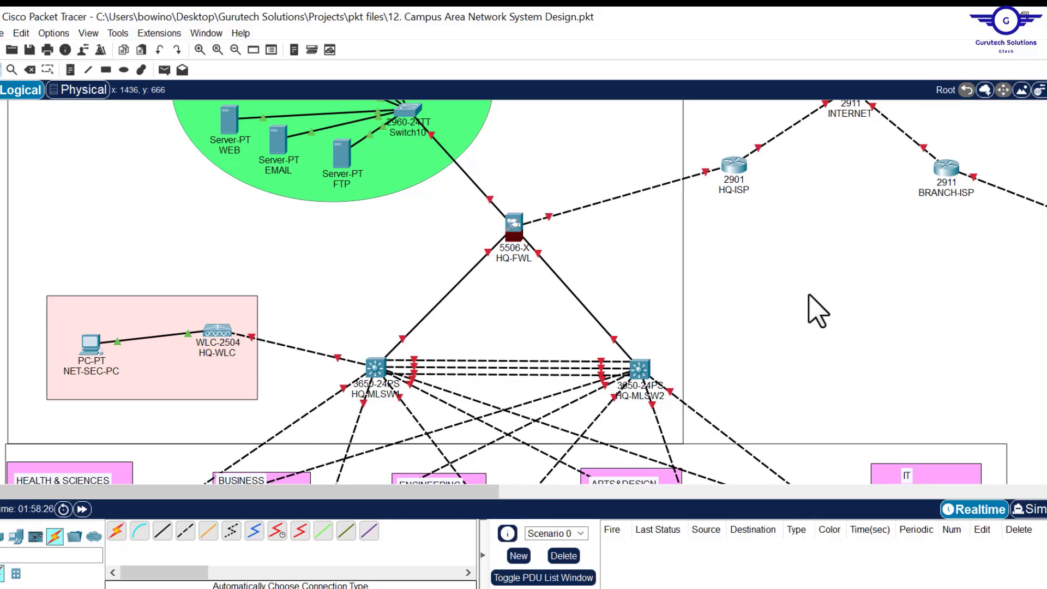
pyautogui.scroll(3, 809, 306)
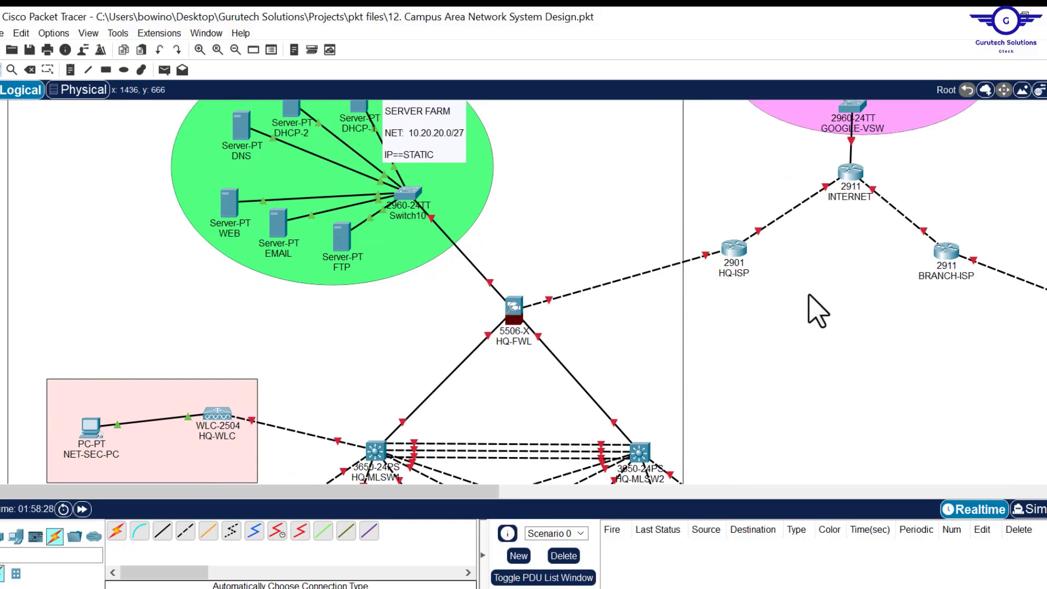
pyautogui.scroll(-3, 818, 311)
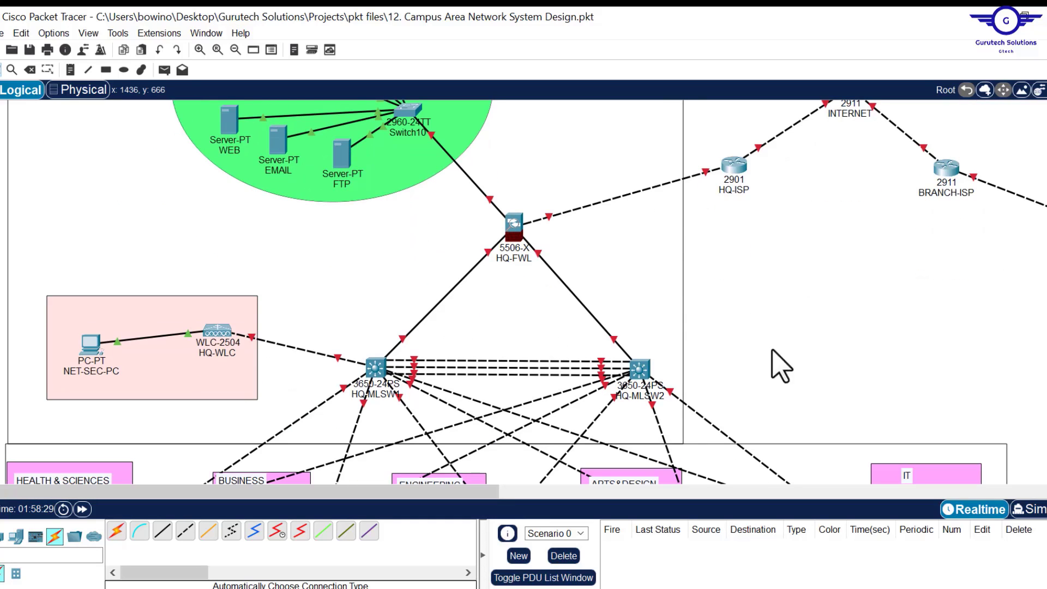
pyautogui.hotkey('alt', 'Tab')
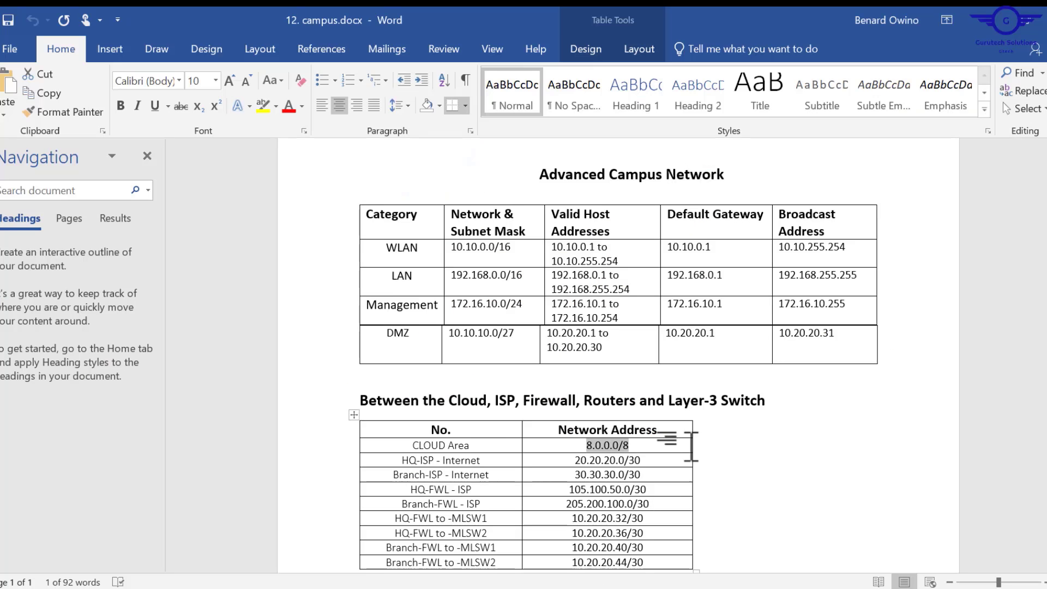
pyautogui.scroll(-2, 613, 390)
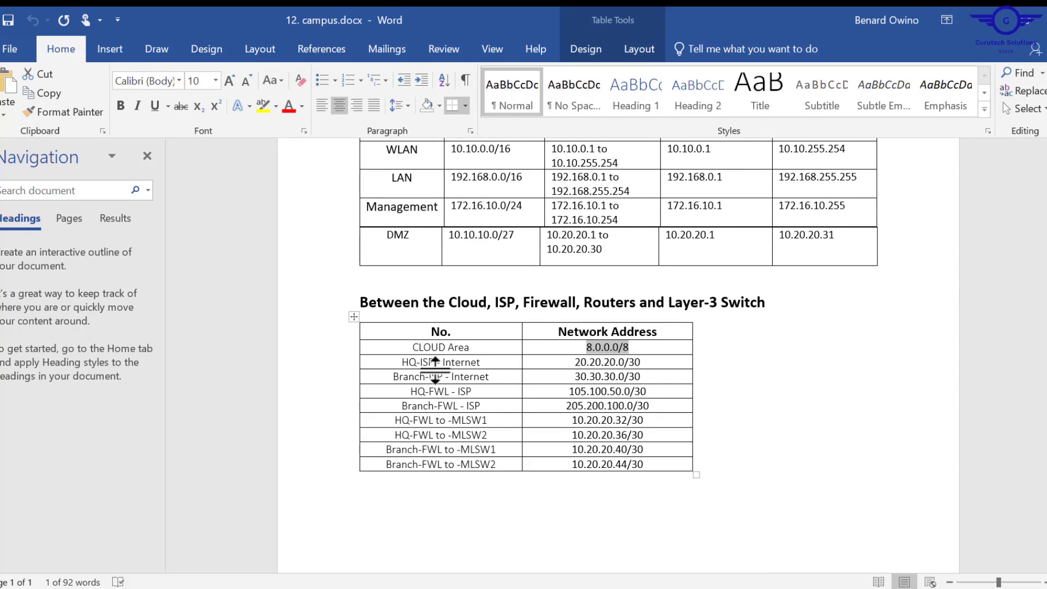
pyautogui.click(643, 363)
pyautogui.moveTo(604, 362); pyautogui.dragTo(574, 362)
pyautogui.hotkey('ctrl', 'c')
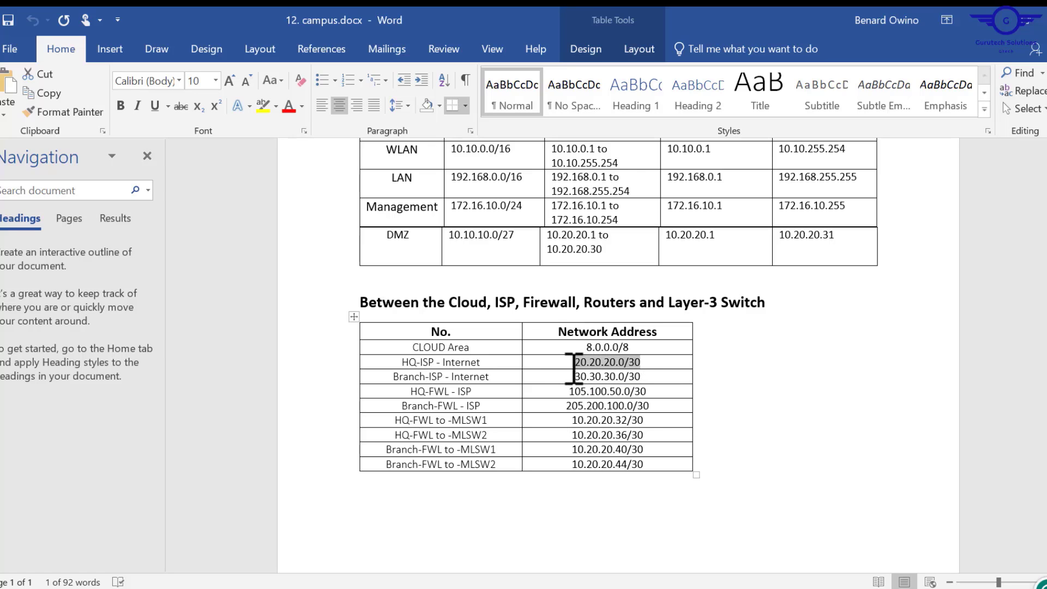
pyautogui.hotkey('alt', 'Tab')
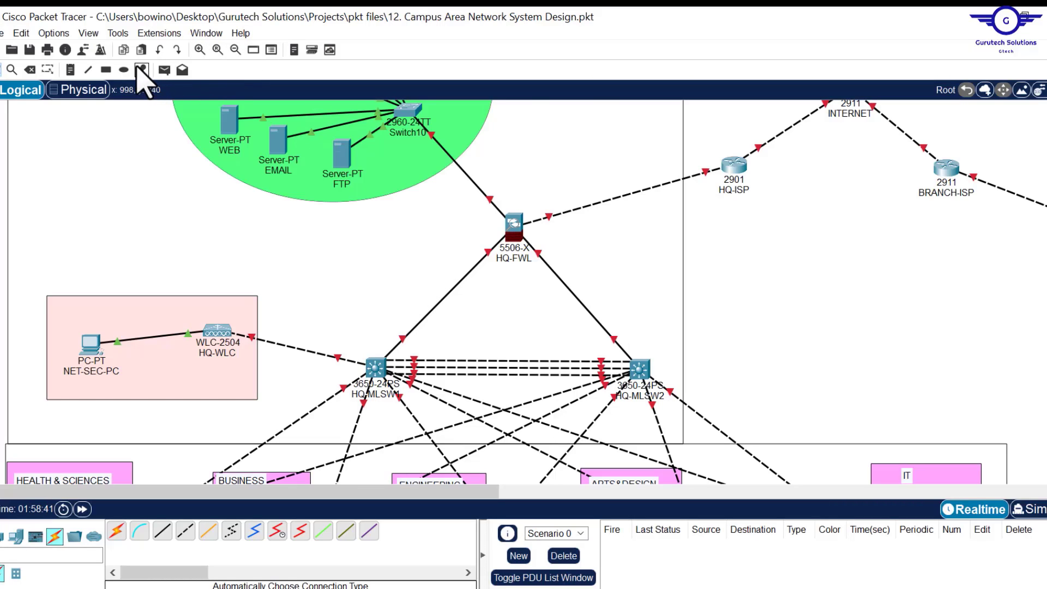
# - Label the HQ-ISP to INTERNET link with 20.20.20.0/30
pyautogui.click(70, 69)
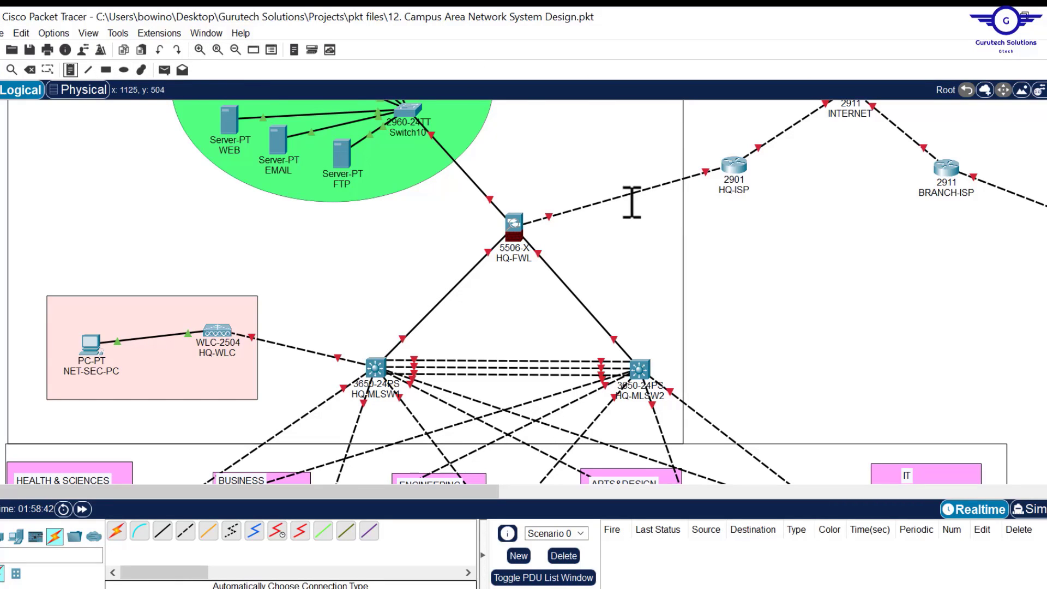
pyautogui.click(607, 199)
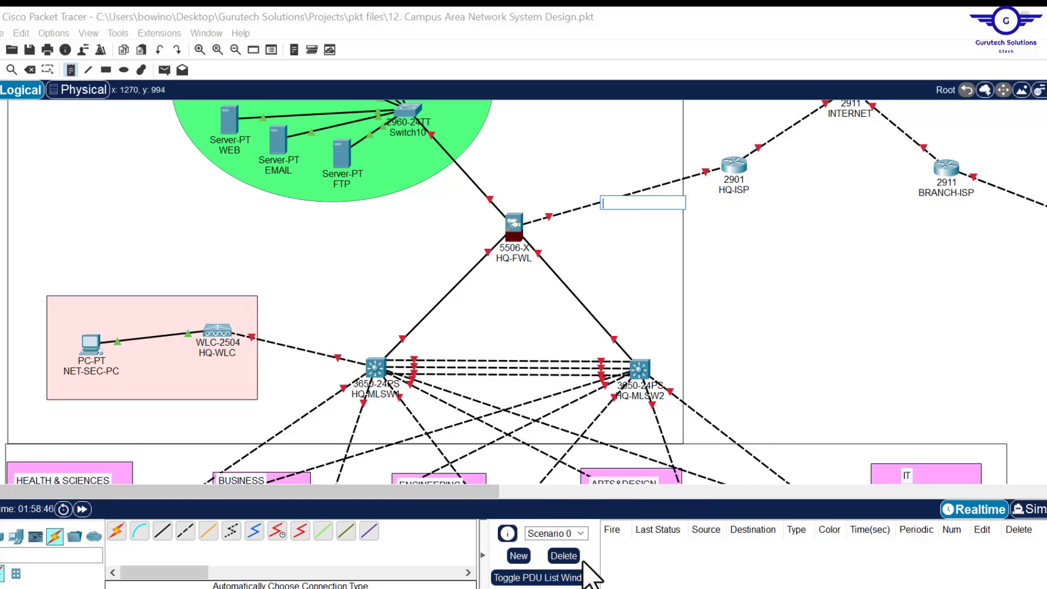
pyautogui.hotkey('alt', 'Tab')
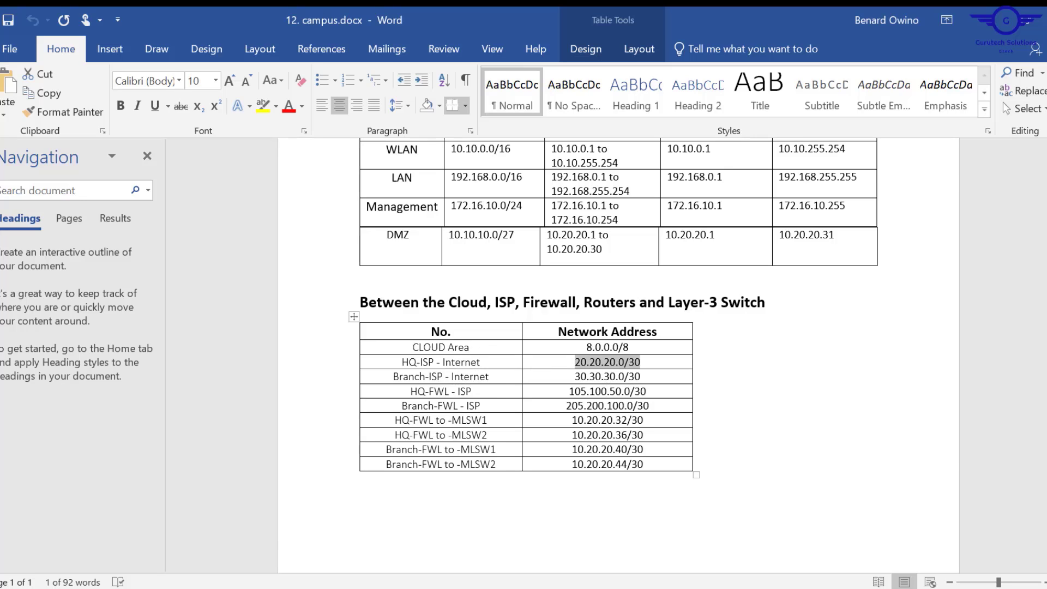
pyautogui.hotkey('alt', 'Tab')
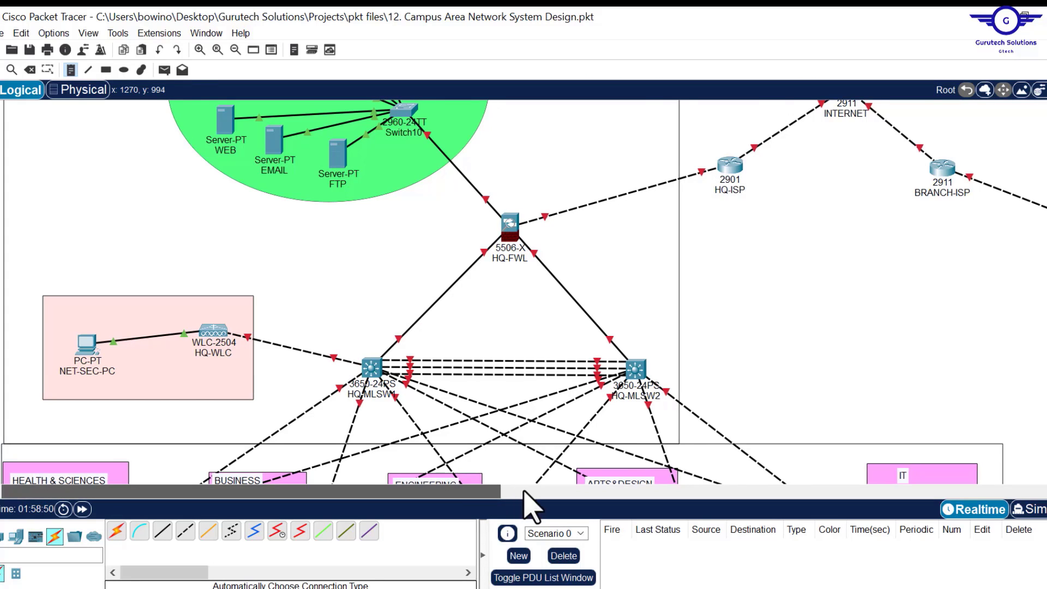
pyautogui.hscroll(3, 523, 494)
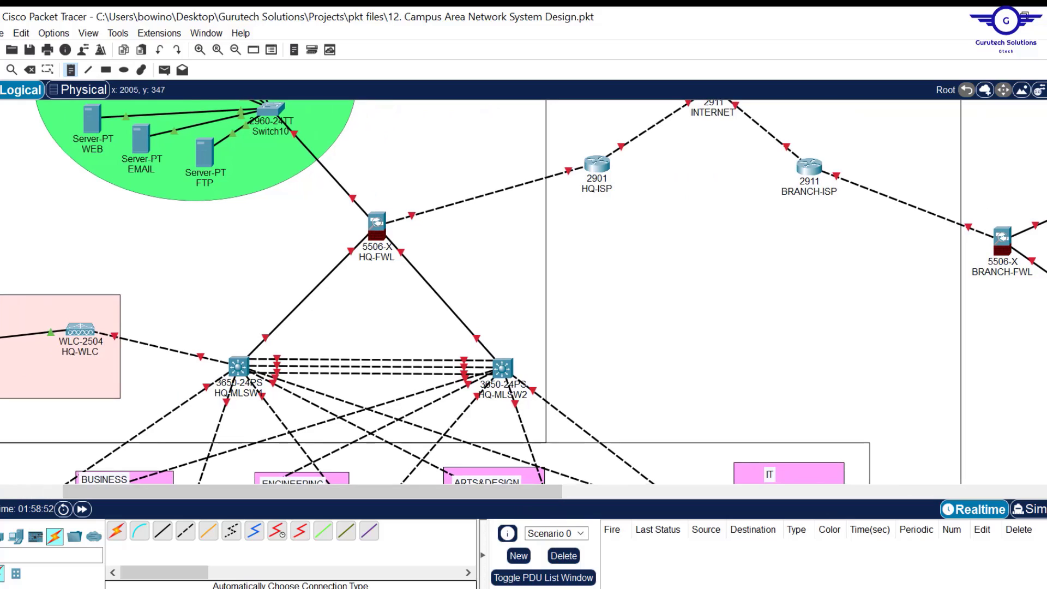
pyautogui.scroll(3, 683, 277)
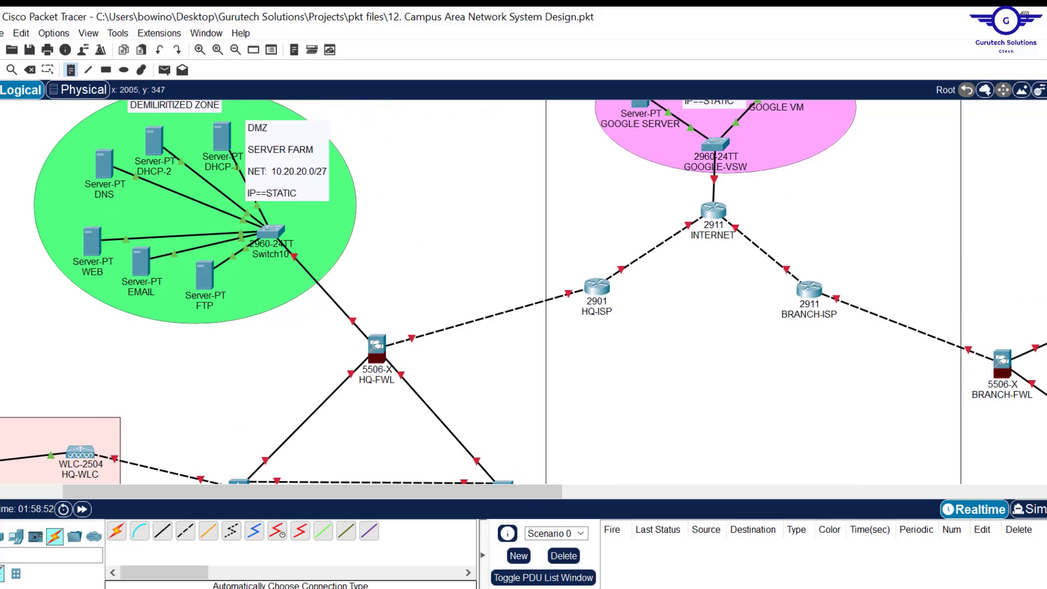
pyautogui.click(621, 248)
pyautogui.hotkey('ctrl', 'v')
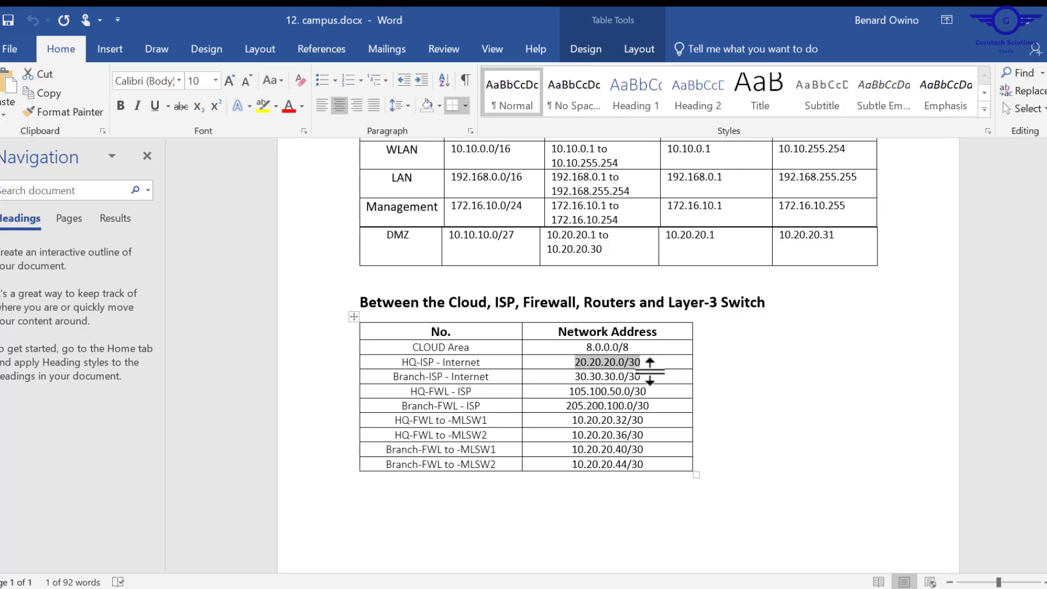
# - Label the Branch-ISP, HQ-FWL and BRANCH-FWL ISP links with 30.30.30.0/30, 105.100.50.0/30 and 205.200.100.0/30
pyautogui.moveTo(690, 444); pyautogui.dragTo(615, 440)
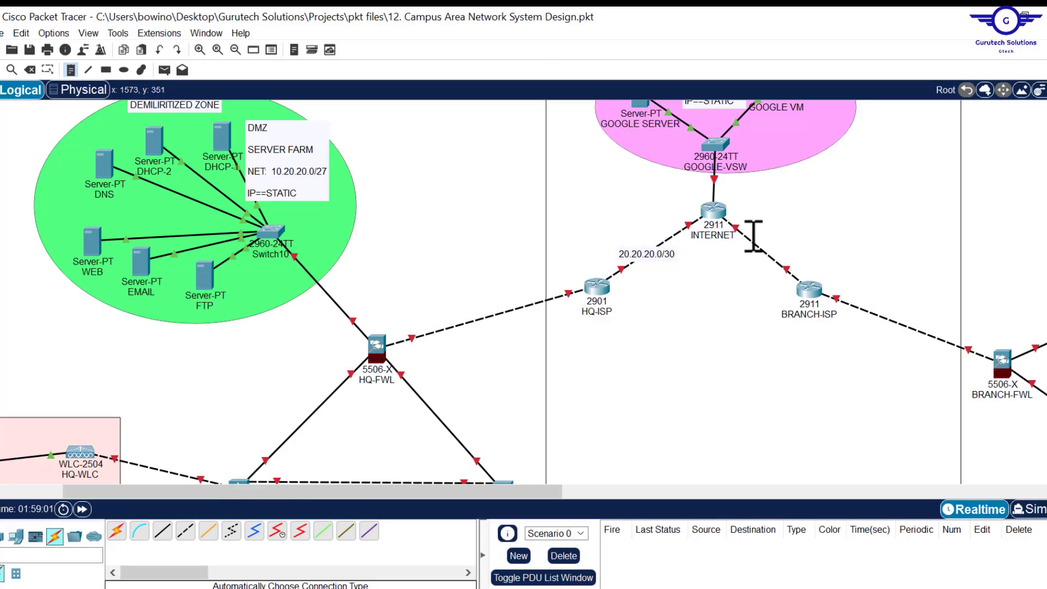
pyautogui.click(753, 236)
pyautogui.write('30.30.30.0/30')
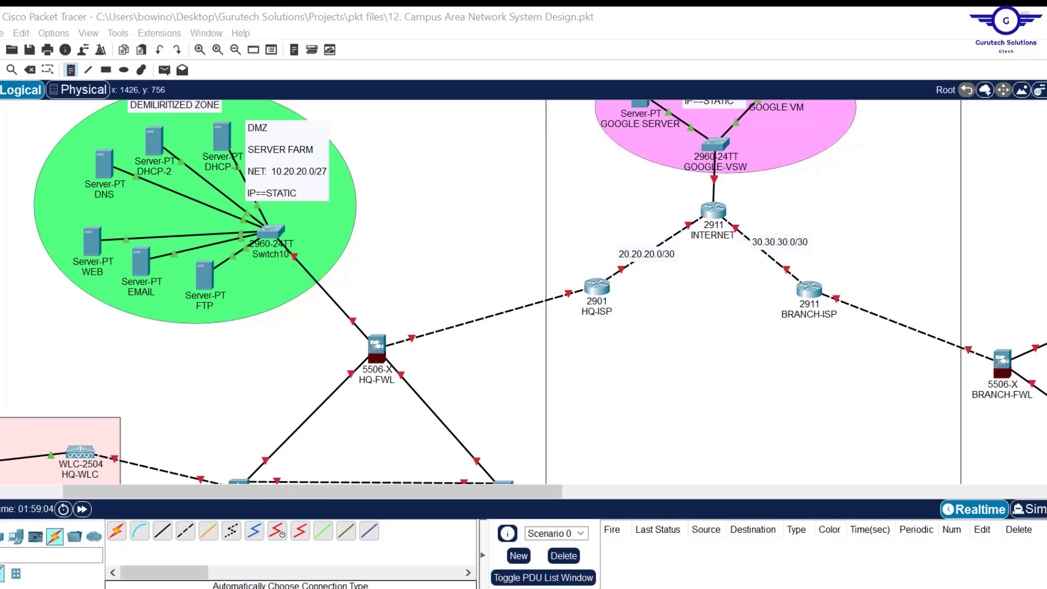
pyautogui.moveTo(647, 392); pyautogui.dragTo(569, 391)
pyautogui.hotkey('ctrl', 'c')
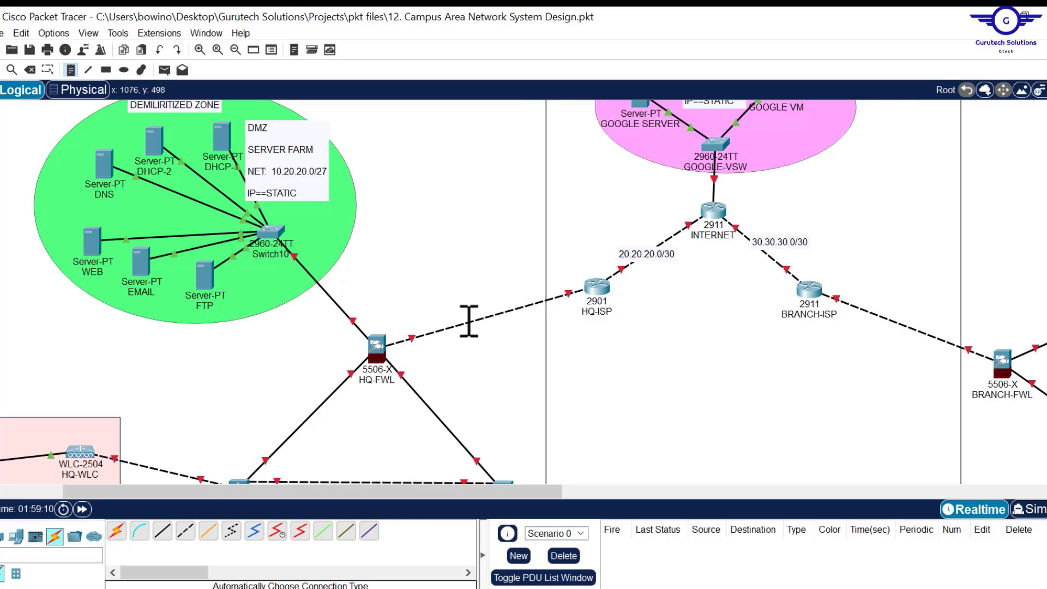
pyautogui.click(468, 321)
pyautogui.hotkey('ctrl', 'v')
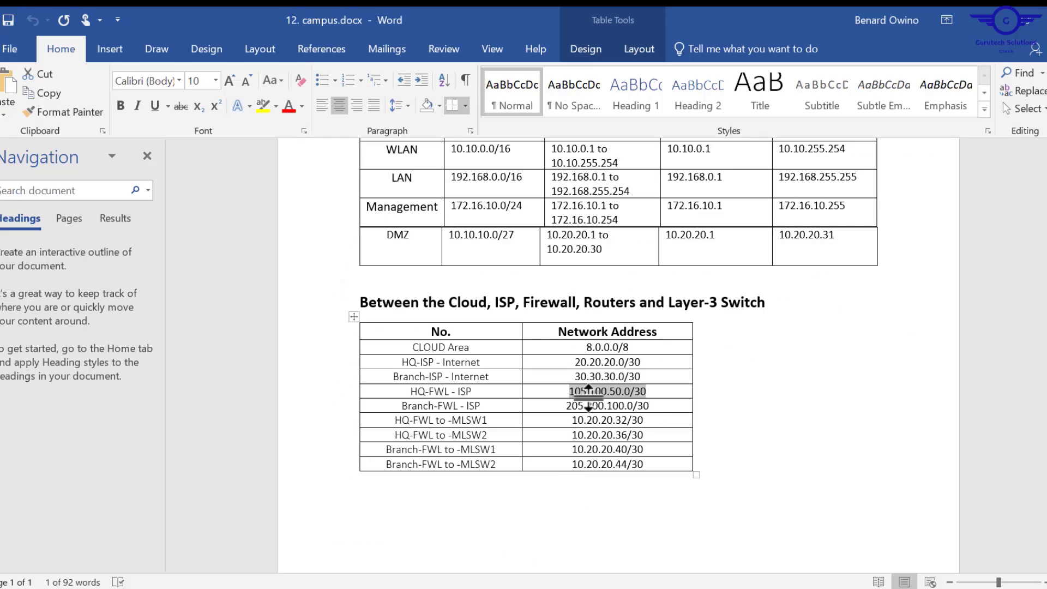
pyautogui.moveTo(658, 406); pyautogui.dragTo(575, 408)
pyautogui.hotkey('ctrl', 'c')
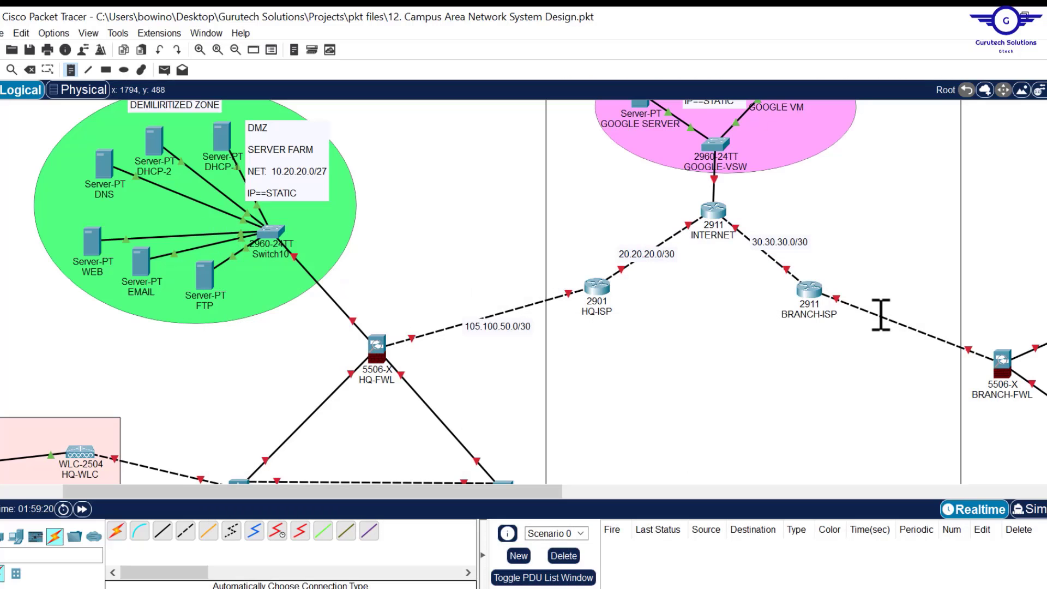
pyautogui.click(879, 306)
pyautogui.hotkey('ctrl', 'v')
# - Label the HQ-FWL links to HQ-MLSW1 and HQ-MLSW2 with 10.20.20.32/30 and 10.20.20.36/30
pyautogui.moveTo(643, 420); pyautogui.dragTo(577, 424)
pyautogui.hotkey('ctrl', 'c')
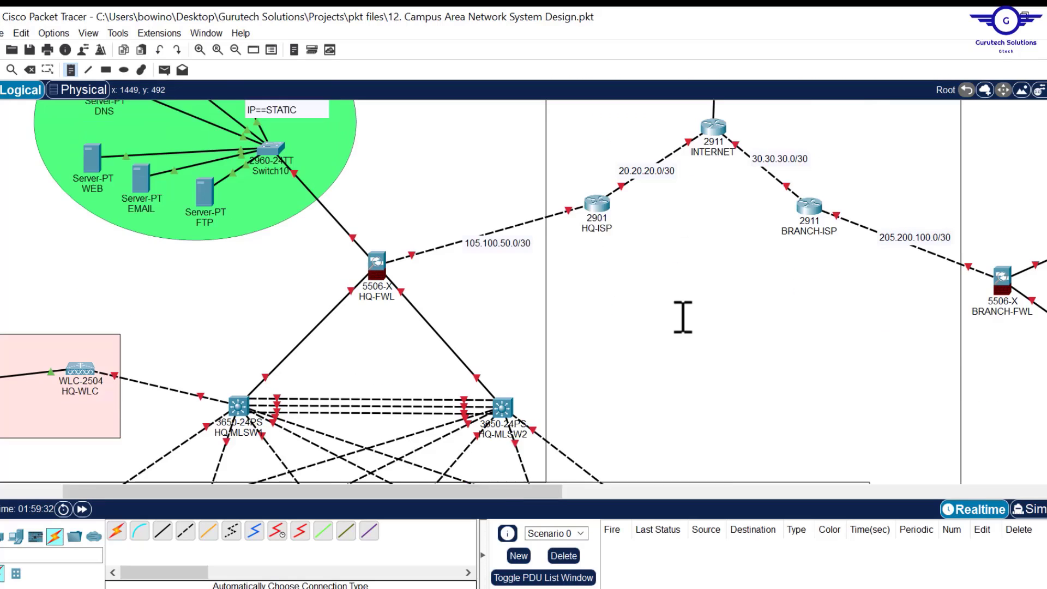
pyautogui.scroll(-1, 683, 317)
pyautogui.click(276, 310)
pyautogui.hotkey('ctrl', 'v')
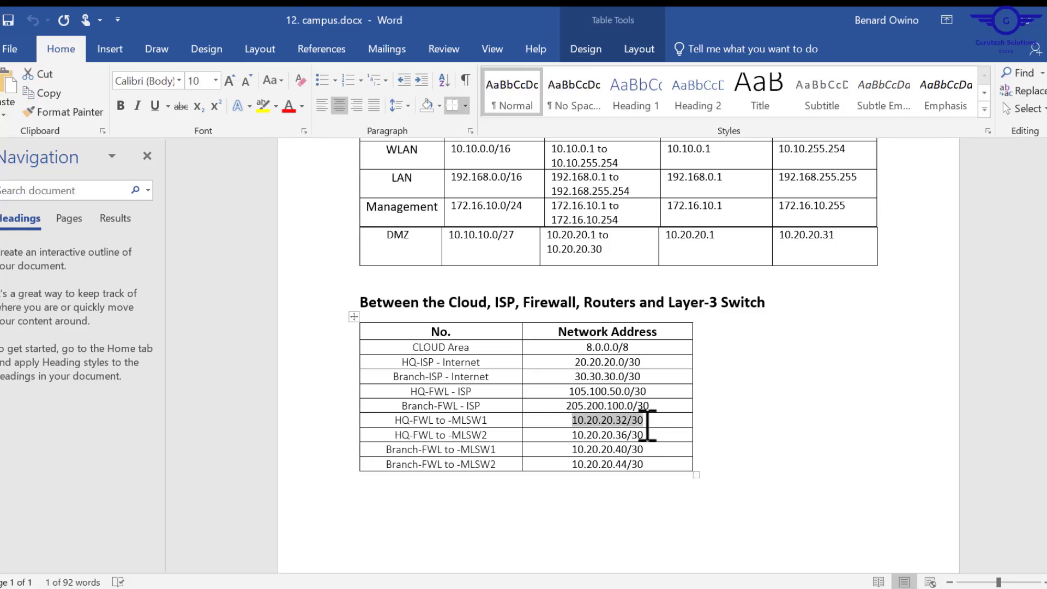
pyautogui.moveTo(648, 433); pyautogui.dragTo(575, 434)
pyautogui.hotkey('ctrl', 'c')
pyautogui.click(426, 310)
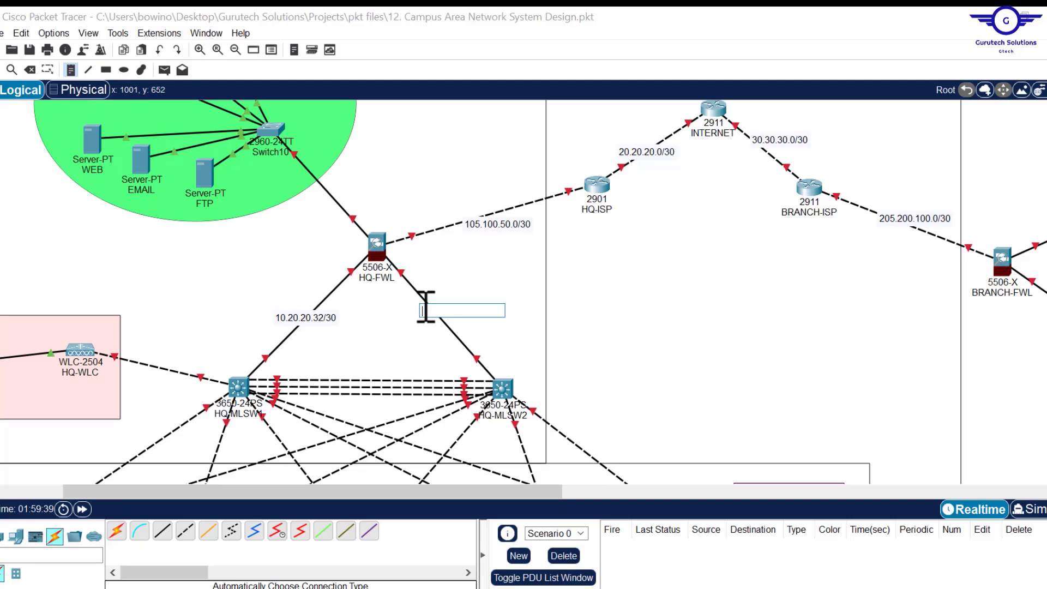
pyautogui.hotkey('ctrl', 'v')
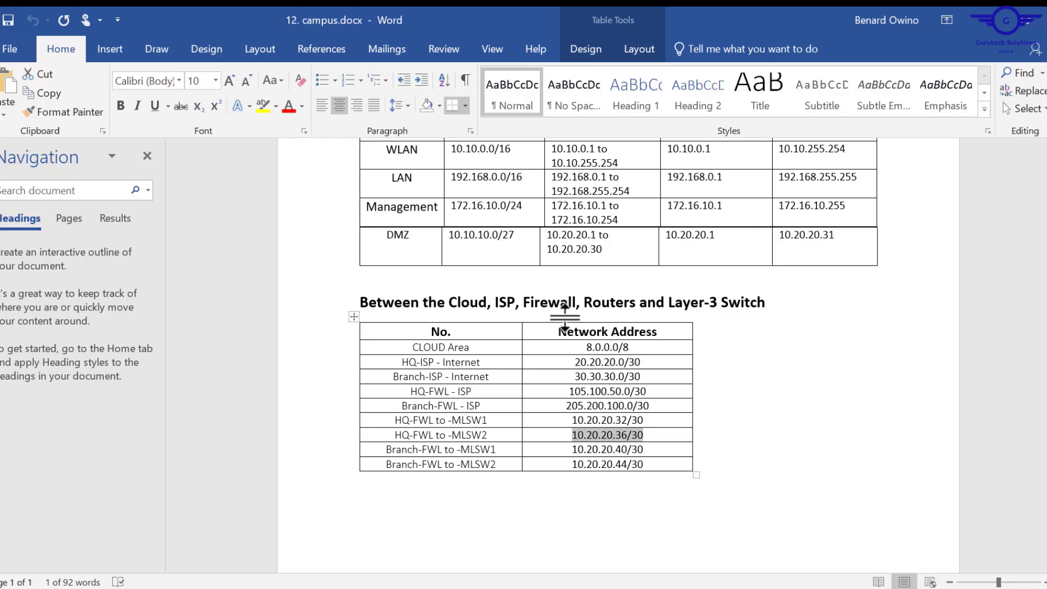
# - Label the BRANCH-FWL links to B-MLSW1 and B-MLSW2 with 10.20.20.40/30 and 10.20.20.44/30
pyautogui.moveTo(648, 451); pyautogui.dragTo(580, 451)
pyautogui.hotkey('ctrl', 'c')
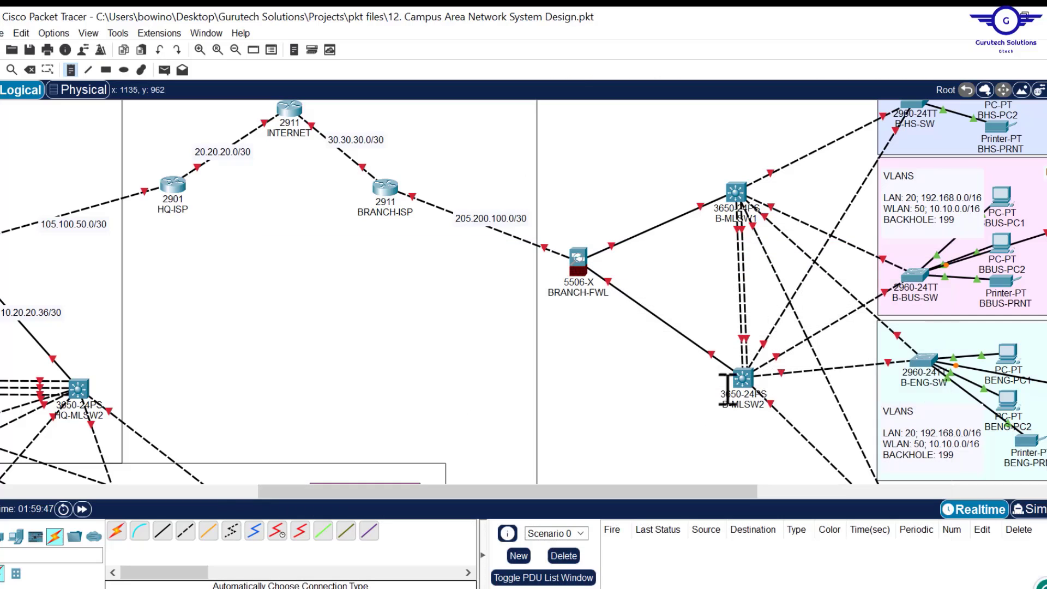
pyautogui.click(630, 232)
pyautogui.hotkey('ctrl', 'v')
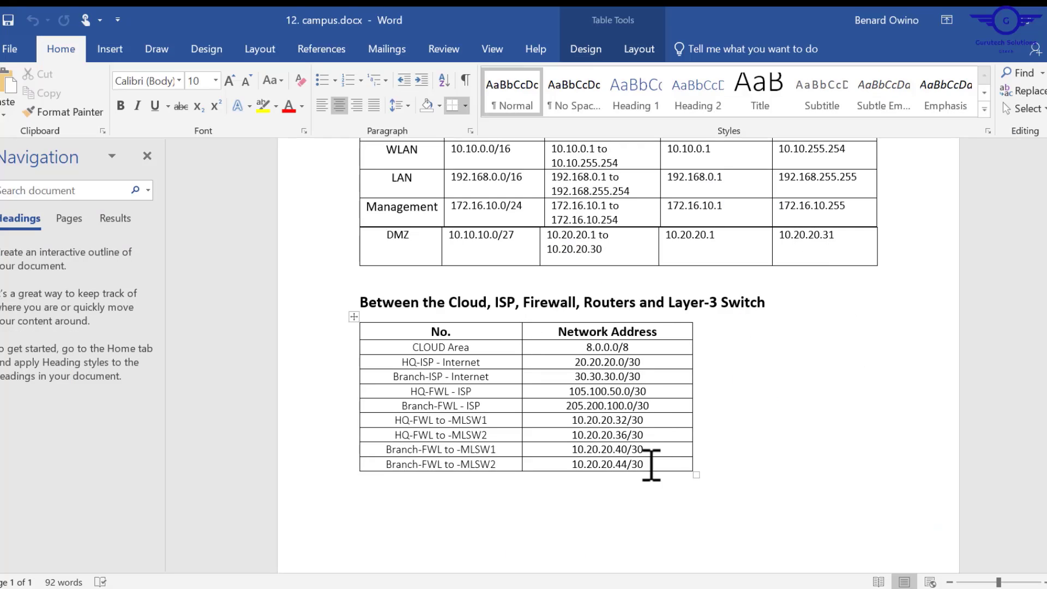
pyautogui.moveTo(651, 464); pyautogui.dragTo(580, 464)
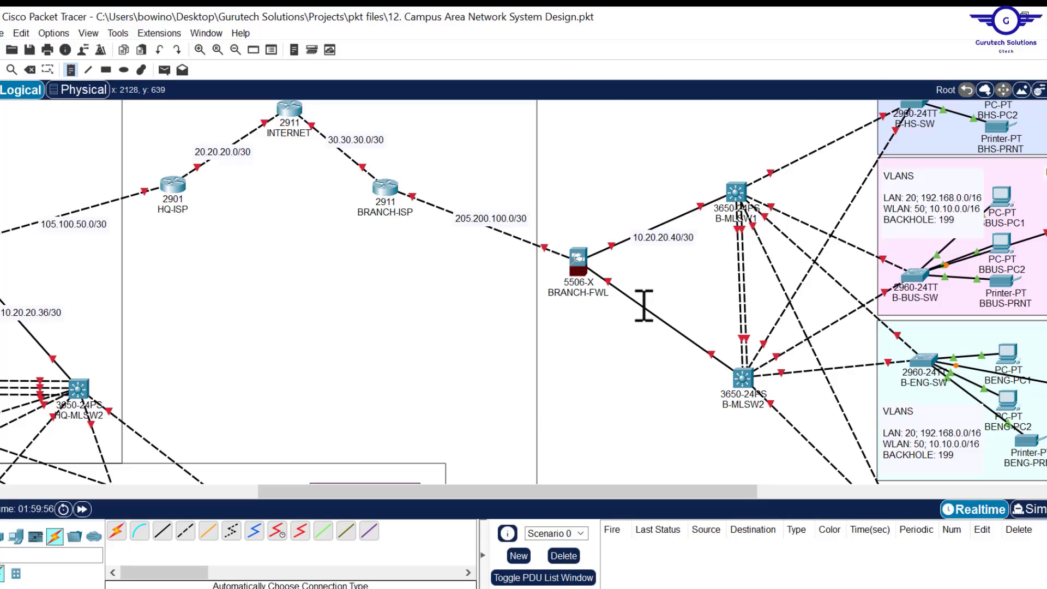
pyautogui.click(639, 310)
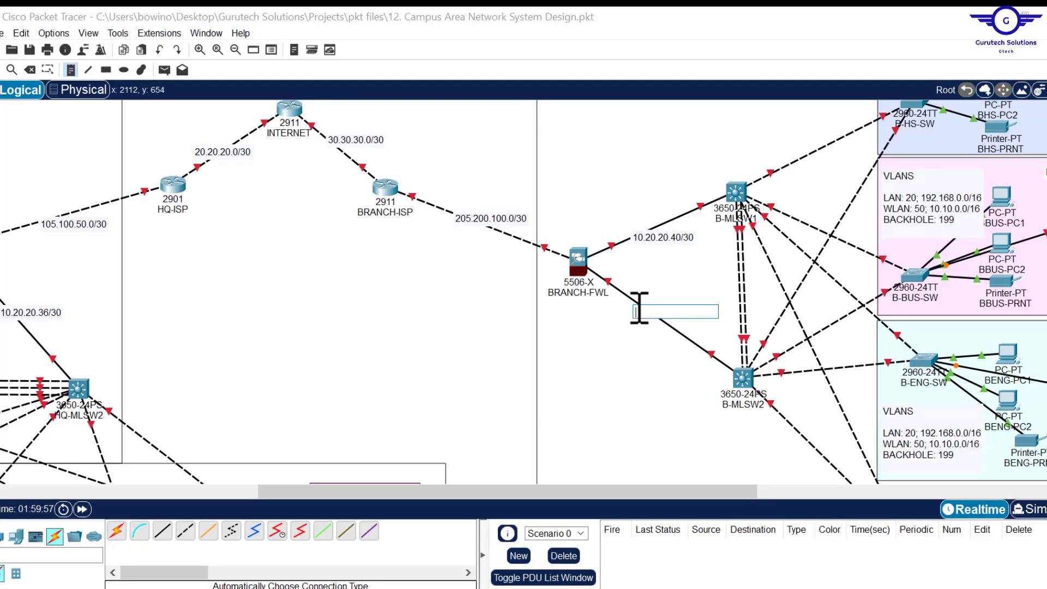
pyautogui.write('10.20.20.44/30')
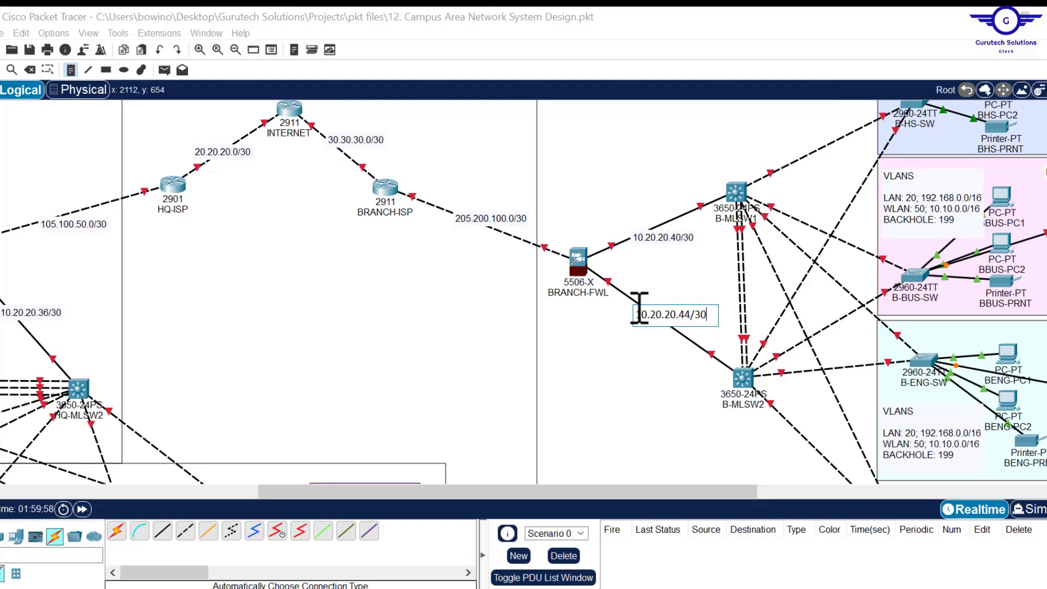
pyautogui.click(637, 316)
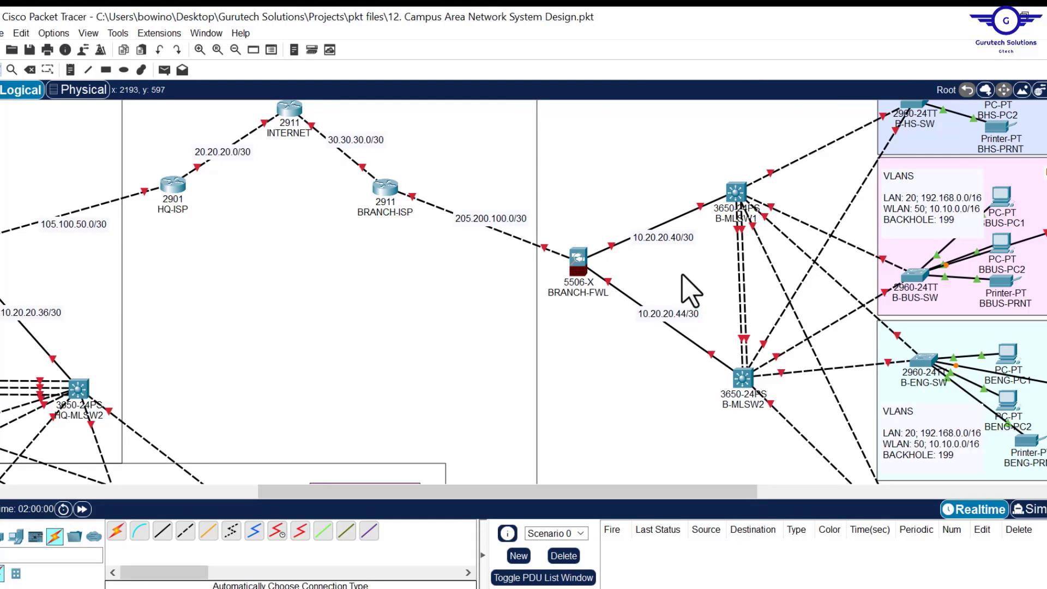
pyautogui.moveTo(660, 233); pyautogui.dragTo(655, 221)
pyautogui.moveTo(678, 315); pyautogui.dragTo(669, 321)
pyautogui.moveTo(493, 224); pyautogui.dragTo(495, 222)
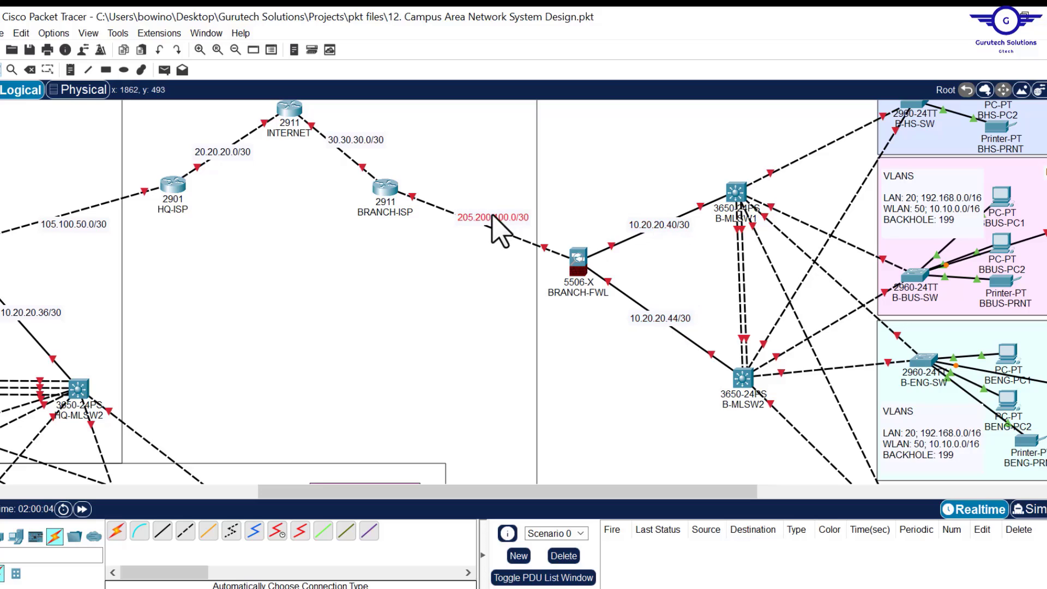
pyautogui.moveTo(360, 141); pyautogui.dragTo(355, 150)
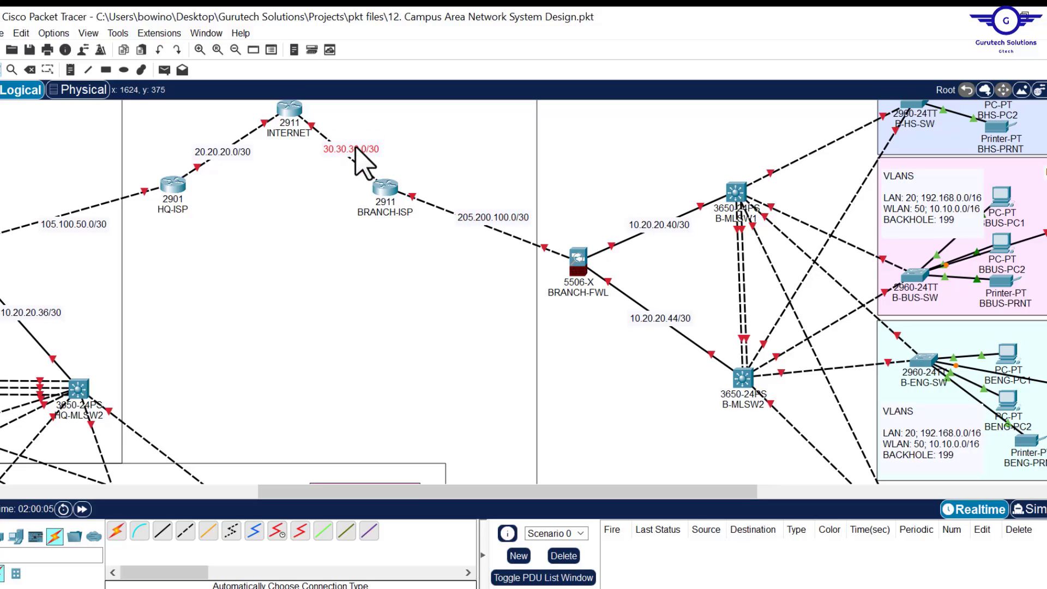
pyautogui.moveTo(397, 492); pyautogui.dragTo(180, 528)
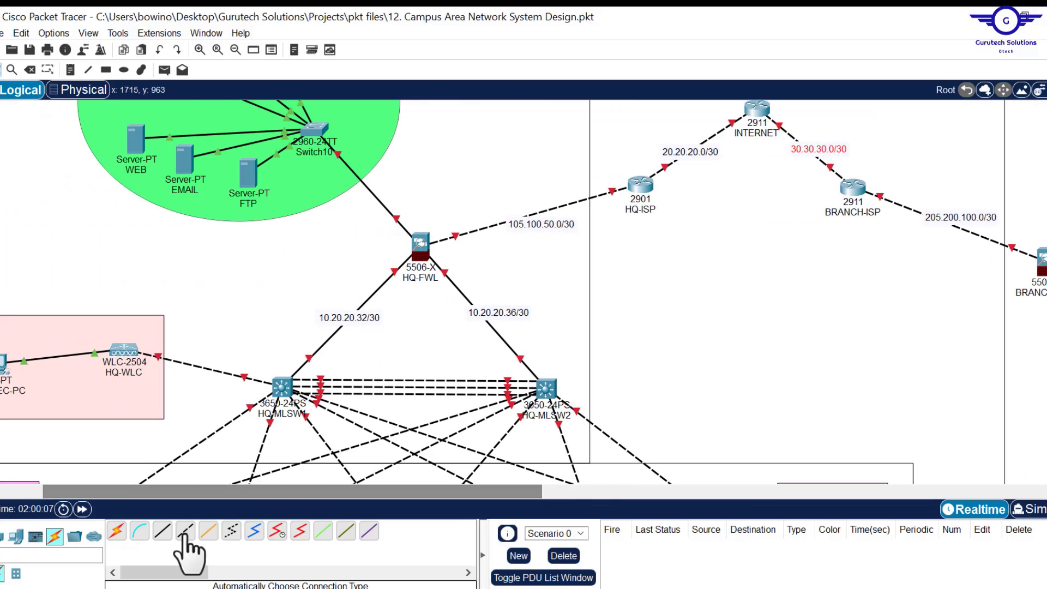
pyautogui.click(534, 221)
pyautogui.moveTo(534, 221); pyautogui.dragTo(524, 208)
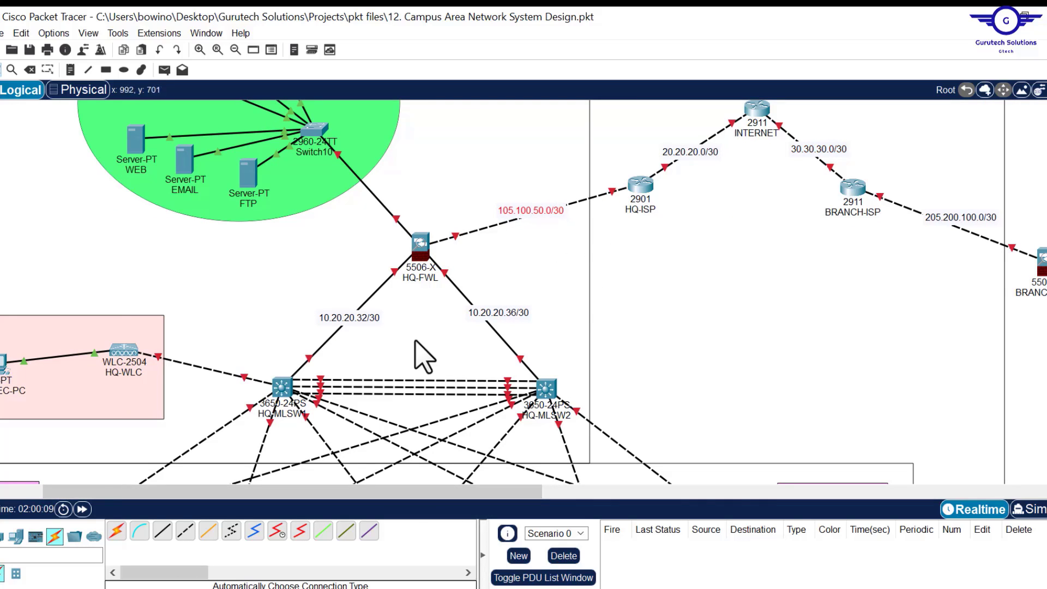
pyautogui.scroll(3, 658, 370)
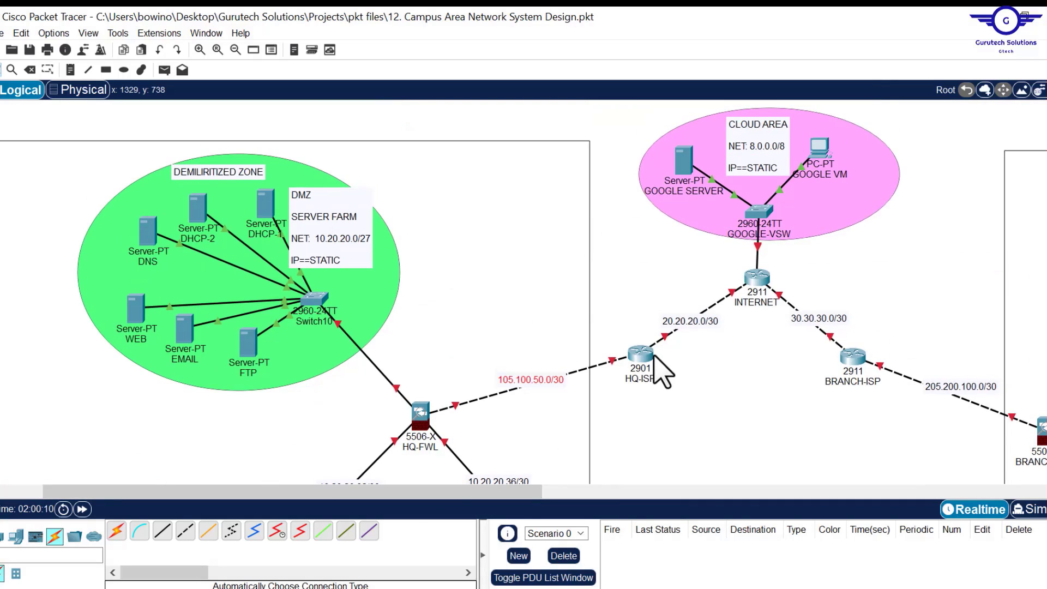
pyautogui.scroll(-5, 660, 371)
pyautogui.scroll(-3, 663, 372)
pyautogui.scroll(6, 663, 372)
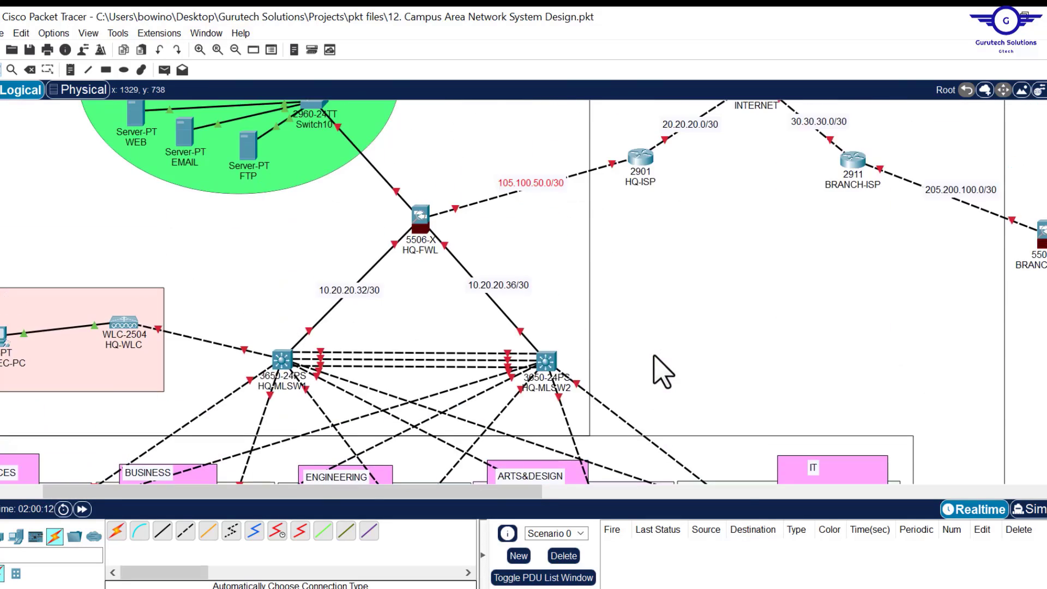
pyautogui.scroll(1, 663, 372)
pyautogui.scroll(-3, 663, 372)
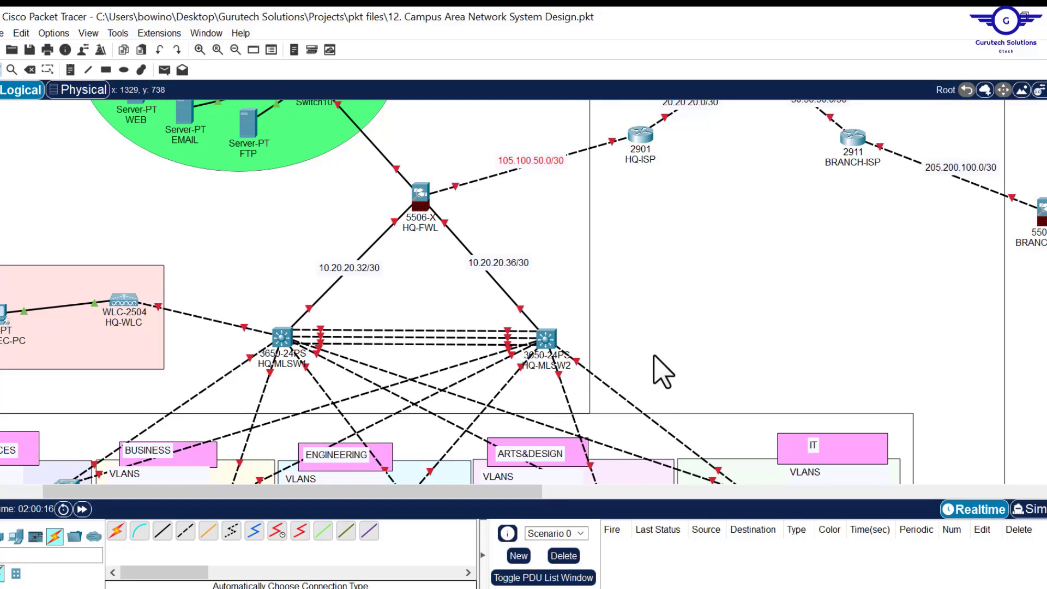
pyautogui.scroll(-4, 663, 372)
pyautogui.scroll(3, 663, 372)
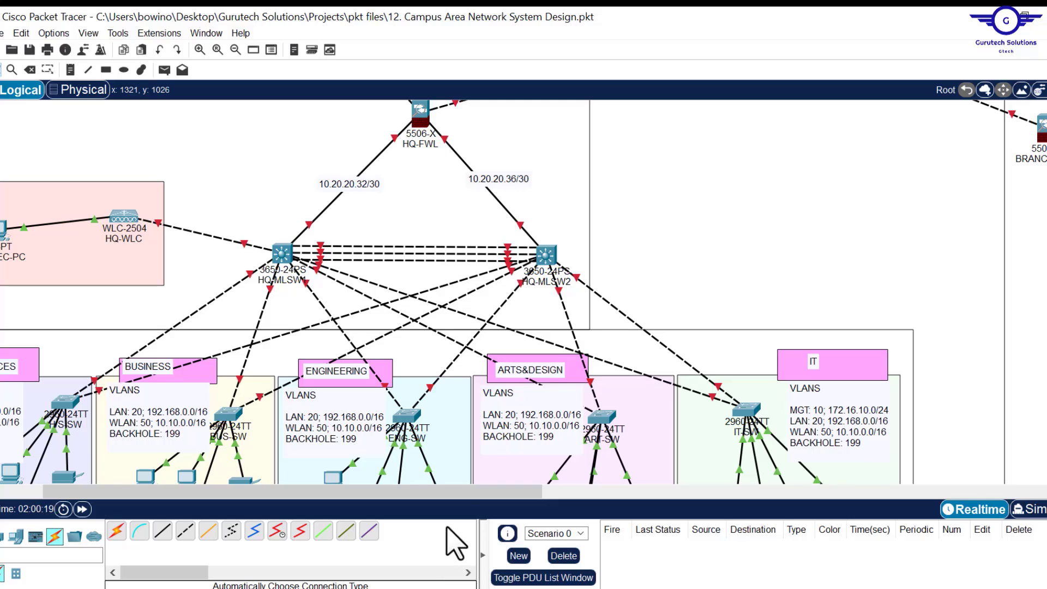
pyautogui.moveTo(468, 497)
pyautogui.mouseDown()
pyautogui.moveTo(300, 526)
pyautogui.moveTo(316, 507)
pyautogui.mouseUp()
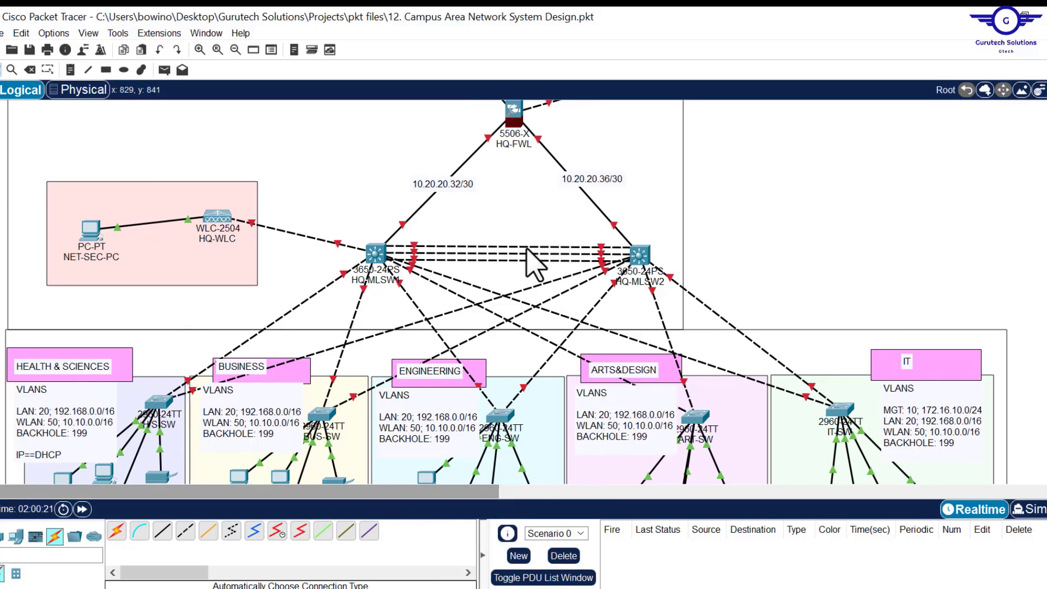
pyautogui.click(680, 237)
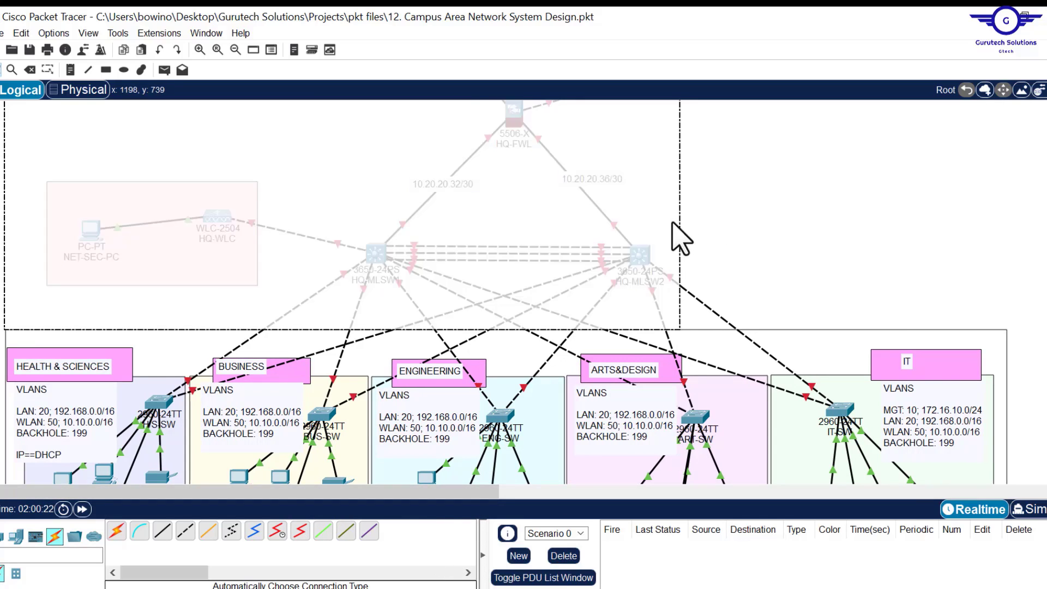
pyautogui.moveTo(672, 222); pyautogui.dragTo(673, 223)
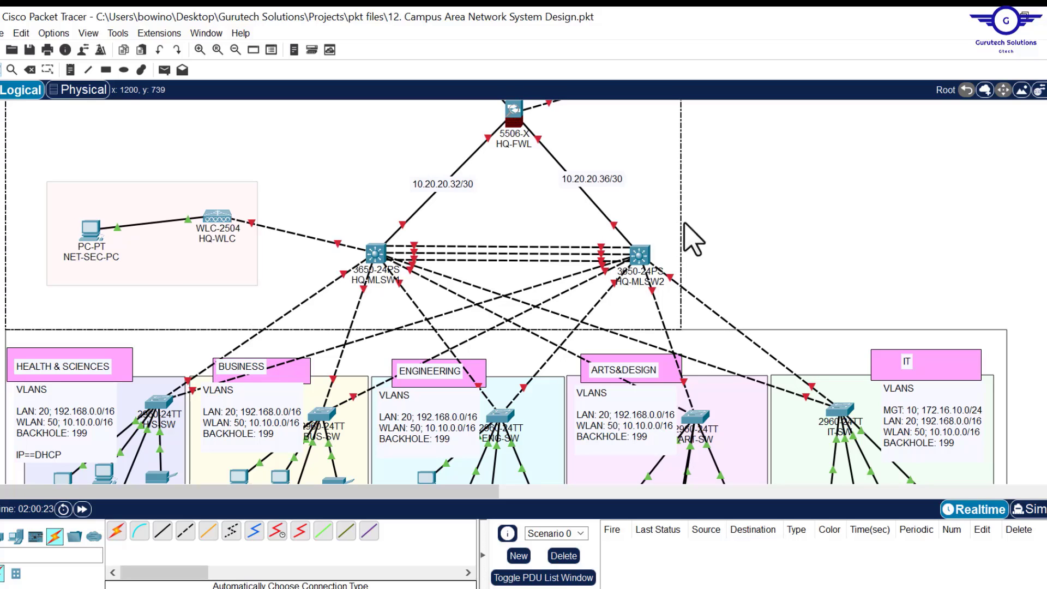
pyautogui.click(780, 231)
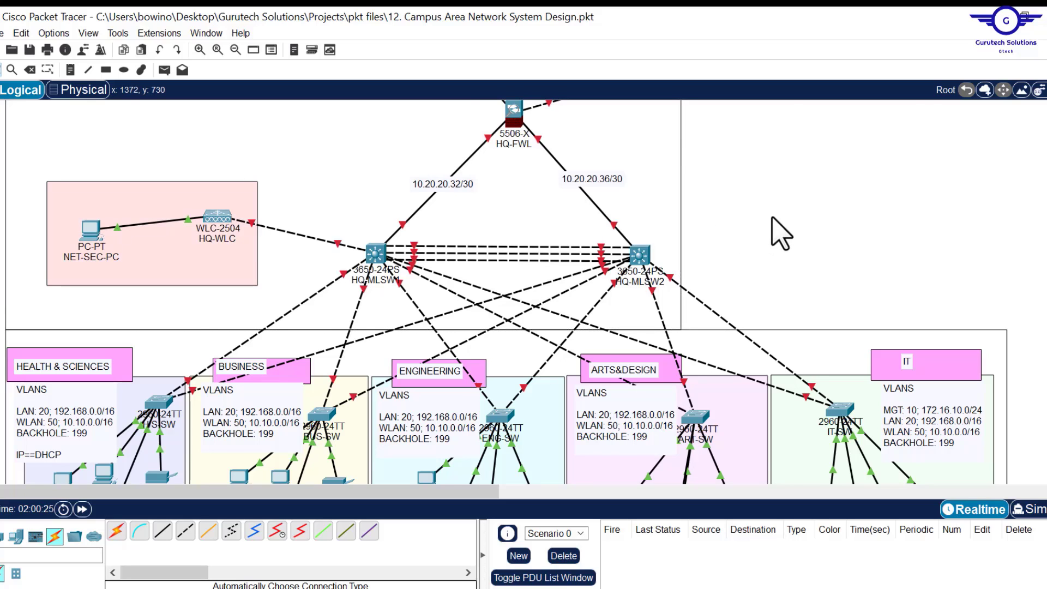
pyautogui.scroll(5, 780, 233)
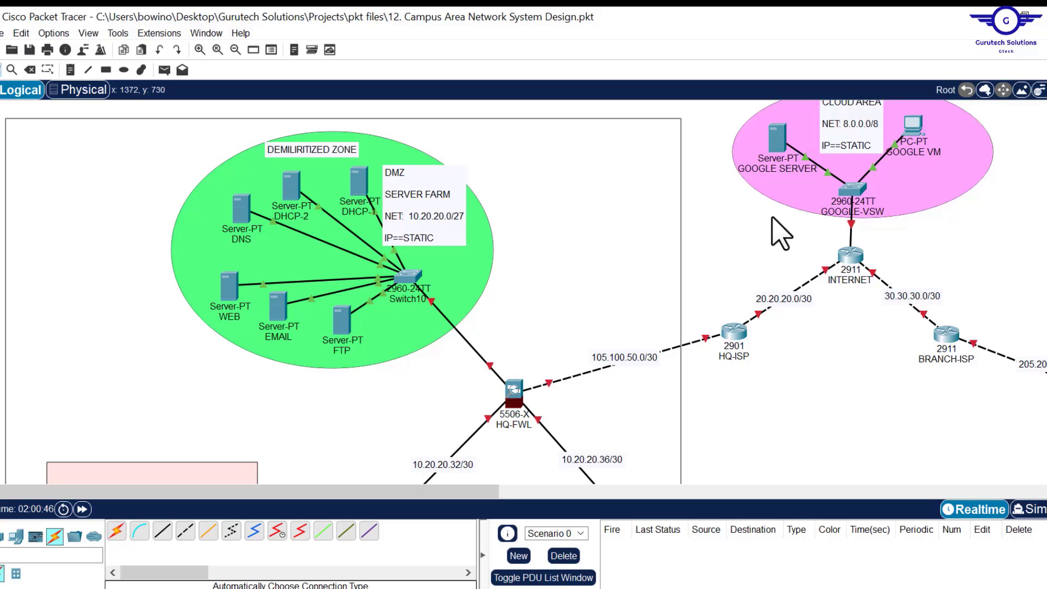
pyautogui.scroll(1, 833, 377)
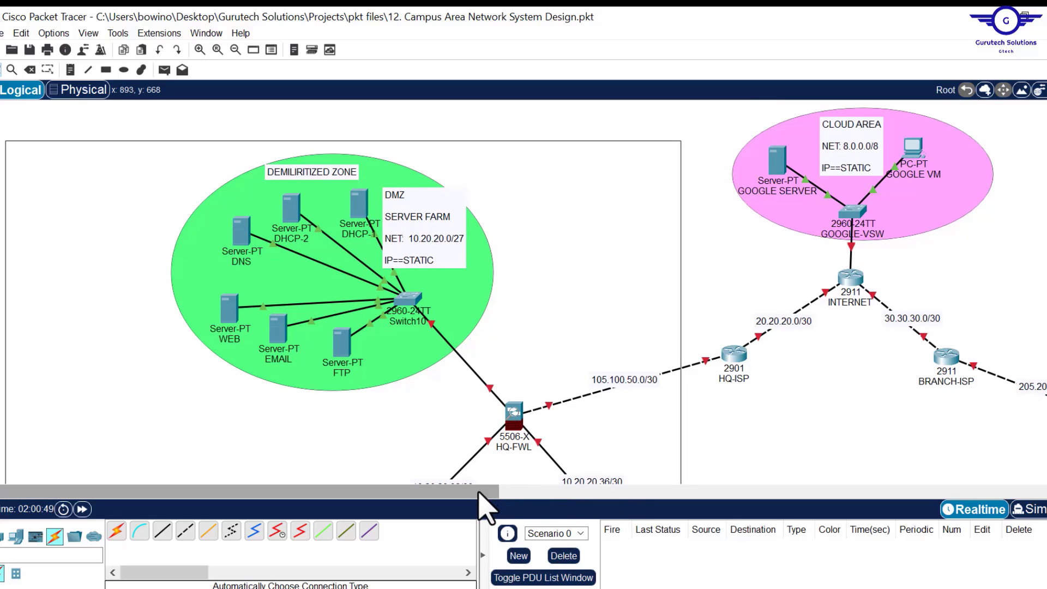
pyautogui.moveTo(478, 491); pyautogui.dragTo(630, 484)
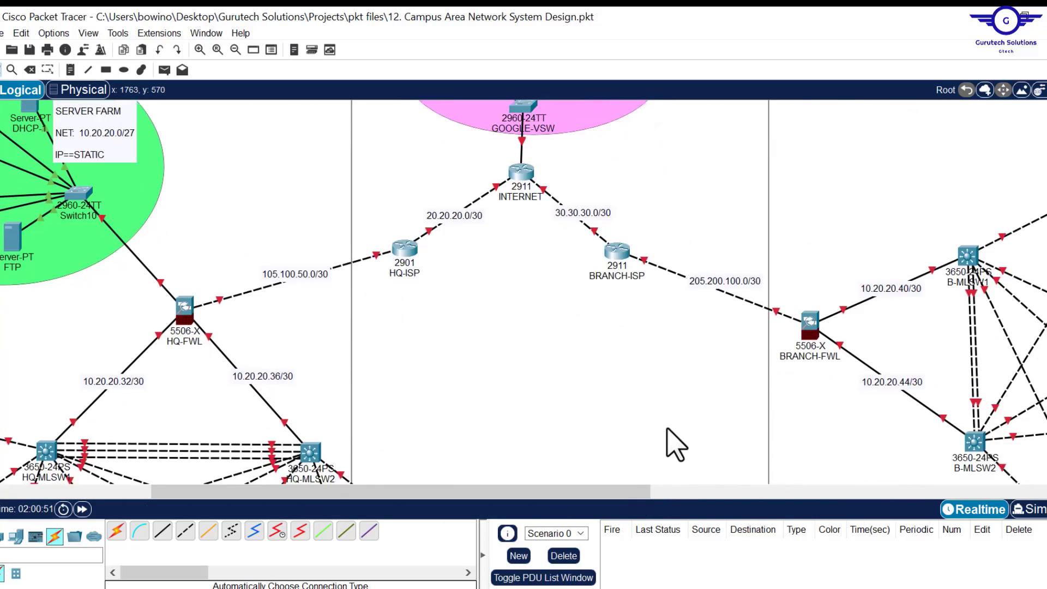
pyautogui.scroll(-5, 677, 445)
pyautogui.hscroll(-5, 676, 445)
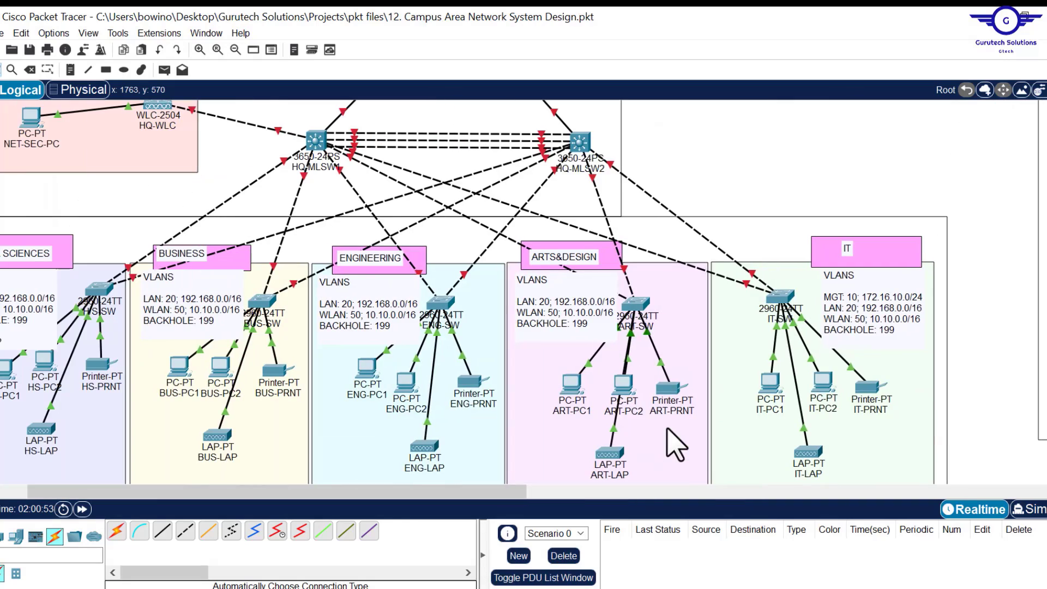
pyautogui.scroll(-3, 676, 445)
pyautogui.scroll(8, 677, 445)
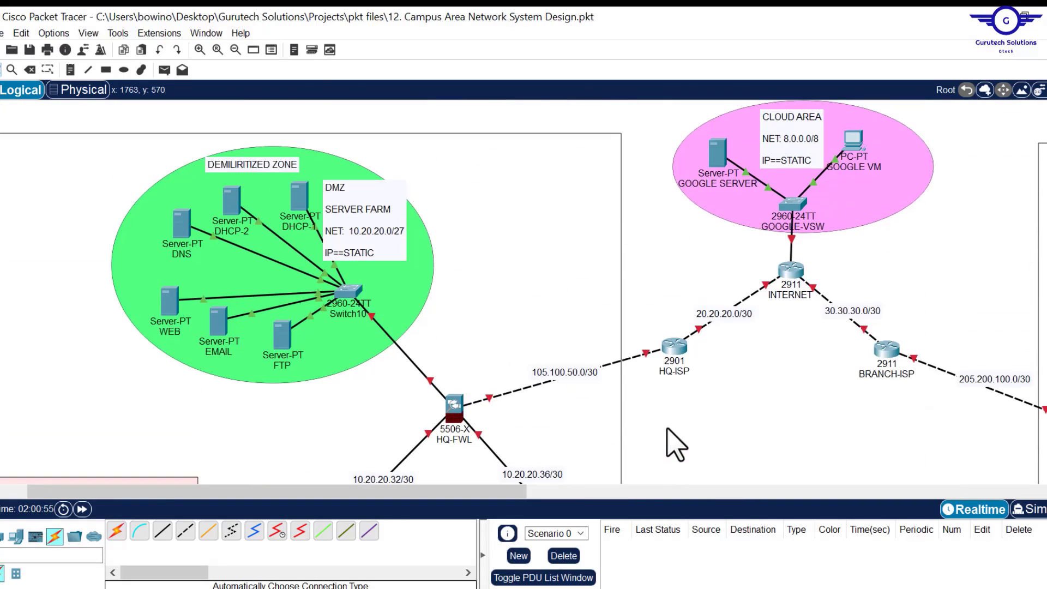
pyautogui.hscroll(10, 677, 444)
pyautogui.scroll(-5, 676, 444)
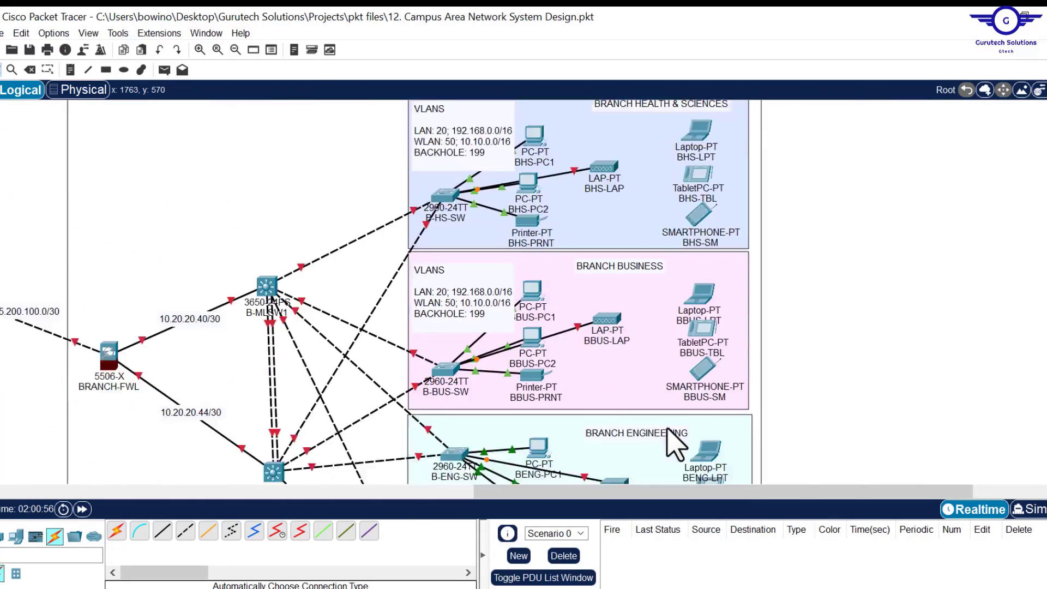
pyautogui.scroll(-3, 677, 445)
pyautogui.scroll(2, 676, 445)
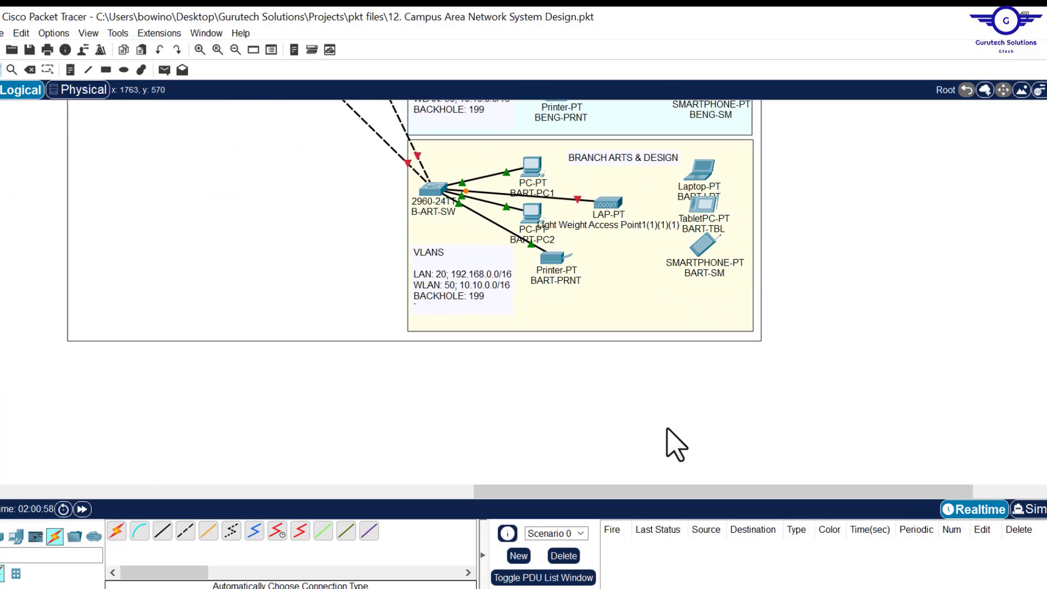
pyautogui.hscroll(-3, 599, 391)
pyautogui.scroll(5, 599, 390)
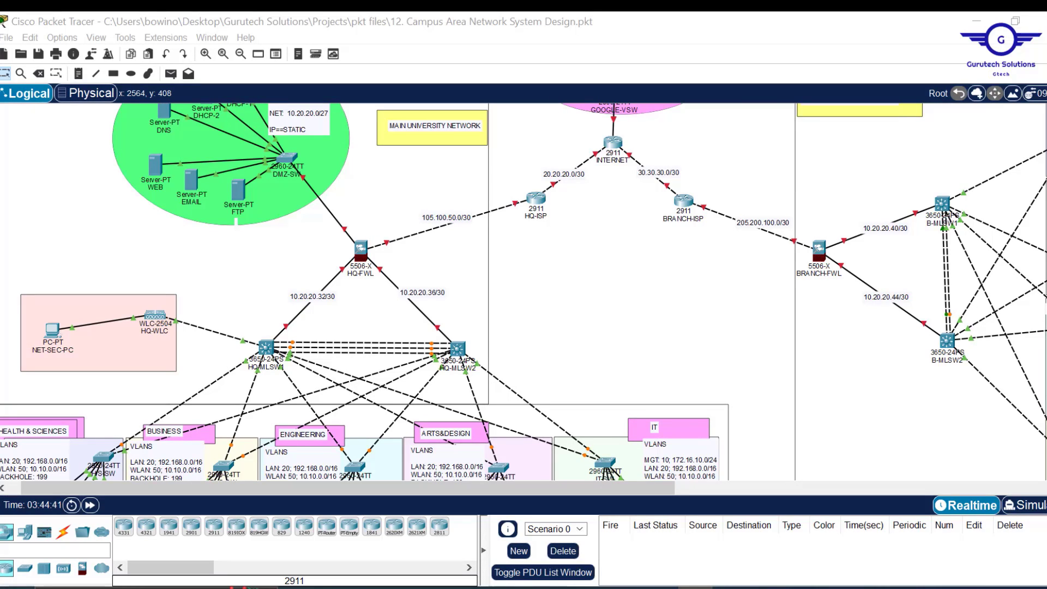
pyautogui.scroll(4, 524, 292)
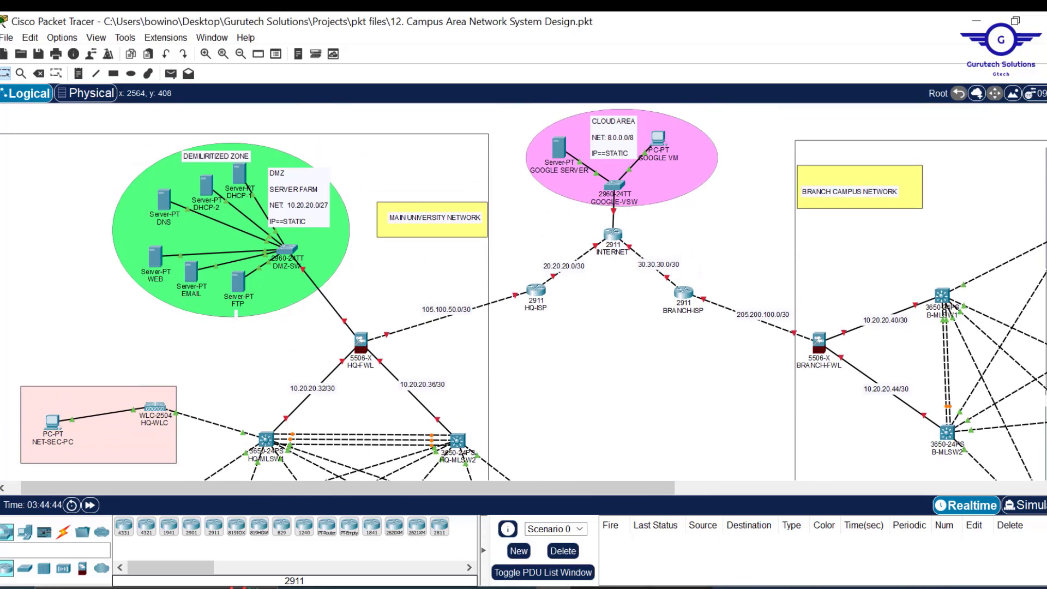
pyautogui.scroll(-11, 523, 292)
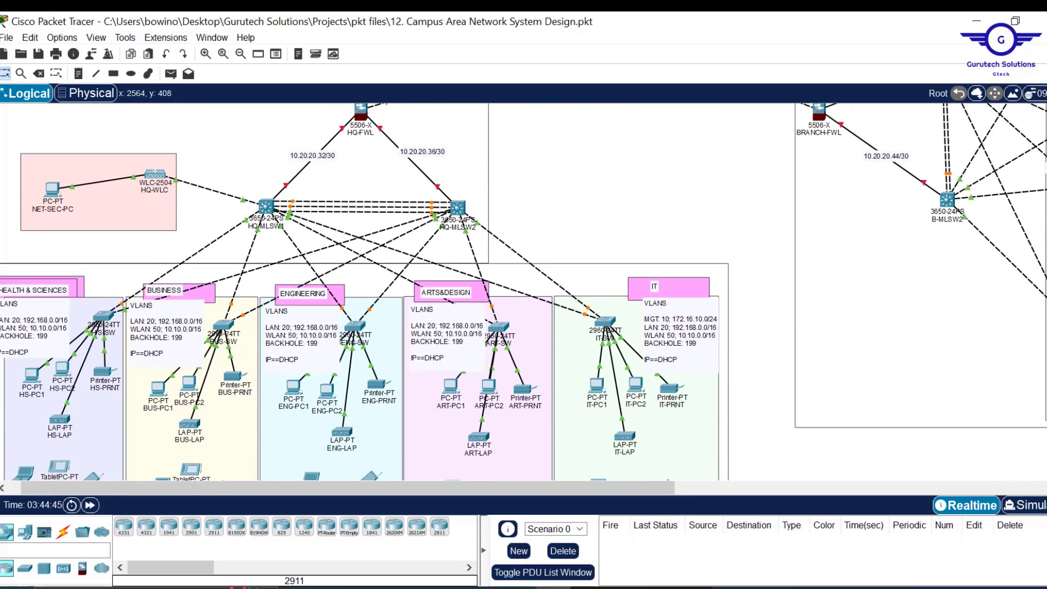
pyautogui.scroll(5, 523, 292)
pyautogui.scroll(7, 523, 292)
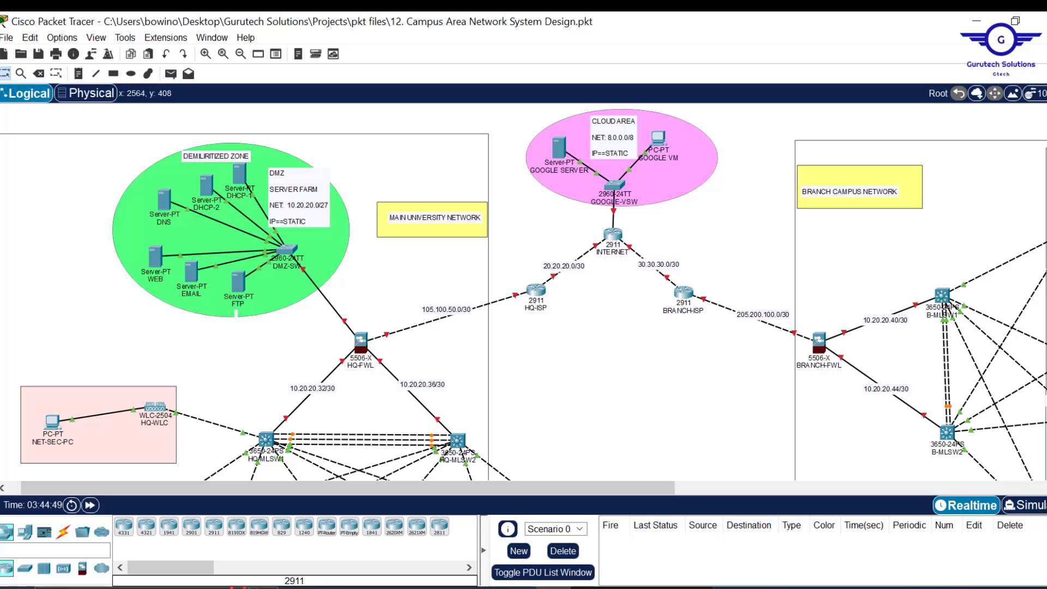
pyautogui.scroll(-10, 524, 292)
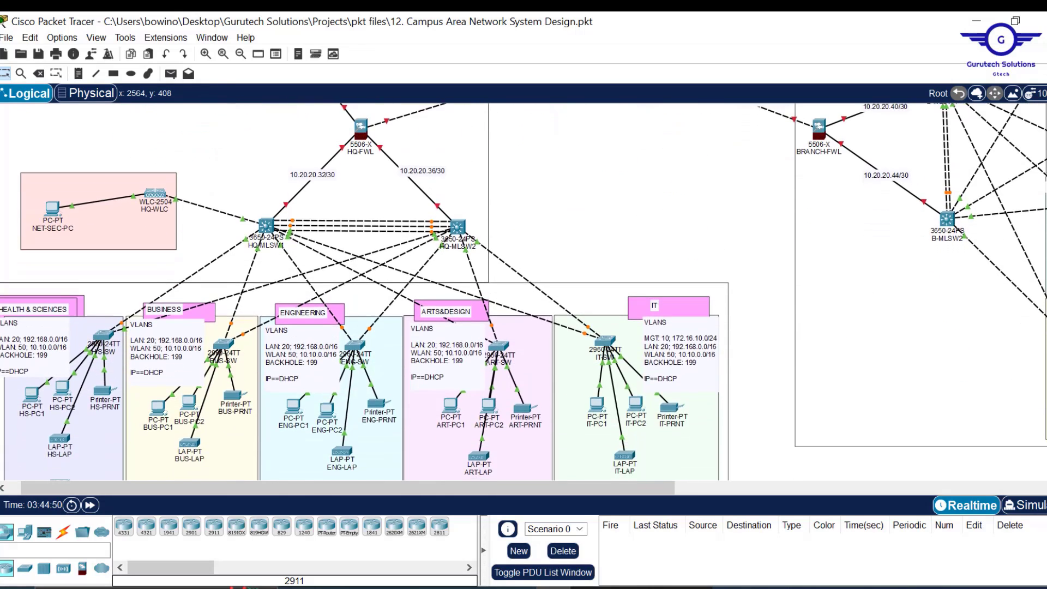
pyautogui.scroll(5, 524, 291)
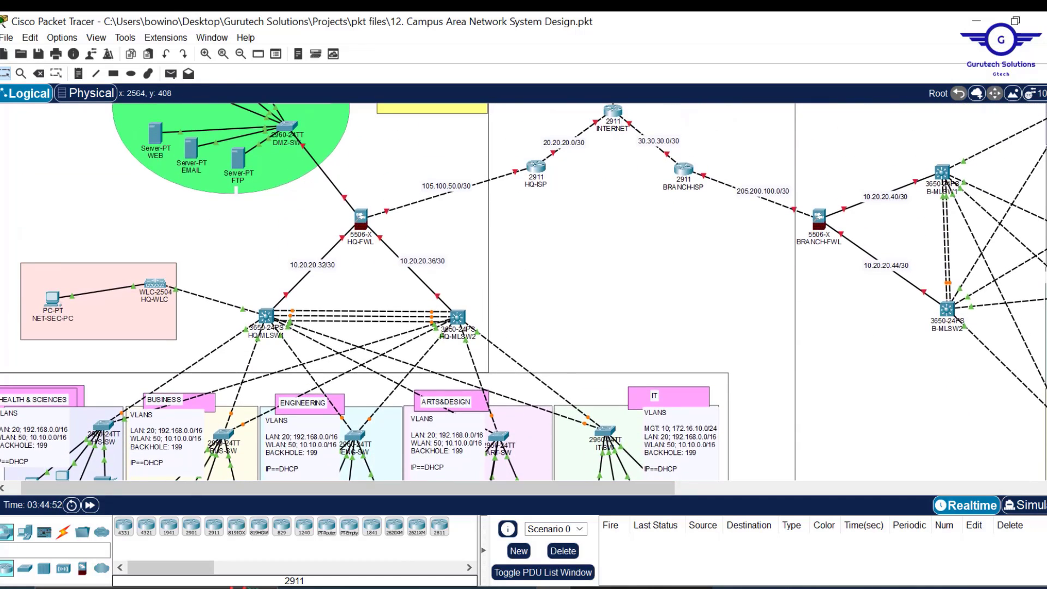
pyautogui.scroll(5, 524, 292)
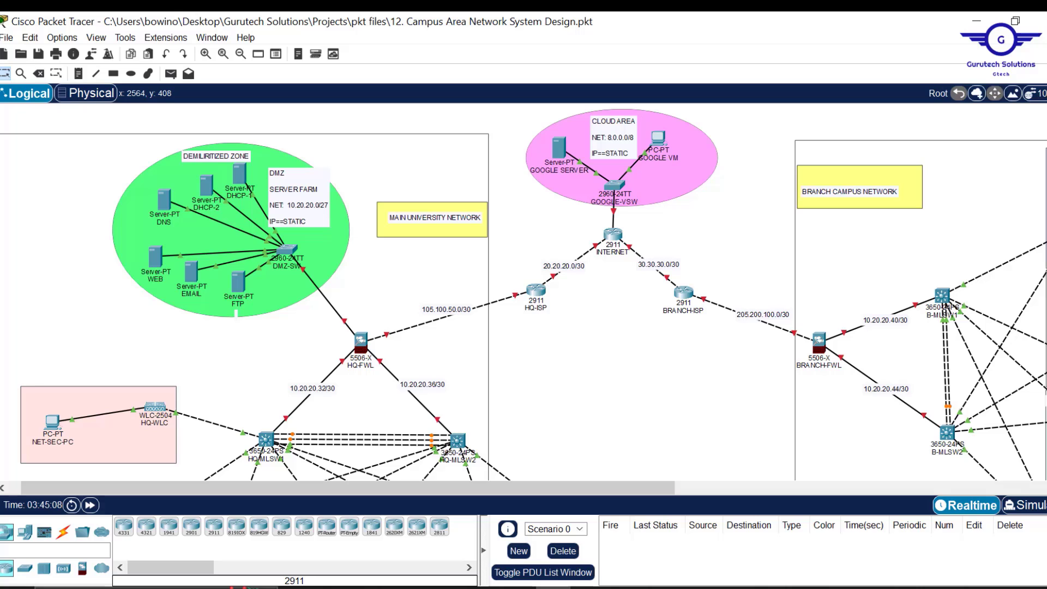
pyautogui.scroll(-3, 523, 292)
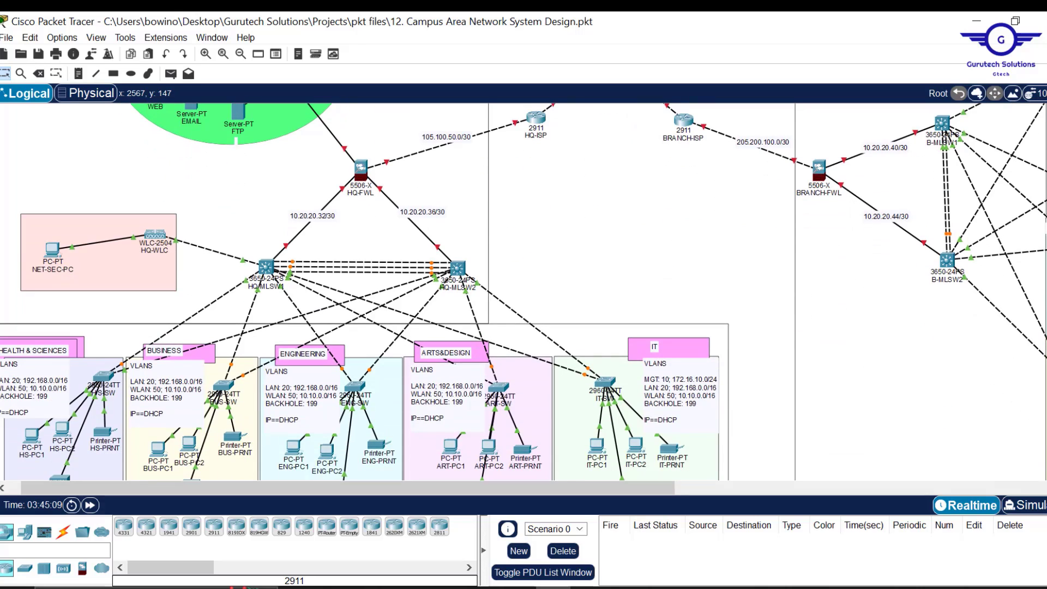
pyautogui.scroll(3, 523, 292)
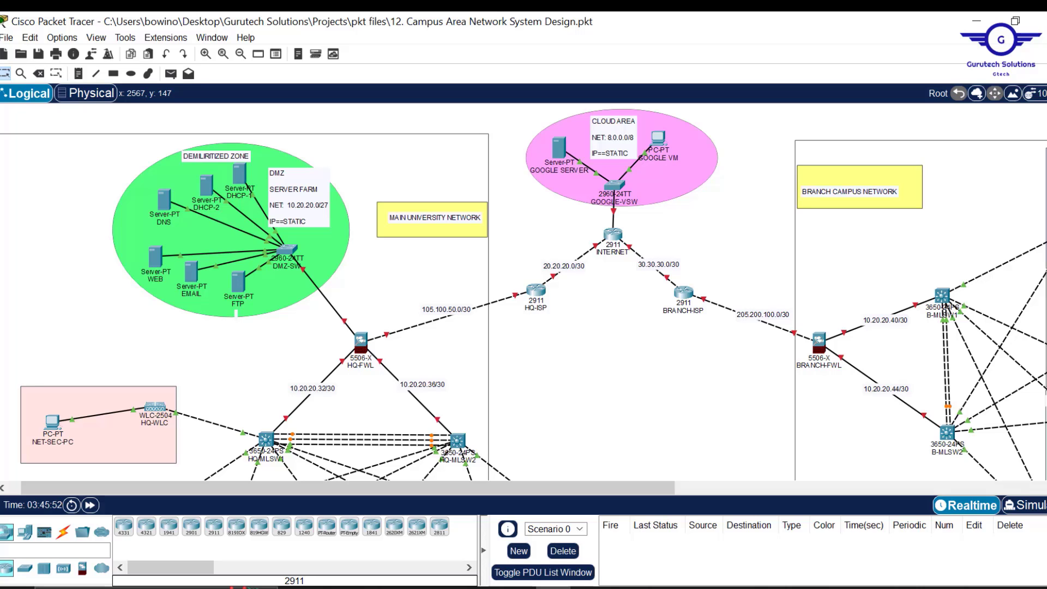
pyautogui.scroll(-3, 524, 291)
# - Scroll over the HQ department VLANS notes, then bring up the Project12 requirements PDF
pyautogui.scroll(2, 524, 292)
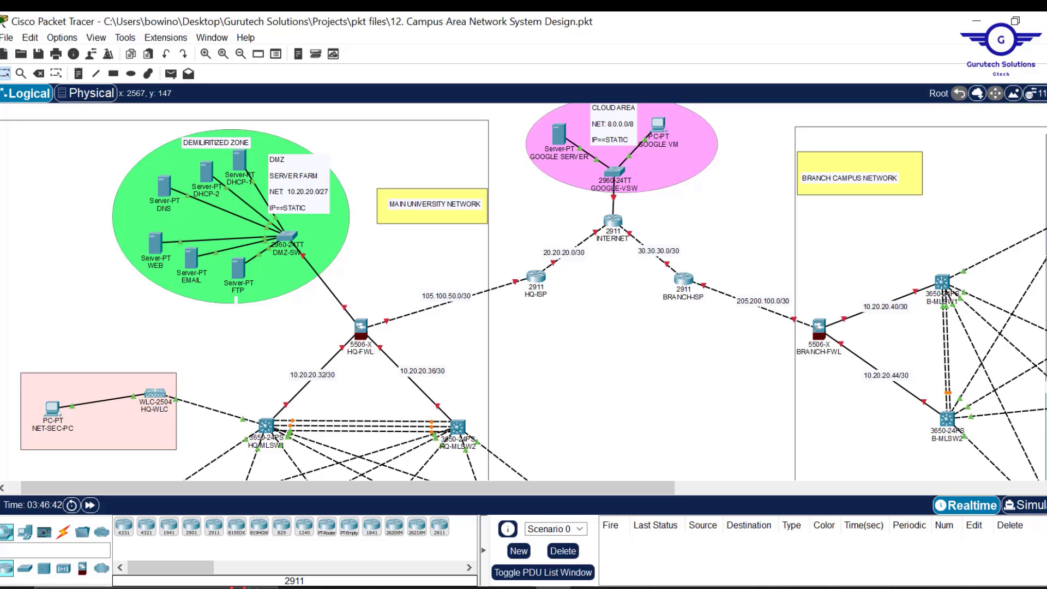
pyautogui.scroll(-5, 600, 427)
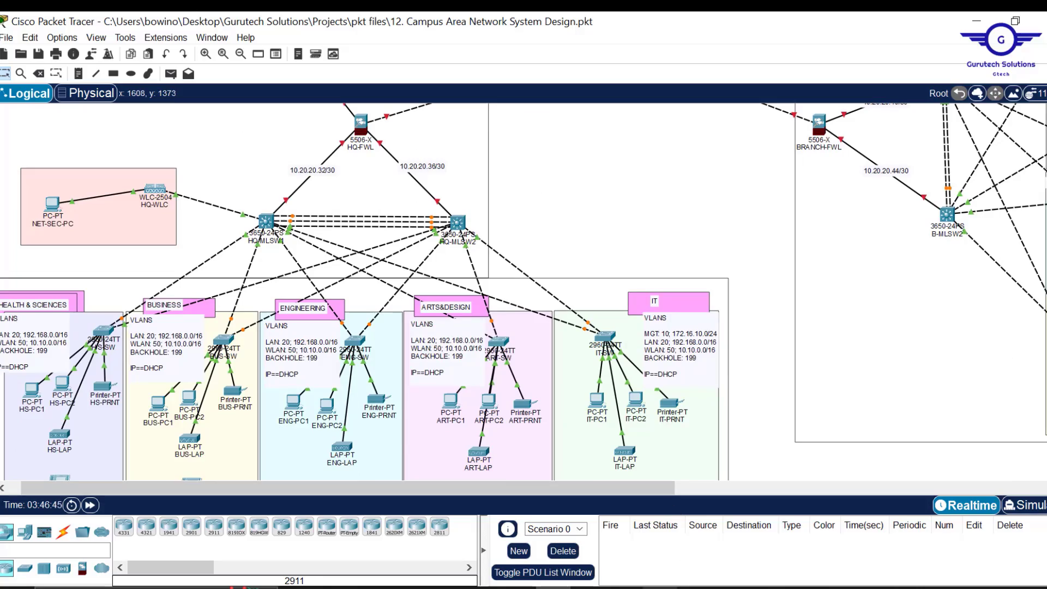
pyautogui.click(661, 588)
# - Scroll Project12.pdf to page 2's Requirements list of management, WLAN and LAN ranges
pyautogui.scroll(-20, 669, 426)
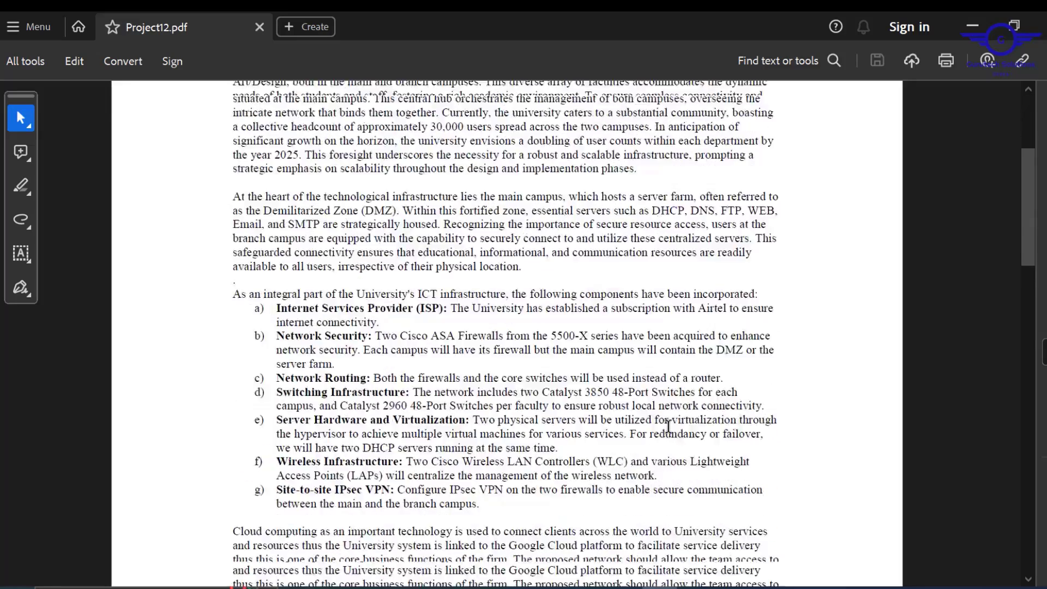
pyautogui.scroll(5, 669, 426)
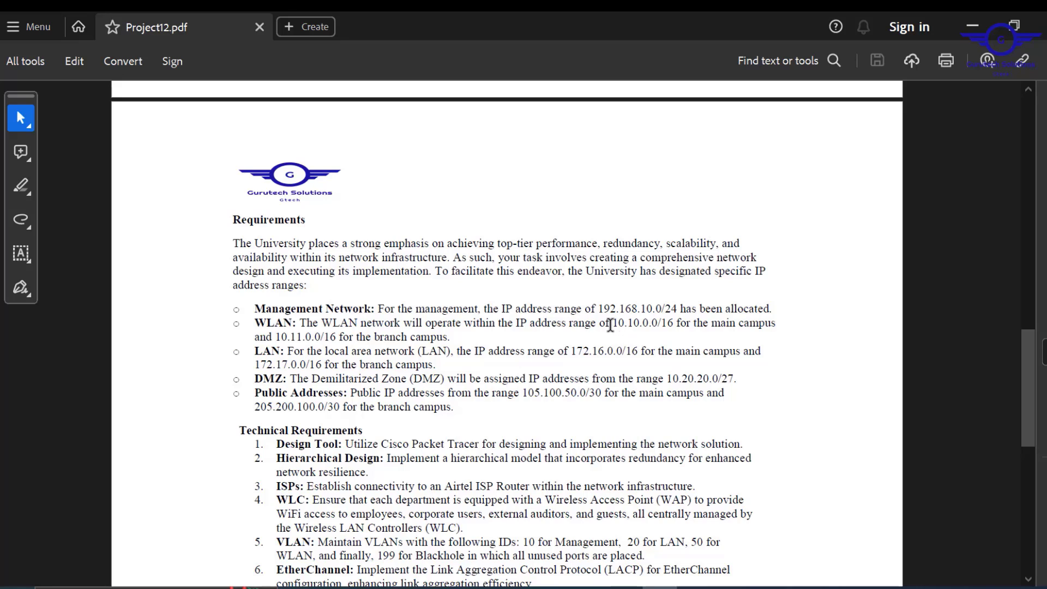
# - Highlight the WLAN requirement ranges, main campus 10.10.0.0/16 and branch 10.11.0.0/16
pyautogui.moveTo(611, 325); pyautogui.dragTo(726, 328)
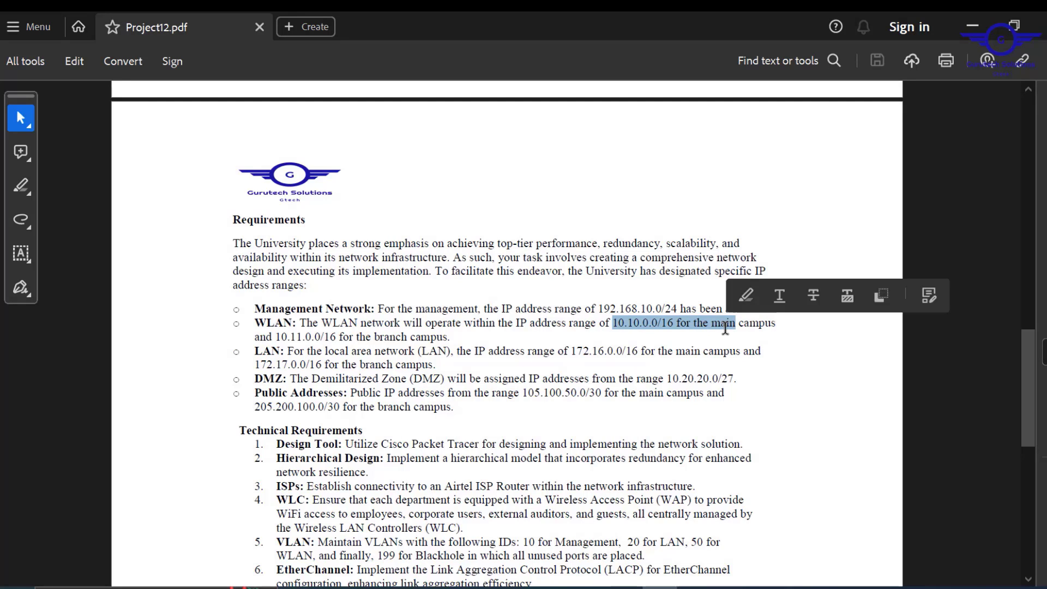
pyautogui.moveTo(318, 324); pyautogui.dragTo(407, 339)
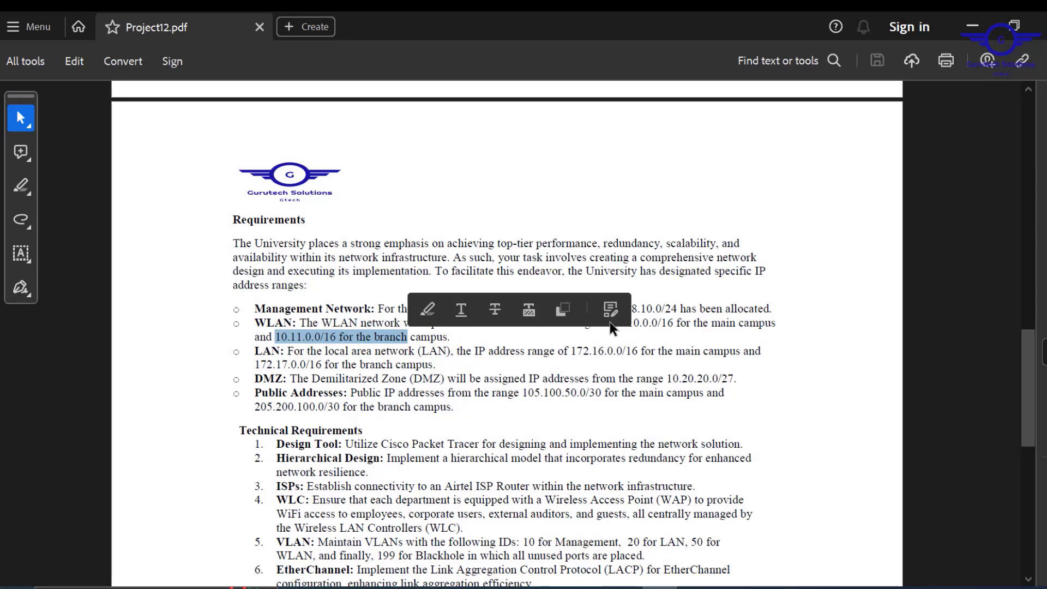
pyautogui.click(761, 324)
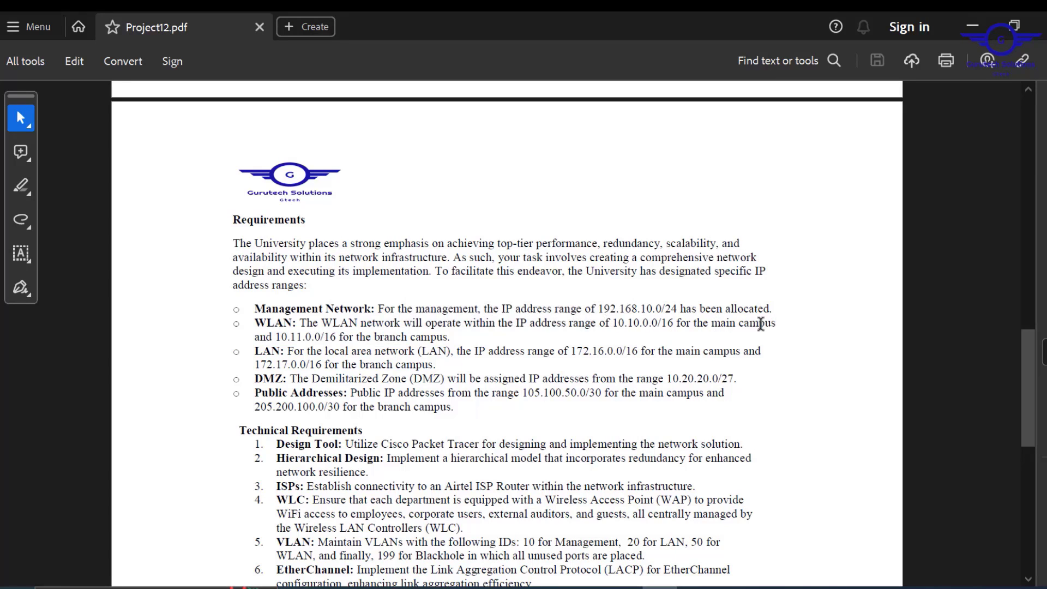
pyautogui.moveTo(761, 323); pyautogui.dragTo(619, 323)
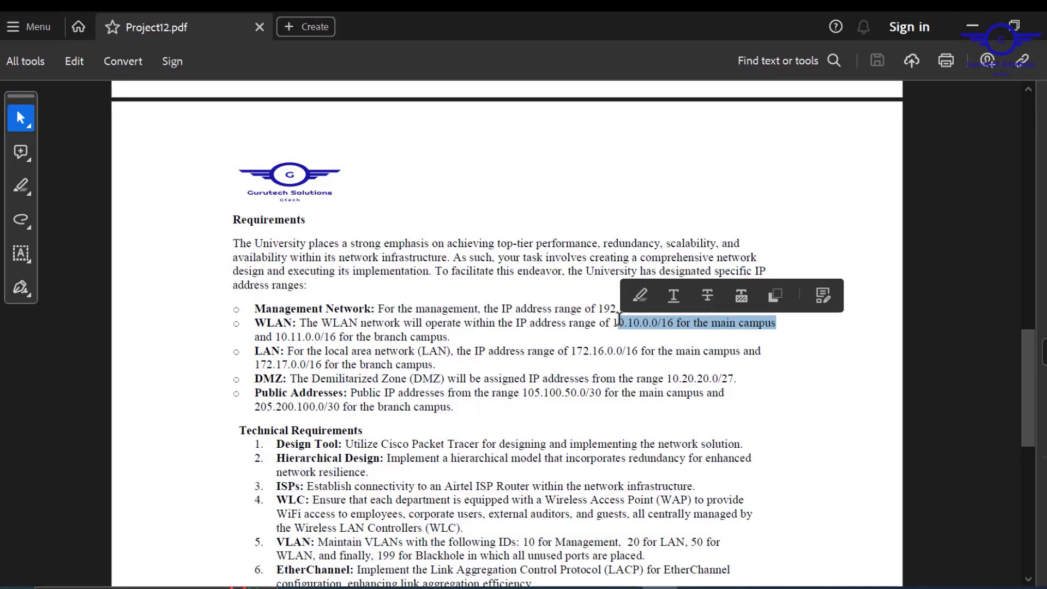
pyautogui.moveTo(464, 335)
pyautogui.mouseDown()
pyautogui.moveTo(327, 358)
pyautogui.moveTo(458, 352)
pyautogui.moveTo(452, 337)
pyautogui.mouseUp()
pyautogui.doubleClick(459, 335)
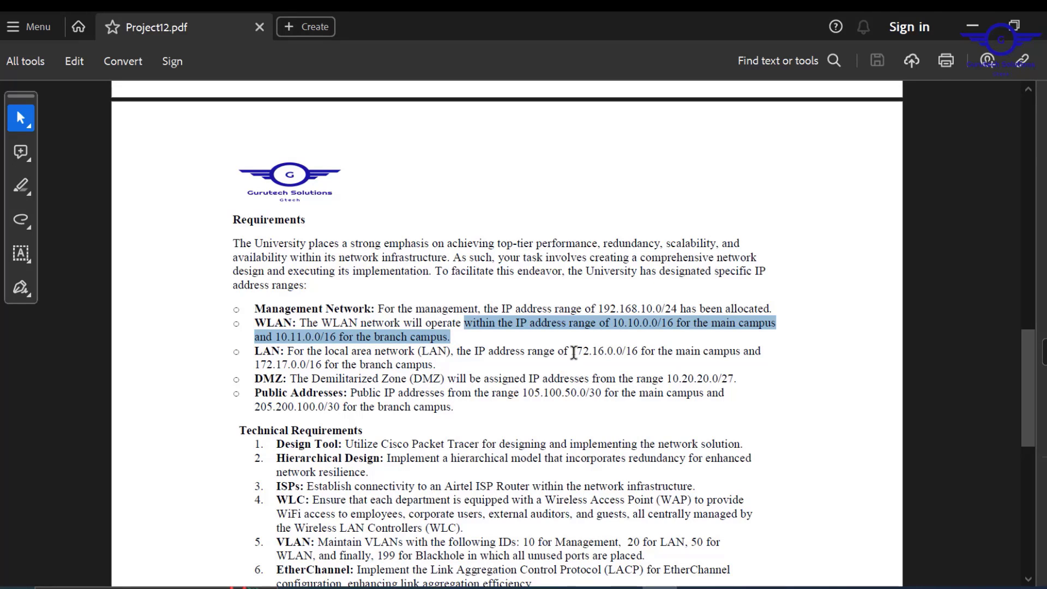
# - Review the LAN ranges 172.16.0.0/16 and 172.17.0.0/16, DMZ 10.20.20.0/27 and public ranges
pyautogui.moveTo(570, 351); pyautogui.dragTo(641, 353)
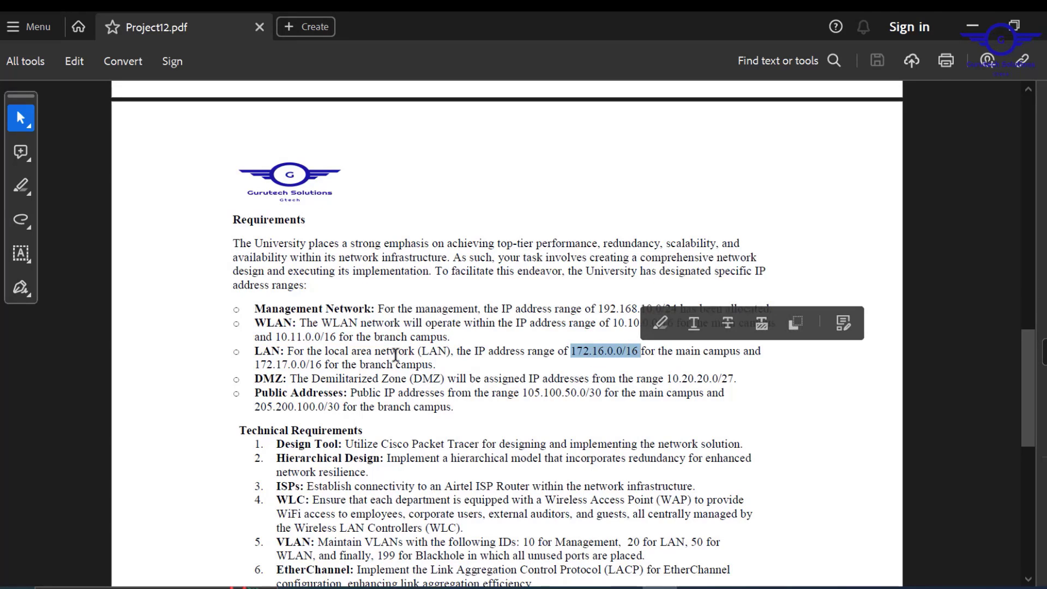
pyautogui.moveTo(325, 365); pyautogui.dragTo(263, 365)
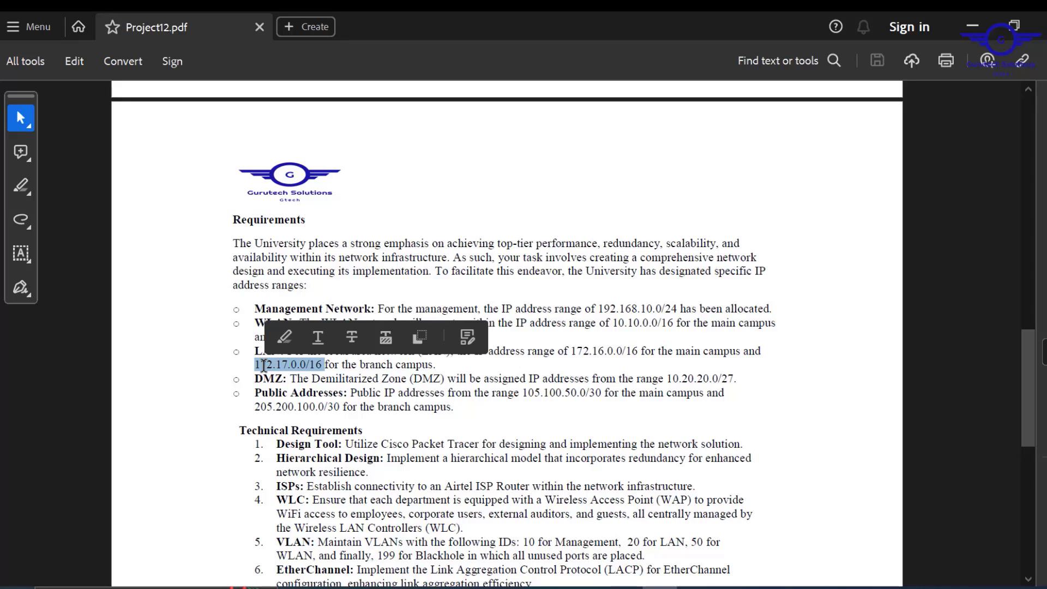
pyautogui.click(557, 402)
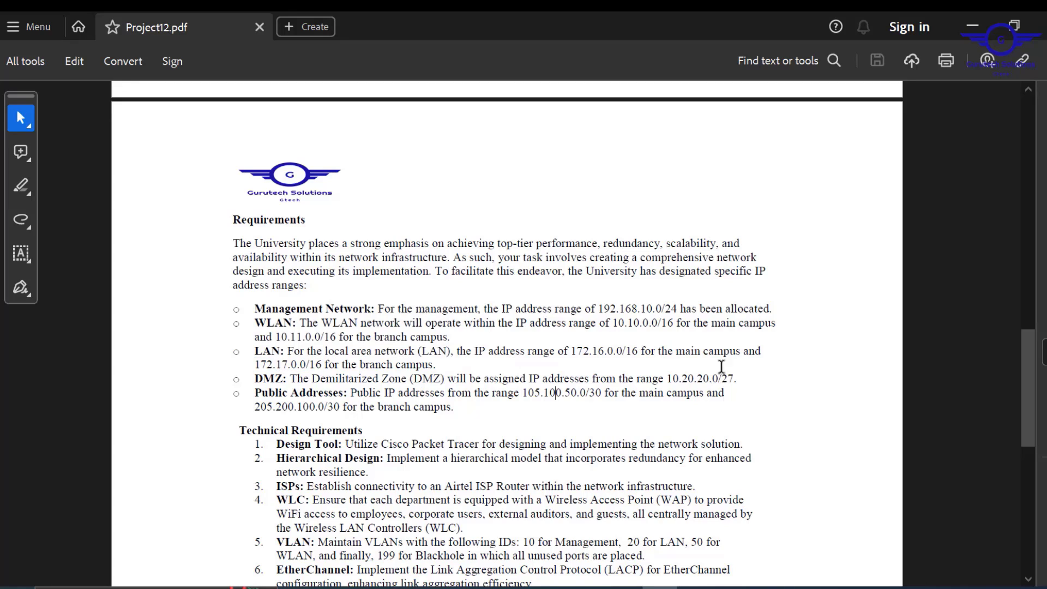
pyautogui.moveTo(741, 382); pyautogui.dragTo(650, 385)
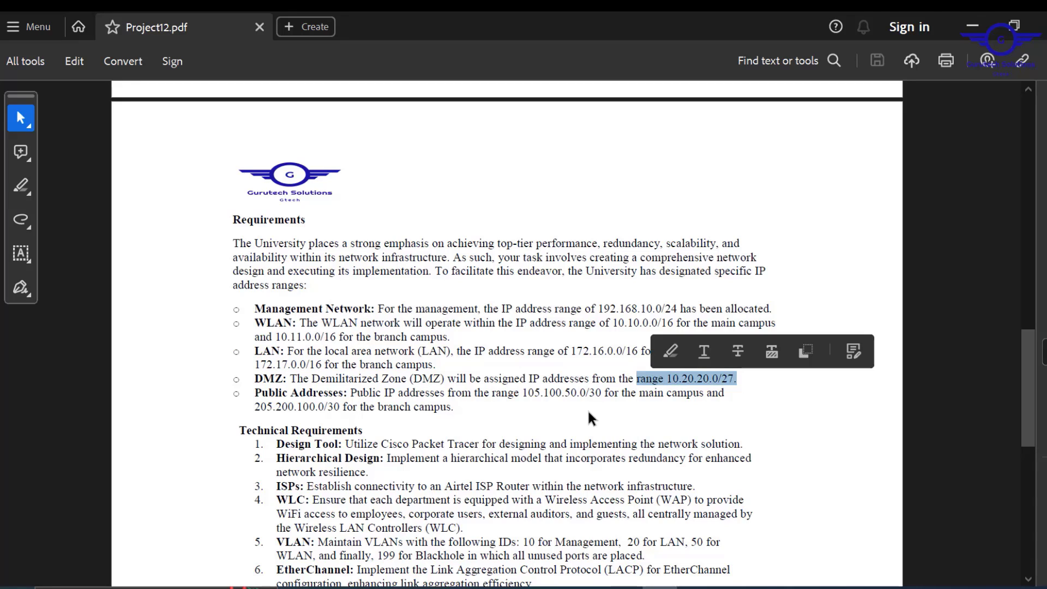
pyautogui.moveTo(455, 408); pyautogui.dragTo(521, 391)
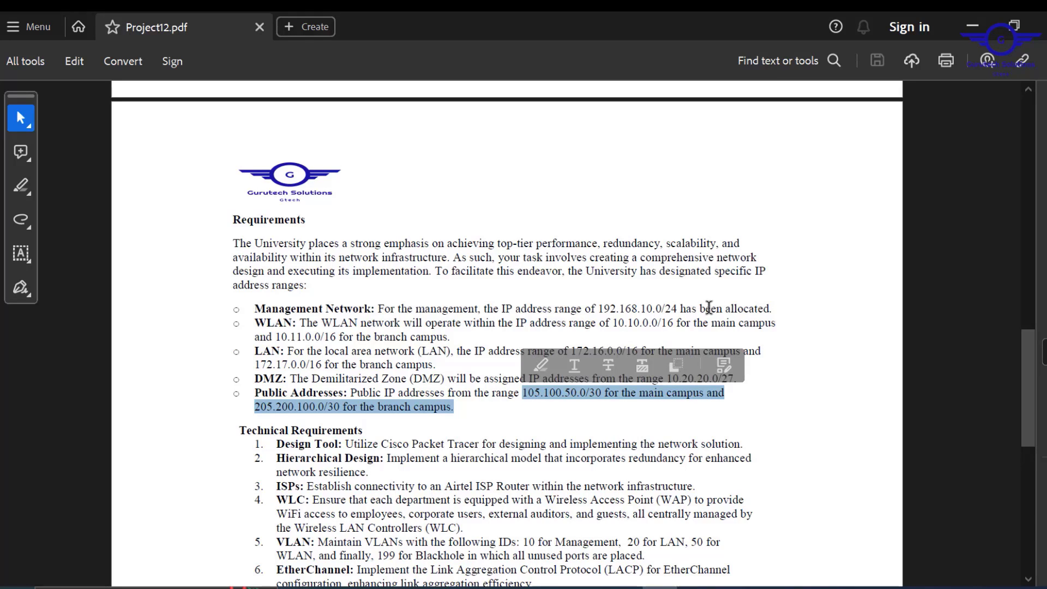
pyautogui.click(787, 302)
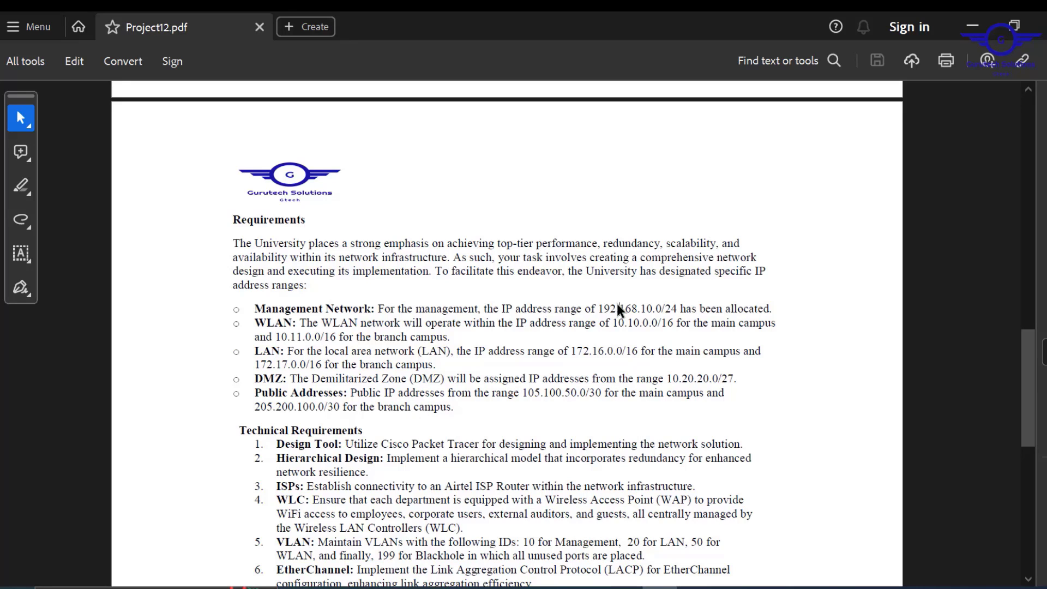
# - Recheck management 192.168.10.0/24 and branch WLAN 10.11.0.0/16, then minimize the PDF
pyautogui.moveTo(603, 307); pyautogui.dragTo(771, 308)
pyautogui.moveTo(466, 379); pyautogui.dragTo(439, 360)
pyautogui.click(255, 326)
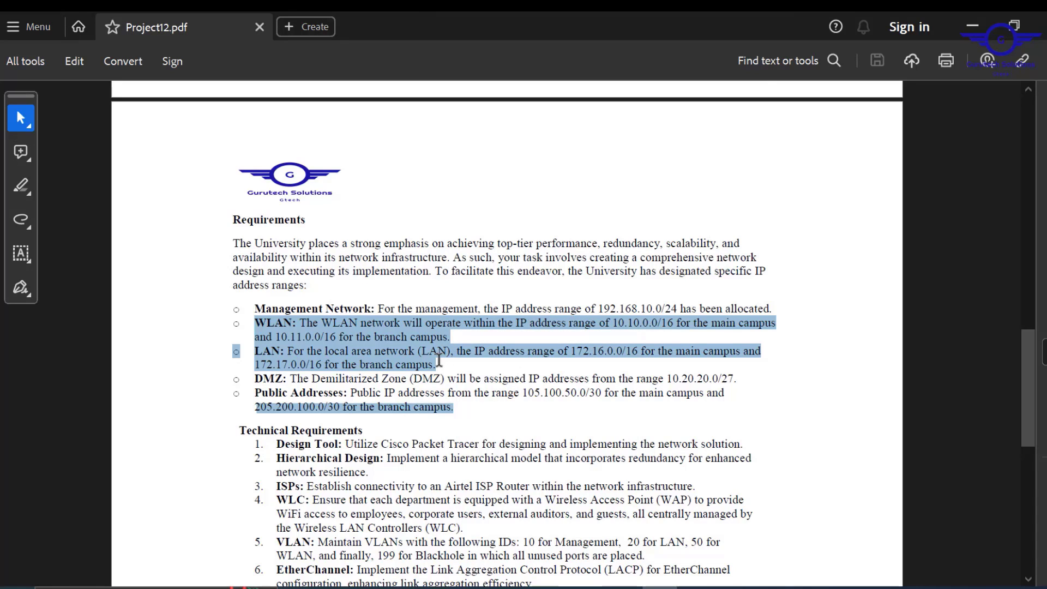
pyautogui.click(478, 360)
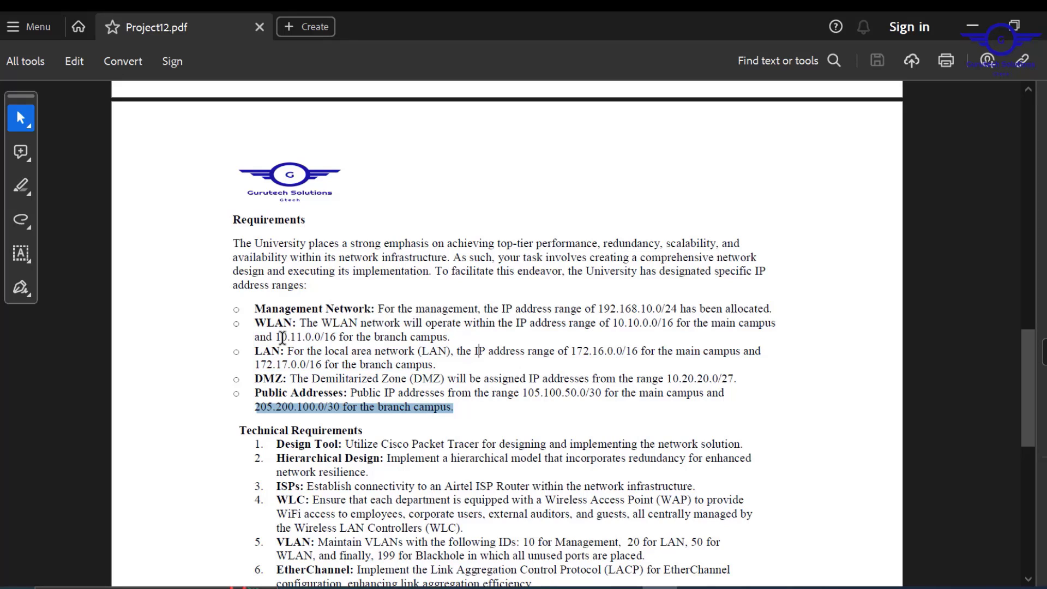
pyautogui.moveTo(279, 340); pyautogui.dragTo(269, 370)
pyautogui.click(398, 389)
pyautogui.click(972, 25)
# - Delete the HQ-ISP–INTERNET and INTERNET–BRANCH-ISP links, then show the Connections cable types
pyautogui.scroll(5, 711, 234)
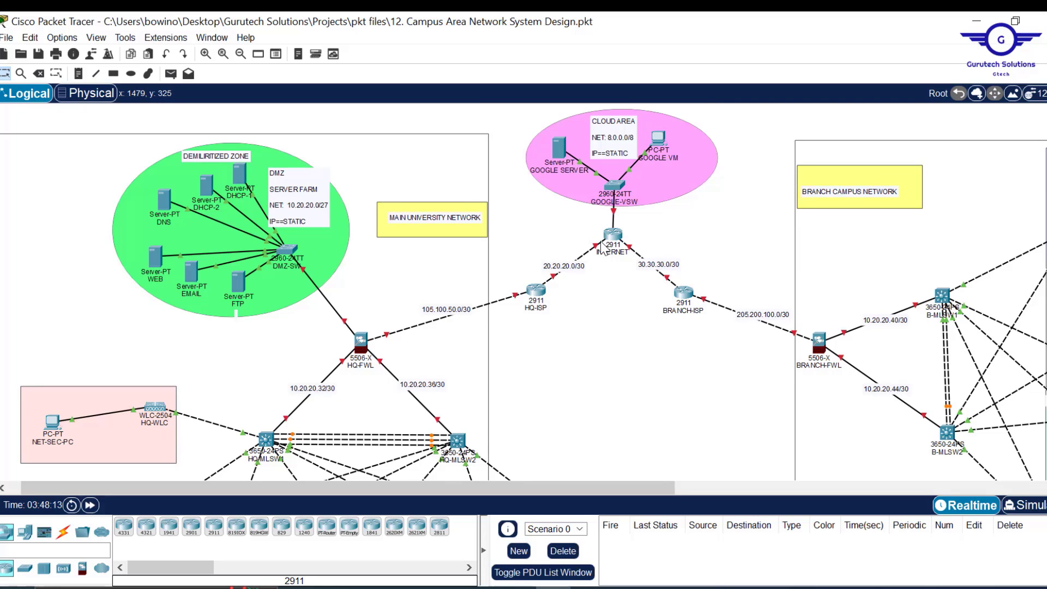
pyautogui.moveTo(603, 248)
pyautogui.press('Delete')
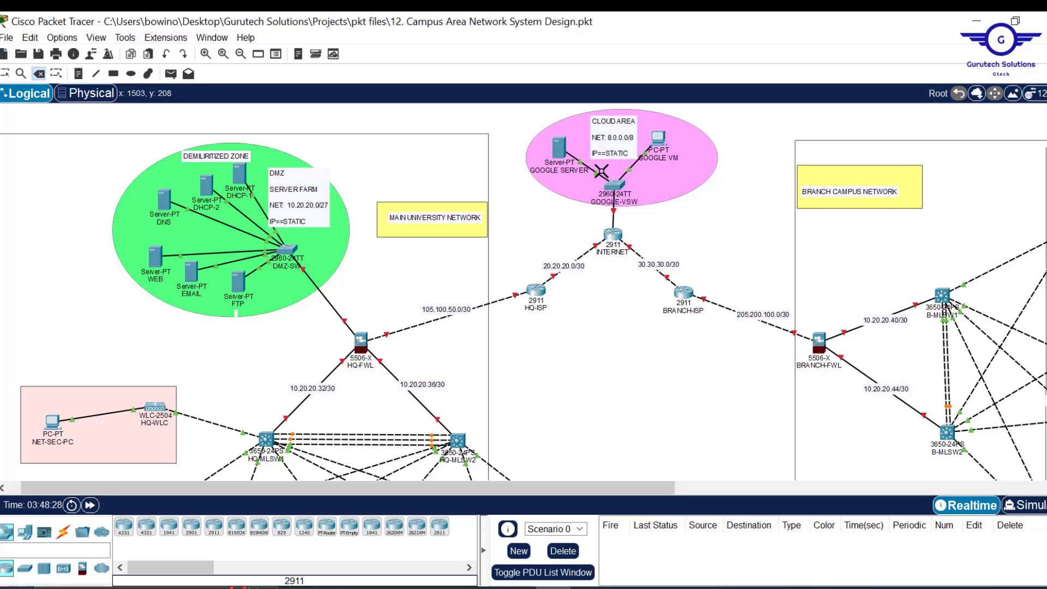
pyautogui.click(587, 252)
pyautogui.click(637, 252)
pyautogui.press('Escape')
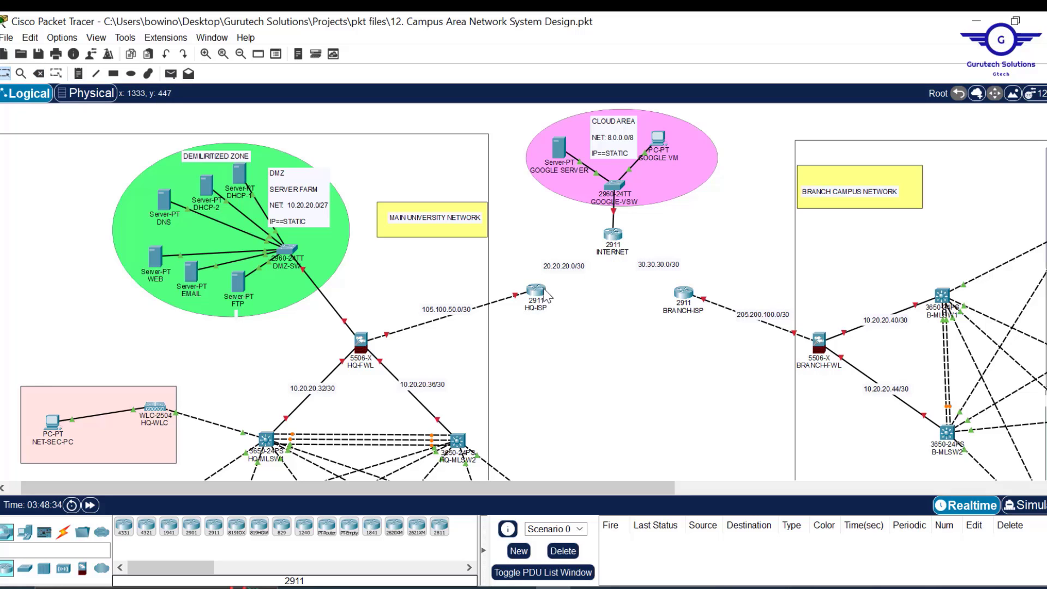
pyautogui.click(63, 533)
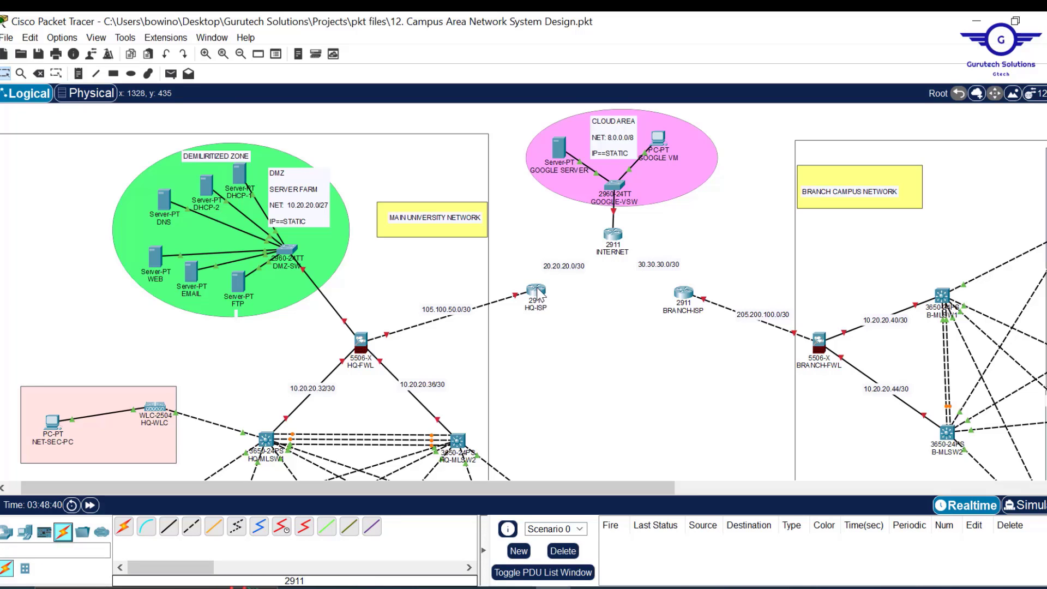
# - Install an HWIC-2T serial module in HQ-ISP, then inspect BRANCH-ISP's physical hardware
pyautogui.moveTo(539, 293)
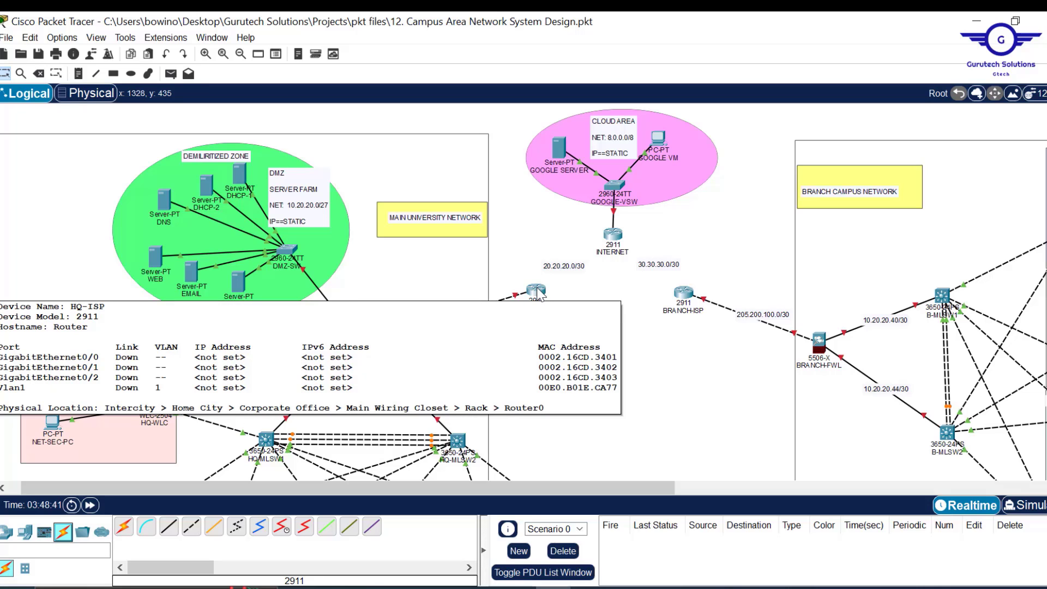
pyautogui.click(538, 291)
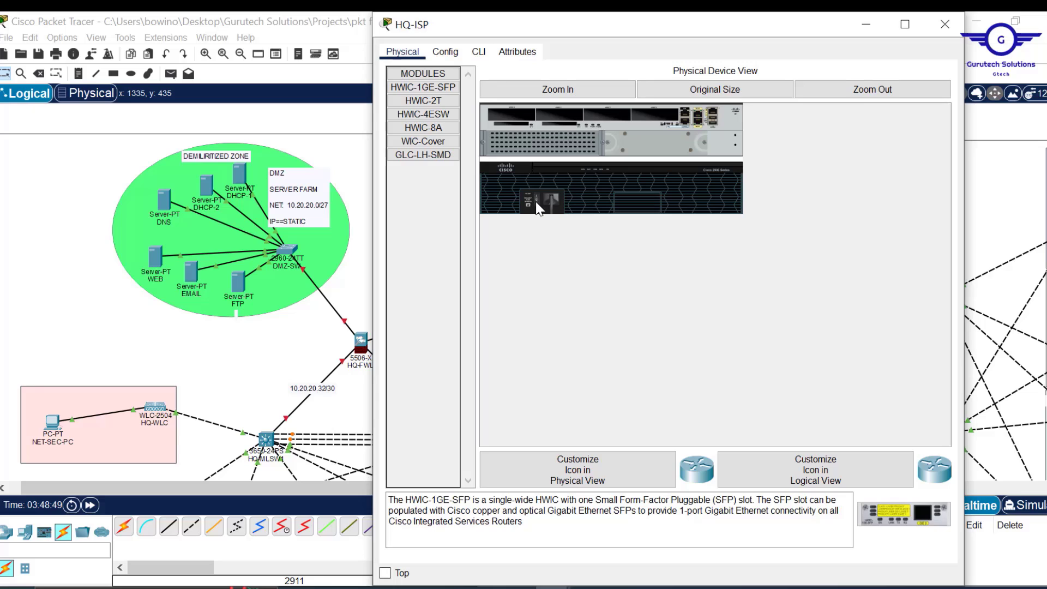
pyautogui.moveTo(424, 101); pyautogui.dragTo(502, 114)
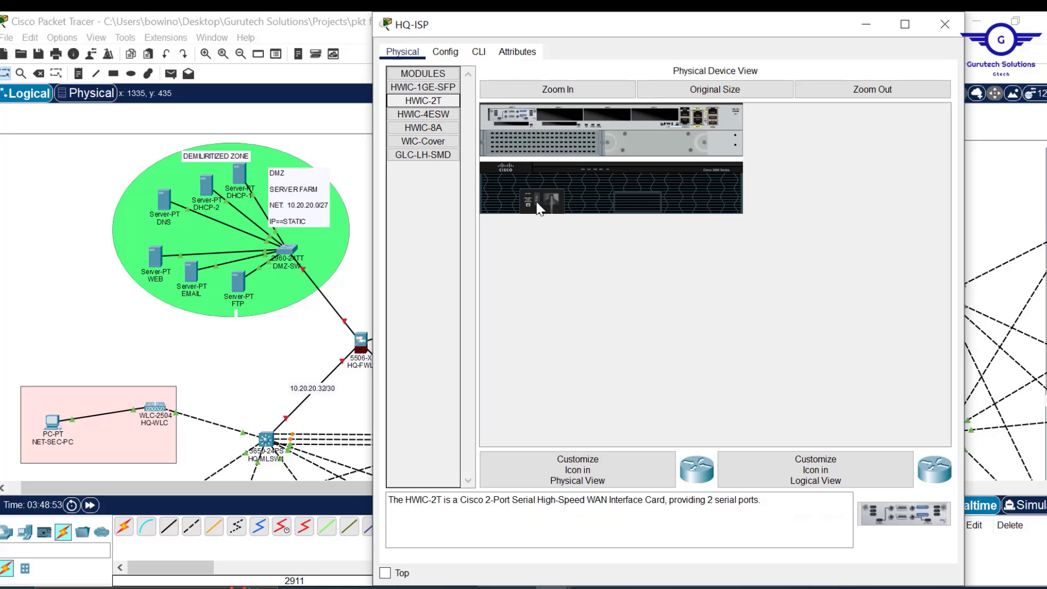
pyautogui.click(946, 24)
pyautogui.click(613, 235)
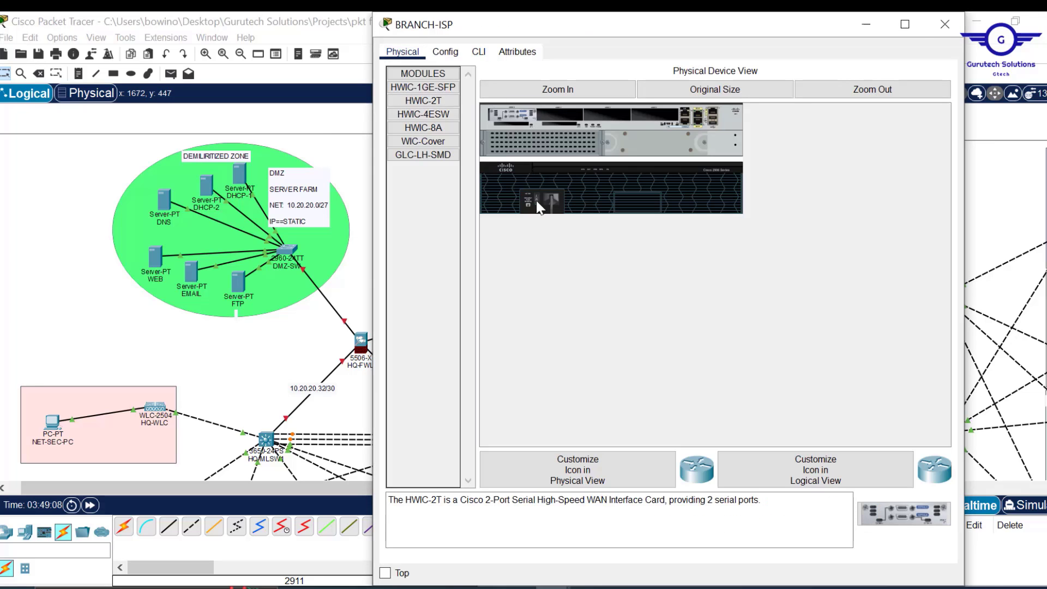
pyautogui.click(954, 26)
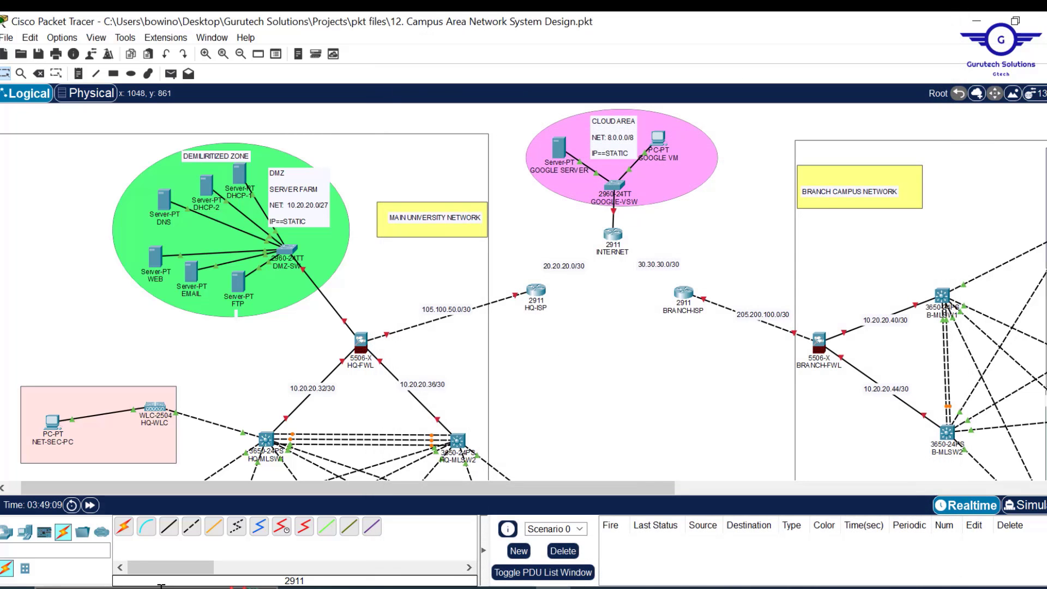
# - Link HQ-ISP and BRANCH-ISP to the INTERNET router using automatic connection type
pyautogui.click(125, 527)
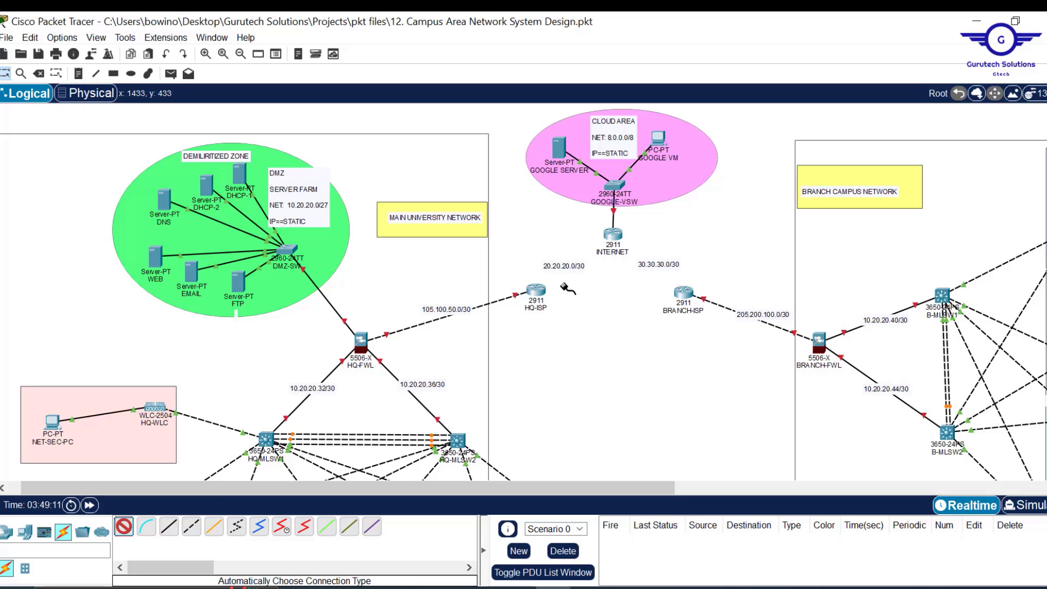
pyautogui.click(538, 288)
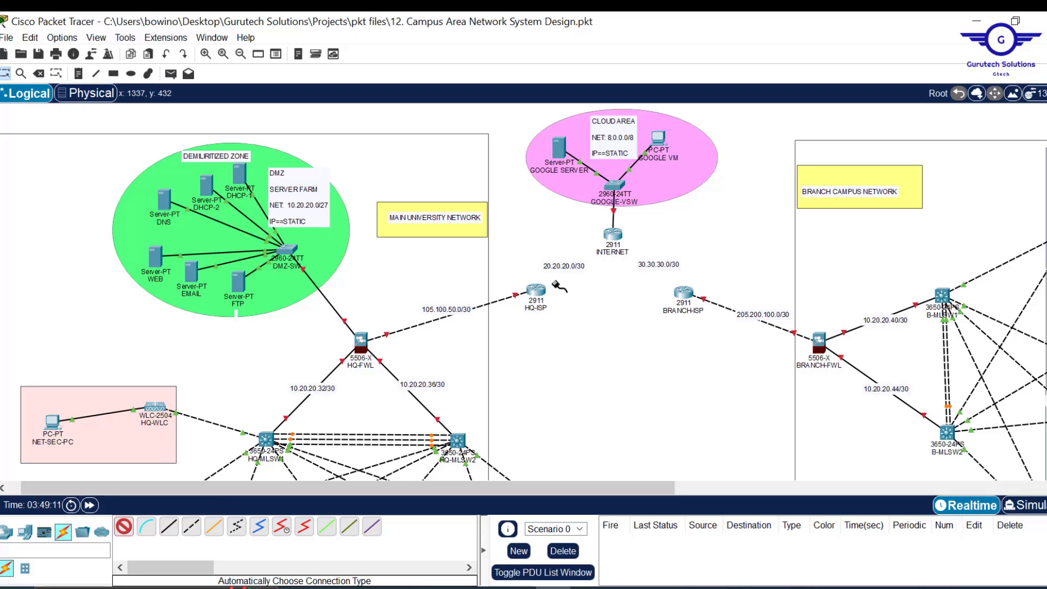
pyautogui.click(612, 236)
pyautogui.click(125, 528)
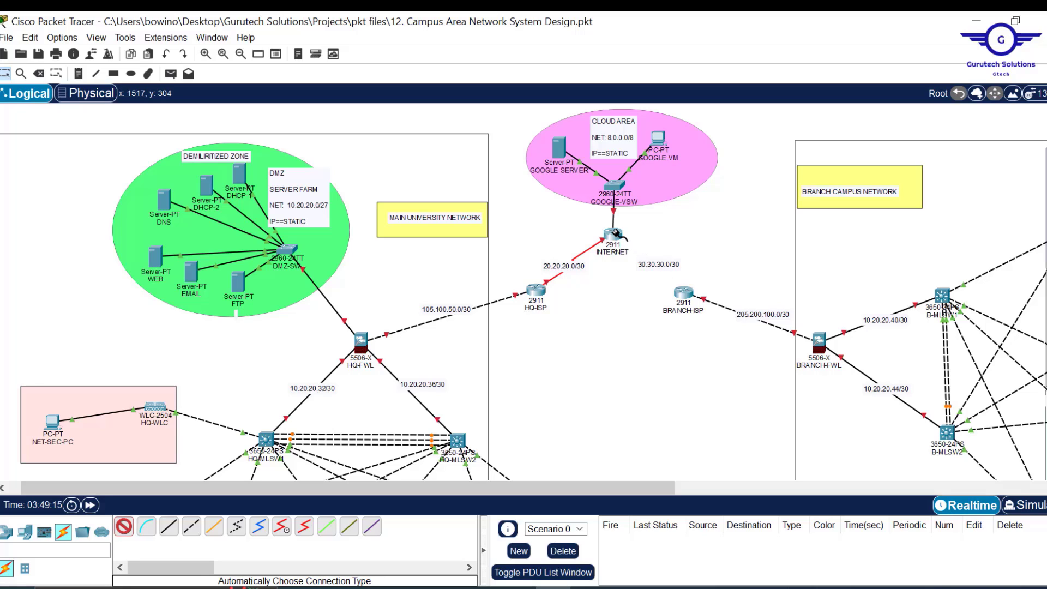
pyautogui.click(684, 293)
pyautogui.click(614, 236)
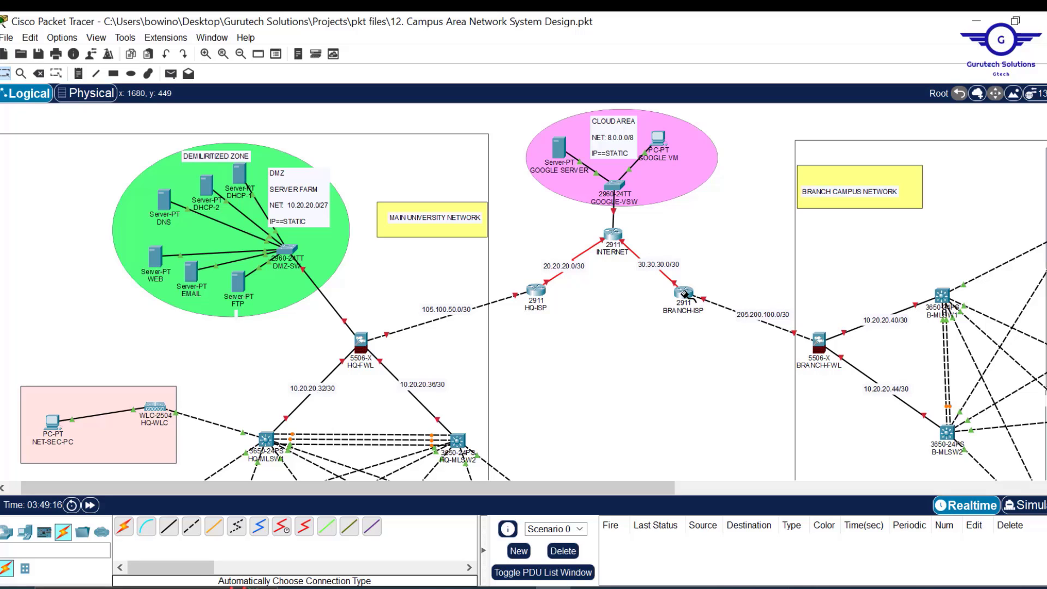
# - Move the 30.30.30.0/30 and 20.20.20.0/30 labels beside their links
pyautogui.moveTo(670, 267); pyautogui.dragTo(682, 260)
pyautogui.moveTo(562, 264); pyautogui.dragTo(550, 259)
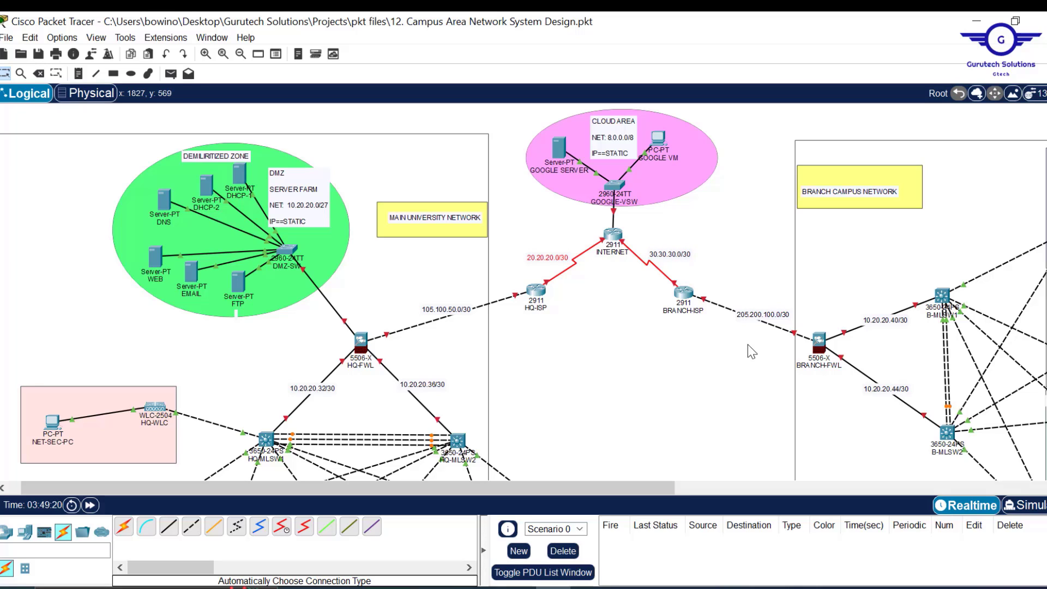
pyautogui.scroll(-5, 665, 358)
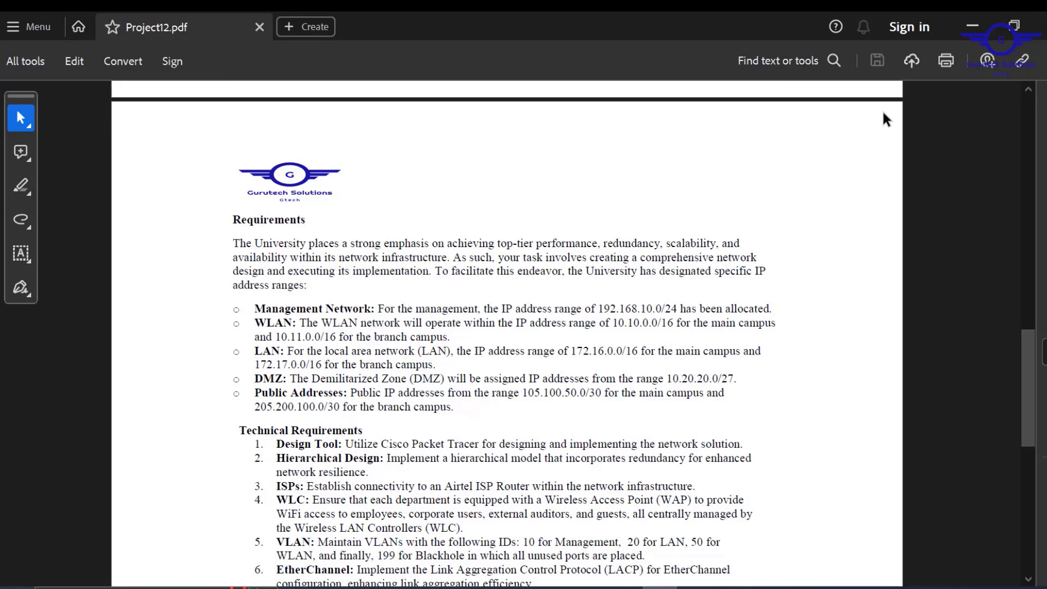
# - Bring 12. campus.docx forward to compare its address table with the PDF
pyautogui.click(979, 25)
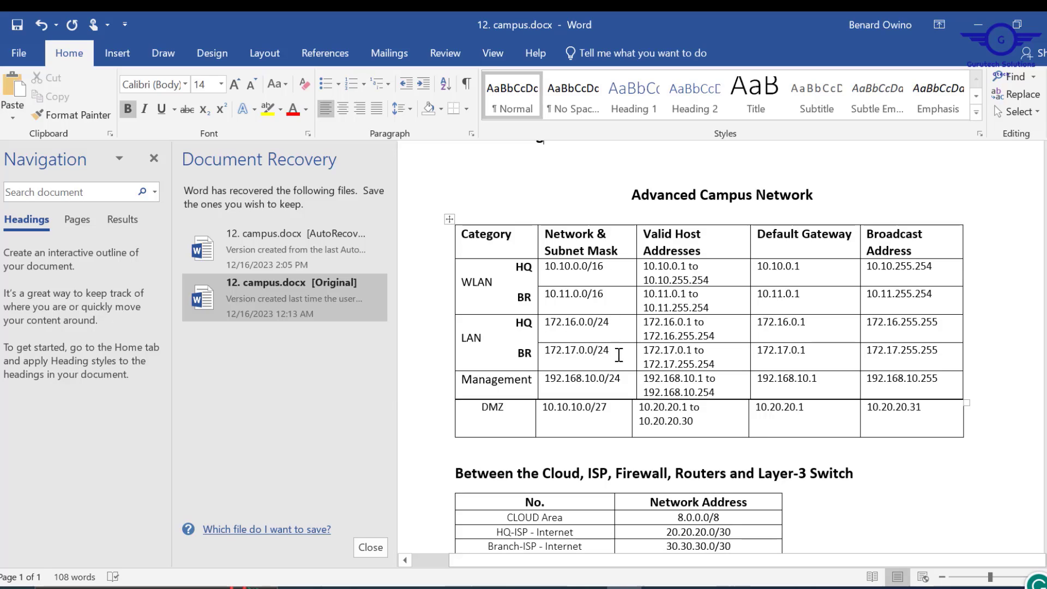
# - Copy the MGT 10; 172.16.10.0/24 line from the IT VLANS note
pyautogui.click(977, 24)
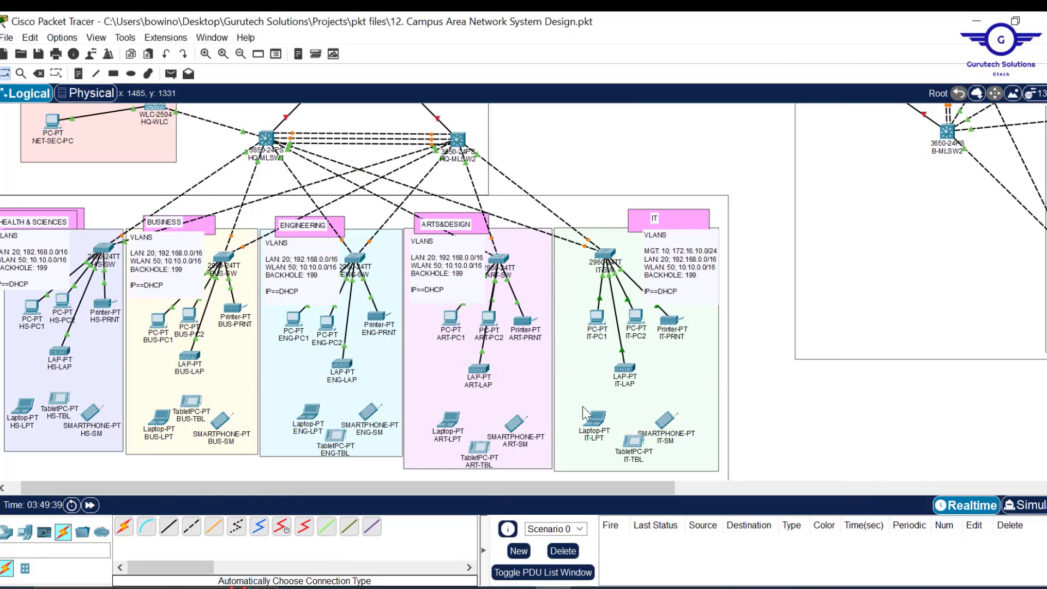
pyautogui.scroll(2, 692, 201)
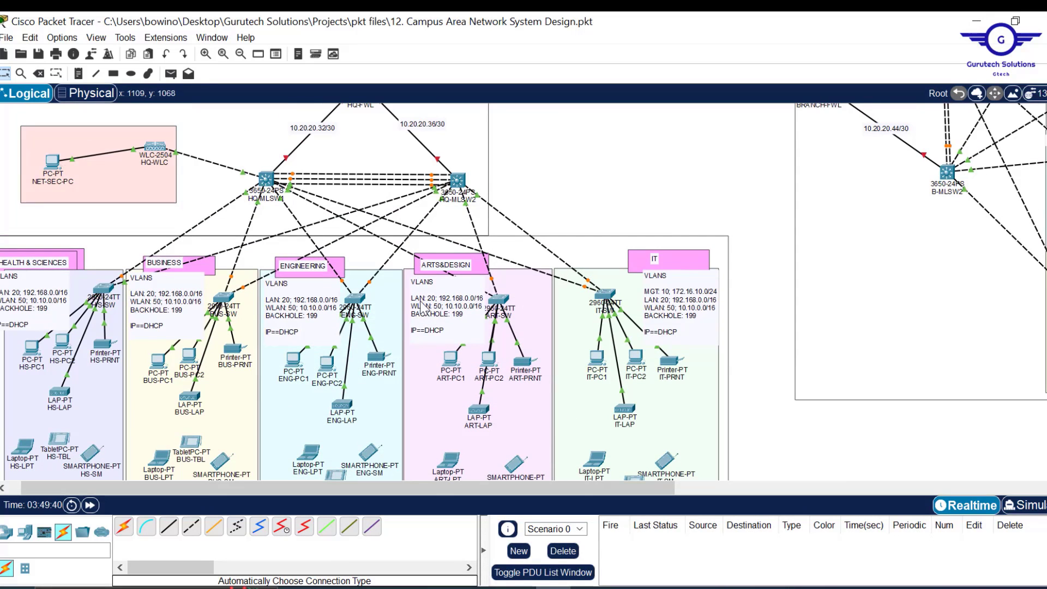
pyautogui.doubleClick(701, 294)
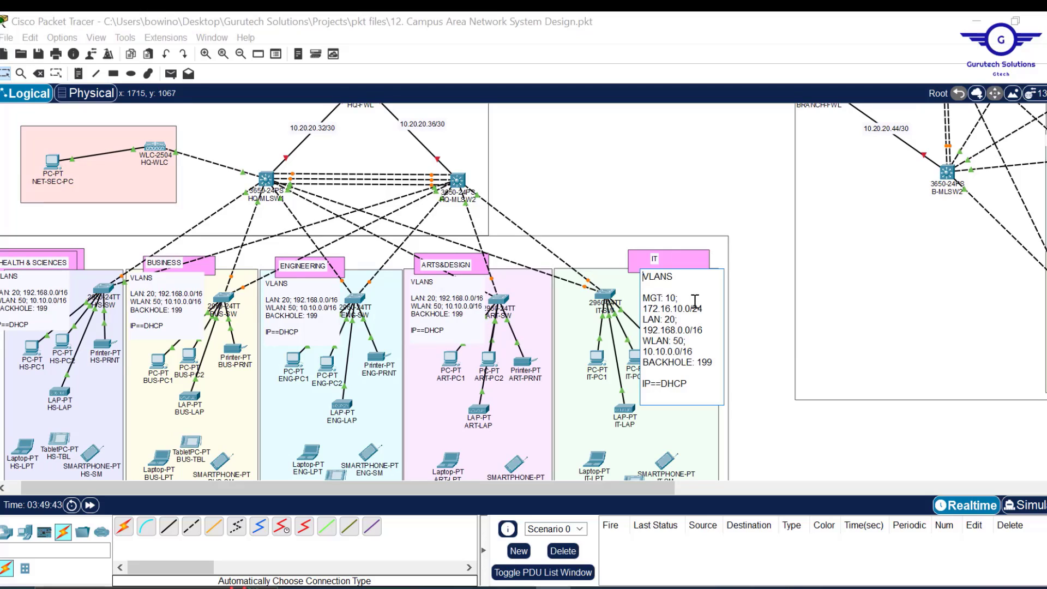
pyautogui.click(690, 185)
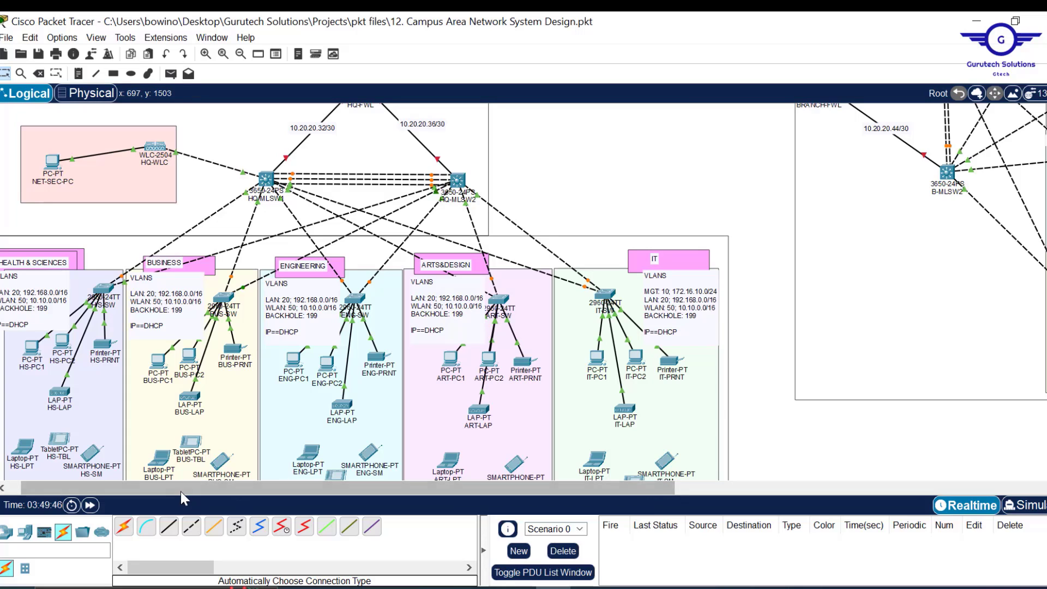
pyautogui.moveTo(175, 491); pyautogui.dragTo(163, 491)
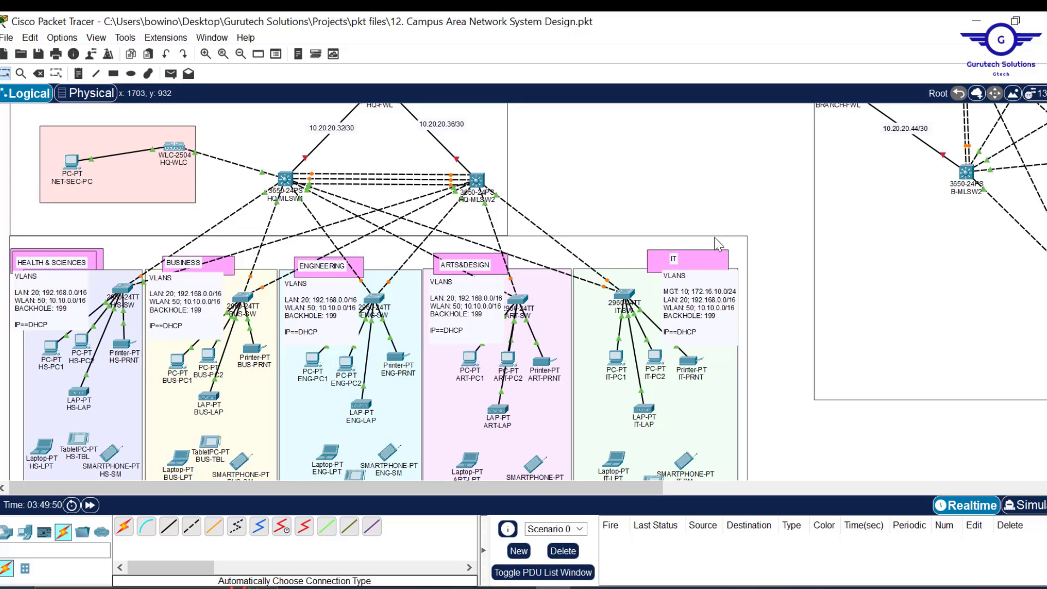
pyautogui.doubleClick(731, 295)
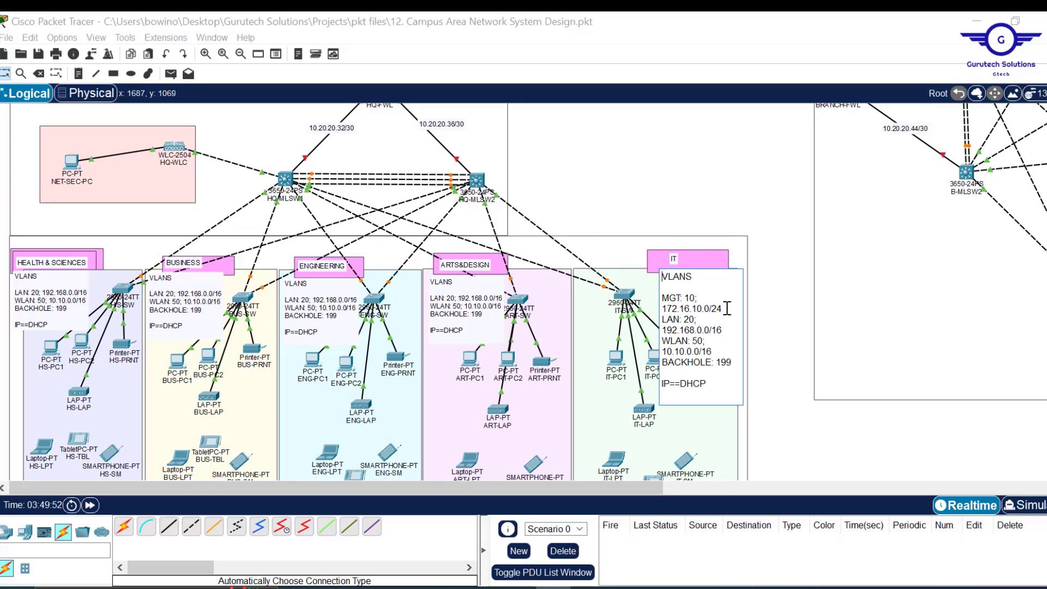
pyautogui.moveTo(727, 308); pyautogui.dragTo(659, 293)
pyautogui.hotkey('ctrl', 'c')
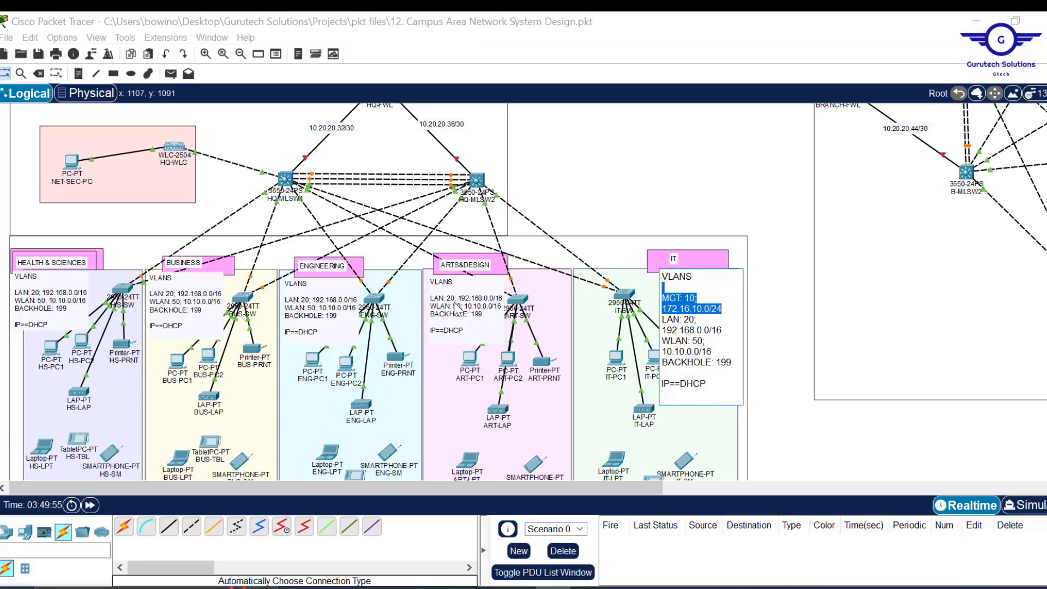
# - Paste the MGT line into the Arts&Design, Engineering, Business and Health & Sciences notes
pyautogui.doubleClick(437, 294)
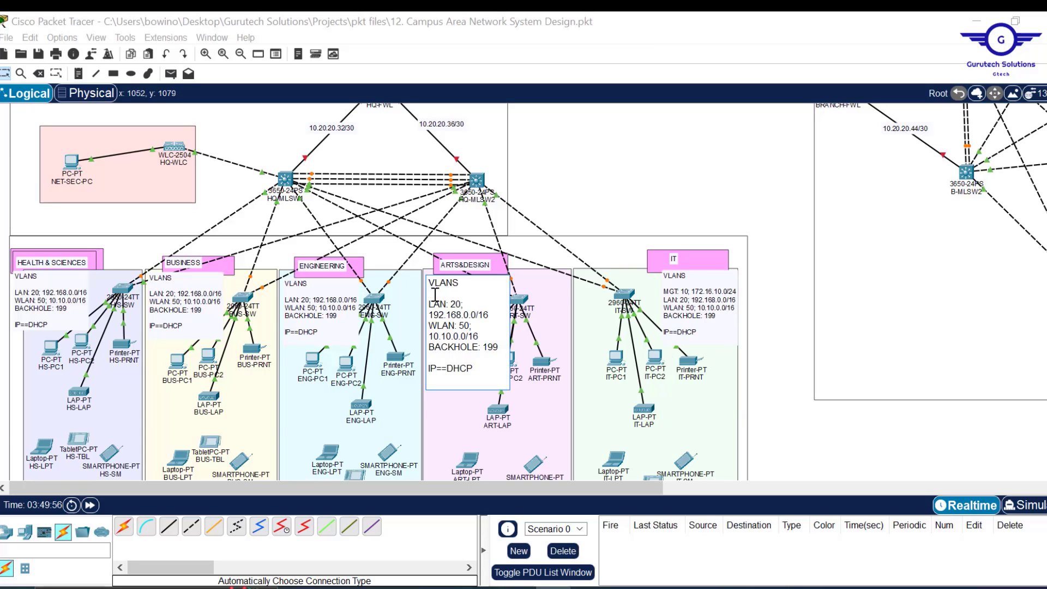
pyautogui.hotkey('ctrl', 'v')
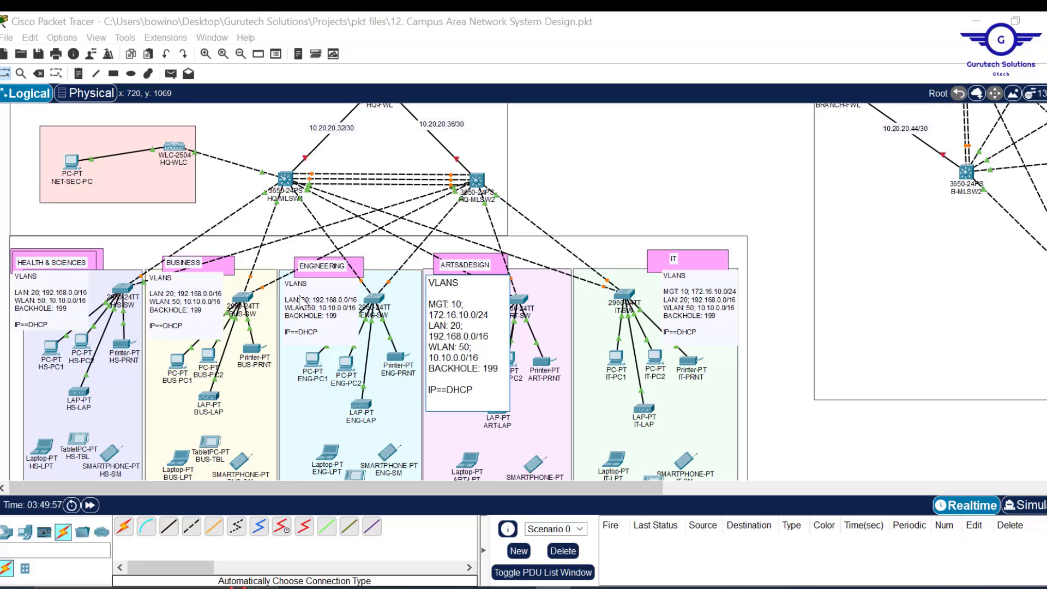
pyautogui.doubleClick(301, 301)
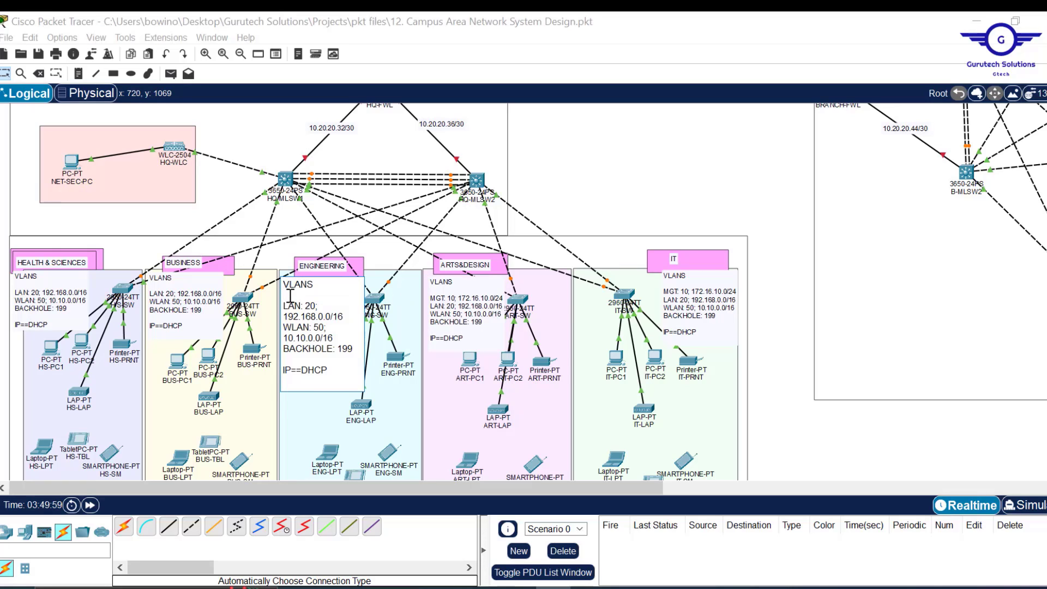
pyautogui.hotkey('ctrl', 'v')
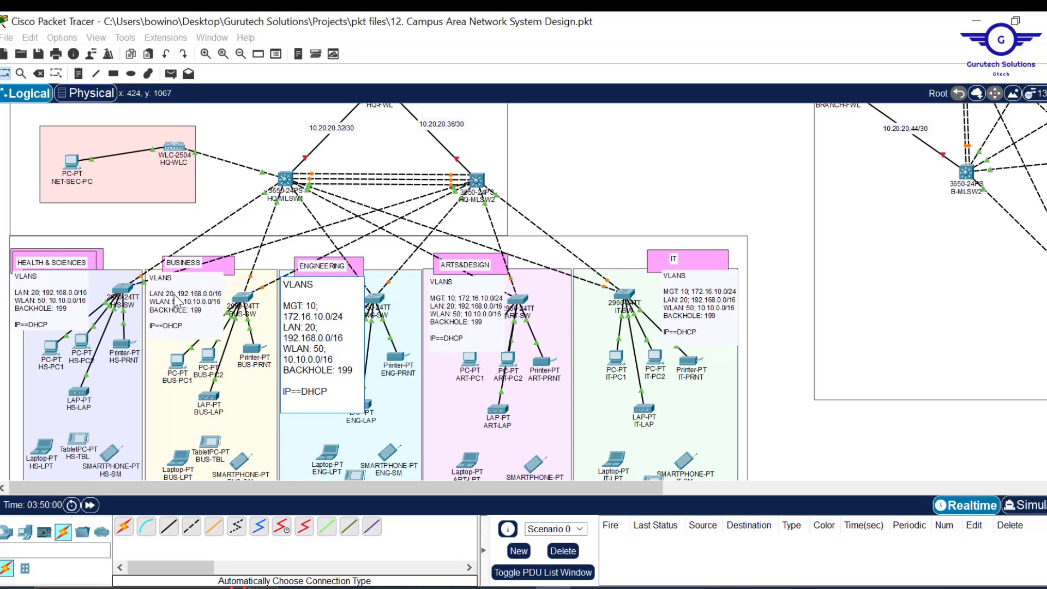
pyautogui.doubleClick(167, 295)
pyautogui.hotkey('ctrl', 'v')
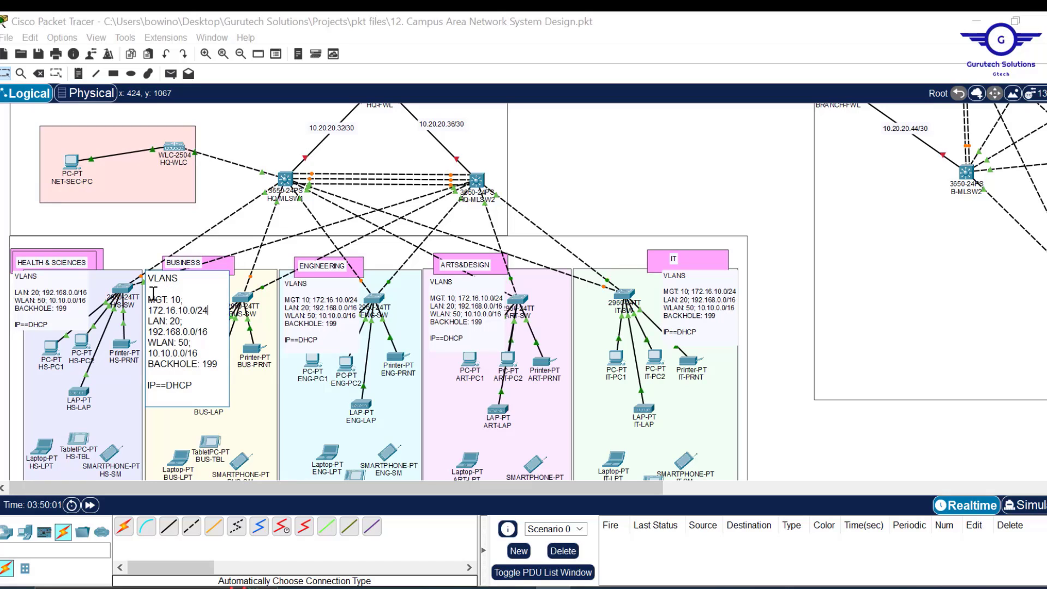
pyautogui.click(42, 288)
pyautogui.doubleClick(42, 287)
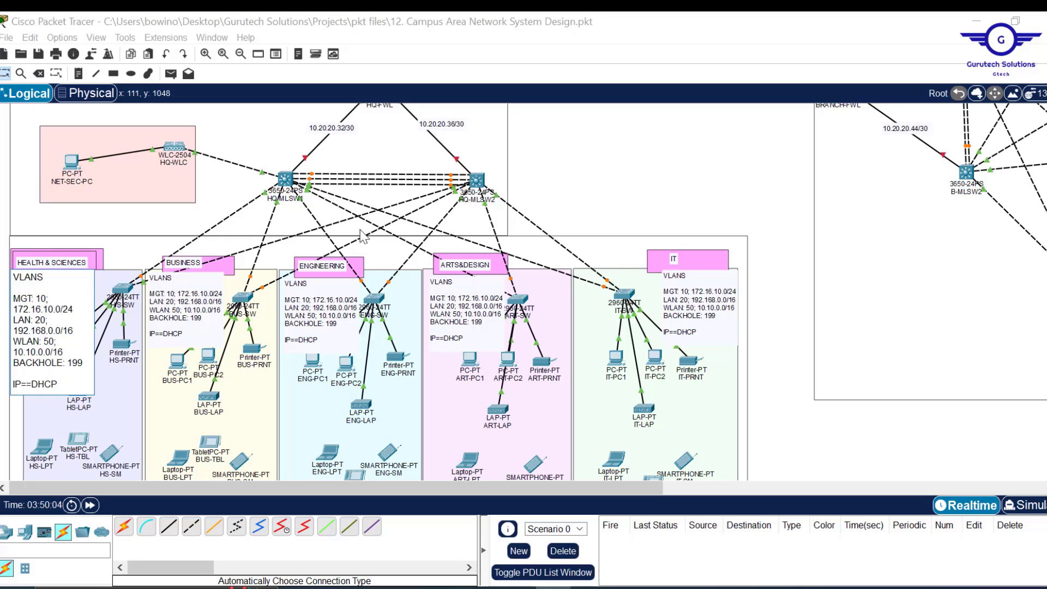
pyautogui.click(749, 200)
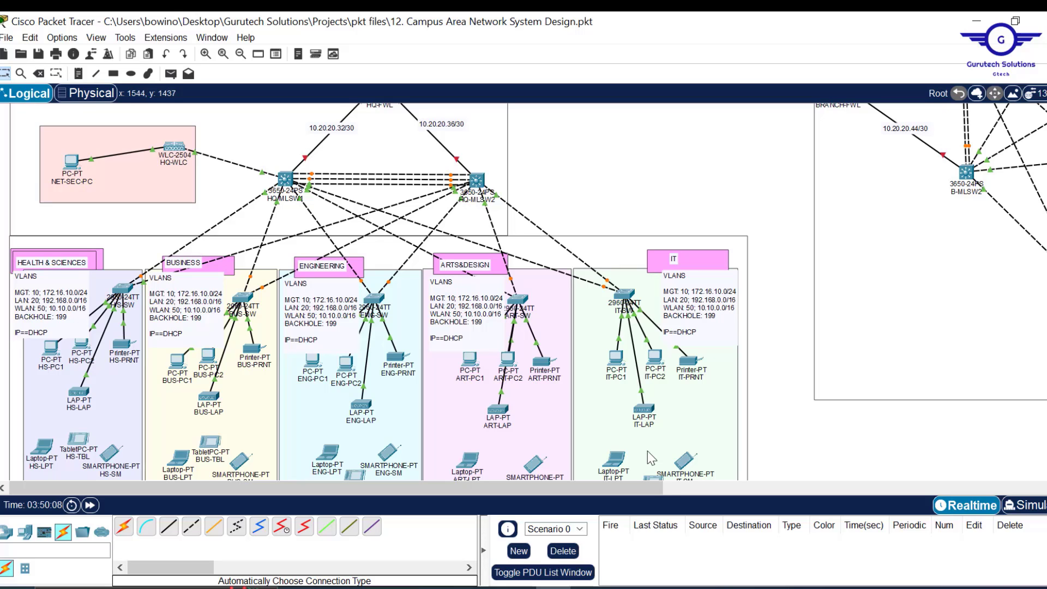
pyautogui.click(625, 588)
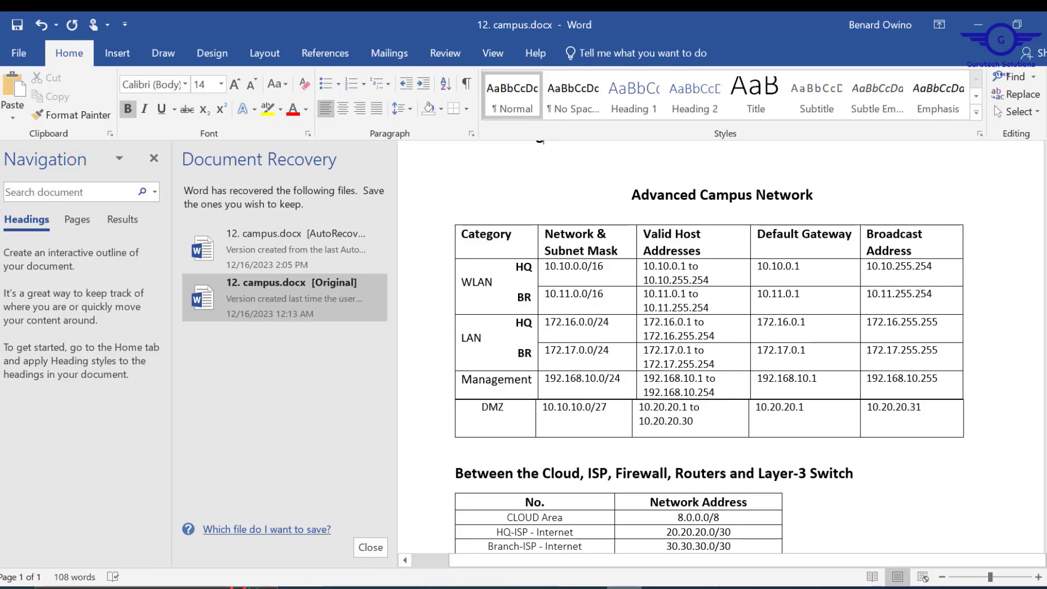
# - Change the Word table's LAN networks to 172.16.0.0/16 for HQ and 172.17.0.0/16 for BR
pyautogui.hotkey('alt', 'Tab')
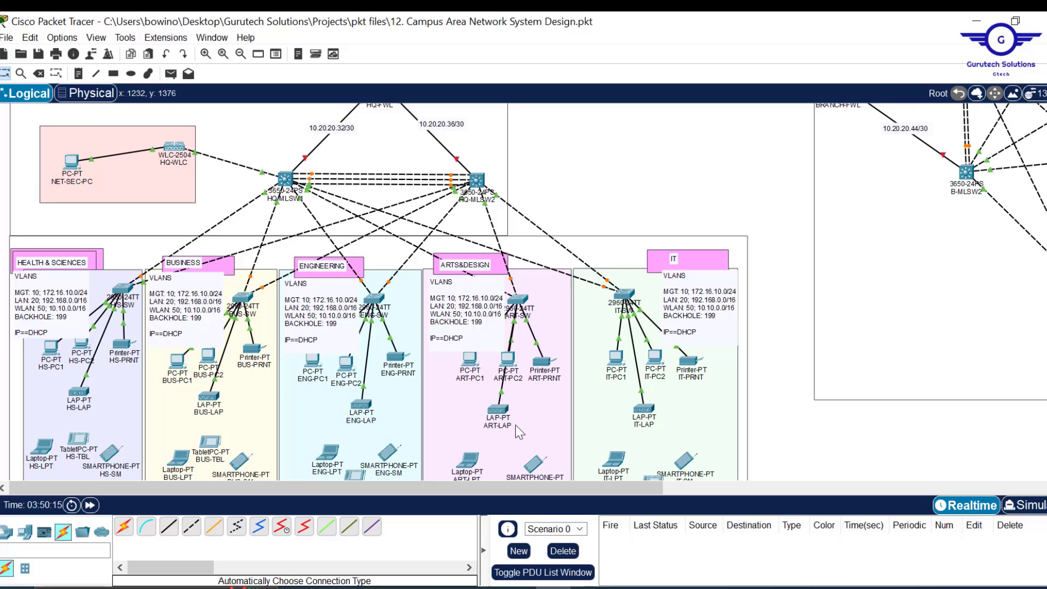
pyautogui.hotkey('alt', 'Tab')
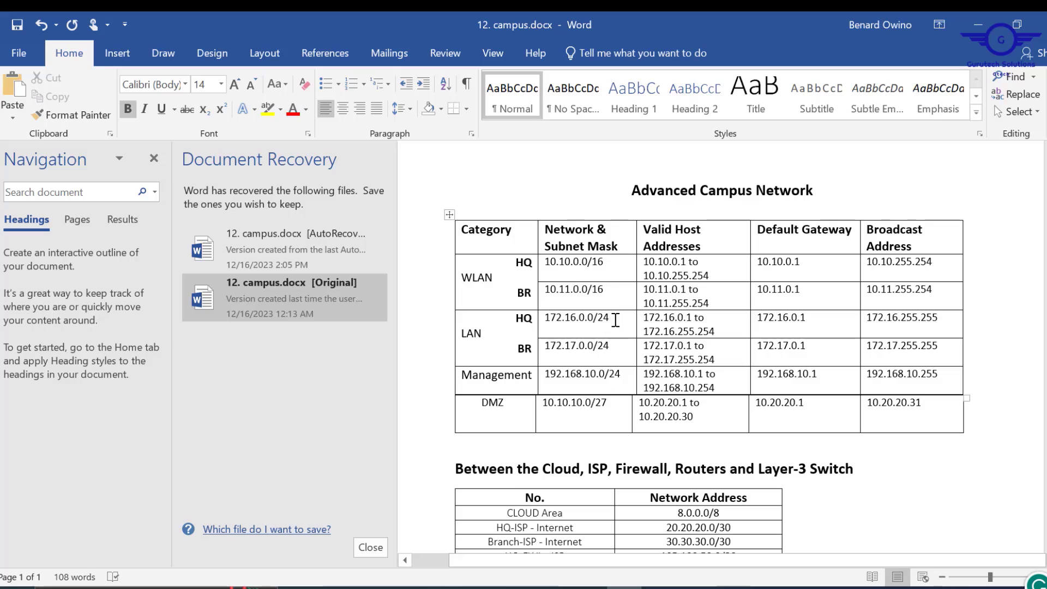
pyautogui.click(616, 320)
pyautogui.press('BackSpace')
pyautogui.press('BackSpace')
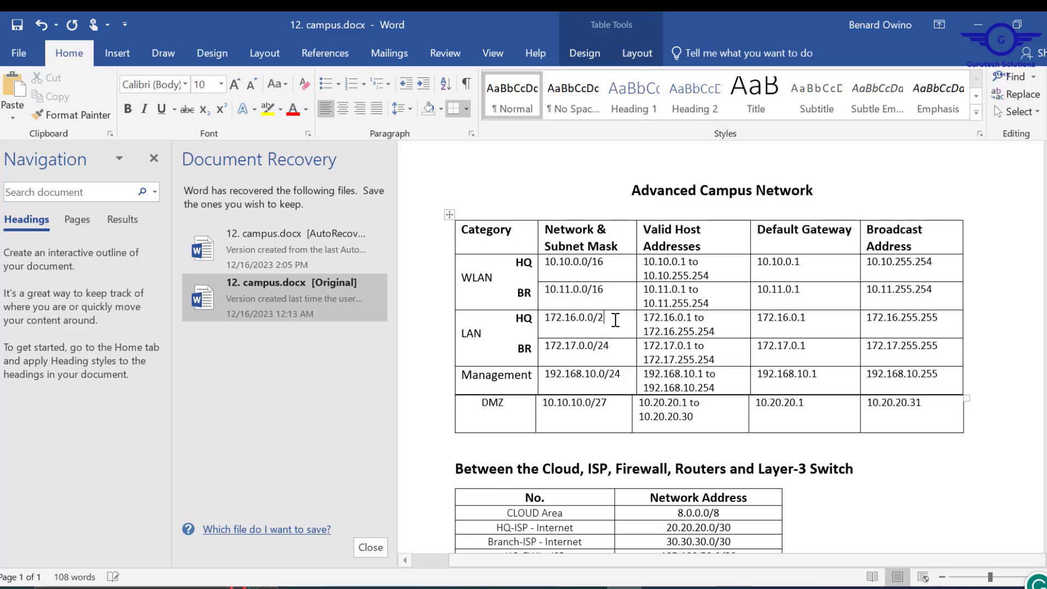
pyautogui.write('16')
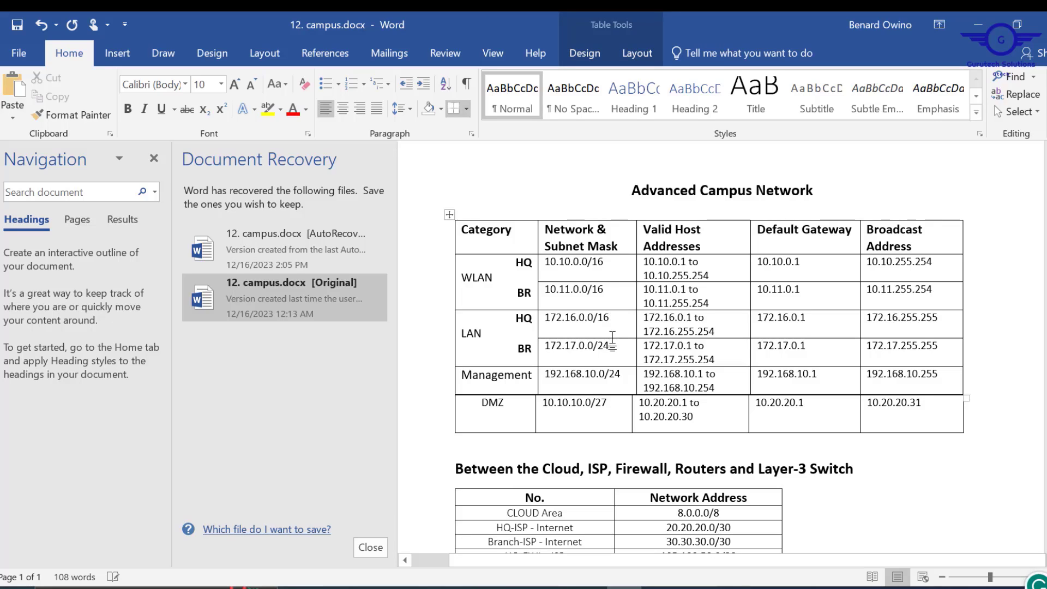
pyautogui.press('BackSpace')
pyautogui.press('BackSpace')
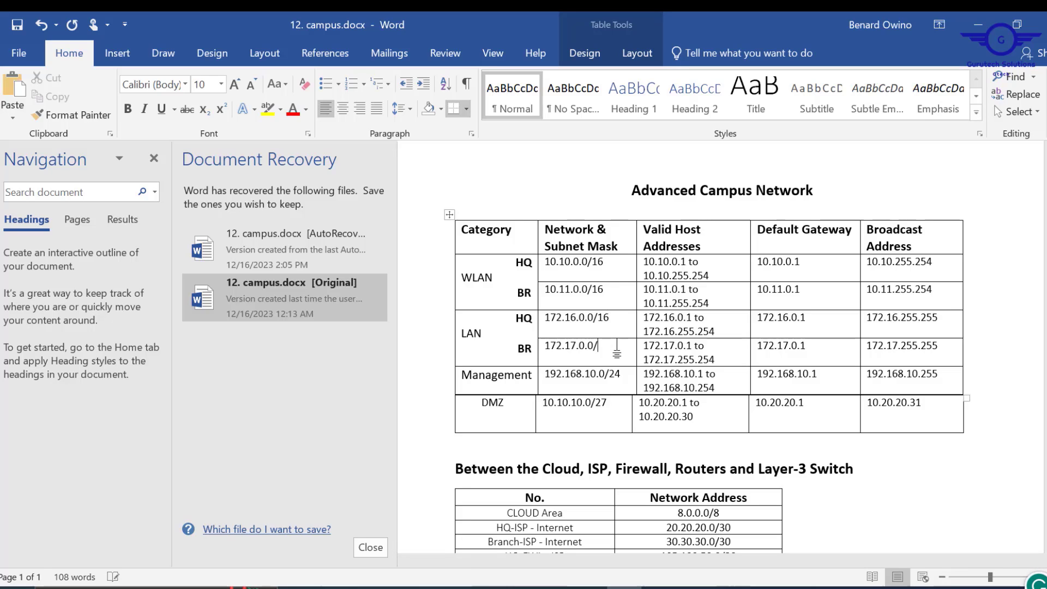
pyautogui.write('16')
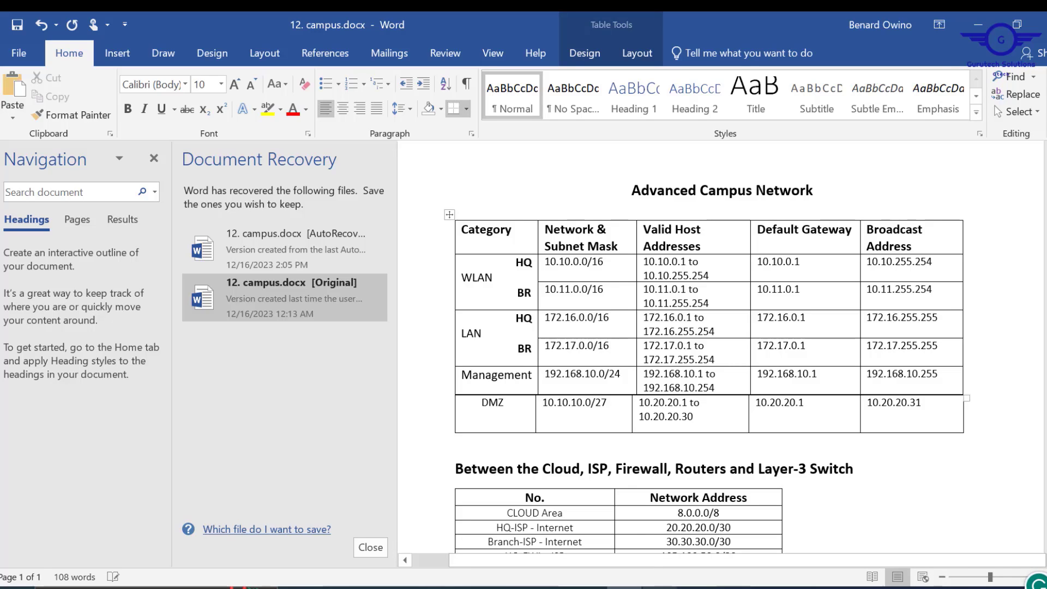
pyautogui.hotkey('alt', 'Tab')
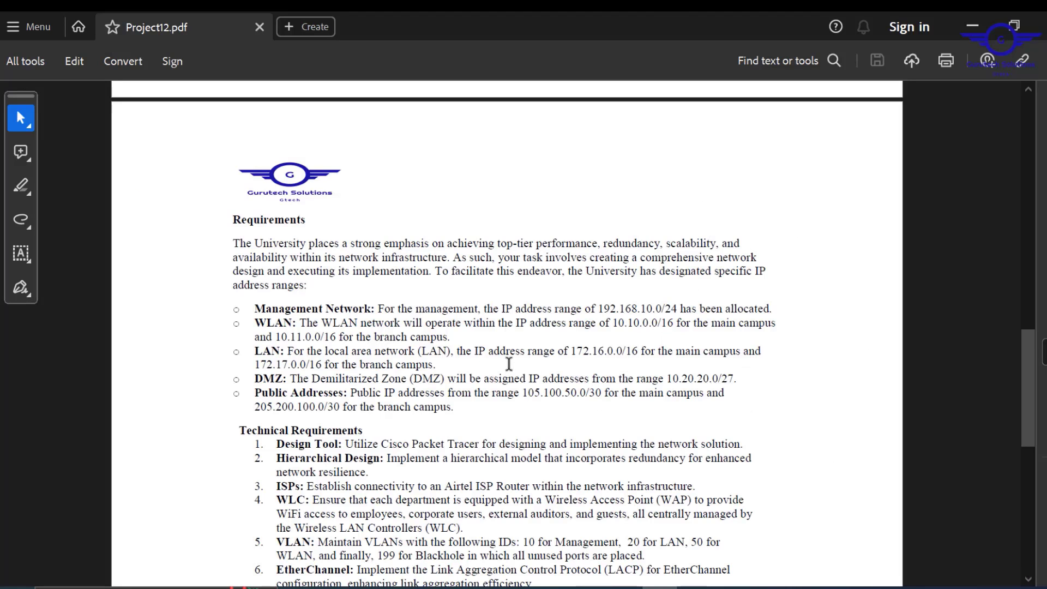
# - Check the main-campus LAN range 172.16.0.0/16 in the PDF, then minimize Acrobat and Word
pyautogui.moveTo(577, 351); pyautogui.dragTo(616, 354)
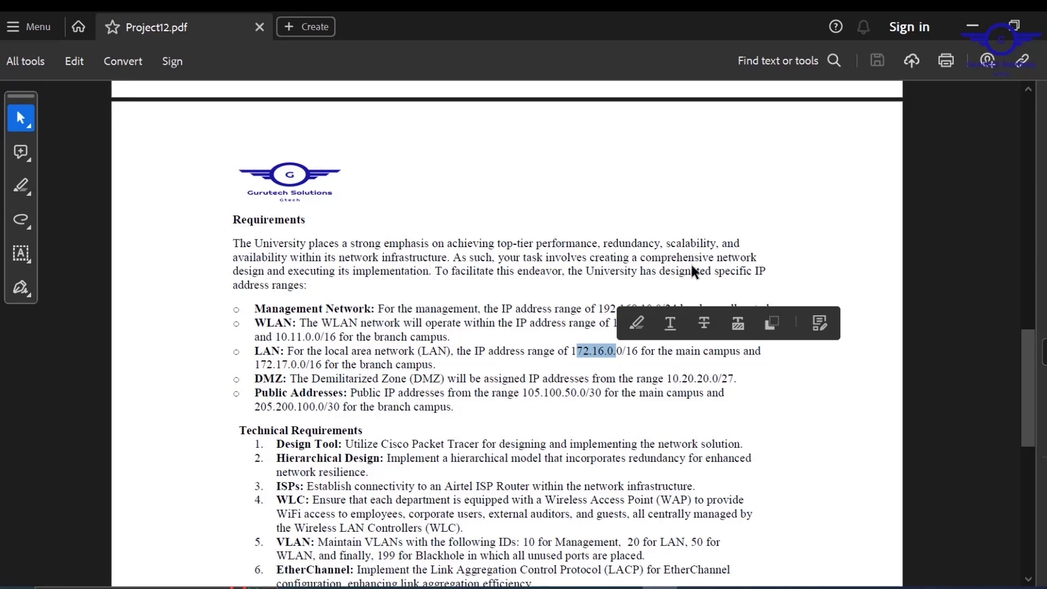
pyautogui.click(990, 32)
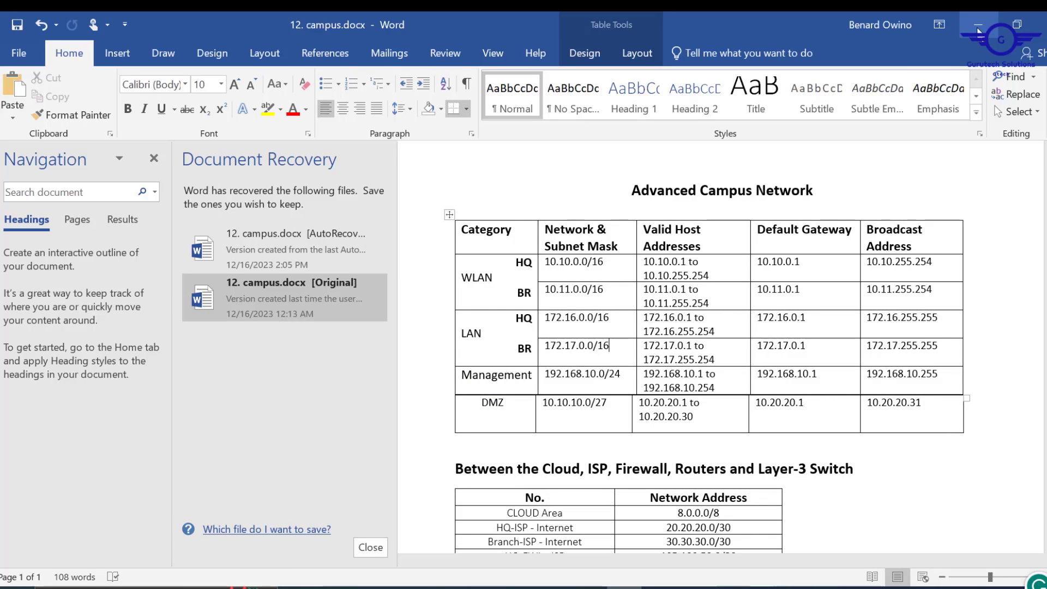
pyautogui.click(979, 31)
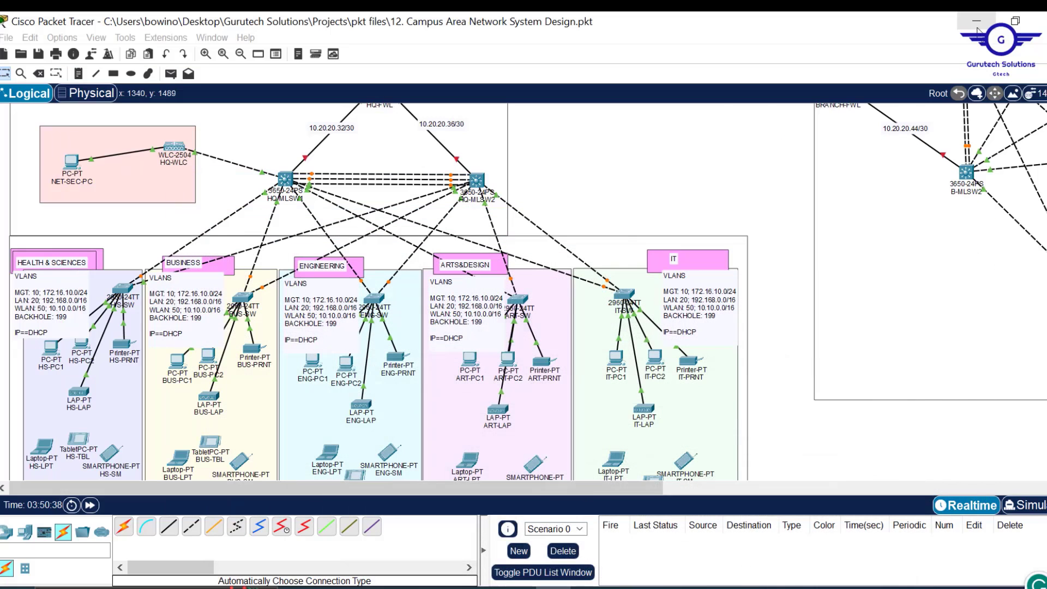
# - Edit the Health & Sciences note to MGT 192.168.10.0/24 and LAN 20 172.16.0.0/16
pyautogui.doubleClick(50, 312)
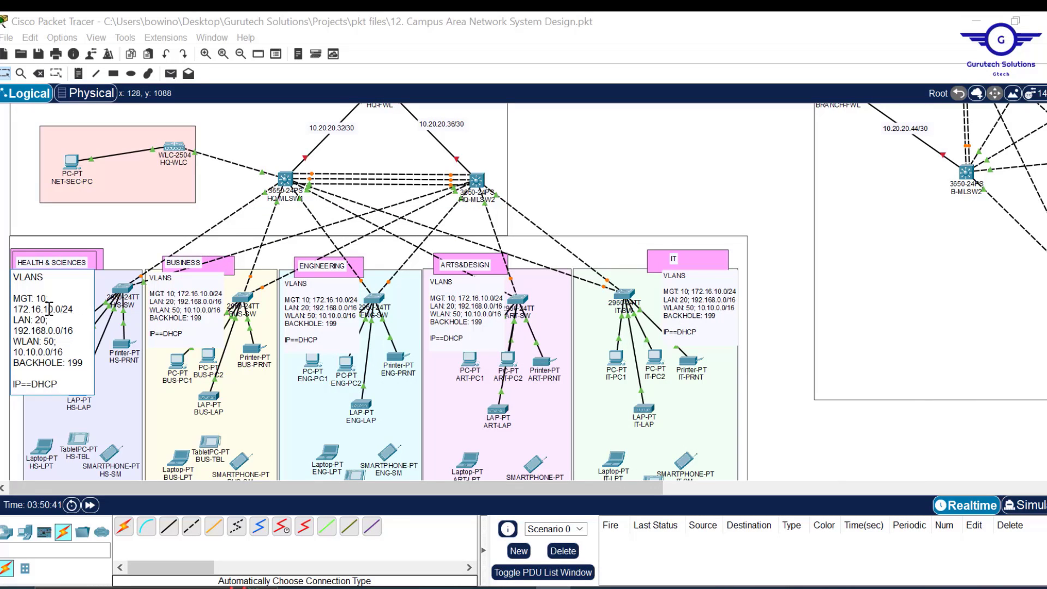
pyautogui.hotkey('alt', 'Tab')
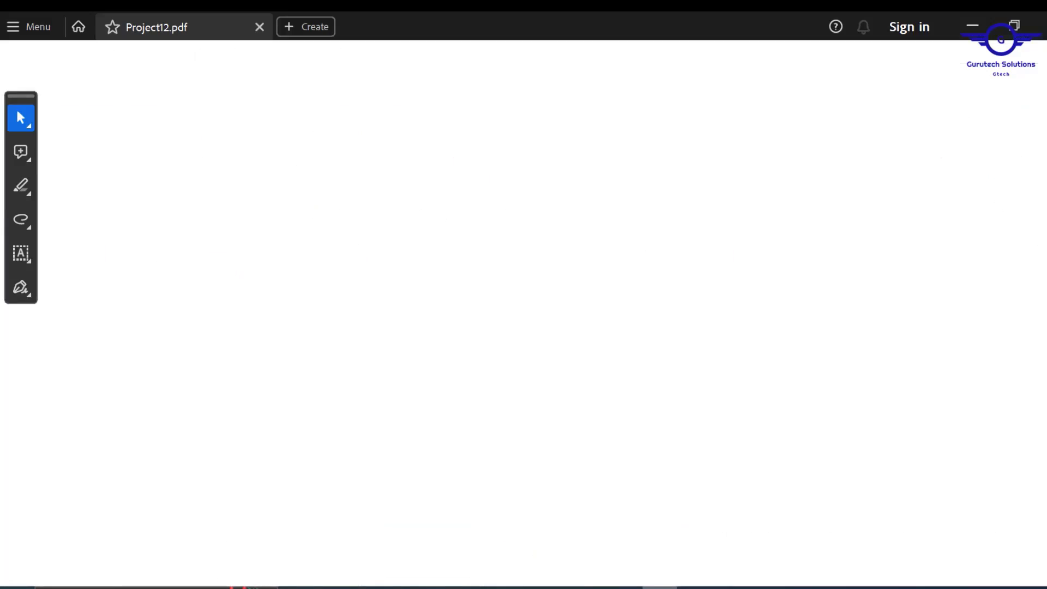
pyautogui.click(973, 26)
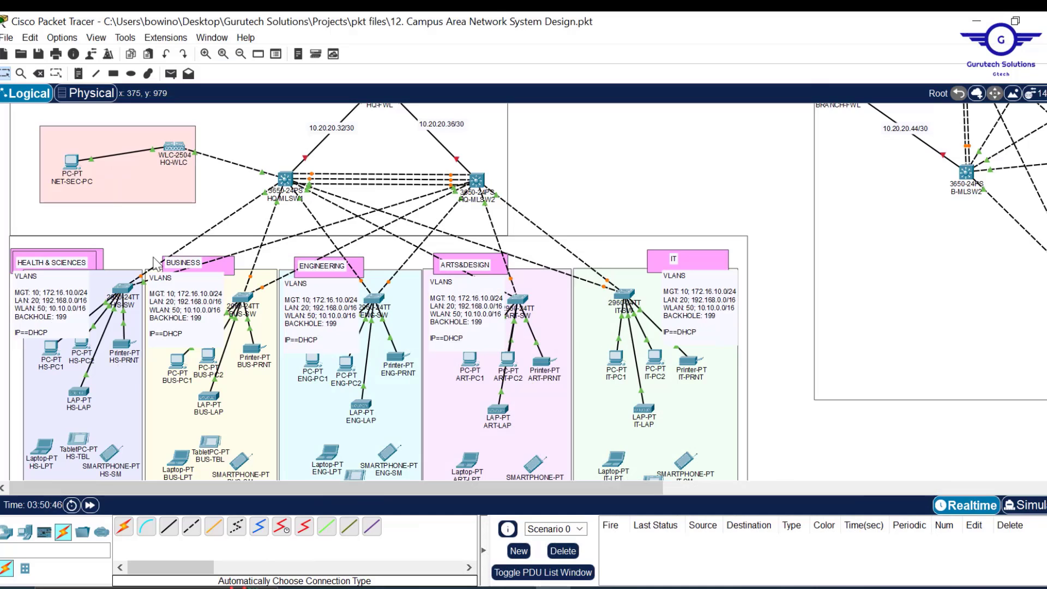
pyautogui.doubleClick(57, 299)
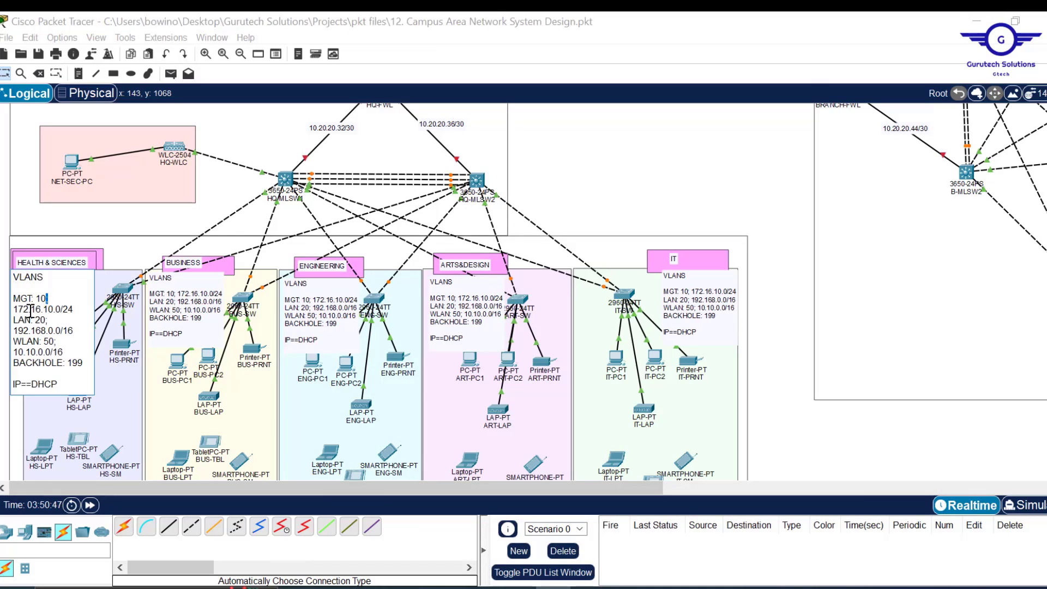
pyautogui.press('BackSpace')
pyautogui.write('92.168')
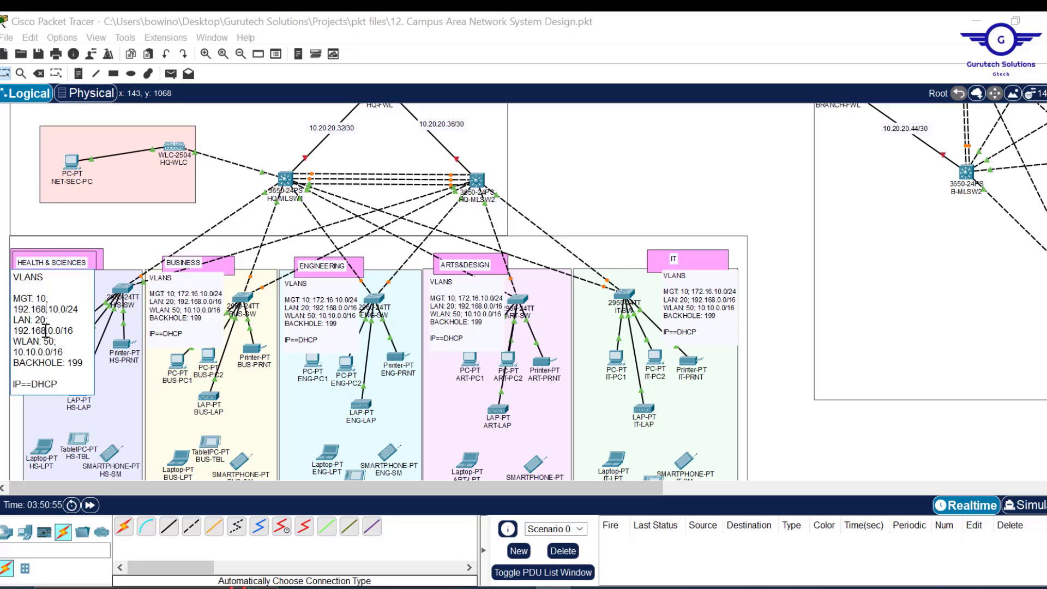
pyautogui.moveTo(45, 331); pyautogui.dragTo(16, 334)
pyautogui.write('172.16')
pyautogui.hotkey('ctrl', 'a')
pyautogui.hotkey('ctrl', 'c')
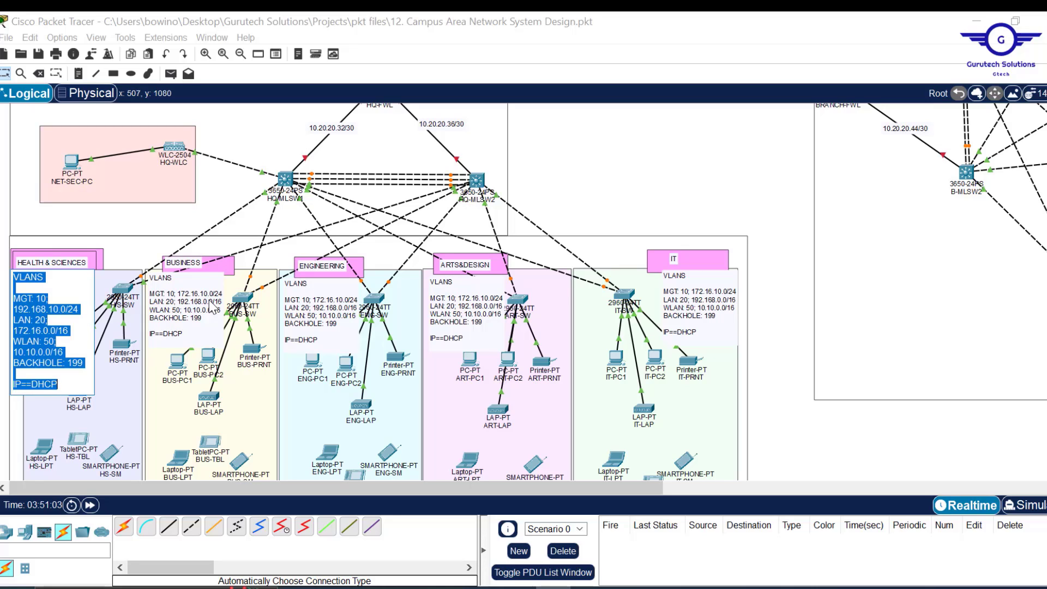
# - Replace the Business and Engineering VLAN notes with the Health & Sciences VLAN text
pyautogui.doubleClick(186, 331)
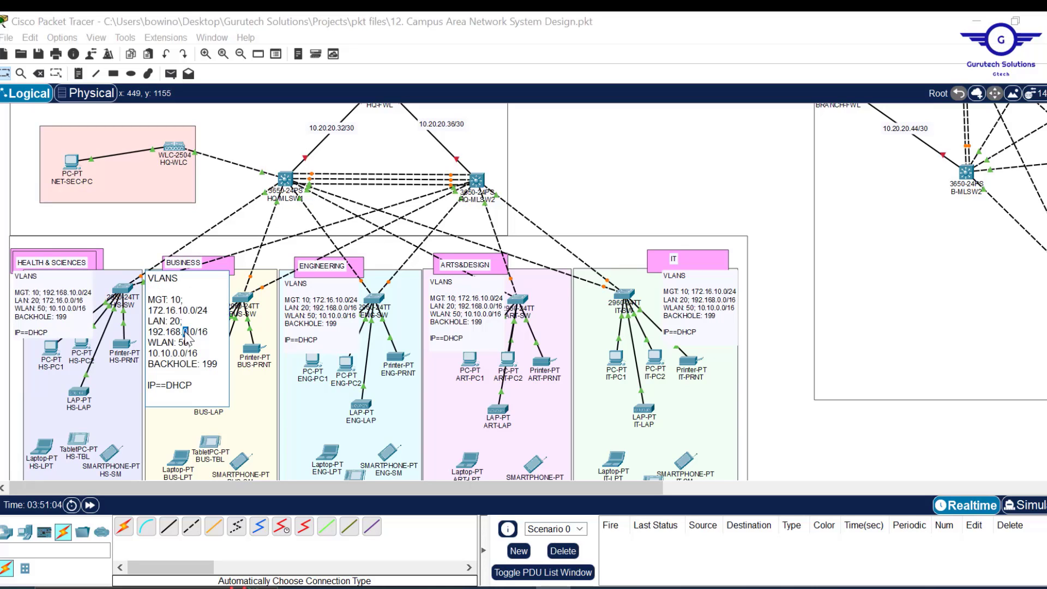
pyautogui.hotkey('ctrl', 'a')
pyautogui.hotkey('ctrl', 'v')
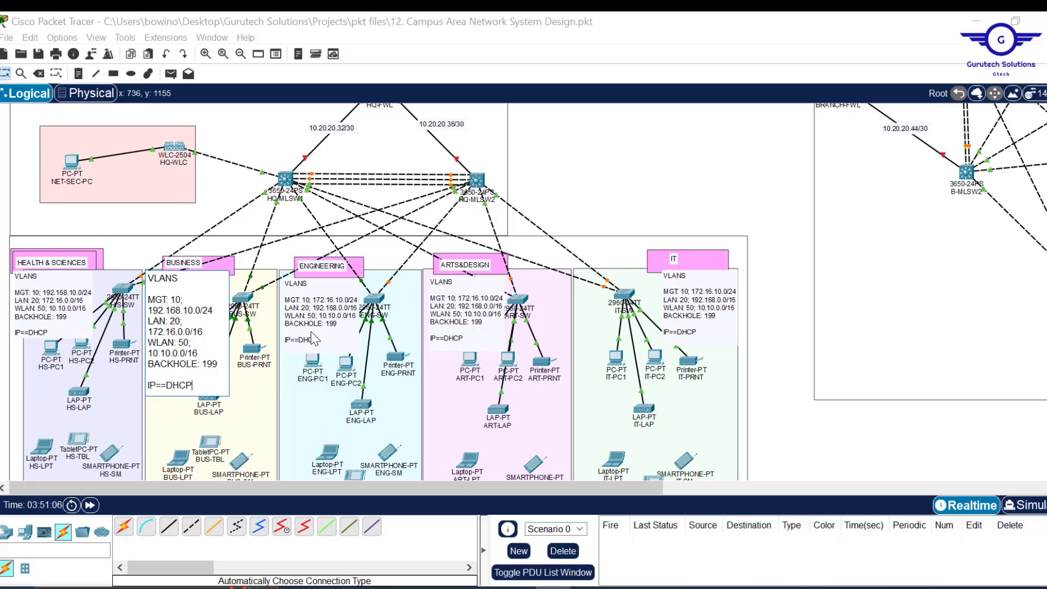
pyautogui.doubleClick(314, 338)
pyautogui.hotkey('ctrl', 'a')
pyautogui.hotkey('ctrl', 'v')
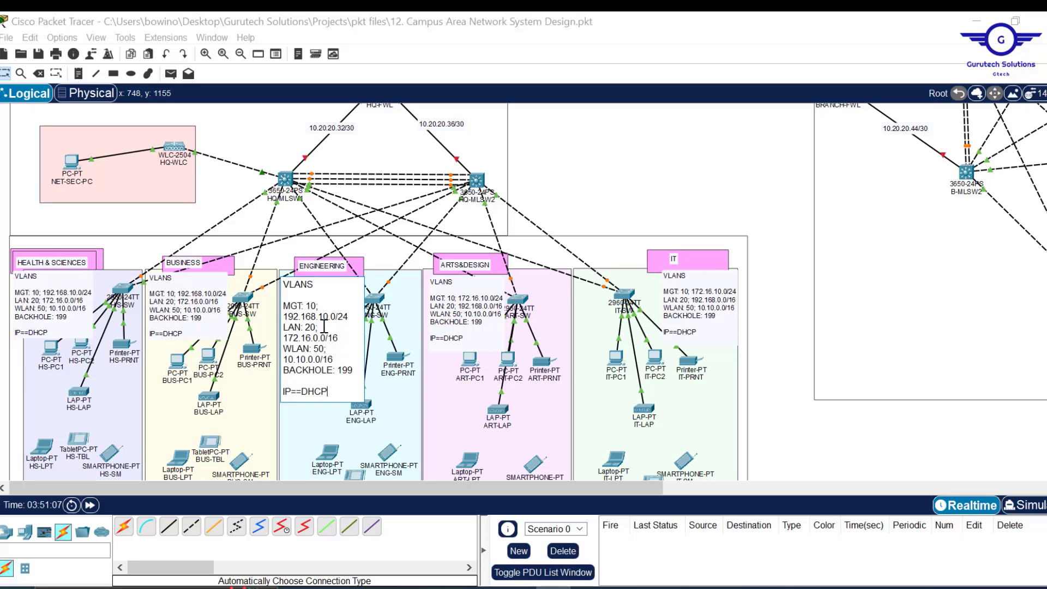
# - Replace the Arts&Design and IT VLAN notes with the same MGT 10 / LAN 20 text
pyautogui.doubleClick(469, 339)
pyautogui.hotkey('ctrl', 'a')
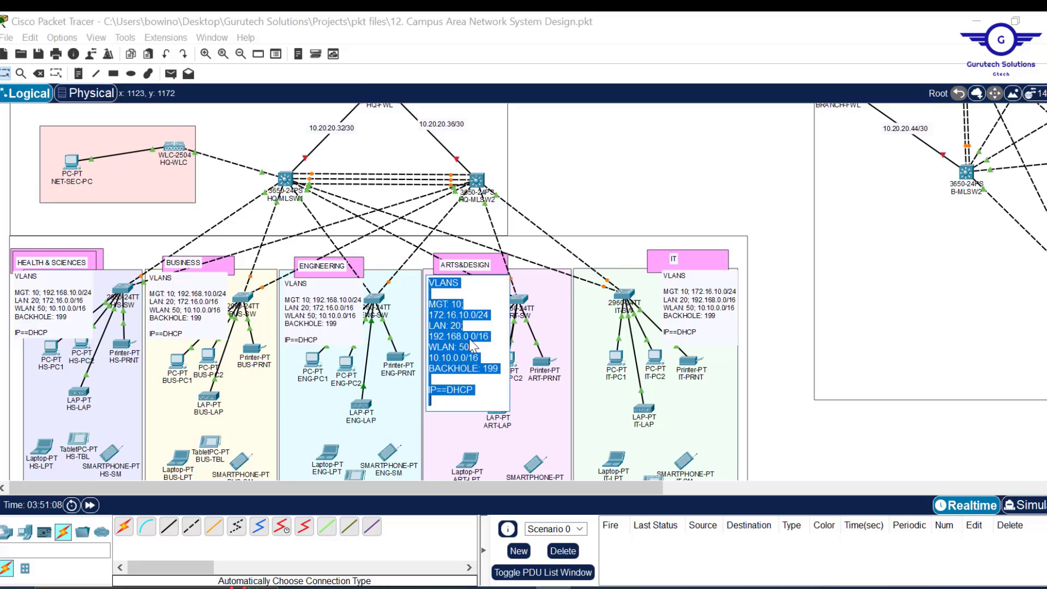
pyautogui.hotkey('ctrl', 'v')
pyautogui.doubleClick(710, 322)
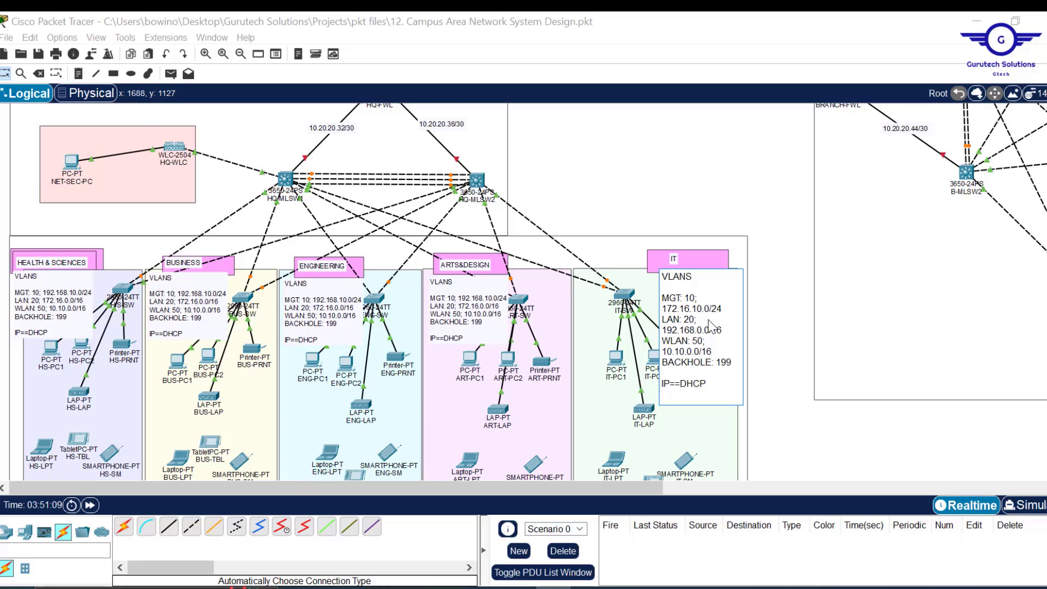
pyautogui.hotkey('ctrl', 'a')
pyautogui.hotkey('ctrl', 'v')
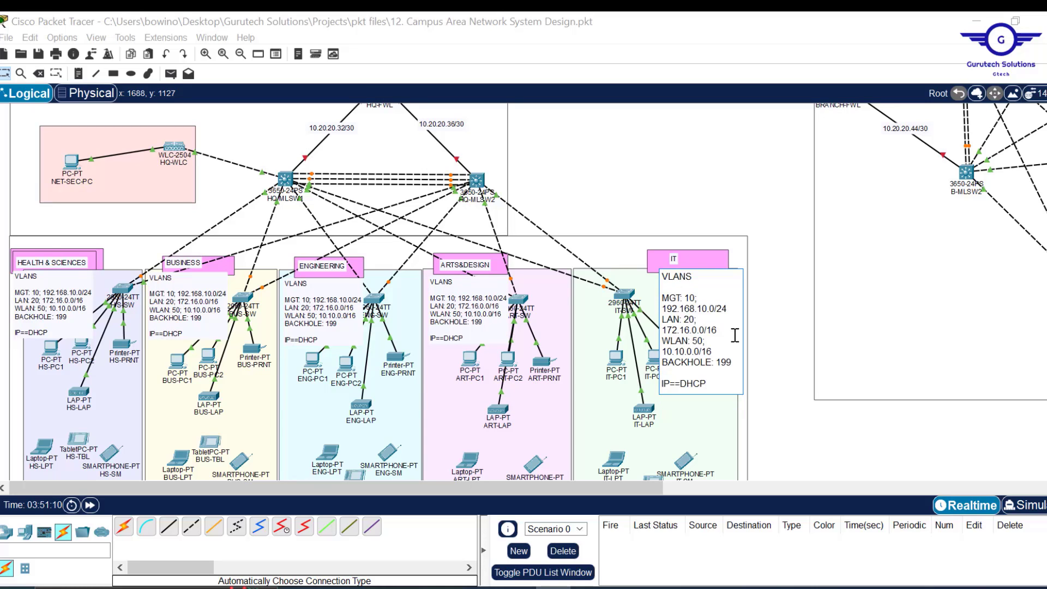
pyautogui.click(782, 405)
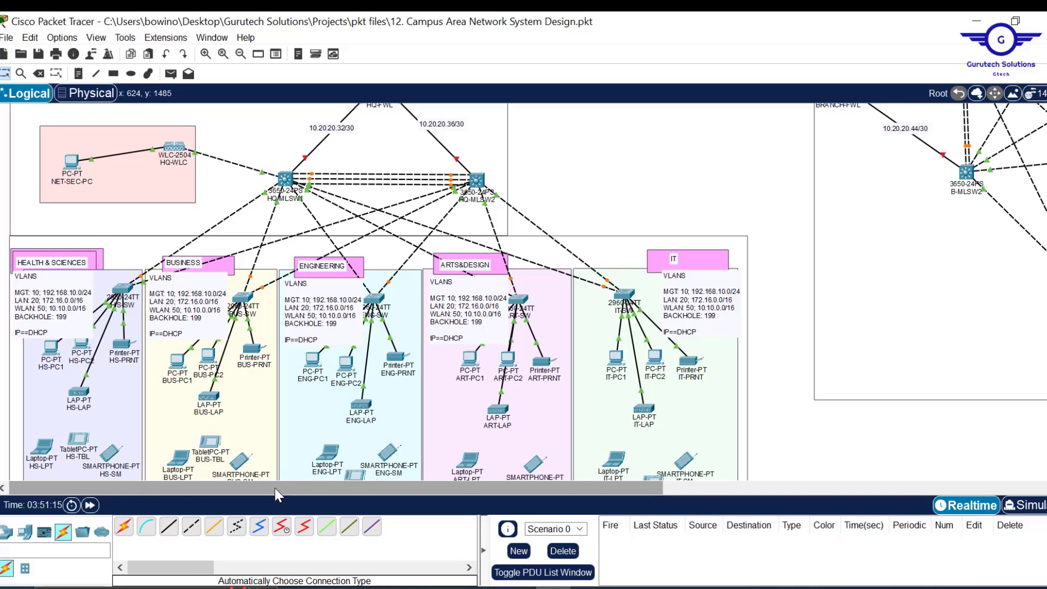
# - Paste the VLAN list into the Branch Arts & Design note and delete its MGT line
pyautogui.moveTo(276, 489); pyautogui.dragTo(629, 486)
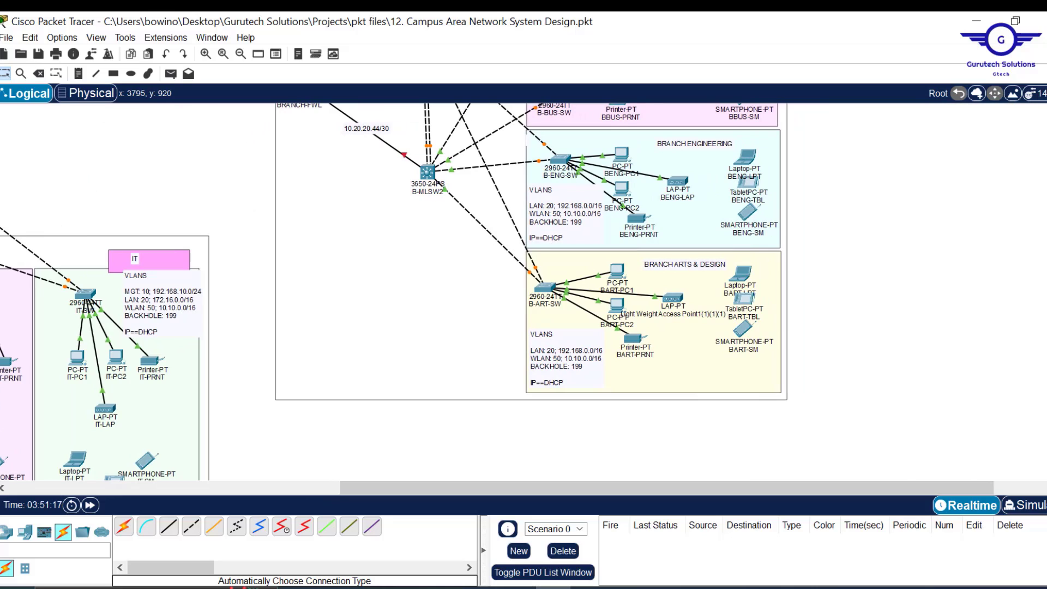
pyautogui.scroll(1, 546, 402)
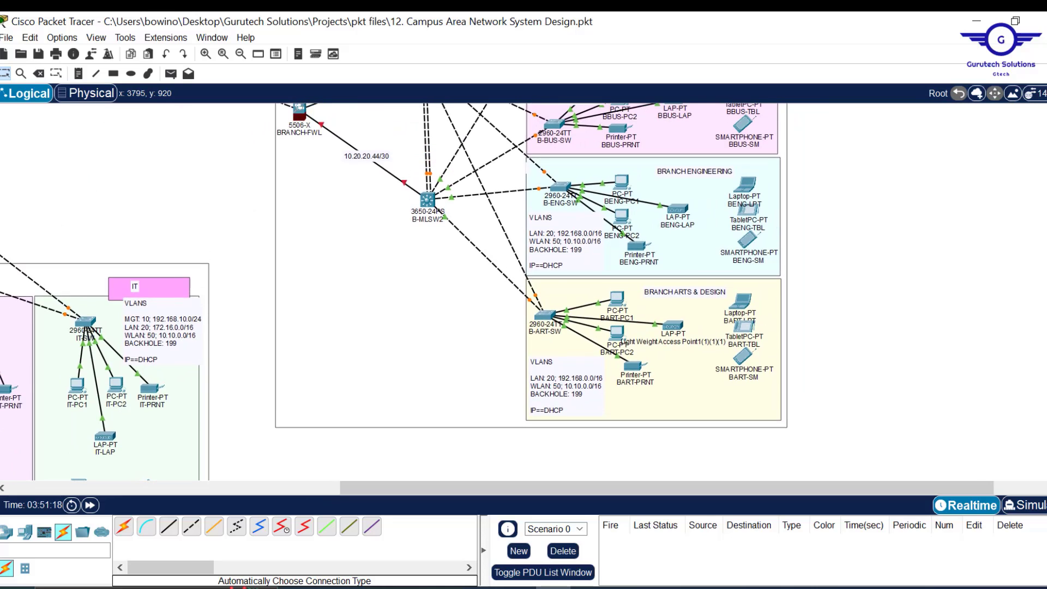
pyautogui.doubleClick(564, 408)
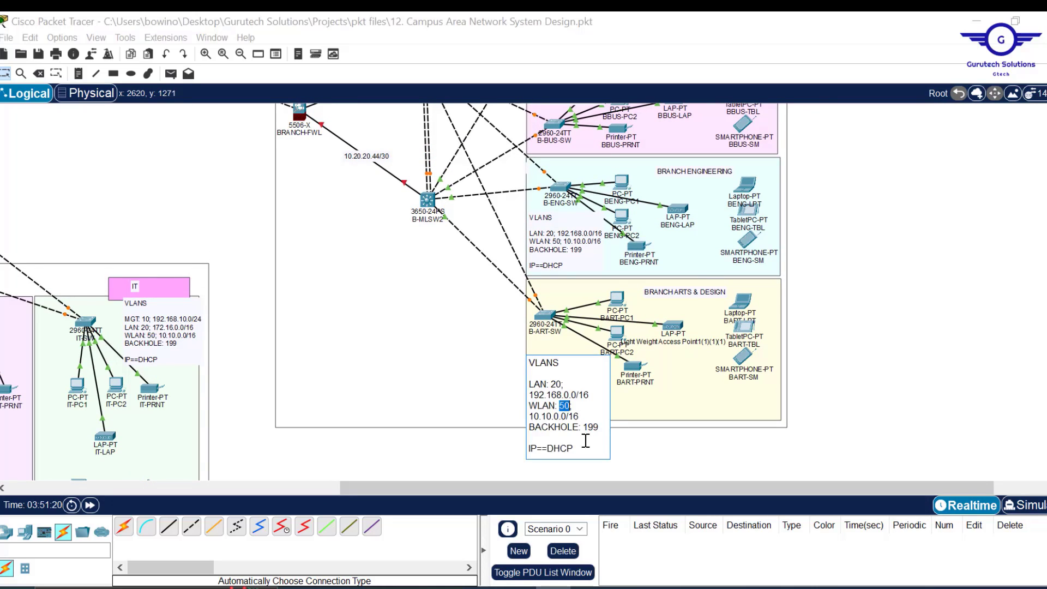
pyautogui.moveTo(584, 446); pyautogui.dragTo(523, 366)
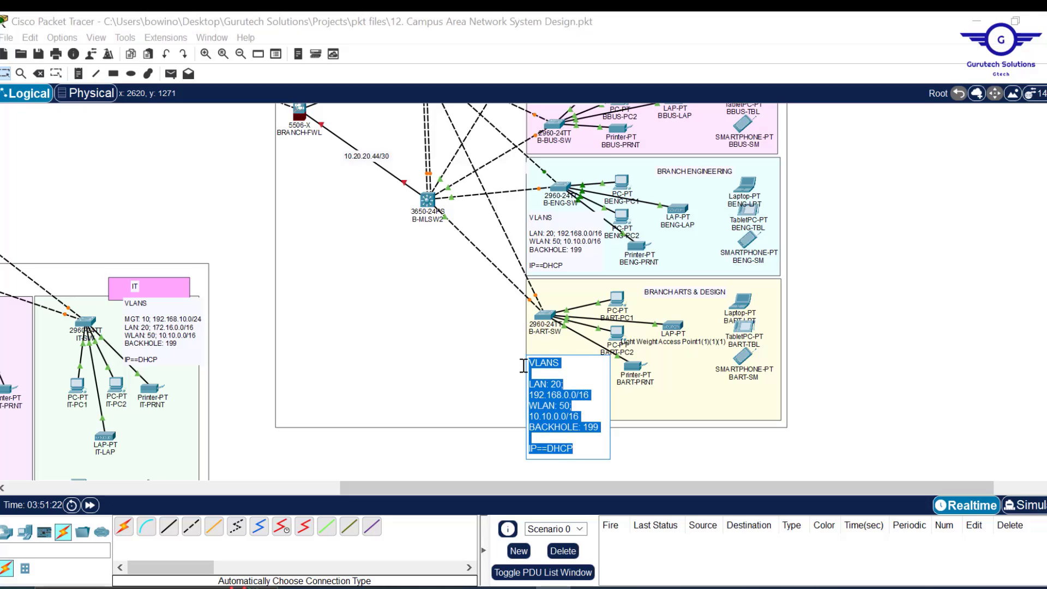
pyautogui.hotkey('ctrl', 'v')
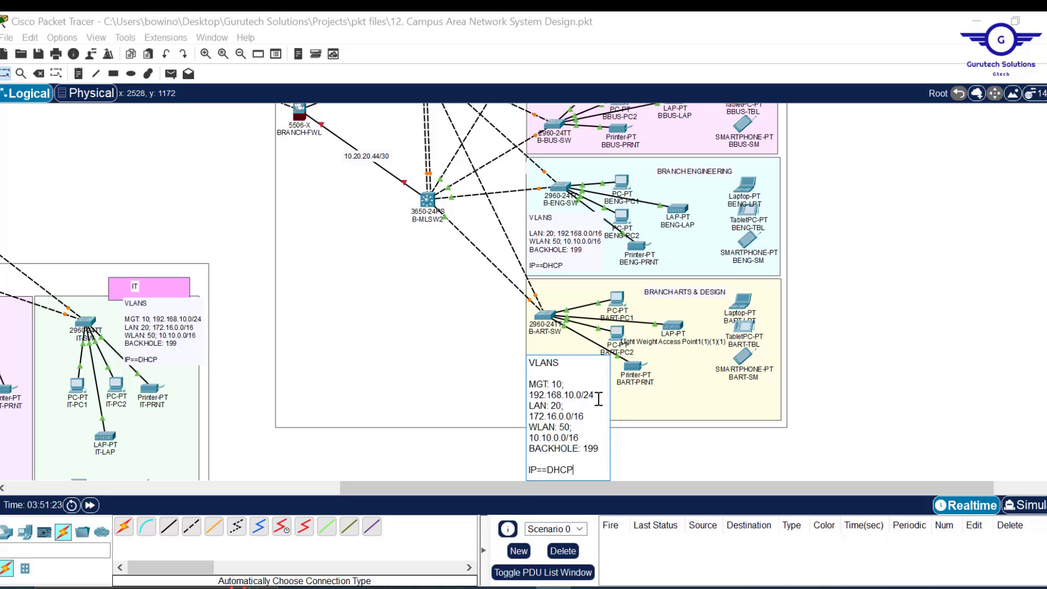
pyautogui.tripleClick(546, 384)
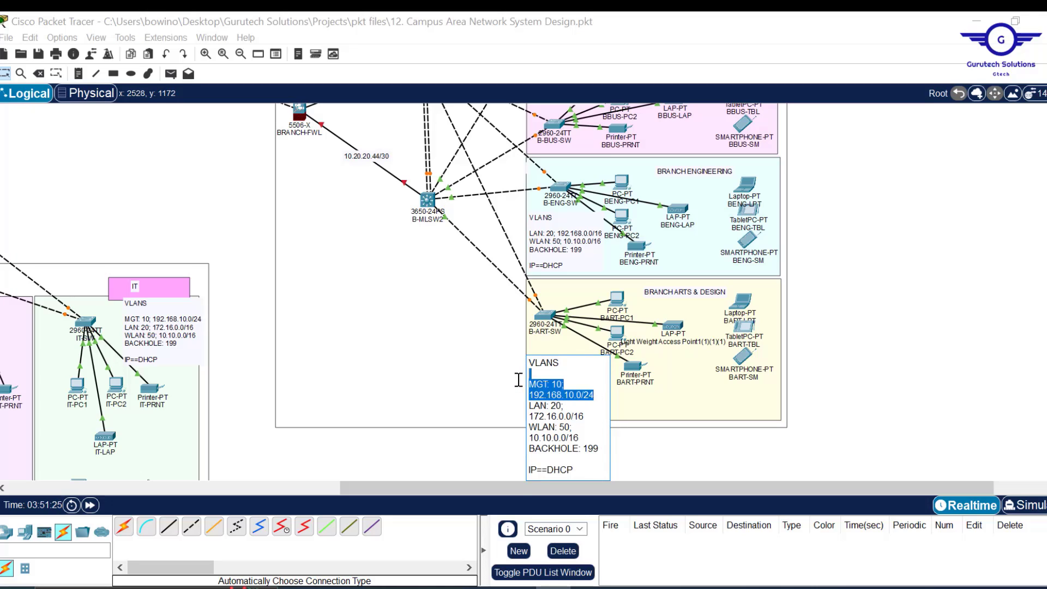
pyautogui.press('BackSpace')
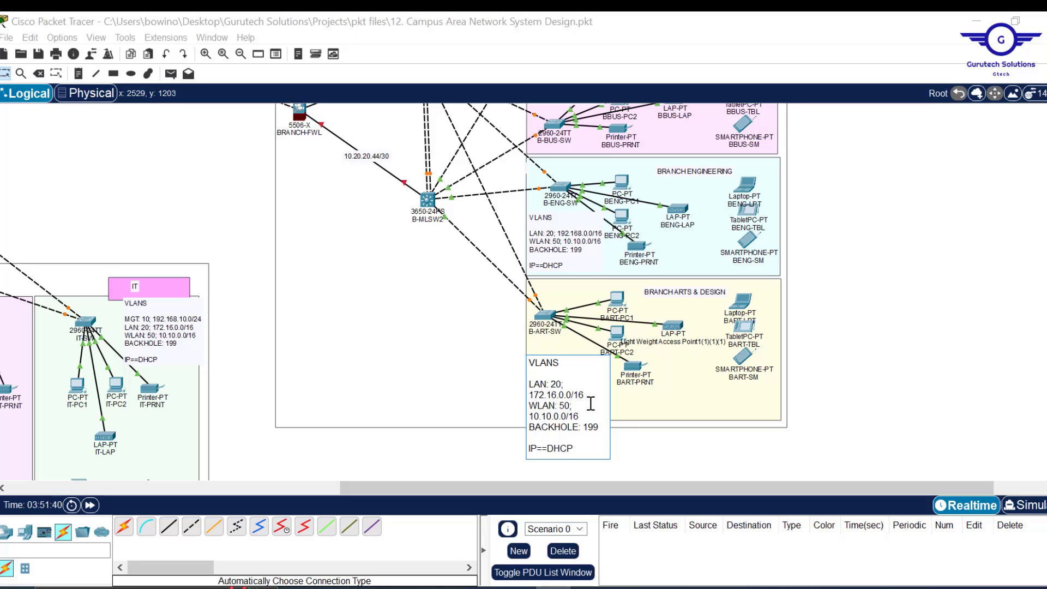
pyautogui.click(910, 328)
# - Change the branch note to LAN 60 and WLAN 90, then bring up the requirements PDF
pyautogui.scroll(5, 850, 315)
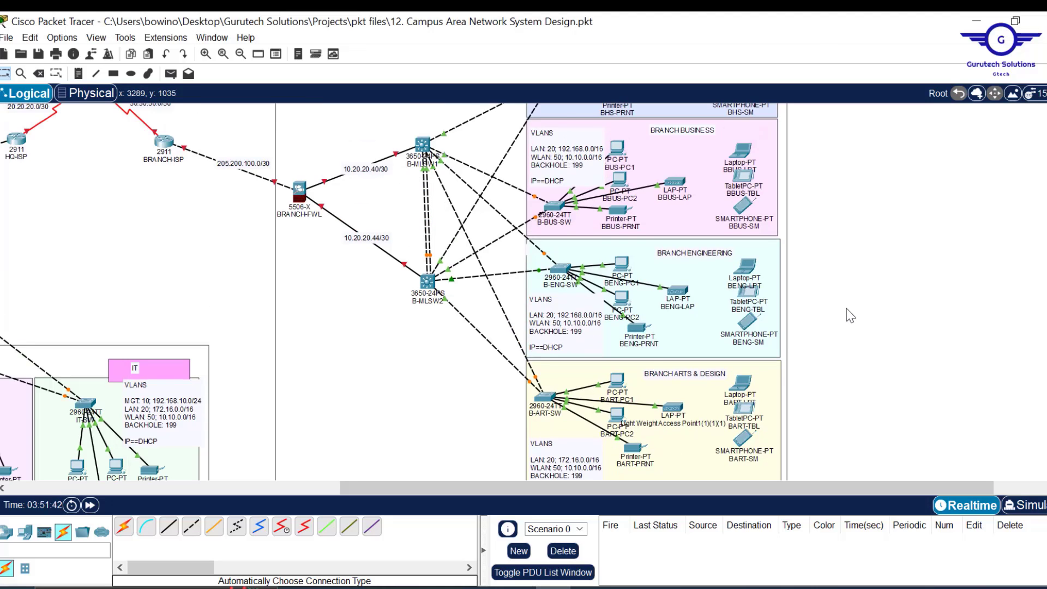
pyautogui.scroll(-4, 850, 315)
pyautogui.scroll(-2, 850, 315)
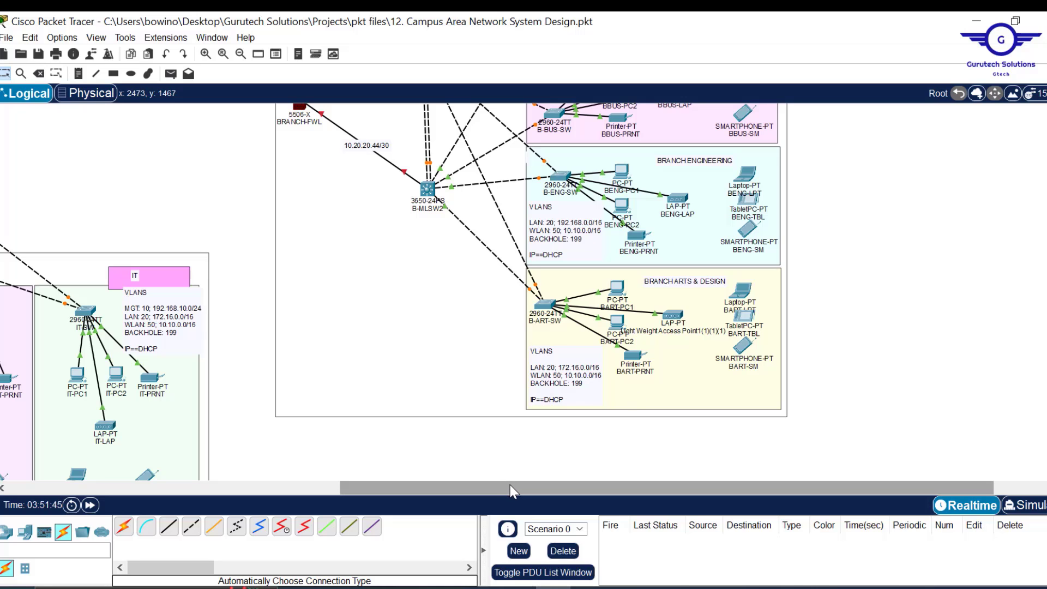
pyautogui.moveTo(508, 487); pyautogui.dragTo(367, 491)
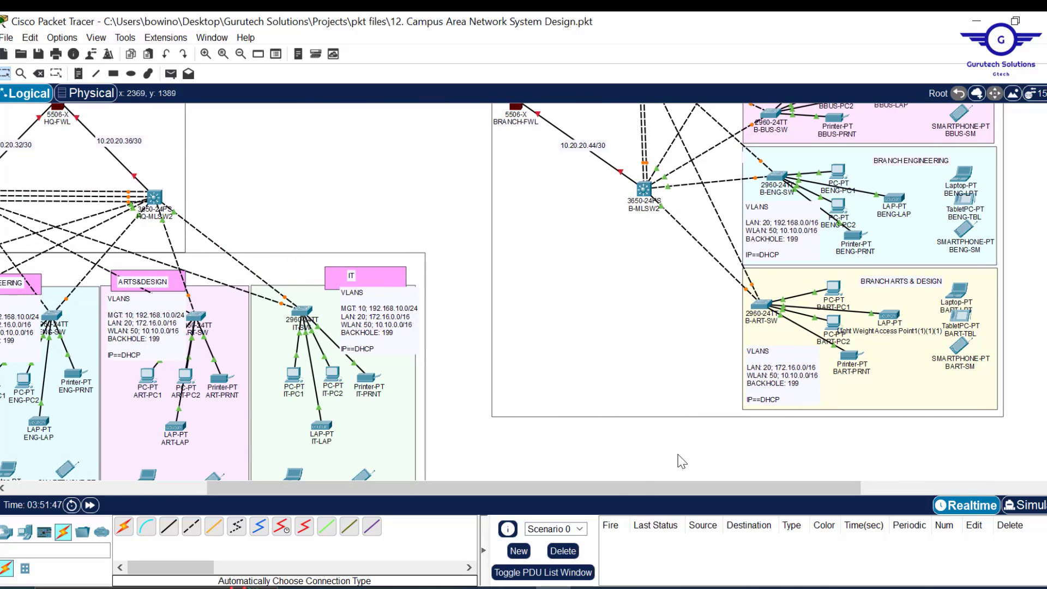
pyautogui.moveTo(551, 490); pyautogui.dragTo(715, 488)
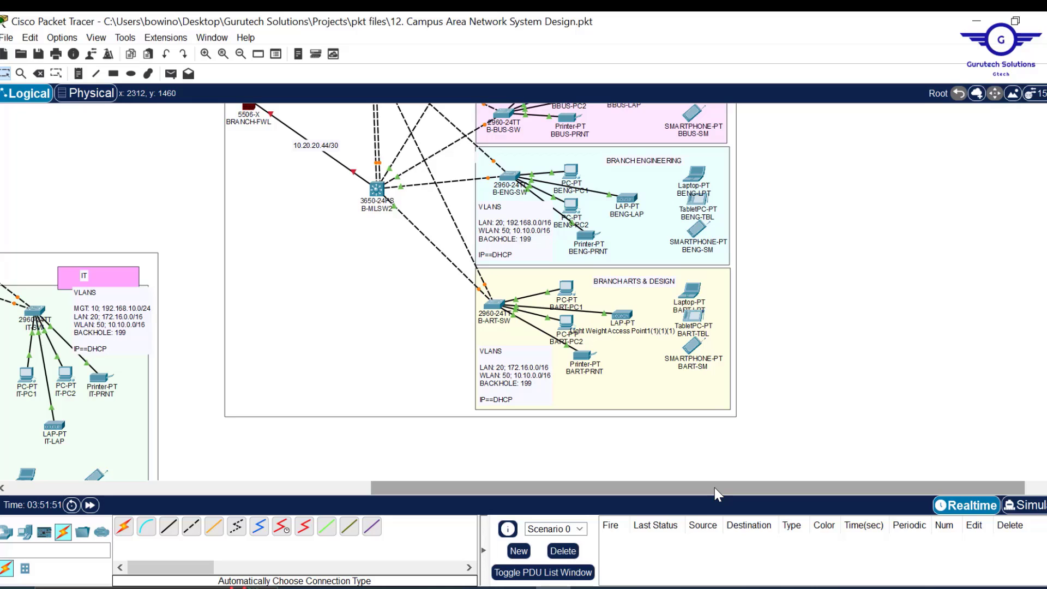
pyautogui.doubleClick(507, 375)
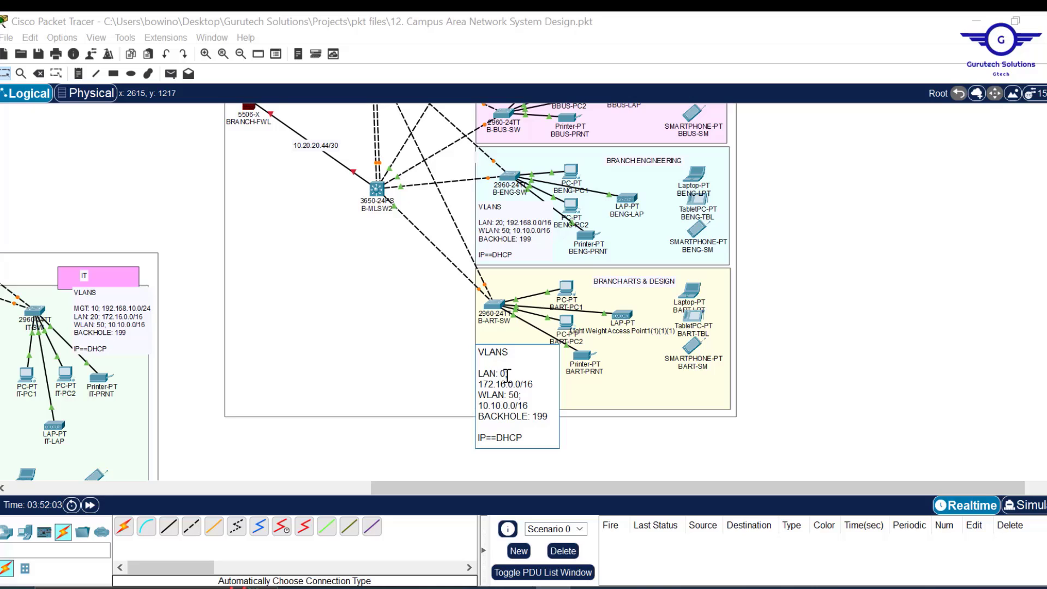
pyautogui.write('60')
pyautogui.click(514, 394)
pyautogui.press('BackSpace')
pyautogui.write('9')
pyautogui.moveTo(550, 416); pyautogui.dragTo(481, 417)
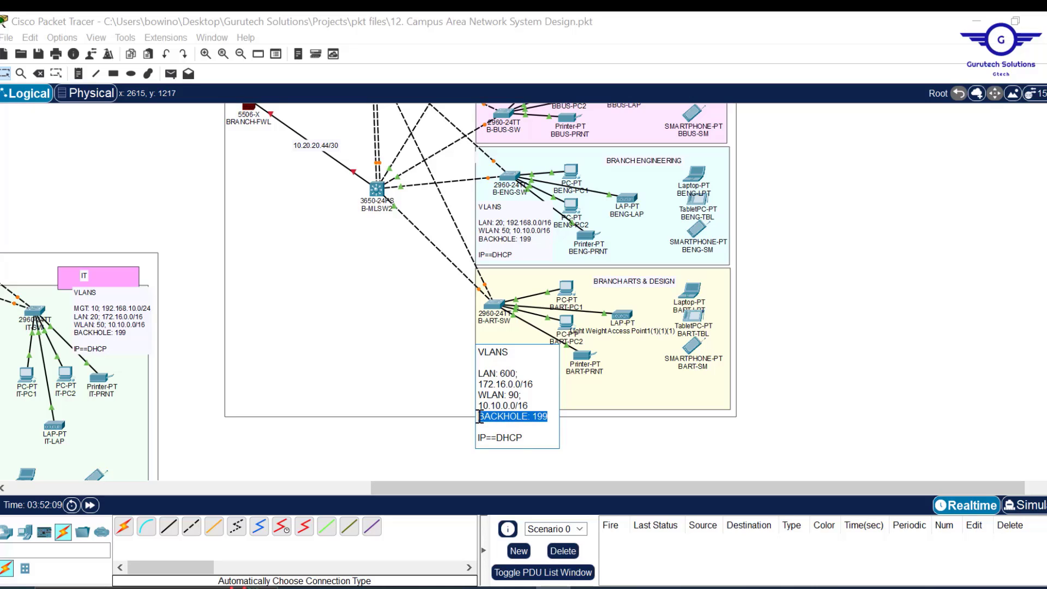
pyautogui.click(510, 374)
pyautogui.press('BackSpace')
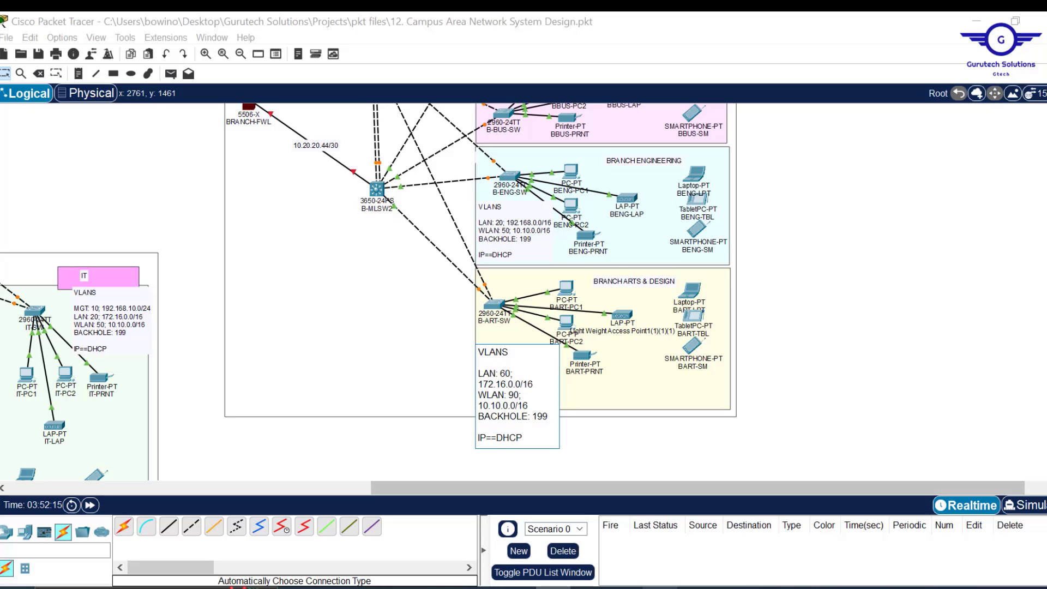
pyautogui.hotkey('alt', 'Tab')
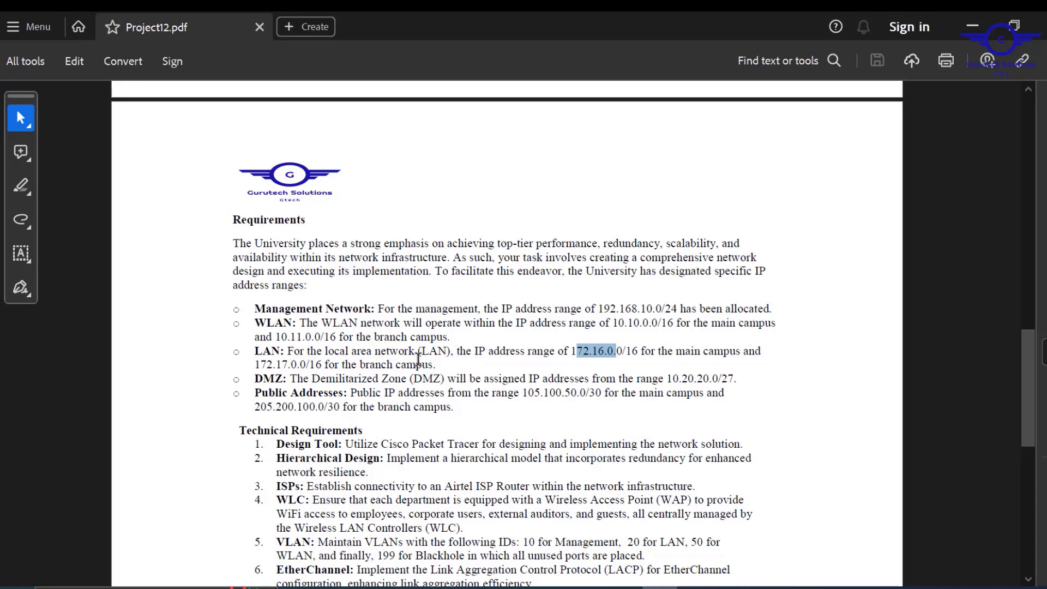
# - Check the branch ranges in the PDF: LAN 172.17.0.0/16 and WLAN 10.11.0.0/16
pyautogui.moveTo(437, 365); pyautogui.dragTo(260, 365)
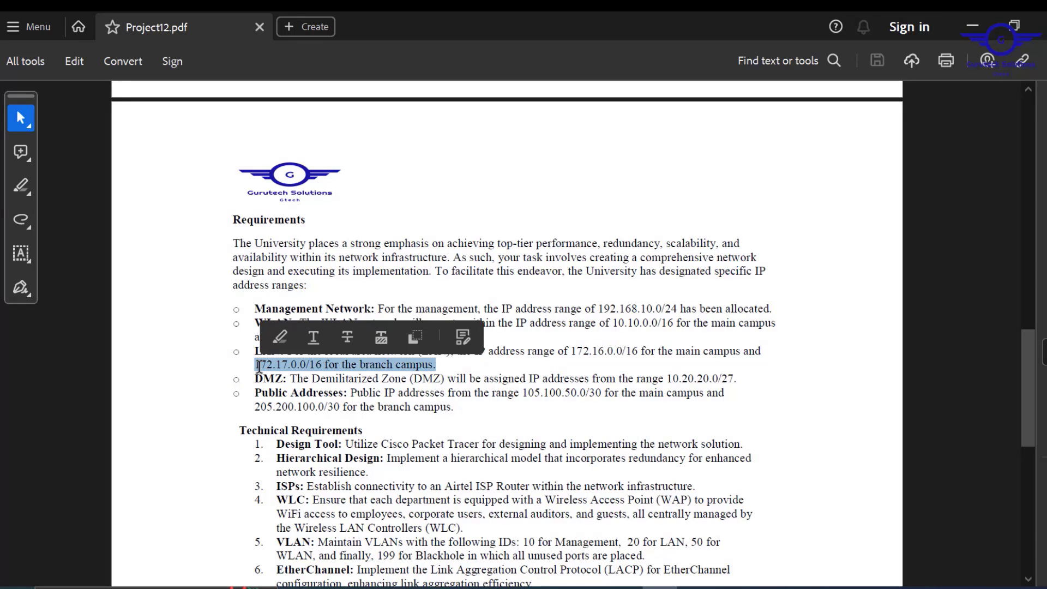
pyautogui.hotkey('alt', 'Tab')
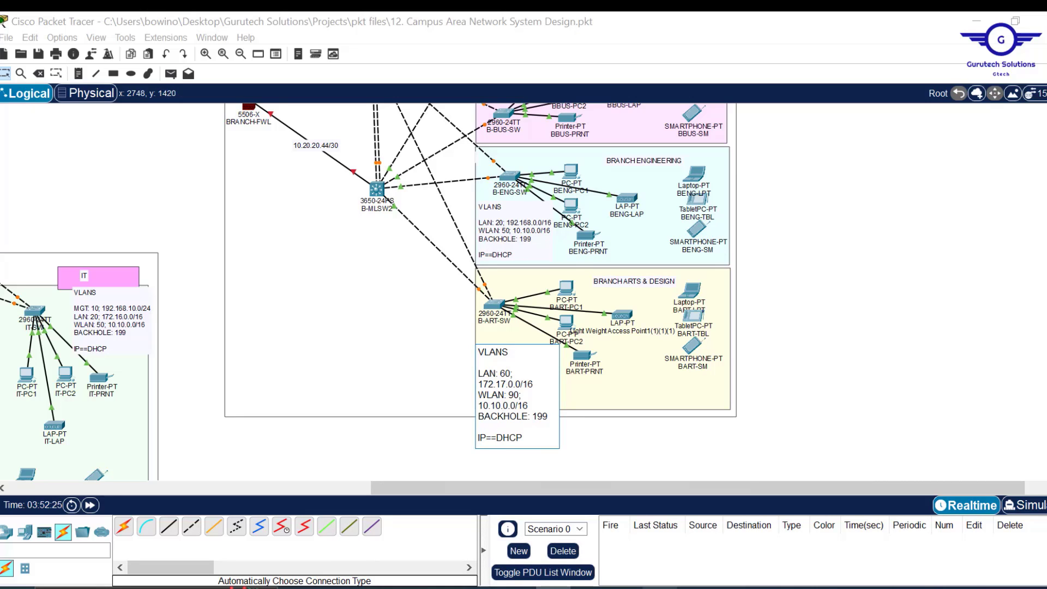
pyautogui.moveTo(660, 587)
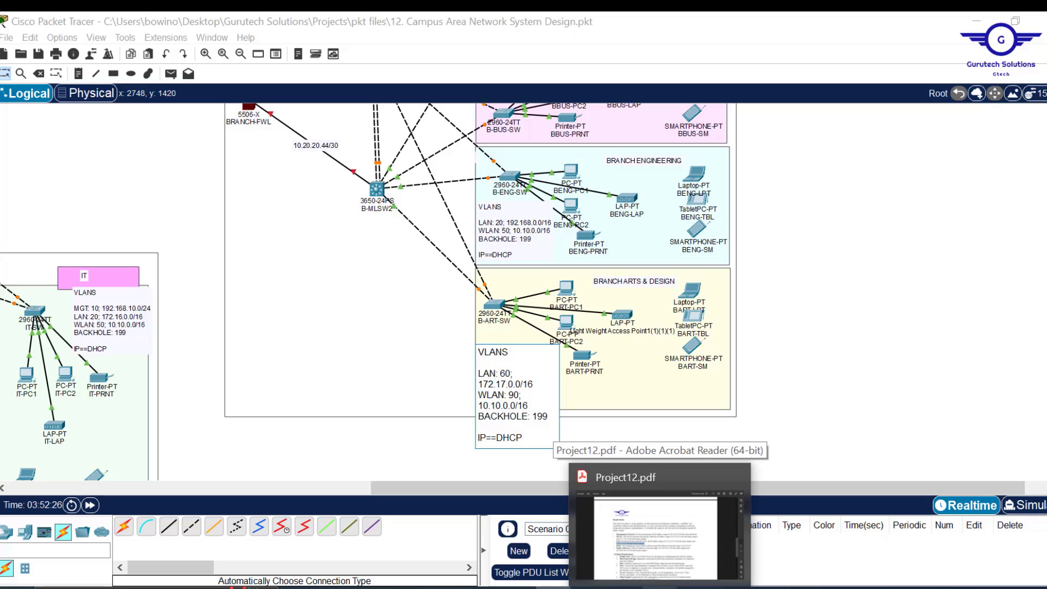
pyautogui.click(661, 587)
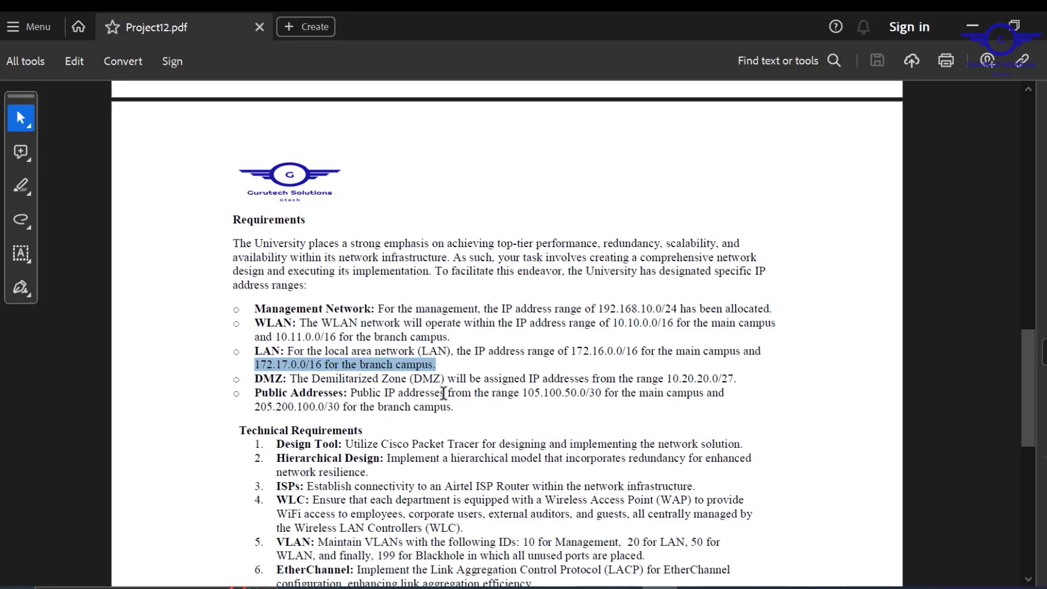
pyautogui.click(445, 338)
pyautogui.moveTo(450, 337); pyautogui.dragTo(254, 338)
pyautogui.click(972, 22)
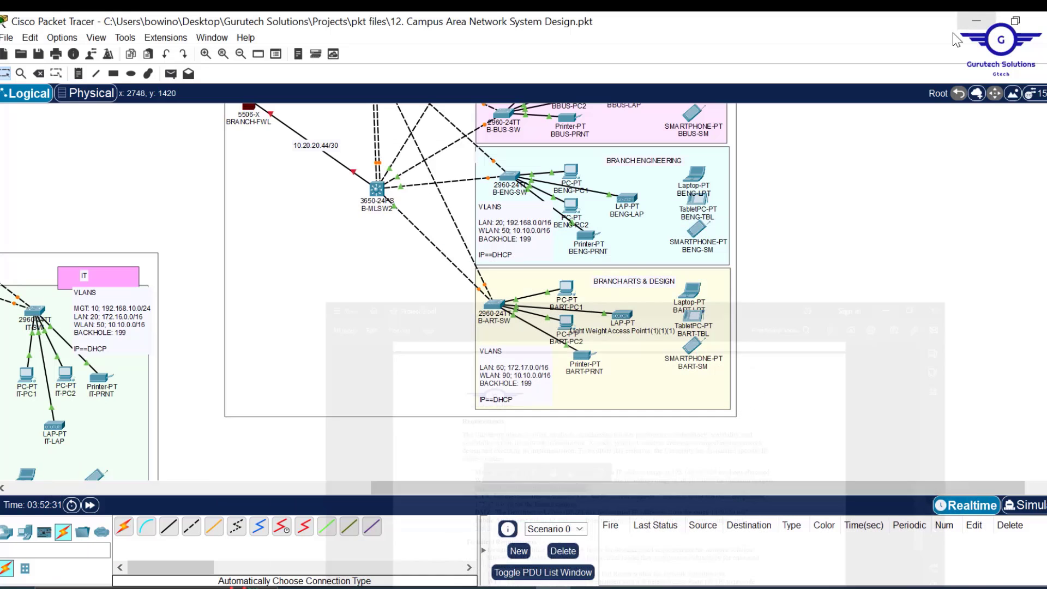
# - Correct the Branch Arts & Design WLAN address to 10.11.0.0/16 and select its text to reuse
pyautogui.doubleClick(525, 382)
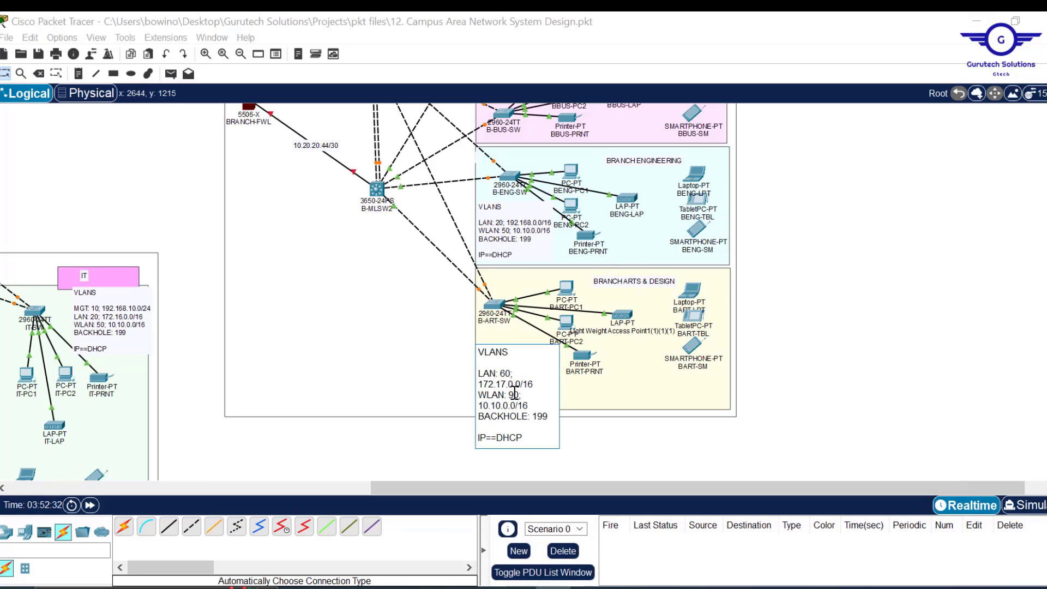
pyautogui.click(500, 404)
pyautogui.press('BackSpace')
pyautogui.write('1')
pyautogui.hotkey('ctrl', 'a')
pyautogui.hotkey('ctrl', 'c')
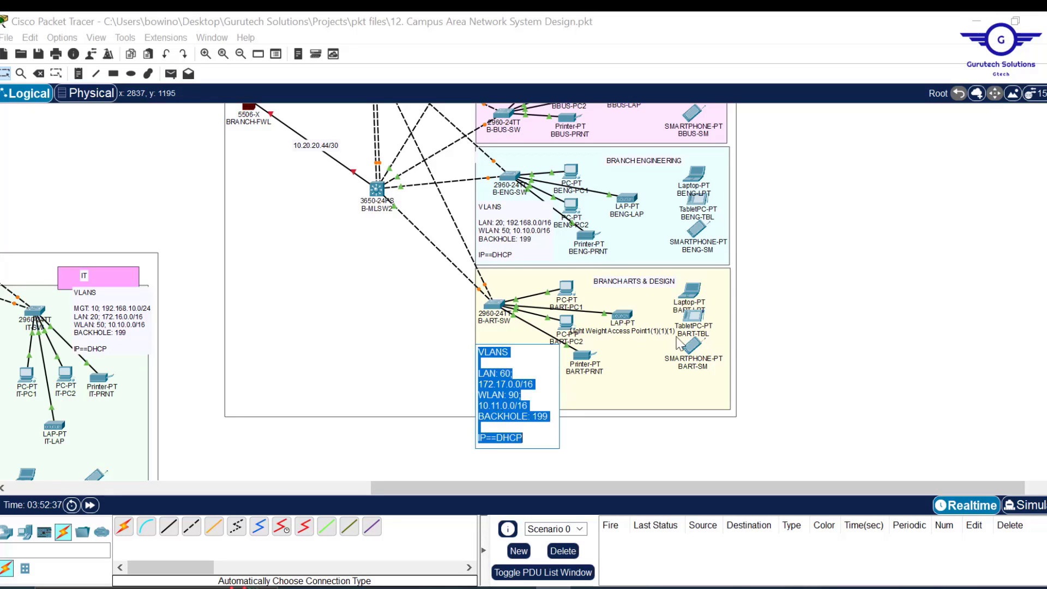
pyautogui.click(846, 332)
# - Paste the LAN 60 / WLAN 90 text into the branch Engineering and Business notes
pyautogui.scroll(3, 515, 356)
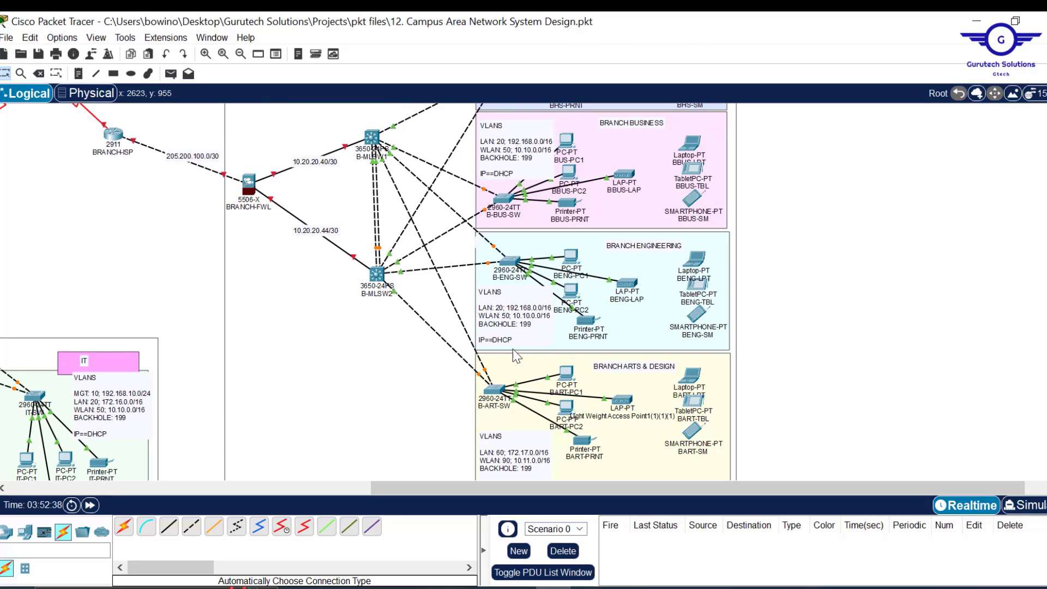
pyautogui.doubleClick(517, 326)
pyautogui.hotkey('ctrl', 'a')
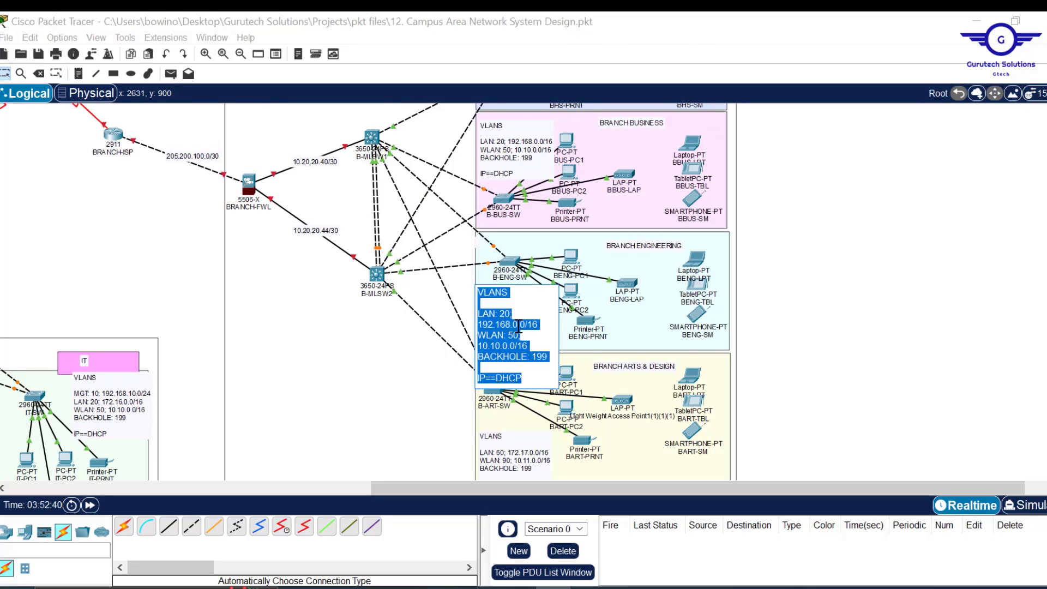
pyautogui.hotkey('ctrl', 'v')
pyautogui.click(838, 278)
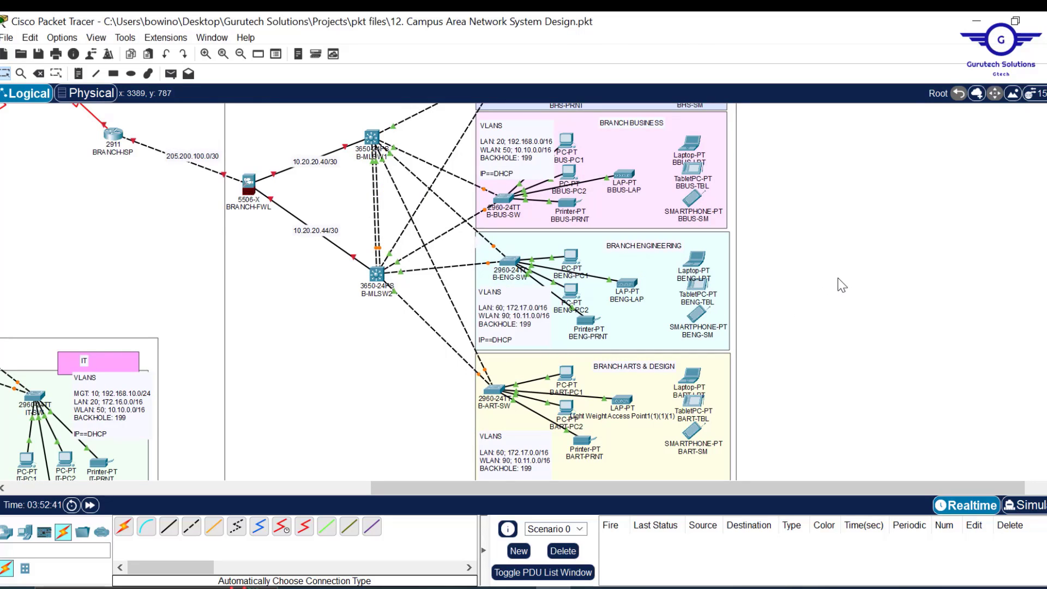
pyautogui.scroll(3, 855, 261)
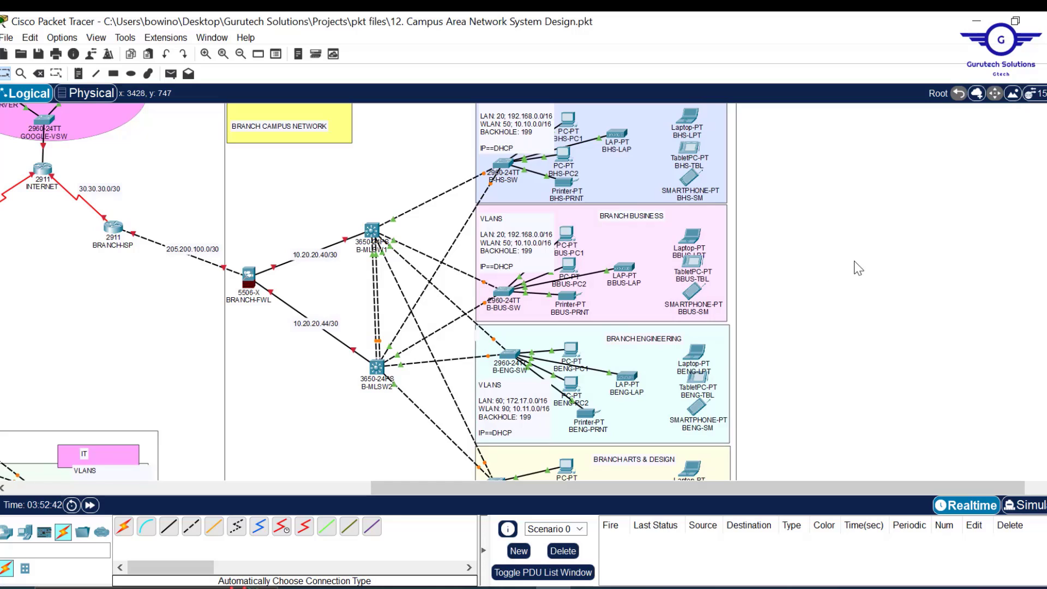
pyautogui.doubleClick(532, 237)
pyautogui.hotkey('ctrl', 'a')
pyautogui.hotkey('ctrl', 'v')
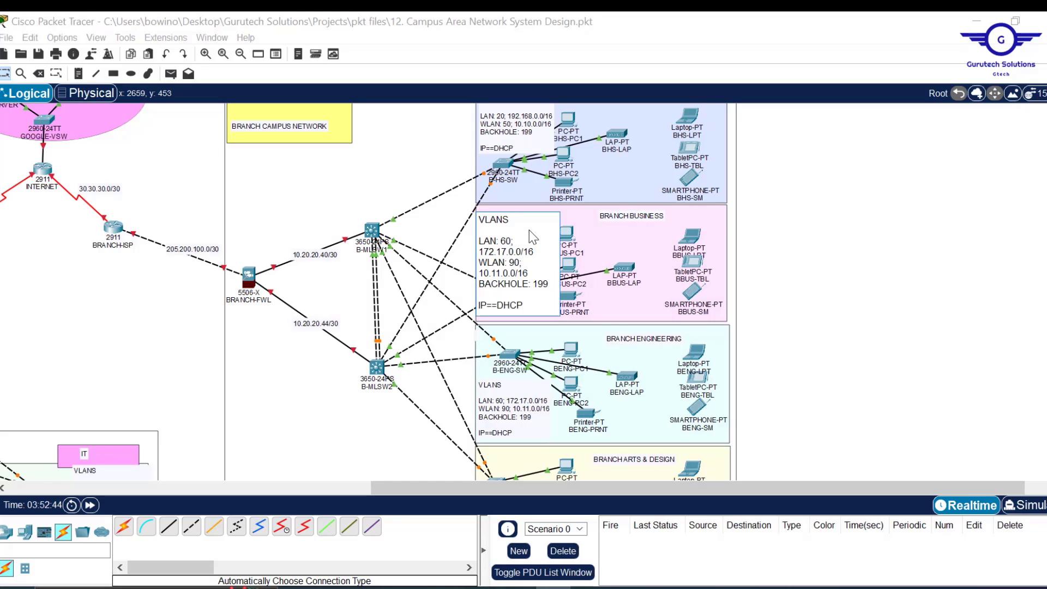
pyautogui.click(866, 228)
# - Paste the LAN 60 / WLAN 90 text into the branch Health & Sciences note
pyautogui.scroll(2, 867, 229)
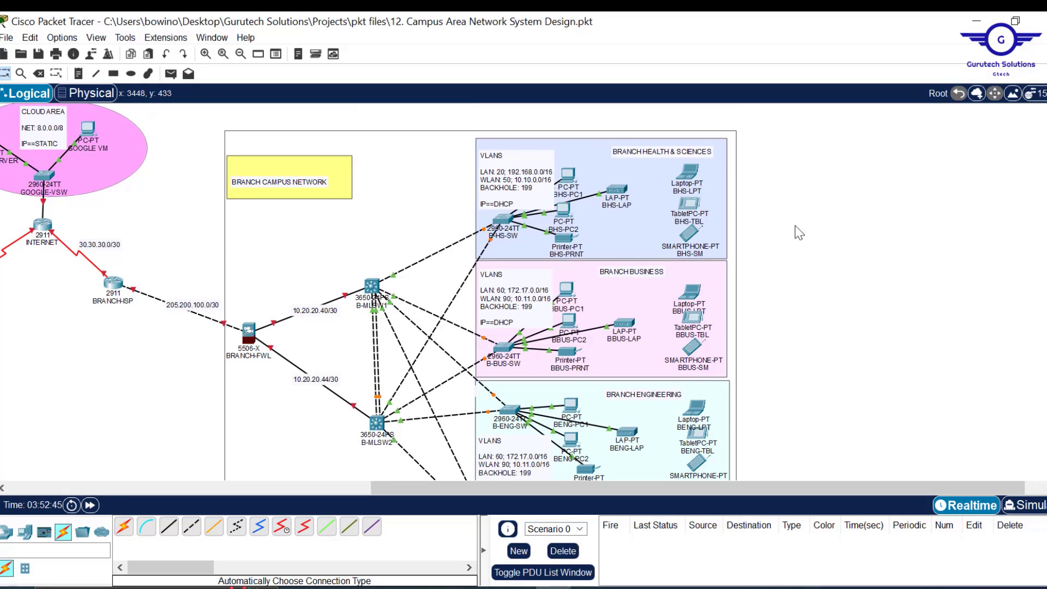
pyautogui.doubleClick(506, 198)
pyautogui.hotkey('ctrl', 'a')
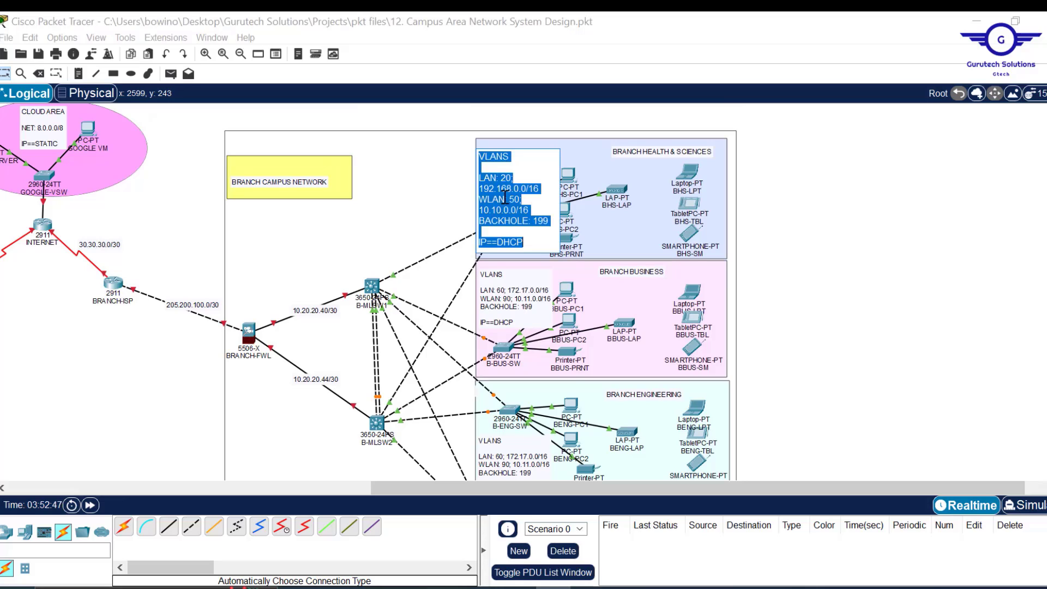
pyautogui.hotkey('ctrl', 'v')
pyautogui.click(866, 245)
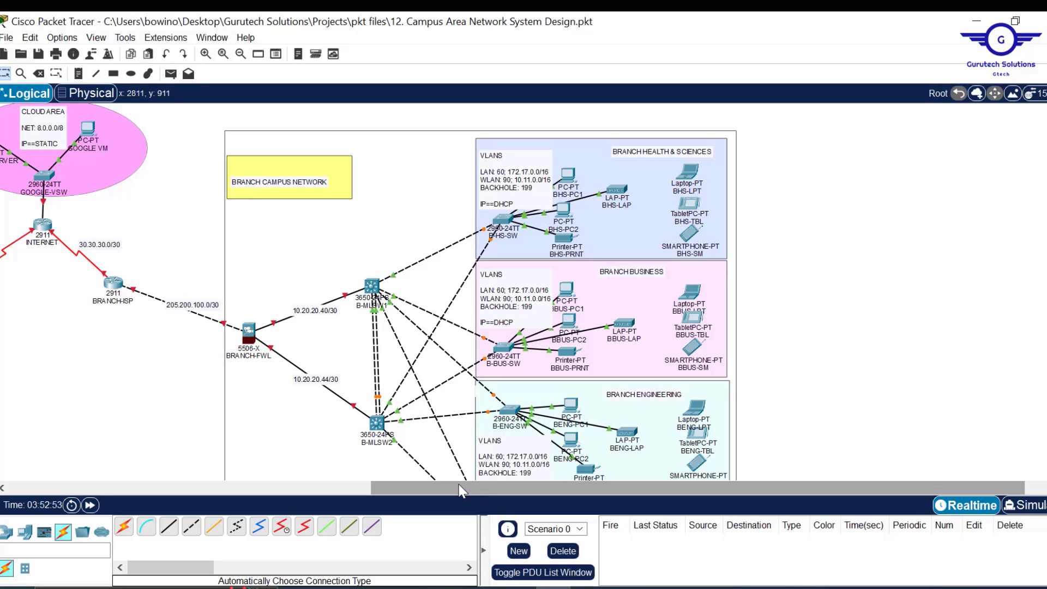
pyautogui.moveTo(388, 488); pyautogui.dragTo(240, 494)
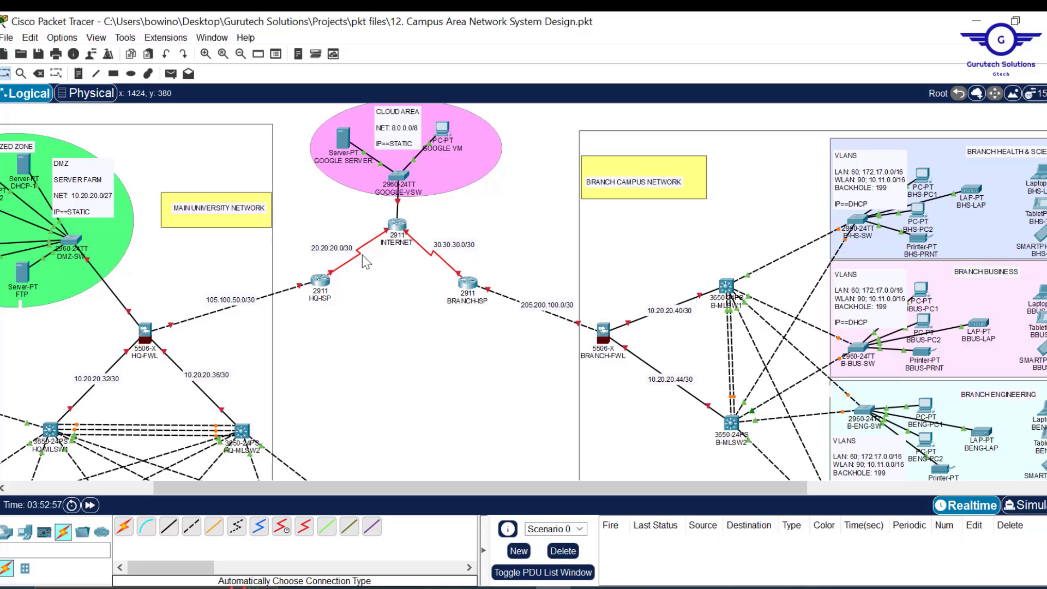
pyautogui.moveTo(367, 242)
pyautogui.scroll(-4, 377, 316)
pyautogui.hscroll(-3, 377, 315)
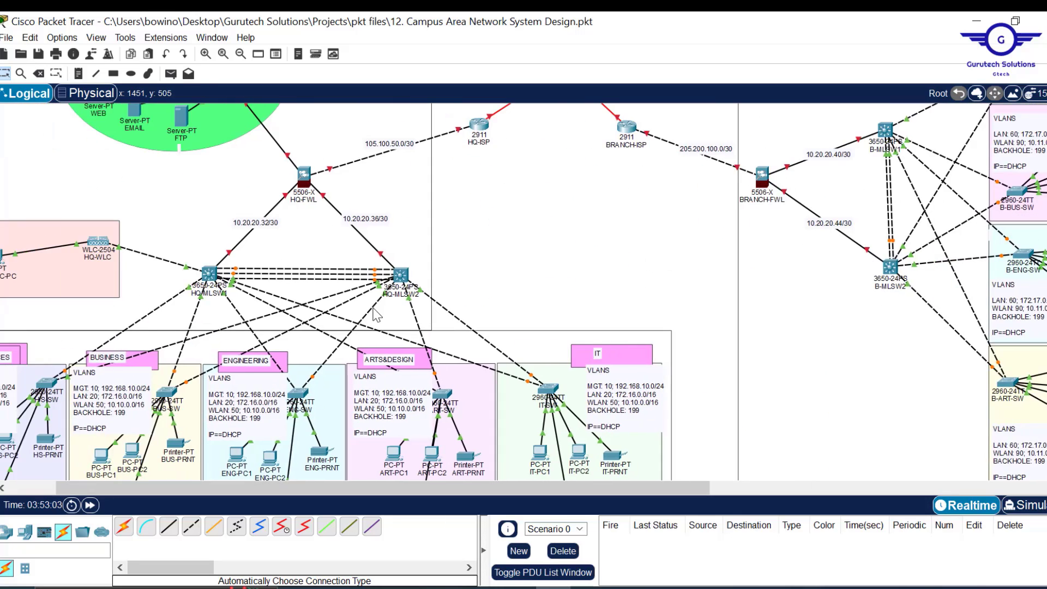
pyautogui.hscroll(-2, 164, 424)
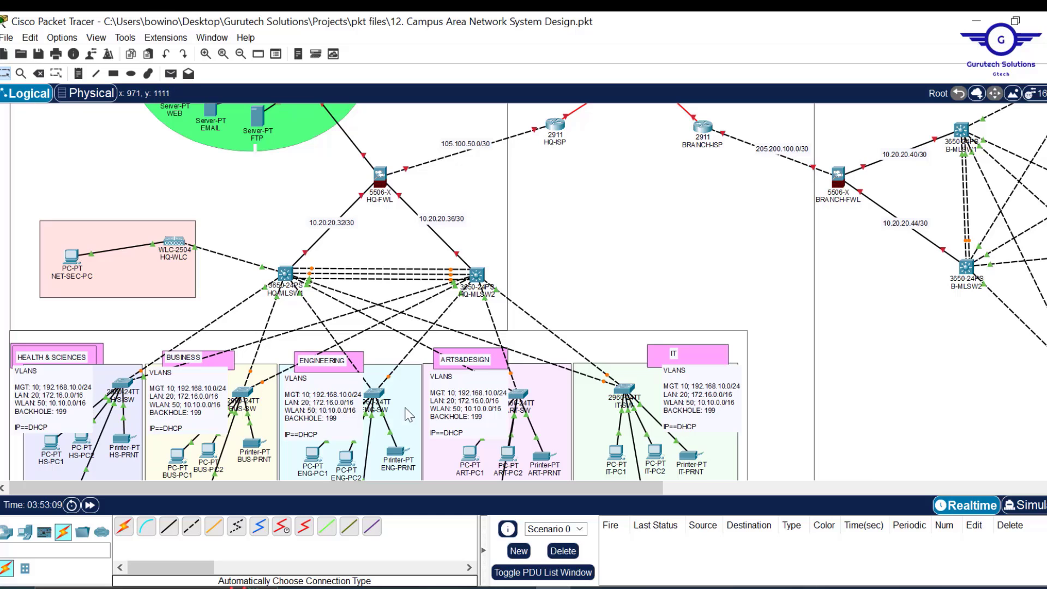
pyautogui.hscroll(3, 798, 322)
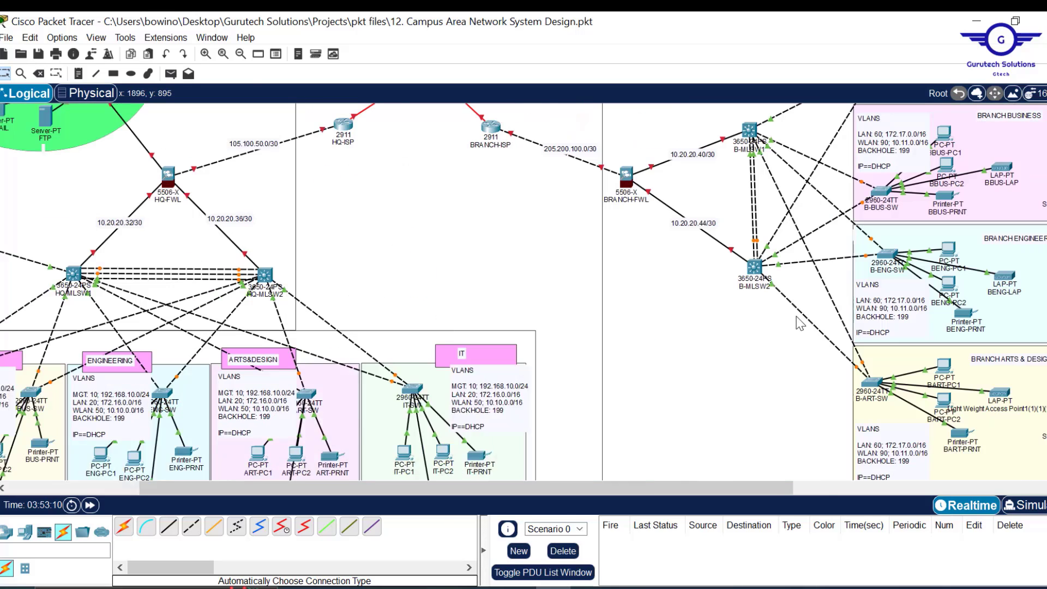
pyautogui.hscroll(1, 800, 323)
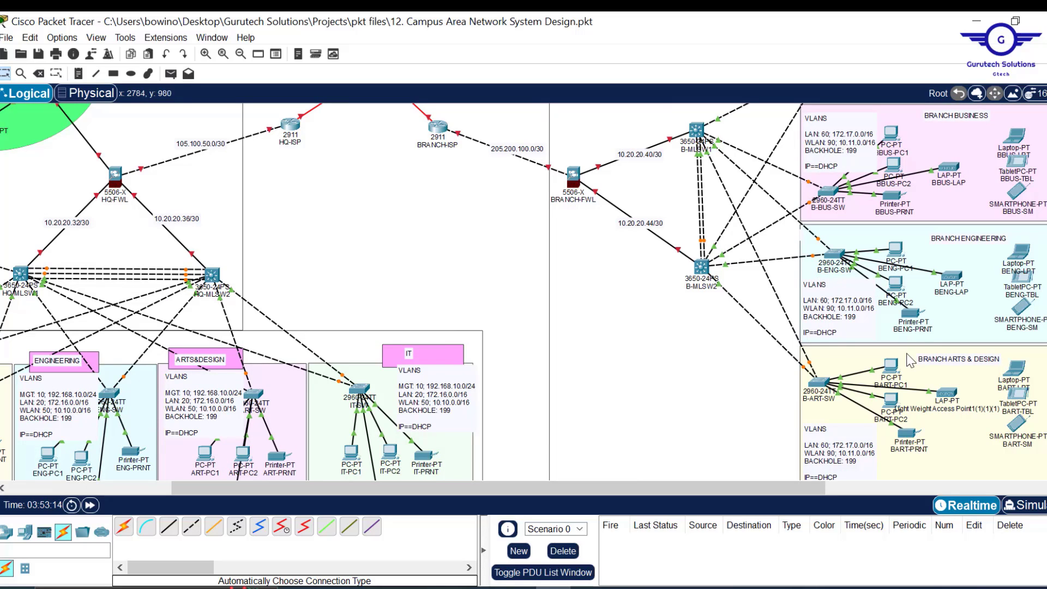
pyautogui.scroll(-2, 920, 380)
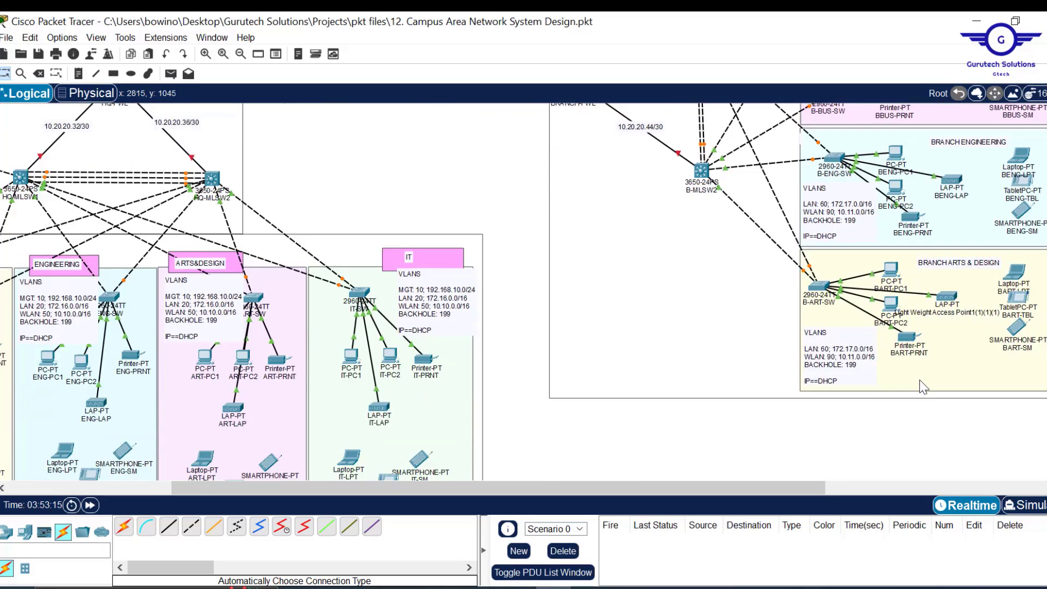
pyautogui.scroll(1, 920, 380)
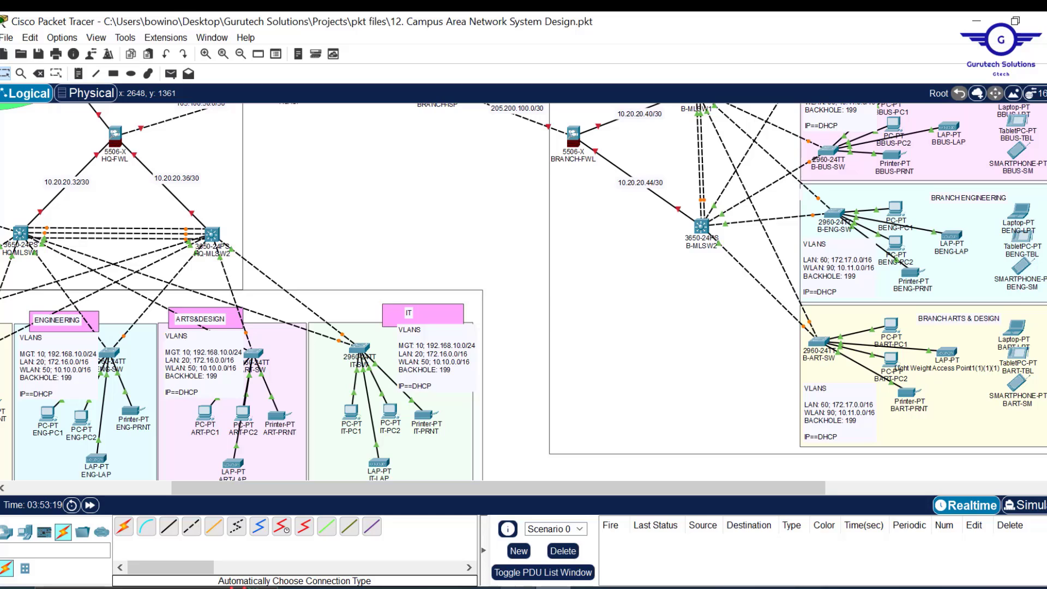
pyautogui.hotkey('alt', 'Tab')
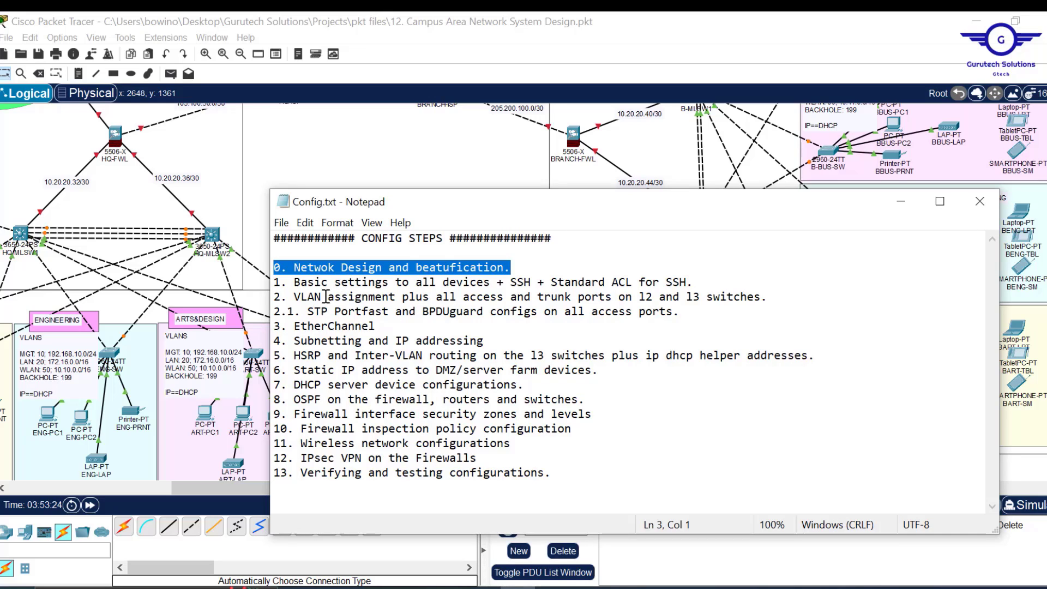
pyautogui.click(278, 284)
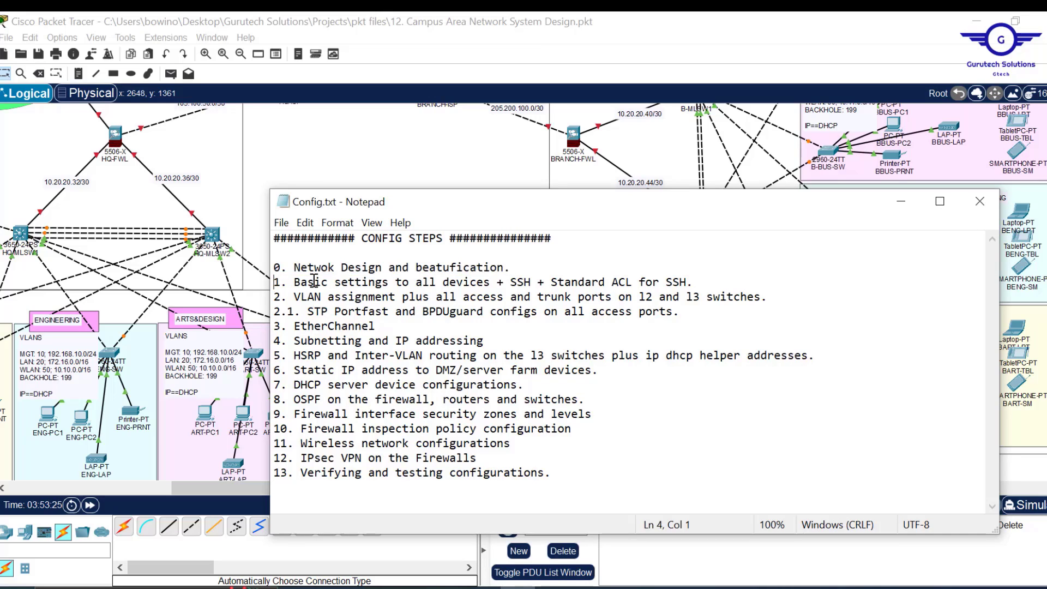
pyautogui.keyDown('shift'); pyautogui.click(754, 295); pyautogui.keyUp('shift')
pyautogui.keyDown('shift'); pyautogui.click(701, 282); pyautogui.keyUp('shift')
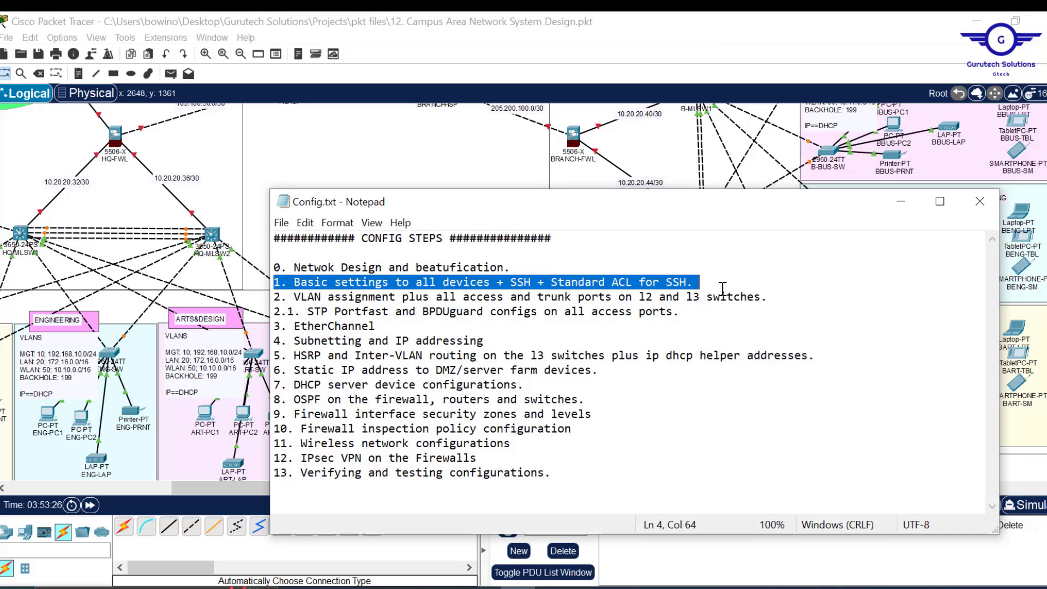
pyautogui.keyDown('shift'); pyautogui.click(753, 296); pyautogui.keyUp('shift')
pyautogui.keyDown('shift'); pyautogui.click(723, 281); pyautogui.keyUp('shift')
pyautogui.click(540, 180)
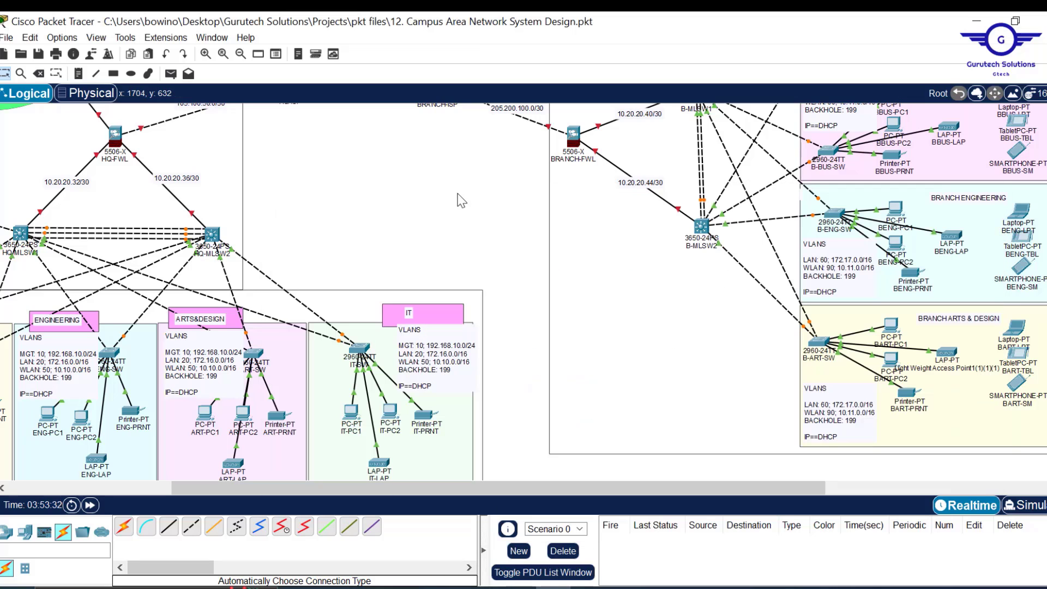
pyautogui.moveTo(426, 492); pyautogui.dragTo(197, 480)
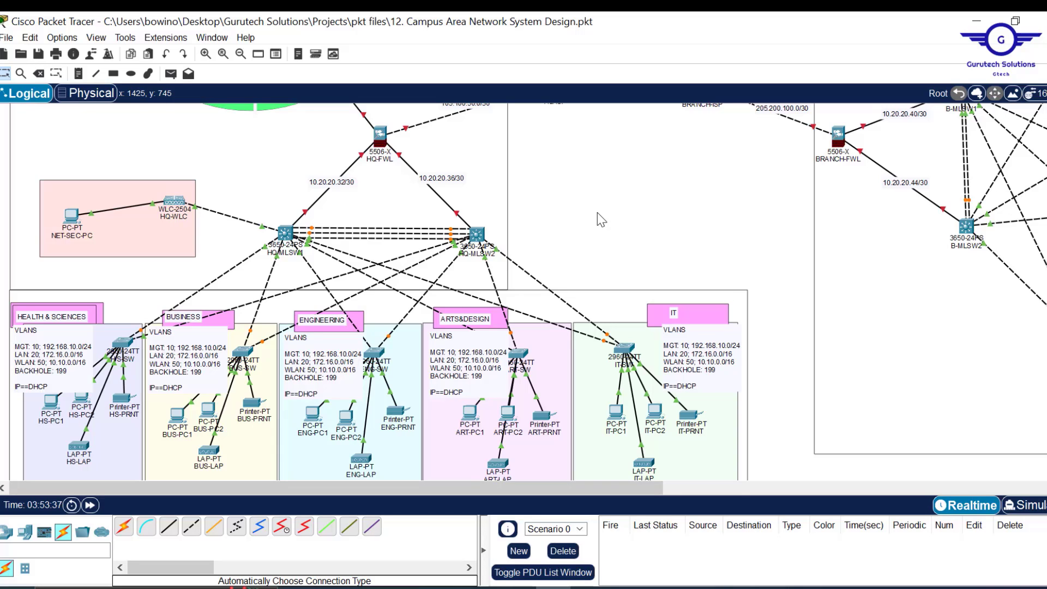
pyautogui.click(492, 191)
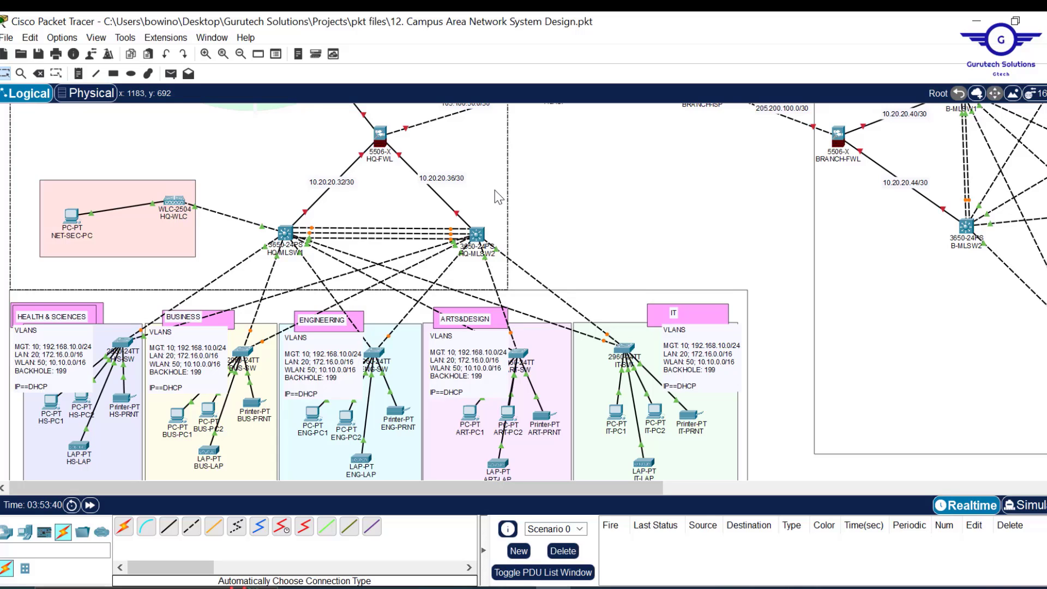
pyautogui.moveTo(495, 197); pyautogui.dragTo(495, 190)
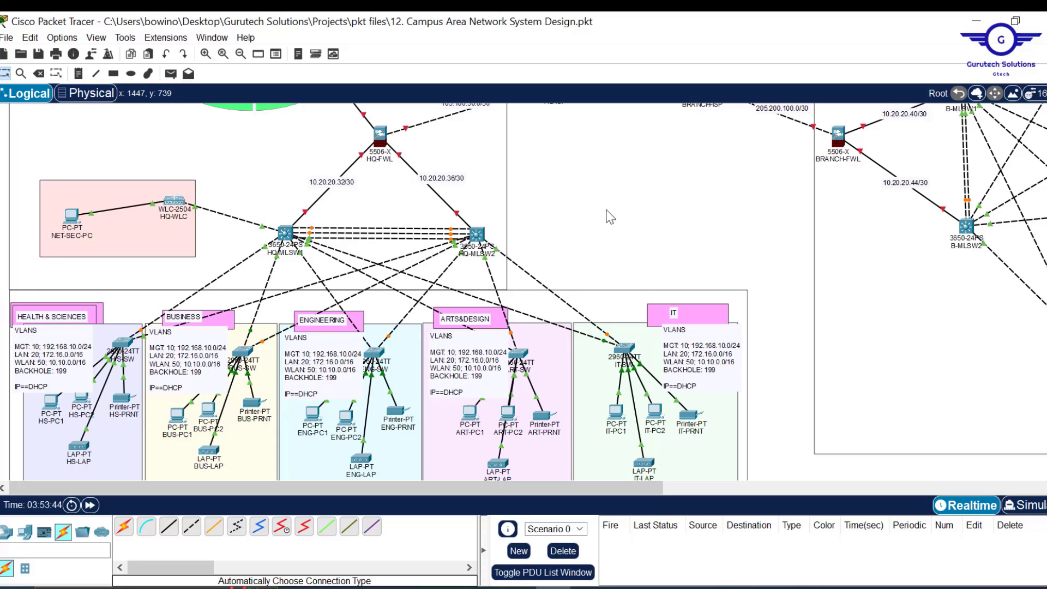
pyautogui.hotkey('alt', 'Tab')
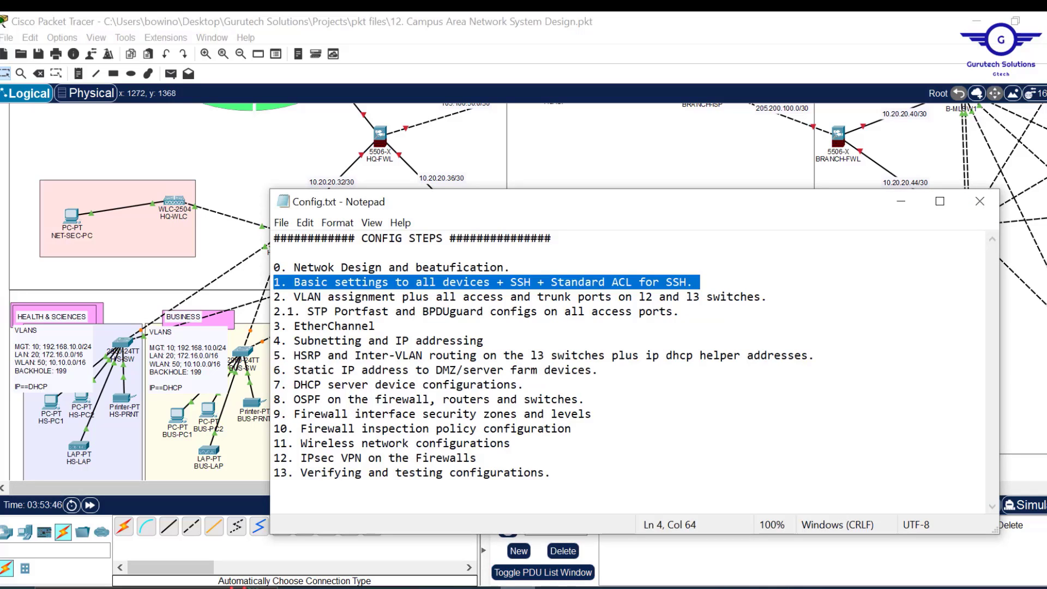
pyautogui.click(628, 150)
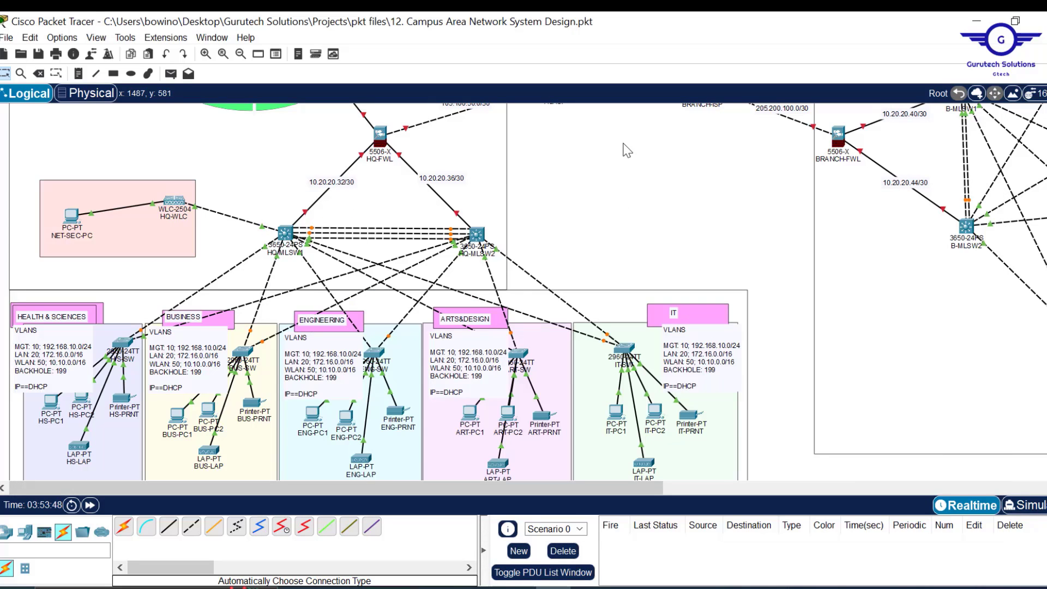
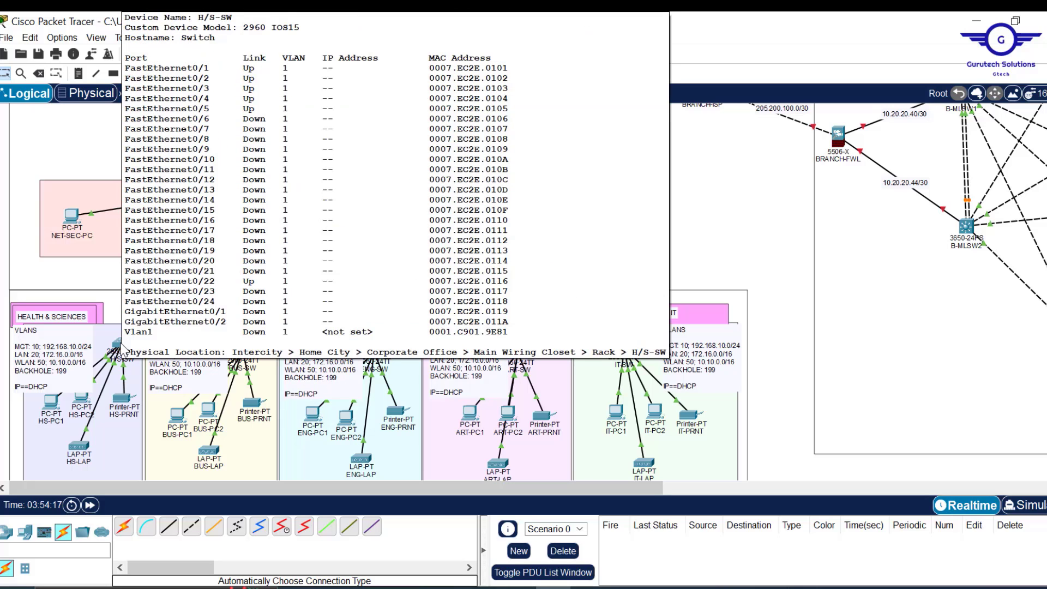
# - Open the H/S-SW console, go to enable and conf t mode, then bring up the project PDF
pyautogui.click(122, 349)
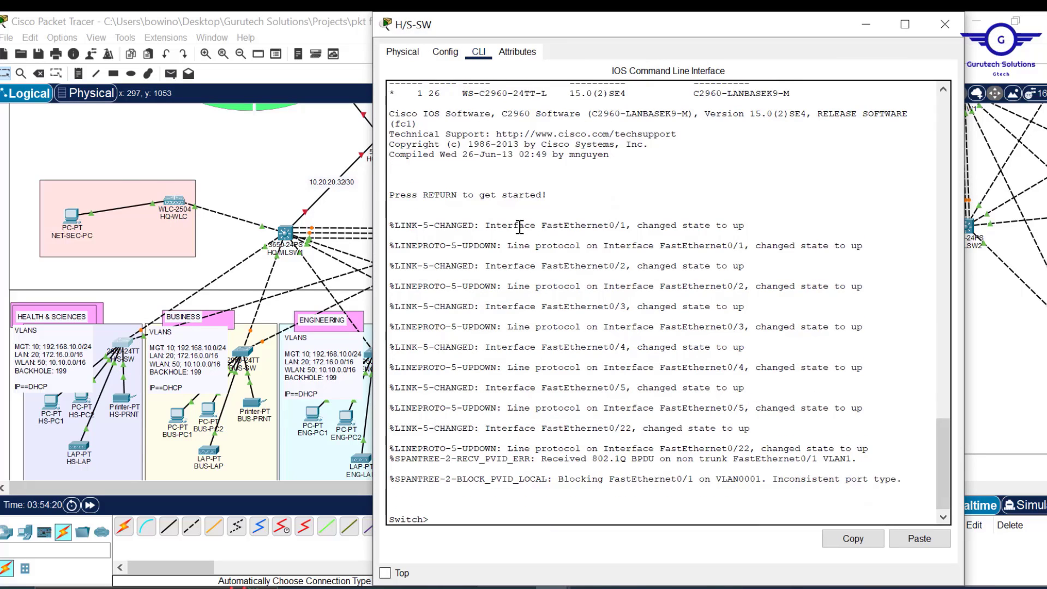
pyautogui.press('Return')
pyautogui.press('Return')
pyautogui.press('Return')
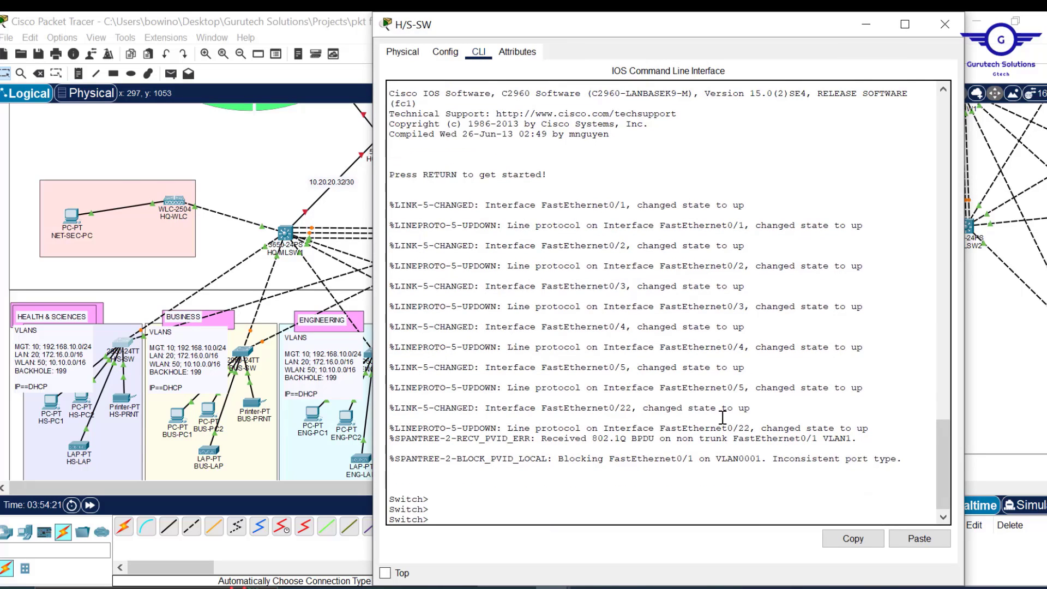
pyautogui.press('Return')
pyautogui.press('Return')
pyautogui.press('Return')
pyautogui.press('Return')
pyautogui.press('Return')
pyautogui.press('Return')
pyautogui.press('Return')
pyautogui.press('Return')
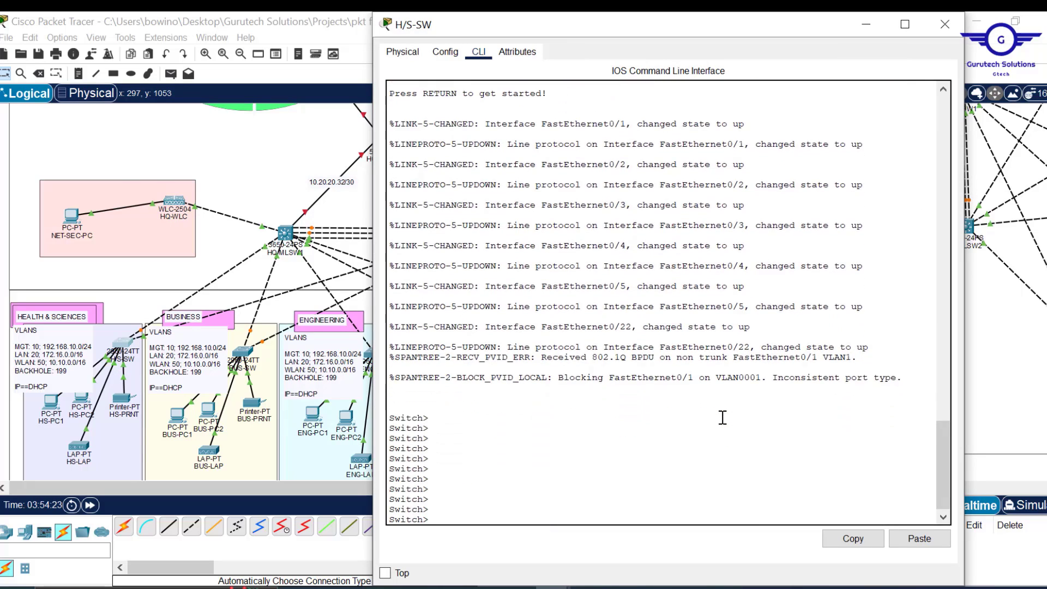
pyautogui.write('en')
pyautogui.press('Return')
pyautogui.press('Return')
pyautogui.press('Return')
pyautogui.press('Return')
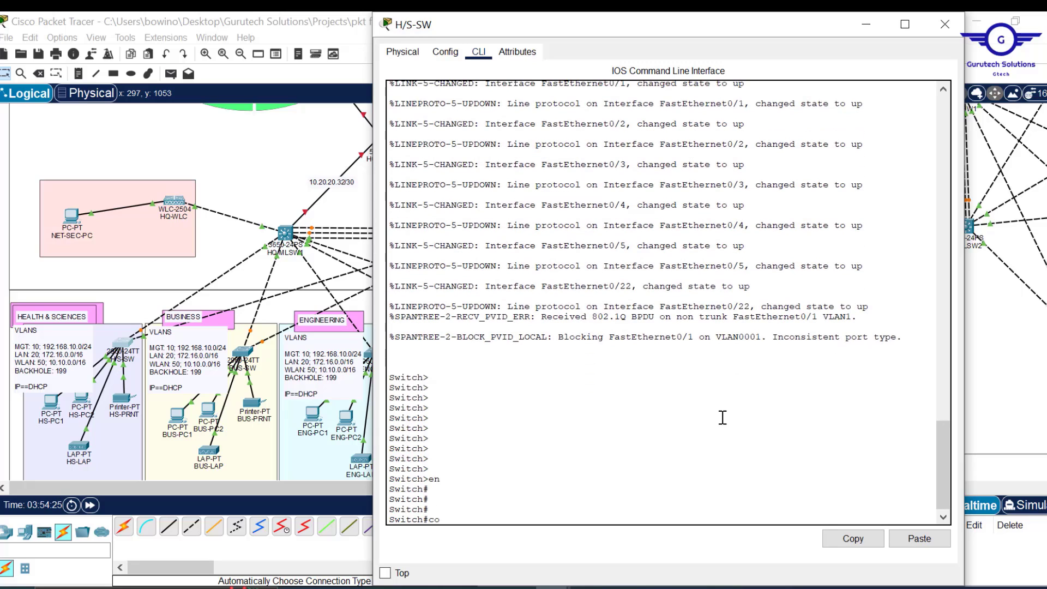
pyautogui.write('conf t')
pyautogui.press('Return')
pyautogui.press('Return')
pyautogui.press('Return')
pyautogui.press('Return')
pyautogui.press('Return')
pyautogui.press('Return')
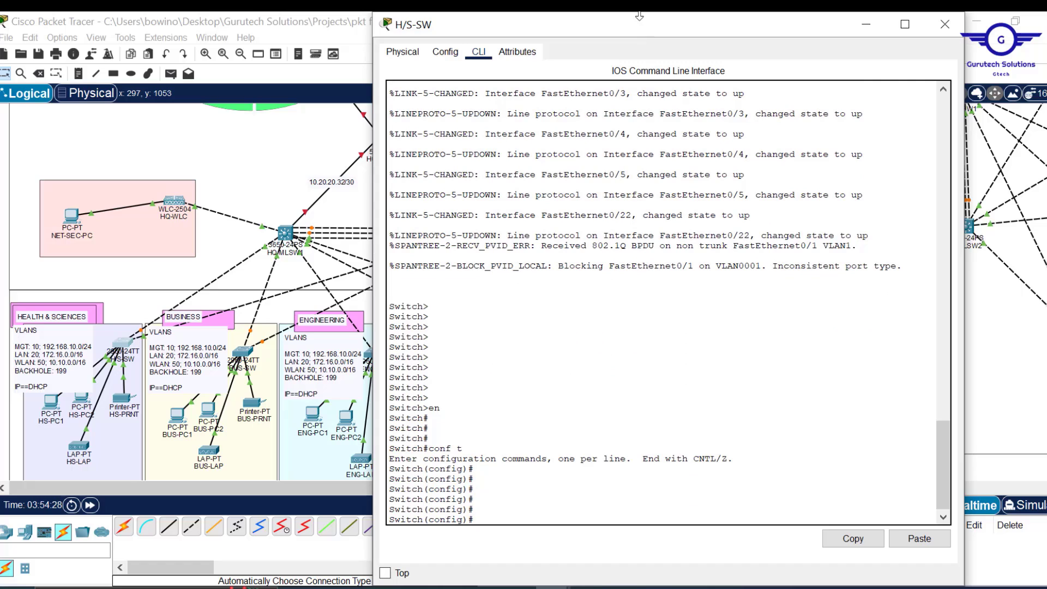
pyautogui.moveTo(640, 16); pyautogui.dragTo(597, 28)
pyautogui.press('Return')
pyautogui.press('Return')
pyautogui.press('Return')
pyautogui.press('Return')
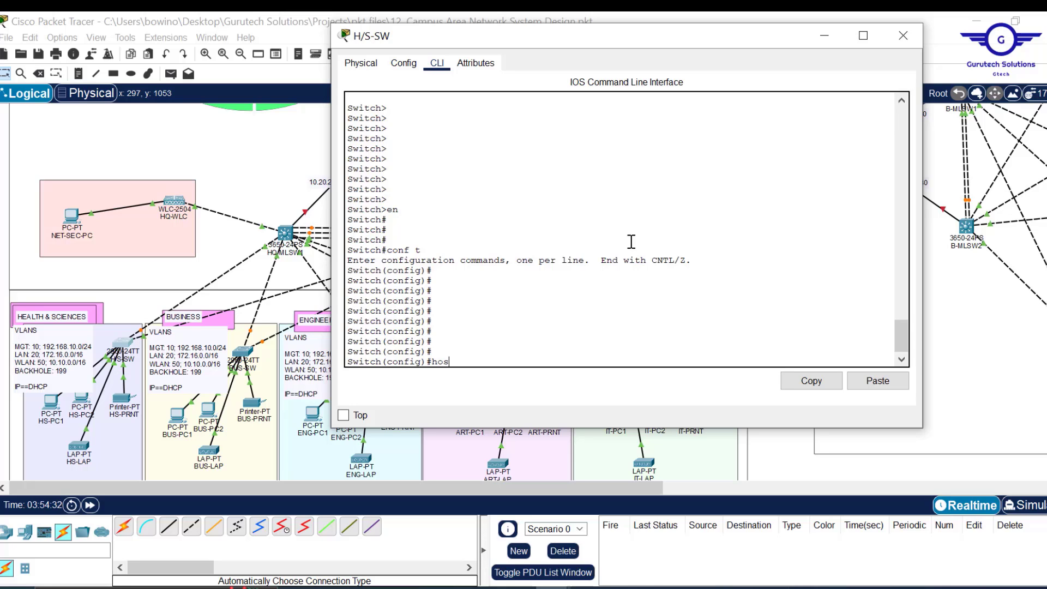
pyautogui.click(660, 588)
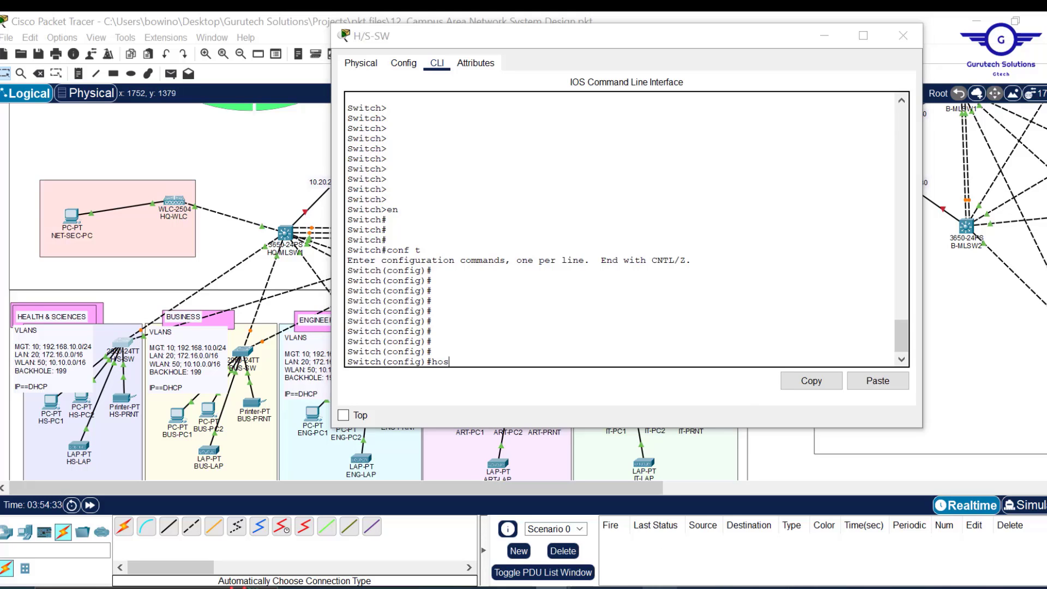
pyautogui.scroll(-4, 623, 420)
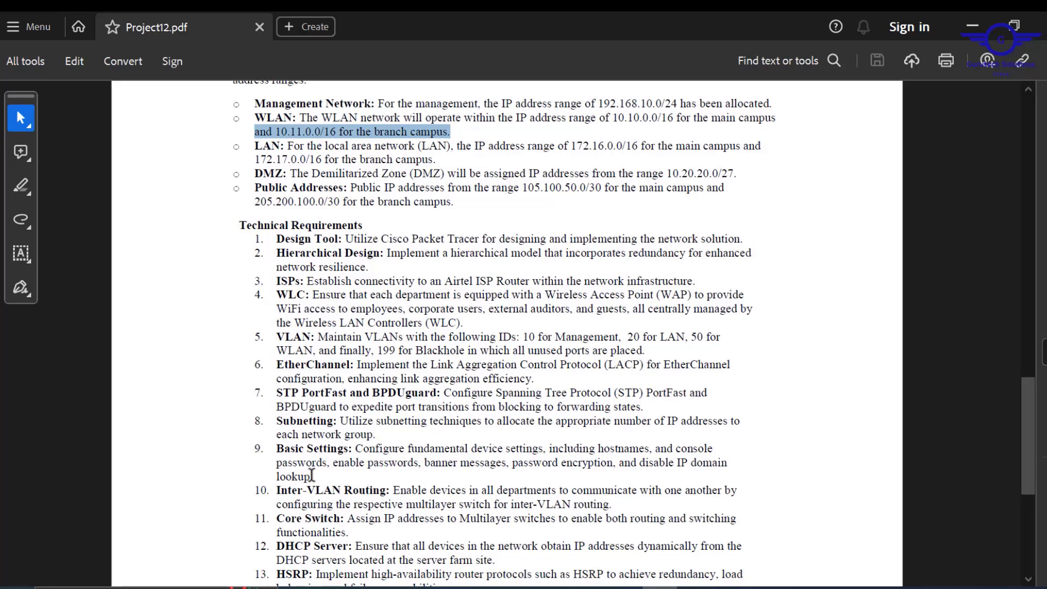
# - Highlight requirement 9 Basic Settings in Project12.pdf and minimize Acrobat
pyautogui.moveTo(319, 477); pyautogui.dragTo(276, 446)
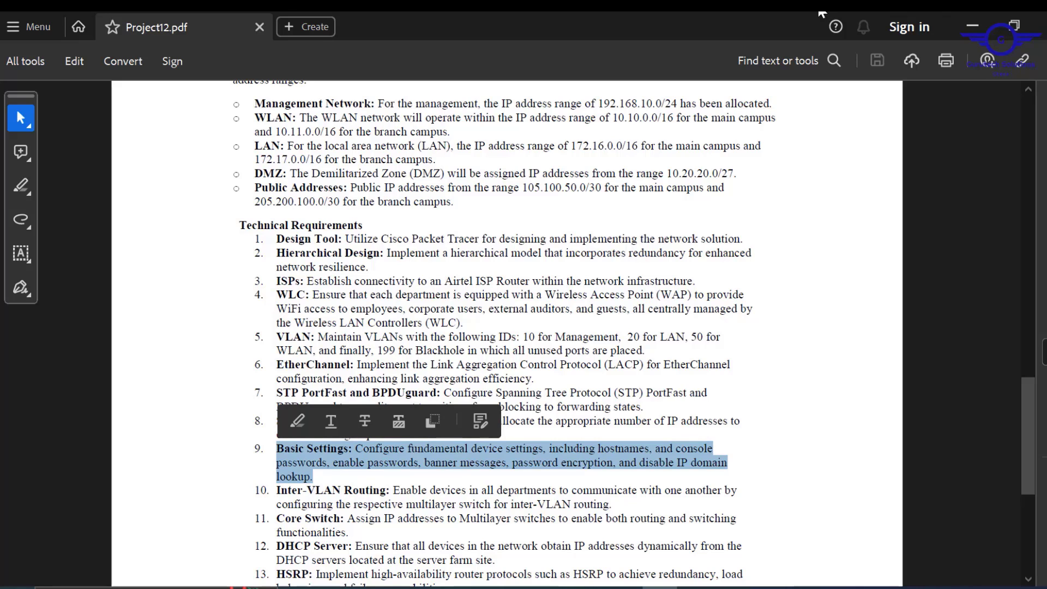
pyautogui.click(972, 26)
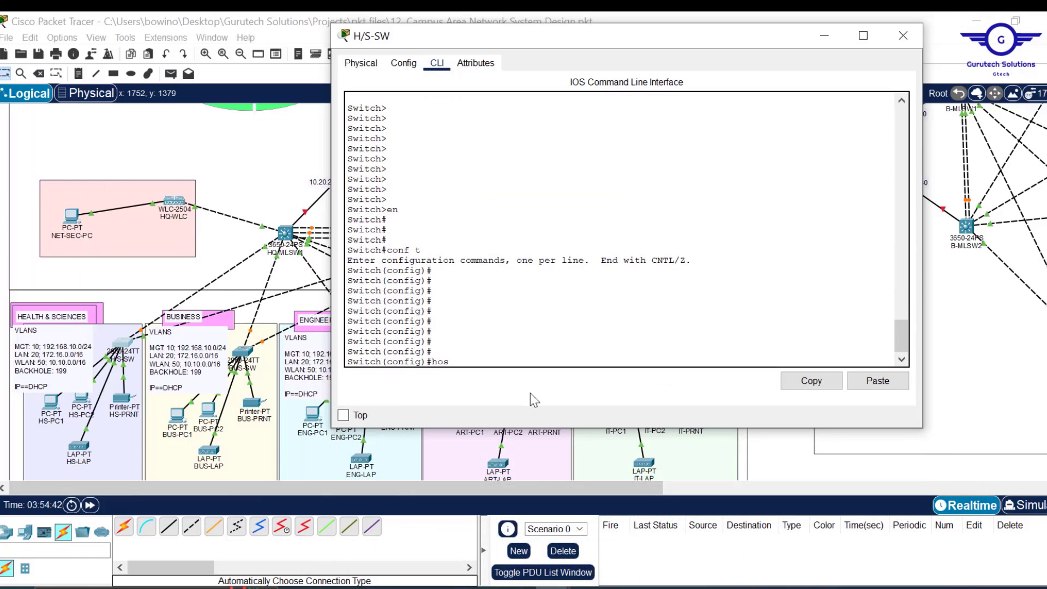
# - Set the switch hostname to HEALTHSC-SW
pyautogui.write('t')
pyautogui.press('Tab')
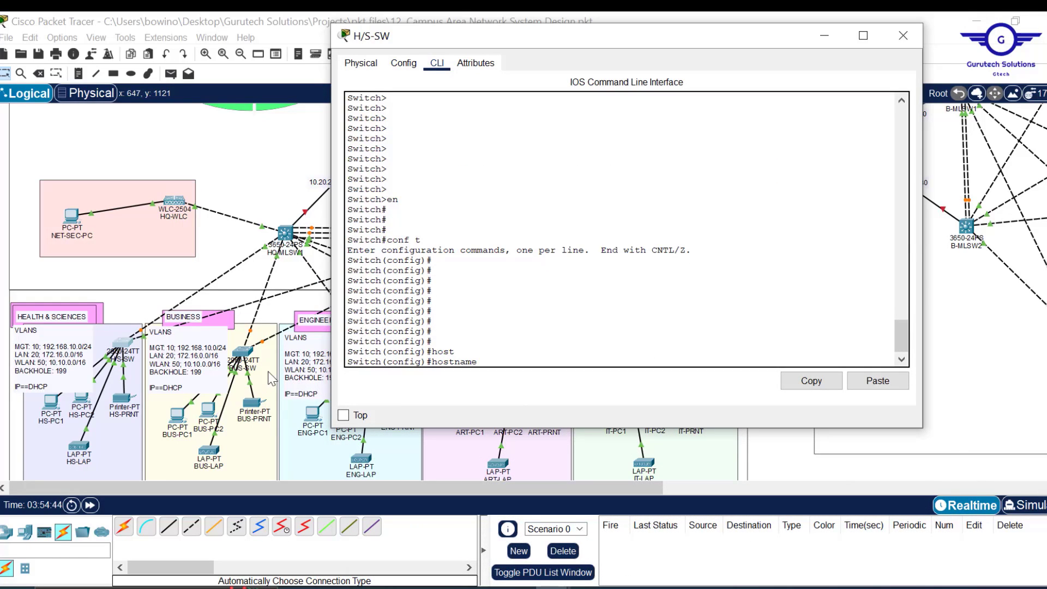
pyautogui.write('HEALTHSC-0SW')
pyautogui.press('BackSpace')
pyautogui.press('BackSpace')
pyautogui.press('BackSpace')
pyautogui.write('SW')
pyautogui.press('Return')
pyautogui.press('Return')
pyautogui.press('Return')
pyautogui.press('Return')
pyautogui.press('Return')
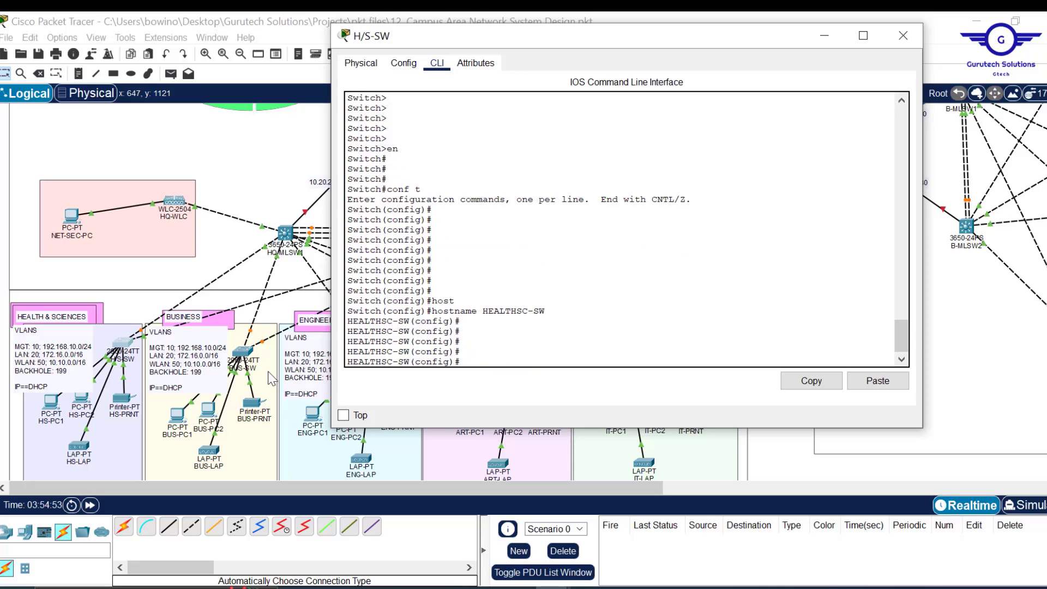
# - Enter line console 0 configuration
pyautogui.write('lin')
pyautogui.press('Tab')
pyautogui.write('c')
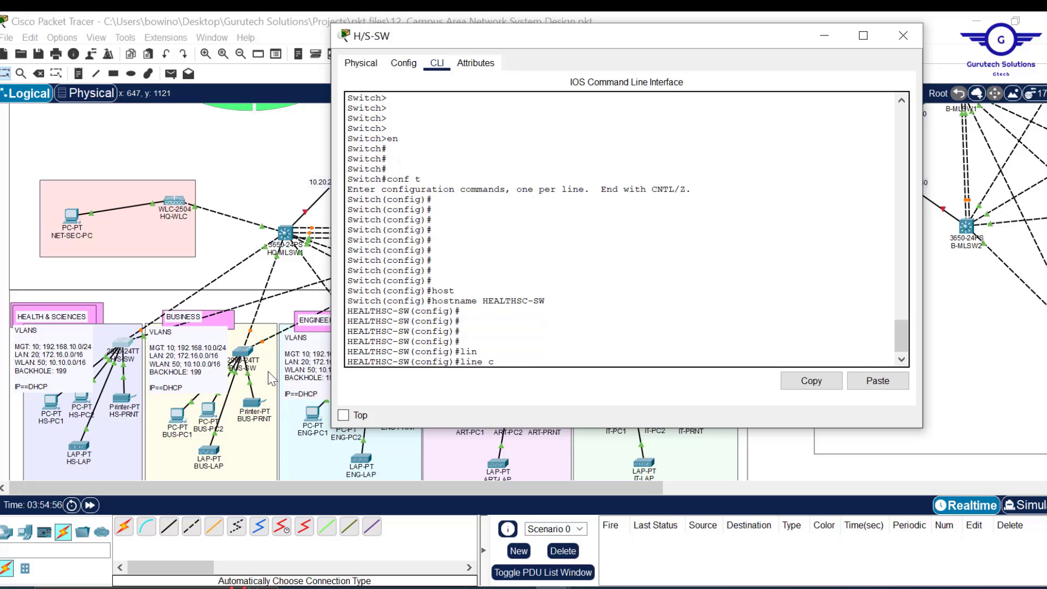
pyautogui.press('Tab')
pyautogui.write('0')
pyautogui.press('Return')
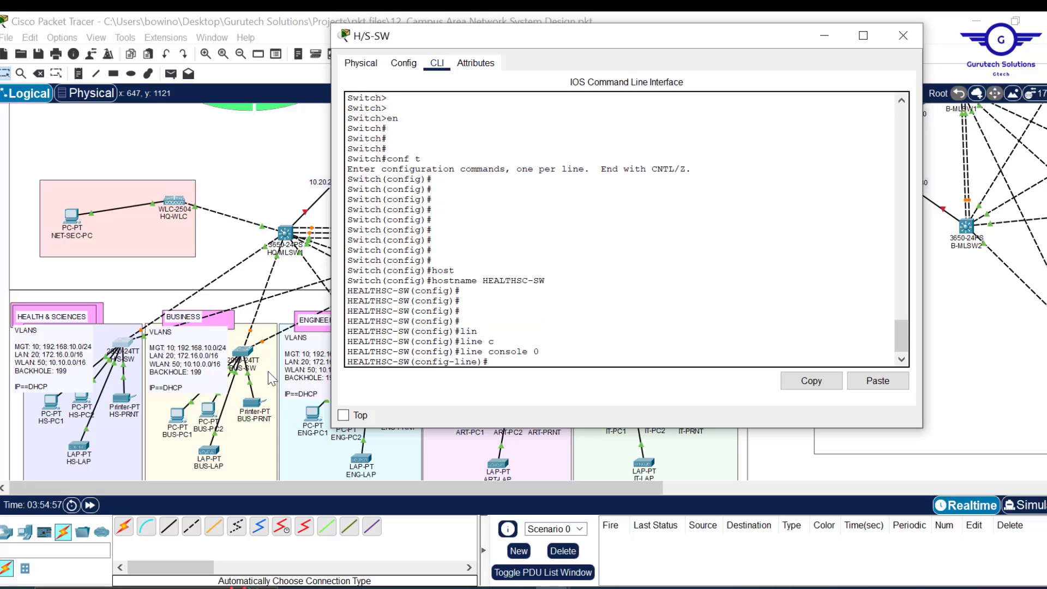
pyautogui.press('Return')
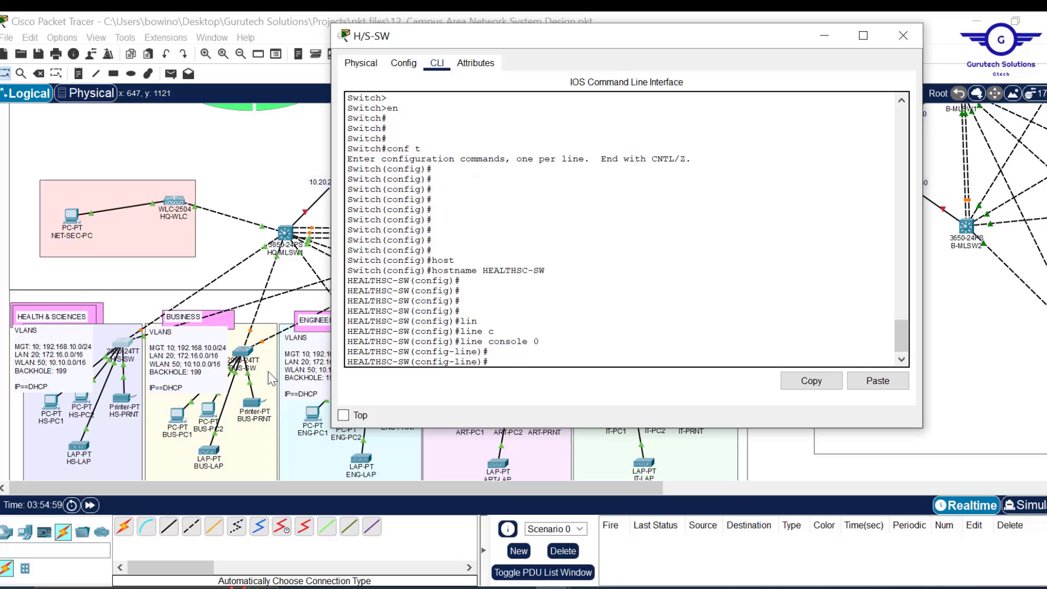
# - Give the console line a password and require login
pyautogui.write('paa')
pyautogui.press('Tab')
pyautogui.press('BackSpace')
pyautogui.press('BackSpace')
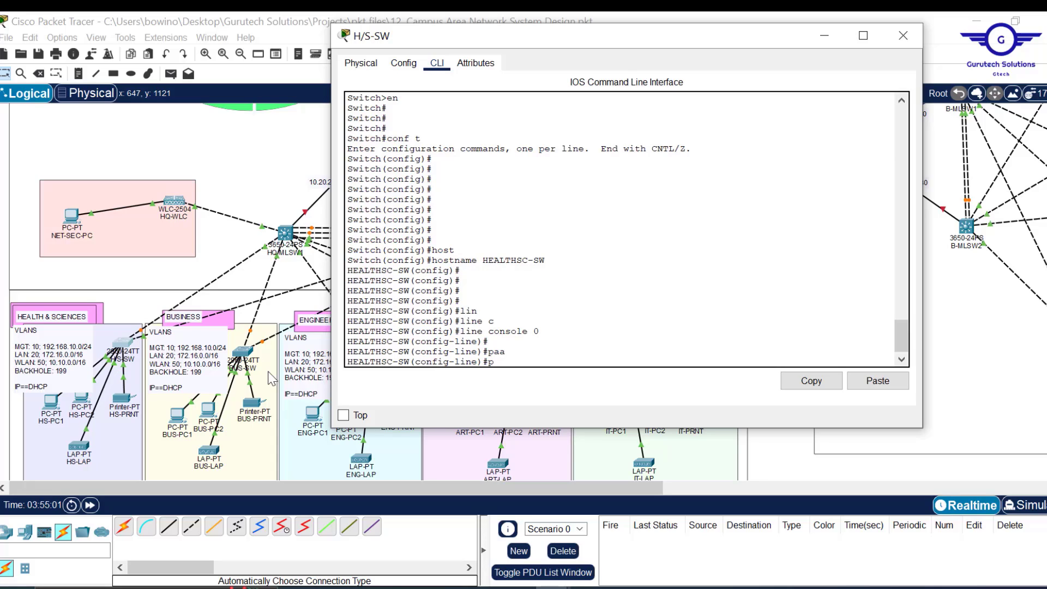
pyautogui.write('a')
pyautogui.press('Tab')
pyautogui.write('ss')
pyautogui.press('Tab')
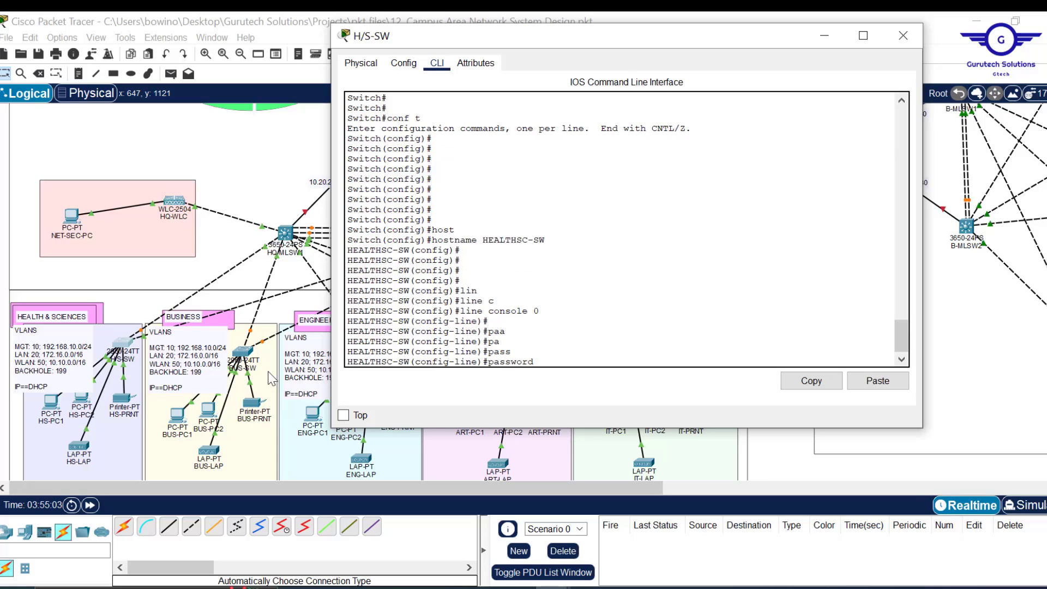
pyautogui.write('cisco')
pyautogui.press('Return')
pyautogui.press('Return')
pyautogui.write('l')
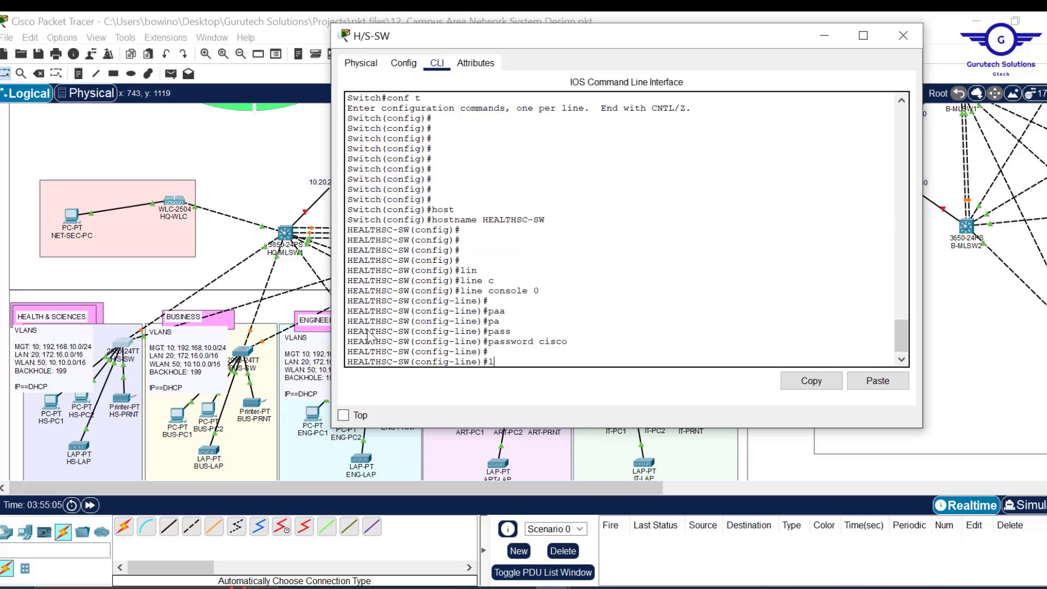
pyautogui.write('ogin')
pyautogui.press('Return')
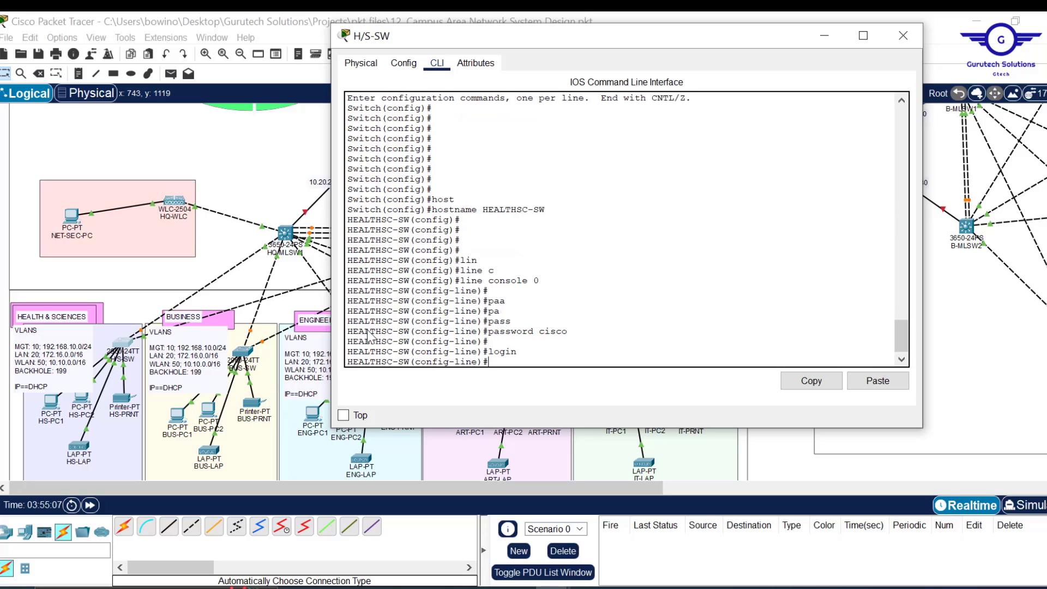
pyautogui.doubleClick(559, 331)
pyautogui.moveTo(518, 352); pyautogui.dragTo(490, 353)
pyautogui.press('Return')
pyautogui.press('Return')
pyautogui.press('Return')
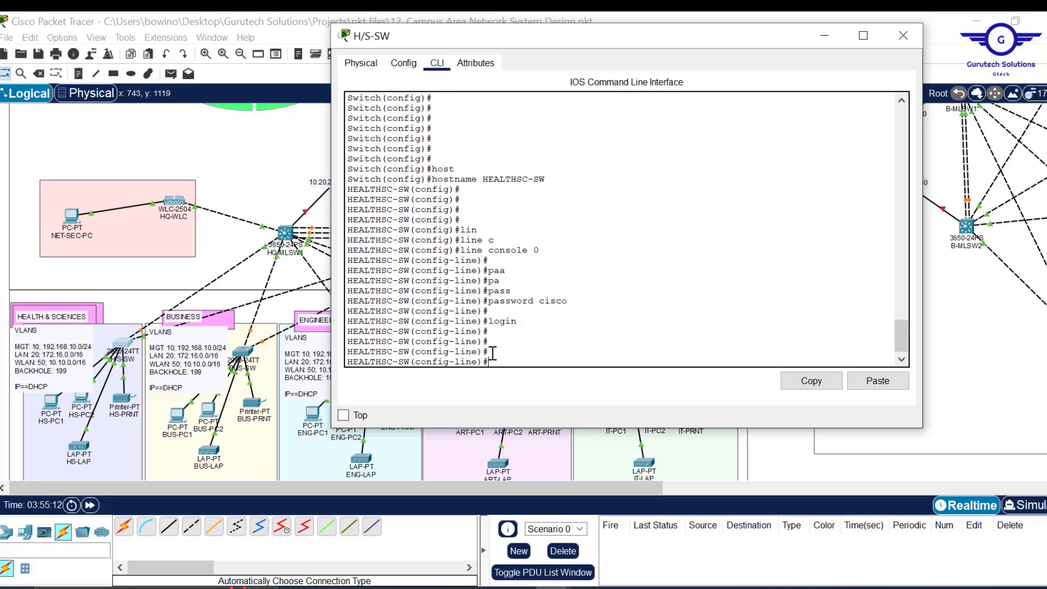
# - Set the console exec-timeout to 3 0 and exit the line configuration
pyautogui.write('exec')
pyautogui.press('Tab')
pyautogui.write('-t')
pyautogui.press('Tab')
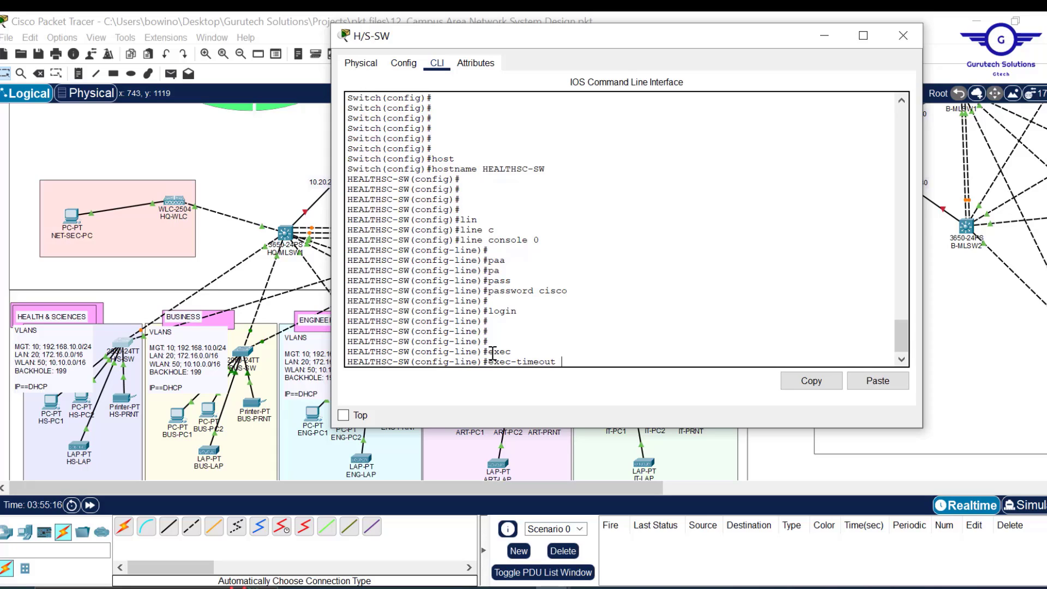
pyautogui.write('3 0')
pyautogui.press('Return')
pyautogui.press('Return')
pyautogui.press('Return')
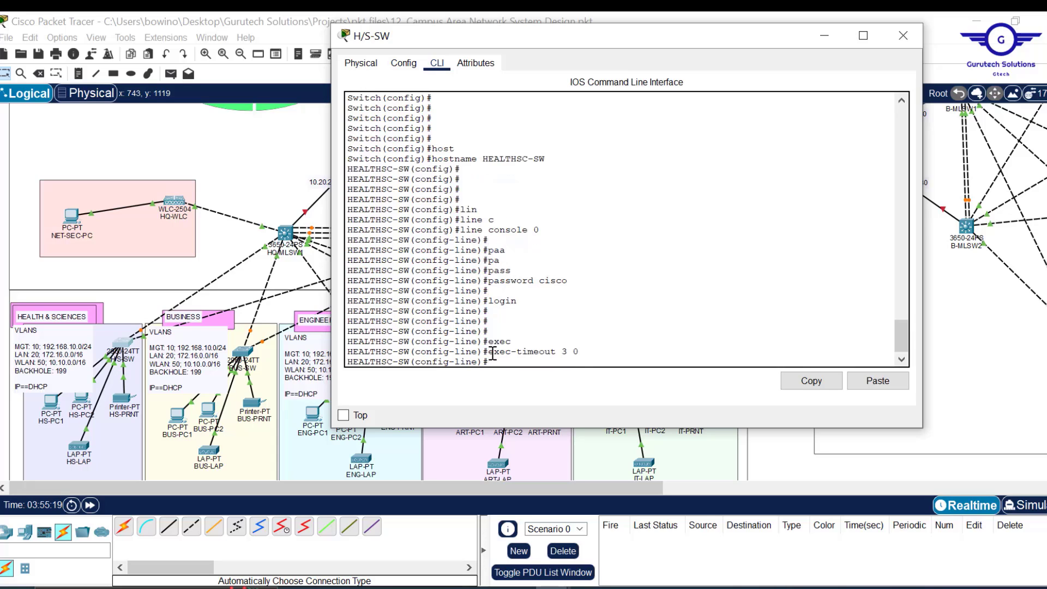
pyautogui.write('ex')
pyautogui.press('Return')
pyautogui.press('Return')
pyautogui.press('Return')
pyautogui.write('e')
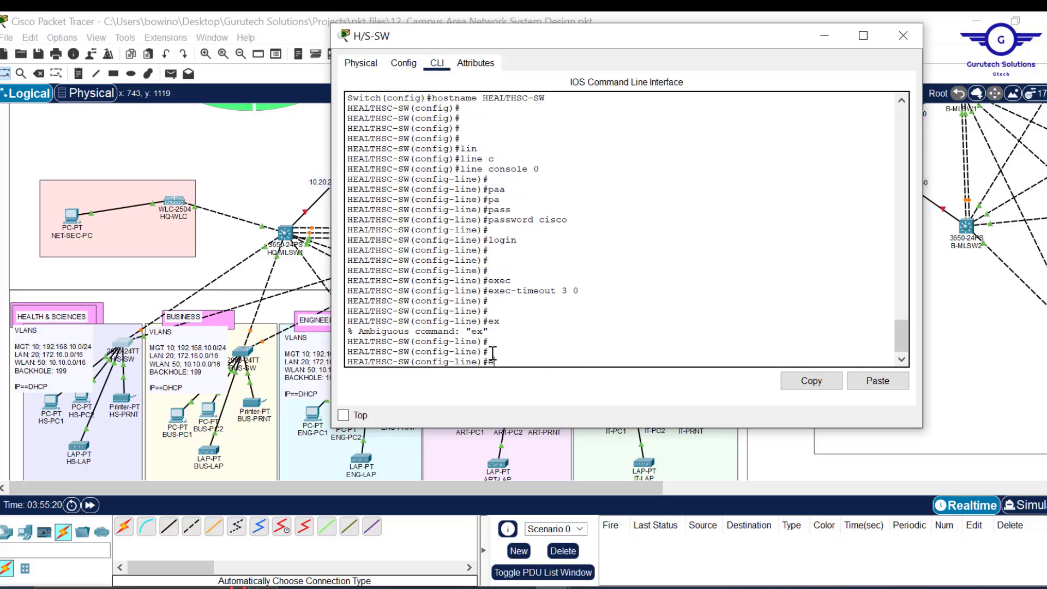
pyautogui.write('xit')
pyautogui.press('Return')
pyautogui.press('Return')
pyautogui.press('Return')
pyautogui.press('Return')
pyautogui.press('Return')
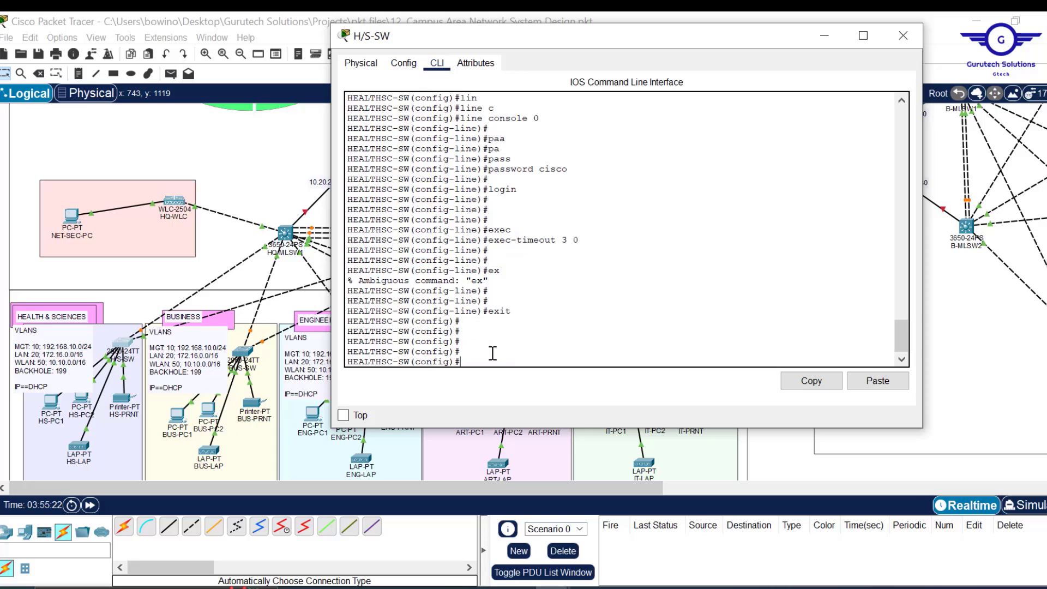
# - Set an enable password for privileged mode
pyautogui.write('enb')
pyautogui.press('Tab')
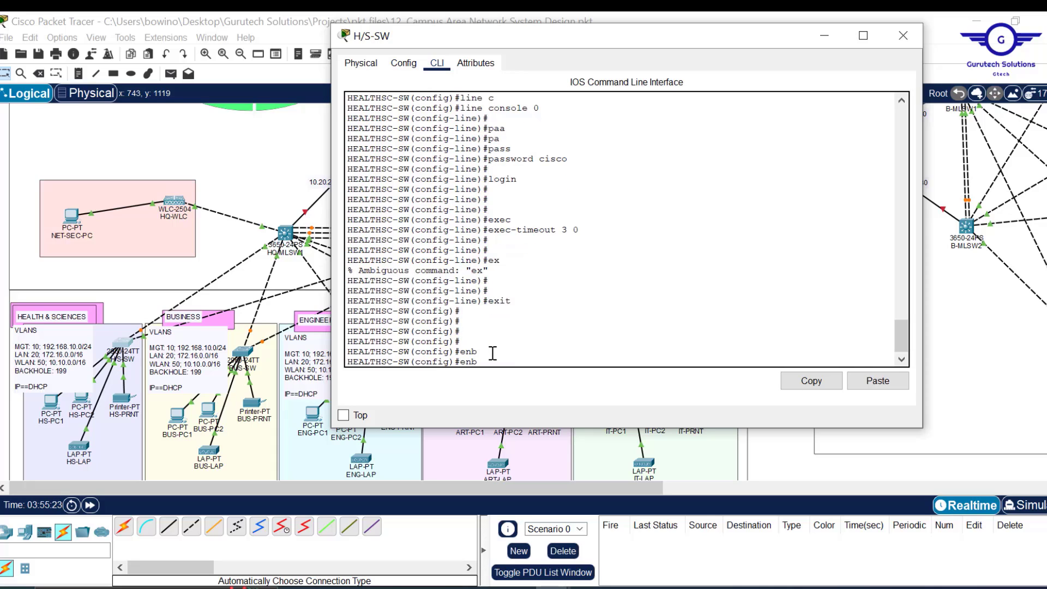
pyautogui.press('BackSpace')
pyautogui.write('a')
pyautogui.press('Tab')
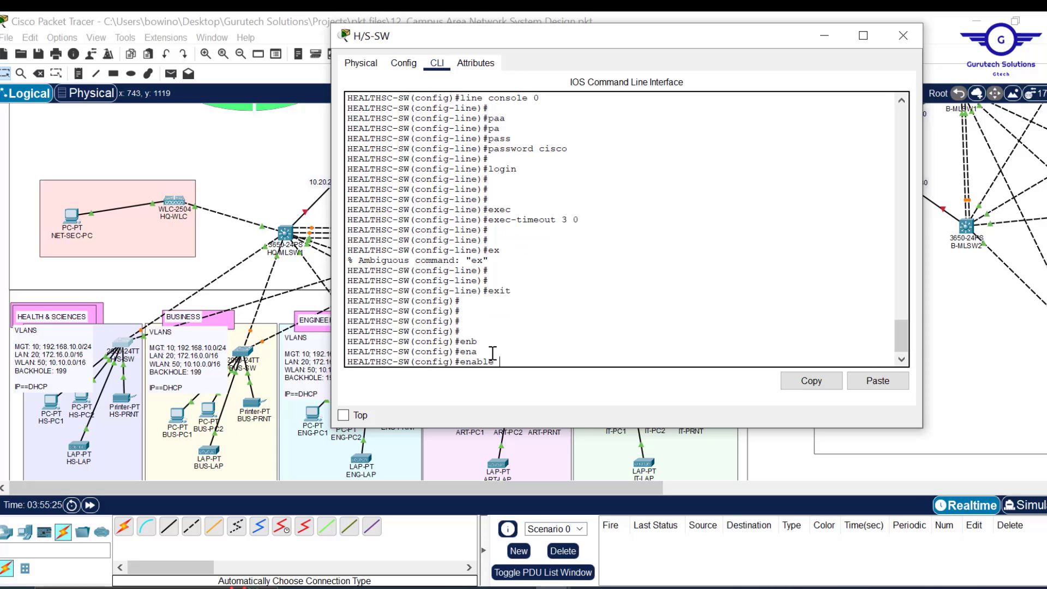
pyautogui.write('pa')
pyautogui.press('Tab')
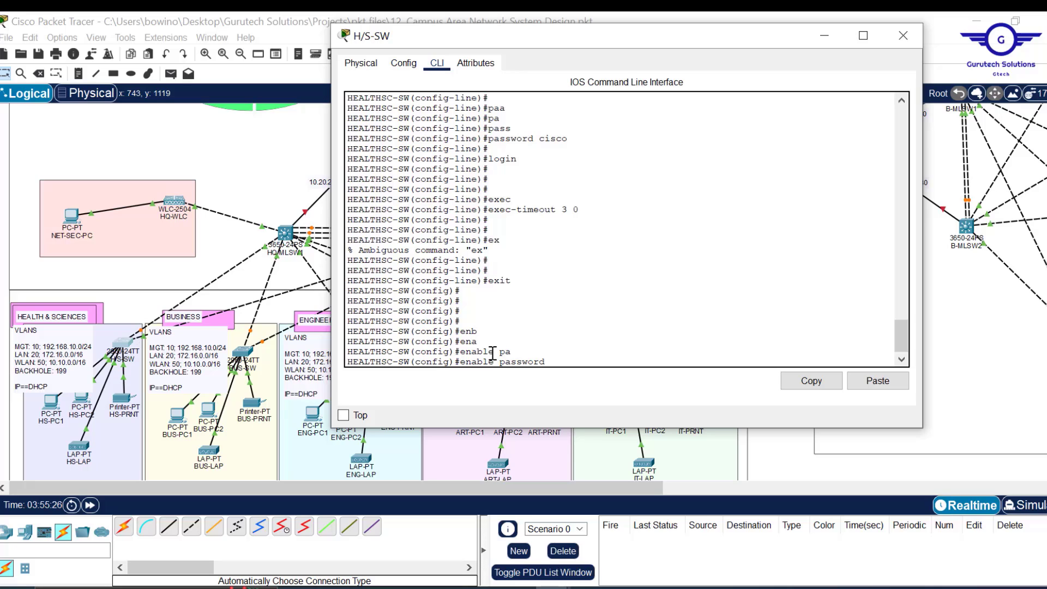
pyautogui.write('cisc')
pyautogui.press('Return')
pyautogui.press('Return')
pyautogui.press('Return')
pyautogui.press('Return')
pyautogui.press('Return')
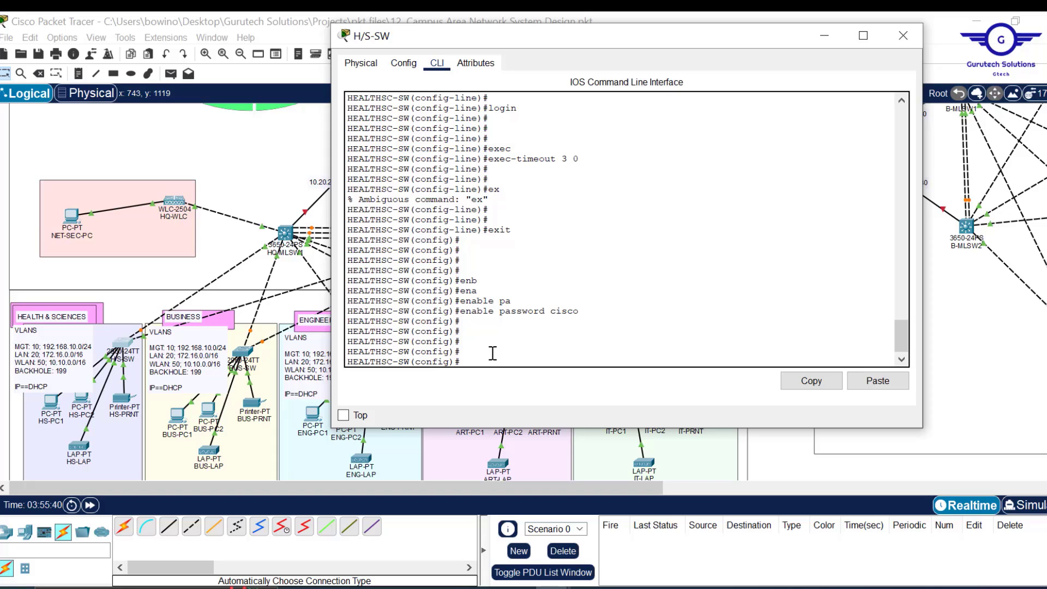
# - Add the banner motd #UNAUTHORISED ACCESS IS PROHIBITED!!!!!#
pyautogui.write('bann')
pyautogui.press('Tab')
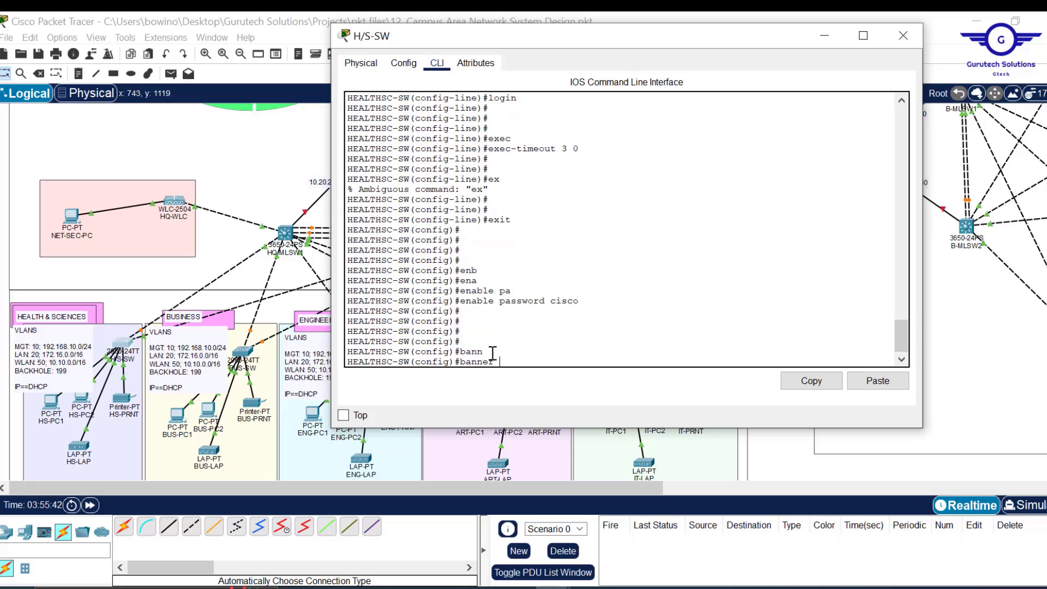
pyautogui.write('m')
pyautogui.press('Tab')
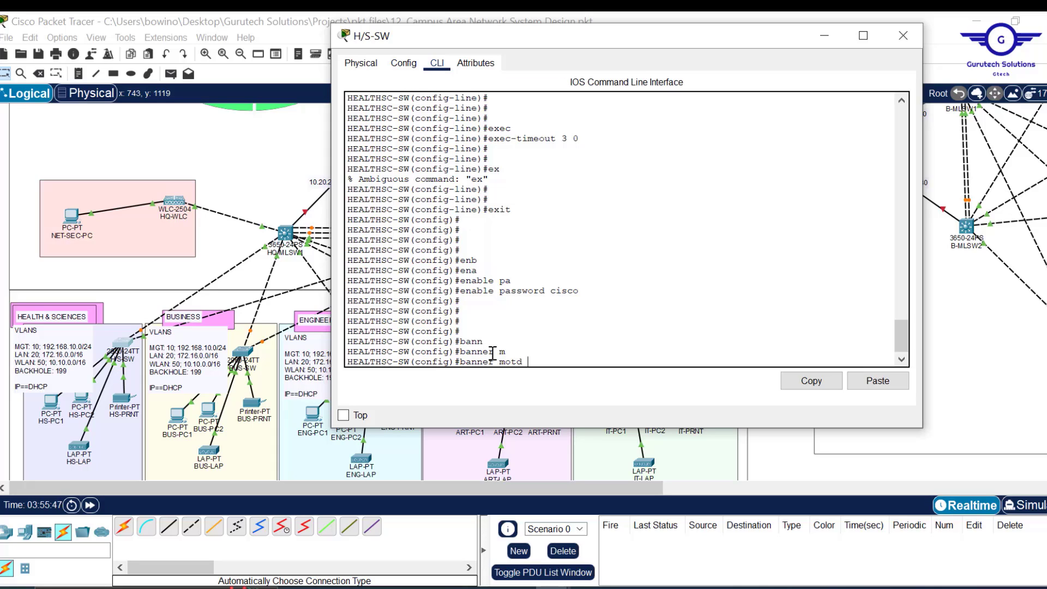
pyautogui.write('##')
pyautogui.press('Left')
pyautogui.write('UN')
pyautogui.write('AUTHOR')
pyautogui.write('ISED ACCE')
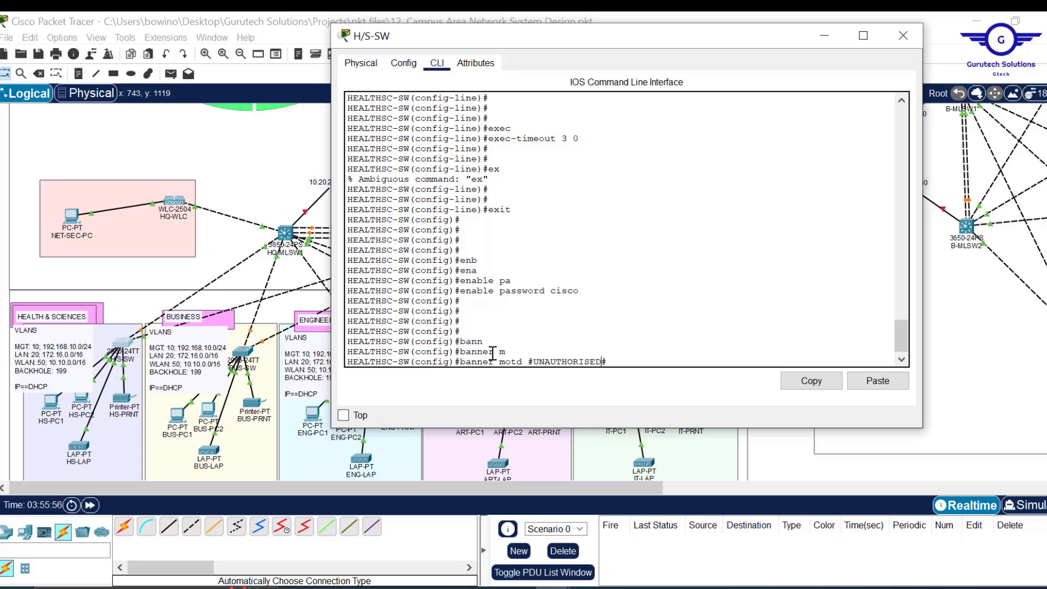
pyautogui.write('SS IS PROHIBITED')
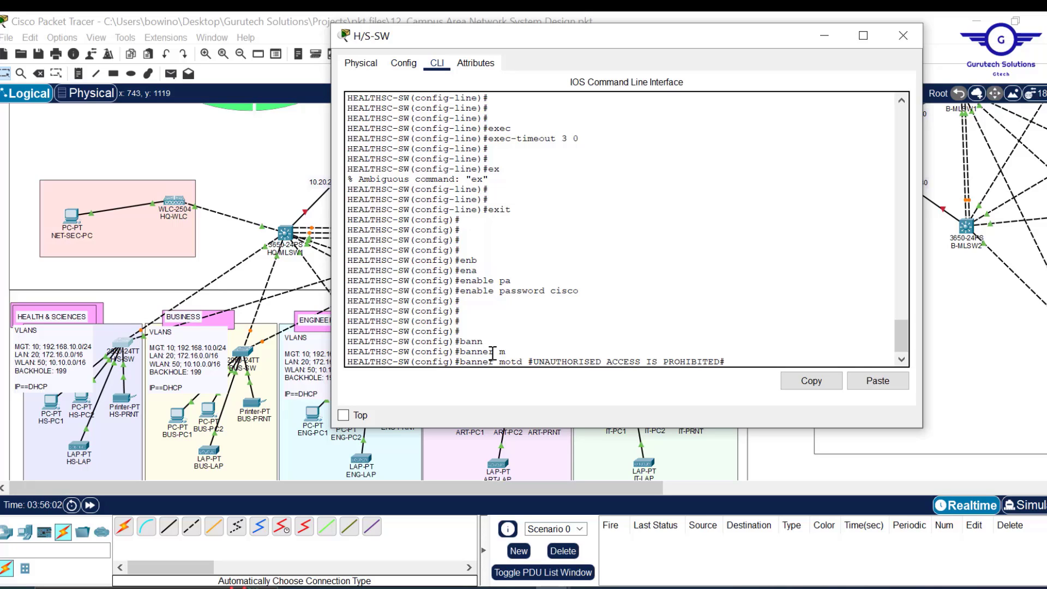
pyautogui.write('!!!!!')
pyautogui.press('Return')
pyautogui.press('Return')
pyautogui.press('Return')
pyautogui.press('Return')
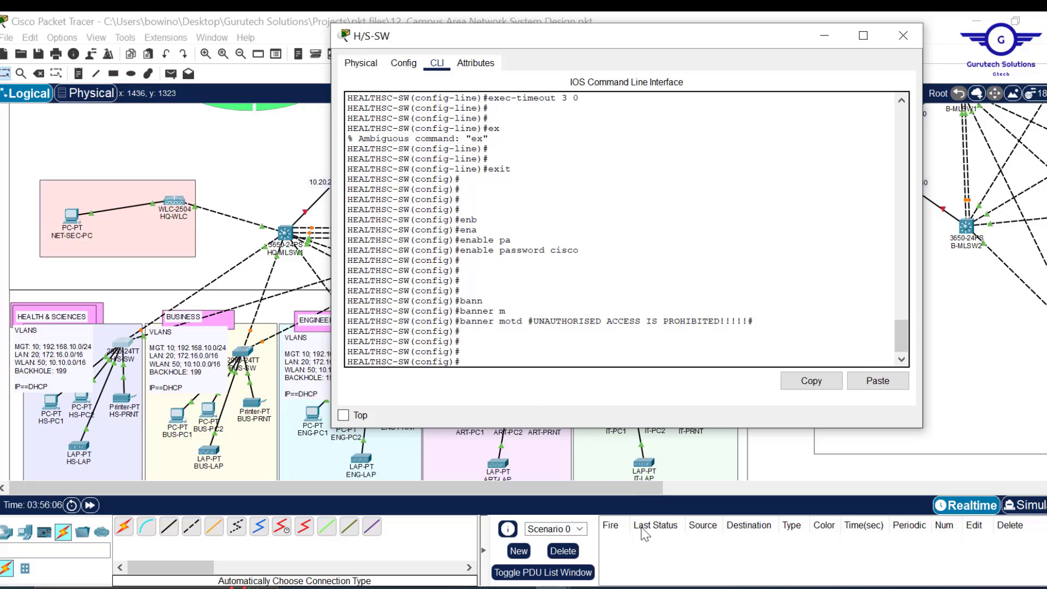
pyautogui.click(660, 588)
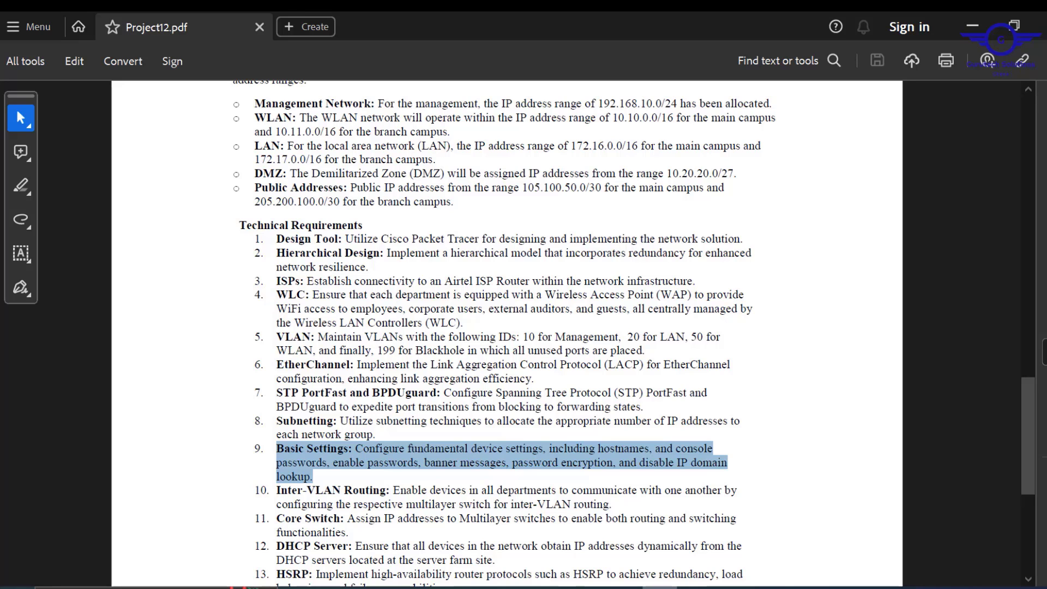
# - Switch from the Project12.pdf brief back to the HEALTHSC-SW CLI
pyautogui.hotkey('alt', 'Tab')
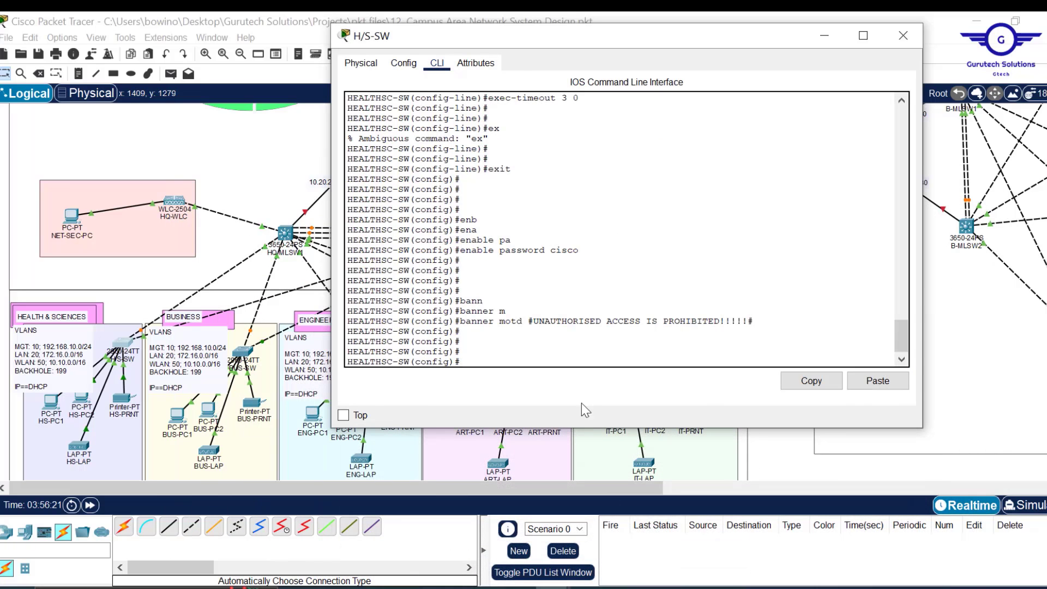
# - Disable DNS lookup with no ip domain-lookup
pyautogui.write('no ip')
pyautogui.press('Tab')
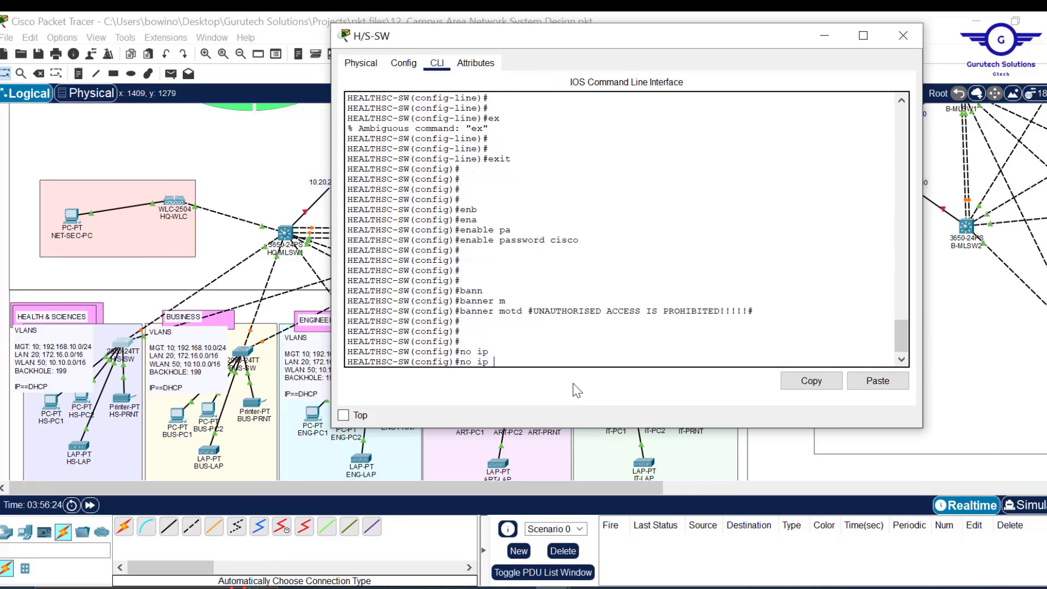
pyautogui.write('domain-')
pyautogui.press('Tab')
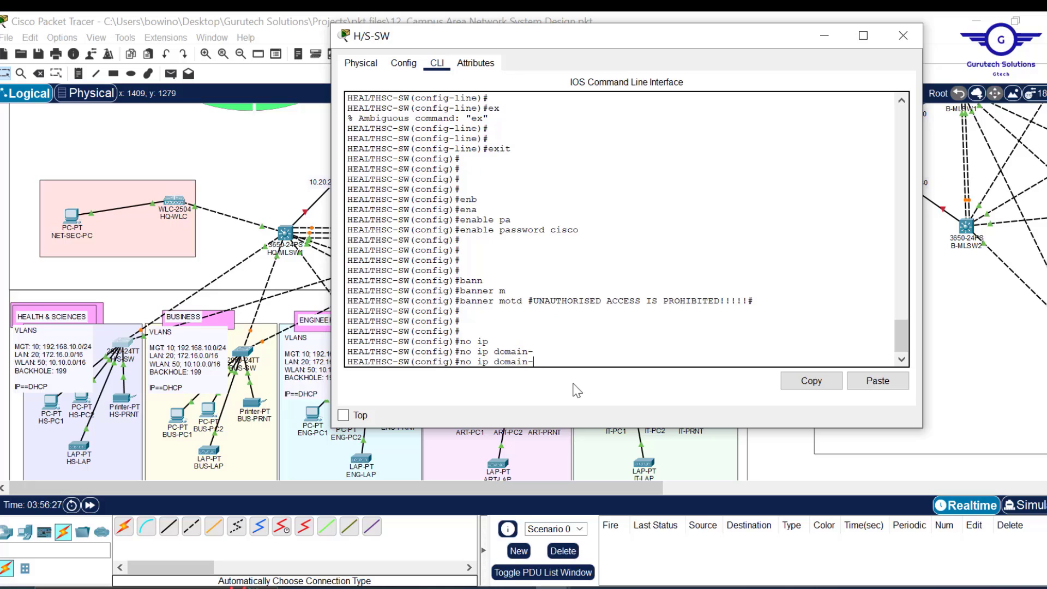
pyautogui.write('l')
pyautogui.press('Tab')
pyautogui.press('Return')
pyautogui.press('Return')
pyautogui.press('Return')
pyautogui.press('Return')
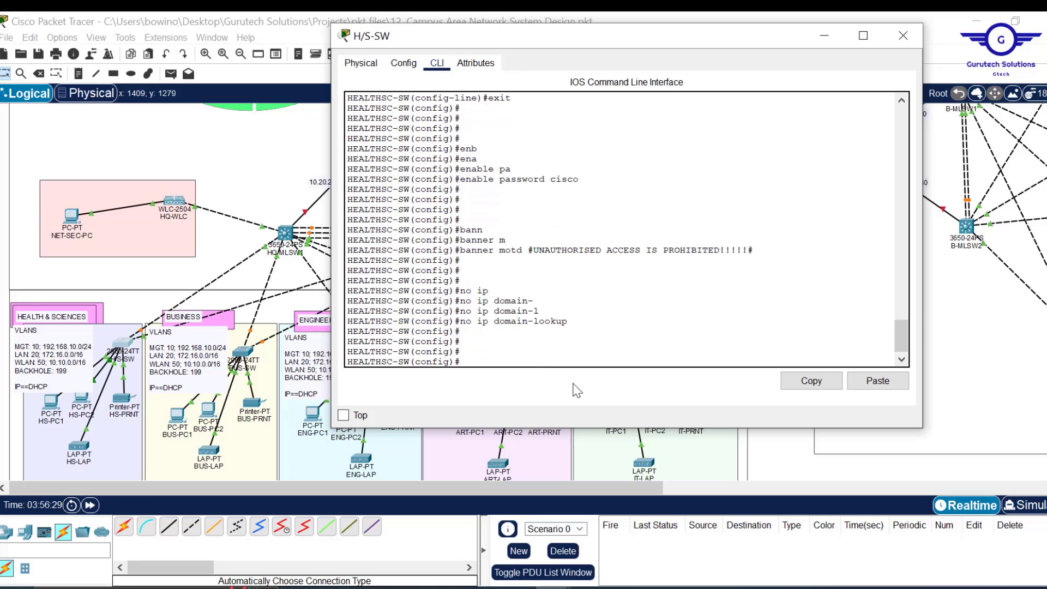
# - Enable service password-encryption on the switch
pyautogui.write('serv')
pyautogui.press('Tab')
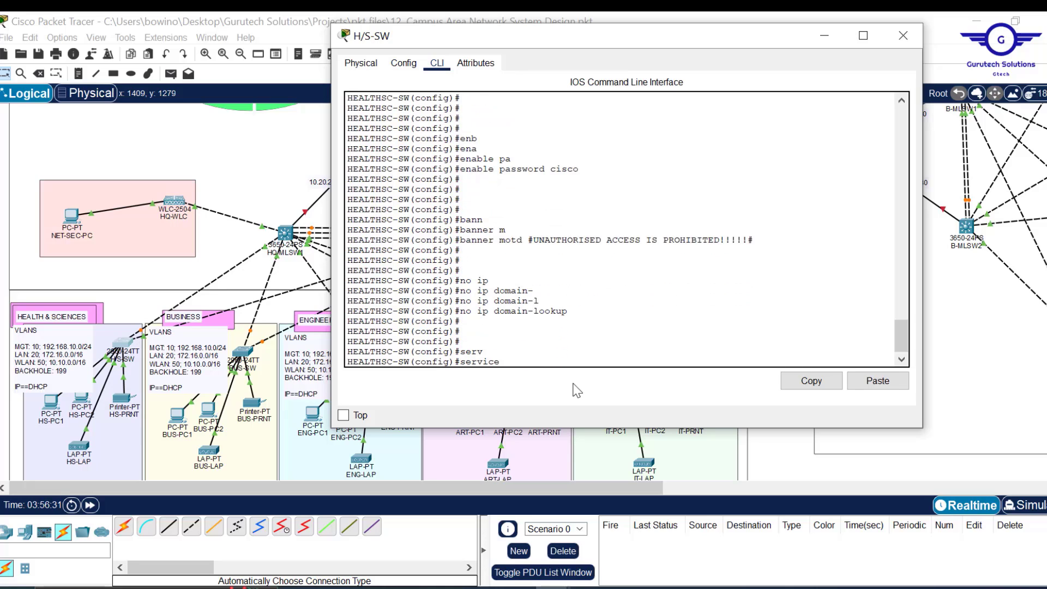
pyautogui.write('p')
pyautogui.press('Tab')
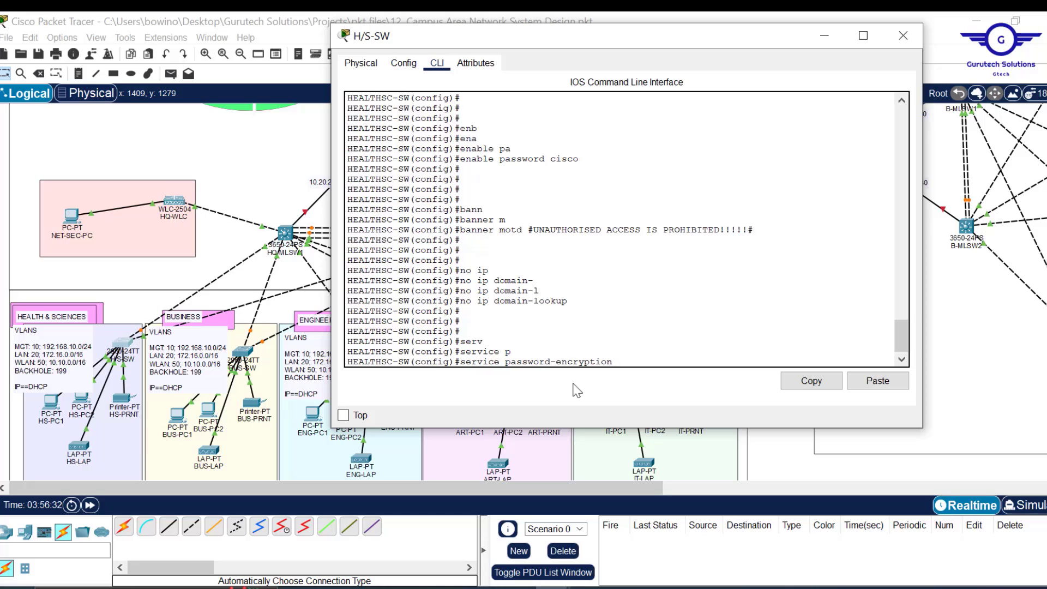
pyautogui.moveTo(580, 159); pyautogui.dragTo(549, 160)
pyautogui.scroll(2, 579, 175)
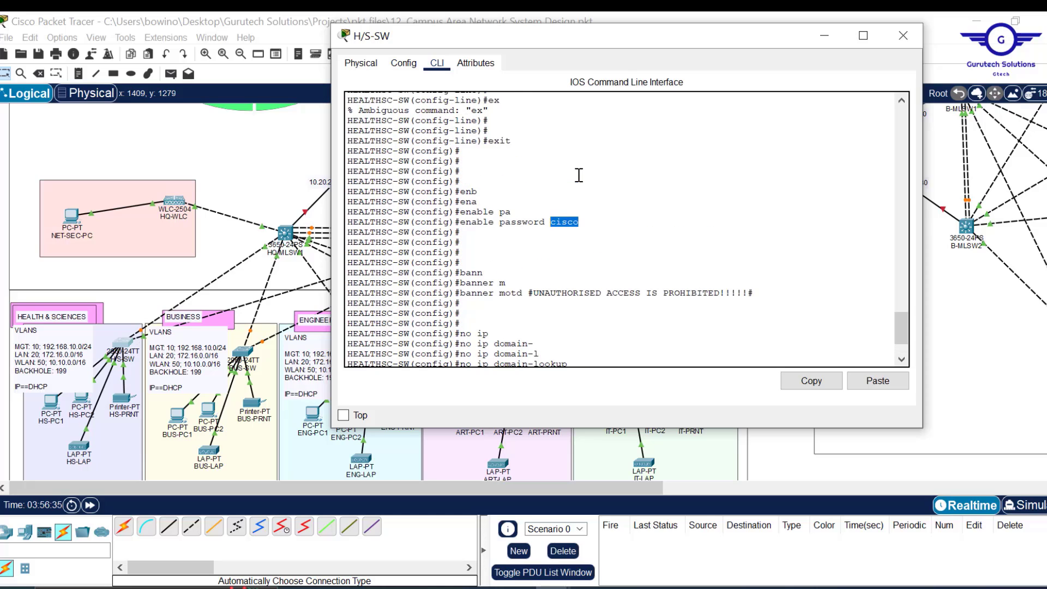
pyautogui.scroll(6, 579, 175)
pyautogui.scroll(-8, 580, 175)
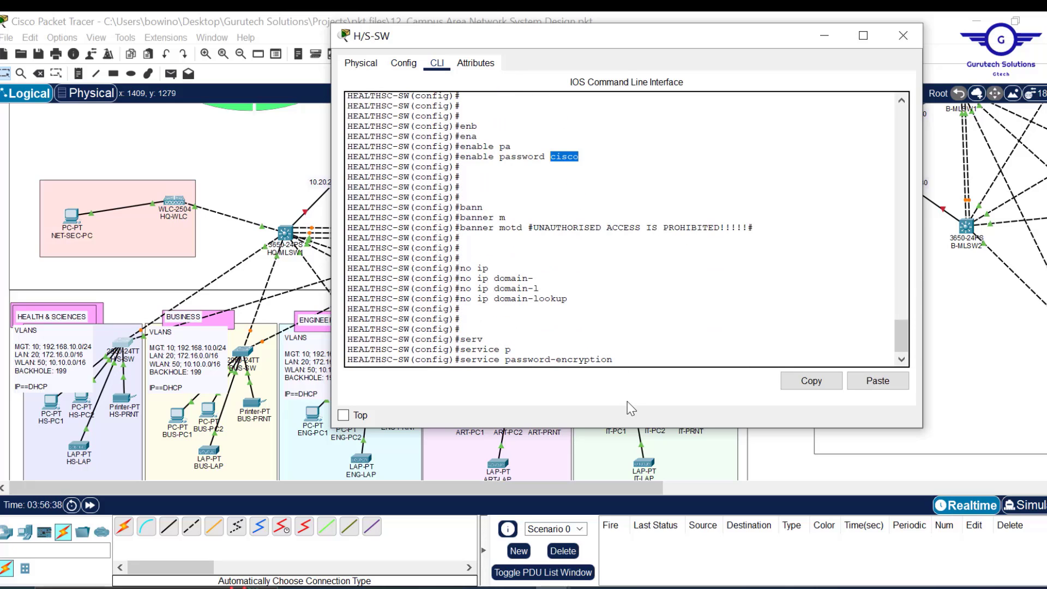
pyautogui.click(628, 352)
pyautogui.press('Return')
pyautogui.press('Return')
pyautogui.press('Return')
pyautogui.press('Return')
pyautogui.press('Return')
pyautogui.press('Return')
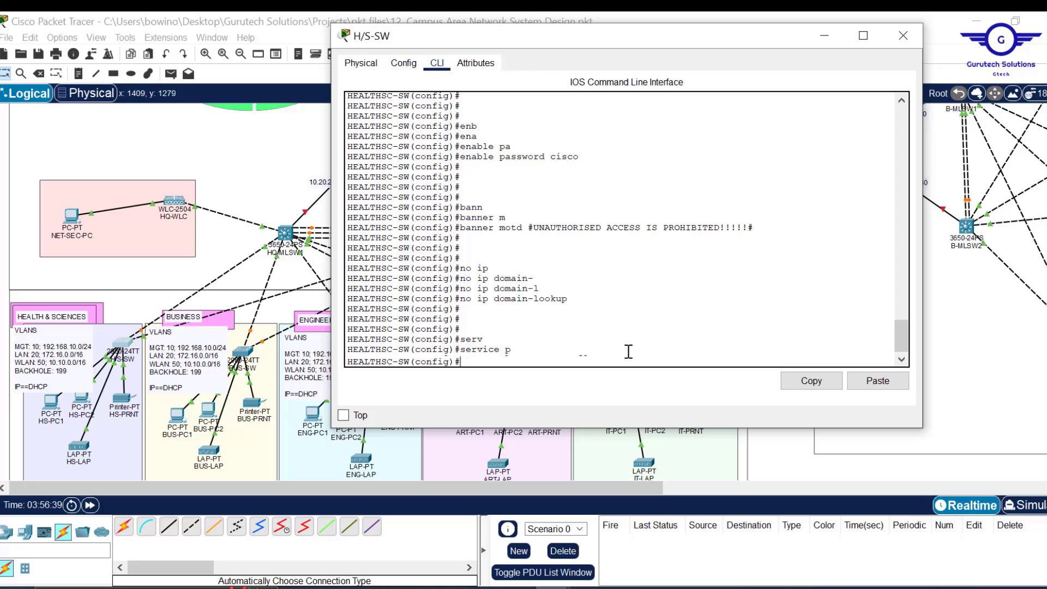
pyautogui.press('Return')
pyautogui.press('Return')
pyautogui.press('Return')
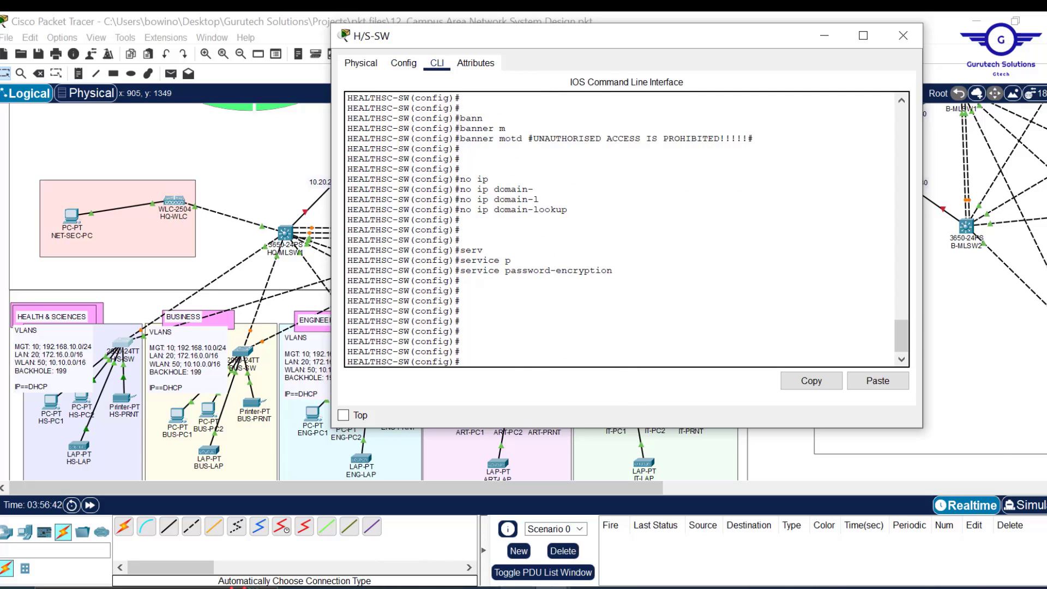
# - Check the Config.txt steps list, then return to the switch CLI
pyautogui.click(517, 587)
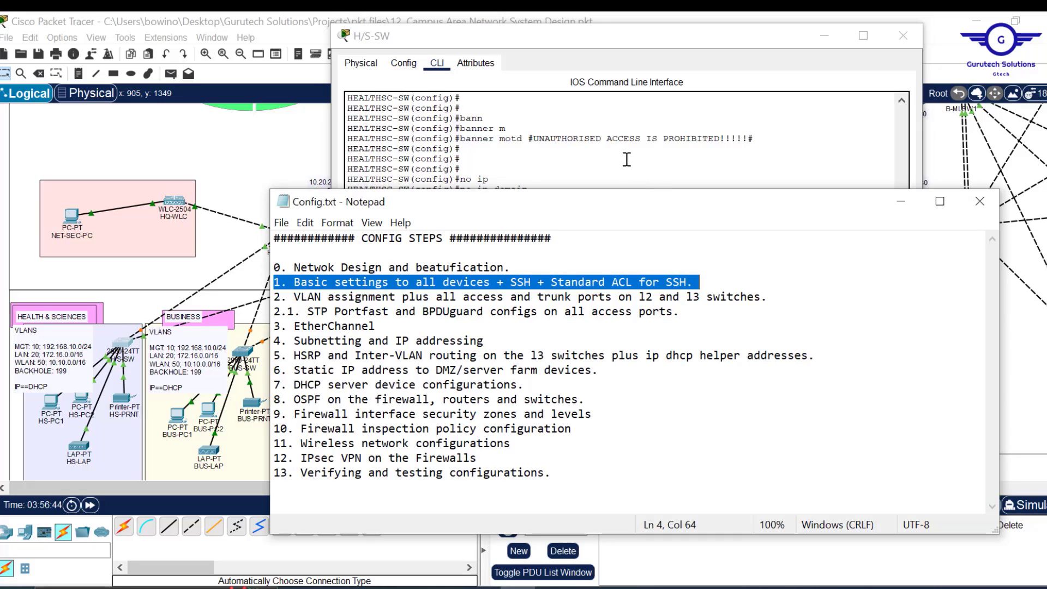
pyautogui.click(648, 183)
pyautogui.press('Return')
pyautogui.press('Return')
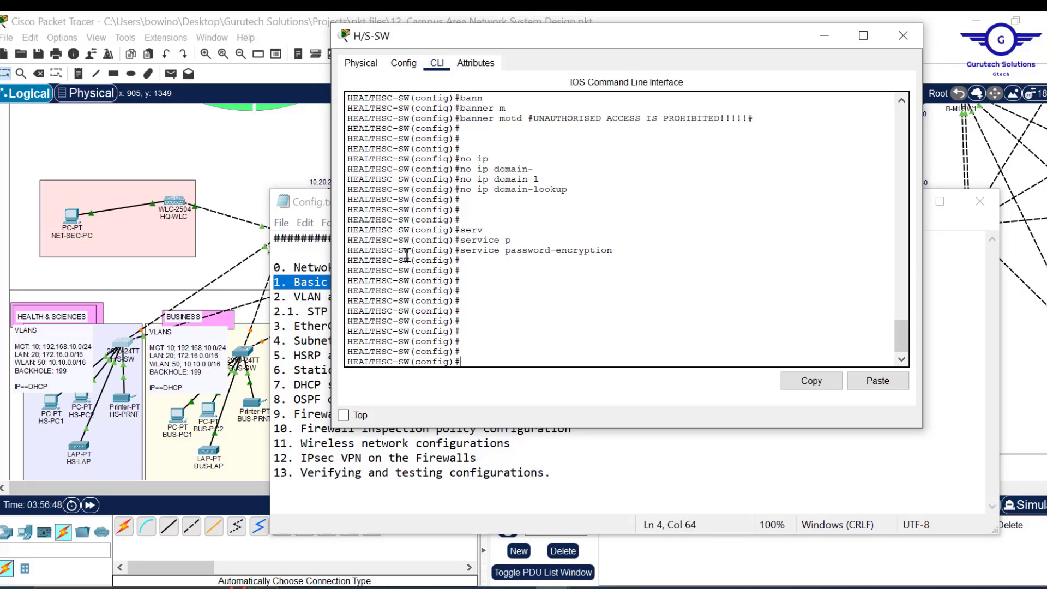
pyautogui.moveTo(404, 251); pyautogui.dragTo(344, 252)
pyautogui.click(506, 343)
# - Create a local user account named cisco with a password
pyautogui.write('user')
pyautogui.press('Tab')
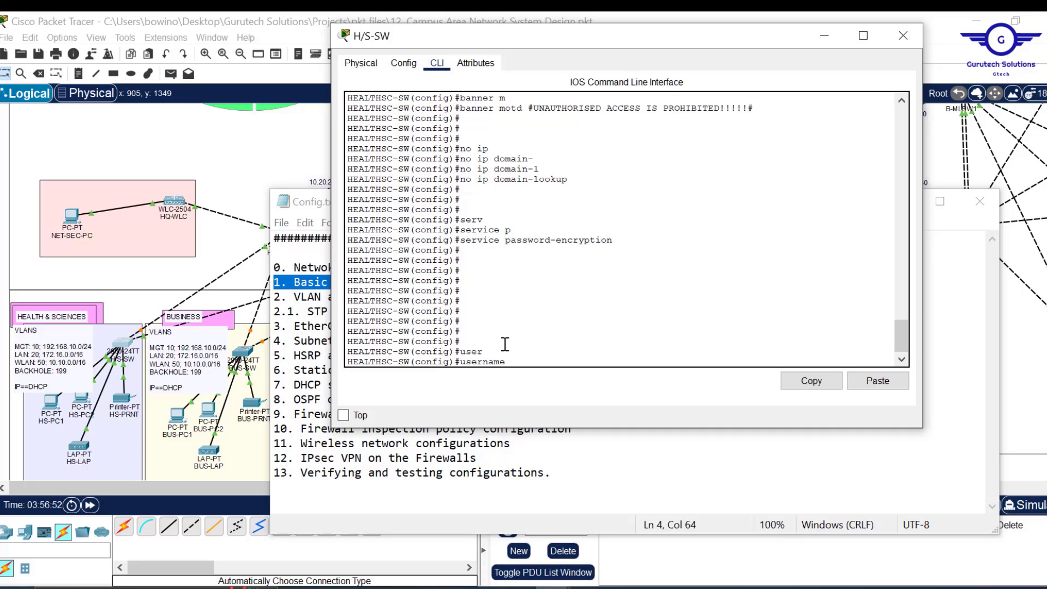
pyautogui.write('cisco pa')
pyautogui.write('s')
pyautogui.press('Tab')
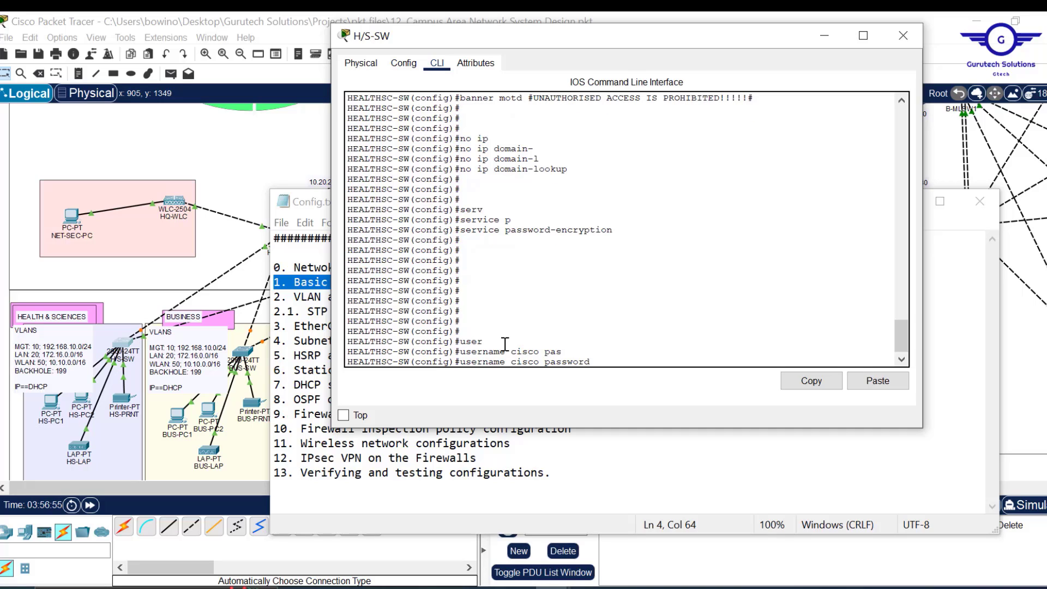
pyautogui.write('cisco')
pyautogui.press('Return')
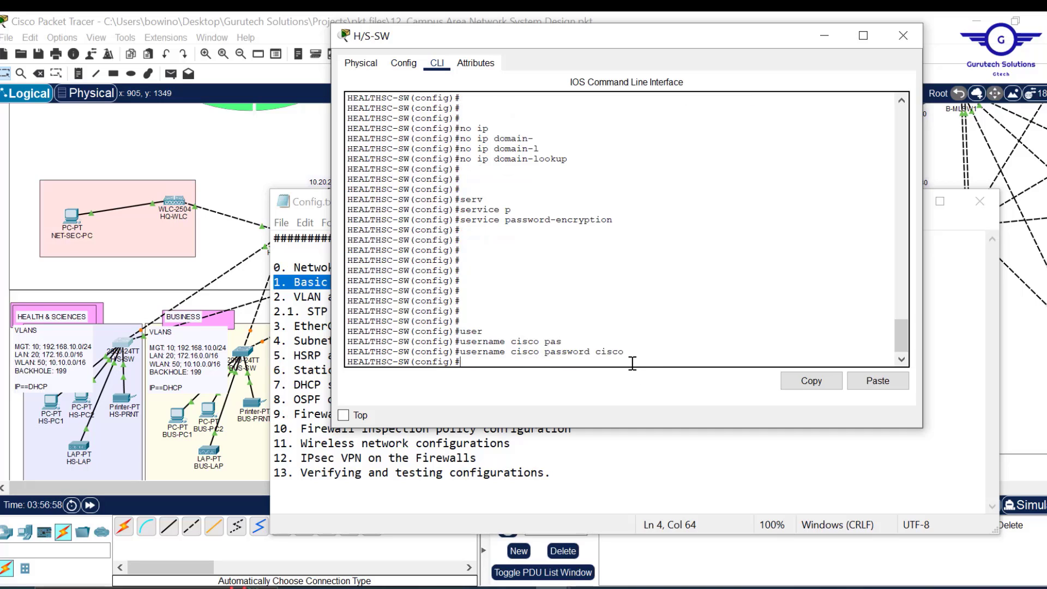
pyautogui.press('Return')
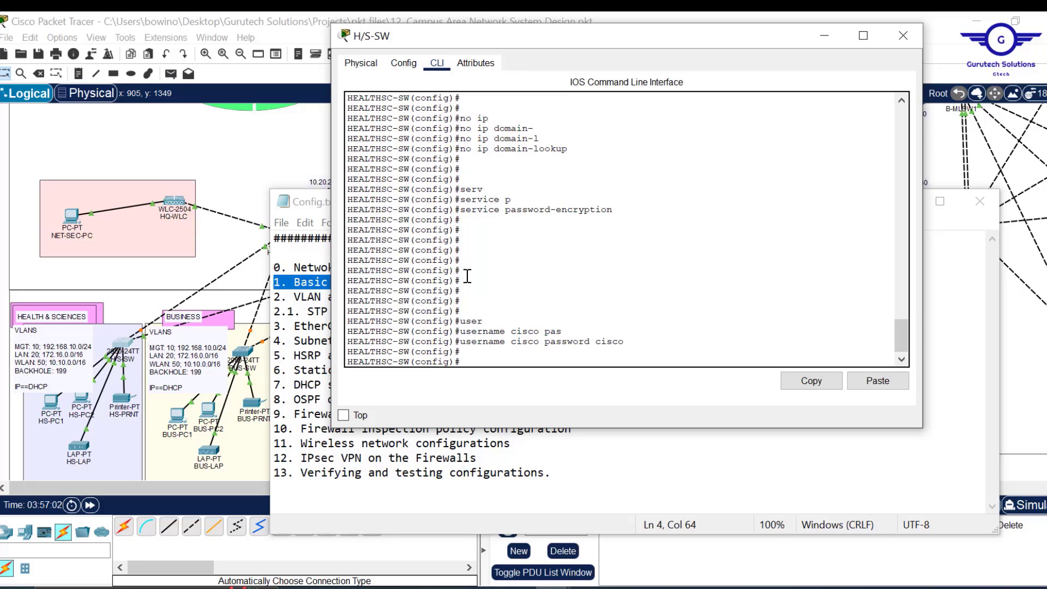
# - Set the IP domain name to cisco.com
pyautogui.write('ip domain-name')
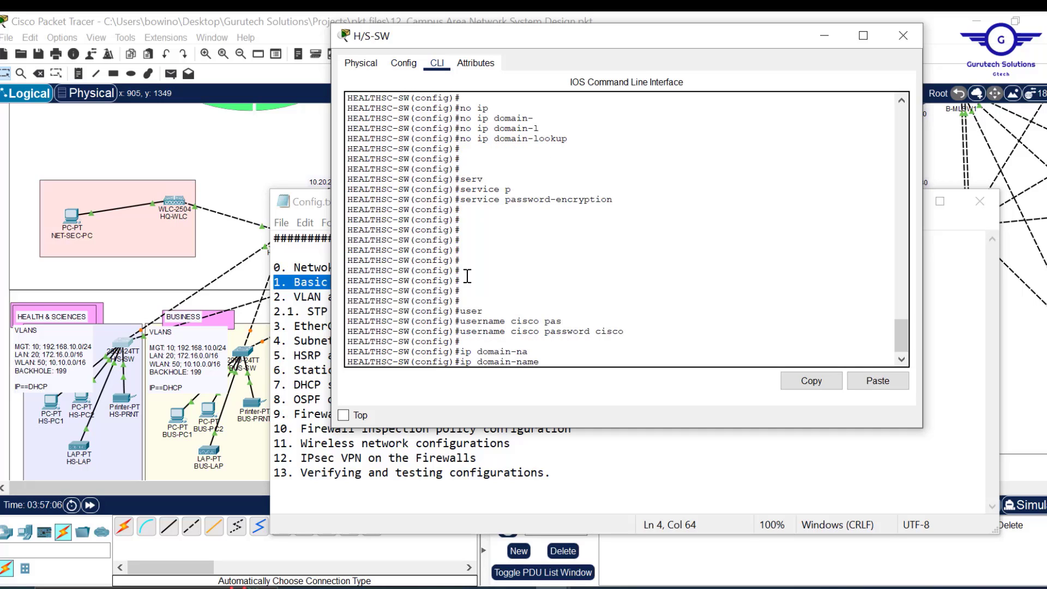
pyautogui.write('cisco.com')
pyautogui.press('Return')
pyautogui.press('Return')
pyautogui.press('Return')
pyautogui.press('Return')
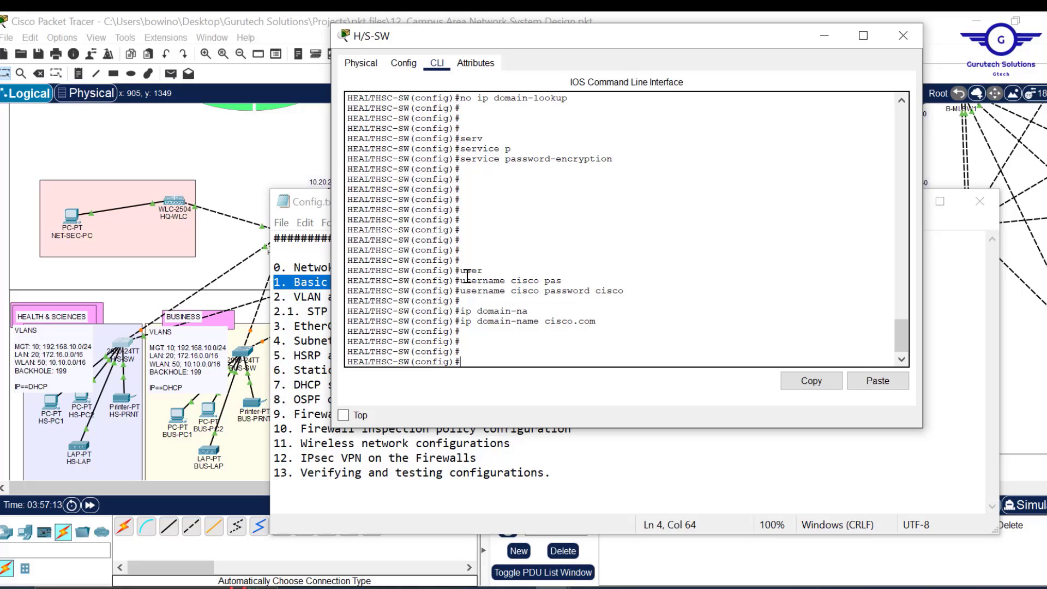
# - Type crypto key generate rsa general-keys modulus 1024
pyautogui.write('cry')
pyautogui.press('Tab')
pyautogui.write('k')
pyautogui.press('Tab')
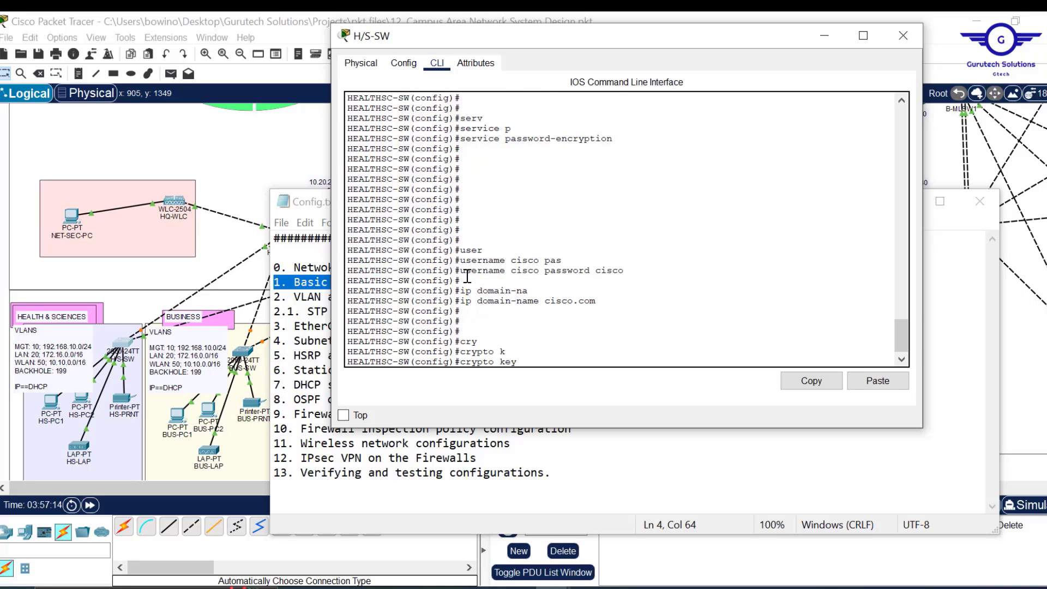
pyautogui.write('g')
pyautogui.press('Tab')
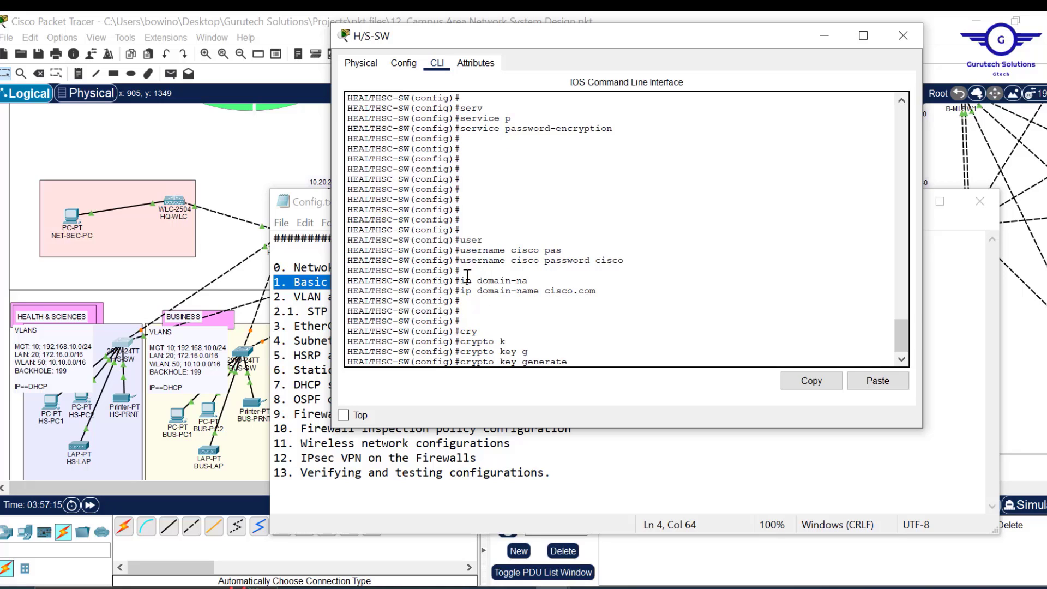
pyautogui.write('g')
pyautogui.press('Tab')
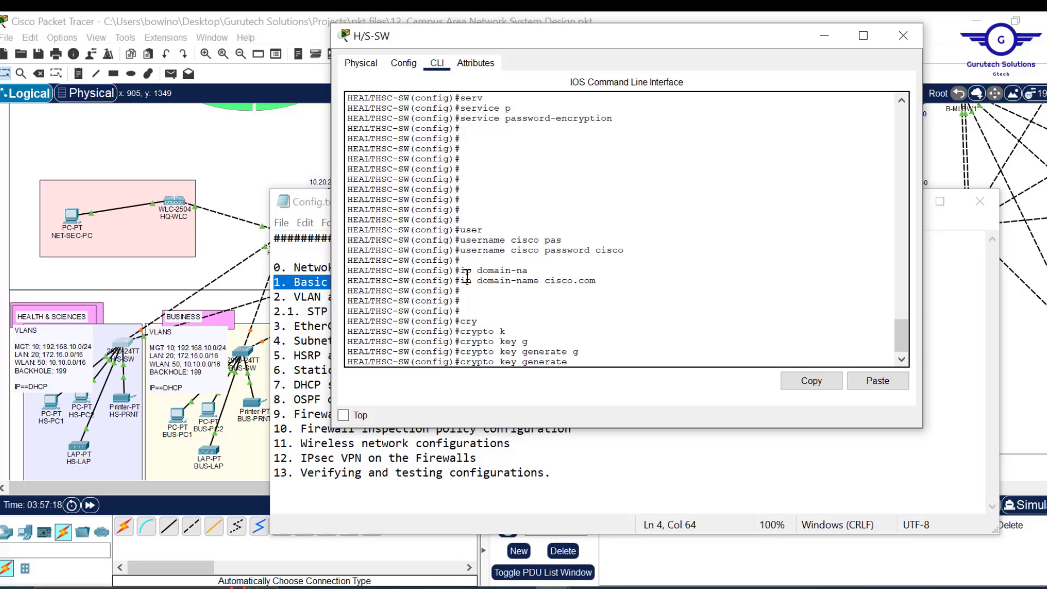
pyautogui.write('gen')
pyautogui.press('Tab')
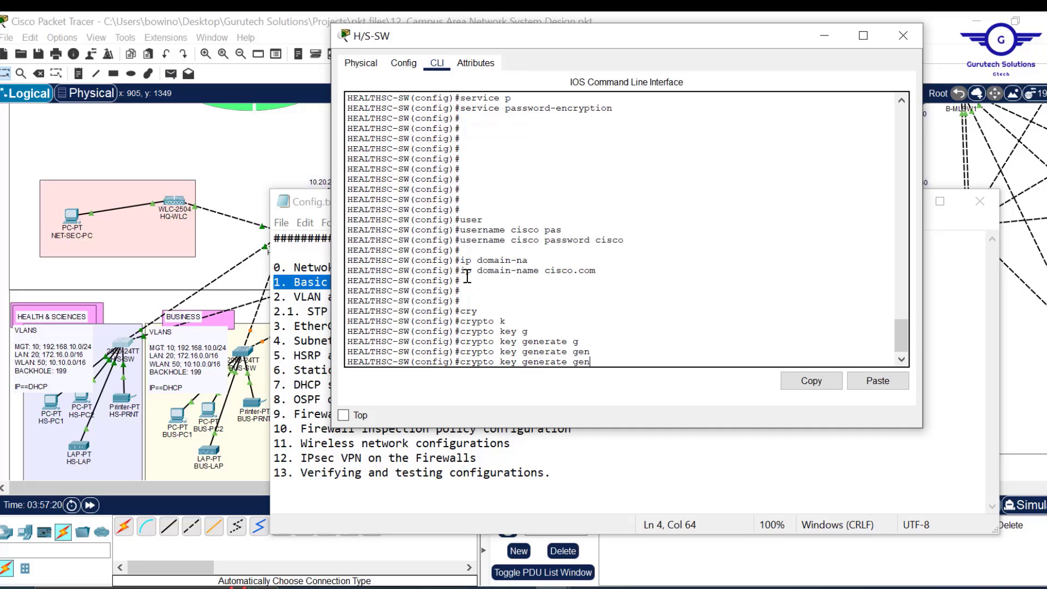
pyautogui.press('BackSpace')
pyautogui.press('BackSpace')
pyautogui.write('rs')
pyautogui.press('Tab')
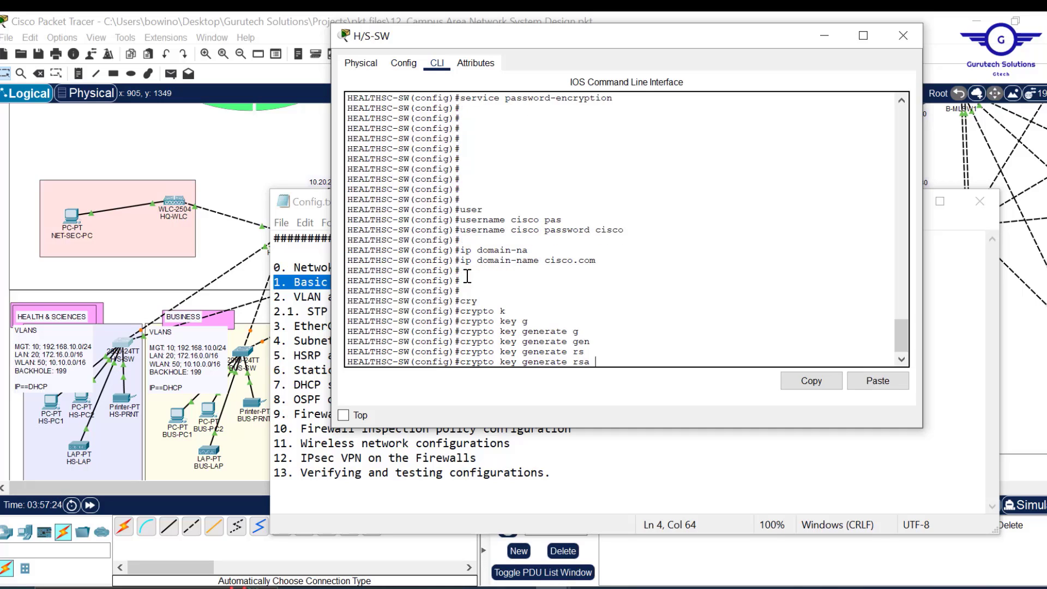
pyautogui.write('ge')
pyautogui.press('Tab')
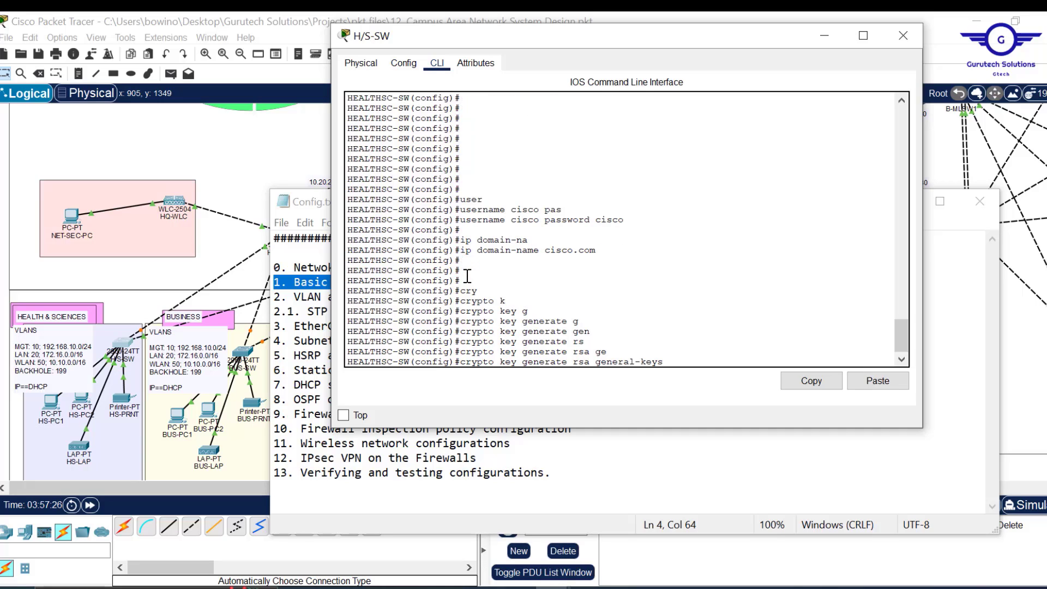
pyautogui.write('m')
pyautogui.press('Tab')
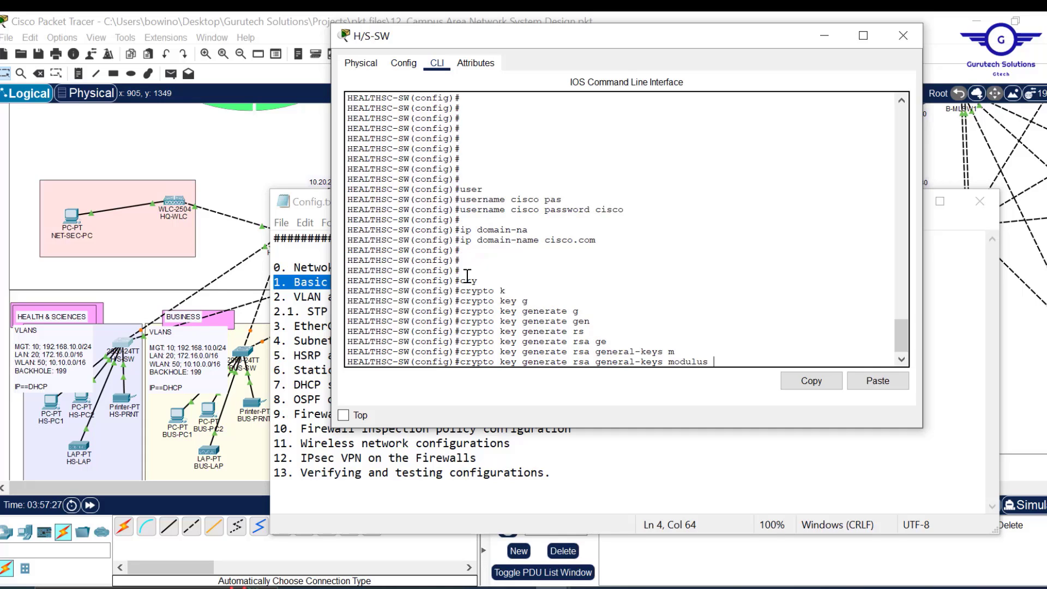
pyautogui.write('1024')
pyautogui.moveTo(736, 362); pyautogui.dragTo(680, 363)
pyautogui.press('Return')
pyautogui.press('Return')
pyautogui.press('Return')
pyautogui.press('Return')
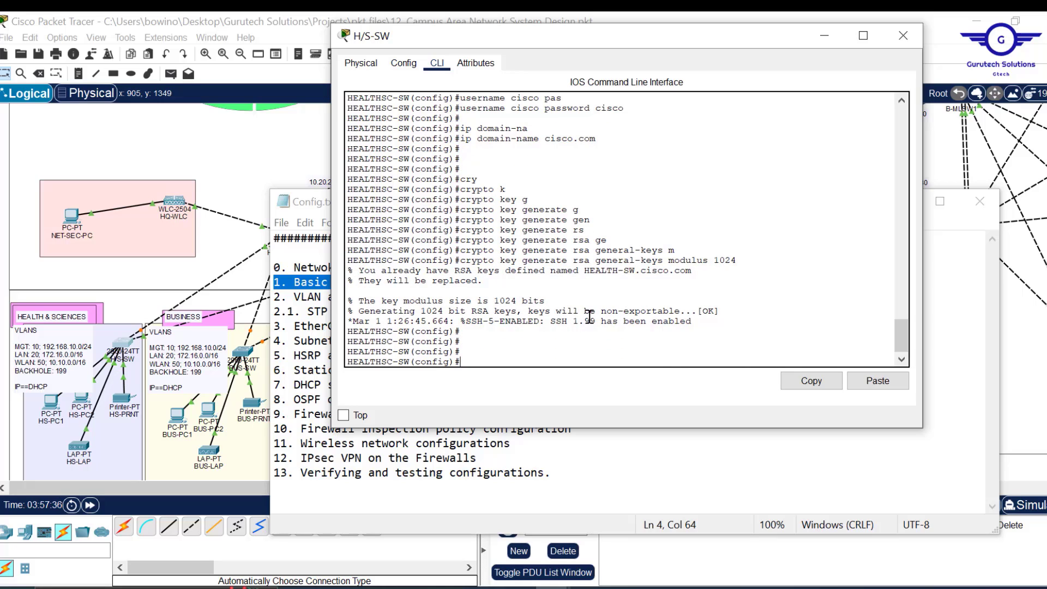
pyautogui.moveTo(591, 321); pyautogui.dragTo(556, 320)
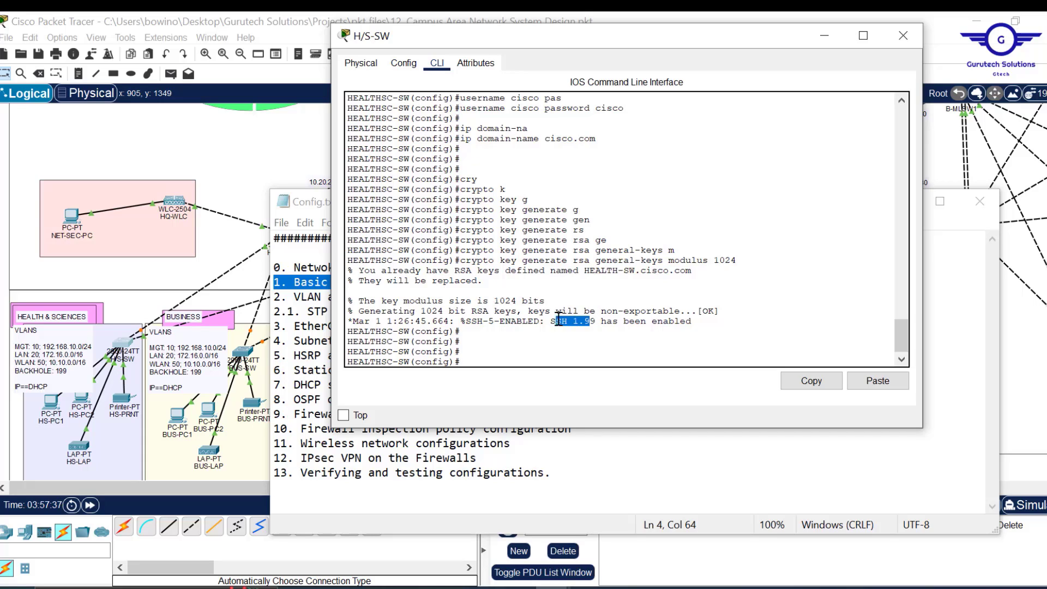
pyautogui.click(499, 355)
pyautogui.write('ip ssh')
pyautogui.press('Tab')
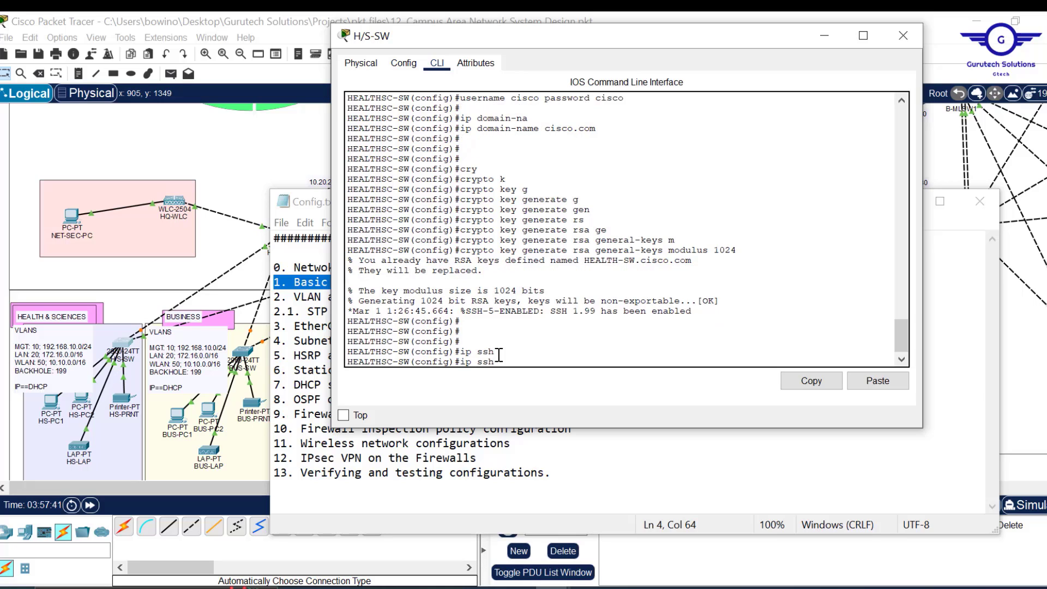
pyautogui.write('v')
pyautogui.press('Tab')
pyautogui.write('2')
pyautogui.press('Return')
pyautogui.press('Return')
pyautogui.press('Return')
pyautogui.press('Return')
pyautogui.press('Return')
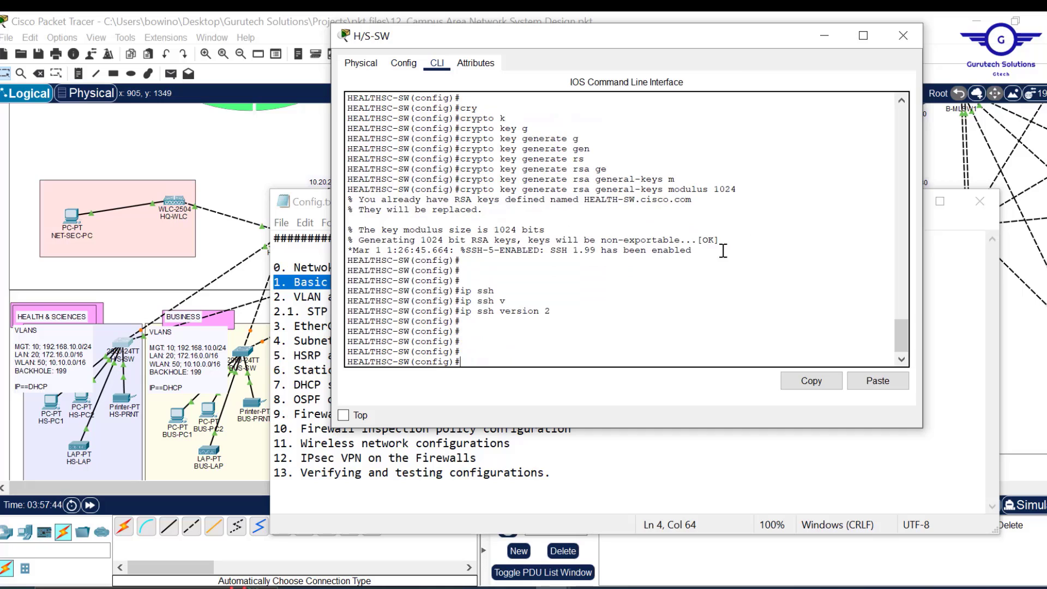
pyautogui.moveTo(709, 248); pyautogui.dragTo(393, 249)
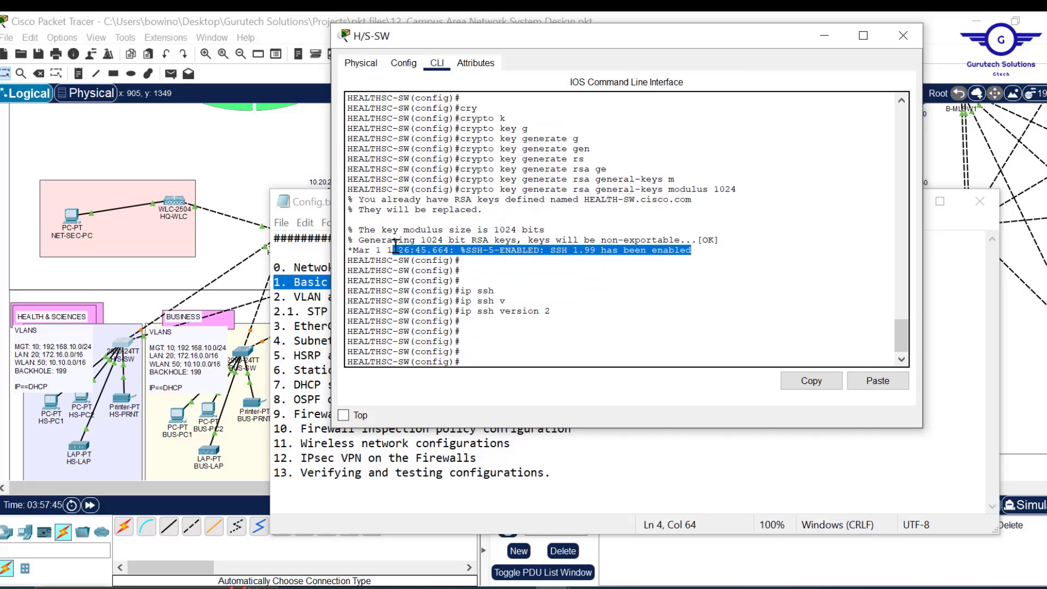
pyautogui.moveTo(746, 189); pyautogui.dragTo(456, 192)
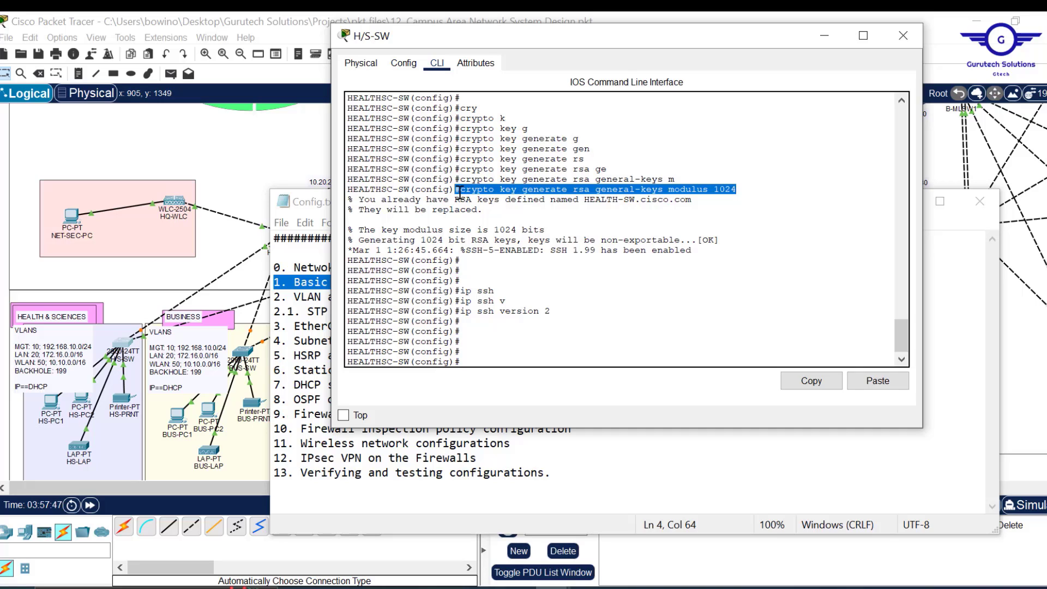
pyautogui.click(457, 192)
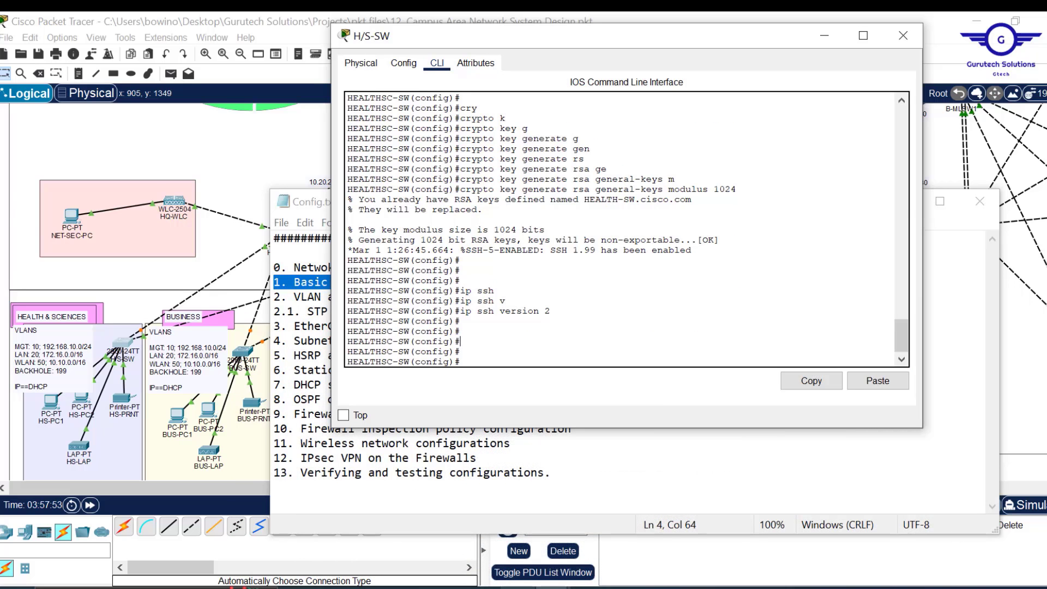
pyautogui.click(538, 587)
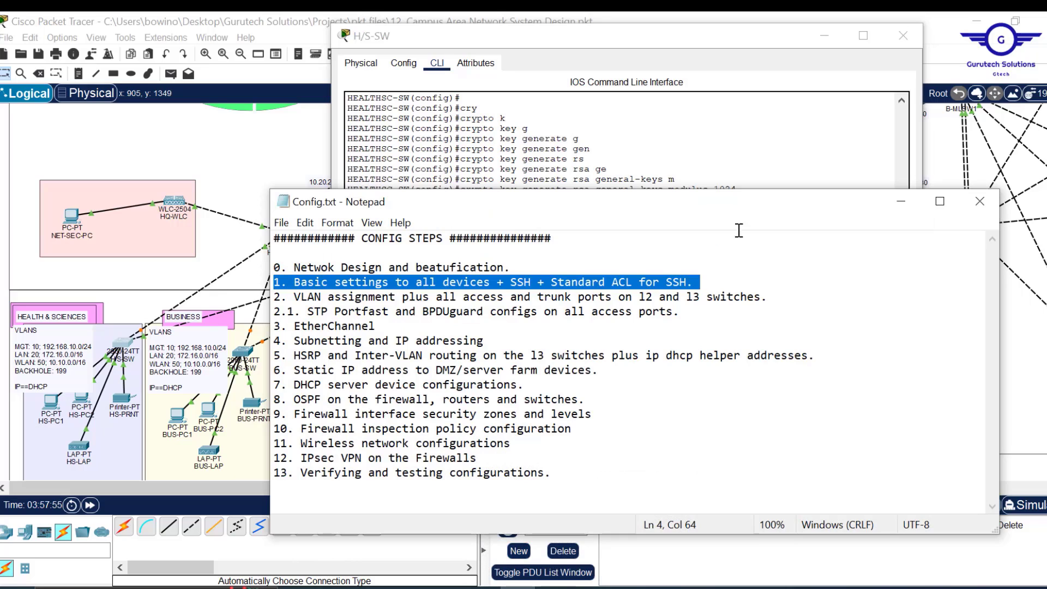
pyautogui.click(703, 173)
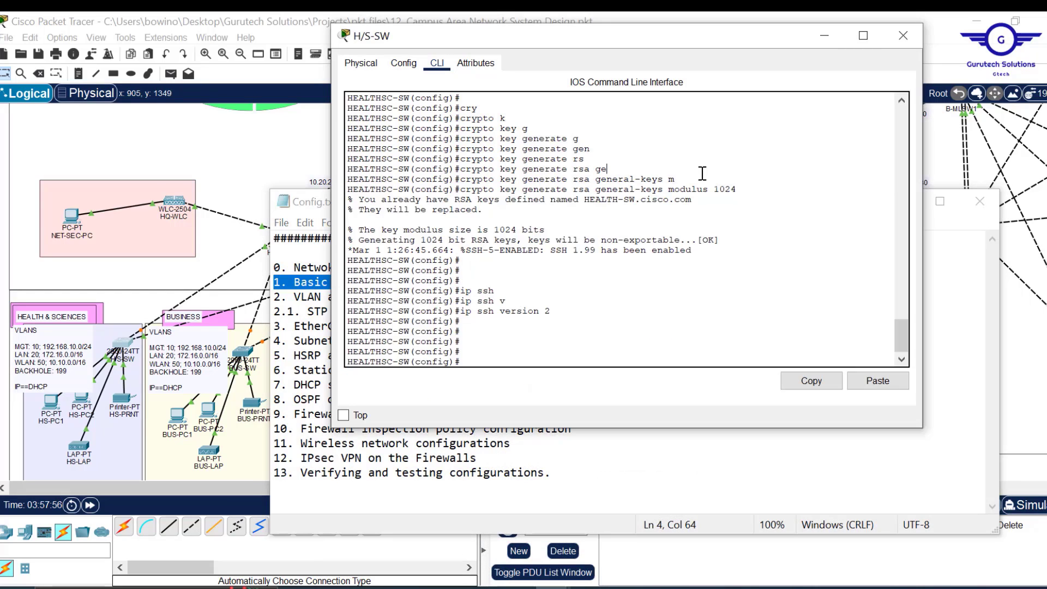
pyautogui.click(570, 351)
pyautogui.press('Return')
pyautogui.press('Return')
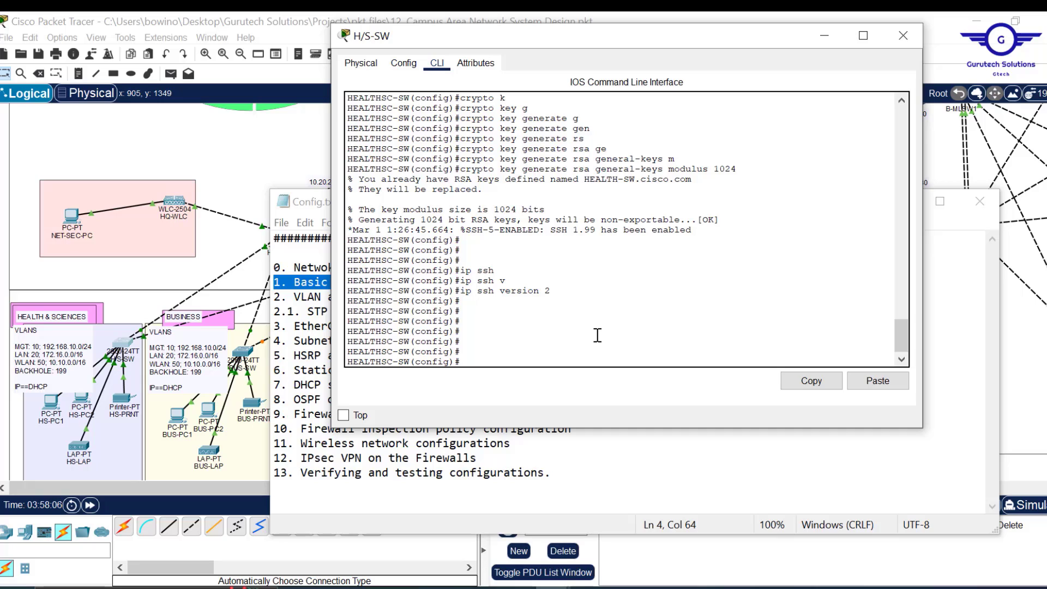
# - Add access-list 2 permit 192.168.10.0 255.255.255.0 on HEALTHSC-SW
pyautogui.press('Return')
pyautogui.write('acc')
pyautogui.press('Tab')
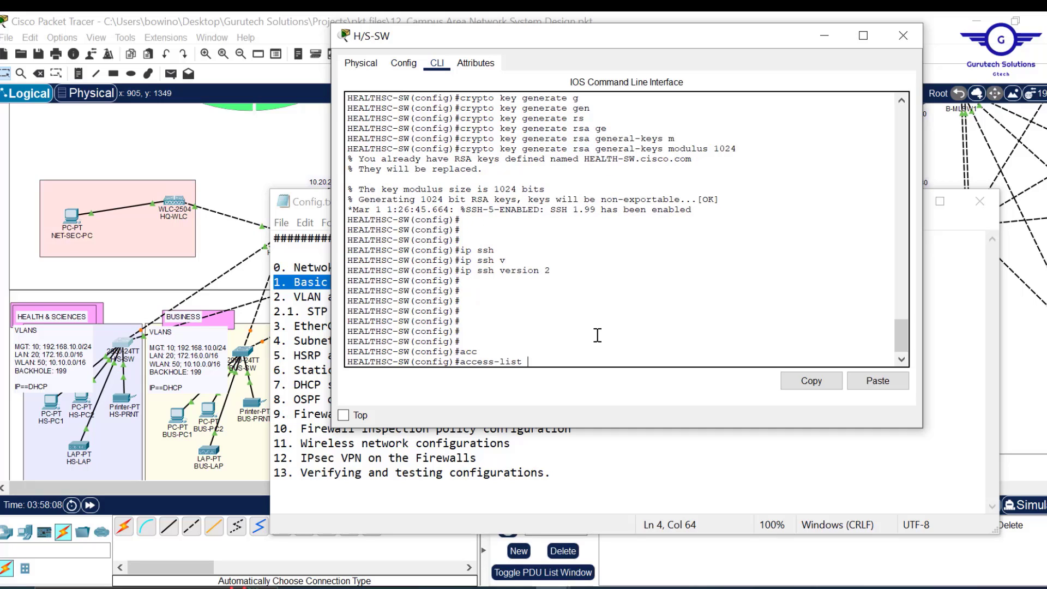
pyautogui.write('2 per')
pyautogui.press('Tab')
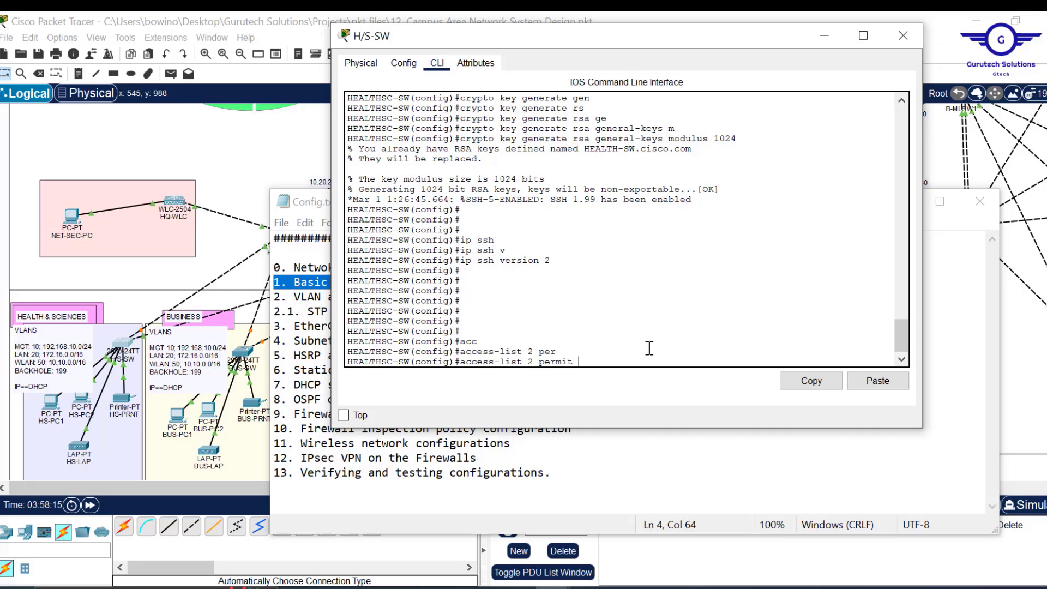
pyautogui.write('192.168')
pyautogui.write('.10.0 ')
pyautogui.write('255,')
pyautogui.write('255')
pyautogui.press('BackSpace')
pyautogui.press('BackSpace')
pyautogui.press('BackSpace')
pyautogui.write('.255.255.')
pyautogui.press('Return')
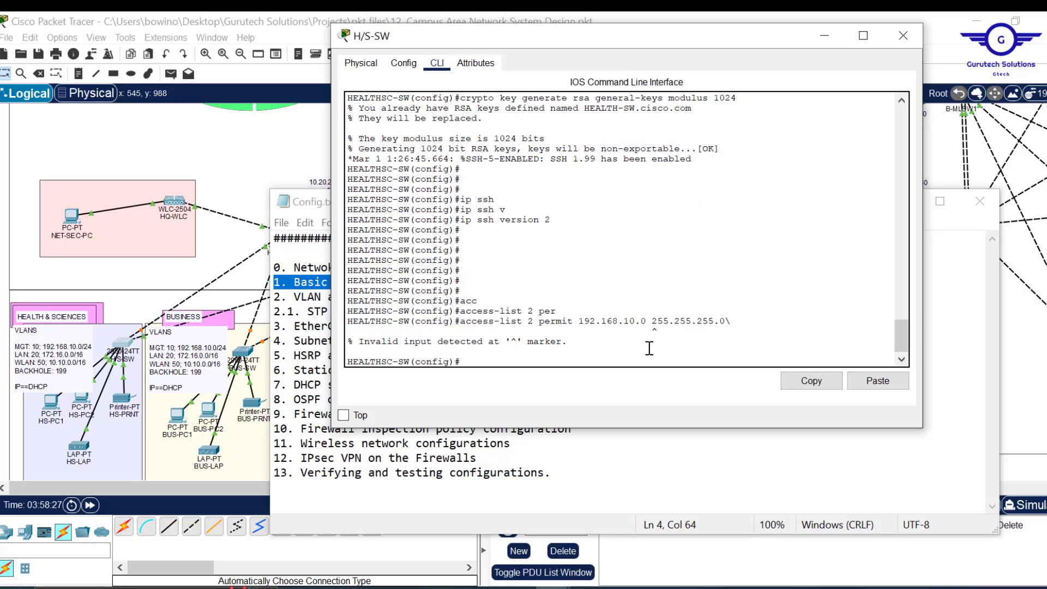
pyautogui.press('Up')
pyautogui.press('BackSpace')
pyautogui.press('Return')
pyautogui.press('Return')
pyautogui.press('Return')
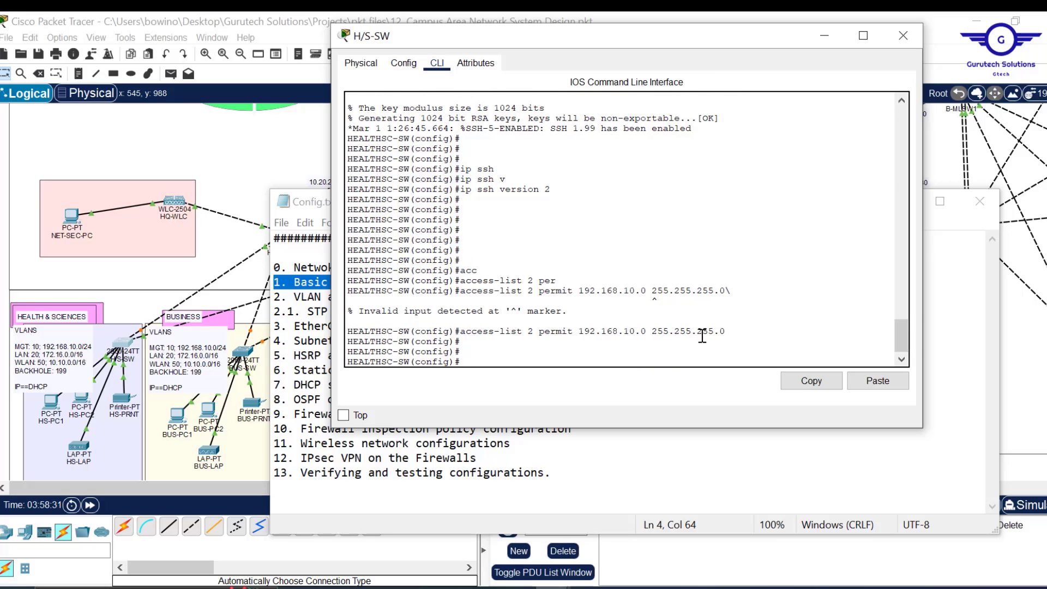
pyautogui.moveTo(726, 331); pyautogui.dragTo(484, 330)
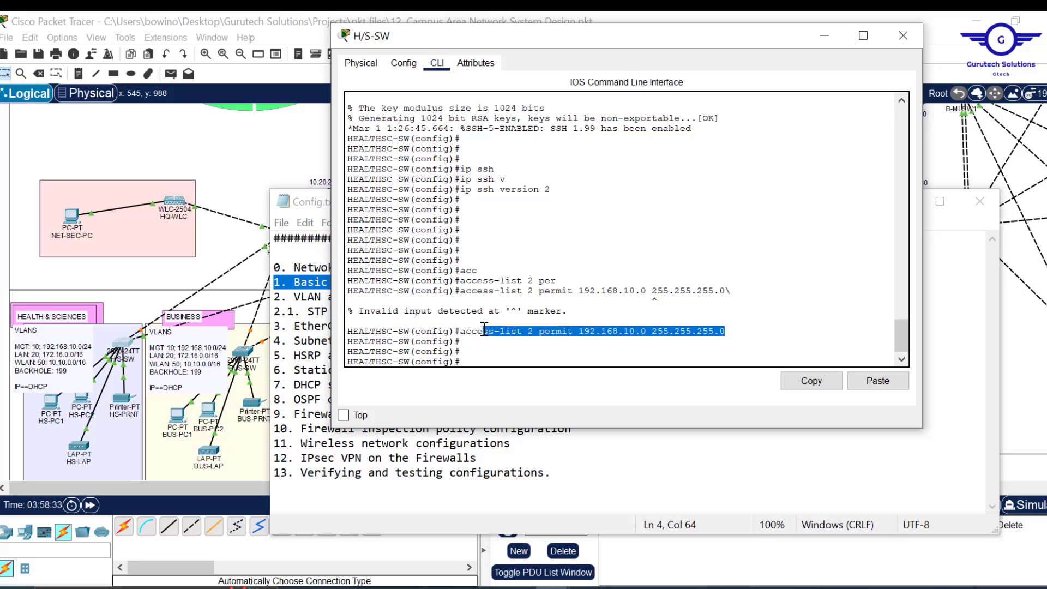
# - Add access-list 2 deny any to block all other sources
pyautogui.press('Up')
pyautogui.press('BackSpace')
pyautogui.press('BackSpace')
pyautogui.press('BackSpace')
pyautogui.press('BackSpace')
pyautogui.press('BackSpace')
pyautogui.press('BackSpace')
pyautogui.press('BackSpace')
pyautogui.press('BackSpace')
pyautogui.press('BackSpace')
pyautogui.press('BackSpace')
pyautogui.press('BackSpace')
pyautogui.press('BackSpace')
pyautogui.press('BackSpace')
pyautogui.press('BackSpace')
pyautogui.press('BackSpace')
pyautogui.press('BackSpace')
pyautogui.press('BackSpace')
pyautogui.press('BackSpace')
pyautogui.press('BackSpace')
pyautogui.press('BackSpace')
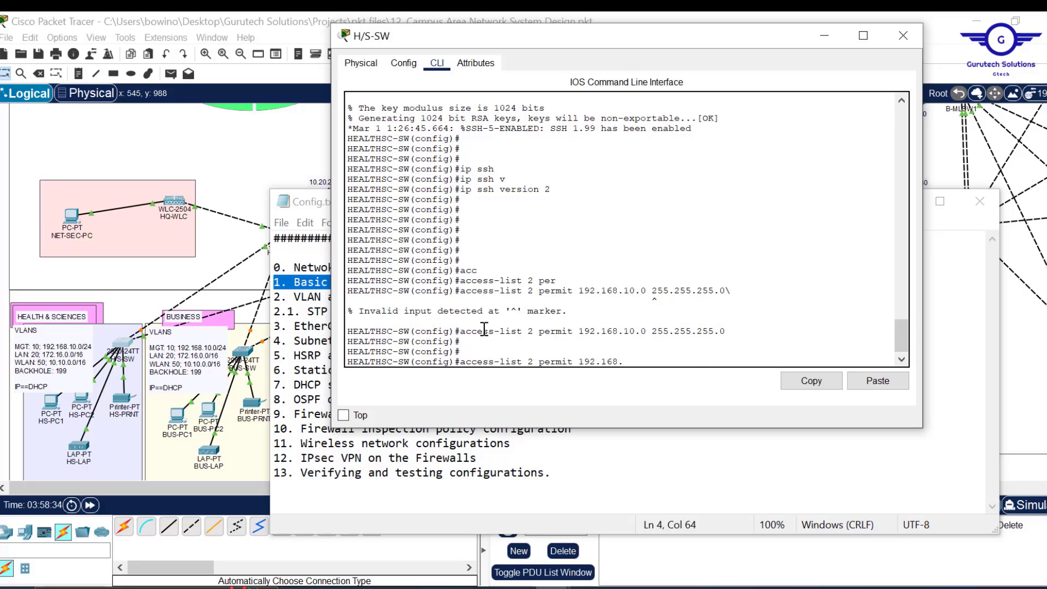
pyautogui.press('BackSpace')
pyautogui.write('den')
pyautogui.press('Tab')
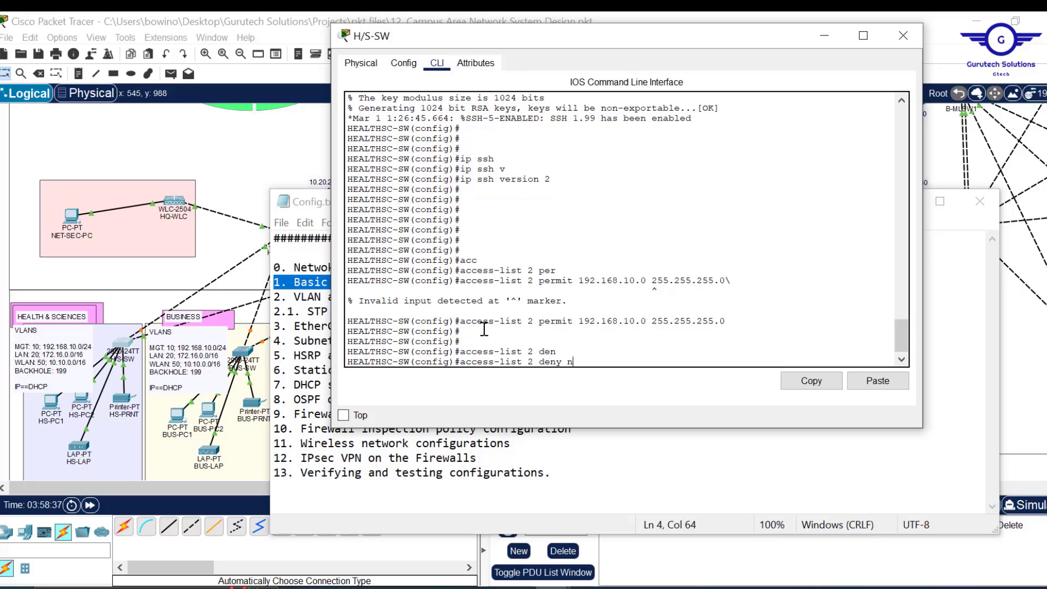
pyautogui.write('any any')
pyautogui.press('Return')
pyautogui.press('Up')
pyautogui.press('BackSpace')
pyautogui.press('BackSpace')
pyautogui.press('BackSpace')
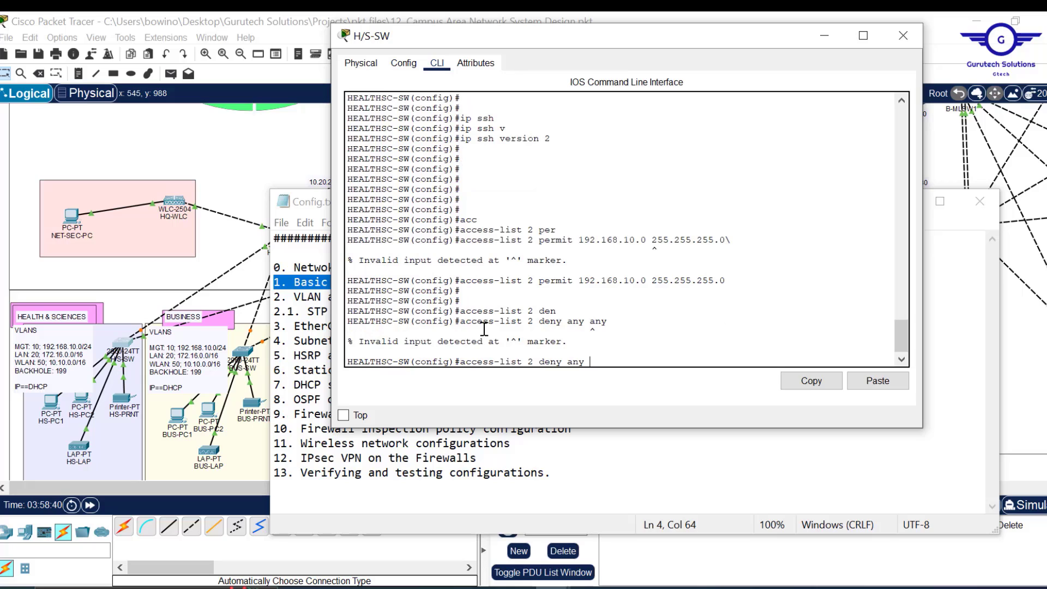
pyautogui.press('Return')
pyautogui.press('Return')
pyautogui.press('Return')
pyautogui.press('Return')
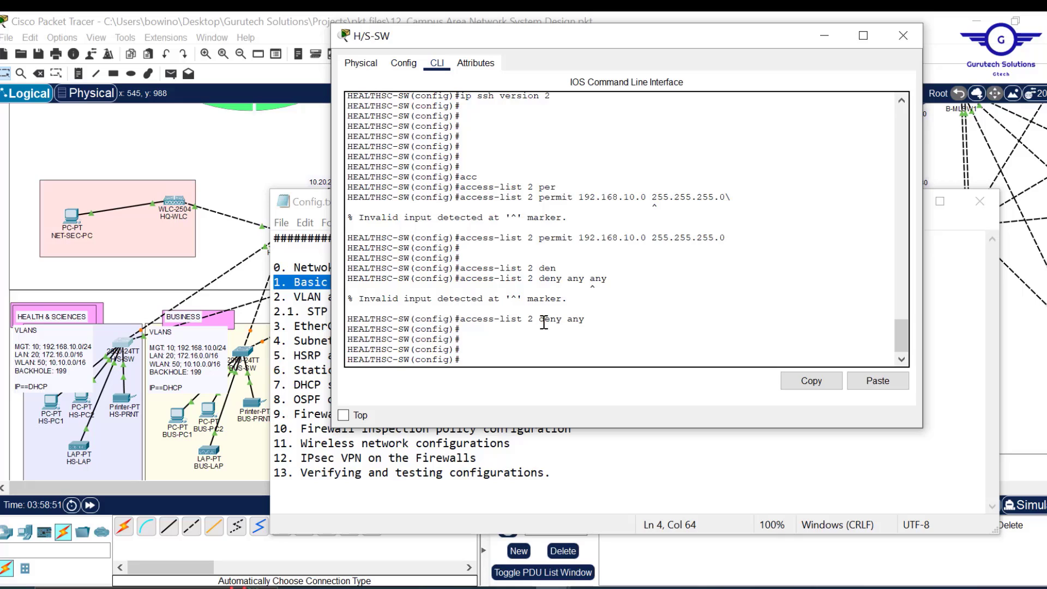
pyautogui.moveTo(569, 267); pyautogui.dragTo(460, 268)
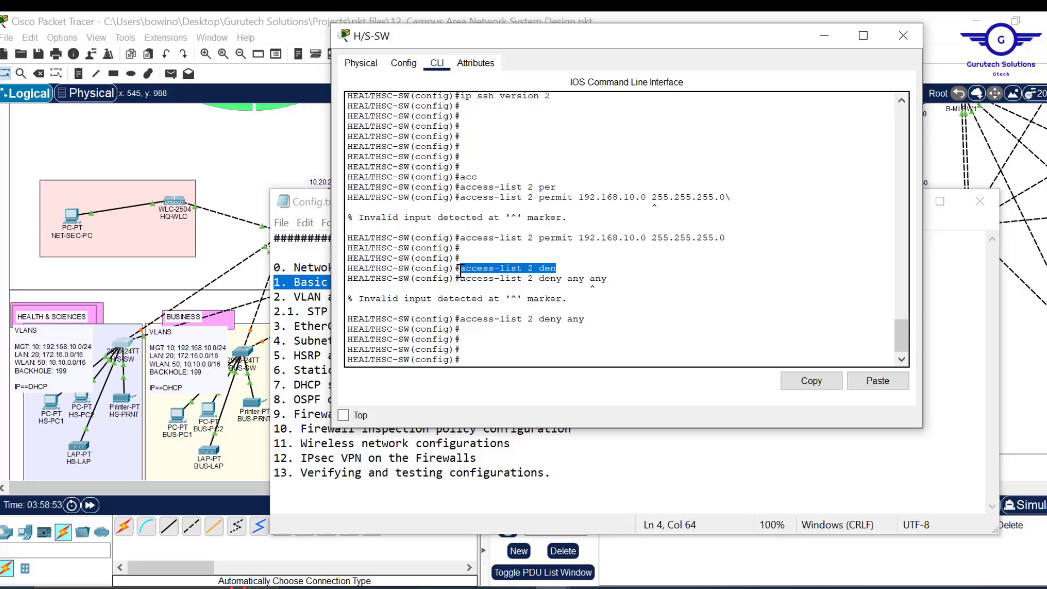
# - Enter line vty 0 15 and set the lines to login local
pyautogui.click(516, 322)
pyautogui.write('line vy')
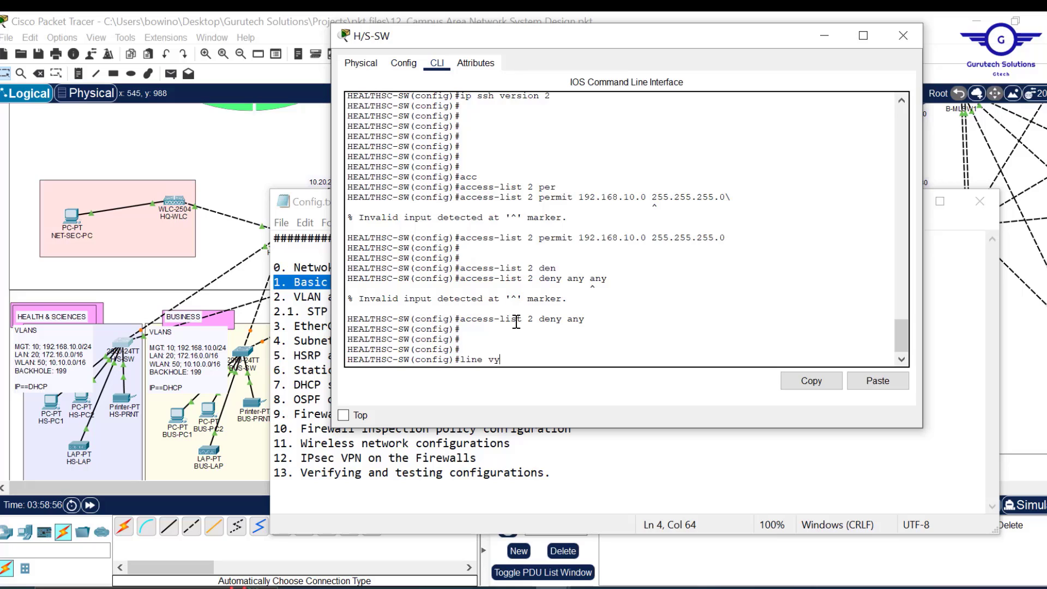
pyautogui.press('BackSpace')
pyautogui.write('ty 0 15')
pyautogui.press('Return')
pyautogui.press('Return')
pyautogui.press('Return')
pyautogui.press('Return')
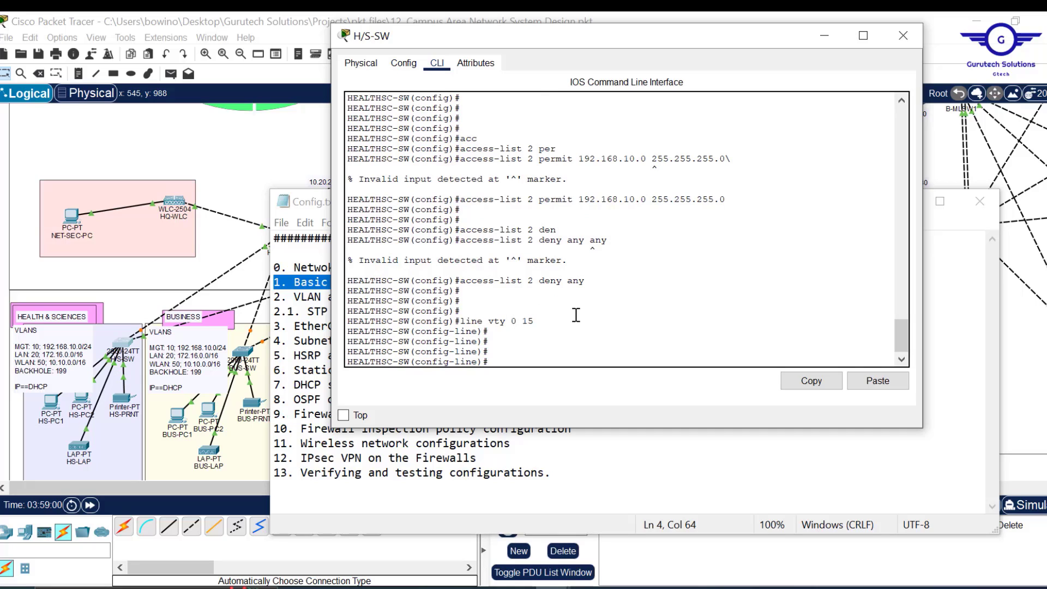
pyautogui.write('log')
pyautogui.press('Tab')
pyautogui.write('i')
pyautogui.press('Tab')
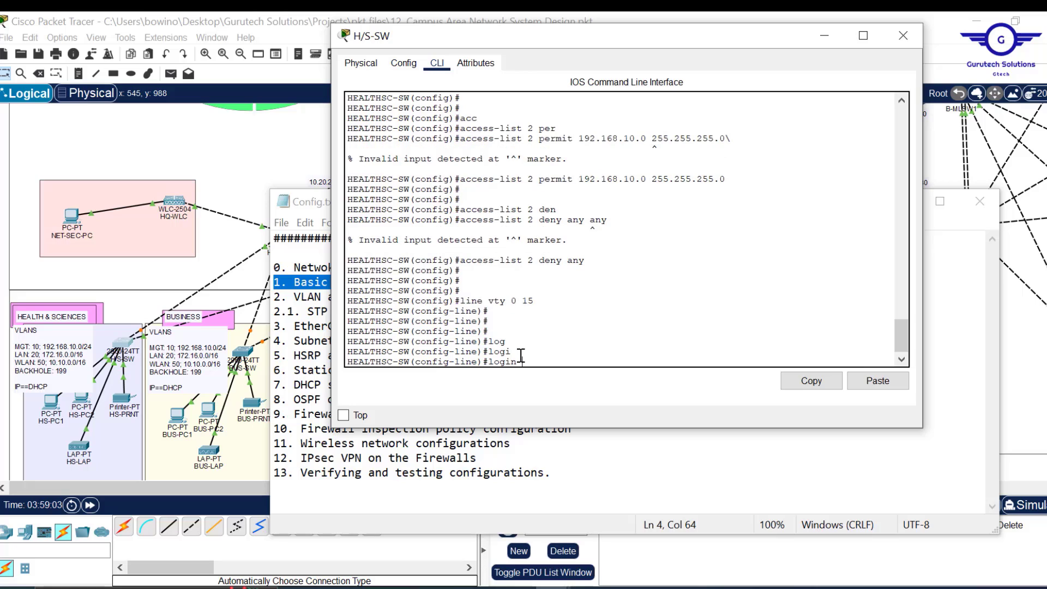
pyautogui.write('loc')
pyautogui.press('Tab')
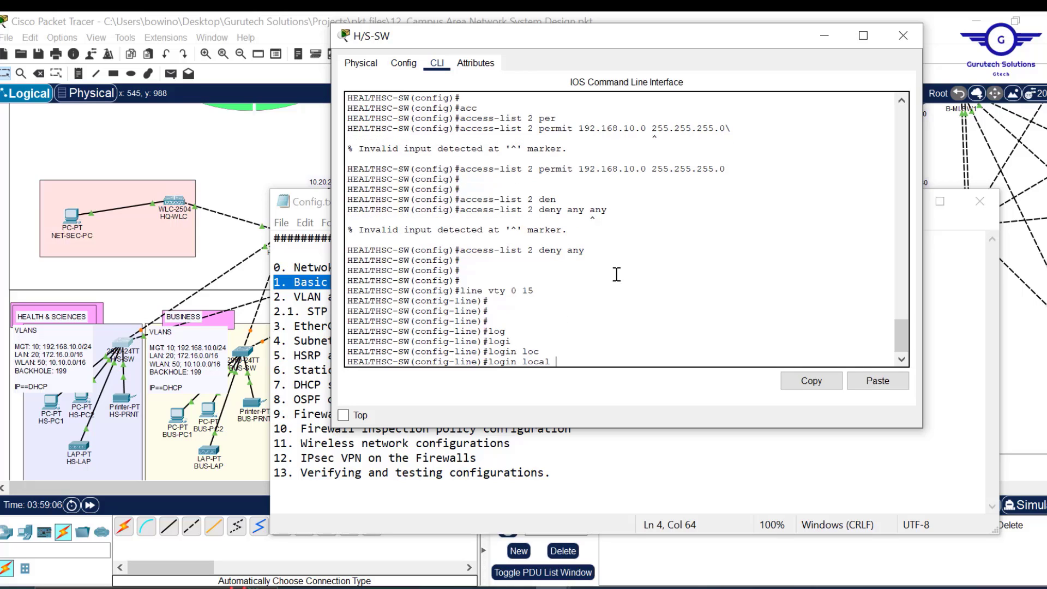
pyautogui.scroll(6, 617, 274)
pyautogui.scroll(10, 616, 275)
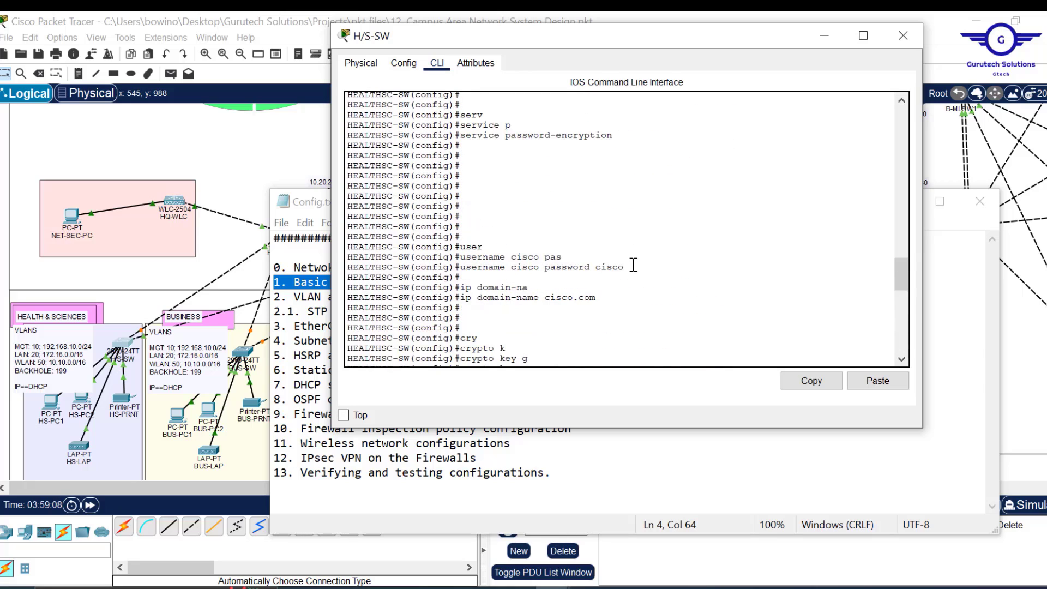
pyautogui.moveTo(625, 267); pyautogui.dragTo(460, 267)
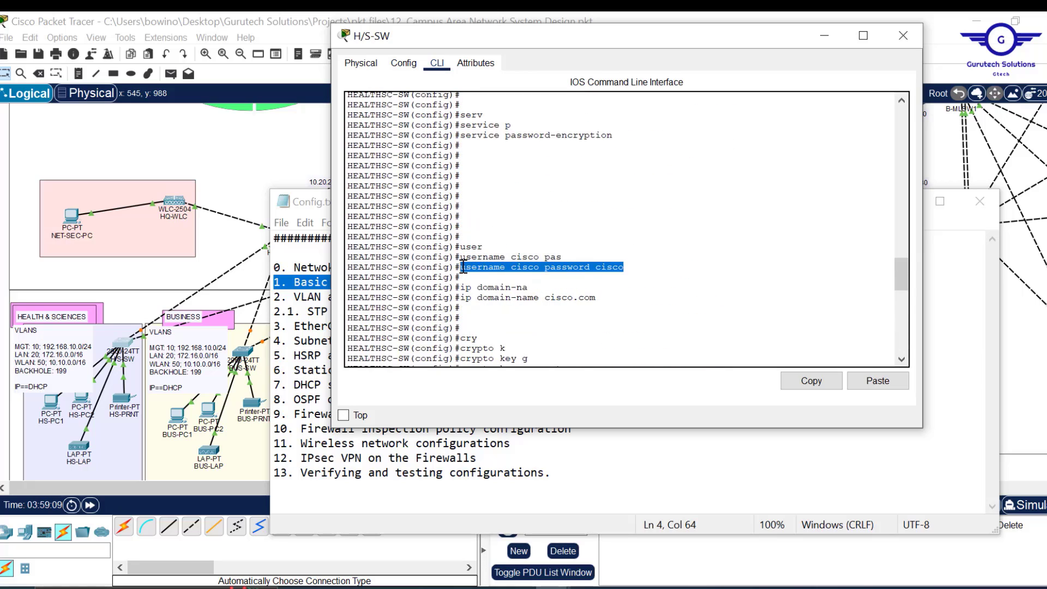
pyautogui.scroll(-12, 568, 310)
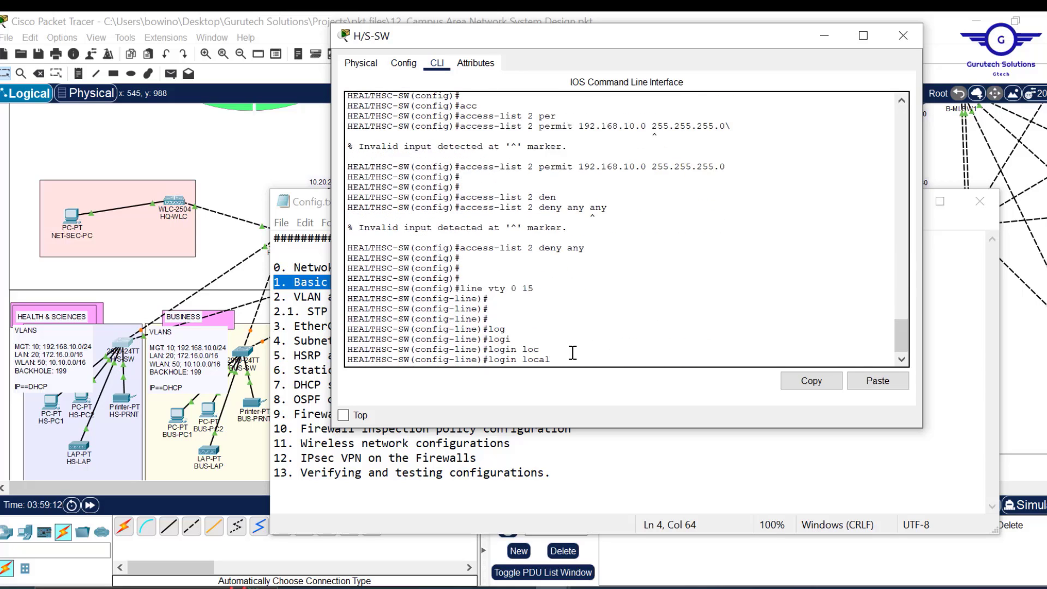
# - Allow only SSH on the VTY lines with transport input ssh
pyautogui.press('Return')
pyautogui.press('Return')
pyautogui.press('Return')
pyautogui.write('t')
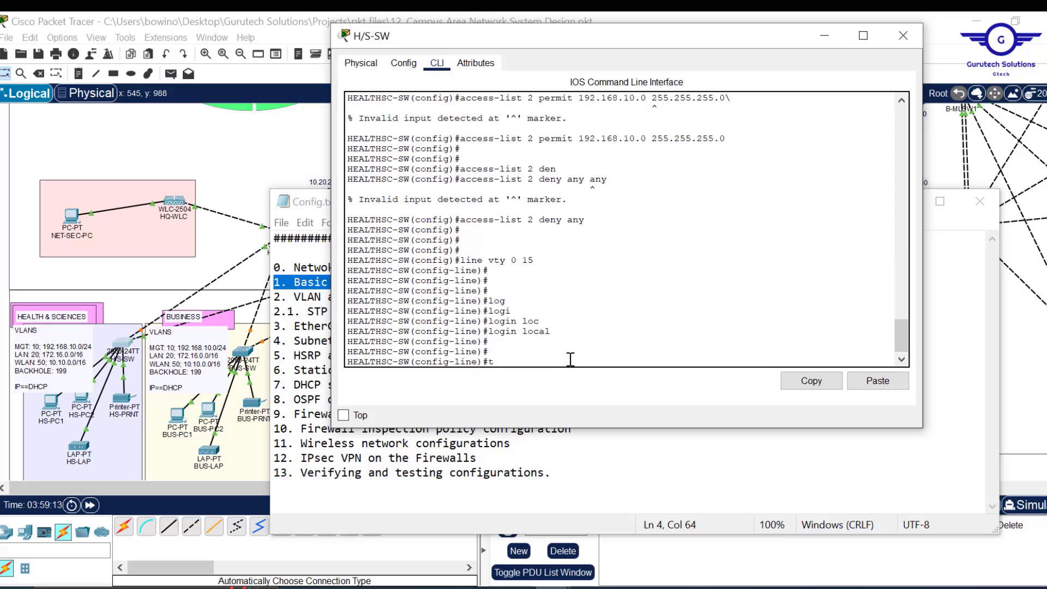
pyautogui.write('ran')
pyautogui.press('Tab')
pyautogui.write('in')
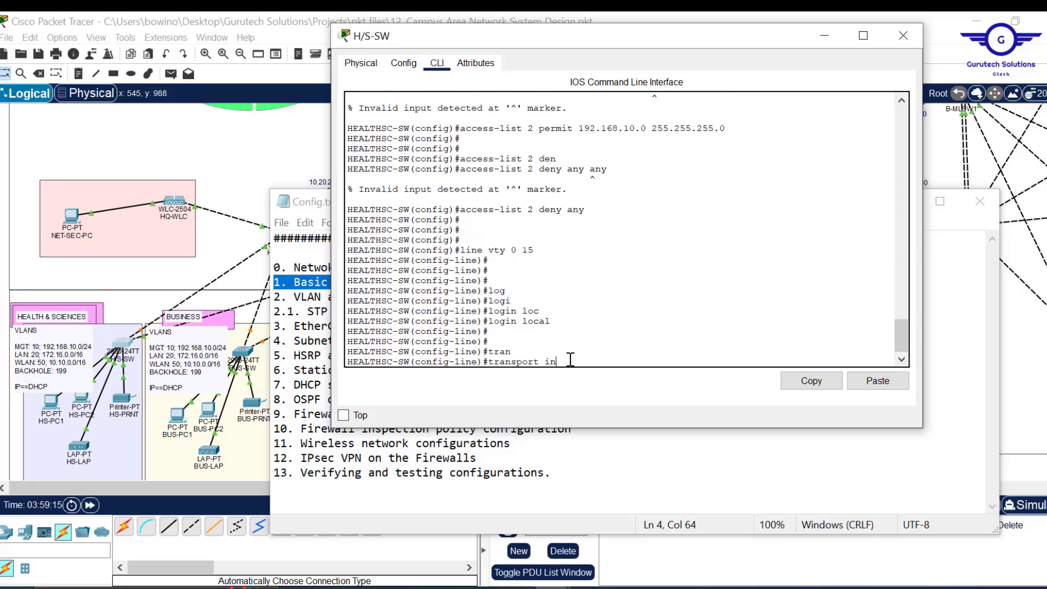
pyautogui.press('Tab')
pyautogui.write('s')
pyautogui.press('Tab')
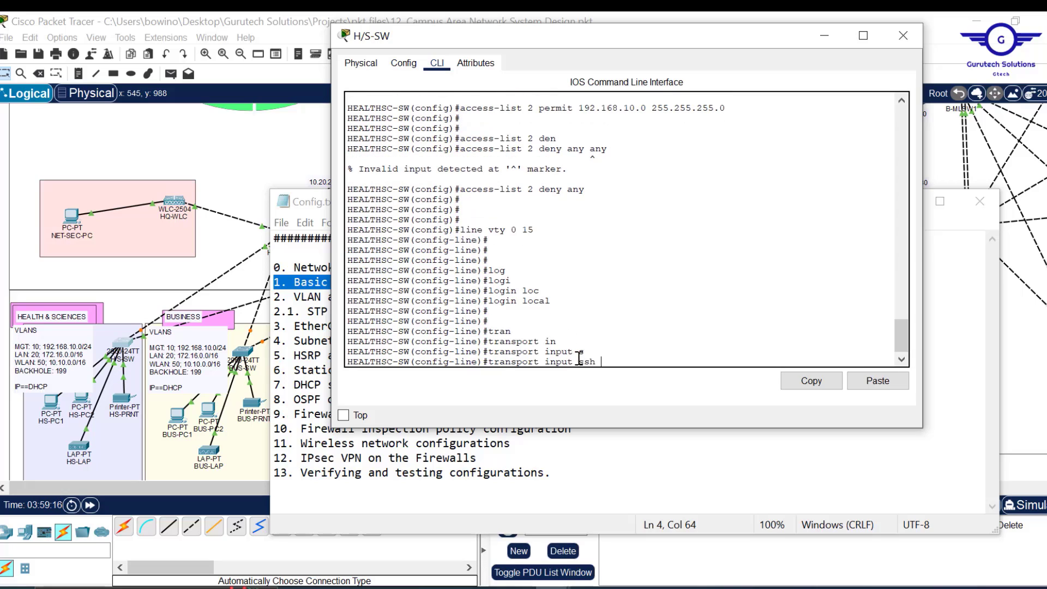
pyautogui.moveTo(600, 365); pyautogui.dragTo(489, 361)
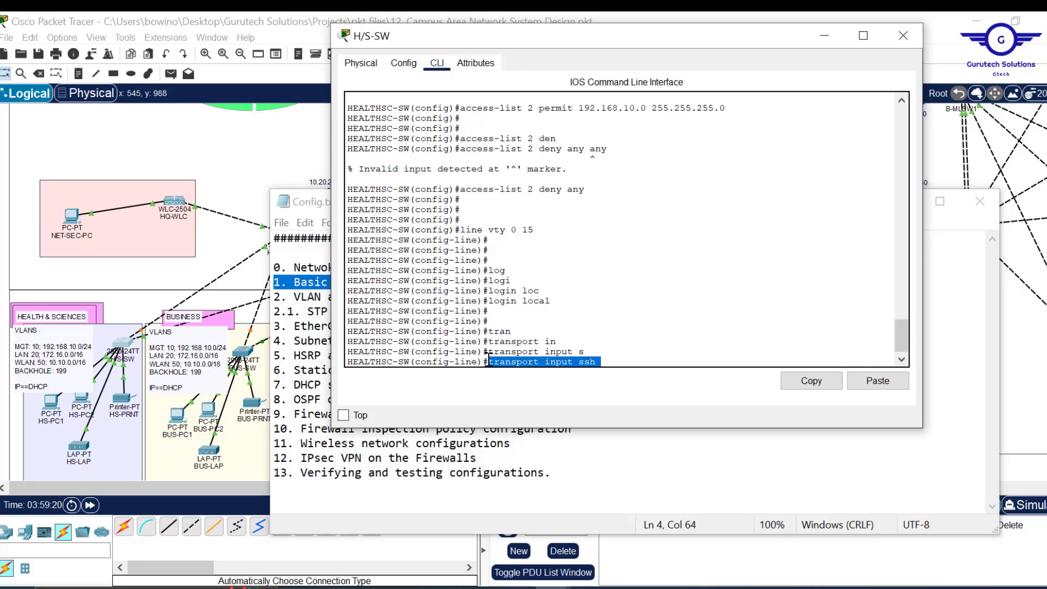
pyautogui.press('Return')
pyautogui.press('Return')
pyautogui.press('Return')
pyautogui.press('Return')
pyautogui.press('Return')
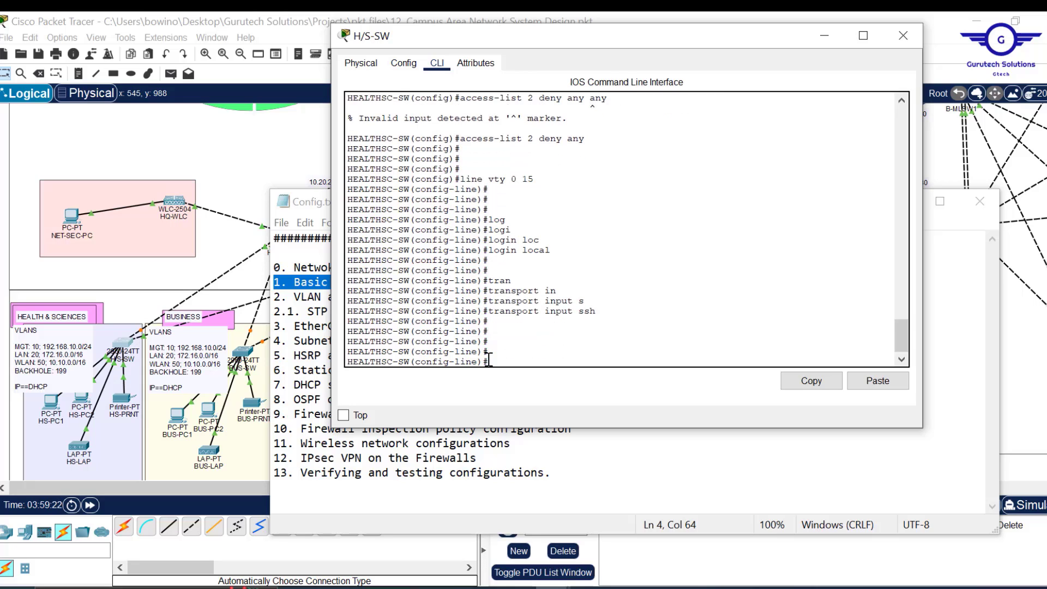
# - Highlight the access-list 2 permit and deny any commands in the CLI output
pyautogui.scroll(3, 589, 298)
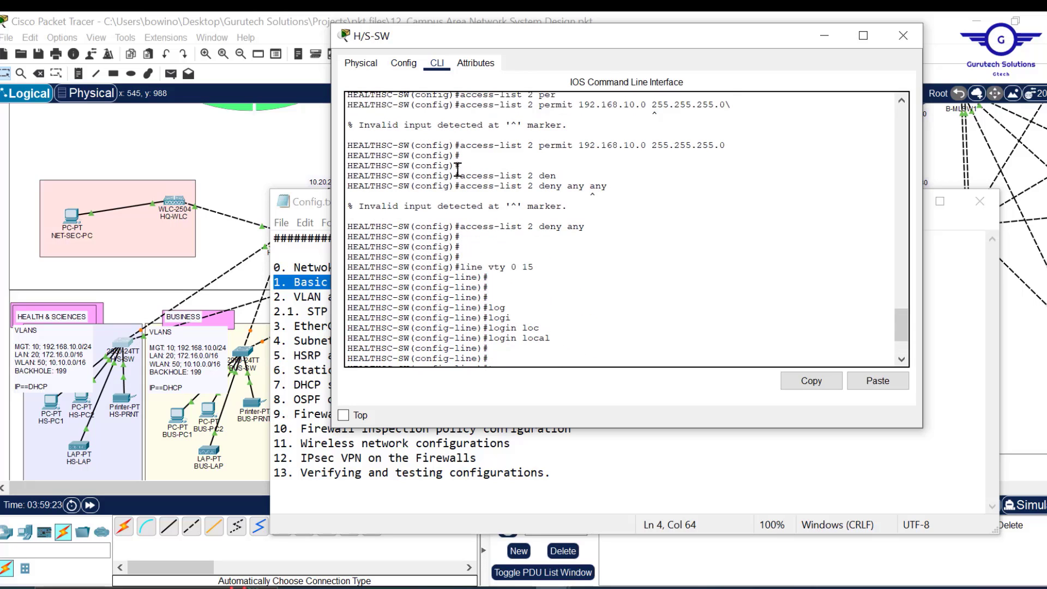
pyautogui.moveTo(461, 175); pyautogui.dragTo(528, 186)
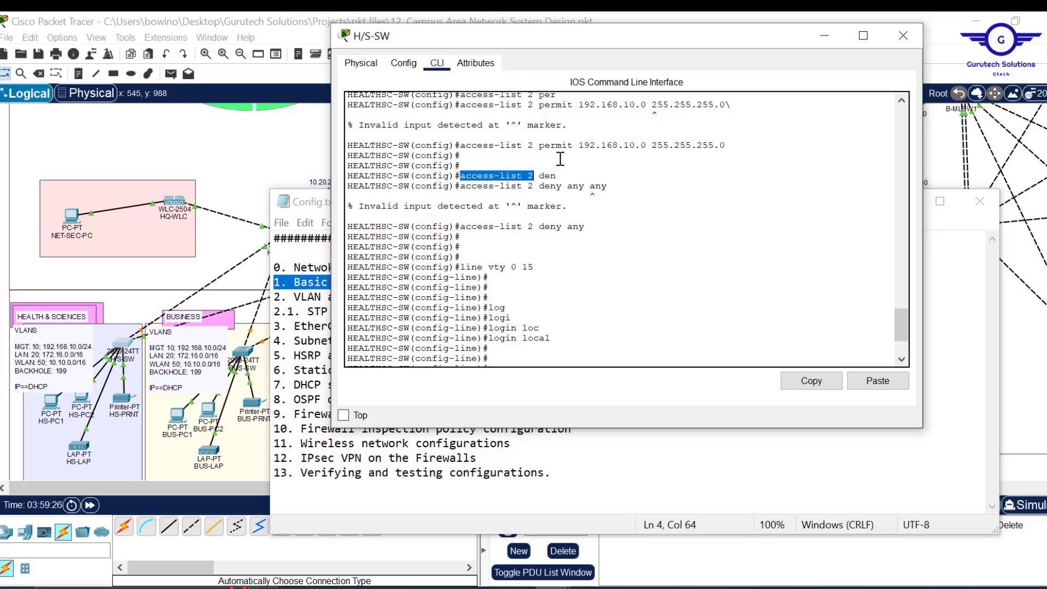
pyautogui.click(464, 146)
pyautogui.moveTo(461, 146); pyautogui.dragTo(729, 144)
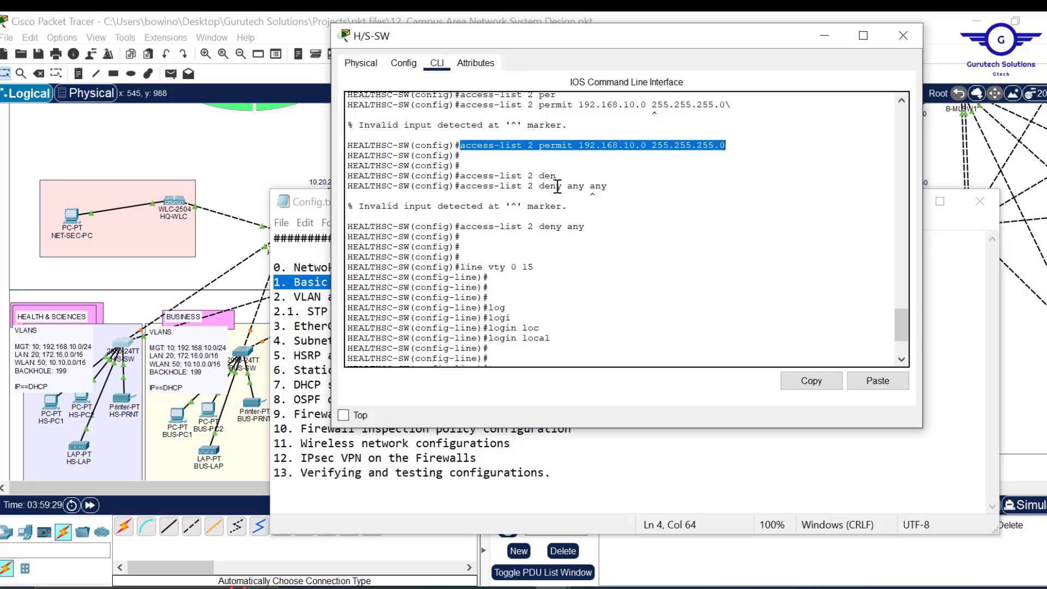
pyautogui.moveTo(461, 227); pyautogui.dragTo(582, 226)
pyautogui.scroll(-3, 581, 226)
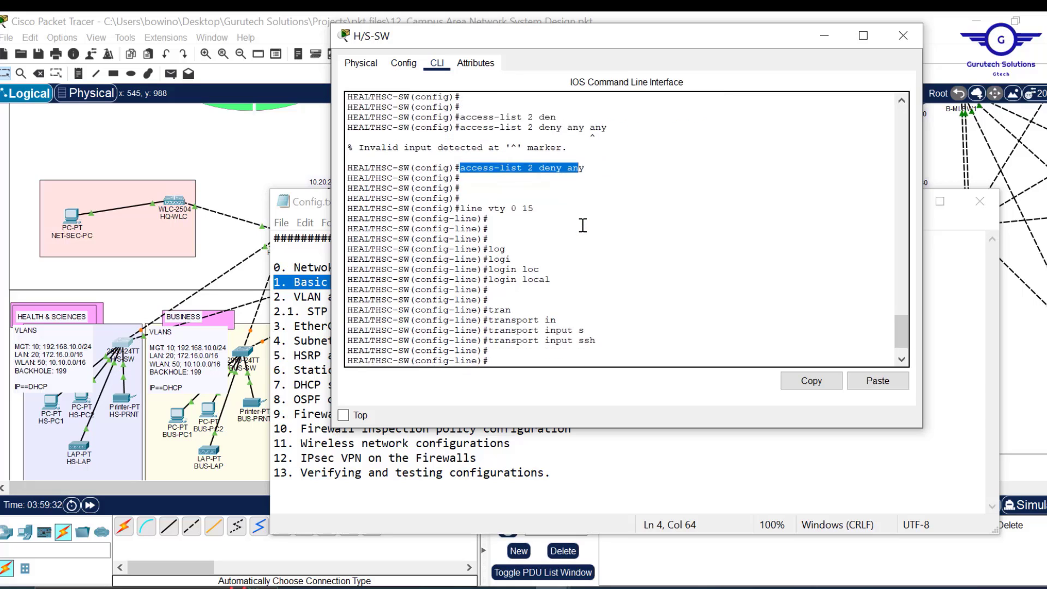
pyautogui.click(555, 331)
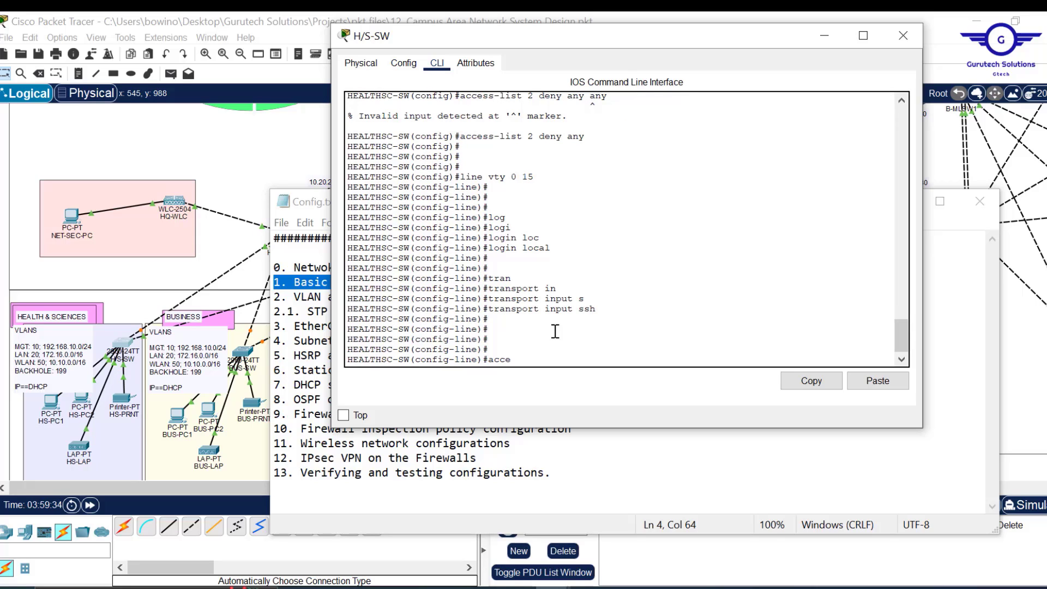
# - Apply access-class 2 in to the VTY lines
pyautogui.write('access-')
pyautogui.press('Tab')
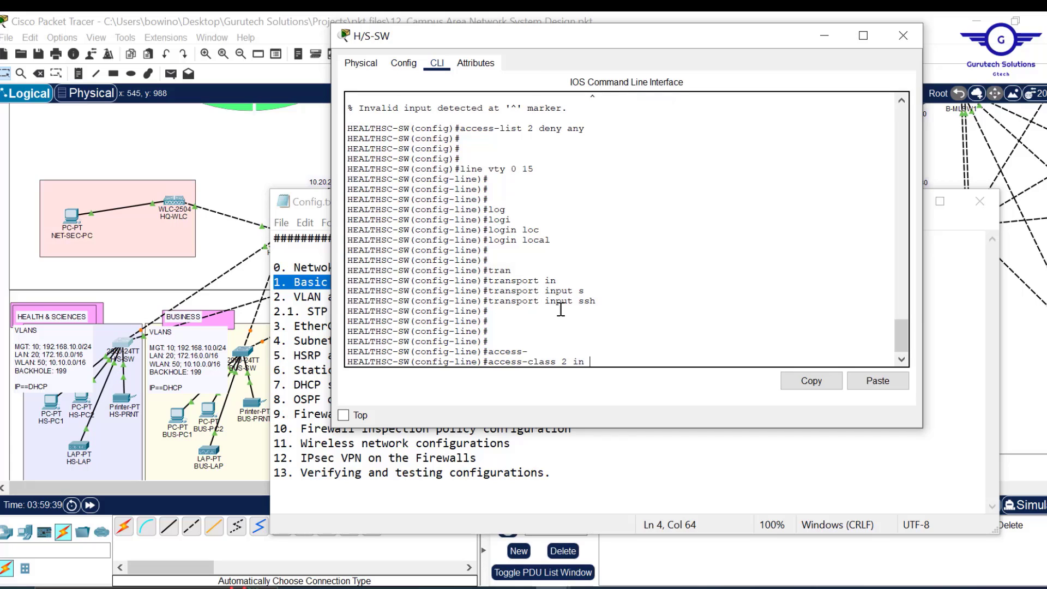
pyautogui.write('2 in')
pyautogui.press('Return')
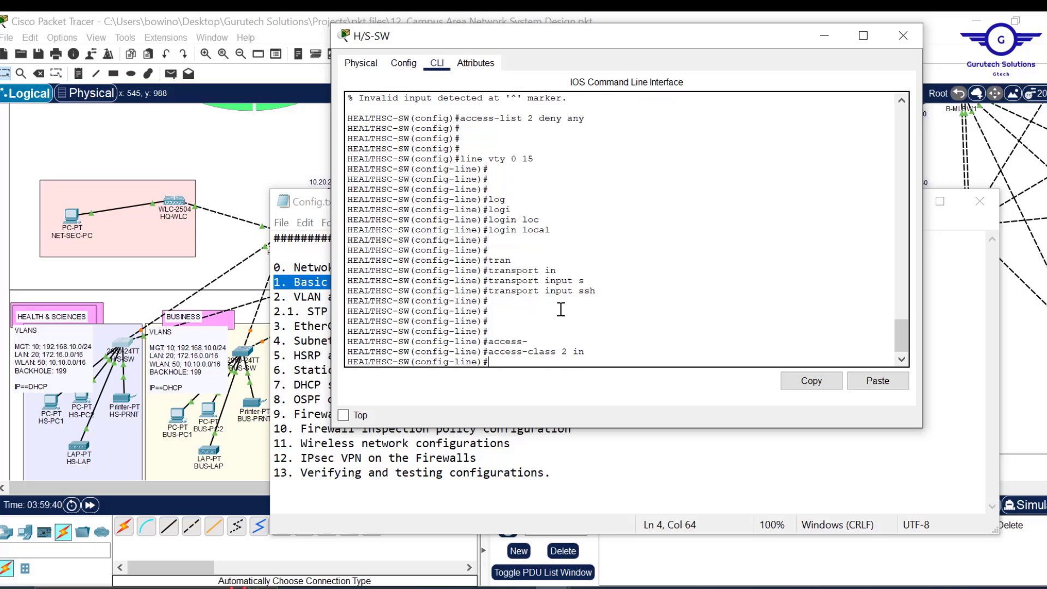
pyautogui.press('Return')
pyautogui.press('Return')
pyautogui.press('Return')
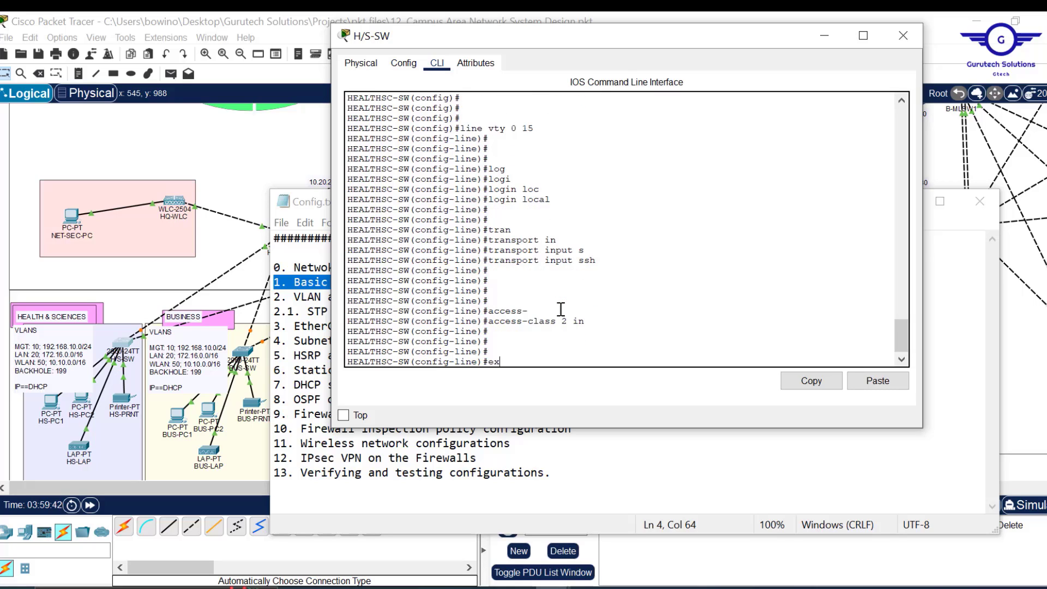
# - Exit line configuration mode and save the configuration with do wr
pyautogui.press('Return')
pyautogui.press('Return')
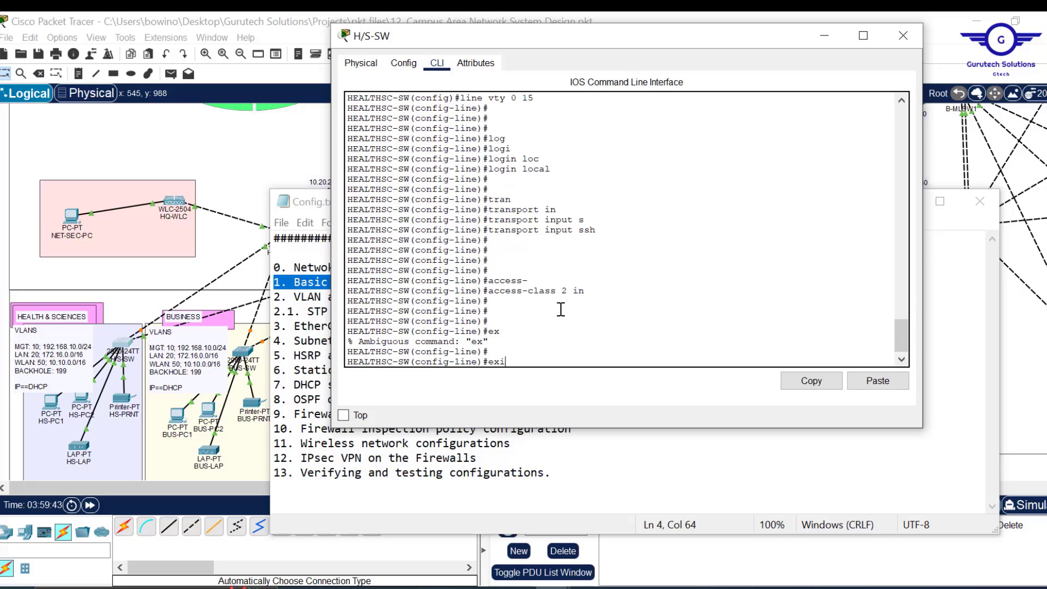
pyautogui.write('exit\\')
pyautogui.press('Return')
pyautogui.press('Return')
pyautogui.press('Up')
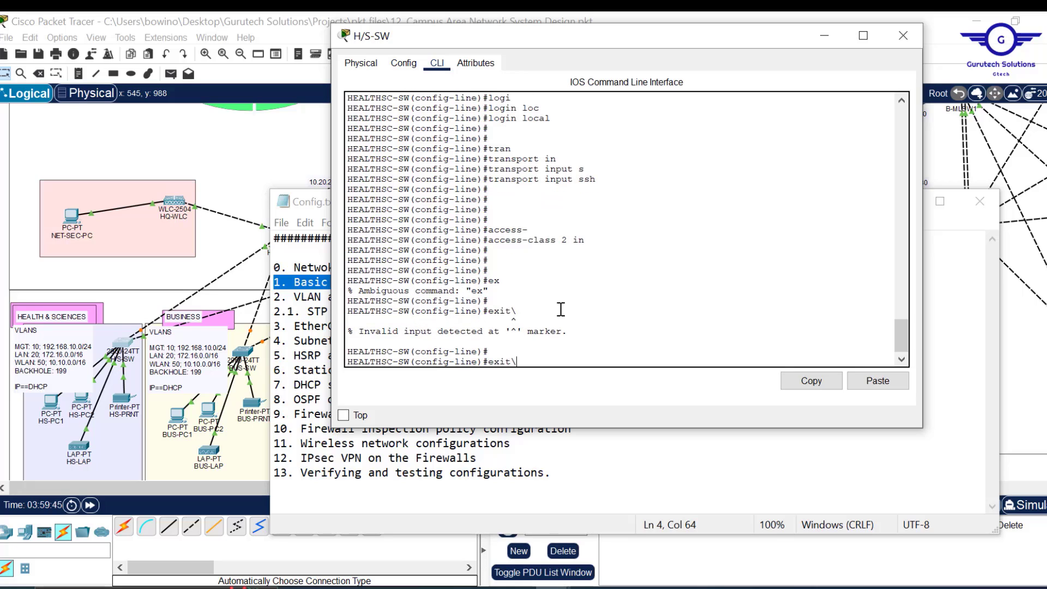
pyautogui.press('Return')
pyautogui.press('Return')
pyautogui.press('Return')
pyautogui.press('Return')
pyautogui.press('Return')
pyautogui.write('do')
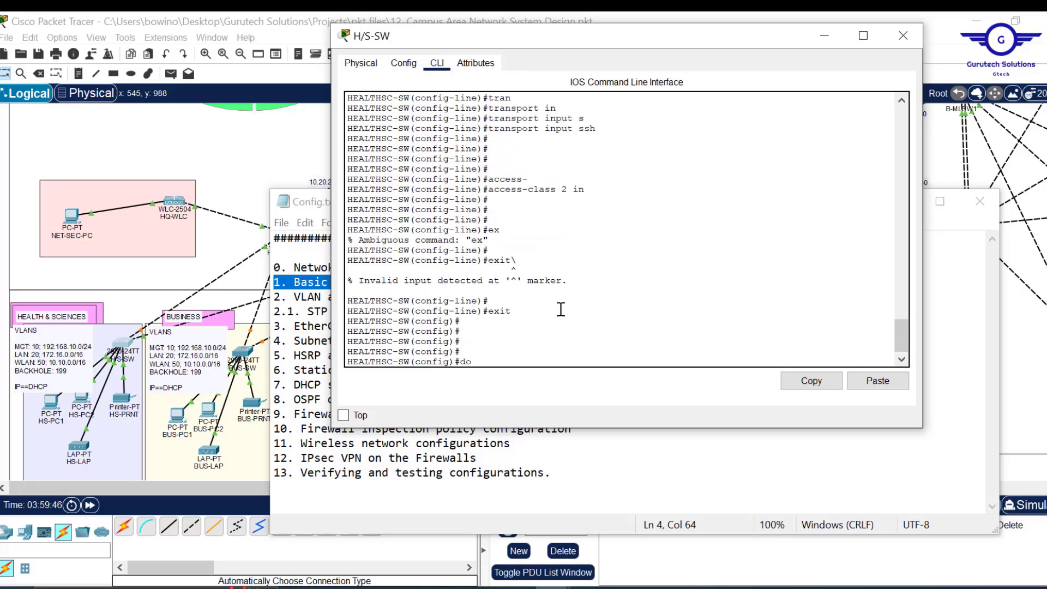
pyautogui.write(' wr')
pyautogui.press('Return')
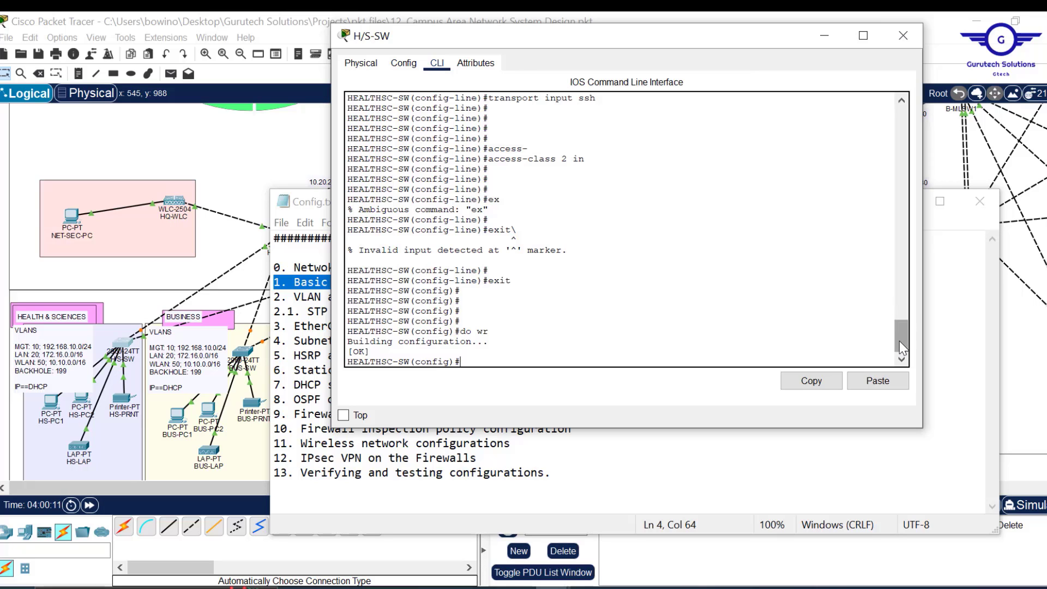
# - Narrow the switch CLI window and move it to the left
pyautogui.moveTo(899, 342); pyautogui.dragTo(886, 239)
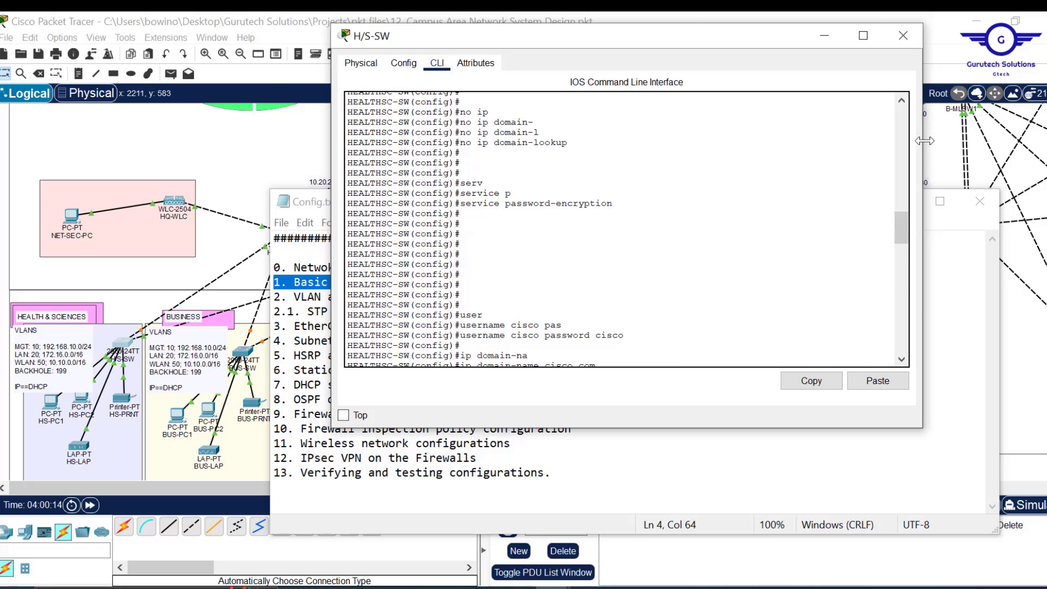
pyautogui.moveTo(923, 149); pyautogui.dragTo(915, 149)
pyautogui.moveTo(811, 150); pyautogui.dragTo(790, 147)
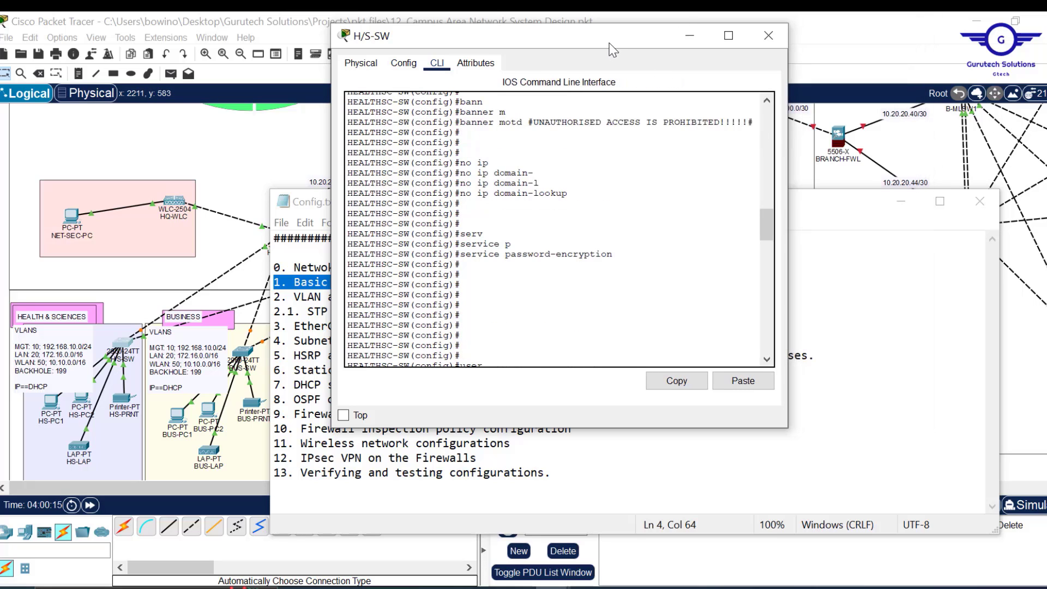
pyautogui.moveTo(609, 44); pyautogui.dragTo(410, 72)
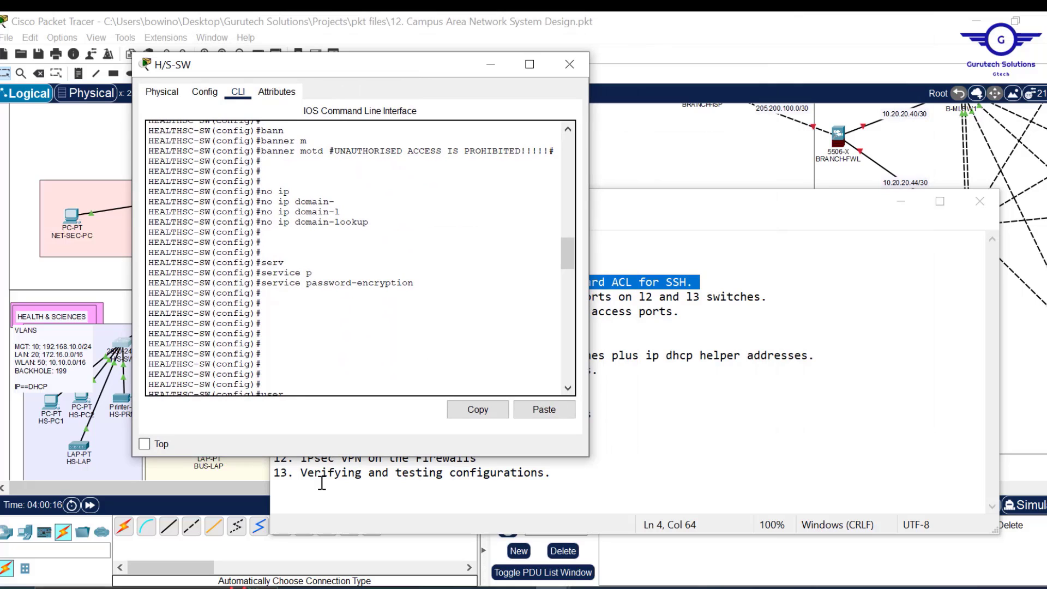
# - Launch Notepad from Windows search and size it at the top right
pyautogui.click(180, 587)
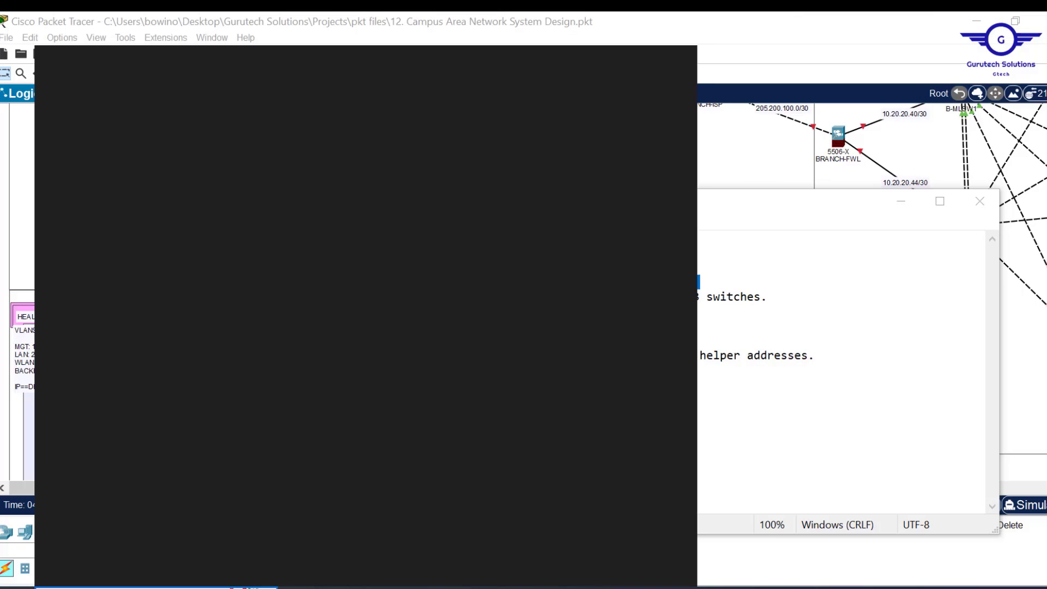
pyautogui.write('not')
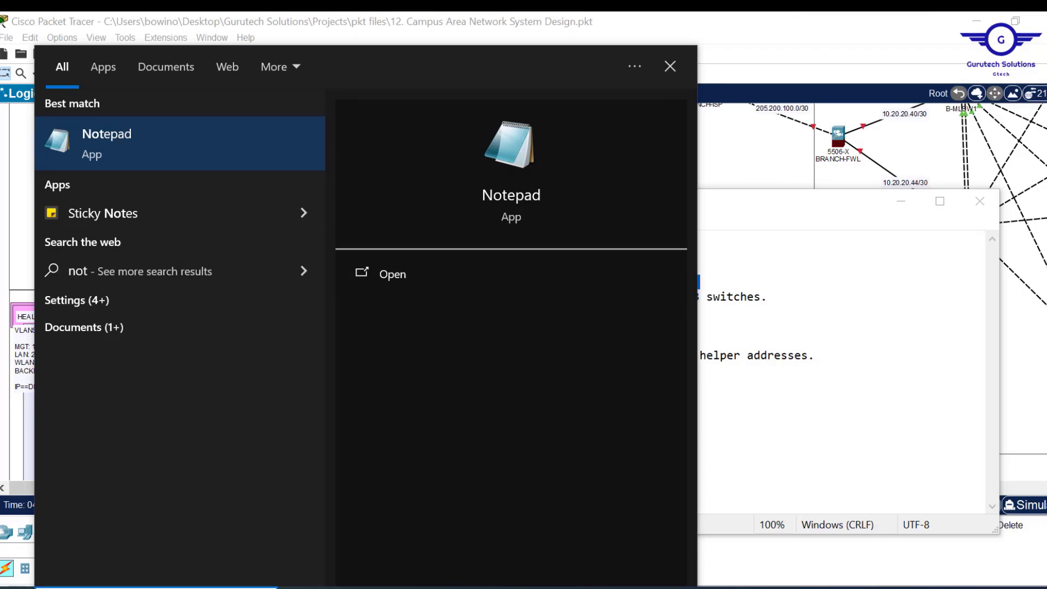
pyautogui.write('e')
pyautogui.press('Return')
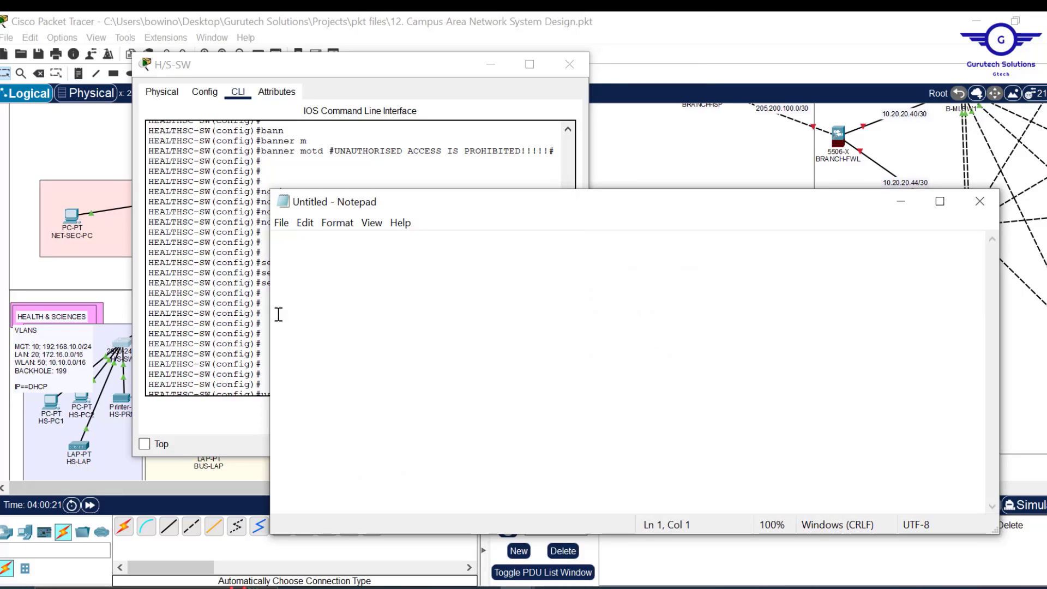
pyautogui.moveTo(271, 311); pyautogui.dragTo(573, 266)
pyautogui.moveTo(734, 208); pyautogui.dragTo(762, 126)
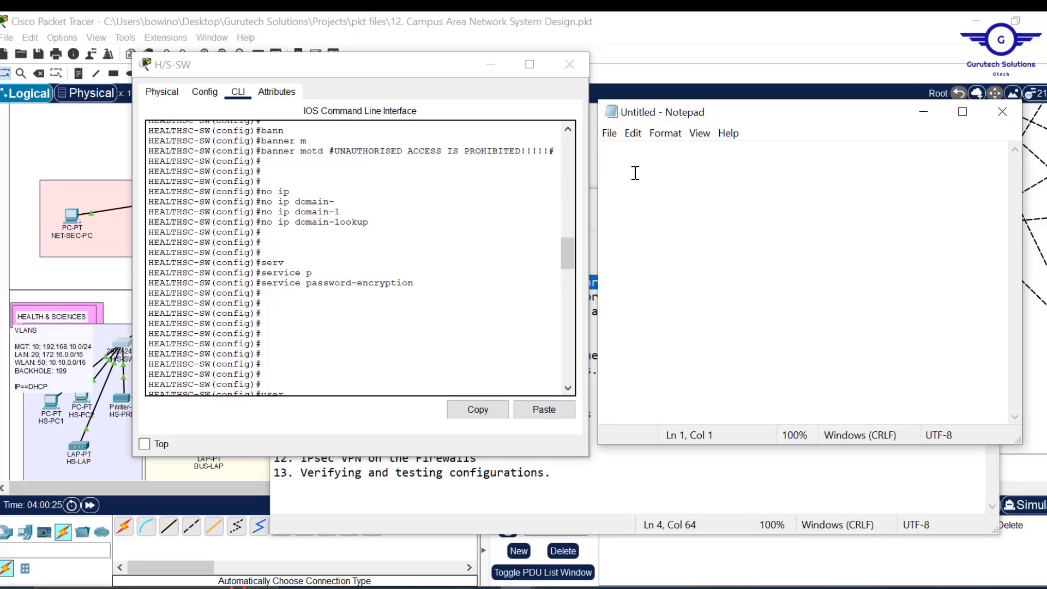
# - Type en, conf t and hostname BUS-SW on separate lines in Notepad
pyautogui.write('en')
pyautogui.press('Return')
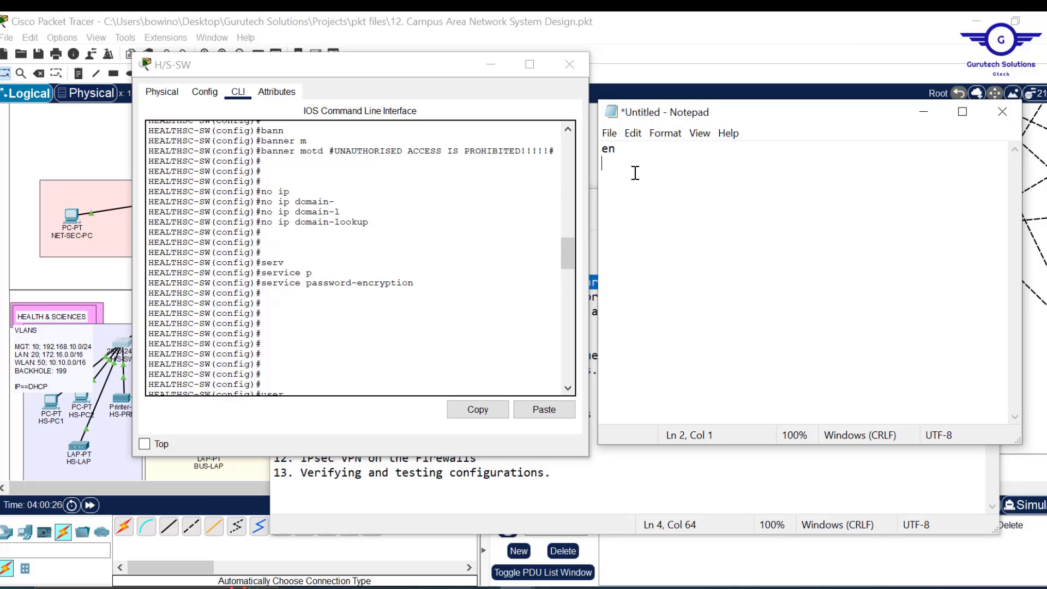
pyautogui.write('conf t')
pyautogui.press('Return')
pyautogui.write('hostname')
pyautogui.click(661, 18)
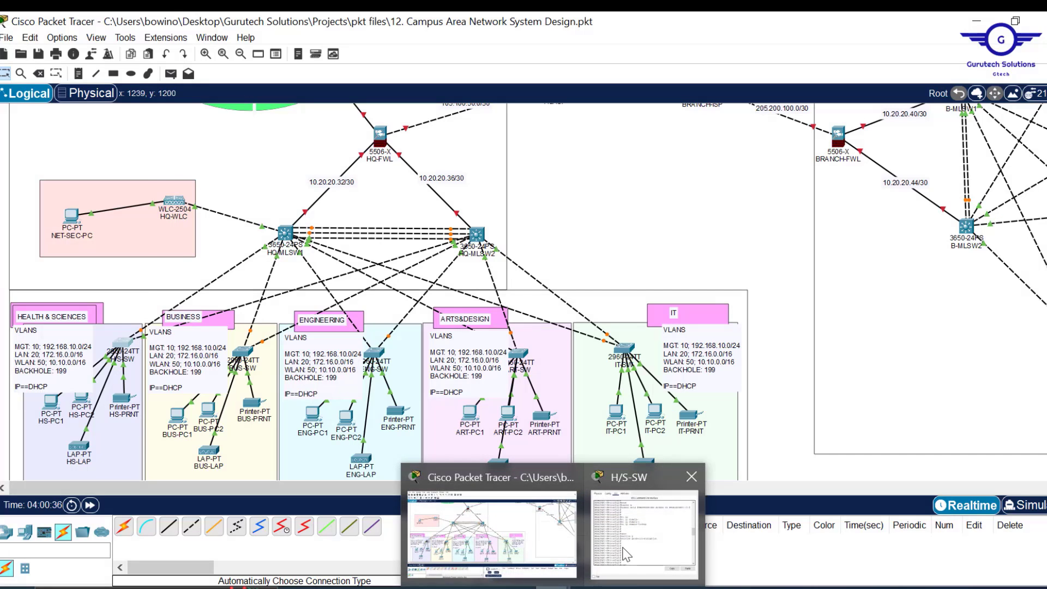
pyautogui.click(646, 524)
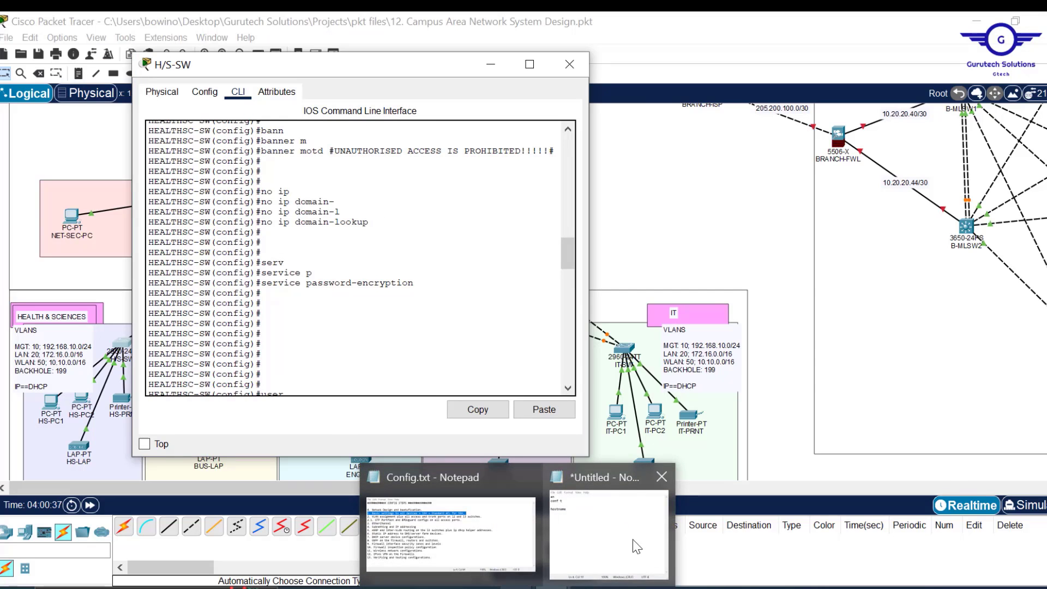
pyautogui.click(633, 539)
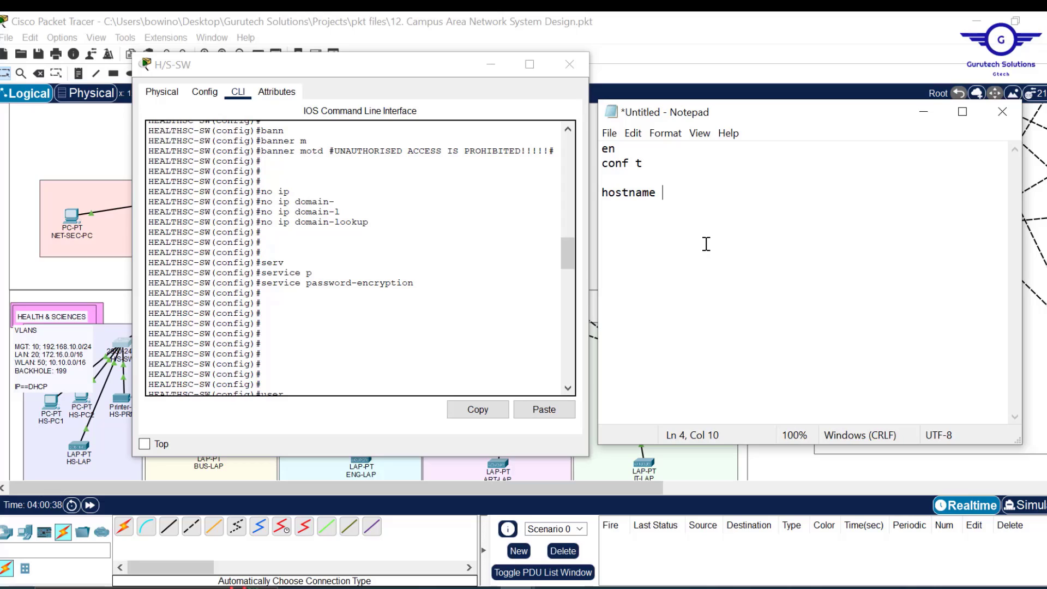
pyautogui.write('BUS-SW')
pyautogui.press('Return')
# - Add the line console 0 block with a password, login, exec-timeout 3 0 and exit
pyautogui.write('LINE CON')
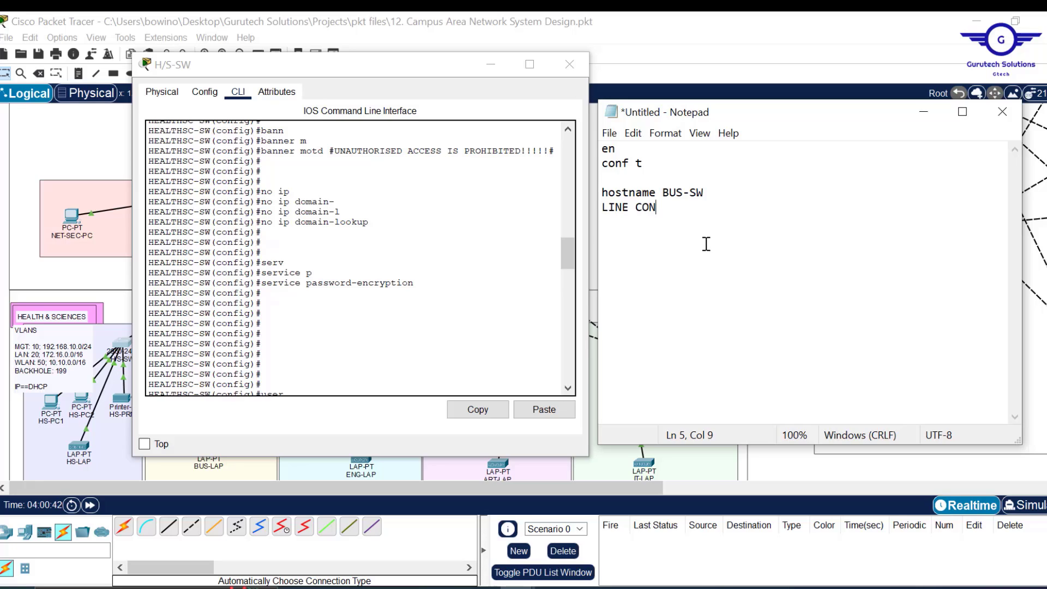
pyautogui.press('BackSpace')
pyautogui.press('BackSpace')
pyautogui.press('BackSpace')
pyautogui.press('BackSpace')
pyautogui.press('BackSpace')
pyautogui.press('BackSpace')
pyautogui.press('BackSpace')
pyautogui.press('BackSpace')
pyautogui.write('line console 0 ')
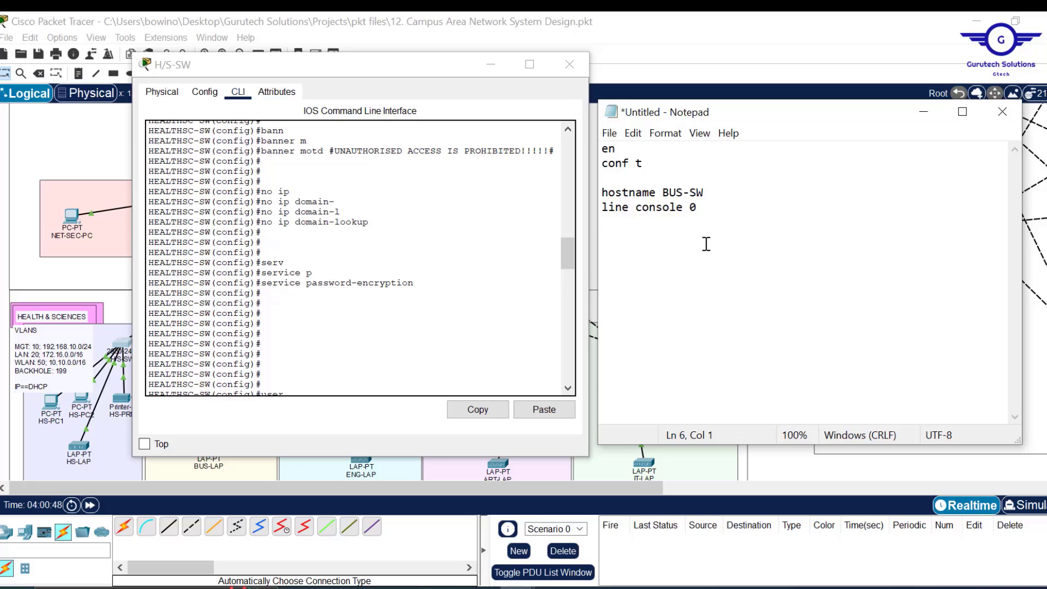
pyautogui.write('password cisco ')
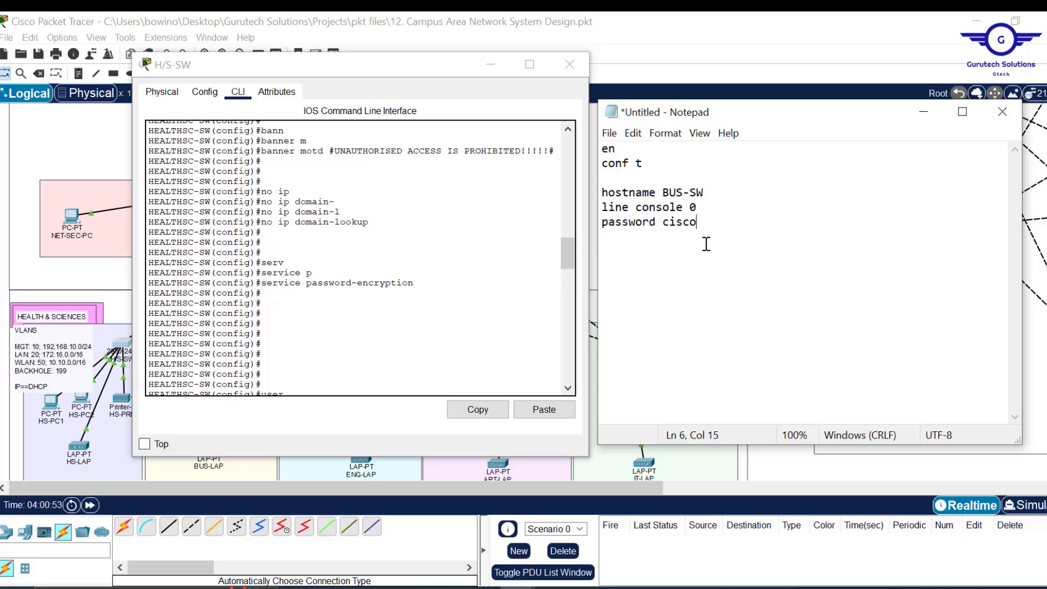
pyautogui.write('login ')
pyautogui.write('exe')
pyautogui.write('c-t')
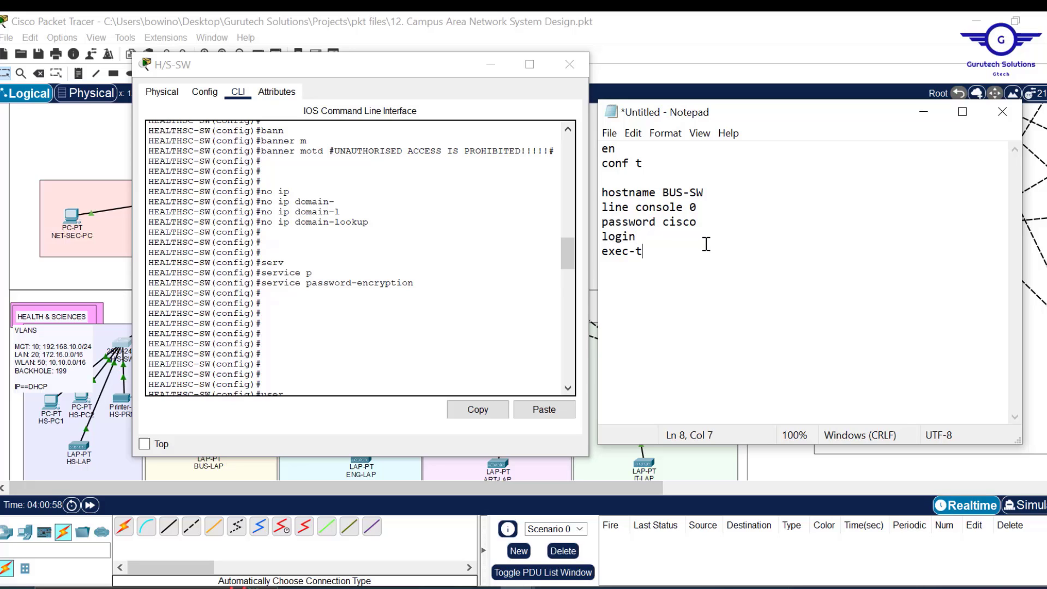
pyautogui.write('imeout 3 0')
pyautogui.press('Return')
pyautogui.write('exit')
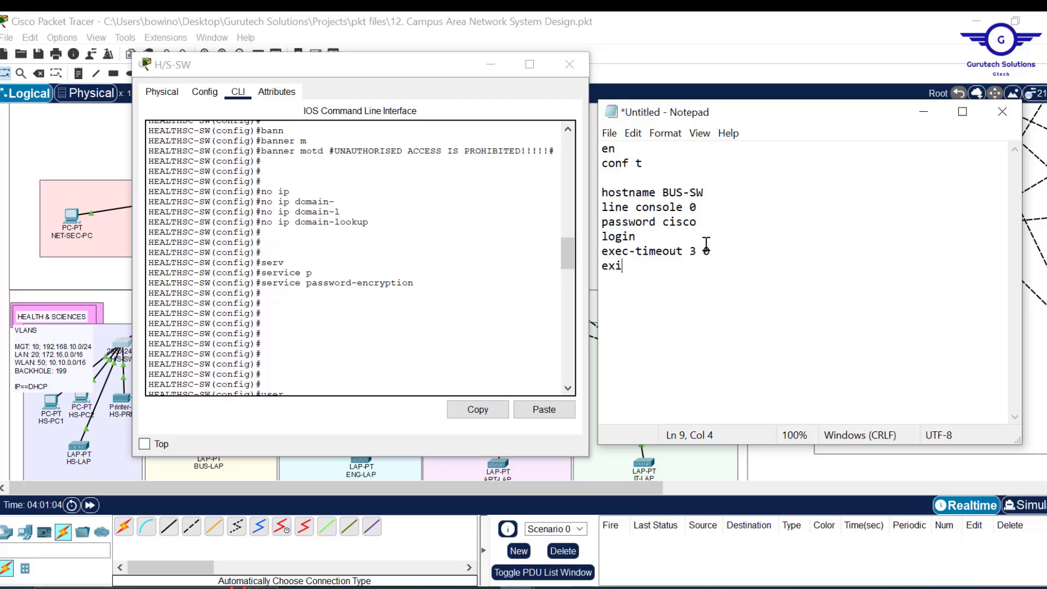
pyautogui.press('Return')
pyautogui.click(718, 193)
pyautogui.press('Return')
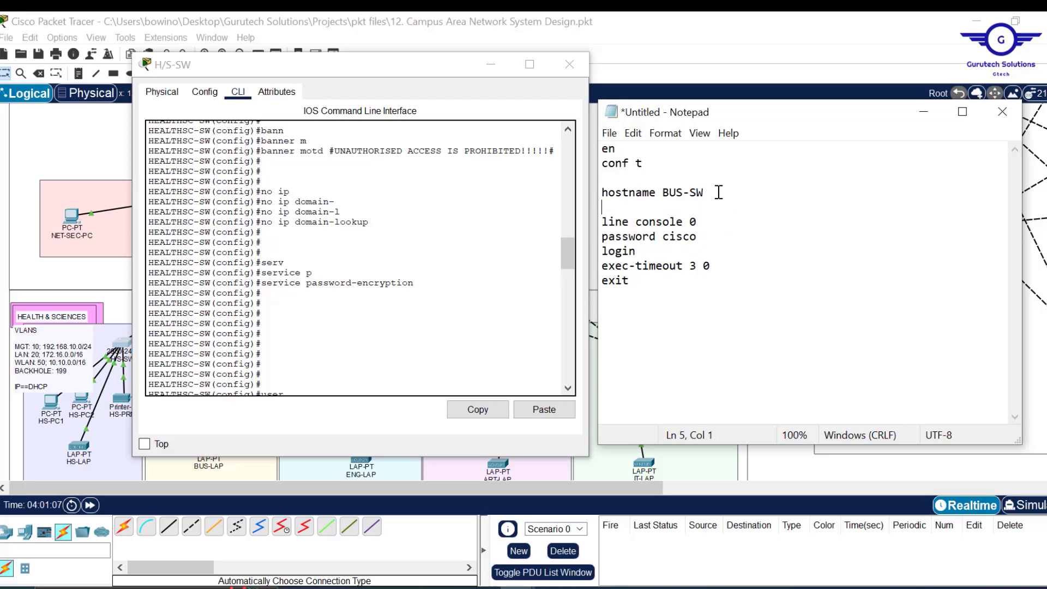
pyautogui.click(646, 286)
# - Add an enable password line and an empty banner motd %% line
pyautogui.write('enable p')
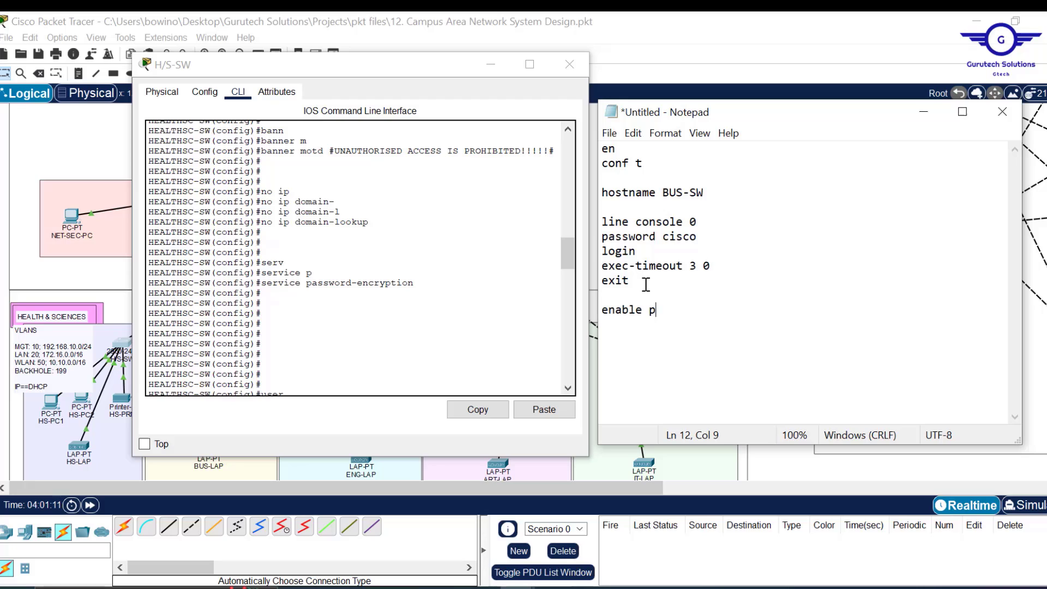
pyautogui.write('assword cisco')
pyautogui.press('Return')
pyautogui.press('Return')
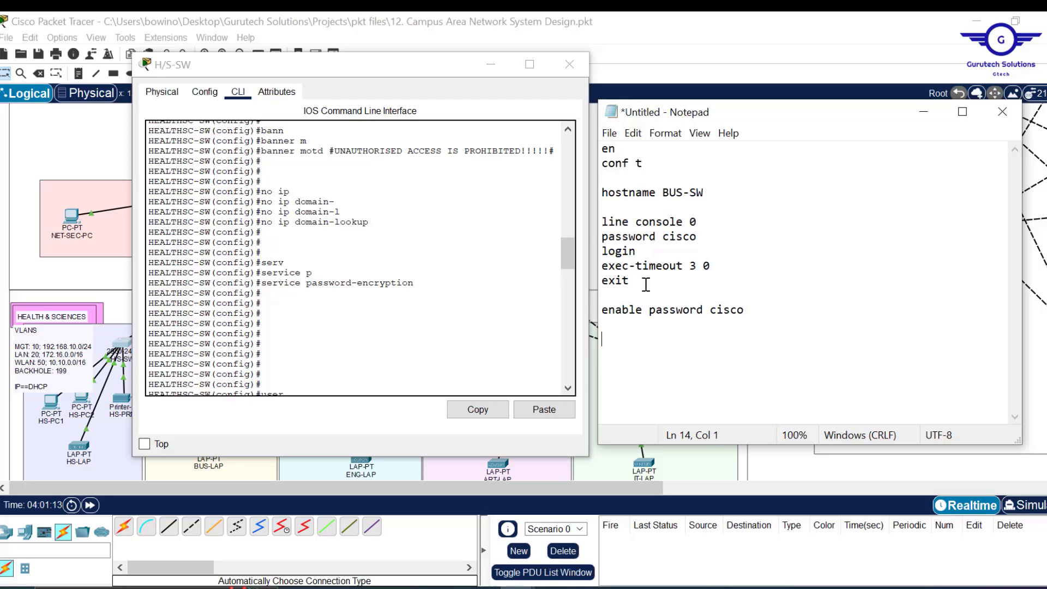
pyautogui.write('banner motd %%')
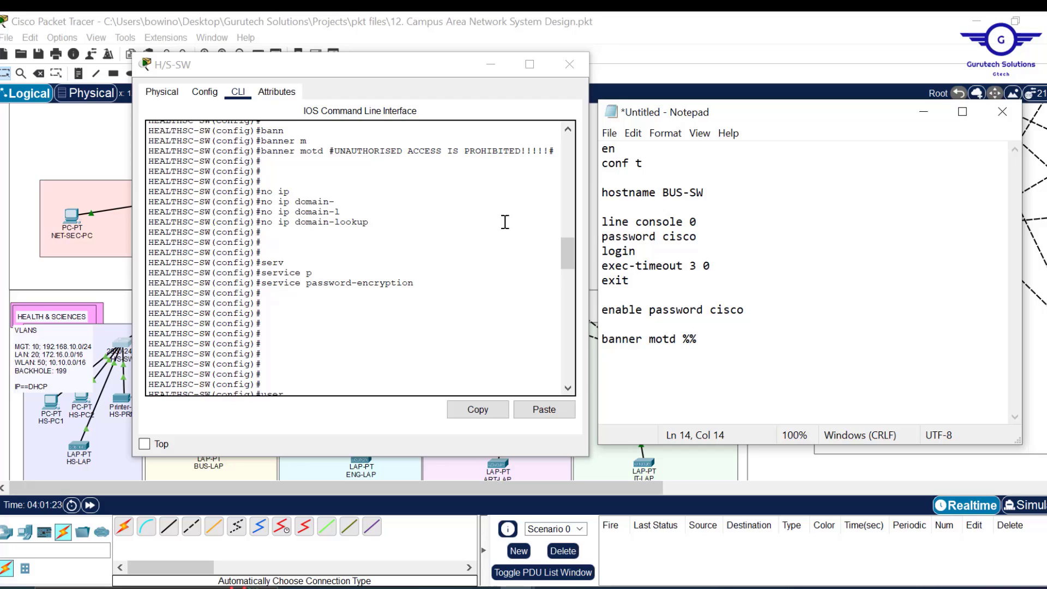
# - Replace the banner placeholder with the full UNAUTHORISED ACCESS banner copied from the CLI
pyautogui.click(556, 151)
pyautogui.moveTo(556, 151); pyautogui.dragTo(262, 154)
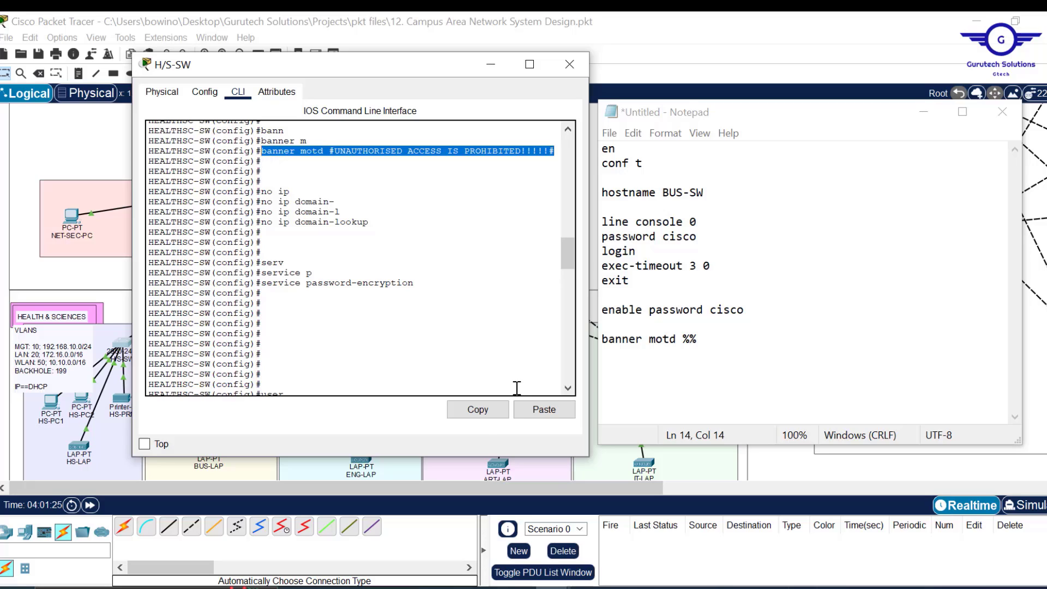
pyautogui.click(478, 410)
pyautogui.click(709, 347)
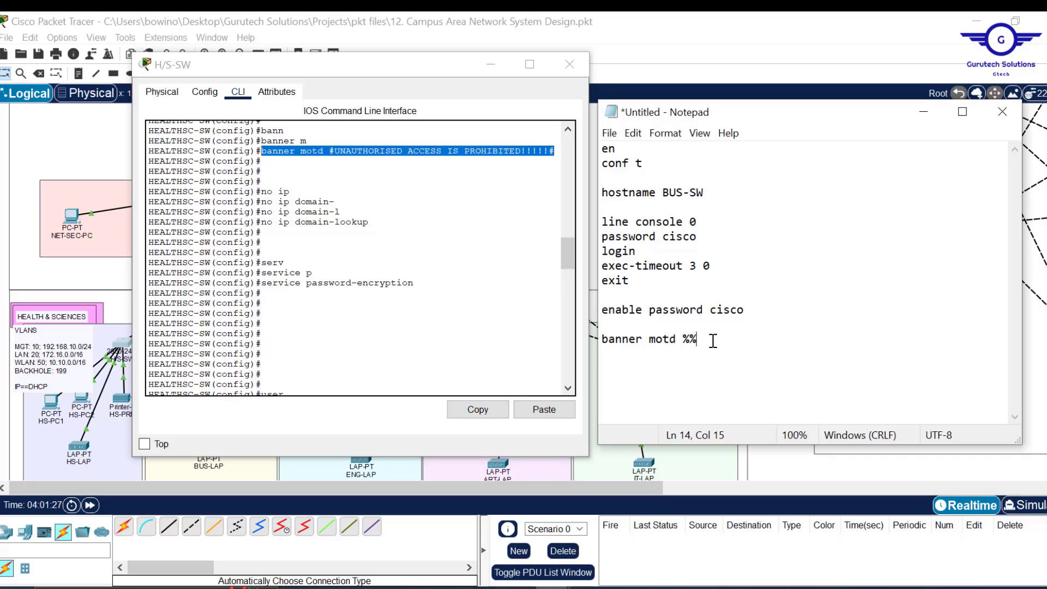
pyautogui.moveTo(710, 347); pyautogui.dragTo(596, 339)
pyautogui.hotkey('ctrl', 'v')
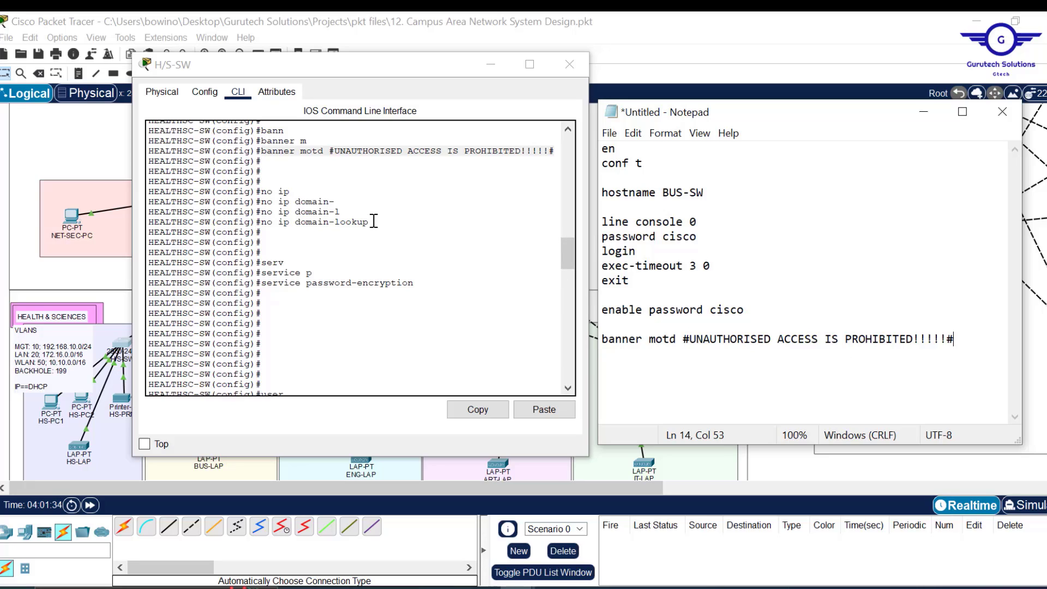
# - Paste no ip domain-lookup below the banner
pyautogui.moveTo(374, 222); pyautogui.dragTo(262, 222)
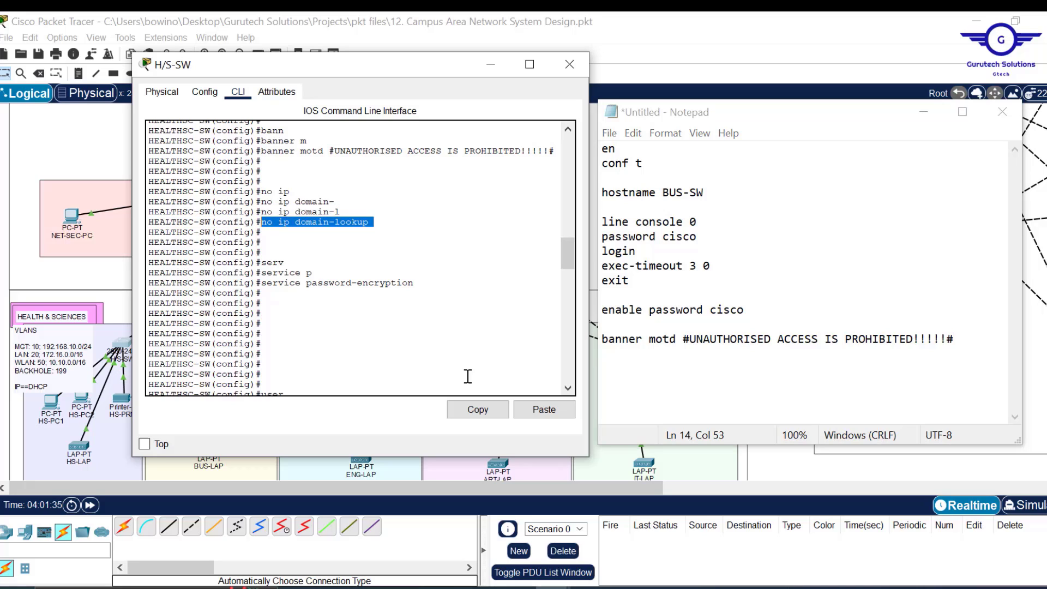
pyautogui.click(477, 409)
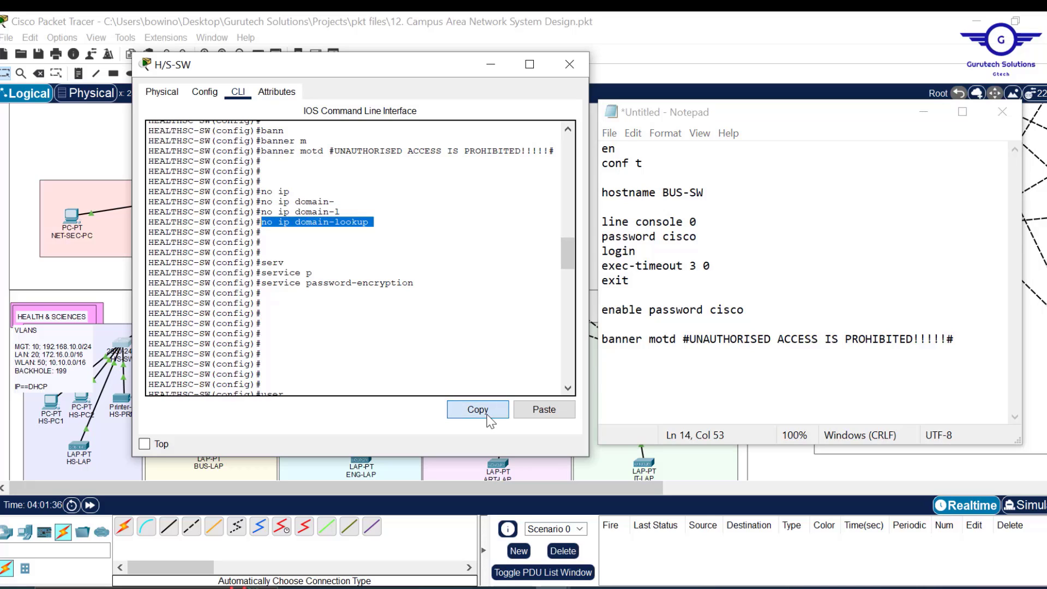
pyautogui.click(965, 346)
pyautogui.press('Return')
pyautogui.press('Return')
pyautogui.hotkey('ctrl', 'v')
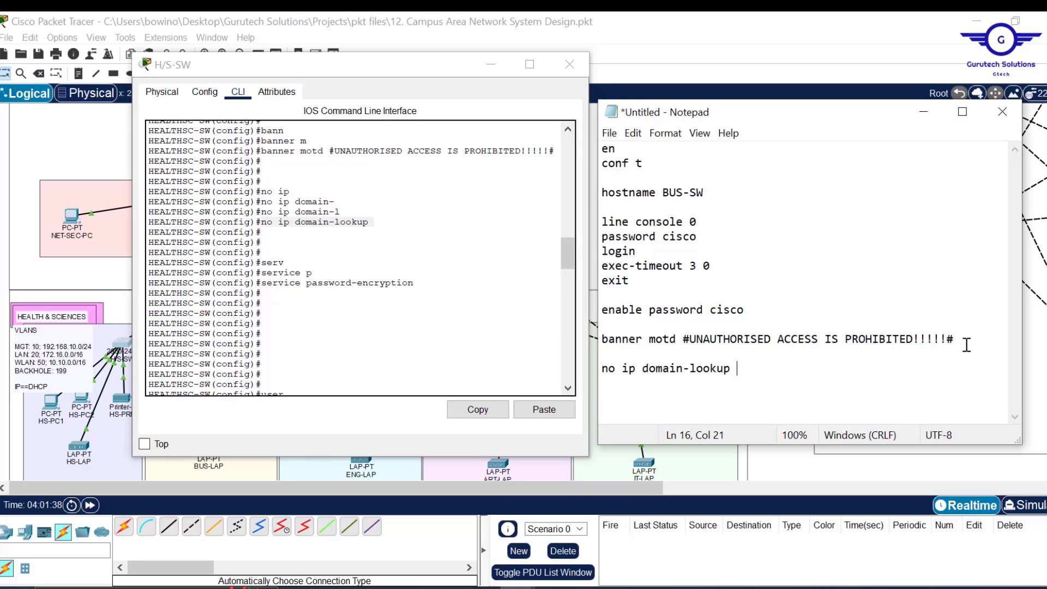
# - Paste service password-encryption below the domain-lookup line
pyautogui.click(411, 286)
pyautogui.keyDown('shift'); pyautogui.click(266, 282); pyautogui.keyUp('shift')
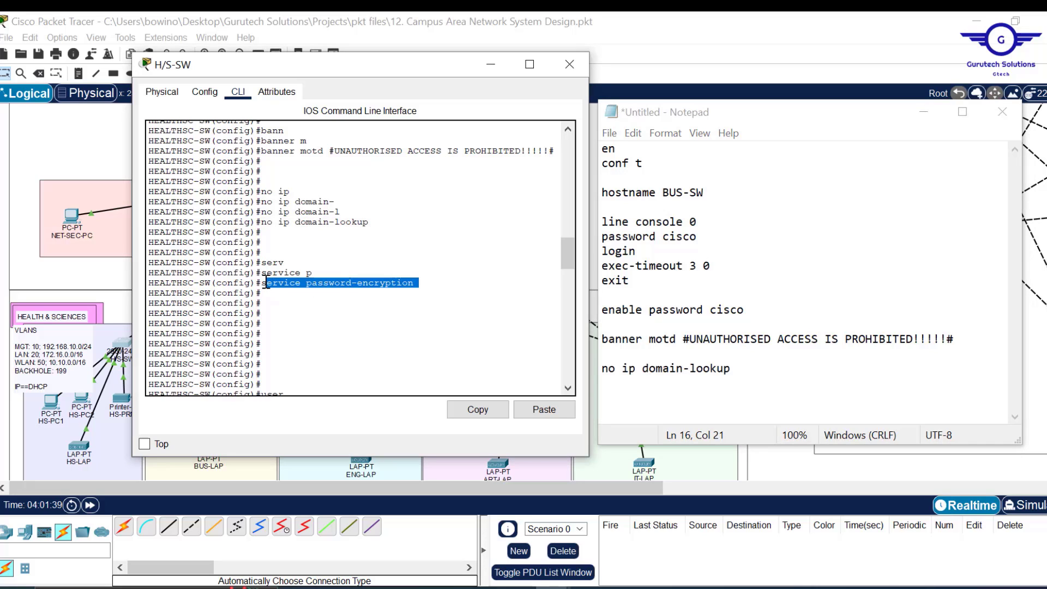
pyautogui.click(486, 405)
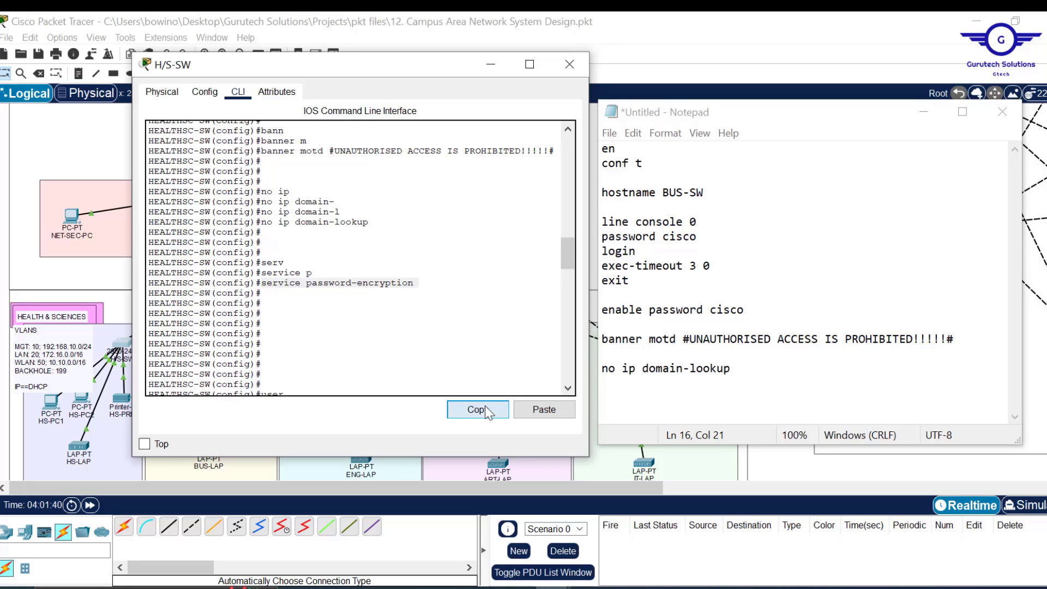
pyautogui.click(767, 376)
pyautogui.press('Return')
pyautogui.press('Return')
pyautogui.press('Return')
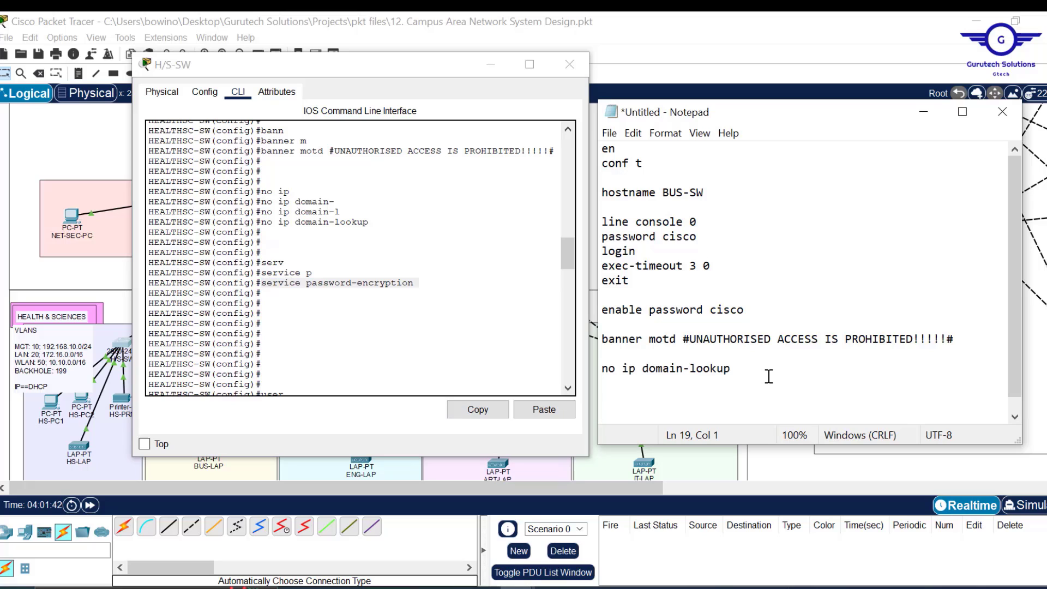
pyautogui.press('BackSpace')
pyautogui.hotkey('ctrl', 'v')
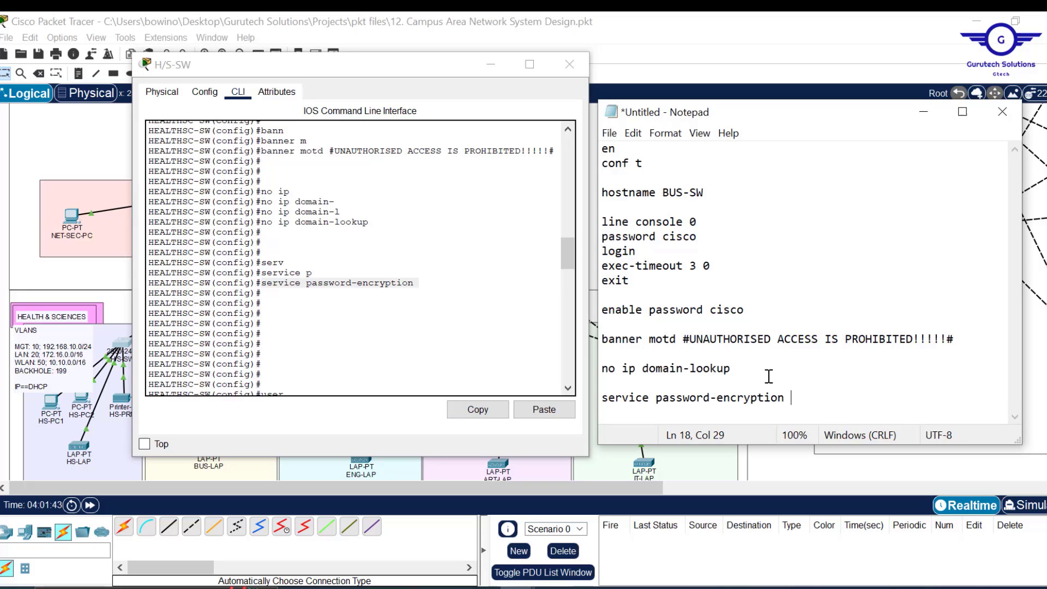
pyautogui.moveTo(570, 246); pyautogui.dragTo(570, 269)
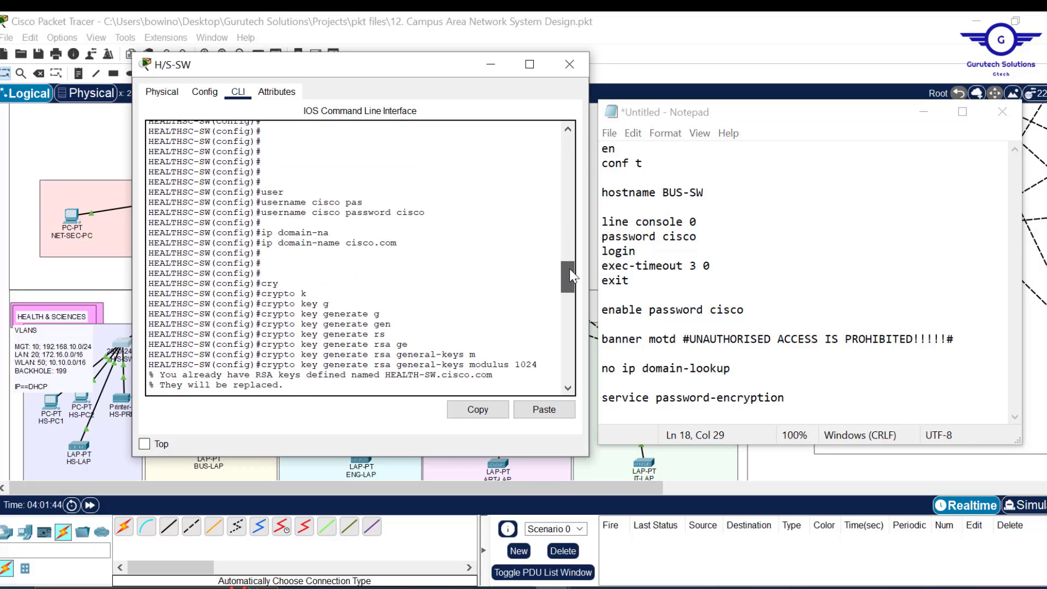
pyautogui.click(807, 398)
pyautogui.press('Return')
pyautogui.press('Return')
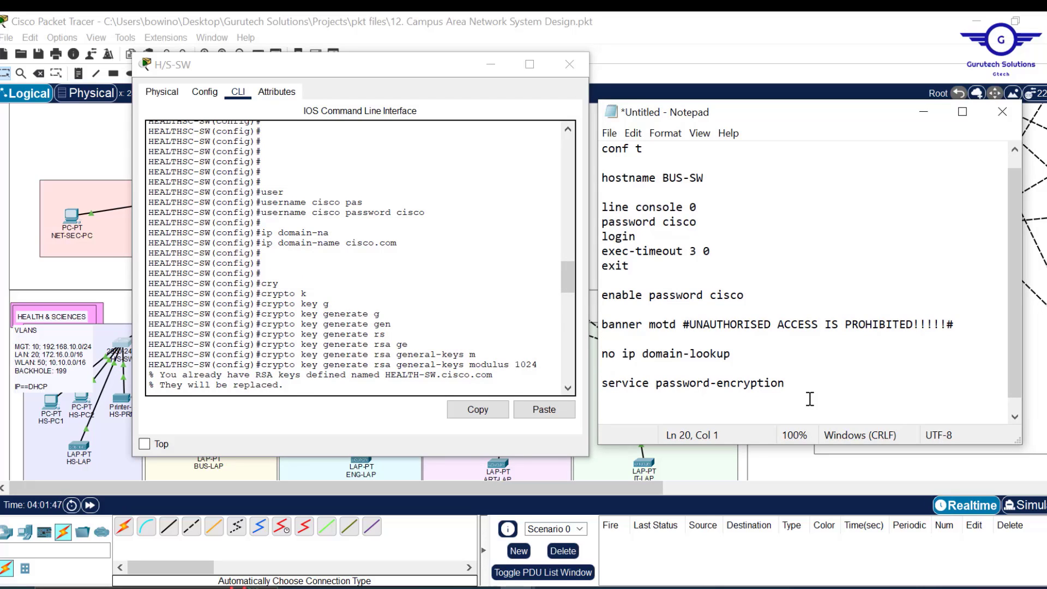
# - Paste the local username command copied from the CLI
pyautogui.click(698, 180)
pyautogui.moveTo(699, 181); pyautogui.dragTo(663, 179)
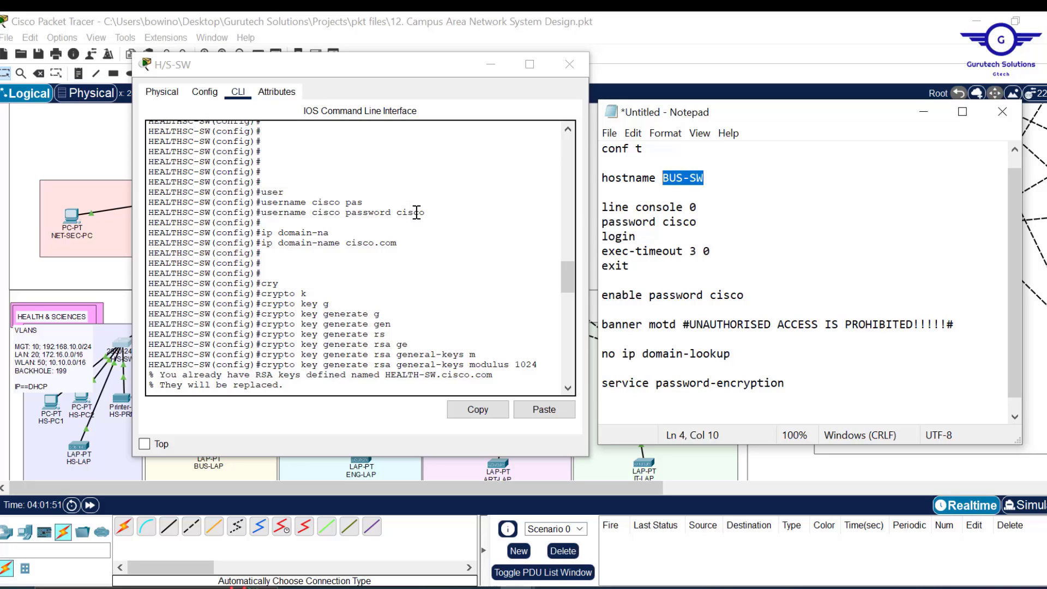
pyautogui.moveTo(425, 212); pyautogui.dragTo(262, 212)
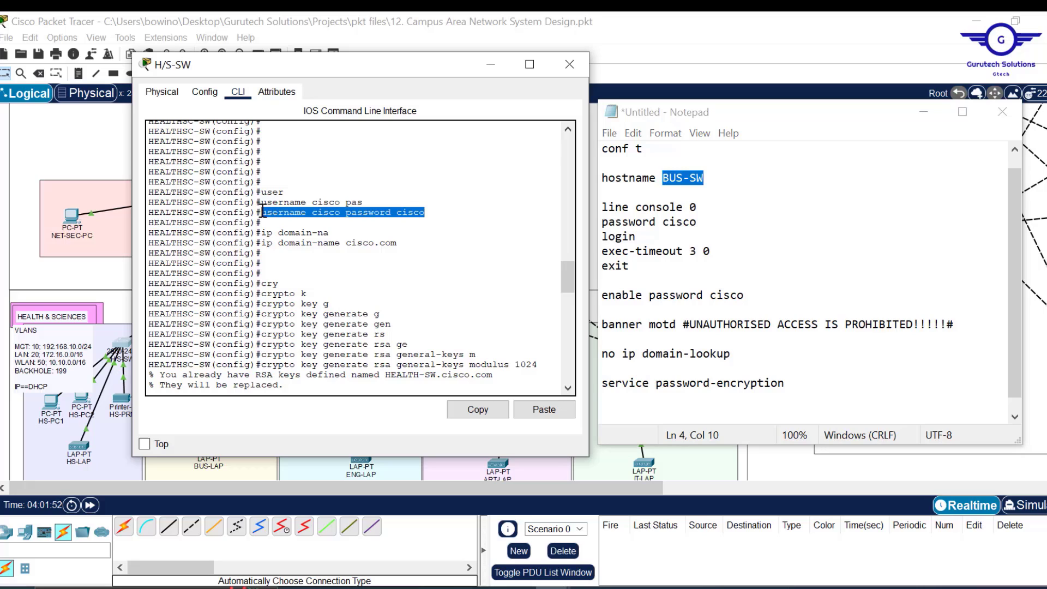
pyautogui.click(480, 409)
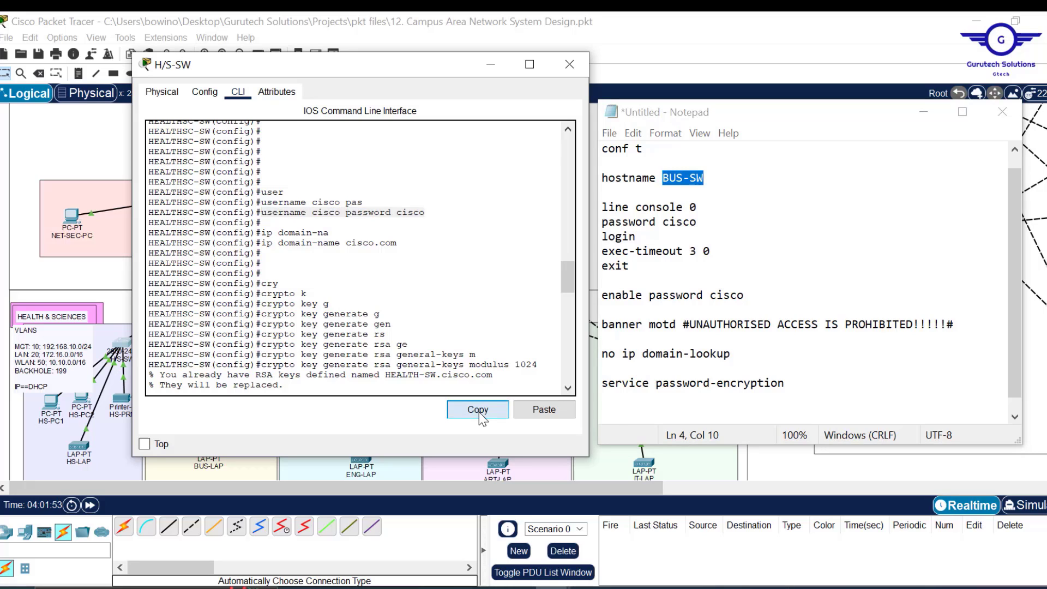
pyautogui.click(618, 413)
pyautogui.hotkey('ctrl', 'v')
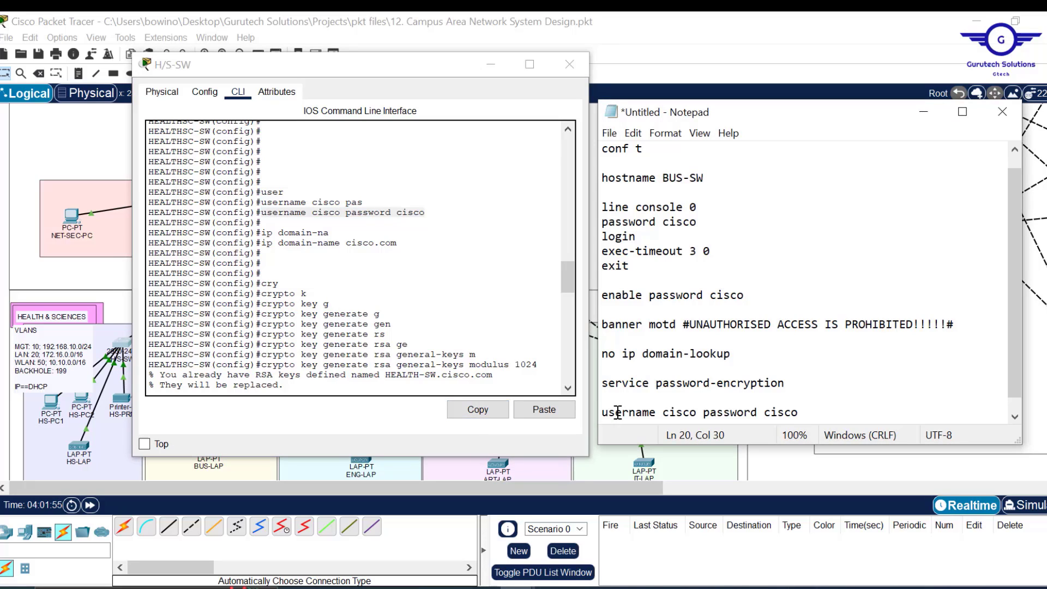
pyautogui.press('Return')
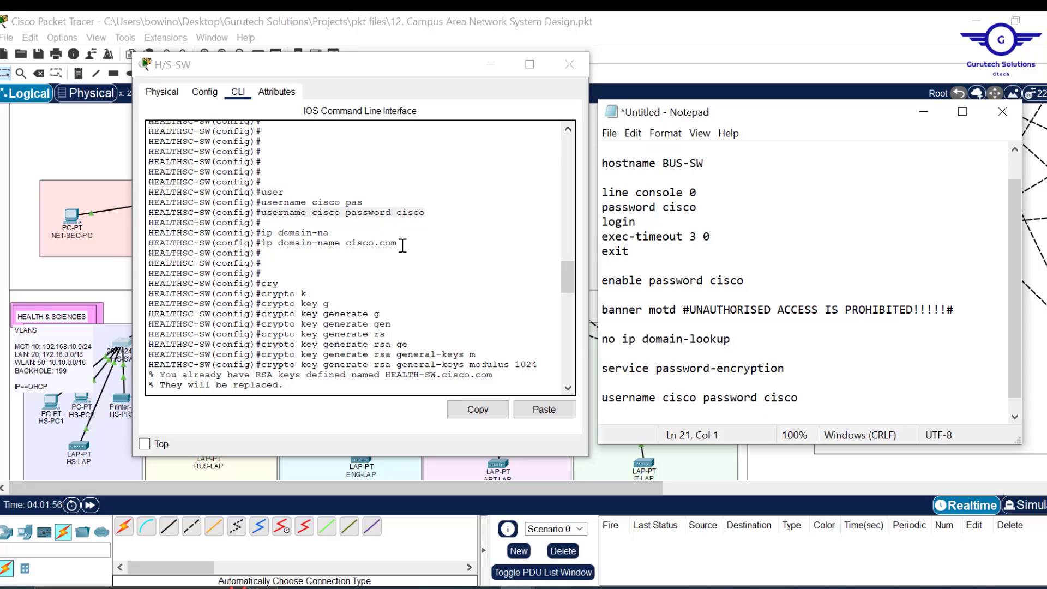
# - Paste ip domain-name cisco.com on a new line
pyautogui.click(402, 243)
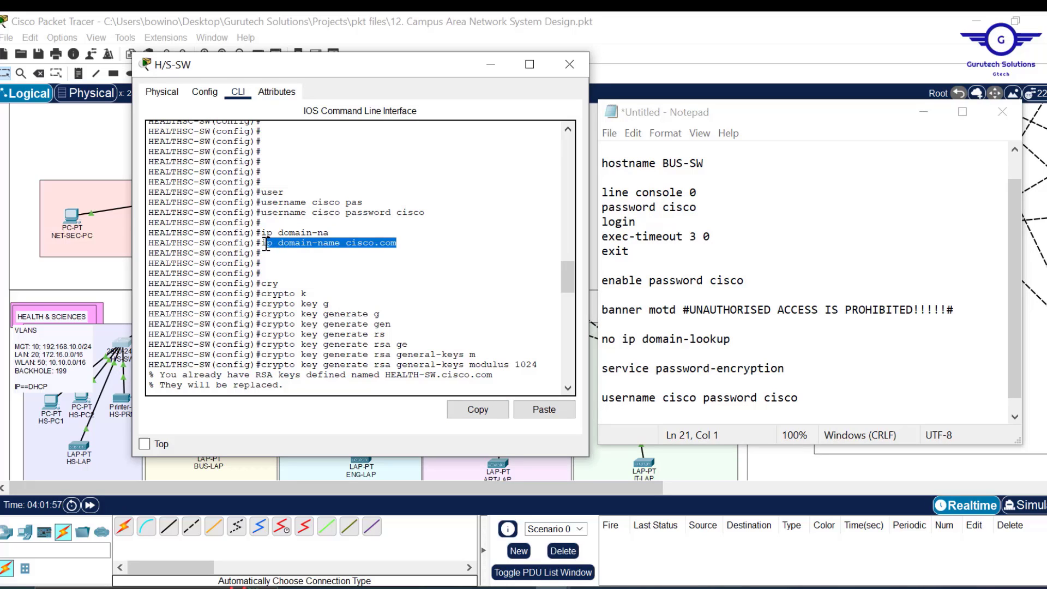
pyautogui.click(472, 412)
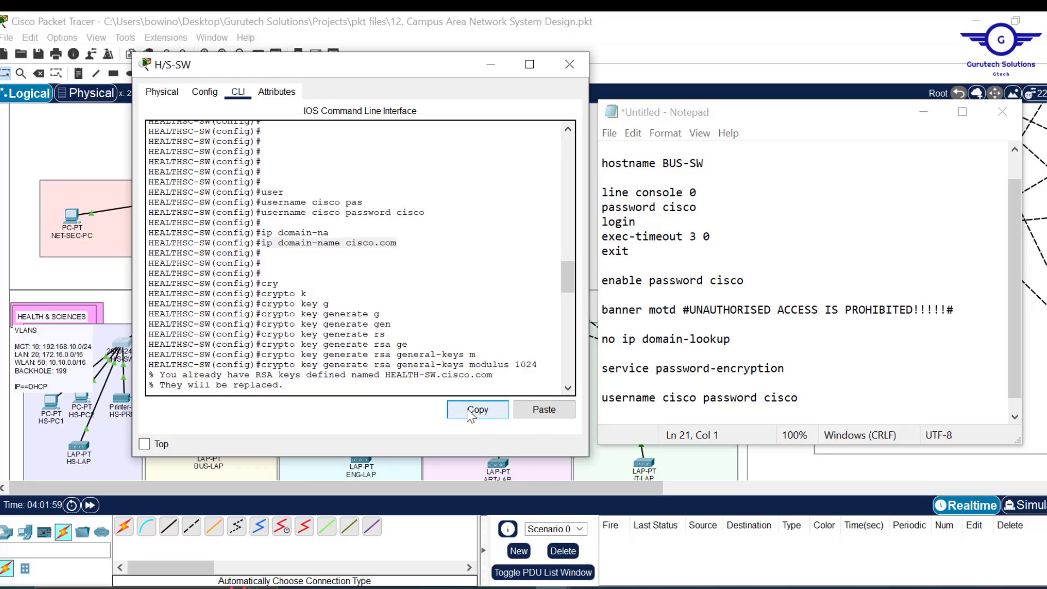
pyautogui.click(813, 402)
pyautogui.press('Return')
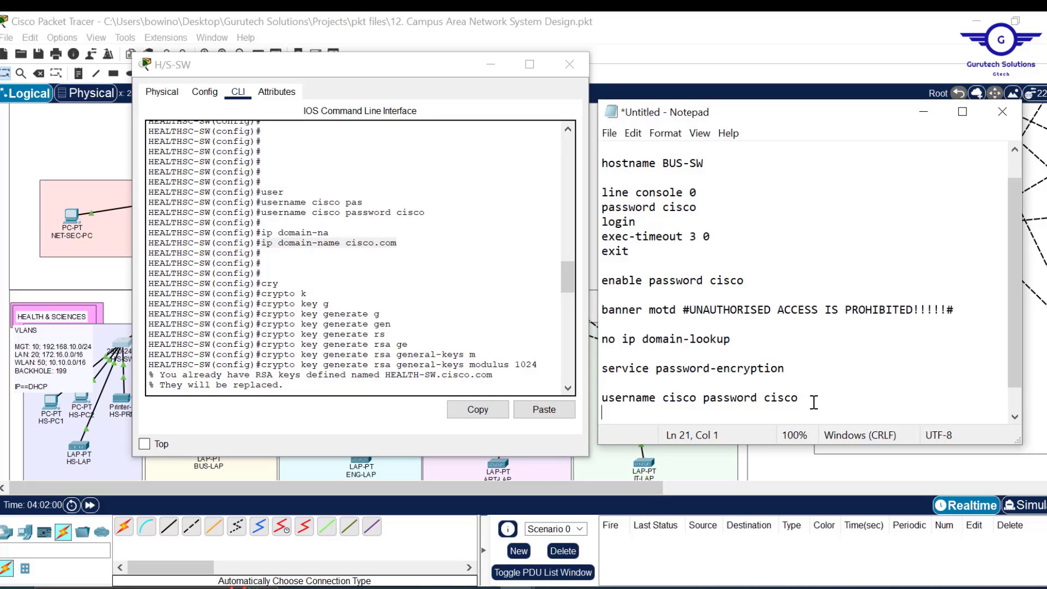
pyautogui.hotkey('ctrl', 'v')
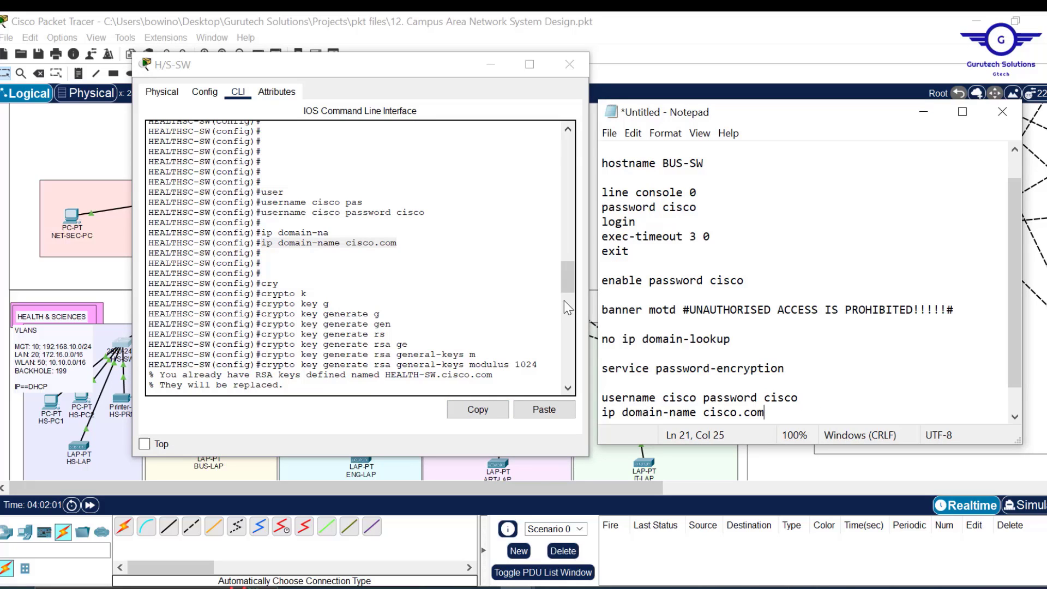
# - Copy 'crypto key generate rsa general-keys modulus 1024' from the switch CLI into the Notepad script
pyautogui.moveTo(568, 275); pyautogui.dragTo(569, 295)
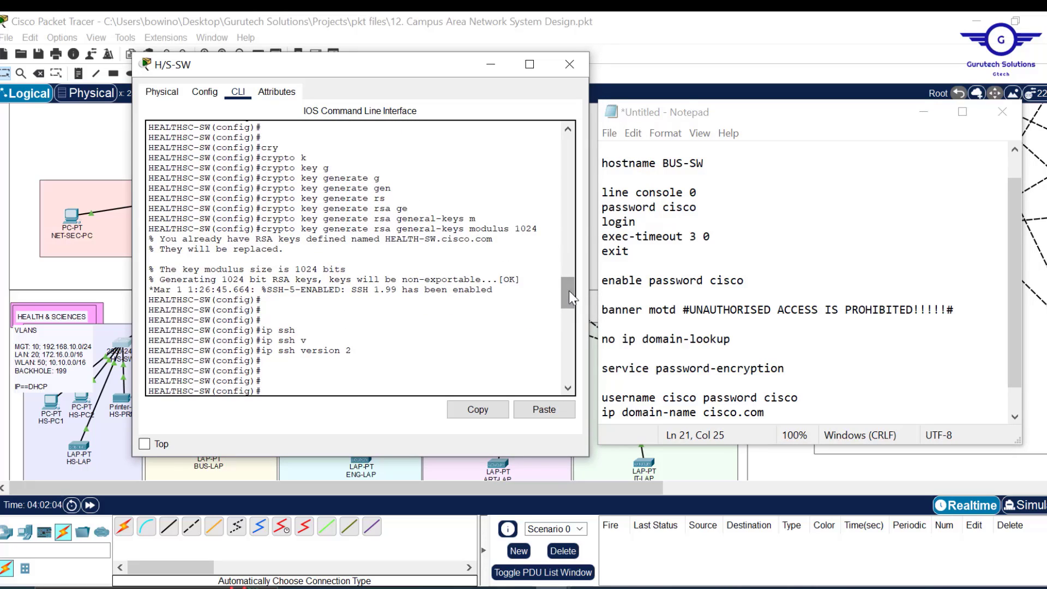
pyautogui.moveTo(542, 229); pyautogui.dragTo(260, 229)
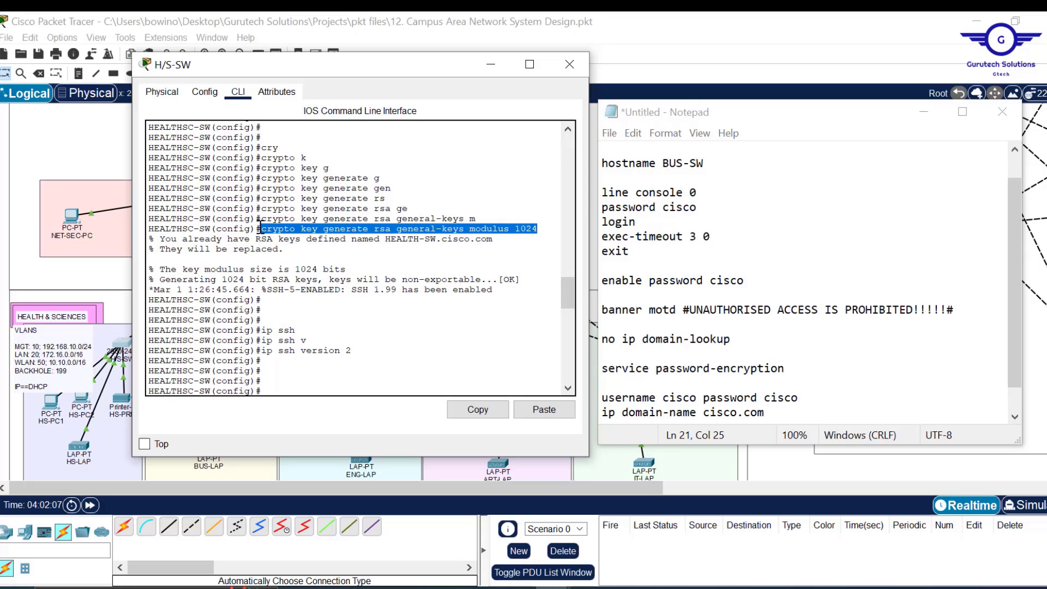
pyautogui.click(488, 410)
pyautogui.click(778, 413)
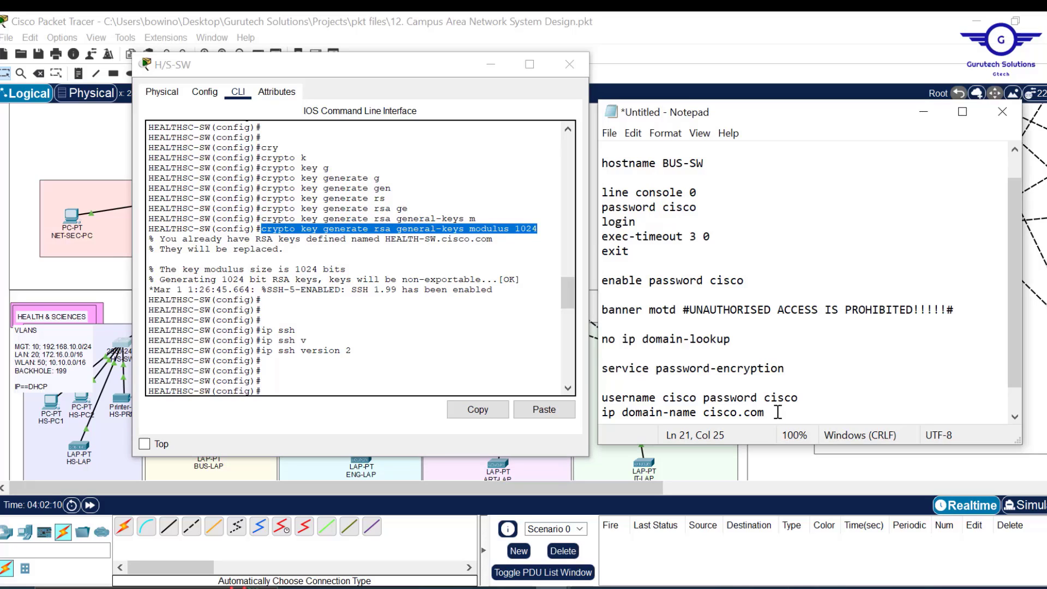
pyautogui.hotkey('ctrl', 'v')
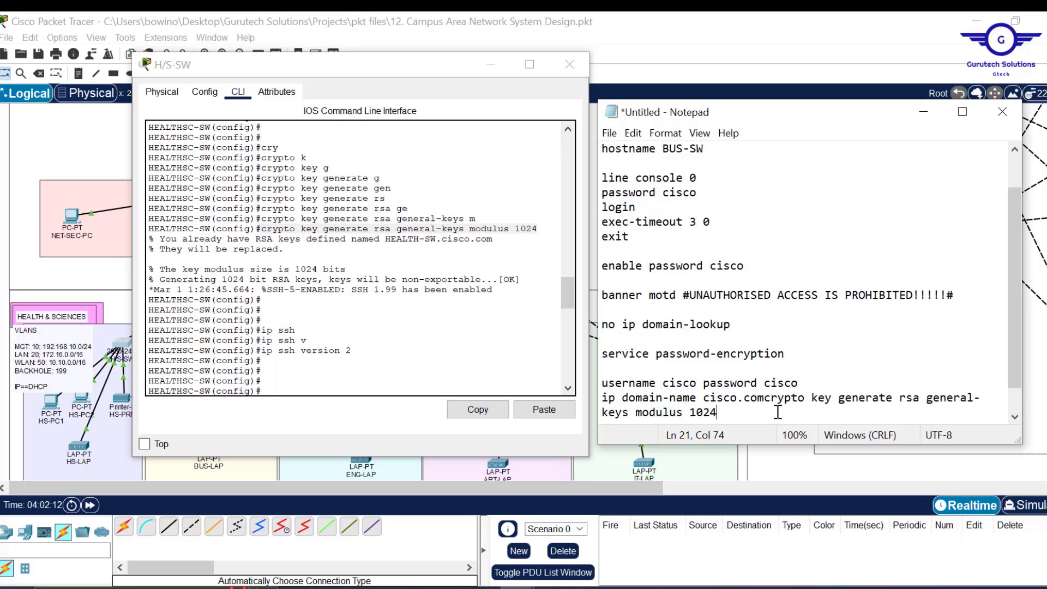
pyautogui.press('Return')
pyautogui.press('Return')
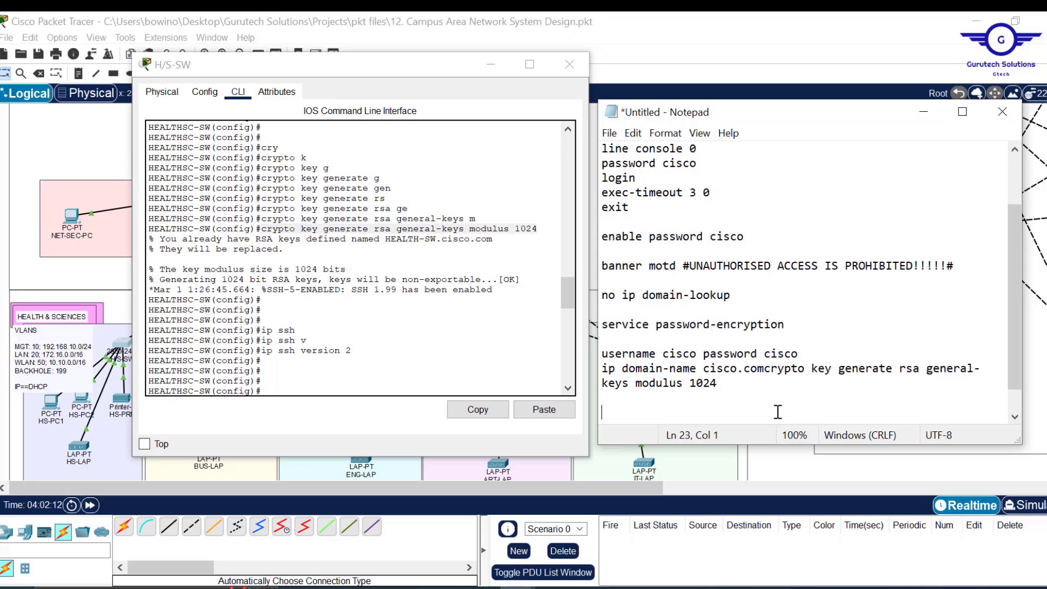
# - Add 'ip ssh version 2' to the Notepad script with blank lines after it
pyautogui.moveTo(353, 351); pyautogui.dragTo(264, 351)
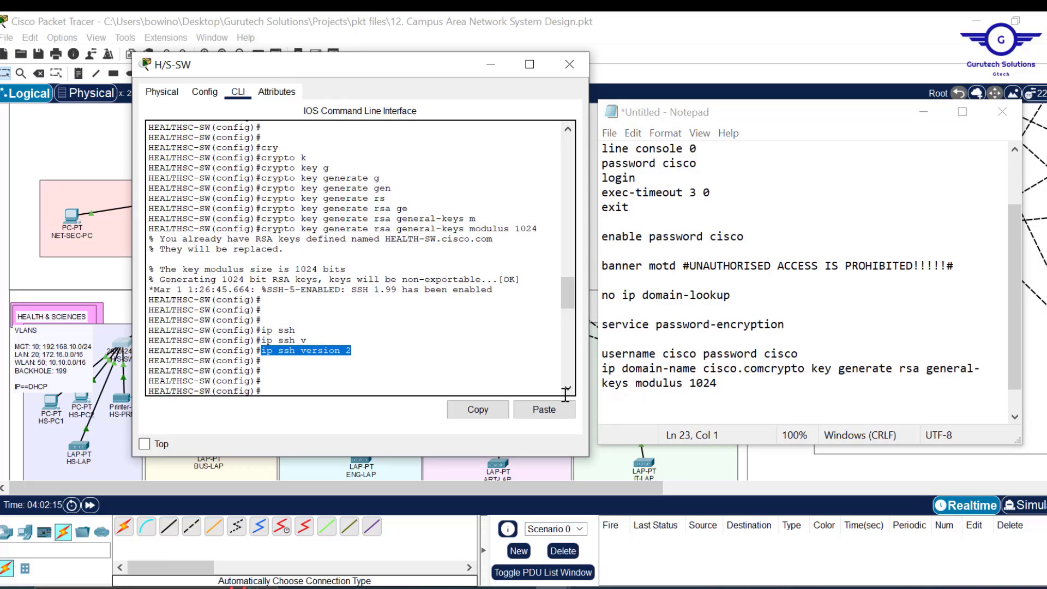
pyautogui.click(482, 403)
pyautogui.click(658, 408)
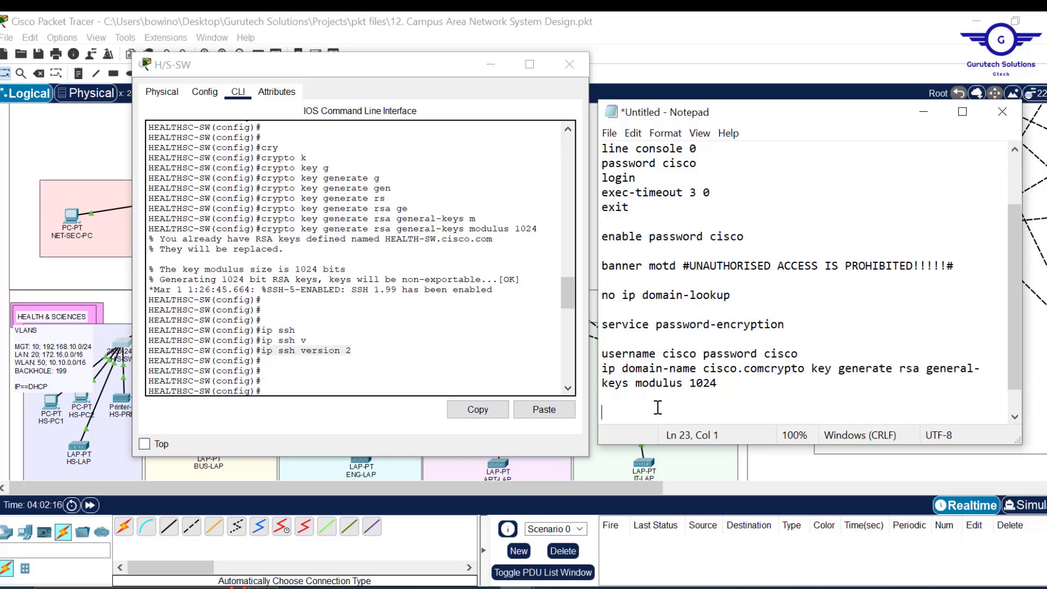
pyautogui.hotkey('ctrl', 'v')
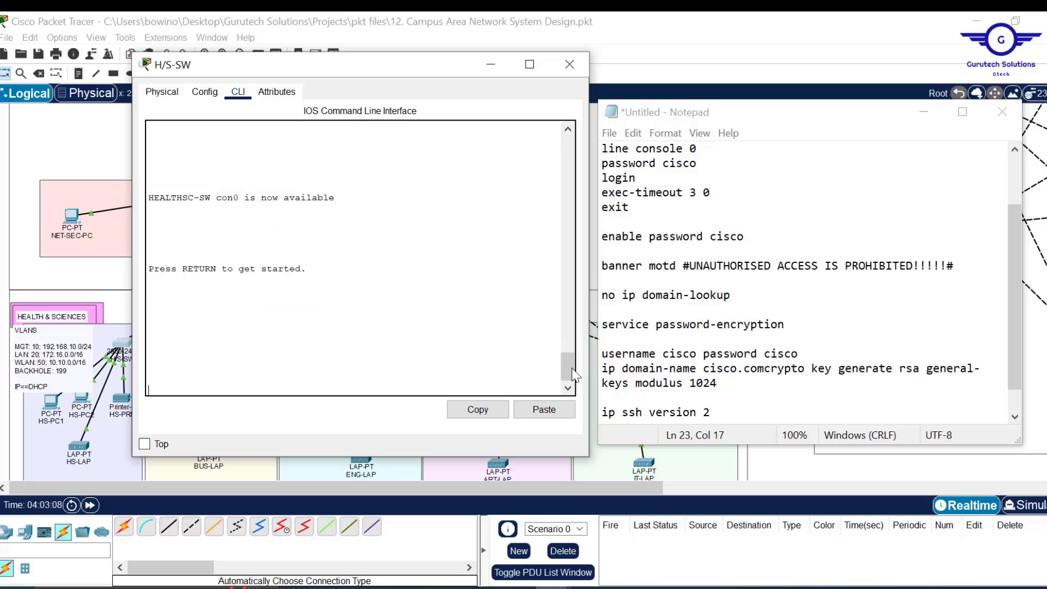
pyautogui.click(727, 412)
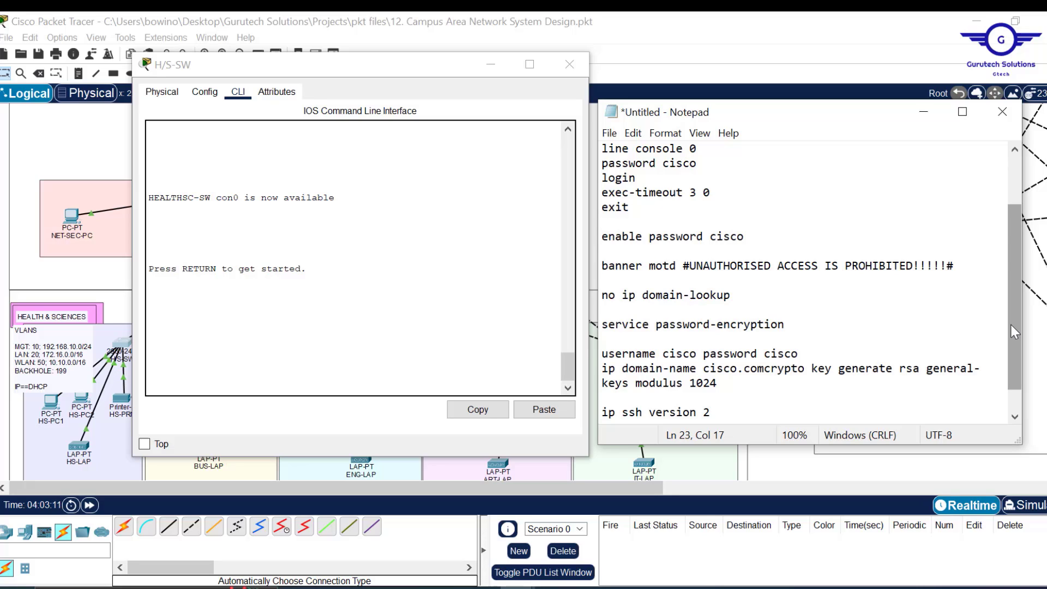
pyautogui.moveTo(1011, 325); pyautogui.dragTo(1021, 366)
pyautogui.press('Return')
pyautogui.press('Return')
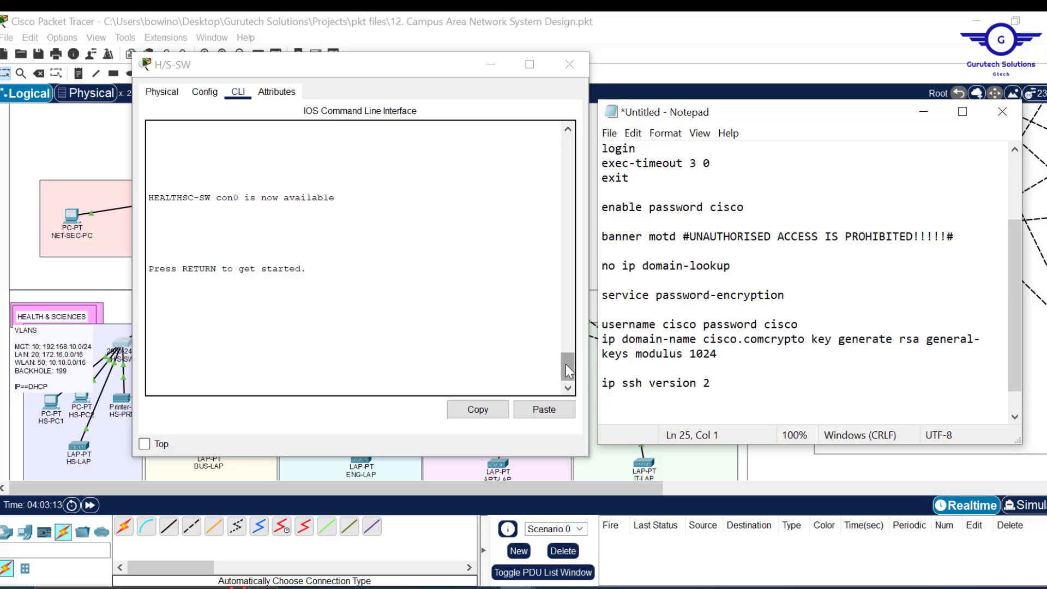
pyautogui.moveTo(565, 364); pyautogui.dragTo(562, 290)
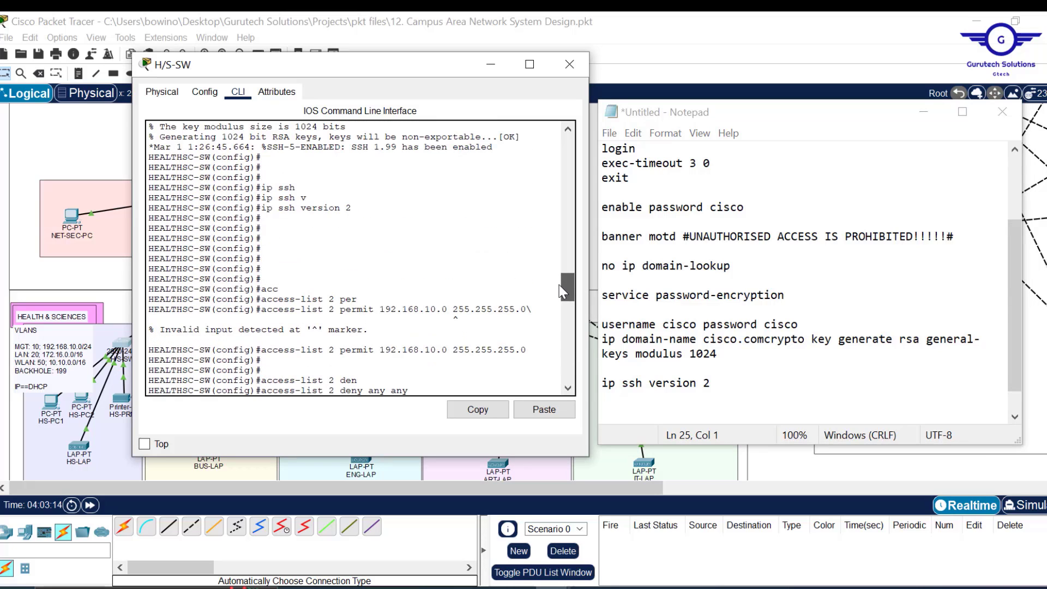
# - Add 'access-list 2 permit 192.168.10.0 255.255.255.0' and 'access-list 2 deny any any' to the notes on separate lines
pyautogui.moveTo(530, 350); pyautogui.dragTo(263, 350)
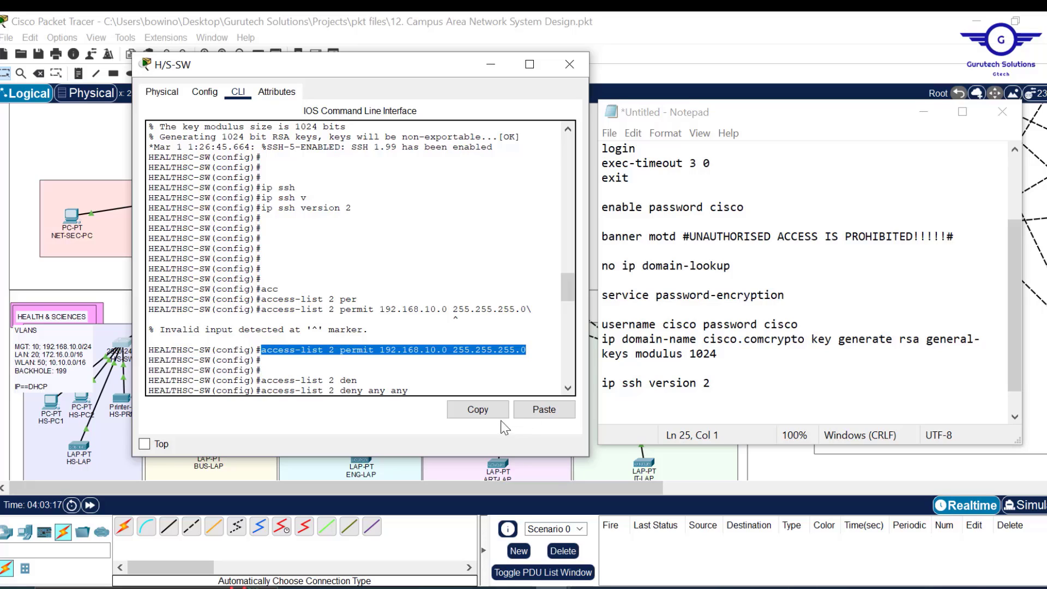
pyautogui.click(478, 409)
pyautogui.click(616, 406)
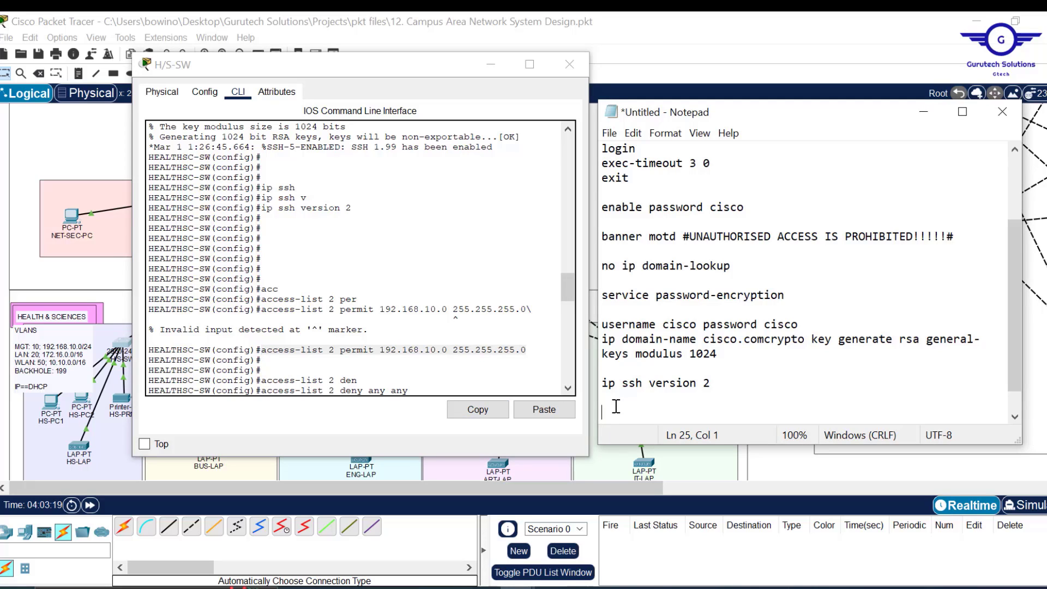
pyautogui.hotkey('ctrl', 'v')
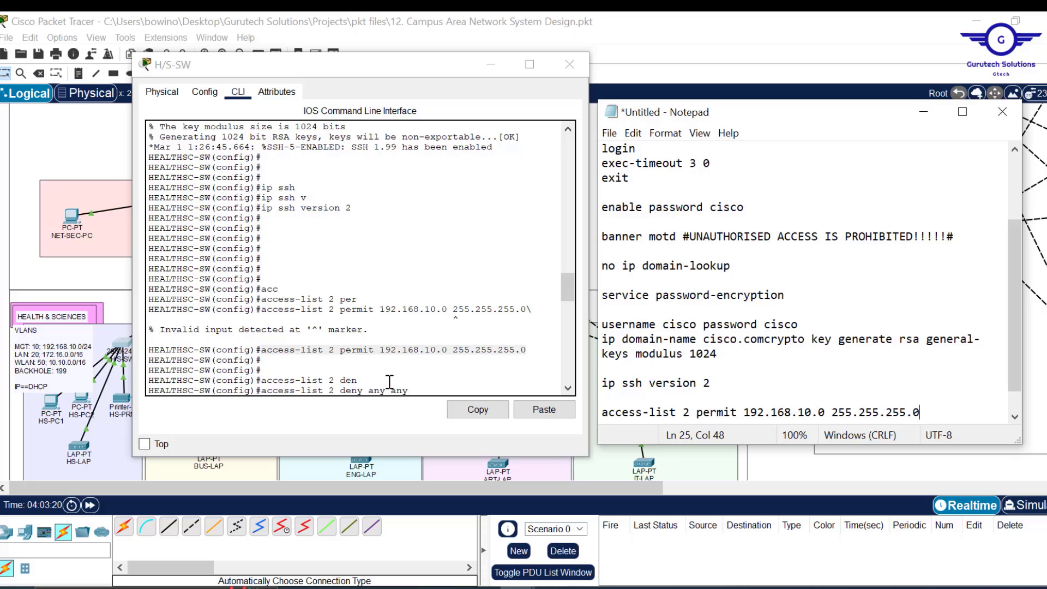
pyautogui.moveTo(409, 389); pyautogui.dragTo(261, 391)
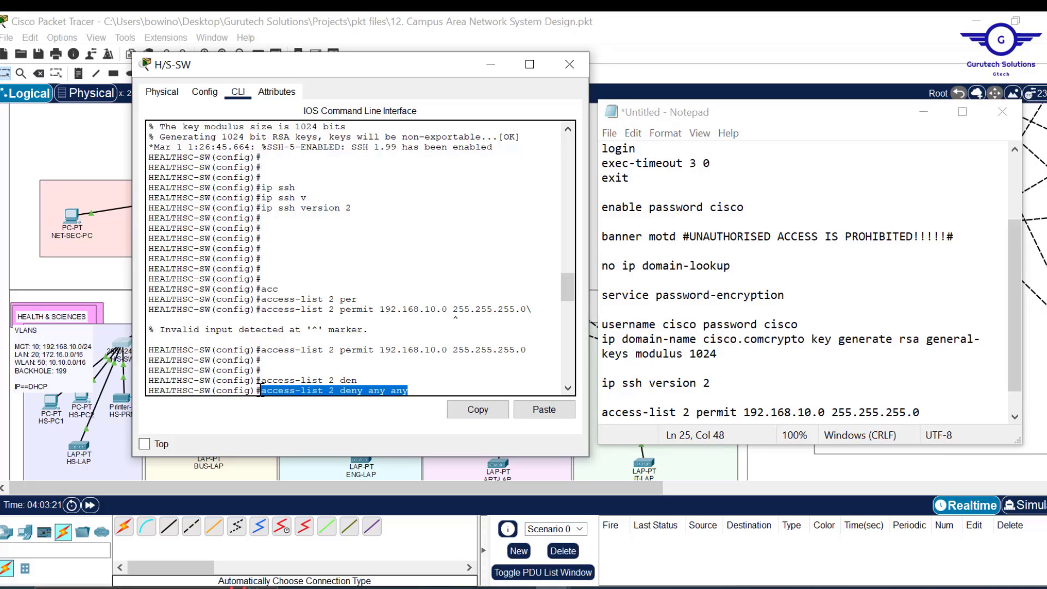
pyautogui.click(478, 409)
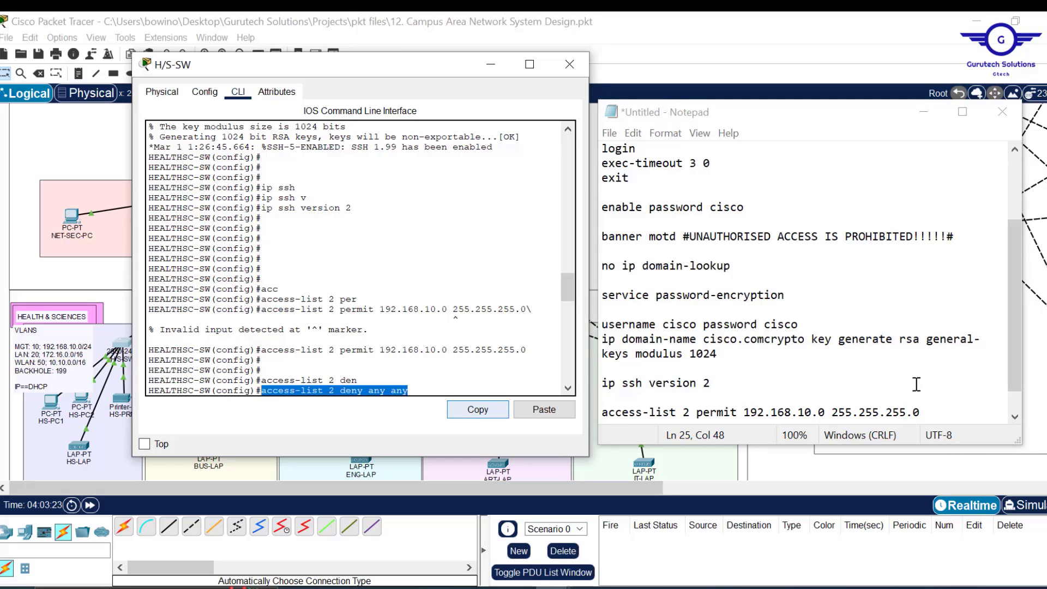
pyautogui.click(934, 410)
pyautogui.press('Return')
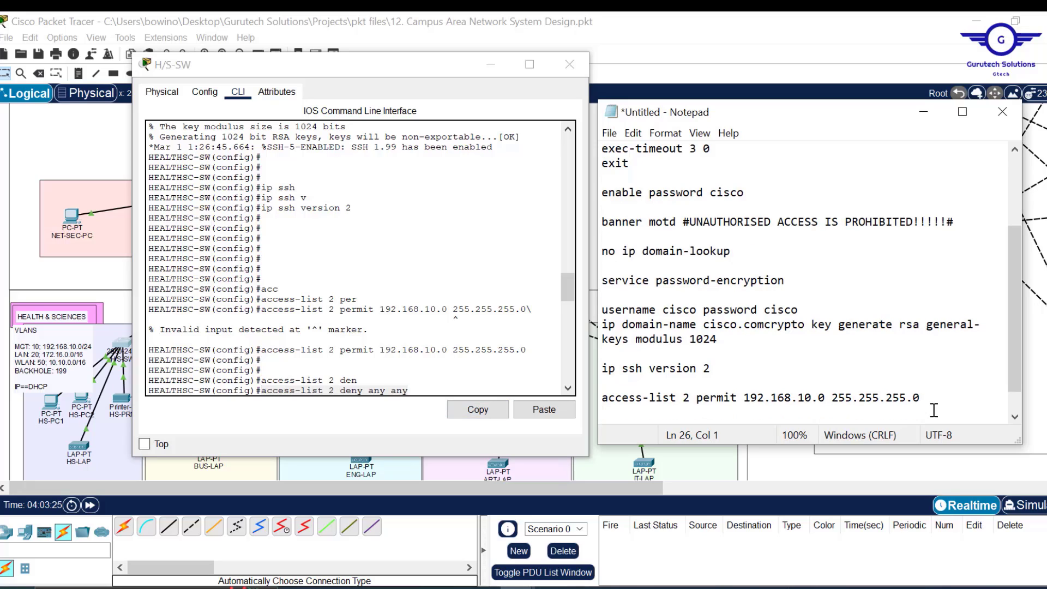
pyautogui.hotkey('ctrl', 'v')
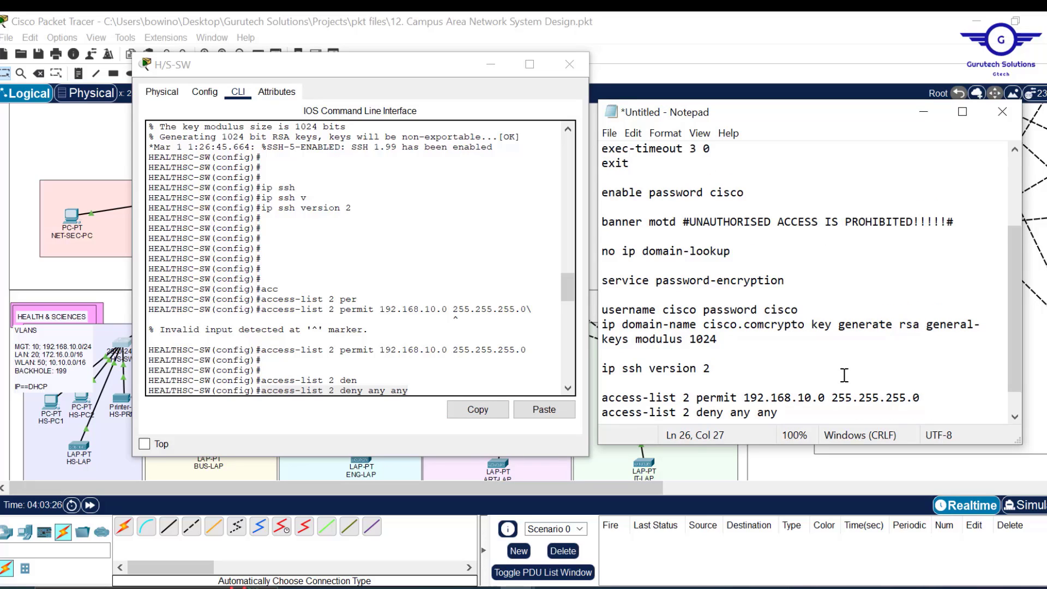
pyautogui.press('Return')
pyautogui.press('Return')
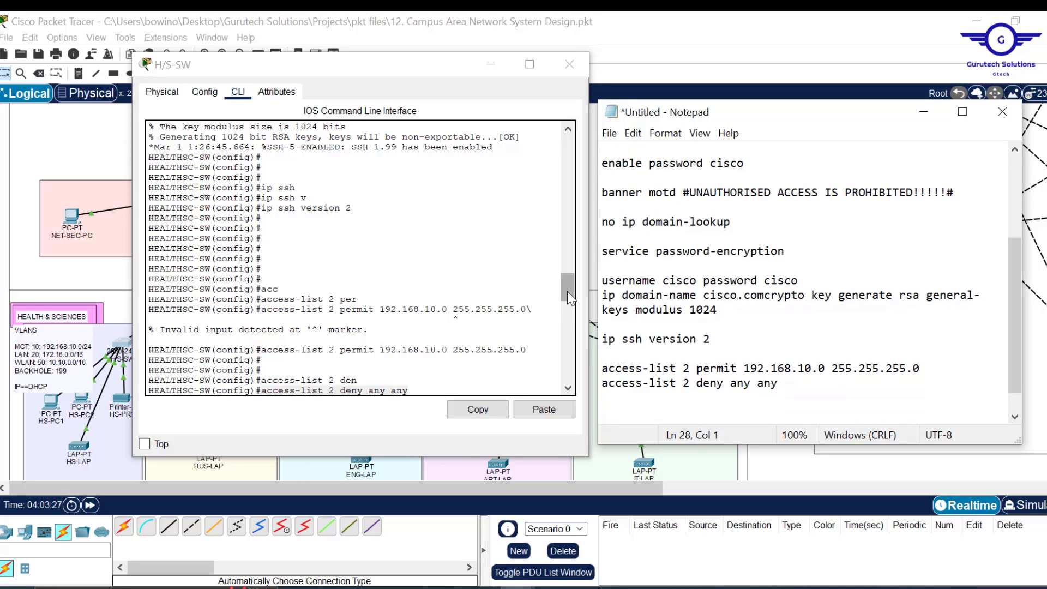
pyautogui.moveTo(567, 292); pyautogui.dragTo(568, 318)
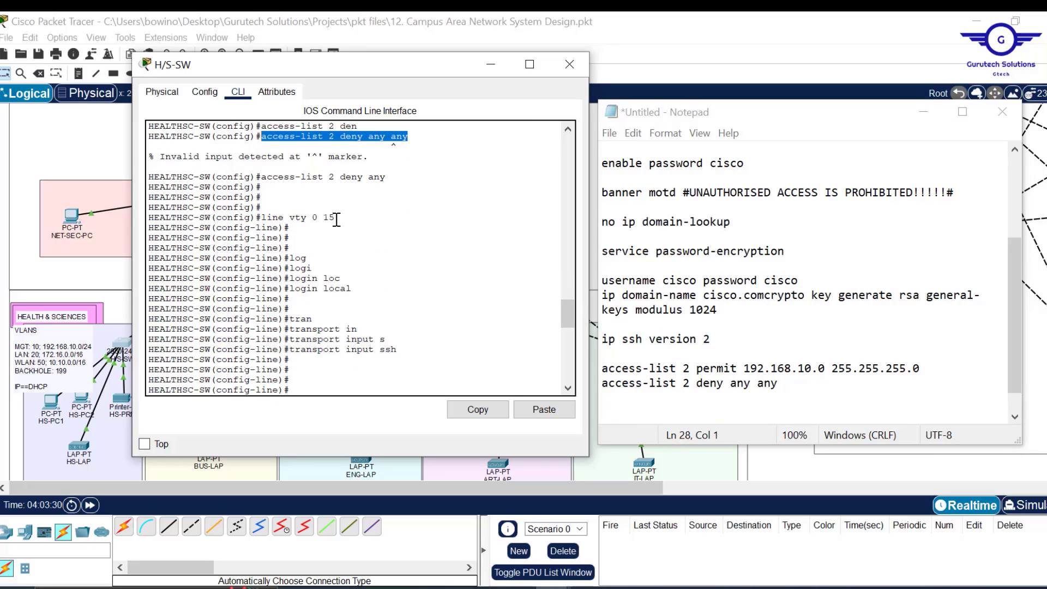
# - Add 'line vty 0 15' and 'login local' to the Notepad script
pyautogui.moveTo(337, 219); pyautogui.dragTo(266, 218)
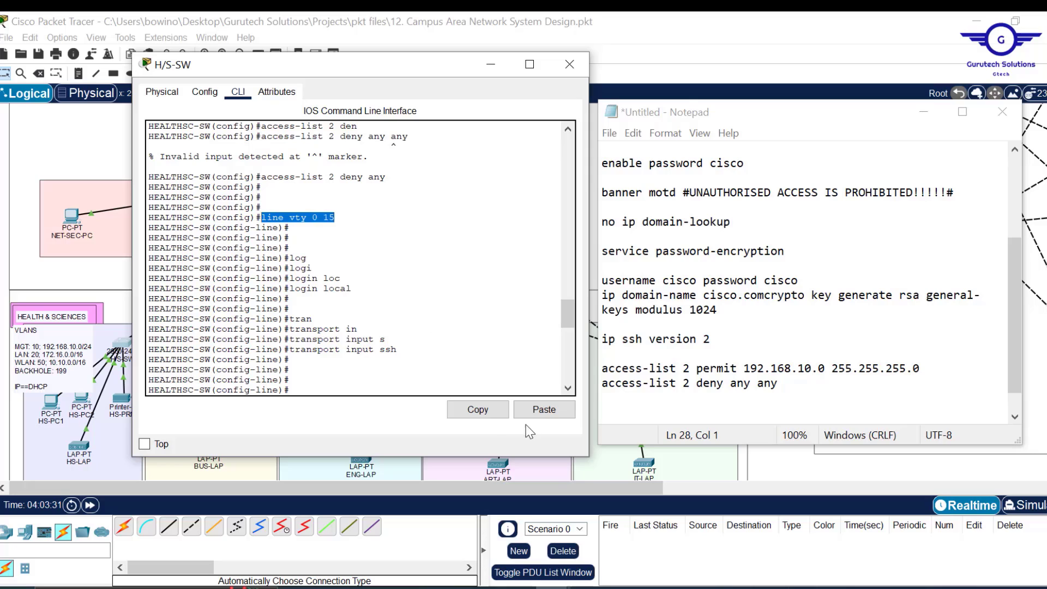
pyautogui.click(477, 409)
pyautogui.click(631, 415)
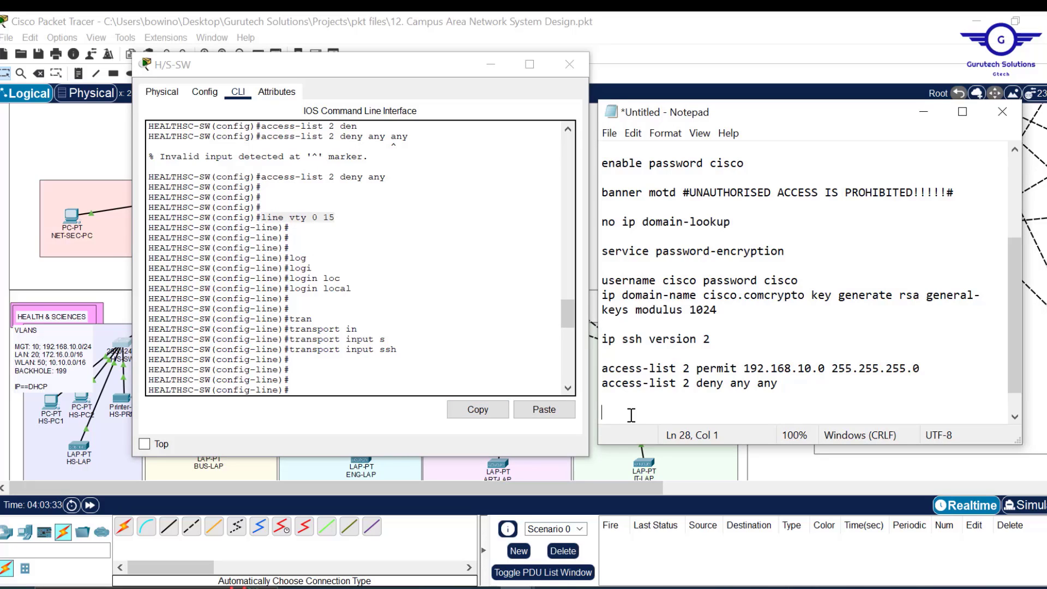
pyautogui.hotkey('ctrl', 'v')
pyautogui.moveTo(358, 289); pyautogui.dragTo(289, 288)
pyautogui.click(478, 410)
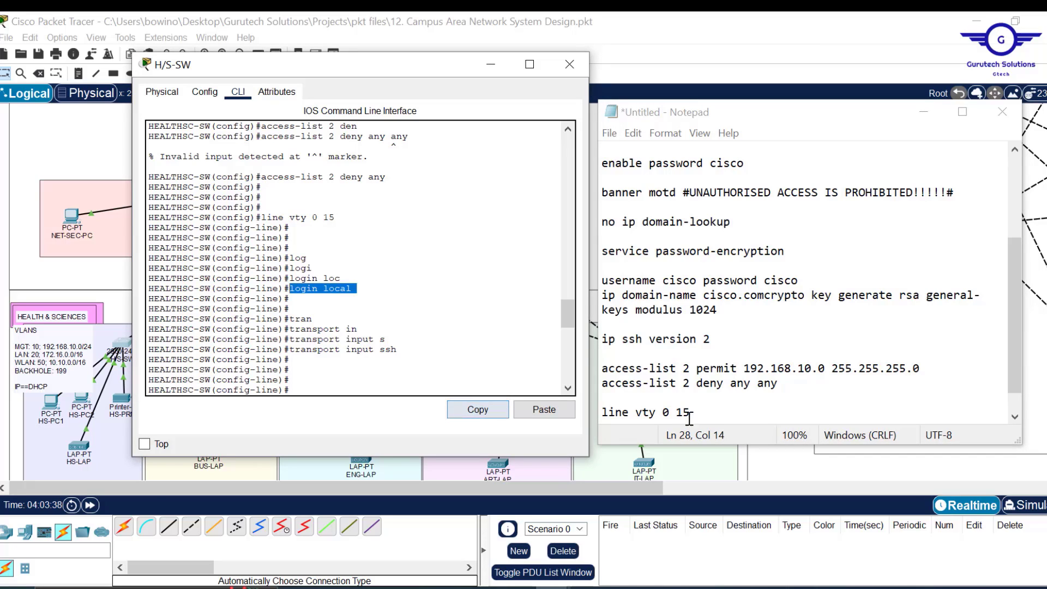
pyautogui.click(706, 415)
pyautogui.press('Return')
pyautogui.hotkey('ctrl', 'v')
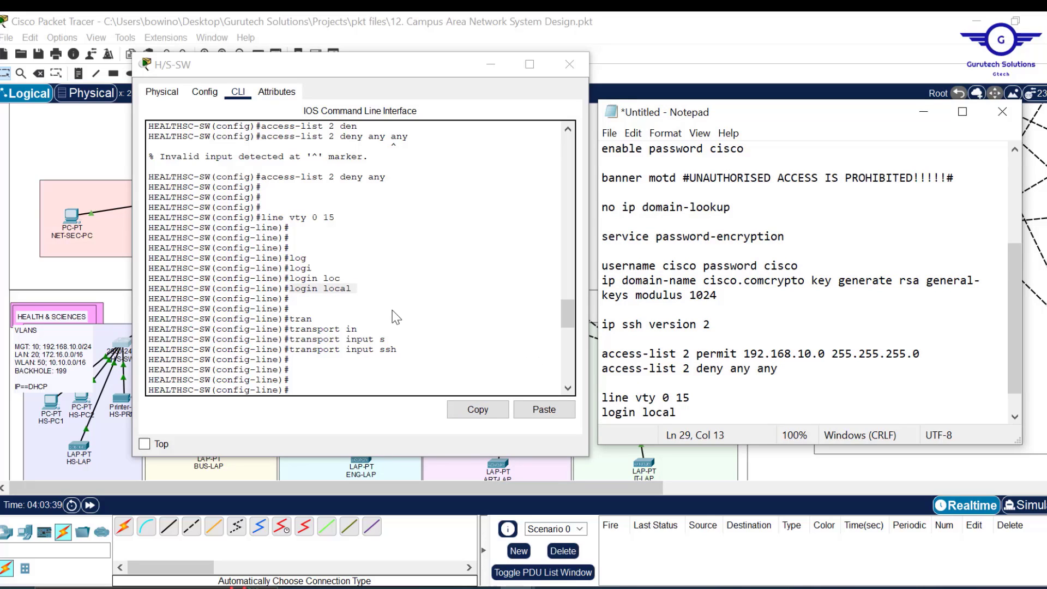
# - Add 'transport input ssh' and 'access-class 2 in' under the VTY lines
pyautogui.moveTo(404, 350); pyautogui.dragTo(294, 349)
pyautogui.click(471, 406)
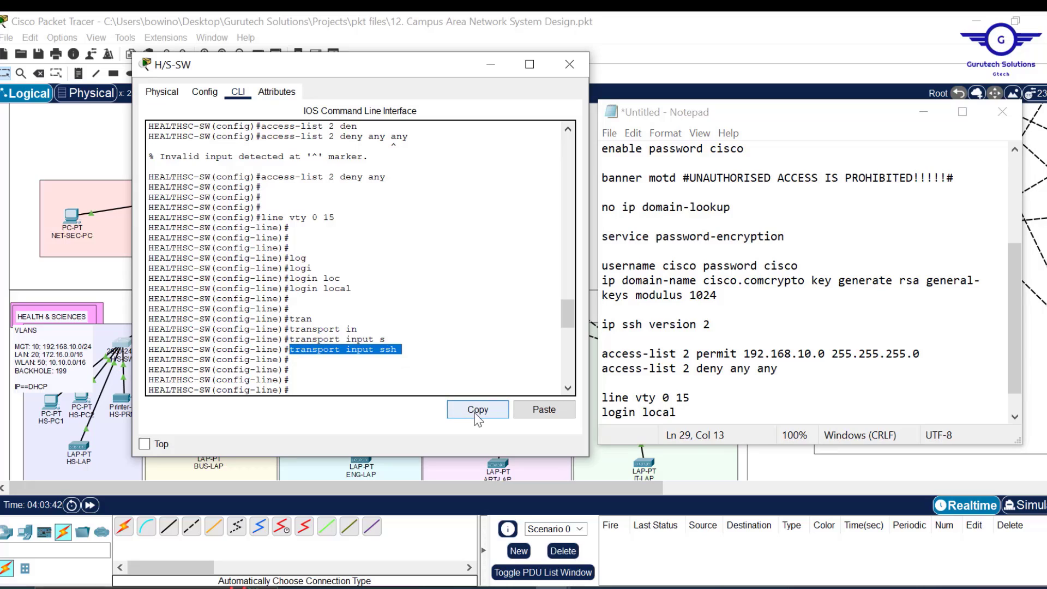
pyautogui.click(693, 407)
pyautogui.press('Return')
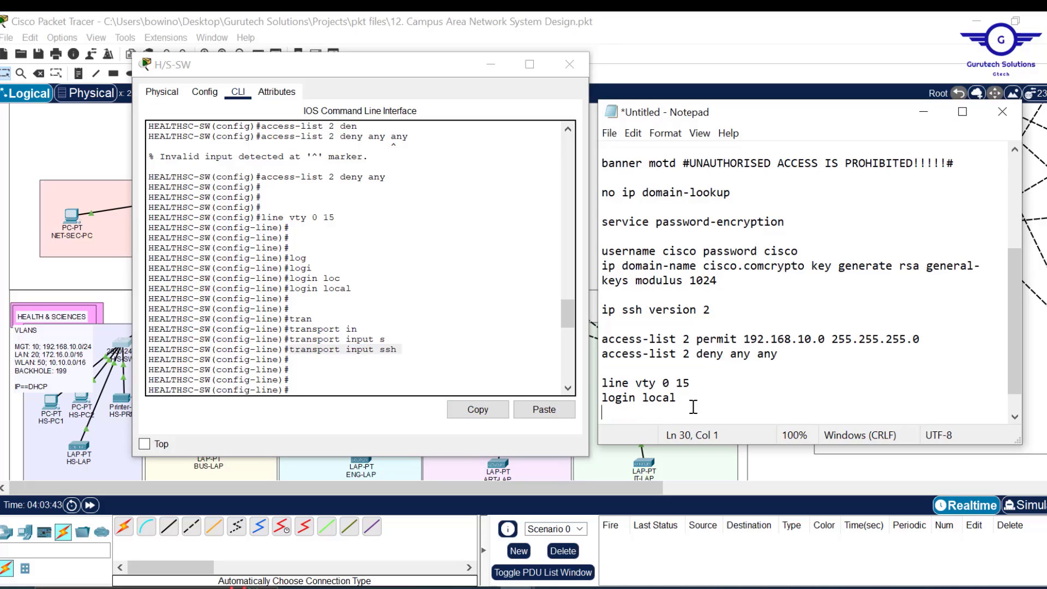
pyautogui.hotkey('ctrl', 'v')
pyautogui.press('Return')
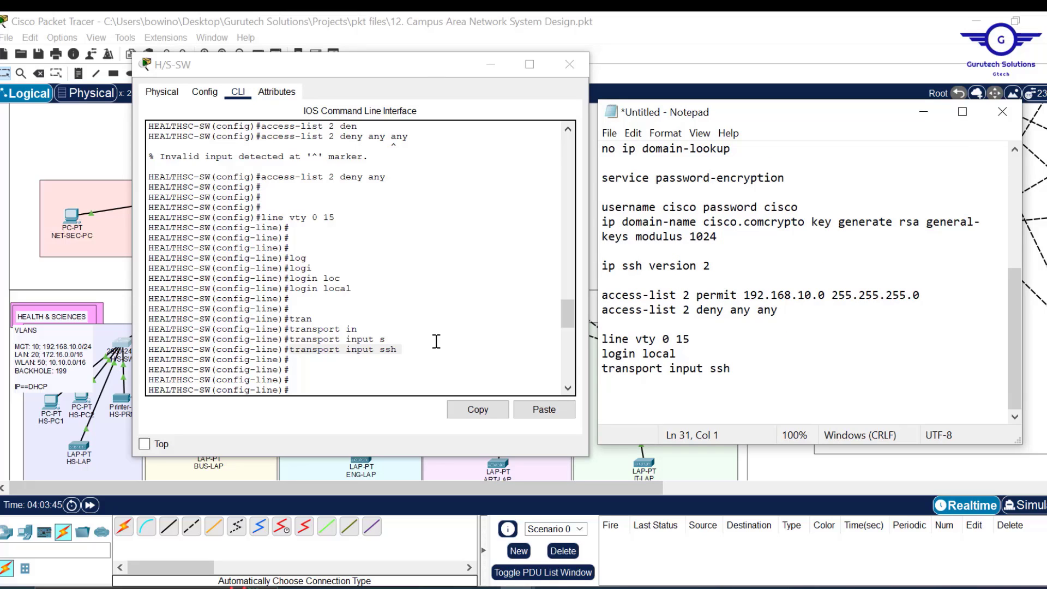
pyautogui.moveTo(562, 325); pyautogui.dragTo(568, 338)
pyautogui.moveTo(393, 264); pyautogui.dragTo(289, 264)
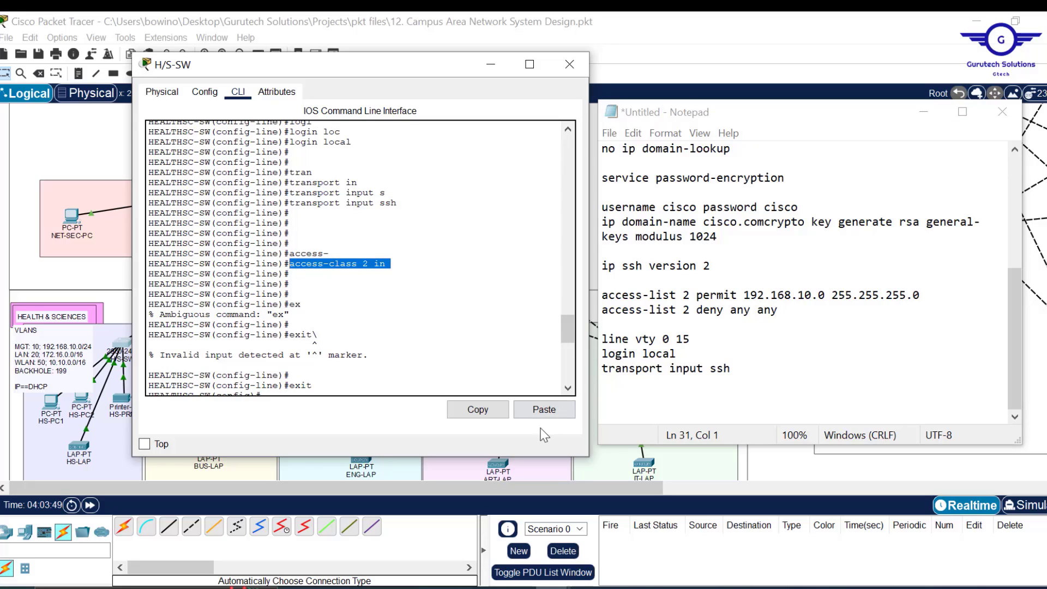
pyautogui.click(476, 409)
pyautogui.click(747, 373)
pyautogui.press('Return')
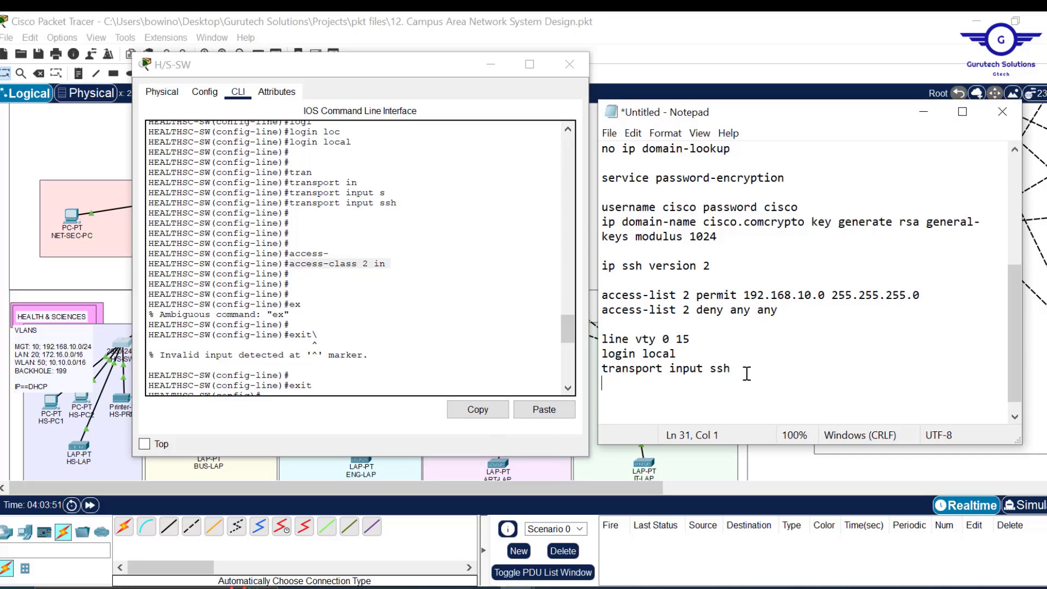
pyautogui.hotkey('ctrl', 'v')
pyautogui.press('Return')
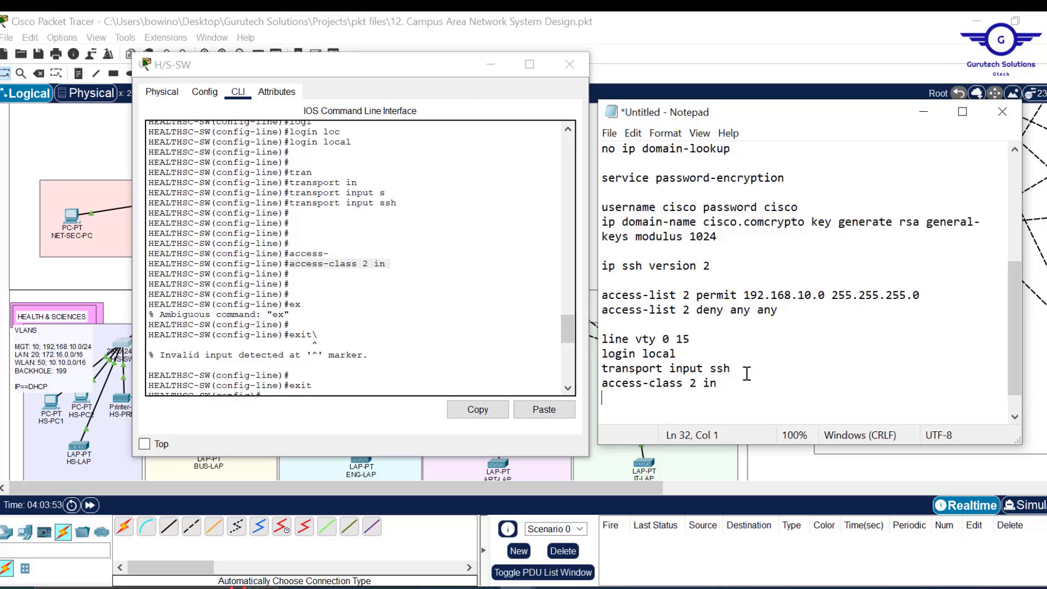
# - End the script with 'exit' and 'do wr', select it all, and close the H/S-SW window
pyautogui.write('exit')
pyautogui.press('Return')
pyautogui.press('Return')
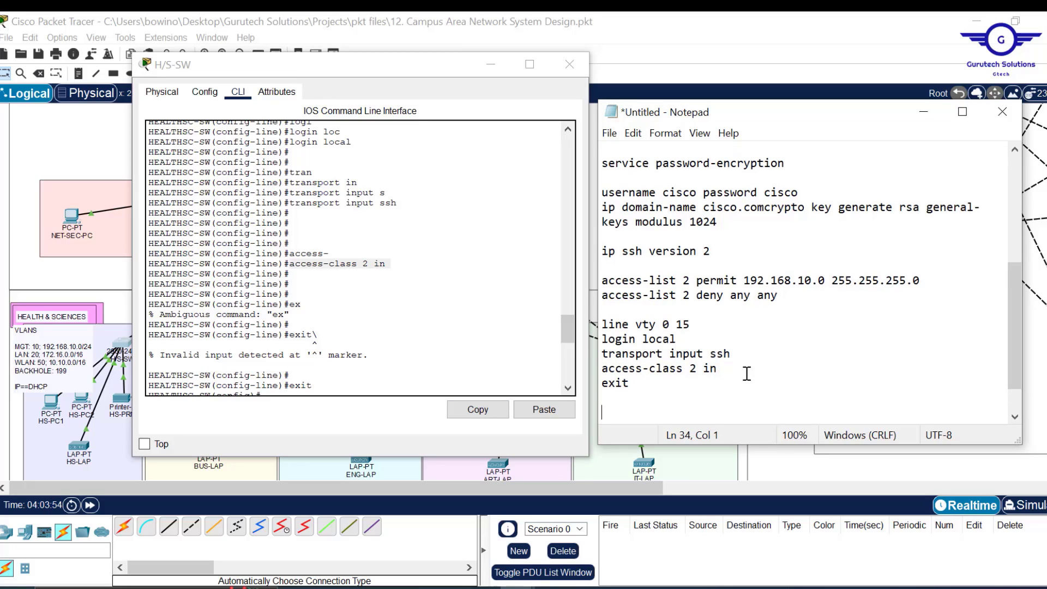
pyautogui.write('do wr')
pyautogui.press('Return')
pyautogui.press('Return')
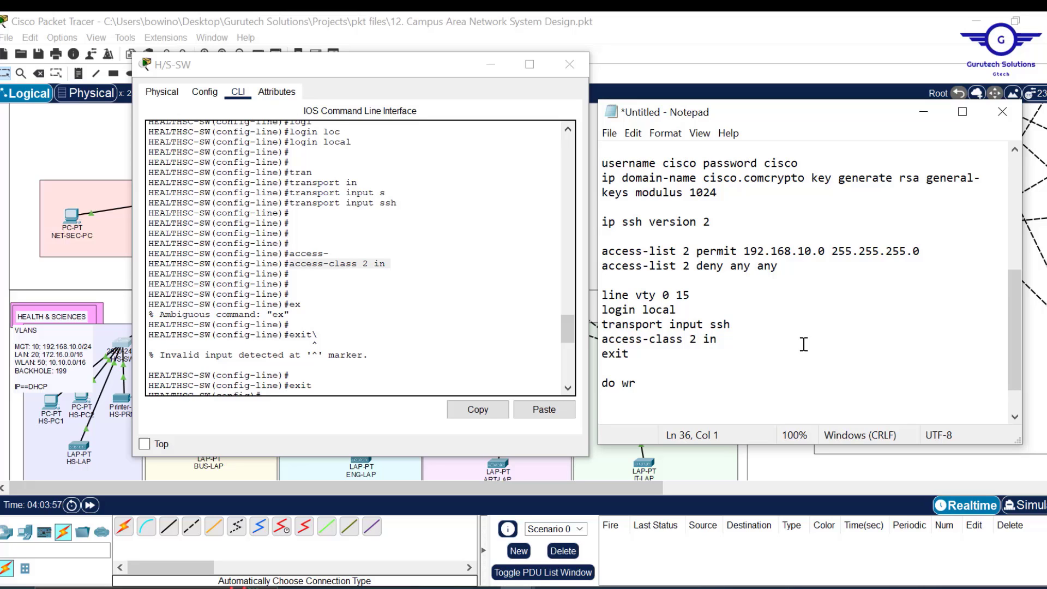
pyautogui.hotkey('ctrl', 'a')
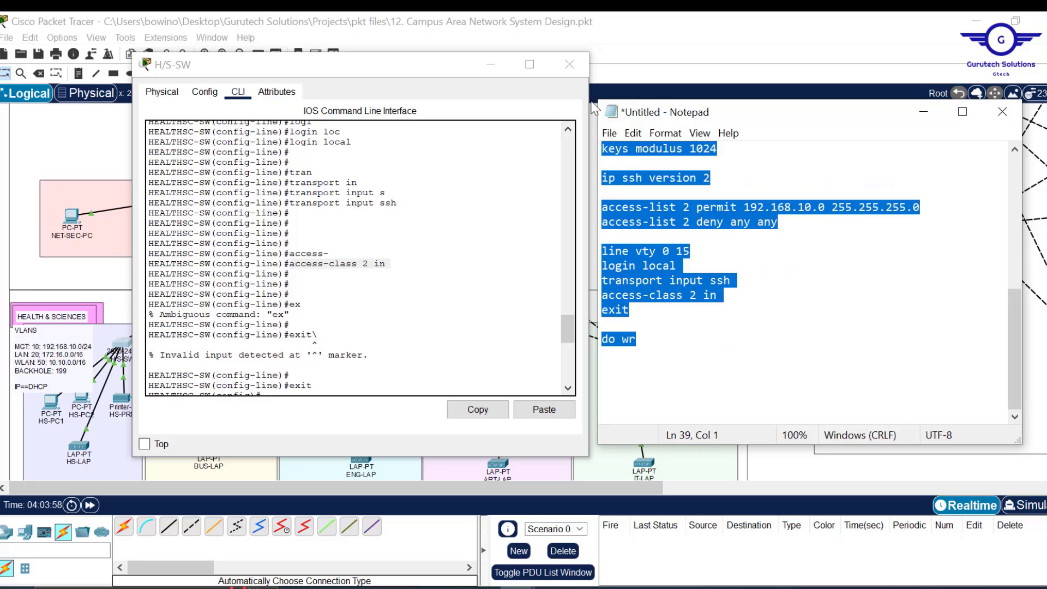
pyautogui.click(491, 65)
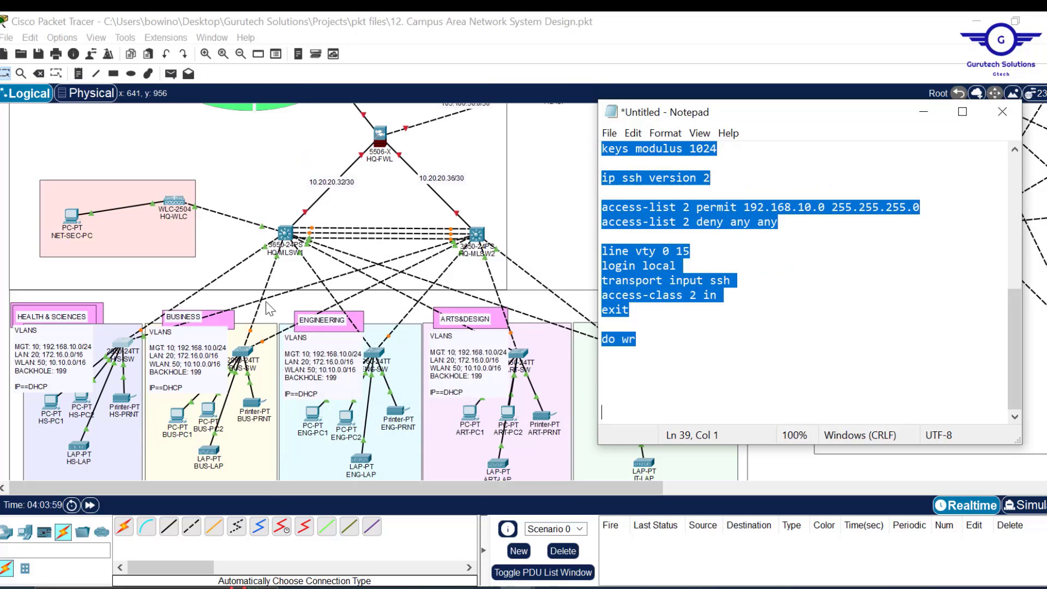
pyautogui.click(247, 358)
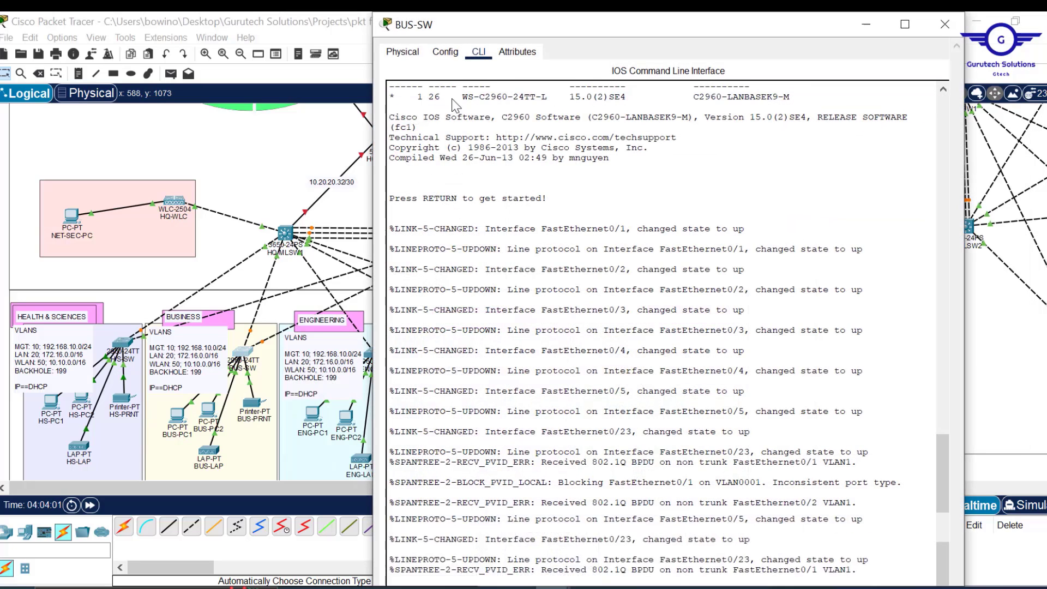
# - Paste the full script into the BUS-SW console and find the rejected ip domain-name and deny lines
pyautogui.press('Return')
pyautogui.press('Return')
pyautogui.press('Return')
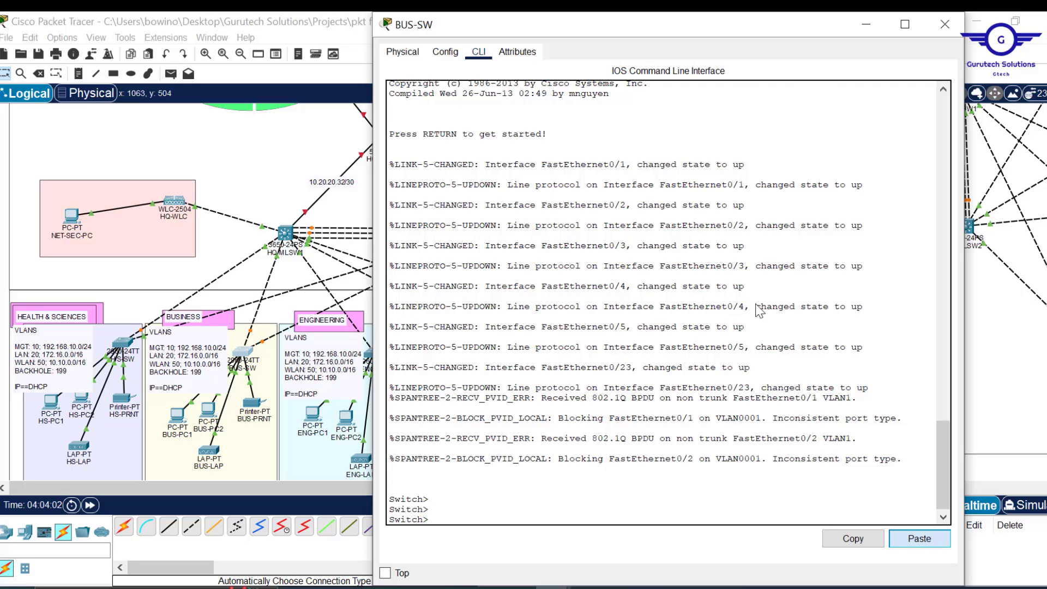
pyautogui.hotkey('ctrl', 'v')
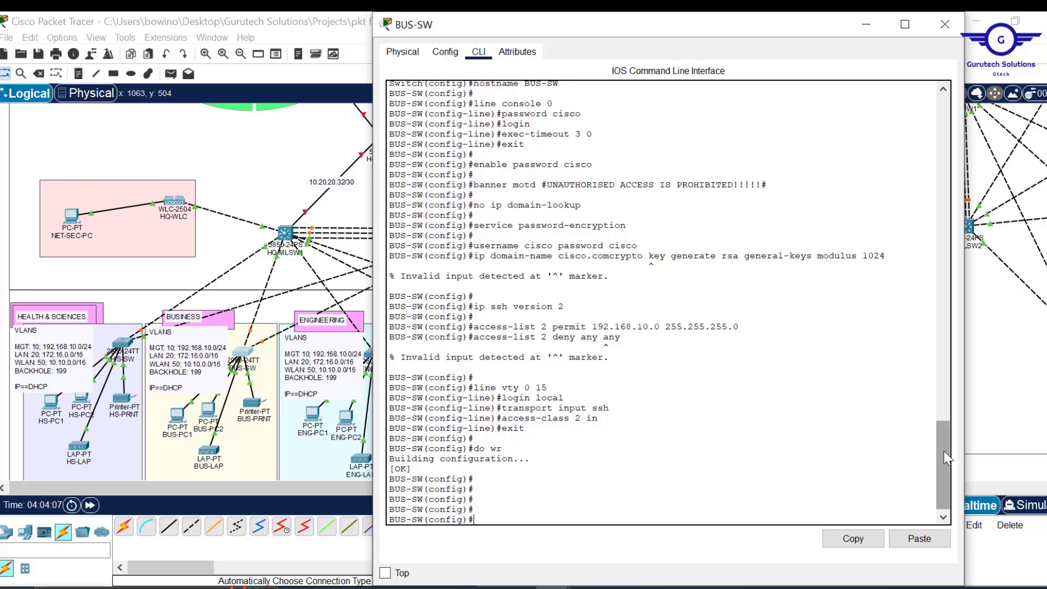
pyautogui.moveTo(947, 463)
pyautogui.mouseDown()
pyautogui.moveTo(937, 424)
pyautogui.moveTo(930, 475)
pyautogui.mouseUp()
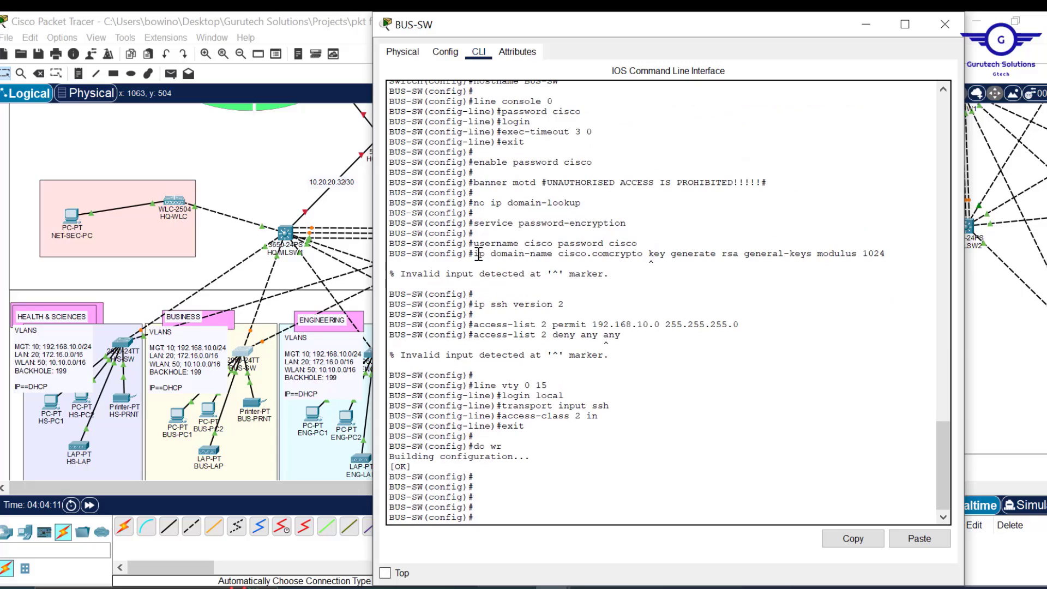
pyautogui.moveTo(480, 253); pyautogui.dragTo(690, 269)
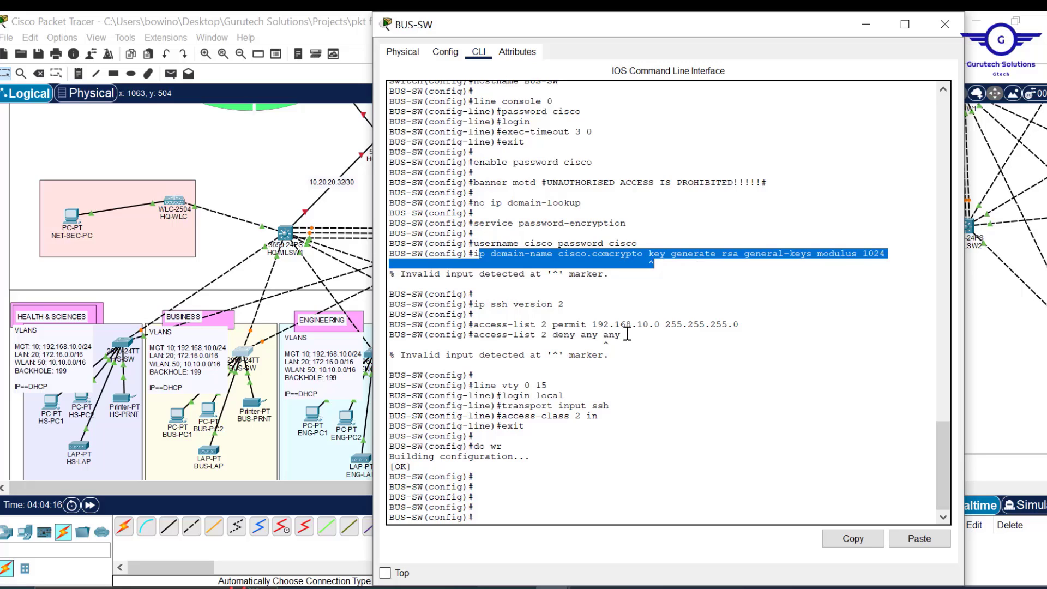
pyautogui.moveTo(626, 334); pyautogui.dragTo(475, 337)
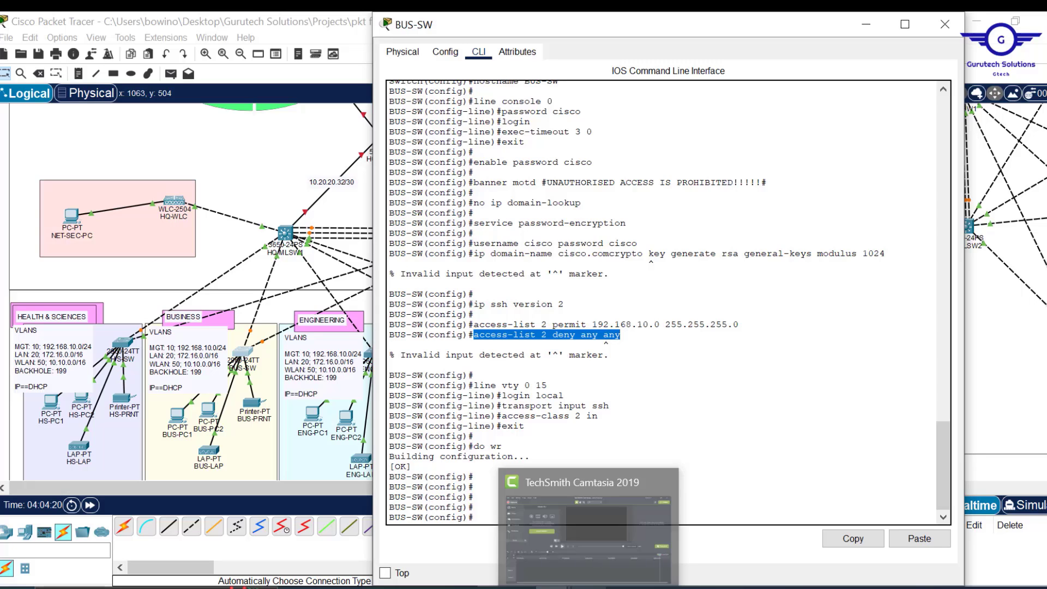
# - Move the crypto key command onto its own line after cisco.com and correct the line to 'deny any'
pyautogui.moveTo(519, 588)
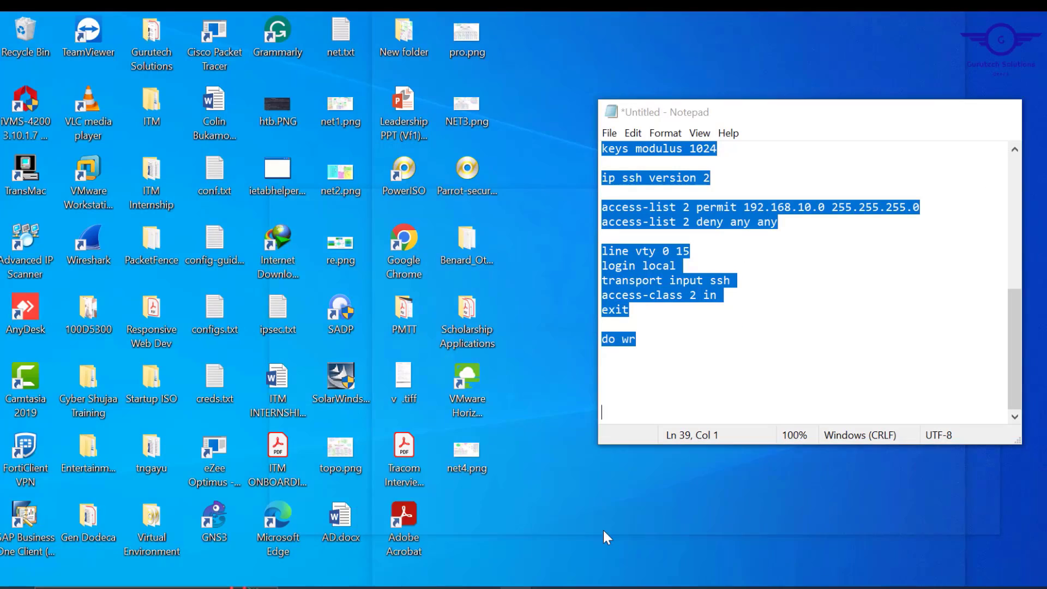
pyautogui.click(604, 530)
pyautogui.scroll(8, 758, 245)
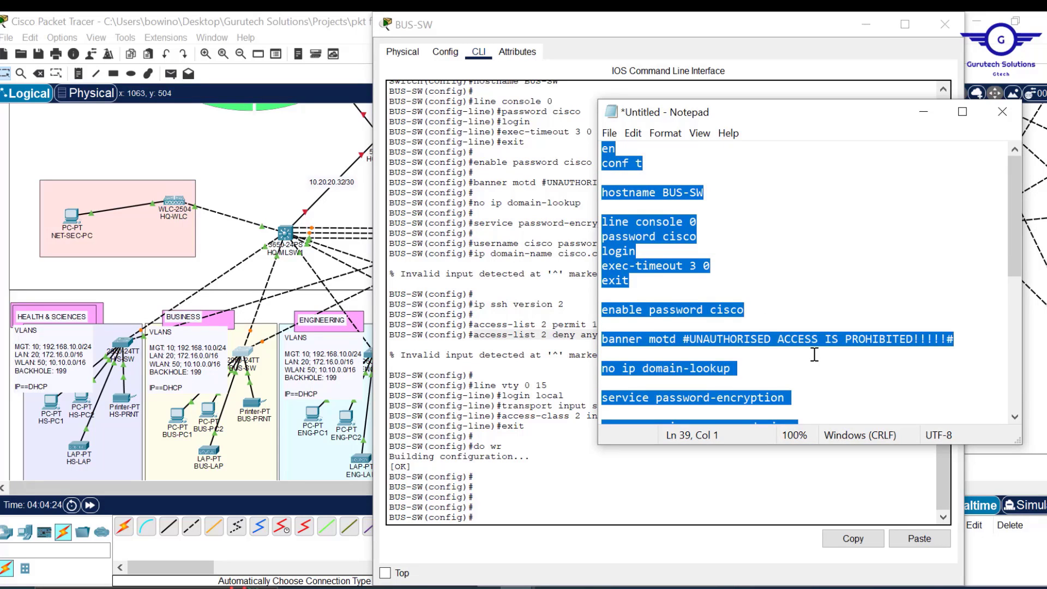
pyautogui.scroll(-2, 811, 351)
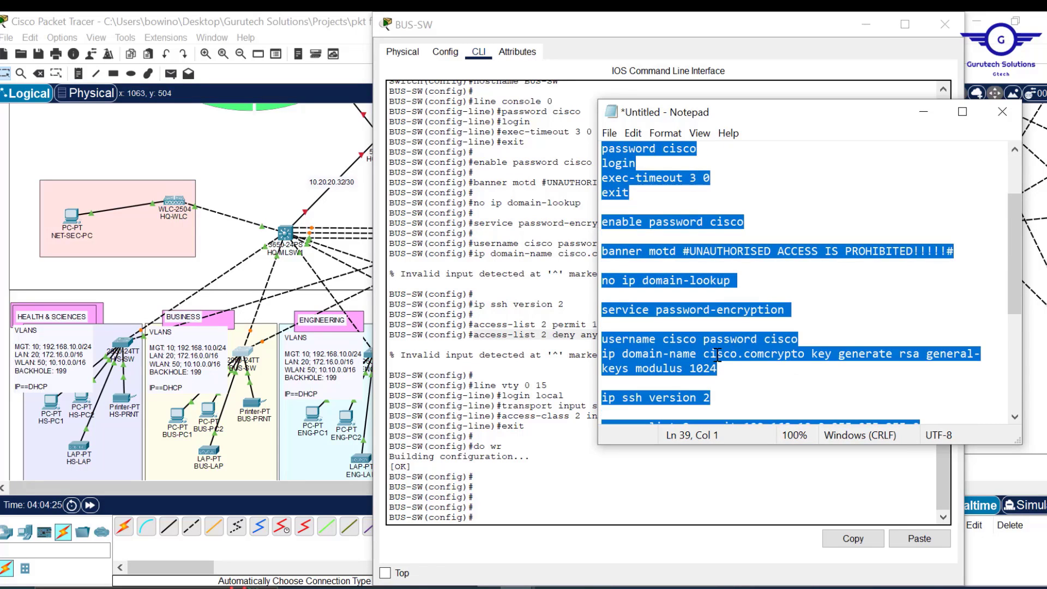
pyautogui.click(766, 353)
pyautogui.press('Return')
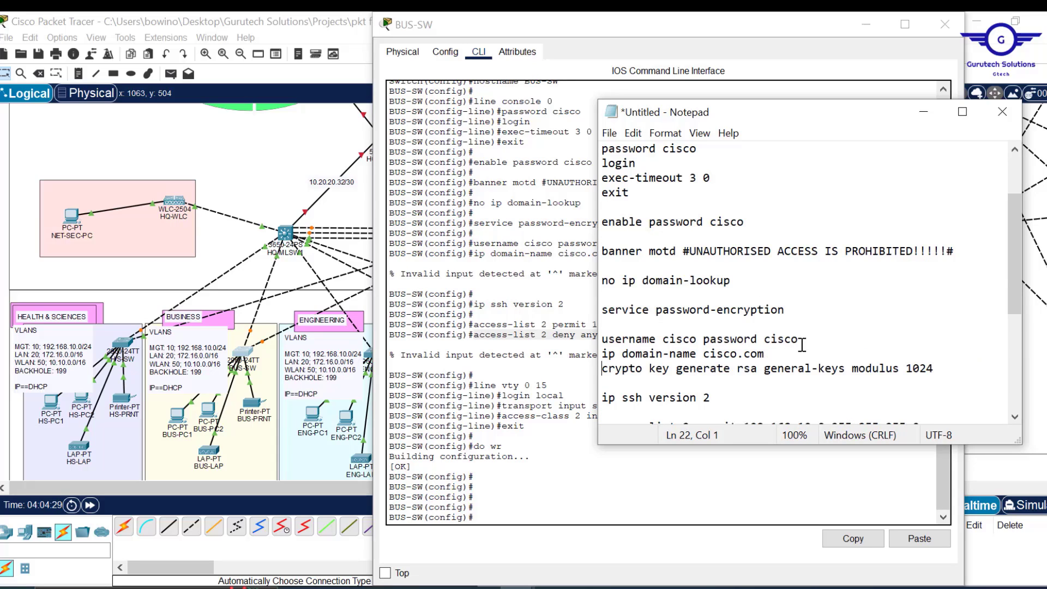
pyautogui.scroll(-4, 802, 344)
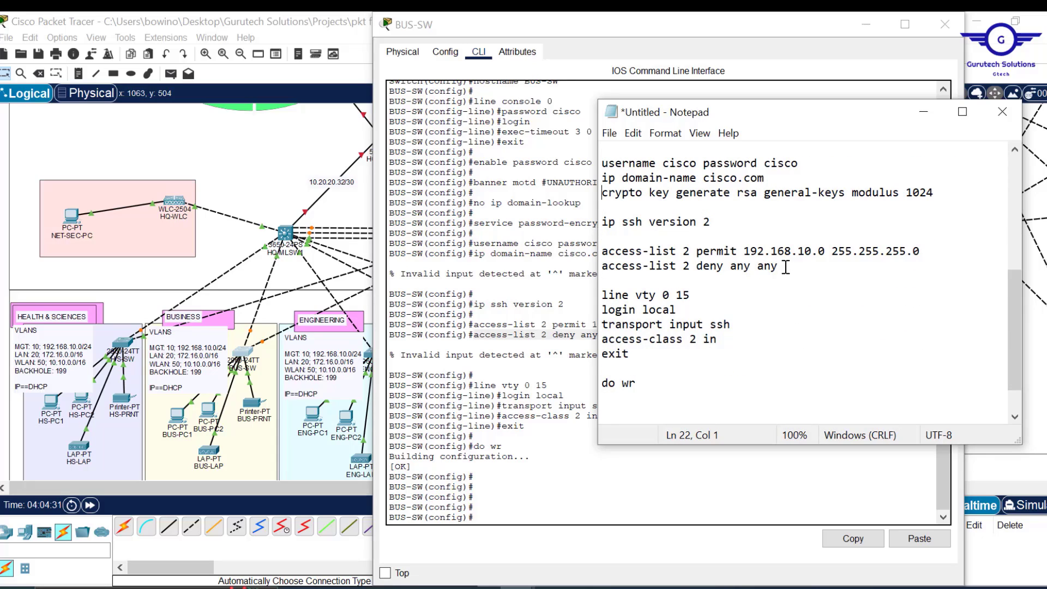
pyautogui.press('BackSpace')
pyautogui.press('BackSpace')
pyautogui.press('BackSpace')
pyautogui.hotkey('ctrl', 'a')
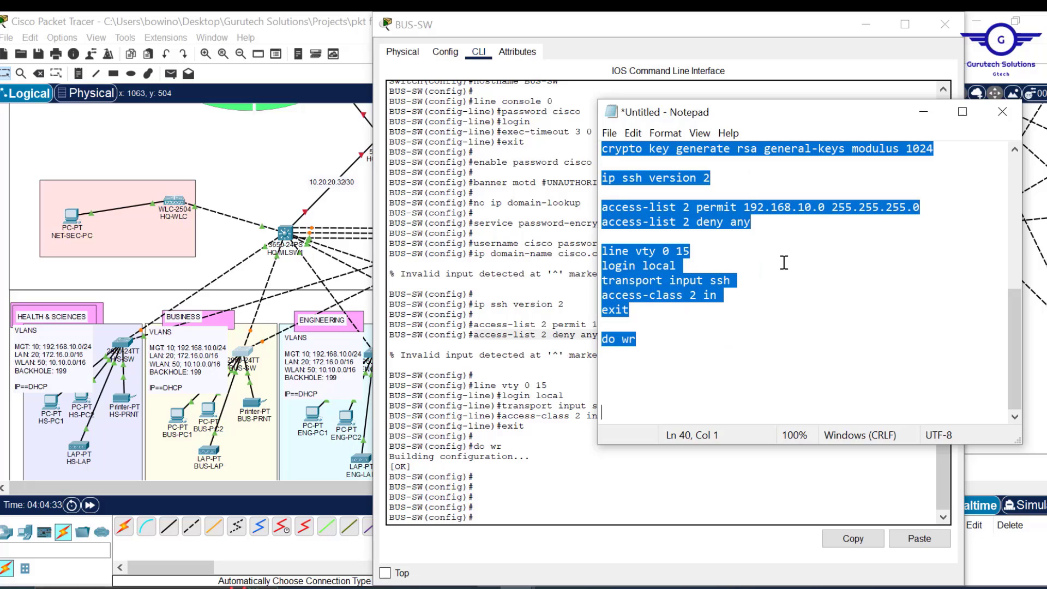
pyautogui.click(575, 447)
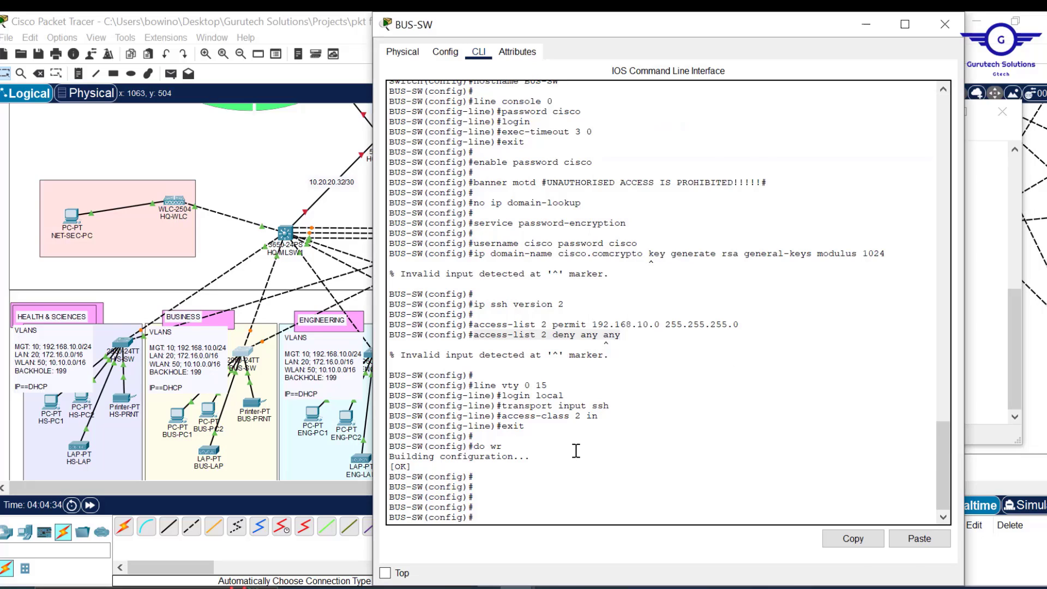
# - Run the corrected script in the BUS-SW console, let it save, and close the window
pyautogui.click(921, 539)
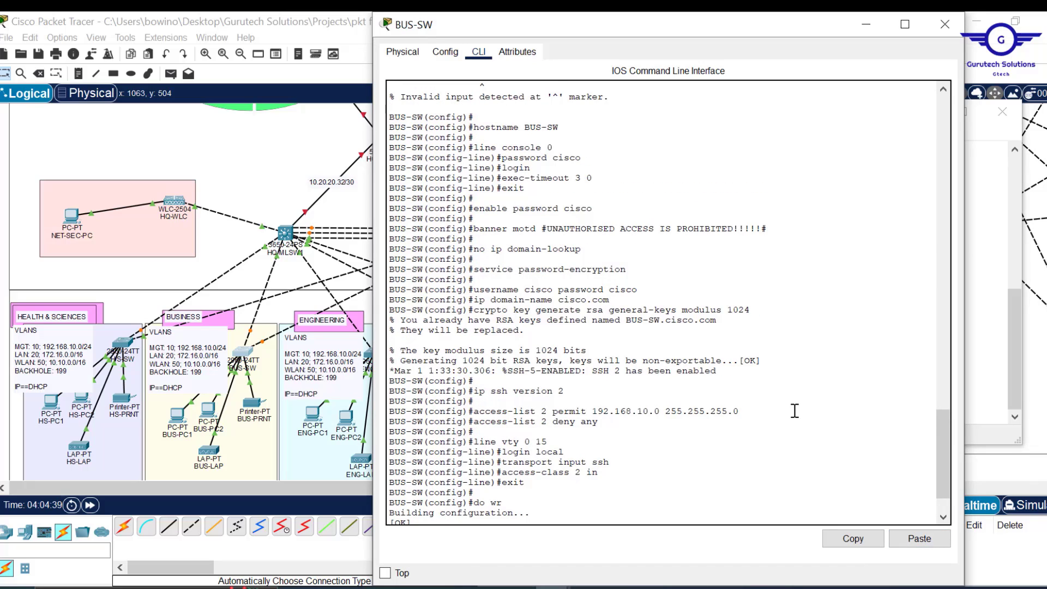
pyautogui.scroll(2, 795, 411)
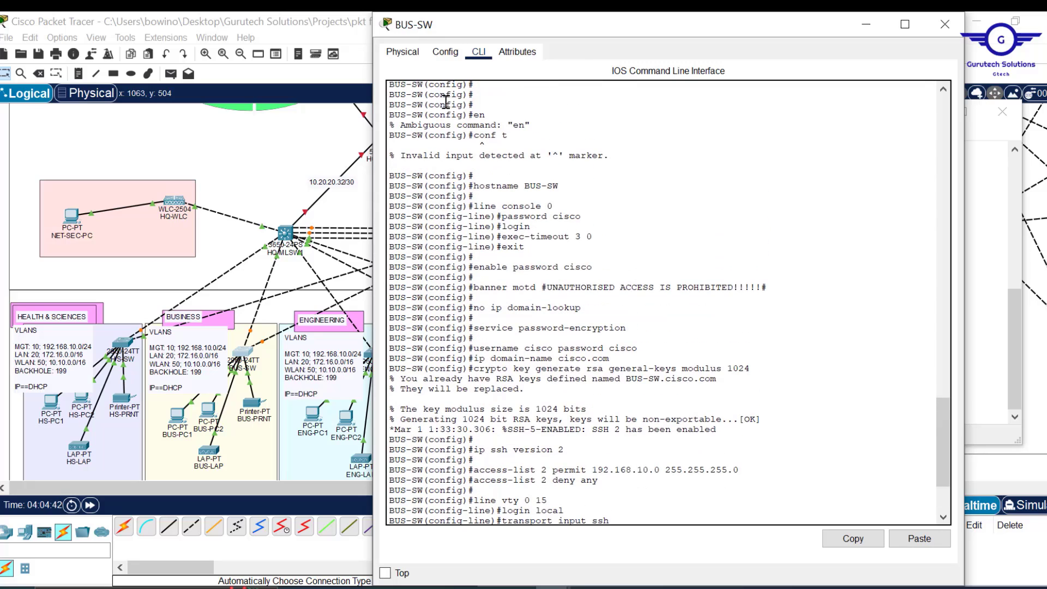
pyautogui.moveTo(508, 135)
pyautogui.mouseDown()
pyautogui.moveTo(476, 135)
pyautogui.moveTo(516, 126)
pyautogui.moveTo(506, 129)
pyautogui.mouseUp()
pyautogui.write('access-class 2 in exit  do wr')
pyautogui.press('Return')
pyautogui.press('Return')
pyautogui.press('Return')
pyautogui.press('Return')
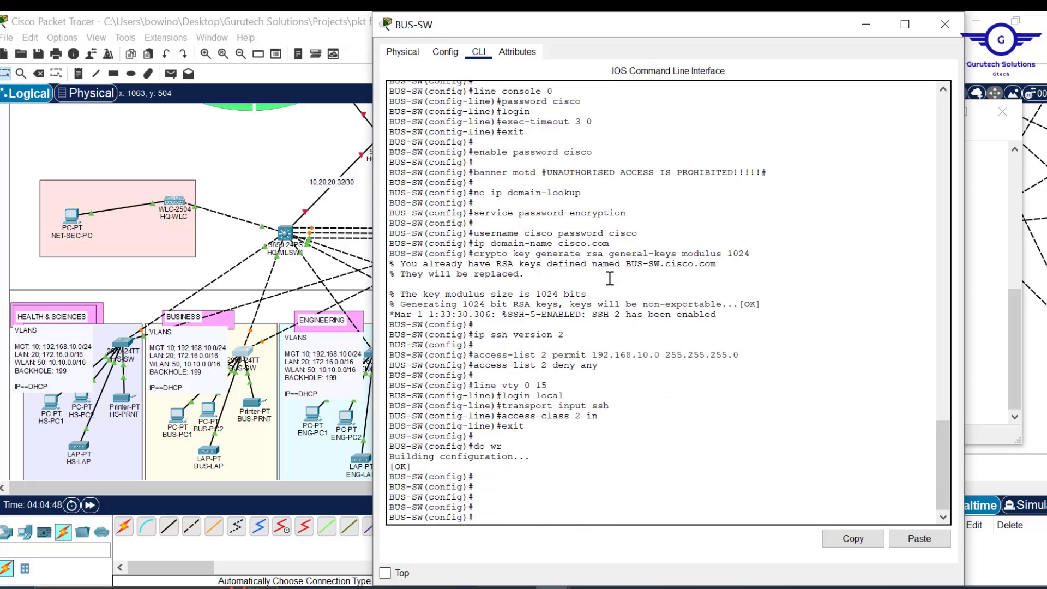
pyautogui.click(945, 24)
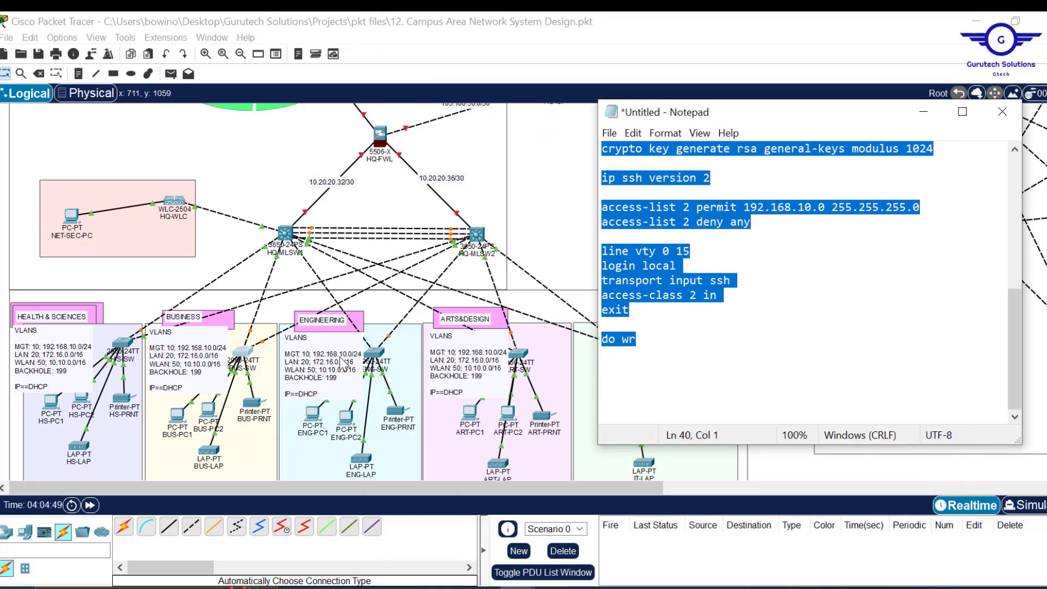
# - Bring the topology forward and survey it from the INTERNET and ISP routers down to the department switches
pyautogui.scroll(7, 755, 257)
pyautogui.scroll(5, 762, 349)
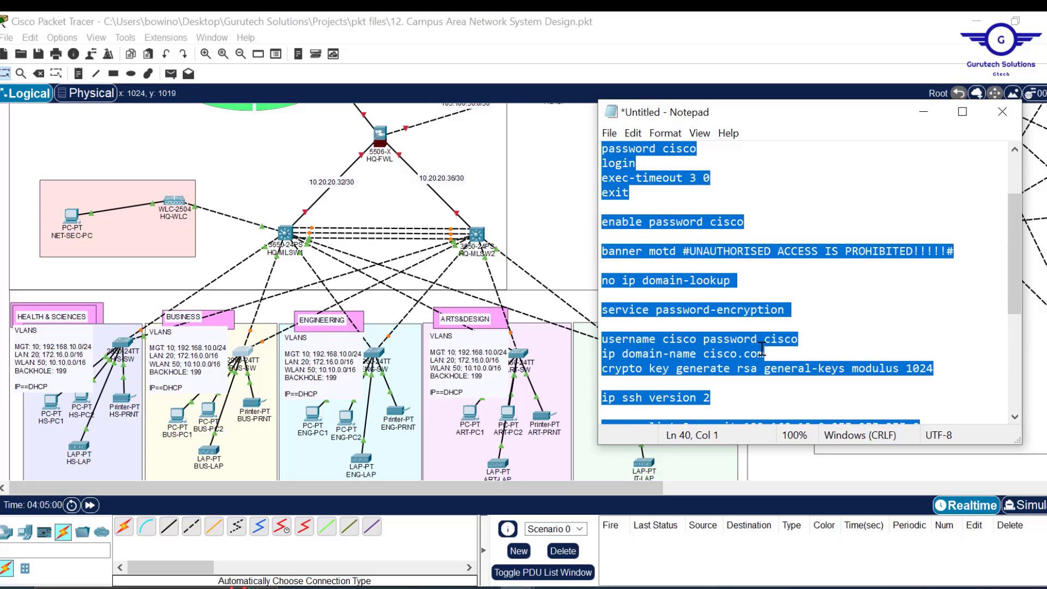
pyautogui.click(566, 190)
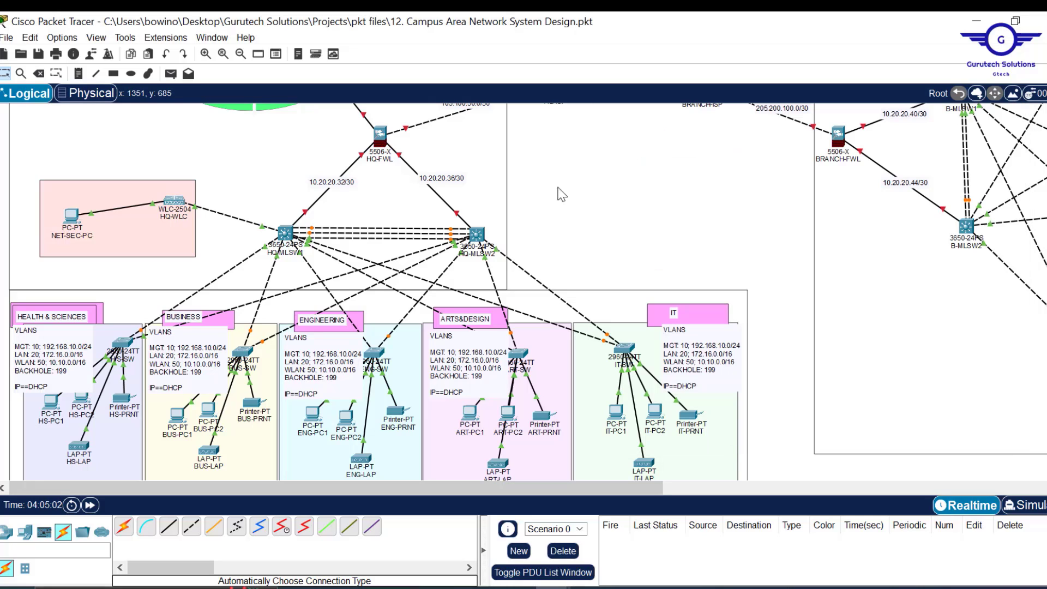
pyautogui.scroll(3, 572, 227)
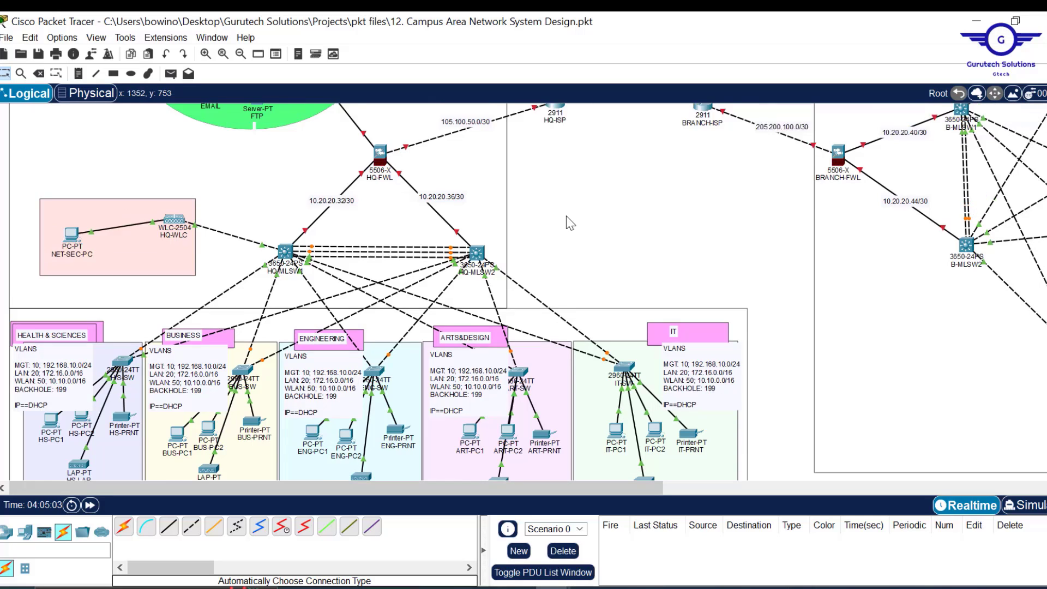
pyautogui.scroll(3, 570, 224)
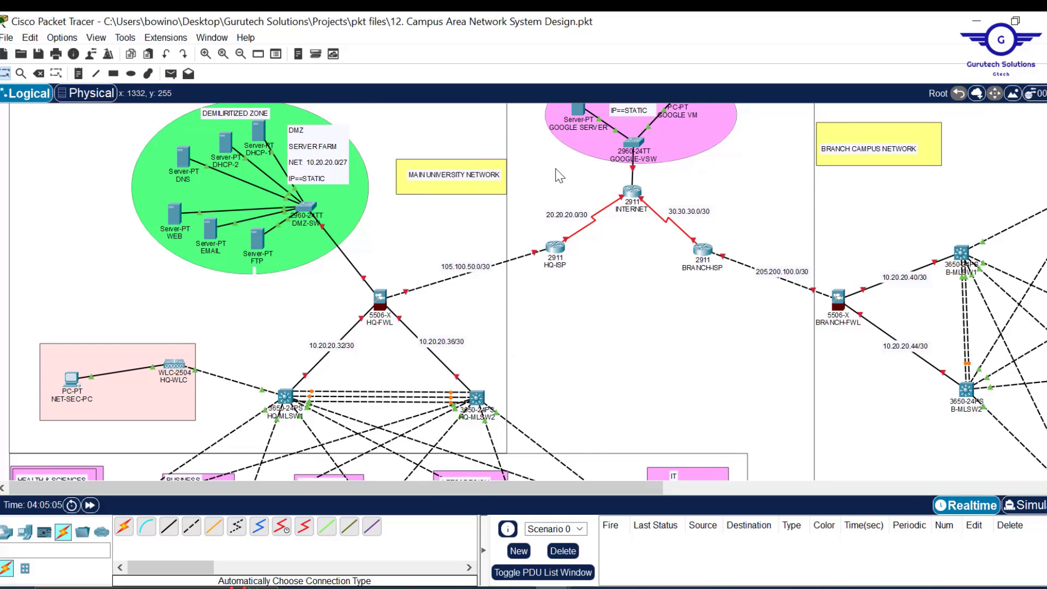
pyautogui.moveTo(555, 169); pyautogui.dragTo(717, 304)
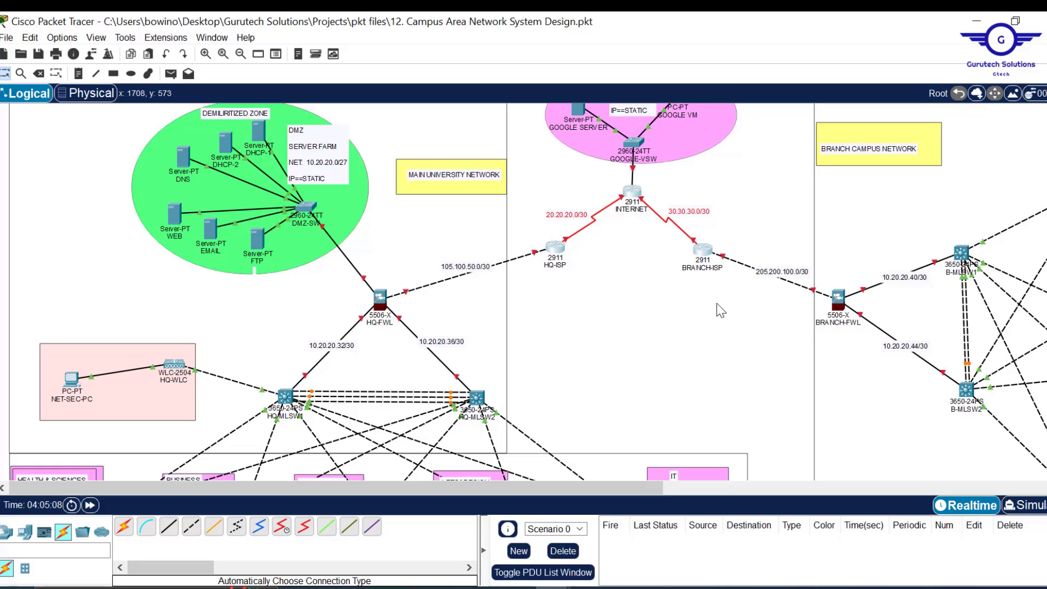
pyautogui.scroll(-5, 657, 342)
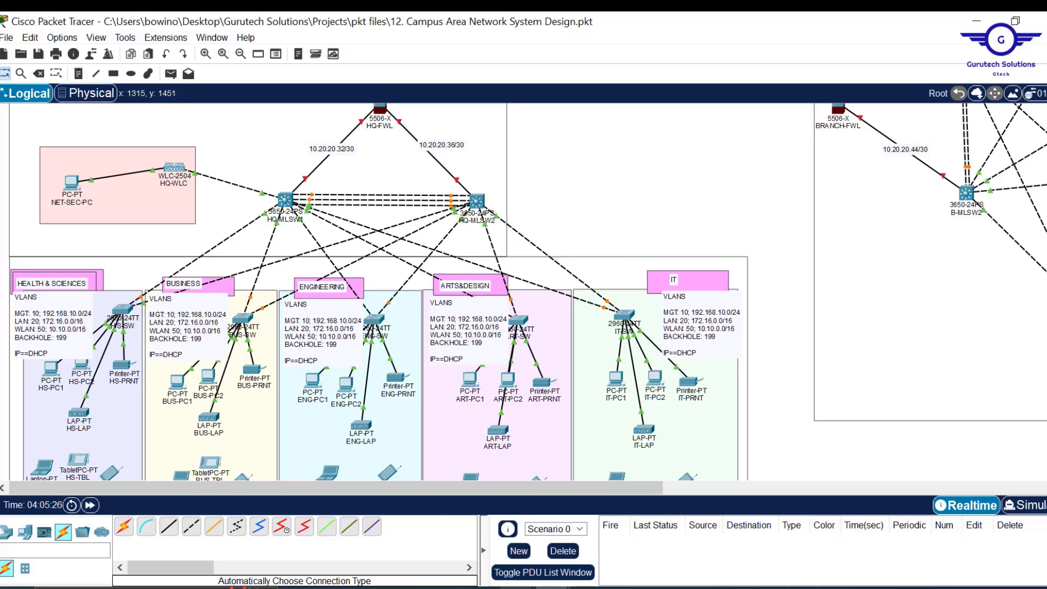
# - Change the script's hostname from BUS-SW to ENG-SW and select the whole script
pyautogui.moveTo(600, 586)
pyautogui.click(606, 518)
pyautogui.scroll(2, 727, 312)
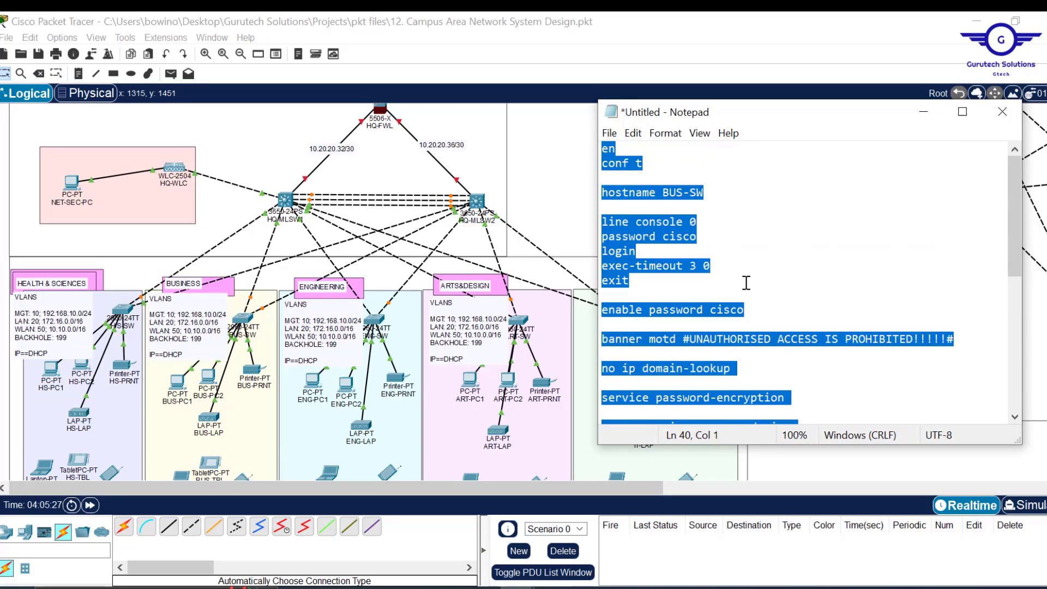
pyautogui.click(684, 194)
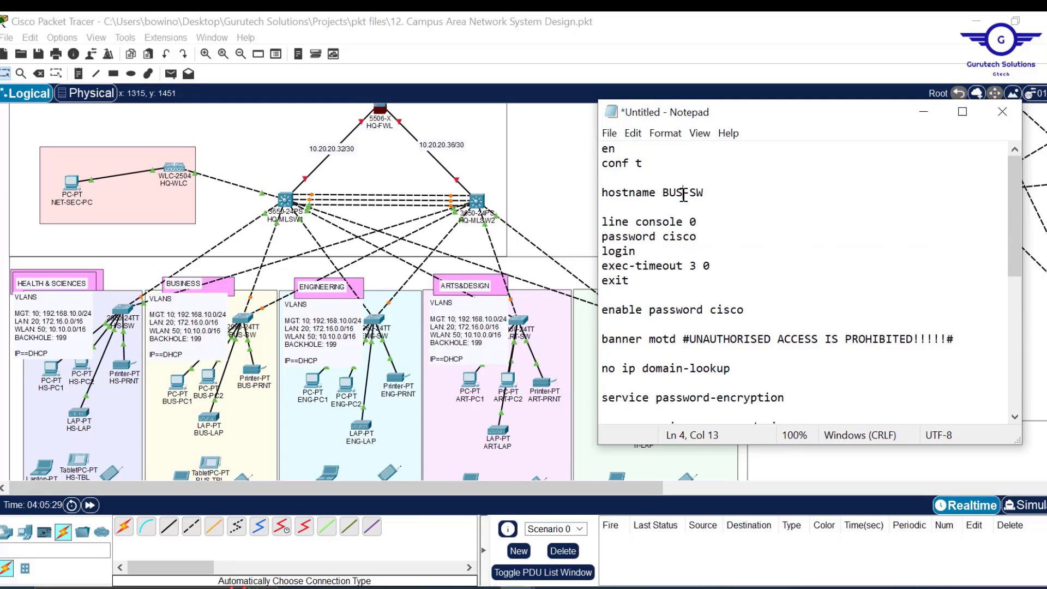
pyautogui.press('BackSpace')
pyautogui.press('BackSpace')
pyautogui.press('BackSpace')
pyautogui.write('ENG')
pyautogui.hotkey('ctrl', 'a')
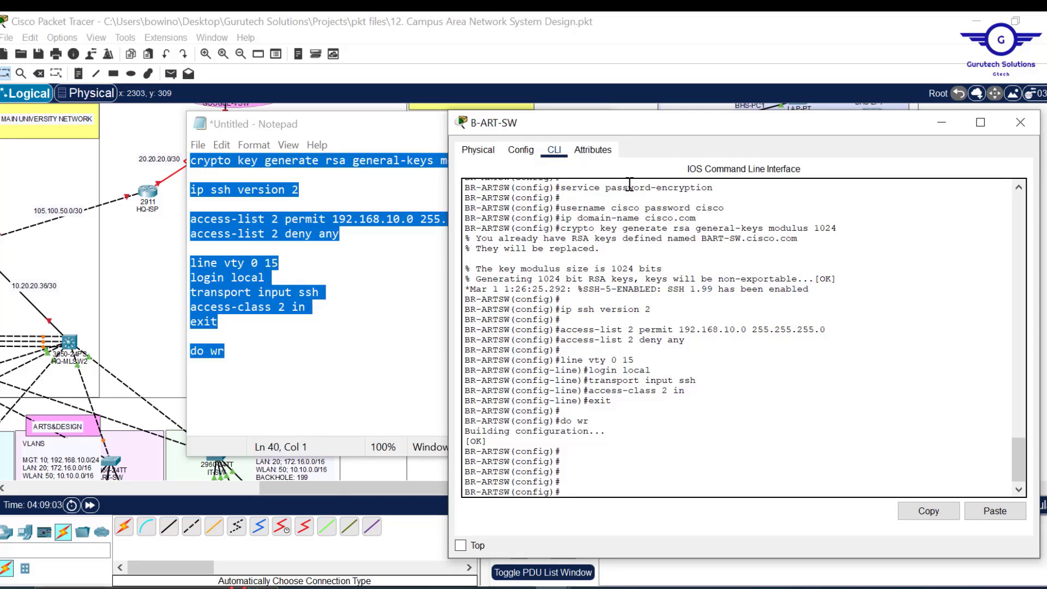
# - Close the B-ART-SW command window, check the topology, and bring the script back up
pyautogui.click(1021, 122)
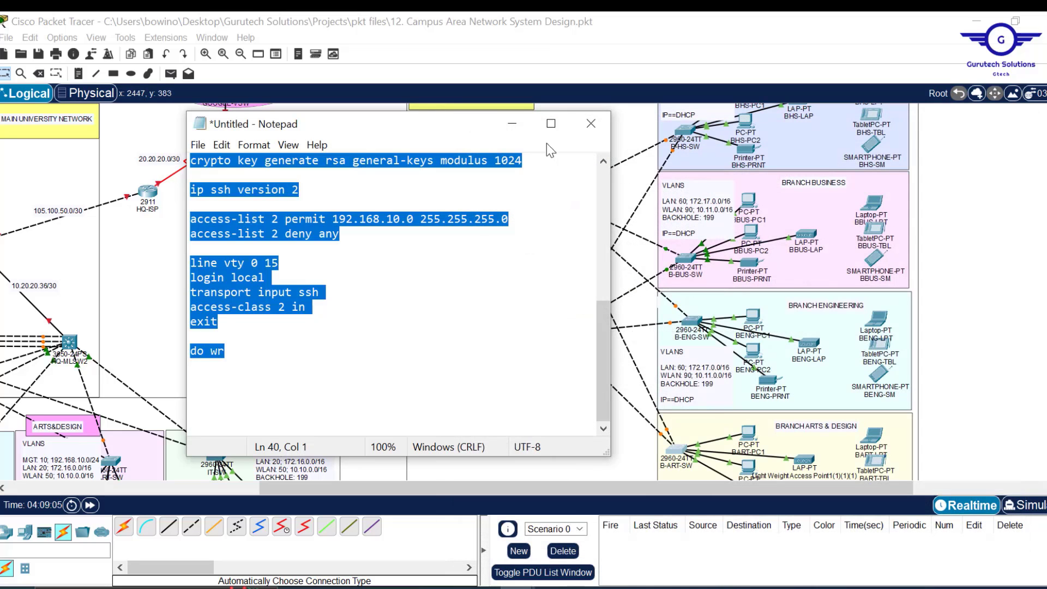
pyautogui.click(512, 124)
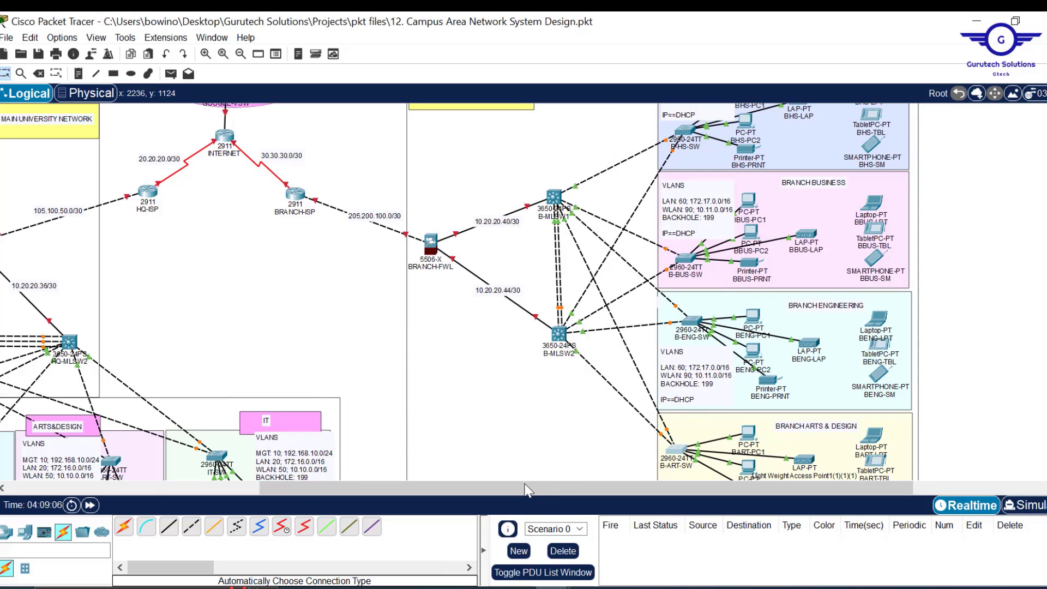
pyautogui.moveTo(526, 490); pyautogui.dragTo(277, 493)
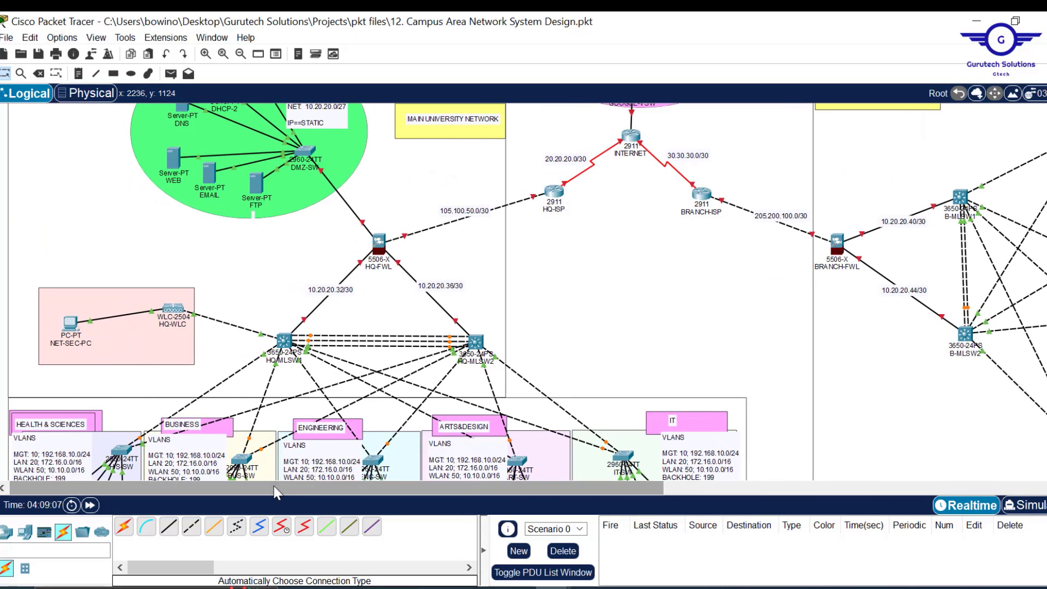
pyautogui.scroll(-3, 706, 323)
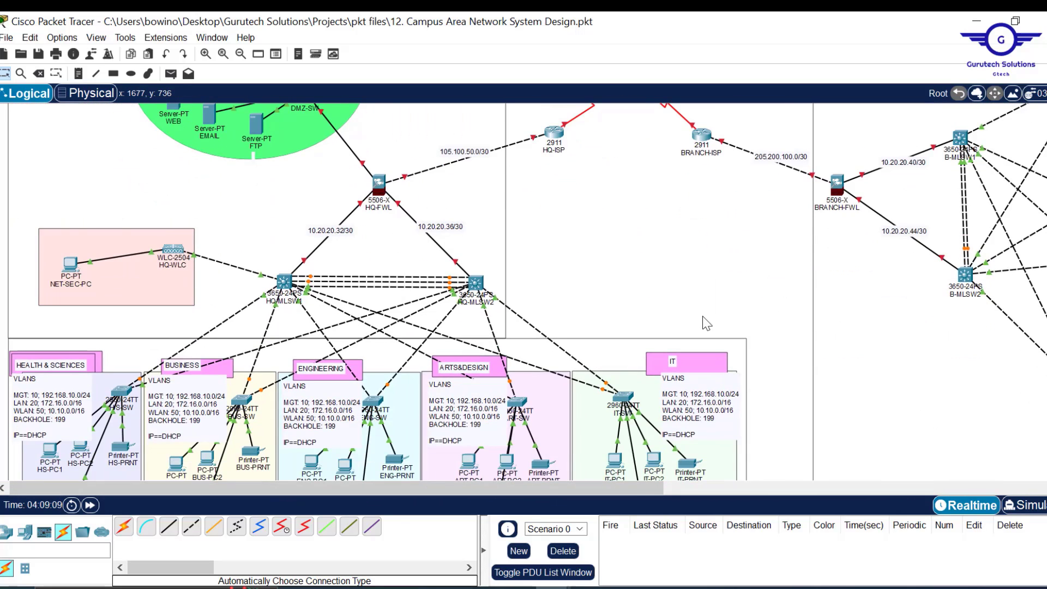
pyautogui.scroll(8, 707, 323)
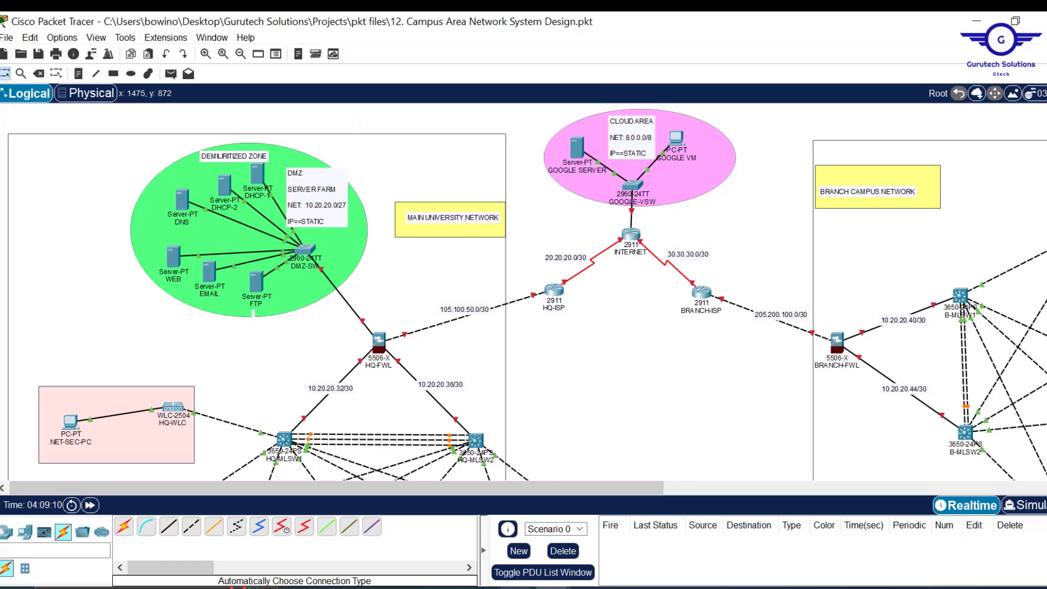
pyautogui.moveTo(516, 587)
pyautogui.click(578, 558)
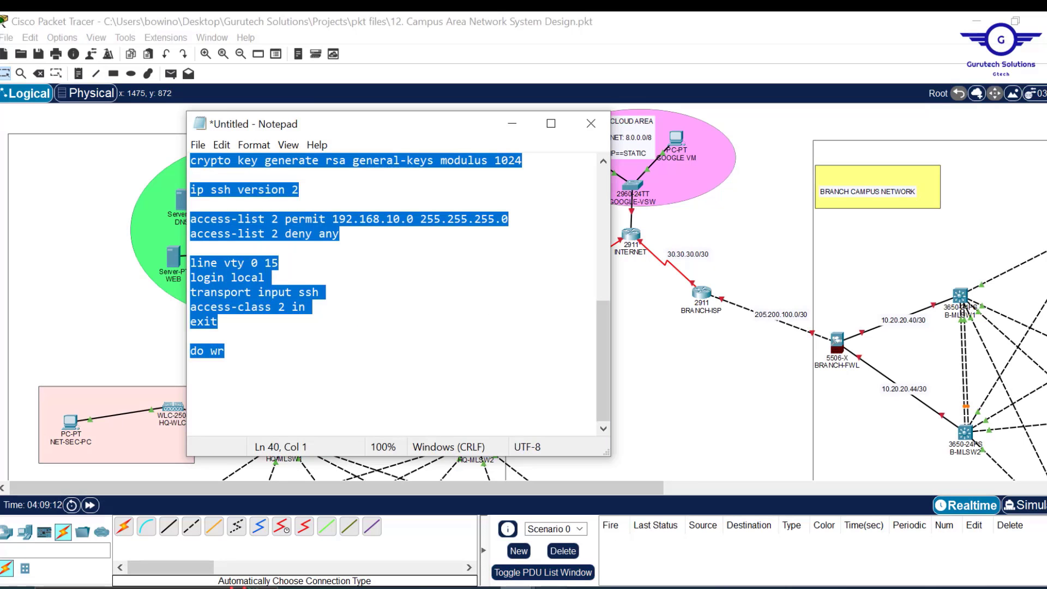
# - Highlight step 2, VLAN assignment, in Config.txt, then minimize both notes and scroll the topology
pyautogui.click(475, 556)
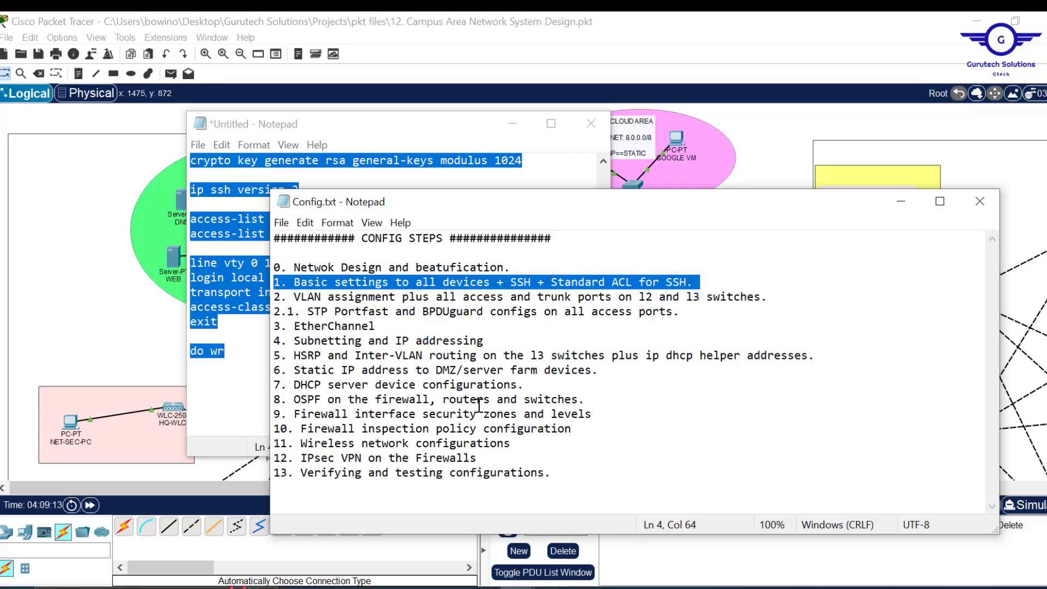
pyautogui.moveTo(294, 297); pyautogui.dragTo(779, 295)
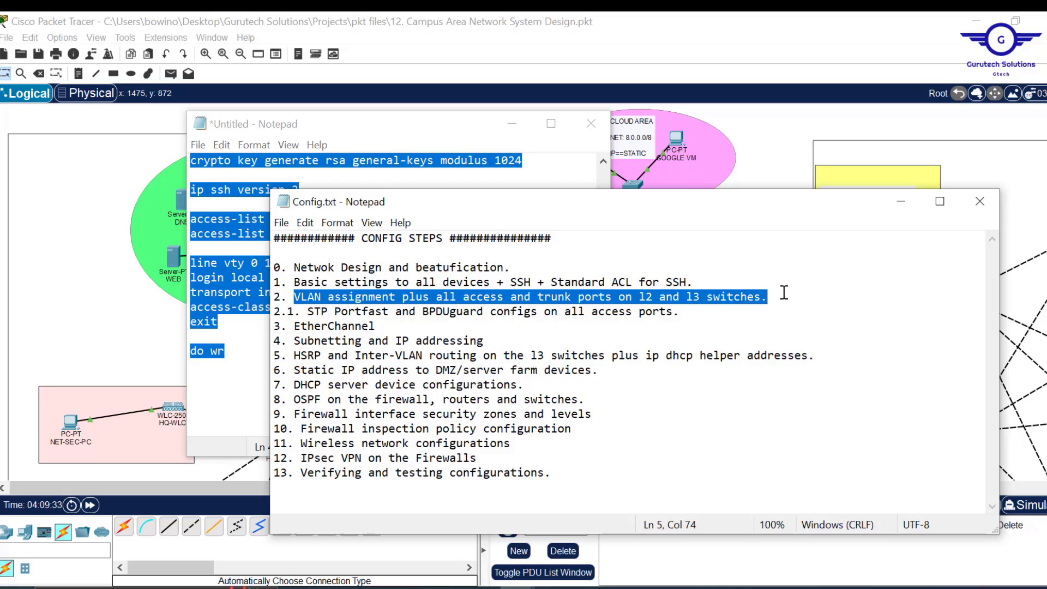
pyautogui.click(903, 203)
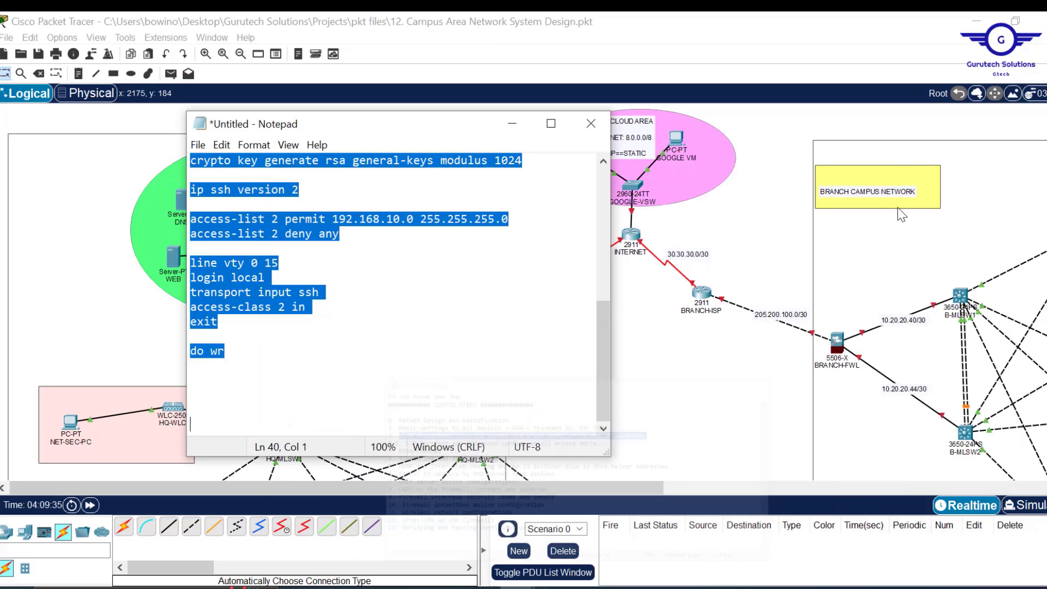
pyautogui.click(515, 124)
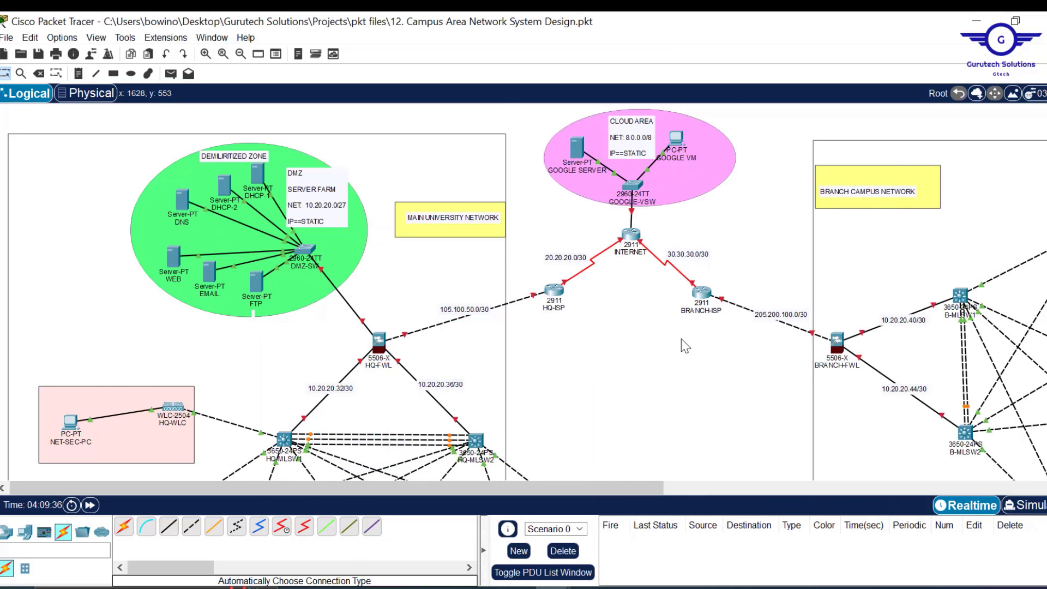
pyautogui.scroll(-1, 682, 338)
pyautogui.scroll(-2, 682, 339)
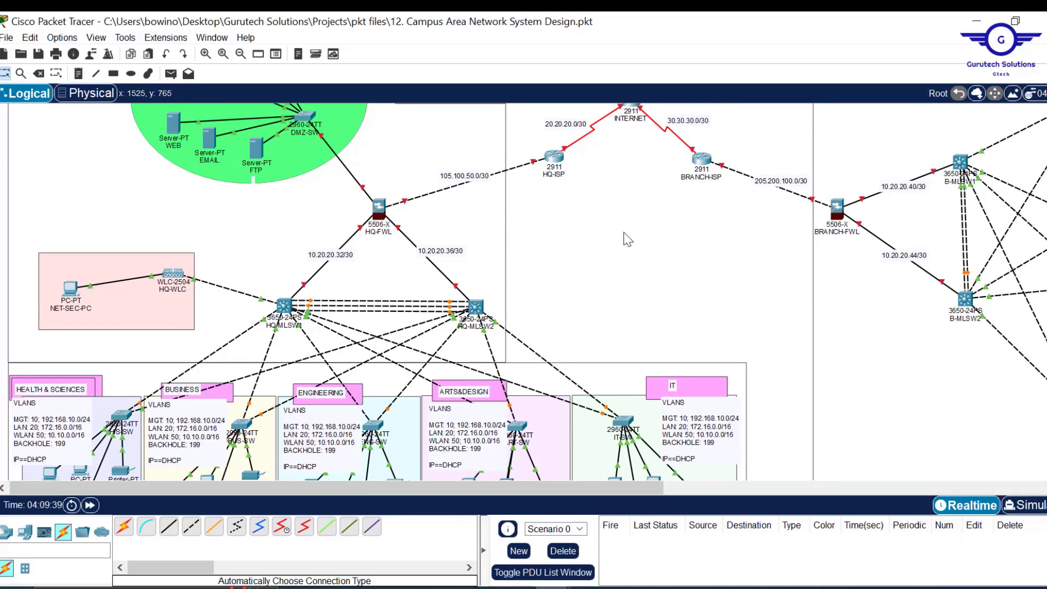
pyautogui.scroll(-1, 634, 263)
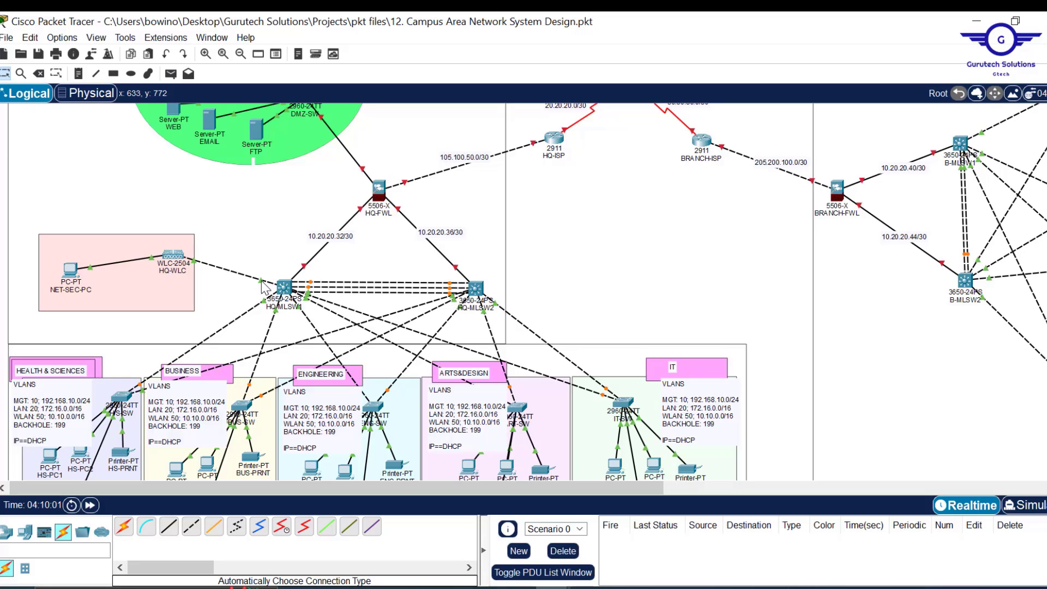
# - Open HQ-MLSW1's command line and resize and reposition the console window
pyautogui.moveTo(263, 287)
pyautogui.click(284, 289)
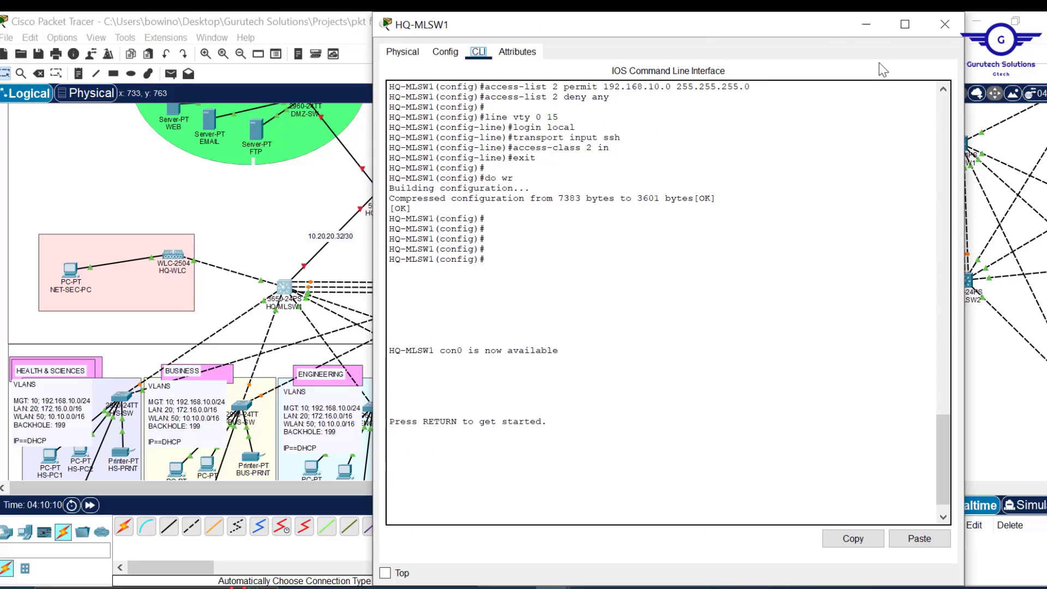
pyautogui.moveTo(833, 112); pyautogui.dragTo(833, 117)
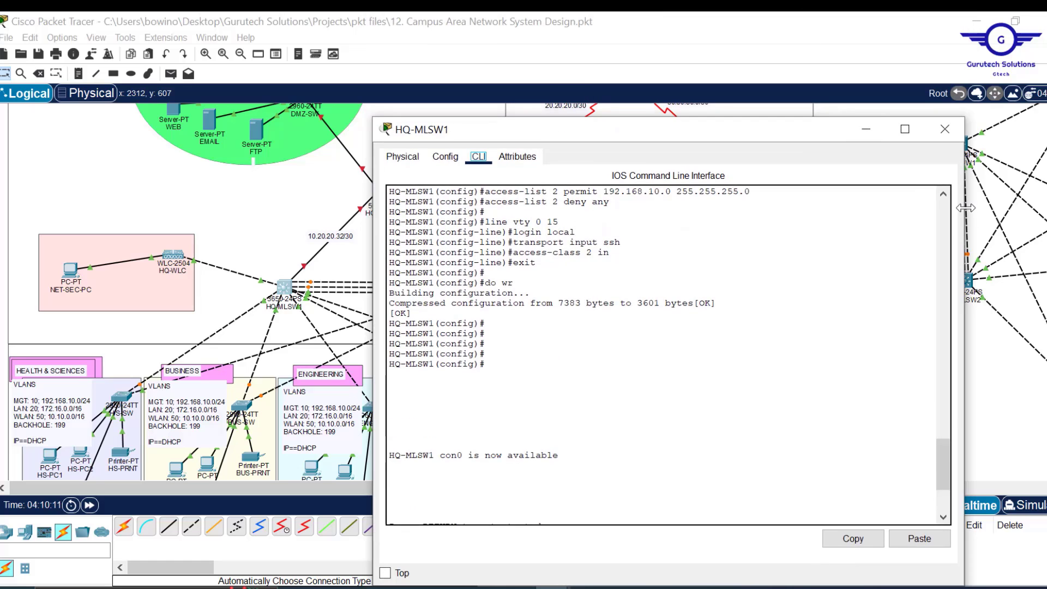
pyautogui.moveTo(965, 218); pyautogui.dragTo(798, 243)
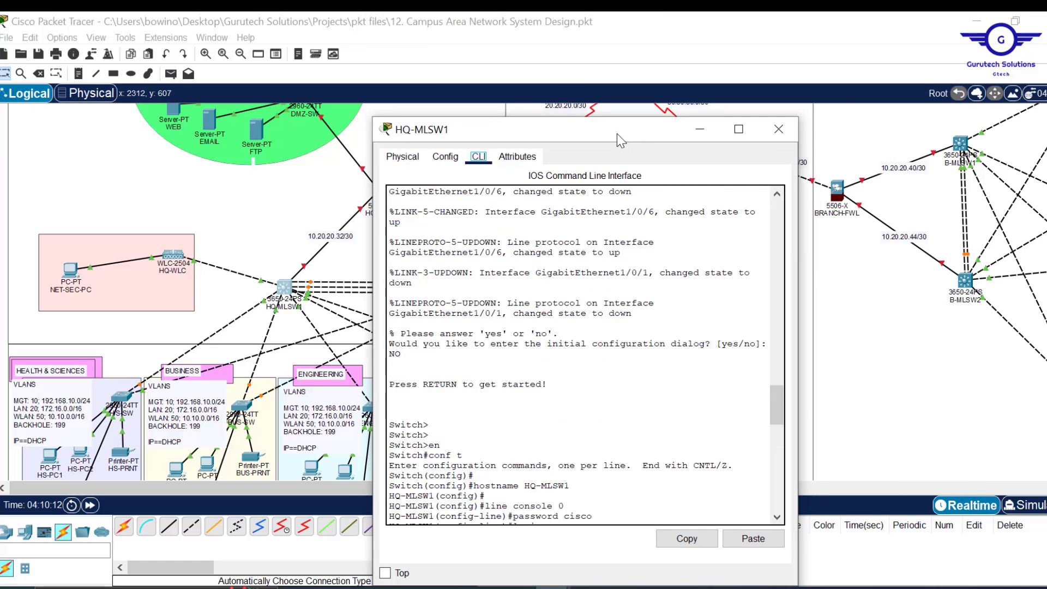
pyautogui.moveTo(617, 134); pyautogui.dragTo(679, 66)
# - Log in with the console password, enter enable mode with its password, then conf t
pyautogui.click(638, 359)
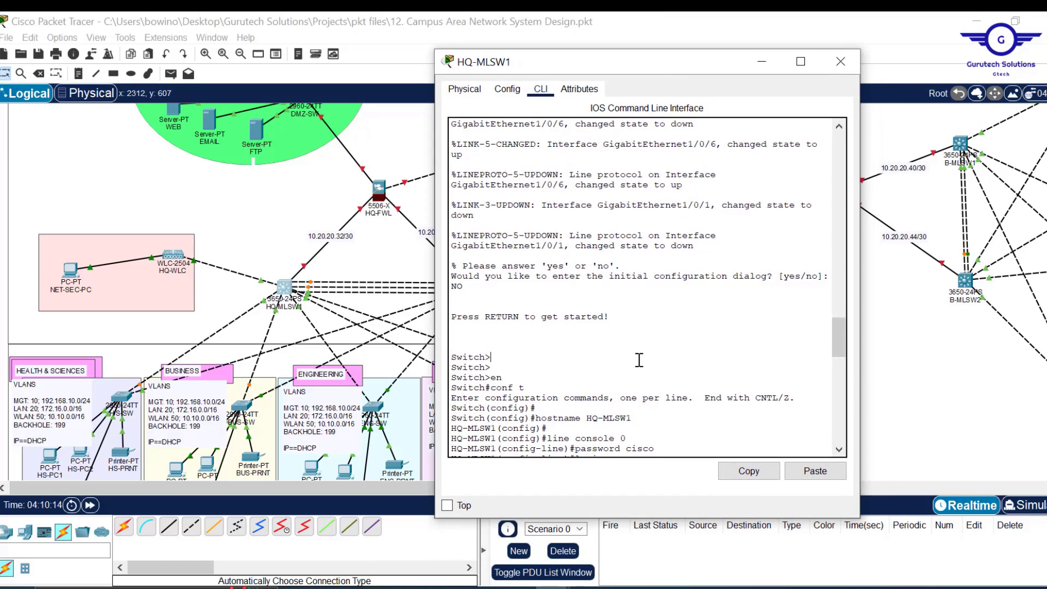
pyautogui.press('Return')
pyautogui.press('Return')
pyautogui.press('Return')
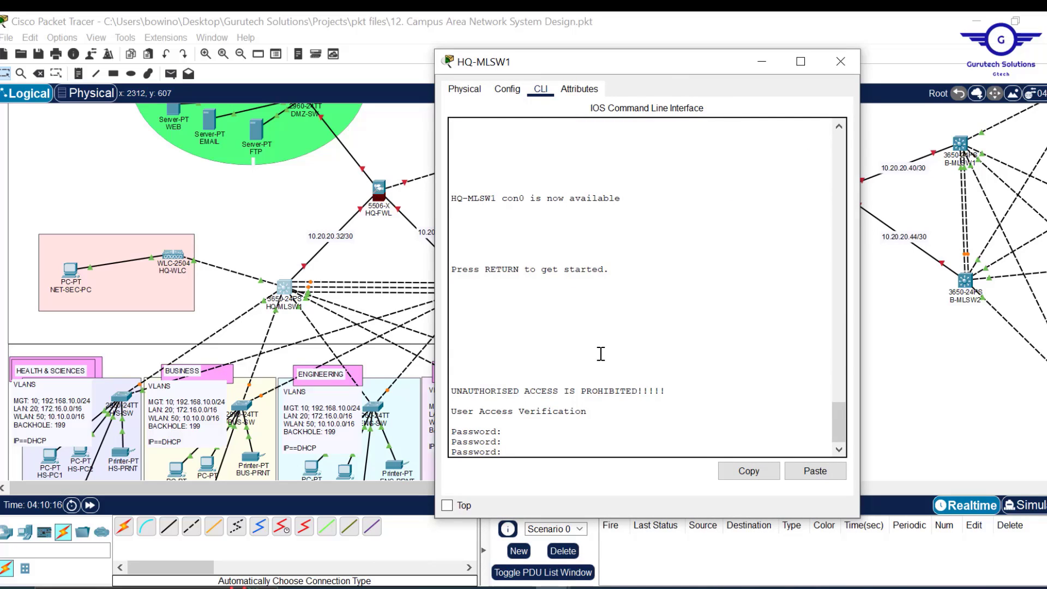
pyautogui.press('Return')
pyautogui.write('en')
pyautogui.press('Return')
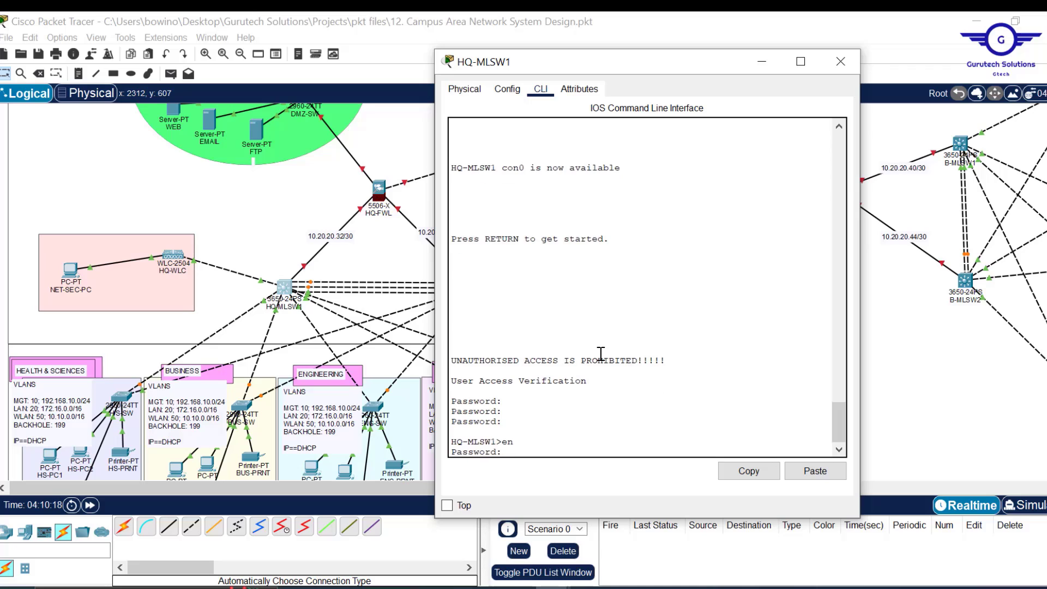
pyautogui.press('Return')
pyautogui.press('Return')
pyautogui.press('Return')
pyautogui.press('Return')
pyautogui.press('Return')
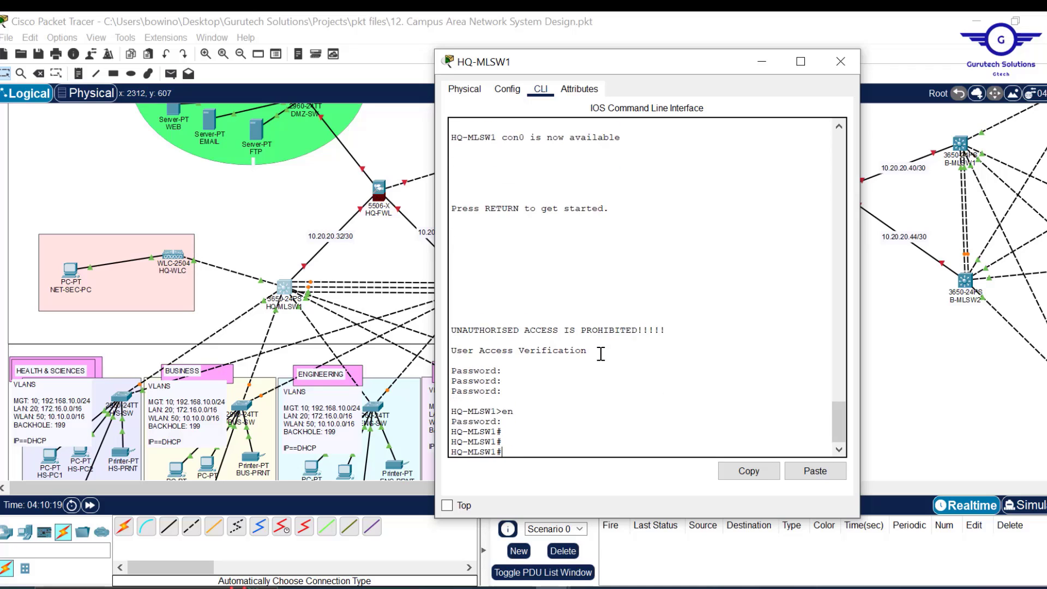
pyautogui.write('conf')
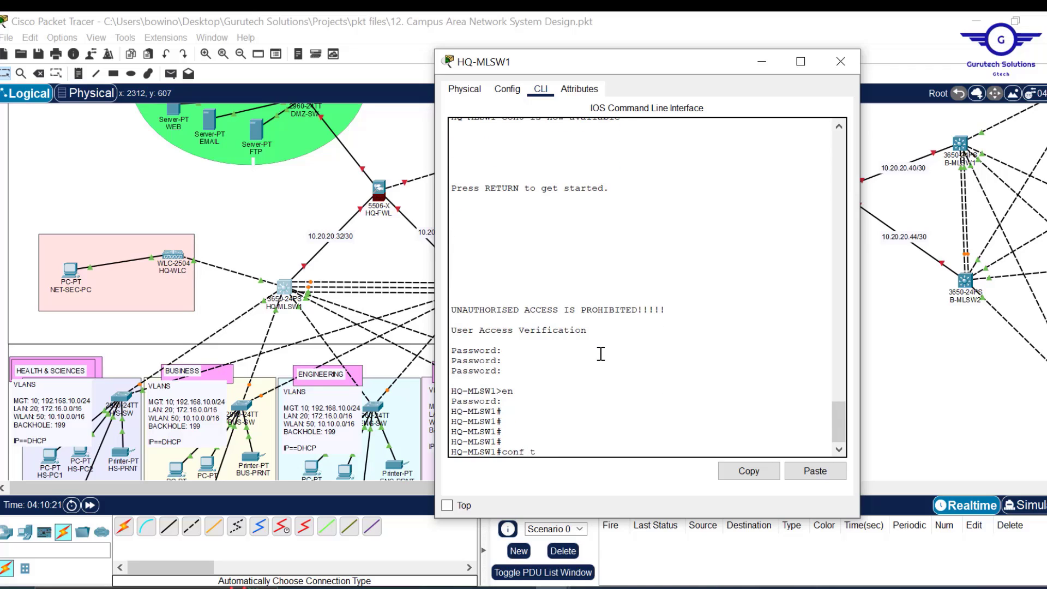
pyautogui.write(' t')
pyautogui.press('Return')
pyautogui.press('Return')
pyautogui.press('Return')
pyautogui.press('Return')
pyautogui.press('Return')
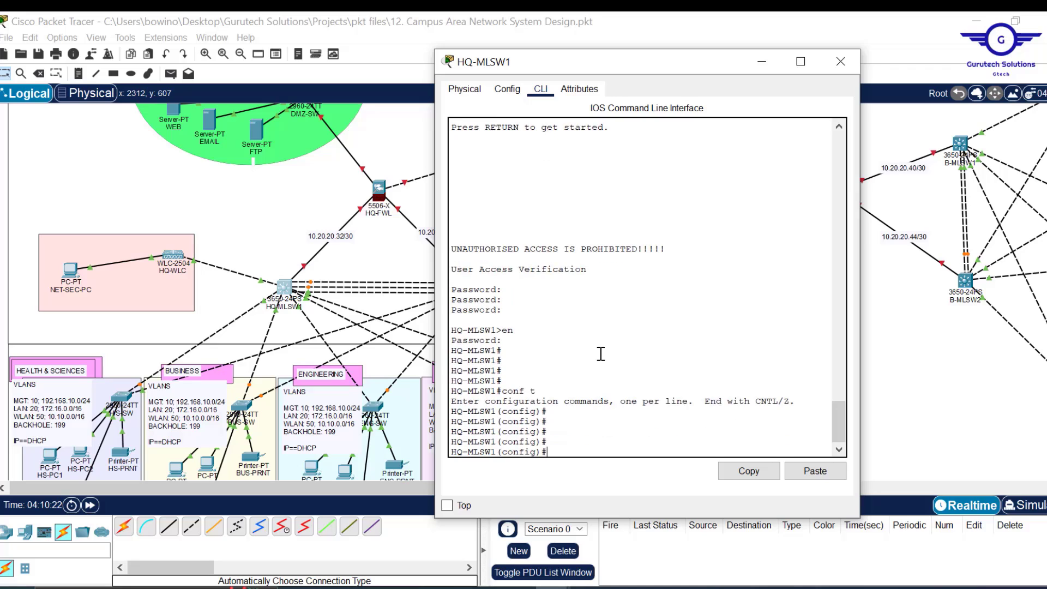
# - Create VLAN 10 named Management and recall the vlan command to start VLAN 20
pyautogui.write('vlan 10')
pyautogui.press('Return')
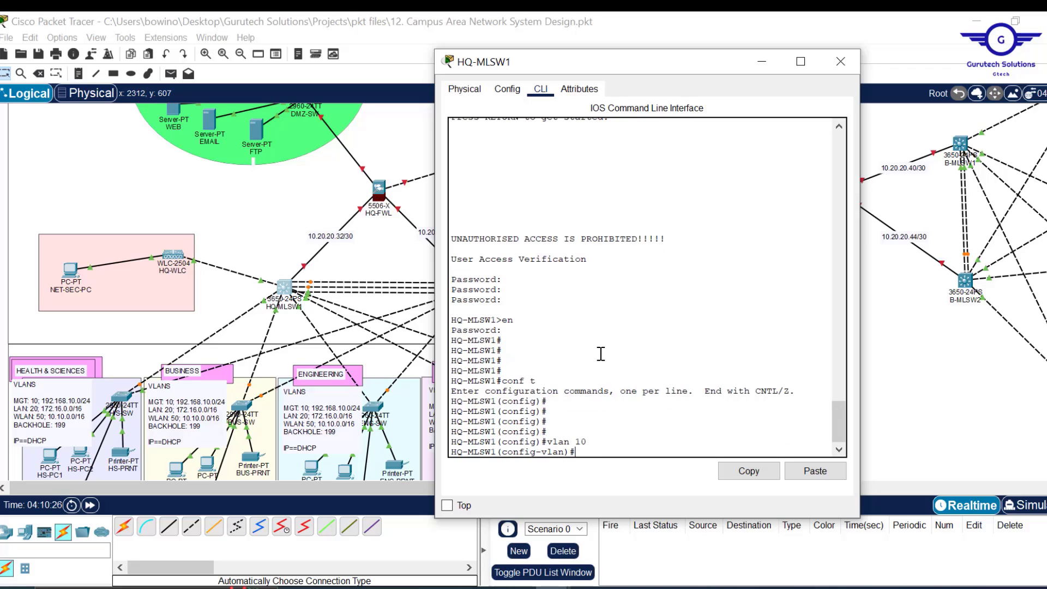
pyautogui.write('name Mana')
pyautogui.press('Return')
pyautogui.press('Return')
pyautogui.press('Return')
pyautogui.press('Up')
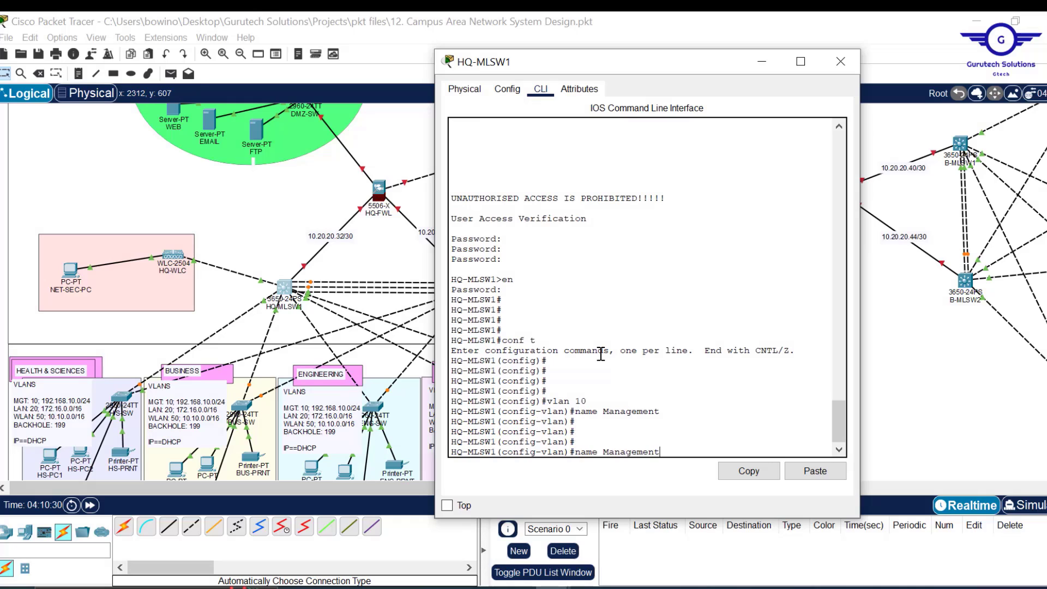
pyautogui.press('Up')
pyautogui.press('BackSpace')
pyautogui.press('BackSpace')
pyautogui.write('20')
pyautogui.press('Return')
# - Name VLAN 20 LAN, create VLAN 50 named WLAN, and exit to global config
pyautogui.press('Up')
pyautogui.press('Up')
pyautogui.press('Up')
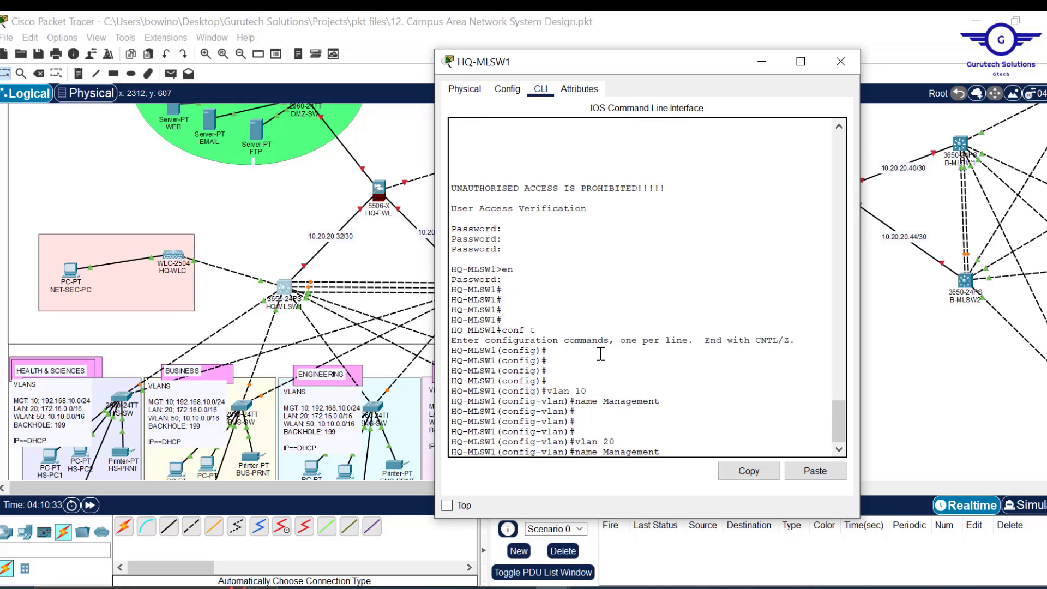
pyautogui.press('BackSpace')
pyautogui.press('BackSpace')
pyautogui.press('BackSpace')
pyautogui.press('BackSpace')
pyautogui.press('Return')
pyautogui.press('Return')
pyautogui.press('Return')
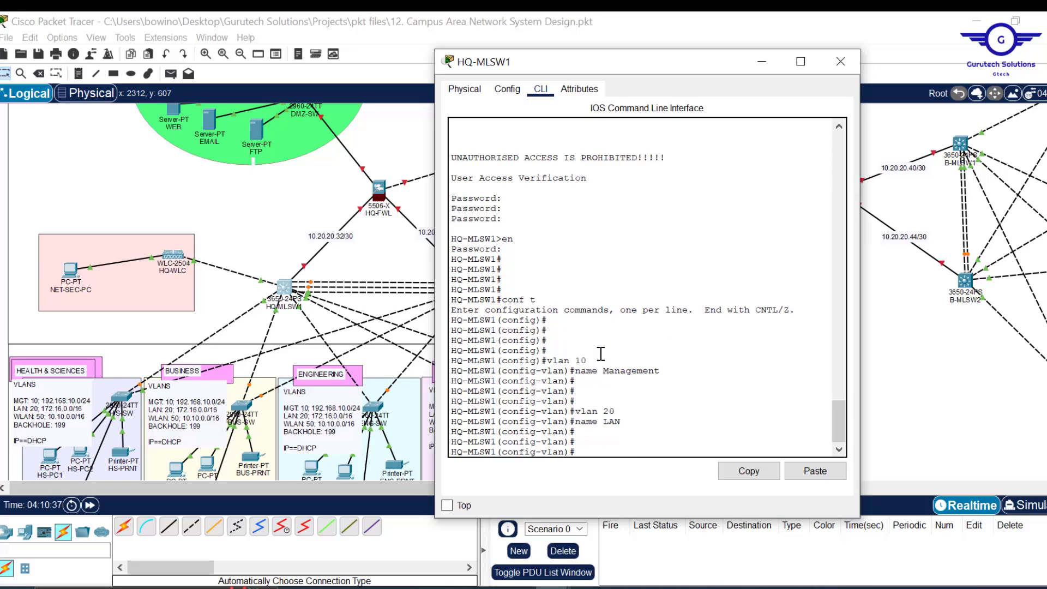
pyautogui.press('Up')
pyautogui.press('Up')
pyautogui.press('Return')
pyautogui.press('Return')
pyautogui.press('Up')
pyautogui.press('Up')
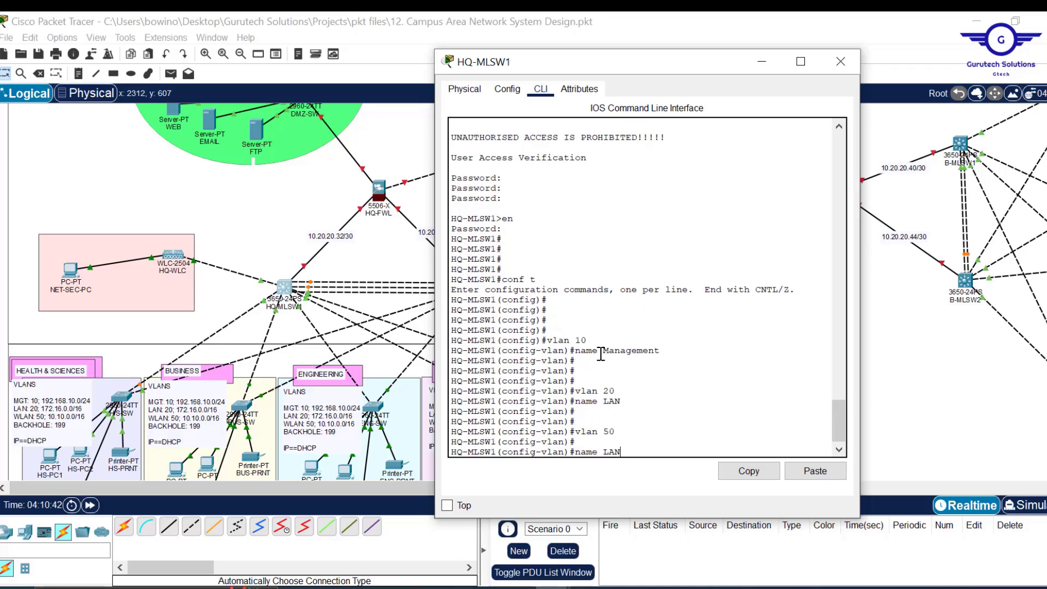
pyautogui.press('Return')
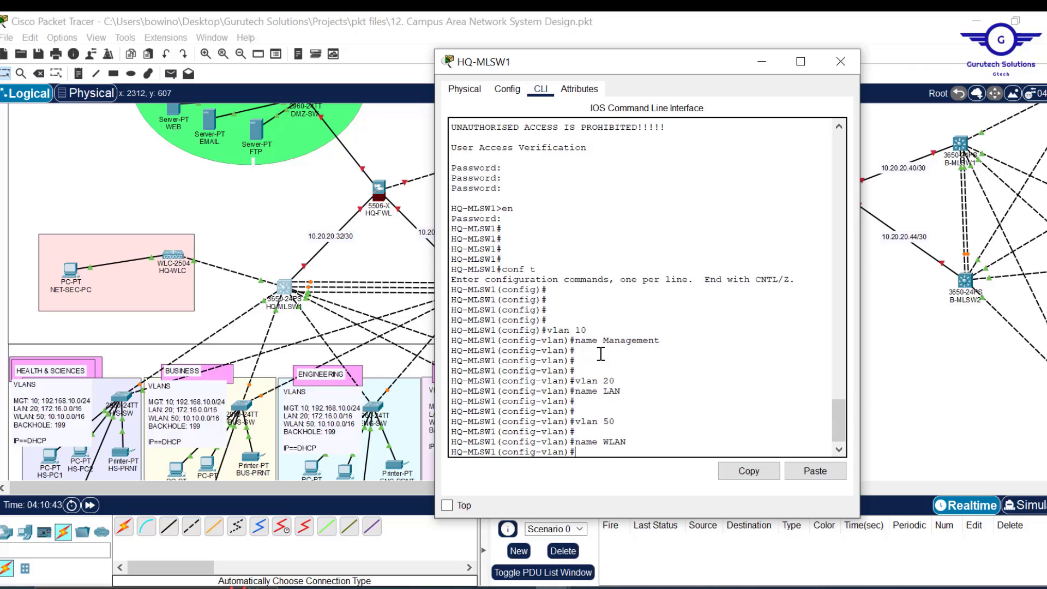
pyautogui.write('EX')
pyautogui.press('Return')
pyautogui.press('Return')
pyautogui.press('Return')
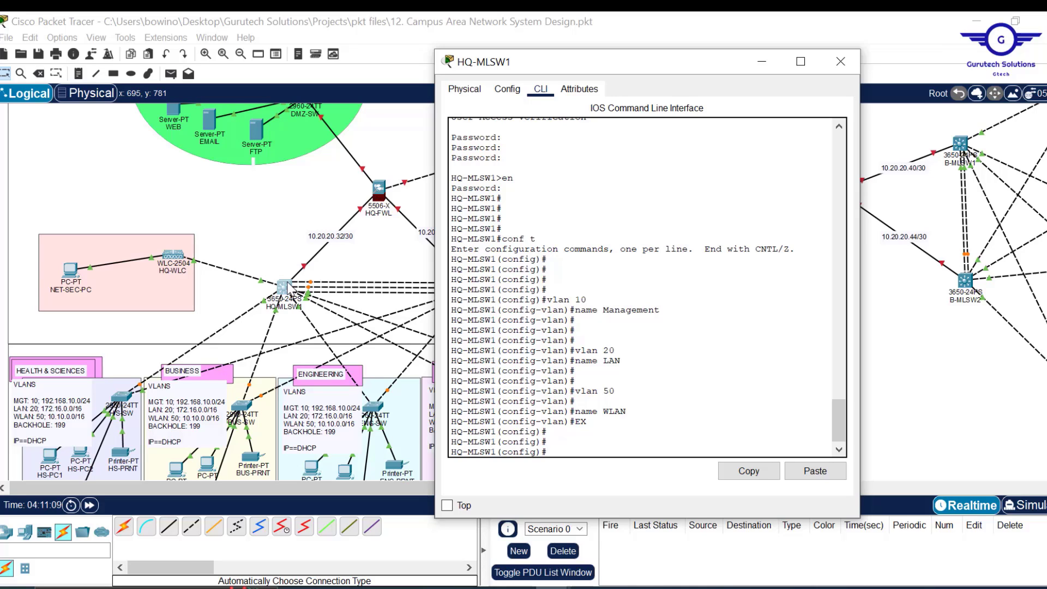
# - Hide the console and draw an outline ellipse between HQ-MLSW1 and HQ-MLSW2
pyautogui.click(762, 62)
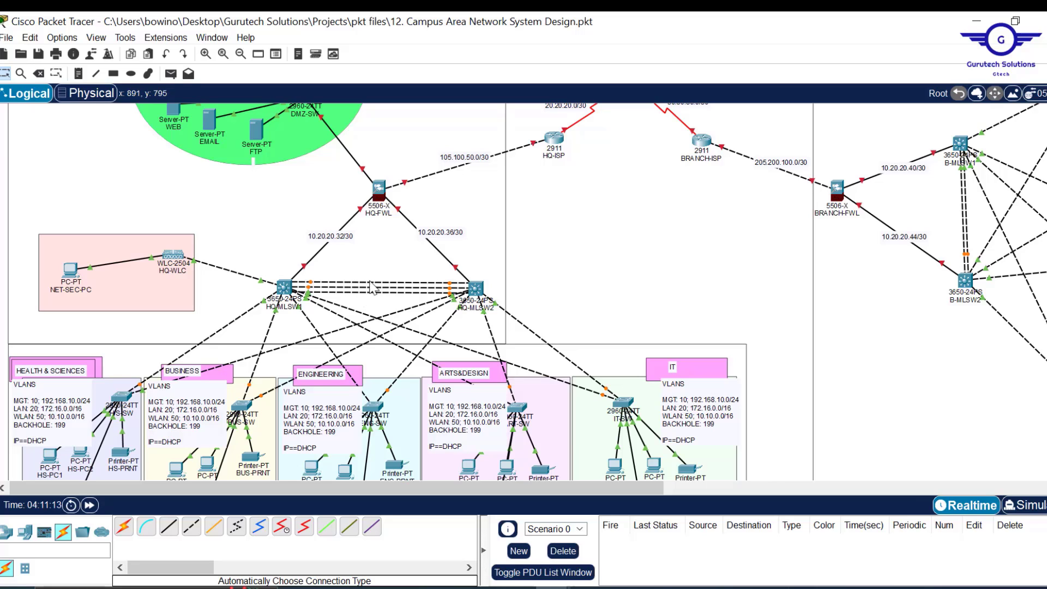
pyautogui.moveTo(374, 298)
pyautogui.click(131, 73)
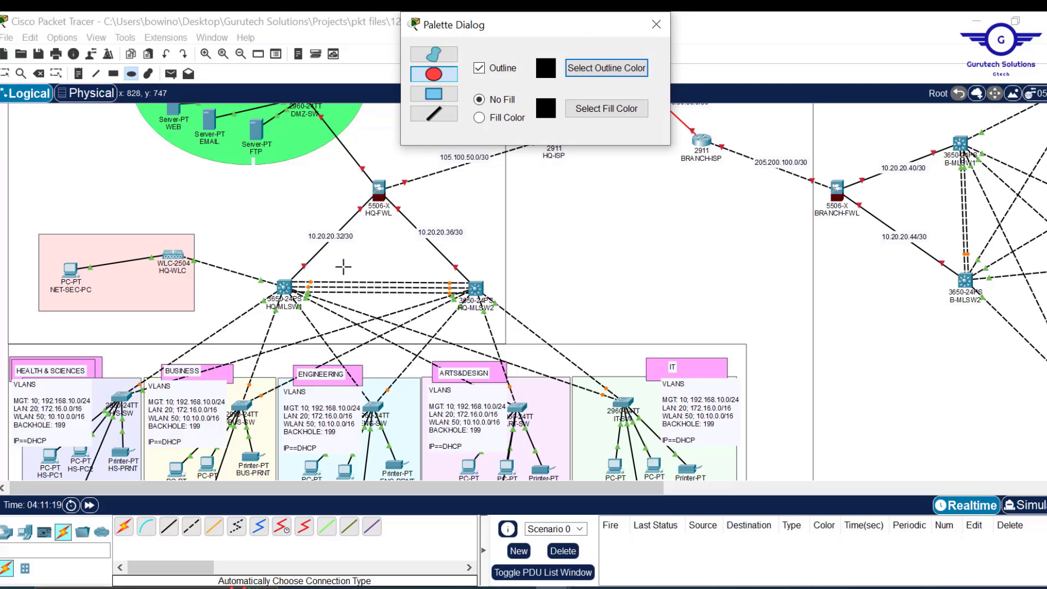
pyautogui.moveTo(343, 266)
pyautogui.mouseDown()
pyautogui.moveTo(421, 316)
pyautogui.moveTo(415, 308)
pyautogui.mouseUp()
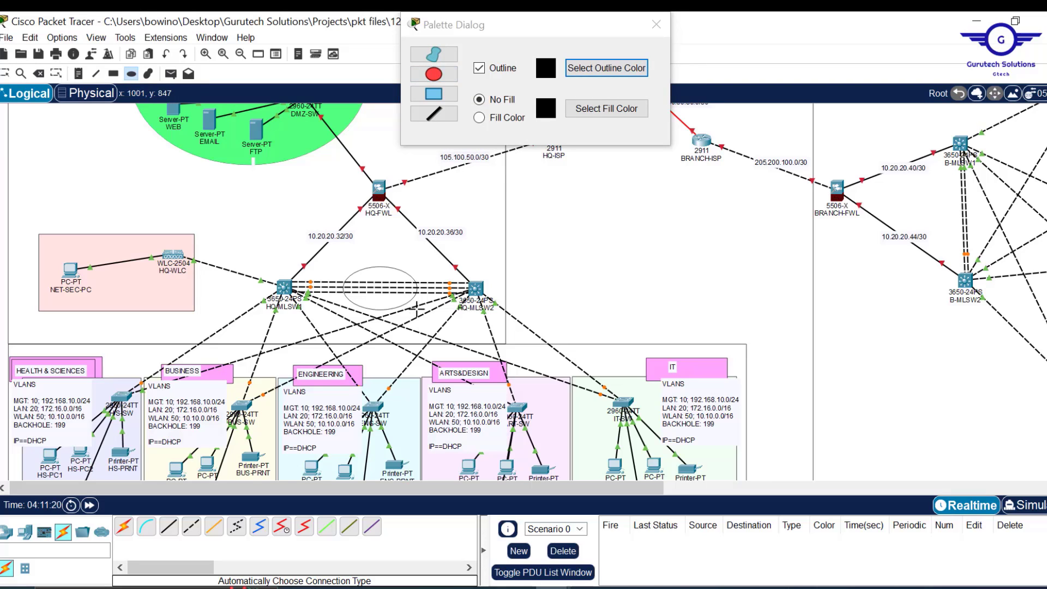
# - Switch the ellipse fill to cyan and draw a cyan ellipse between the core switches
pyautogui.click(484, 118)
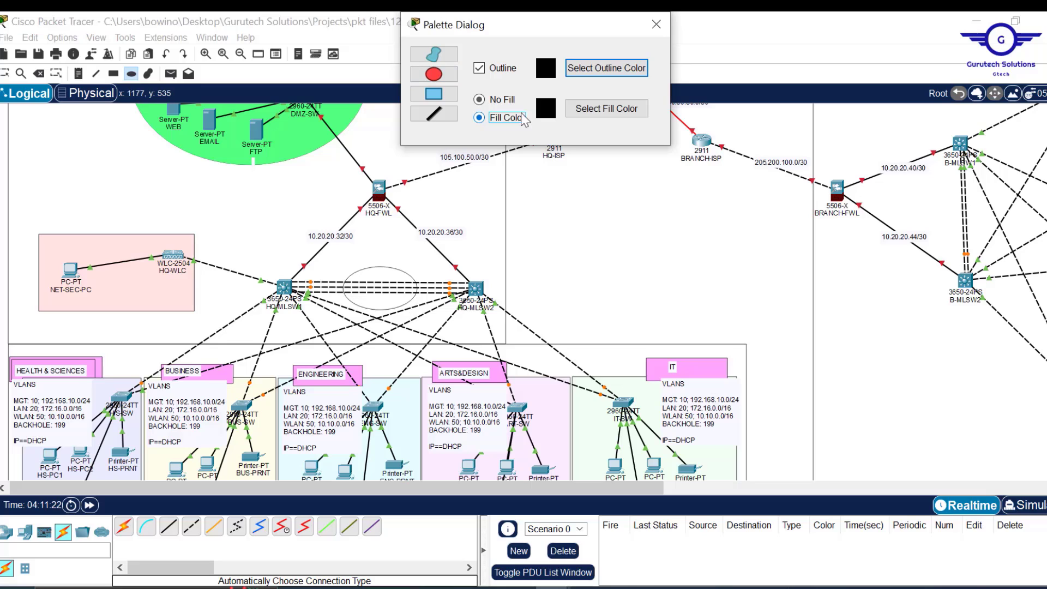
pyautogui.click(587, 109)
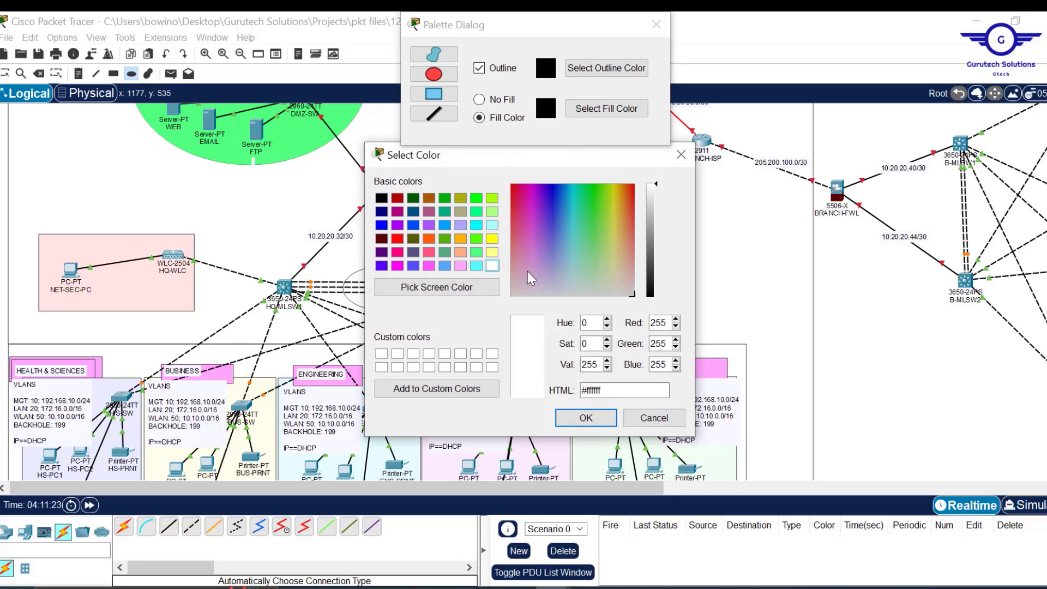
pyautogui.click(476, 265)
pyautogui.click(586, 419)
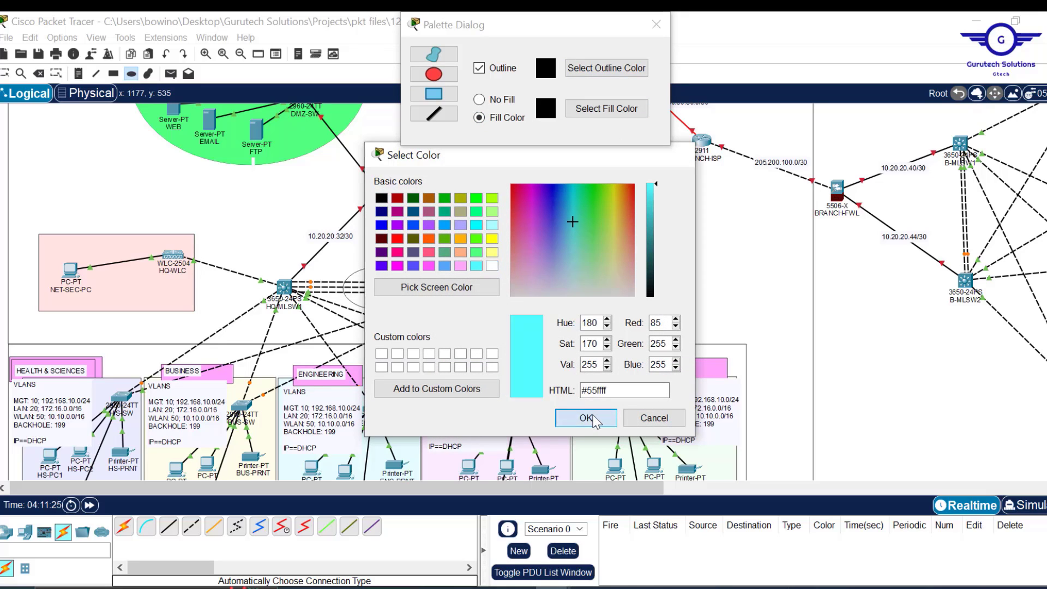
pyautogui.moveTo(352, 274); pyautogui.dragTo(419, 310)
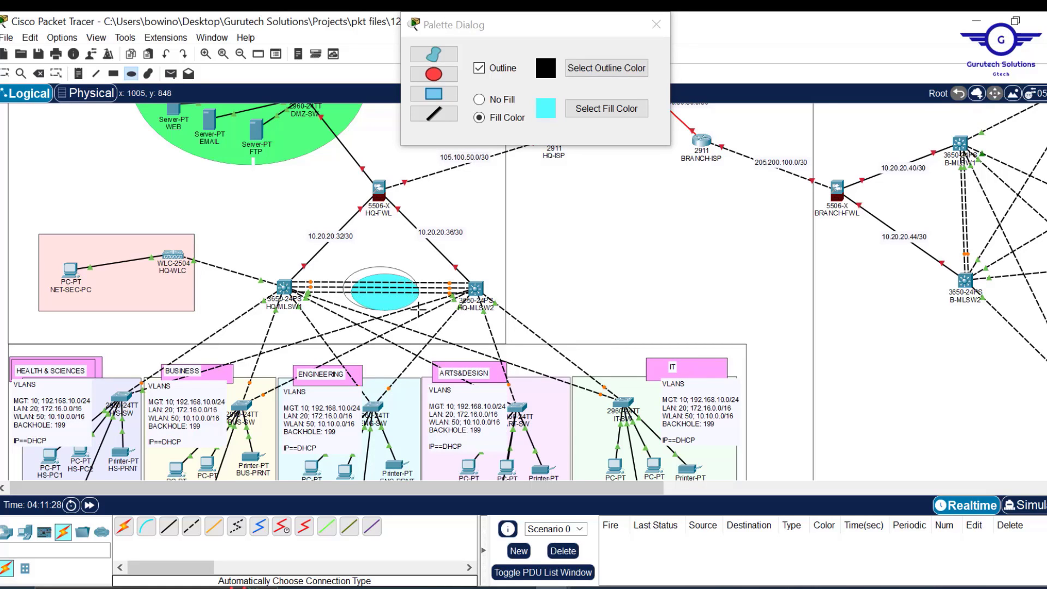
# - Close the drawing palette and position the LACP EtherChannel label on the cyan ellipse
pyautogui.click(657, 25)
pyautogui.press('Escape')
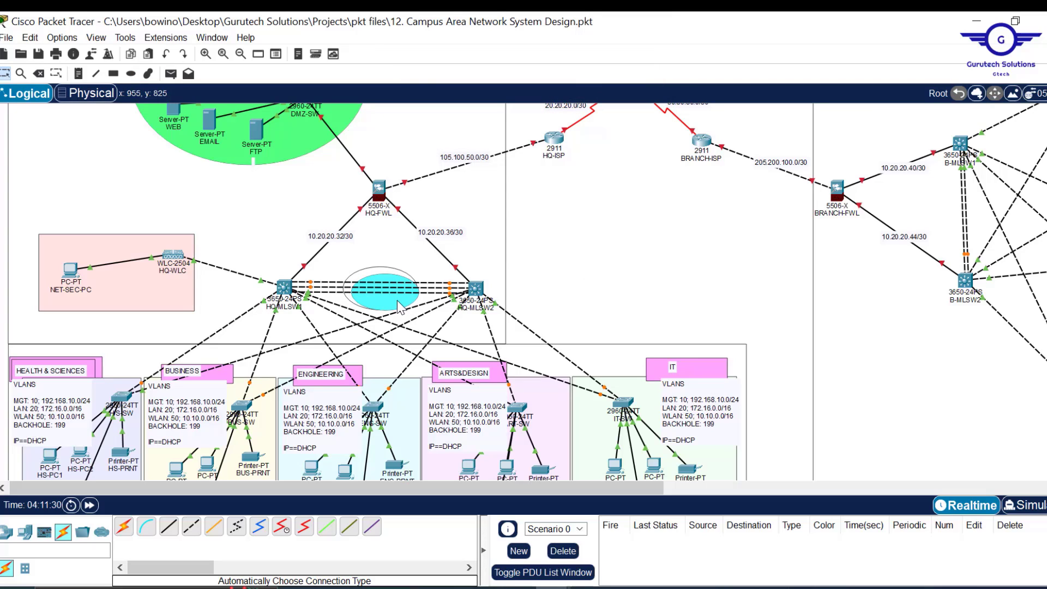
pyautogui.click(399, 307)
pyautogui.click(392, 296)
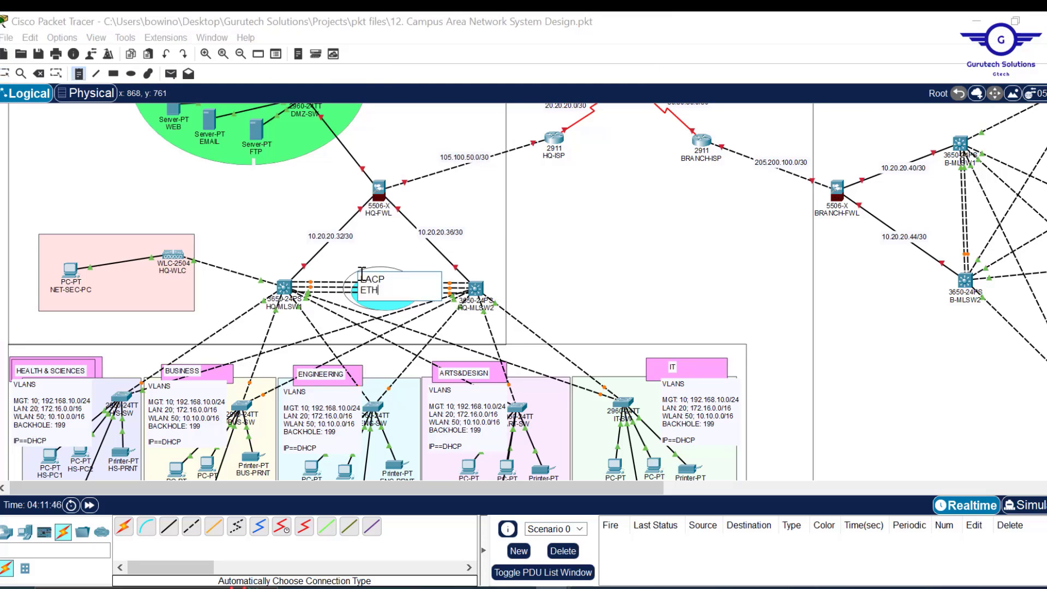
pyautogui.moveTo(383, 287); pyautogui.dragTo(389, 296)
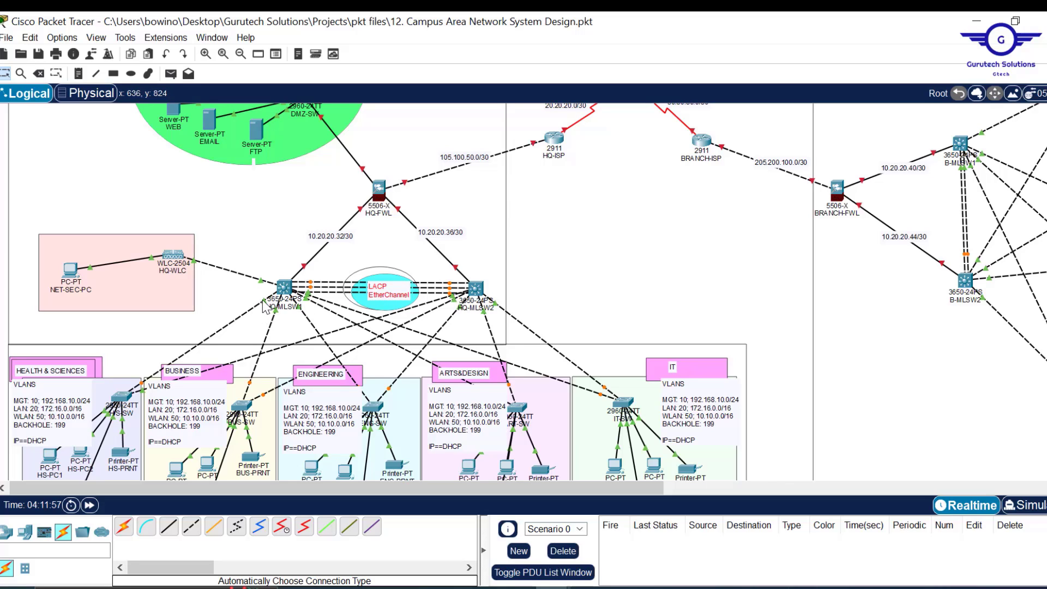
pyautogui.moveTo(264, 305)
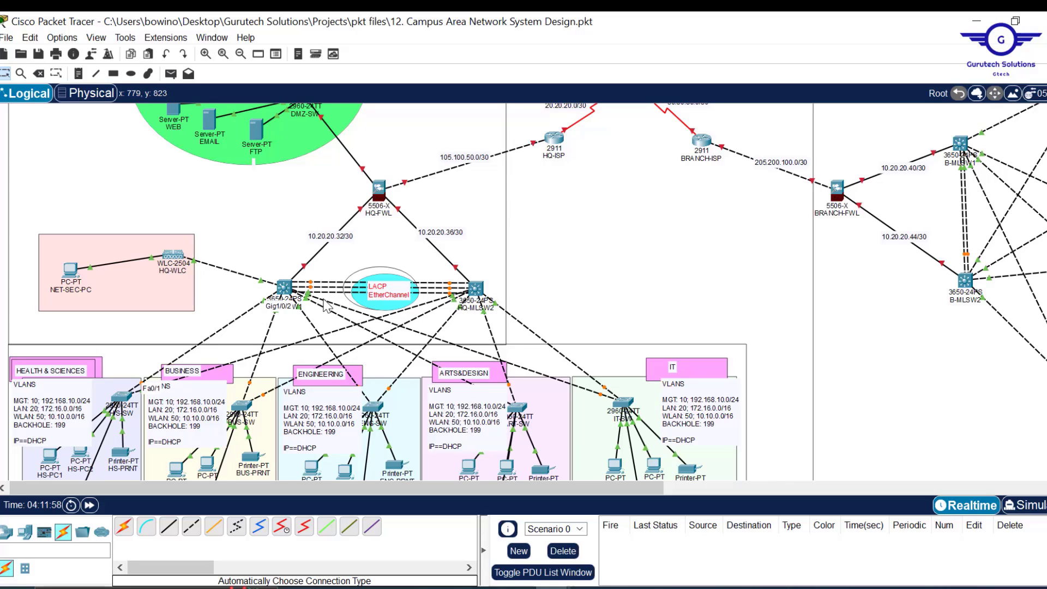
# - Reopen HQ-MLSW1's CLI and select ports with int range gig1/0/2-6
pyautogui.moveTo(326, 300)
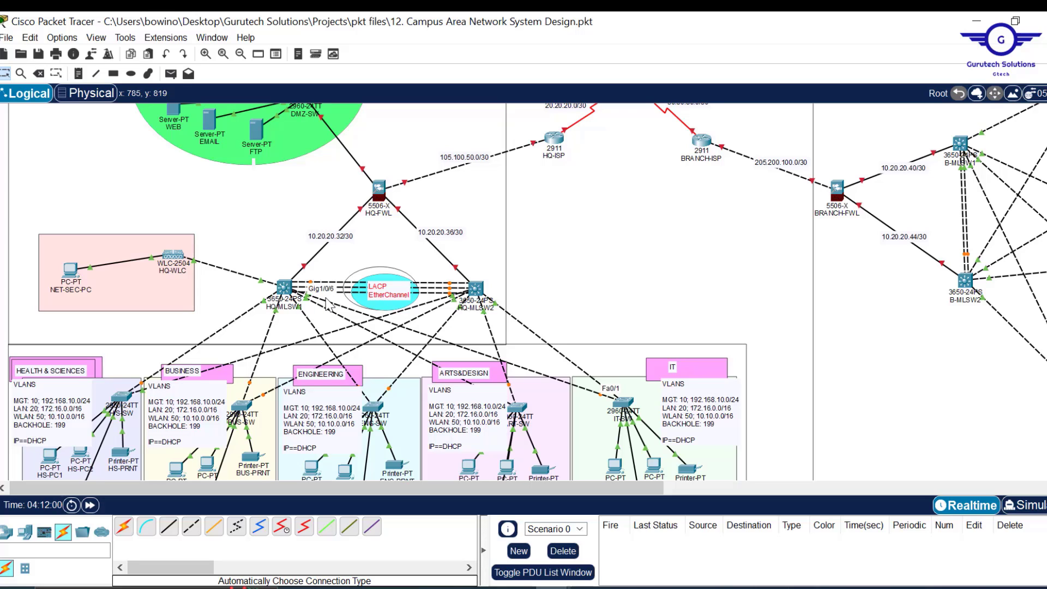
pyautogui.click(284, 288)
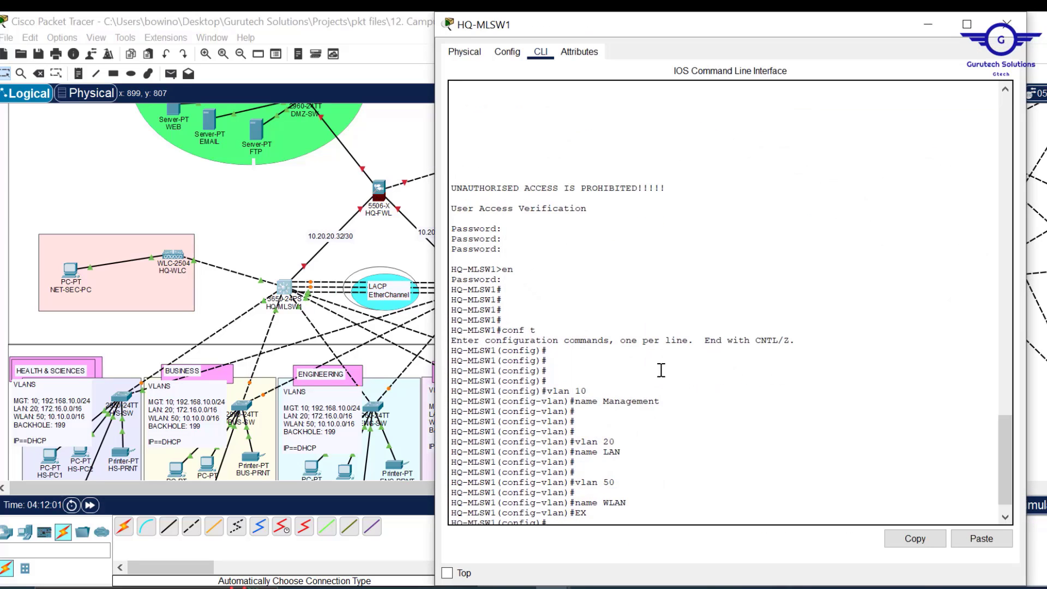
pyautogui.press('Return')
pyautogui.press('Return')
pyautogui.press('Return')
pyautogui.press('Return')
pyautogui.press('Return')
pyautogui.write('in')
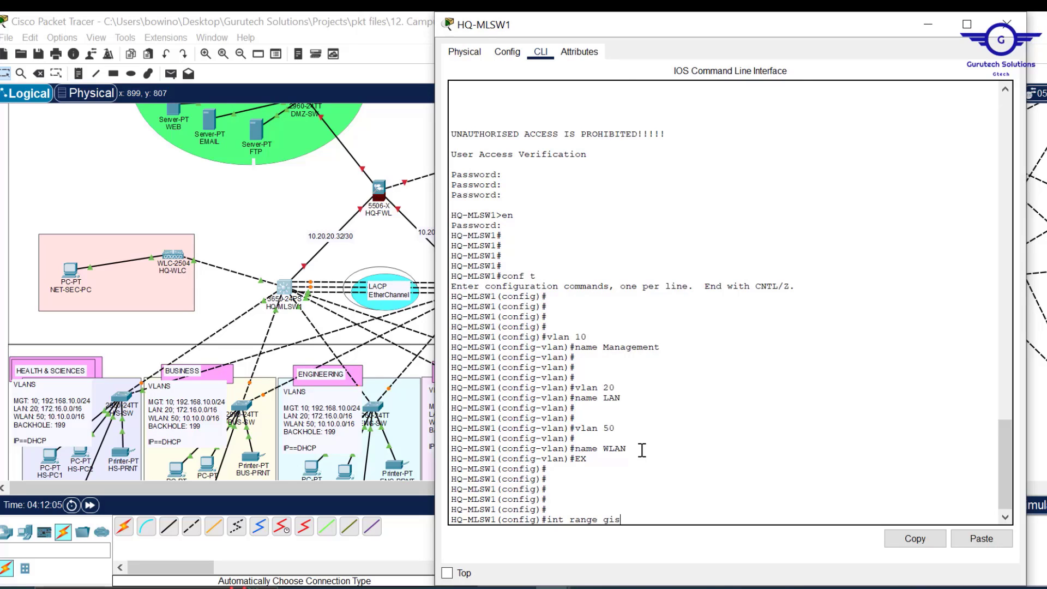
pyautogui.write('t range gig1/0/2-6')
pyautogui.press('Return')
pyautogui.press('Return')
pyautogui.press('Return')
pyautogui.press('Return')
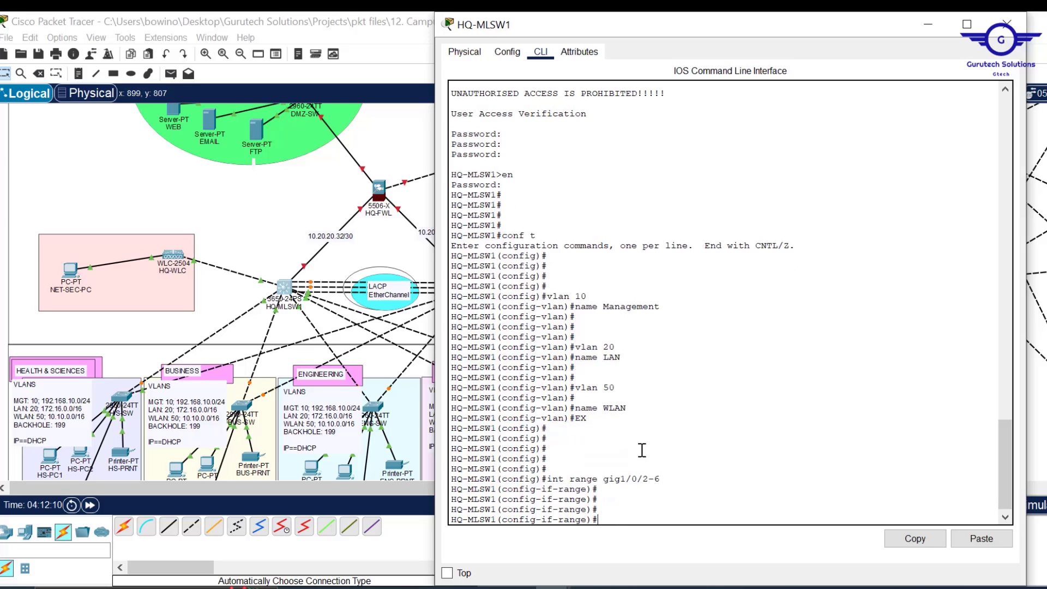
# - Set the selected ports to switchport mode trunk, exit, and close the device window
pyautogui.write('swit')
pyautogui.press('Tab')
pyautogui.write('m')
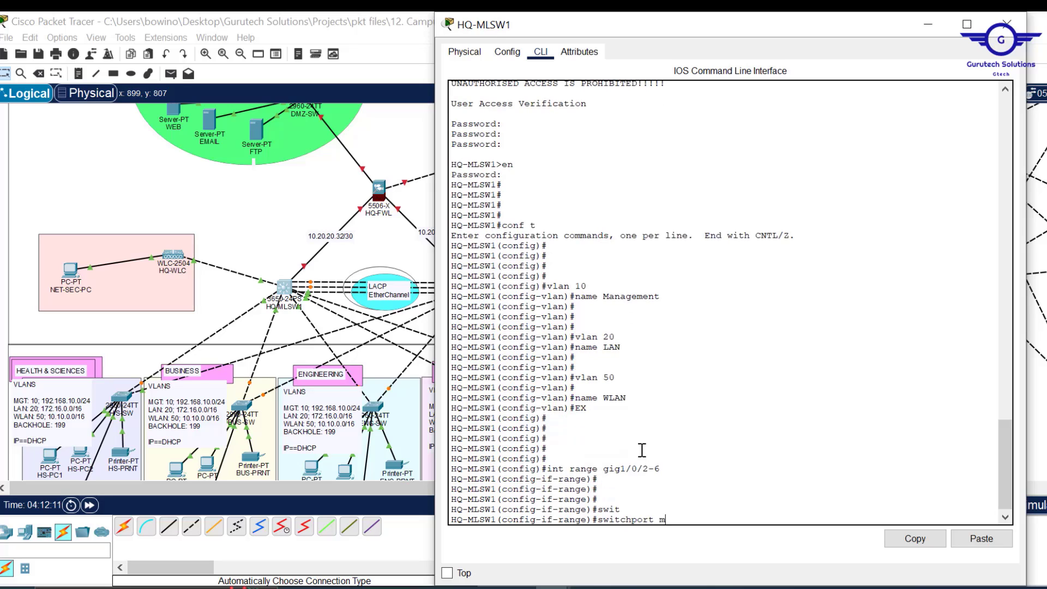
pyautogui.press('Tab')
pyautogui.write('tr')
pyautogui.press('Tab')
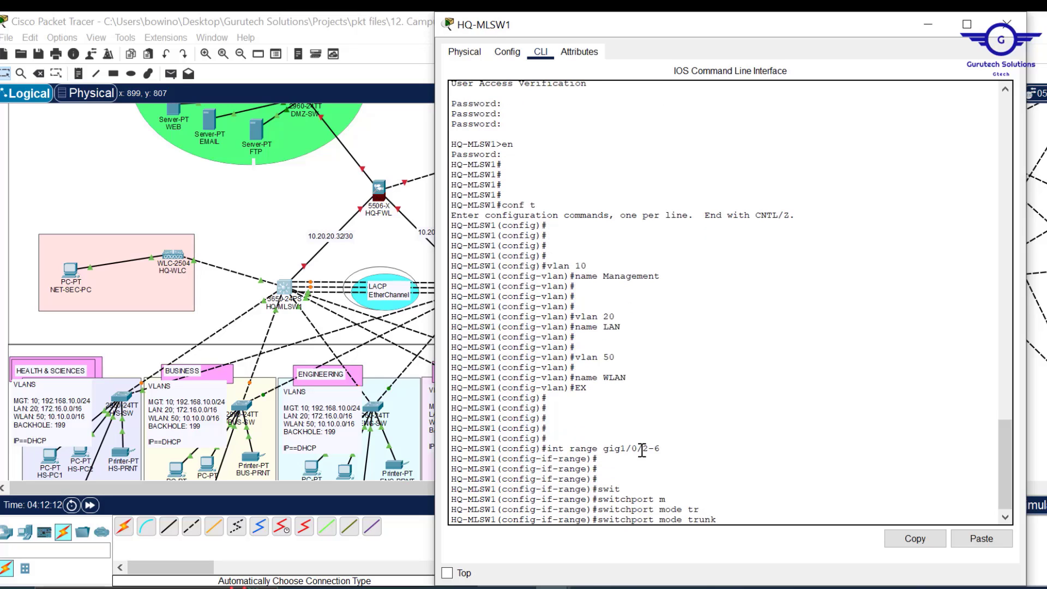
pyautogui.press('Return')
pyautogui.press('Return')
pyautogui.press('Return')
pyautogui.press('Return')
pyautogui.press('Return')
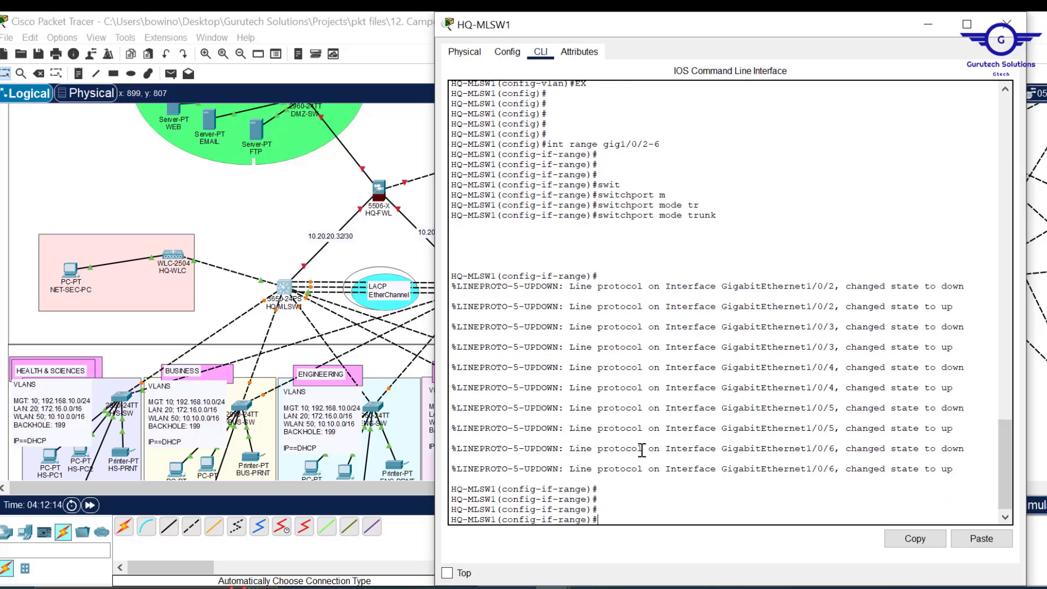
pyautogui.write('ex')
pyautogui.press('Return')
pyautogui.press('Return')
pyautogui.press('Return')
pyautogui.press('Return')
pyautogui.press('Return')
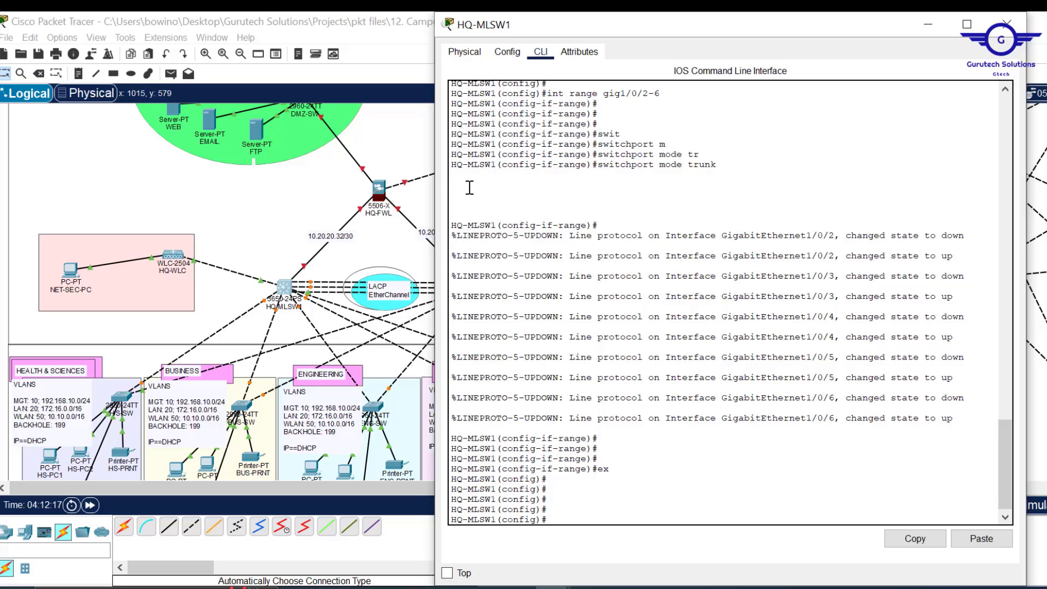
pyautogui.click(431, 161)
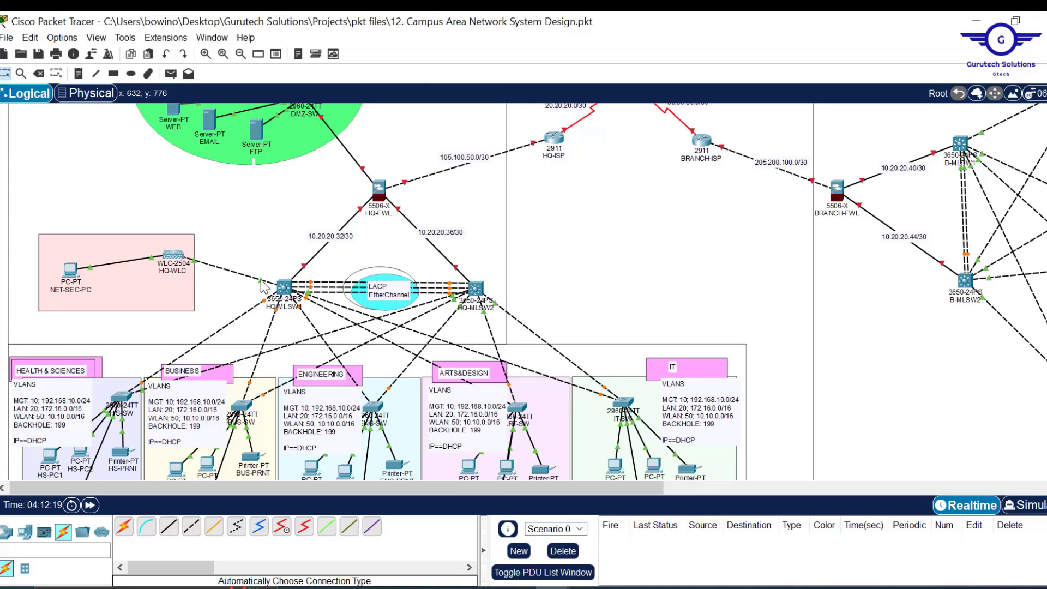
pyautogui.moveTo(262, 285)
# - Reopen HQ-MLSW1's CLI and edit the recalled range command into int gig1/0/10
pyautogui.click(284, 288)
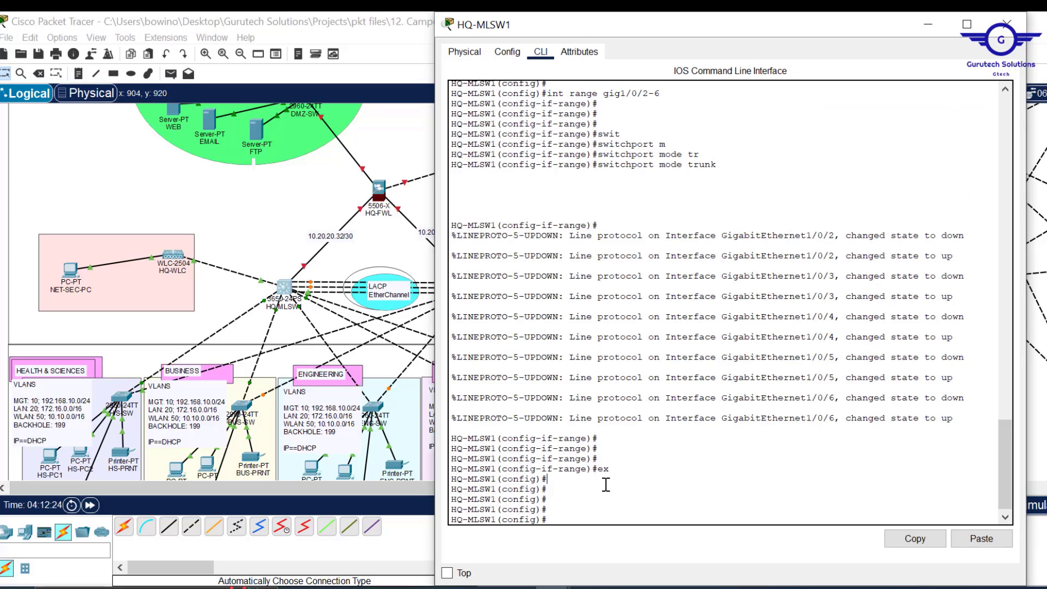
pyautogui.write('EX')
pyautogui.press('Up')
pyautogui.press('Up')
pyautogui.press('Down')
pyautogui.press('Down')
pyautogui.press('Up')
pyautogui.press('Up')
pyautogui.press('Up')
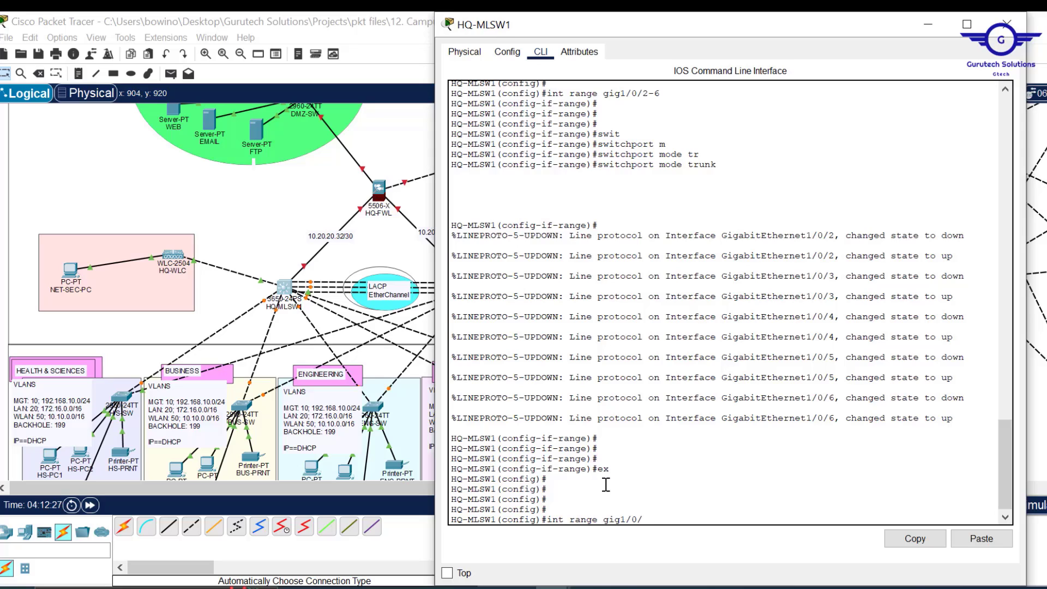
pyautogui.press('Left')
pyautogui.press('Left')
pyautogui.press('Left')
pyautogui.press('Left')
pyautogui.press('BackSpace')
pyautogui.press('BackSpace')
pyautogui.press('BackSpace')
pyautogui.press('BackSpace')
pyautogui.press('BackSpace')
pyautogui.press('BackSpace')
pyautogui.press('Return')
pyautogui.press('Return')
pyautogui.press('Return')
# - Set Gig1/0/10 to switchport mode access
pyautogui.write('swi')
pyautogui.press('Tab')
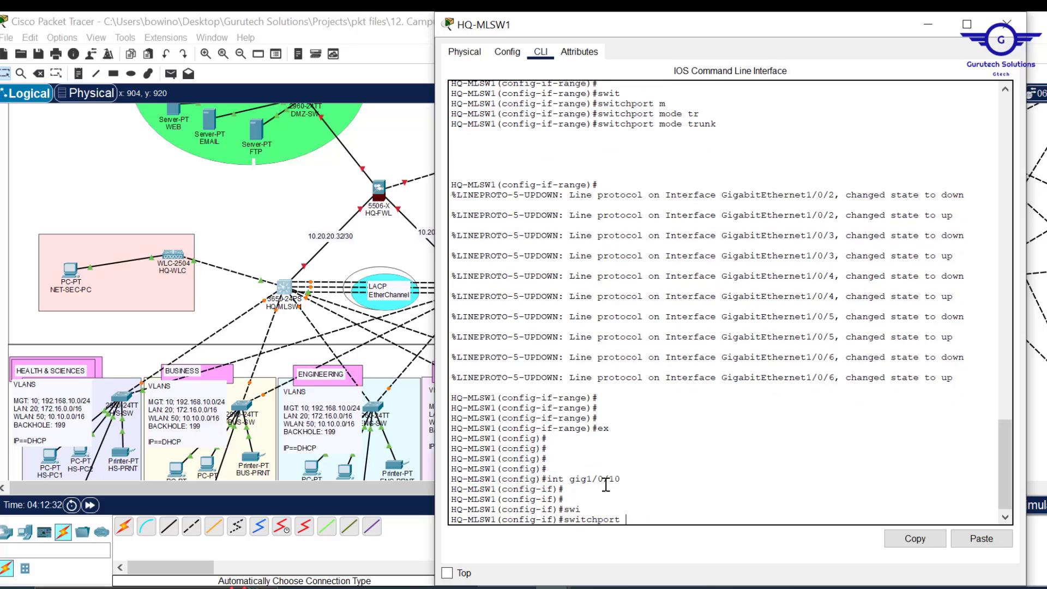
pyautogui.write('m')
pyautogui.press('Tab')
pyautogui.write('a')
pyautogui.press('Tab')
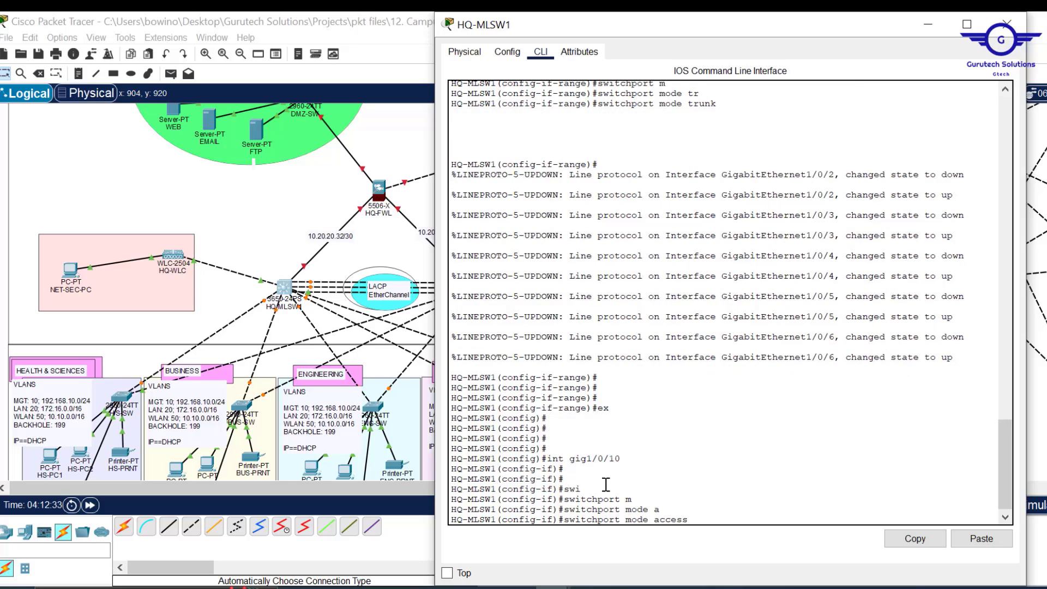
pyautogui.press('Return')
# - Assign Gig1/0/10 to access VLAN 50 with switchport access vlan 50
pyautogui.write('sw')
pyautogui.press('Tab')
pyautogui.write('a')
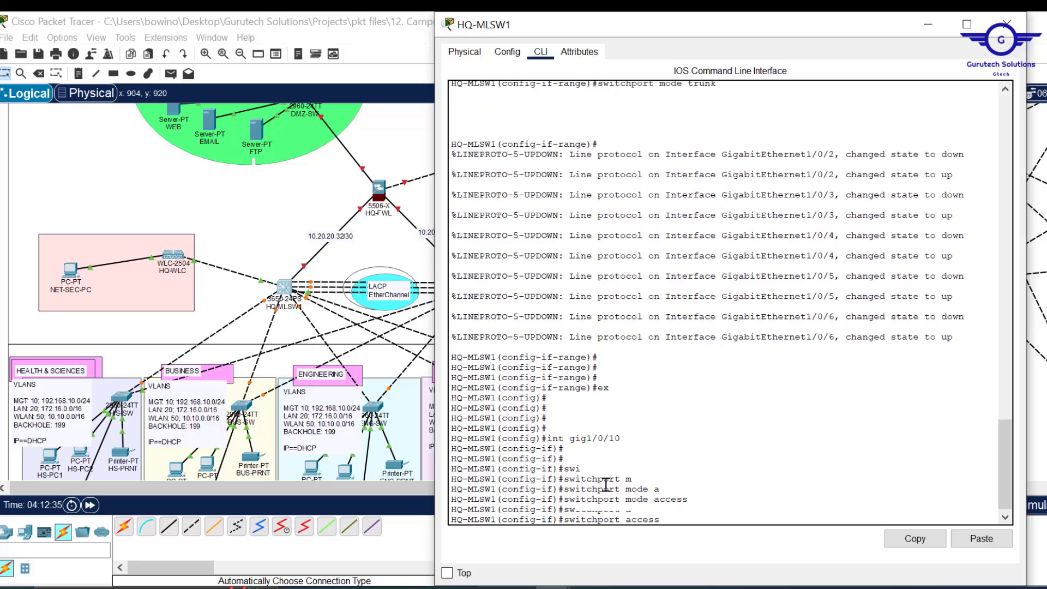
pyautogui.press('Tab')
pyautogui.write('v')
pyautogui.press('Tab')
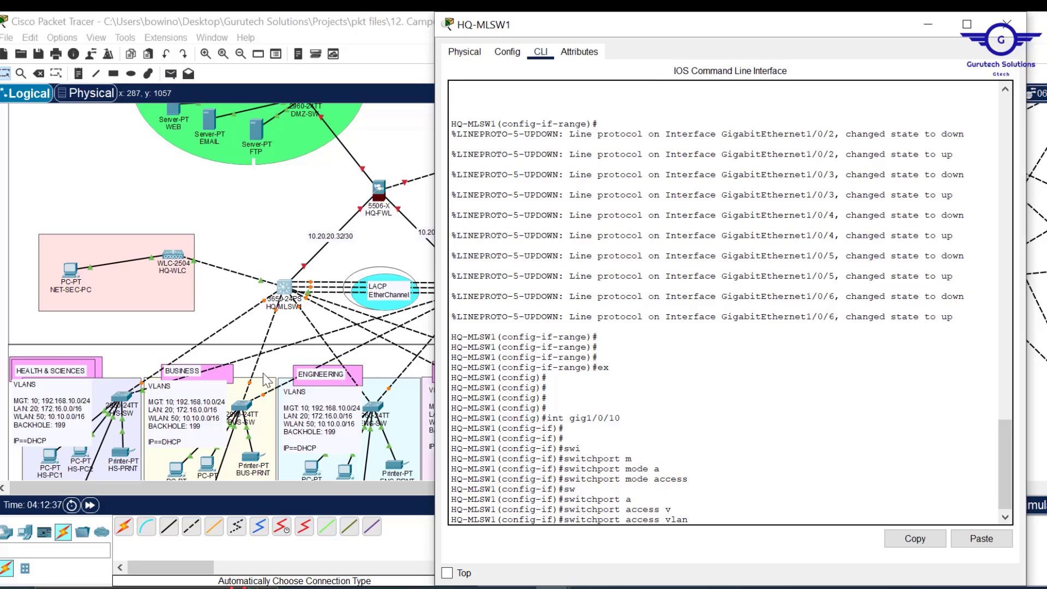
pyautogui.write('50')
pyautogui.press('Return')
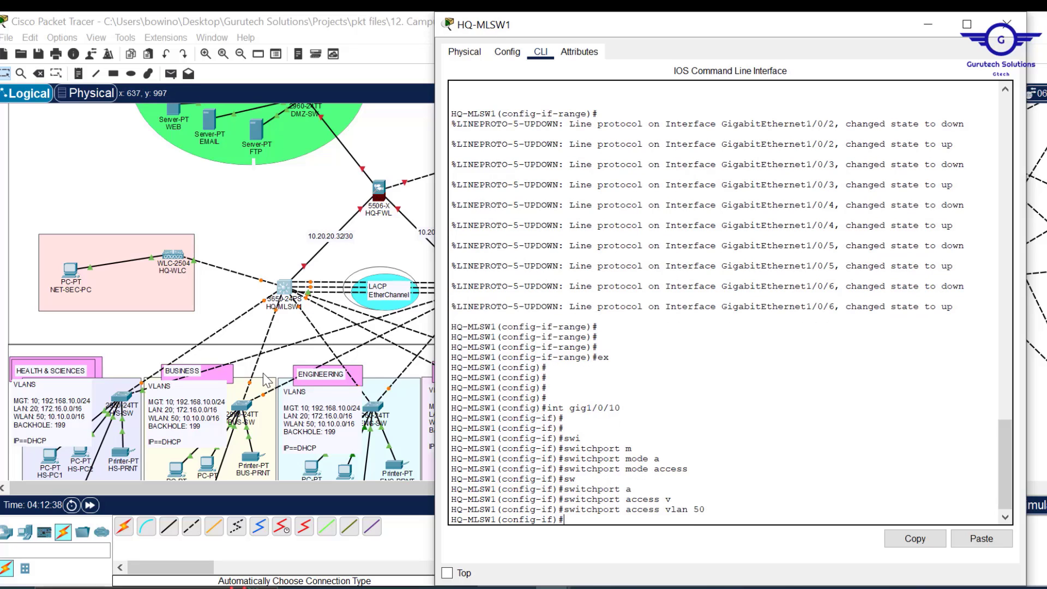
# - Exit the interface and save the switch configuration with do wr
pyautogui.write('ex')
pyautogui.press('Return')
pyautogui.press('Return')
pyautogui.press('Return')
pyautogui.press('Return')
pyautogui.press('Return')
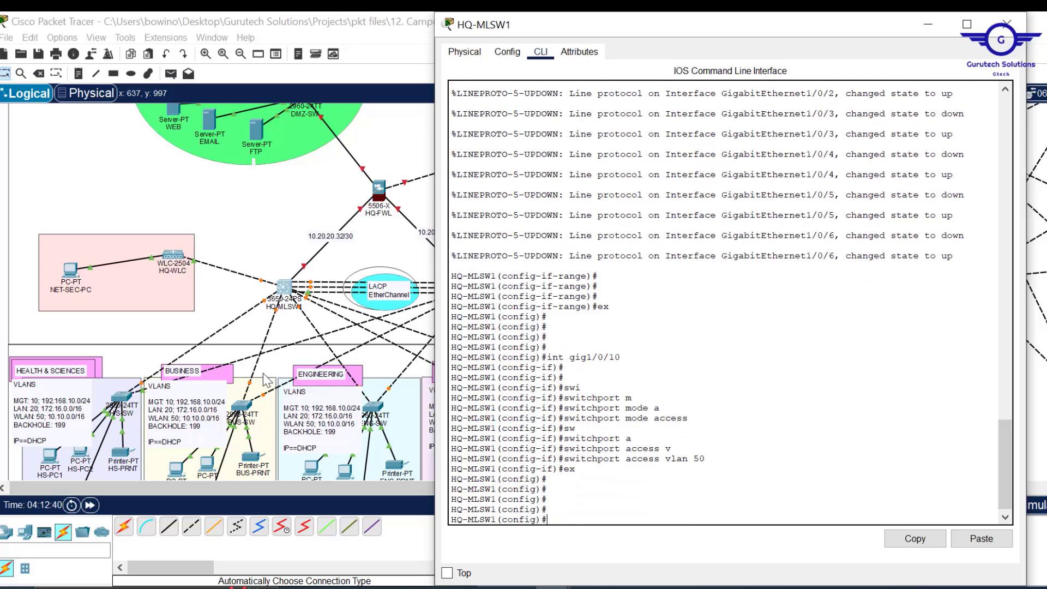
pyautogui.write('do wr')
pyautogui.press('Return')
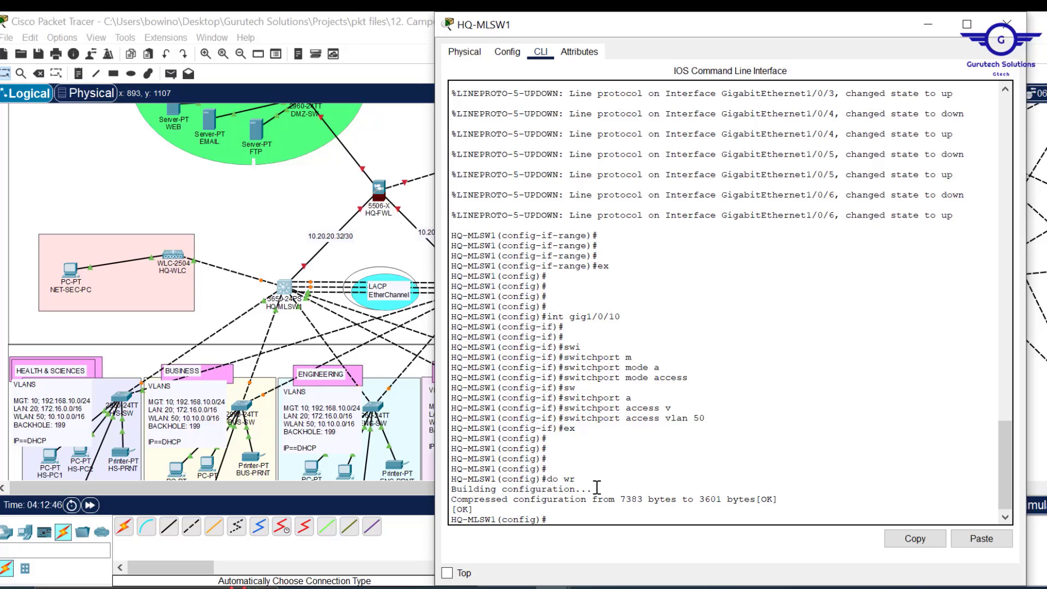
# - Arrange the untitled Notepad note beside the reopened HQ-MLSW1 console
pyautogui.click(1008, 26)
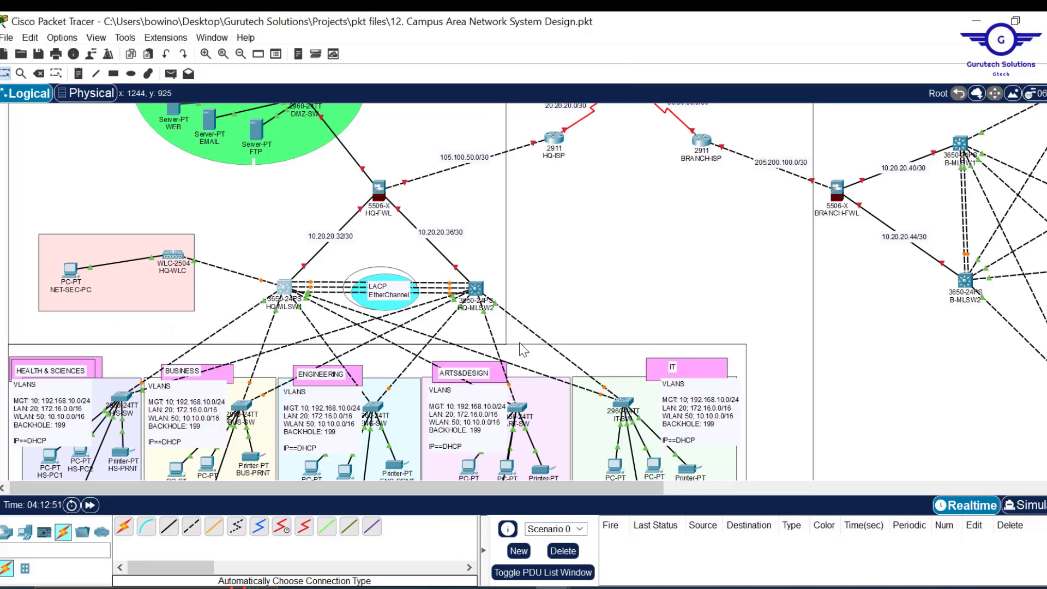
pyautogui.click(516, 588)
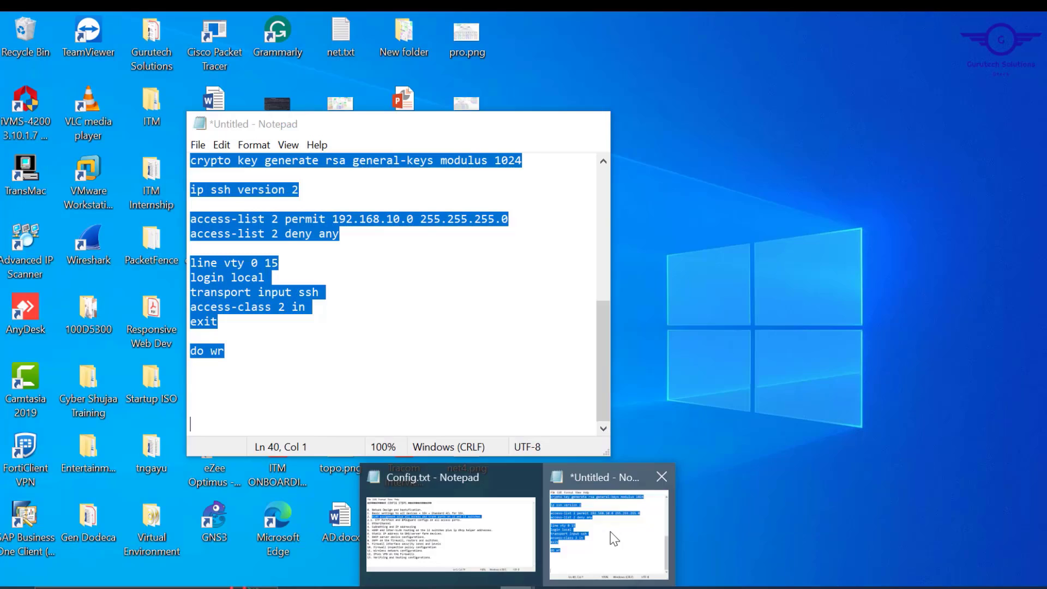
pyautogui.click(611, 537)
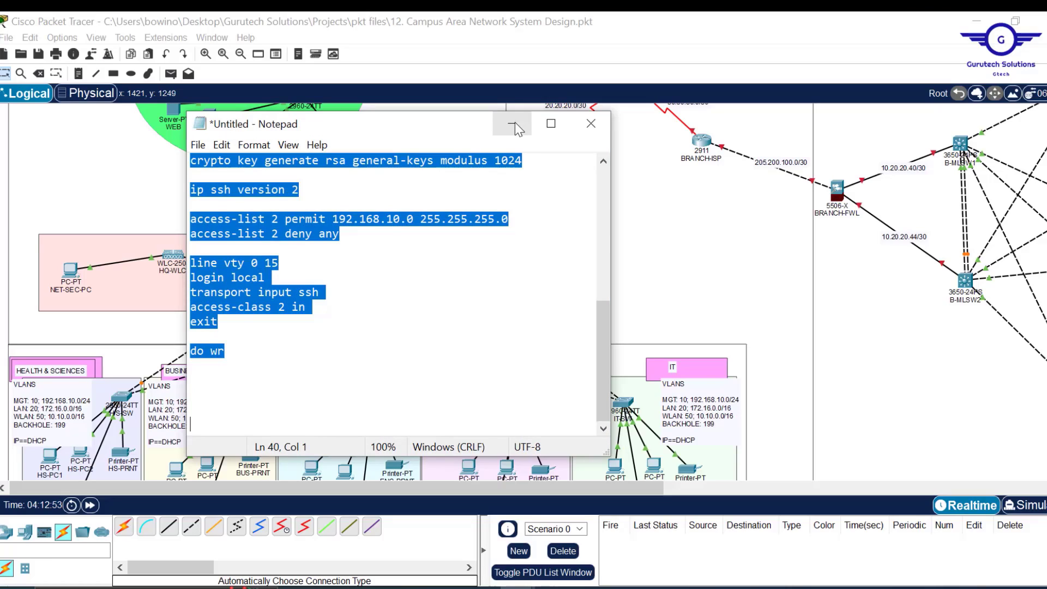
pyautogui.moveTo(442, 134); pyautogui.dragTo(745, 144)
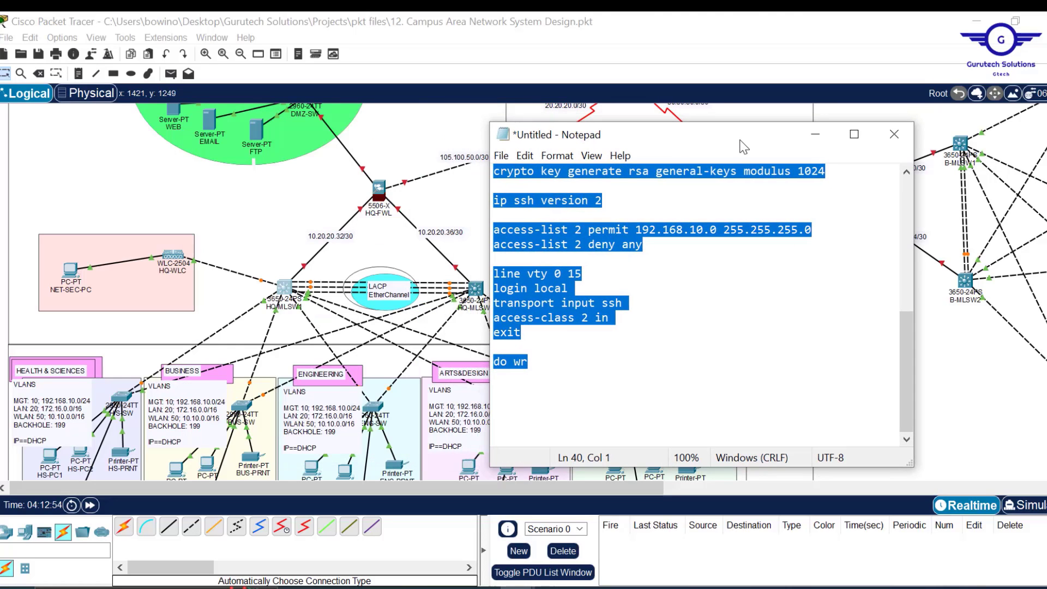
pyautogui.click(284, 289)
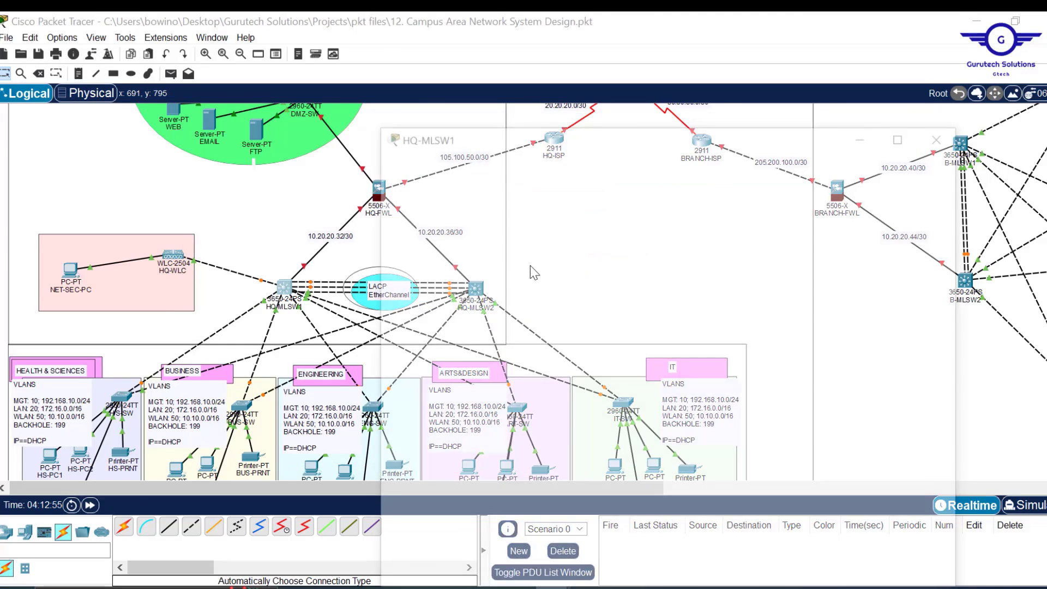
pyautogui.scroll(15, 598, 175)
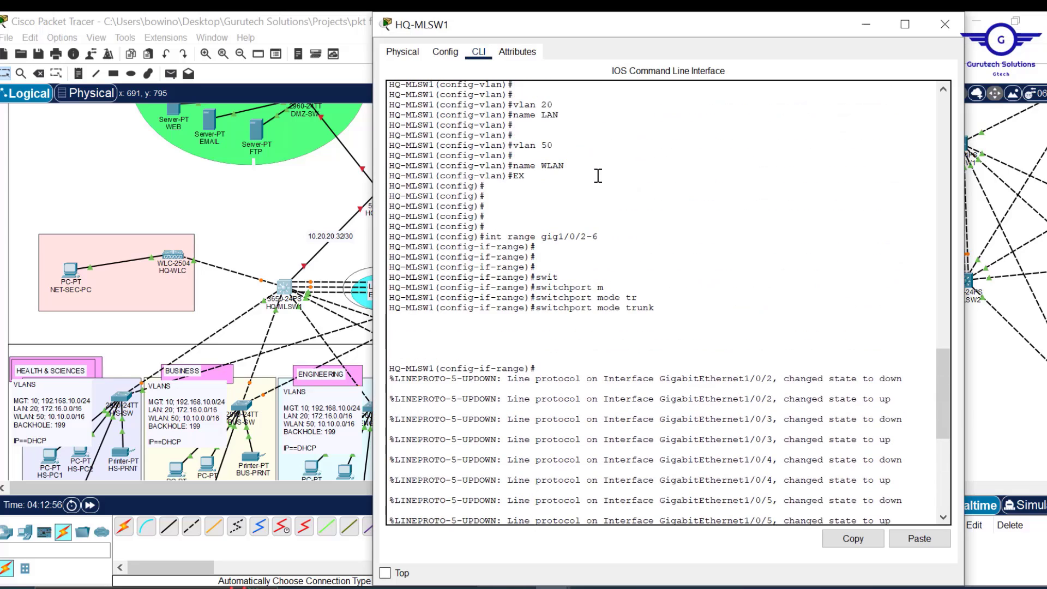
pyautogui.scroll(4, 598, 175)
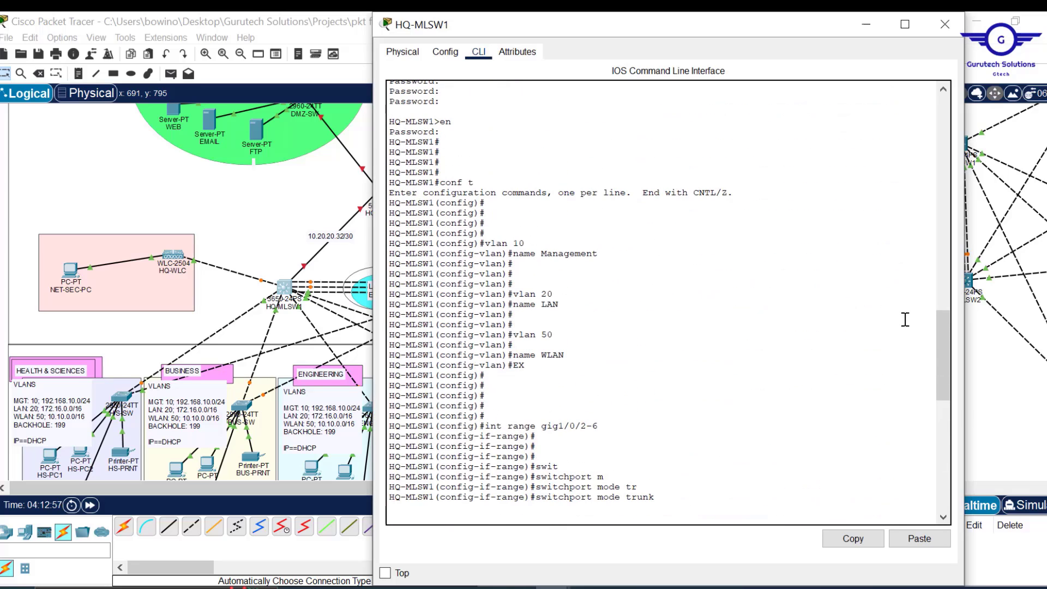
pyautogui.moveTo(780, 30); pyautogui.dragTo(514, 46)
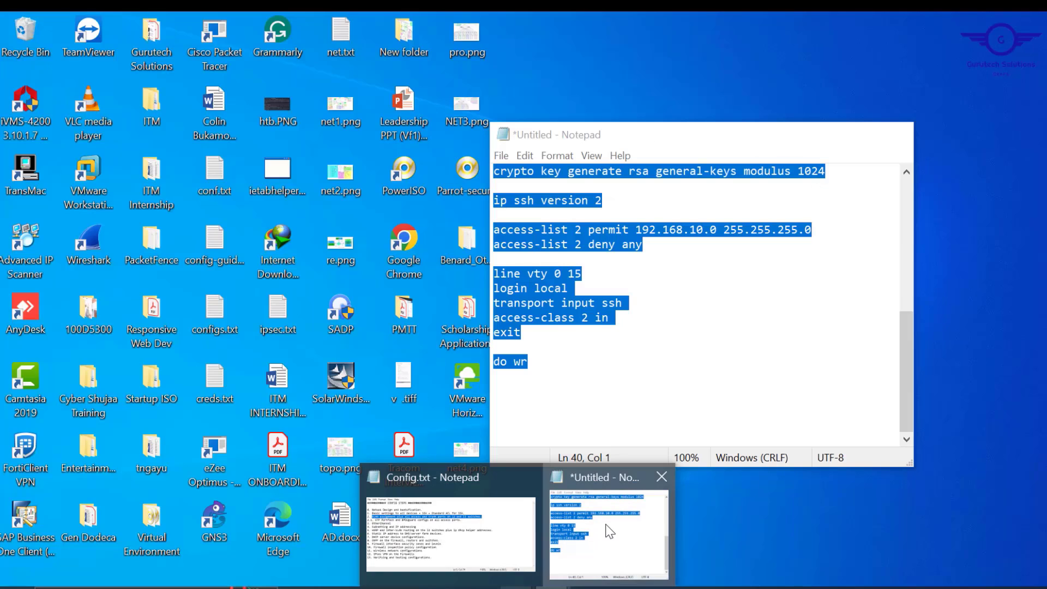
# - Type vlan 10 name Management, vlan 20 name LAN, vlan 50 name WLAN, exit into Notepad
pyautogui.click(603, 528)
pyautogui.write('vlan 10')
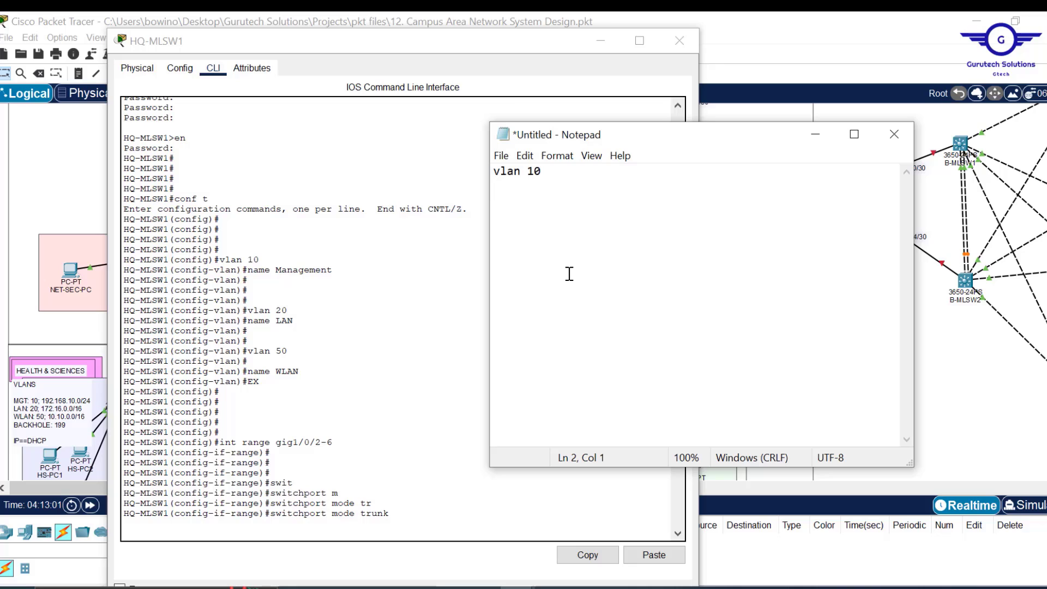
pyautogui.write('Management vlan 20 name LAN vlan 50 name WLAN exit')
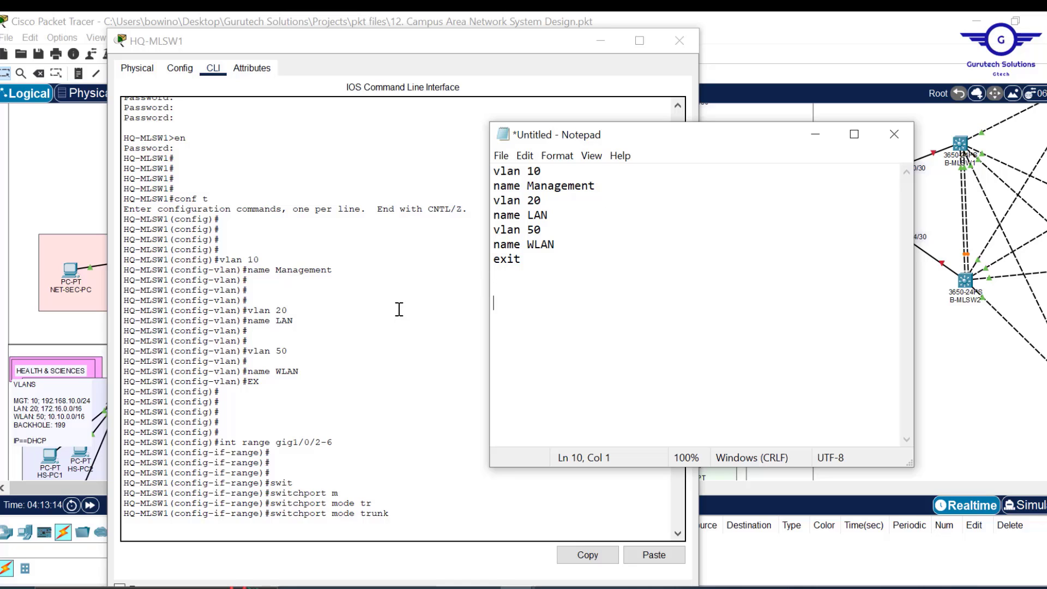
pyautogui.click(771, 44)
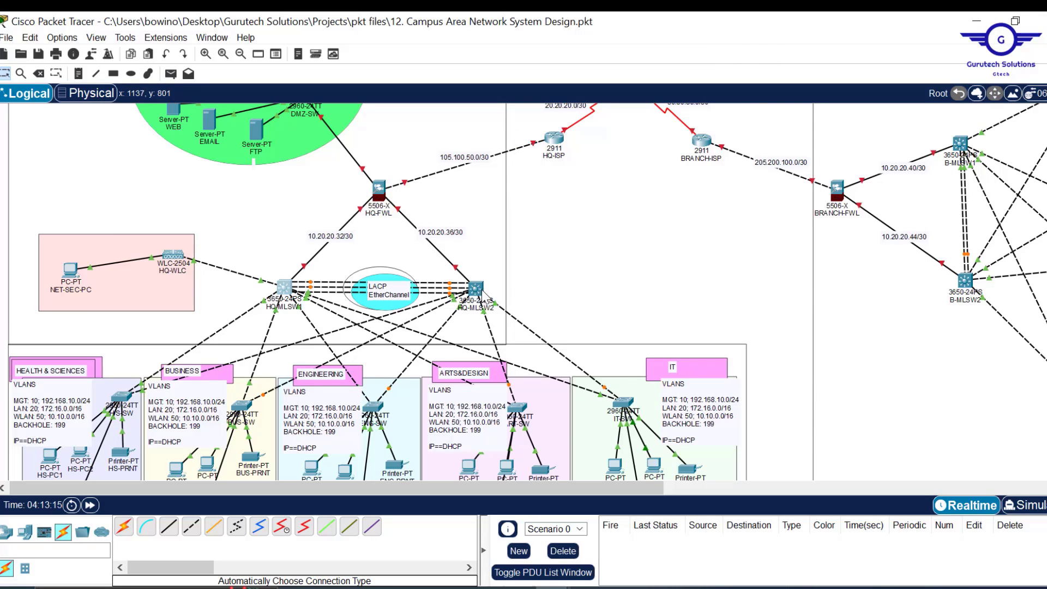
pyautogui.moveTo(495, 305)
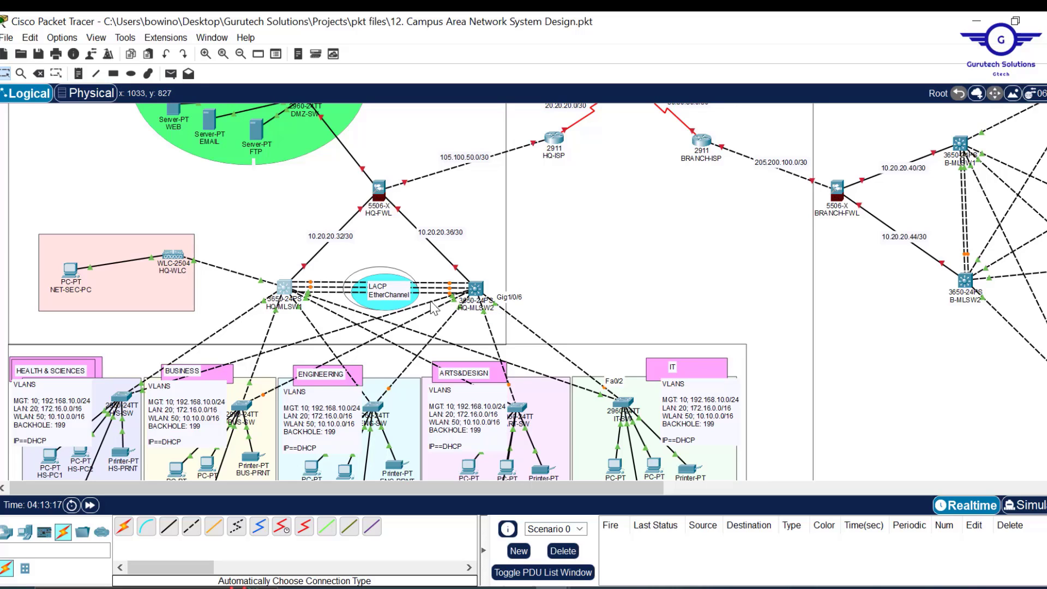
pyautogui.moveTo(428, 304)
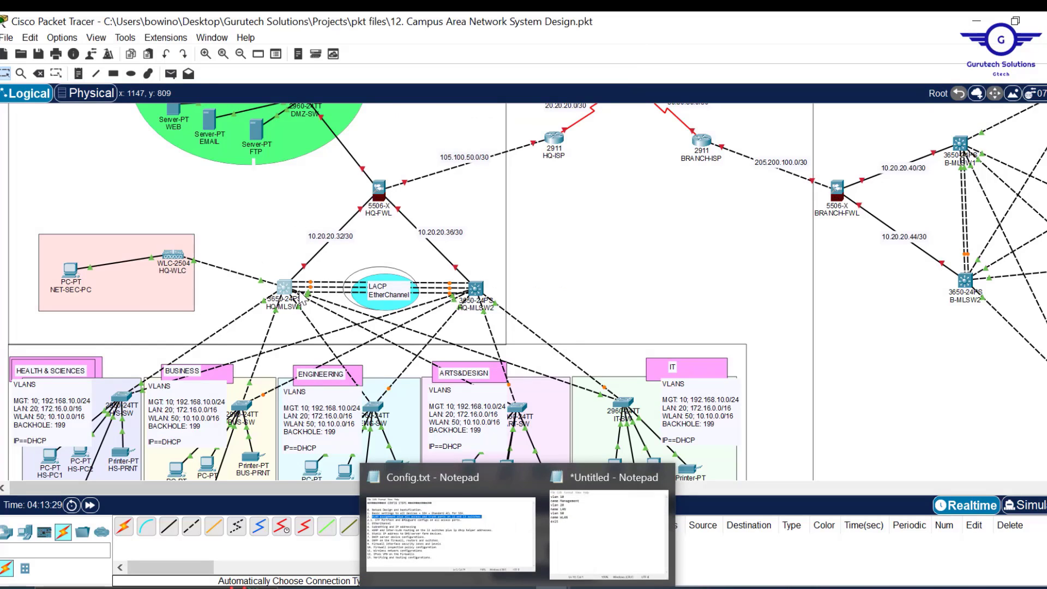
# - Copy 'int range gig1/0/2-6' from HQ-MLSW1's console and paste it into Notepad
pyautogui.click(291, 293)
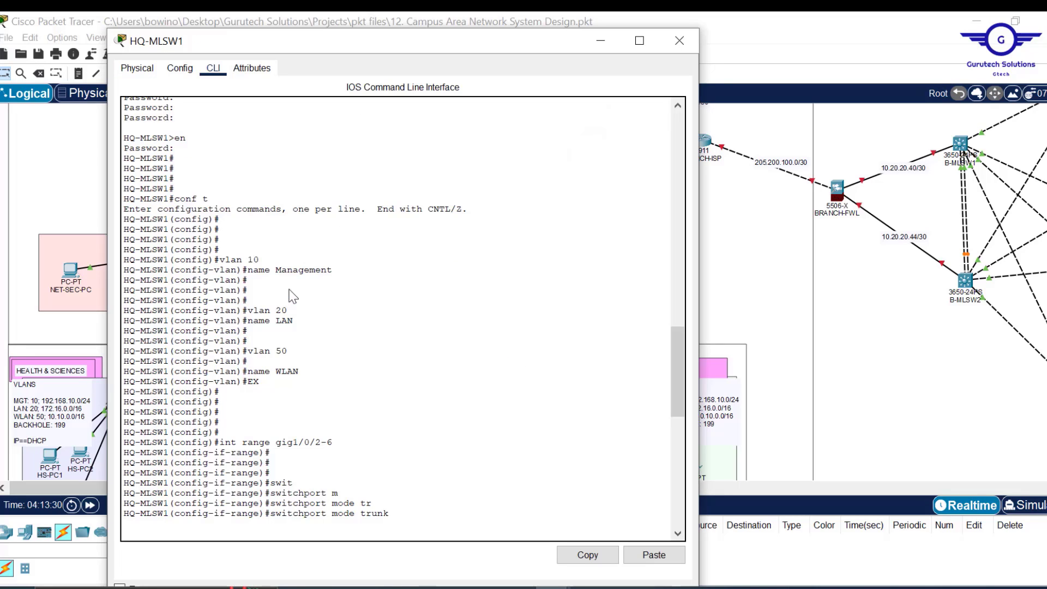
pyautogui.scroll(-1, 394, 468)
pyautogui.scroll(-5, 394, 468)
pyautogui.rightClick(394, 468)
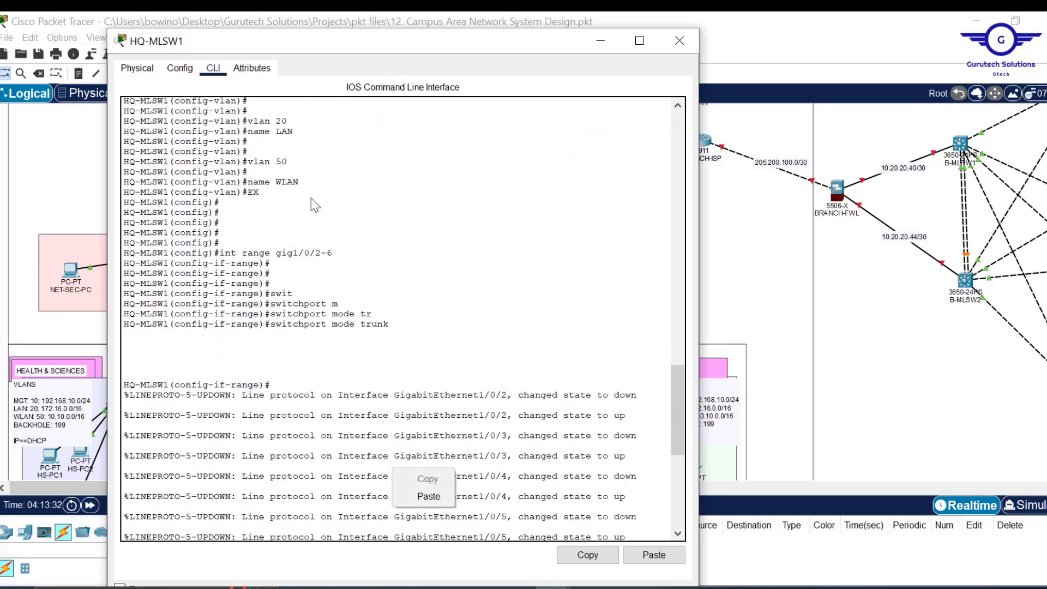
pyautogui.click(332, 252)
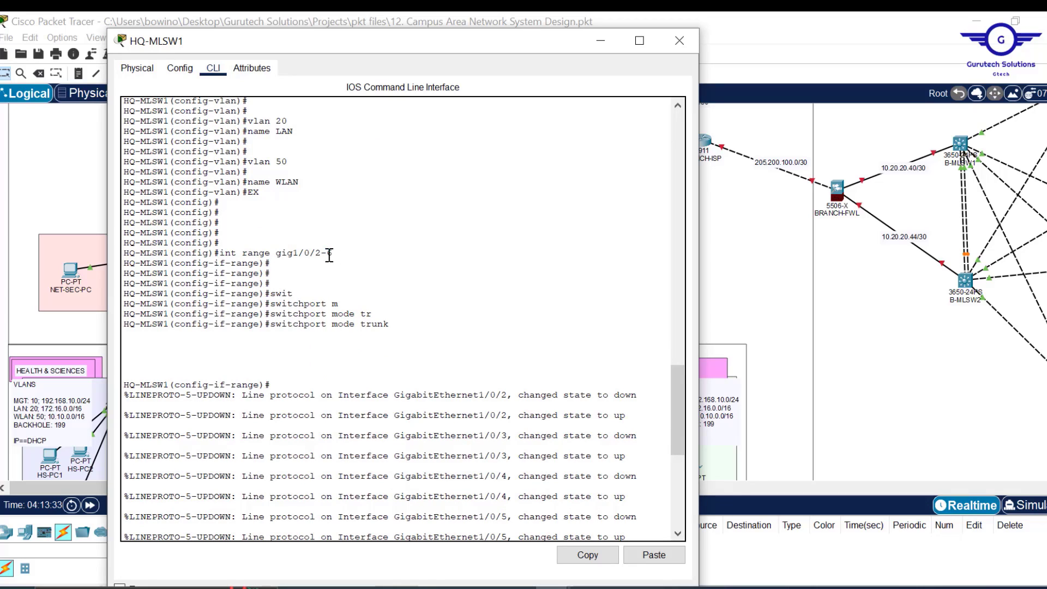
pyautogui.moveTo(331, 252); pyautogui.dragTo(220, 256)
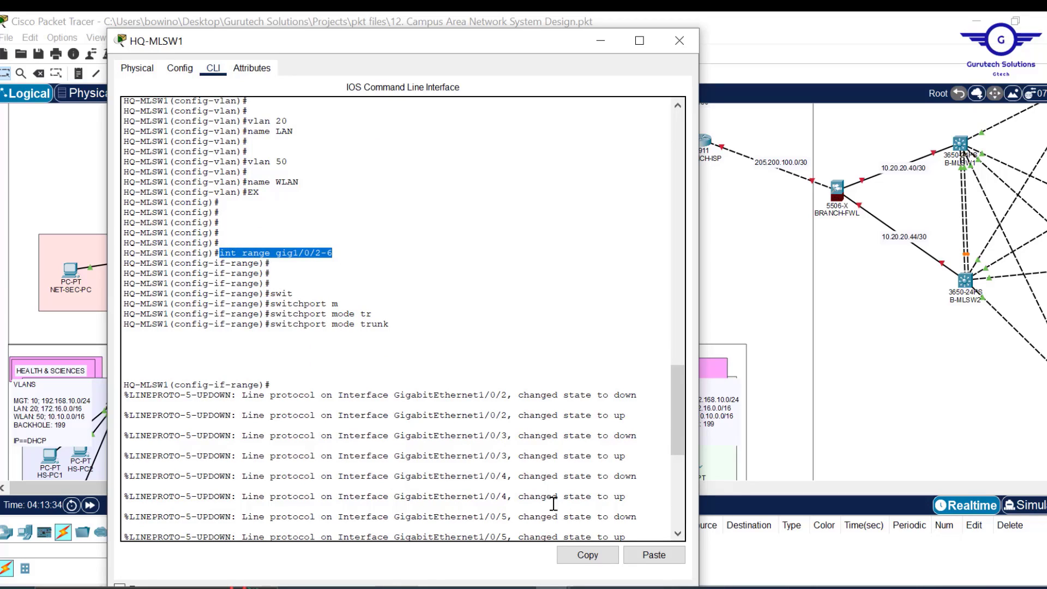
pyautogui.click(585, 555)
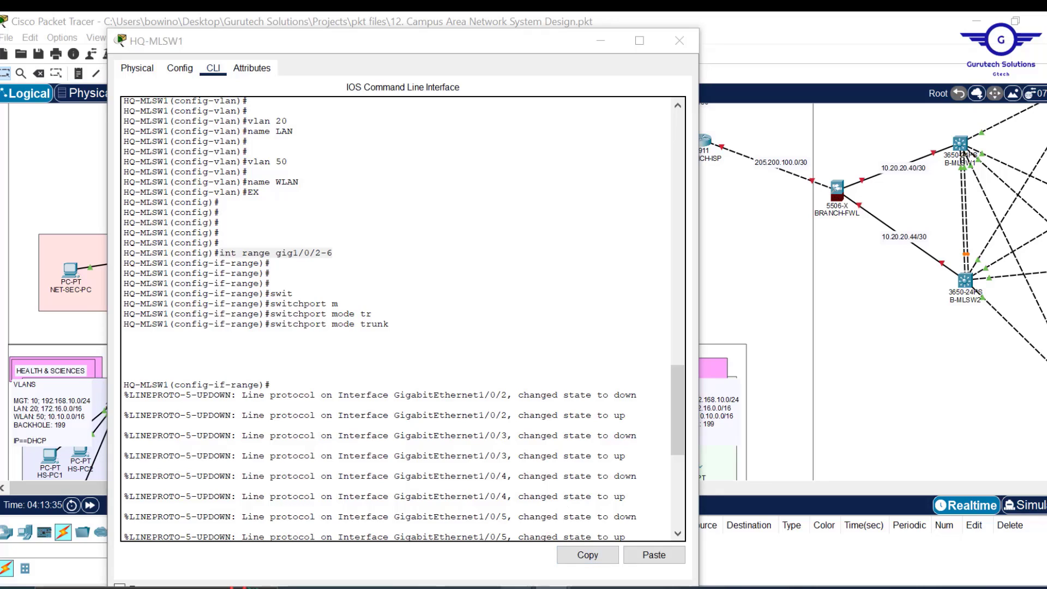
pyautogui.click(597, 556)
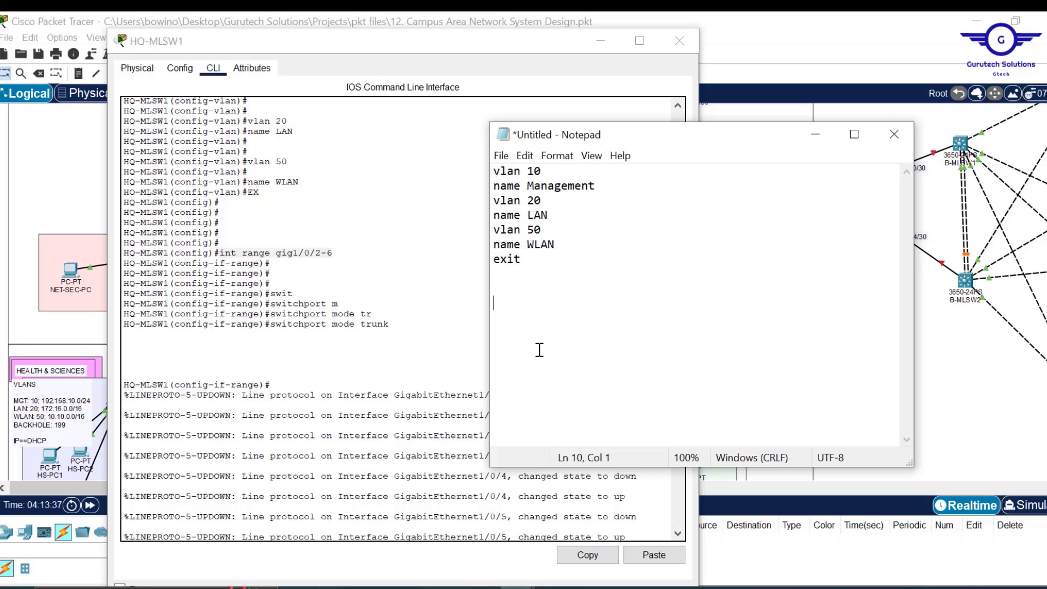
pyautogui.hotkey('ctrl', 'v')
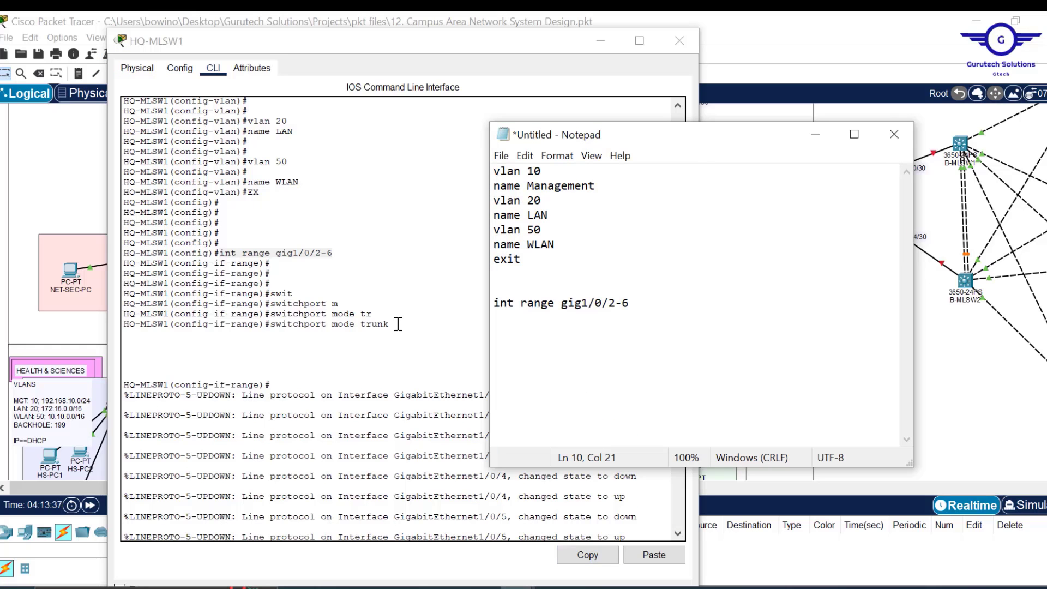
# - Copy 'switchport mode trunk' into Notepad and add exit and do wr lines
pyautogui.moveTo(398, 324); pyautogui.dragTo(270, 324)
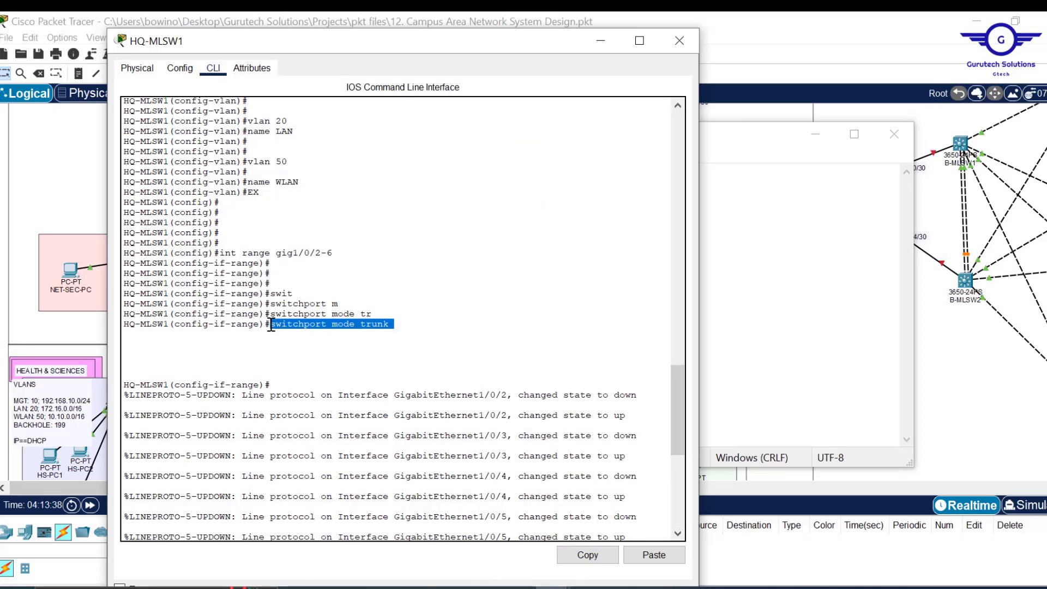
pyautogui.click(595, 547)
pyautogui.click(791, 373)
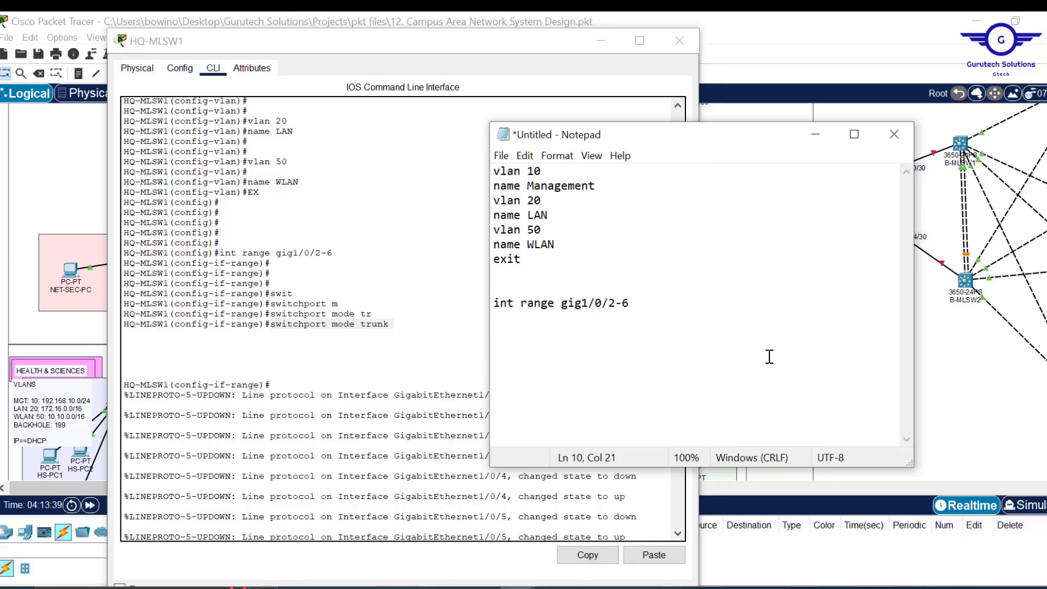
pyautogui.hotkey('ctrl', 'v')
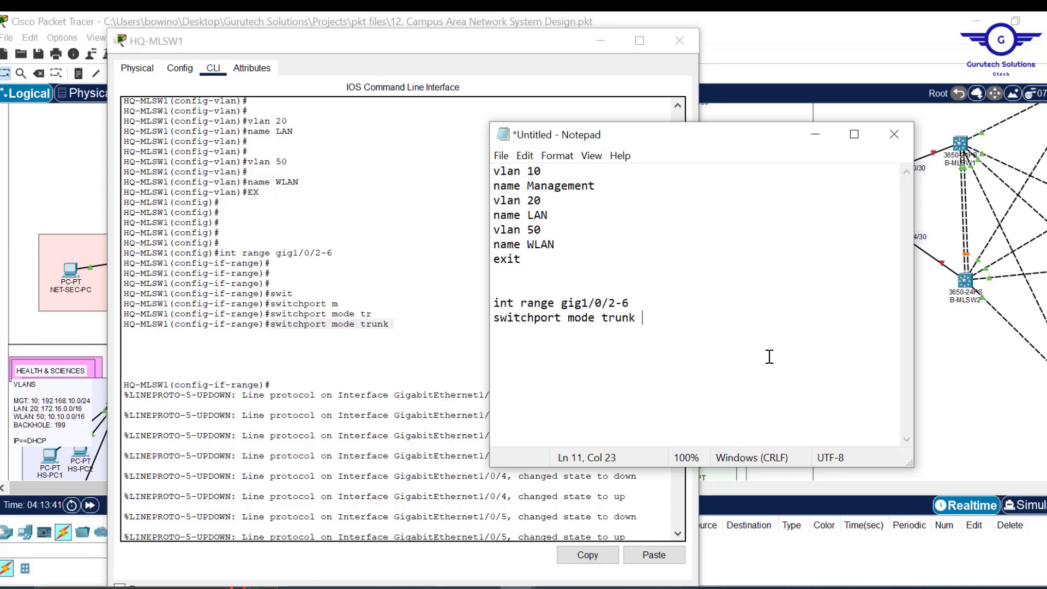
pyautogui.press('Return')
pyautogui.write('exit   ')
pyautogui.write('do wr')
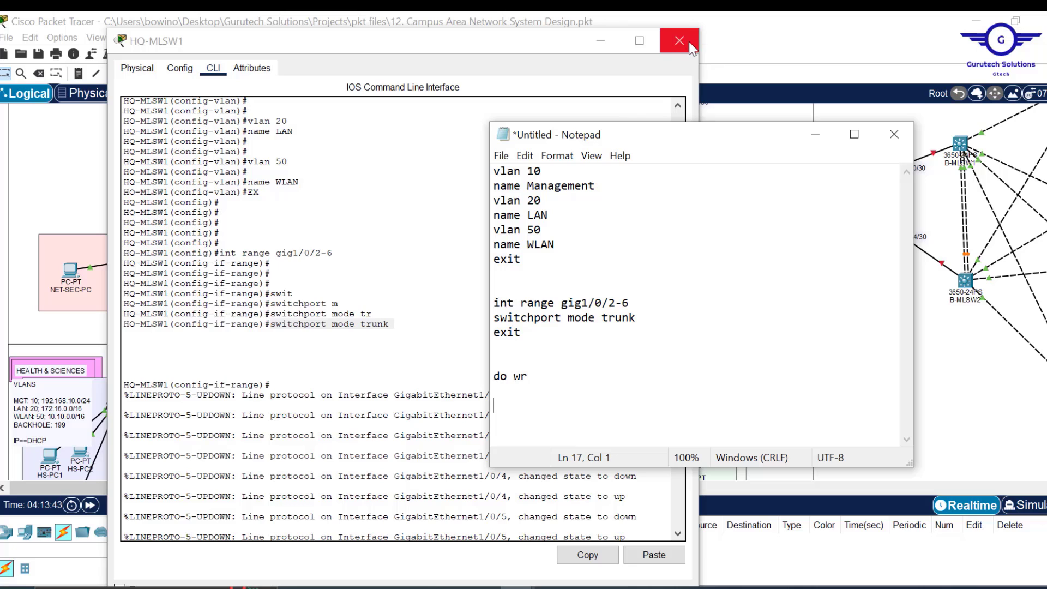
# - Close the HQ-MLSW1 window and select the entire script in Notepad
pyautogui.click(401, 270)
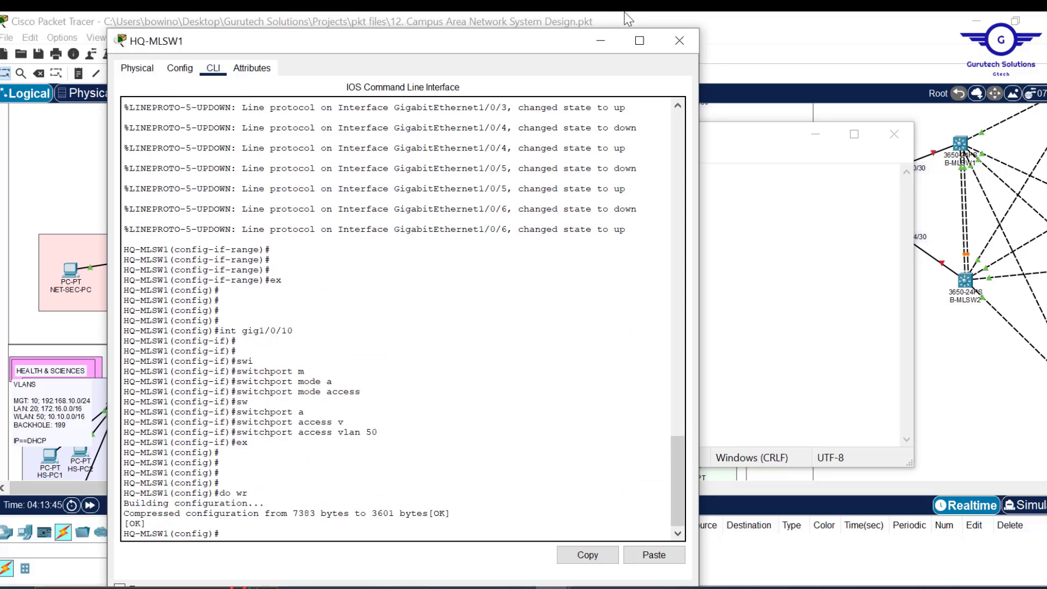
pyautogui.click(674, 43)
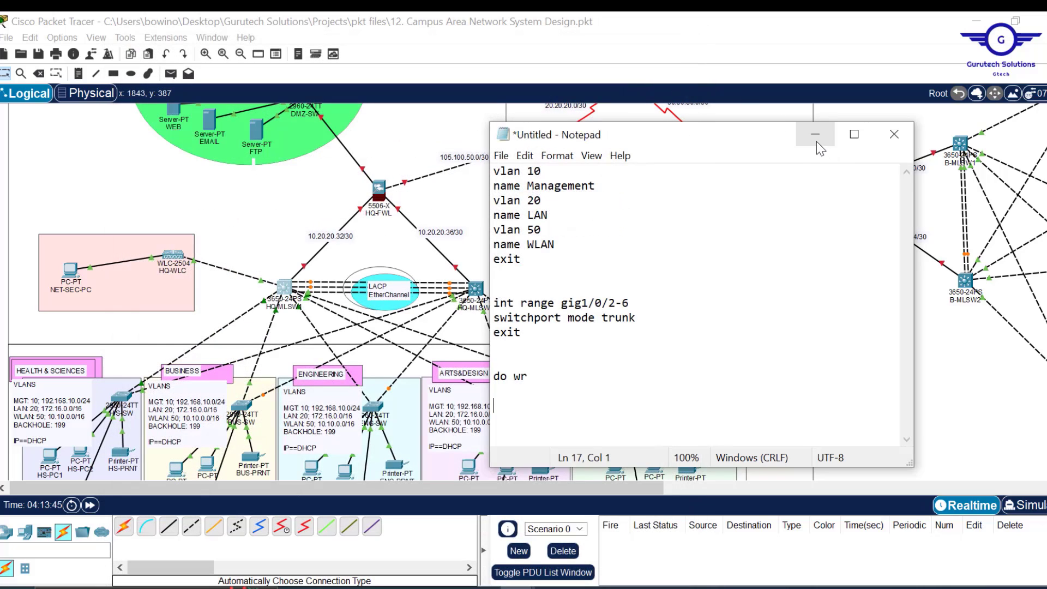
pyautogui.click(816, 136)
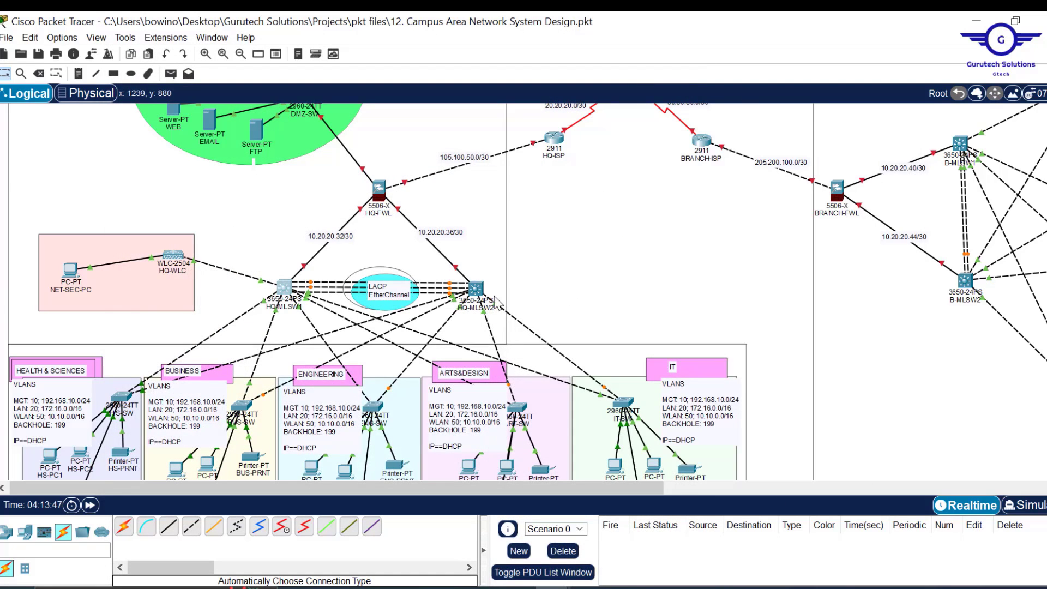
pyautogui.moveTo(517, 587)
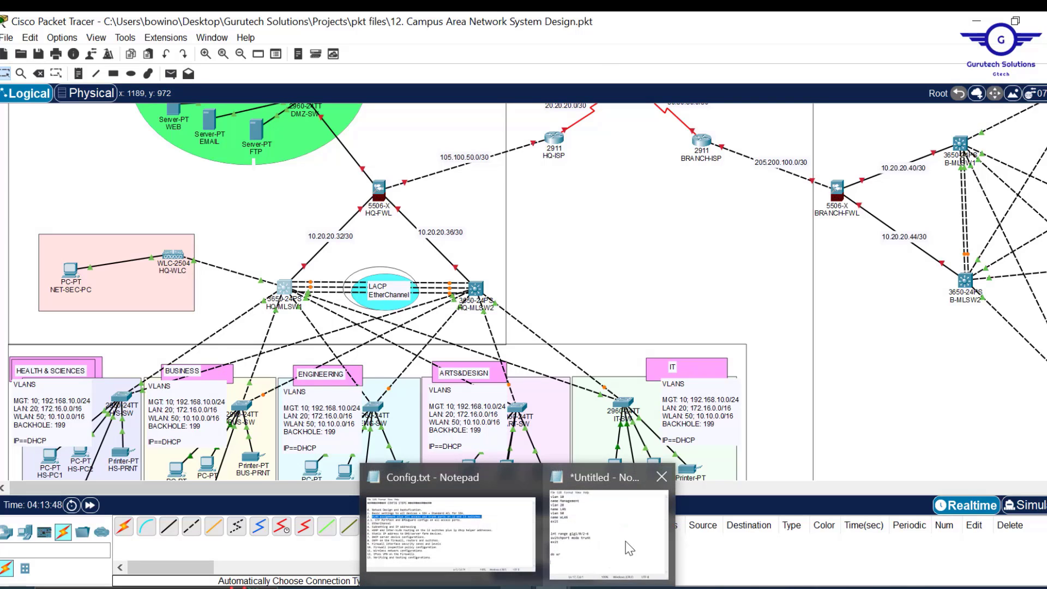
pyautogui.click(630, 548)
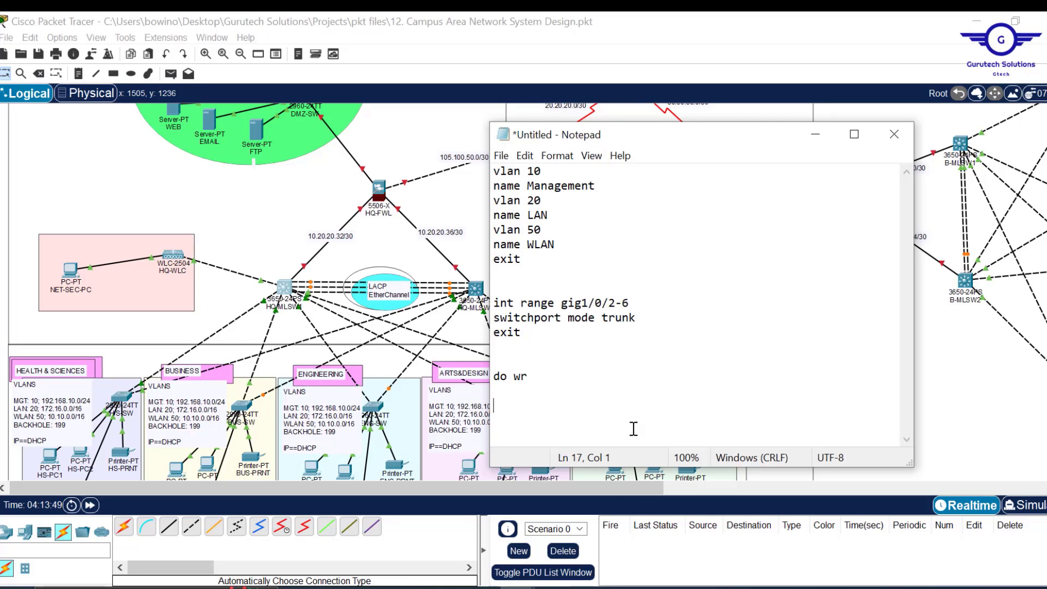
pyautogui.hotkey('ctrl', 'a')
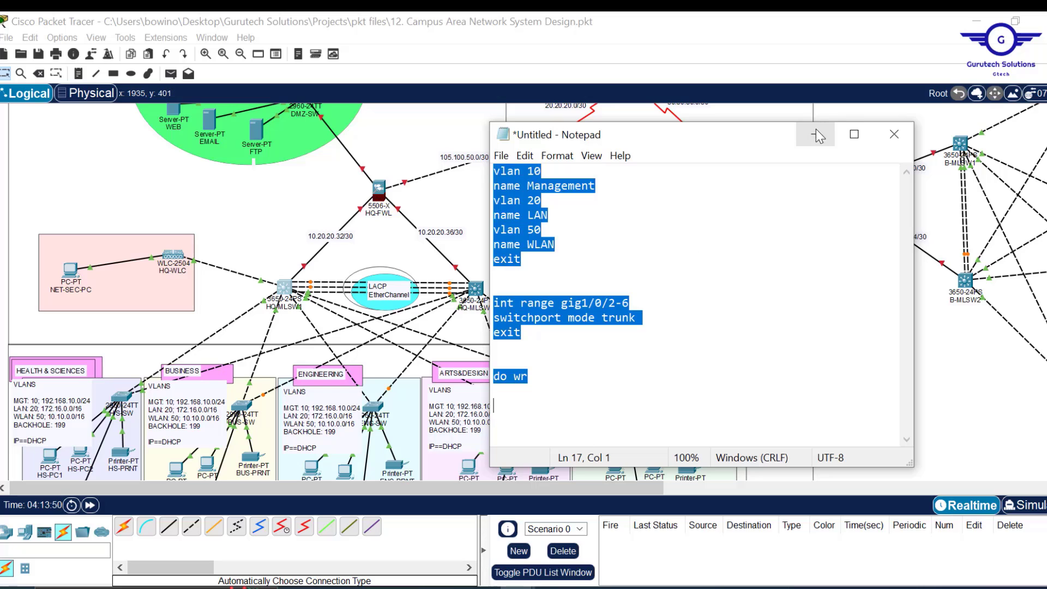
# - Paste the VLAN 10/20/50 and gig1/0/2-6 trunk script into HQ-MLSW2's CLI, then close it
pyautogui.click(815, 133)
pyautogui.click(475, 288)
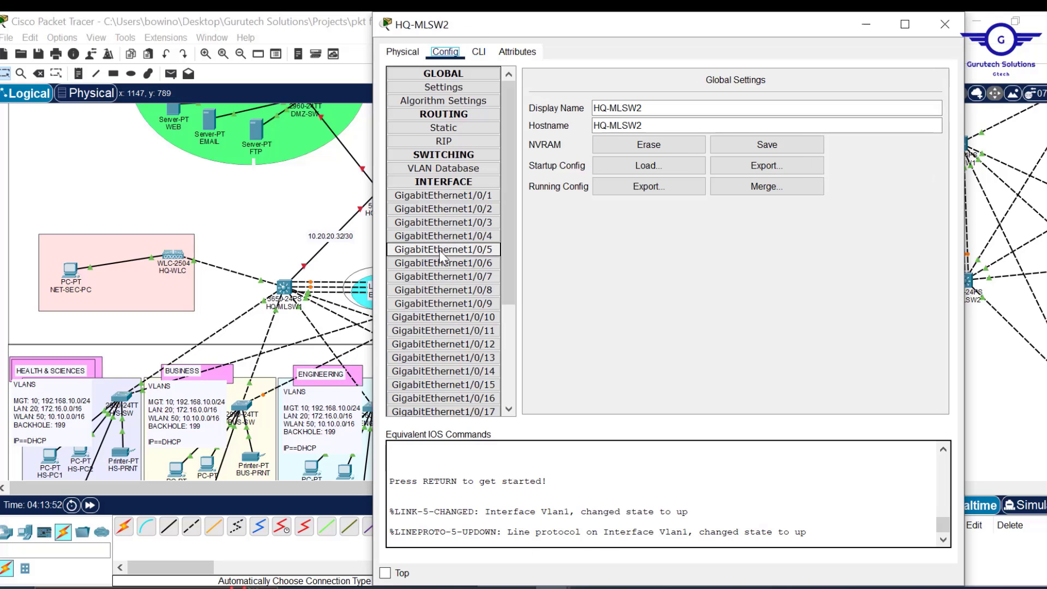
pyautogui.click(480, 57)
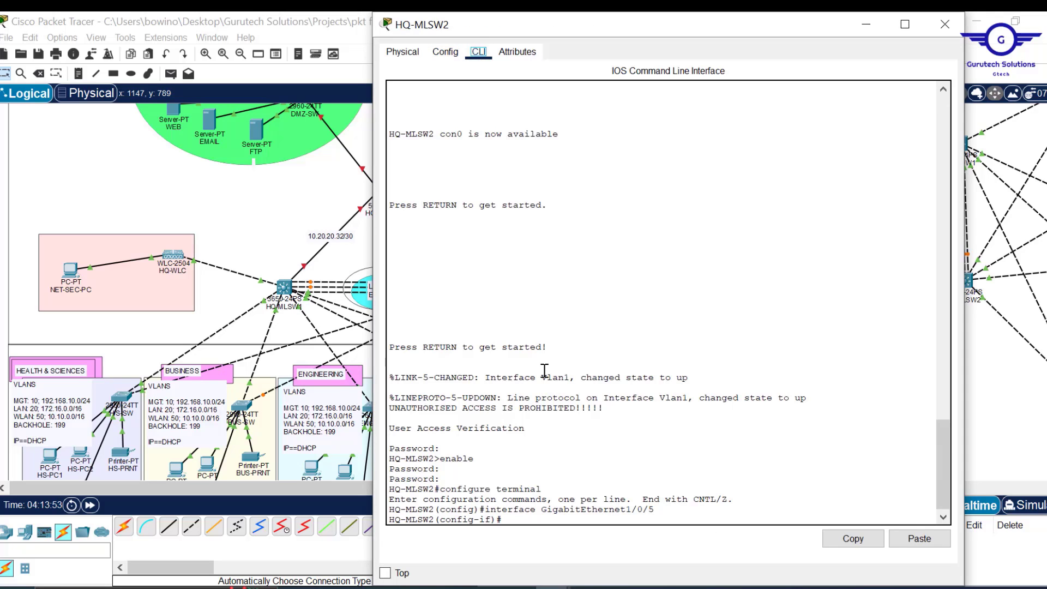
pyautogui.write('ex')
pyautogui.press('Return')
pyautogui.press('Return')
pyautogui.press('Return')
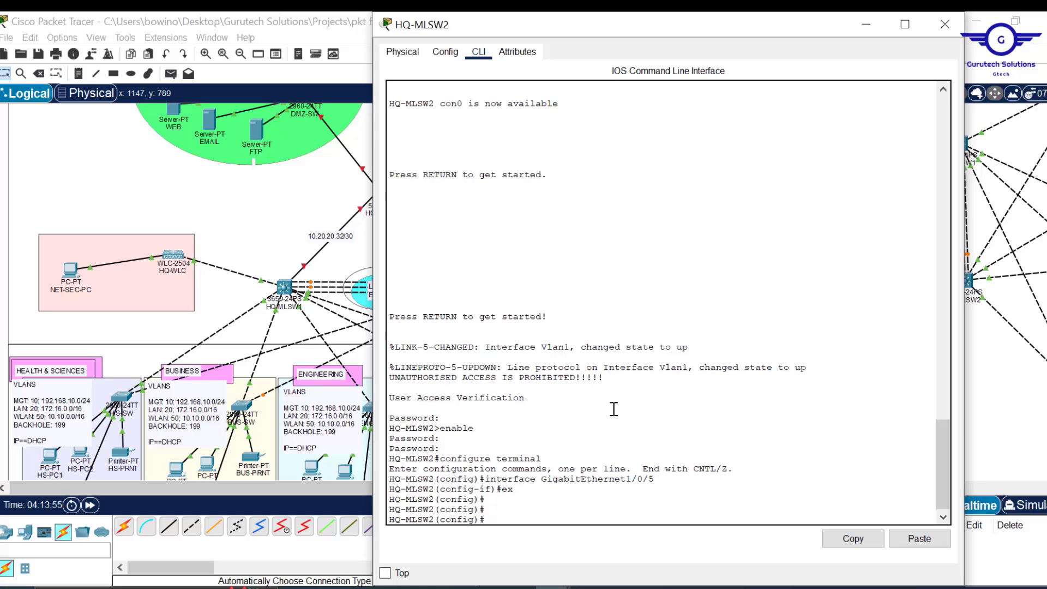
pyautogui.click(919, 539)
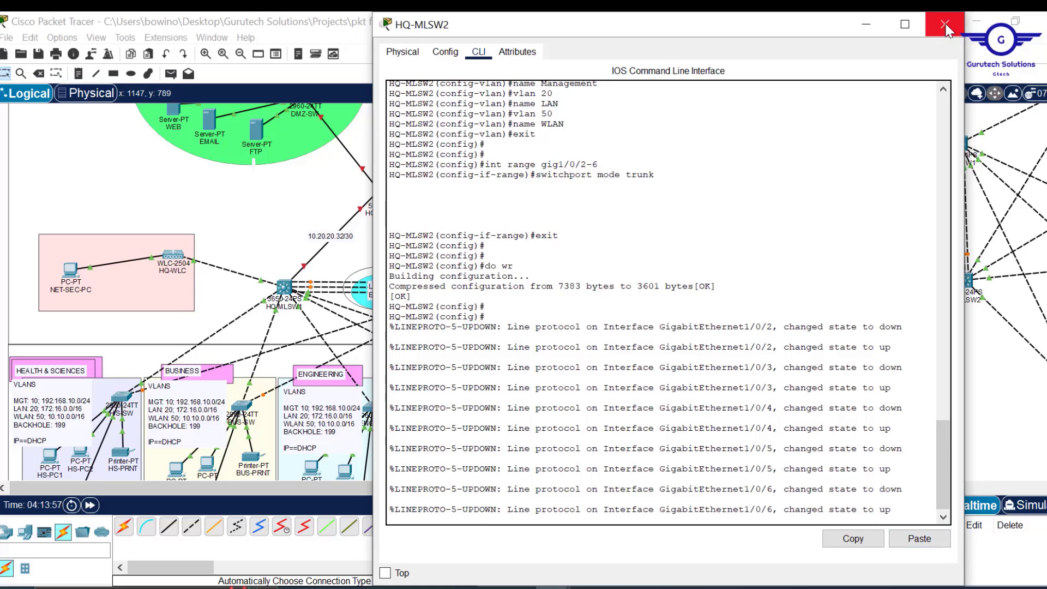
pyautogui.click(945, 25)
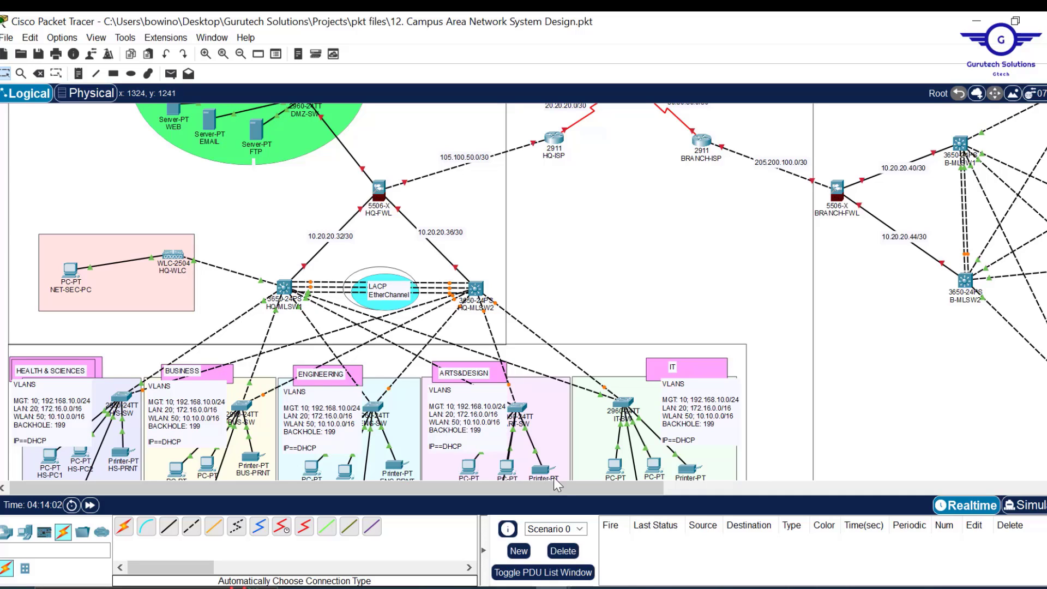
# - Scroll to the department areas and bring H/S-SW's CLI up to its password prompt
pyautogui.moveTo(544, 494); pyautogui.dragTo(519, 485)
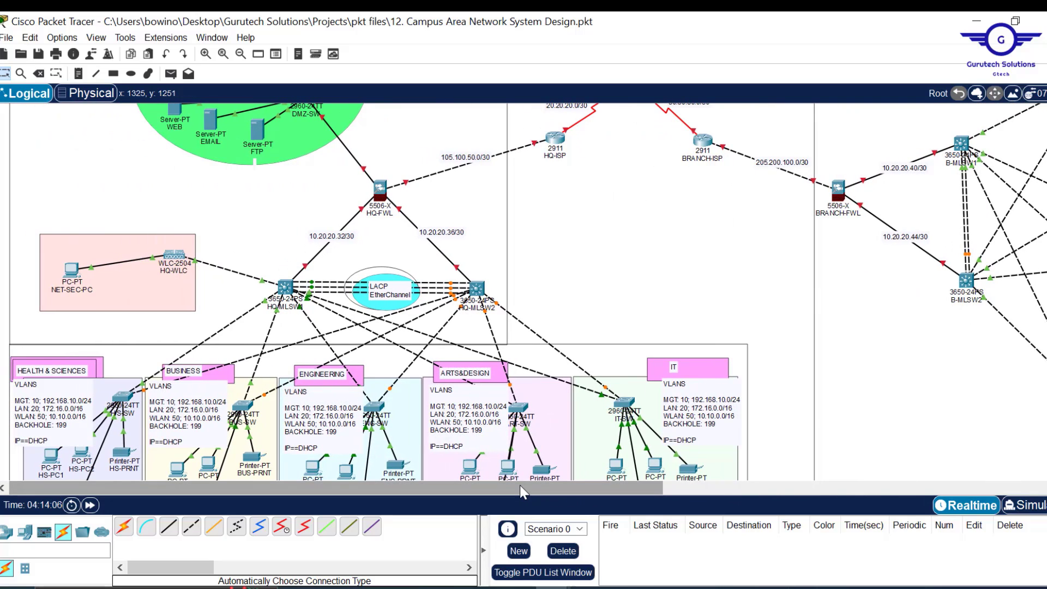
pyautogui.moveTo(595, 495); pyautogui.dragTo(488, 508)
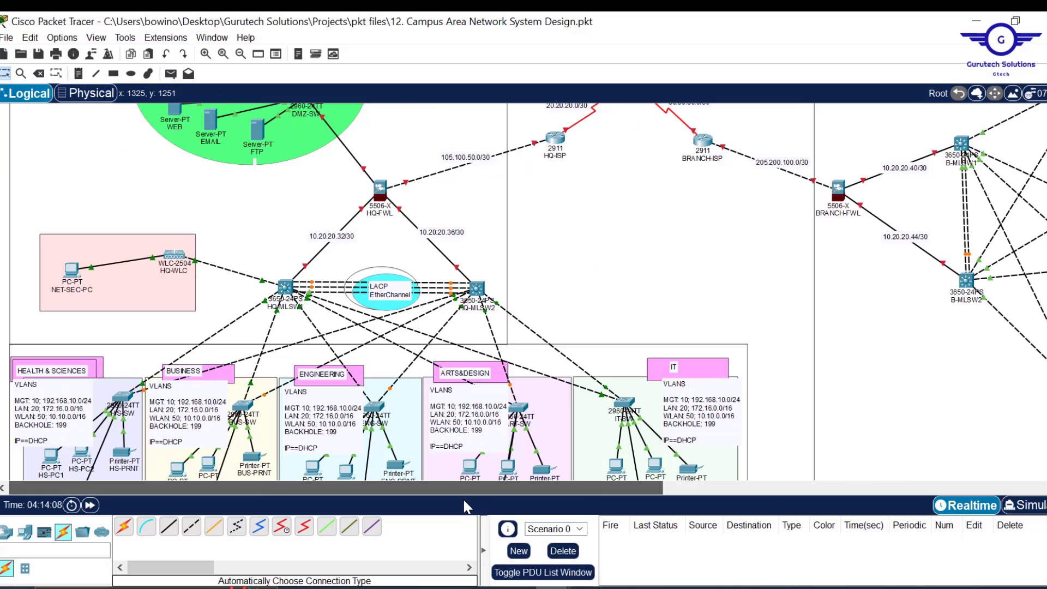
pyautogui.scroll(-3, 627, 297)
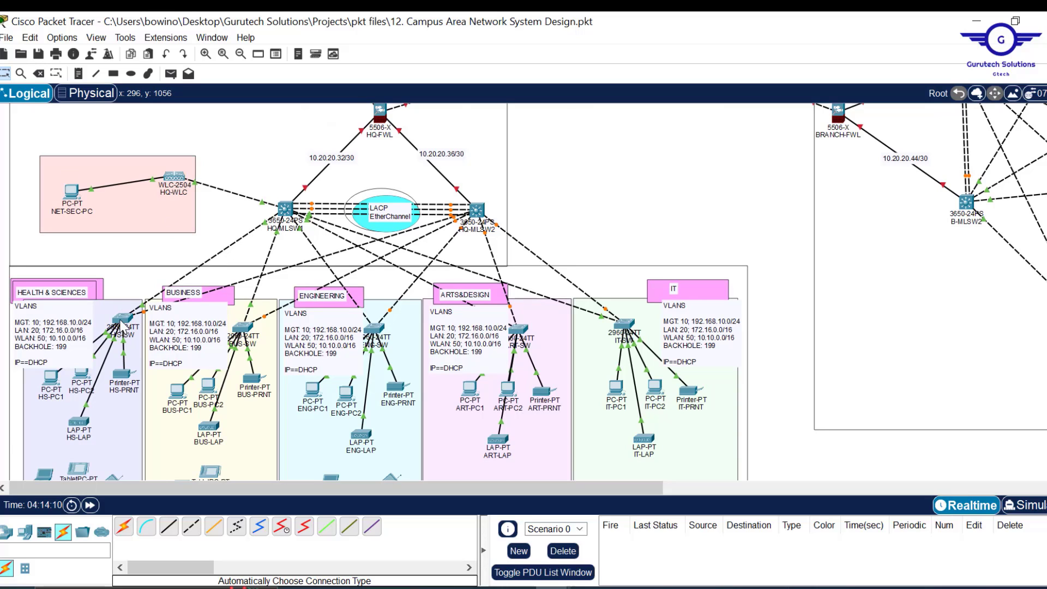
pyautogui.moveTo(126, 327)
pyautogui.moveTo(49, 388)
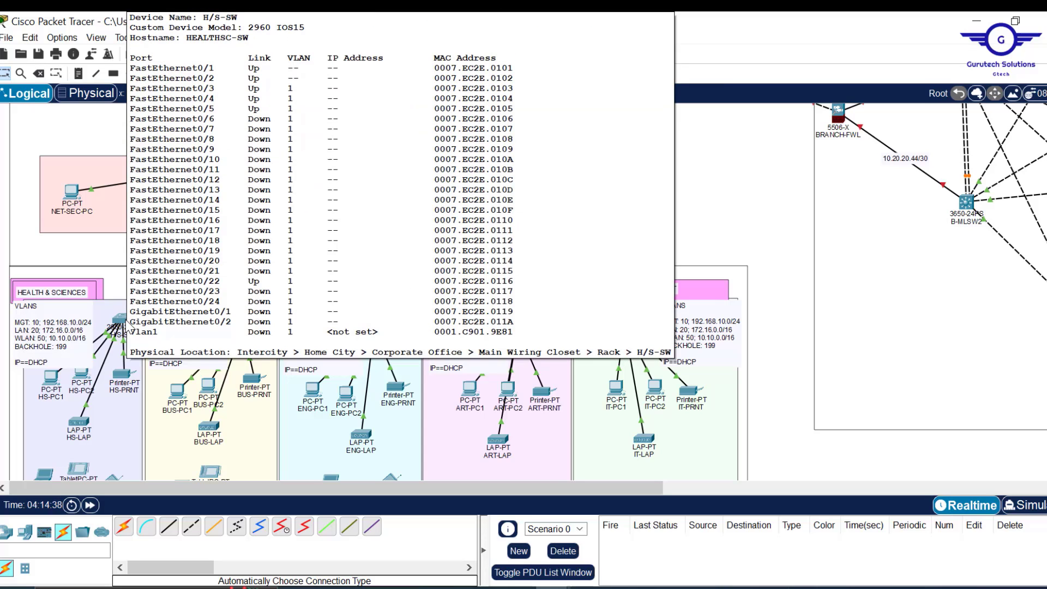
pyautogui.click(127, 331)
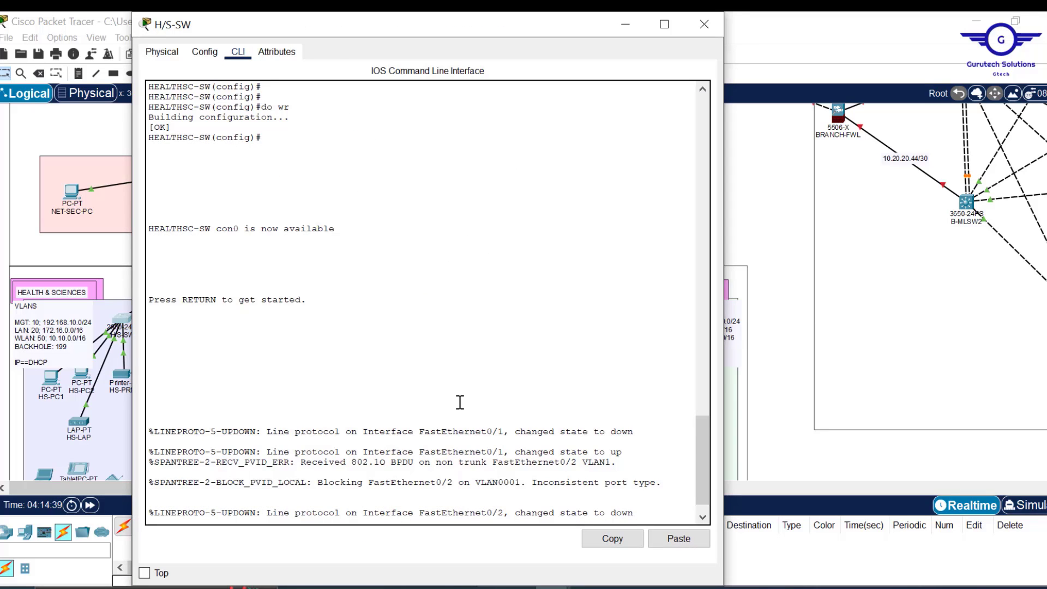
pyautogui.press('Return')
pyautogui.press('Return')
pyautogui.press('Return')
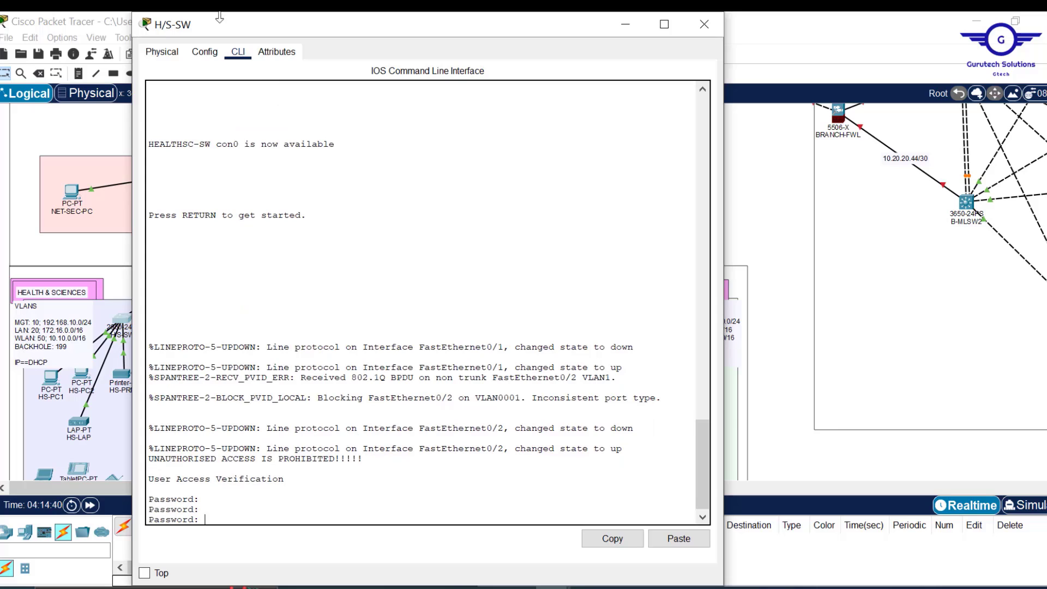
# - Return to the H/S-SW command line and exit interface configuration mode
pyautogui.click(204, 53)
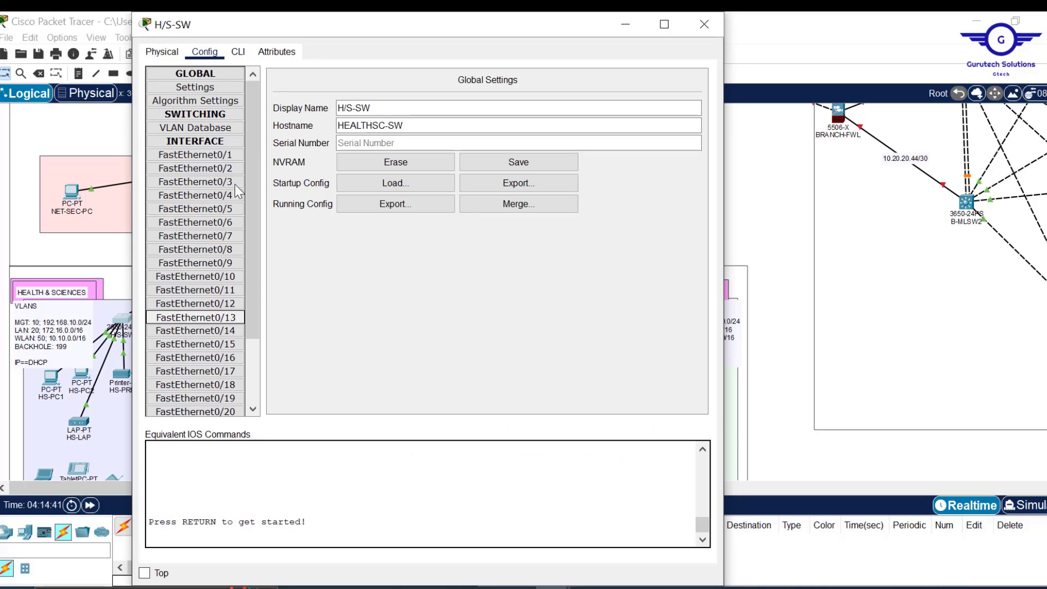
pyautogui.click(238, 52)
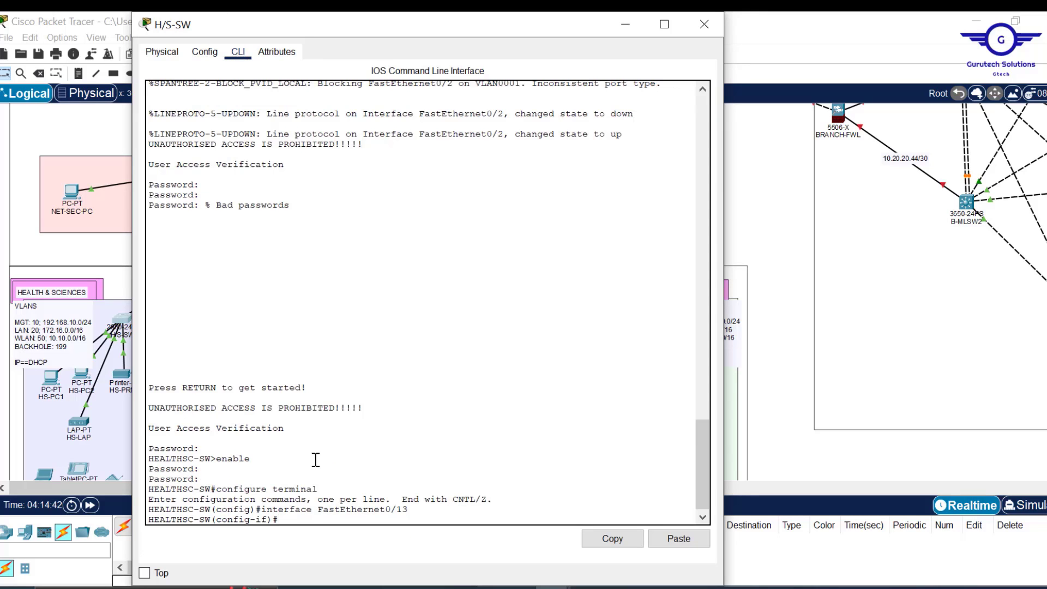
pyautogui.write('ex')
pyautogui.press('Return')
pyautogui.press('Return')
pyautogui.press('Return')
pyautogui.press('Return')
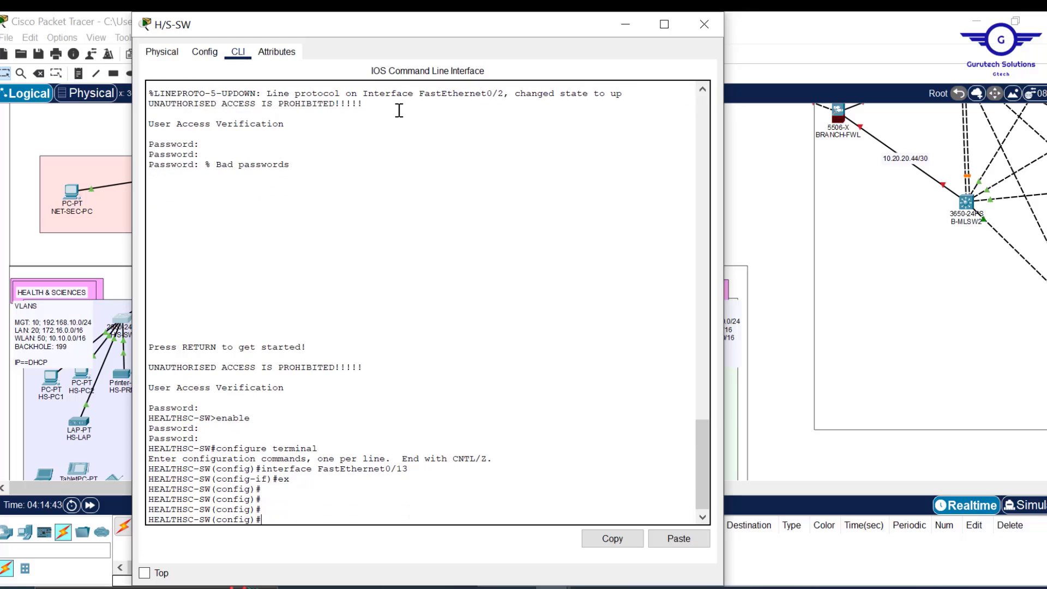
# - Copy the VLAN 10, 20 and 50 commands from Notepad and paste them into the H/S-SW console
pyautogui.moveTo(419, 17); pyautogui.dragTo(620, 60)
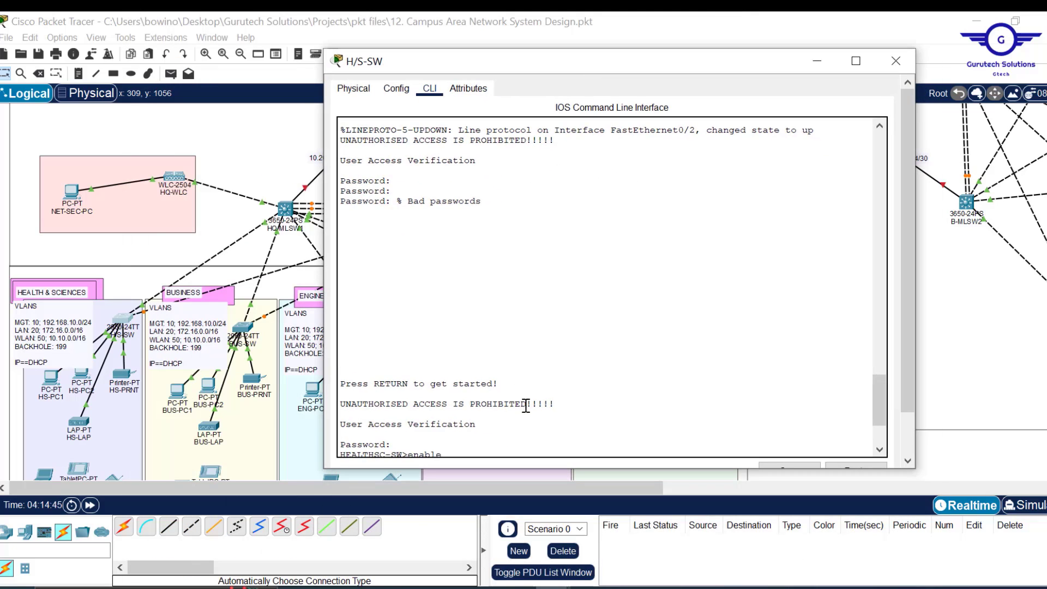
pyautogui.scroll(-4, 525, 406)
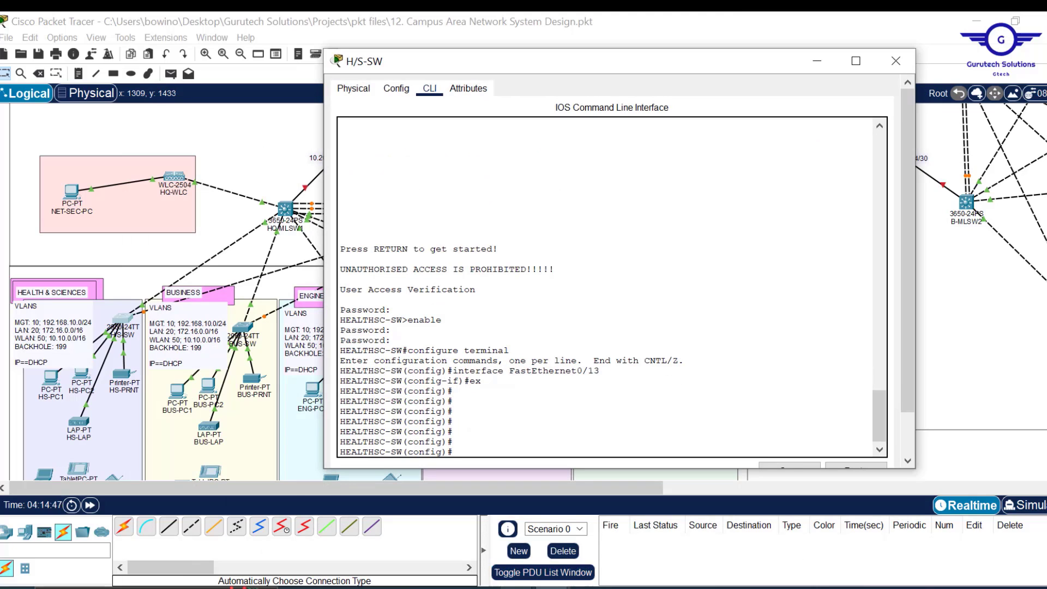
pyautogui.click(598, 522)
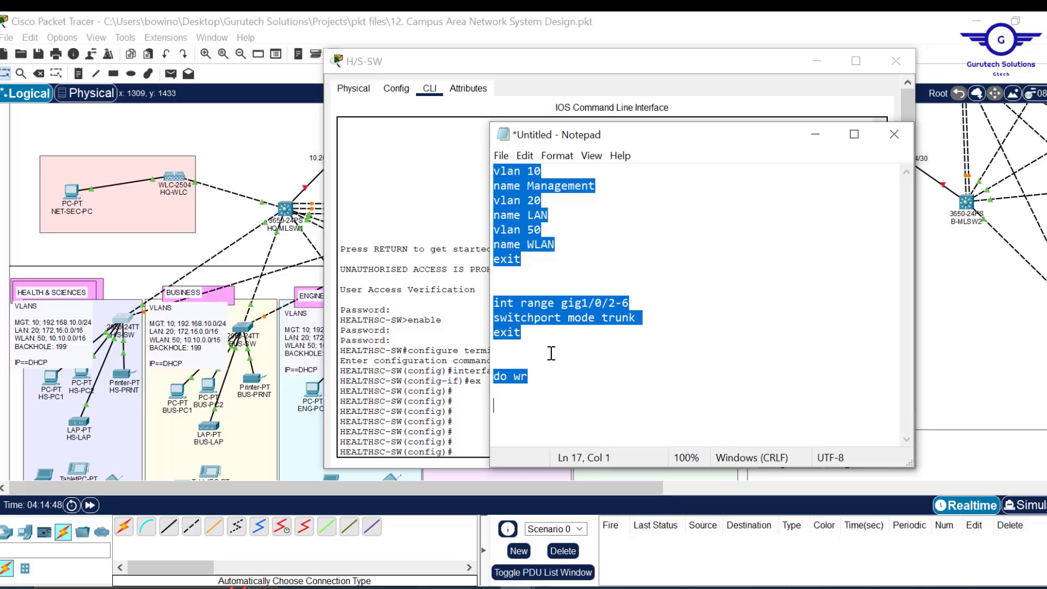
pyautogui.moveTo(523, 259); pyautogui.dragTo(497, 174)
pyautogui.hotkey('ctrl', 'c')
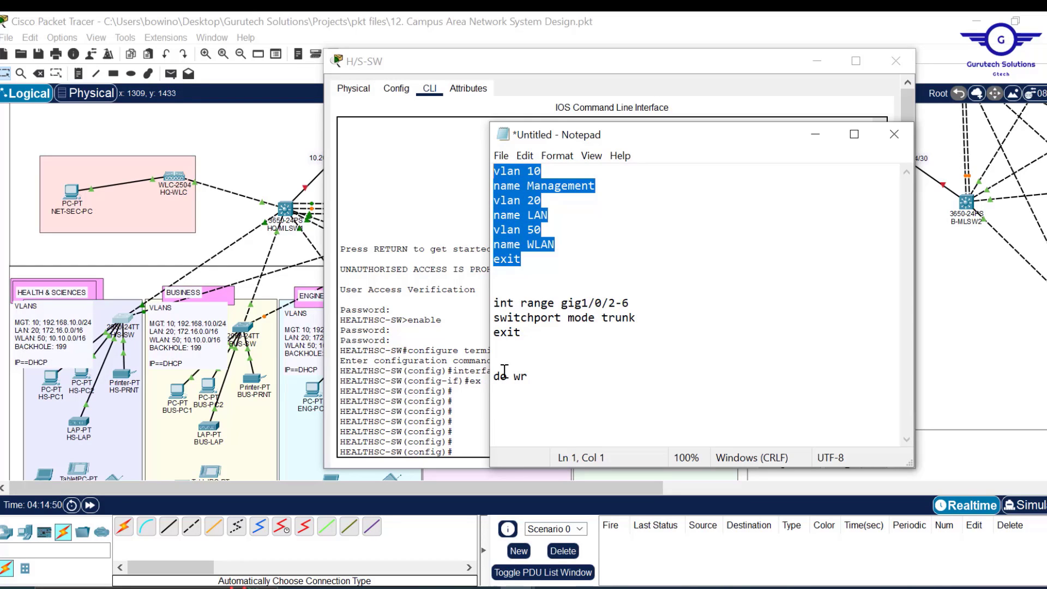
pyautogui.click(476, 403)
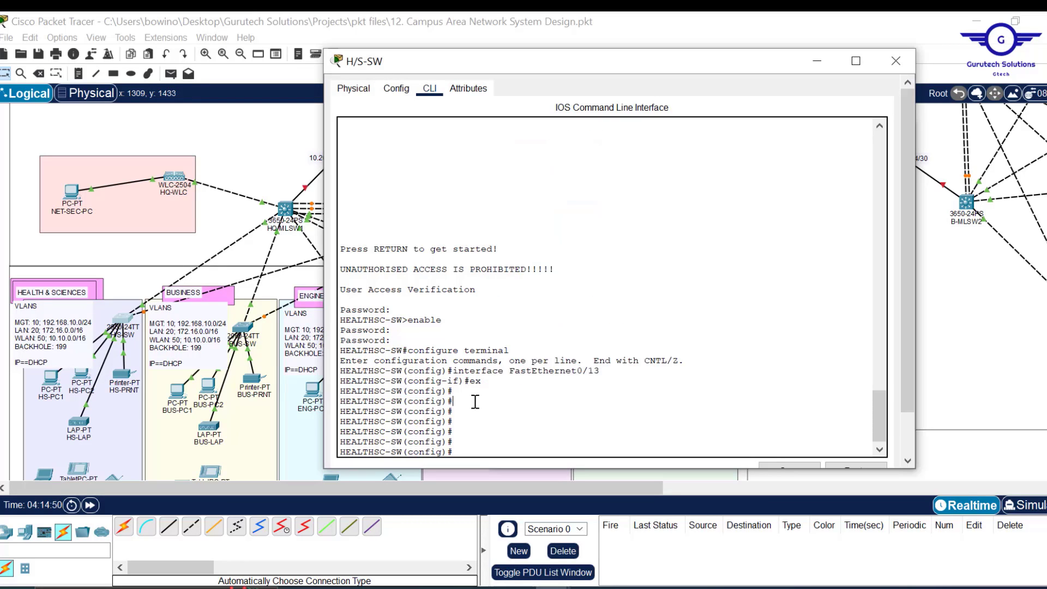
pyautogui.click(782, 409)
pyautogui.scroll(-1, 781, 410)
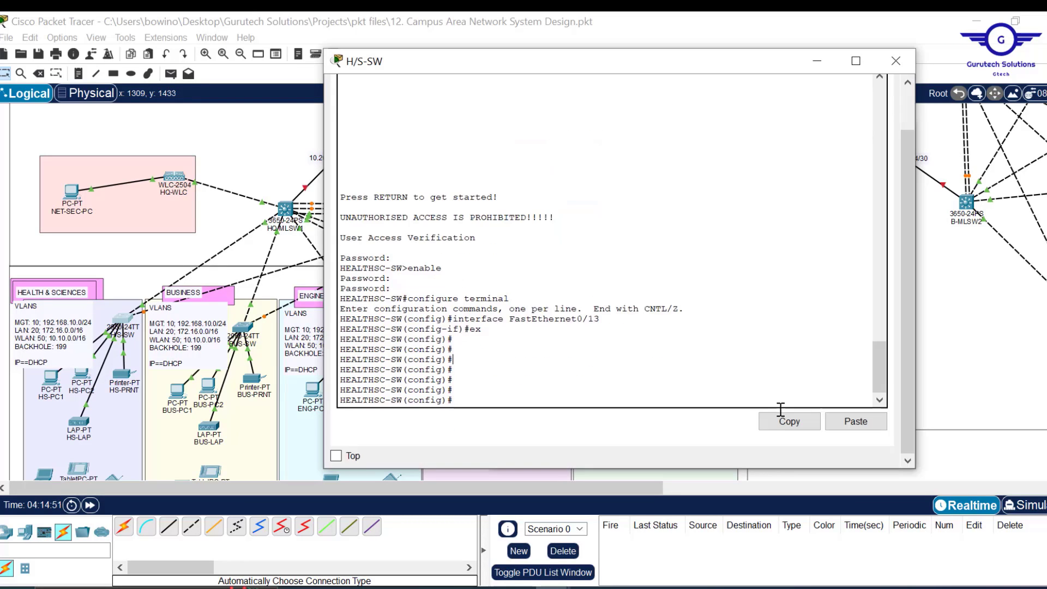
pyautogui.click(854, 424)
pyautogui.click(855, 422)
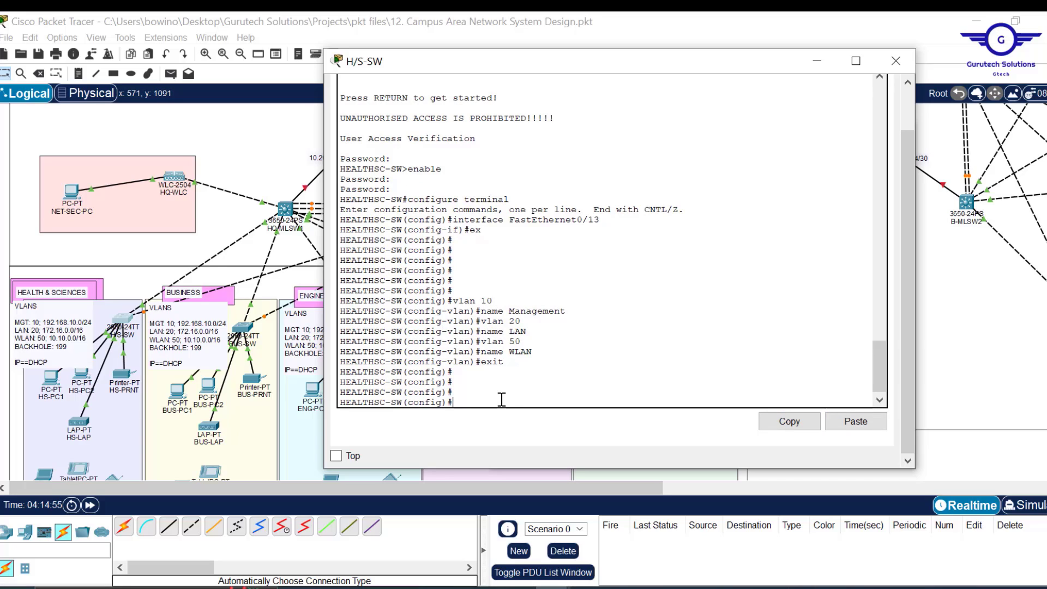
# - Make ports fa0/1-2 trunk ports with switchport mode trunk
pyautogui.write('int fa')
pyautogui.write('r')
pyautogui.write('ange fa0/1')
pyautogui.write('-2')
pyautogui.press('Return')
pyautogui.press('Return')
pyautogui.press('Return')
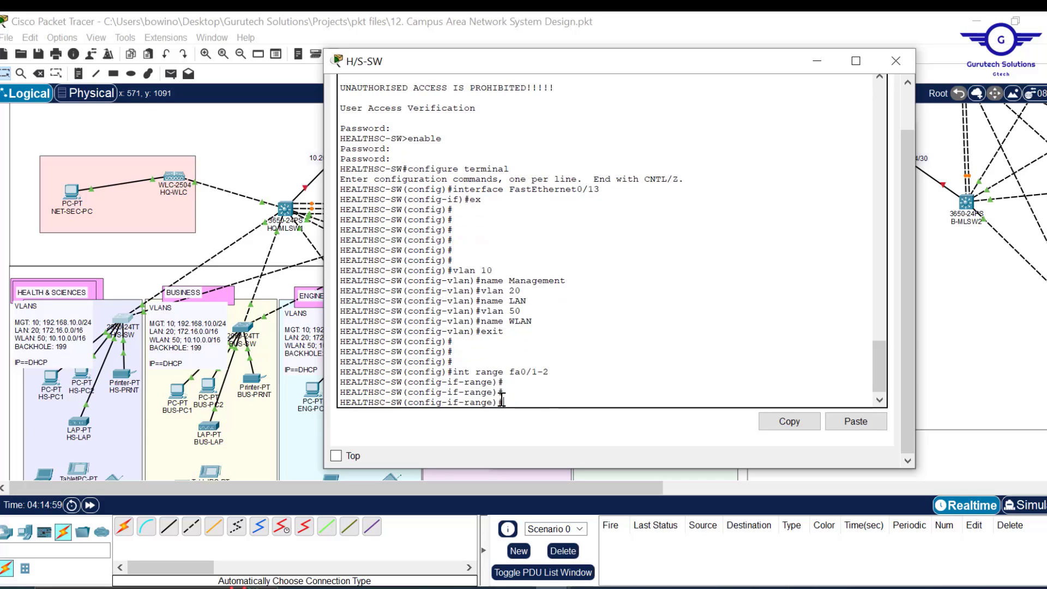
pyautogui.write('swi')
pyautogui.press('Tab')
pyautogui.write('m')
pyautogui.press('Tab')
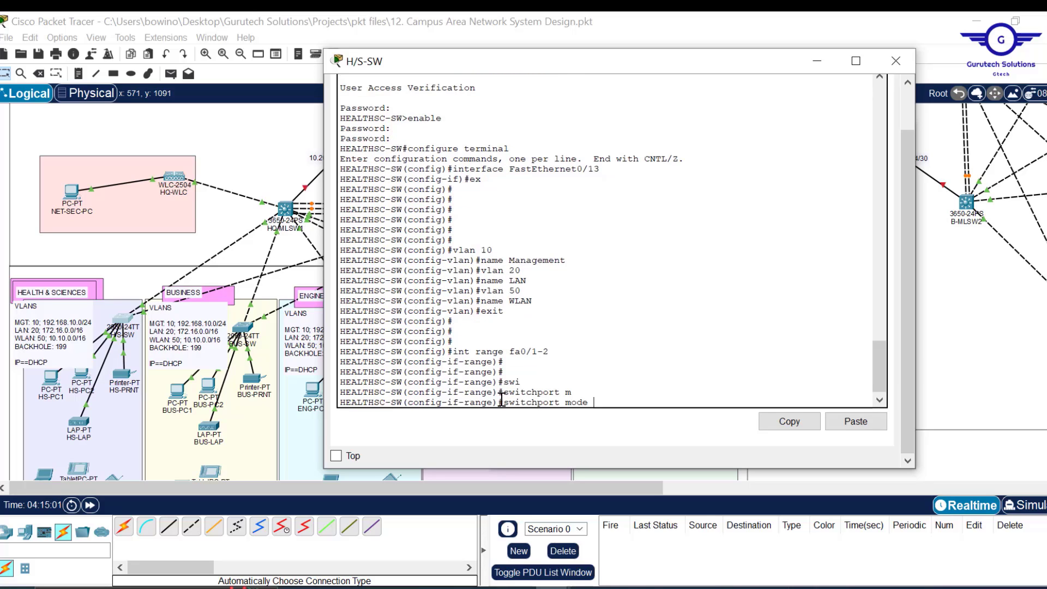
pyautogui.write('tr')
pyautogui.press('Tab')
pyautogui.press('Return')
pyautogui.press('Return')
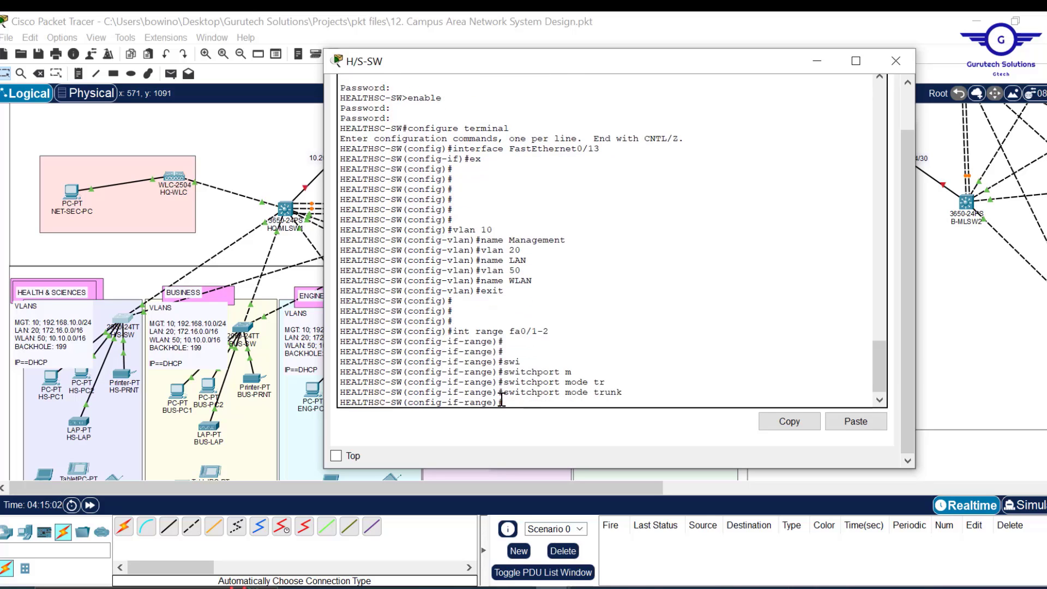
pyautogui.write('ex')
pyautogui.press('Return')
pyautogui.press('Return')
pyautogui.press('Return')
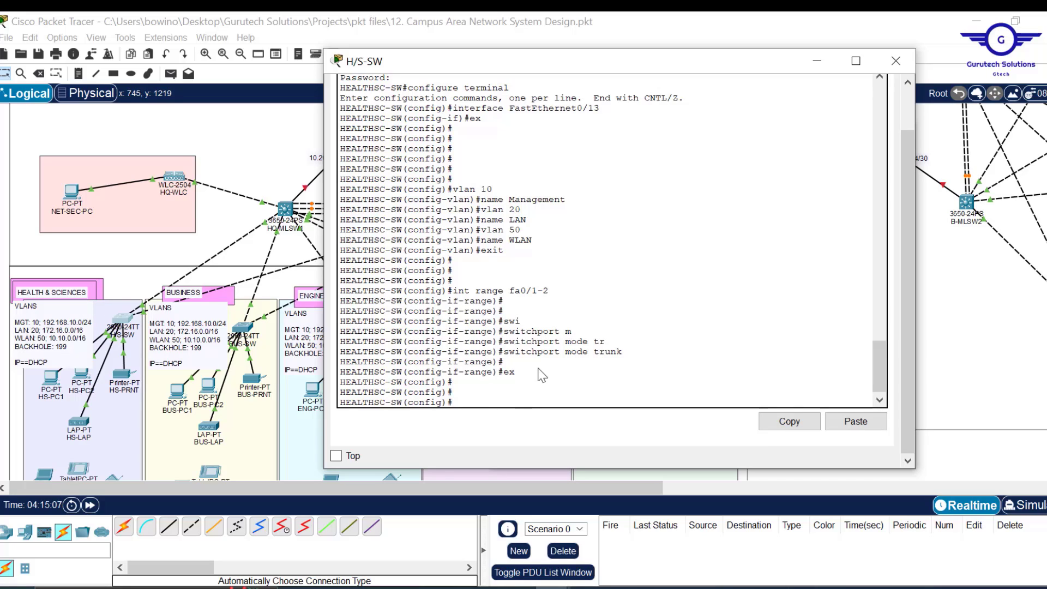
# - Set ports fa0/3-20 to access mode in VLAN 20
pyautogui.press('Up')
pyautogui.press('Up')
pyautogui.press('Up')
pyautogui.press('Up')
pyautogui.press('Up')
pyautogui.press('Up')
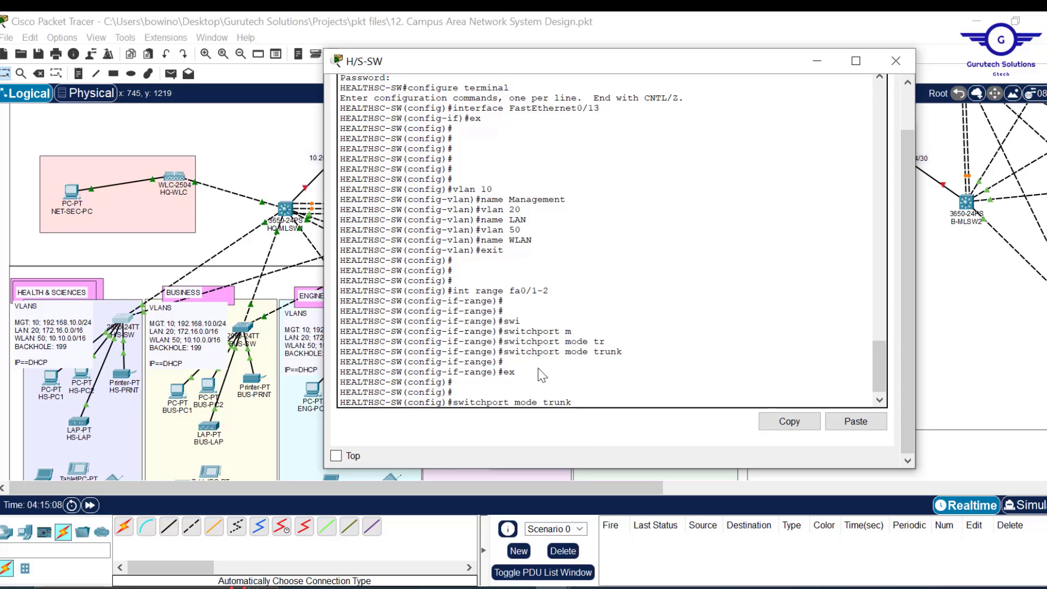
pyautogui.press('BackSpace')
pyautogui.press('BackSpace')
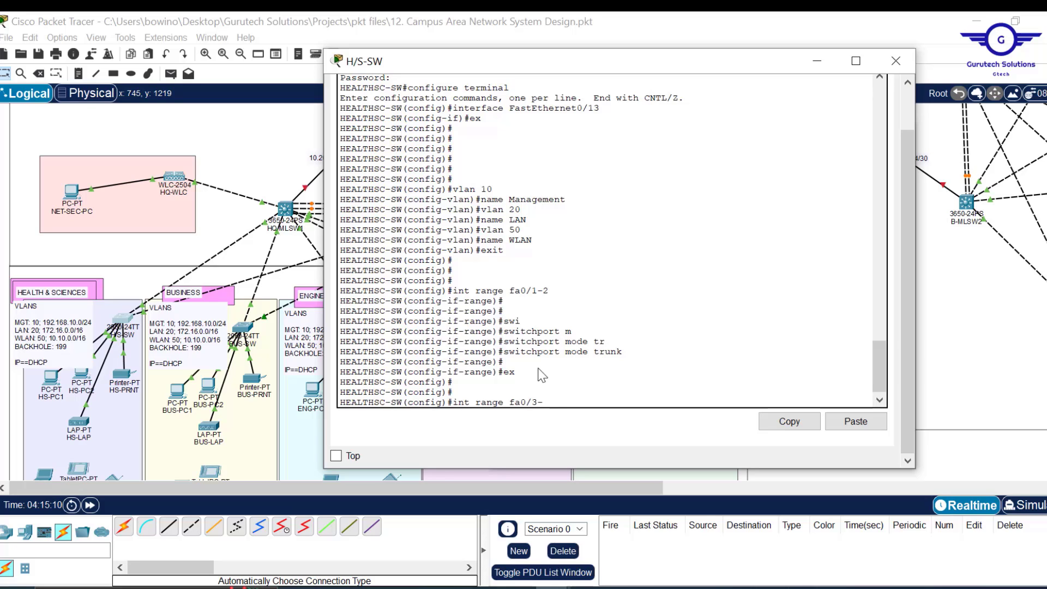
pyautogui.press('Return')
pyautogui.press('Return')
pyautogui.press('Return')
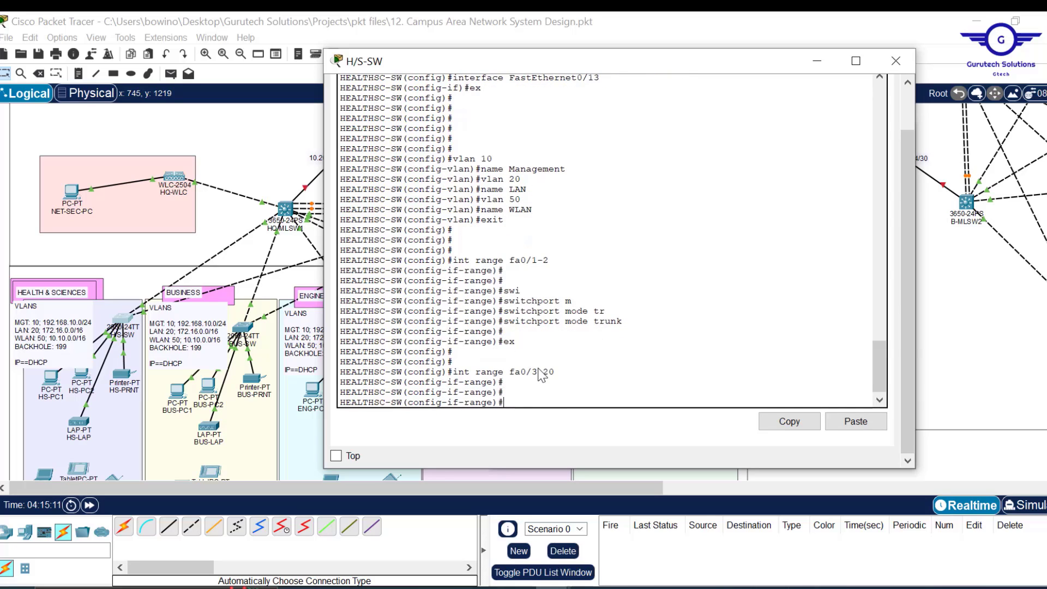
pyautogui.write('swi')
pyautogui.press('Tab')
pyautogui.write('m')
pyautogui.press('Tab')
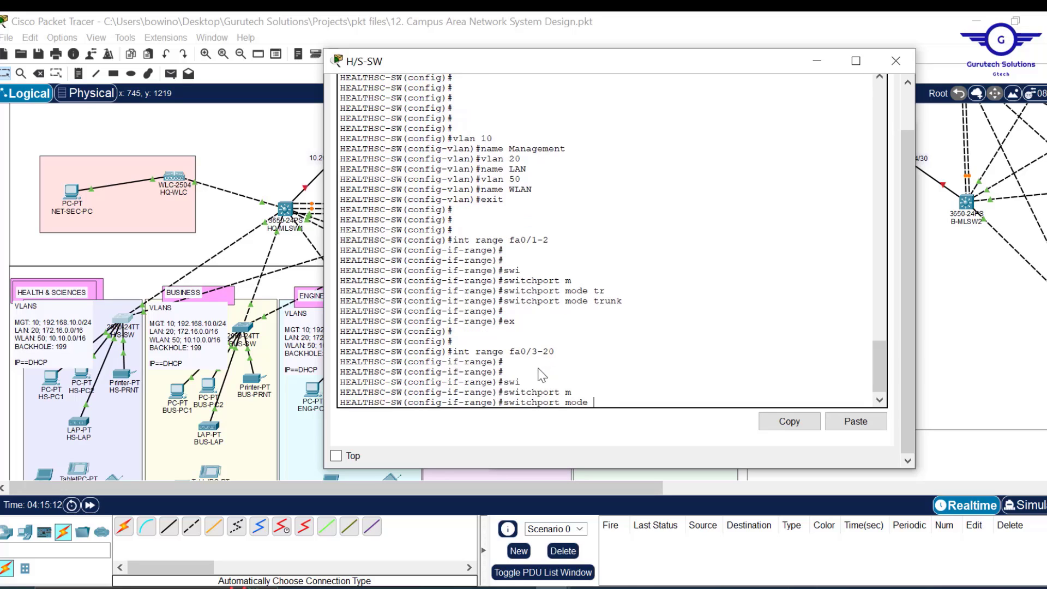
pyautogui.write('a')
pyautogui.press('Tab')
pyautogui.press('Return')
pyautogui.write('s')
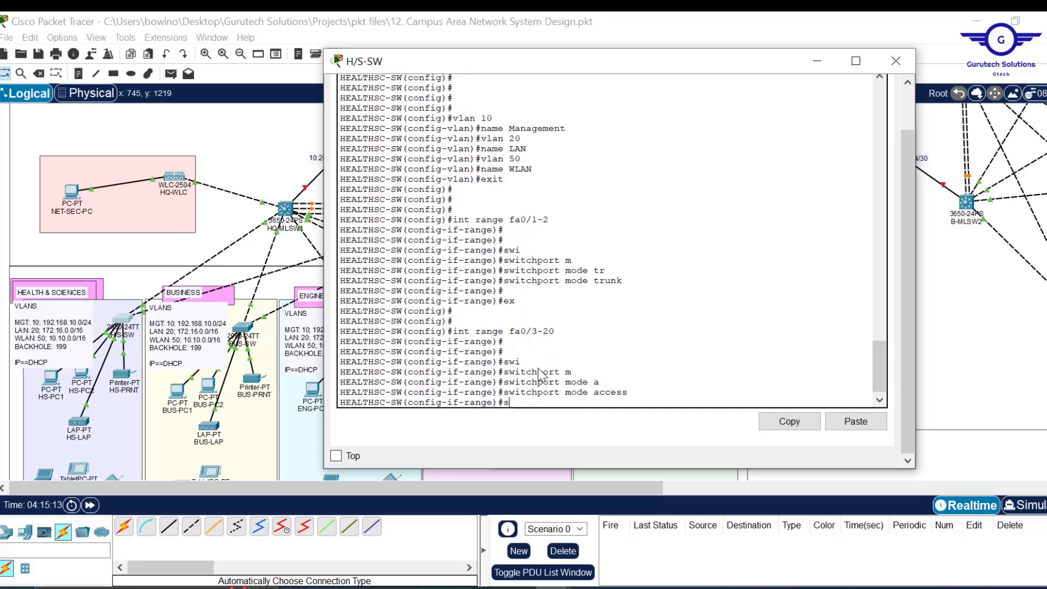
pyautogui.write('w')
pyautogui.press('Tab')
pyautogui.write('a')
pyautogui.press('Tab')
pyautogui.write('v')
pyautogui.press('Tab')
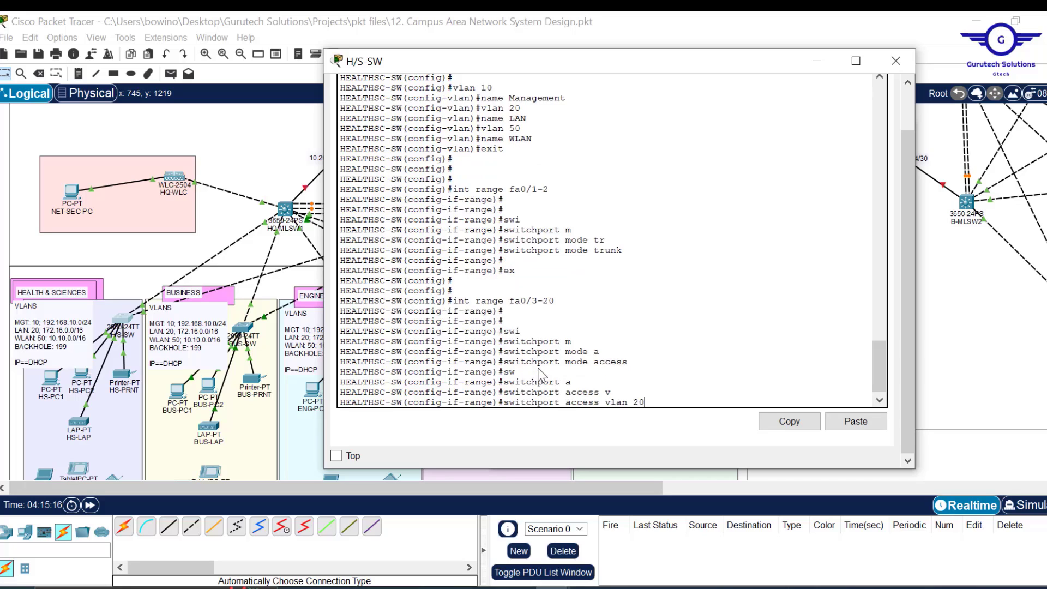
pyautogui.press('Return')
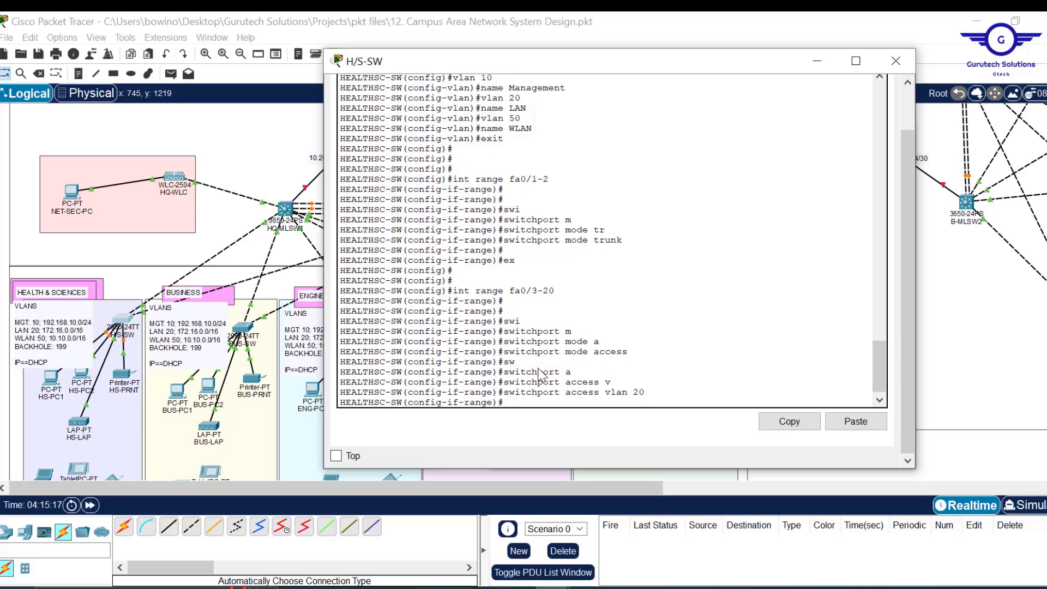
pyautogui.write('ex')
pyautogui.press('Return')
pyautogui.press('Return')
pyautogui.press('Return')
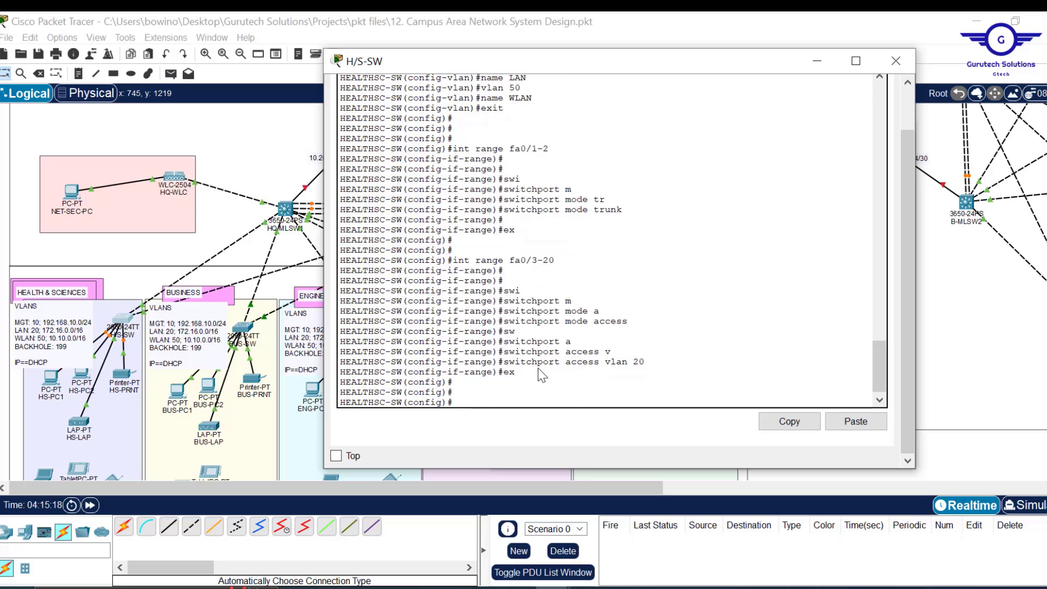
# - Set ports fa0/21-24 to access mode in VLAN 50
pyautogui.press('Up')
pyautogui.press('Up')
pyautogui.press('Up')
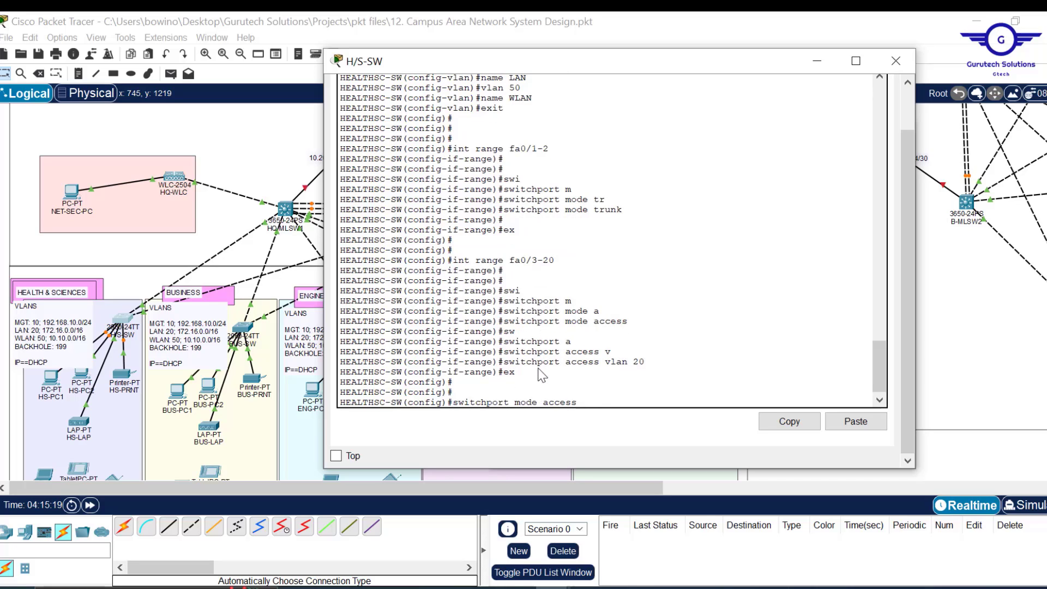
pyautogui.press('BackSpace')
pyautogui.press('BackSpace')
pyautogui.press('BackSpace')
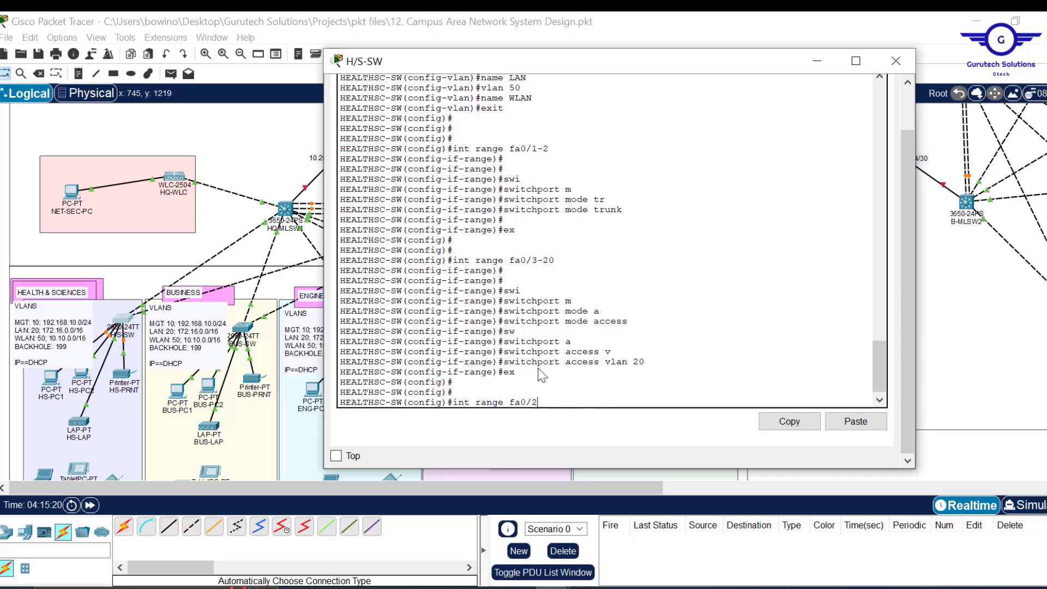
pyautogui.write('21-24')
pyautogui.press('Return')
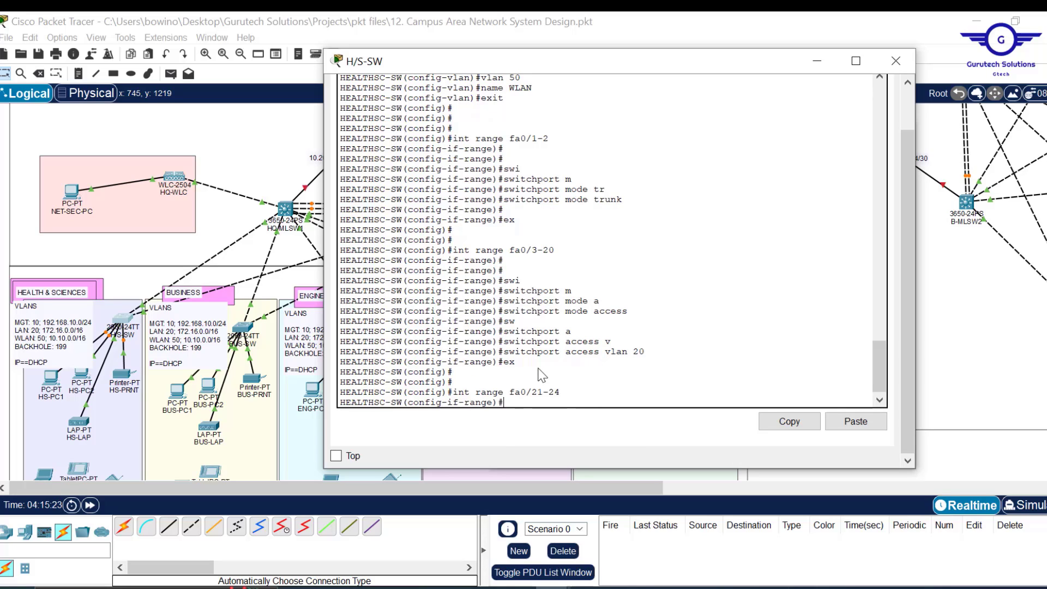
pyautogui.press('Up')
pyautogui.press('Up')
pyautogui.press('Up')
pyautogui.press('Up')
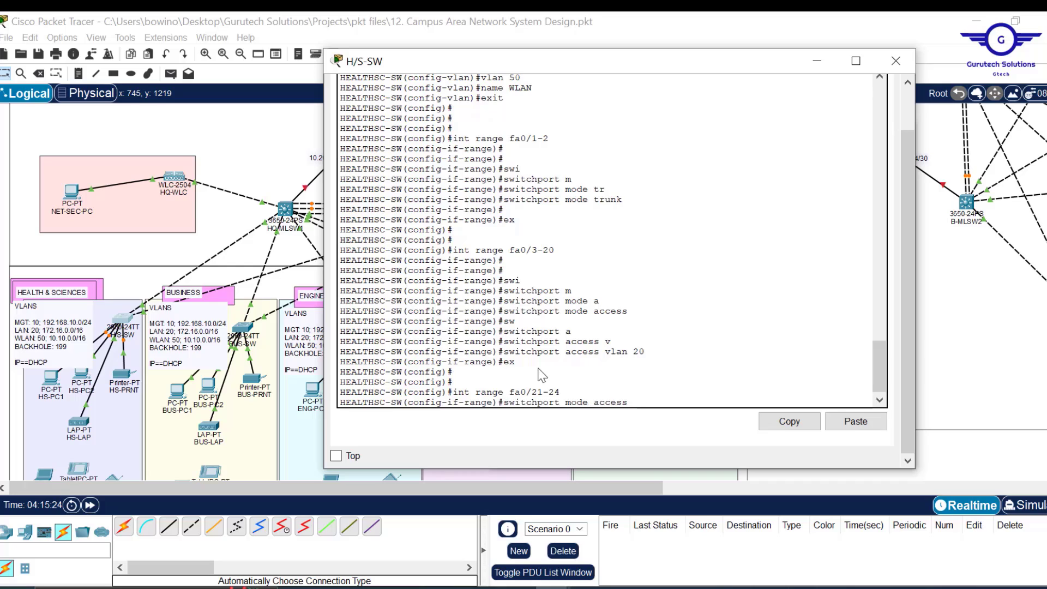
pyautogui.press('Return')
pyautogui.press('Up')
pyautogui.press('Up')
pyautogui.press('Up')
pyautogui.press('Up')
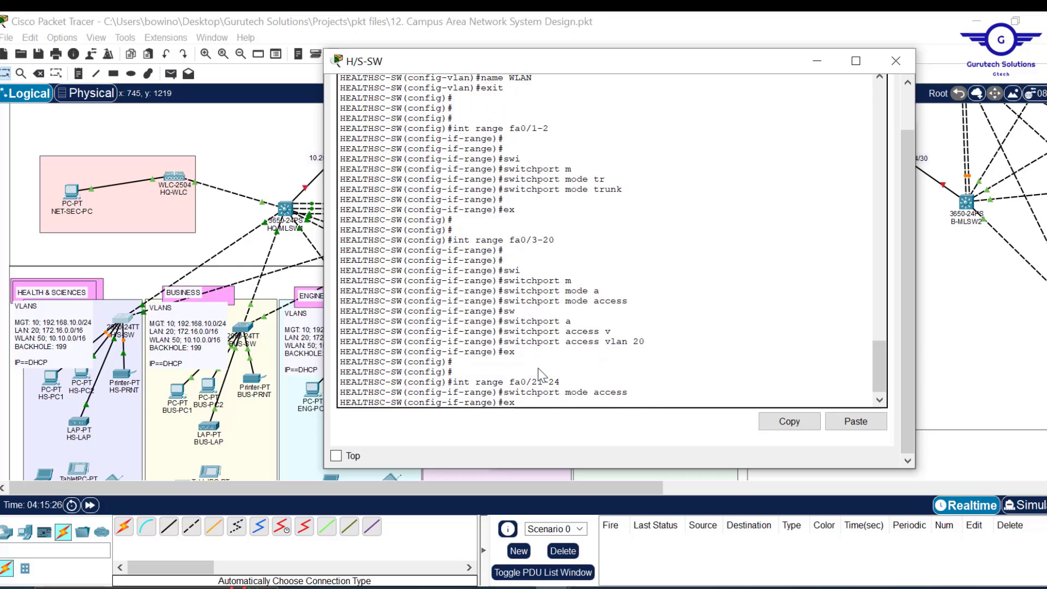
pyautogui.write('50')
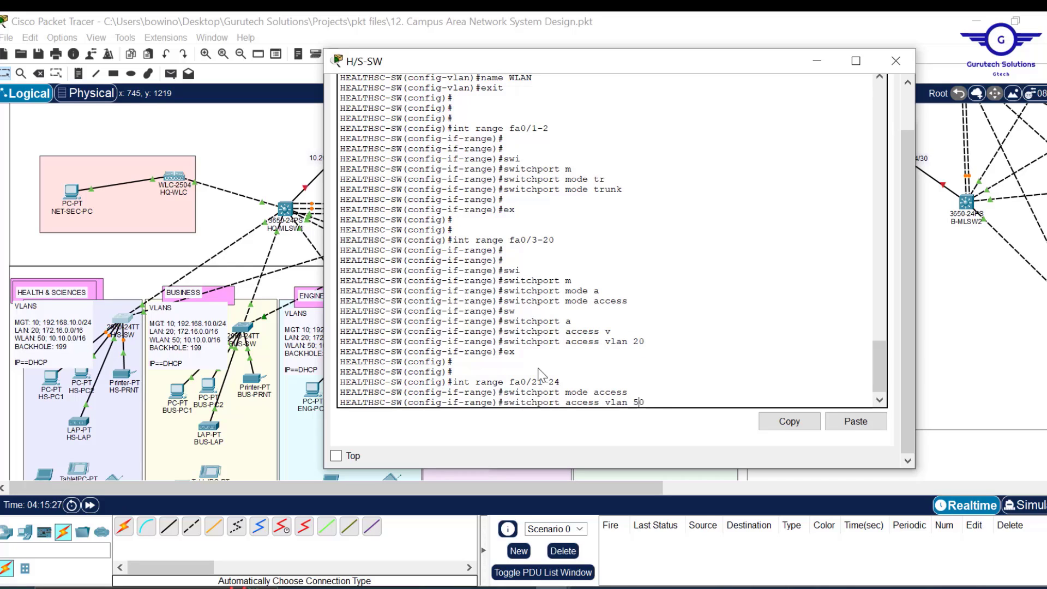
pyautogui.press('Return')
pyautogui.write('ex')
pyautogui.press('Return')
pyautogui.press('Return')
pyautogui.press('Return')
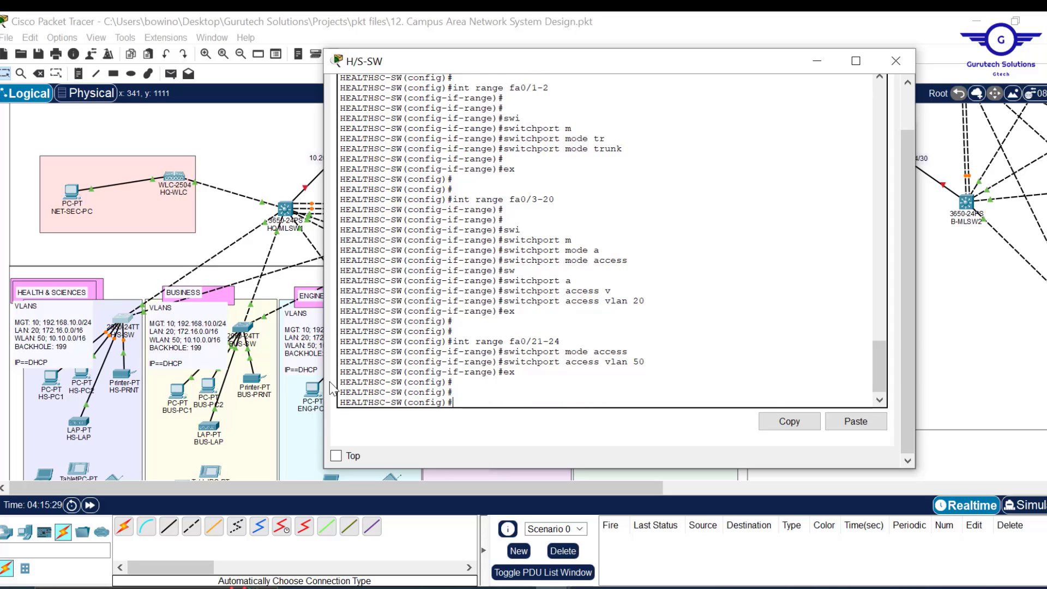
# - Recall the earlier interface range command and trim it to start a new port range
pyautogui.press('Up')
pyautogui.press('Up')
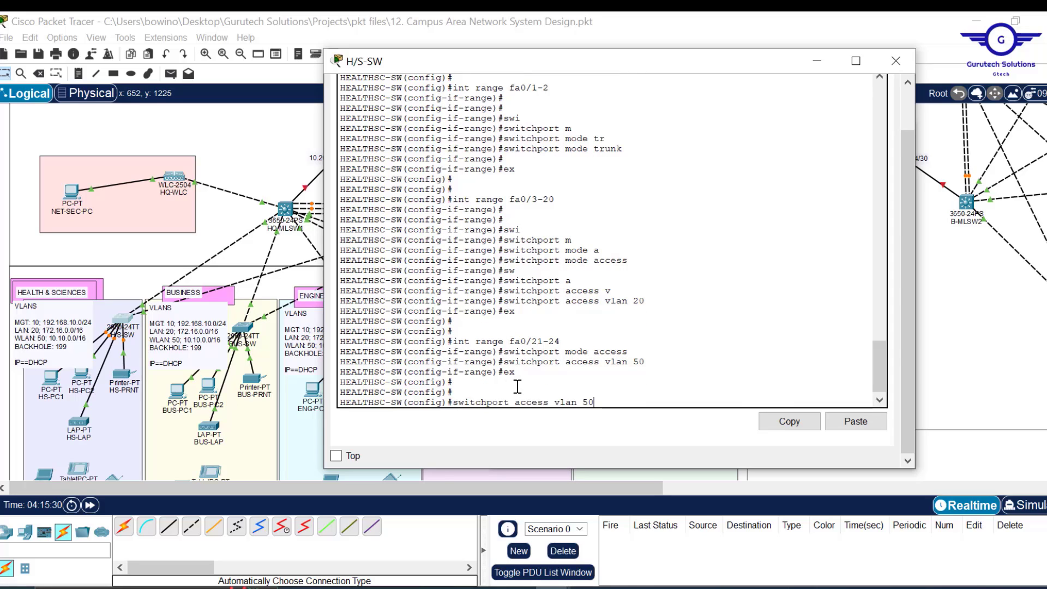
pyautogui.press('Up')
pyautogui.press('Up')
pyautogui.press('BackSpace')
pyautogui.press('BackSpace')
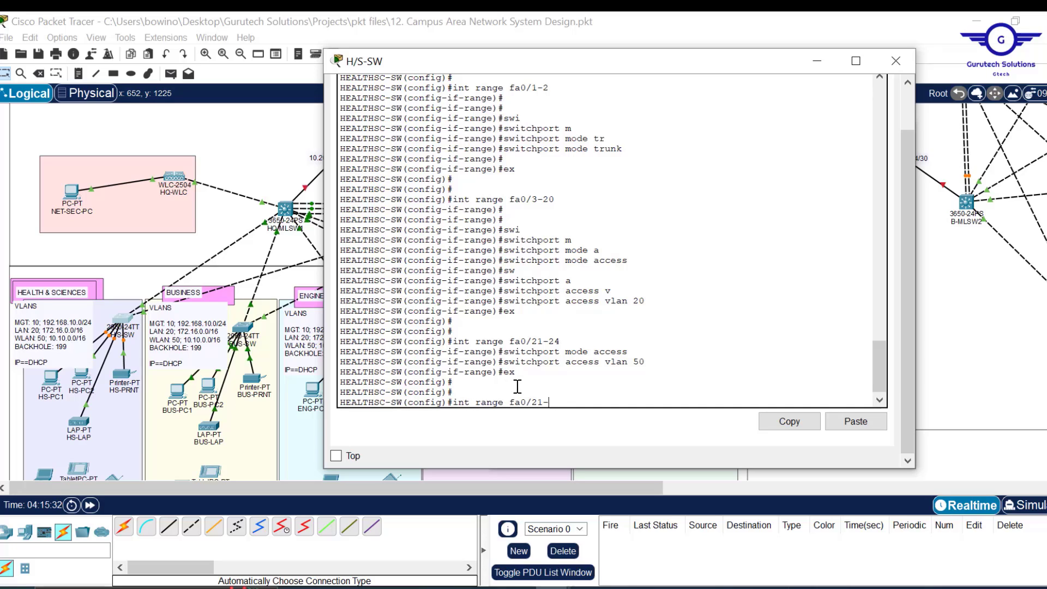
pyautogui.press('BackSpace')
pyautogui.press('BackSpace')
pyautogui.press('BackSpace')
pyautogui.press('BackSpace')
pyautogui.press('BackSpace')
pyautogui.press('BackSpace')
# - Put ports gig0/1-2 in access VLAN 199, shut them down, and save with 'do wr'
pyautogui.press('Return')
pyautogui.write('swit')
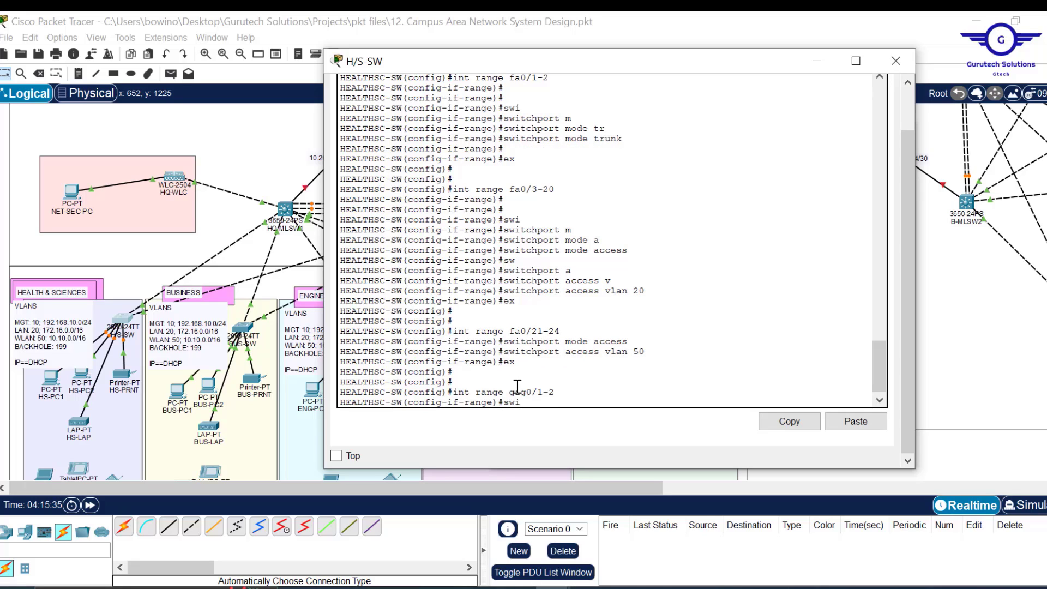
pyautogui.press('Tab')
pyautogui.write('m')
pyautogui.press('Tab')
pyautogui.write('a')
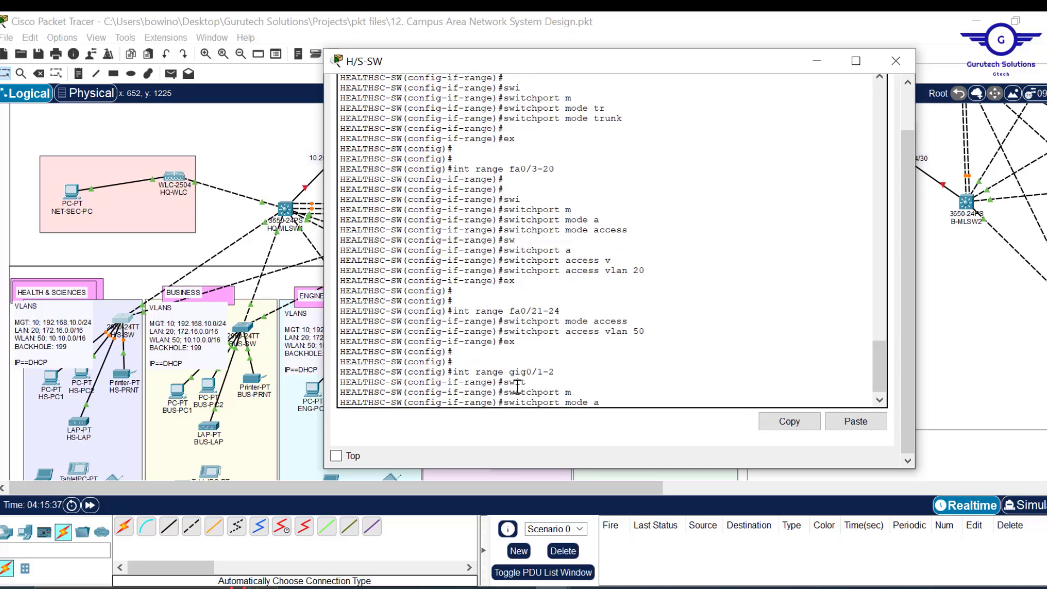
pyautogui.press('Tab')
pyautogui.press('Return')
pyautogui.write('sw')
pyautogui.press('Tab')
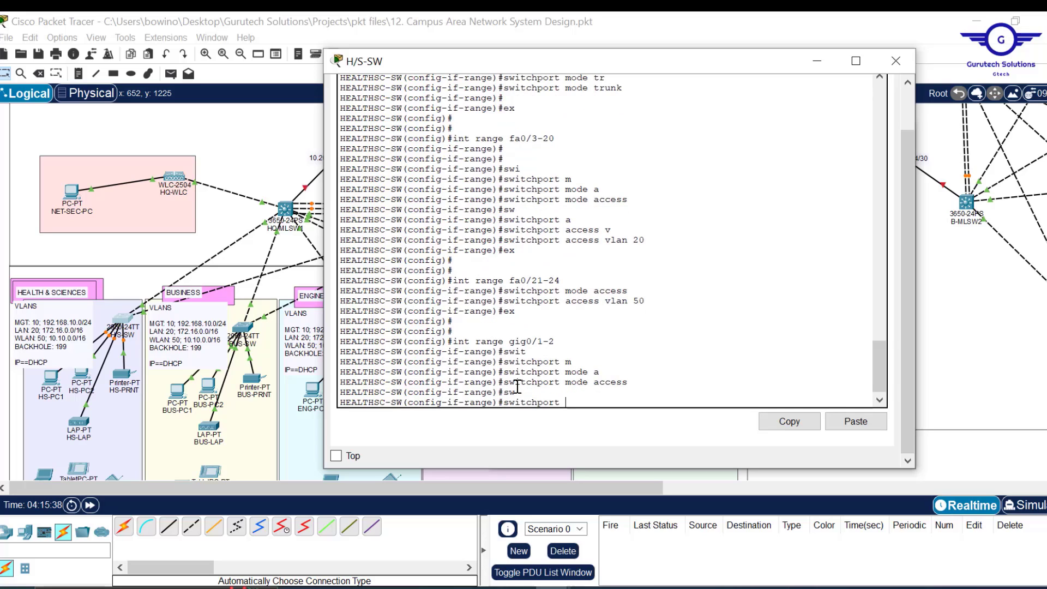
pyautogui.write('a')
pyautogui.press('Tab')
pyautogui.write('v')
pyautogui.press('Tab')
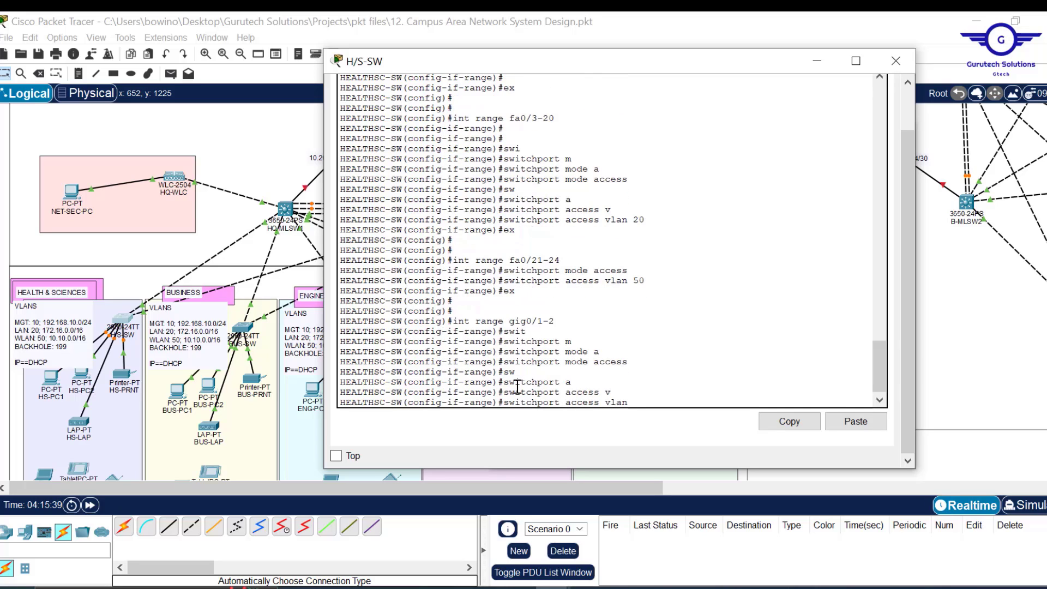
pyautogui.press('Return')
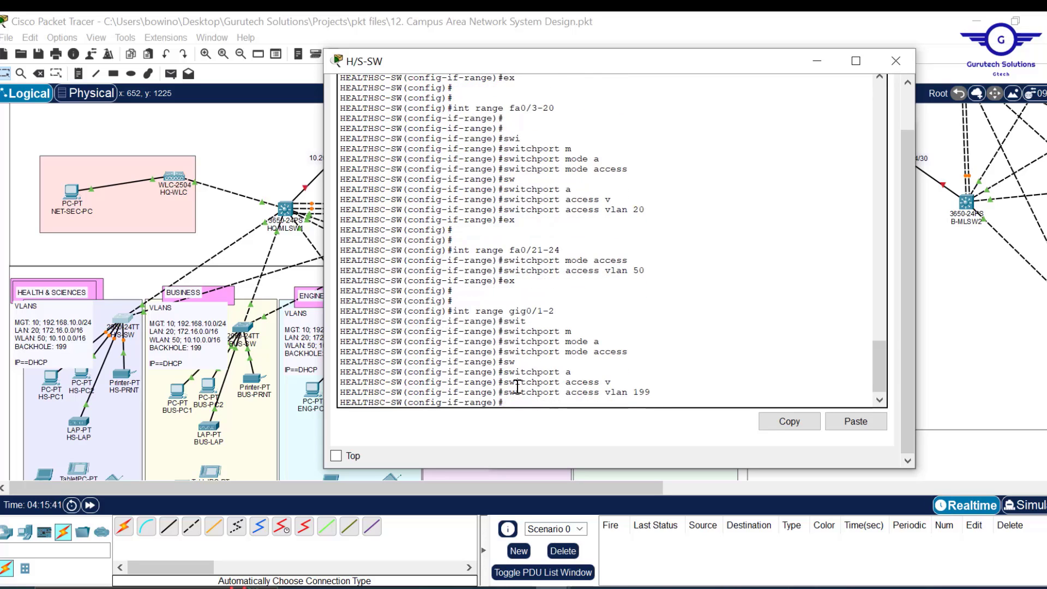
pyautogui.write('shut')
pyautogui.press('Return')
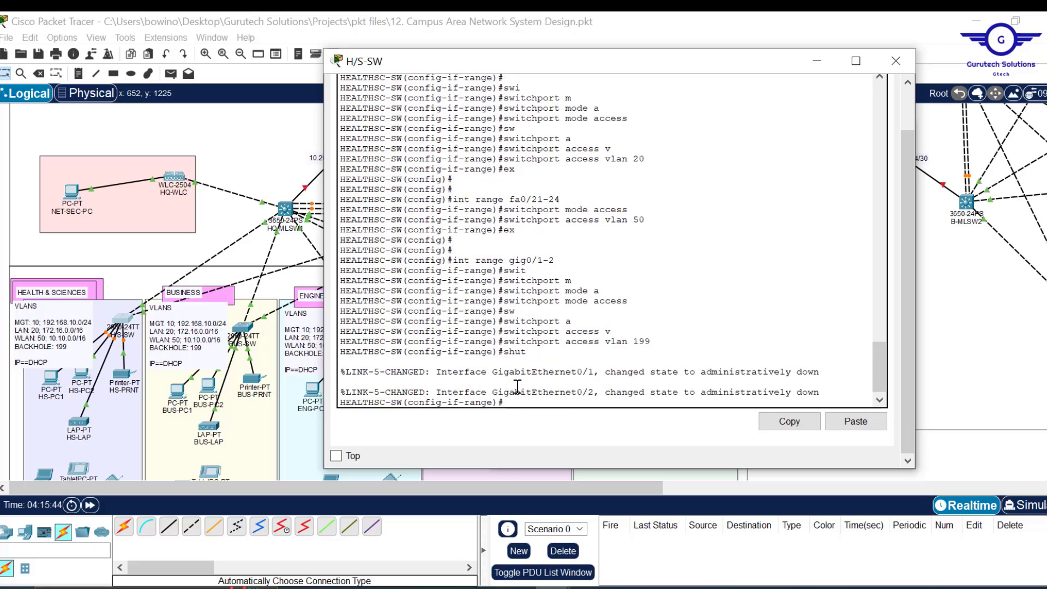
pyautogui.write('ex')
pyautogui.press('Return')
pyautogui.press('Return')
pyautogui.press('Return')
pyautogui.press('Return')
pyautogui.press('Return')
pyautogui.press('Return')
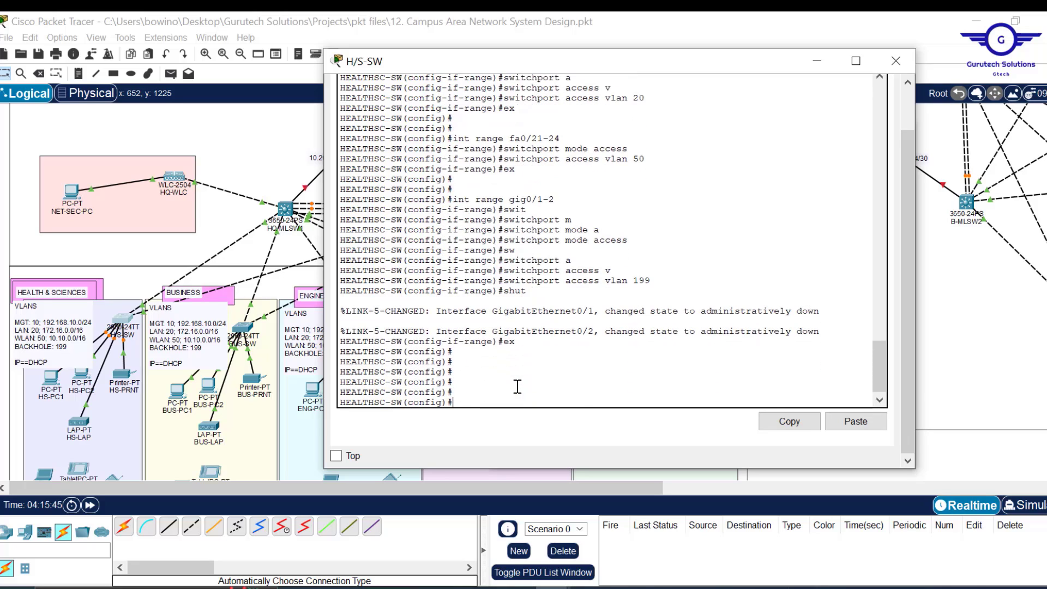
pyautogui.write('do wr')
pyautogui.press('Return')
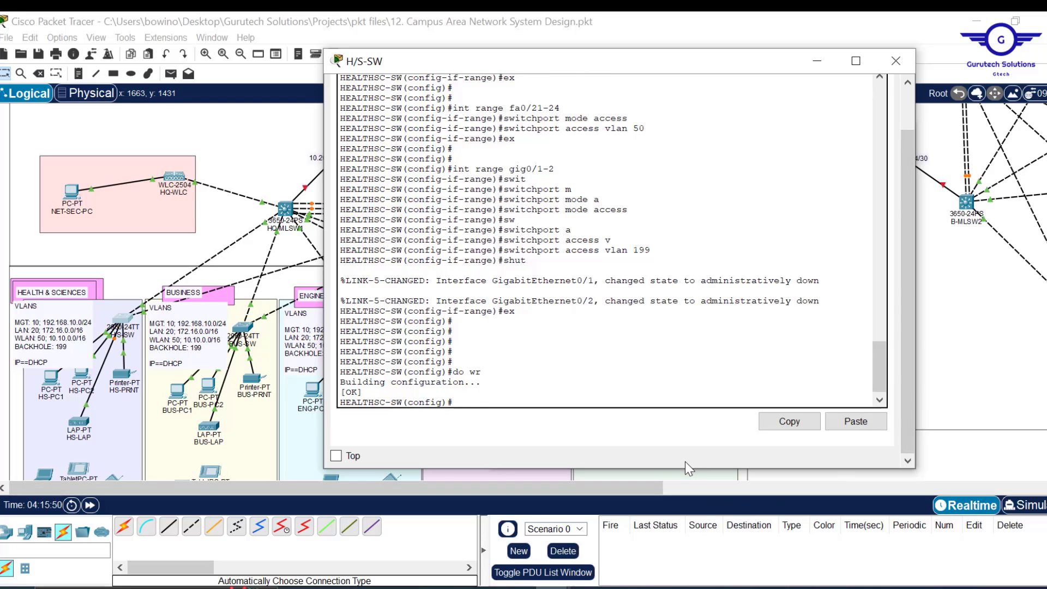
# - Enlarge the H/S-SW console and arrange it beside the Notepad notes
pyautogui.moveTo(685, 468); pyautogui.dragTo(696, 534)
pyautogui.moveTo(893, 430); pyautogui.dragTo(887, 335)
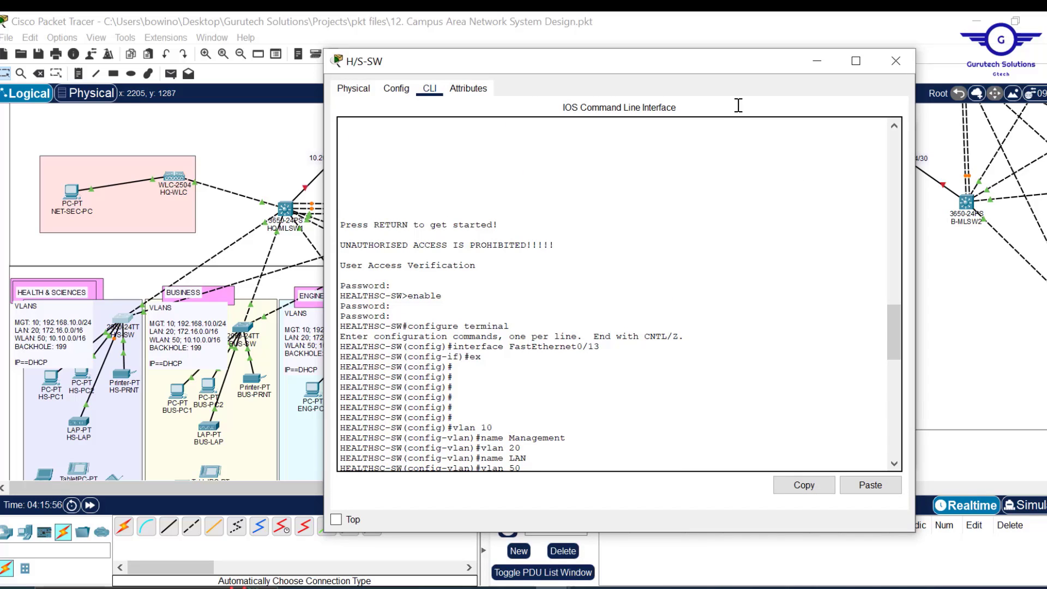
pyautogui.moveTo(639, 71); pyautogui.dragTo(498, 69)
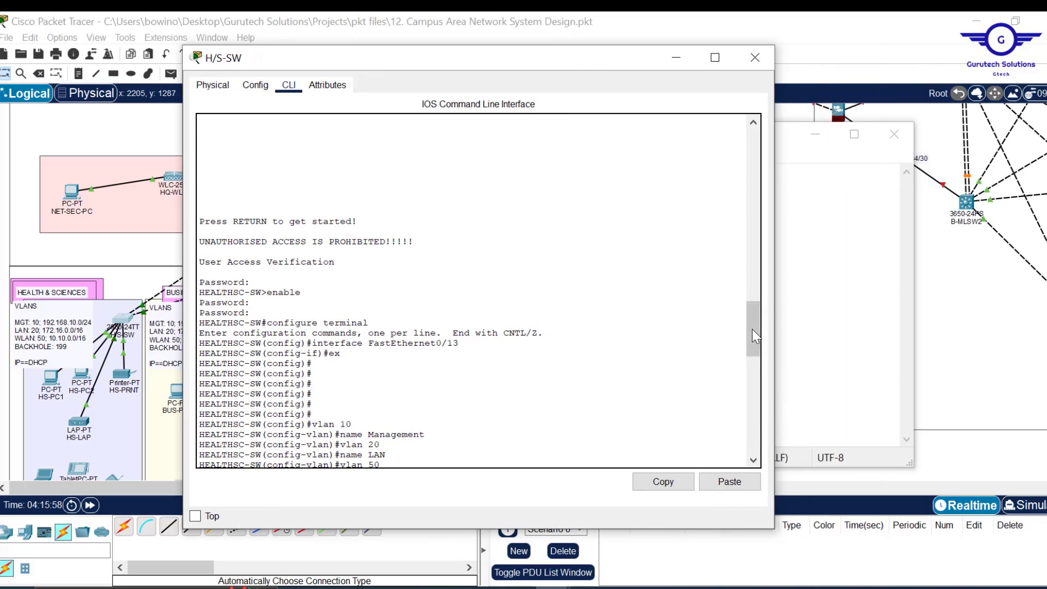
pyautogui.moveTo(752, 329); pyautogui.dragTo(764, 374)
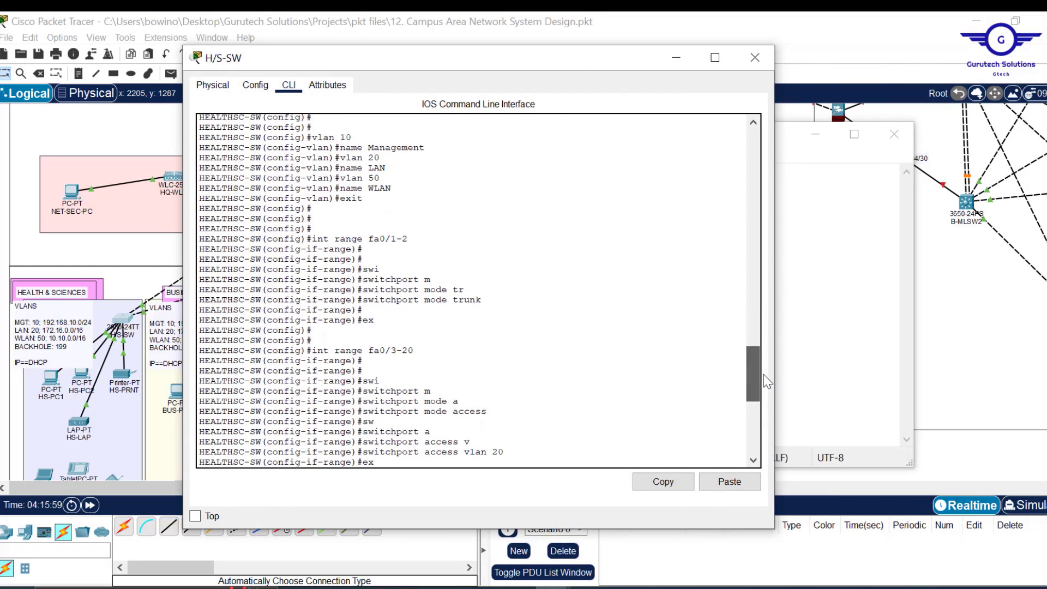
pyautogui.click(838, 326)
pyautogui.moveTo(677, 135); pyautogui.dragTo(842, 120)
# - Replace the old gig1/0/2-6 trunk section in Notepad with the int range fa0/1-2 command
pyautogui.moveTo(533, 61); pyautogui.dragTo(431, 46)
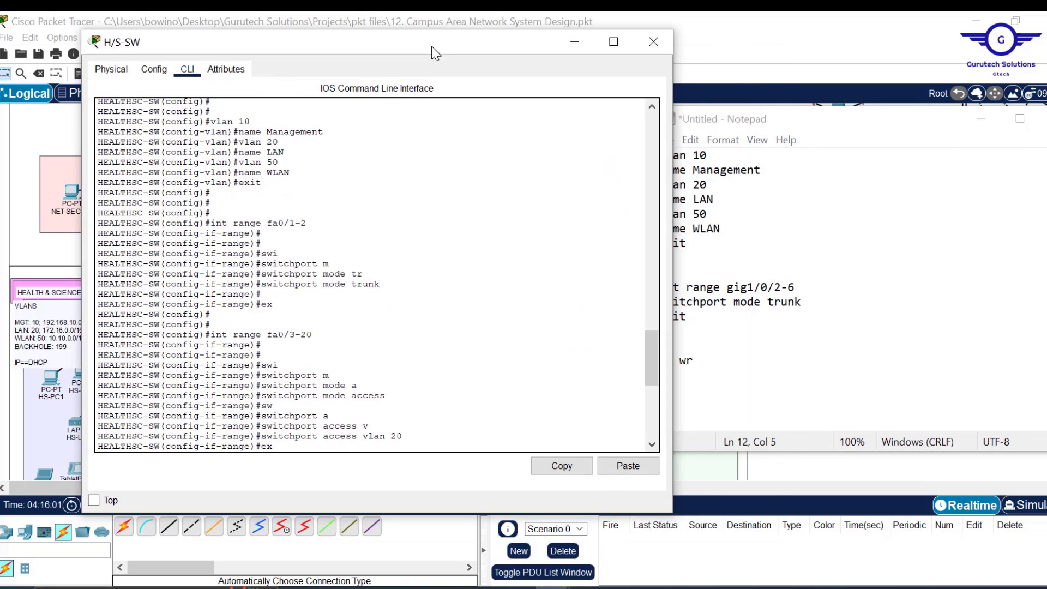
pyautogui.moveTo(672, 191); pyautogui.dragTo(596, 197)
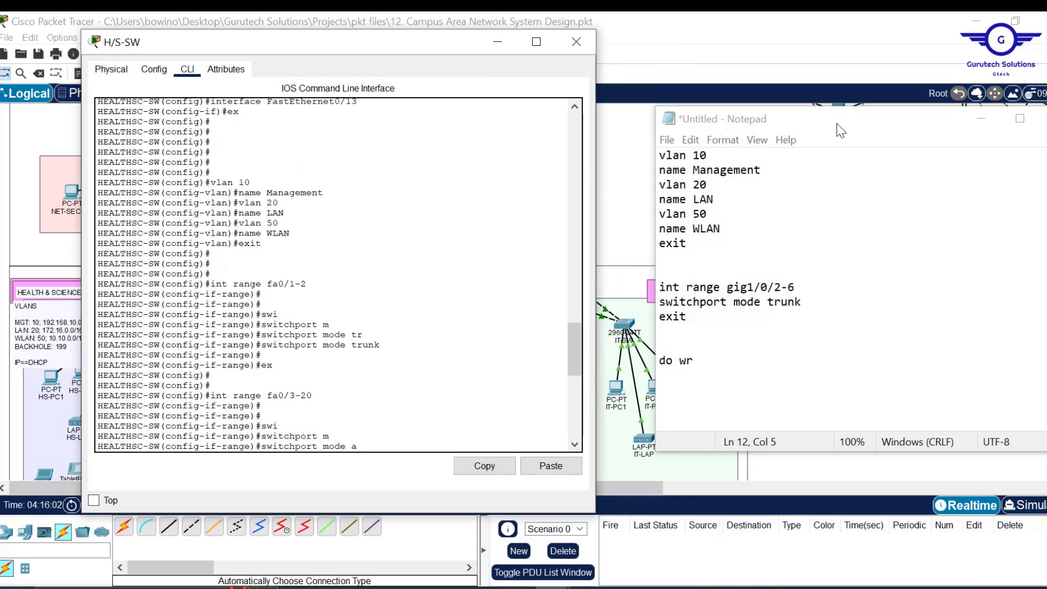
pyautogui.moveTo(837, 123); pyautogui.dragTo(791, 133)
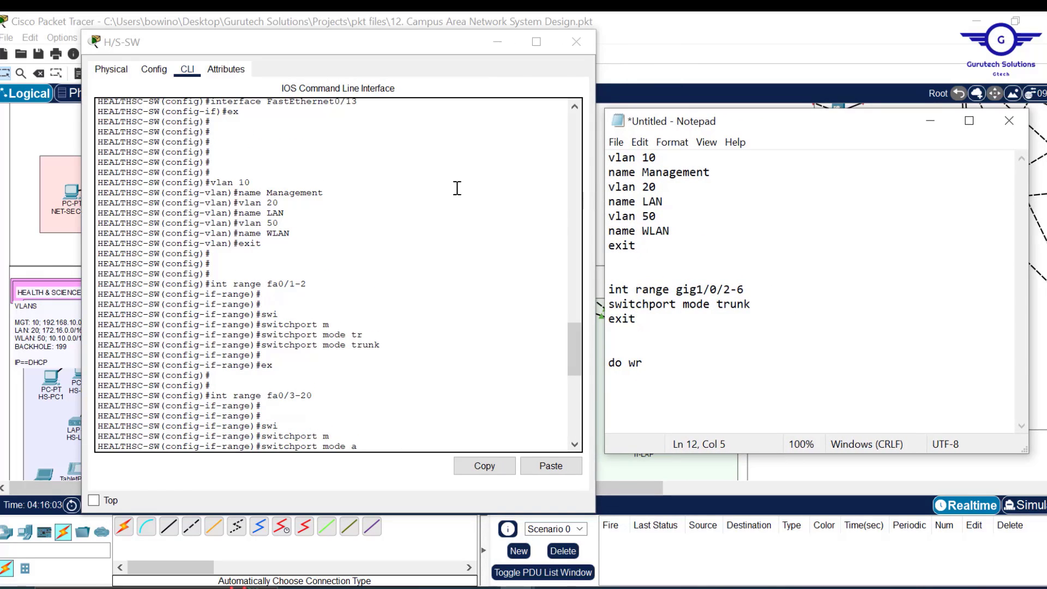
pyautogui.moveTo(315, 284); pyautogui.dragTo(209, 284)
pyautogui.hotkey('ctrl', 'c')
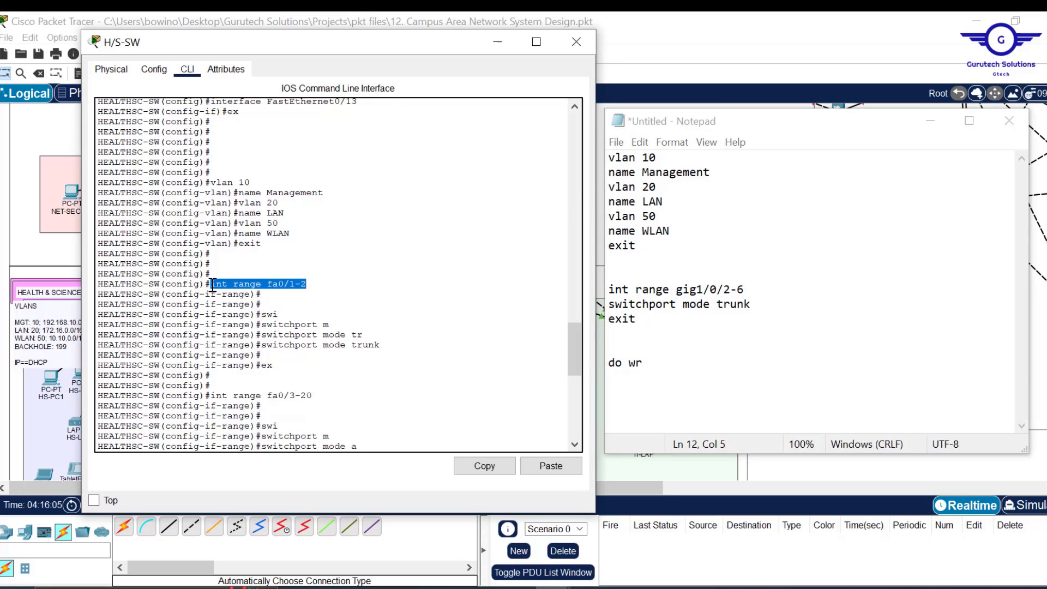
pyautogui.click(485, 467)
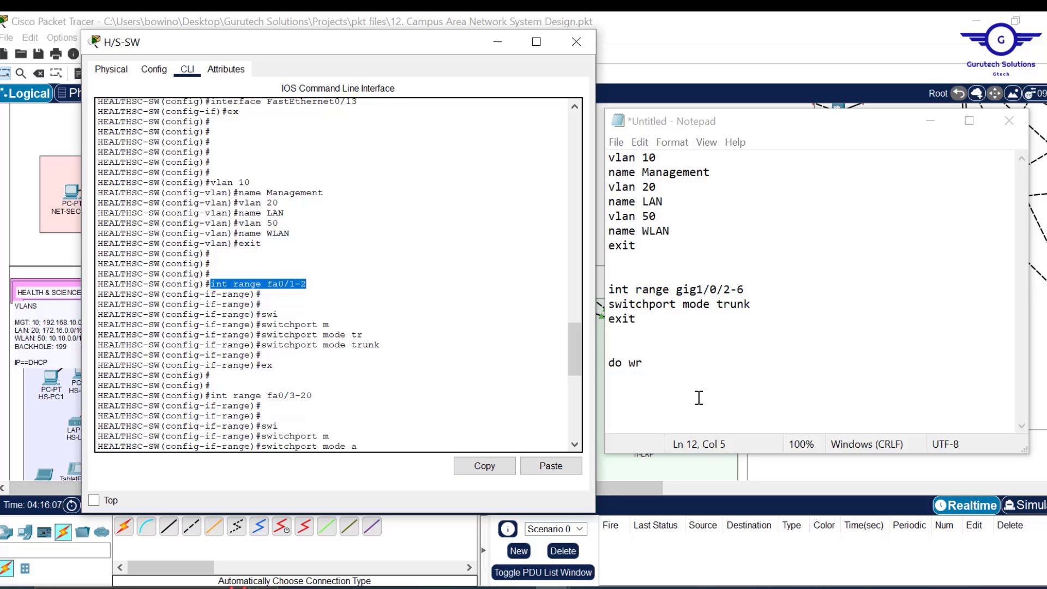
pyautogui.moveTo(644, 374); pyautogui.dragTo(604, 289)
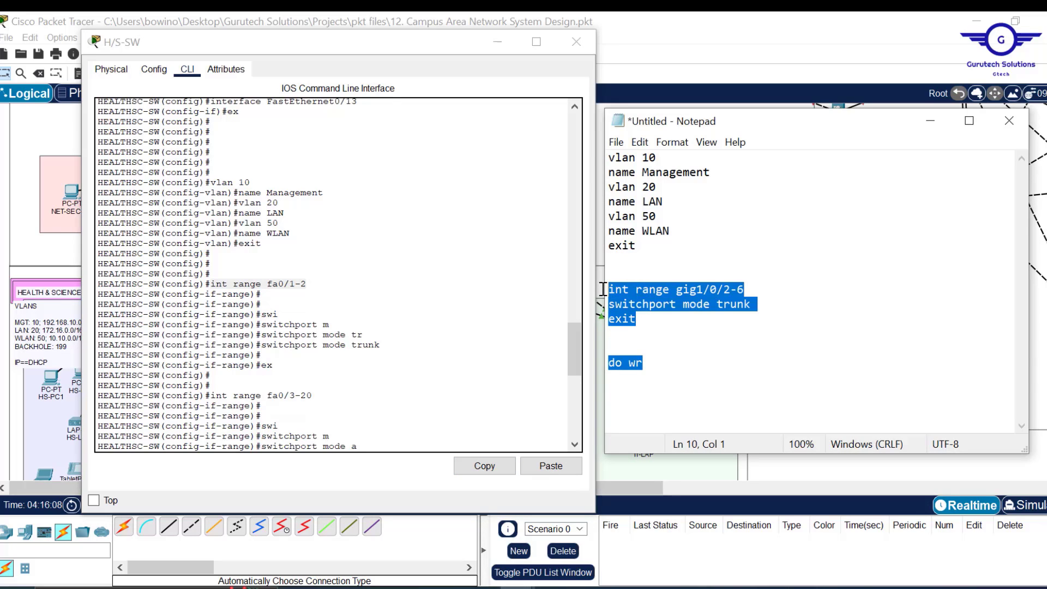
pyautogui.hotkey('ctrl', 'v')
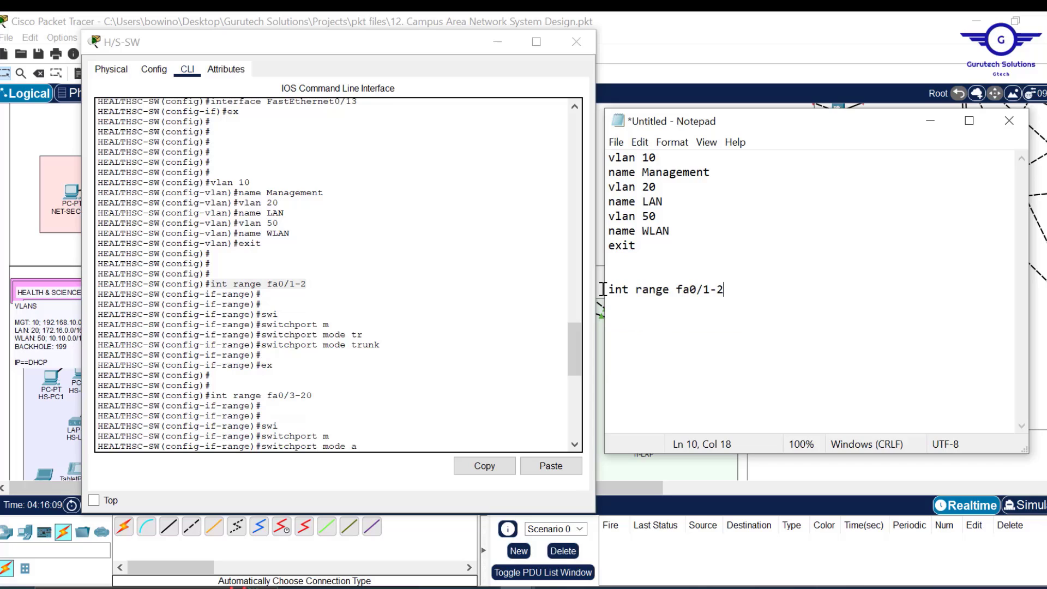
# - Add 'switchport mode trunk' and 'ex' below it in the notes
pyautogui.moveTo(389, 346); pyautogui.dragTo(261, 346)
pyautogui.click(495, 471)
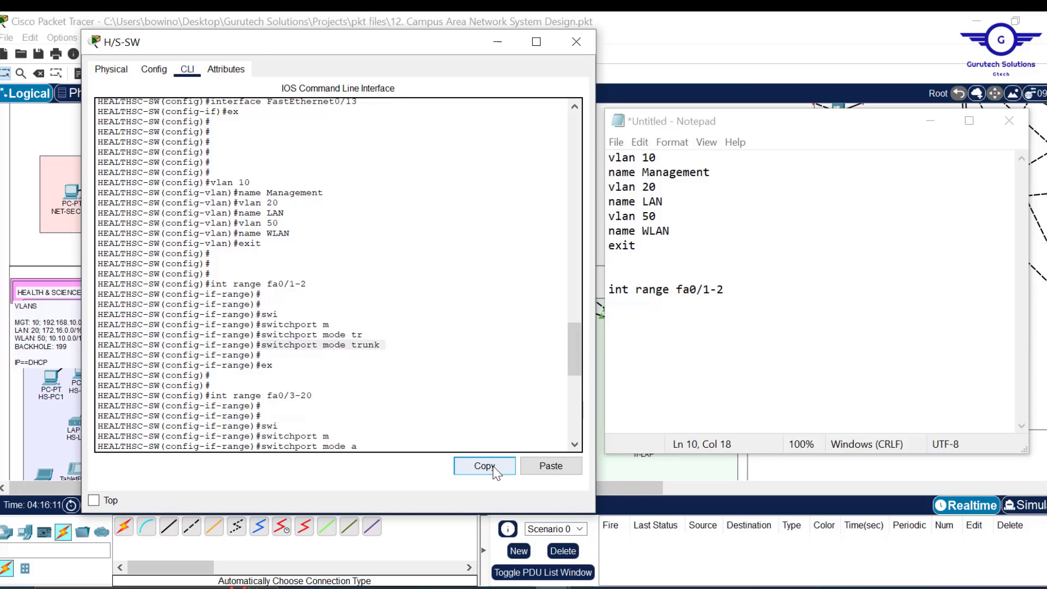
pyautogui.click(745, 297)
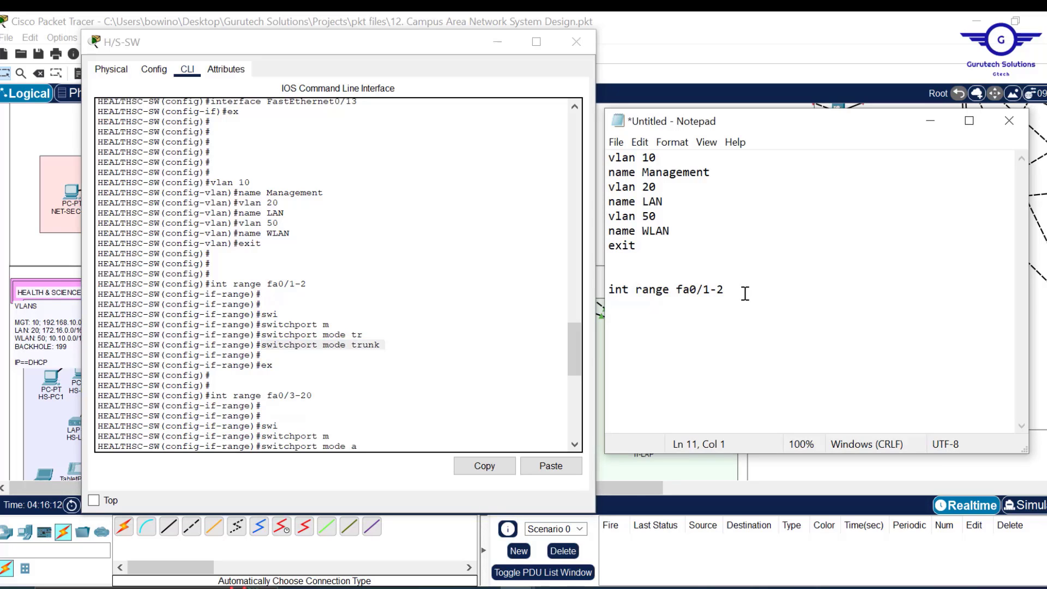
pyautogui.hotkey('ctrl', 'v')
pyautogui.press('Return')
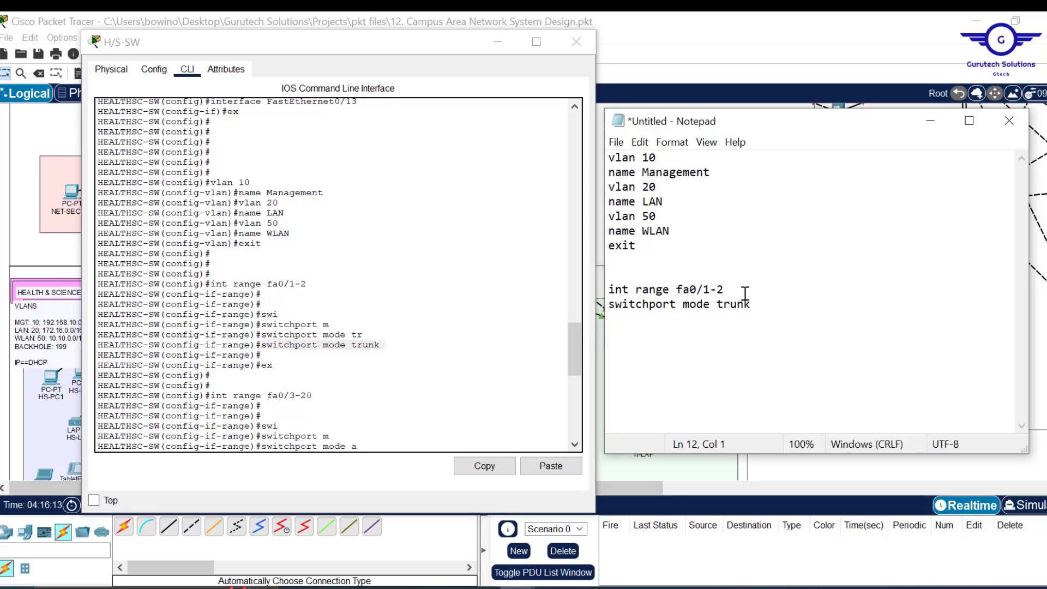
pyautogui.write('ex')
# - Append the int range fa0/3-20 command on a new line in Notepad
pyautogui.moveTo(324, 396); pyautogui.dragTo(218, 398)
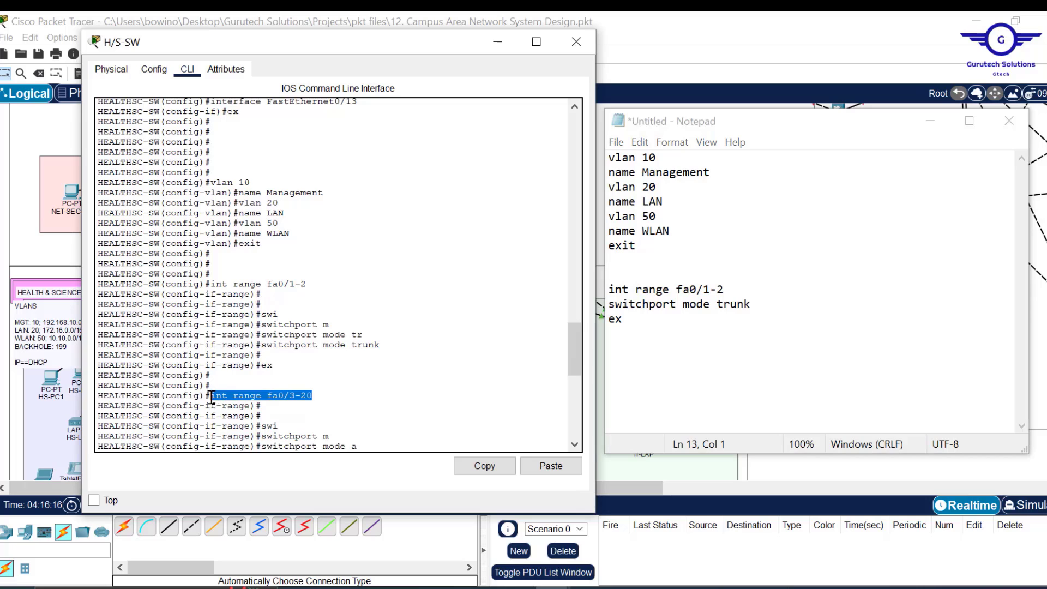
pyautogui.click(482, 466)
pyautogui.click(671, 331)
pyautogui.press('Return')
pyautogui.hotkey('ctrl', 'v')
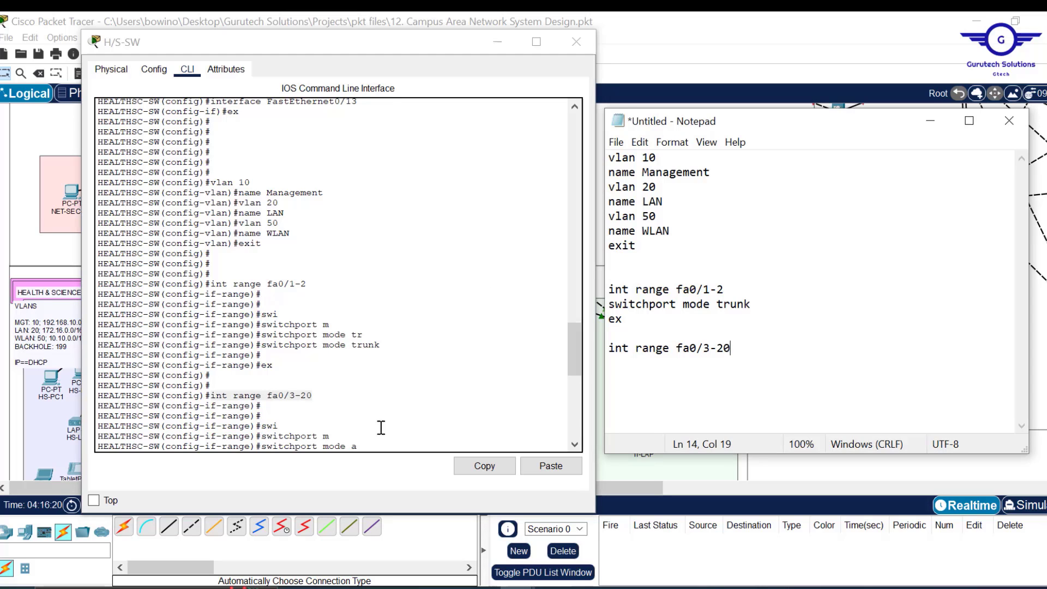
pyautogui.moveTo(574, 348); pyautogui.dragTo(572, 376)
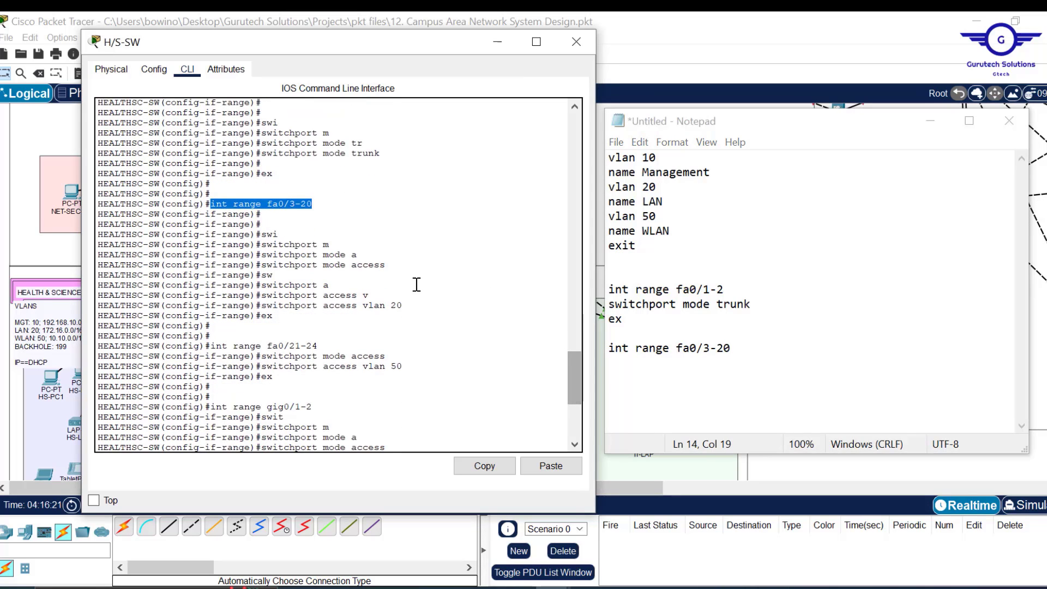
# - Complete the fa0/3-20 block with switchport mode access, access vlan 20 and ex
pyautogui.moveTo(386, 265); pyautogui.dragTo(261, 265)
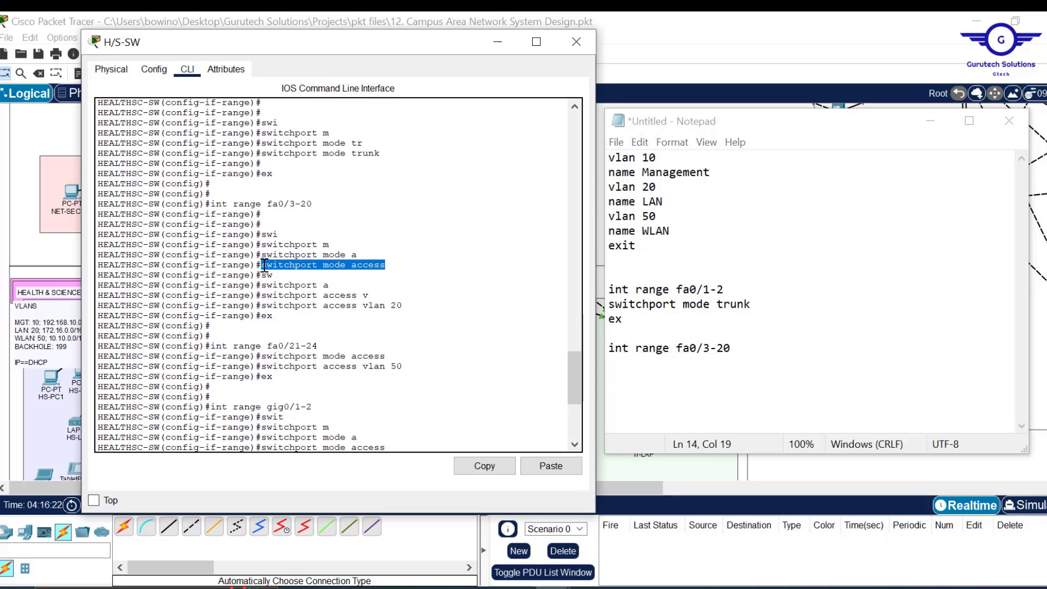
pyautogui.click(485, 466)
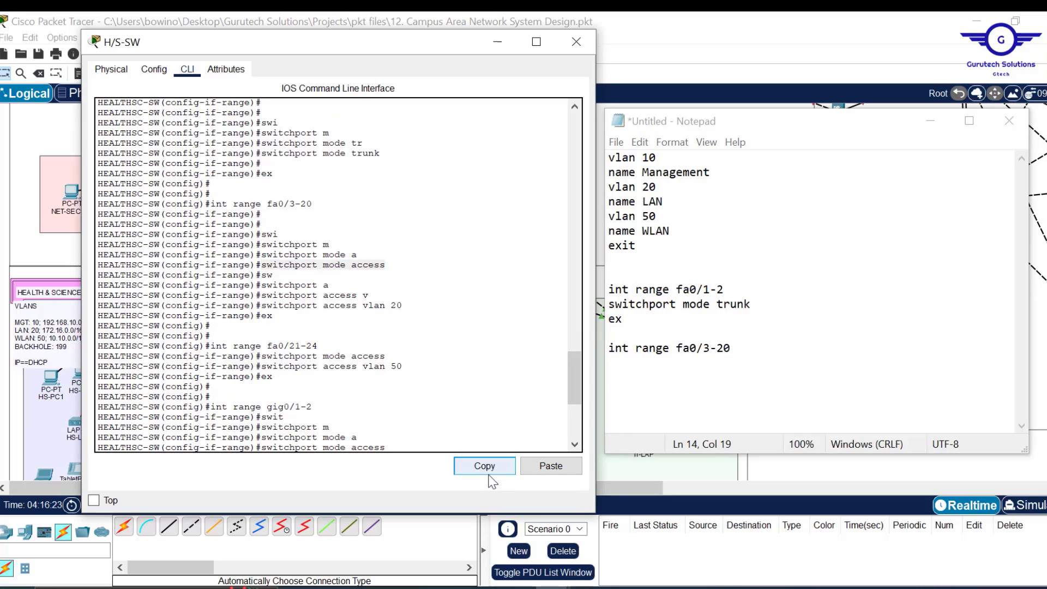
pyautogui.click(623, 368)
pyautogui.hotkey('ctrl', 'v')
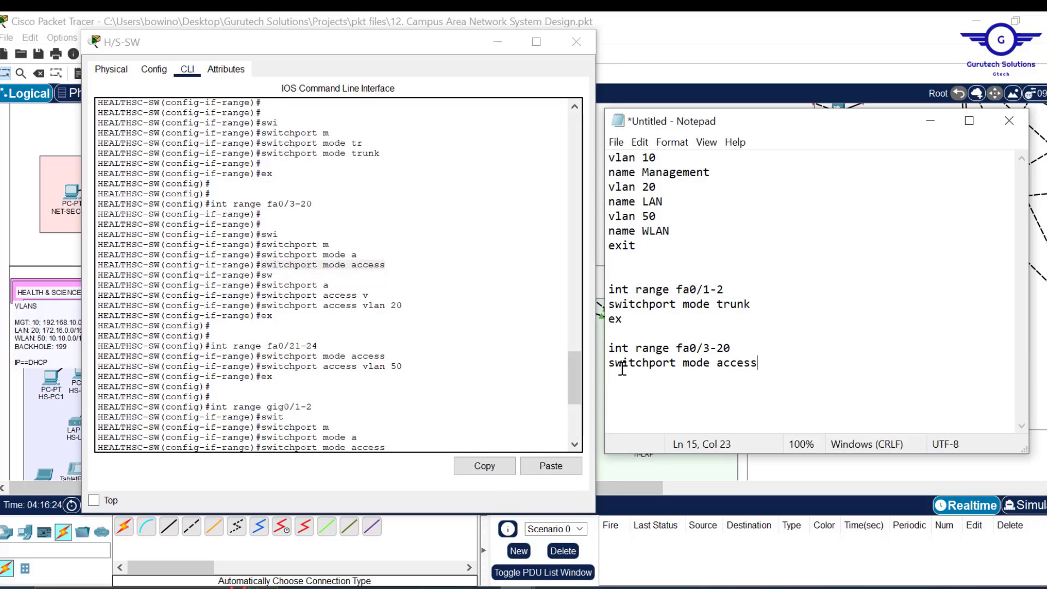
pyautogui.moveTo(411, 309); pyautogui.dragTo(261, 306)
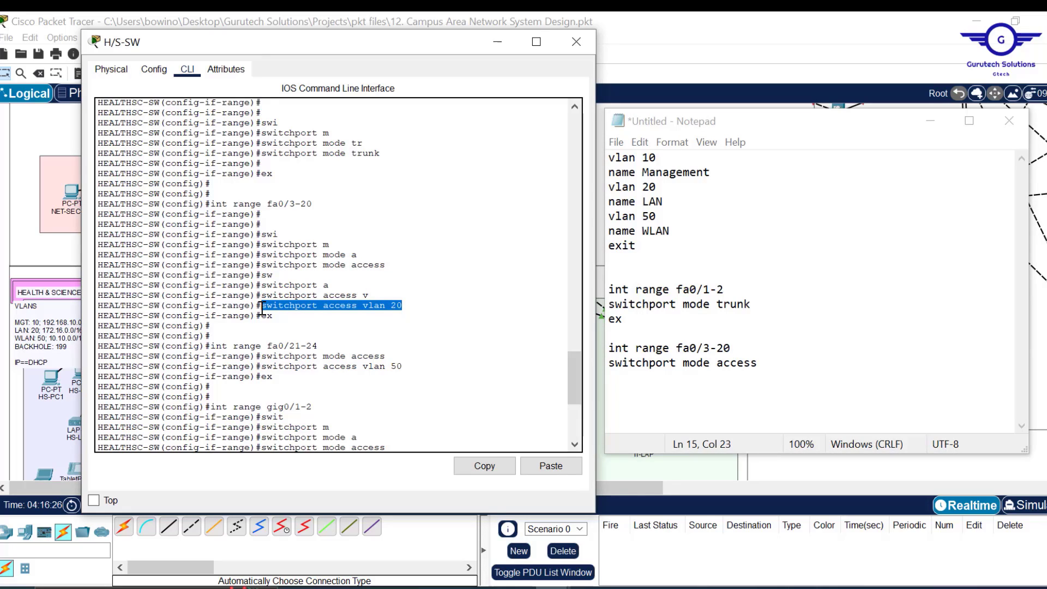
pyautogui.click(490, 469)
pyautogui.click(775, 368)
pyautogui.press('Return')
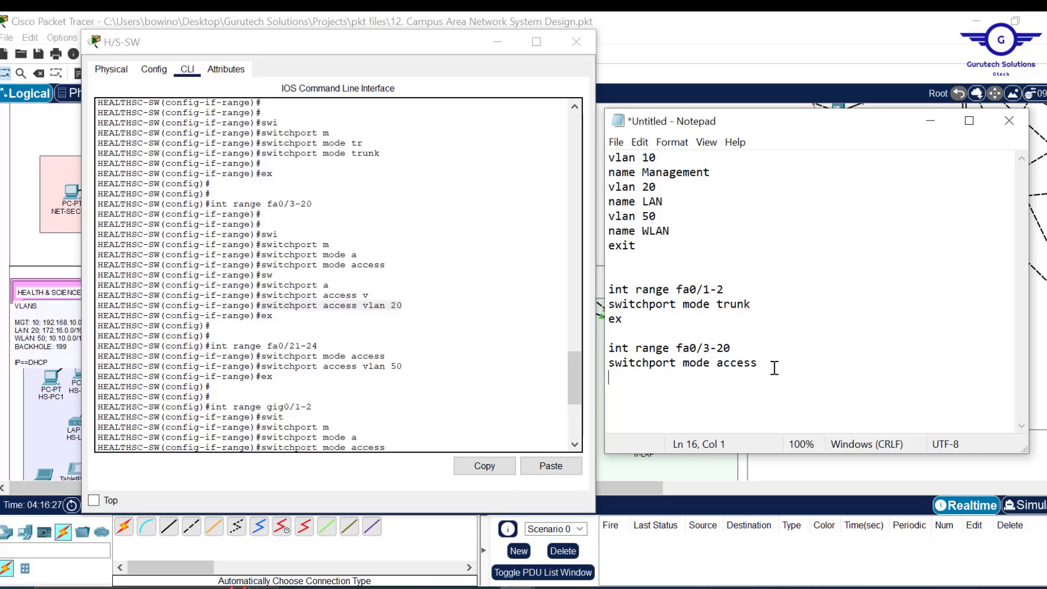
pyautogui.hotkey('ctrl', 'v')
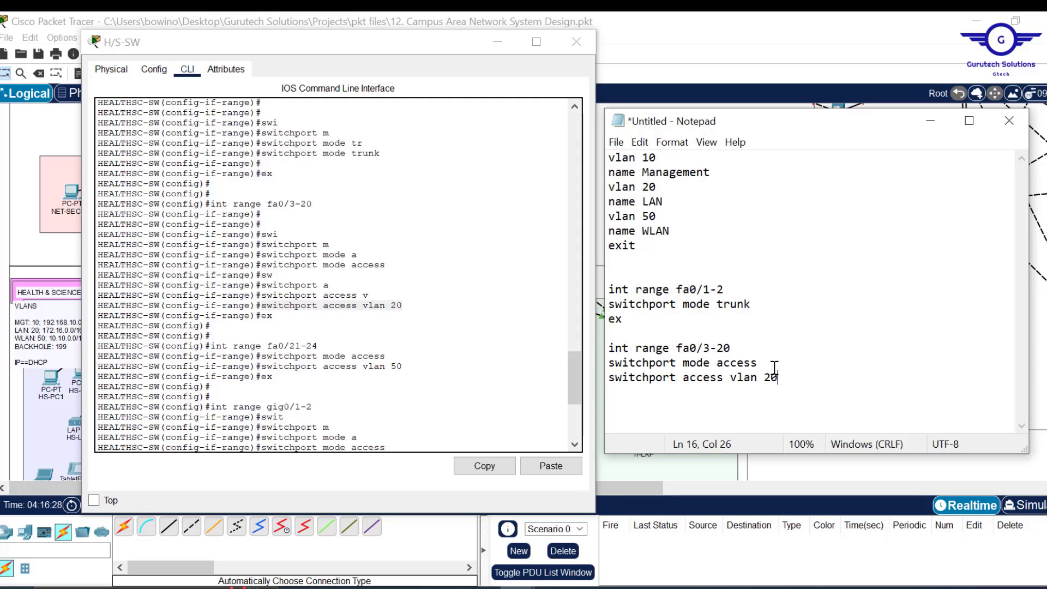
pyautogui.press('Return')
pyautogui.write('ex')
pyautogui.press('Return')
pyautogui.press('Return')
# - Duplicate the access block as fa0/21-24 on access VLAN 50
pyautogui.moveTo(627, 393); pyautogui.dragTo(605, 332)
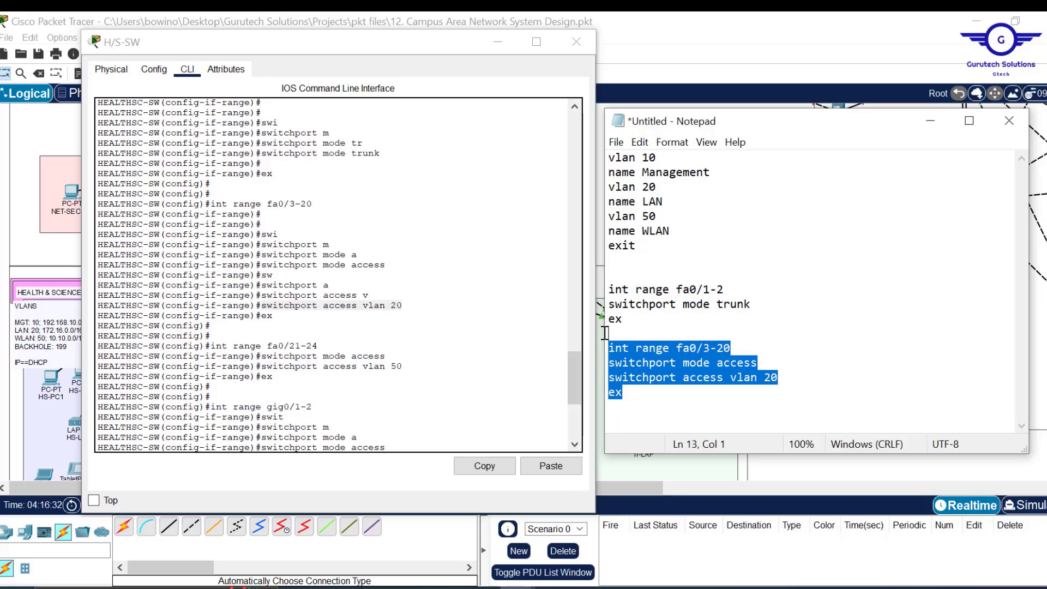
pyautogui.hotkey('ctrl', 'x')
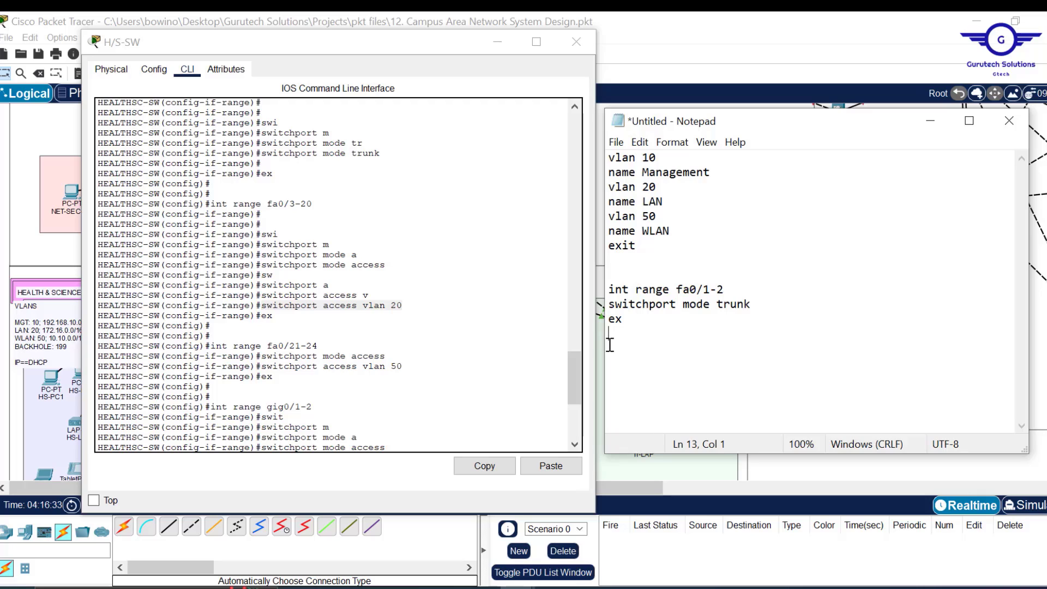
pyautogui.hotkey('ctrl', 'z')
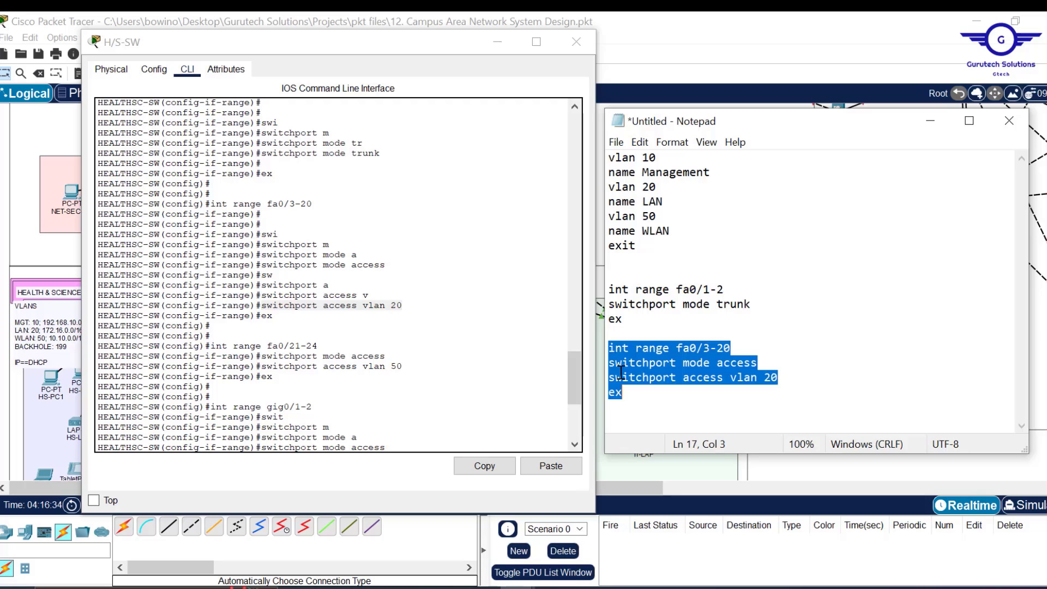
pyautogui.click(619, 407)
pyautogui.hotkey('ctrl', 'v')
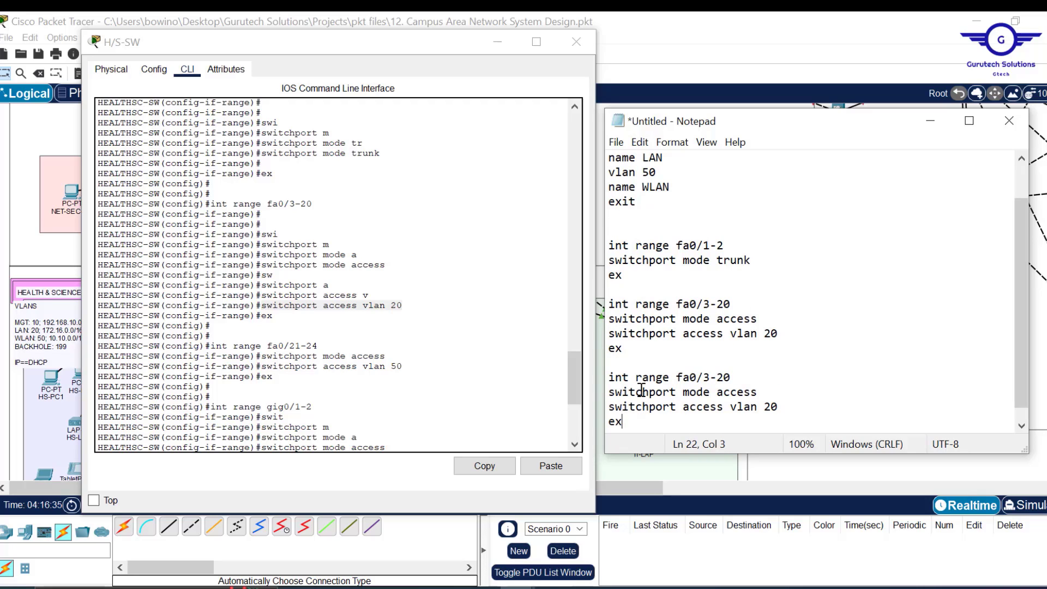
pyautogui.click(711, 378)
pyautogui.press('BackSpace')
pyautogui.write('21')
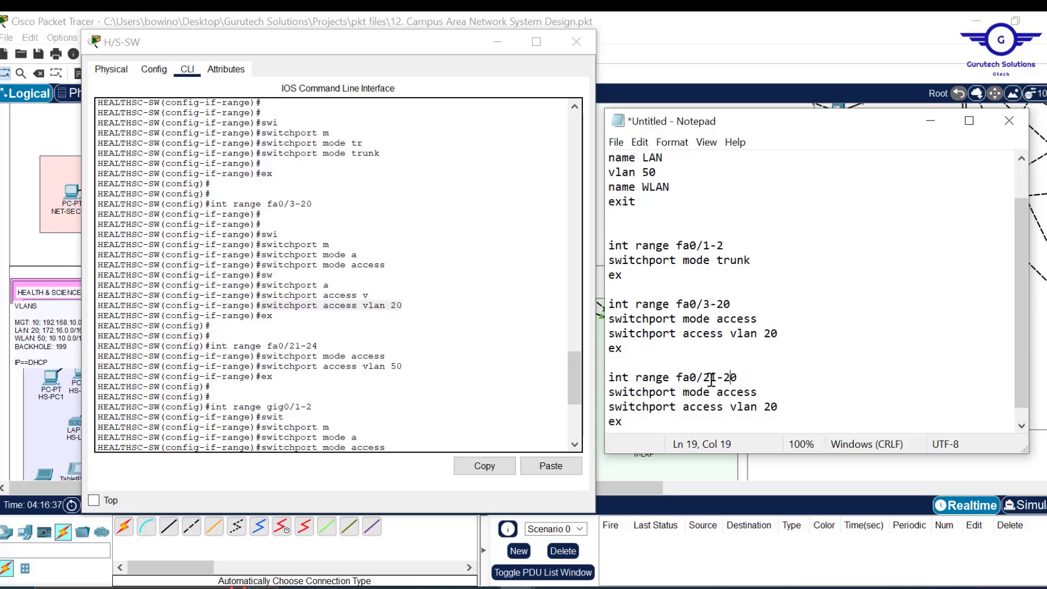
pyautogui.press('Delete')
pyautogui.write('4')
pyautogui.click(772, 406)
pyautogui.press('BackSpace')
pyautogui.write('5')
# - Add a third copy for gig0/1-2 on access VLAN 199, replacing its ex line with shut
pyautogui.scroll(-1, 630, 413)
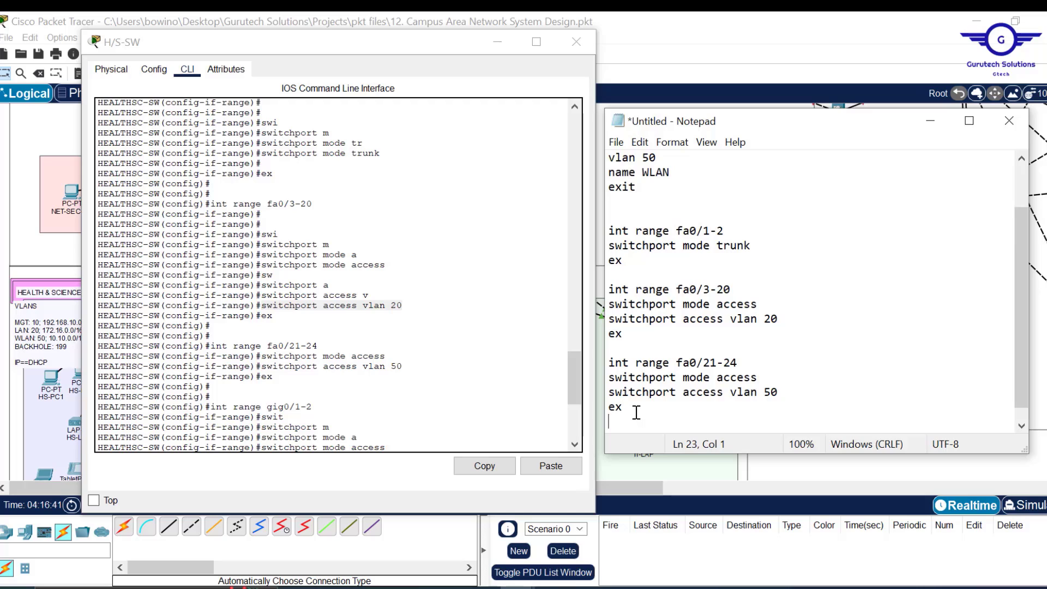
pyautogui.press('Return')
pyautogui.hotkey('ctrl', 'v')
pyautogui.click(730, 377)
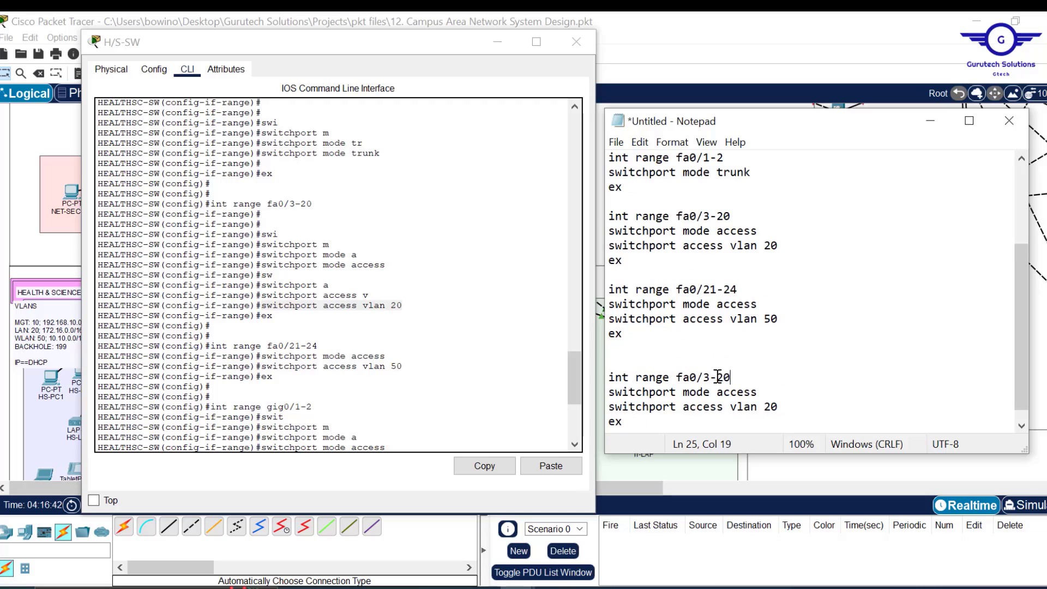
pyautogui.moveTo(731, 377); pyautogui.dragTo(671, 377)
pyautogui.write('gig')
pyautogui.doubleClick(767, 406)
pyautogui.press('BackSpace')
pyautogui.write('199')
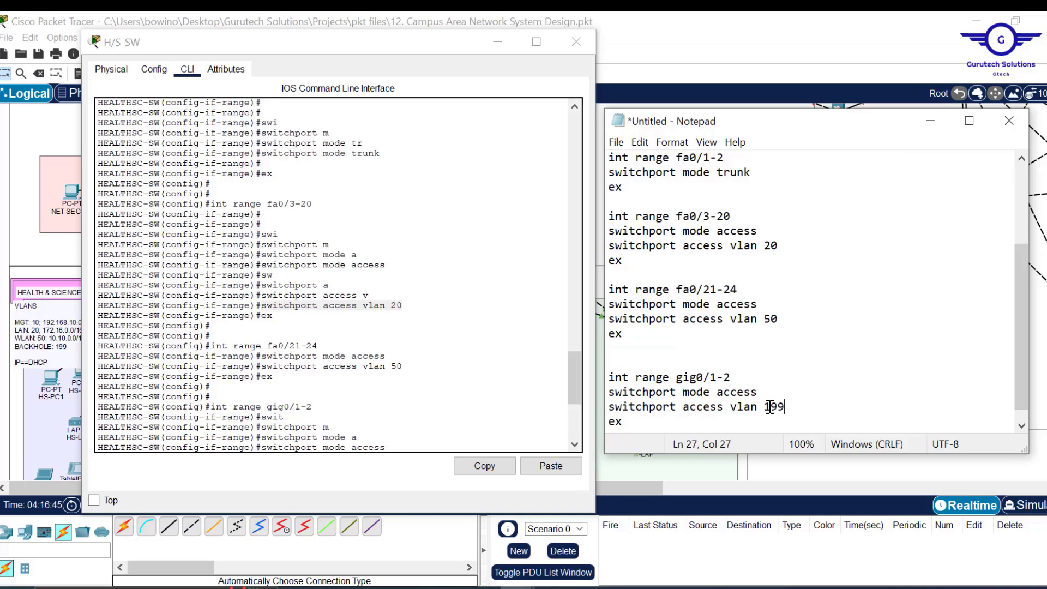
pyautogui.press('Down')
pyautogui.press('BackSpace')
pyautogui.press('BackSpace')
pyautogui.write('shu')
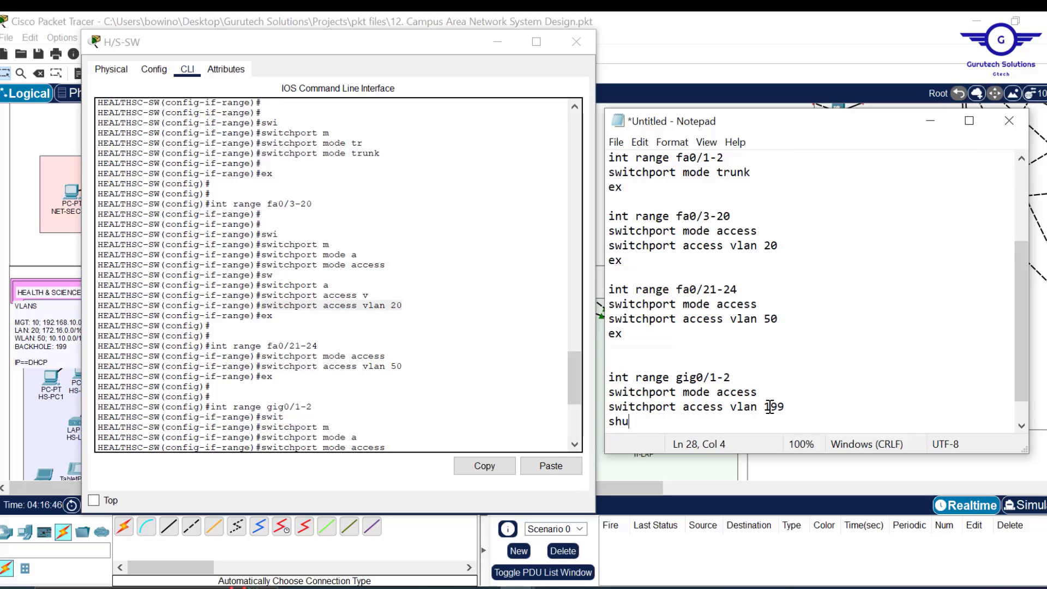
pyautogui.write('t')
pyautogui.click(497, 41)
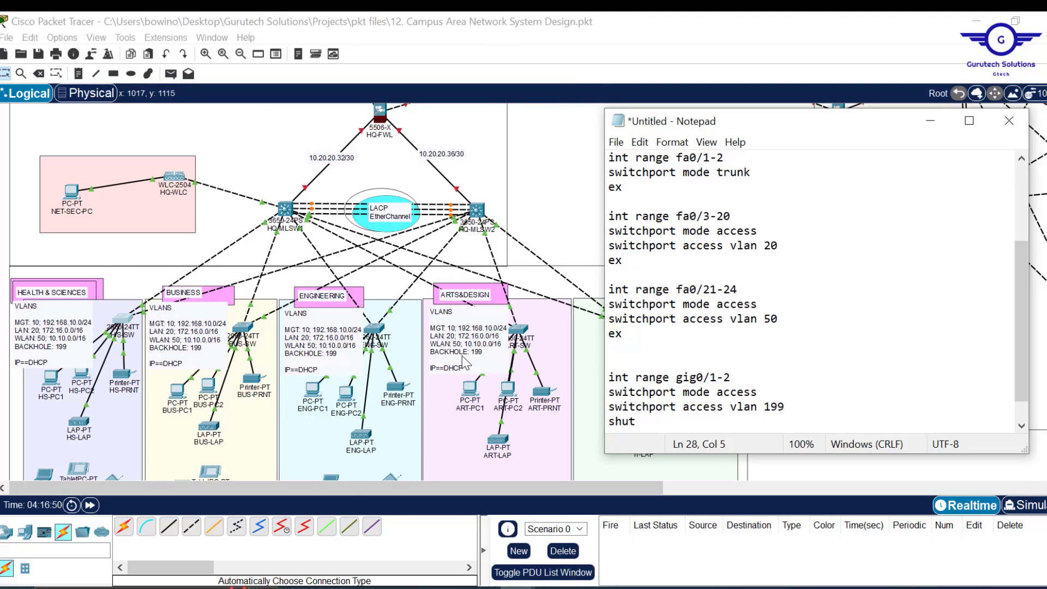
# - Put an ex line directly under shut and end the script with do wr
pyautogui.press('Return')
pyautogui.press('Return')
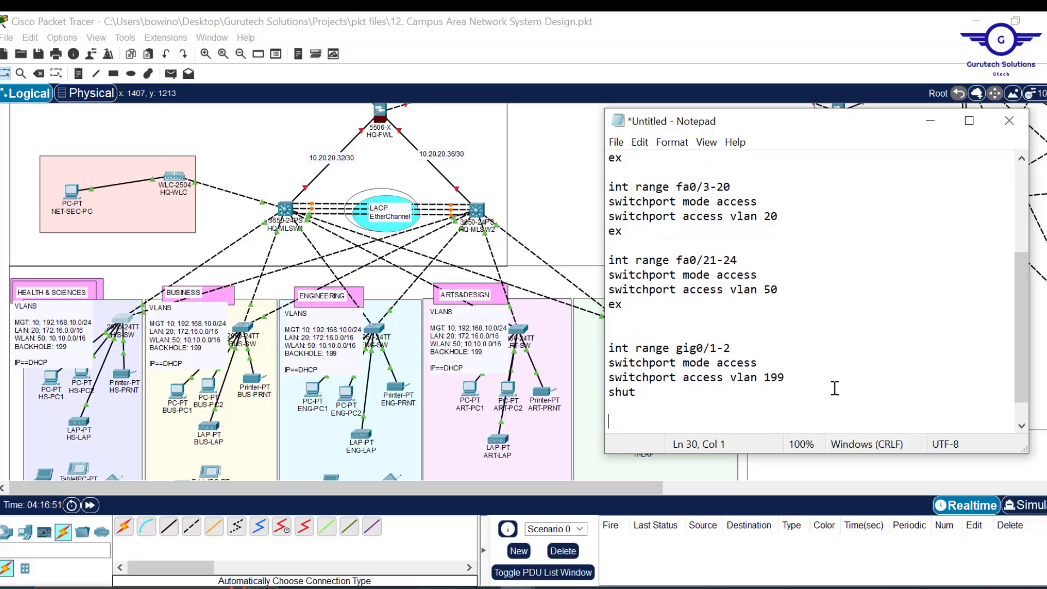
pyautogui.write('ex')
pyautogui.press('Up')
pyautogui.press('Delete')
pyautogui.press('End')
pyautogui.press('Return')
pyautogui.press('Return')
pyautogui.press('Return')
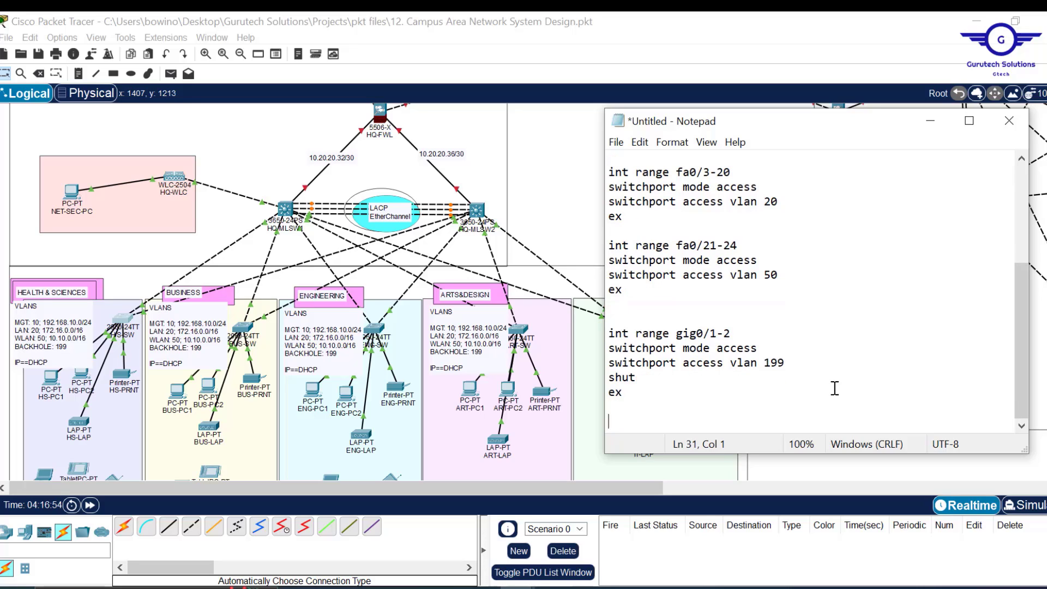
pyautogui.write('do wr')
pyautogui.press('Return')
pyautogui.press('Return')
pyautogui.press('Return')
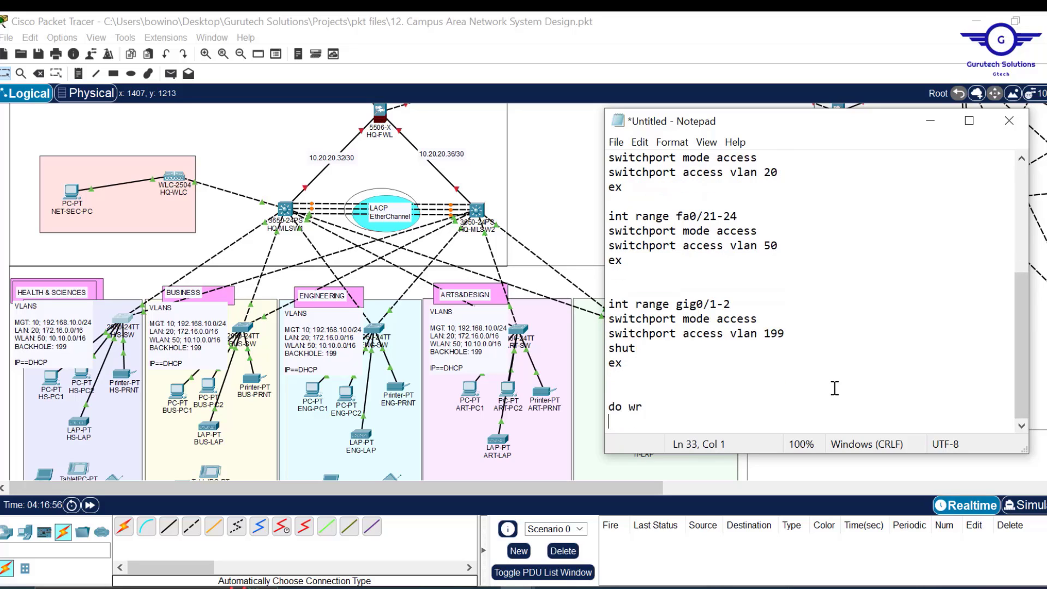
pyautogui.scroll(5, 827, 300)
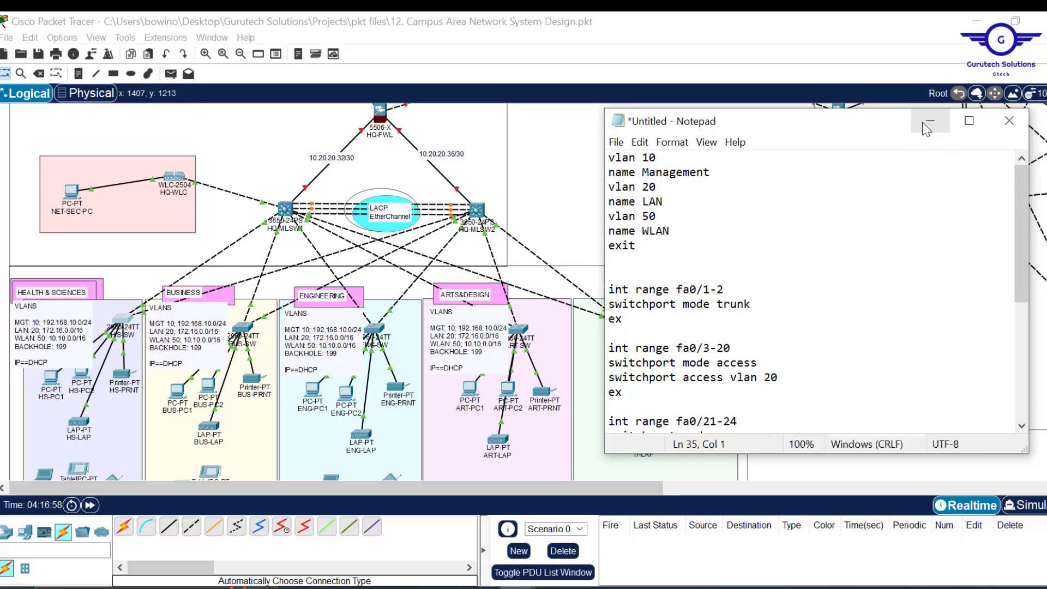
# - Select the whole Notepad script and paste it into BUS-SW's CLI after an ex
pyautogui.click(929, 122)
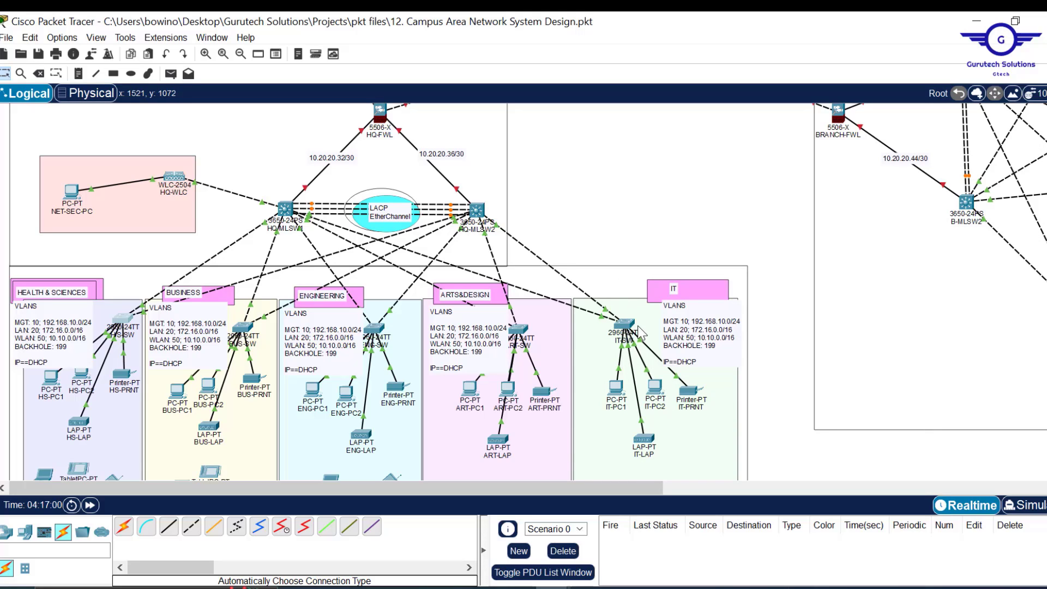
pyautogui.moveTo(518, 586)
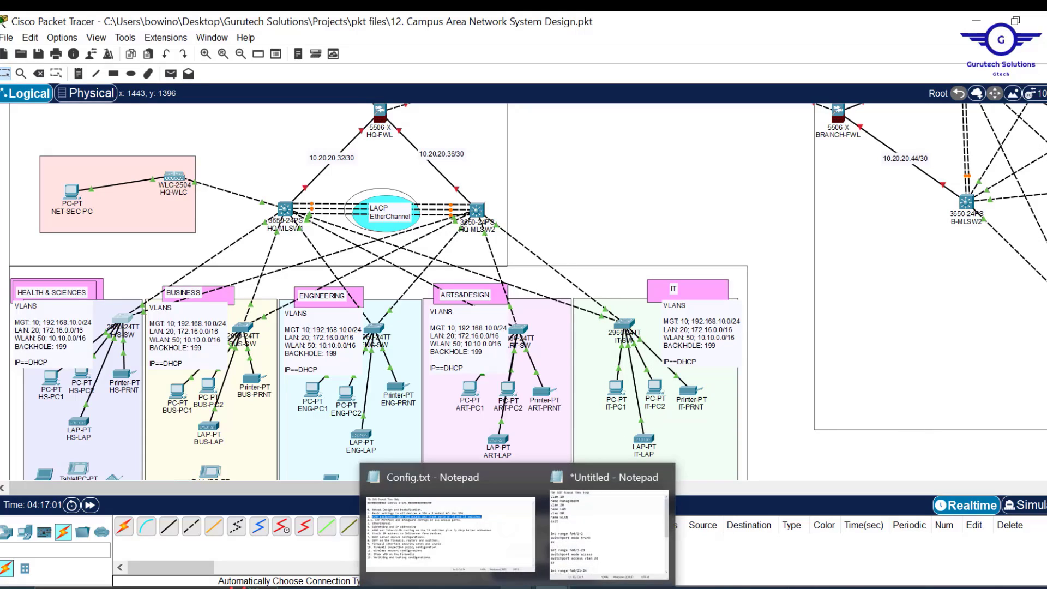
pyautogui.click(584, 554)
pyautogui.hotkey('ctrl', 'a')
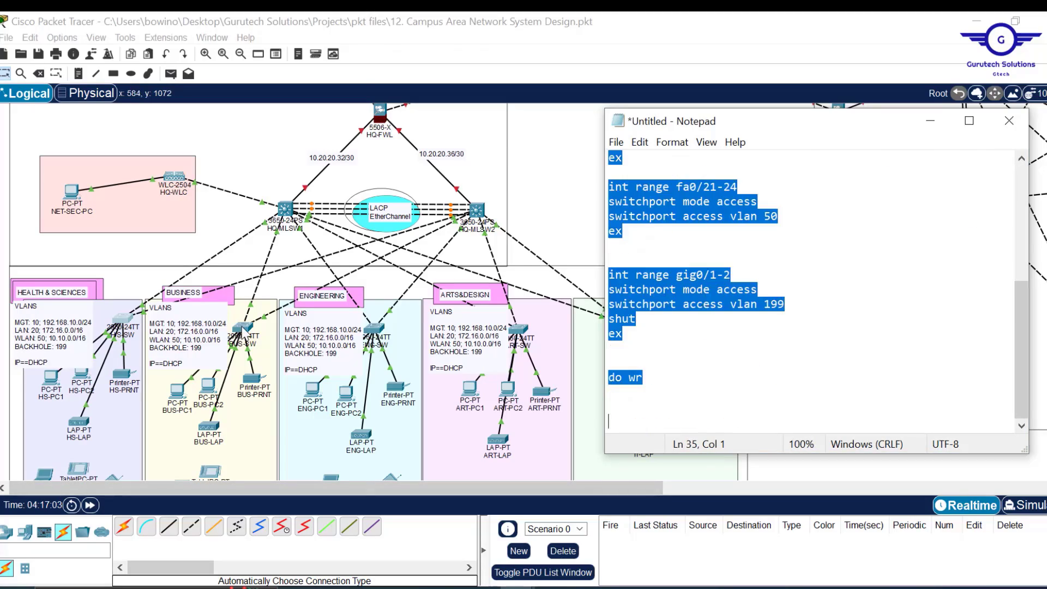
pyautogui.click(243, 328)
pyautogui.click(436, 304)
pyautogui.click(479, 52)
pyautogui.write('ex')
pyautogui.press('Return')
pyautogui.click(920, 539)
pyautogui.click(374, 328)
# - Paste the same script into the ENG-SW and ART-SW consoles and close the last window
pyautogui.click(448, 250)
pyautogui.click(479, 51)
pyautogui.write('ex')
pyautogui.press('Return')
pyautogui.press('Return')
pyautogui.press('Return')
pyautogui.click(920, 539)
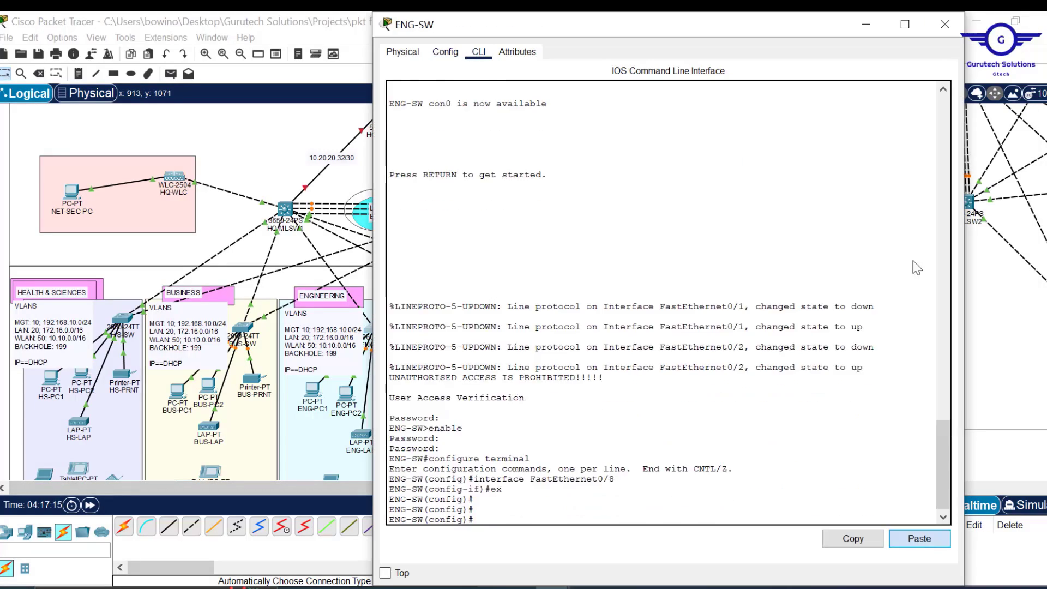
pyautogui.click(946, 24)
pyautogui.click(506, 330)
pyautogui.click(447, 54)
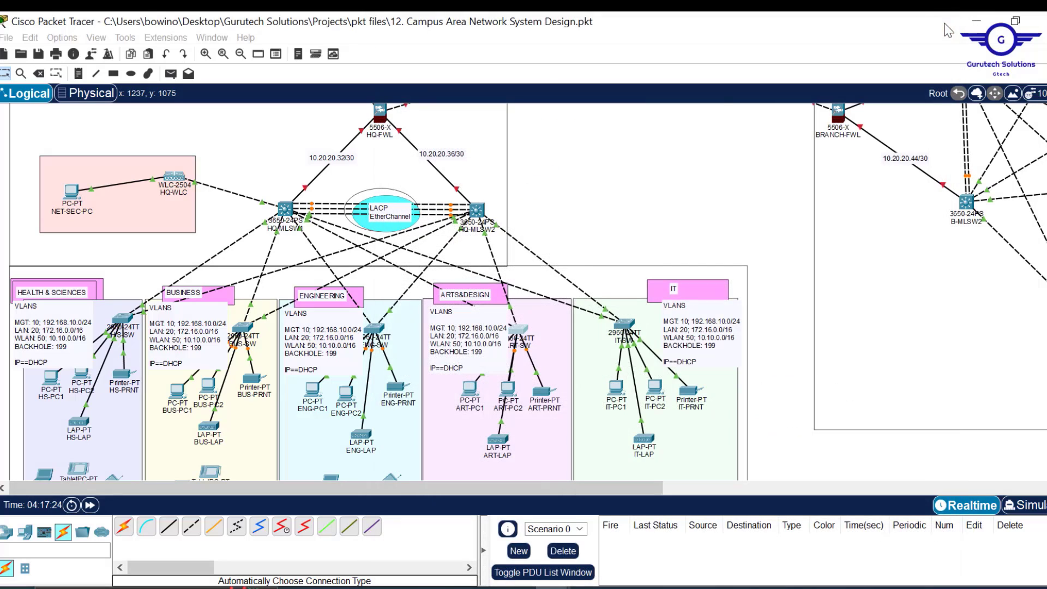
pyautogui.click(946, 26)
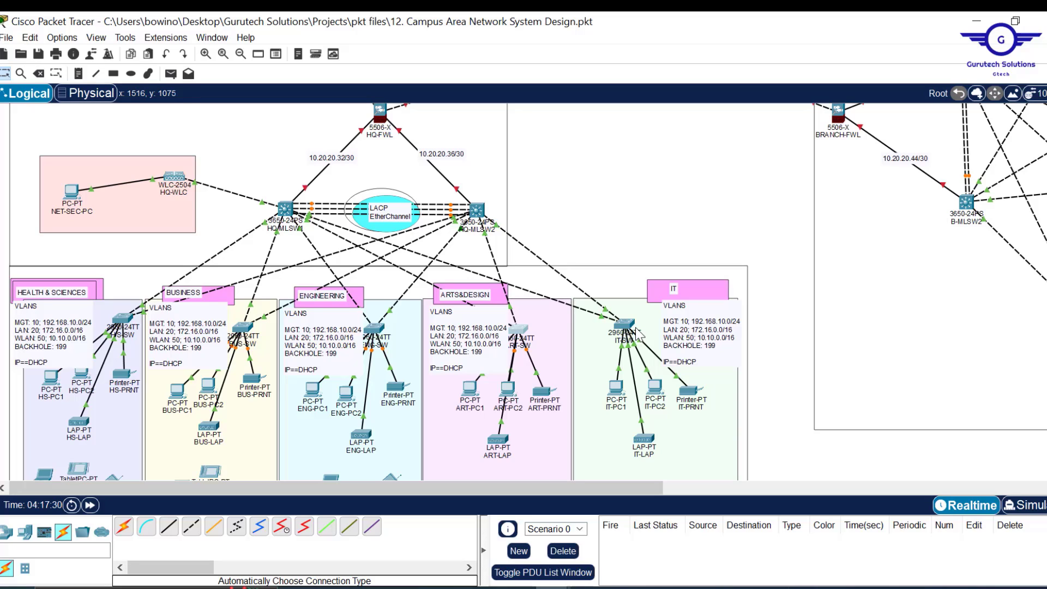
# - Check the BACKHOLE: 199 line in the IT VLANS note, then open IT-SW's console
pyautogui.doubleClick(714, 358)
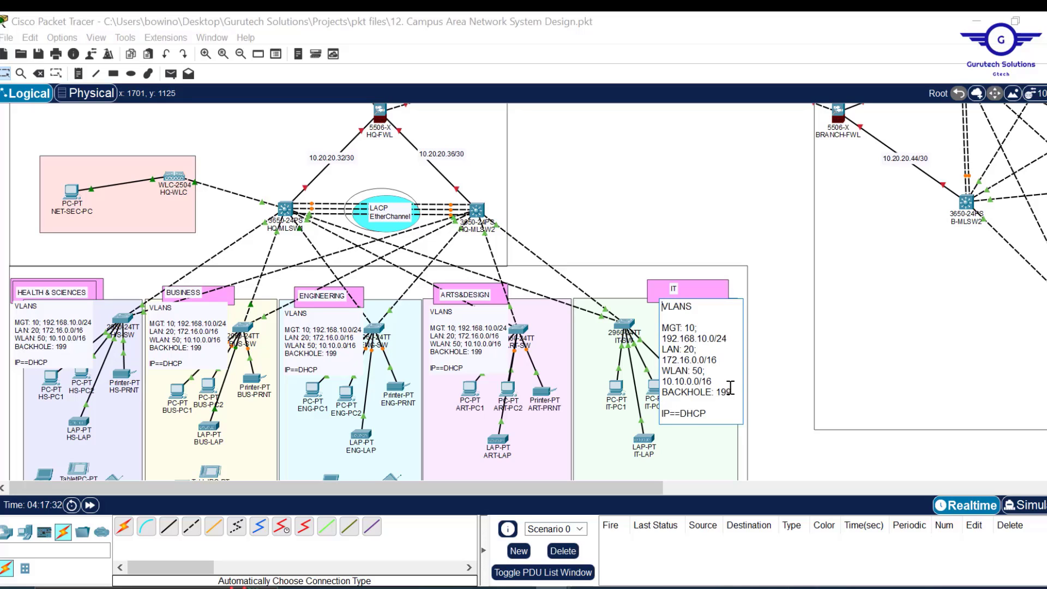
pyautogui.moveTo(735, 394); pyautogui.dragTo(723, 381)
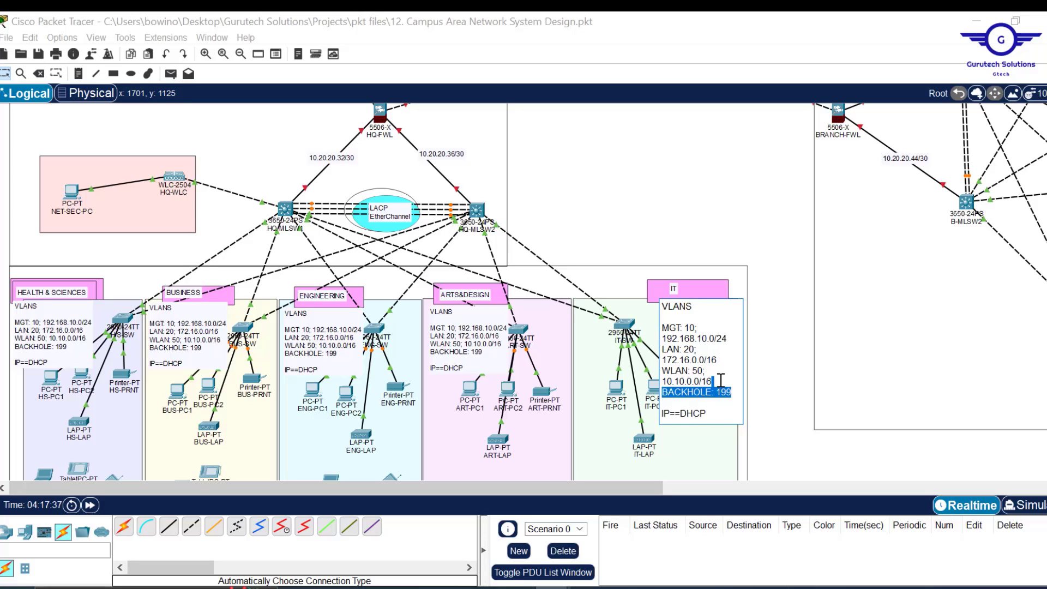
pyautogui.click(739, 207)
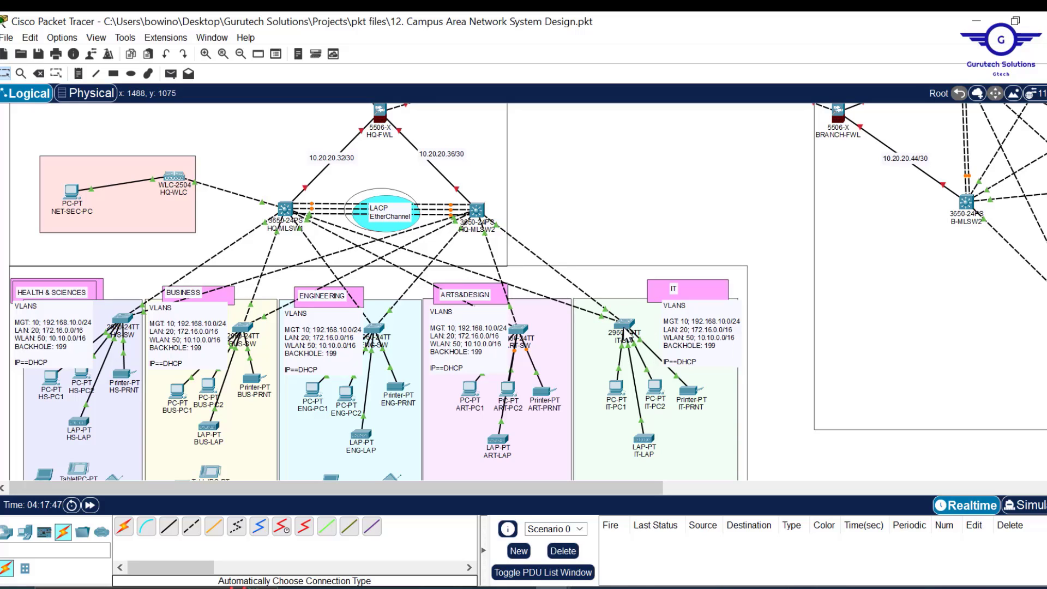
pyautogui.moveTo(625, 324)
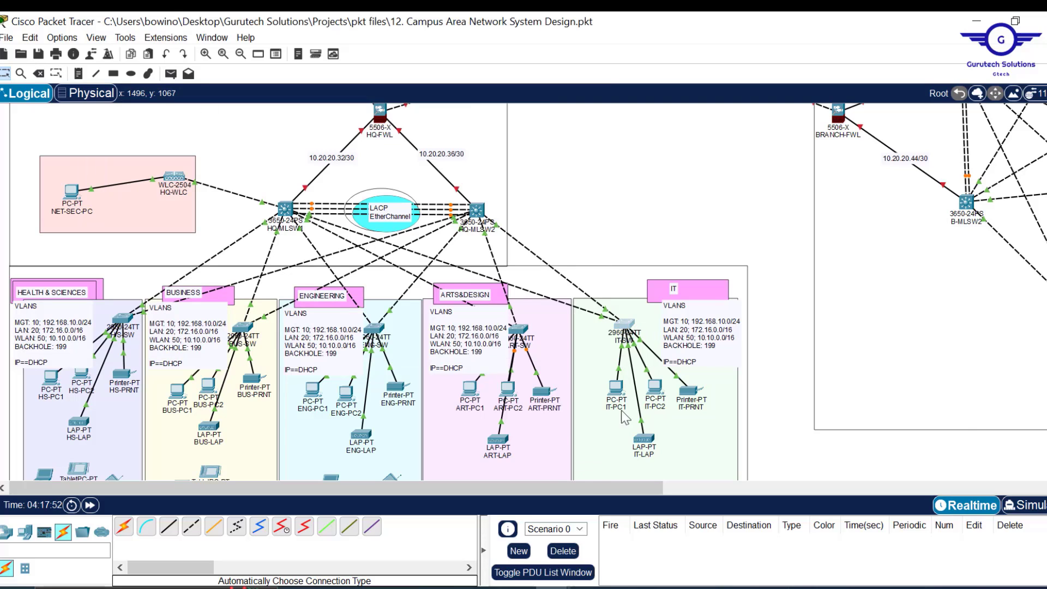
pyautogui.click(625, 326)
# - Change the gig0/1-2 access VLAN from 199 to 10 and delete the shut line
pyautogui.moveTo(545, 587)
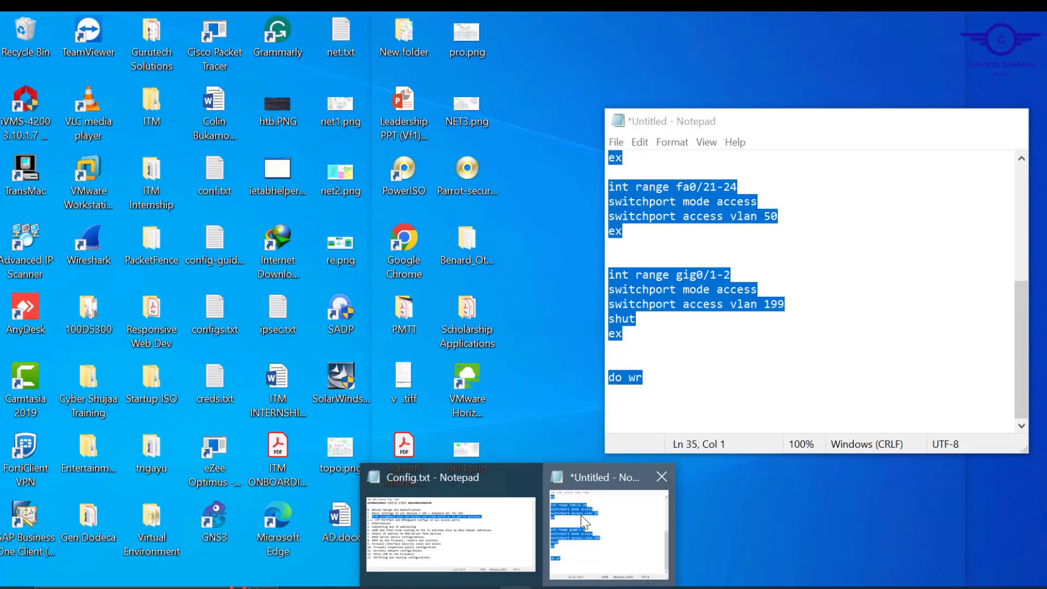
pyautogui.click(584, 503)
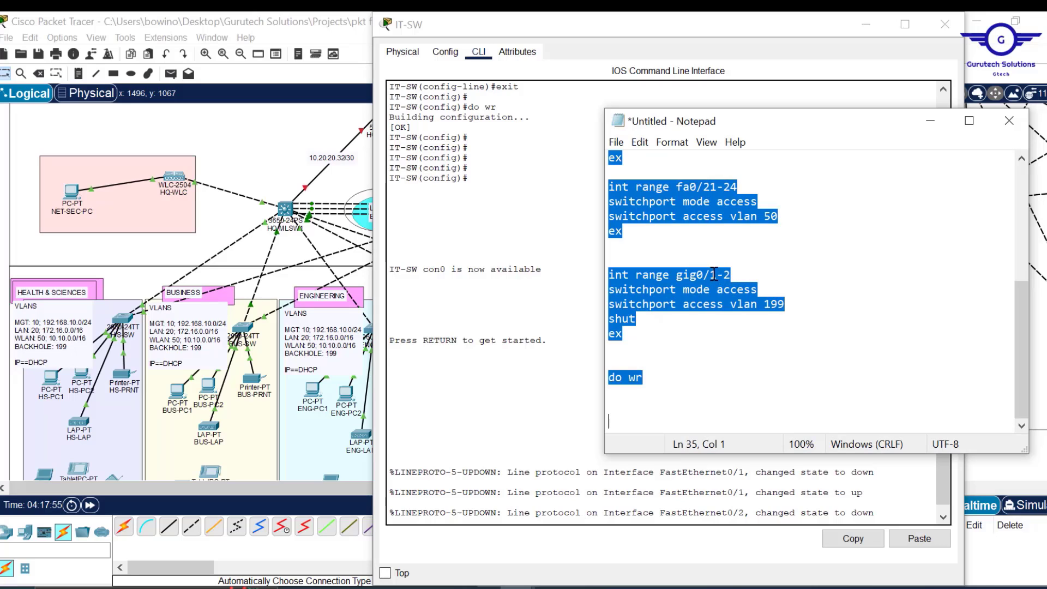
pyautogui.click(784, 304)
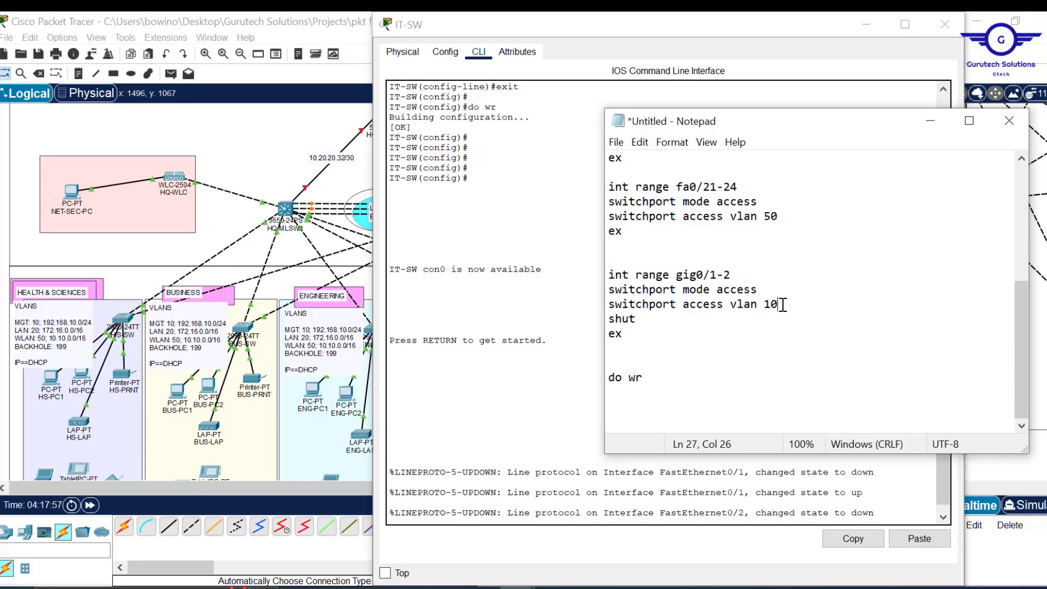
pyautogui.moveTo(641, 320); pyautogui.dragTo(604, 316)
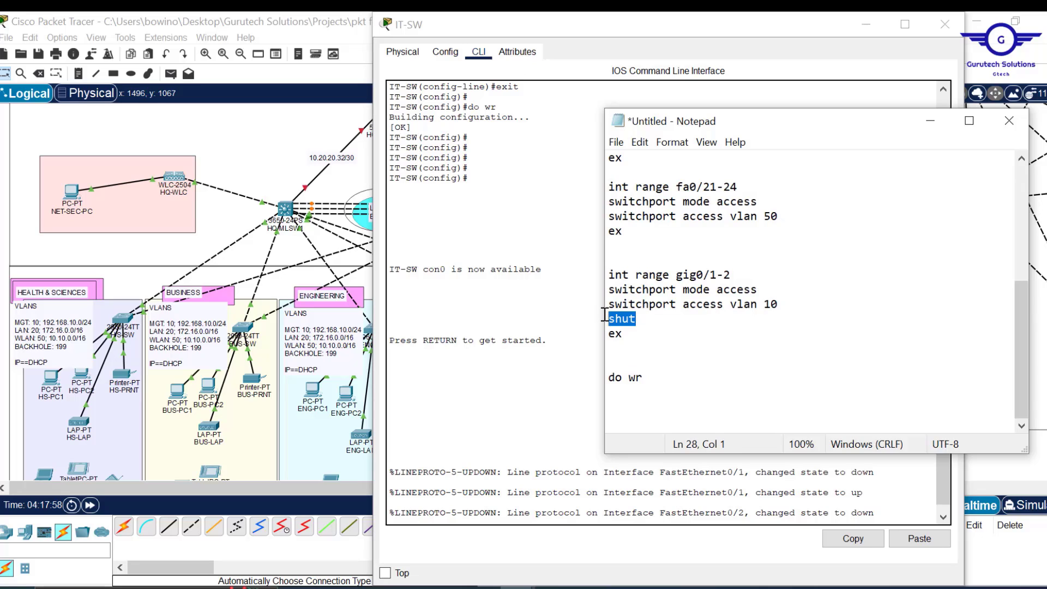
pyautogui.press('Delete')
pyautogui.press('BackSpace')
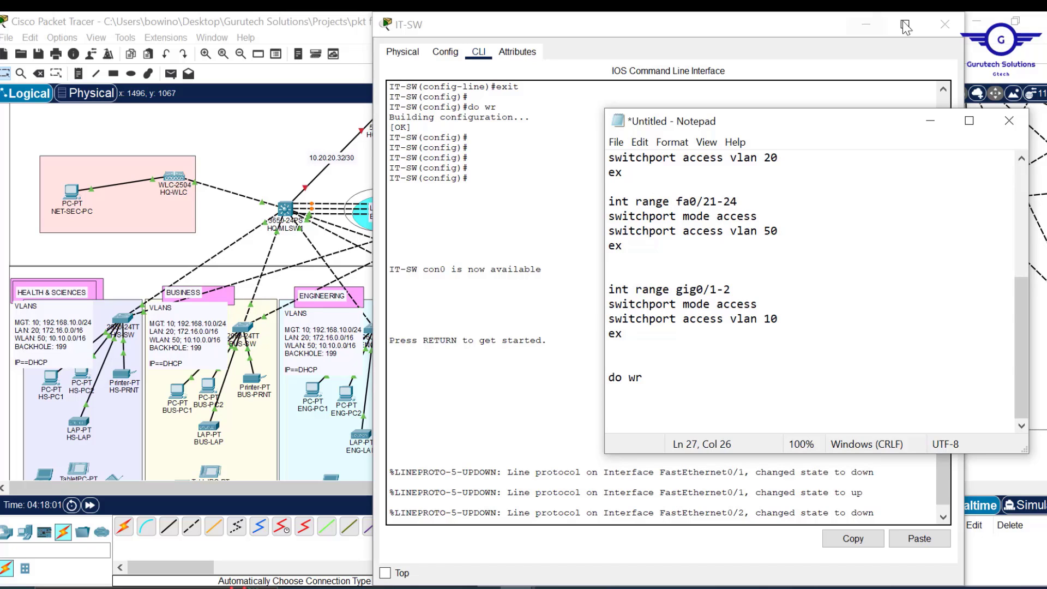
pyautogui.click(934, 24)
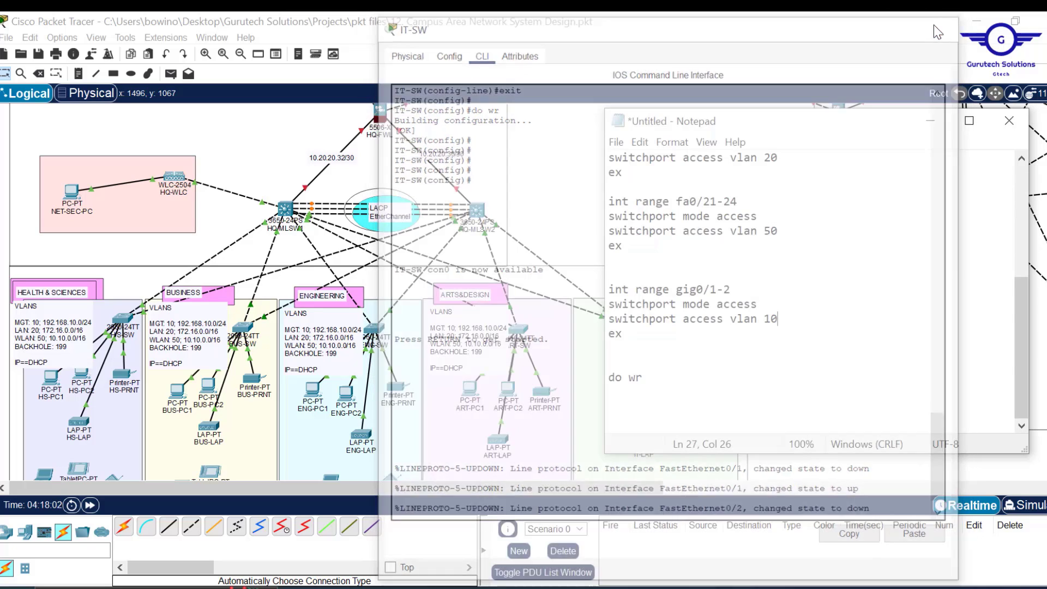
# - Add two PCs, PC0 and PC1, just outside the IT area
pyautogui.click(582, 152)
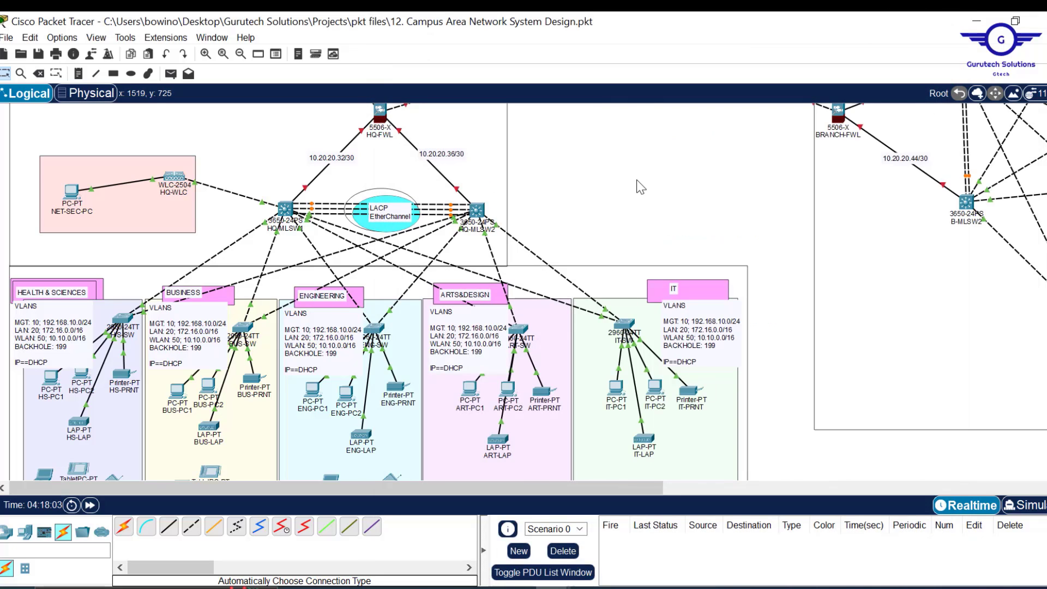
pyautogui.scroll(-5, 639, 186)
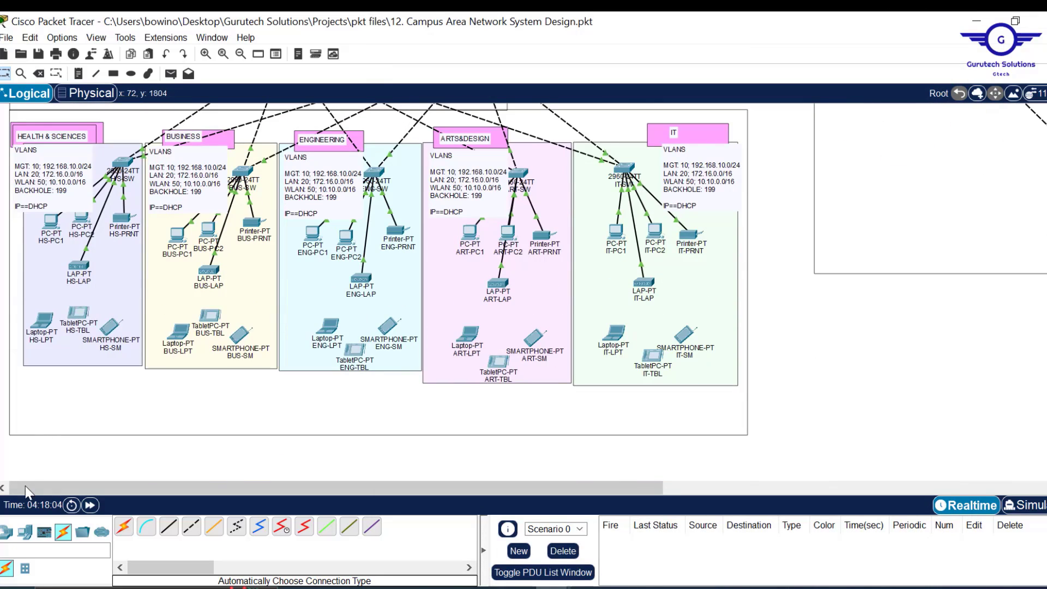
pyautogui.moveTo(24, 532); pyautogui.dragTo(766, 395)
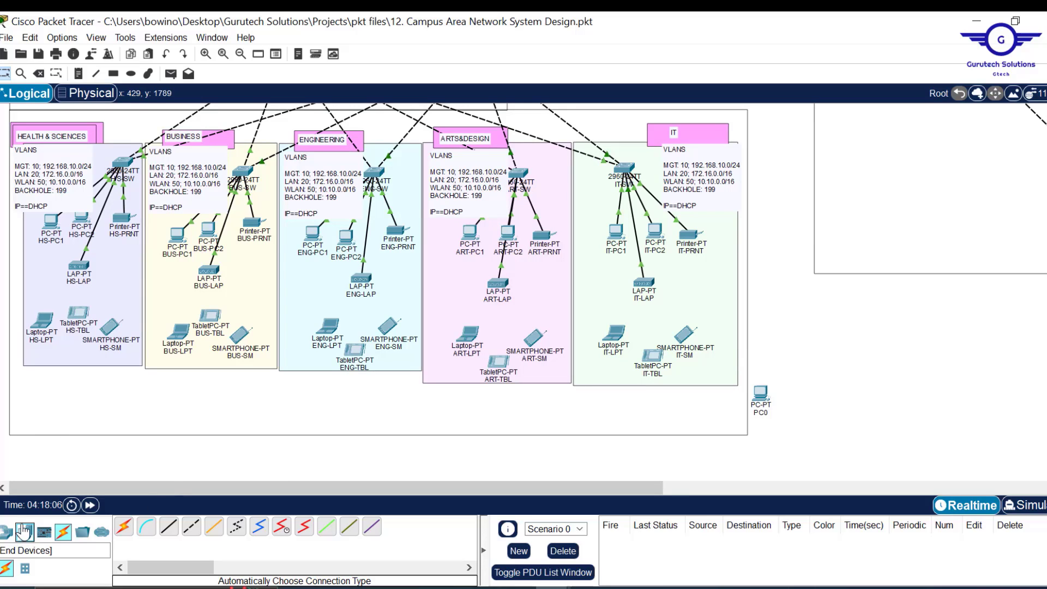
pyautogui.moveTo(24, 532); pyautogui.dragTo(802, 391)
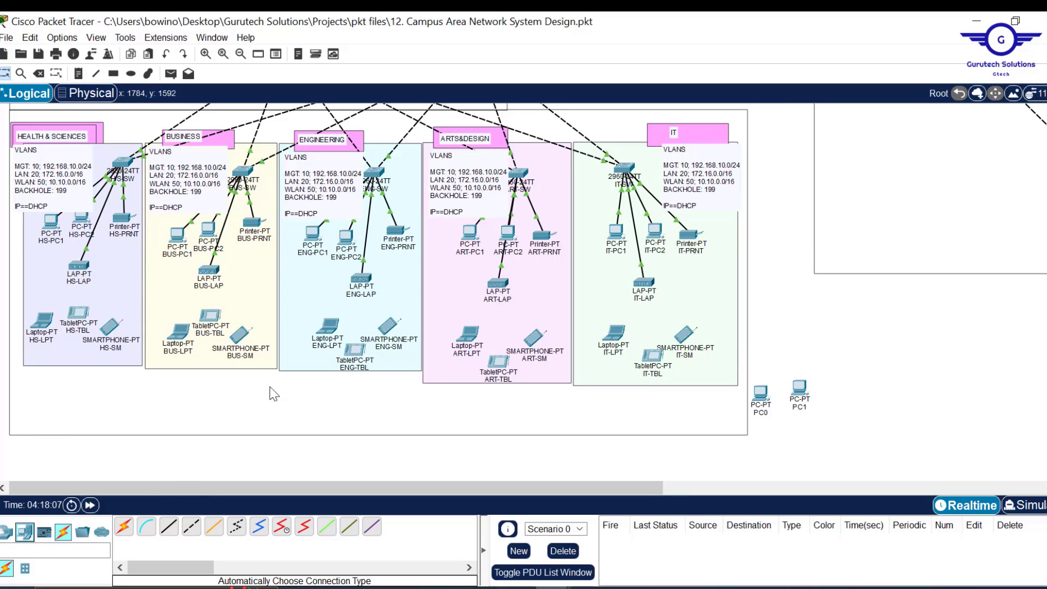
# - Cable PC0 to IT-SW GigabitEthernet0/1 and PC1 to GigabitEthernet0/2 with copper straight-through
pyautogui.click(170, 532)
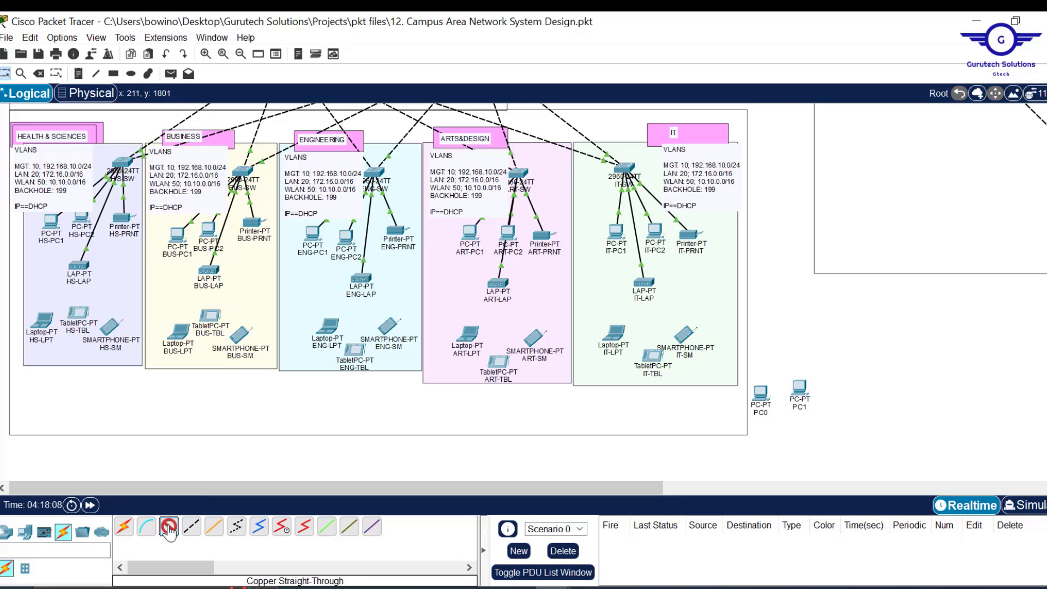
pyautogui.click(633, 168)
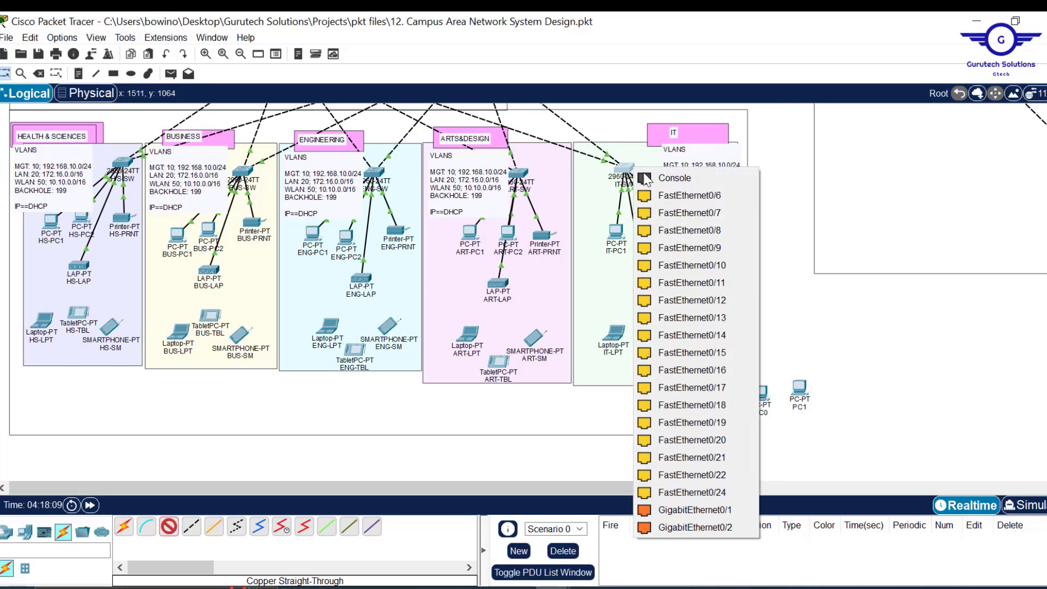
pyautogui.click(711, 510)
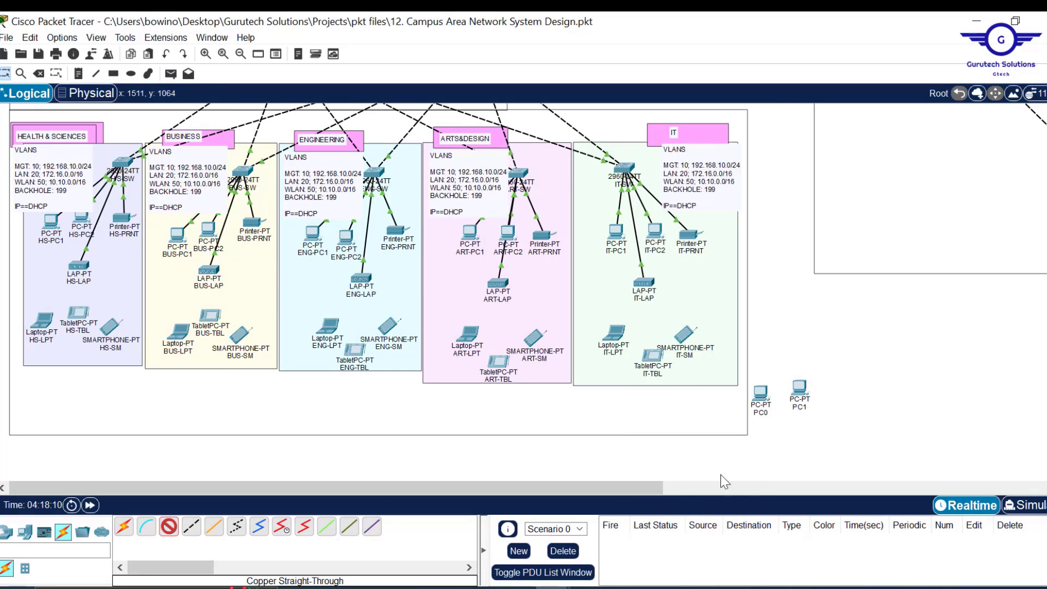
pyautogui.click(762, 395)
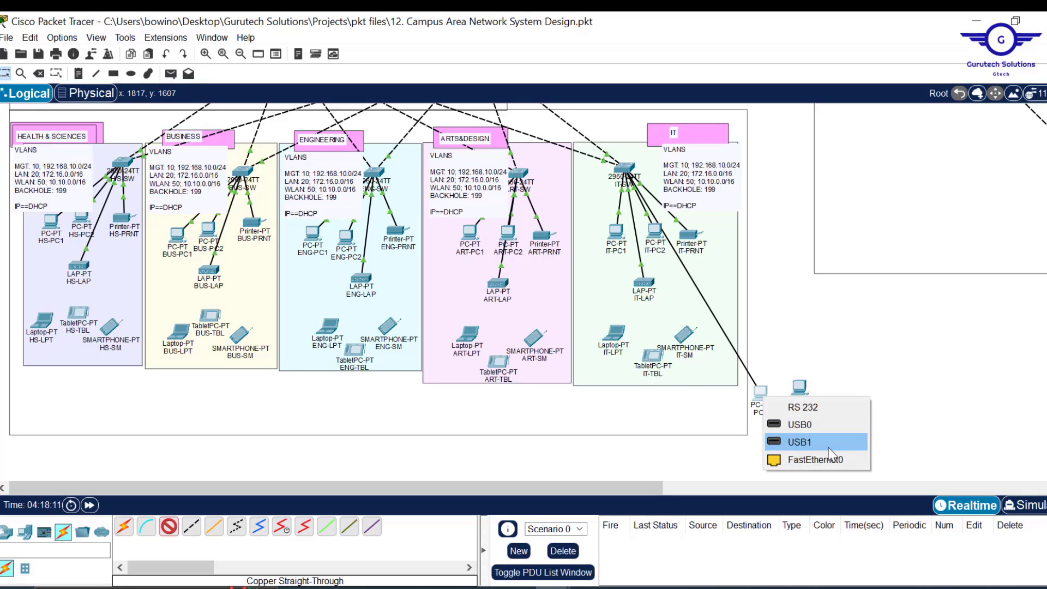
pyautogui.click(822, 461)
pyautogui.click(172, 529)
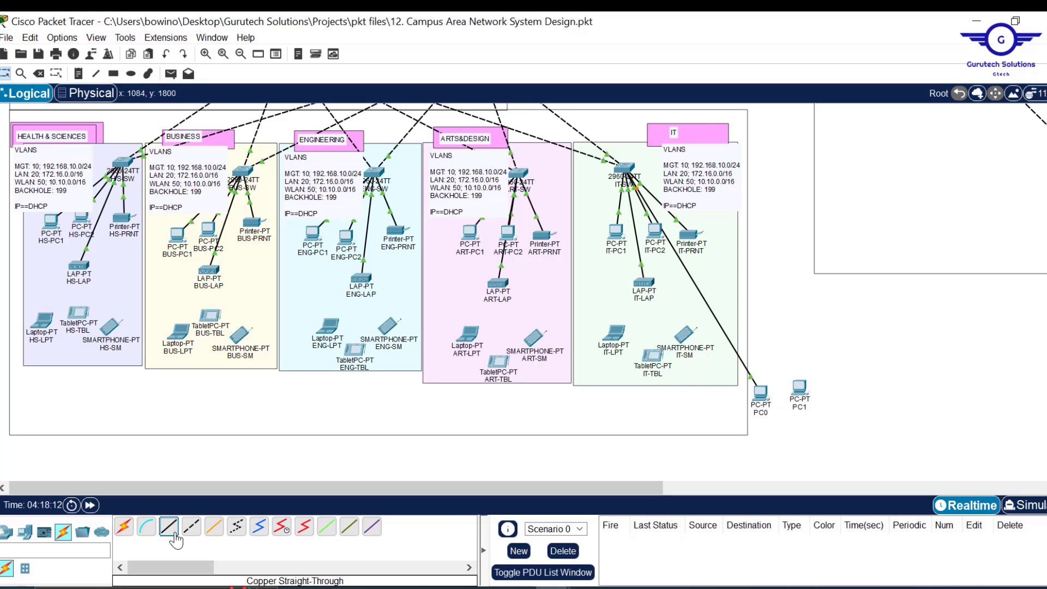
pyautogui.click(625, 168)
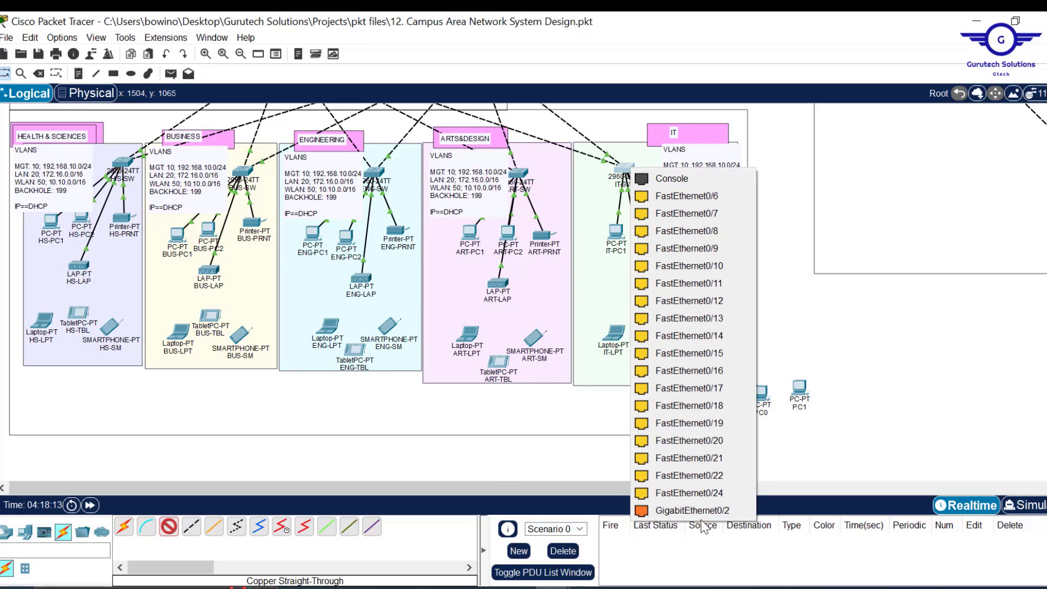
pyautogui.click(692, 511)
pyautogui.click(795, 390)
pyautogui.click(843, 457)
pyautogui.click(113, 74)
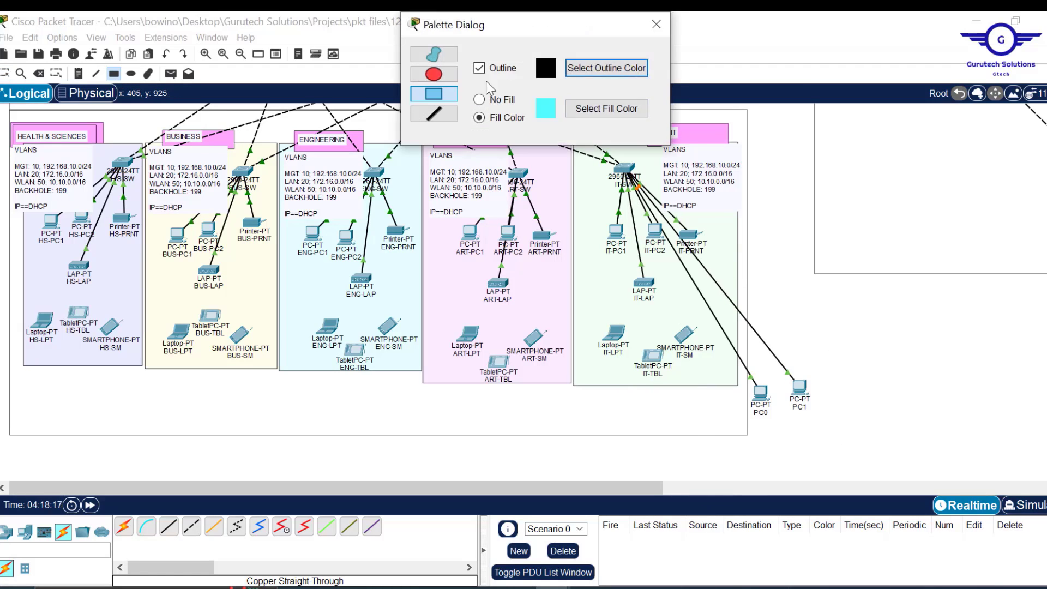
# - Draw an orange rectangle around the two PCs and rename them MGT1 and MGT2
pyautogui.click(621, 107)
pyautogui.moveTo(727, 346); pyautogui.dragTo(865, 446)
pyautogui.click(661, 26)
pyautogui.click(762, 413)
pyautogui.write('MGT-')
pyautogui.press('BackSpace')
pyautogui.write('1')
pyautogui.click(799, 407)
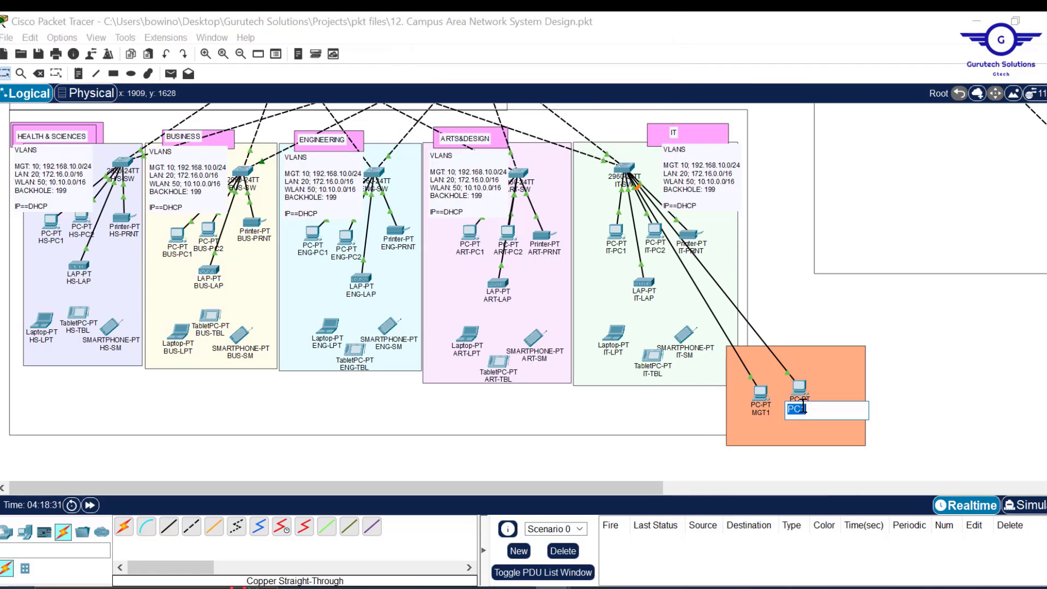
pyautogui.write('MGT2')
pyautogui.click(78, 74)
# - Place a 'MANAGEMENT PCs' note inside the orange area
pyautogui.click(771, 434)
pyautogui.write('MANAGEMENT')
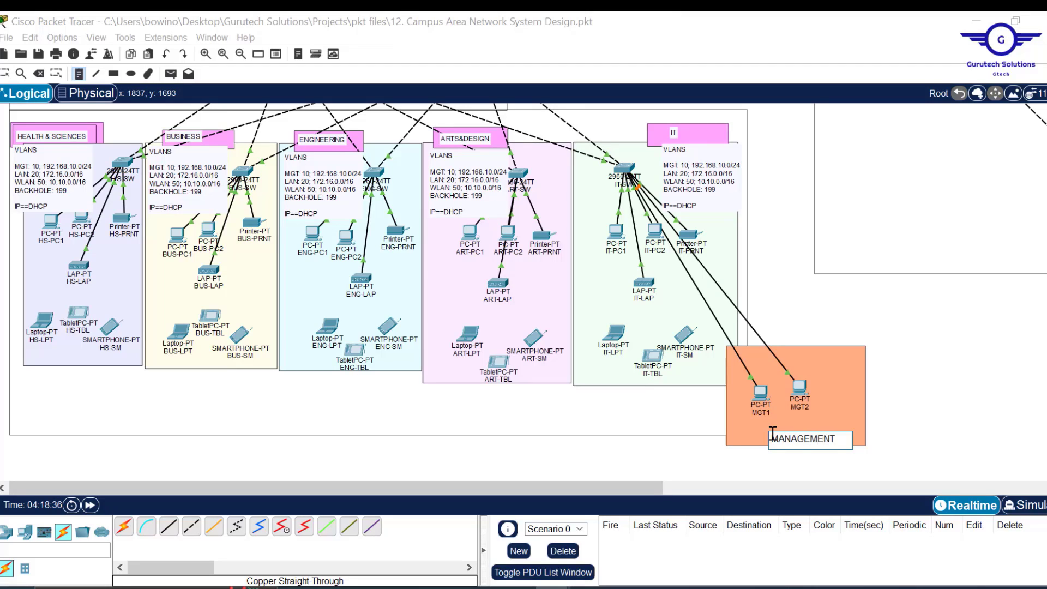
pyautogui.write(' PCs')
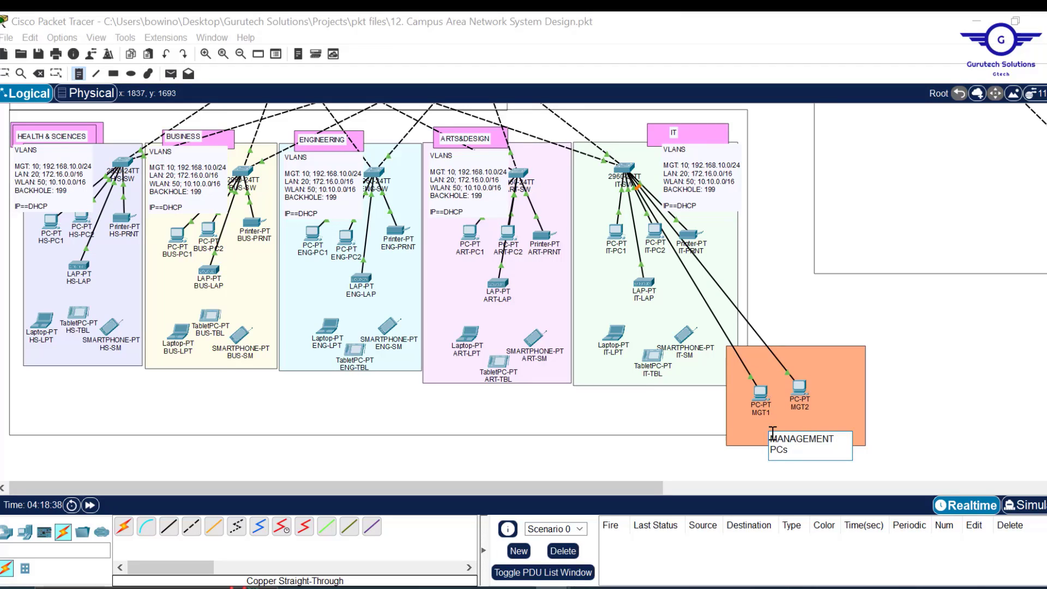
pyautogui.press('Escape')
pyautogui.moveTo(811, 439); pyautogui.dragTo(802, 430)
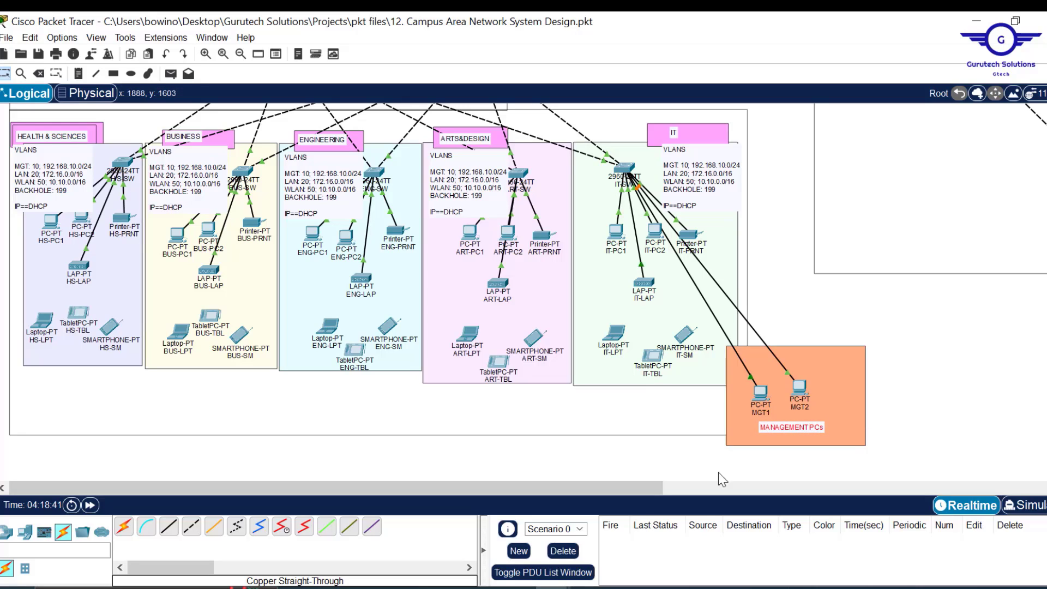
pyautogui.click(941, 387)
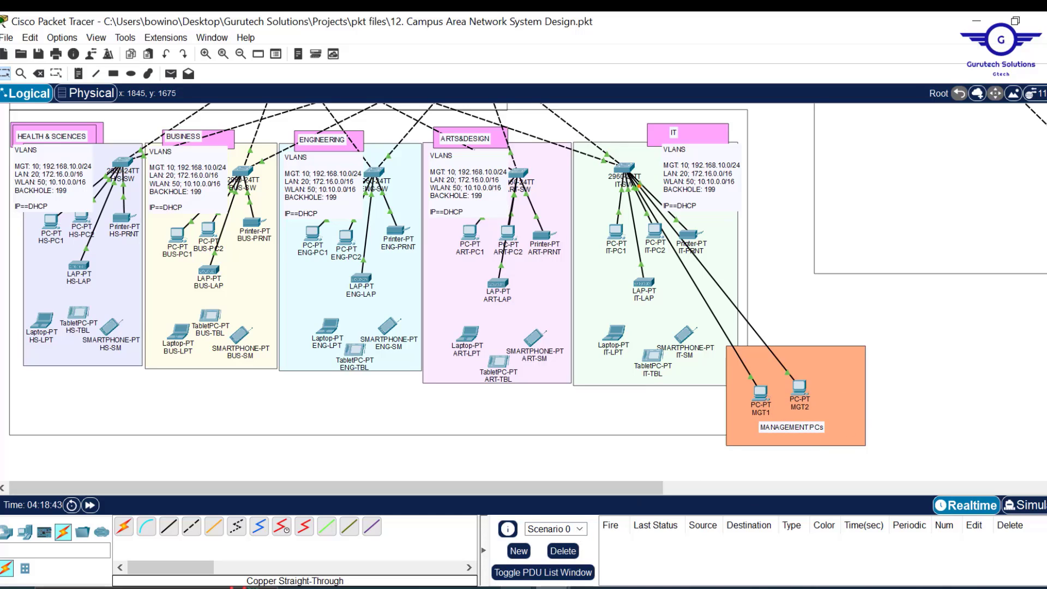
# - Copy the entire IT switch script from Notepad and minimize Notepad to show the topology
pyautogui.moveTo(571, 562)
pyautogui.click(609, 547)
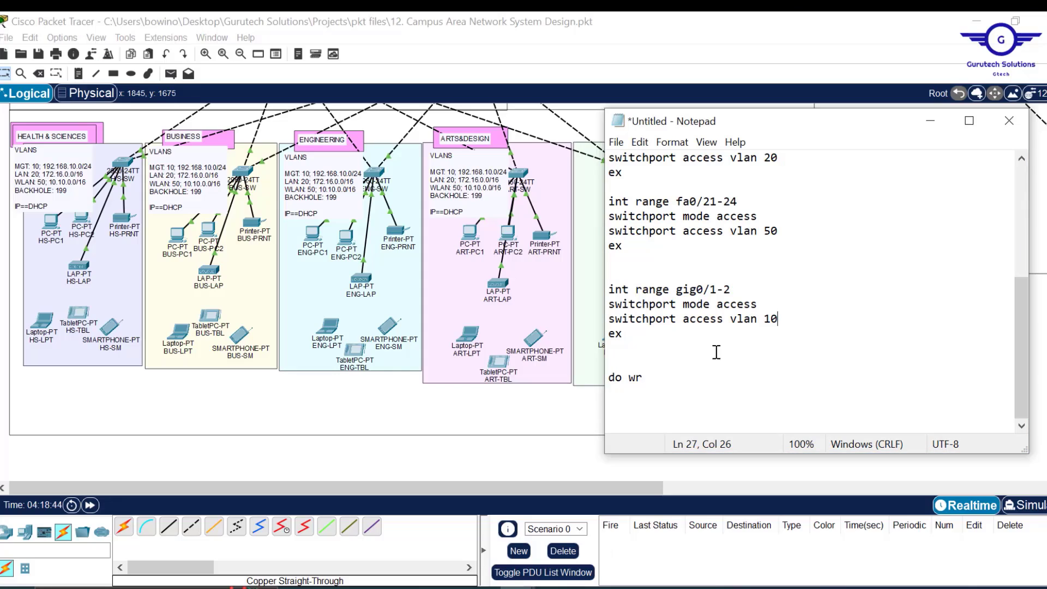
pyautogui.scroll(3, 748, 290)
pyautogui.scroll(-3, 748, 290)
pyautogui.moveTo(784, 319); pyautogui.dragTo(719, 318)
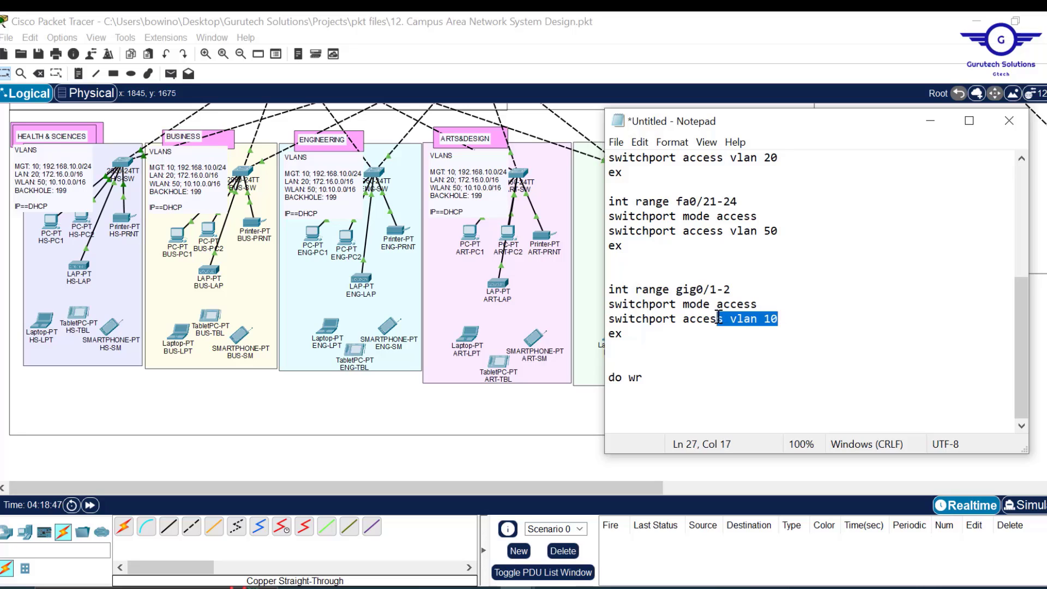
pyautogui.click(812, 317)
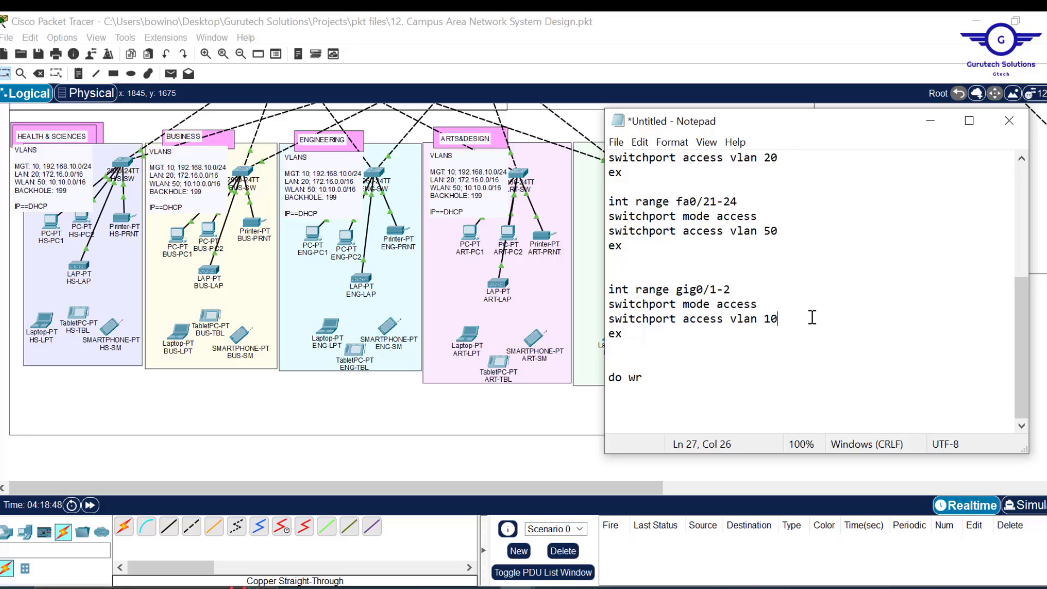
pyautogui.hotkey('ctrl', 'a')
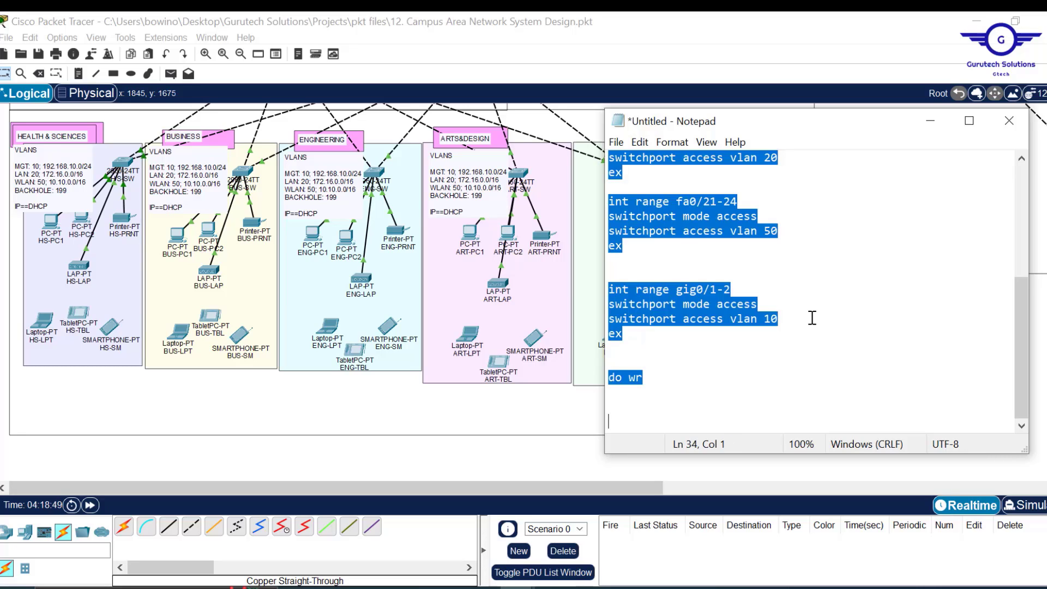
pyautogui.click(931, 122)
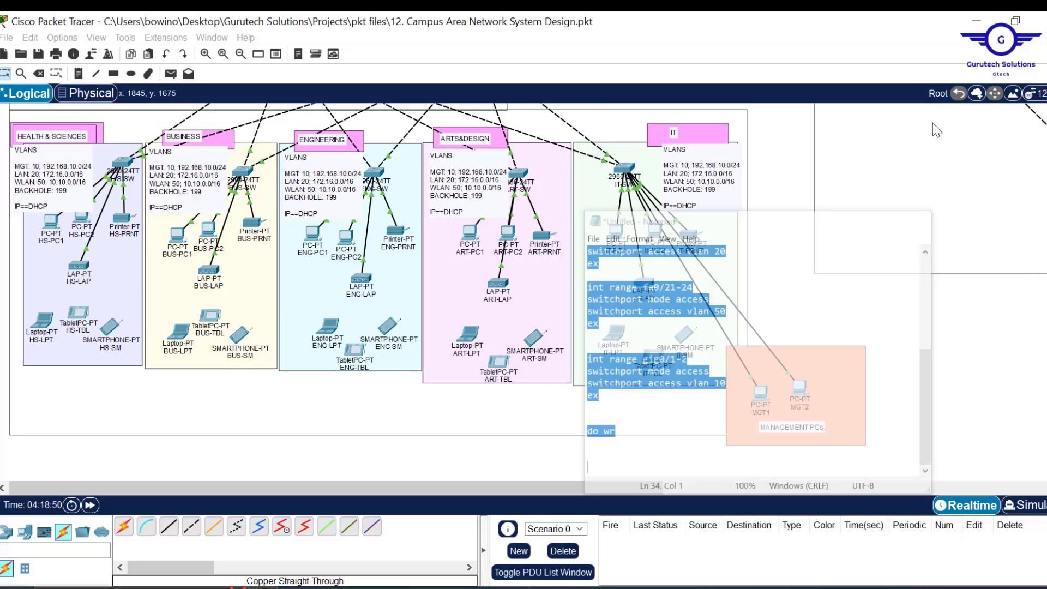
pyautogui.scroll(1, 799, 255)
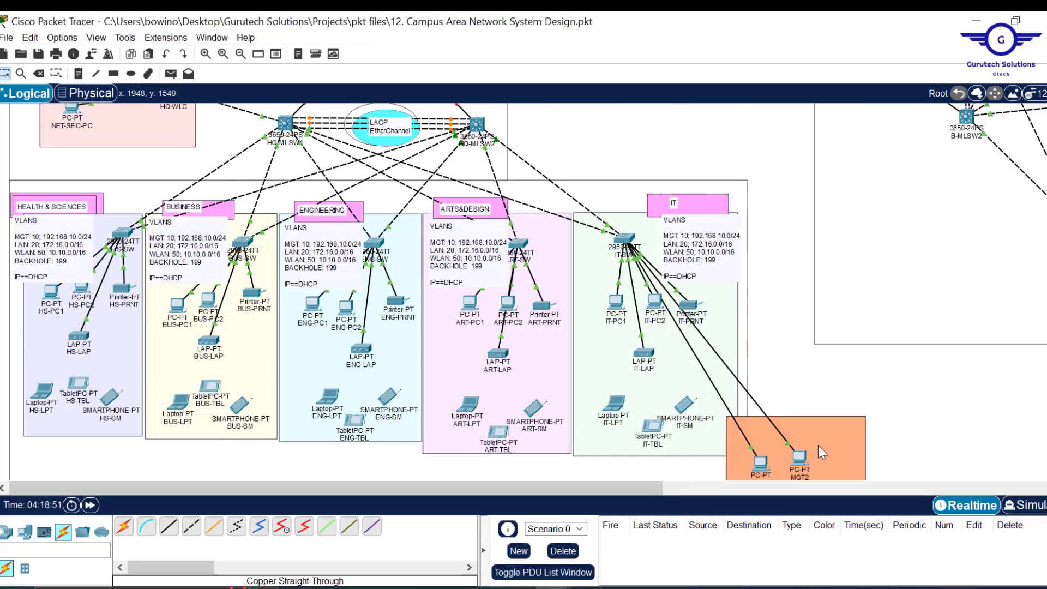
pyautogui.scroll(-3, 820, 451)
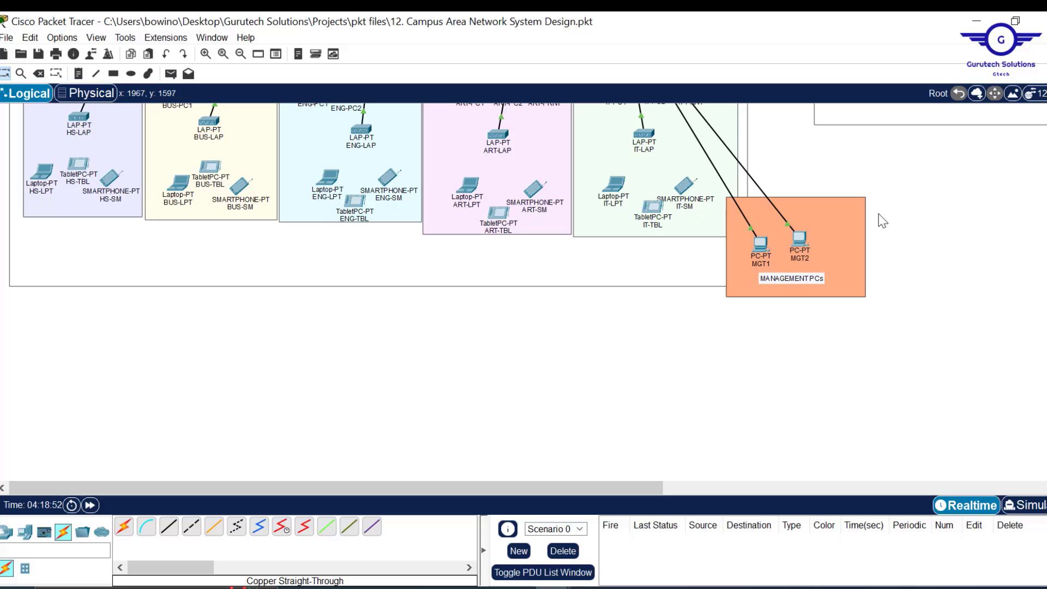
pyautogui.scroll(2, 860, 183)
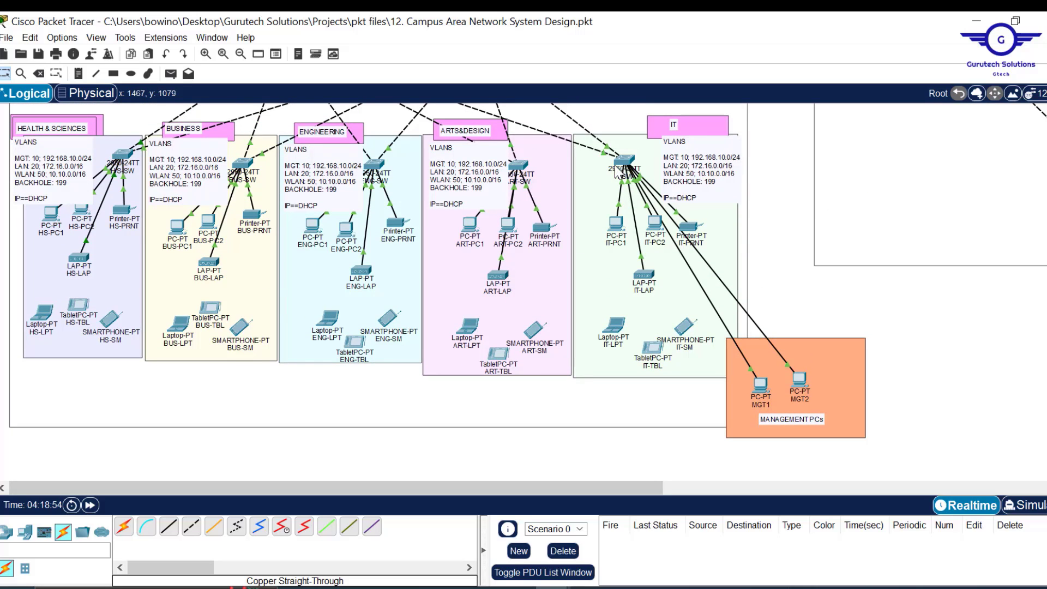
# - Paste the copied script into IT-SW's CLI after an ex, then close its window
pyautogui.click(527, 183)
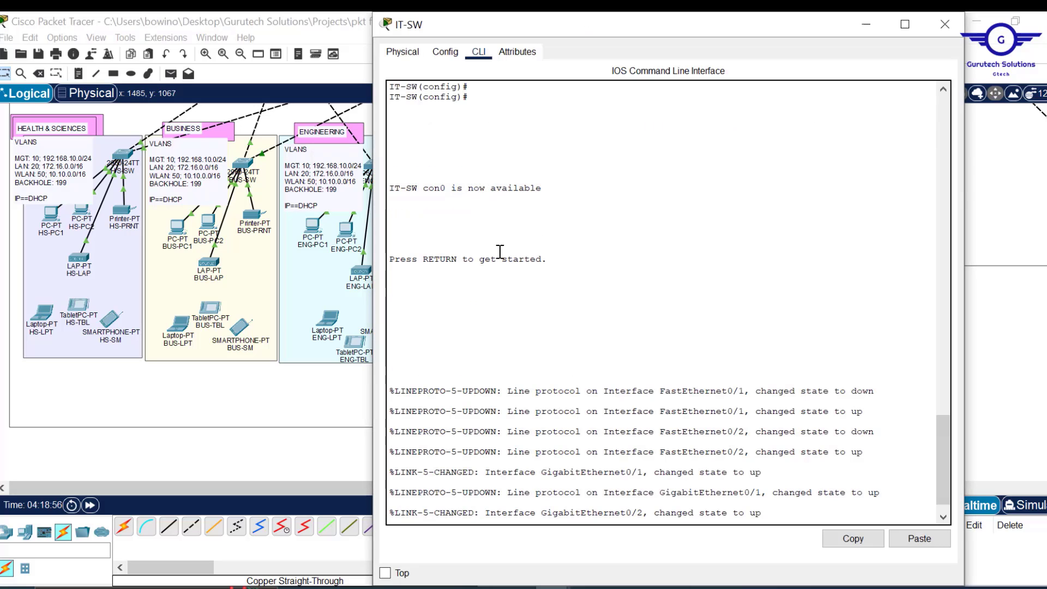
pyautogui.click(445, 51)
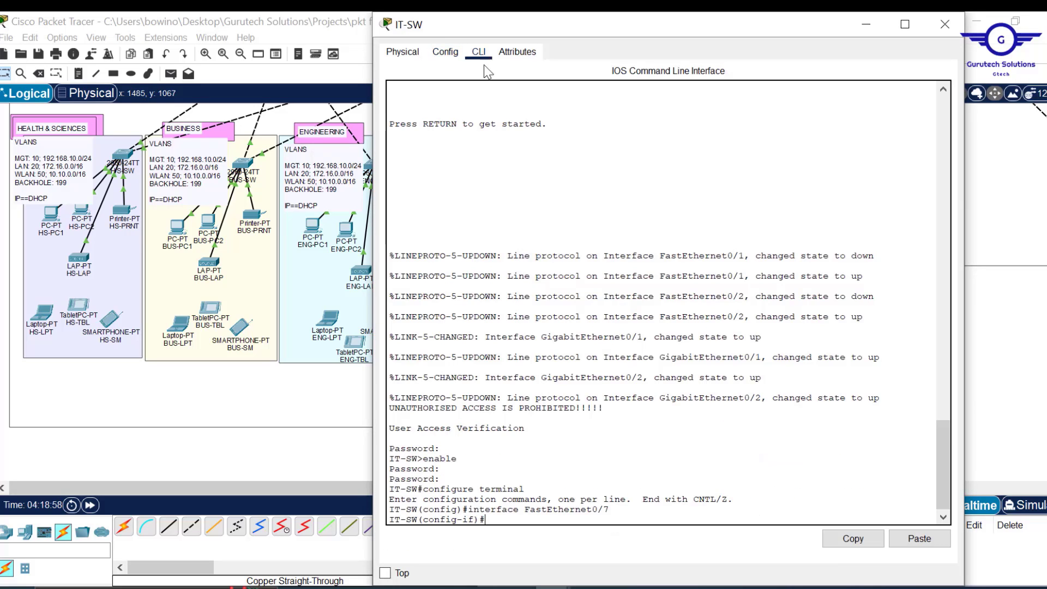
pyautogui.click(480, 52)
pyautogui.write('ex')
pyautogui.press('Return')
pyautogui.press('Return')
pyautogui.press('Return')
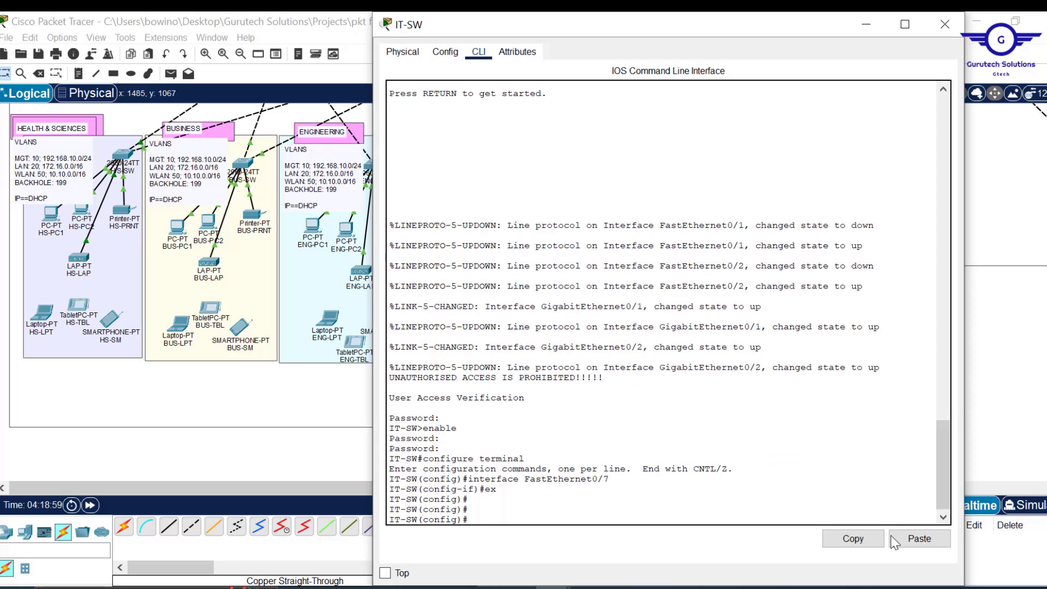
pyautogui.click(919, 539)
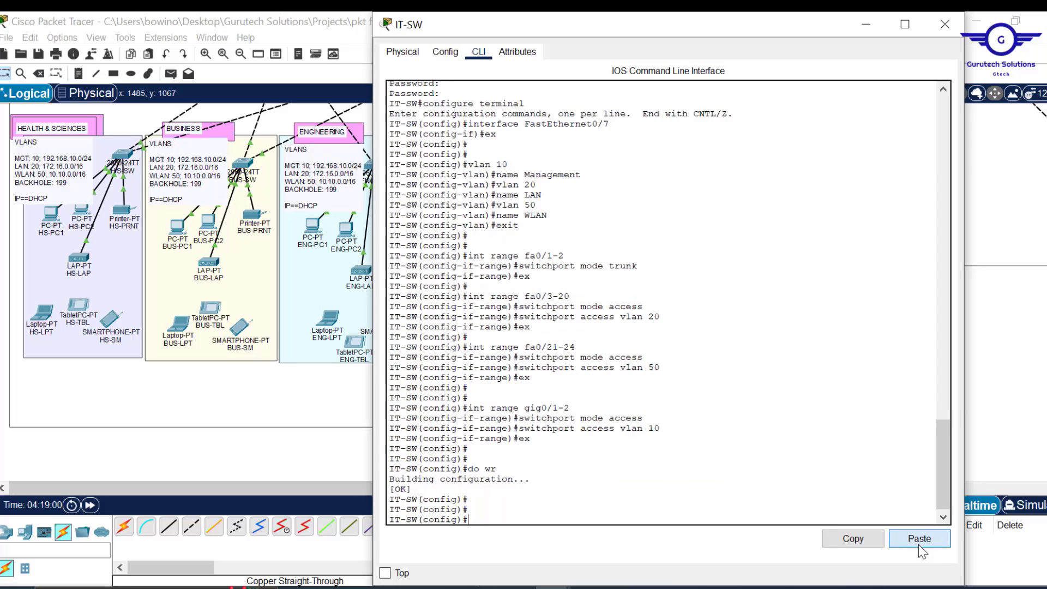
pyautogui.click(950, 33)
pyautogui.scroll(1, 794, 248)
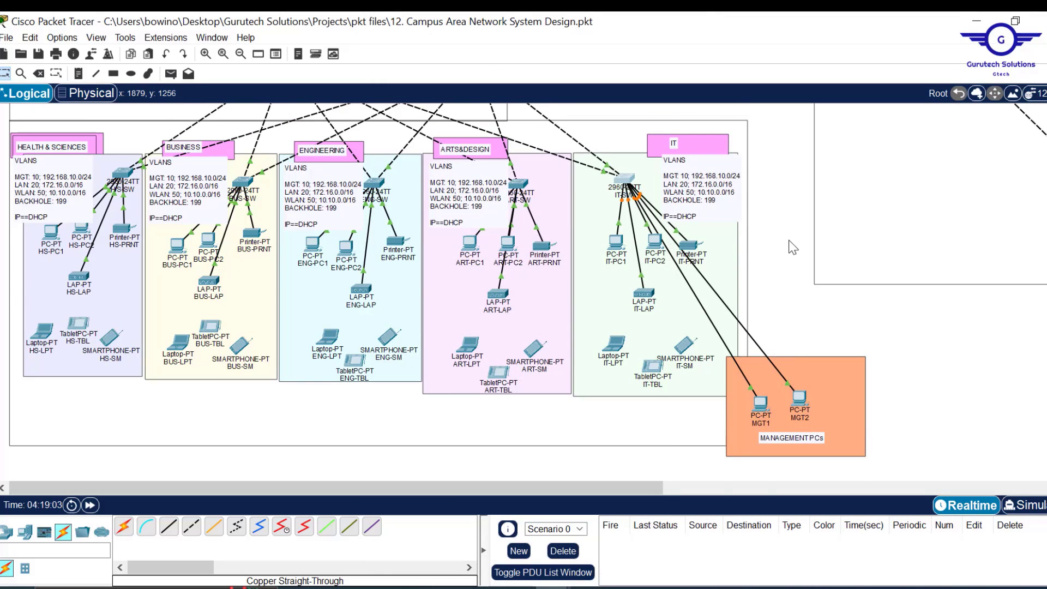
pyautogui.scroll(4, 794, 247)
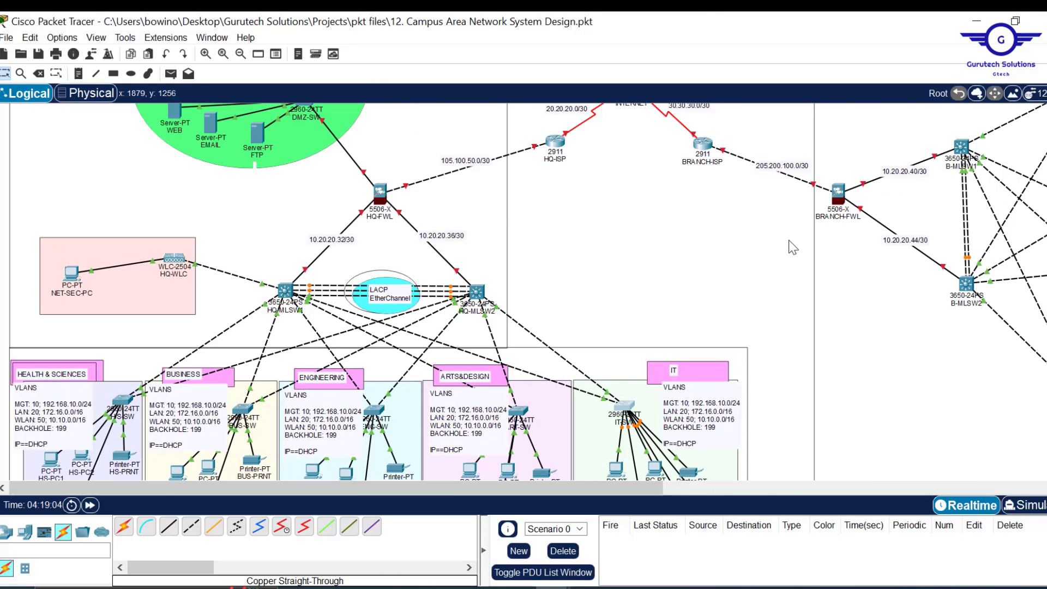
pyautogui.hscroll(3, 793, 247)
pyautogui.hscroll(3, 794, 247)
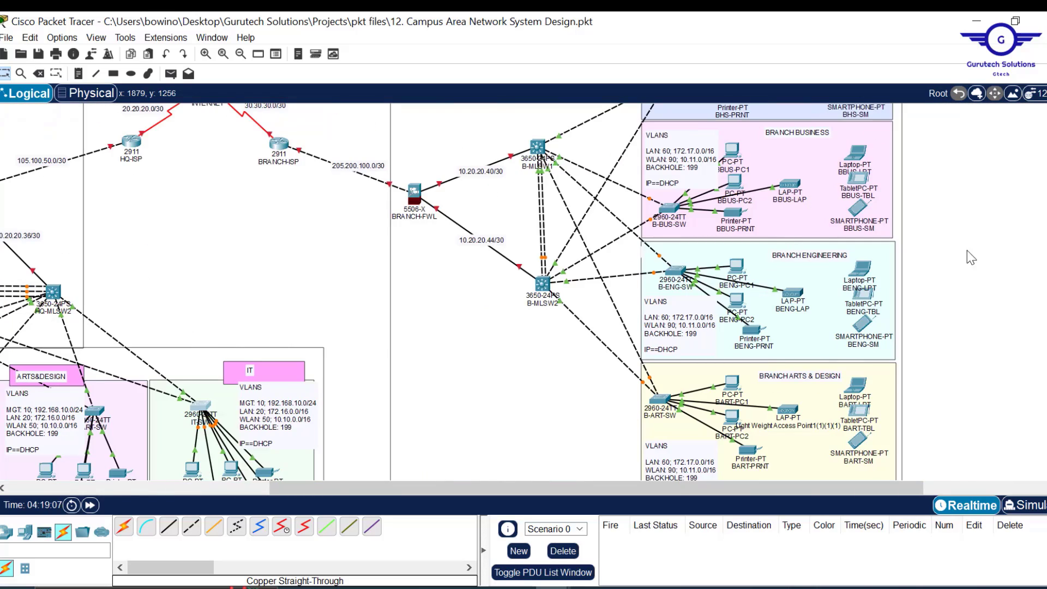
pyautogui.scroll(-3, 968, 210)
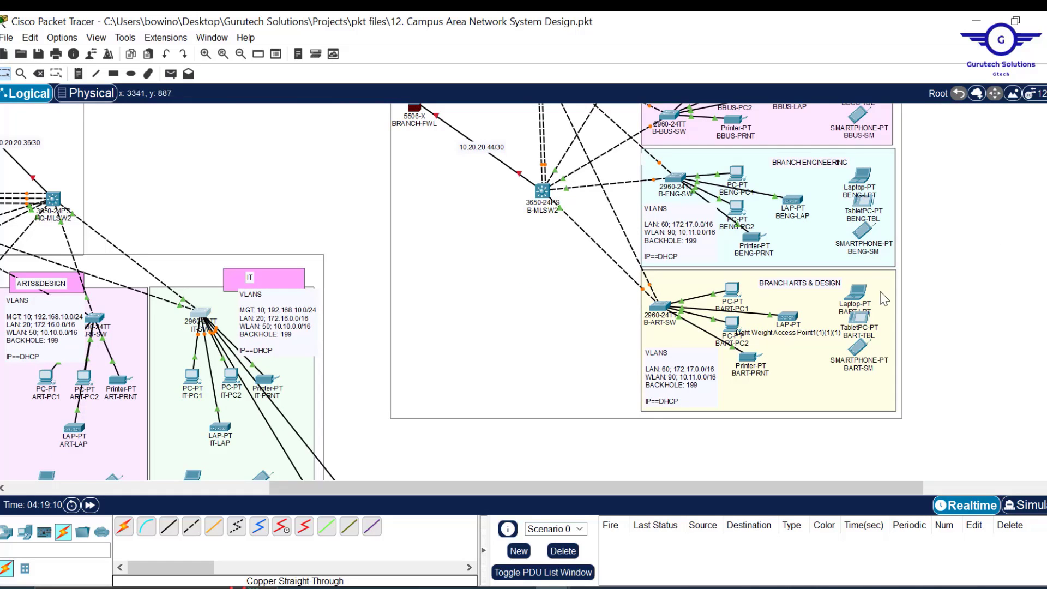
pyautogui.moveTo(517, 587)
pyautogui.click(617, 524)
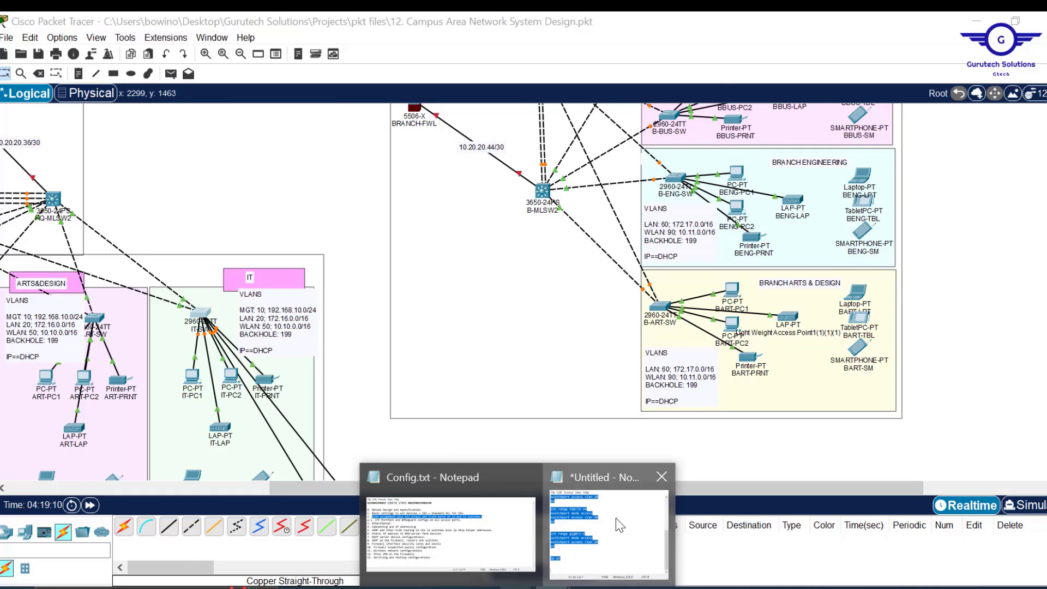
# - Move the untitled Notepad script window left over the diagram and scroll to its top
pyautogui.moveTo(805, 124); pyautogui.dragTo(486, 164)
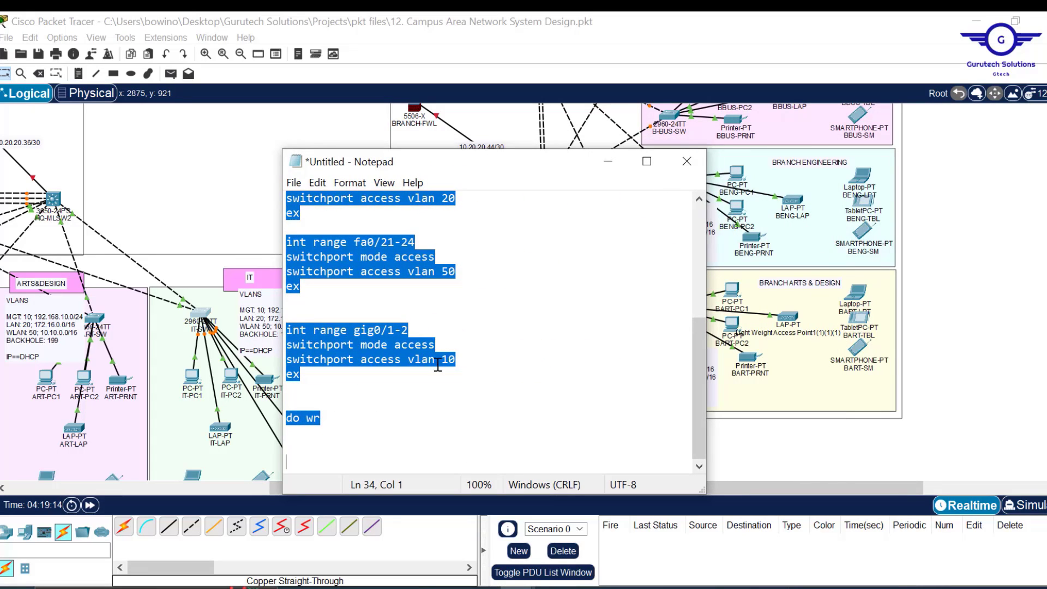
pyautogui.moveTo(512, 172); pyautogui.dragTo(384, 183)
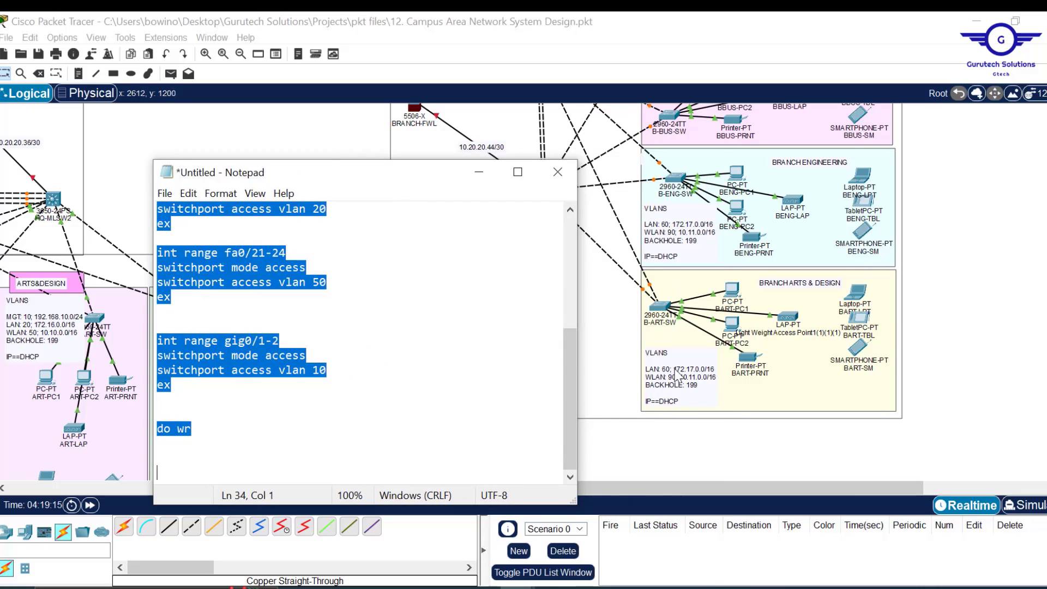
pyautogui.scroll(5, 382, 330)
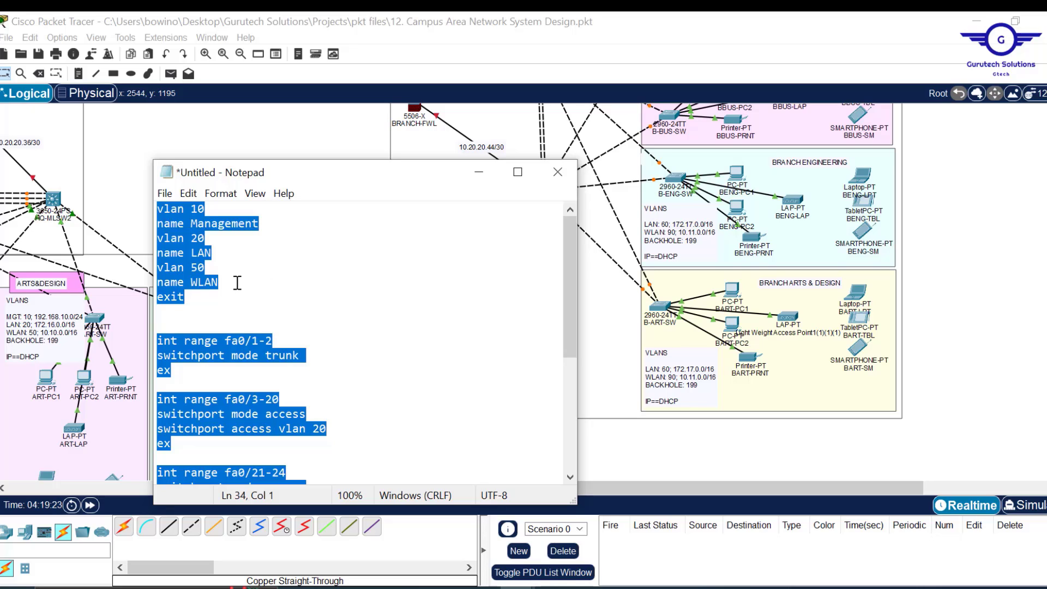
# - Add a vlan 199 line named BLACKHOLE below the WLAN entry
pyautogui.click(237, 282)
pyautogui.press('Return')
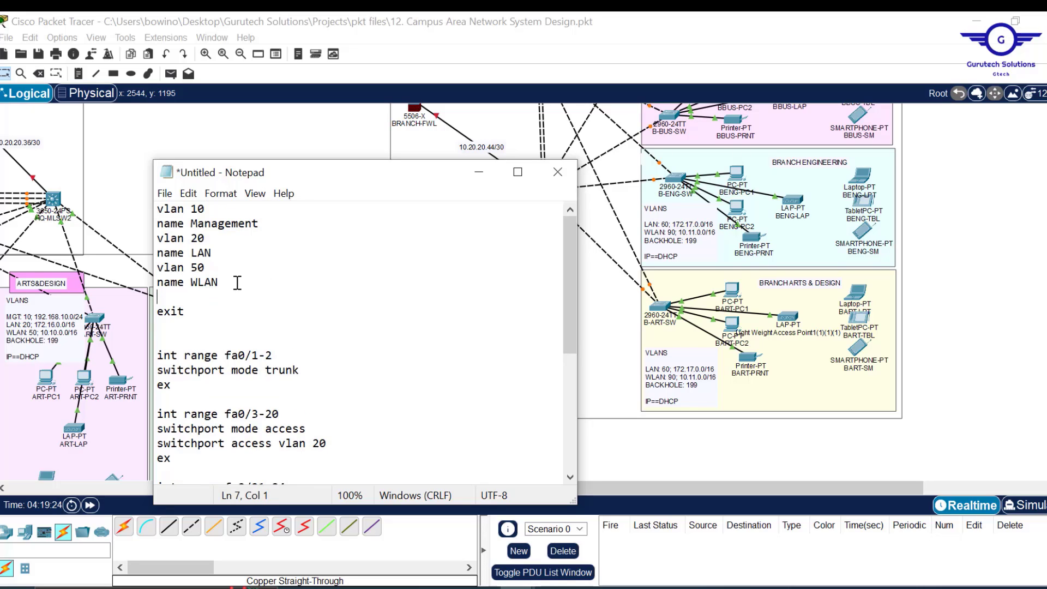
pyautogui.write('name 199')
pyautogui.press('Return')
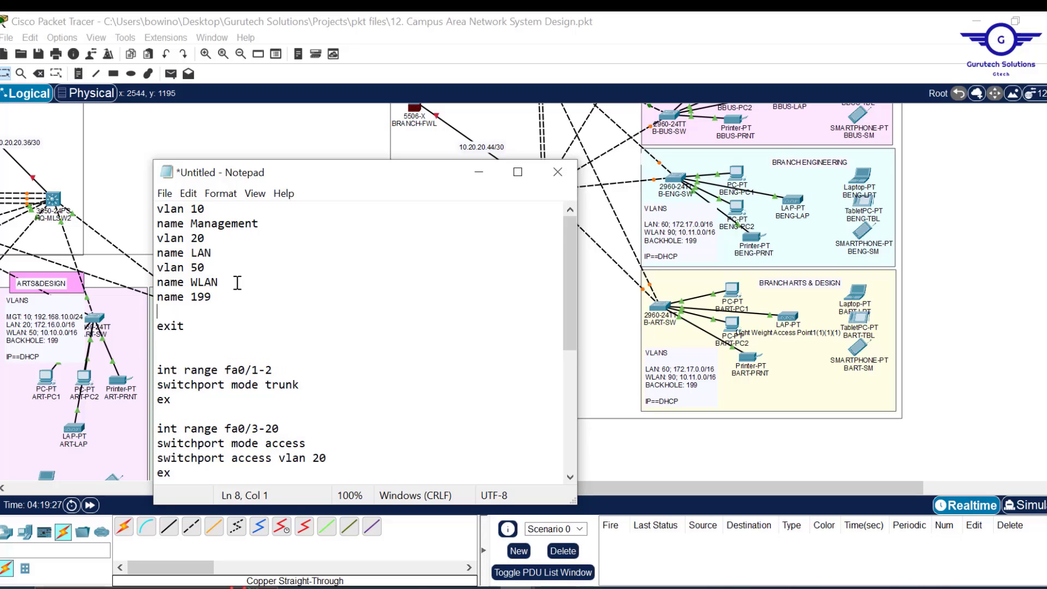
pyautogui.write('name BLACK')
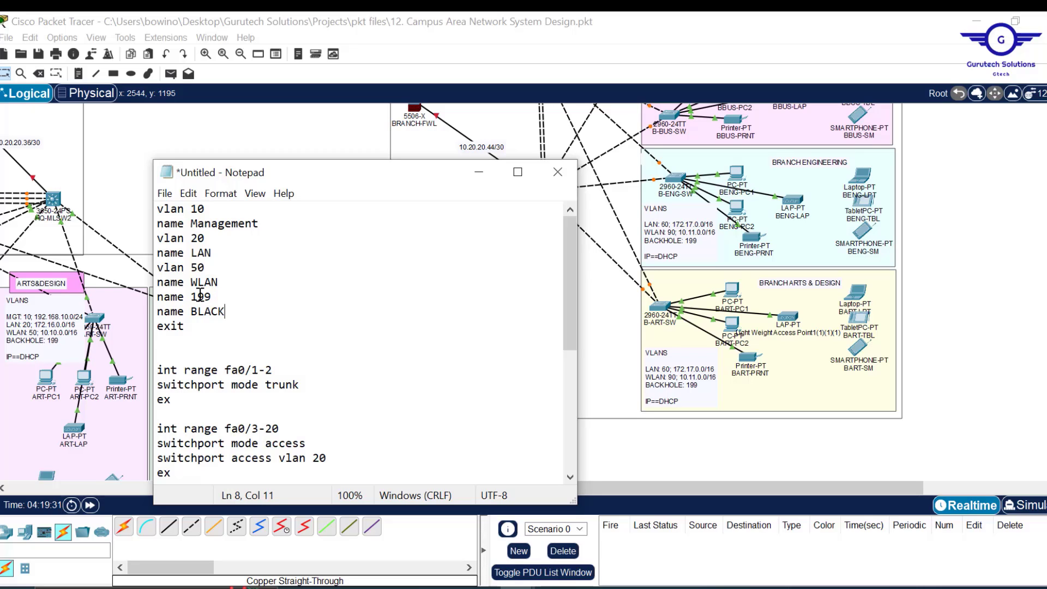
pyautogui.write('HOLE')
pyautogui.moveTo(184, 297); pyautogui.dragTo(137, 301)
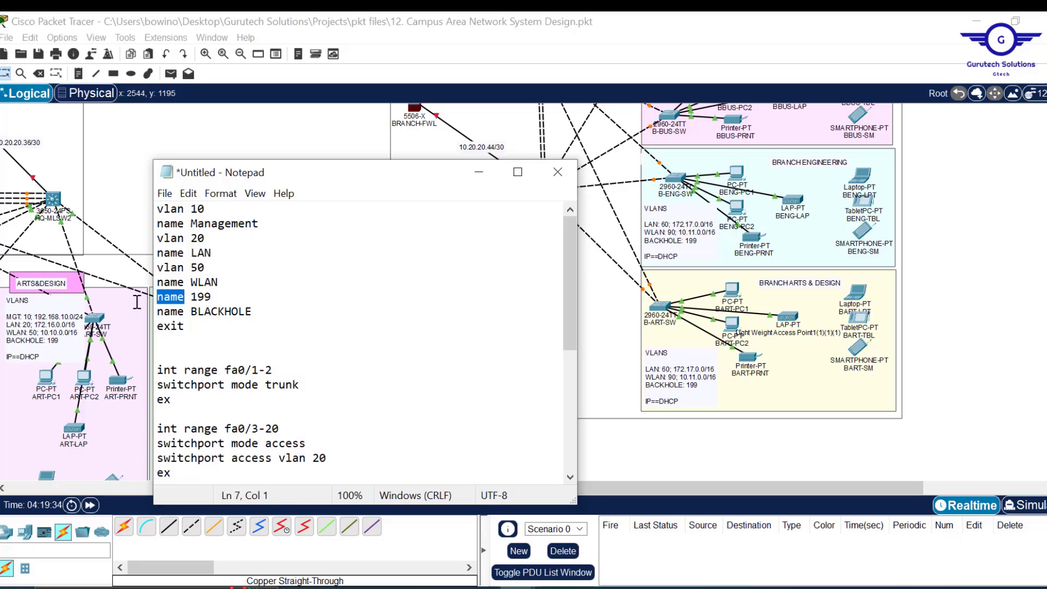
pyautogui.write('vlan')
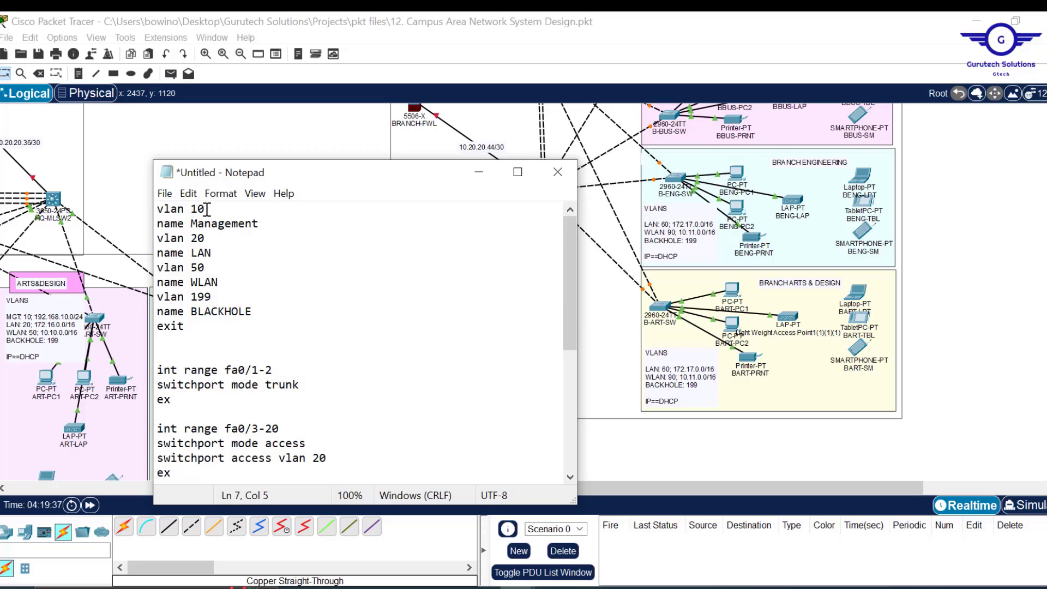
# - Change the first VLAN from 10 Management to 60 BLAN
pyautogui.moveTo(208, 209); pyautogui.dragTo(194, 211)
pyautogui.write('60')
pyautogui.moveTo(260, 224); pyautogui.dragTo(192, 224)
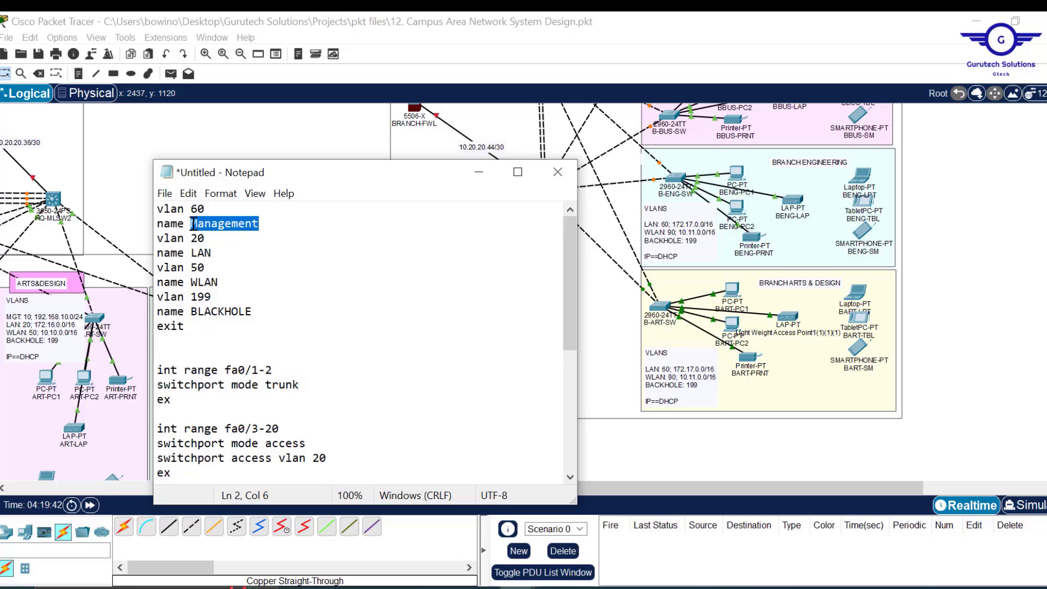
pyautogui.write('BLA')
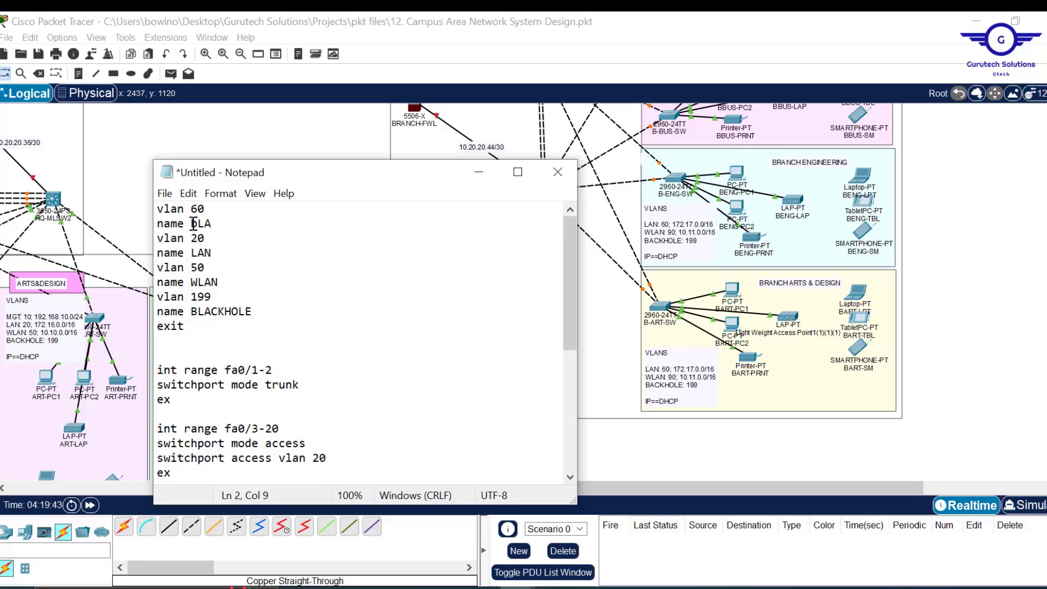
pyautogui.press('BackSpace')
pyautogui.press('BackSpace')
pyautogui.write('LAN')
# - Renumber vlan 20 to 90 named BWLAN and delete the vlan 50 WLAN lines
pyautogui.press('BackSpace')
pyautogui.write('9BW')
pyautogui.moveTo(220, 282); pyautogui.dragTo(232, 253)
pyautogui.press('BackSpace')
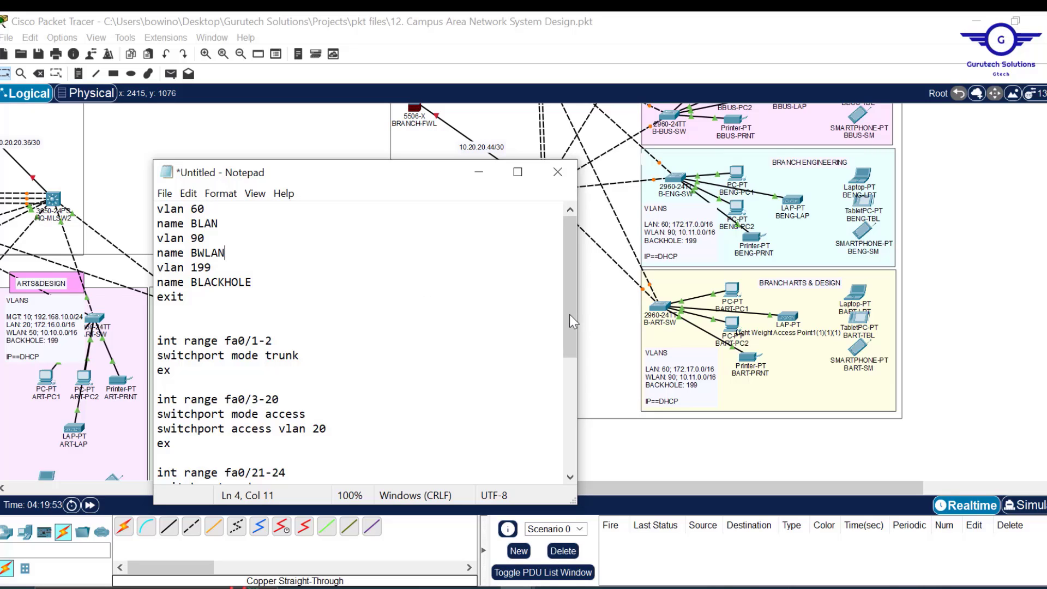
pyautogui.moveTo(569, 314)
pyautogui.mouseDown()
pyautogui.moveTo(570, 328)
pyautogui.moveTo(569, 306)
pyautogui.mouseUp()
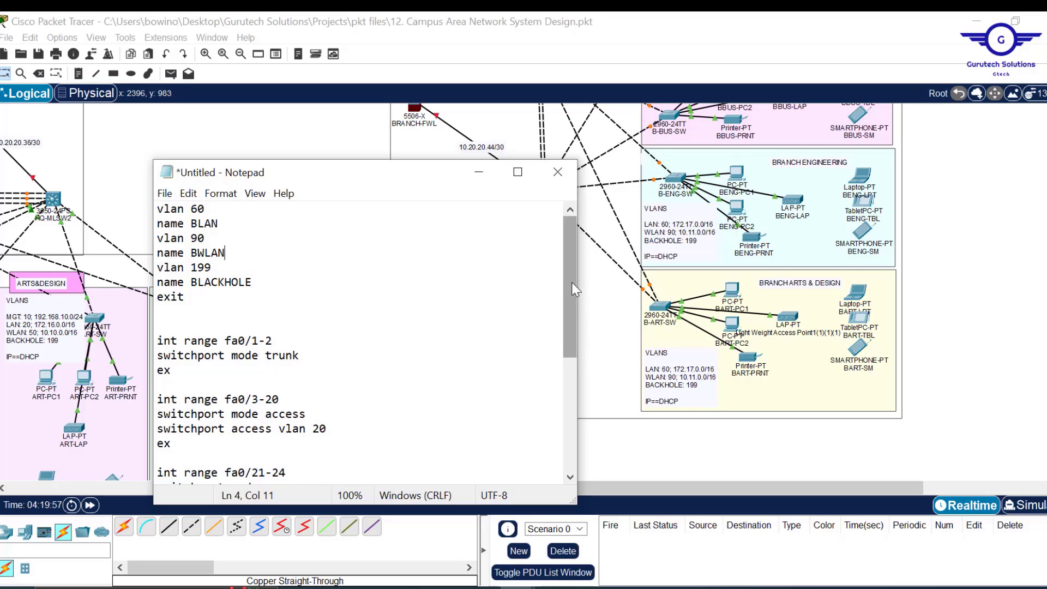
pyautogui.moveTo(571, 283); pyautogui.dragTo(575, 320)
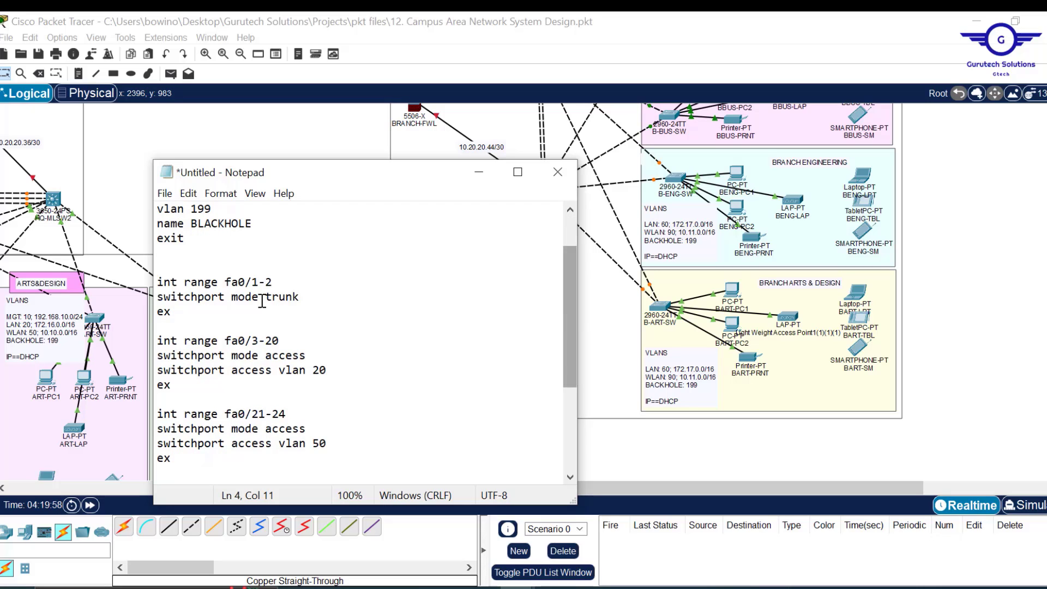
# - Set the access VLANs to 60 for fa0/3-20 and 90 for fa0/21-24
pyautogui.click(322, 370)
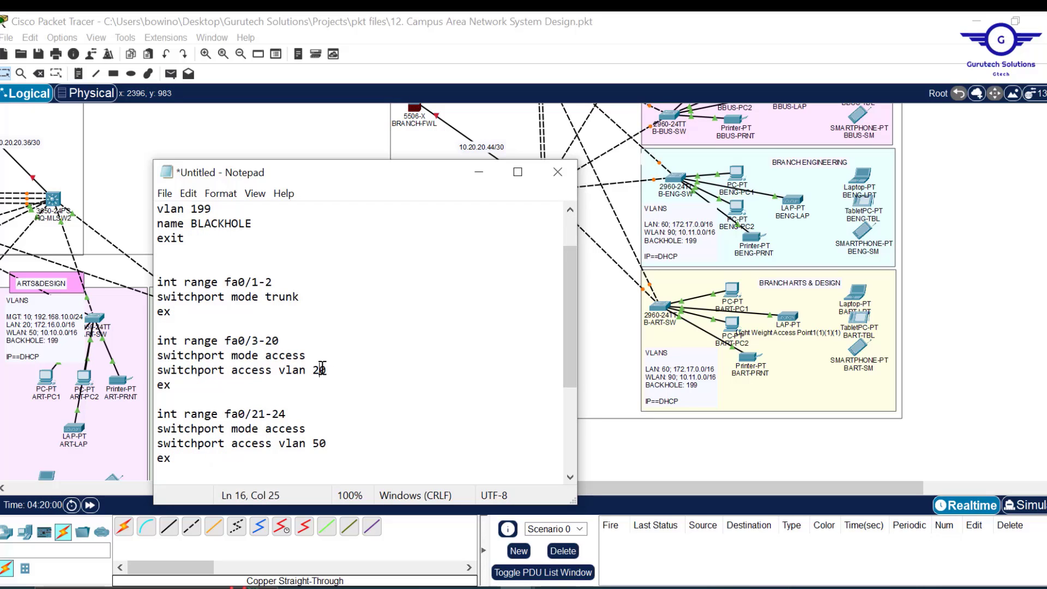
pyautogui.press('BackSpace')
pyautogui.write('6')
pyautogui.moveTo(572, 319); pyautogui.dragTo(567, 295)
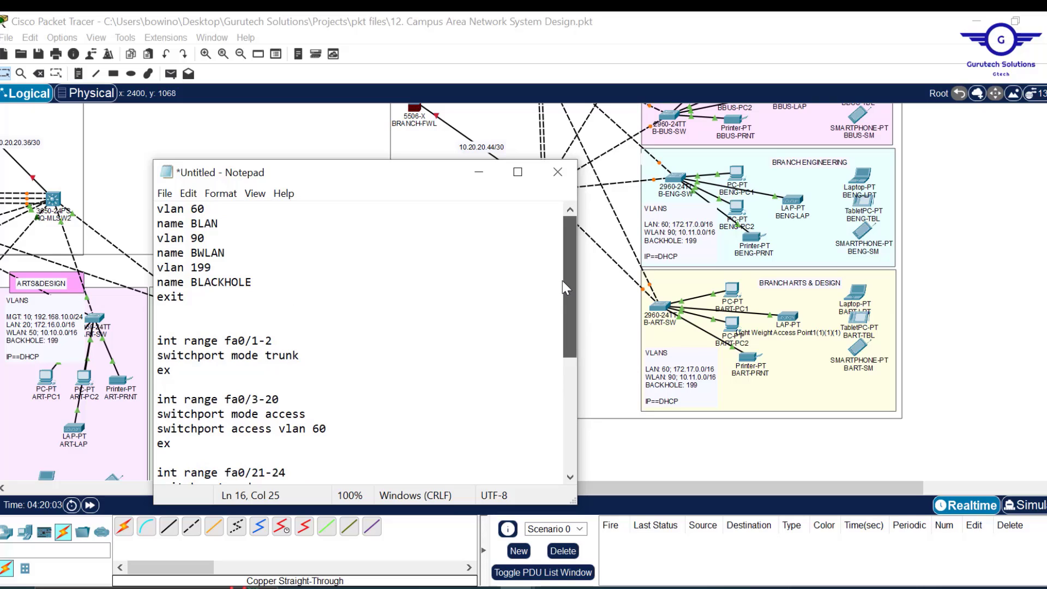
pyautogui.moveTo(562, 280); pyautogui.dragTo(577, 333)
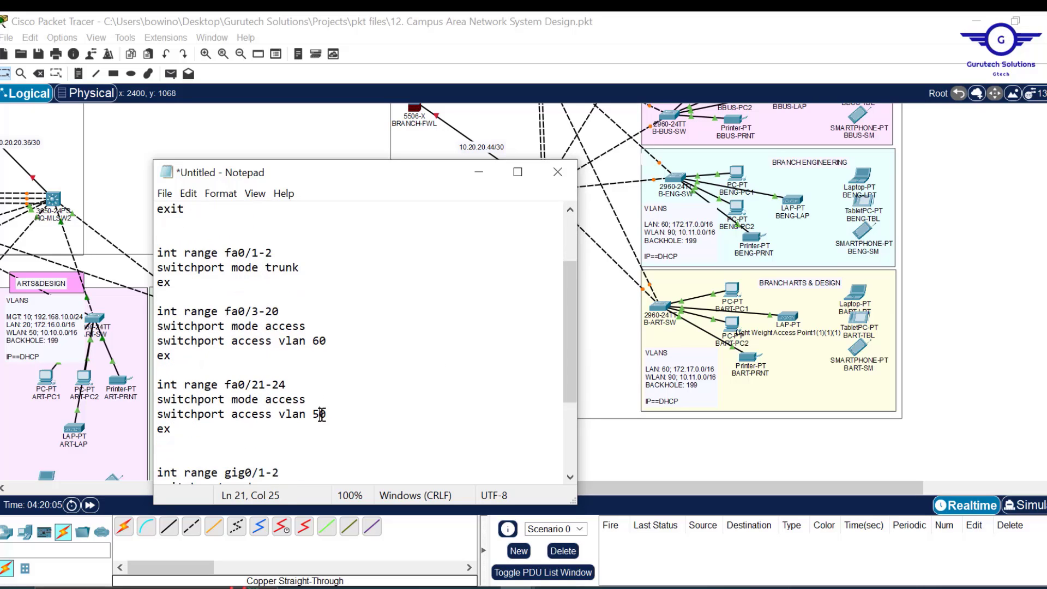
pyautogui.press('BackSpace')
pyautogui.write('9')
# - Put gig0/1-2 in access VLAN 199 and add a shut line
pyautogui.moveTo(568, 344); pyautogui.dragTo(589, 427)
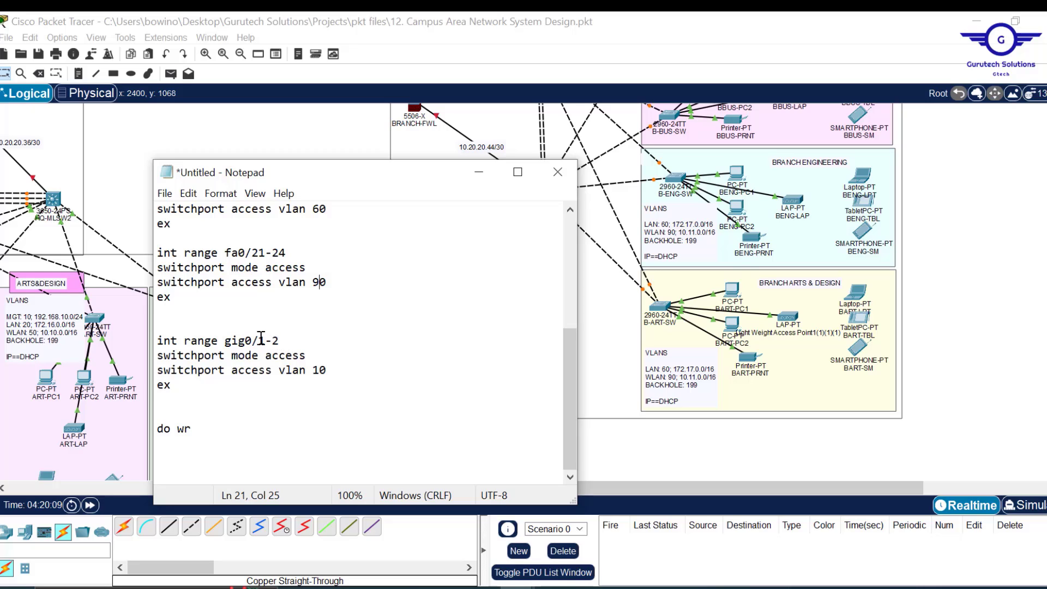
pyautogui.click(322, 371)
pyautogui.write('99')
pyautogui.press('Return')
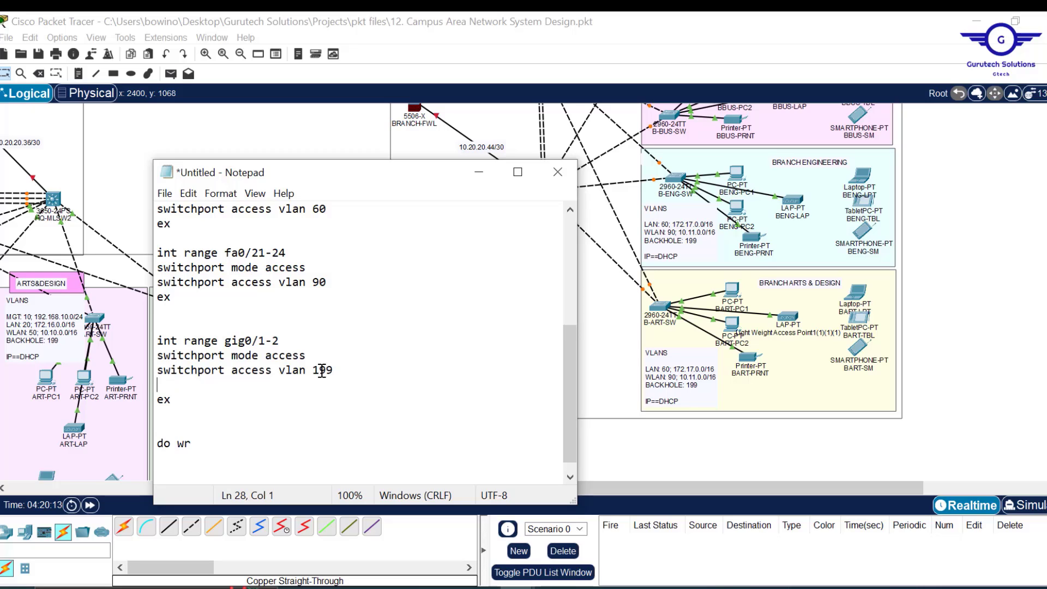
pyautogui.write('shut')
# - Select the script from line 13 to the end
pyautogui.moveTo(570, 412); pyautogui.dragTo(544, 284)
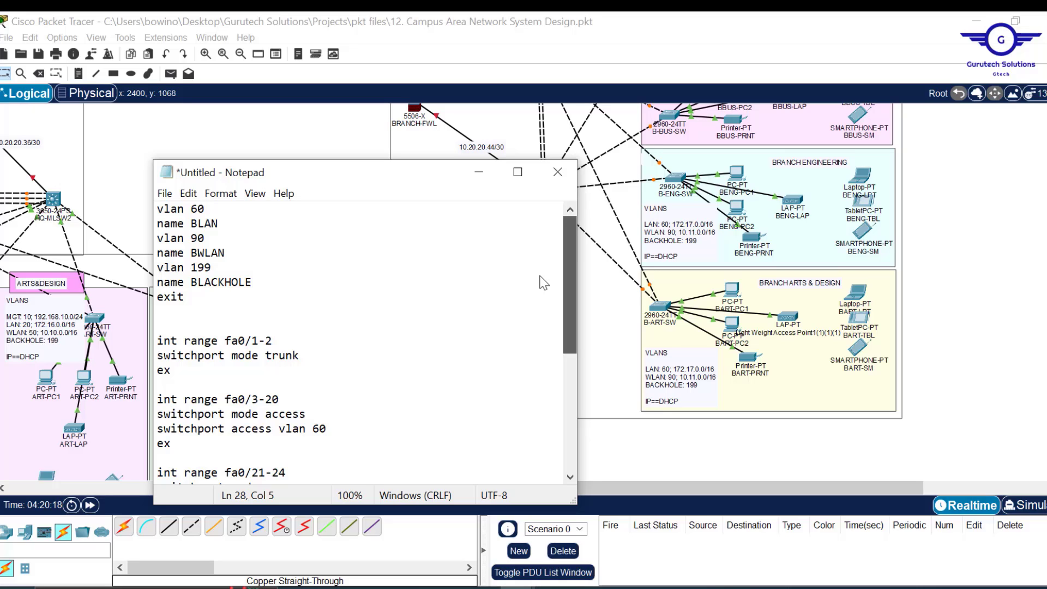
pyautogui.moveTo(544, 287); pyautogui.dragTo(568, 247)
pyautogui.click(352, 386)
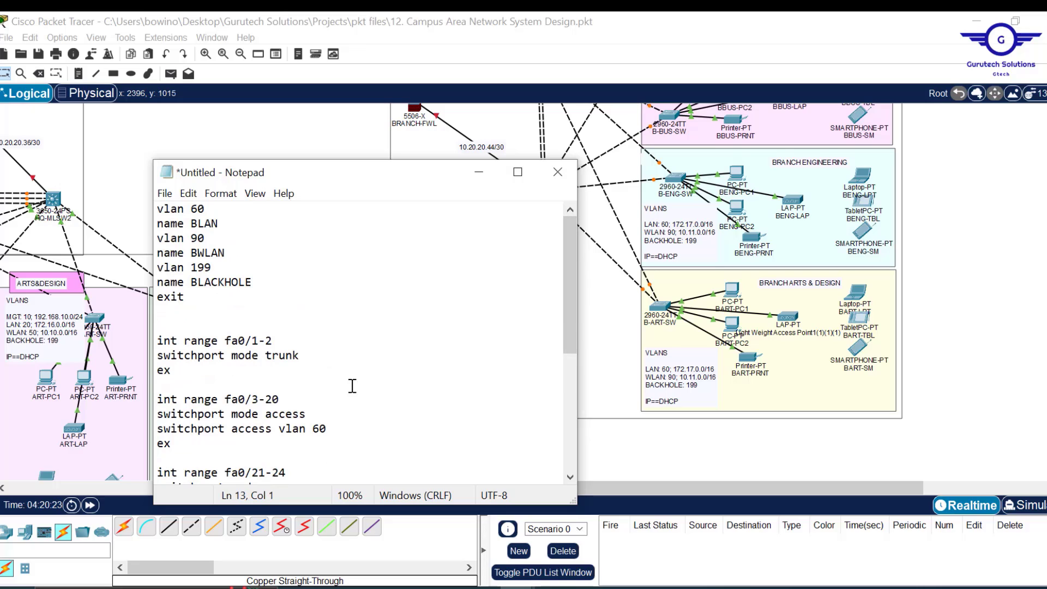
pyautogui.hotkey('ctrl', 'shift', 'End')
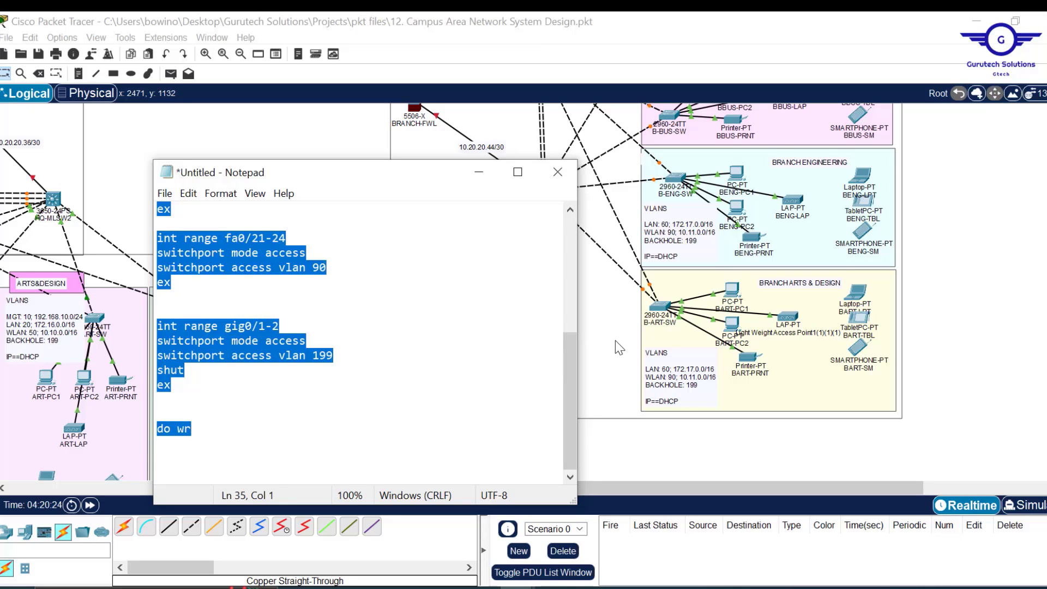
# - Exit to the prompt on B-ART-SW's command line and close its window
pyautogui.click(660, 306)
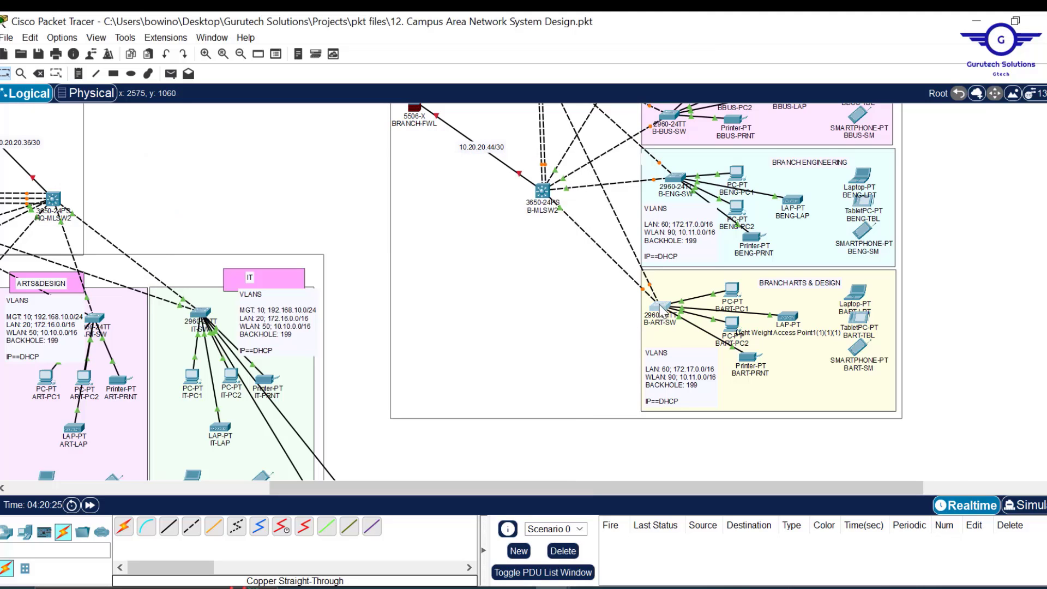
pyautogui.click(661, 308)
pyautogui.click(445, 52)
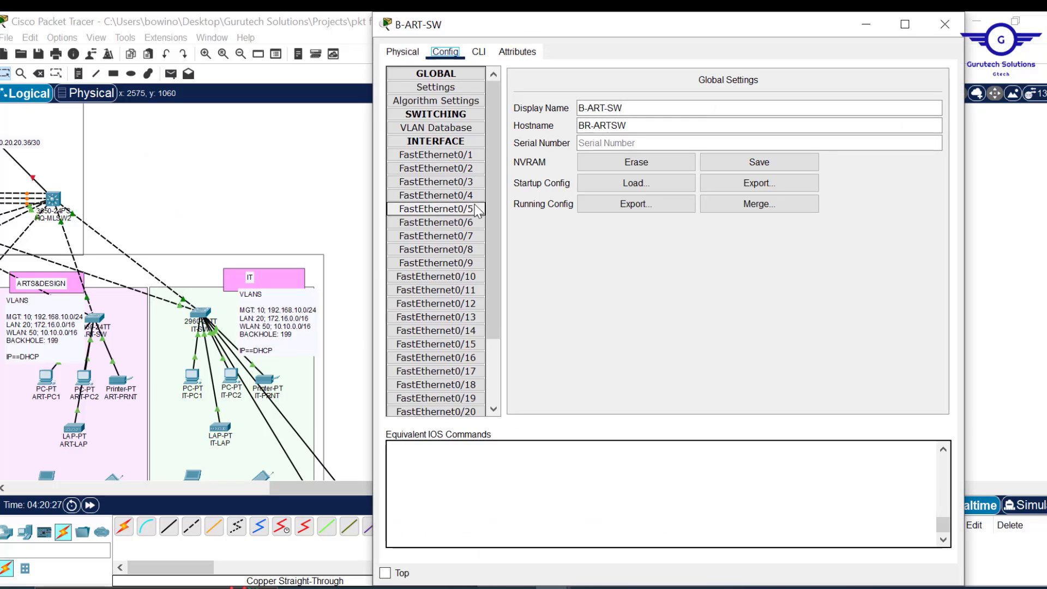
pyautogui.click(479, 52)
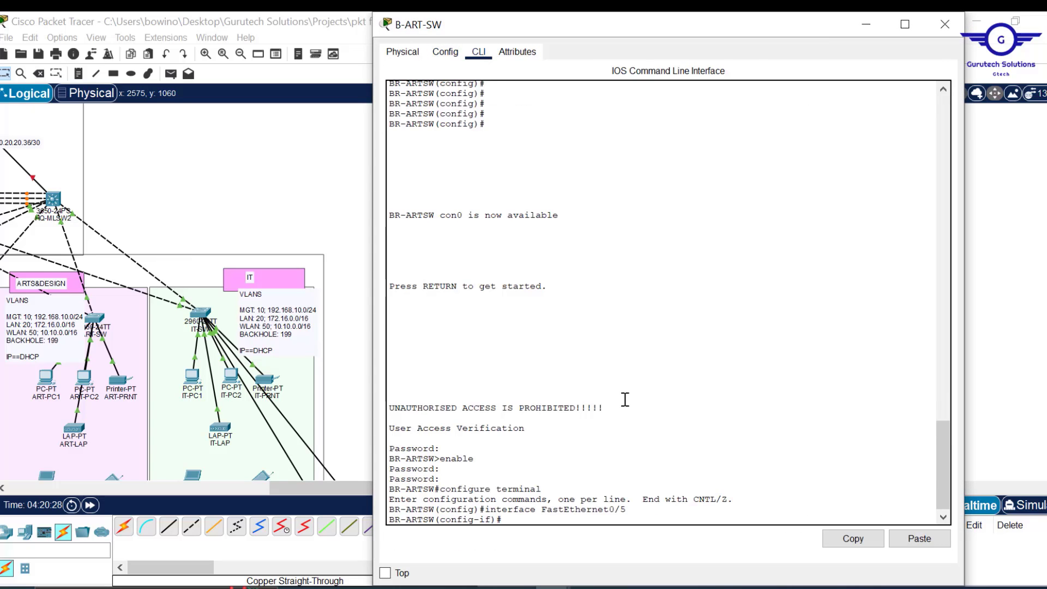
pyautogui.write('ex')
pyautogui.press('Return')
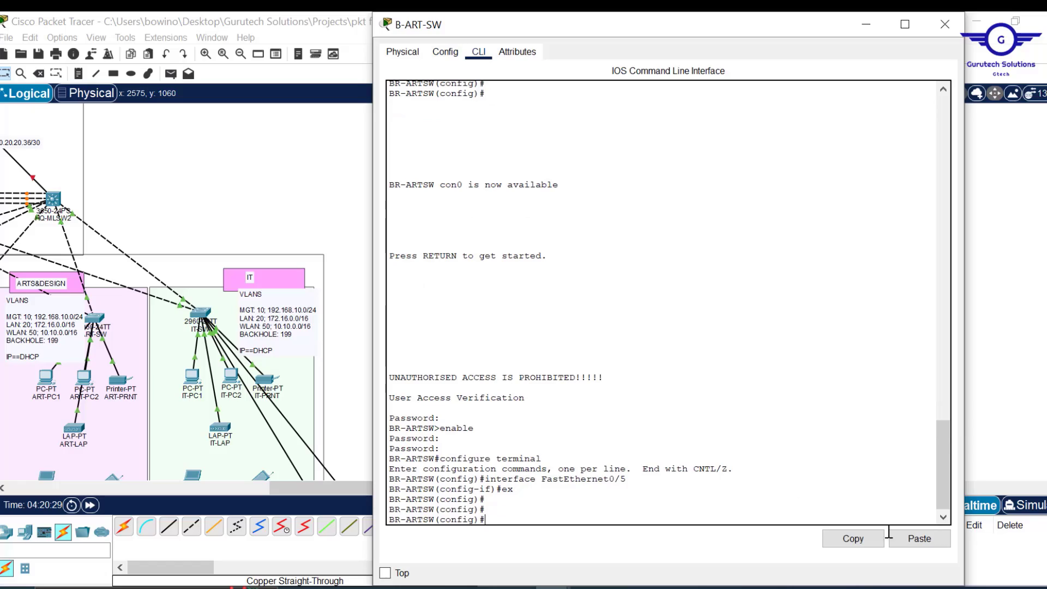
pyautogui.click(945, 24)
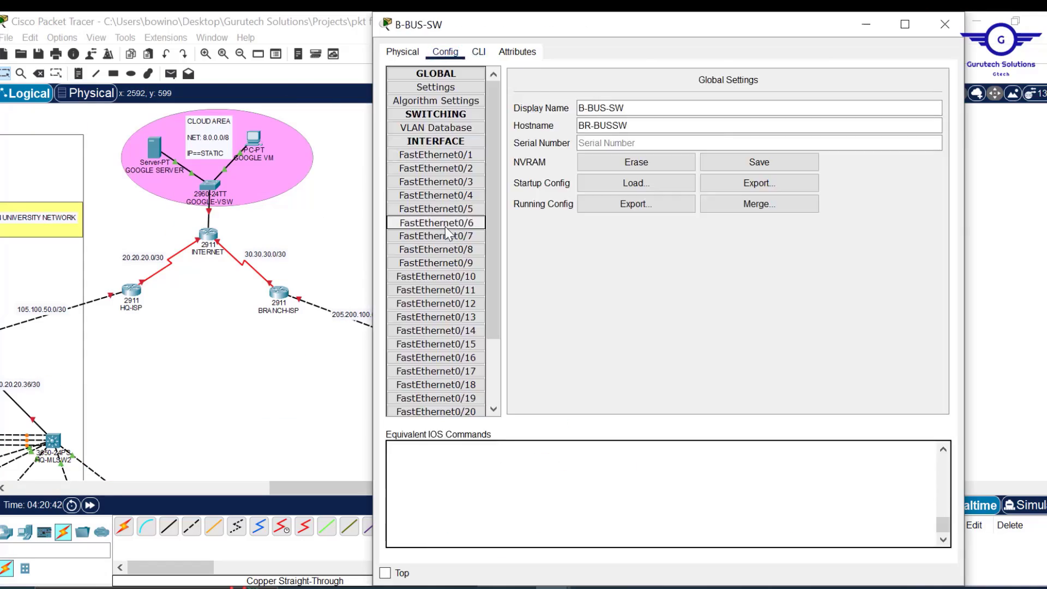
# - Close the B-HS-SW window, look over the topology, and return to the untitled Notepad draft
pyautogui.click(478, 51)
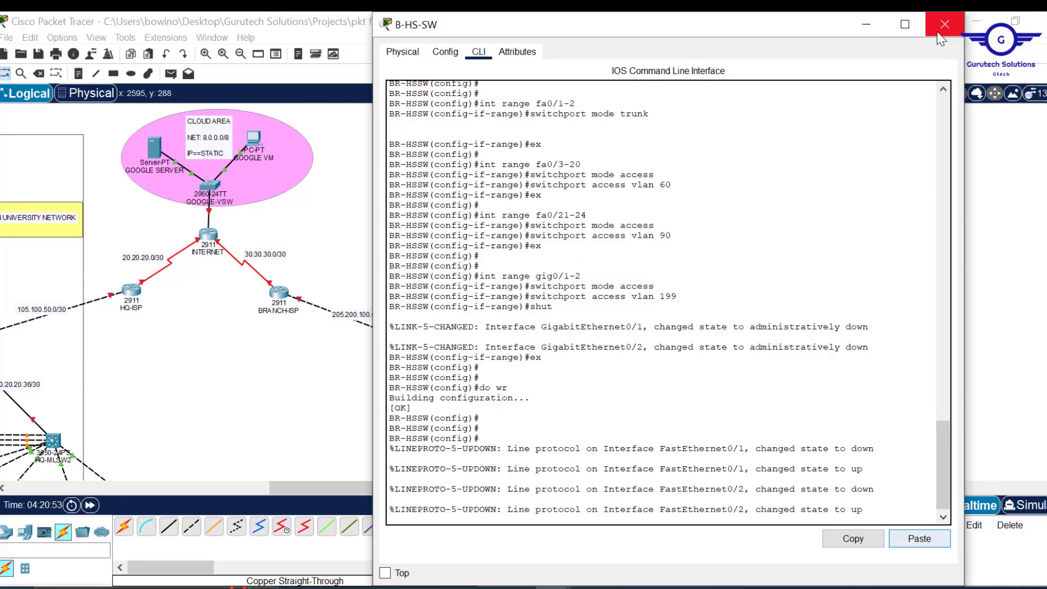
pyautogui.click(939, 31)
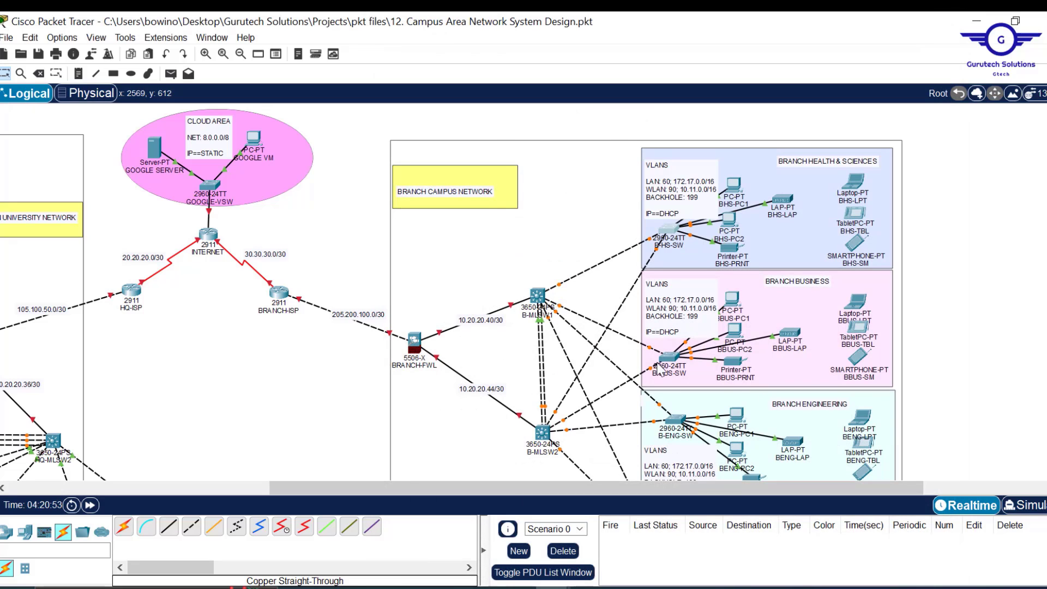
pyautogui.hscroll(-3, 375, 387)
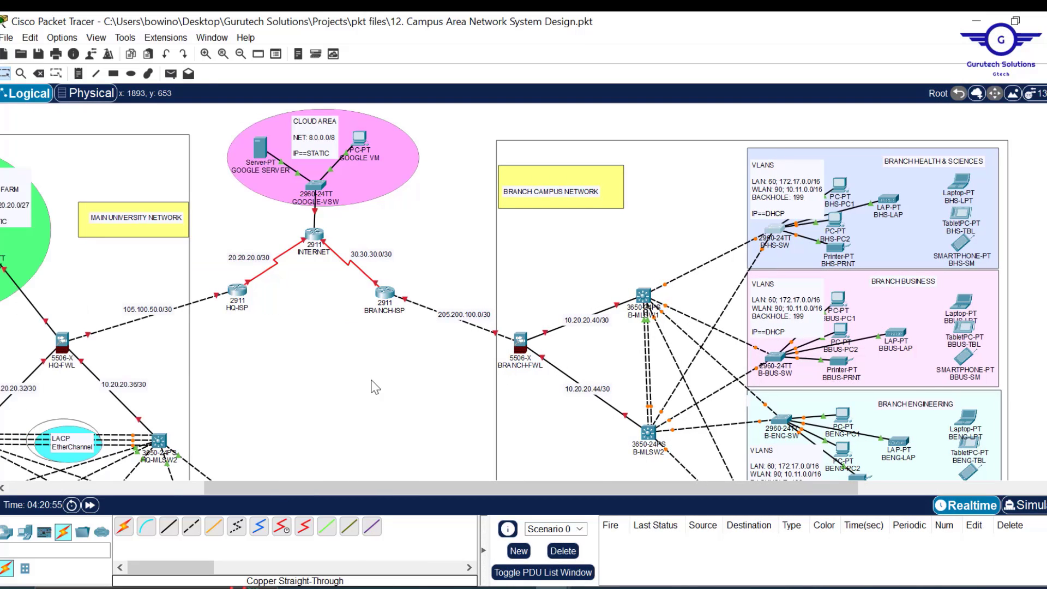
pyautogui.scroll(-2, 627, 360)
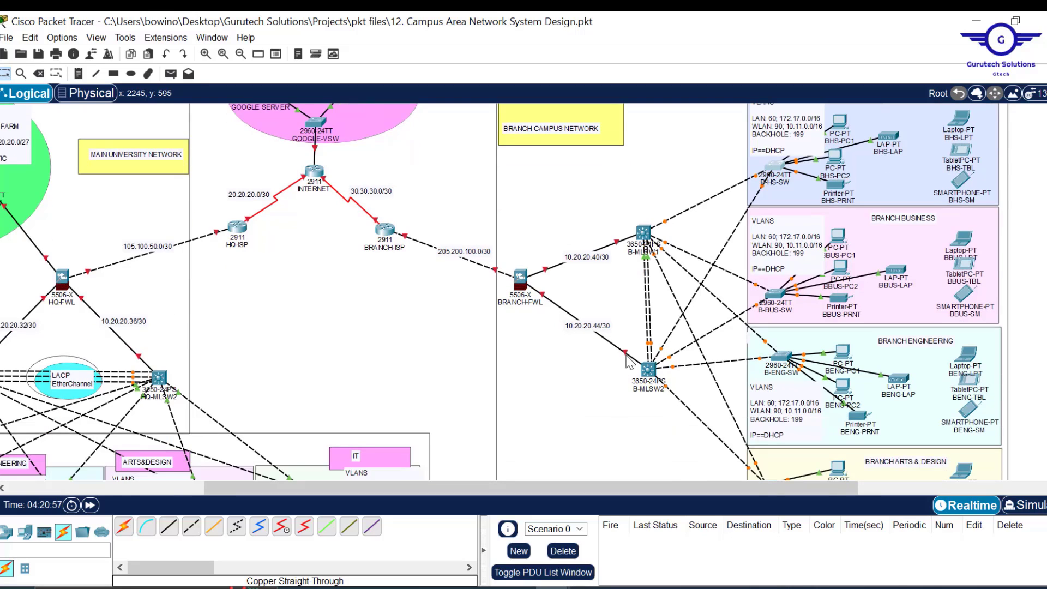
pyautogui.scroll(1, 631, 361)
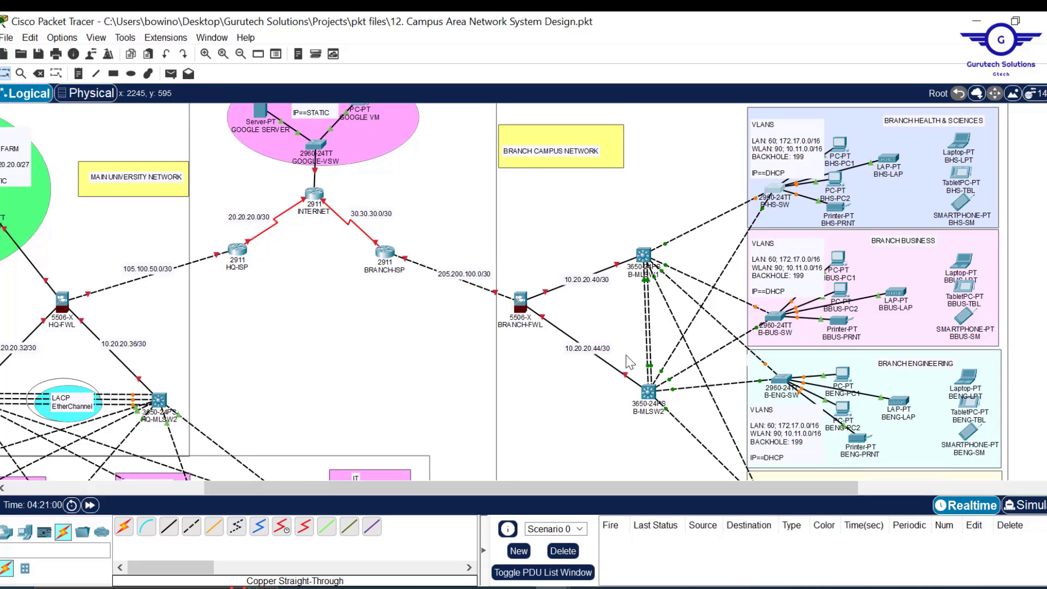
pyautogui.scroll(-3, 692, 378)
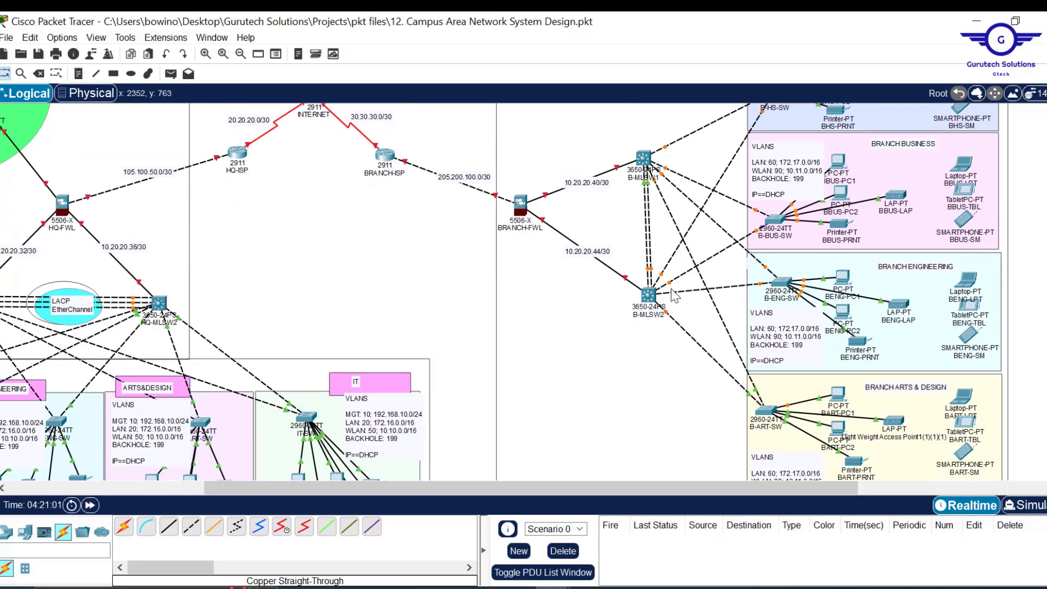
pyautogui.scroll(4, 675, 295)
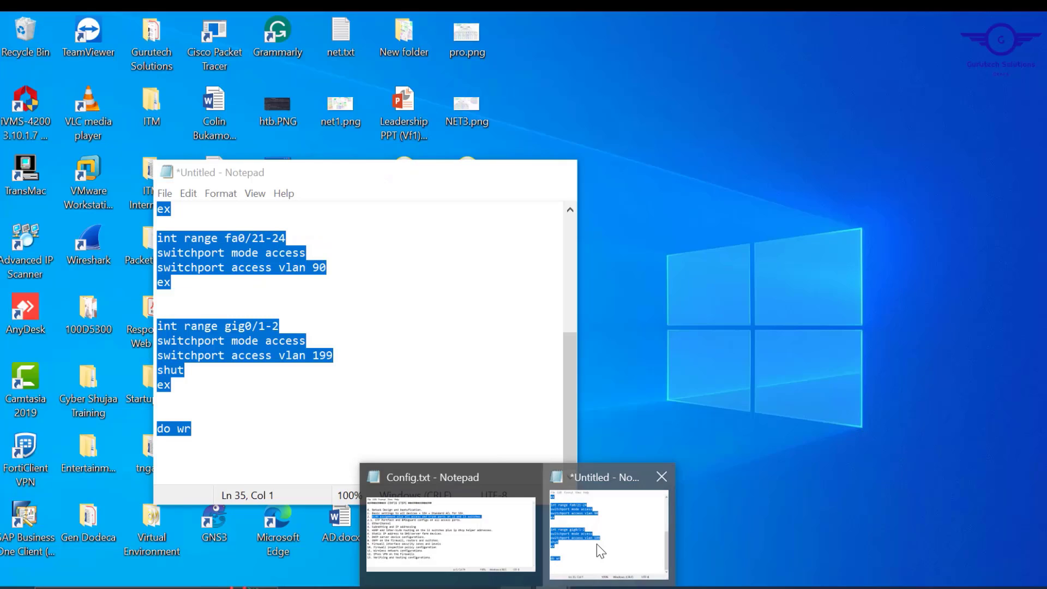
pyautogui.click(597, 544)
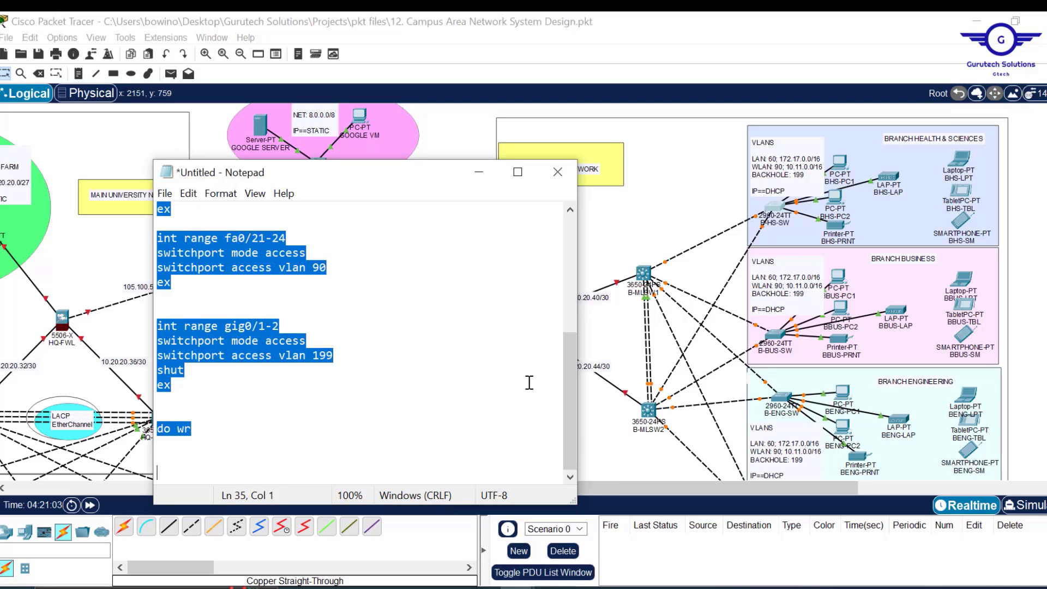
# - Delete the fa0 interface blocks from the draft, keeping the VLAN definitions
pyautogui.click(368, 394)
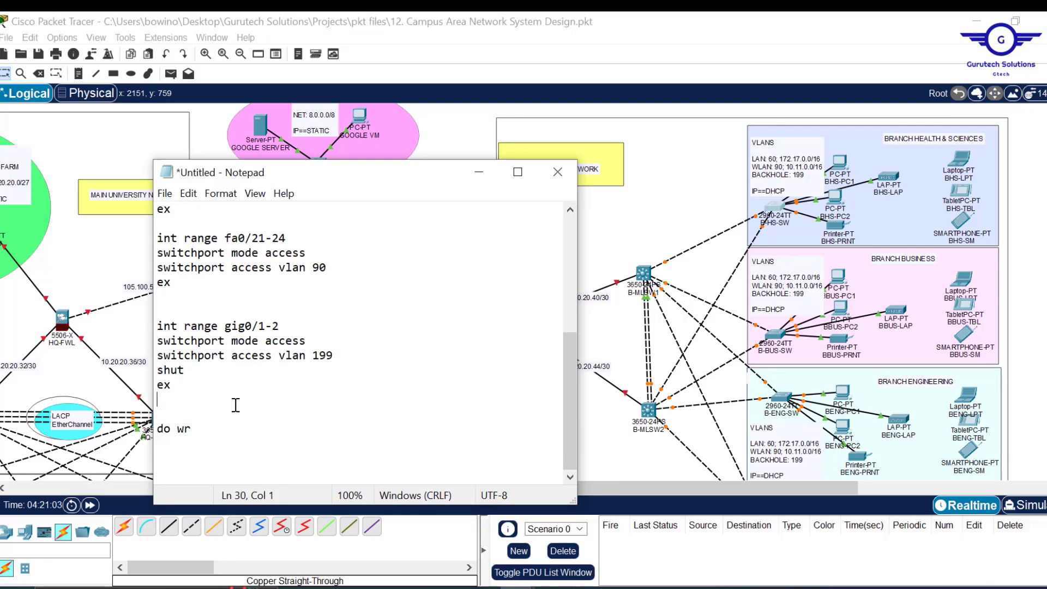
pyautogui.moveTo(163, 326); pyautogui.dragTo(177, 415)
pyautogui.scroll(-5, 218, 415)
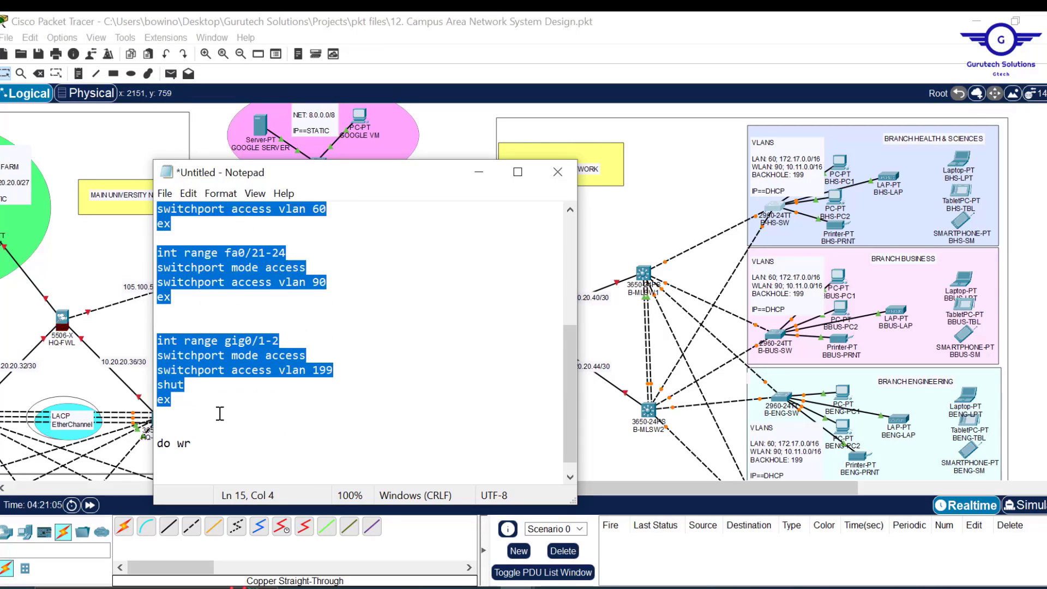
pyautogui.click(173, 390)
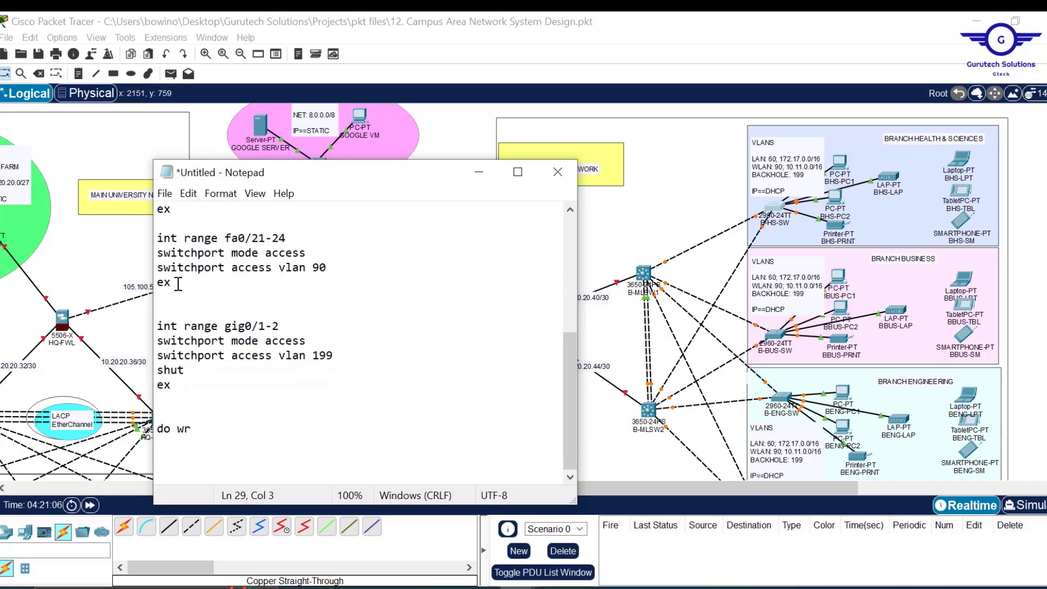
pyautogui.moveTo(174, 283); pyautogui.dragTo(153, 327)
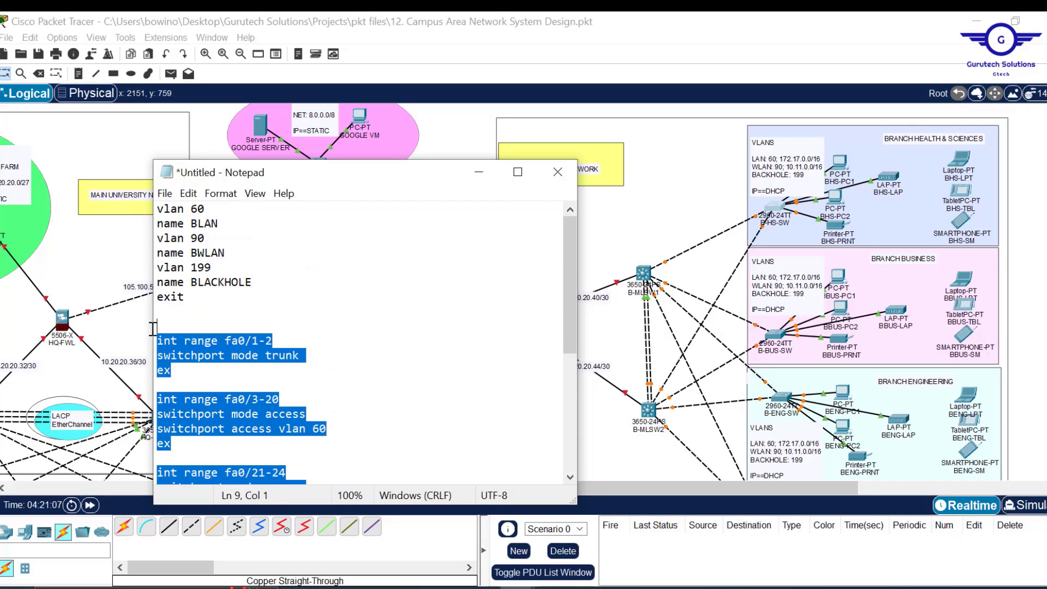
pyautogui.press('Delete')
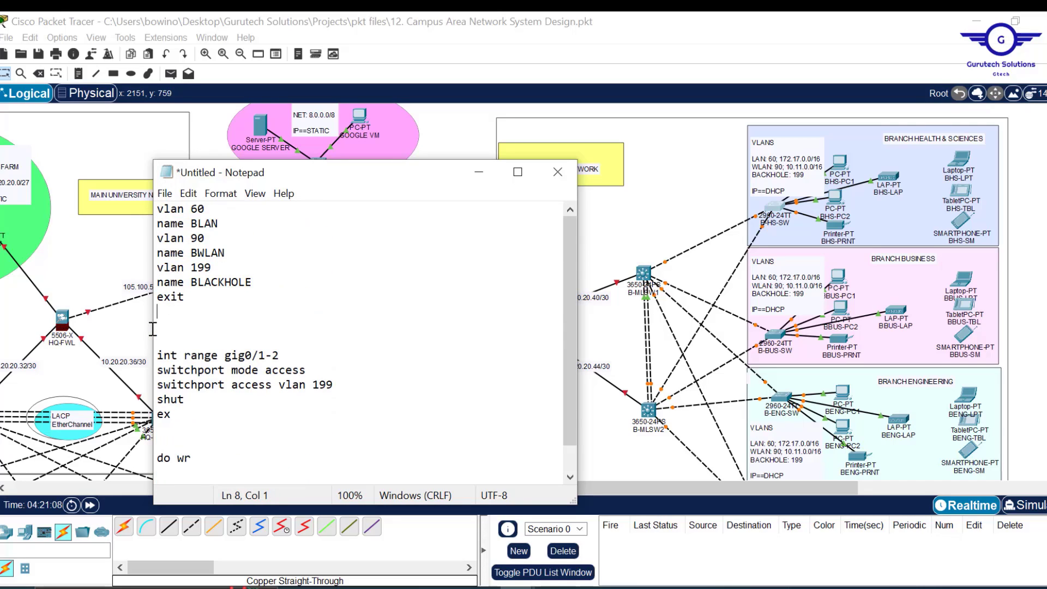
pyautogui.click(196, 319)
pyautogui.moveTo(201, 299); pyautogui.dragTo(153, 207)
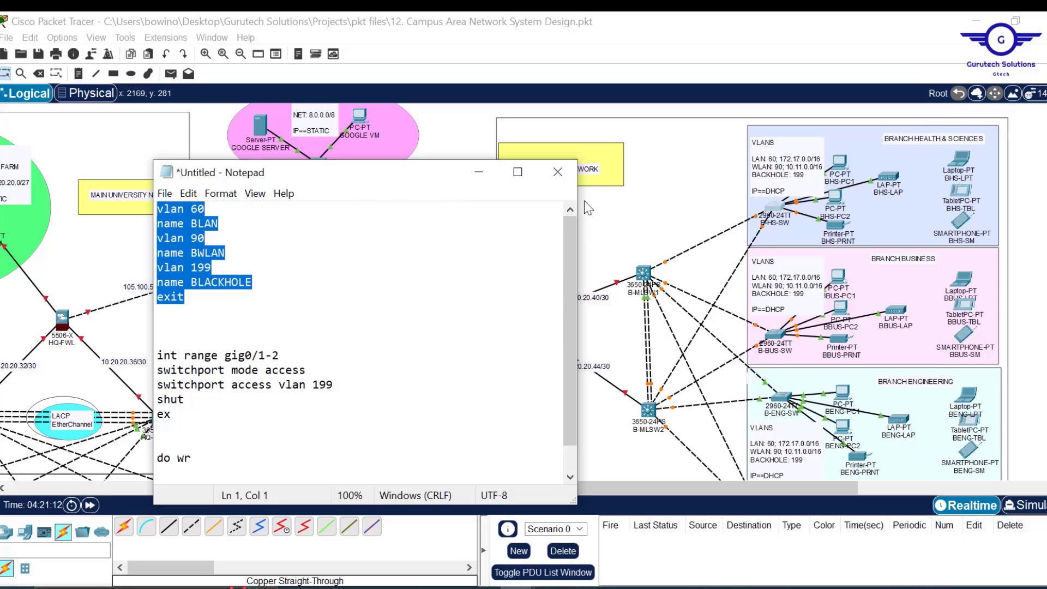
# - Change the interface range prefix to gig1/ after checking uplink port numbers in the topology
pyautogui.click(461, 138)
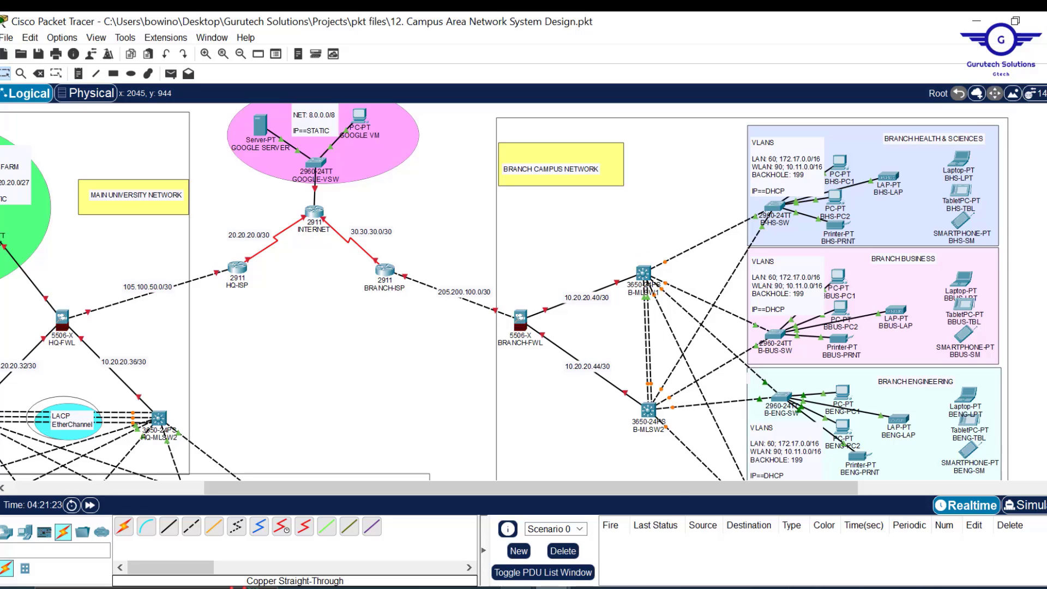
pyautogui.moveTo(518, 588)
pyautogui.click(594, 551)
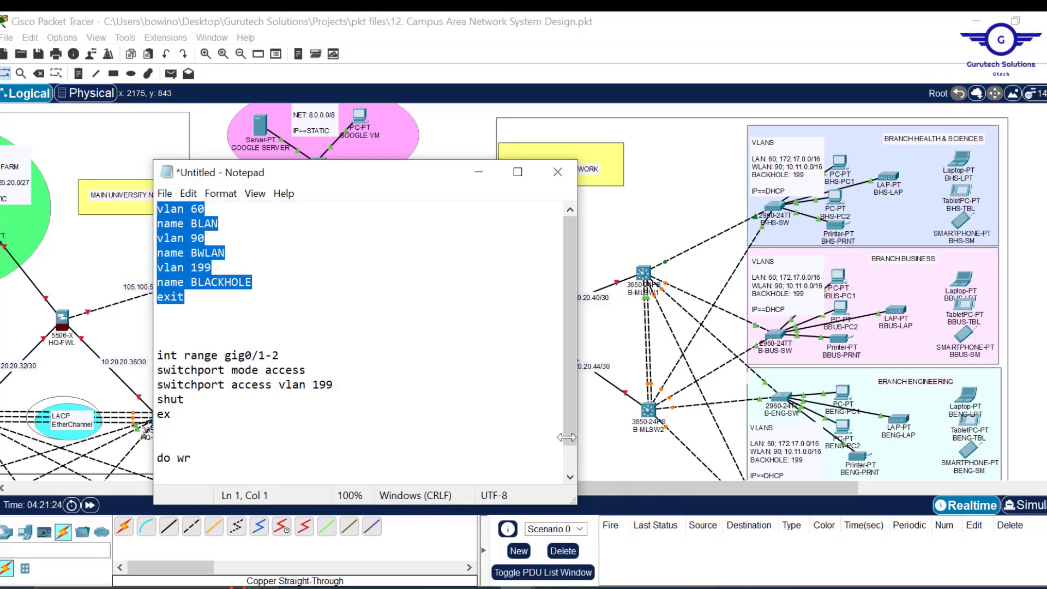
pyautogui.click(249, 356)
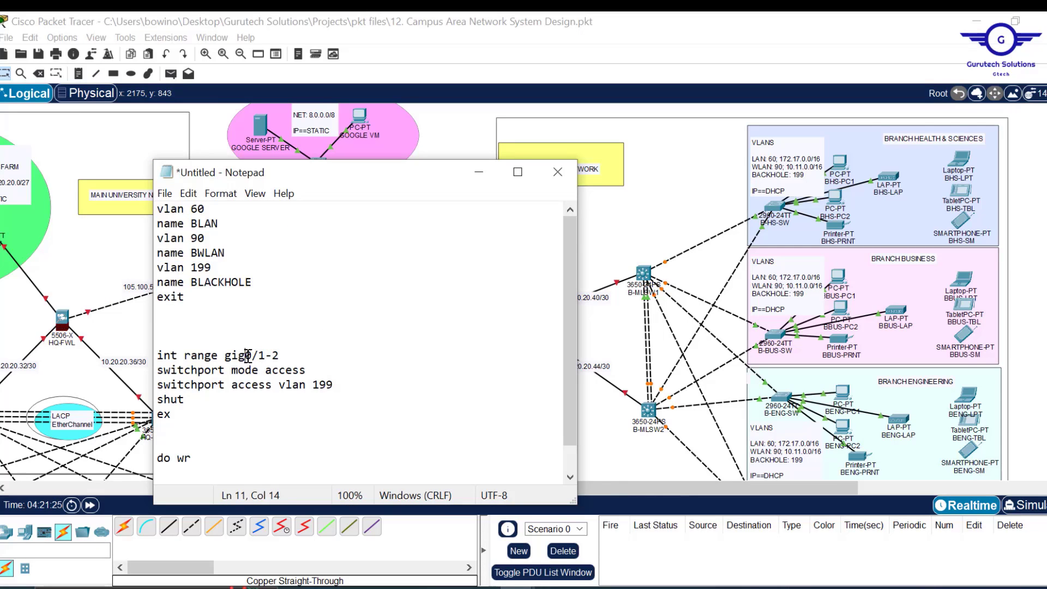
pyautogui.write('1/')
pyautogui.click(673, 265)
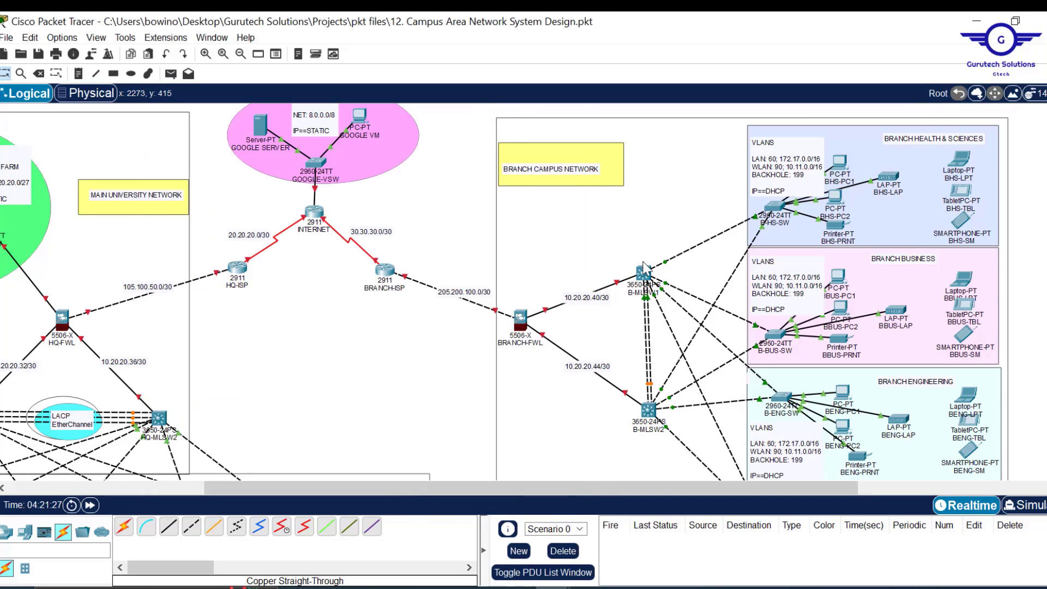
pyautogui.moveTo(667, 265)
pyautogui.moveTo(553, 575)
pyautogui.click(600, 535)
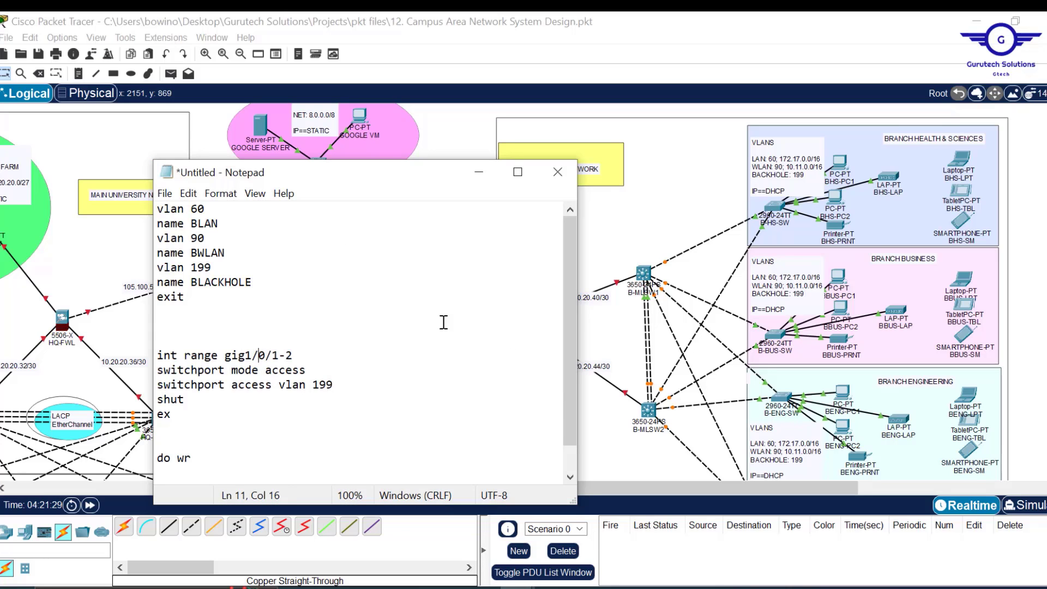
# - Make the range gig1/0/2-5 trunk ports and select the whole draft for B-MLSW1
pyautogui.click(297, 356)
pyautogui.press('BackSpace')
pyautogui.press('BackSpace')
pyautogui.write('2-5')
pyautogui.moveTo(338, 382); pyautogui.dragTo(265, 371)
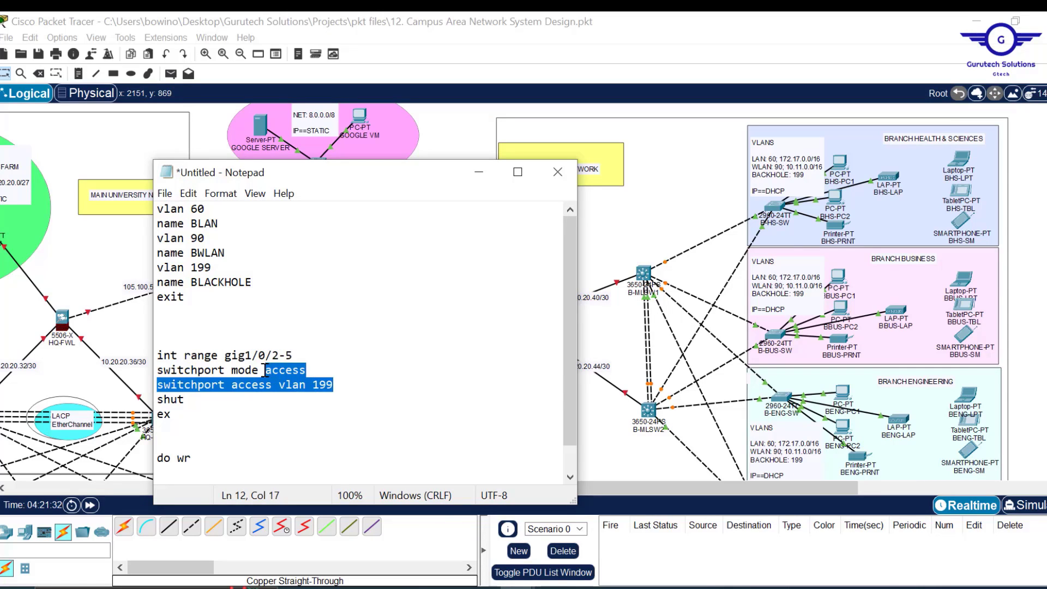
pyautogui.write('trunk')
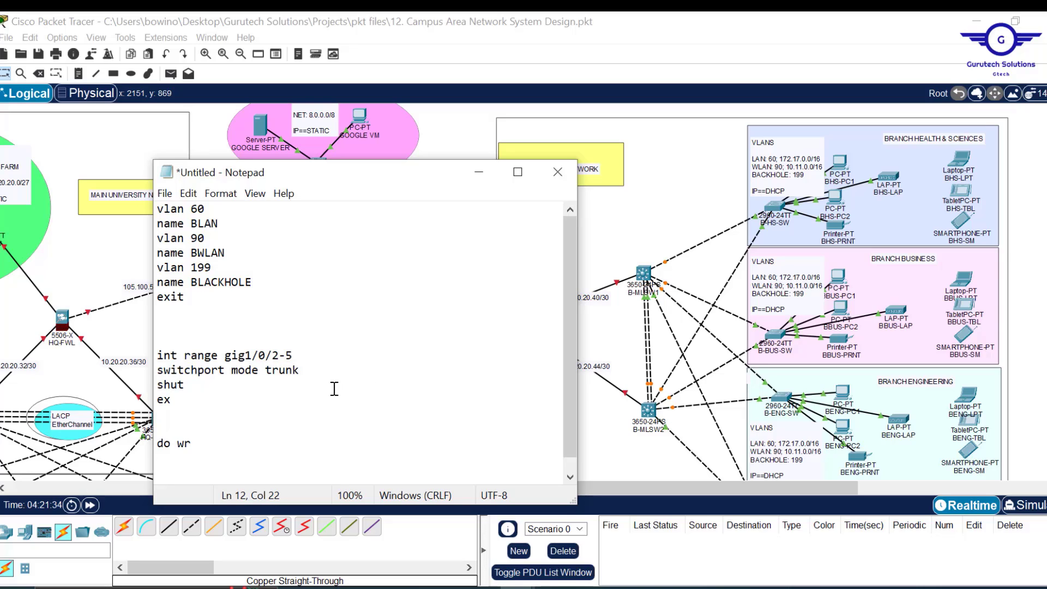
pyautogui.hotkey('ctrl', 'a')
pyautogui.hotkey('ctrl', 'c')
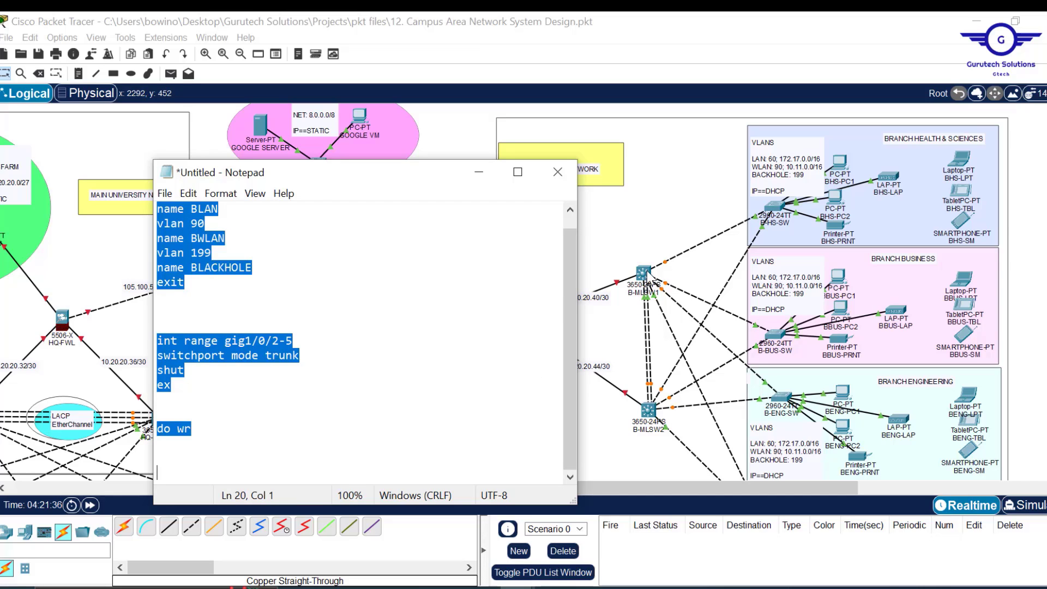
pyautogui.click(650, 280)
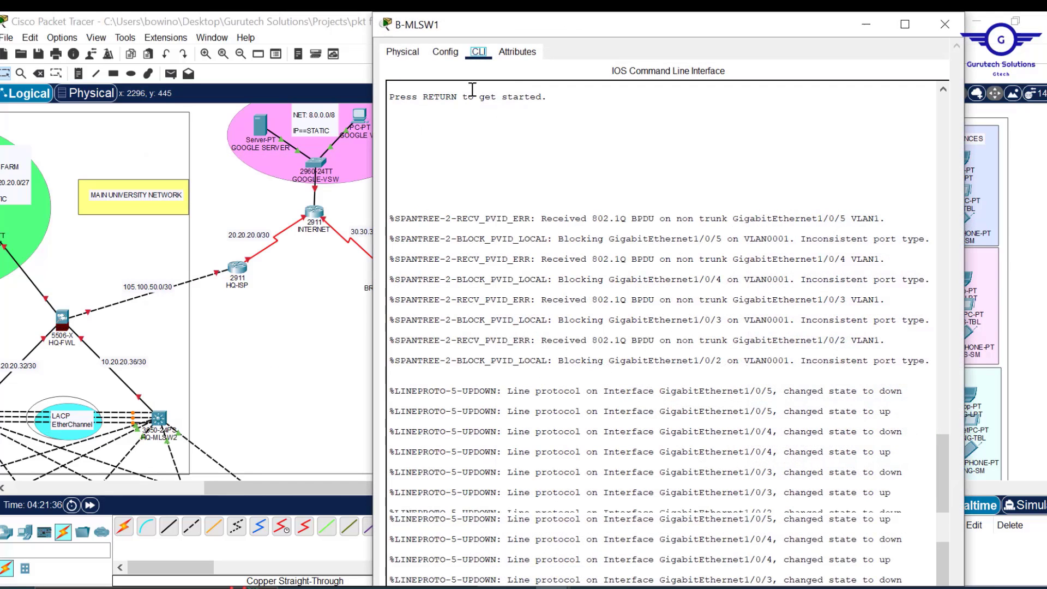
# - Paste the VLAN and trunk script into B-MLSW1's global configuration CLI, then close it
pyautogui.click(446, 51)
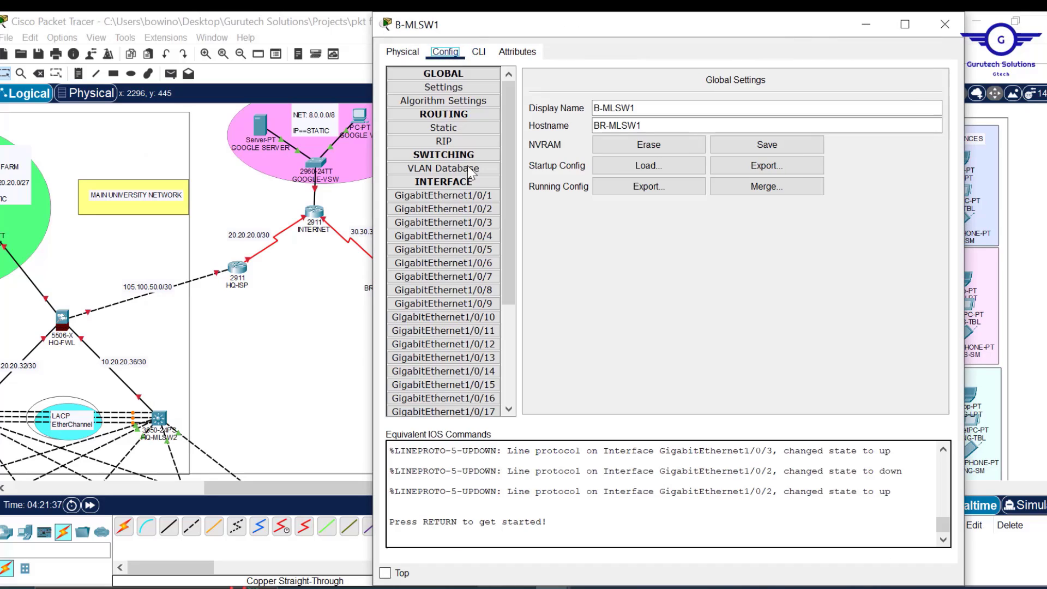
pyautogui.click(462, 265)
pyautogui.click(479, 51)
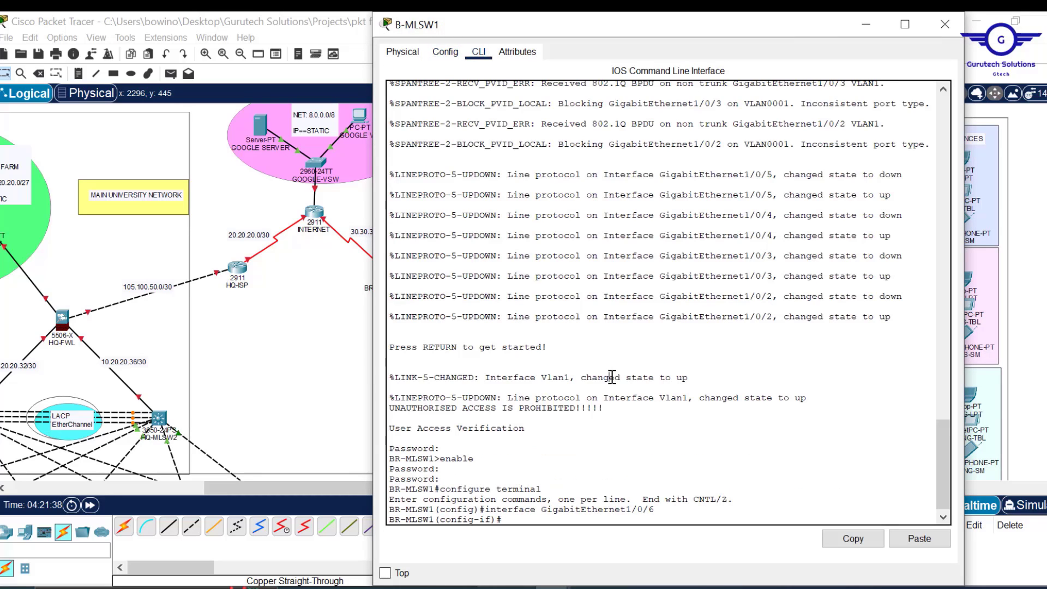
pyautogui.press('Return')
pyautogui.press('Return')
pyautogui.press('Return')
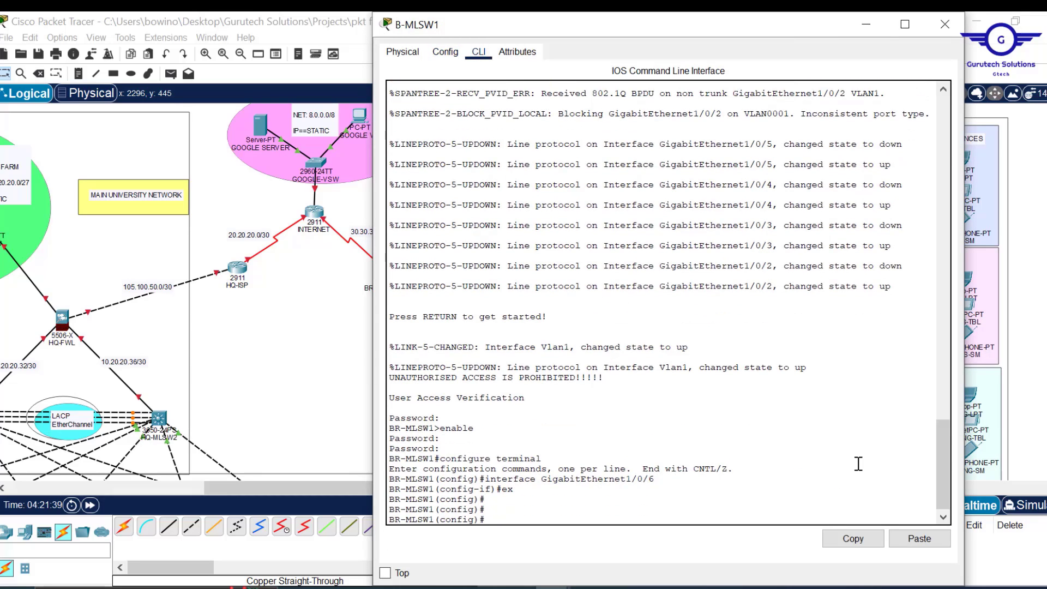
pyautogui.click(920, 539)
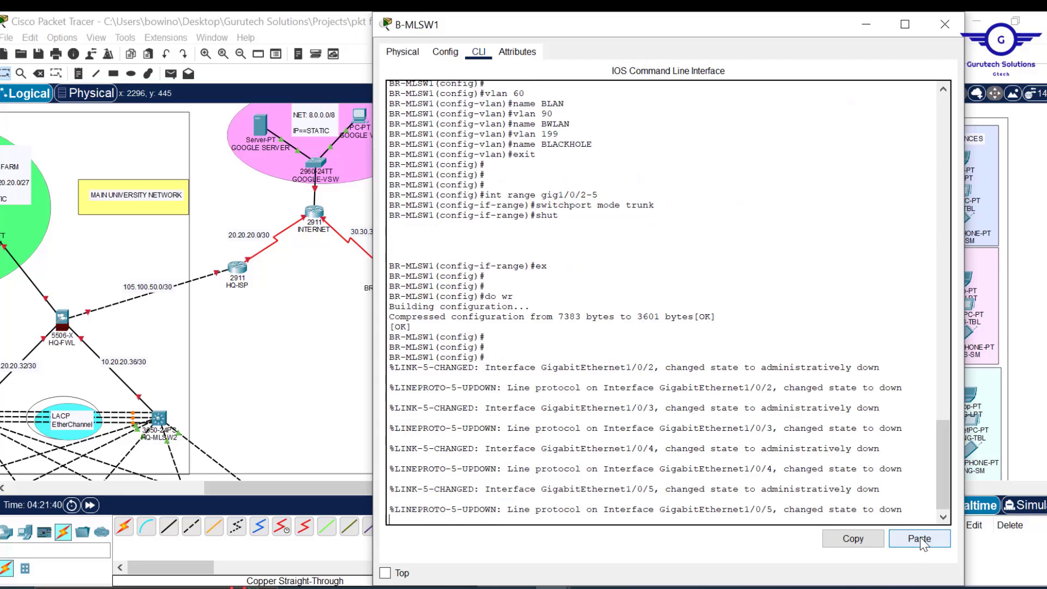
pyautogui.click(945, 24)
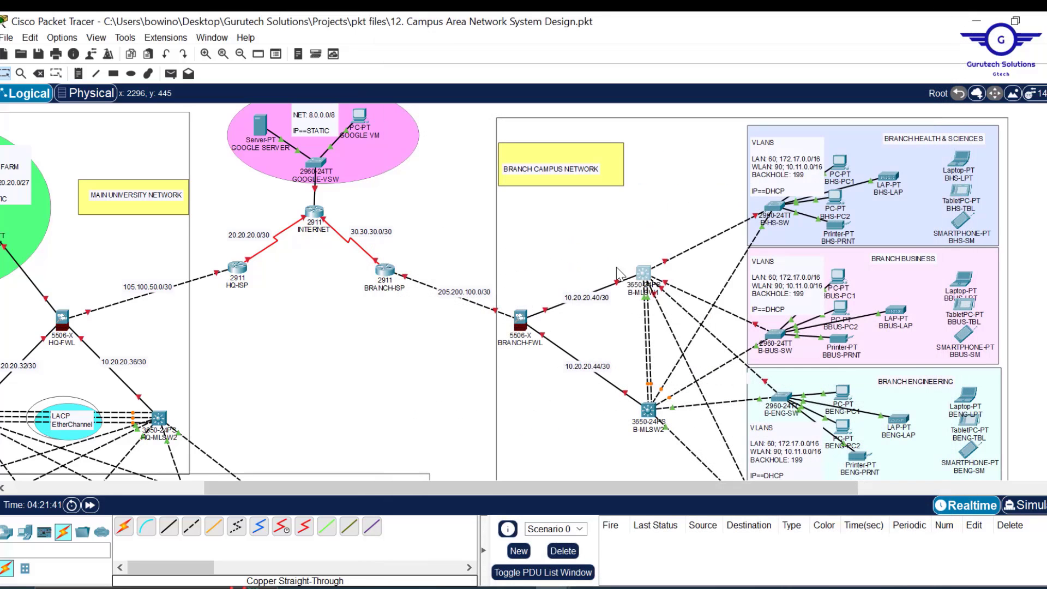
# - Paste the same script into B-MLSW2's global configuration CLI, then close it
pyautogui.click(650, 410)
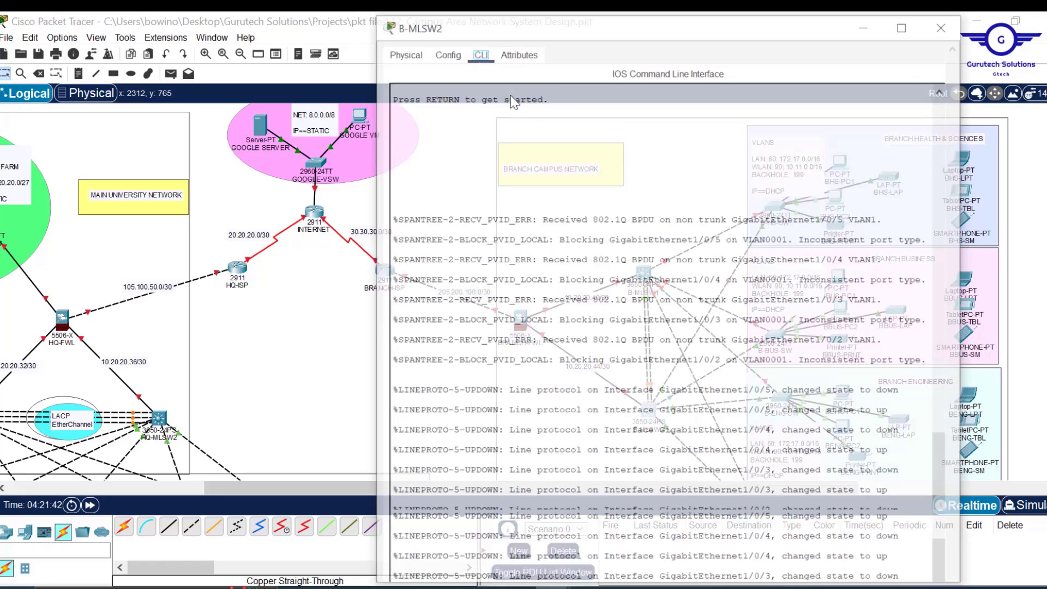
pyautogui.click(445, 53)
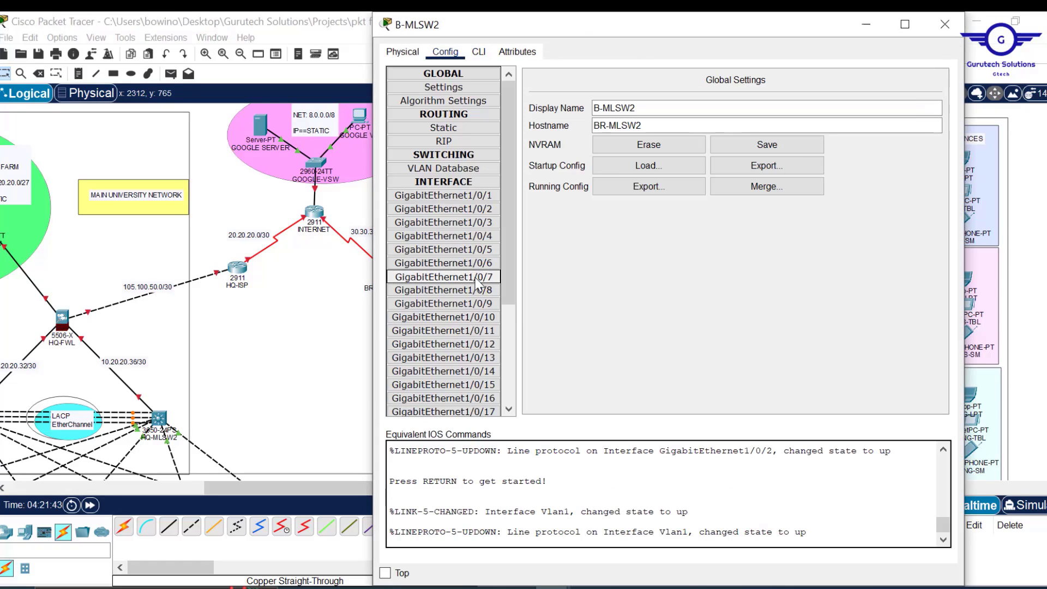
pyautogui.click(481, 53)
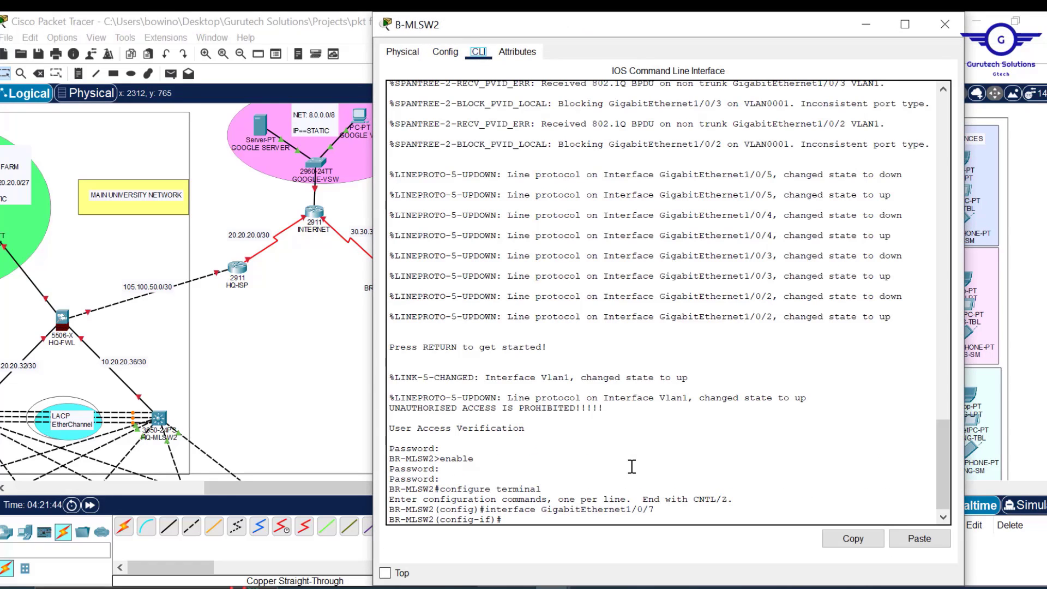
pyautogui.write('ex')
pyautogui.press('Return')
pyautogui.press('Return')
pyautogui.press('Return')
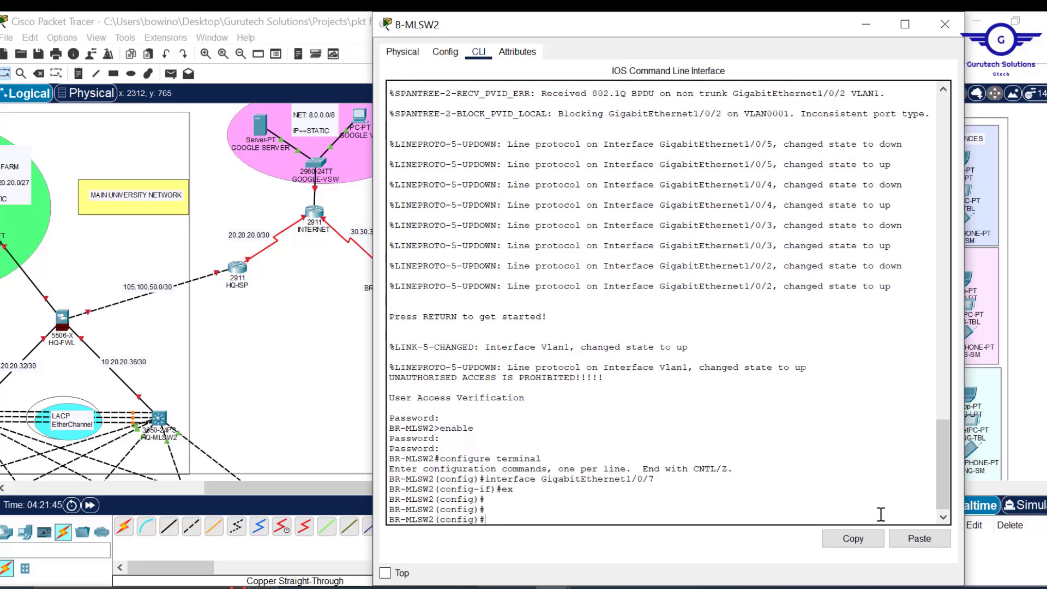
pyautogui.click(920, 539)
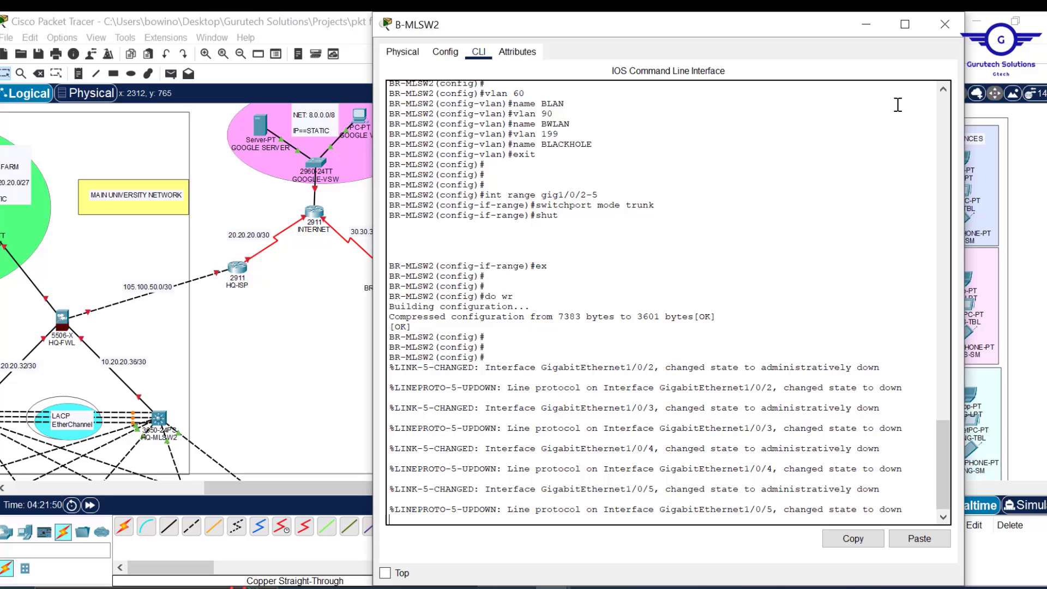
pyautogui.click(942, 26)
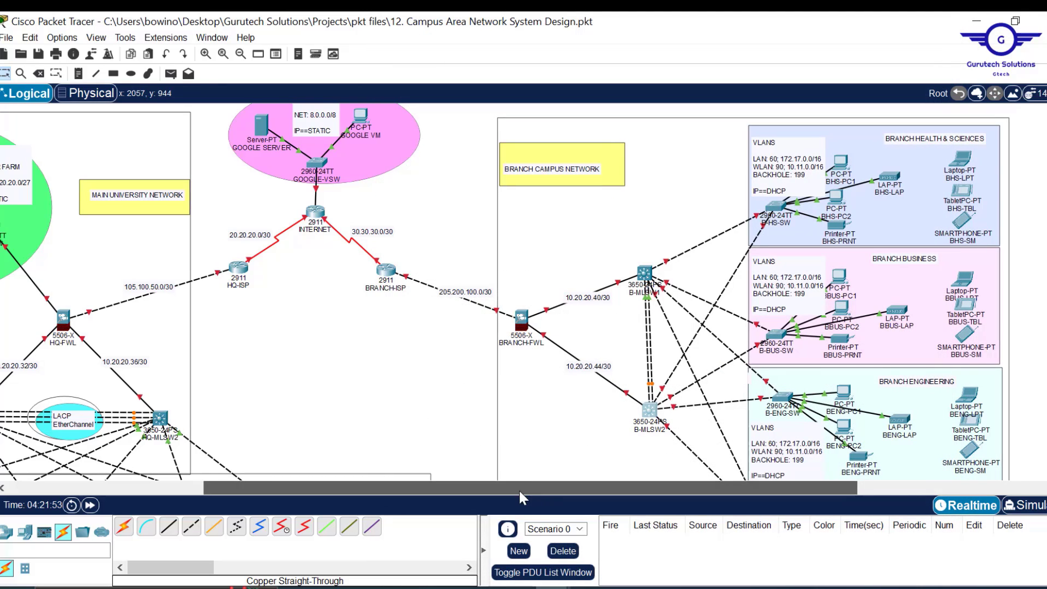
# - Highlight step 2.1 STP Portfast and BPDUguard in Config.txt, then return to the topology
pyautogui.moveTo(518, 489); pyautogui.dragTo(406, 511)
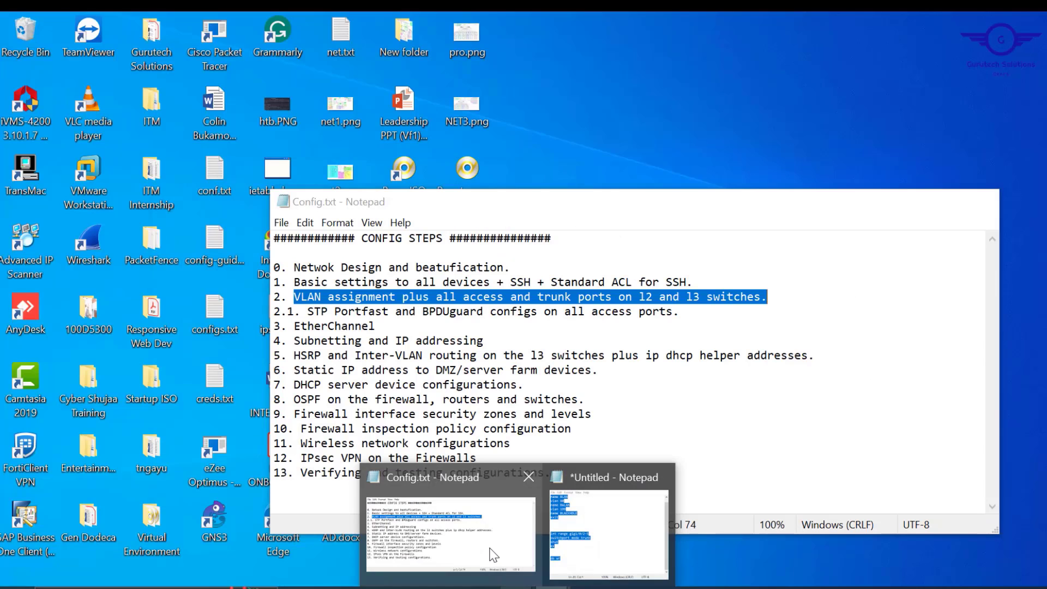
pyautogui.click(494, 555)
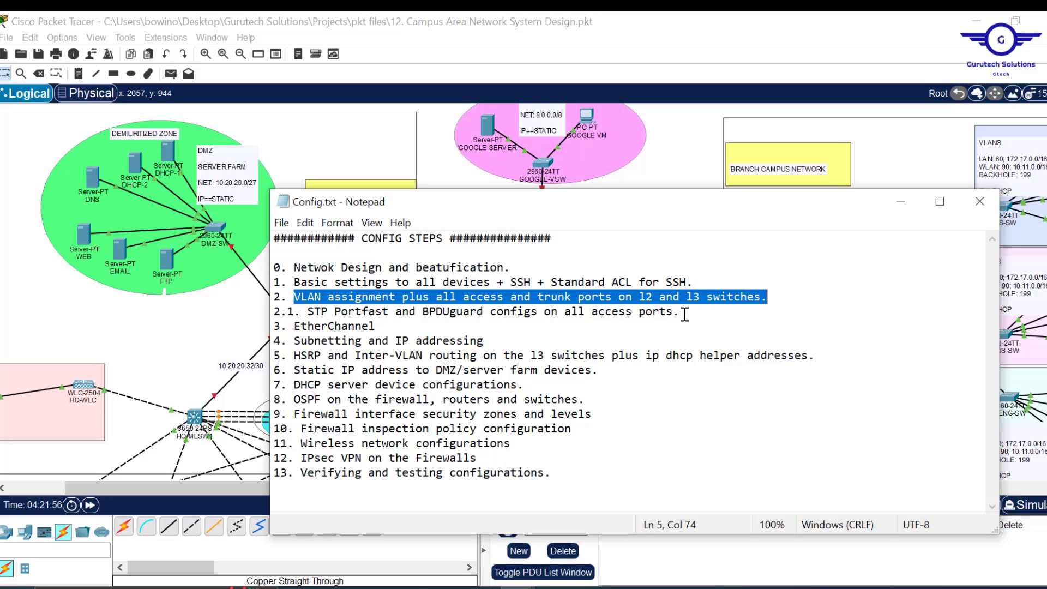
pyautogui.moveTo(274, 326)
pyautogui.mouseDown()
pyautogui.moveTo(459, 333)
pyautogui.moveTo(314, 326)
pyautogui.moveTo(268, 310)
pyautogui.mouseUp()
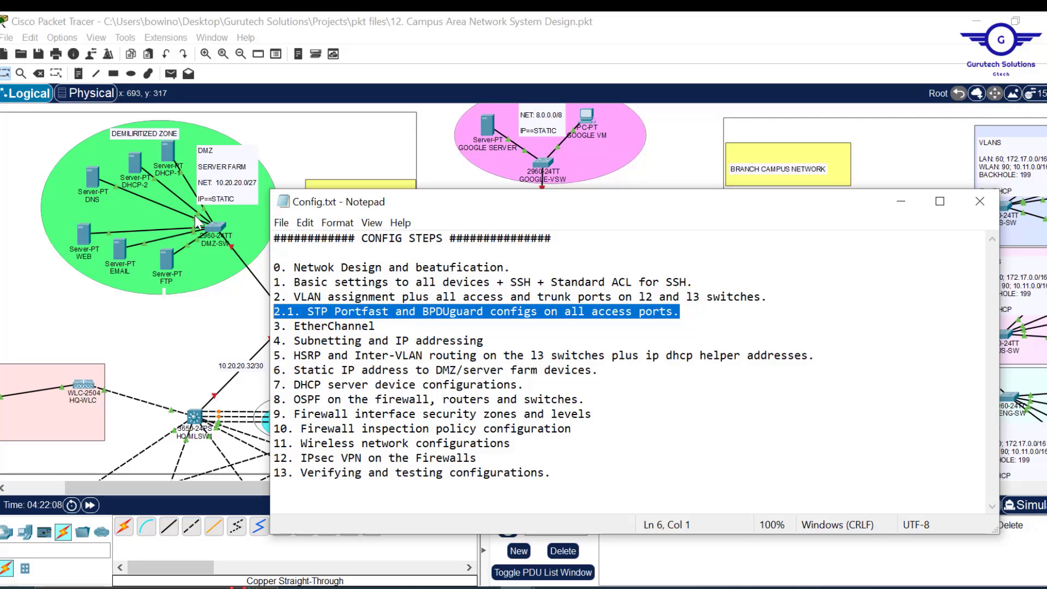
pyautogui.click(221, 230)
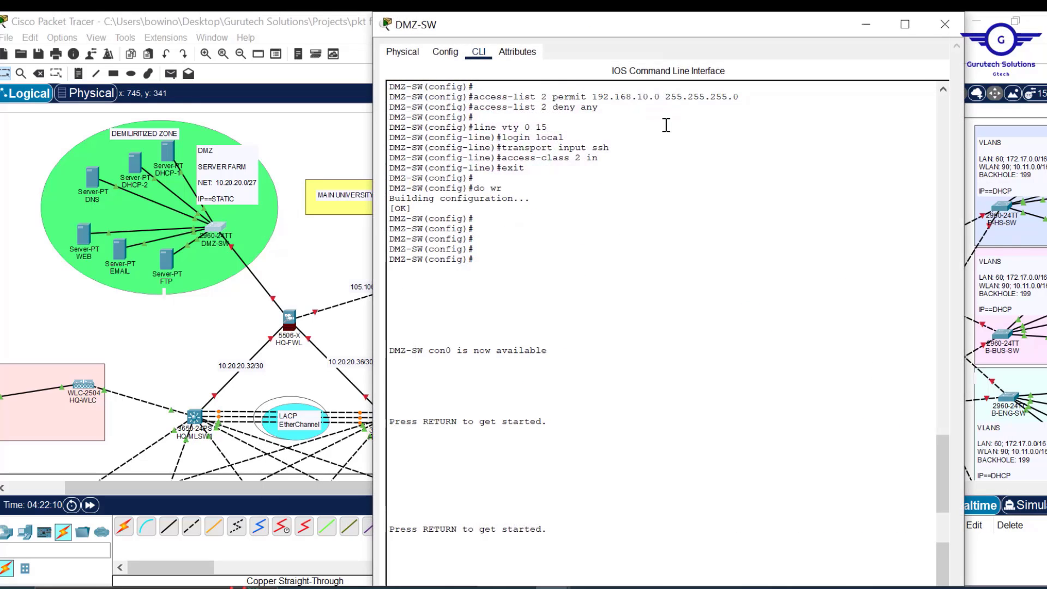
# - Exit to global configuration on DMZ-SW and enter int fa0/2-24
pyautogui.click(445, 52)
pyautogui.click(480, 51)
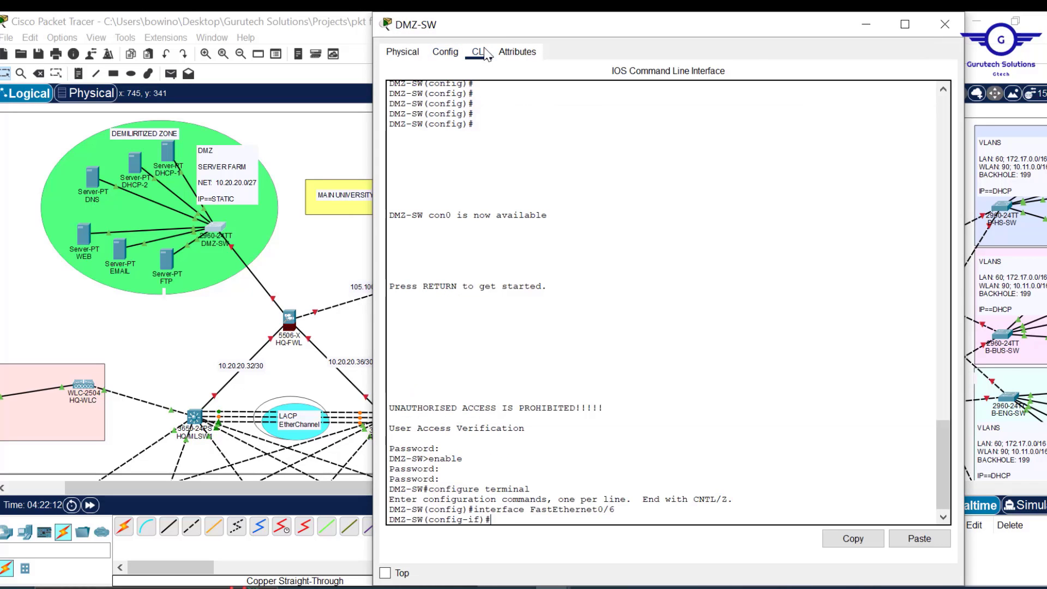
pyautogui.write('ex')
pyautogui.press('Return')
pyautogui.press('Return')
pyautogui.press('Return')
pyautogui.press('Return')
pyautogui.press('Return')
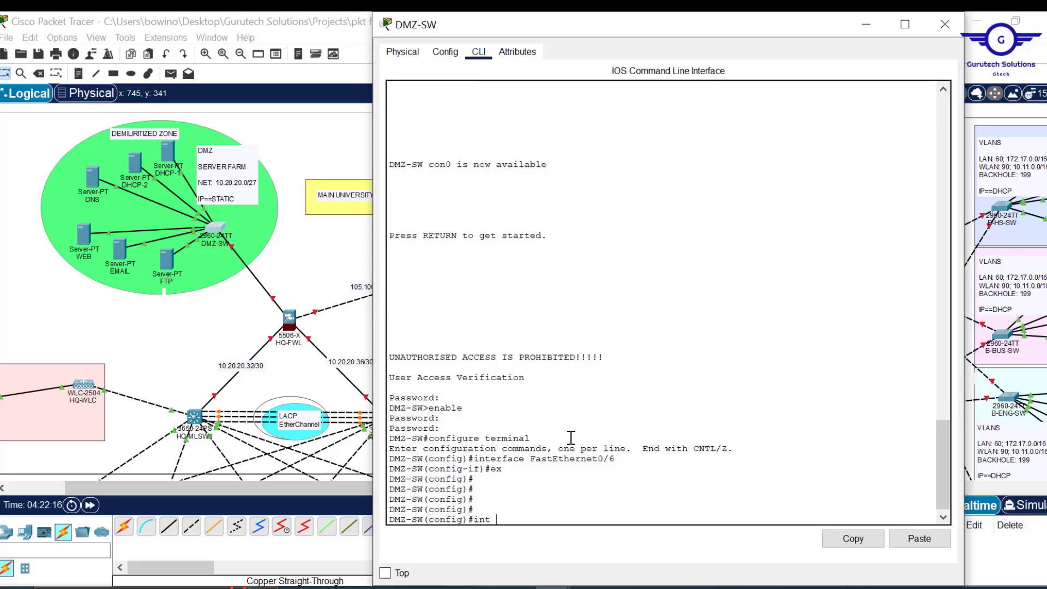
pyautogui.write('int fa0/2-24')
pyautogui.click(866, 31)
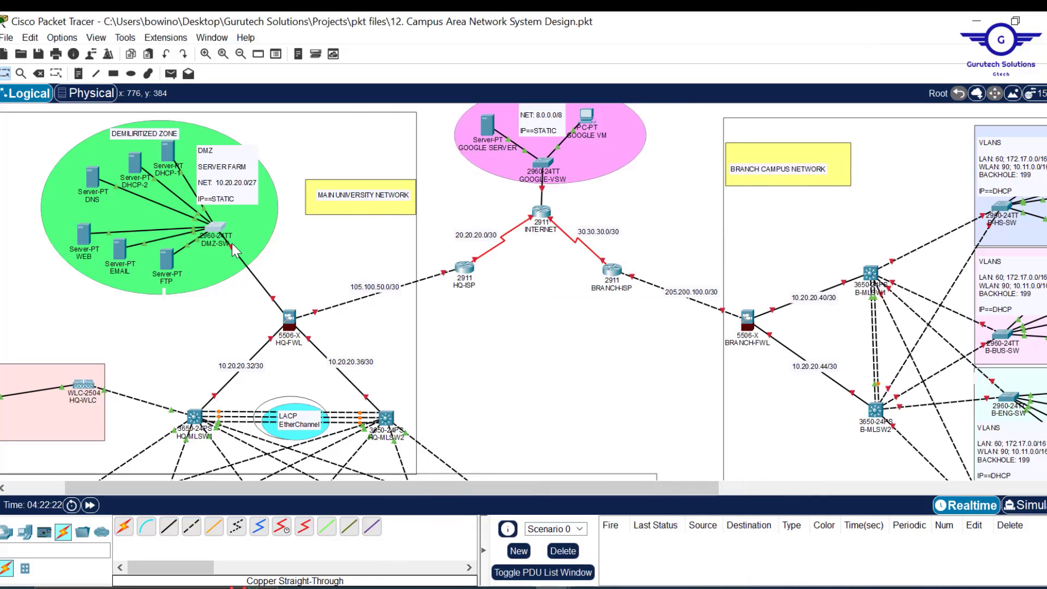
pyautogui.moveTo(232, 244)
pyautogui.click(216, 227)
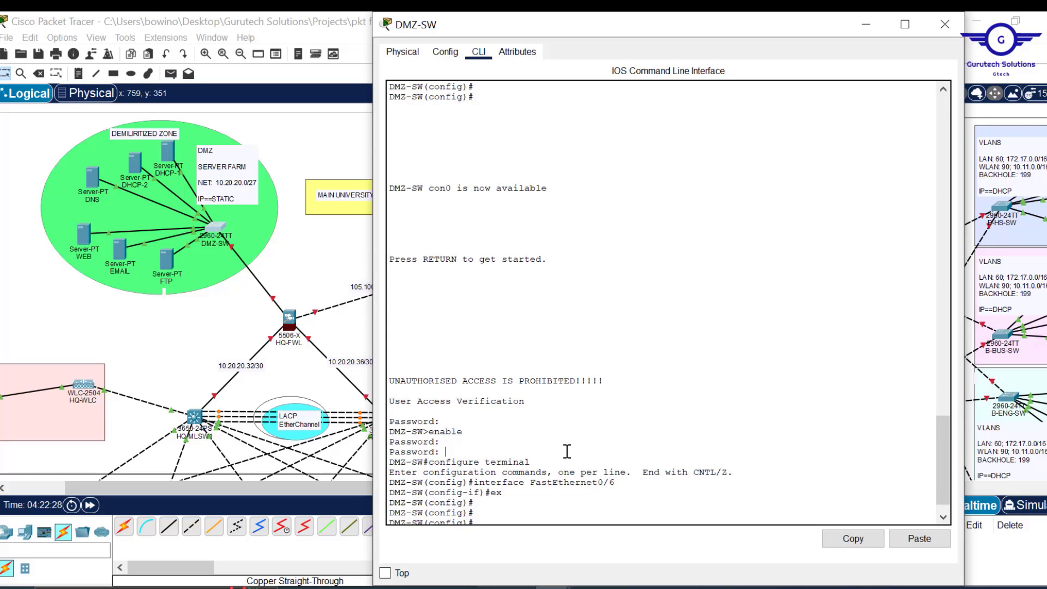
pyautogui.press('Return')
pyautogui.write('int fa0/2-24')
pyautogui.press('Return')
pyautogui.press('Return')
pyautogui.press('Return')
# - Select interface range fa0/2-24 and enable spanning-tree portfast on it
pyautogui.press('Up')
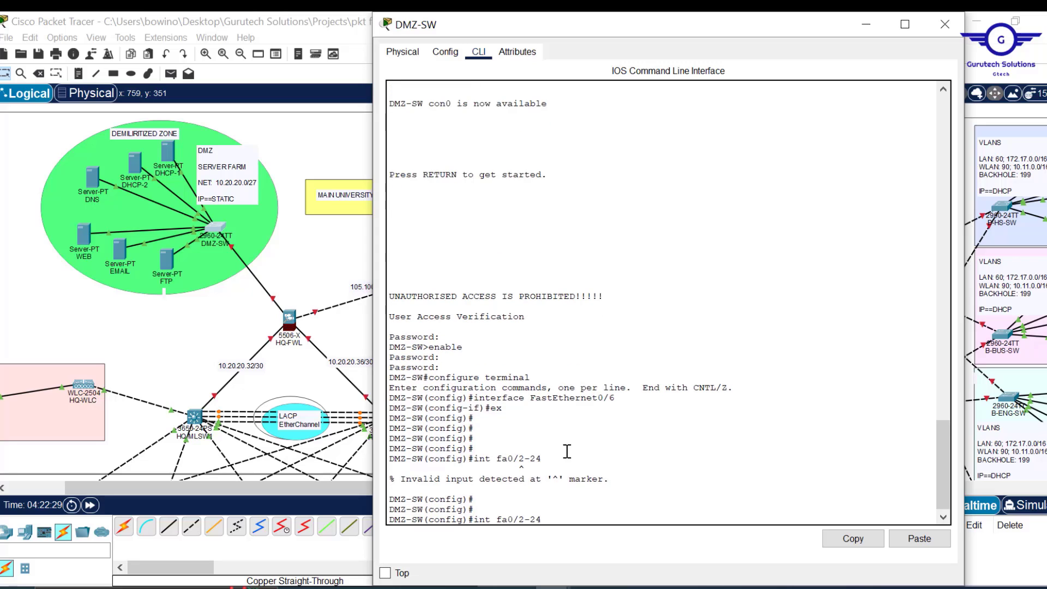
pyautogui.press('Left')
pyautogui.press('Left')
pyautogui.press('Left')
pyautogui.press('Left')
pyautogui.press('Left')
pyautogui.press('Left')
pyautogui.press('Left')
pyautogui.press('Left')
pyautogui.write('range')
pyautogui.press('Return')
pyautogui.press('Return')
pyautogui.press('Return')
pyautogui.press('Return')
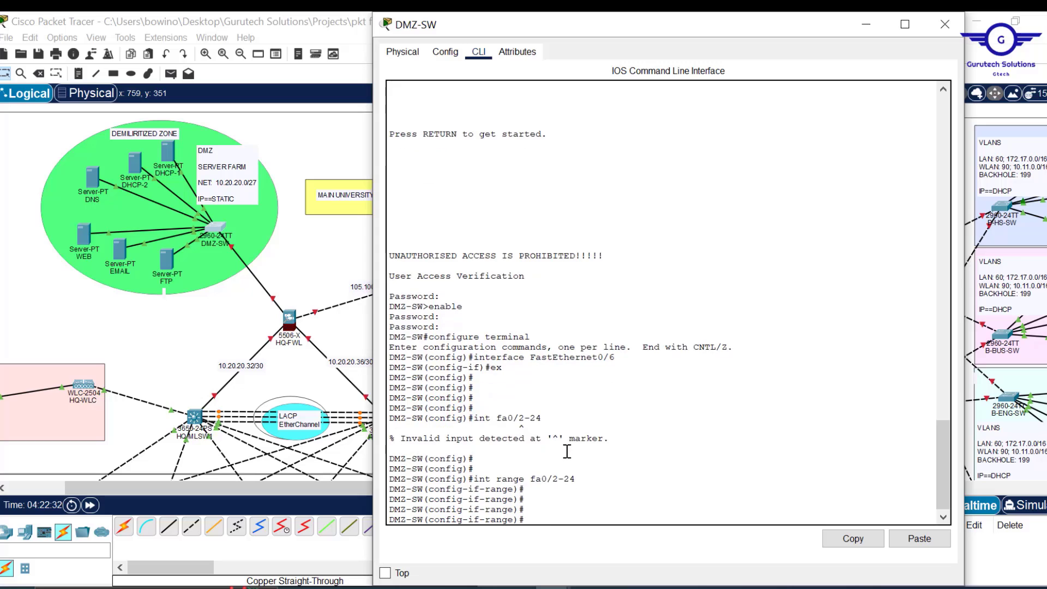
pyautogui.write('spann')
pyautogui.press('Tab')
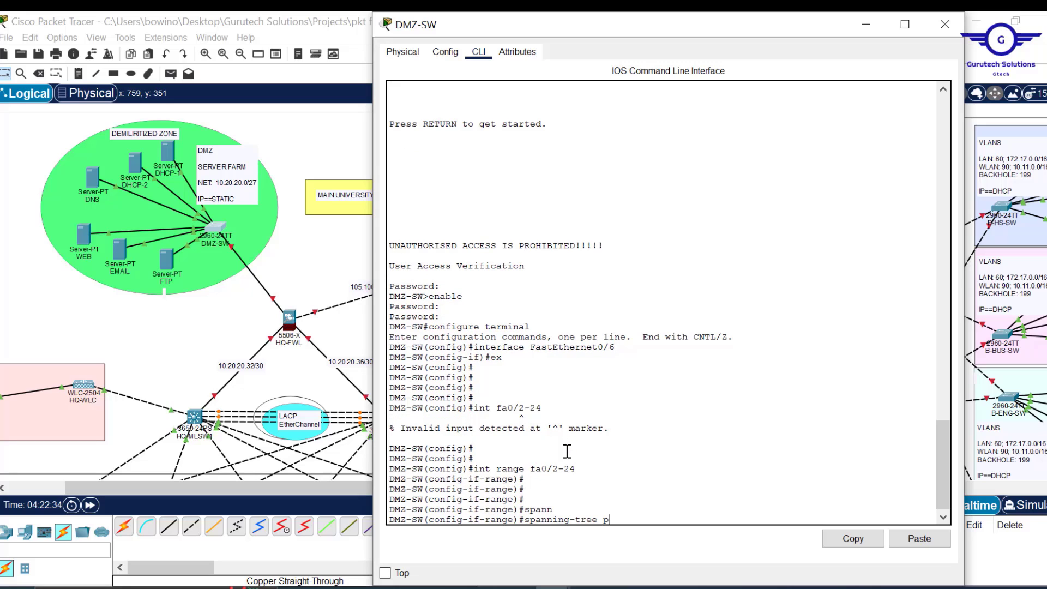
pyautogui.write('por')
pyautogui.press('Tab')
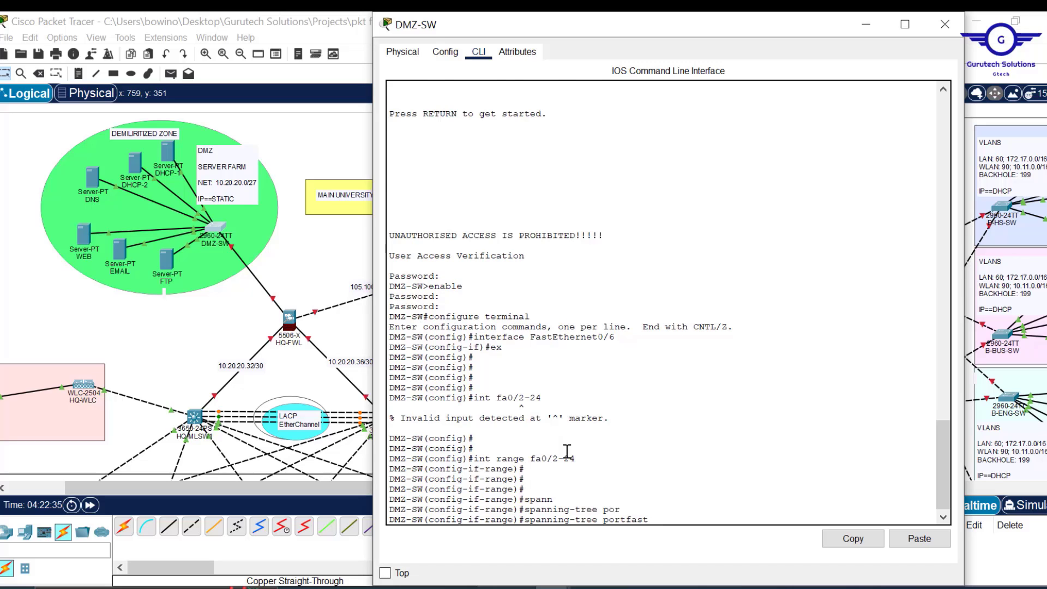
pyautogui.press('Return')
pyautogui.press('Return')
pyautogui.press('Return')
pyautogui.press('Return')
pyautogui.press('Return')
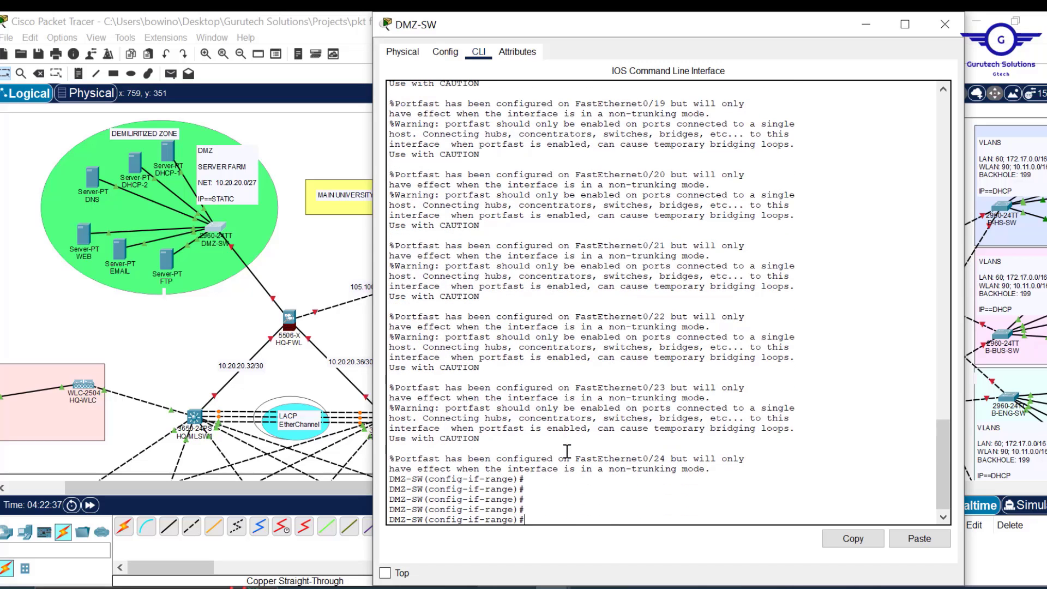
# - Enable spanning-tree bpduguard, exit, save with do wr, and close the DMZ-SW window
pyautogui.write('spann')
pyautogui.press('Tab')
pyautogui.write('b')
pyautogui.press('Tab')
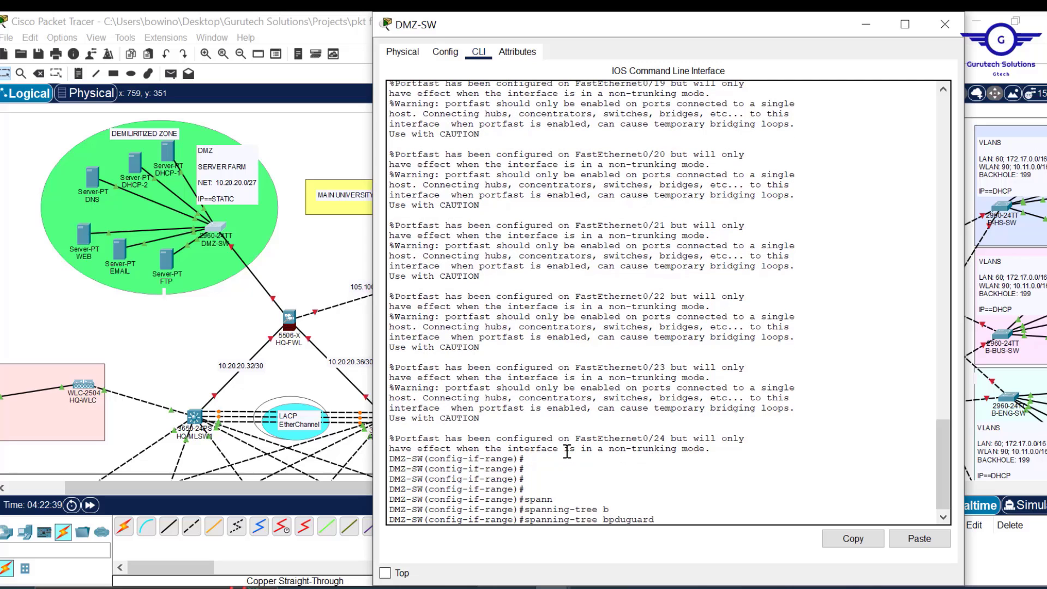
pyautogui.write('e')
pyautogui.press('Tab')
pyautogui.press('Return')
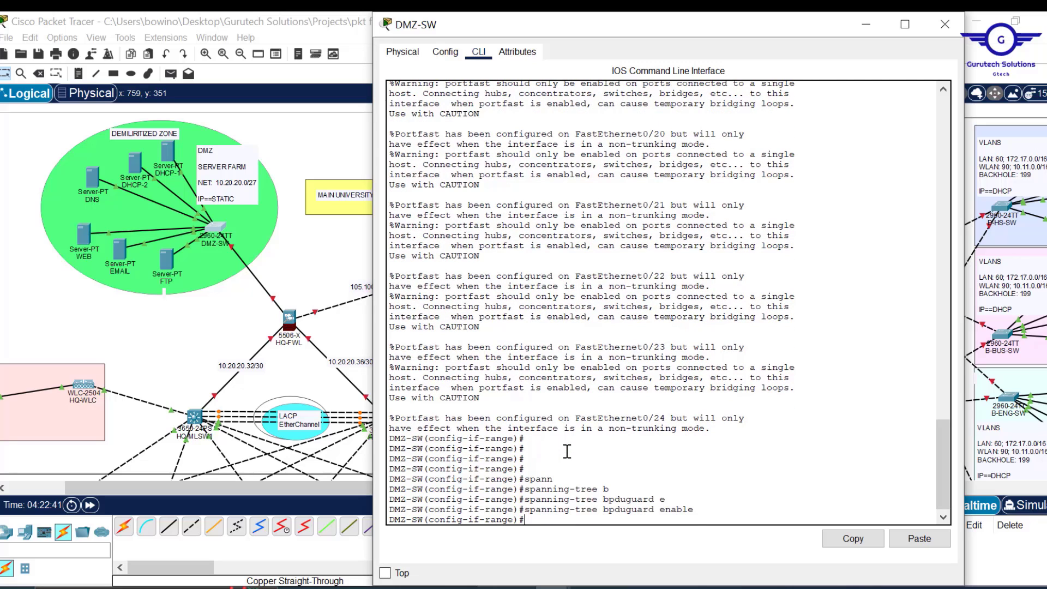
pyautogui.write('ex')
pyautogui.press('Return')
pyautogui.press('Return')
pyautogui.press('Return')
pyautogui.press('Return')
pyautogui.write('d')
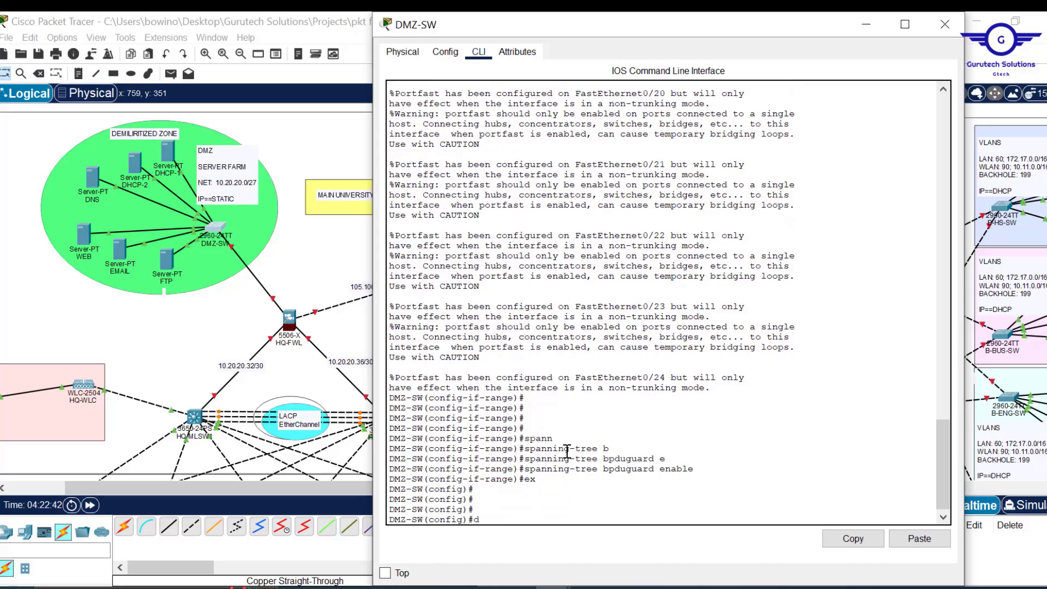
pyautogui.write('o wr')
pyautogui.press('Return')
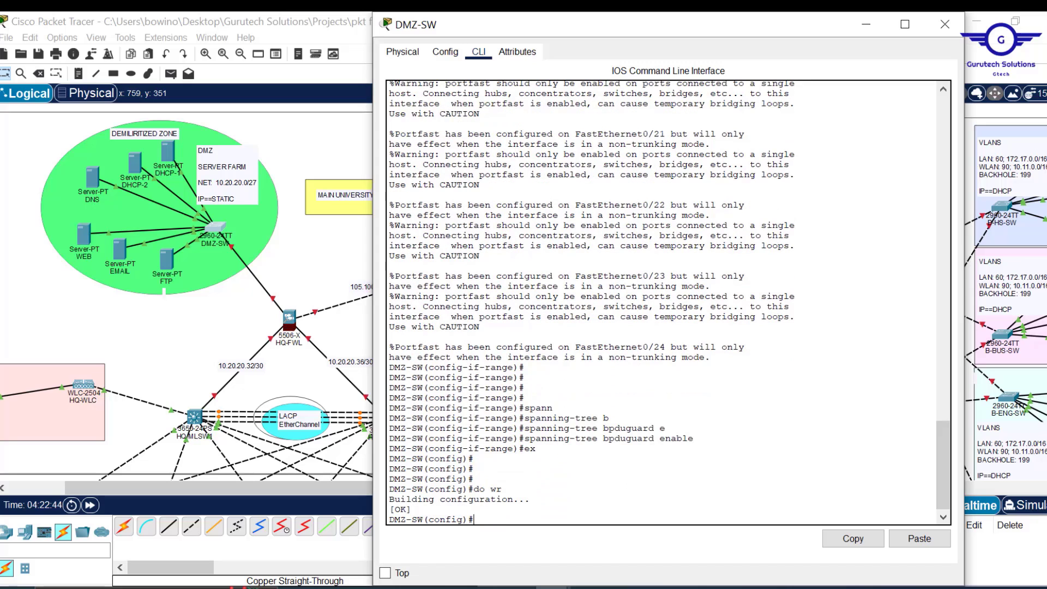
pyautogui.click(950, 26)
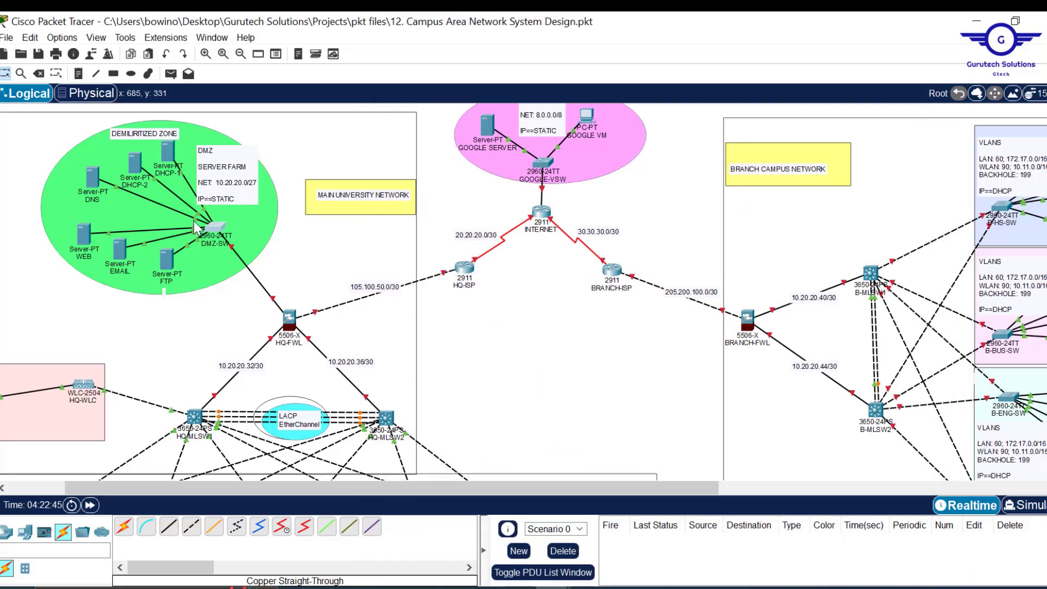
# - Dismiss the stray note box and DMZ-SW's free-port list without cabling
pyautogui.click(195, 218)
pyautogui.click(198, 228)
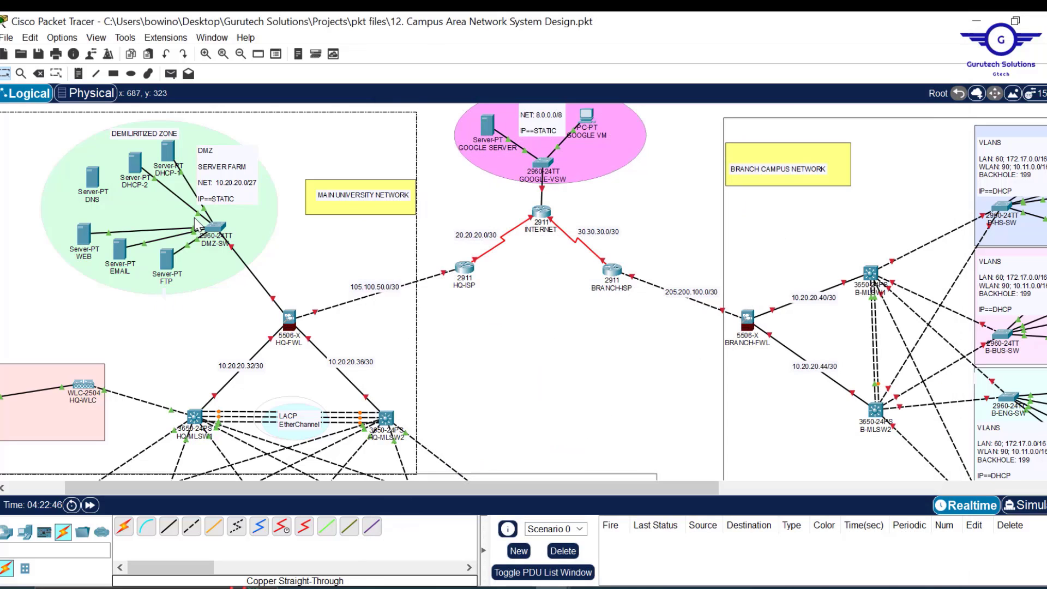
pyautogui.click(215, 229)
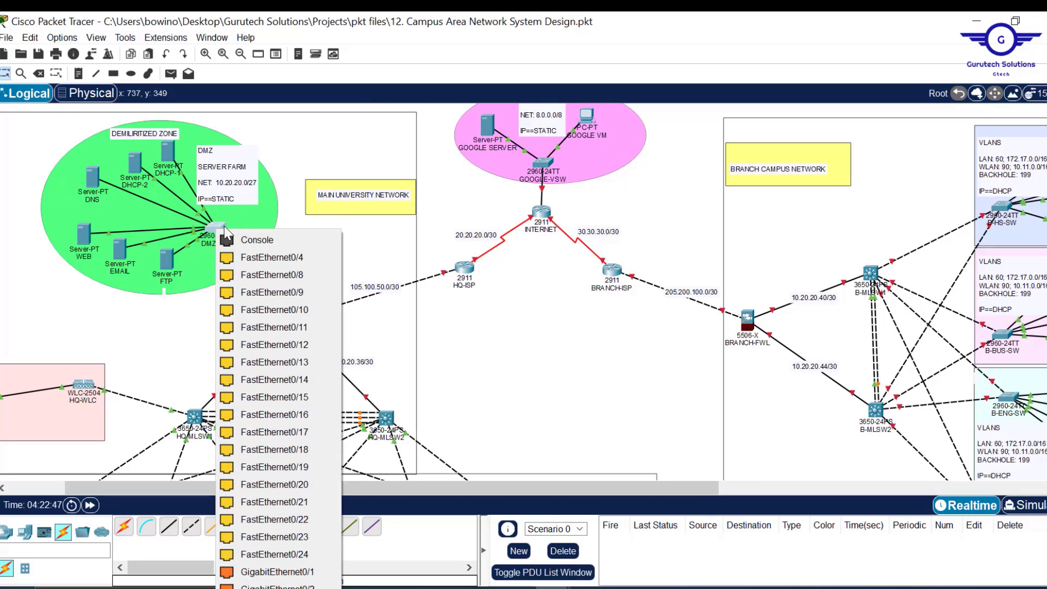
pyautogui.click(277, 257)
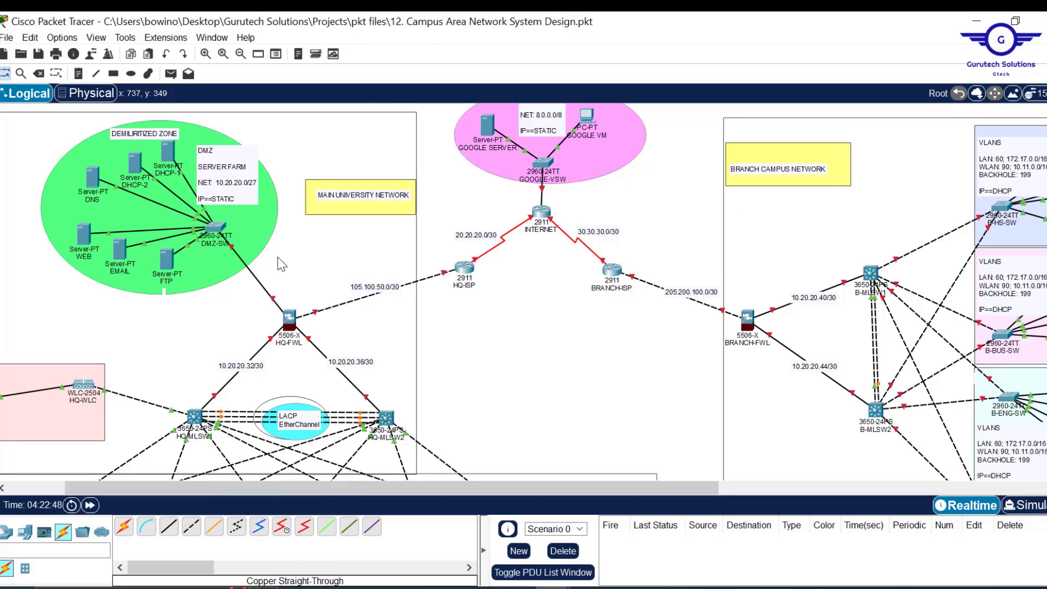
# - Scroll the canvas down to the HQ core switches and open HQ-MLSW1
pyautogui.scroll(-1, 561, 345)
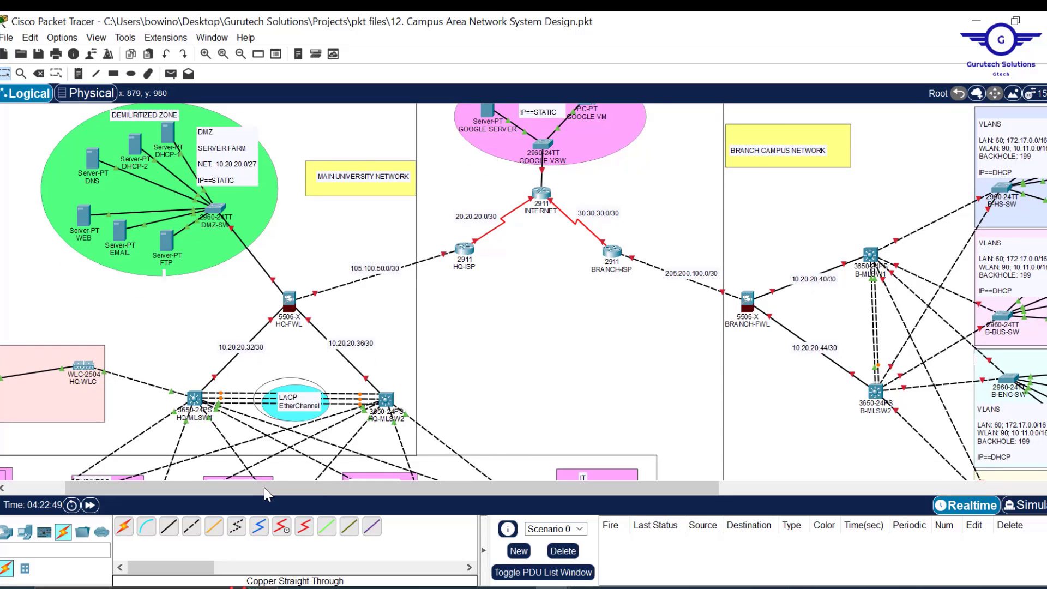
pyautogui.moveTo(264, 487); pyautogui.dragTo(185, 491)
pyautogui.scroll(-5, 684, 324)
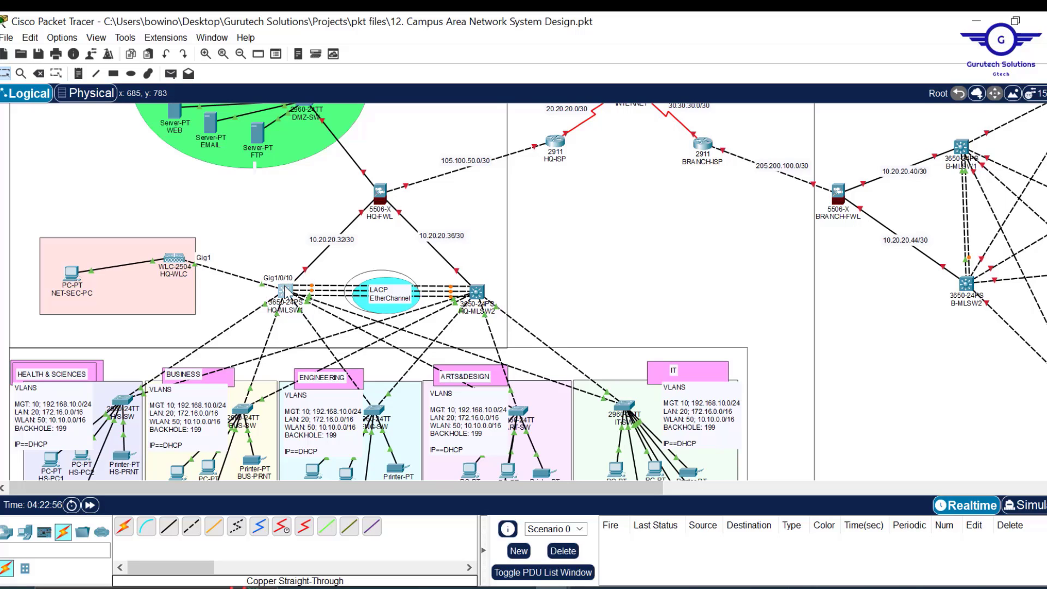
pyautogui.click(285, 291)
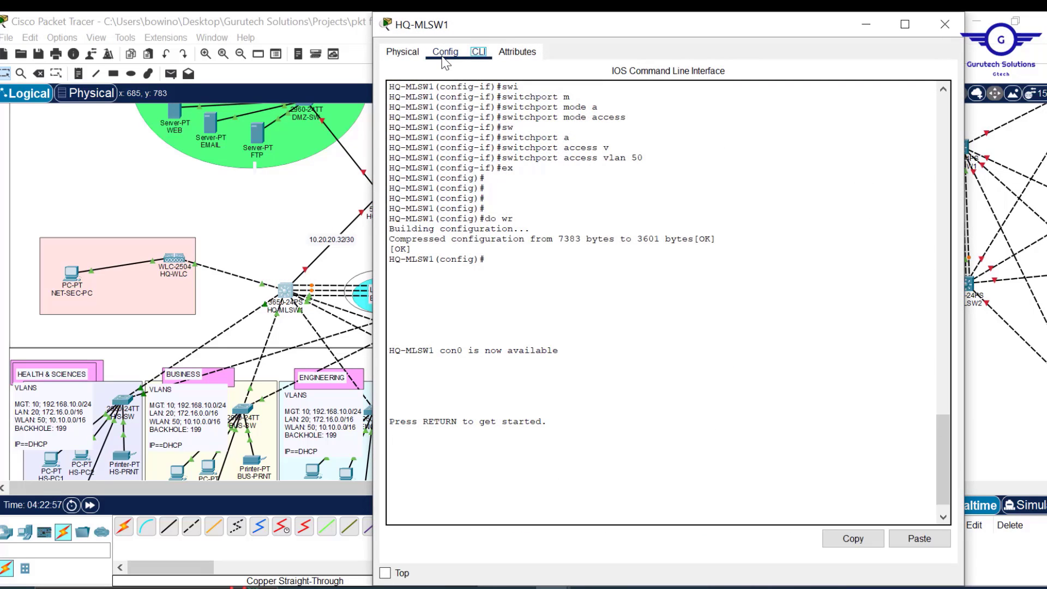
# - Cycle GigabitEthernet1/0/10 off and back on, then enter its interface configuration
pyautogui.click(444, 54)
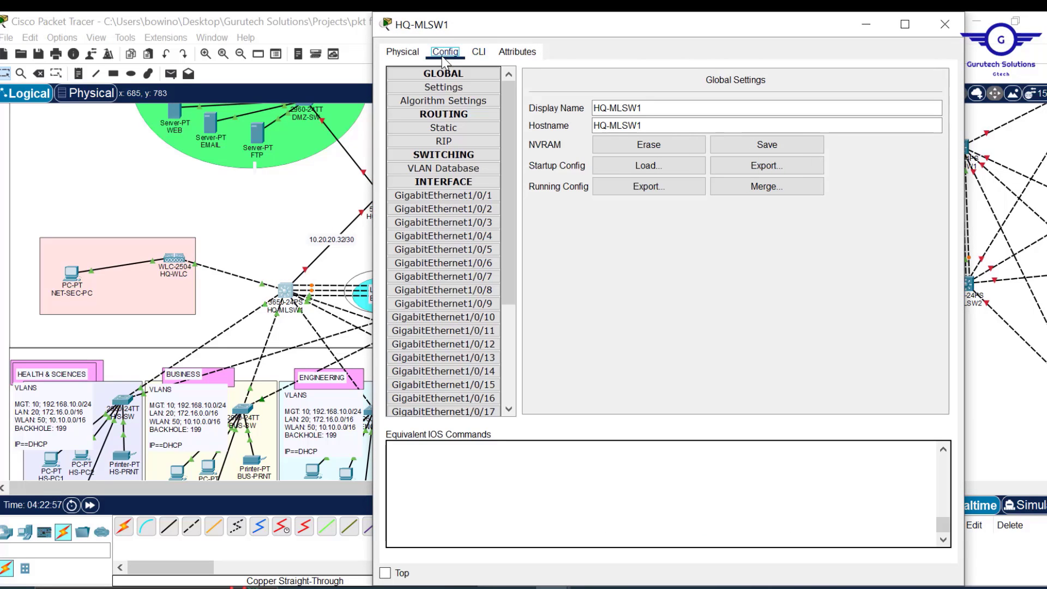
pyautogui.click(478, 322)
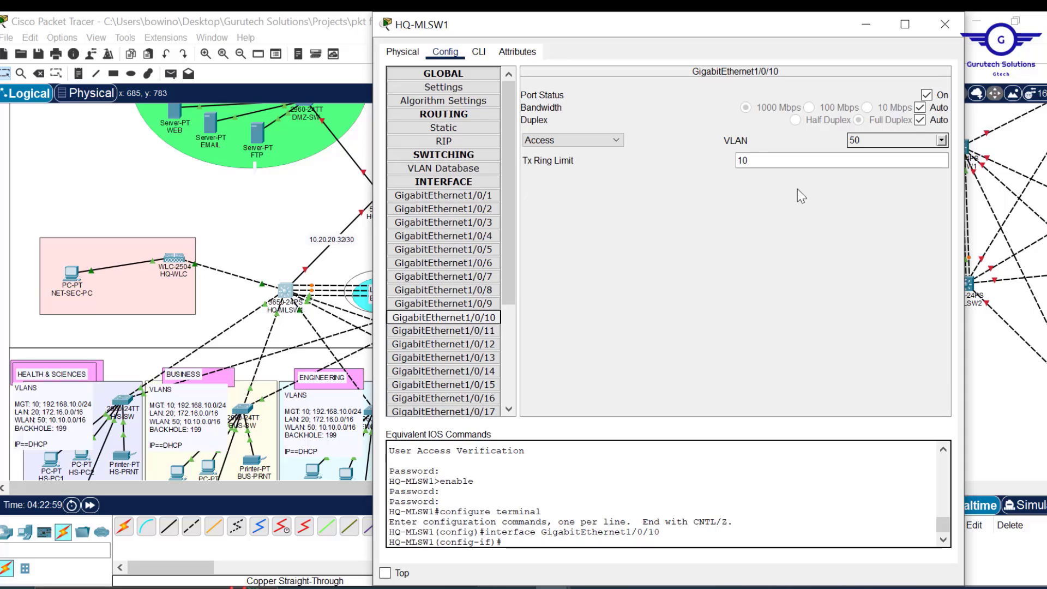
pyautogui.click(927, 96)
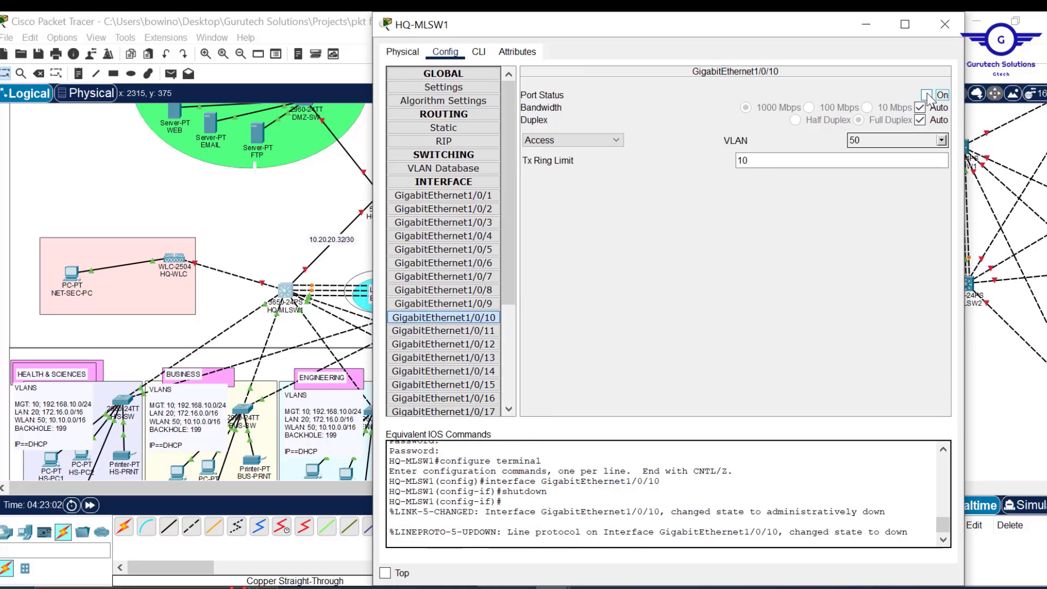
pyautogui.click(927, 95)
pyautogui.click(479, 52)
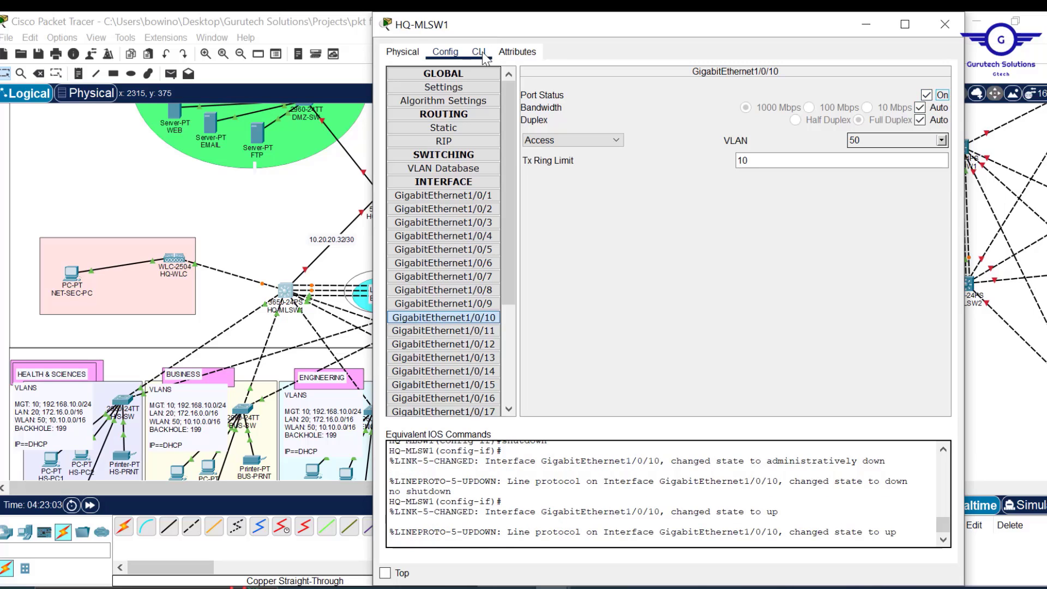
pyautogui.press('Return')
pyautogui.press('Return')
pyautogui.press('Return')
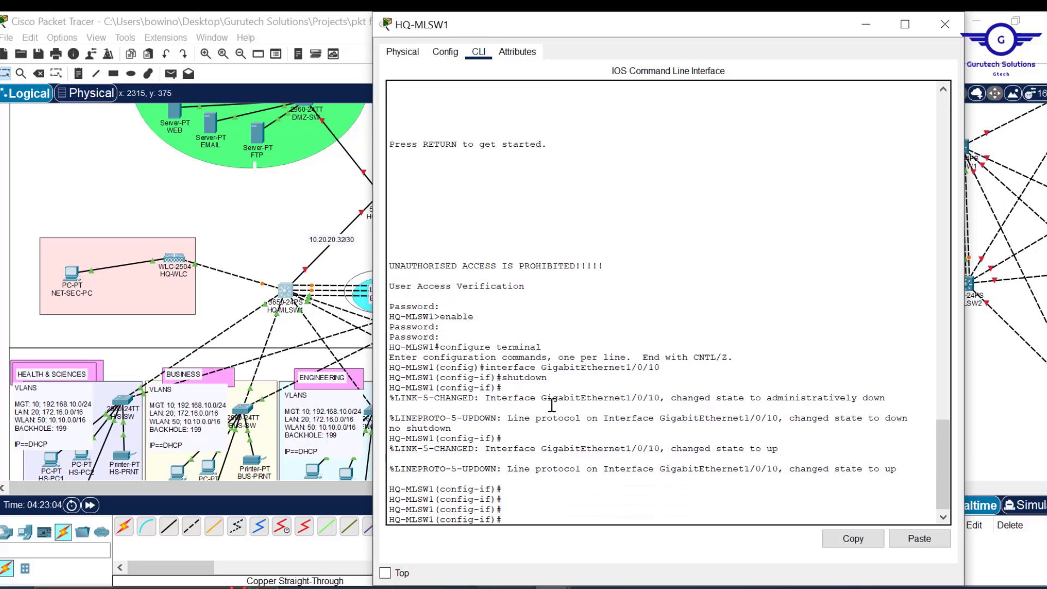
pyautogui.write('no shutdown')
pyautogui.press('Up')
pyautogui.press('Up')
pyautogui.press('Return')
pyautogui.press('Return')
pyautogui.press('Return')
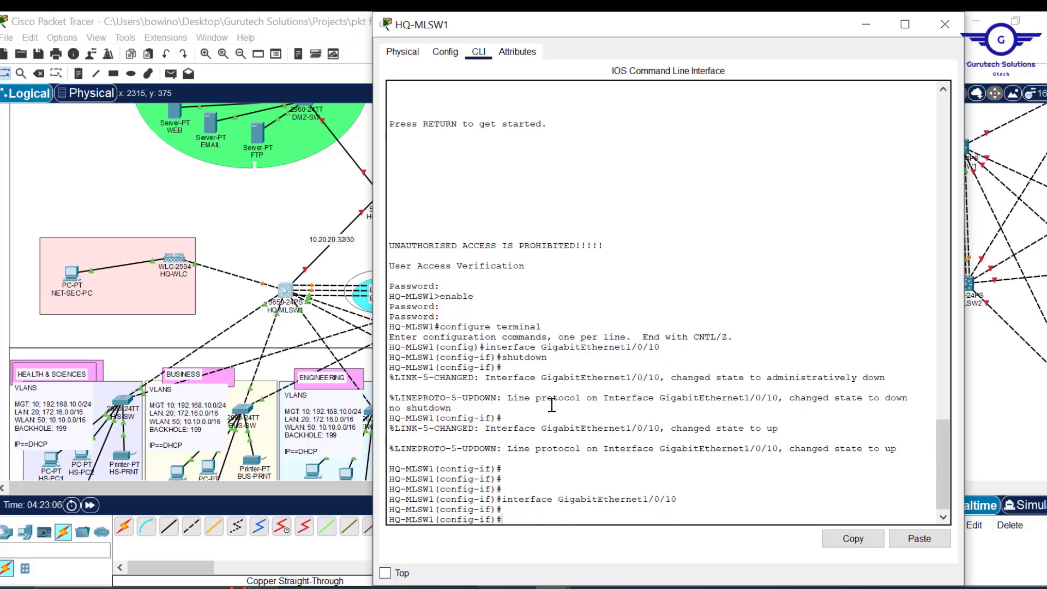
# - Enable spanning-tree portfast and spanning-tree bpduguard enable on Gi1/0/10
pyautogui.write('spann')
pyautogui.press('Tab')
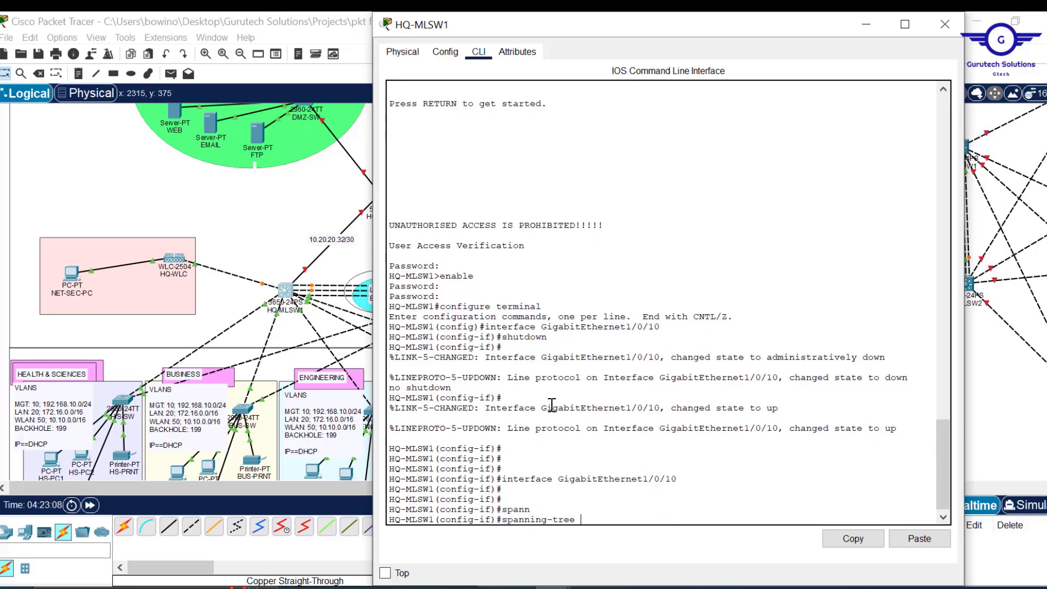
pyautogui.write('p')
pyautogui.press('Tab')
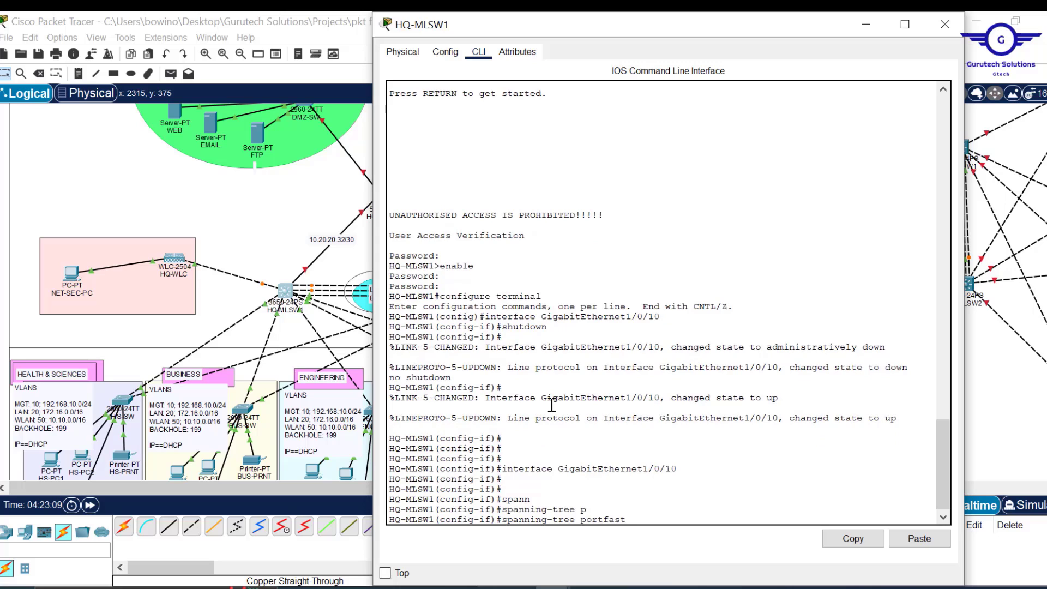
pyautogui.press('Return')
pyautogui.press('Return')
pyautogui.press('Return')
pyautogui.press('Return')
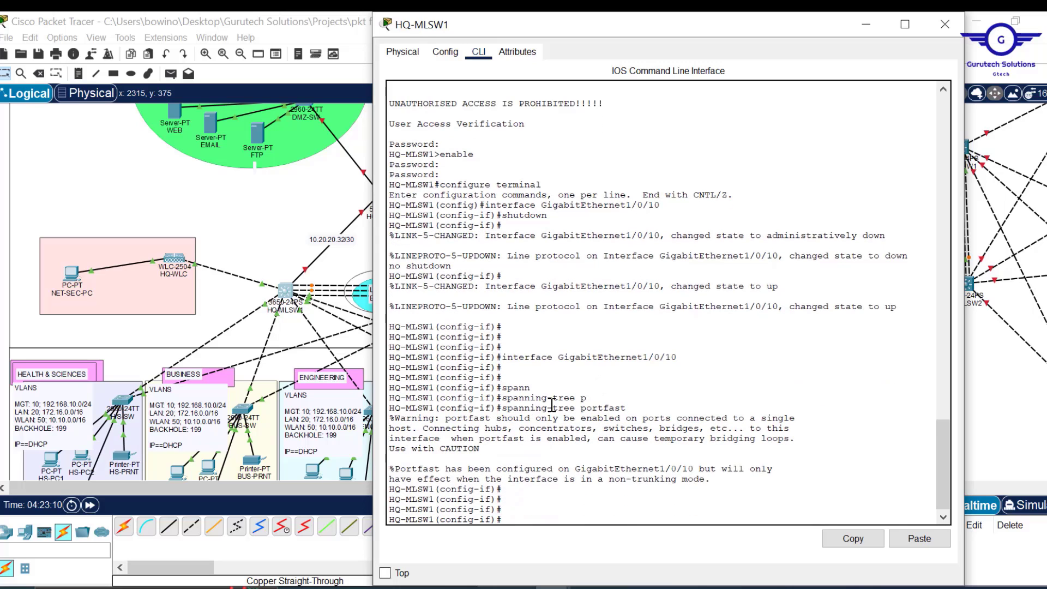
pyautogui.write('spann')
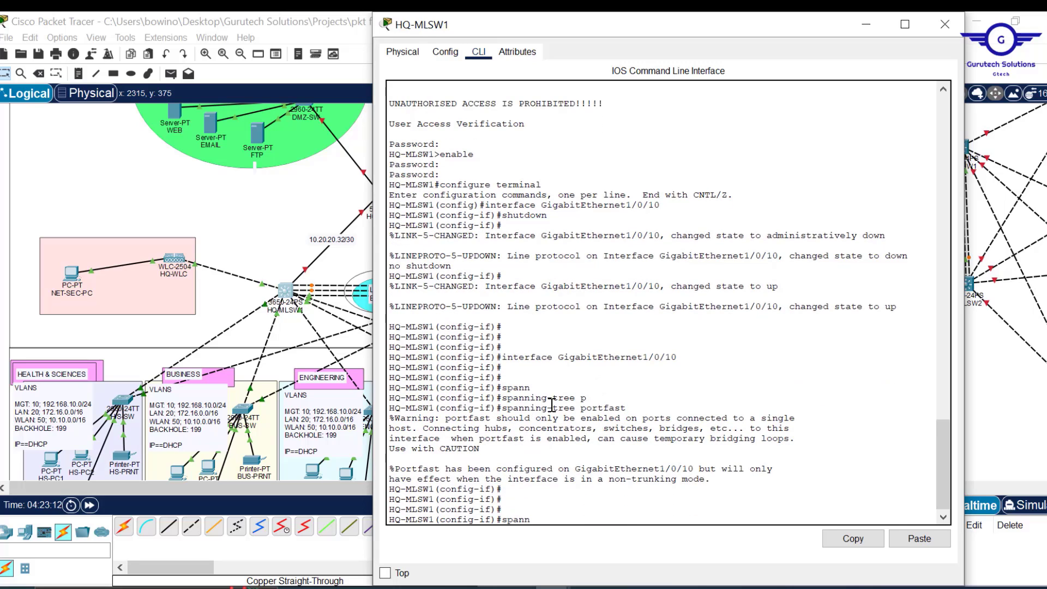
pyautogui.press('Tab')
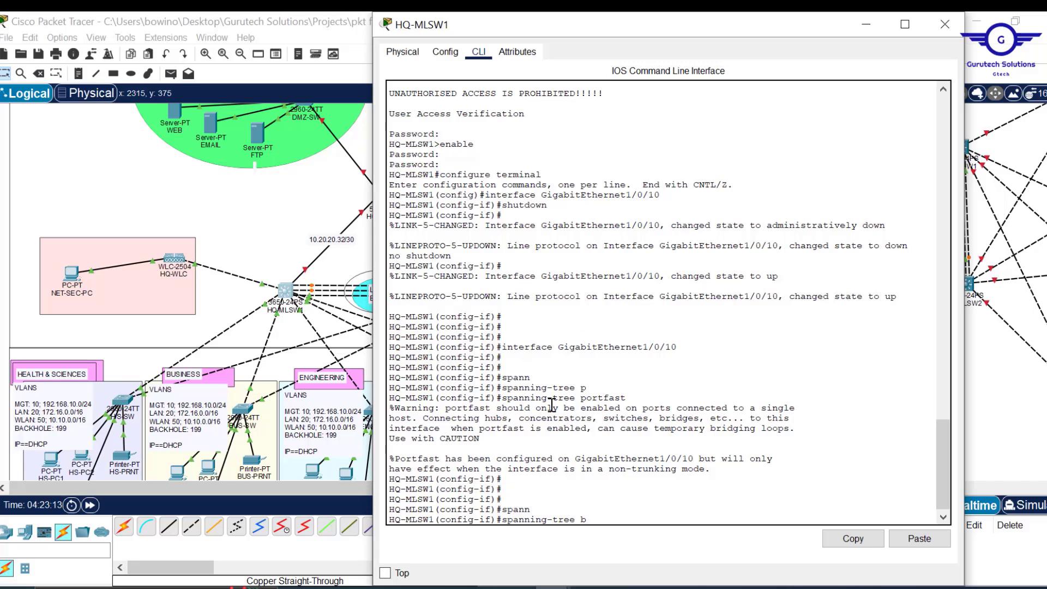
pyautogui.write('b')
pyautogui.press('Tab')
pyautogui.write('e')
pyautogui.press('Tab')
pyautogui.press('Return')
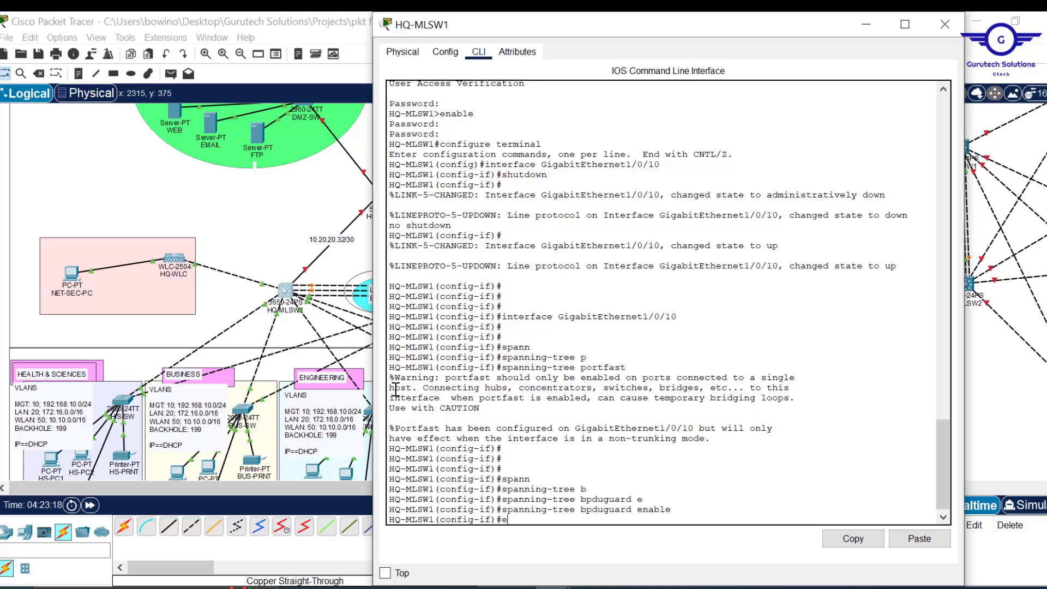
# - Leave interface mode, save with 'do wr', and close the HQ-MLSW1 console
pyautogui.moveTo(396, 390); pyautogui.dragTo(416, 390)
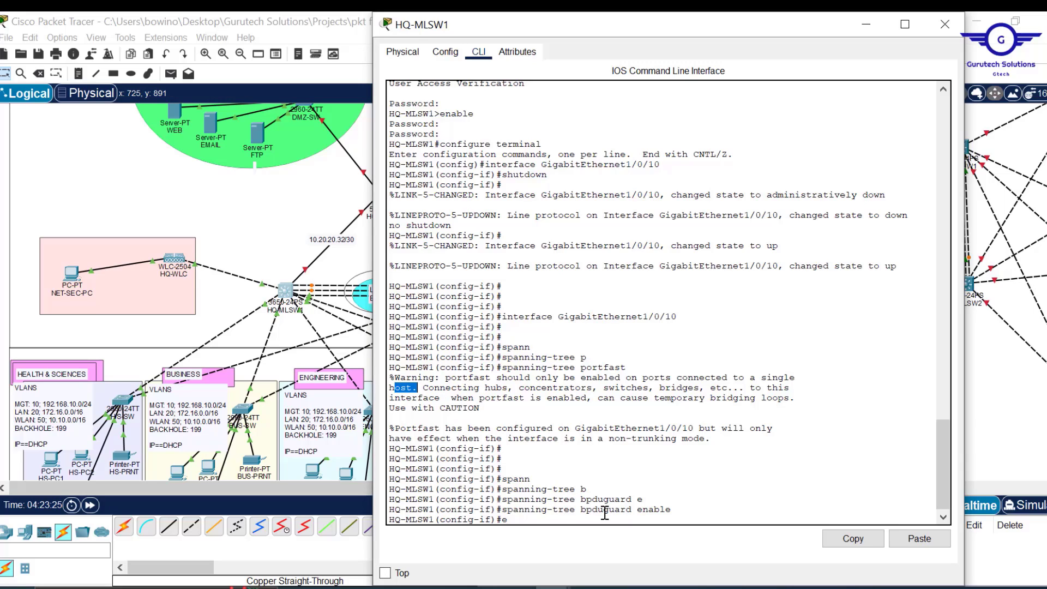
pyautogui.click(626, 478)
pyautogui.press('Return')
pyautogui.press('Return')
pyautogui.press('Return')
pyautogui.press('Return')
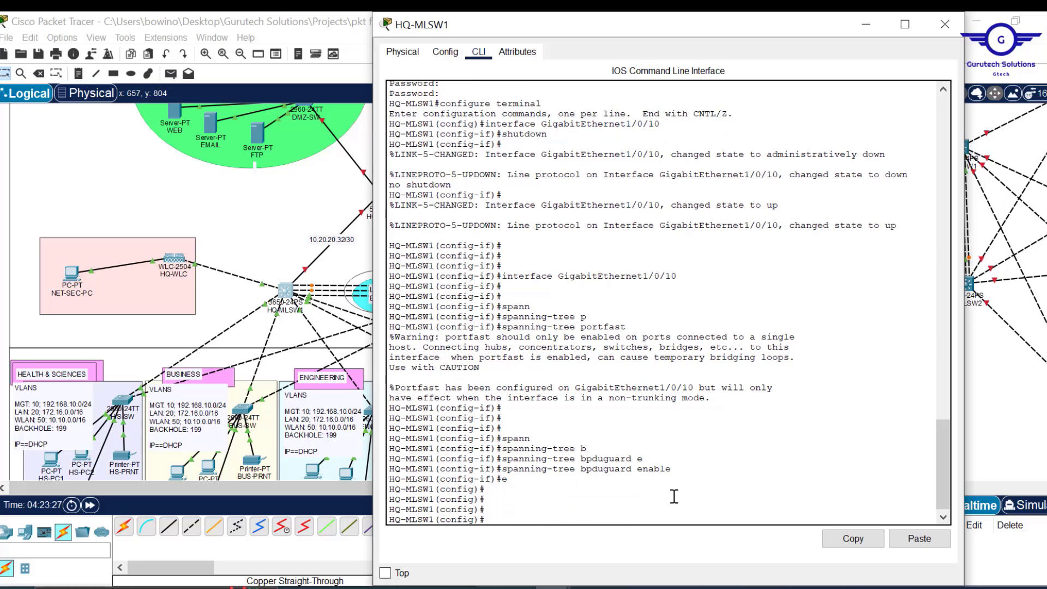
pyautogui.write('do wr')
pyautogui.press('Return')
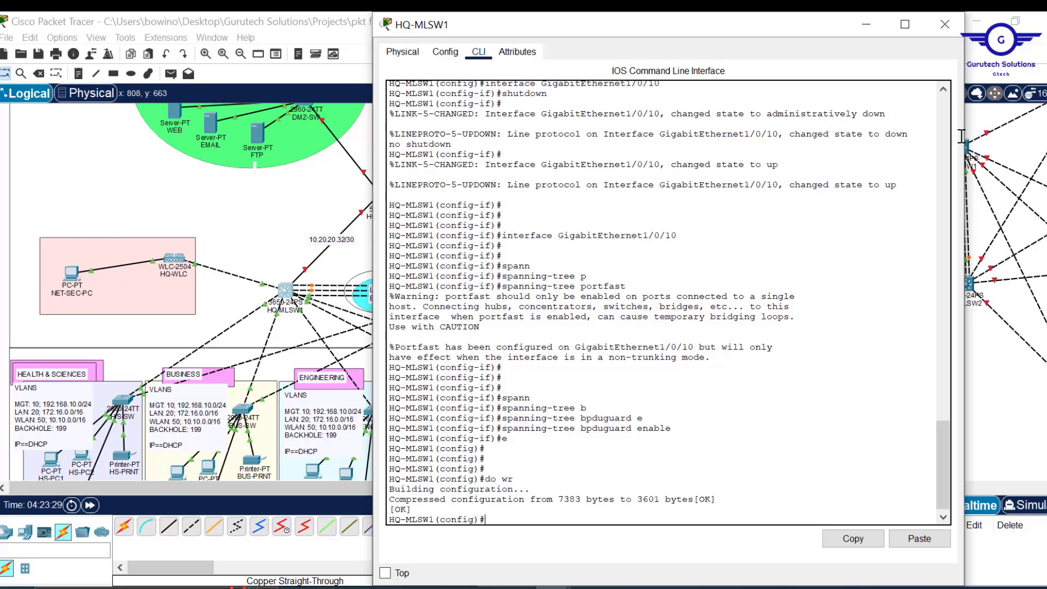
pyautogui.click(950, 21)
pyautogui.scroll(-3, 529, 196)
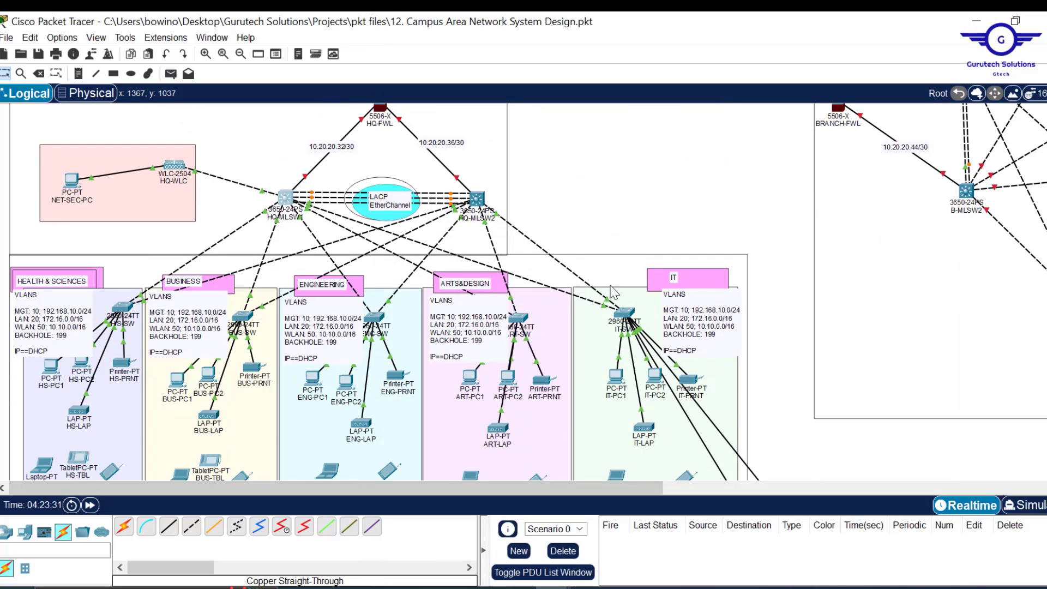
# - Check DMZ-SW's console for its saved PortFast and BPDU Guard settings
pyautogui.scroll(3, 650, 203)
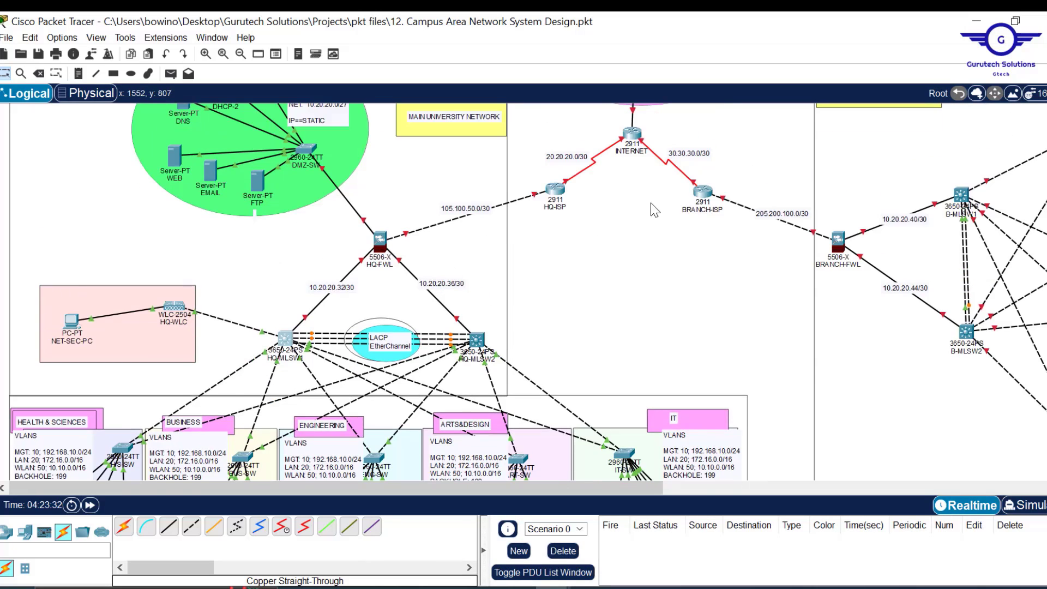
pyautogui.scroll(2, 650, 203)
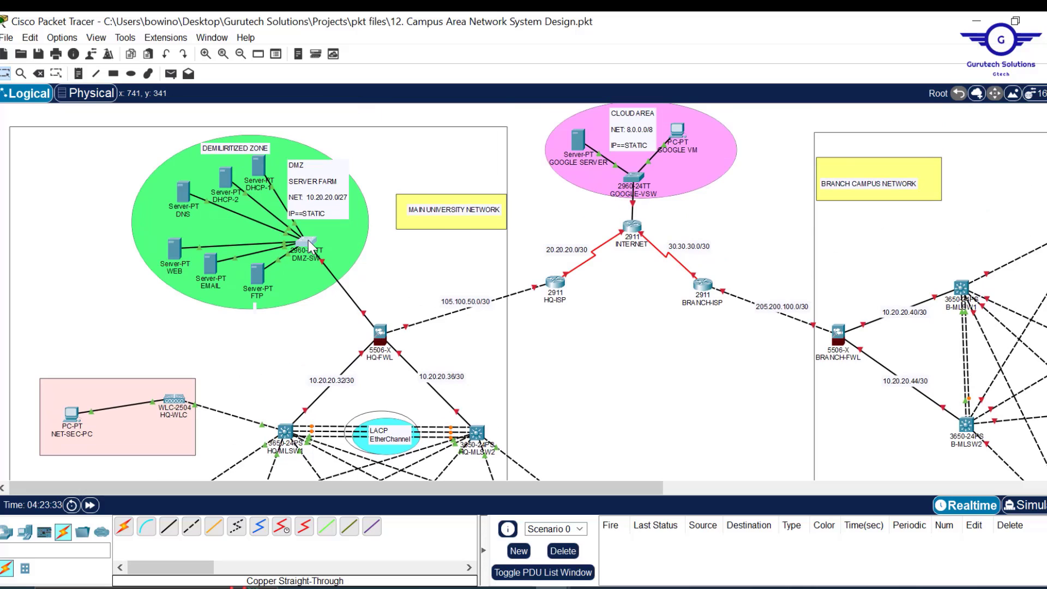
pyautogui.click(308, 241)
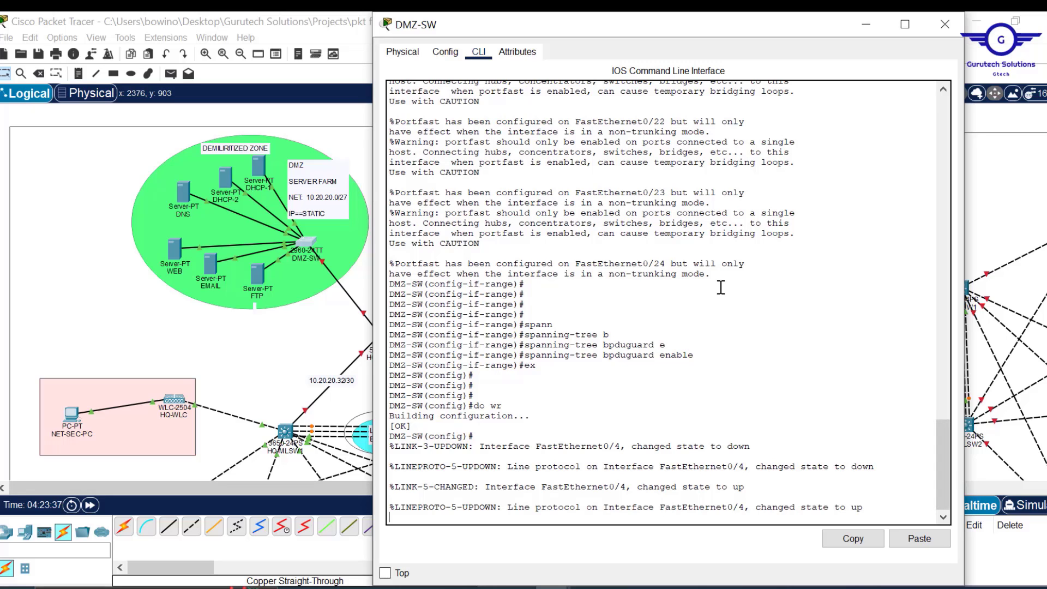
pyautogui.click(945, 25)
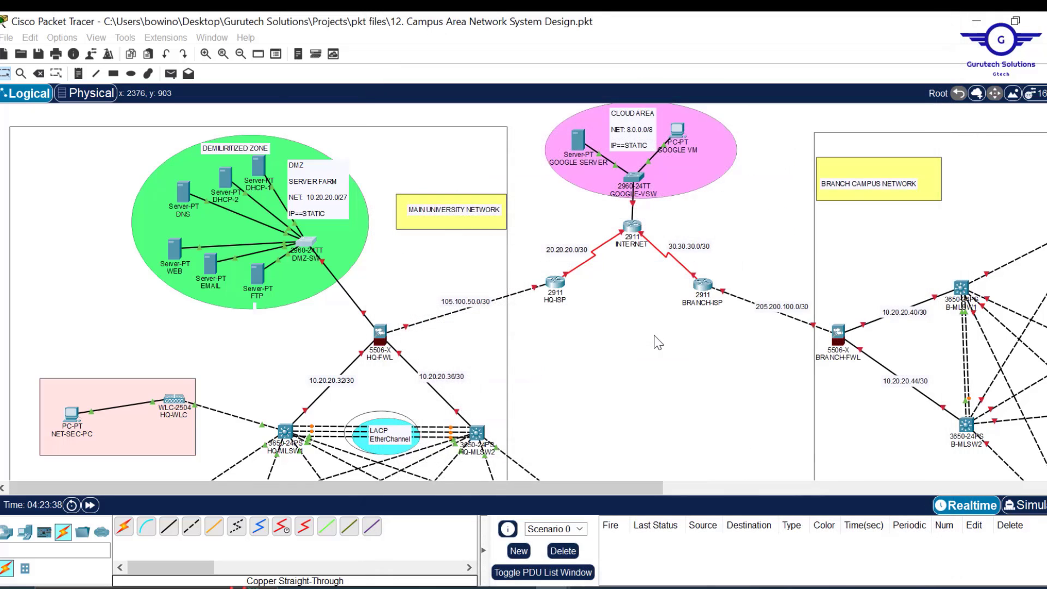
# - Open the H/S-SW switch's device window
pyautogui.scroll(-6, 657, 341)
pyautogui.scroll(2, 657, 341)
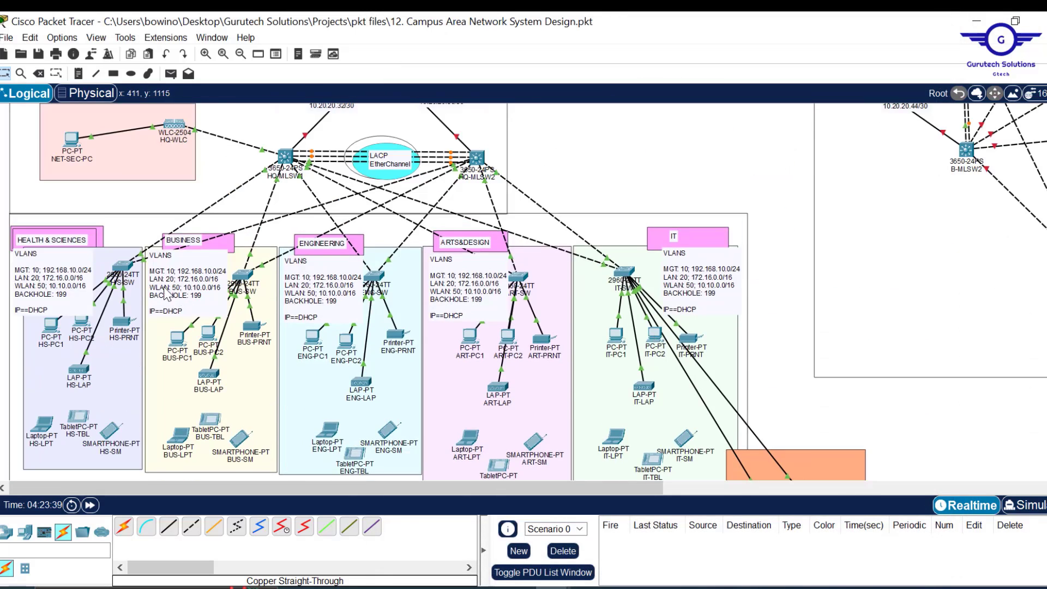
pyautogui.click(123, 266)
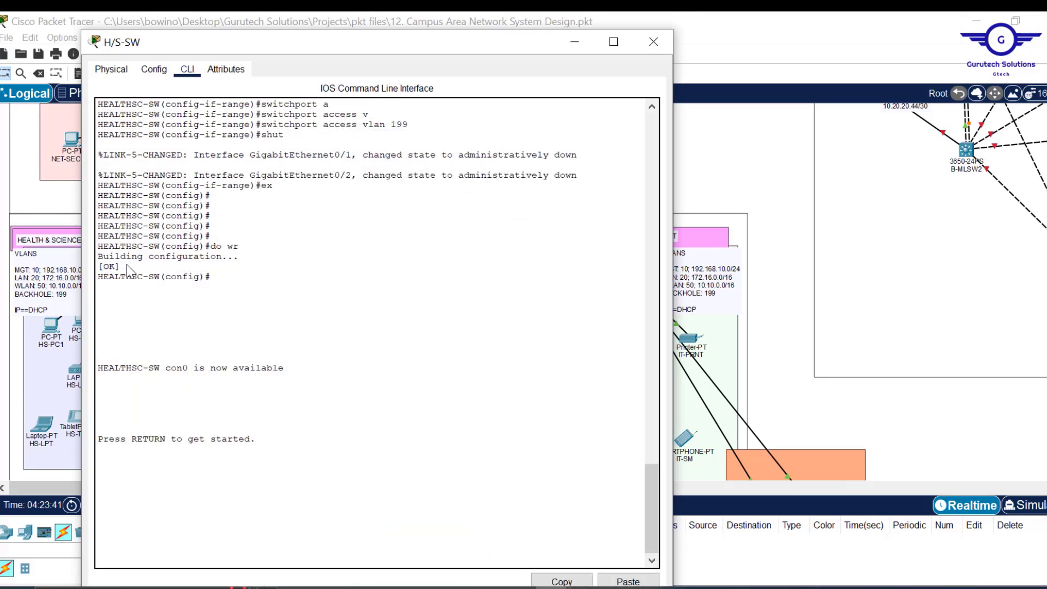
# - Exit interface mode and select the port range FastEthernet0/3–0/24
pyautogui.click(155, 55)
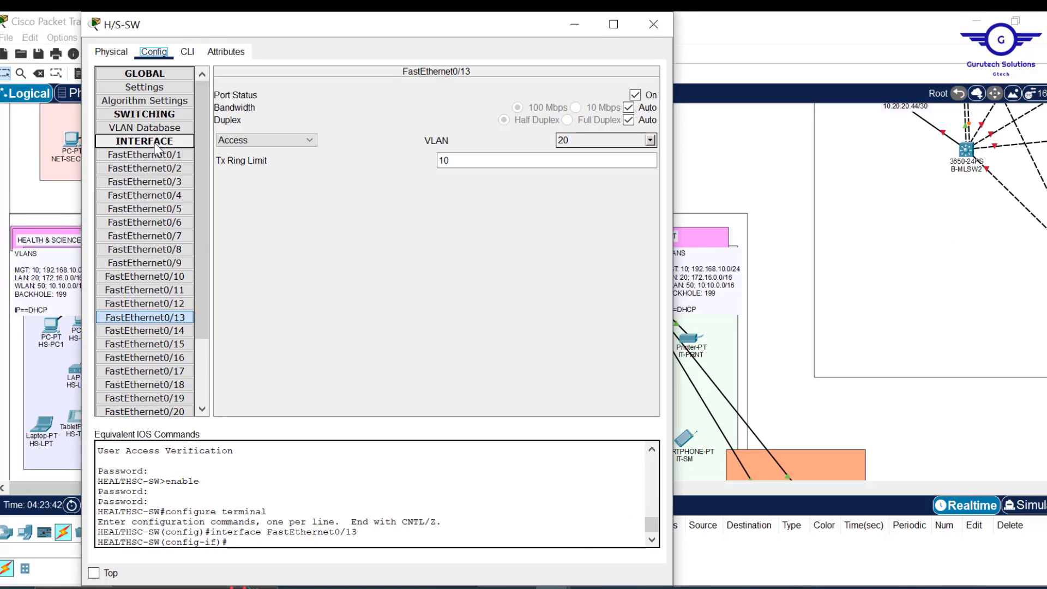
pyautogui.click(163, 156)
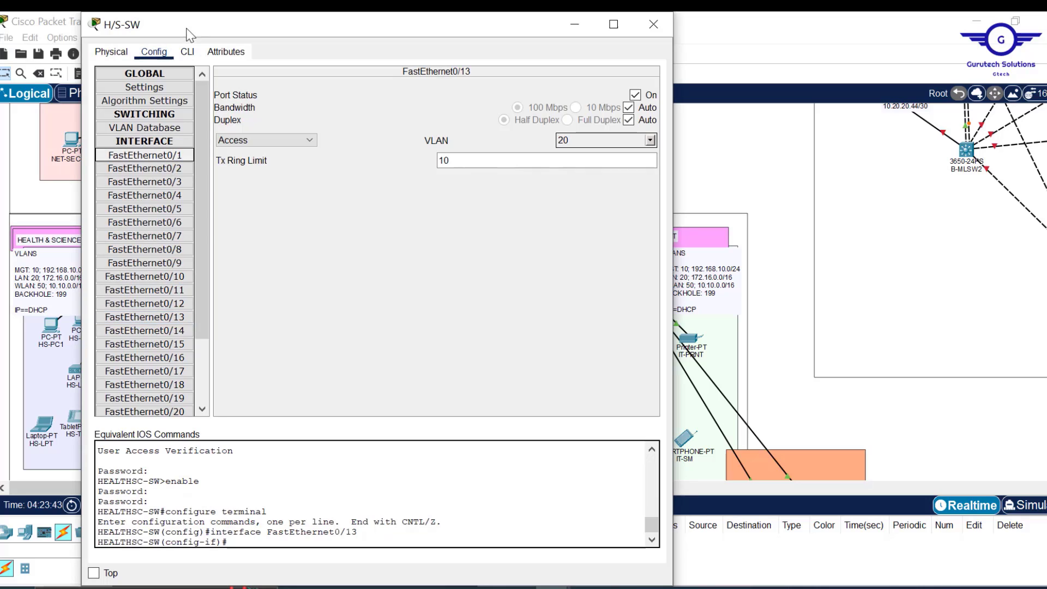
pyautogui.click(187, 51)
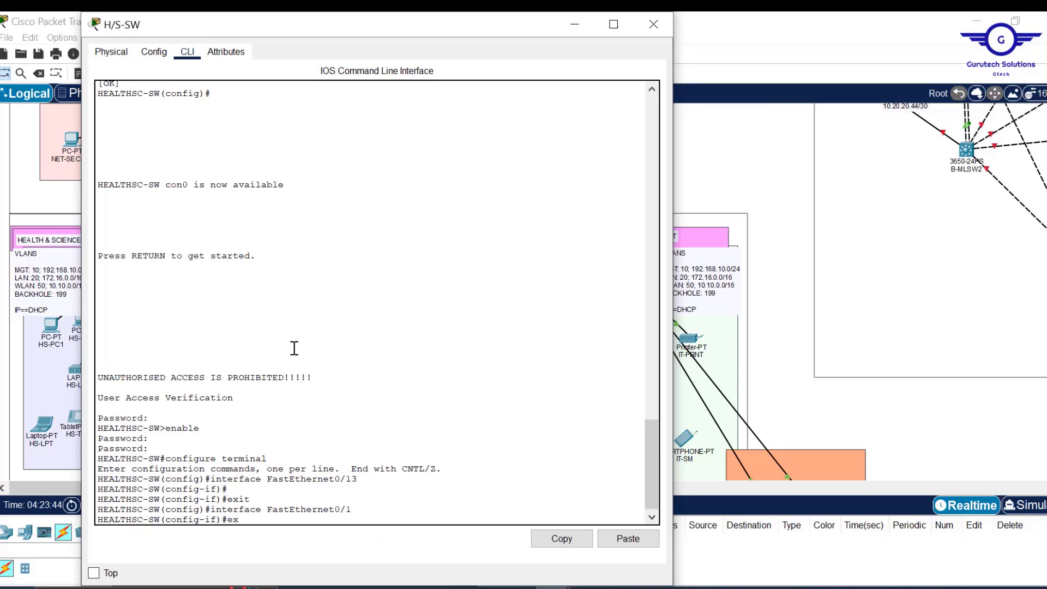
pyautogui.write('ex')
pyautogui.press('Return')
pyautogui.press('Return')
pyautogui.press('Return')
pyautogui.press('Return')
pyautogui.press('Return')
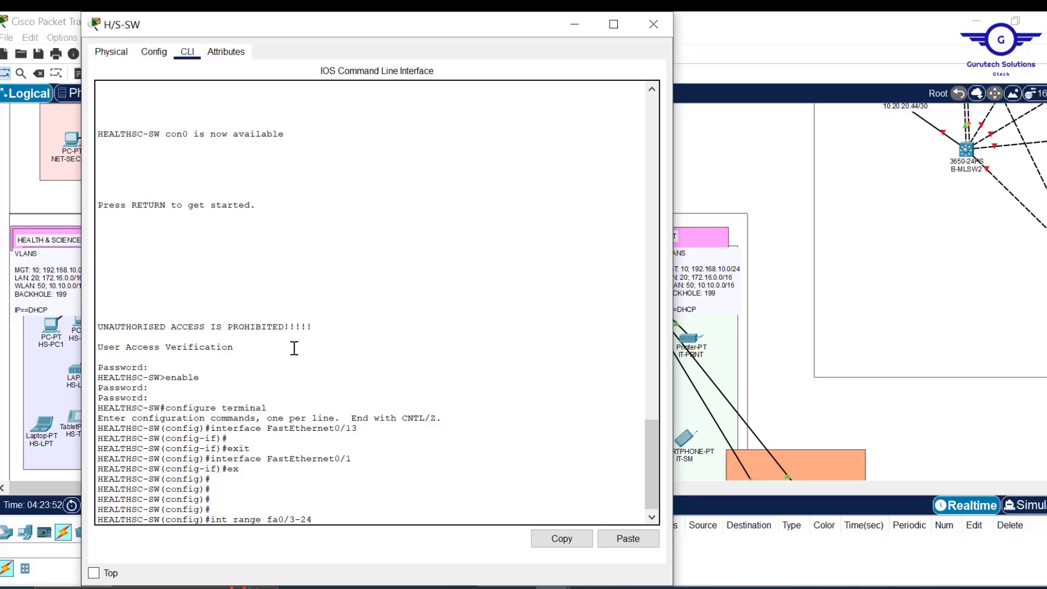
pyautogui.press('Return')
pyautogui.press('Return')
pyautogui.press('Return')
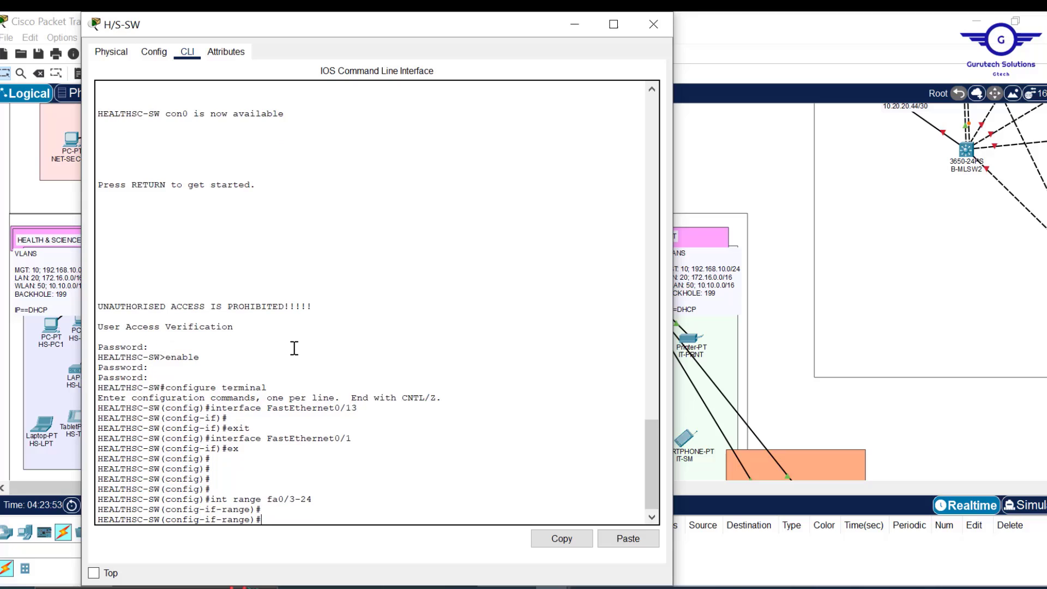
# - Enable spanning-tree portfast and bpduguard enable on ports fa0/3-24
pyautogui.write('span')
pyautogui.press('Tab')
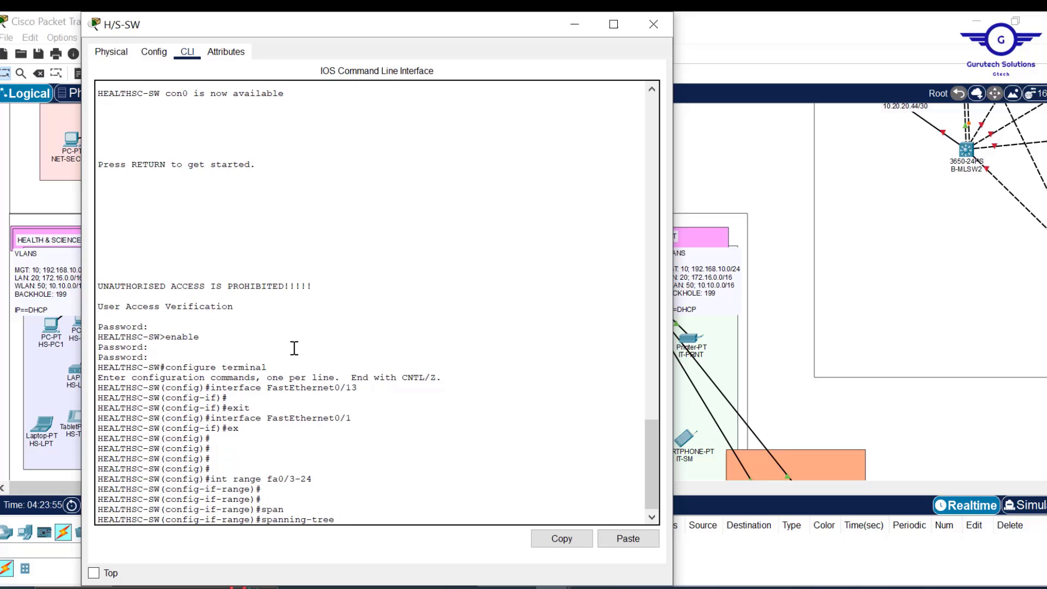
pyautogui.write('p')
pyautogui.press('Tab')
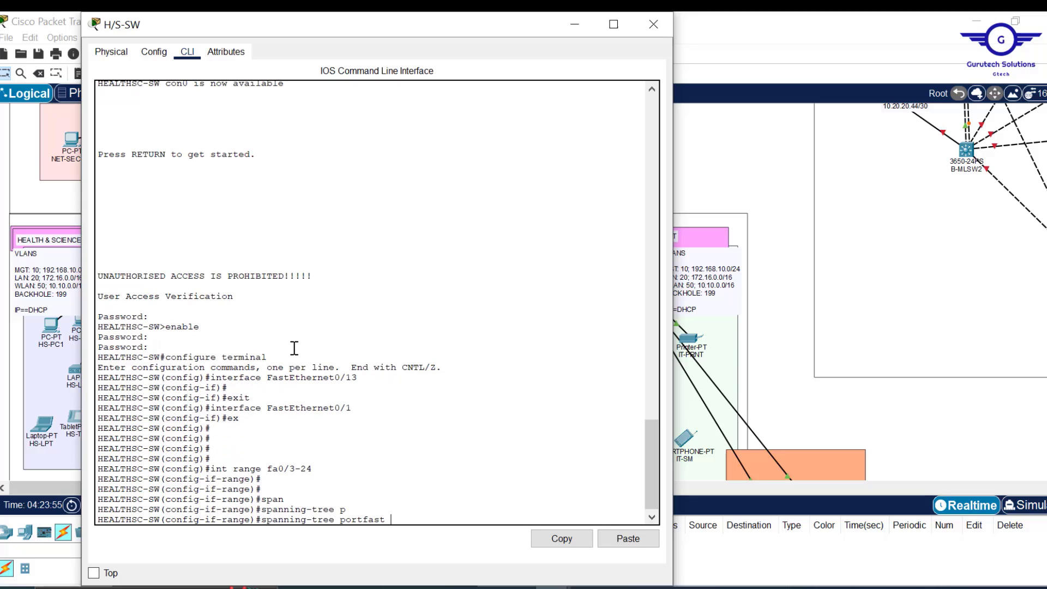
pyautogui.press('Return')
pyautogui.press('Return')
pyautogui.press('Return')
pyautogui.press('Return')
pyautogui.write('s')
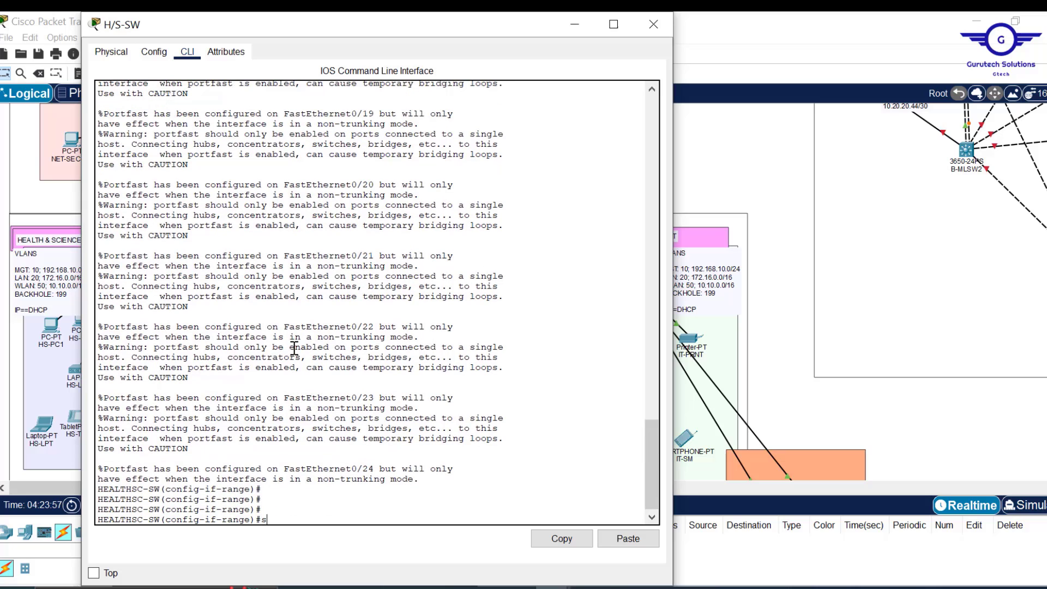
pyautogui.write('pan')
pyautogui.press('Tab')
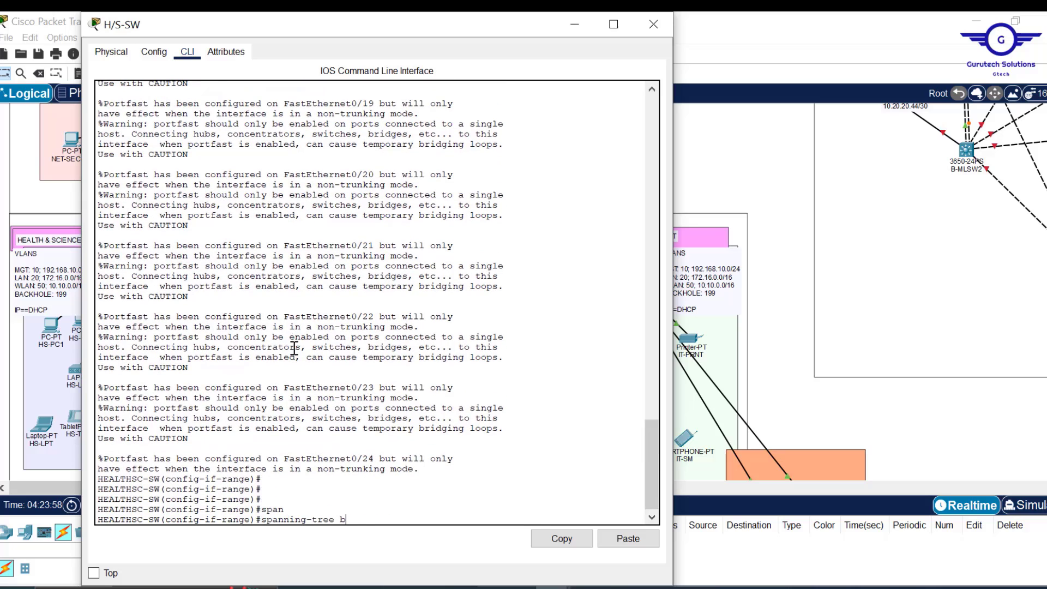
pyautogui.write('b')
pyautogui.press('Tab')
pyautogui.write('e')
pyautogui.press('Tab')
pyautogui.press('Return')
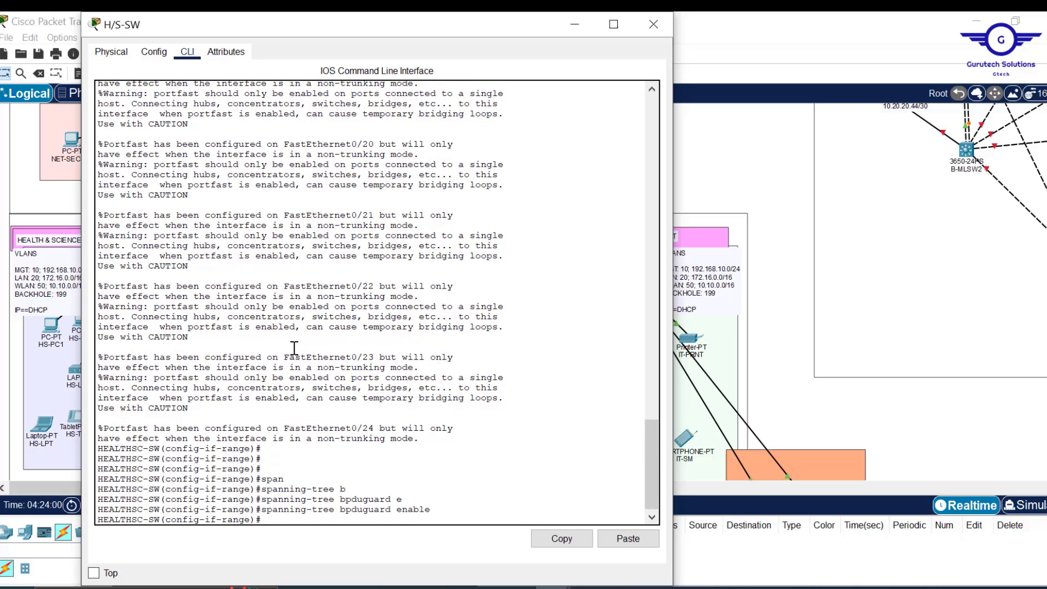
# - Exit the range and save H/S-SW's configuration with 'do wr'
pyautogui.write('ex')
pyautogui.press('Return')
pyautogui.press('Return')
pyautogui.press('Return')
pyautogui.press('Return')
pyautogui.press('Return')
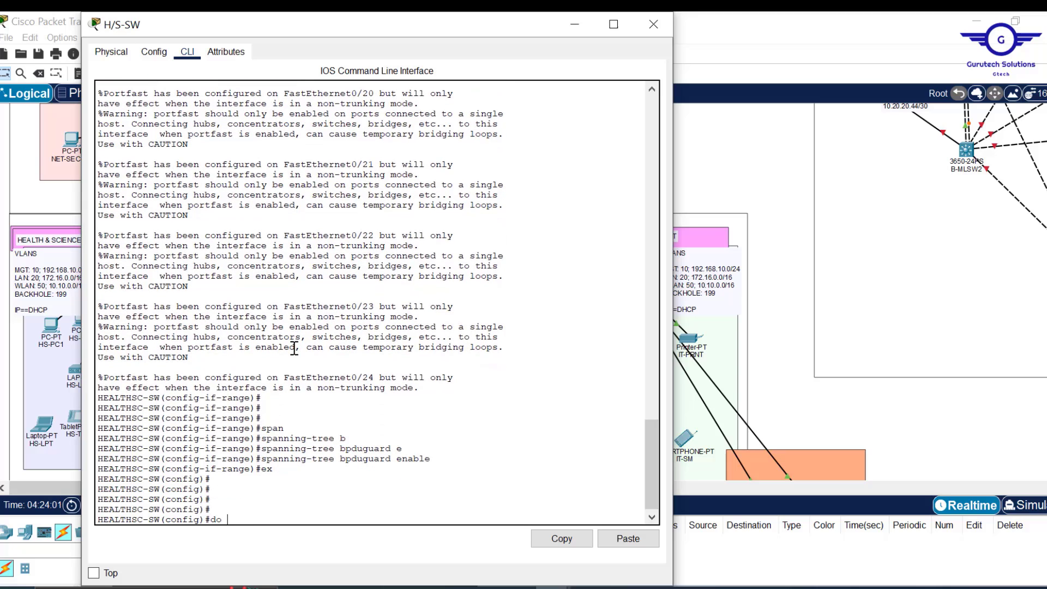
pyautogui.write('do wr')
pyautogui.press('Return')
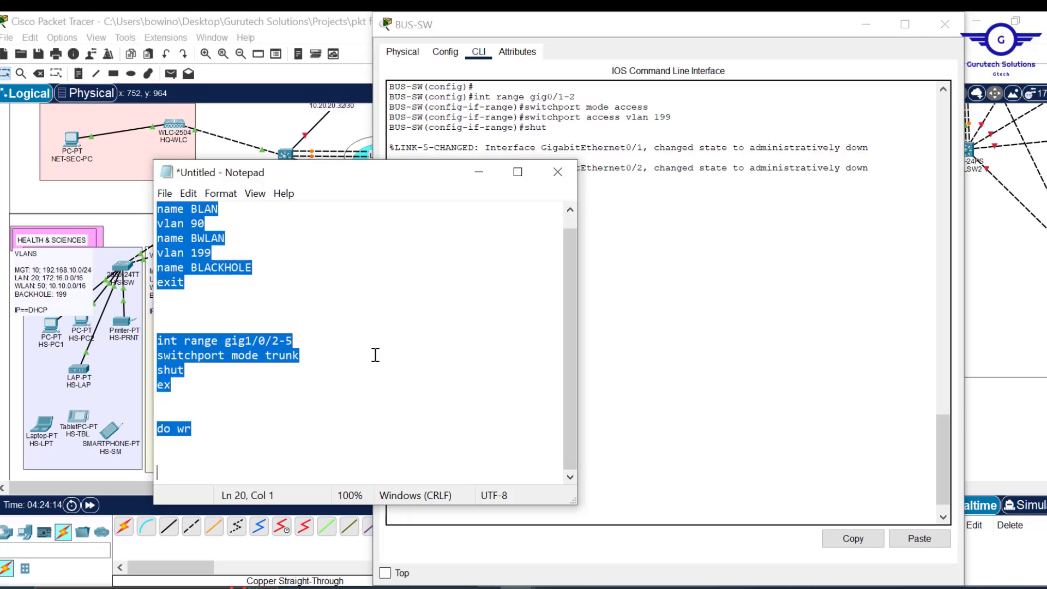
# - Write the fa0/3-24 portfast, bpduguard enable and 'do wr' snippet in Notepad and copy it
pyautogui.press('Return')
pyautogui.press('Return')
pyautogui.write('int range fa0/3-24')
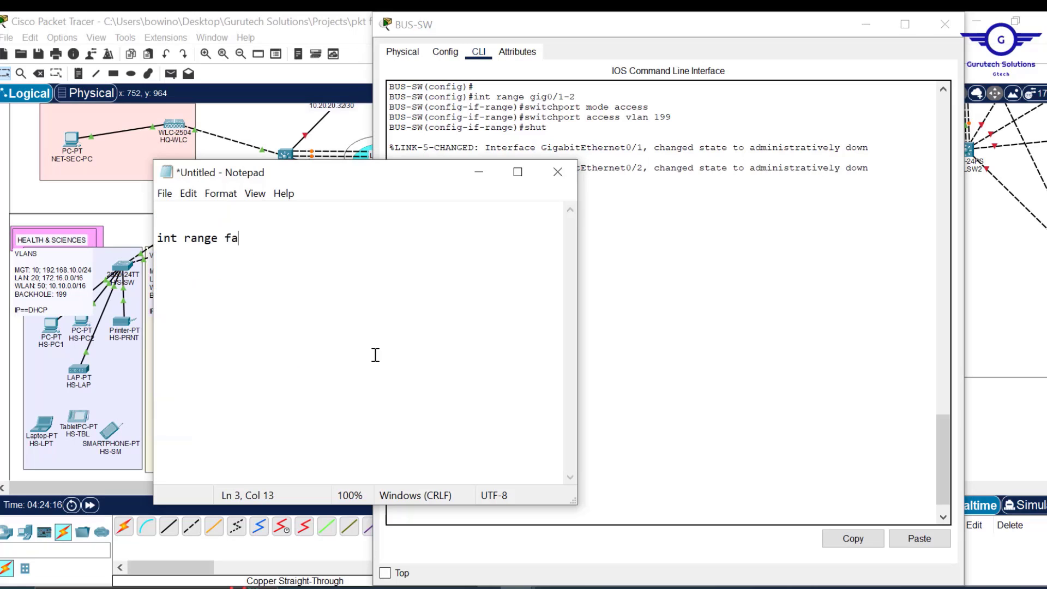
pyautogui.press('Return')
pyautogui.write('spanning-tree portfast')
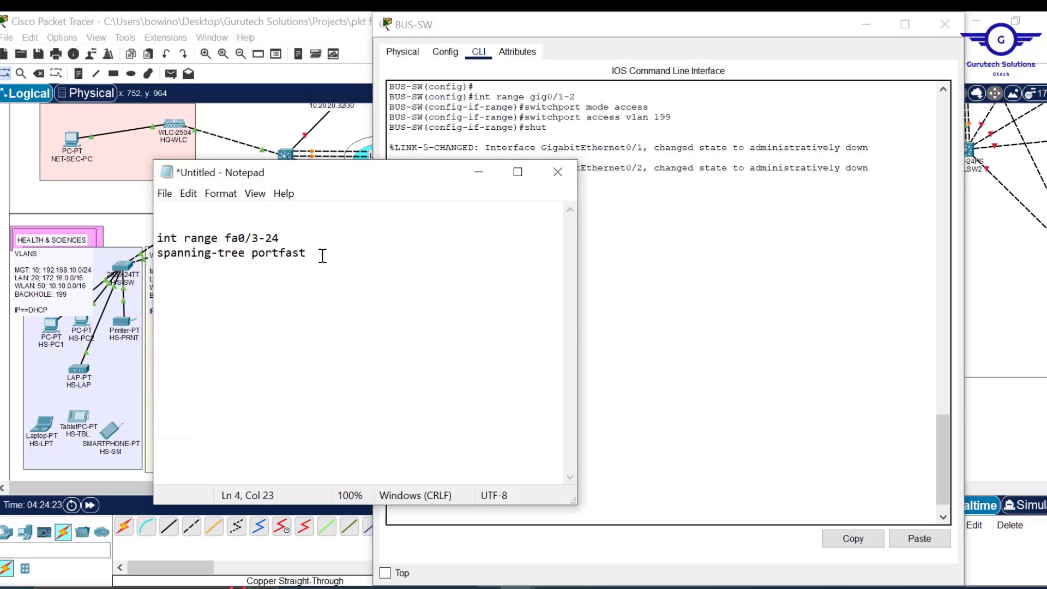
pyautogui.press('Return')
pyautogui.write('spanning-tree bpduguard enable')
pyautogui.press('Return')
pyautogui.press('Return')
pyautogui.write('do wr')
pyautogui.press('Return')
pyautogui.press('Return')
pyautogui.hotkey('ctrl', 'a')
pyautogui.hotkey('ctrl', 'c')
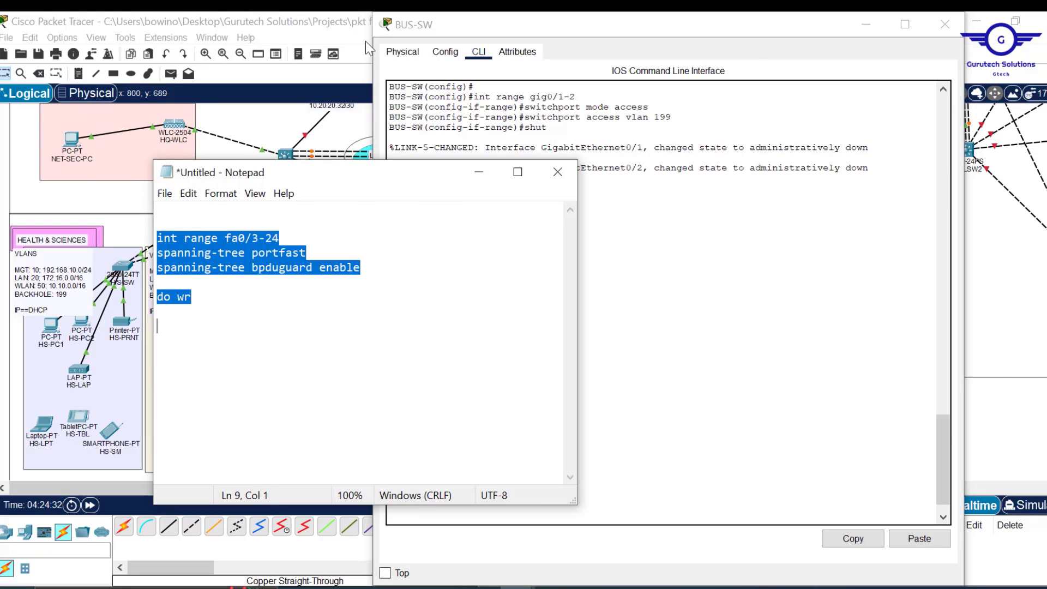
# - Paste the snippet into BUS-SW and ENG-SW, discarding the unsaved notes
pyautogui.click(920, 538)
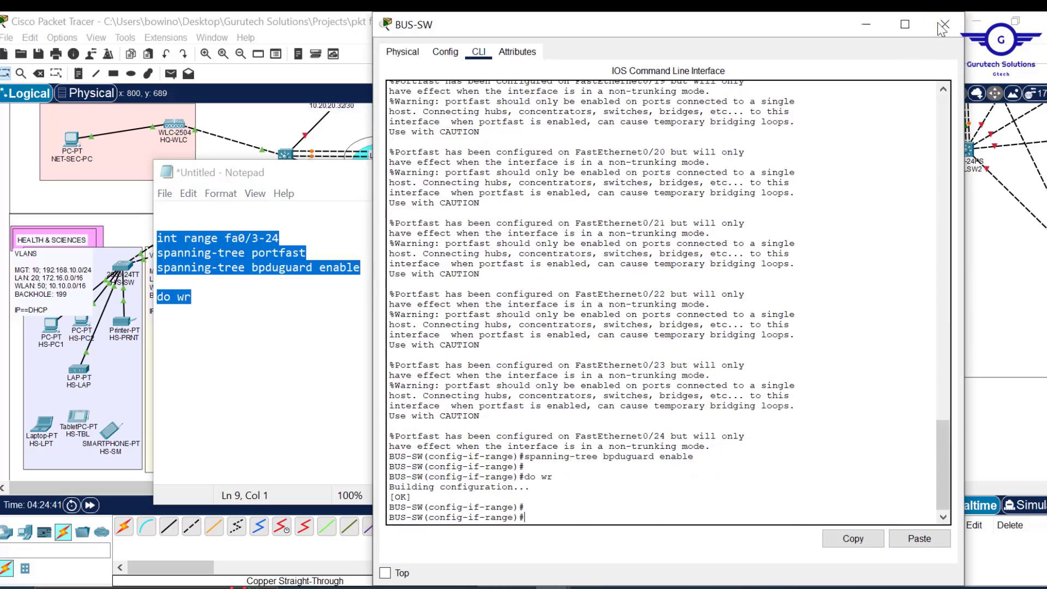
pyautogui.click(947, 26)
pyautogui.click(557, 172)
pyautogui.click(563, 309)
pyautogui.click(376, 278)
pyautogui.click(479, 52)
pyautogui.scroll(-5, 628, 382)
pyautogui.click(655, 428)
pyautogui.click(920, 539)
pyautogui.click(945, 24)
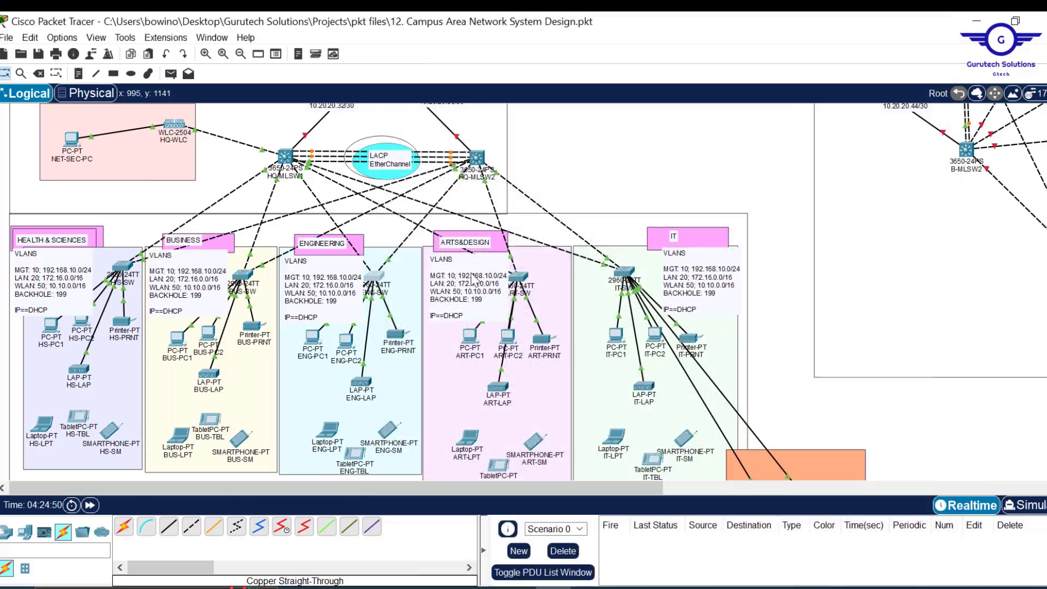
# - Paste the snippet into the ART-SW and IT-SW consoles
pyautogui.click(518, 278)
pyautogui.click(445, 53)
pyautogui.click(425, 245)
pyautogui.click(478, 52)
pyautogui.click(920, 538)
pyautogui.click(945, 24)
pyautogui.click(625, 275)
pyautogui.click(445, 52)
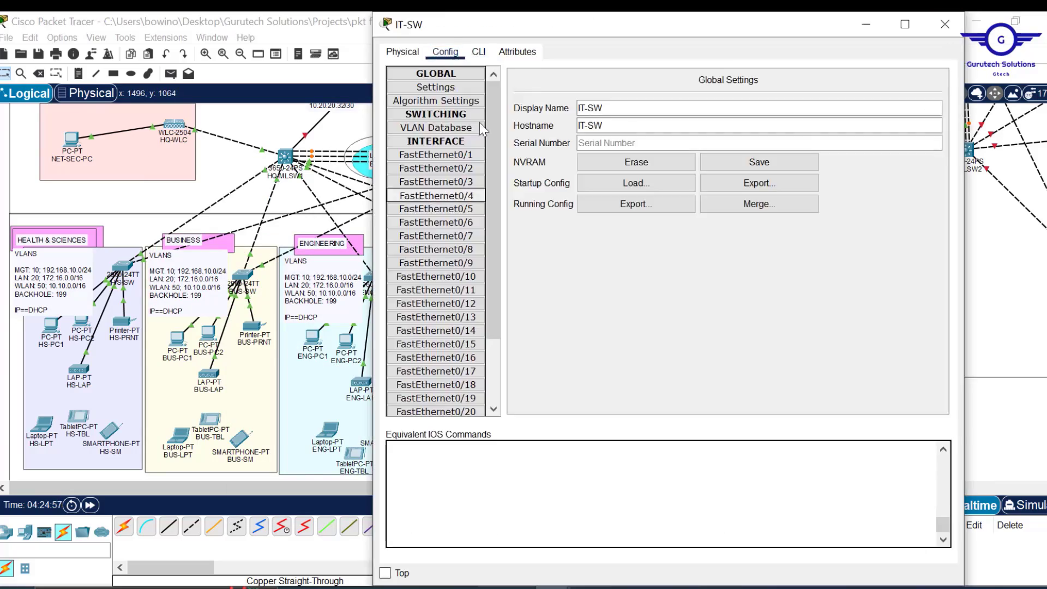
pyautogui.click(437, 196)
pyautogui.click(478, 53)
pyautogui.click(920, 538)
pyautogui.click(945, 24)
pyautogui.moveTo(573, 488); pyautogui.dragTo(878, 488)
# - Paste the uplink-enabling commands into B-ART-SW and B-ENG-SW
pyautogui.click(589, 272)
pyautogui.click(448, 54)
pyautogui.click(431, 191)
pyautogui.click(478, 52)
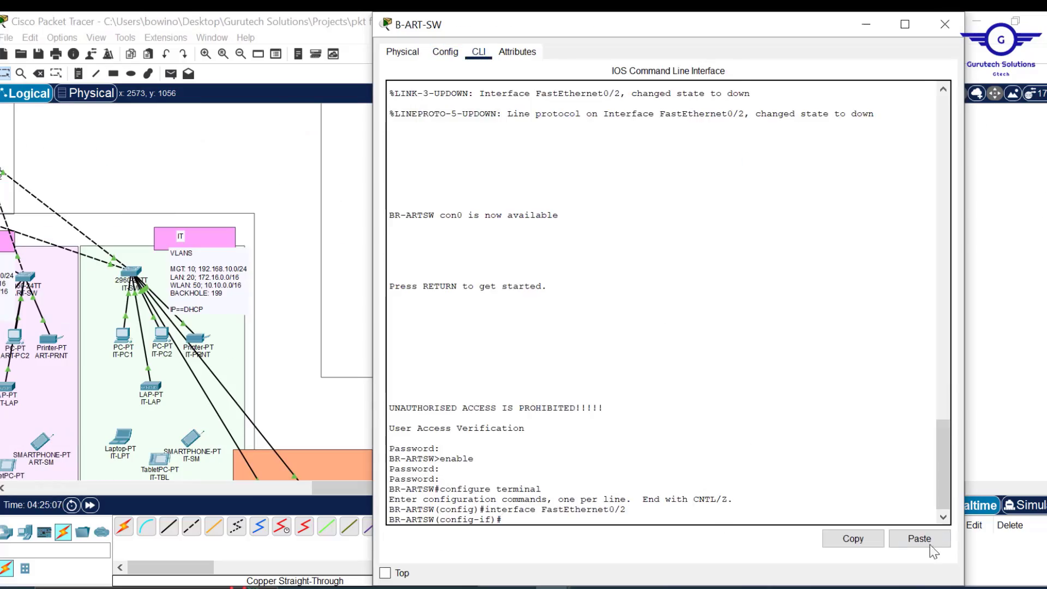
pyautogui.click(922, 539)
pyautogui.click(945, 25)
pyautogui.scroll(4, 839, 306)
pyautogui.click(605, 385)
pyautogui.click(446, 53)
pyautogui.click(923, 540)
pyautogui.click(945, 24)
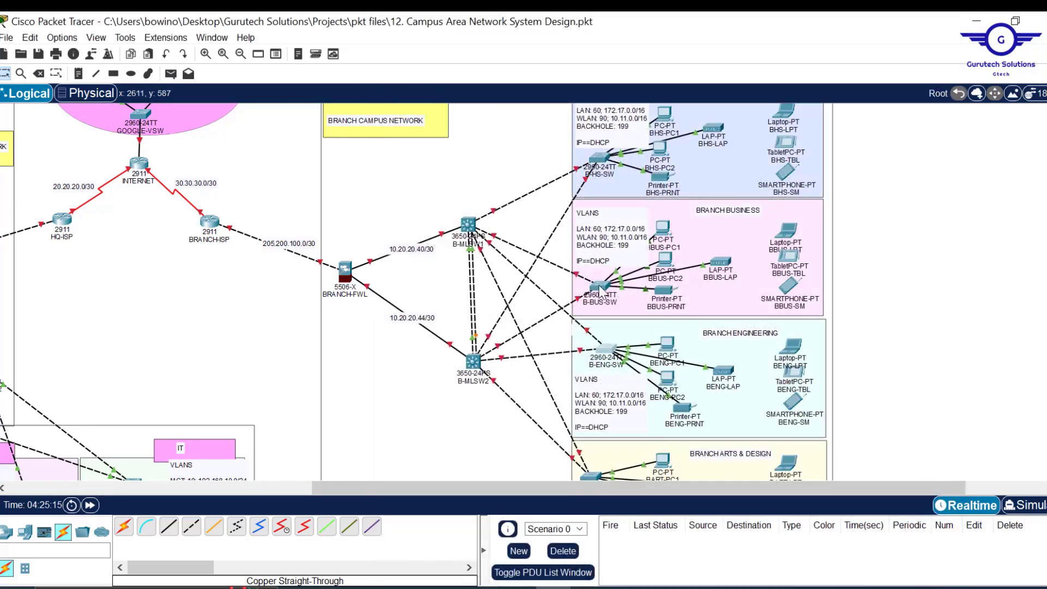
# - Paste the uplink-enabling commands into B-BUS-SW and B-HS-SW
pyautogui.click(601, 271)
pyautogui.click(446, 53)
pyautogui.click(436, 196)
pyautogui.click(479, 53)
pyautogui.click(921, 539)
pyautogui.click(946, 26)
pyautogui.click(436, 222)
pyautogui.click(478, 51)
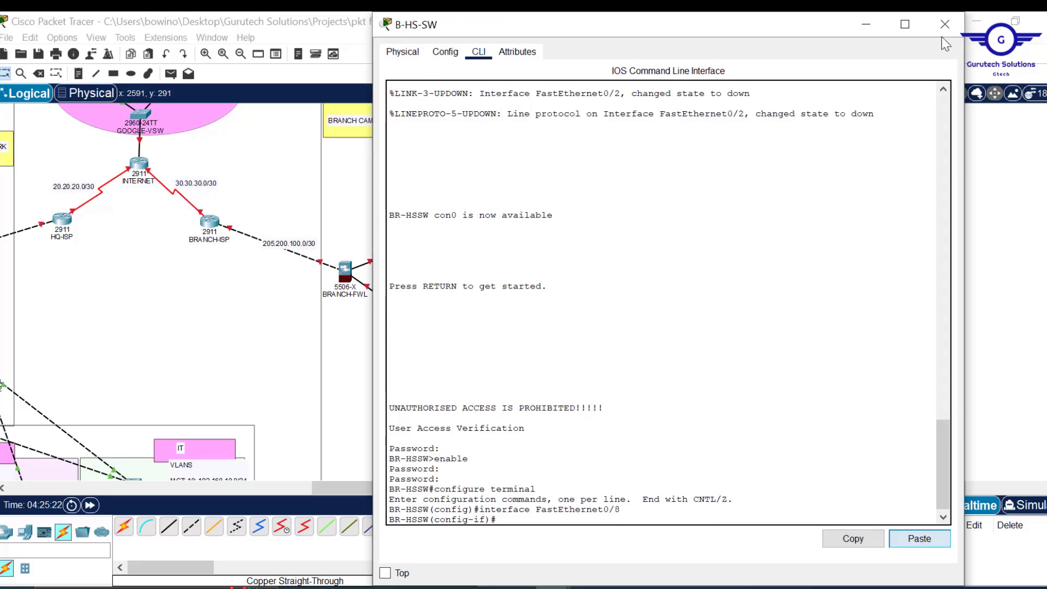
pyautogui.click(921, 539)
pyautogui.click(945, 25)
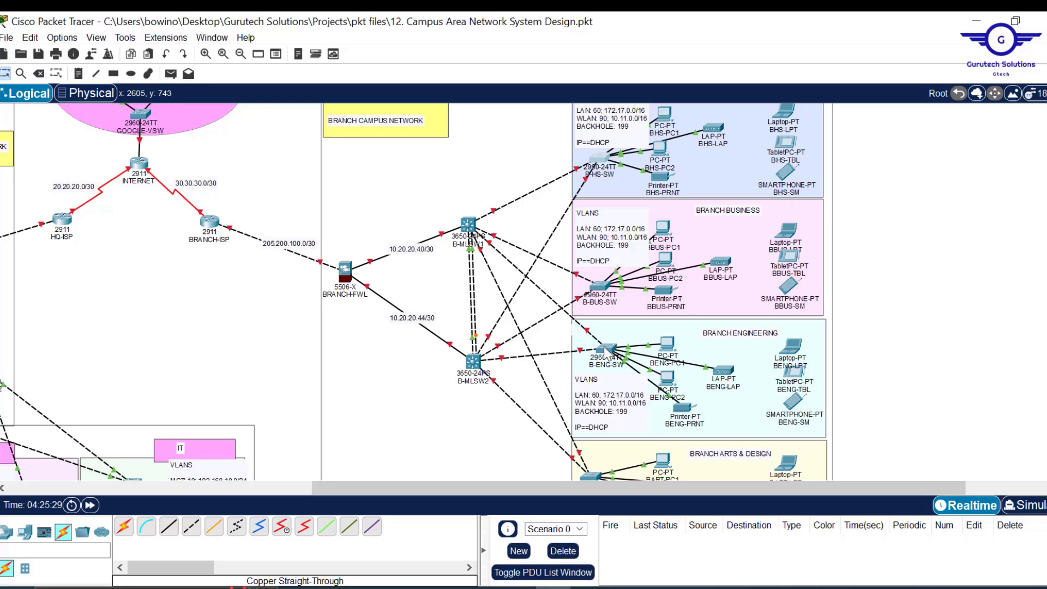
pyautogui.moveTo(608, 351)
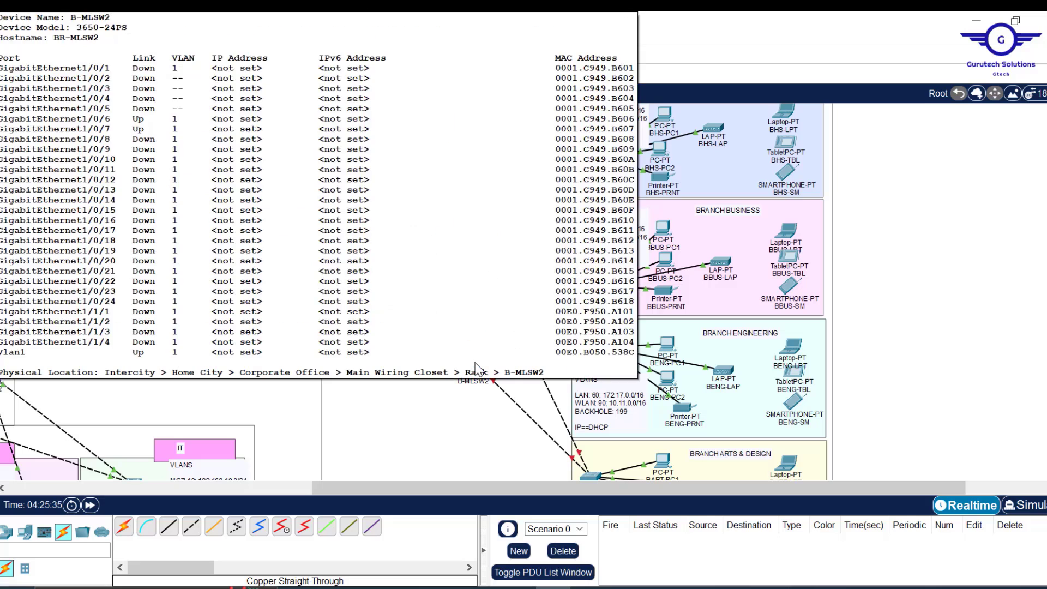
pyautogui.scroll(-2, 466, 362)
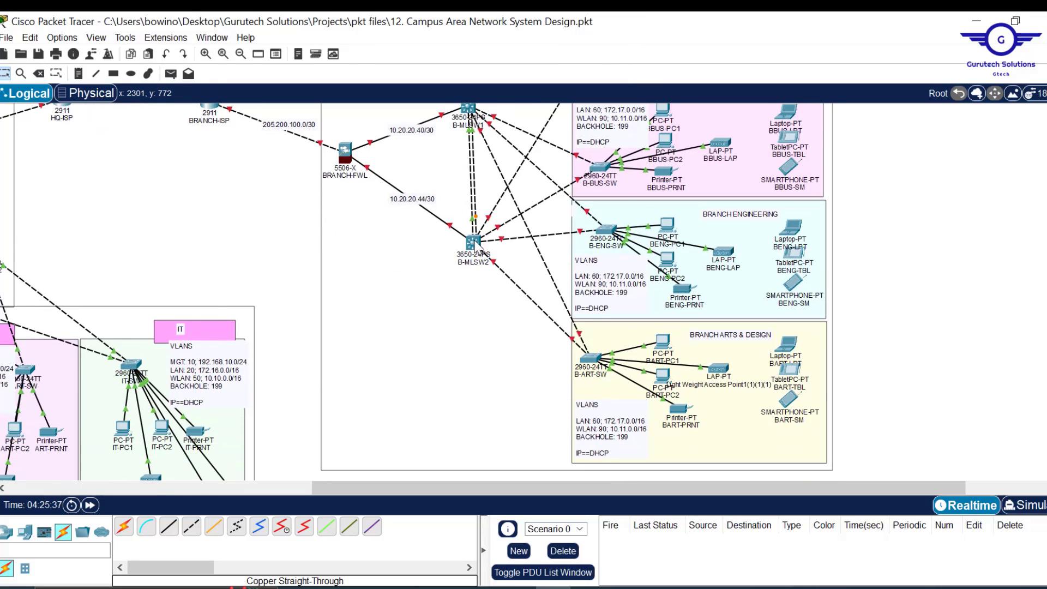
pyautogui.scroll(-1, 458, 311)
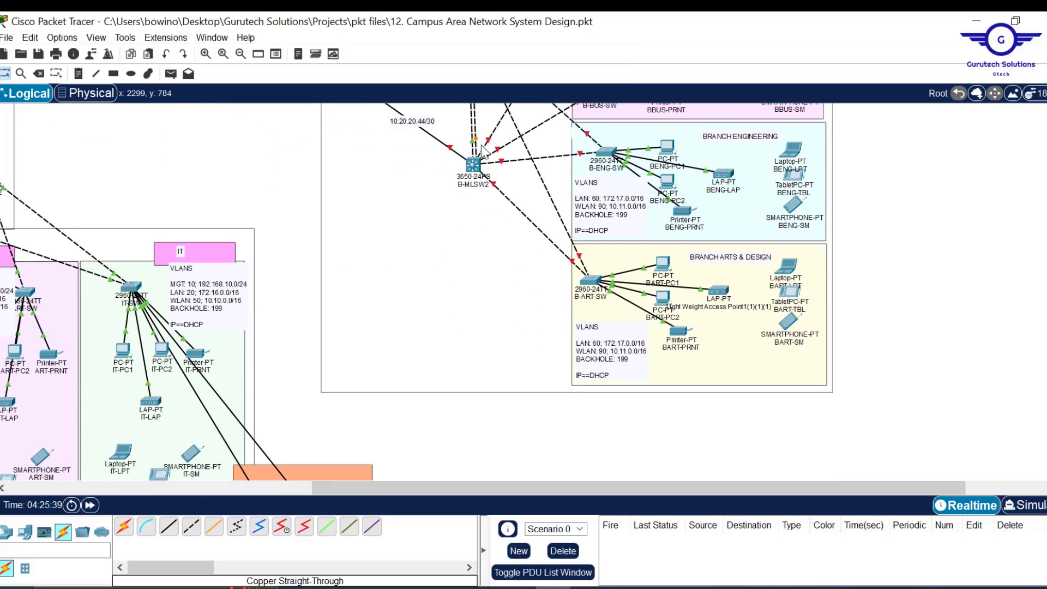
# - Reload B-MLSW2, answering yes to save its configuration first
pyautogui.moveTo(483, 172)
pyautogui.click(480, 164)
pyautogui.moveTo(554, 386); pyautogui.dragTo(498, 77)
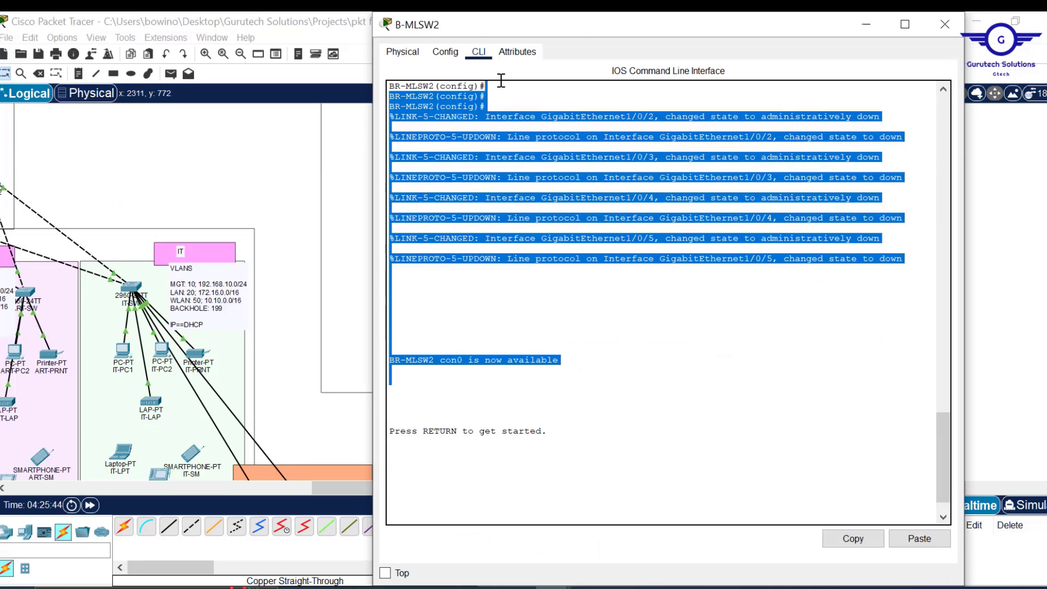
pyautogui.click(446, 51)
pyautogui.click(458, 196)
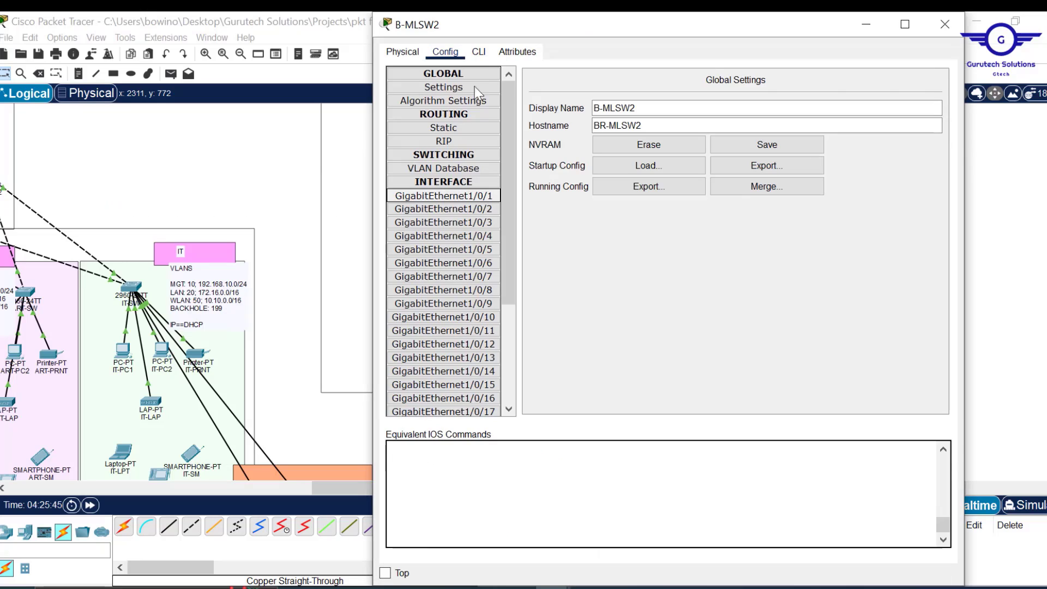
pyautogui.click(480, 53)
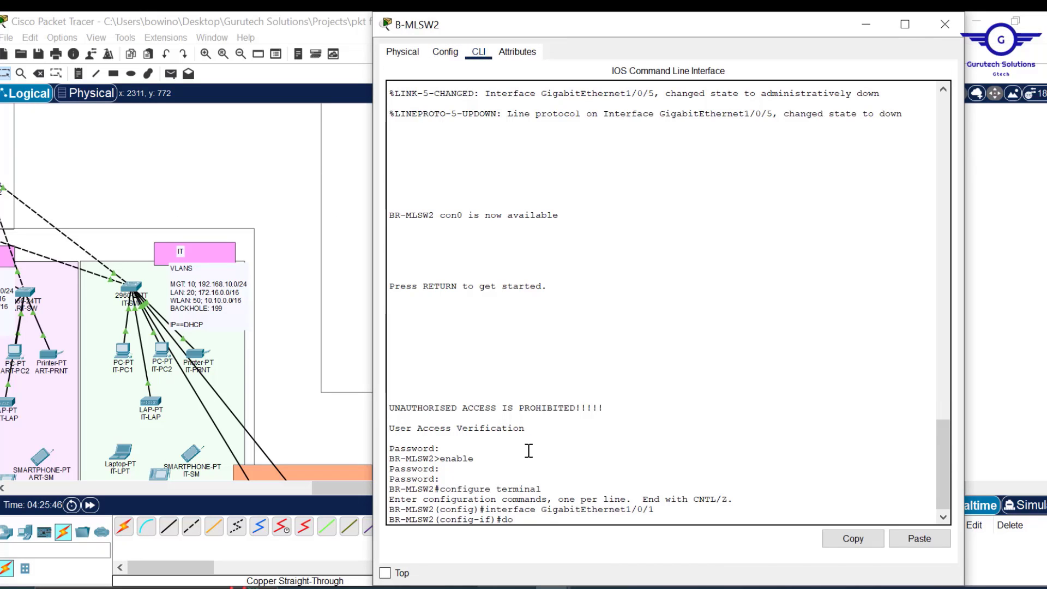
pyautogui.press('Return')
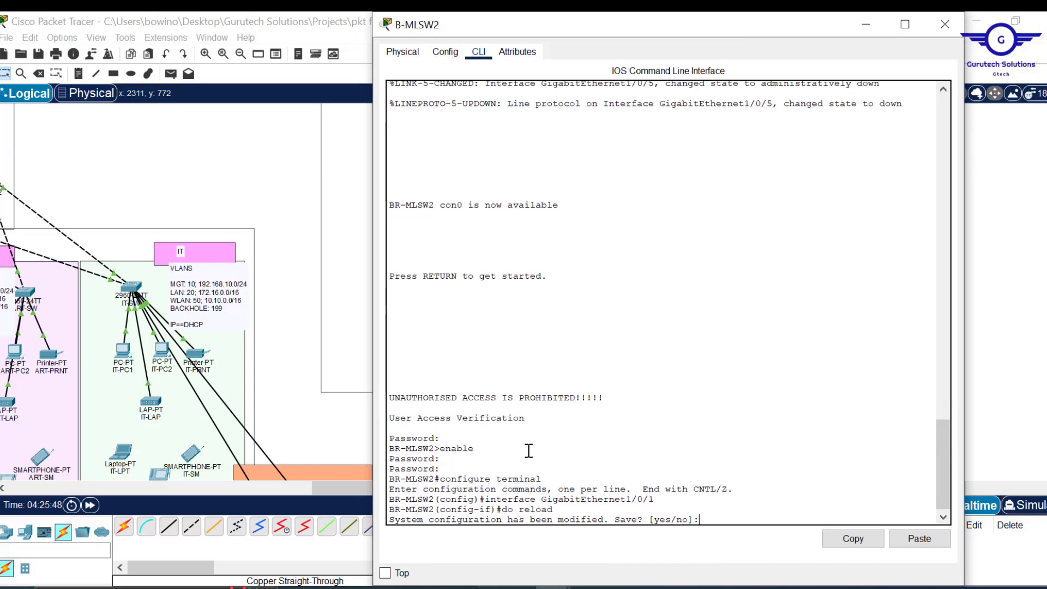
pyautogui.write('yes')
pyautogui.press('Return')
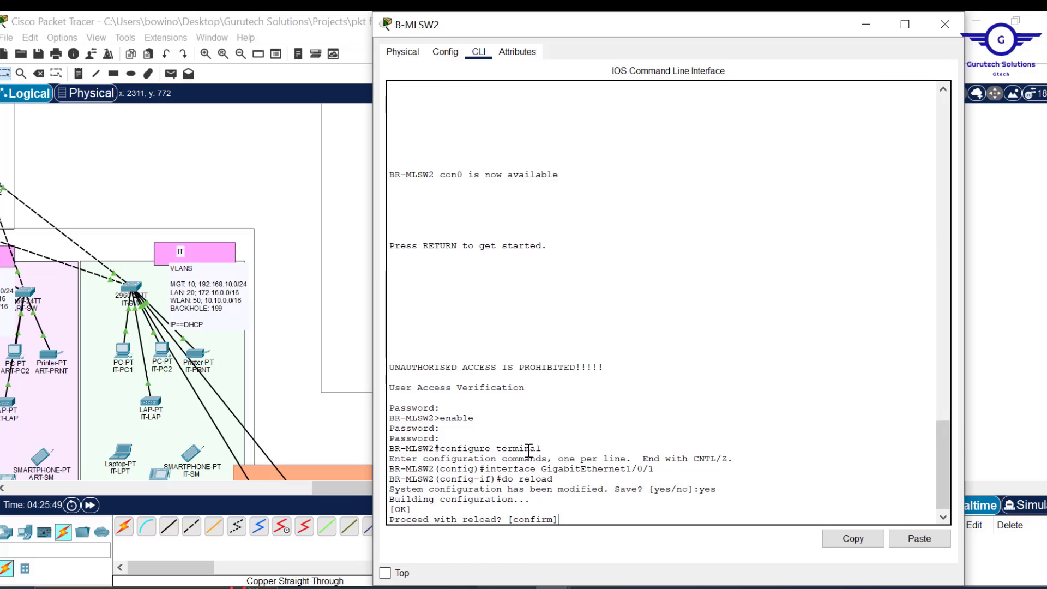
pyautogui.press('Return')
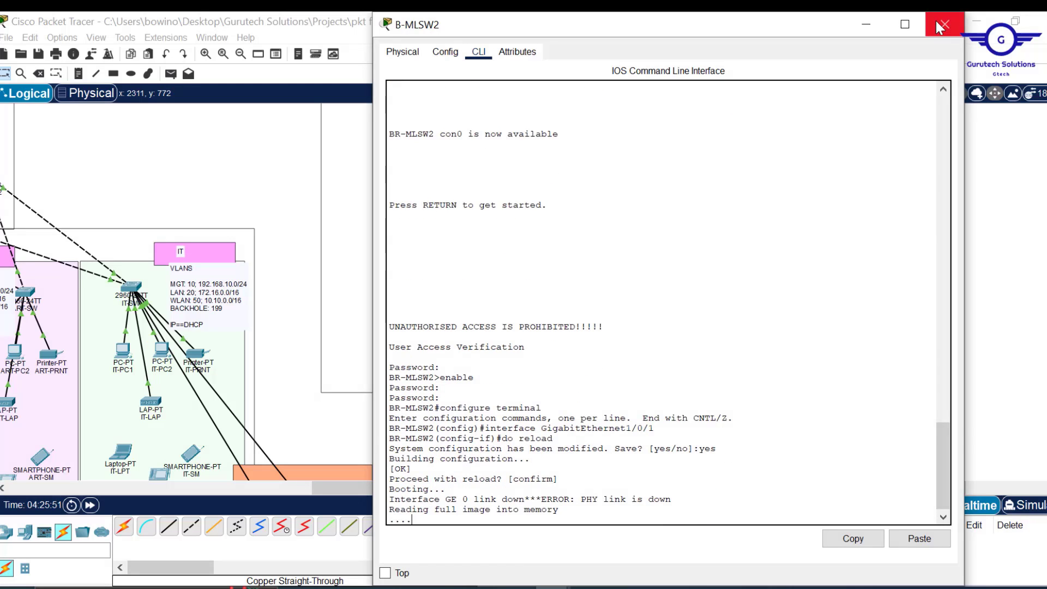
pyautogui.click(945, 24)
# - Run 'do reload' on B-MLSW1, saving and confirming the reload
pyautogui.scroll(3, 425, 143)
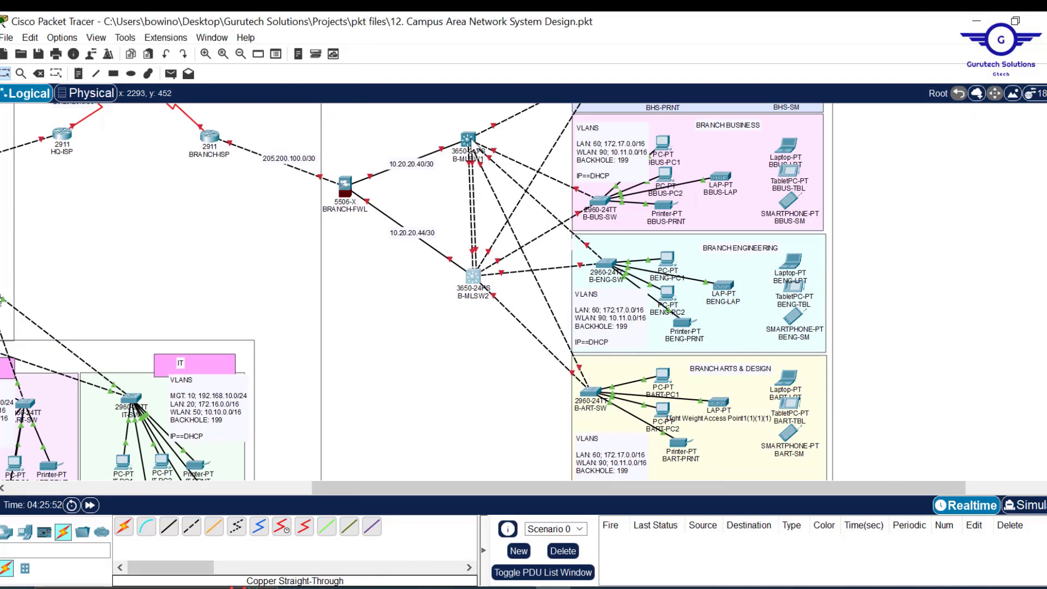
pyautogui.click(469, 139)
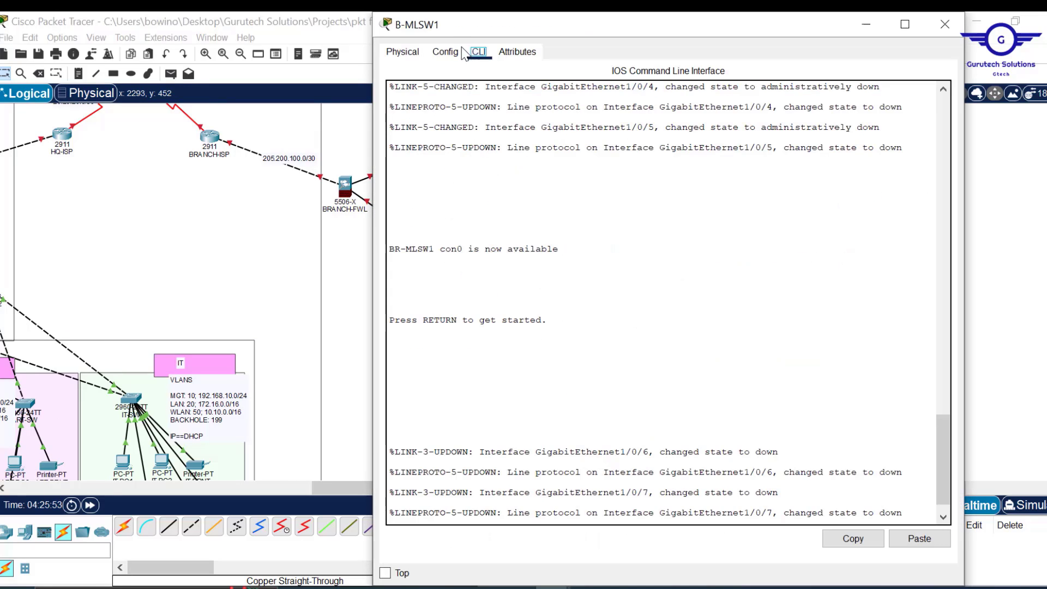
pyautogui.click(445, 51)
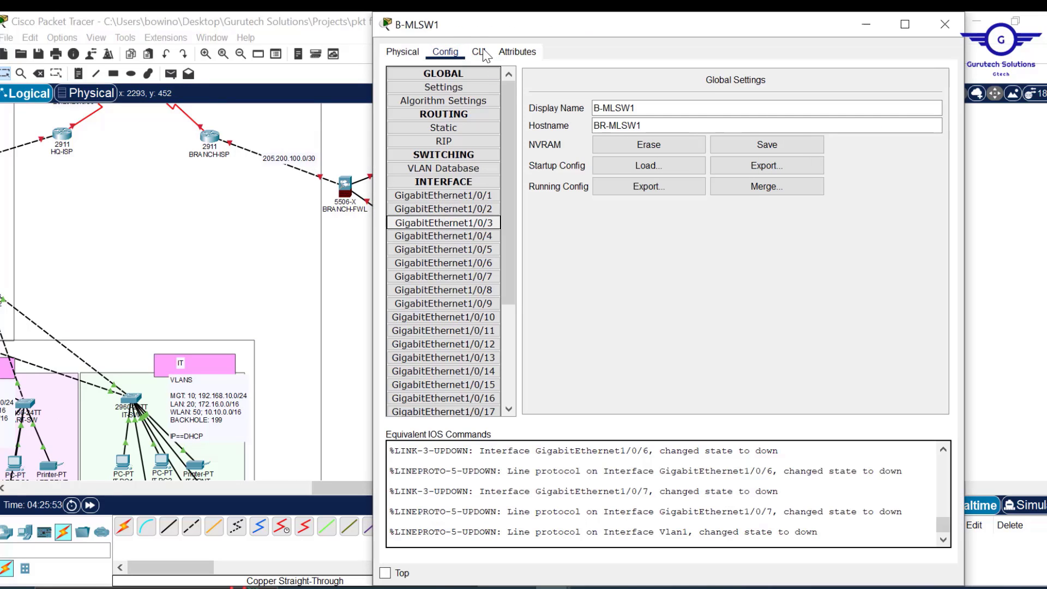
pyautogui.click(479, 52)
pyautogui.press('Return')
pyautogui.write('do')
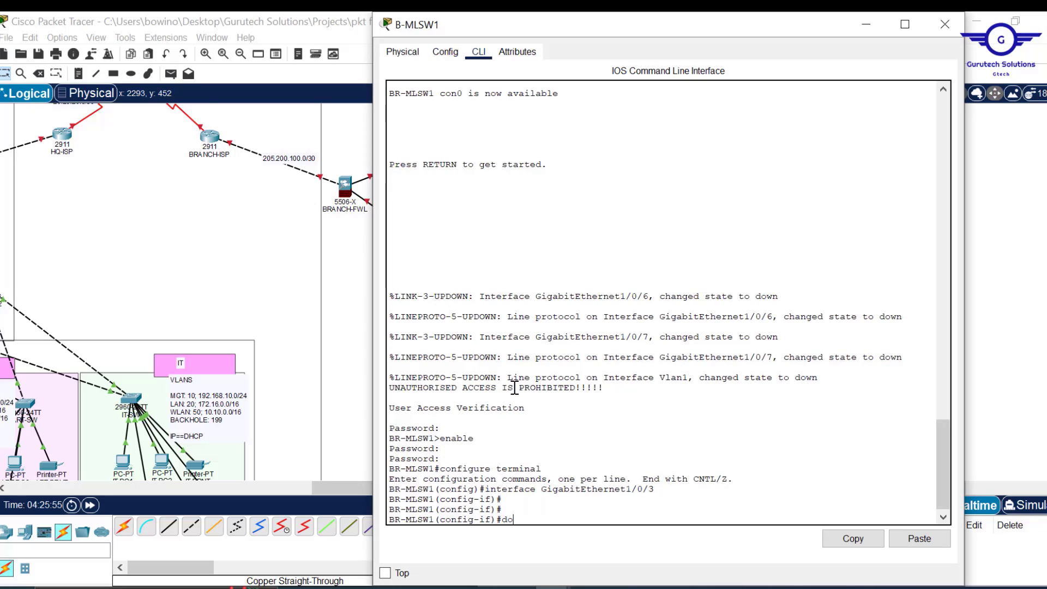
pyautogui.write(' reload')
pyautogui.press('Return')
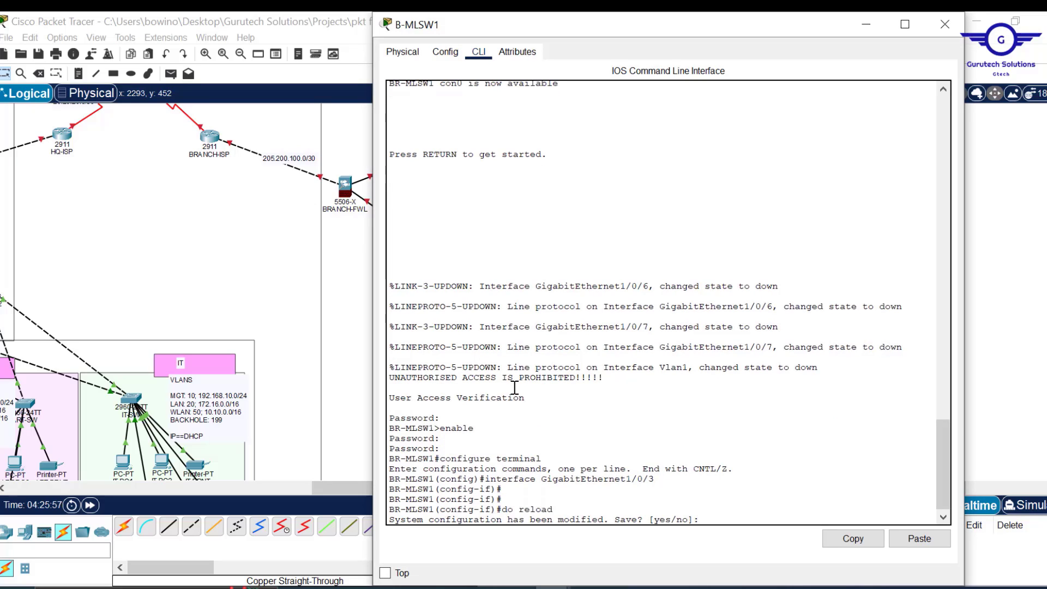
pyautogui.press('Return')
pyautogui.press('Return')
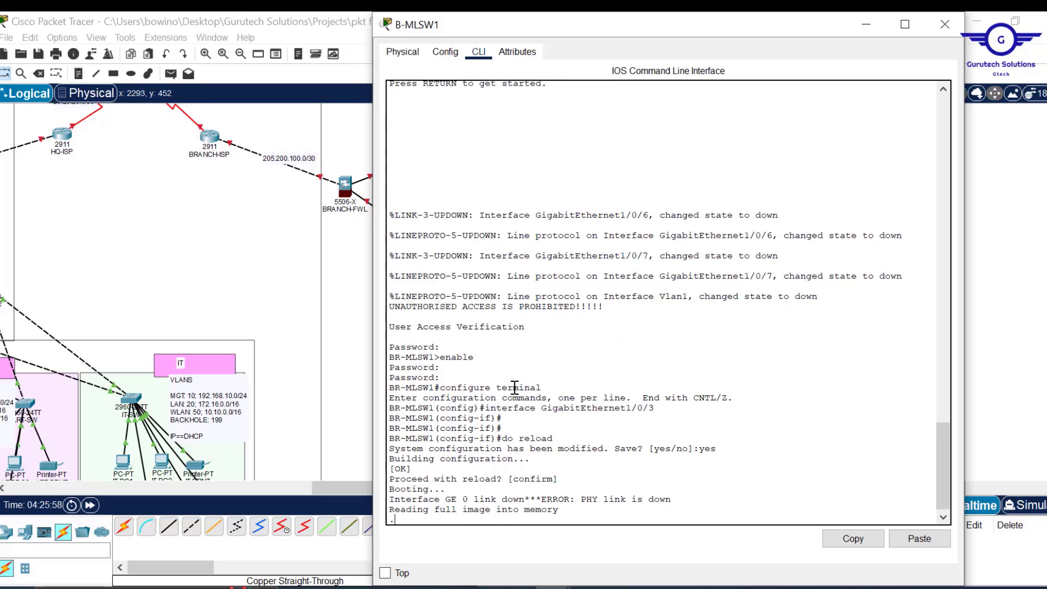
pyautogui.click(951, 25)
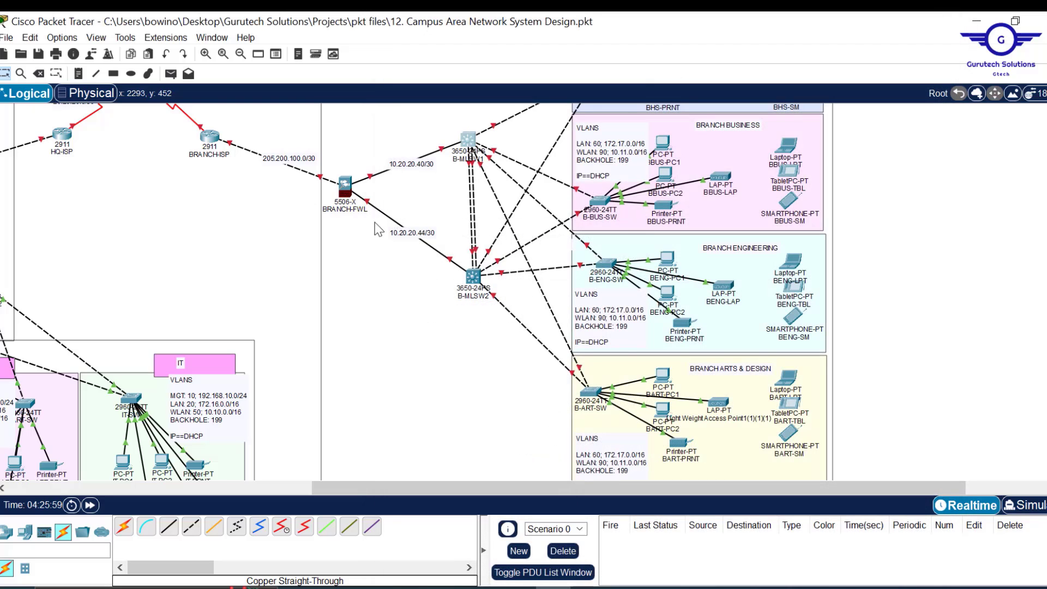
# - Scroll the logical workspace left and down to the HQ core switches
pyautogui.hscroll(-1, 259, 249)
pyautogui.hscroll(-8, 259, 249)
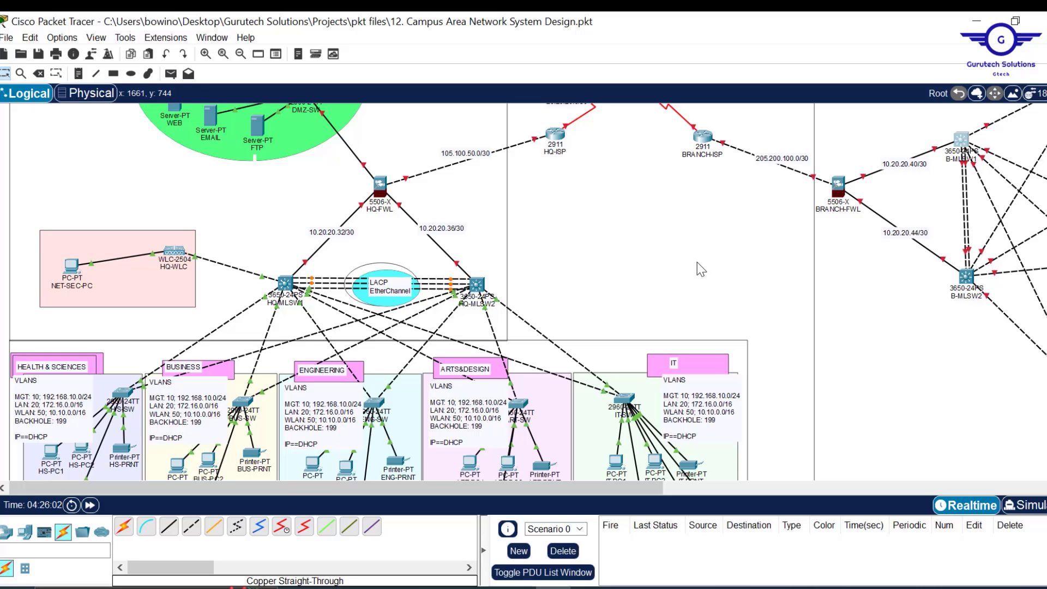
pyautogui.scroll(-1, 701, 270)
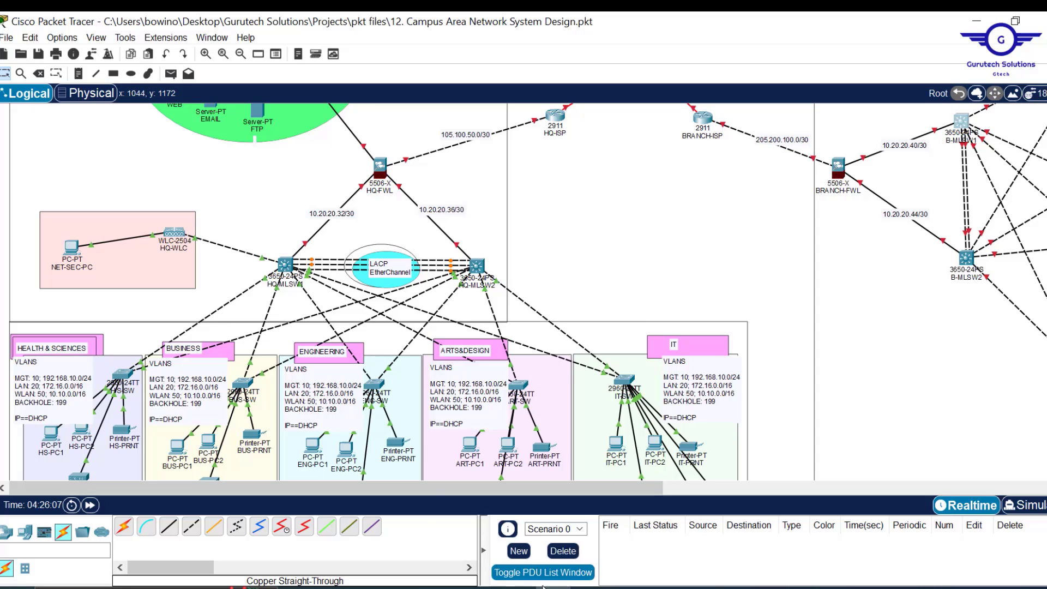
pyautogui.moveTo(518, 586)
pyautogui.click(470, 542)
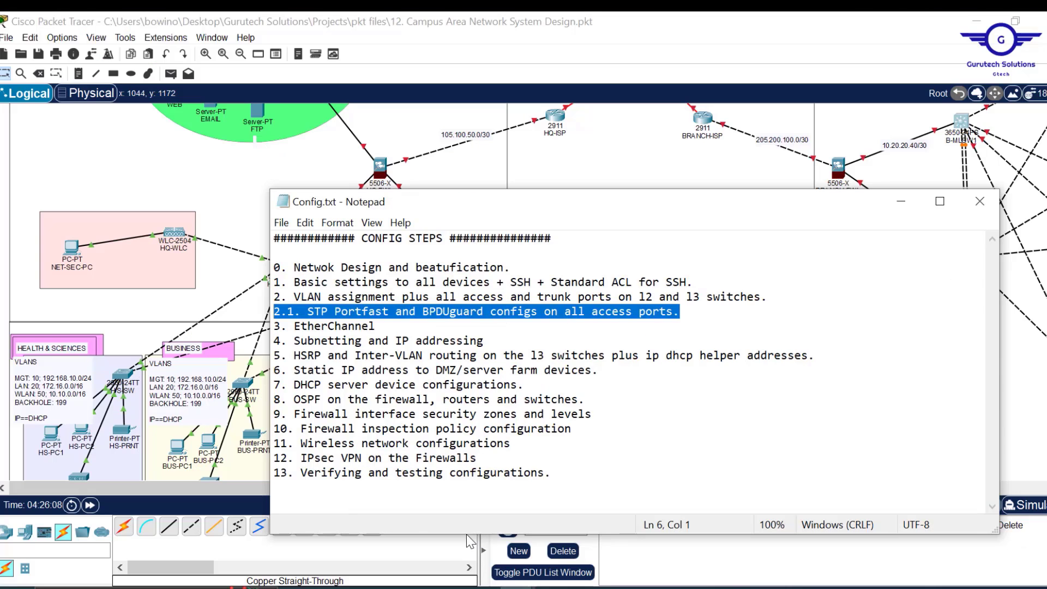
pyautogui.moveTo(388, 331); pyautogui.dragTo(295, 326)
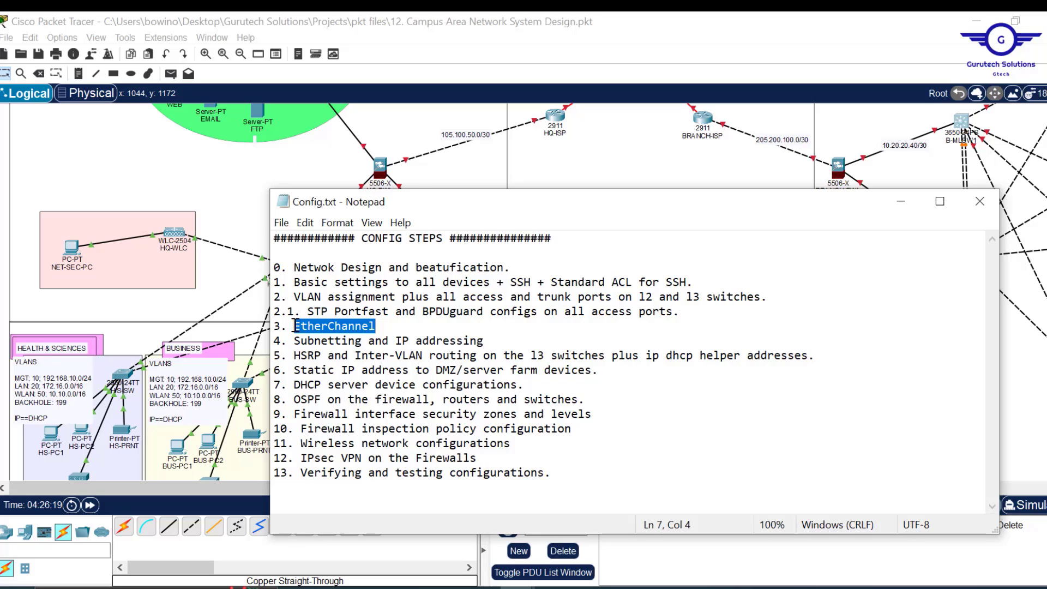
pyautogui.click(633, 138)
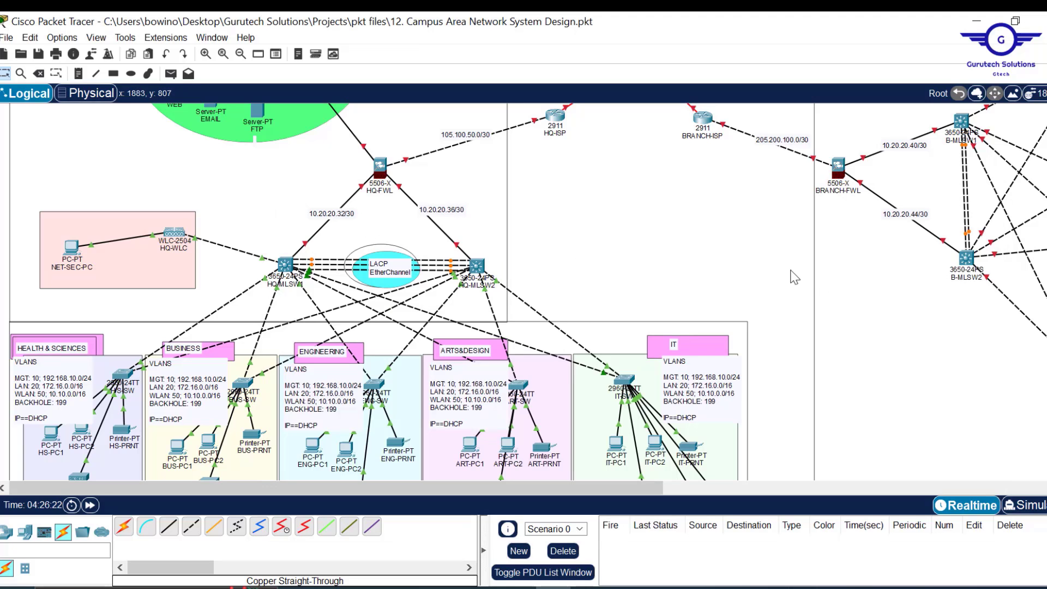
# - Scroll right and up to the branch campus and open B-MLSW2's device window
pyautogui.hscroll(3, 795, 277)
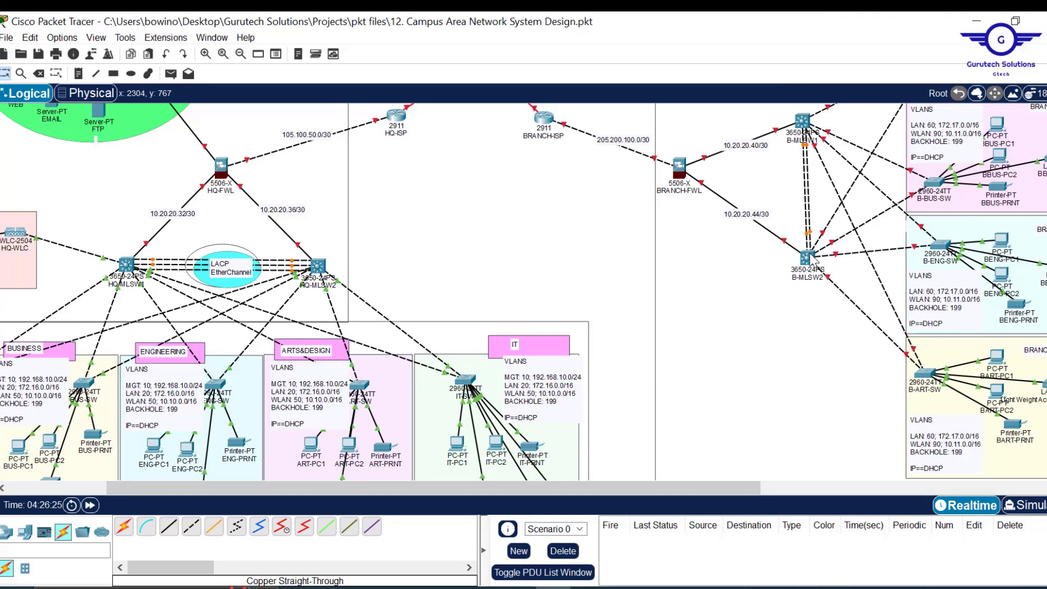
pyautogui.hscroll(4, 584, 306)
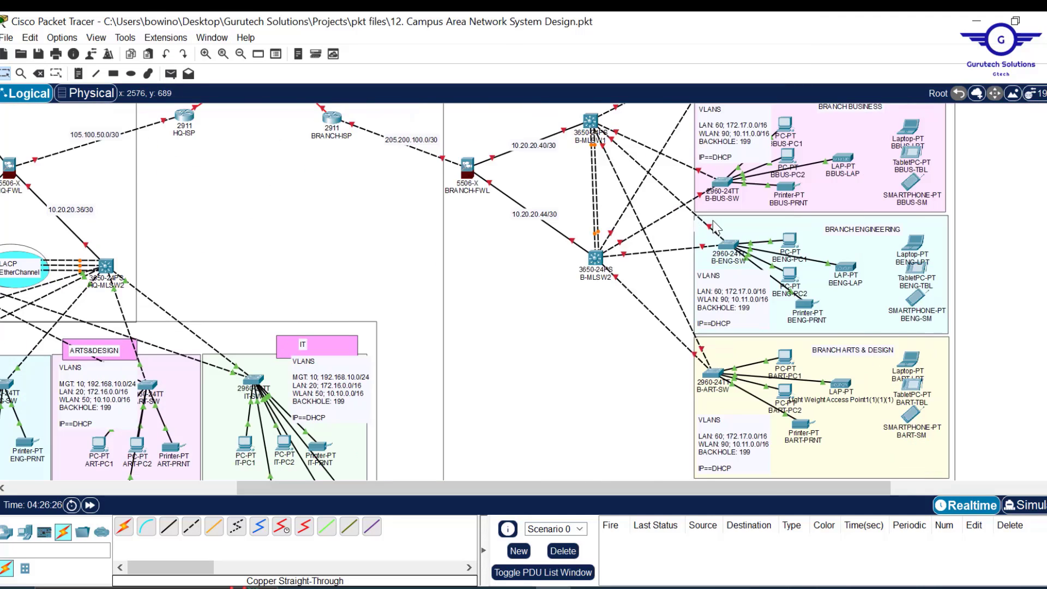
pyautogui.scroll(2, 714, 222)
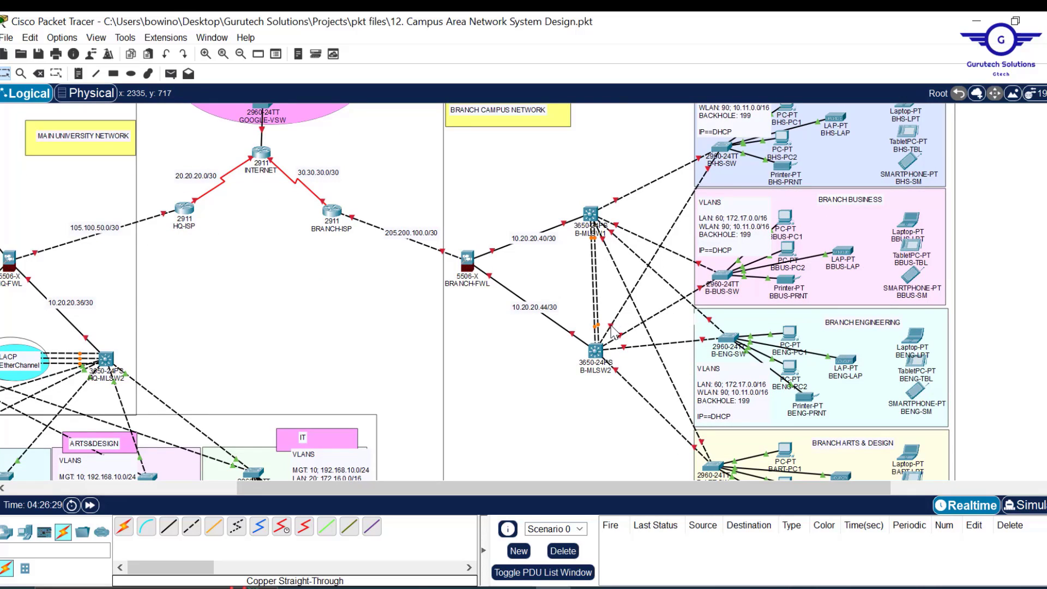
pyautogui.click(596, 351)
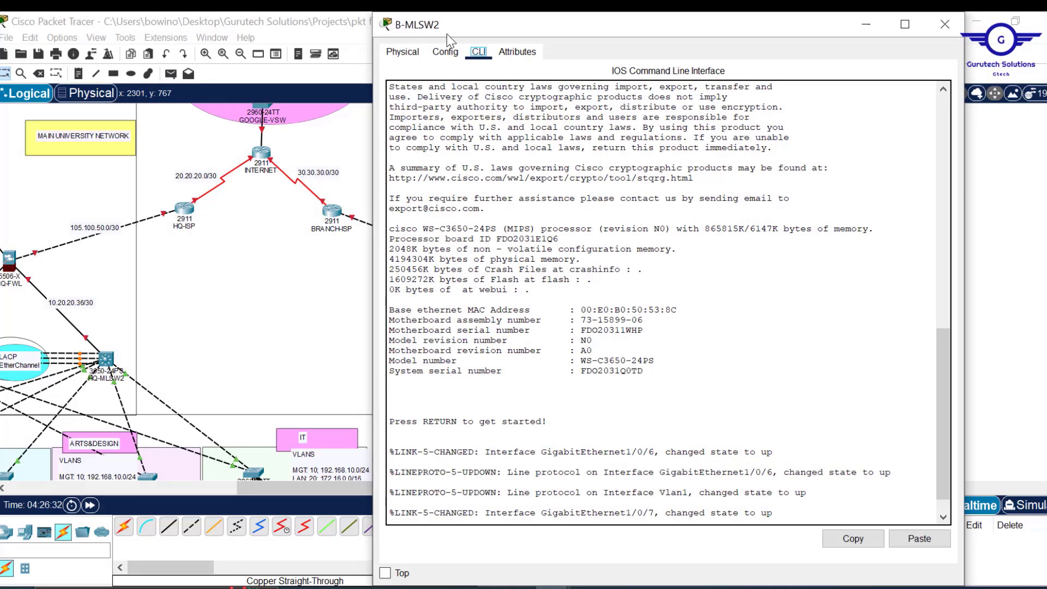
# - Check B-MLSW2's Gig1/0/4 settings, exit to global configuration and try 'int gig1/0/2-5'
pyautogui.click(445, 52)
pyautogui.click(444, 236)
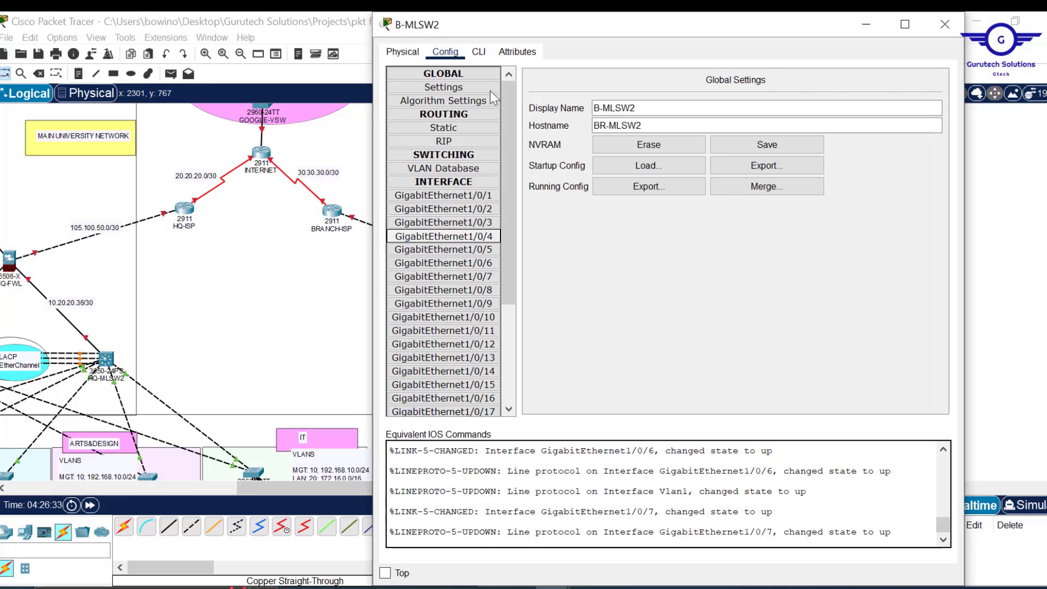
pyautogui.click(479, 52)
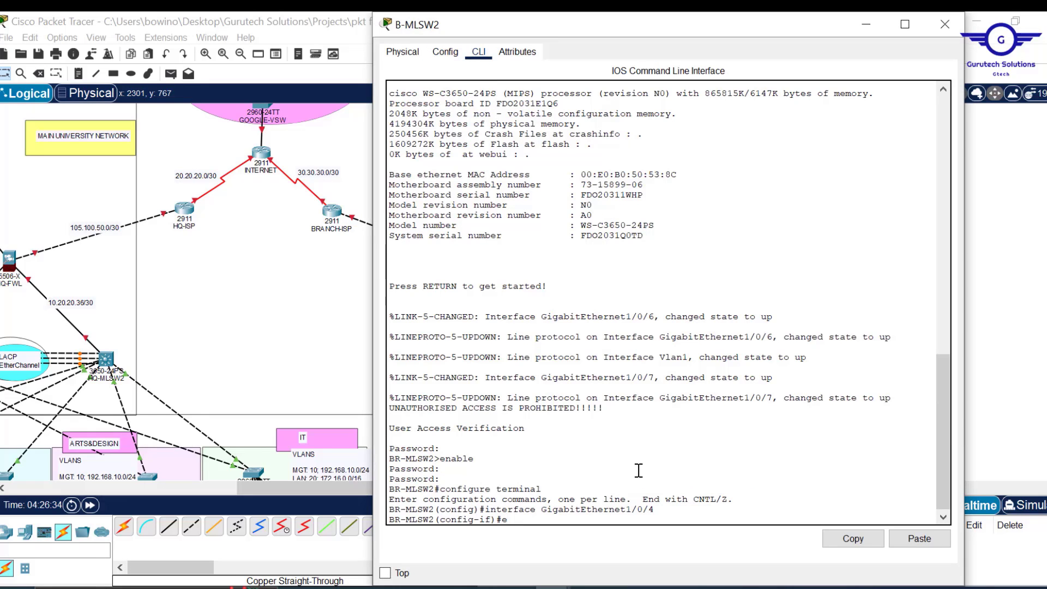
pyautogui.write('ex')
pyautogui.press('Return')
pyautogui.press('Return')
pyautogui.press('Return')
pyautogui.press('Return')
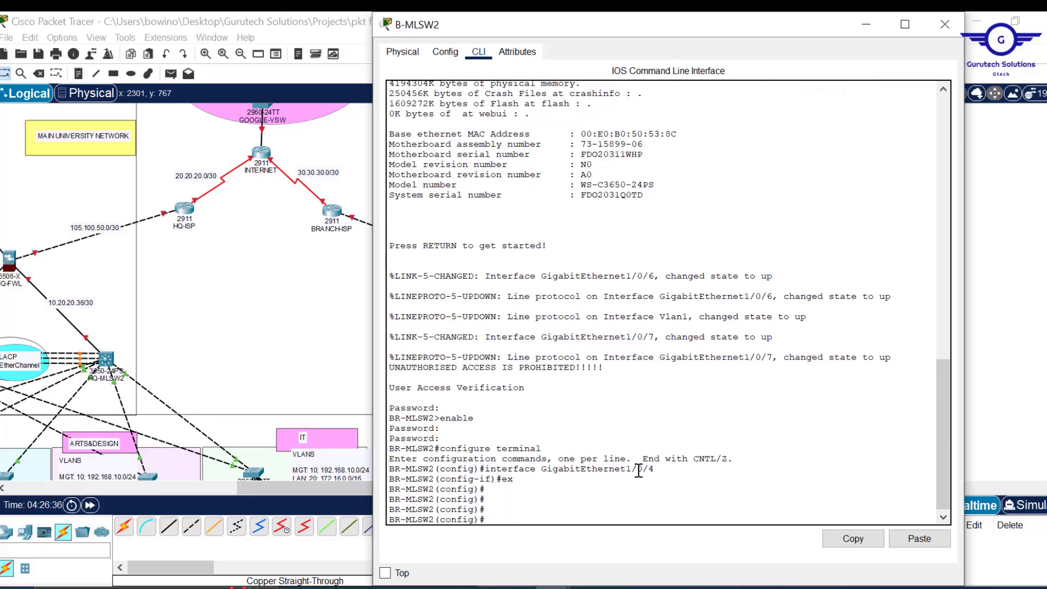
pyautogui.write('int gig1/0/2-5')
pyautogui.press('Return')
pyautogui.press('Return')
pyautogui.press('Return')
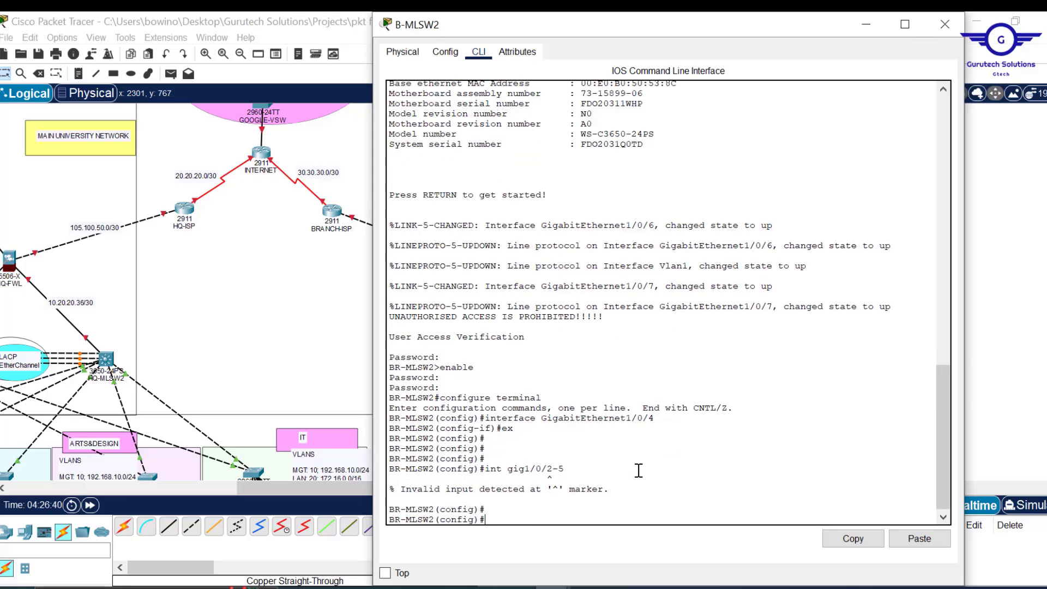
# - Fix the command to 'int range gig1/0/2-5' and enable those ports with no shut
pyautogui.press('Up')
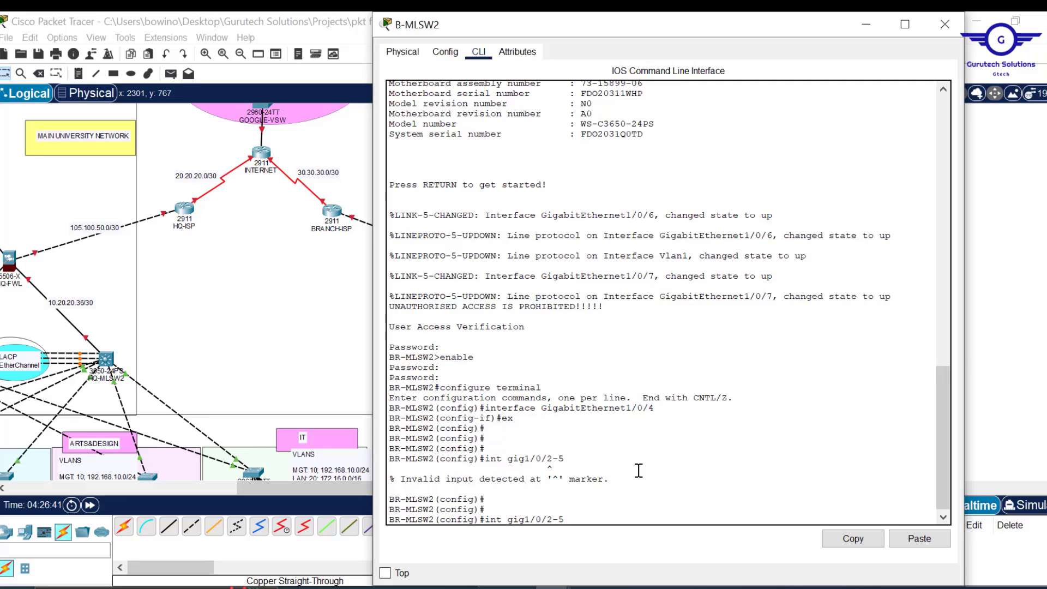
pyautogui.press('Left')
pyautogui.press('Left')
pyautogui.press('Left')
pyautogui.press('Left')
pyautogui.press('Left')
pyautogui.press('Left')
pyautogui.press('Left')
pyautogui.press('Left')
pyautogui.press('Left')
pyautogui.press('Left')
pyautogui.write('range')
pyautogui.press('Return')
pyautogui.press('Return')
pyautogui.press('Return')
pyautogui.press('Return')
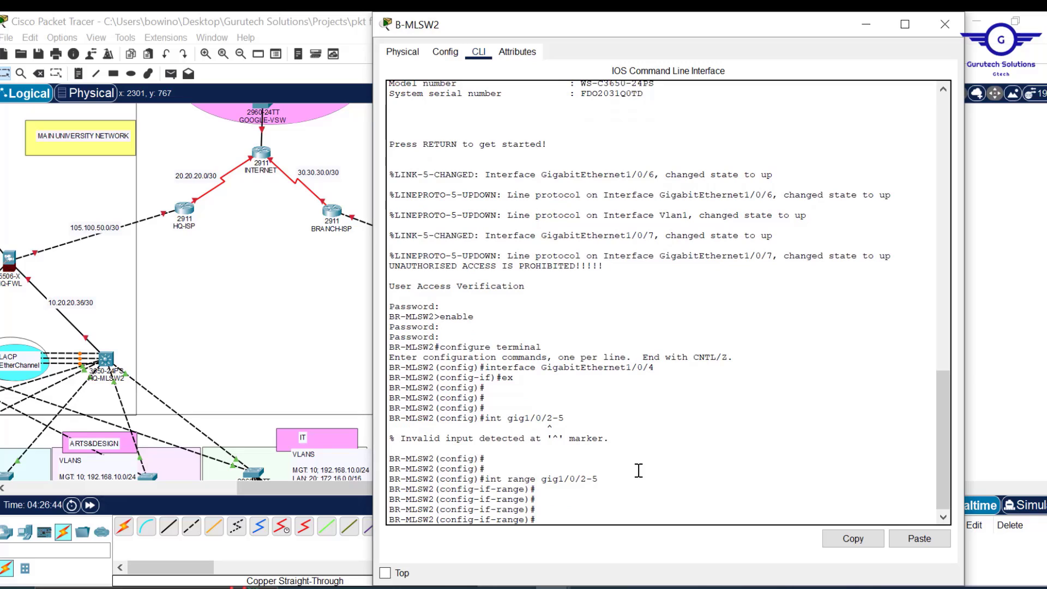
pyautogui.write('no shut')
pyautogui.press('Return')
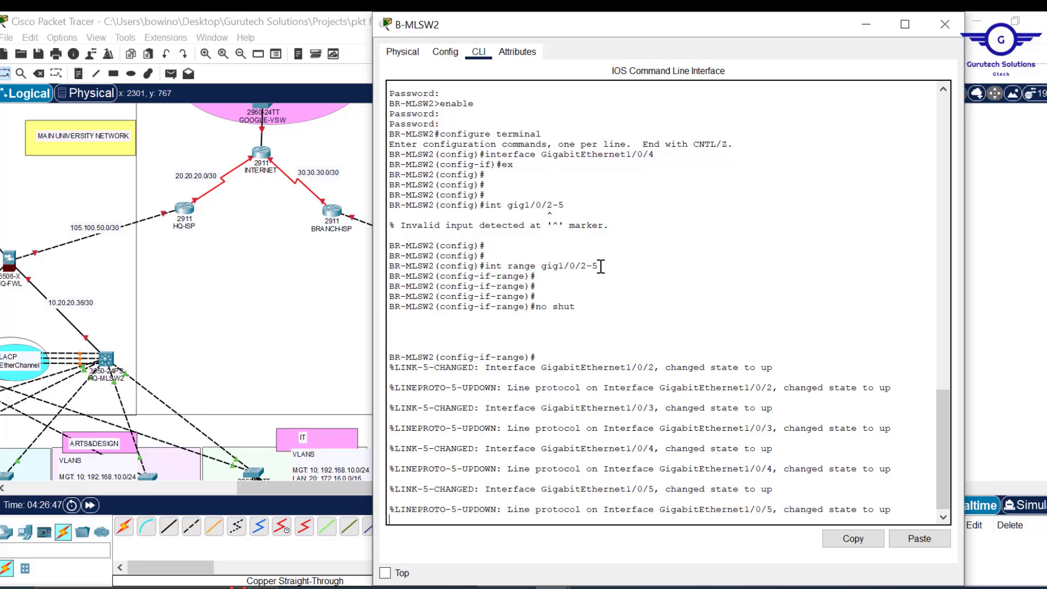
# - Copy the interface range command and move from B-MLSW2 to B-MLSW1's configuration view
pyautogui.moveTo(600, 266); pyautogui.dragTo(489, 269)
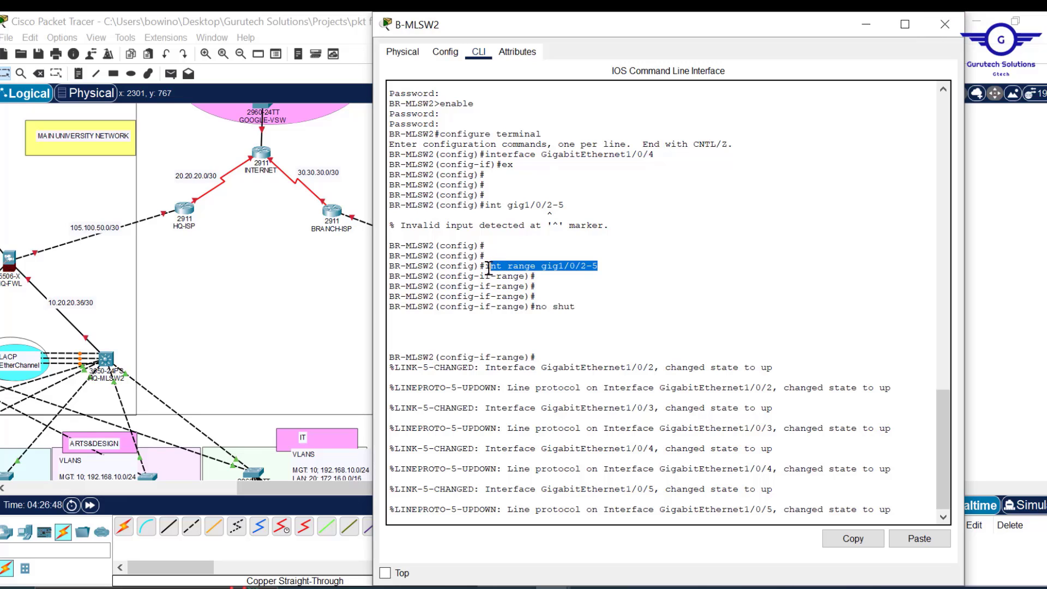
pyautogui.click(865, 542)
pyautogui.click(945, 24)
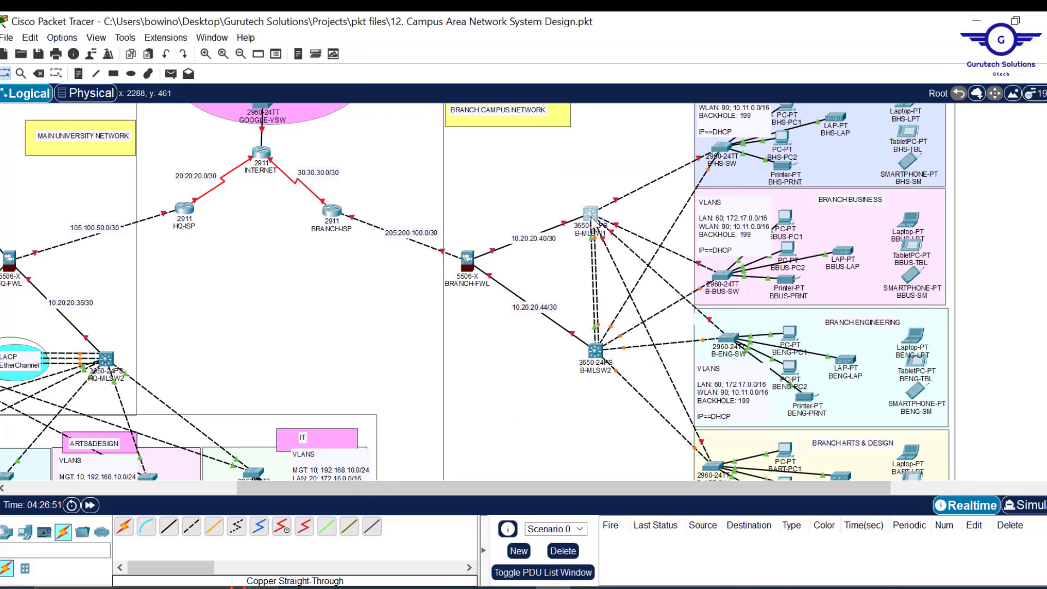
pyautogui.click(590, 214)
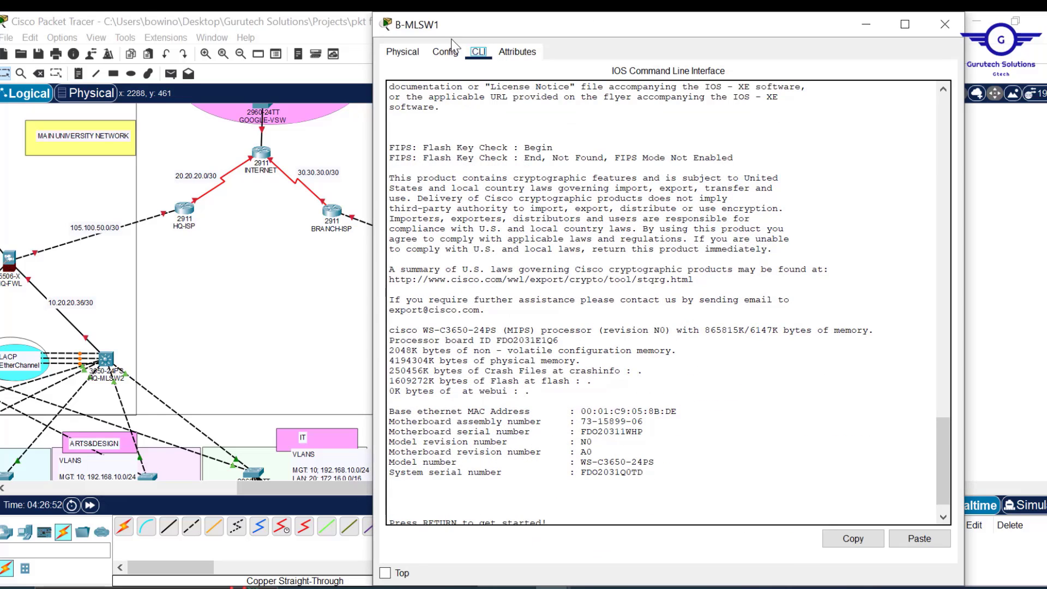
pyautogui.click(446, 51)
# - On B-MLSW1, exit to global configuration and run the pasted 'int range gig1/0/2-5' command
pyautogui.click(447, 199)
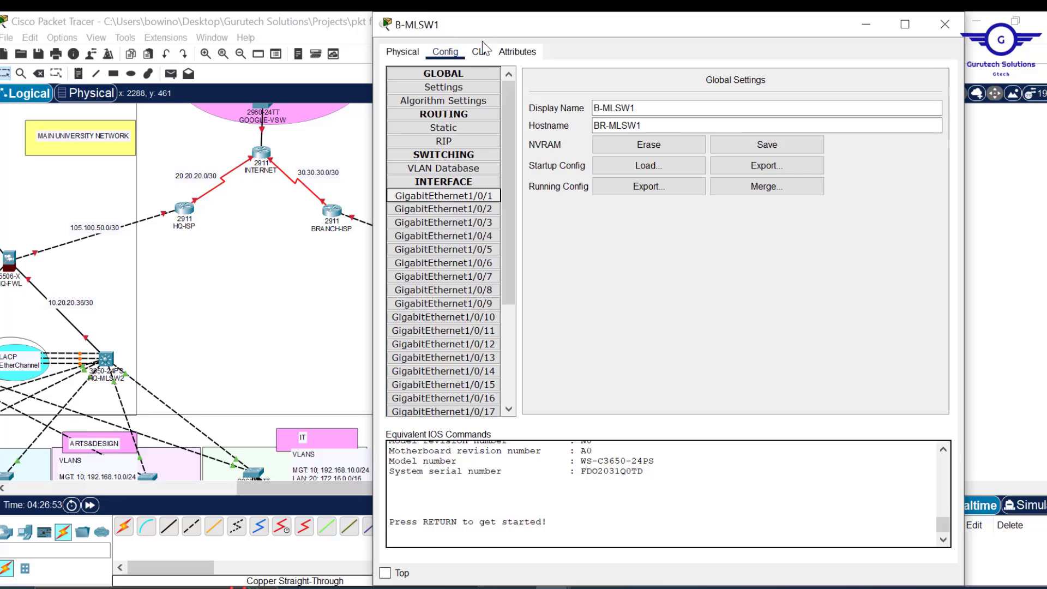
pyautogui.click(479, 52)
pyautogui.write('e')
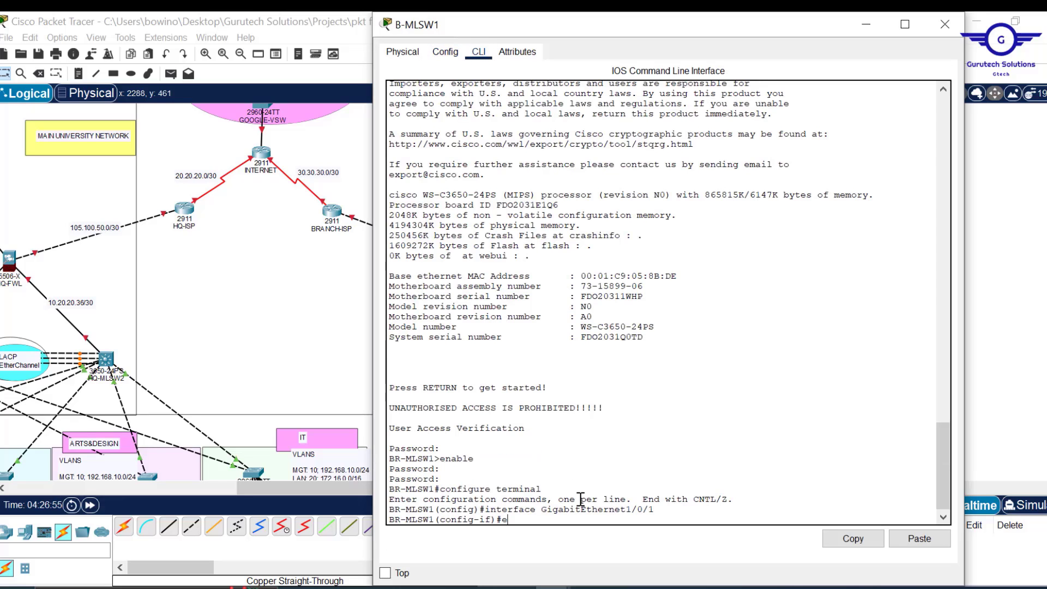
pyautogui.write('x')
pyautogui.press('Return')
pyautogui.press('Return')
pyautogui.press('Return')
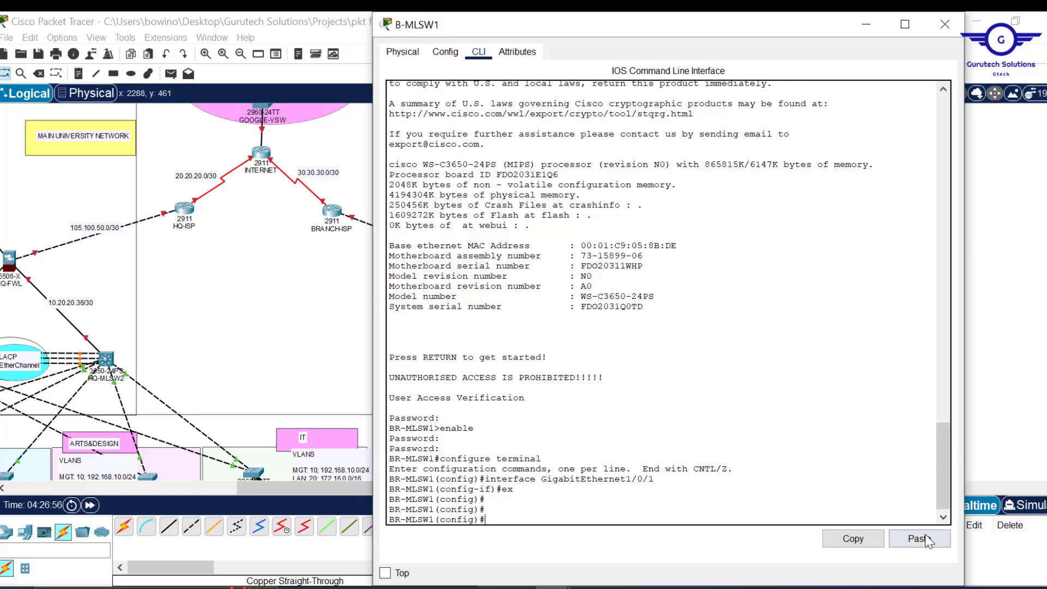
pyautogui.click(927, 540)
pyautogui.press('Return')
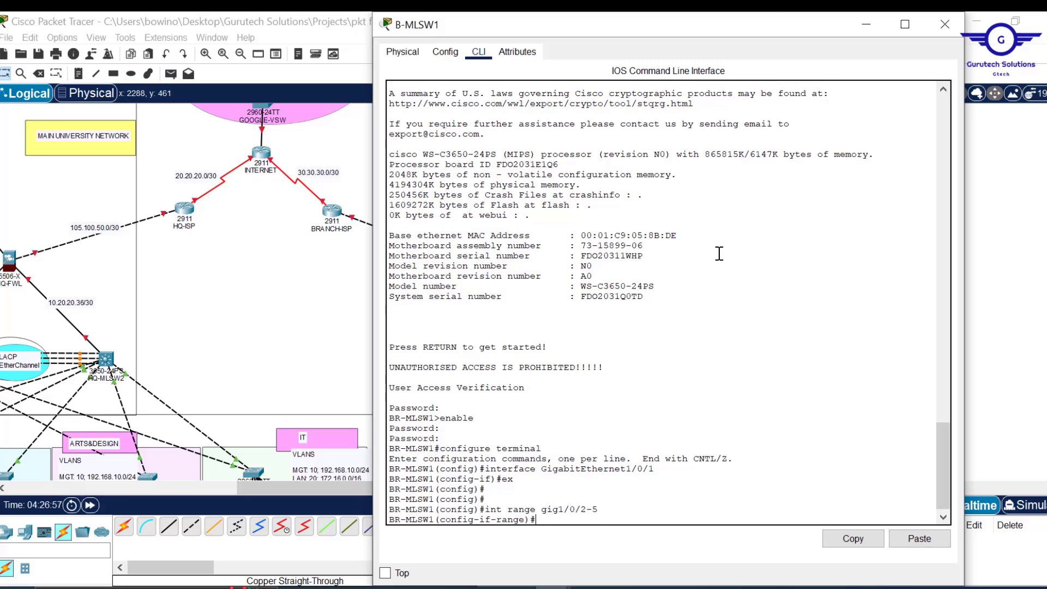
# - Enable Gig1/0/2-5 with no shut and close B-MLSW1's window
pyautogui.press('Return')
pyautogui.press('Return')
pyautogui.moveTo(700, 17); pyautogui.dragTo(690, 47)
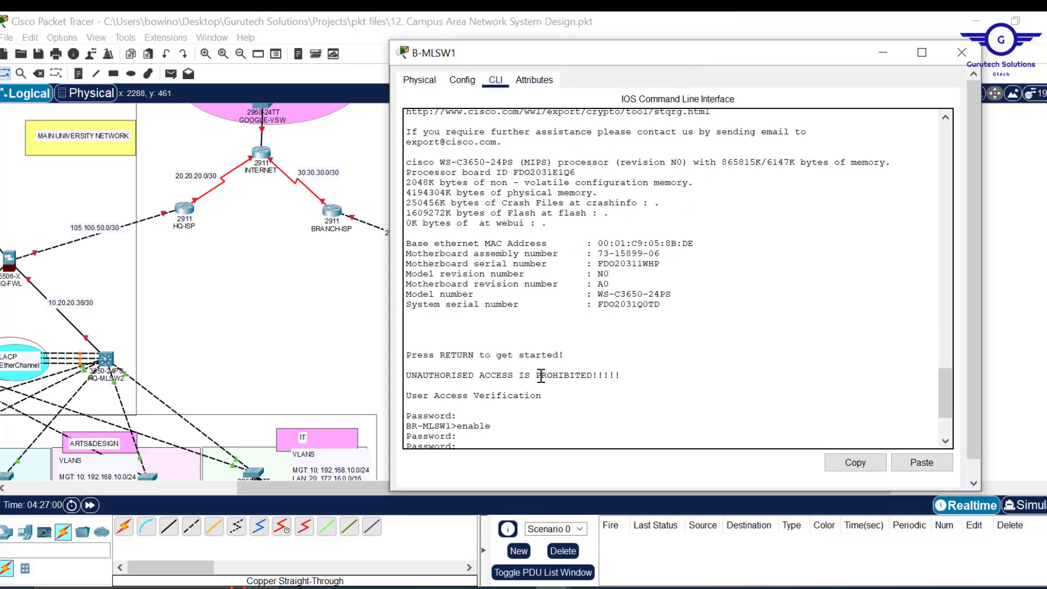
pyautogui.write('nfig-if-range)#no shu')
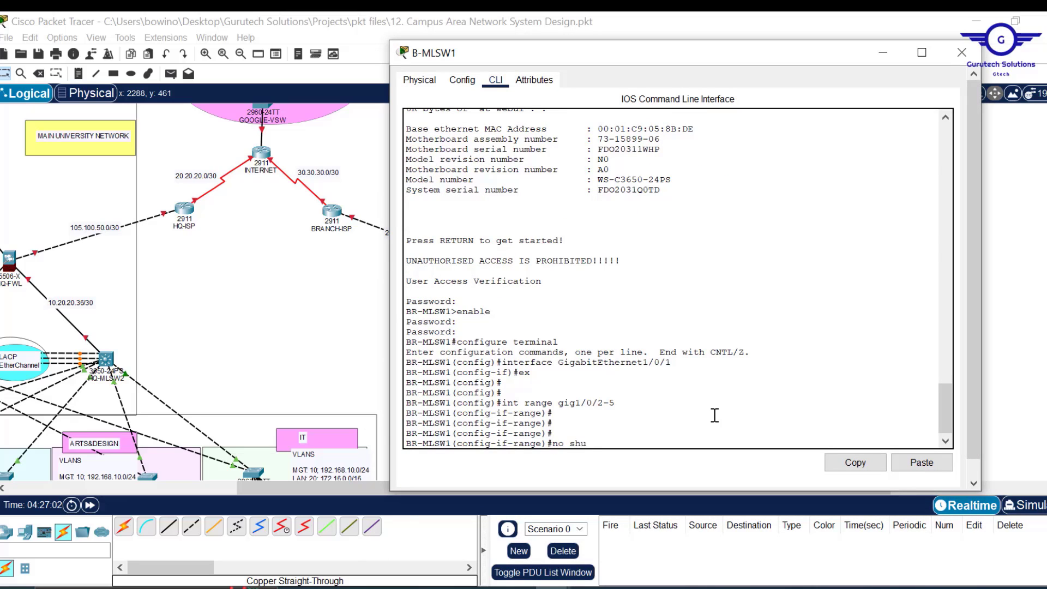
pyautogui.write('t')
pyautogui.press('Return')
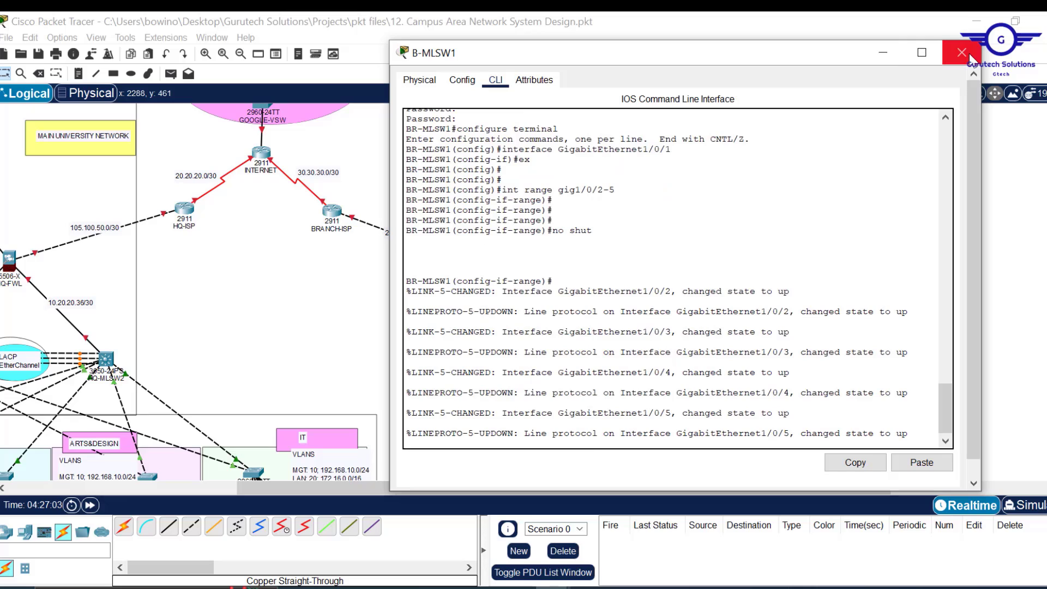
pyautogui.click(962, 52)
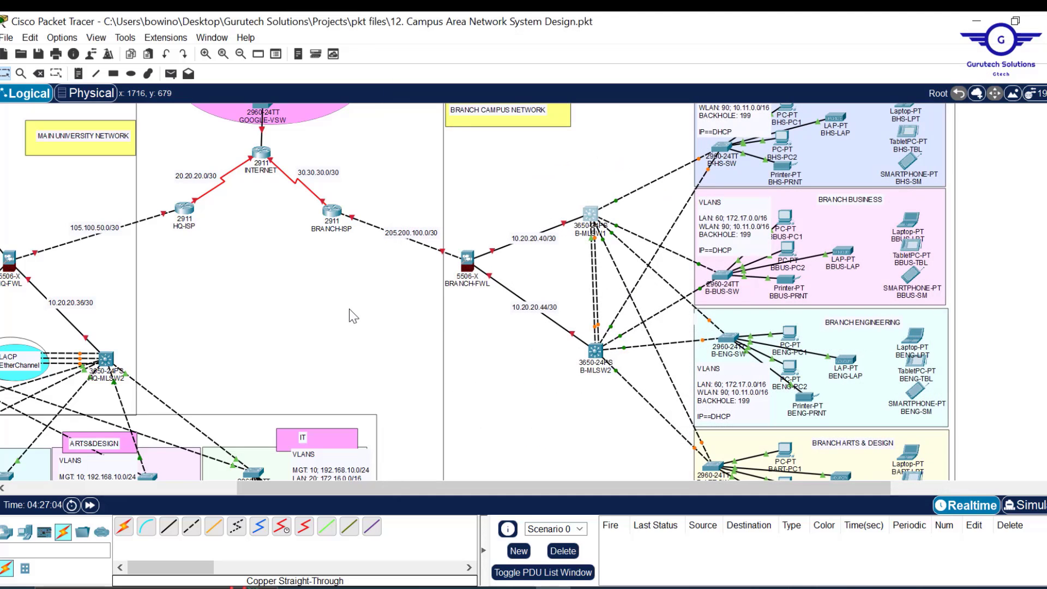
# - Delete the three parallel links between HQ-MLSW1 and HQ-MLSW2
pyautogui.hscroll(-3, 375, 309)
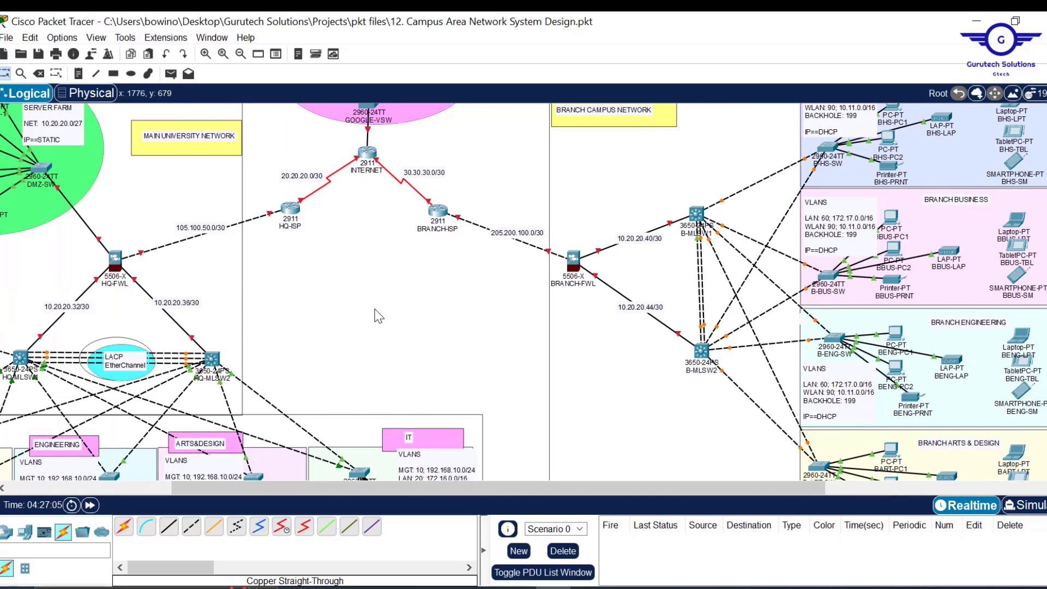
pyautogui.hscroll(-6, 380, 316)
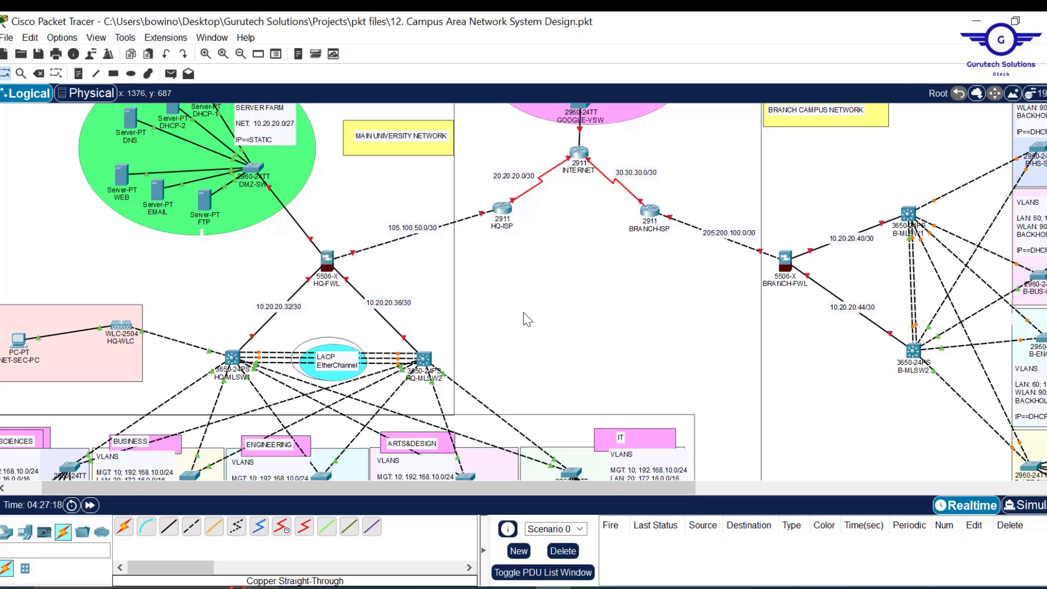
pyautogui.press('Delete')
pyautogui.click(384, 352)
pyautogui.click(380, 358)
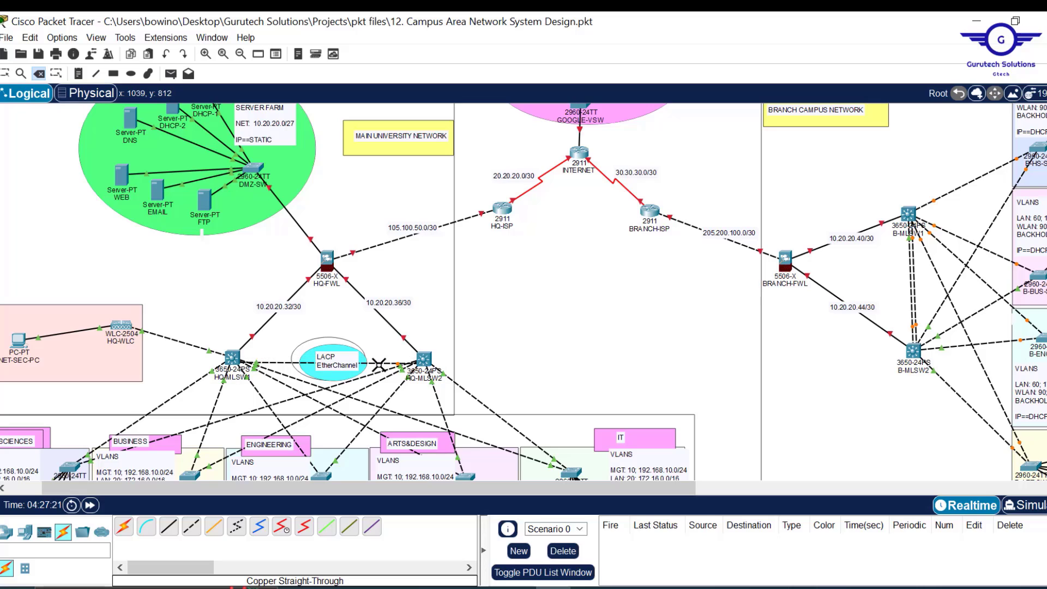
pyautogui.click(379, 364)
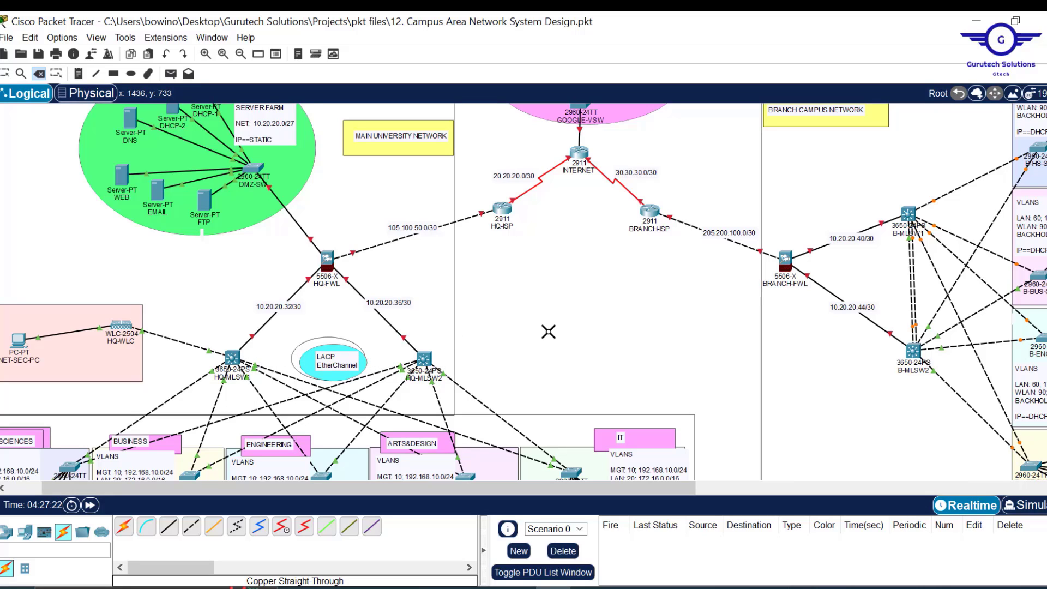
# - Connect HQ-MLSW1 Gi1/0/21 to HQ-MLSW2 Gi1/0/21 with a copper straight-through cable
pyautogui.press('Escape')
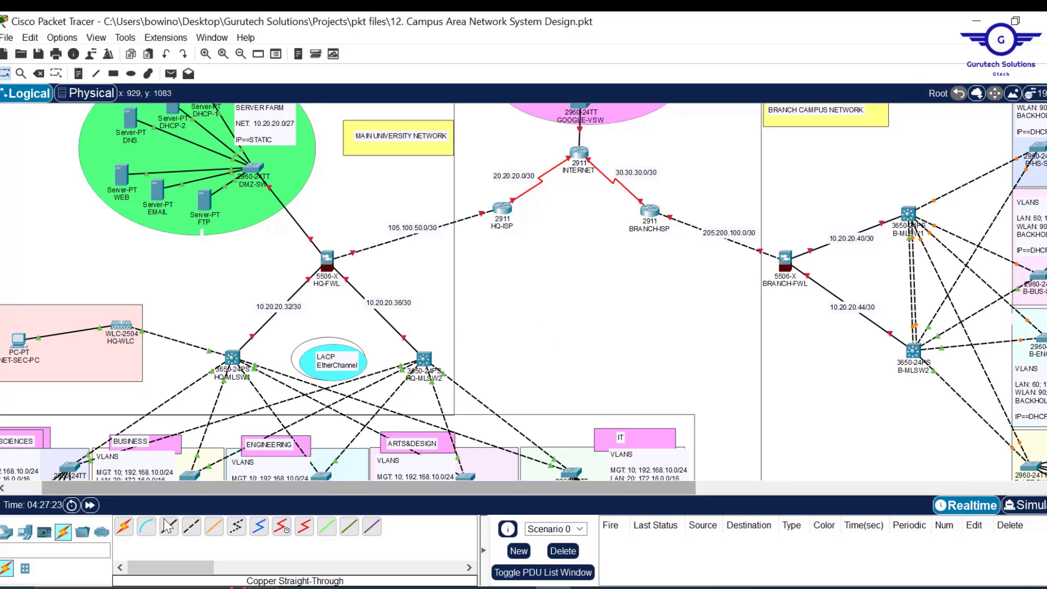
pyautogui.click(169, 527)
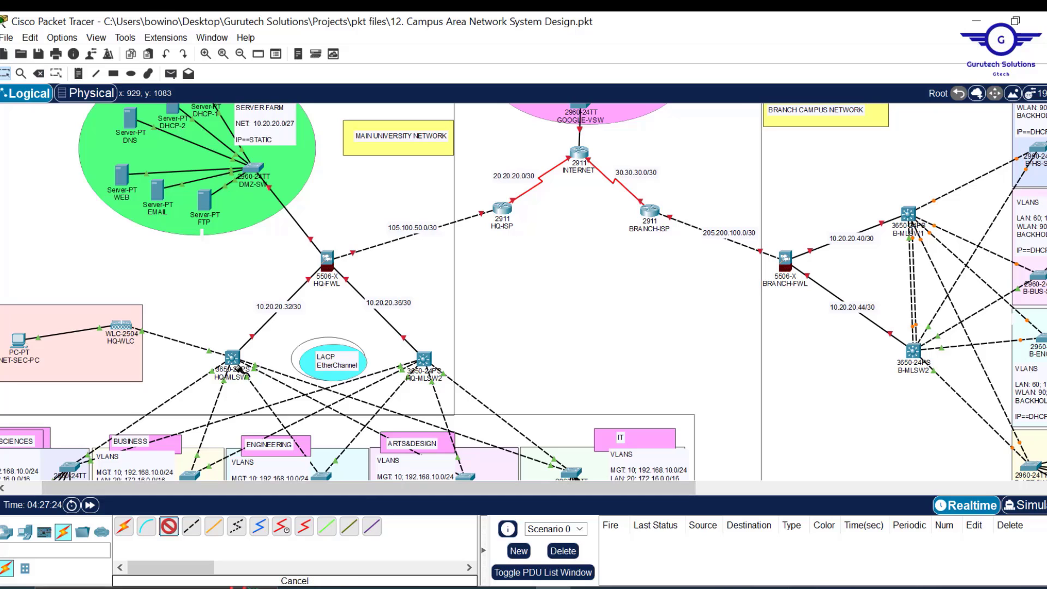
pyautogui.click(233, 358)
pyautogui.click(344, 296)
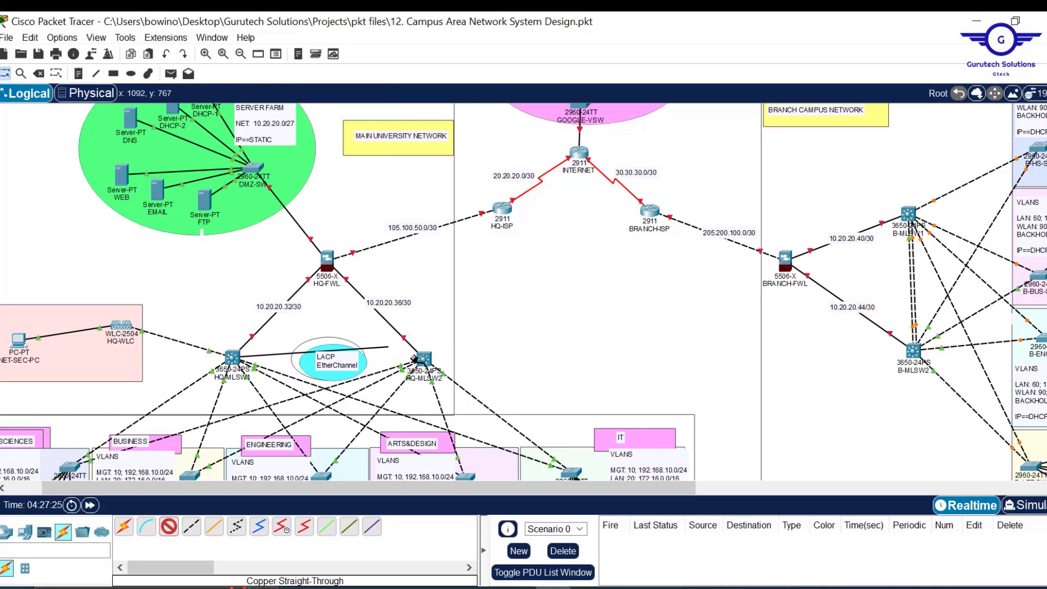
pyautogui.click(424, 359)
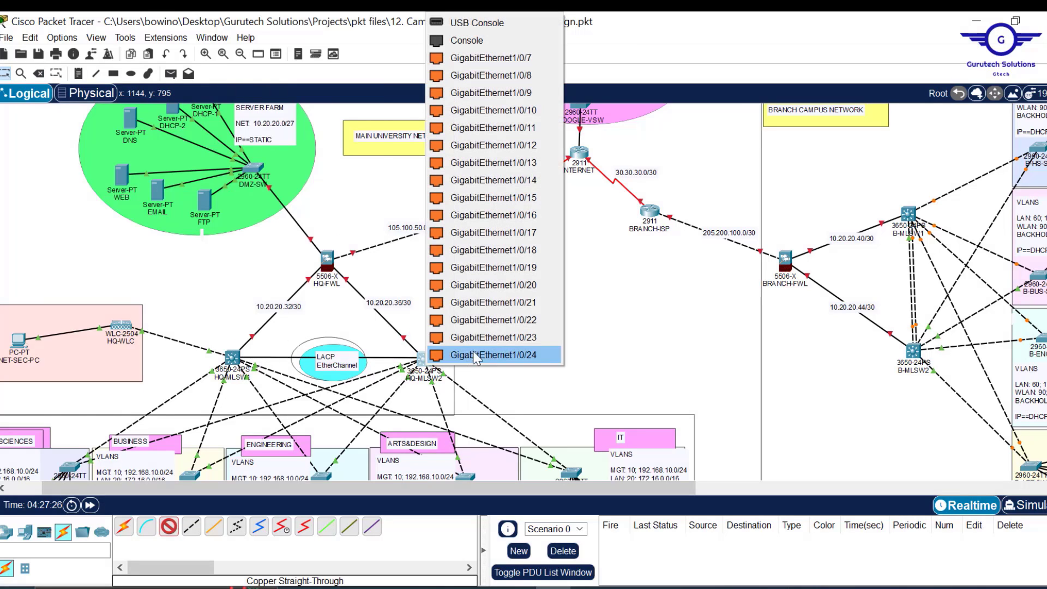
pyautogui.click(536, 303)
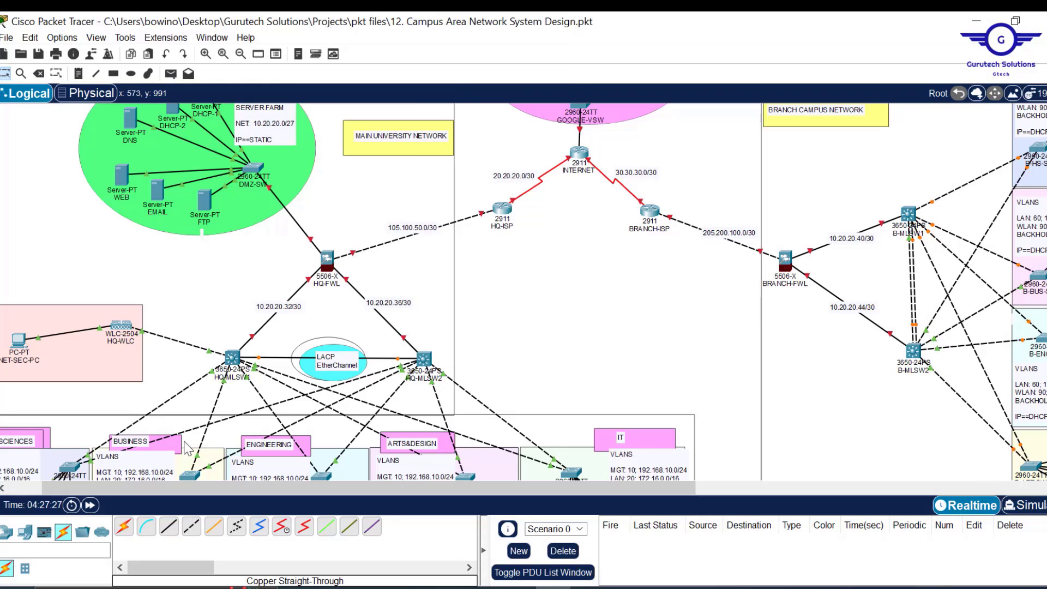
# - Add copper straight-through cables between the switches on Gi1/0/22 and Gi1/0/23, then open HQ-MLSW1
pyautogui.click(169, 528)
pyautogui.click(232, 358)
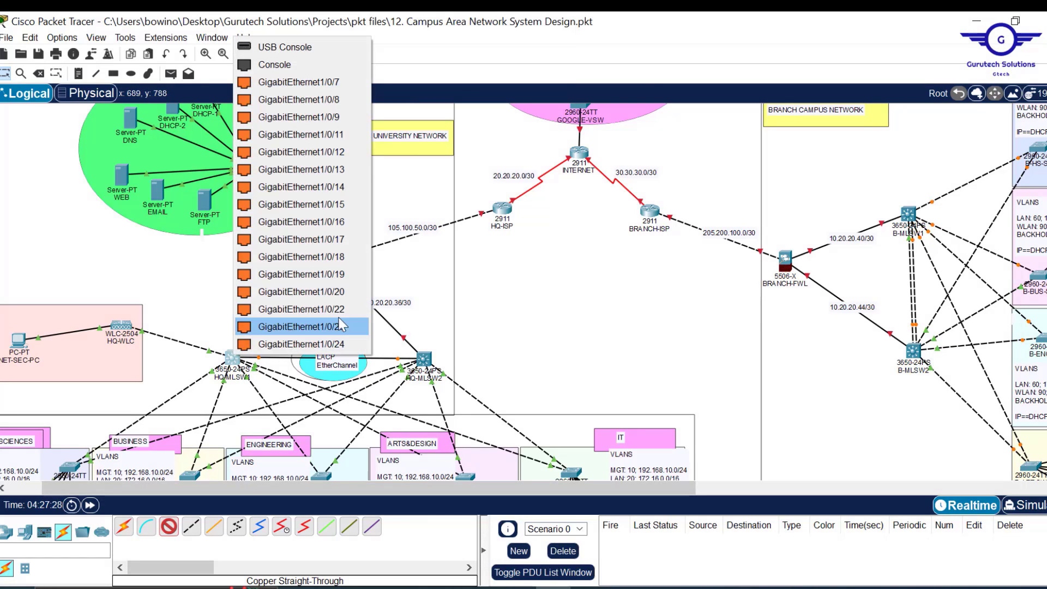
pyautogui.click(334, 307)
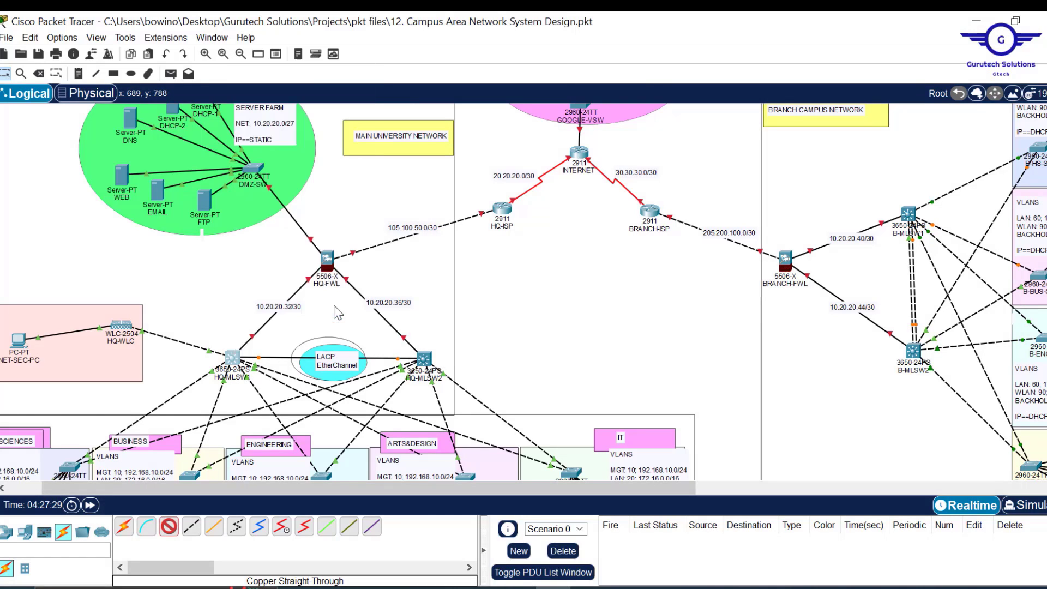
pyautogui.click(425, 358)
pyautogui.click(528, 309)
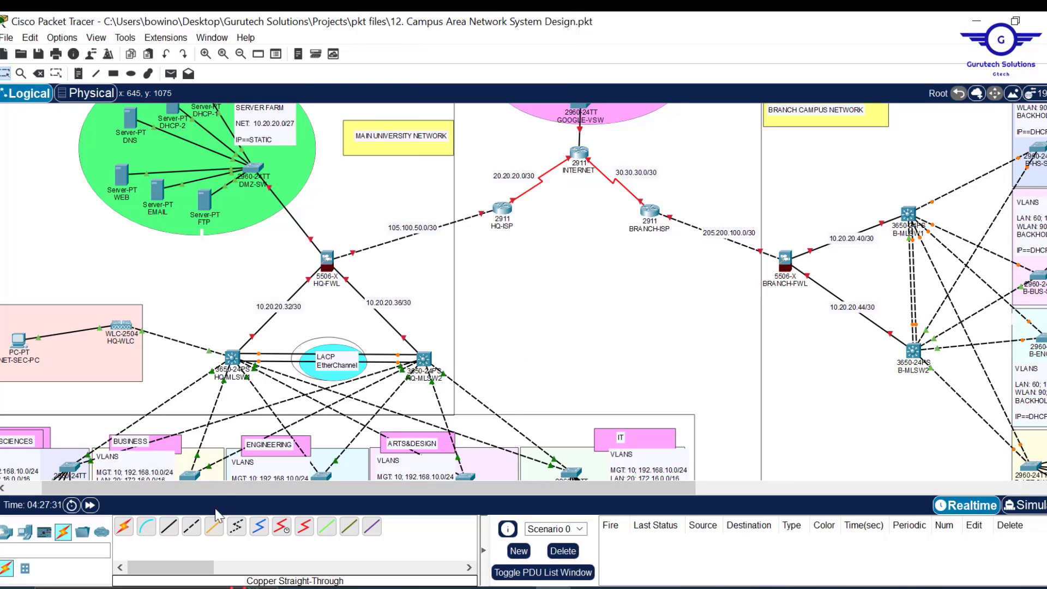
pyautogui.click(169, 528)
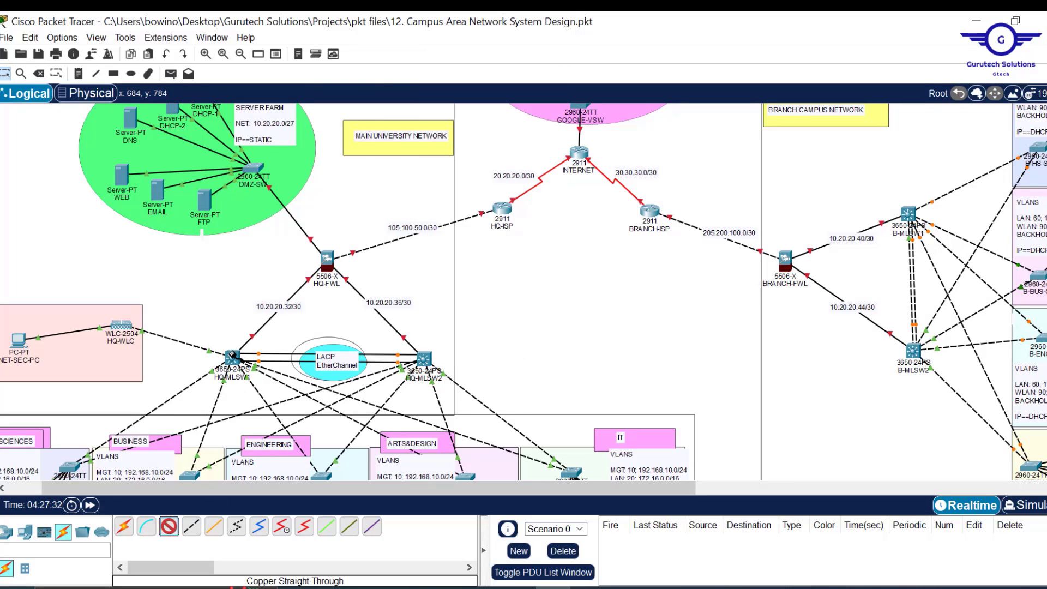
pyautogui.click(232, 356)
pyautogui.click(343, 326)
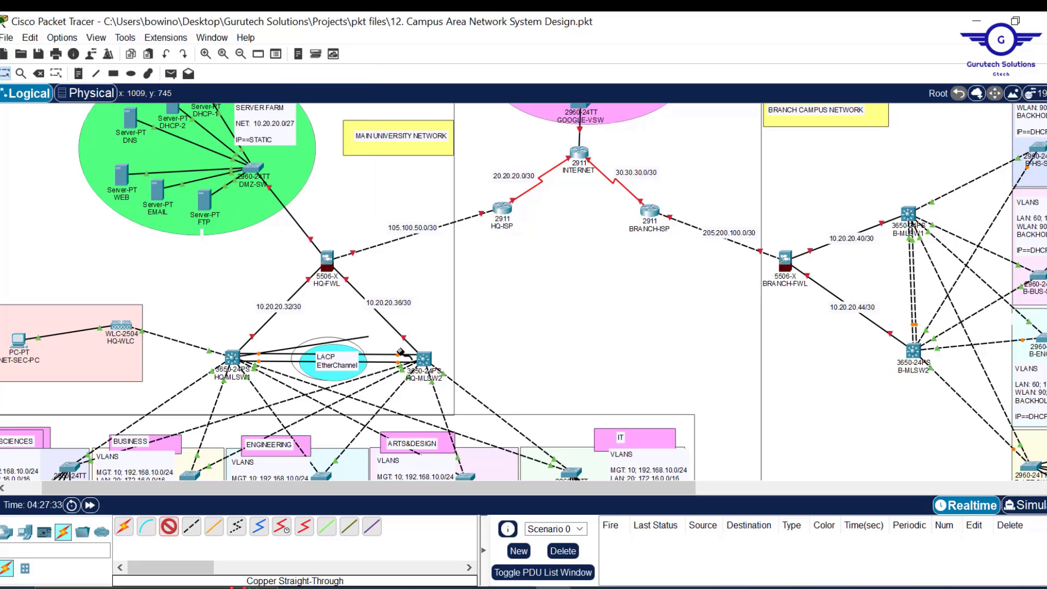
pyautogui.click(424, 358)
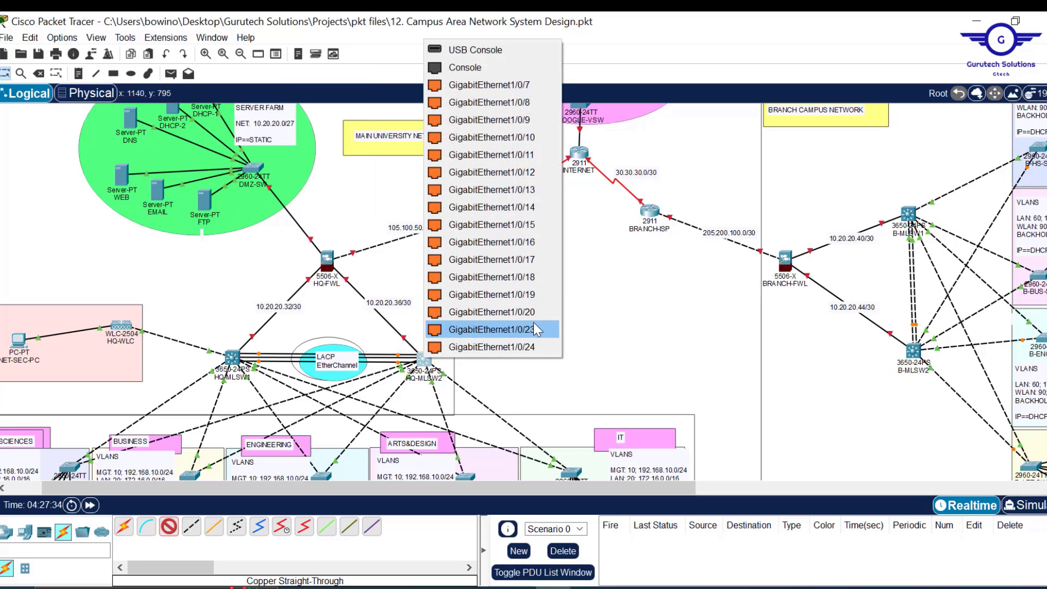
pyautogui.click(534, 325)
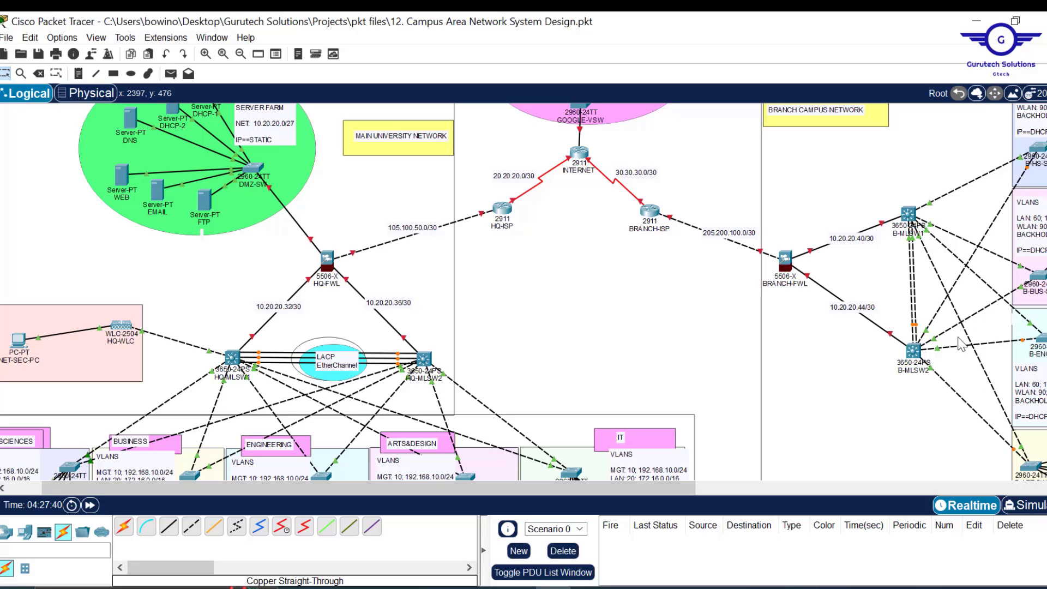
pyautogui.click(232, 361)
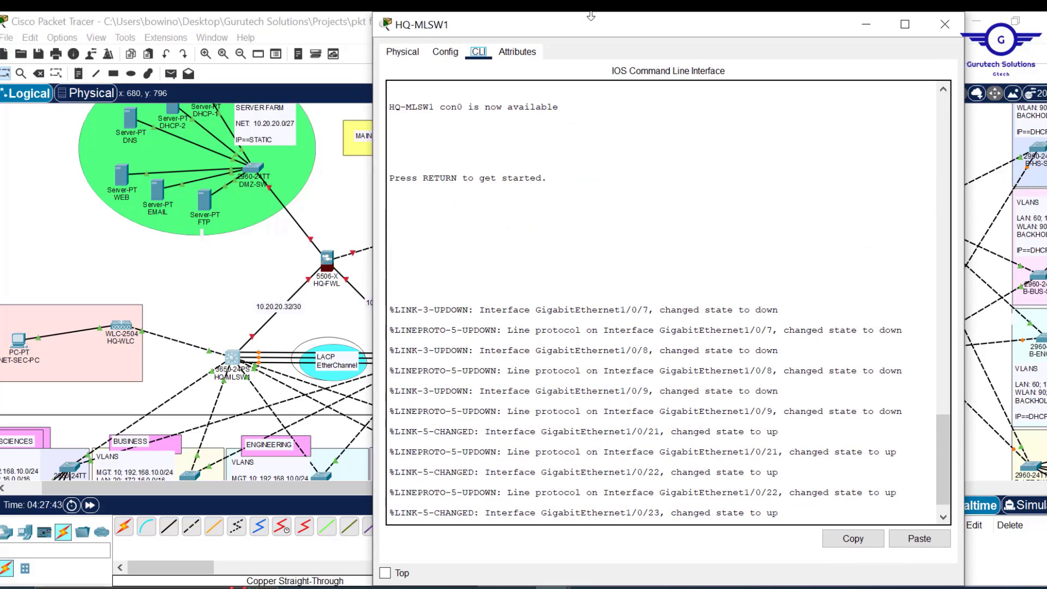
# - Check HQ-MLSW1's Gig1/0/5 settings, then exit to global configuration in the CLI
pyautogui.moveTo(586, 13); pyautogui.dragTo(585, 70)
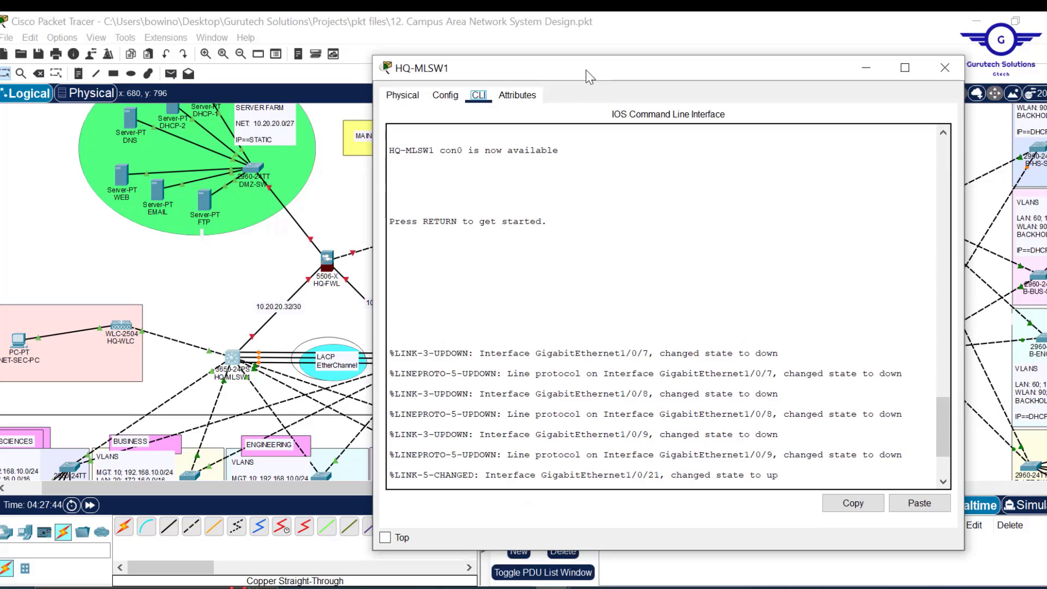
pyautogui.click(447, 98)
pyautogui.click(458, 292)
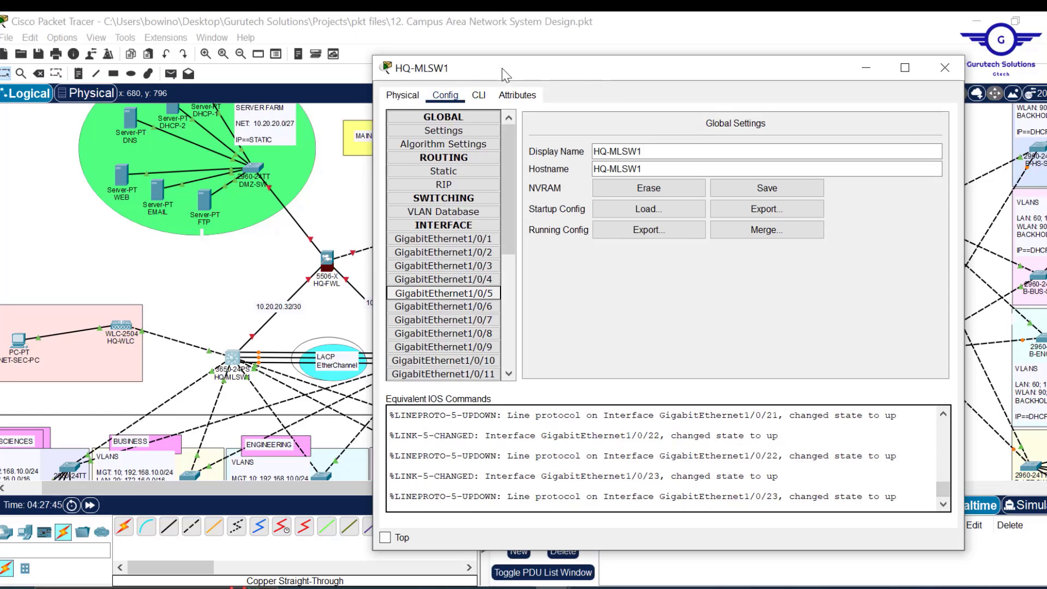
pyautogui.click(479, 96)
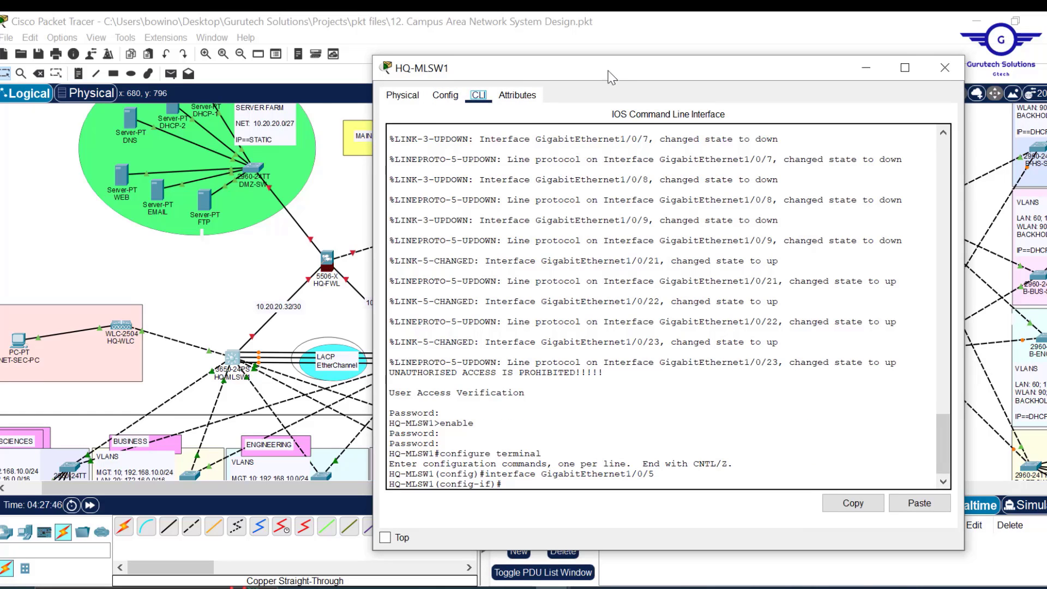
pyautogui.moveTo(610, 72)
pyautogui.mouseDown()
pyautogui.moveTo(602, 57)
pyautogui.moveTo(612, 58)
pyautogui.mouseUp()
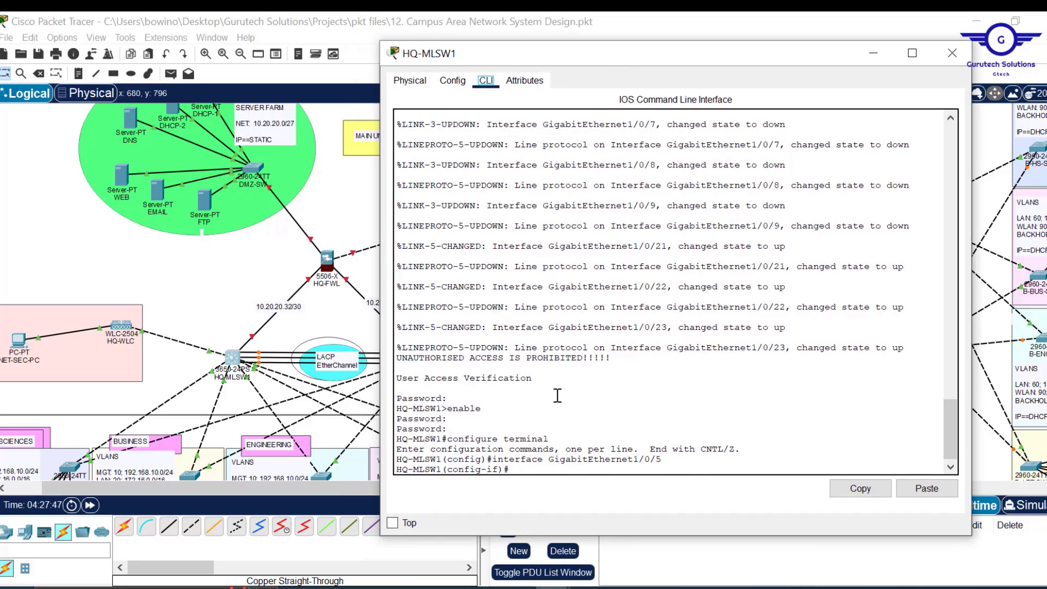
pyautogui.click(581, 444)
pyautogui.press('Return')
pyautogui.write('ex')
pyautogui.press('Return')
pyautogui.press('Return')
pyautogui.press('Return')
pyautogui.press('Return')
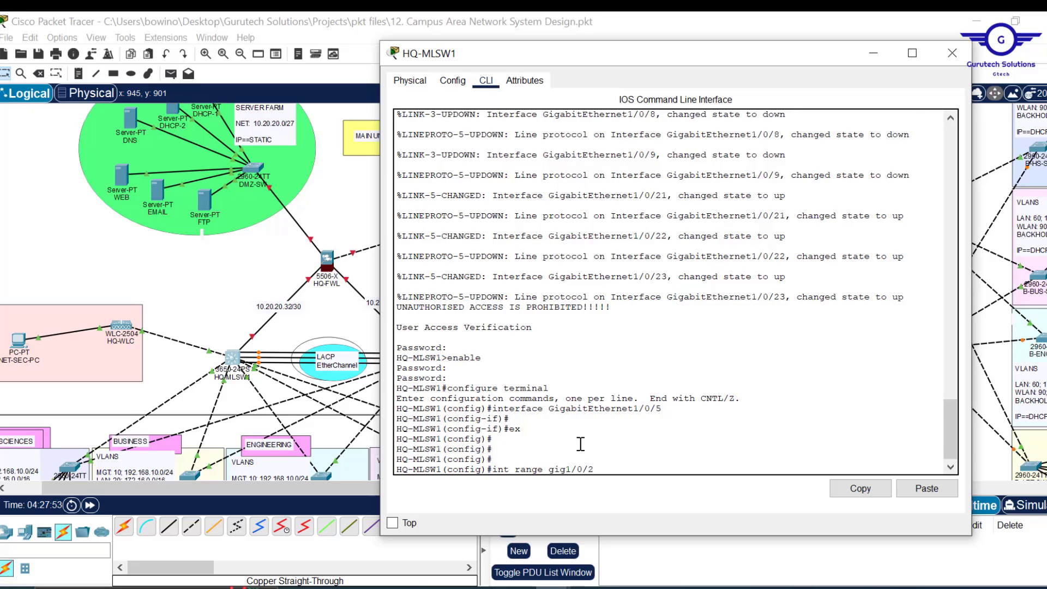
# - Select 'int range gig1/0/21-23' and begin 'channel-group 1 mode' using Tab completion
pyautogui.press('Return')
pyautogui.press('Return')
pyautogui.press('Return')
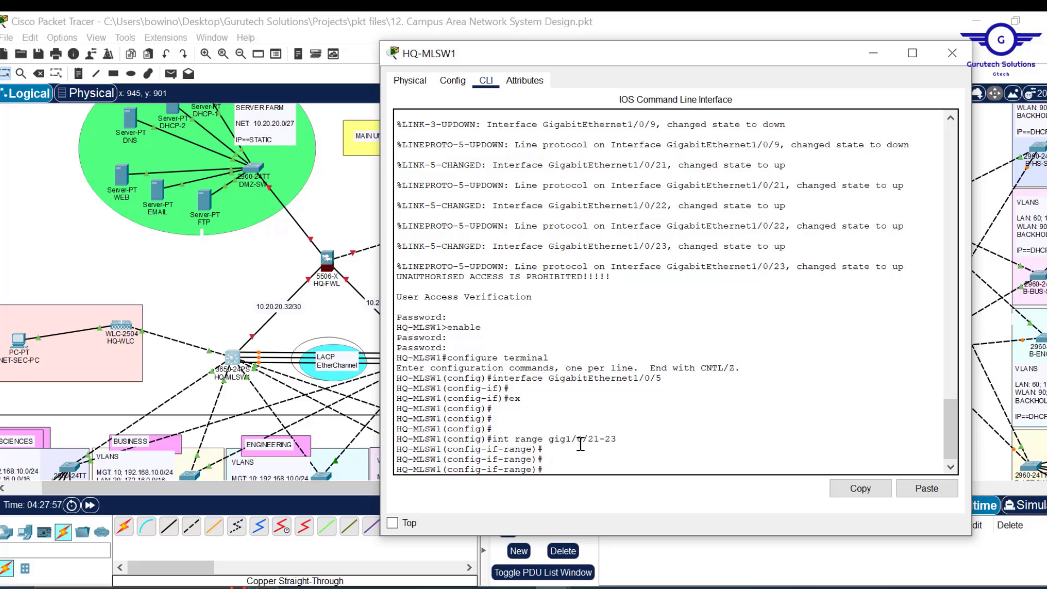
pyautogui.write('chann')
pyautogui.press('Tab')
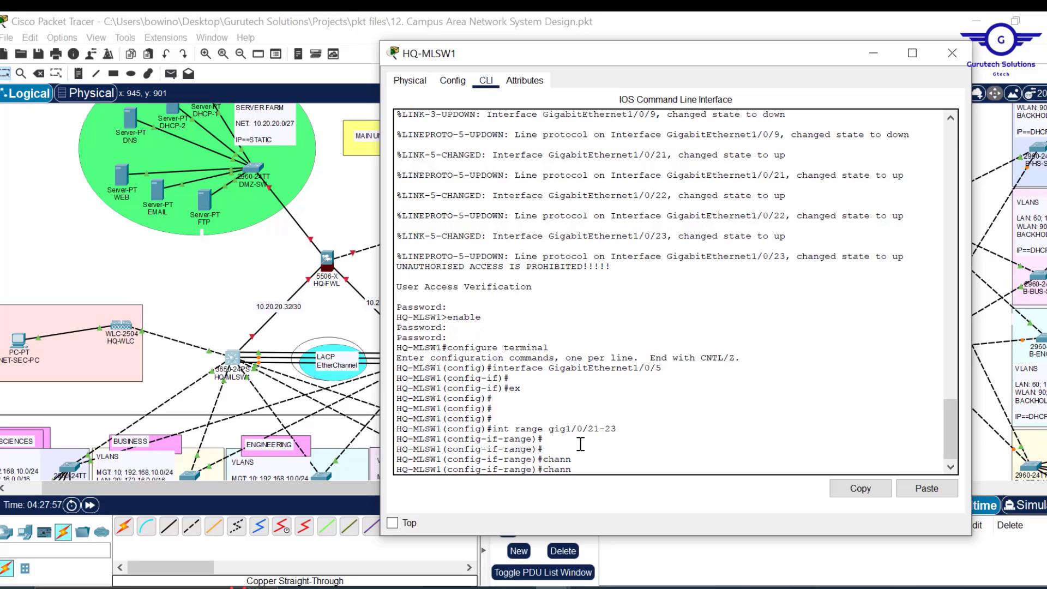
pyautogui.write('e')
pyautogui.press('Tab')
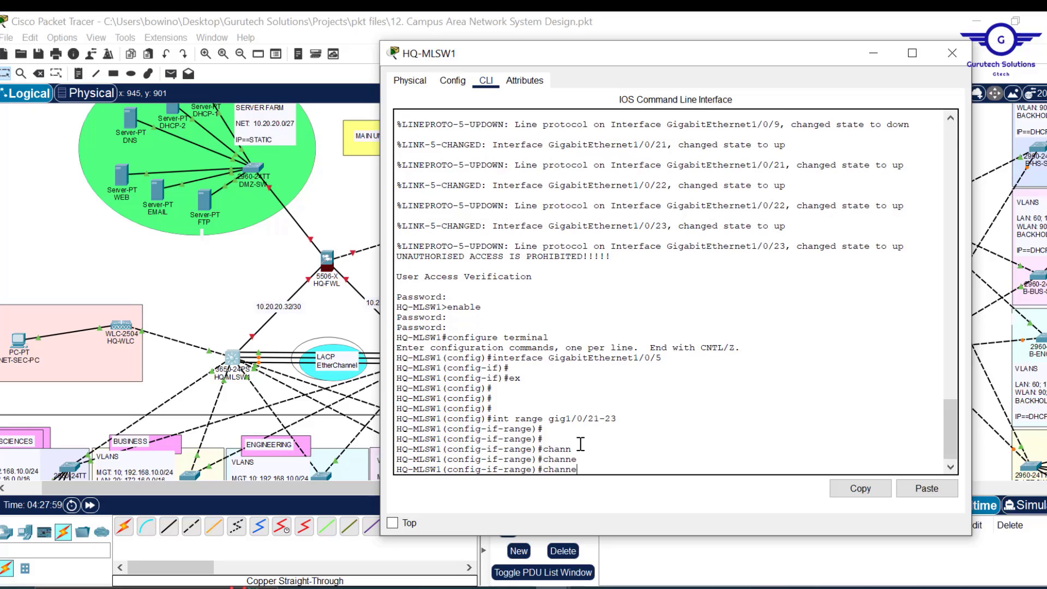
pyautogui.write('l-gr')
pyautogui.press('Tab')
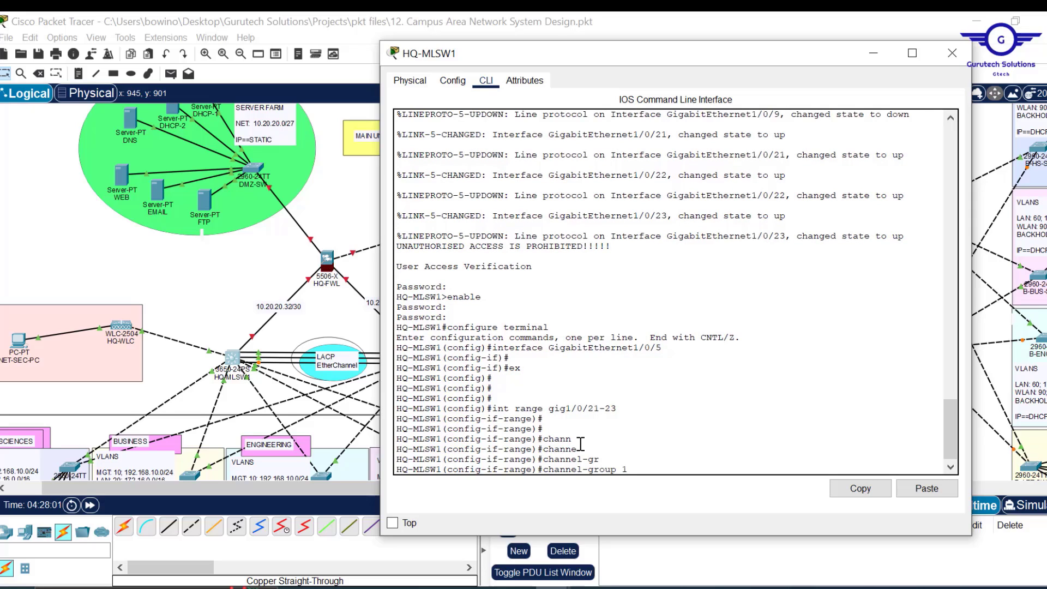
pyautogui.write('m')
pyautogui.press('Tab')
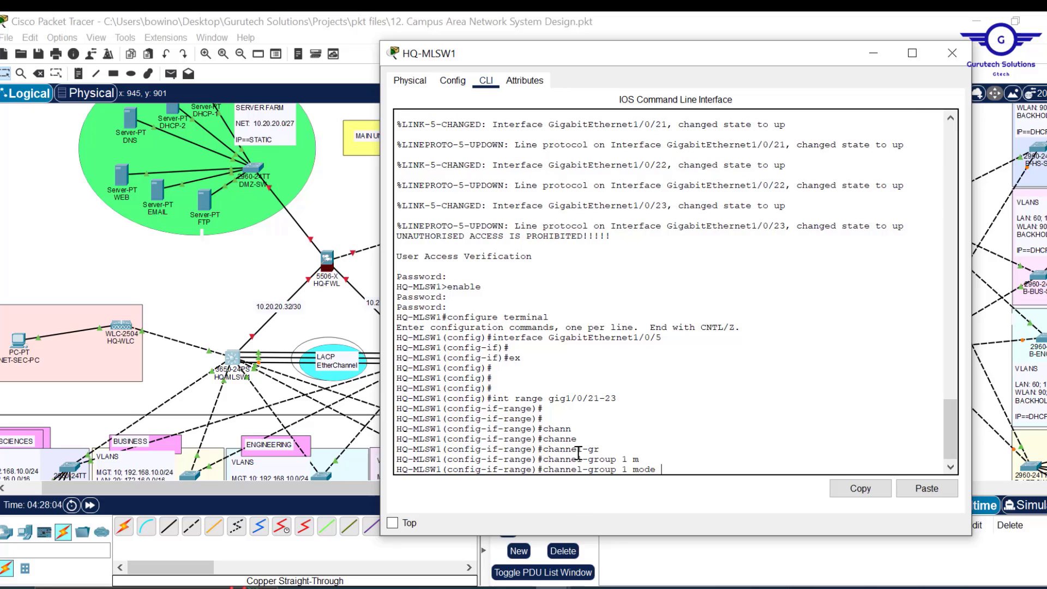
pyautogui.click(658, 587)
# - Highlight the LACP EtherChannel requirement in Project12.pdf, then complete 'channel-group 1 mode active' on HQ-MLSW1
pyautogui.scroll(-1, 653, 404)
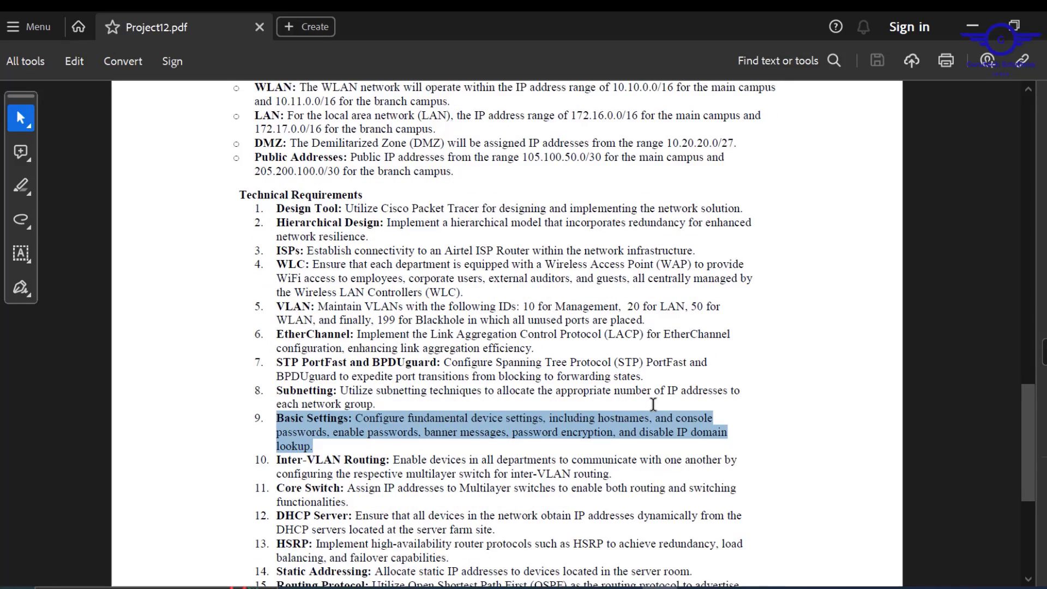
pyautogui.scroll(-1, 653, 405)
pyautogui.moveTo(643, 280); pyautogui.dragTo(429, 279)
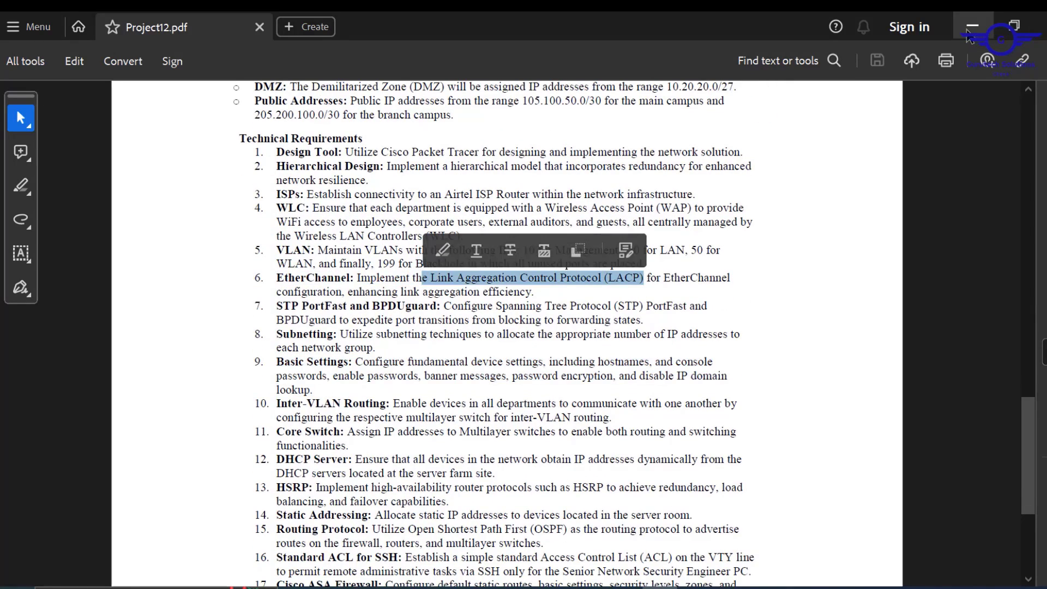
pyautogui.click(969, 33)
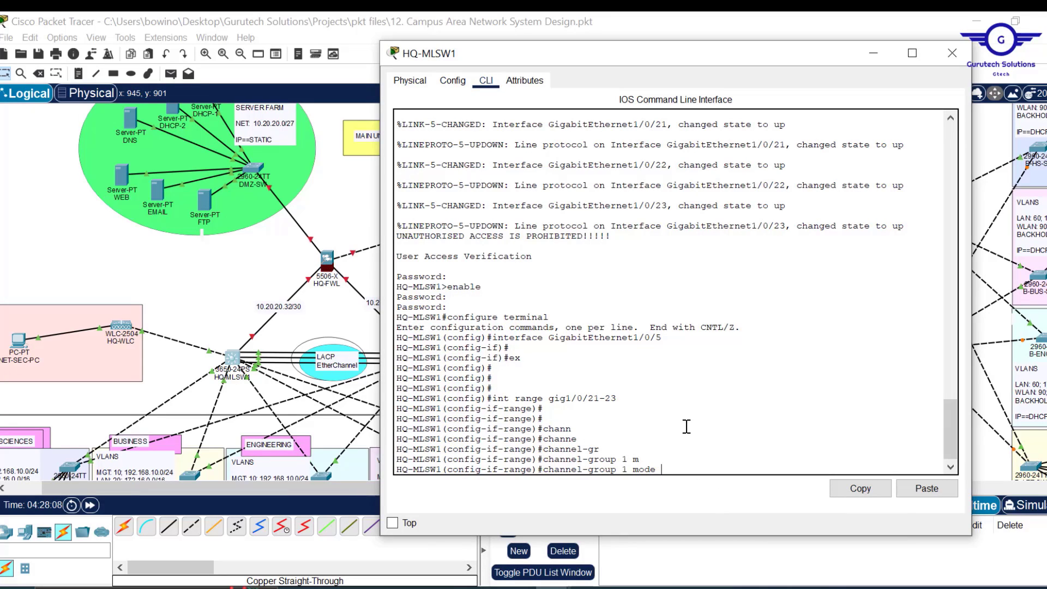
pyautogui.write('t')
pyautogui.press('Tab')
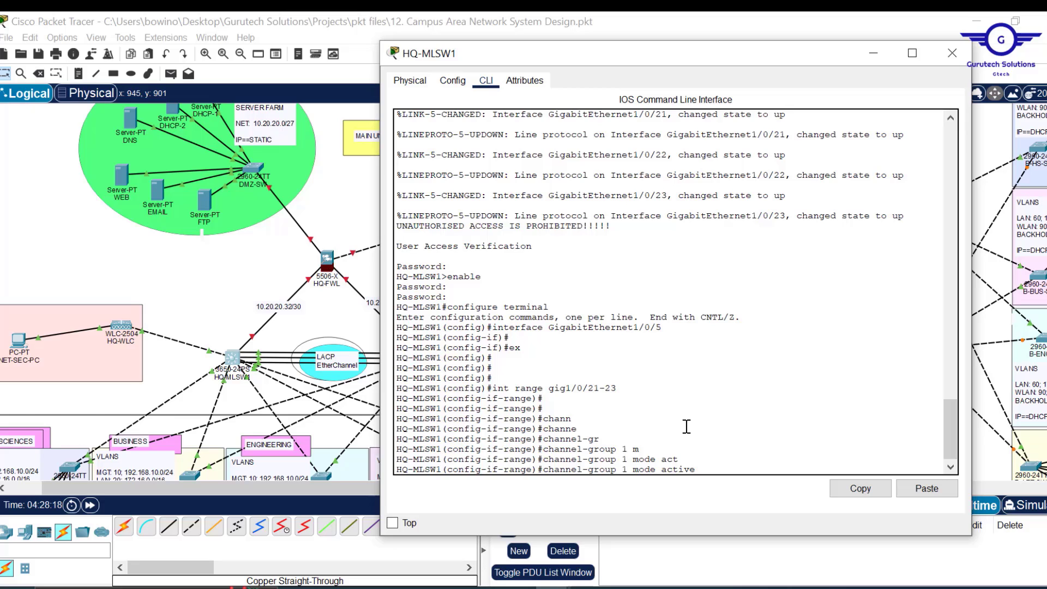
# - Bundle Gig1/0/21-23 into LACP Port-channel 1 and enter interface Port-channel 1 configuration
pyautogui.press('Return')
pyautogui.press('Return')
pyautogui.press('Return')
pyautogui.press('Return')
pyautogui.press('Return')
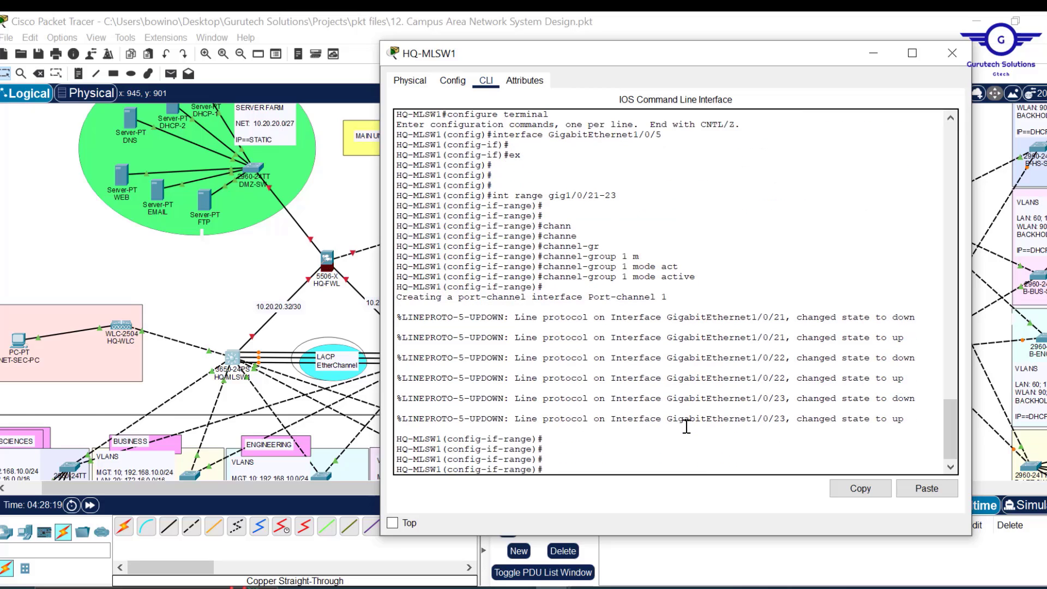
pyautogui.moveTo(668, 298); pyautogui.dragTo(533, 295)
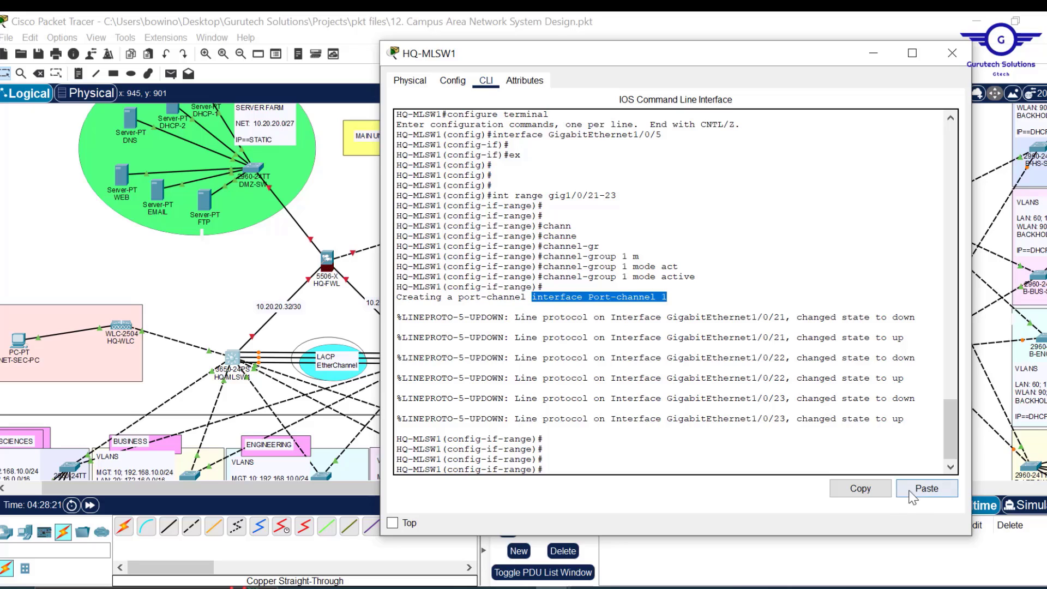
pyautogui.click(860, 487)
pyautogui.click(927, 489)
pyautogui.press('Return')
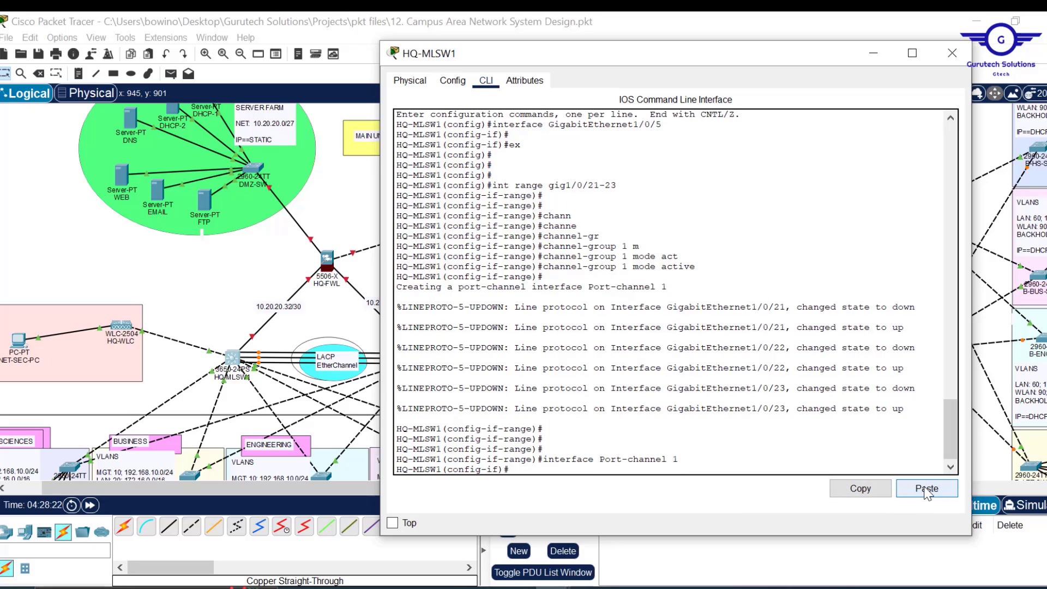
# - Set Port-channel 1 to switchport mode trunk, exit, and save HQ-MLSW1's configuration
pyautogui.write('swit')
pyautogui.press('Tab')
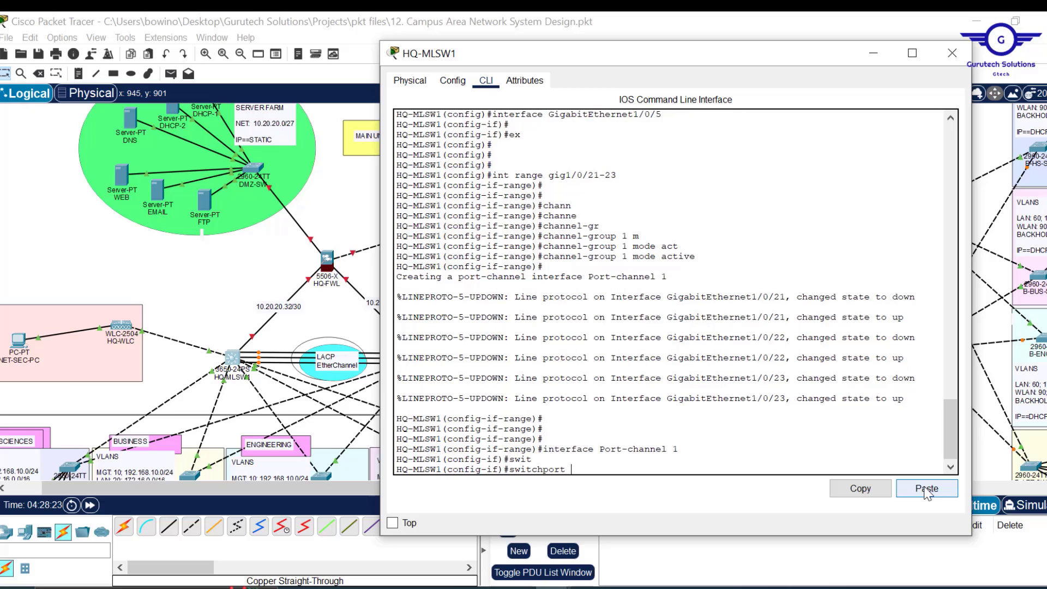
pyautogui.write('m')
pyautogui.press('Tab')
pyautogui.write('tr')
pyautogui.press('Tab')
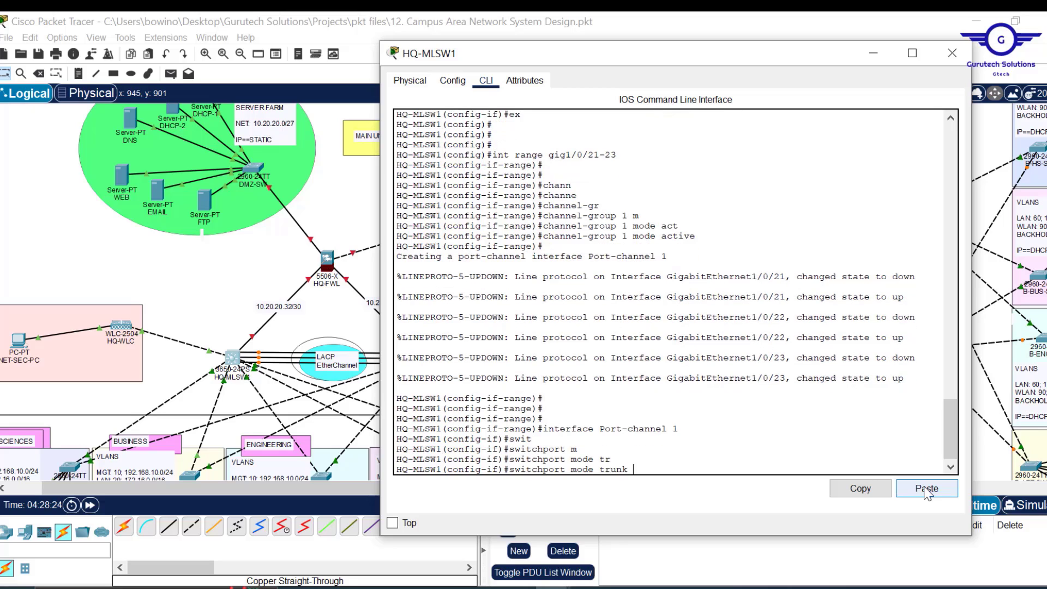
pyautogui.press('Return')
pyautogui.write('ex')
pyautogui.press('Return')
pyautogui.press('Return')
pyautogui.press('Return')
pyautogui.press('Return')
pyautogui.press('Return')
pyautogui.press('Return')
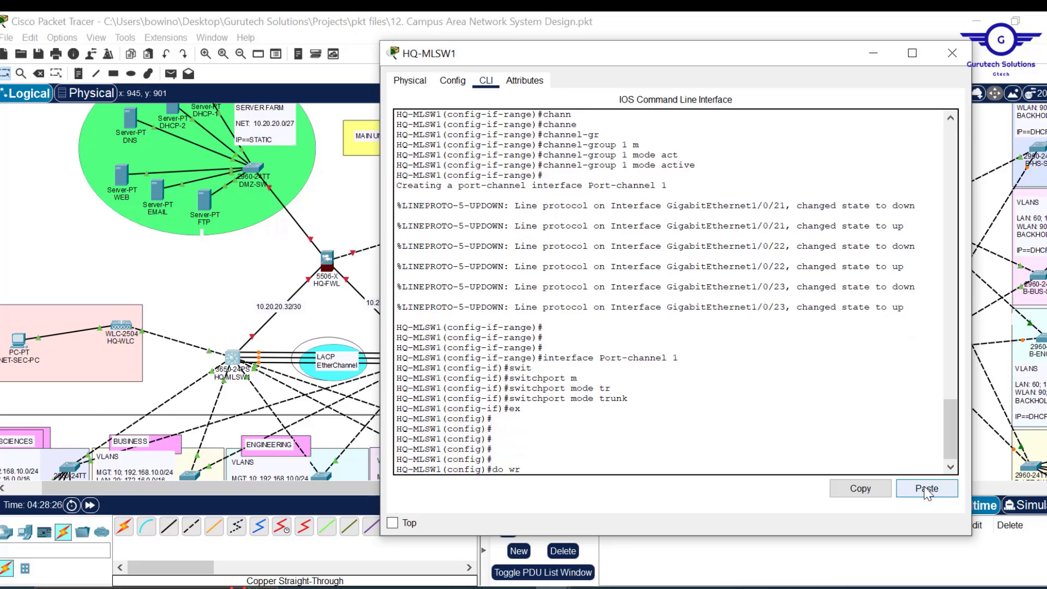
pyautogui.press('Return')
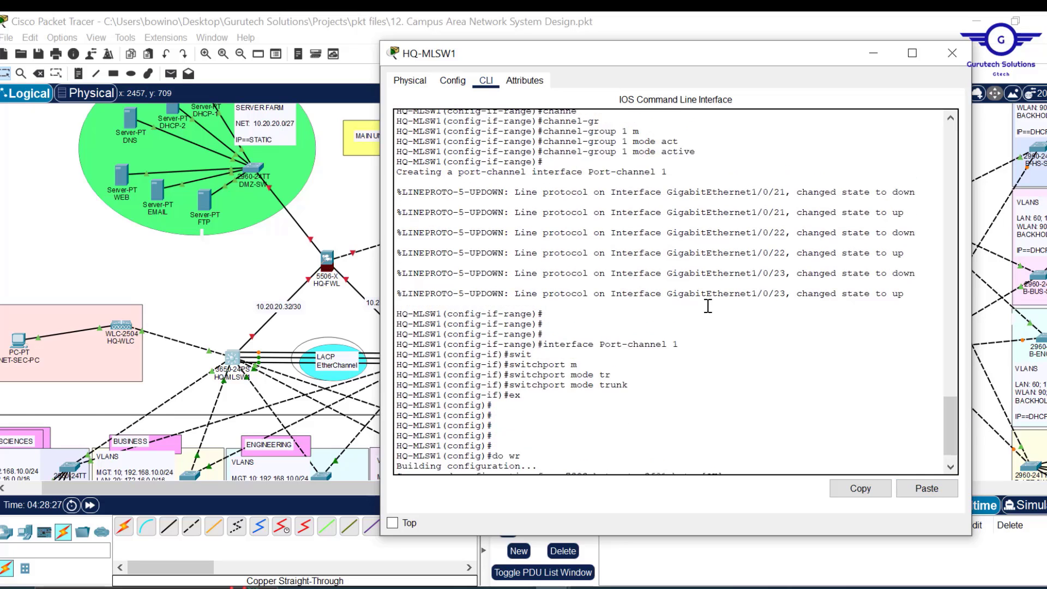
# - Copy the 'int range gig1/0/21-23' command from the HQ-MLSW1 console output
pyautogui.scroll(5, 708, 306)
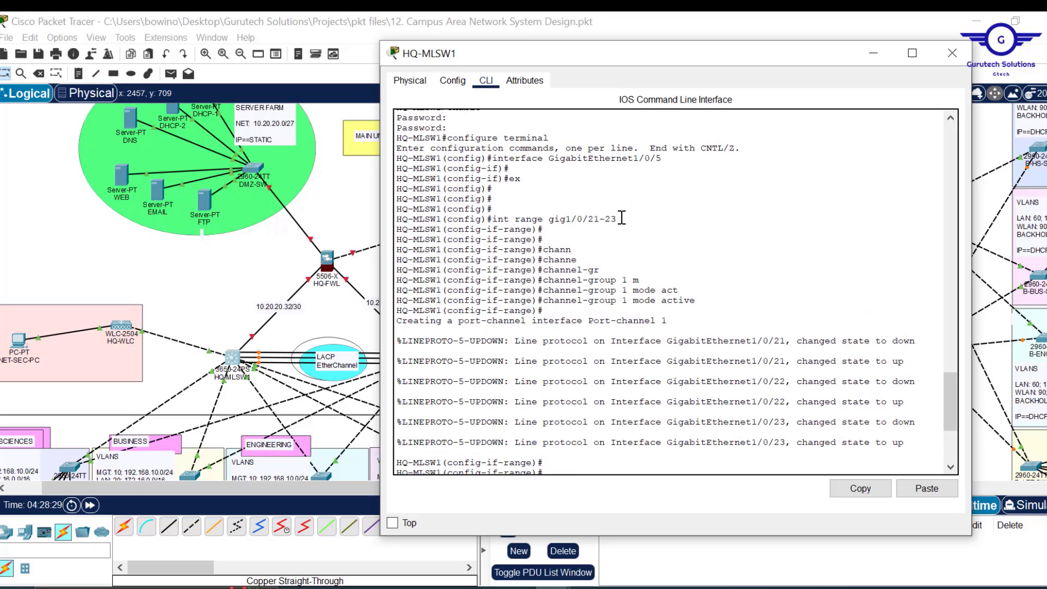
pyautogui.moveTo(622, 218); pyautogui.dragTo(503, 218)
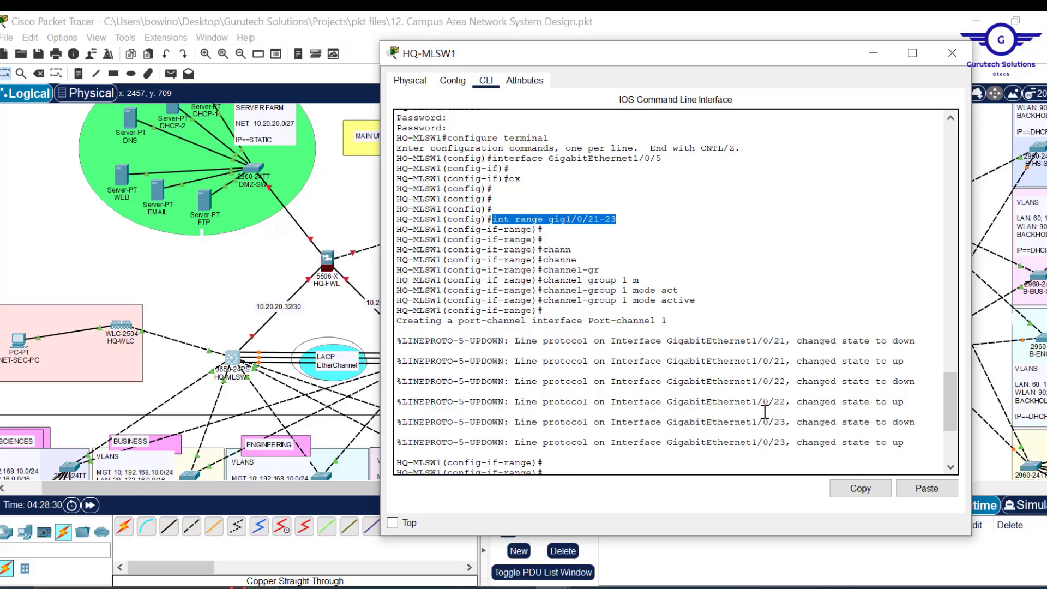
pyautogui.click(861, 490)
# - Replace the Notepad notes with the 'int range gig1/0/21-23' command
pyautogui.click(606, 504)
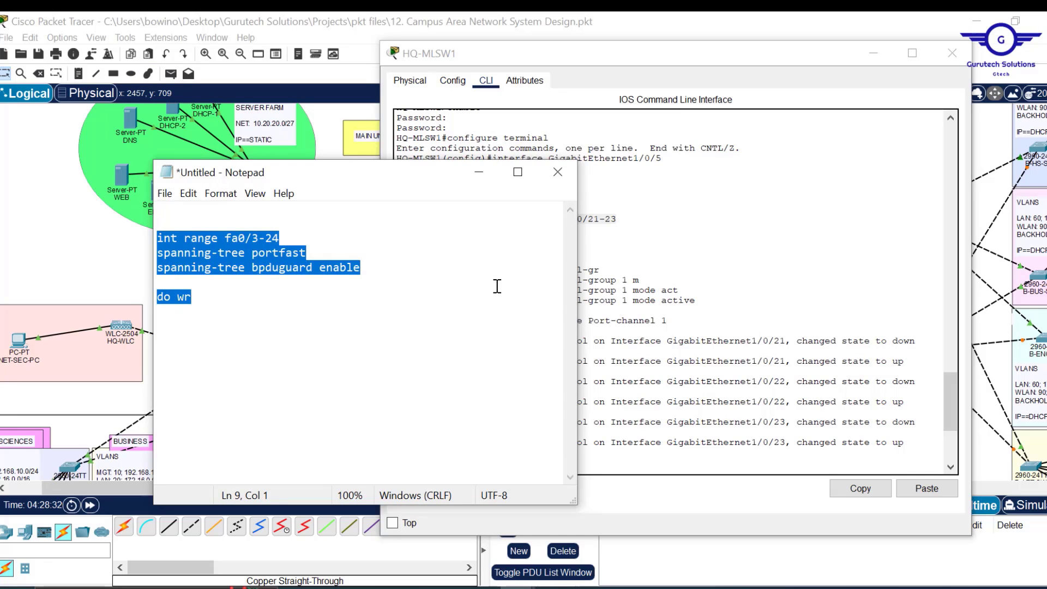
pyautogui.hotkey('ctrl', 'v')
pyautogui.press('Return')
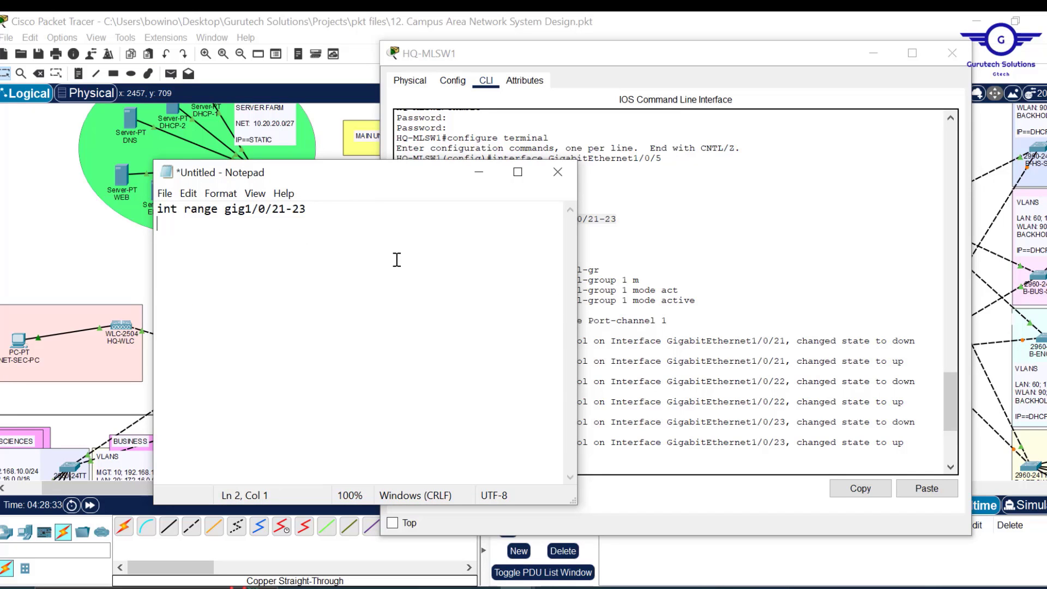
pyautogui.moveTo(321, 208); pyautogui.dragTo(276, 213)
# - Add 'channel-group 1 mode active' and an 'ex' line to the Notepad script
pyautogui.click(694, 303)
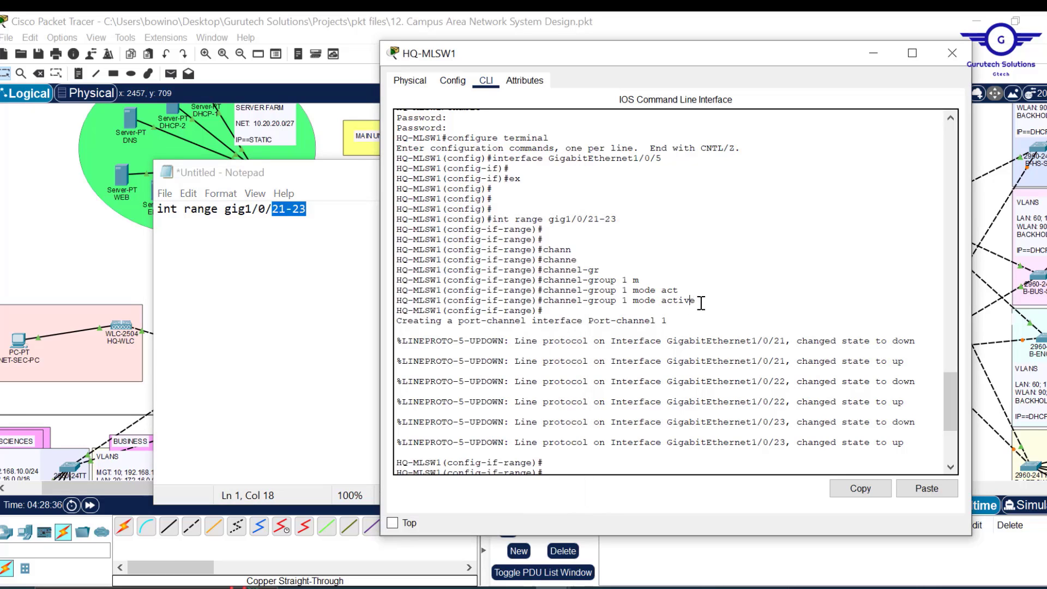
pyautogui.moveTo(701, 303); pyautogui.dragTo(543, 302)
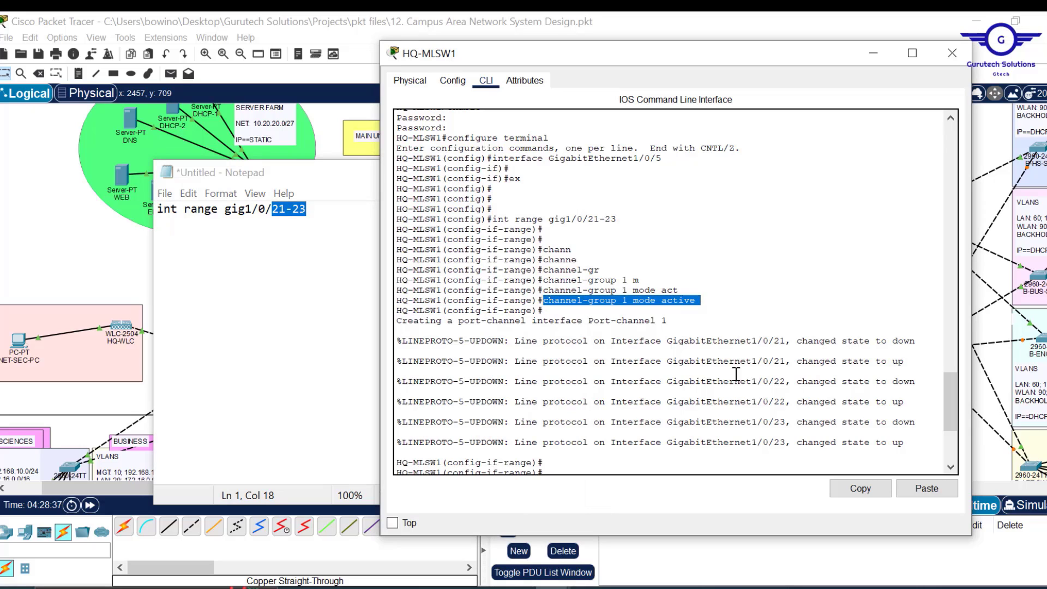
pyautogui.click(860, 489)
pyautogui.click(322, 208)
pyautogui.press('Return')
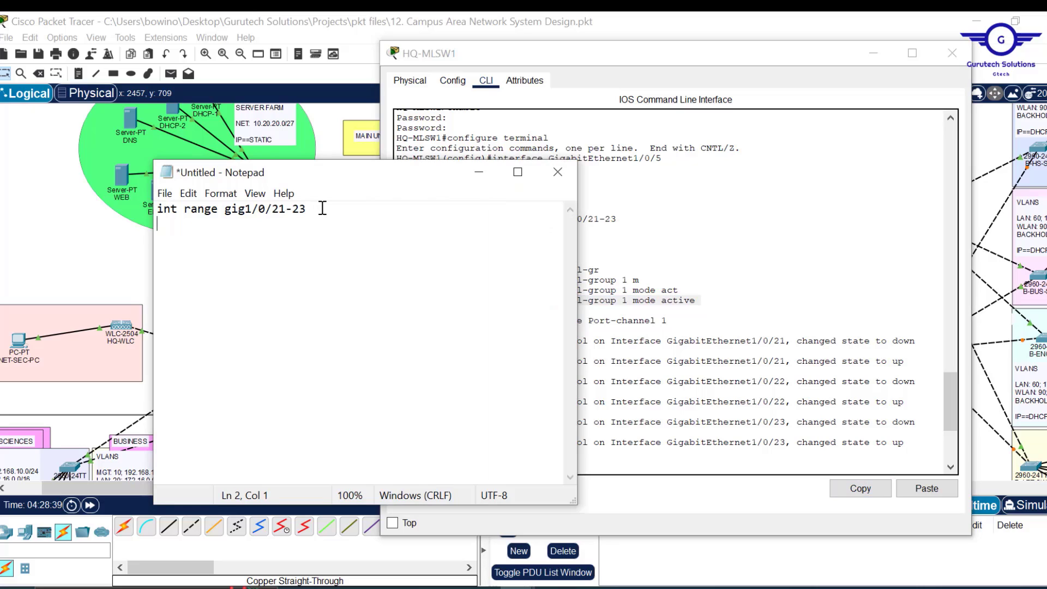
pyautogui.hotkey('ctrl', 'v')
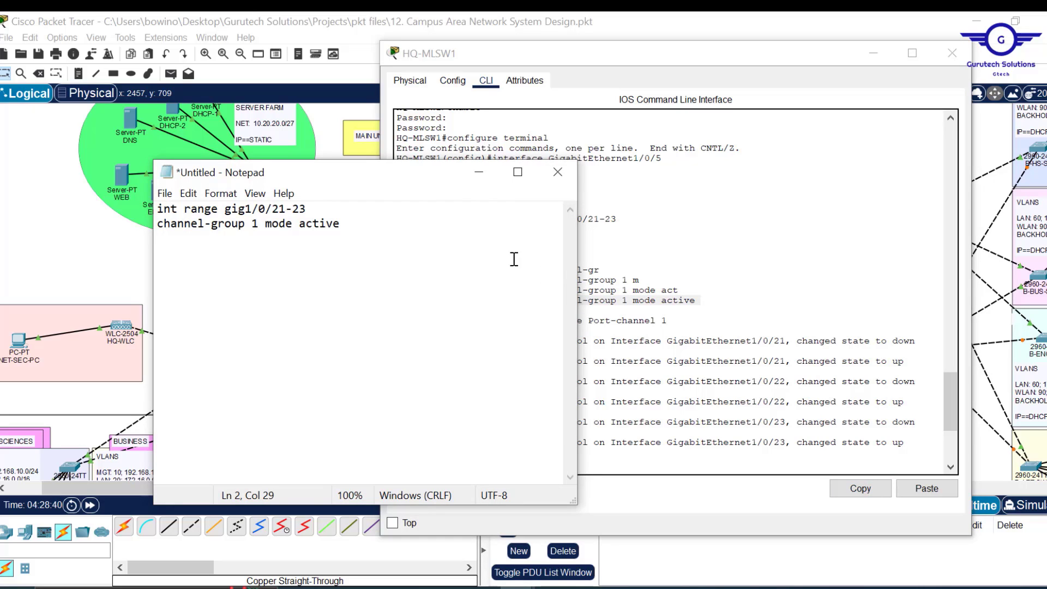
pyautogui.press('Return')
pyautogui.write('ex')
pyautogui.press('Return')
# - Add 'interface Port-channel 1' from the switch console to the Notepad script
pyautogui.click(745, 341)
pyautogui.scroll(-2, 742, 354)
pyautogui.write('ex')
pyautogui.press('Return')
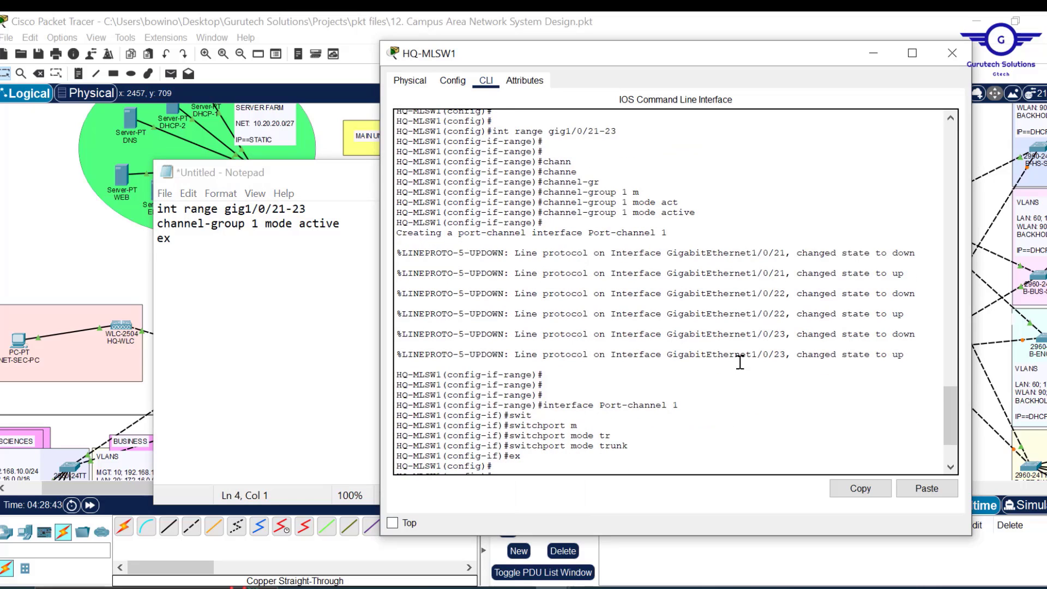
pyautogui.moveTo(678, 399); pyautogui.dragTo(556, 404)
pyautogui.click(622, 404)
pyautogui.moveTo(686, 404); pyautogui.dragTo(548, 408)
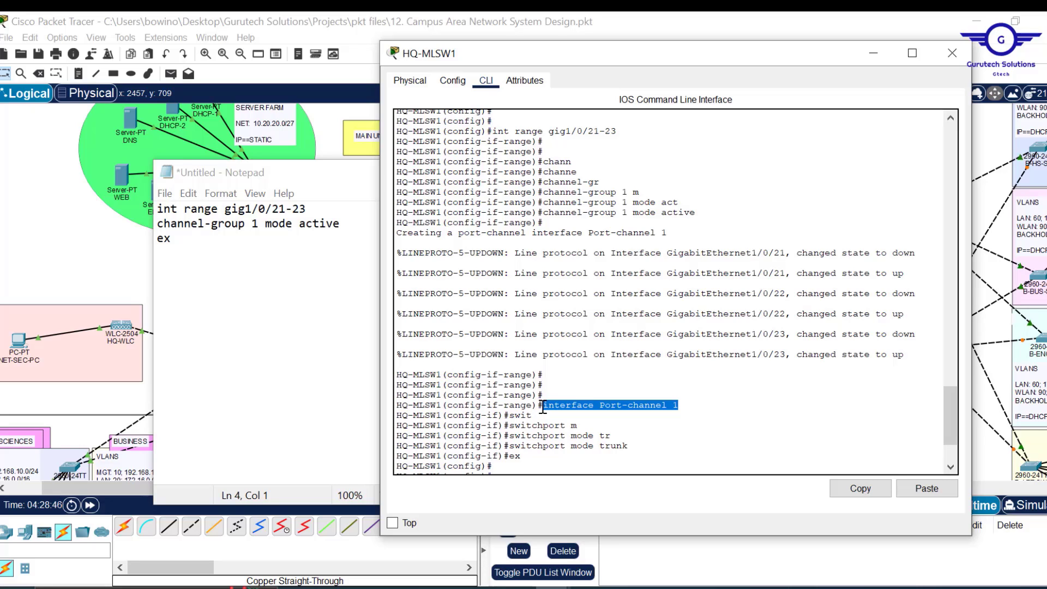
pyautogui.click(861, 488)
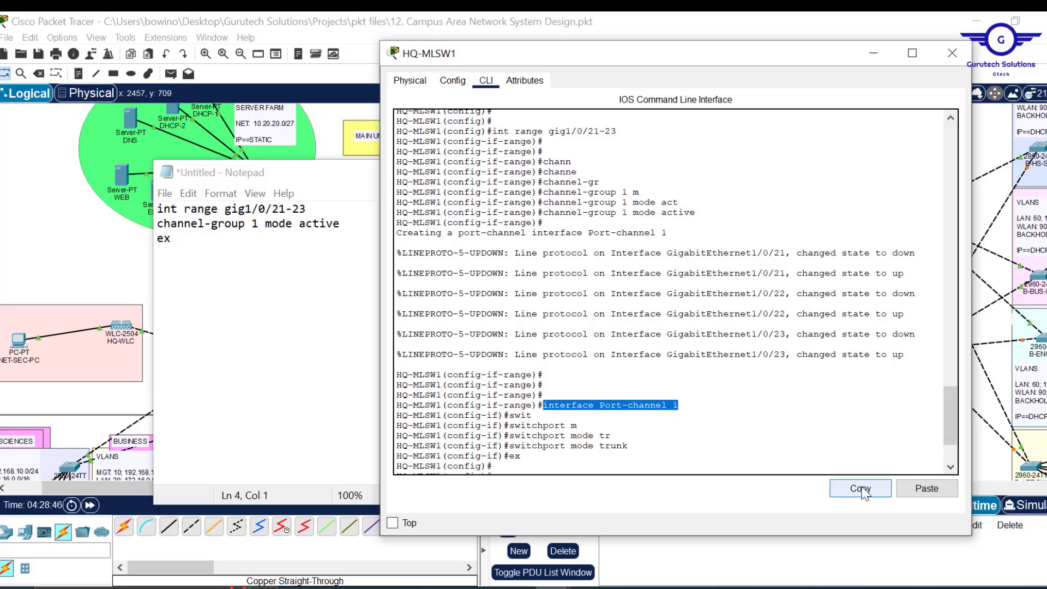
pyautogui.click(218, 249)
pyautogui.hotkey('ctrl', 'v')
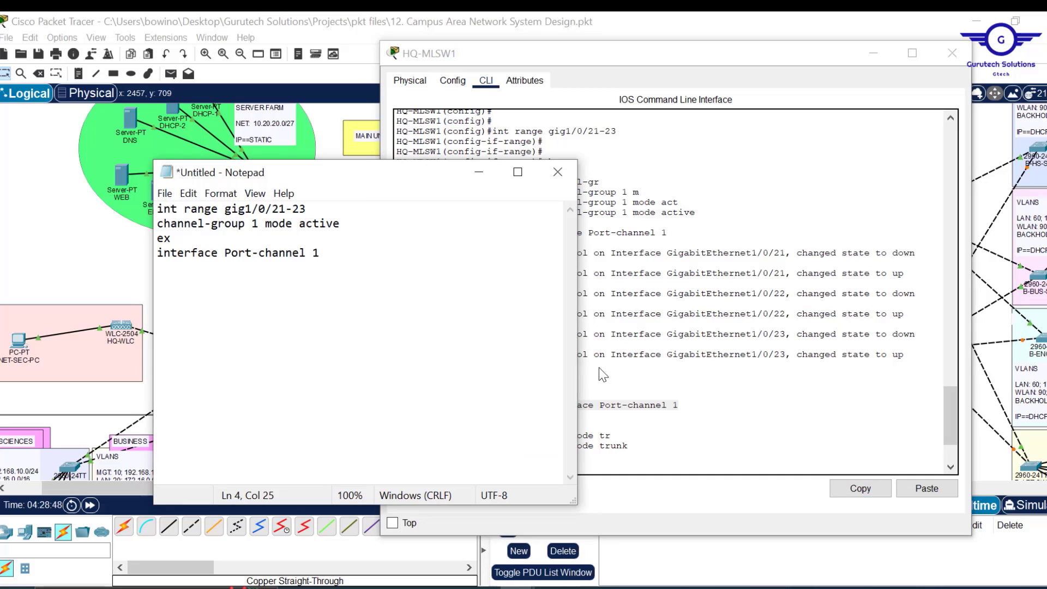
# - Add 'switchport mode trunk' and a final 'do wr' line to the script
pyautogui.click(628, 449)
pyautogui.moveTo(627, 448); pyautogui.dragTo(509, 447)
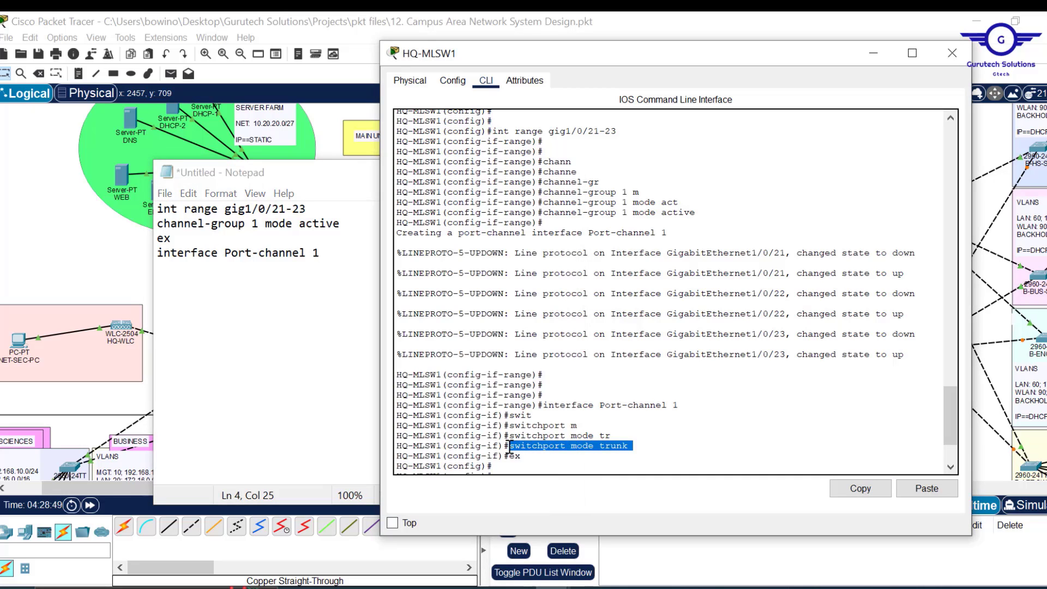
pyautogui.click(851, 488)
pyautogui.click(342, 259)
pyautogui.press('Return')
pyautogui.hotkey('ctrl', 'v')
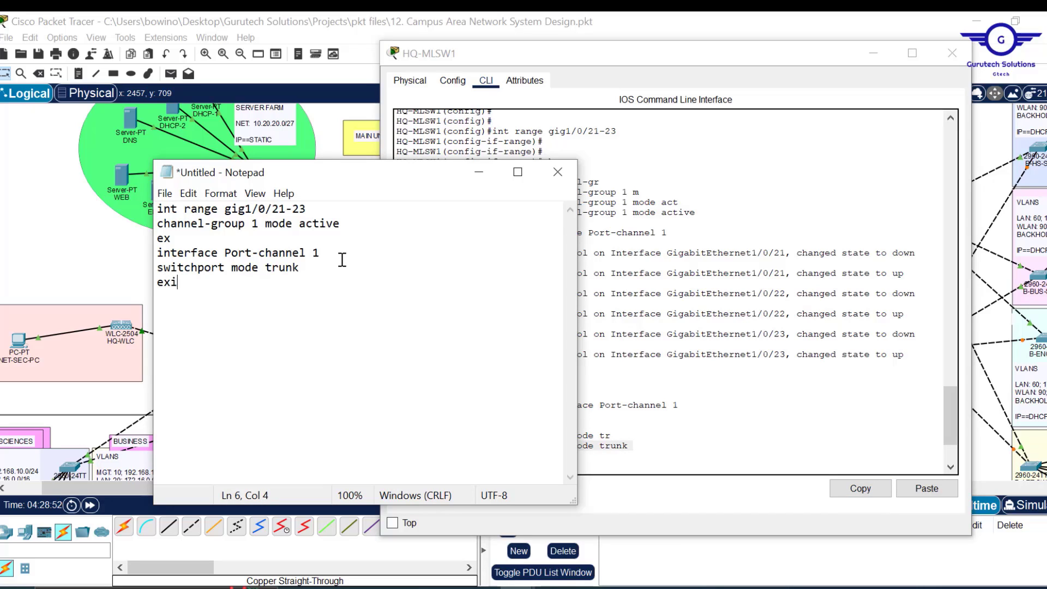
pyautogui.press('Return')
pyautogui.write('do wr')
pyautogui.press('Return')
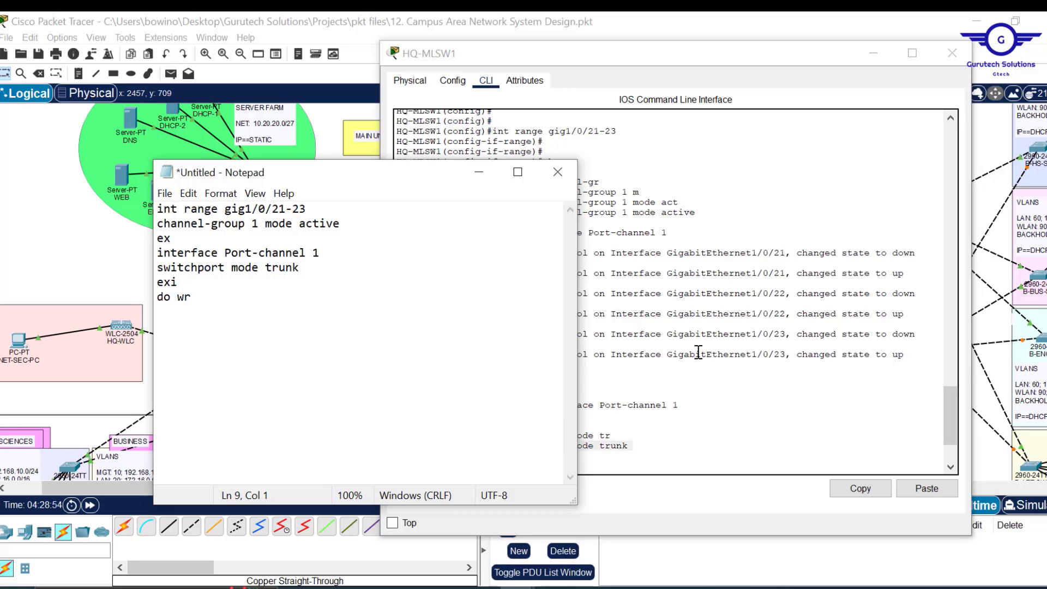
# - Select the whole script, close the HQ-MLSW1 window, and minimize Notepad
pyautogui.click(716, 361)
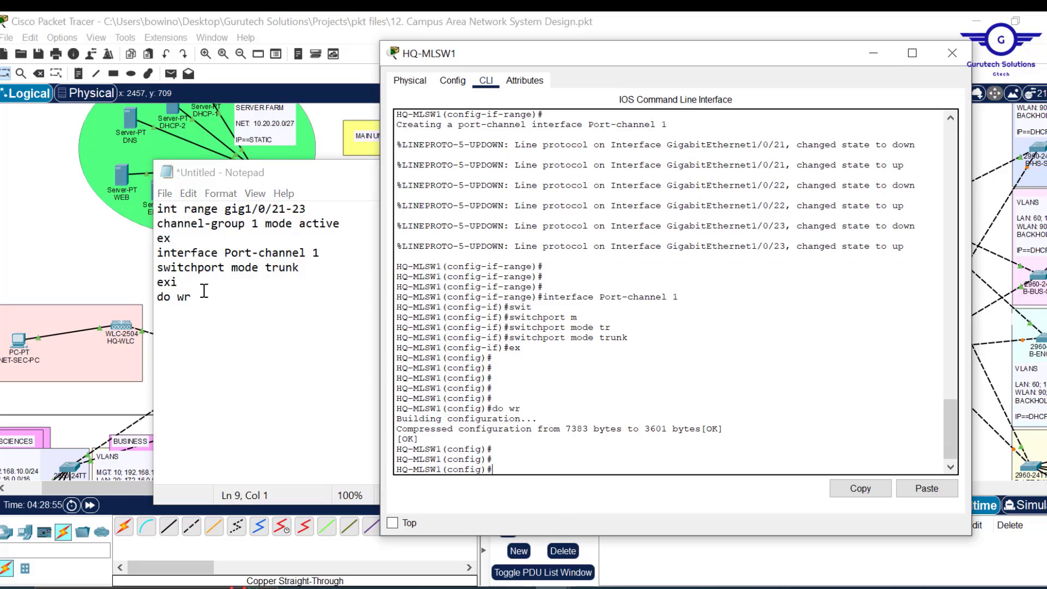
pyautogui.click(219, 296)
pyautogui.hotkey('ctrl', 'a')
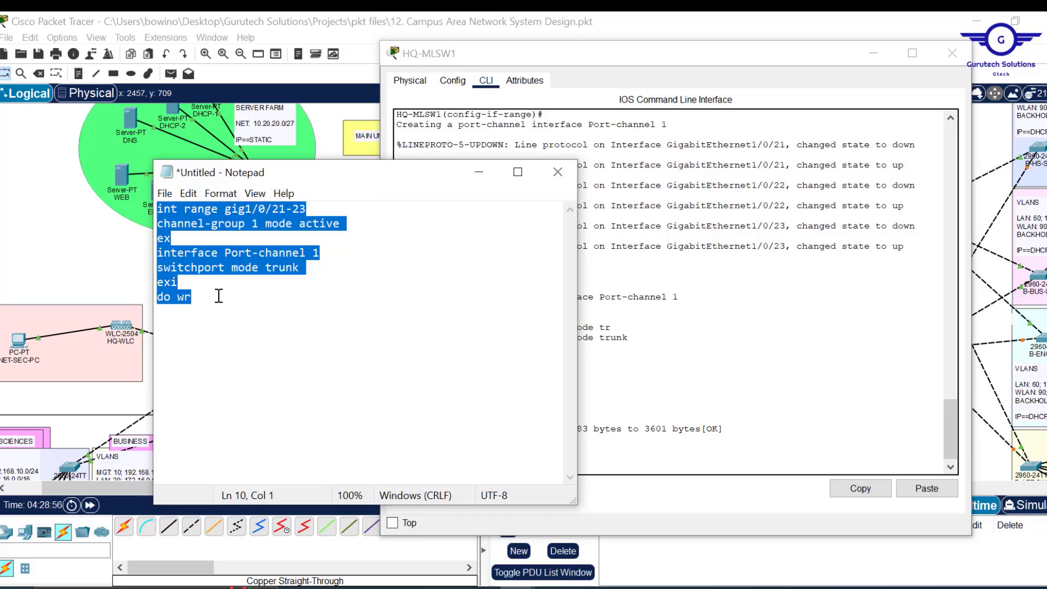
pyautogui.click(953, 53)
pyautogui.click(479, 172)
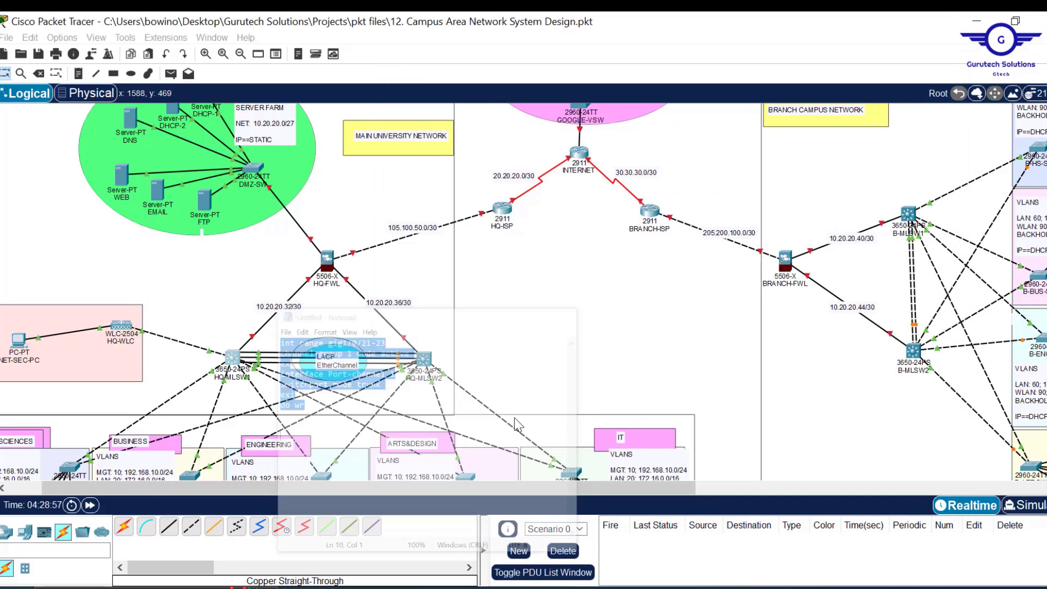
# - Open HQ-MLSW2, resize its window, and exit Gig1/0/4 configuration to global mode
pyautogui.click(424, 360)
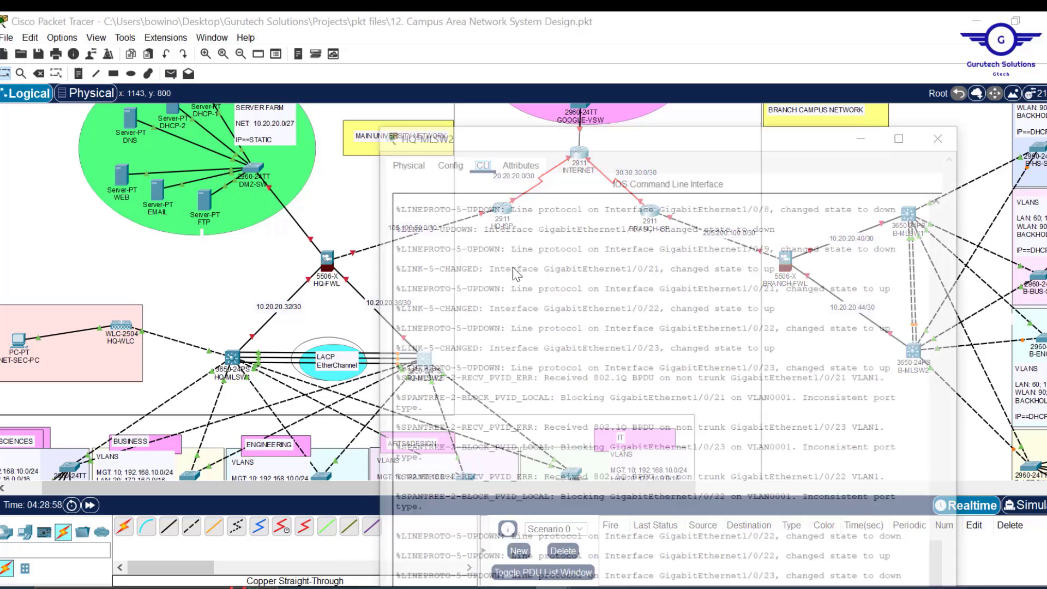
pyautogui.doubleClick(581, 26)
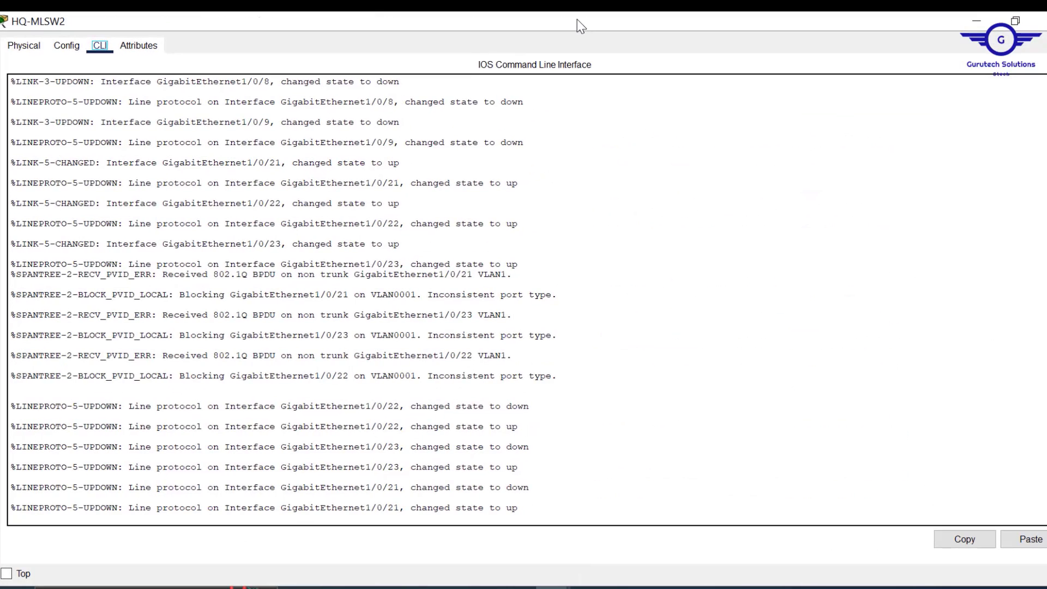
pyautogui.click(1016, 20)
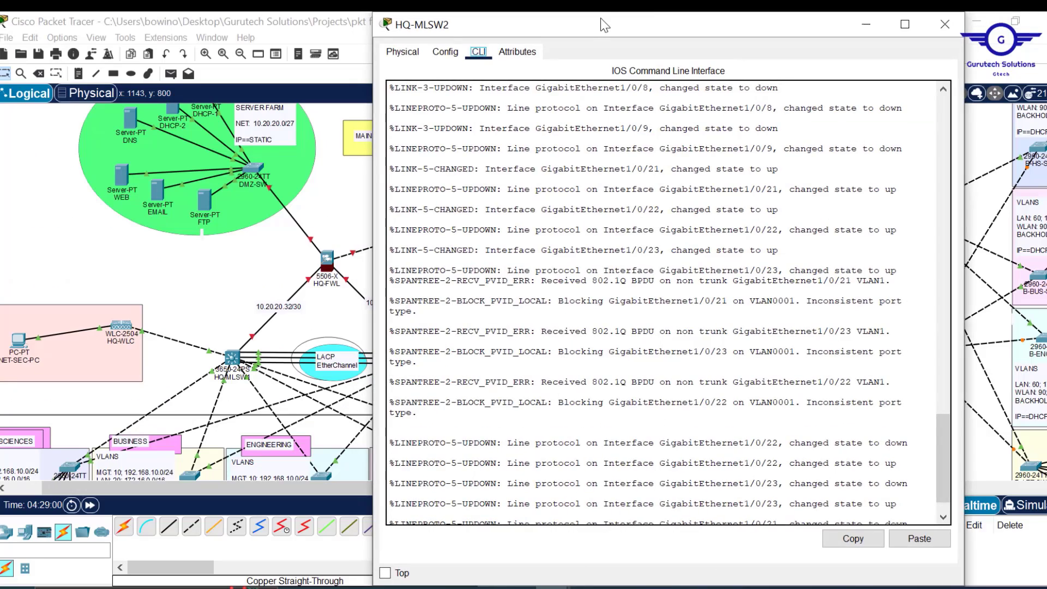
pyautogui.moveTo(600, 17); pyautogui.dragTo(501, 85)
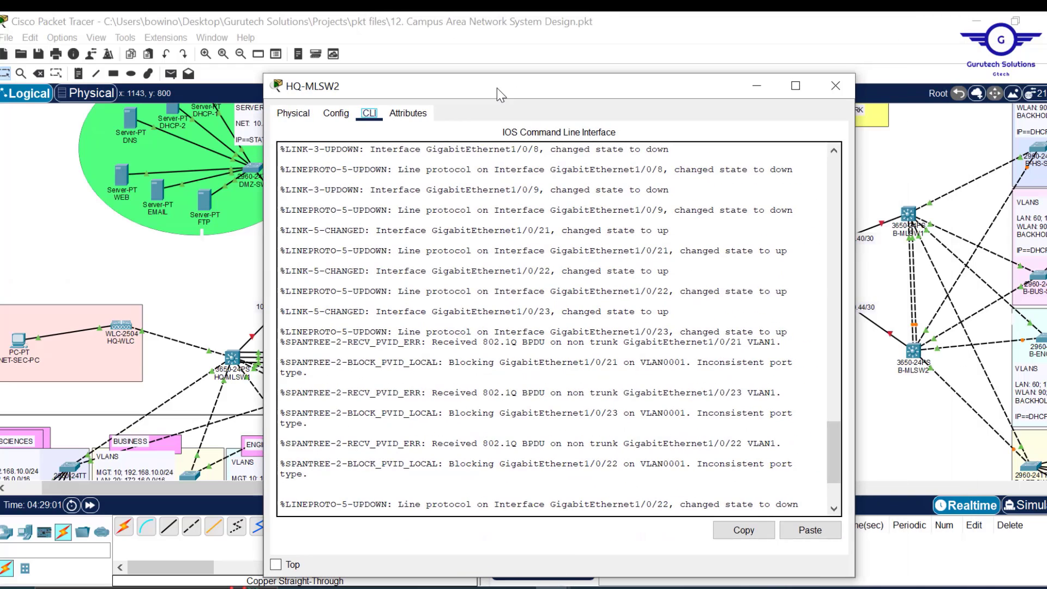
pyautogui.click(555, 337)
pyautogui.click(336, 113)
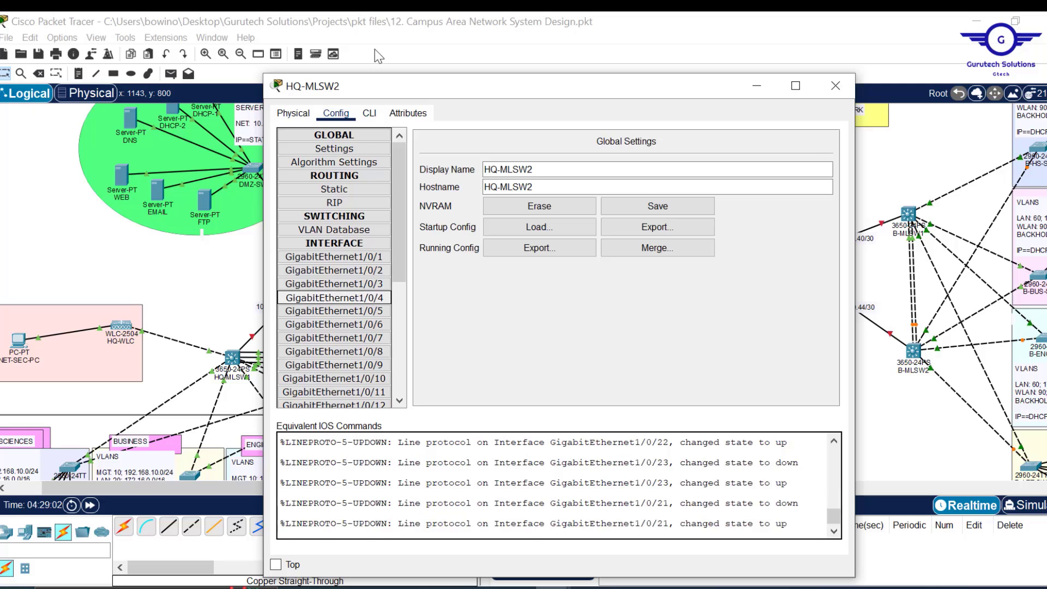
pyautogui.click(370, 113)
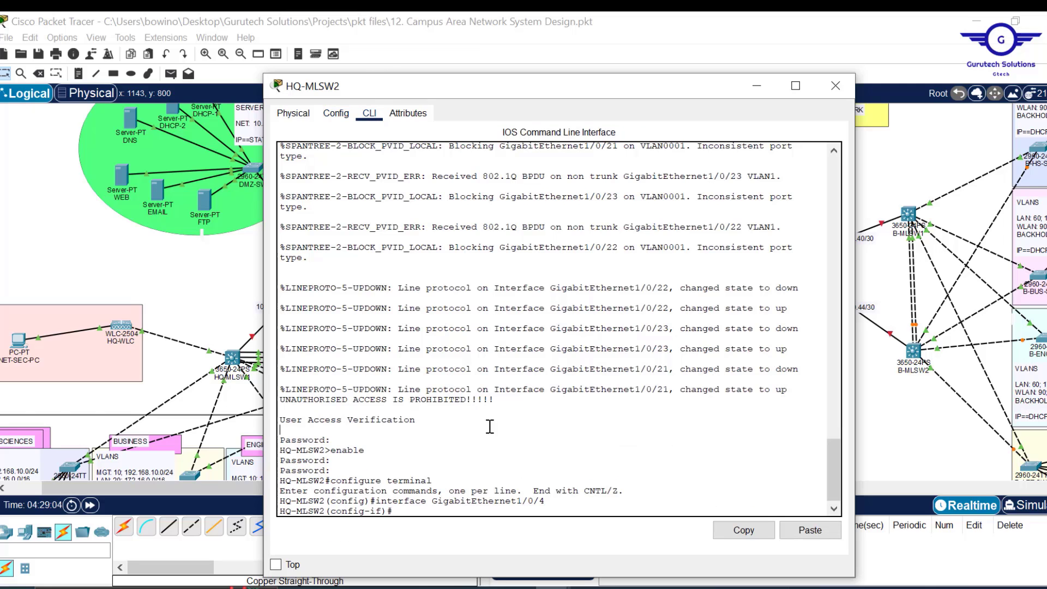
pyautogui.write('ex')
pyautogui.press('Return')
pyautogui.press('Return')
pyautogui.press('Return')
pyautogui.press('Return')
pyautogui.press('Return')
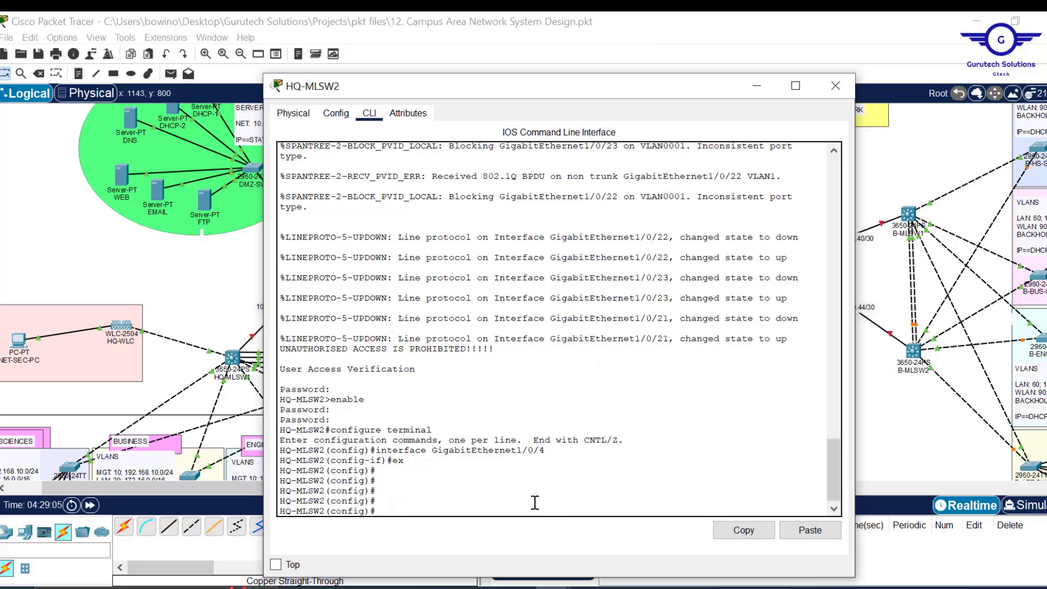
# - Change the Notepad script's channel-group mode to passive and copy all of it
pyautogui.moveTo(518, 587)
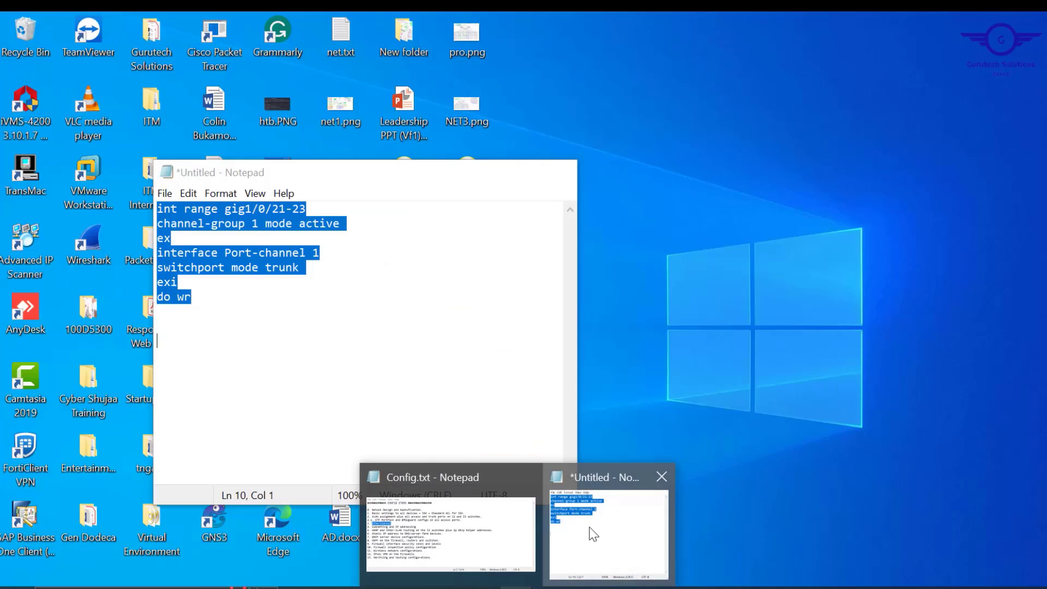
pyautogui.click(593, 534)
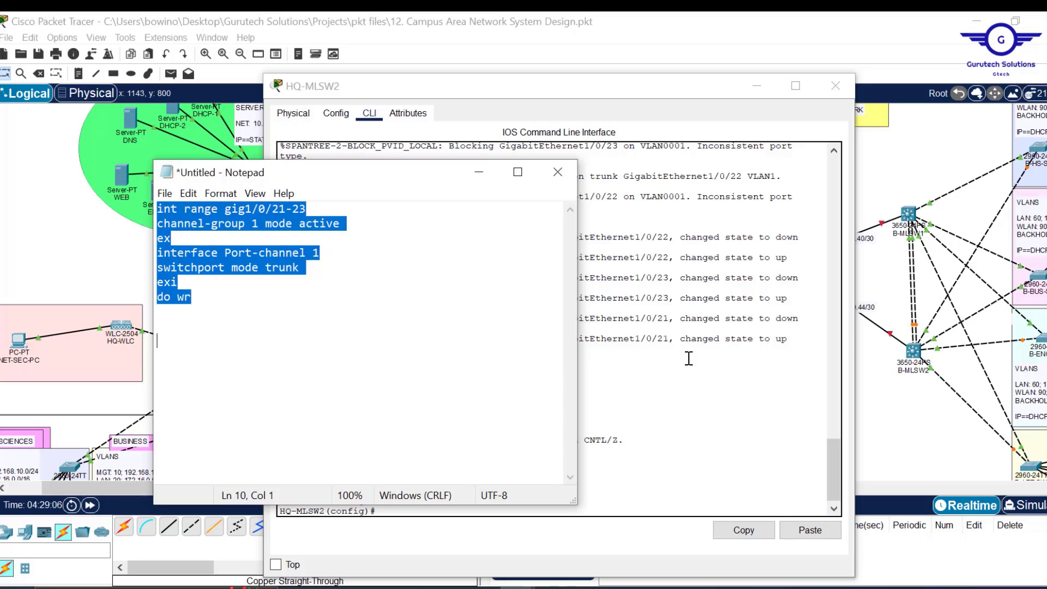
pyautogui.click(342, 223)
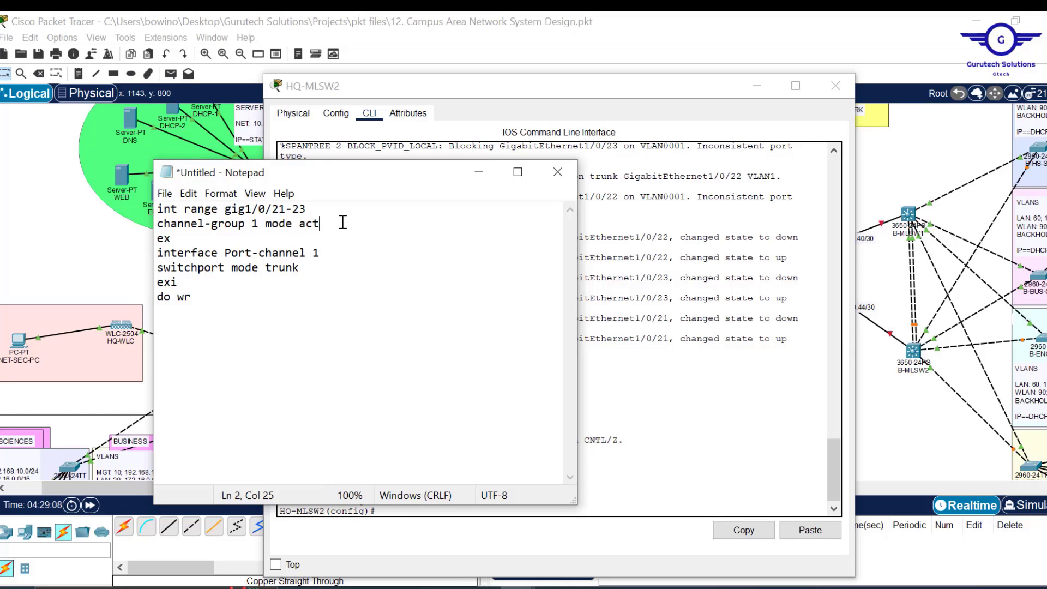
pyautogui.write('passive')
pyautogui.hotkey('ctrl', 'a')
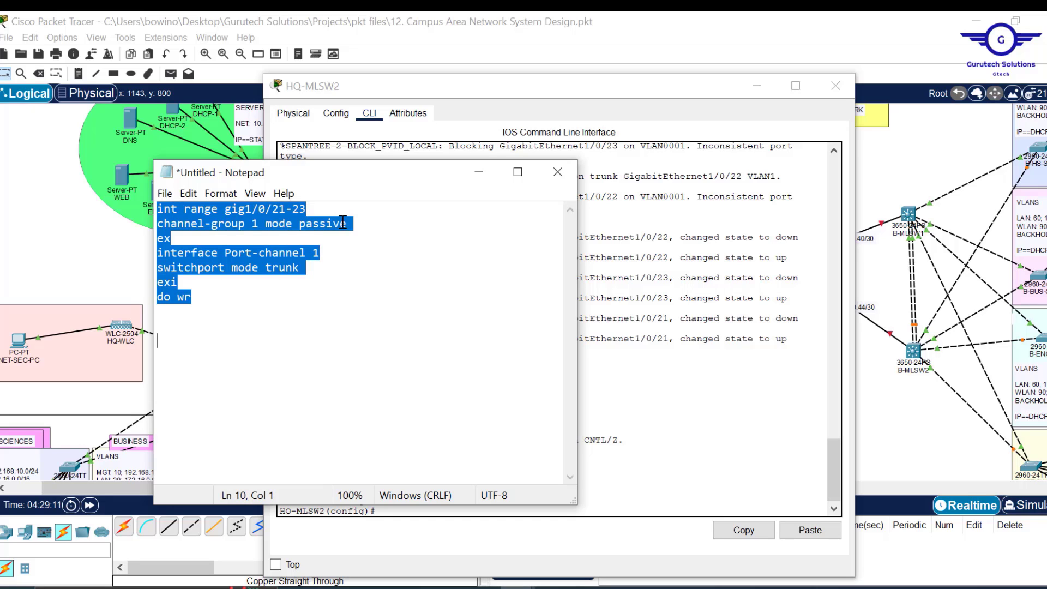
# - Paste the passive EtherChannel script into HQ-MLSW2's CLI and close the window
pyautogui.click(705, 431)
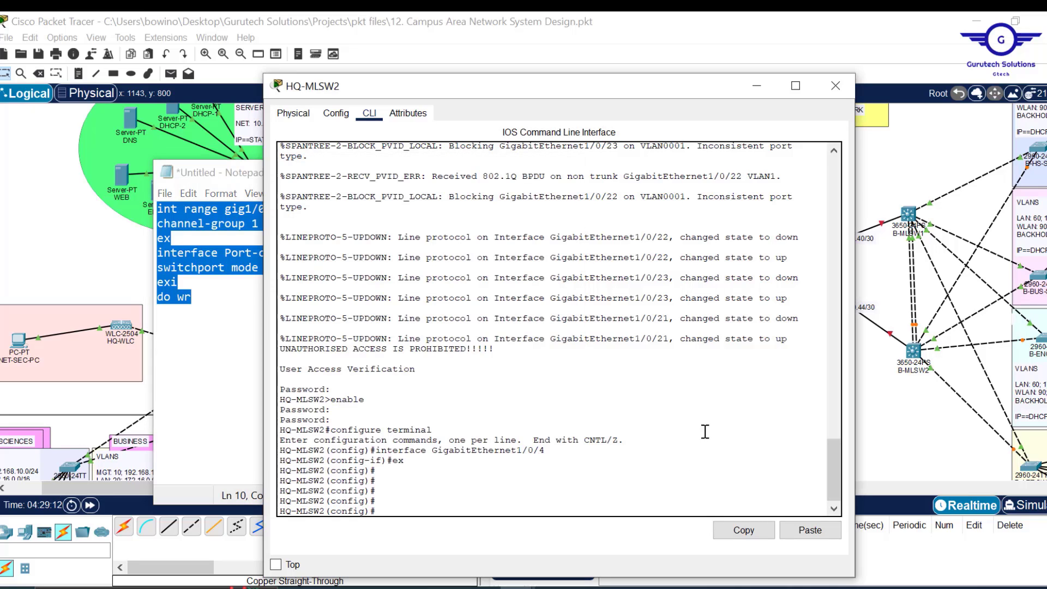
pyautogui.click(810, 530)
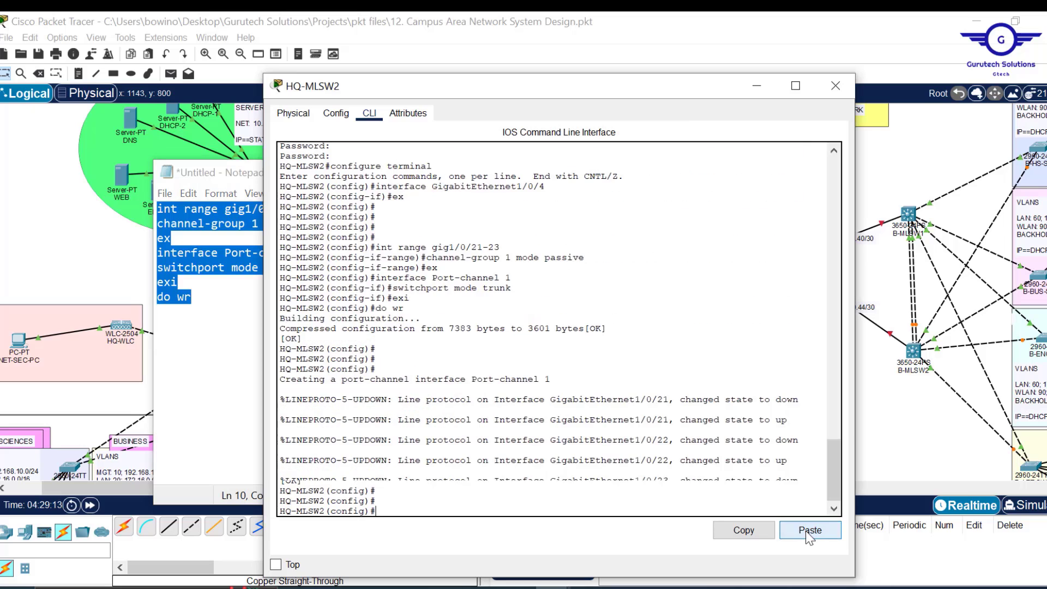
pyautogui.click(836, 86)
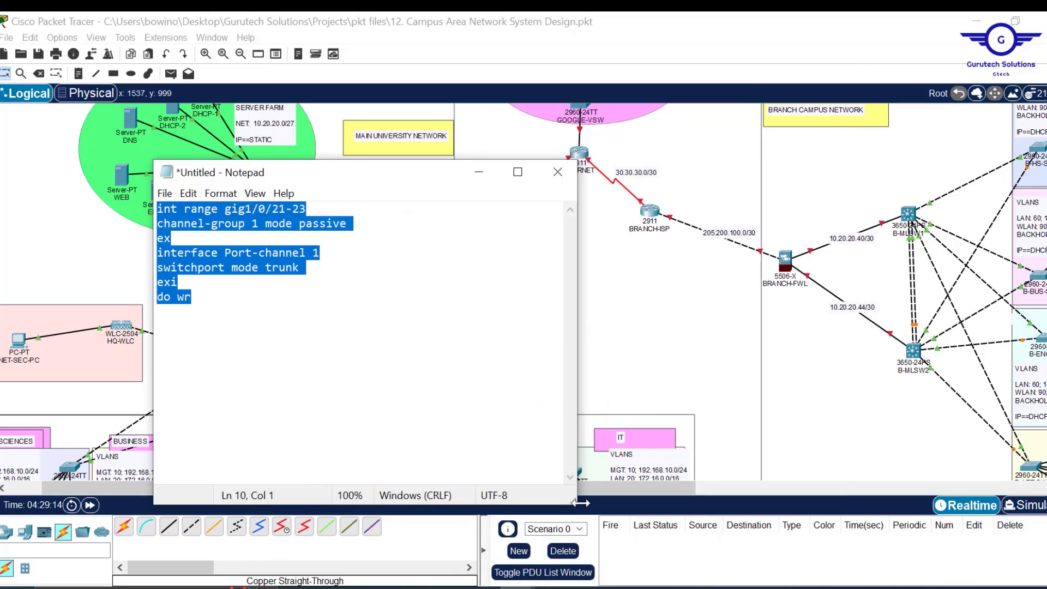
# - Edit the script to 'channel-group 2 mode passive' and 'interface Port-channel 2', then copy it all
pyautogui.moveTo(397, 175); pyautogui.dragTo(628, 174)
pyautogui.moveTo(319, 491); pyautogui.dragTo(546, 482)
pyautogui.moveTo(514, 587)
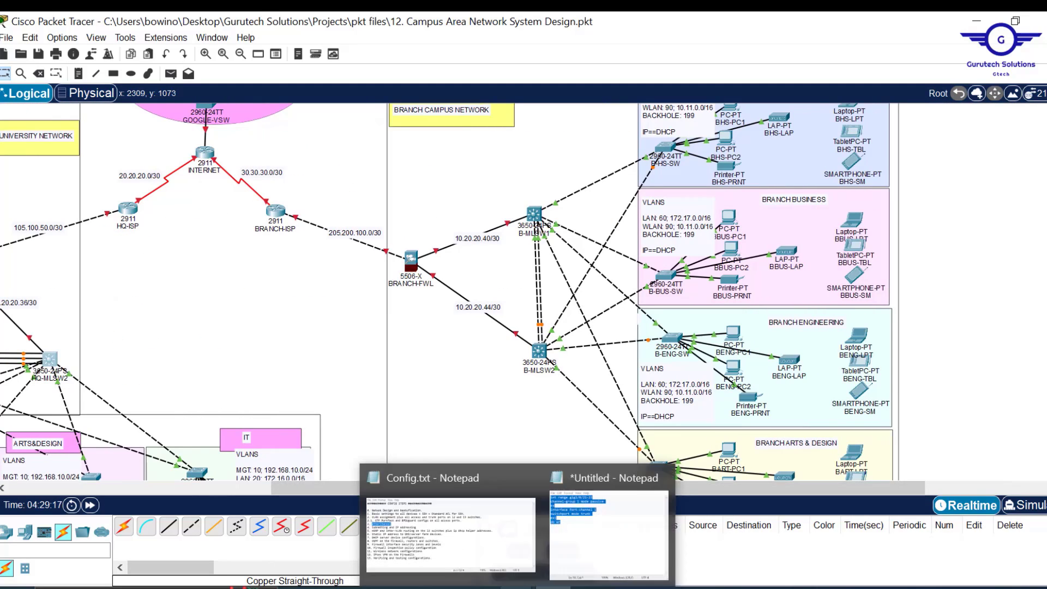
pyautogui.click(592, 547)
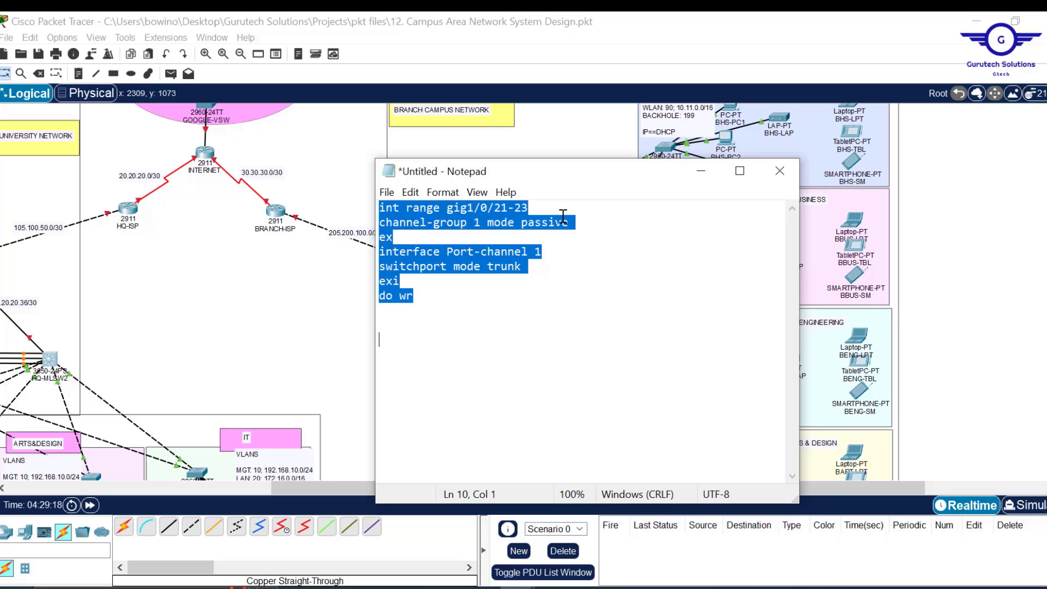
pyautogui.moveTo(552, 179); pyautogui.dragTo(738, 191)
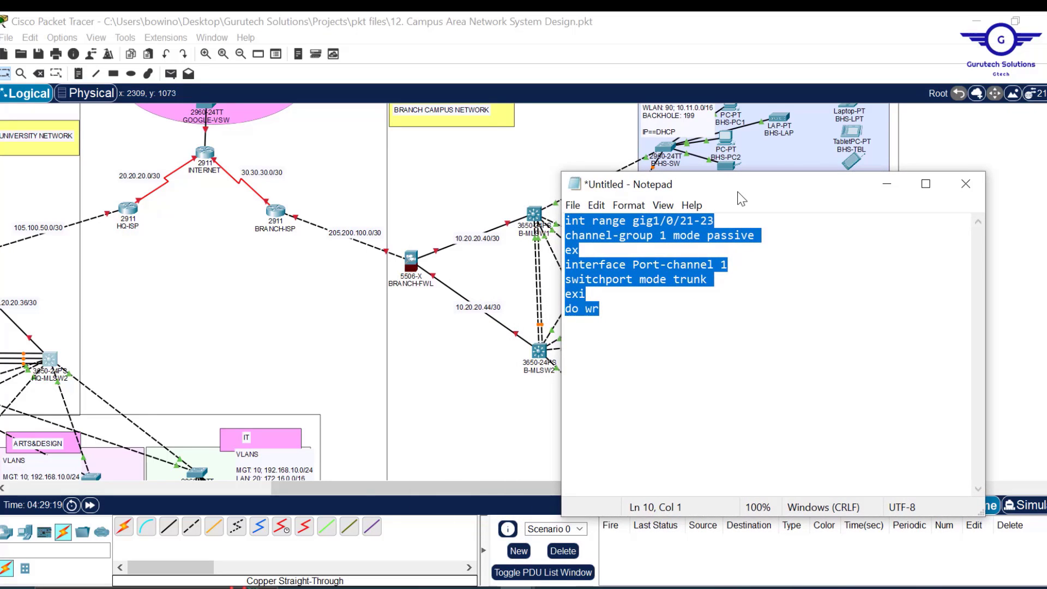
pyautogui.click(665, 236)
pyautogui.press('BackSpace')
pyautogui.write('2')
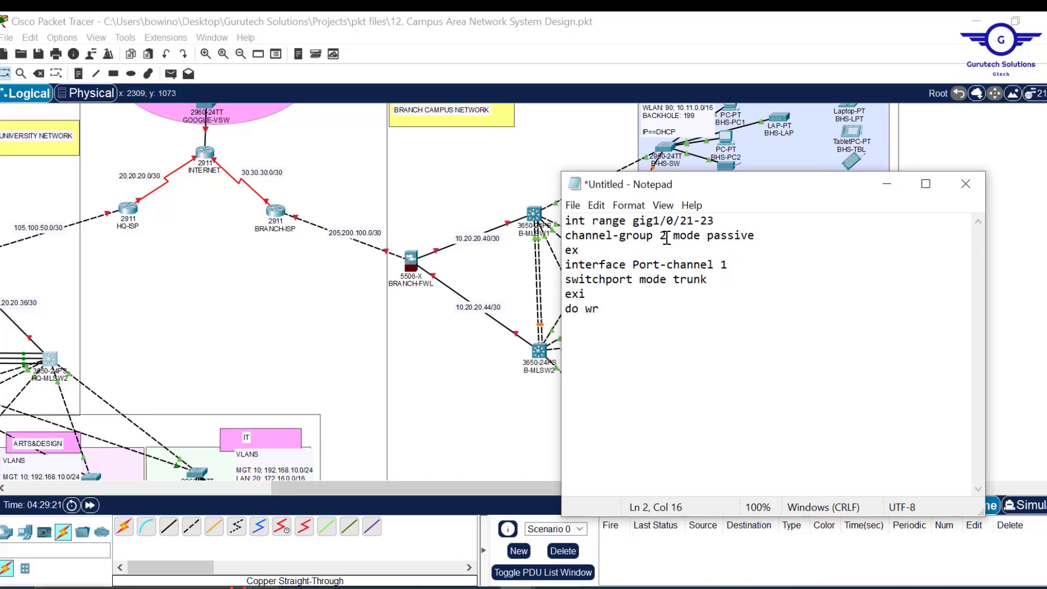
pyautogui.click(741, 266)
pyautogui.press('BackSpace')
pyautogui.write('2')
pyautogui.moveTo(762, 235); pyautogui.dragTo(708, 236)
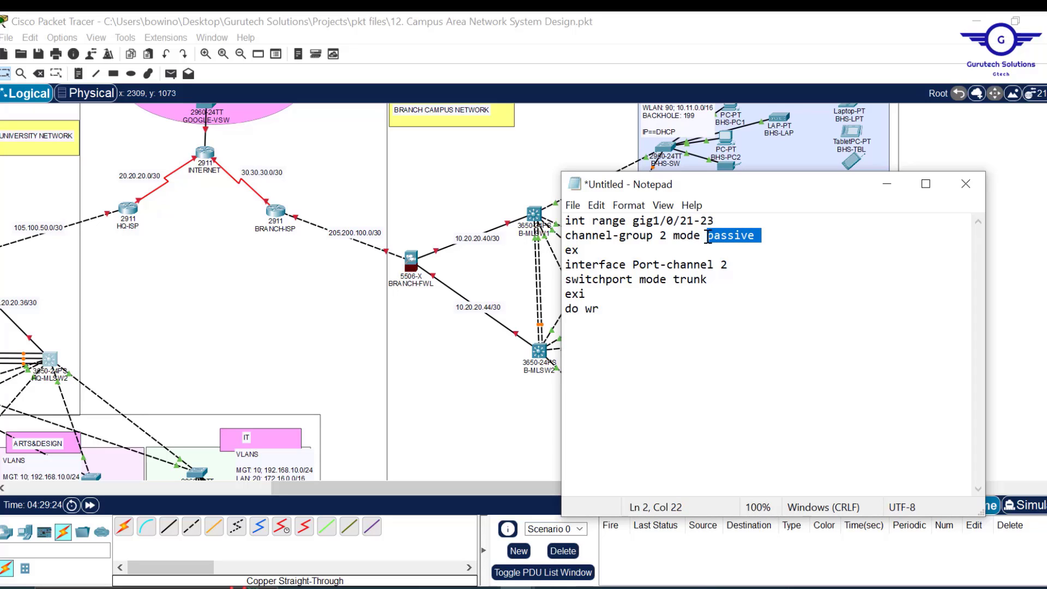
pyautogui.hotkey('ctrl', 'a')
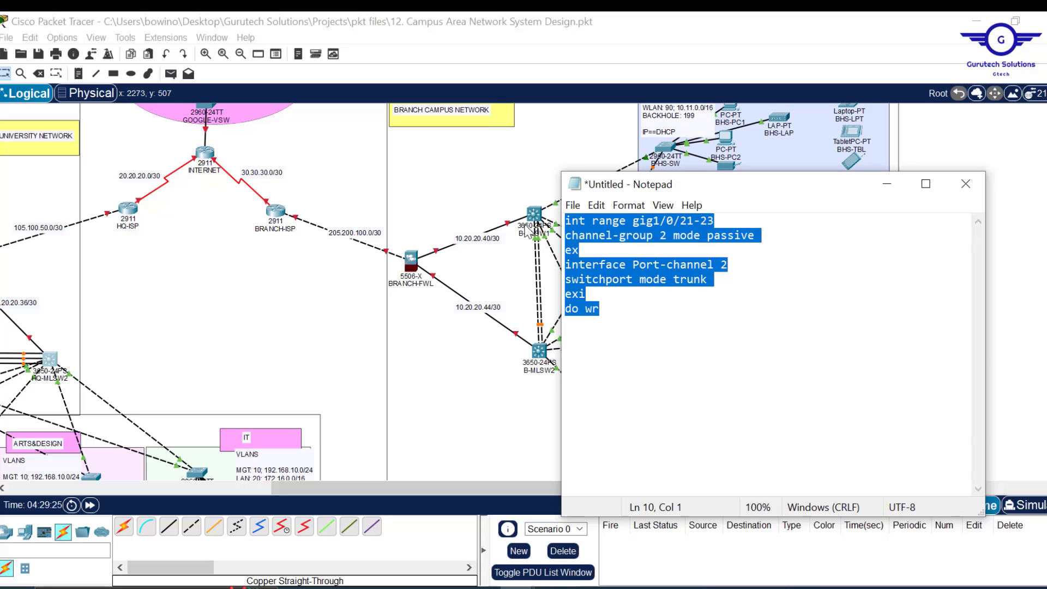
# - Exit B-MLSW1 from Gig1/0/5 configuration to global mode, close it, and arm the Delete tool
pyautogui.click(536, 216)
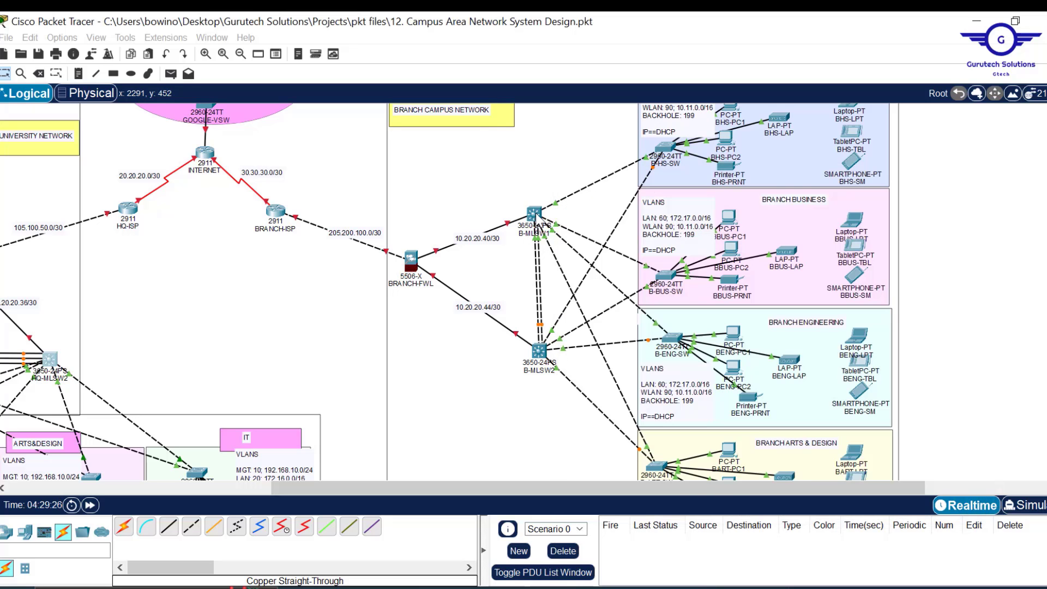
pyautogui.click(536, 216)
pyautogui.click(417, 57)
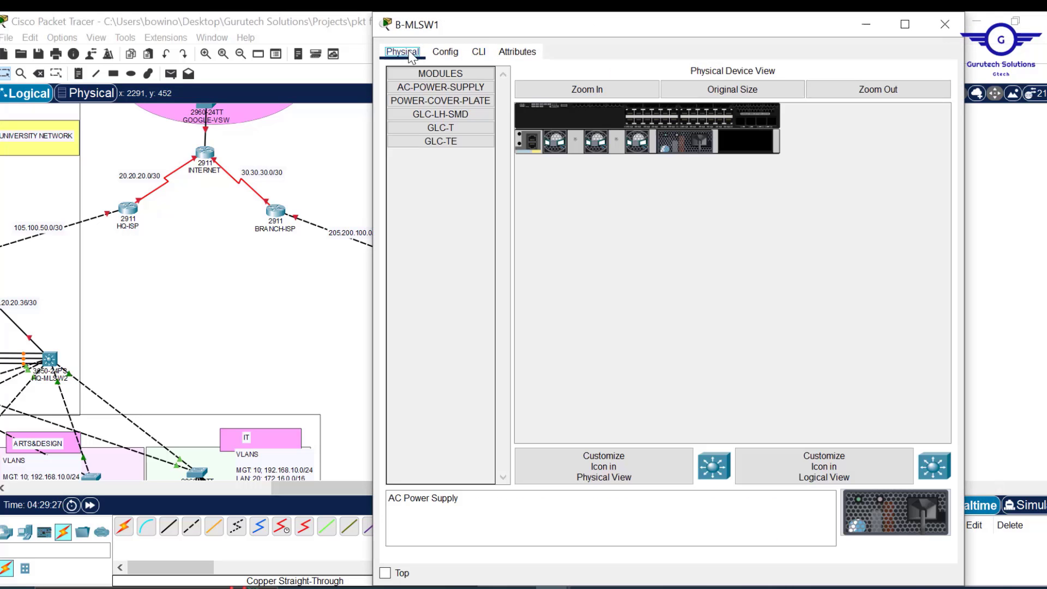
pyautogui.click(447, 55)
pyautogui.click(460, 255)
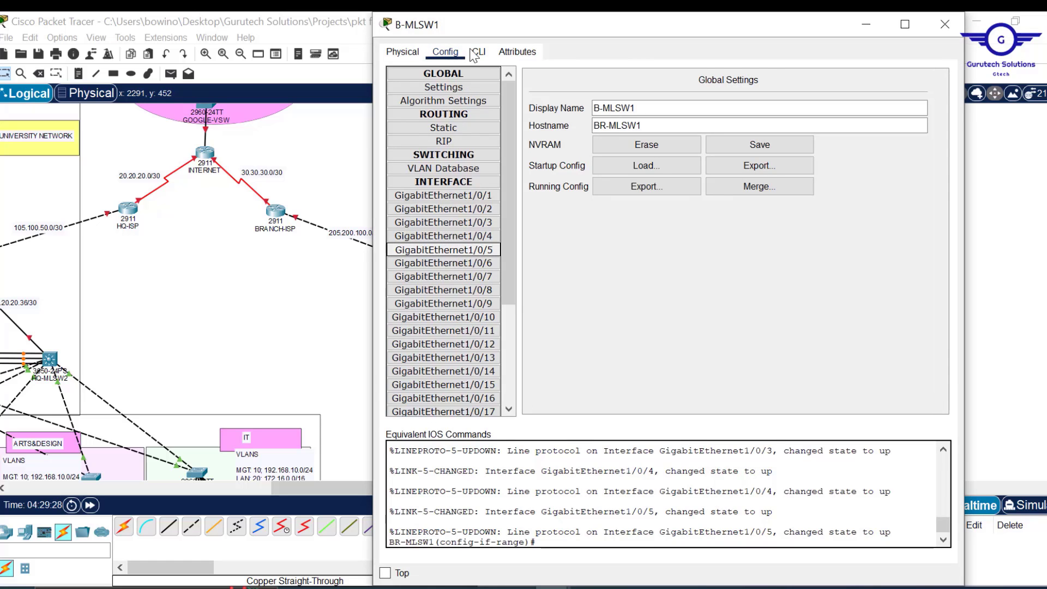
pyautogui.click(474, 54)
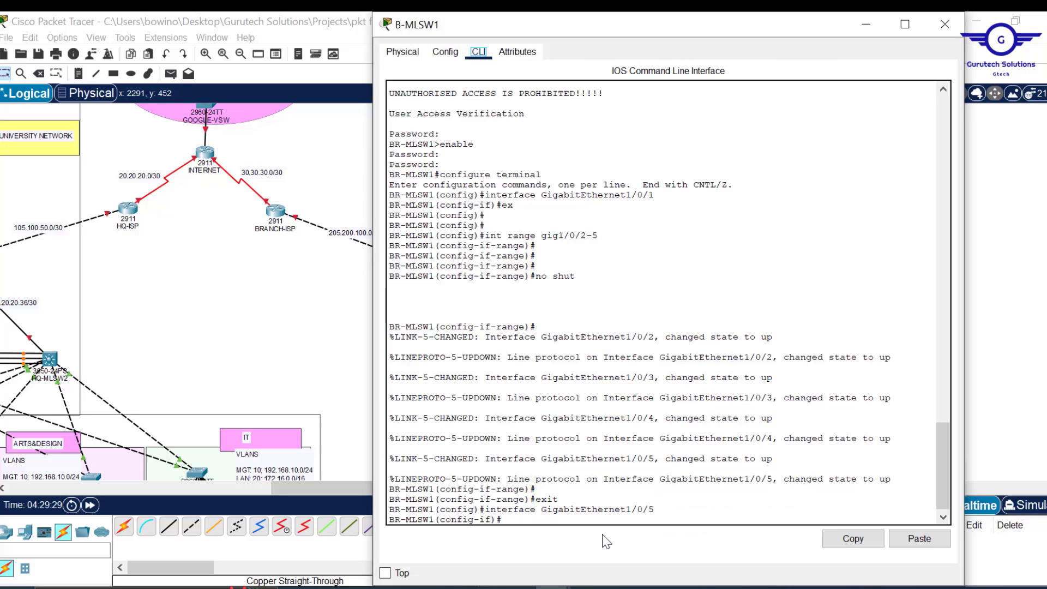
pyautogui.write('ex')
pyautogui.press('Return')
pyautogui.press('Return')
pyautogui.press('Return')
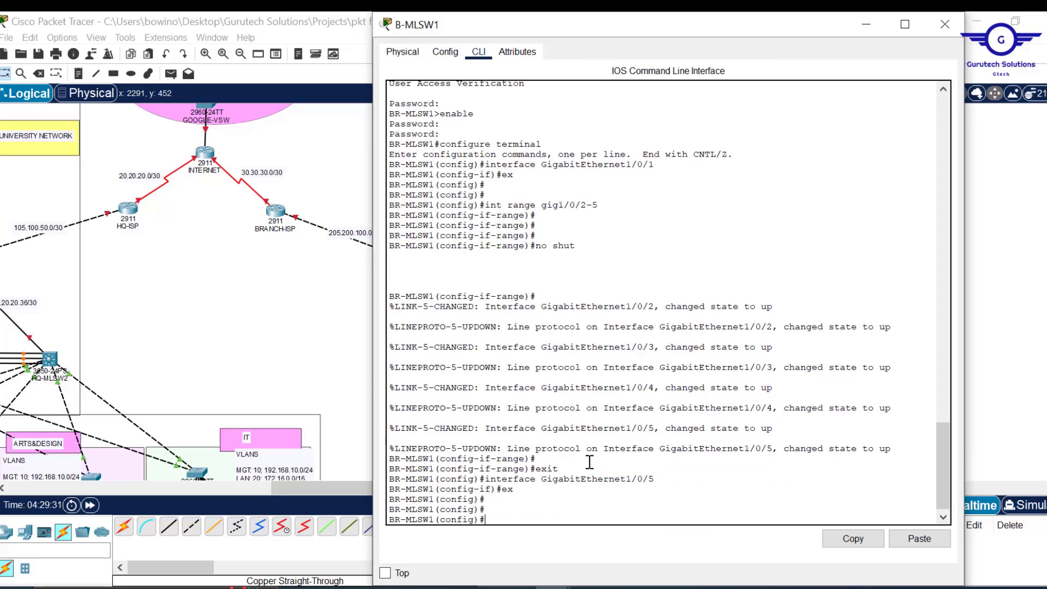
pyautogui.click(953, 21)
pyautogui.press('Delete')
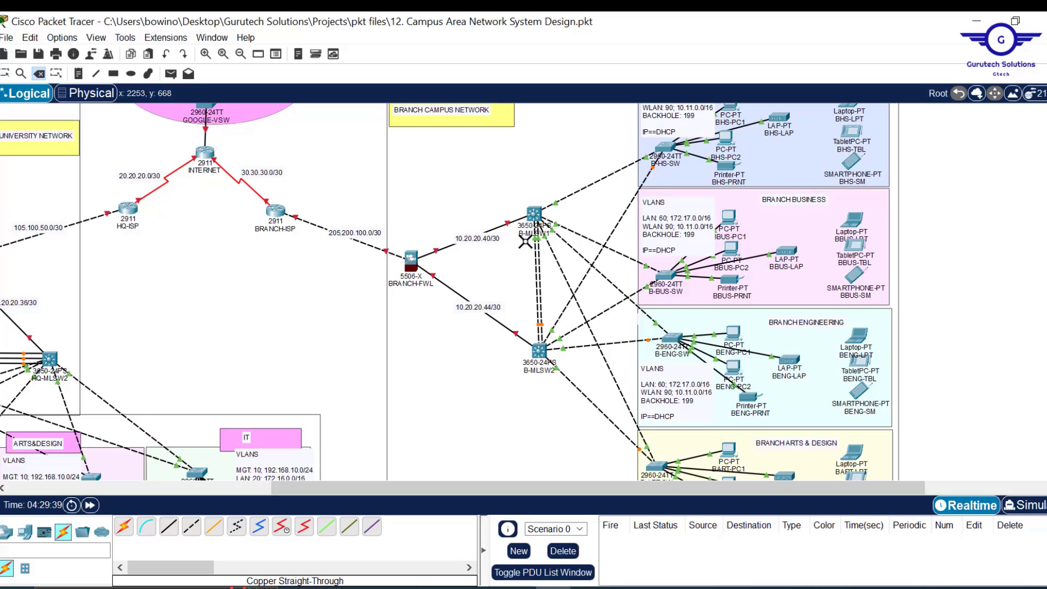
# - Delete the existing parallel links between B-MLSW1 and B-MLSW2
pyautogui.click(540, 279)
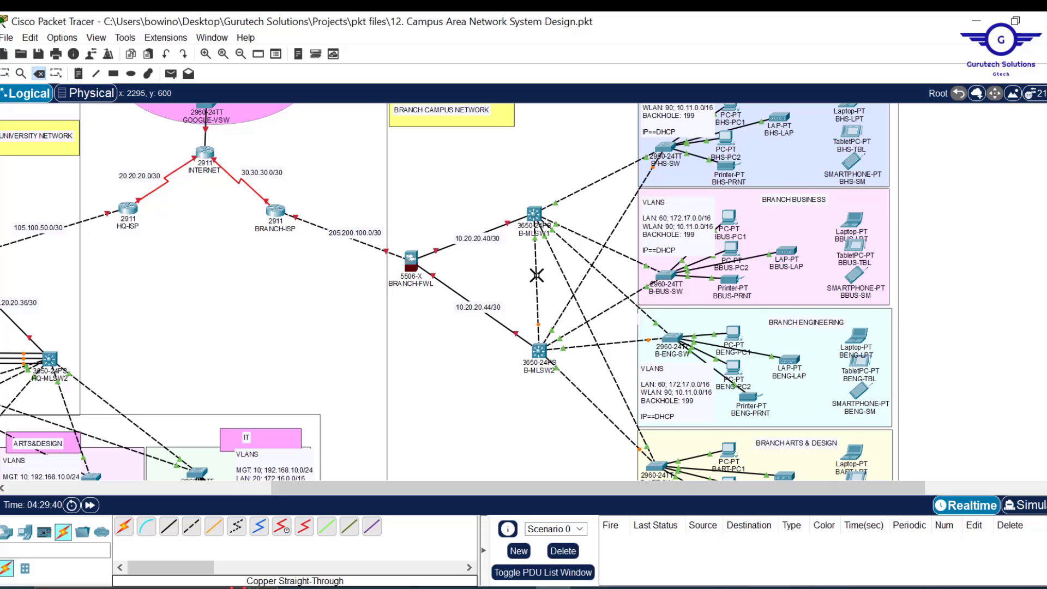
pyautogui.click(536, 276)
pyautogui.press('Escape')
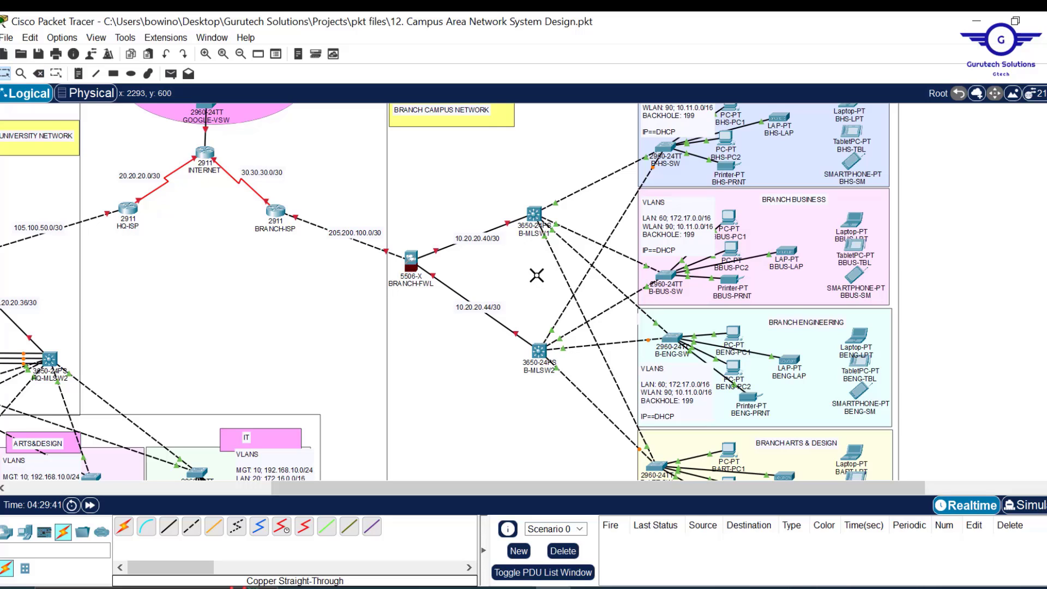
# - Cable B-MLSW2 to B-MLSW1 with copper straight-through on Gig1/0/21, 1/0/22 and 1/0/23
pyautogui.click(170, 529)
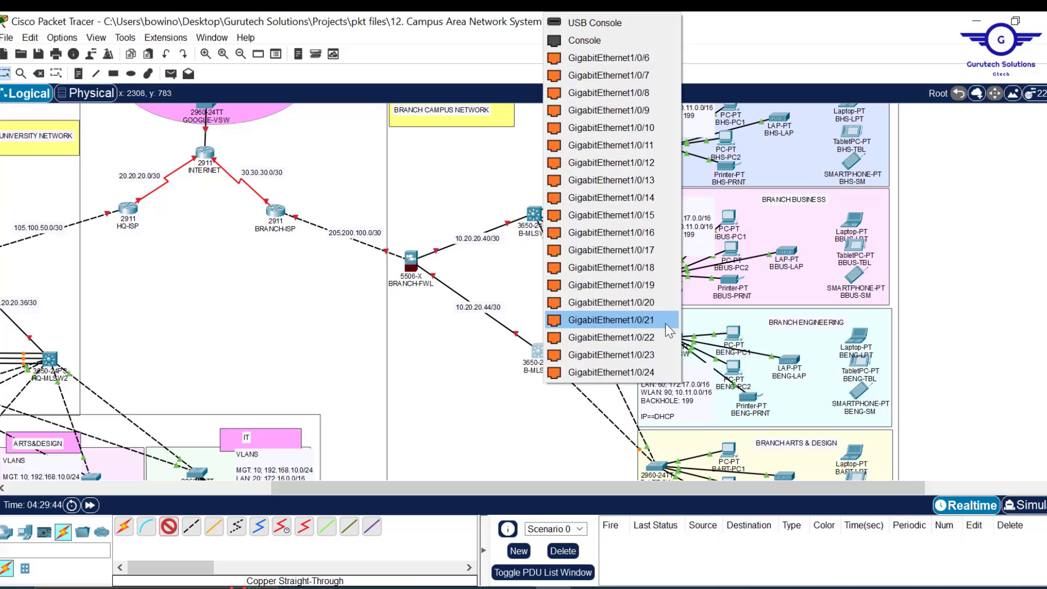
pyautogui.click(660, 330)
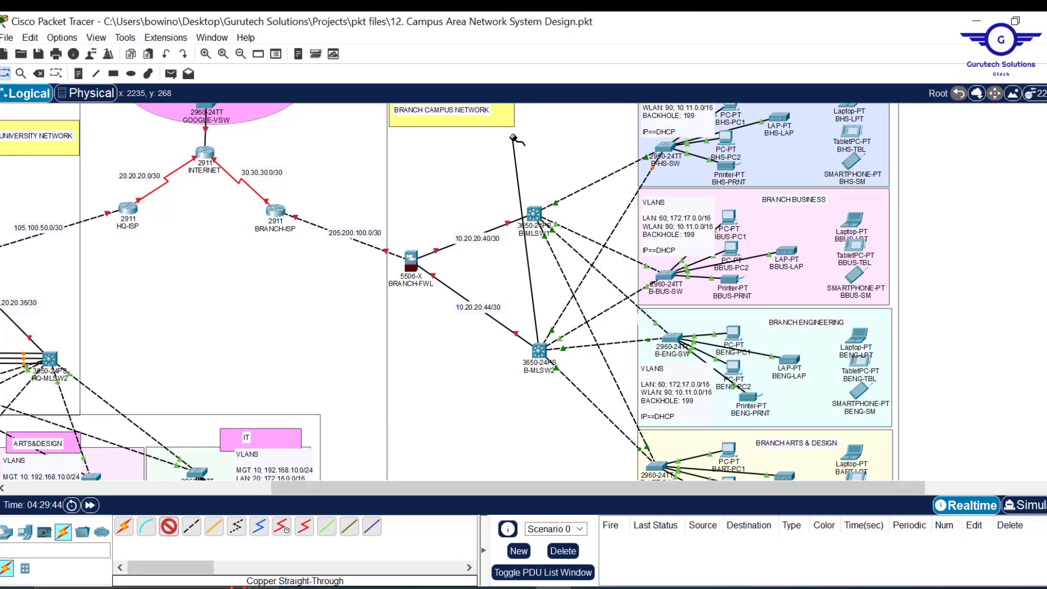
pyautogui.click(534, 214)
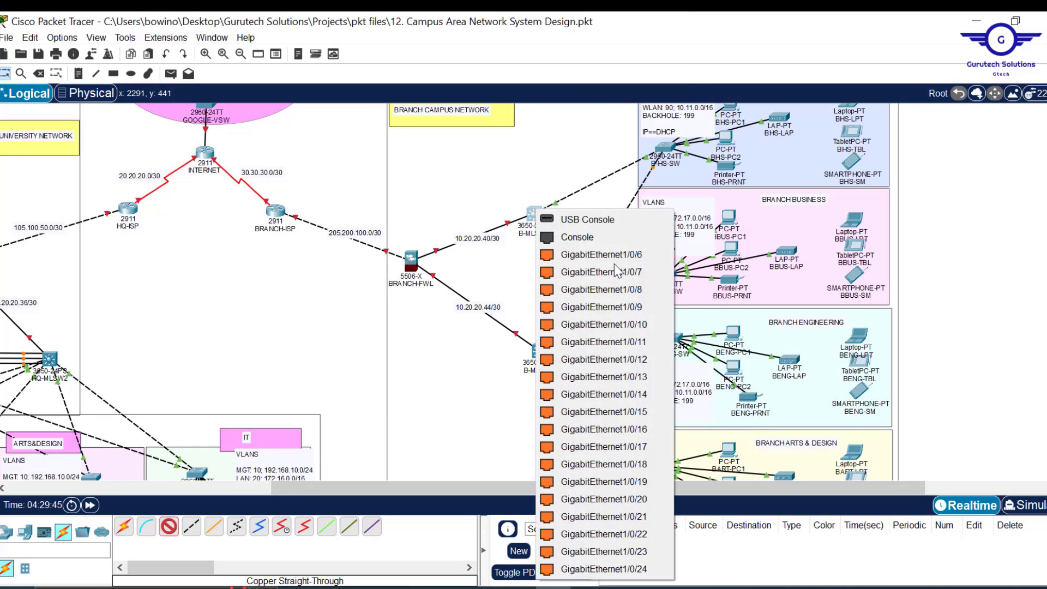
pyautogui.click(638, 516)
pyautogui.click(169, 527)
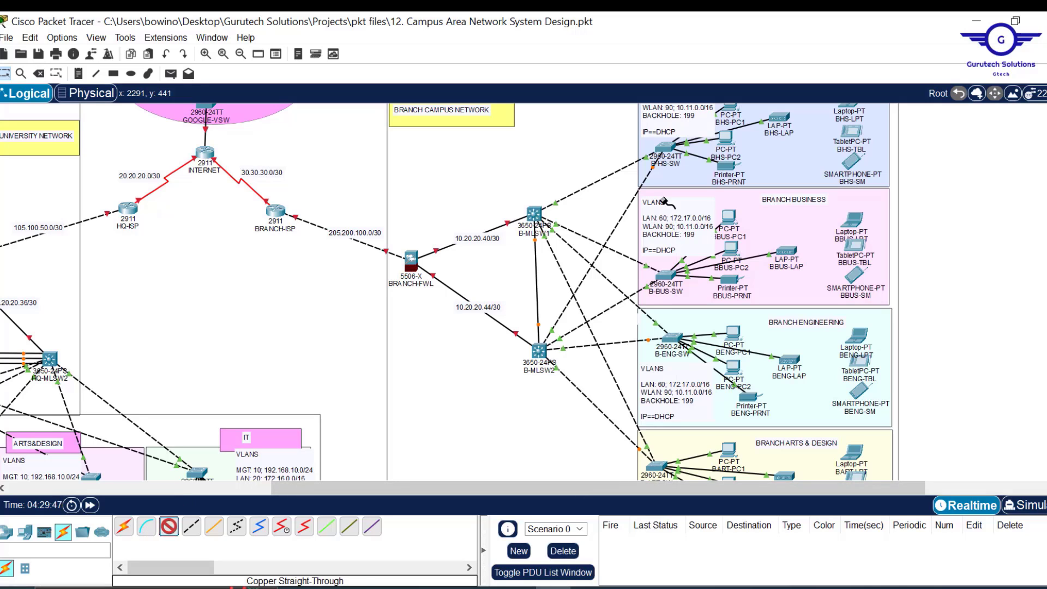
pyautogui.click(539, 352)
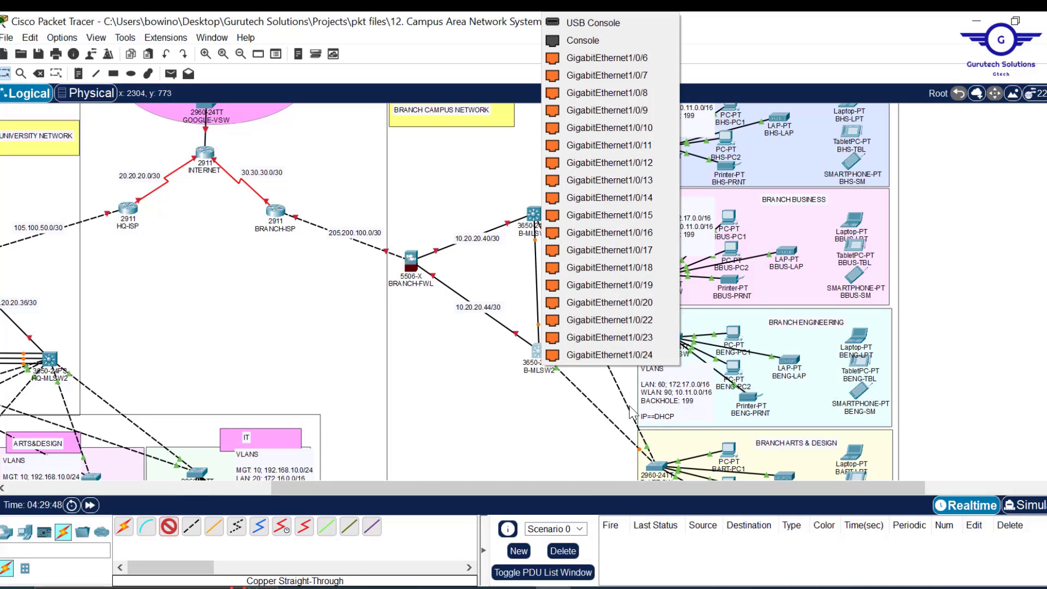
pyautogui.click(648, 321)
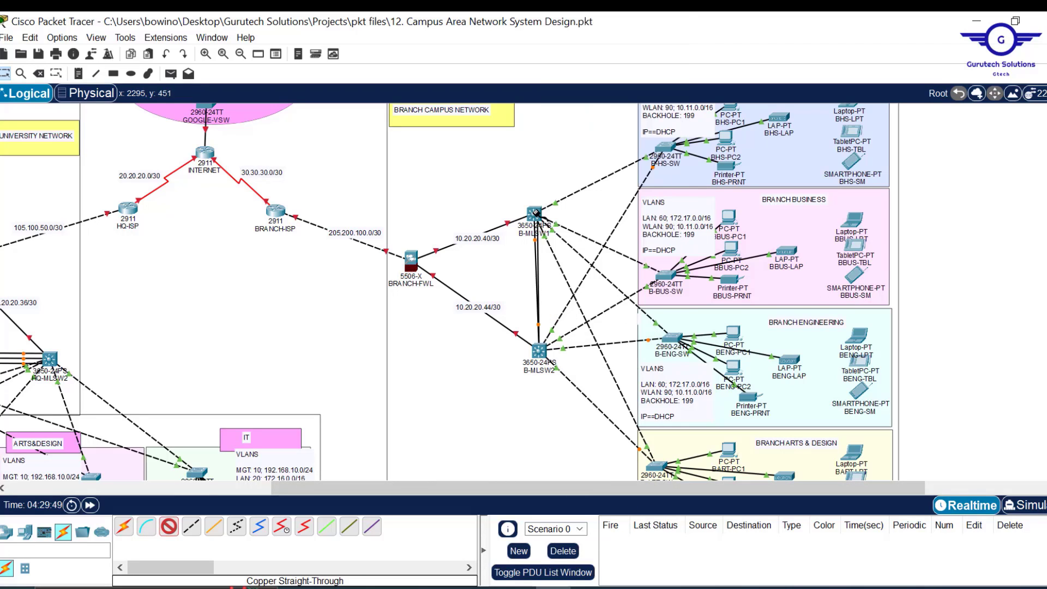
pyautogui.click(534, 214)
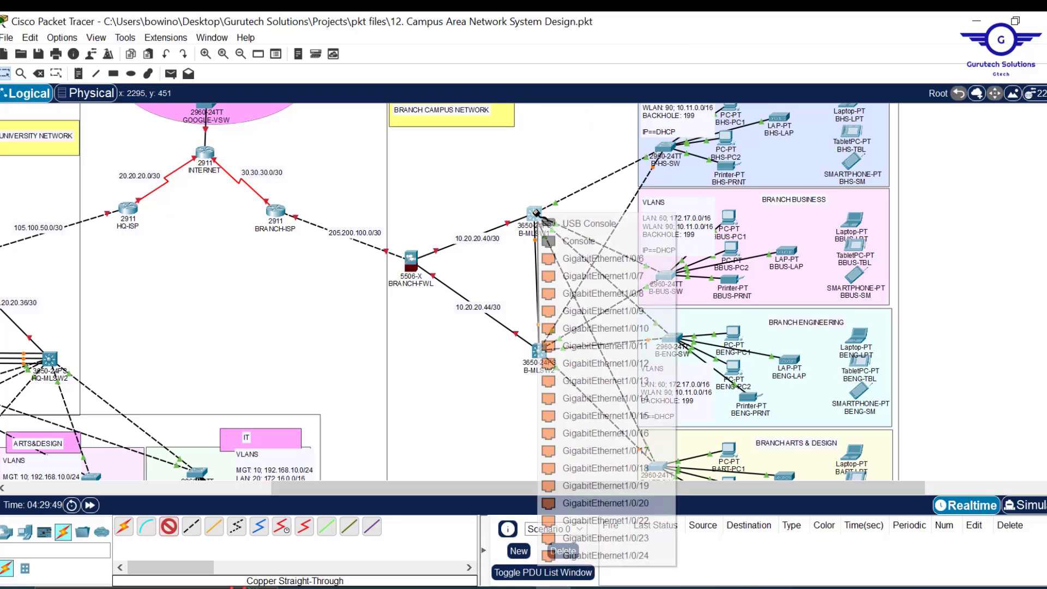
pyautogui.click(647, 523)
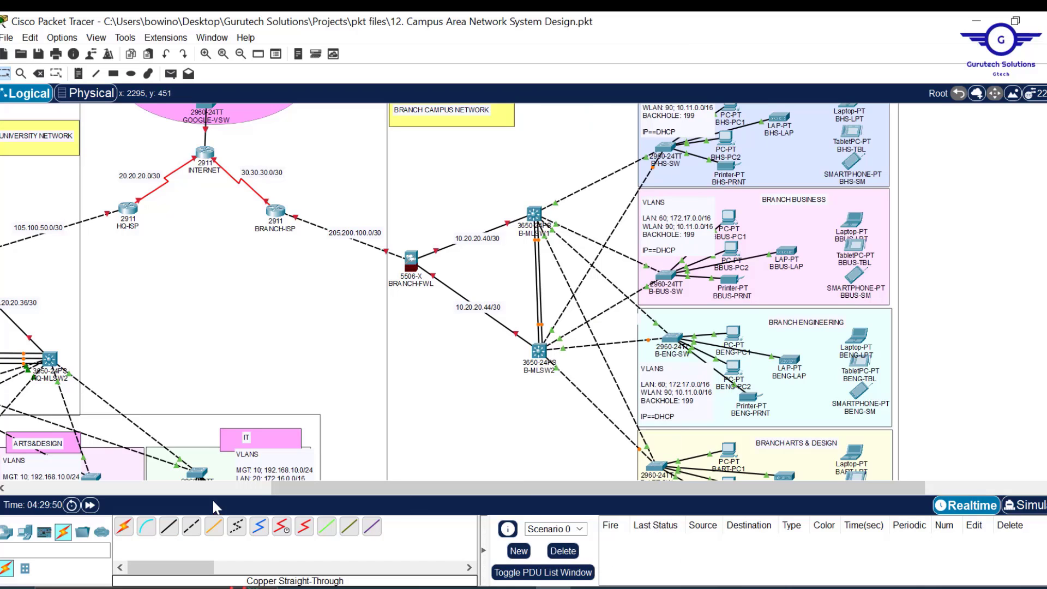
pyautogui.click(539, 350)
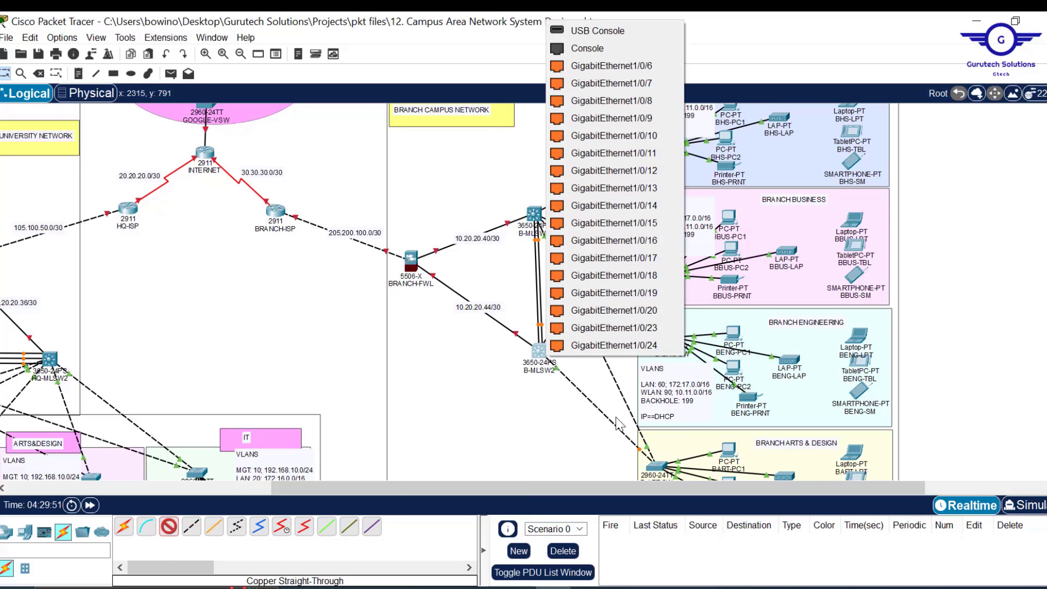
pyautogui.click(648, 328)
pyautogui.click(536, 213)
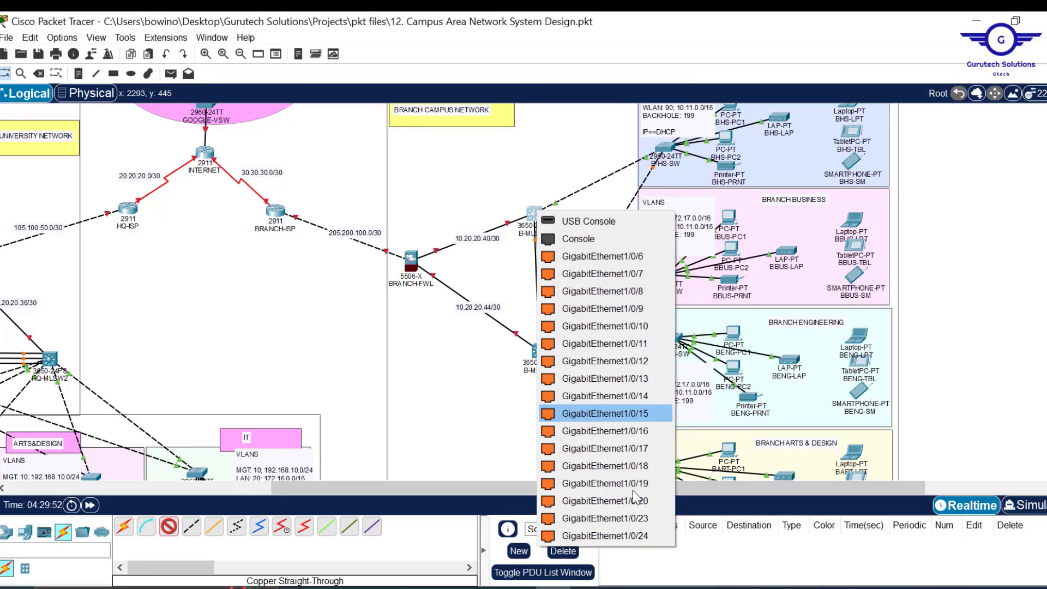
pyautogui.click(633, 518)
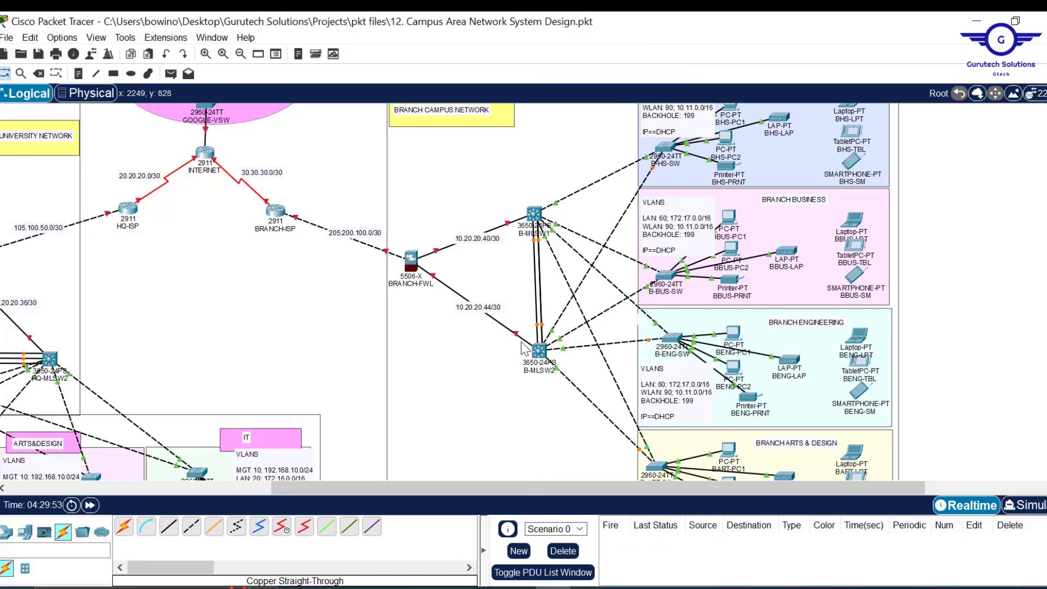
# - On B-MLSW2, paste the passive Port-channel 2 trunk script with 'do wr', then close it
pyautogui.click(539, 352)
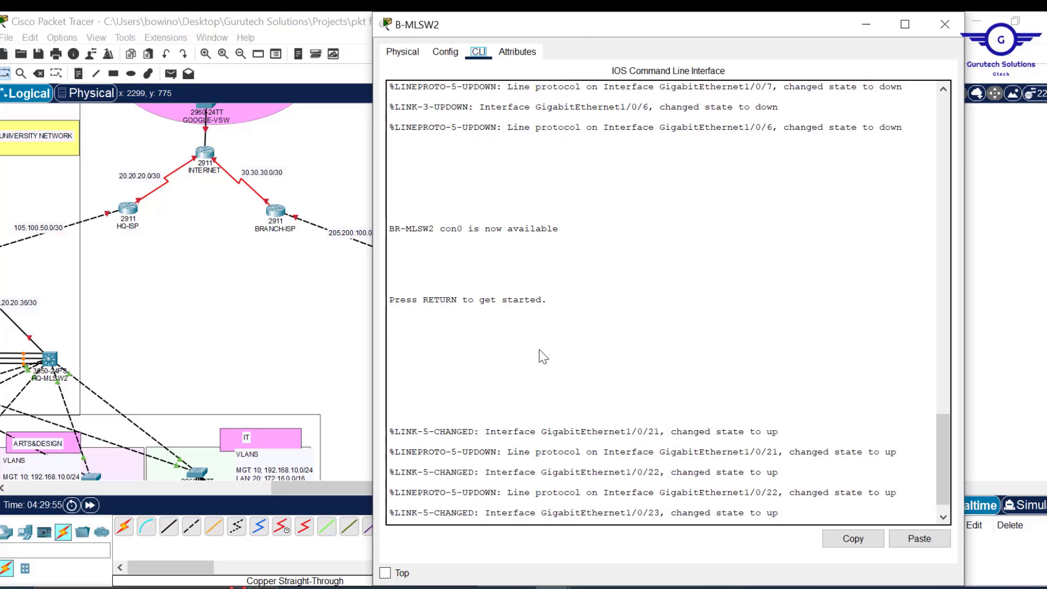
pyautogui.press('Return')
pyautogui.press('Return')
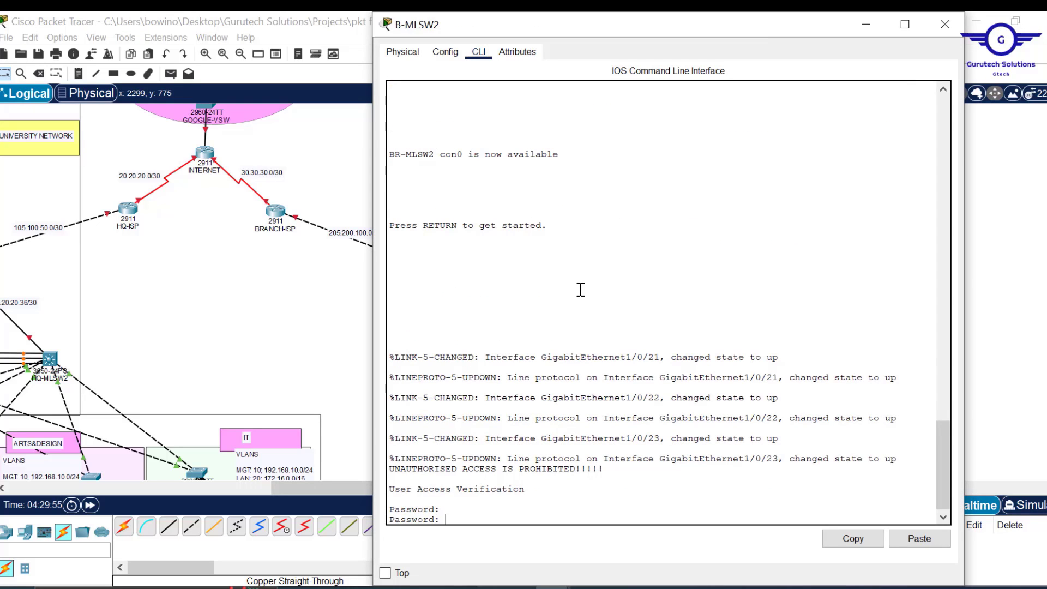
pyautogui.click(445, 52)
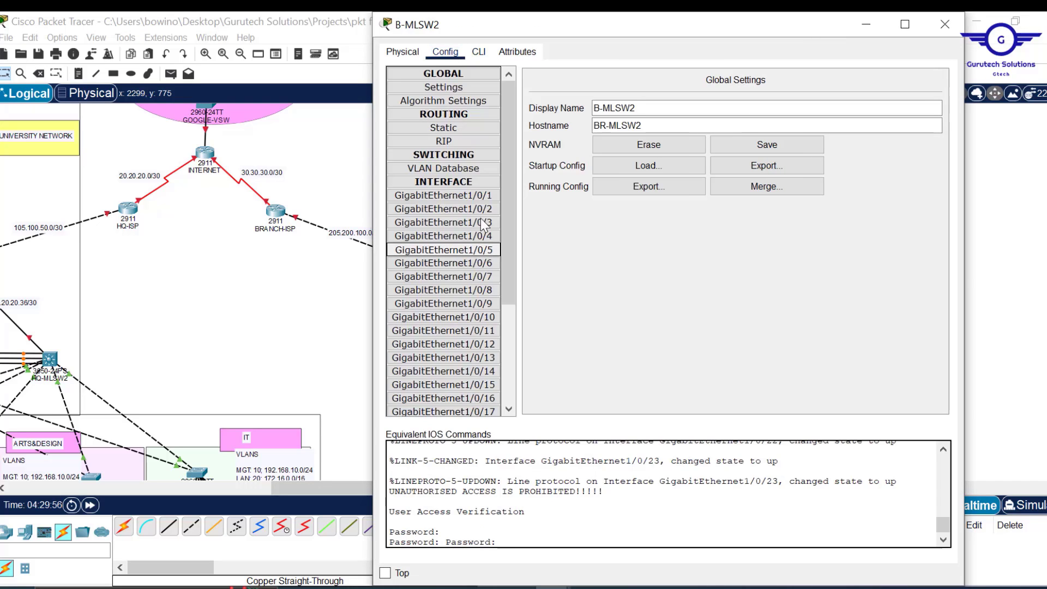
pyautogui.click(482, 52)
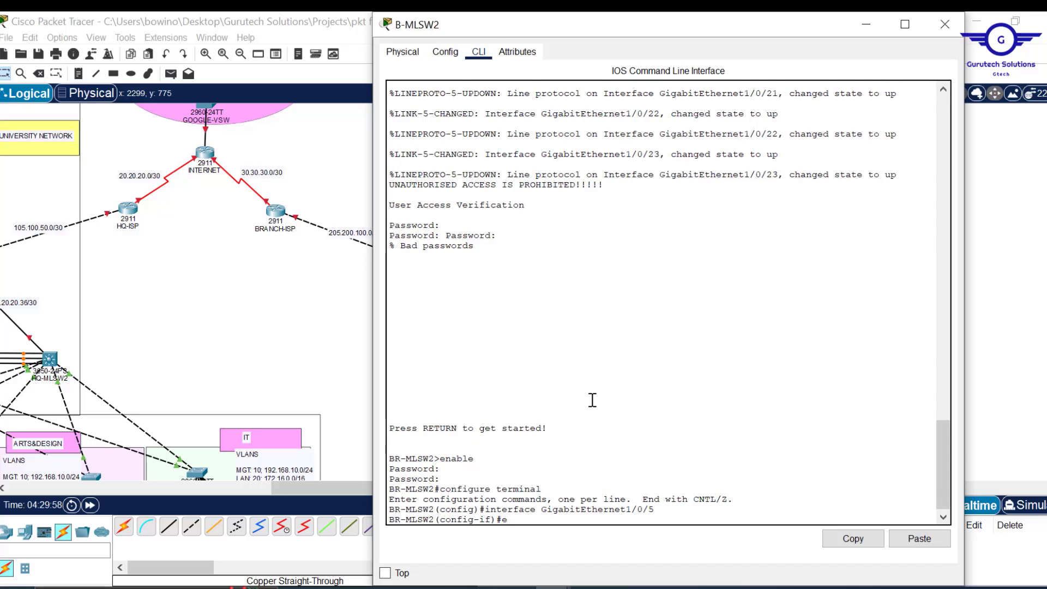
pyautogui.write('ex')
pyautogui.press('Return')
pyautogui.press('Return')
pyautogui.press('Return')
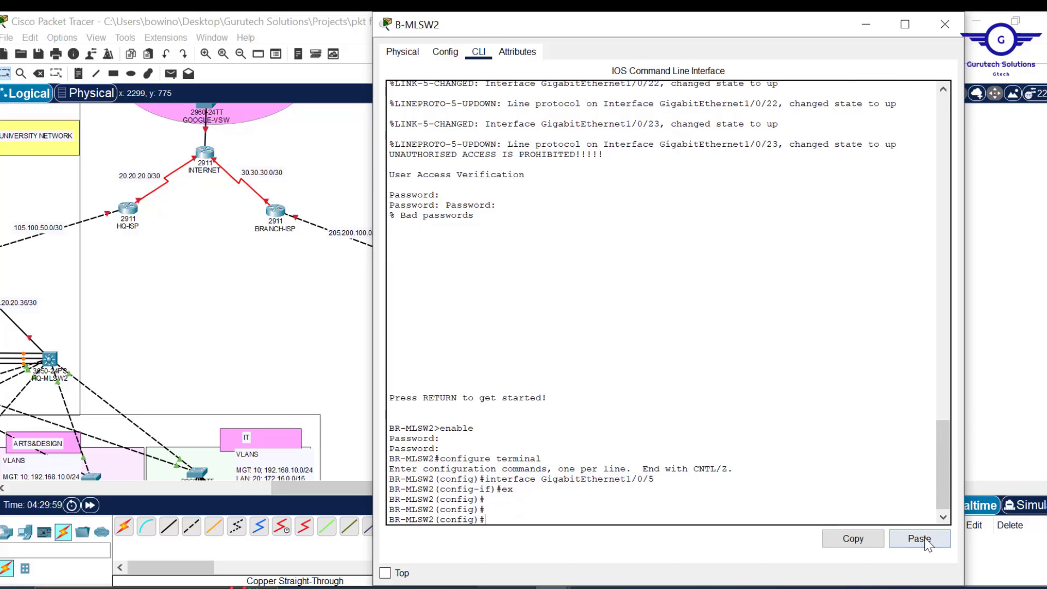
pyautogui.click(920, 539)
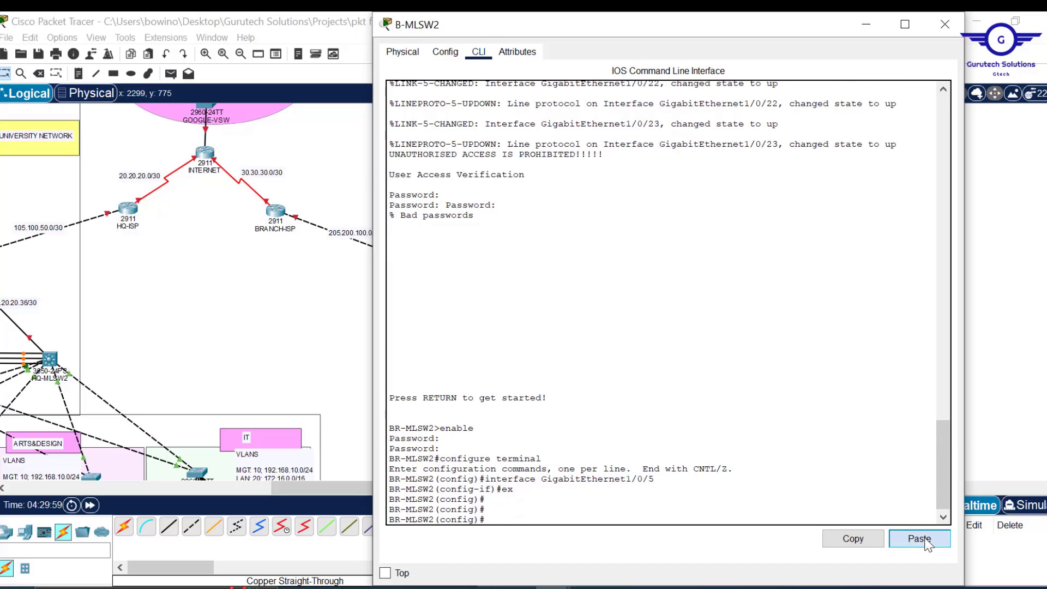
pyautogui.click(943, 25)
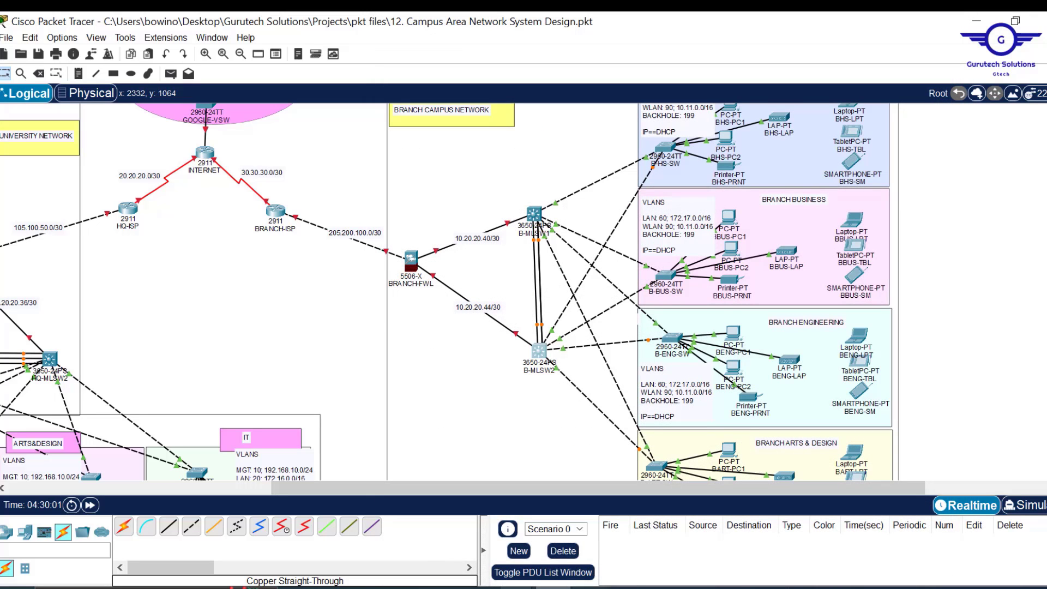
# - Change the script's channel-group 2 mode from passive to active and copy it
pyautogui.click(592, 546)
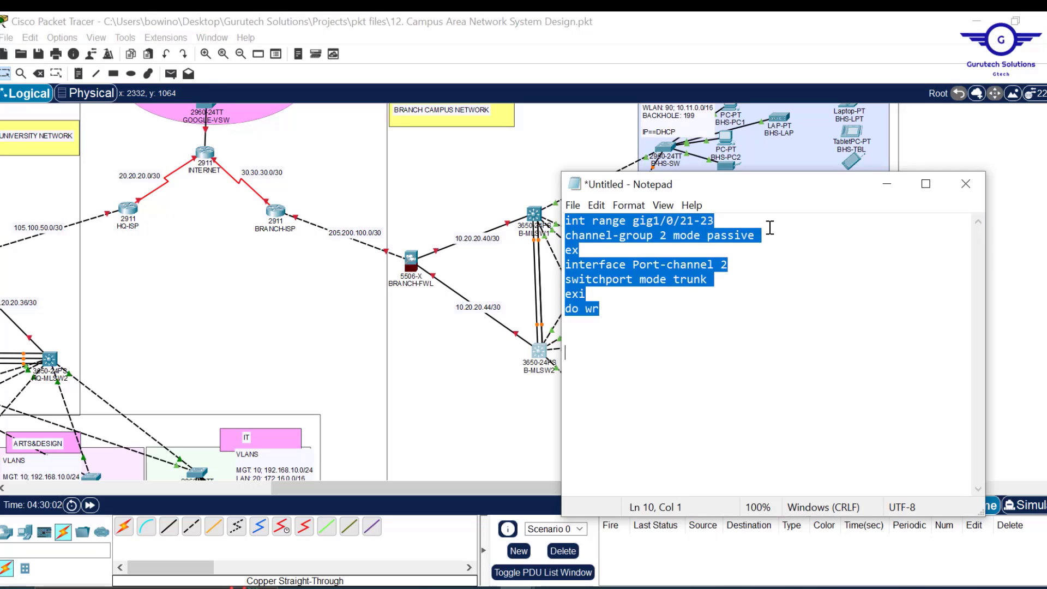
pyautogui.moveTo(762, 236); pyautogui.dragTo(710, 240)
pyautogui.write('act')
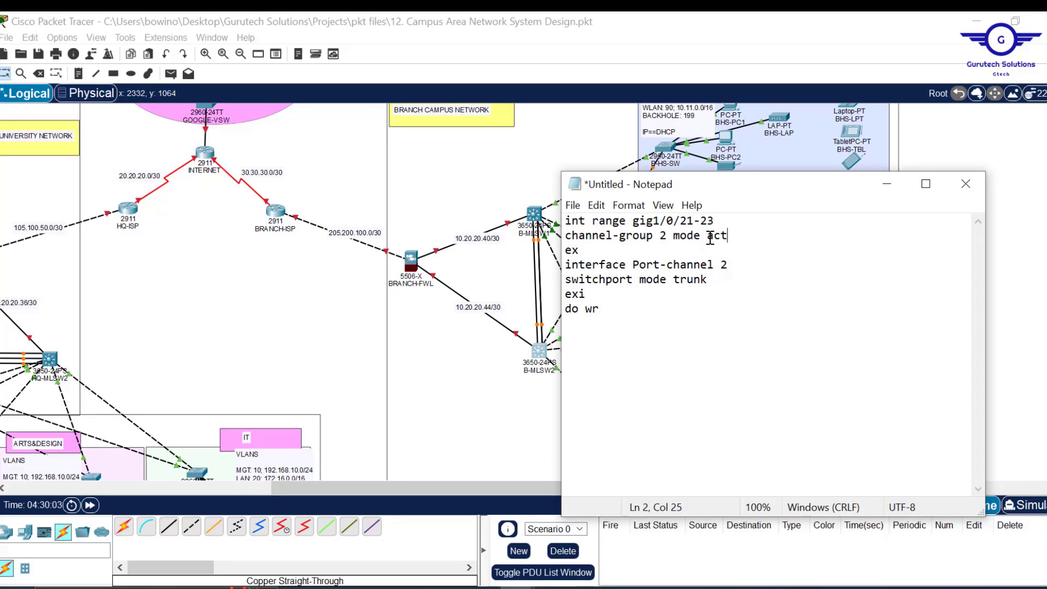
pyautogui.write('ive')
pyautogui.hotkey('ctrl', 'a')
pyautogui.hotkey('ctrl', 'c')
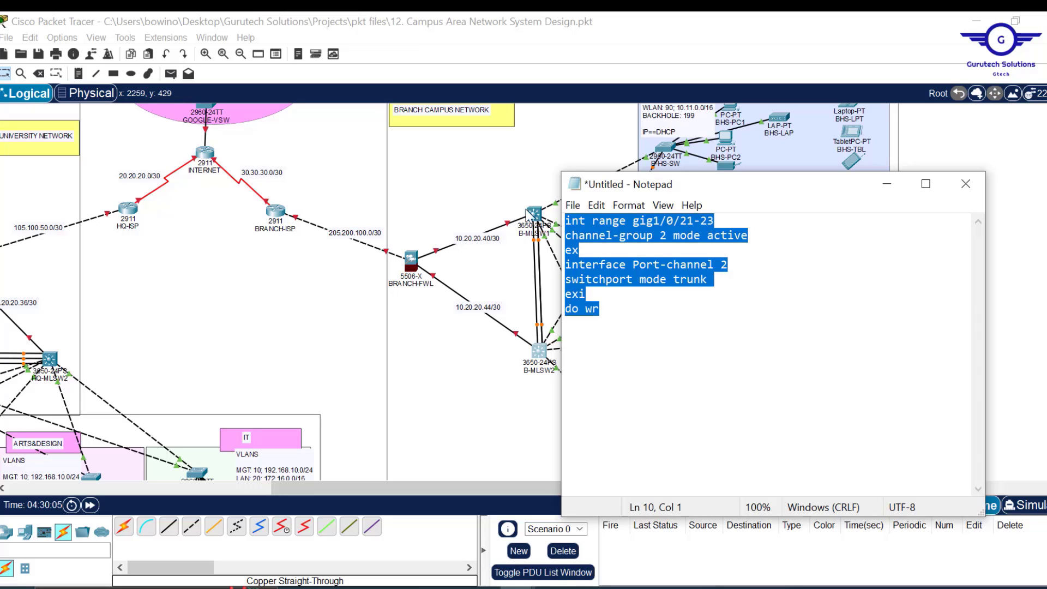
# - Apply the active Port-channel 2 trunk script on B-MLSW1 from global mode, then close it
pyautogui.click(535, 216)
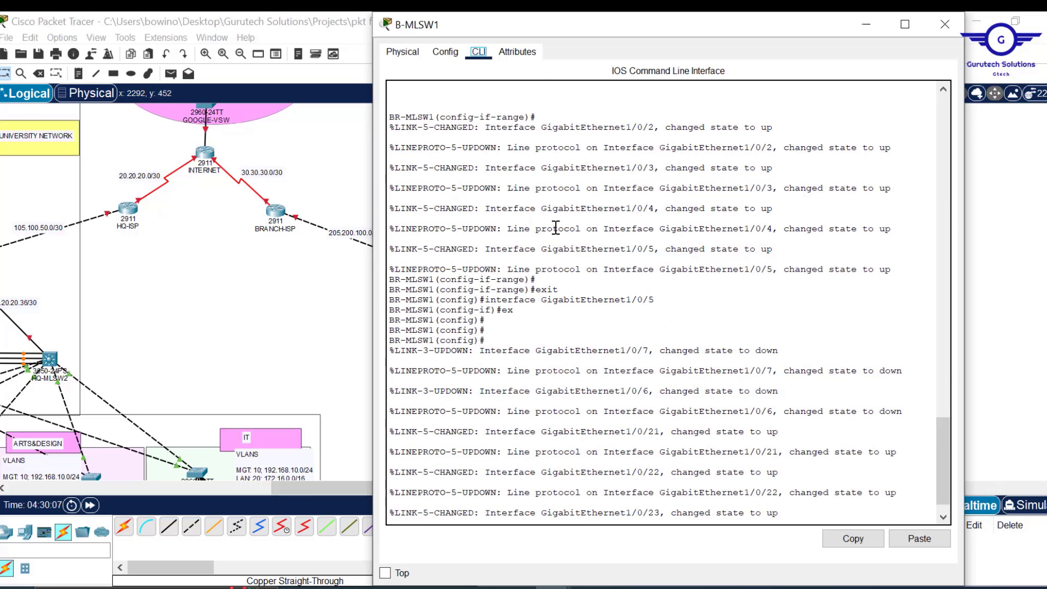
pyautogui.click(456, 52)
pyautogui.click(469, 199)
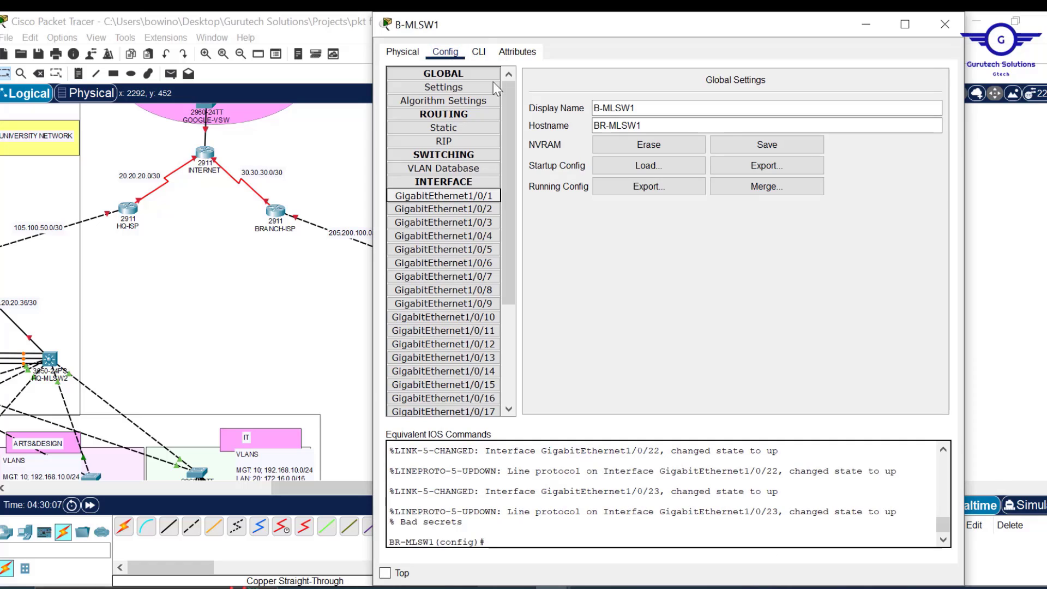
pyautogui.click(480, 51)
pyautogui.write('e')
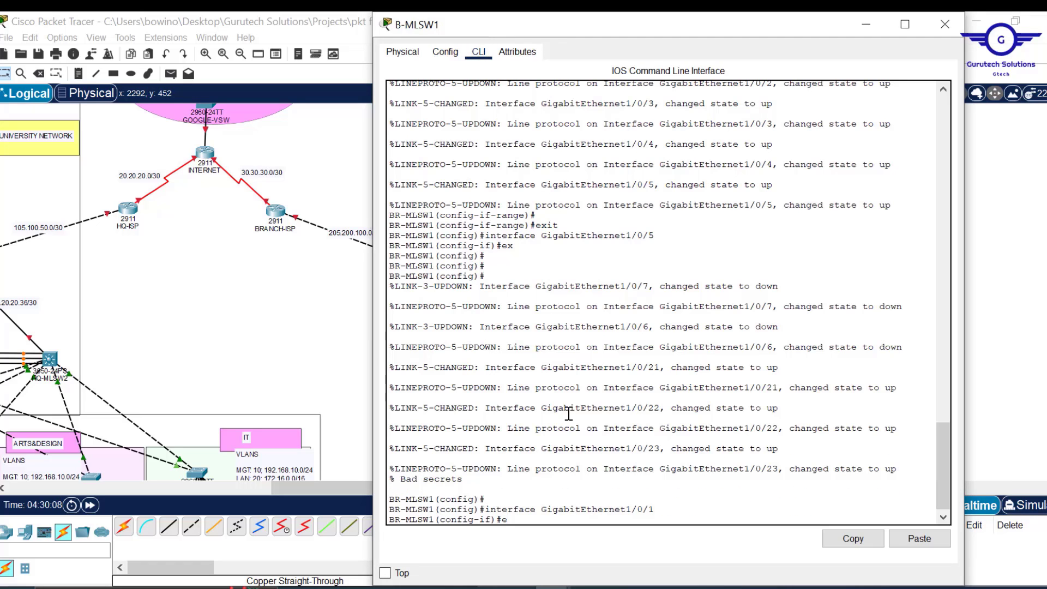
pyautogui.write('x')
pyautogui.press('Return')
pyautogui.press('Return')
pyautogui.press('Return')
pyautogui.press('Return')
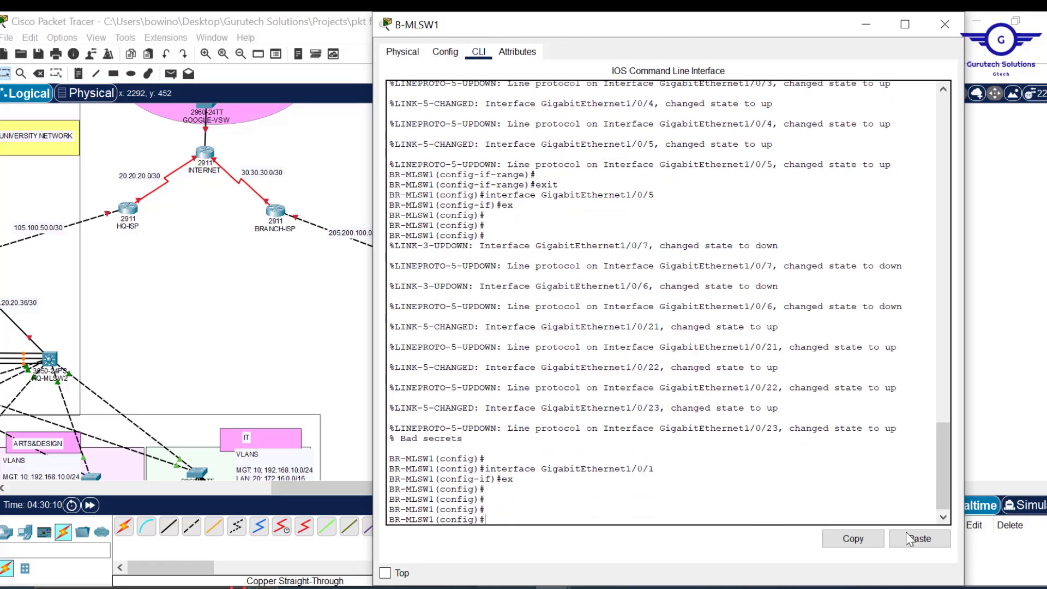
pyautogui.click(905, 539)
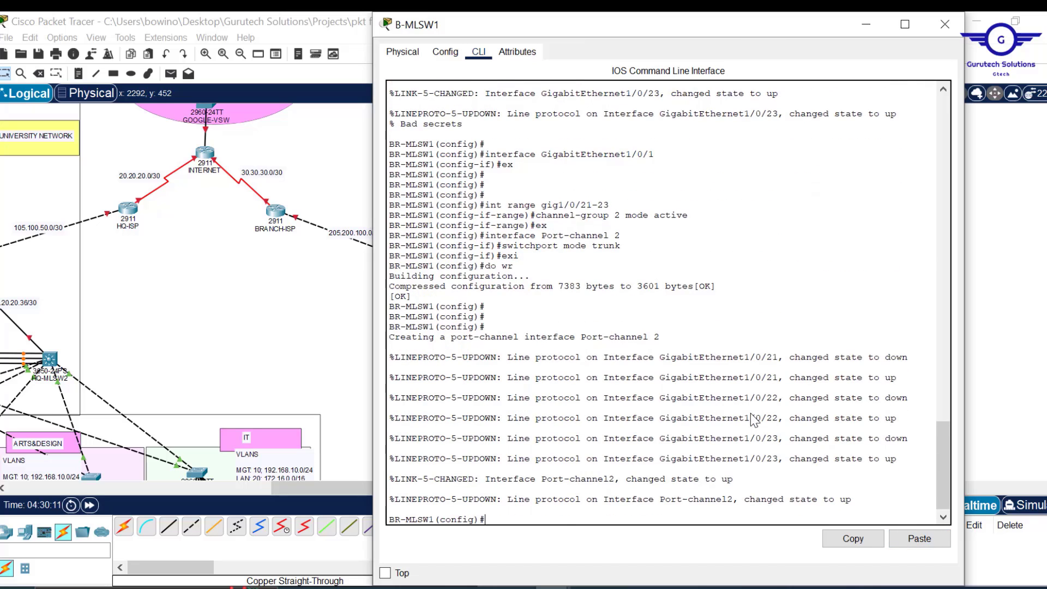
pyautogui.press('Return')
pyautogui.press('Return')
pyautogui.press('Return')
pyautogui.press('Return')
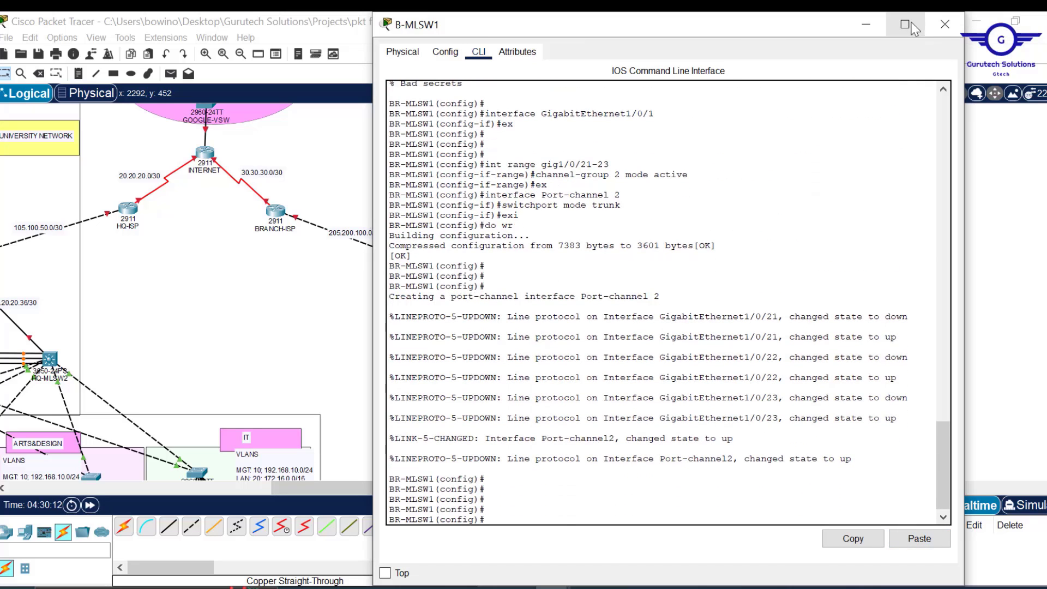
pyautogui.click(949, 24)
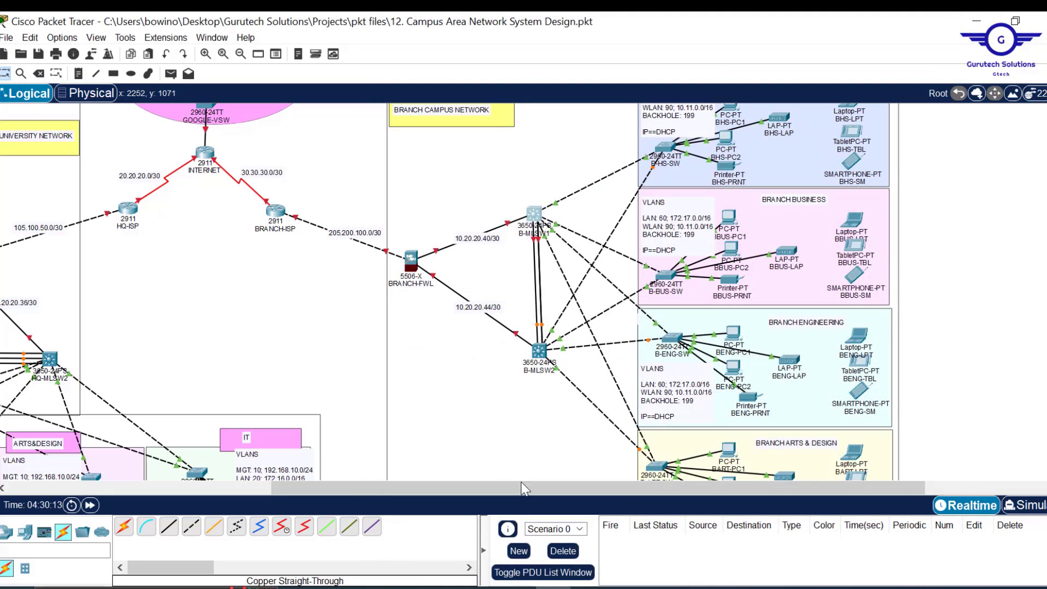
# - On HQ-MLSW1's CLI, return to privileged mode and run 'show etherchannel port-channel'
pyautogui.moveTo(469, 485); pyautogui.dragTo(278, 487)
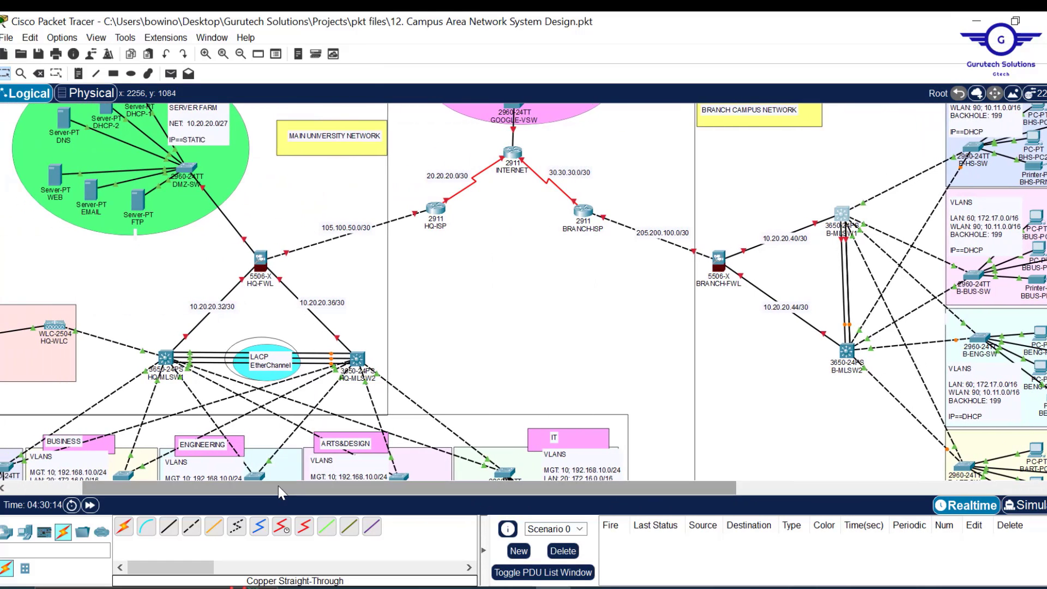
pyautogui.click(166, 361)
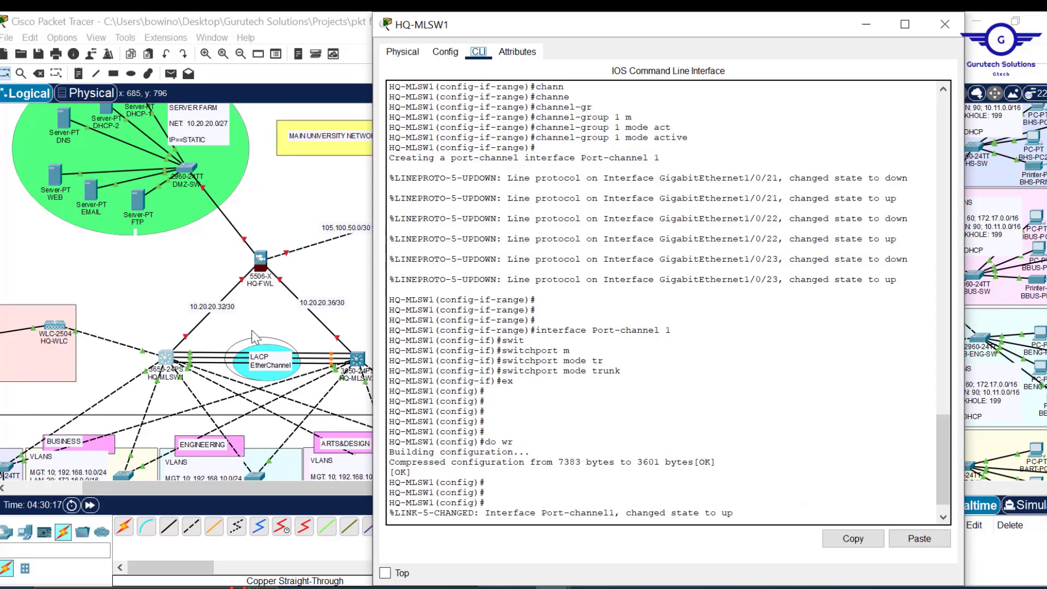
pyautogui.press('Return')
pyautogui.press('Return')
pyautogui.press('Return')
pyautogui.press('Return')
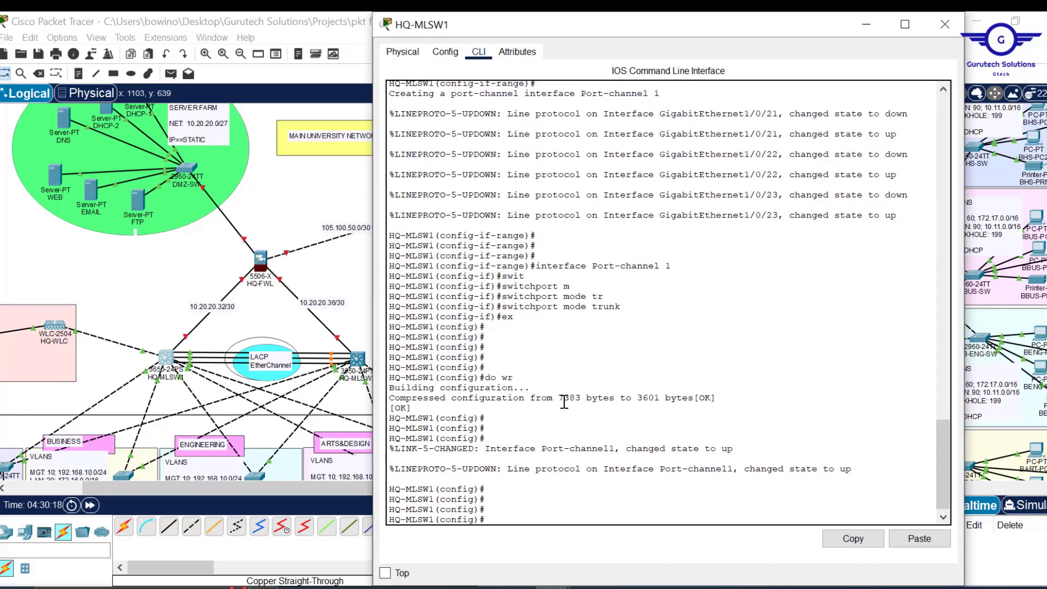
pyautogui.write('end')
pyautogui.press('Return')
pyautogui.press('Return')
pyautogui.press('Return')
pyautogui.press('Return')
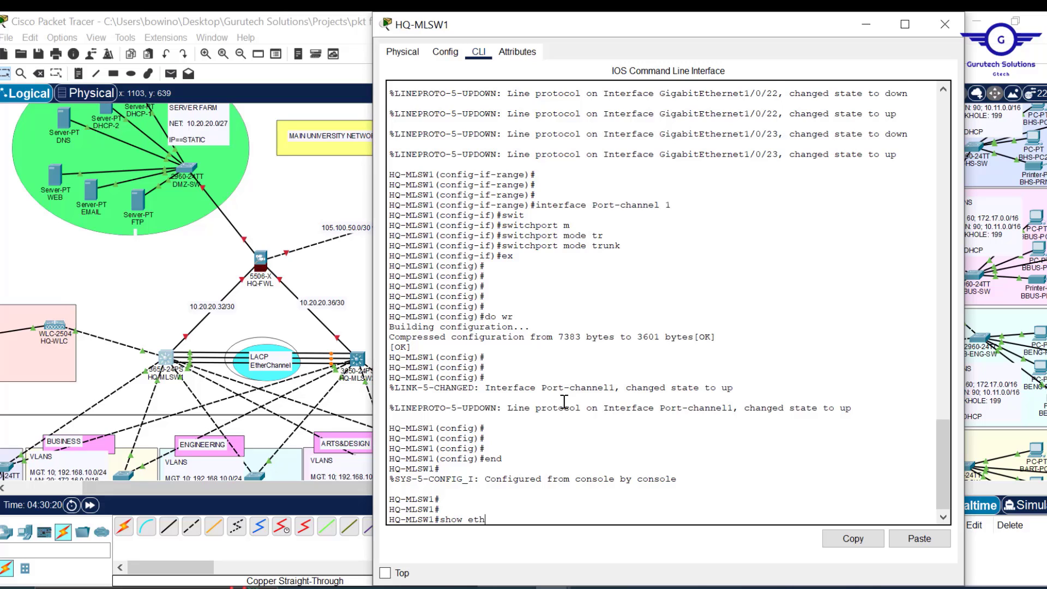
pyautogui.write('show ether')
pyautogui.press('Tab')
pyautogui.write('p')
pyautogui.press('Tab')
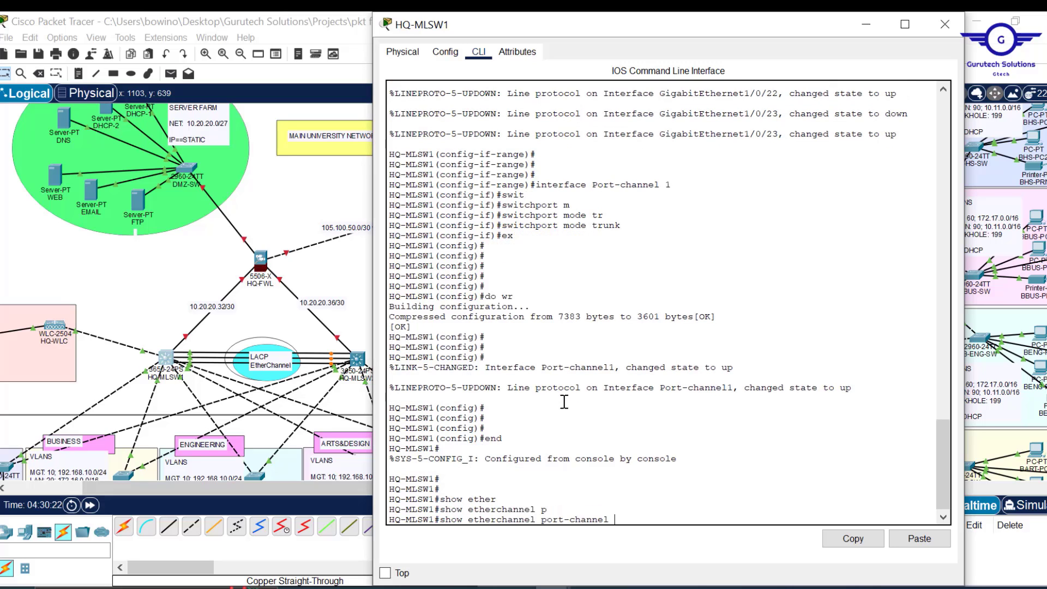
pyautogui.press('Return')
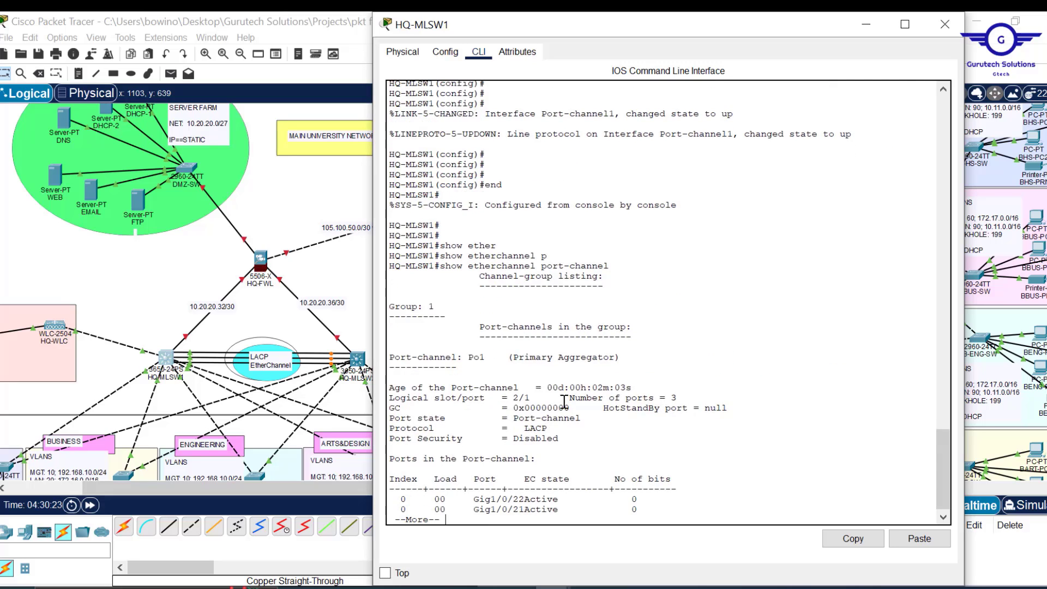
pyautogui.press('Return')
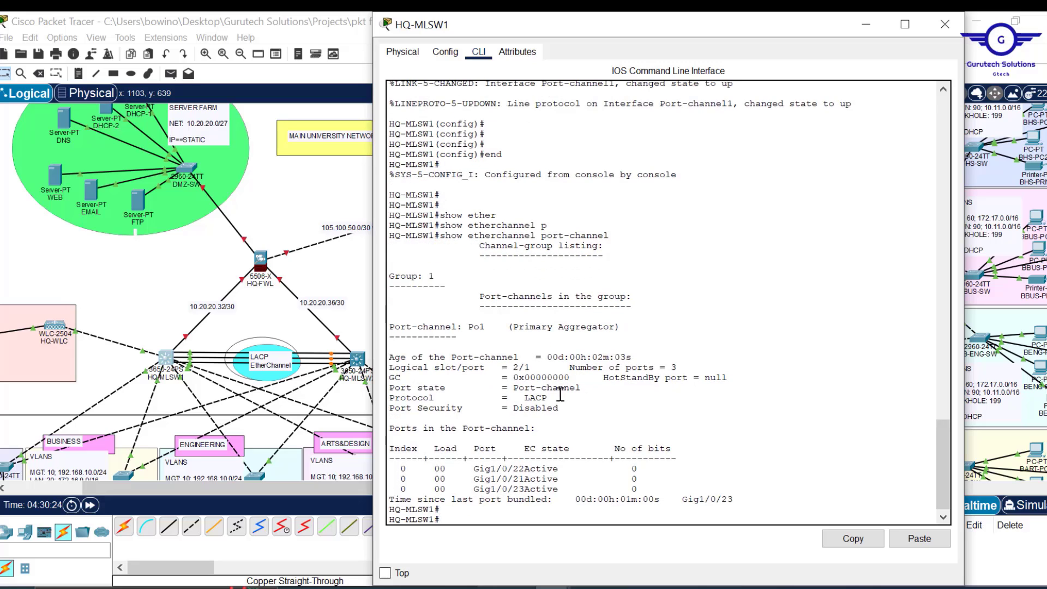
# - Confirm Port-channel 1 uses LACP with Gig1/0/21, 22 and 23 active, then close the console
pyautogui.moveTo(548, 398); pyautogui.dragTo(531, 398)
pyautogui.moveTo(560, 468); pyautogui.dragTo(513, 489)
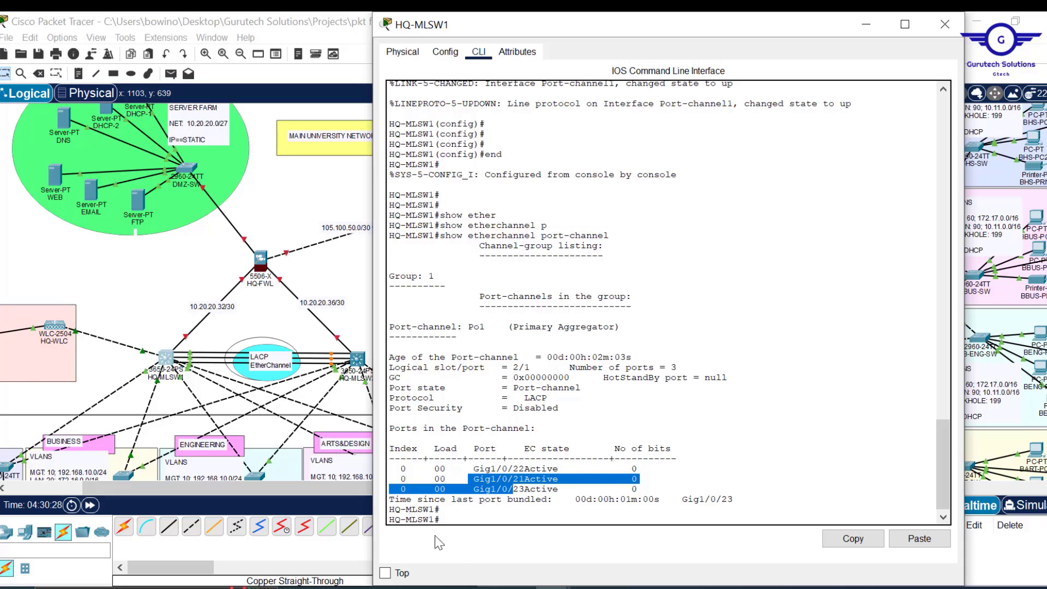
pyautogui.moveTo(552, 501); pyautogui.dragTo(395, 499)
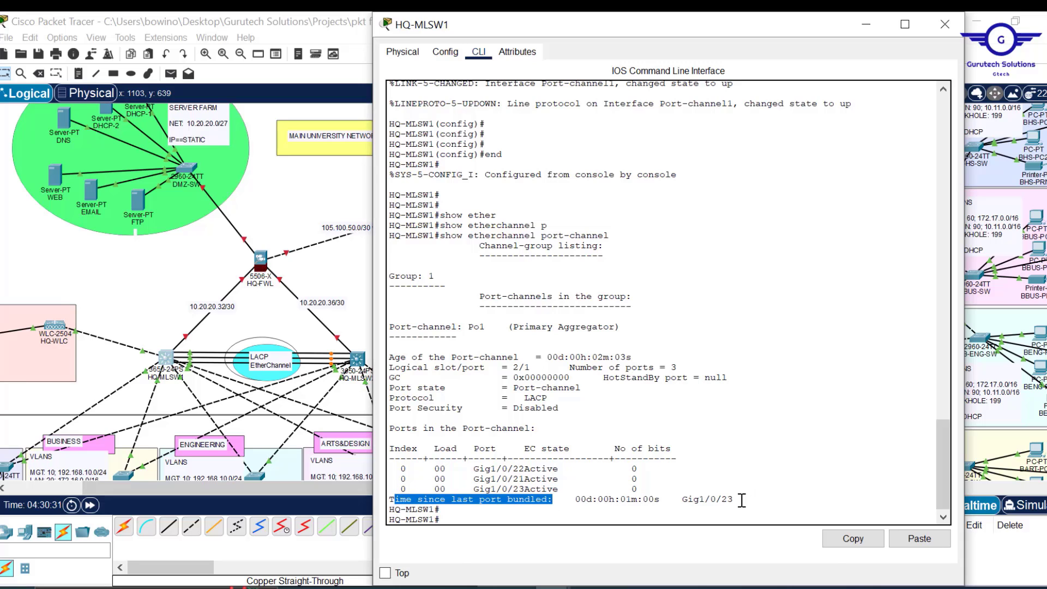
pyautogui.moveTo(741, 500); pyautogui.dragTo(560, 500)
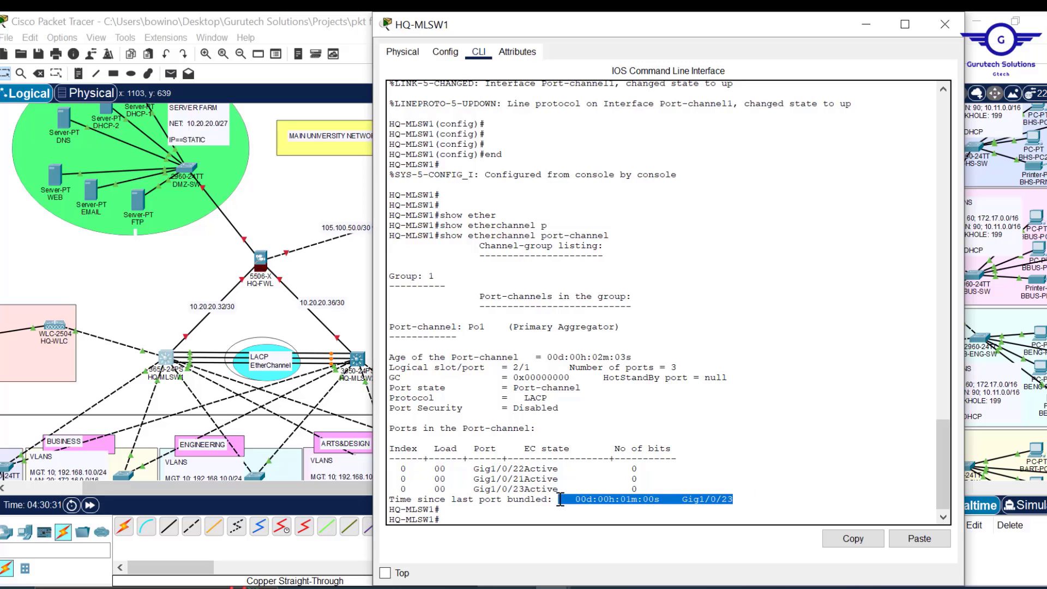
pyautogui.click(948, 27)
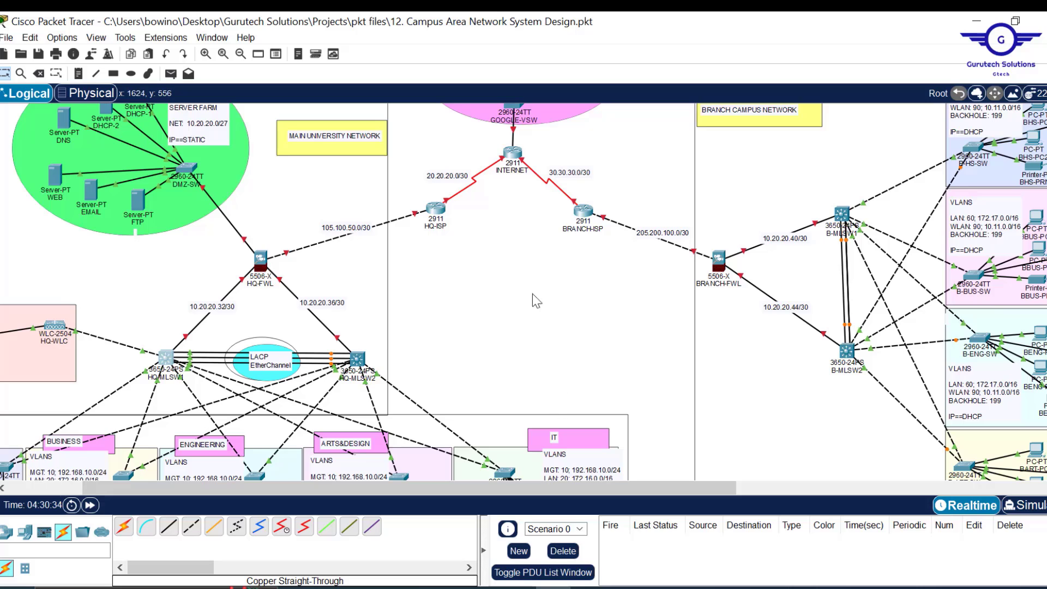
pyautogui.scroll(-3, 494, 345)
pyautogui.scroll(3, 494, 345)
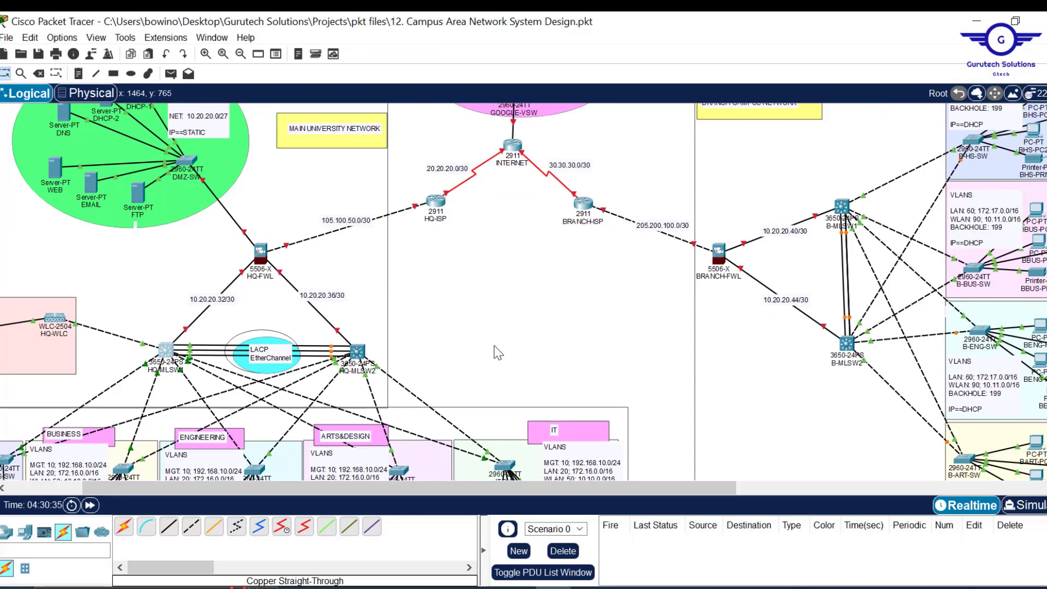
pyautogui.scroll(1, 494, 353)
pyautogui.scroll(1, 498, 353)
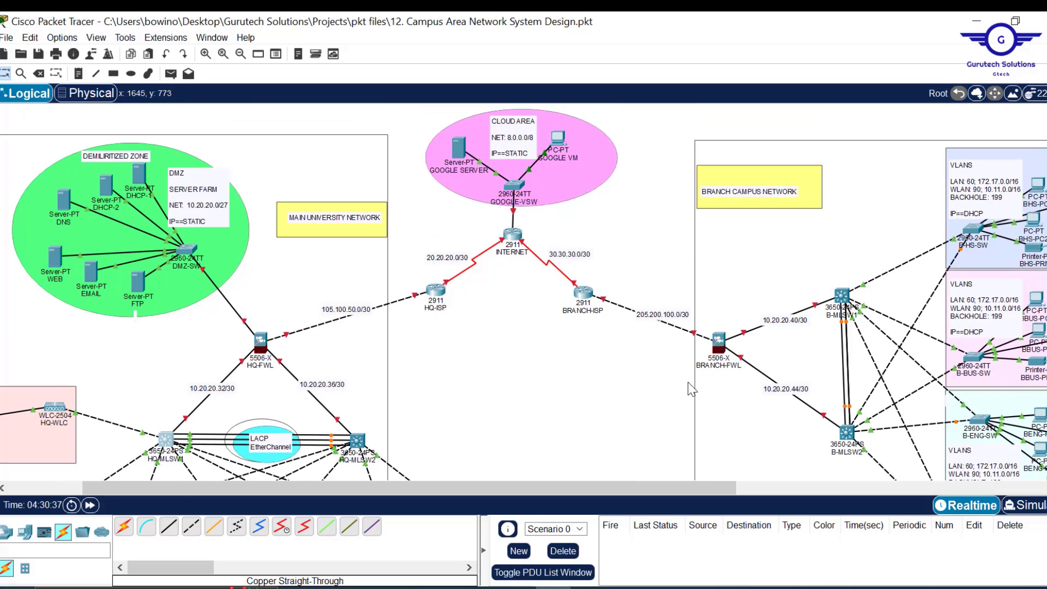
pyautogui.scroll(-2, 691, 389)
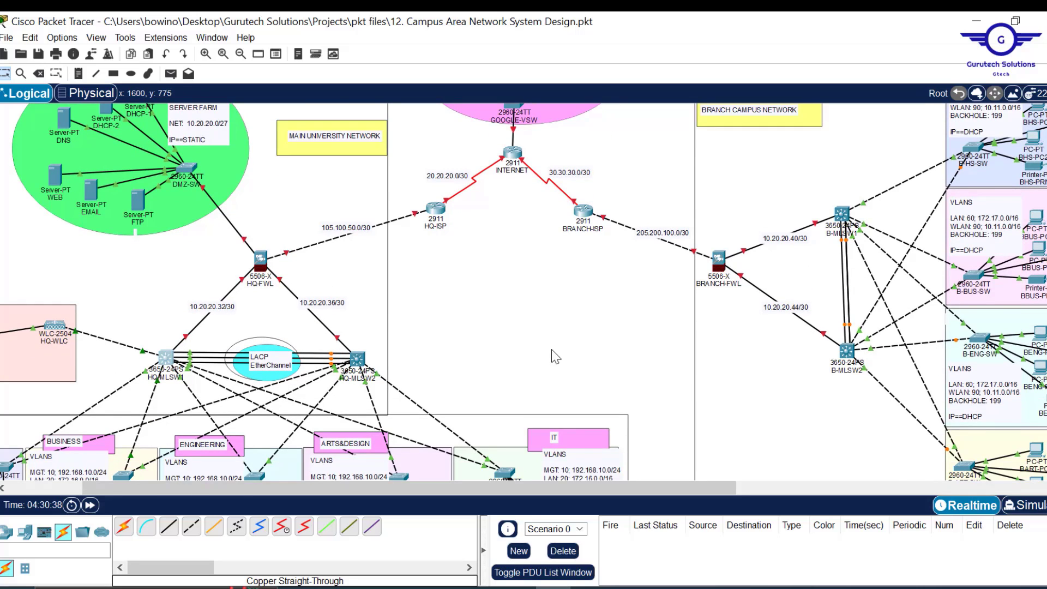
pyautogui.scroll(-2, 554, 356)
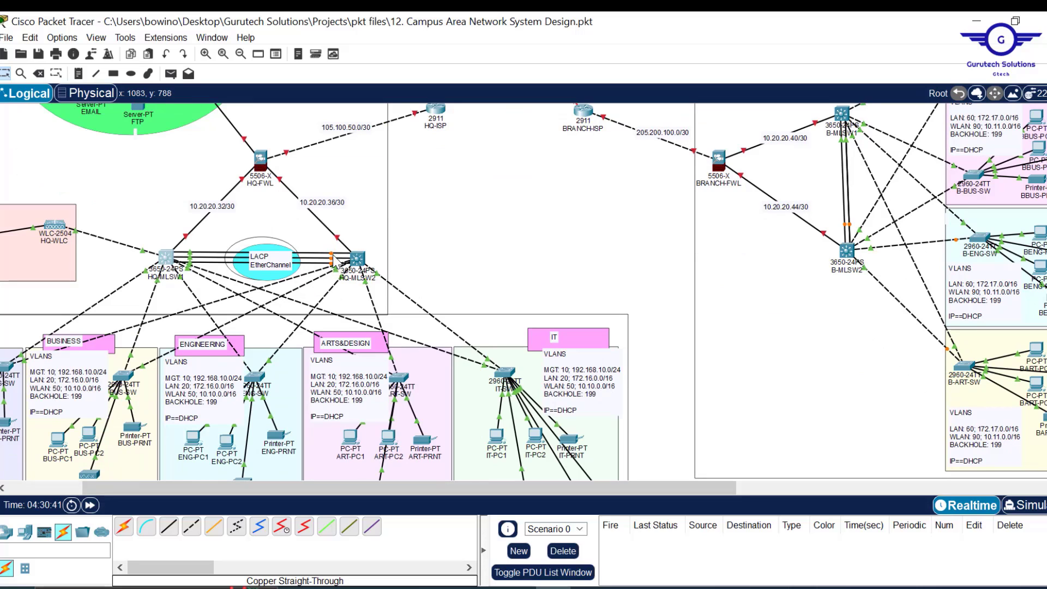
pyautogui.moveTo(335, 263)
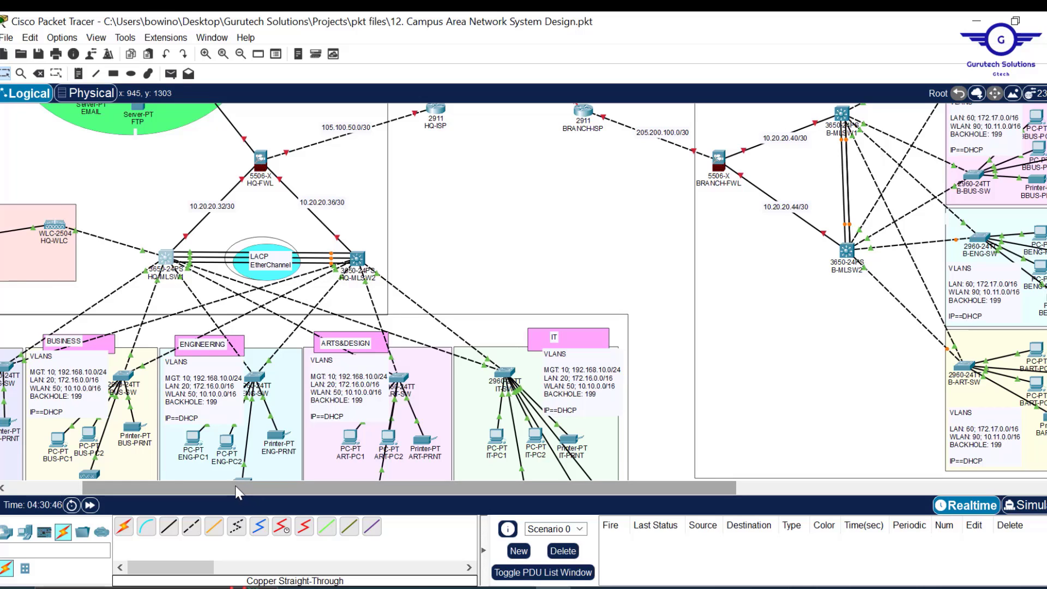
pyautogui.moveTo(162, 483); pyautogui.dragTo(146, 483)
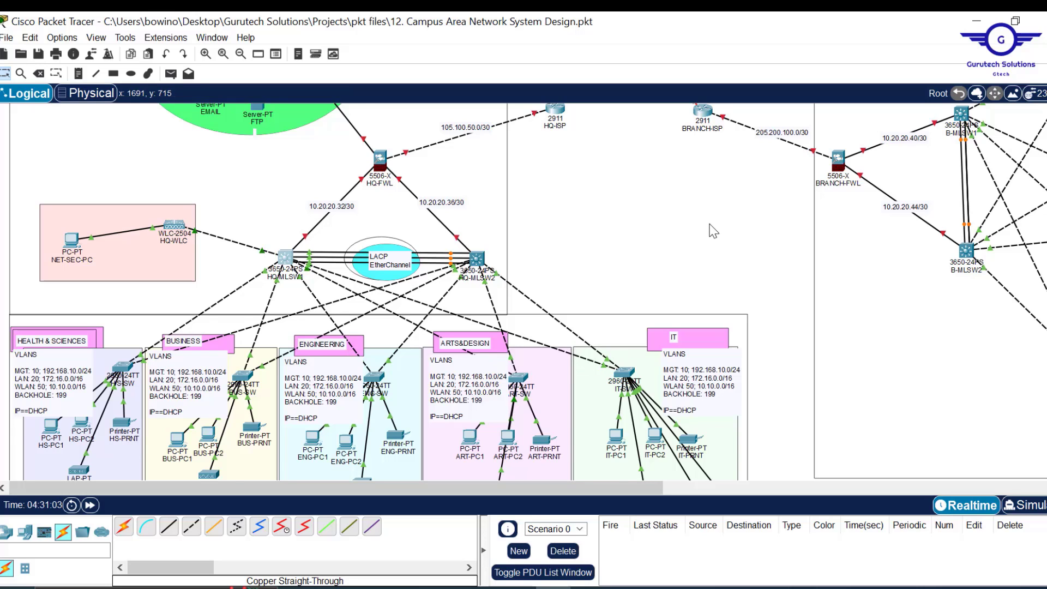
pyautogui.scroll(3, 713, 231)
pyautogui.scroll(4, 714, 231)
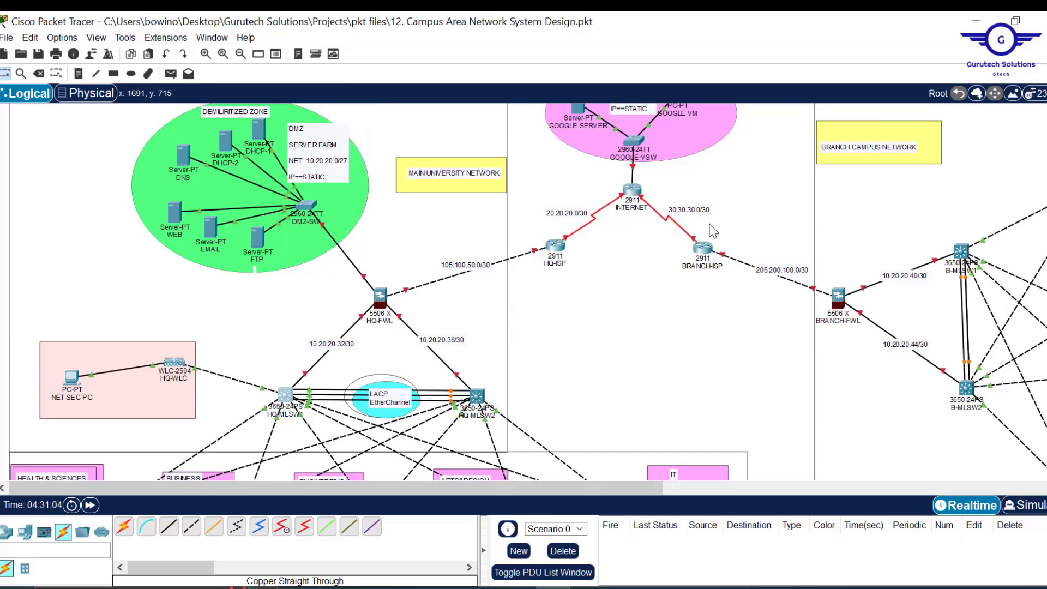
pyautogui.scroll(-3, 713, 230)
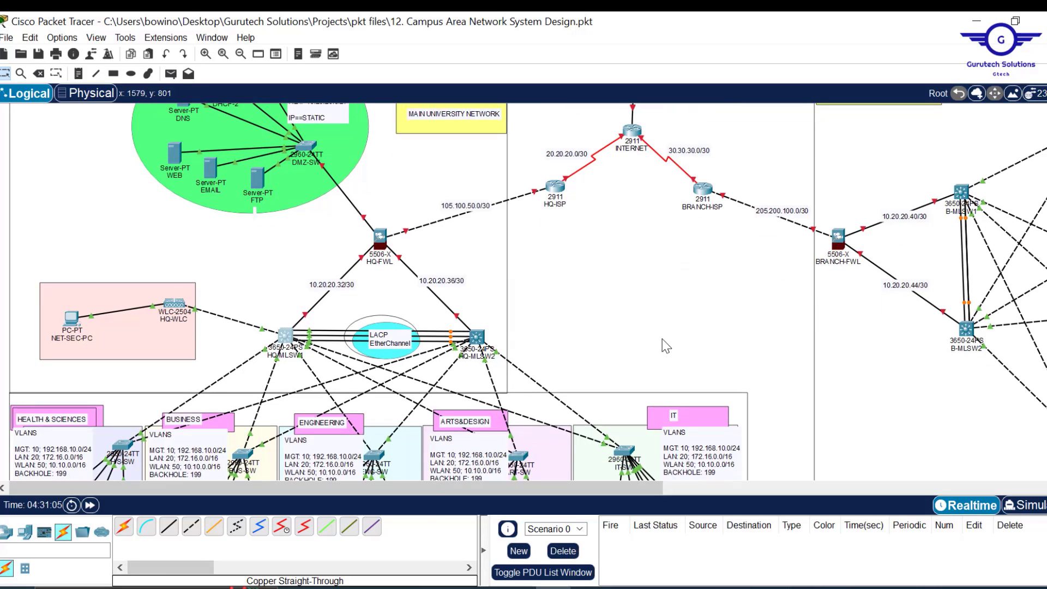
pyautogui.moveTo(519, 585)
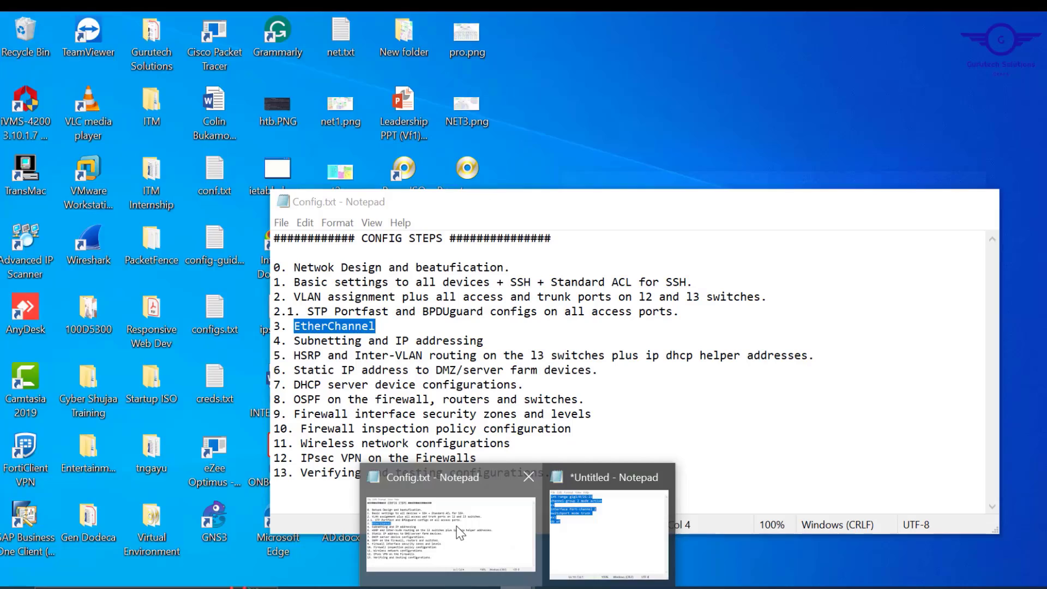
# - Mark step 4, 'Subnetting and IP addressing', in Config.txt, then move to the Word addressing document
pyautogui.click(460, 531)
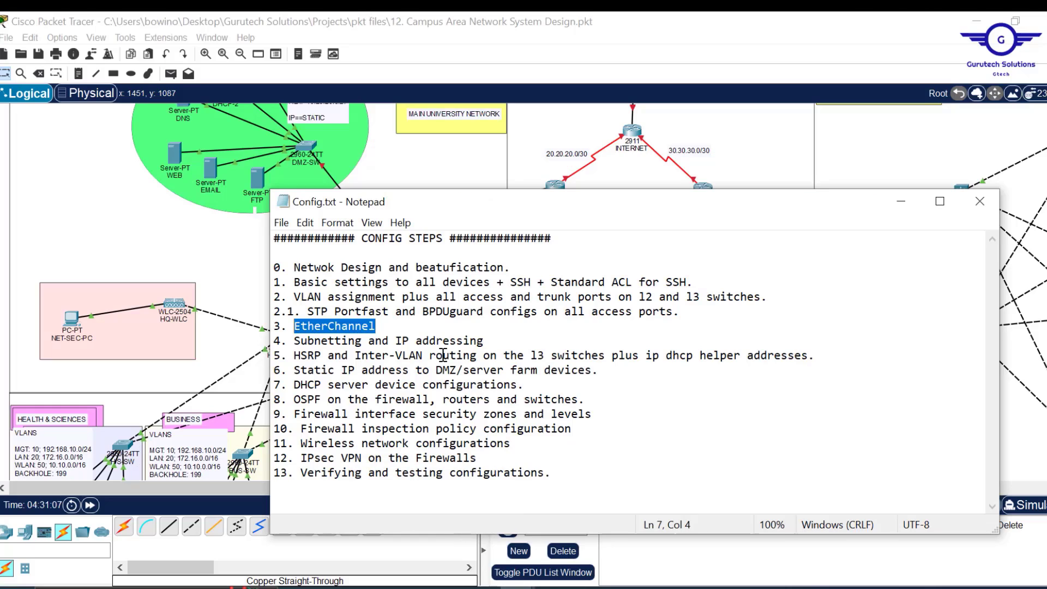
pyautogui.moveTo(491, 341); pyautogui.dragTo(294, 345)
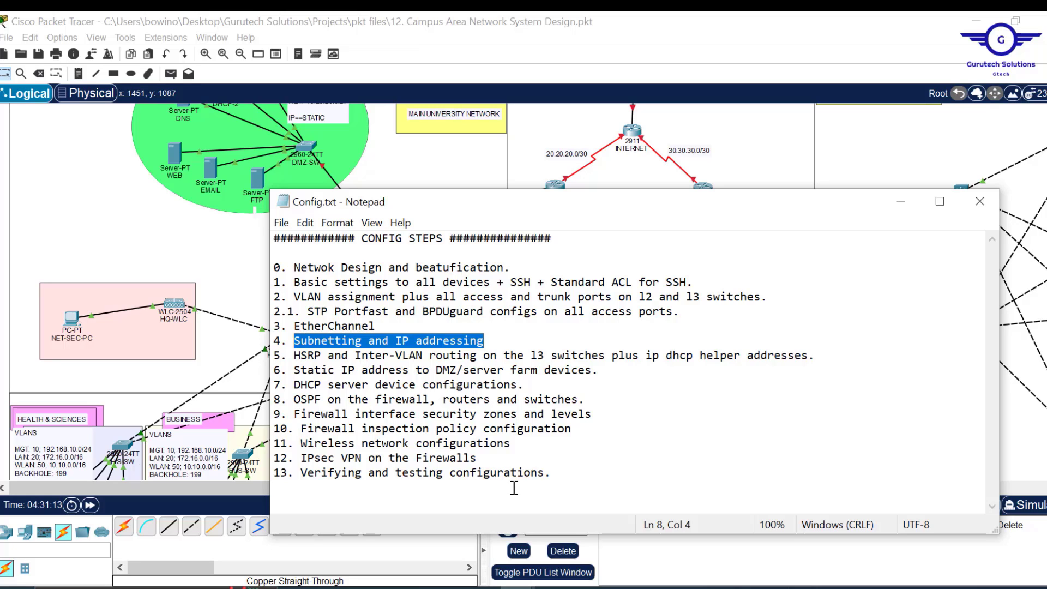
pyautogui.click(625, 587)
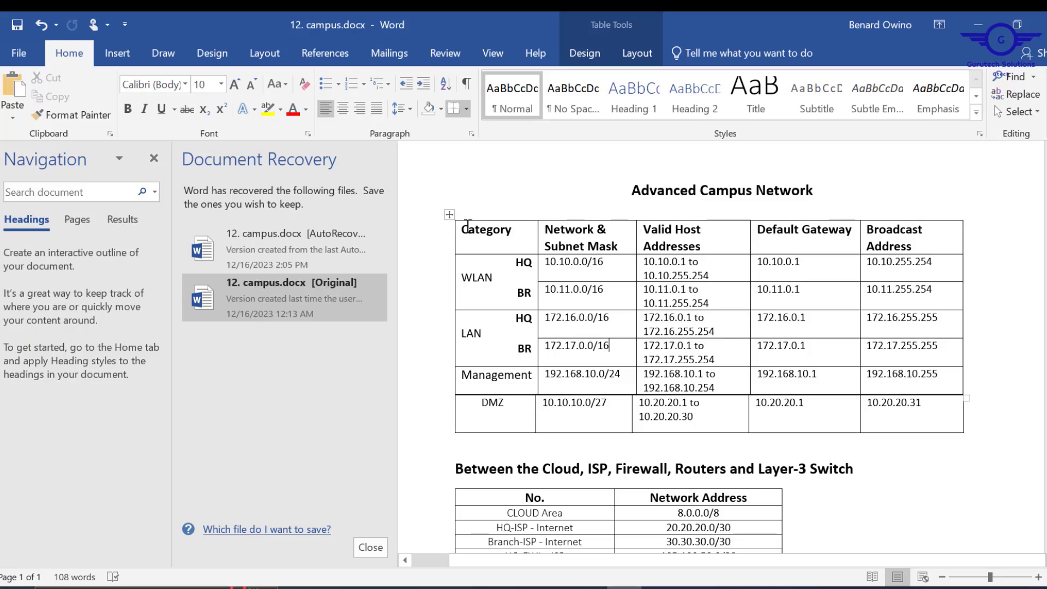
# - Review the Advanced Campus Network subnet and link address tables, then minimize Word
pyautogui.moveTo(468, 225); pyautogui.dragTo(909, 418)
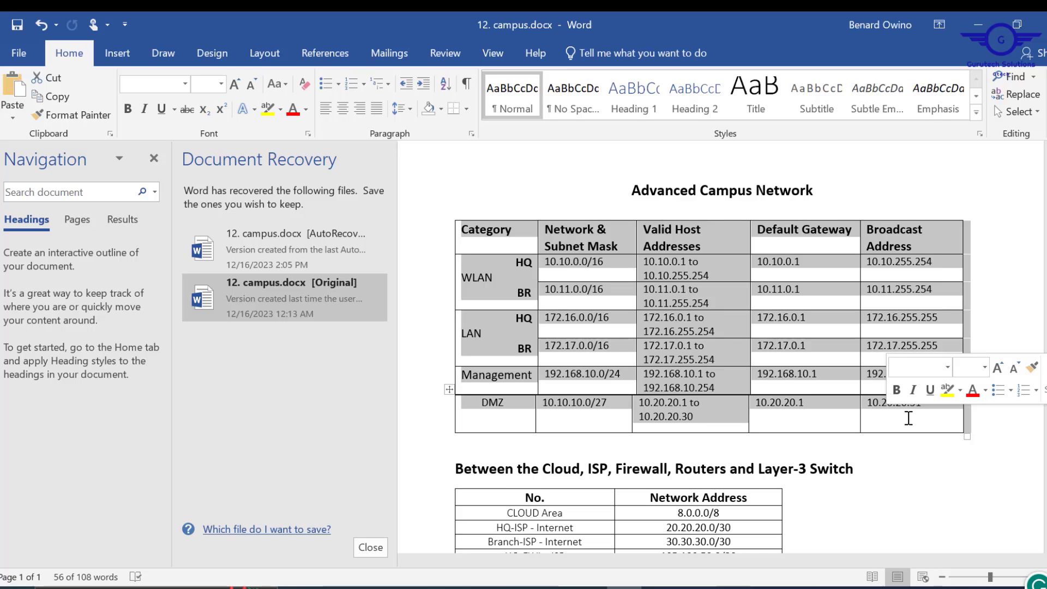
pyautogui.click(945, 474)
pyautogui.scroll(-3, 946, 474)
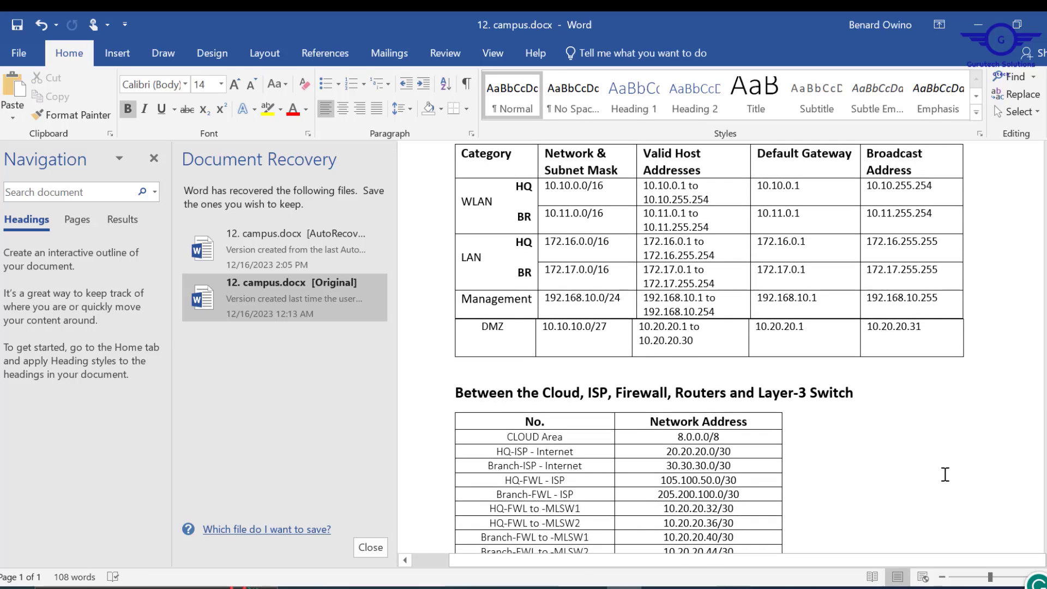
pyautogui.scroll(-1, 944, 474)
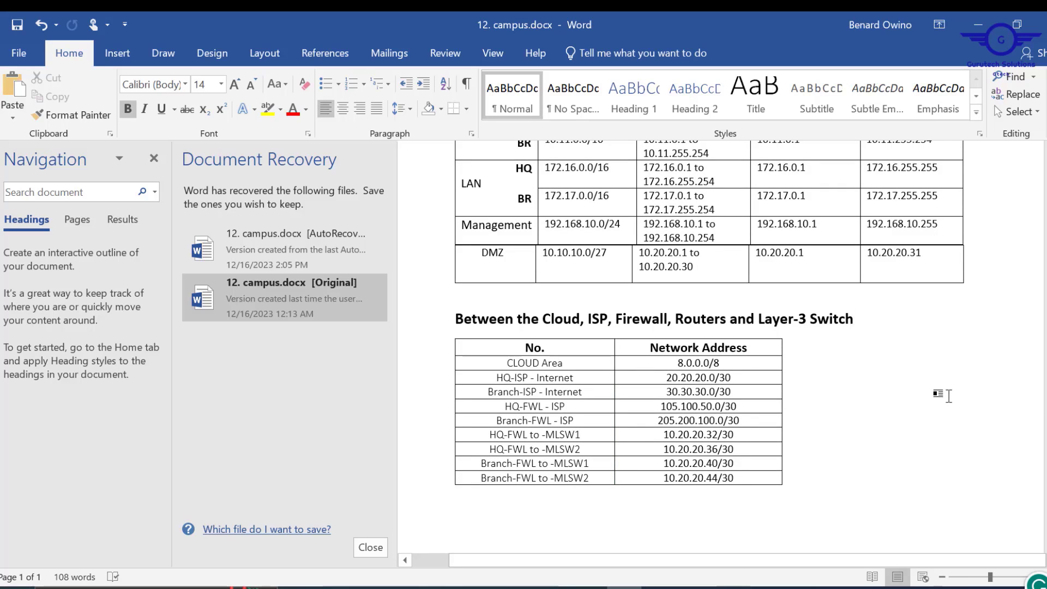
pyautogui.scroll(4, 949, 397)
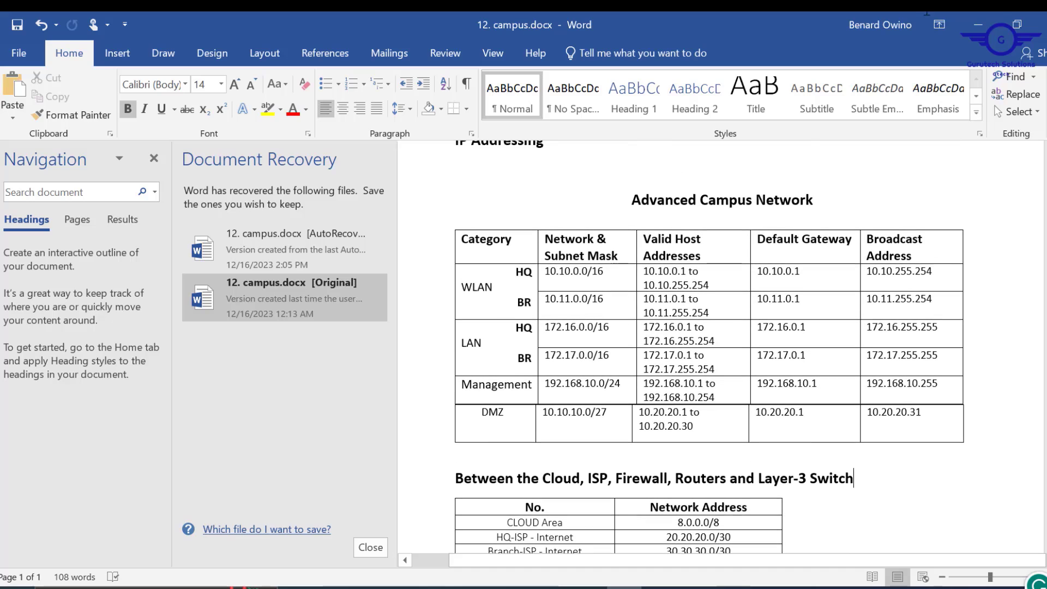
pyautogui.click(1003, 29)
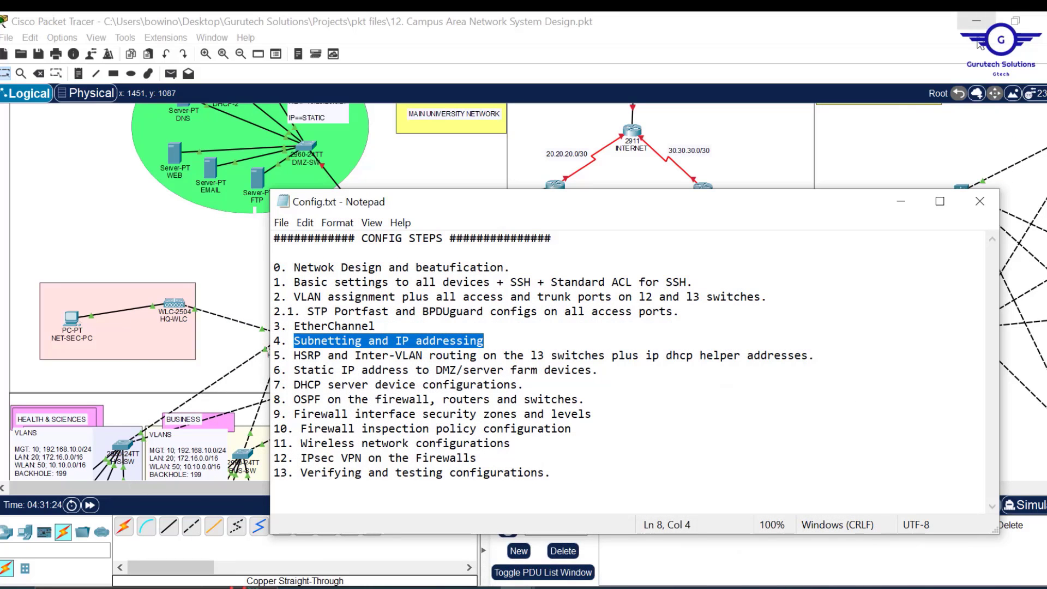
# - Hide the Notepad notes, check HQ-FWL's ports on the topology, and pick the Place Note tool
pyautogui.click(900, 202)
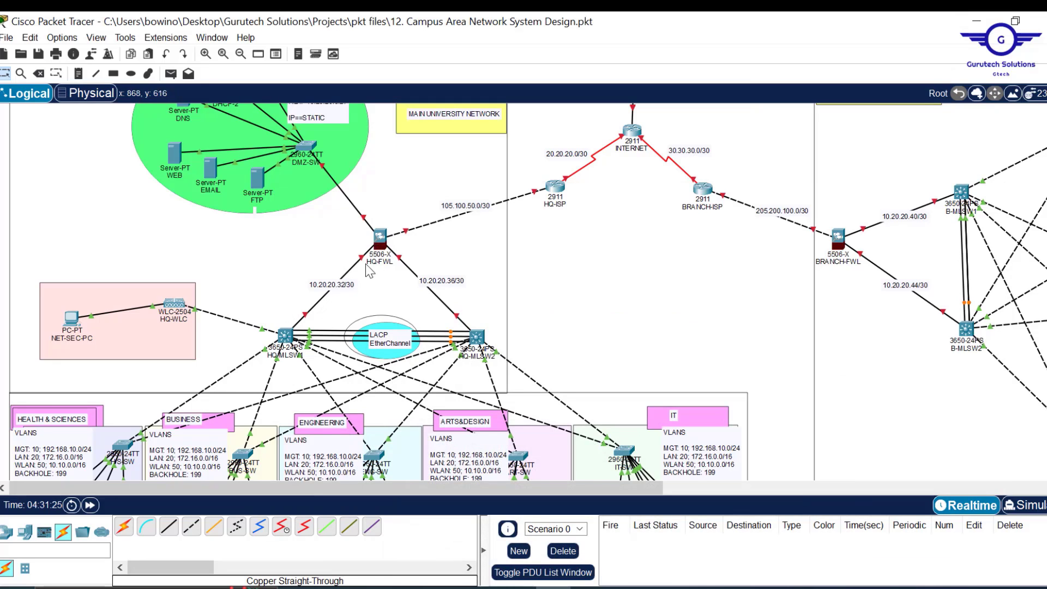
pyautogui.moveTo(384, 238)
pyautogui.click(77, 73)
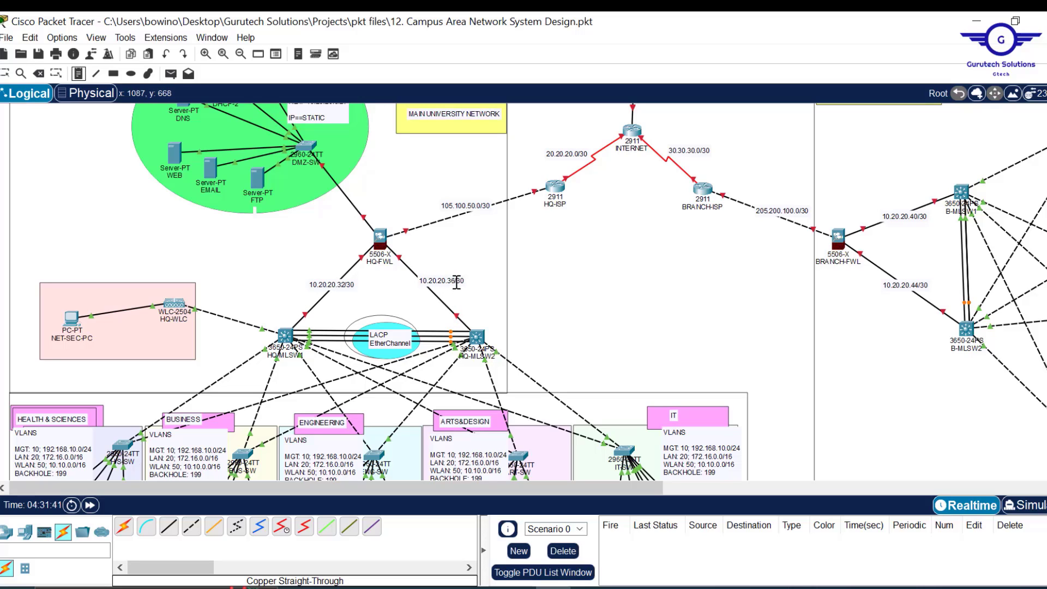
# - Note the HQ link ends: .33 and .37 at the switches, .34, .1 and .2 at HQ-FWL
pyautogui.click(288, 311)
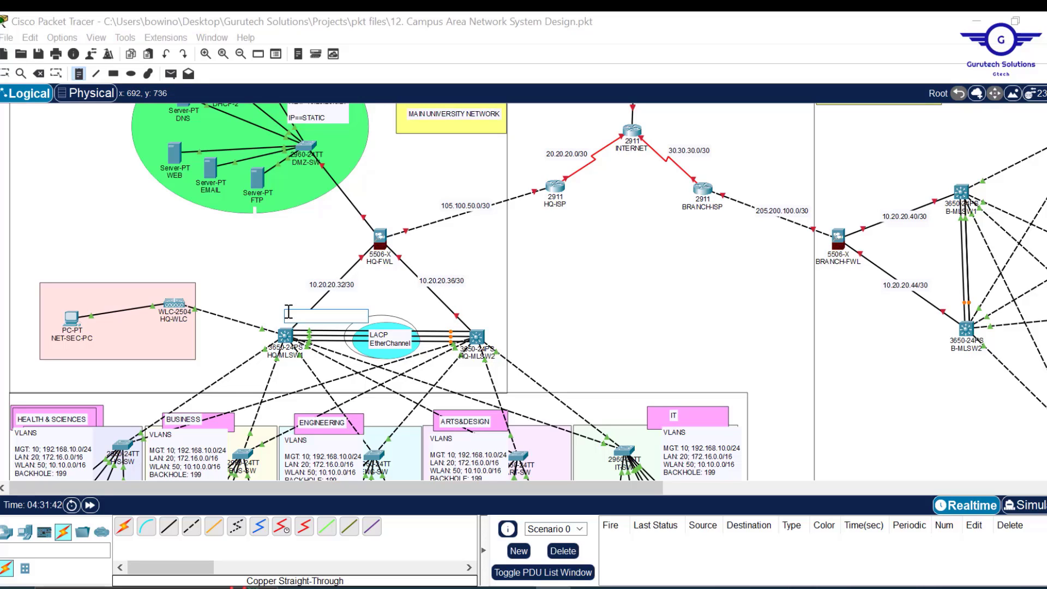
pyautogui.write('.33')
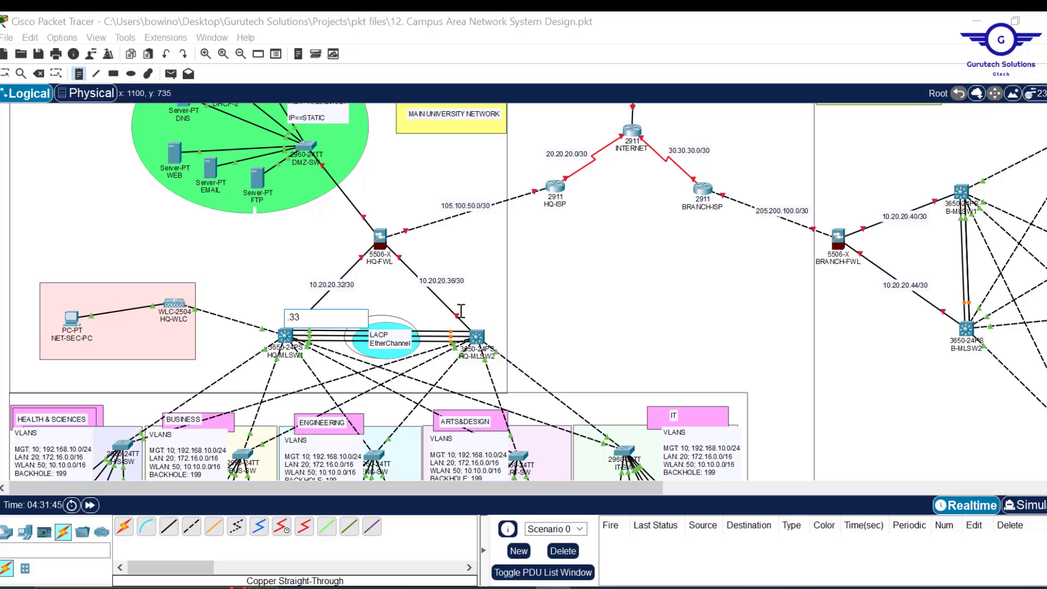
pyautogui.click(461, 312)
pyautogui.write('.37')
pyautogui.click(406, 248)
pyautogui.click(336, 256)
pyautogui.write('.34')
pyautogui.click(361, 202)
pyautogui.write('.1')
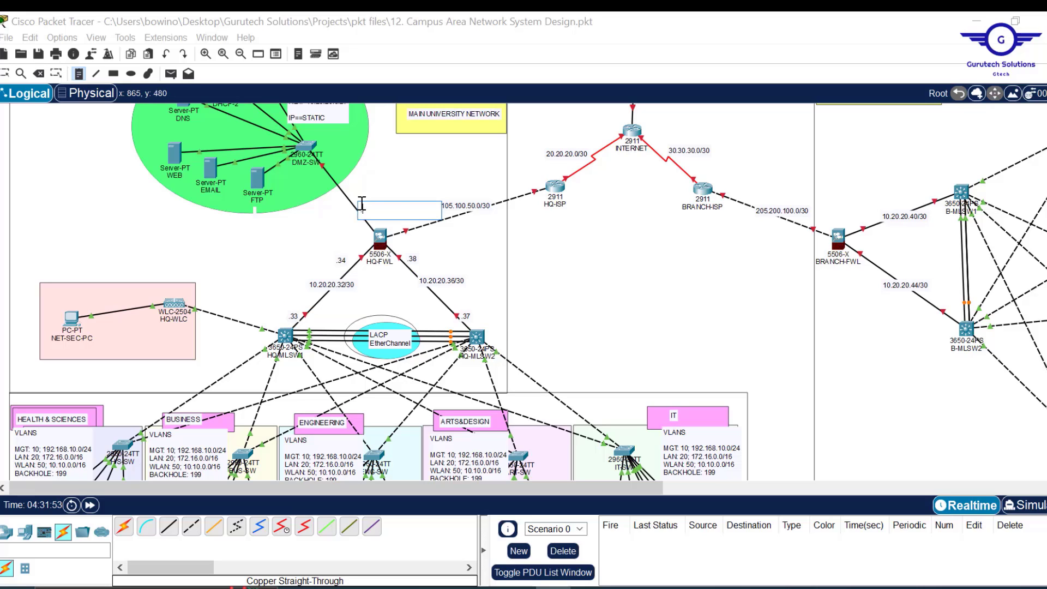
pyautogui.click(413, 230)
pyautogui.write('.2')
# - Note the ISP and Internet link ends with .1/.2 on 105.100.50.0, 20.20.20.0, 30.30.30.0 and 205.200.100.0 links
pyautogui.click(524, 179)
pyautogui.write('.1')
pyautogui.click(565, 171)
pyautogui.write('.2')
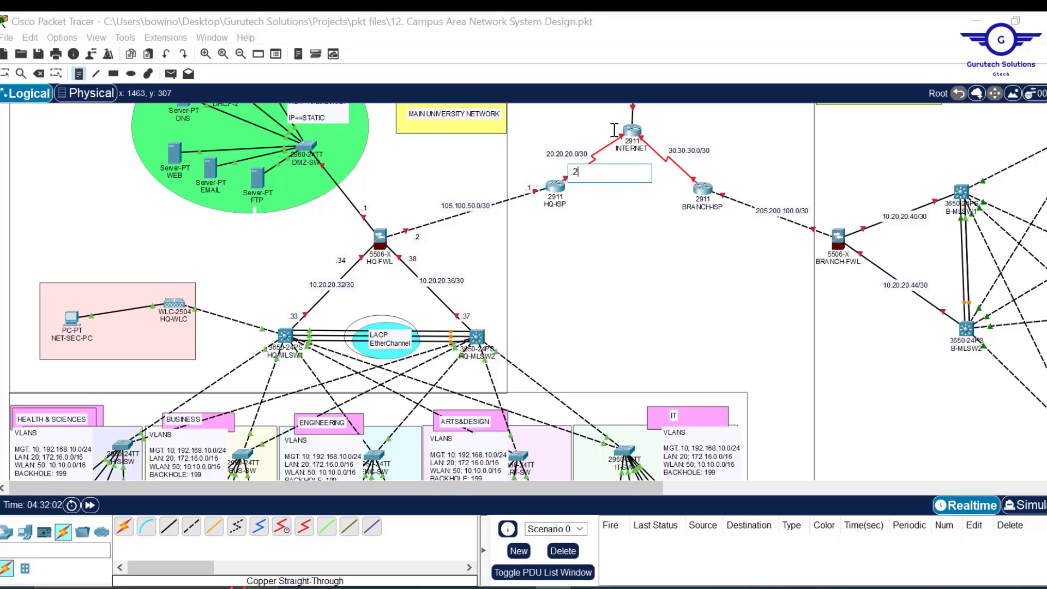
pyautogui.click(612, 131)
pyautogui.write('.1')
pyautogui.click(698, 169)
pyautogui.write('.2')
pyautogui.click(657, 134)
pyautogui.click(733, 192)
pyautogui.write('.1')
pyautogui.click(818, 224)
pyautogui.write('.2')
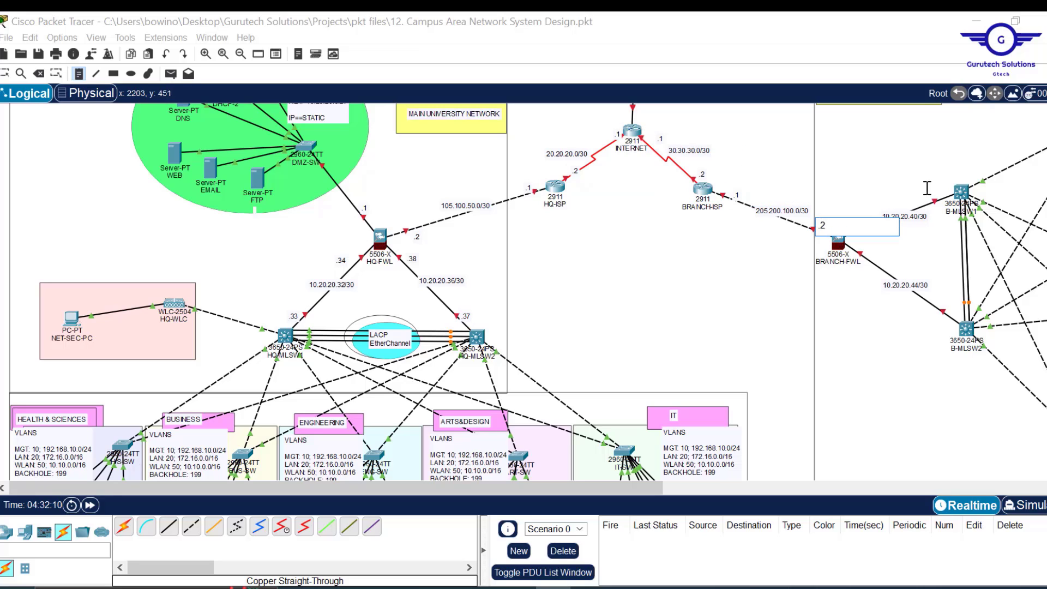
# - Note the branch switch links: .41/.42 on 10.20.20.40/30 and .45/.46 on 10.20.20.44/30
pyautogui.click(928, 188)
pyautogui.write('.41')
pyautogui.click(933, 321)
pyautogui.write('.45')
pyautogui.click(866, 251)
pyautogui.write('.46')
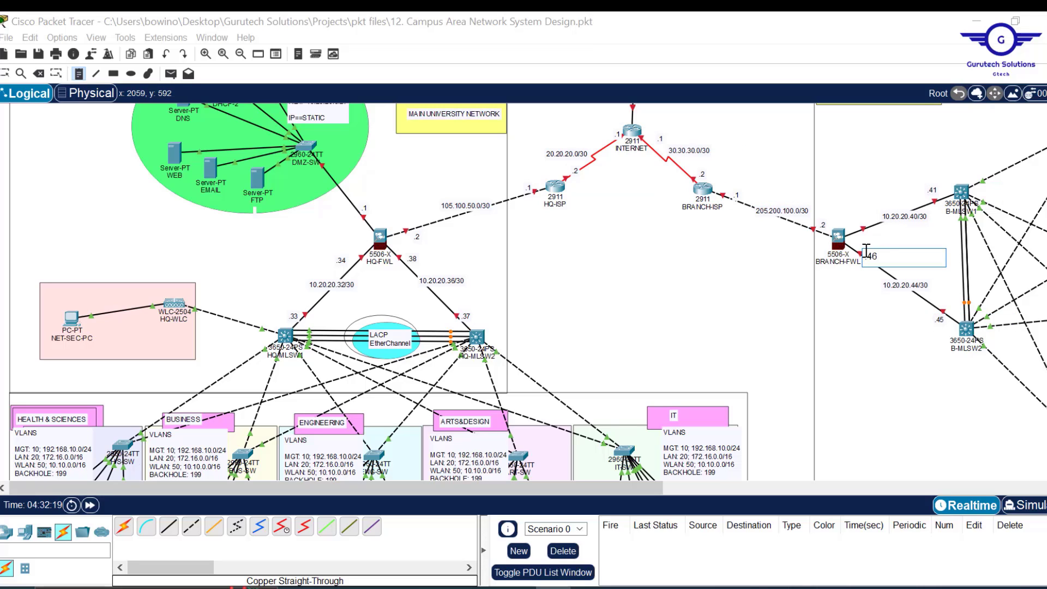
pyautogui.click(857, 218)
pyautogui.write('.42')
pyautogui.press('Escape')
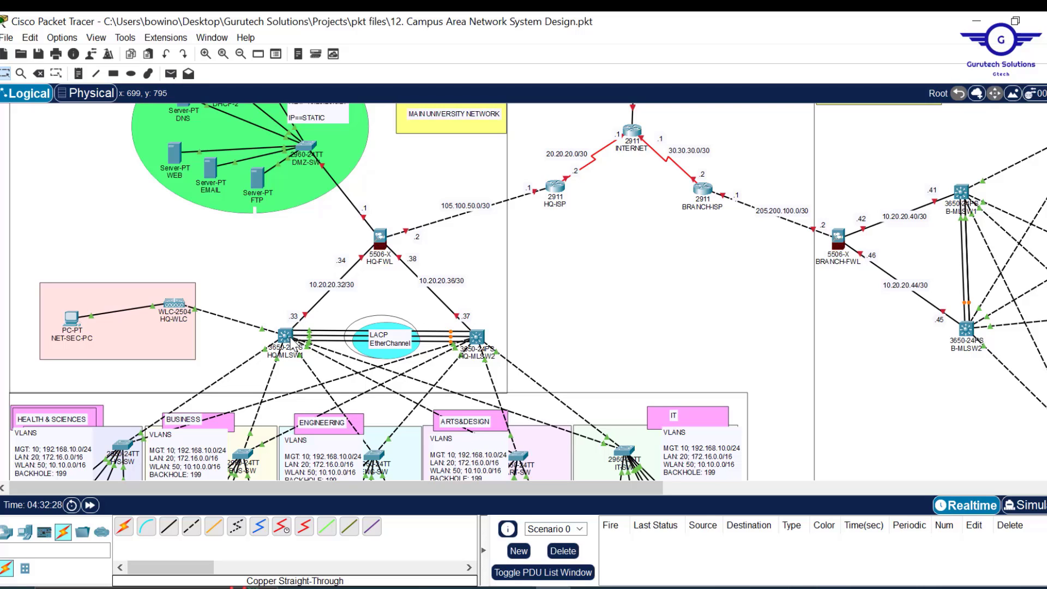
# - Enable IP routing on HQ-MLSW1 from global configuration mode
pyautogui.moveTo(293, 344)
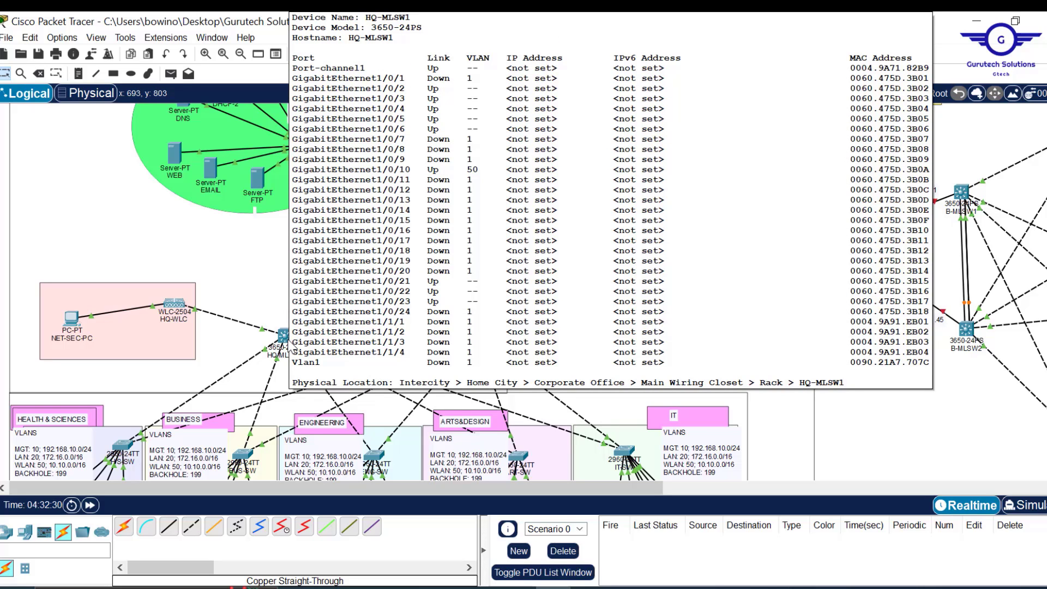
pyautogui.click(285, 336)
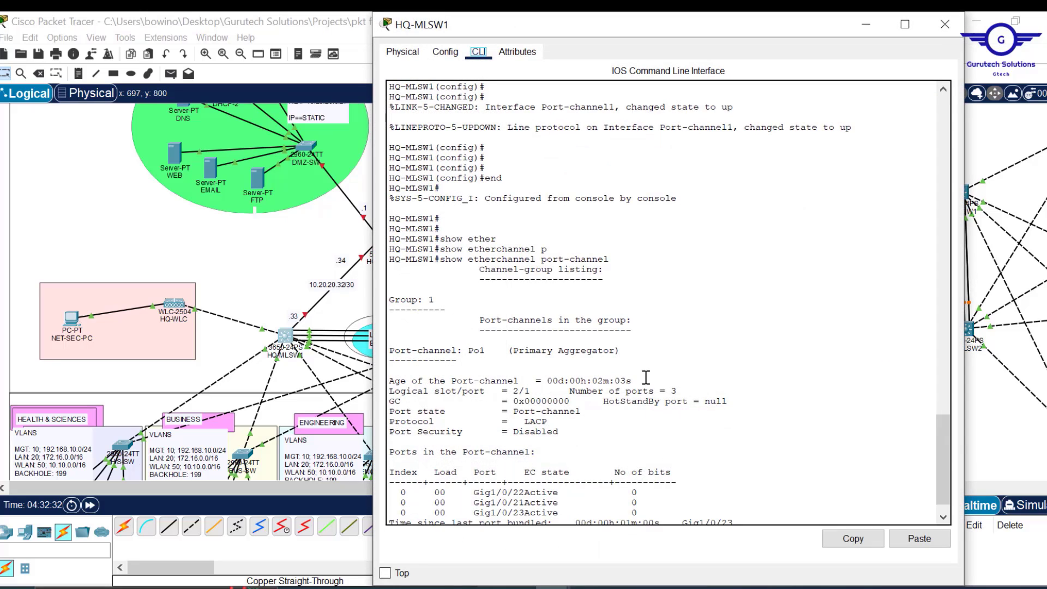
pyautogui.press('Return')
pyautogui.press('Return')
pyautogui.press('Return')
pyautogui.press('Return')
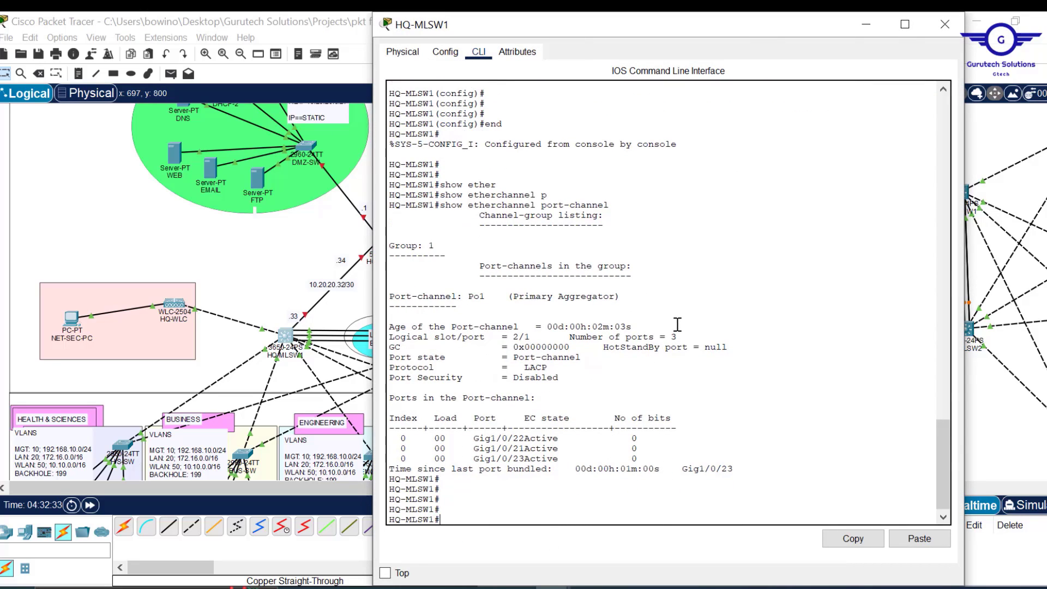
pyautogui.write('conf t')
pyautogui.press('Return')
pyautogui.press('Return')
pyautogui.press('Return')
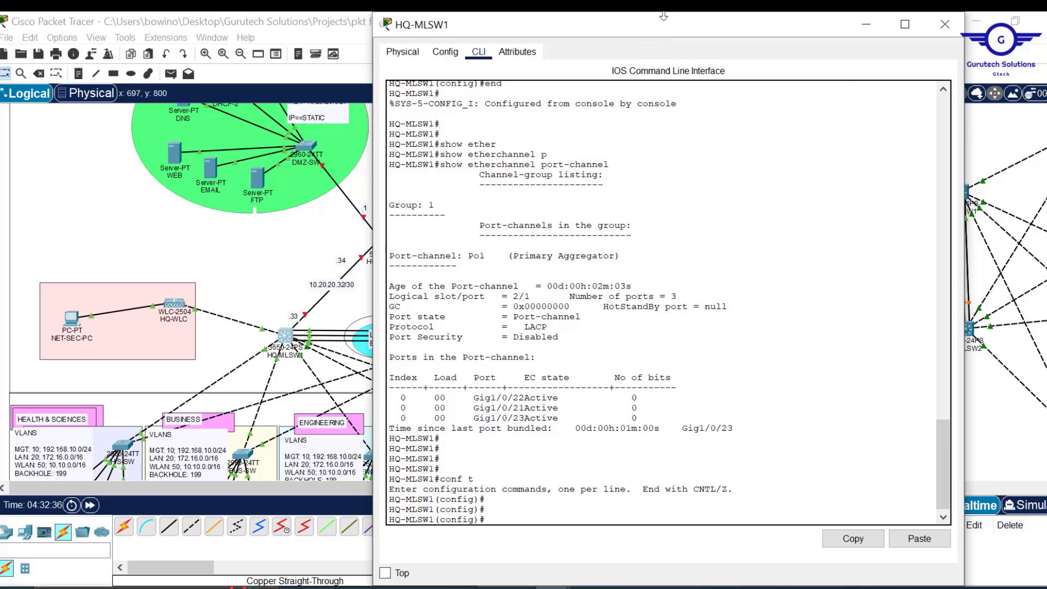
pyautogui.moveTo(663, 16); pyautogui.dragTo(699, 80)
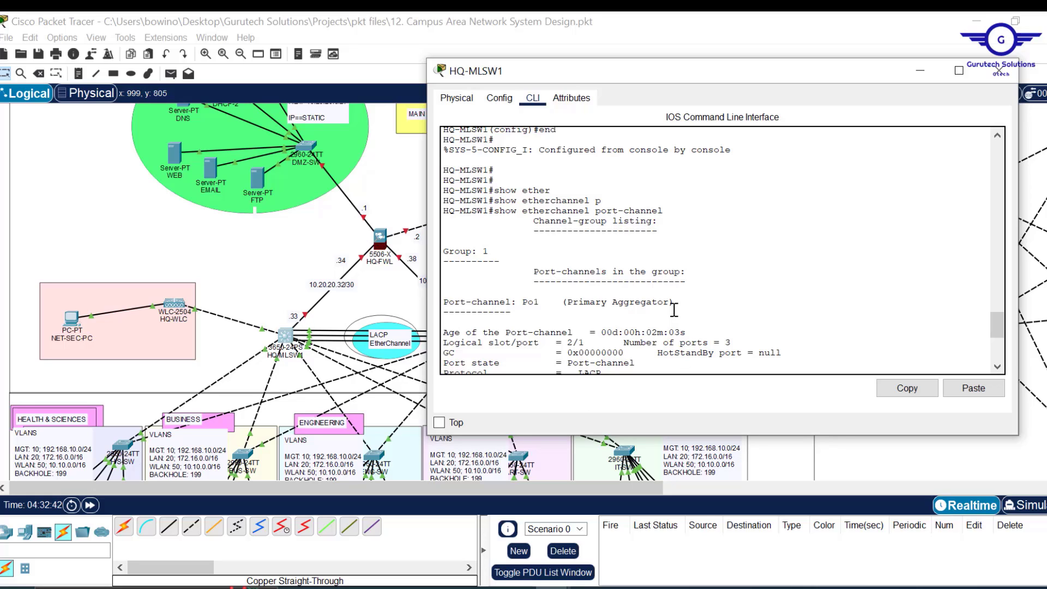
pyautogui.scroll(-7, 674, 310)
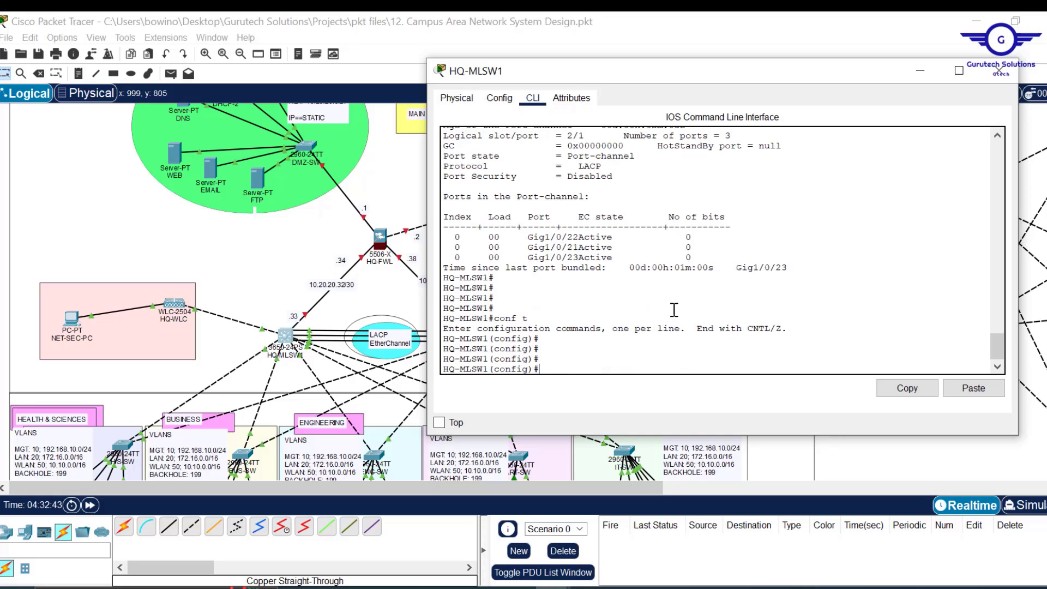
pyautogui.press('Return')
pyautogui.write('i')
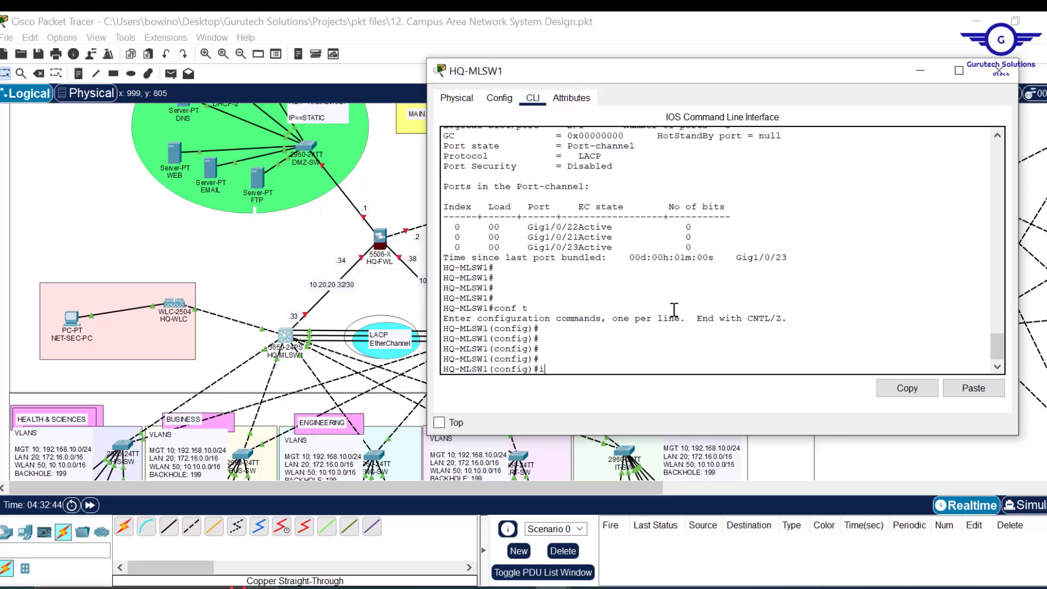
pyautogui.write('p routing')
pyautogui.press('Return')
pyautogui.press('Return')
pyautogui.press('Return')
pyautogui.press('Return')
pyautogui.press('Return')
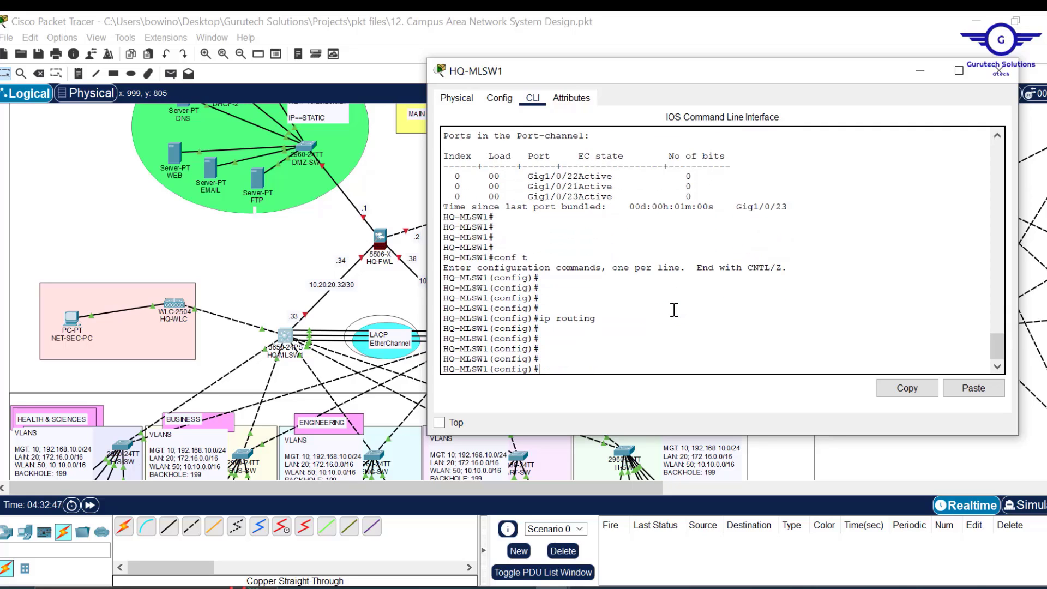
pyautogui.click(998, 71)
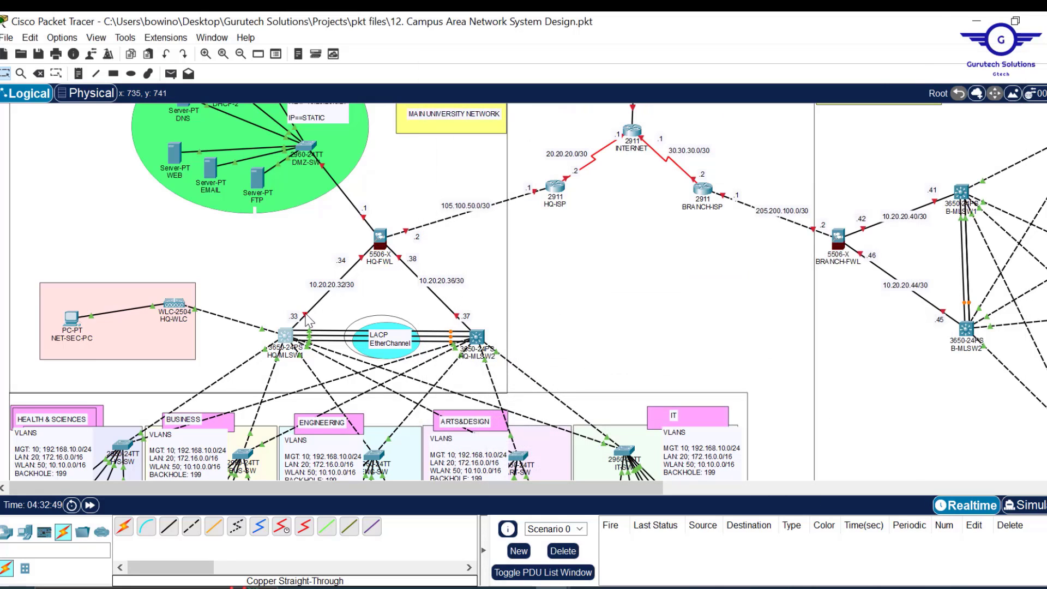
# - Make Gig1/0/1 a routed port at 10.20.20.33 255.255.255.252 and save with 'do wr'
pyautogui.moveTo(307, 319)
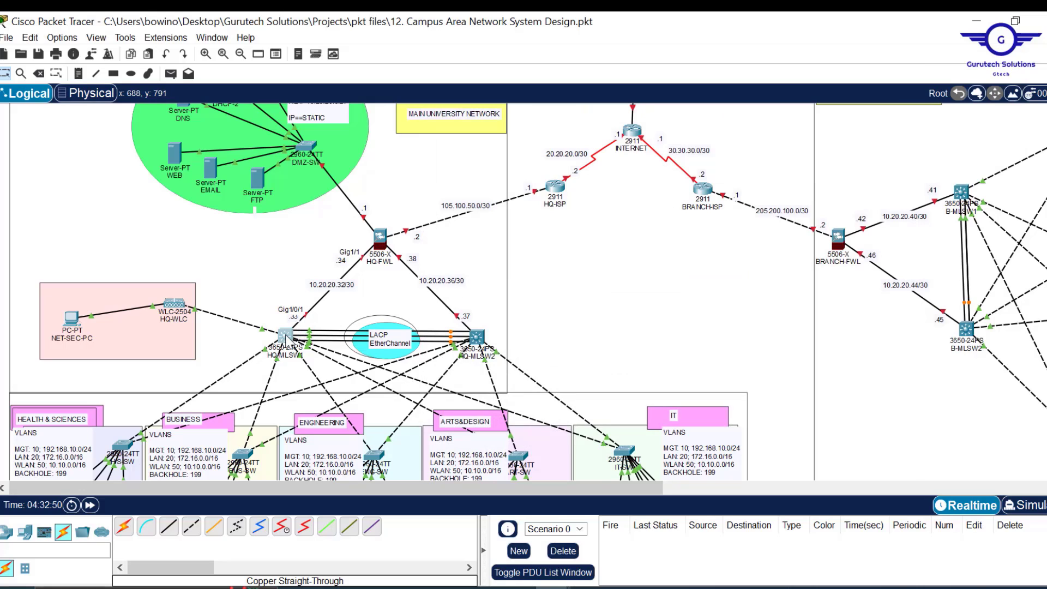
pyautogui.click(286, 335)
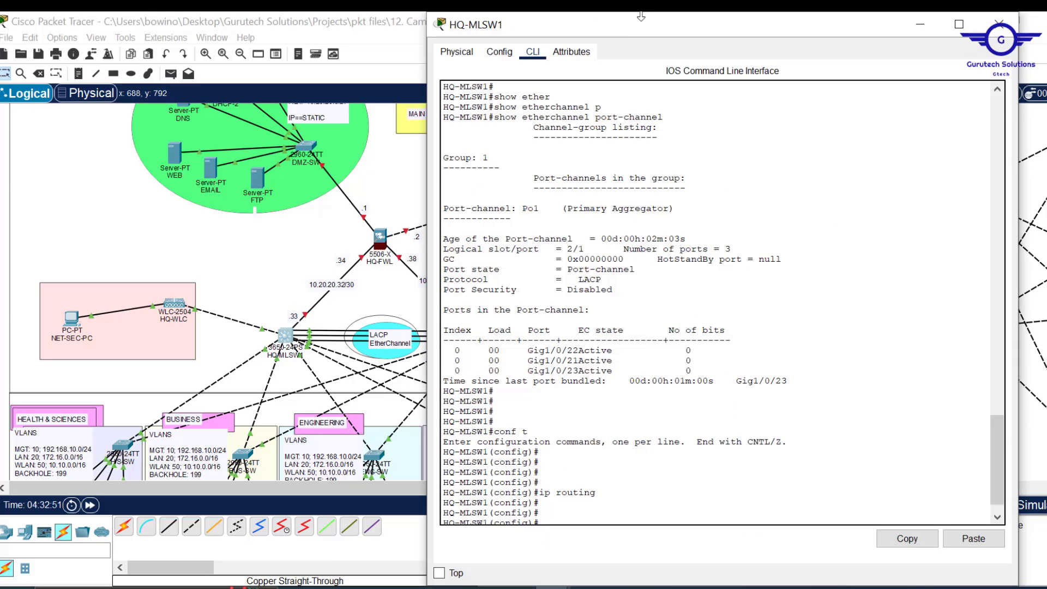
pyautogui.moveTo(641, 17); pyautogui.dragTo(634, 76)
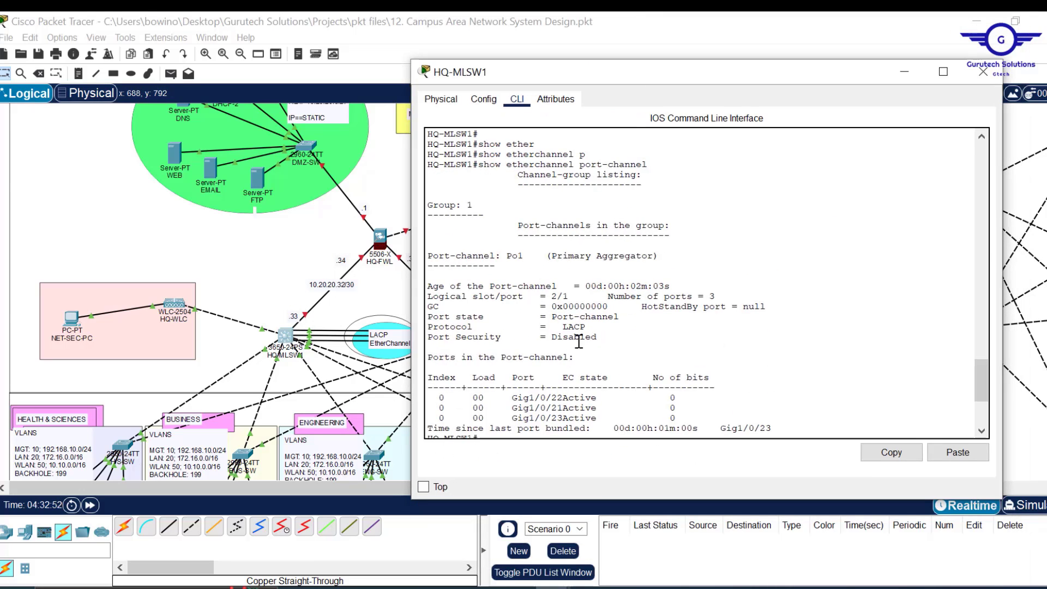
pyautogui.write('int gig1/0/1')
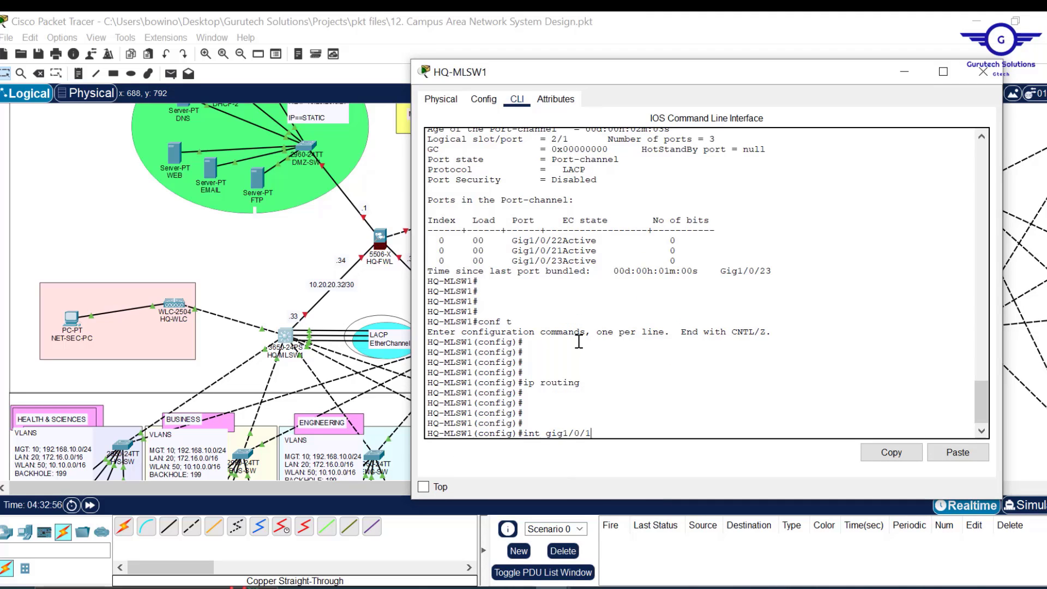
pyautogui.press('Return')
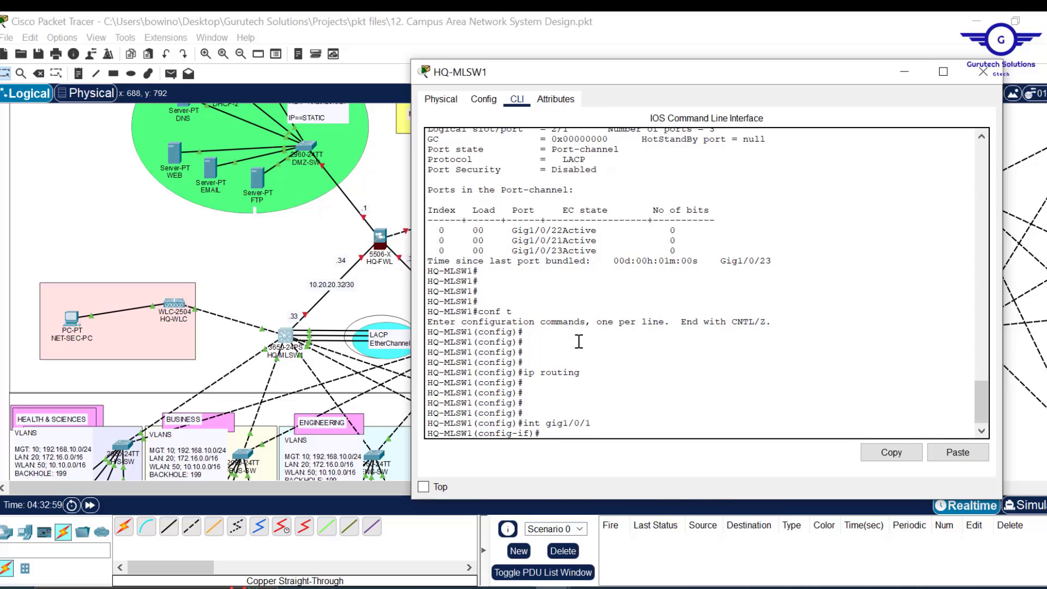
pyautogui.write('n')
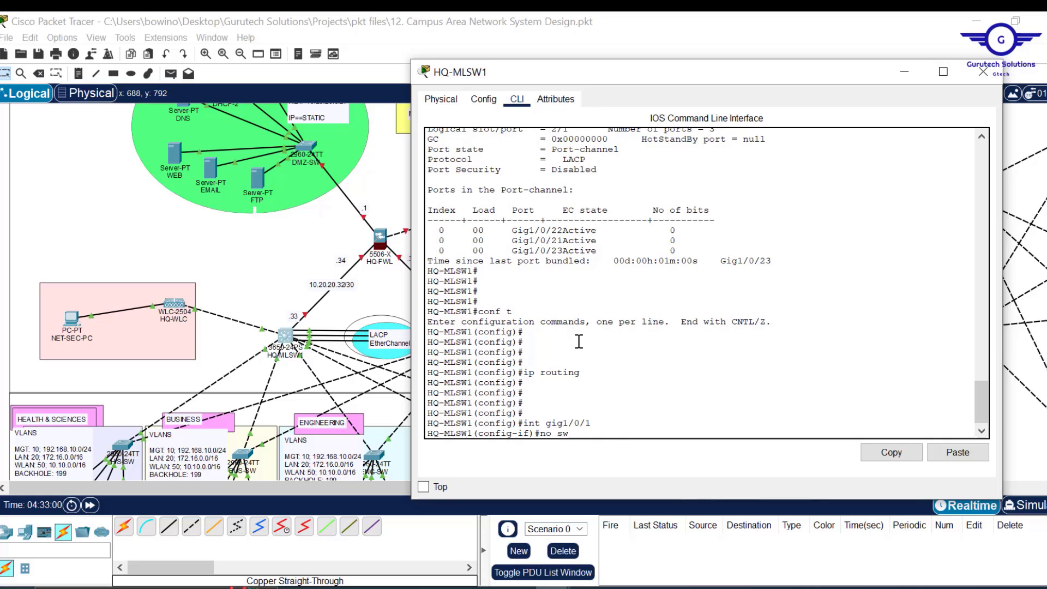
pyautogui.write('o sw')
pyautogui.press('Tab')
pyautogui.press('Return')
pyautogui.press('Return')
pyautogui.press('Return')
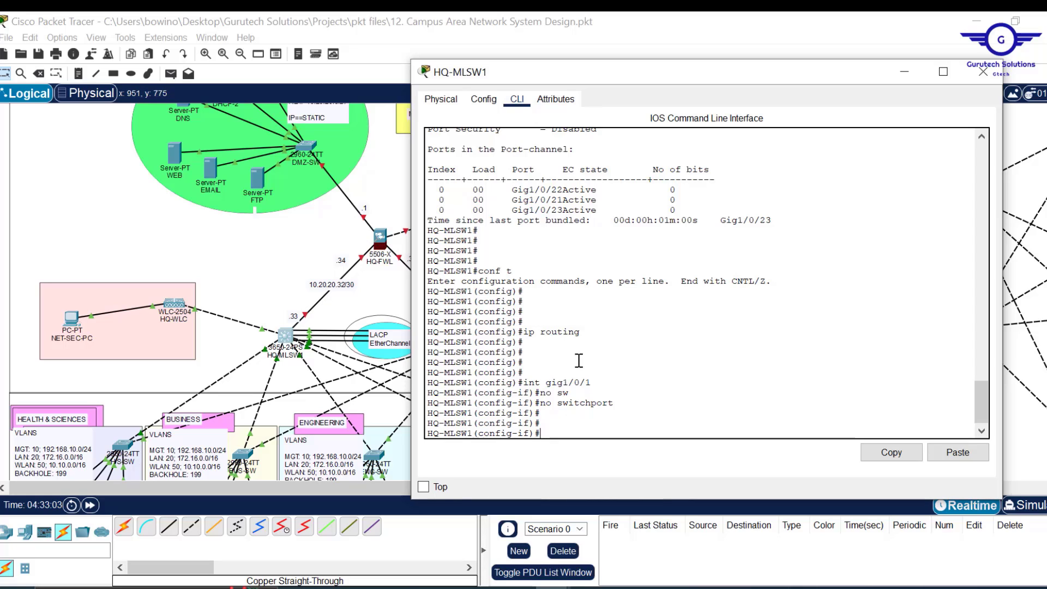
pyautogui.write('10')
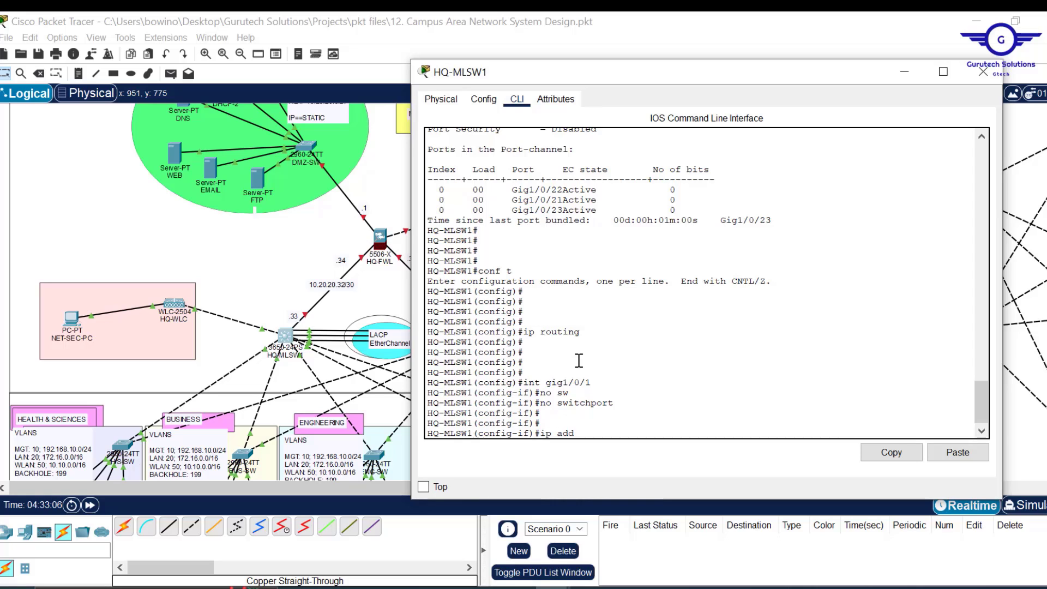
pyautogui.write('10.20.2')
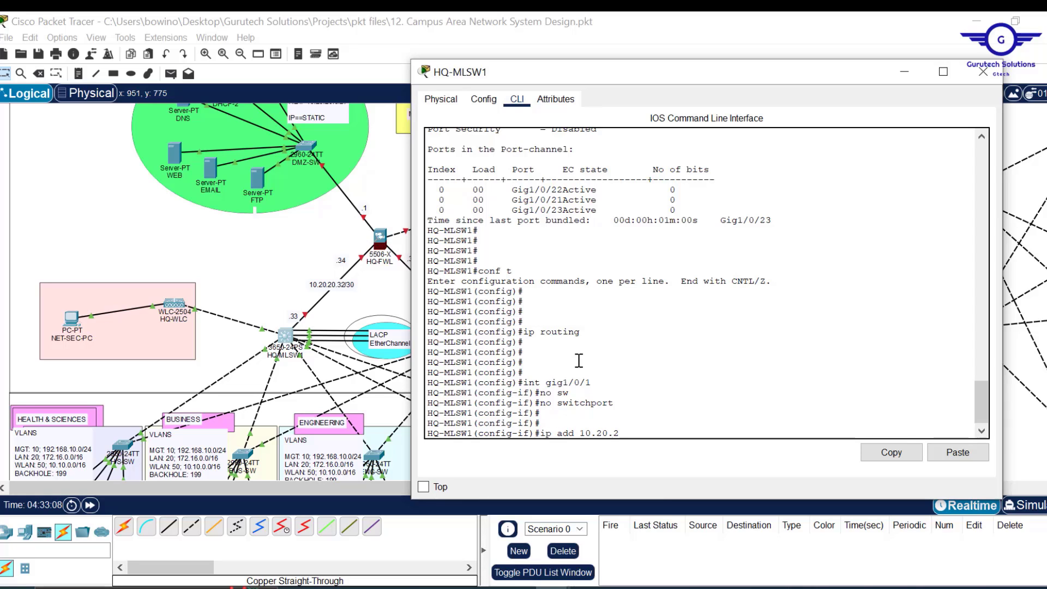
pyautogui.write('0.33')
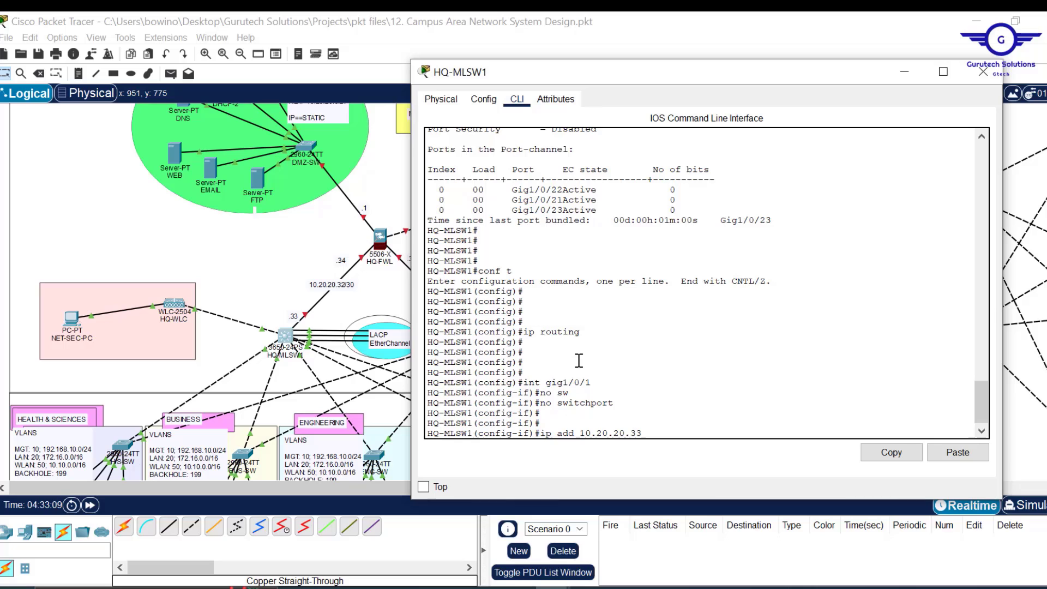
pyautogui.write(' 255.255.255.252')
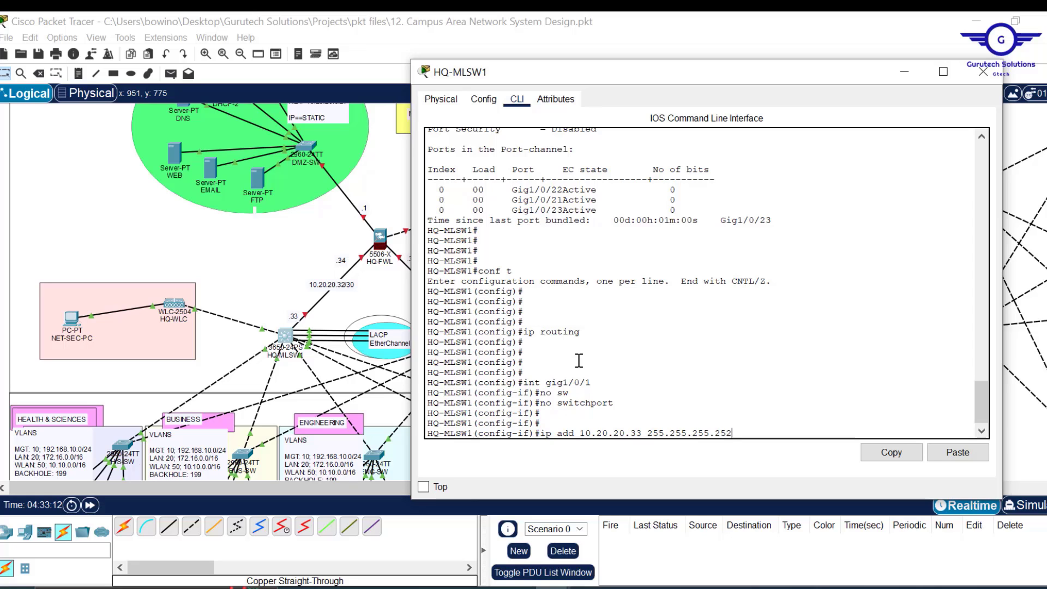
pyautogui.press('Return')
pyautogui.write('ex')
pyautogui.press('Return')
pyautogui.press('Return')
pyautogui.press('Return')
pyautogui.press('Return')
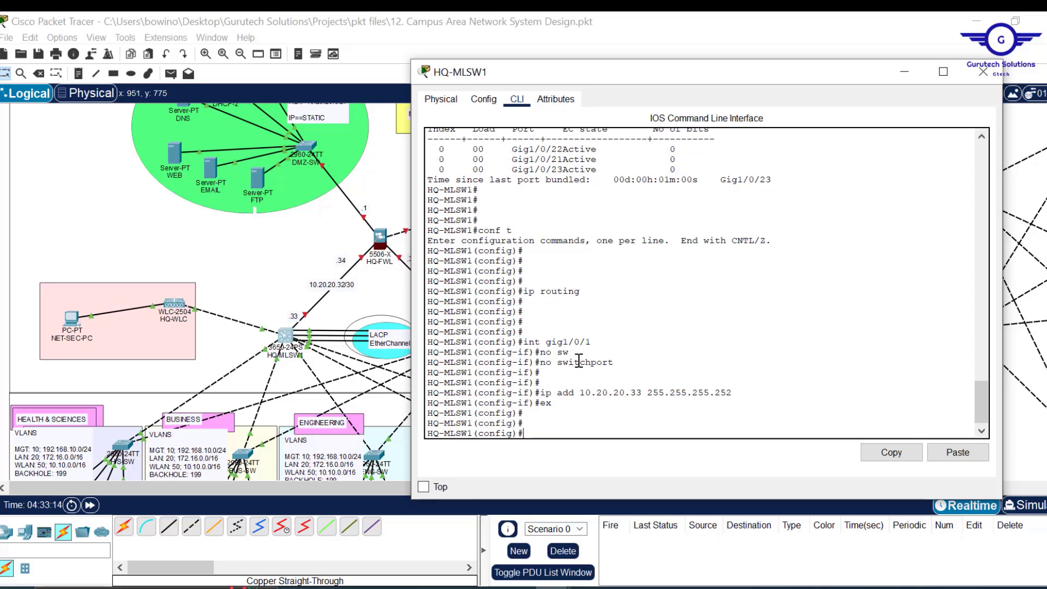
pyautogui.write('do wr')
pyautogui.press('Return')
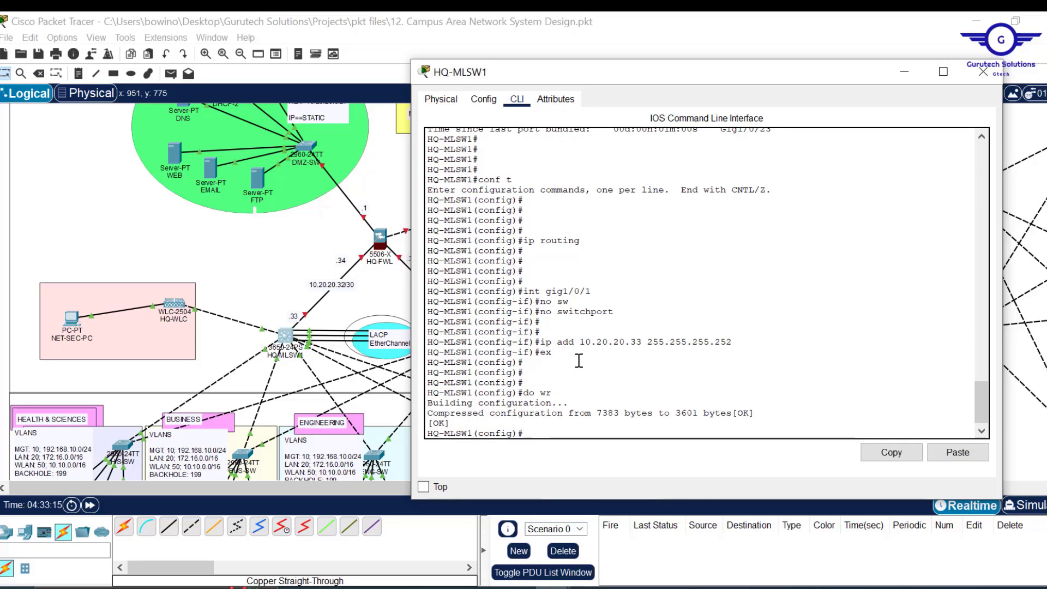
pyautogui.click(985, 72)
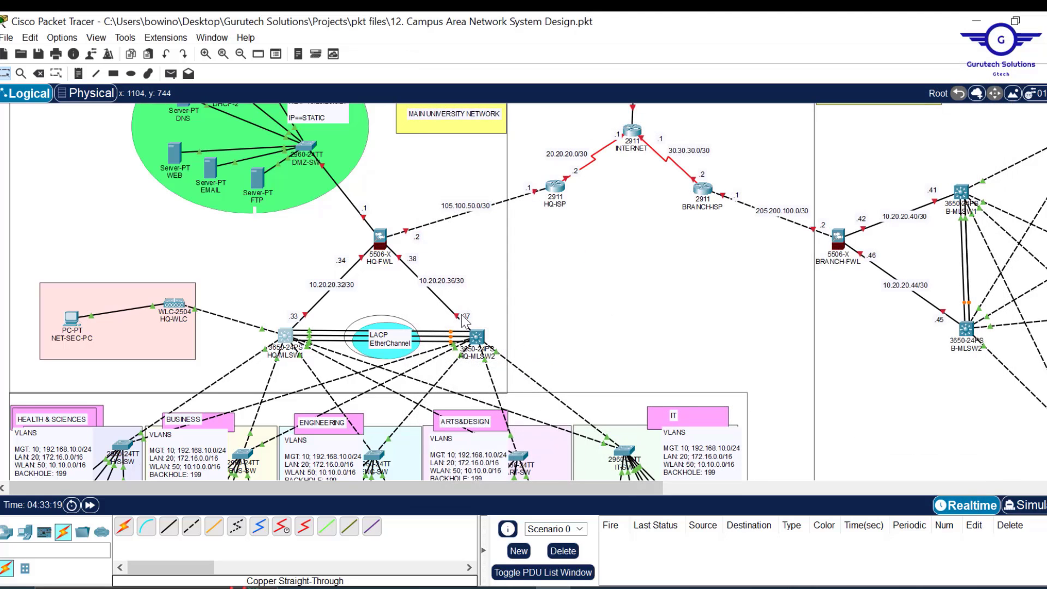
# - Bring up HQ-MLSW2's CLI and exit interface mode to begin the ip routing setup
pyautogui.click(479, 342)
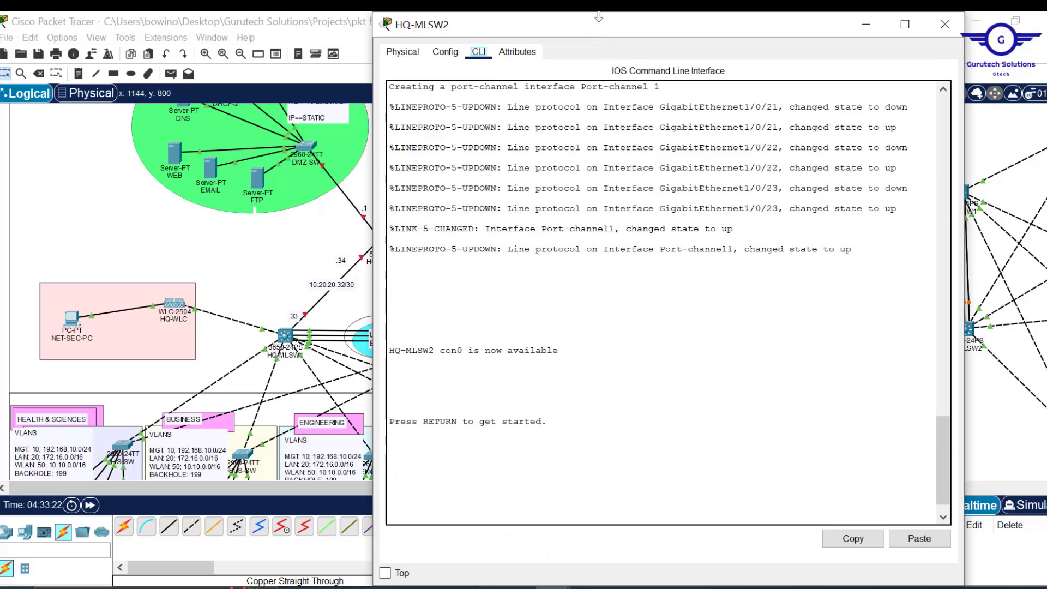
pyautogui.moveTo(601, 13); pyautogui.dragTo(604, 171)
pyautogui.click(443, 214)
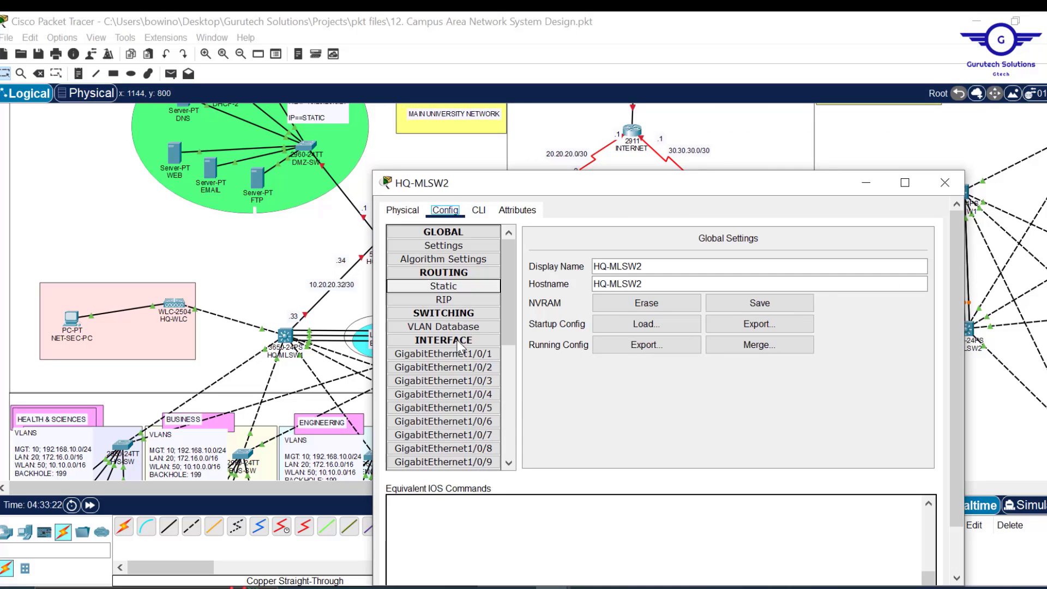
pyautogui.click(460, 381)
pyautogui.click(479, 211)
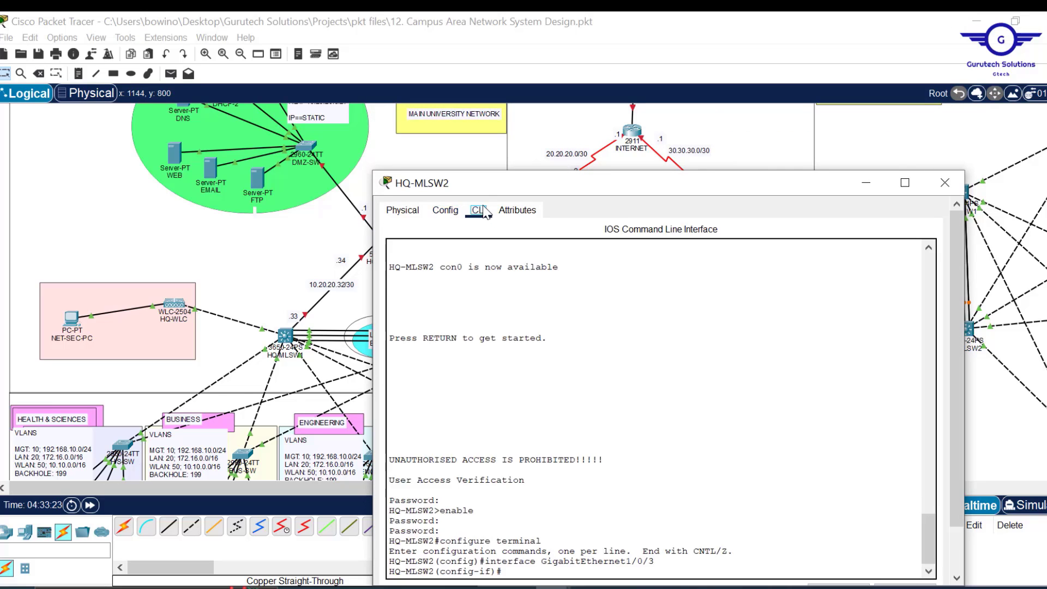
pyautogui.moveTo(599, 190); pyautogui.dragTo(628, 86)
pyautogui.write('ex')
pyautogui.press('Return')
pyautogui.press('Return')
pyautogui.press('Return')
pyautogui.press('Return')
pyautogui.press('Return')
pyautogui.write('ip routing')
# - Draft 'ip routing', 'int gig1/0/1', 'ip add 10.20.20.37 255.255.255.252', exit and 'do wr' in Notepad and copy them
pyautogui.moveTo(518, 588)
pyautogui.click(609, 524)
pyautogui.write('ip routing')
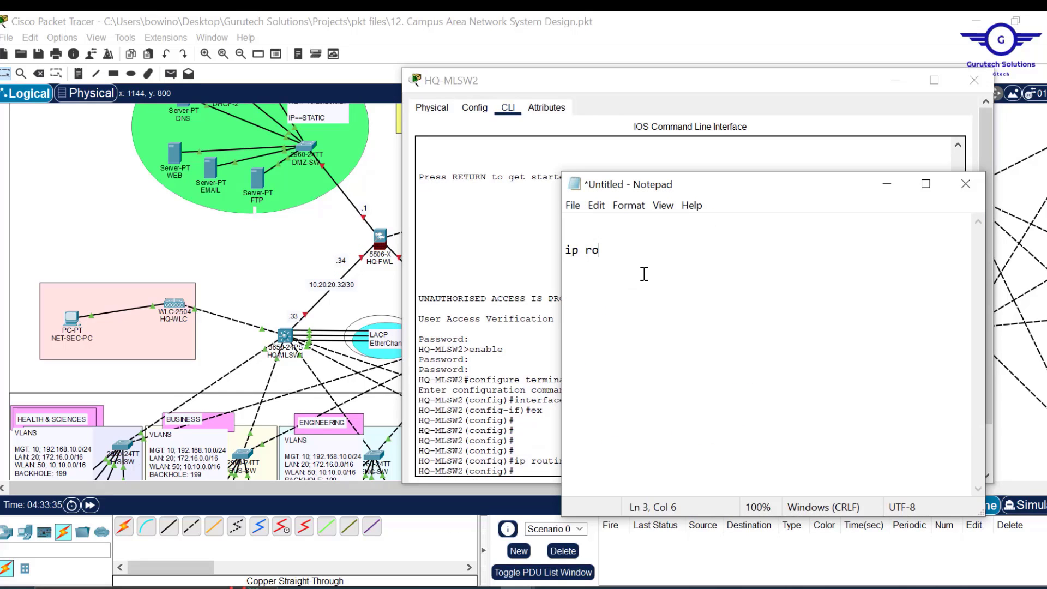
pyautogui.press('Return')
pyautogui.press('Return')
pyautogui.press('Return')
pyautogui.write('int gig1/0/1')
pyautogui.press('Return')
pyautogui.write('ip add 10.20.20.37 255.255.255.252')
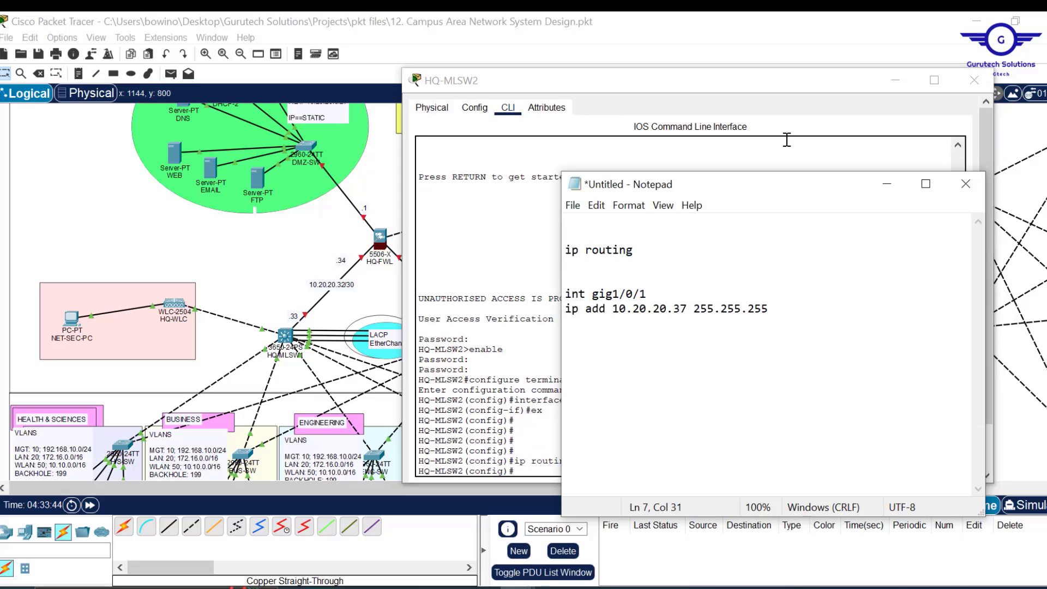
pyautogui.press('Return')
pyautogui.write('exi')
pyautogui.press('Return')
pyautogui.press('Return')
pyautogui.press('Return')
pyautogui.write('do wr')
pyautogui.press('Return')
pyautogui.press('Return')
pyautogui.hotkey('ctrl', 'a')
pyautogui.hotkey('ctrl', 'c')
# - Paste the commands into HQ-MLSW2, adding 'no switchport' under the interface line
pyautogui.click(787, 140)
pyautogui.click(927, 435)
pyautogui.hotkey('alt', 'Tab')
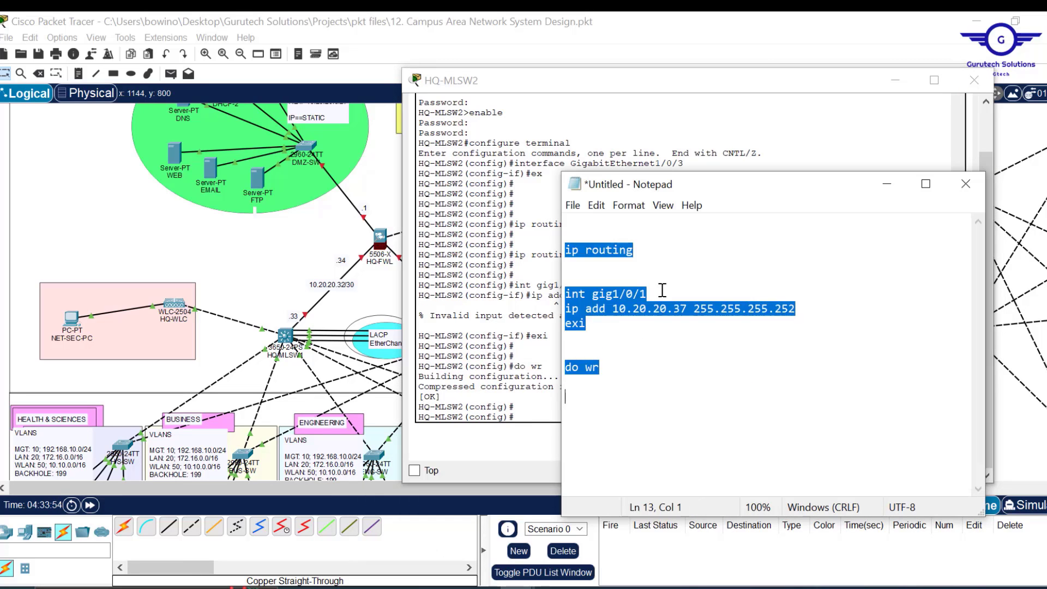
pyautogui.click(662, 289)
pyautogui.press('Return')
pyautogui.write('no switchport')
pyautogui.hotkey('ctrl', 'a')
pyautogui.hotkey('ctrl', 'c')
pyautogui.hotkey('alt', 'Tab')
pyautogui.click(935, 436)
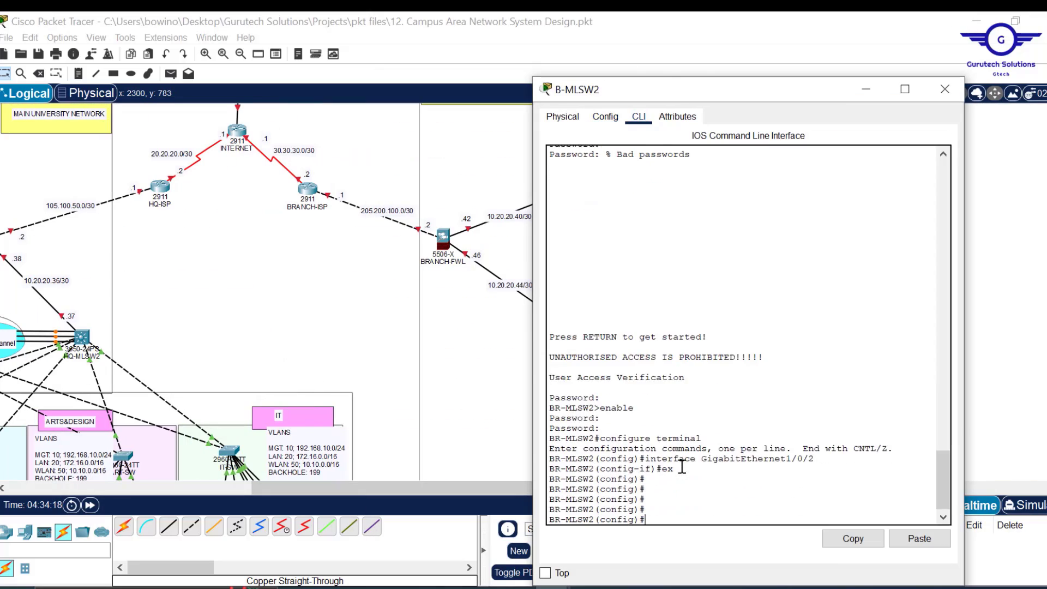
# - Paste the same routed-uplink commands into B-MLSW2 and B-MLSW1, then close the window
pyautogui.click(613, 526)
pyautogui.hotkey('ctrl', 'a')
pyautogui.hotkey('ctrl', 'c')
pyautogui.hotkey('alt', 'Tab')
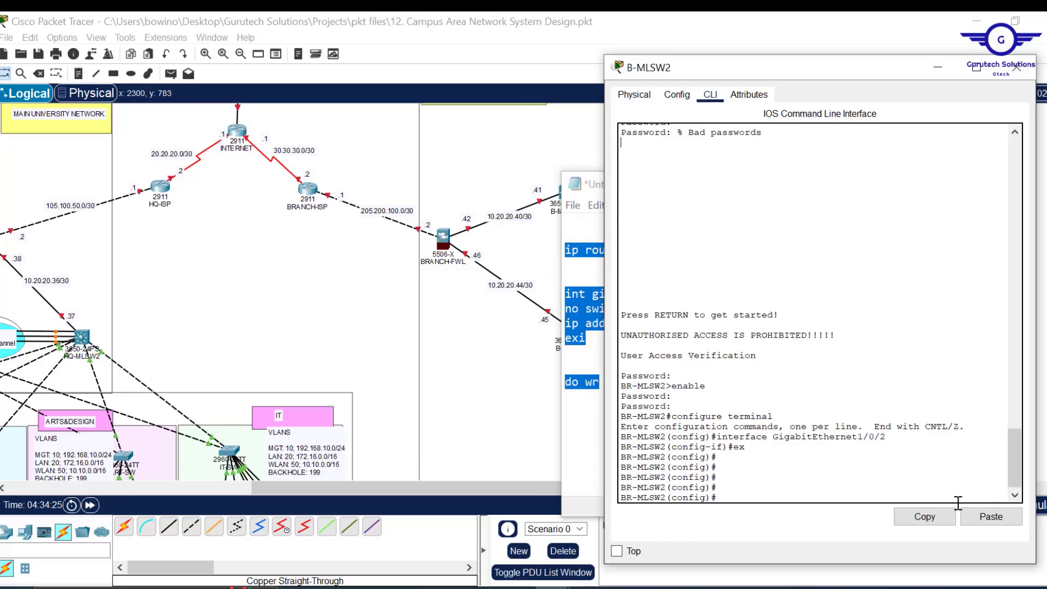
pyautogui.click(992, 517)
pyautogui.click(597, 425)
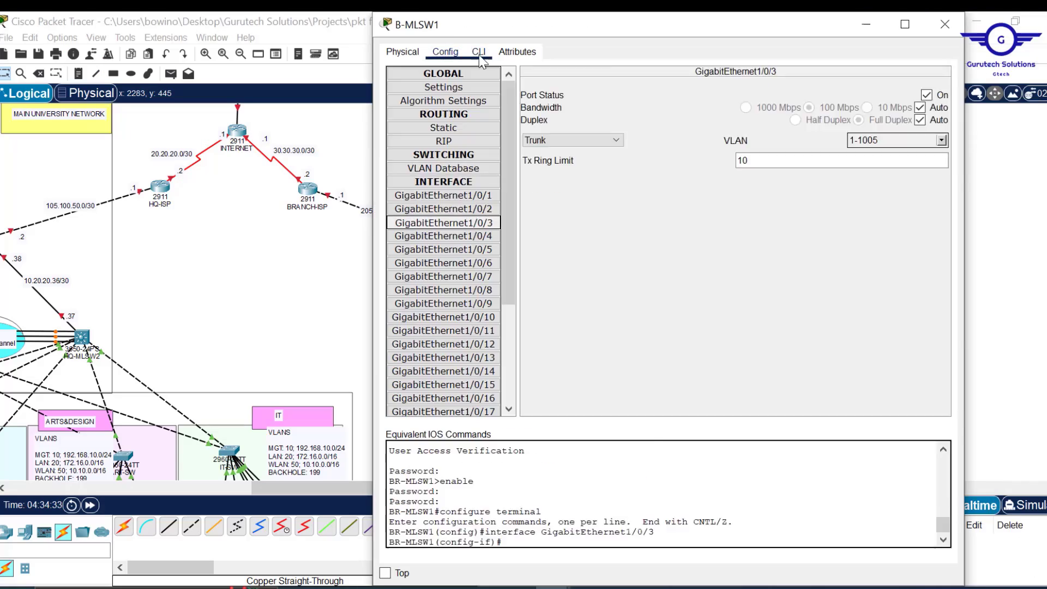
pyautogui.click(926, 489)
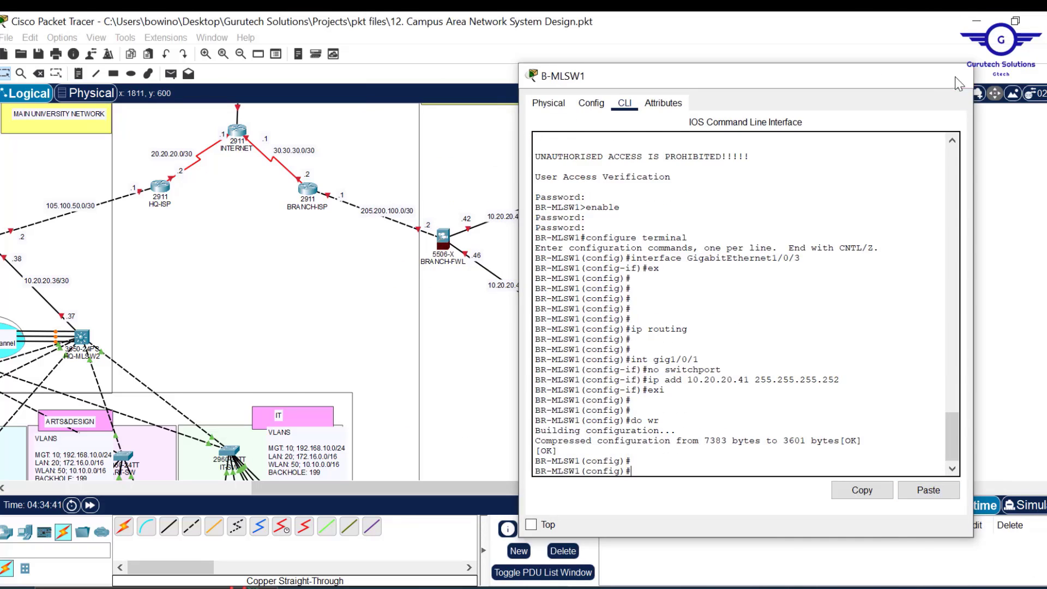
pyautogui.click(955, 76)
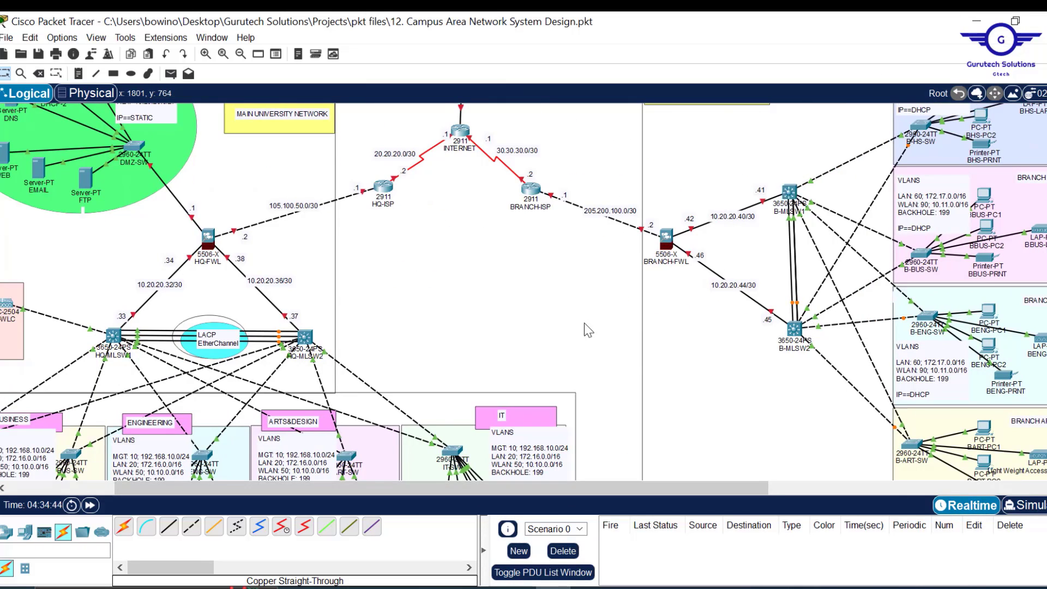
pyautogui.scroll(2, 584, 322)
# - Give HQ-ISP's GigabitEthernet0/0 the address 105.100.50.1 with mask 255.255.255.252
pyautogui.click(383, 291)
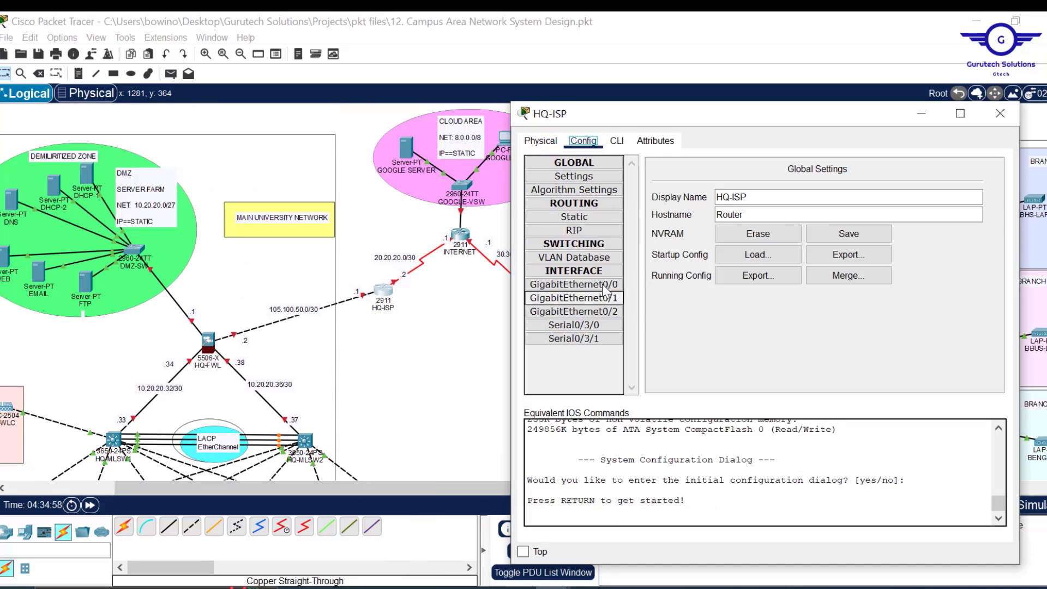
pyautogui.click(602, 284)
pyautogui.click(858, 255)
pyautogui.write('105.100.50.1')
pyautogui.click(917, 271)
pyautogui.write('255.255.255.252')
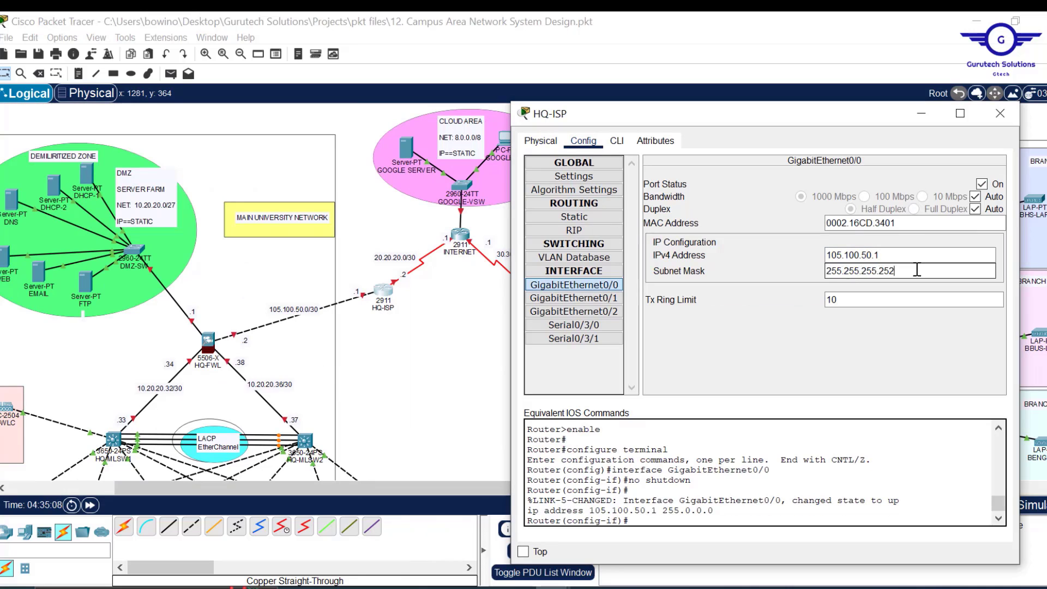
pyautogui.press('Return')
# - Address Serial0/3/0 as 20.20.20.2 255.255.255.252, then close the INTERNET device window
pyautogui.click(574, 325)
pyautogui.click(982, 184)
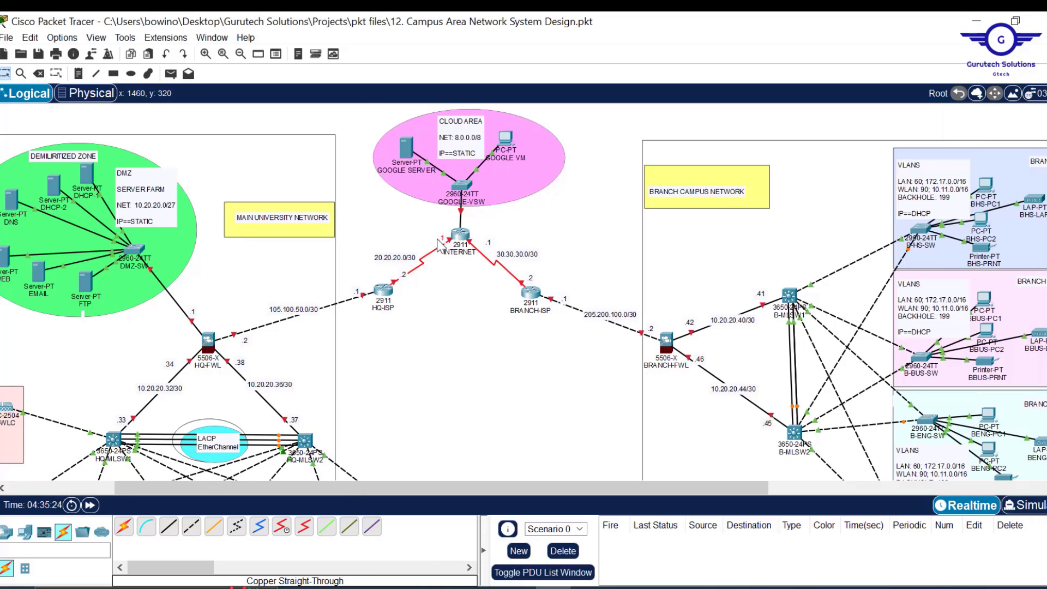
pyautogui.click(460, 235)
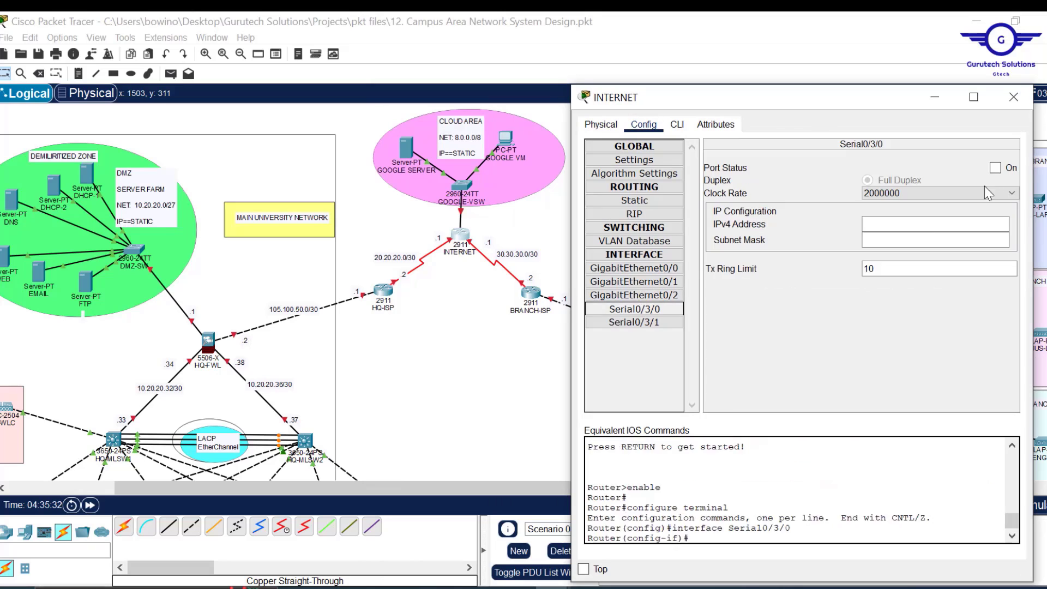
pyautogui.write('20.20.20.2')
pyautogui.press('Tab')
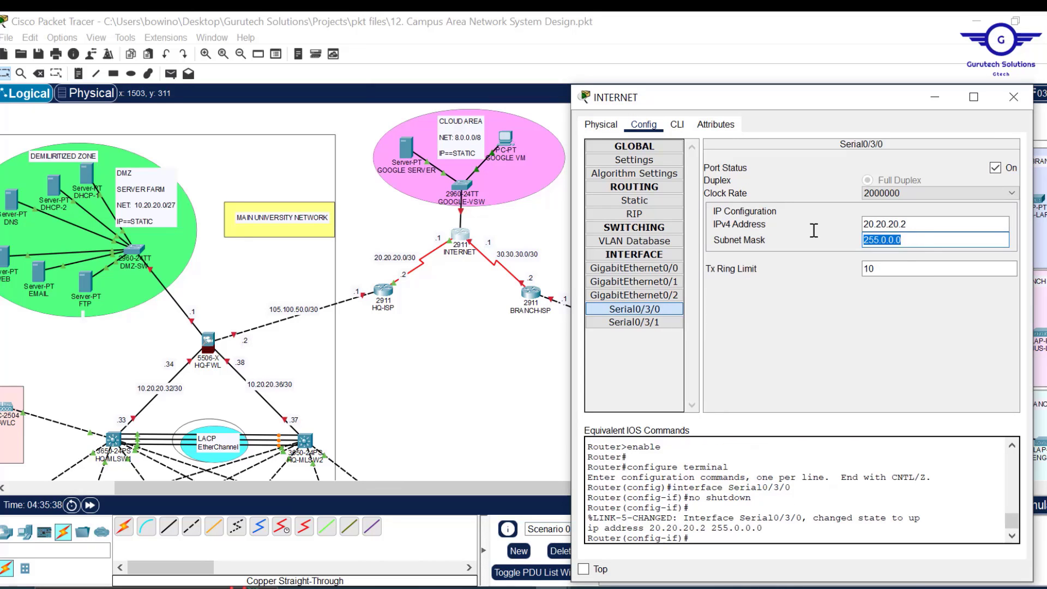
pyautogui.write('255.255.255.252')
pyautogui.press('Return')
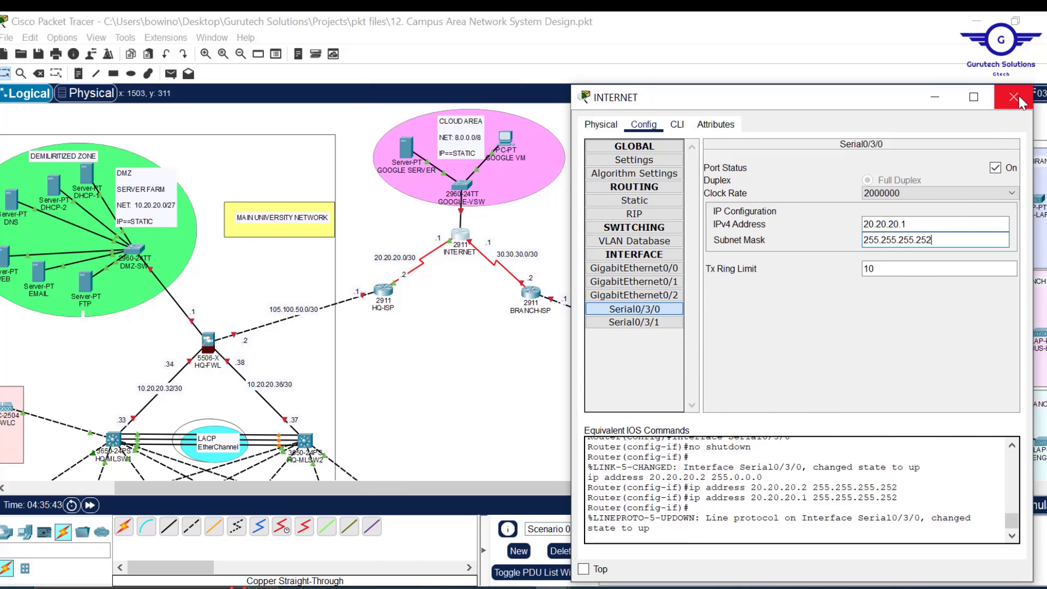
pyautogui.click(1014, 97)
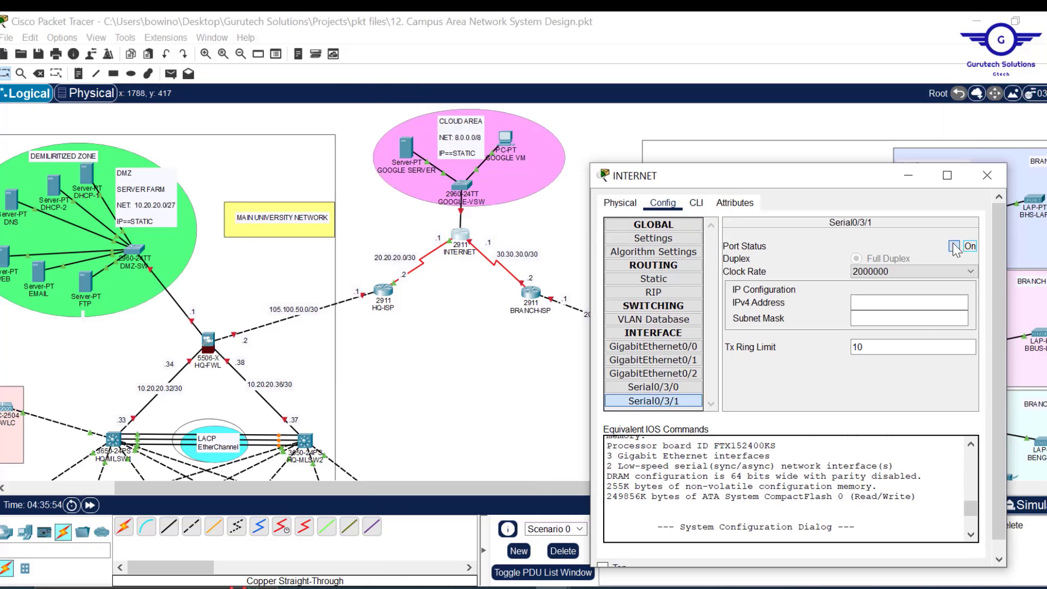
# - Address Serial0/3/1 as 30.30.30.1 255.255.255.252 and enter 8.0.0.1 on the next port
pyautogui.write('30.30.30.1')
pyautogui.press('Tab')
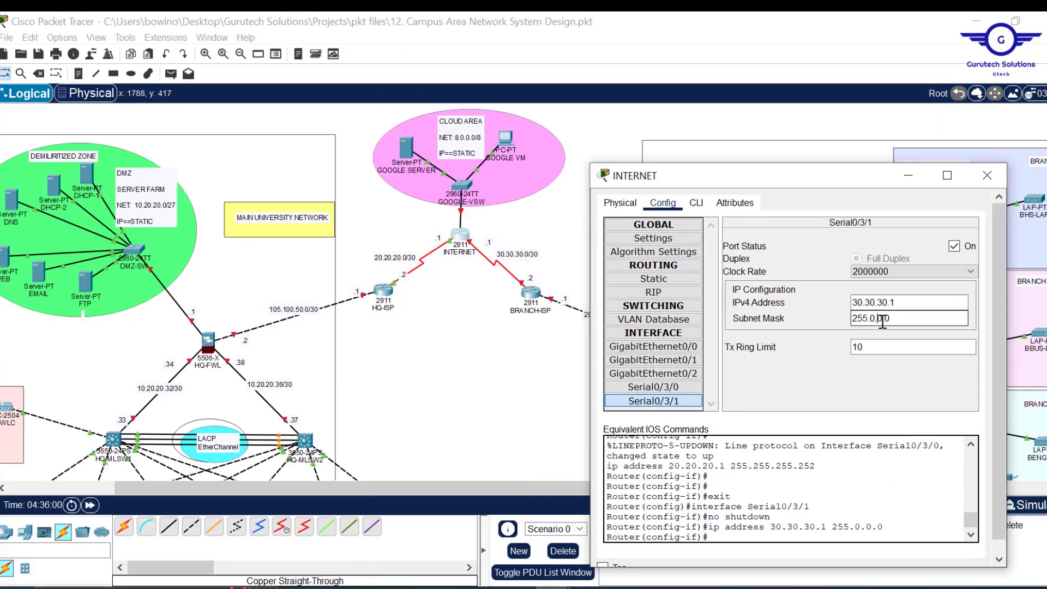
pyautogui.write('255.255.255.252')
pyautogui.press('Return')
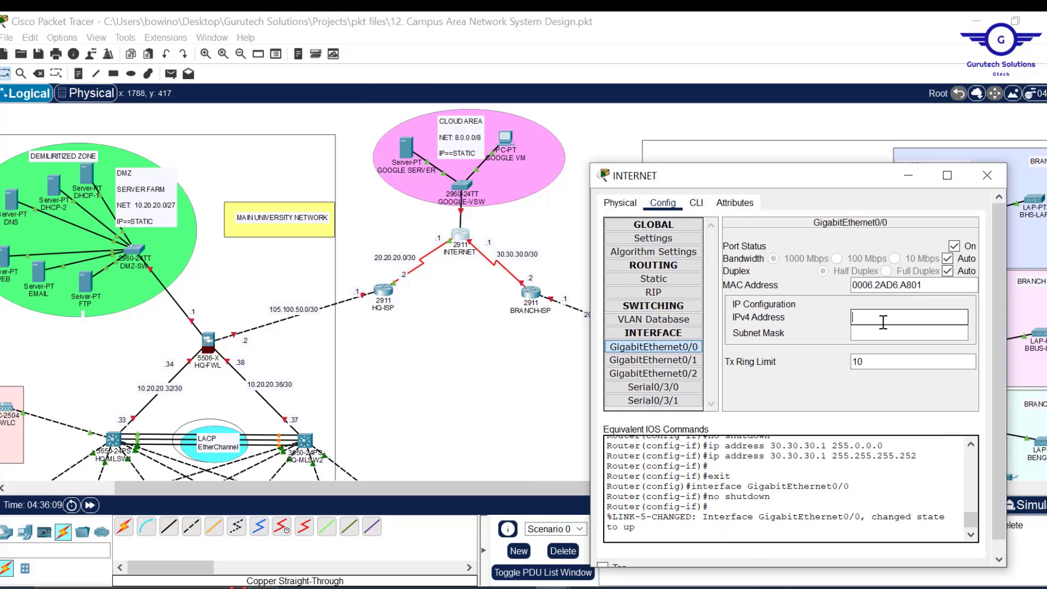
pyautogui.write('8.0.0.1')
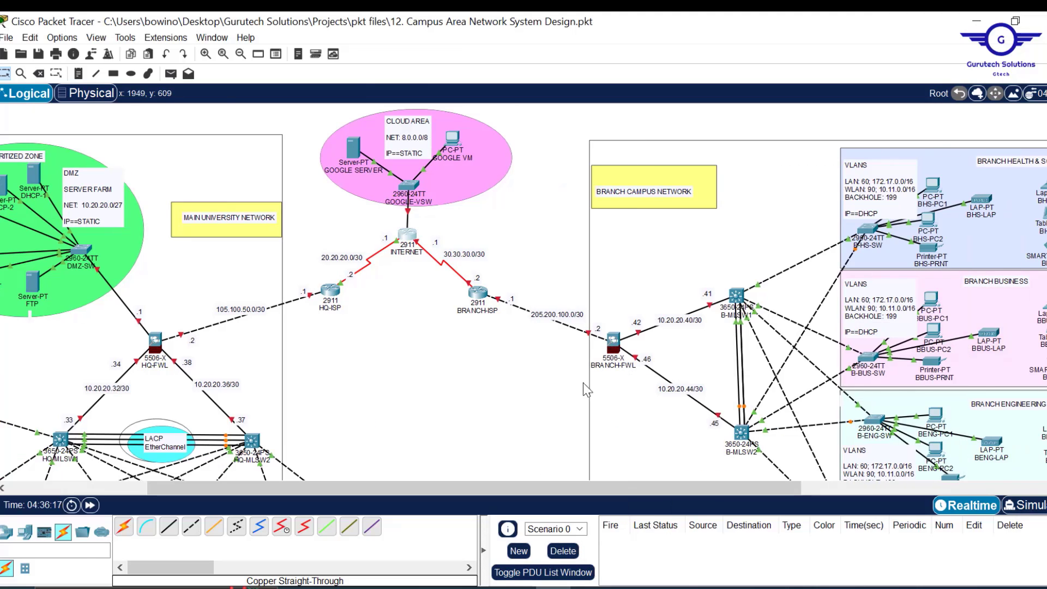
# - Turn on BRANCH-ISP's Serial0/3/0 with address 30.30.30.2 and mask 255.255.255.252
pyautogui.click(478, 295)
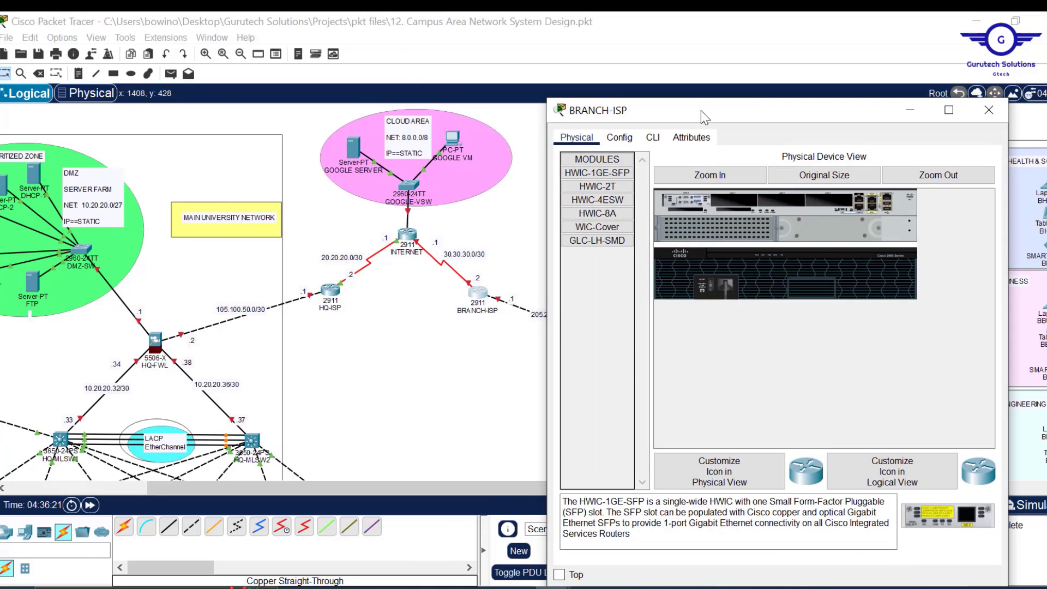
pyautogui.click(620, 137)
pyautogui.click(610, 322)
pyautogui.click(971, 180)
pyautogui.click(868, 238)
pyautogui.write('30.30.30.')
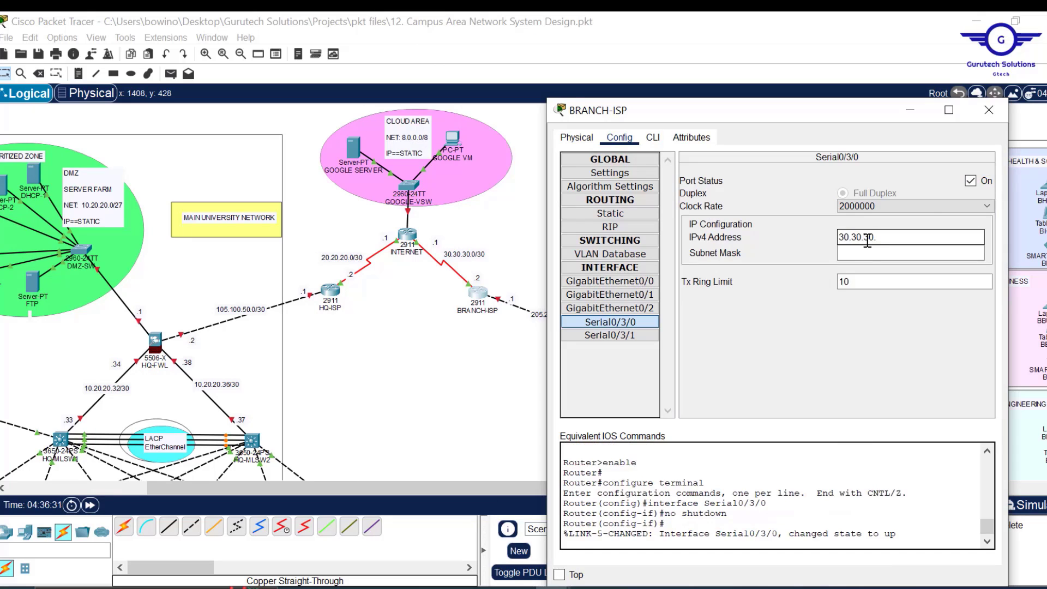
pyautogui.write('2')
pyautogui.press('Tab')
pyautogui.write('255.255.255.252')
# - Turn on BRANCH-ISP's GigabitEthernet0/0 with address 205.200.100.1 and mask 255.255.255.252
pyautogui.click(610, 281)
pyautogui.click(970, 181)
pyautogui.click(873, 252)
pyautogui.write('205.200.100')
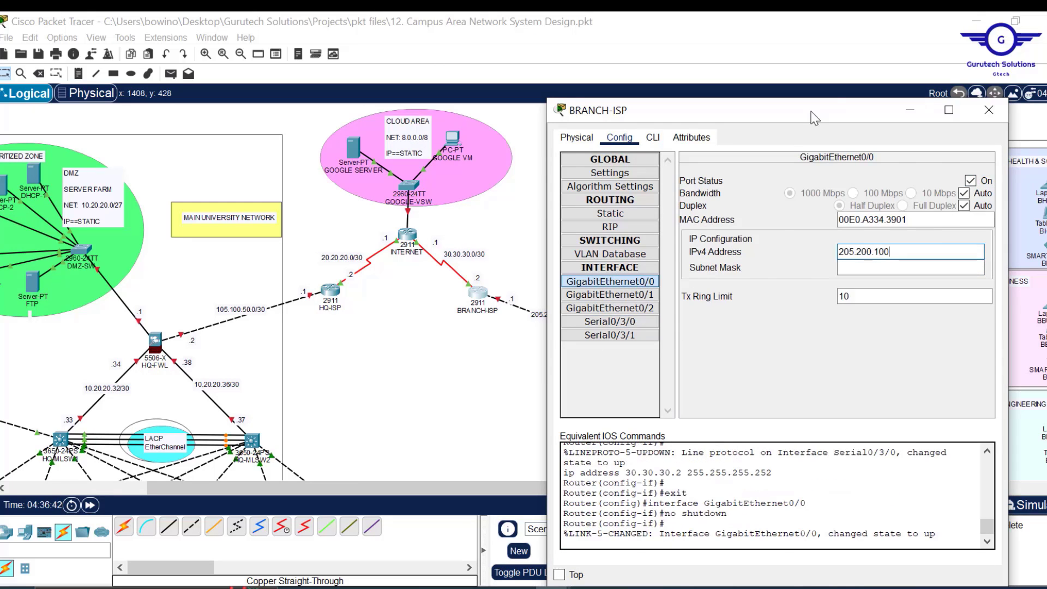
pyautogui.write('.1')
pyautogui.click(935, 268)
pyautogui.press('BackSpace')
pyautogui.write('252')
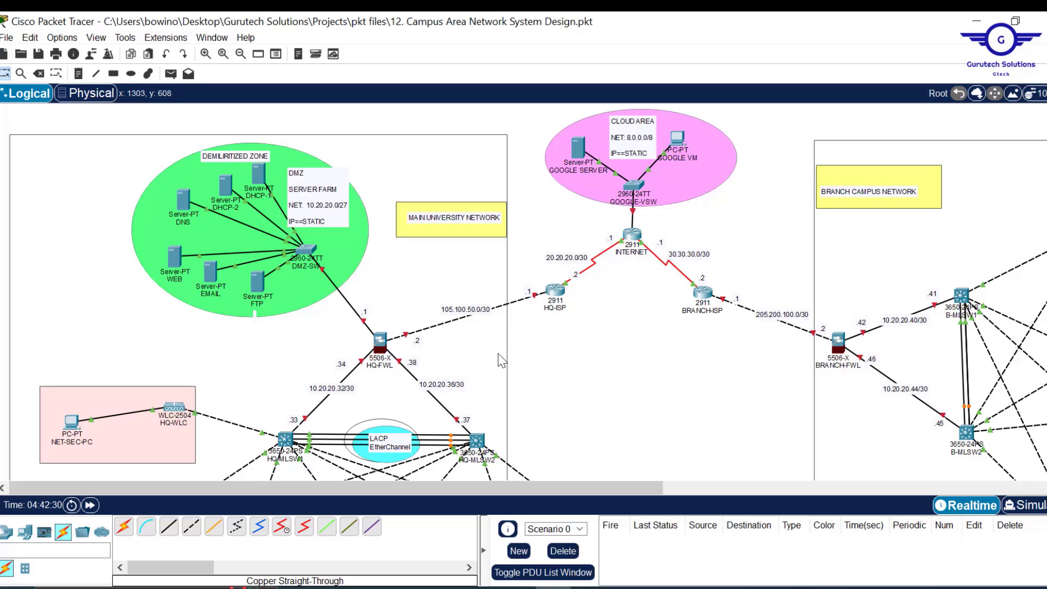
pyautogui.click(382, 345)
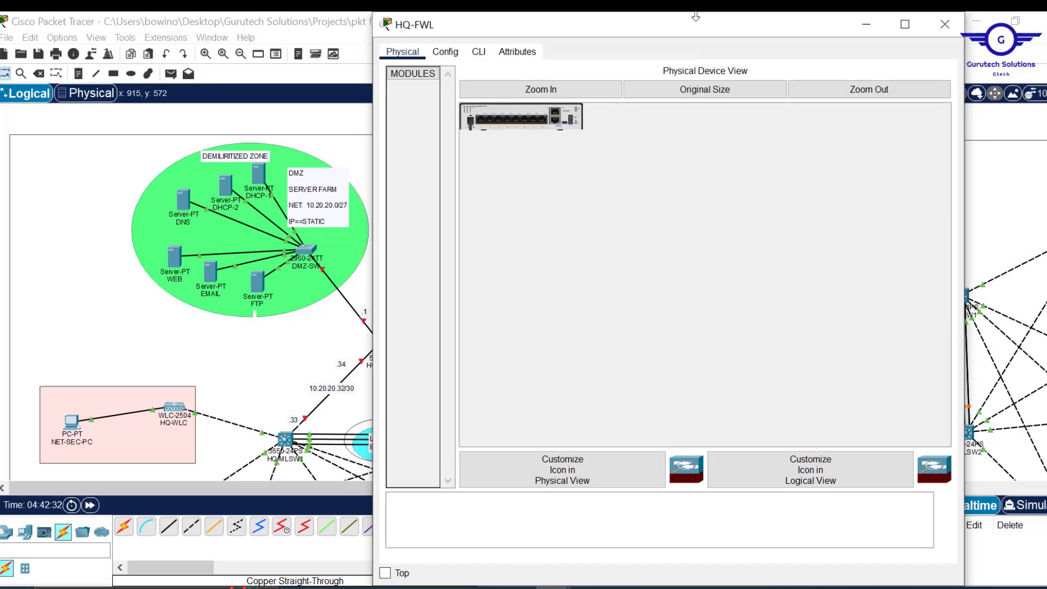
pyautogui.moveTo(698, 12); pyautogui.dragTo(695, 116)
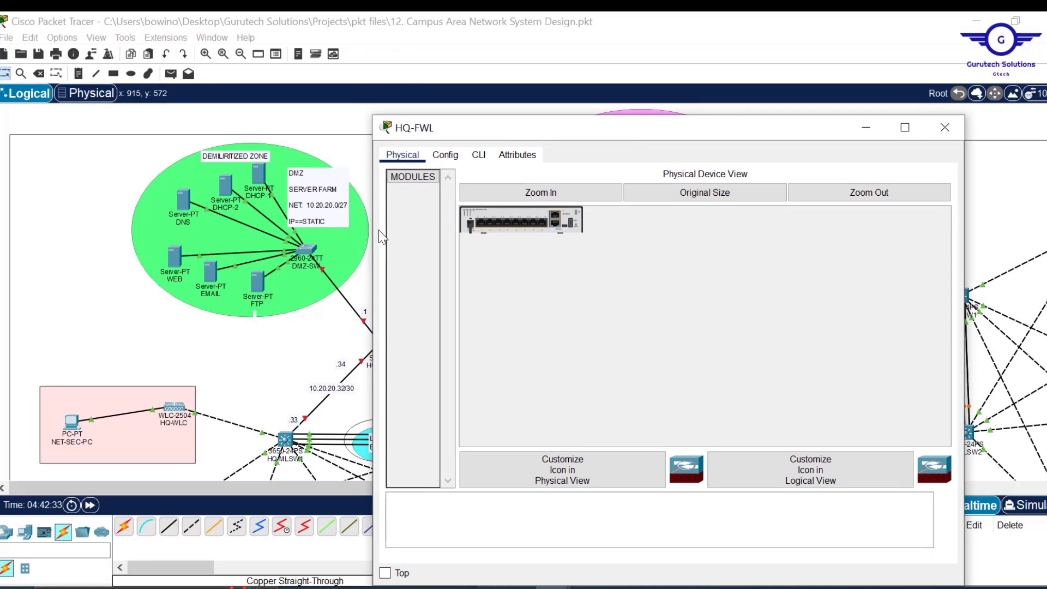
pyautogui.moveTo(374, 229); pyautogui.dragTo(486, 229)
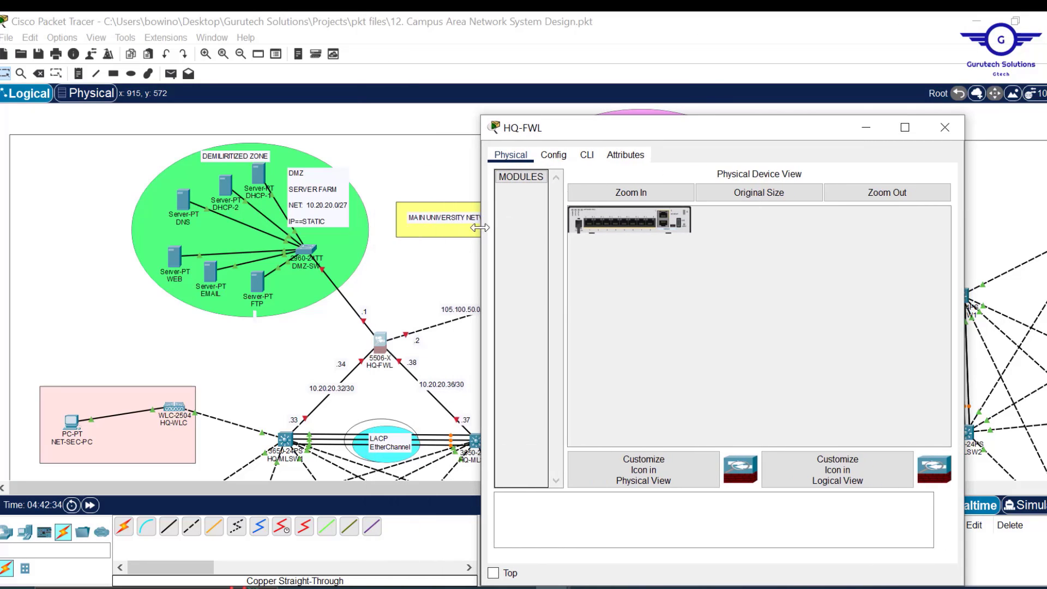
pyautogui.click(689, 39)
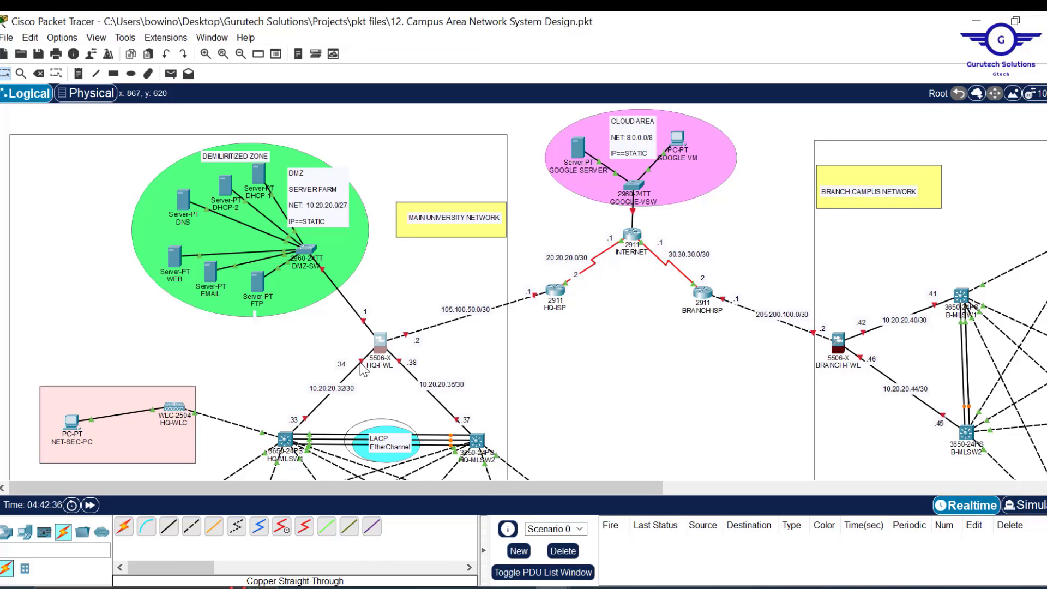
pyautogui.moveTo(363, 369)
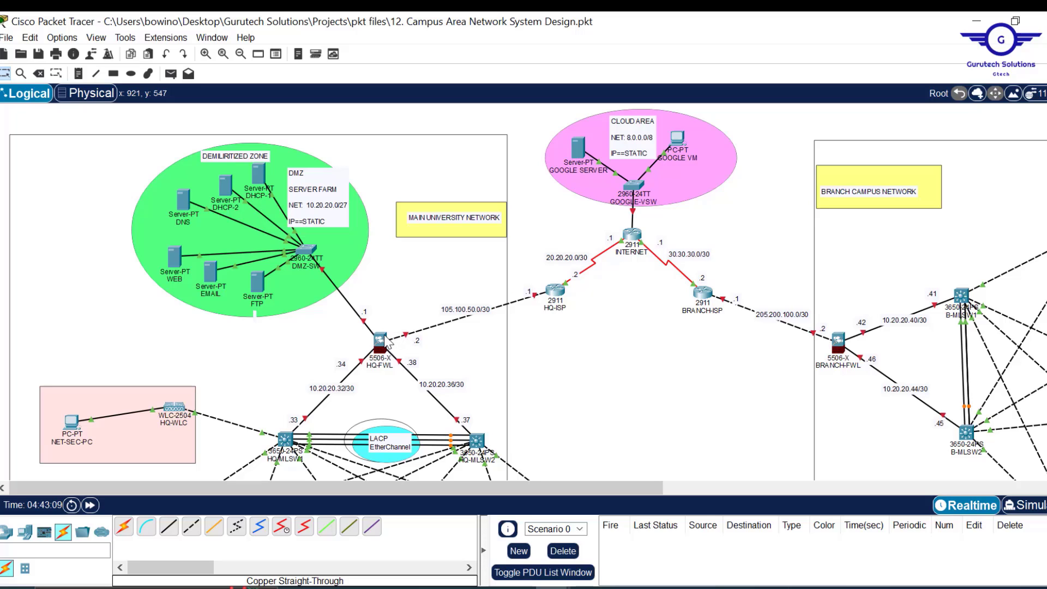
# - In HQ-FWL's CLI, enter privileged mode with en, then global configuration with conf t
pyautogui.click(380, 341)
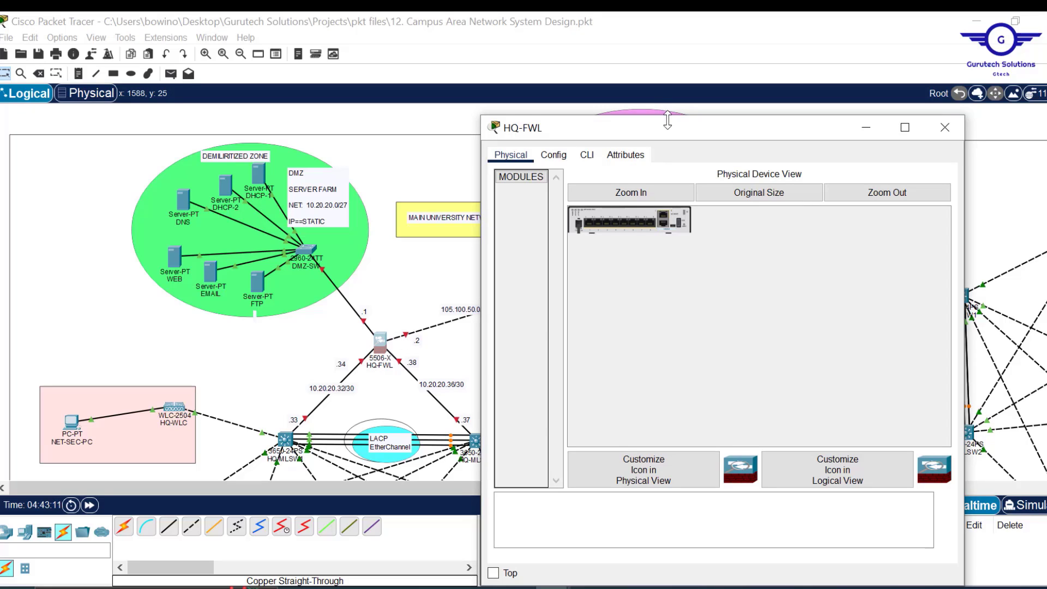
pyautogui.click(586, 155)
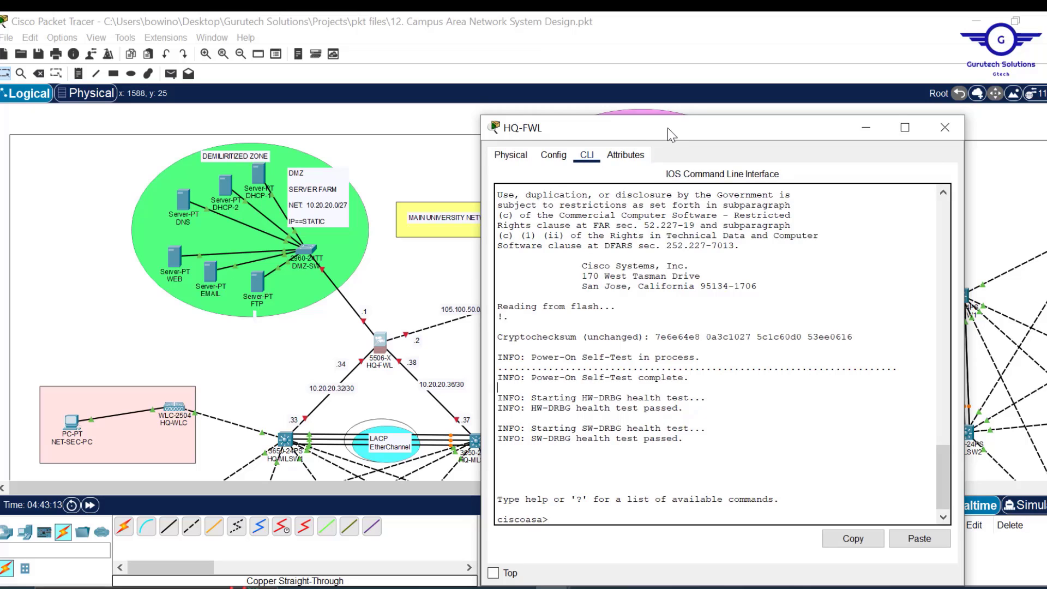
pyautogui.moveTo(668, 127); pyautogui.dragTo(668, 51)
pyautogui.click(624, 366)
pyautogui.press('Return')
pyautogui.press('Return')
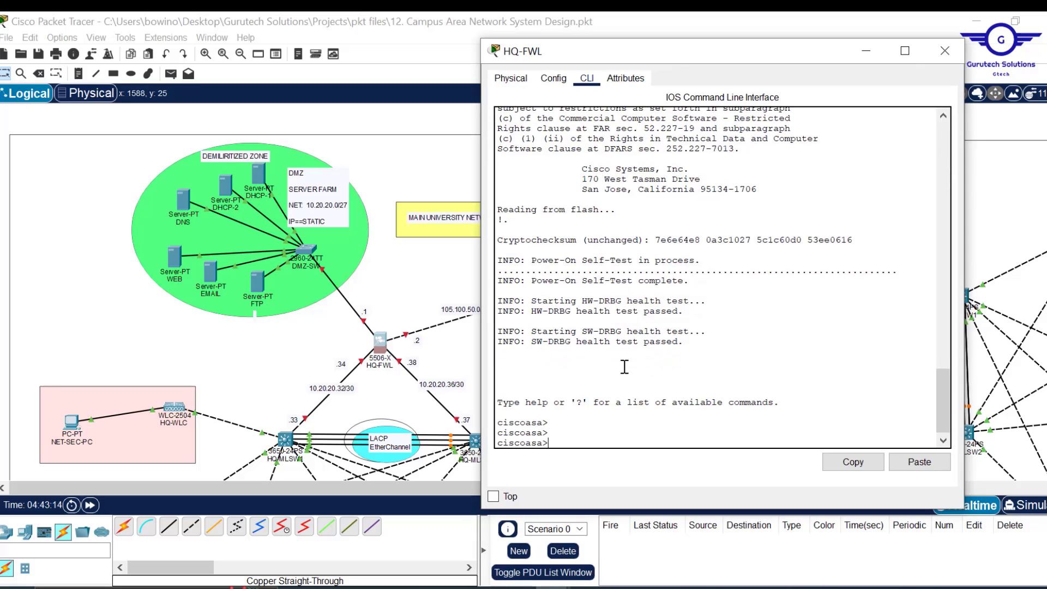
pyautogui.write('en')
pyautogui.press('Return')
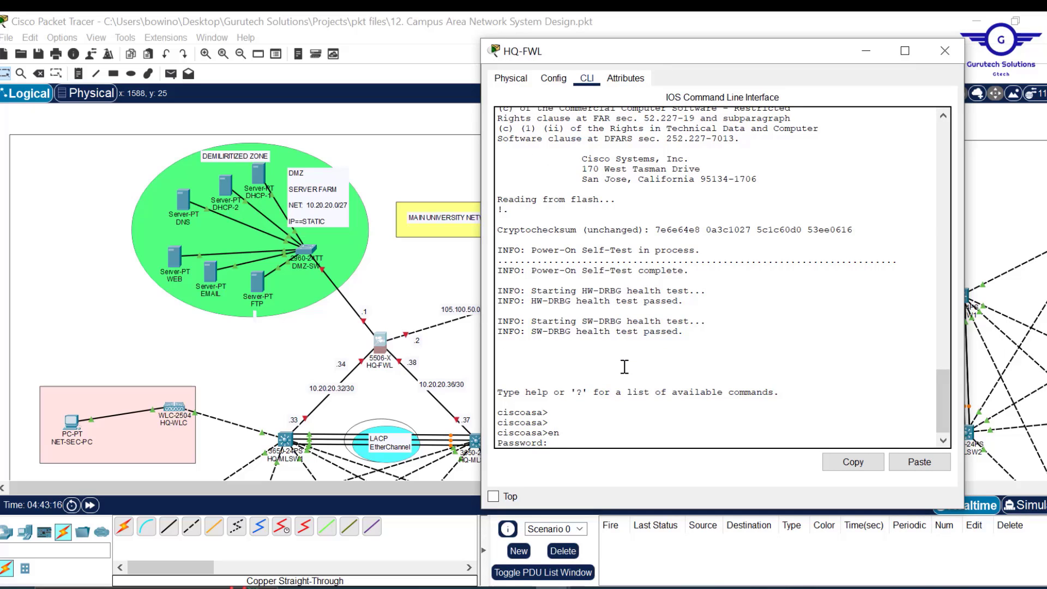
pyautogui.press('Return')
pyautogui.press('Return')
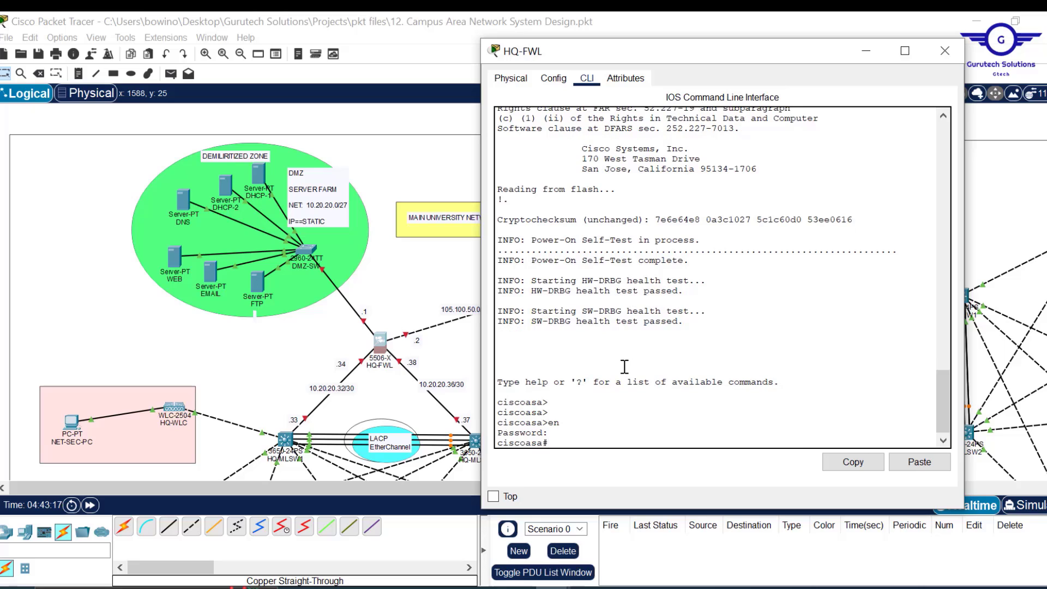
pyautogui.write('conf t')
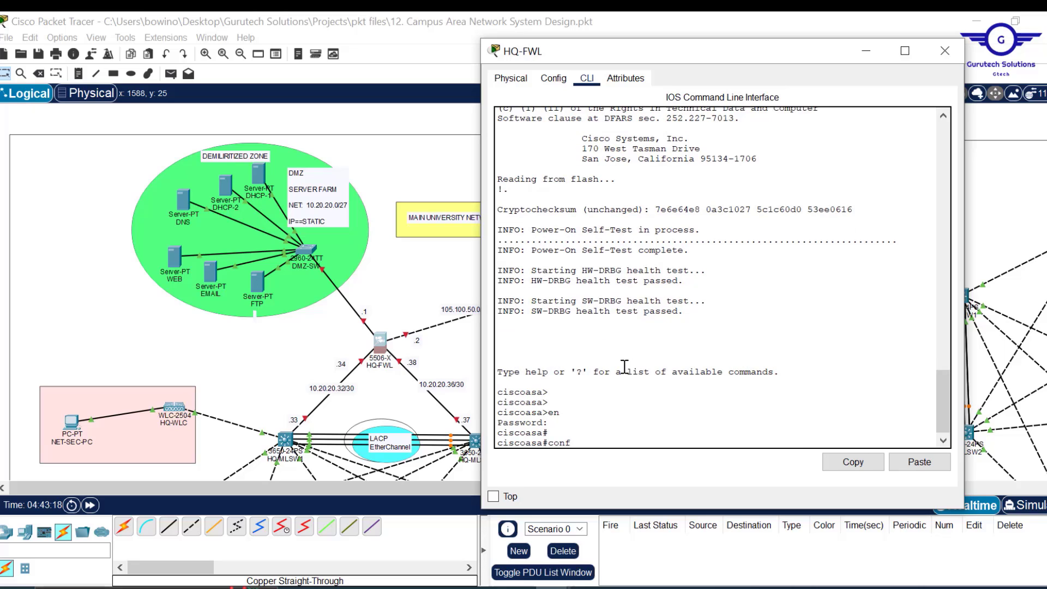
pyautogui.press('Return')
pyautogui.press('Return')
# - Select interface gig1/1, bring it up with no shut, and name it INSIDE1
pyautogui.press('Return')
pyautogui.press('Return')
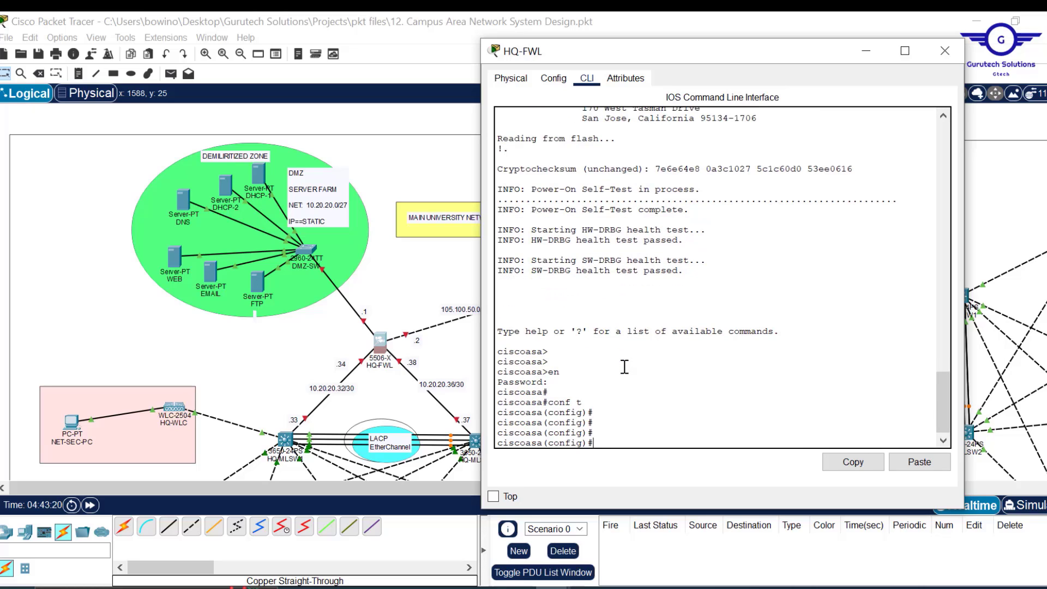
pyautogui.write('int gig1/1')
pyautogui.press('Return')
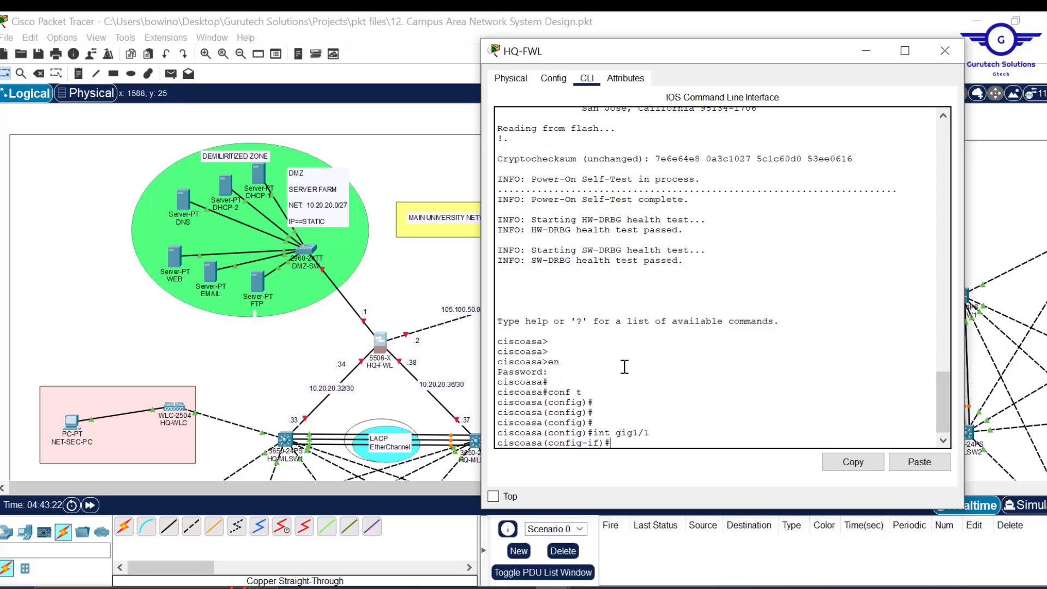
pyautogui.write('no shut')
pyautogui.press('Return')
pyautogui.press('Return')
pyautogui.press('Return')
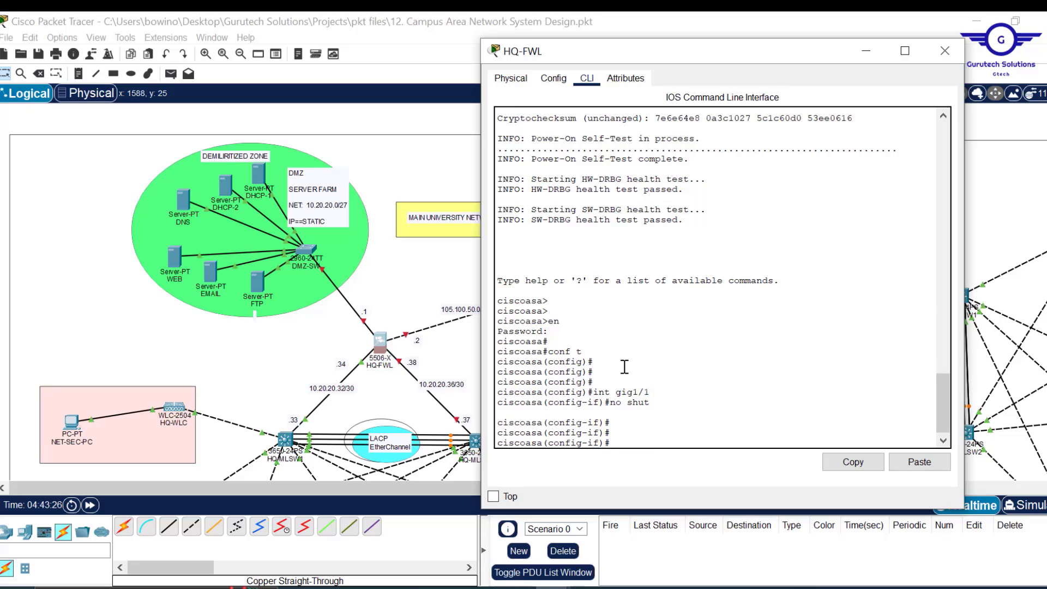
pyautogui.write('nam')
pyautogui.press('Tab')
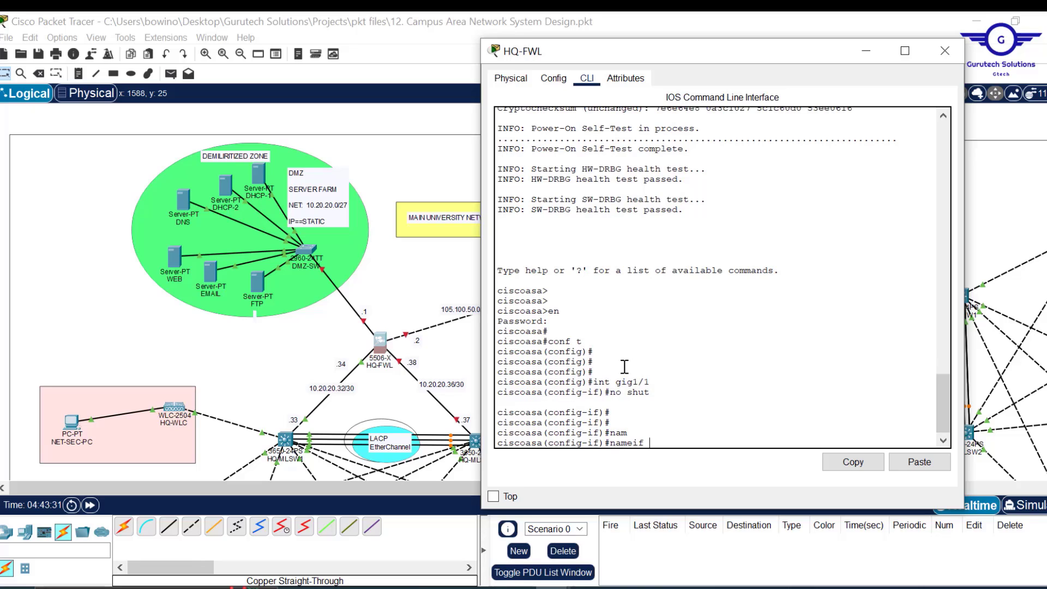
pyautogui.write('INSIDE1')
pyautogui.press('Return')
pyautogui.press('Return')
pyautogui.press('Return')
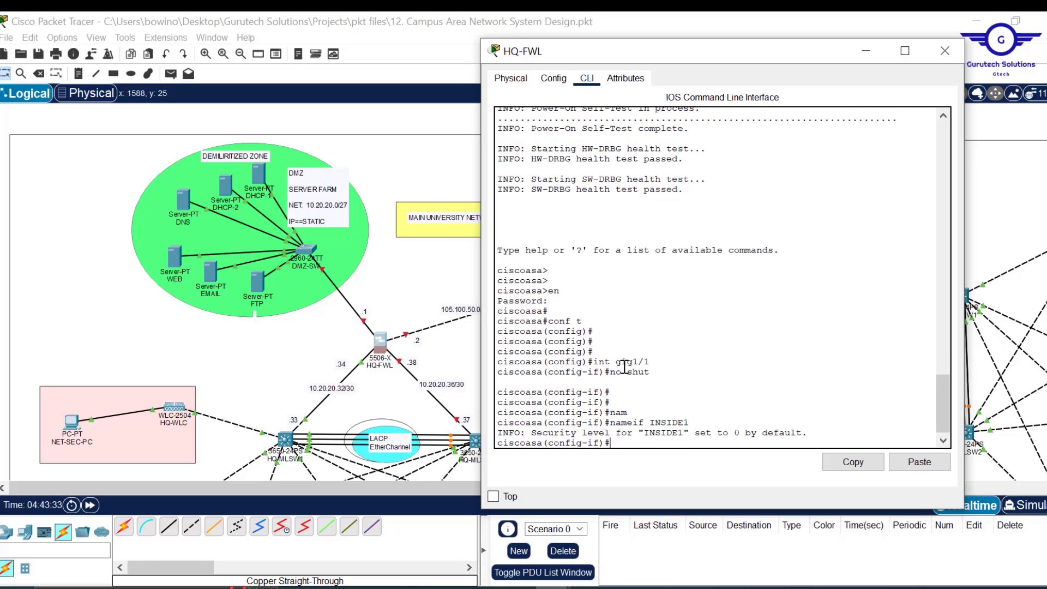
# - Set gig1/1 to security level 100 and address 10.20.20.34 255.255.255.252, then exit
pyautogui.write('sec')
pyautogui.press('Tab')
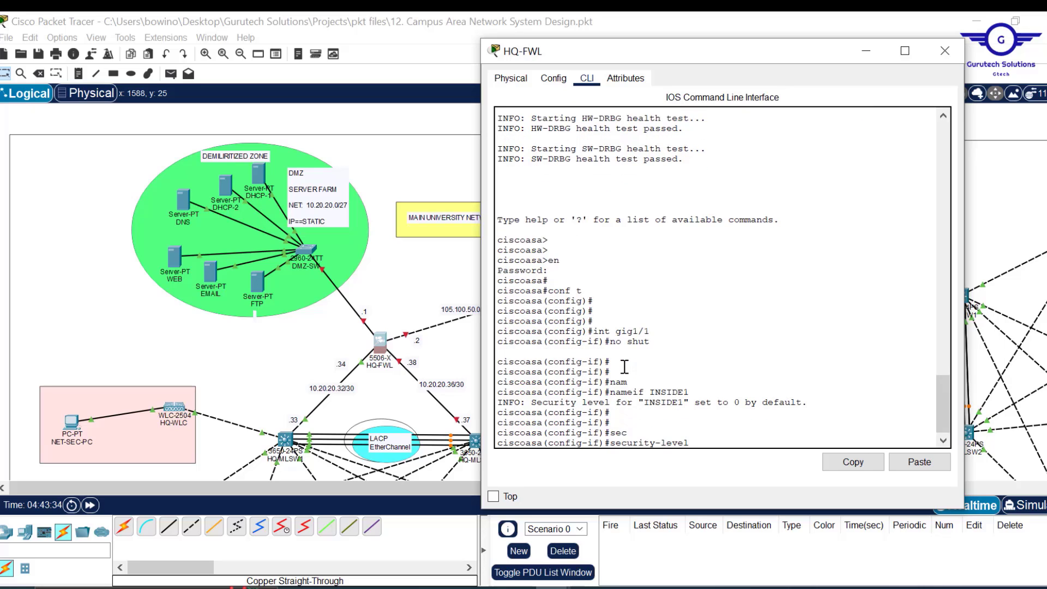
pyautogui.write('100')
pyautogui.press('Return')
pyautogui.press('Return')
pyautogui.press('Return')
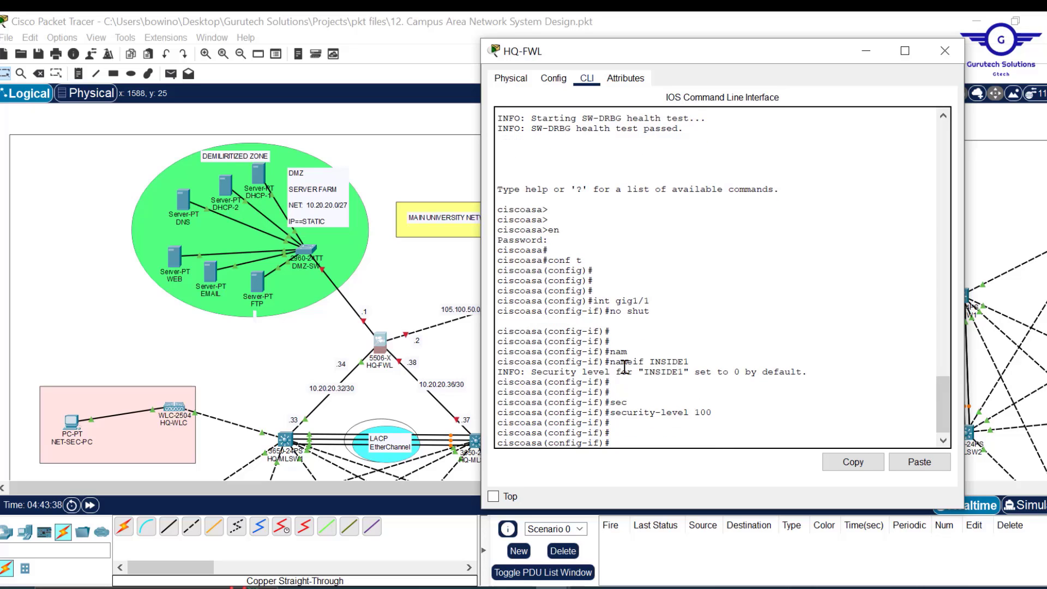
pyautogui.write('ip add 10.20.20.34 255.255.255')
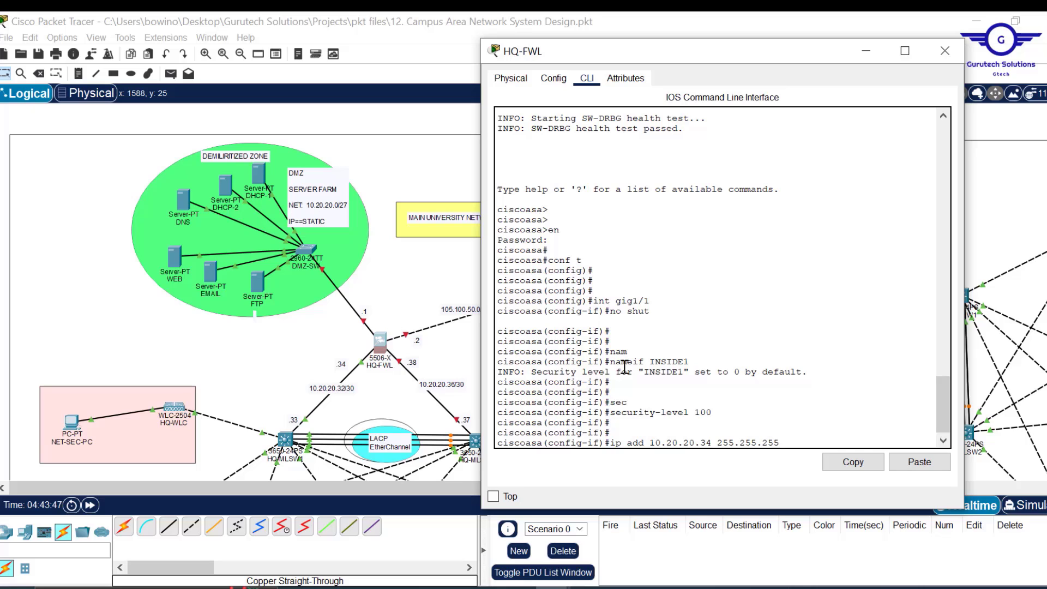
pyautogui.write('.252')
pyautogui.press('Return')
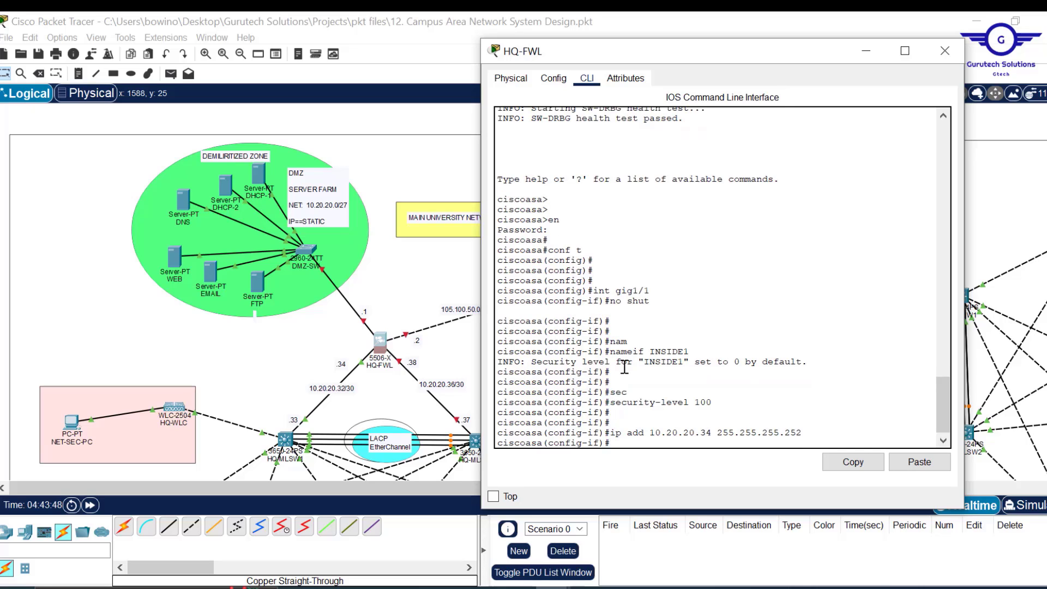
pyautogui.write('ex')
pyautogui.press('Return')
pyautogui.press('Return')
pyautogui.press('Return')
pyautogui.press('Return')
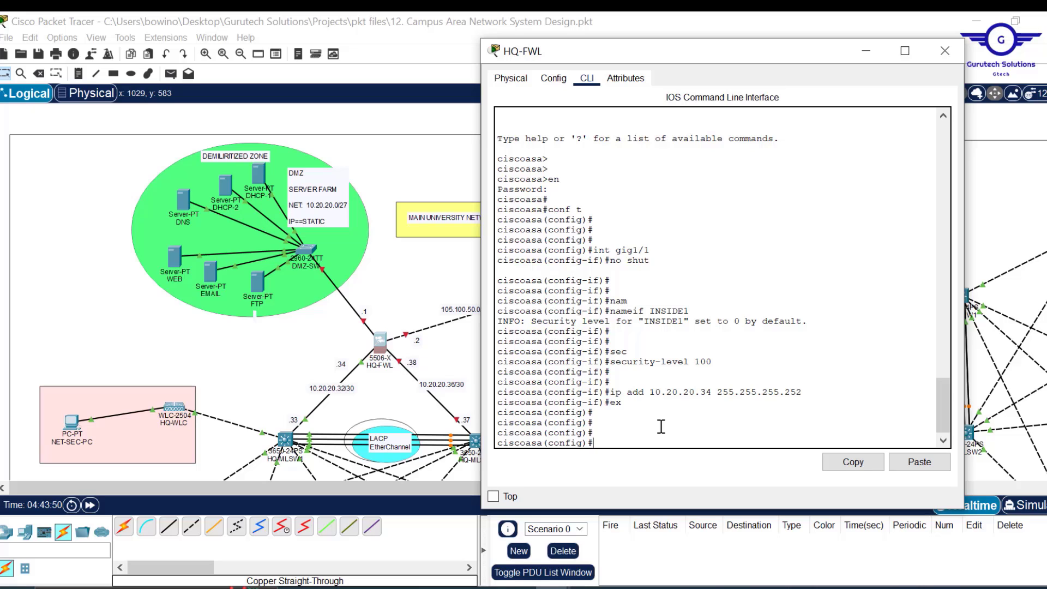
pyautogui.press('Up')
pyautogui.press('Up')
pyautogui.press('Up')
pyautogui.press('Up')
# - Select interface gig1/2, bring it up, and name it INSIDE2 using recalled commands
pyautogui.press('Up')
pyautogui.press('Up')
pyautogui.press('Up')
pyautogui.press('BackSpace')
pyautogui.write('2')
pyautogui.press('Return')
pyautogui.press('Up')
pyautogui.press('Up')
pyautogui.press('Up')
pyautogui.press('Up')
pyautogui.press('Up')
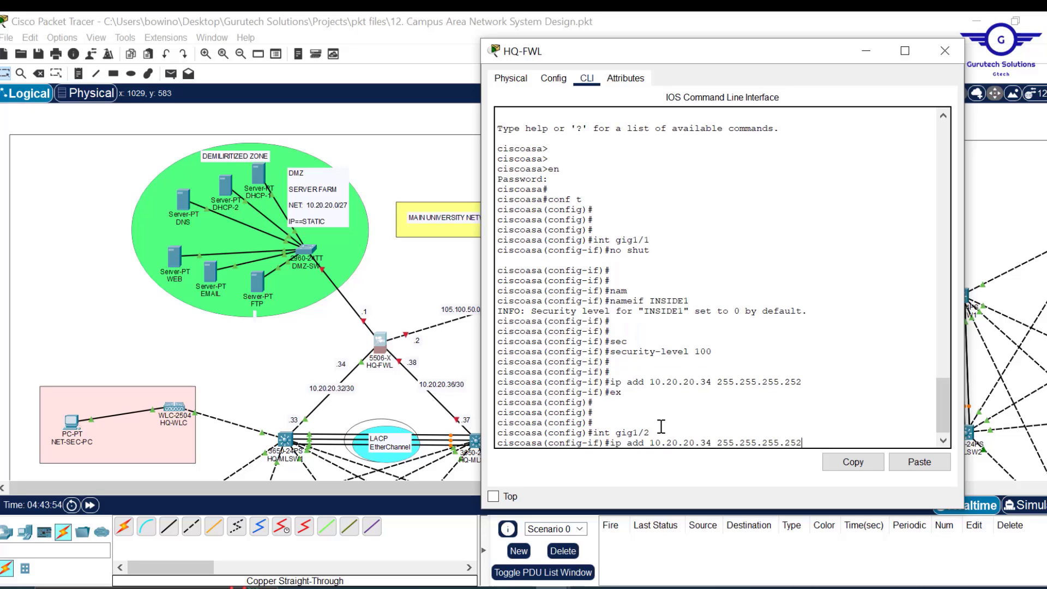
pyautogui.press('Up')
pyautogui.press('Up')
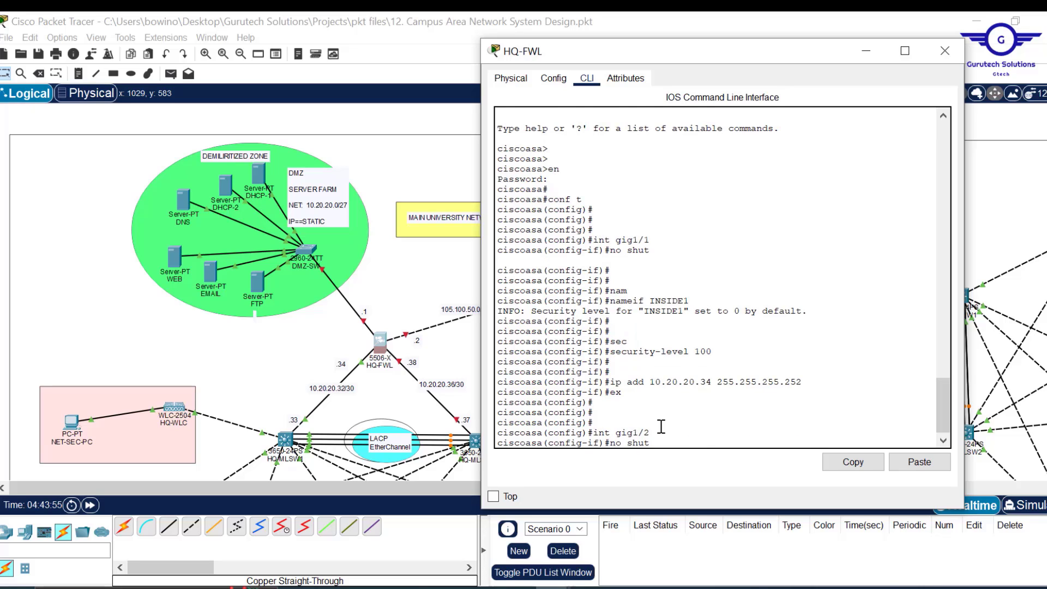
pyautogui.press('Return')
pyautogui.press('Return')
pyautogui.press('Return')
pyautogui.press('Return')
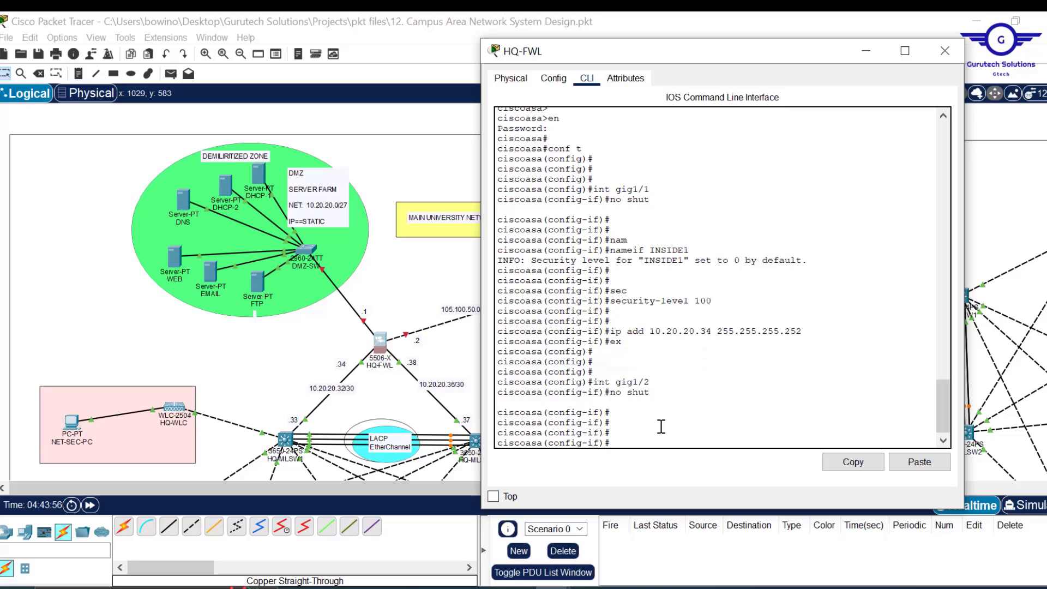
pyautogui.press('Up')
pyautogui.press('Up')
pyautogui.press('Up')
pyautogui.press('Up')
pyautogui.press('Up')
pyautogui.press('Up')
pyautogui.press('BackSpace')
pyautogui.write('2')
pyautogui.press('Return')
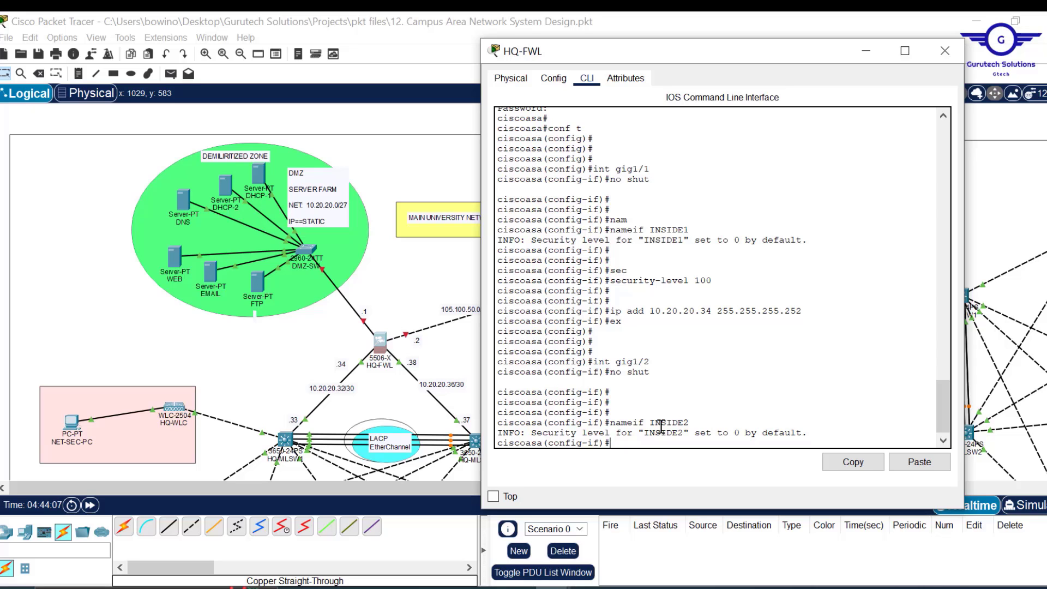
# - Set gig1/2's security level to 100
pyautogui.press('Return')
pyautogui.press('Return')
pyautogui.press('Return')
pyautogui.write('s')
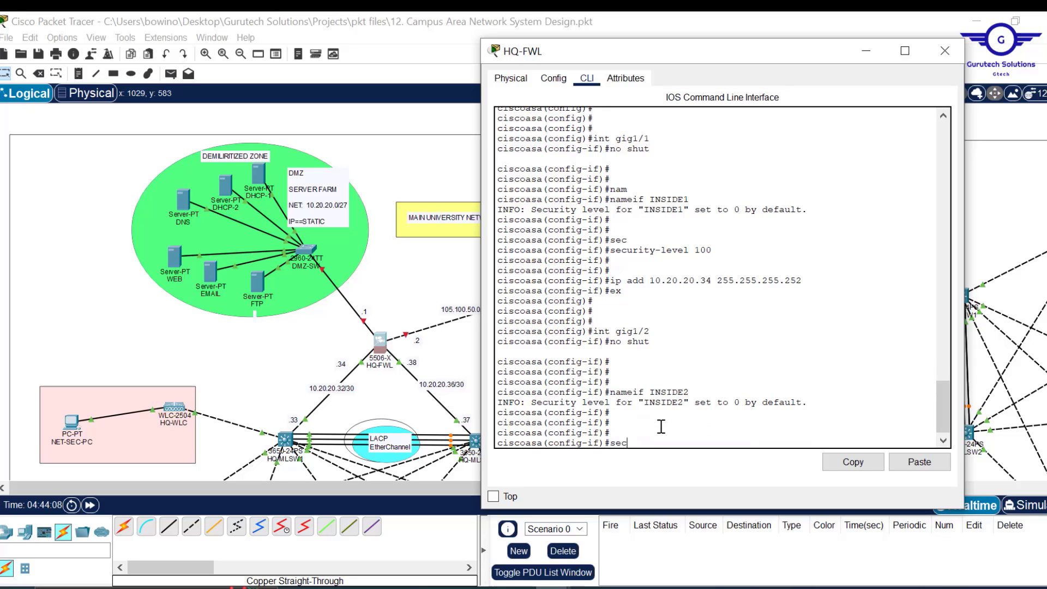
pyautogui.write('ec')
pyautogui.press('Tab')
pyautogui.write('19')
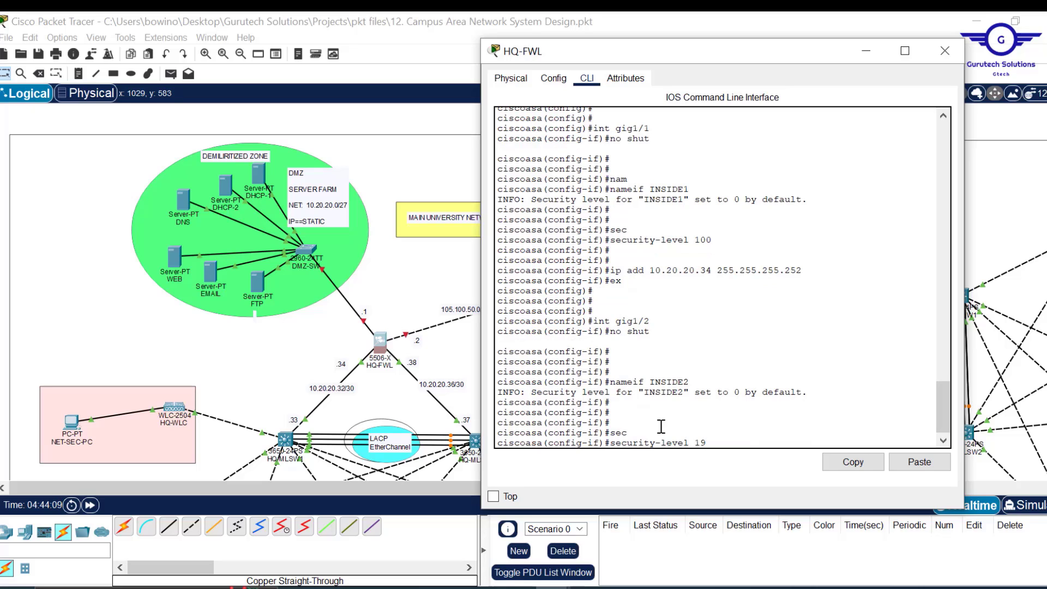
pyautogui.press('BackSpace')
pyautogui.write('00')
pyautogui.press('Return')
pyautogui.press('Return')
pyautogui.press('Return')
pyautogui.press('Return')
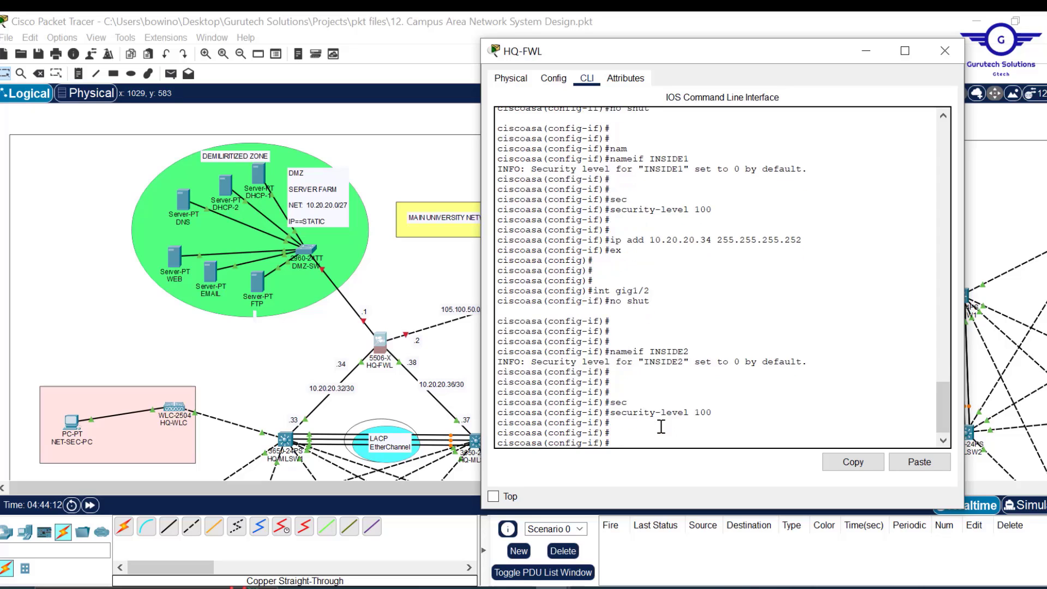
# - Assign gig1/2 the address 10.20.20.38 255.255.255.252 and exit interface mode
pyautogui.press('Up')
pyautogui.press('Up')
pyautogui.press('Up')
pyautogui.press('Up')
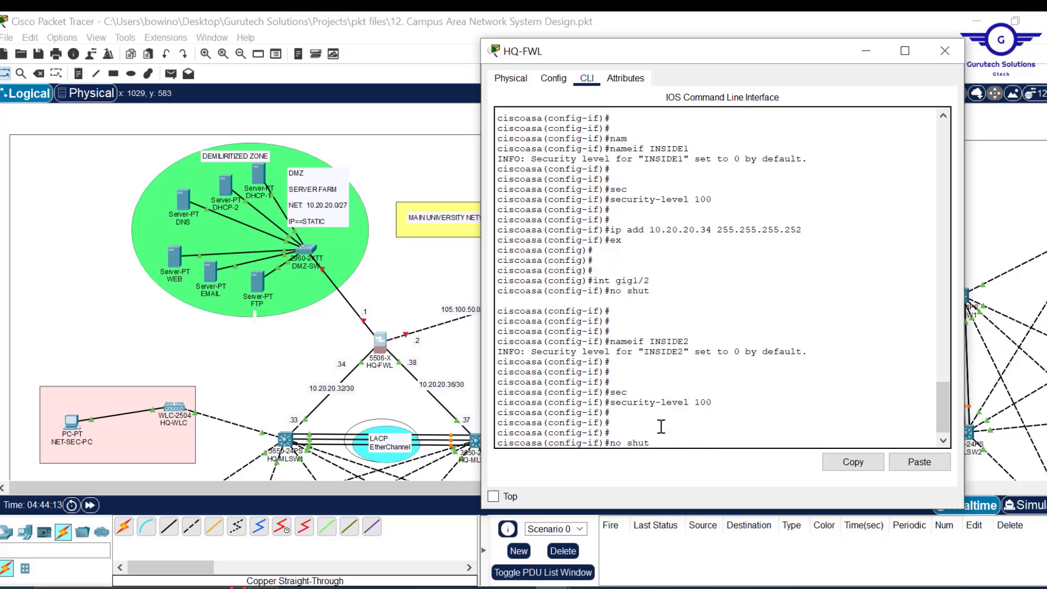
pyautogui.press('Up')
pyautogui.press('Up')
pyautogui.press('Up')
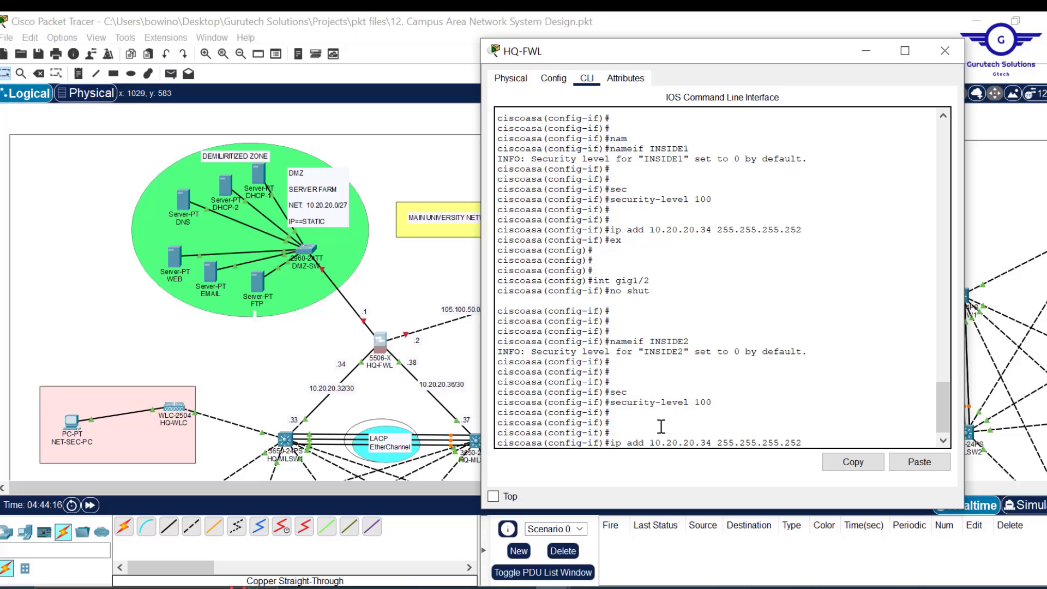
pyautogui.press('Left')
pyautogui.press('Left')
pyautogui.press('Left')
pyautogui.press('Left')
pyautogui.press('Left')
pyautogui.press('Left')
pyautogui.press('Left')
pyautogui.press('Left')
pyautogui.press('Left')
pyautogui.press('Left')
pyautogui.press('Left')
pyautogui.press('Left')
pyautogui.press('Left')
pyautogui.press('Left')
pyautogui.press('Left')
pyautogui.press('Left')
pyautogui.press('BackSpace')
pyautogui.write('8')
pyautogui.press('Return')
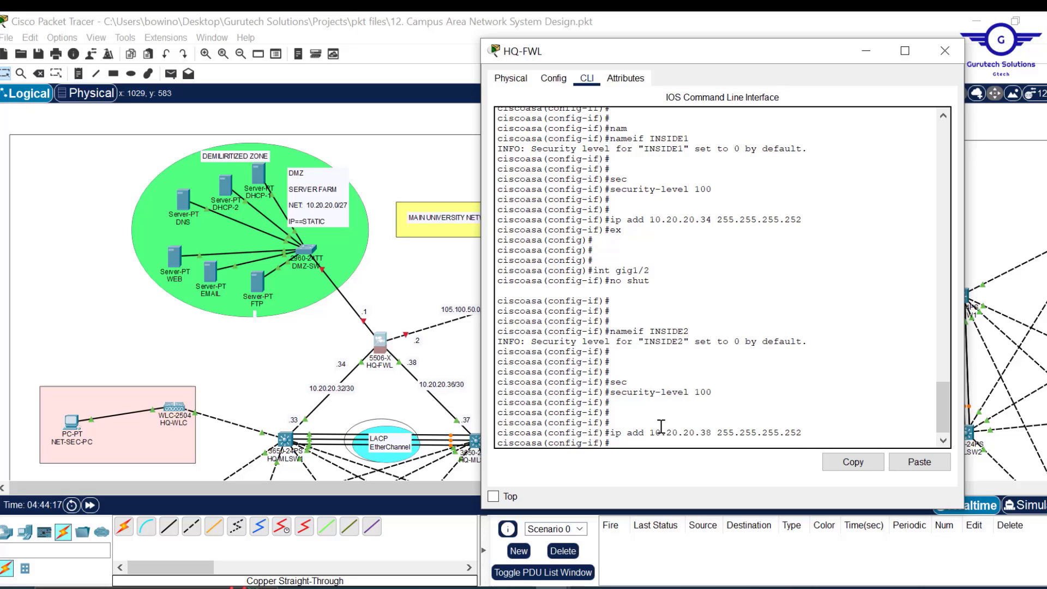
pyautogui.write('ex')
pyautogui.press('Return')
pyautogui.press('Return')
pyautogui.press('Return')
pyautogui.press('Return')
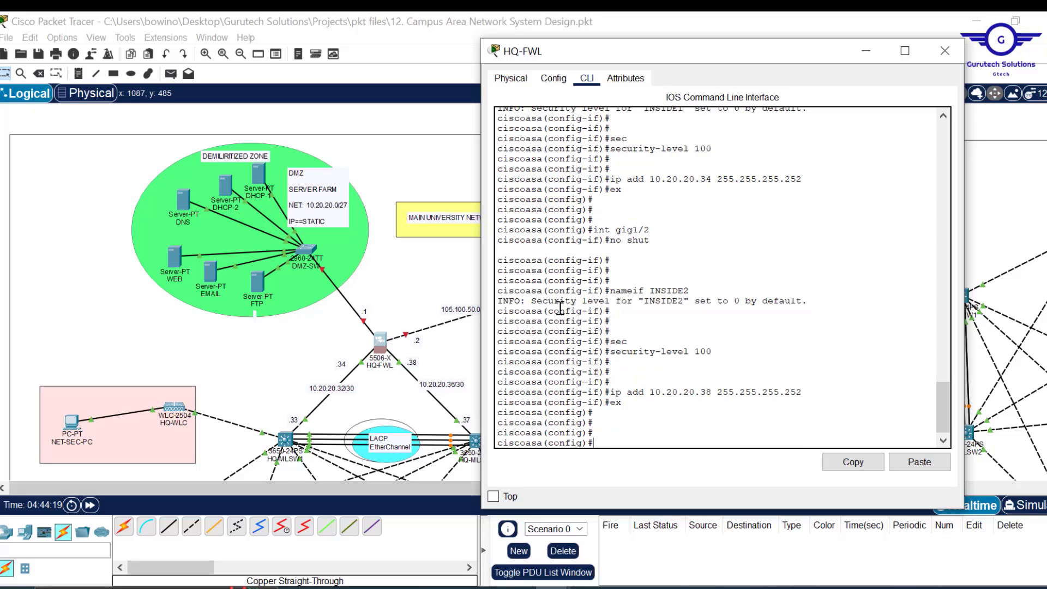
pyautogui.press('Up')
pyautogui.press('Up')
pyautogui.press('Up')
pyautogui.press('Up')
pyautogui.press('Up')
pyautogui.press('Up')
# - Enable interface gig1/3, name it DMZ, and set its security level to 70
pyautogui.press('Return')
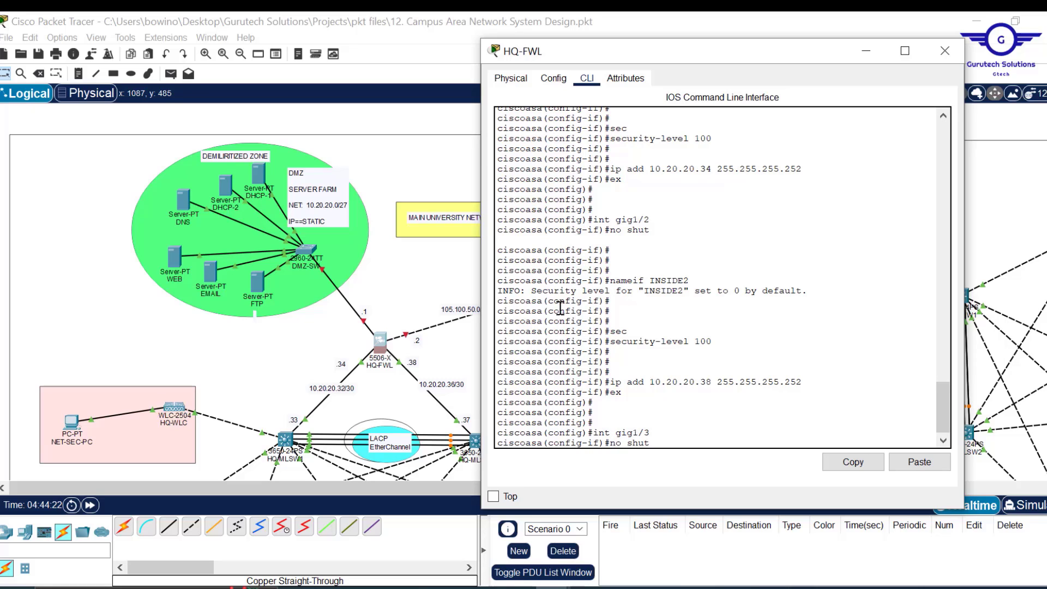
pyautogui.press('Return')
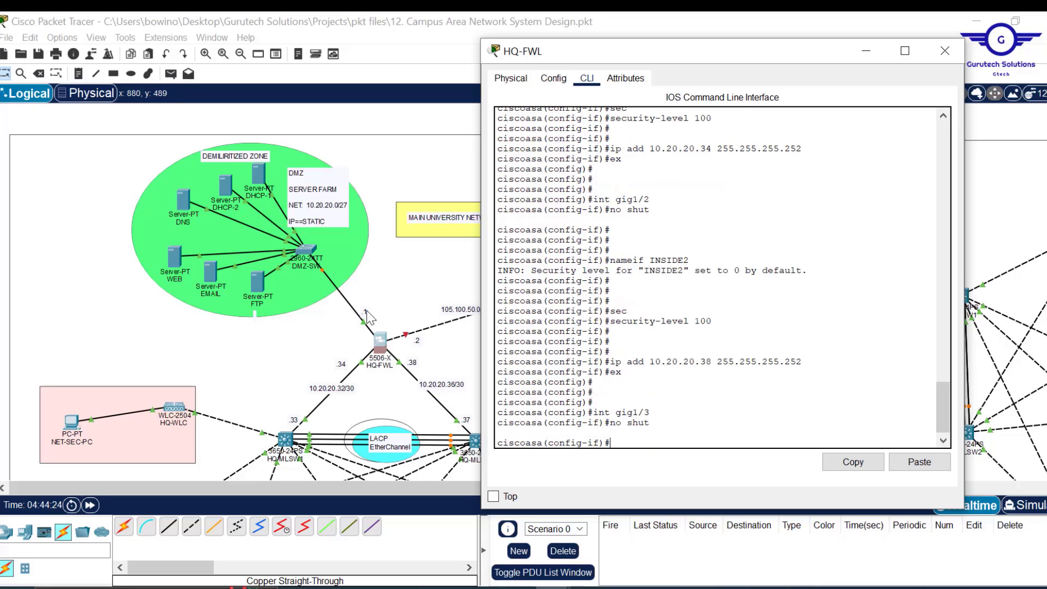
pyautogui.write('nam')
pyautogui.press('Tab')
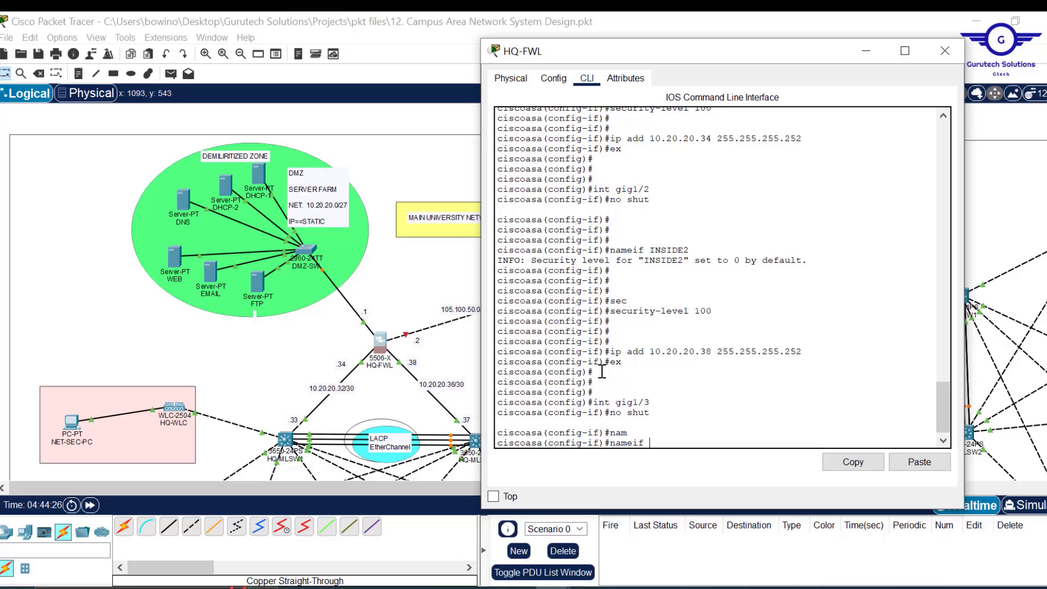
pyautogui.write('DMZ')
pyautogui.press('Return')
pyautogui.press('Return')
pyautogui.press('Return')
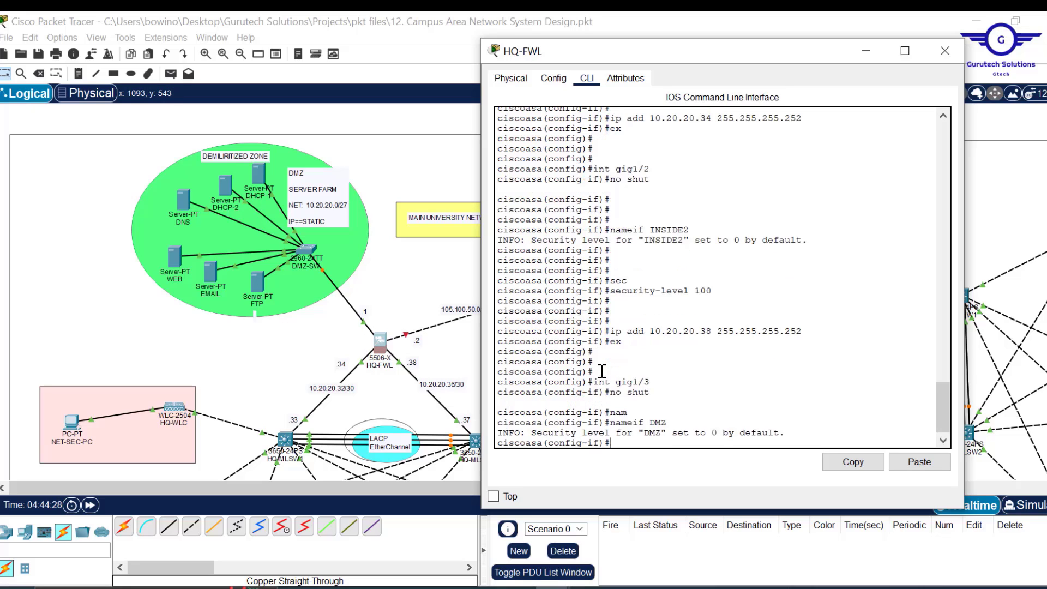
pyautogui.write('sec')
pyautogui.press('Tab')
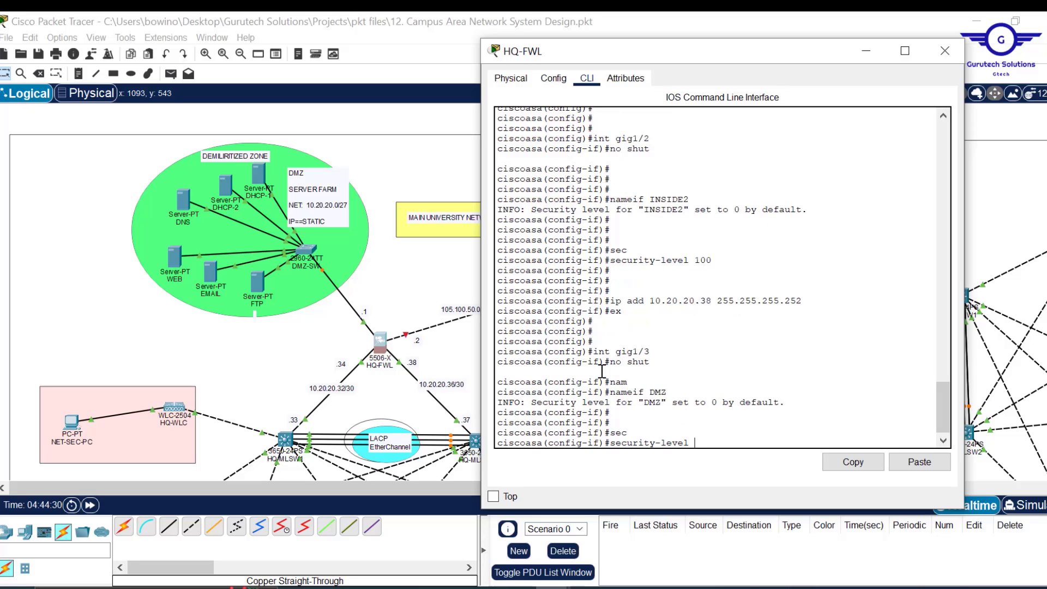
pyautogui.write('70')
pyautogui.press('Return')
pyautogui.press('Return')
pyautogui.press('Return')
pyautogui.press('Return')
# - Address the DMZ interface as 10.20.20.1 255.255.255.224 and exit interface mode
pyautogui.write('iscoasa(config-if)#i')
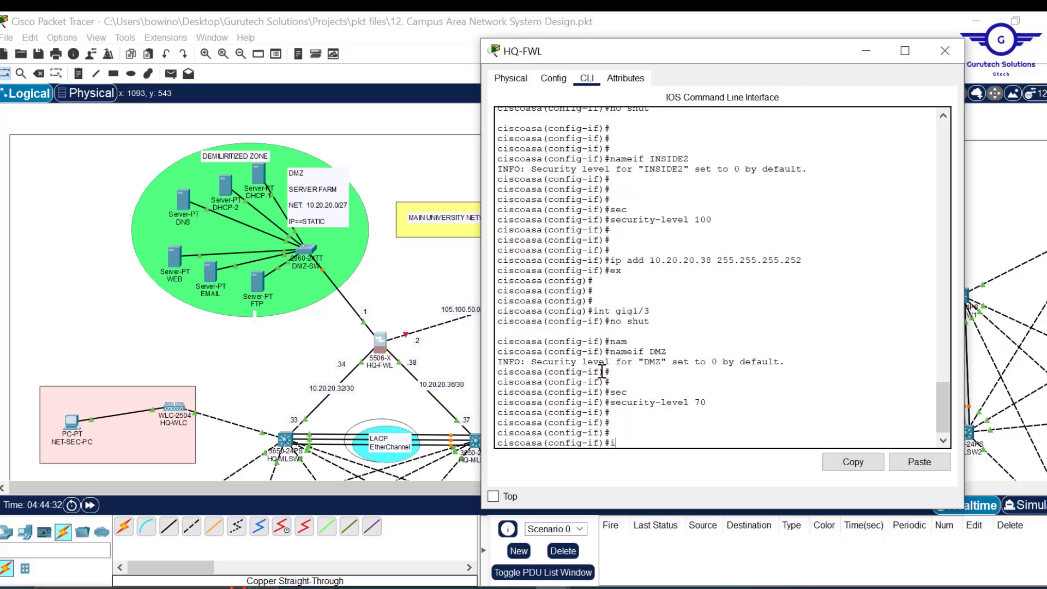
pyautogui.write('p')
pyautogui.press('BackSpace')
pyautogui.press('Up')
pyautogui.press('Up')
pyautogui.press('Up')
pyautogui.press('Up')
pyautogui.press('Up')
pyautogui.press('Up')
pyautogui.press('Up')
pyautogui.press('Up')
pyautogui.press('Up')
pyautogui.press('Down')
pyautogui.press('BackSpace')
pyautogui.press('BackSpace')
pyautogui.press('BackSpace')
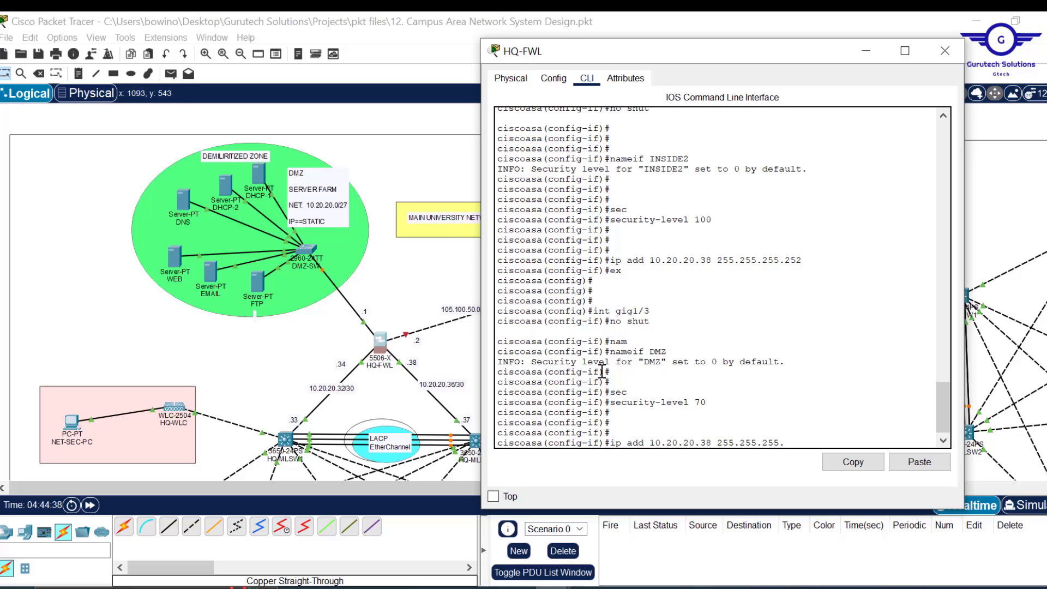
pyautogui.press('BackSpace')
pyautogui.press('BackSpace')
pyautogui.write('1')
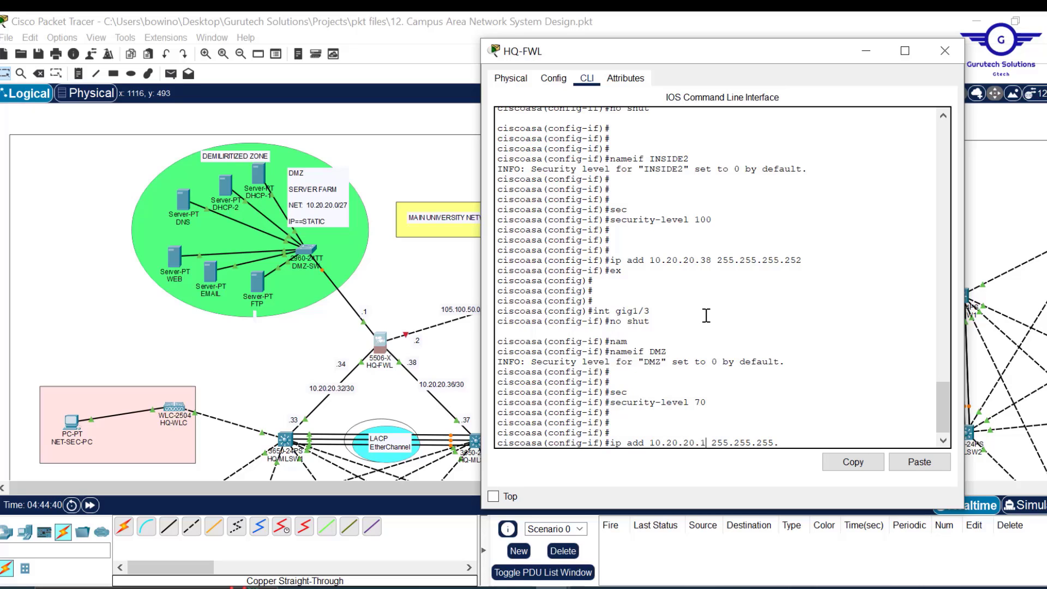
pyautogui.press('Right')
pyautogui.press('Right')
pyautogui.press('Right')
pyautogui.press('Right')
pyautogui.press('Right')
pyautogui.write('224')
pyautogui.press('Return')
pyautogui.write('ex')
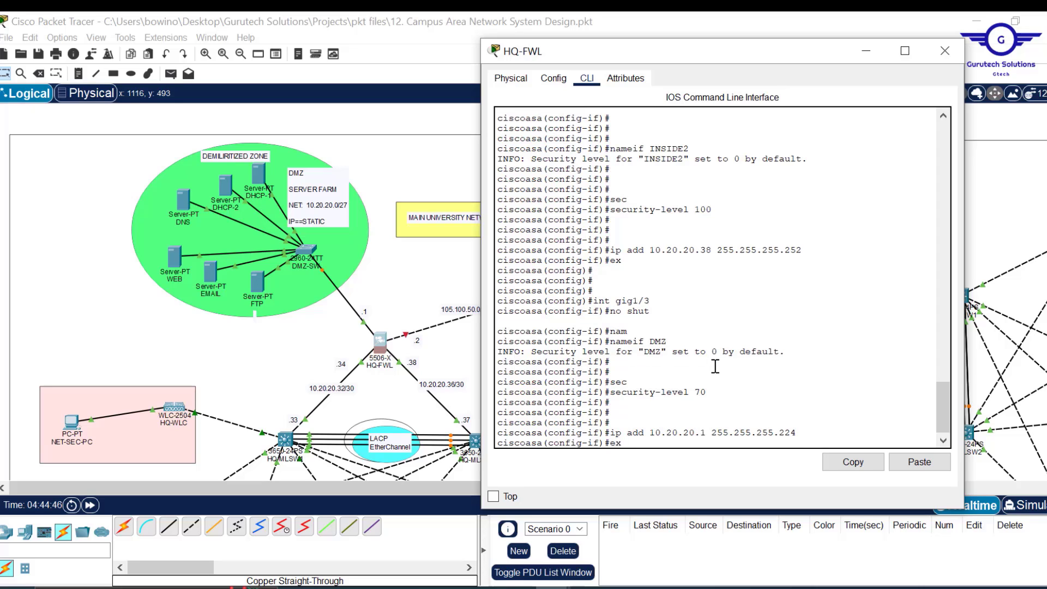
pyautogui.press('Return')
pyautogui.press('Return')
pyautogui.press('Return')
pyautogui.press('Return')
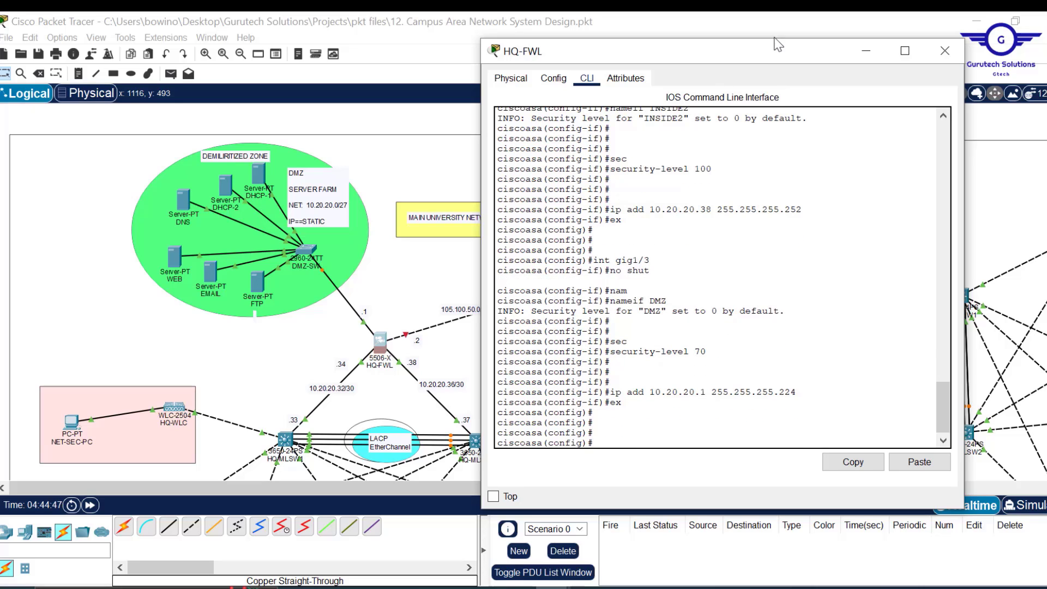
pyautogui.moveTo(749, 54); pyautogui.dragTo(860, 66)
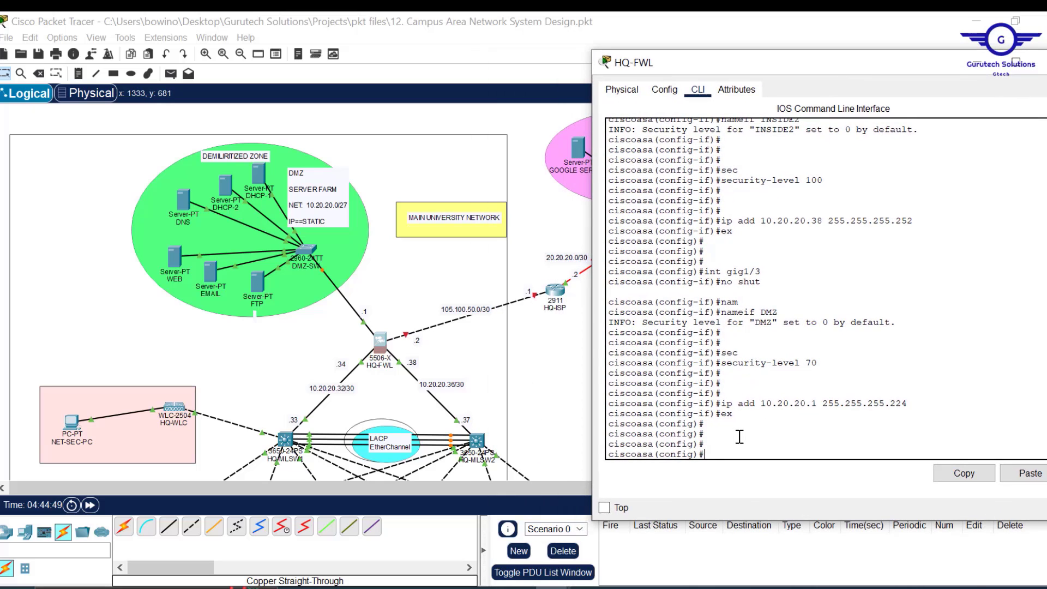
# - Select interface gig1/4, bring it up with no shut, and name it OUTSIDE
pyautogui.press('Up')
pyautogui.press('Up')
pyautogui.press('Up')
pyautogui.press('Up')
pyautogui.press('Up')
pyautogui.press('Up')
pyautogui.press('Up')
pyautogui.press('Up')
pyautogui.press('BackSpace')
pyautogui.write('4')
pyautogui.press('Return')
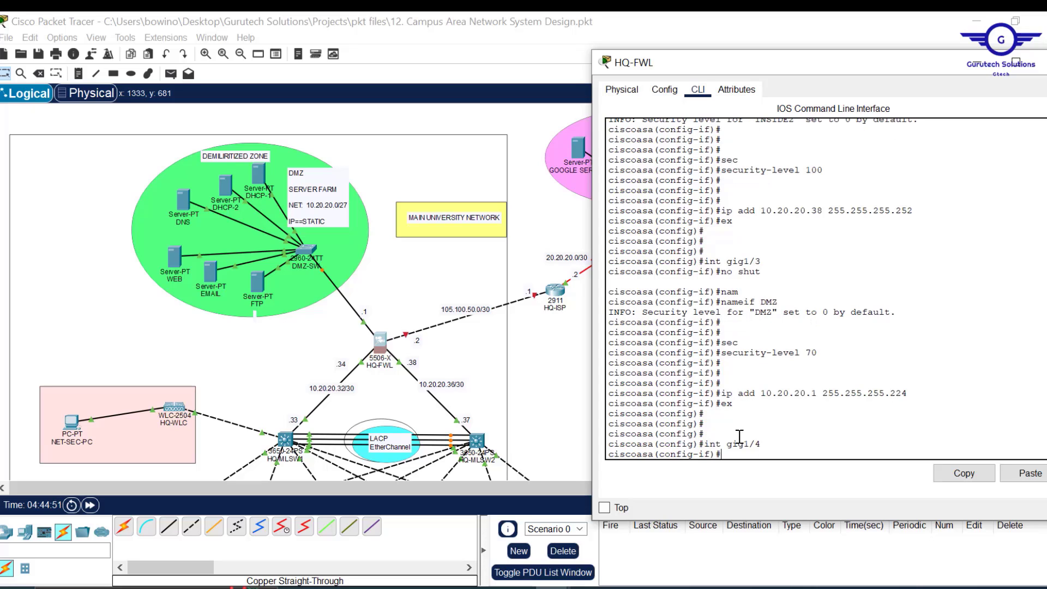
pyautogui.write('no shut')
pyautogui.press('Return')
pyautogui.press('Return')
pyautogui.press('Return')
pyautogui.press('Return')
pyautogui.press('Return')
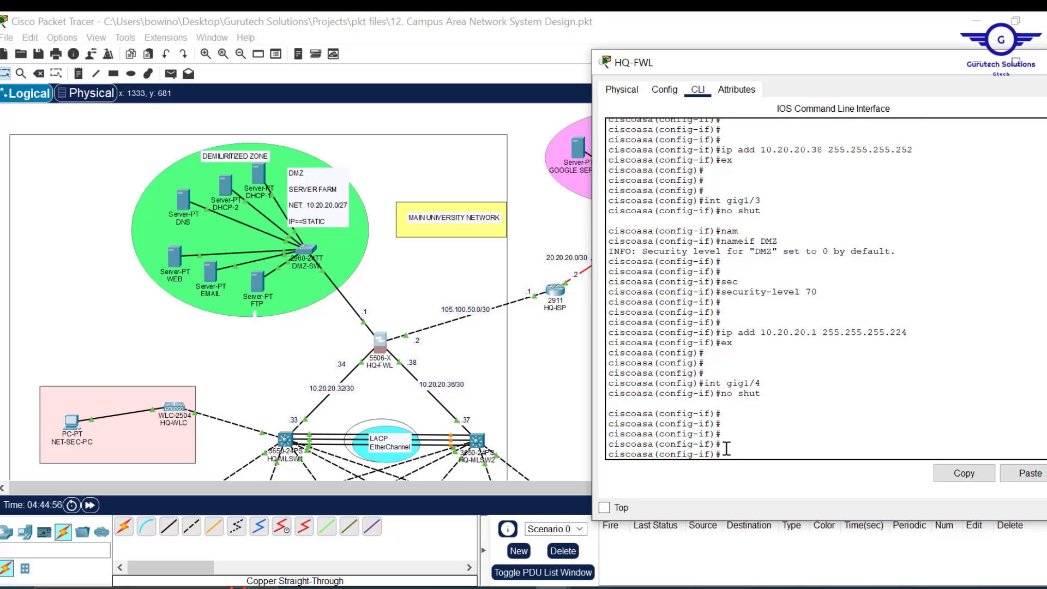
pyautogui.write('nam')
pyautogui.press('Tab')
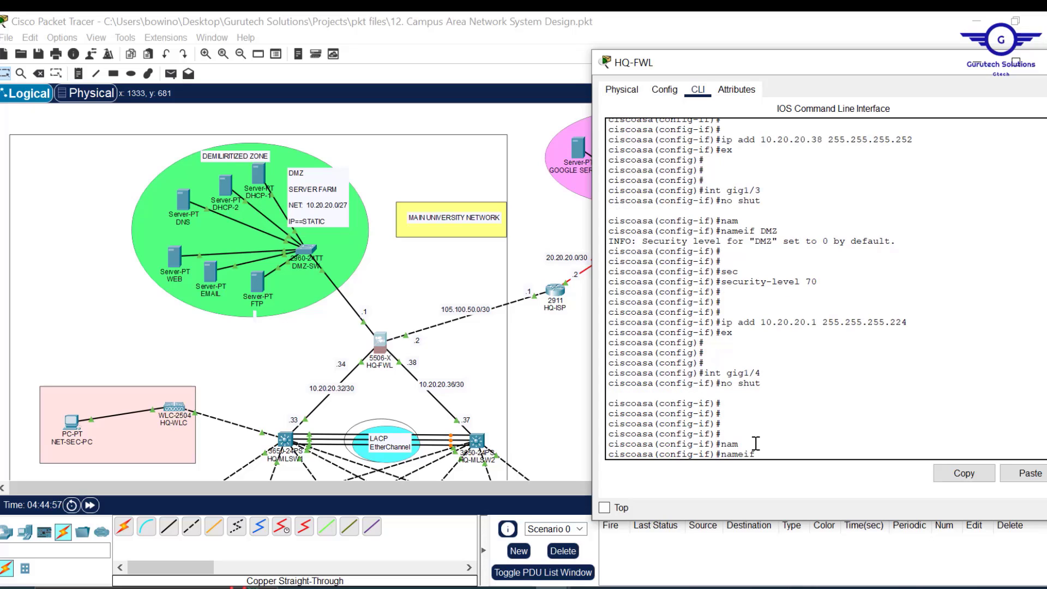
pyautogui.write('OUTSIDE')
pyautogui.press('Return')
pyautogui.press('Return')
pyautogui.press('Return')
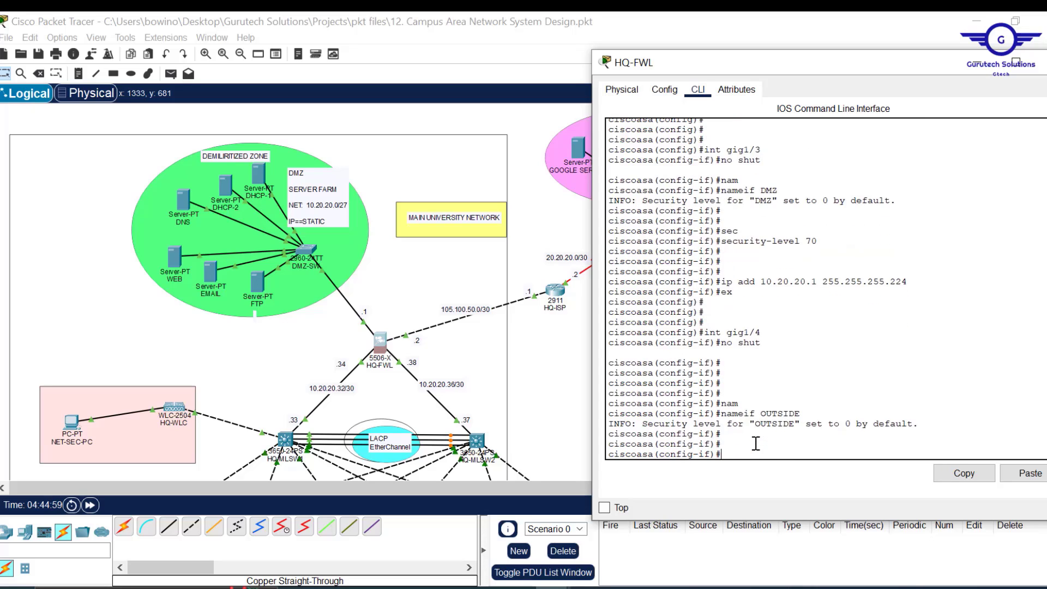
# - Set OUTSIDE to security level 0 and address 105.100.50.2 255.255.255.252, then exit
pyautogui.write('SEC')
pyautogui.press('Tab')
pyautogui.write('0')
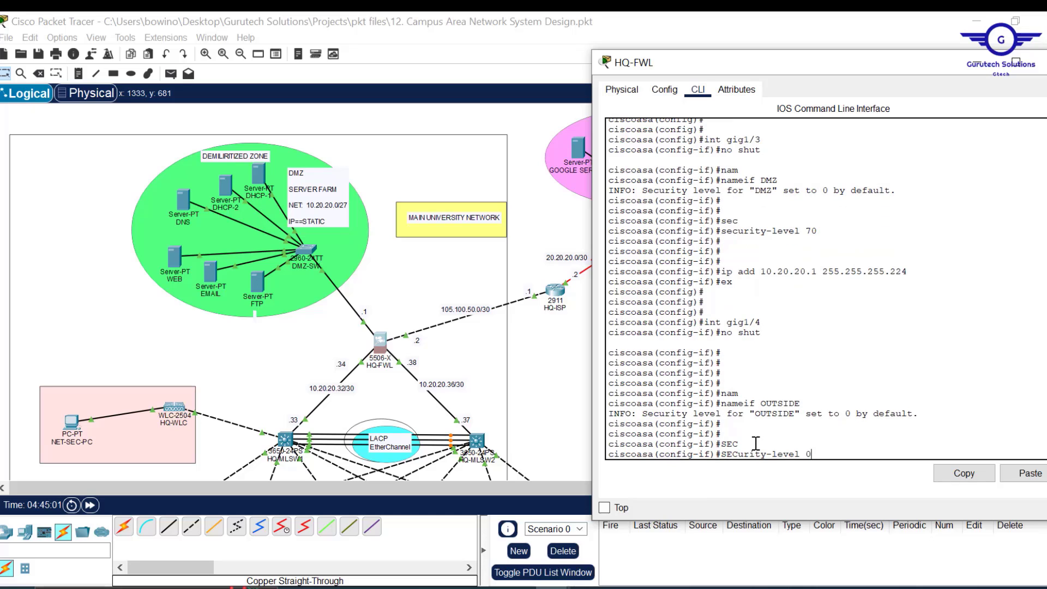
pyautogui.press('Return')
pyautogui.press('Return')
pyautogui.press('Return')
pyautogui.press('Return')
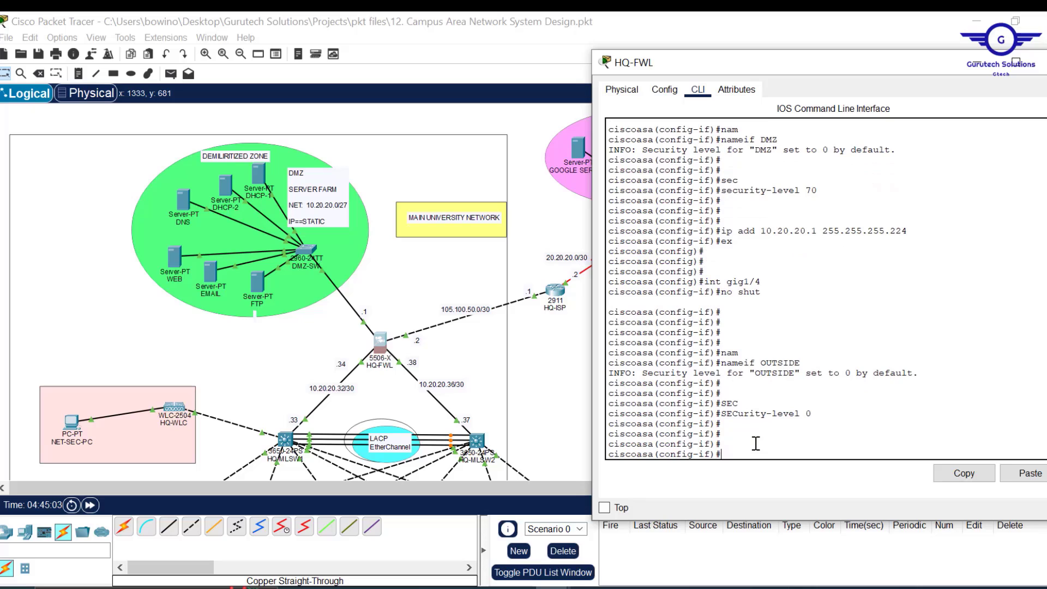
pyautogui.write('IP ADD 105.100.50.2 255.255.2')
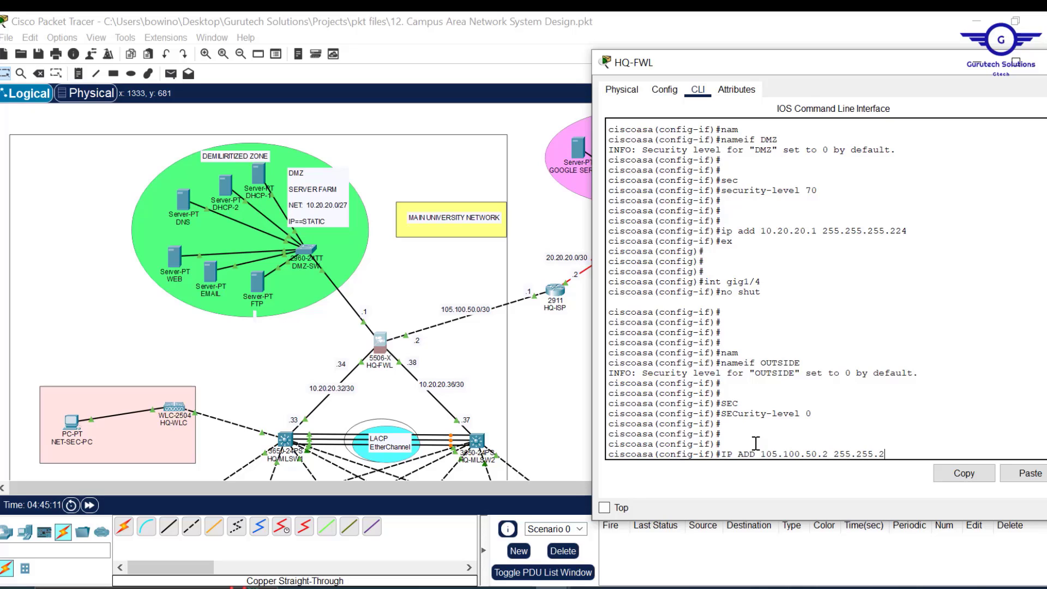
pyautogui.write('55.252')
pyautogui.press('Return')
pyautogui.write('EX')
pyautogui.press('Return')
pyautogui.press('Return')
pyautogui.press('Return')
pyautogui.press('Return')
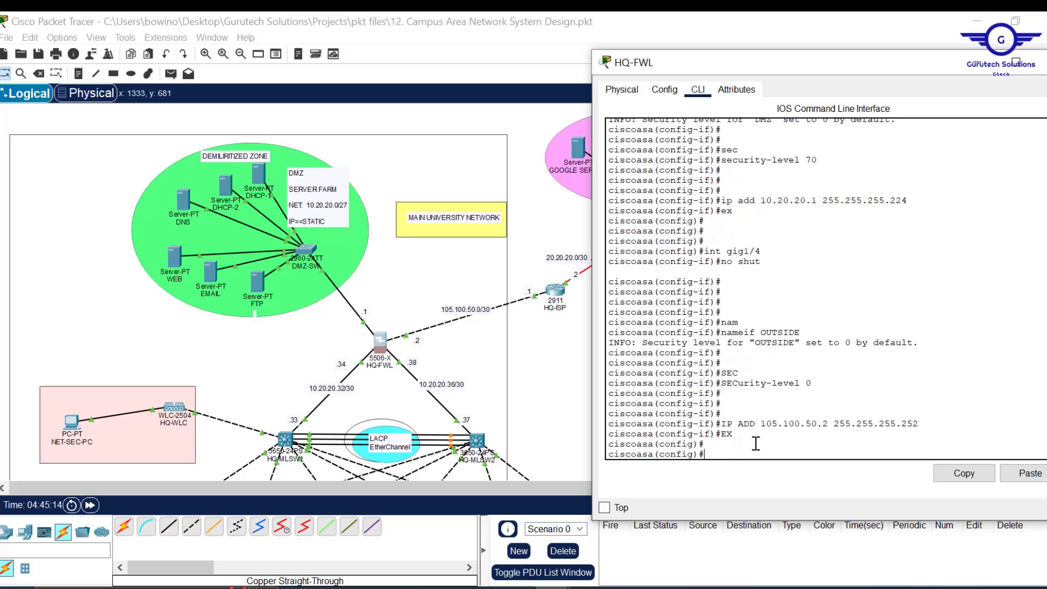
# - Save the firewall configuration with wr mem and close the HQ-FWL window
pyautogui.write('DO WR')
pyautogui.press('Return')
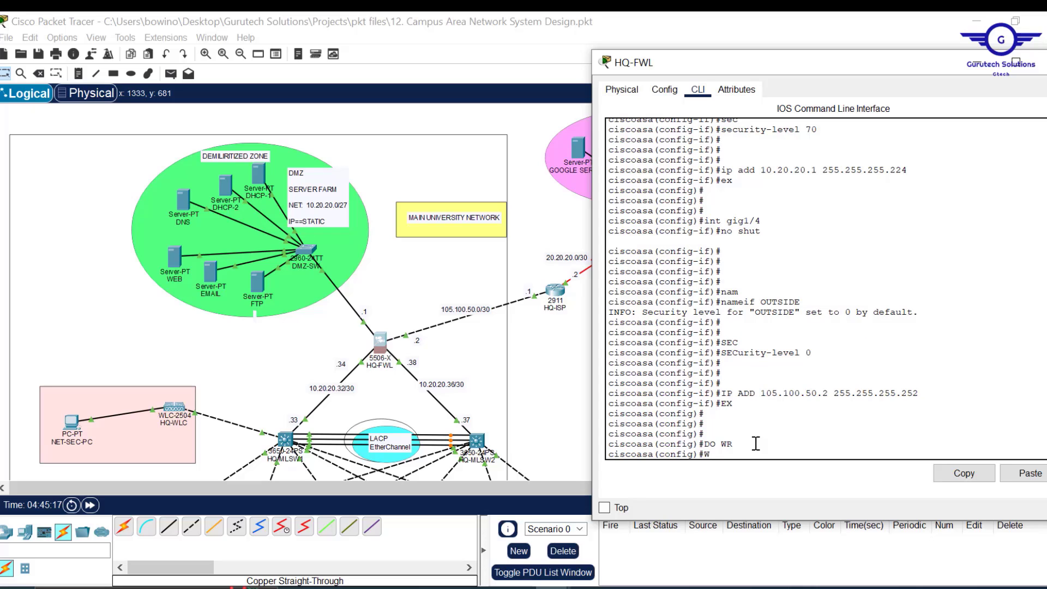
pyautogui.write('WR MEM')
pyautogui.press('Return')
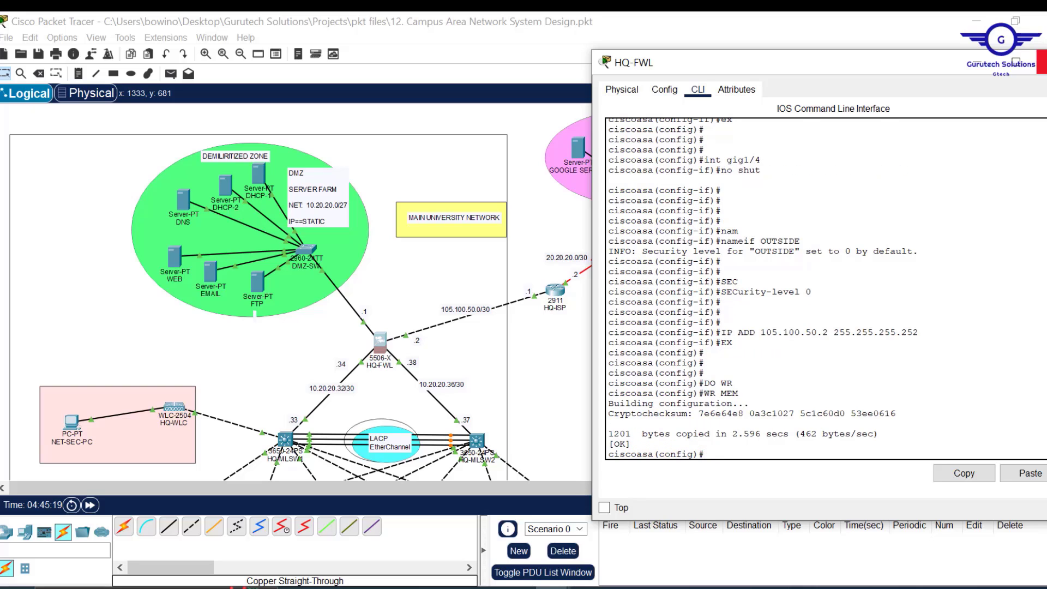
pyautogui.click(1042, 61)
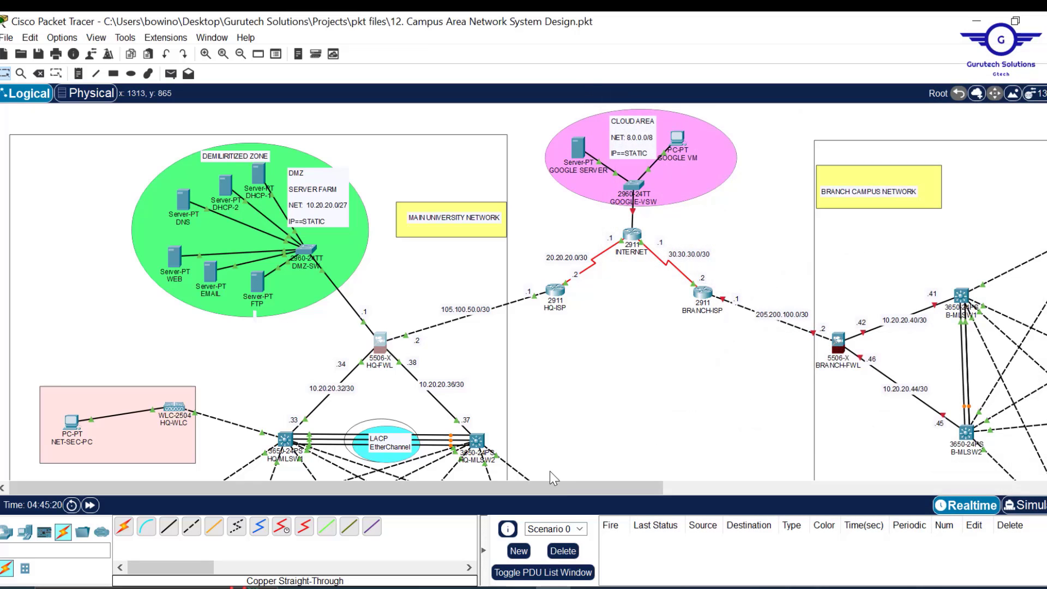
pyautogui.moveTo(577, 485); pyautogui.dragTo(709, 490)
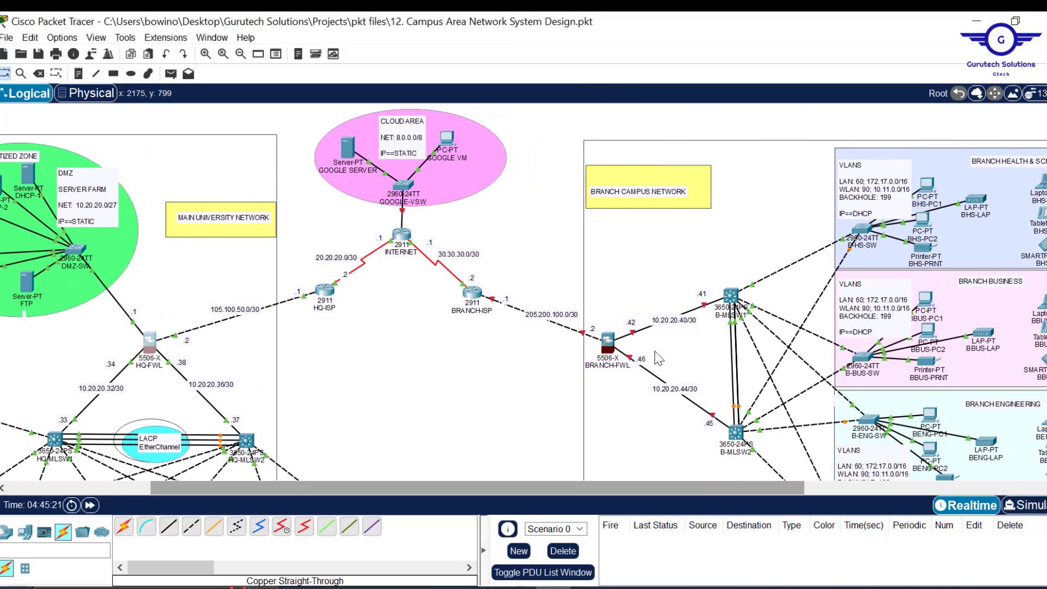
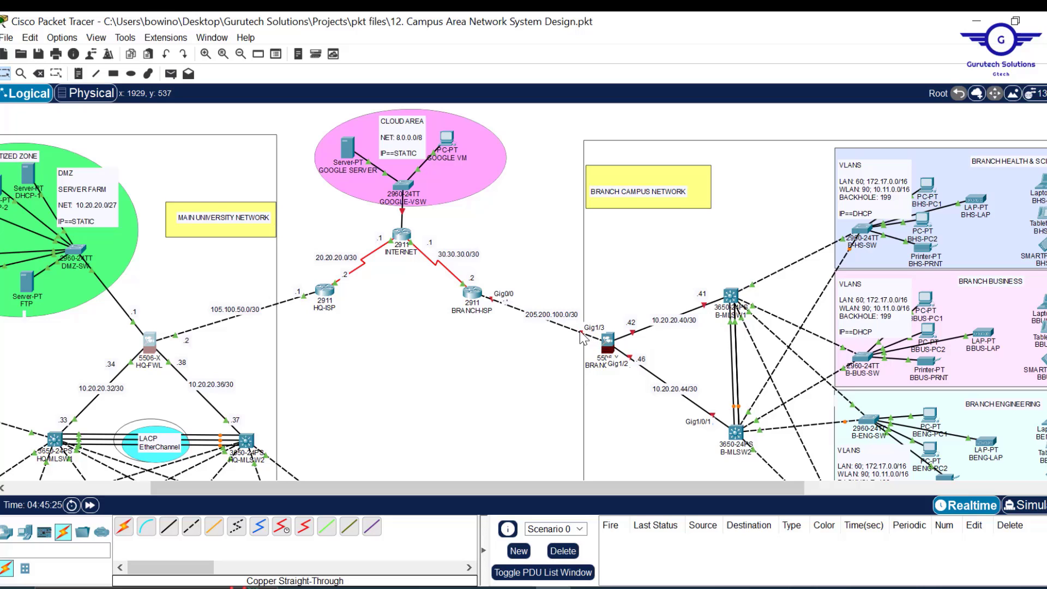
# - Open the BRANCH-FWL firewall's CLI and enter privileged and global configuration mode
pyautogui.click(611, 332)
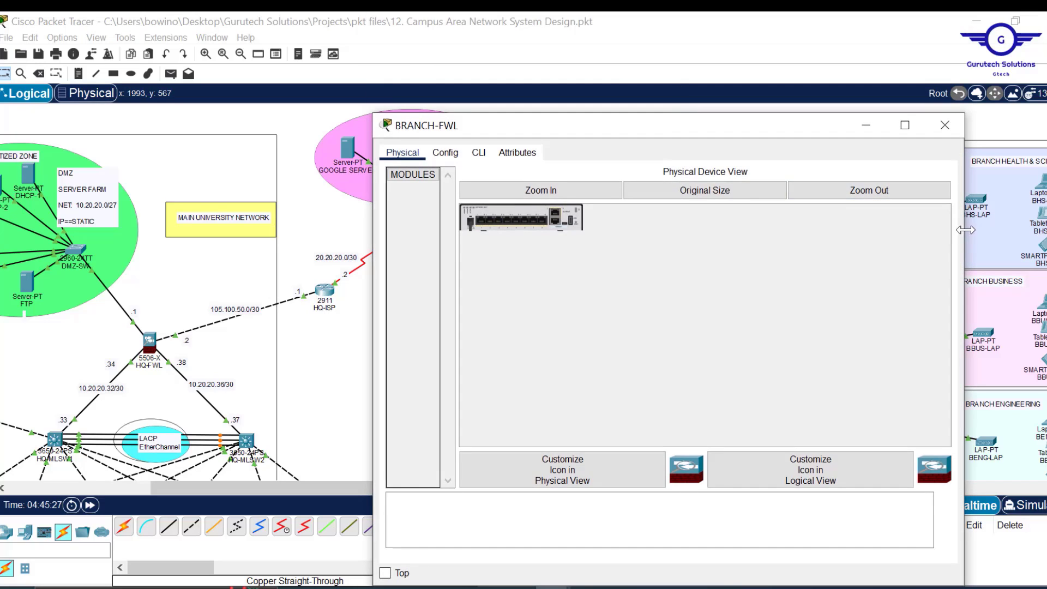
pyautogui.moveTo(965, 231); pyautogui.dragTo(841, 231)
pyautogui.moveTo(652, 126); pyautogui.dragTo(389, 102)
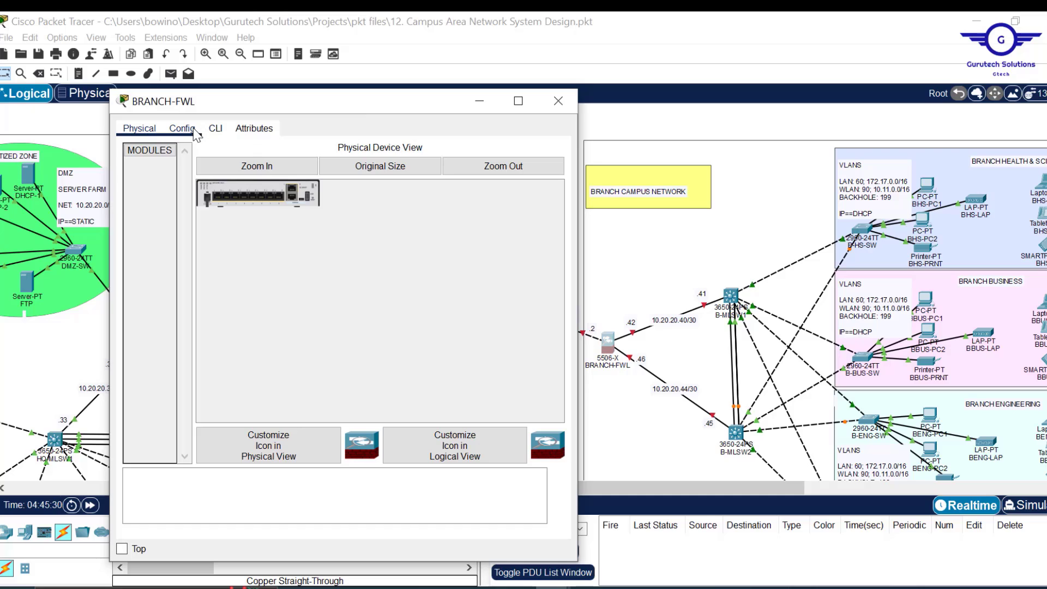
pyautogui.click(215, 129)
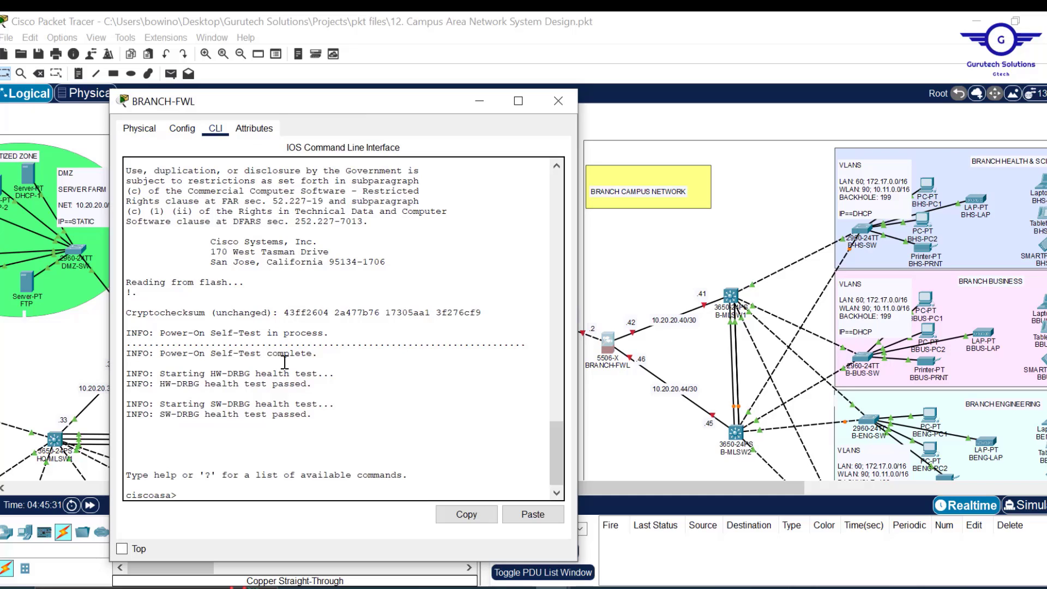
pyautogui.write('EN')
pyautogui.press('Return')
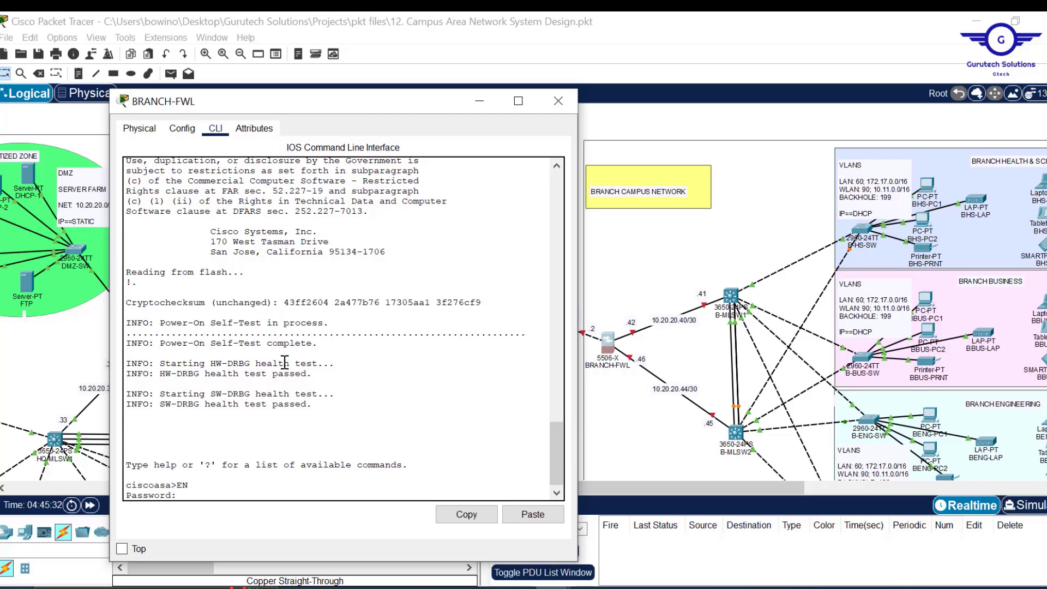
pyautogui.press('Return')
pyautogui.press('Return')
pyautogui.press('Return')
pyautogui.write('coasa#co')
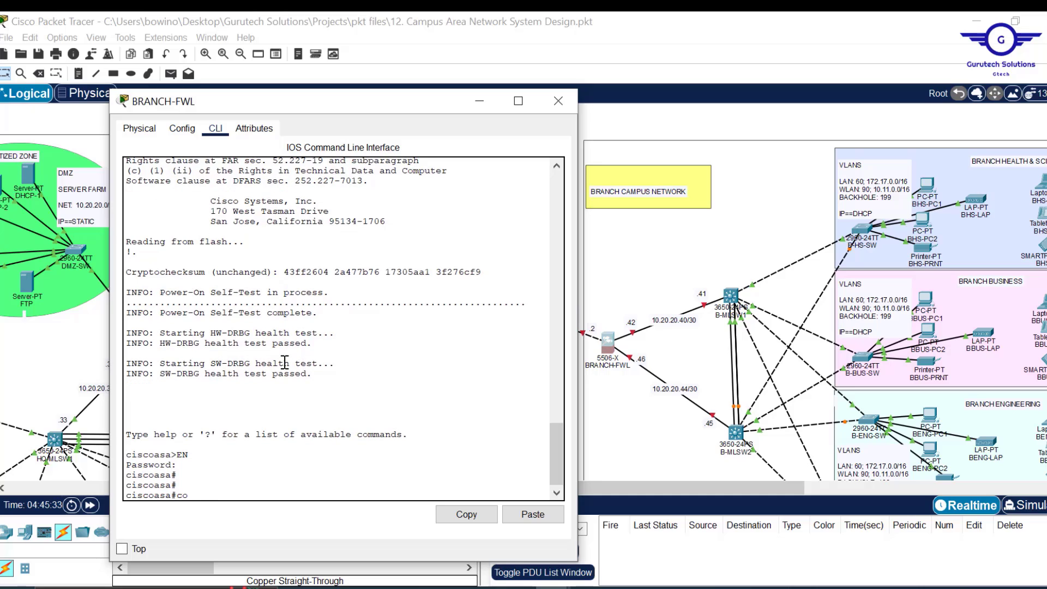
pyautogui.write('nf t')
pyautogui.press('Return')
pyautogui.press('Return')
pyautogui.press('Return')
pyautogui.press('Return')
pyautogui.press('Return')
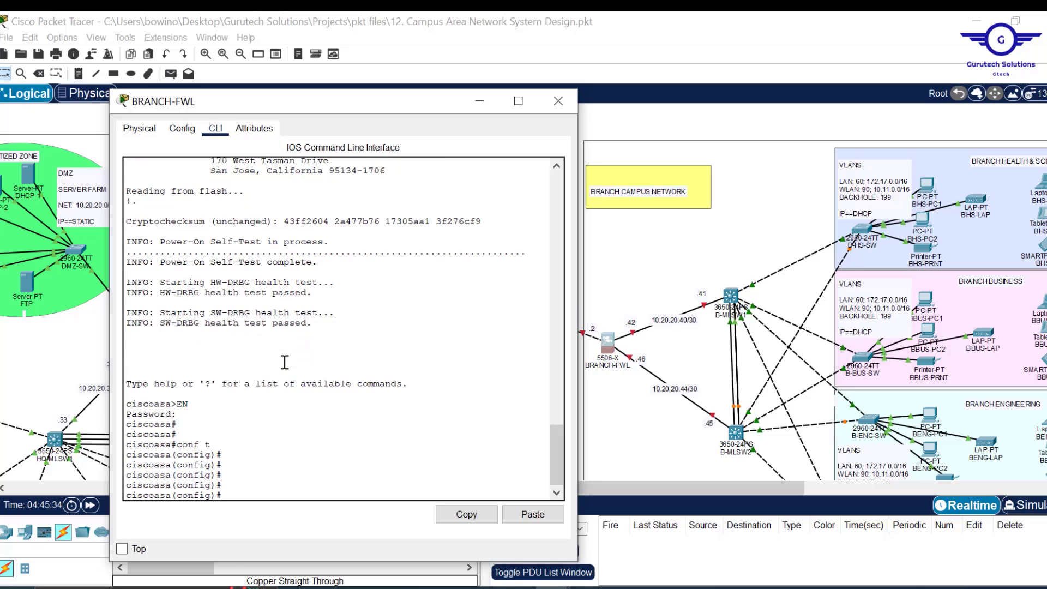
# - On interface gig1/1, set nameif INSIDE1 with security level 100
pyautogui.write('int gig1/1')
pyautogui.press('Return')
pyautogui.press('Return')
pyautogui.press('Return')
pyautogui.press('Return')
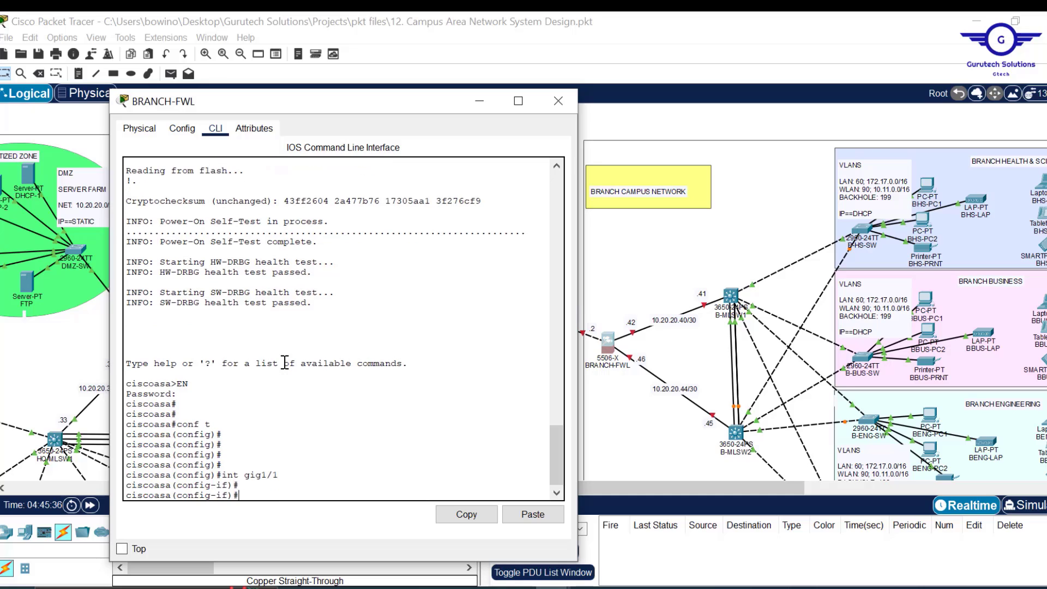
pyautogui.write('nam')
pyautogui.press('Tab')
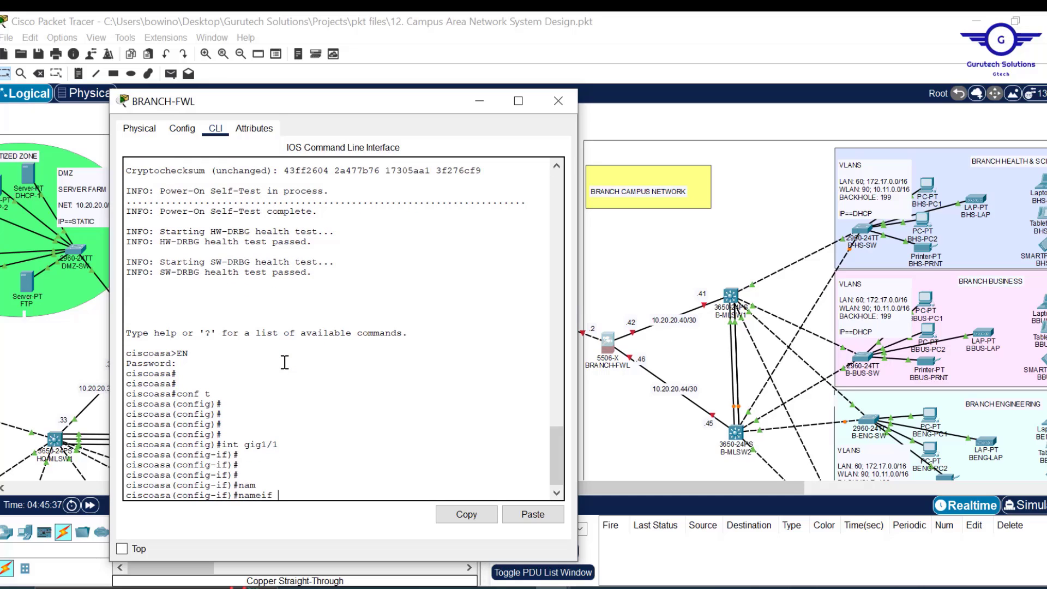
pyautogui.write('INSIDE1')
pyautogui.press('Return')
pyautogui.press('Return')
pyautogui.press('Return')
pyautogui.press('Return')
pyautogui.write('SEC')
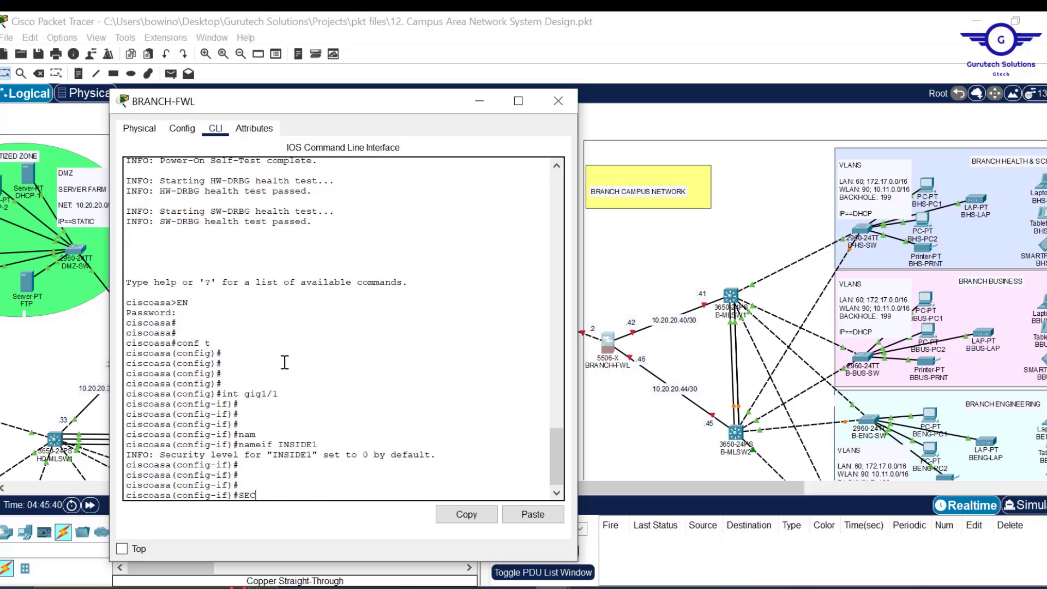
pyautogui.press('Tab')
pyautogui.write('100')
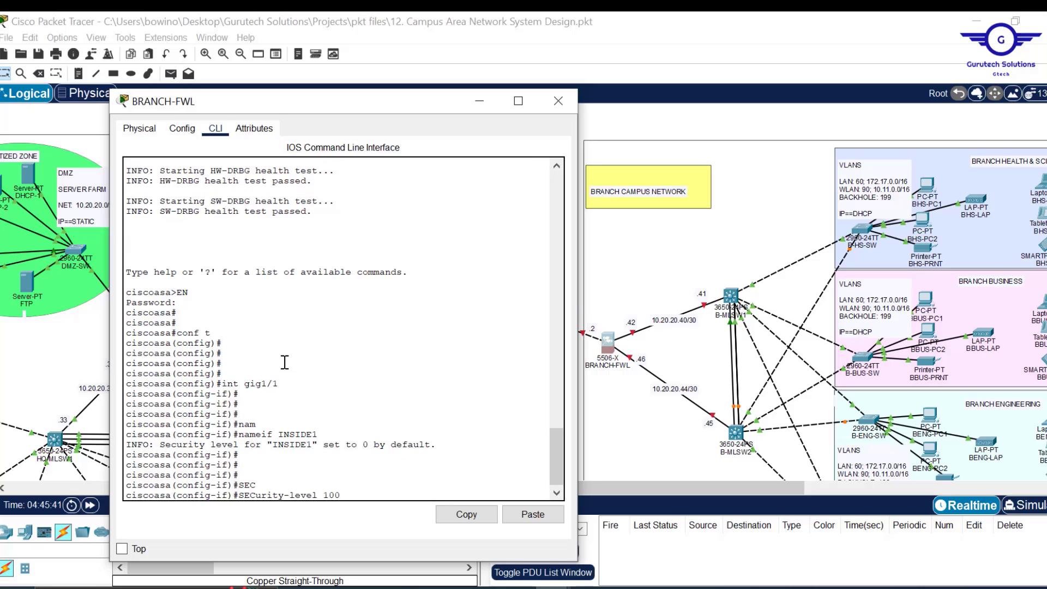
pyautogui.press('Return')
pyautogui.press('Return')
pyautogui.press('Return')
# - Address gig1/1 as 10.20.20.42 255.255.255.252 and exit the interface
pyautogui.write('IP ADD 10')
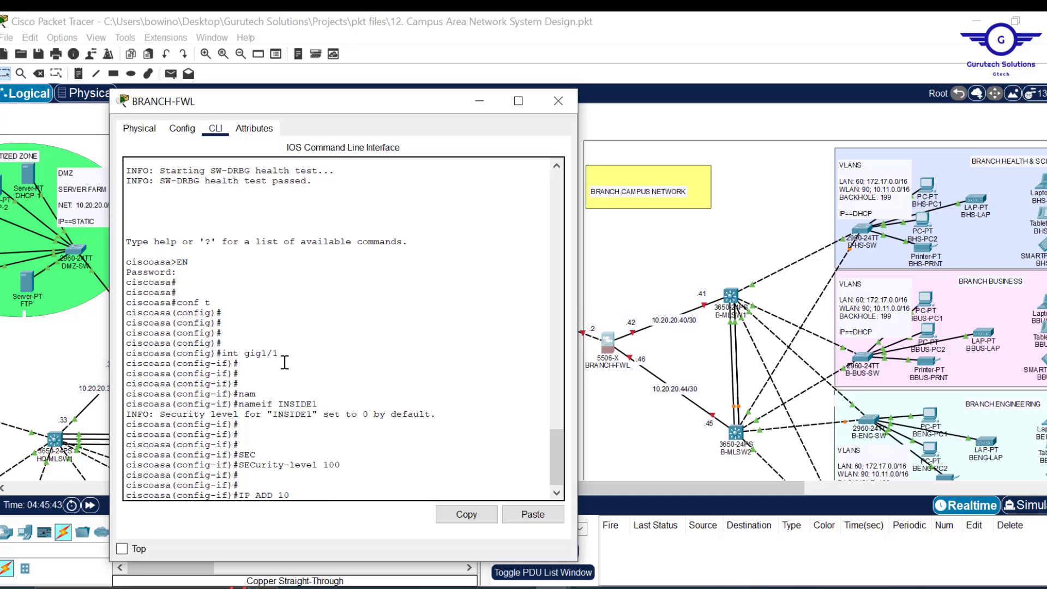
pyautogui.write('.20.20.42 255.255.255')
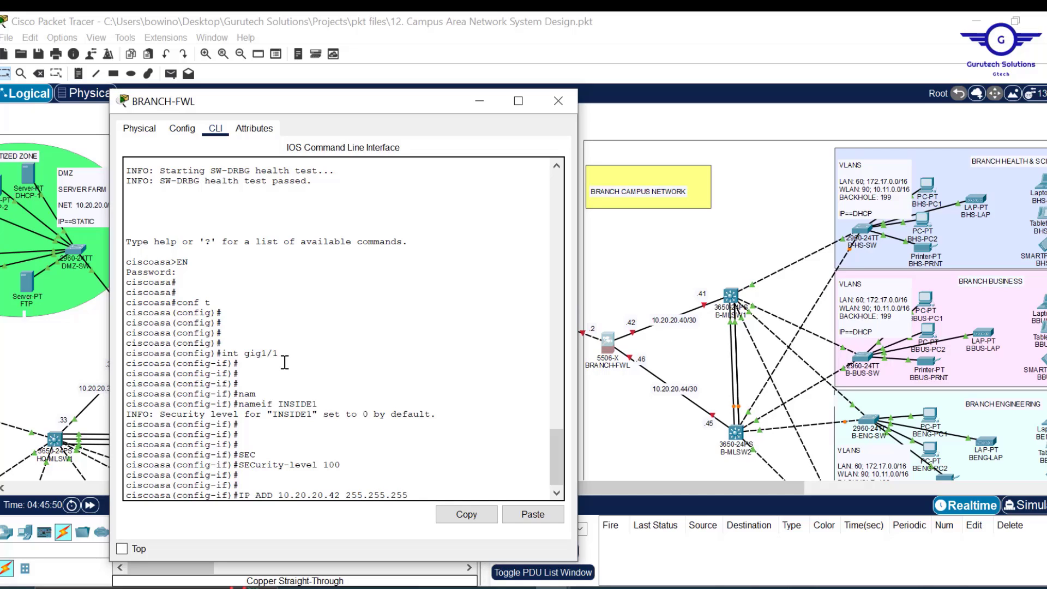
pyautogui.write('.252')
pyautogui.press('Return')
pyautogui.press('Return')
pyautogui.press('Return')
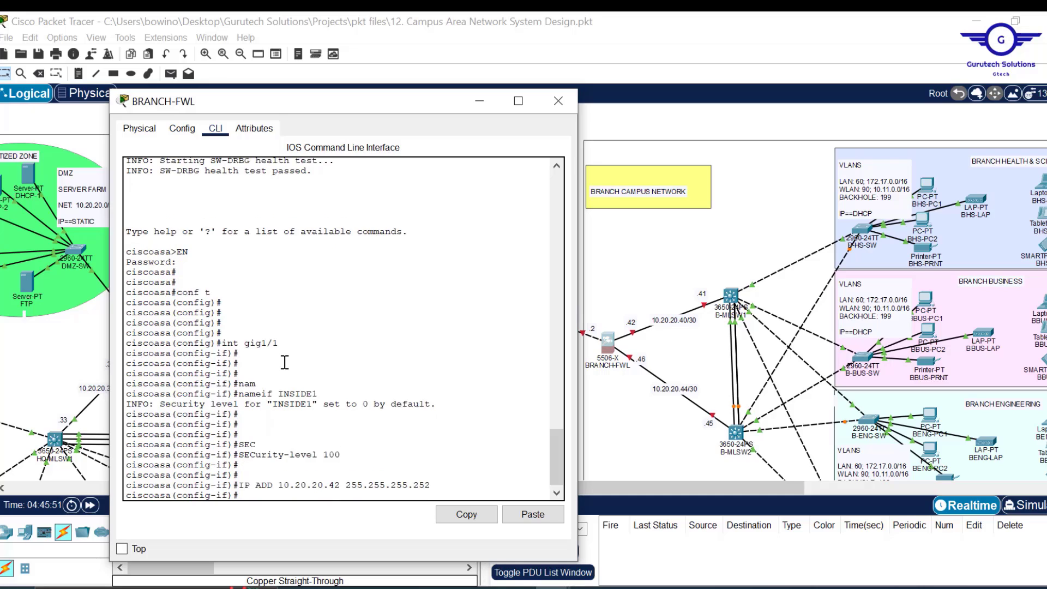
pyautogui.write('EX')
pyautogui.press('Return')
pyautogui.press('Return')
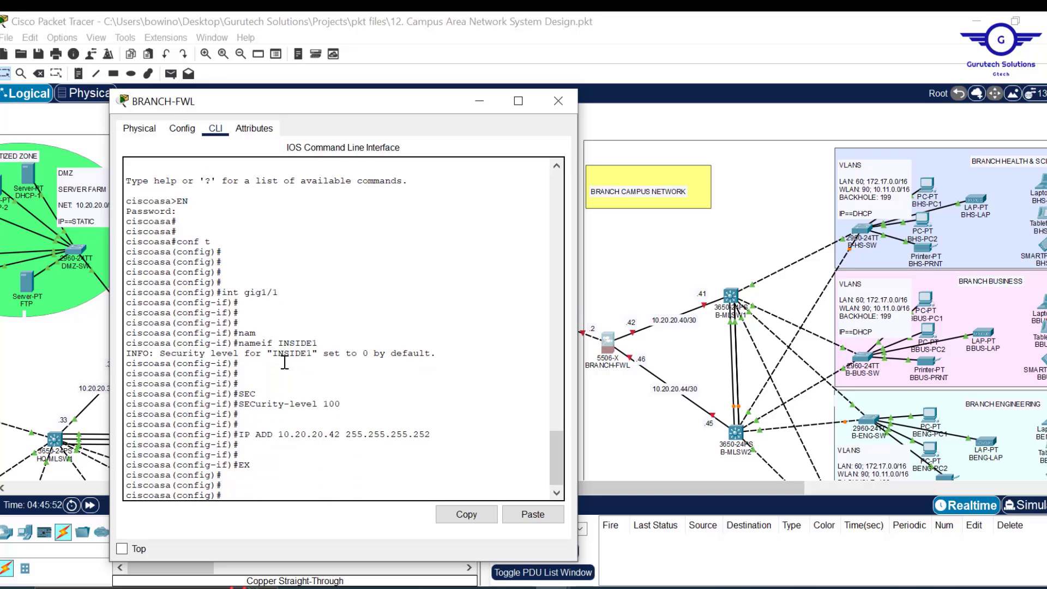
pyautogui.press('Up')
pyautogui.press('Up')
pyautogui.press('Up')
pyautogui.press('Up')
pyautogui.press('Up')
# - Select interface gig1/2, bring it up with no shut, and name it INSIDE2
pyautogui.write('2')
pyautogui.press('Return')
pyautogui.press('Return')
pyautogui.press('Return')
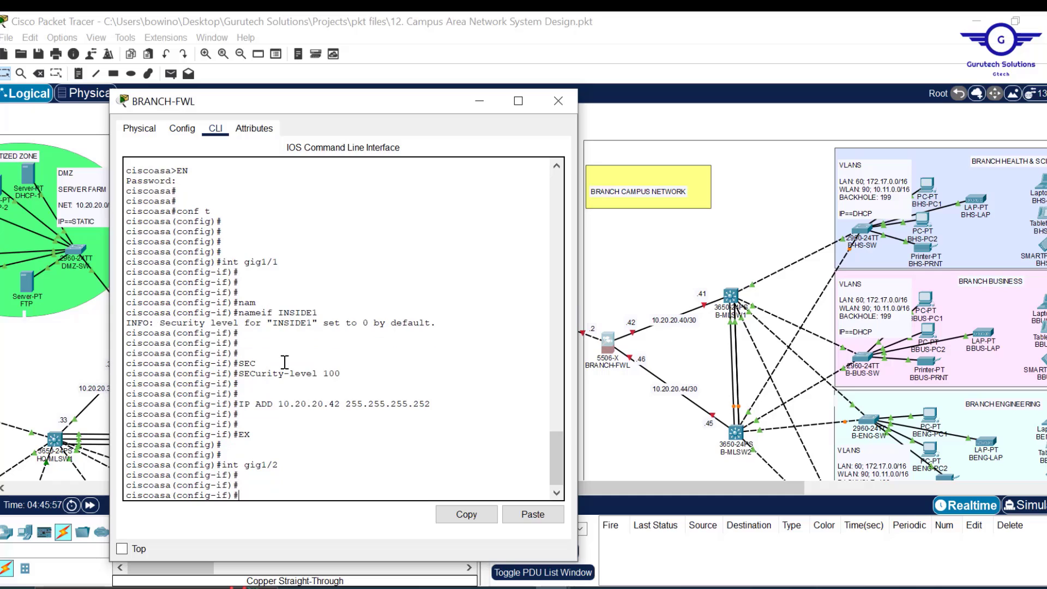
pyautogui.write('NO SHUT')
pyautogui.press('Return')
pyautogui.press('Return')
pyautogui.press('Return')
pyautogui.press('Return')
pyautogui.press('Up')
pyautogui.press('Up')
pyautogui.press('Up')
pyautogui.press('Up')
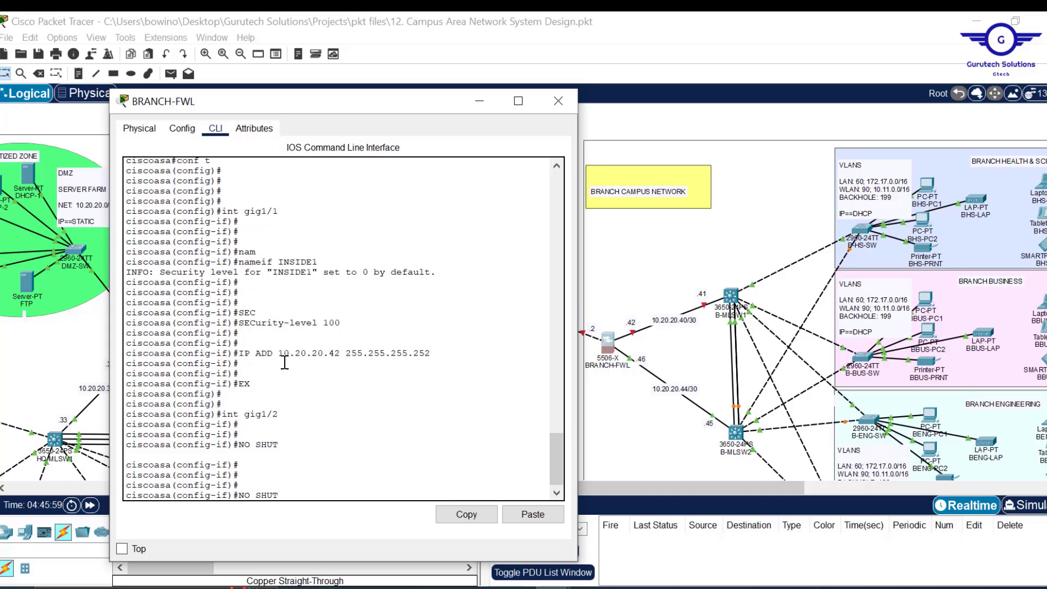
pyautogui.press('Up')
pyautogui.press('Up')
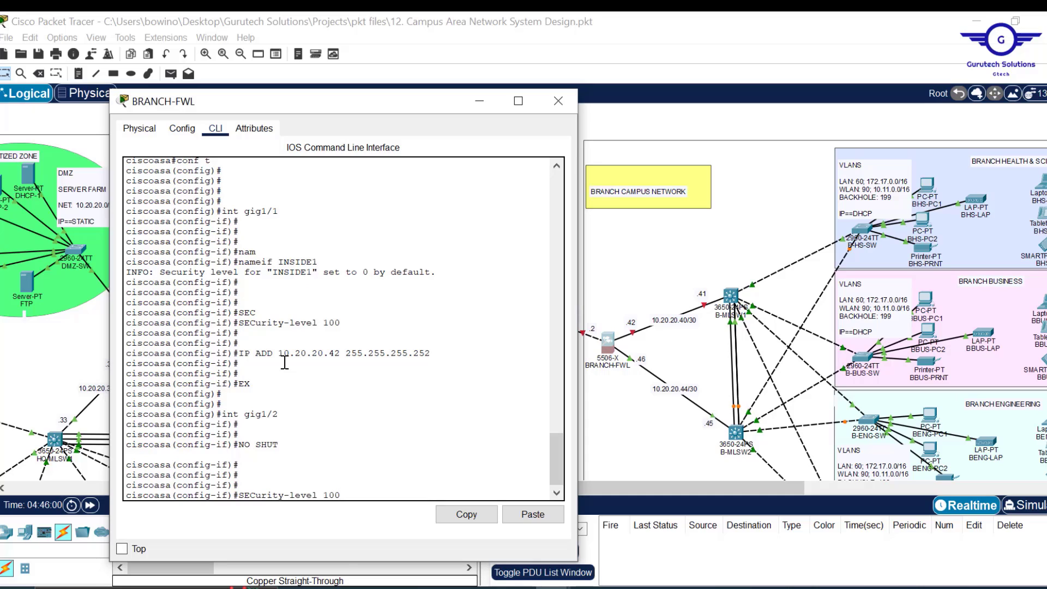
pyautogui.press('Return')
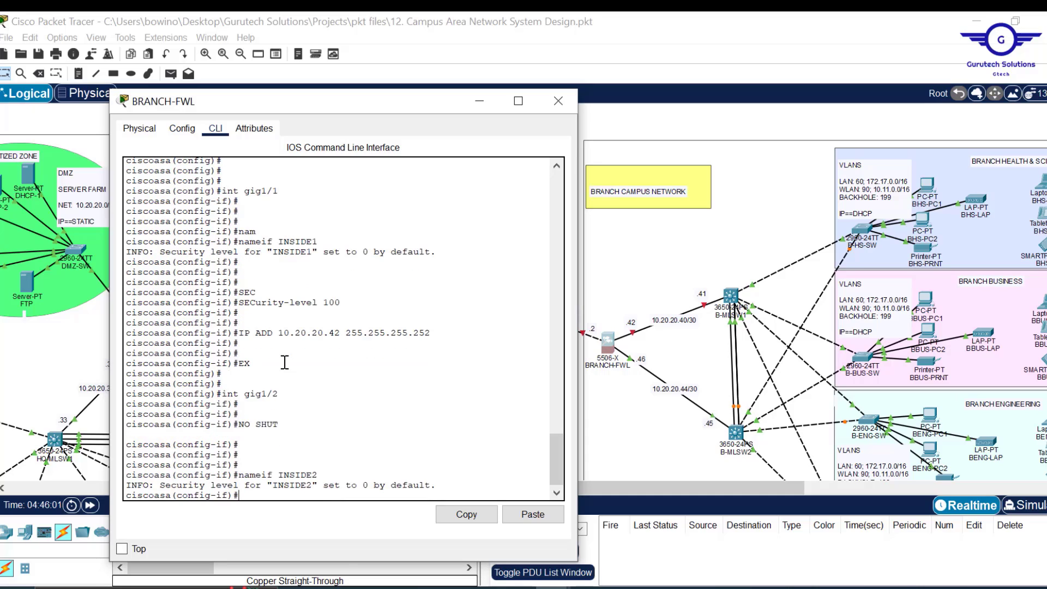
# - Give gig1/2 security level 100 and address 10.20.20.46 255.255.255.252, then exit
pyautogui.press('Up')
pyautogui.press('Up')
pyautogui.press('Up')
pyautogui.press('Up')
pyautogui.press('Up')
pyautogui.press('Up')
pyautogui.press('Return')
pyautogui.press('Return')
pyautogui.press('Return')
pyautogui.press('Up')
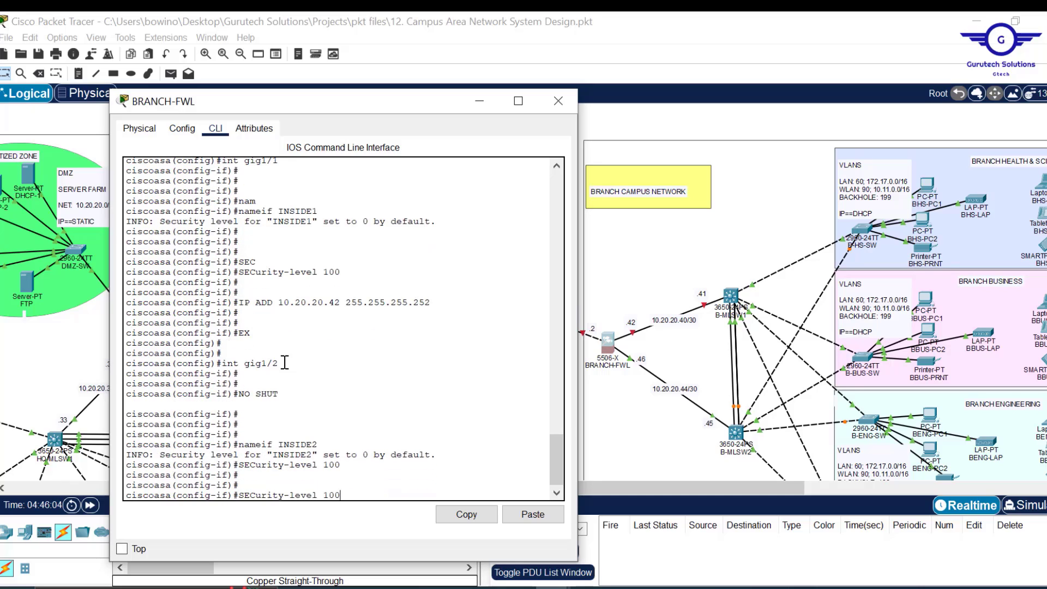
pyautogui.press('Up')
pyautogui.press('Up')
pyautogui.press('Up')
pyautogui.press('Up')
pyautogui.press('Up')
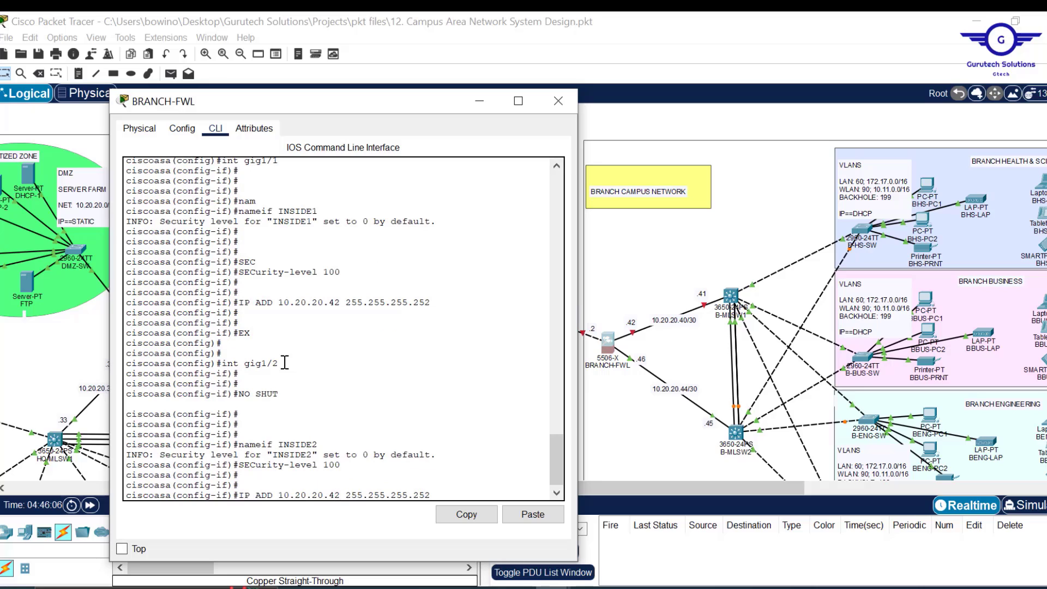
pyautogui.press('BackSpace')
pyautogui.write('6')
pyautogui.press('Return')
pyautogui.press('Return')
pyautogui.press('Return')
pyautogui.press('Return')
pyautogui.write('EX')
pyautogui.press('Return')
pyautogui.press('Return')
pyautogui.press('Return')
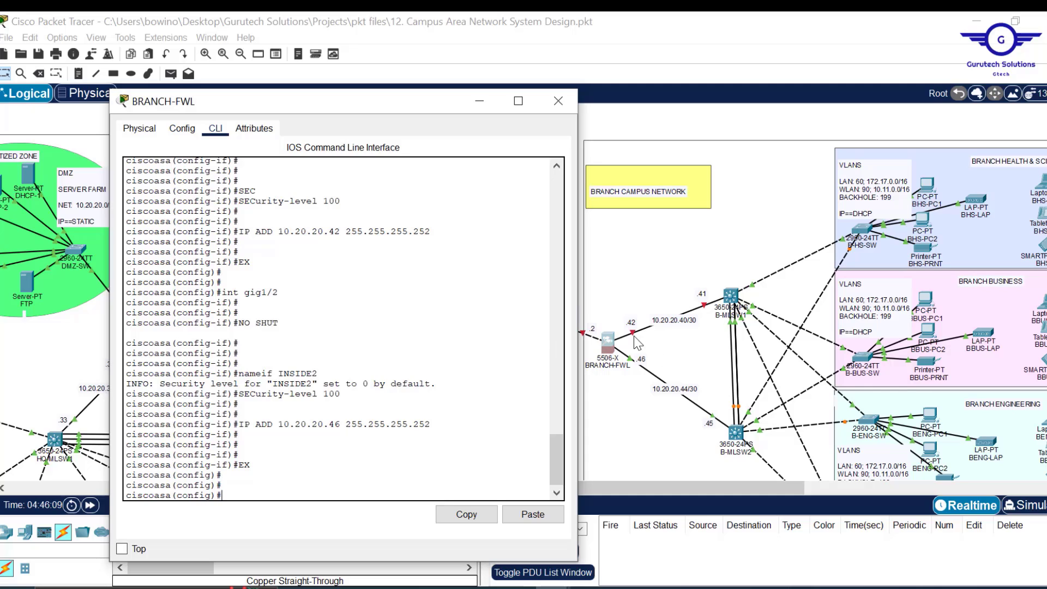
pyautogui.press('Up')
pyautogui.press('Up')
pyautogui.press('Up')
pyautogui.press('Up')
pyautogui.press('Up')
pyautogui.press('Up')
# - Bring gig1/1 up with no shut and leave its configuration
pyautogui.press('Return')
pyautogui.write('NO SHU')
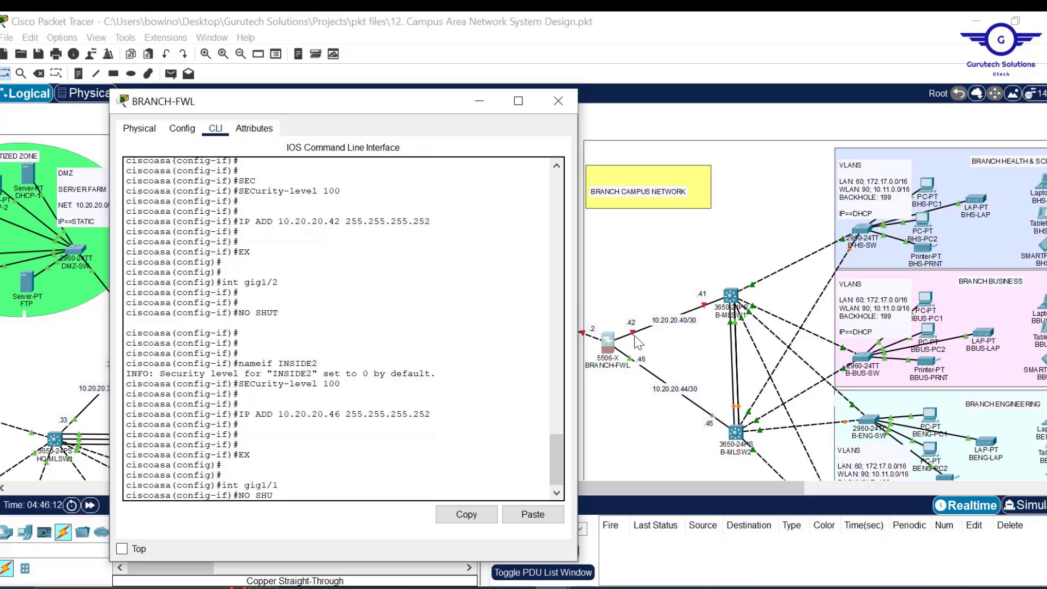
pyautogui.write('T')
pyautogui.press('Return')
pyautogui.write('EX')
pyautogui.press('Return')
pyautogui.press('Return')
pyautogui.press('Return')
pyautogui.press('Return')
pyautogui.press('Return')
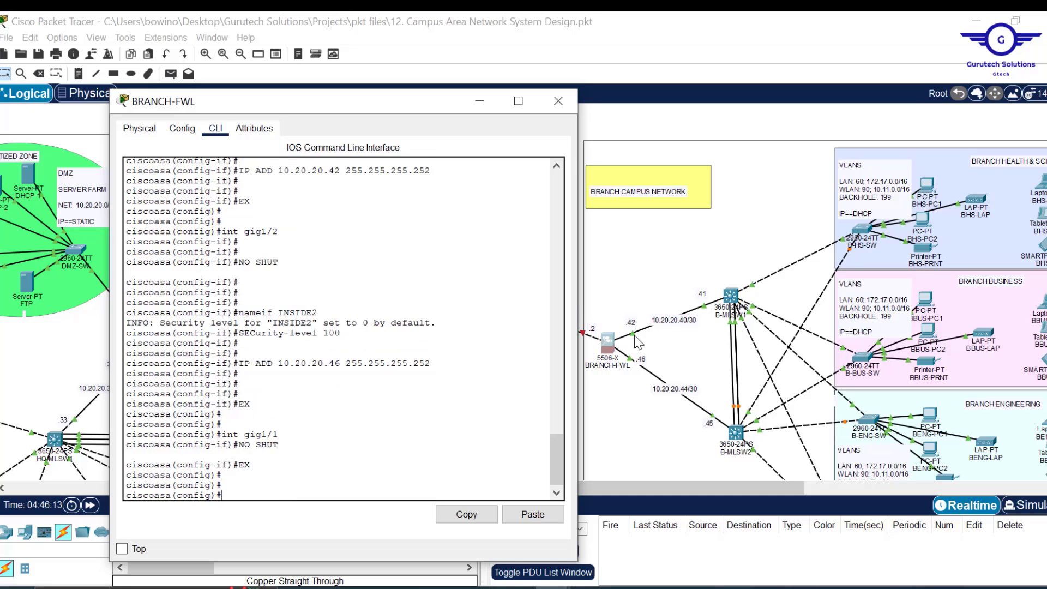
# - Select interface gig1/3 and enable it with no shut
pyautogui.write('EX')
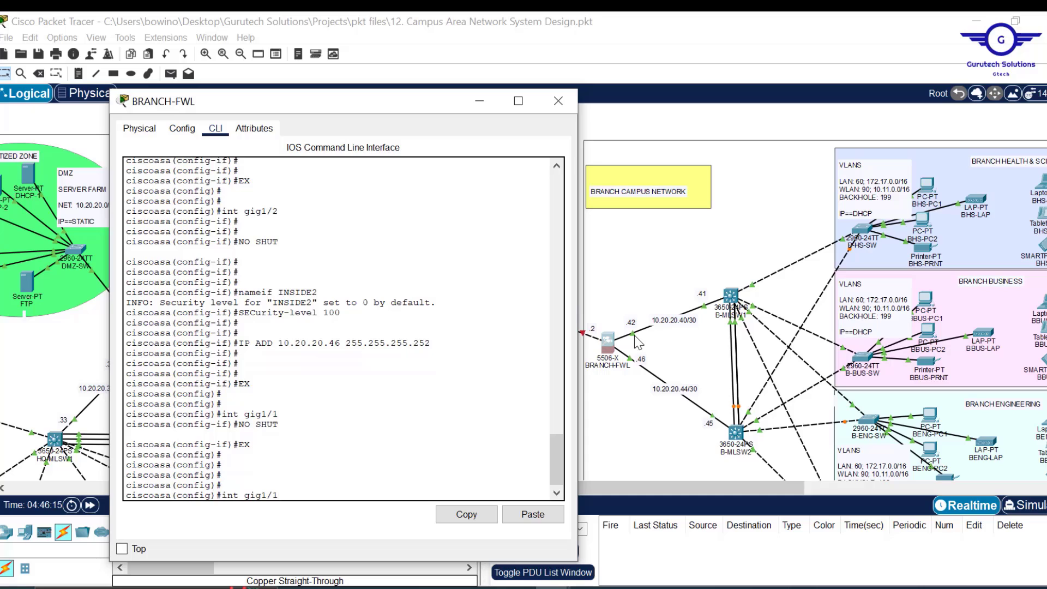
pyautogui.press('BackSpace')
pyautogui.write('3')
pyautogui.press('Return')
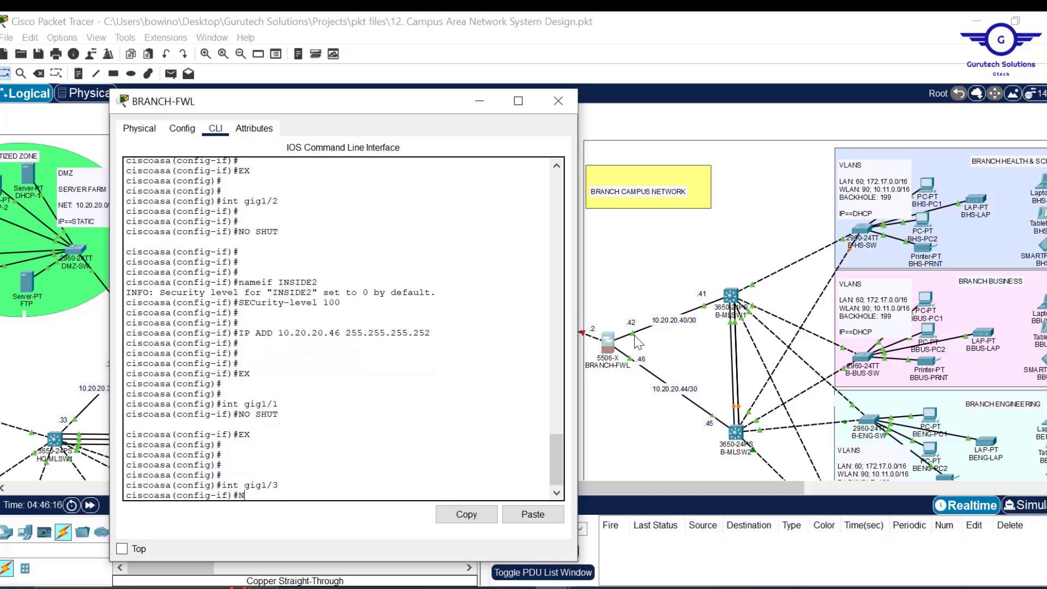
pyautogui.write('NO SHUT')
pyautogui.press('Return')
pyautogui.press('Return')
pyautogui.press('Return')
pyautogui.press('Return')
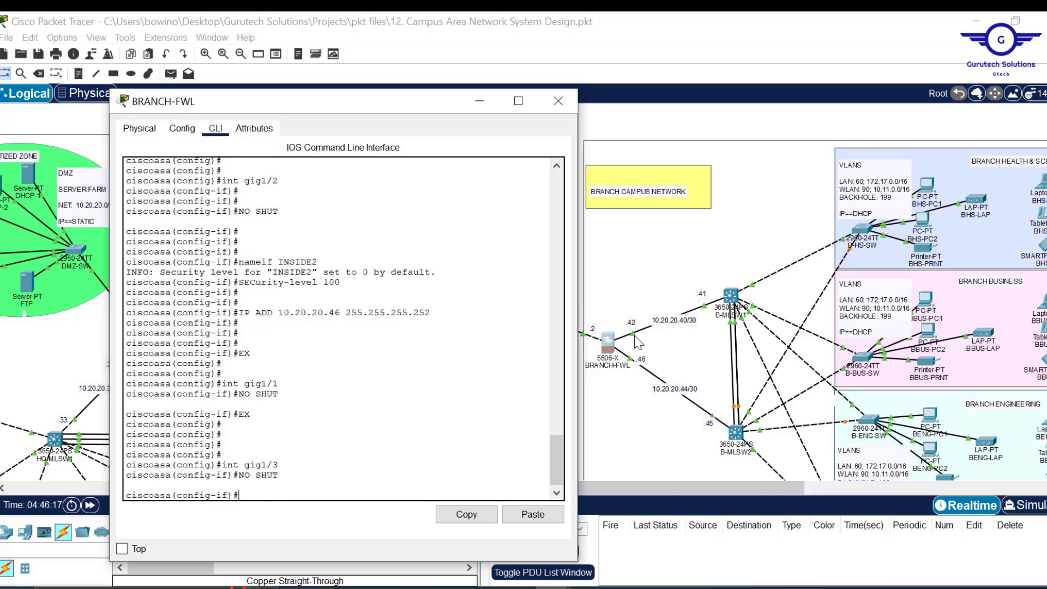
# - Name gig1/3 OUTSIDE with security level 0 and begin its address command
pyautogui.write('NAM')
pyautogui.press('Tab')
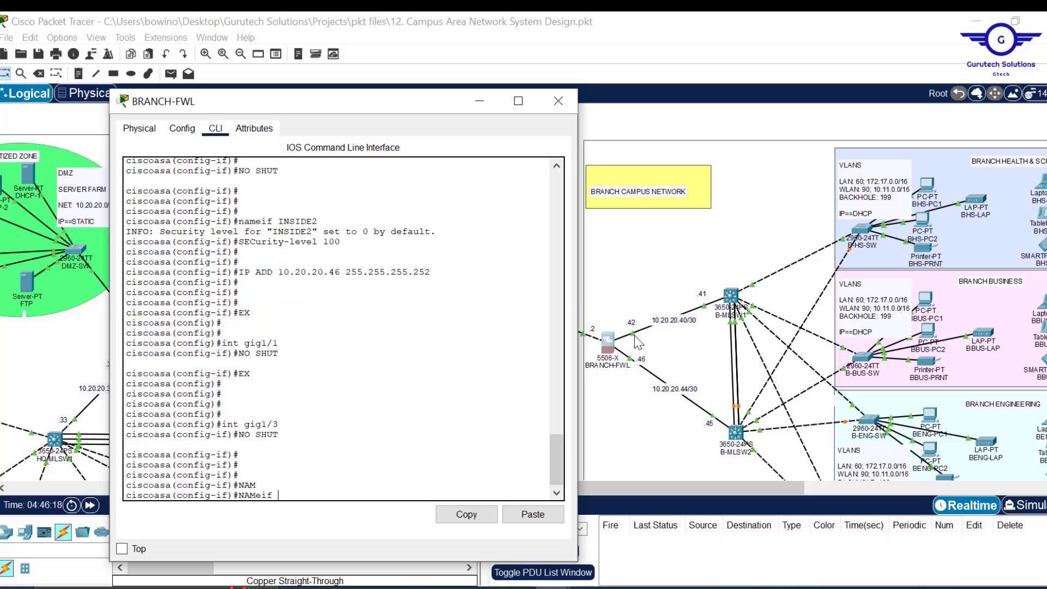
pyautogui.write('OUTSIDE')
pyautogui.press('Return')
pyautogui.press('Return')
pyautogui.press('Return')
pyautogui.write('SEC')
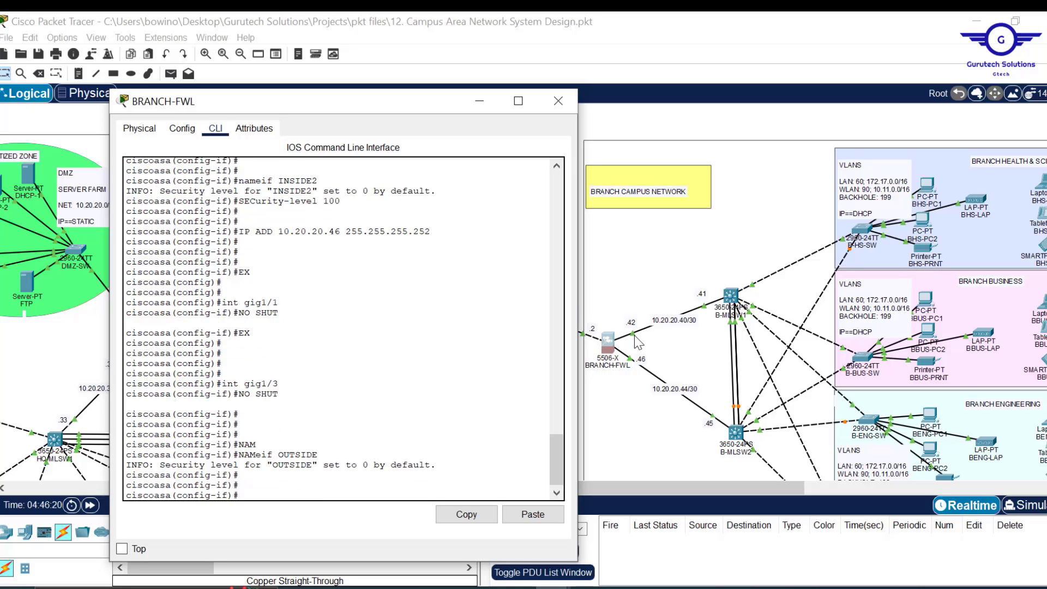
pyautogui.press('Tab')
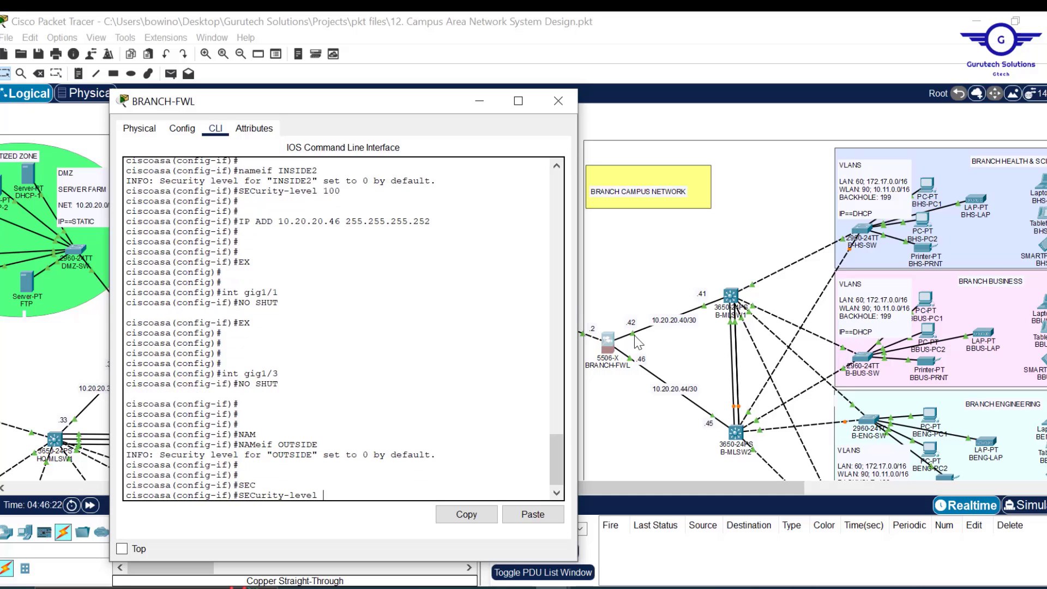
pyautogui.write('0')
pyautogui.press('Return')
pyautogui.press('Return')
pyautogui.press('Return')
pyautogui.press('Return')
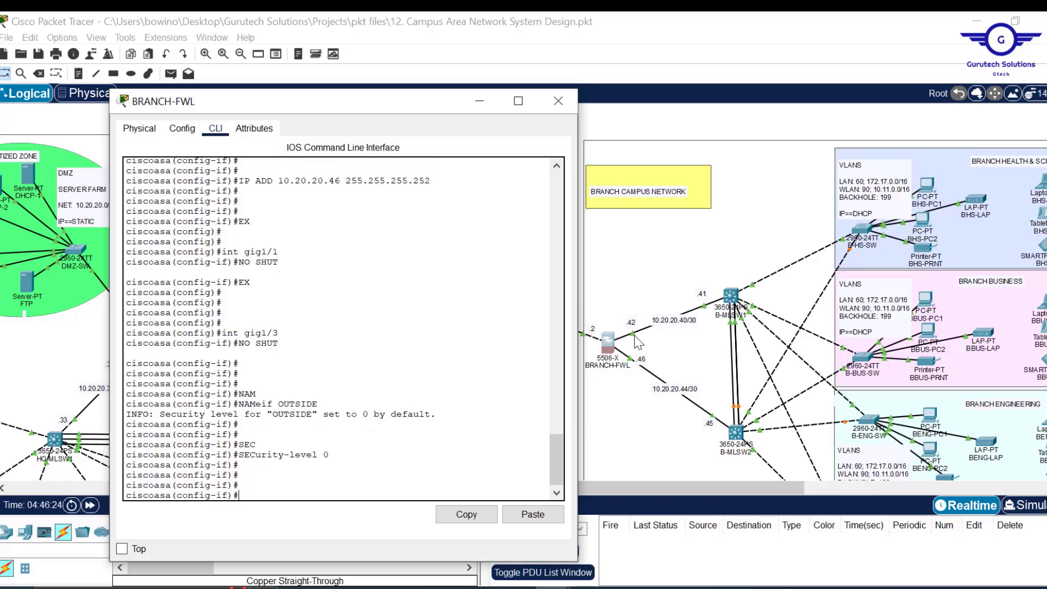
pyautogui.write('IPA')
# - Address OUTSIDE as 205.200.100.2 255.255.255.252, exit, and save with wr mem
pyautogui.moveTo(416, 103); pyautogui.dragTo(358, 100)
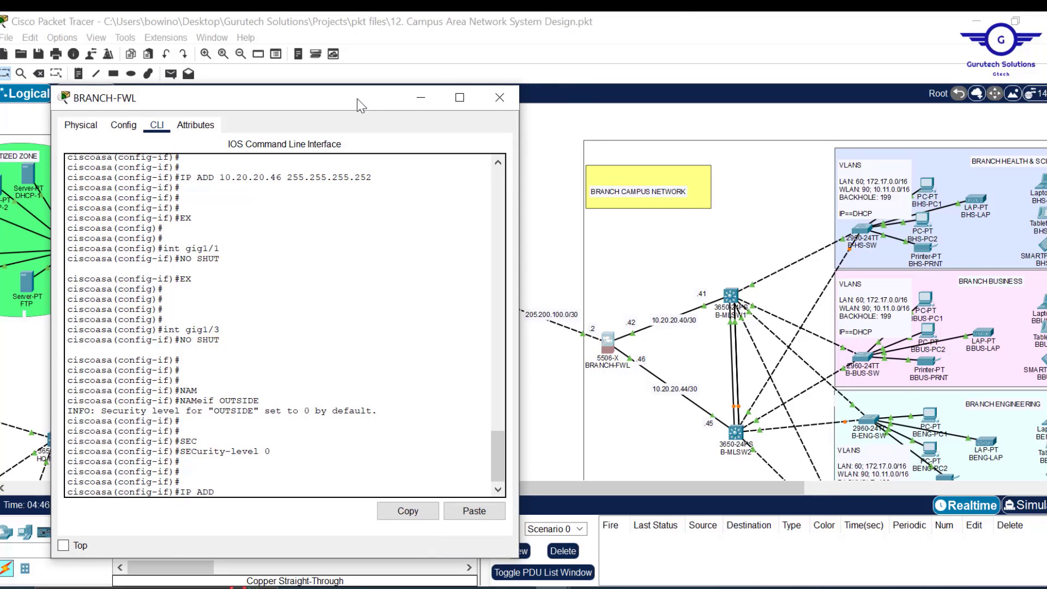
pyautogui.write('DD 205.200.100.2 255.255.255')
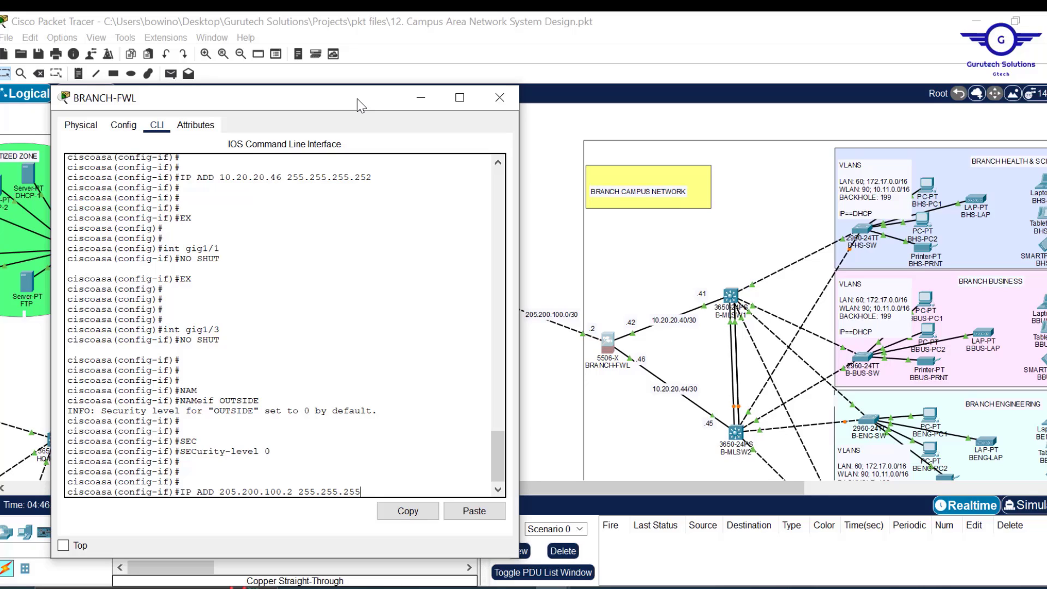
pyautogui.press('BackSpace')
pyautogui.press('BackSpace')
pyautogui.press('BackSpace')
pyautogui.write('.252')
pyautogui.press('Return')
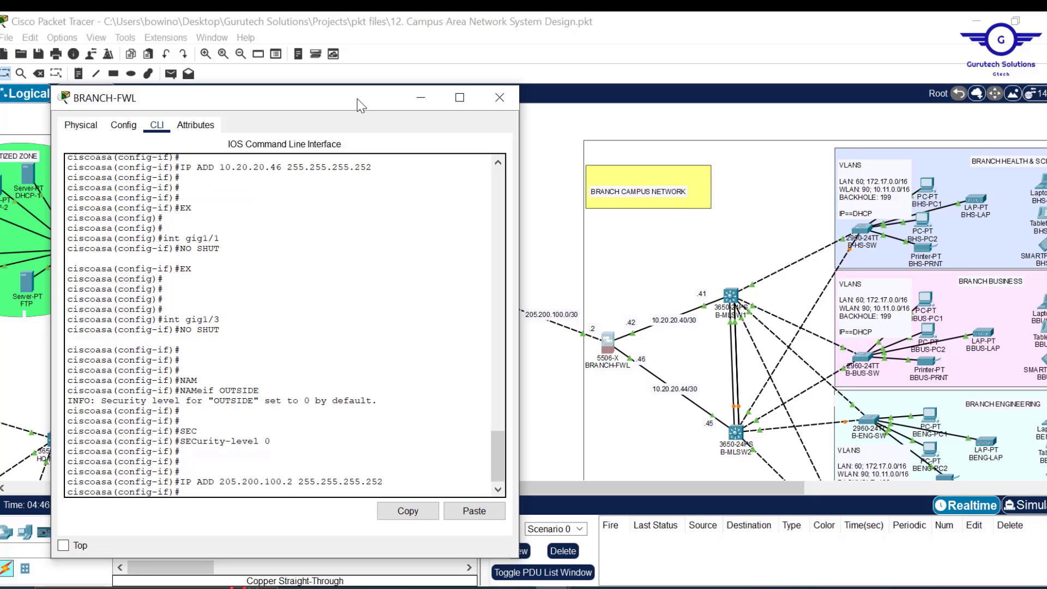
pyautogui.write('EX')
pyautogui.press('Return')
pyautogui.press('Return')
pyautogui.press('Return')
pyautogui.press('Return')
pyautogui.write('D')
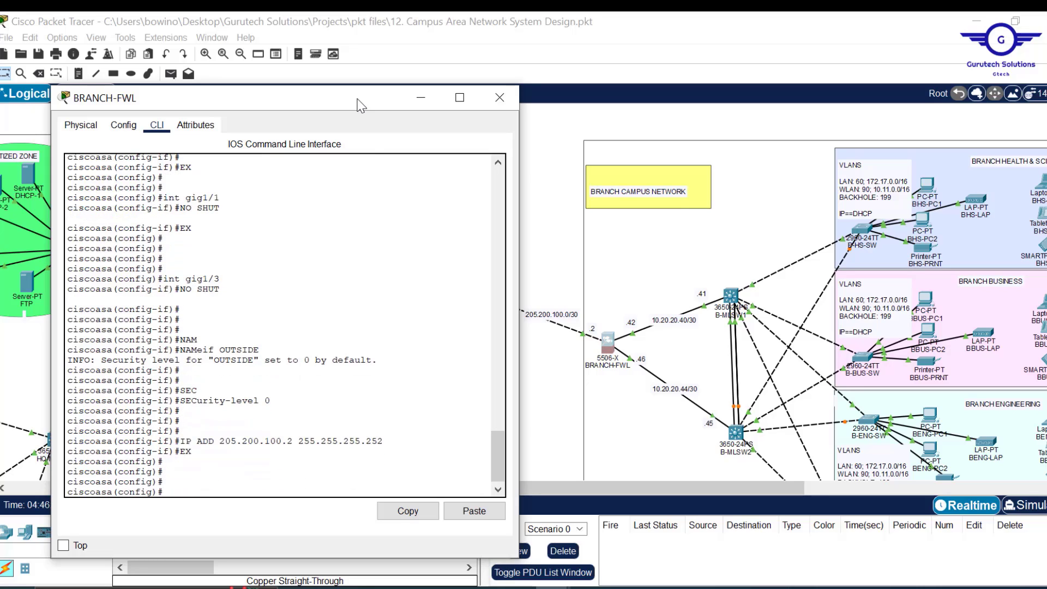
pyautogui.write('R MEM')
pyautogui.press('Return')
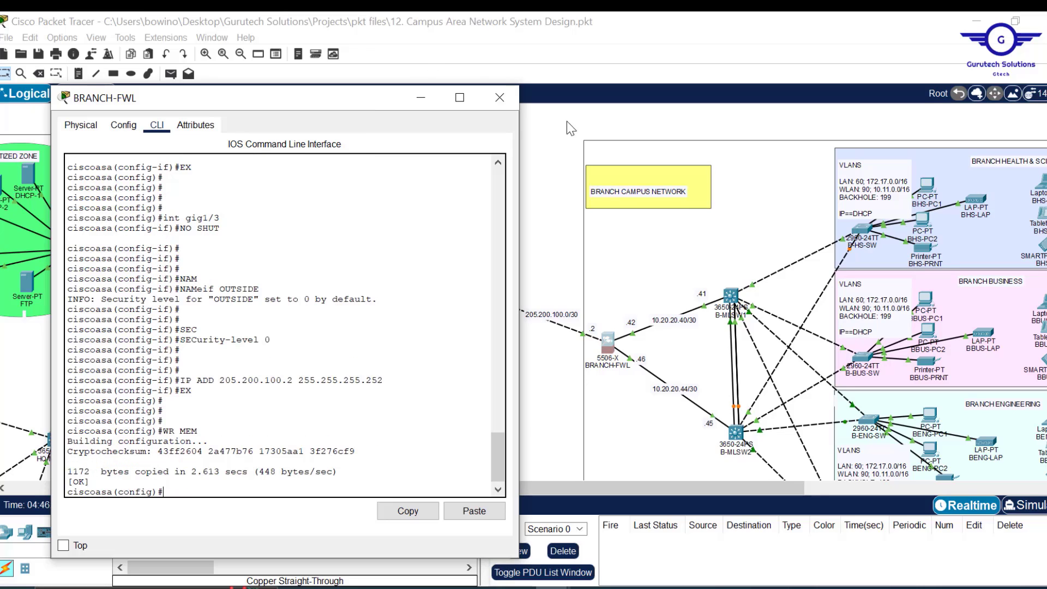
# - Close the BRANCH-FWL console and save the project with Ctrl+S
pyautogui.click(499, 97)
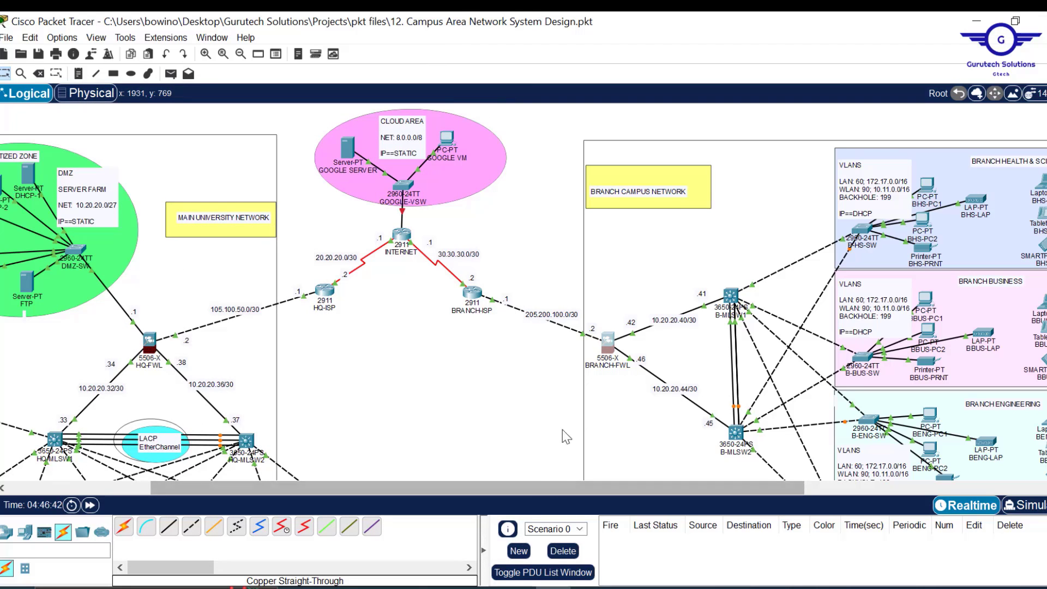
pyautogui.scroll(-5, 522, 431)
pyautogui.scroll(5, 522, 431)
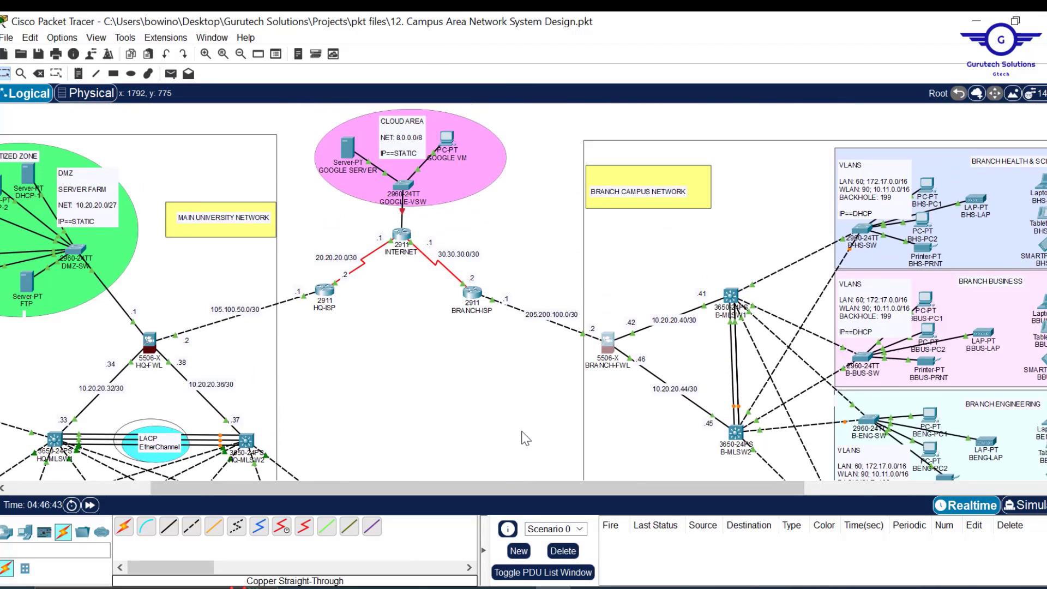
pyautogui.hscroll(-4, 397, 423)
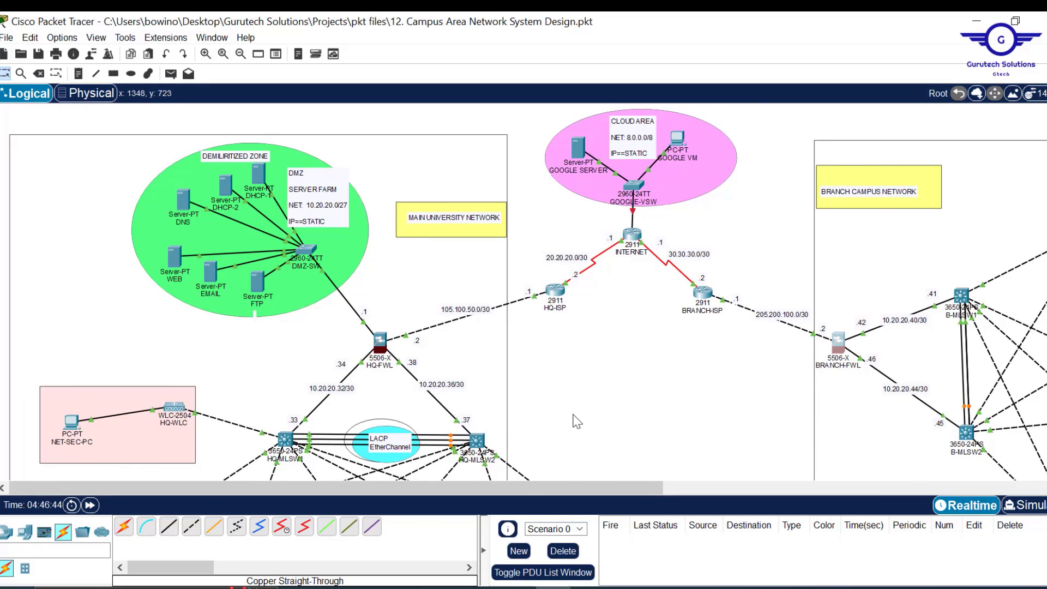
pyautogui.scroll(-2, 581, 427)
pyautogui.scroll(2, 582, 429)
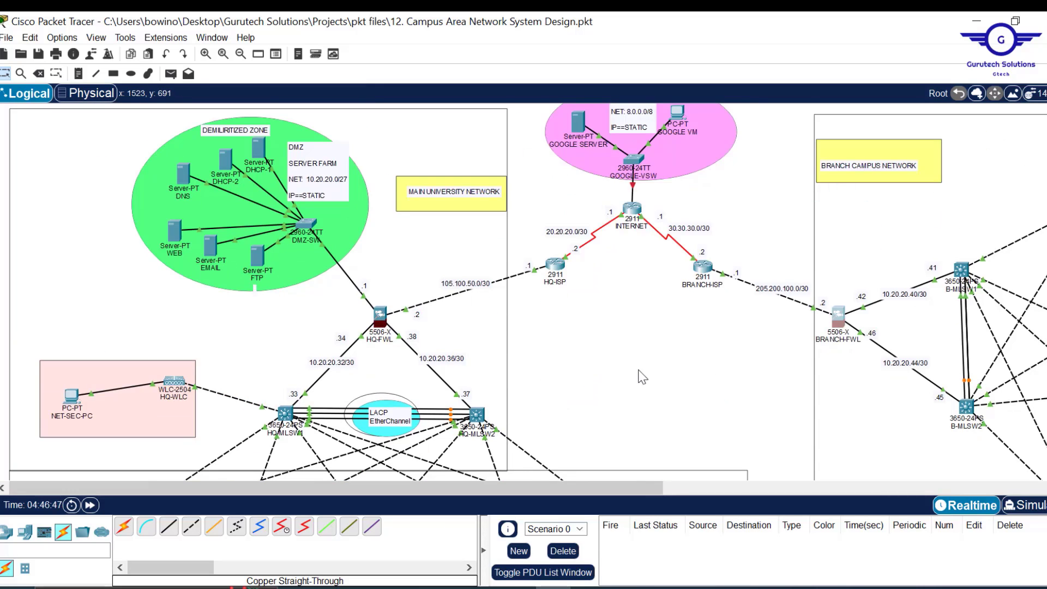
pyautogui.hotkey('ctrl', 's')
pyautogui.moveTo(502, 578)
pyautogui.click(502, 524)
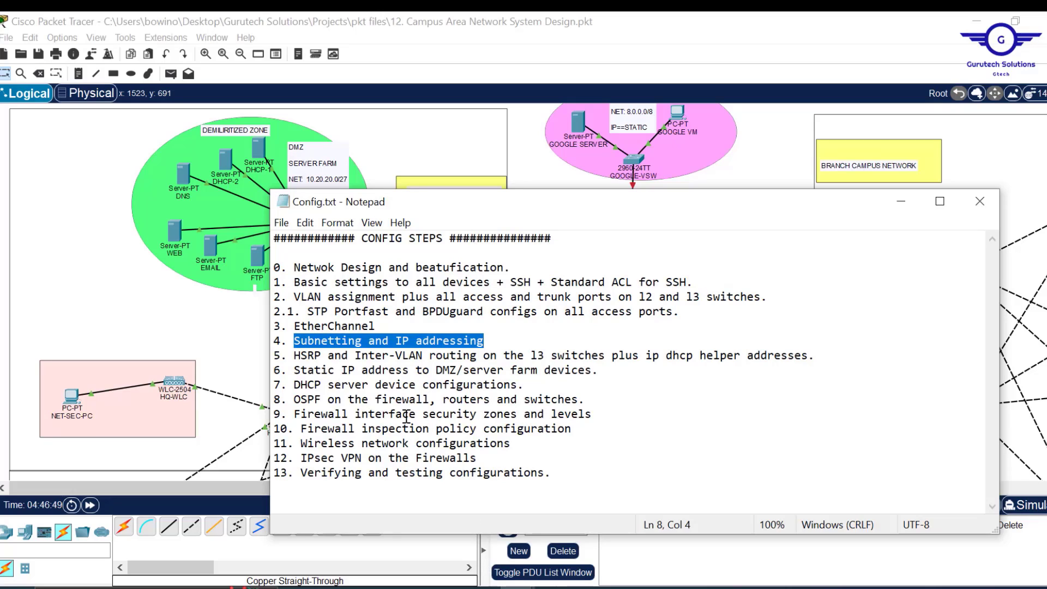
pyautogui.moveTo(300, 356); pyautogui.dragTo(835, 356)
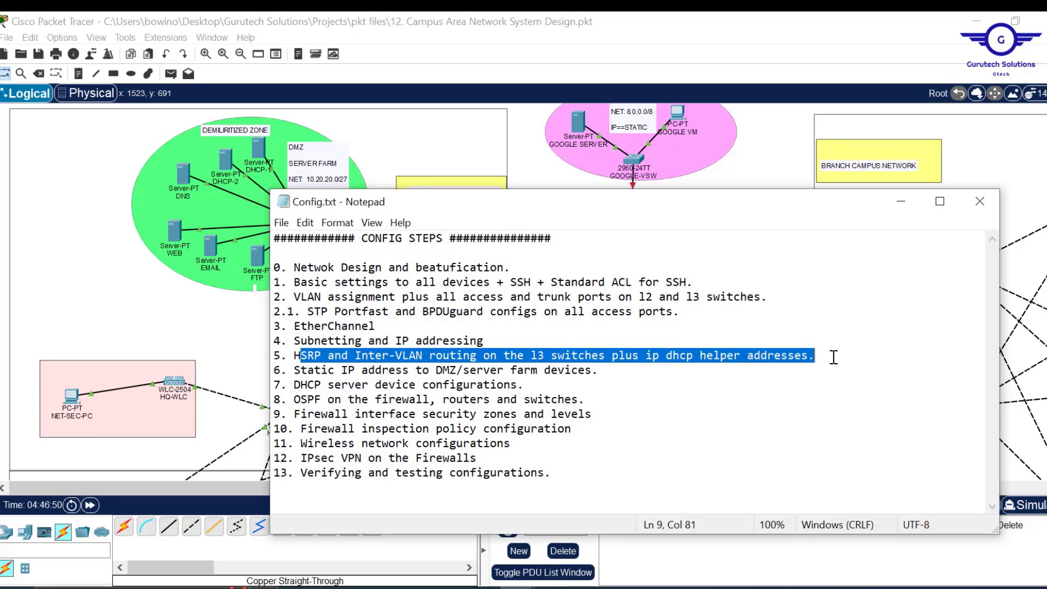
pyautogui.click(827, 358)
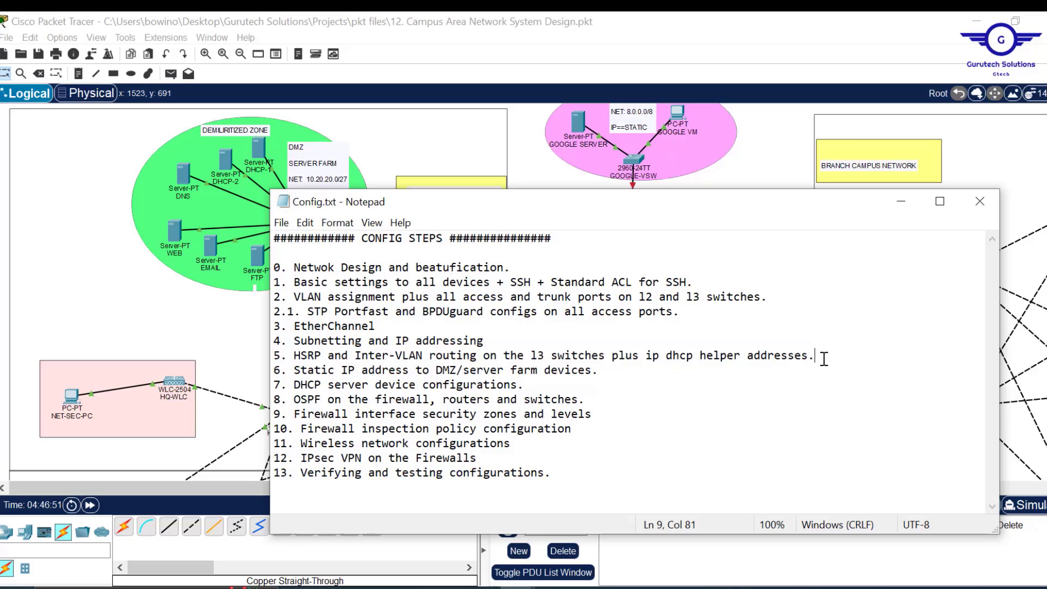
pyautogui.moveTo(824, 358); pyautogui.dragTo(288, 358)
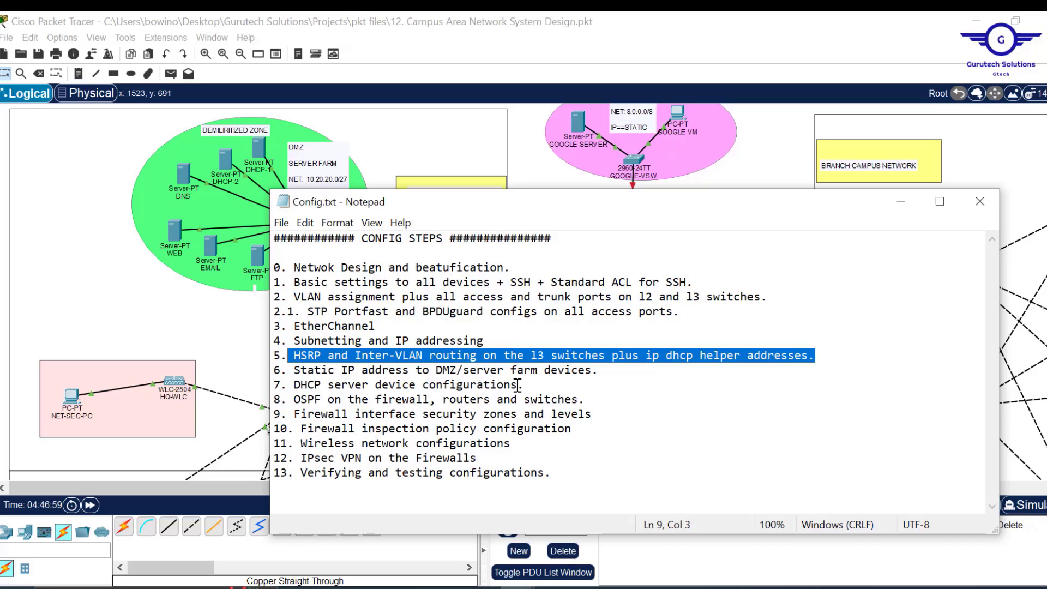
pyautogui.moveTo(522, 385); pyautogui.dragTo(272, 371)
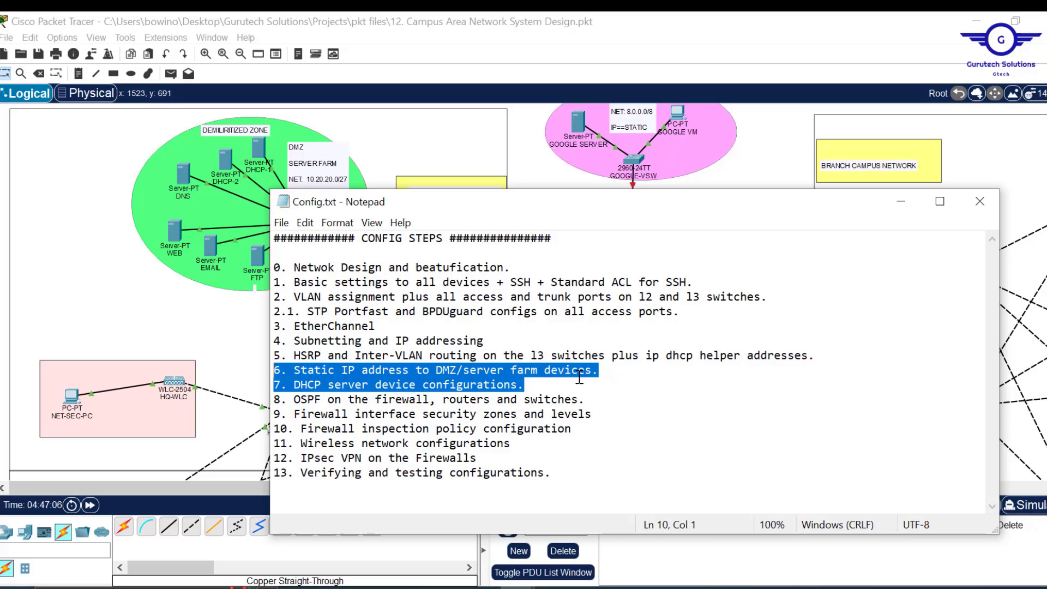
pyautogui.click(827, 365)
pyautogui.moveTo(827, 364); pyautogui.dragTo(294, 357)
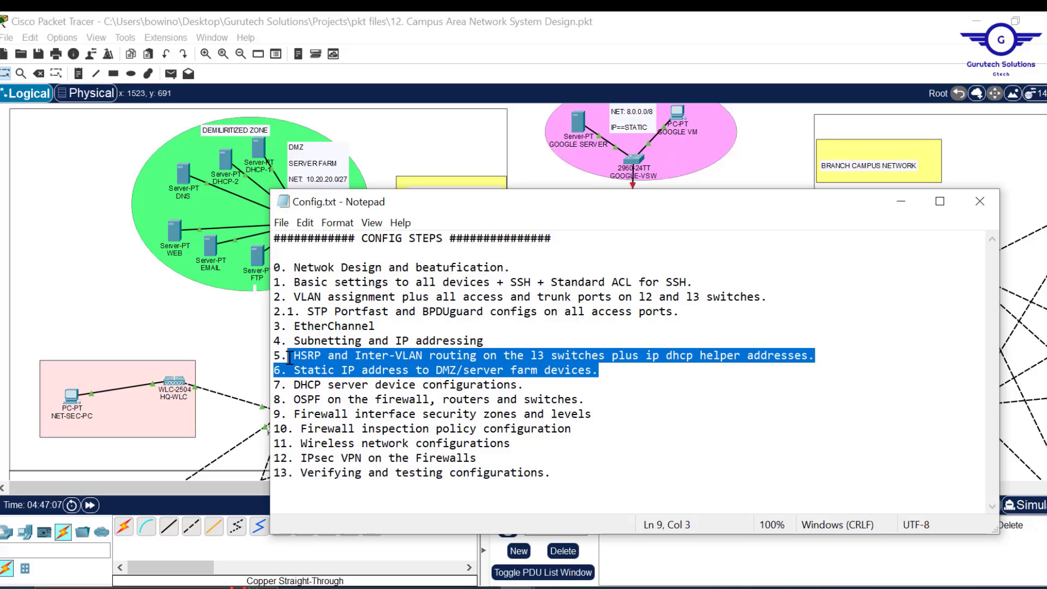
pyautogui.click(414, 374)
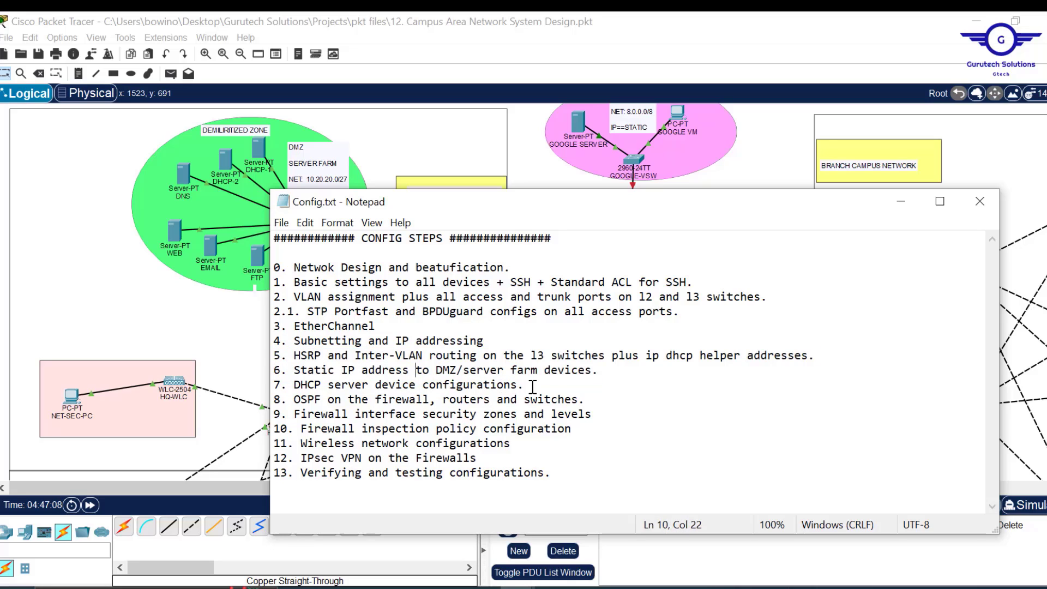
pyautogui.moveTo(529, 385); pyautogui.dragTo(273, 362)
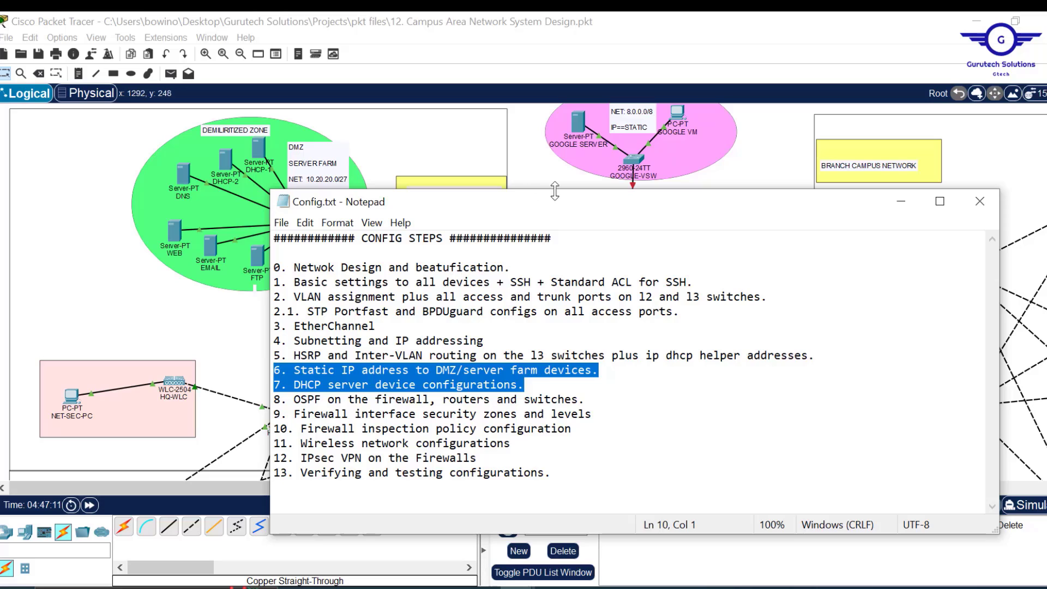
pyautogui.click(545, 167)
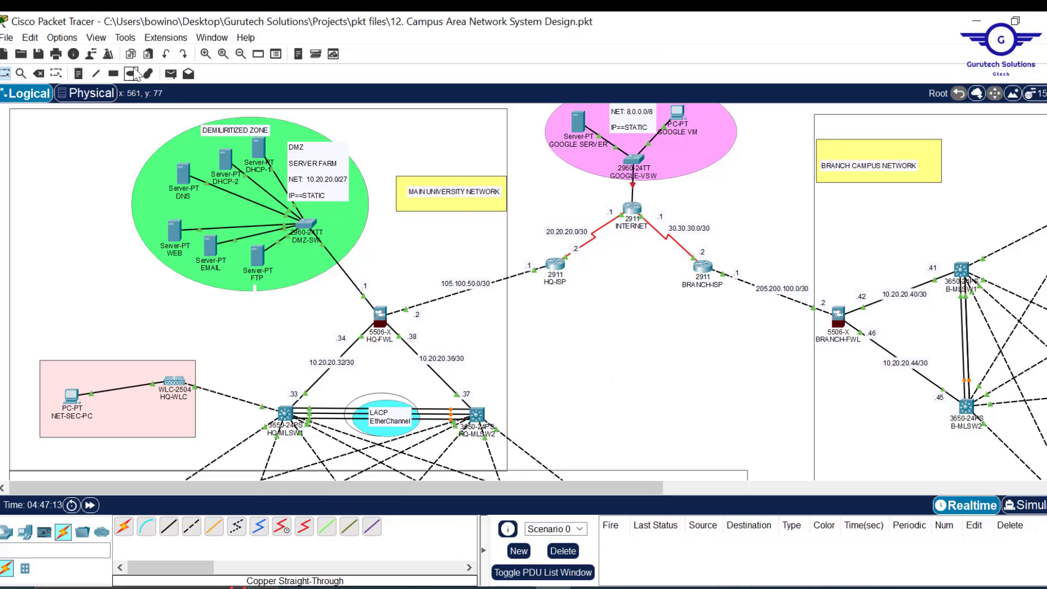
# - Add notes .5 through .10 beside DHCP-1, DHCP-2, DNS, WEB, EMAIL and FTP
pyautogui.click(79, 73)
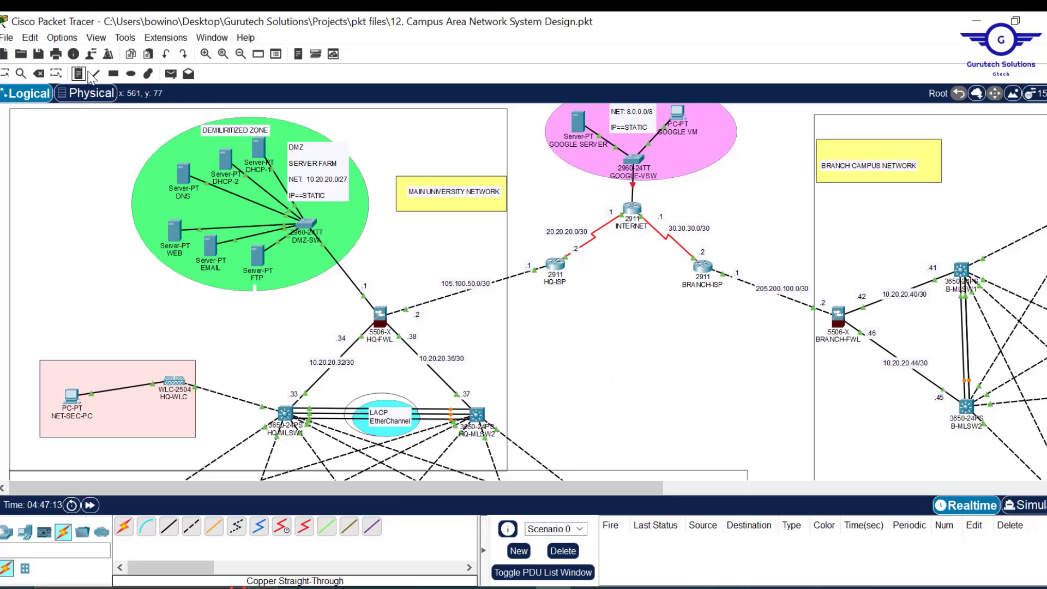
pyautogui.click(257, 148)
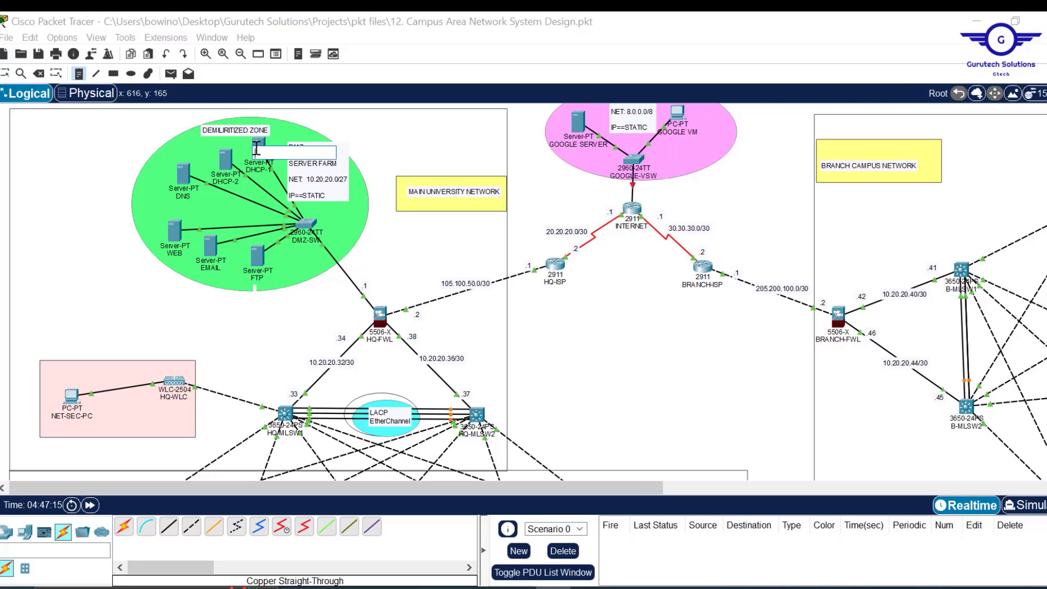
pyautogui.click(223, 162)
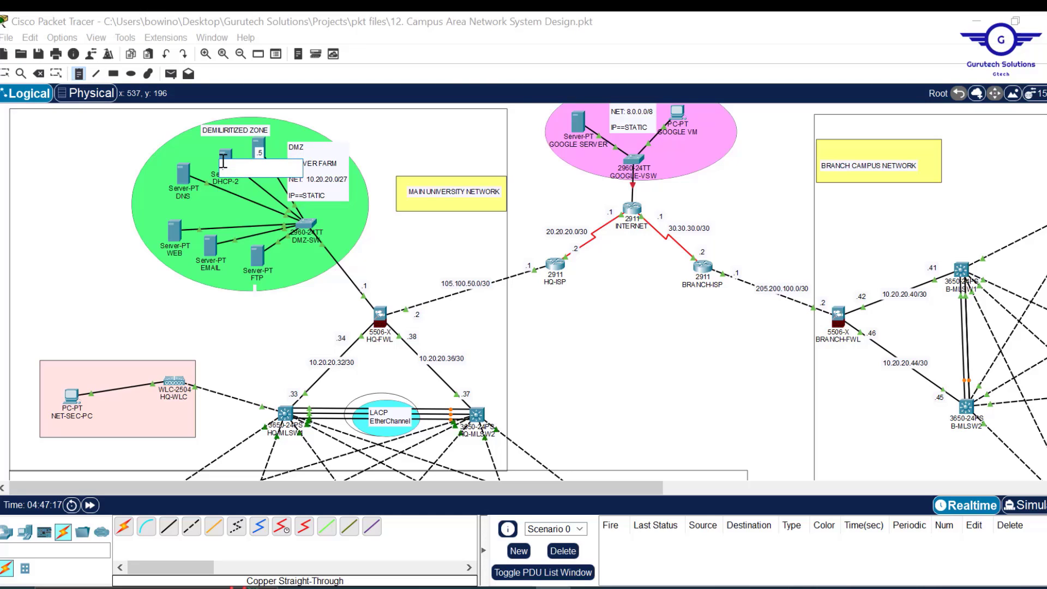
pyautogui.write('.6')
pyautogui.click(182, 174)
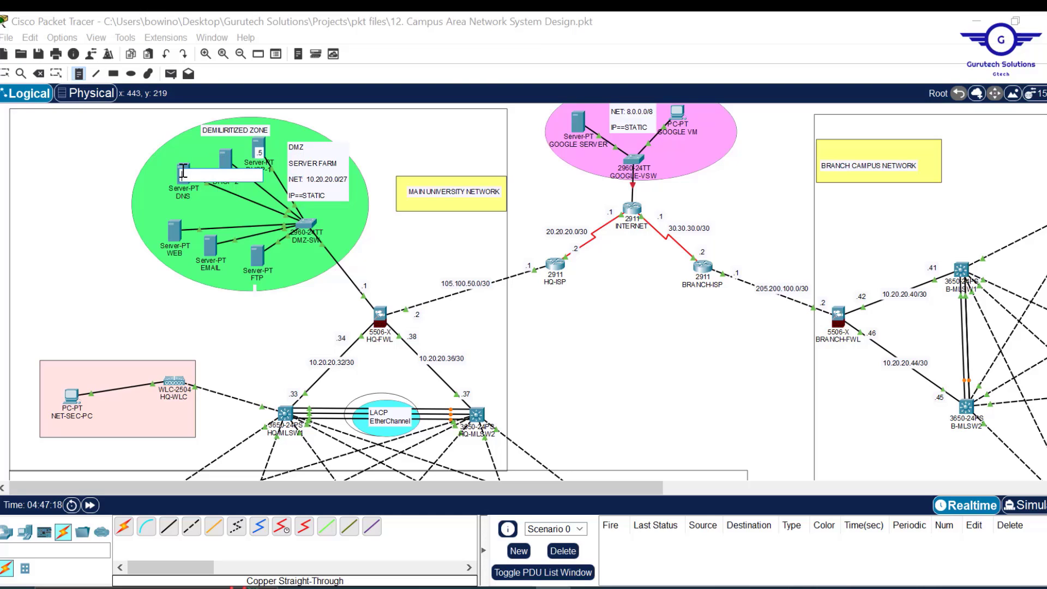
pyautogui.write('.7')
pyautogui.click(177, 229)
pyautogui.write('.8')
pyautogui.click(212, 250)
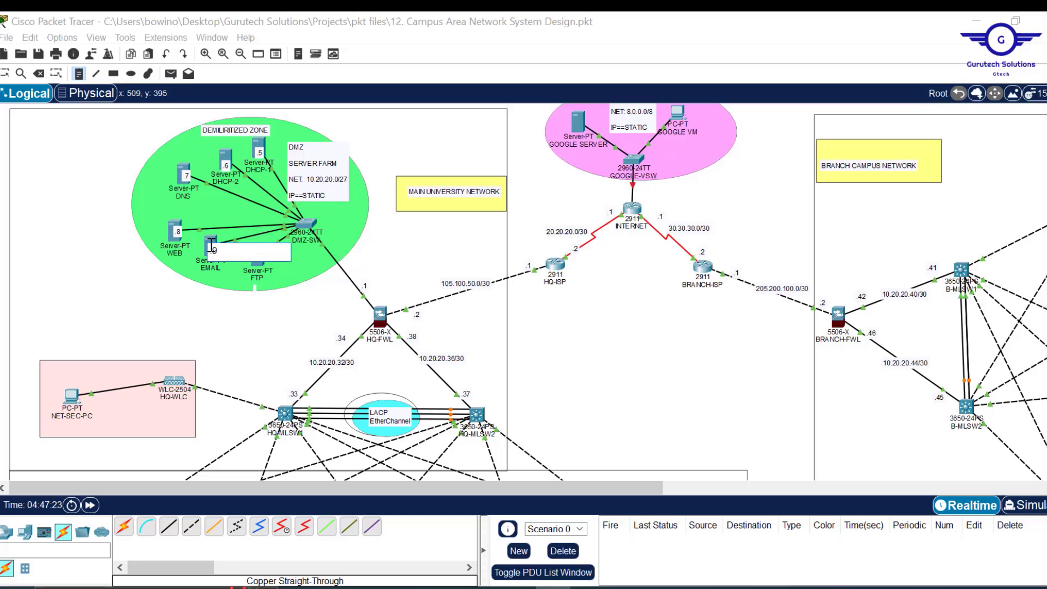
pyautogui.write('.9')
pyautogui.click(261, 257)
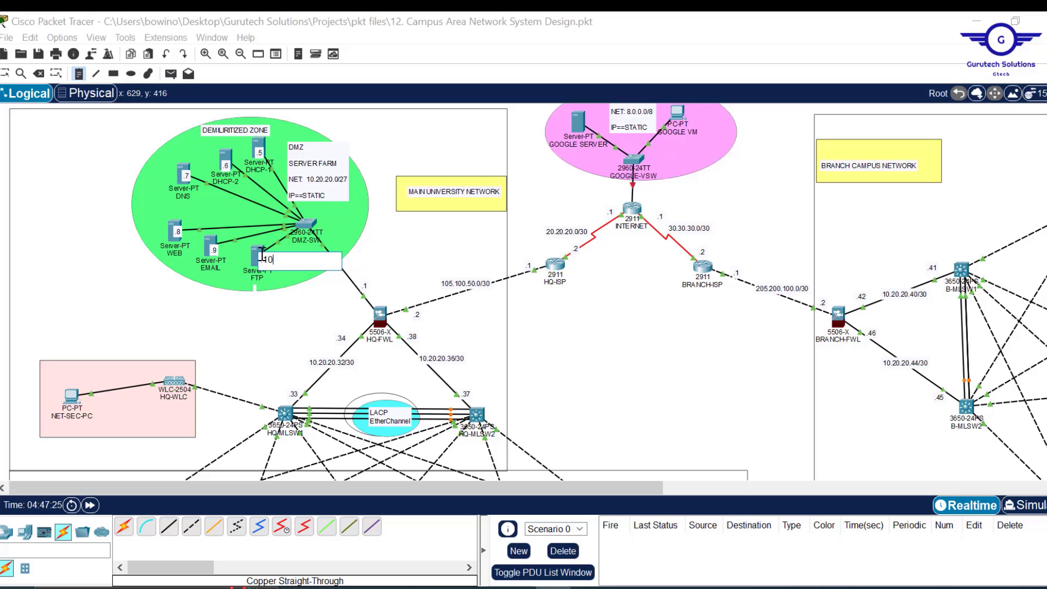
pyautogui.press('Escape')
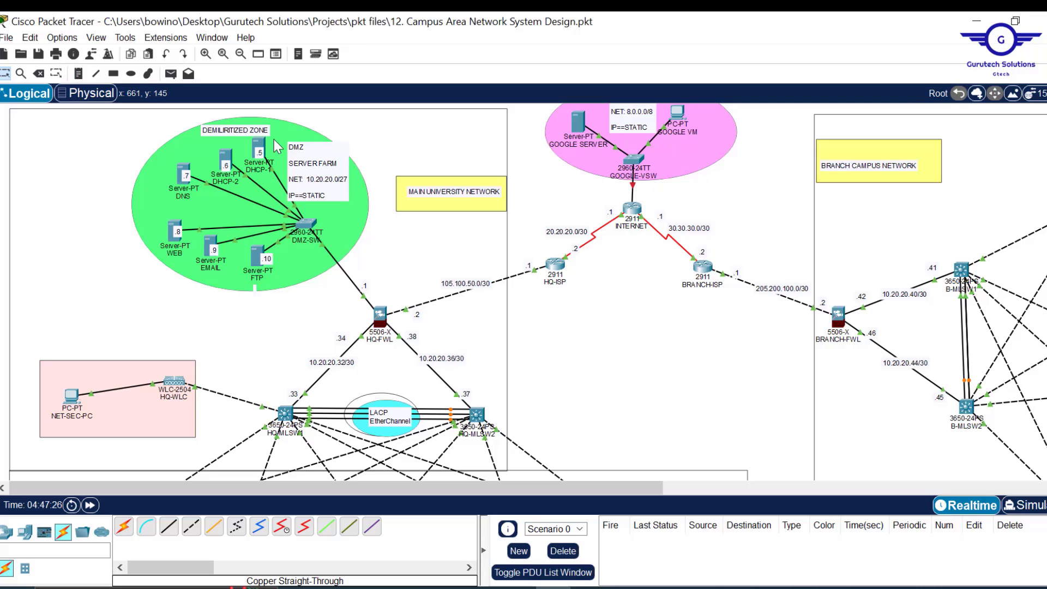
# - In DHCP-1's IP Configuration, set address 10.20.20.5 and mask 255.255.255.224
pyautogui.click(258, 148)
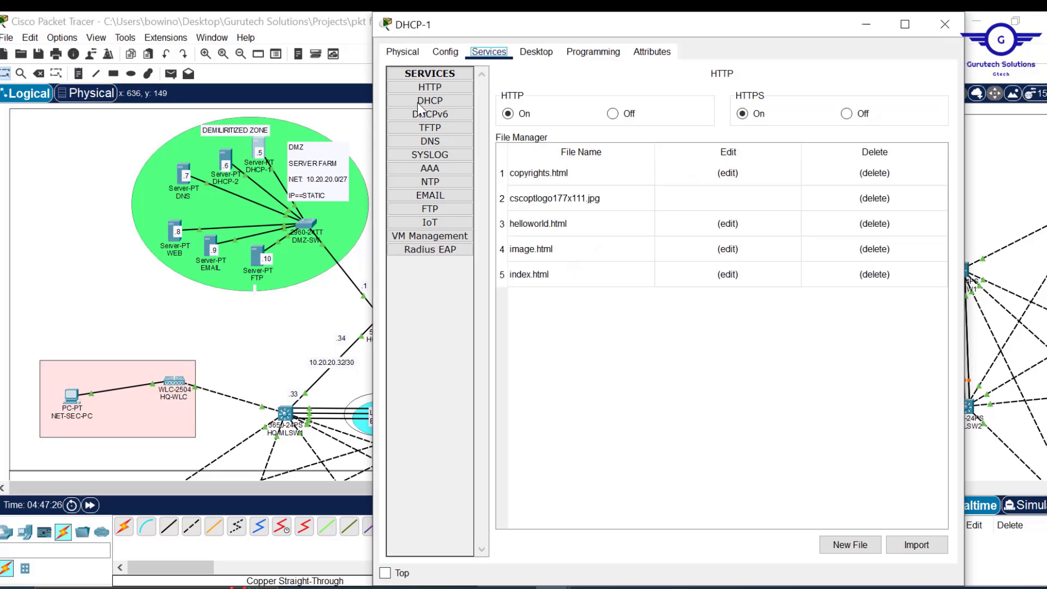
pyautogui.click(536, 52)
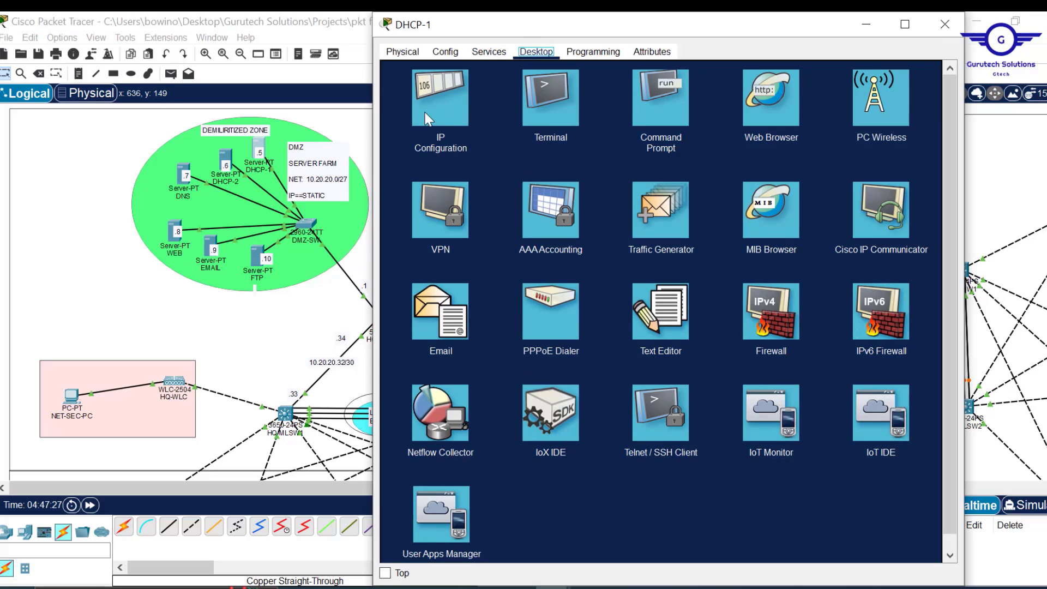
pyautogui.click(428, 118)
pyautogui.click(586, 126)
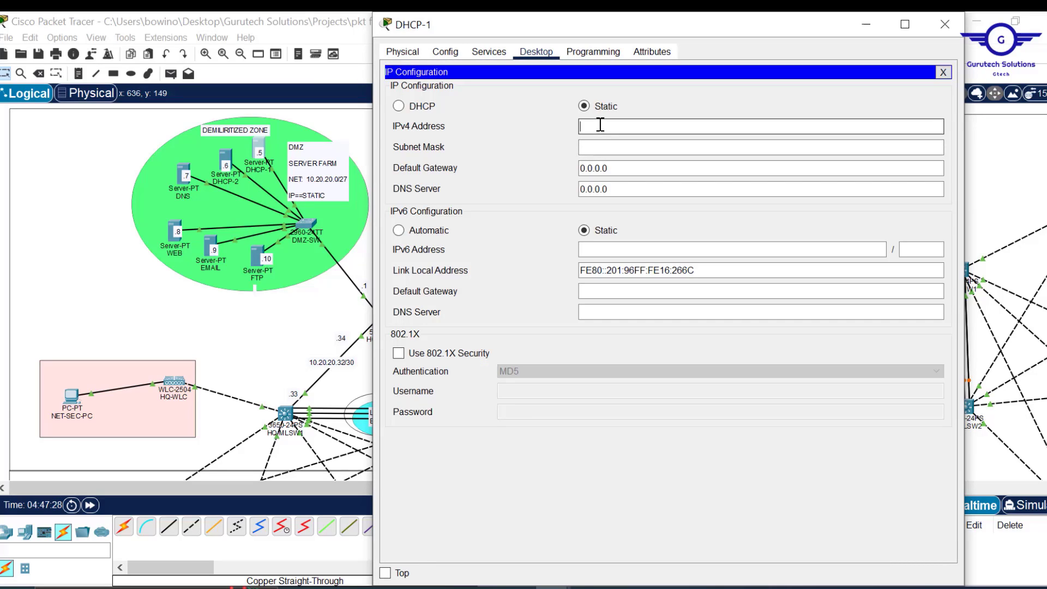
pyautogui.write('10.20.20.5')
pyautogui.doubleClick(591, 126)
pyautogui.hotkey('ctrl', 'c')
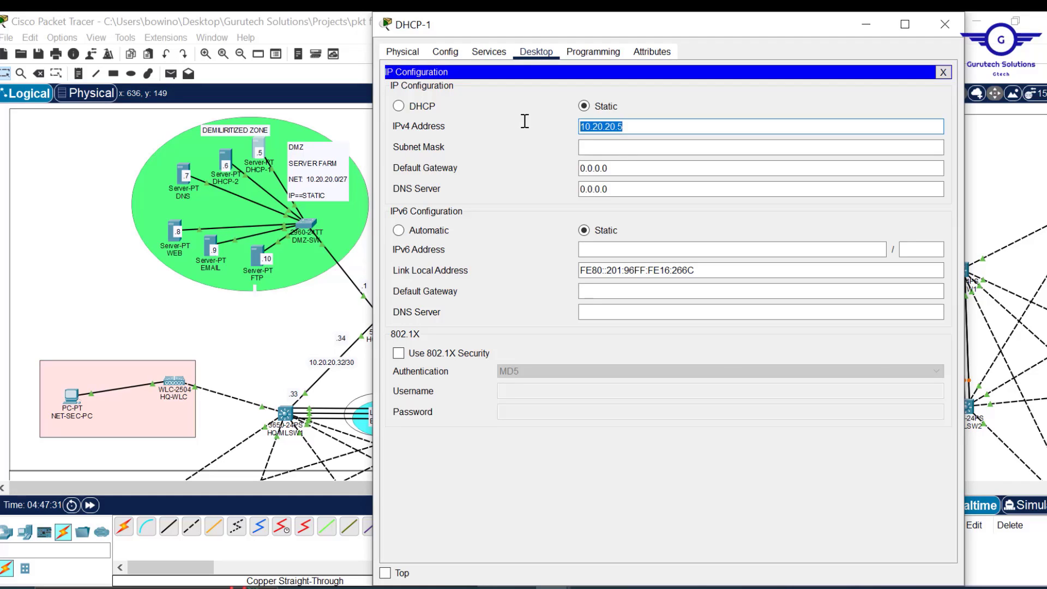
pyautogui.click(626, 149)
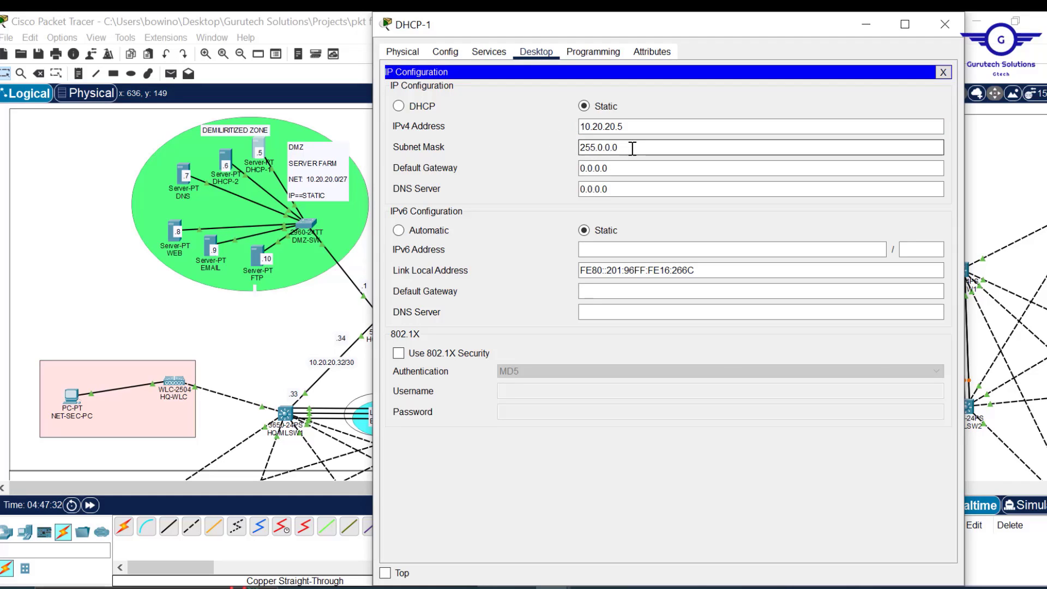
pyautogui.press('BackSpace')
pyautogui.press('BackSpace')
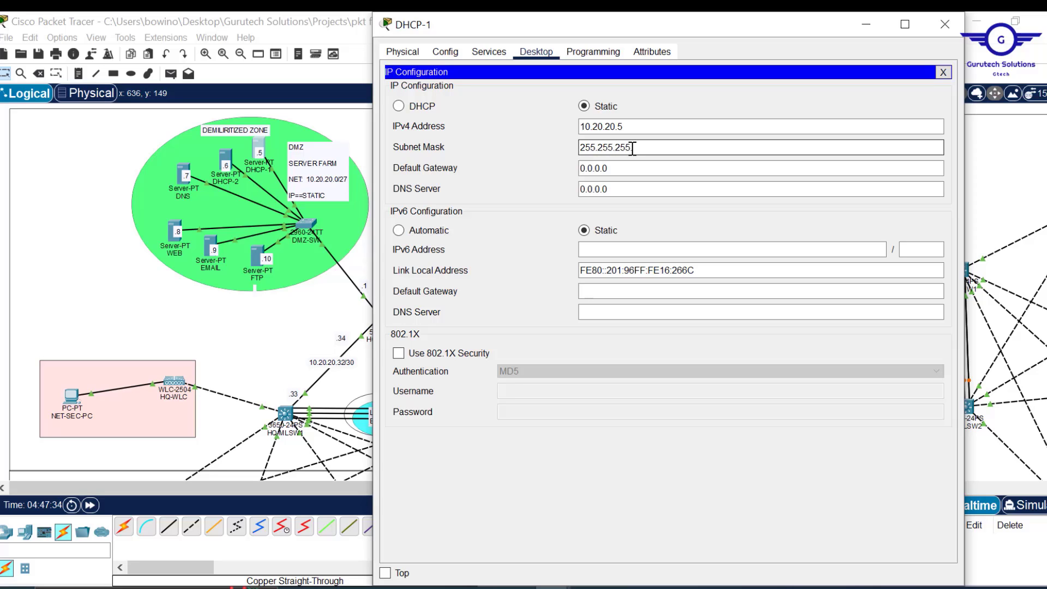
pyautogui.write('255.255.224')
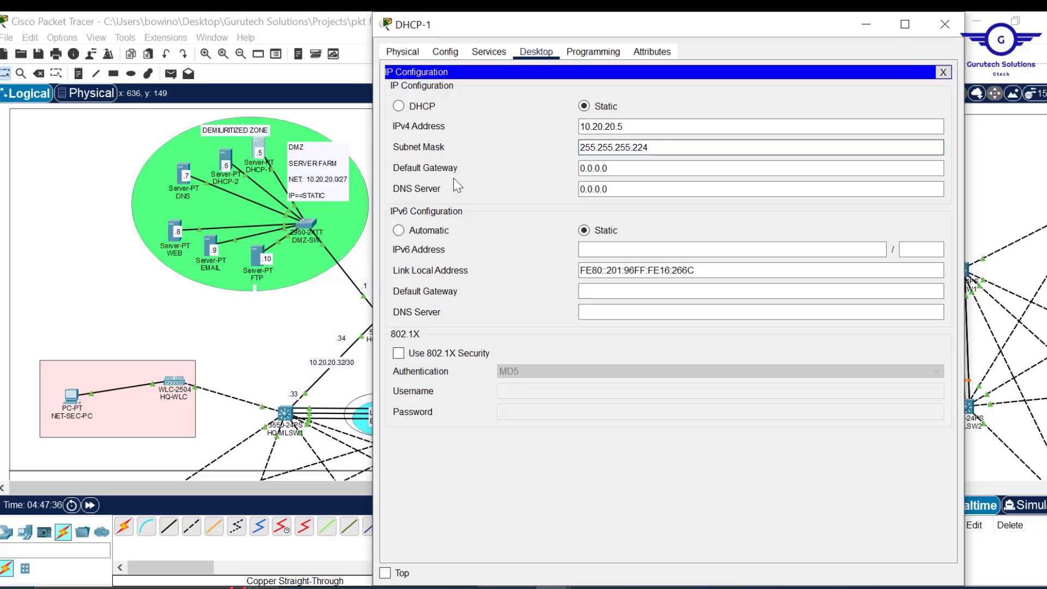
# - Set DHCP-1's gateway to 10.20.20.1 and DNS server to 10.20.20.7, then close it
pyautogui.moveTo(622, 169); pyautogui.dragTo(527, 170)
pyautogui.write('10.20.20.5')
pyautogui.press('BackSpace')
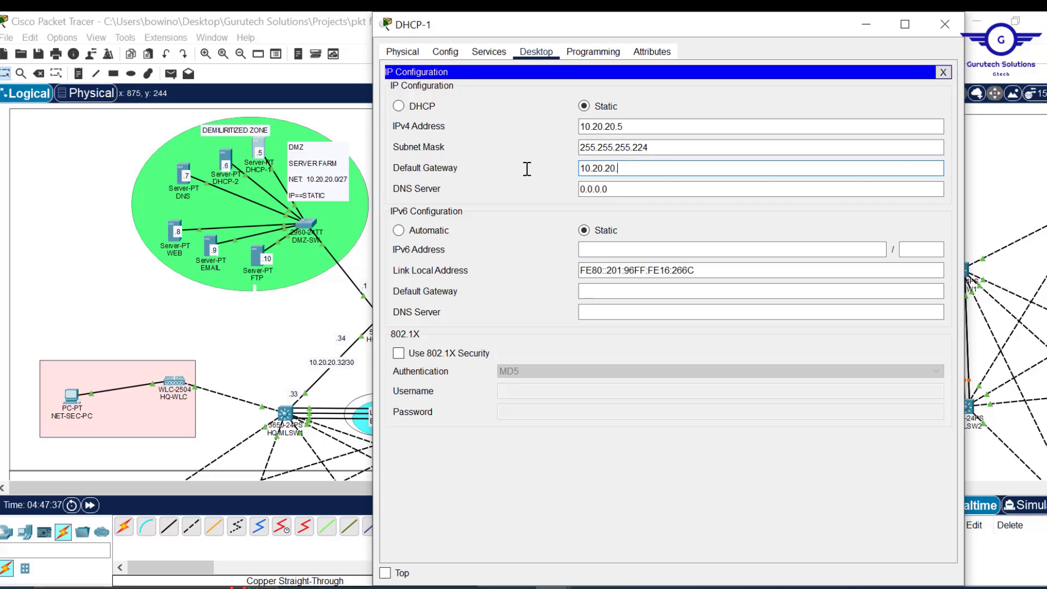
pyautogui.write('1')
pyautogui.moveTo(584, 24); pyautogui.dragTo(701, 54)
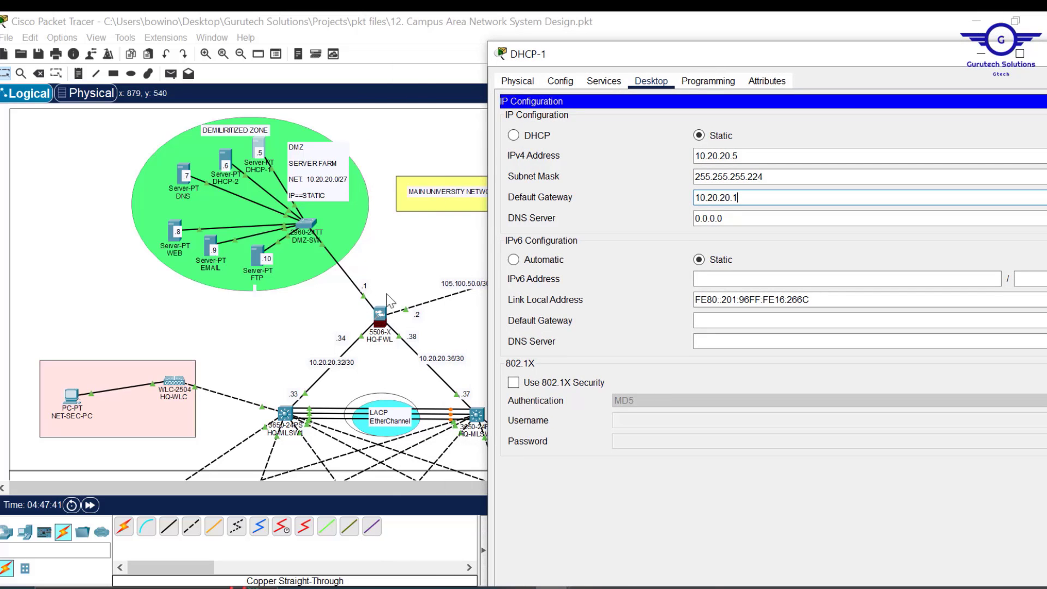
pyautogui.moveTo(735, 218); pyautogui.dragTo(634, 218)
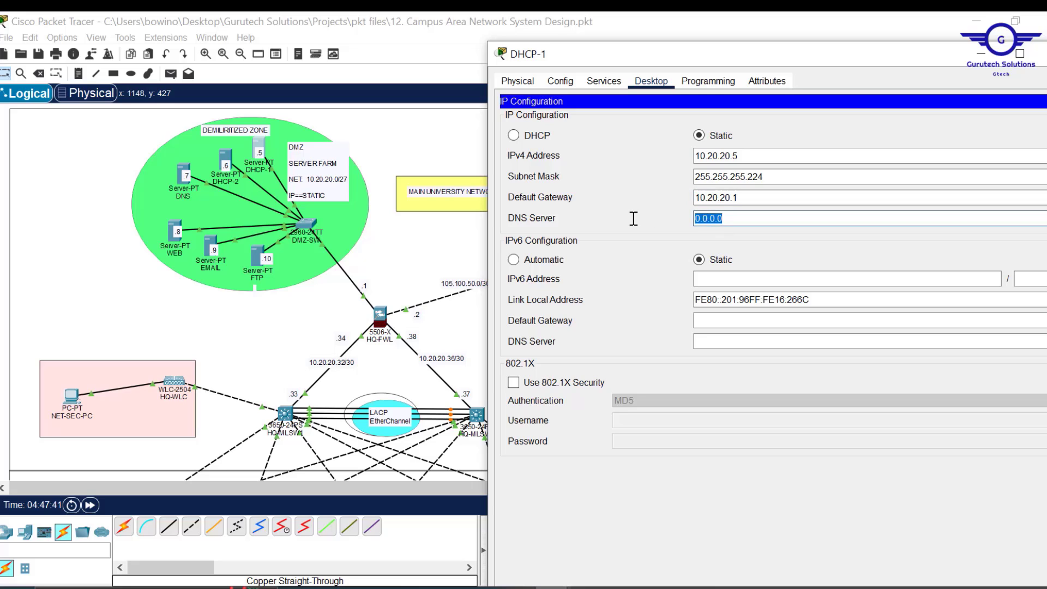
pyautogui.hotkey('ctrl', 'v')
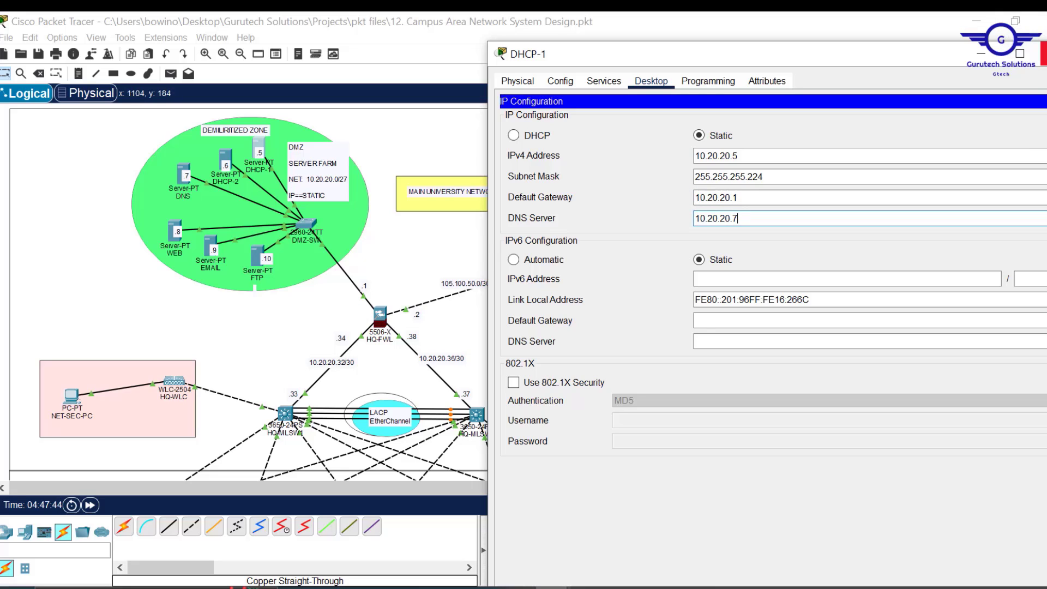
pyautogui.click(1040, 53)
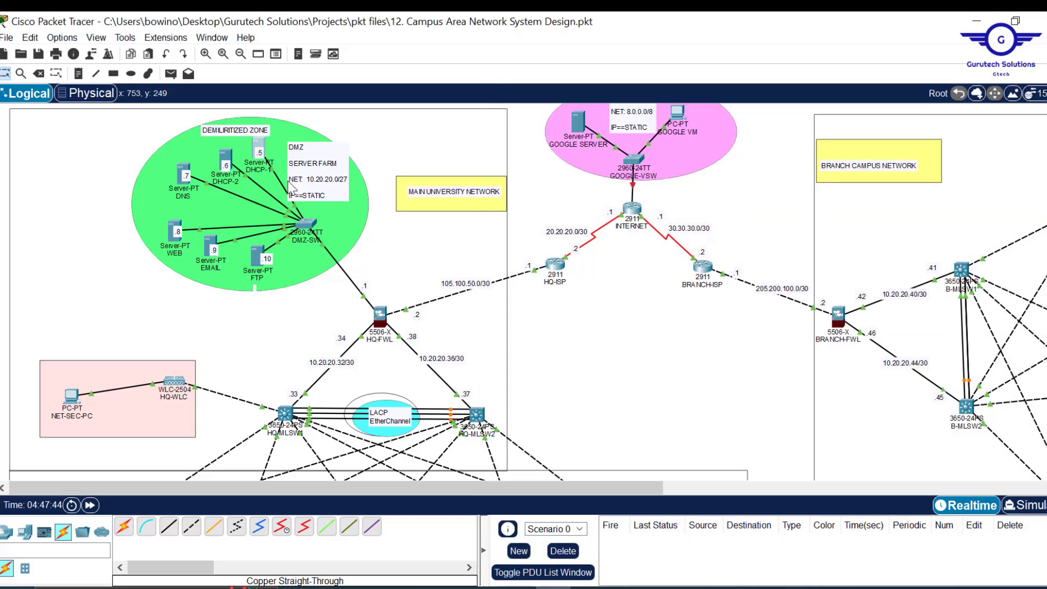
pyautogui.click(226, 160)
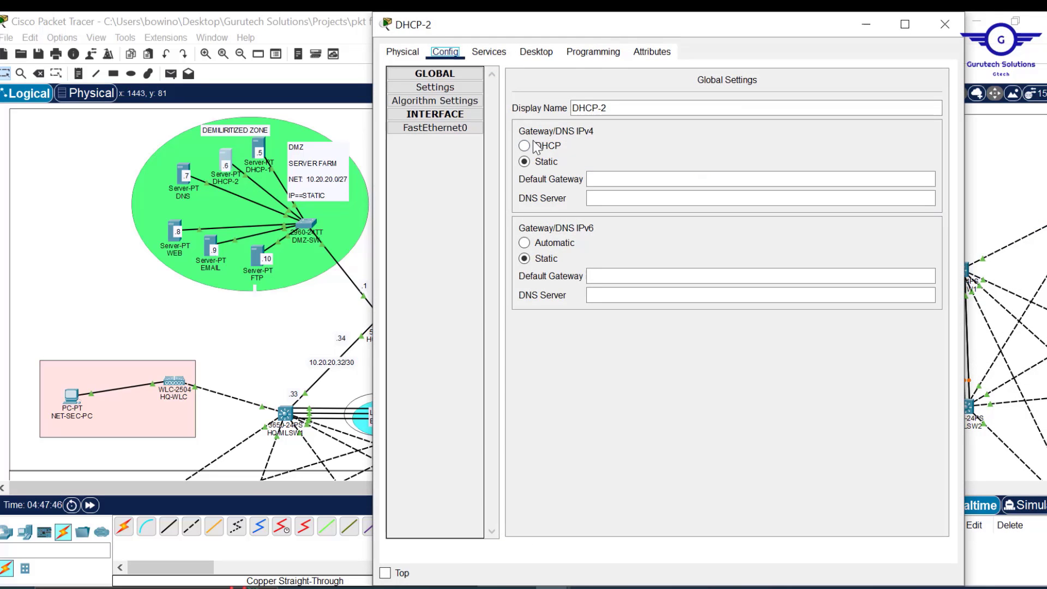
# - Give DHCP-2 static IP 10.20.20.6, mask 255.255.255.224, gateway 10.20.20.1, DNS 10.20.20.7
pyautogui.click(538, 53)
pyautogui.write('10.20.20.6')
pyautogui.click(636, 148)
pyautogui.write('255.255.255.224')
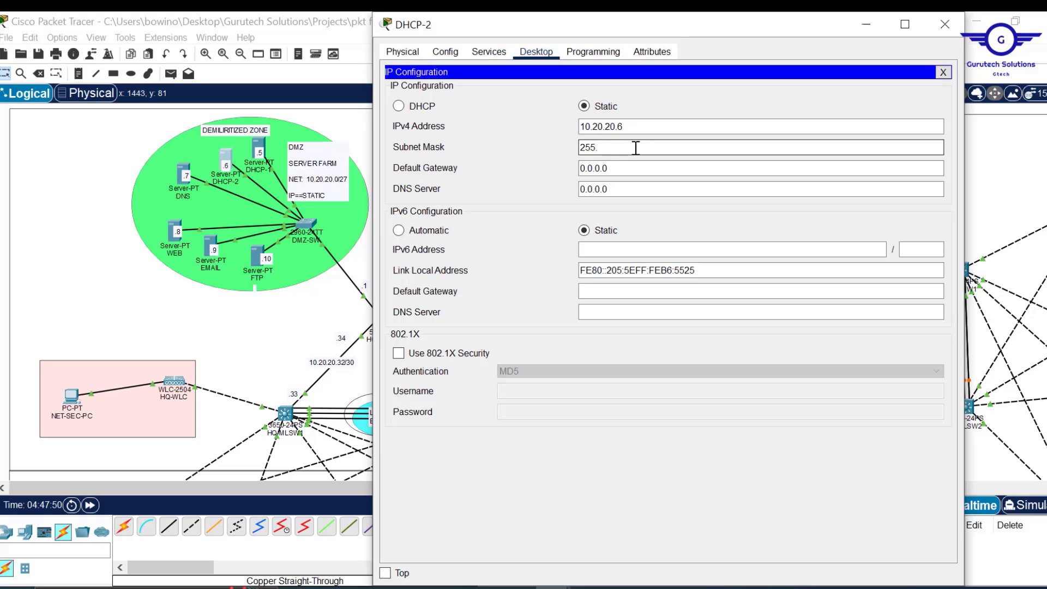
pyautogui.press('Tab')
pyautogui.write('10.20.20.1')
pyautogui.press('Tab')
pyautogui.write('10.20.20.7')
# - Give the DNS server static IP 10.20.20.7, mask 255.255.255.224, gateway 10.20.20.1
pyautogui.click(183, 175)
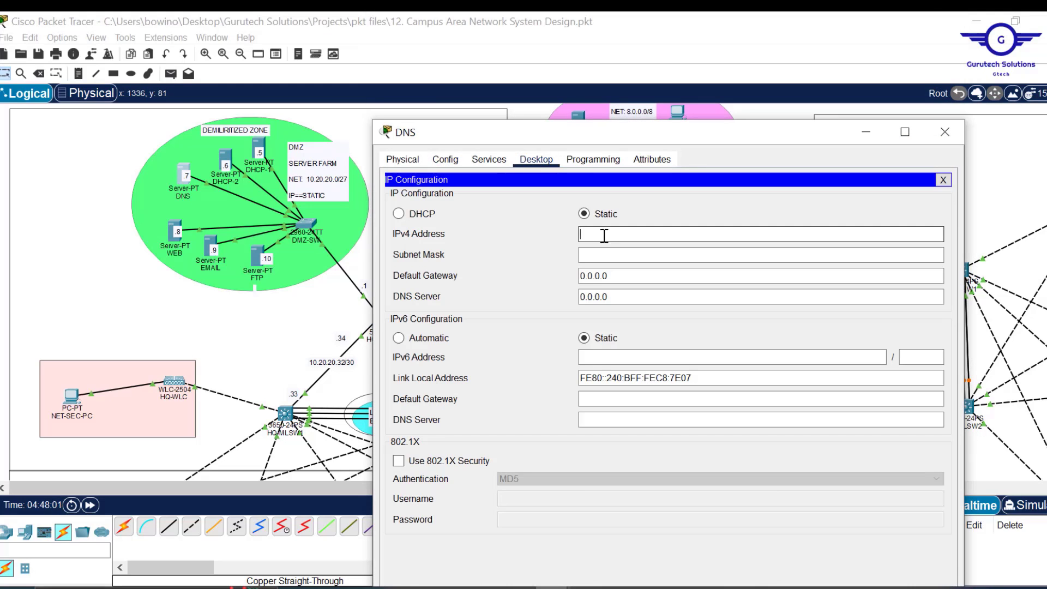
pyautogui.write('10.20.20.7')
pyautogui.click(633, 255)
pyautogui.write('255.255.255.224')
pyautogui.press('Tab')
pyautogui.write('10.20.20.1')
pyautogui.press('Tab')
pyautogui.write('10.20.20.7')
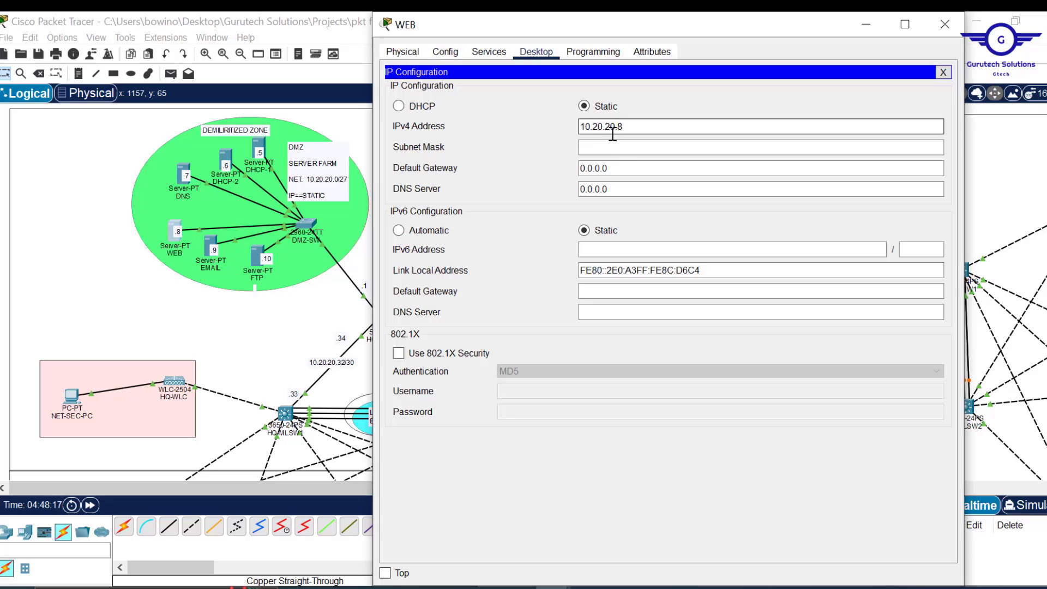
# - Give the WEB server IP 10.20.20.8, mask 255.255.255.224, gateway 10.20.20.1, DNS 10.20.20.7
pyautogui.click(627, 147)
pyautogui.write('255.255.255.224')
pyautogui.press('Tab')
pyautogui.write('10.20.20.1')
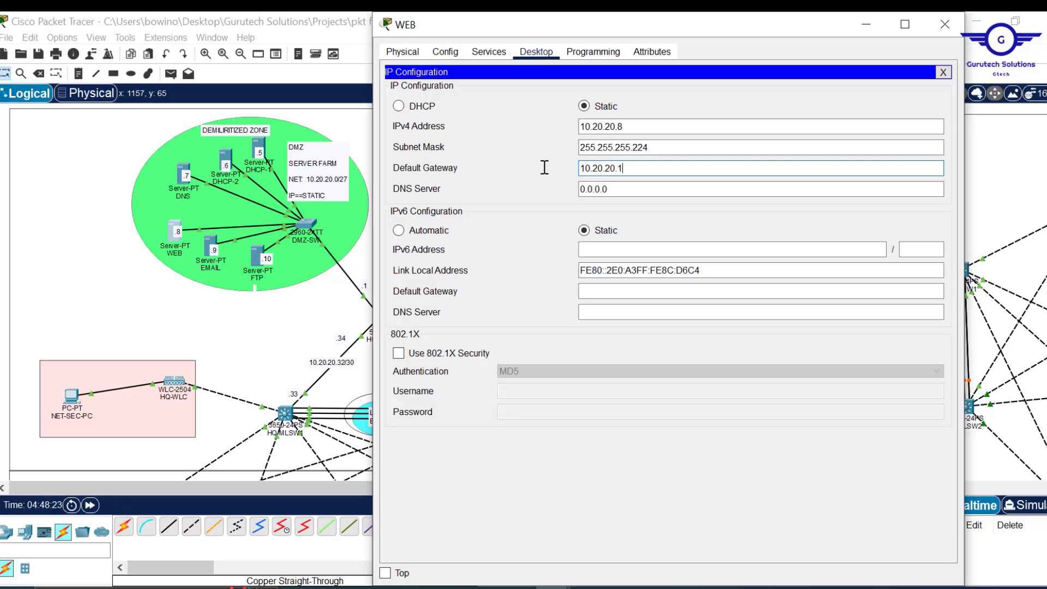
pyautogui.press('Tab')
pyautogui.write('10.20.20.7')
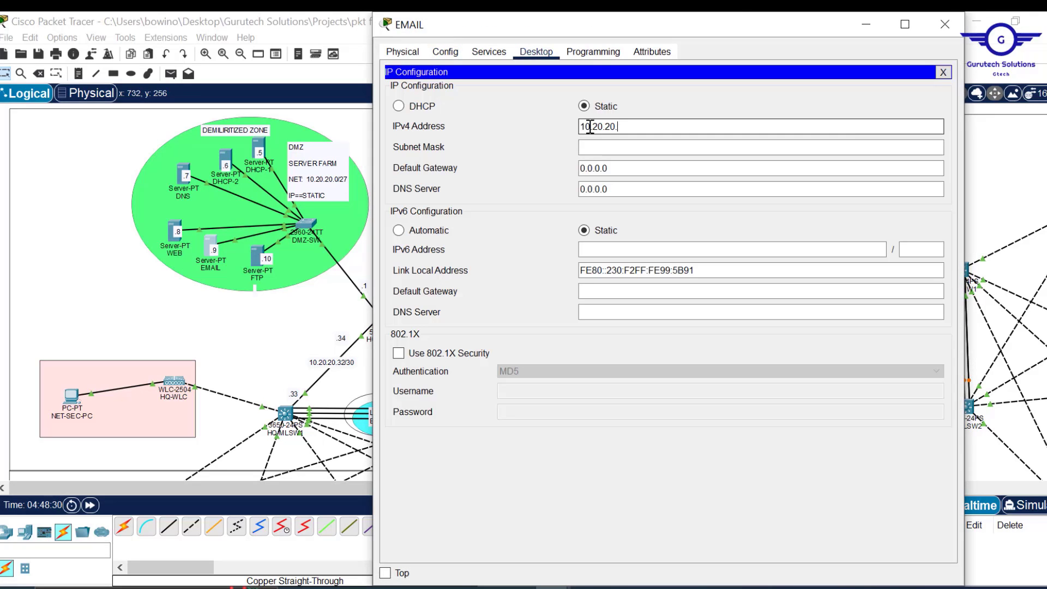
# - Give the EMAIL server IP 10.20.20.9, mask 255.255.255.224, gateway 10.20.20.1, DNS 10.20.20.7
pyautogui.write('9')
pyautogui.click(627, 147)
pyautogui.write('255.')
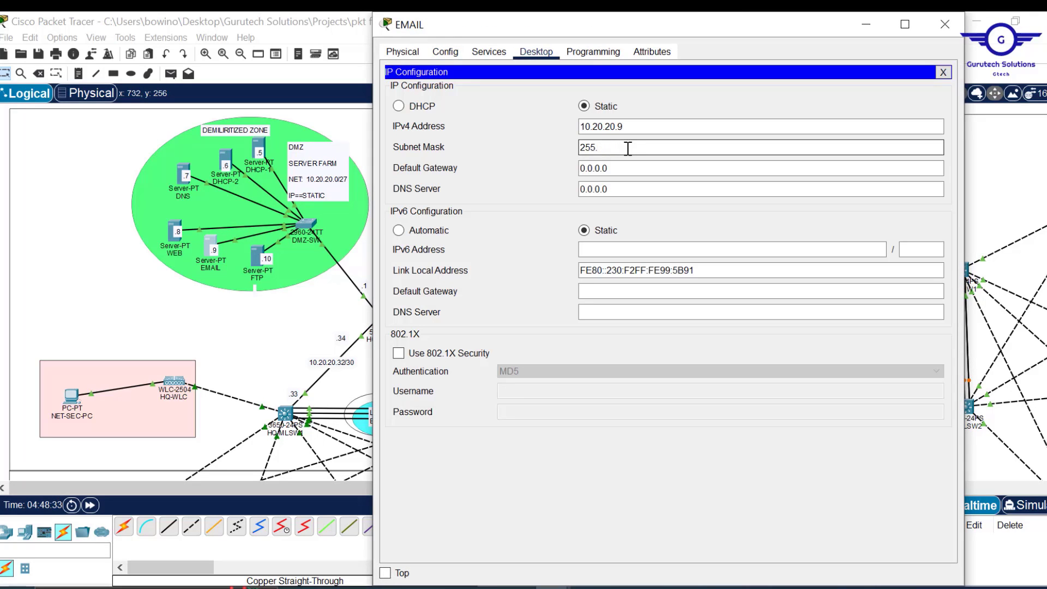
pyautogui.write('255.255.224')
pyautogui.press('Tab')
pyautogui.write('10.20.20.1')
pyautogui.press('Tab')
pyautogui.write('10.20.20.')
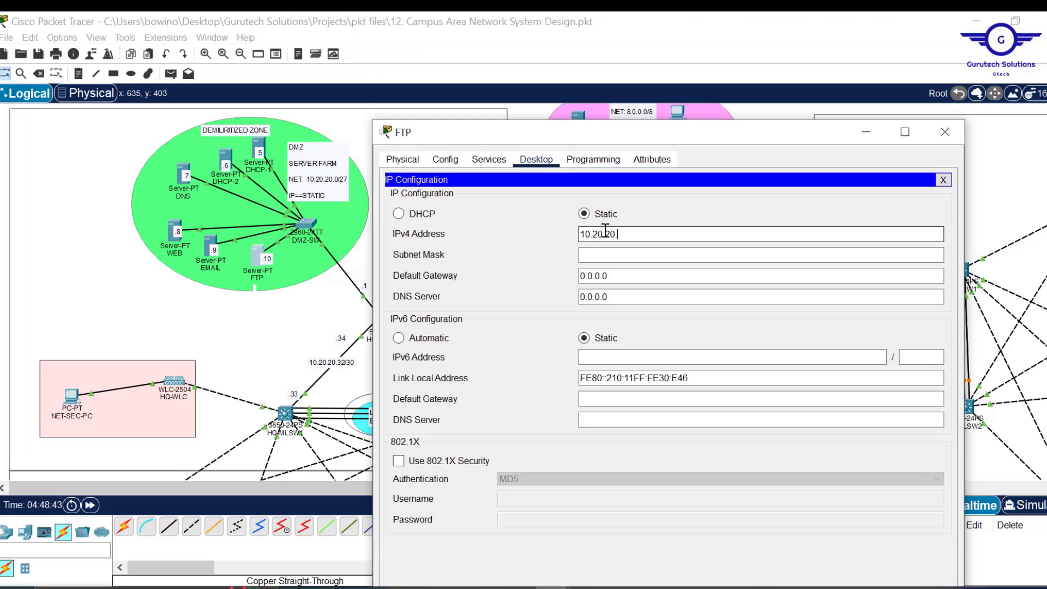
# - Give the FTP server IP 10.20.20.10 with gateway 10.20.20.1 and DNS 10.20.20.7, then close it
pyautogui.click(638, 255)
pyautogui.write('255.255.255.224')
pyautogui.press('Tab')
pyautogui.write('10.20.20.1')
pyautogui.press('Tab')
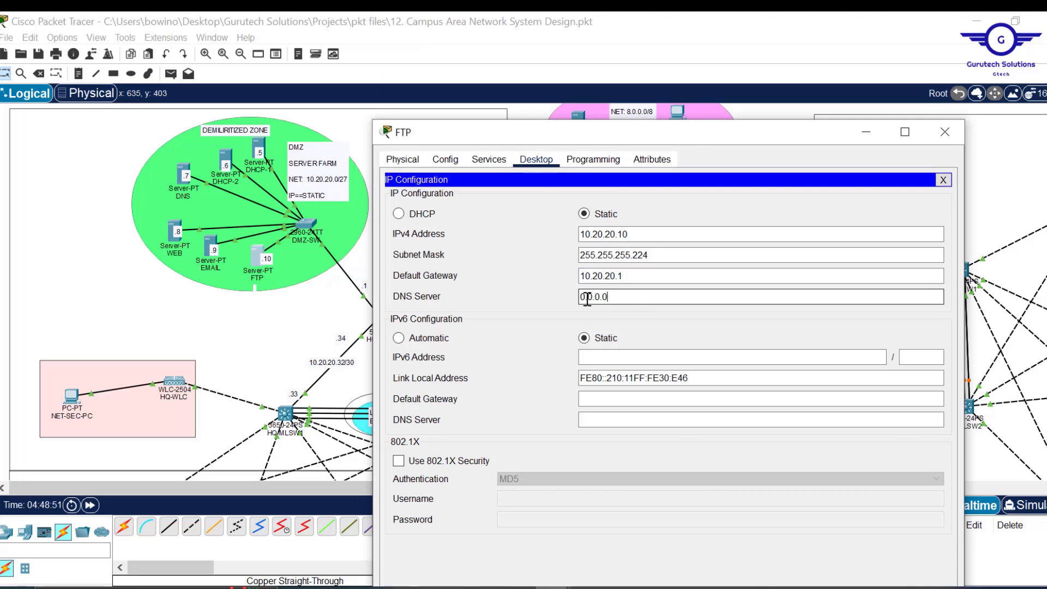
pyautogui.write('10.20.20.')
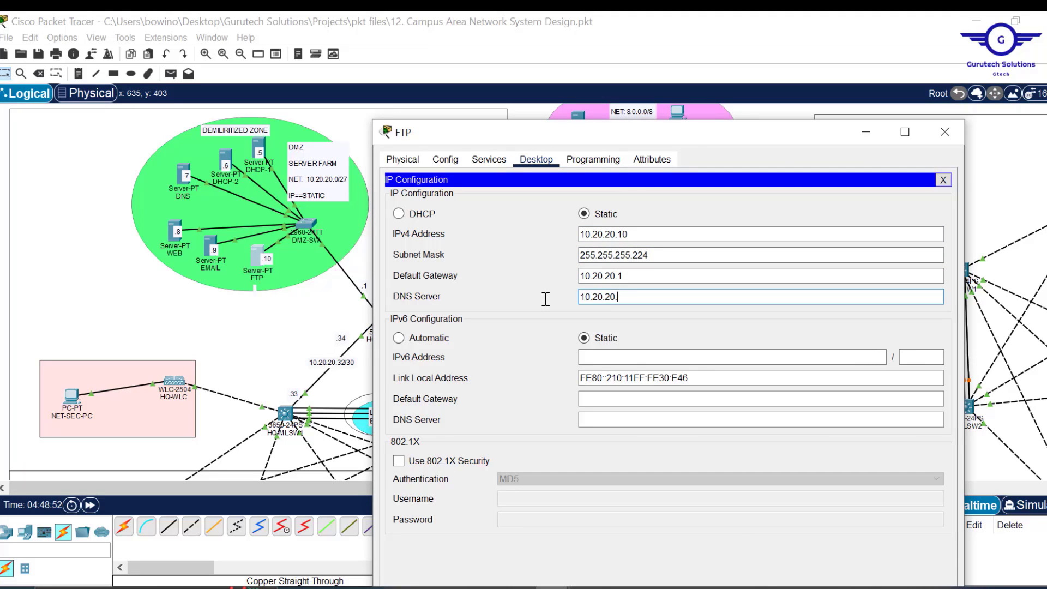
pyautogui.write('57')
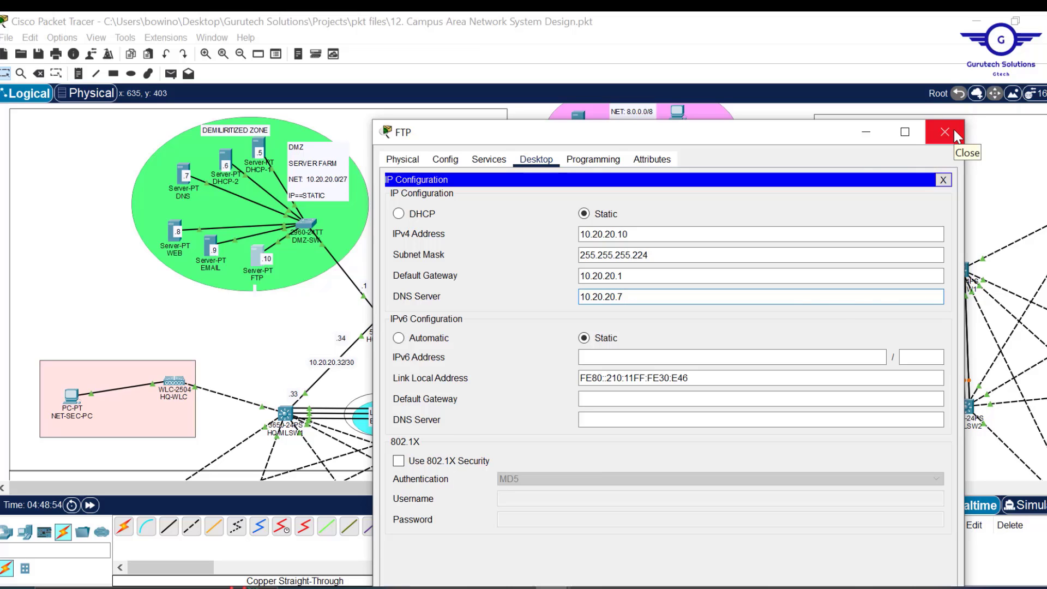
pyautogui.click(946, 132)
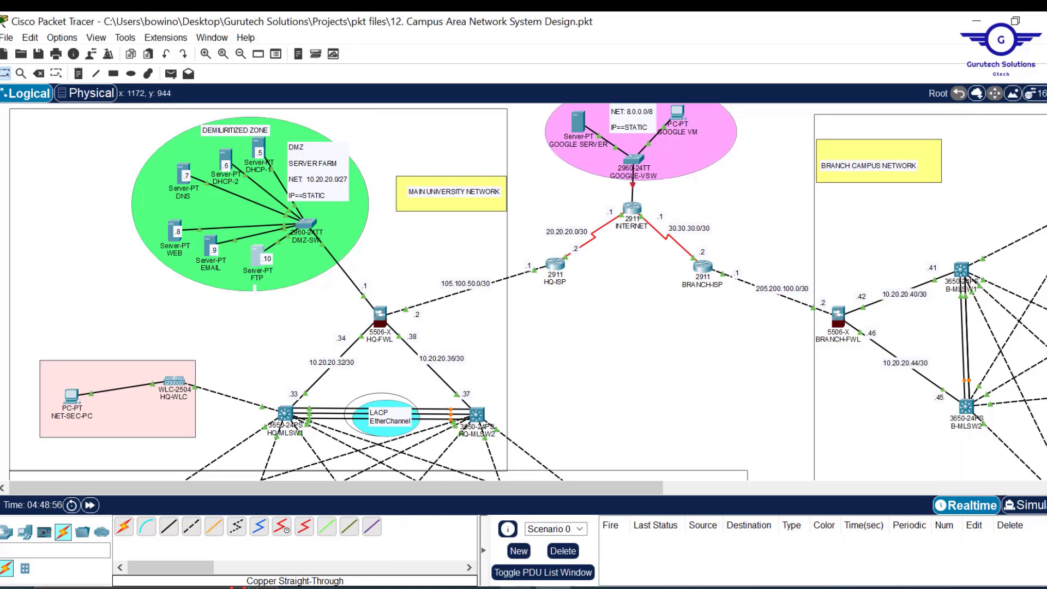
pyautogui.click(517, 588)
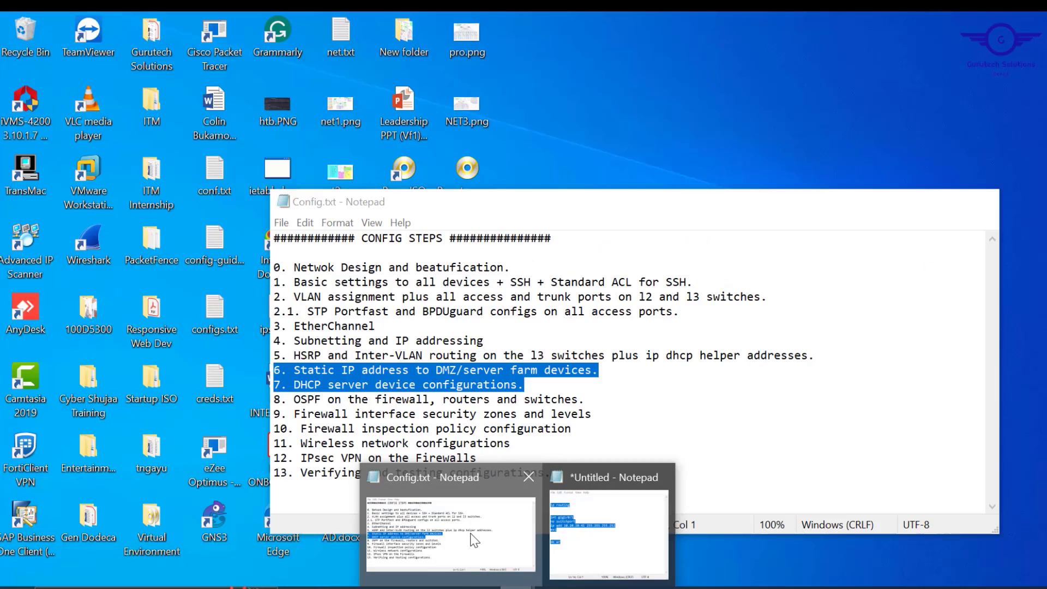
pyautogui.click(450, 532)
pyautogui.click(537, 391)
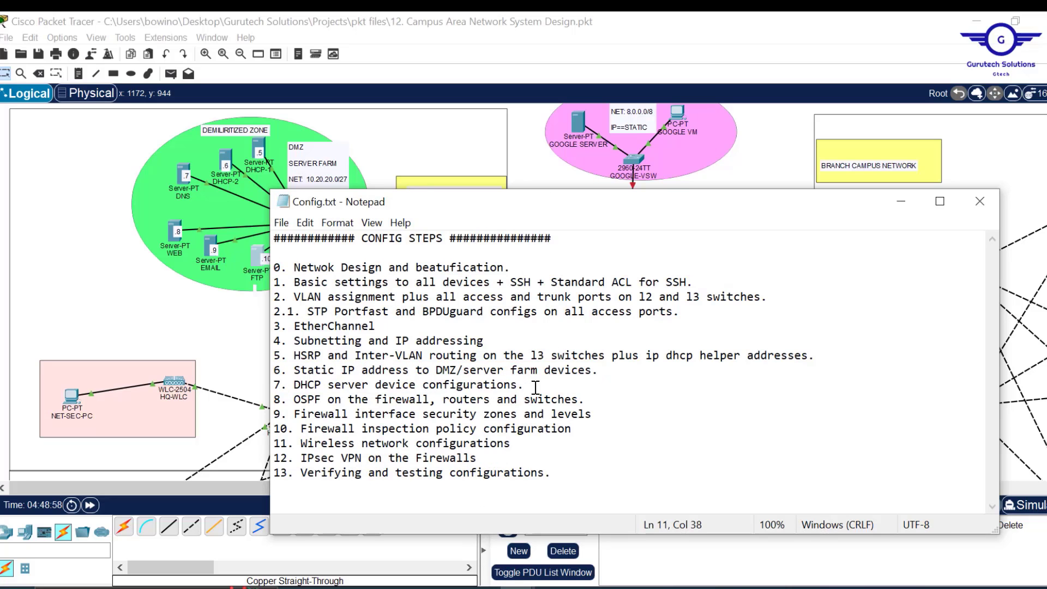
pyautogui.moveTo(536, 387); pyautogui.dragTo(291, 382)
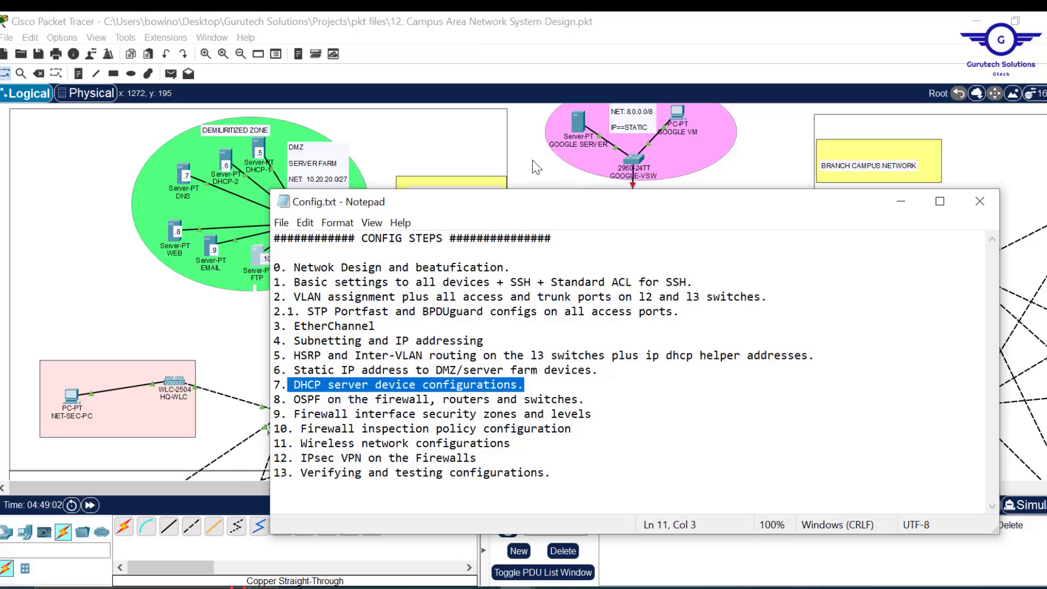
pyautogui.click(533, 159)
pyautogui.scroll(-6, 573, 339)
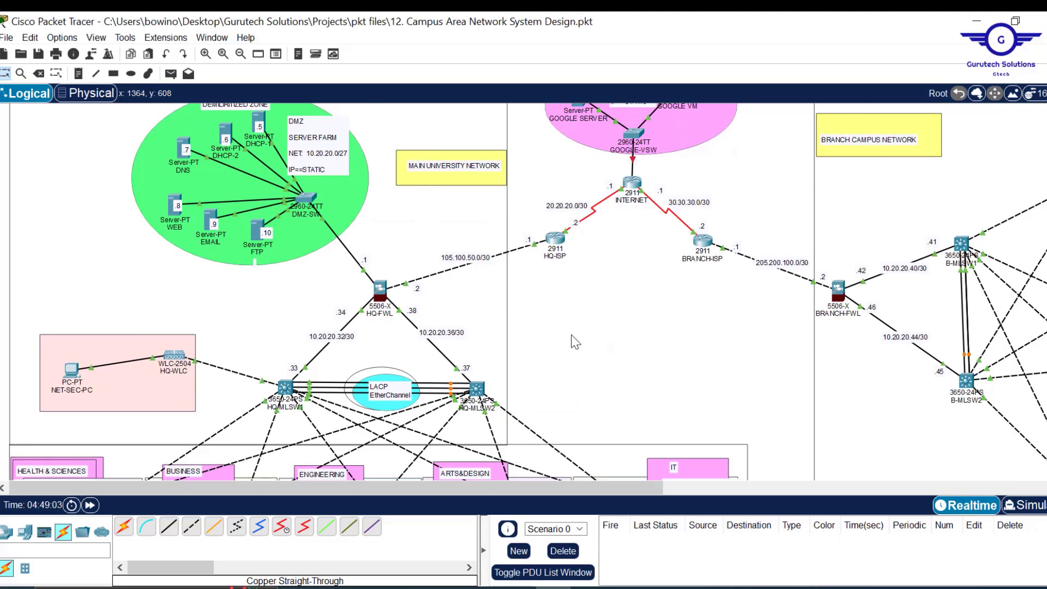
pyautogui.scroll(4, 576, 342)
pyautogui.scroll(3, 575, 342)
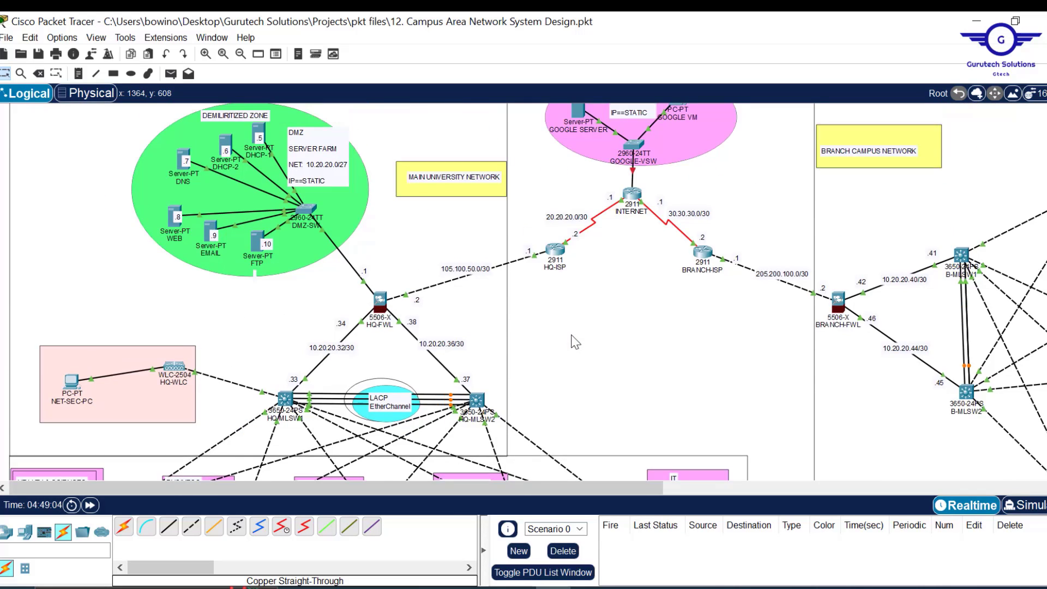
pyautogui.scroll(-6, 576, 342)
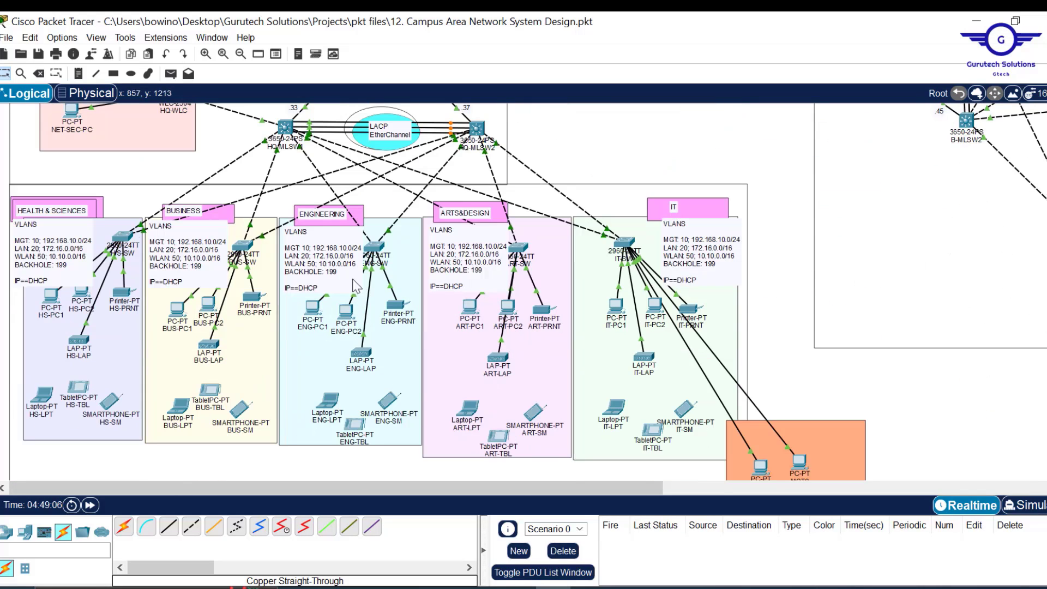
pyautogui.scroll(3, 716, 158)
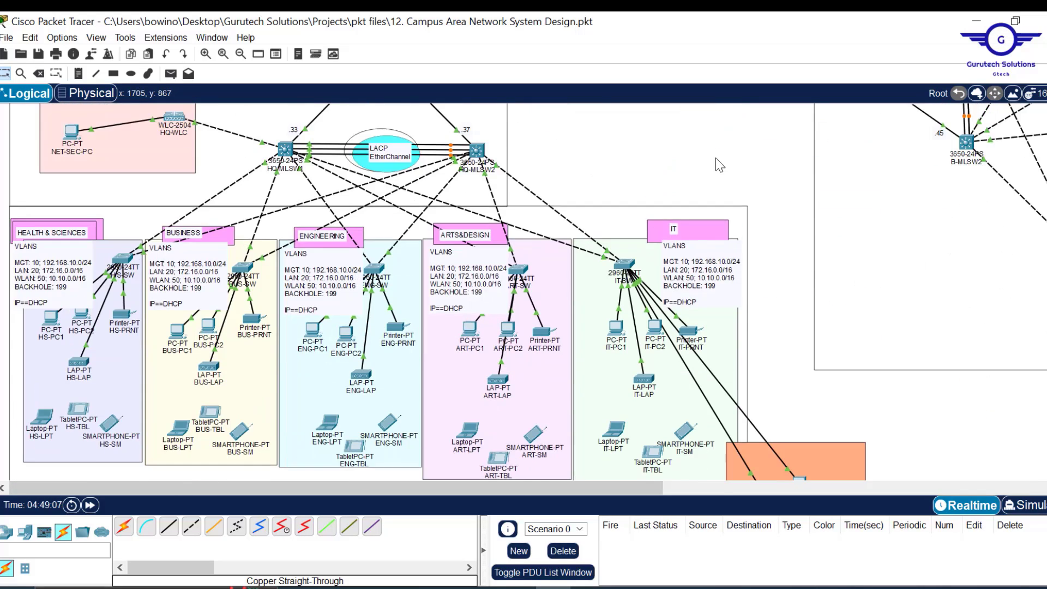
pyautogui.hscroll(2, 920, 207)
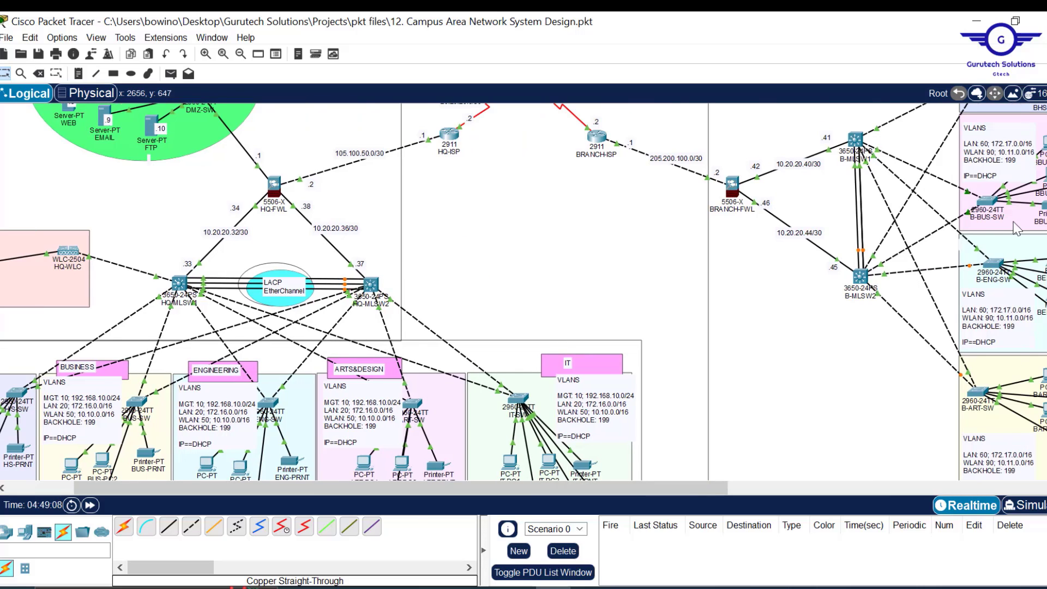
pyautogui.hscroll(2, 1018, 228)
pyautogui.hscroll(-4, 396, 290)
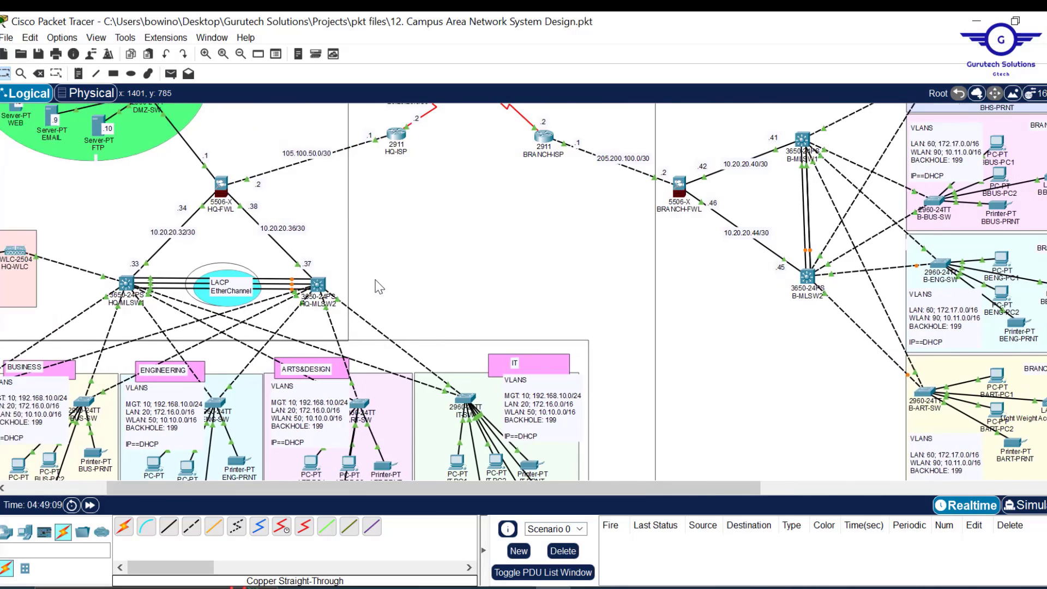
pyautogui.scroll(3, 395, 290)
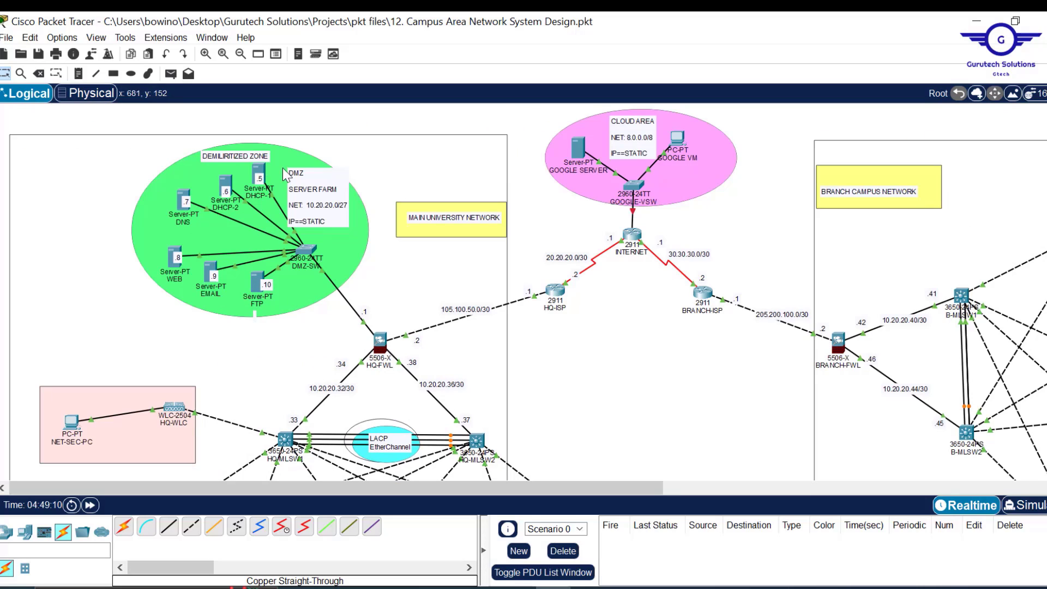
pyautogui.scroll(-5, 681, 360)
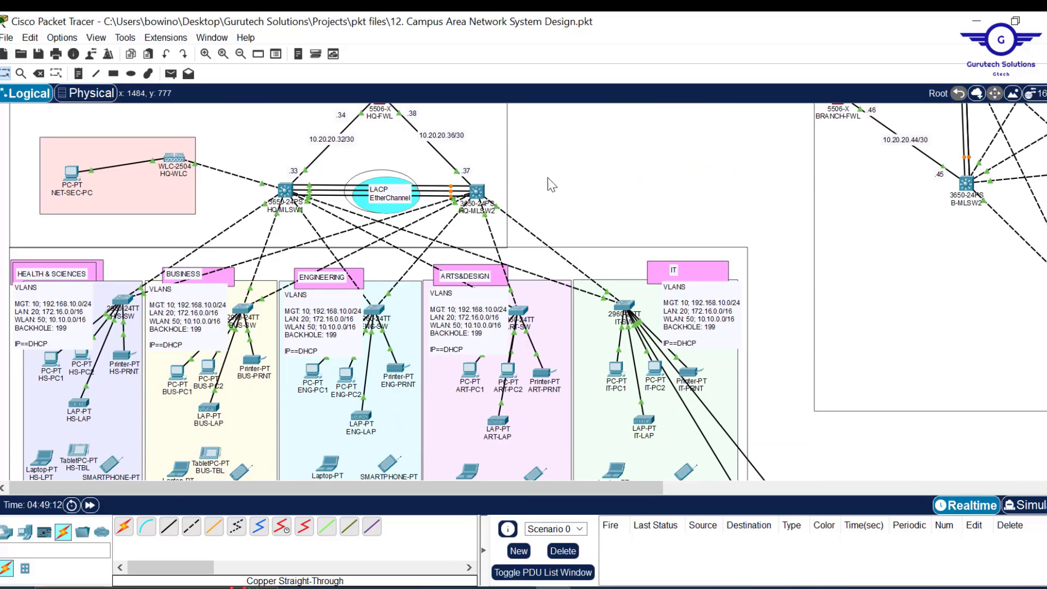
pyautogui.scroll(5, 626, 222)
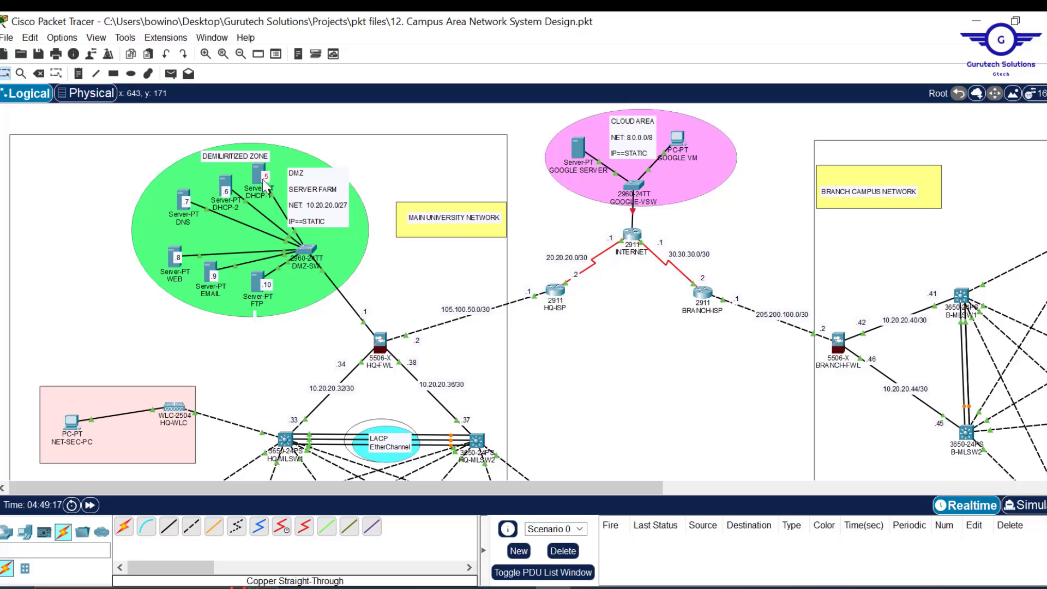
pyautogui.moveTo(230, 194); pyautogui.dragTo(237, 189)
pyautogui.moveTo(259, 184)
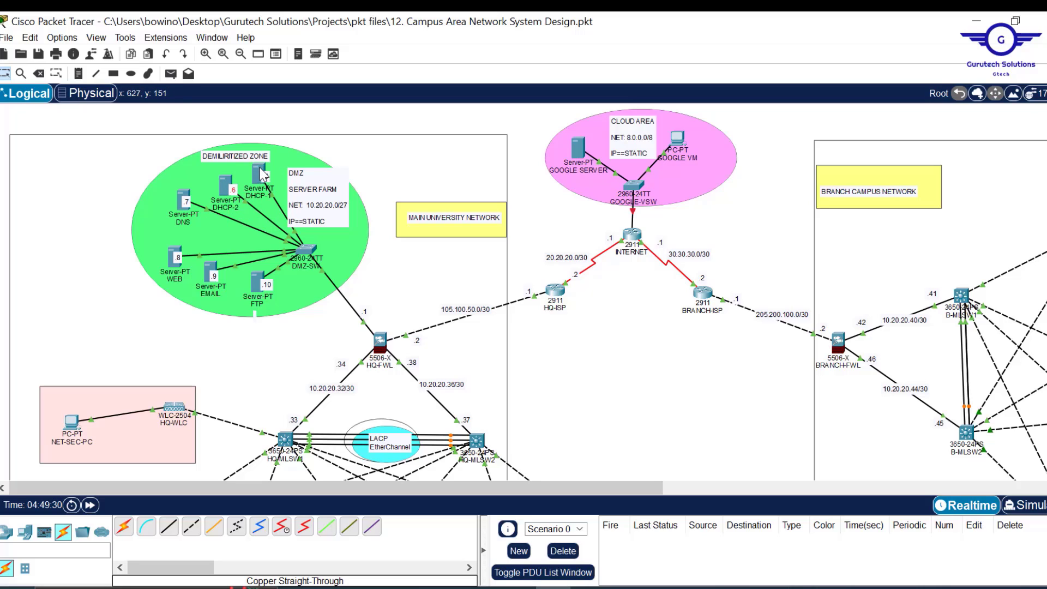
# - Open DHCP-1, reposition its window to reveal the topology, and check its IP configuration
pyautogui.click(260, 175)
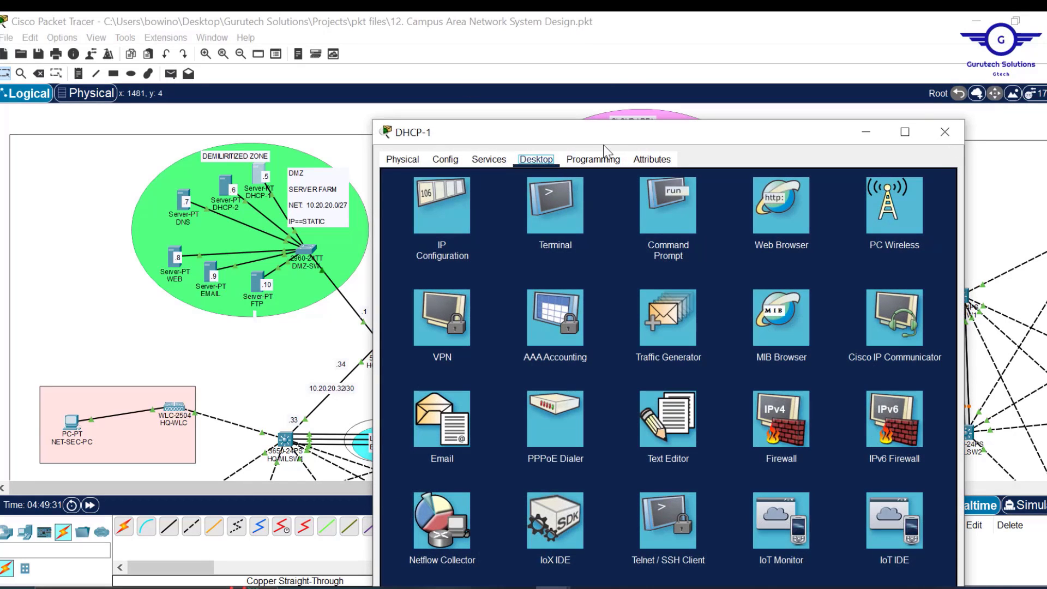
pyautogui.moveTo(601, 124); pyautogui.dragTo(603, 158)
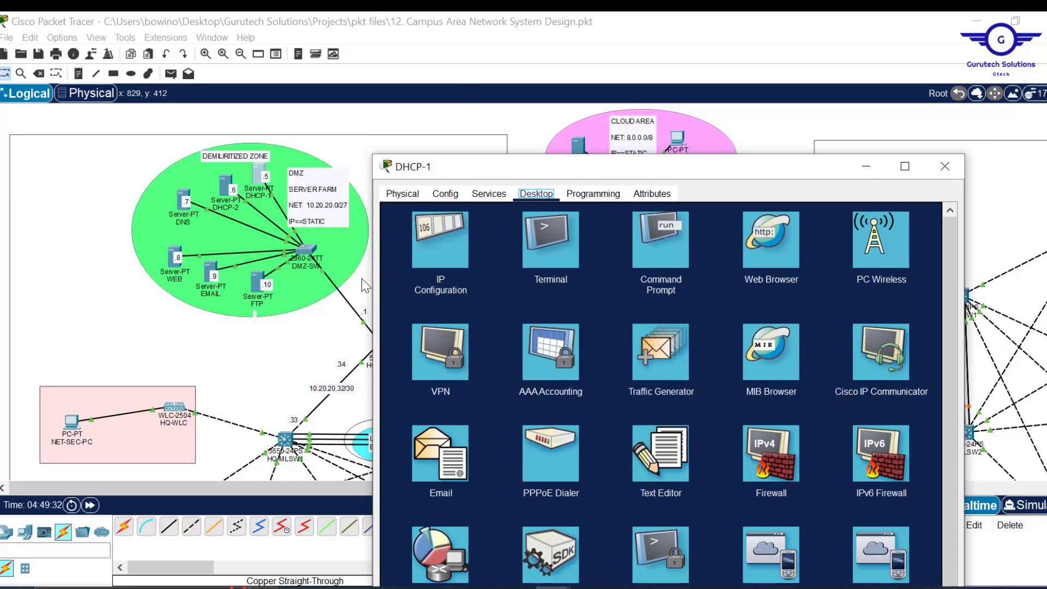
pyautogui.moveTo(374, 281); pyautogui.dragTo(474, 279)
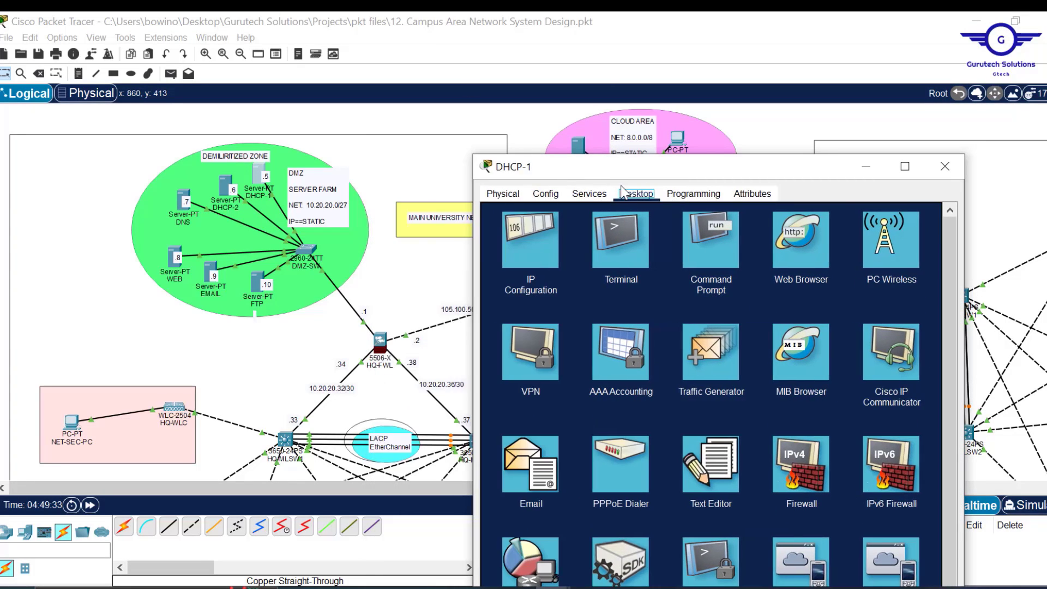
pyautogui.moveTo(659, 175); pyautogui.dragTo(591, 97)
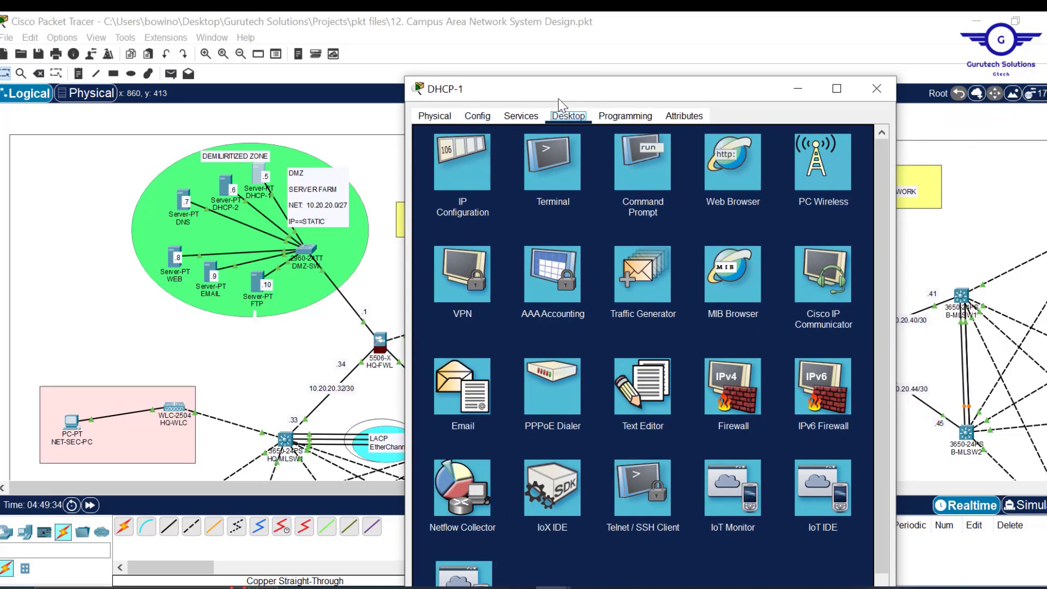
pyautogui.click(473, 165)
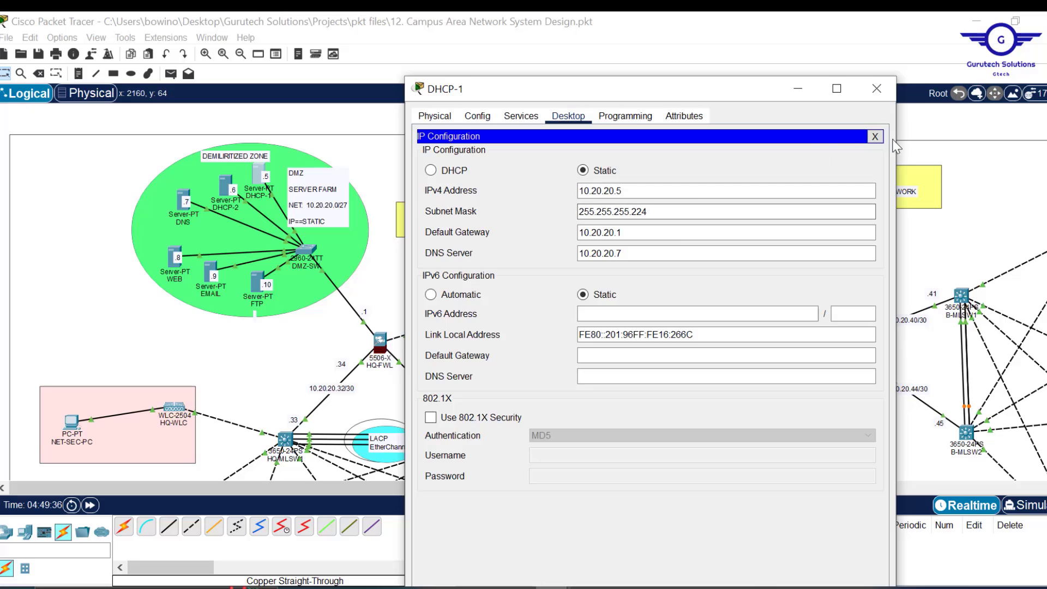
pyautogui.click(876, 137)
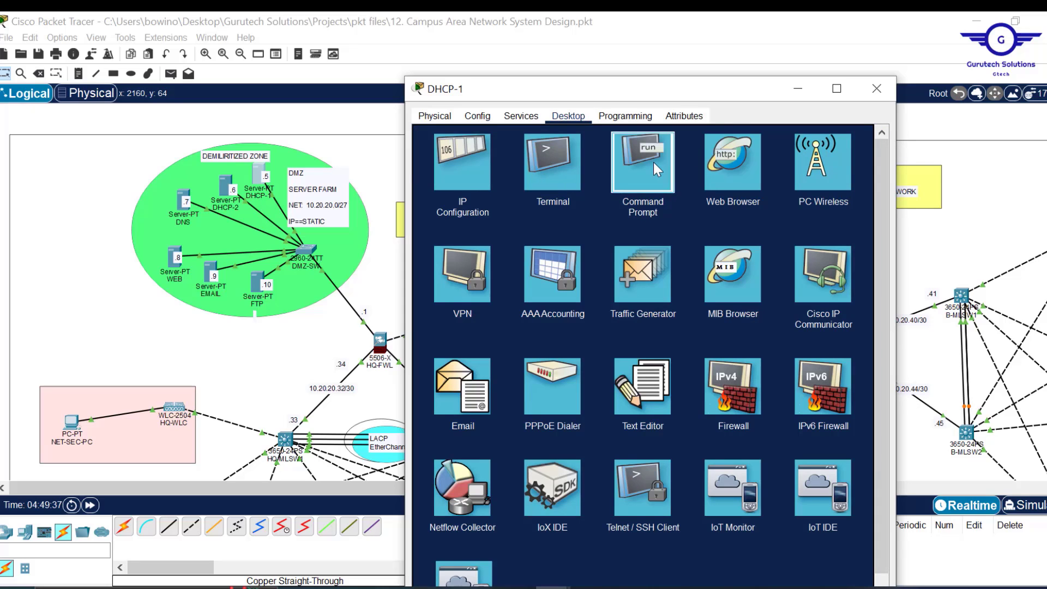
# - Ping the gateway 10.20.20.1 from DHCP-1's Command Prompt, then close it
pyautogui.click(653, 162)
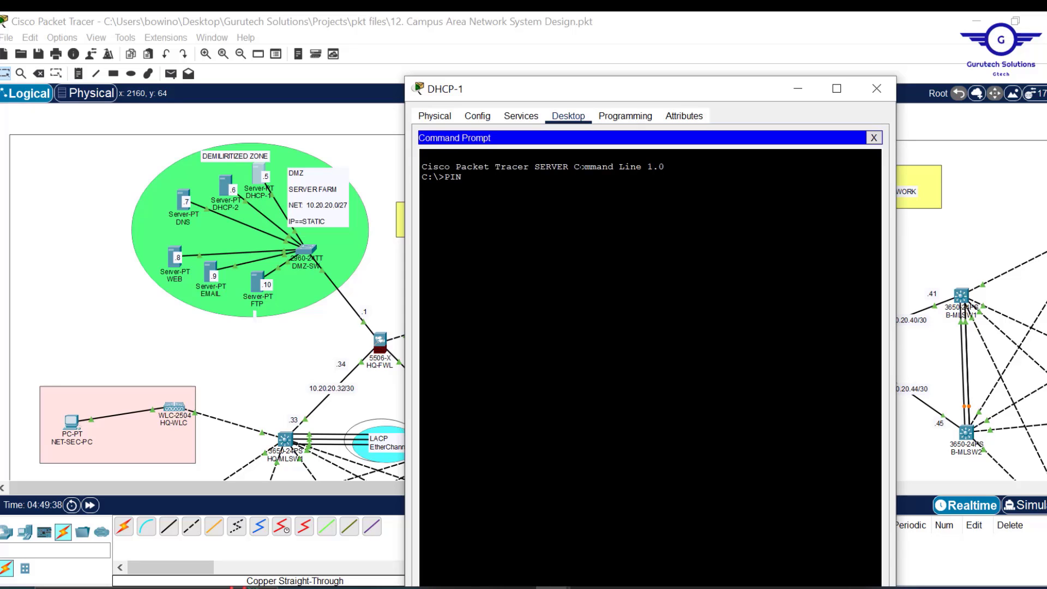
pyautogui.rightClick(592, 195)
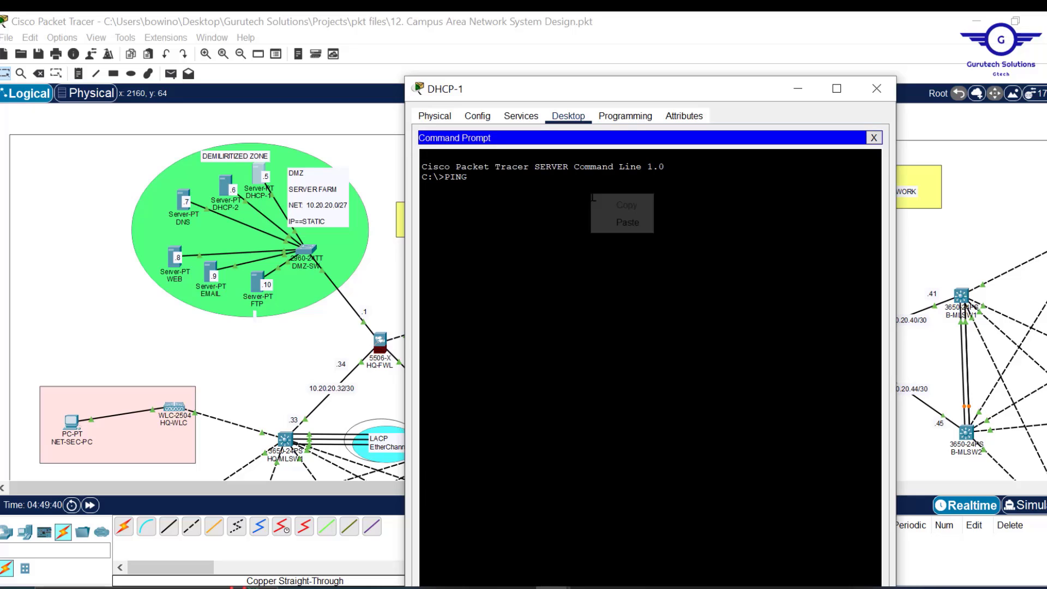
pyautogui.click(614, 217)
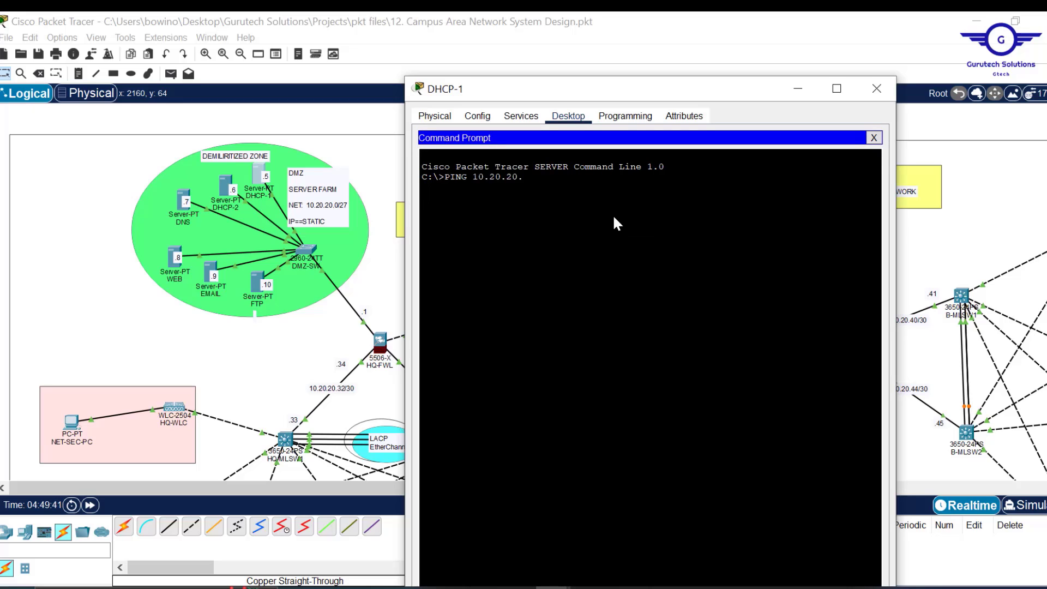
pyautogui.press('BackSpace')
pyautogui.write('1')
pyautogui.press('Return')
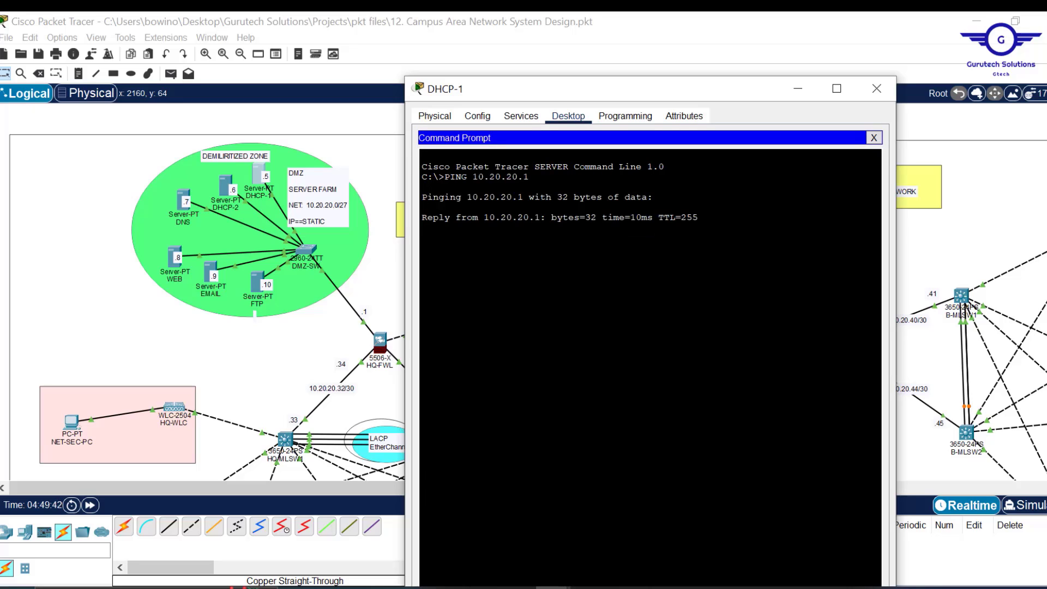
pyautogui.click(874, 137)
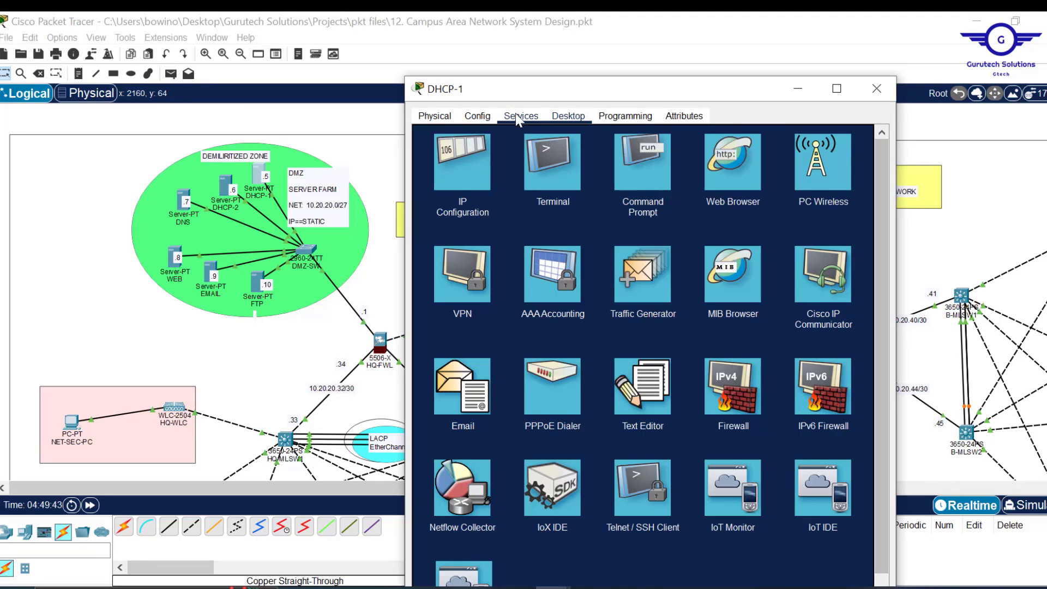
# - Open DHCP-1's DHCP service and make sure it is switched on
pyautogui.click(518, 116)
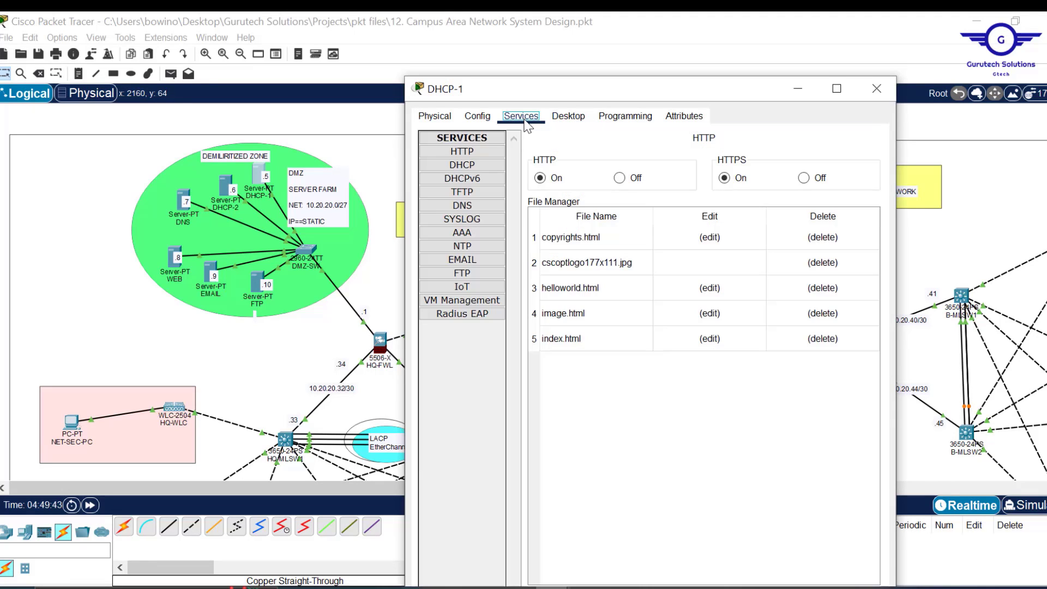
pyautogui.click(470, 165)
pyautogui.click(746, 163)
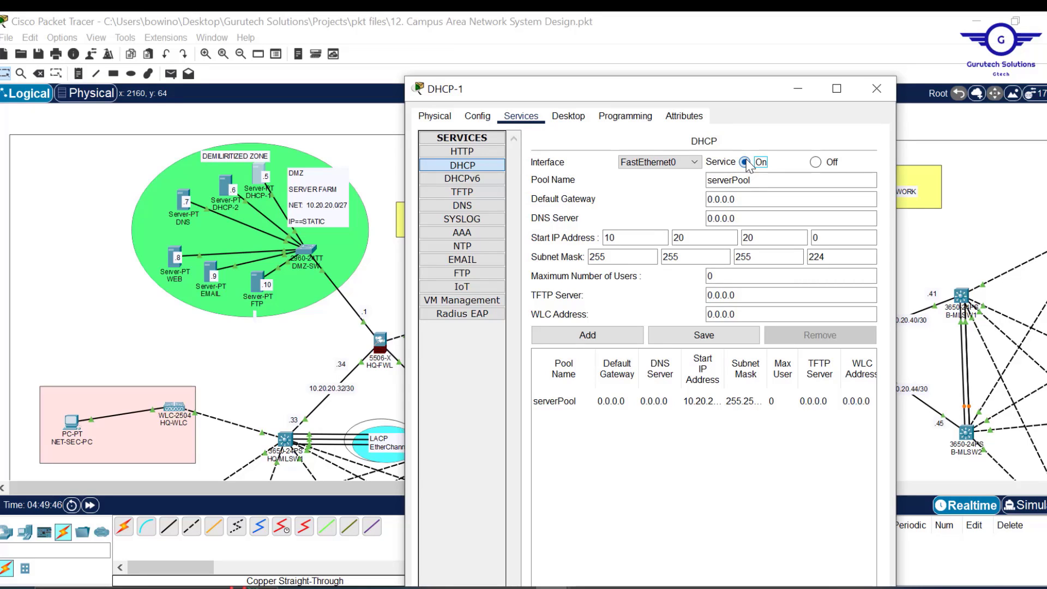
pyautogui.click(815, 162)
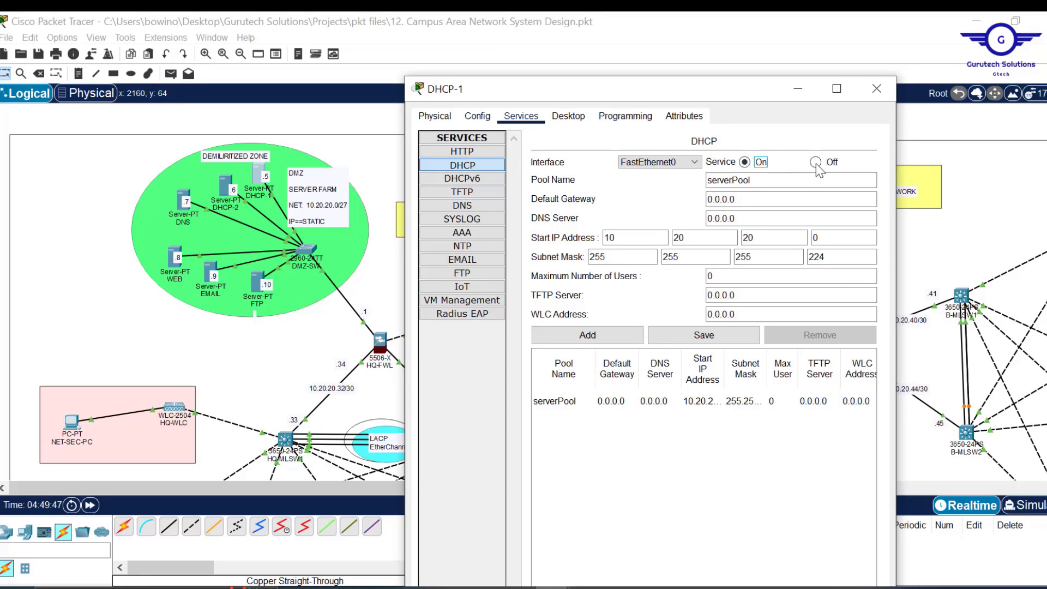
pyautogui.click(748, 162)
# - Set serverPool's start address and subnet mask to 0 and save the pool
pyautogui.moveTo(679, 238); pyautogui.dragTo(608, 238)
pyautogui.press('BackSpace')
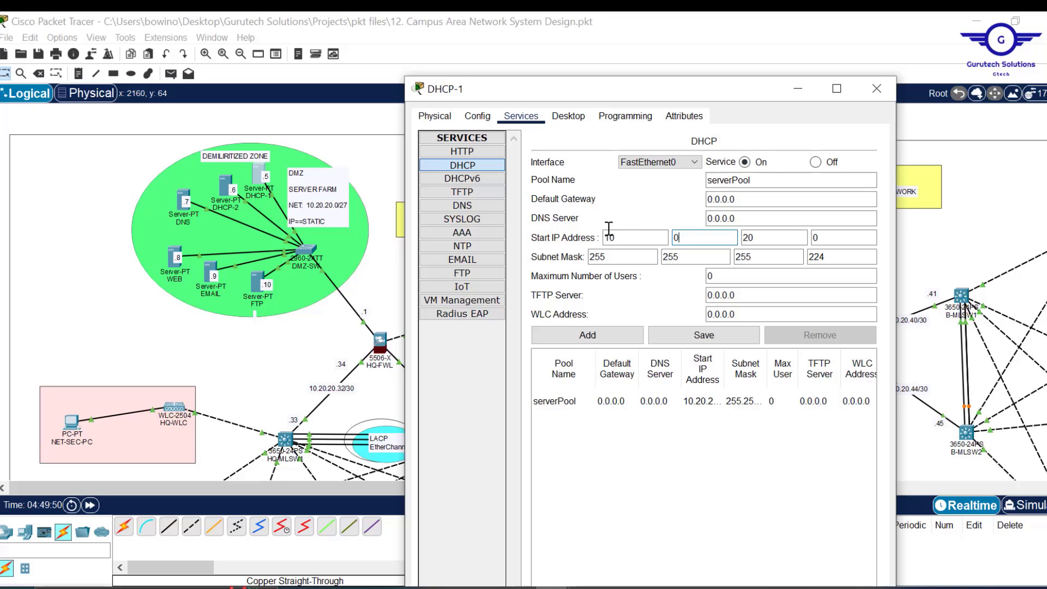
pyautogui.doubleClick(612, 238)
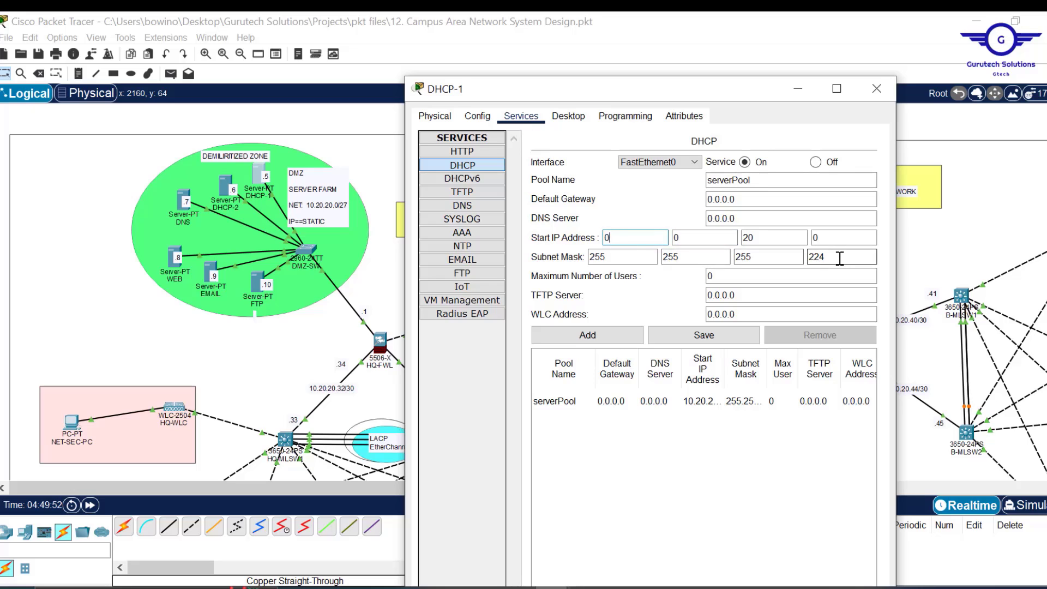
pyautogui.moveTo(840, 257); pyautogui.dragTo(597, 247)
pyautogui.write('0')
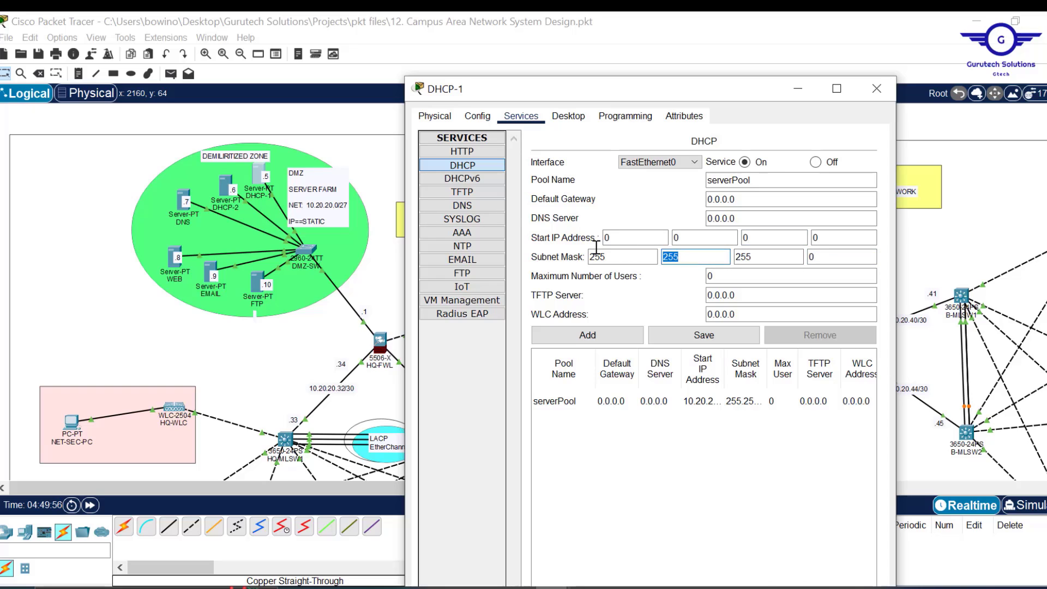
pyautogui.write('0')
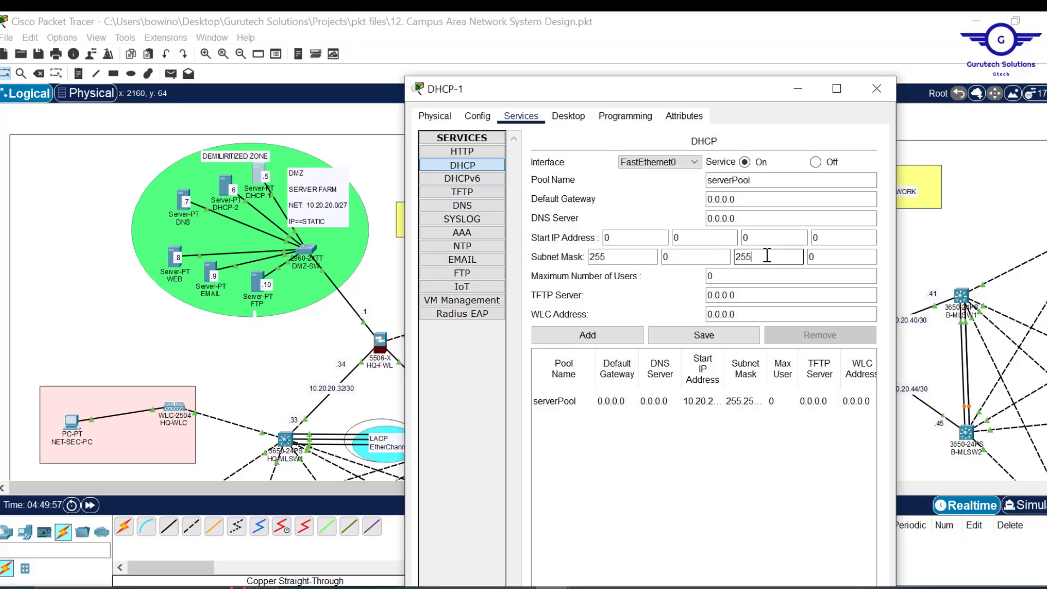
pyautogui.moveTo(763, 256); pyautogui.dragTo(736, 256)
pyautogui.write('0')
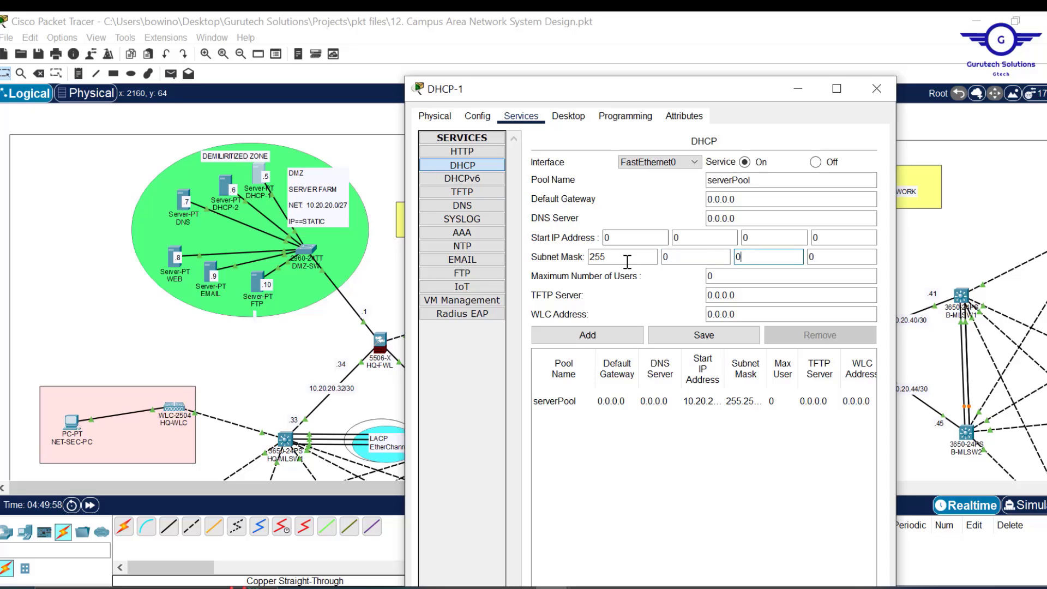
pyautogui.click(625, 257)
pyautogui.moveTo(626, 260); pyautogui.dragTo(513, 242)
pyautogui.write('0')
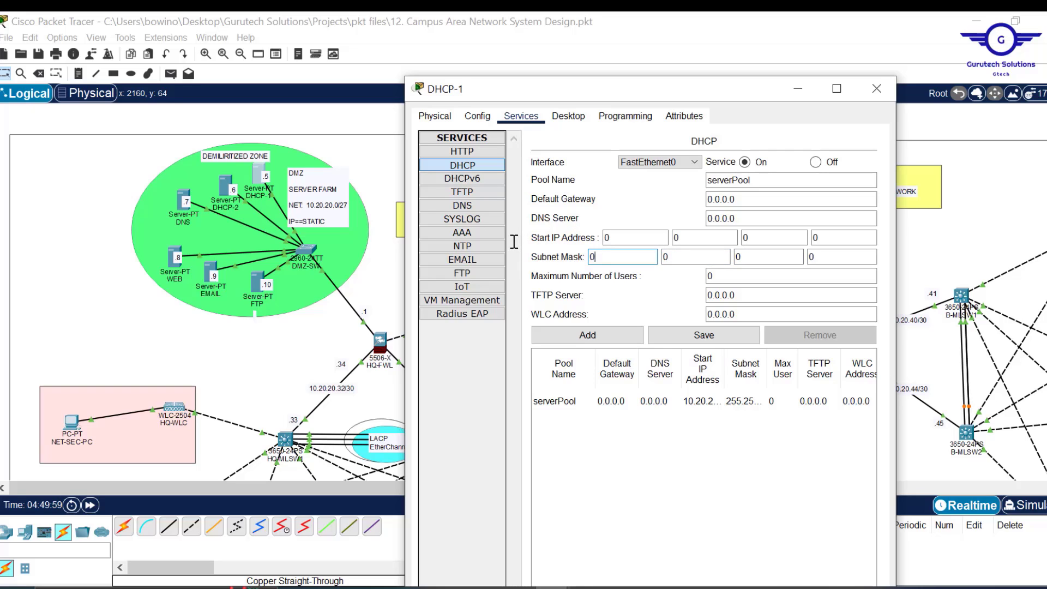
pyautogui.click(704, 336)
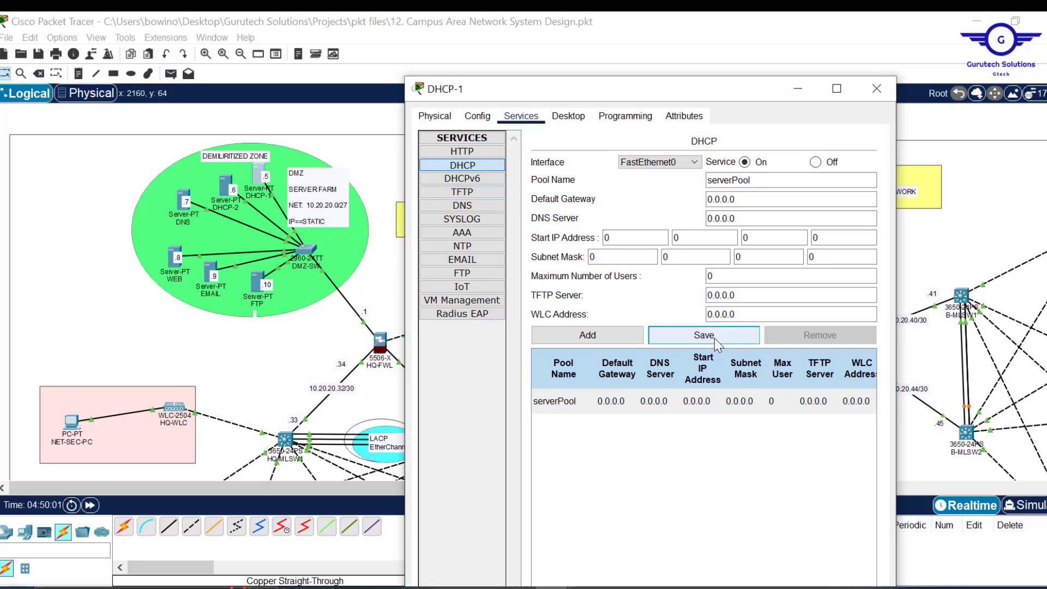
# - Rename the pool name to HQMGTPool
pyautogui.click(732, 180)
pyautogui.moveTo(733, 180); pyautogui.dragTo(673, 180)
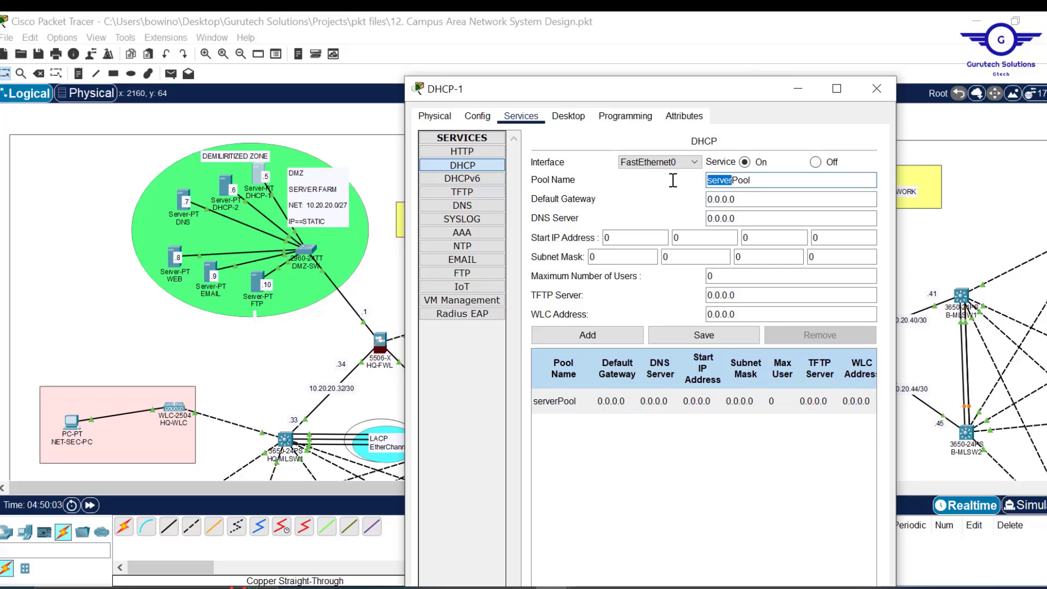
pyautogui.write('HQ')
pyautogui.write('LAN')
pyautogui.press('BackSpace')
pyautogui.press('BackSpace')
pyautogui.press('BackSpace')
pyautogui.write('MGT')
# - Close the DHCP-1 window and bring it back from the taskbar
pyautogui.moveTo(731, 97); pyautogui.dragTo(798, 87)
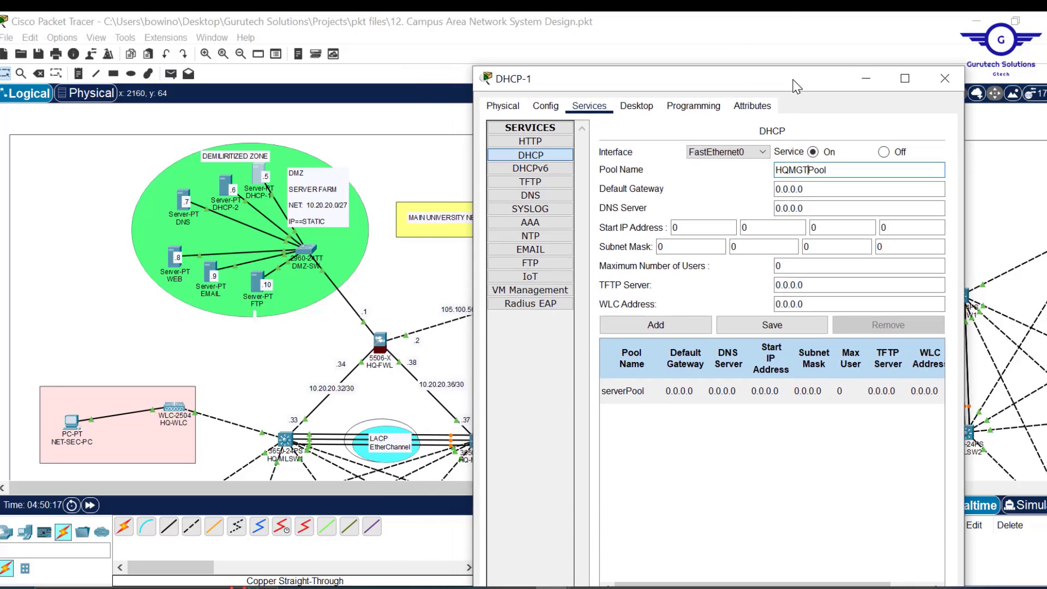
pyautogui.click(945, 78)
pyautogui.scroll(-5, 381, 289)
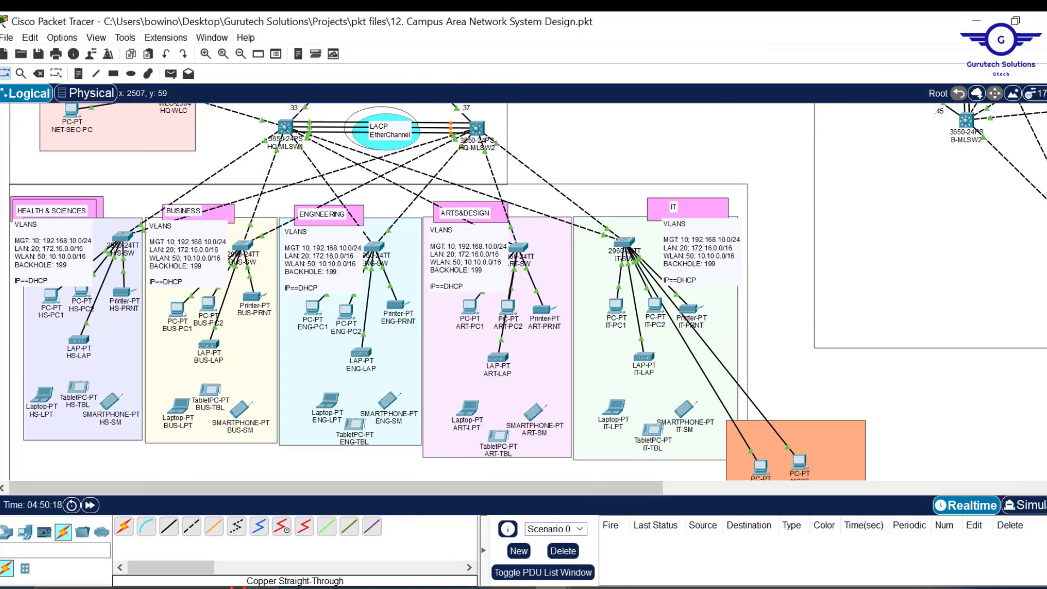
pyautogui.scroll(-2, 381, 290)
pyautogui.scroll(1, 382, 289)
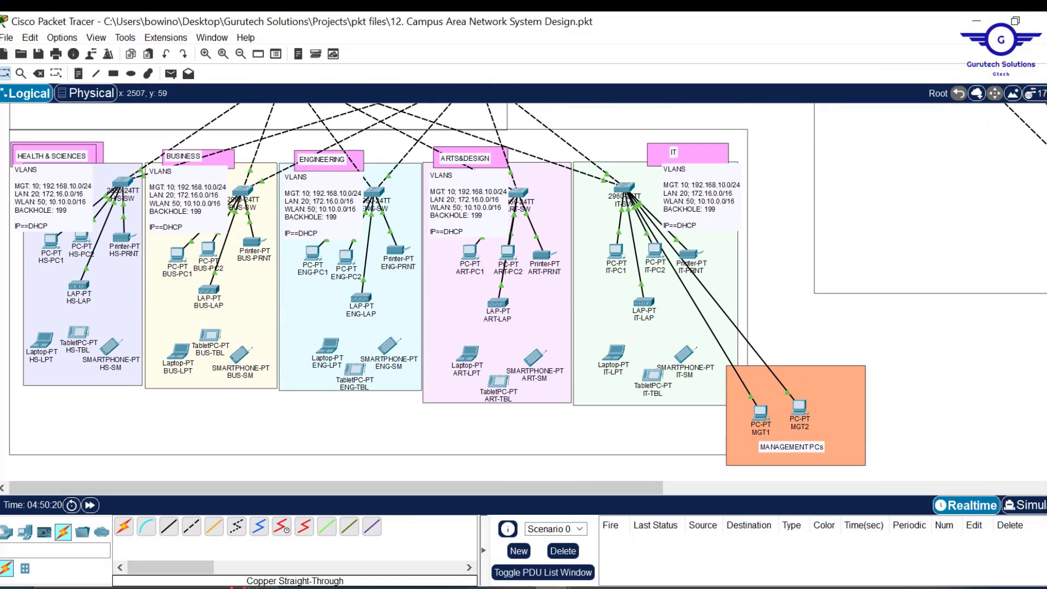
pyautogui.moveTo(551, 588)
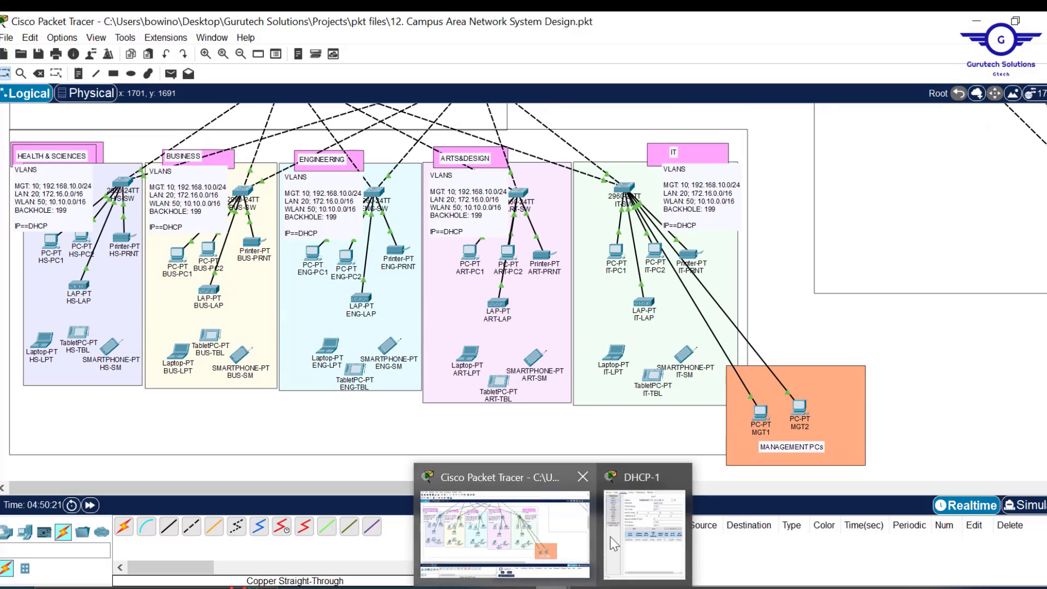
pyautogui.click(636, 524)
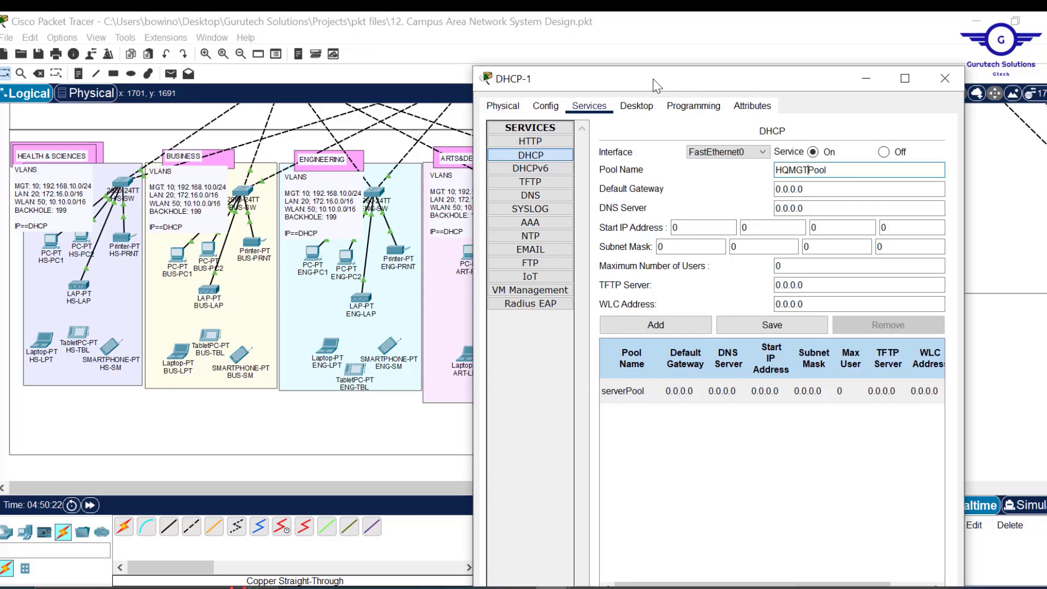
# - Set HQMGTPool's default gateway to 192.168.10.1 and fill in the DNS server
pyautogui.moveTo(655, 81); pyautogui.dragTo(685, 94)
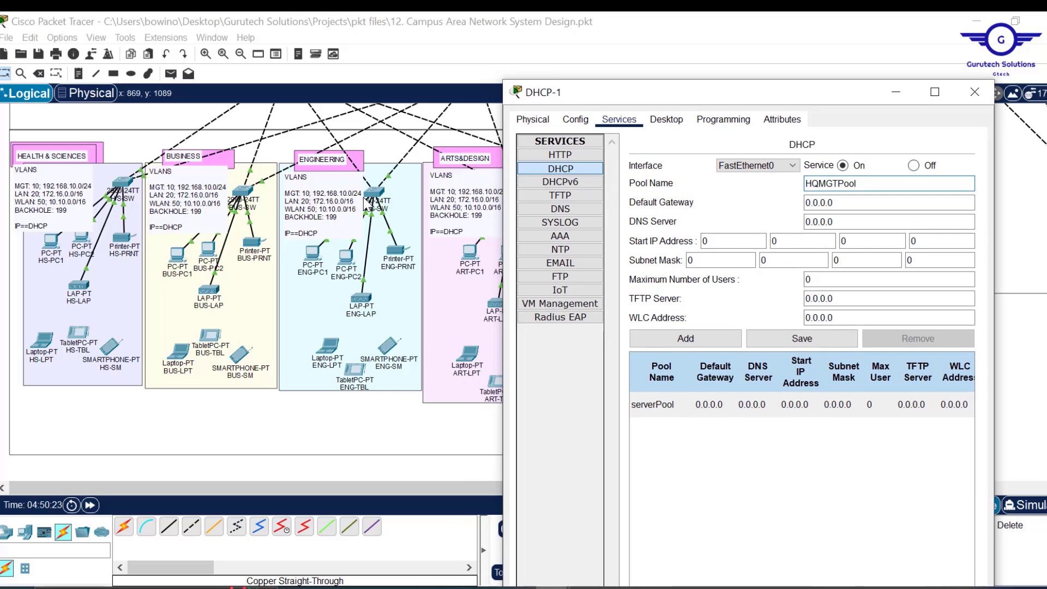
pyautogui.click(857, 204)
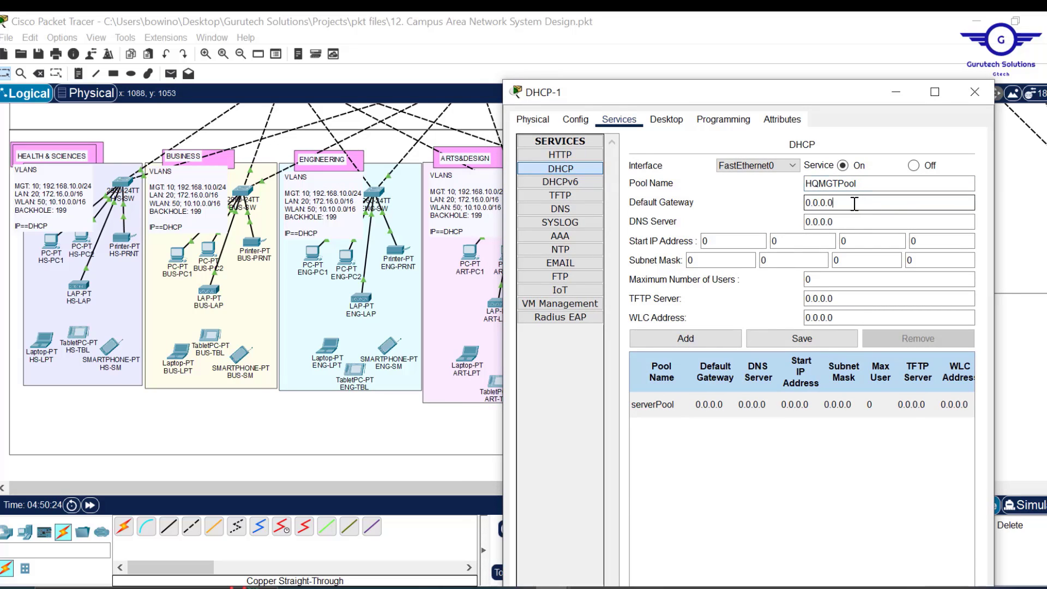
pyautogui.write('192')
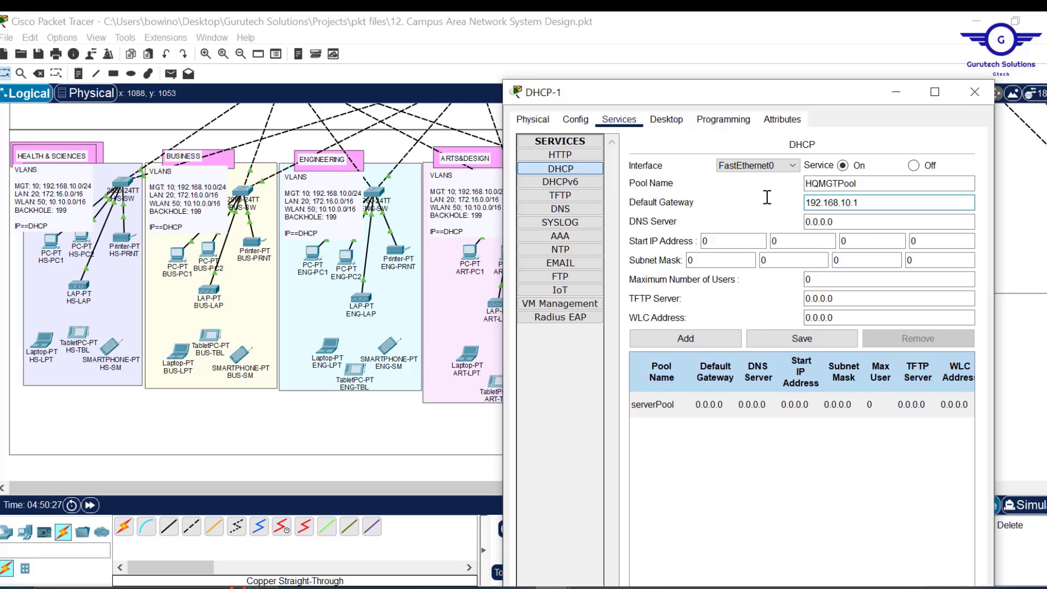
pyautogui.write('.168.10.1')
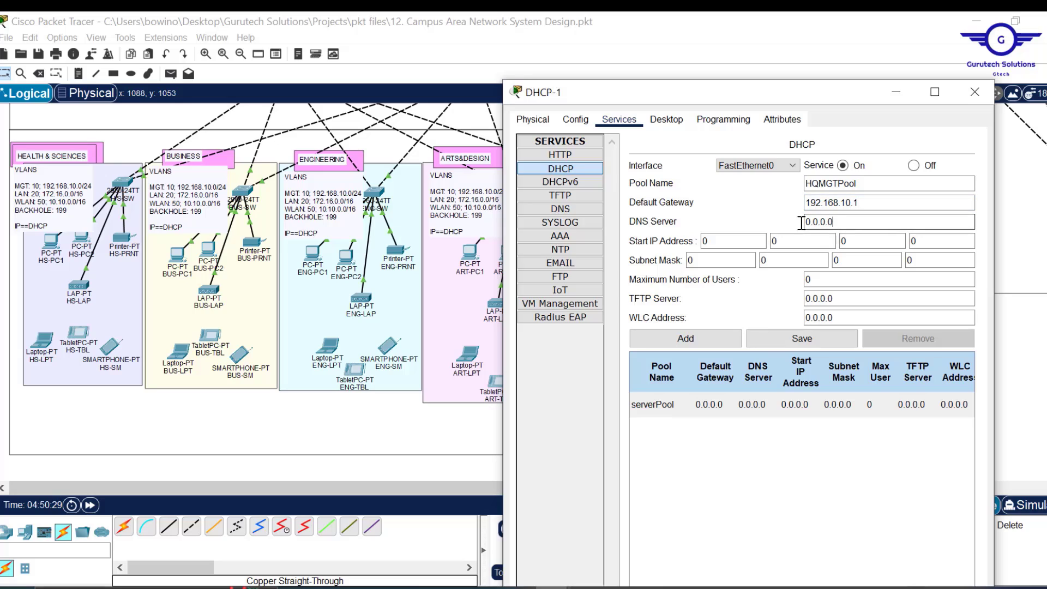
pyautogui.press('Tab')
pyautogui.write('10.20.20.5')
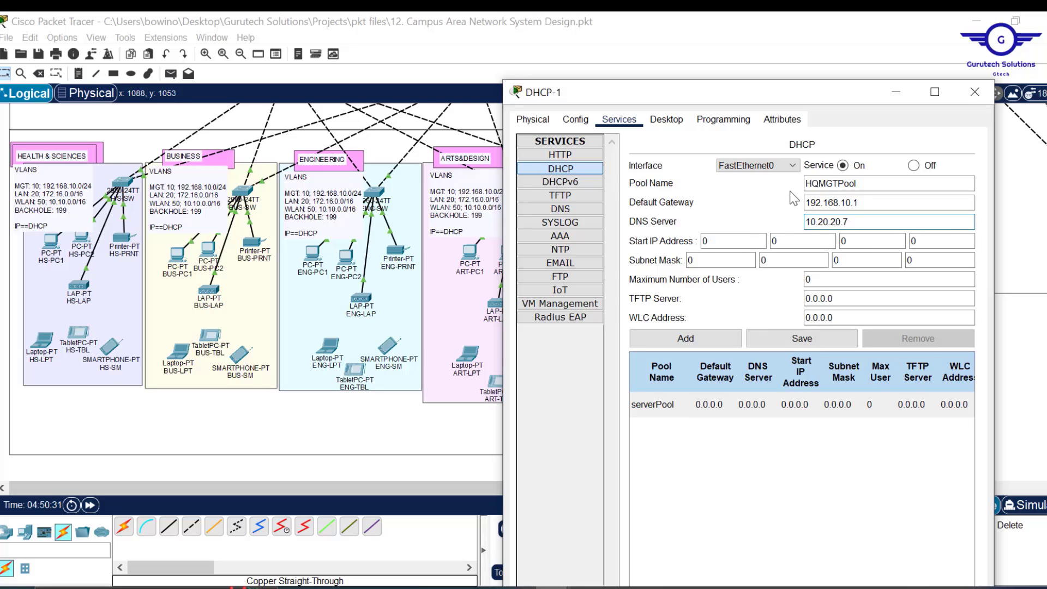
# - Set the pool's start address to 192.168.10.11
pyautogui.click(726, 241)
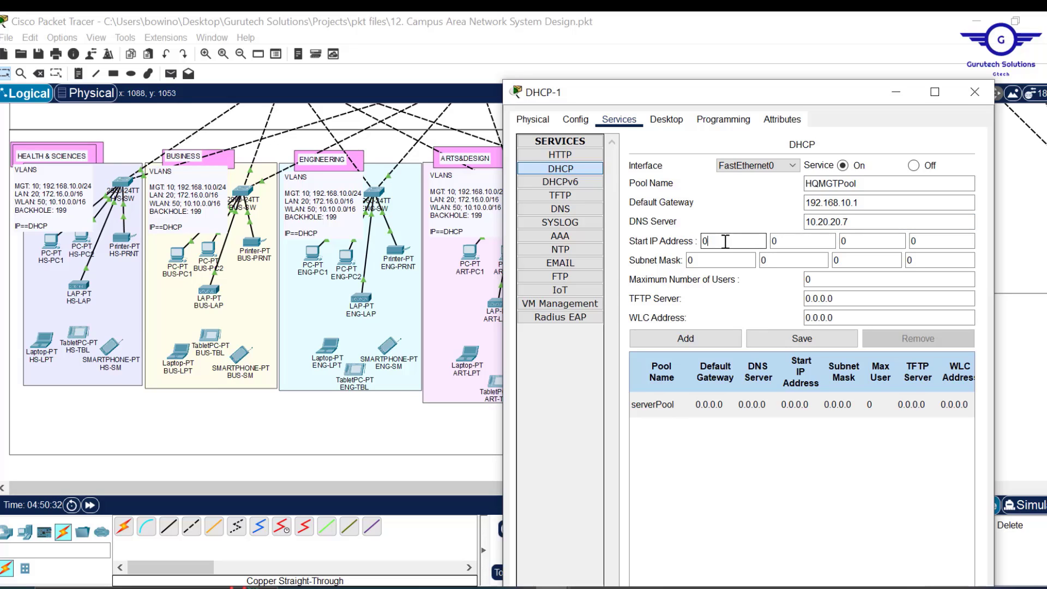
pyautogui.click(789, 242)
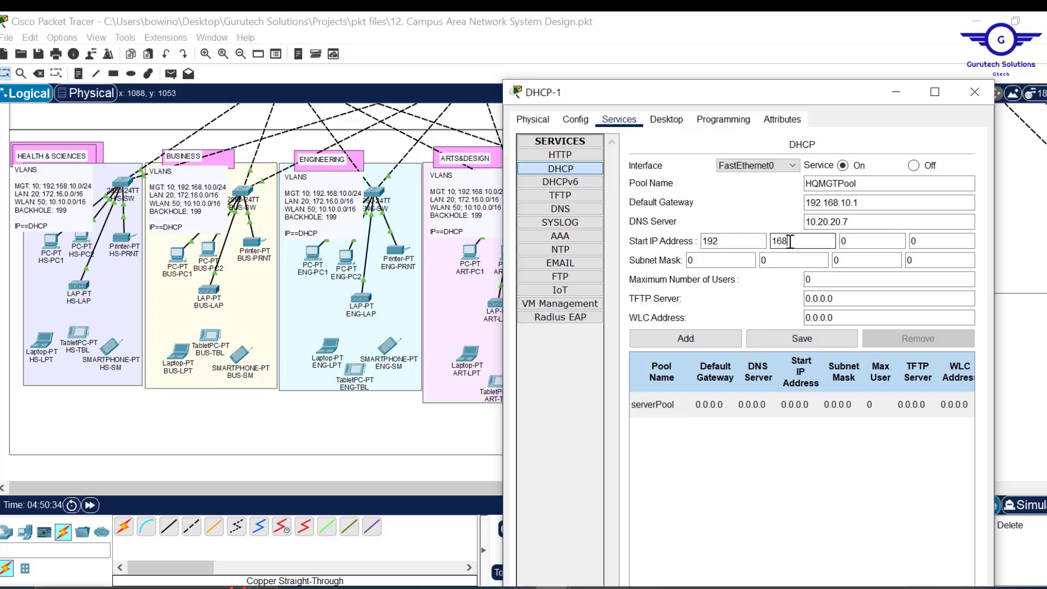
pyautogui.click(843, 242)
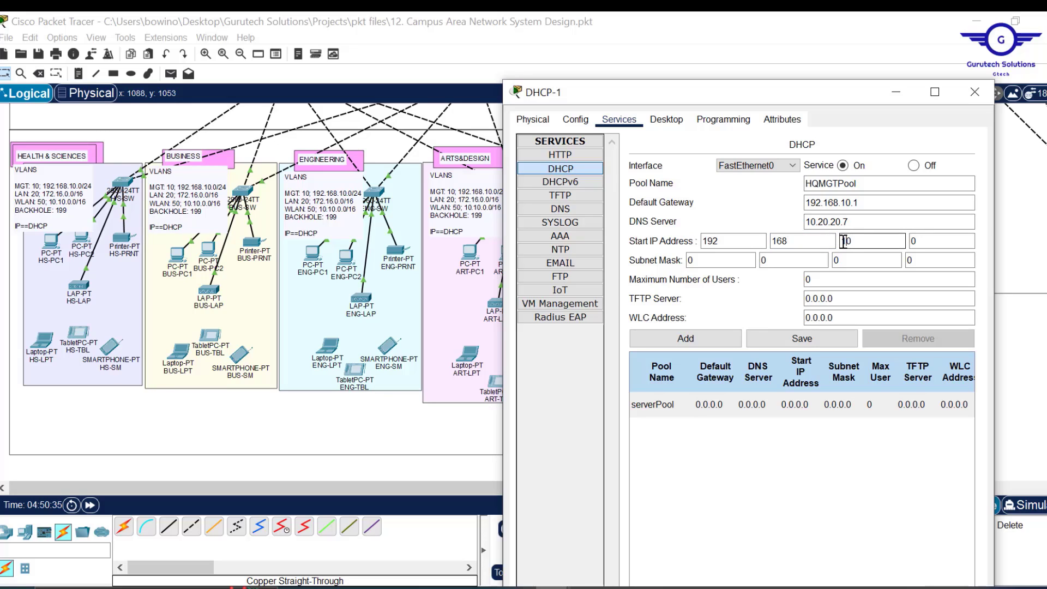
pyautogui.write('1')
pyautogui.click(925, 243)
pyautogui.write('1')
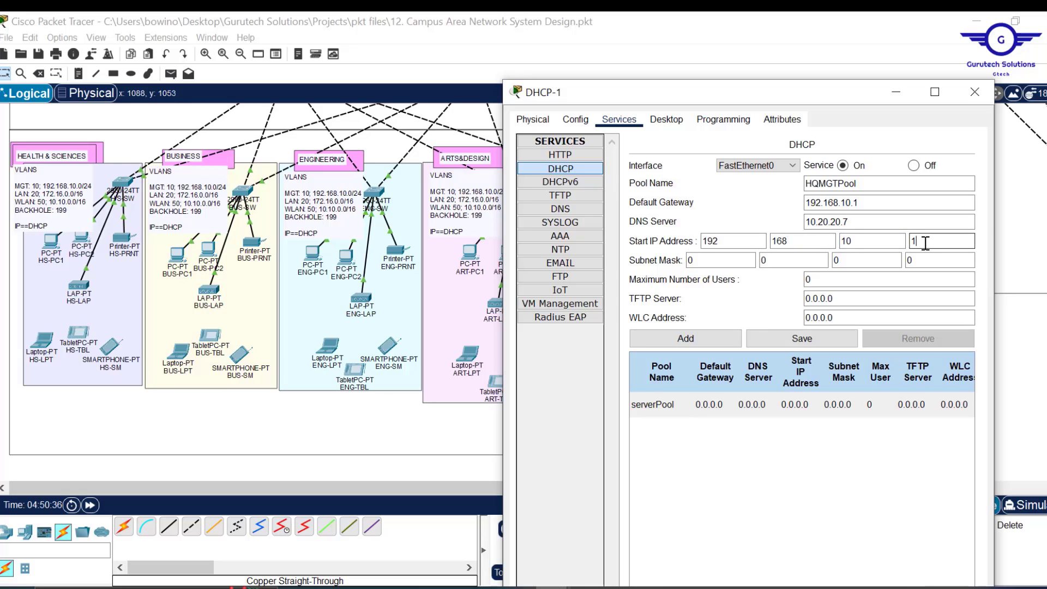
pyautogui.write('1')
# - Set mask 255.255.255.0 and 200 maximum users, then add HQMGTPool
pyautogui.click(716, 262)
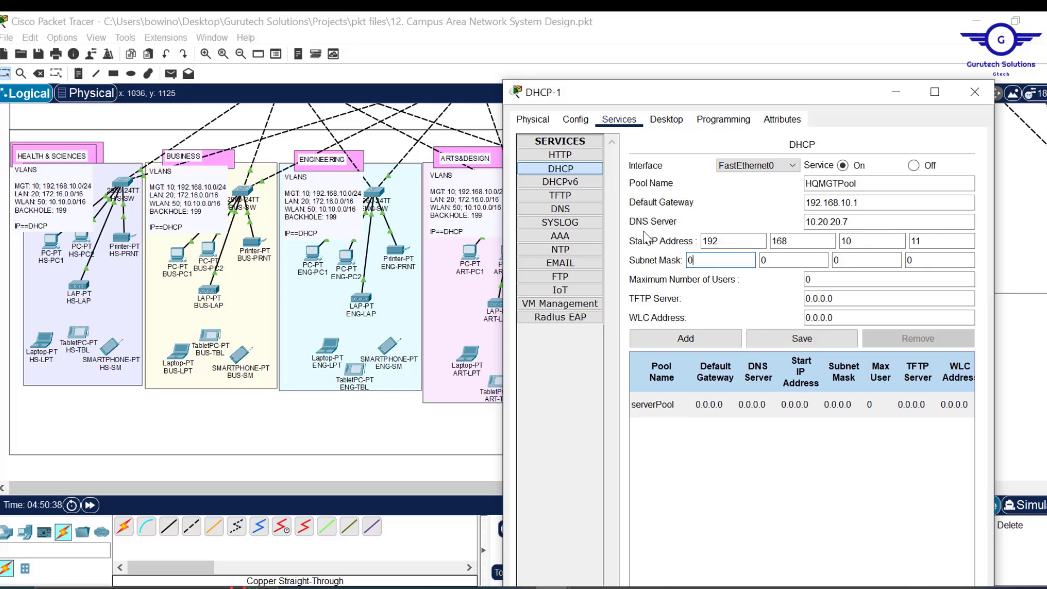
pyautogui.press('BackSpace')
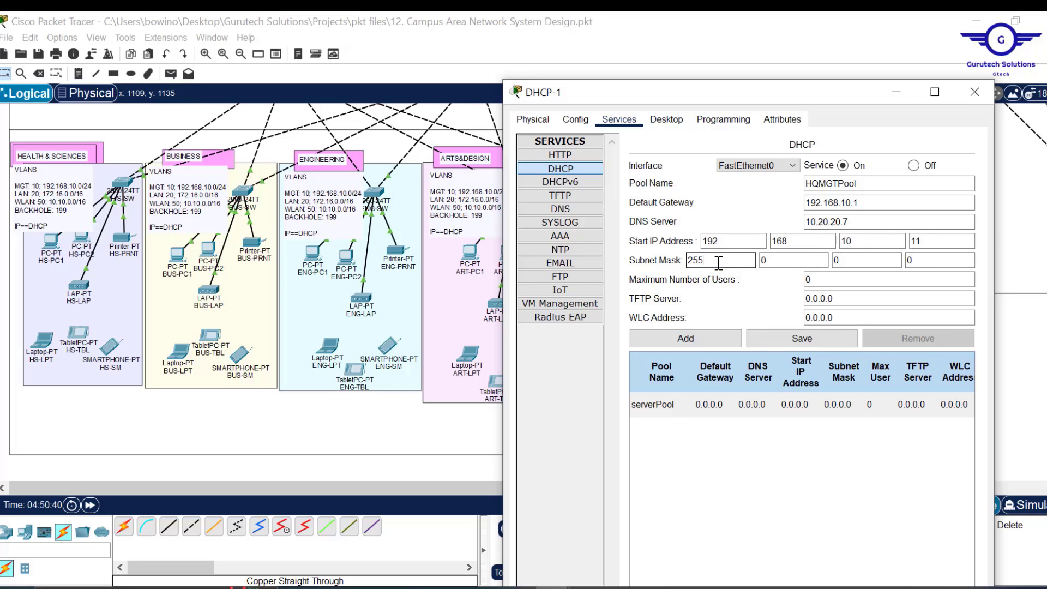
pyautogui.moveTo(794, 262); pyautogui.dragTo(726, 262)
pyautogui.write('255')
pyautogui.press('Tab')
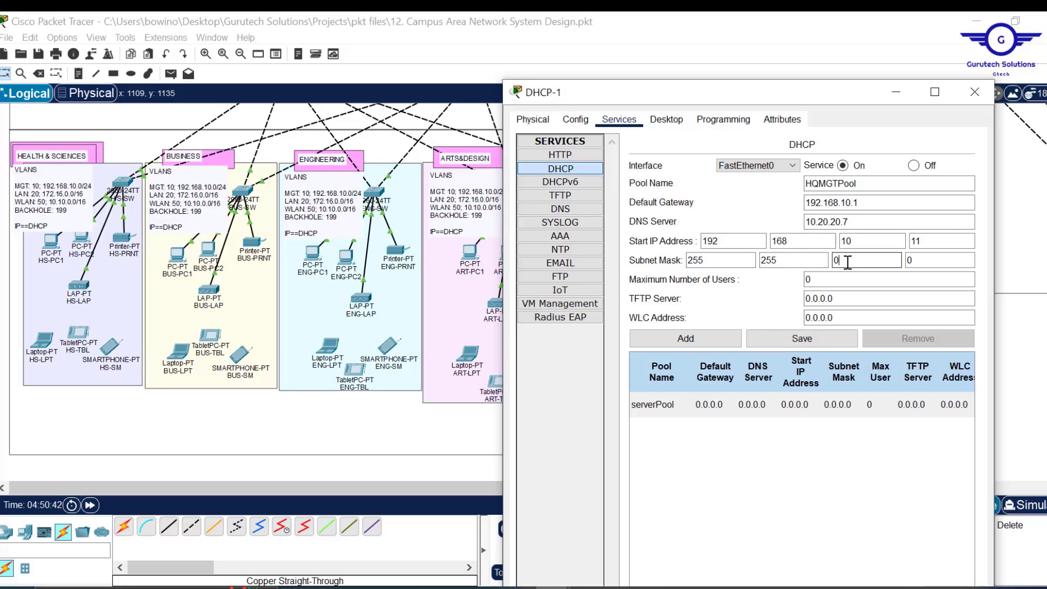
pyautogui.write('255')
pyautogui.moveTo(835, 279); pyautogui.dragTo(776, 278)
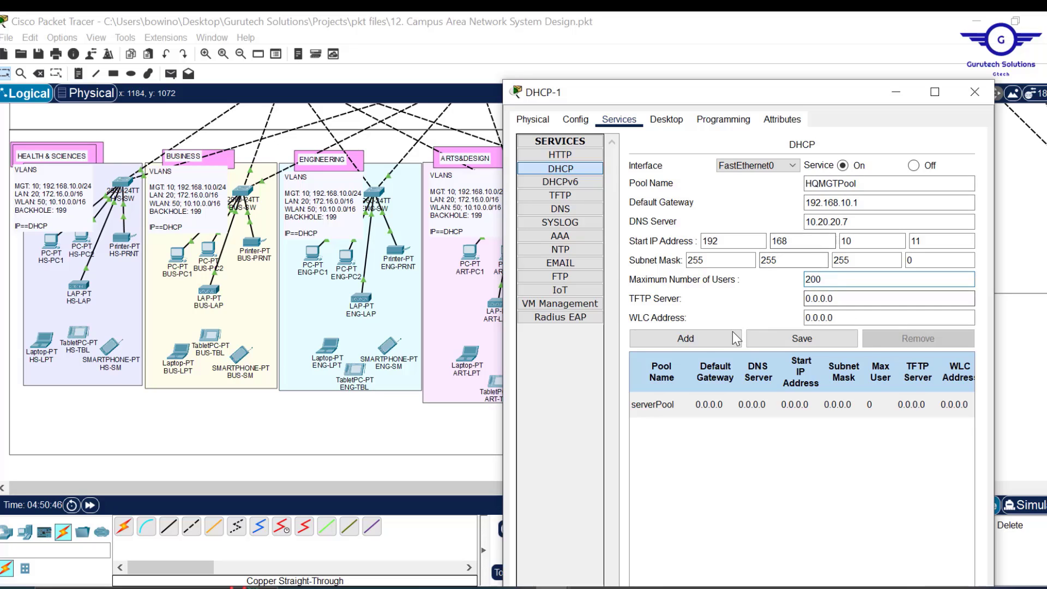
pyautogui.click(696, 342)
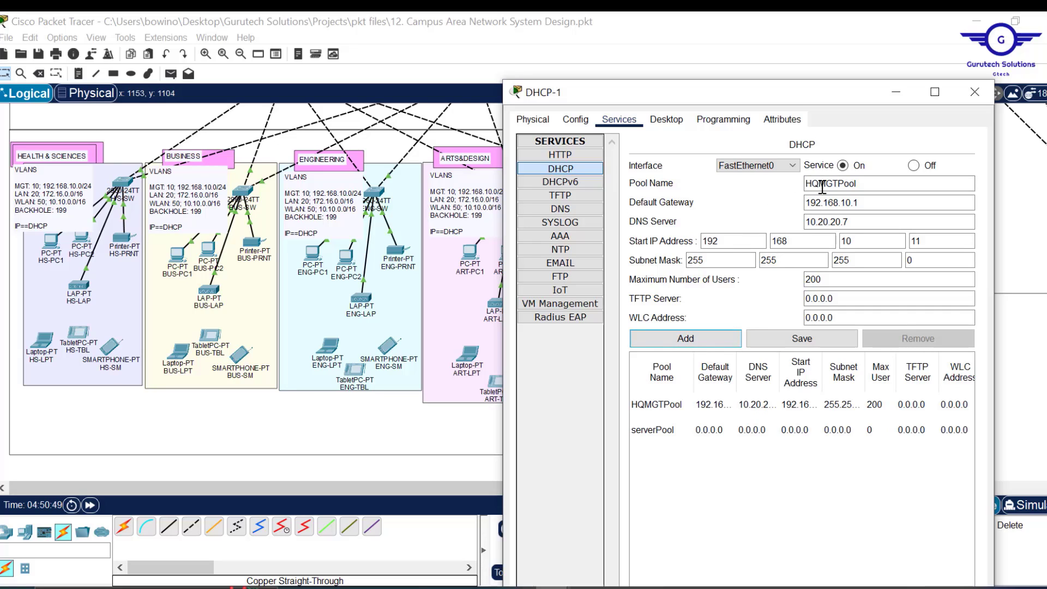
# - Rename the pool to HQLANPool with default gateway 172.16.0.1
pyautogui.moveTo(840, 183); pyautogui.dragTo(820, 183)
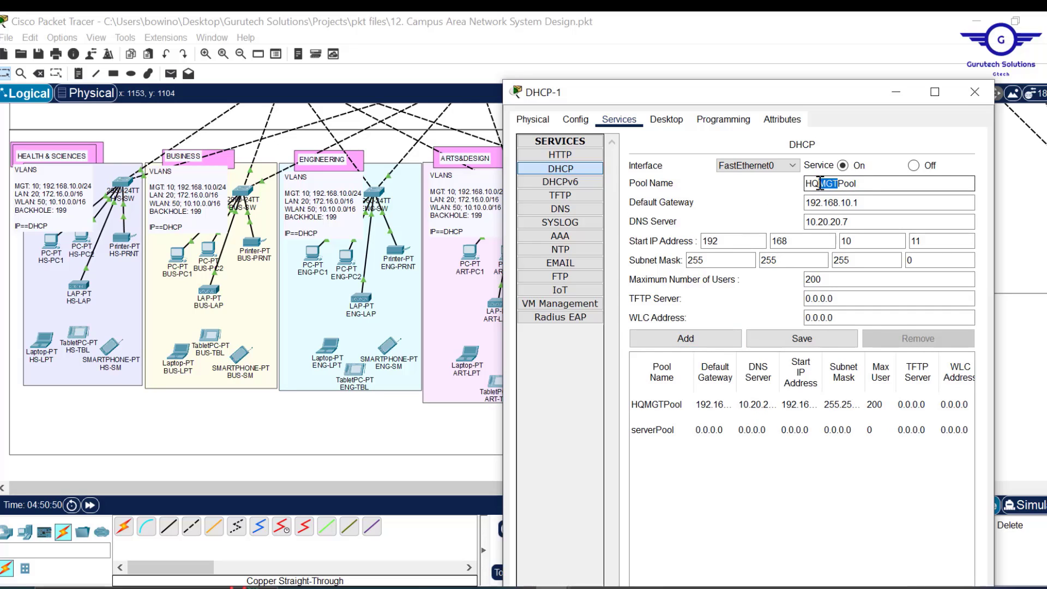
pyautogui.write('LAN')
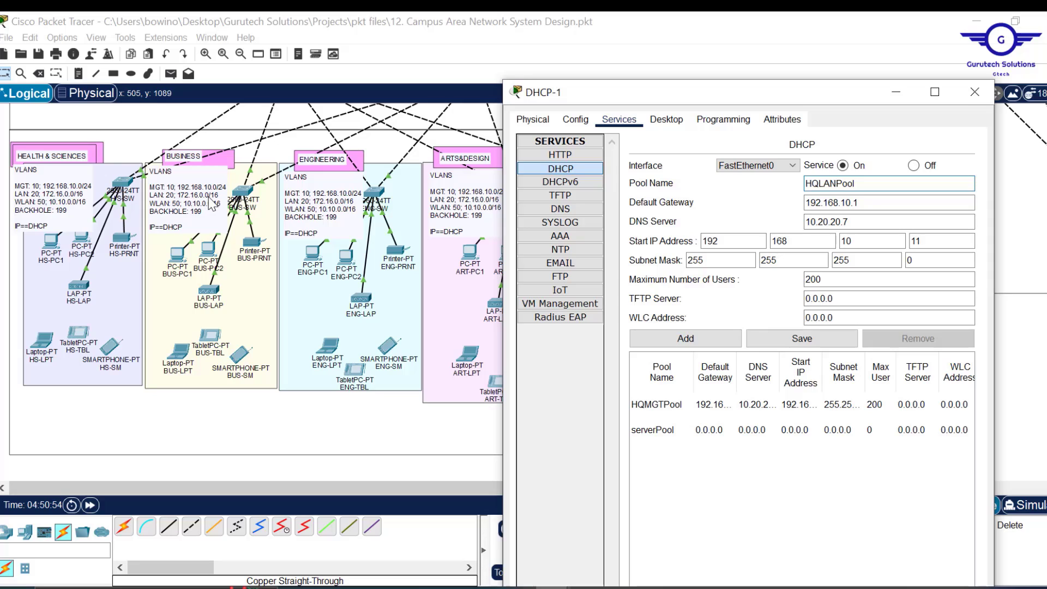
pyautogui.click(861, 203)
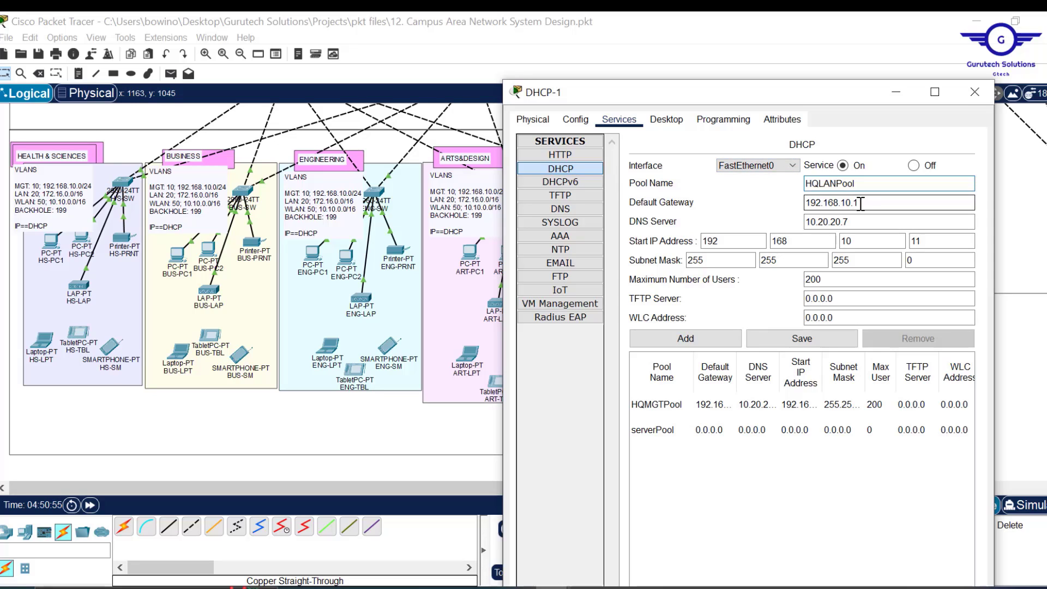
pyautogui.moveTo(860, 203); pyautogui.dragTo(785, 206)
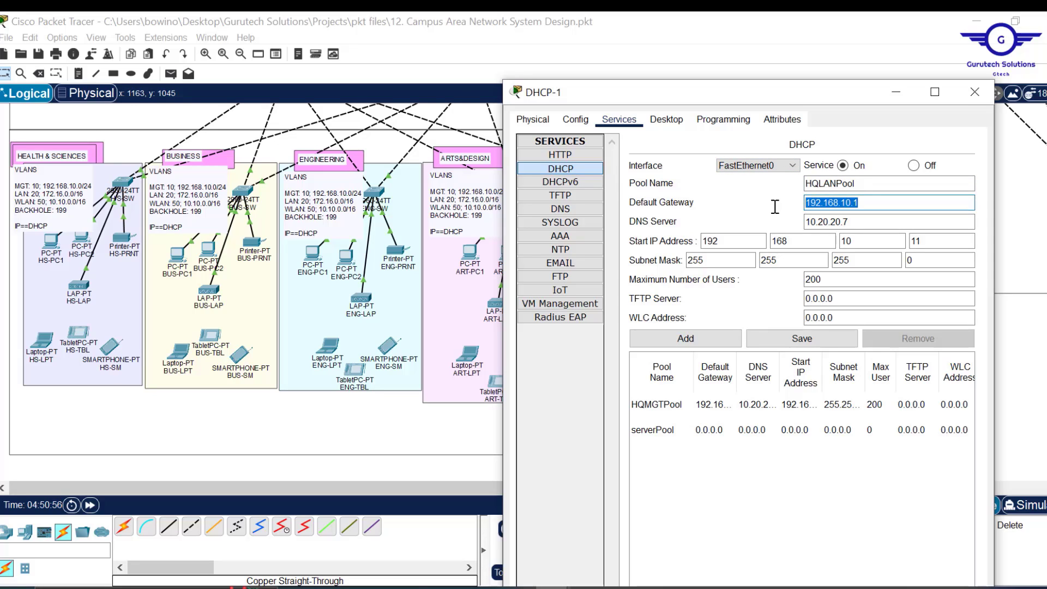
pyautogui.write('172')
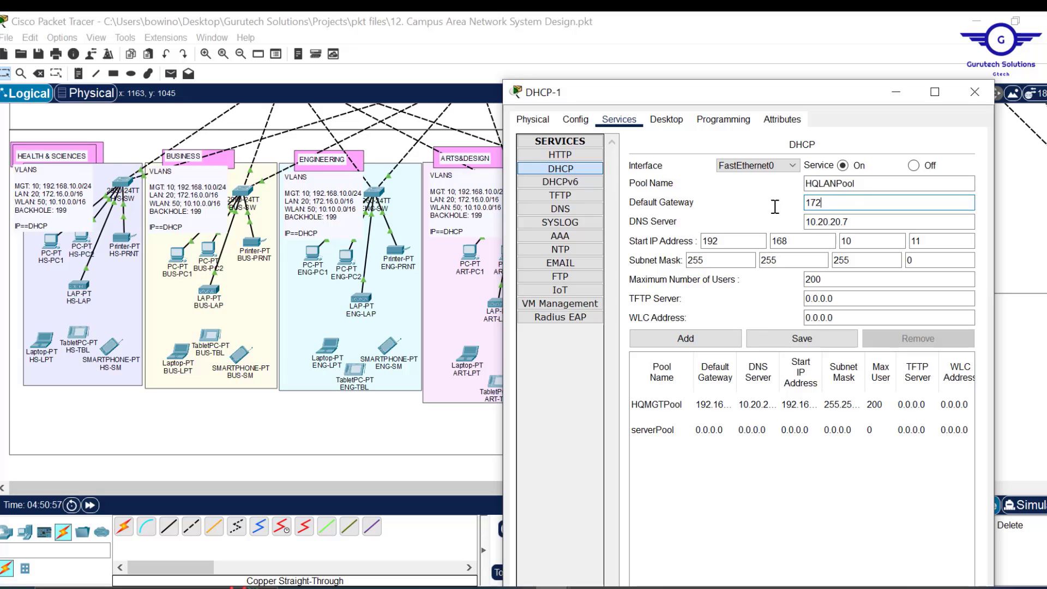
pyautogui.write('.16.0.1')
# - Set HQLANPool's start address to 172.16.0.11 and subnet mask to 255.255.0.0
pyautogui.click(738, 241)
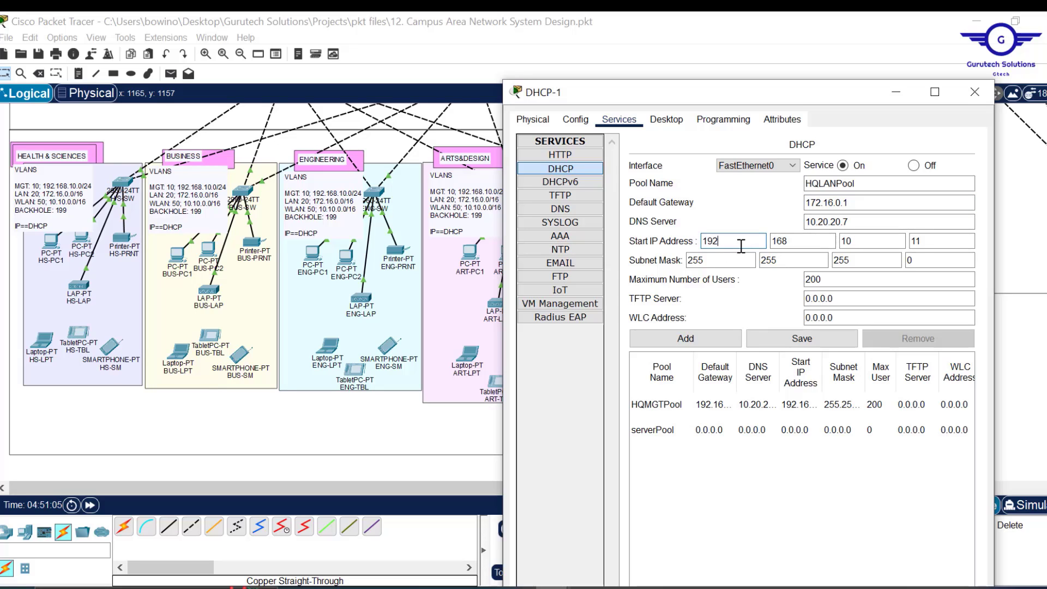
pyautogui.moveTo(737, 241); pyautogui.dragTo(678, 242)
pyautogui.write('17')
pyautogui.click(812, 245)
pyautogui.click(848, 243)
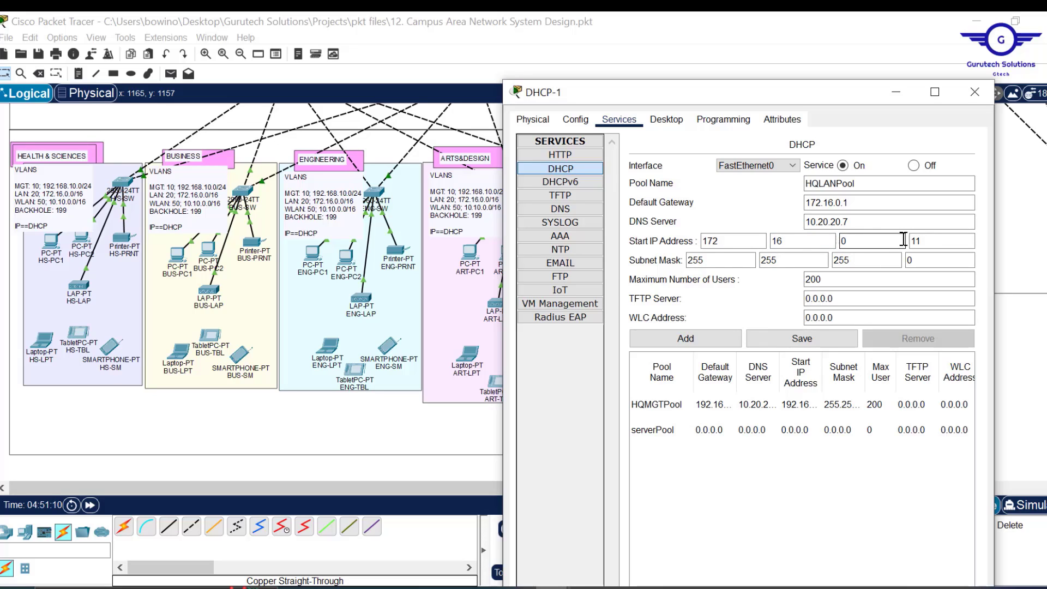
pyautogui.click(937, 243)
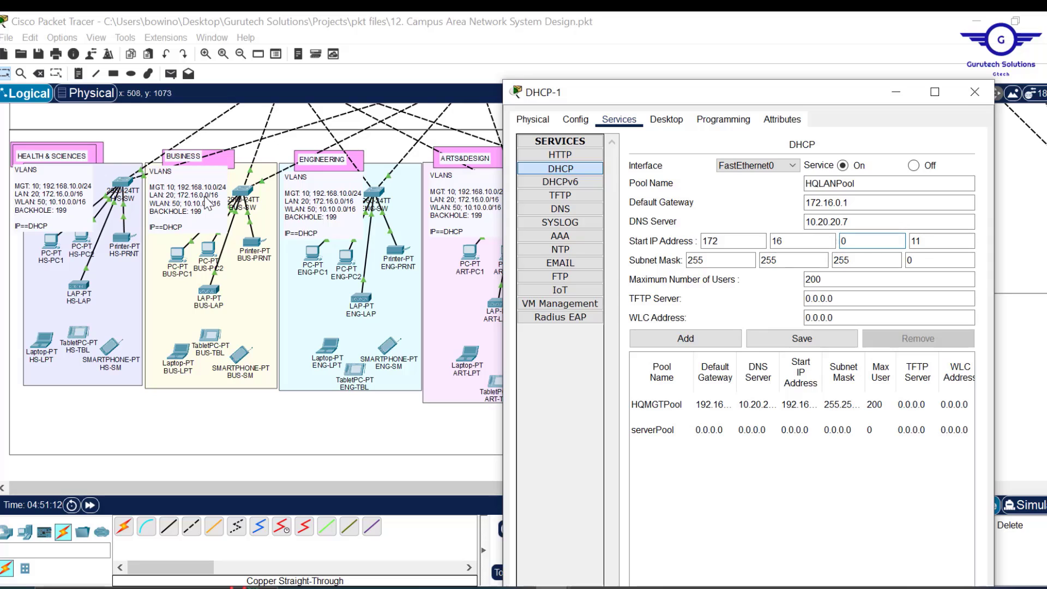
pyautogui.moveTo(869, 262); pyautogui.dragTo(818, 264)
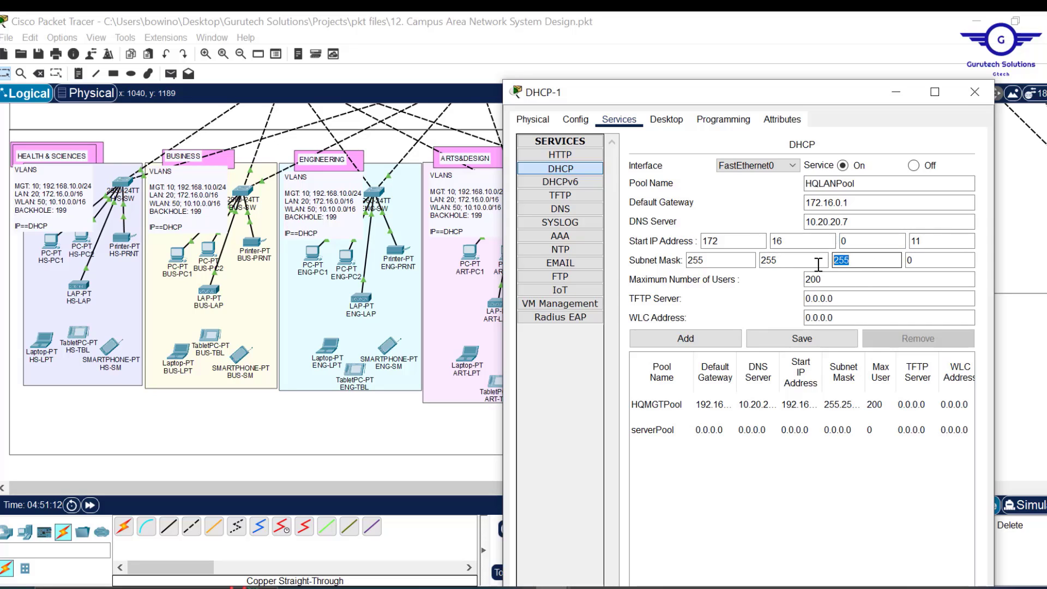
pyautogui.write('0')
pyautogui.click(843, 280)
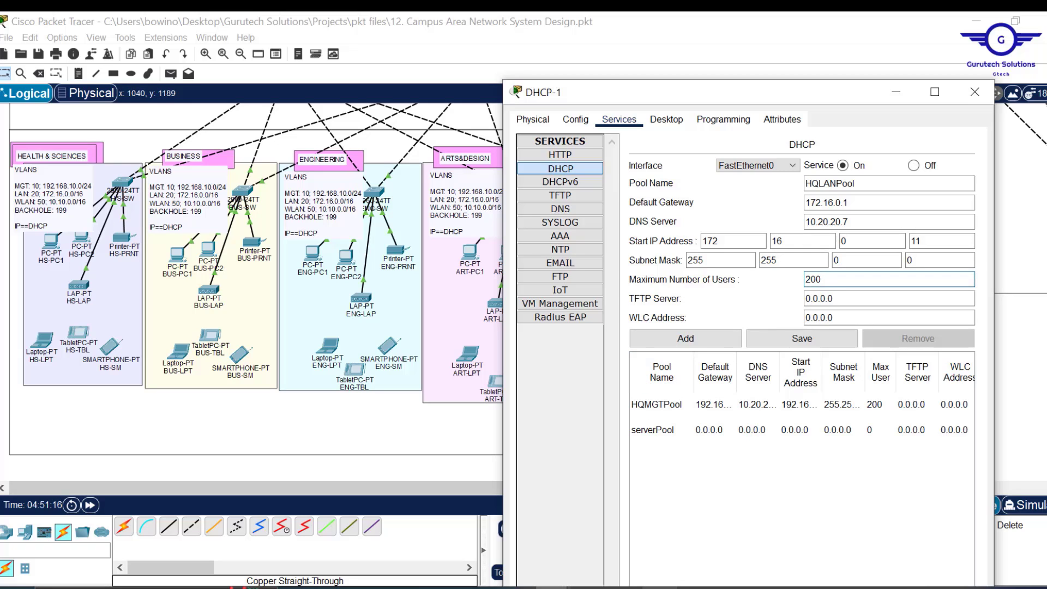
pyautogui.hotkey('alt', 'Tab')
# - Highlight the 30,000-user headcount in the Project12.pdf introduction
pyautogui.scroll(3, 584, 317)
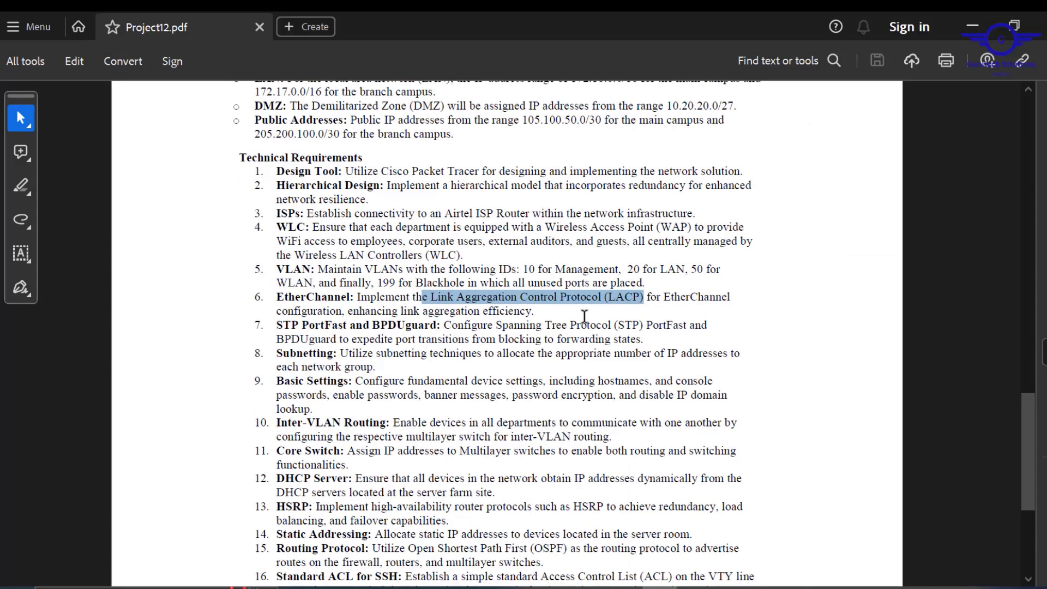
pyautogui.scroll(20, 584, 317)
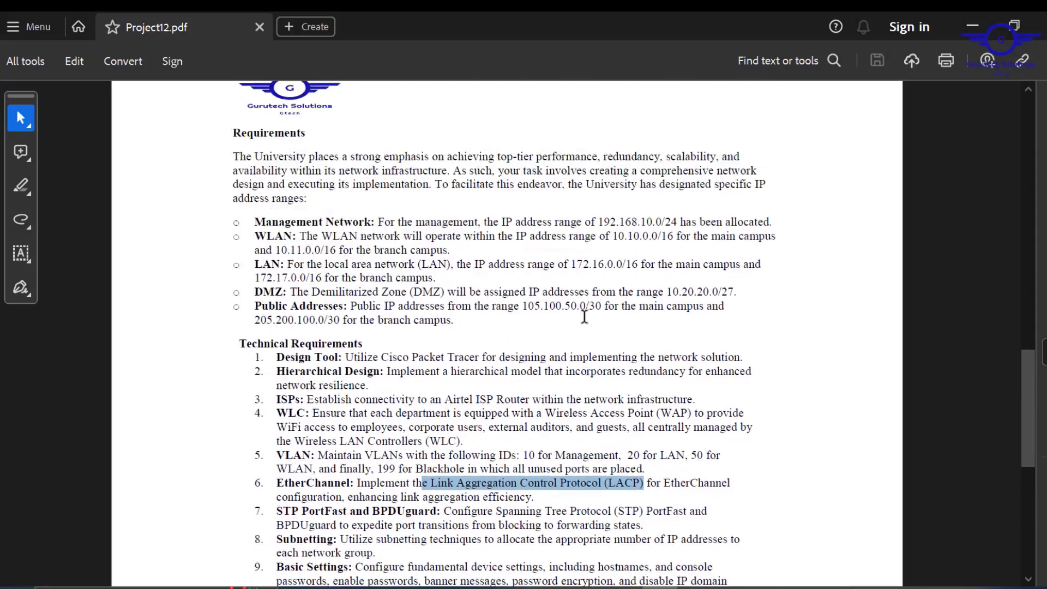
pyautogui.scroll(3, 584, 317)
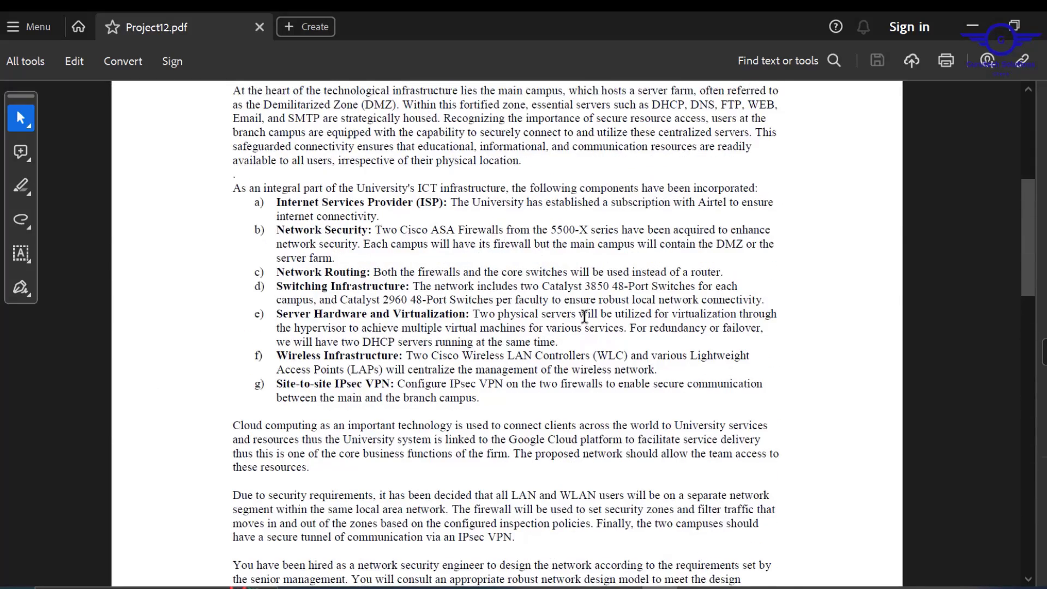
pyautogui.scroll(-6, 584, 316)
pyautogui.scroll(3, 585, 316)
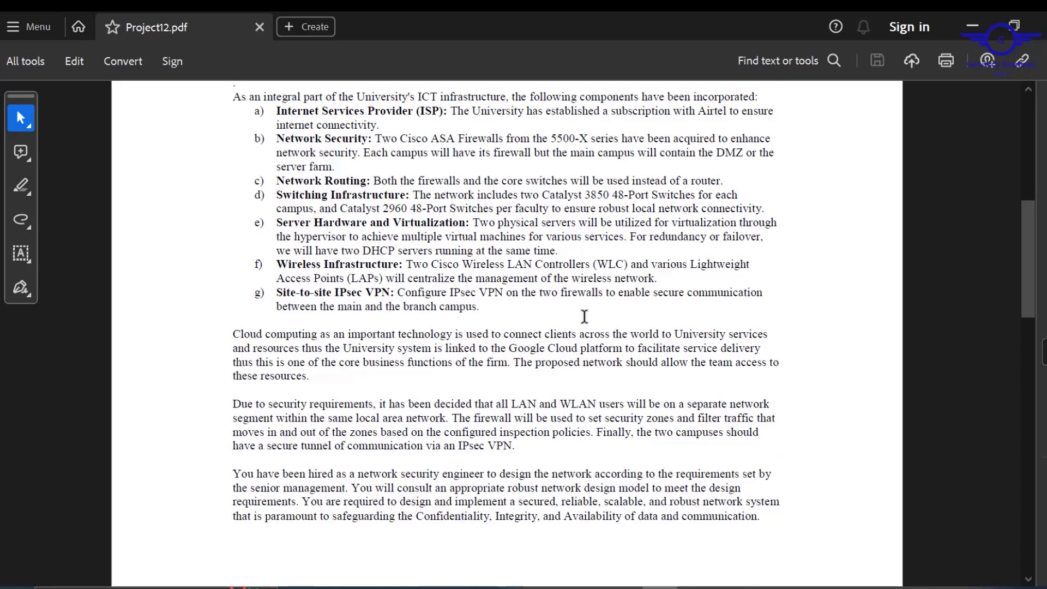
pyautogui.scroll(7, 584, 317)
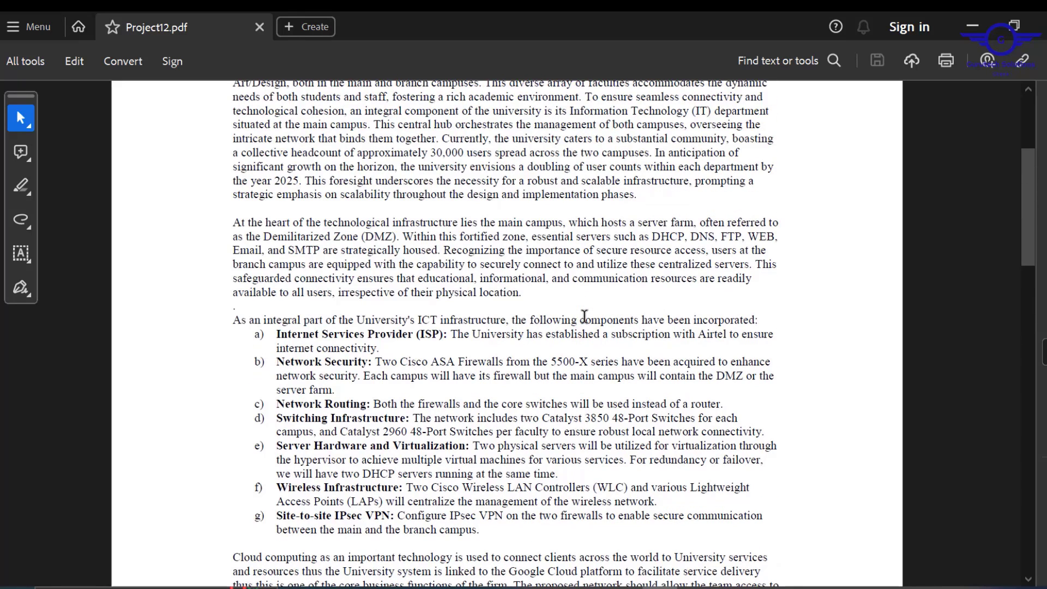
pyautogui.moveTo(435, 152); pyautogui.dragTo(477, 154)
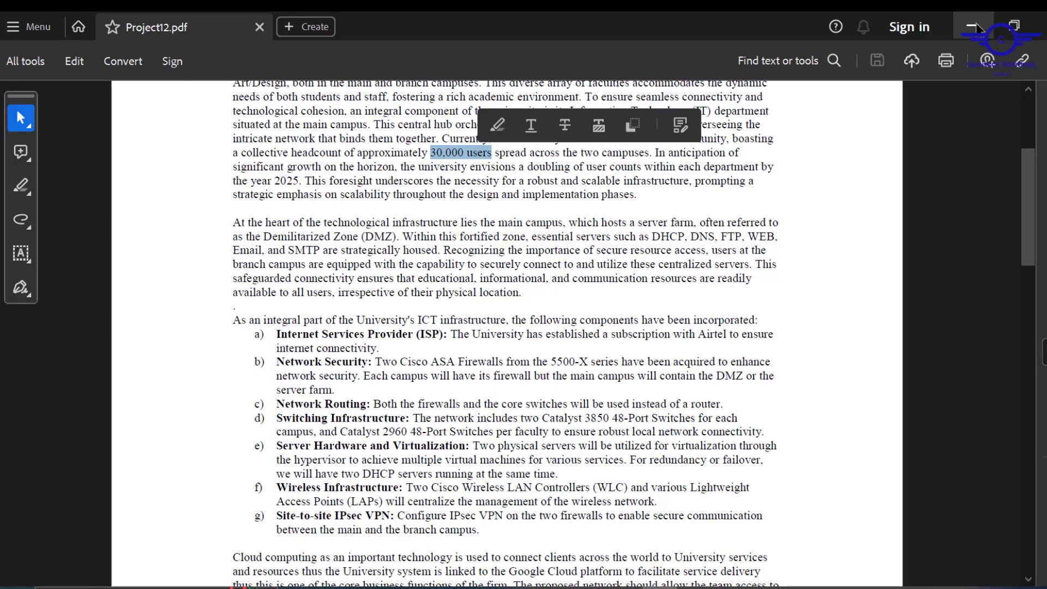
pyautogui.hotkey('alt', 'Tab')
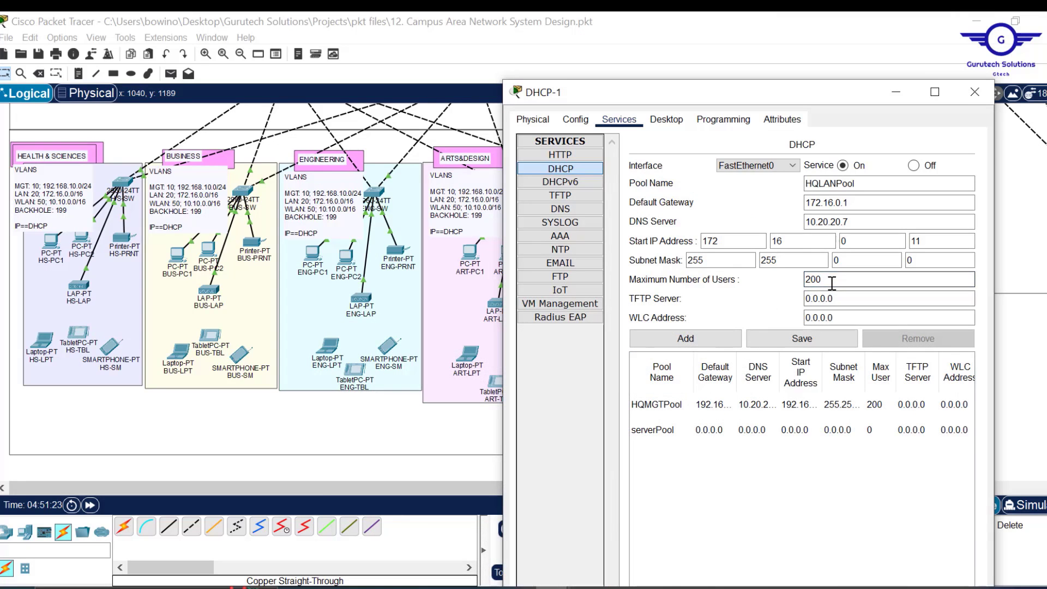
# - Add HQLANPool with 60000 maximum users, then rename the pool field to HQWLANPool
pyautogui.moveTo(831, 281); pyautogui.dragTo(801, 281)
pyautogui.write('5')
pyautogui.moveTo(838, 280); pyautogui.dragTo(794, 280)
pyautogui.click(696, 340)
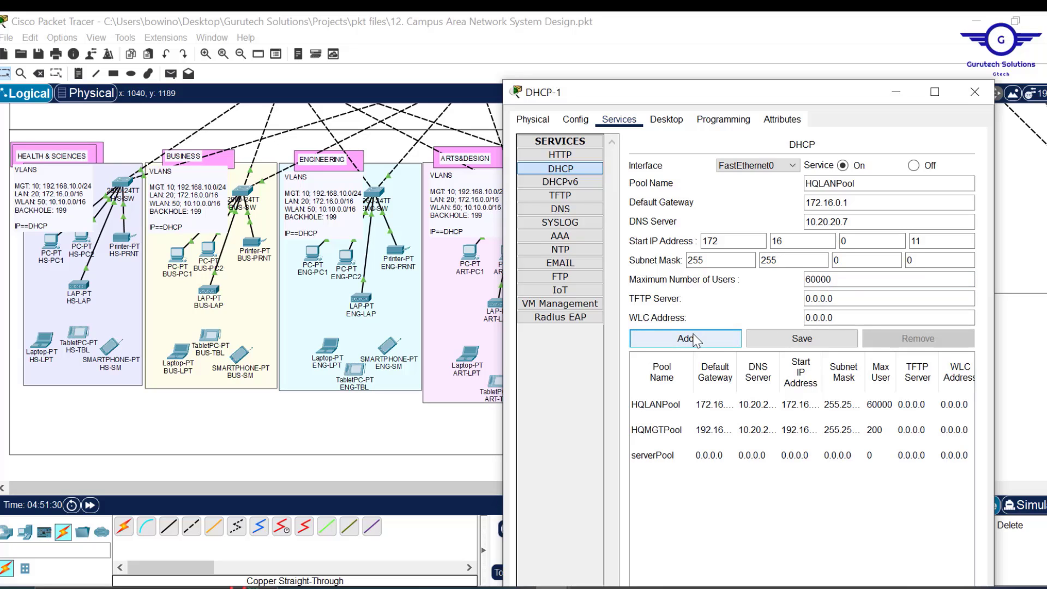
pyautogui.click(821, 184)
pyautogui.write('W')
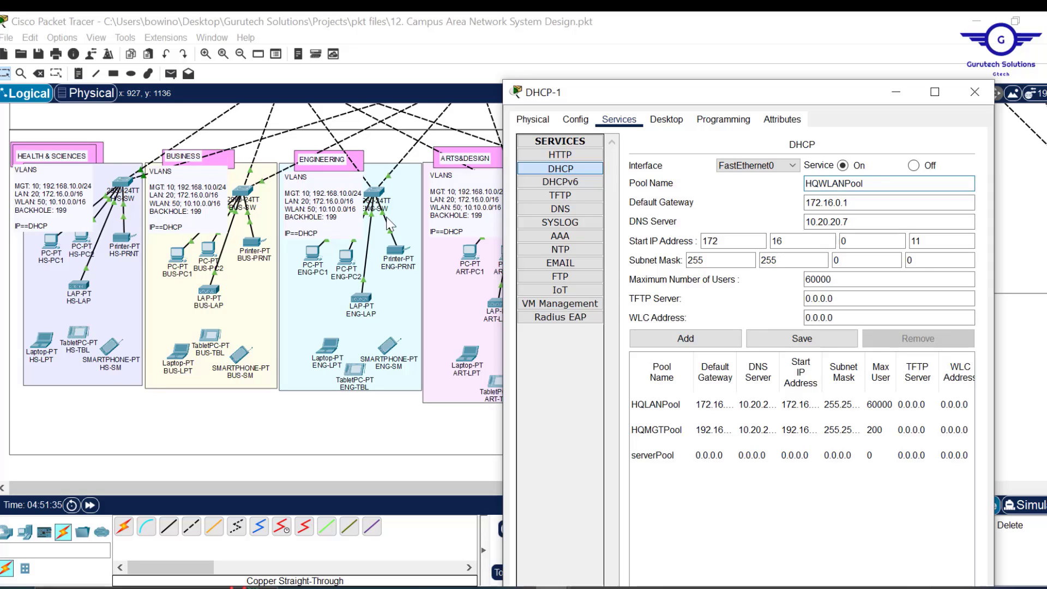
# - Set HQWLANPool's default gateway to 10.10.0.1 and start address to 10.10.0.11
pyautogui.click(867, 203)
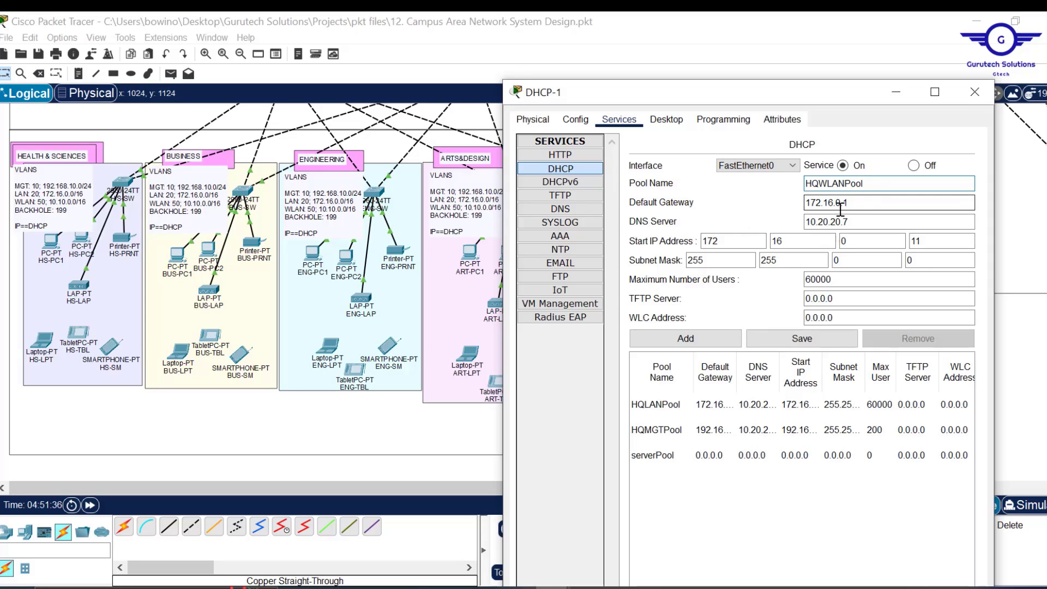
pyautogui.moveTo(838, 204); pyautogui.dragTo(753, 203)
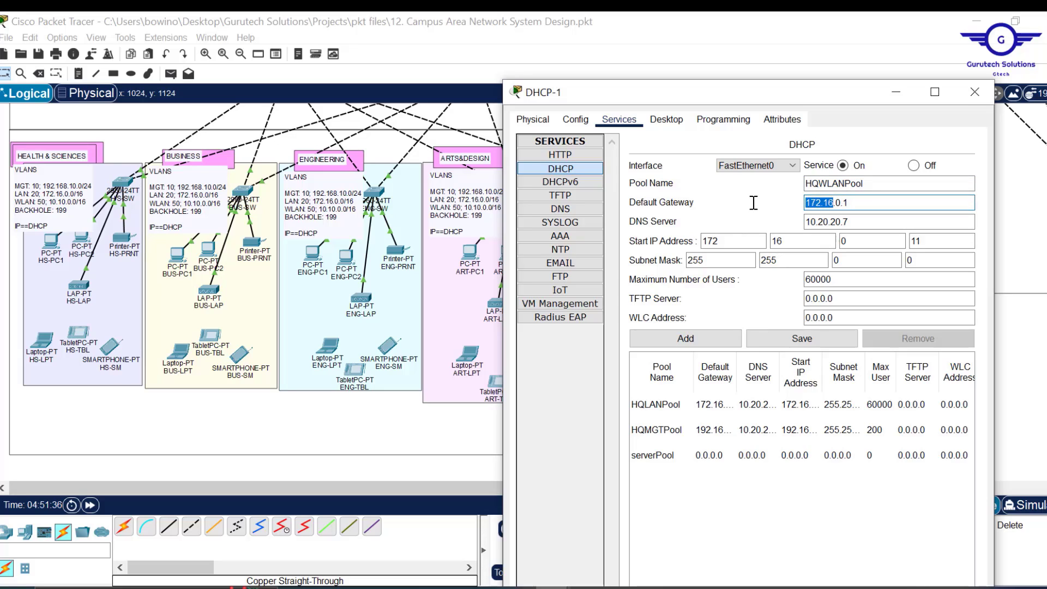
pyautogui.write('10.10')
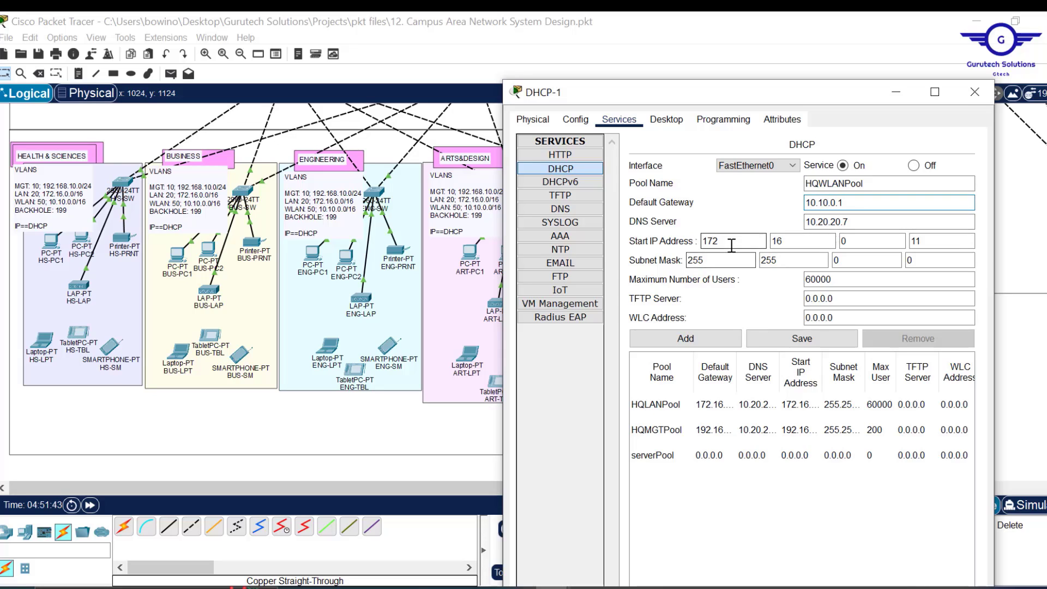
pyautogui.moveTo(731, 243); pyautogui.dragTo(636, 244)
pyautogui.write('10')
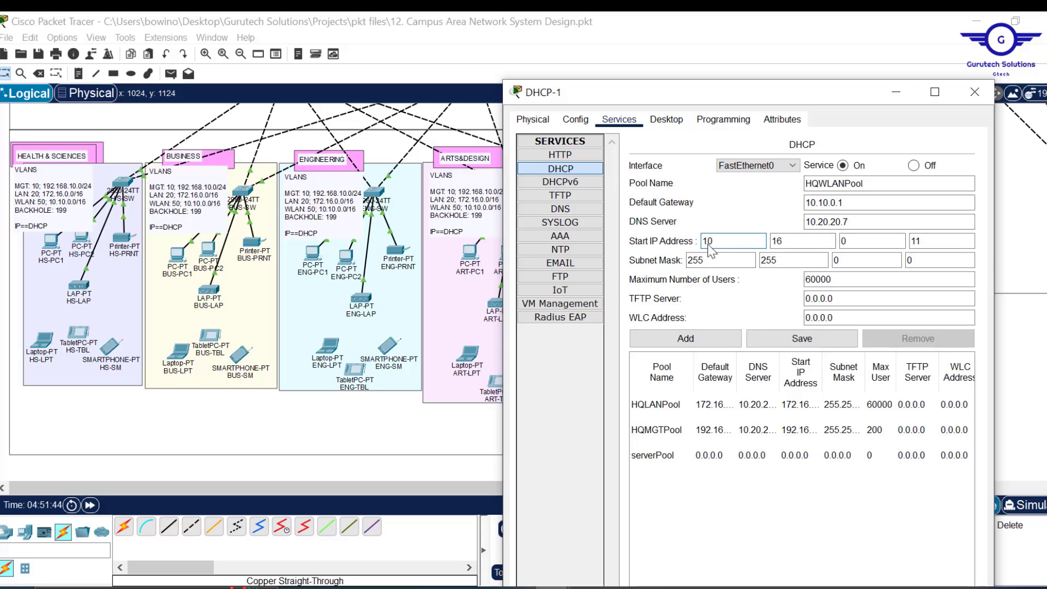
pyautogui.press('Tab')
pyautogui.write('10')
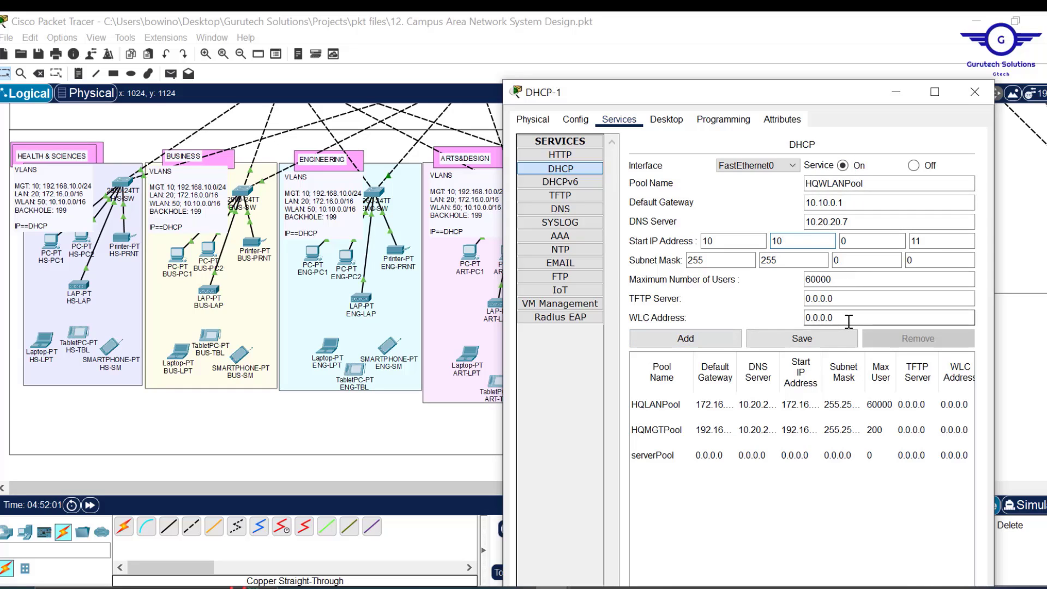
pyautogui.moveTo(849, 321); pyautogui.dragTo(781, 316)
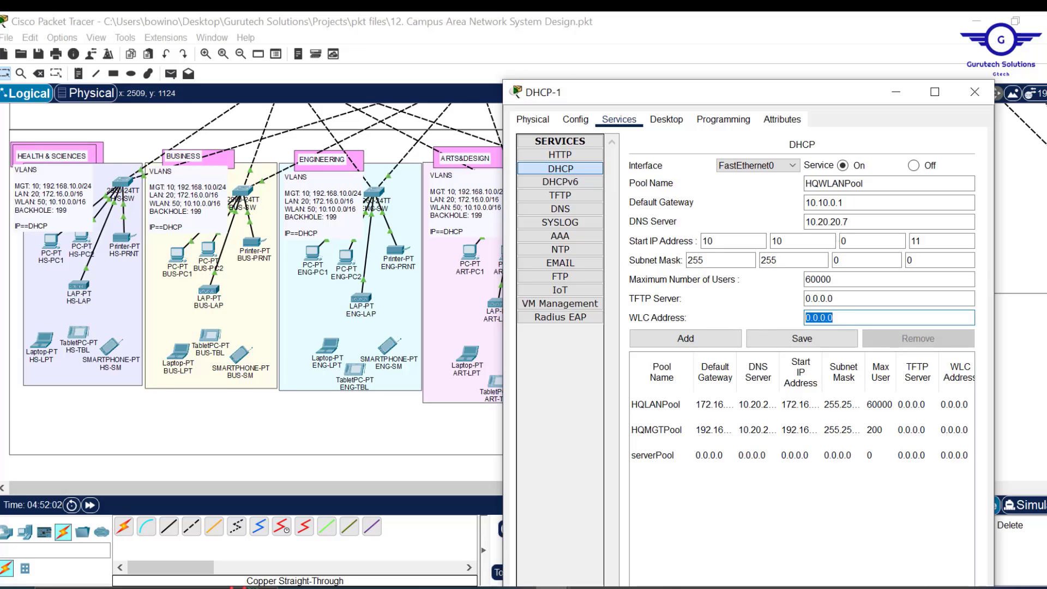
# - Close the DHCP-1 window and add a note reading 10.10.0.15 beside HQ-WLC
pyautogui.click(975, 92)
pyautogui.scroll(5, 199, 365)
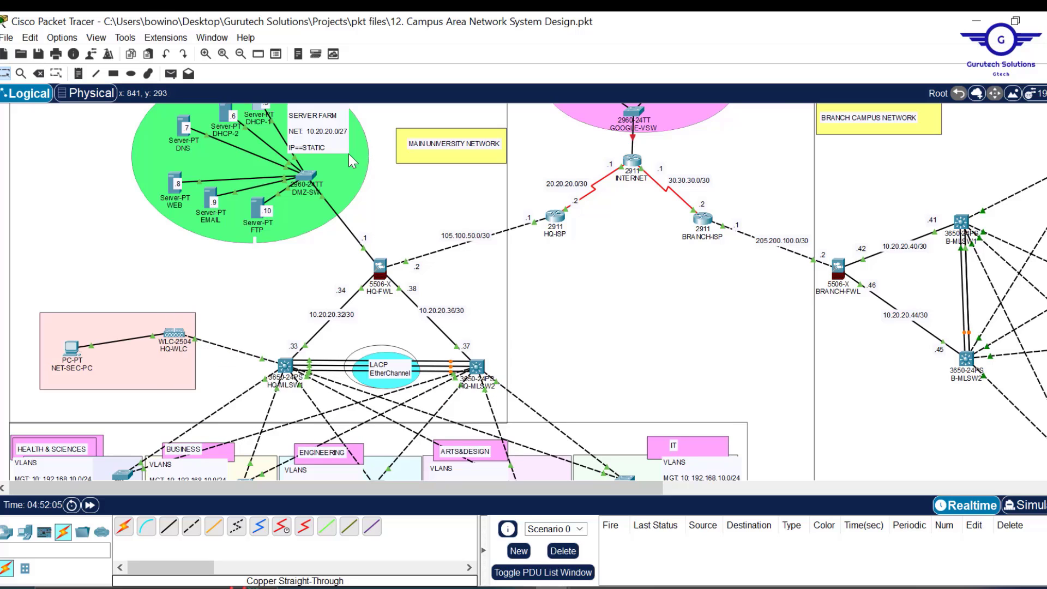
pyautogui.scroll(-2, 348, 154)
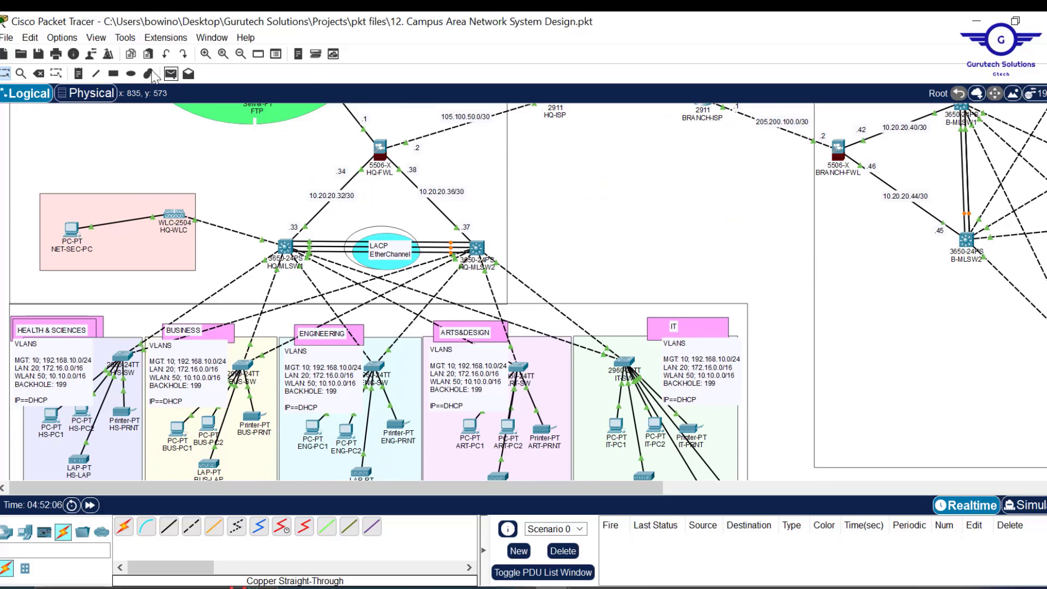
pyautogui.click(79, 73)
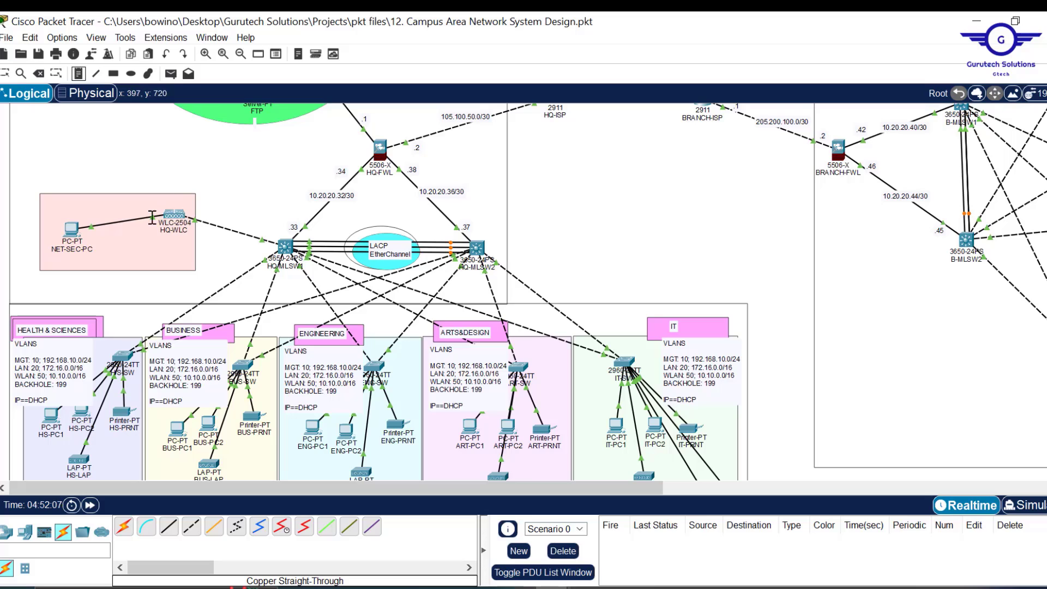
pyautogui.click(142, 205)
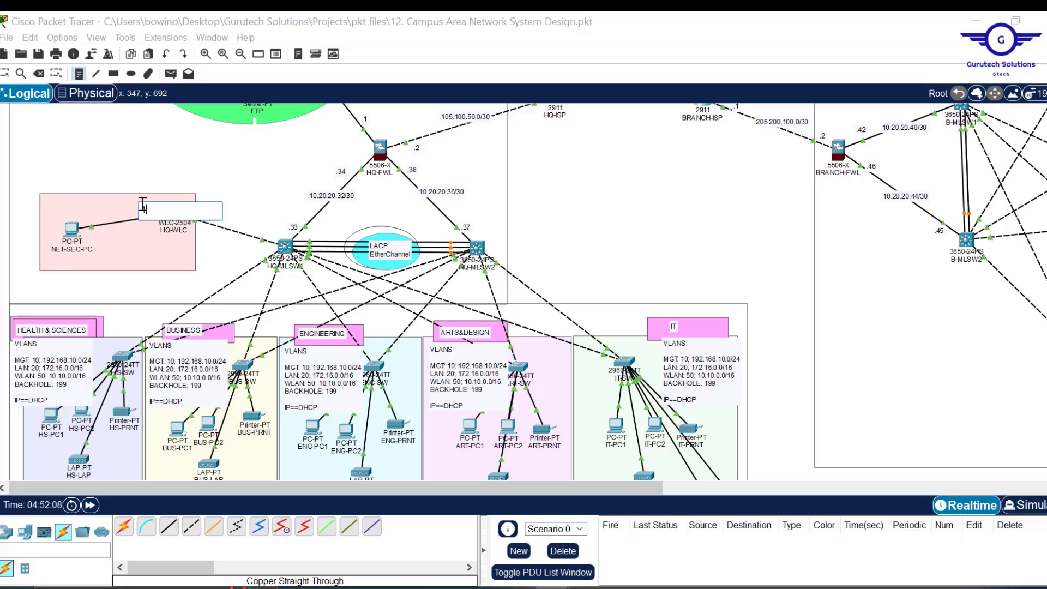
pyautogui.write('10.10.0.15')
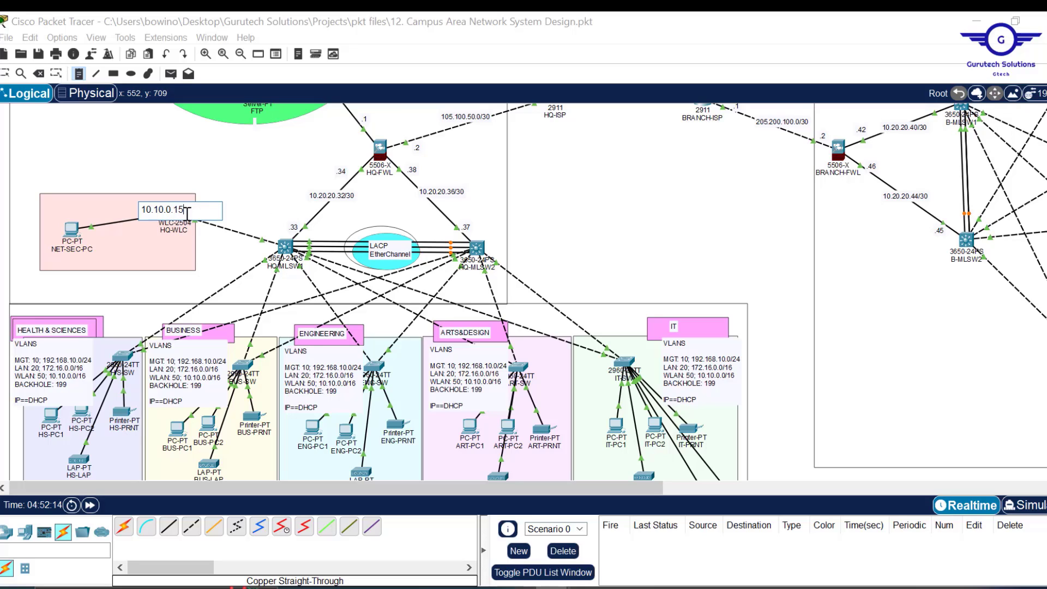
pyautogui.press('Escape')
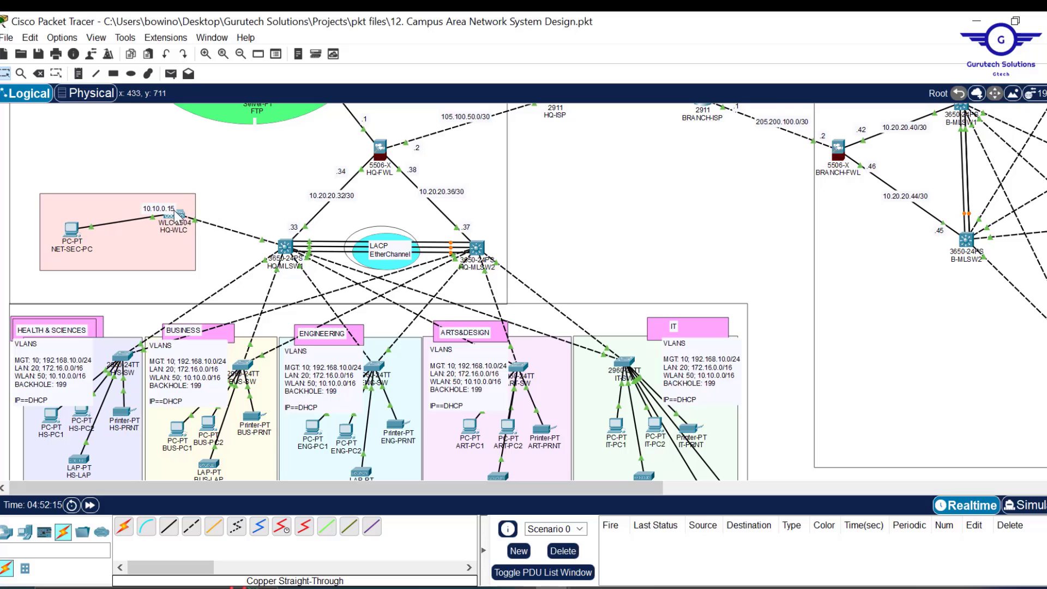
# - Reopen the note and copy its text 10.10.0.15
pyautogui.doubleClick(166, 206)
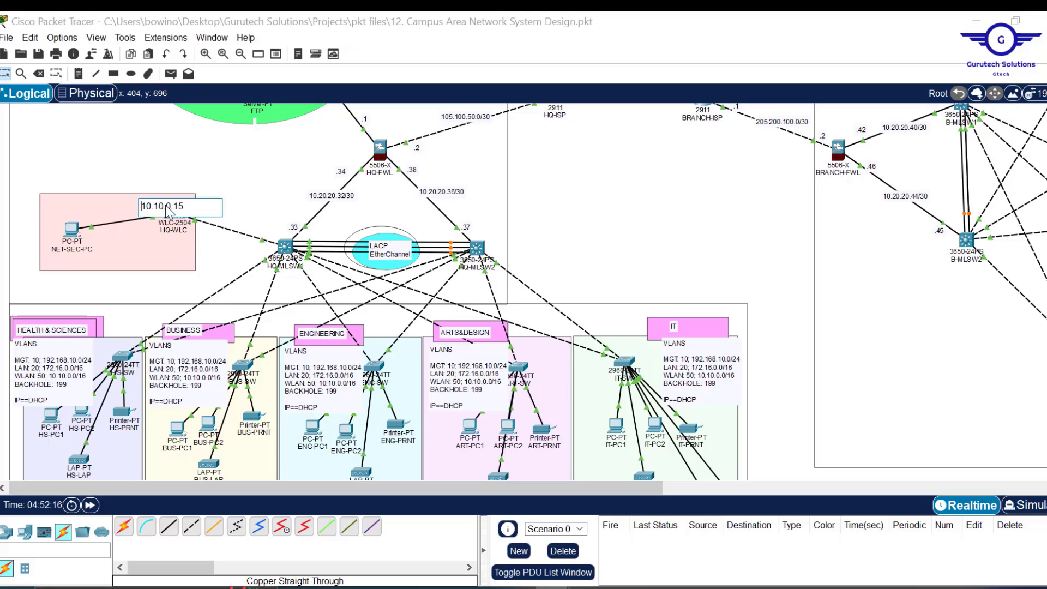
pyautogui.moveTo(187, 207); pyautogui.dragTo(128, 205)
pyautogui.hotkey('ctrl', 'c')
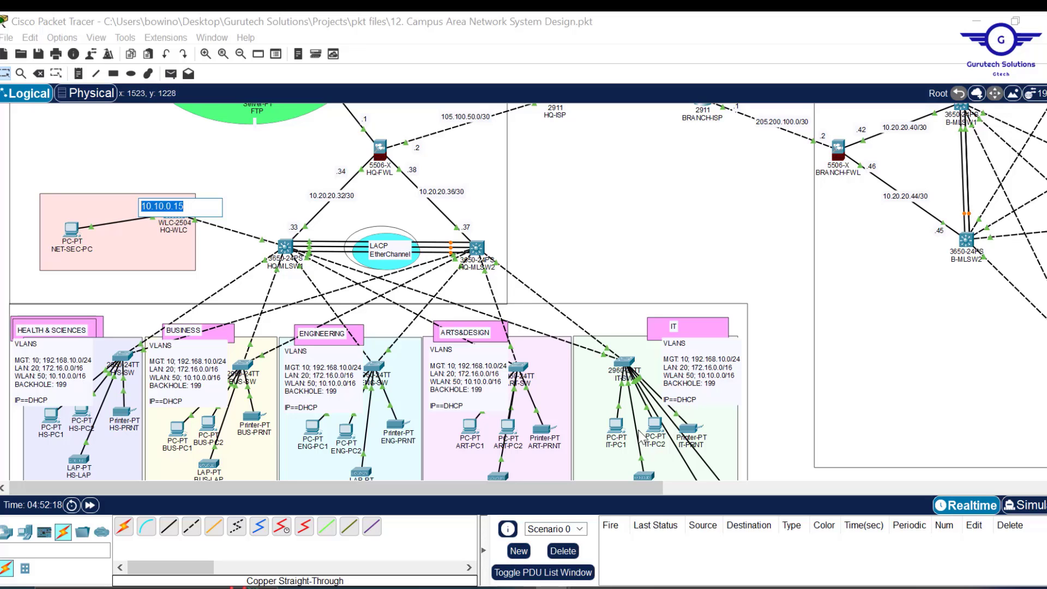
pyautogui.click(749, 241)
pyautogui.scroll(-8, 749, 242)
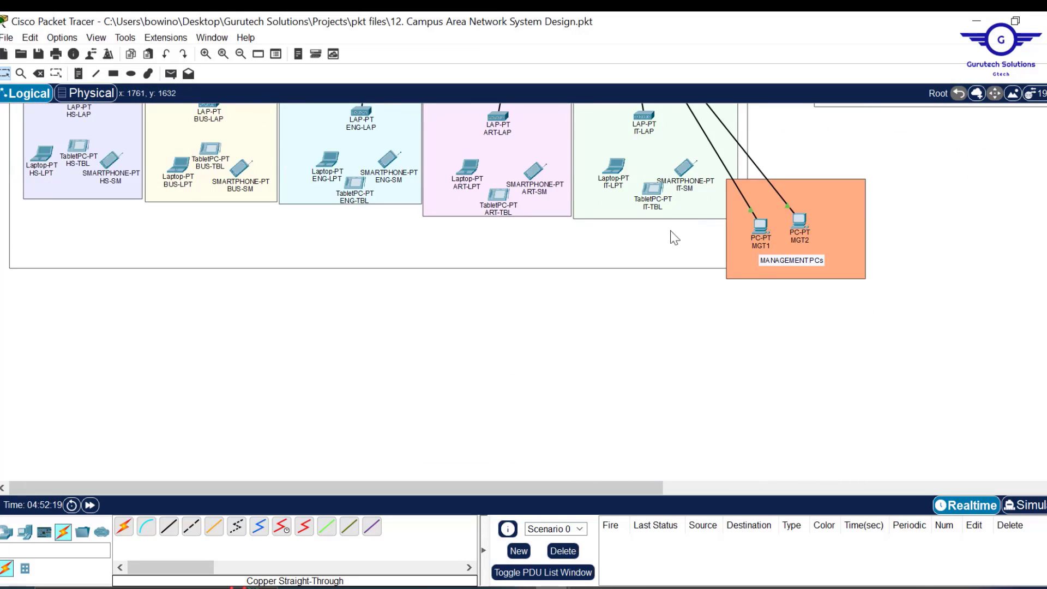
pyautogui.scroll(10, 675, 238)
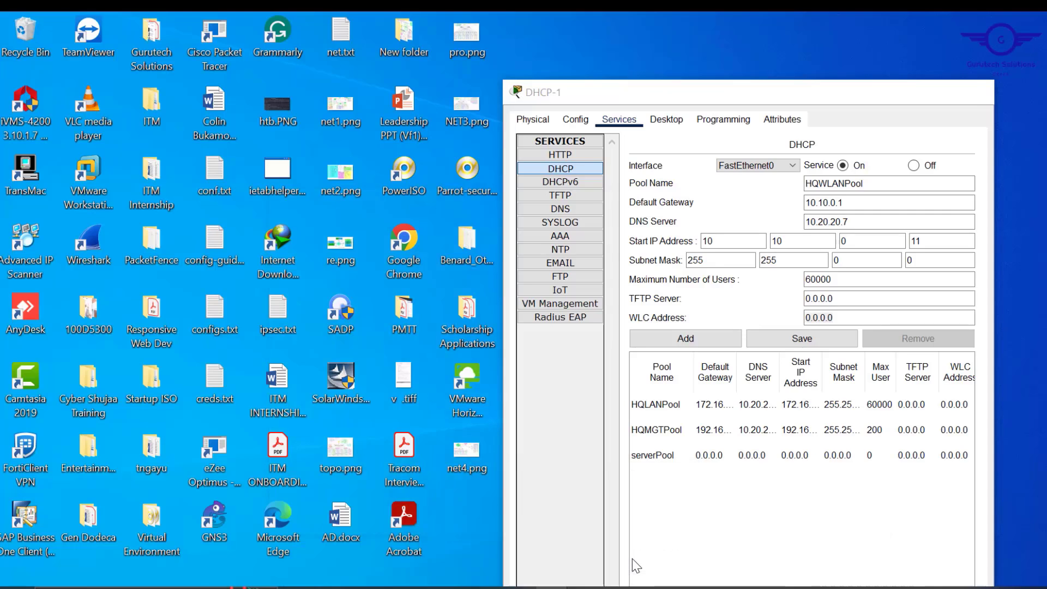
# - Paste WLC address 10.10.0.15 into DHCP-1's pool form and add HQWLANPool
pyautogui.click(633, 559)
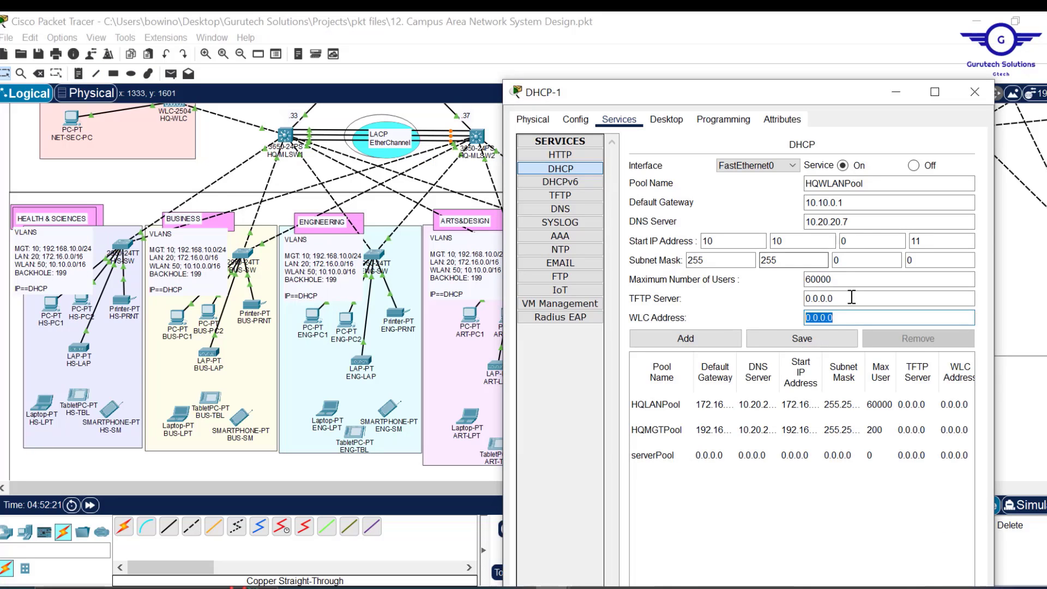
pyautogui.hotkey('ctrl', 'v')
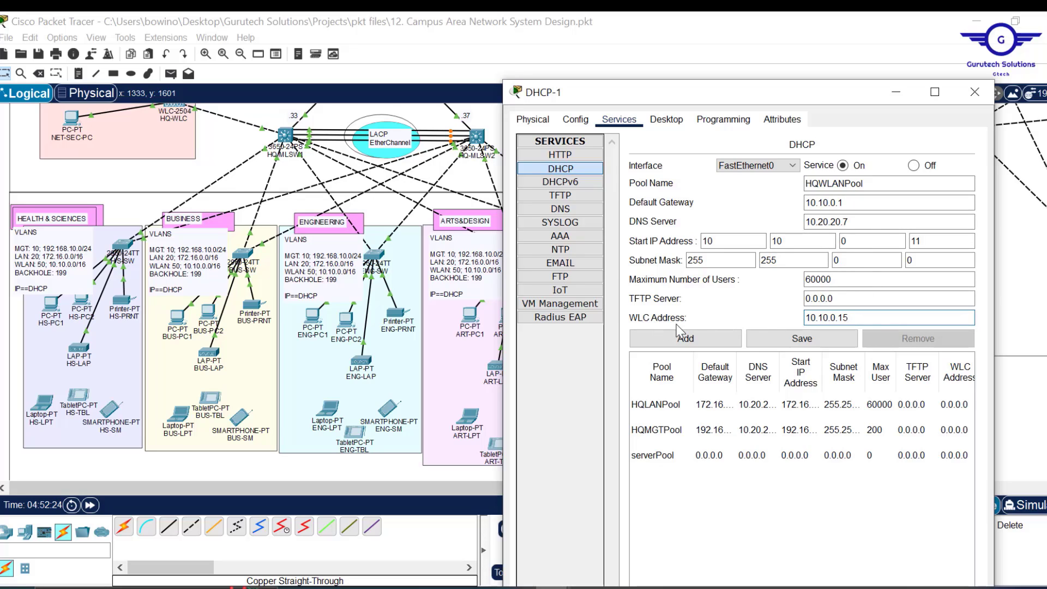
pyautogui.moveTo(860, 319); pyautogui.dragTo(781, 310)
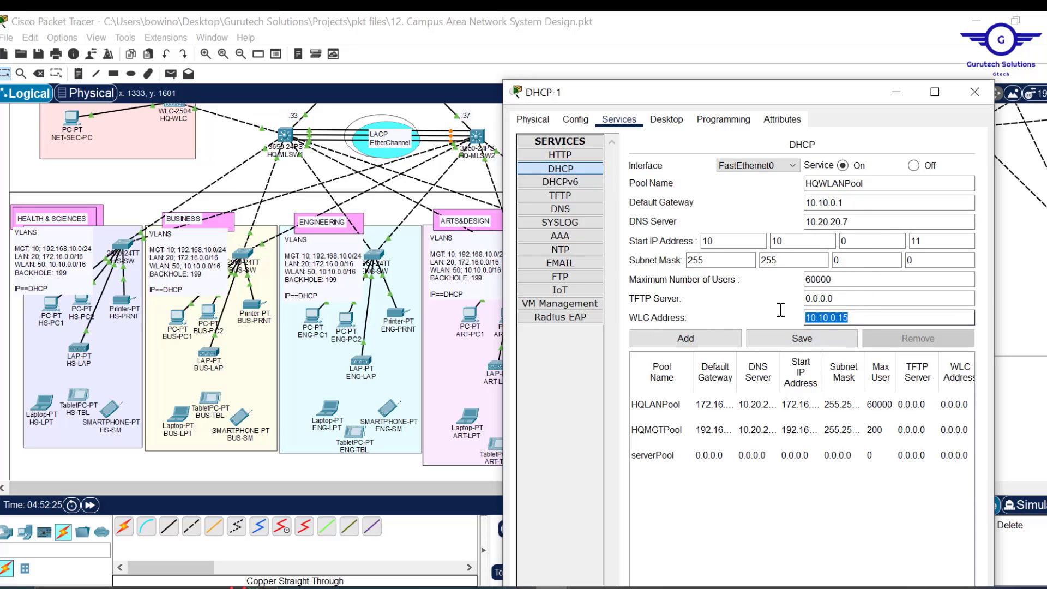
pyautogui.click(690, 339)
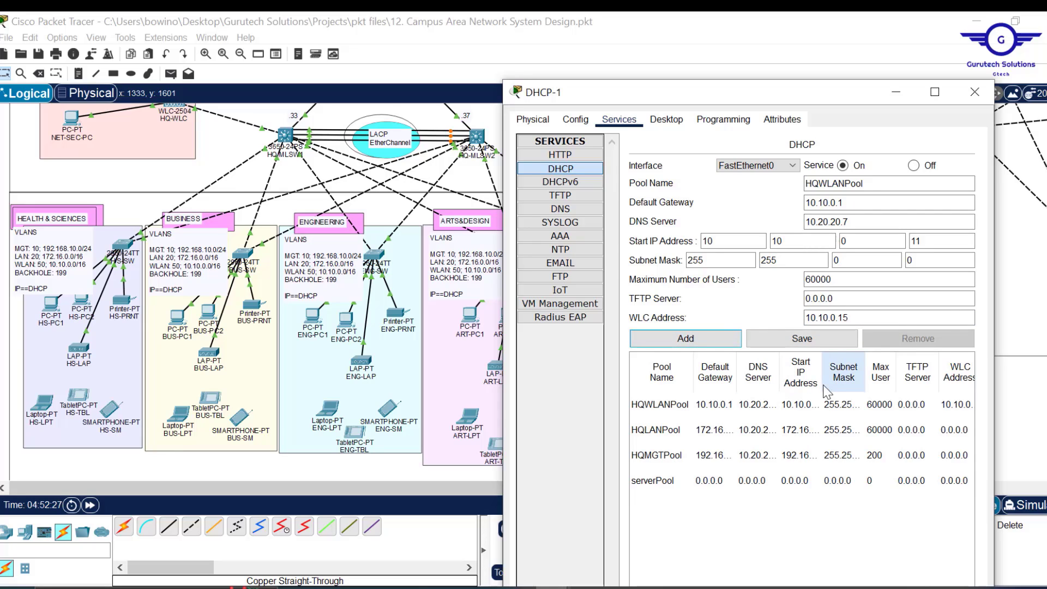
# - Turn HQLANPool's settings into BRLANPool with gateway 172.17.0.1 and add it
pyautogui.click(682, 431)
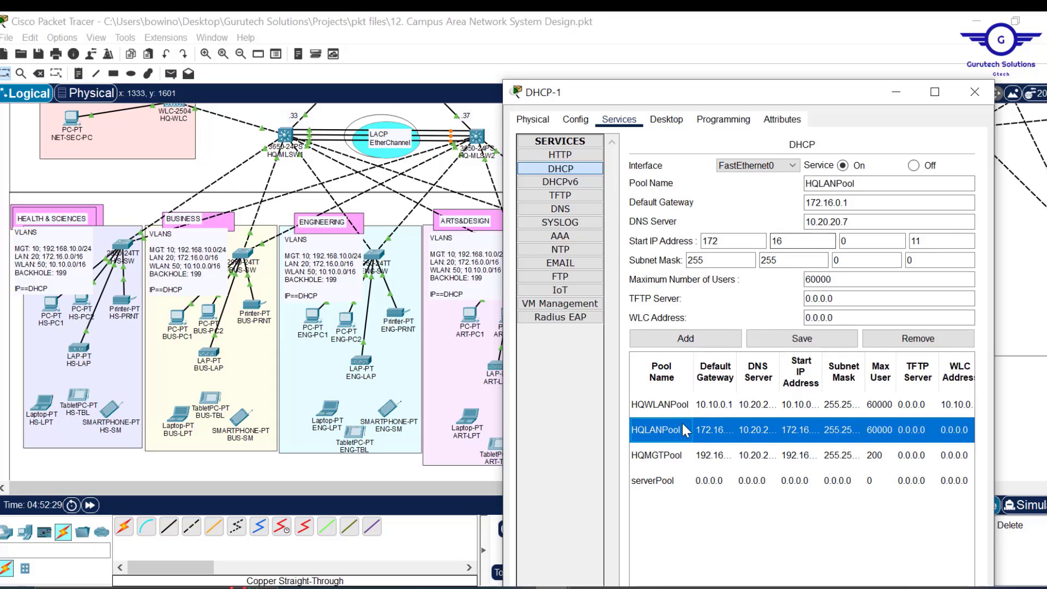
pyautogui.click(819, 184)
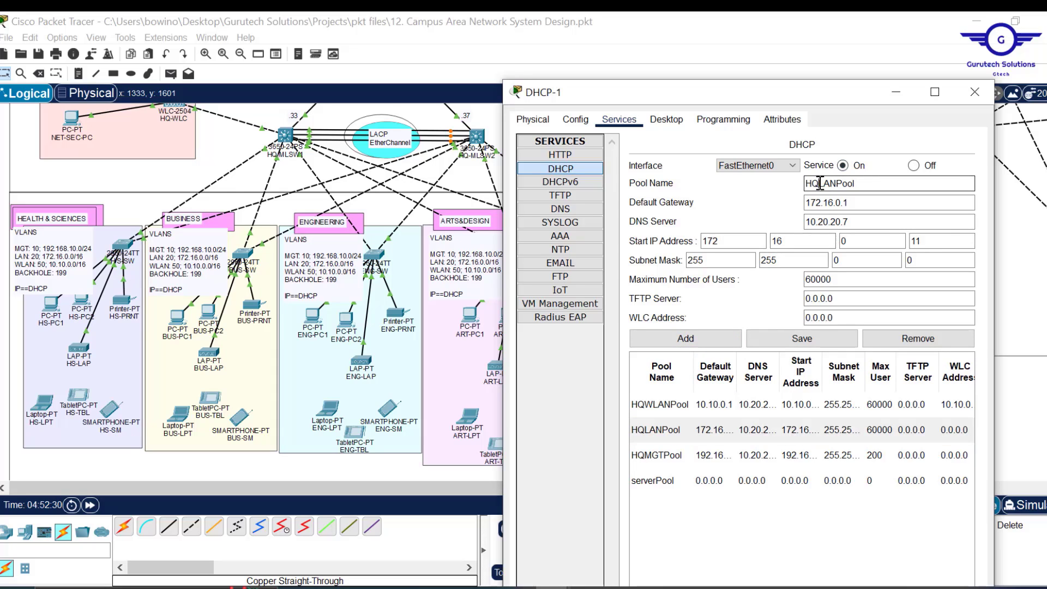
pyautogui.moveTo(820, 184); pyautogui.dragTo(792, 183)
pyautogui.write('BR')
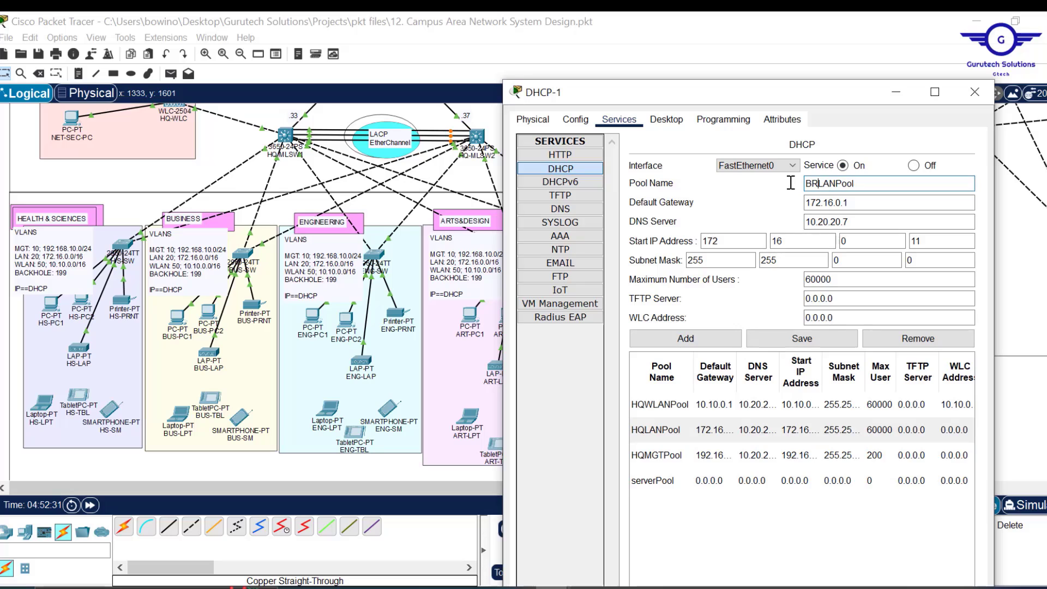
pyautogui.click(855, 204)
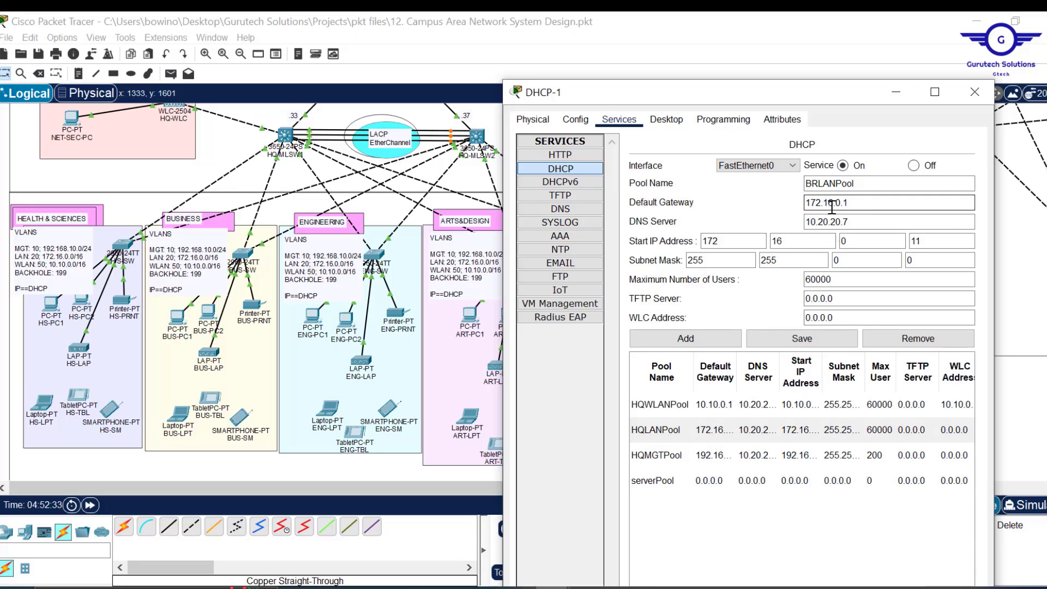
pyautogui.click(832, 203)
pyautogui.press('BackSpace')
pyautogui.write('7')
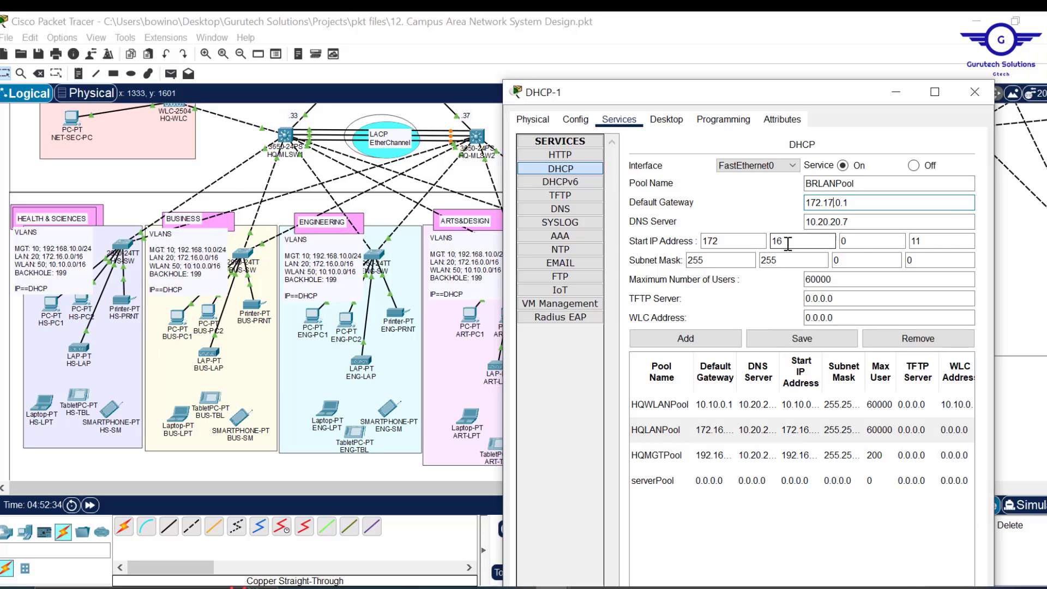
pyautogui.click(788, 243)
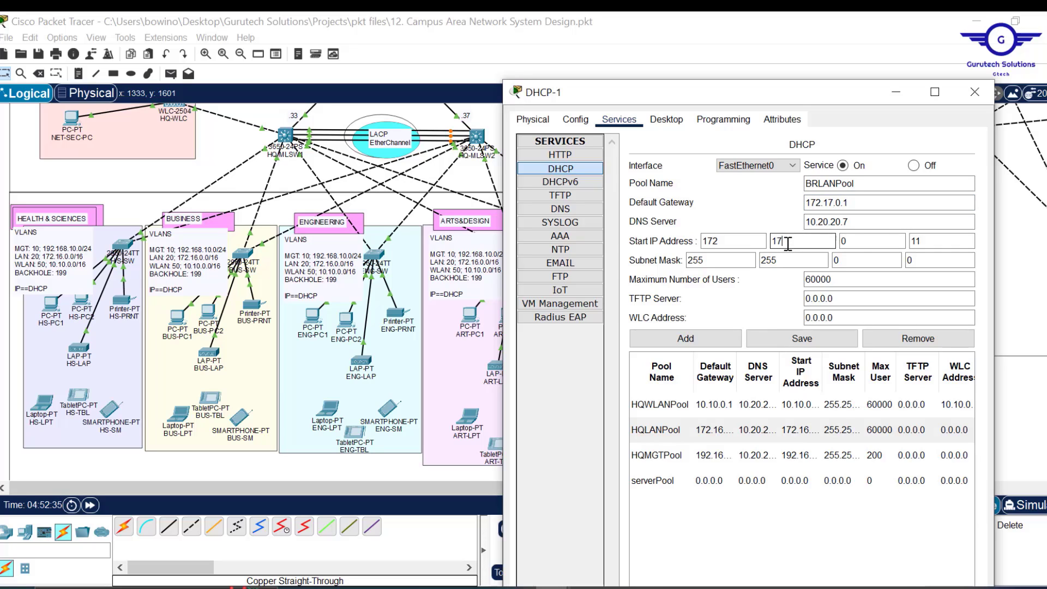
pyautogui.click(694, 341)
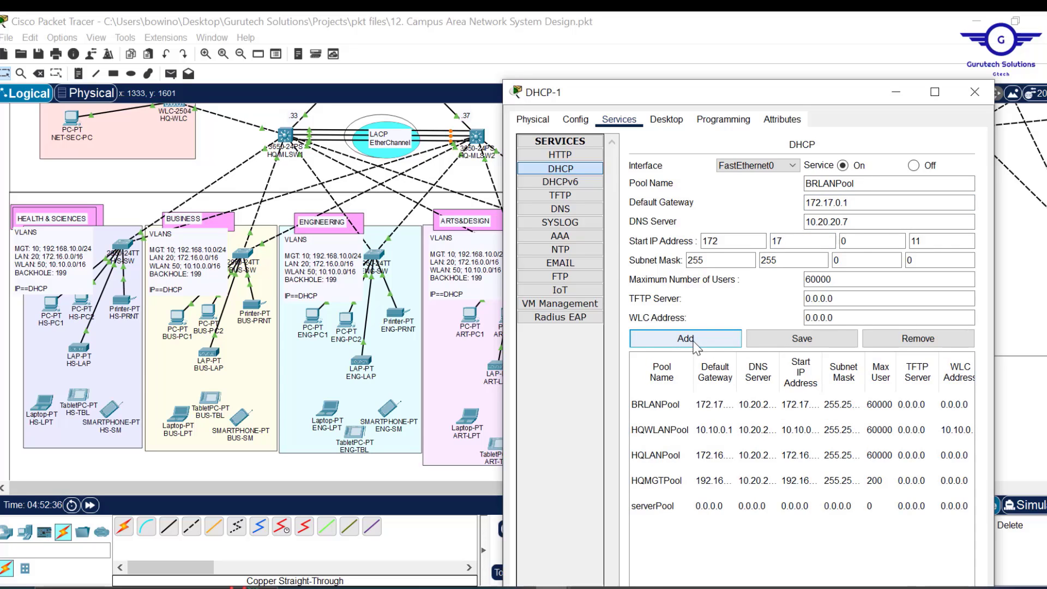
# - Turn HQWLANPool's settings into BRWLANPool with gateway 10.11.0.1 and add it
pyautogui.click(664, 430)
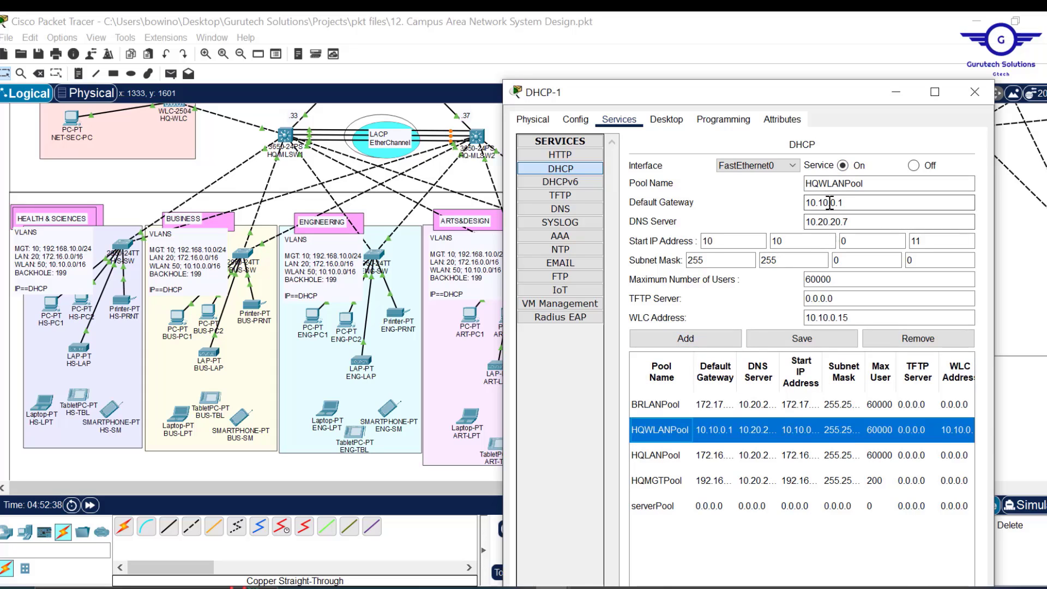
pyautogui.click(830, 203)
pyautogui.press('BackSpace')
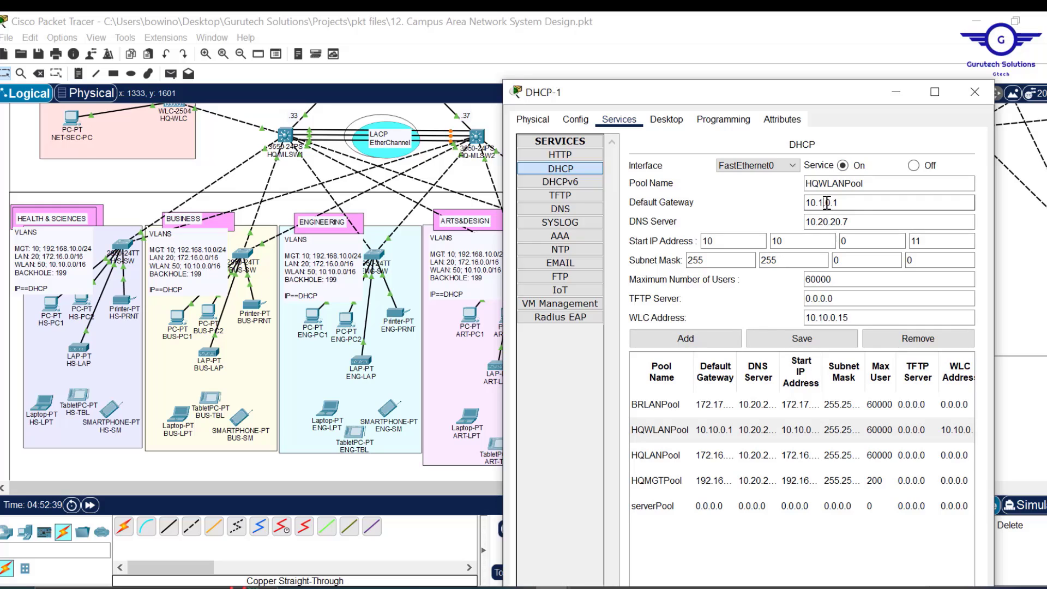
pyautogui.write('1')
pyautogui.click(794, 240)
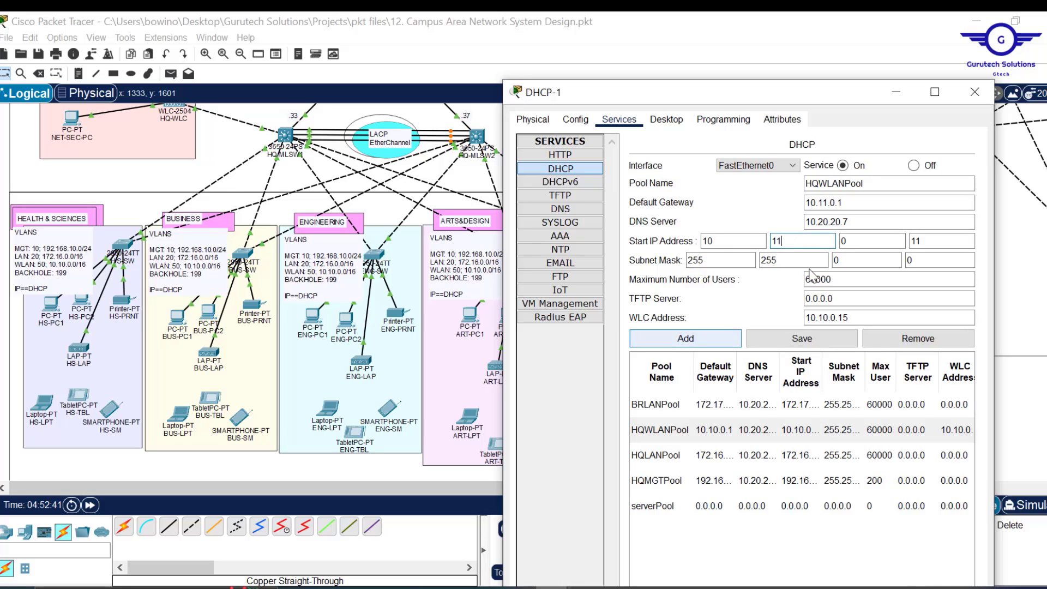
pyautogui.moveTo(820, 184); pyautogui.dragTo(767, 186)
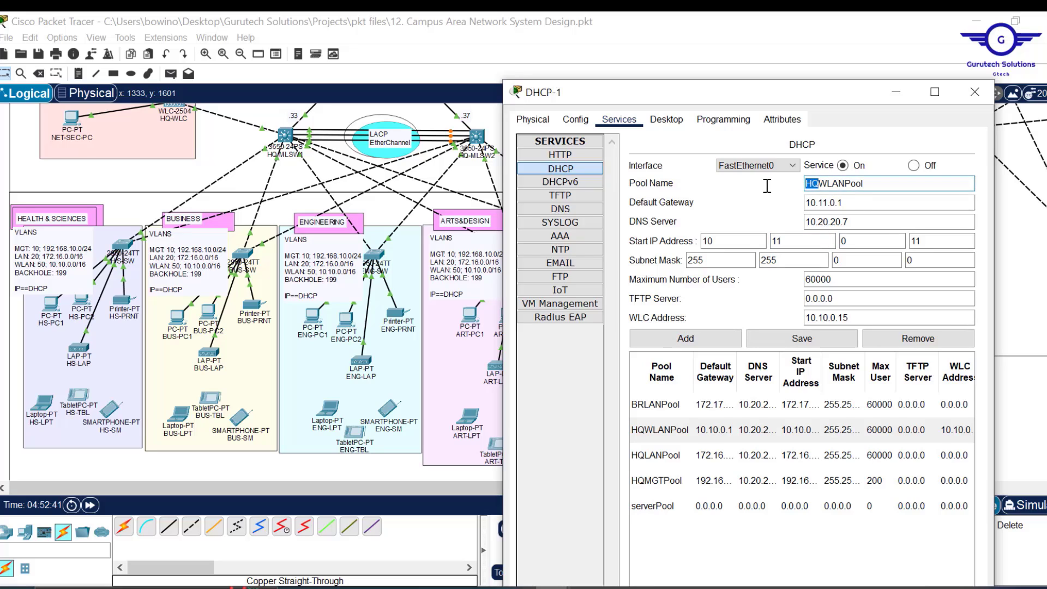
pyautogui.write('BR')
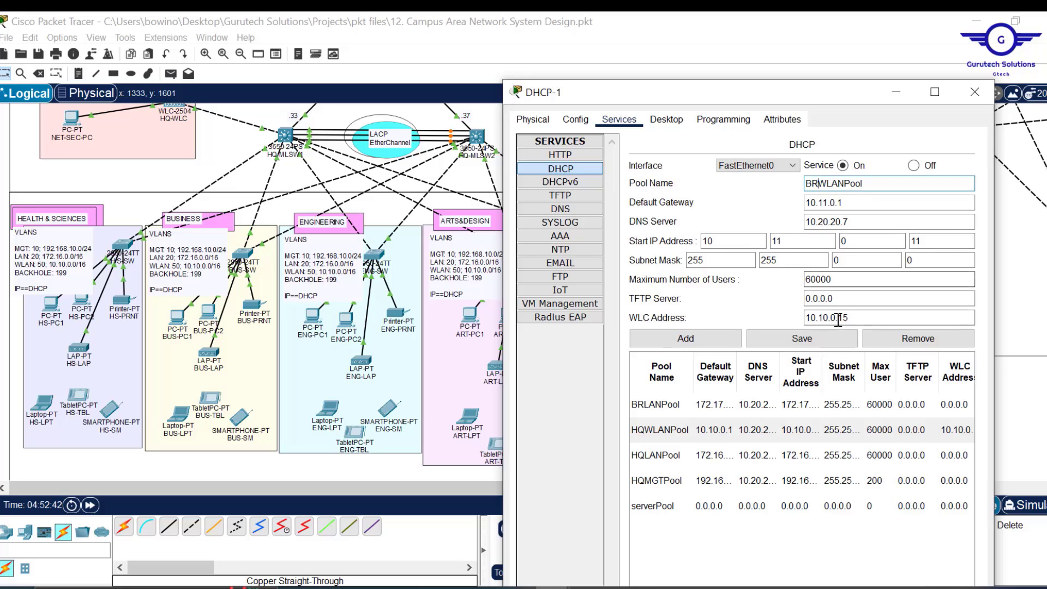
pyautogui.click(682, 340)
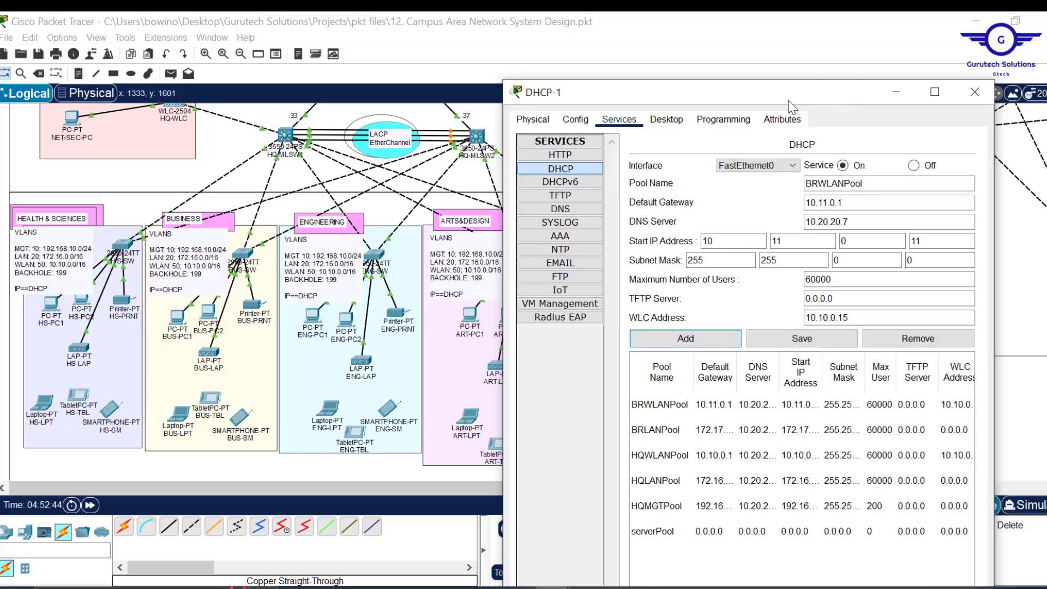
pyautogui.moveTo(784, 93); pyautogui.dragTo(849, 93)
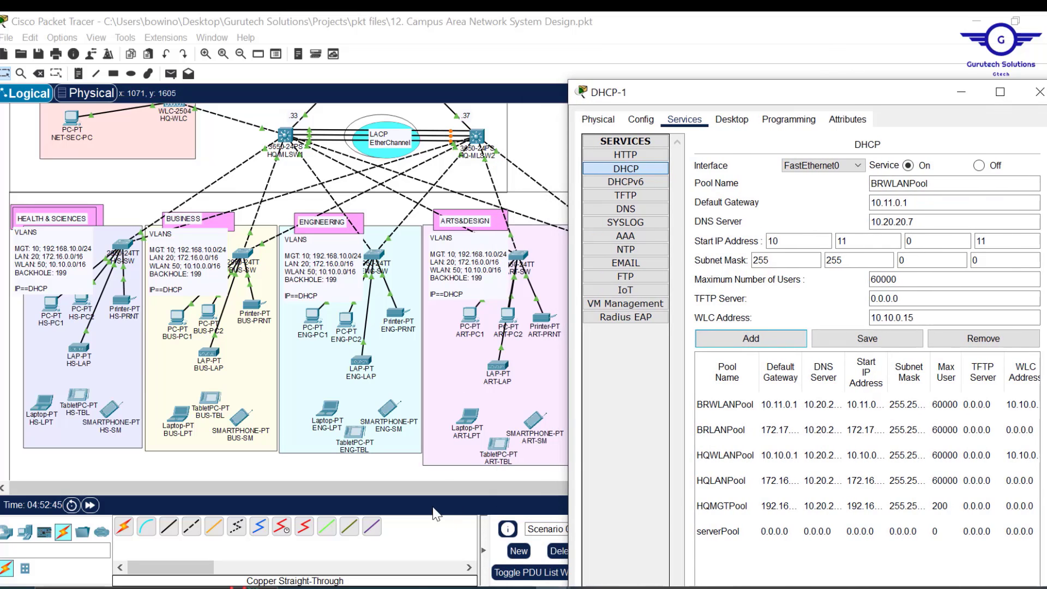
# - Move the DHCP-1 server window aside and close it
pyautogui.moveTo(417, 486); pyautogui.dragTo(781, 485)
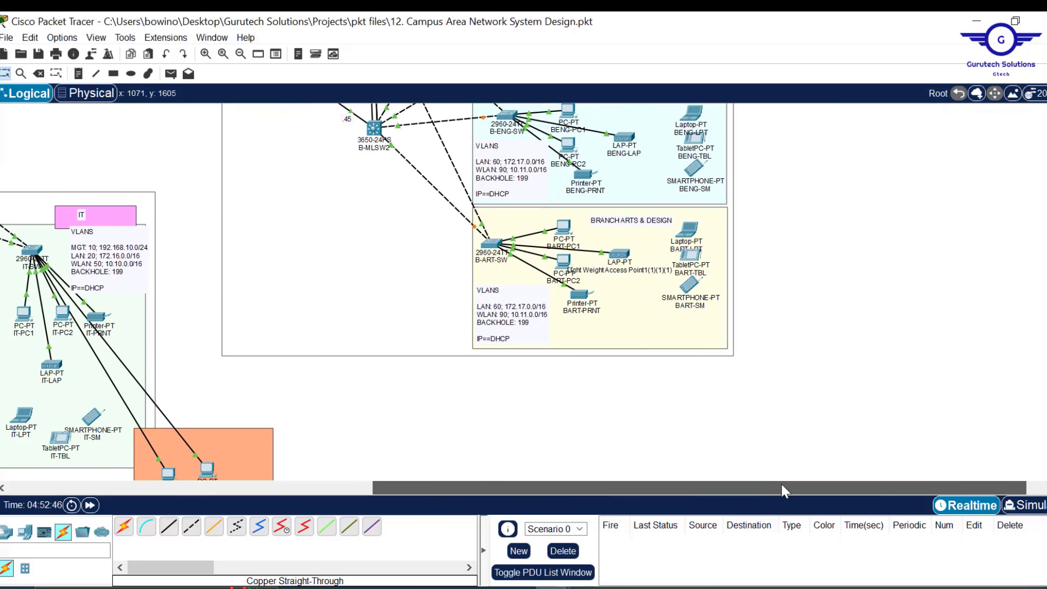
pyautogui.scroll(5, 364, 292)
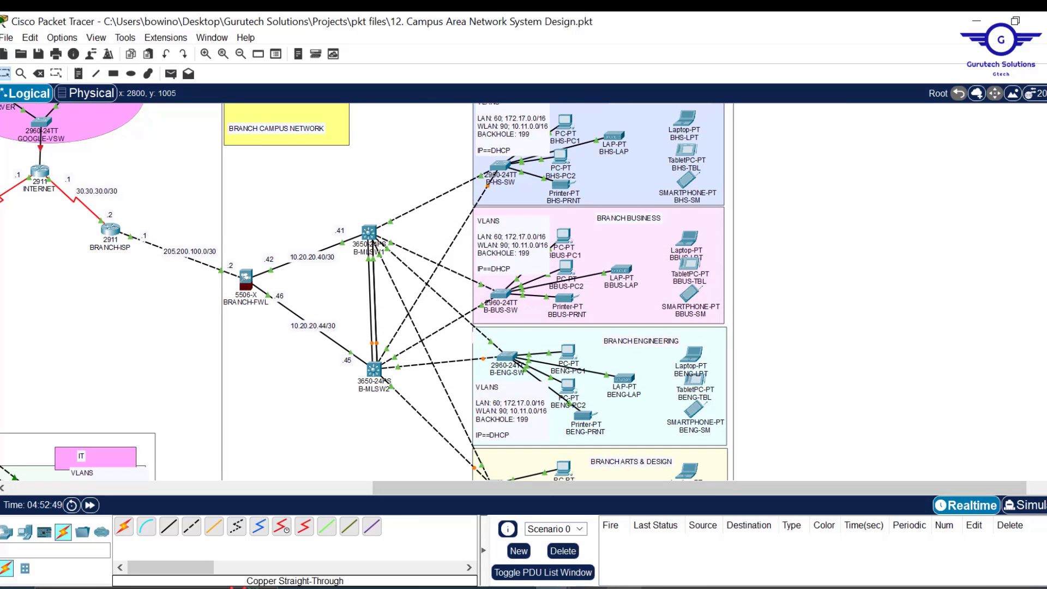
pyautogui.click(668, 528)
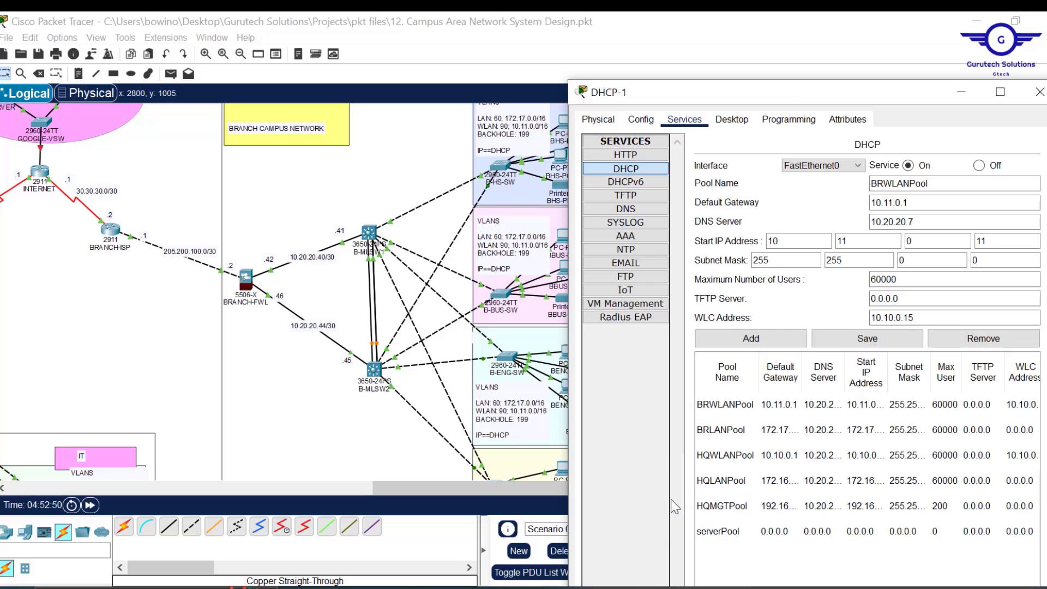
pyautogui.moveTo(795, 97); pyautogui.dragTo(205, 76)
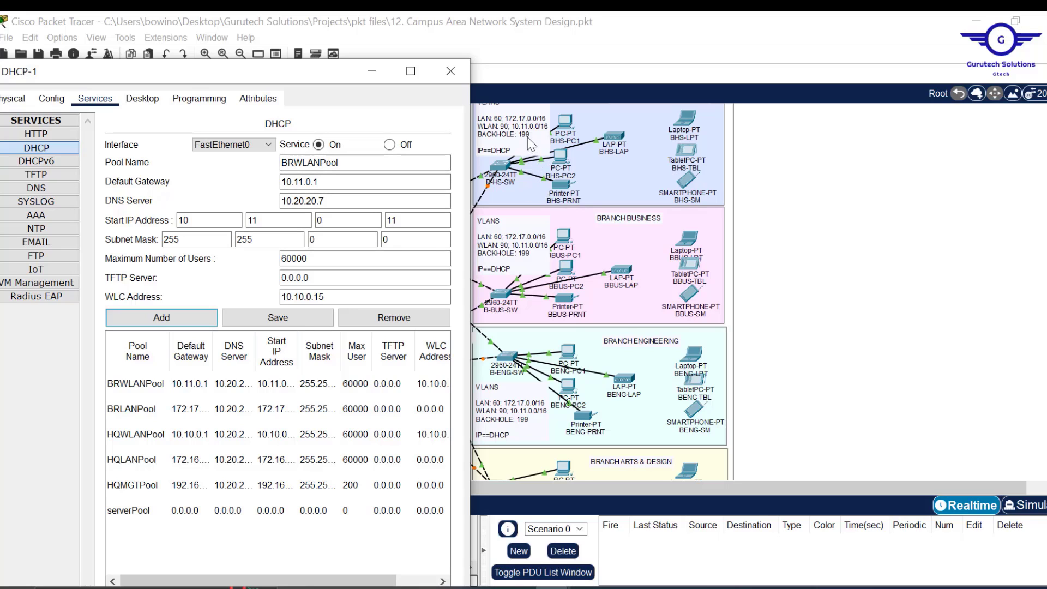
pyautogui.click(451, 72)
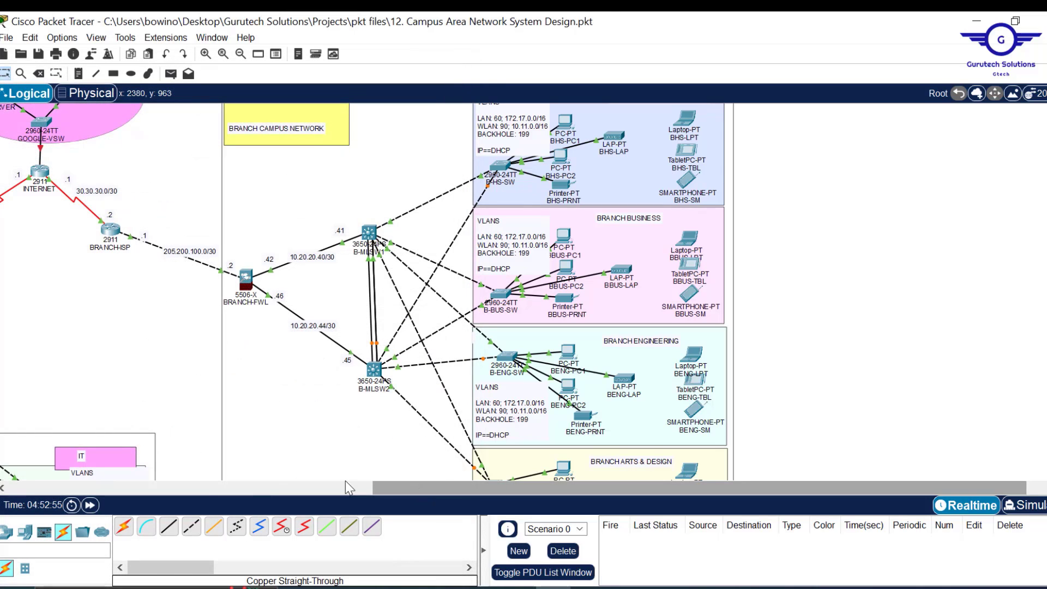
# - Reopen DHCP-1's DHCP service to review the six pools, then close the window
pyautogui.click(346, 486)
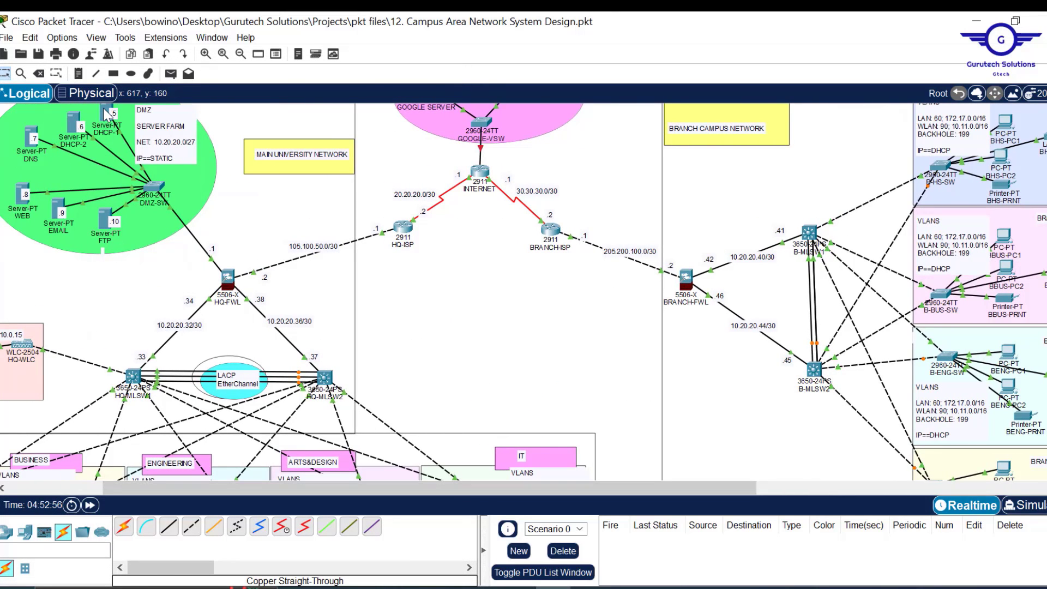
pyautogui.click(107, 114)
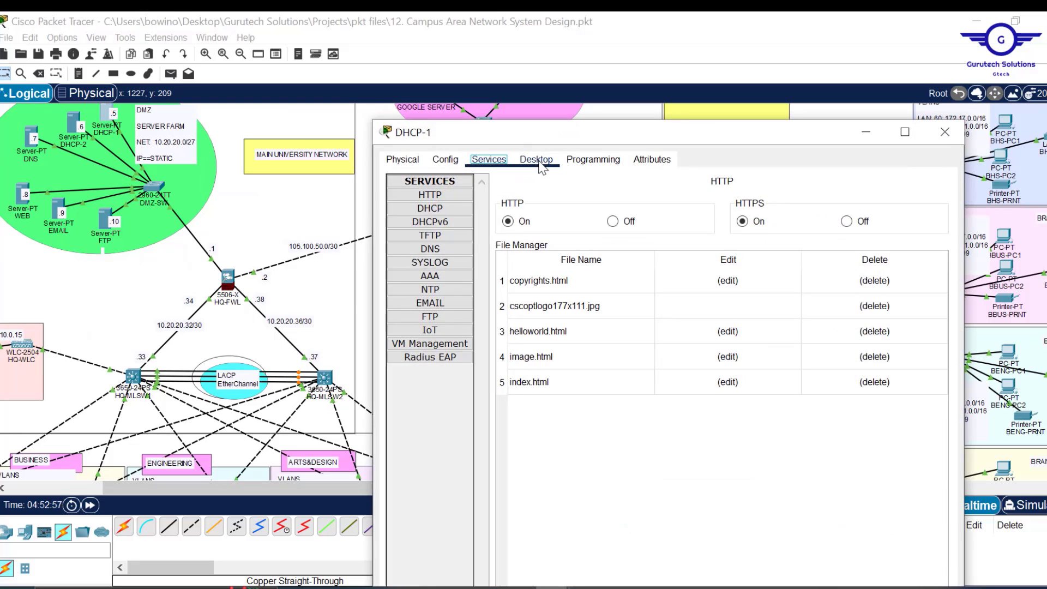
pyautogui.click(449, 208)
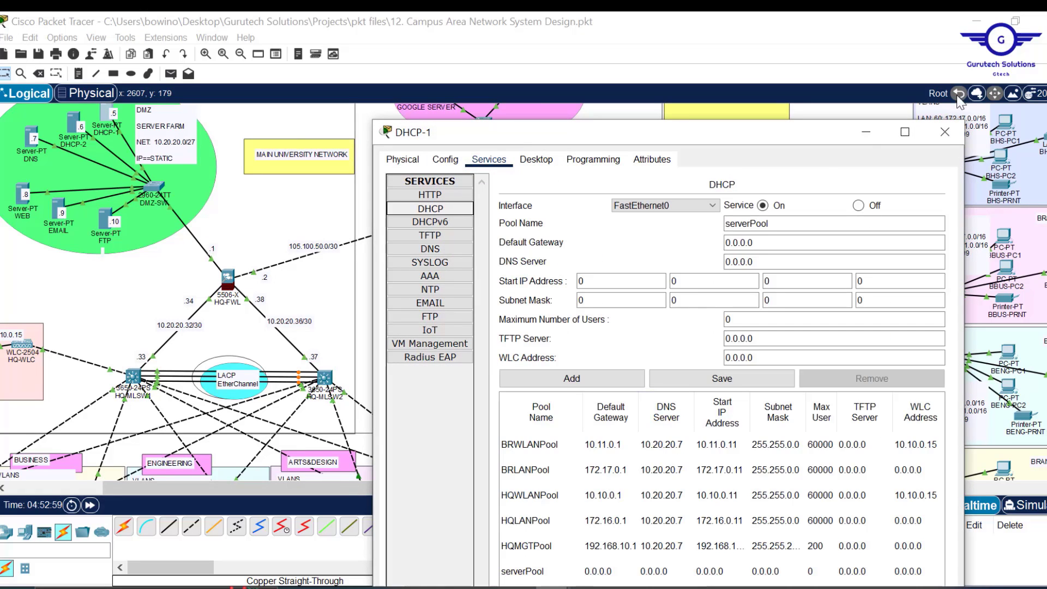
pyautogui.moveTo(787, 136); pyautogui.dragTo(813, 40)
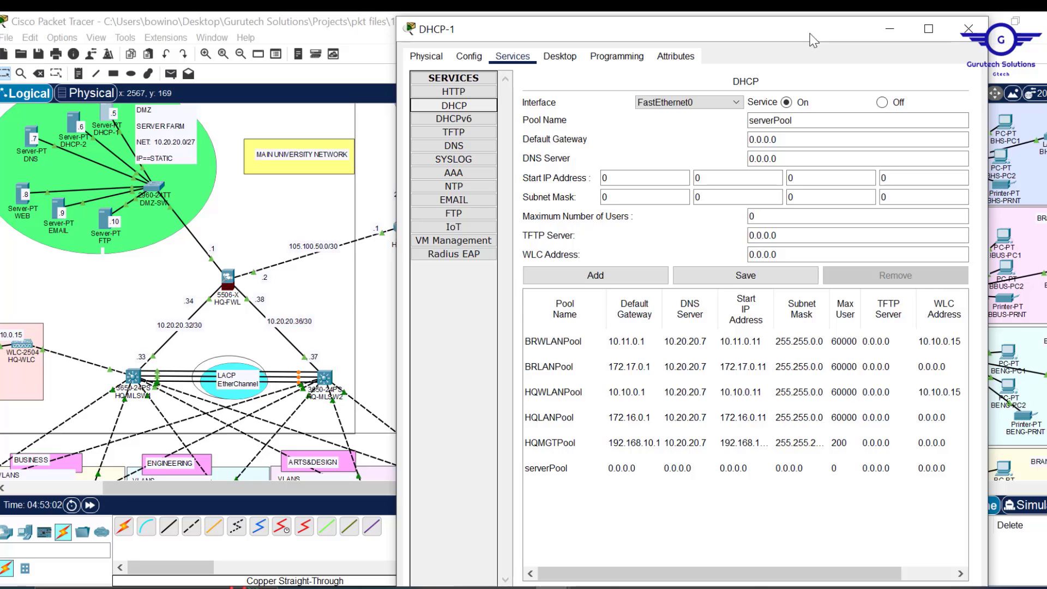
pyautogui.click(967, 30)
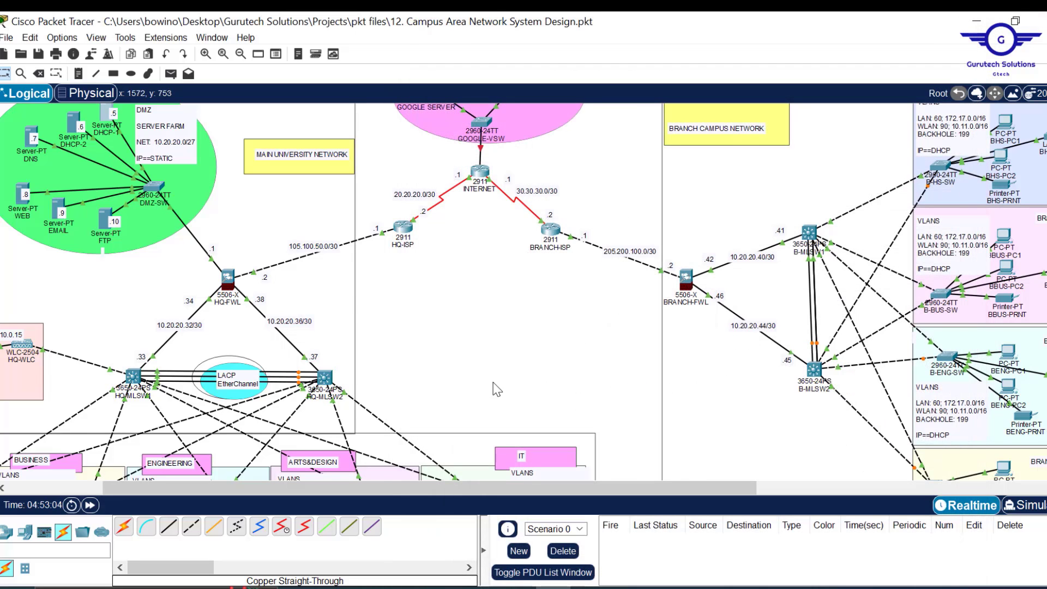
# - Reposition the copied DHCP-1(1) server and cable its FastEthernet0 port to DMZ-SW
pyautogui.moveTo(368, 487); pyautogui.dragTo(264, 488)
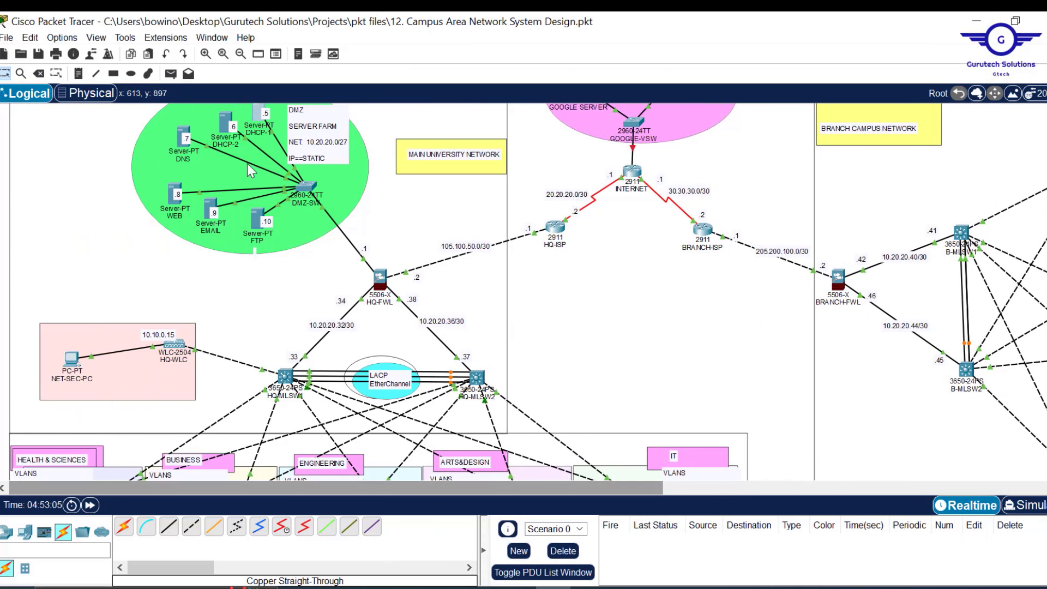
pyautogui.scroll(2, 609, 202)
pyautogui.scroll(1, 609, 202)
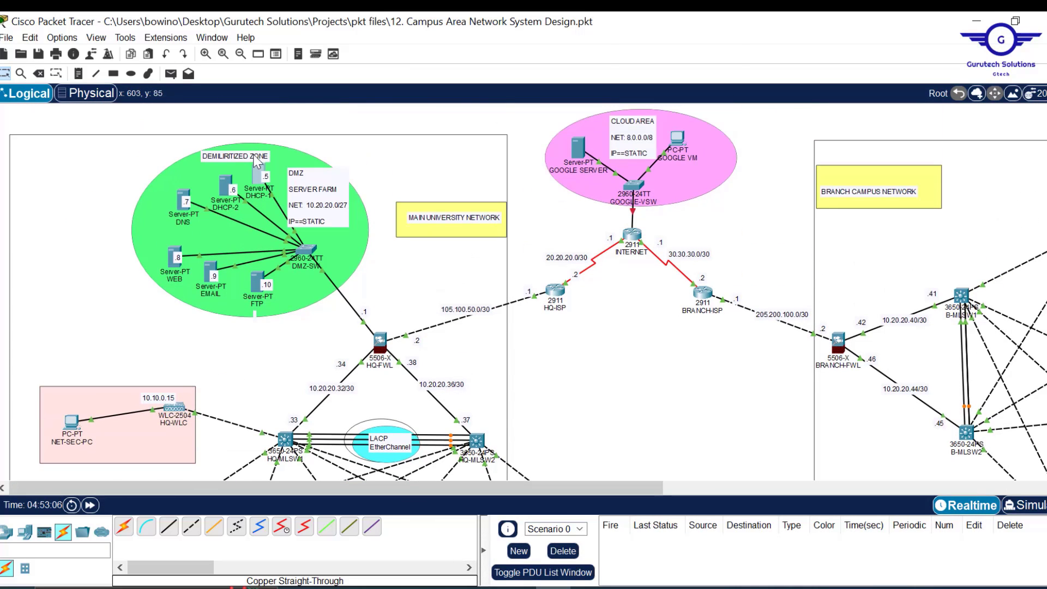
pyautogui.moveTo(257, 168); pyautogui.dragTo(197, 149)
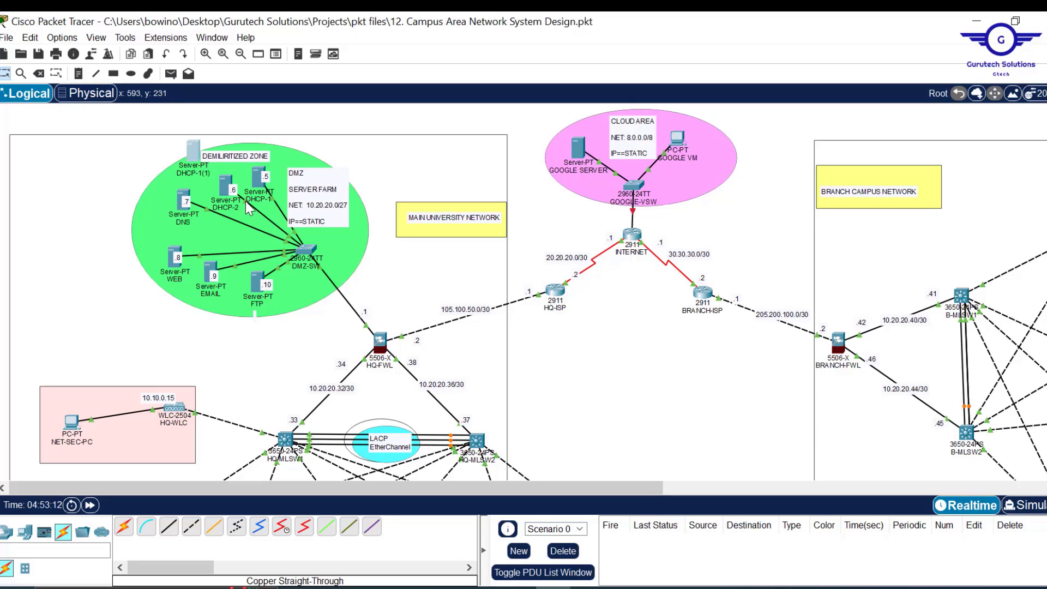
pyautogui.click(194, 152)
pyautogui.click(242, 161)
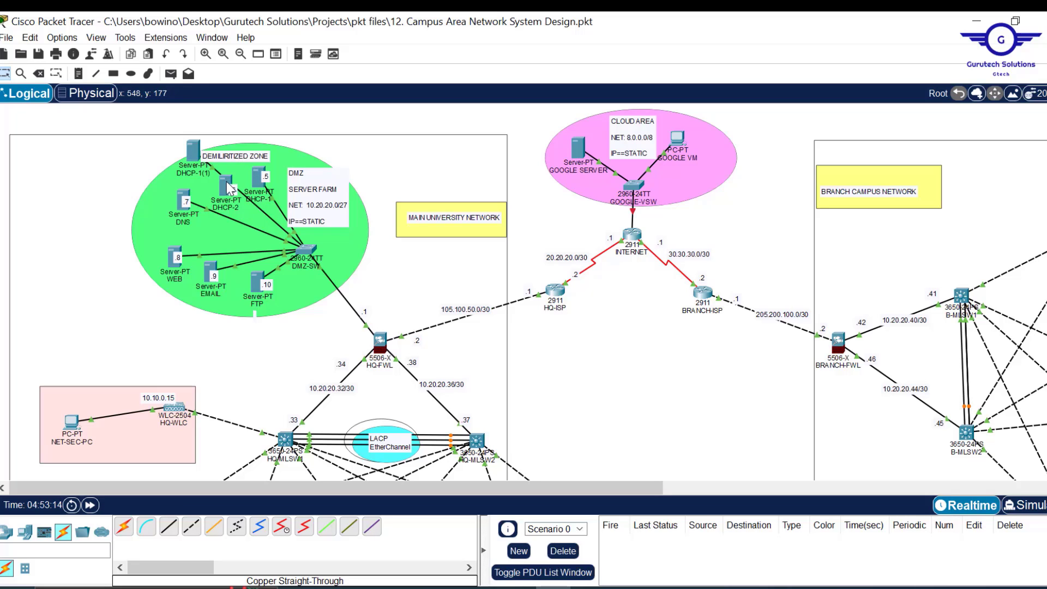
# - Delete the old DHCP-2 server from the DMZ
pyautogui.moveTo(229, 189); pyautogui.dragTo(329, 121)
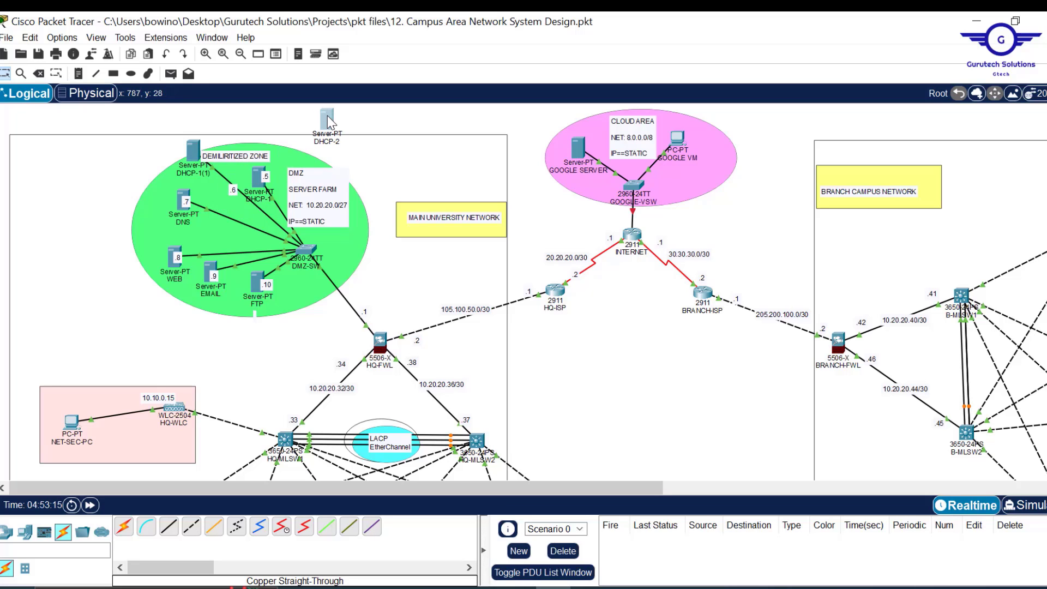
pyautogui.press('Delete')
pyautogui.press('Return')
pyautogui.press('Escape')
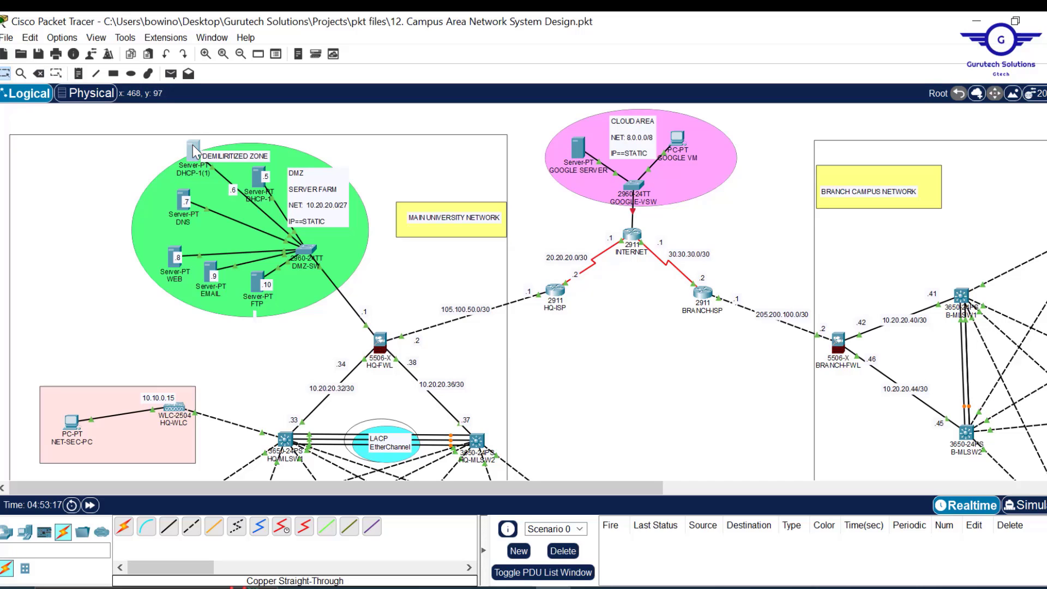
# - Set DHCP-1(1)'s static IPv4 address to 10.20.20.6 under Desktop > IP Configuration
pyautogui.click(194, 149)
pyautogui.click(445, 51)
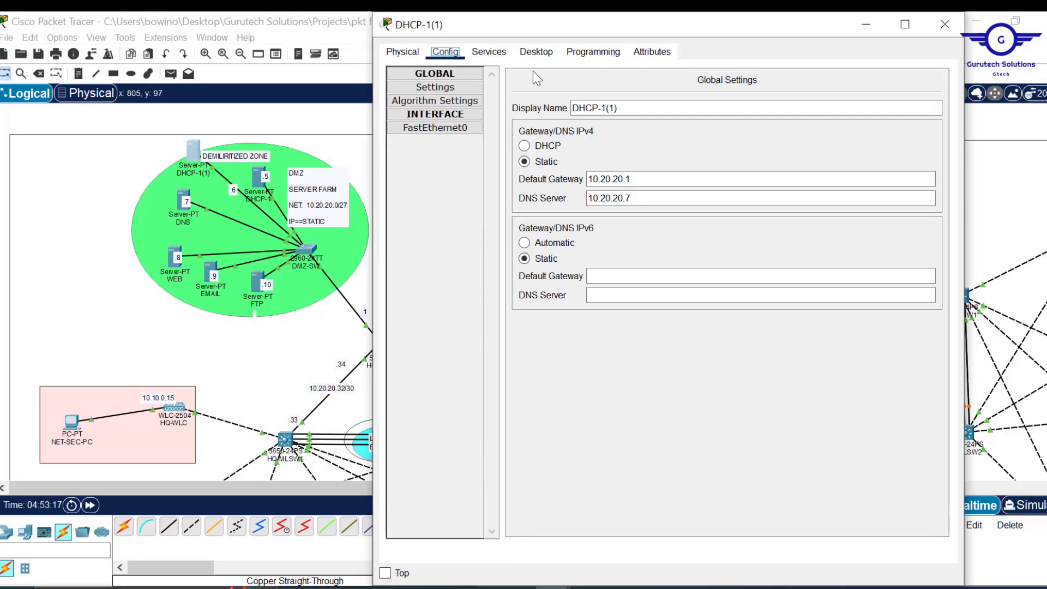
pyautogui.click(489, 52)
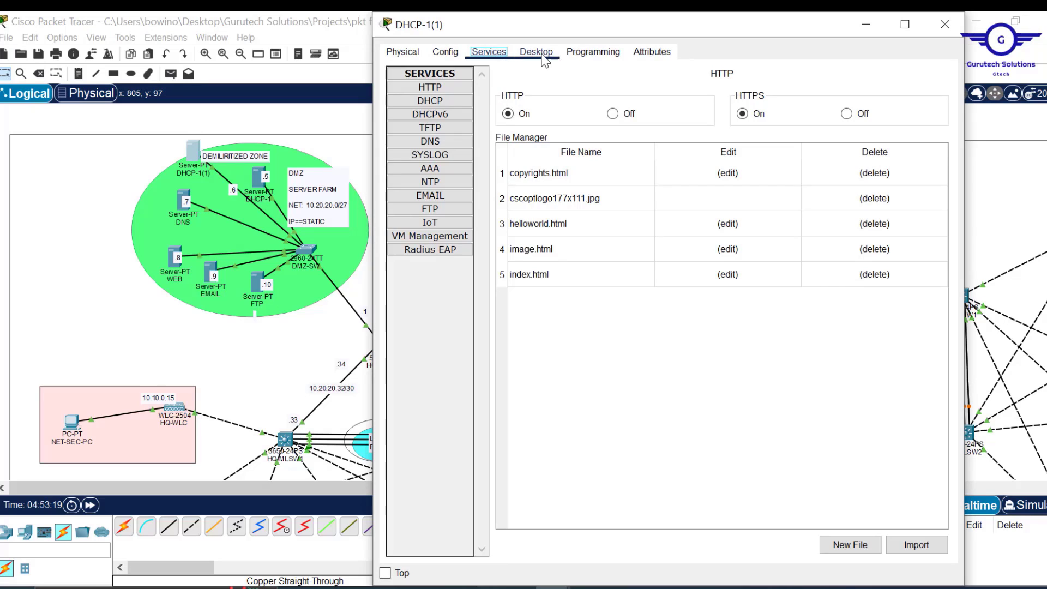
pyautogui.click(537, 54)
pyautogui.click(457, 106)
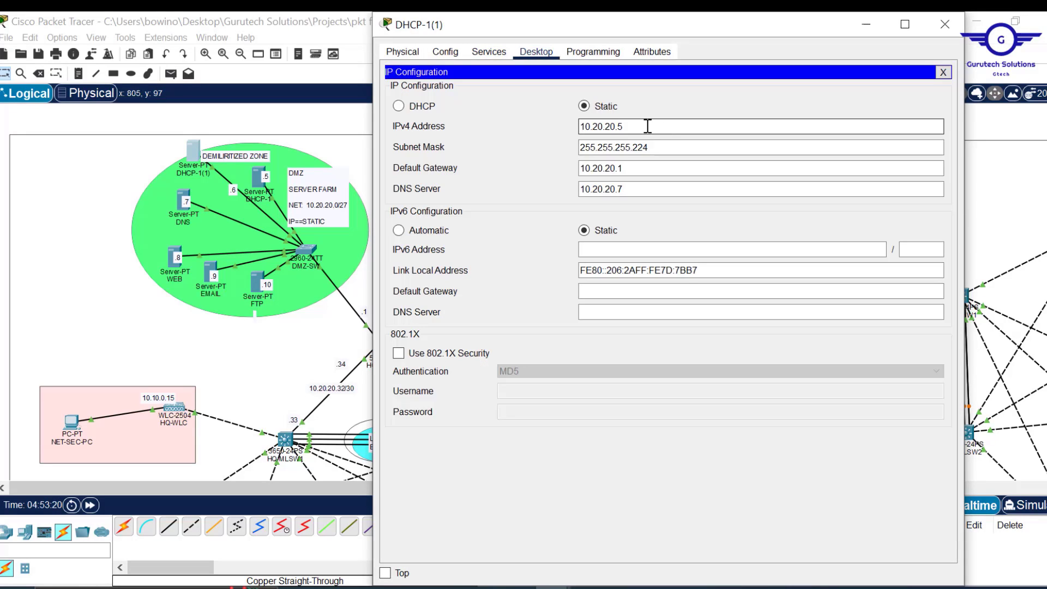
pyautogui.press('BackSpace')
pyautogui.write('6')
pyautogui.click(744, 171)
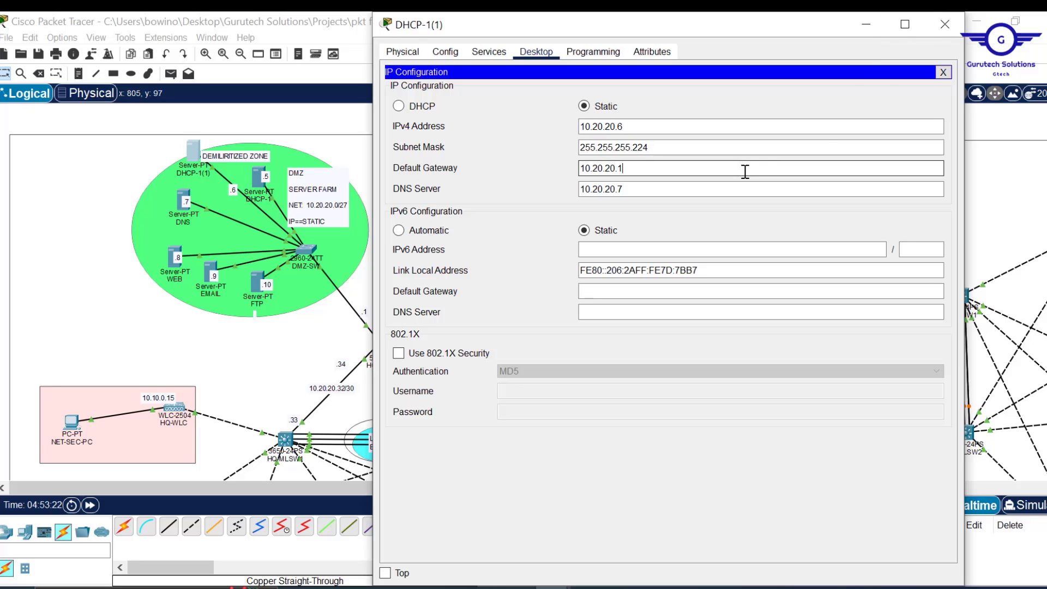
pyautogui.click(946, 24)
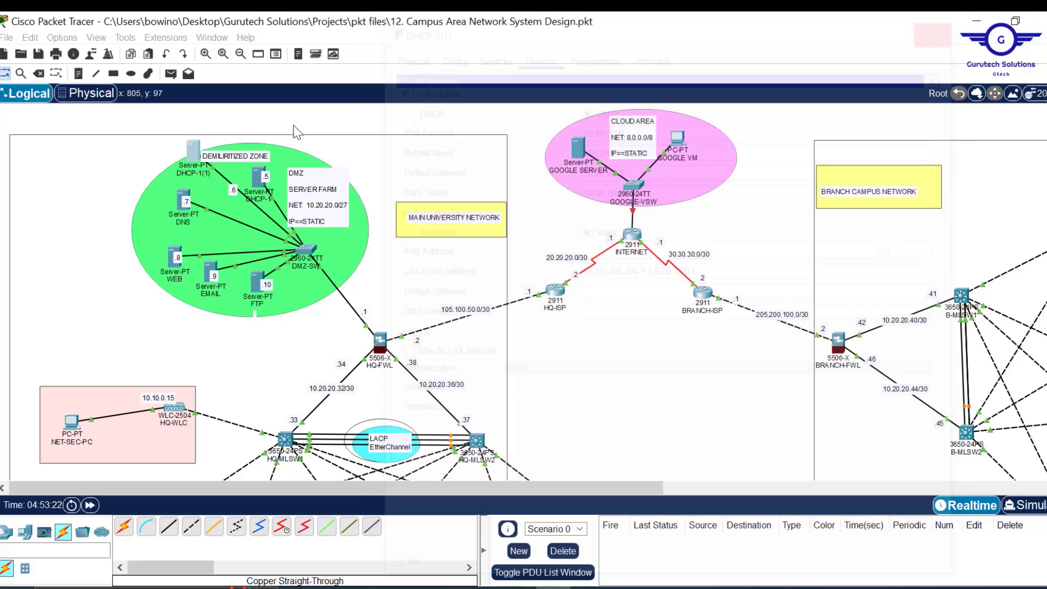
# - Rename the DHCP-1(1) label to DHCP-2 and place it in the DMZ beside DHCP-1
pyautogui.doubleClick(201, 174)
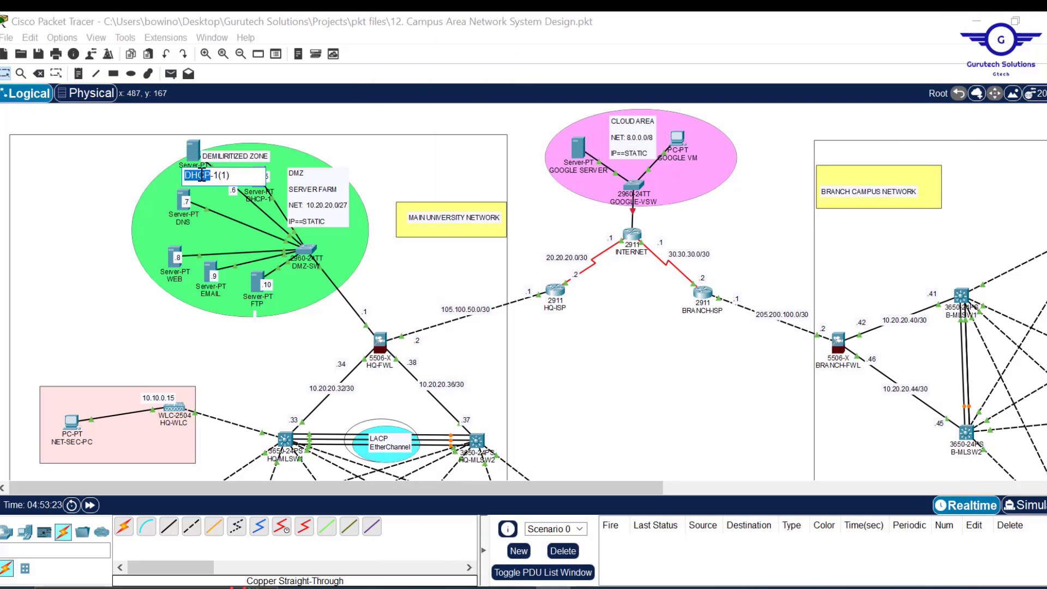
pyautogui.click(235, 174)
pyautogui.press('BackSpace')
pyautogui.press('BackSpace')
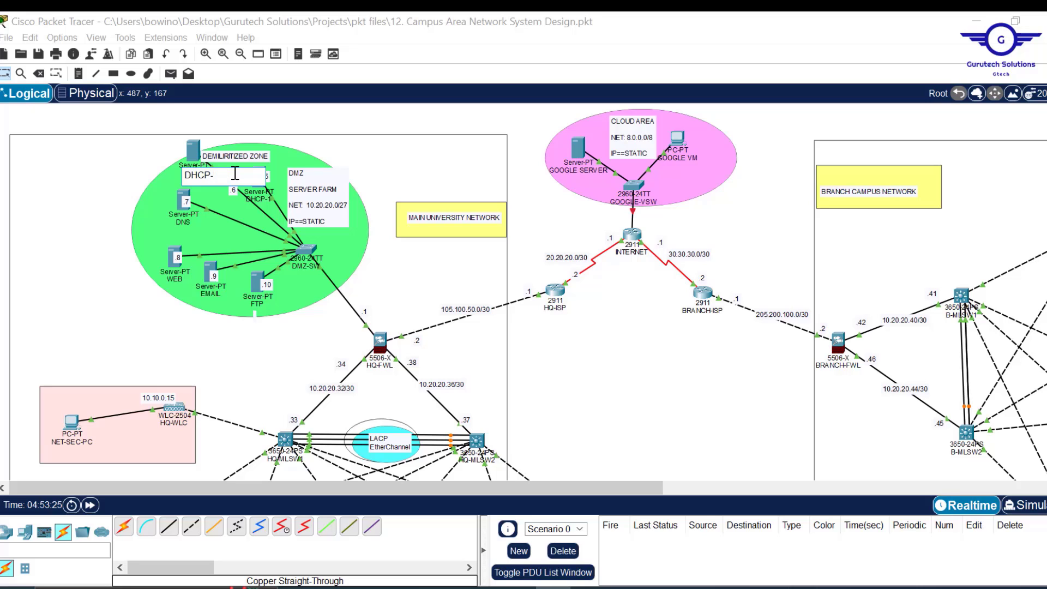
pyautogui.write('2')
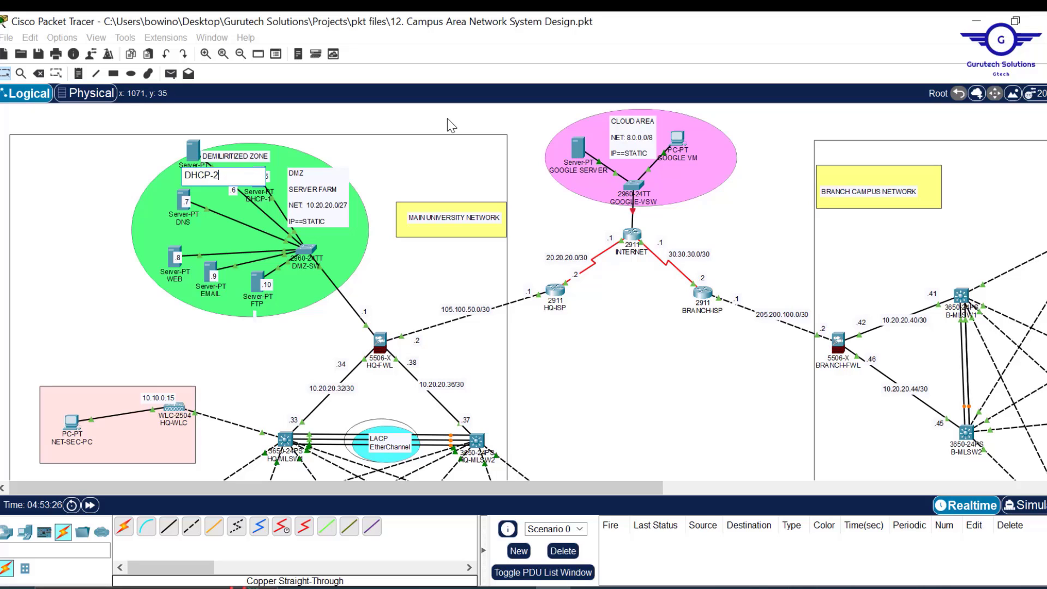
pyautogui.press('Return')
pyautogui.moveTo(195, 152); pyautogui.dragTo(219, 179)
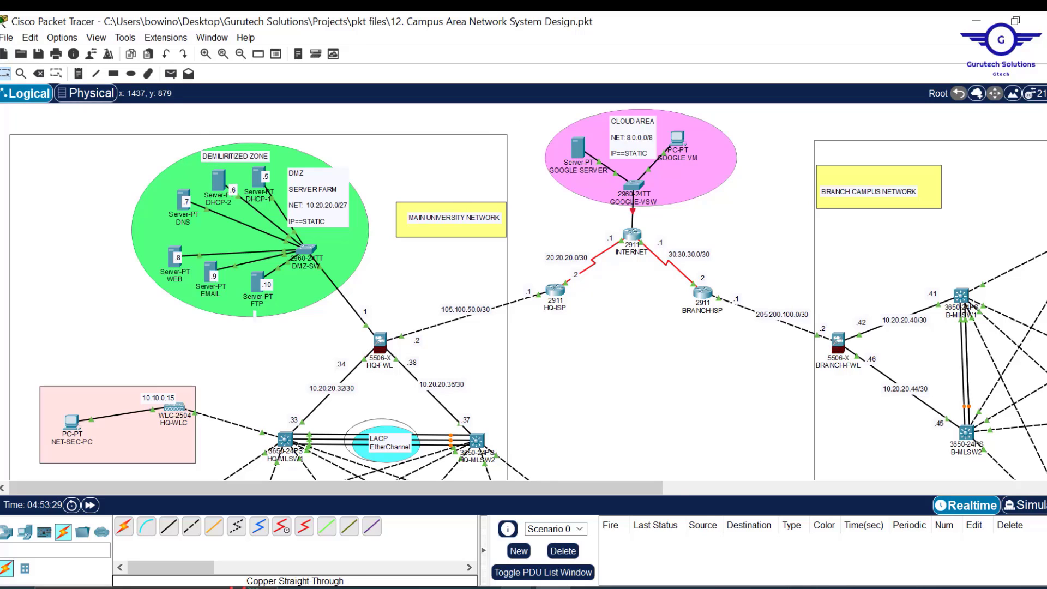
# - Bring up Config.txt and highlight step 5, HSRP and inter-VLAN routing
pyautogui.moveTo(517, 587)
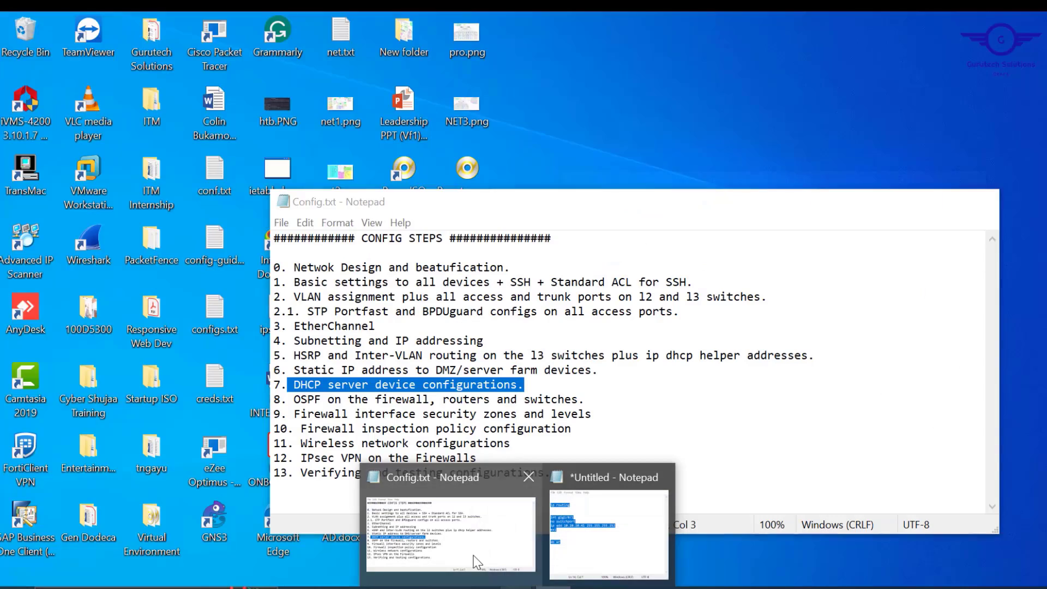
pyautogui.click(491, 571)
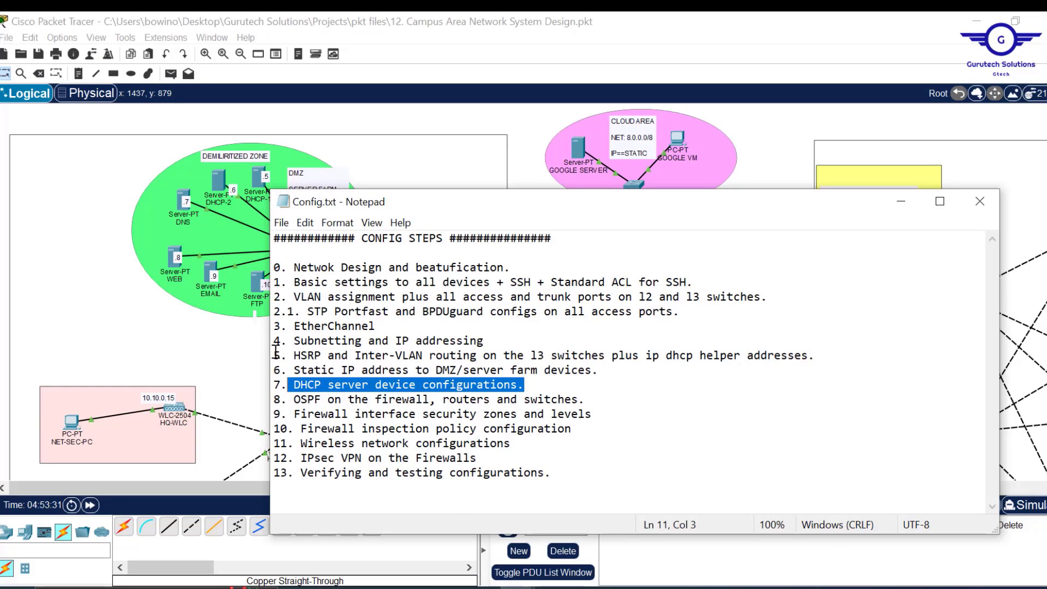
pyautogui.moveTo(275, 355); pyautogui.dragTo(848, 353)
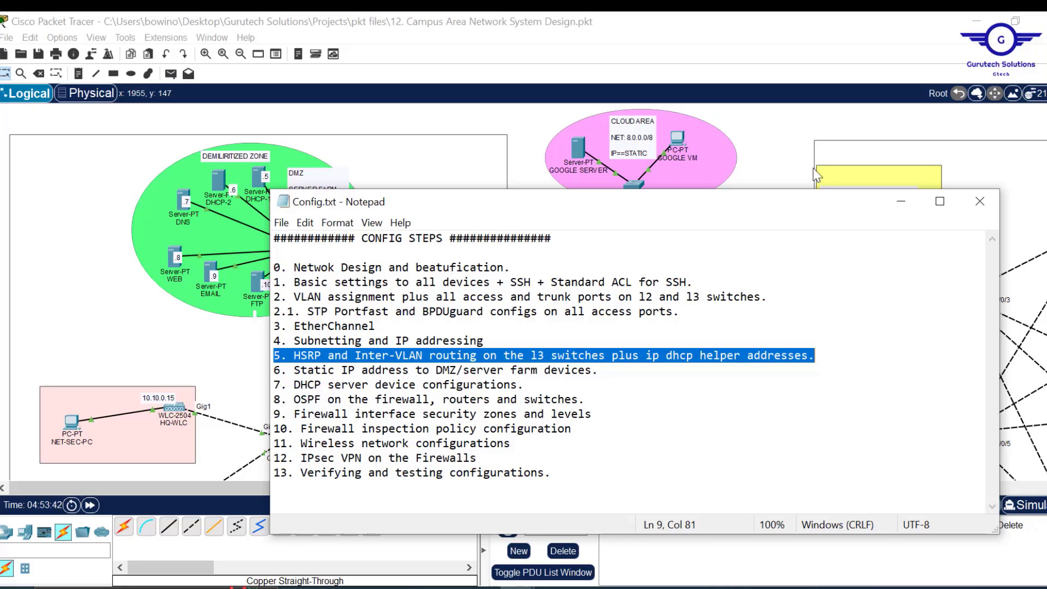
pyautogui.click(782, 158)
# - Scroll the canvas to bring the HQ multilayer switches and department VLAN areas into view
pyautogui.scroll(-3, 596, 436)
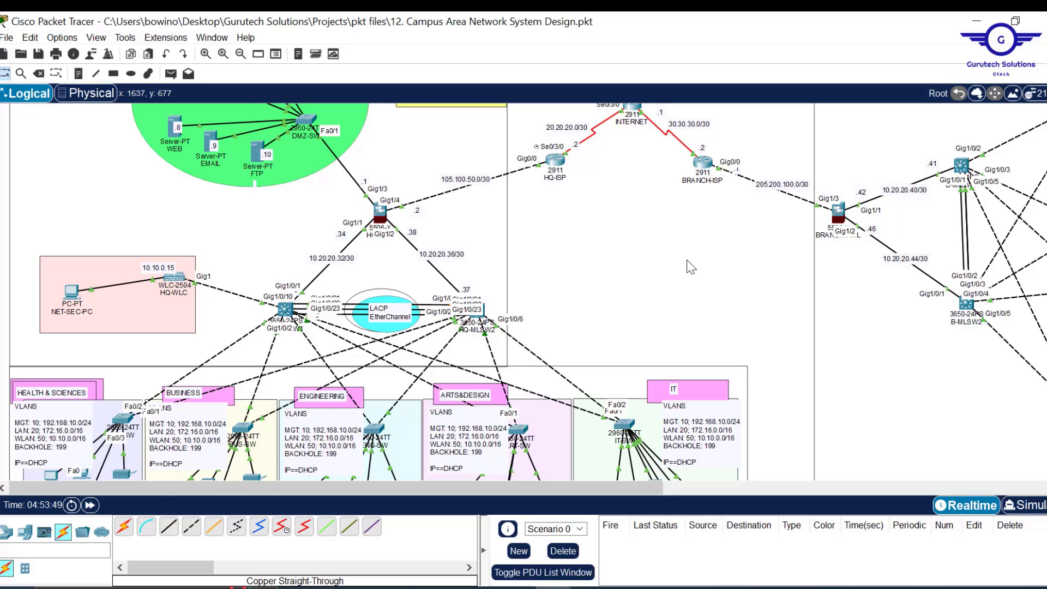
pyautogui.scroll(1, 686, 261)
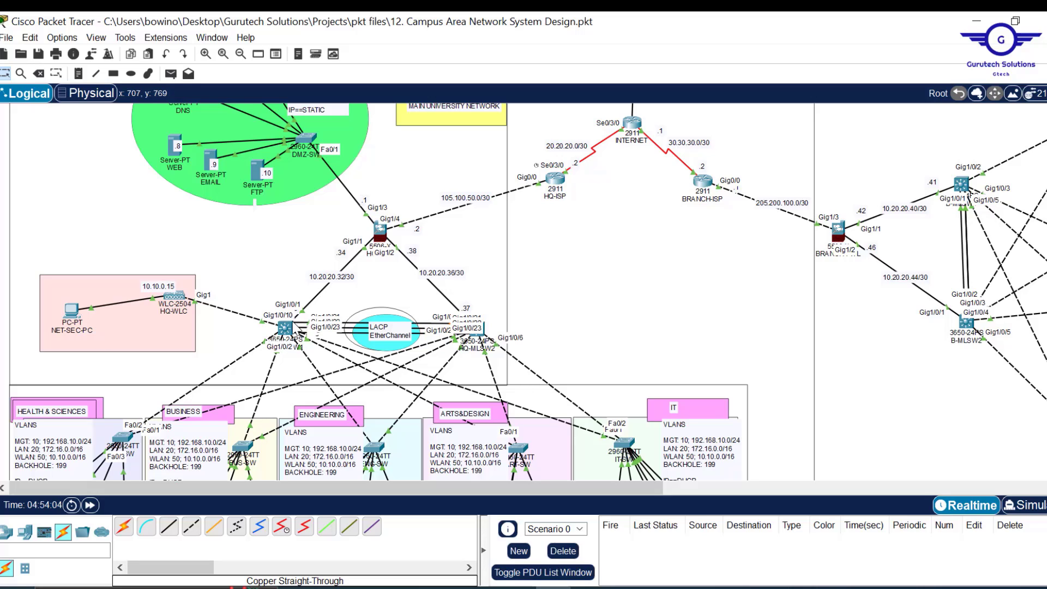
# - On HQ-MLSW1's CLI, exit interface mode back to global configuration
pyautogui.click(285, 328)
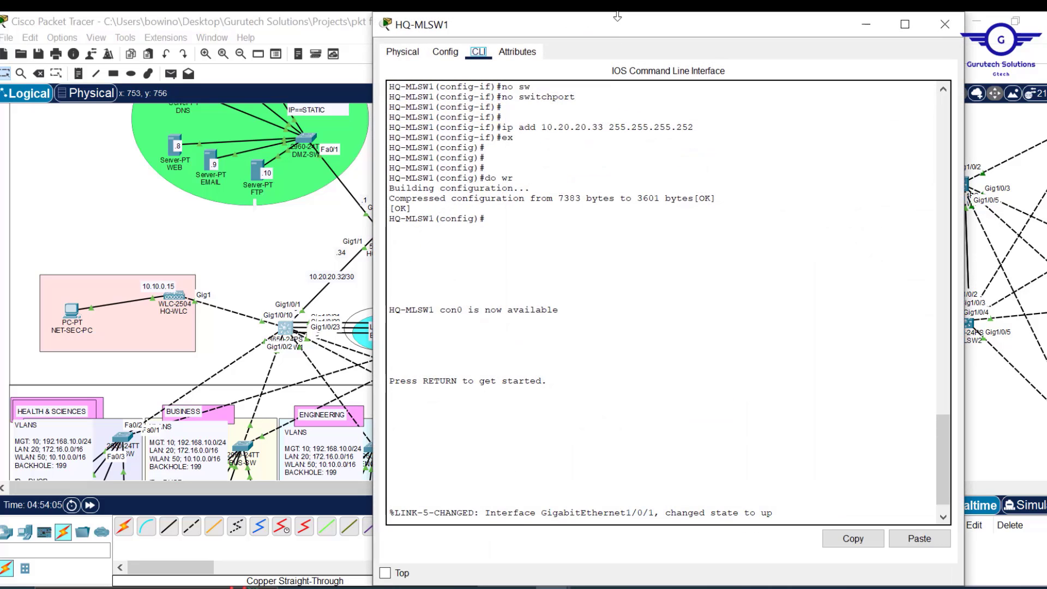
pyautogui.moveTo(594, 116); pyautogui.dragTo(554, 75)
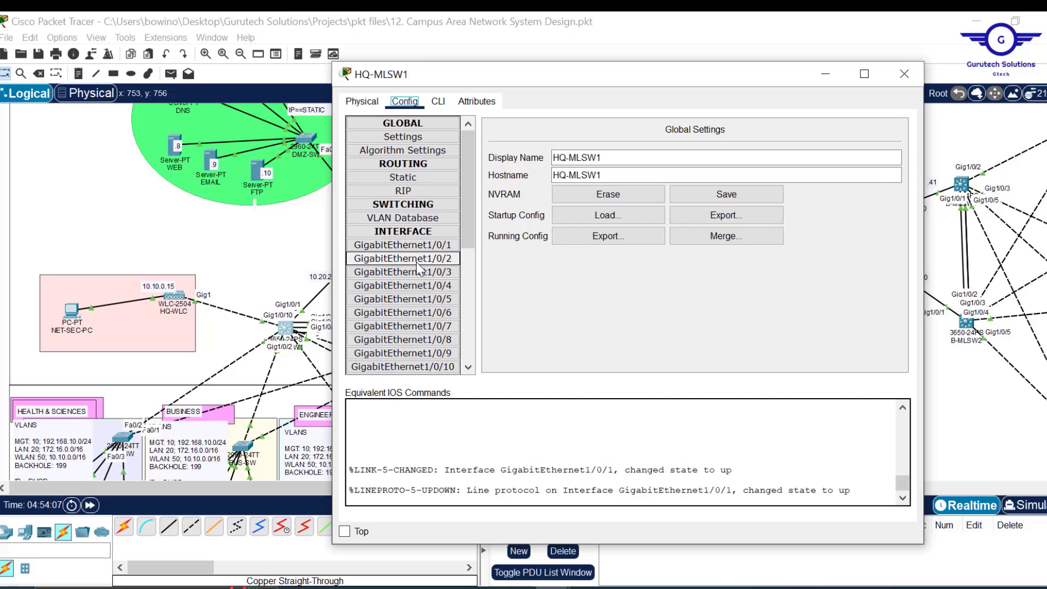
pyautogui.click(441, 101)
pyautogui.click(588, 423)
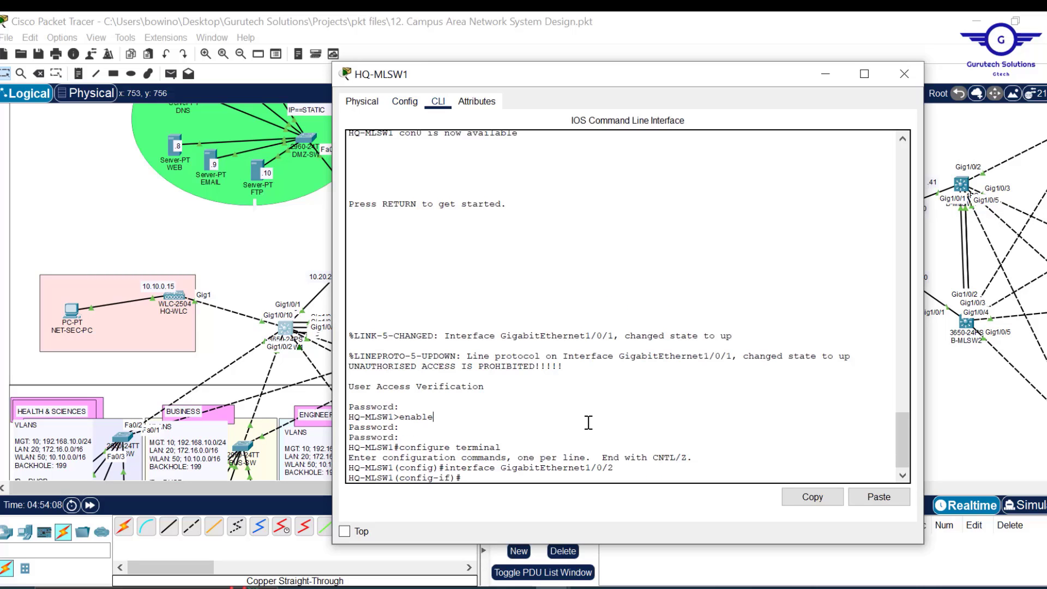
pyautogui.write('X')
pyautogui.press('Return')
pyautogui.press('Return')
pyautogui.press('Return')
pyautogui.press('Return')
pyautogui.press('Return')
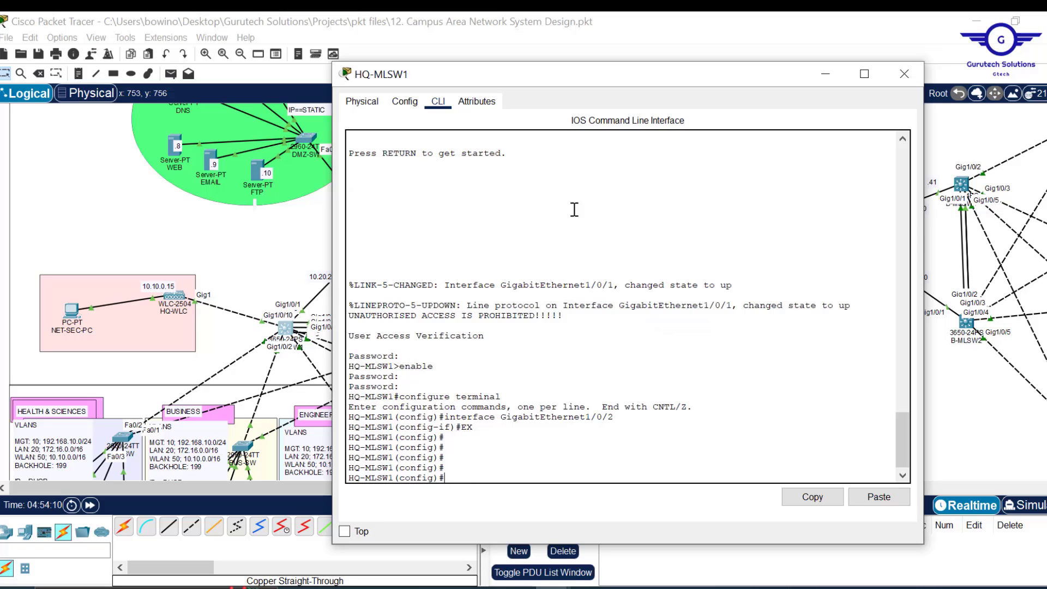
# - Create interface VLAN 10 and begin entering its ip address command
pyautogui.moveTo(570, 82); pyautogui.dragTo(587, 54)
pyautogui.write('int ')
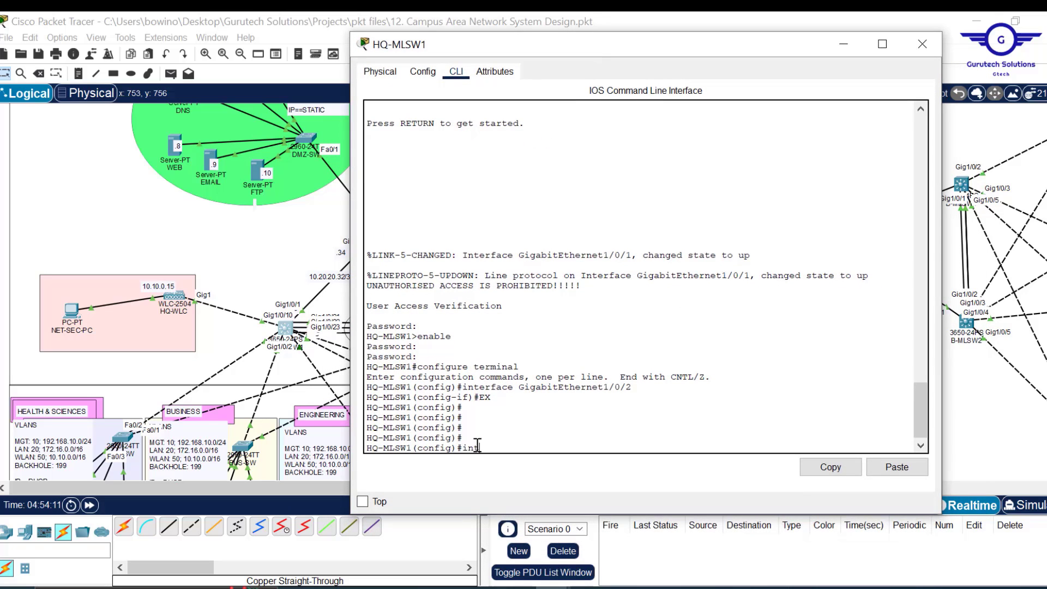
pyautogui.write('vlan 10')
pyautogui.press('Return')
pyautogui.press('Return')
pyautogui.press('Return')
pyautogui.press('Return')
pyautogui.press('Return')
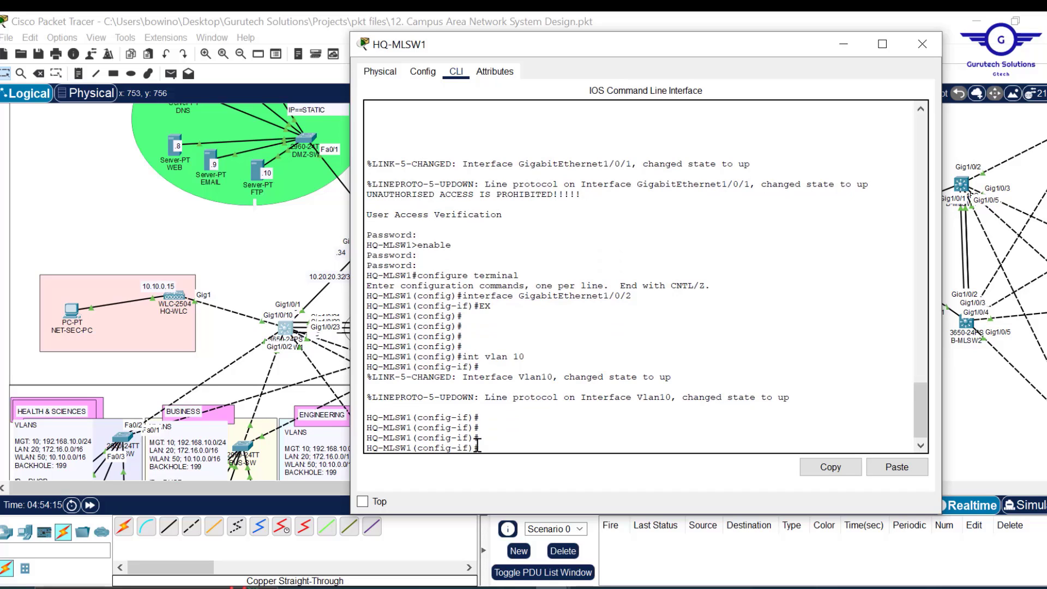
pyautogui.write('ip add')
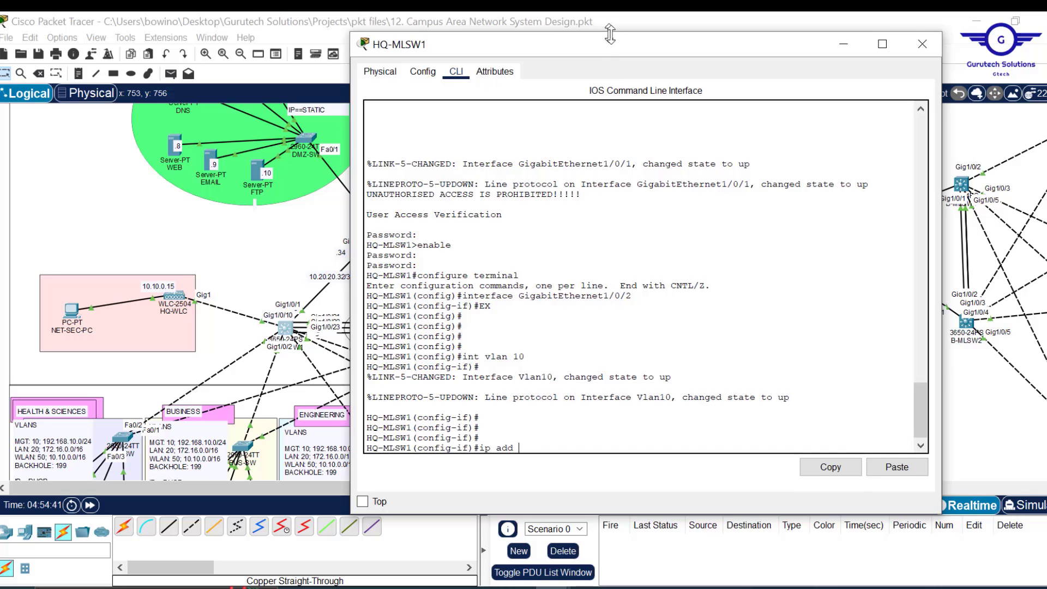
# - Reopen HQ-MLSW1's command-line window and reposition it beside the topology
pyautogui.moveTo(610, 34); pyautogui.dragTo(610, 50)
pyautogui.click(282, 319)
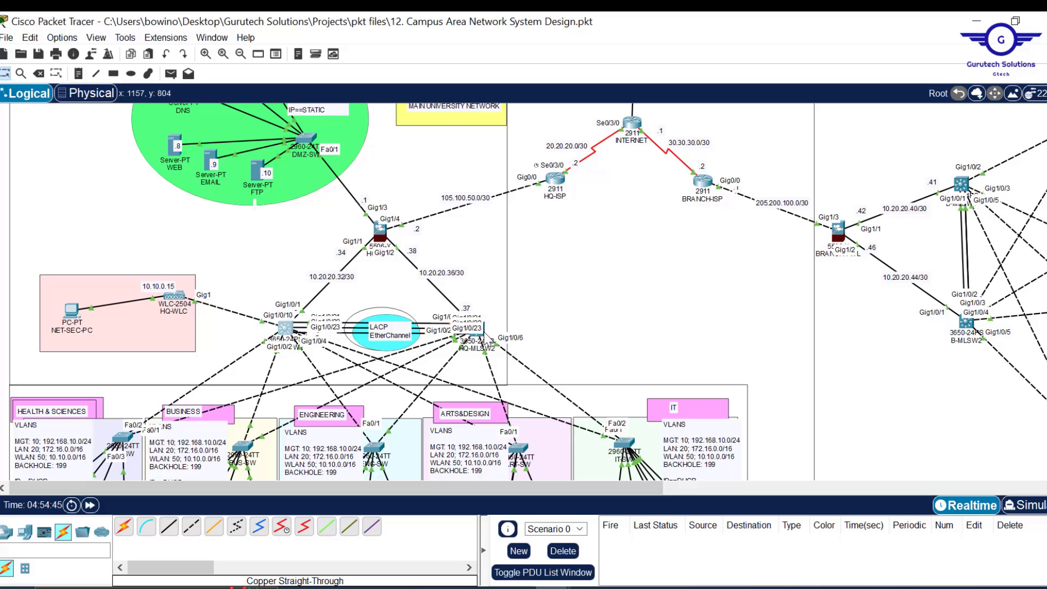
pyautogui.click(285, 330)
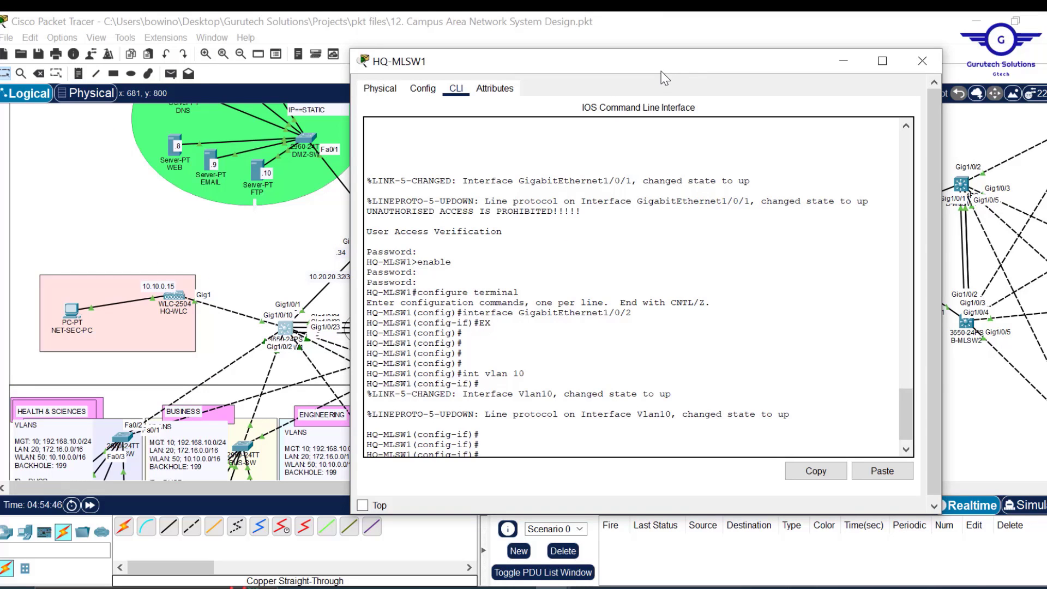
pyautogui.moveTo(661, 71); pyautogui.dragTo(687, 67)
# - Assign VLAN 10 the address 192.168.10.3 255.255.255.0 and begin an ip helper-address command
pyautogui.write('ip add')
pyautogui.press('Return')
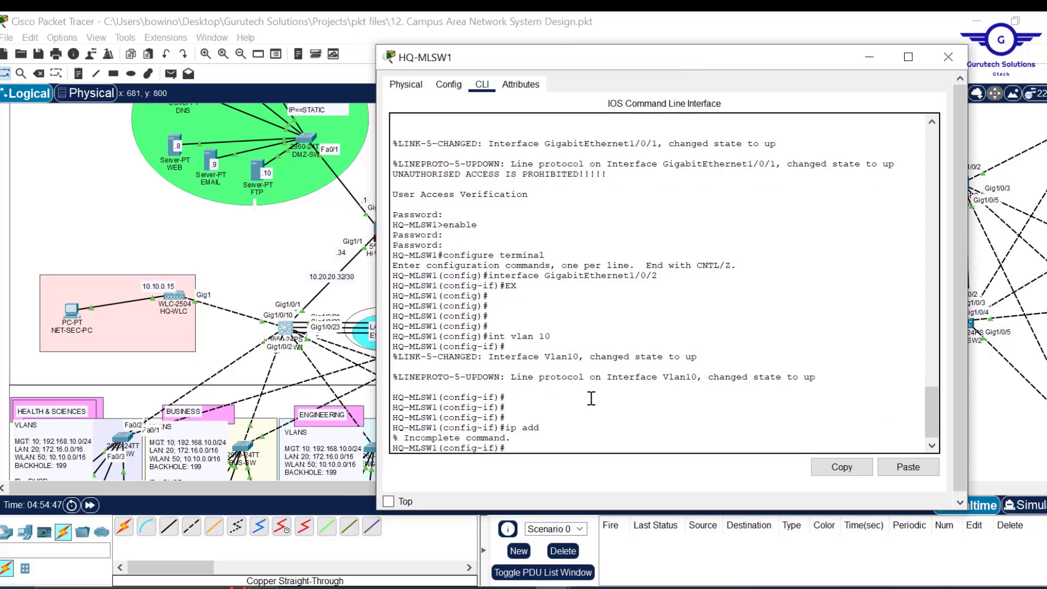
pyautogui.press('Up')
pyautogui.write('192.168.10')
pyautogui.write('3 255.255.255')
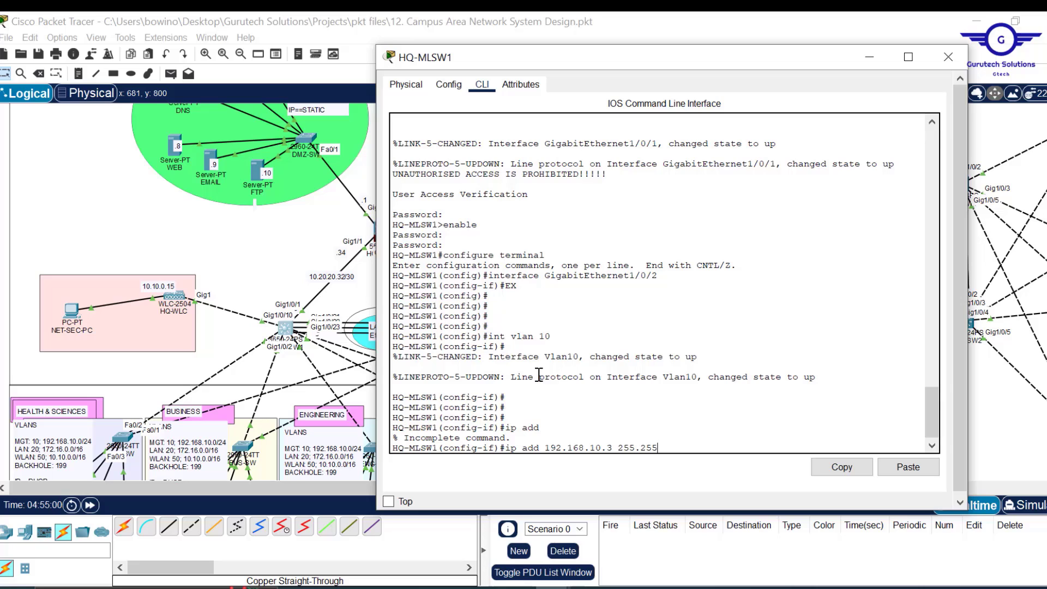
pyautogui.write('.0')
pyautogui.press('Return')
pyautogui.press('Return')
pyautogui.press('Return')
pyautogui.press('Return')
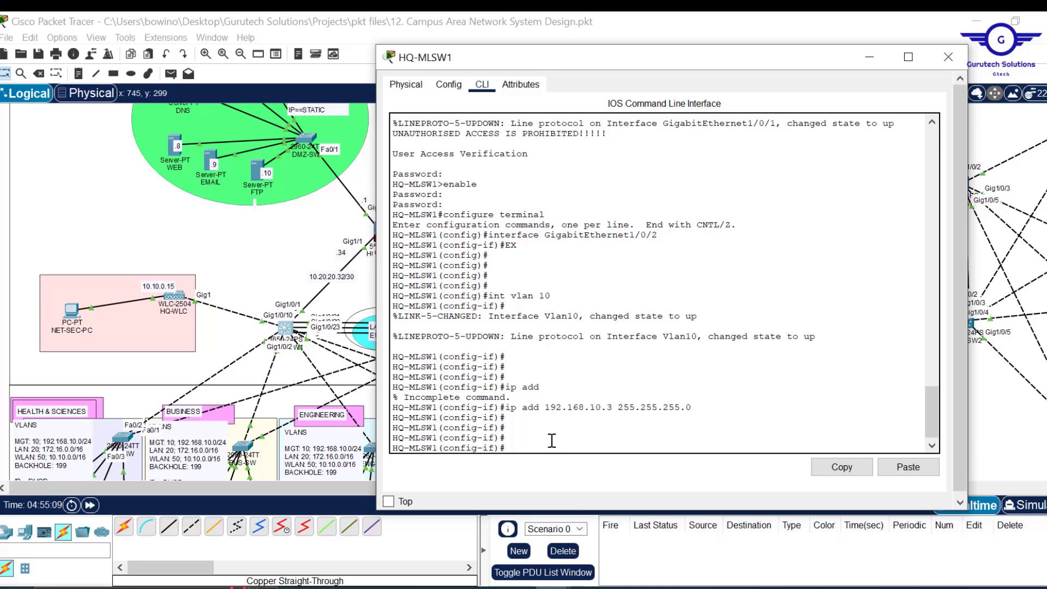
pyautogui.write('ip help')
pyautogui.press('Tab')
# - Add DHCP helper addresses 10.20.20.5 and 10.20.20.6 to VLAN 10
pyautogui.write('10')
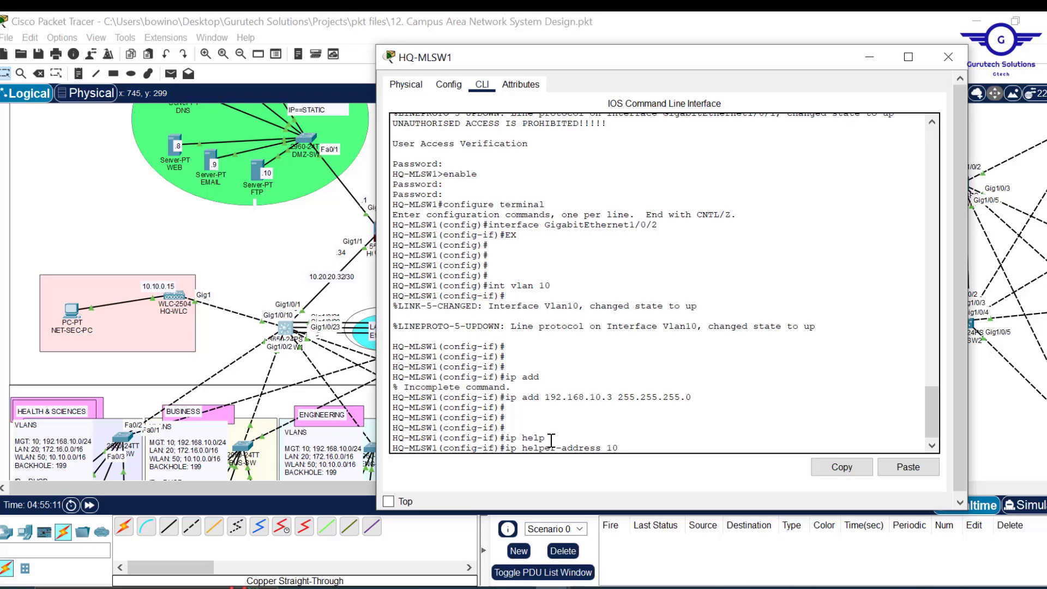
pyautogui.write('.20.20.5')
pyautogui.press('Return')
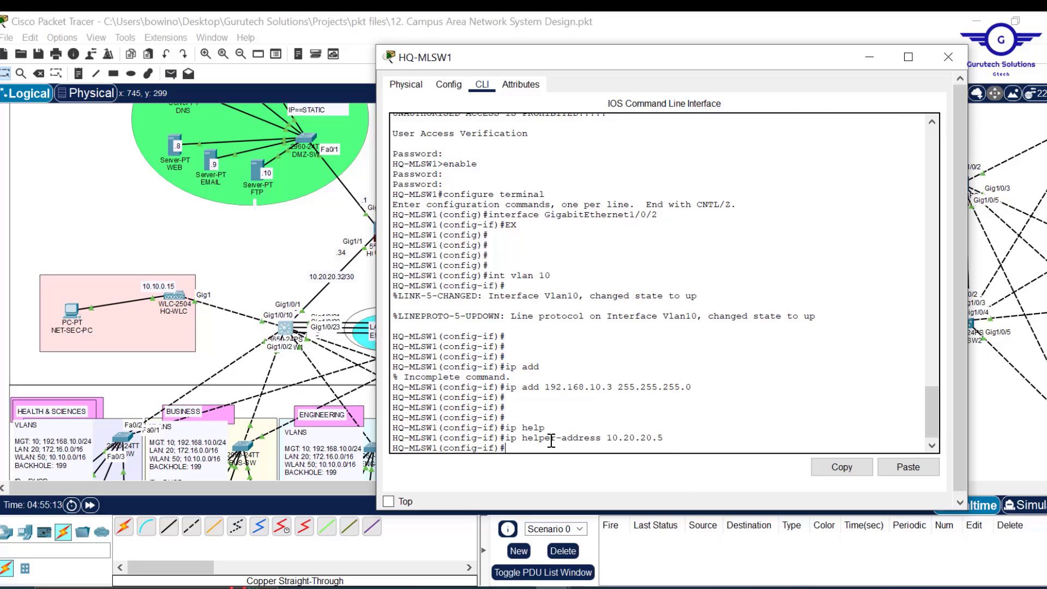
pyautogui.press('Up')
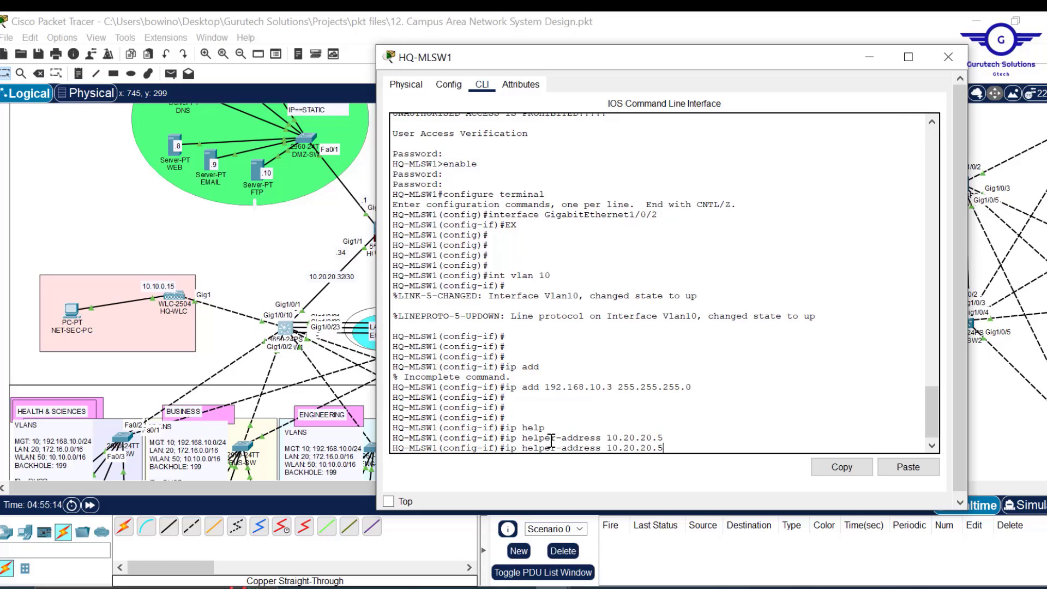
pyautogui.press('BackSpace')
pyautogui.write('6')
pyautogui.press('Return')
pyautogui.press('Return')
pyautogui.press('Return')
pyautogui.press('Return')
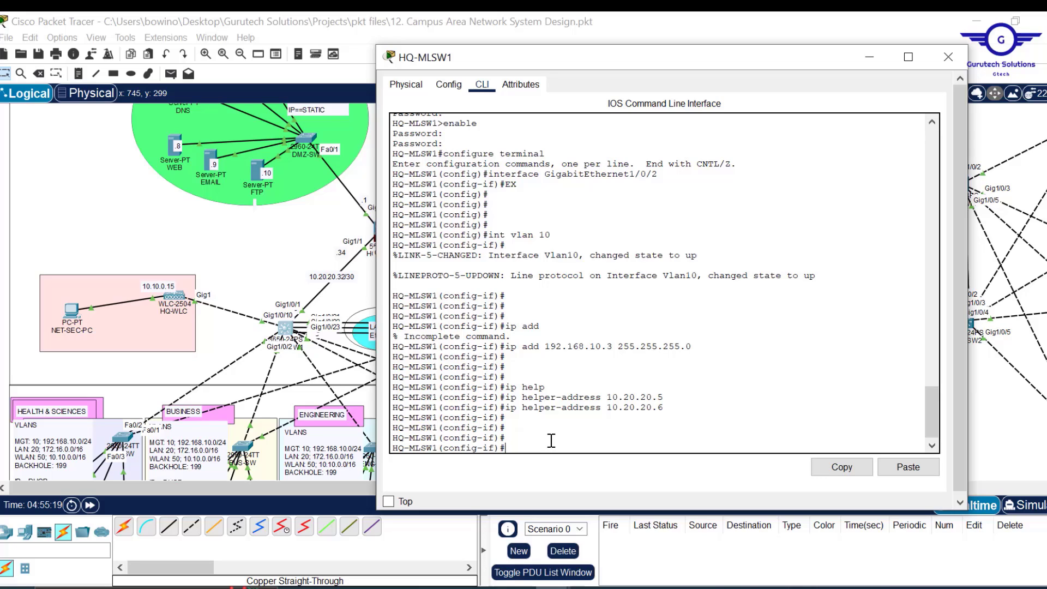
# - Set HSRP group 10 virtual IP 192.168.10.1 and leave the VLAN 10 interface
pyautogui.write('stan')
pyautogui.press('Tab')
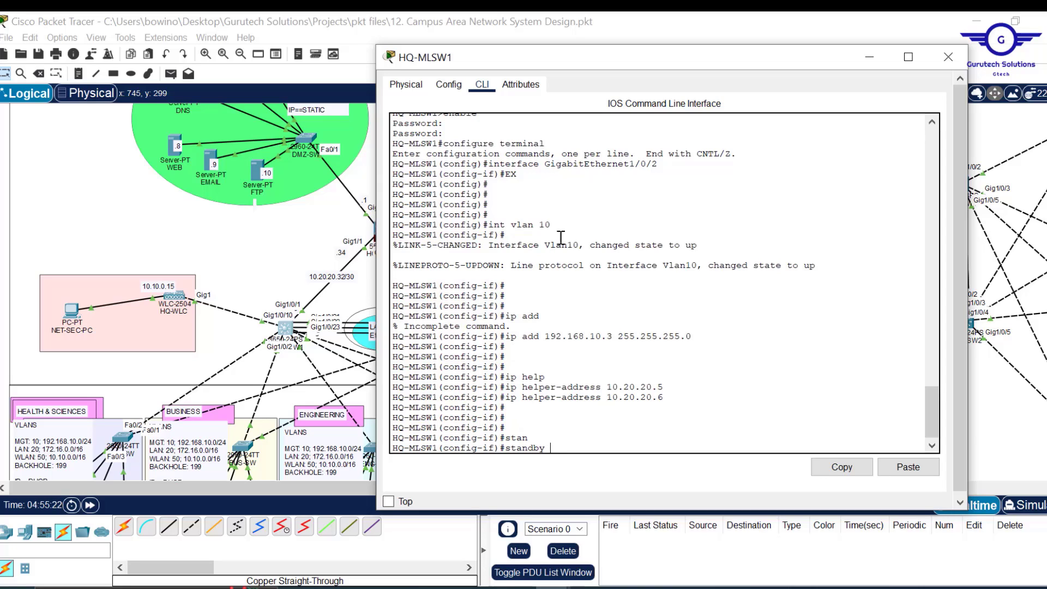
pyautogui.write('10 ip 192.168.10.1')
pyautogui.press('Return')
pyautogui.write('exit')
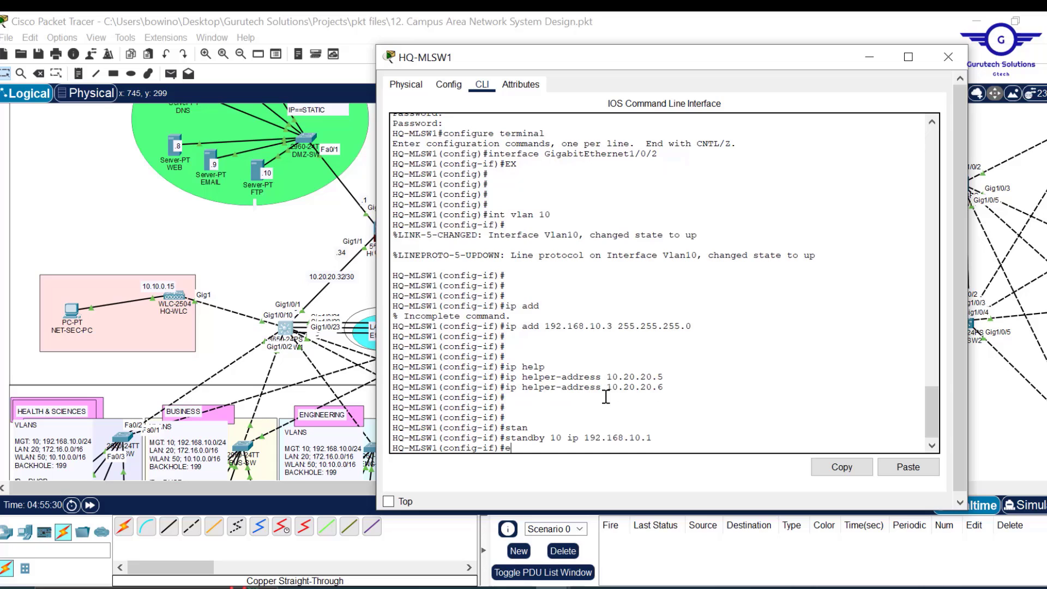
pyautogui.press('Return')
pyautogui.press('Return')
pyautogui.press('Return')
pyautogui.press('Return')
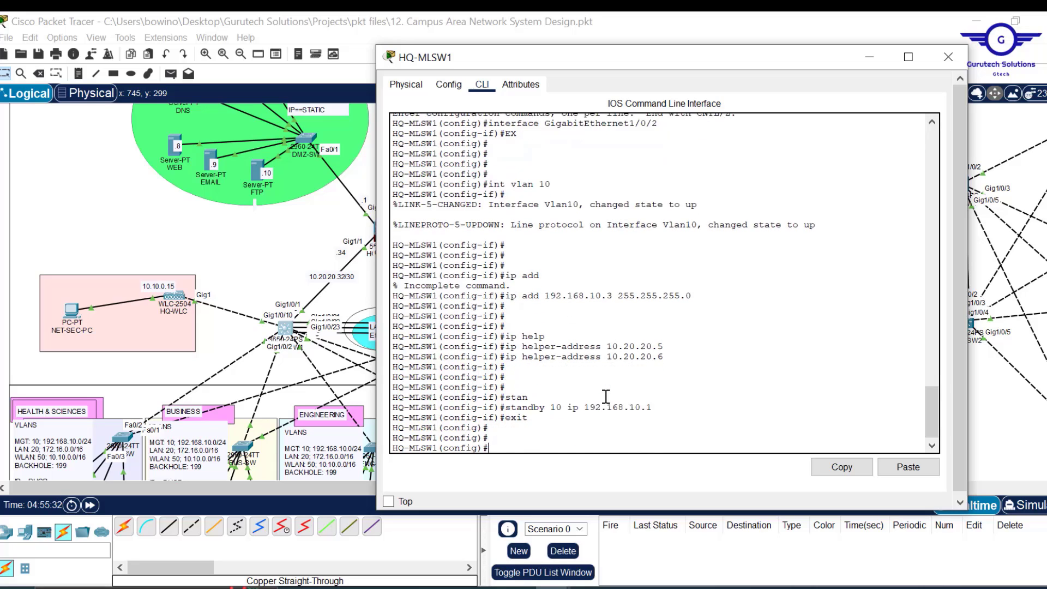
pyautogui.write('exit')
pyautogui.press('Up')
pyautogui.press('Up')
pyautogui.press('Up')
pyautogui.press('Up')
pyautogui.press('Up')
pyautogui.press('Up')
pyautogui.press('Up')
pyautogui.press('Up')
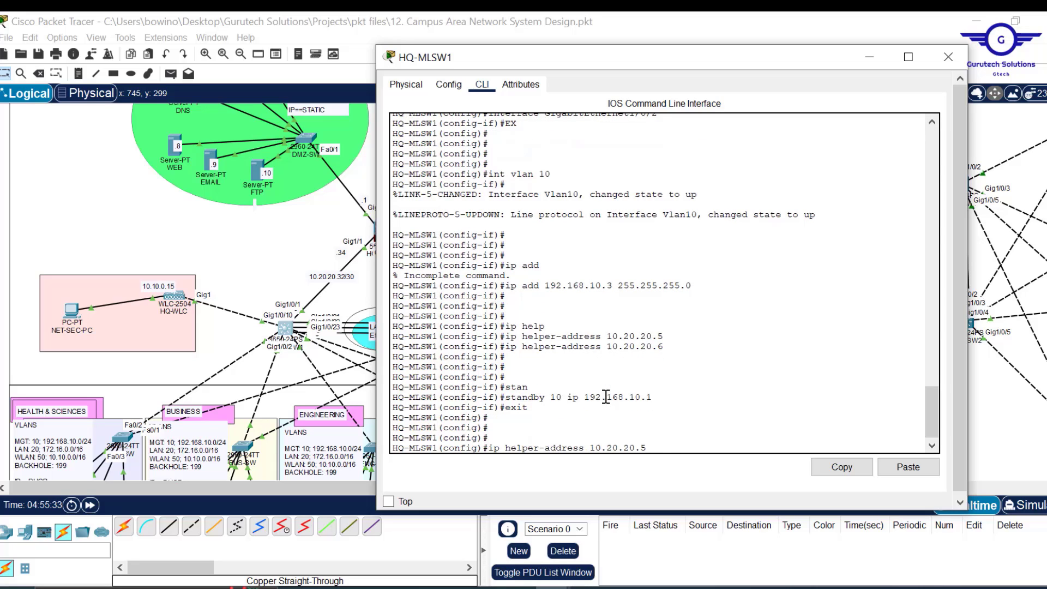
pyautogui.press('Up')
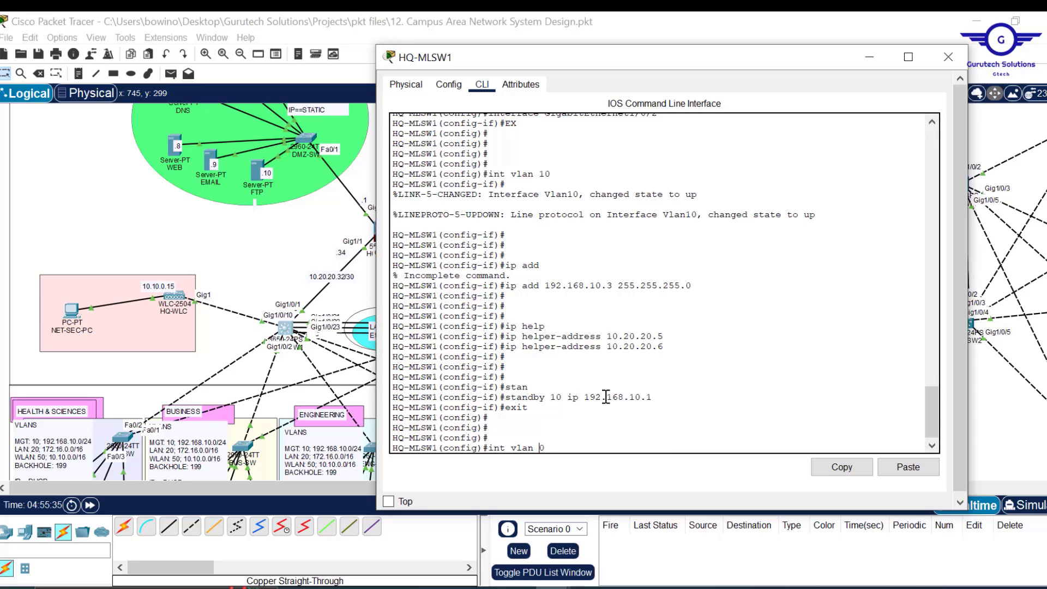
# - Enter interface VLAN 20 configuration on HQ-MLSW1
pyautogui.press('BackSpace')
pyautogui.press('BackSpace')
pyautogui.write('20')
pyautogui.press('Return')
pyautogui.press('Return')
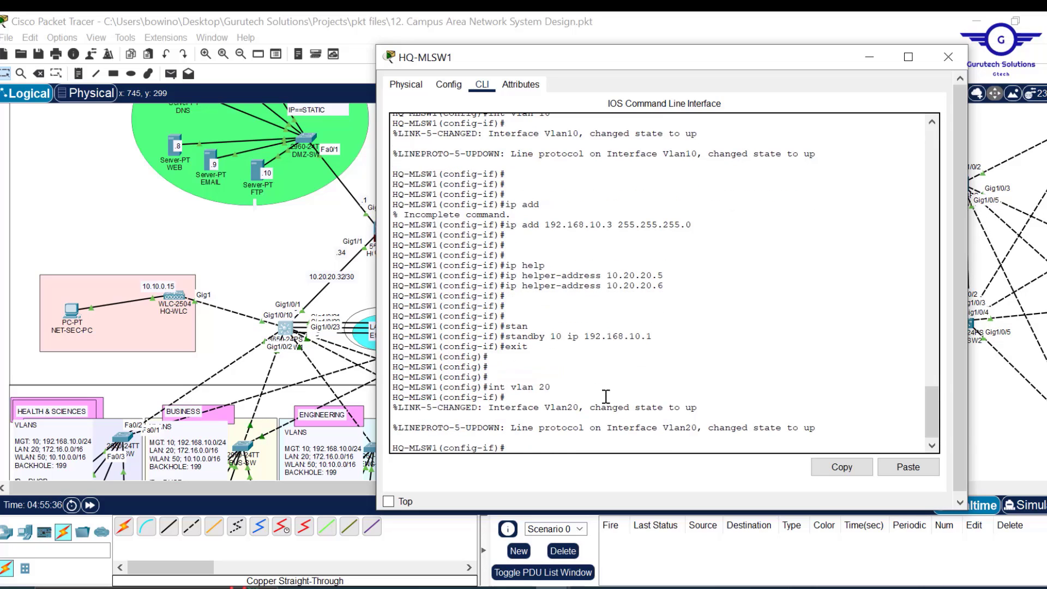
pyautogui.press('Up')
pyautogui.press('Up')
pyautogui.press('Up')
pyautogui.press('Up')
pyautogui.press('Up')
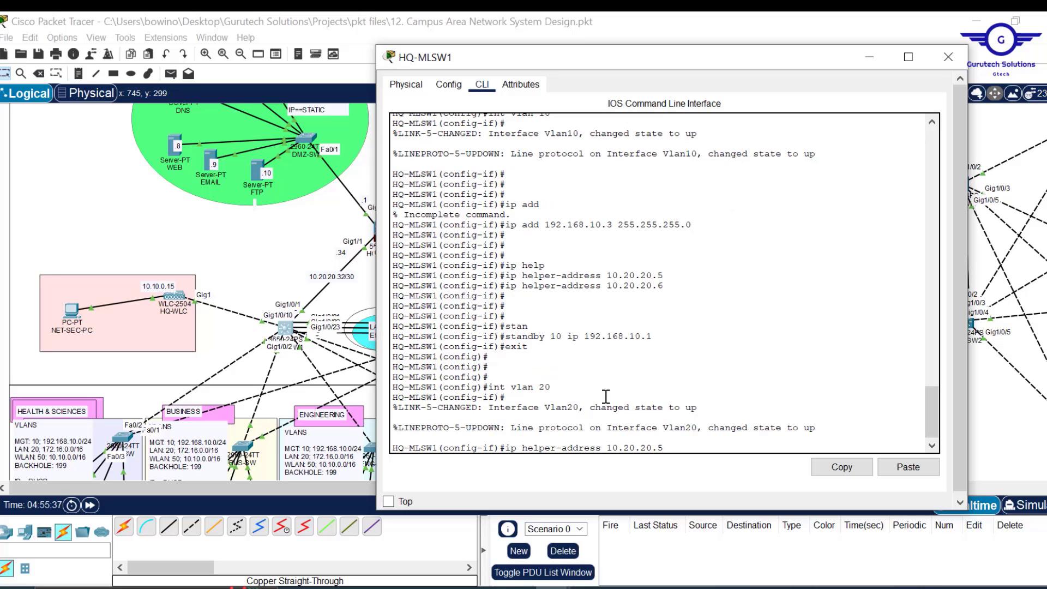
pyautogui.scroll(4, 616, 305)
pyautogui.scroll(1, 616, 305)
pyautogui.scroll(-5, 616, 304)
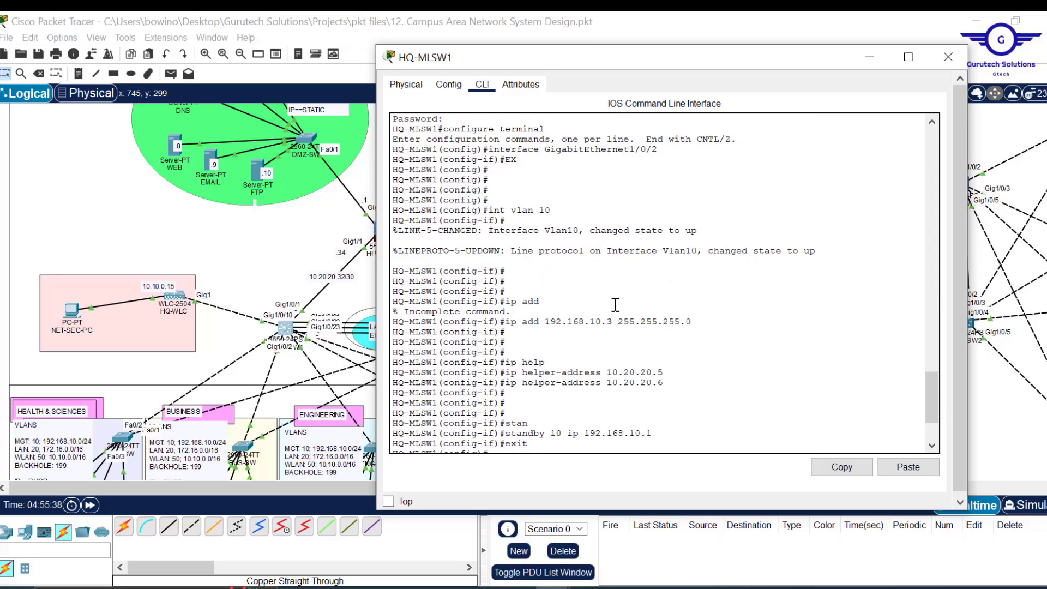
# - Assign VLAN 20 the address 172.16.0.3 with mask 255.255.0.0
pyautogui.press('Up')
pyautogui.press('Up')
pyautogui.press('Up')
pyautogui.press('Up')
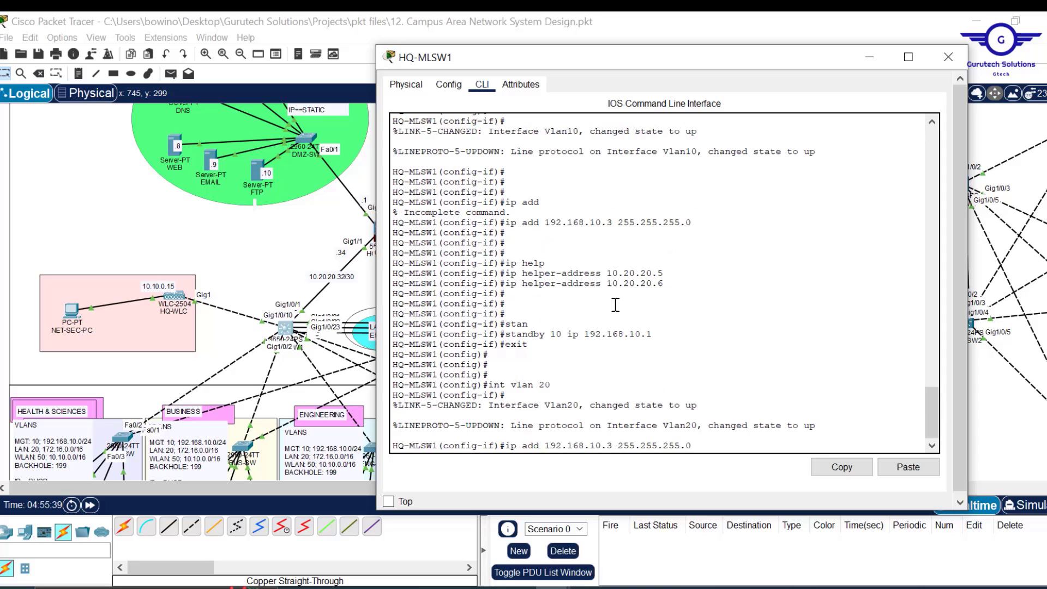
pyautogui.press('Down')
pyautogui.press('Down')
pyautogui.press('Down')
pyautogui.press('Down')
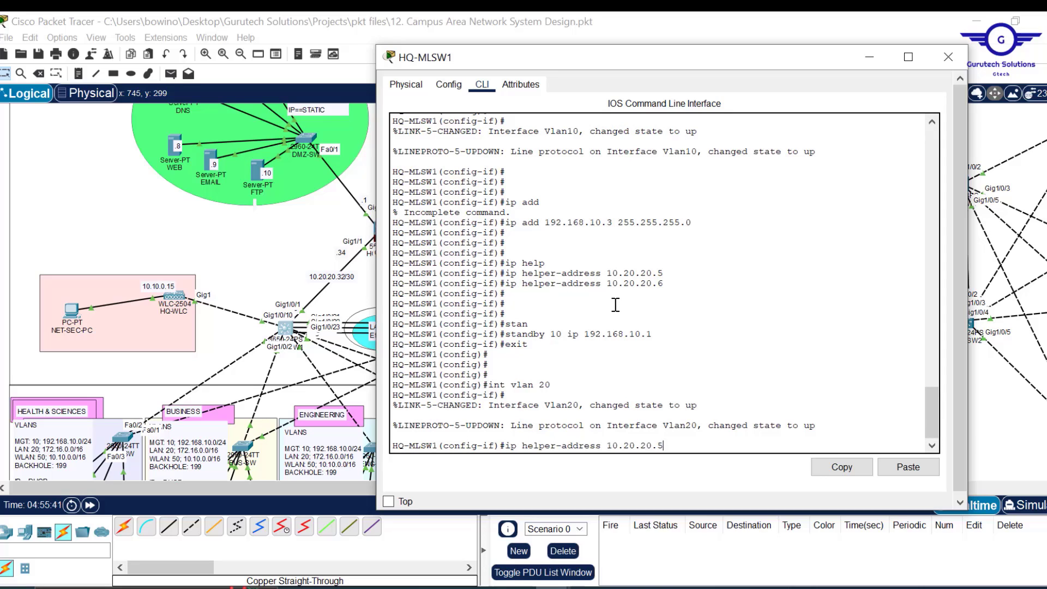
pyautogui.press('Up')
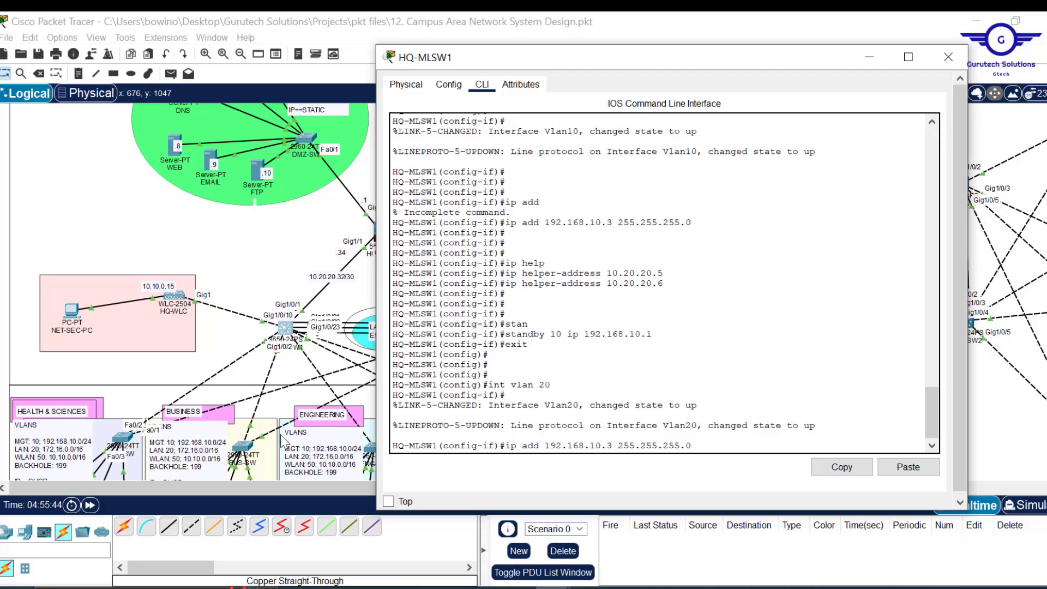
pyautogui.press('Left')
pyautogui.press('Left')
pyautogui.press('Left')
pyautogui.press('BackSpace')
pyautogui.write('7')
pyautogui.press('Delete')
pyautogui.press('BackSpace')
pyautogui.press('Right')
pyautogui.press('Right')
pyautogui.press('Right')
pyautogui.press('Right')
pyautogui.press('Right')
pyautogui.press('Right')
pyautogui.press('Right')
pyautogui.press('Right')
pyautogui.press('Right')
pyautogui.press('Right')
pyautogui.press('Right')
pyautogui.press('Right')
pyautogui.press('Right')
pyautogui.press('Right')
pyautogui.press('Right')
pyautogui.press('Right')
pyautogui.press('BackSpace')
pyautogui.press('BackSpace')
pyautogui.press('BackSpace')
pyautogui.press('BackSpace')
pyautogui.press('BackSpace')
pyautogui.write('0.0')
pyautogui.press('Return')
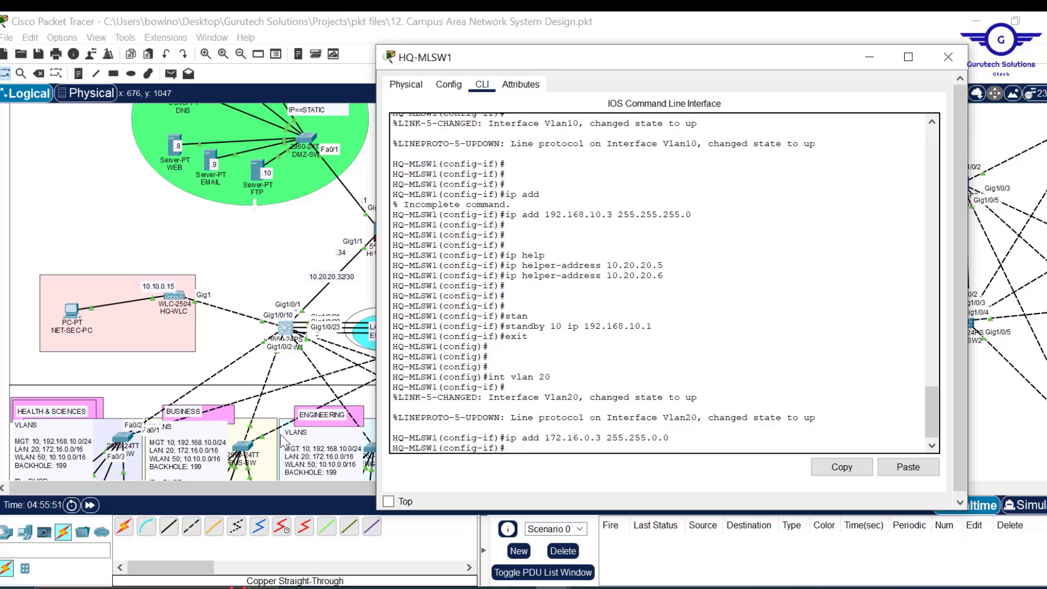
pyautogui.press('Up')
pyautogui.press('Return')
pyautogui.press('Return')
pyautogui.press('Return')
pyautogui.press('Return')
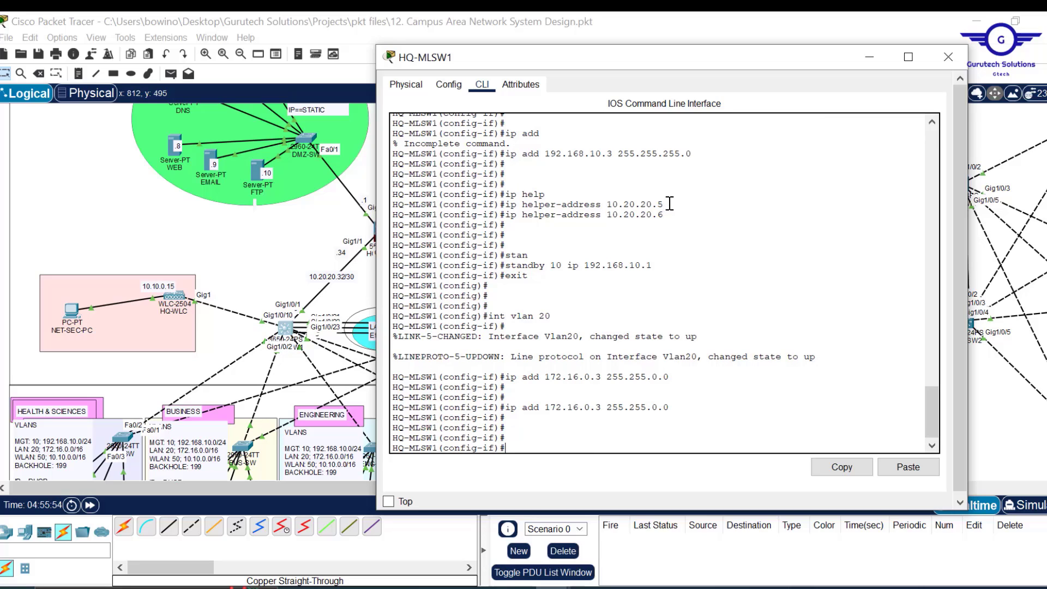
# - Add DHCP helper addresses 10.20.20.5 and 10.20.20.6 to VLAN 20
pyautogui.moveTo(666, 204); pyautogui.dragTo(508, 207)
pyautogui.click(843, 466)
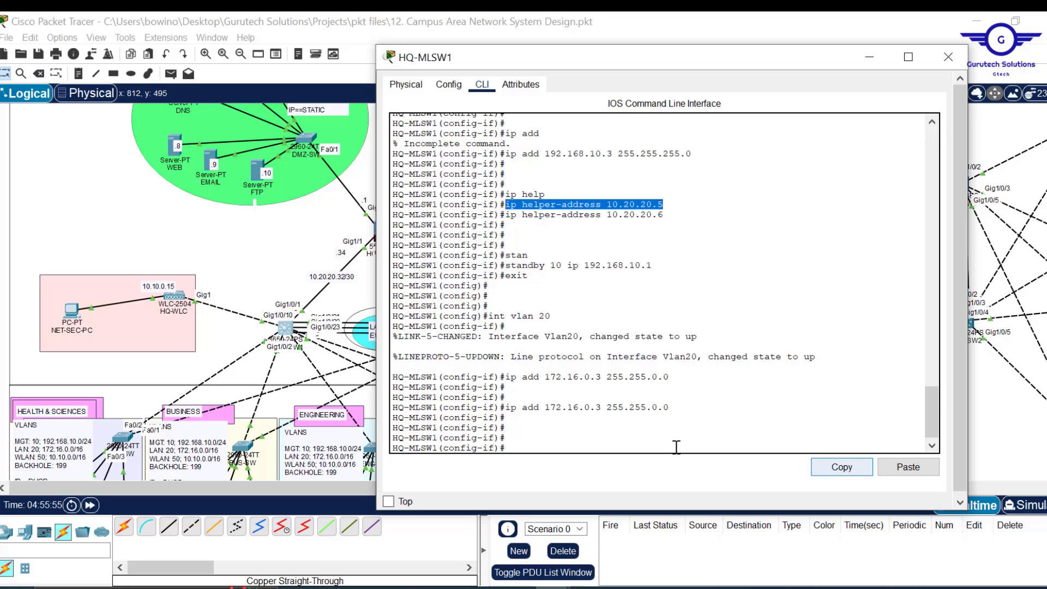
pyautogui.click(678, 444)
pyautogui.click(910, 468)
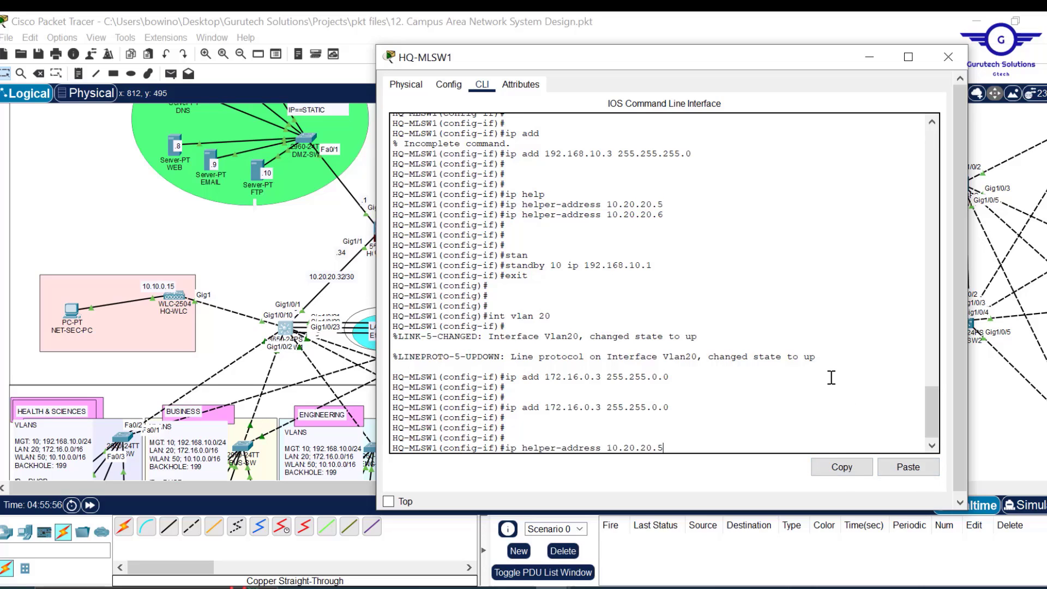
pyautogui.press('Return')
pyautogui.press('Up')
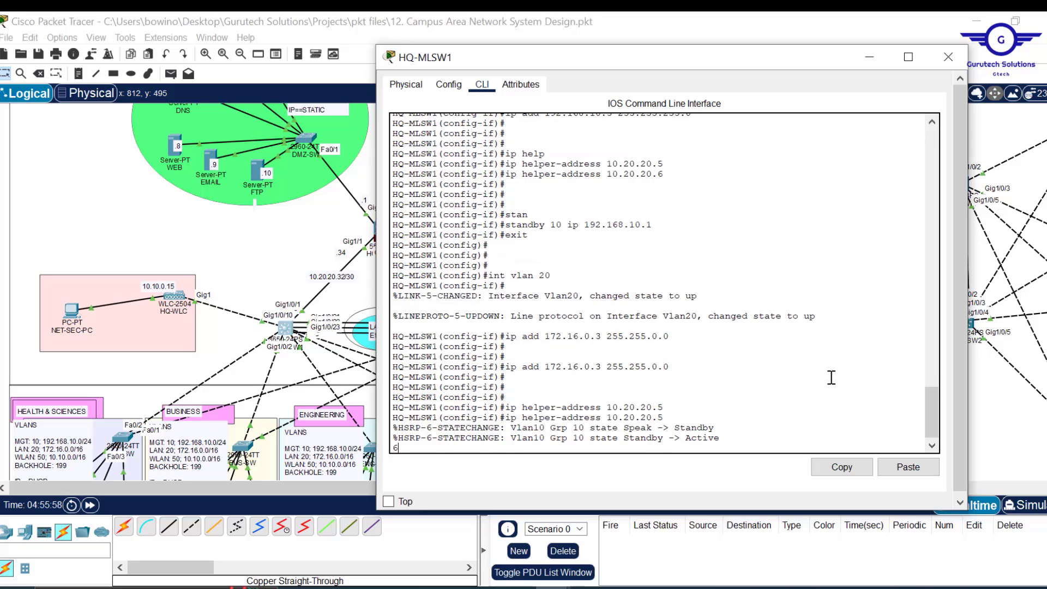
pyautogui.press('Return')
pyautogui.press('Return')
pyautogui.press('Return')
pyautogui.press('Up')
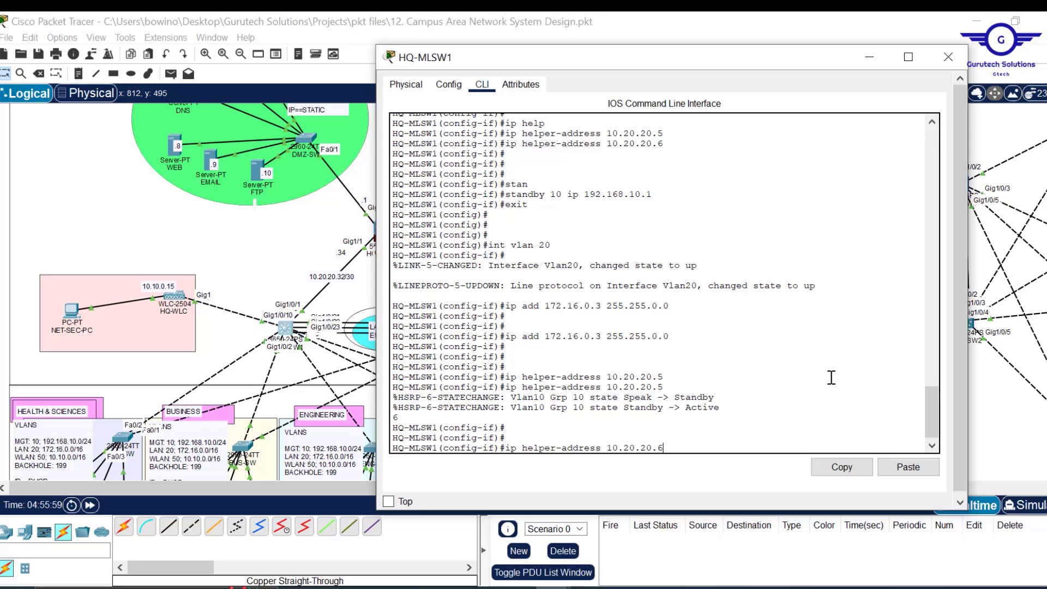
pyautogui.press('Return')
pyautogui.press('Return')
pyautogui.press('Return')
pyautogui.press('Return')
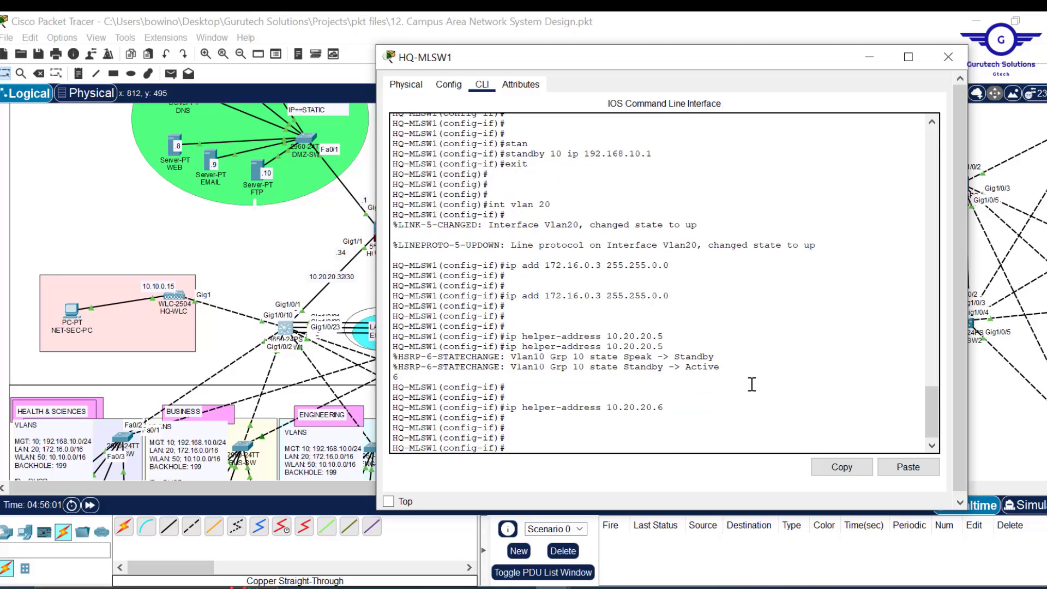
# - Configure HSRP group 20 with virtual gateway 172.16.0.1 on VLAN 20
pyautogui.scroll(9, 752, 384)
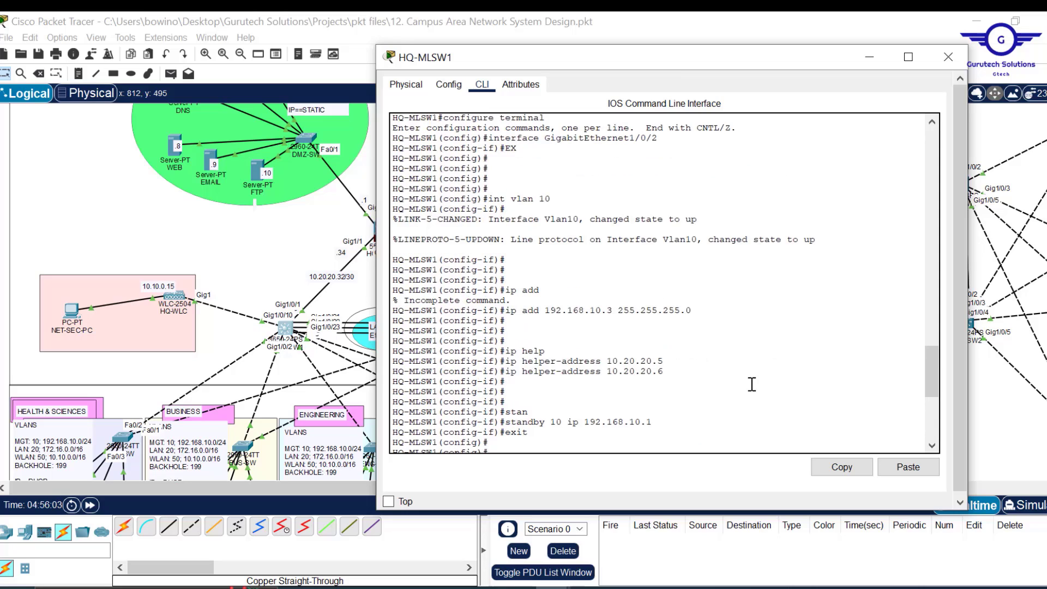
pyautogui.scroll(-3, 752, 385)
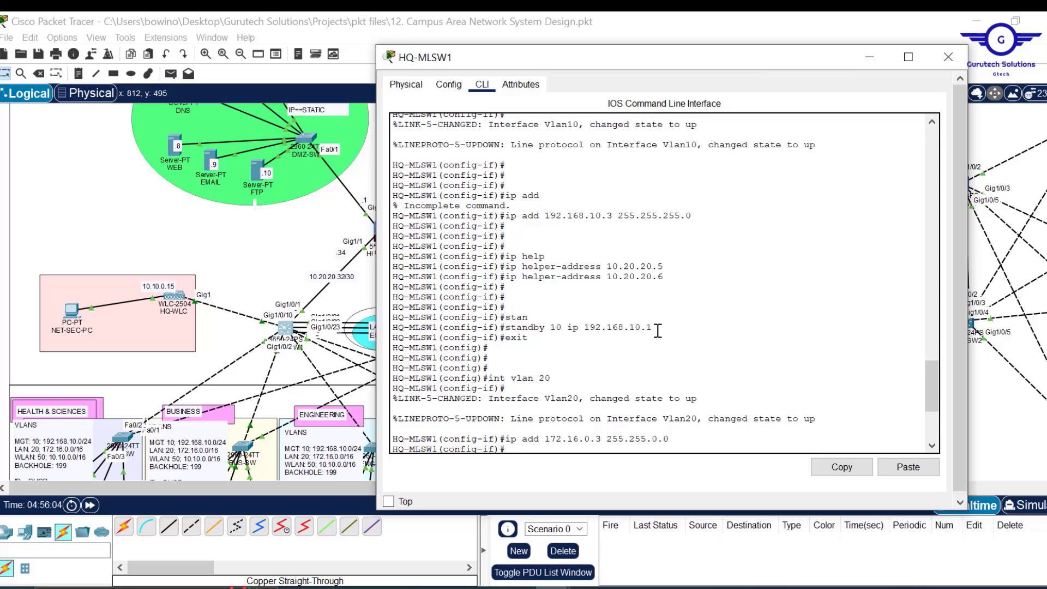
pyautogui.moveTo(658, 332); pyautogui.dragTo(511, 338)
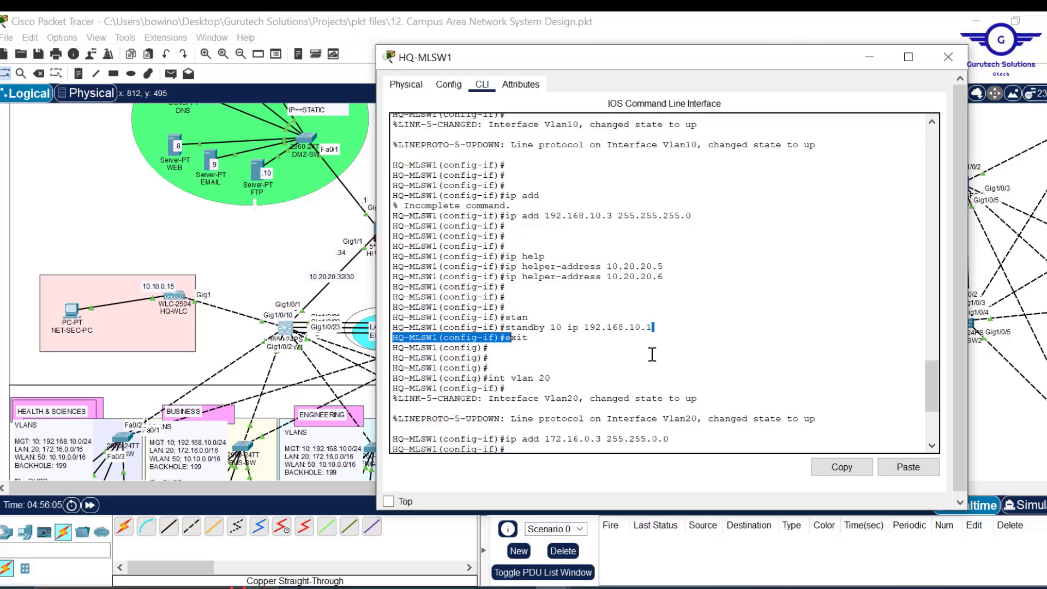
pyautogui.scroll(-6, 570, 334)
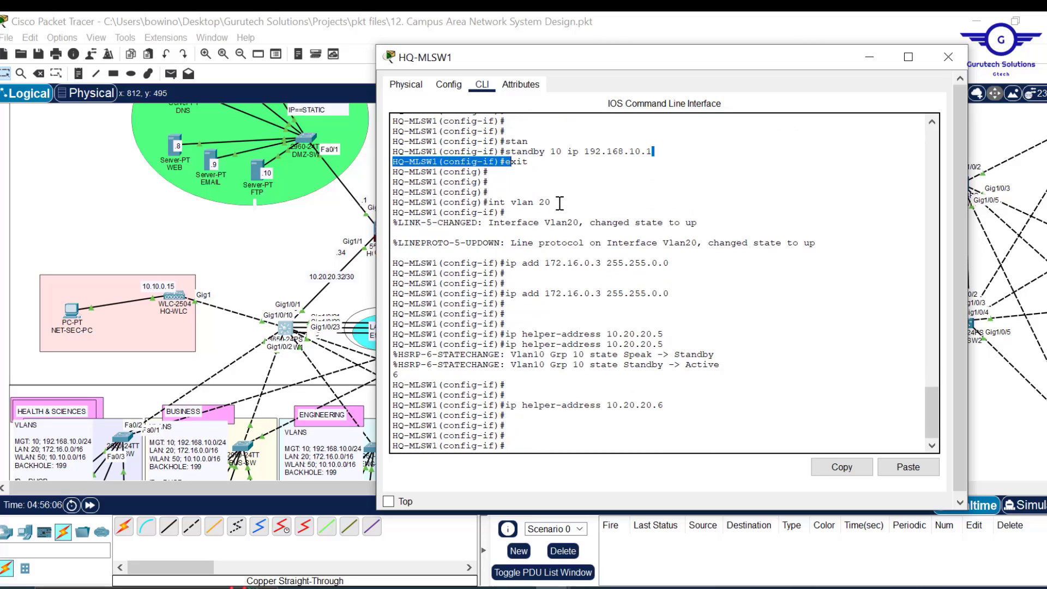
pyautogui.moveTo(553, 202); pyautogui.dragTo(494, 202)
pyautogui.click(624, 327)
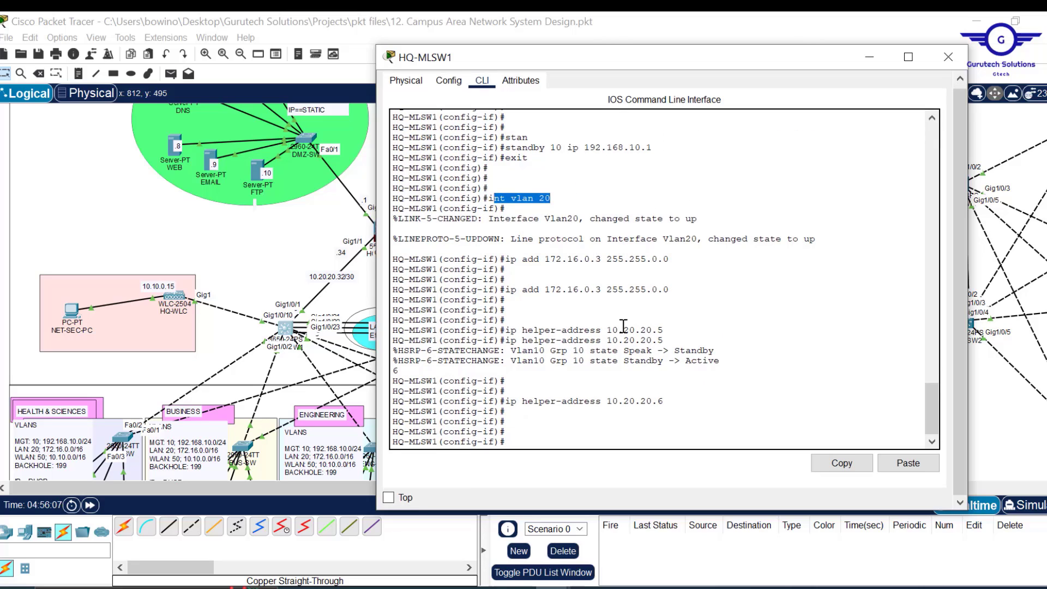
pyautogui.write('sta')
pyautogui.write('n')
pyautogui.press('Tab')
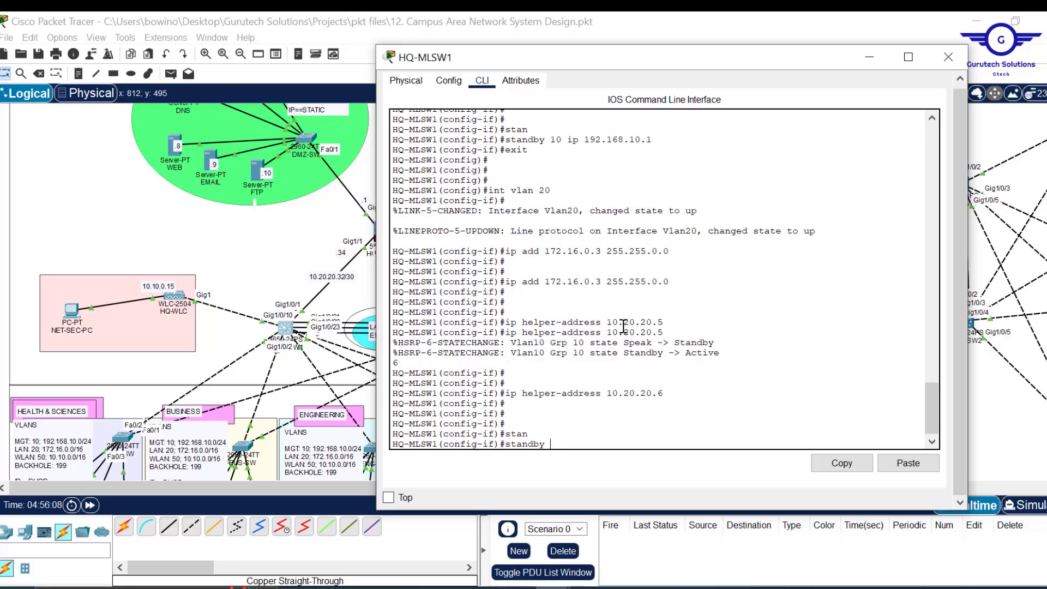
pyautogui.write('20 ip 172')
pyautogui.press('Return')
# - Leave VLAN 20 interface configuration and recall the int vlan command from history
pyautogui.write('ex')
pyautogui.press('Return')
pyautogui.press('Return')
pyautogui.press('Return')
pyautogui.press('Return')
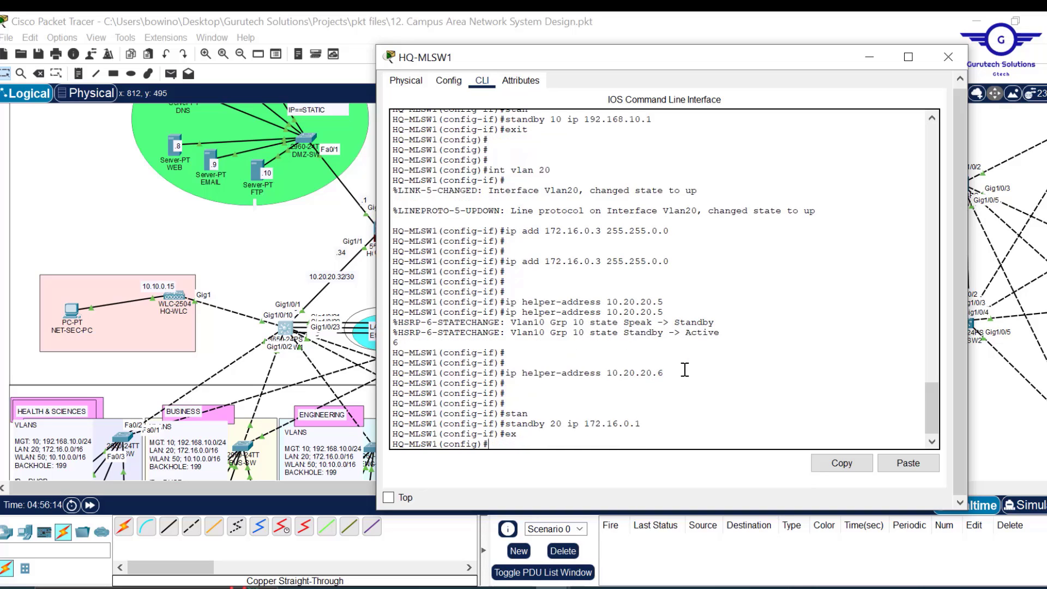
pyautogui.press('Return')
pyautogui.press('Up')
pyautogui.press('Up')
pyautogui.press('Up')
pyautogui.press('Up')
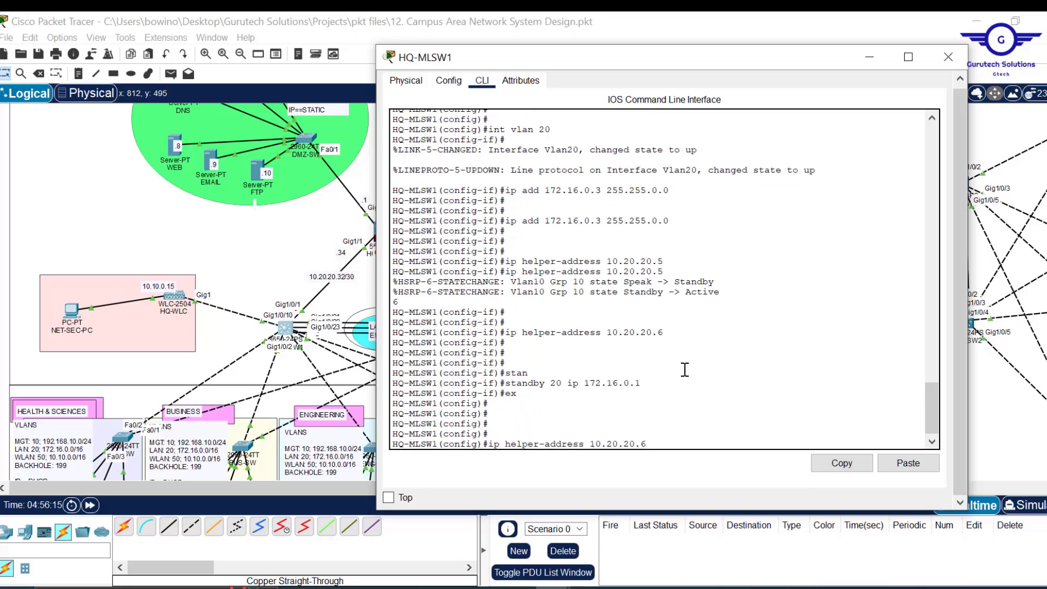
pyautogui.press('Up')
pyautogui.press('Up')
pyautogui.press('Up')
pyautogui.press('Down')
# - Enter interface VLAN 50 and assign it 10.10.0.3 255.255.0.0
pyautogui.write('5')
pyautogui.press('Return')
pyautogui.press('Return')
pyautogui.press('Return')
pyautogui.press('Up')
pyautogui.press('Up')
pyautogui.press('Up')
pyautogui.press('Up')
pyautogui.press('Up')
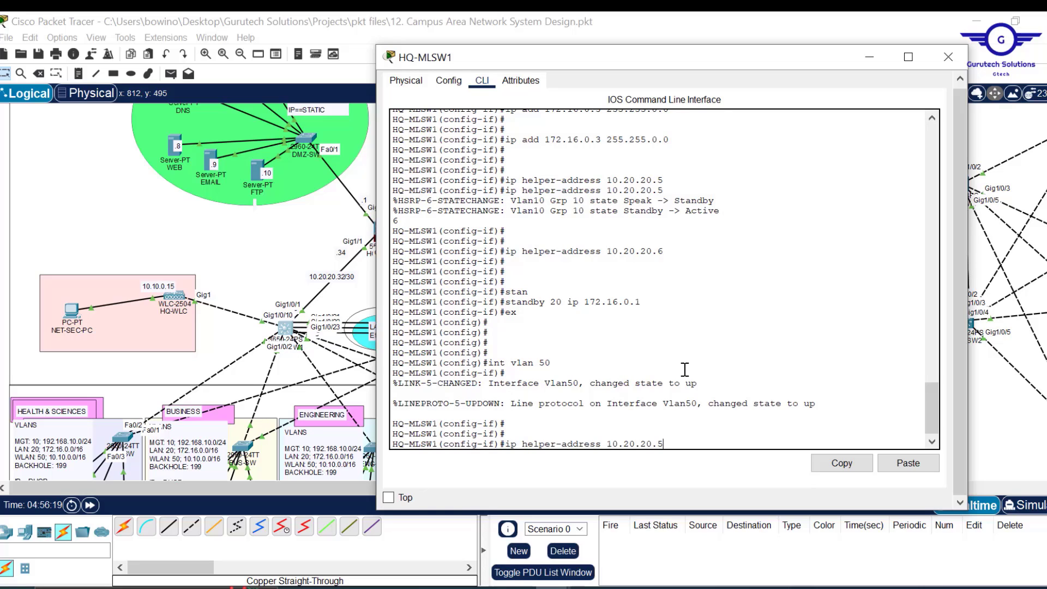
pyautogui.press('Up')
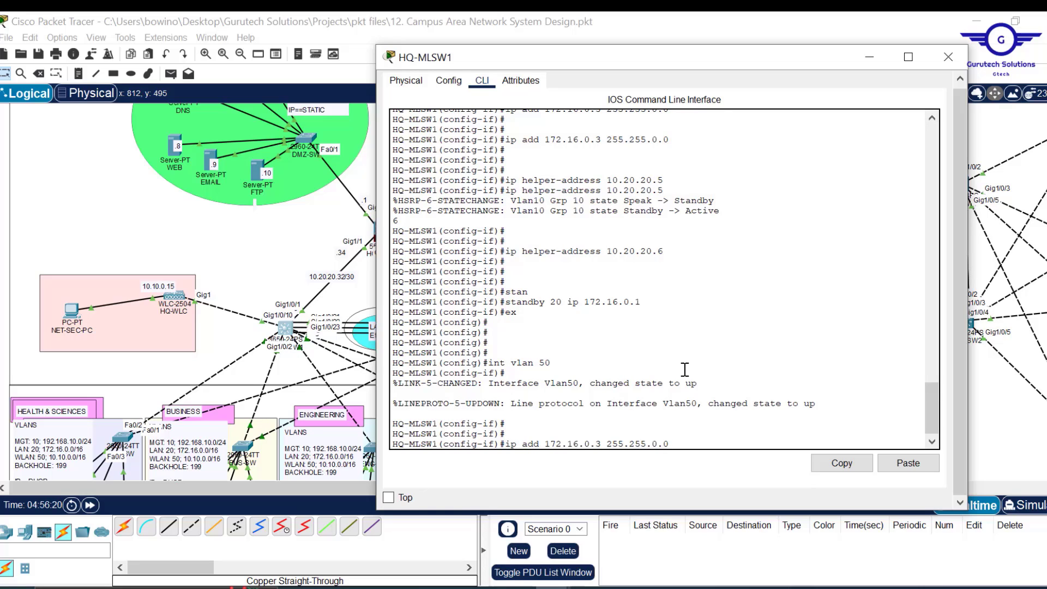
pyautogui.press('Left')
pyautogui.press('Left')
pyautogui.press('Left')
pyautogui.press('Left')
pyautogui.press('Left')
pyautogui.press('Left')
pyautogui.press('Left')
pyautogui.press('Left')
pyautogui.press('Left')
pyautogui.press('Left')
pyautogui.press('Left')
pyautogui.press('Left')
pyautogui.press('Left')
pyautogui.press('Left')
pyautogui.press('BackSpace')
pyautogui.press('BackSpace')
pyautogui.press('BackSpace')
pyautogui.press('BackSpace')
pyautogui.press('BackSpace')
pyautogui.press('BackSpace')
pyautogui.press('BackSpace')
pyautogui.press('BackSpace')
pyautogui.write('10')
pyautogui.write('0.10')
pyautogui.write('.')
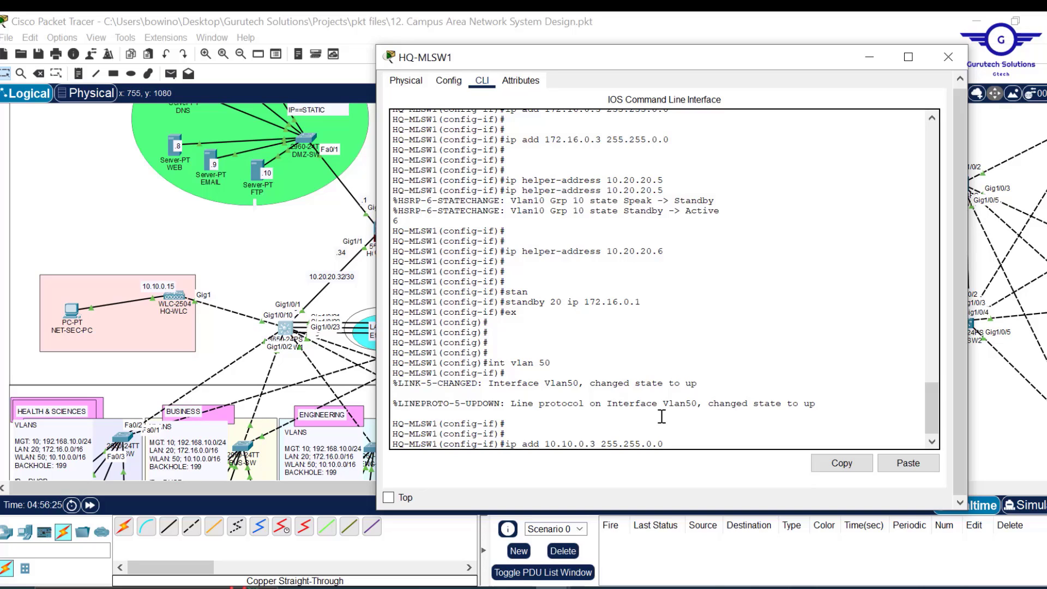
pyautogui.press('Return')
pyautogui.press('Return')
pyautogui.press('Return')
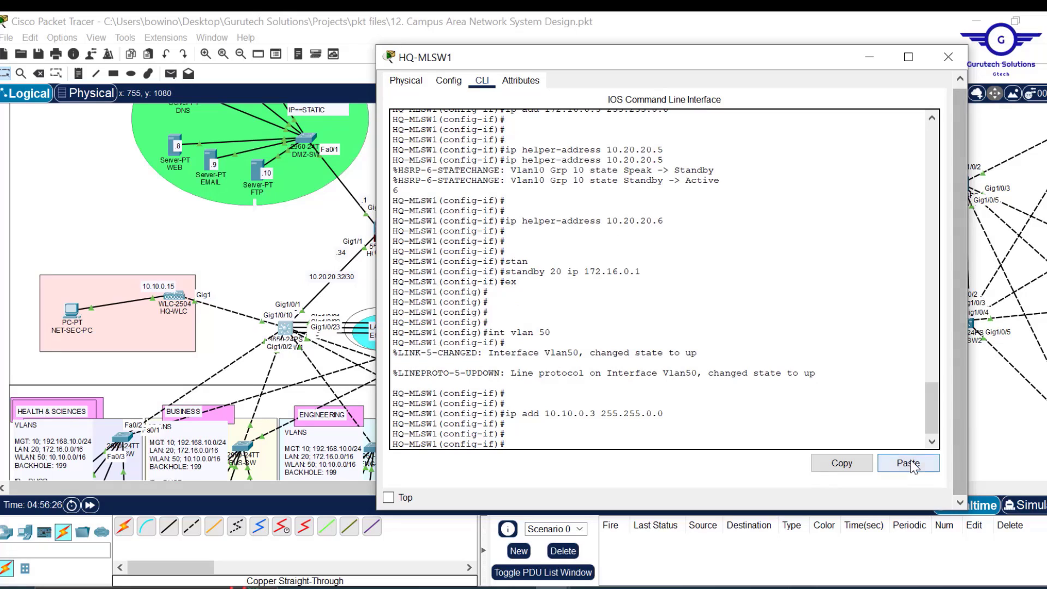
# - Add DHCP helpers 10.20.20.5 and 10.20.20.6 and HSRP group 50 at 10.10.0.1
pyautogui.click(908, 463)
pyautogui.press('Return')
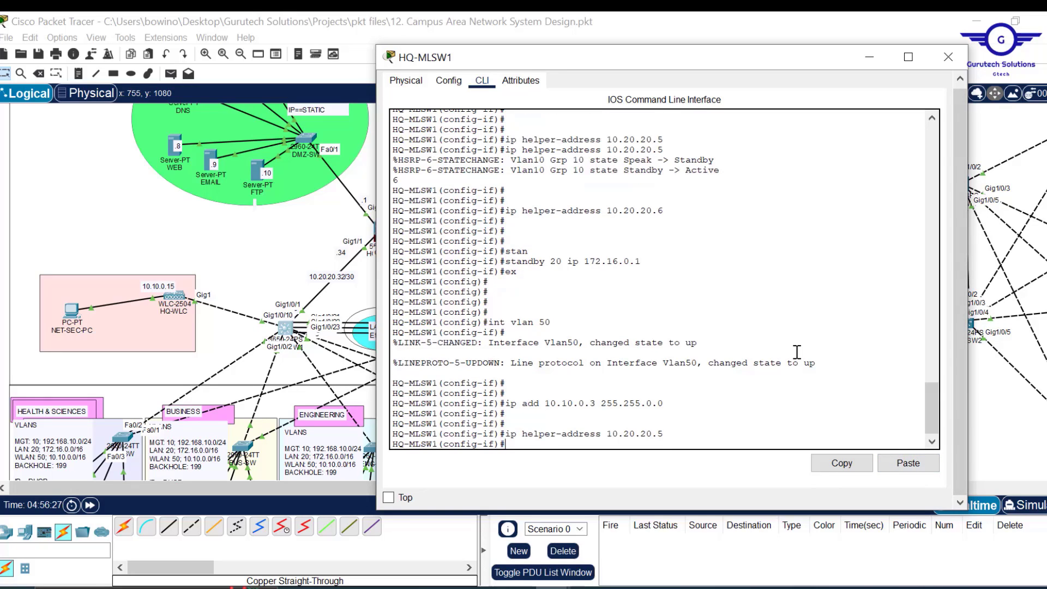
pyautogui.press('Up')
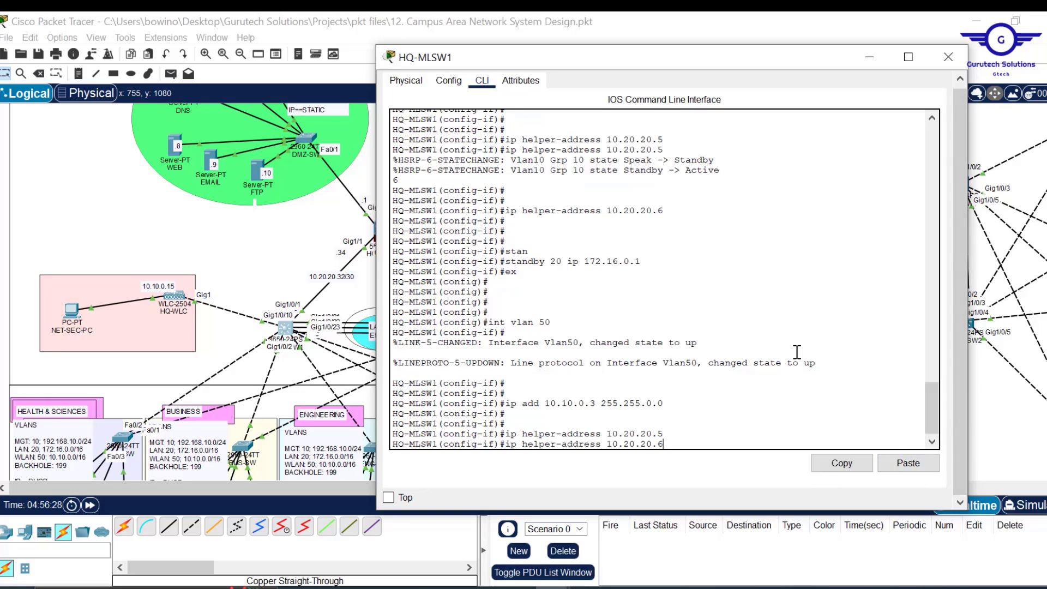
pyautogui.press('Return')
pyautogui.press('Return')
pyautogui.press('Return')
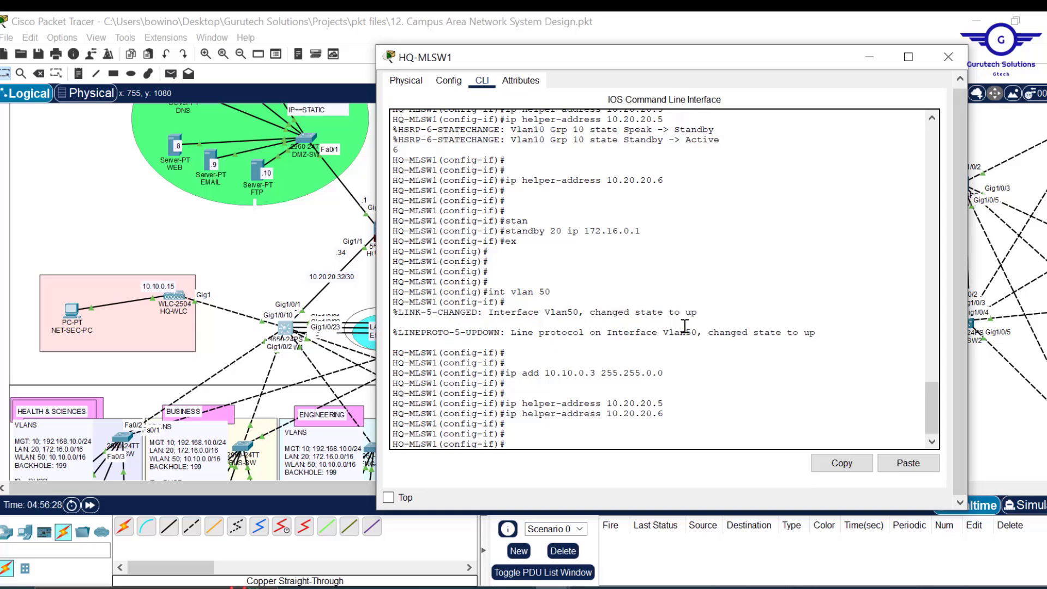
pyautogui.write('stan')
pyautogui.press('Tab')
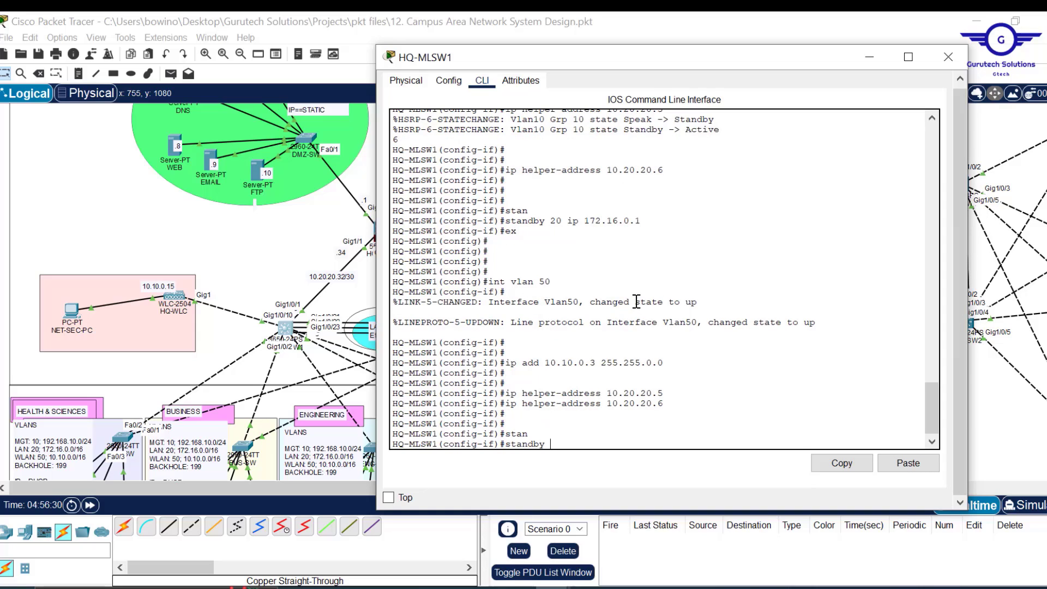
pyautogui.write('50 ip 10.10.0.1')
pyautogui.press('Return')
# - Exit the interface, save the configuration with do wr, and close HQ-MLSW1's window
pyautogui.write('ex')
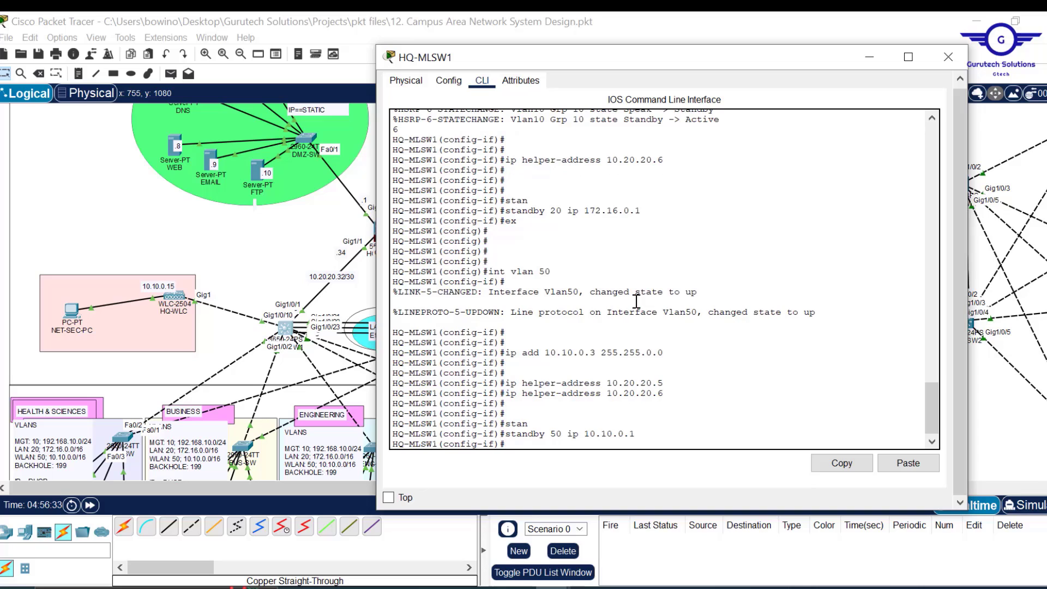
pyautogui.press('Return')
pyautogui.press('Return')
pyautogui.press('Return')
pyautogui.press('Return')
pyautogui.press('Return')
pyautogui.write('do')
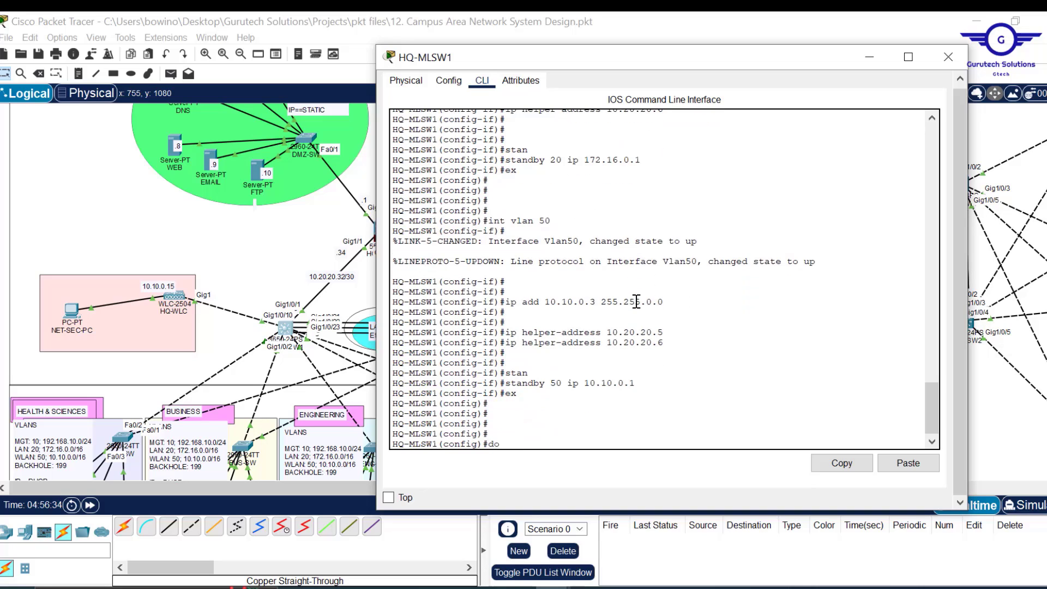
pyautogui.write(' wr')
pyautogui.press('Return')
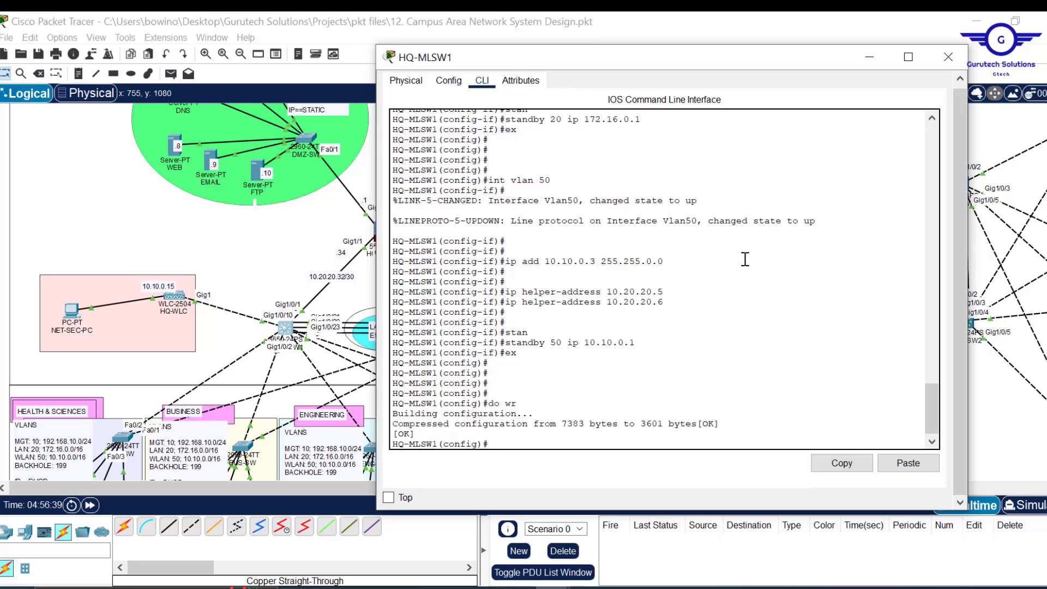
pyautogui.moveTo(935, 397); pyautogui.dragTo(928, 376)
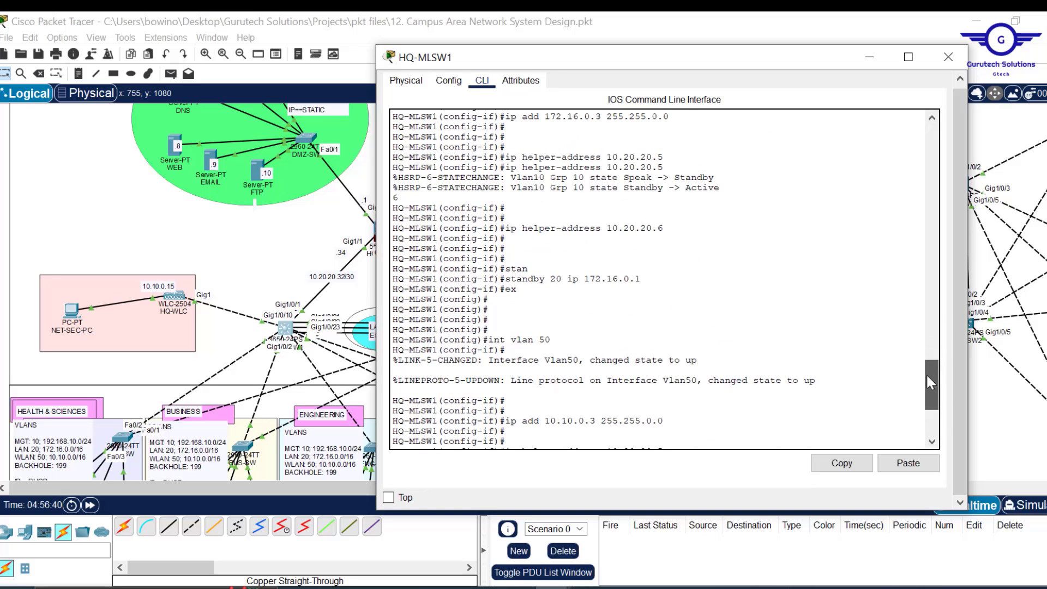
pyautogui.click(948, 57)
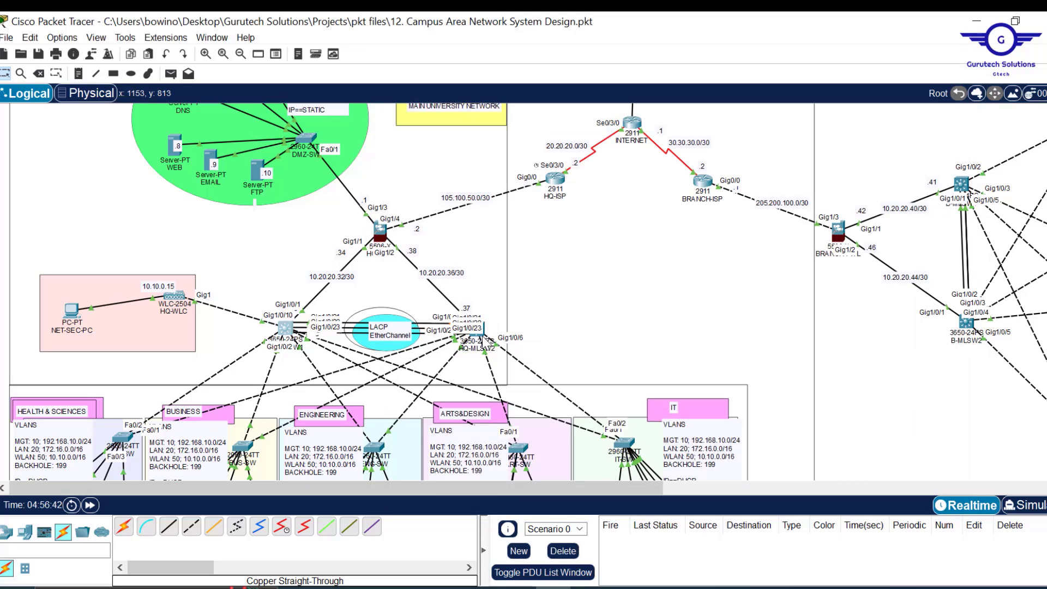
# - Open HQ-MLSW2's command line, resizing and repositioning its window
pyautogui.click(484, 347)
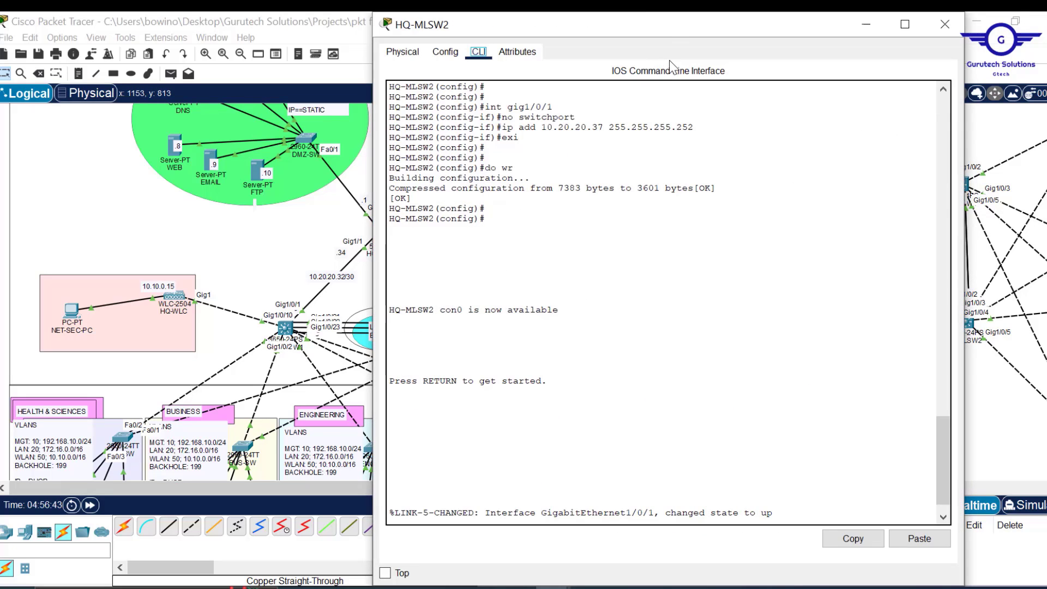
pyautogui.moveTo(666, 17); pyautogui.dragTo(666, 97)
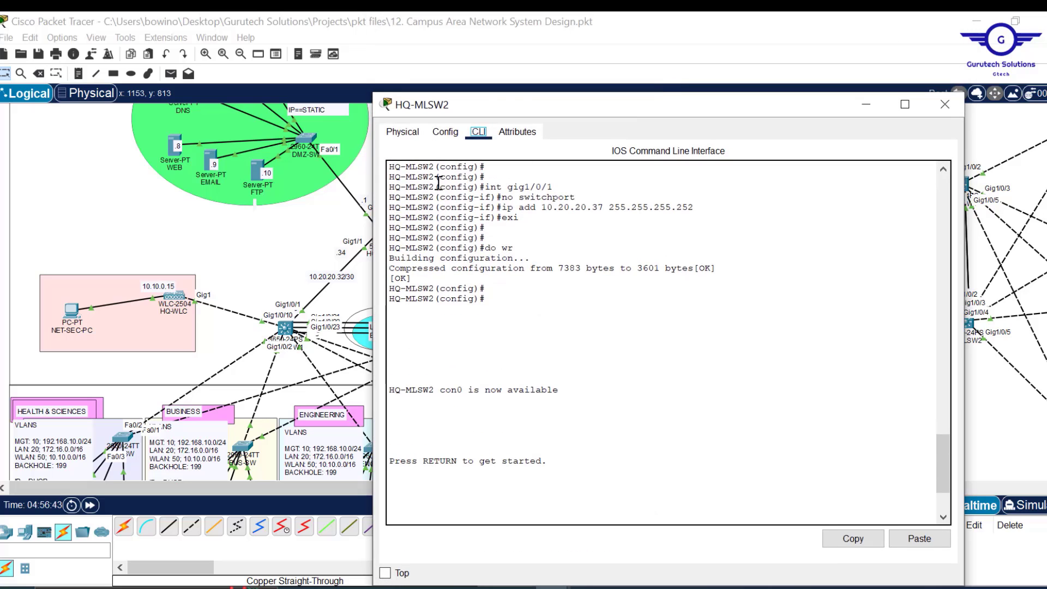
pyautogui.moveTo(376, 208); pyautogui.dragTo(446, 199)
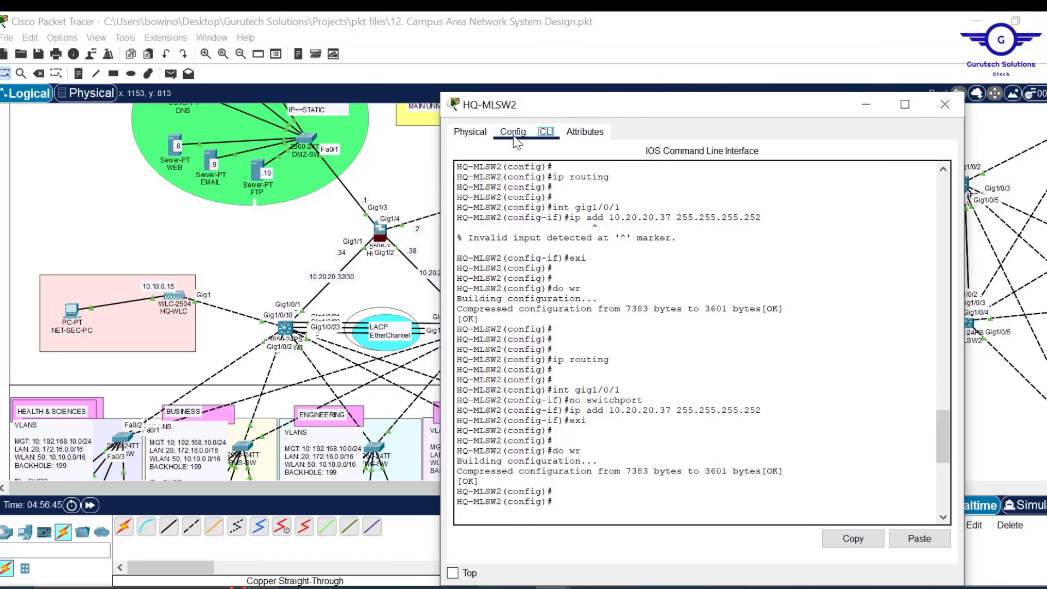
pyautogui.click(512, 134)
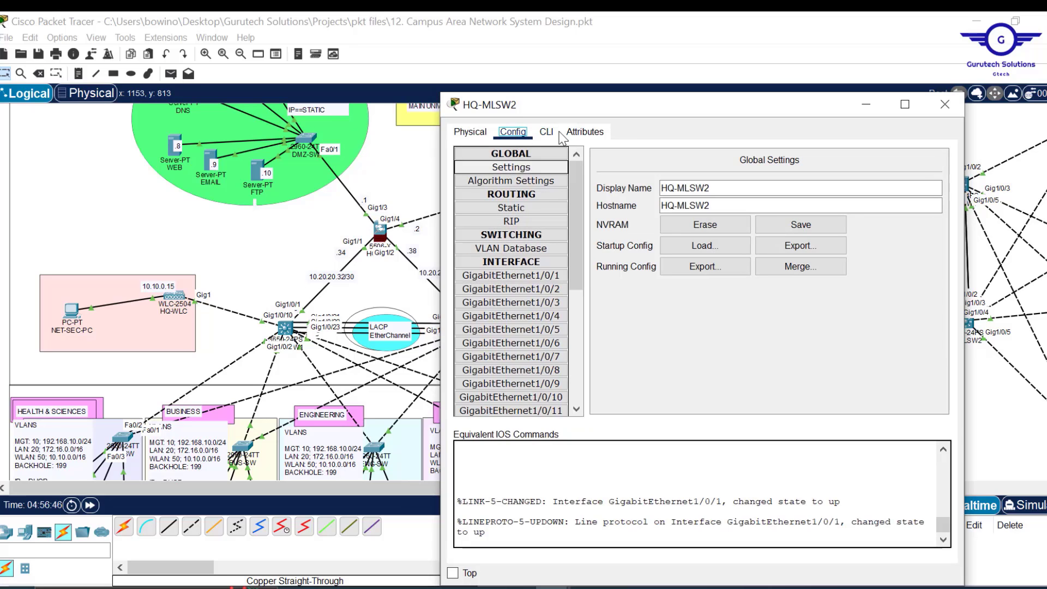
pyautogui.click(548, 135)
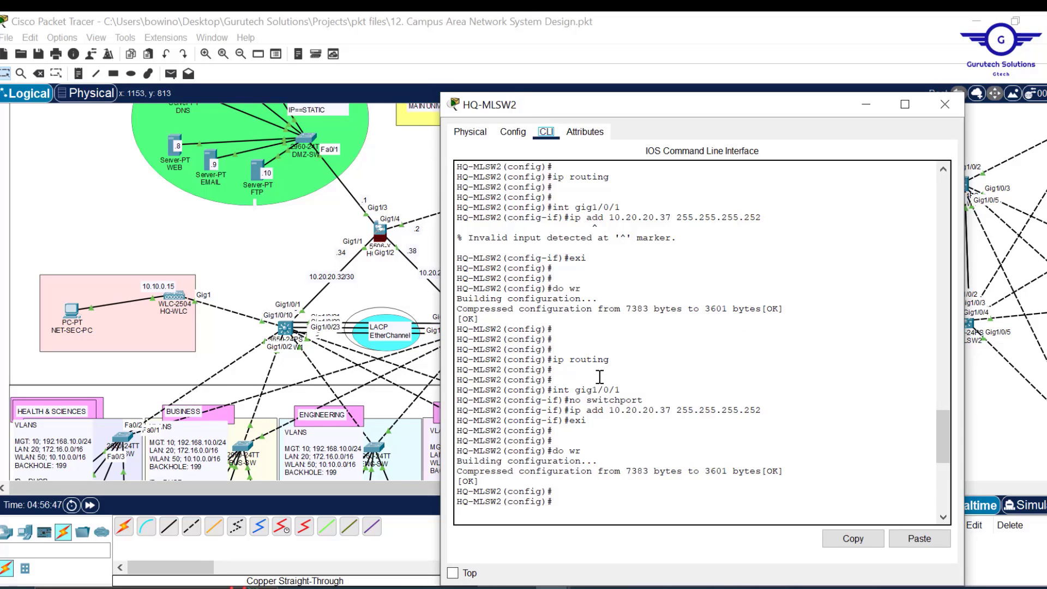
pyautogui.click(515, 132)
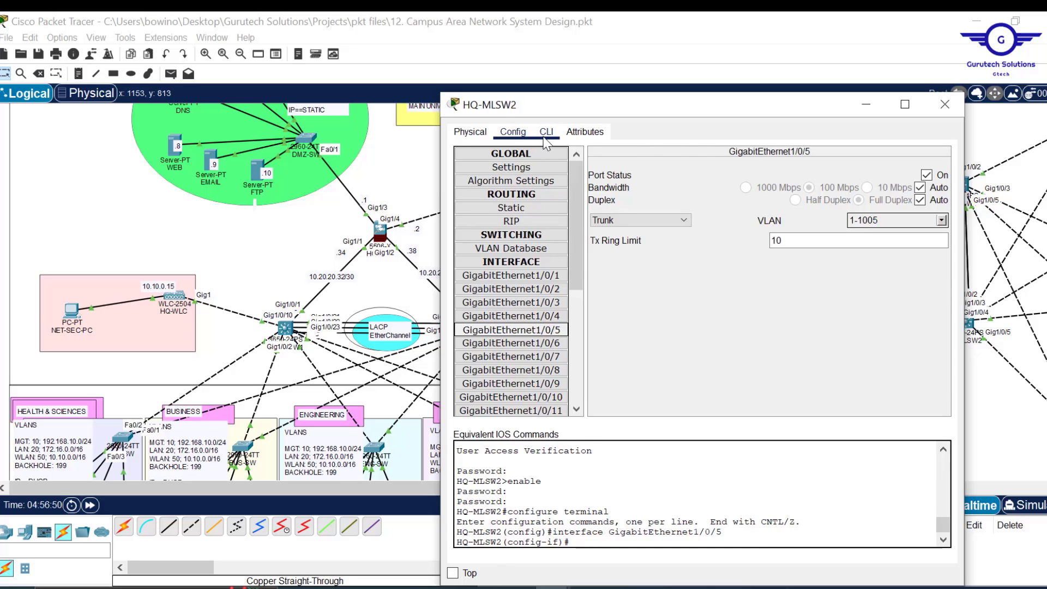
pyautogui.click(545, 134)
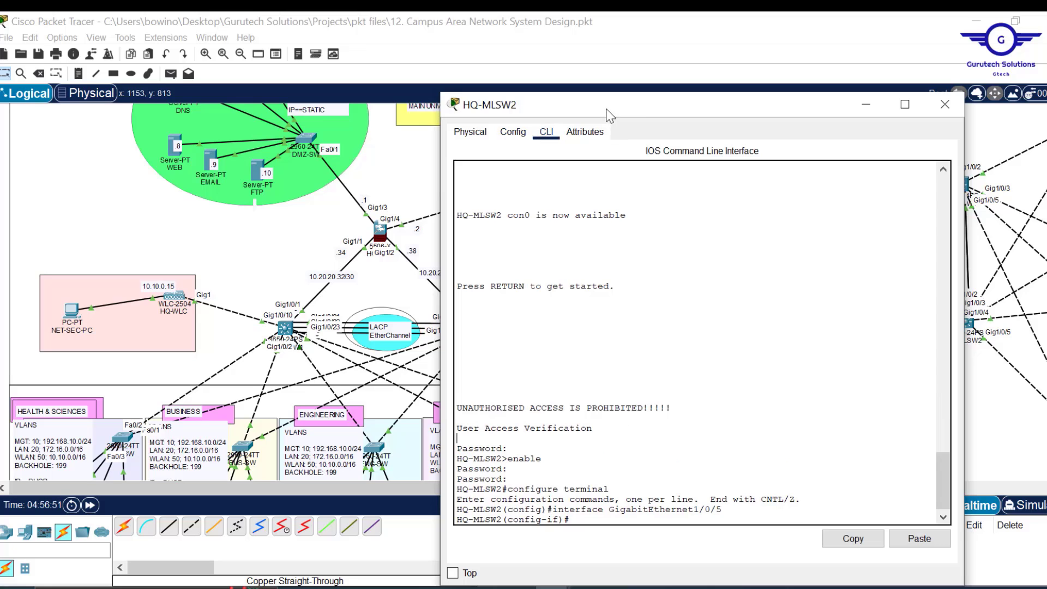
pyautogui.moveTo(607, 109); pyautogui.dragTo(588, 43)
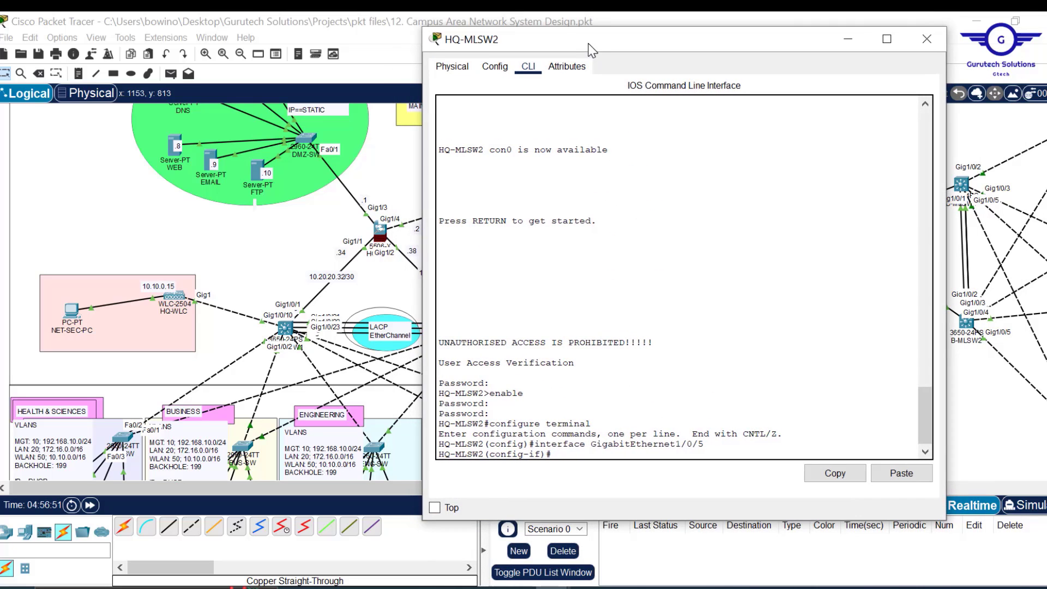
# - Leave GigabitEthernet1/0/5 interface mode and create interface VLAN 10
pyautogui.write('ex')
pyautogui.press('Return')
pyautogui.press('Return')
pyautogui.press('Return')
pyautogui.press('Return')
pyautogui.press('Return')
pyautogui.press('Return')
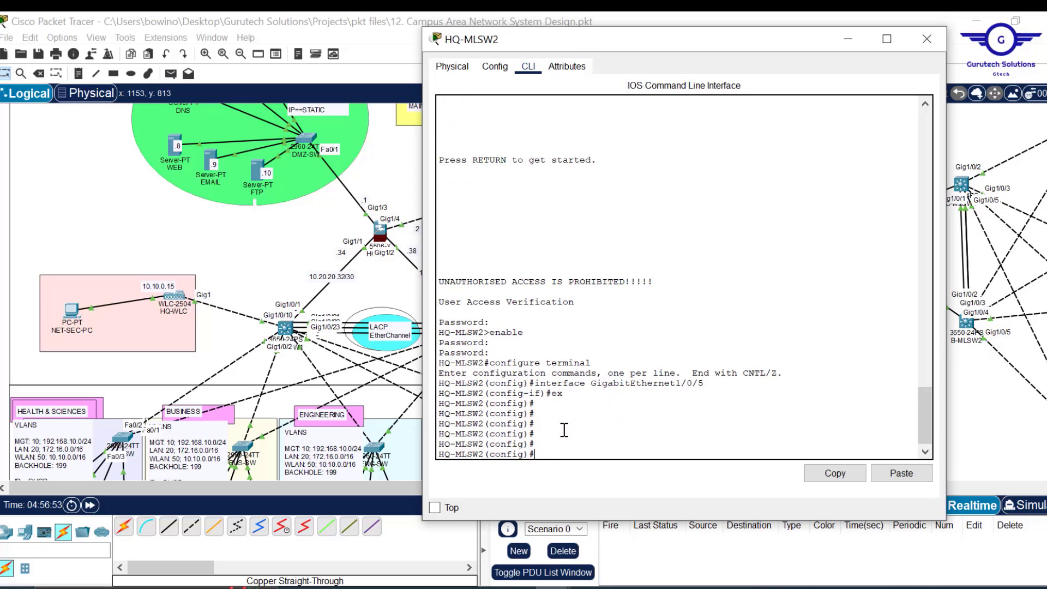
pyautogui.write('int vlan 10')
pyautogui.press('Return')
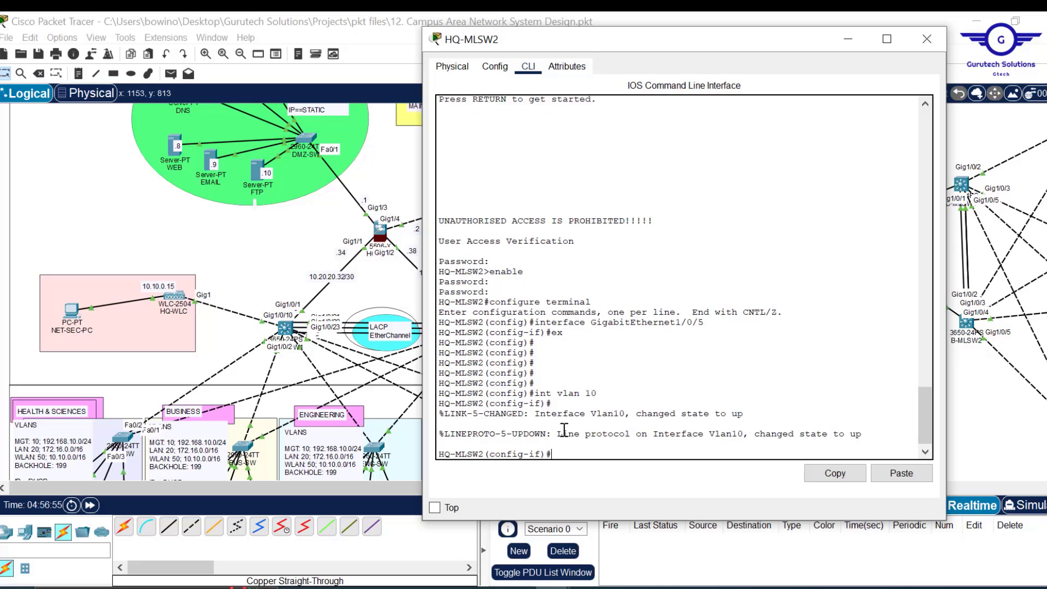
# - Give VLAN 10 address 192.168.10.2 255.255.255.0 and DHCP helpers 10.20.20.5 and 10.20.20.6
pyautogui.press('Return')
pyautogui.press('Return')
pyautogui.write('ip add')
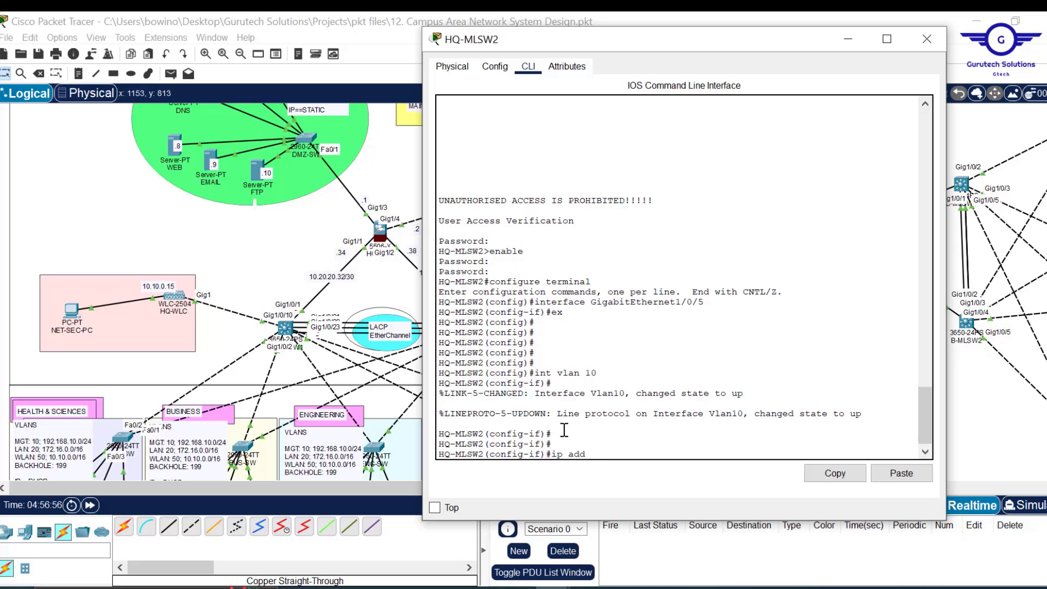
pyautogui.write(' 192.168.10')
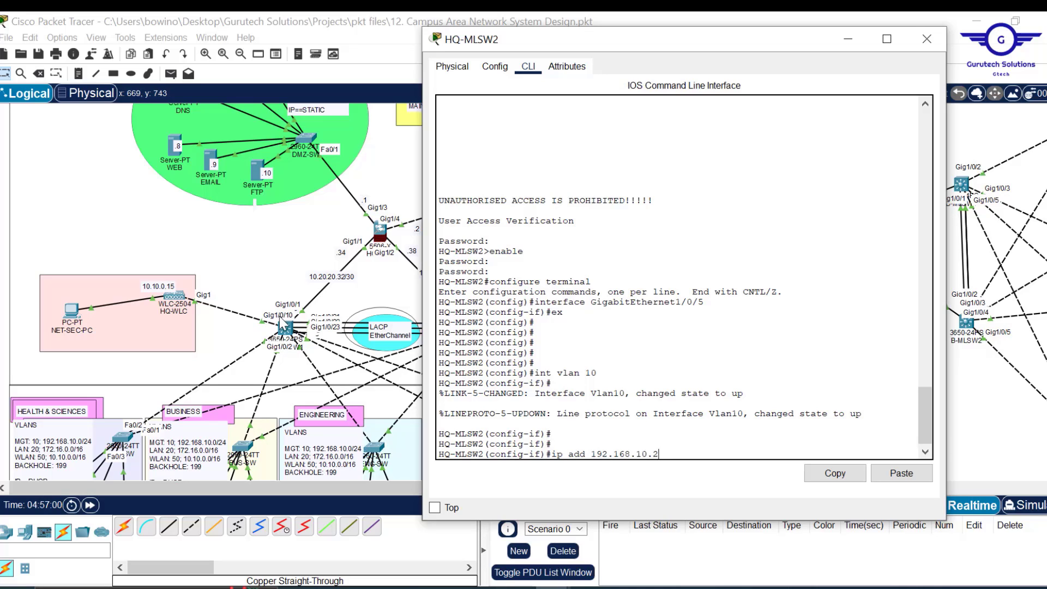
pyautogui.write('.2 255.255.255.')
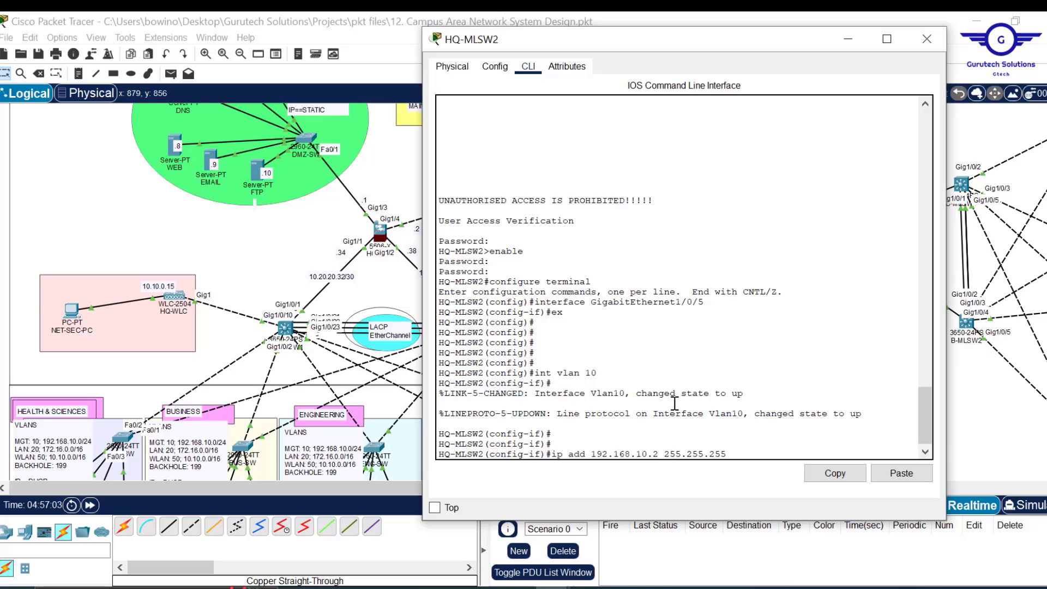
pyautogui.write('0')
pyautogui.press('Return')
pyautogui.press('Return')
pyautogui.press('Return')
pyautogui.press('Return')
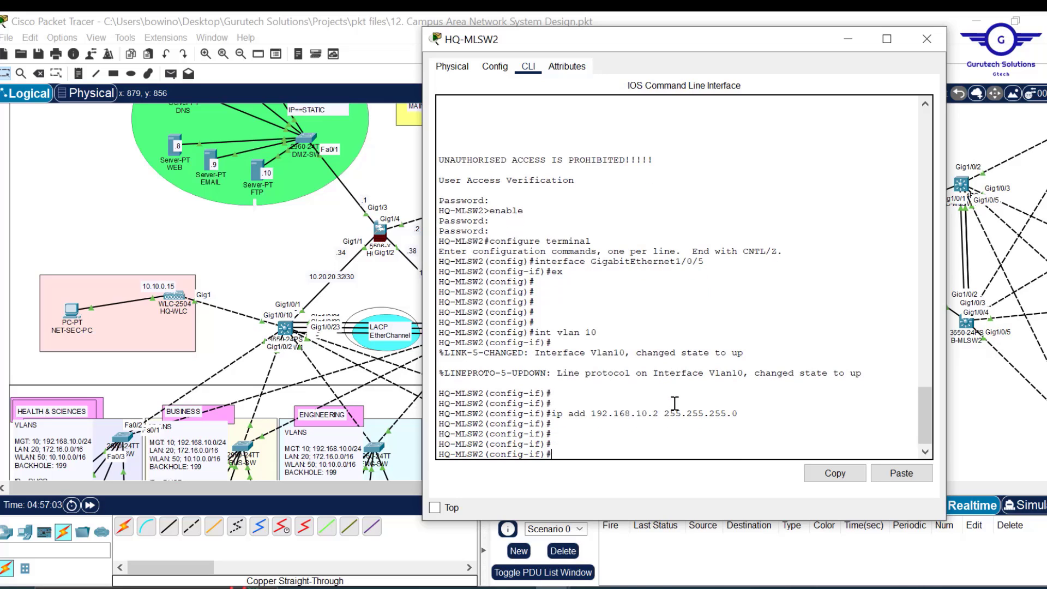
pyautogui.click(900, 472)
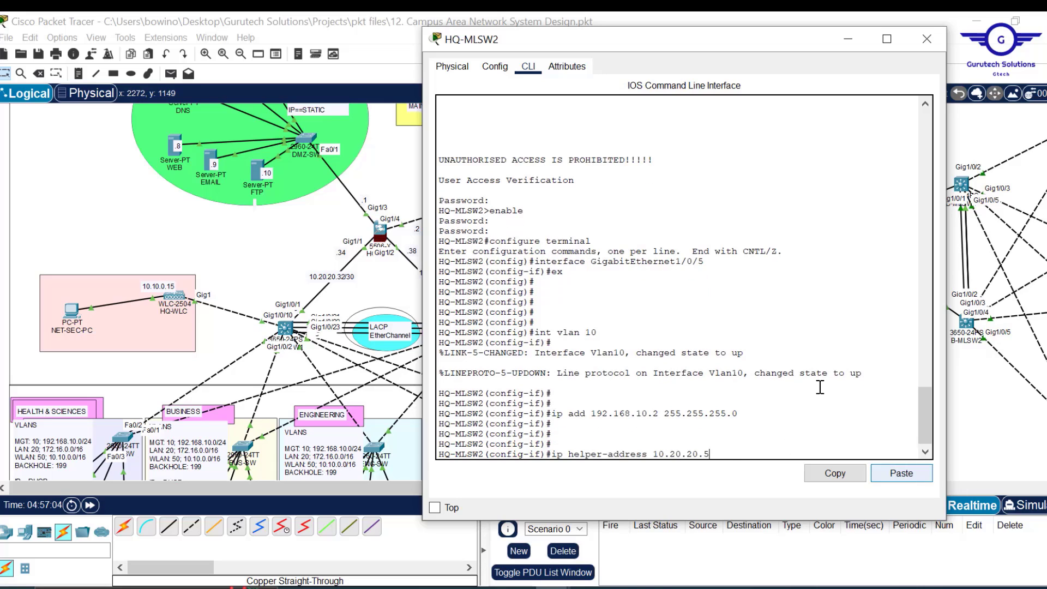
pyautogui.press('Return')
pyautogui.press('Up')
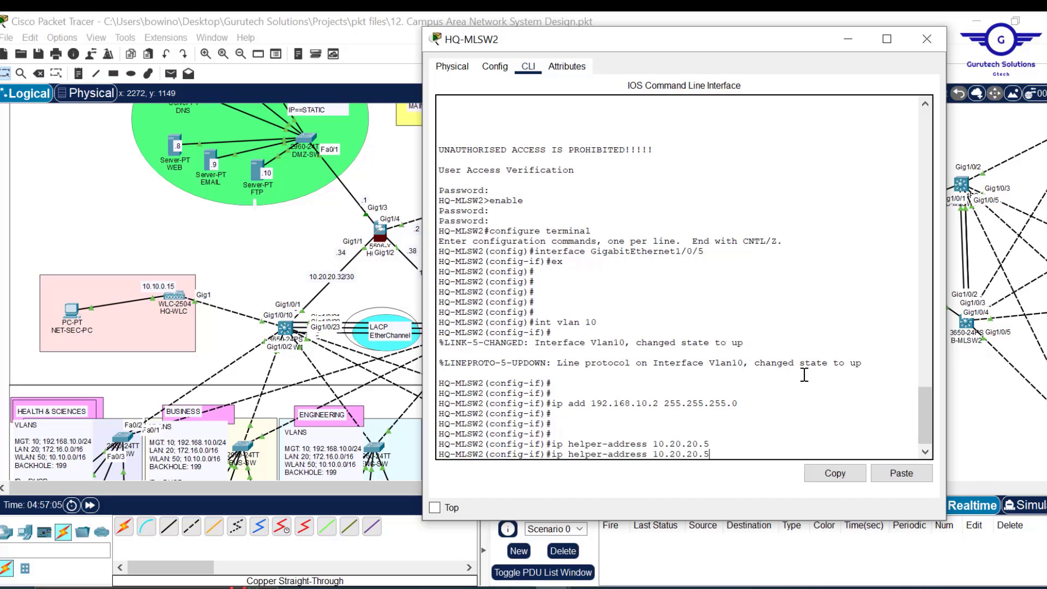
pyautogui.press('BackSpace')
pyautogui.write('6')
pyautogui.press('Return')
pyautogui.press('Return')
pyautogui.press('Return')
pyautogui.press('Return')
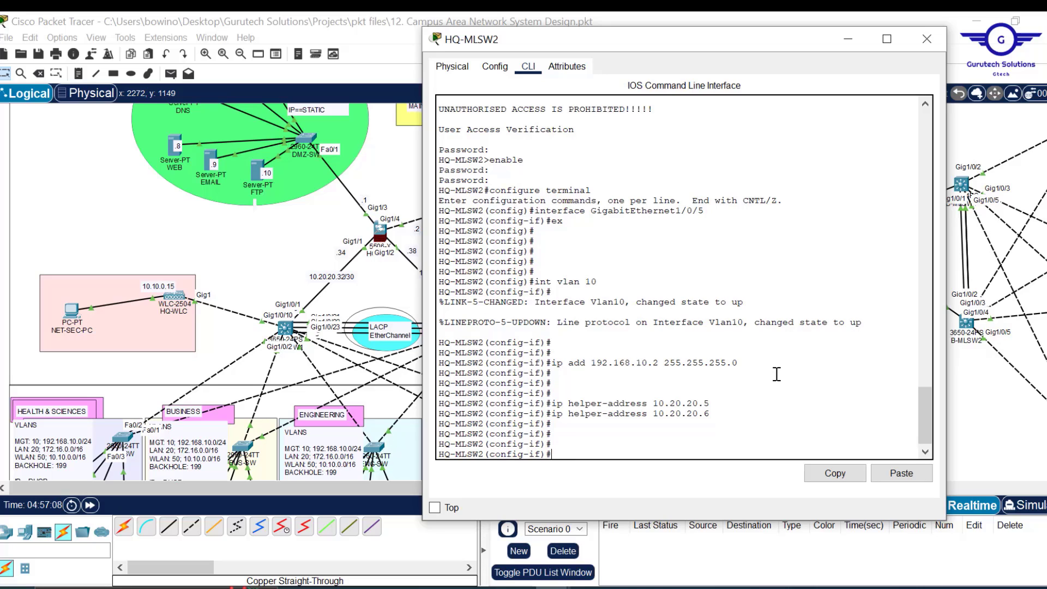
# - Enter standby 10 ip 10.10.0.1 for HSRP group 10 on VLAN 10
pyautogui.write('stan')
pyautogui.press('Tab')
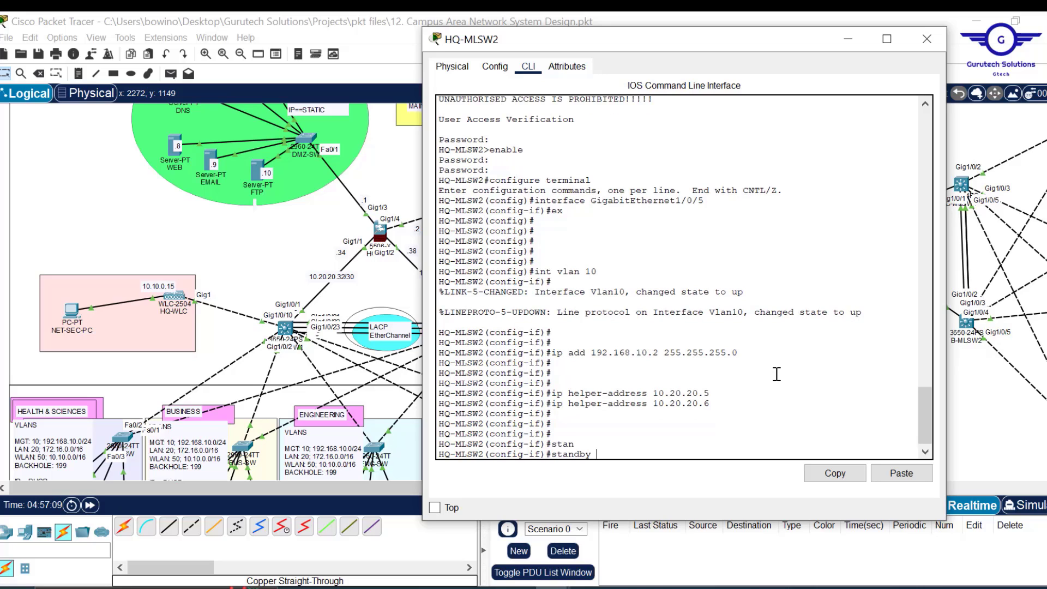
pyautogui.write('10')
pyautogui.press('BackSpace')
pyautogui.press('BackSpace')
pyautogui.write('ip')
pyautogui.write('0.10.0.1')
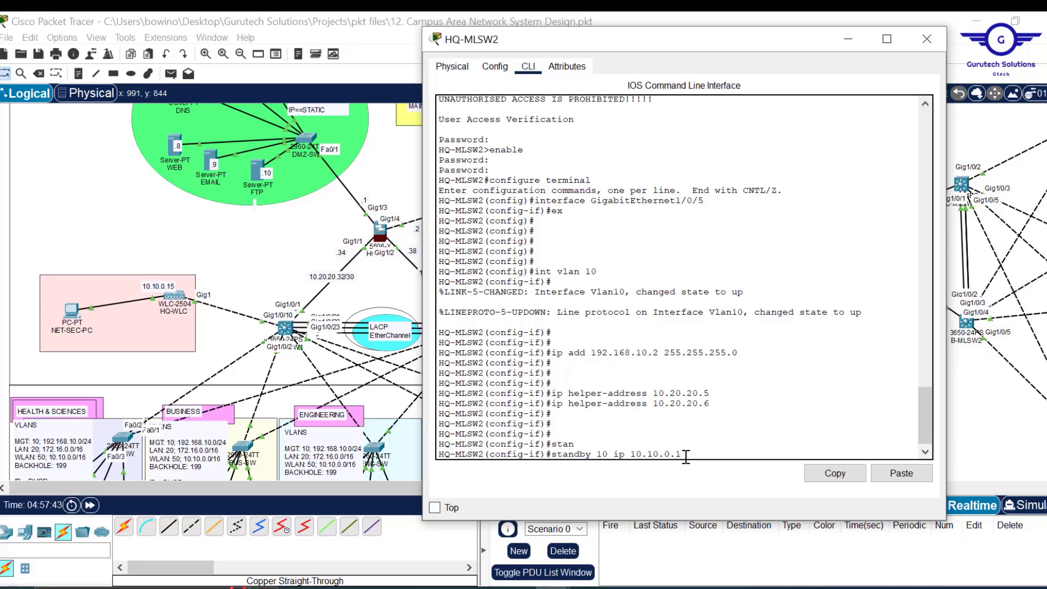
pyautogui.moveTo(683, 455); pyautogui.dragTo(560, 454)
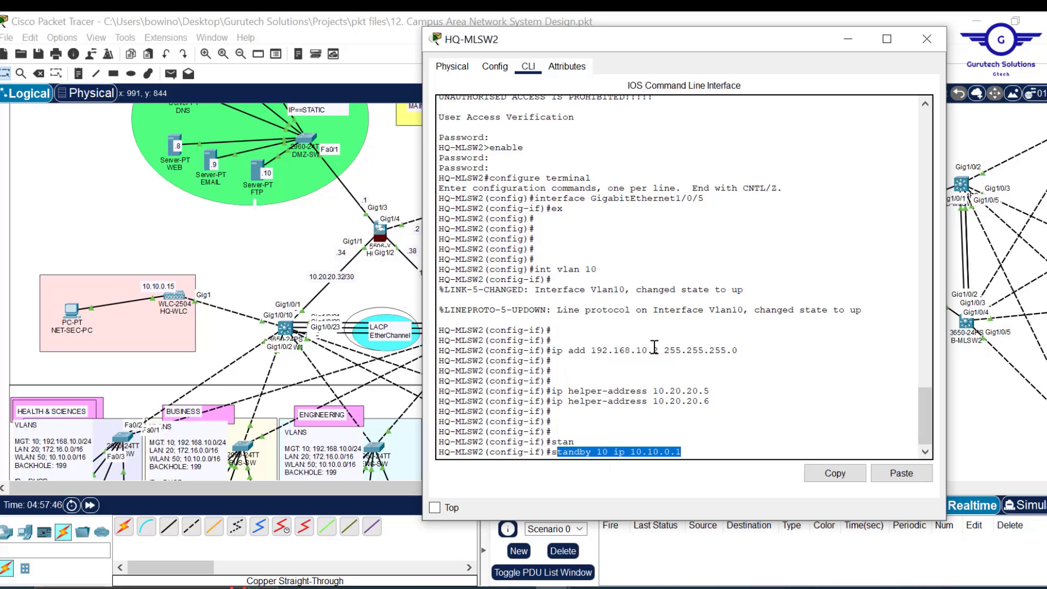
pyautogui.moveTo(659, 349); pyautogui.dragTo(598, 350)
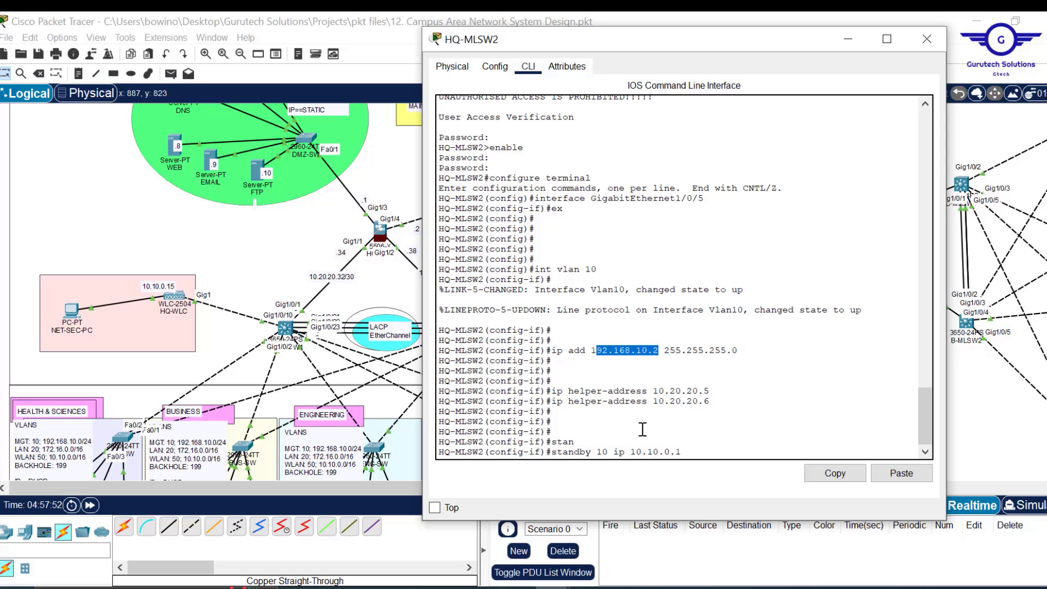
pyautogui.press('Return')
pyautogui.press('Return')
pyautogui.press('Return')
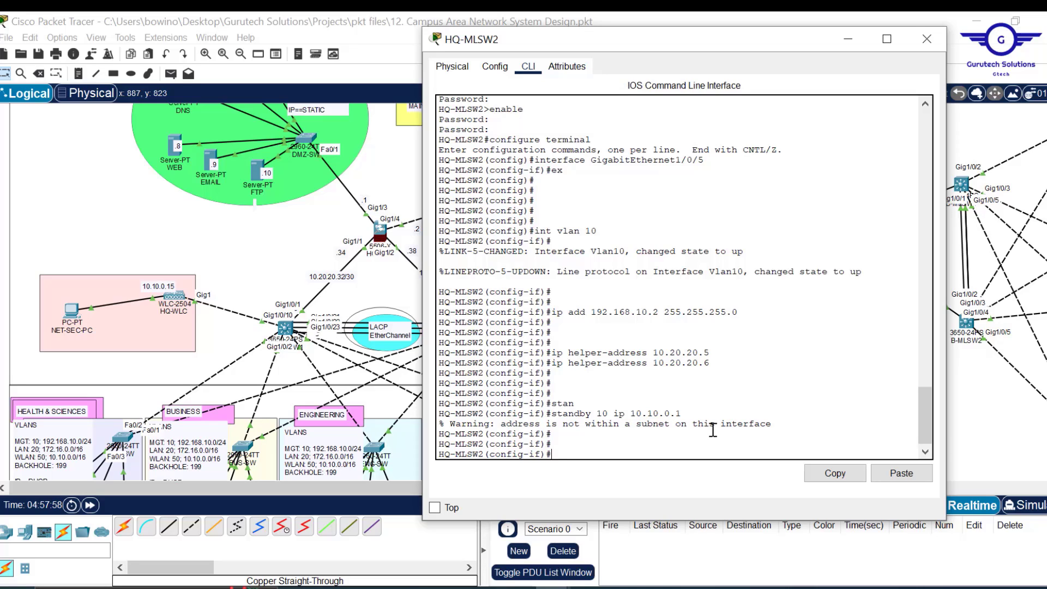
# - Remove the misplaced standby 10 ip 10.10.0.1 from HQ-MLSW2's VLAN 10
pyautogui.press('Up')
pyautogui.press('Left')
pyautogui.press('Left')
pyautogui.press('Left')
pyautogui.press('Left')
pyautogui.press('Left')
pyautogui.press('Left')
pyautogui.press('Left')
pyautogui.press('Left')
pyautogui.press('Left')
pyautogui.press('Left')
pyautogui.write('no')
pyautogui.press('Return')
pyautogui.press('Return')
pyautogui.press('Return')
pyautogui.press('Return')
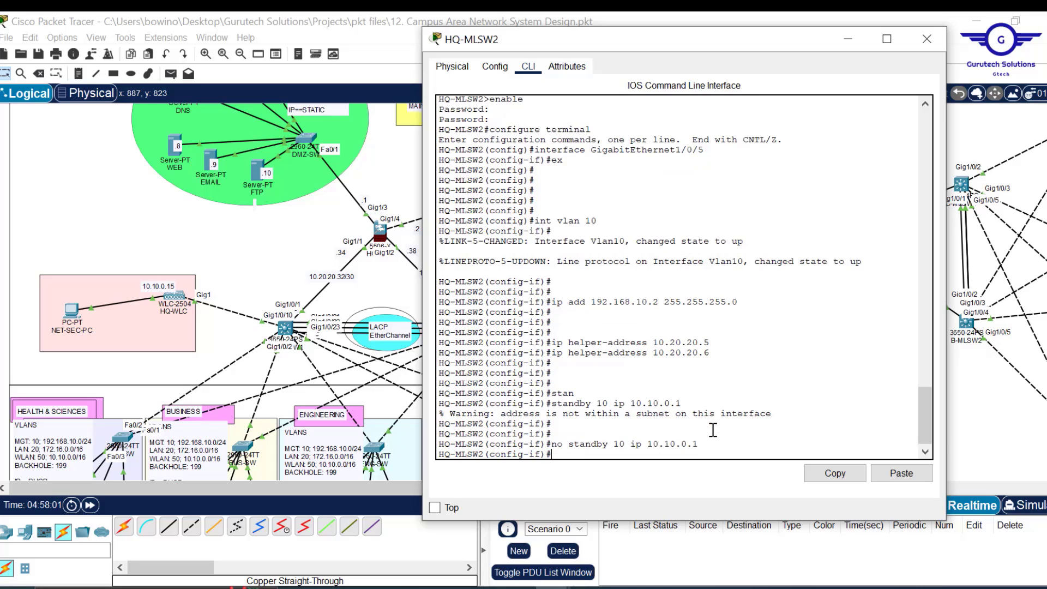
# - Remove the 192.168.10.1 standby address from VLAN 10 as well
pyautogui.press('Up')
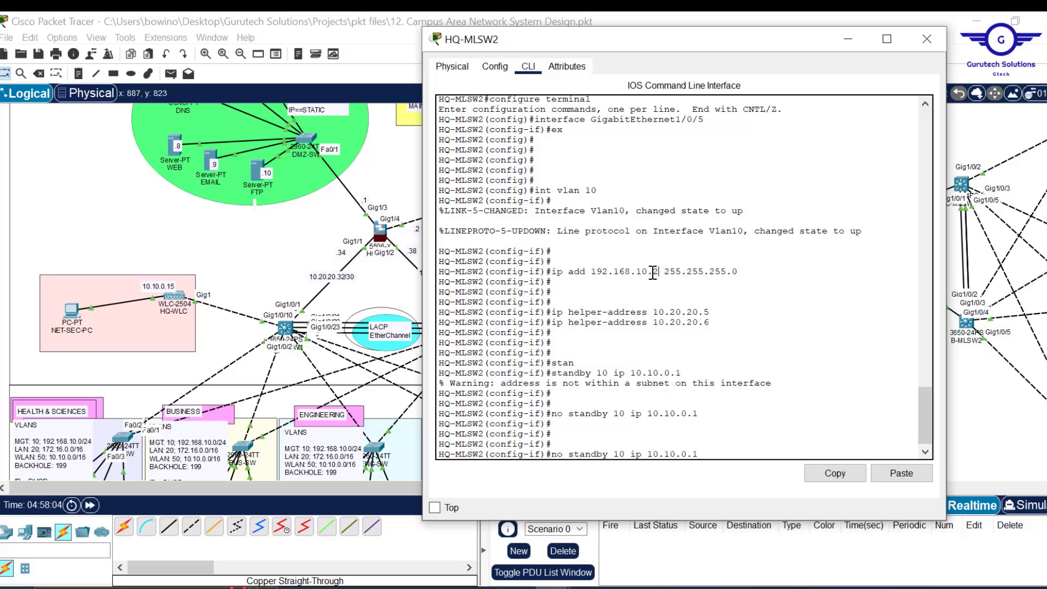
pyautogui.moveTo(659, 271); pyautogui.dragTo(595, 271)
pyautogui.click(832, 476)
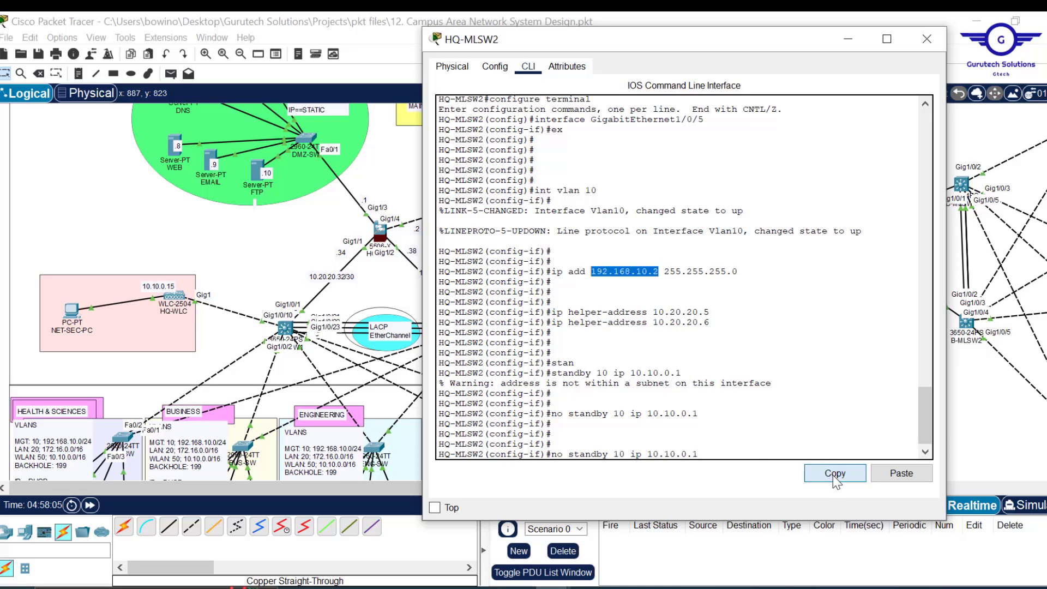
pyautogui.press('BackSpace')
pyautogui.press('BackSpace')
pyautogui.press('BackSpace')
pyautogui.press('BackSpace')
pyautogui.press('BackSpace')
pyautogui.press('BackSpace')
pyautogui.press('BackSpace')
pyautogui.press('BackSpace')
pyautogui.press('BackSpace')
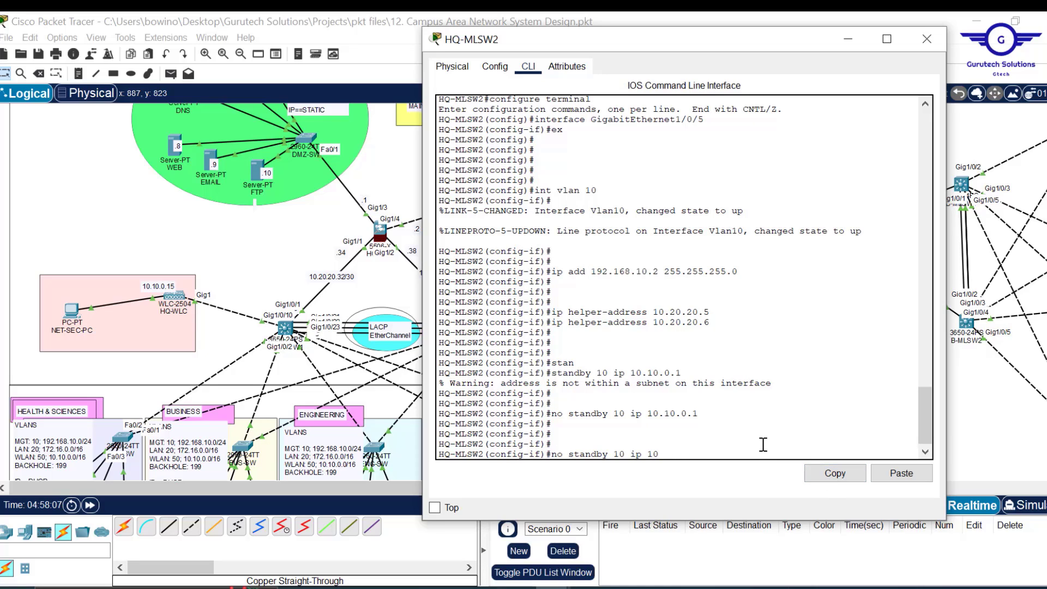
pyautogui.click(910, 474)
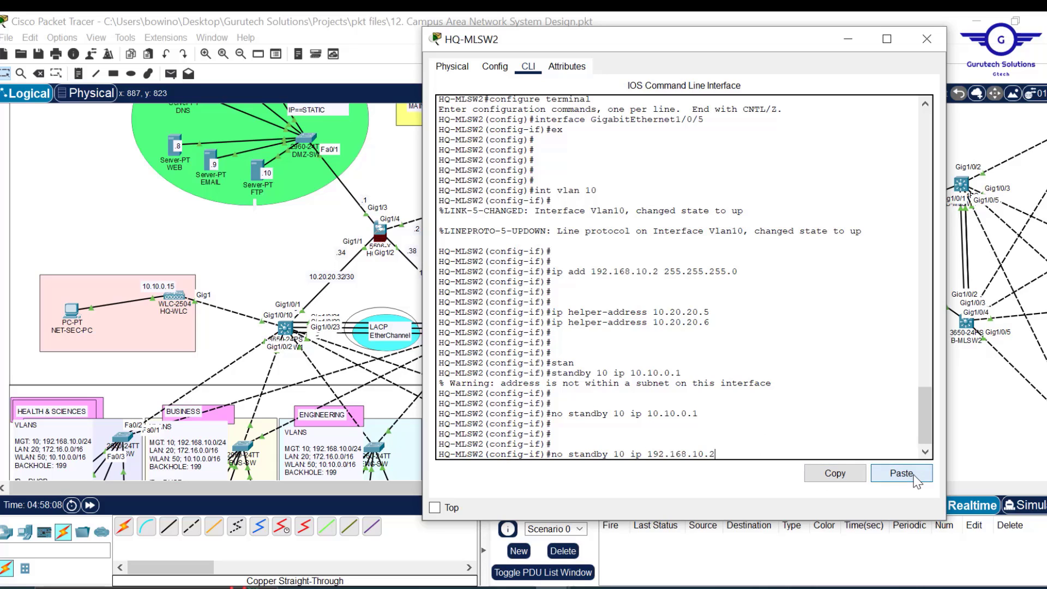
pyautogui.press('Return')
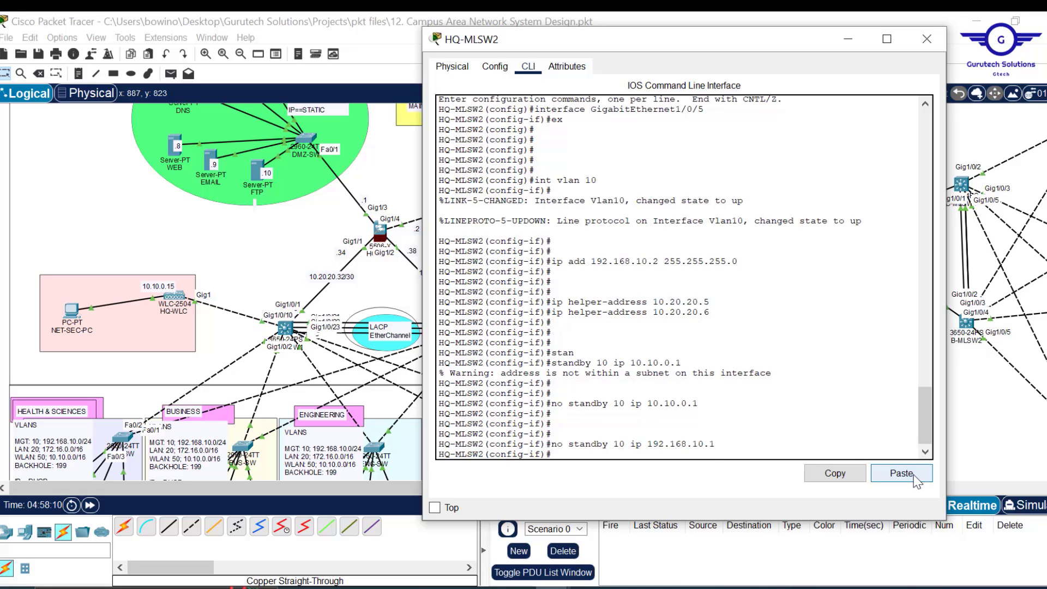
# - Exit VLAN 10 and enter the interface VLAN 20 configuration
pyautogui.write('ex')
pyautogui.press('Return')
pyautogui.press('Return')
pyautogui.press('Return')
pyautogui.press('Return')
pyautogui.press('Return')
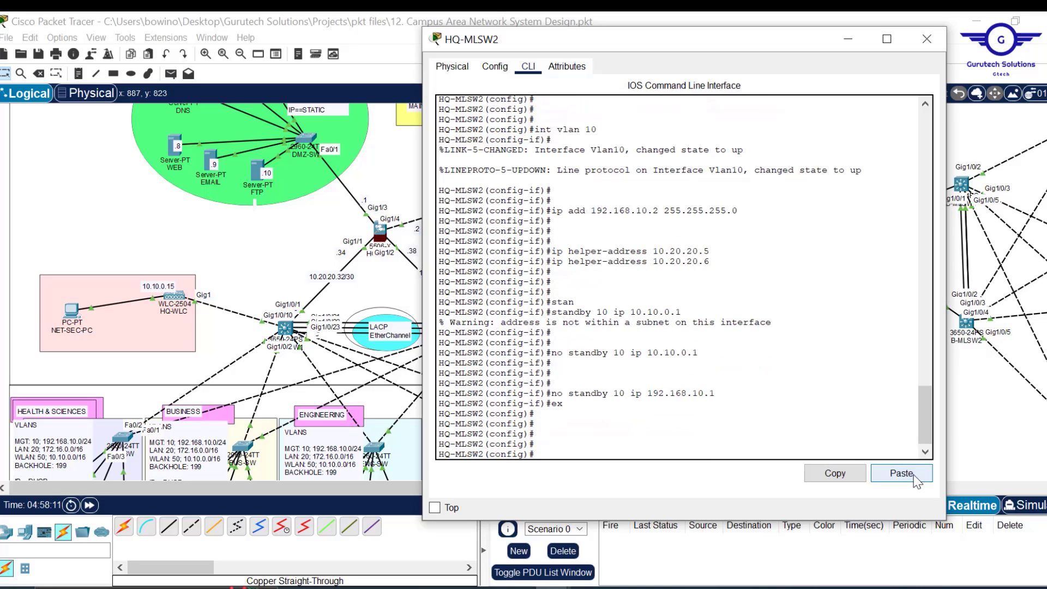
pyautogui.press('Up')
pyautogui.press('Up')
pyautogui.press('Up')
pyautogui.press('Up')
pyautogui.press('Up')
pyautogui.press('Up')
pyautogui.press('Up')
pyautogui.press('Up')
pyautogui.press('Up')
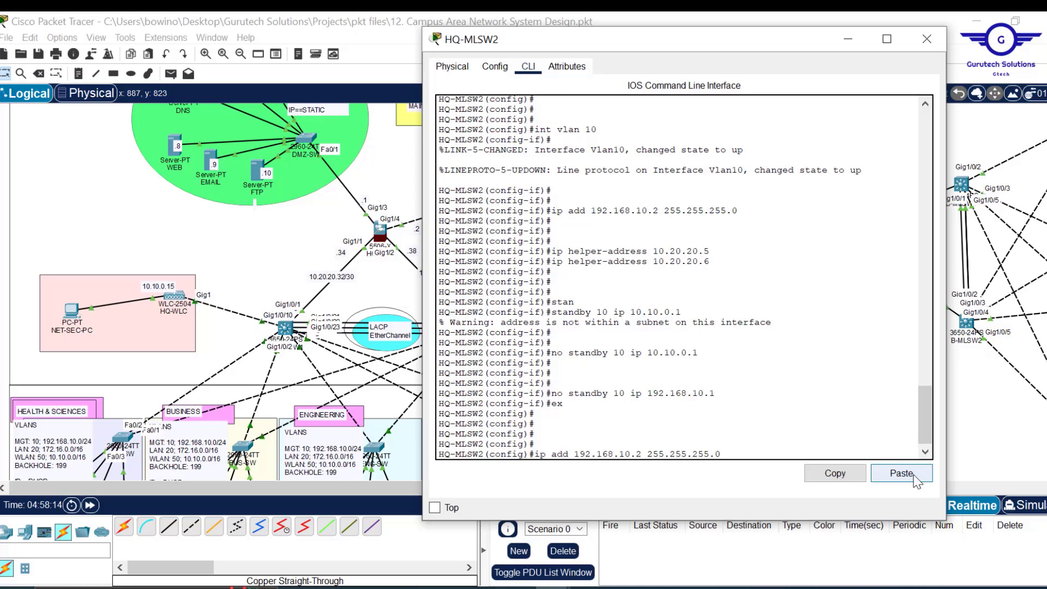
pyautogui.press('BackSpace')
pyautogui.write('2')
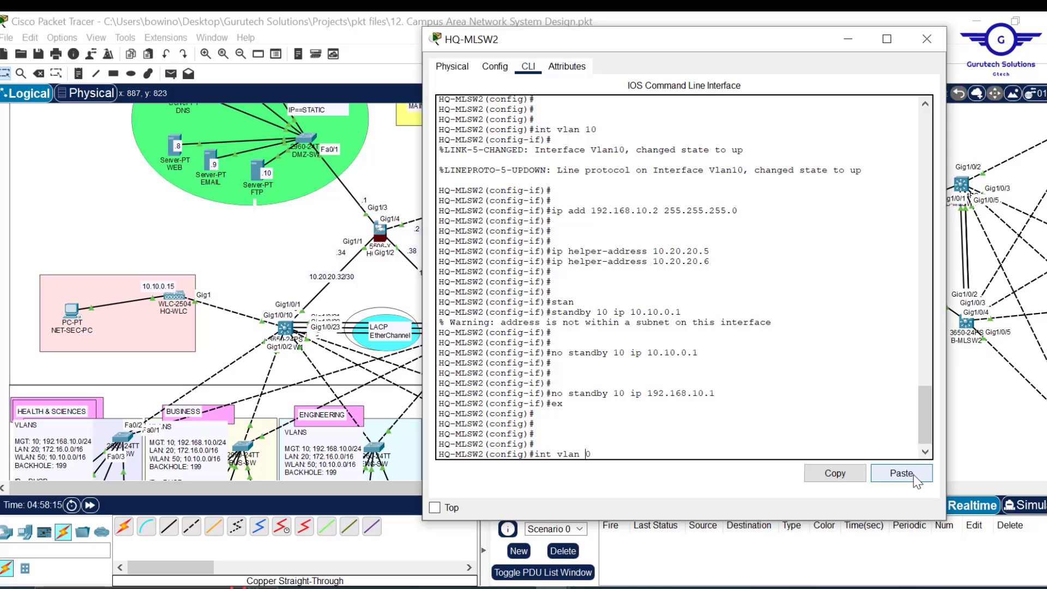
pyautogui.press('Return')
# - Assign VLAN 20 the address 172.16.0.2 255.255.0.0
pyautogui.press('Up')
pyautogui.press('Up')
pyautogui.press('Up')
pyautogui.press('Up')
pyautogui.press('Up')
pyautogui.press('Up')
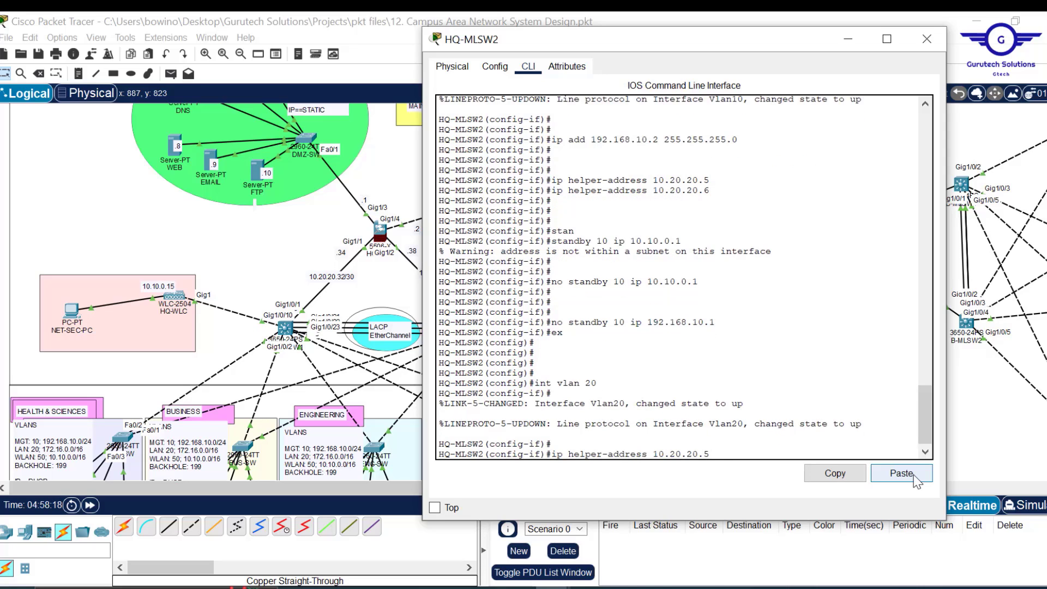
pyautogui.press('Up')
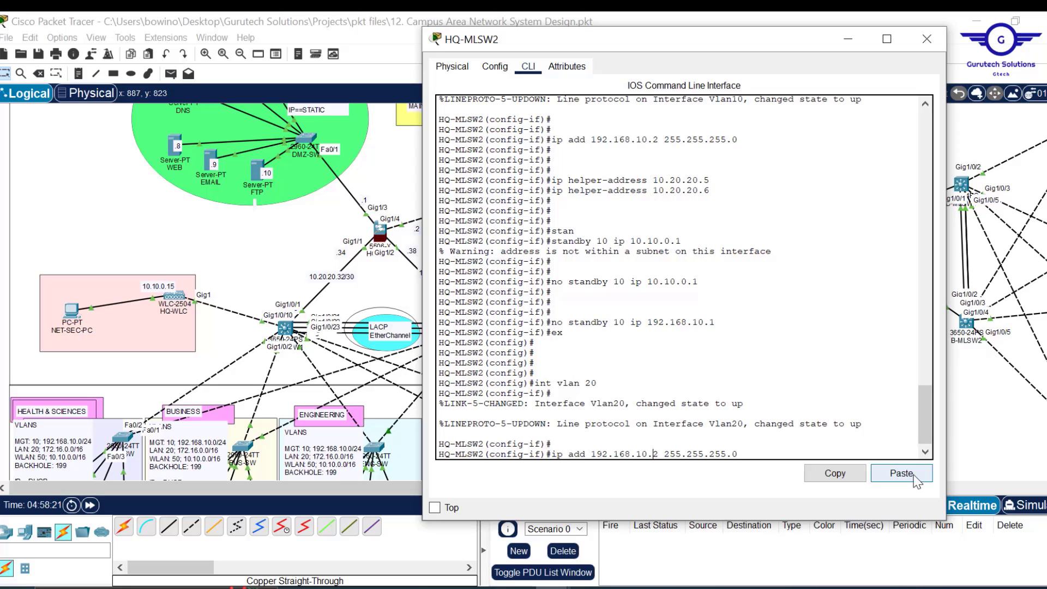
pyautogui.press('BackSpace')
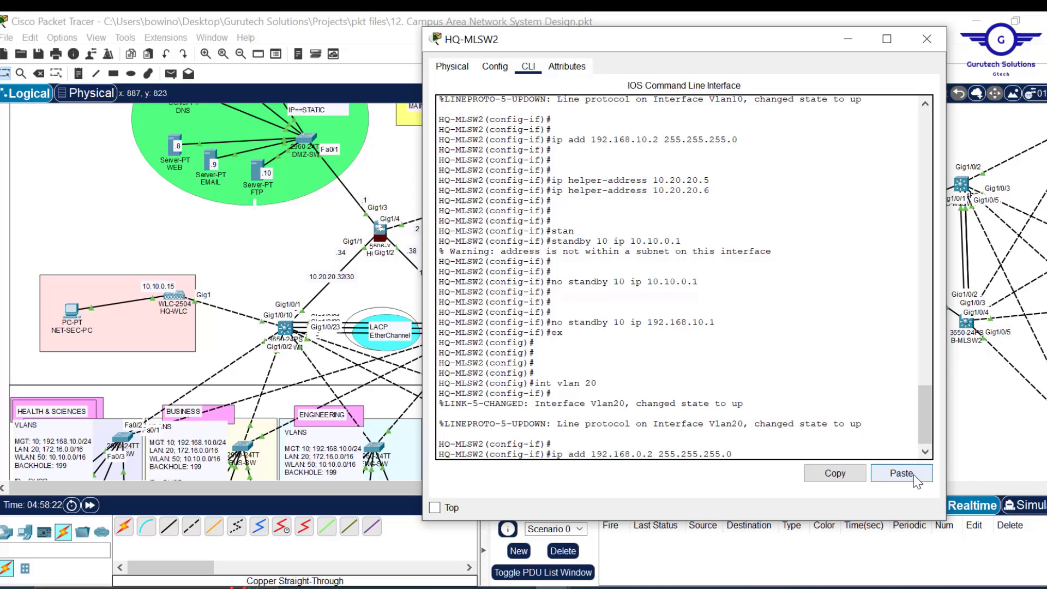
pyautogui.press('BackSpace')
pyautogui.press('BackSpace')
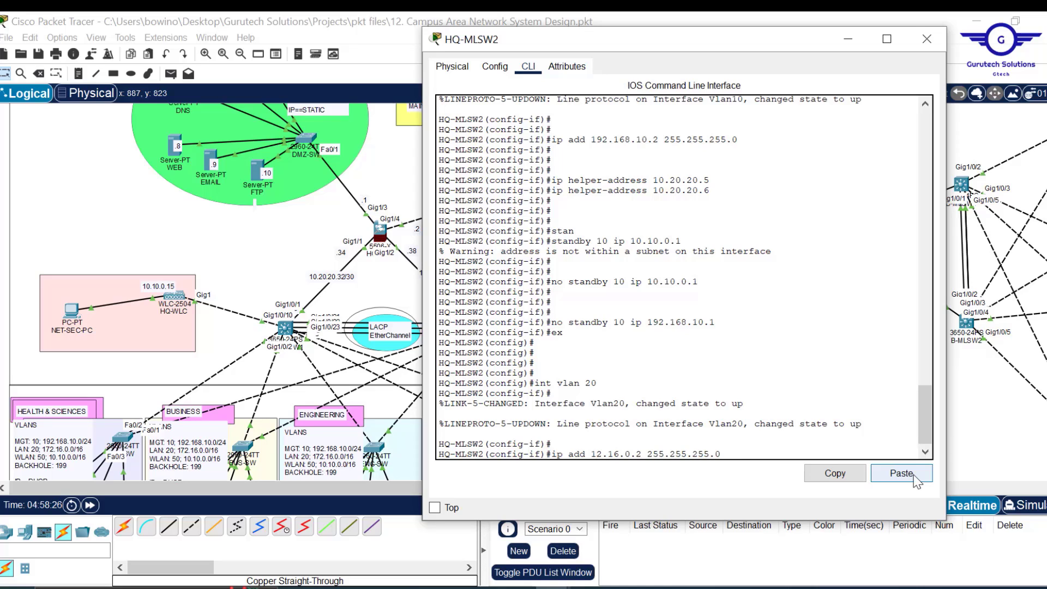
pyautogui.write('7')
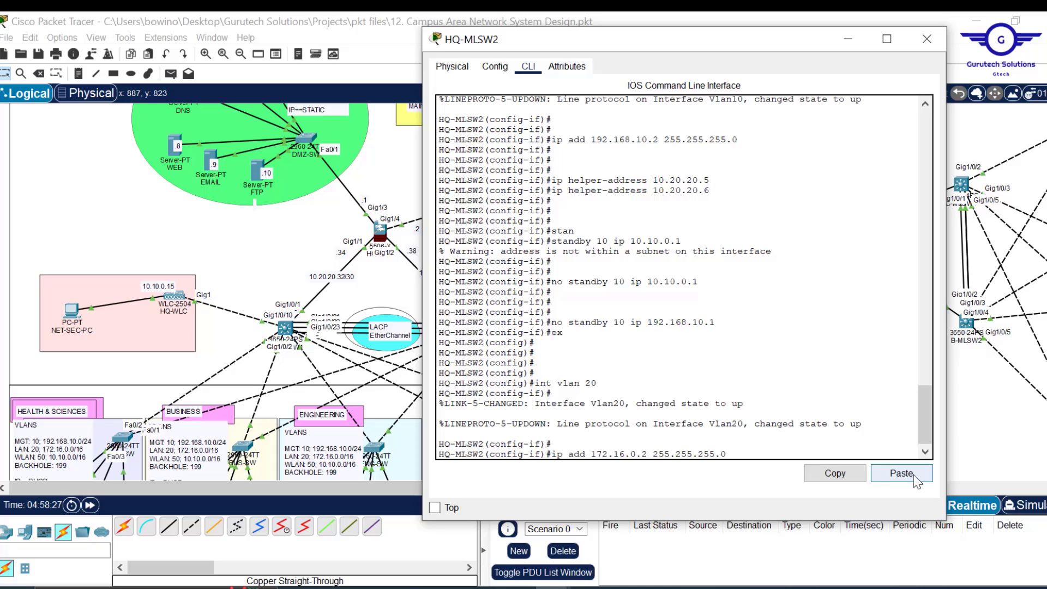
pyautogui.press('BackSpace')
pyautogui.press('BackSpace')
pyautogui.press('BackSpace')
pyautogui.write('0')
pyautogui.press('Return')
pyautogui.press('Return')
pyautogui.press('Return')
pyautogui.press('Return')
pyautogui.press('Return')
pyautogui.press('Return')
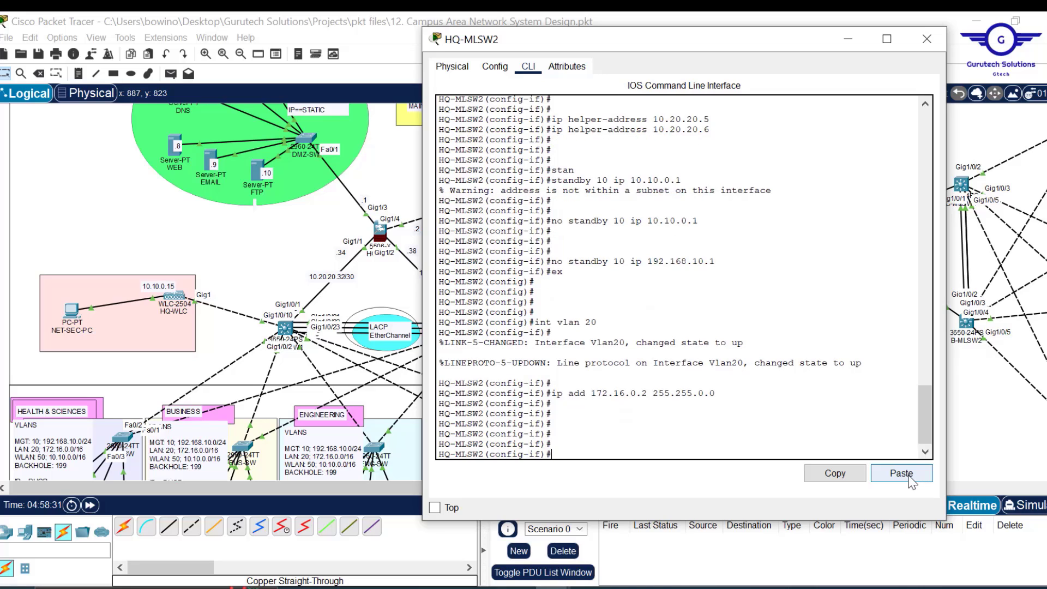
# - Add DHCP helper addresses 10.20.20.6 and 10.20.20.5 to VLAN 20
pyautogui.click(911, 480)
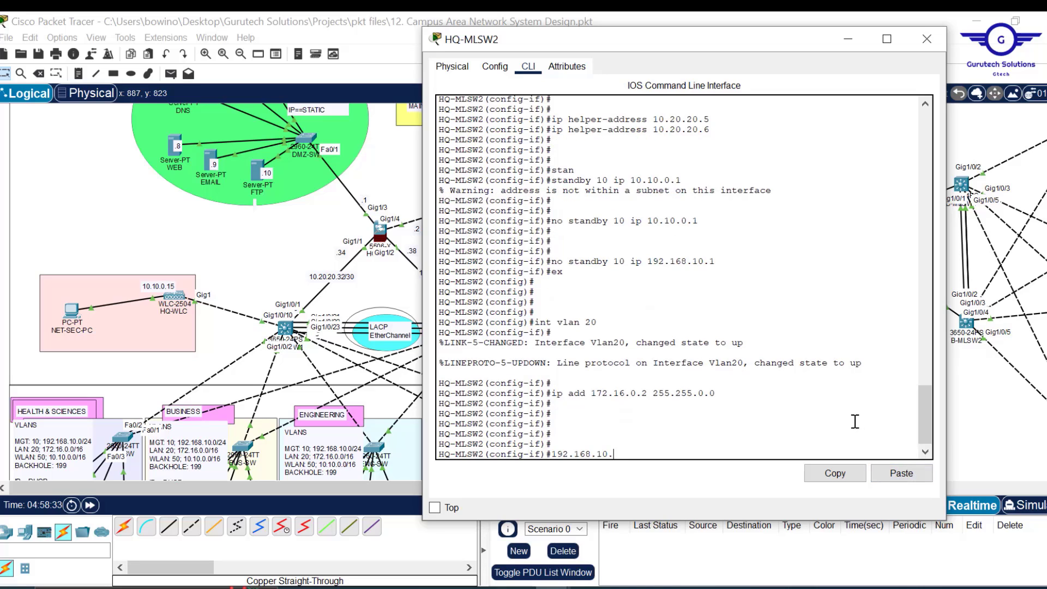
pyautogui.press('BackSpace')
pyautogui.press('BackSpace')
pyautogui.press('BackSpace')
pyautogui.press('BackSpace')
pyautogui.press('BackSpace')
pyautogui.press('BackSpace')
pyautogui.press('BackSpace')
pyautogui.press('BackSpace')
pyautogui.press('BackSpace')
pyautogui.press('BackSpace')
pyautogui.press('BackSpace')
pyautogui.press('BackSpace')
pyautogui.press('Up')
pyautogui.press('Up')
pyautogui.press('Up')
pyautogui.press('Up')
pyautogui.press('Up')
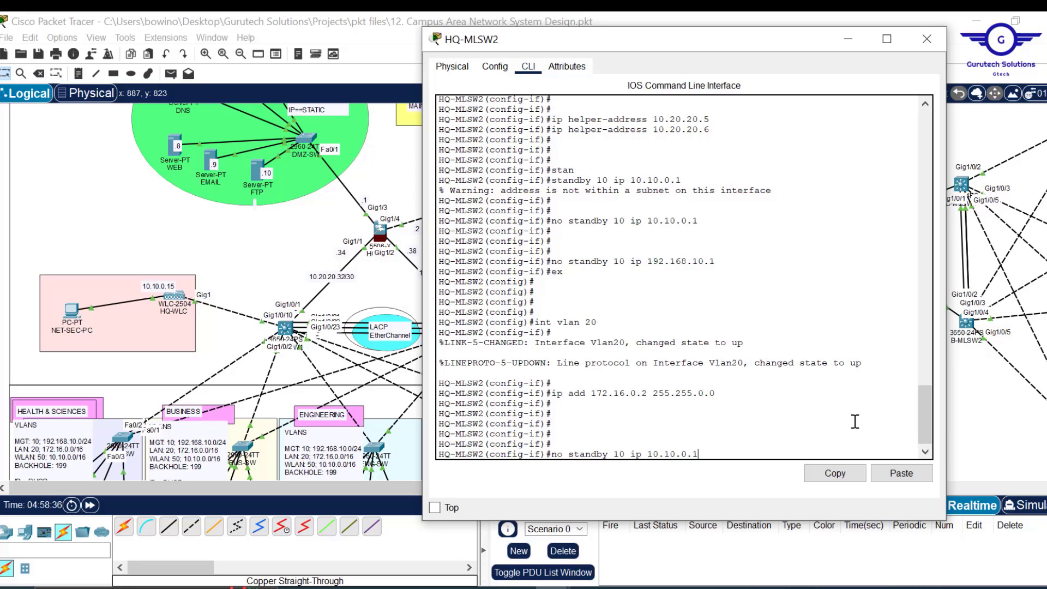
pyautogui.press('Up')
pyautogui.press('Up')
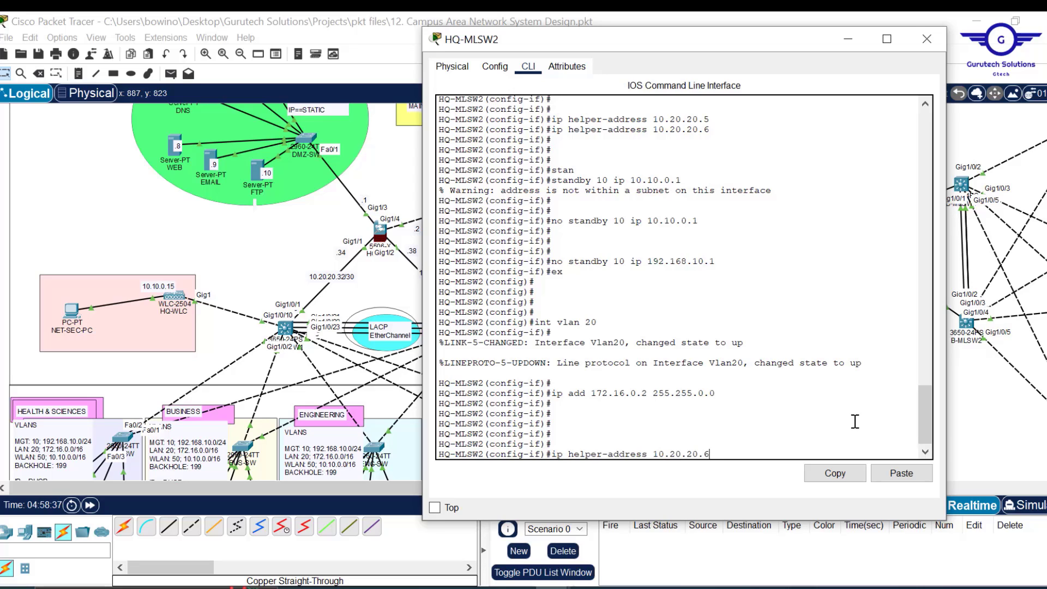
pyautogui.press('Return')
pyautogui.press('Up')
pyautogui.press('BackSpace')
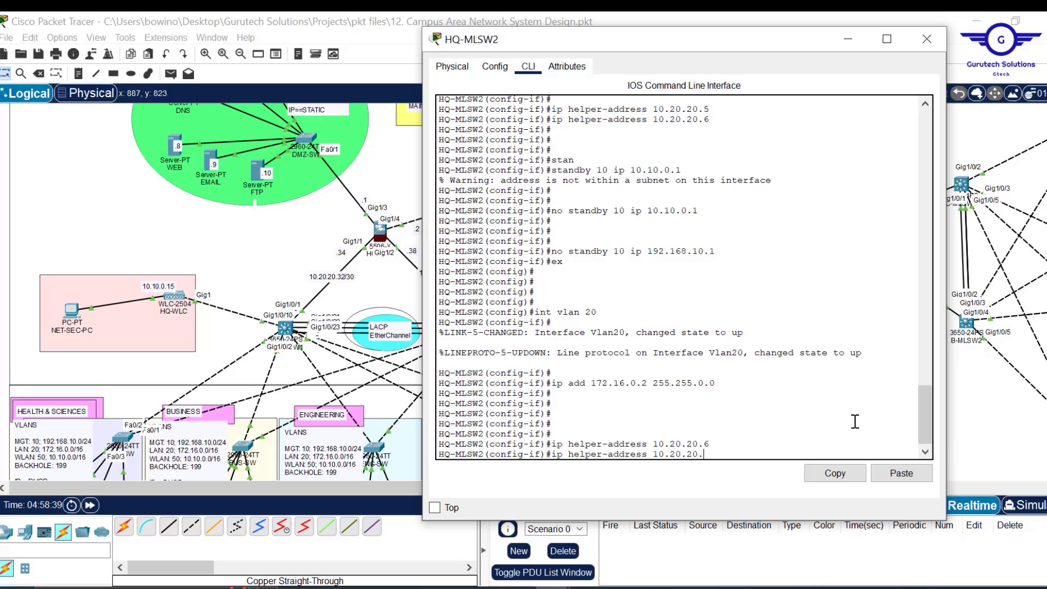
pyautogui.write('5')
pyautogui.press('Return')
pyautogui.press('Return')
pyautogui.press('Return')
pyautogui.press('Return')
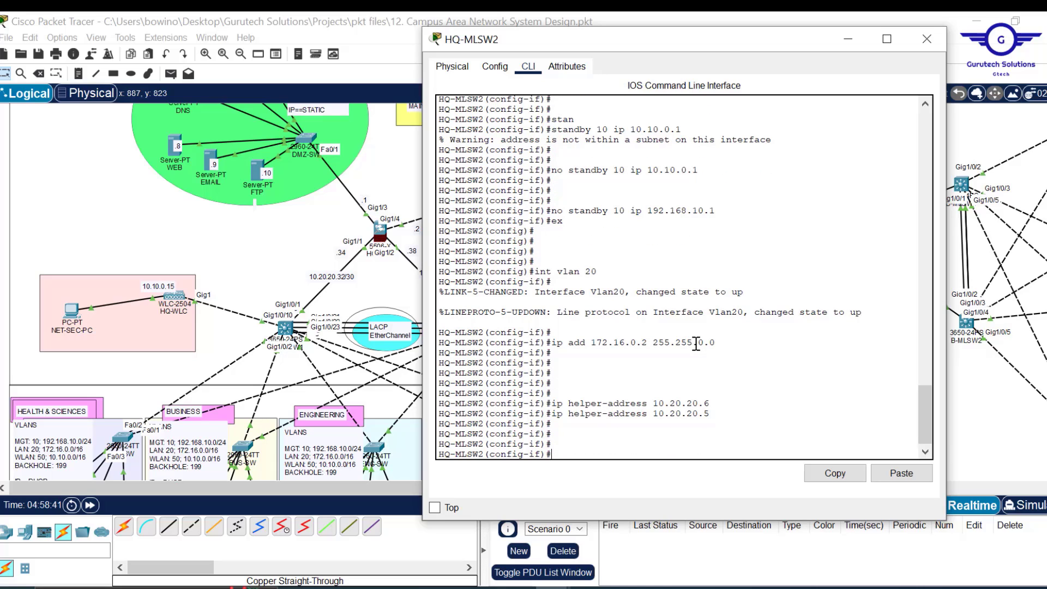
# - Configure HSRP group 20 with virtual IP 172.16.0.1 and exit the interface
pyautogui.write('stan')
pyautogui.press('Tab')
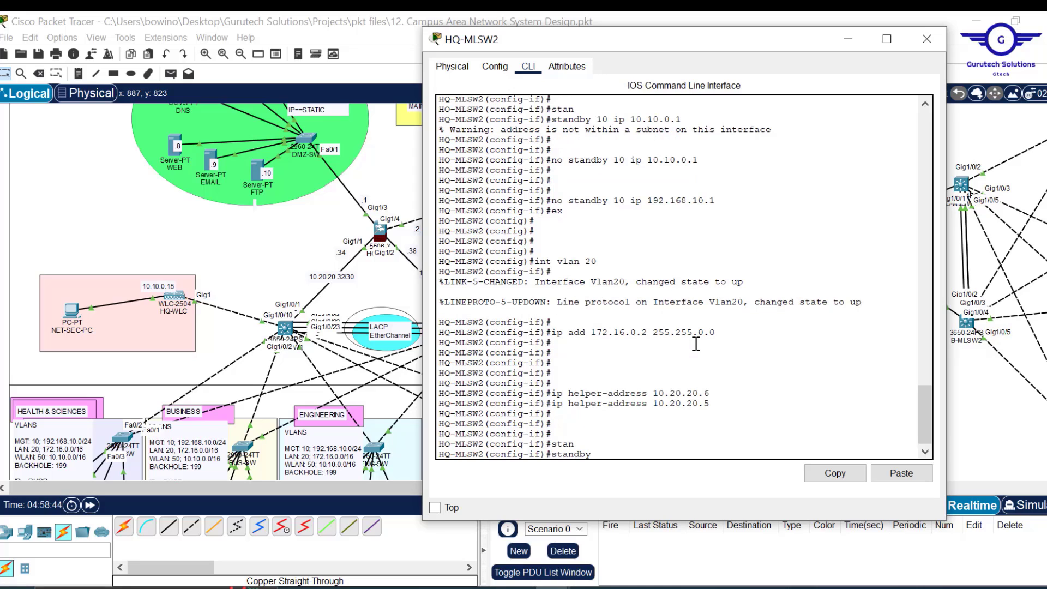
pyautogui.write('20 ip 172.16.0.1')
pyautogui.press('Return')
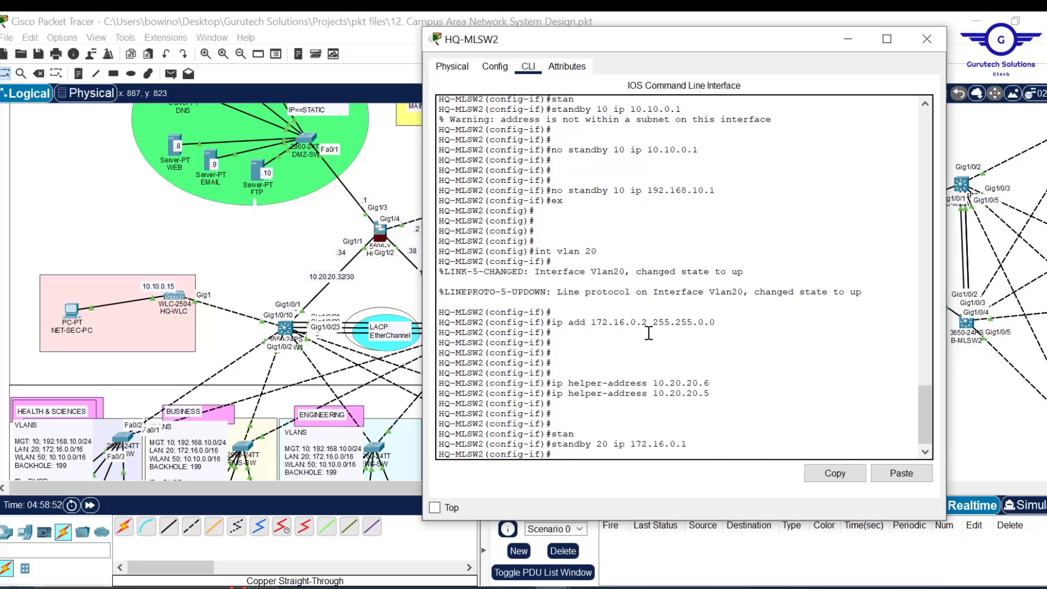
pyautogui.write('ex')
pyautogui.press('Return')
pyautogui.press('Return')
pyautogui.press('Return')
pyautogui.press('Return')
pyautogui.press('Return')
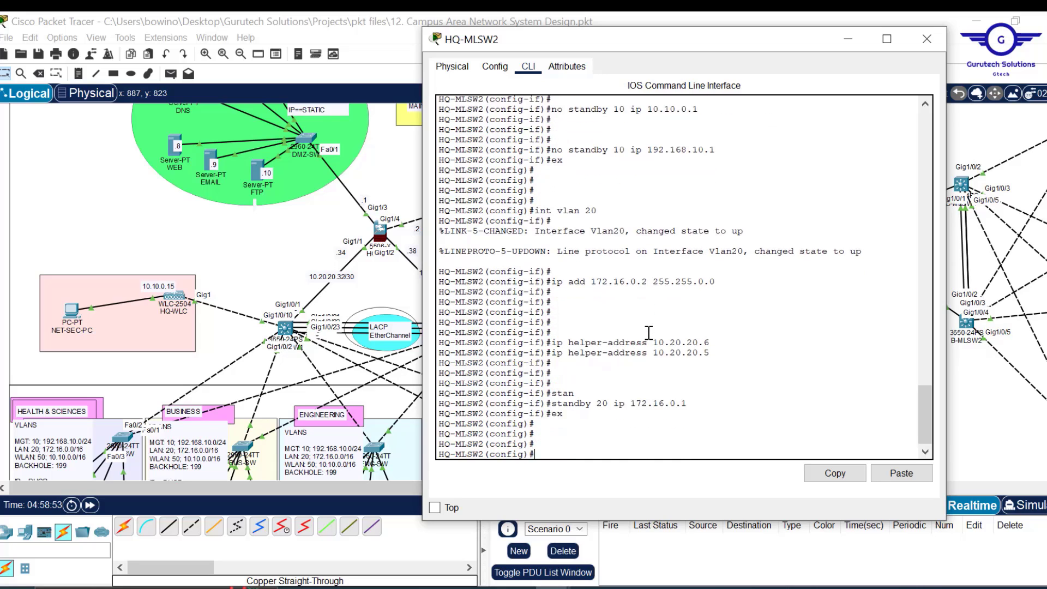
pyautogui.press('Up')
pyautogui.press('Up')
pyautogui.press('Up')
pyautogui.press('Up')
pyautogui.press('Up')
pyautogui.press('Up')
pyautogui.press('Up')
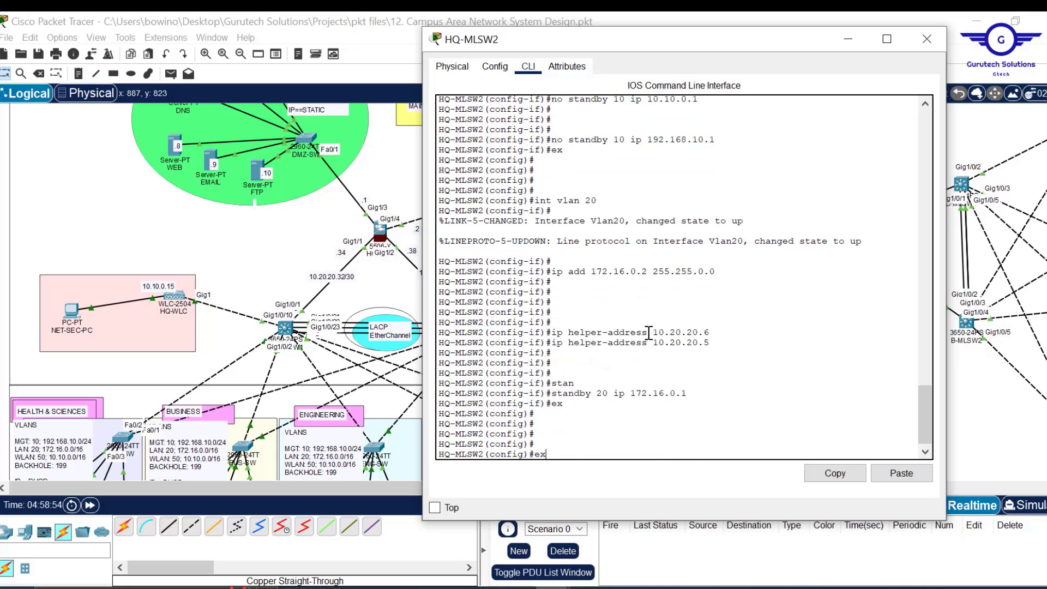
pyautogui.press('BackSpace')
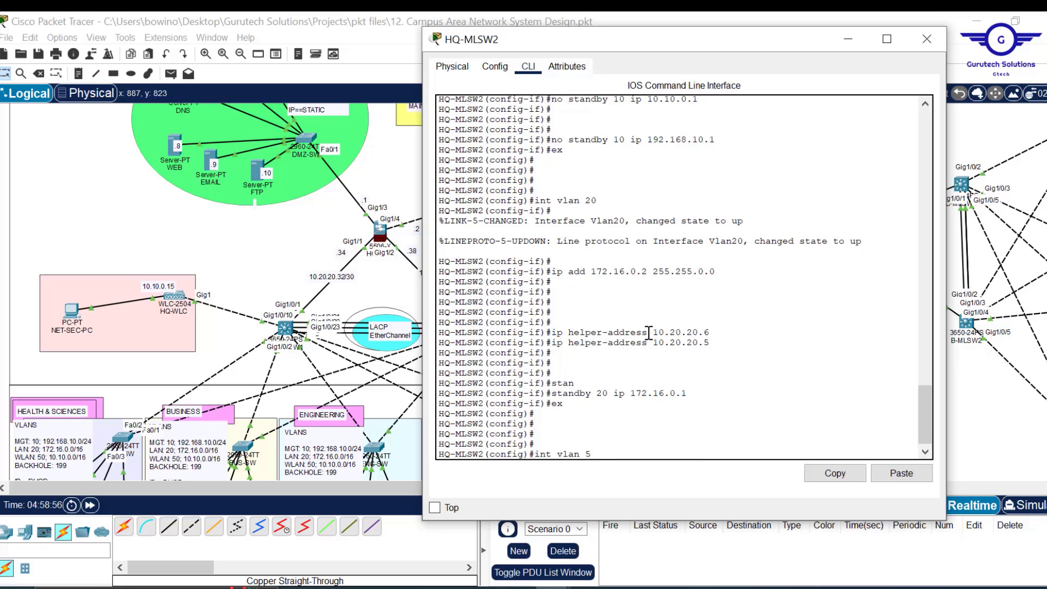
# - Enter interface VLAN 50 and assign it 10.10.0.2 255.255.0.0
pyautogui.press('Return')
pyautogui.press('Return')
pyautogui.press('Return')
pyautogui.press('Return')
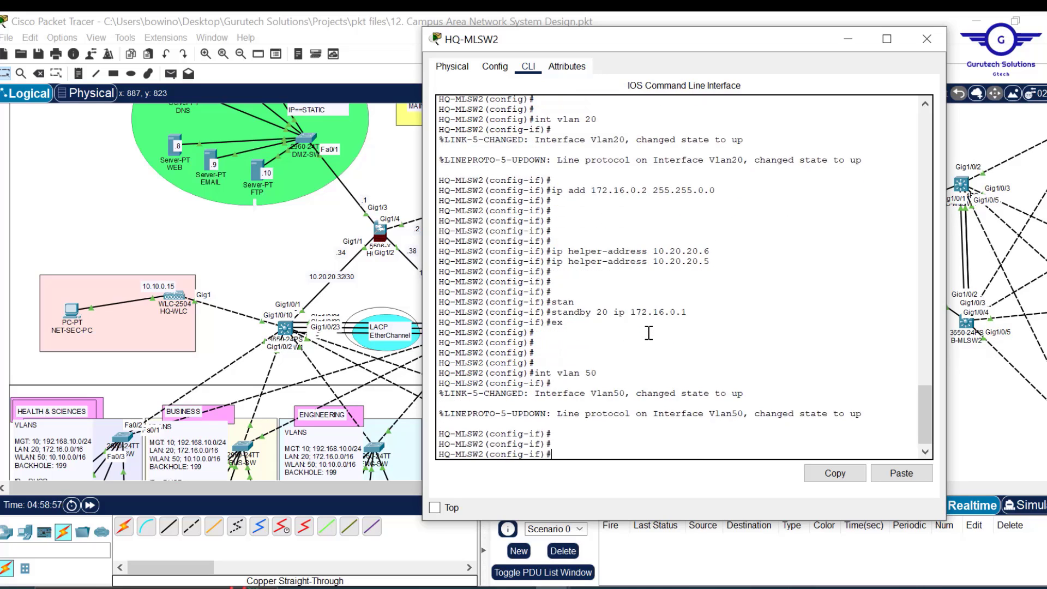
pyautogui.press('Up')
pyautogui.press('Up')
pyautogui.press('Up')
pyautogui.press('Up')
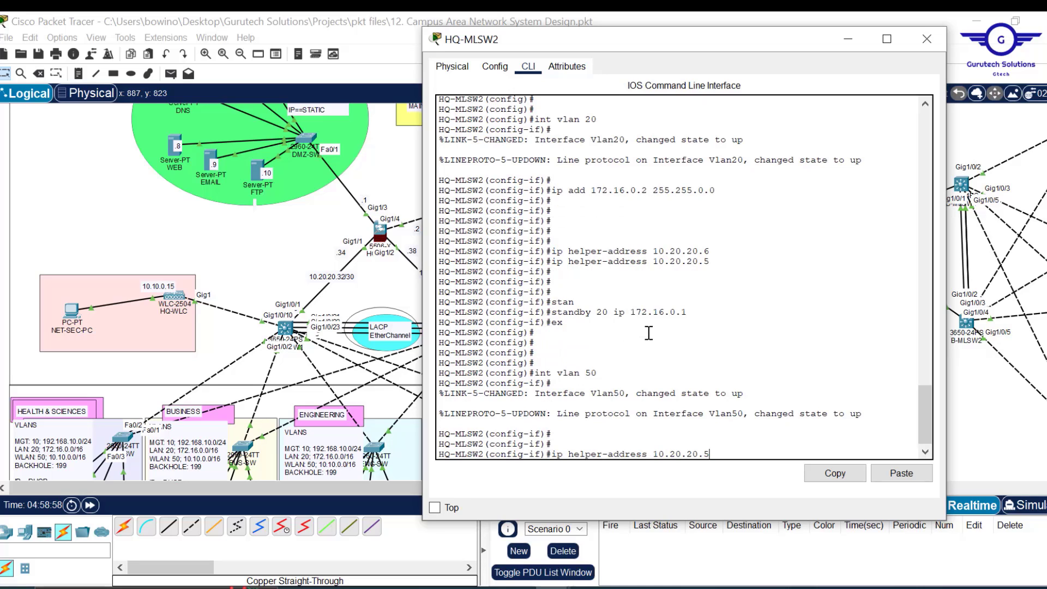
pyautogui.press('Up')
pyautogui.press('Up')
pyautogui.press('Down')
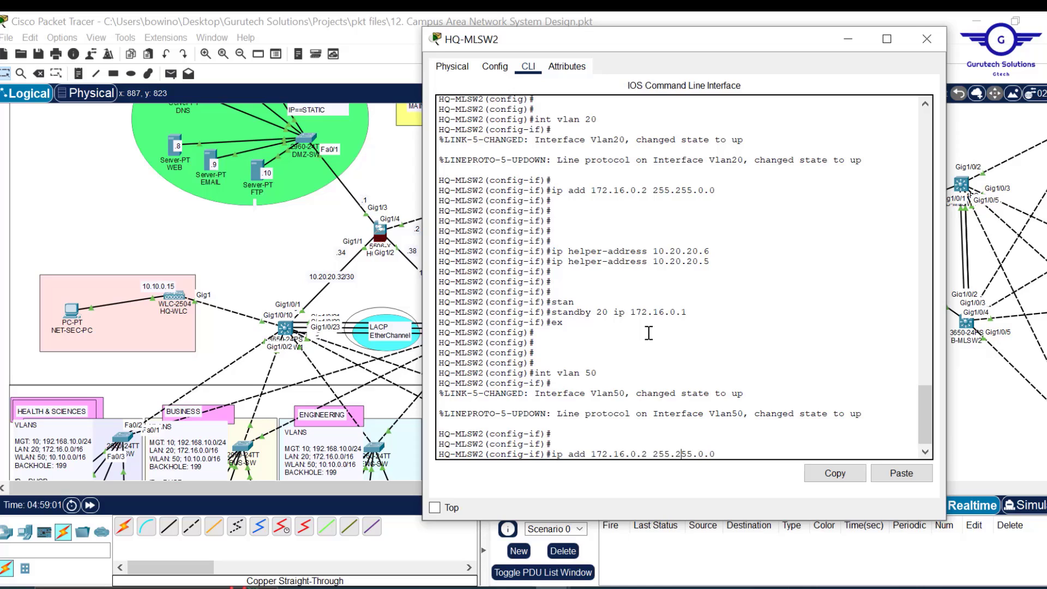
pyautogui.press('Left')
pyautogui.press('Left')
pyautogui.press('Left')
pyautogui.press('Left')
pyautogui.press('Left')
pyautogui.press('Left')
pyautogui.press('Left')
pyautogui.press('Left')
pyautogui.press('Left')
pyautogui.press('Left')
pyautogui.press('Left')
pyautogui.press('BackSpace')
pyautogui.press('BackSpace')
pyautogui.press('BackSpace')
pyautogui.press('BackSpace')
pyautogui.press('BackSpace')
pyautogui.write('0.10')
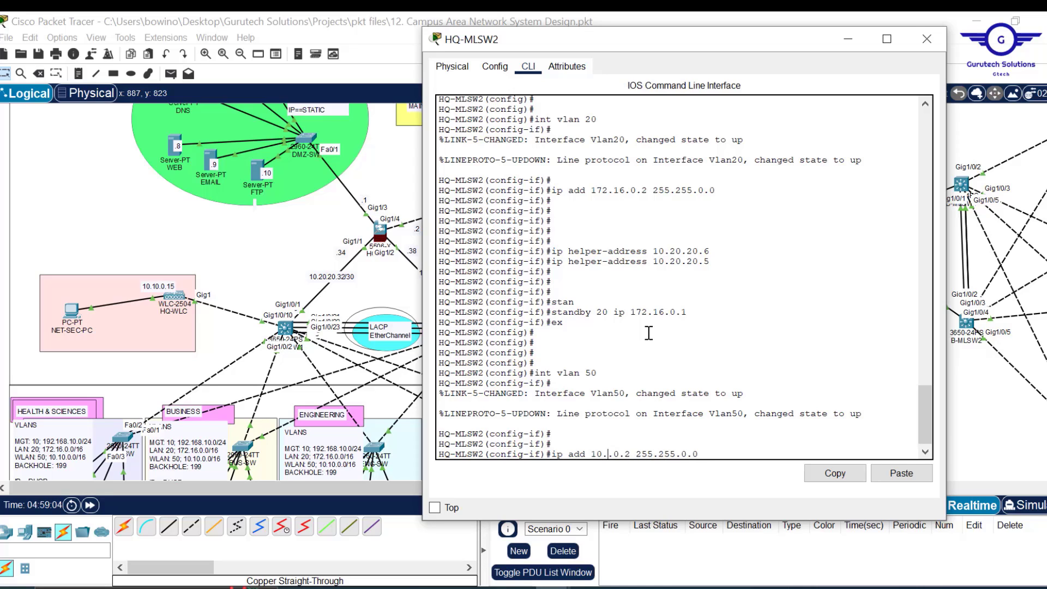
pyautogui.press('Return')
pyautogui.press('Return')
pyautogui.press('Return')
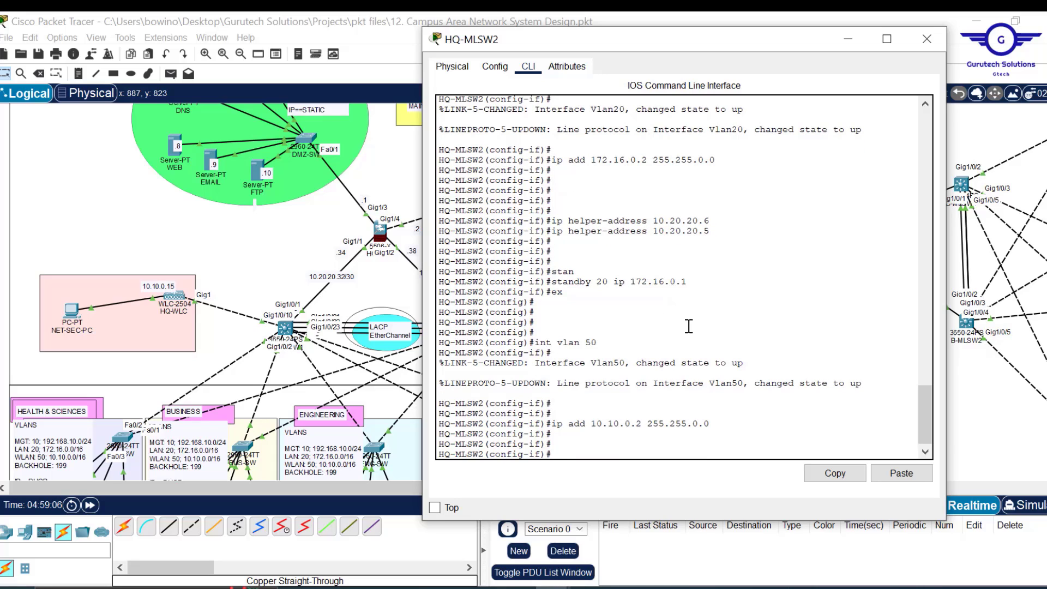
# - Add DHCP helper addresses 10.20.20.6 and 10.20.20.5 to VLAN 50
pyautogui.press('Up')
pyautogui.press('Up')
pyautogui.press('Up')
pyautogui.press('Up')
pyautogui.press('Up')
pyautogui.press('Up')
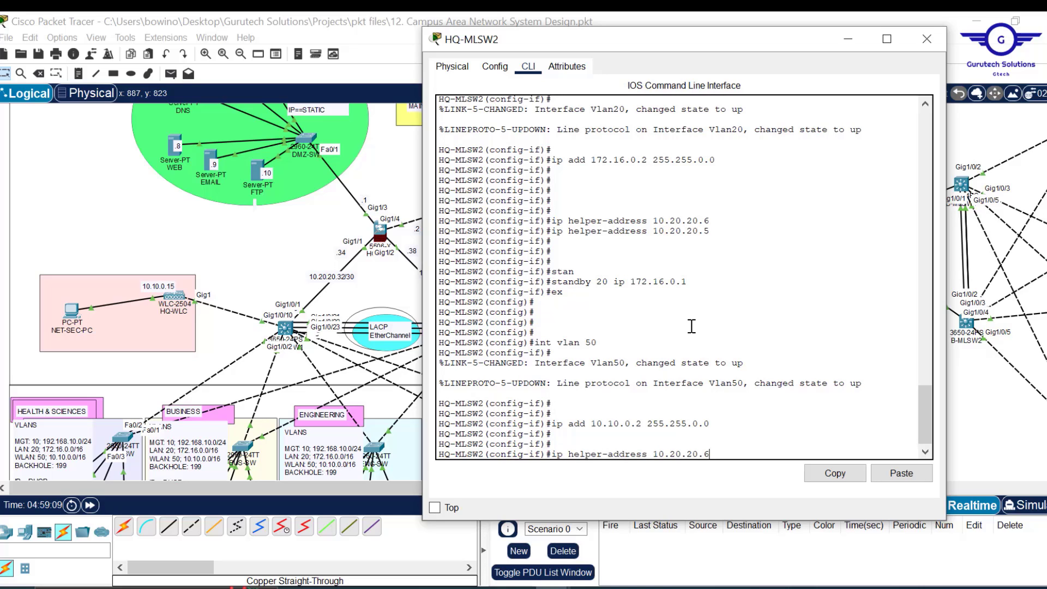
pyautogui.press('Return')
pyautogui.press('Up')
pyautogui.press('BackSpace')
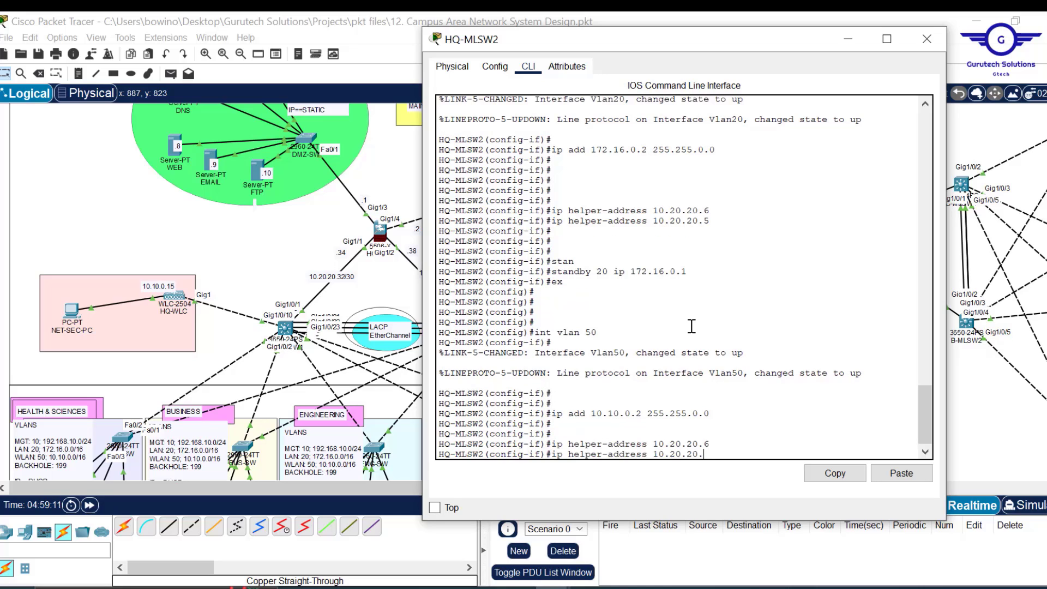
pyautogui.write('5')
pyautogui.press('Return')
pyautogui.press('Return')
pyautogui.press('Return')
pyautogui.press('Return')
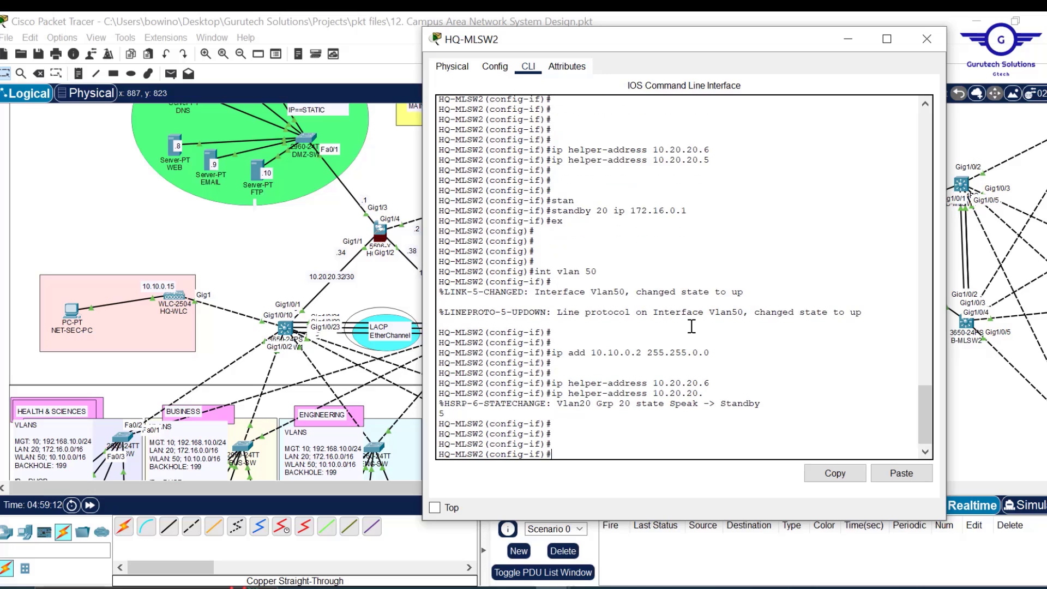
pyautogui.press('Up')
pyautogui.press('Return')
pyautogui.press('Return')
pyautogui.press('Return')
pyautogui.press('Return')
pyautogui.press('Return')
pyautogui.press('Return')
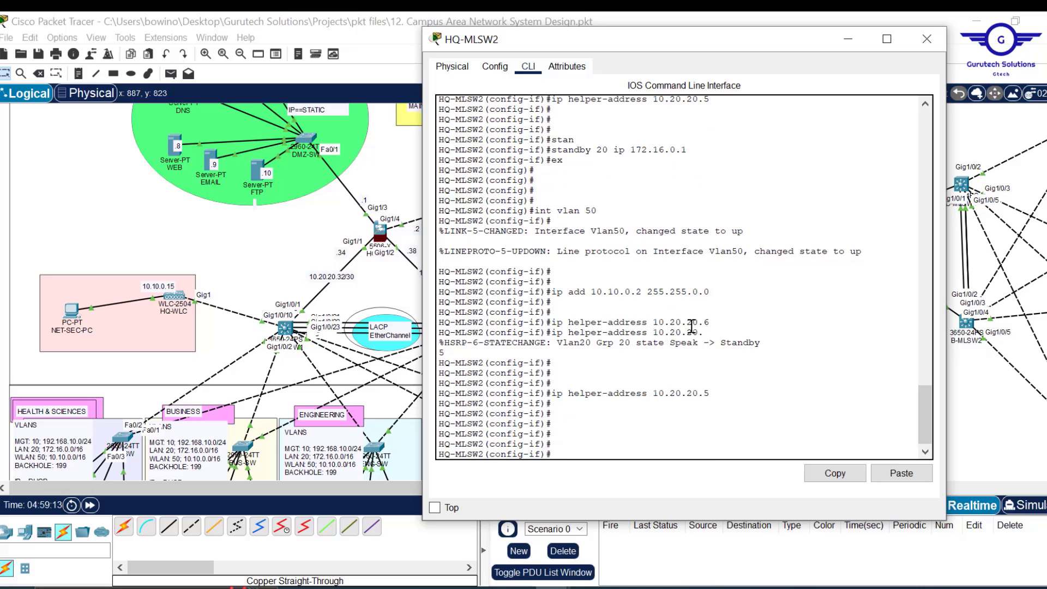
pyautogui.scroll(5, 703, 207)
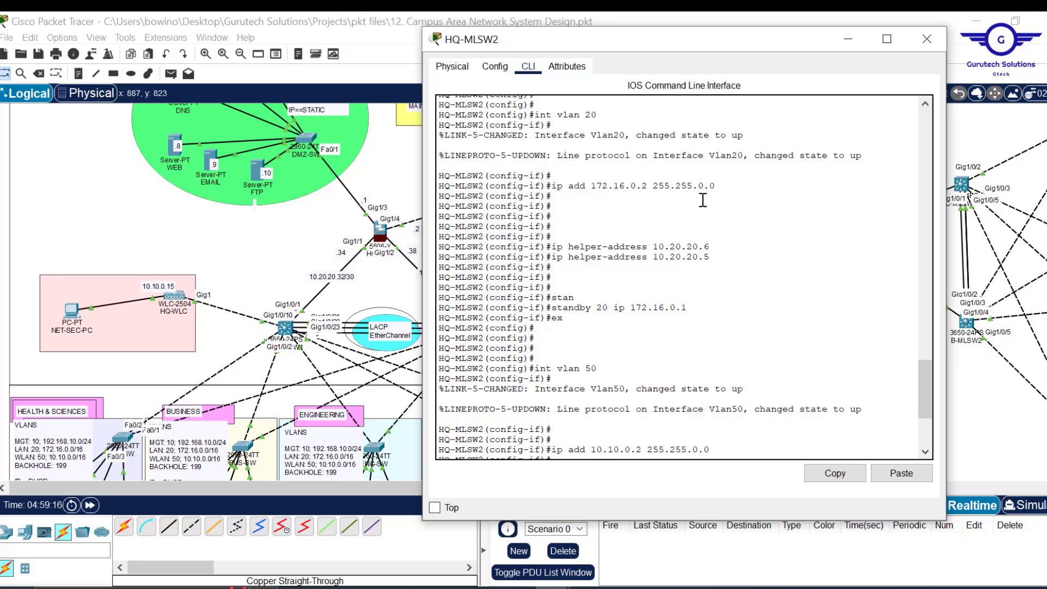
pyautogui.scroll(-5, 690, 310)
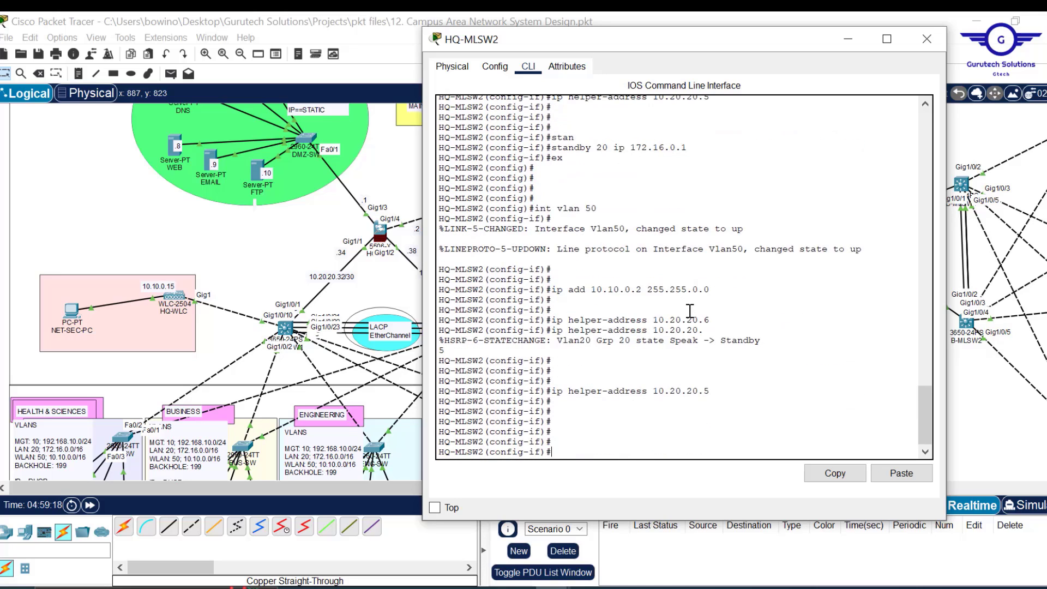
# - Configure HSRP group 50 at 10.10.0.1, exit, and save with do wr
pyautogui.write('stan')
pyautogui.press('Tab')
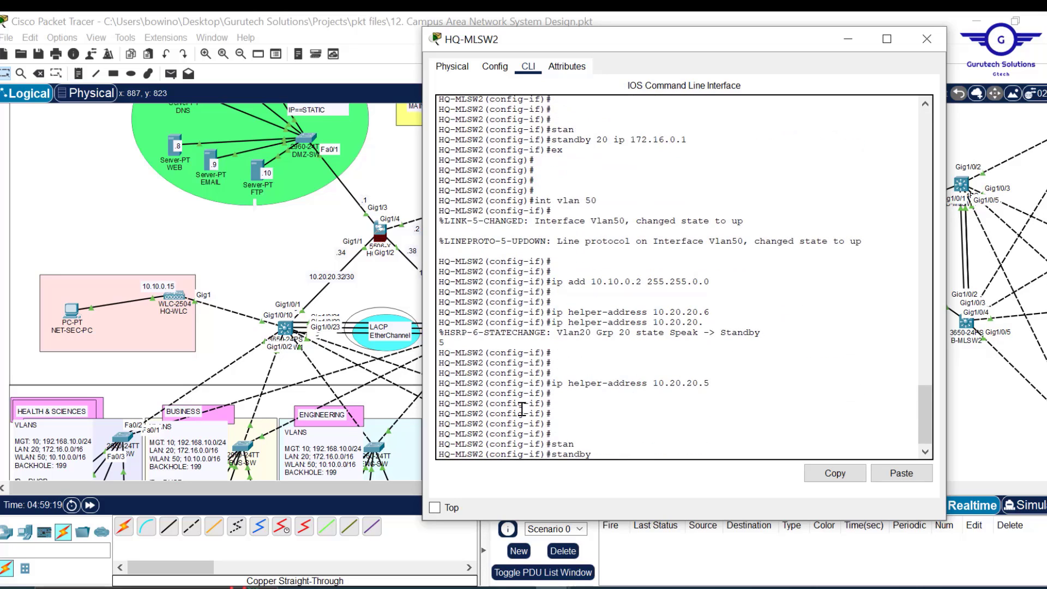
pyautogui.write('50 ip 10.10.0.1')
pyautogui.press('Return')
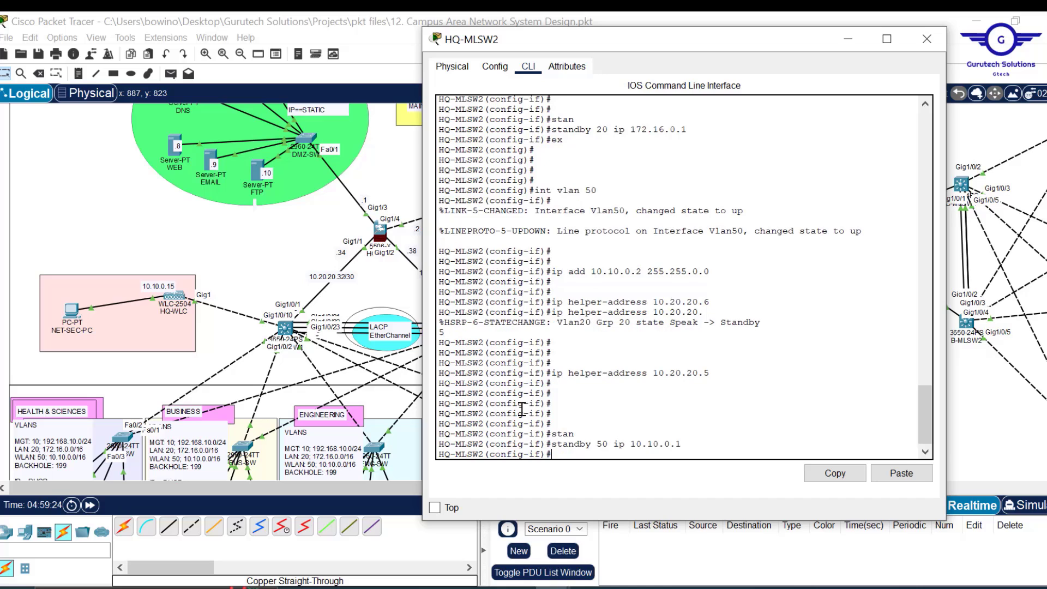
pyautogui.write('ex')
pyautogui.press('Return')
pyautogui.press('Return')
pyautogui.press('Return')
pyautogui.press('Return')
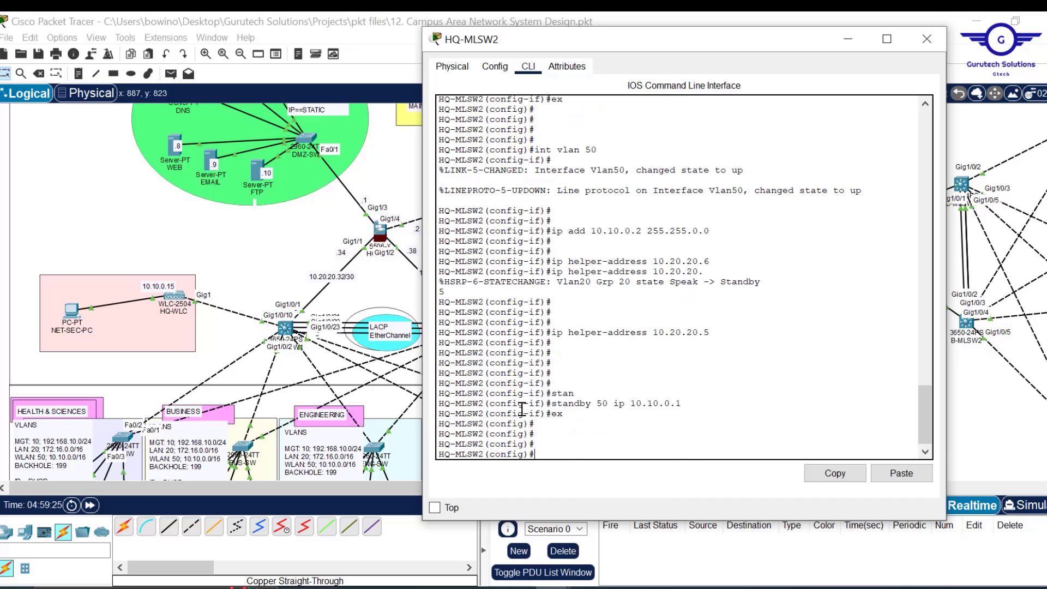
pyautogui.write('do wr')
pyautogui.press('Return')
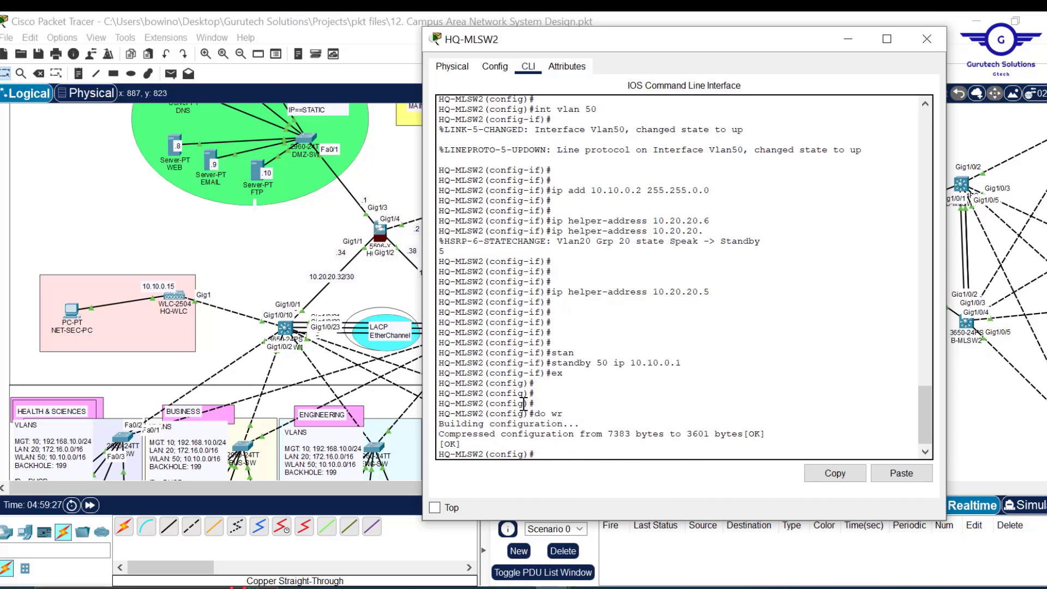
# - Close HQ-MLSW2's console, scroll to the branch switches, and place Notepad on the left
pyautogui.click(931, 50)
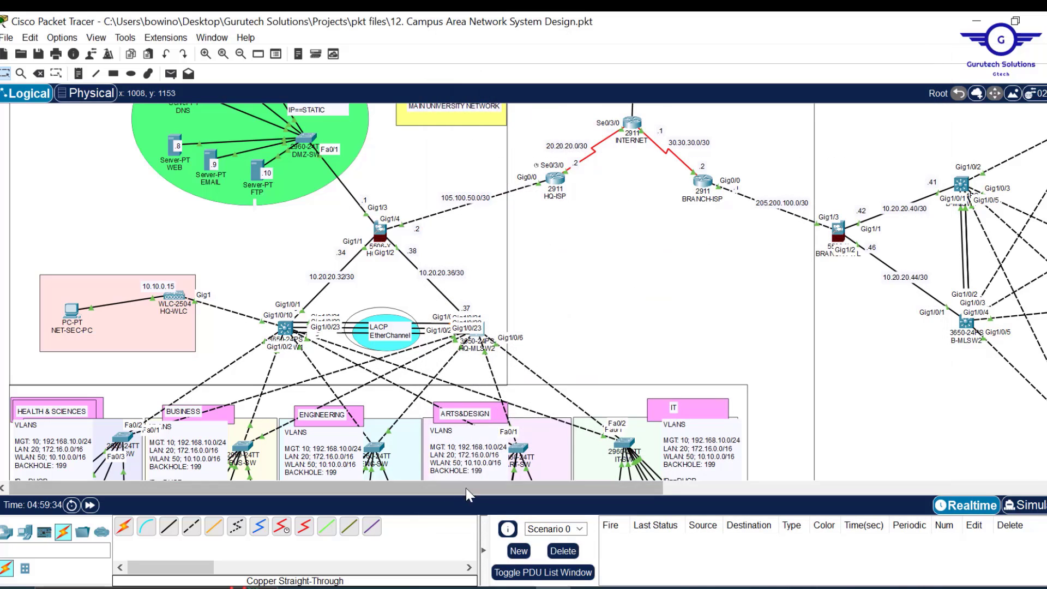
pyautogui.moveTo(513, 486); pyautogui.dragTo(676, 491)
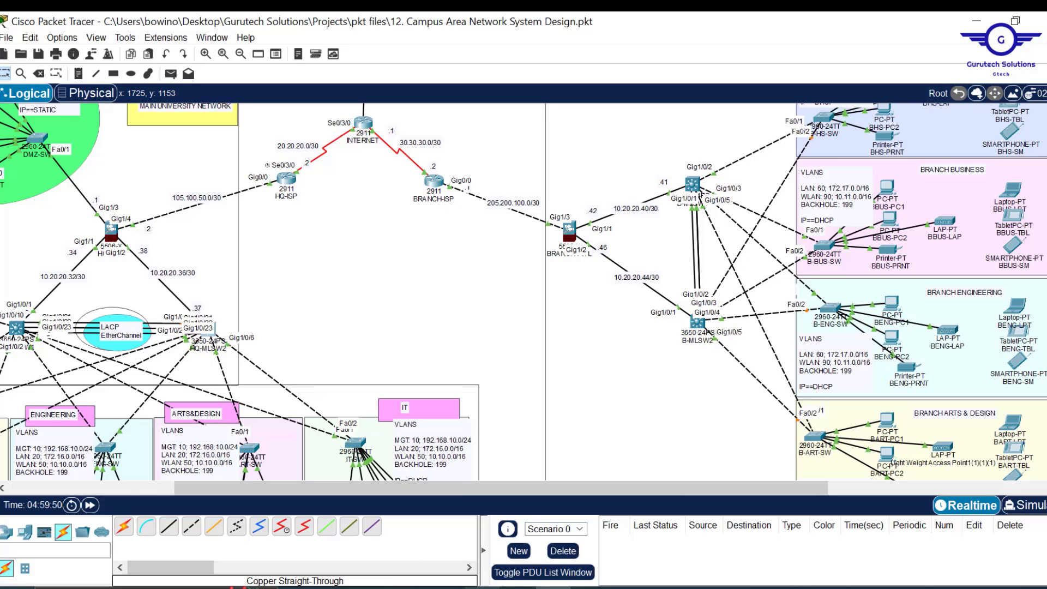
pyautogui.moveTo(518, 587)
pyautogui.click(589, 538)
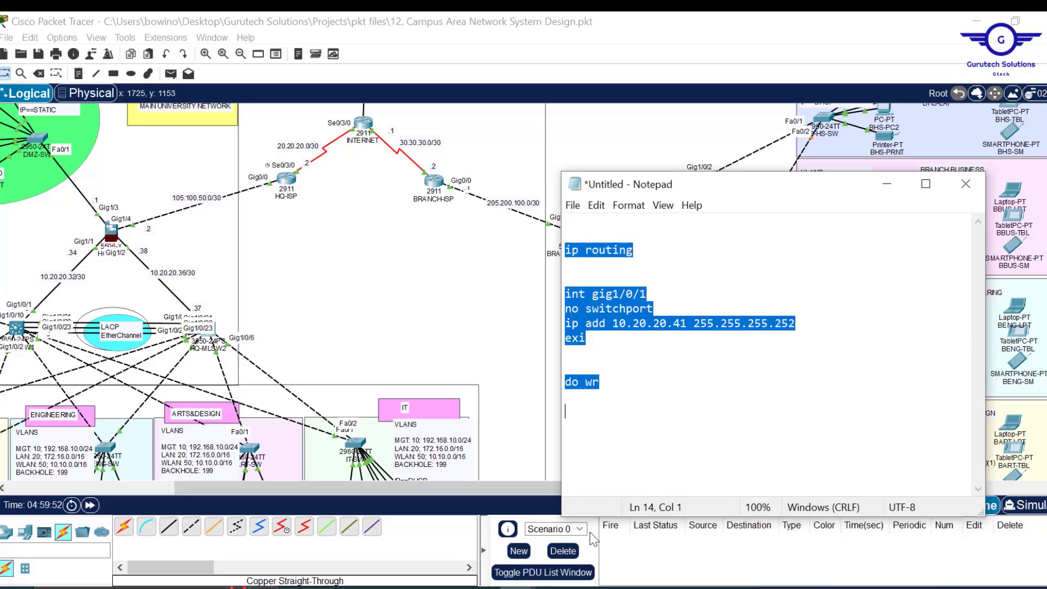
pyautogui.moveTo(768, 188); pyautogui.dragTo(289, 154)
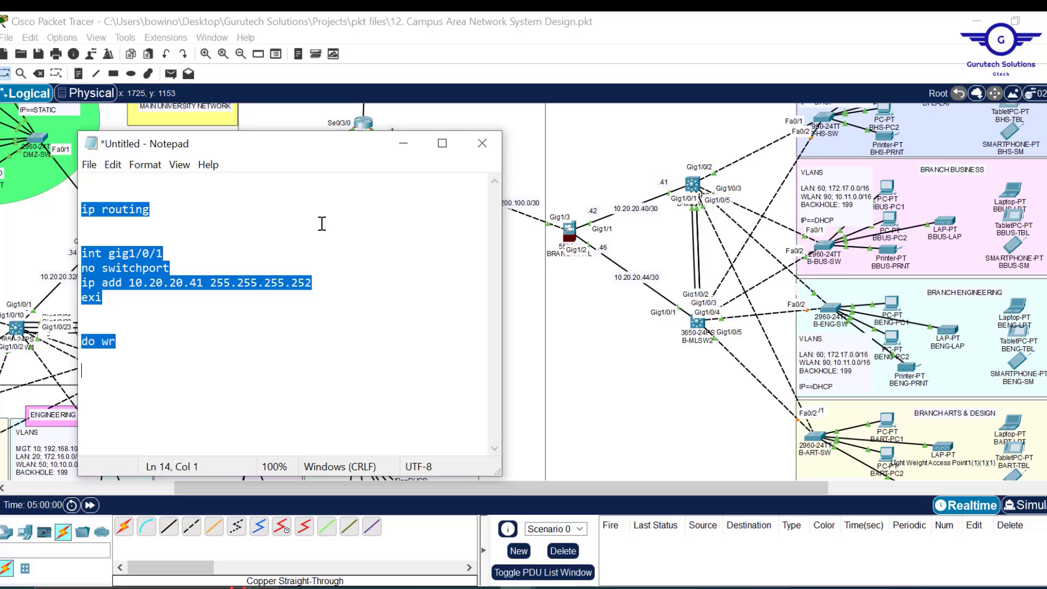
# - Replace Notepad's old text with int vlan 60 and ip add 172.17.0.3 255.255.0.0
pyautogui.hotkey('ctrl', 'x')
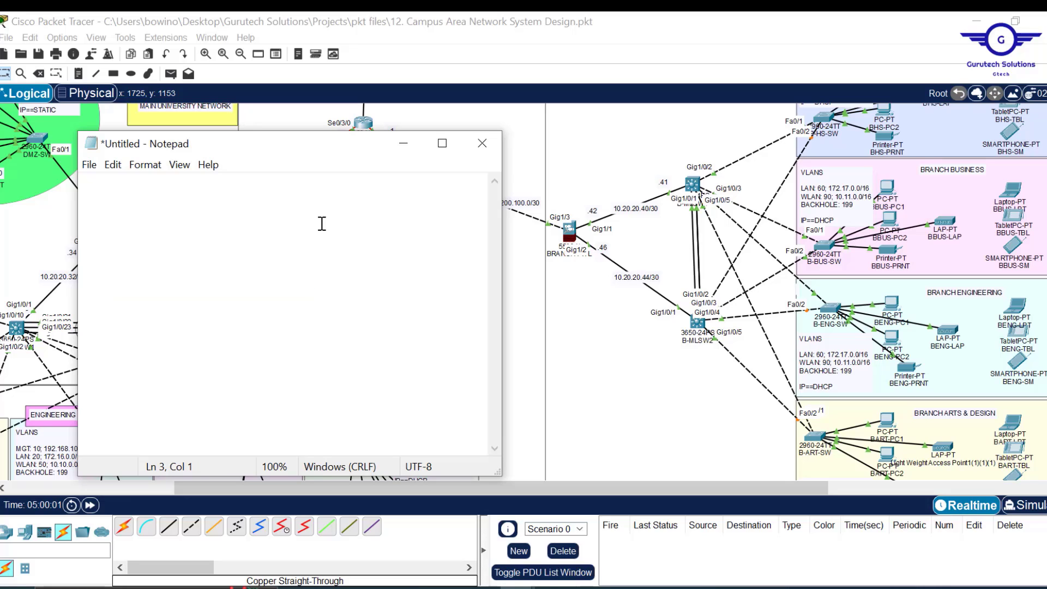
pyautogui.write('int vlan 60')
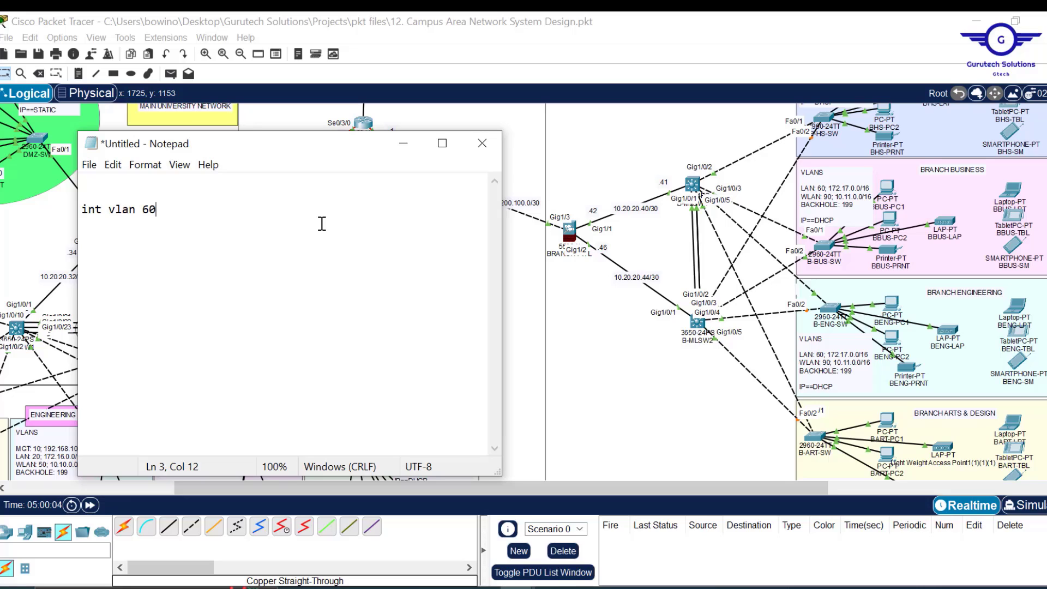
pyautogui.press('Return')
pyautogui.write('ip add')
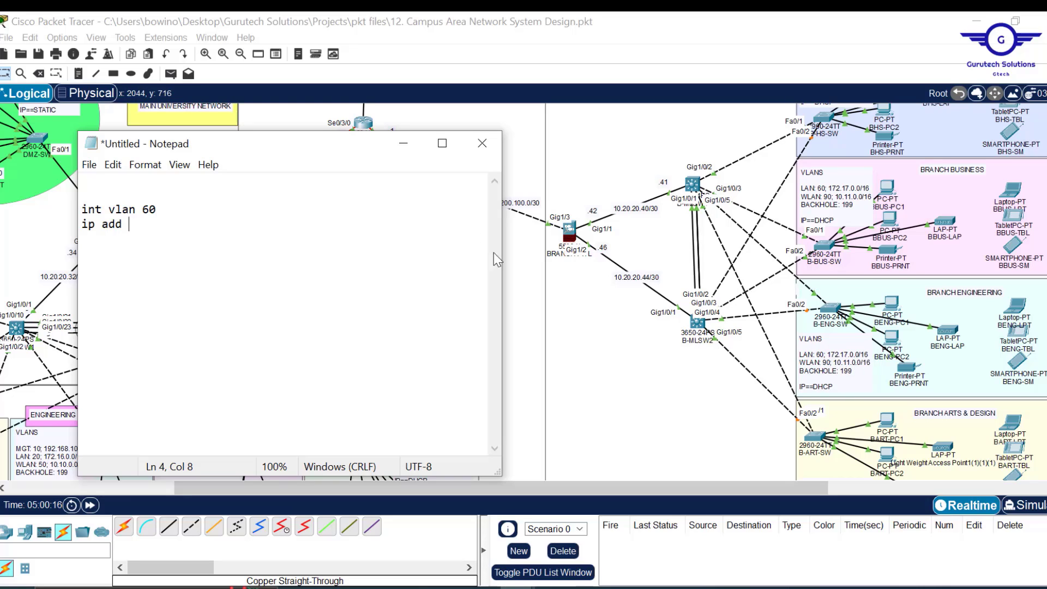
pyautogui.write('172.')
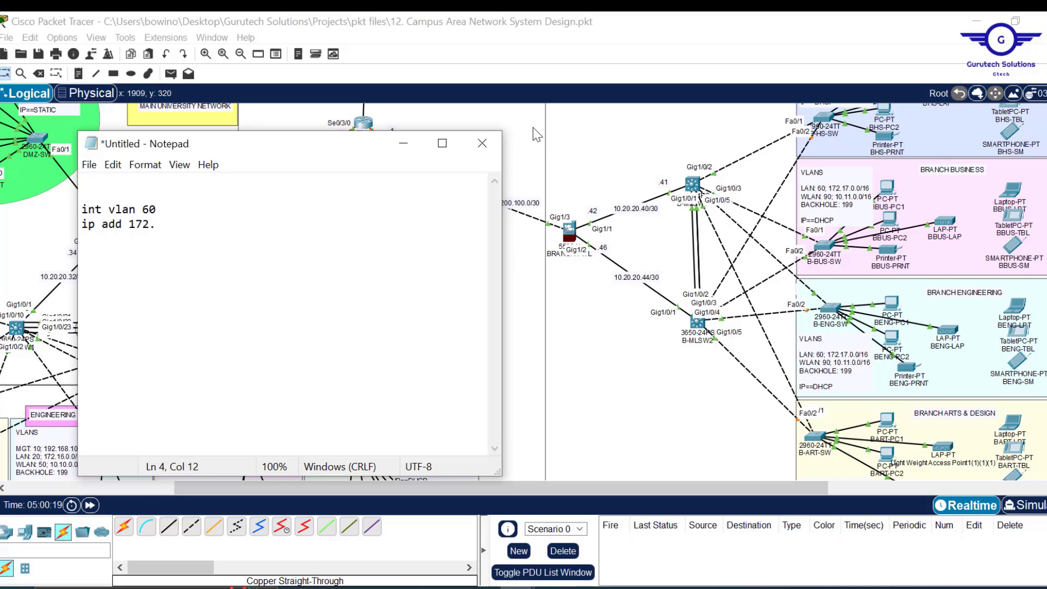
pyautogui.write('17')
pyautogui.write('.0.')
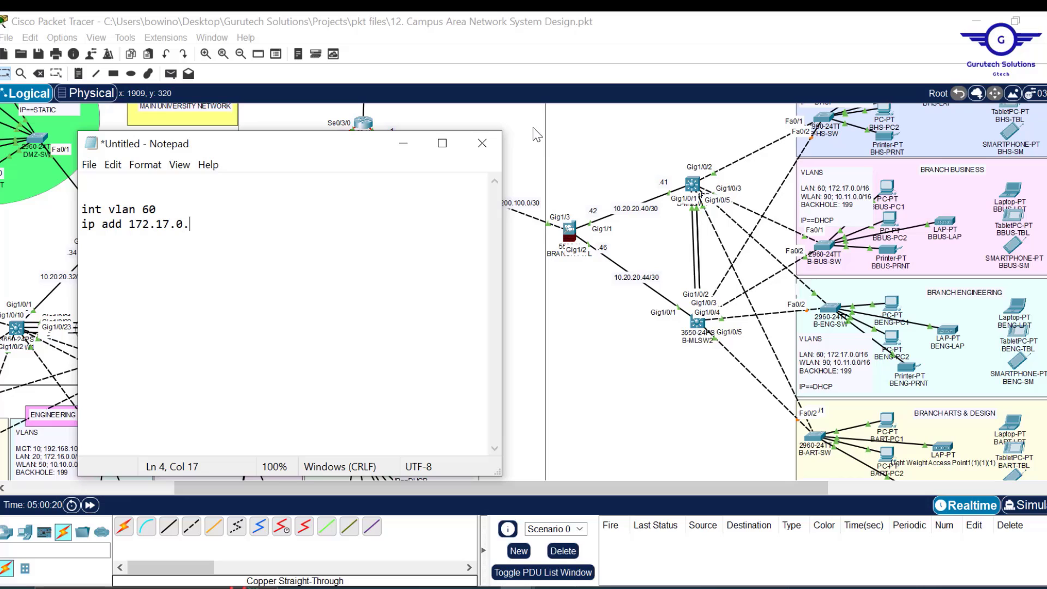
pyautogui.write('3 255.255')
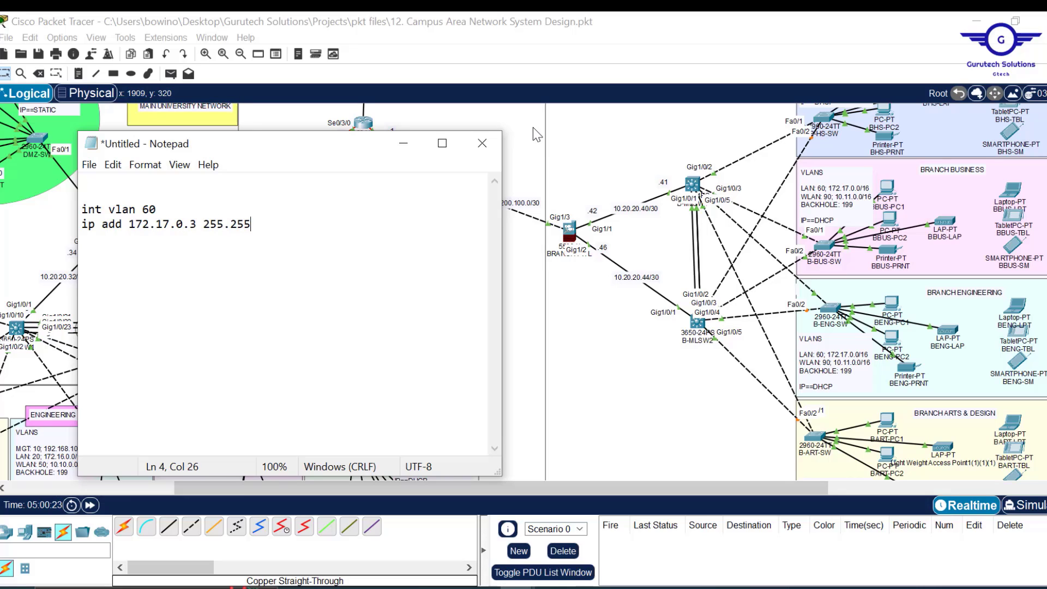
pyautogui.write('.0.0')
pyautogui.press('Return')
# - Write the ip helper-address line and duplicate it for helpers 10.20.20.5 and 10.20.20.6
pyautogui.write('ip helper')
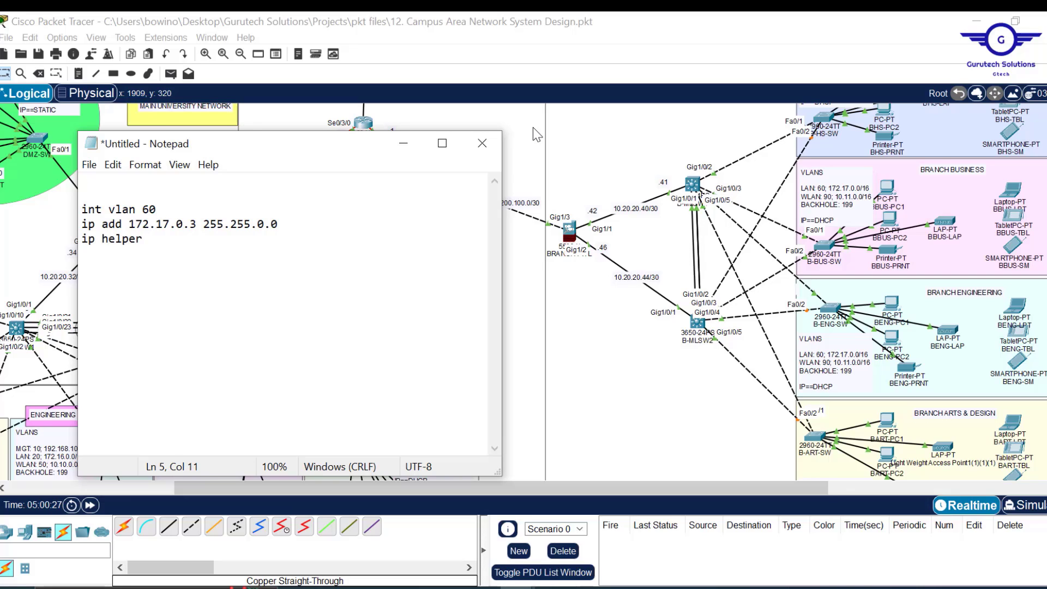
pyautogui.press('BackSpace')
pyautogui.write('-address 10.20.20.5')
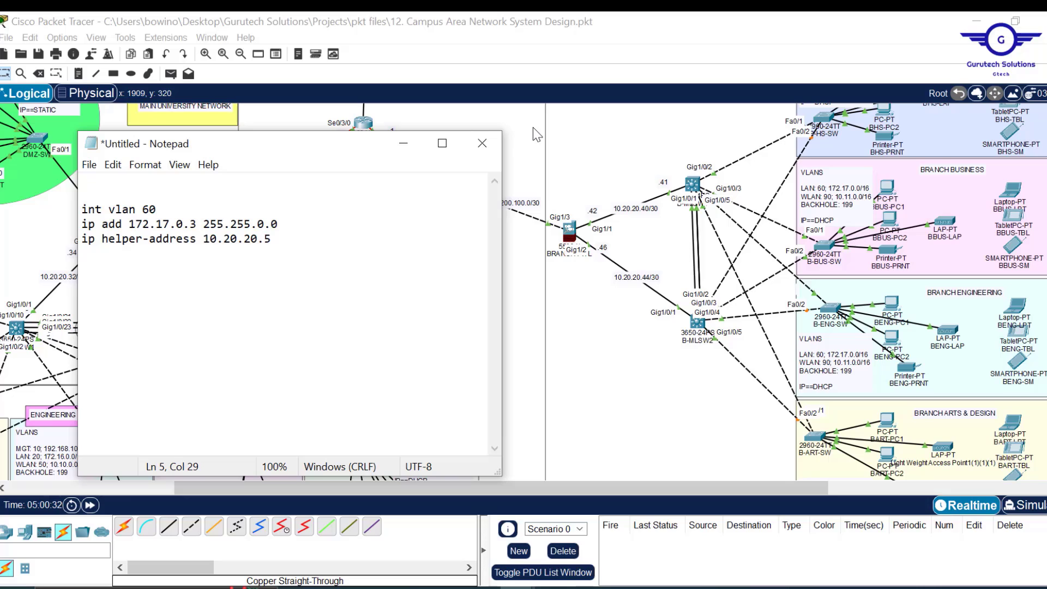
pyautogui.moveTo(279, 245); pyautogui.dragTo(281, 219)
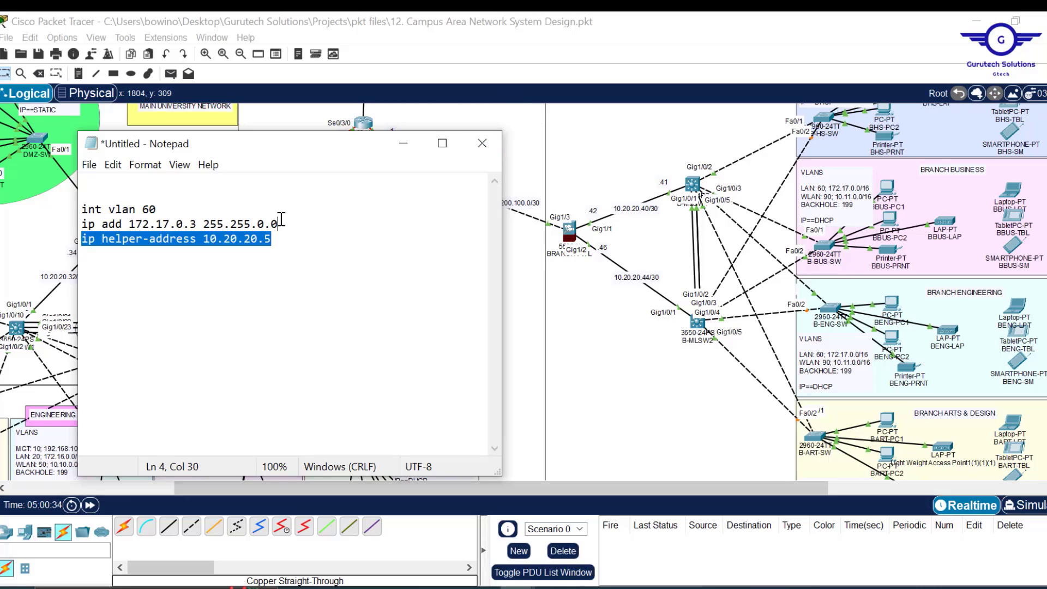
pyautogui.click(281, 233)
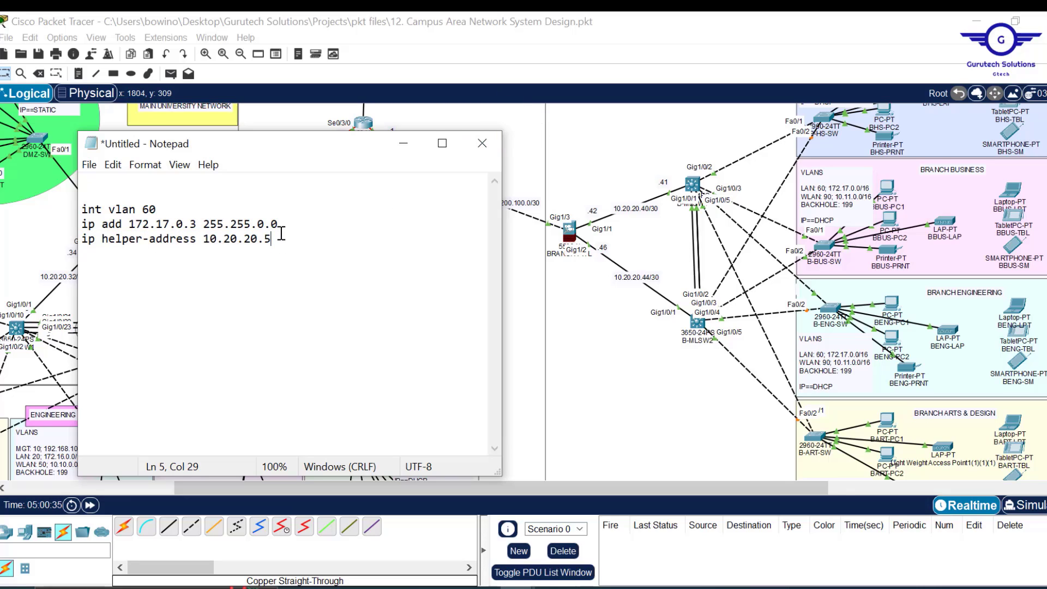
pyautogui.hotkey('ctrl', 'v')
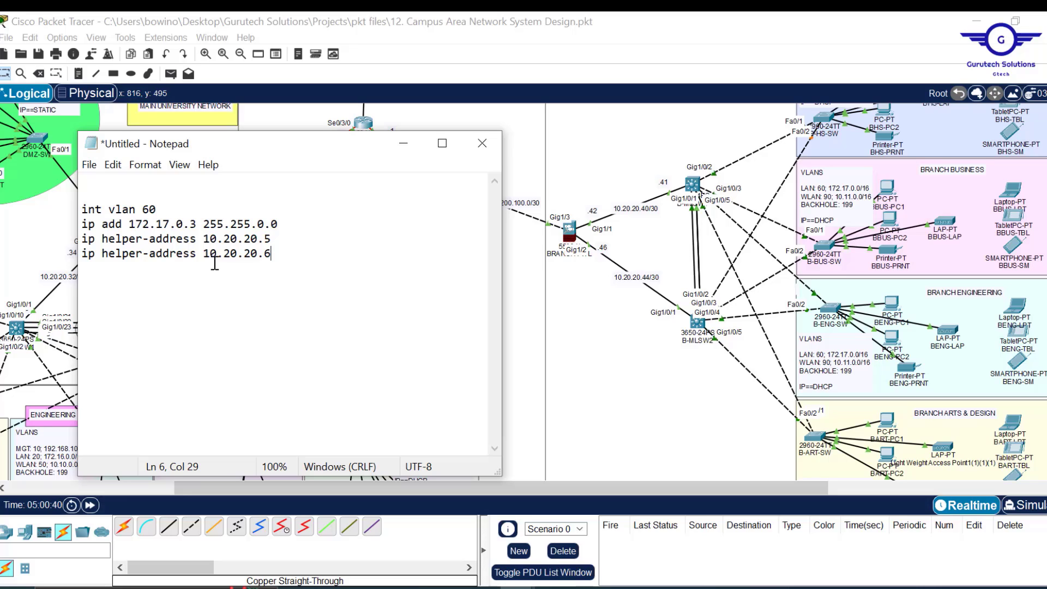
# - Add the line standby 60 ip 172.17.0.1 below the helper addresses
pyautogui.press('Return')
pyautogui.write('standby 60')
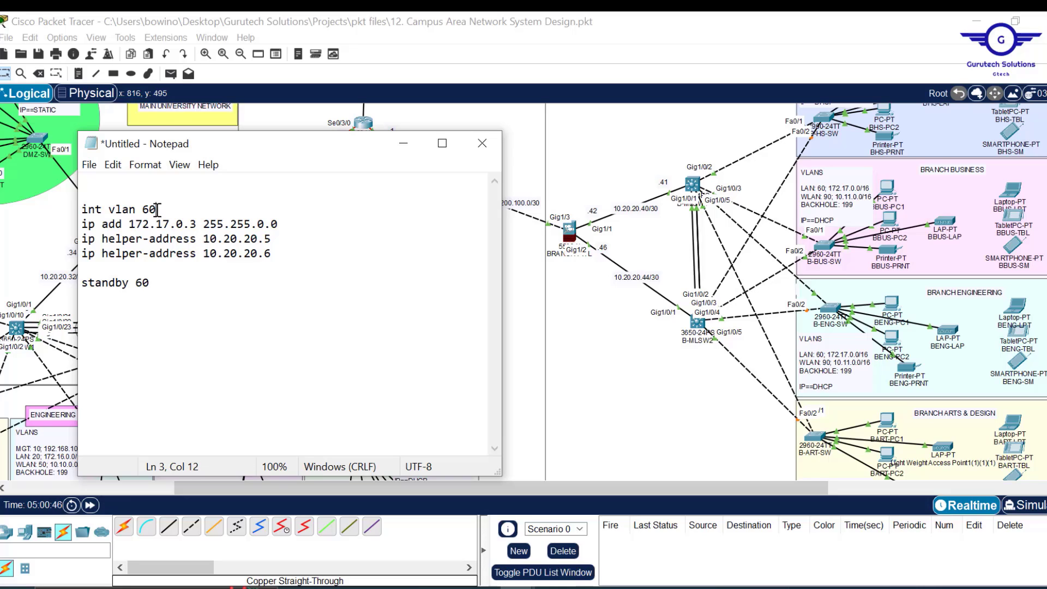
pyautogui.doubleClick(153, 209)
pyautogui.moveTo(151, 282); pyautogui.dragTo(136, 282)
pyautogui.click(158, 282)
pyautogui.write('ip')
pyautogui.moveTo(197, 227); pyautogui.dragTo(132, 227)
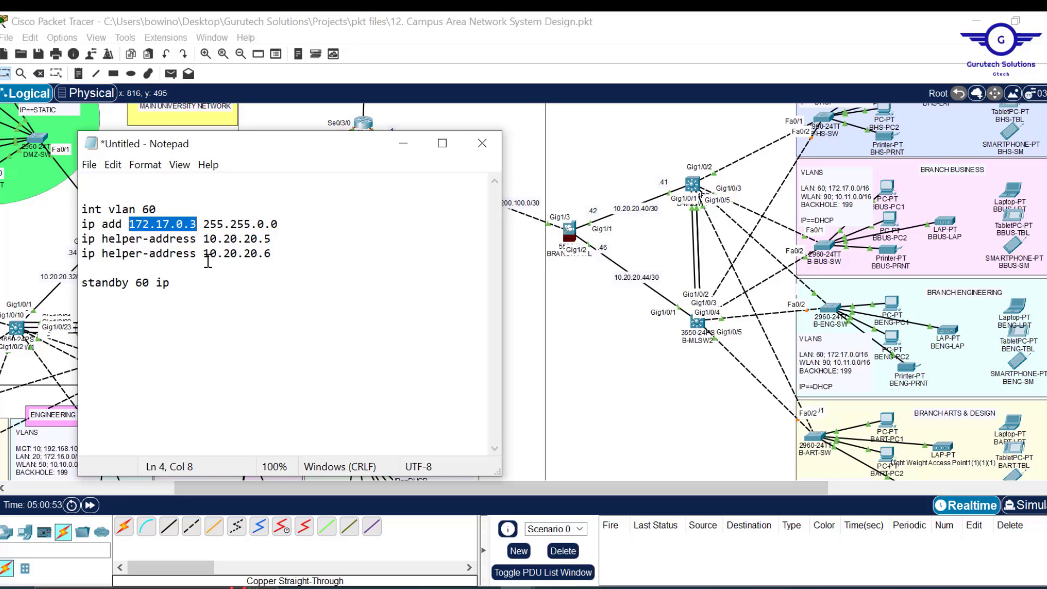
pyautogui.click(218, 282)
pyautogui.hotkey('ctrl', 'v')
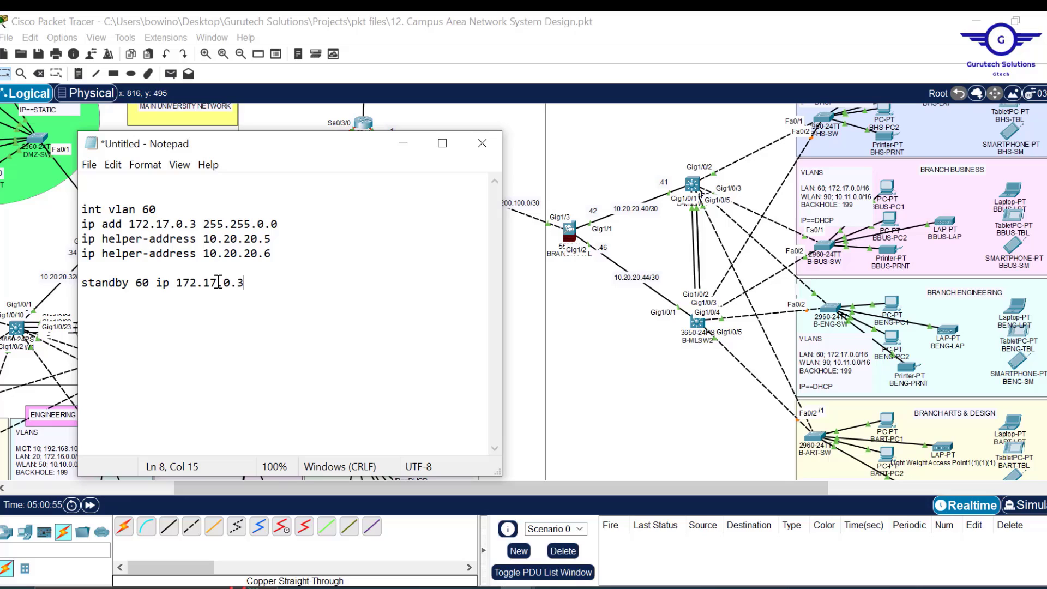
pyautogui.press('BackSpace')
pyautogui.write('1')
# - Close the VLAN 60 block with an exit line and select the whole block
pyautogui.press('Return')
pyautogui.write('ex')
pyautogui.press('Return')
pyautogui.press('Up')
pyautogui.press('Right')
pyautogui.press('Right')
pyautogui.write('it')
pyautogui.press('Return')
pyautogui.press('Return')
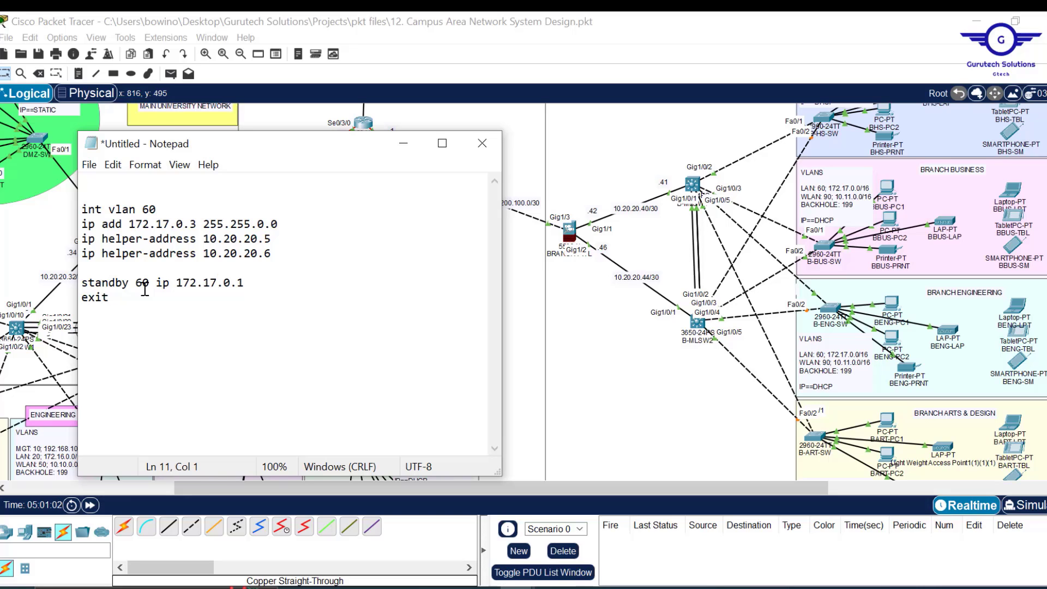
pyautogui.moveTo(110, 312); pyautogui.dragTo(60, 200)
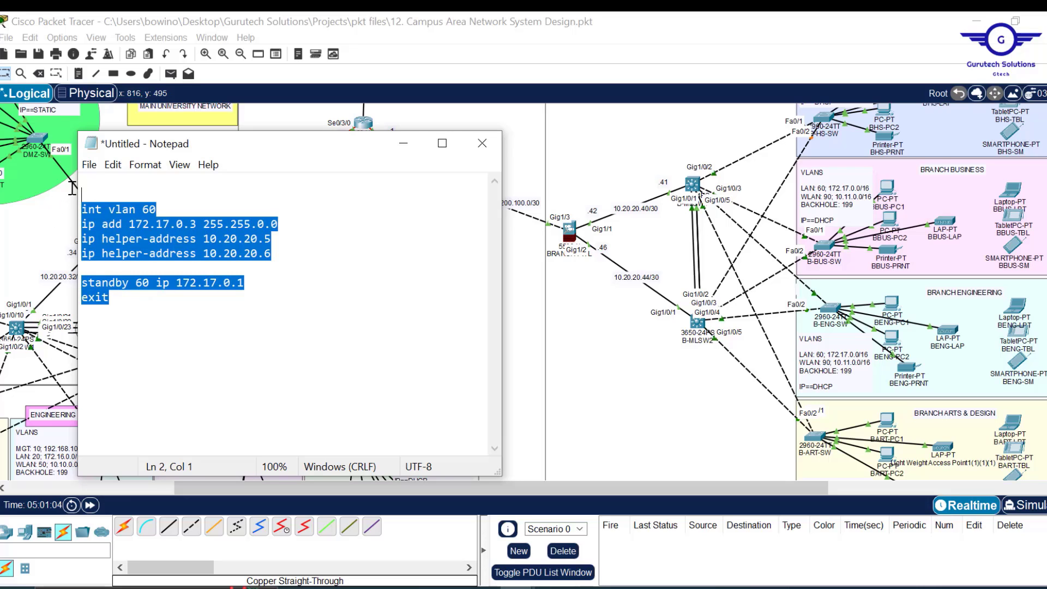
pyautogui.click(125, 300)
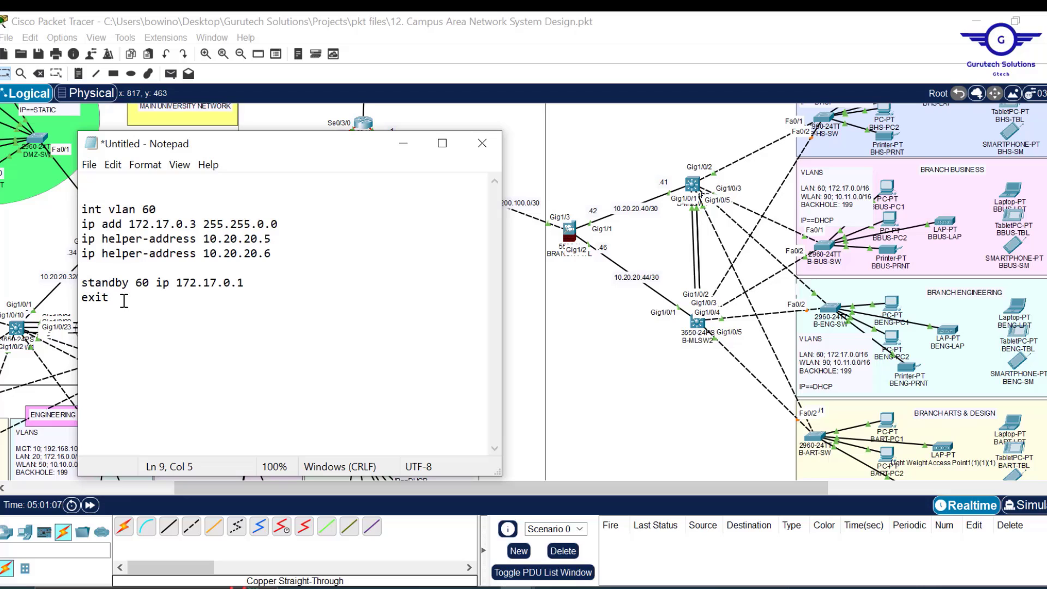
pyautogui.press('BackSpace')
pyautogui.press('BackSpace')
# - Paste a second copy of the block and renumber it int vlan 90
pyautogui.write('i')
pyautogui.hotkey('ctrl', 'v')
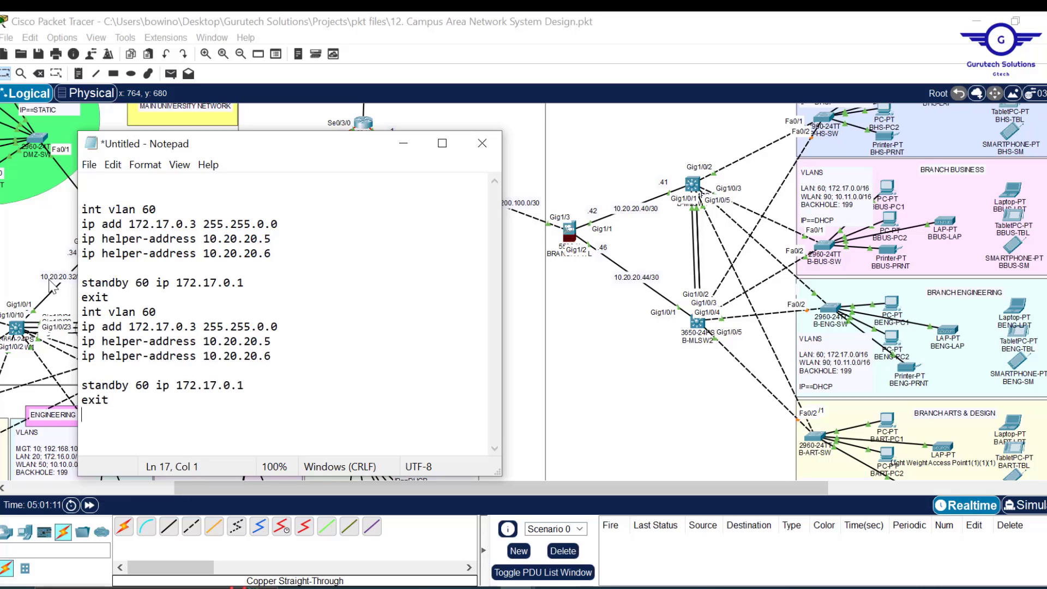
pyautogui.click(136, 299)
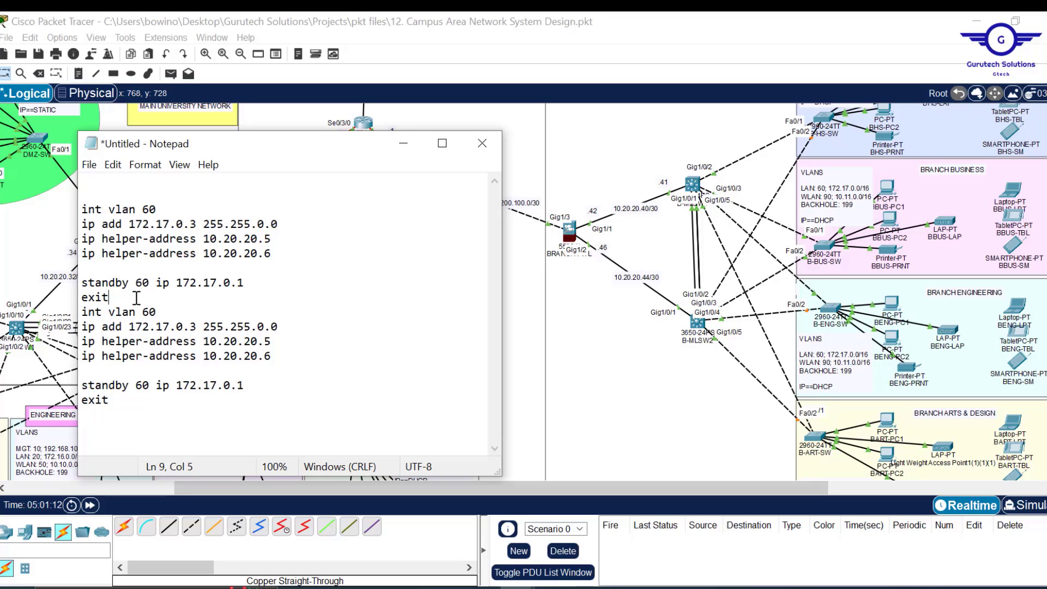
pyautogui.press('Return')
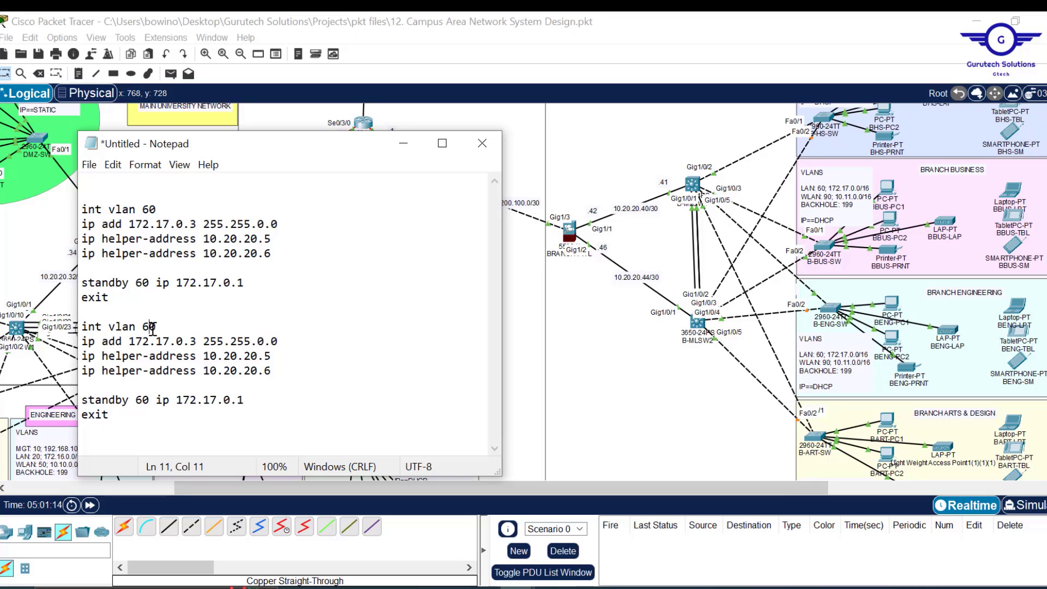
pyautogui.press('BackSpace')
pyautogui.write('9')
# - Change the second block's address to 10.11.0.3 255.255.0.0
pyautogui.click(144, 342)
pyautogui.press('Delete')
pyautogui.press('BackSpace')
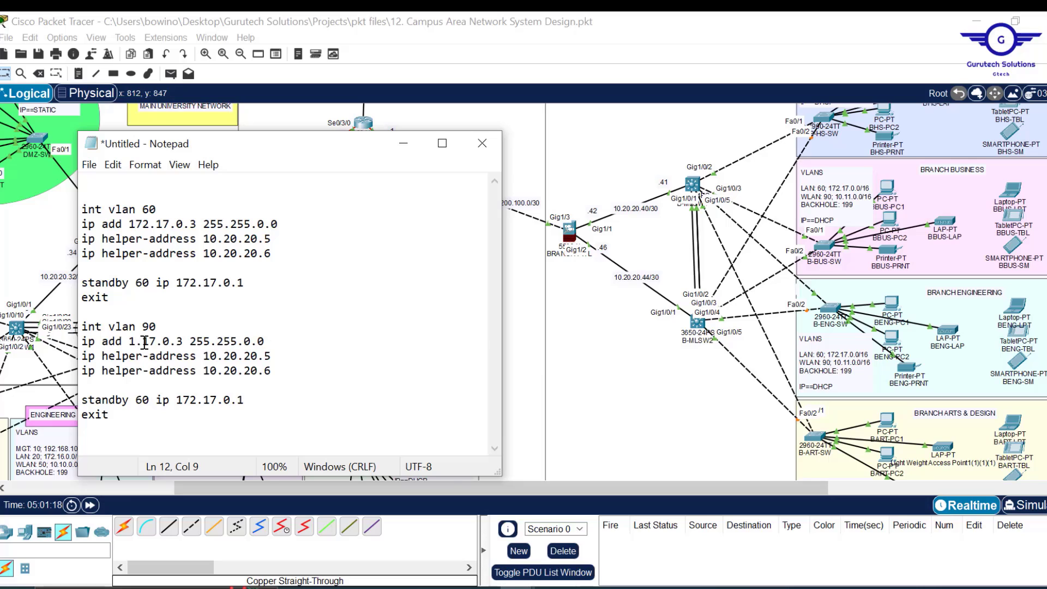
pyautogui.write('0')
pyautogui.press('BackSpace')
pyautogui.write('0')
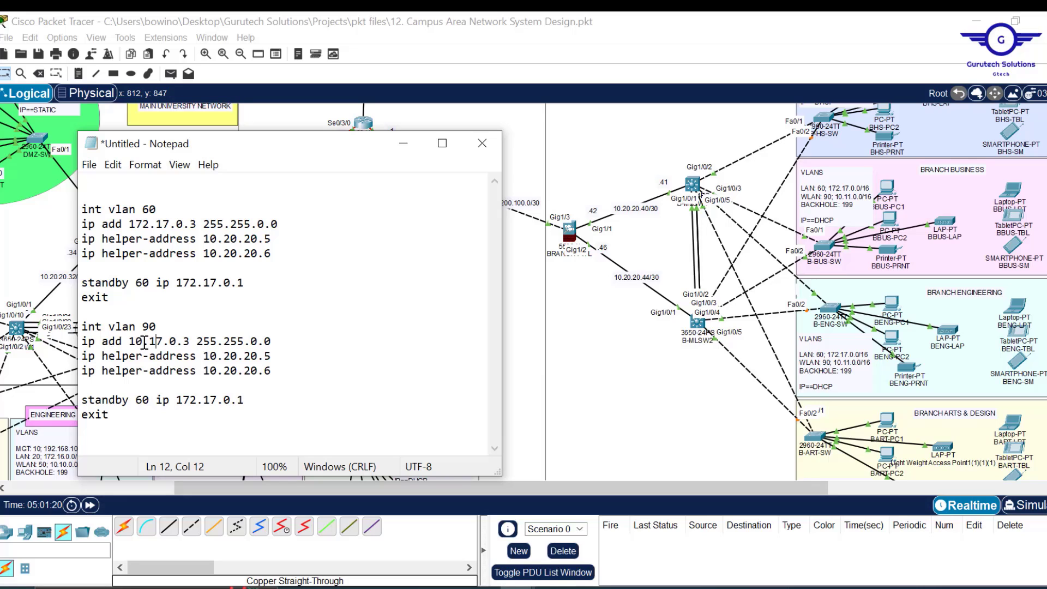
pyautogui.press('Delete')
pyautogui.write('1')
# - Make the second block's HSRP line standby 90 ip 10.11.0.1, then select all text
pyautogui.click(252, 401)
pyautogui.moveTo(242, 401); pyautogui.dragTo(178, 401)
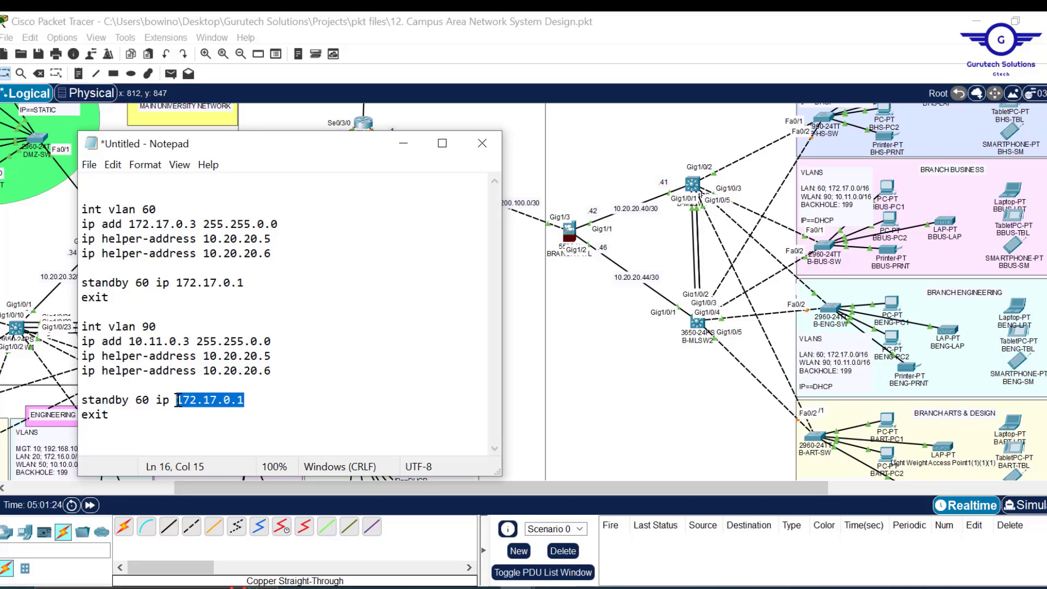
pyautogui.write('10')
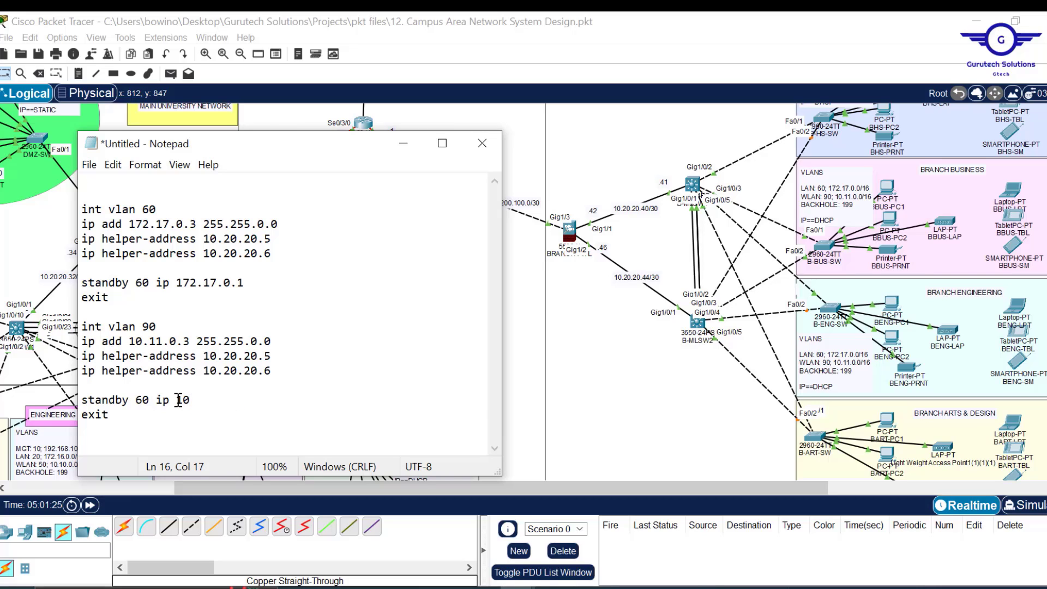
pyautogui.write('.11.0.1')
pyautogui.click(143, 400)
pyautogui.press('BackSpace')
pyautogui.write('9')
pyautogui.moveTo(157, 326); pyautogui.dragTo(146, 324)
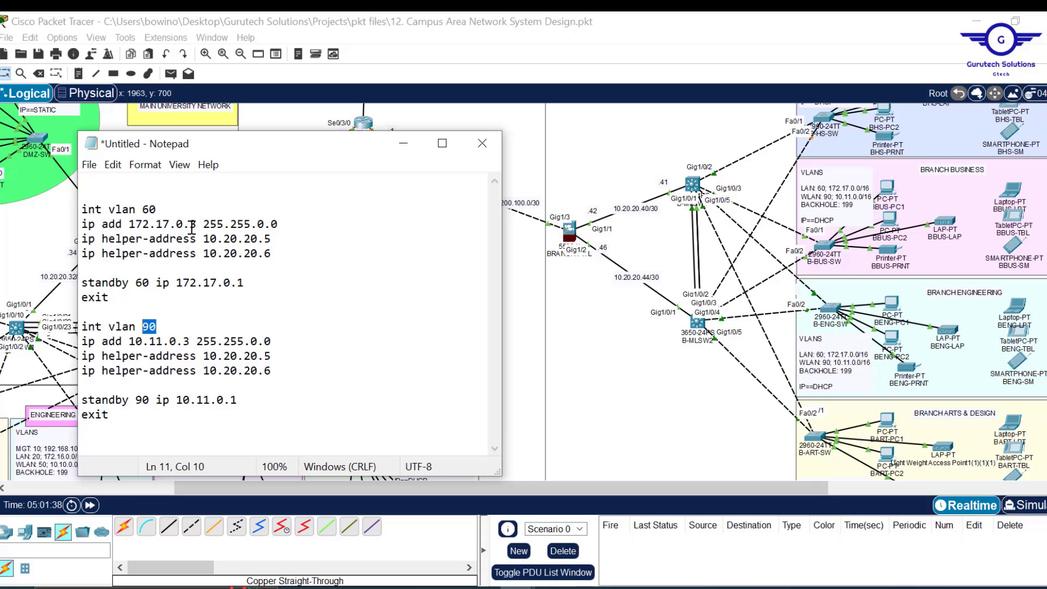
pyautogui.click(189, 341)
pyautogui.hotkey('ctrl', 'a')
pyautogui.hotkey('ctrl', 'c')
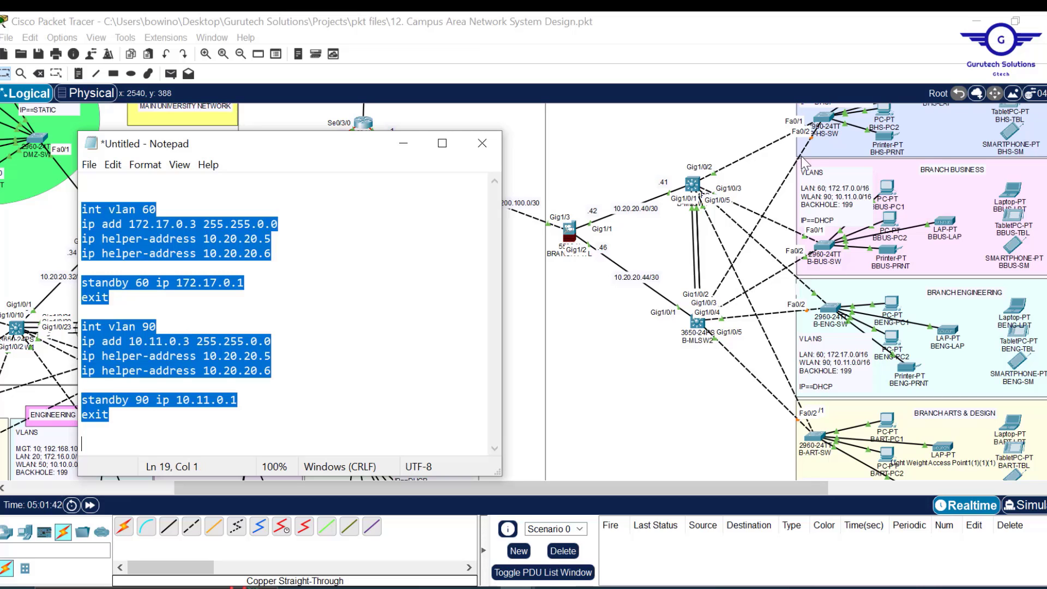
# - Paste the VLAN 60/90 SVI and HSRP configuration into B-MLSW1's console
pyautogui.click(696, 187)
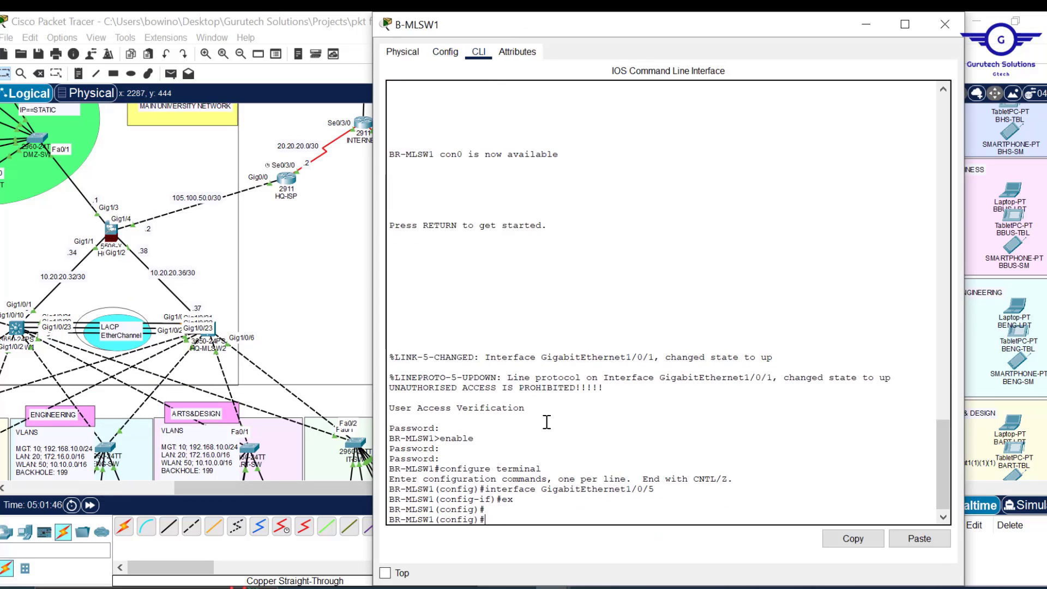
pyautogui.click(920, 539)
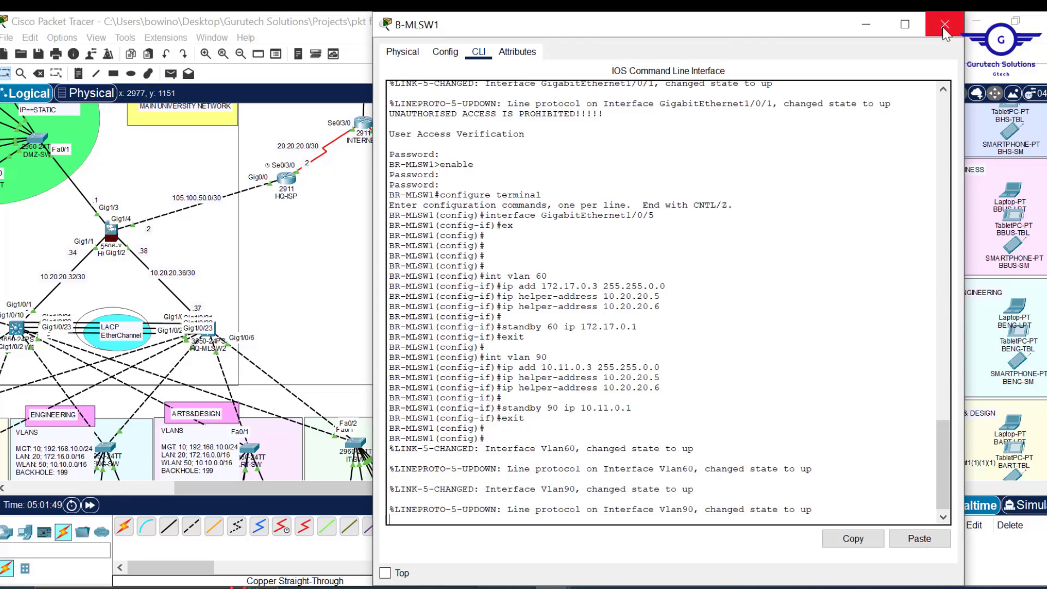
pyautogui.click(946, 24)
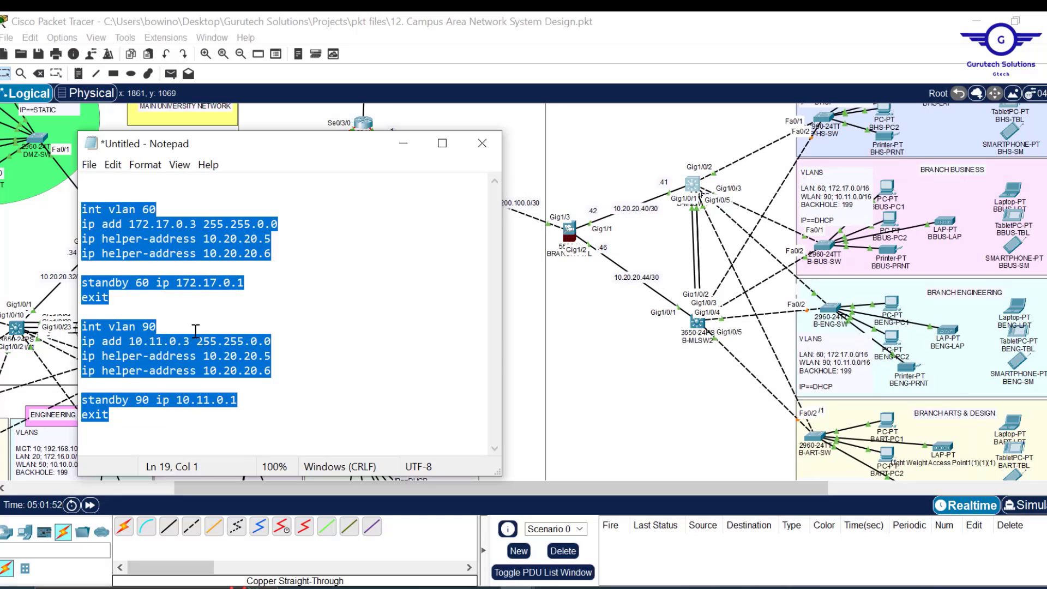
# - Change the draft's addresses to end in .2, apply it to B-MLSW2, and open HQ-MLSW1
pyautogui.click(189, 341)
pyautogui.click(187, 226)
pyautogui.press('BackSpace')
pyautogui.write('2')
pyautogui.hotkey('ctrl', 'a')
pyautogui.hotkey('ctrl', 'c')
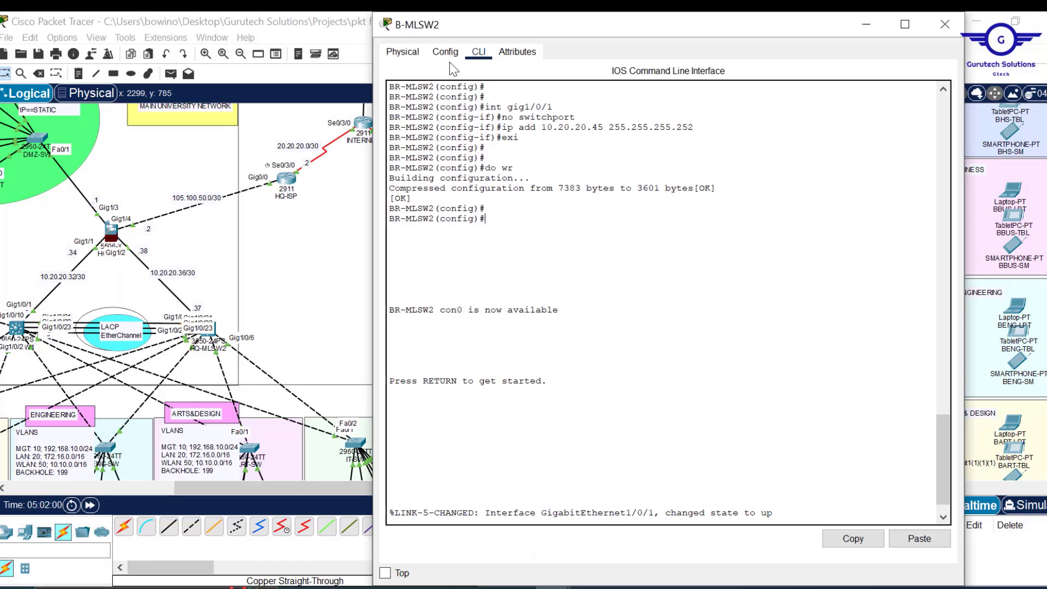
pyautogui.click(920, 538)
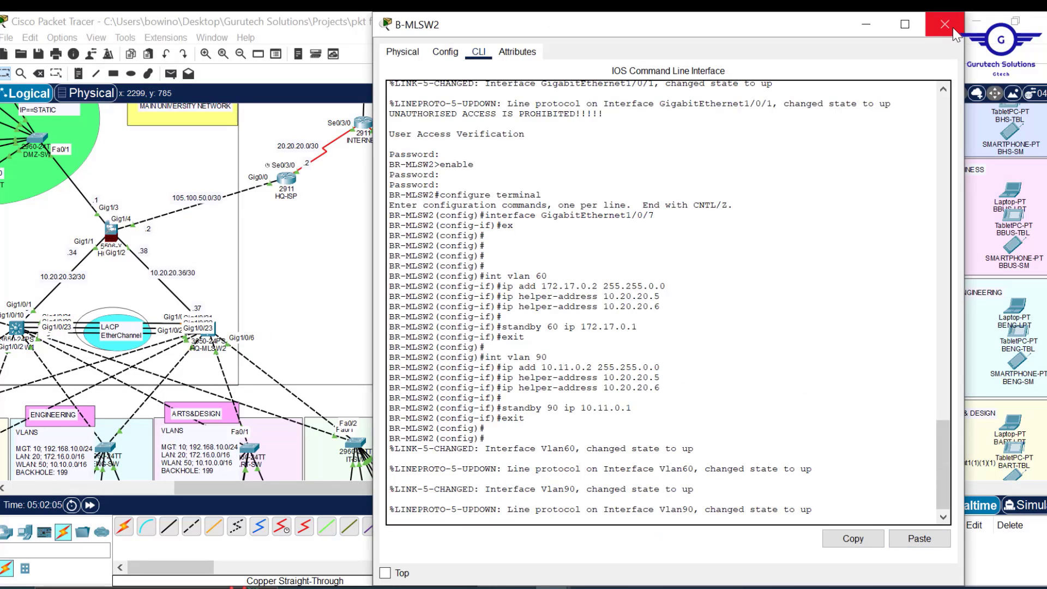
pyautogui.click(945, 24)
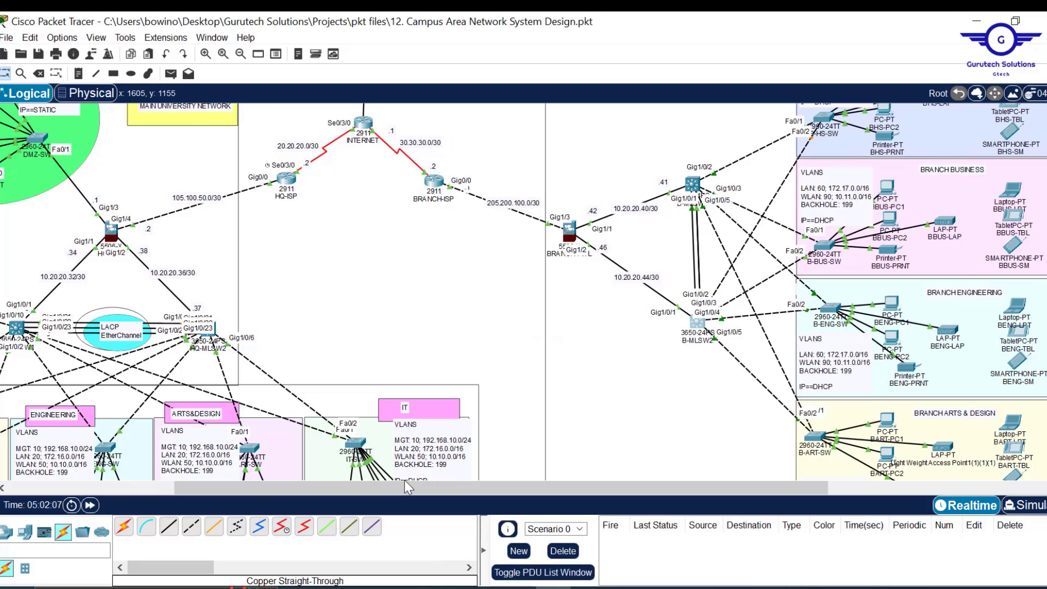
pyautogui.moveTo(397, 489); pyautogui.dragTo(223, 487)
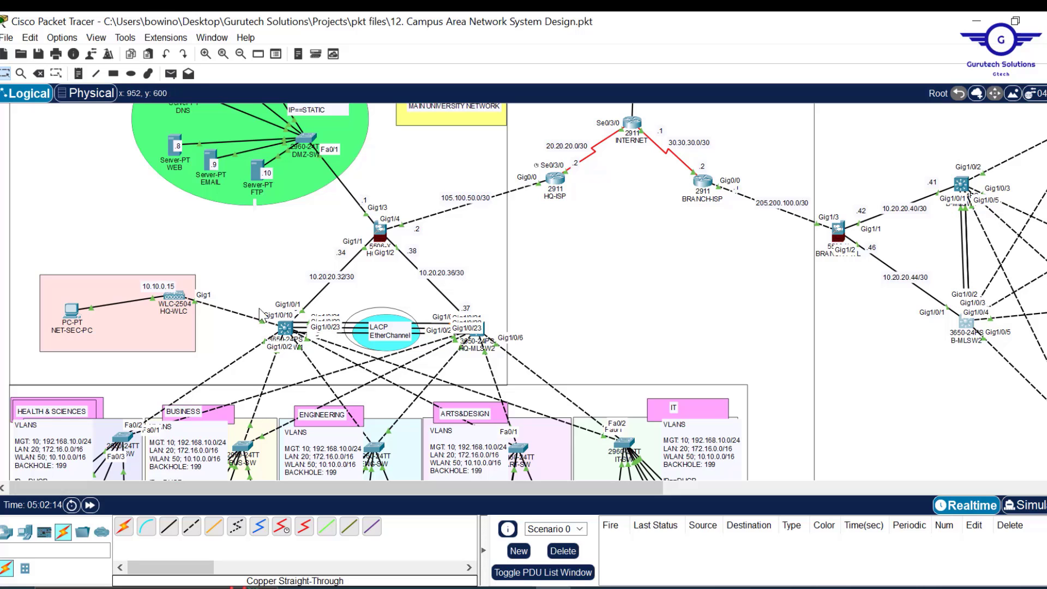
pyautogui.click(285, 328)
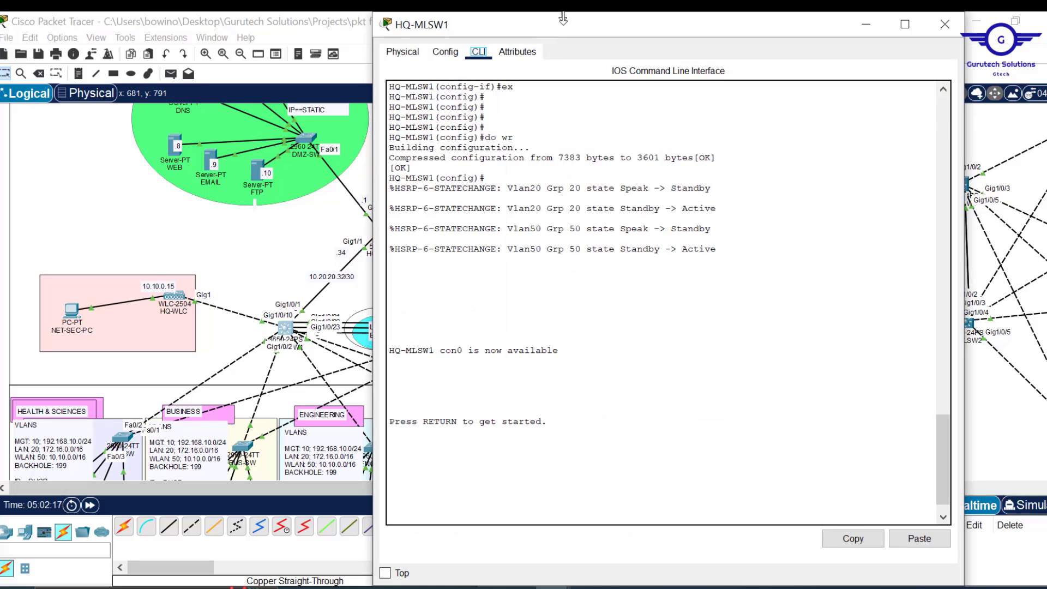
# - Look over HQ-MLSW1's GigabitEthernet1/0/2 interface settings, then return to its command line
pyautogui.moveTo(563, 20); pyautogui.dragTo(545, 91)
pyautogui.click(445, 123)
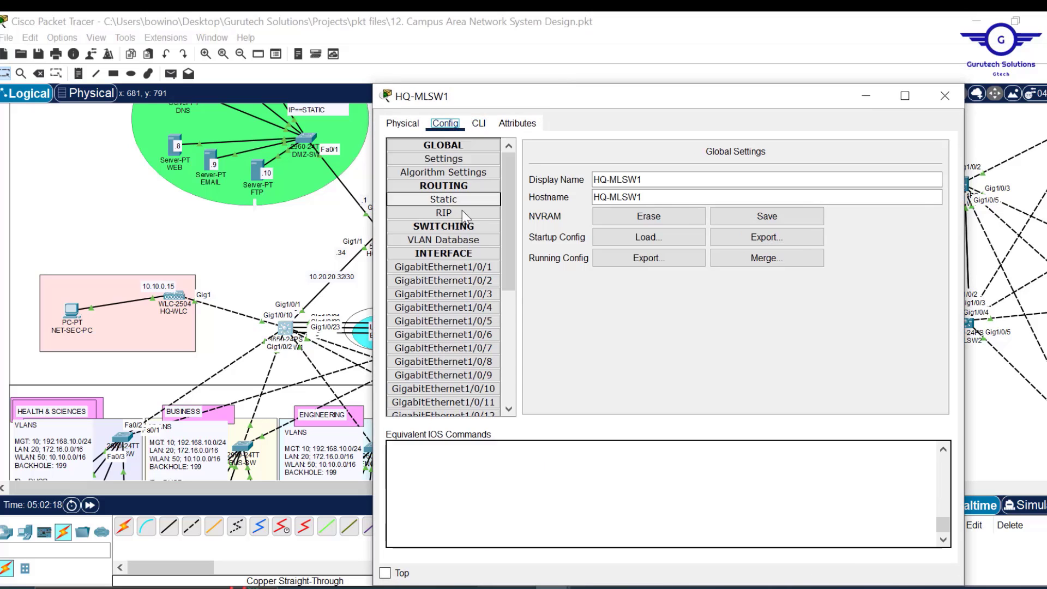
pyautogui.click(456, 283)
pyautogui.click(479, 123)
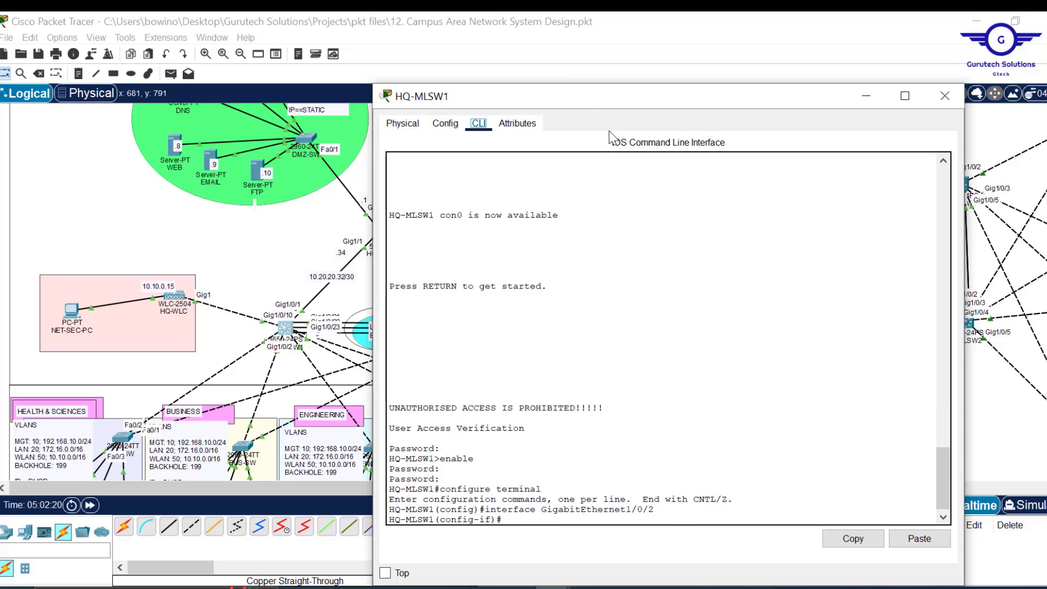
pyautogui.moveTo(582, 99); pyautogui.dragTo(591, 48)
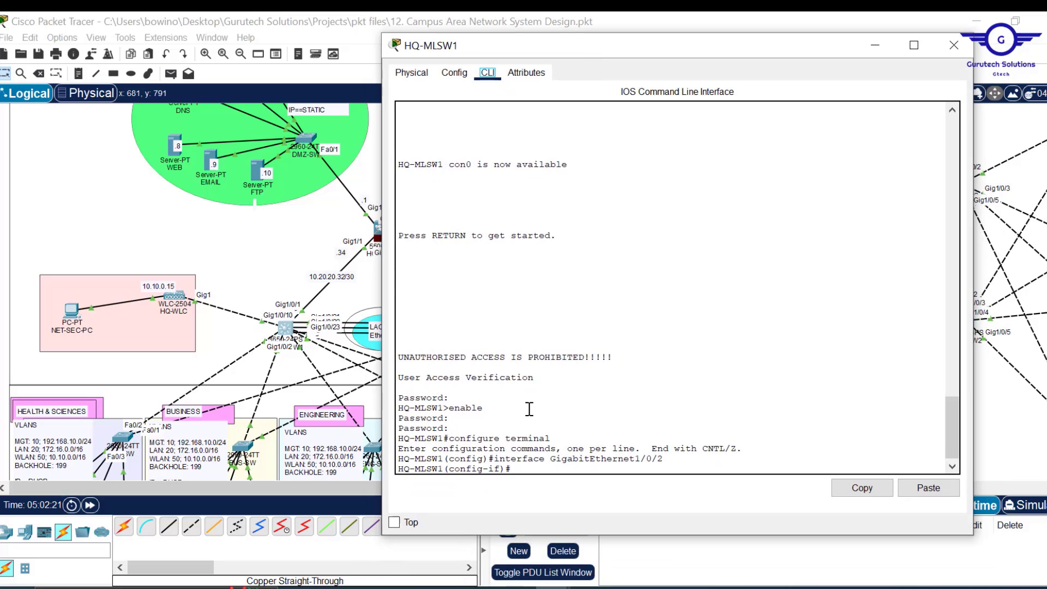
# - Run 'show standby brief' on HQ-MLSW1, confirm groups 10, 20 and 50 Active, and close it
pyautogui.write('end')
pyautogui.press('Return')
pyautogui.press('Return')
pyautogui.press('Return')
pyautogui.press('Return')
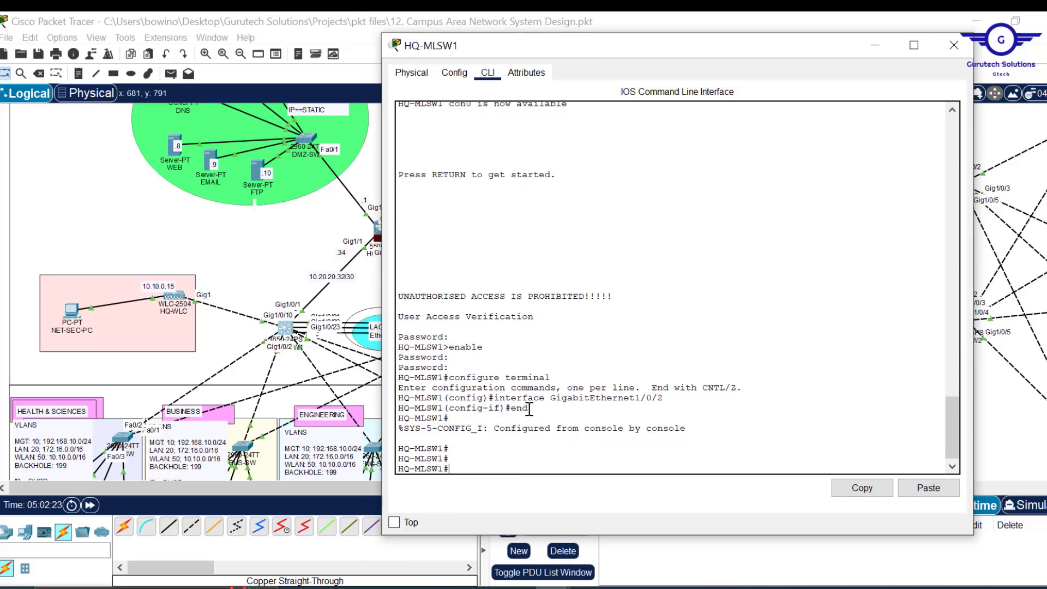
pyautogui.write('sh sta')
pyautogui.press('Tab')
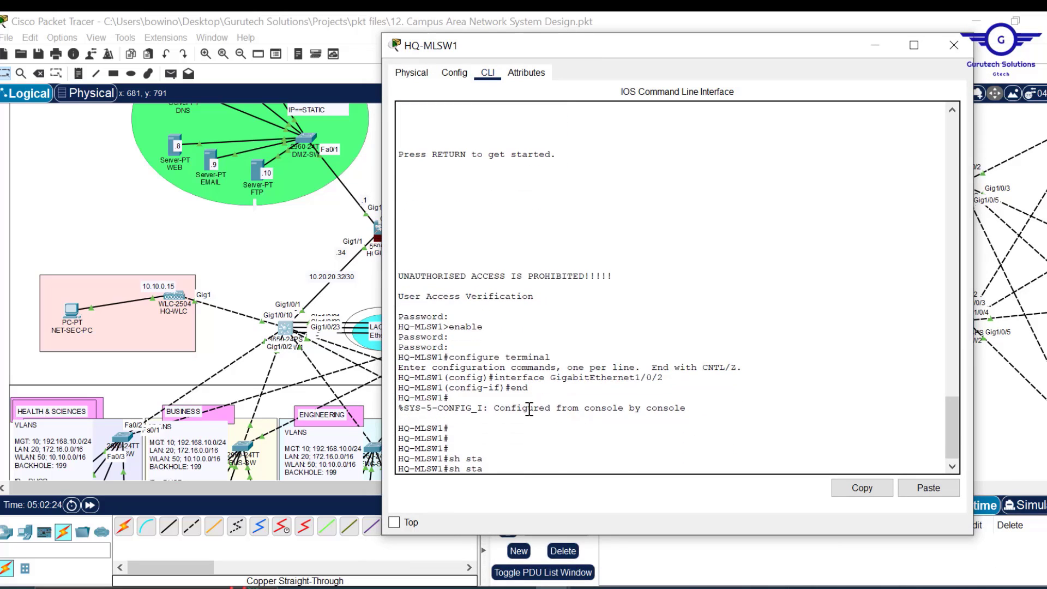
pyautogui.write('nd')
pyautogui.press('Tab')
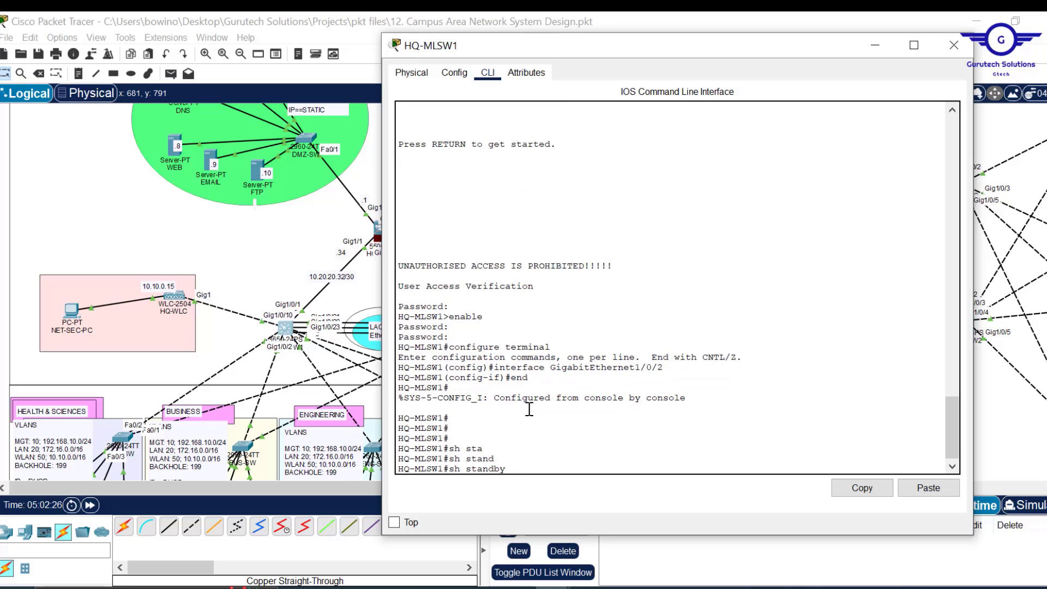
pyautogui.write('b')
pyautogui.press('Tab')
pyautogui.press('Return')
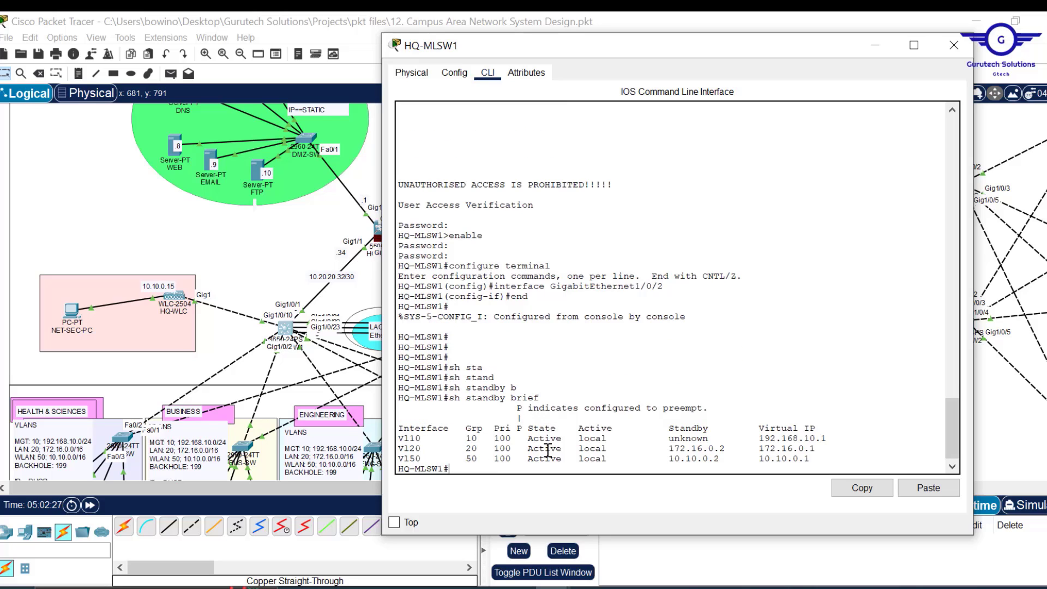
pyautogui.moveTo(562, 459); pyautogui.dragTo(405, 438)
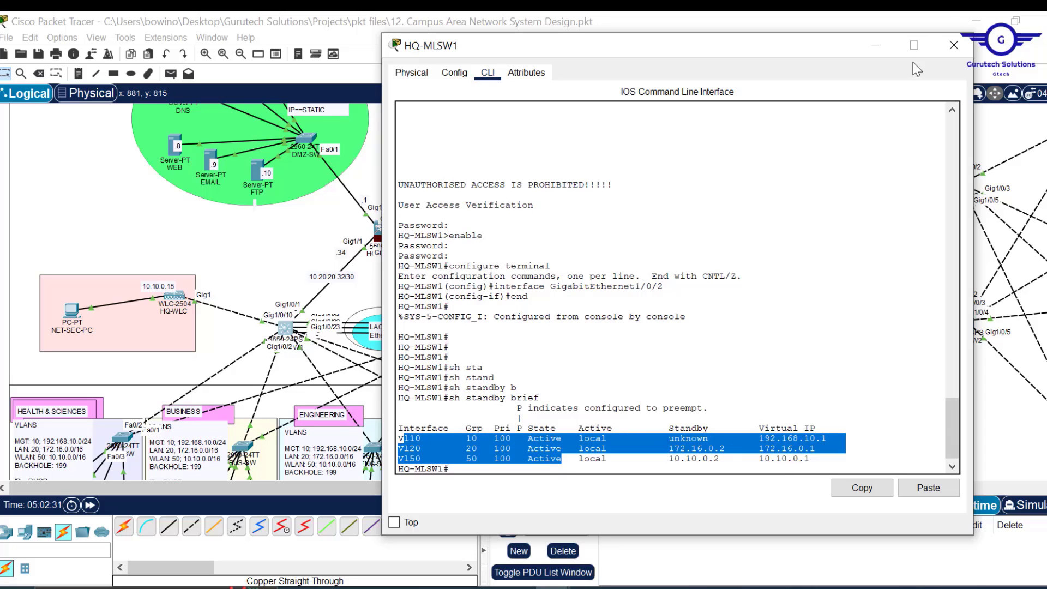
pyautogui.click(948, 56)
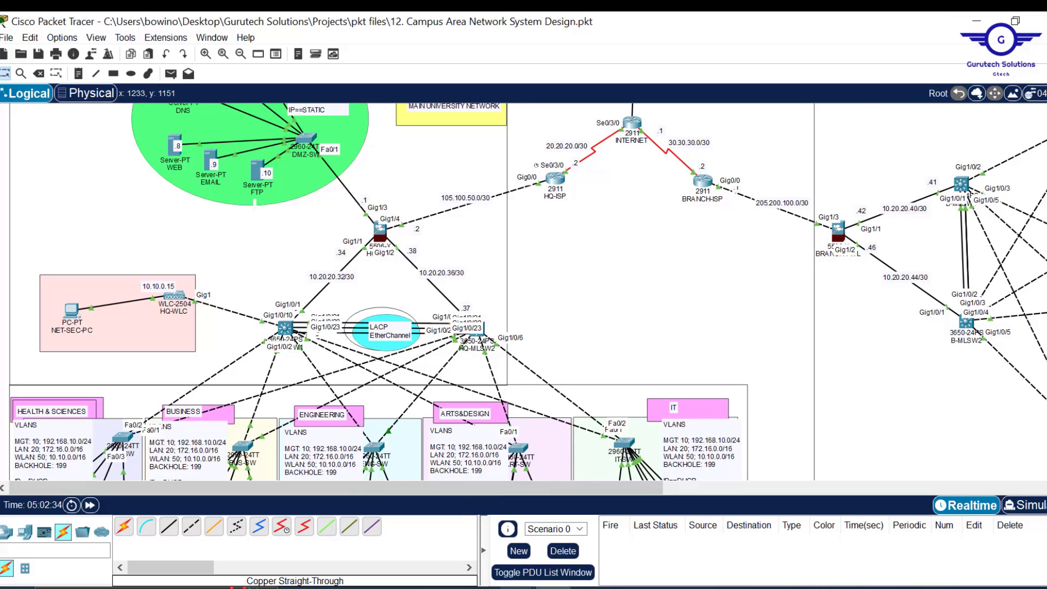
pyautogui.moveTo(521, 586)
pyautogui.click(461, 542)
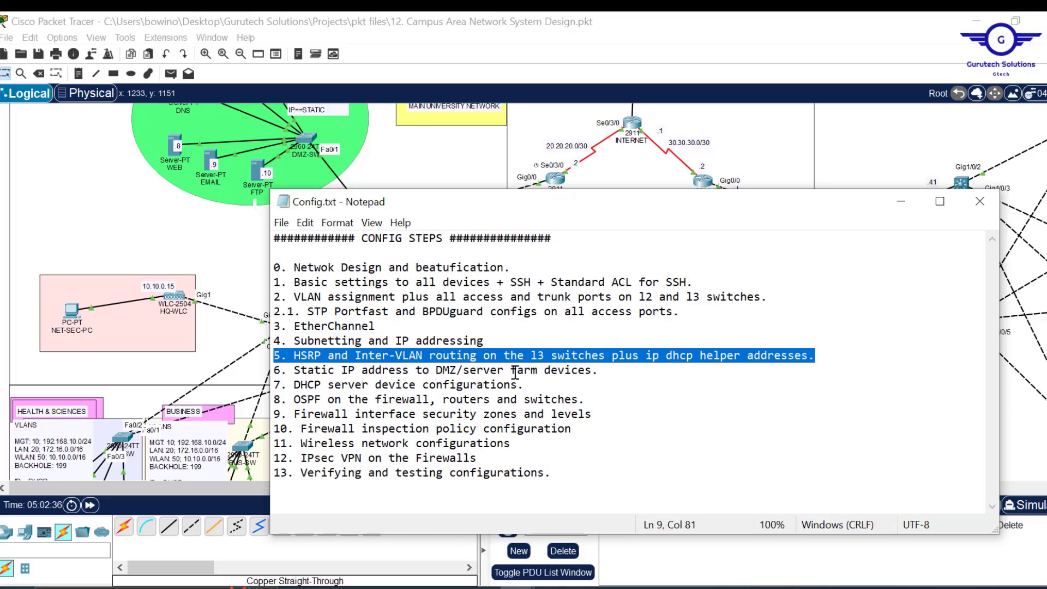
pyautogui.moveTo(585, 401); pyautogui.dragTo(267, 401)
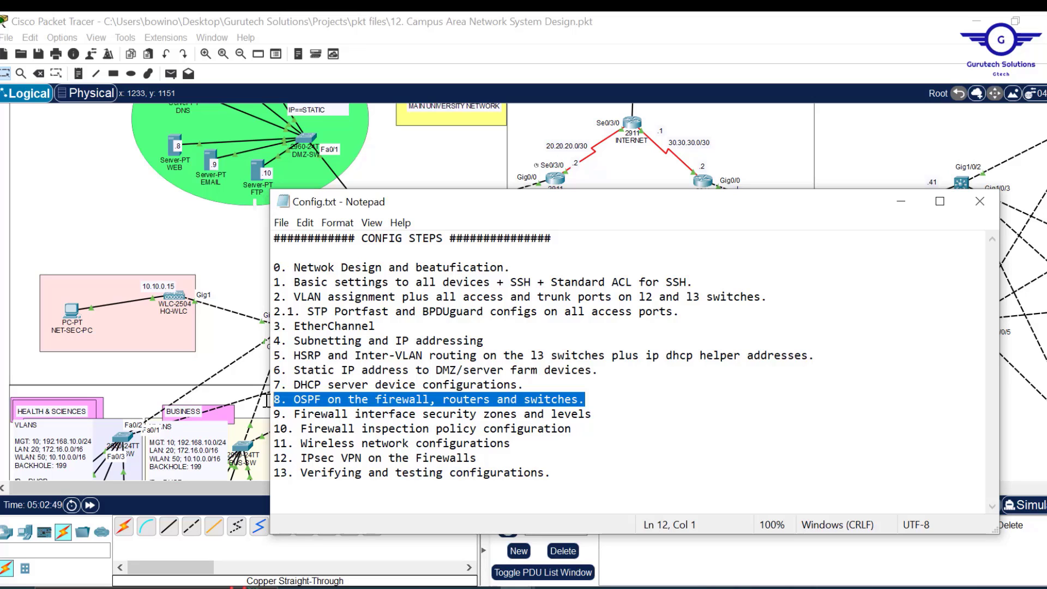
pyautogui.click(900, 210)
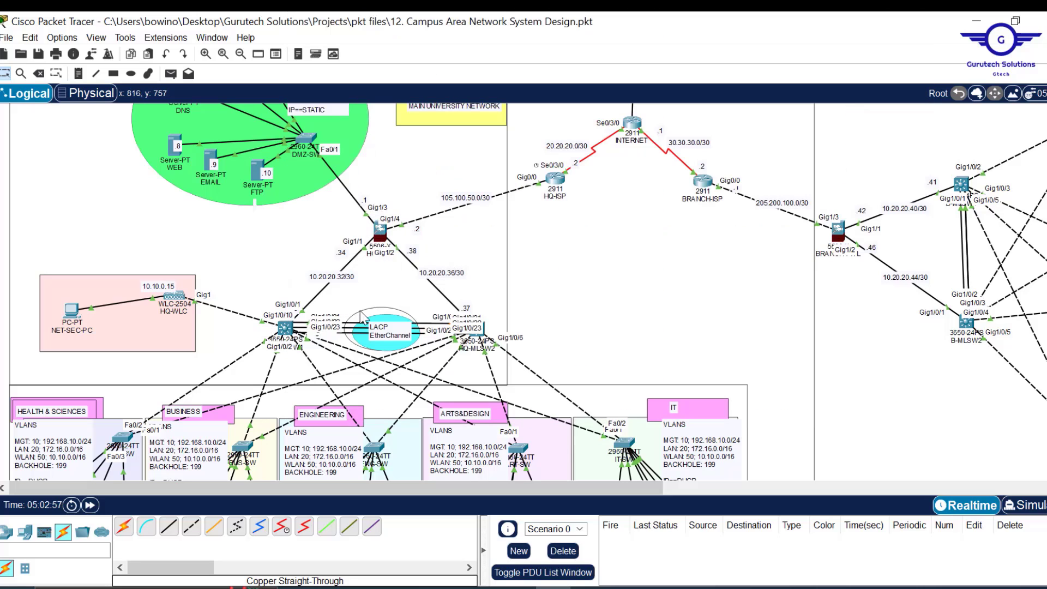
# - Reopen HQ-MLSW1's command line and review its HSRP standby brief output
pyautogui.scroll(-5, 631, 312)
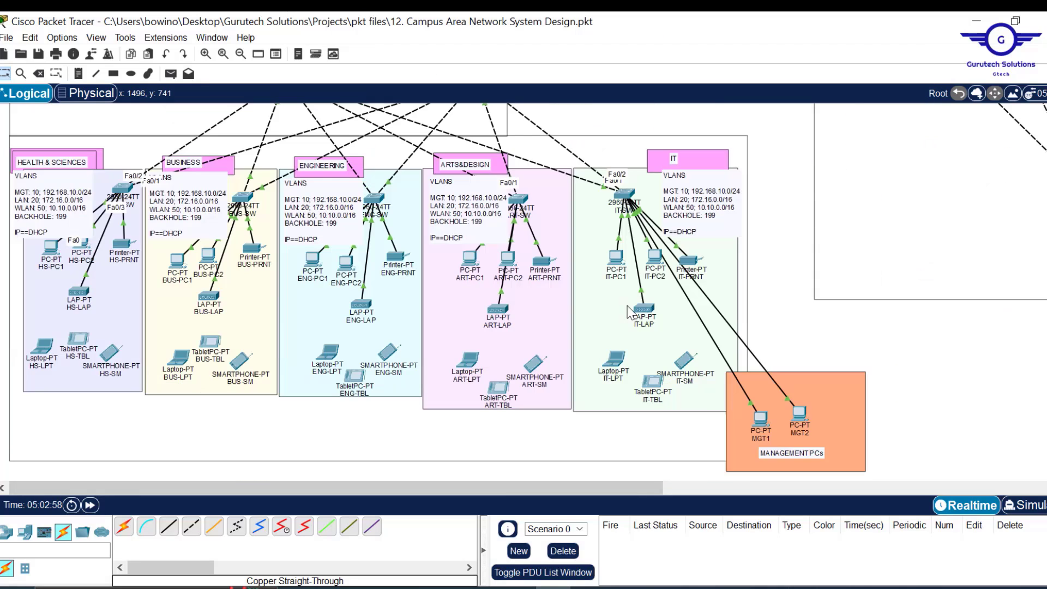
pyautogui.scroll(5, 631, 312)
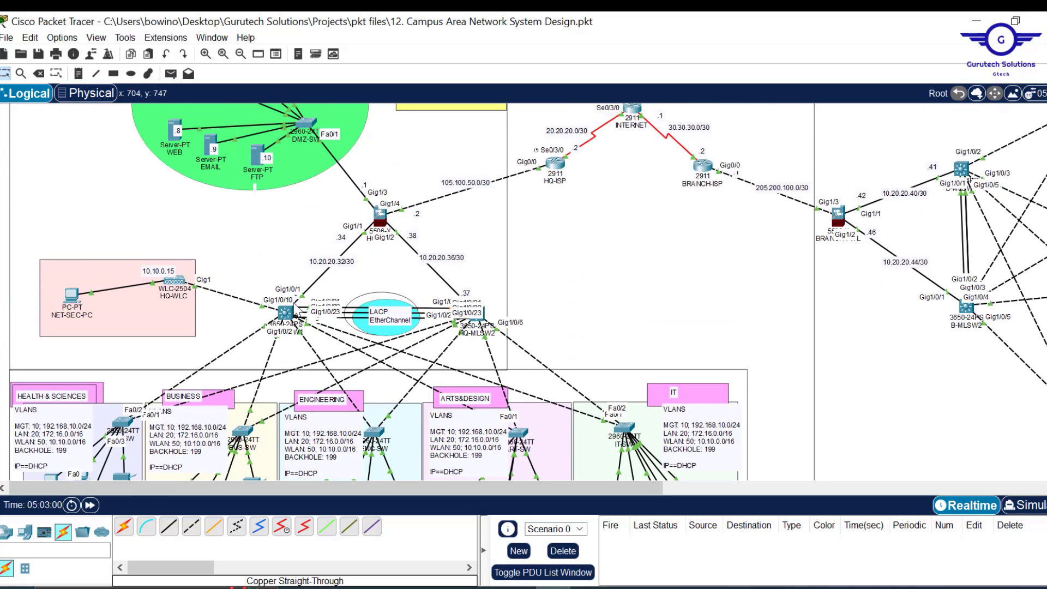
pyautogui.click(285, 314)
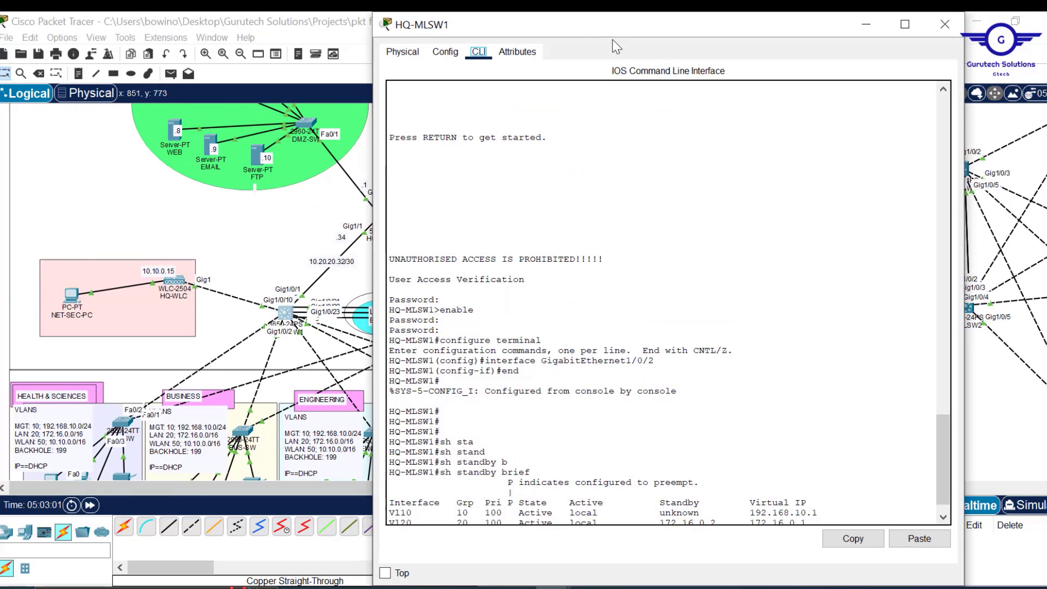
pyautogui.moveTo(621, 16); pyautogui.dragTo(664, 37)
pyautogui.scroll(-5, 594, 344)
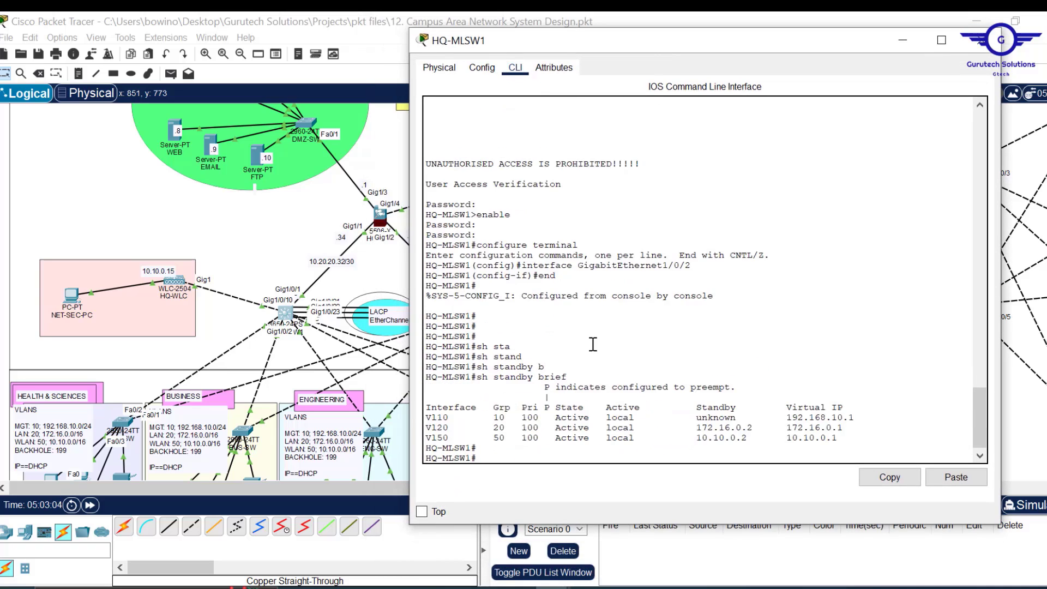
# - Enter global configuration mode with 'conf t' and minimize the console to view the topology
pyautogui.write('conf')
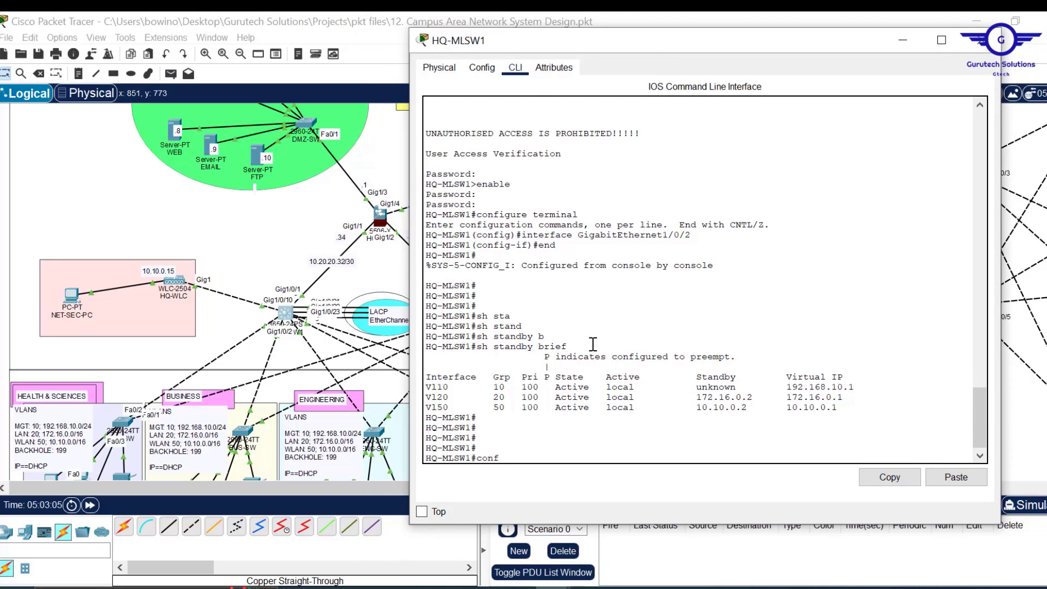
pyautogui.write(' t')
pyautogui.press('Return')
pyautogui.press('Return')
pyautogui.press('Return')
pyautogui.press('Return')
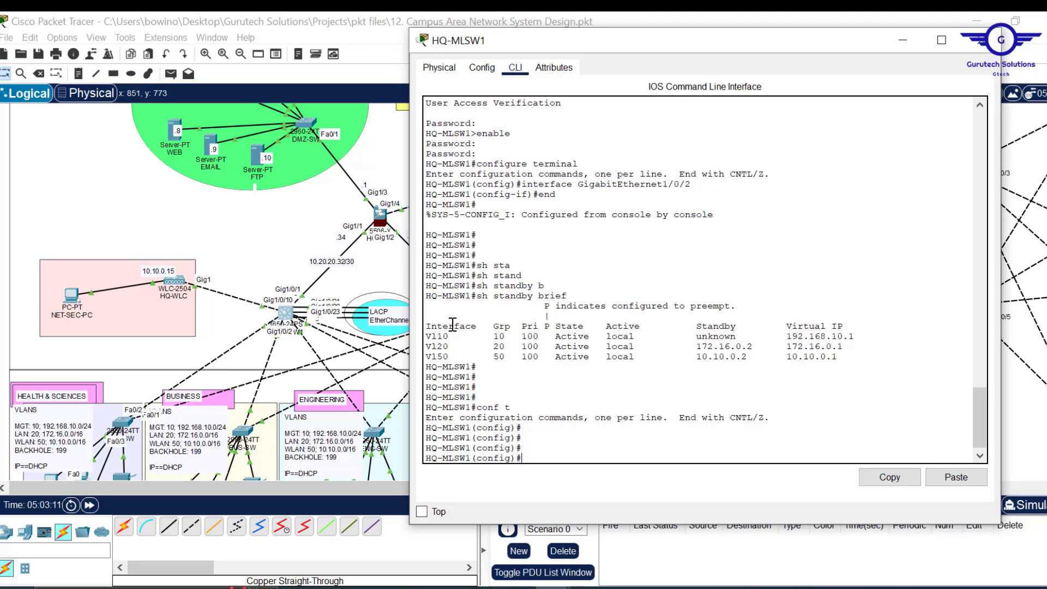
pyautogui.click(903, 40)
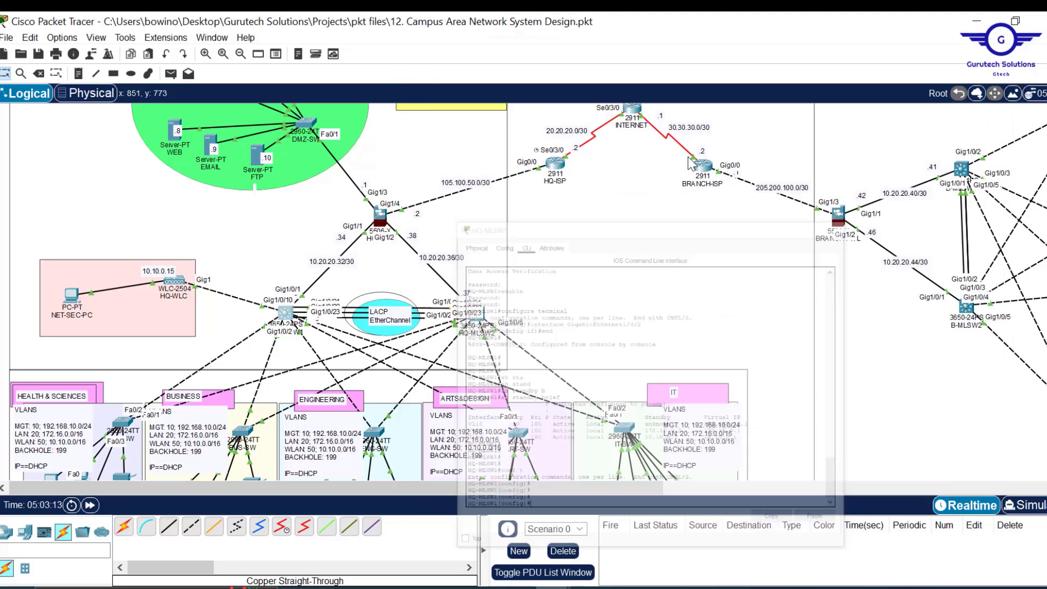
pyautogui.scroll(-5, 652, 139)
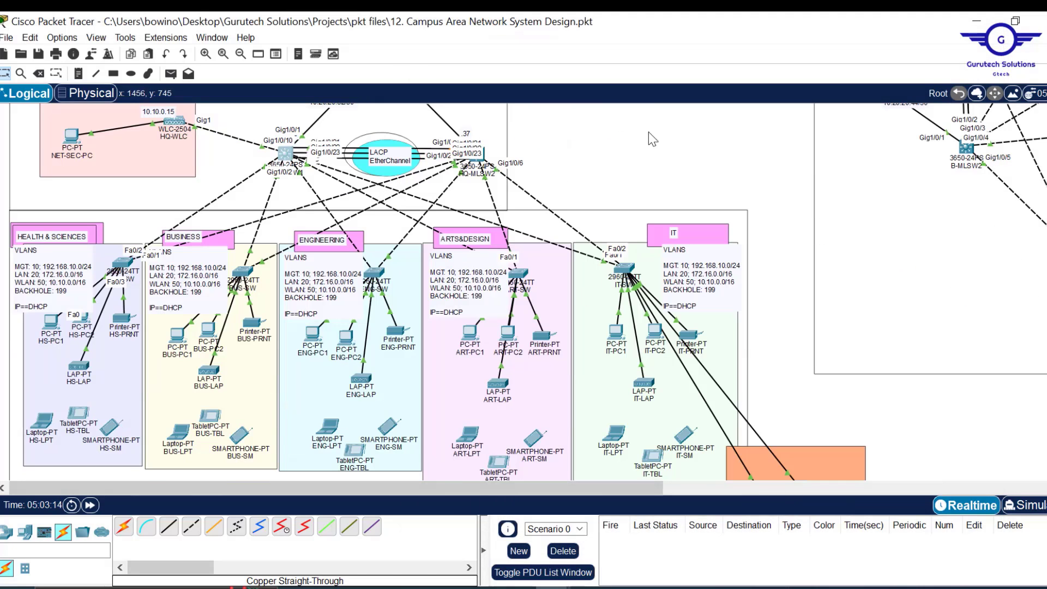
pyautogui.scroll(4, 652, 139)
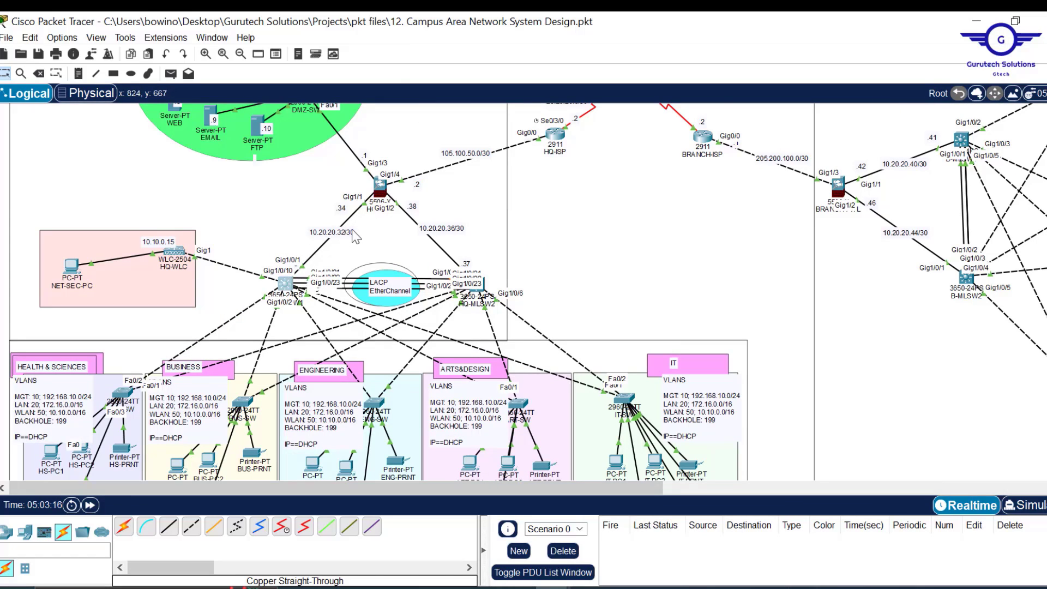
pyautogui.scroll(-3, 647, 218)
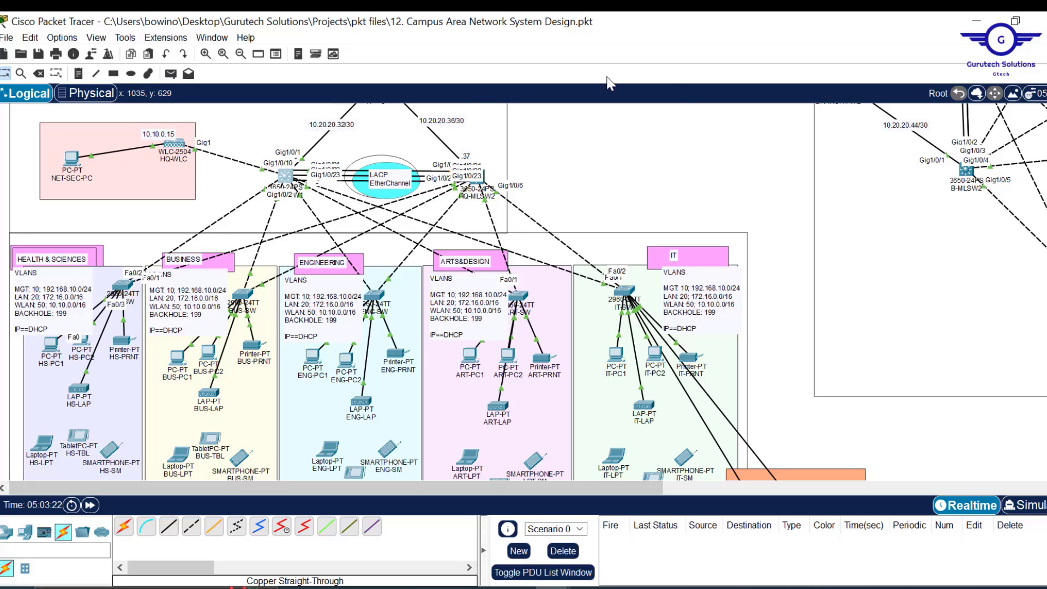
pyautogui.scroll(5, 584, 173)
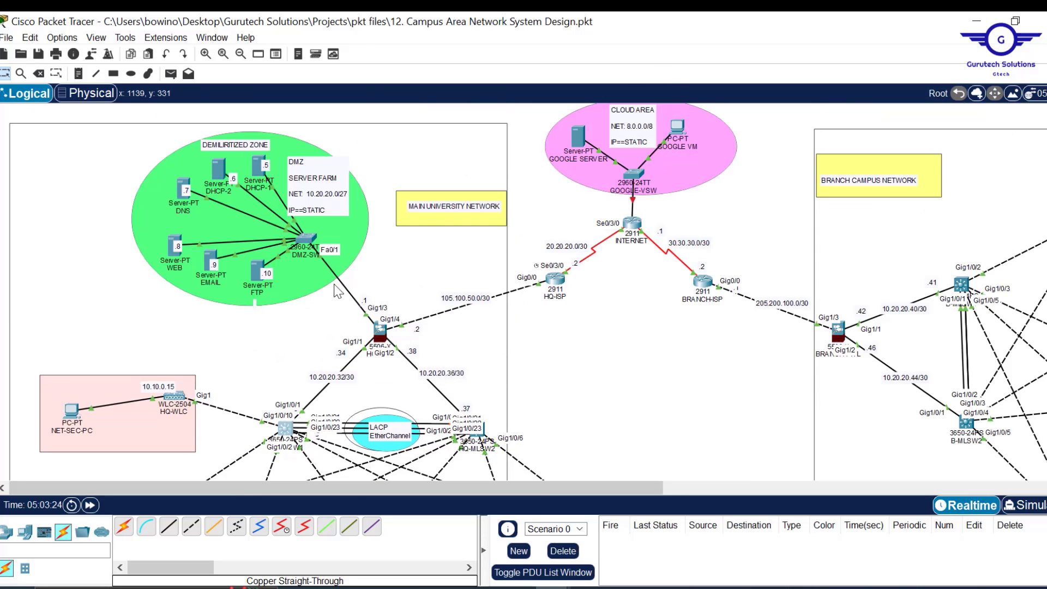
pyautogui.scroll(-3, 580, 336)
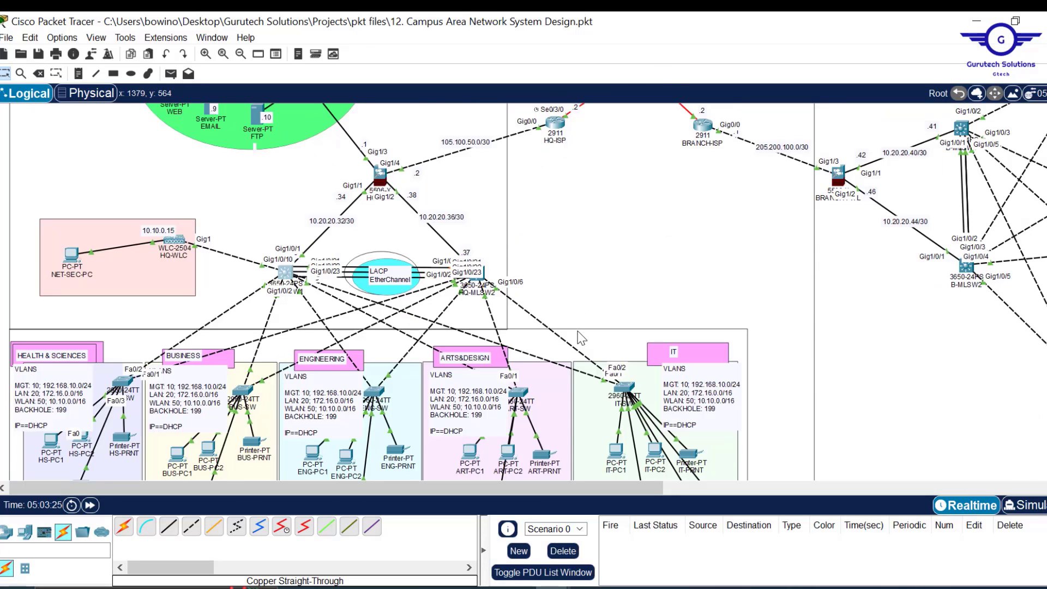
# - Start 'router ospf 15' on HQ-MLSW1 and set router ID 2.1.2.1
pyautogui.click(285, 272)
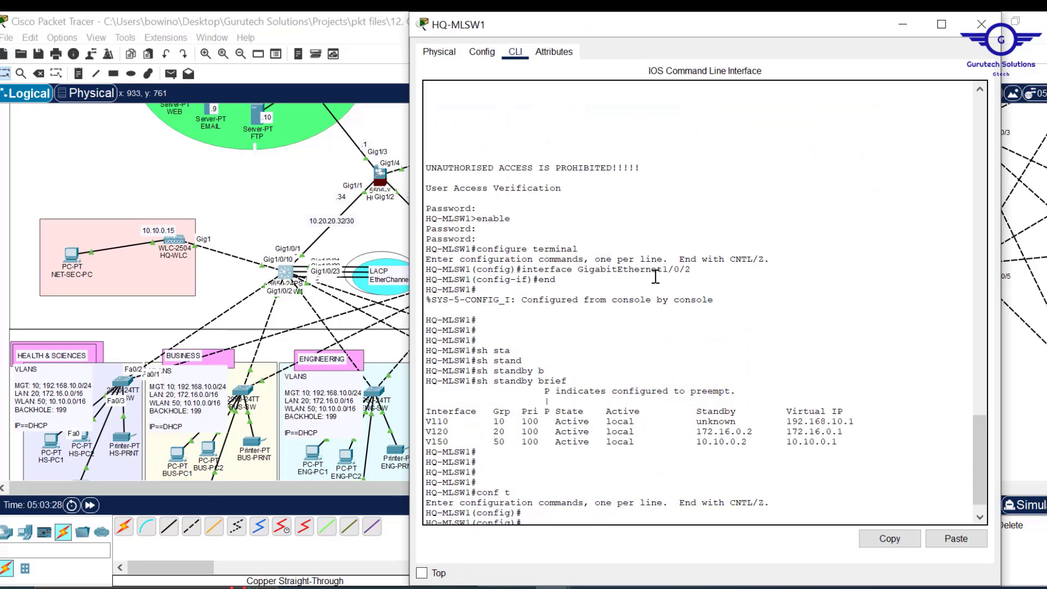
pyautogui.press('Return')
pyautogui.write('ro')
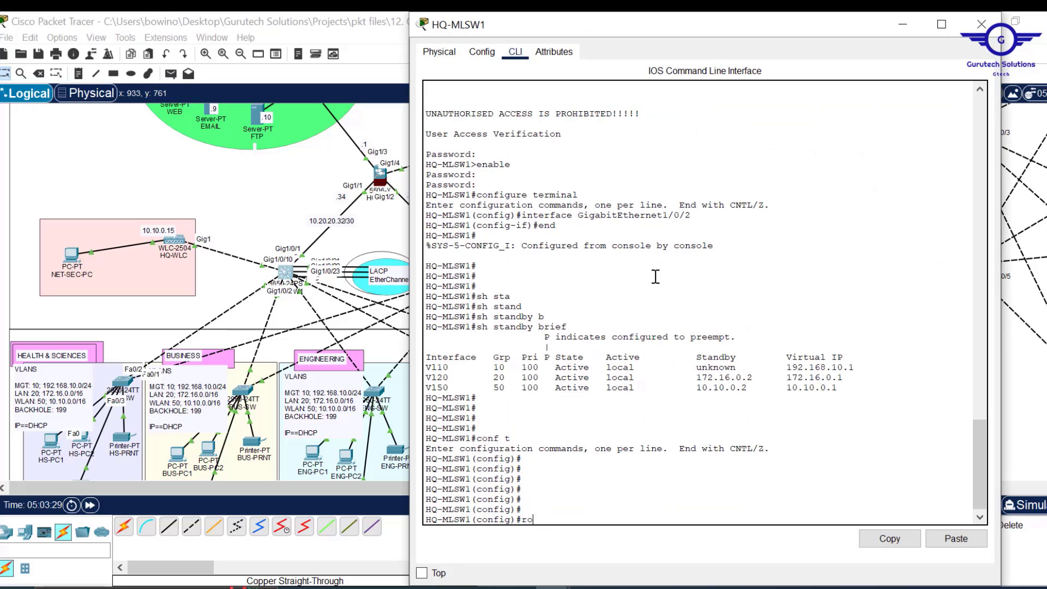
pyautogui.write('ute')
pyautogui.press('Tab')
pyautogui.write('r o')
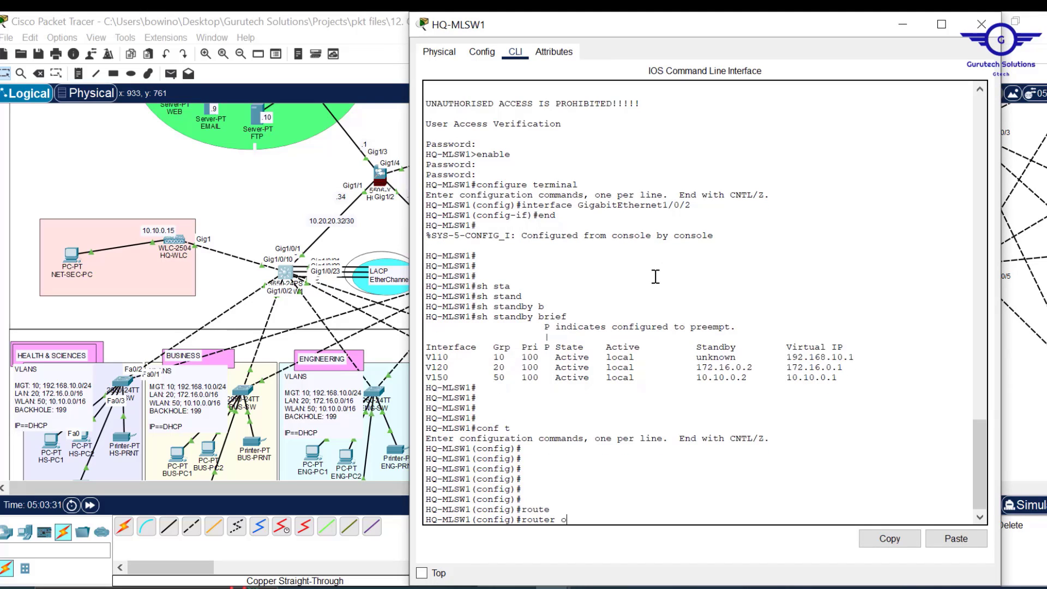
pyautogui.write('s')
pyautogui.press('Tab')
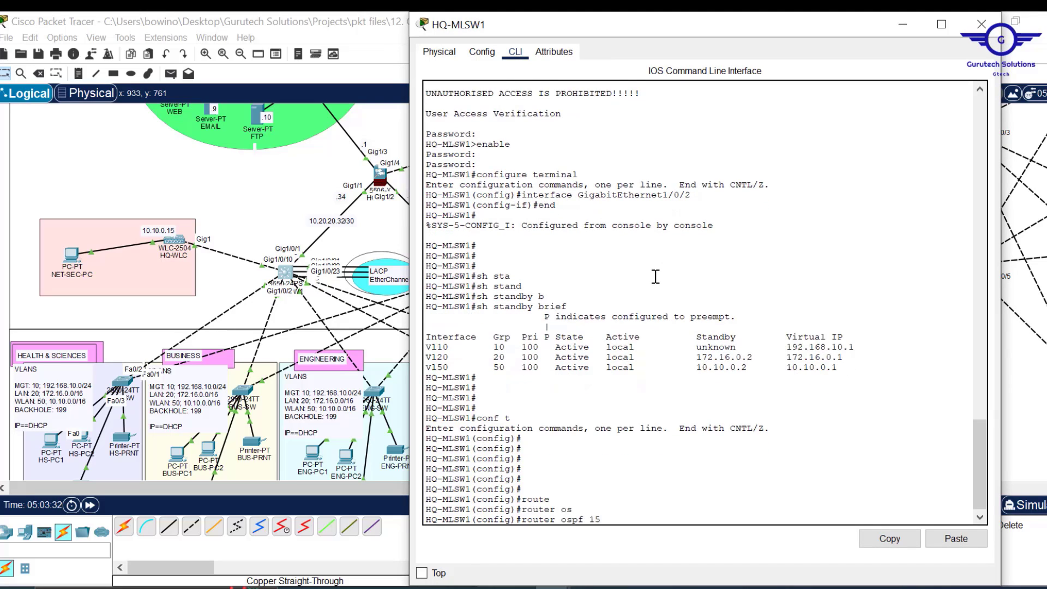
pyautogui.write('15')
pyautogui.press('Return')
pyautogui.write('r')
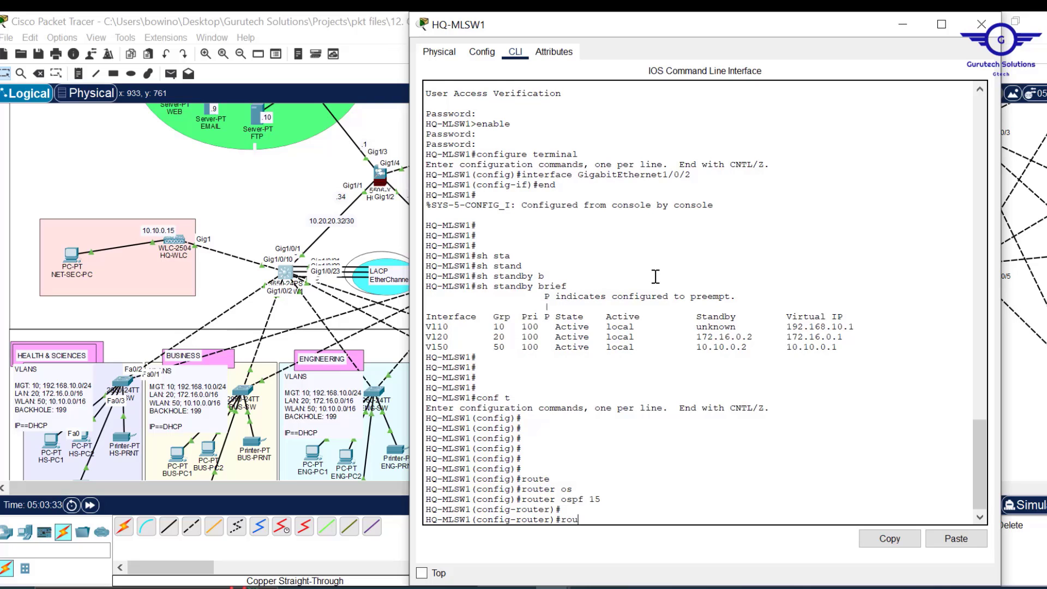
pyautogui.write('ou')
pyautogui.press('Tab')
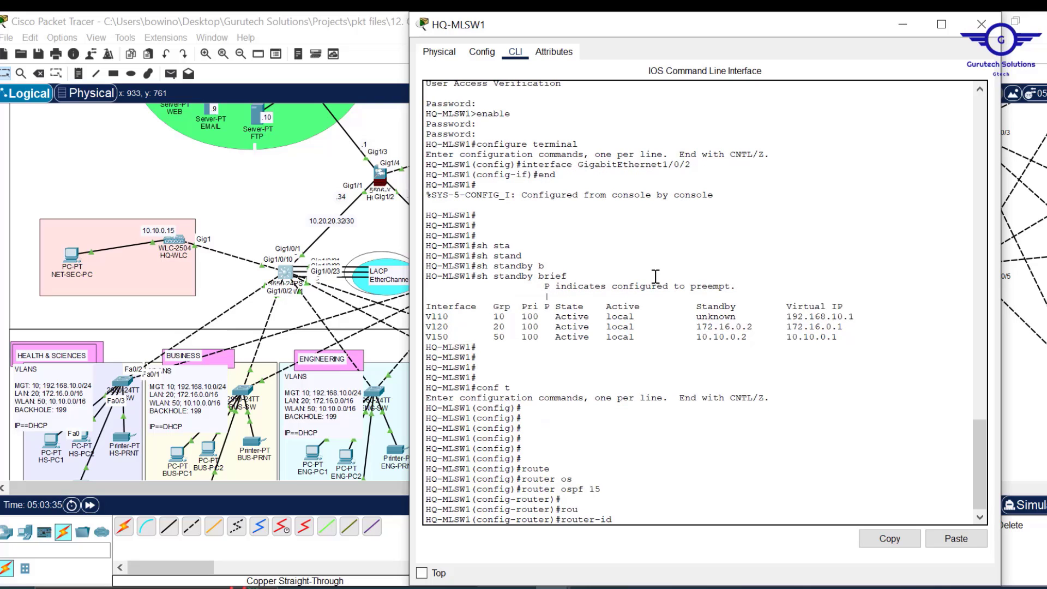
pyautogui.press('BackSpace')
pyautogui.press('BackSpace')
pyautogui.press('BackSpace')
pyautogui.press('BackSpace')
pyautogui.write('.1.2.1')
pyautogui.press('Return')
pyautogui.press('Return')
pyautogui.press('Return')
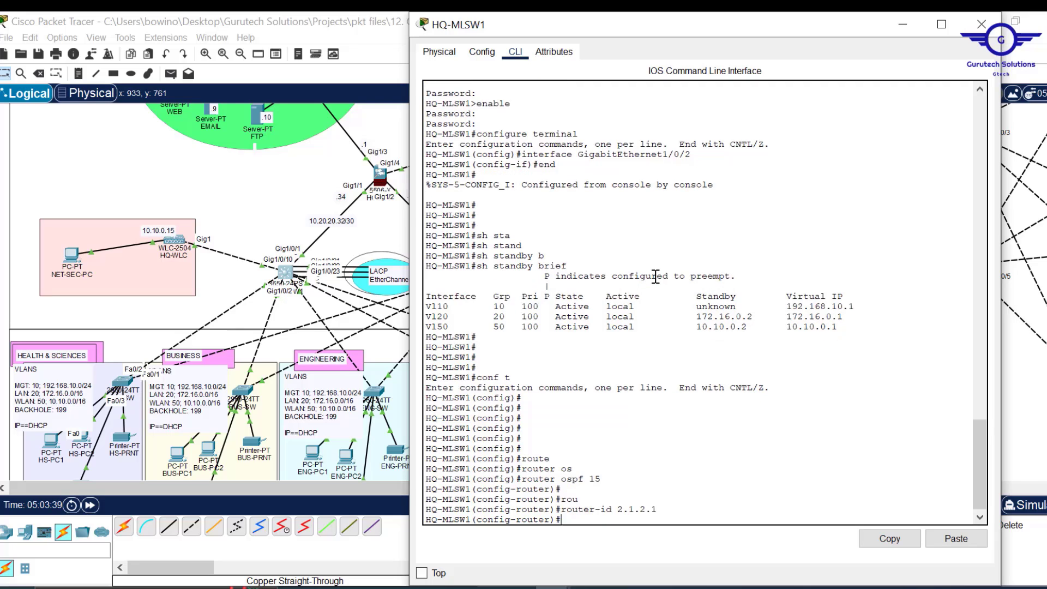
# - Advertise network 10.20.20.32 with wildcard 0.0.0.3 in area 0
pyautogui.write('n')
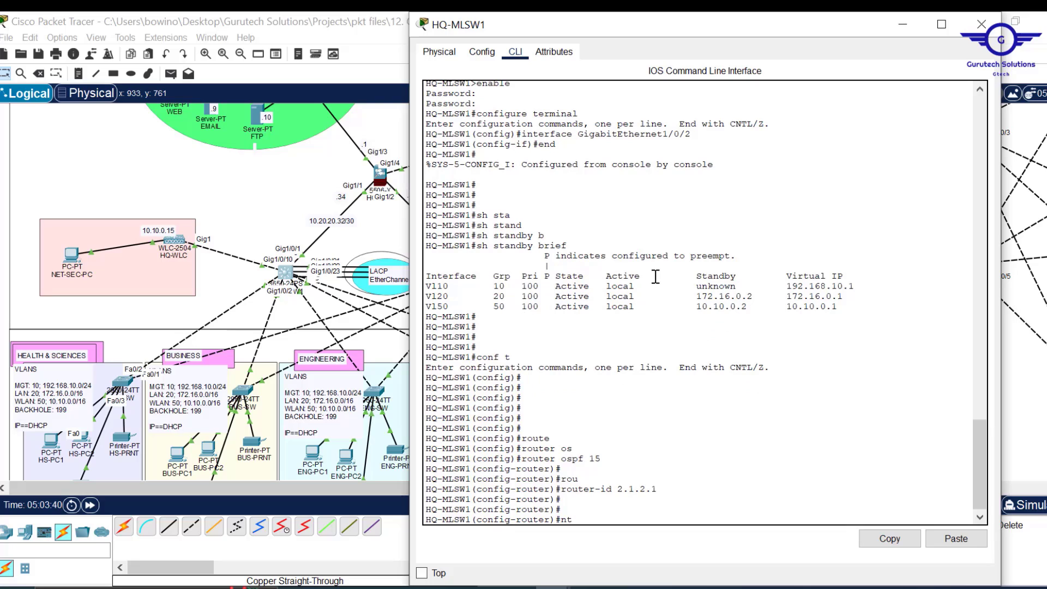
pyautogui.write('et')
pyautogui.press('Tab')
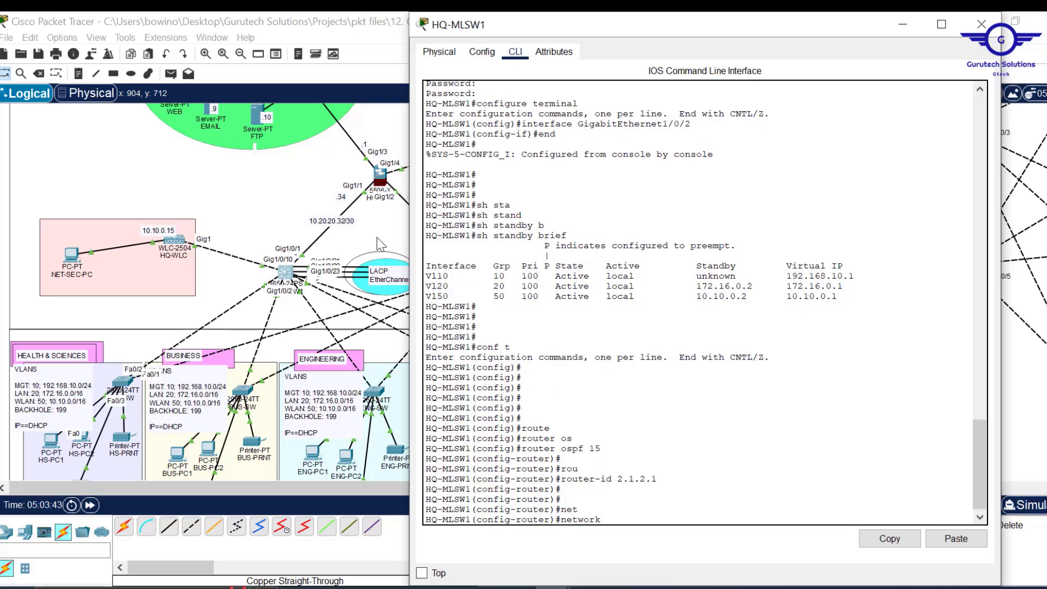
pyautogui.write('10.20.2')
pyautogui.write('32 0.0.0.')
pyautogui.press('BackSpace')
pyautogui.write('3')
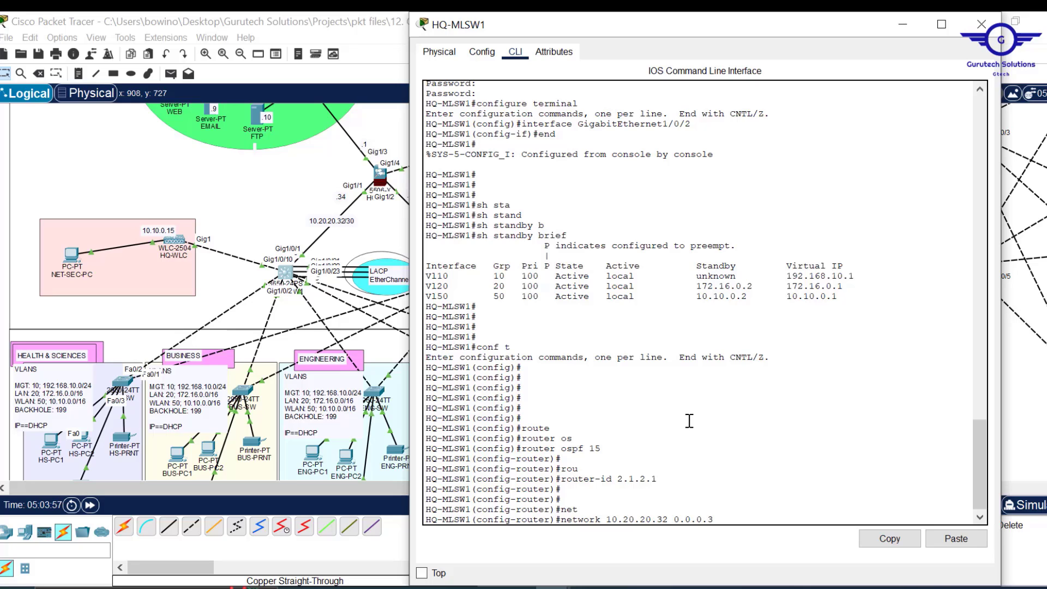
pyautogui.write(' ar')
pyautogui.press('Tab')
pyautogui.write('0')
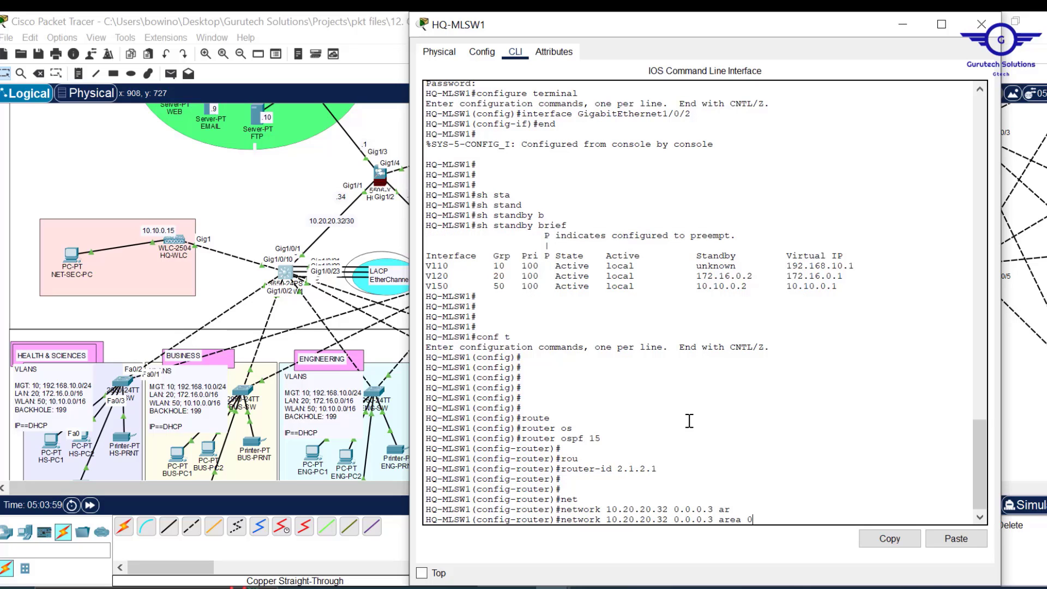
pyautogui.press('Return')
pyautogui.press('Return')
pyautogui.press('Return')
pyautogui.press('Return')
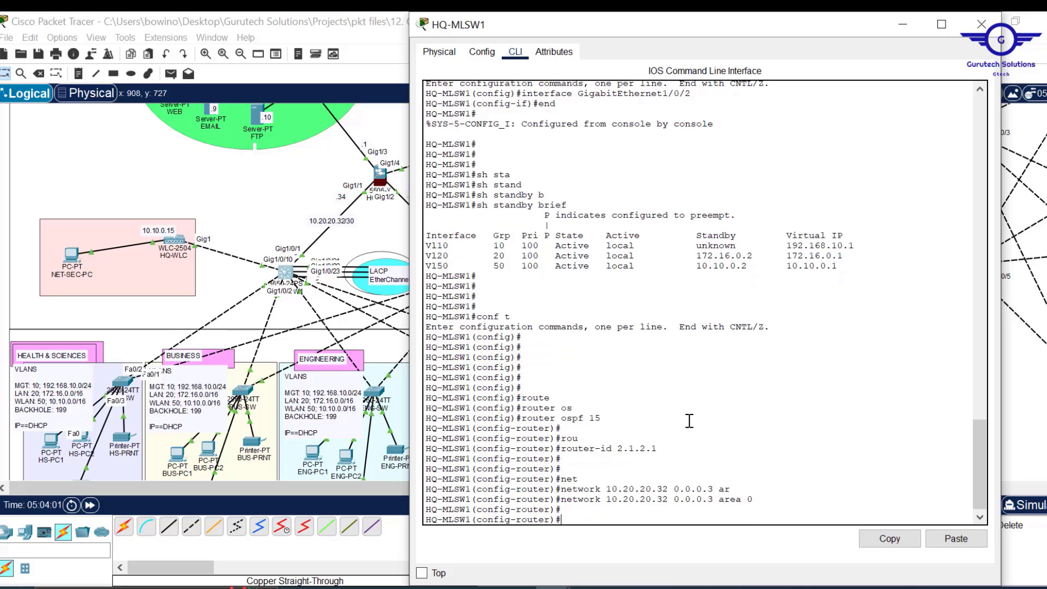
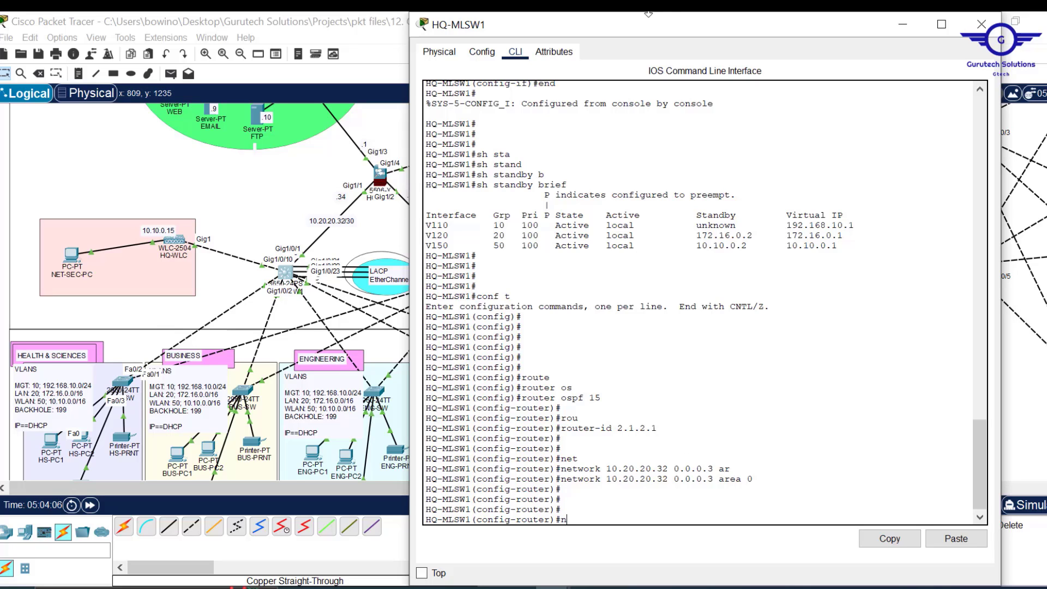
# - Advertise network 192.168.10.0 with wildcard 0.0.0.255 in OSPF area 0
pyautogui.moveTo(685, 12); pyautogui.dragTo(656, 57)
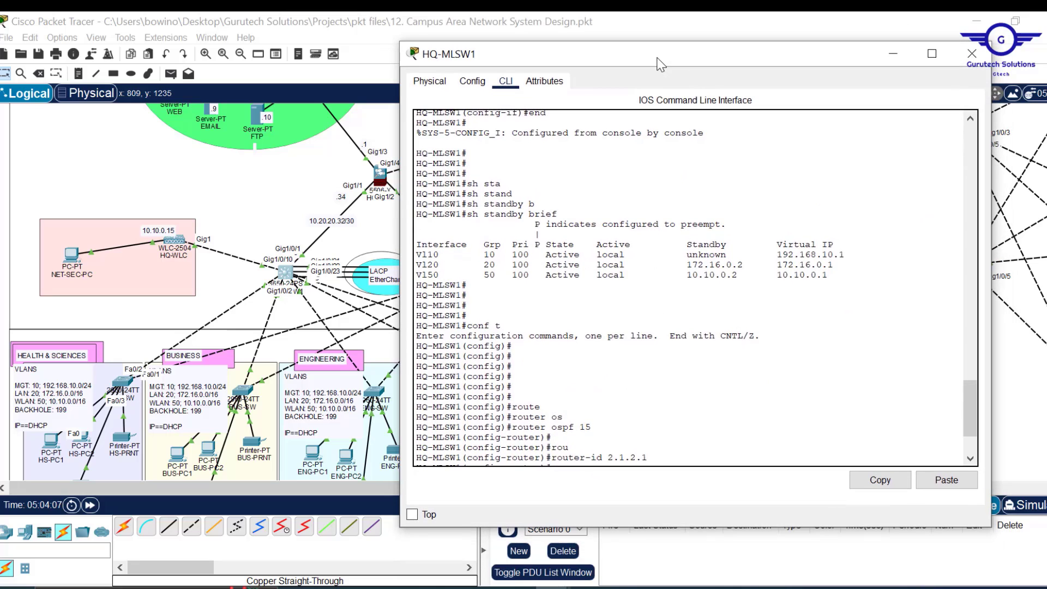
pyautogui.scroll(-4, 614, 343)
pyautogui.press('Return')
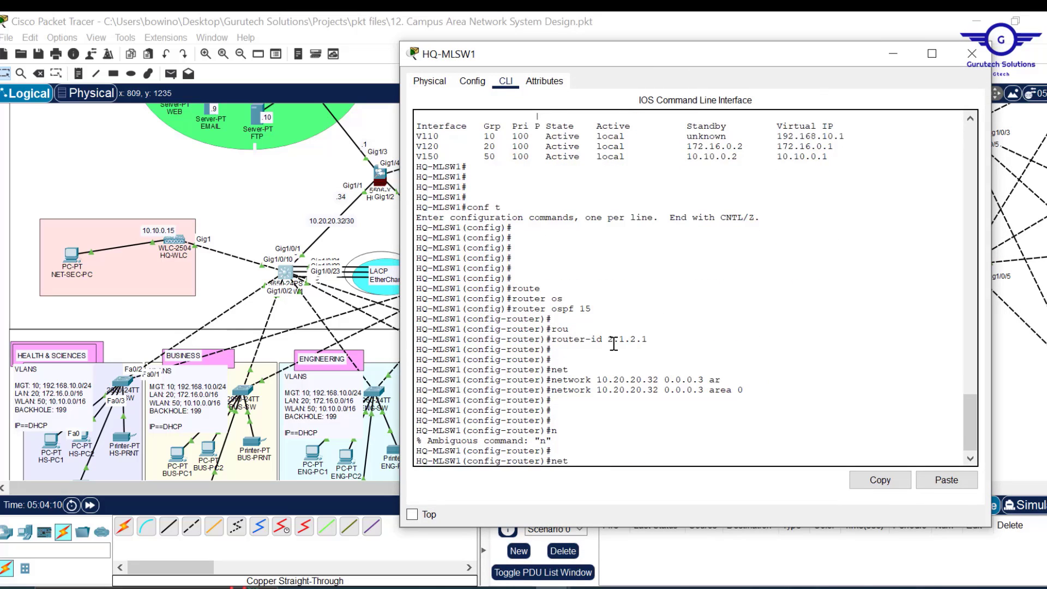
pyautogui.press('Tab')
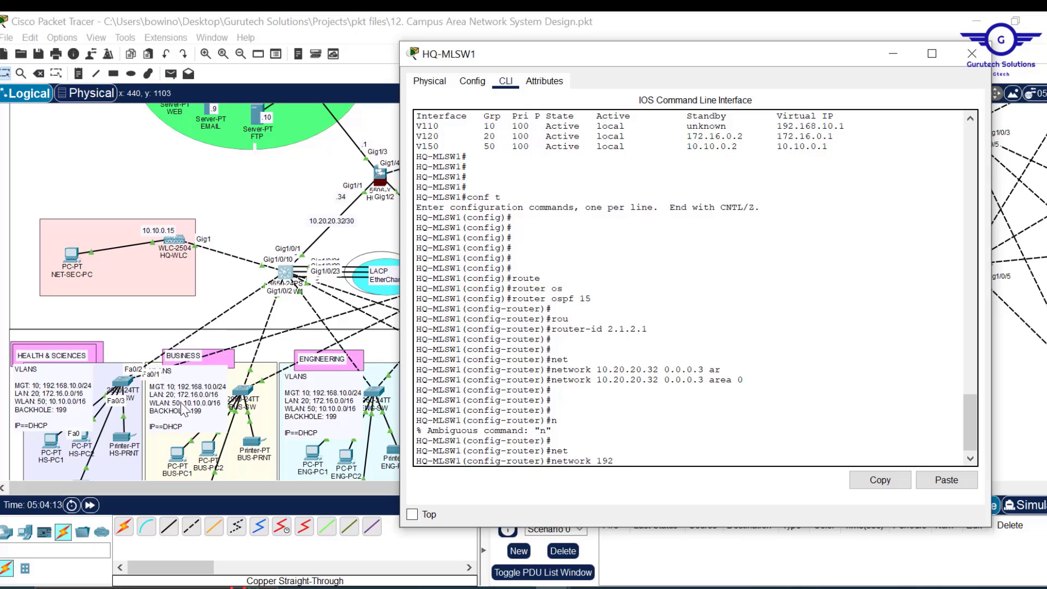
pyautogui.write('192.168.10.0 0.0.0.255 ar')
pyautogui.press('Tab')
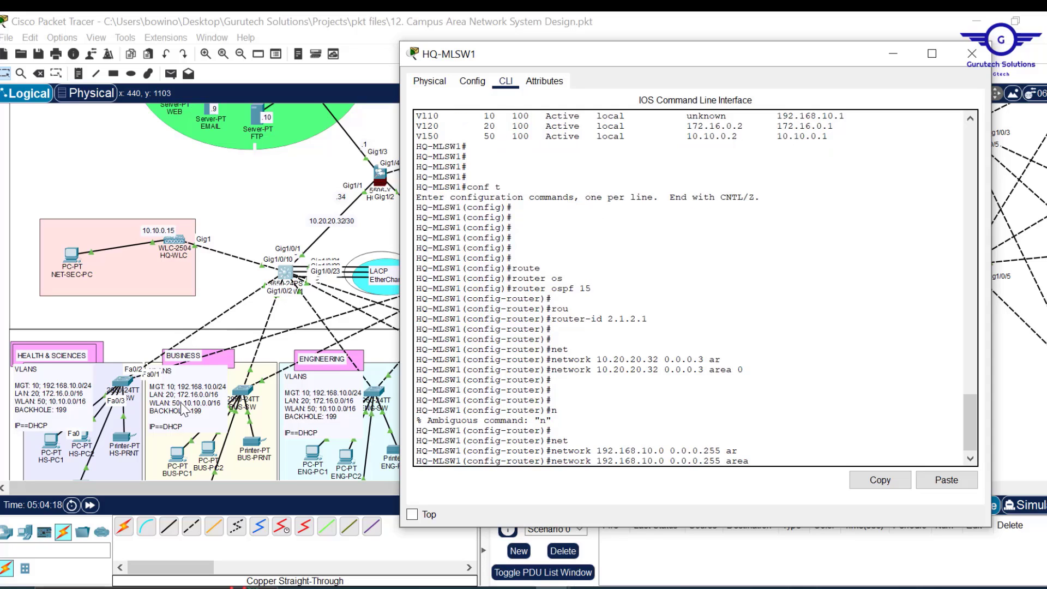
pyautogui.write('0')
pyautogui.press('Return')
pyautogui.press('Return')
pyautogui.press('Return')
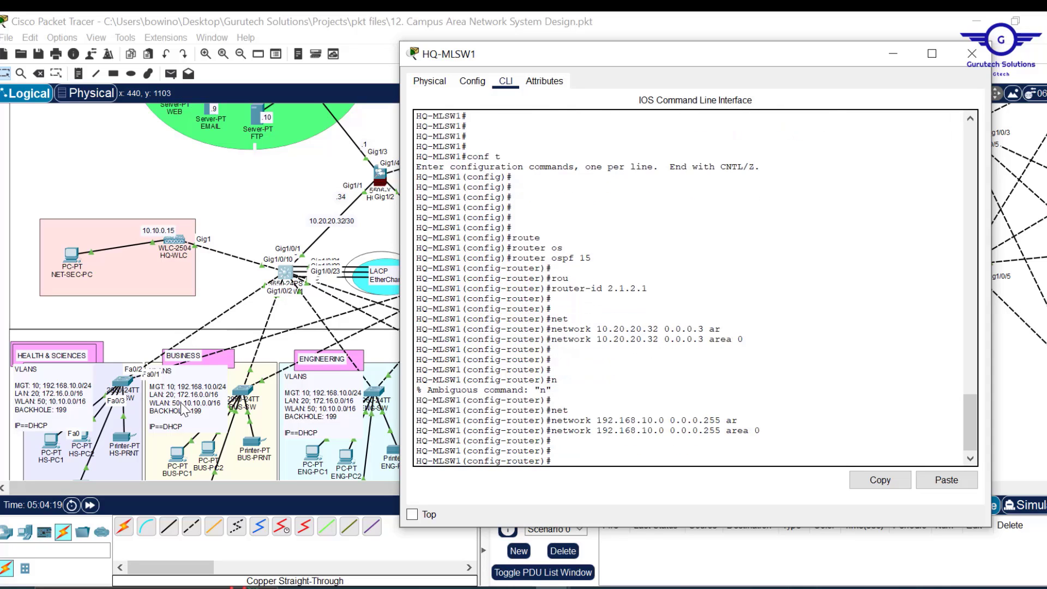
# - Add networks 172.16.0.0 and 10.10.0.0 with wildcard 0.0.255.255 to area 0, editing the recalled commands
pyautogui.press('Up')
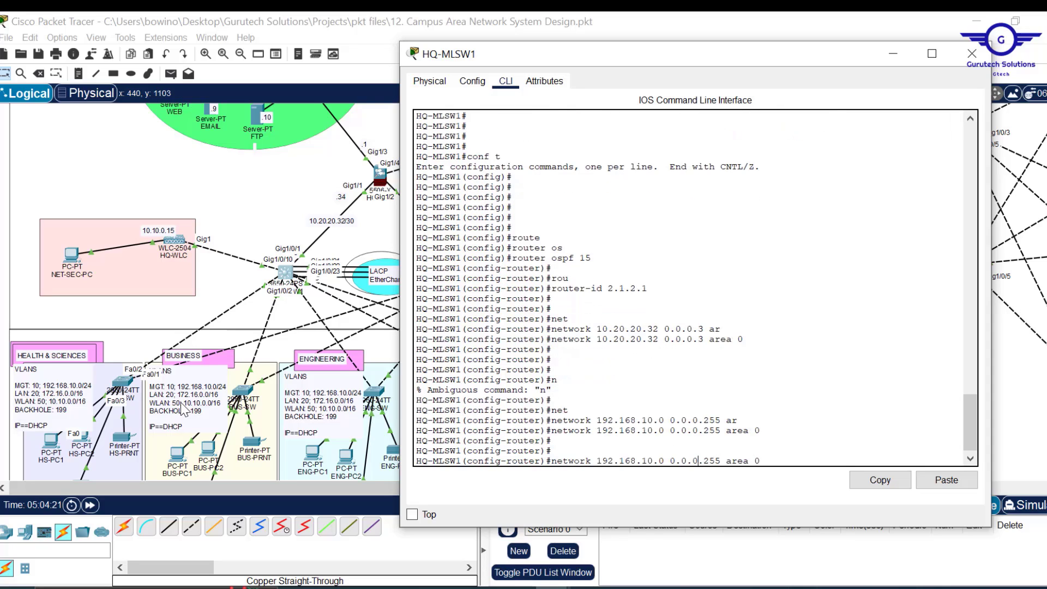
pyautogui.press('BackSpace')
pyautogui.write('255')
pyautogui.press('BackSpace')
pyautogui.write('7')
pyautogui.press('Right')
pyautogui.press('Right')
pyautogui.press('Right')
pyautogui.press('Right')
pyautogui.press('Right')
pyautogui.press('BackSpace')
pyautogui.press('Right')
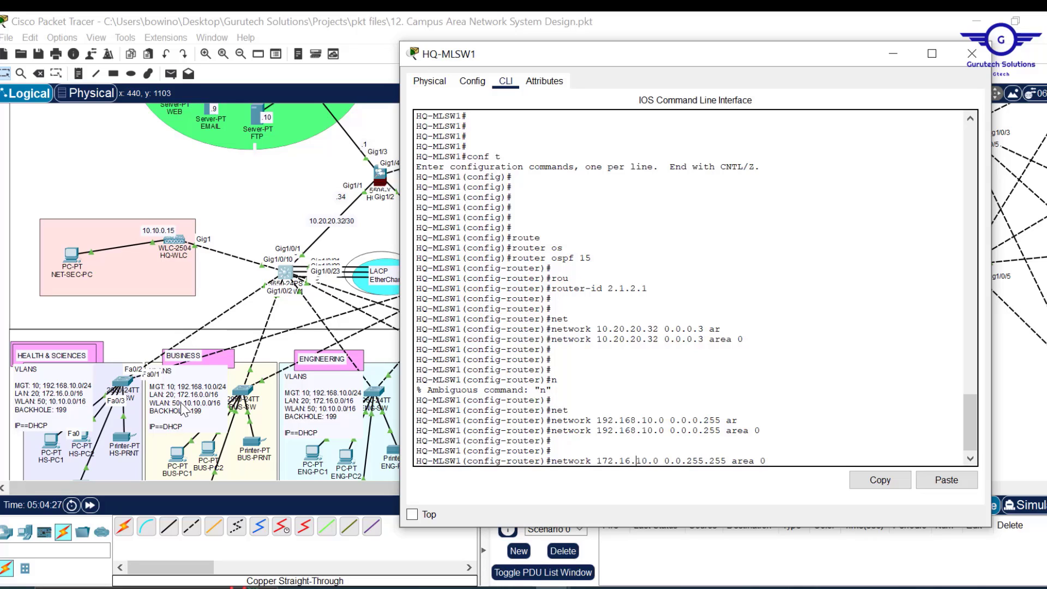
pyautogui.press('BackSpace')
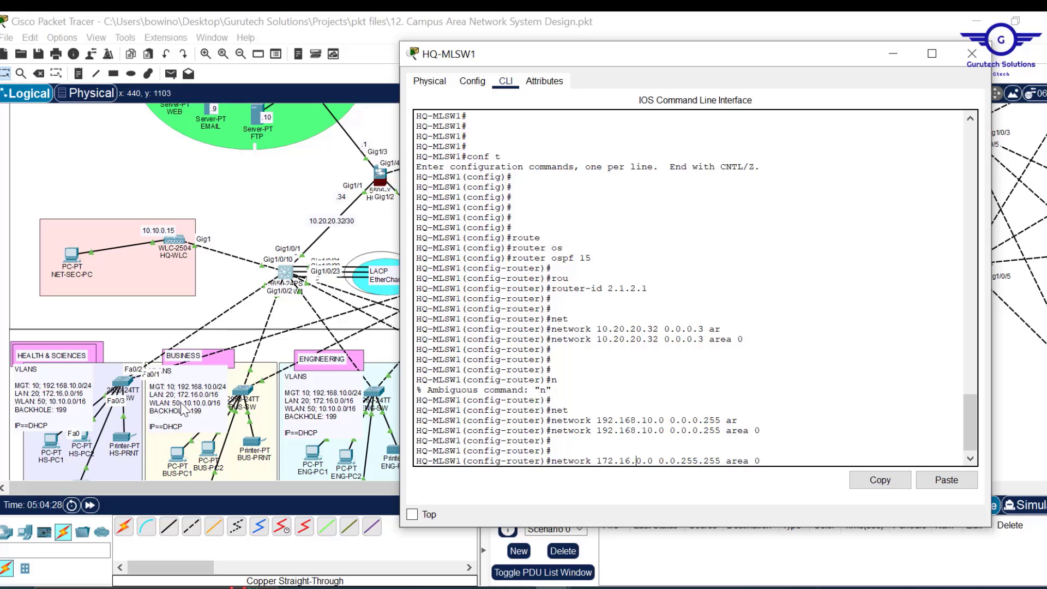
pyautogui.press('Return')
pyautogui.press('Return')
pyautogui.press('Return')
pyautogui.press('Return')
pyautogui.press('Up')
pyautogui.press('Left')
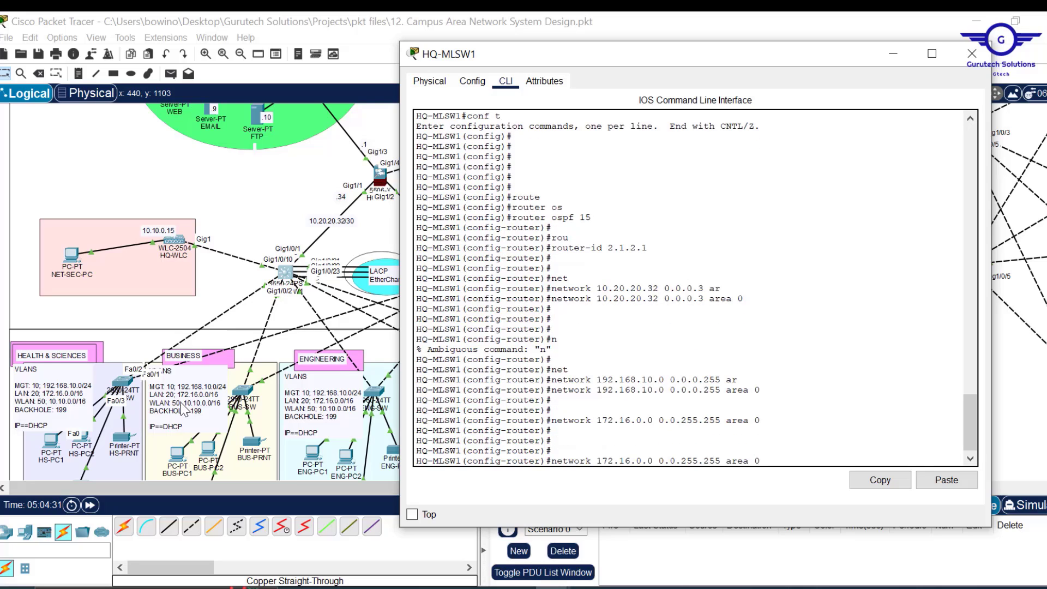
pyautogui.press('BackSpace')
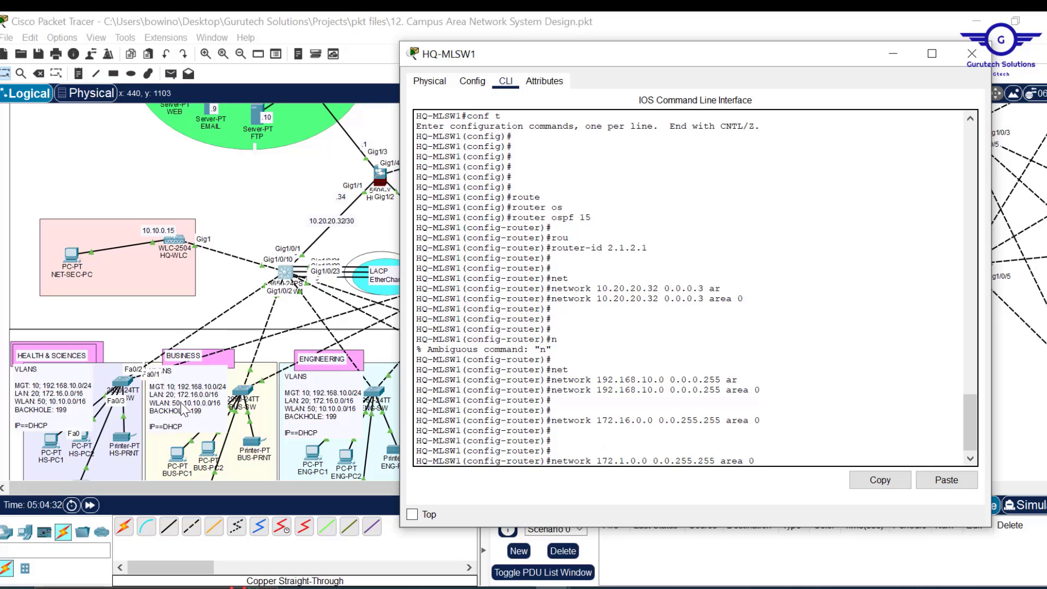
pyautogui.write('0')
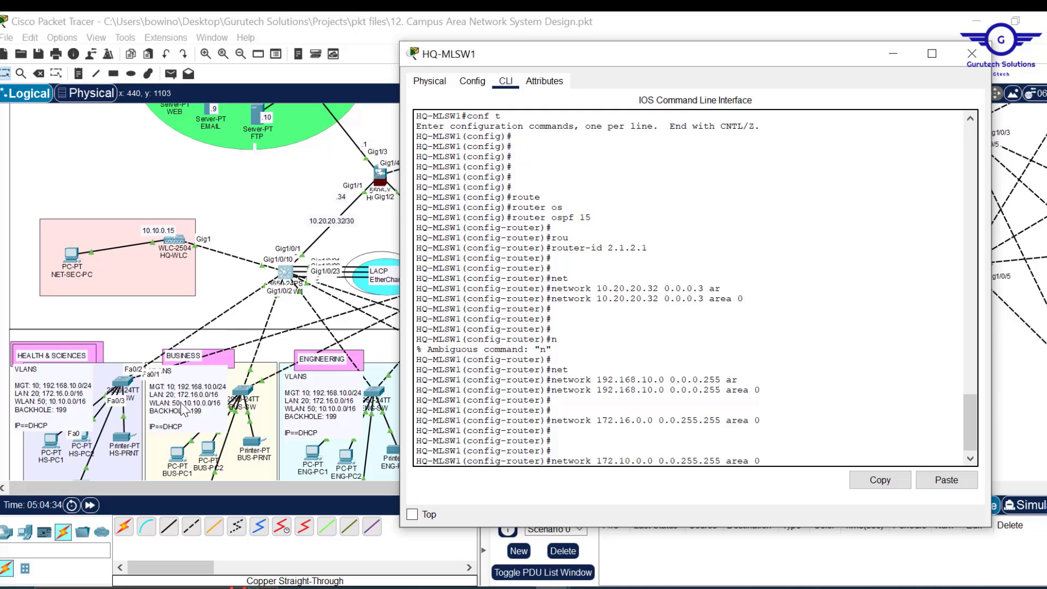
pyautogui.press('BackSpace')
pyautogui.press('BackSpace')
pyautogui.write('0')
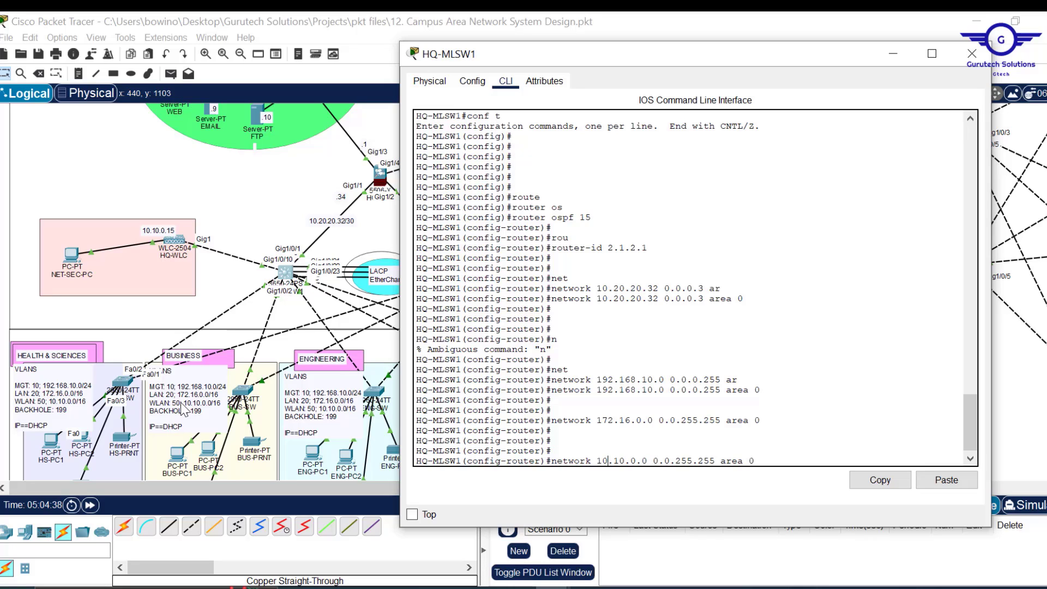
pyautogui.press('Return')
# - Exit OSPF configuration, save with 'do wr', and enter 'do sh star'
pyautogui.write('ex')
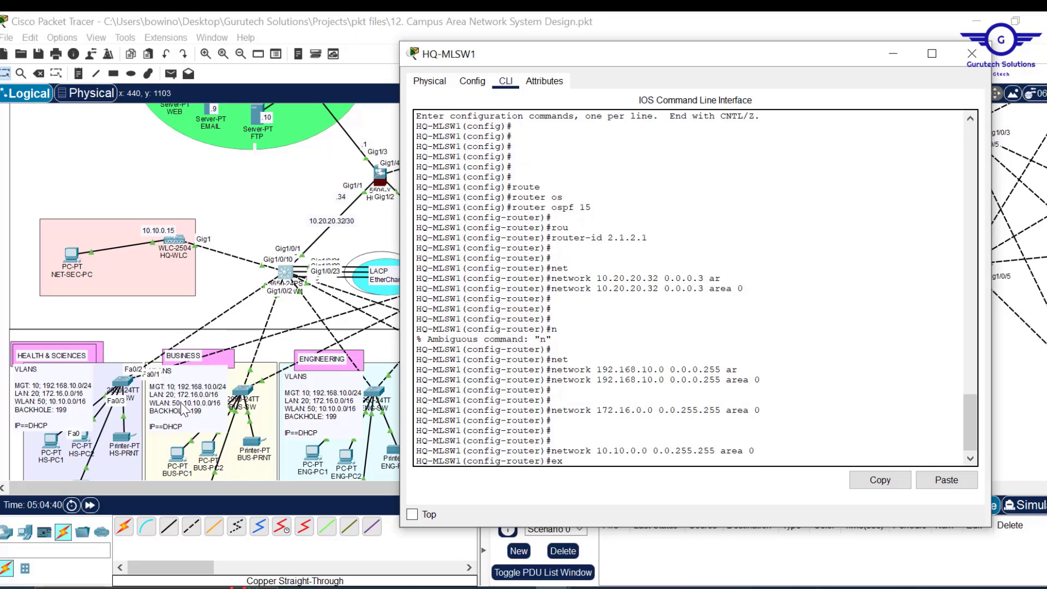
pyautogui.press('Return')
pyautogui.press('Return')
pyautogui.press('Return')
pyautogui.press('Return')
pyautogui.write('do ')
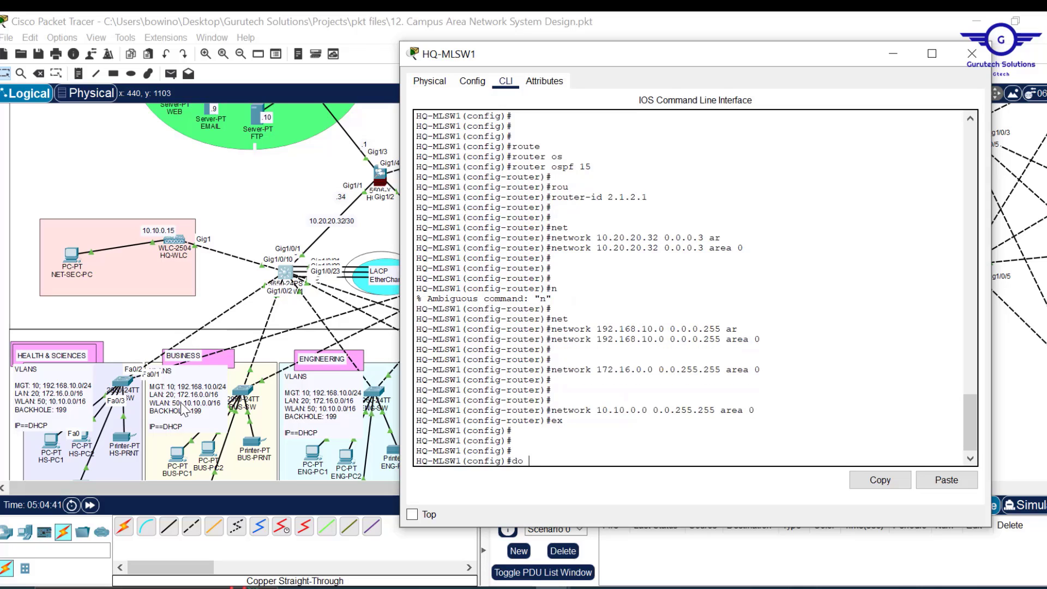
pyautogui.write('wr')
pyautogui.press('Return')
pyautogui.press('Return')
pyautogui.press('Return')
pyautogui.press('Return')
pyautogui.write('do s')
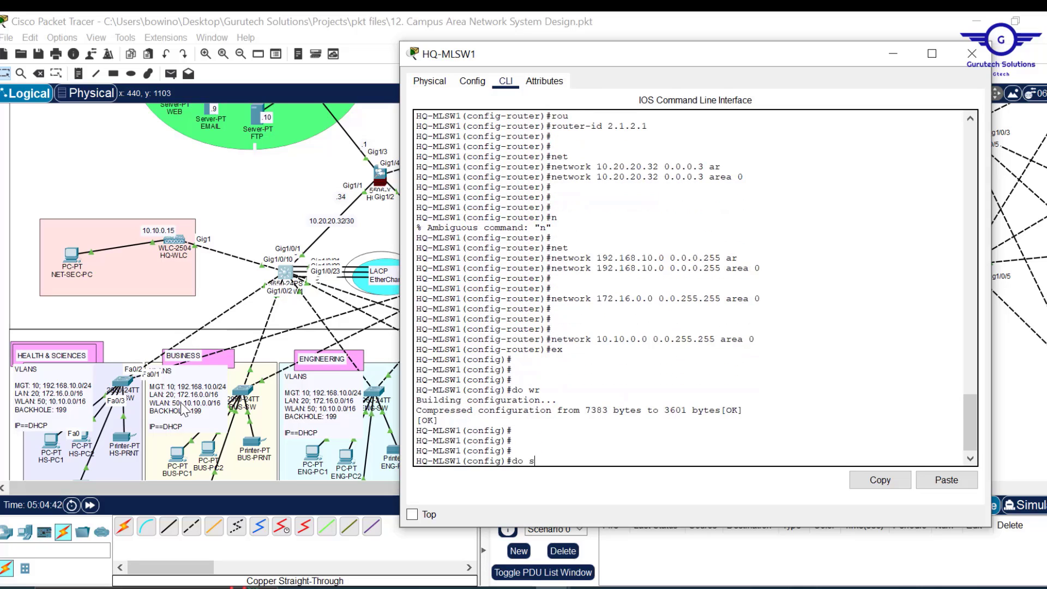
pyautogui.write('h star')
# - Page through HQ-MLSW1's startup configuration and select the router ospf 15 block
pyautogui.press('Return')
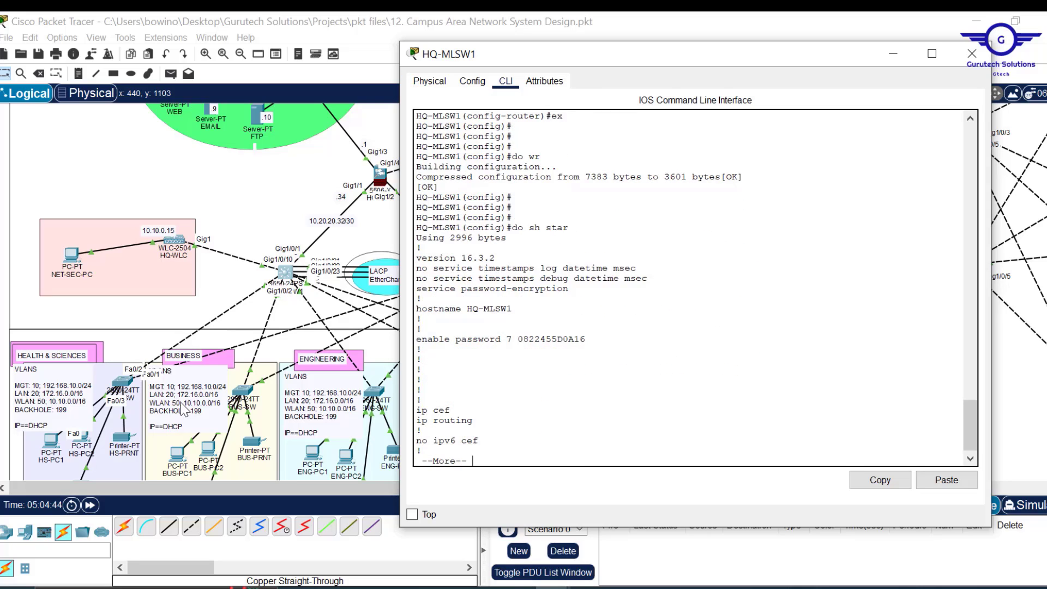
pyautogui.press('Return')
pyautogui.press('Return')
pyautogui.press('Return')
pyautogui.press('Return')
pyautogui.press('Return')
pyautogui.press('Return')
pyautogui.press('Return')
pyautogui.press('Return')
pyautogui.press('Return')
pyautogui.press('Return')
pyautogui.press('Return')
pyautogui.press('Return')
pyautogui.press('Return')
pyautogui.press('Return')
pyautogui.press('Return')
pyautogui.press('Return')
pyautogui.press('Return')
pyautogui.press('Return')
pyautogui.press('Return')
pyautogui.press('Return')
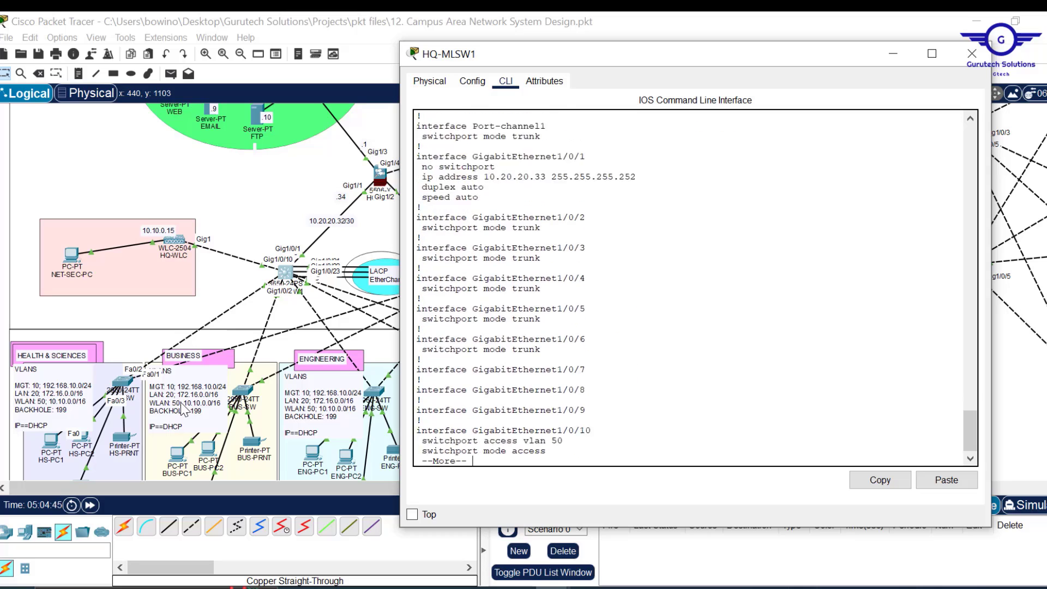
pyautogui.press('Return')
pyautogui.press('Return')
pyautogui.press('Return')
pyautogui.press('Return')
pyautogui.press('Return')
pyautogui.press('Return')
pyautogui.press('Return')
pyautogui.press('Return')
pyautogui.press('Return')
pyautogui.press('Return')
pyautogui.press('Return')
pyautogui.press('Return')
pyautogui.press('Return')
pyautogui.press('Return')
pyautogui.press('Return')
pyautogui.press('Return')
pyautogui.press('Return')
pyautogui.press('Return')
pyautogui.press('Return')
pyautogui.press('Return')
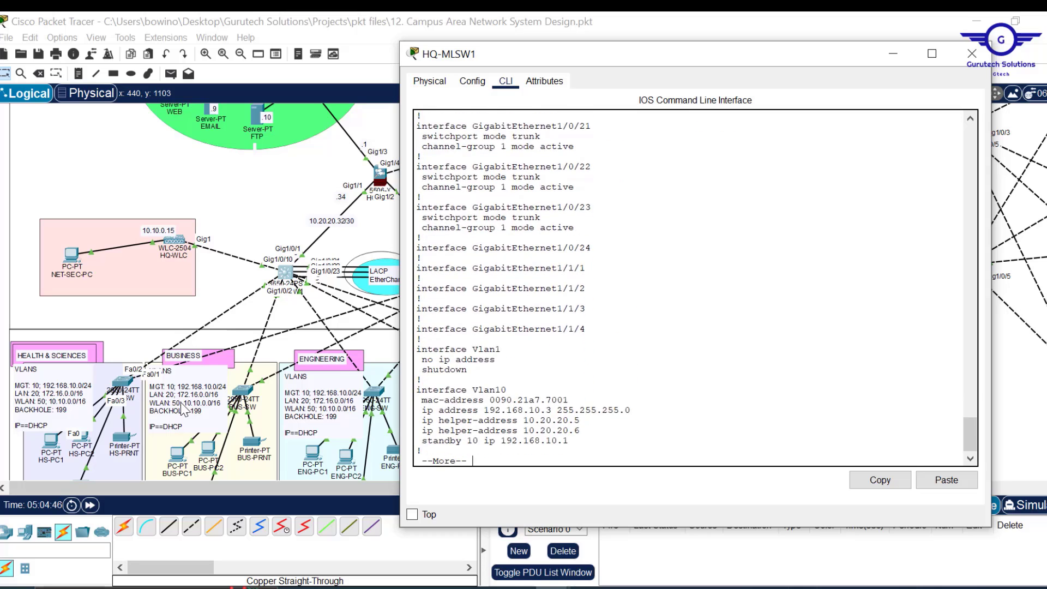
pyautogui.press('Return')
pyautogui.press('Return')
pyautogui.press('Return')
pyautogui.press('Return')
pyautogui.press('Return')
pyautogui.press('Return')
pyautogui.press('Return')
pyautogui.press('Return')
pyautogui.press('Return')
pyautogui.press('Return')
pyautogui.press('Return')
pyautogui.press('Return')
pyautogui.press('Return')
pyautogui.press('Return')
pyautogui.press('Return')
pyautogui.press('Return')
pyautogui.press('Return')
pyautogui.press('Return')
pyautogui.press('Return')
pyautogui.press('Return')
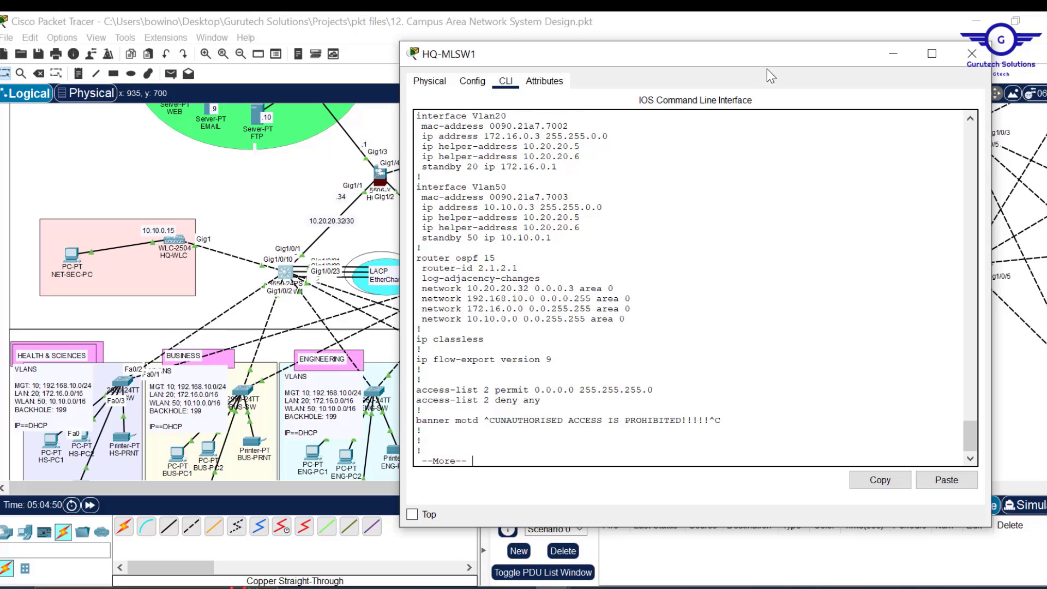
pyautogui.moveTo(746, 59); pyautogui.dragTo(870, 160)
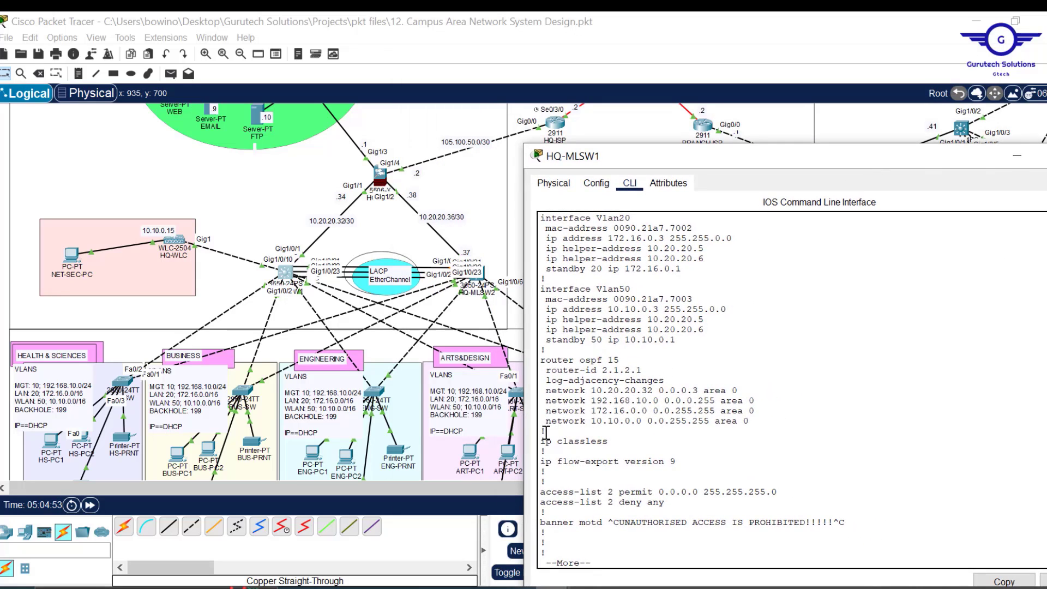
pyautogui.moveTo(545, 431); pyautogui.dragTo(532, 350)
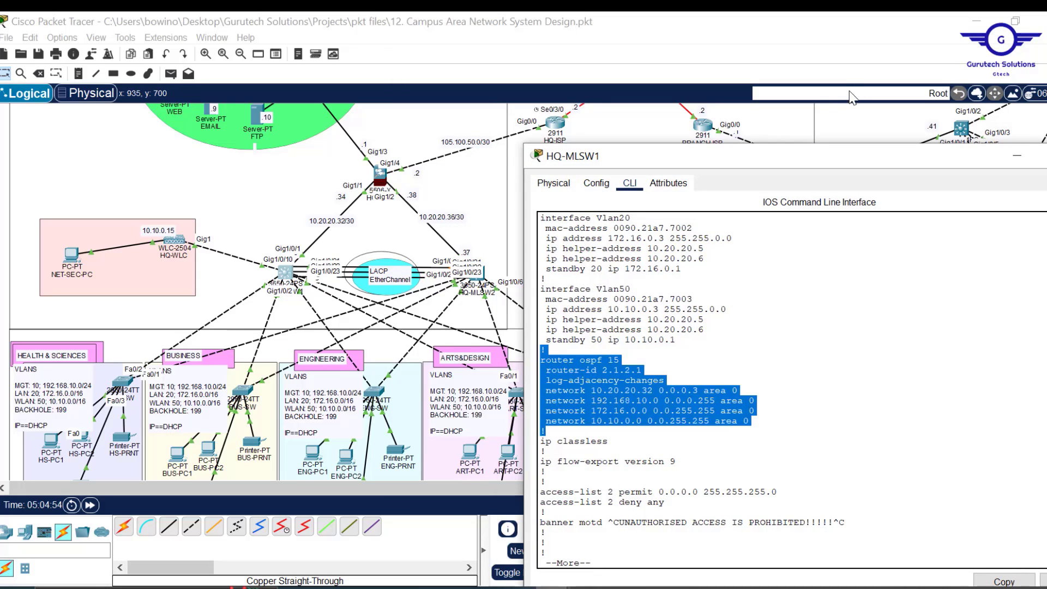
pyautogui.moveTo(815, 160); pyautogui.dragTo(746, 88)
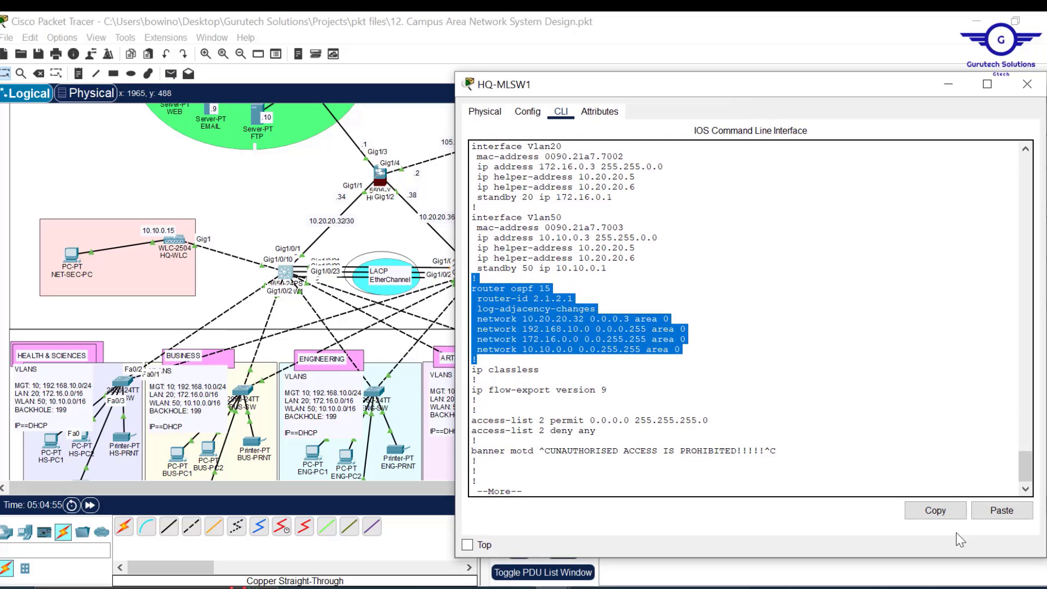
# - Copy the OSPF block and paste it into the Notepad scratch file, prefixed with '!'
pyautogui.click(934, 511)
pyautogui.moveTo(519, 586)
pyautogui.click(587, 532)
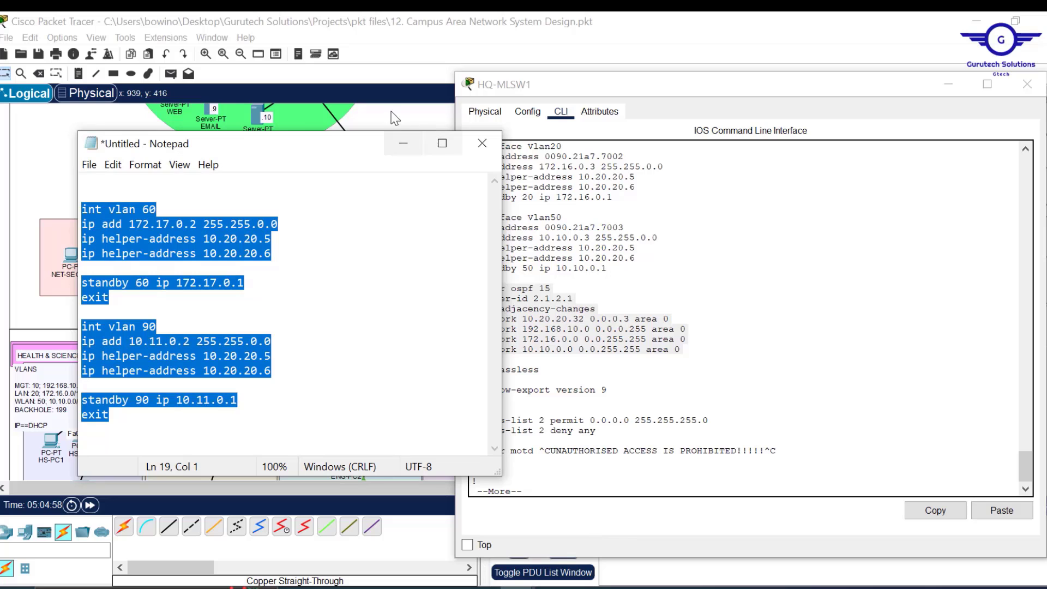
pyautogui.moveTo(313, 153); pyautogui.dragTo(727, 163)
pyautogui.hotkey('ctrl', 'v')
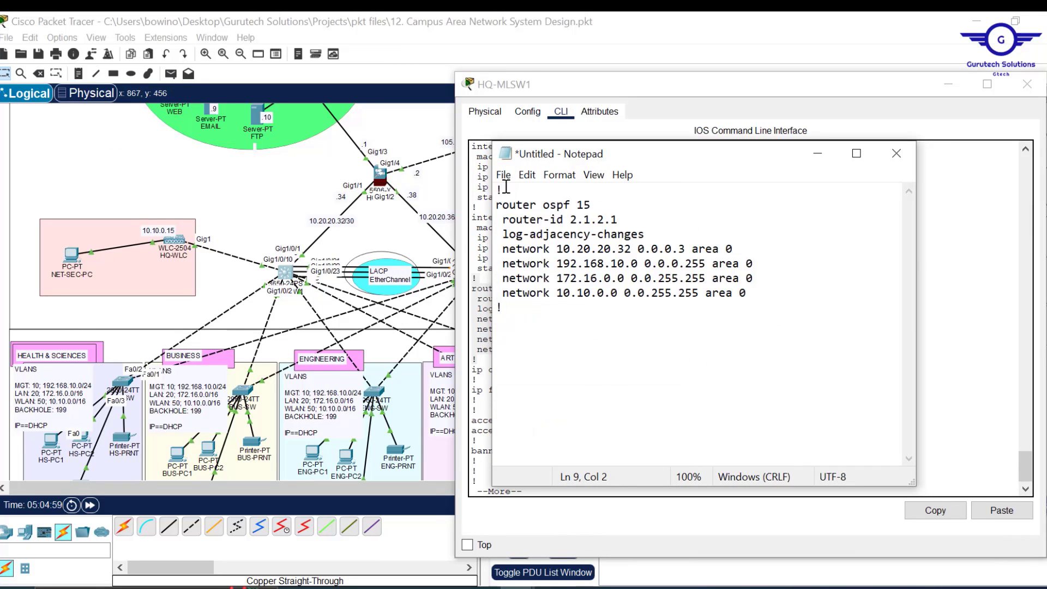
pyautogui.click(498, 196)
pyautogui.press('Return')
pyautogui.press('Return')
pyautogui.write('!')
pyautogui.press('Return')
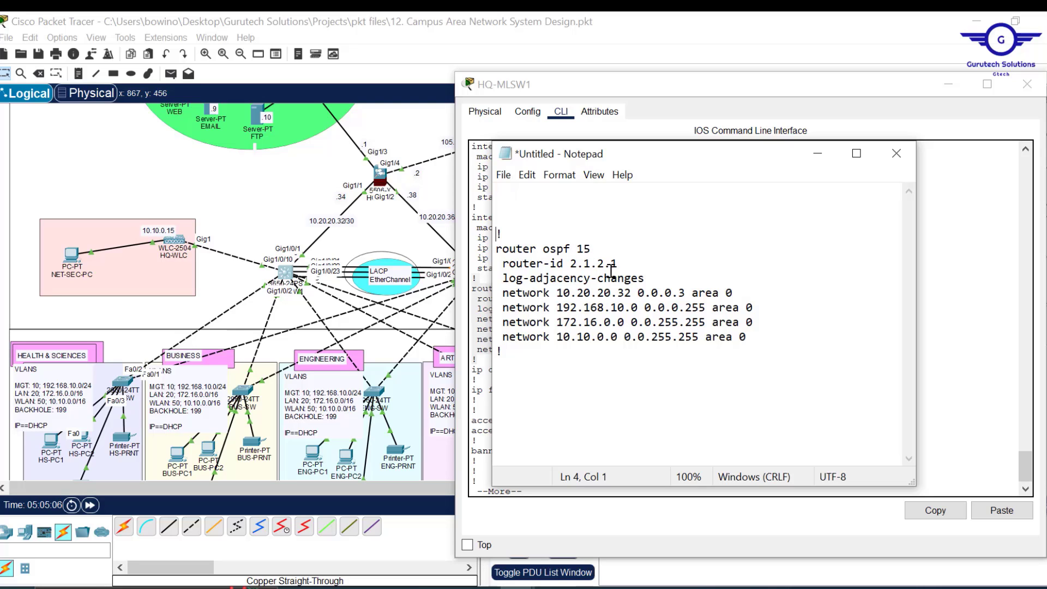
# - Change router-id to 3.1.3.1 and network to 10.20.20.36, delete log-adjacency-changes, select all
pyautogui.click(575, 263)
pyautogui.press('BackSpace')
pyautogui.write('3')
pyautogui.press('BackSpace')
pyautogui.write('3')
pyautogui.moveTo(645, 278); pyautogui.dragTo(635, 263)
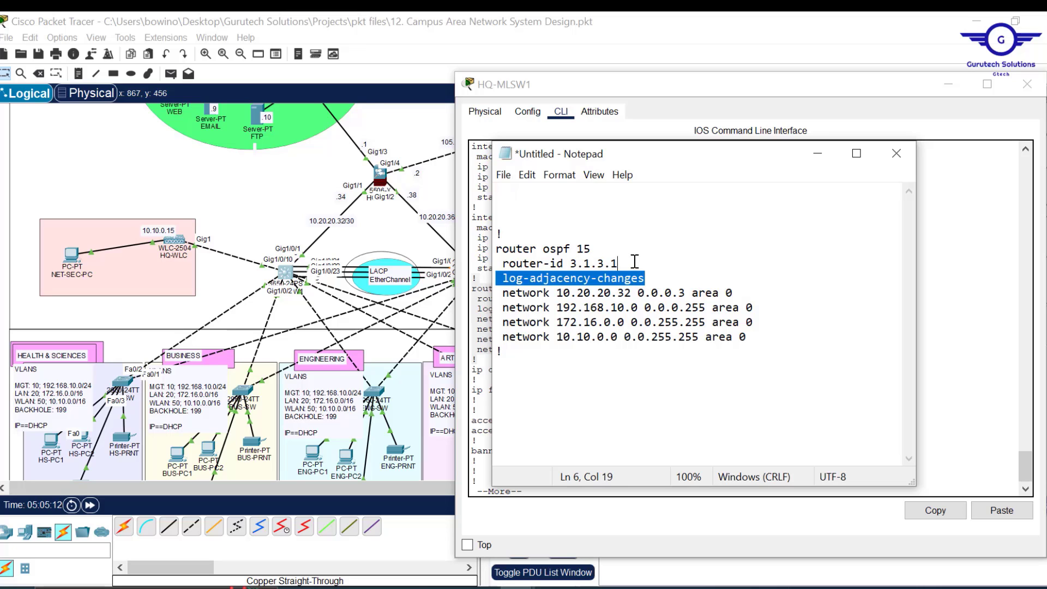
pyautogui.press('BackSpace')
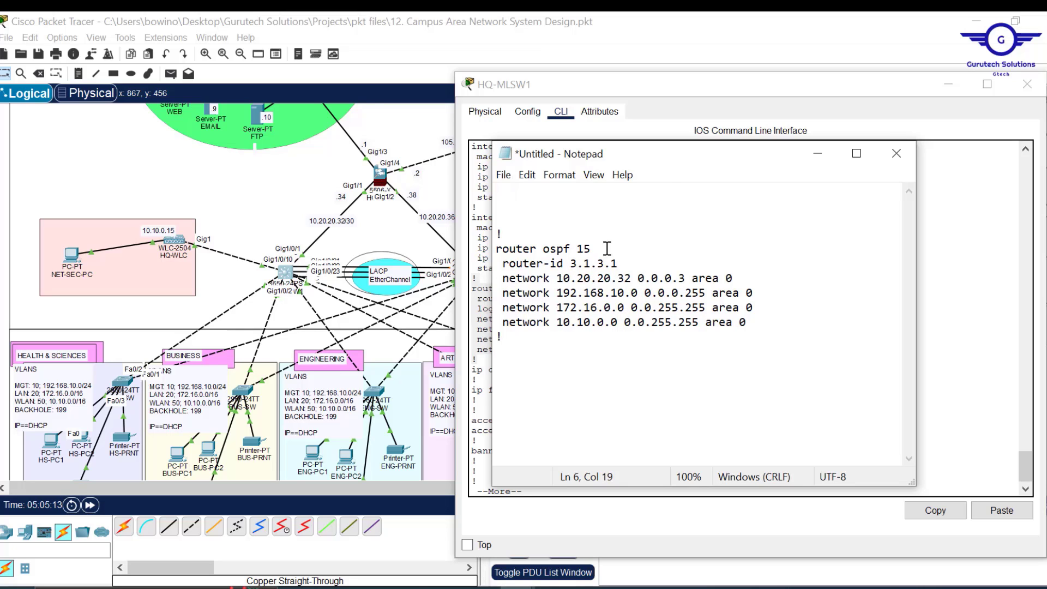
pyautogui.click(1027, 84)
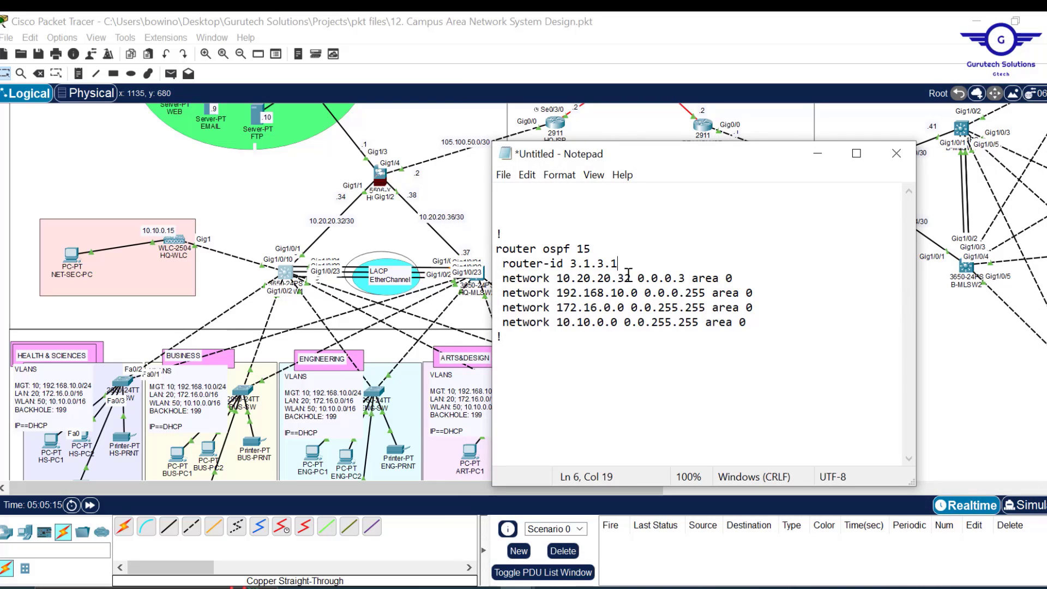
pyautogui.press('Delete')
pyautogui.write('6')
pyautogui.moveTo(749, 322); pyautogui.dragTo(497, 265)
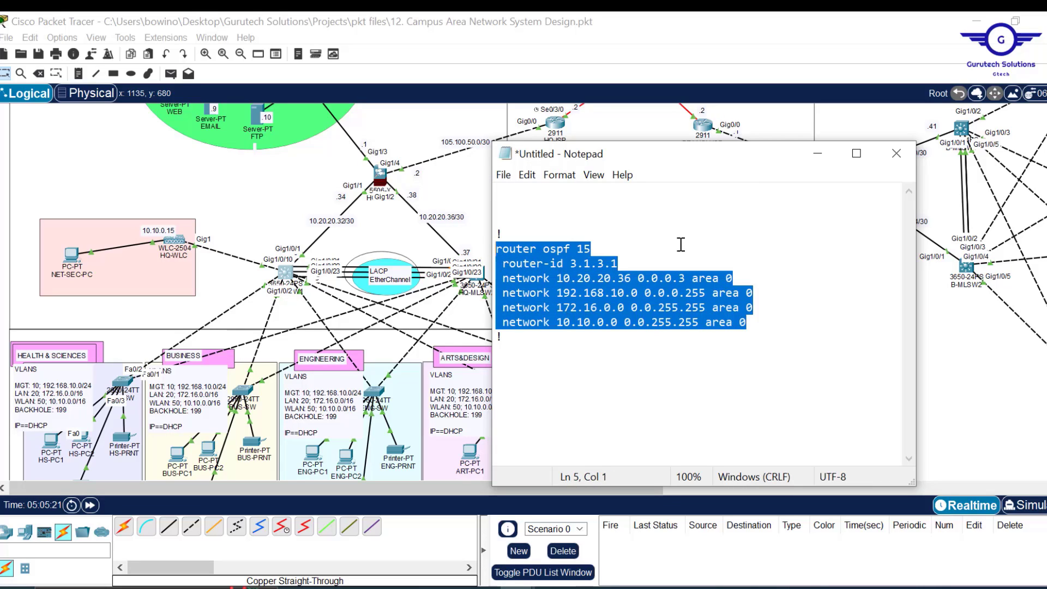
pyautogui.hotkey('ctrl', 'a')
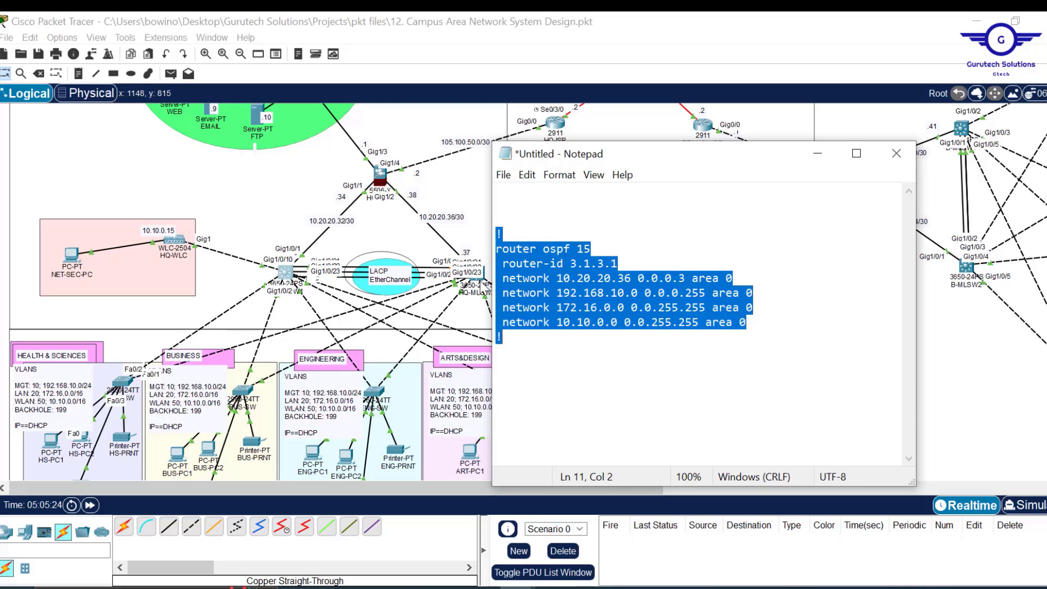
pyautogui.click(481, 280)
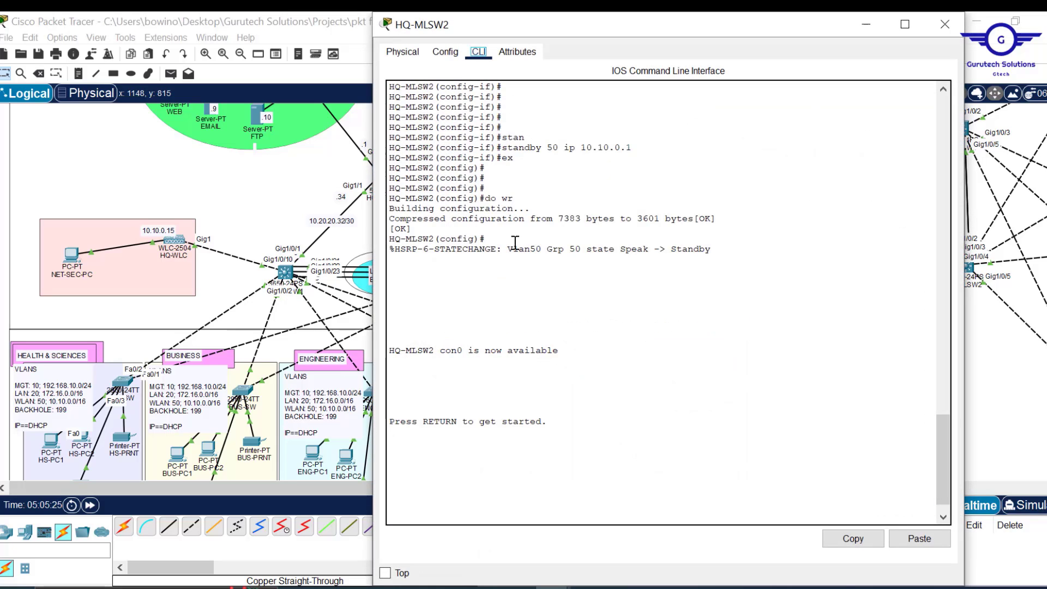
# - Paste the OSPF 15 block into HQ-MLSW2's CLI, save it, and pan the canvas to the branch
pyautogui.click(448, 55)
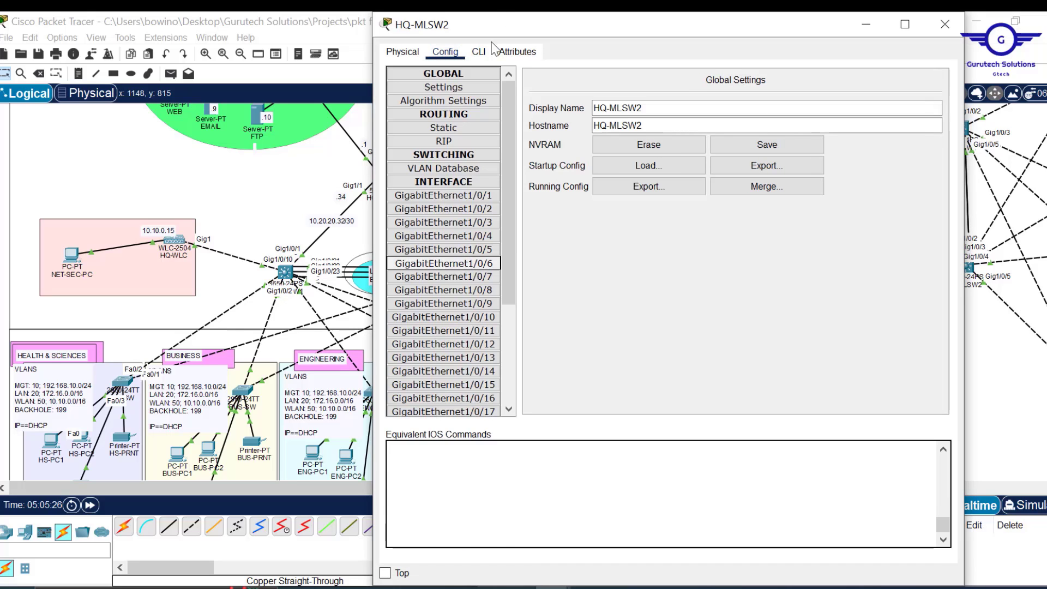
pyautogui.click(480, 55)
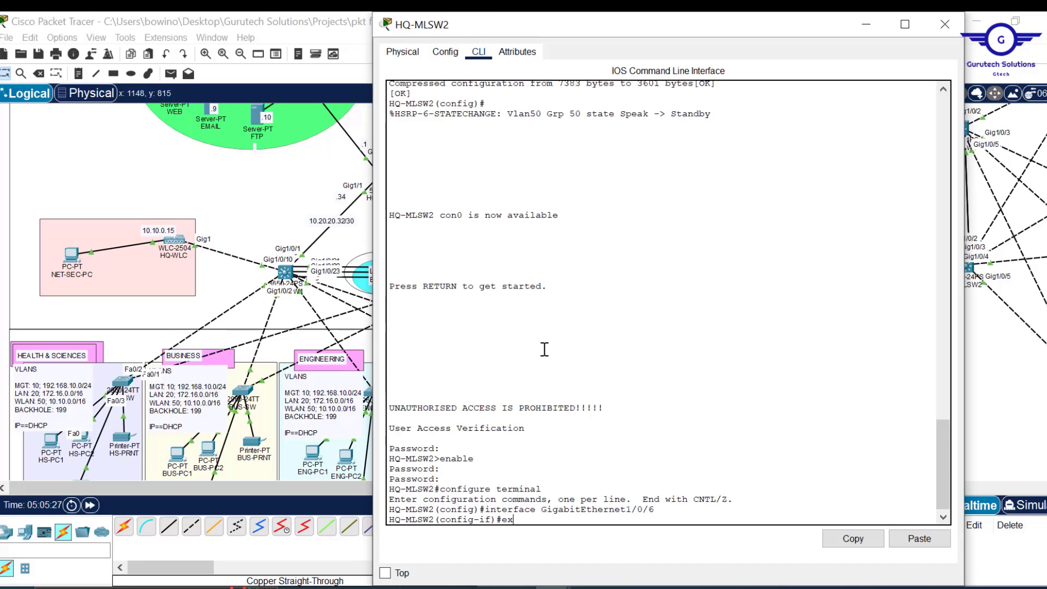
pyautogui.write('ex')
pyautogui.press('Return')
pyautogui.press('Return')
pyautogui.press('Return')
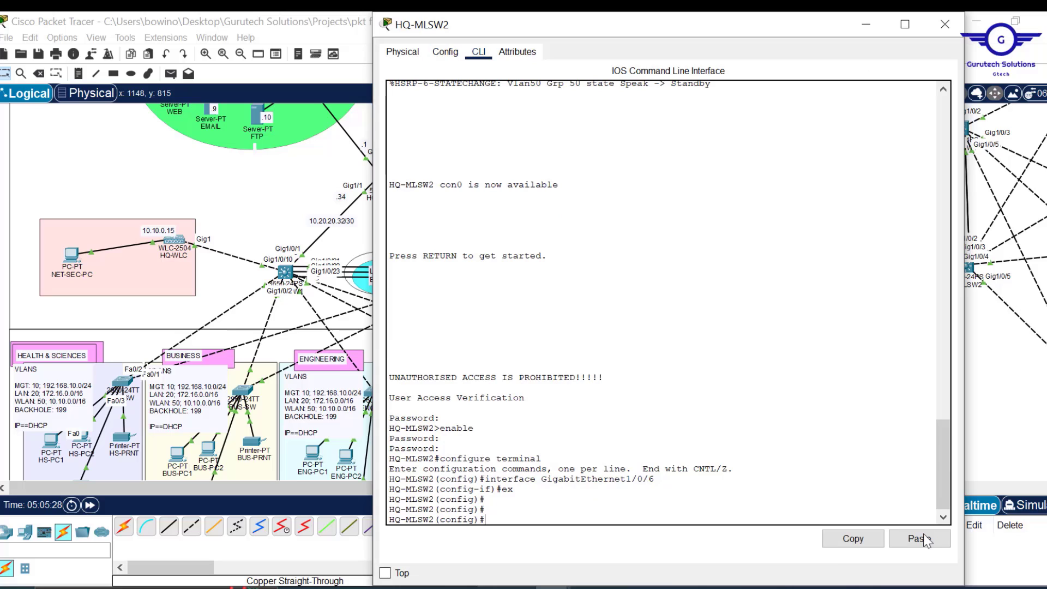
pyautogui.click(921, 539)
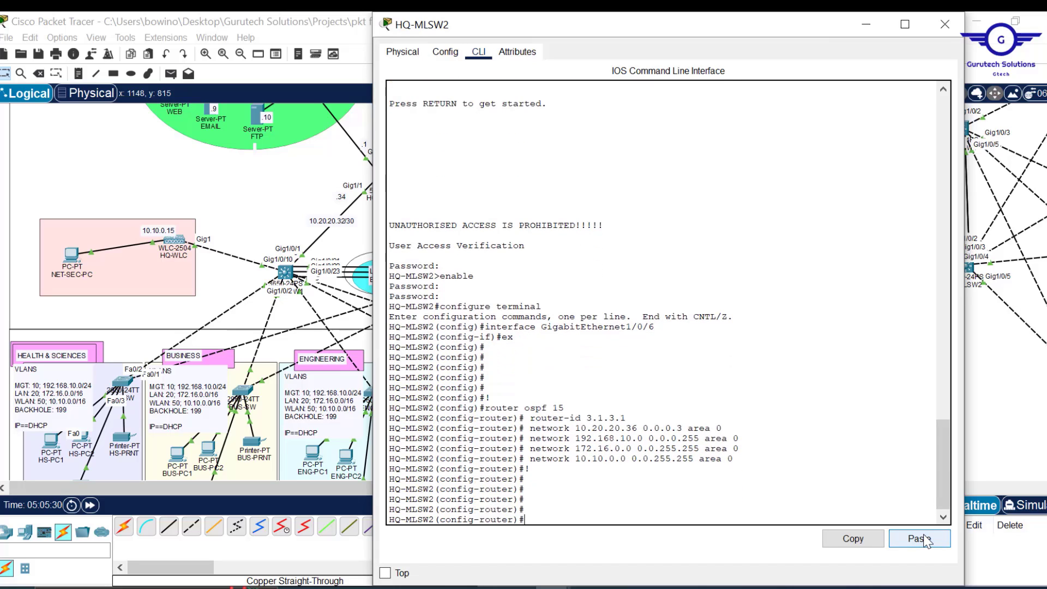
pyautogui.press('Return')
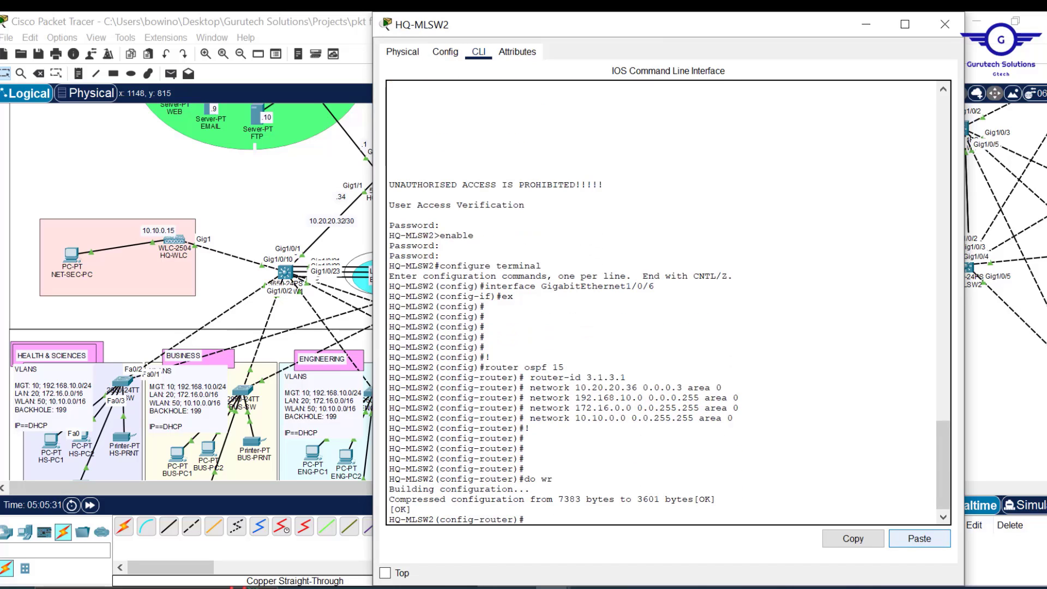
pyautogui.click(945, 24)
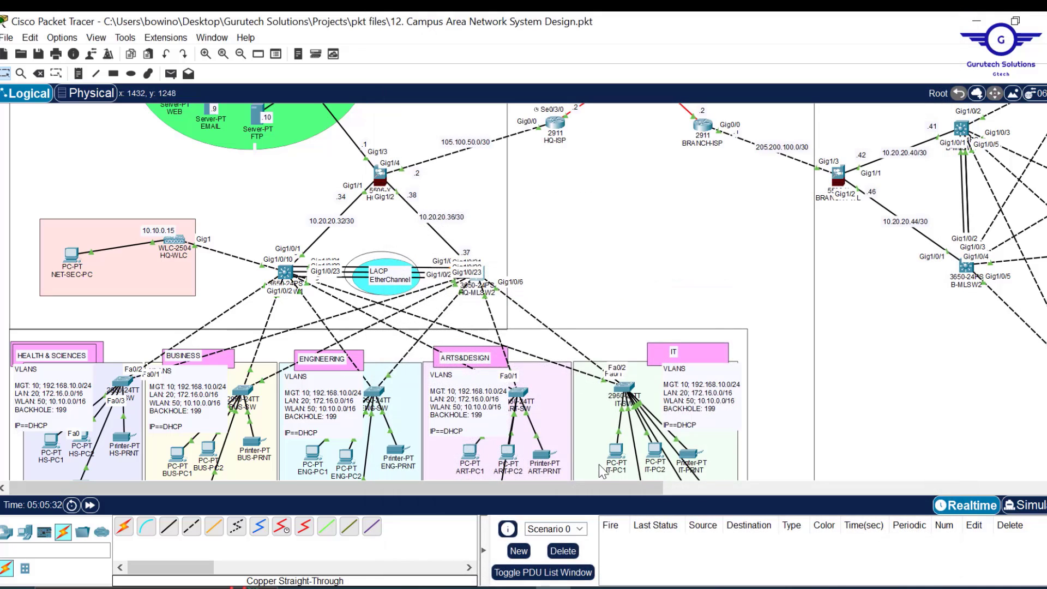
pyautogui.moveTo(587, 486); pyautogui.dragTo(807, 487)
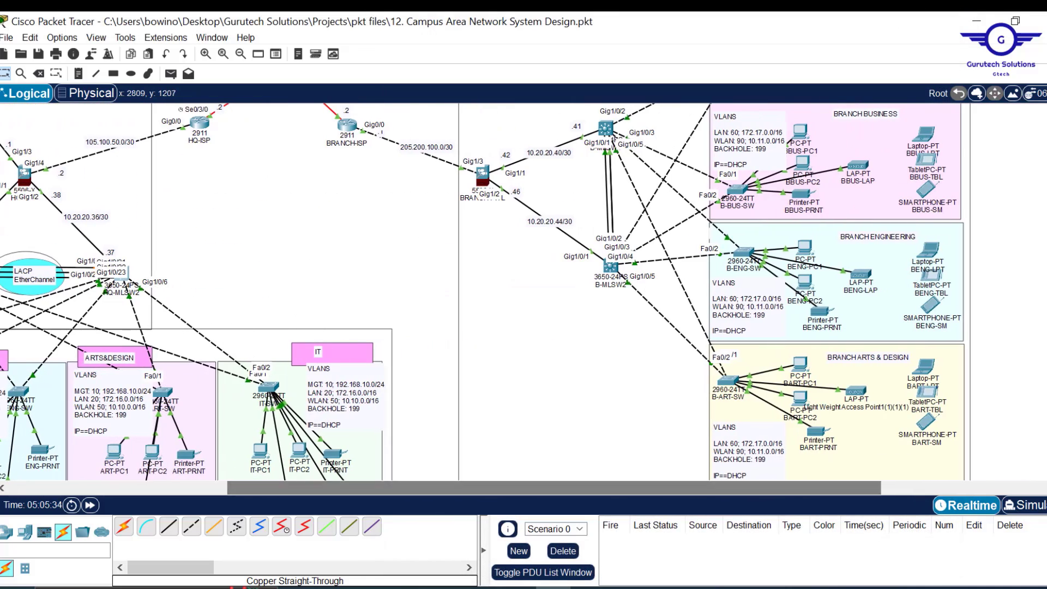
pyautogui.scroll(5, 483, 292)
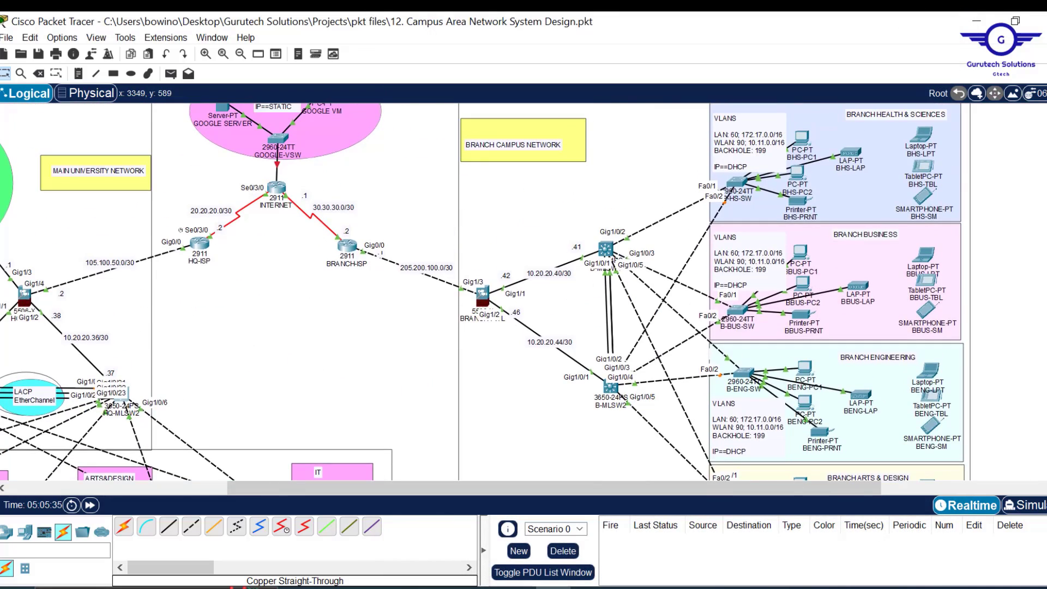
pyautogui.scroll(-2, 728, 316)
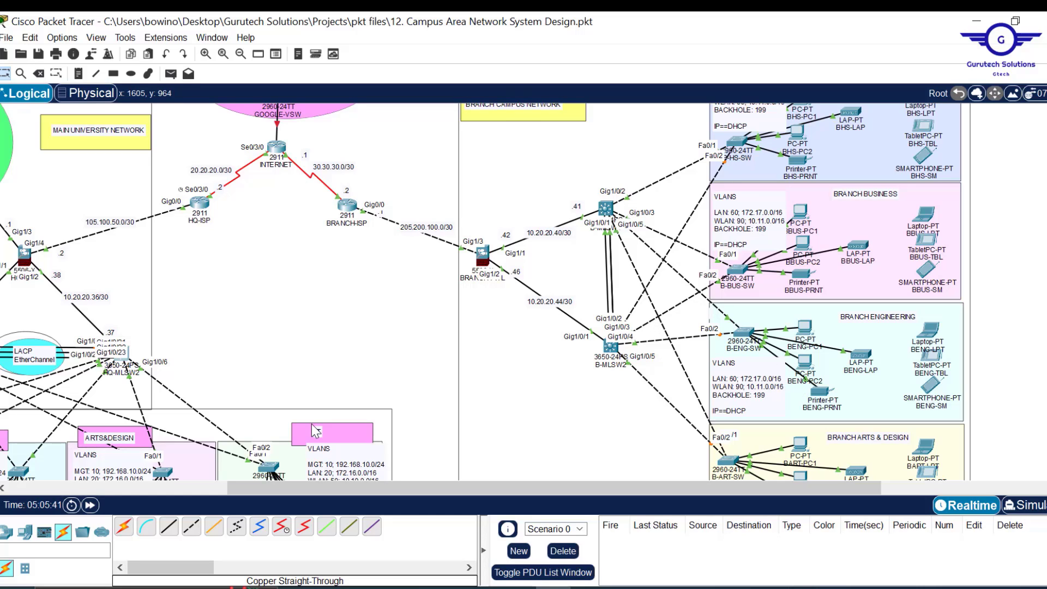
# - In the Notepad draft, change the OSPF router-id to 4.1.4.1
pyautogui.moveTo(514, 586)
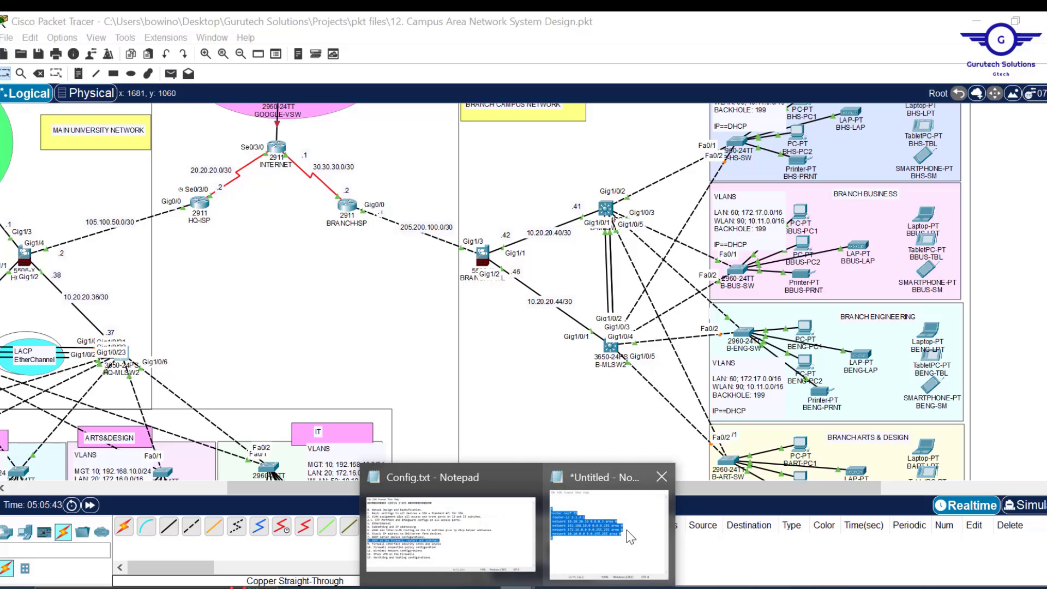
pyautogui.click(616, 535)
pyautogui.moveTo(696, 162); pyautogui.dragTo(310, 159)
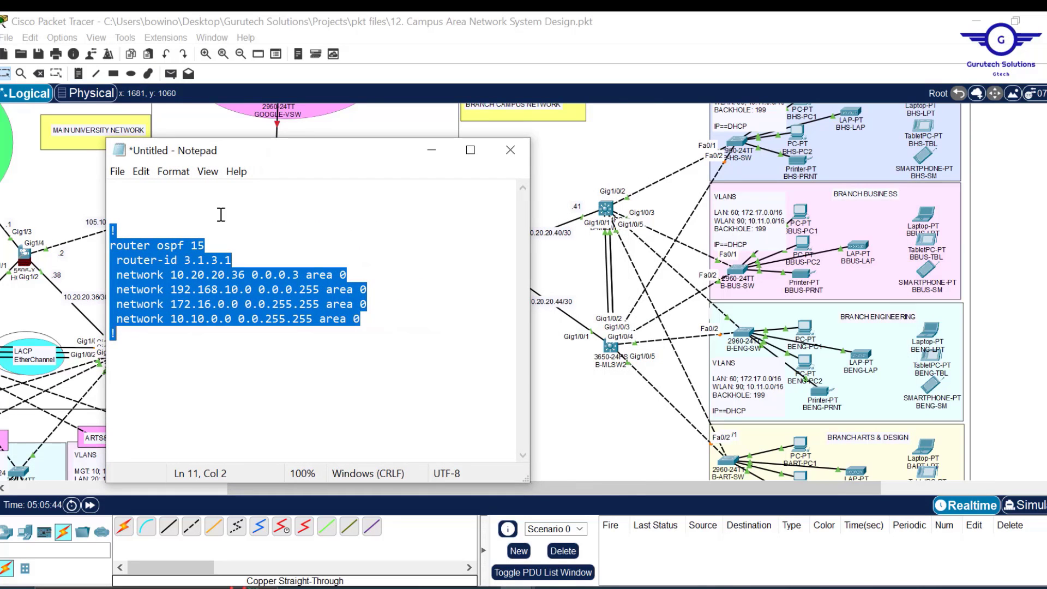
pyautogui.click(205, 266)
pyautogui.press('BackSpace')
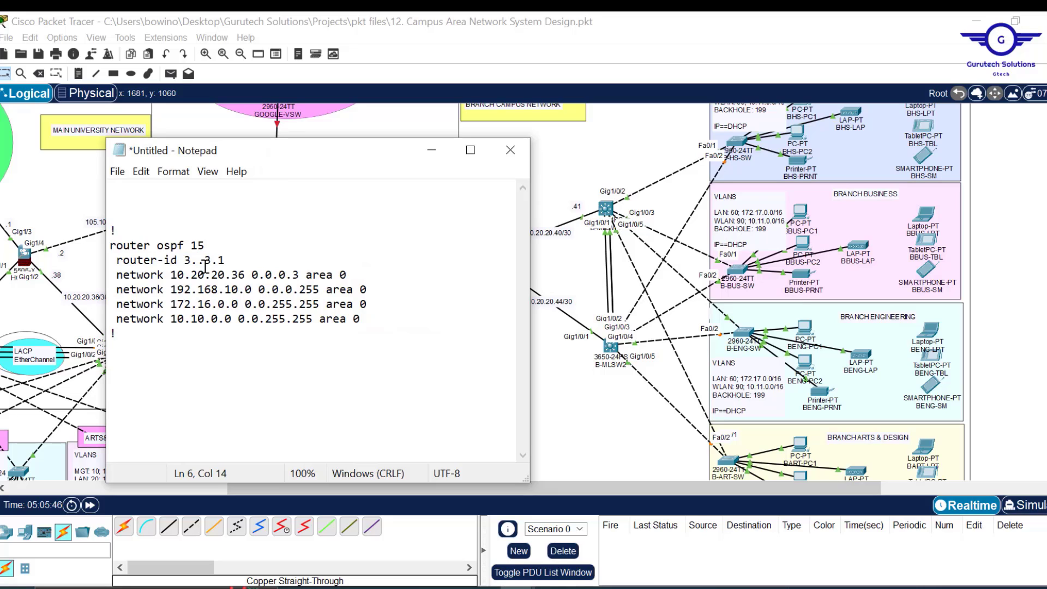
pyautogui.write('1.')
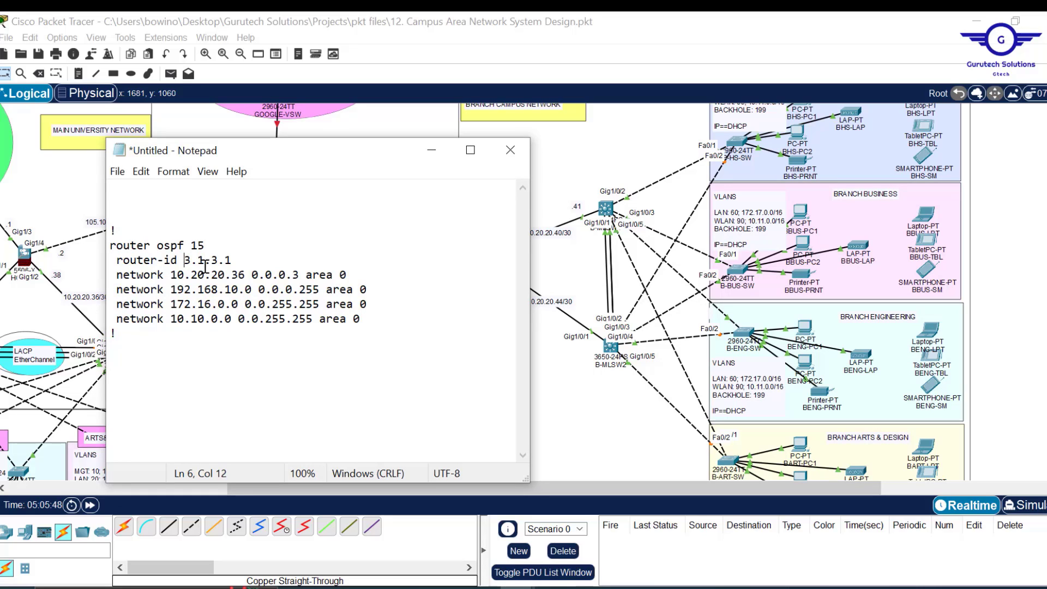
pyautogui.press('Delete')
pyautogui.write('4')
pyautogui.press('Right')
pyautogui.press('BackSpace')
pyautogui.write('4')
# - Change networks to 10.20.20.40, 172.17.0.0 and 10.11.0.0, delete the 192.168.10.0 line, and select all
pyautogui.moveTo(339, 159); pyautogui.dragTo(273, 154)
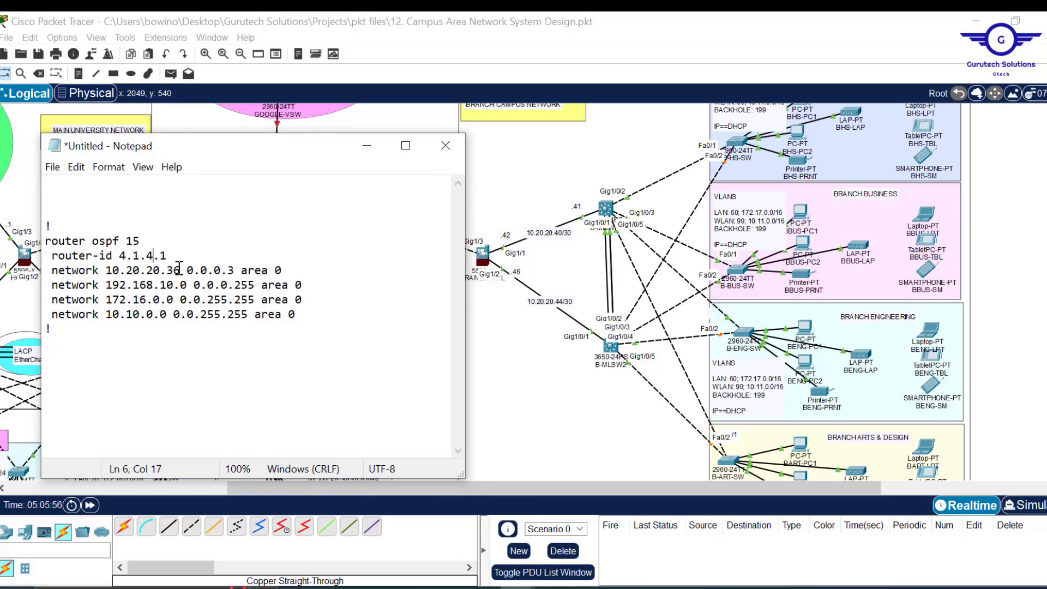
pyautogui.press('BackSpace')
pyautogui.press('BackSpace')
pyautogui.write('40')
pyautogui.moveTo(304, 286); pyautogui.dragTo(301, 272)
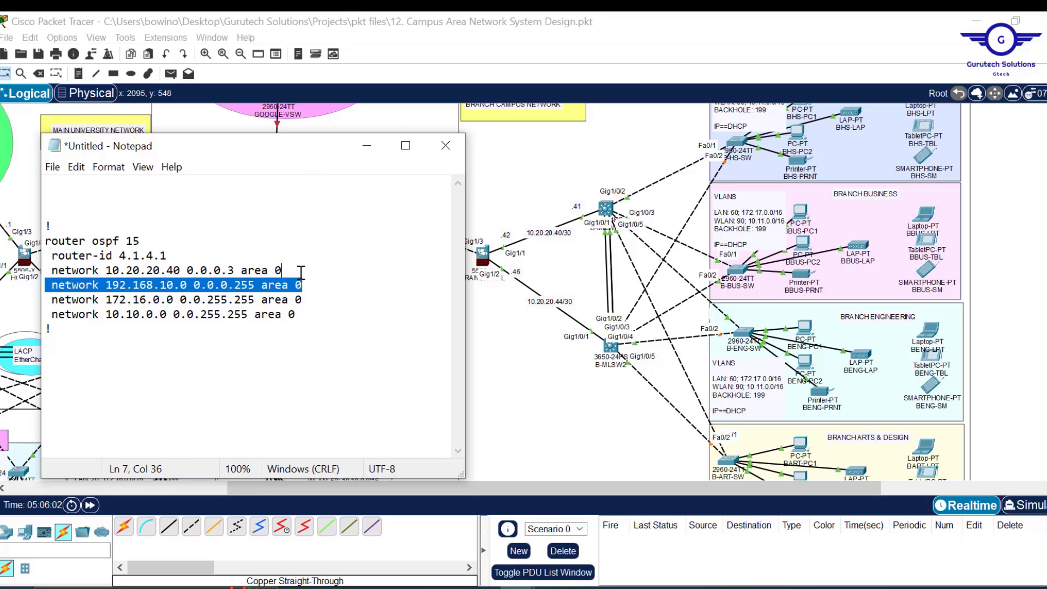
pyautogui.press('BackSpace')
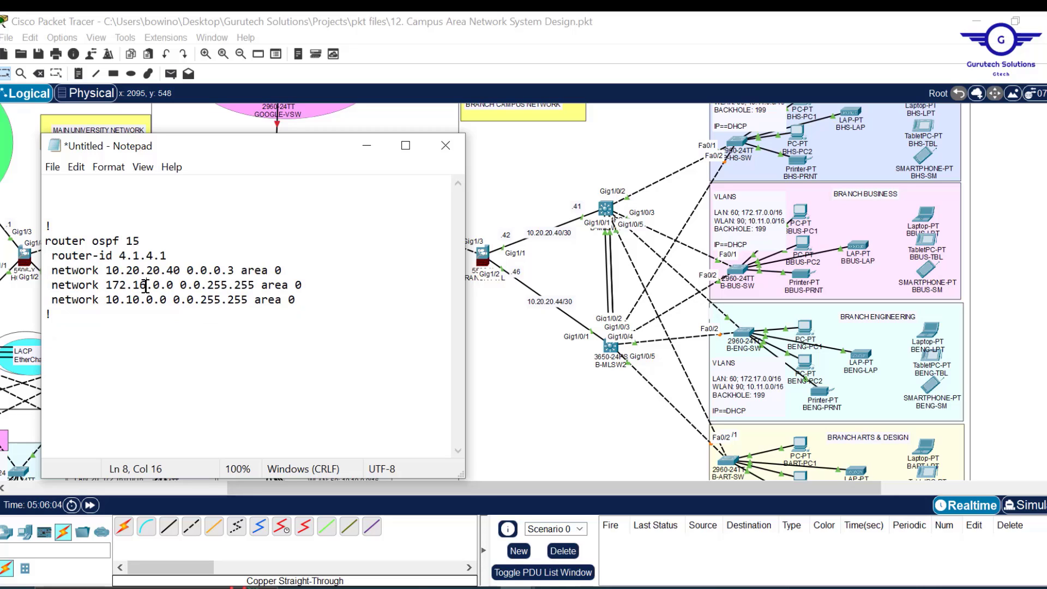
pyautogui.press('BackSpace')
pyautogui.write('7')
pyautogui.press('BackSpace')
pyautogui.write('1')
pyautogui.moveTo(167, 256); pyautogui.dragTo(121, 257)
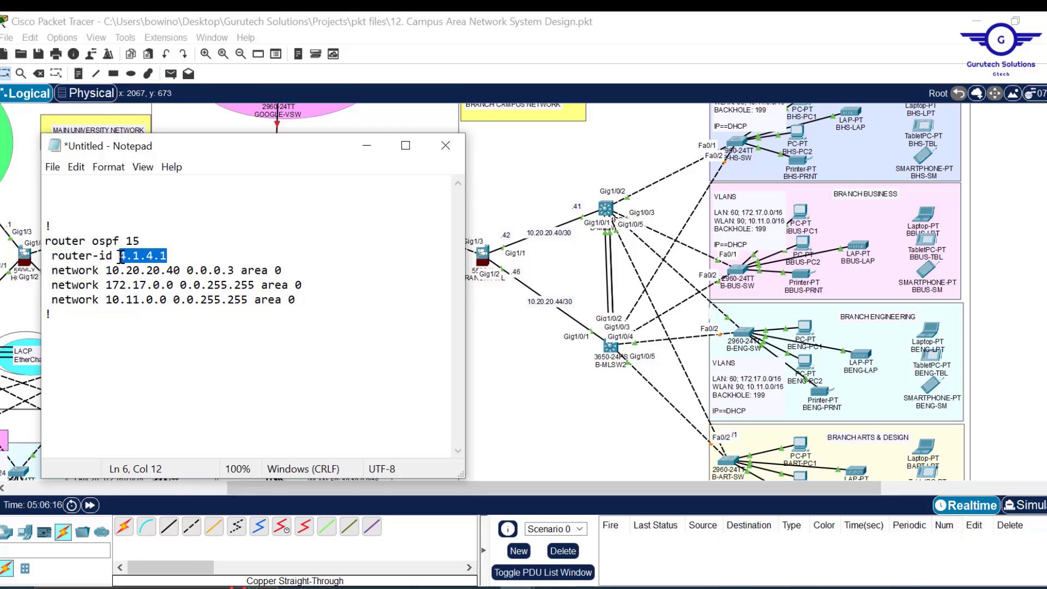
pyautogui.hotkey('ctrl', 'a')
pyautogui.hotkey('ctrl', 'c')
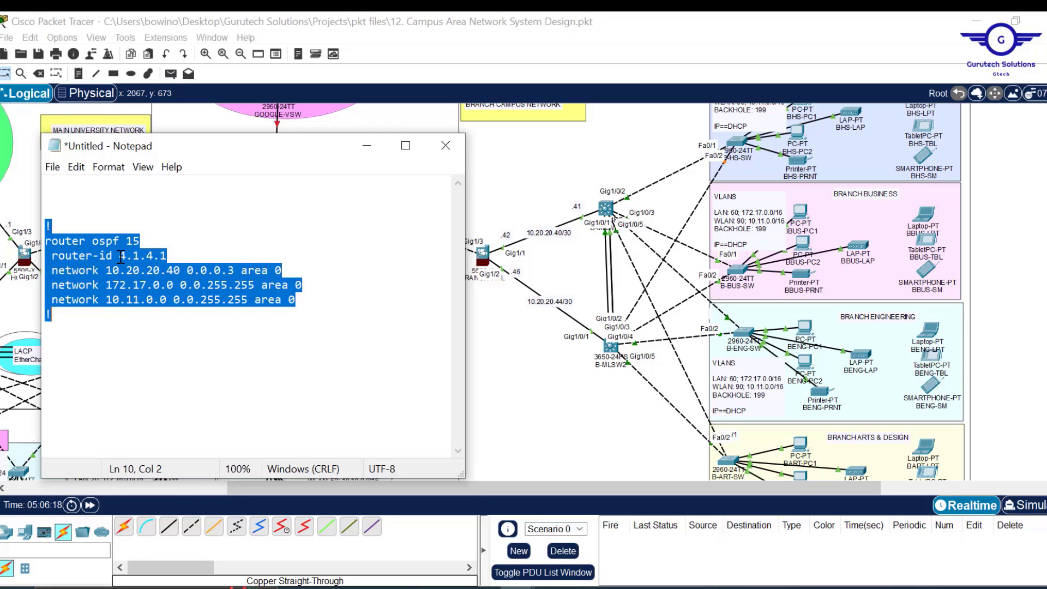
pyautogui.click(609, 211)
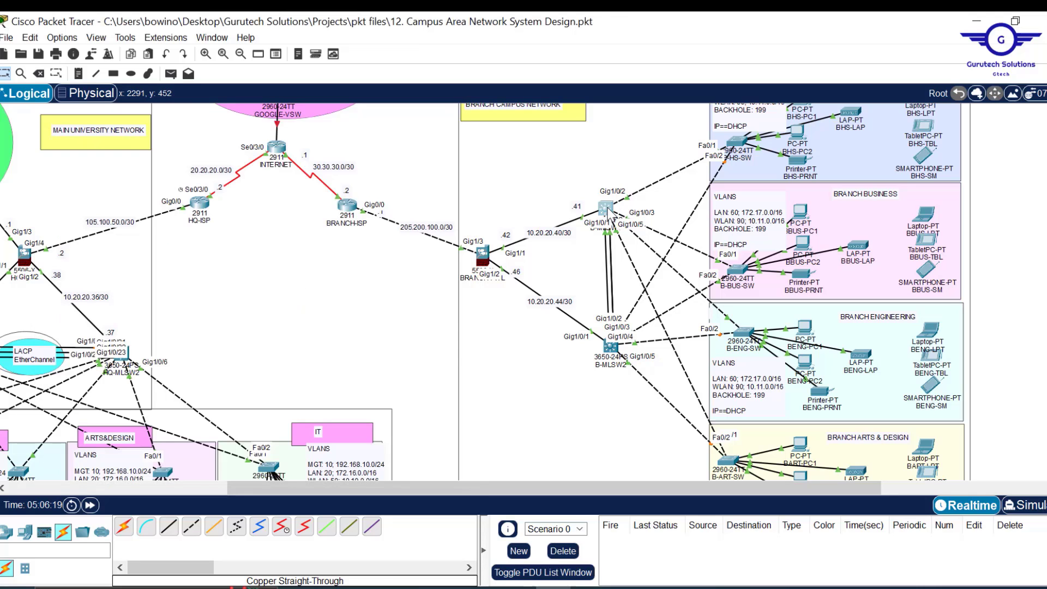
pyautogui.click(609, 211)
# - Paste the branch OSPF block (router-id 4.1.4.1) into B-MLSW1's CLI, save with 'do wr', and close it
pyautogui.click(457, 53)
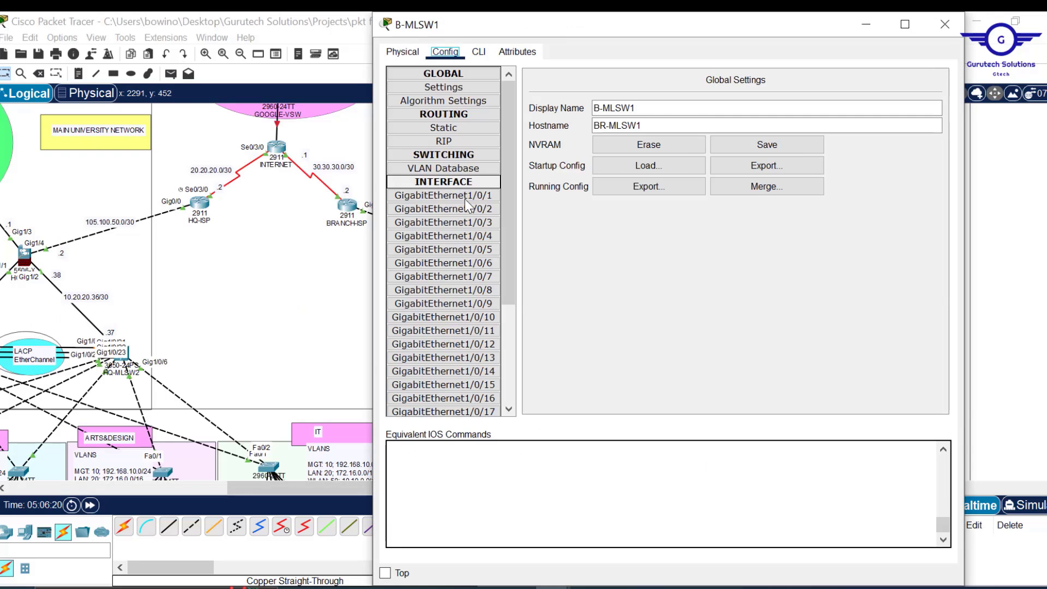
pyautogui.click(444, 209)
pyautogui.click(482, 52)
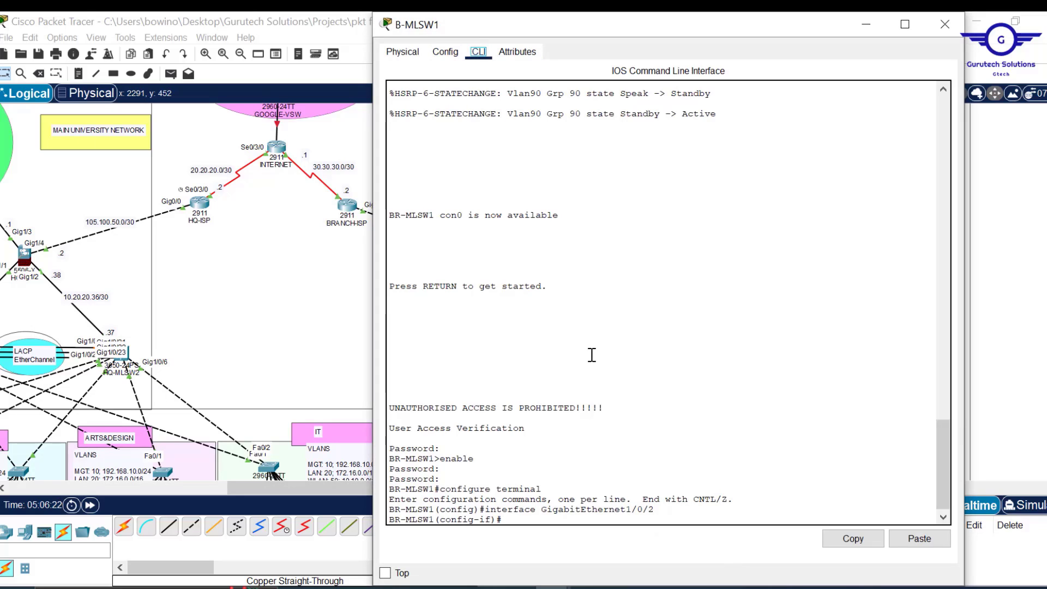
pyautogui.write('ex')
pyautogui.press('Return')
pyautogui.press('Return')
pyautogui.press('Return')
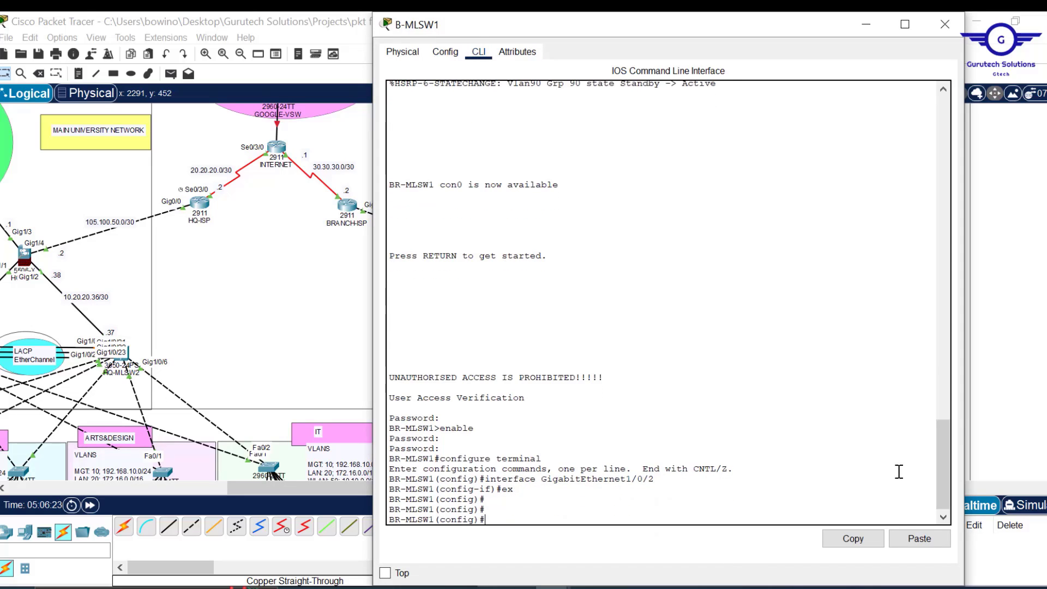
pyautogui.click(920, 539)
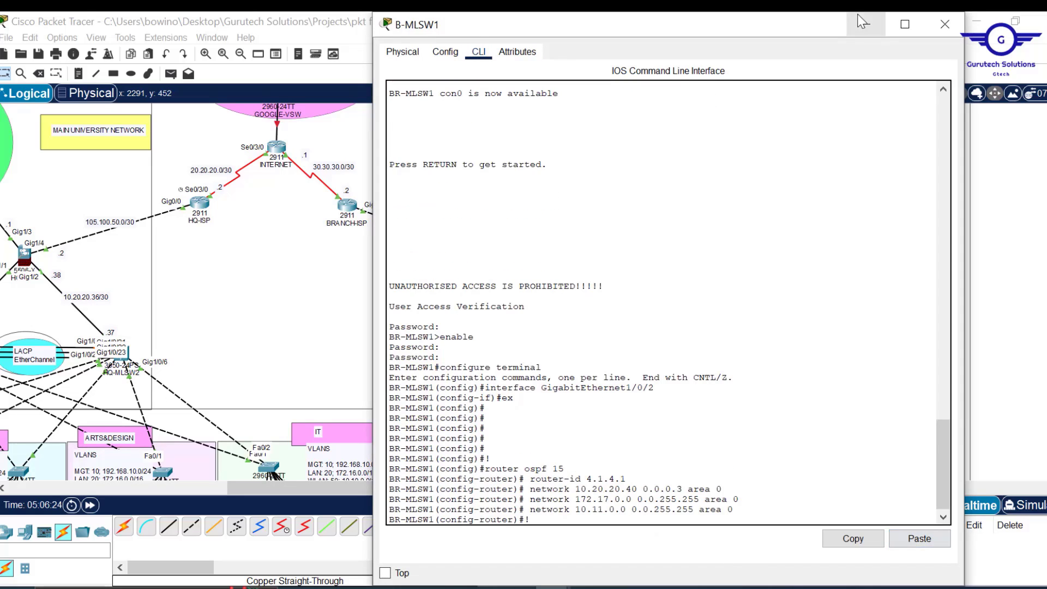
pyautogui.press('Return')
pyautogui.press('Return')
pyautogui.press('Return')
pyautogui.press('Return')
pyautogui.write('do')
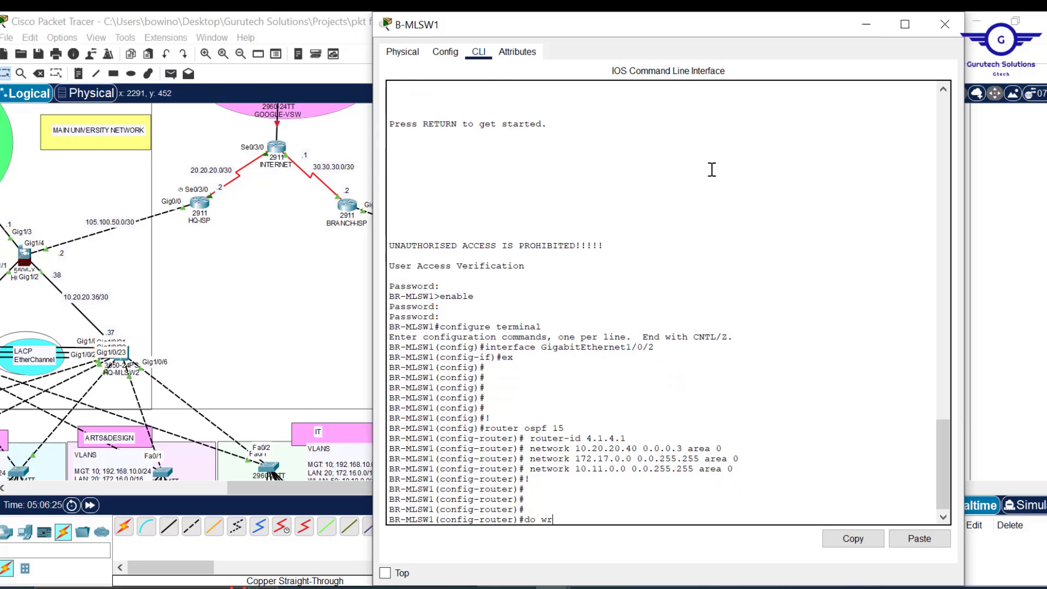
pyautogui.write(' wr')
pyautogui.press('Return')
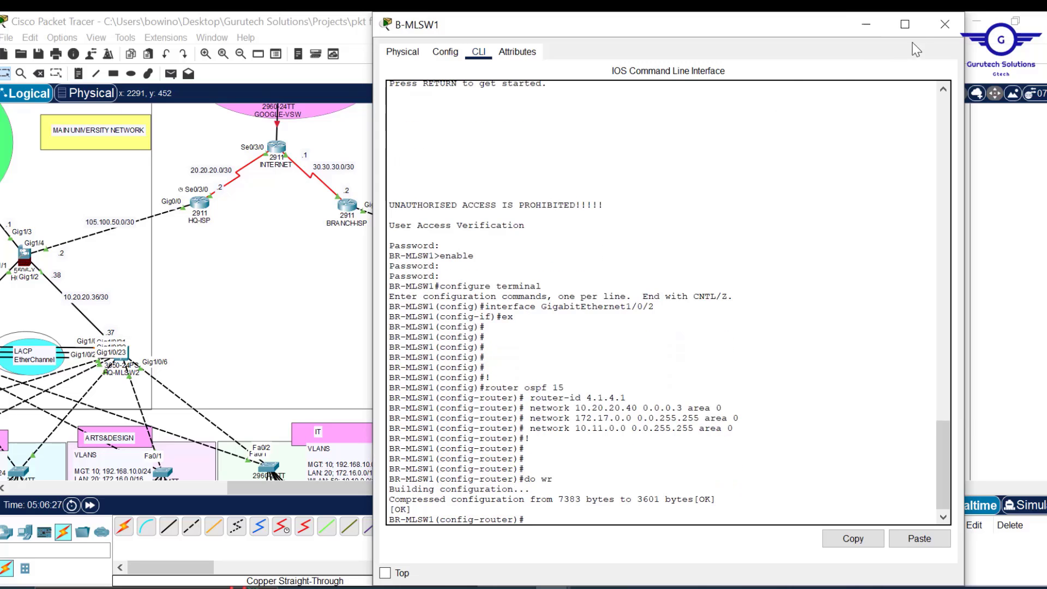
pyautogui.click(945, 24)
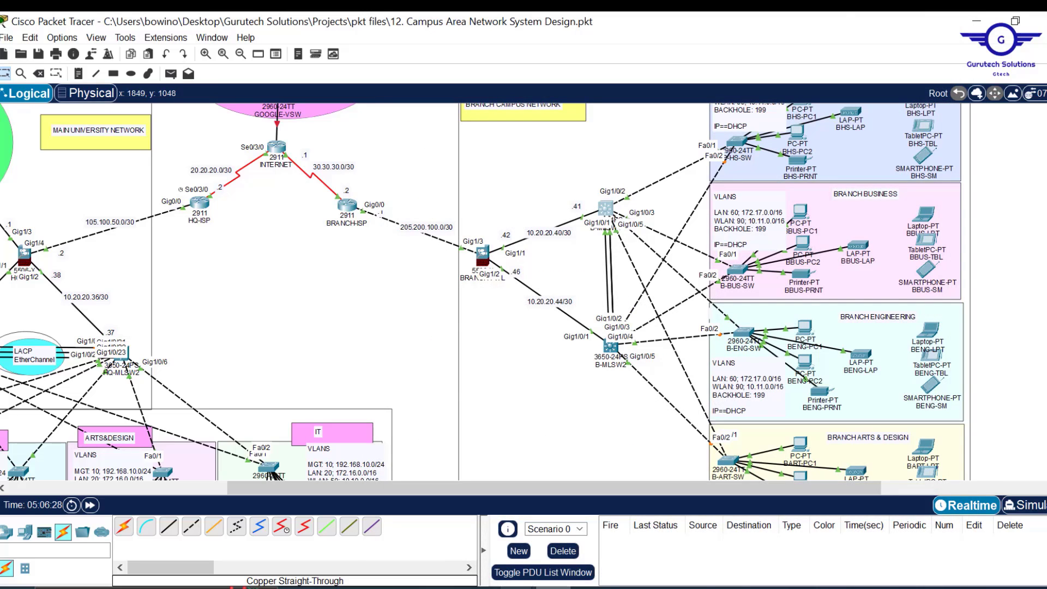
# - In Notepad, change the router-id to 5.1.5.1 and the first network to 10.20.20.44
pyautogui.click(605, 525)
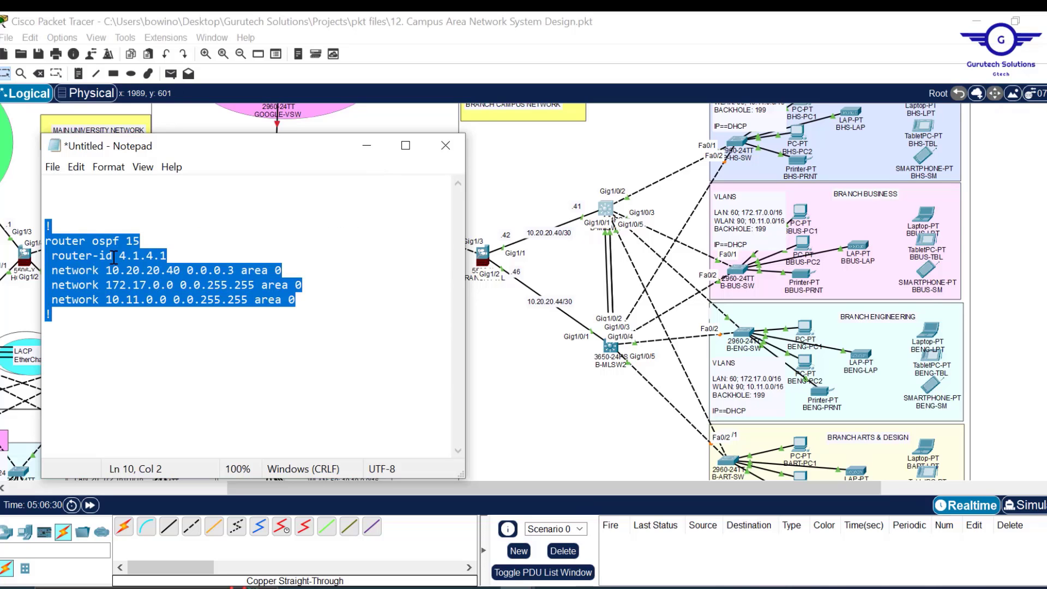
pyautogui.click(132, 257)
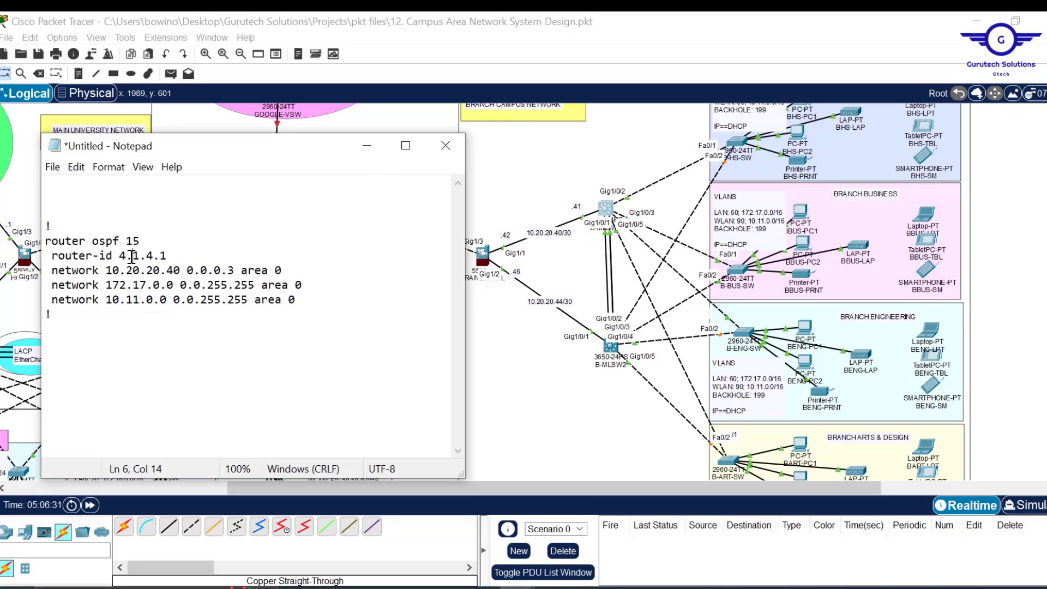
pyautogui.press('Left')
pyautogui.press('BackSpace')
pyautogui.write('5')
pyautogui.click(179, 270)
pyautogui.press('BackSpace')
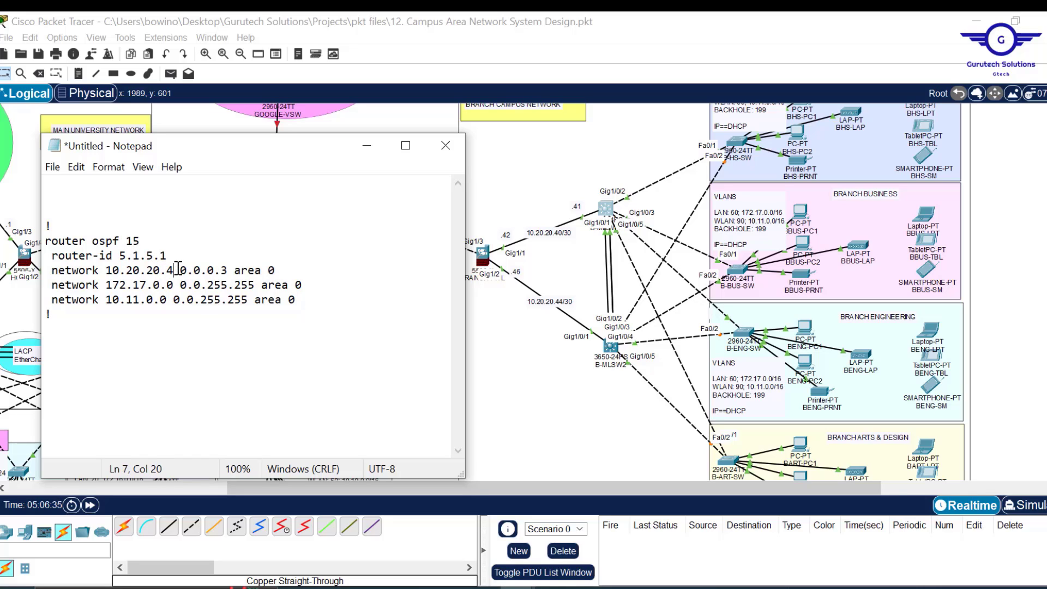
pyautogui.write('4')
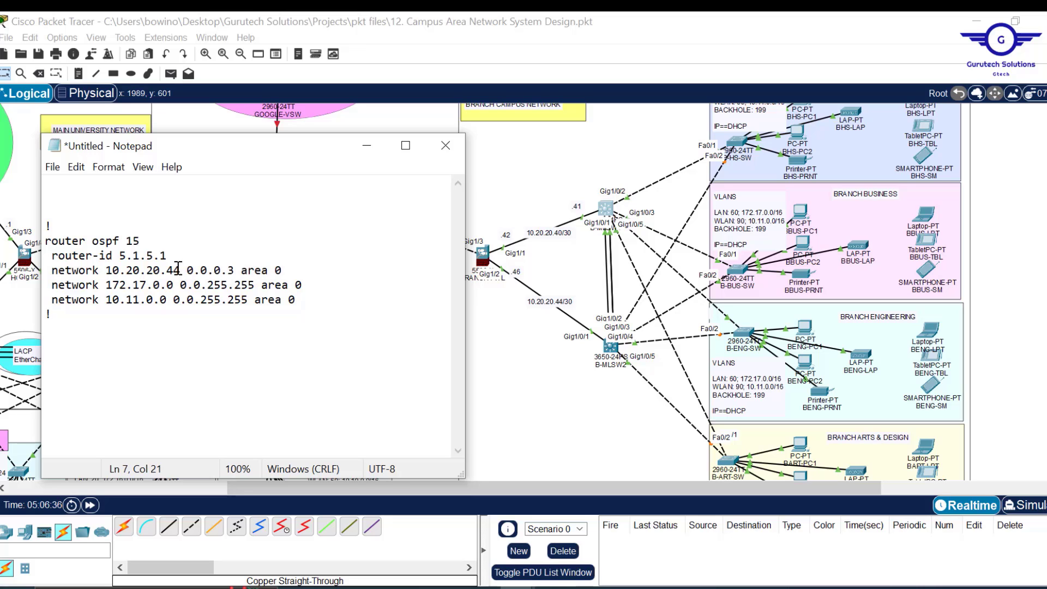
pyautogui.hotkey('ctrl', 'a')
pyautogui.hotkey('ctrl', 'c')
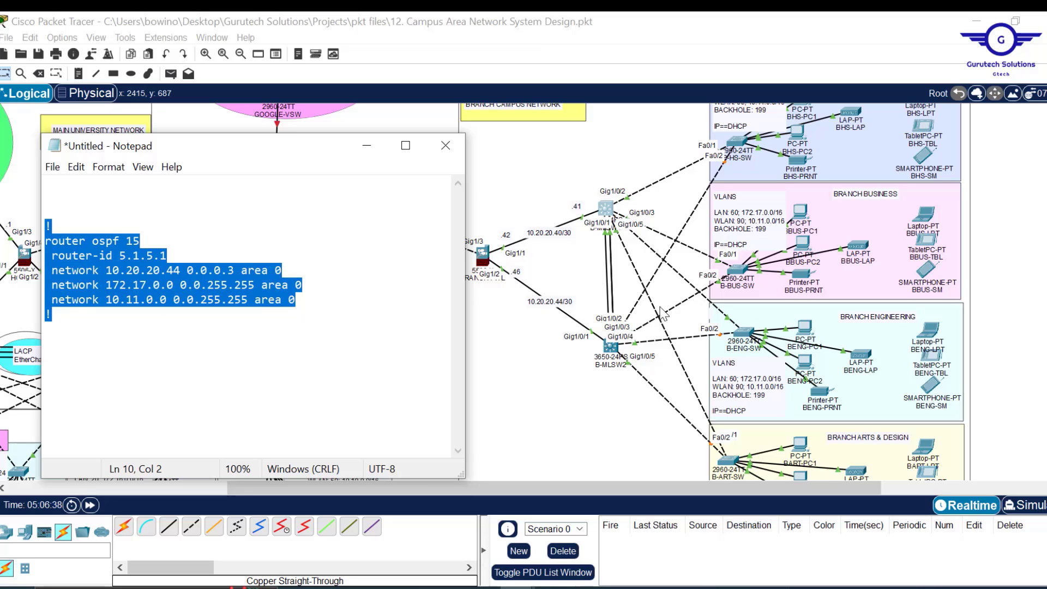
# - Paste the edited OSPF 15 block into B-MLSW2's CLI and close the device window
pyautogui.click(616, 354)
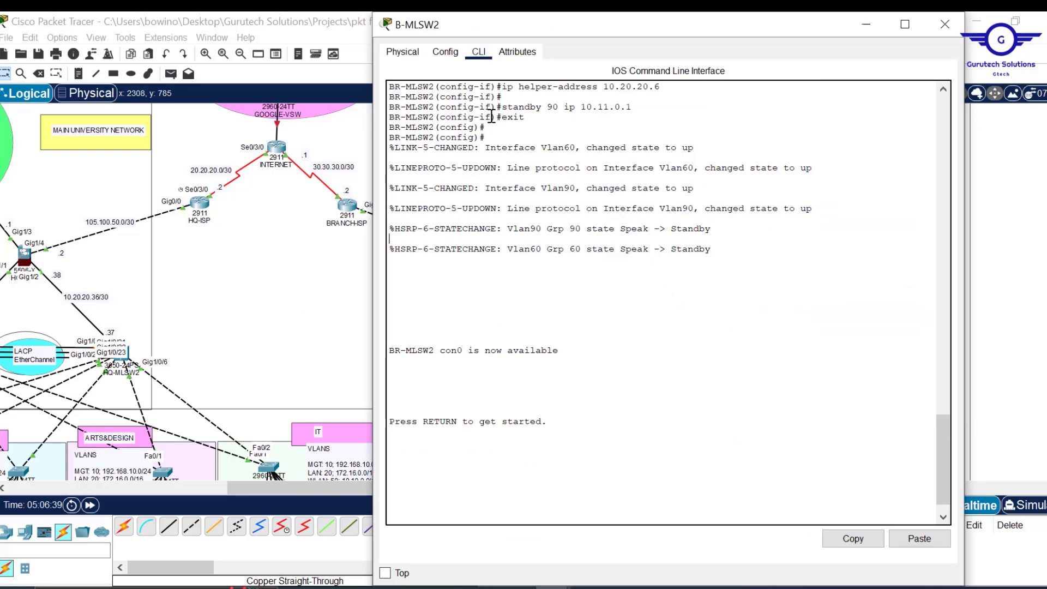
pyautogui.click(445, 53)
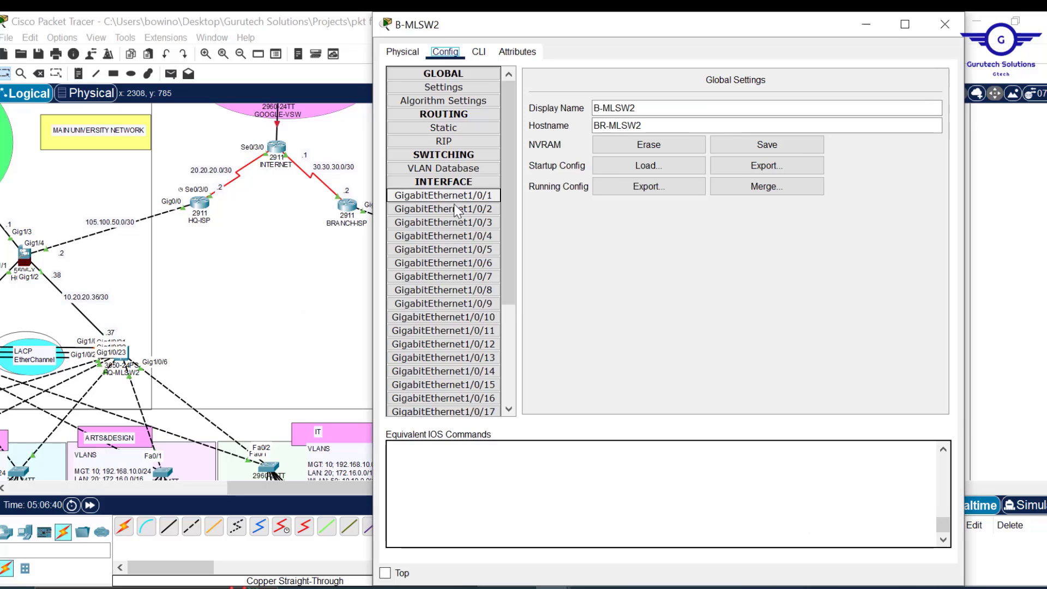
pyautogui.click(479, 51)
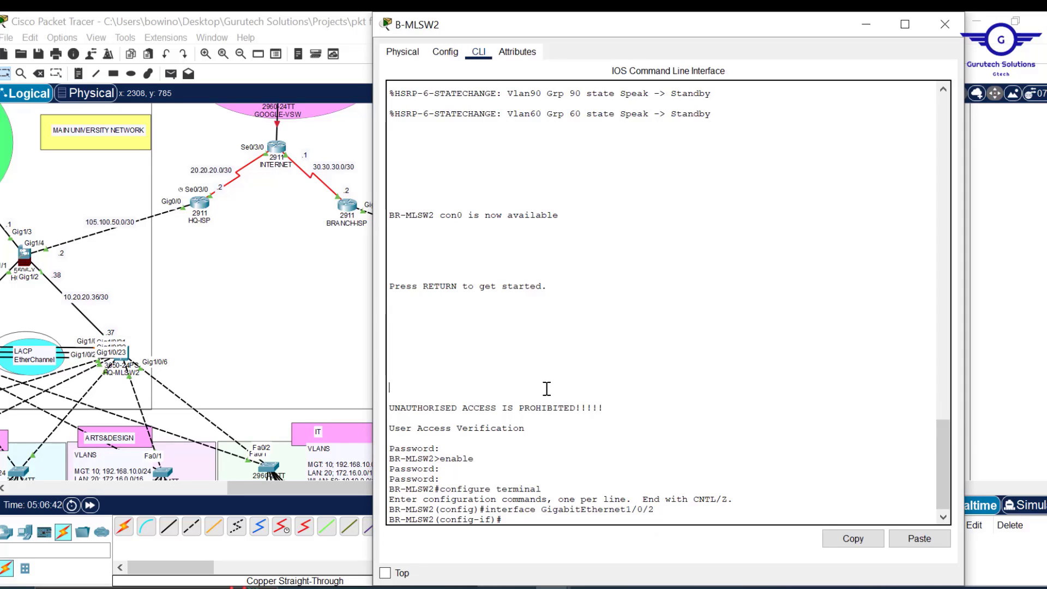
pyautogui.write('ex')
pyautogui.press('Return')
pyautogui.press('Return')
pyautogui.press('Return')
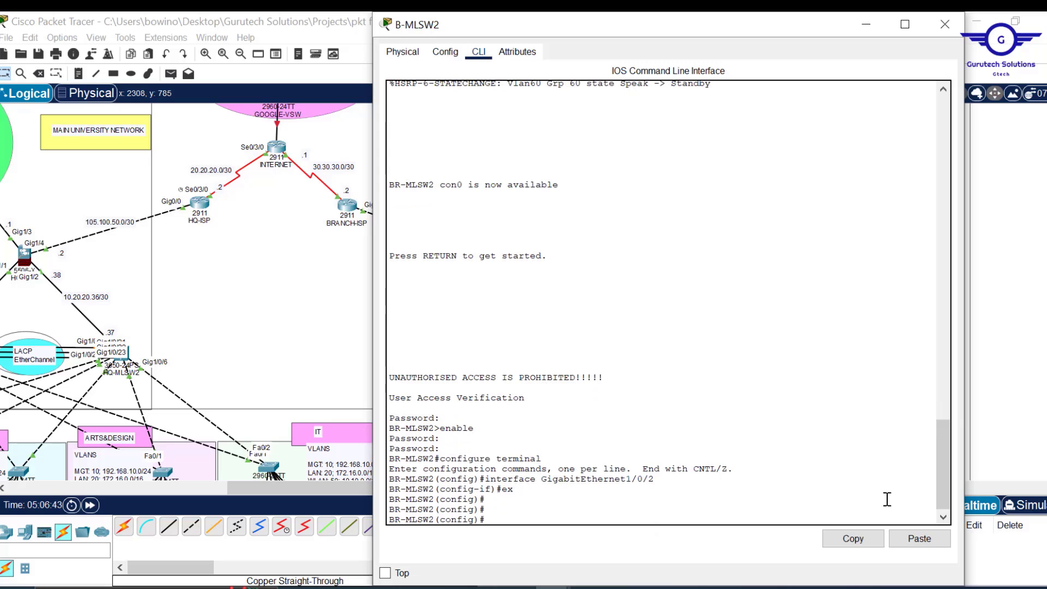
pyautogui.click(919, 539)
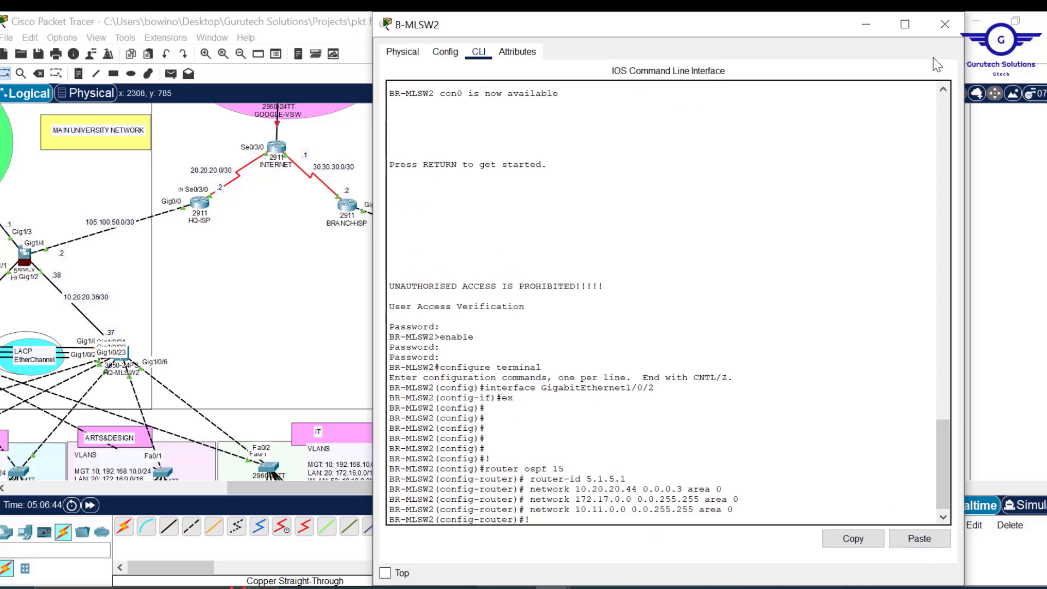
pyautogui.click(950, 32)
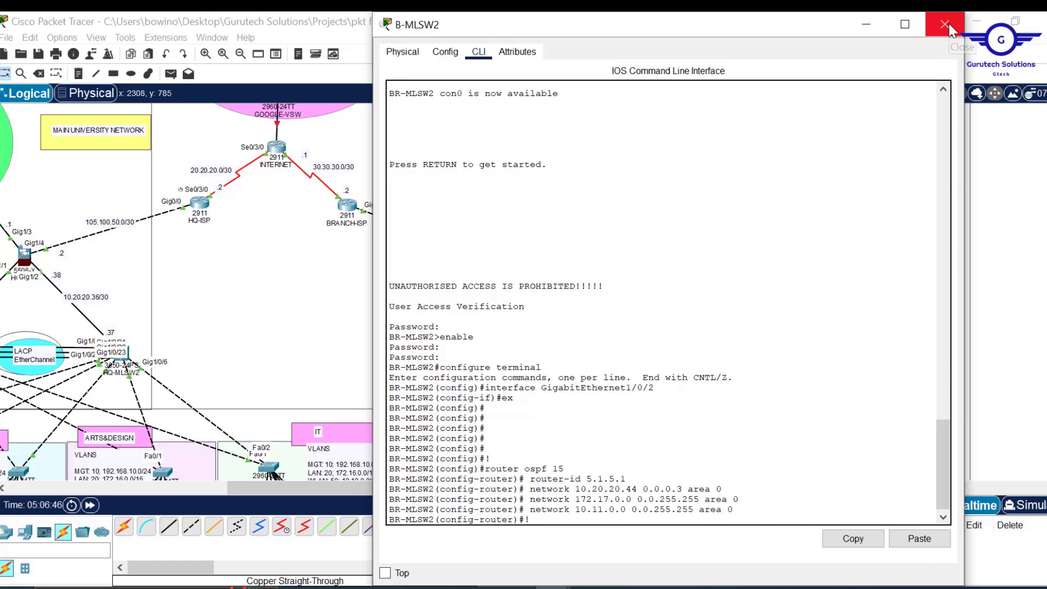
pyautogui.moveTo(462, 482); pyautogui.dragTo(347, 480)
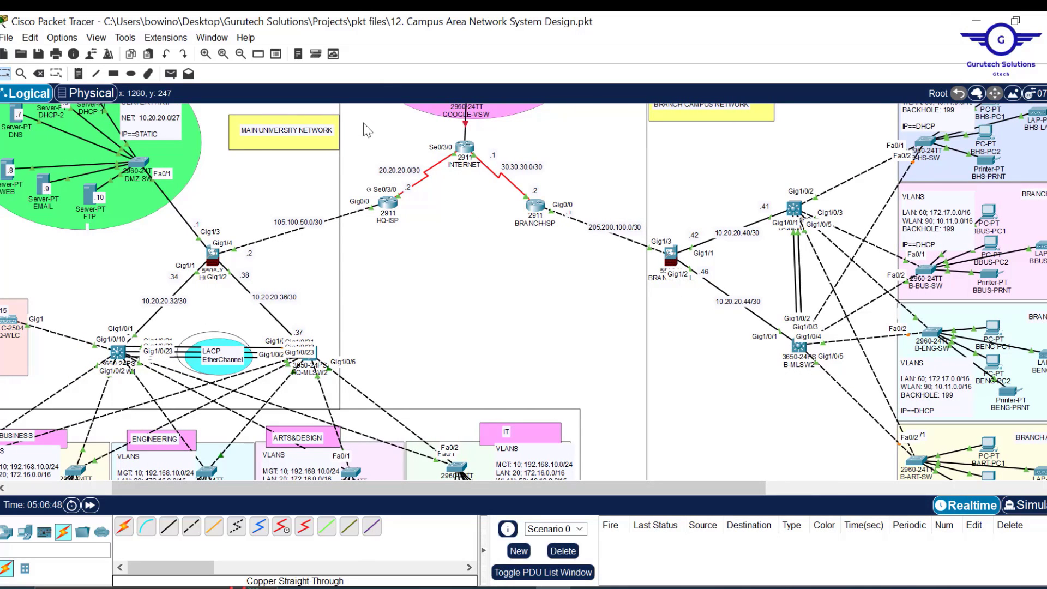
# - Exit interface mode on HQ-ISP and edit the OSPF template to router-id 7.1.7.1 with network 105.100.50.0
pyautogui.moveTo(364, 123); pyautogui.dragTo(573, 277)
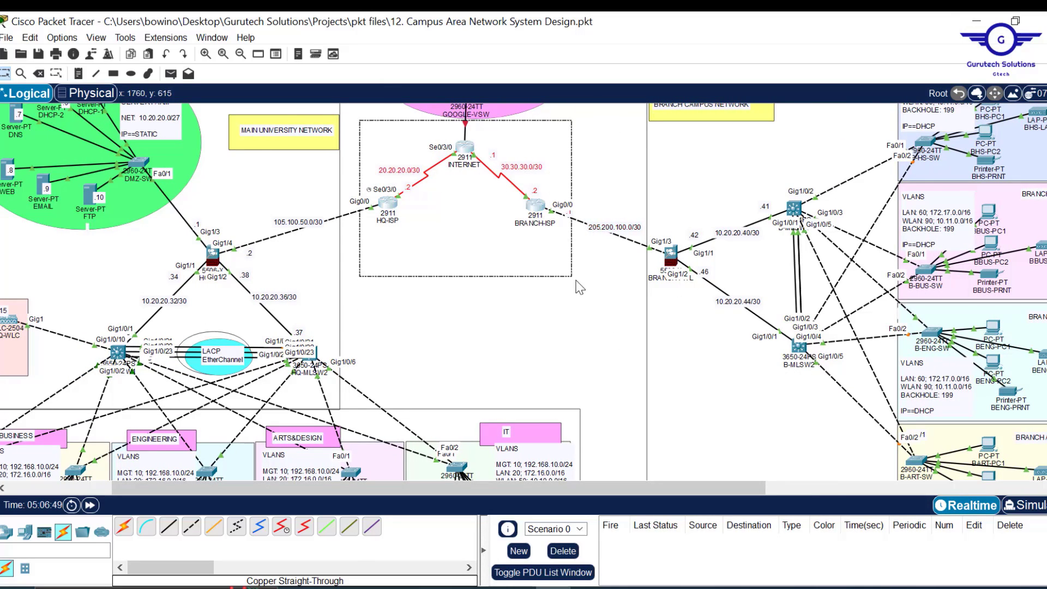
pyautogui.click(387, 204)
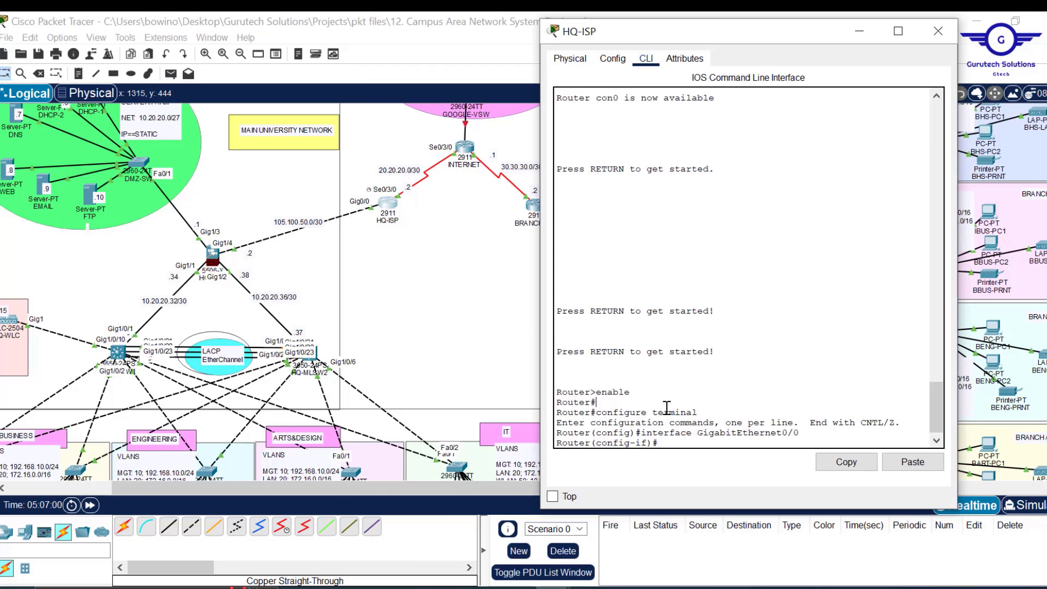
pyautogui.write('ex')
pyautogui.press('Return')
pyautogui.press('Return')
pyautogui.press('Return')
pyautogui.press('Return')
pyautogui.press('Return')
pyautogui.press('Return')
pyautogui.press('Return')
pyautogui.hotkey('alt', 'Tab')
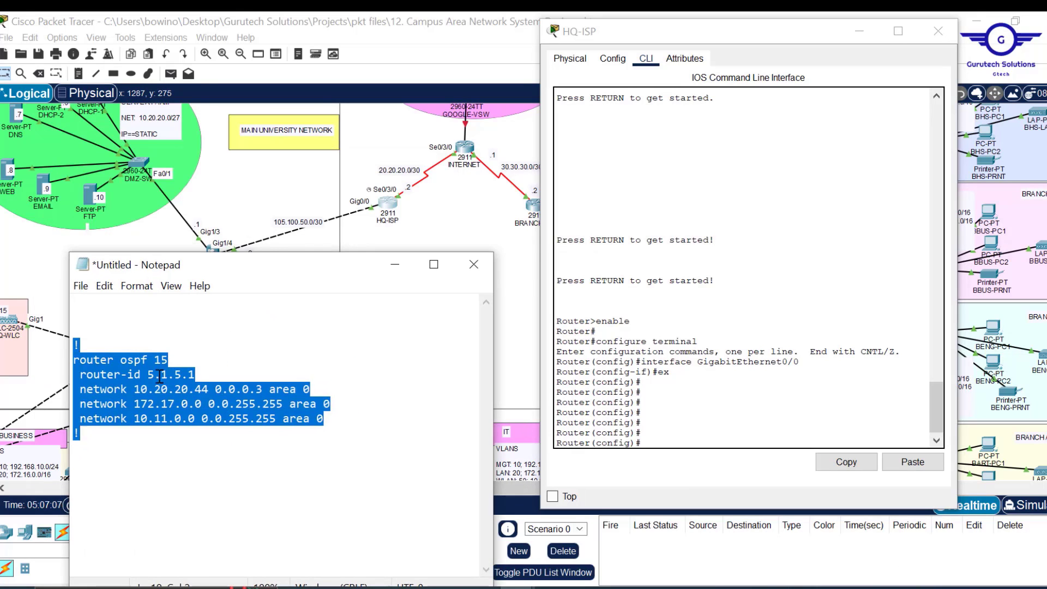
pyautogui.click(160, 376)
pyautogui.press('BackSpace')
pyautogui.write('7')
pyautogui.moveTo(339, 421); pyautogui.dragTo(311, 389)
pyautogui.press('BackSpace')
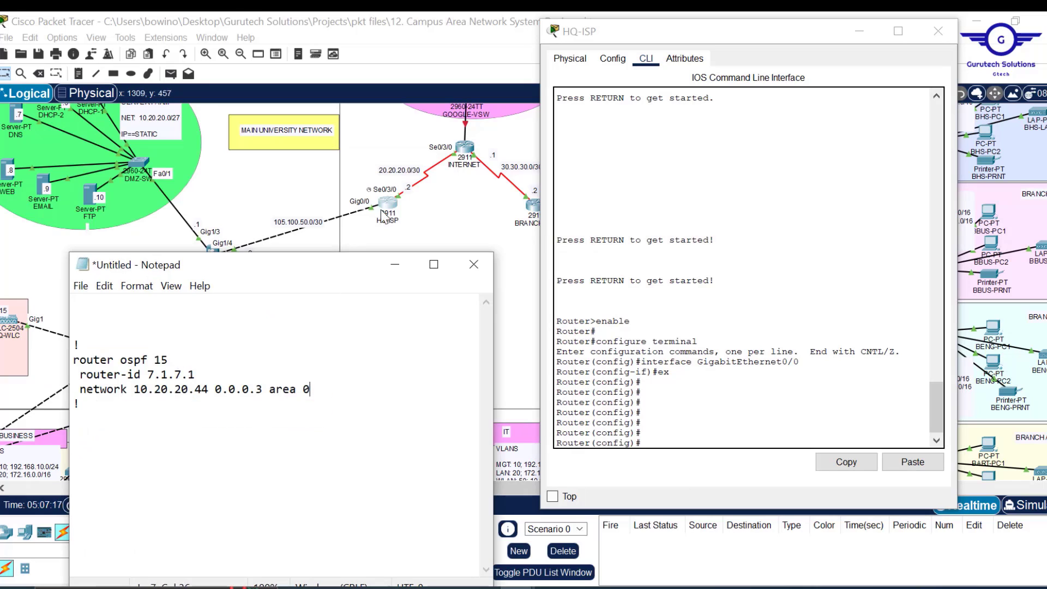
pyautogui.moveTo(135, 389); pyautogui.dragTo(214, 389)
pyautogui.write('105.100.50.0')
# - Add a 20.20.20.0 network line and 'do wr', then paste the template into HQ-ISP's CLI
pyautogui.moveTo(317, 389); pyautogui.dragTo(250, 374)
pyautogui.hotkey('ctrl', 'c')
pyautogui.click(336, 394)
pyautogui.hotkey('ctrl', 'v')
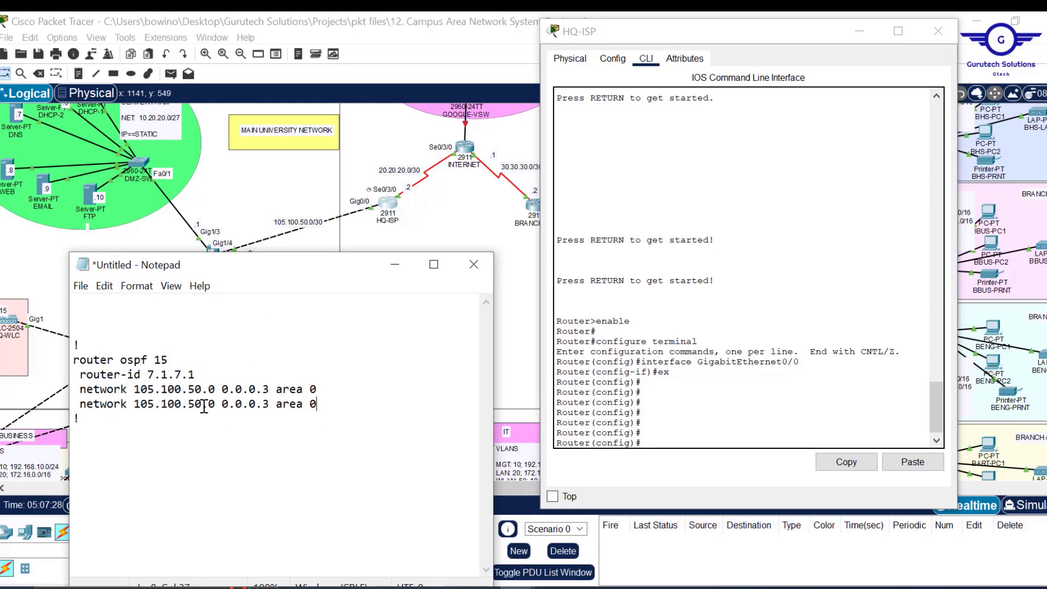
pyautogui.moveTo(204, 404); pyautogui.dragTo(135, 404)
pyautogui.write('20.20.20')
pyautogui.click(101, 423)
pyautogui.press('Return')
pyautogui.press('Return')
pyautogui.write('do wr')
pyautogui.hotkey('ctrl', 'a')
pyautogui.hotkey('ctrl', 'c')
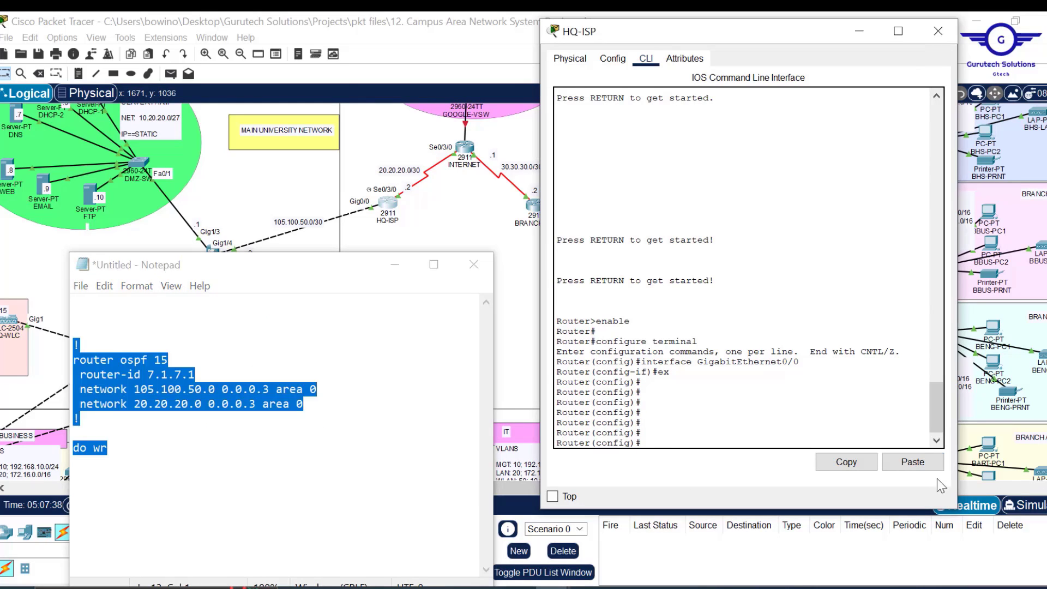
pyautogui.click(927, 465)
pyautogui.press('Return')
pyautogui.click(939, 31)
# - Rework the template for INTERNET: router-id 8.1.8.1 with networks 20.20.20.0 and 30.30.30.0
pyautogui.moveTo(317, 264); pyautogui.dragTo(522, 206)
pyautogui.moveTo(522, 333); pyautogui.dragTo(453, 320)
pyautogui.click(362, 318)
pyautogui.press('BackSpace')
pyautogui.write('8')
pyautogui.click(385, 318)
pyautogui.press('BackSpace')
pyautogui.write('8')
pyautogui.press('BackSpace')
pyautogui.press('Delete')
pyautogui.press('Delete')
pyautogui.press('Delete')
pyautogui.press('Delete')
pyautogui.press('Delete')
pyautogui.press('Delete')
pyautogui.press('Delete')
pyautogui.write('30.30.30')
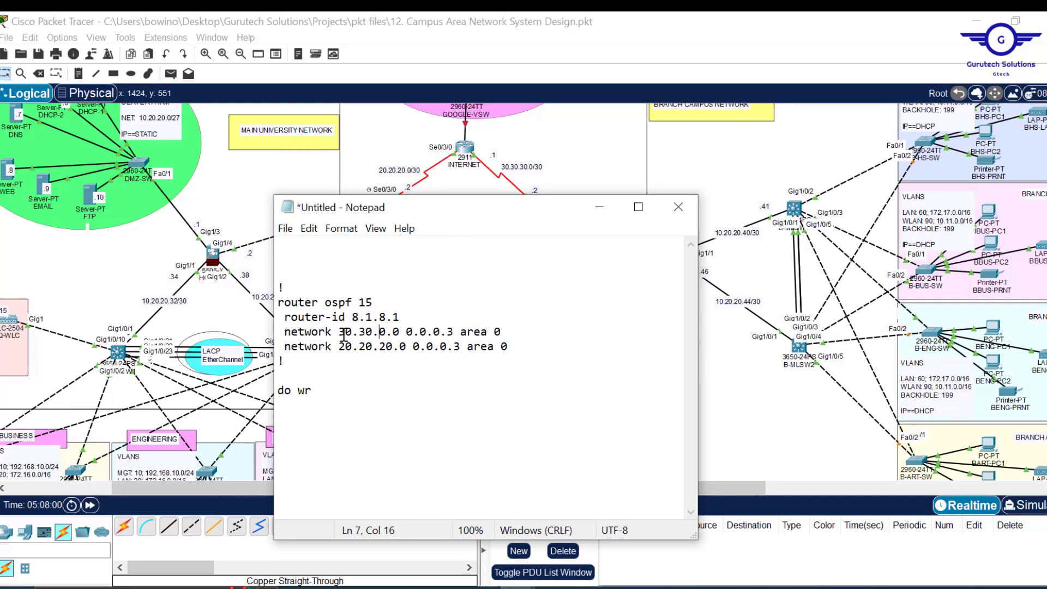
# - Paste the OSPF configuration into the INTERNET router's CLI and close its window
pyautogui.hotkey('ctrl', 'a')
pyautogui.hotkey('ctrl', 'c')
pyautogui.click(465, 147)
pyautogui.click(920, 539)
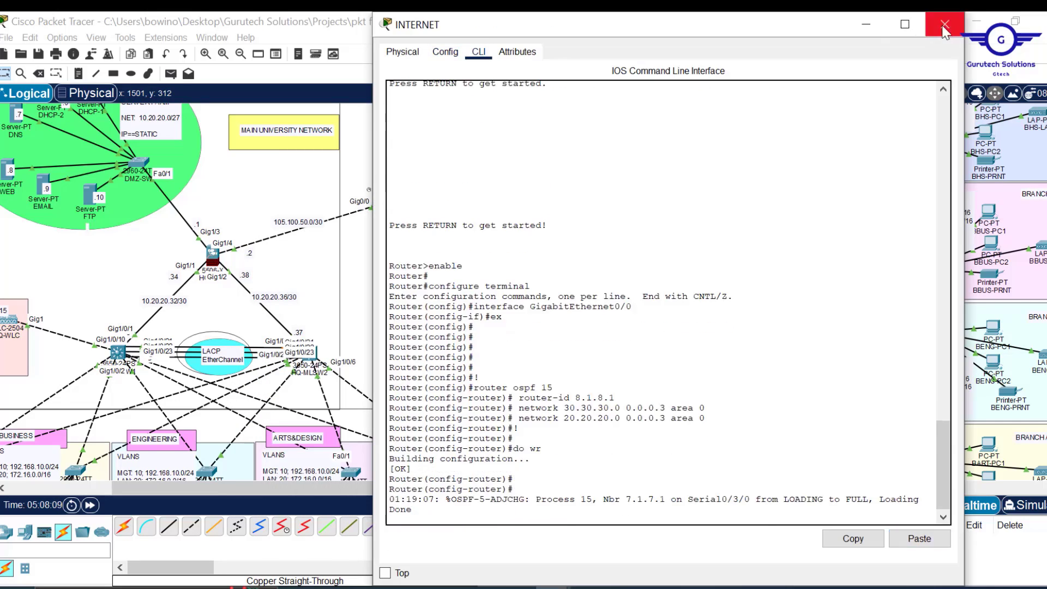
pyautogui.click(945, 24)
pyautogui.click(561, 503)
# - Edit the template to router-id 9.1.9.1 with network 205.200.100.0 for BRANCH-ISP
pyautogui.click(144, 294)
pyautogui.click(152, 265)
pyautogui.press('BackSpace')
pyautogui.write('9')
pyautogui.click(177, 265)
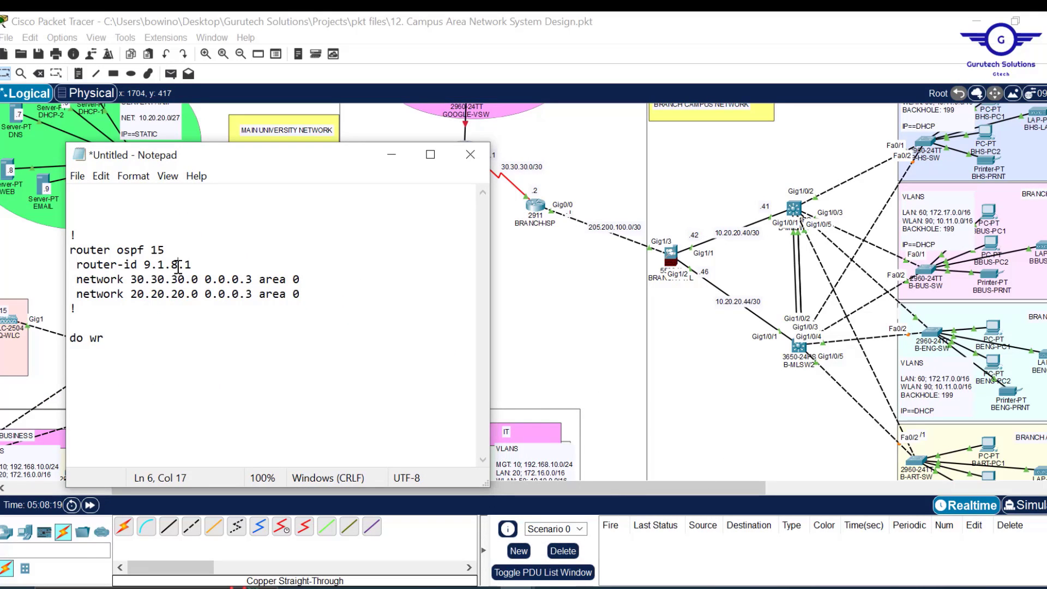
pyautogui.press('BackSpace')
pyautogui.write('9')
pyautogui.click(144, 295)
pyautogui.write('5')
pyautogui.press('BackSpace')
pyautogui.write('10')
# - Paste the OSPF configuration into the BRANCH-ISP CLI and close its window
pyautogui.hotkey('ctrl', 'a')
pyautogui.hotkey('ctrl', 'c')
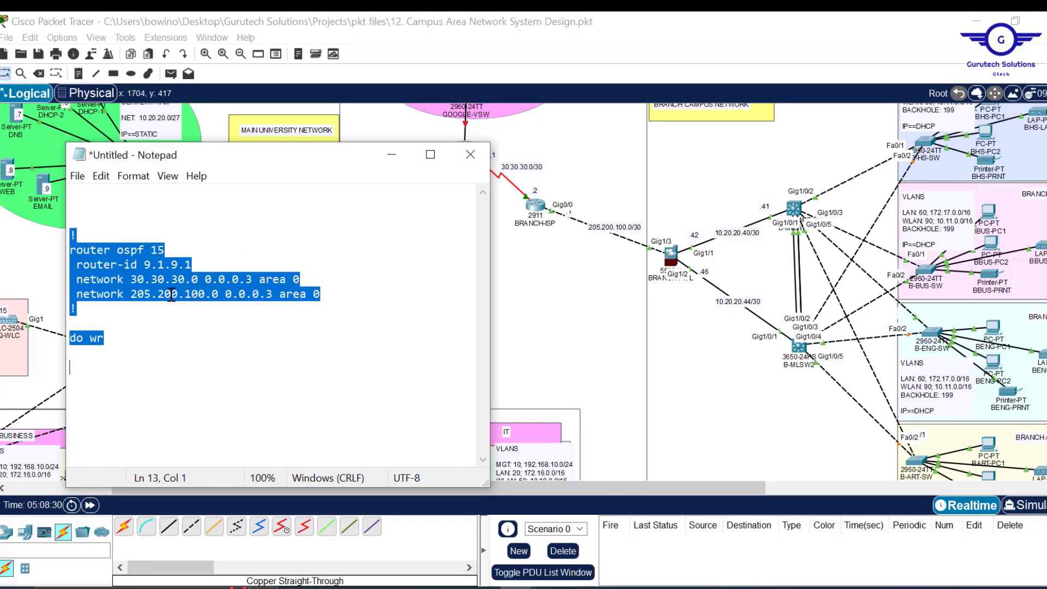
pyautogui.click(535, 206)
pyautogui.moveTo(556, 143); pyautogui.dragTo(541, 73)
pyautogui.hotkey('ctrl', 'v')
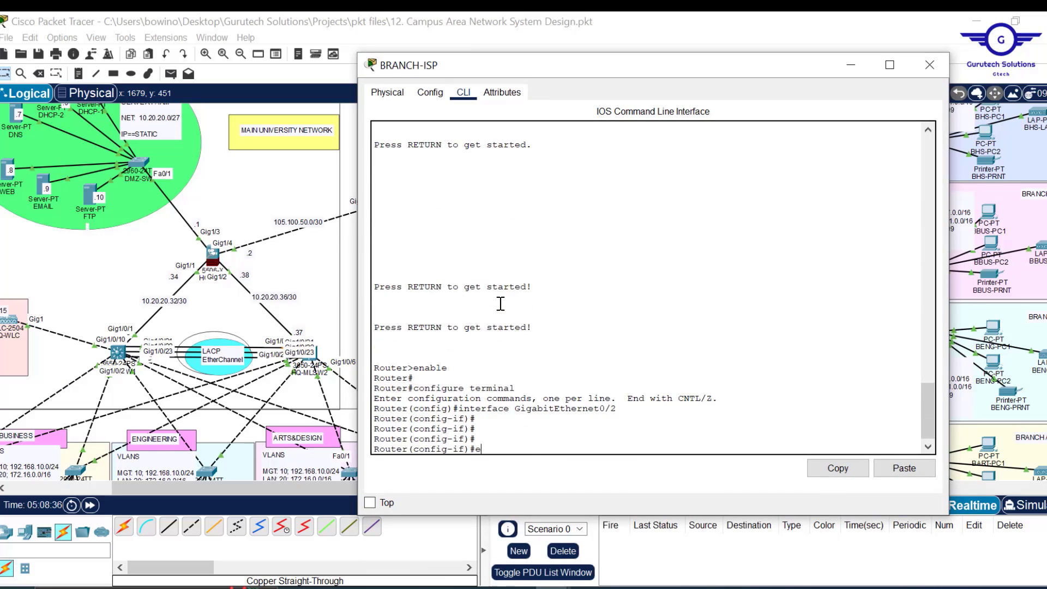
pyautogui.click(904, 468)
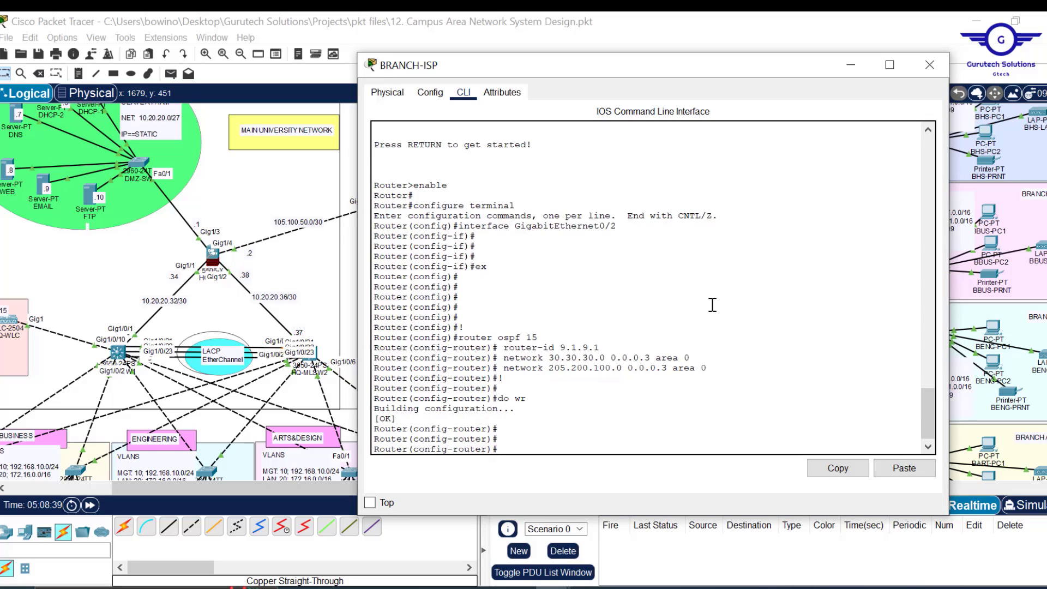
pyautogui.click(930, 65)
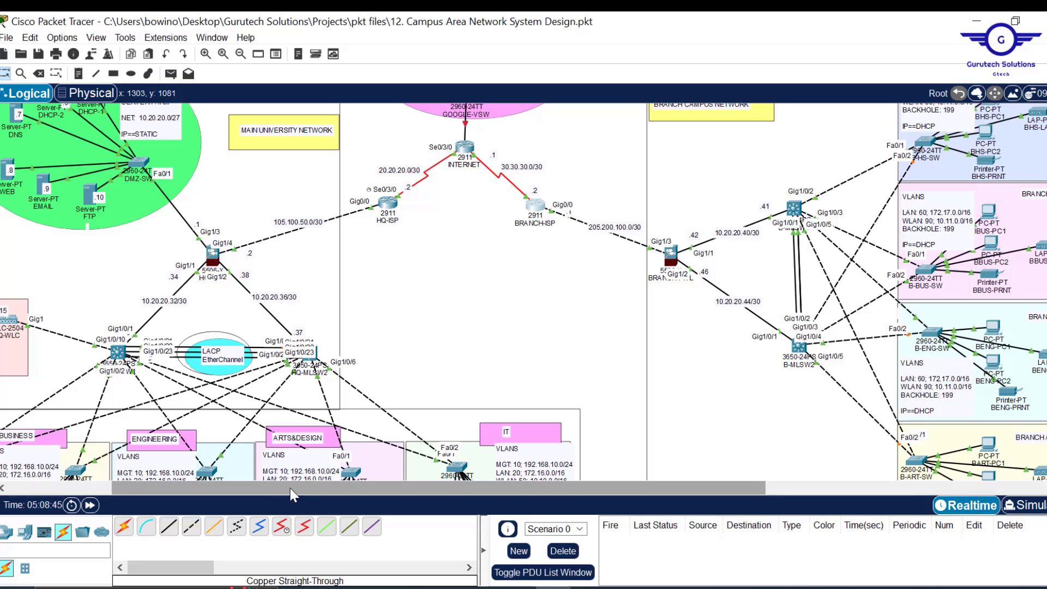
# - Start router ospf 15 on HQ-FWL with router-id 3.2.4.1
pyautogui.moveTo(289, 489); pyautogui.dragTo(179, 486)
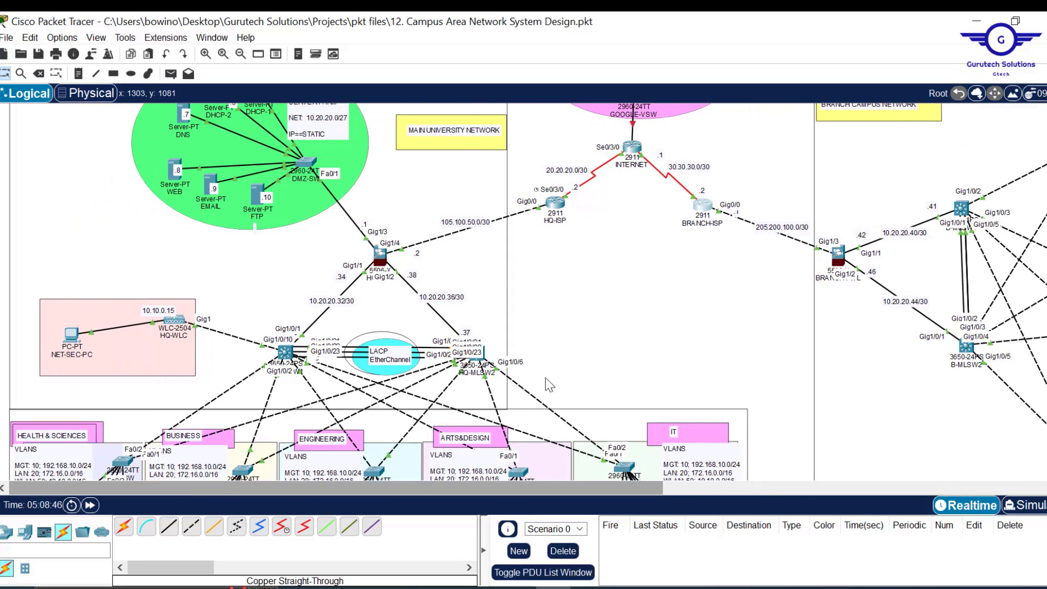
pyautogui.scroll(-5, 752, 276)
pyautogui.scroll(8, 598, 176)
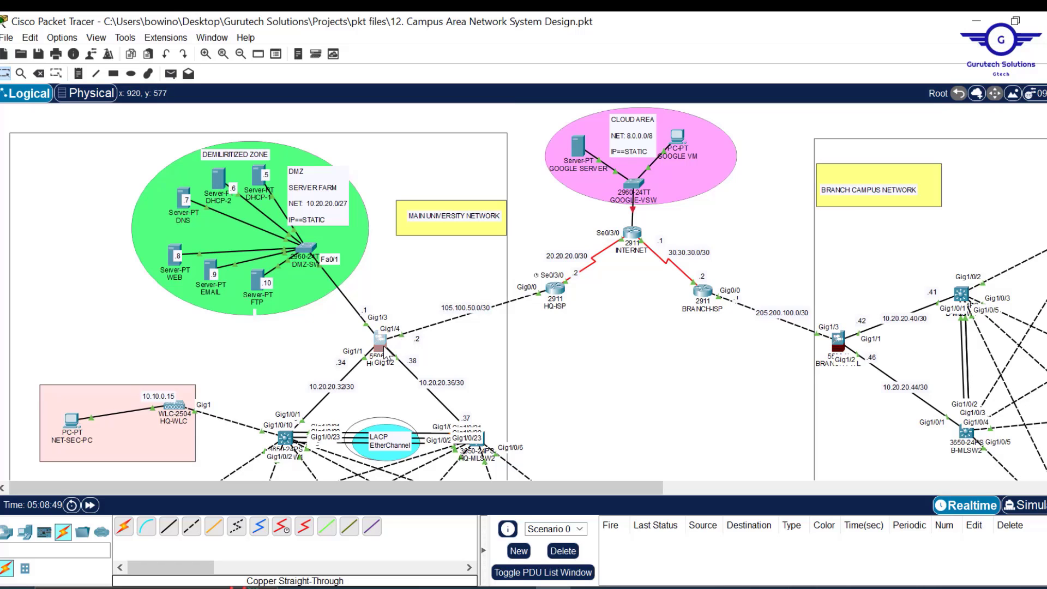
pyautogui.click(384, 346)
pyautogui.moveTo(672, 16); pyautogui.dragTo(752, 90)
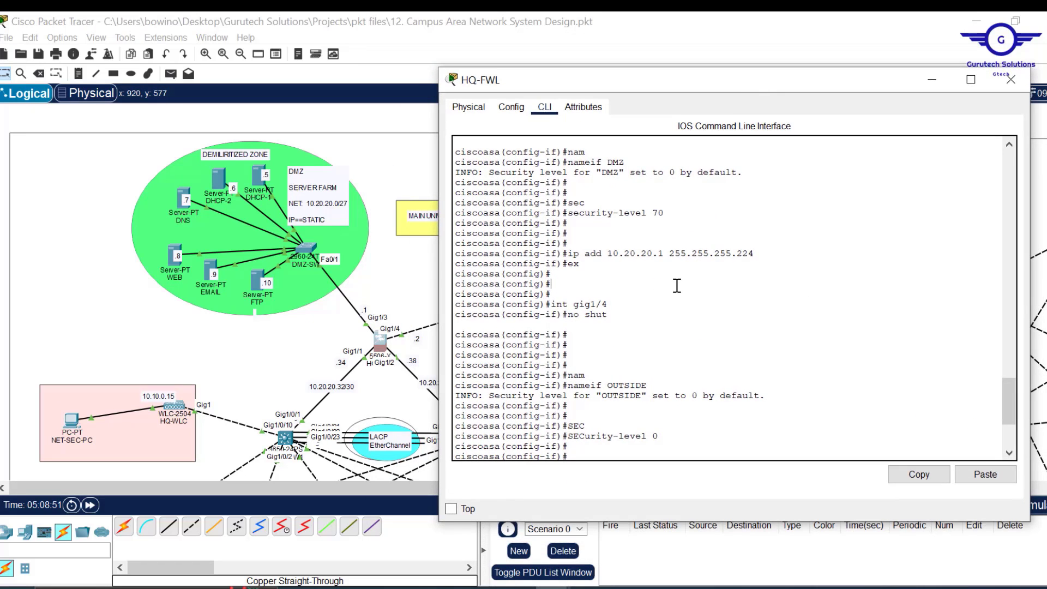
pyautogui.press('Return')
pyautogui.press('Return')
pyautogui.press('Return')
pyautogui.press('Return')
pyautogui.press('Return')
pyautogui.press('Return')
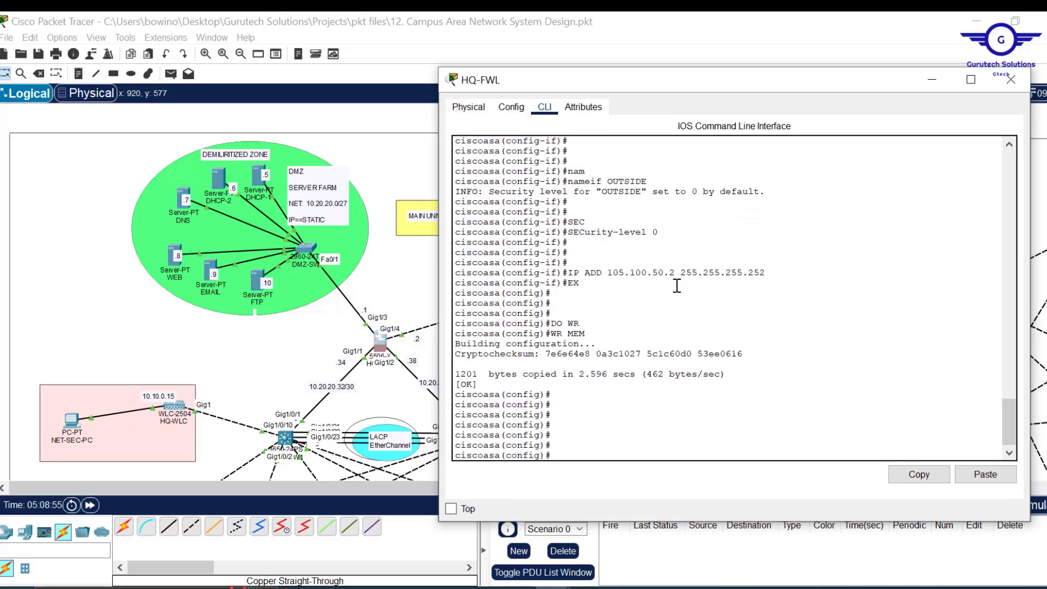
pyautogui.write('ter ospf 15')
pyautogui.press('Return')
pyautogui.press('Return')
pyautogui.write('router)#rou')
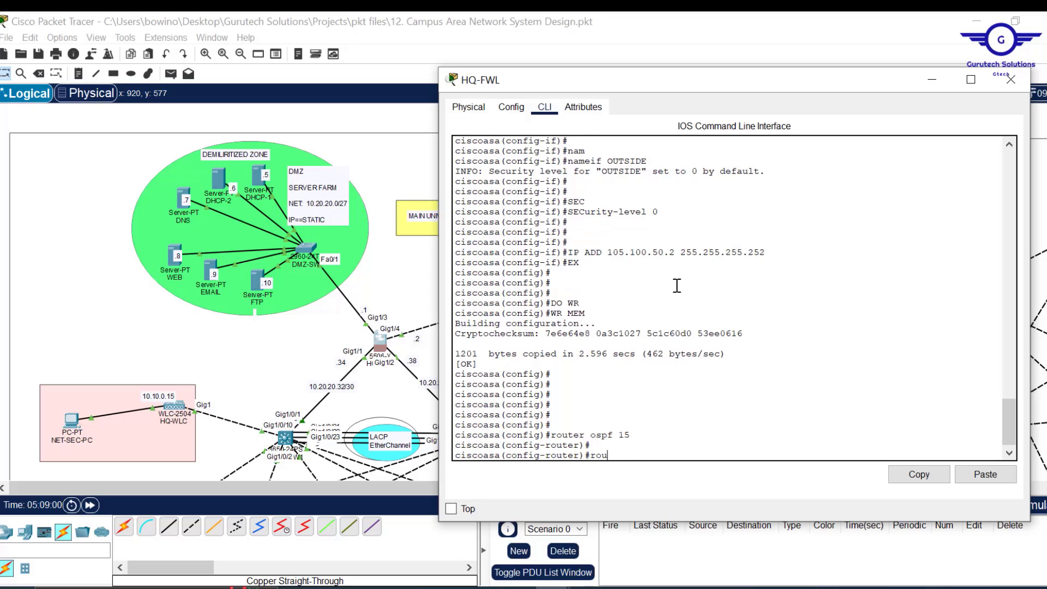
pyautogui.press('Tab')
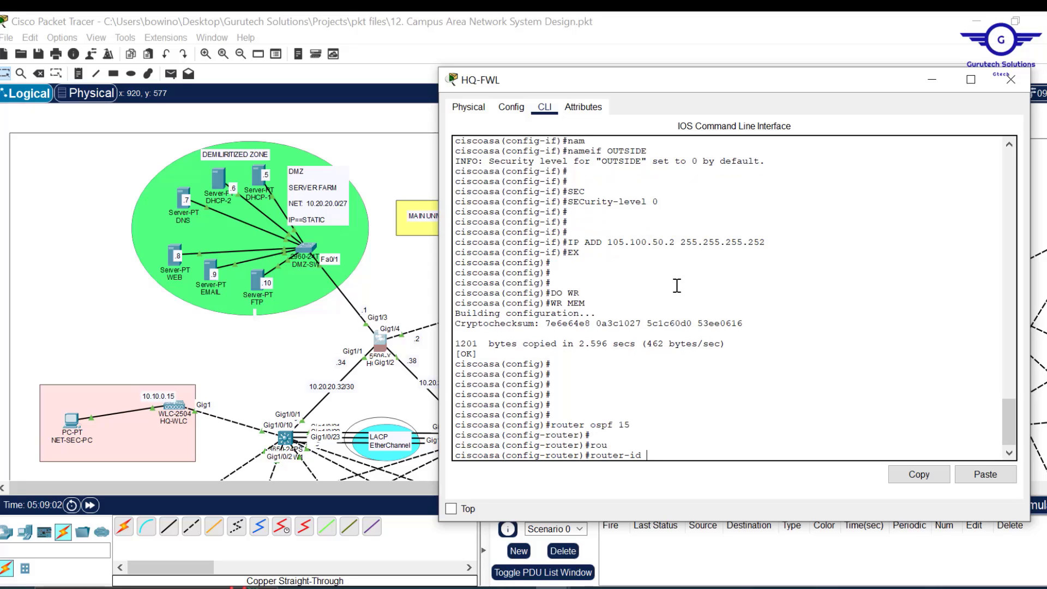
pyautogui.write('3.2.4.1')
pyautogui.press('Return')
pyautogui.press('Return')
pyautogui.press('Return')
pyautogui.press('Return')
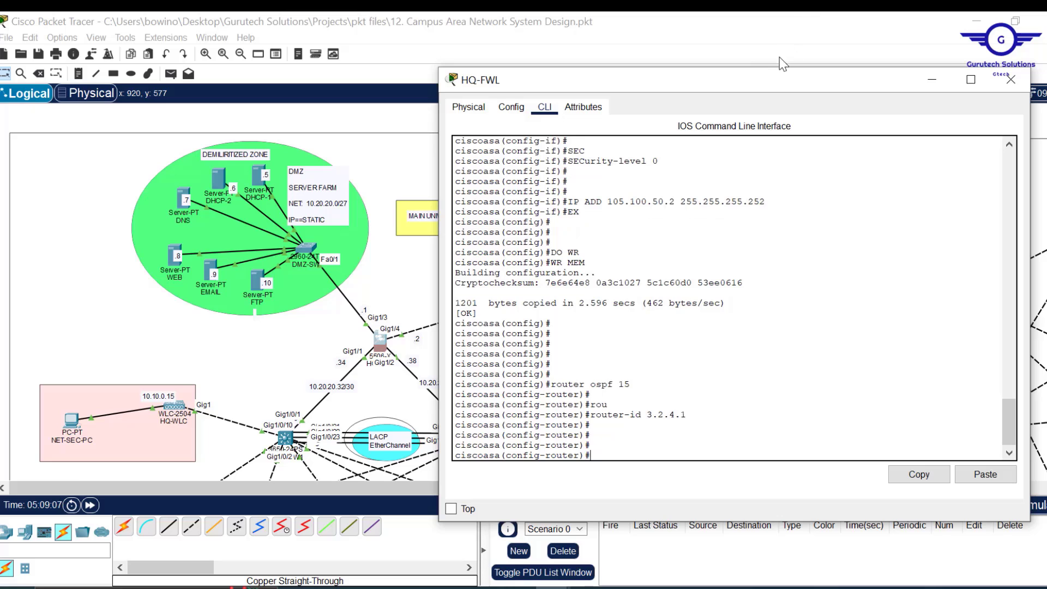
# - Advertise 105.100.50.0 255.255.255.252 in area 0 on HQ-FWL
pyautogui.moveTo(753, 68); pyautogui.dragTo(804, 134)
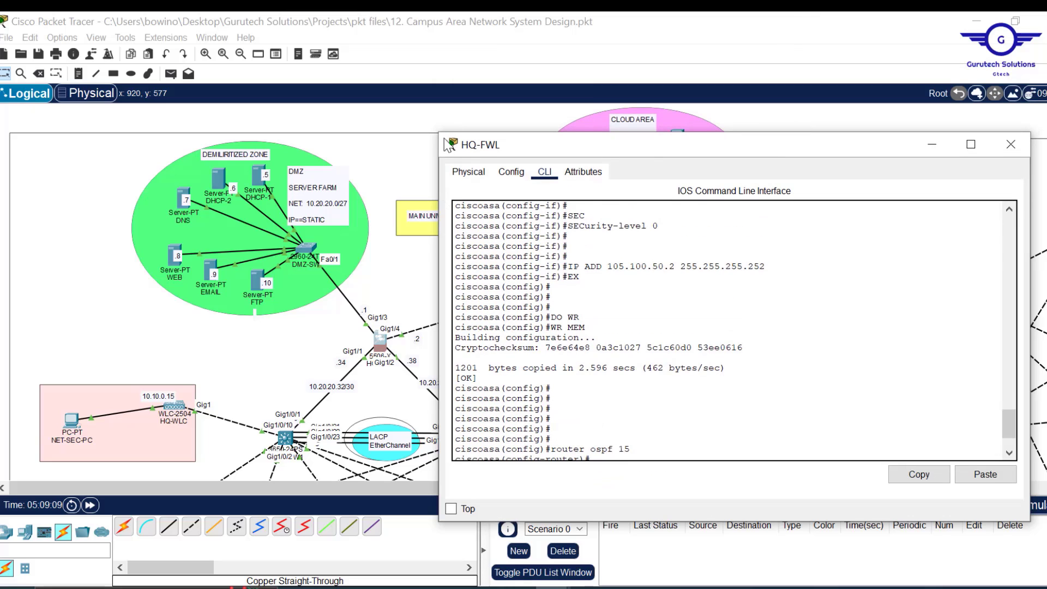
pyautogui.click(456, 118)
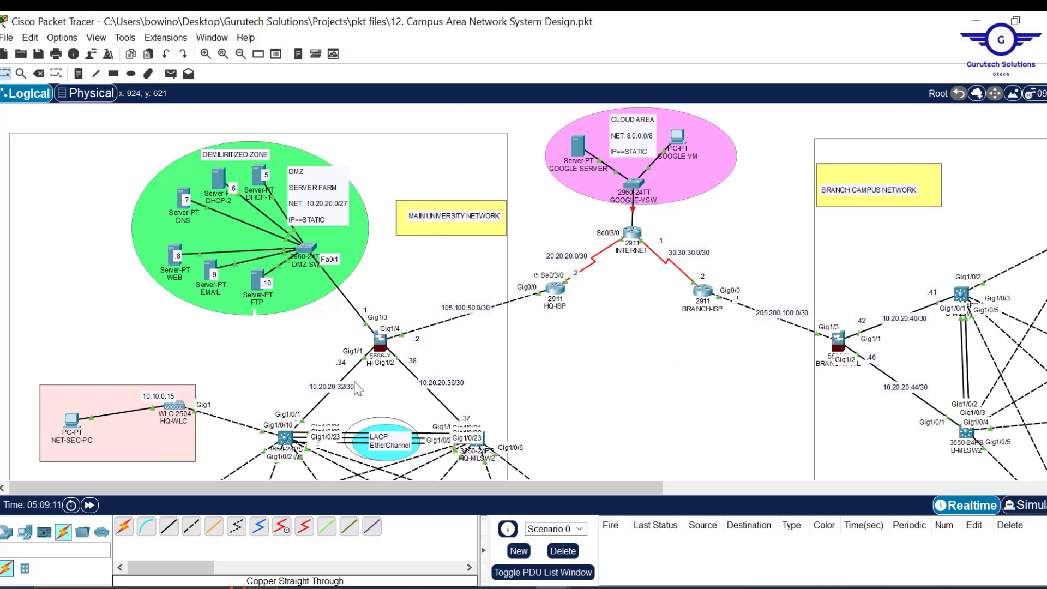
pyautogui.click(379, 341)
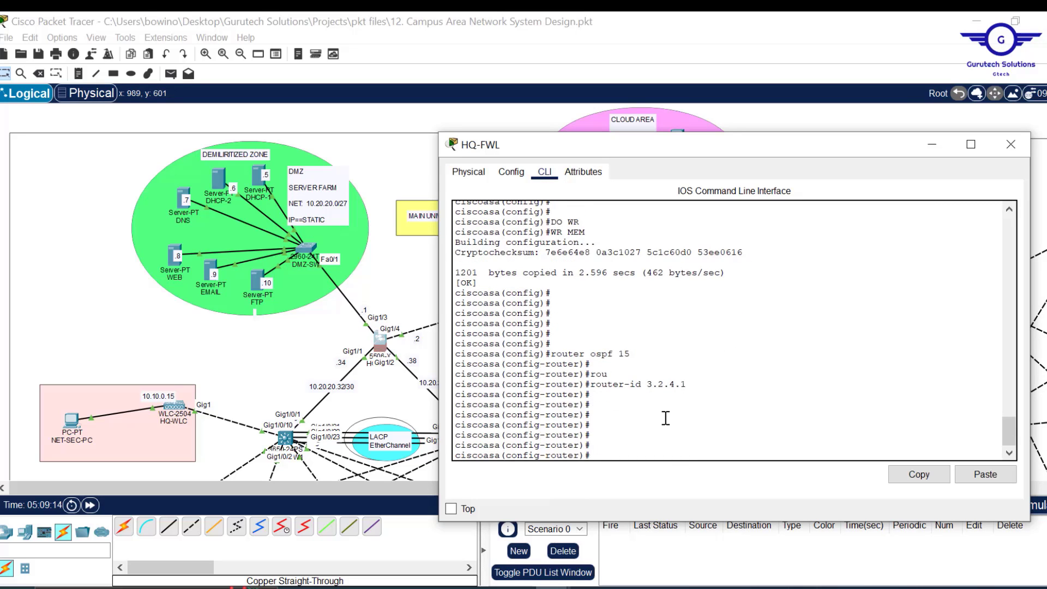
pyautogui.write('net')
pyautogui.press('Tab')
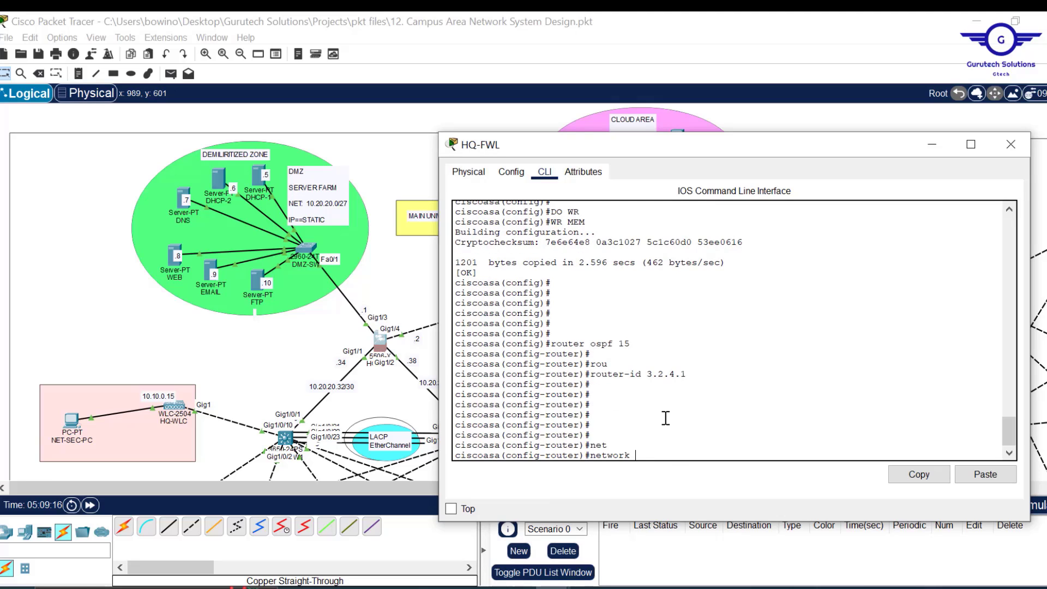
pyautogui.write('105.100.50.0')
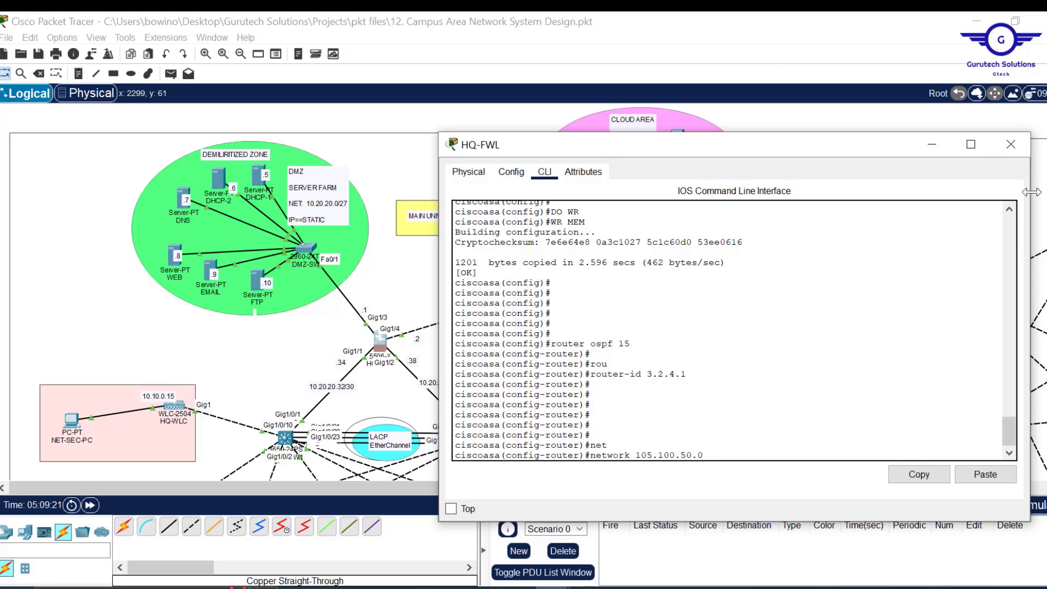
pyautogui.moveTo(1032, 198); pyautogui.dragTo(912, 198)
pyautogui.moveTo(683, 143); pyautogui.dragTo(803, 127)
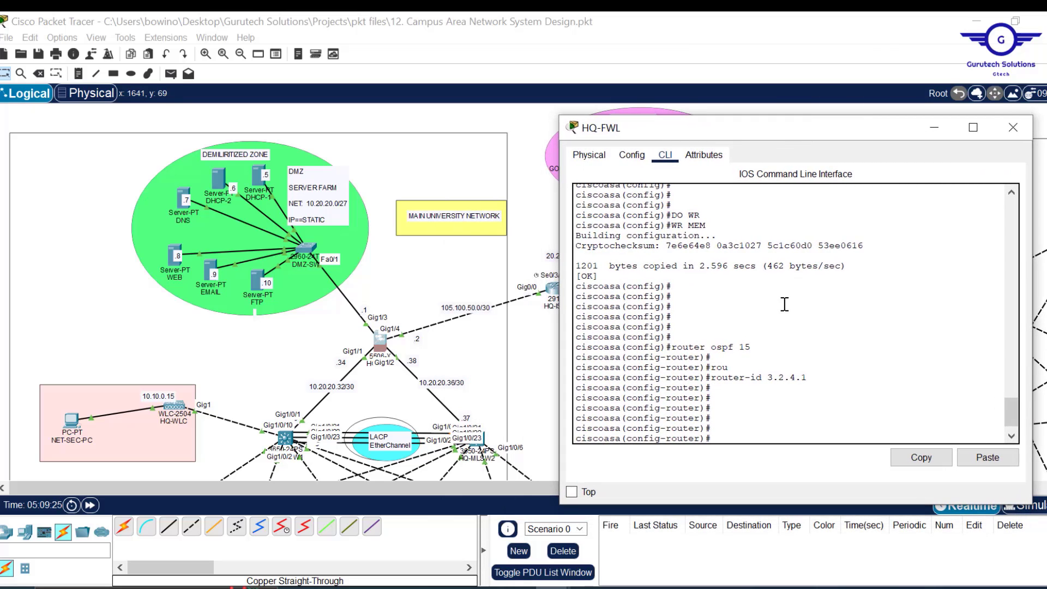
pyautogui.write('net')
pyautogui.press('Tab')
pyautogui.write('105.100.50.0')
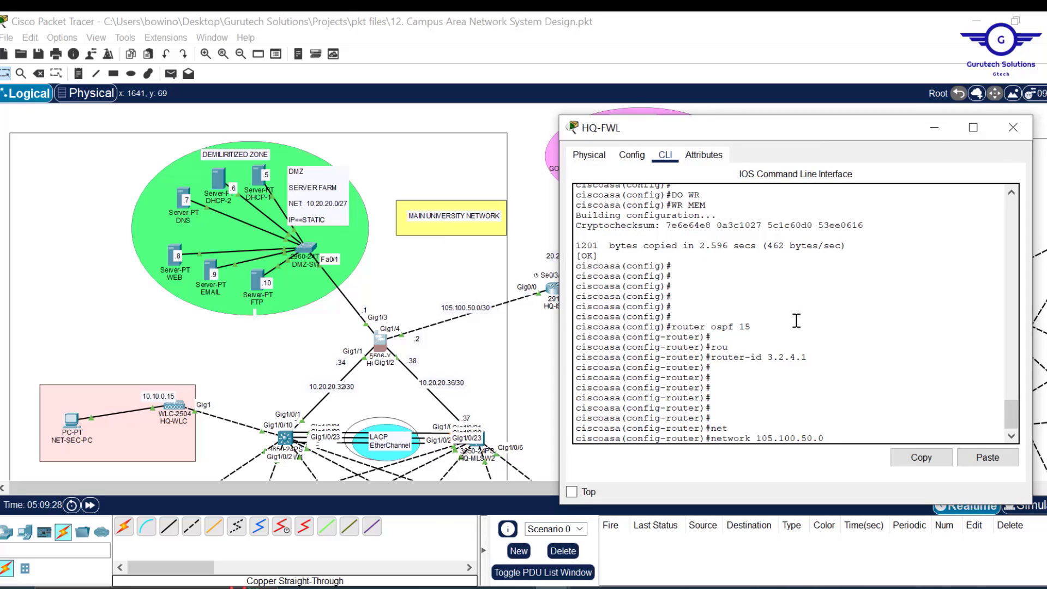
pyautogui.write(' 255.255.255.252 ar')
pyautogui.press('Tab')
pyautogui.write('0')
pyautogui.press('Return')
pyautogui.press('Return')
pyautogui.press('Return')
pyautogui.press('Return')
pyautogui.press('Return')
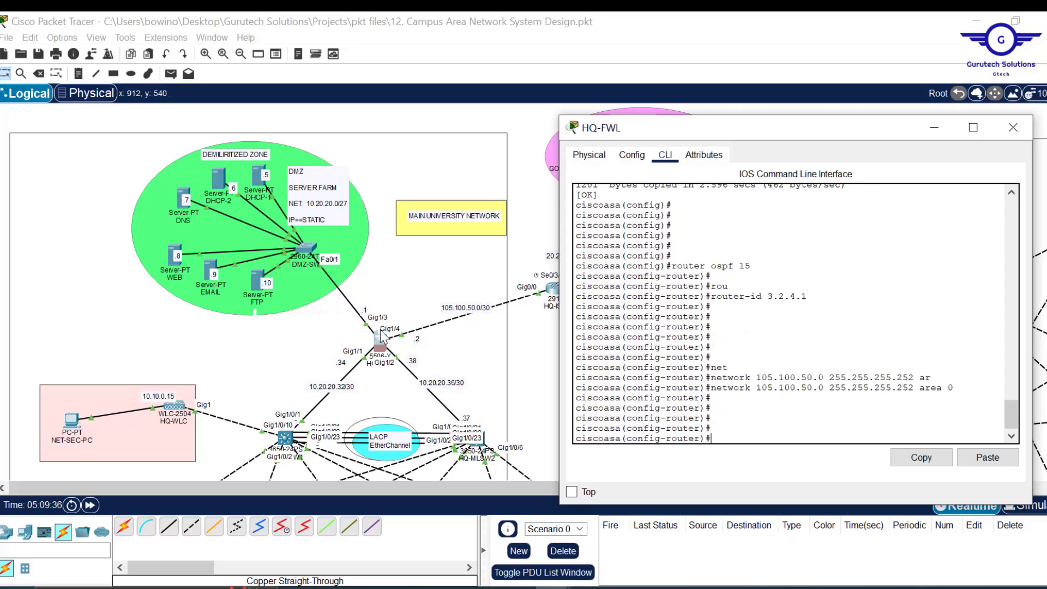
# - Advertise 10.20.20.0 255.255.255.224 in area 0
pyautogui.write('net')
pyautogui.press('Tab')
pyautogui.write('10.20.20')
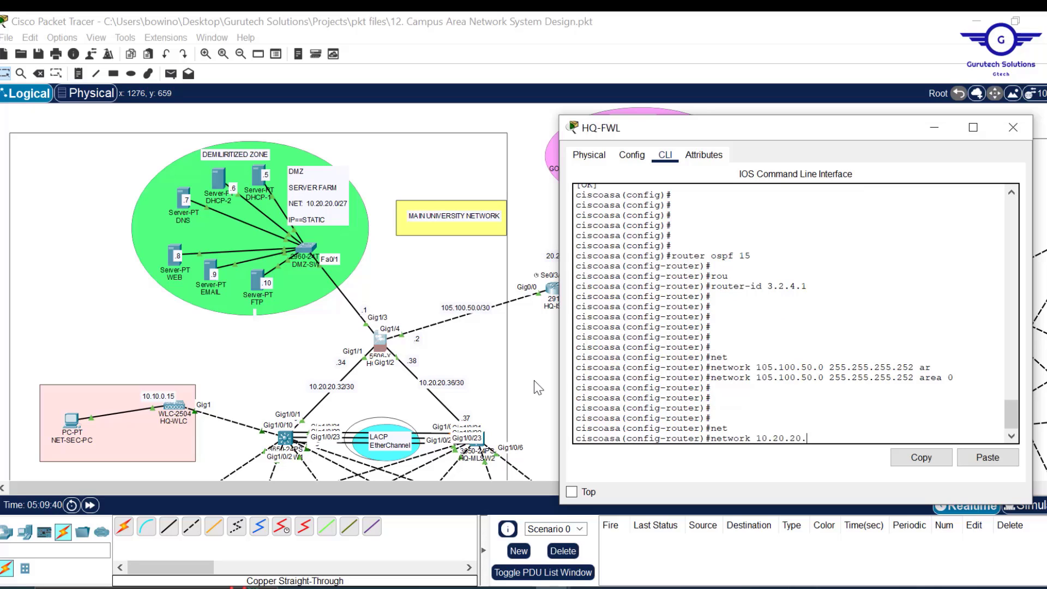
pyautogui.write('.0 255.255.255')
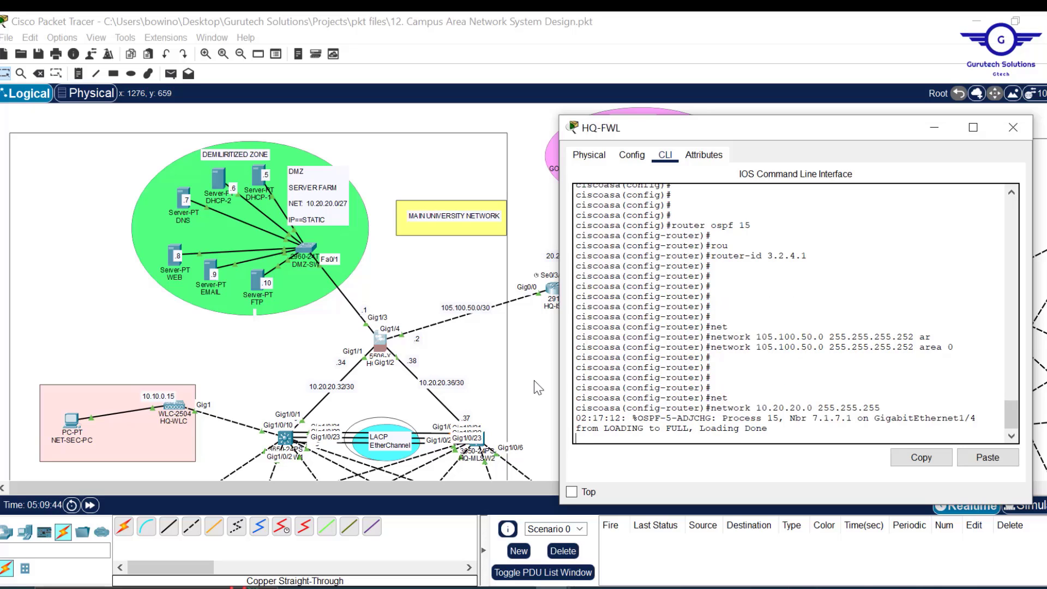
pyautogui.write('.224')
pyautogui.press('Return')
pyautogui.press('Up')
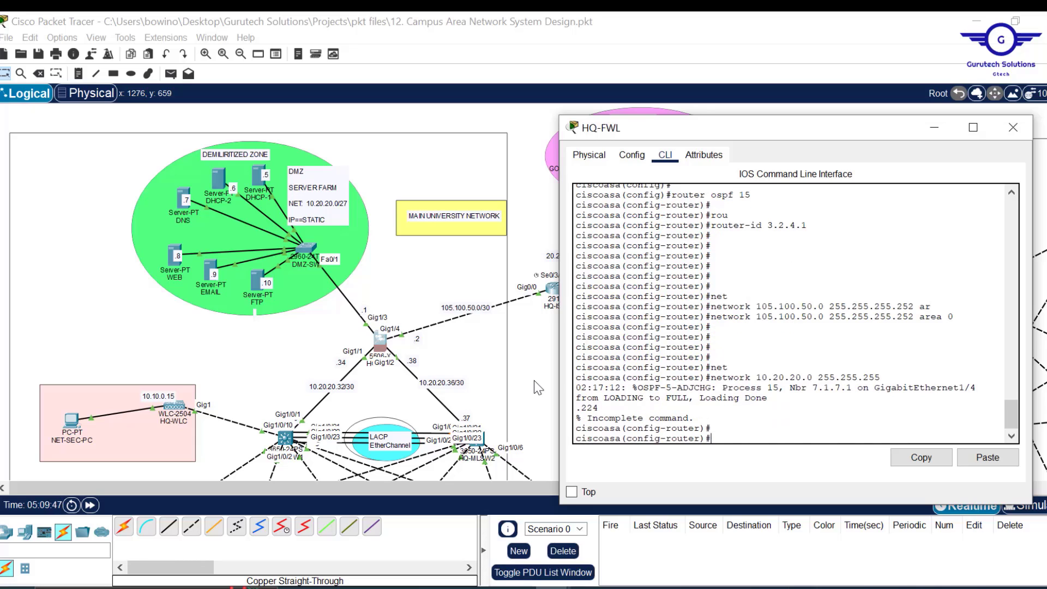
pyautogui.write('r')
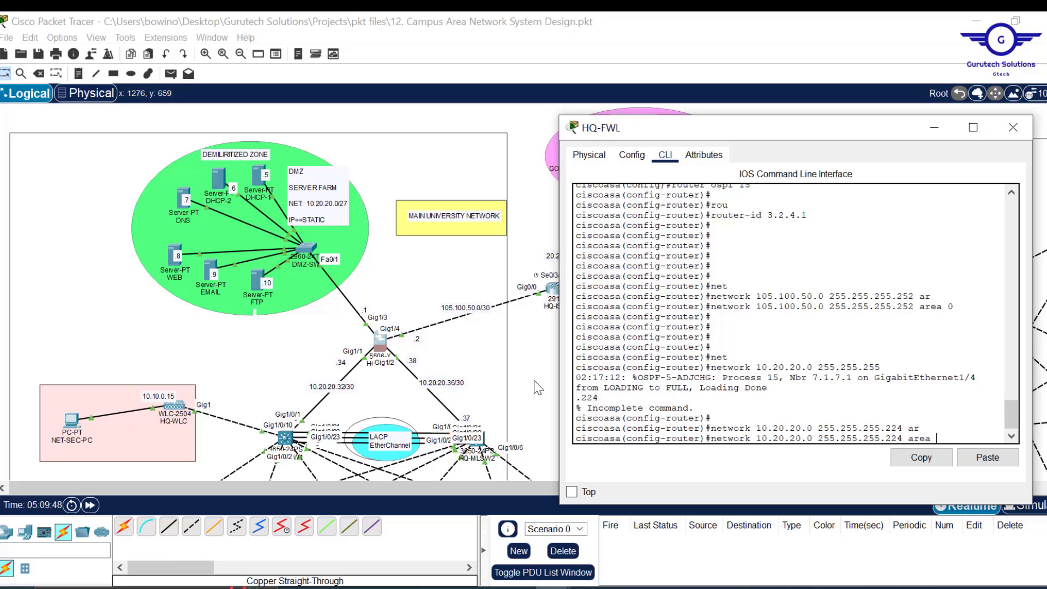
pyautogui.press('Tab')
pyautogui.write('0')
pyautogui.press('Return')
pyautogui.press('Return')
pyautogui.press('Return')
pyautogui.press('Return')
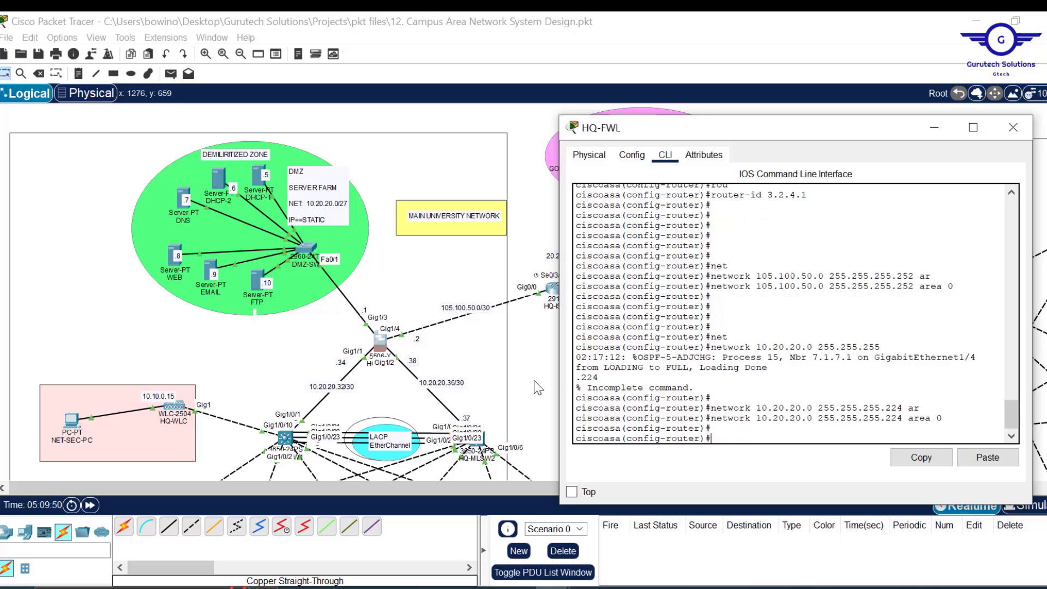
# - Advertise 10.20.20.32 and 10.20.20.36 with mask 255.255.255.252 in area 0
pyautogui.press('Up')
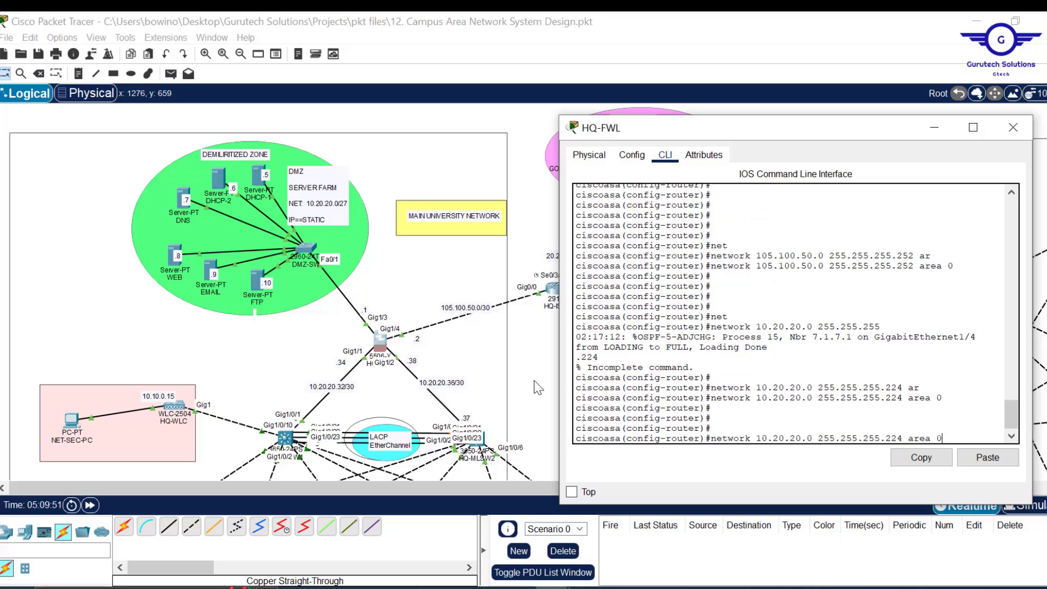
pyautogui.press('Up')
pyautogui.press('Down')
pyautogui.press('BackSpace')
pyautogui.write('0')
pyautogui.press('Left')
pyautogui.press('Left')
pyautogui.press('Left')
pyautogui.press('Left')
pyautogui.press('Left')
pyautogui.press('Left')
pyautogui.press('Left')
pyautogui.press('BackSpace')
pyautogui.press('BackSpace')
pyautogui.press('BackSpace')
pyautogui.write('252')
pyautogui.press('Left')
pyautogui.press('Left')
pyautogui.press('Left')
pyautogui.press('Left')
pyautogui.press('Left')
pyautogui.press('Left')
pyautogui.press('Left')
pyautogui.press('Left')
pyautogui.press('Left')
pyautogui.press('Left')
pyautogui.press('Left')
pyautogui.press('Left')
pyautogui.press('Left')
pyautogui.press('Left')
pyautogui.press('Left')
pyautogui.press('Left')
pyautogui.press('BackSpace')
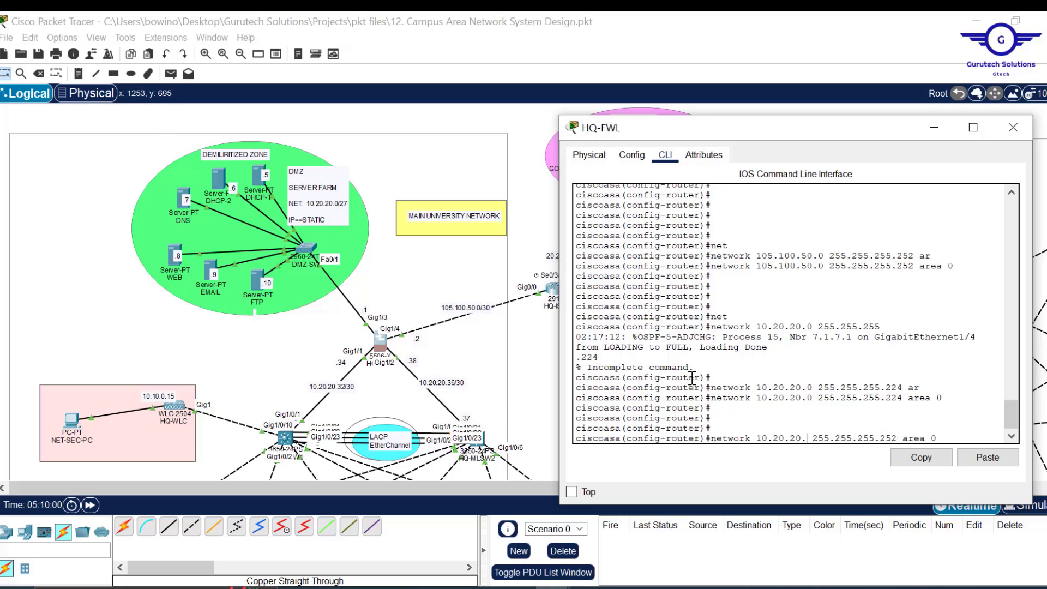
pyautogui.write('32')
pyautogui.press('Return')
pyautogui.press('Up')
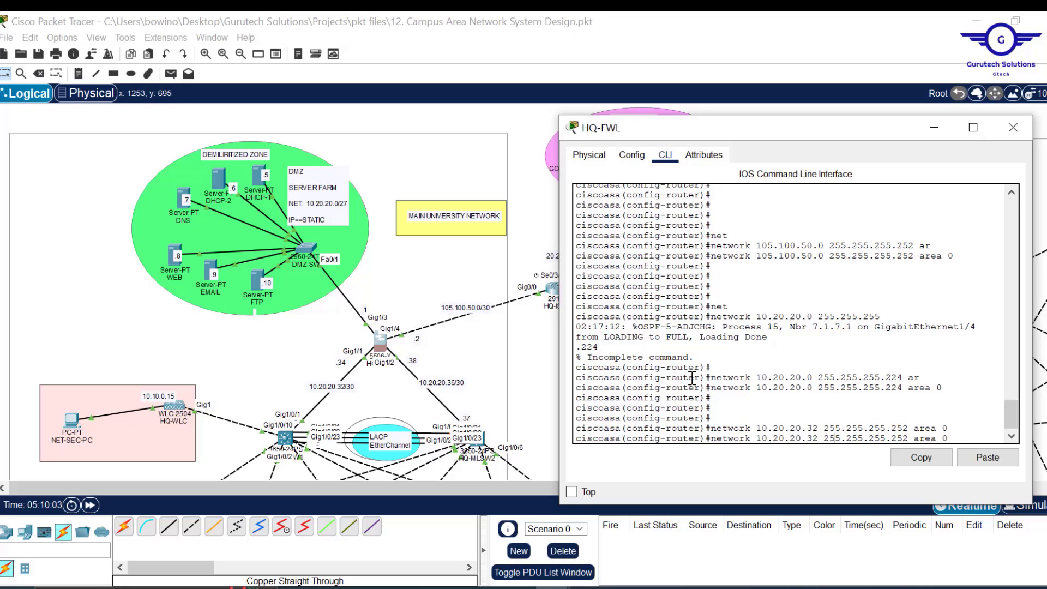
pyautogui.press('Left')
pyautogui.press('Left')
pyautogui.press('BackSpace')
pyautogui.write('6')
pyautogui.press('Return')
pyautogui.press('Return')
pyautogui.press('Return')
# - Leave OSPF configuration and save the firewall's configuration with wr mem
pyautogui.write('ex')
pyautogui.press('Return')
pyautogui.press('Return')
pyautogui.press('Return')
pyautogui.press('Return')
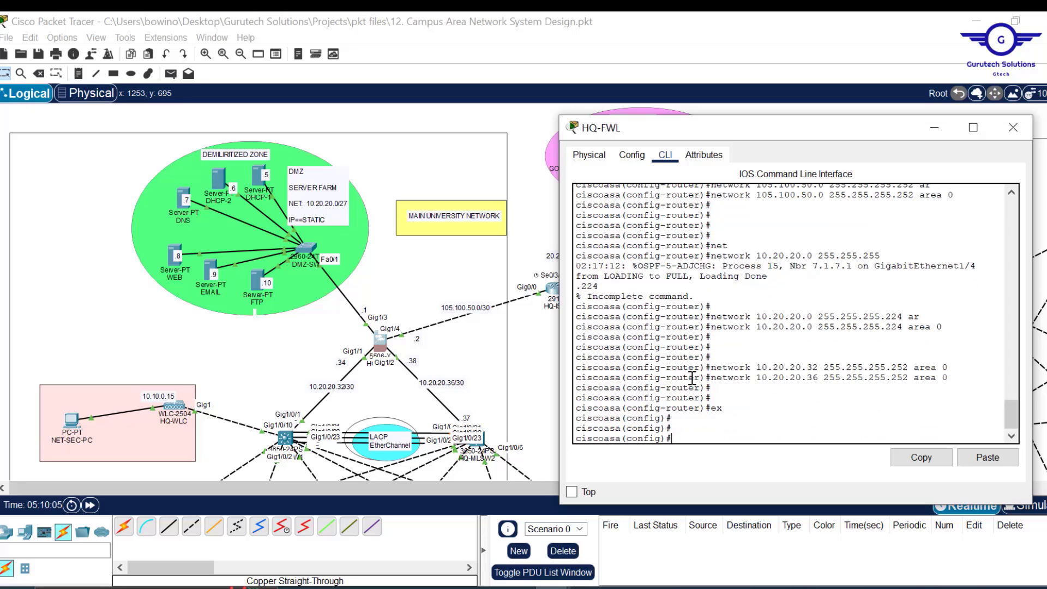
pyautogui.write('wr')
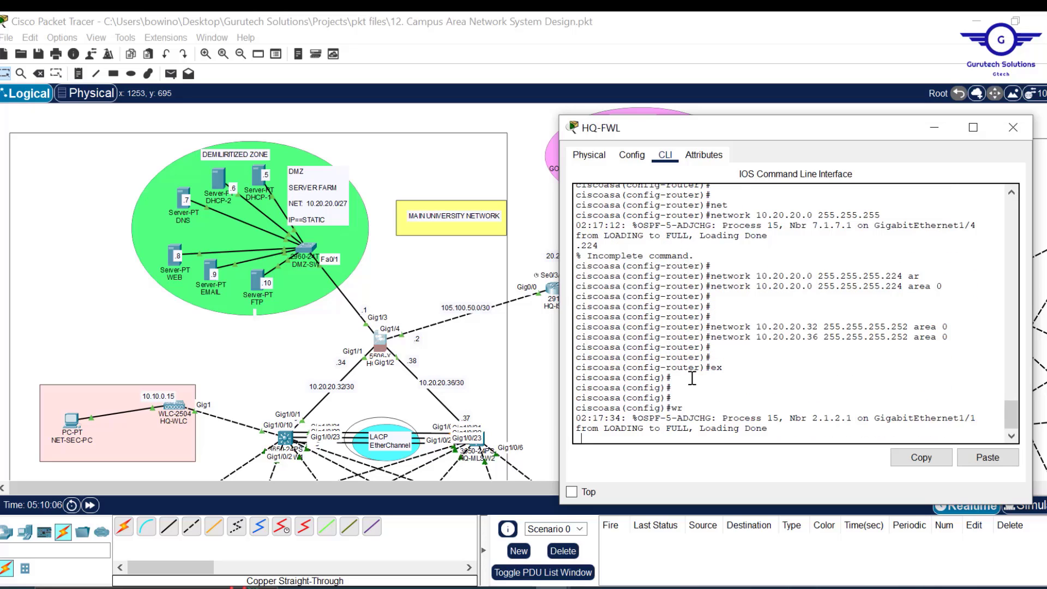
pyautogui.write(' me')
pyautogui.press('Return')
pyautogui.press('Return')
pyautogui.press('Return')
pyautogui.press('Return')
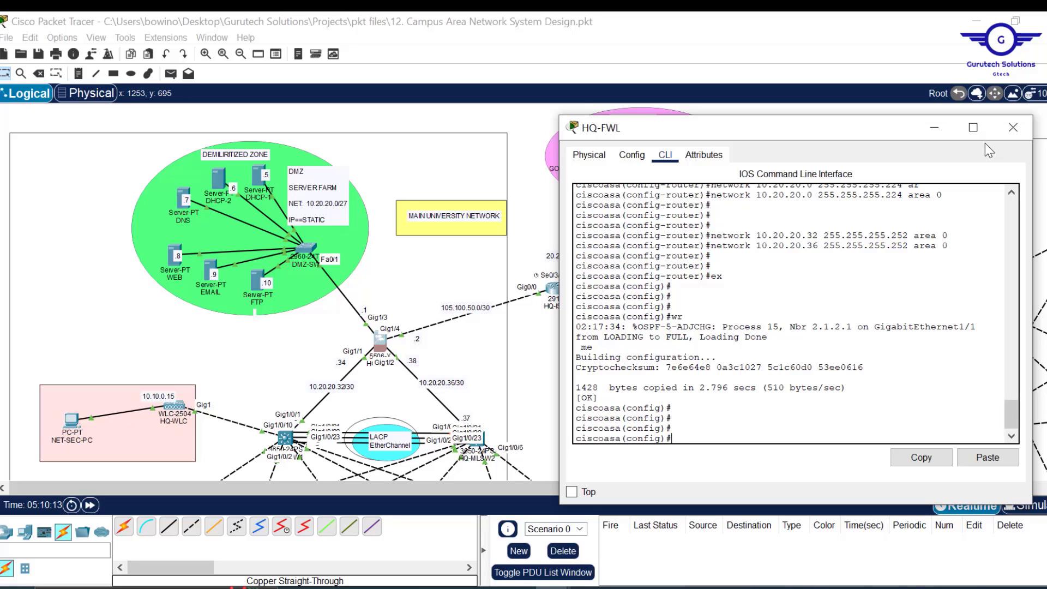
# - Close the HQ-FWL window and open the BRANCH-FWL console, resized and repositioned
pyautogui.click(1020, 134)
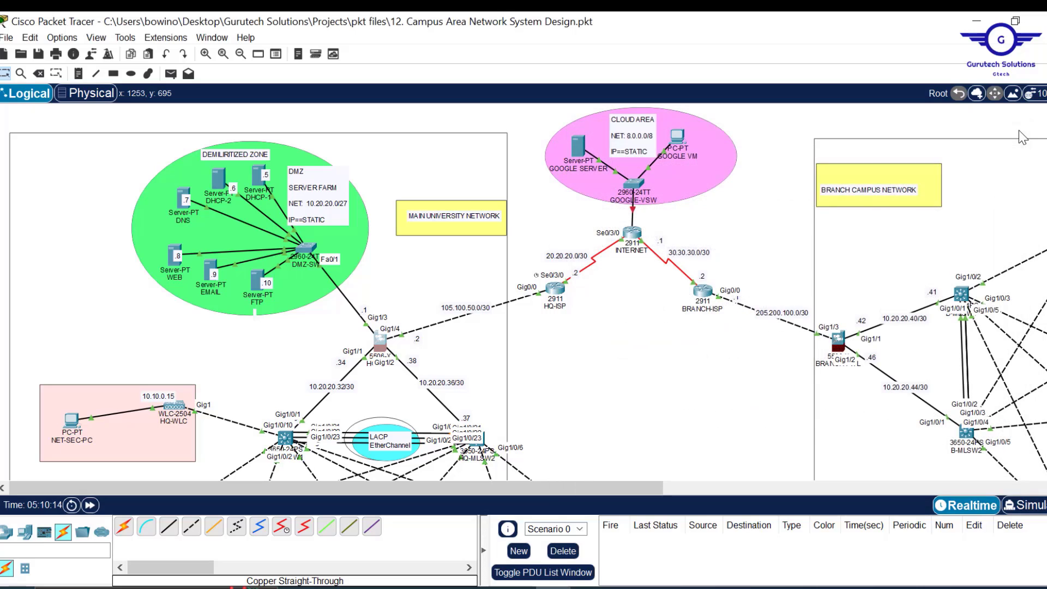
pyautogui.moveTo(601, 487); pyautogui.dragTo(740, 485)
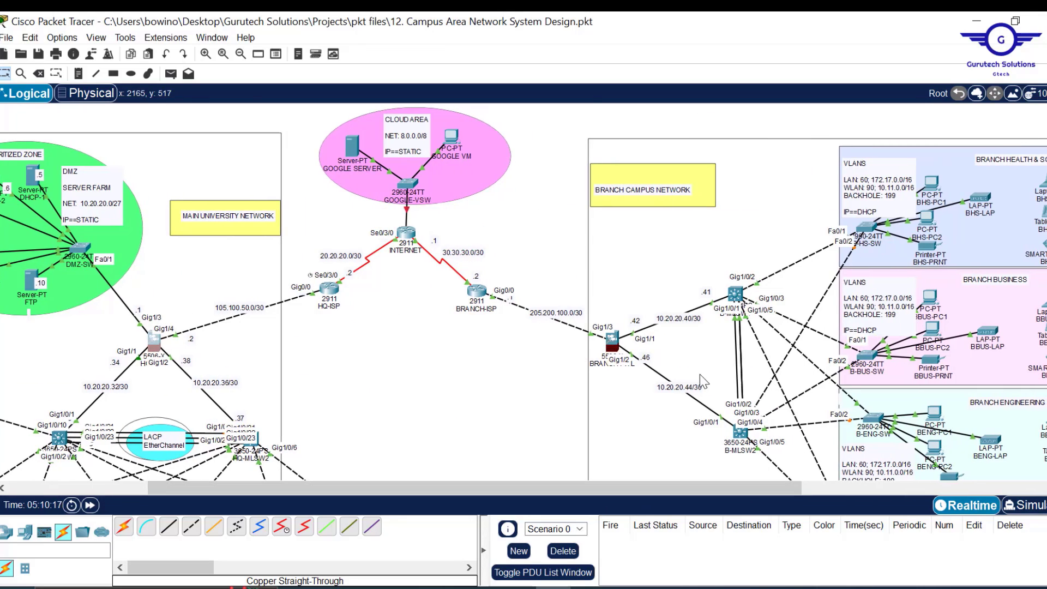
pyautogui.click(612, 343)
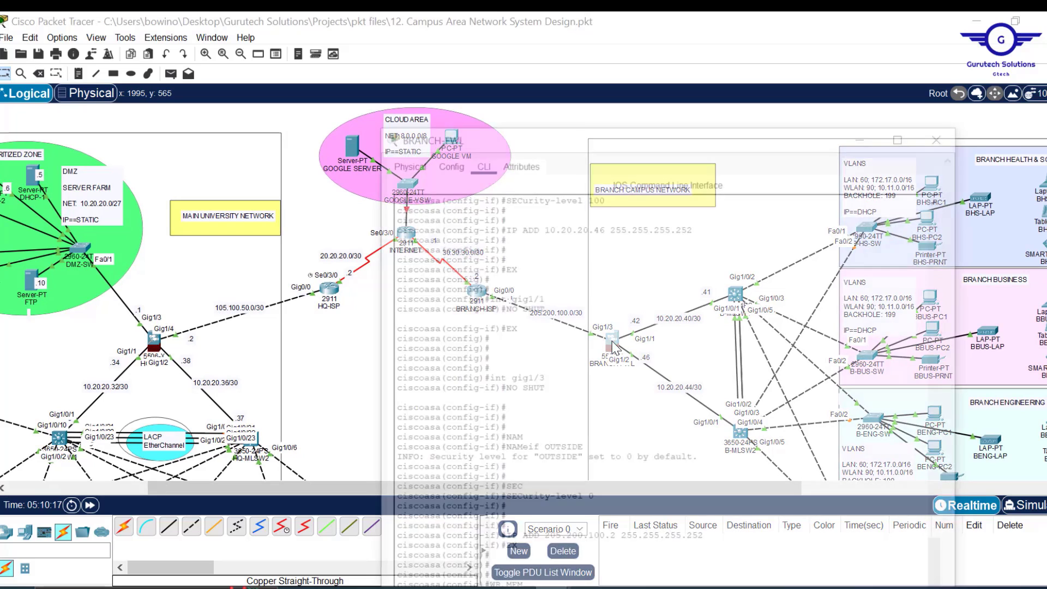
pyautogui.moveTo(662, 13); pyautogui.dragTo(661, 109)
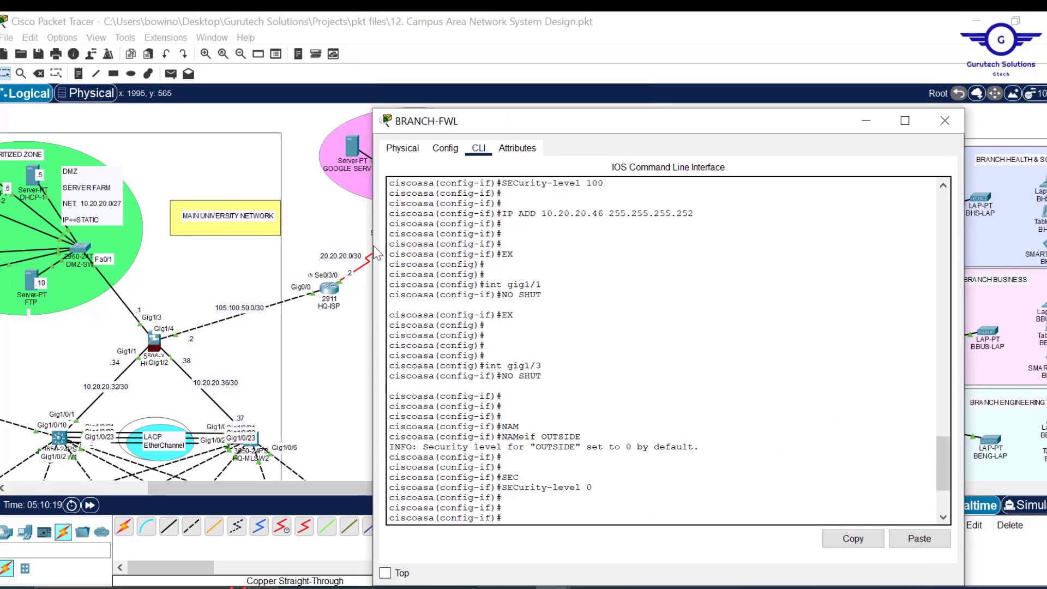
pyautogui.moveTo(374, 221); pyautogui.dragTo(505, 212)
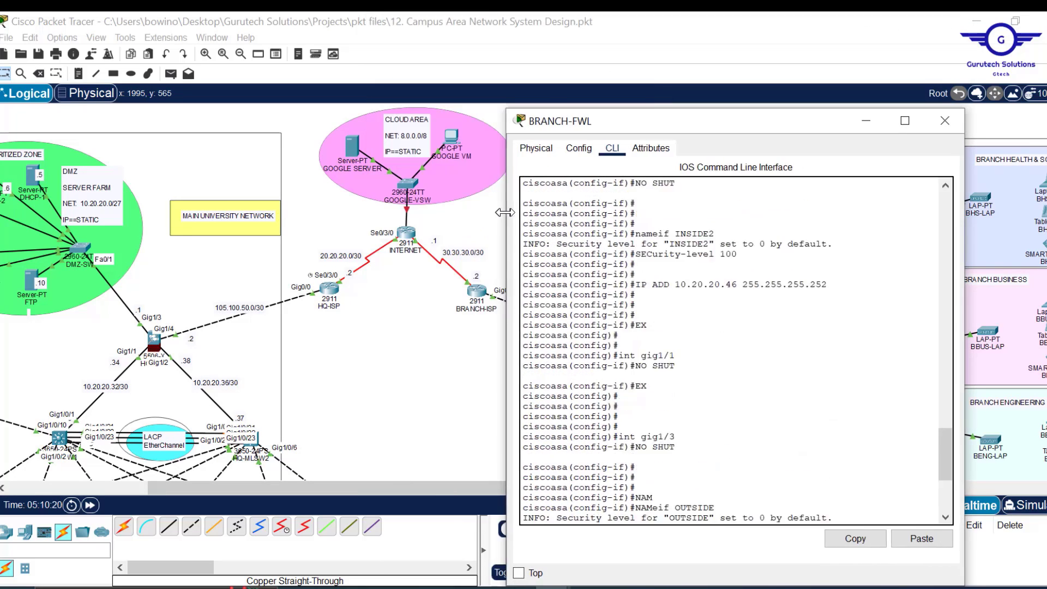
pyautogui.moveTo(676, 122); pyautogui.dragTo(285, 60)
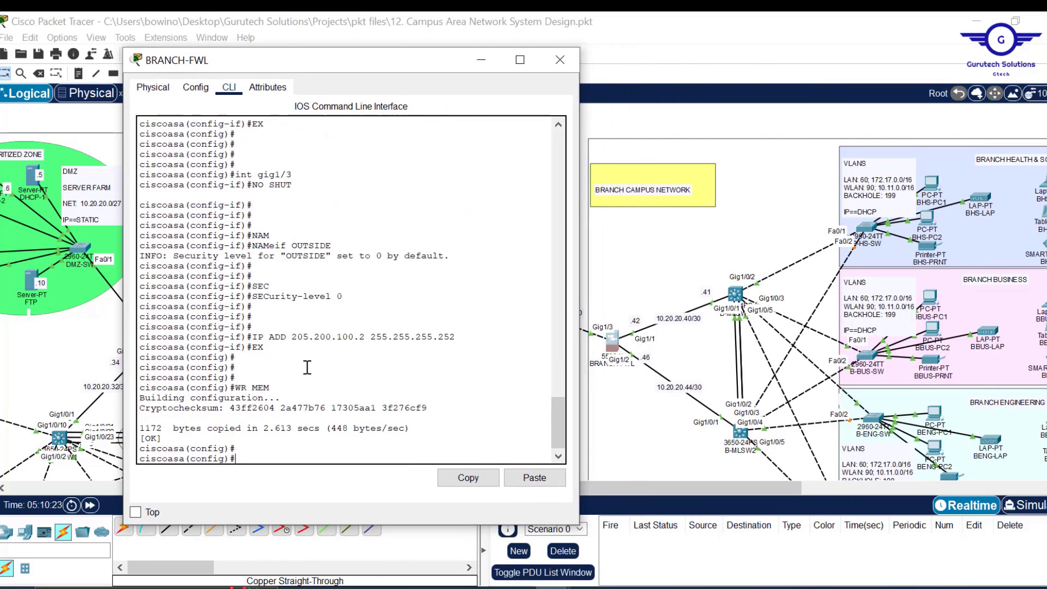
# - Start OSPF process 15 on BRANCH-FWL with router ID 4.3.2.1
pyautogui.press('Return')
pyautogui.press('Return')
pyautogui.press('Return')
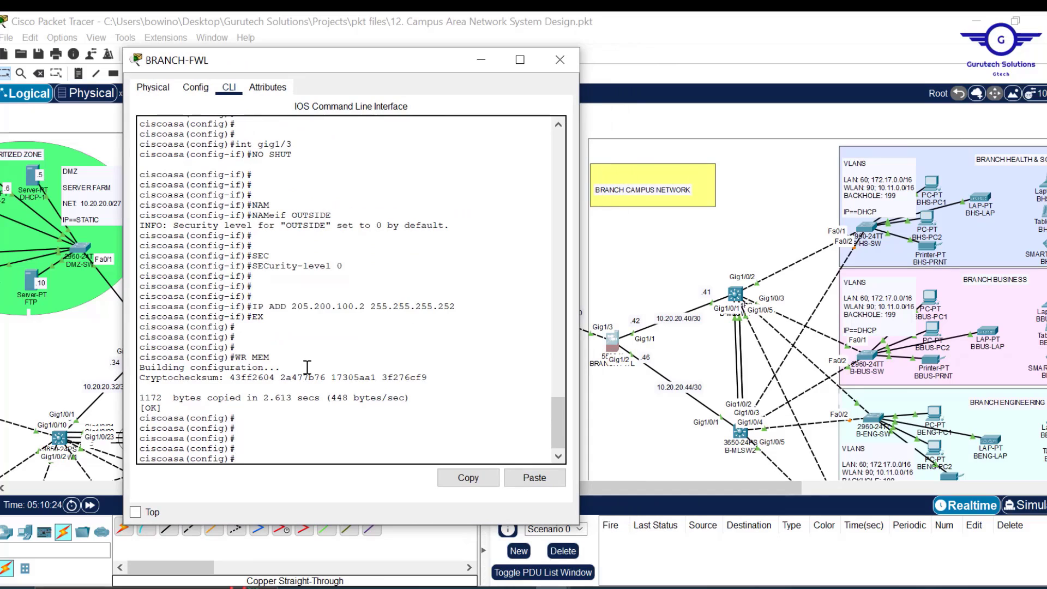
pyautogui.write('router')
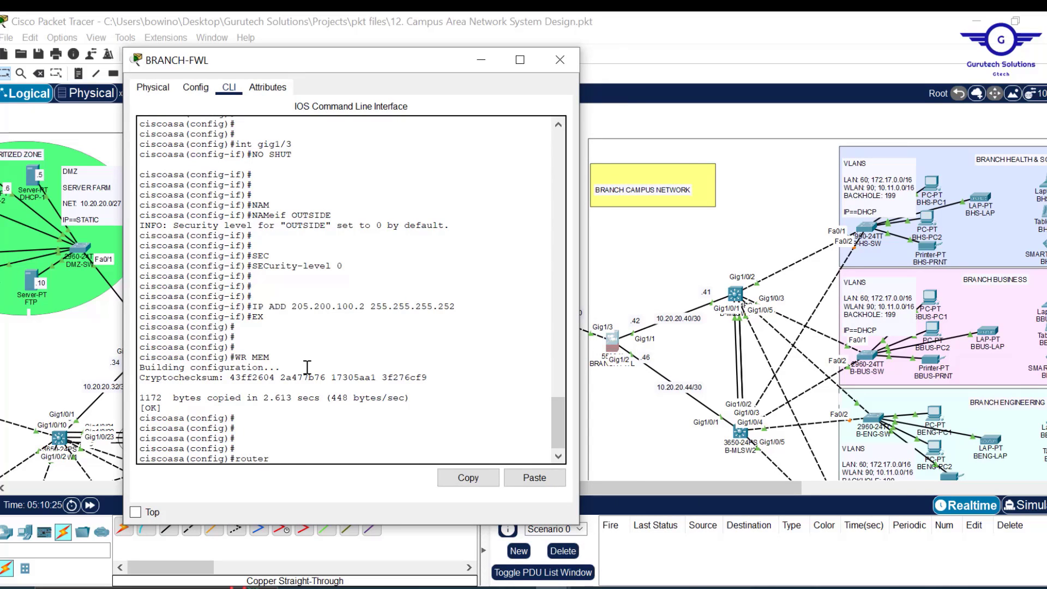
pyautogui.write(' ospf 14')
pyautogui.write('5')
pyautogui.press('Return')
pyautogui.press('Return')
pyautogui.press('Return')
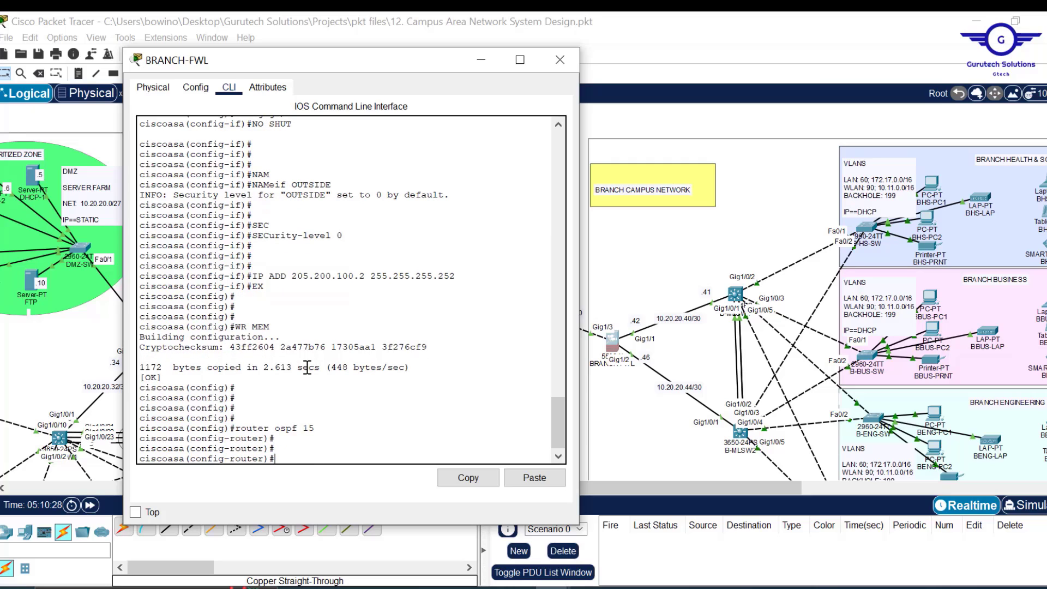
pyautogui.write('rou')
pyautogui.press('Tab')
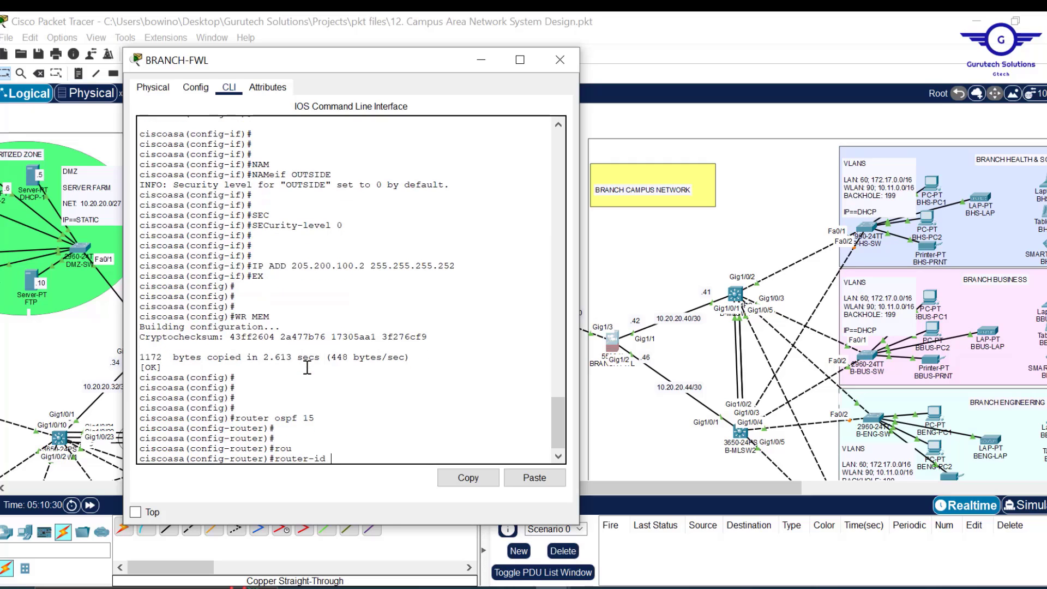
pyautogui.write('4.3.2.1')
pyautogui.press('Return')
pyautogui.press('Return')
pyautogui.press('Return')
# - Advertise 205.200.100.0 255.255.255.252 in OSPF area 0
pyautogui.write('net')
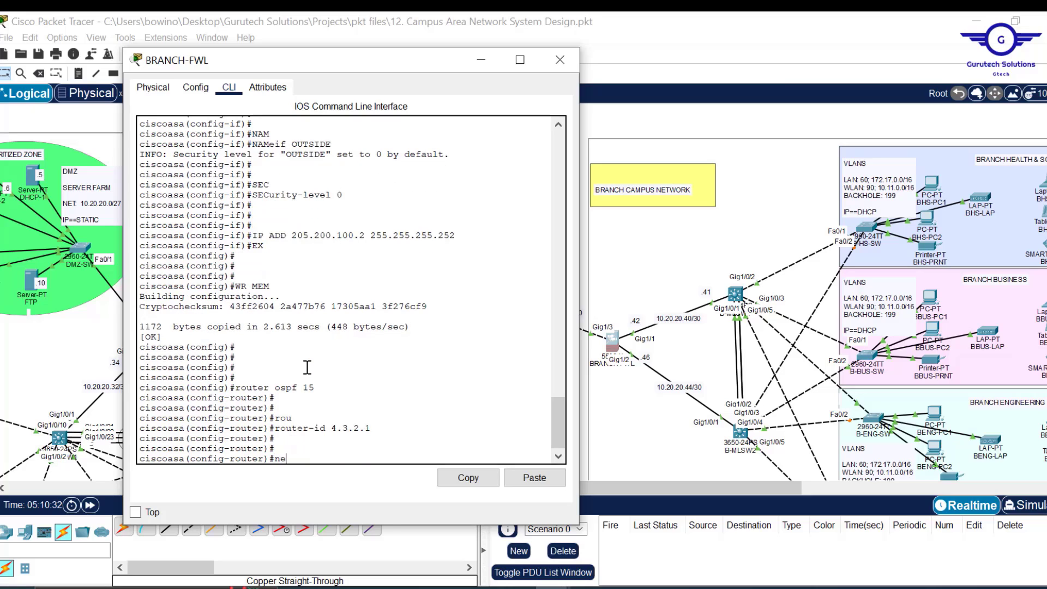
pyautogui.press('Tab')
pyautogui.write('20')
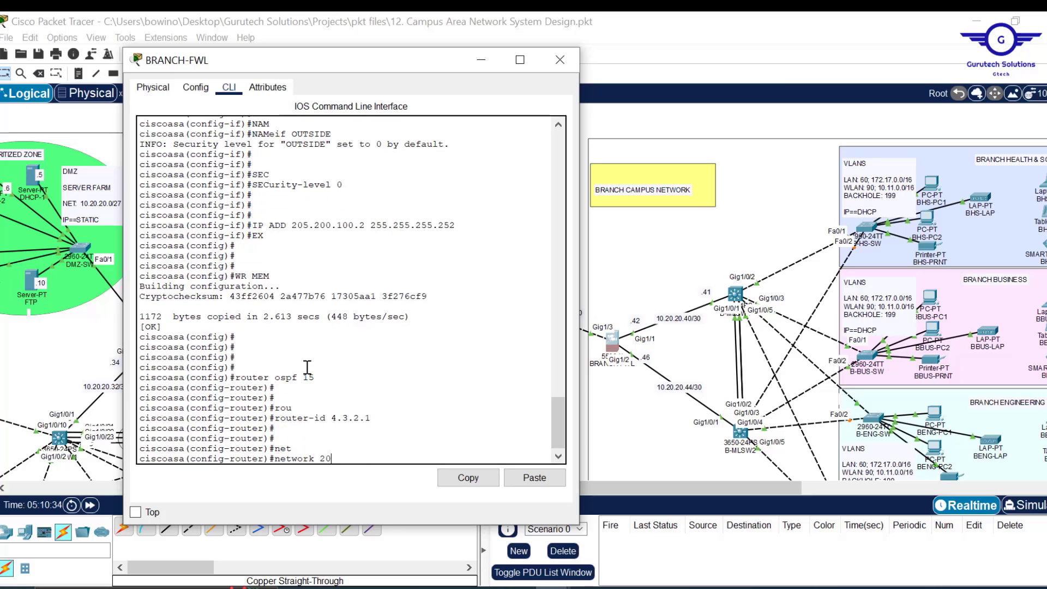
pyautogui.write('5.200.100.0 255.255.255.252 ar')
pyautogui.press('Tab')
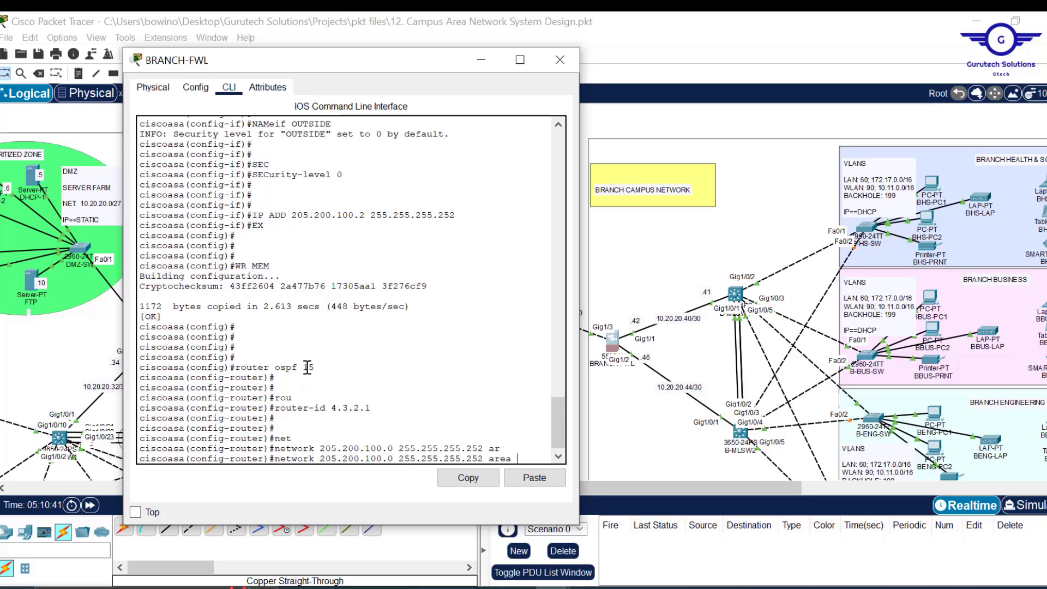
pyautogui.write('0')
pyautogui.press('Return')
pyautogui.press('Return')
pyautogui.press('Return')
pyautogui.press('Return')
pyautogui.press('Return')
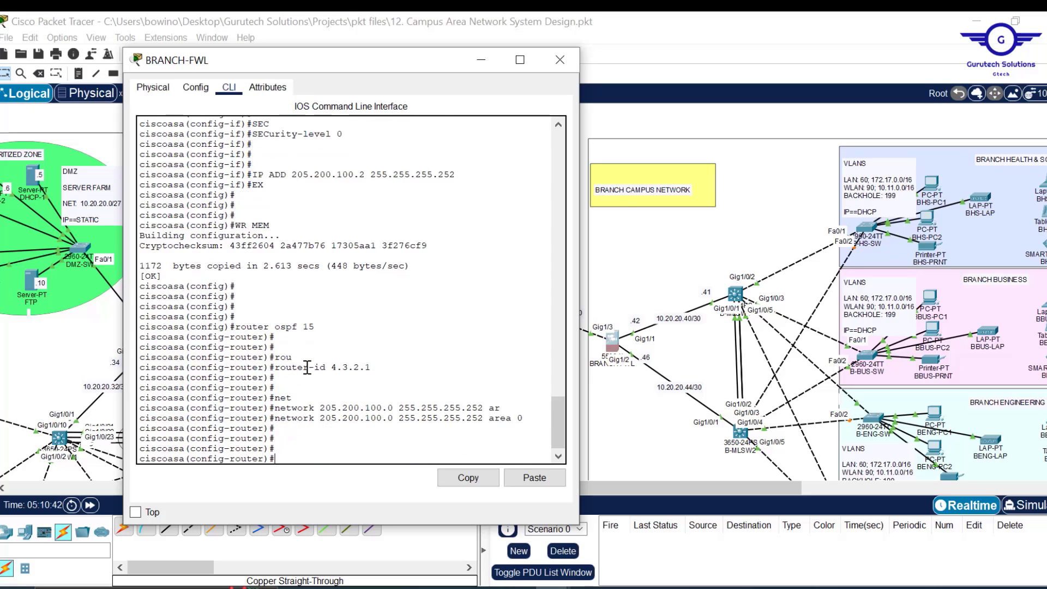
# - Advertise the 10.20.20.40 and 10.20.20.44 /30 networks in OSPF area 0
pyautogui.write('net')
pyautogui.press('Tab')
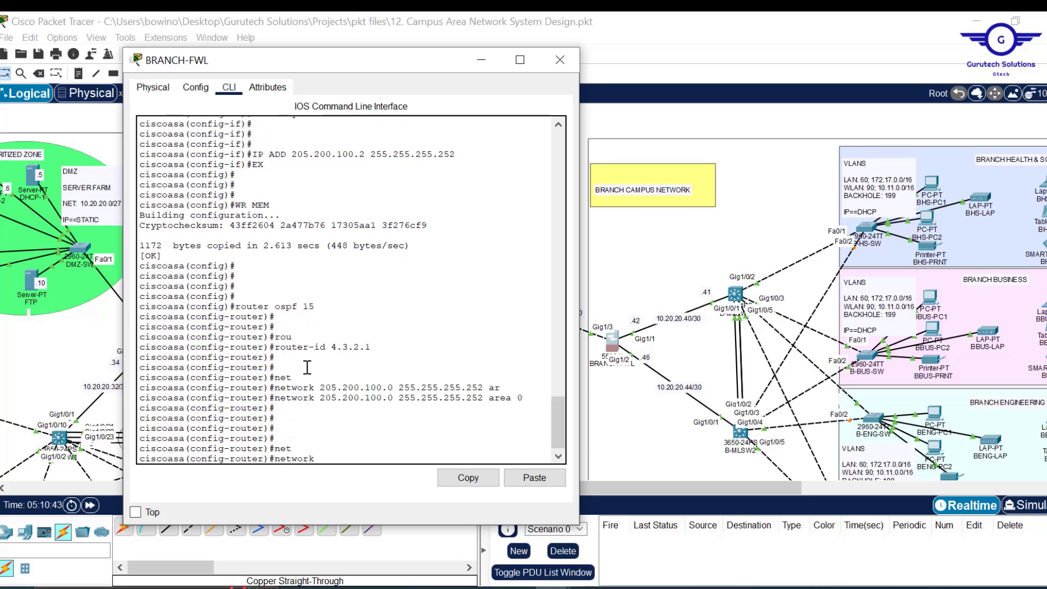
pyautogui.write('10.20.20.40 255.255.255.2')
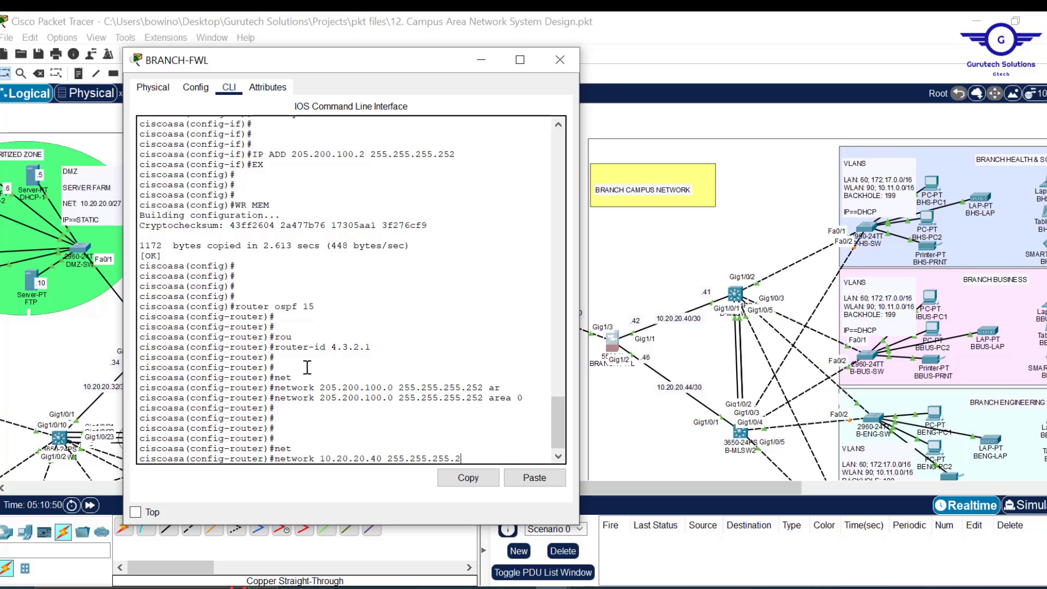
pyautogui.write('52 ar')
pyautogui.press('Tab')
pyautogui.write('0')
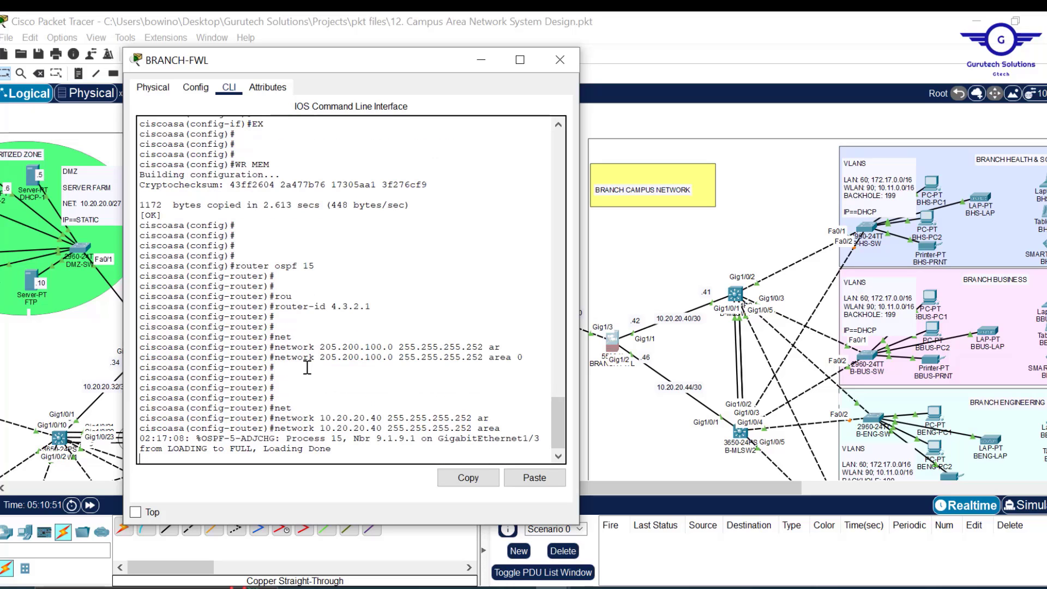
pyautogui.press('Return')
pyautogui.press('Return')
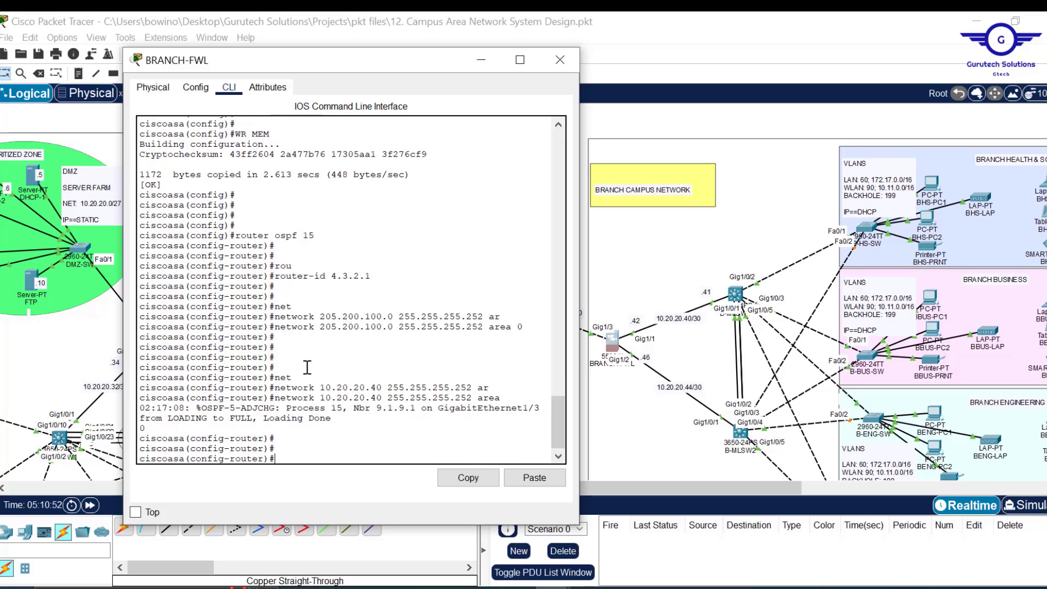
pyautogui.press('Up')
pyautogui.press('Return')
pyautogui.press('Return')
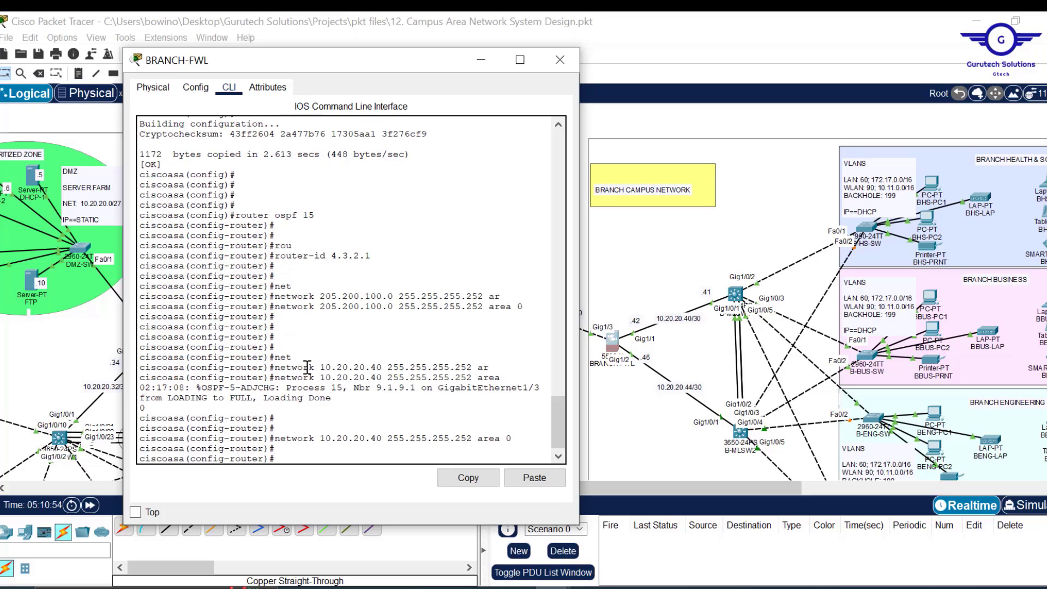
pyautogui.press('Up')
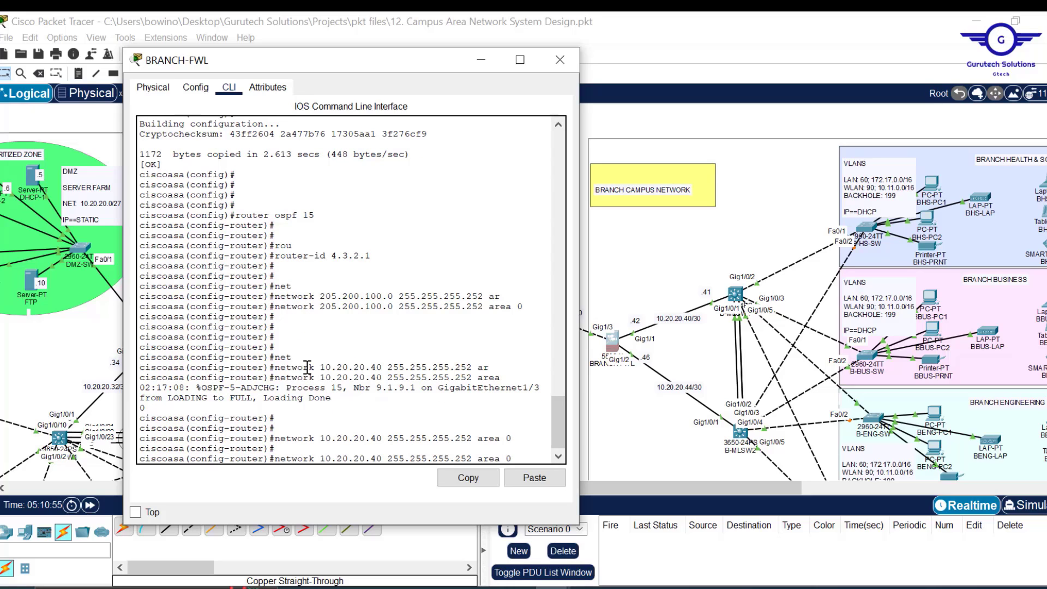
pyautogui.press('Left')
pyautogui.press('Left')
pyautogui.press('Left')
pyautogui.press('Left')
pyautogui.press('Left')
pyautogui.press('Left')
pyautogui.press('Left')
pyautogui.press('Left')
pyautogui.press('Left')
pyautogui.press('Left')
pyautogui.press('Left')
pyautogui.press('Left')
pyautogui.press('Left')
pyautogui.press('Left')
pyautogui.press('Left')
pyautogui.press('BackSpace')
pyautogui.write('4')
pyautogui.press('Return')
# - Exit the OSPF configuration and save BRANCH-FWL's running configuration with 'do wr'
pyautogui.press('Return')
pyautogui.press('Return')
pyautogui.write('ex')
pyautogui.press('Return')
pyautogui.press('Return')
pyautogui.press('Return')
pyautogui.press('Return')
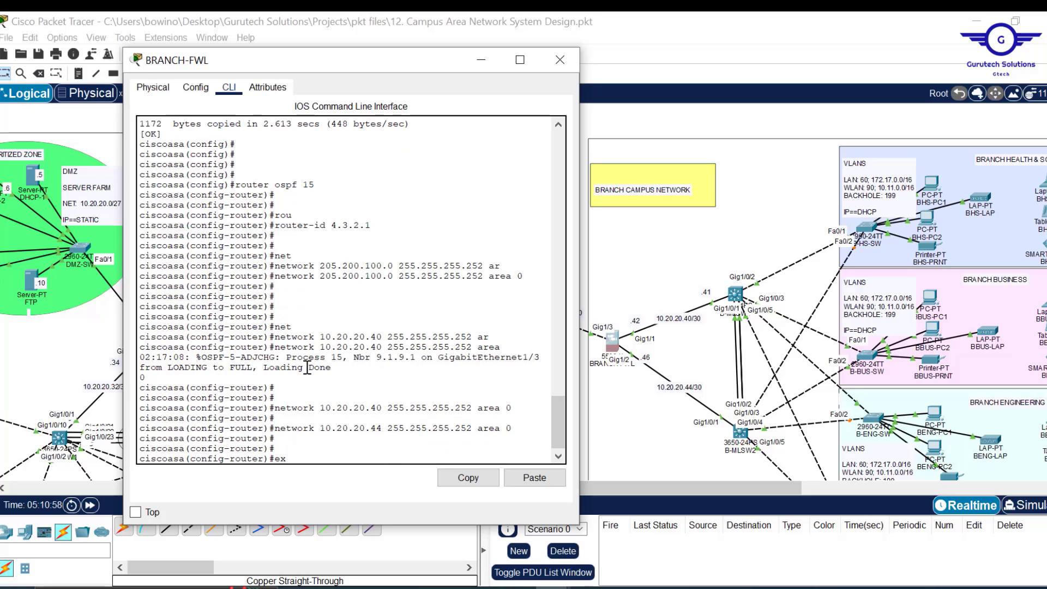
pyautogui.write('do wr')
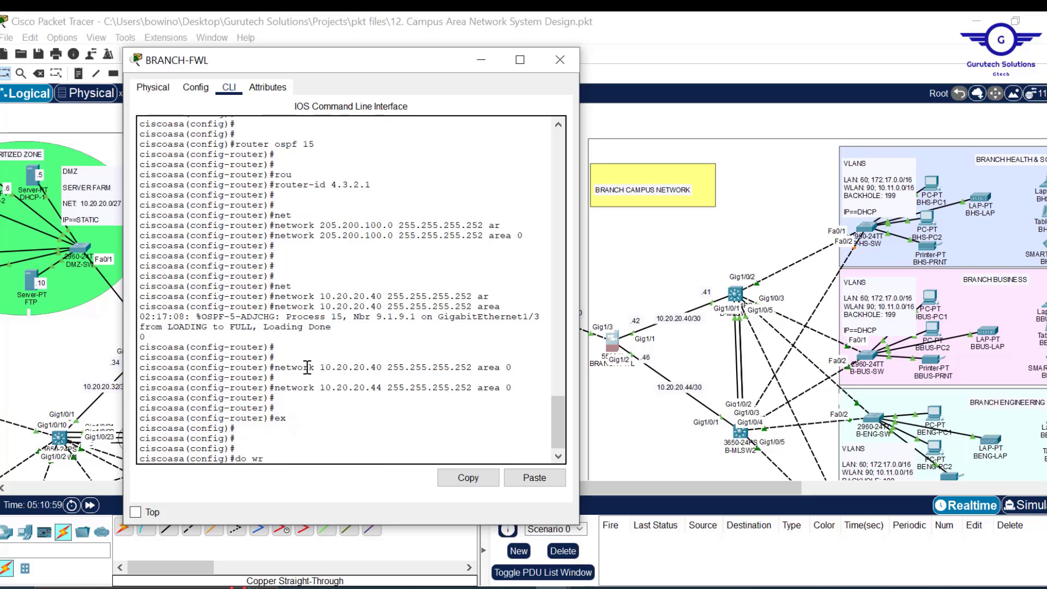
pyautogui.press('Return')
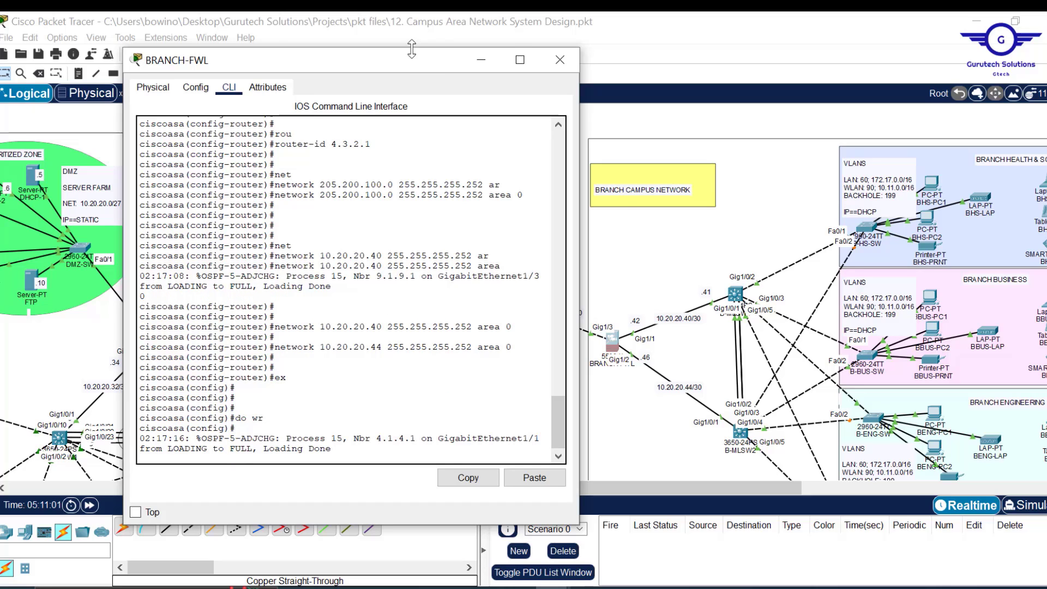
pyautogui.moveTo(413, 49); pyautogui.dragTo(414, 106)
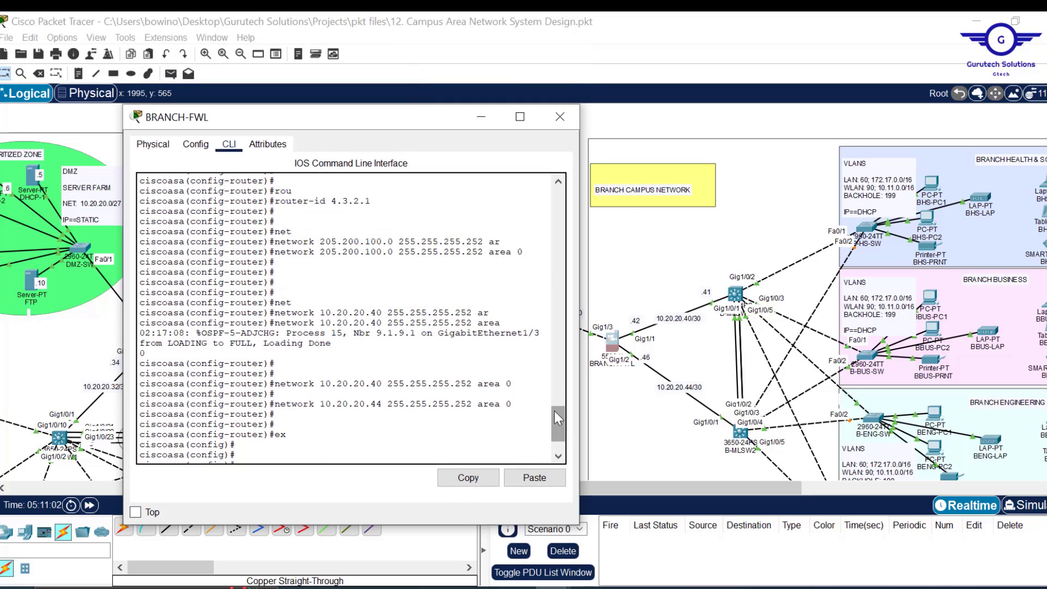
pyautogui.moveTo(555, 410); pyautogui.dragTo(565, 469)
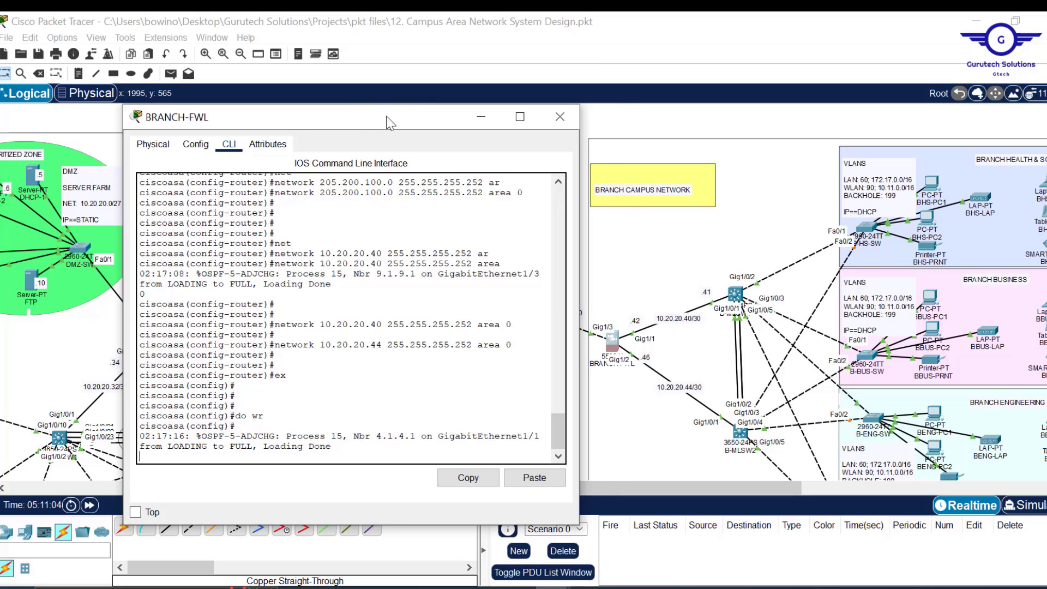
pyautogui.moveTo(386, 122); pyautogui.dragTo(592, 121)
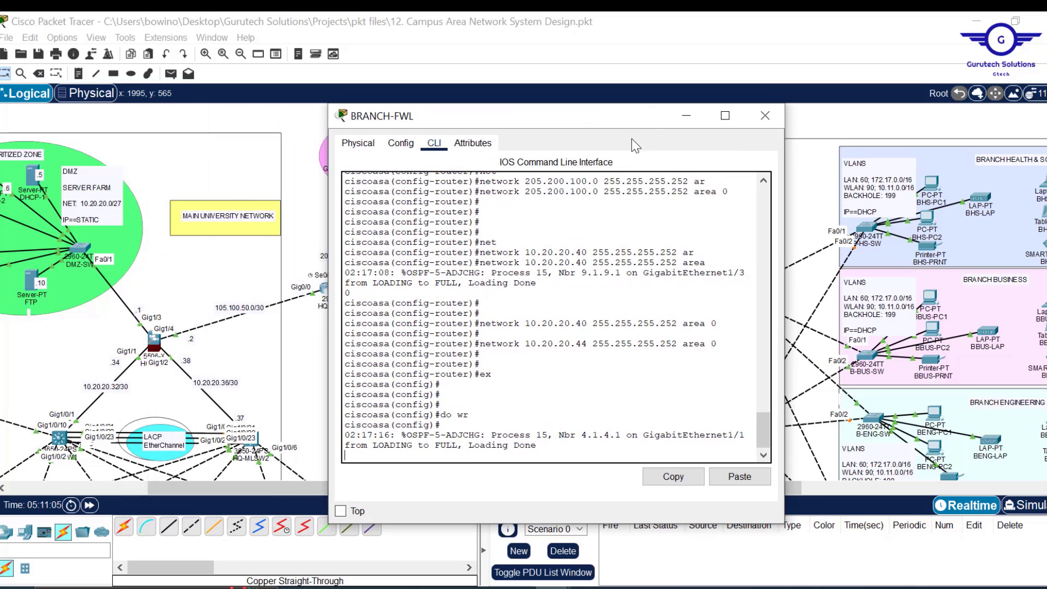
# - Close the BRANCH-FWL console, then briefly open and close the INTERNET router's console
pyautogui.click(765, 116)
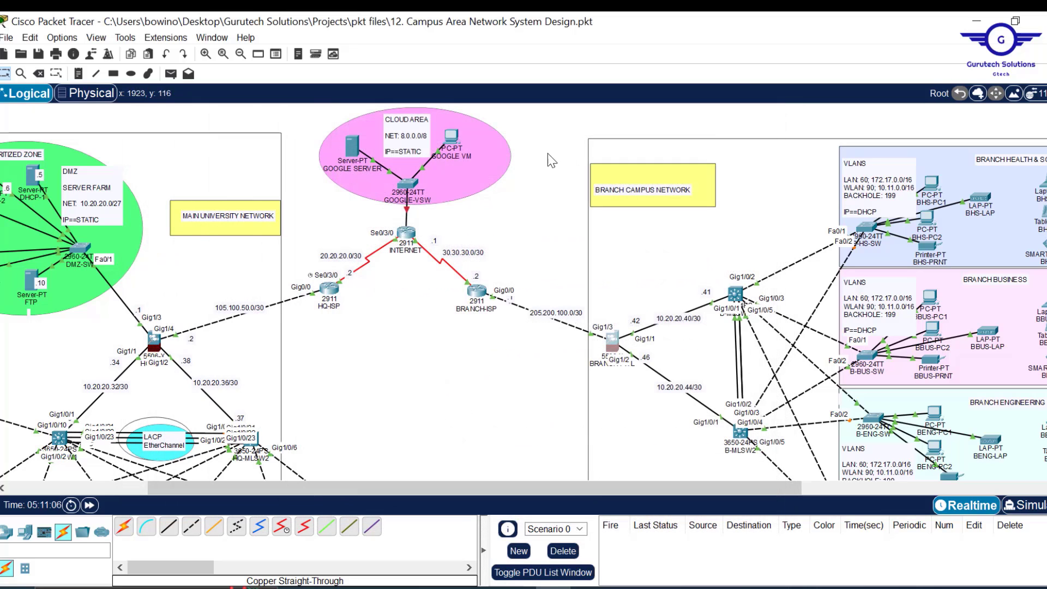
pyautogui.click(398, 239)
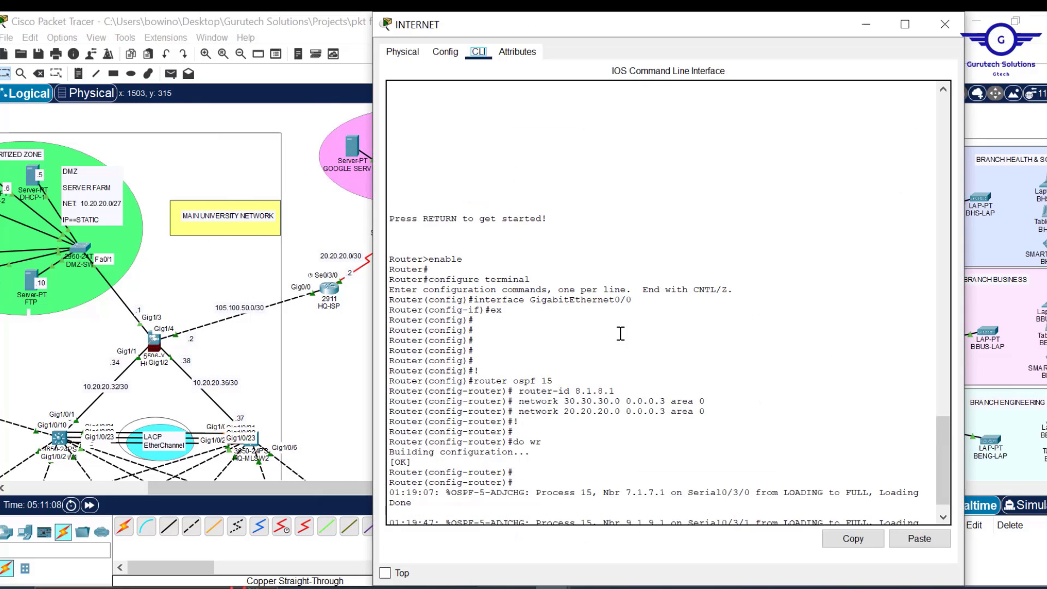
pyautogui.click(954, 26)
# - Review step 9 (firewall security zones and levels) in Config.txt, then return to the topology
pyautogui.scroll(-3, 535, 428)
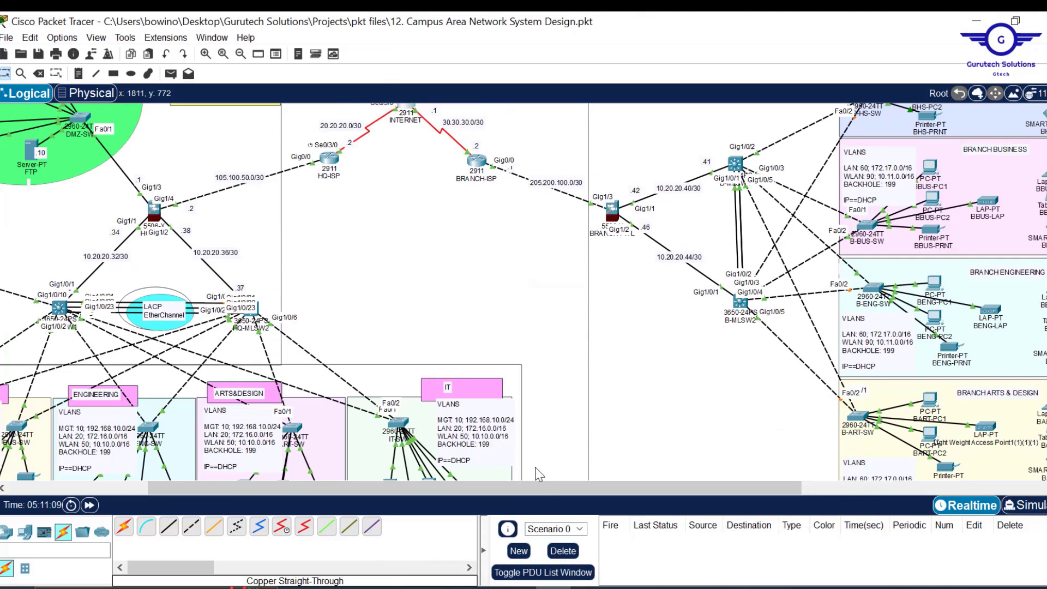
pyautogui.moveTo(515, 588)
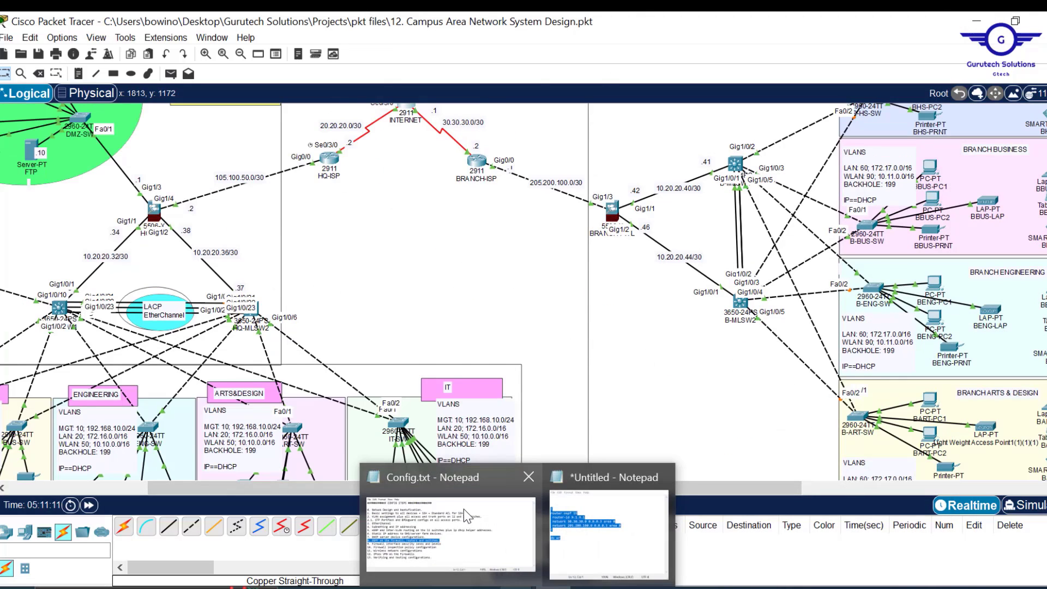
pyautogui.click(464, 509)
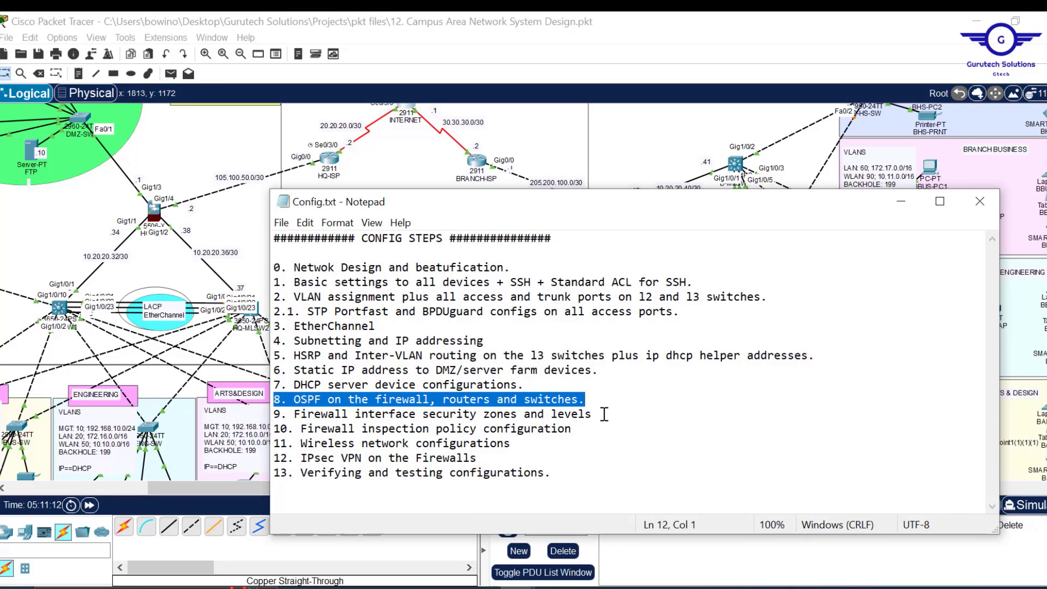
pyautogui.moveTo(593, 414); pyautogui.dragTo(271, 415)
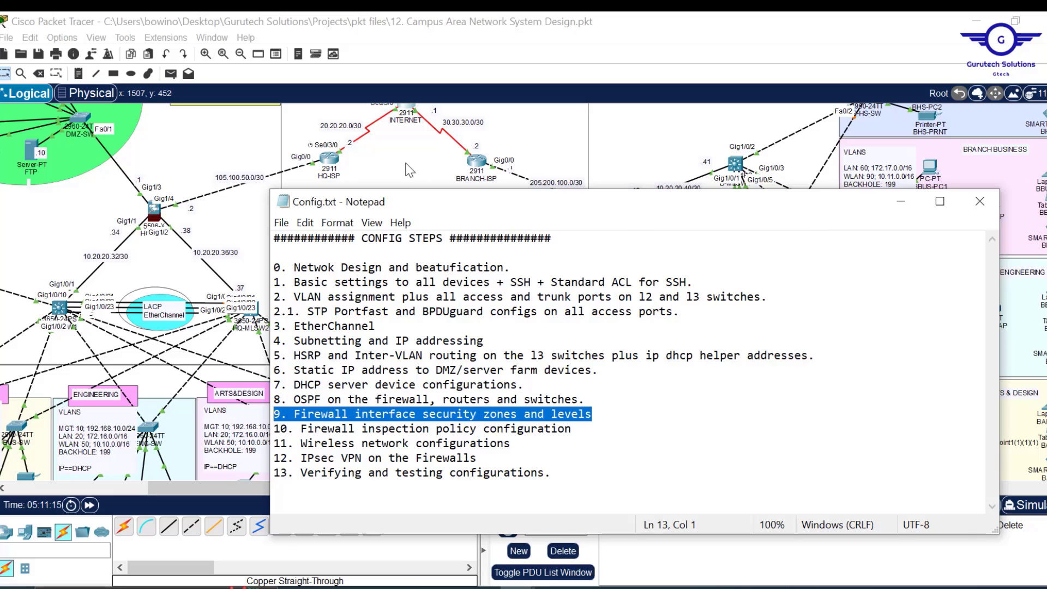
pyautogui.click(409, 170)
pyautogui.hscroll(-3, 419, 375)
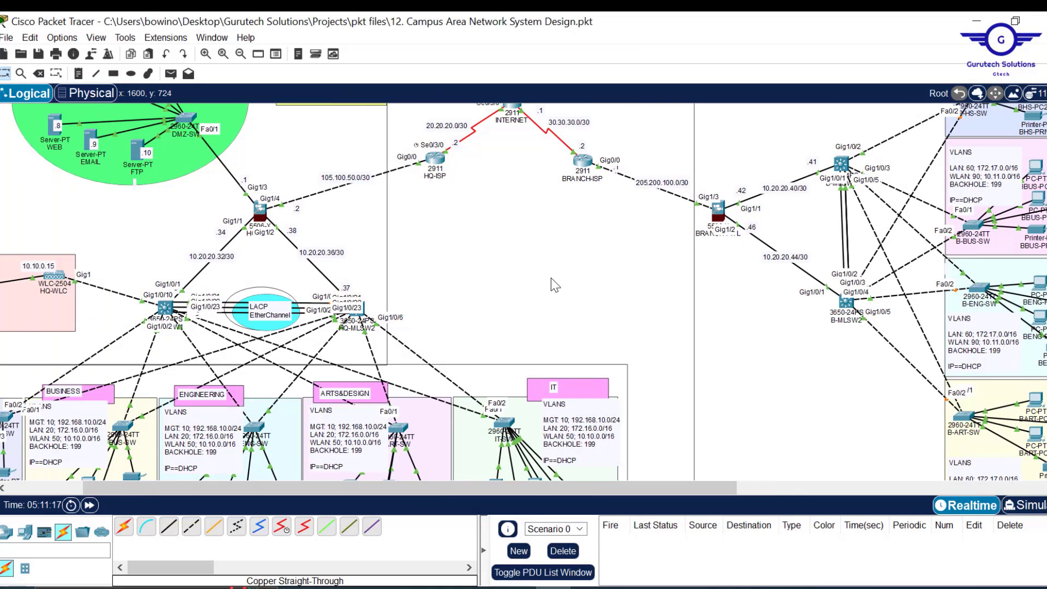
pyautogui.scroll(4, 551, 278)
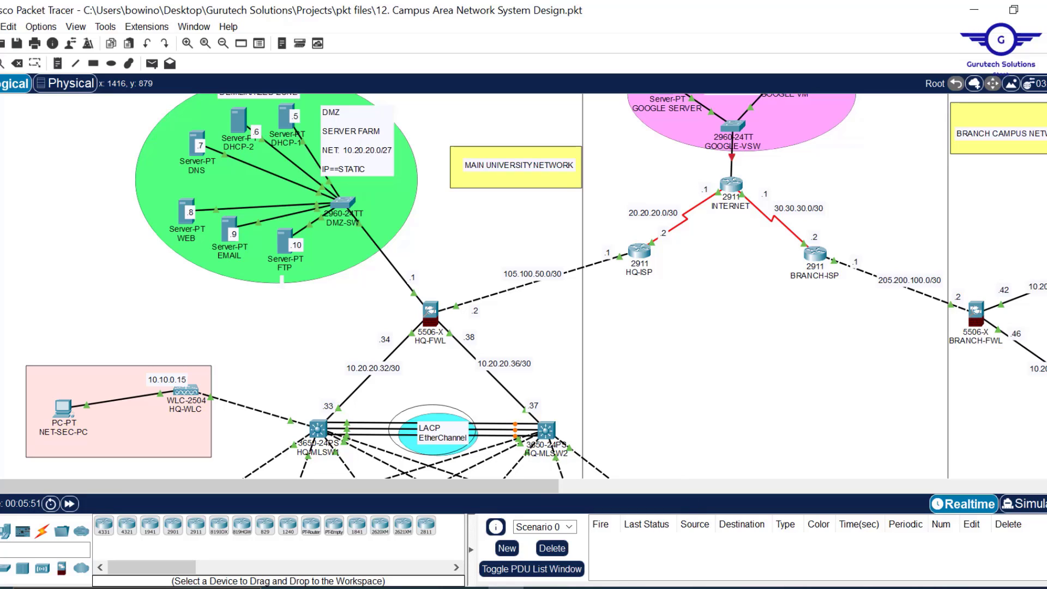
pyautogui.click(616, 588)
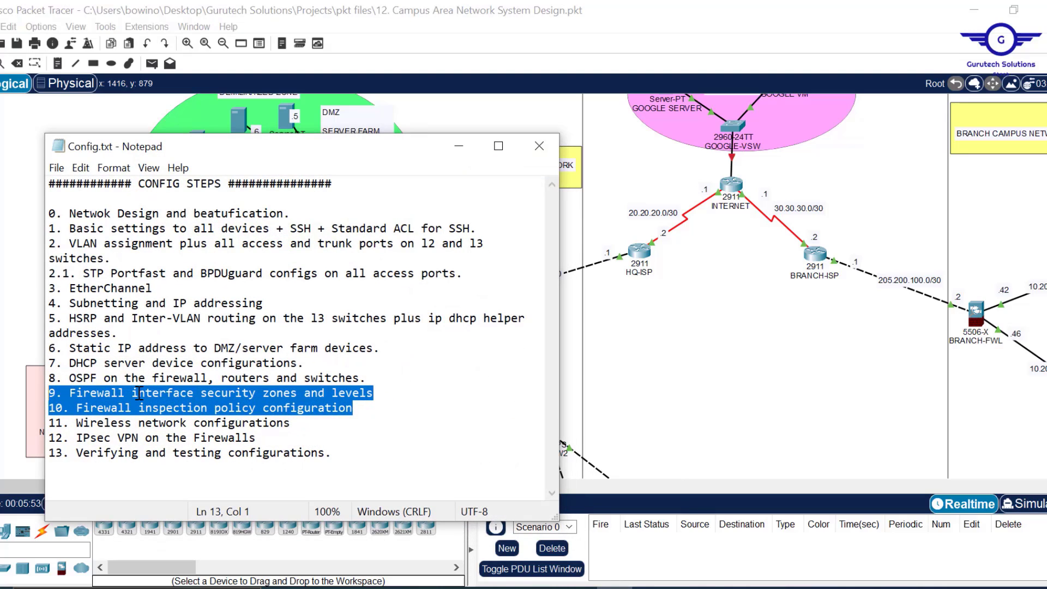
pyautogui.click(363, 408)
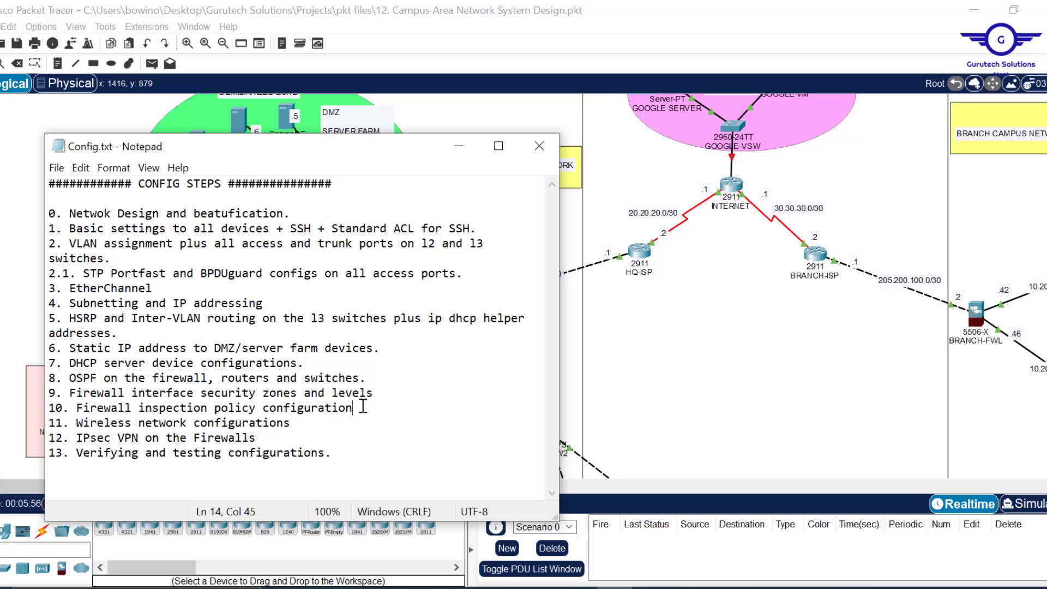
pyautogui.moveTo(362, 408); pyautogui.dragTo(32, 395)
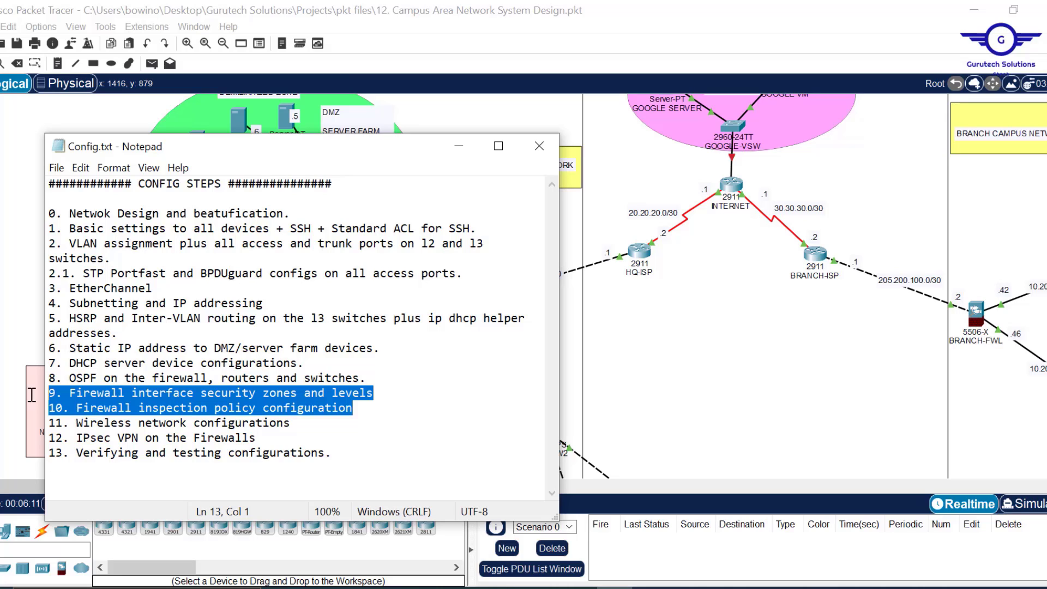
pyautogui.click(460, 141)
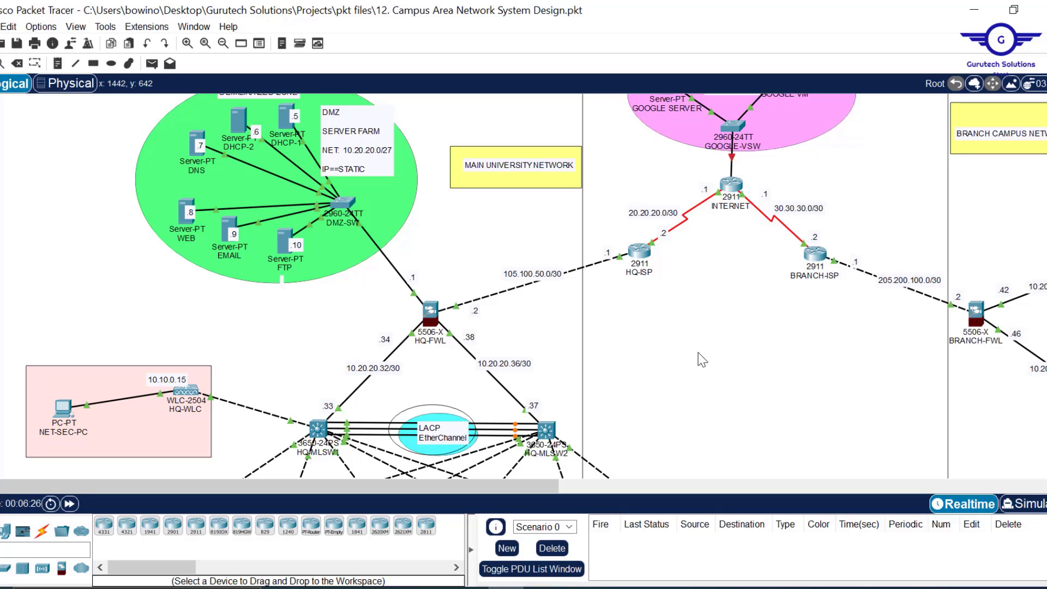
# - Scroll the Logical workspace to HQ-FWL and open its 5506-X device window
pyautogui.scroll(-4, 698, 353)
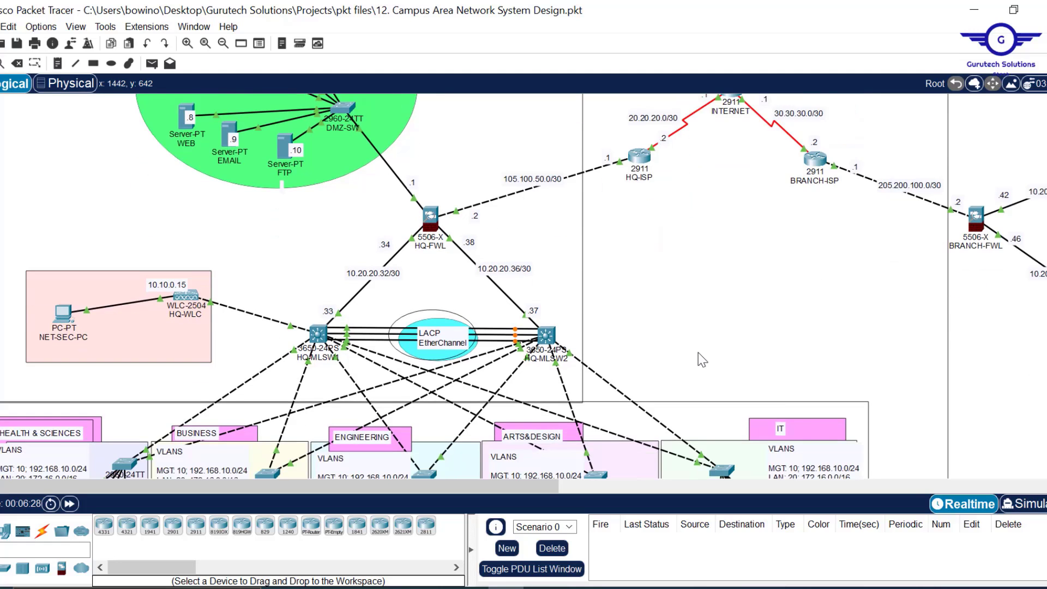
pyautogui.scroll(3, 698, 352)
pyautogui.scroll(1, 698, 352)
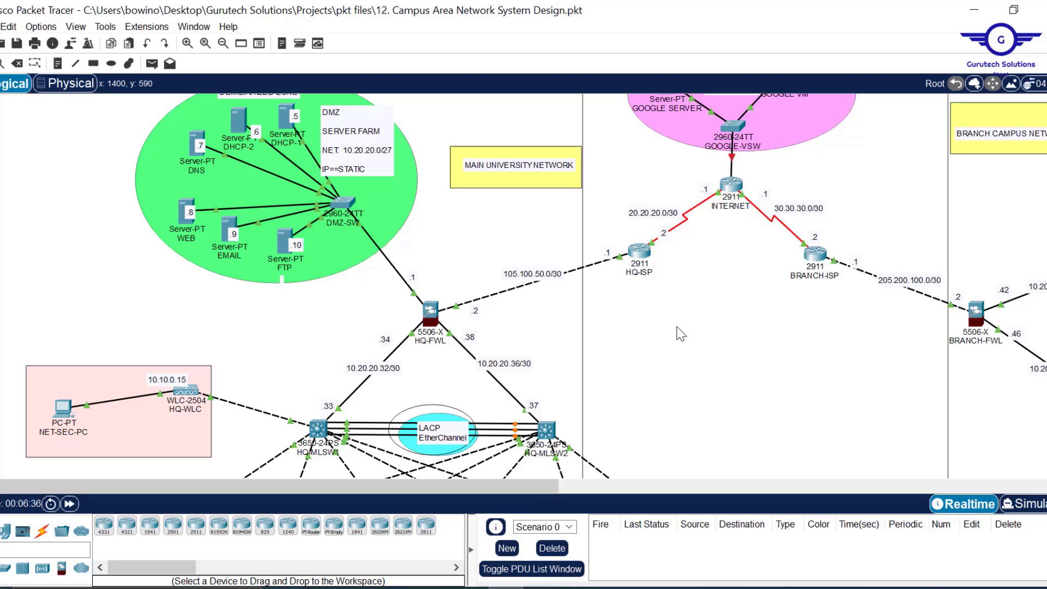
pyautogui.scroll(-3, 681, 333)
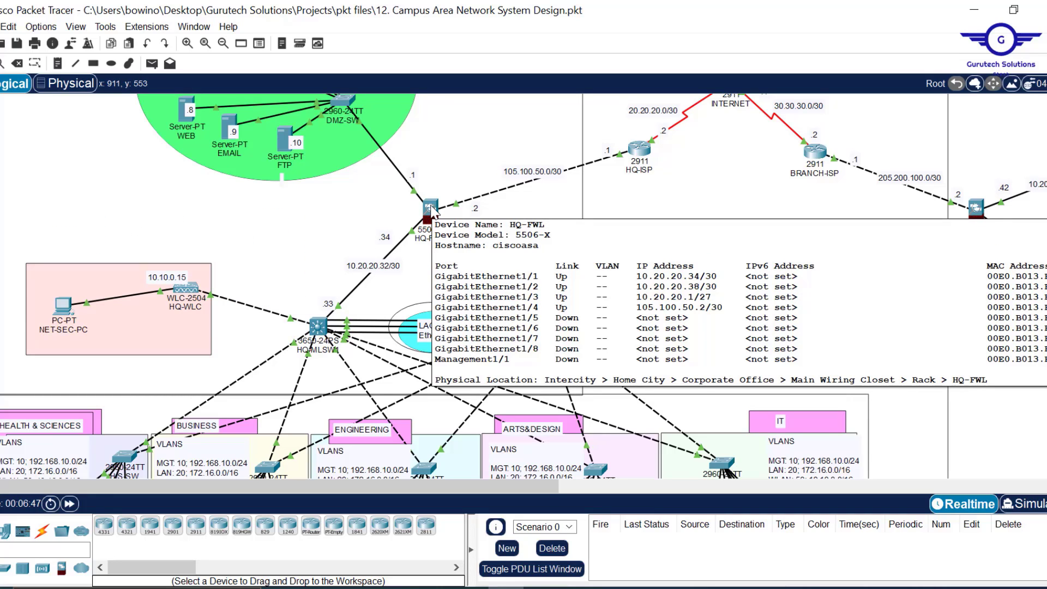
pyautogui.click(431, 209)
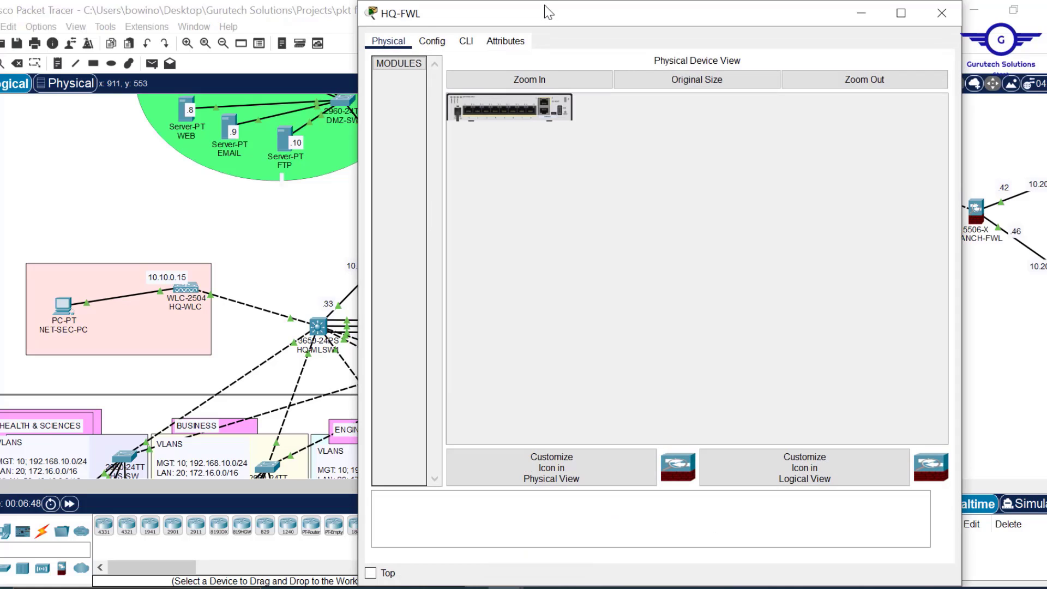
# - Open HQ-FWL's CLI and enter privileged and global configuration mode with en and conf t
pyautogui.moveTo(548, 12); pyautogui.dragTo(545, 120)
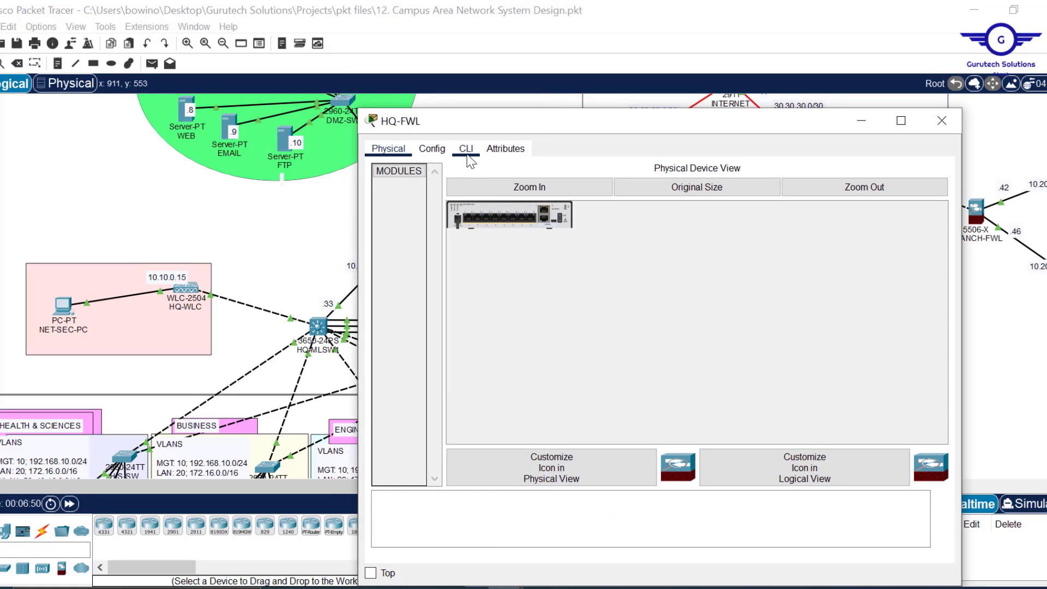
pyautogui.click(467, 150)
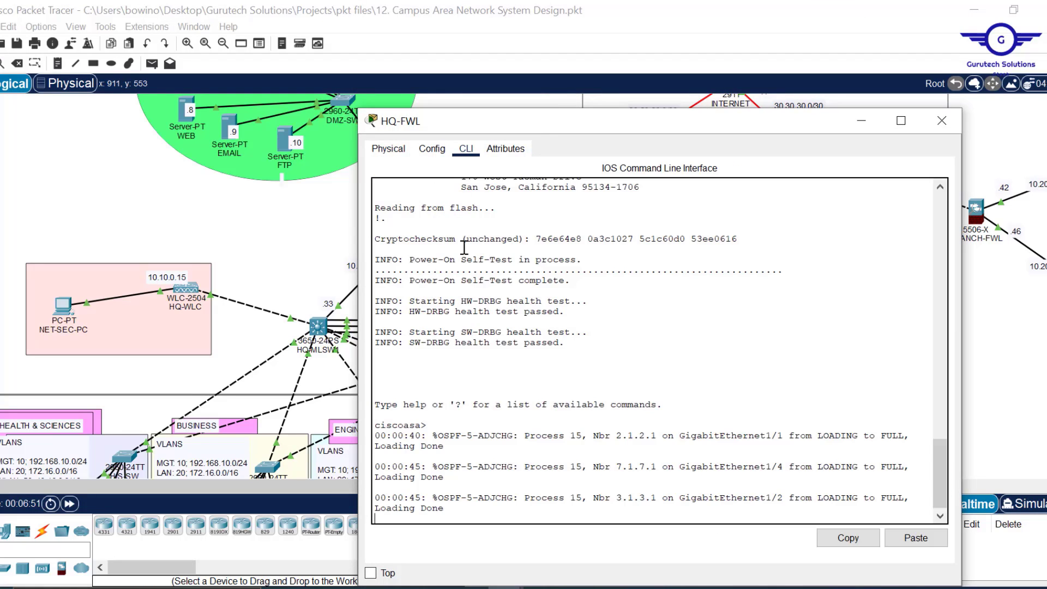
pyautogui.press('Return')
pyautogui.press('Return')
pyautogui.press('Return')
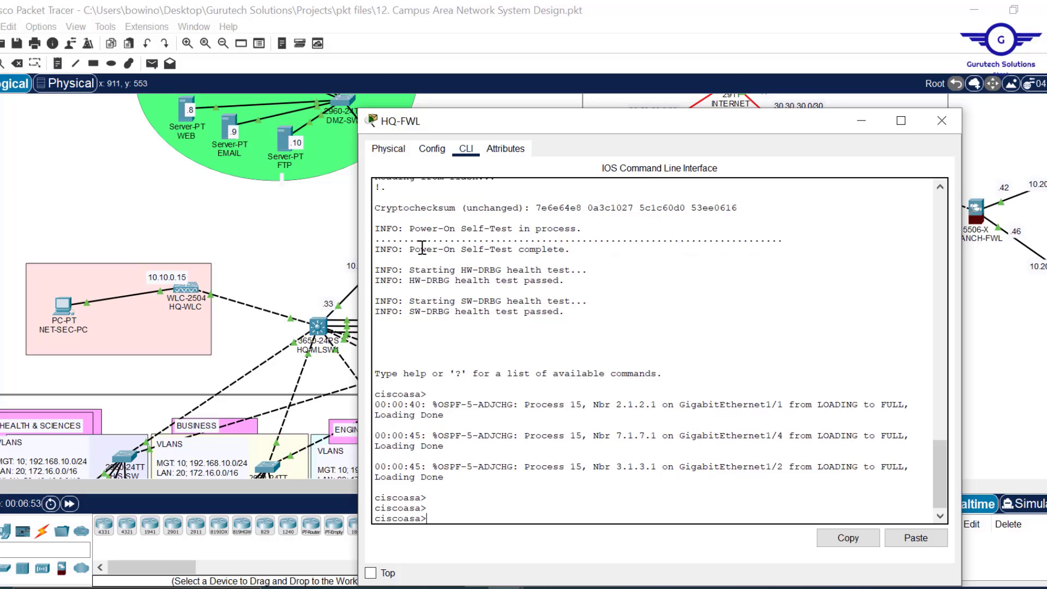
pyautogui.write('en')
pyautogui.press('Return')
pyautogui.press('Return')
pyautogui.press('Return')
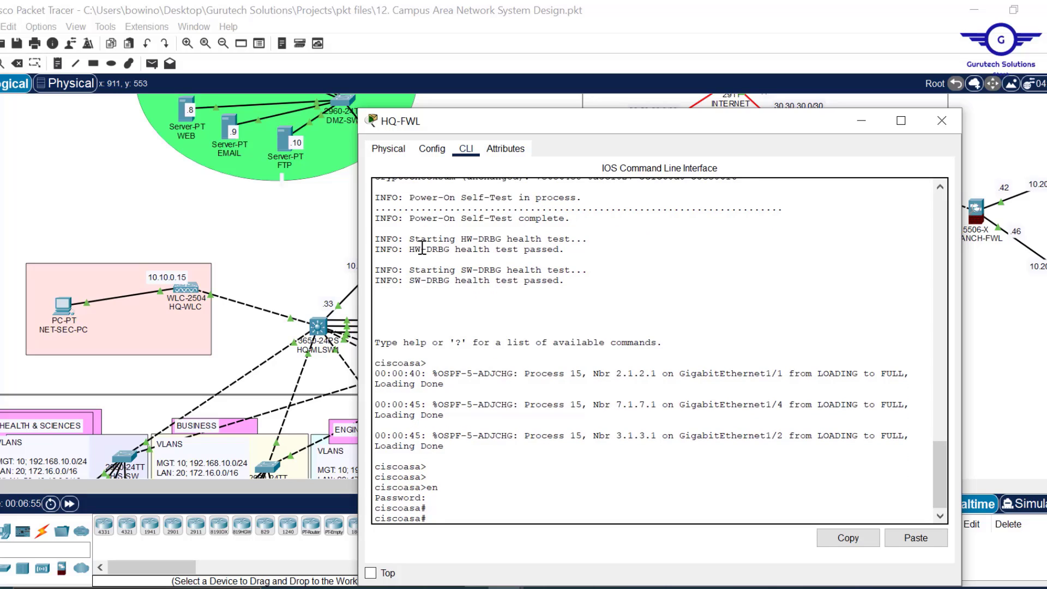
pyautogui.write('conf t')
pyautogui.press('Return')
pyautogui.press('Return')
pyautogui.press('Return')
pyautogui.press('Return')
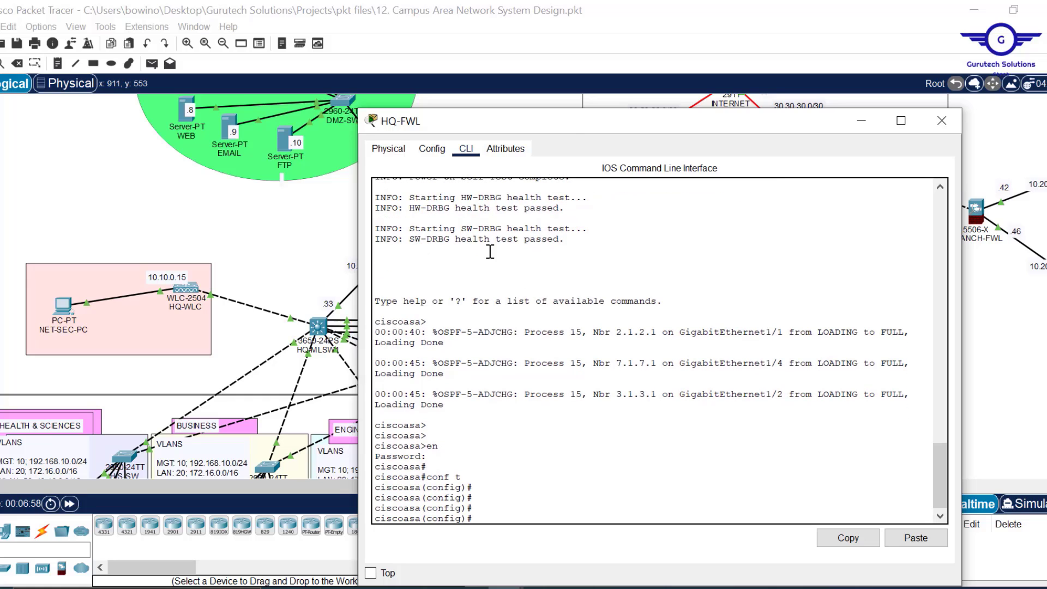
# - Begin the default route command 'route OUTSIDE 0.0.0.0 0.0.0.0'
pyautogui.moveTo(575, 130); pyautogui.dragTo(632, 54)
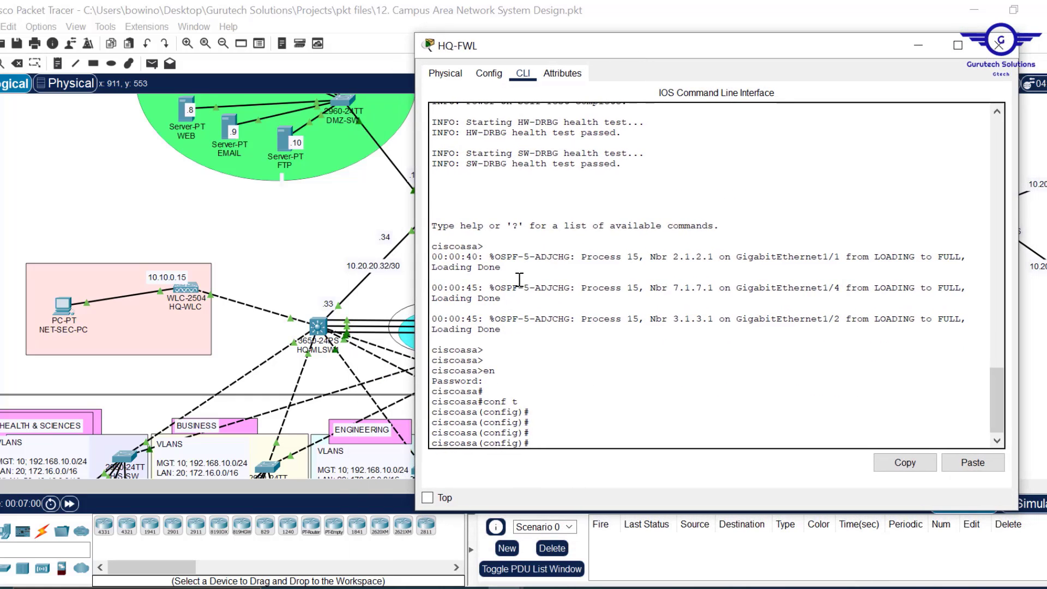
pyautogui.write('route o')
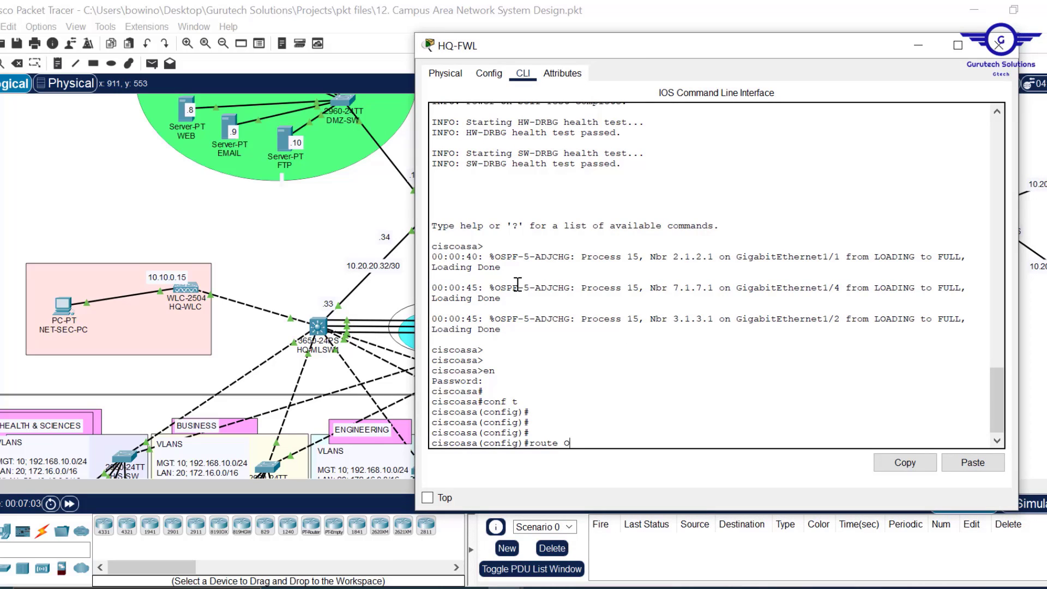
pyautogui.write('u')
pyautogui.press('Tab')
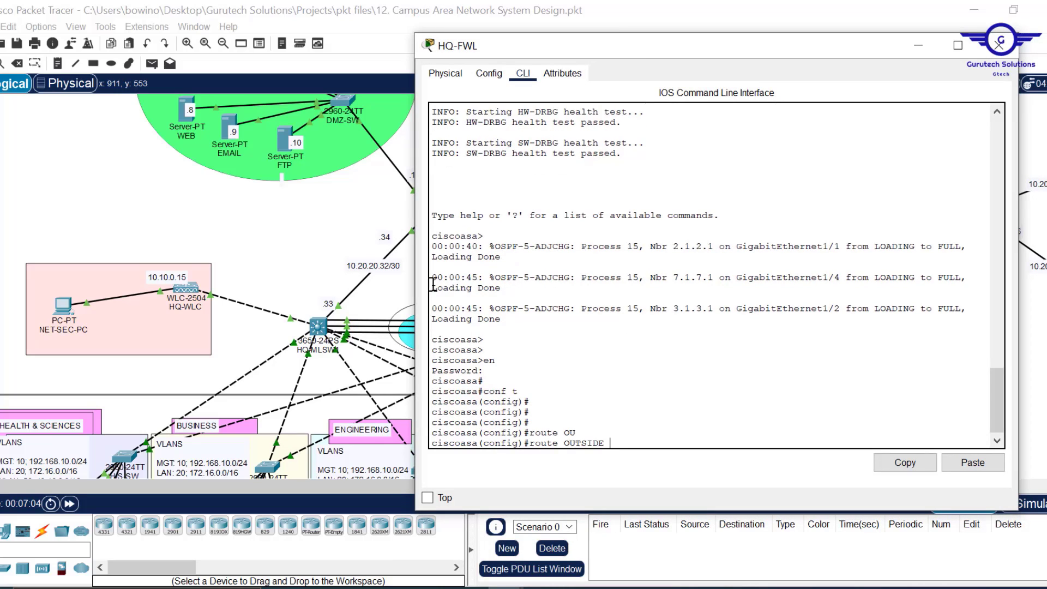
pyautogui.click(364, 211)
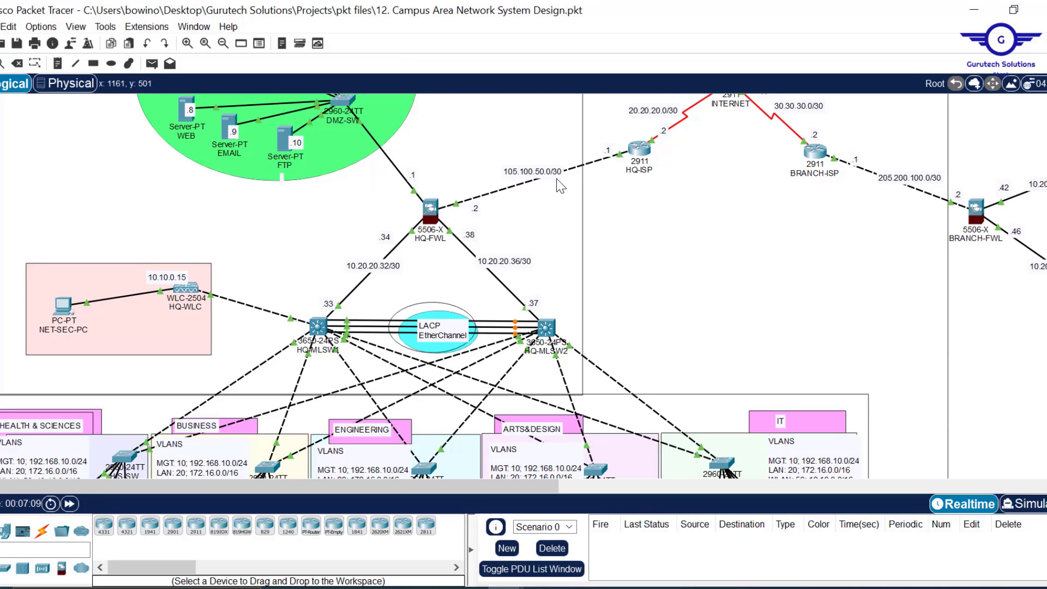
pyautogui.click(431, 209)
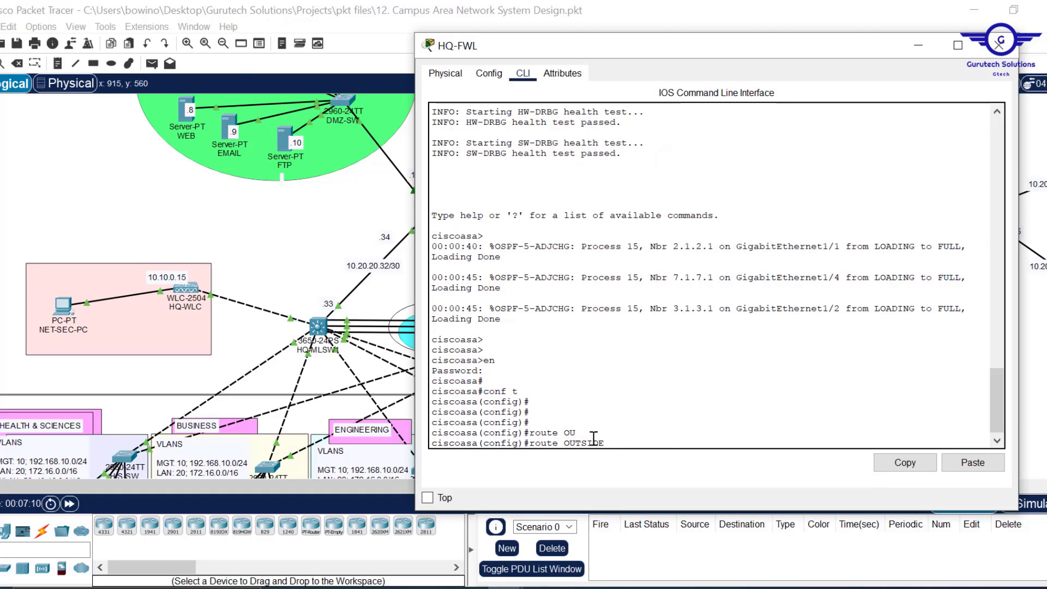
pyautogui.write('.0.0.0 0.0.0.0')
pyautogui.click(918, 45)
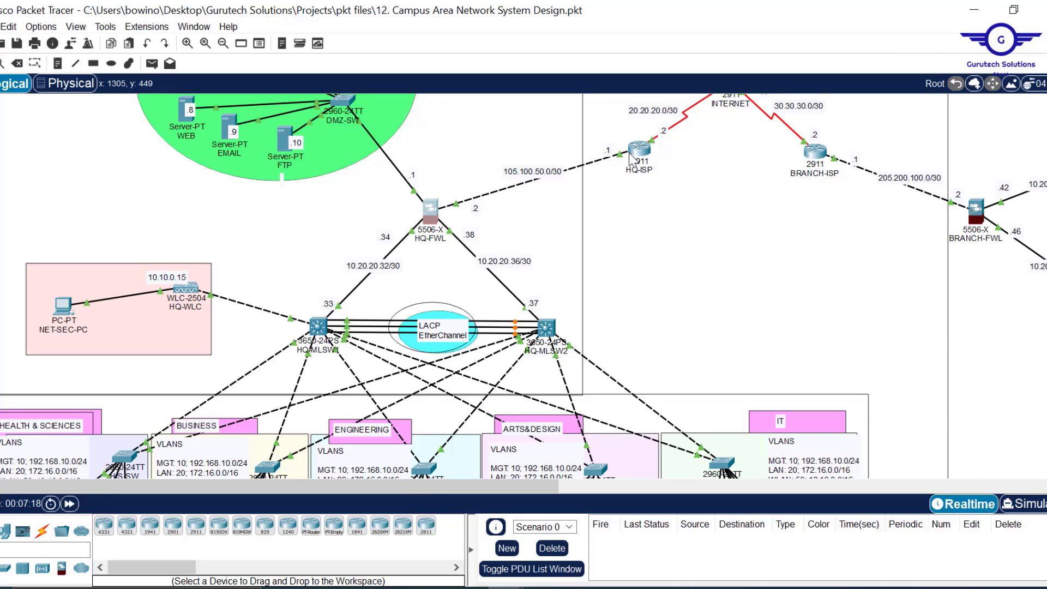
# - Take 105.100.50.0 from the link label and finish the route with next hop 105.100.50.1
pyautogui.doubleClick(549, 172)
pyautogui.moveTo(555, 173); pyautogui.dragTo(484, 173)
pyautogui.hotkey('ctrl', 'c')
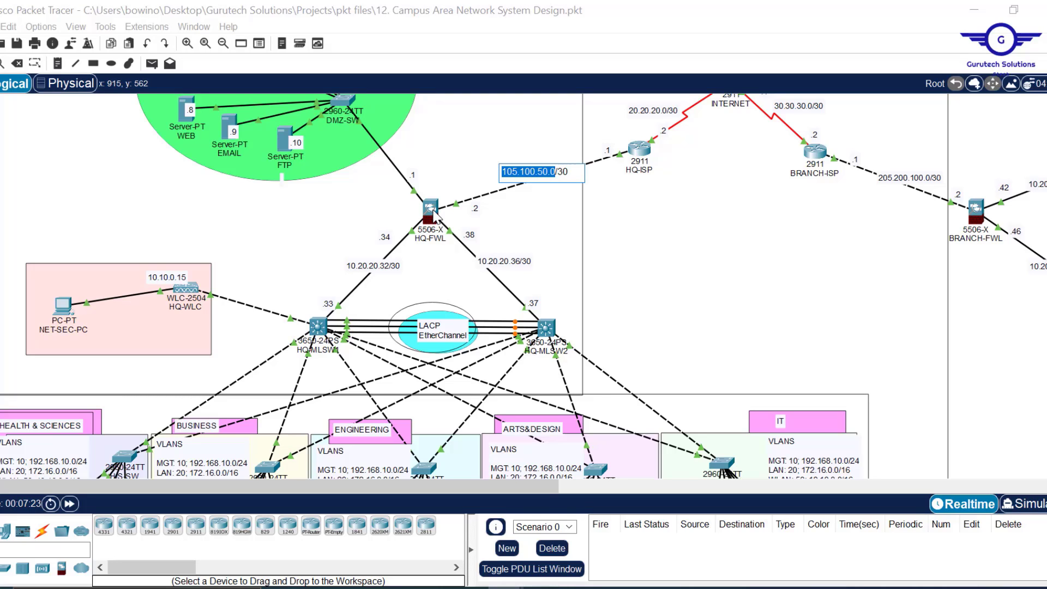
pyautogui.click(434, 213)
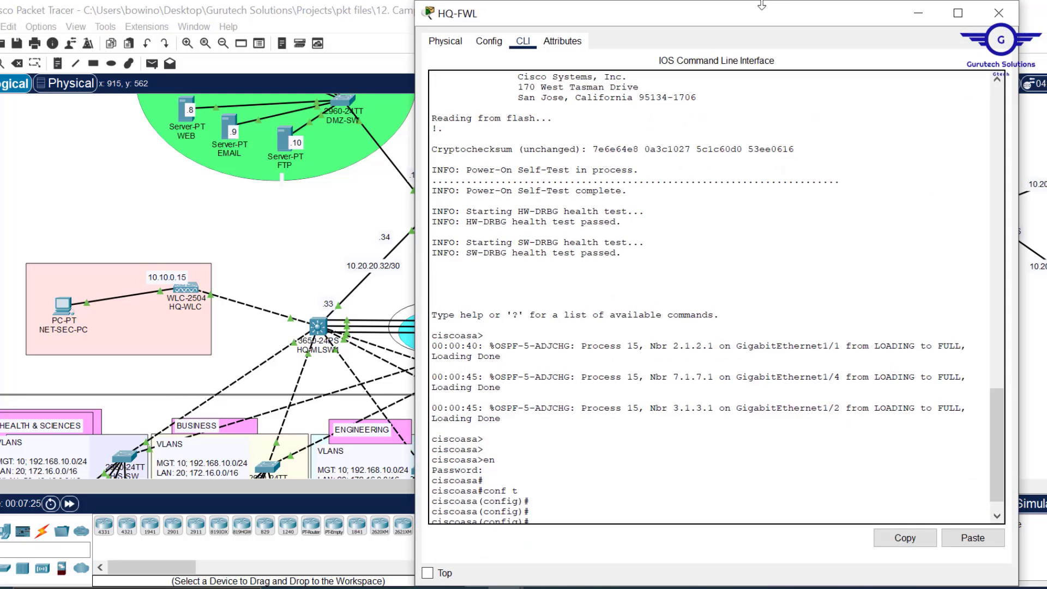
pyautogui.moveTo(754, 7); pyautogui.dragTo(707, 41)
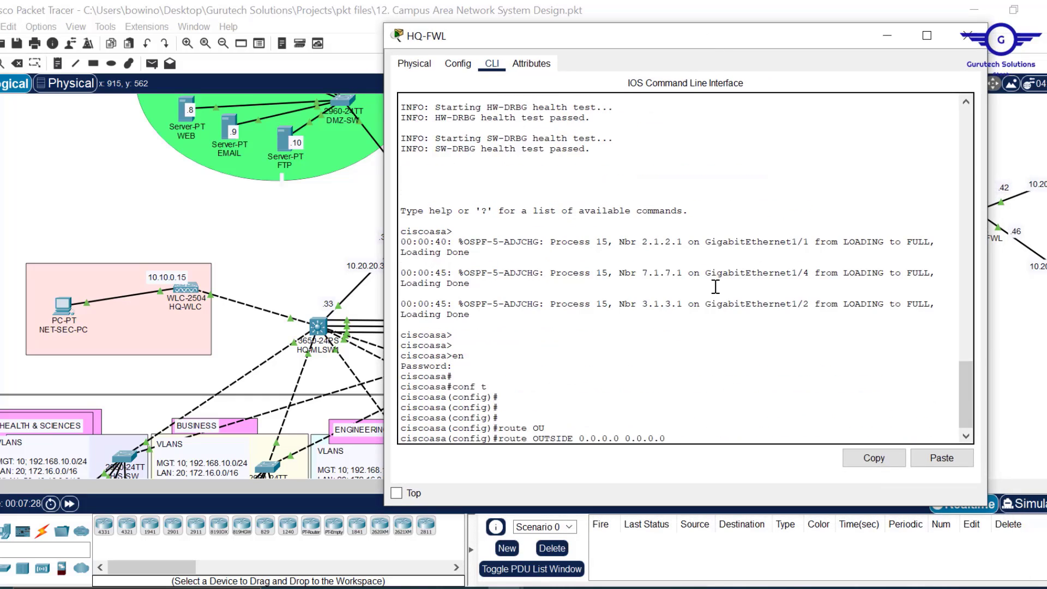
pyautogui.click(944, 460)
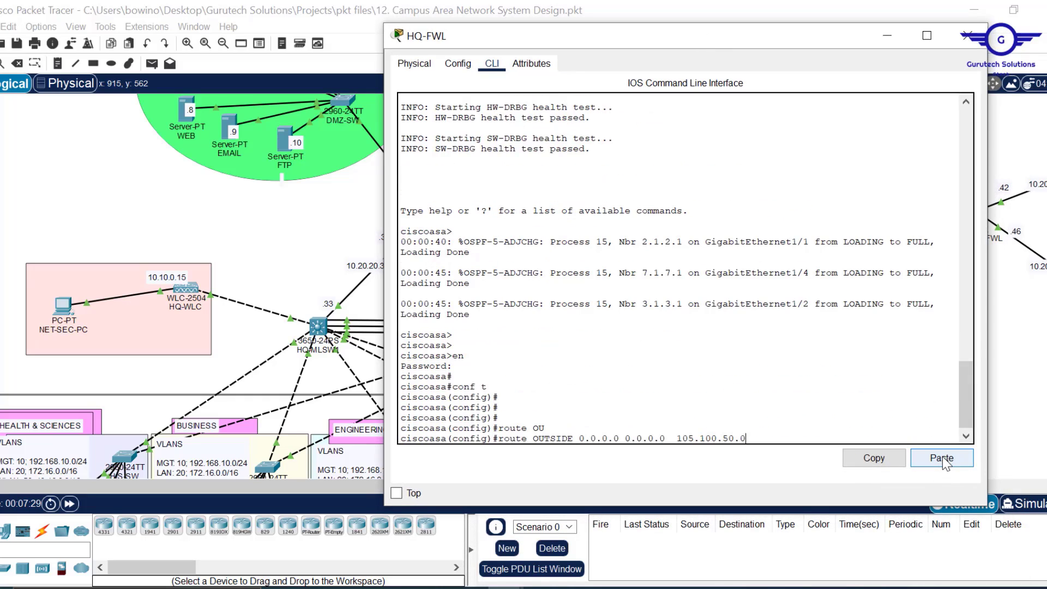
pyautogui.press('BackSpace')
pyautogui.write('1')
pyautogui.press('Return')
pyautogui.press('Return')
pyautogui.press('Return')
pyautogui.press('Return')
pyautogui.press('Return')
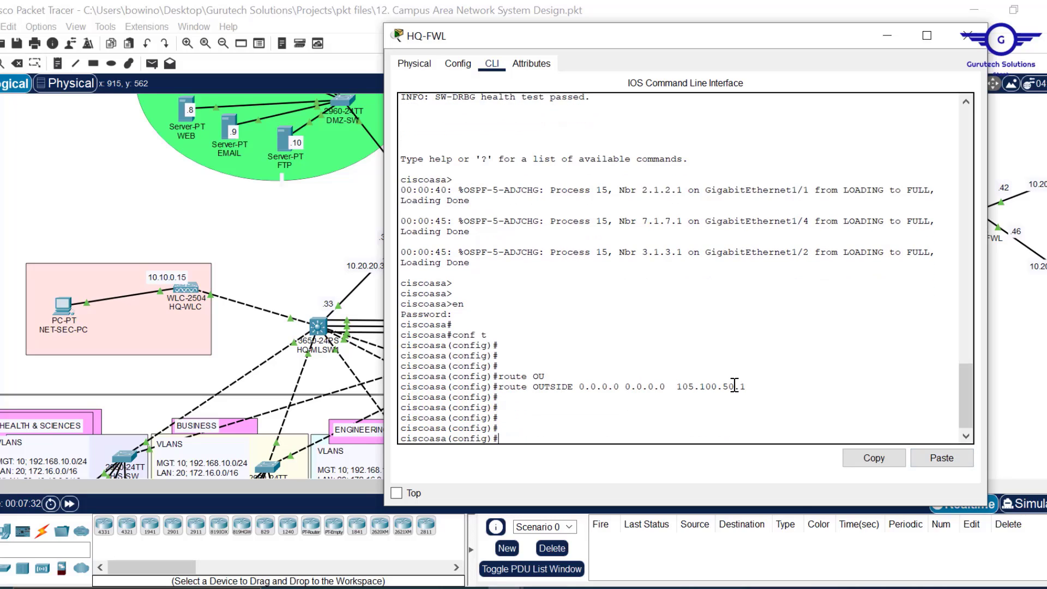
# - Copy the finished route command and minimize the HQ-FWL console
pyautogui.moveTo(752, 388); pyautogui.dragTo(500, 386)
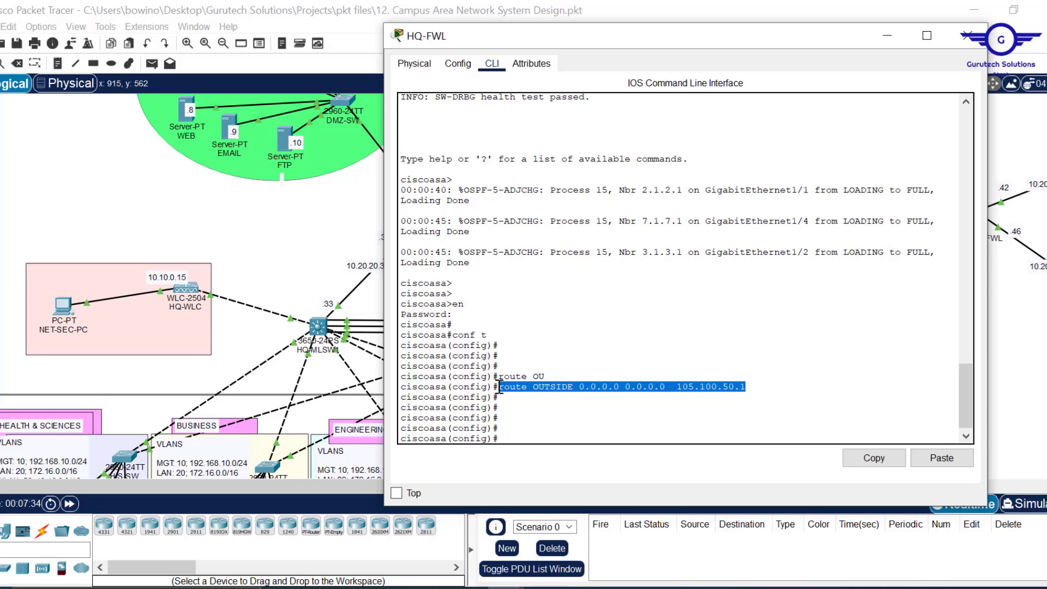
pyautogui.click(875, 458)
pyautogui.click(887, 36)
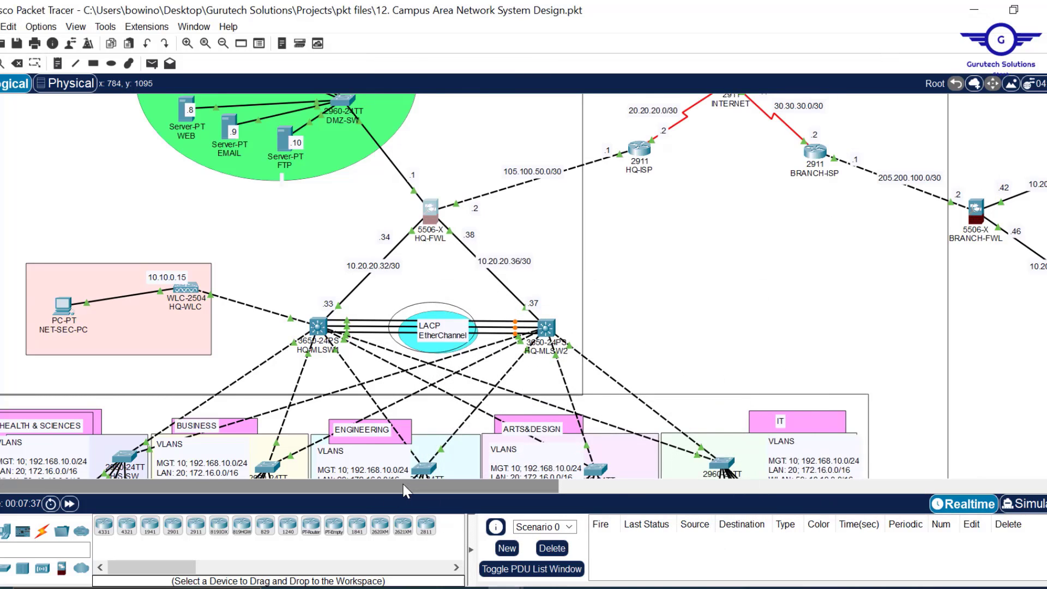
# - Open BRANCH-FWL's CLI and enter enable and global configuration mode
pyautogui.moveTo(402, 492); pyautogui.dragTo(806, 492)
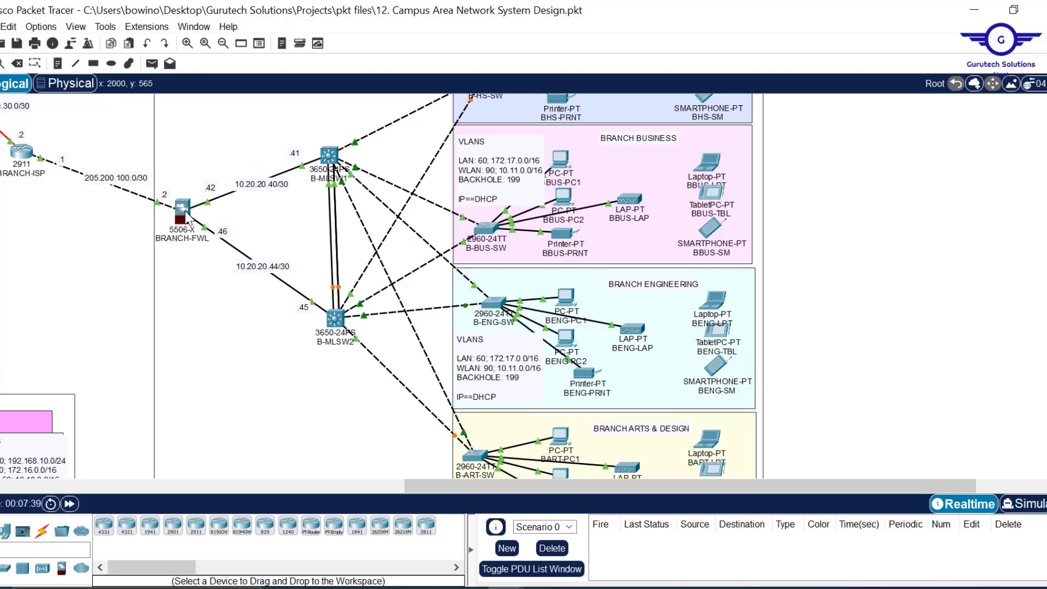
pyautogui.click(185, 210)
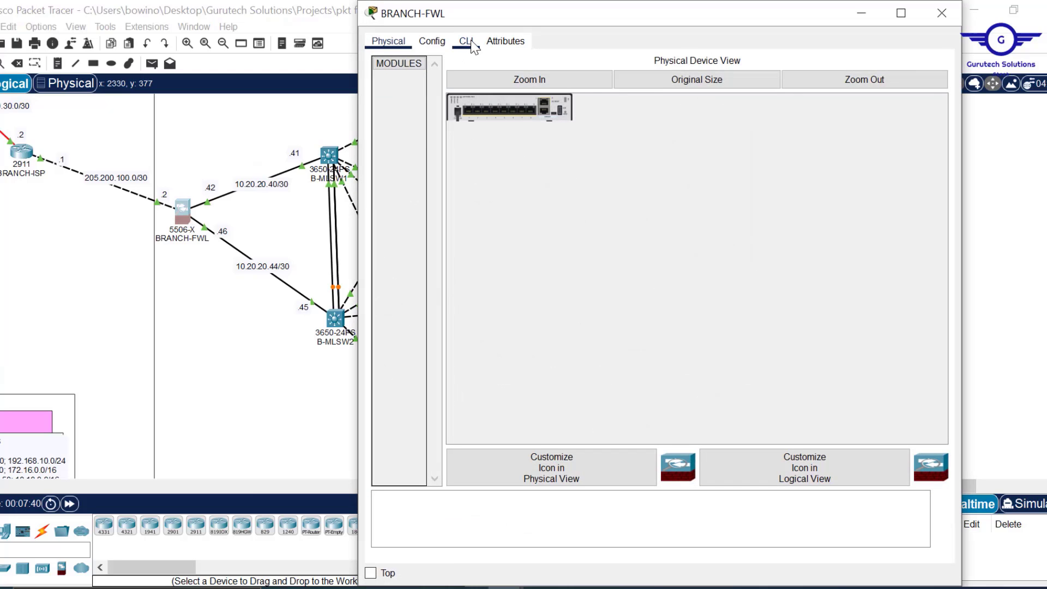
pyautogui.click(469, 42)
pyautogui.write('EN')
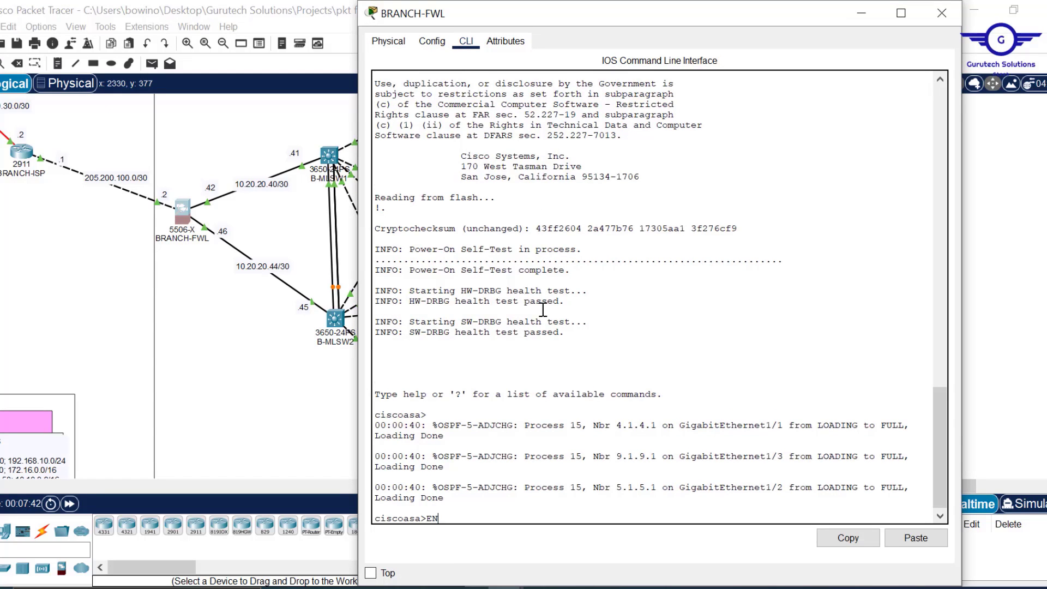
pyautogui.press('Return')
pyautogui.press('Return')
pyautogui.press('Return')
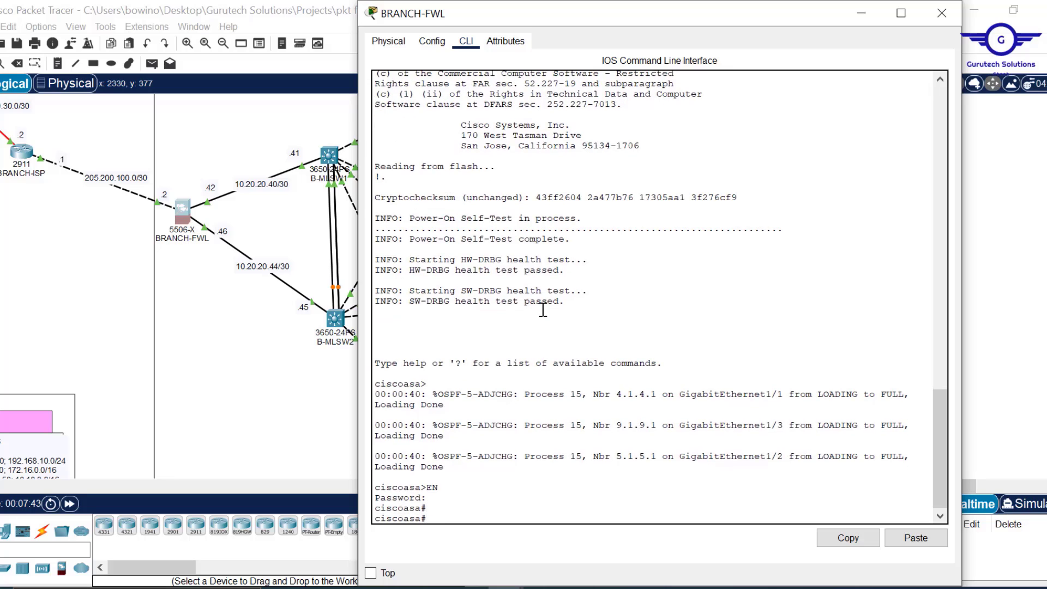
pyautogui.write('CONF T')
pyautogui.press('Return')
pyautogui.press('Return')
pyautogui.press('Return')
pyautogui.press('Return')
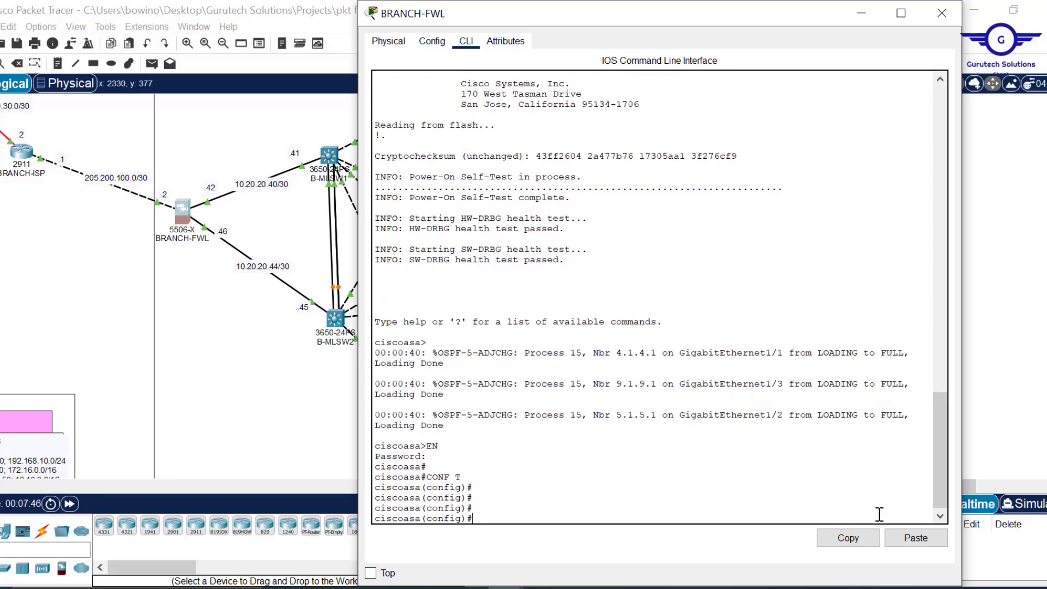
# - Paste the copied HQ default route command into BRANCH-FWL's console
pyautogui.click(915, 538)
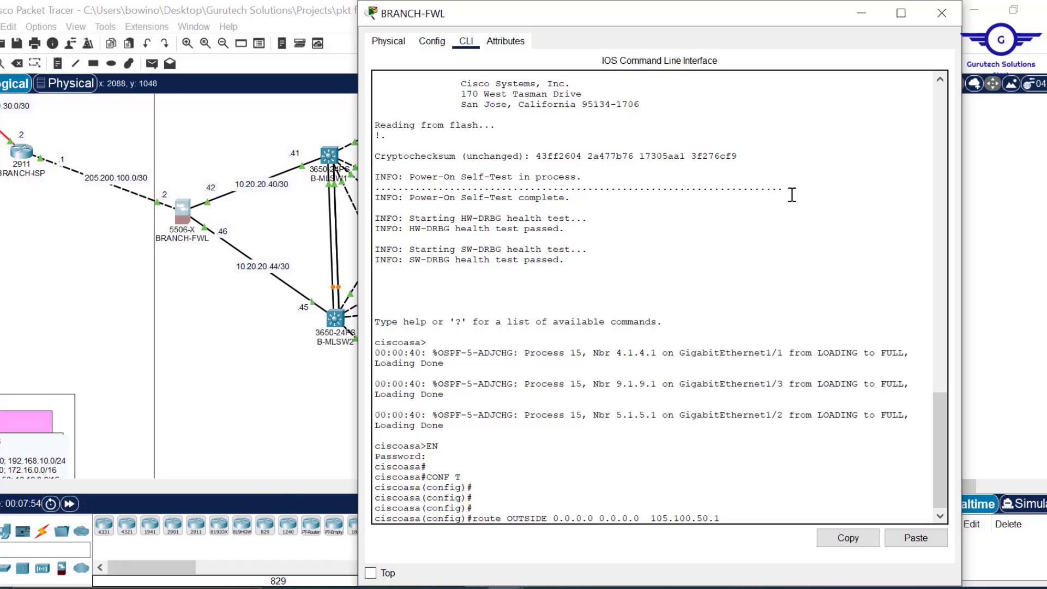
pyautogui.moveTo(690, 4); pyautogui.dragTo(690, 101)
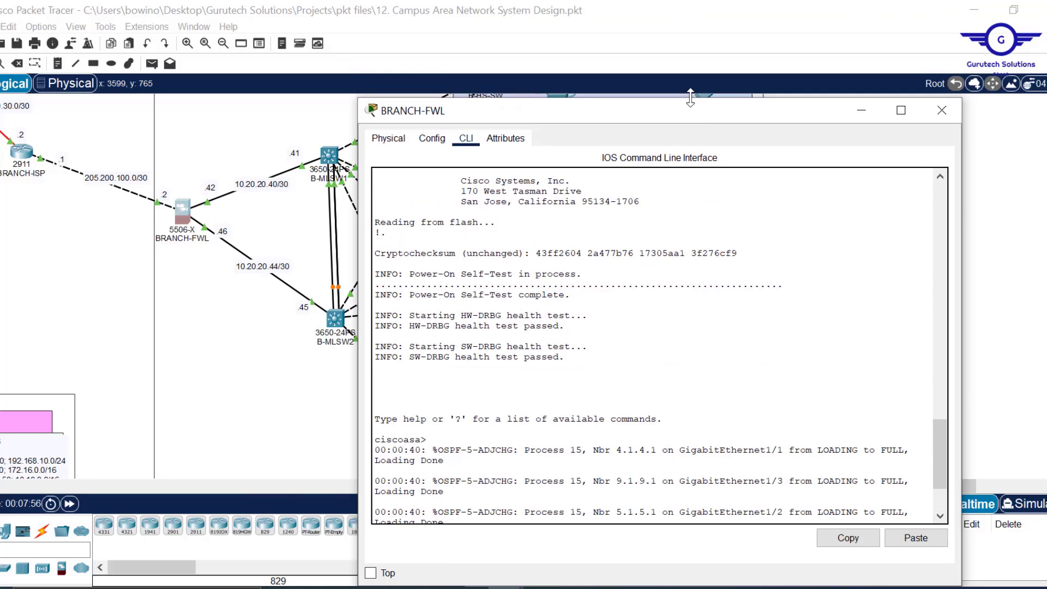
pyautogui.click(993, 245)
pyautogui.moveTo(707, 484); pyautogui.dragTo(608, 493)
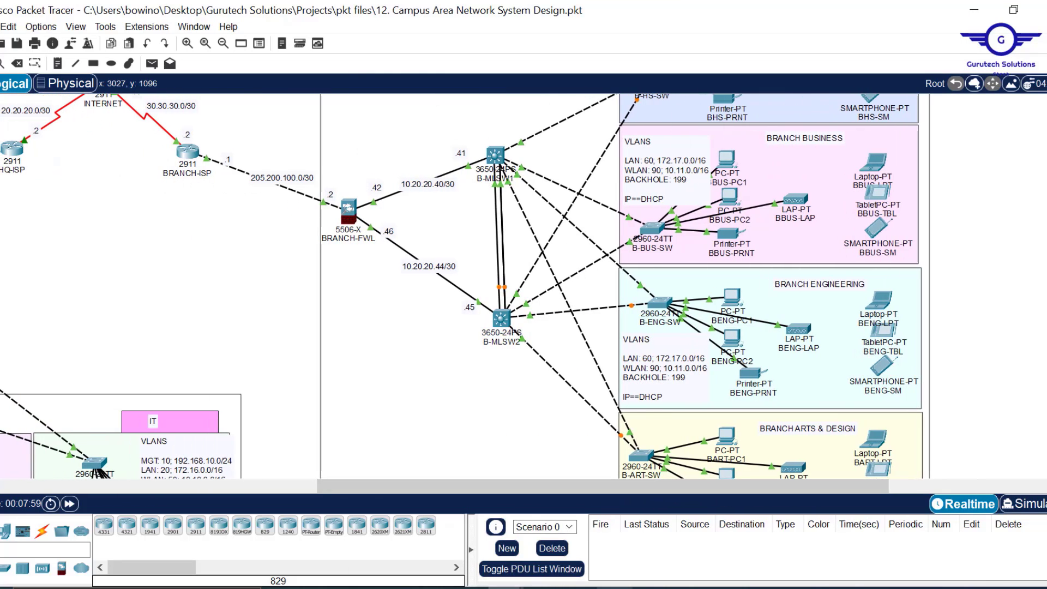
pyautogui.moveTo(614, 587)
pyautogui.moveTo(656, 552)
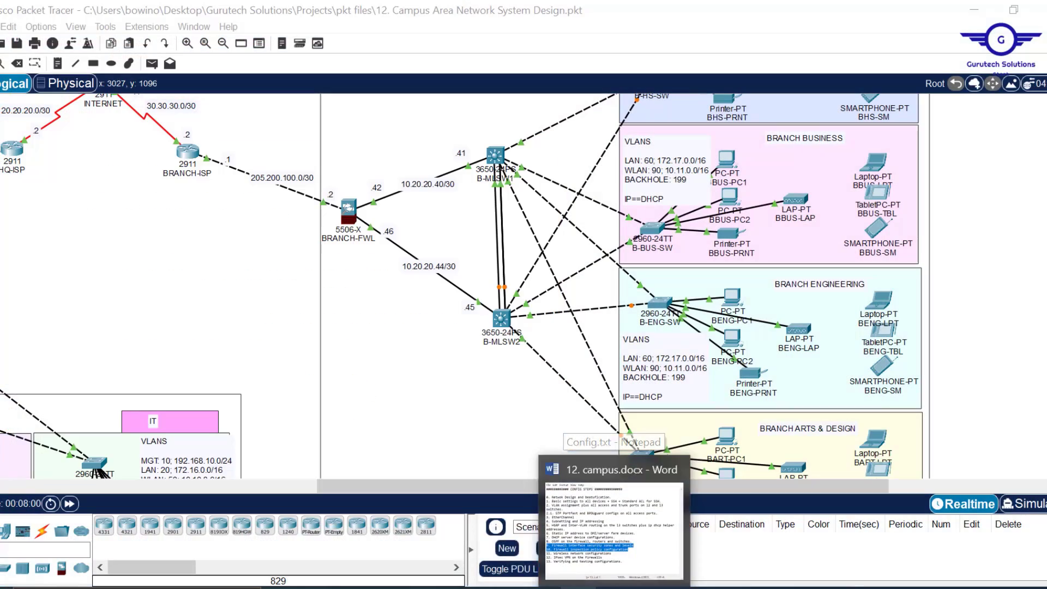
pyautogui.moveTo(505, 587)
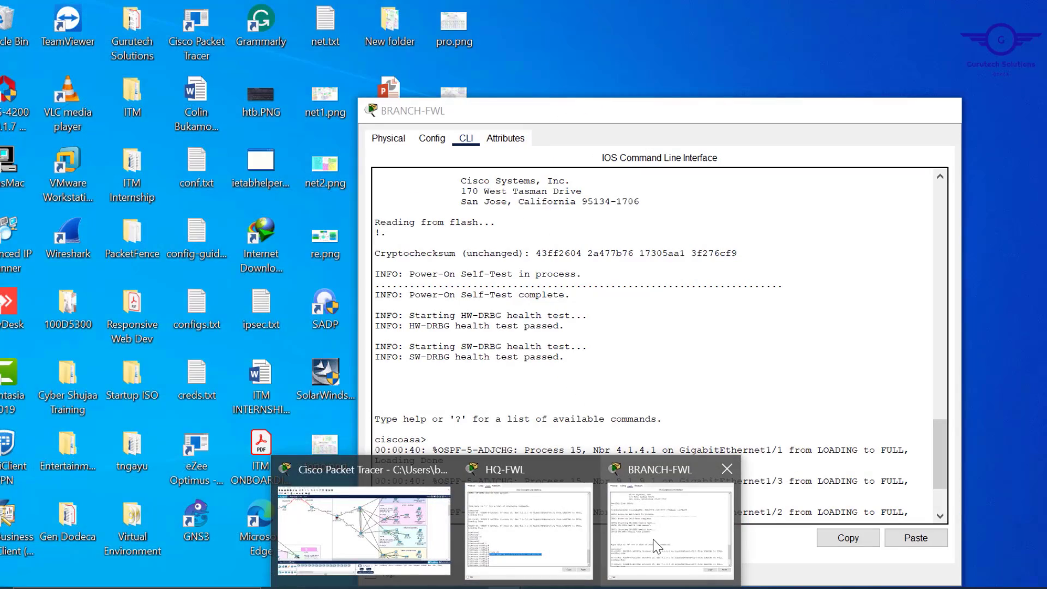
pyautogui.click(670, 545)
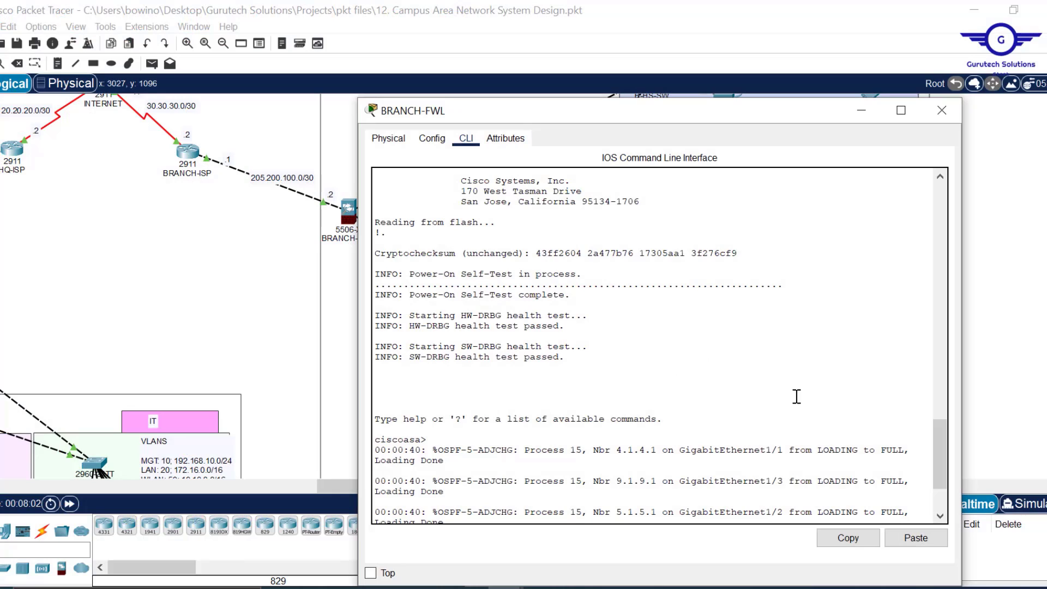
pyautogui.moveTo(795, 398); pyautogui.dragTo(592, 3)
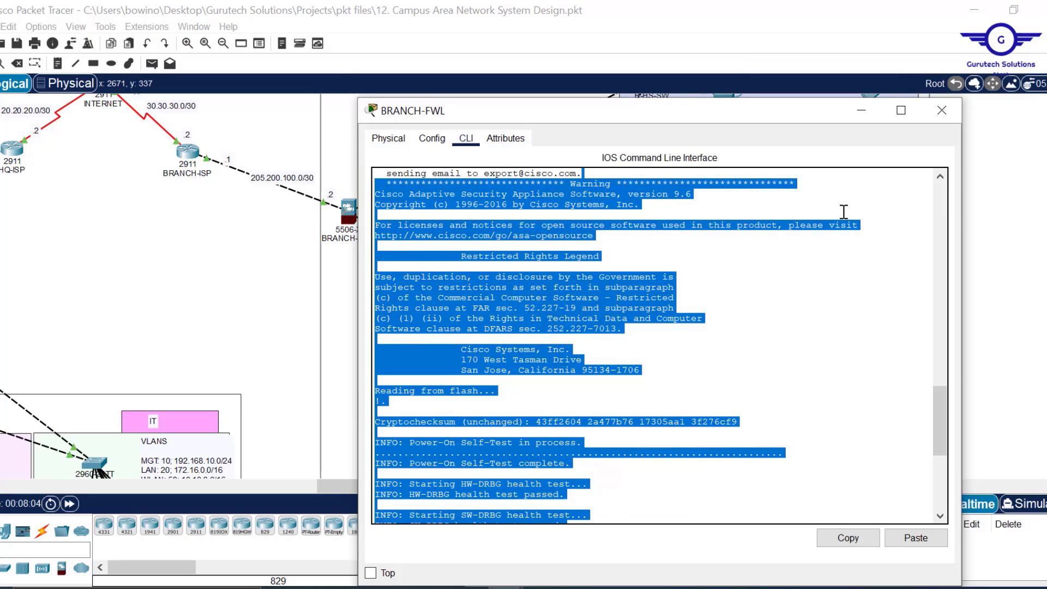
pyautogui.moveTo(938, 428); pyautogui.dragTo(940, 490)
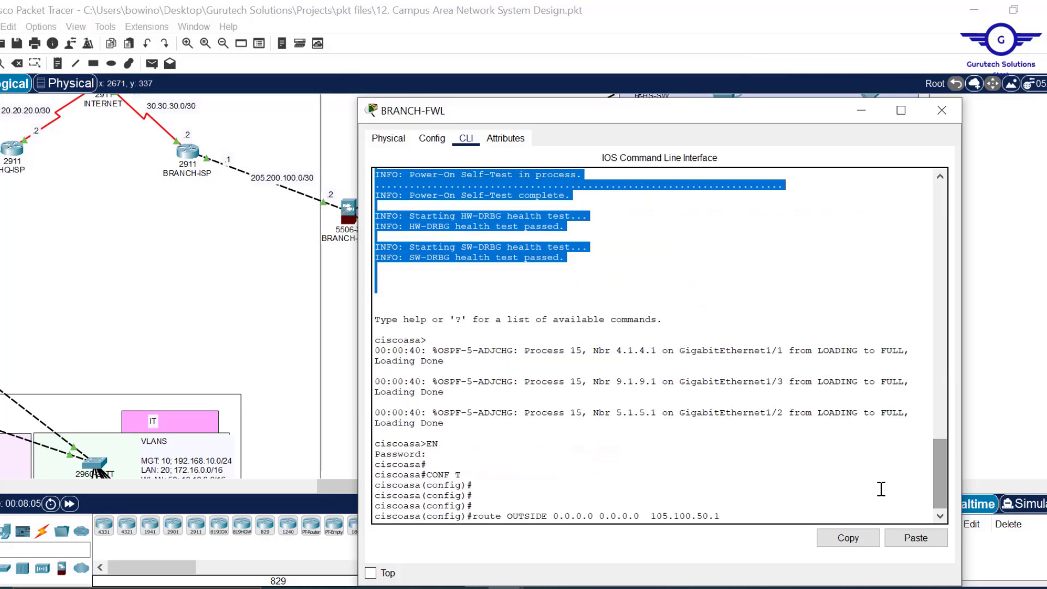
pyautogui.click(792, 488)
# - Edit the pasted route's next hop to 205.200.100.1 and enter it
pyautogui.press('Left')
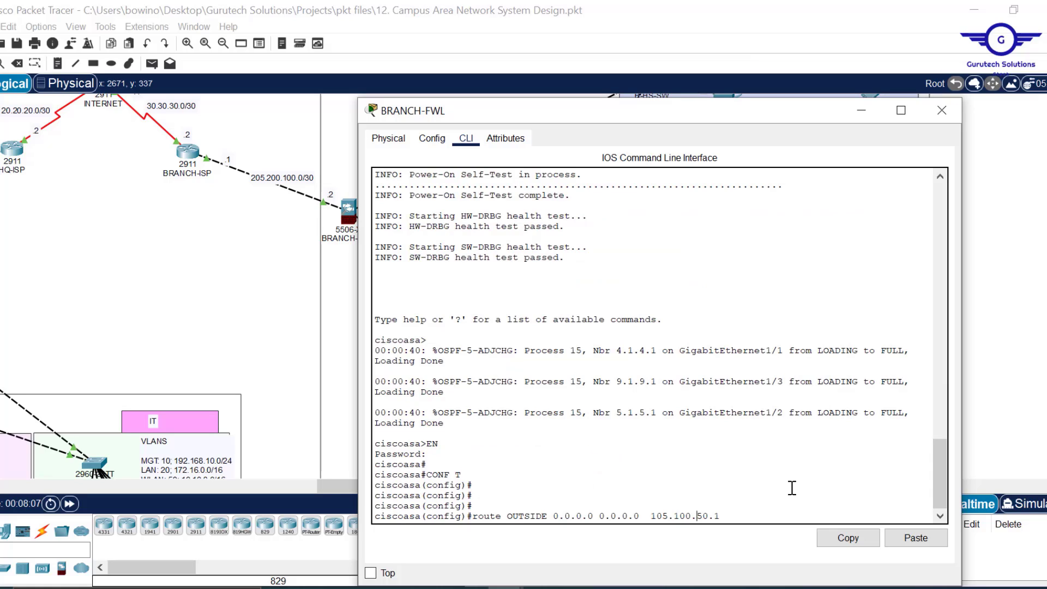
pyautogui.press('Left')
pyautogui.press('Left')
pyautogui.press('BackSpace')
pyautogui.write('2')
pyautogui.press('BackSpace')
pyautogui.write('2')
pyautogui.press('BackSpace')
pyautogui.write('10')
pyautogui.press('Return')
pyautogui.press('Return')
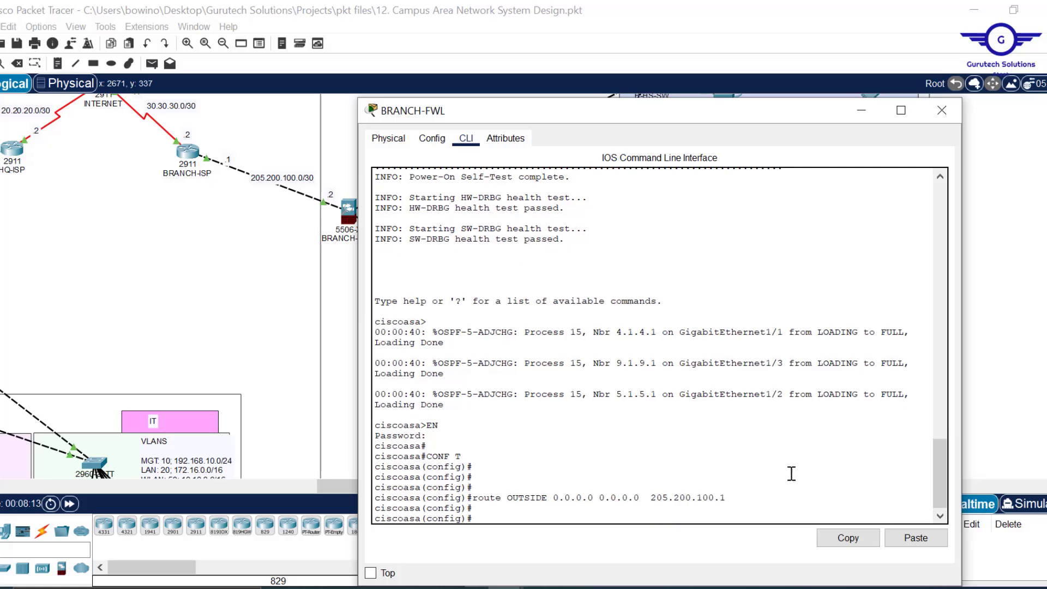
pyautogui.click(944, 113)
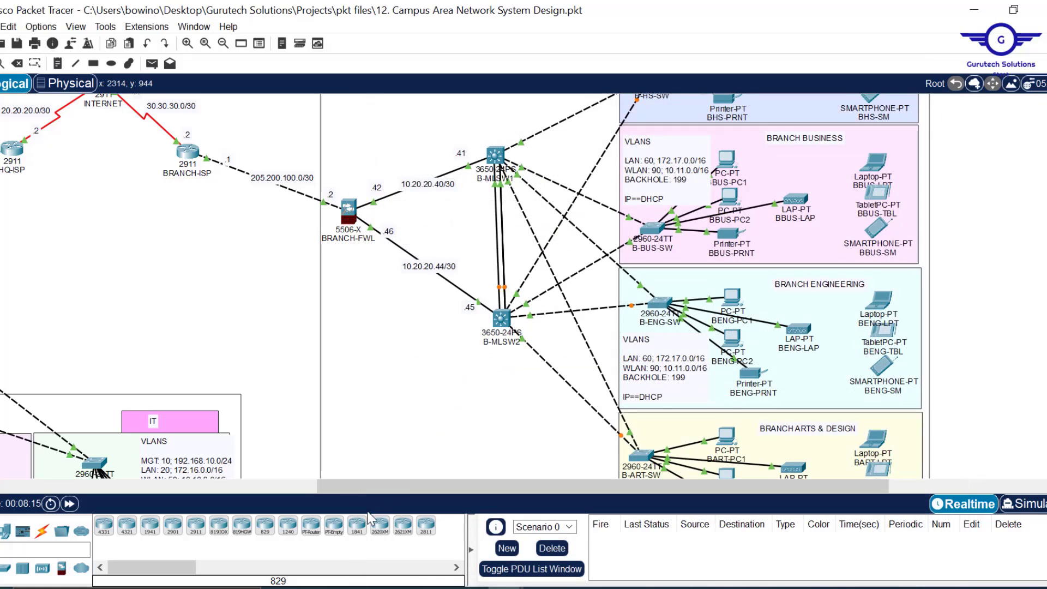
# - Pan back to HQ, reopen HQ-FWL's console and start typing 'object network'
pyautogui.moveTo(386, 491); pyautogui.dragTo(143, 449)
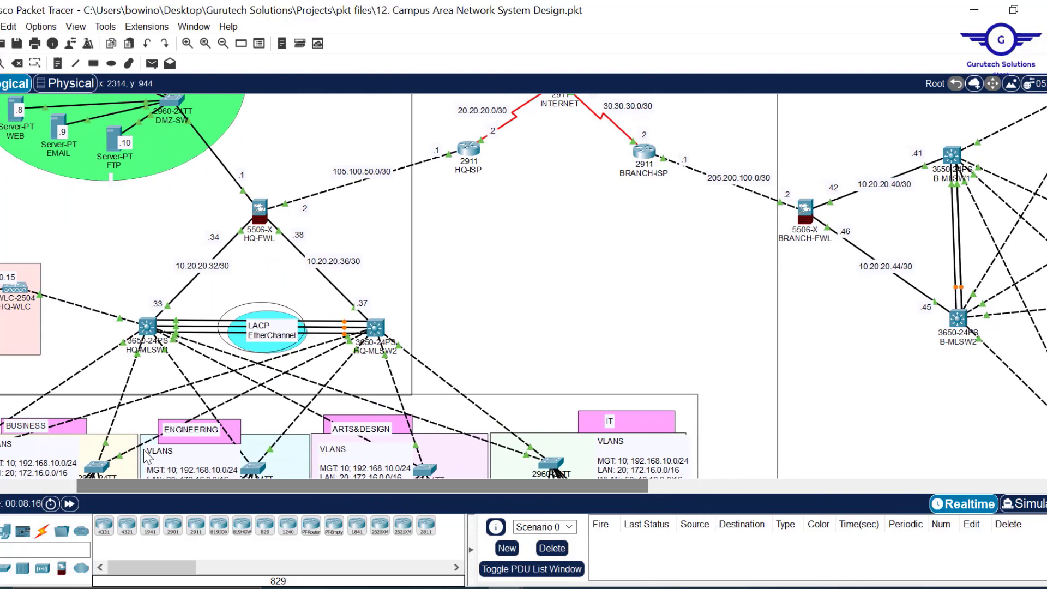
pyautogui.scroll(3, 564, 278)
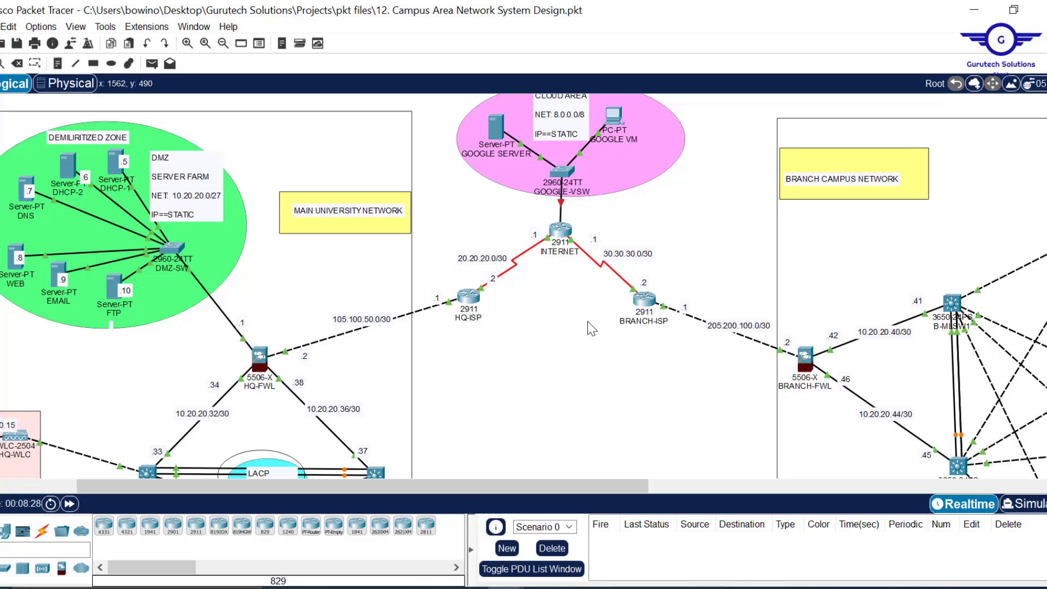
pyautogui.scroll(-1, 588, 295)
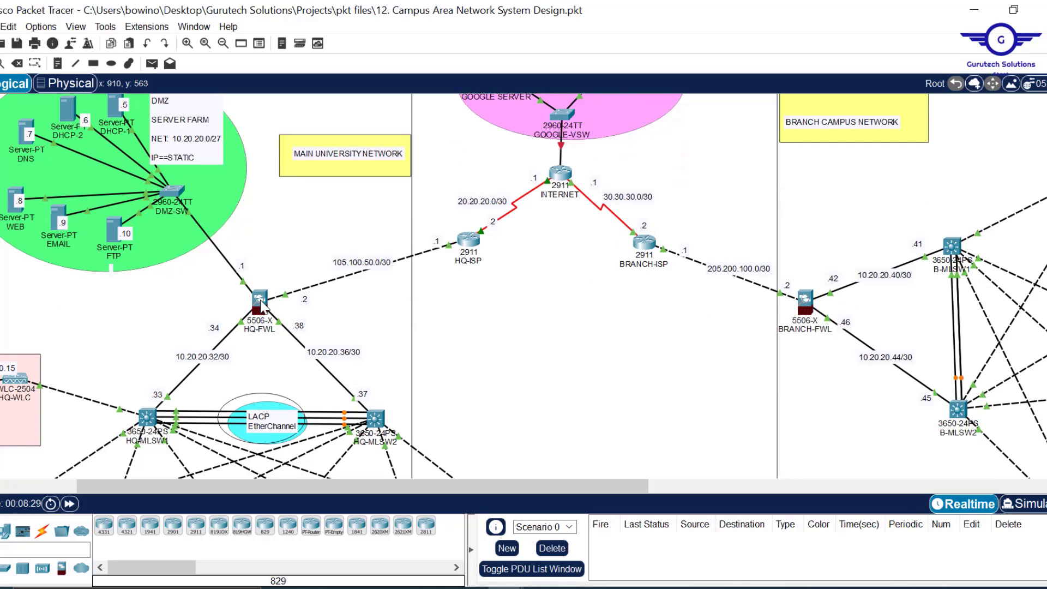
pyautogui.click(260, 300)
pyautogui.moveTo(720, 7); pyautogui.dragTo(687, 106)
pyautogui.press('Return')
pyautogui.press('Return')
pyautogui.press('Return')
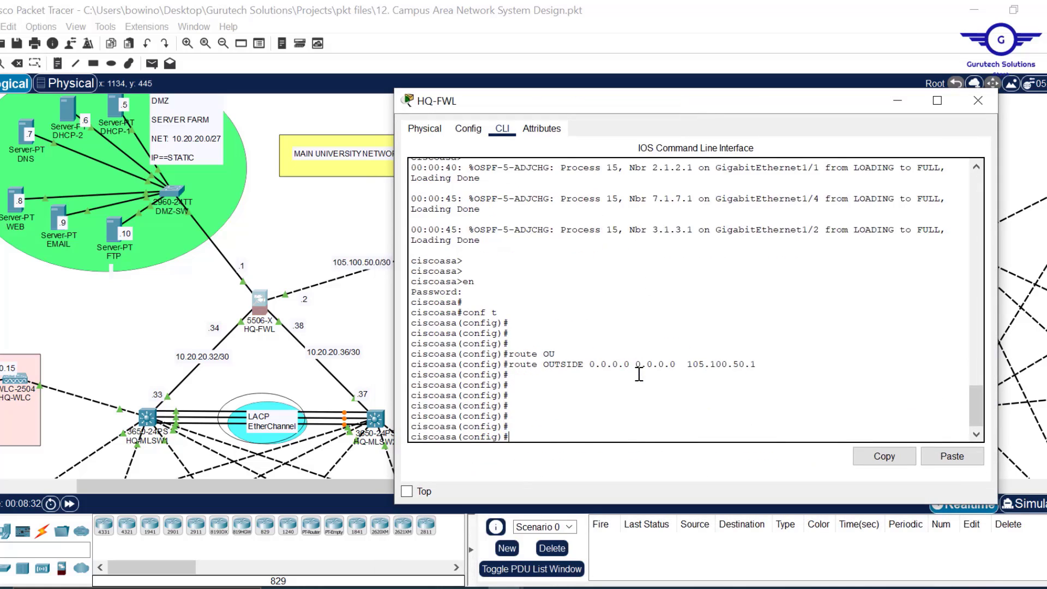
pyautogui.write('ob')
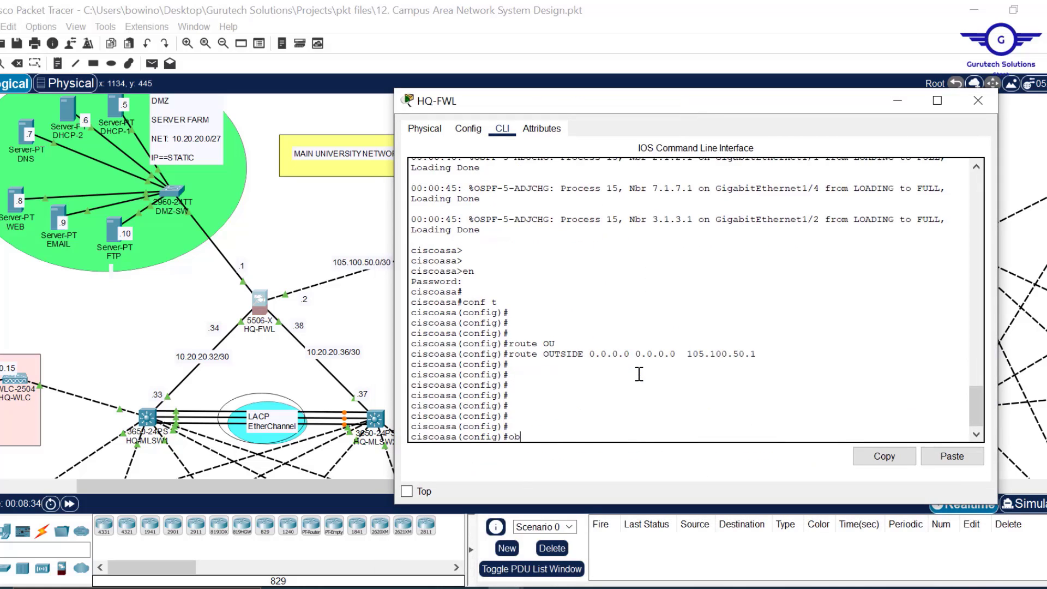
pyautogui.write('ject n')
pyautogui.press('Tab')
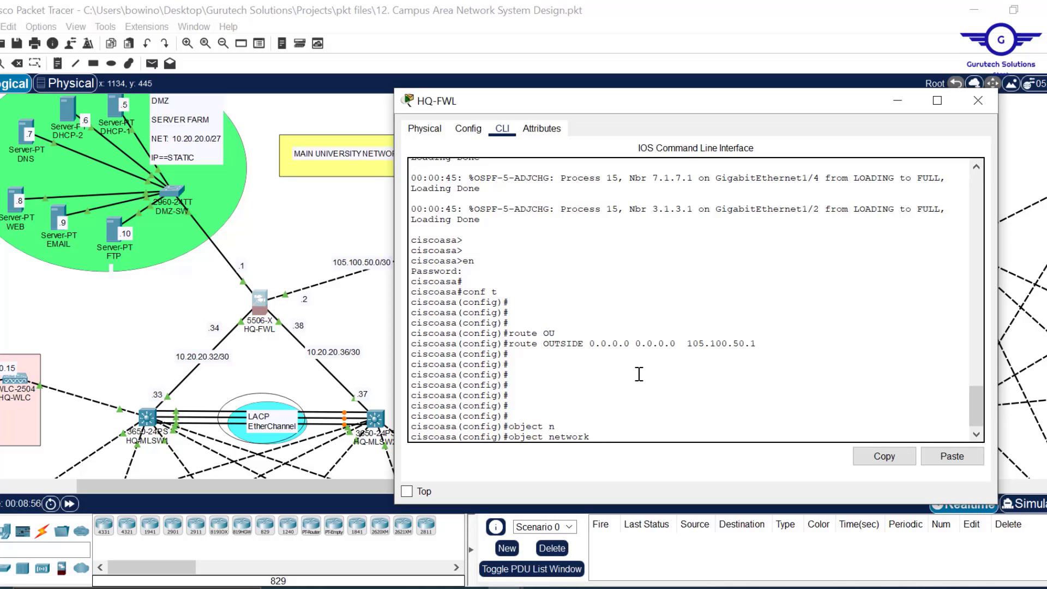
# - Create object INSIDE1-OUTSIDE with subnet 192.168.10.0 255.255.255.0, fixing the mistyped 172.16.10 address
pyautogui.write('INSIDE1-OUTSIDE')
pyautogui.press('Return')
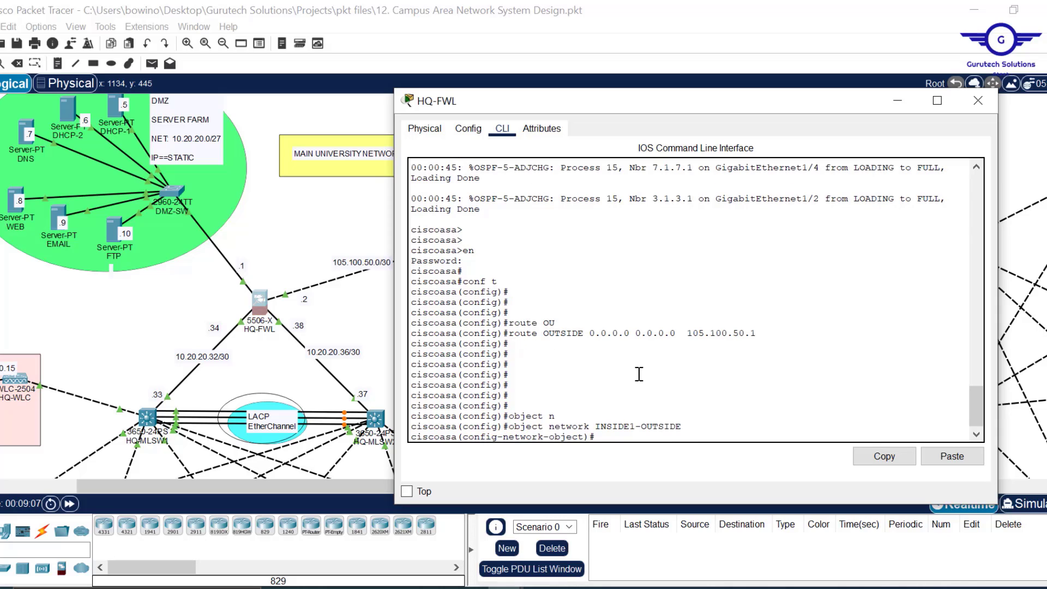
pyautogui.write('sub')
pyautogui.press('Tab')
pyautogui.write('1')
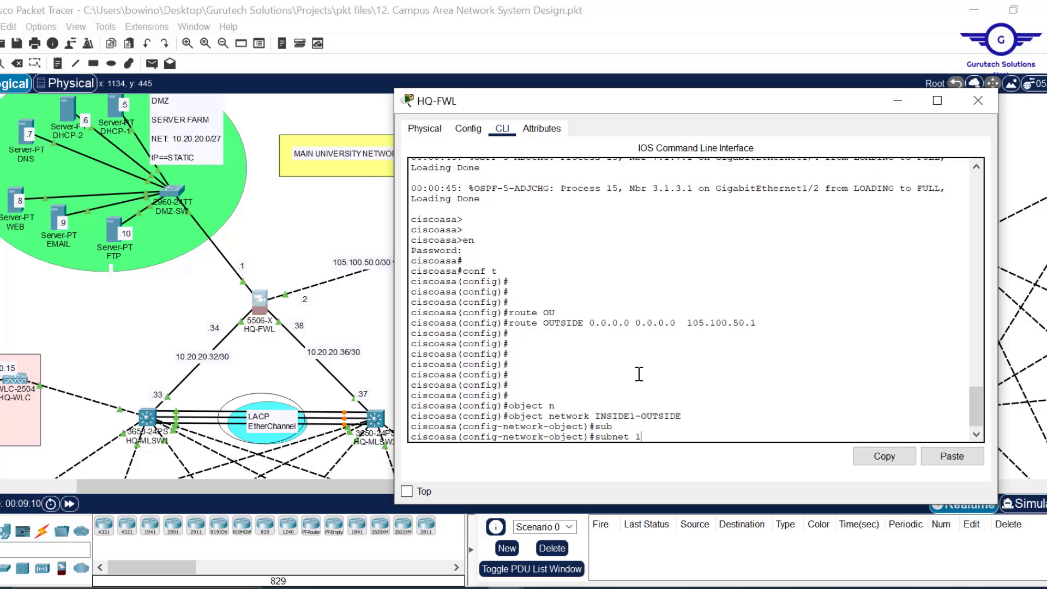
pyautogui.write('72.16')
pyautogui.write('.10')
pyautogui.press('BackSpace')
pyautogui.press('BackSpace')
pyautogui.press('BackSpace')
pyautogui.press('BackSpace')
pyautogui.press('BackSpace')
pyautogui.write('92.168.10.0 255.255.255.0')
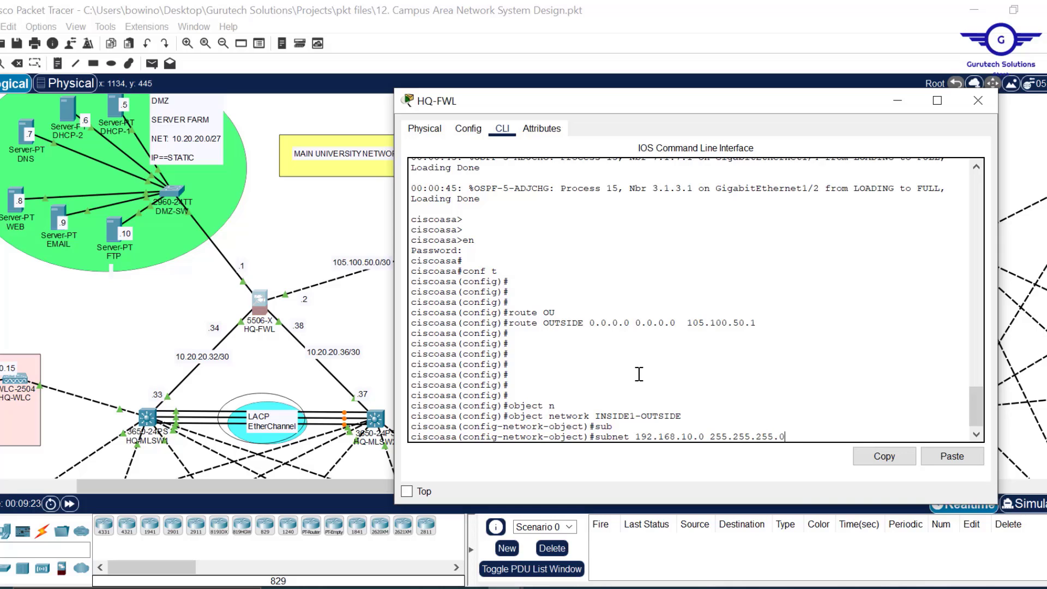
pyautogui.press('Return')
pyautogui.press('Return')
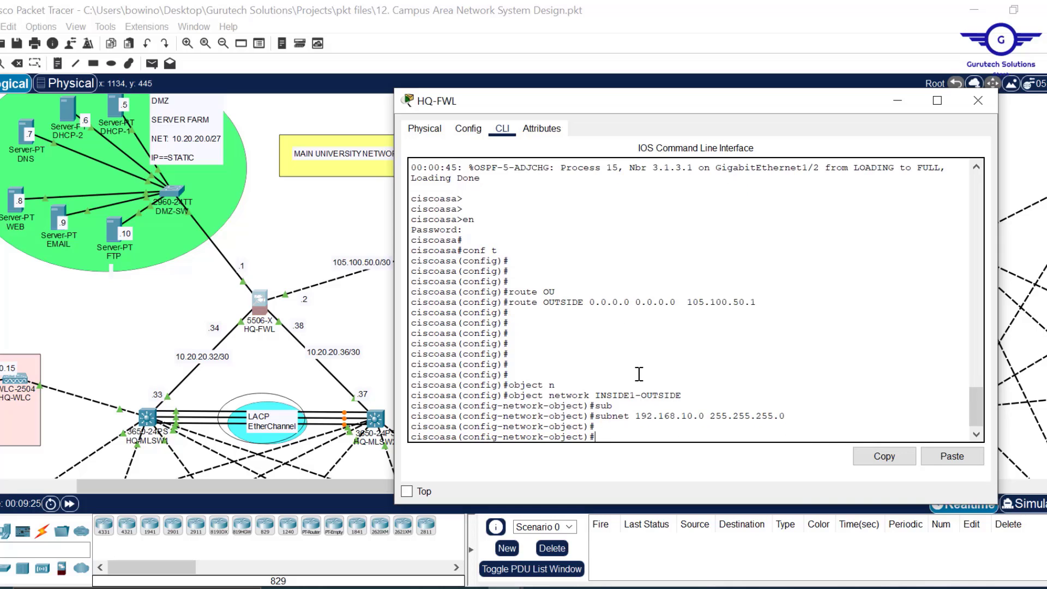
# - Apply 'nat (INSIDE1,OUTSIDE) dynamic interface' to the object and exit to the privileged prompt
pyautogui.write('nat ()')
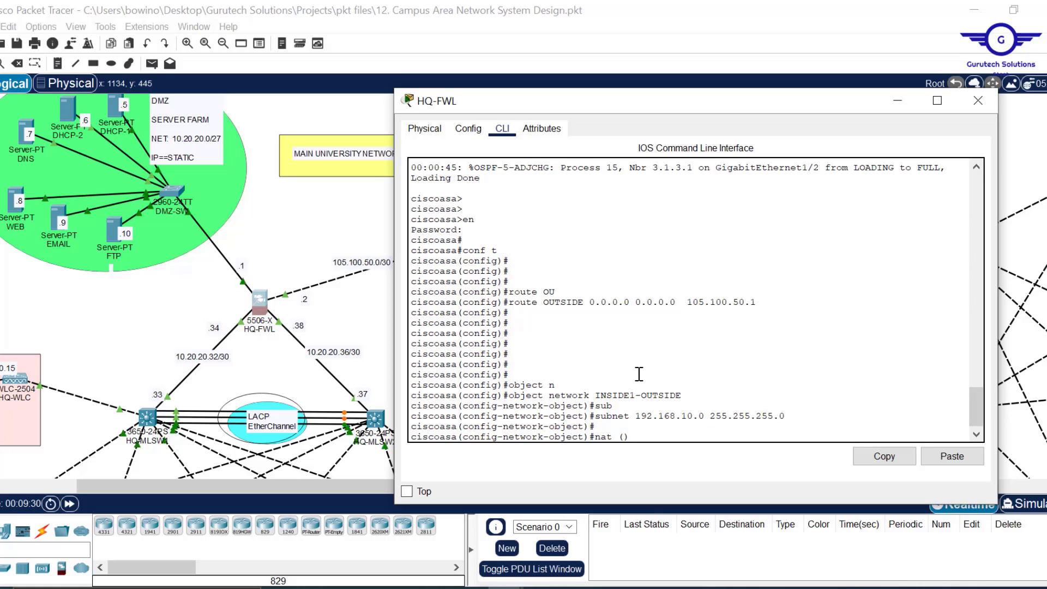
pyautogui.press('Left')
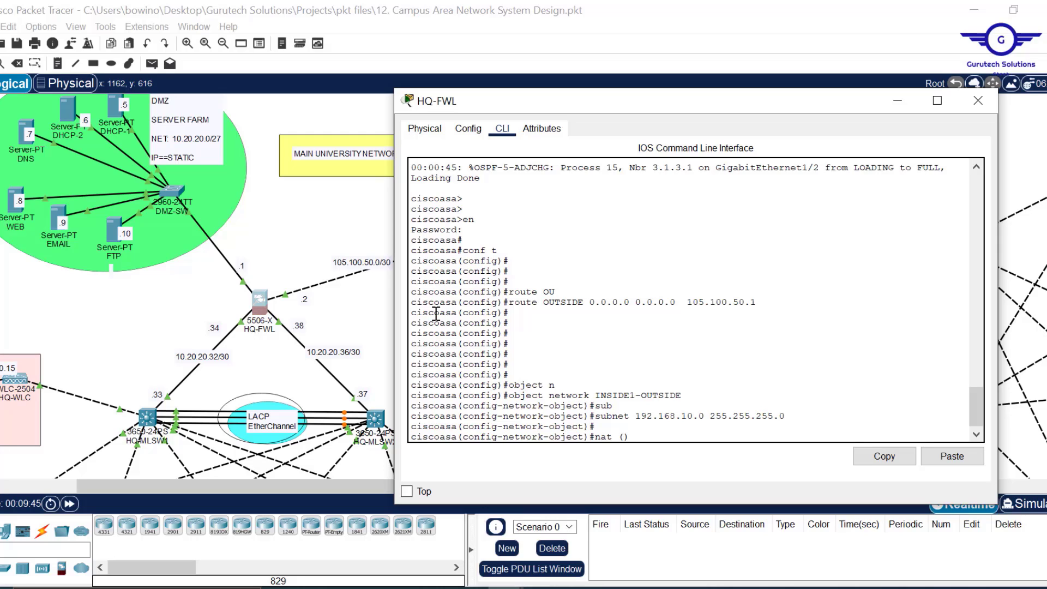
pyautogui.write('INSIDE1,OUTSIDE)')
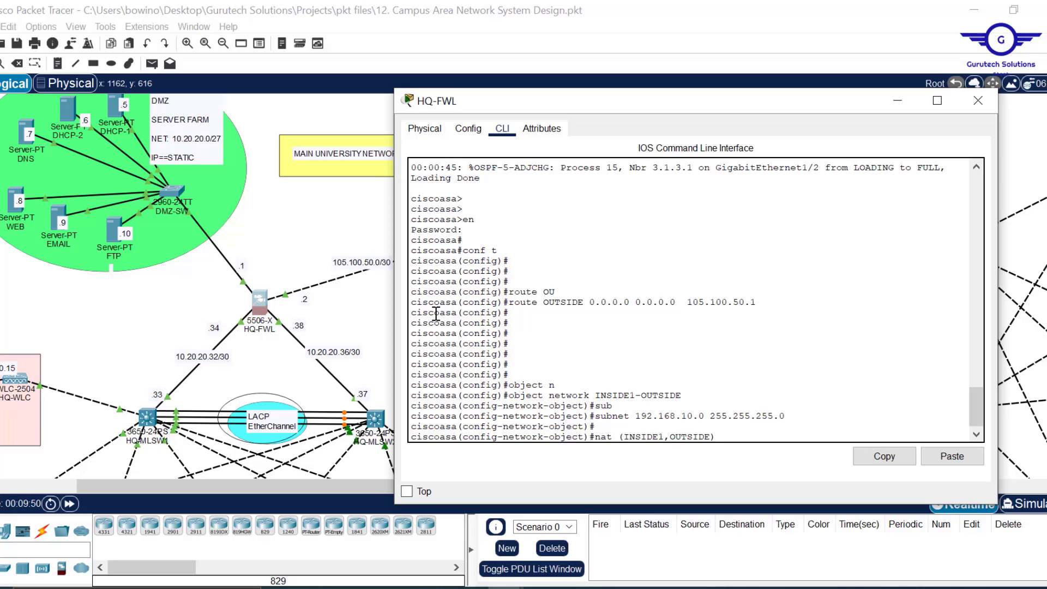
pyautogui.write(' dyn')
pyautogui.press('Tab')
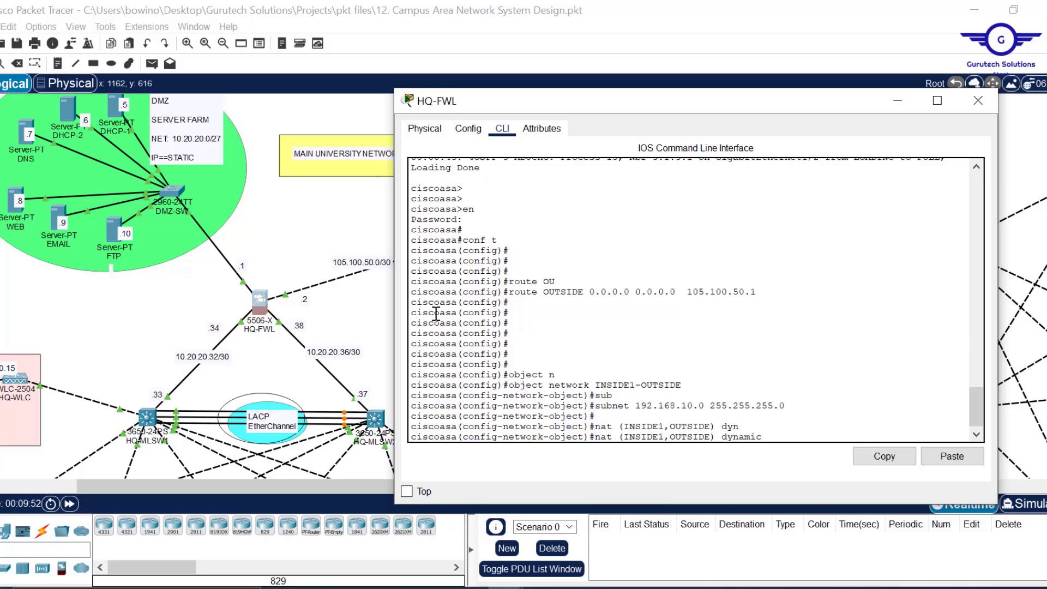
pyautogui.write('i')
pyautogui.press('Tab')
pyautogui.press('Return')
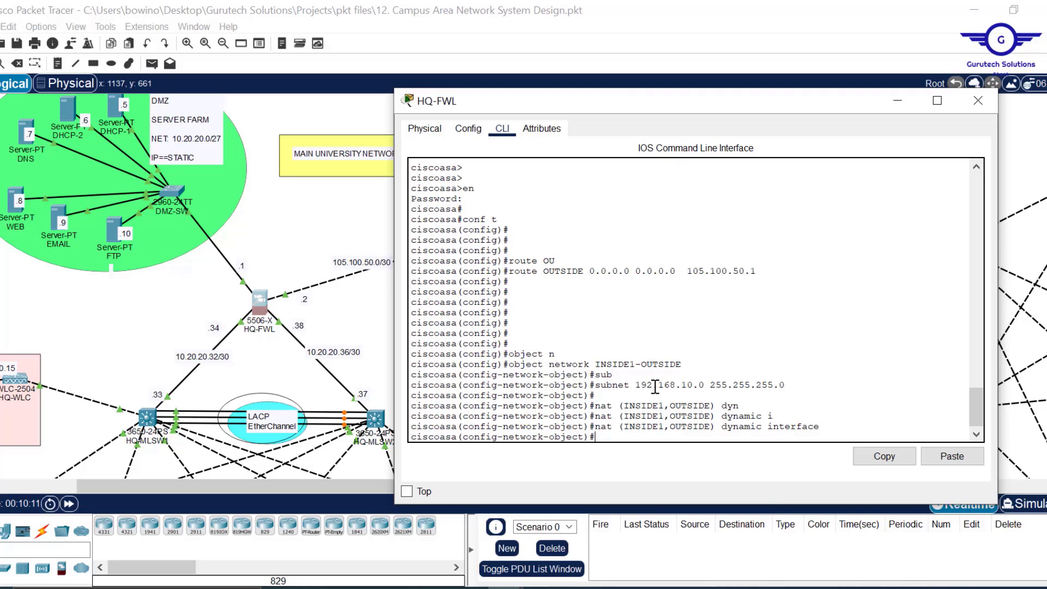
pyautogui.write('ex')
pyautogui.press('Return')
pyautogui.press('Return')
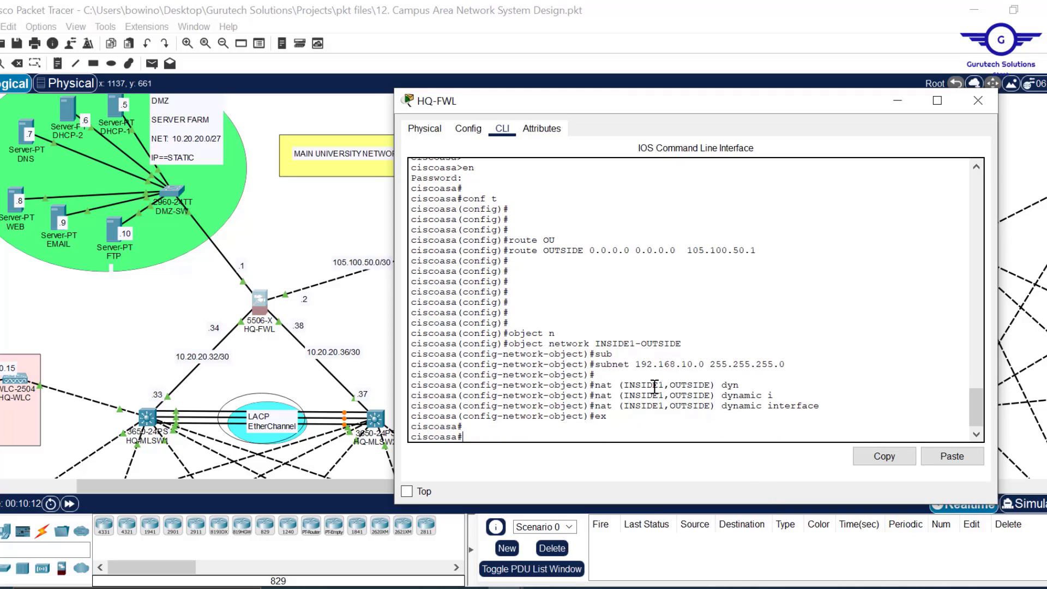
# - Re-enter global configuration and create object network INSIDE1a-OUTSIDE from the recalled command
pyautogui.write('conf t')
pyautogui.press('Return')
pyautogui.press('Return')
pyautogui.press('Return')
pyautogui.press('Return')
pyautogui.press('Up')
pyautogui.press('Up')
pyautogui.press('Up')
pyautogui.press('Up')
pyautogui.press('Up')
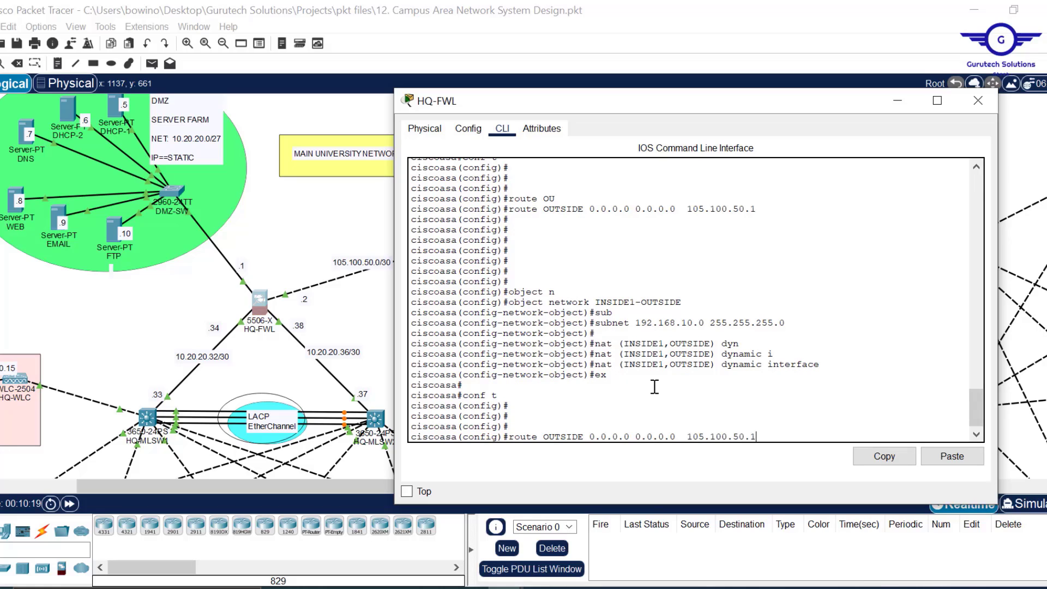
pyautogui.press('Down')
pyautogui.press('Down')
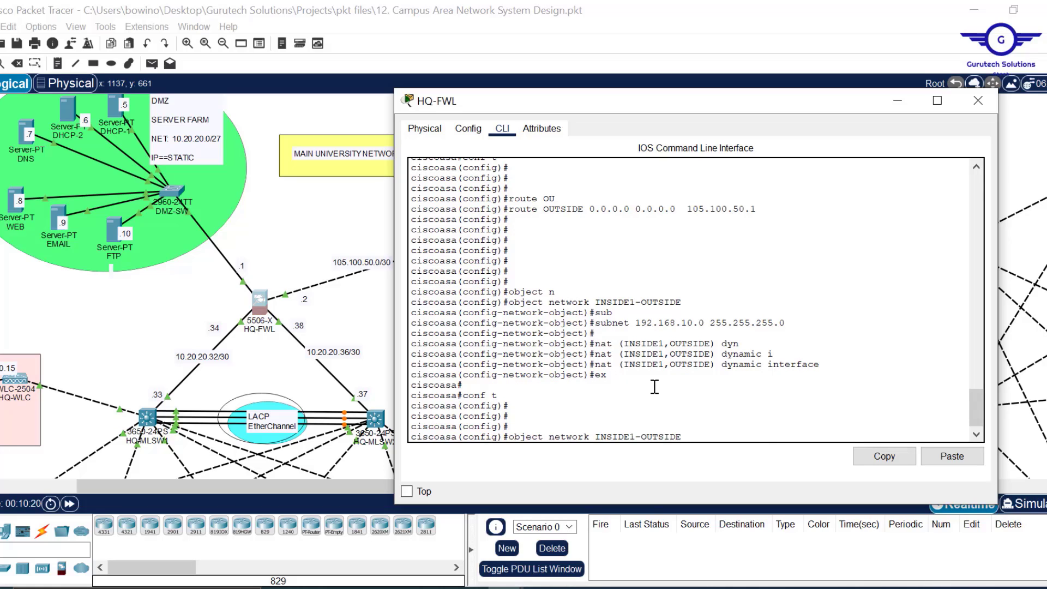
pyautogui.press('Left')
pyautogui.press('Left')
pyautogui.press('Left')
pyautogui.press('Left')
pyautogui.write('a')
pyautogui.moveTo(814, 364); pyautogui.dragTo(609, 322)
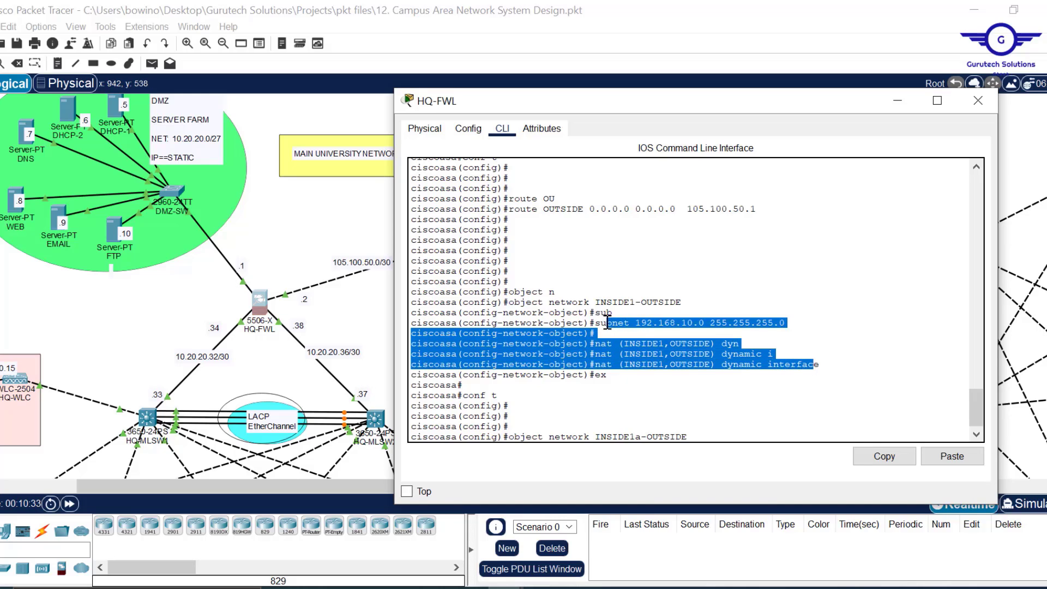
pyautogui.click(698, 434)
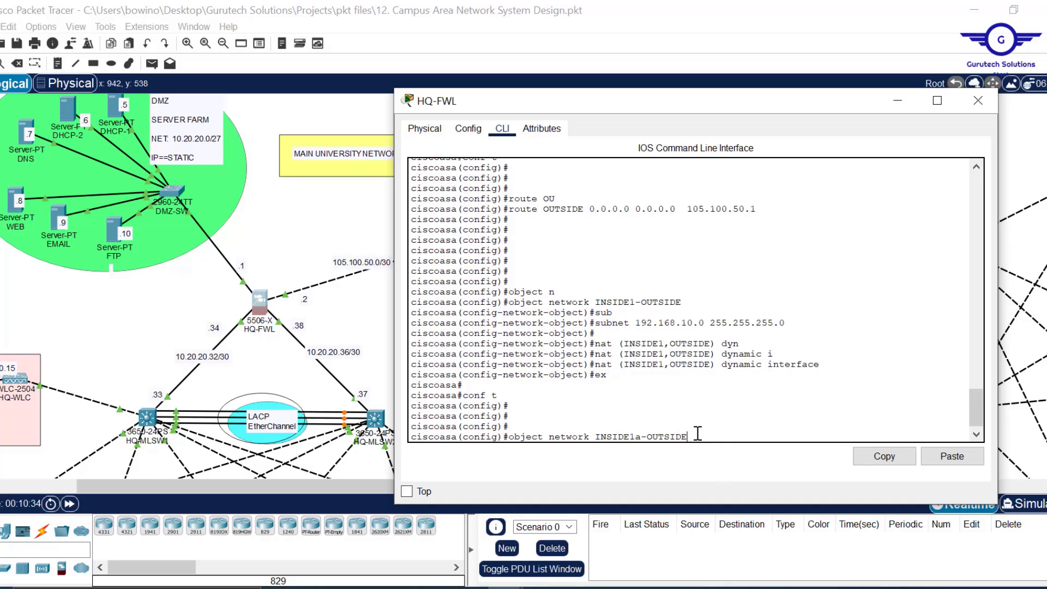
pyautogui.press('Return')
# - Give INSIDE1a-OUTSIDE subnet 192.168.10.0 255.255.255.0 and the INSIDE1 NAT, then remove that NAT with 'no nat'
pyautogui.press('Up')
pyautogui.press('Up')
pyautogui.press('Up')
pyautogui.press('Up')
pyautogui.press('Up')
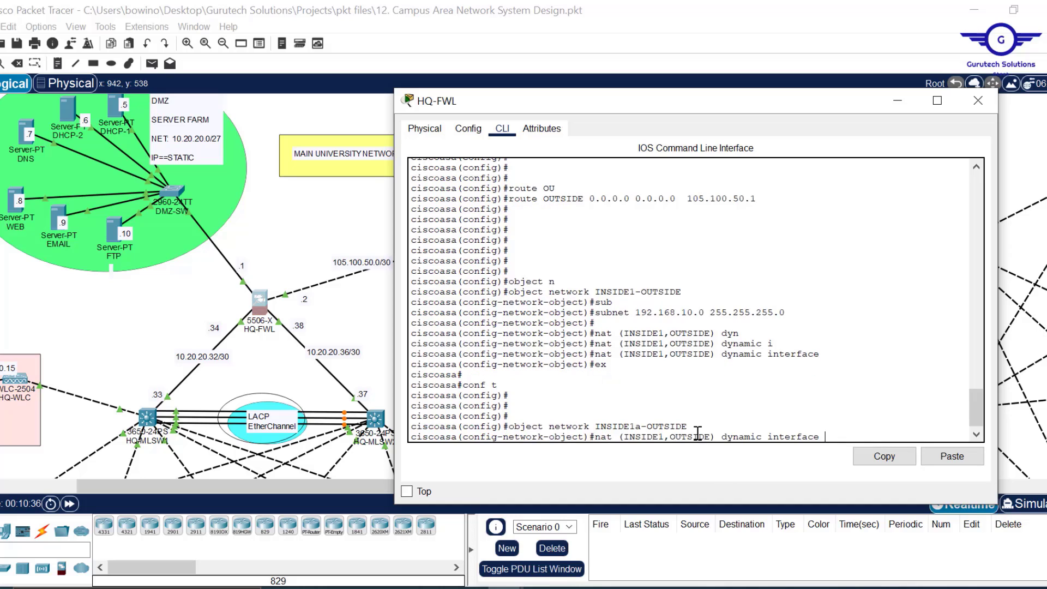
pyautogui.press('Return')
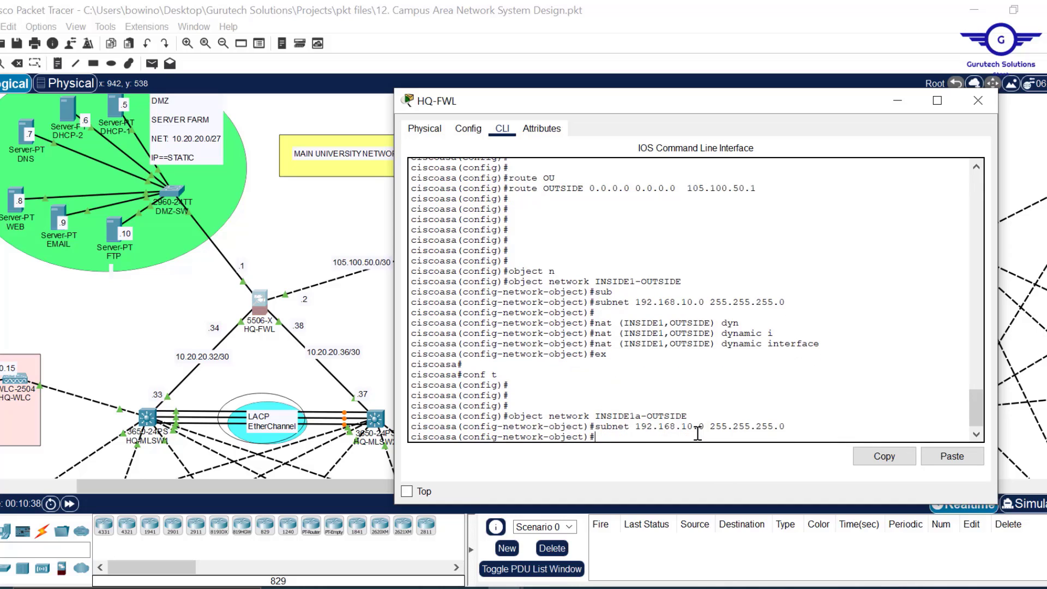
pyautogui.press('Up')
pyautogui.press('Up')
pyautogui.press('Up')
pyautogui.press('Up')
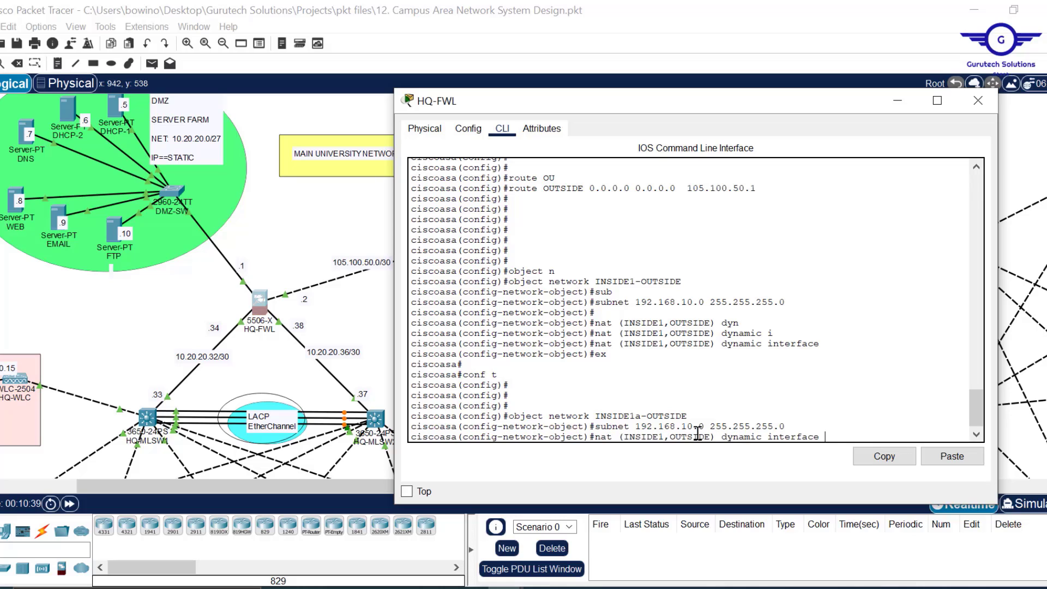
pyautogui.press('Return')
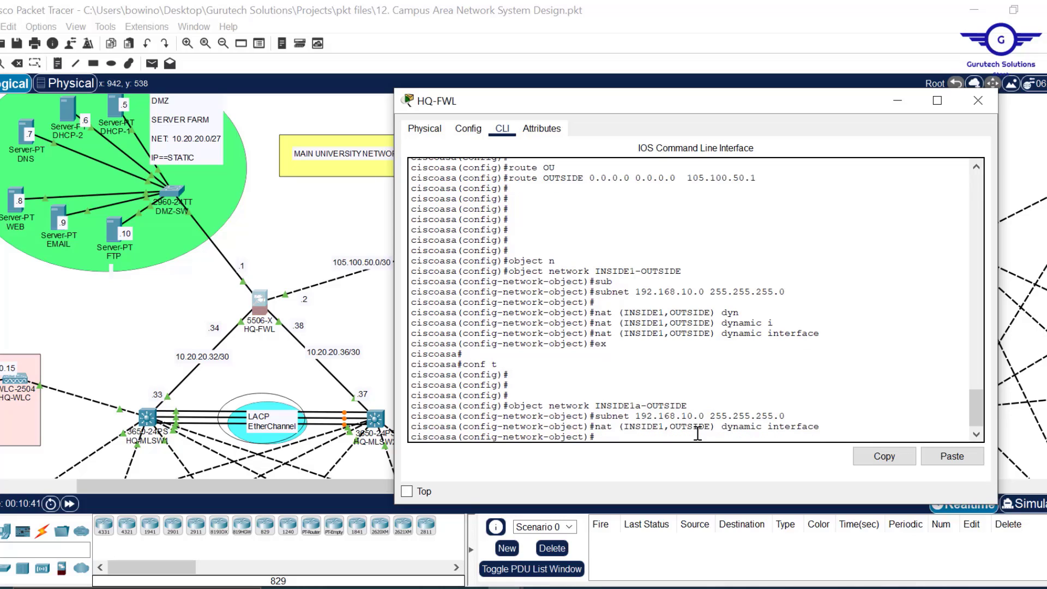
pyautogui.press('Up')
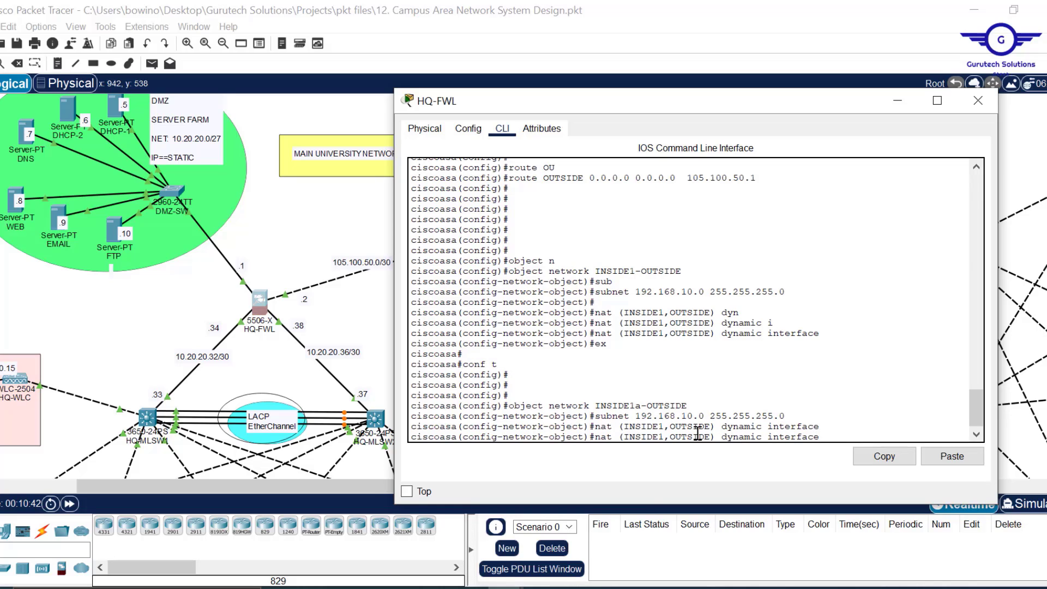
pyautogui.press('Home')
pyautogui.write('no')
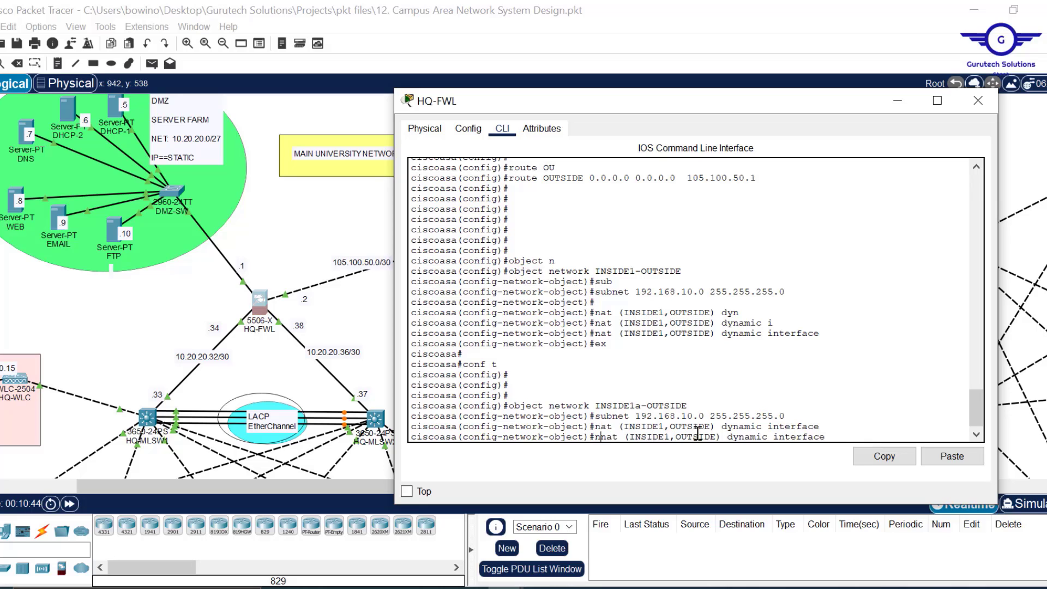
pyautogui.press('Return')
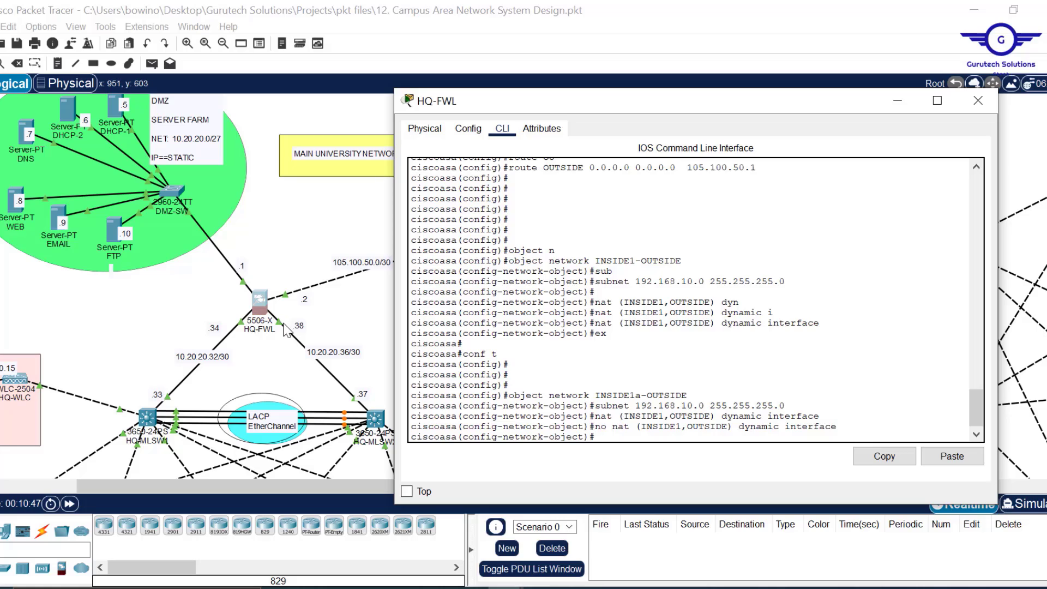
# - Apply dynamic interface NAT from INSIDE2 to OUTSIDE and exit configuration mode
pyautogui.press('Up')
pyautogui.press('Up')
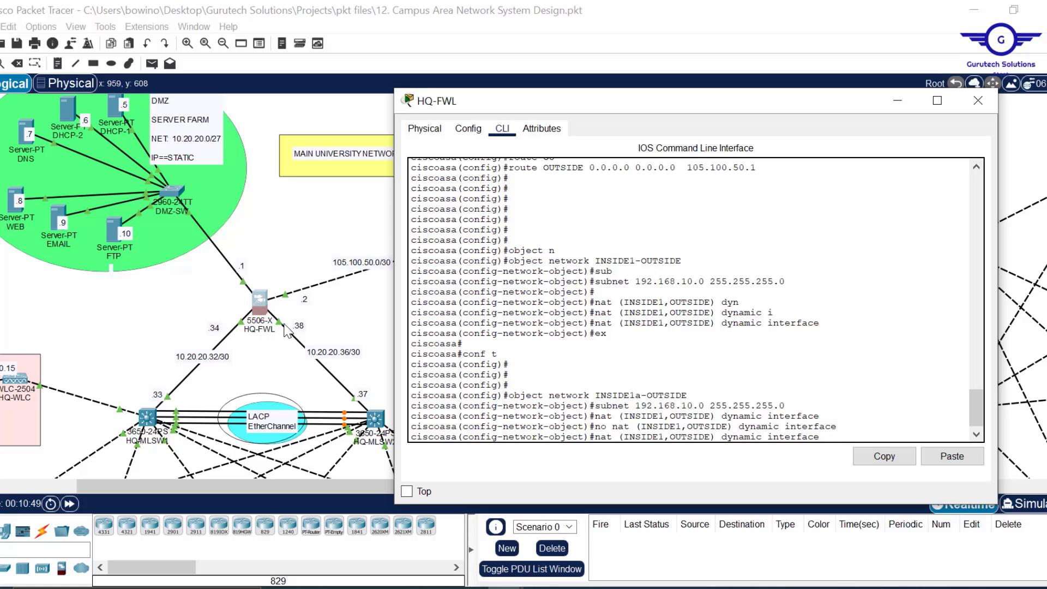
pyautogui.press('Left')
pyautogui.press('Left')
pyautogui.press('Left')
pyautogui.press('Left')
pyautogui.press('Left')
pyautogui.press('Left')
pyautogui.press('Left')
pyautogui.press('Left')
pyautogui.press('Left')
pyautogui.press('Left')
pyautogui.press('Left')
pyautogui.press('BackSpace')
pyautogui.write('2')
pyautogui.press('Return')
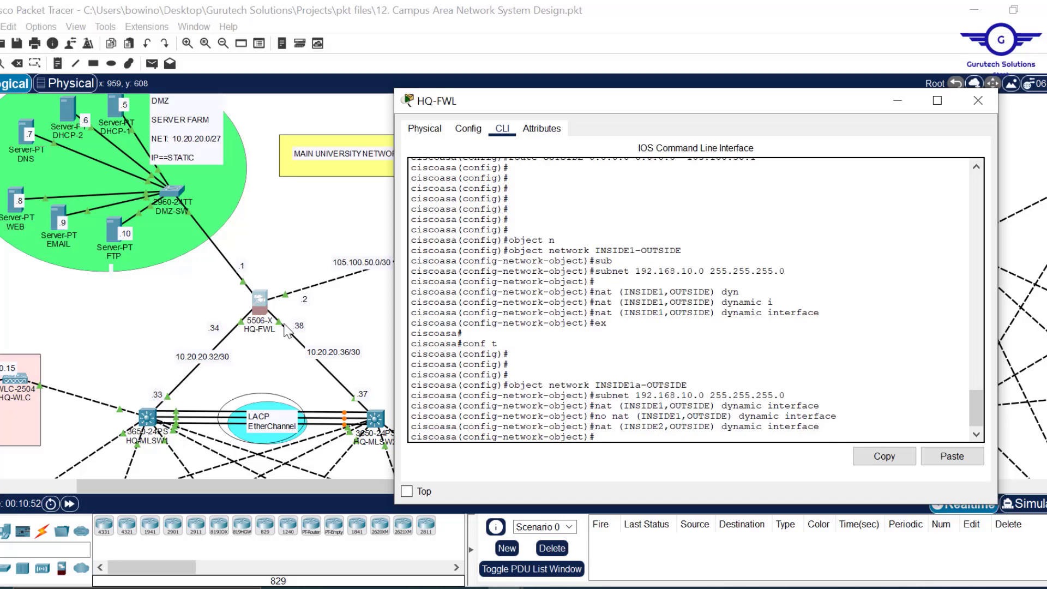
pyautogui.write('ex')
pyautogui.press('Return')
pyautogui.press('Return')
pyautogui.press('Return')
pyautogui.press('Return')
pyautogui.press('Return')
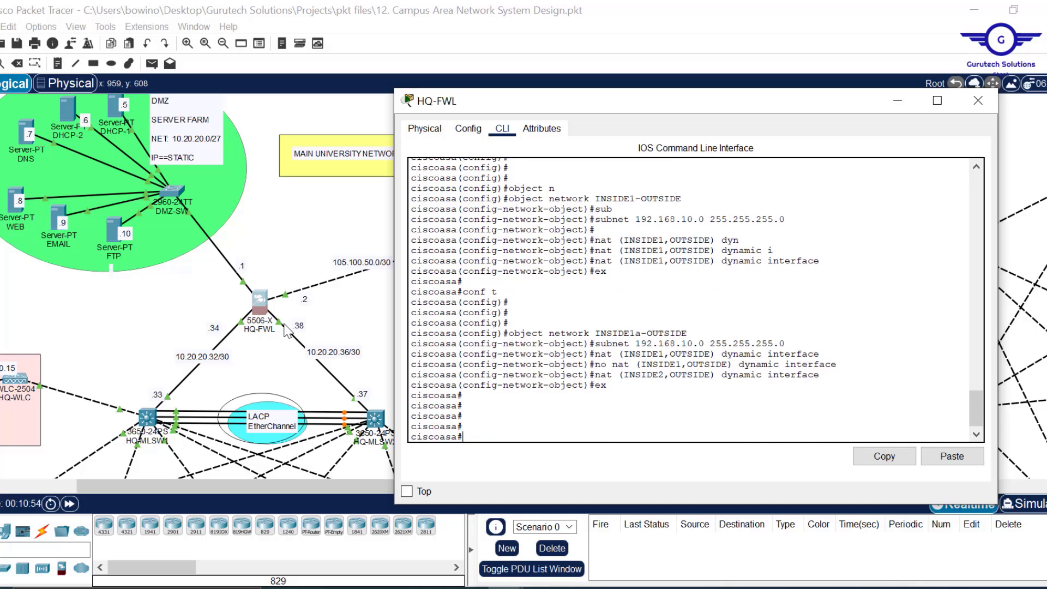
# - Enter global configuration mode and review the first object's subnet line in the output
pyautogui.write('conf t')
pyautogui.press('Return')
pyautogui.press('Return')
pyautogui.press('Return')
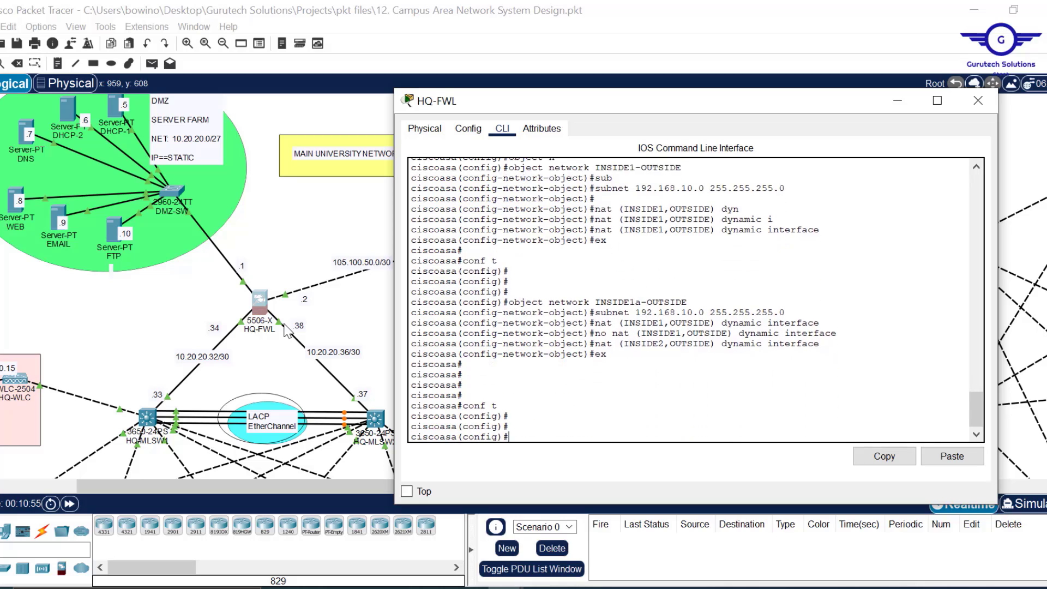
pyautogui.press('Return')
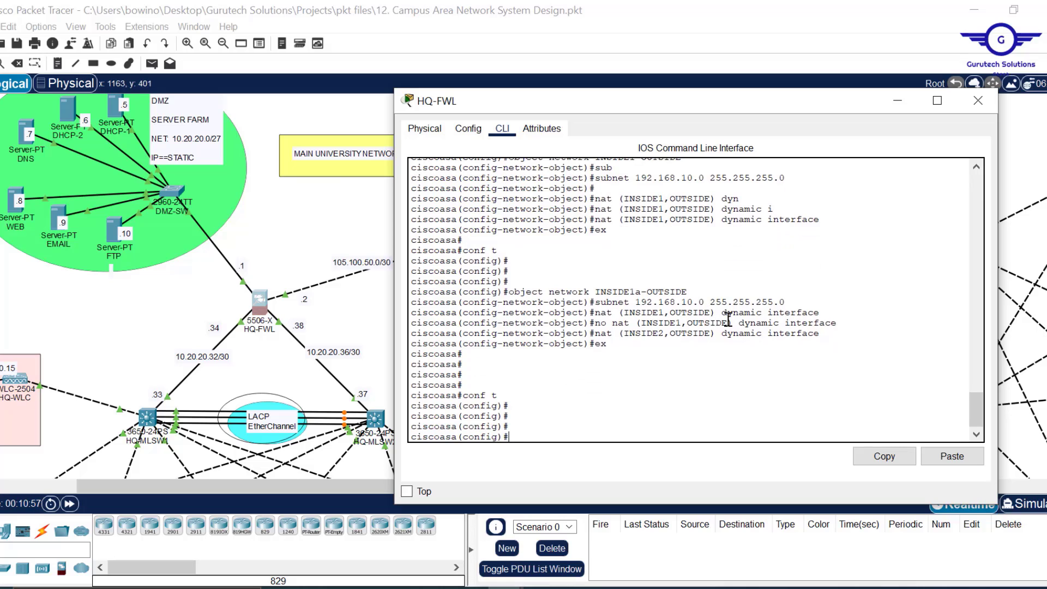
pyautogui.scroll(2, 728, 319)
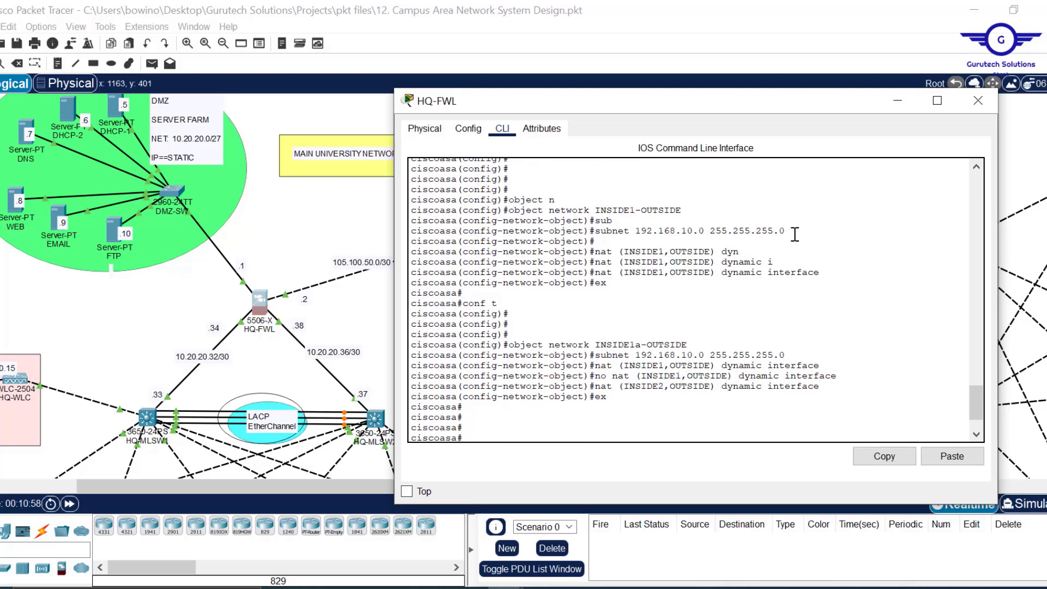
pyautogui.moveTo(788, 233); pyautogui.dragTo(601, 229)
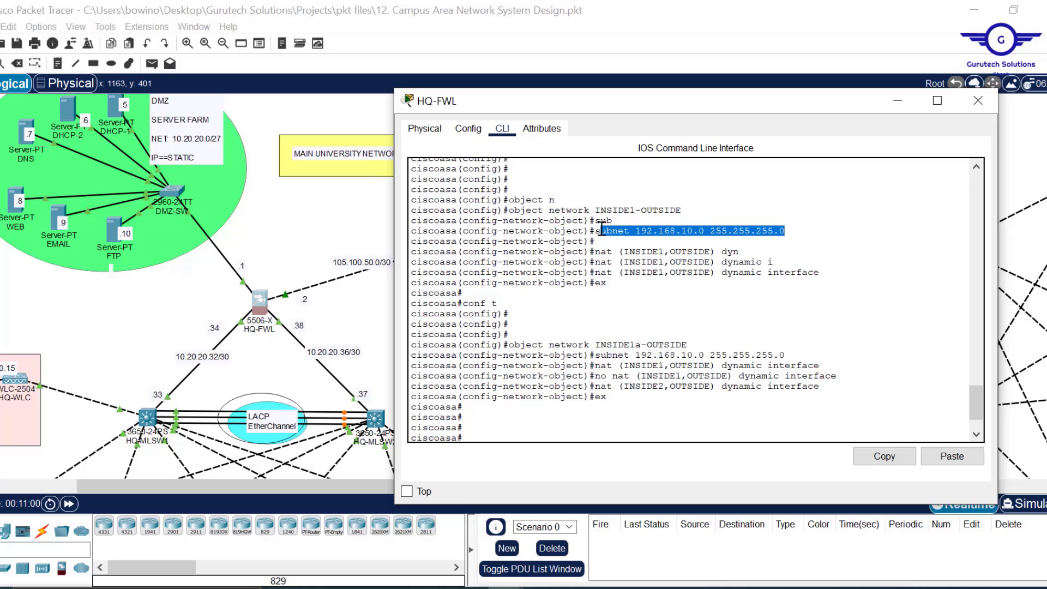
pyautogui.scroll(-2, 718, 283)
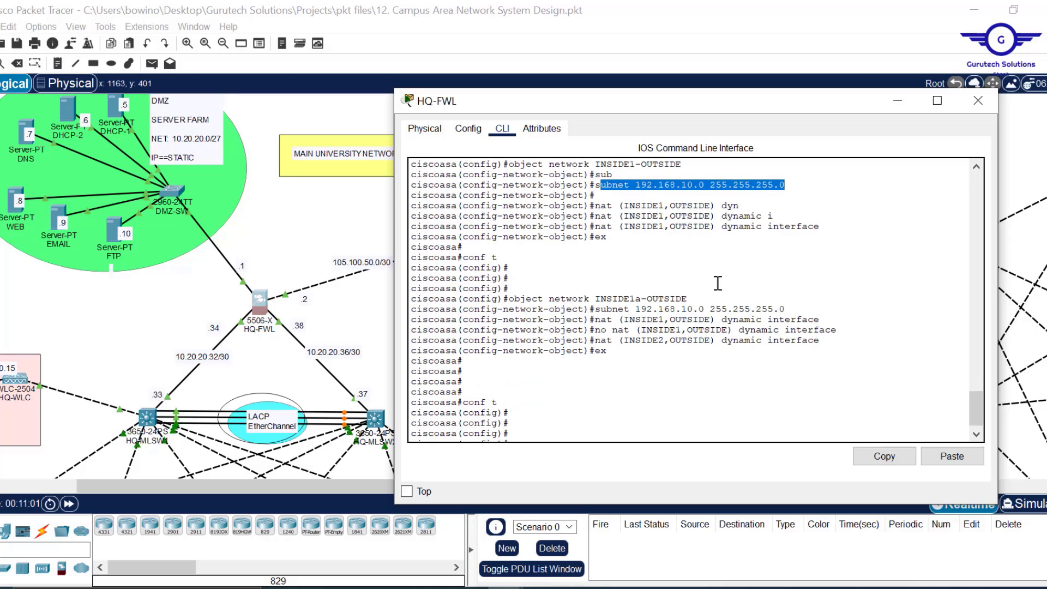
pyautogui.scroll(-1, 718, 283)
pyautogui.click(569, 418)
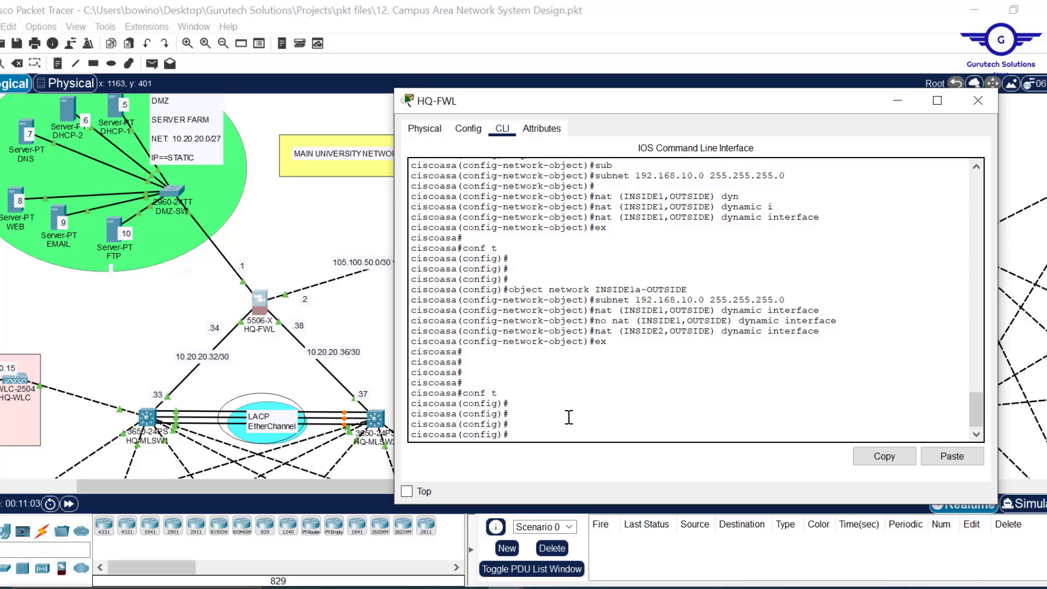
# - Create object network INSIDE2-OUTSIDE by editing the recalled object command
pyautogui.press('Up')
pyautogui.press('Up')
pyautogui.press('Up')
pyautogui.press('Up')
pyautogui.press('Up')
pyautogui.press('Up')
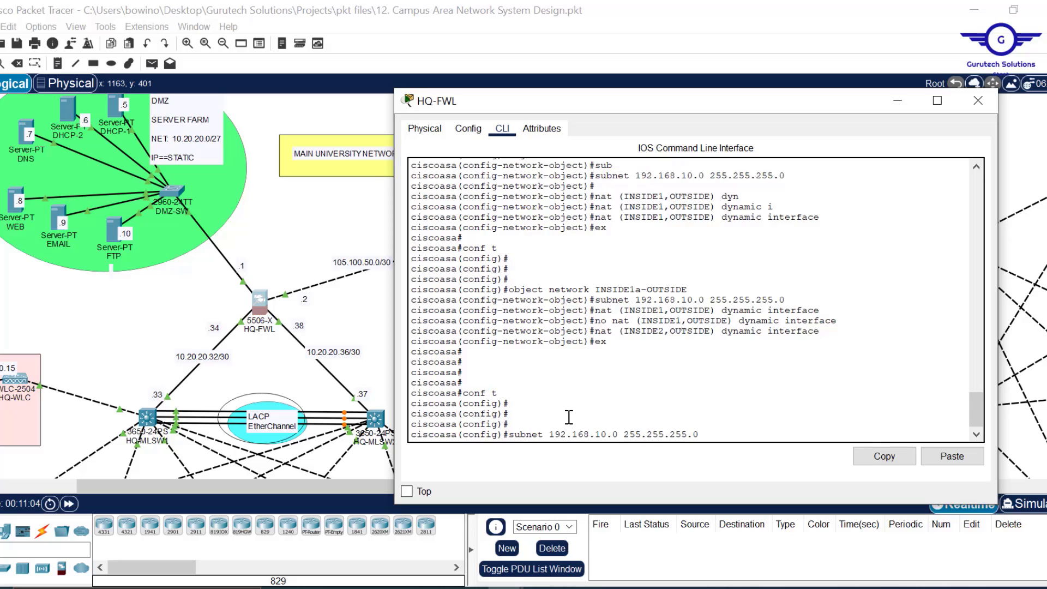
pyautogui.press('Up')
pyautogui.press('Down')
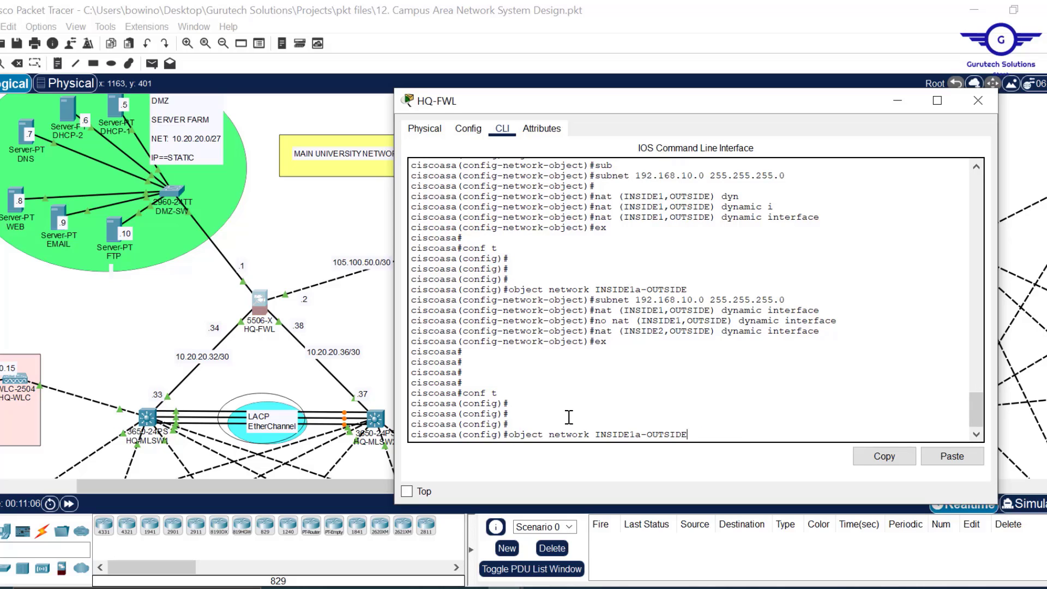
pyautogui.press('Left')
pyautogui.press('Left')
pyautogui.press('Left')
pyautogui.press('Left')
pyautogui.press('Left')
pyautogui.press('Left')
pyautogui.press('Left')
pyautogui.press('Left')
pyautogui.press('Left')
pyautogui.press('Left')
pyautogui.press('BackSpace')
pyautogui.press('Delete')
pyautogui.write('2')
pyautogui.press('Return')
# - Assign INSIDE2-OUTSIDE subnet 172.16.0.0 255.255.0.0 by editing the recalled subnet line
pyautogui.press('Up')
pyautogui.press('Up')
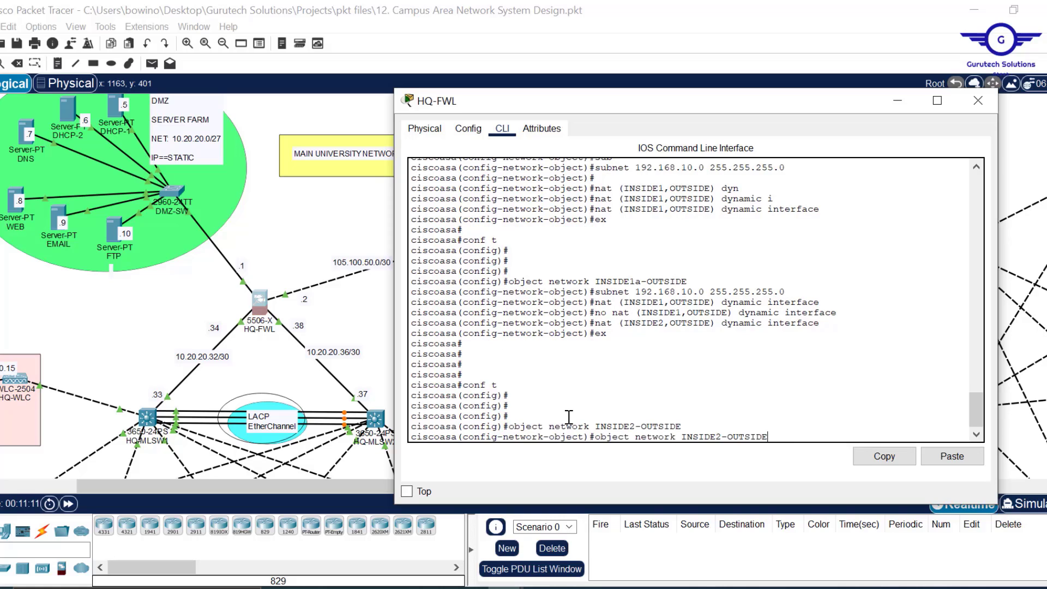
pyautogui.press('Up')
pyautogui.press('Down')
pyautogui.press('Up')
pyautogui.press('Up')
pyautogui.press('Up')
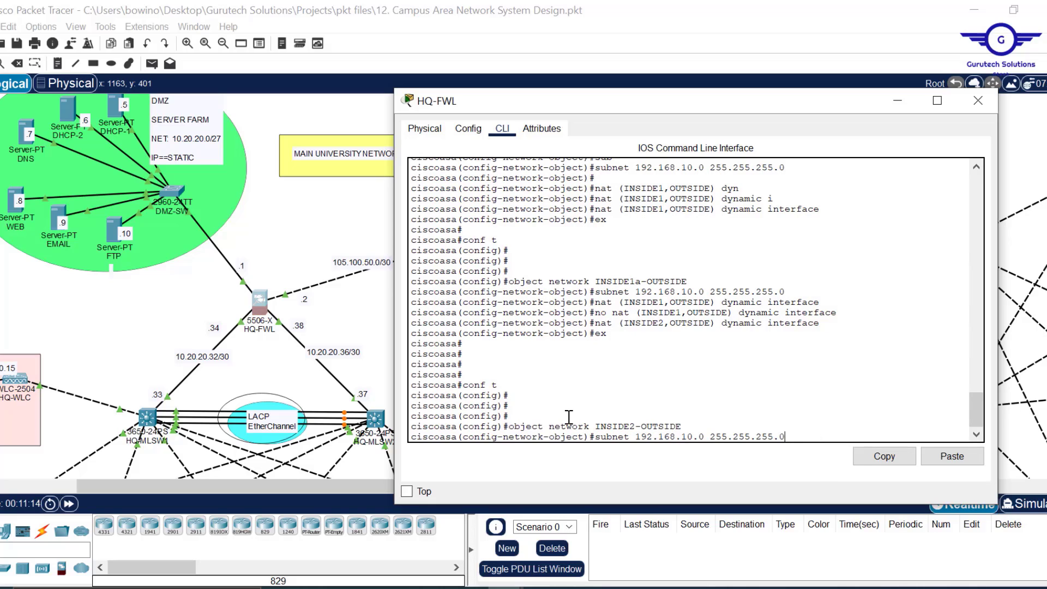
pyautogui.press('Left')
pyautogui.press('BackSpace')
pyautogui.press('BackSpace')
pyautogui.press('BackSpace')
pyautogui.write('0')
pyautogui.press('Left')
pyautogui.press('Left')
pyautogui.press('Left')
pyautogui.press('Left')
pyautogui.press('Left')
pyautogui.press('Left')
pyautogui.press('Left')
pyautogui.press('Left')
pyautogui.press('Left')
pyautogui.press('Left')
pyautogui.press('Left')
pyautogui.press('BackSpace')
pyautogui.press('Delete')
pyautogui.press('BackSpace')
pyautogui.write('7')
pyautogui.press('Return')
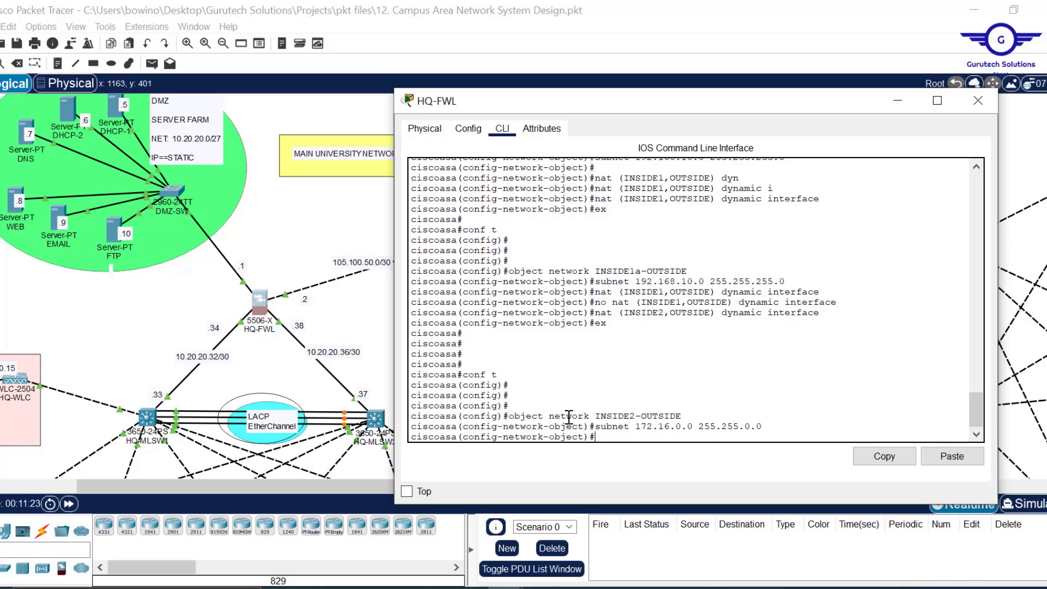
# - Apply dynamic interface NAT from INSIDE1 to OUTSIDE on INSIDE2-OUTSIDE
pyautogui.press('Up')
pyautogui.press('Up')
pyautogui.press('Up')
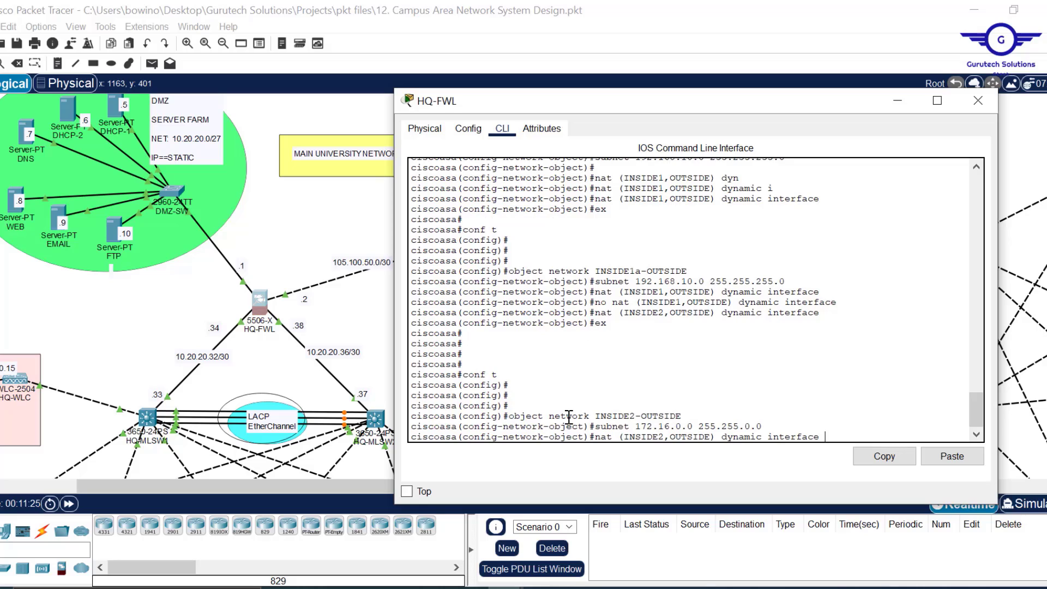
pyautogui.press('Left')
pyautogui.press('Left')
pyautogui.press('Left')
pyautogui.press('BackSpace')
pyautogui.write('1')
pyautogui.press('Return')
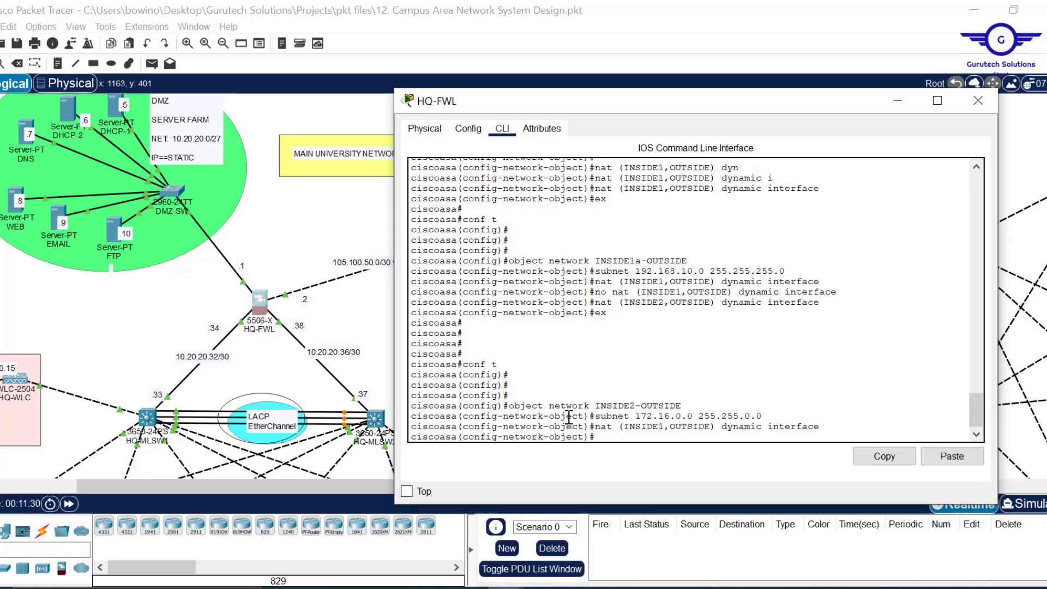
pyautogui.press('Return')
pyautogui.press('Return')
pyautogui.press('Return')
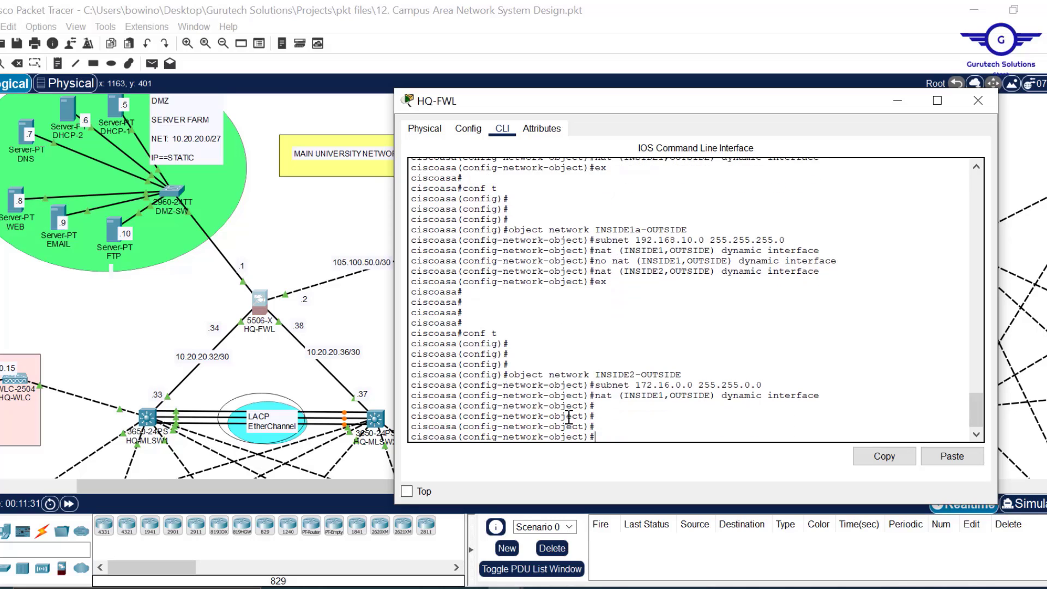
# - Create object INSIDE2a-OUTSIDE with subnet 172.16.0.0 255.255.0.0
pyautogui.press('Up')
pyautogui.press('Up')
pyautogui.press('Up')
pyautogui.press('Up')
pyautogui.press('Up')
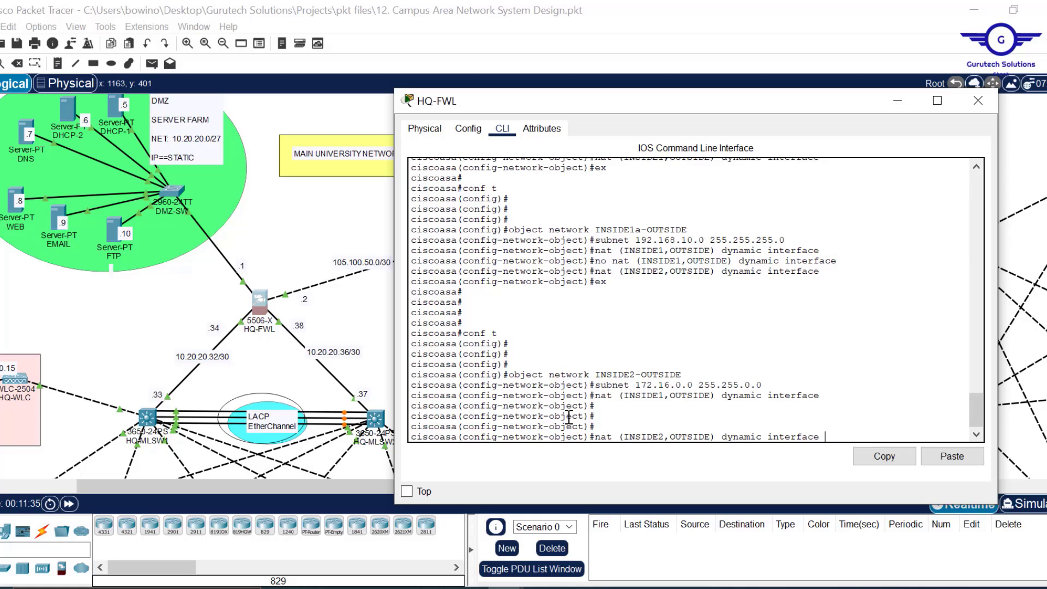
pyautogui.press('Up')
pyautogui.press('Up')
pyautogui.press('Up')
pyautogui.press('Up')
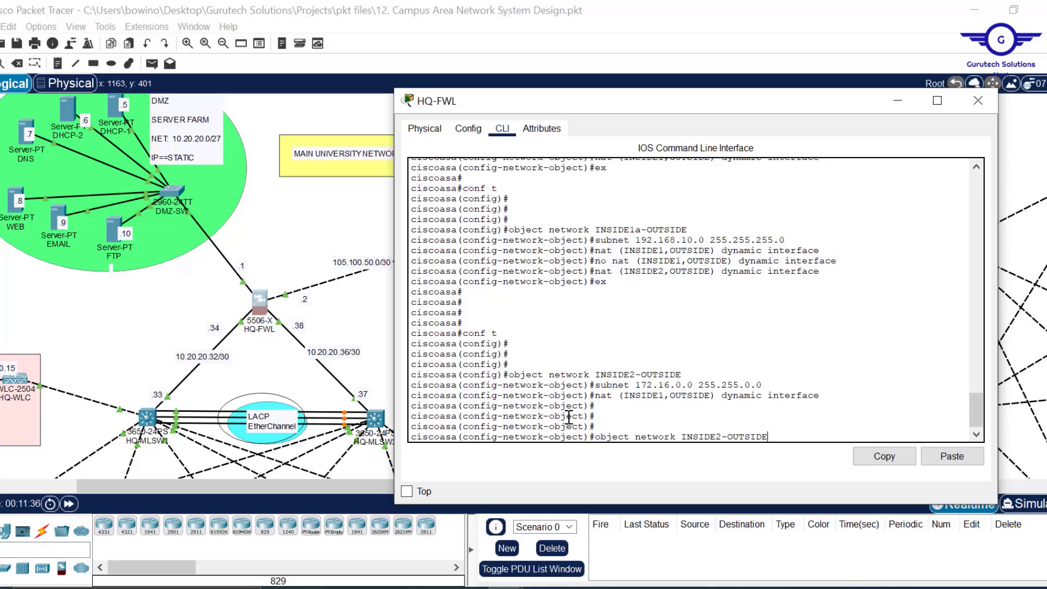
pyautogui.press('Left')
pyautogui.press('Left')
pyautogui.press('Left')
pyautogui.press('Left')
pyautogui.press('Left')
pyautogui.press('Left')
pyautogui.press('Left')
pyautogui.press('Left')
pyautogui.write('a')
pyautogui.press('Return')
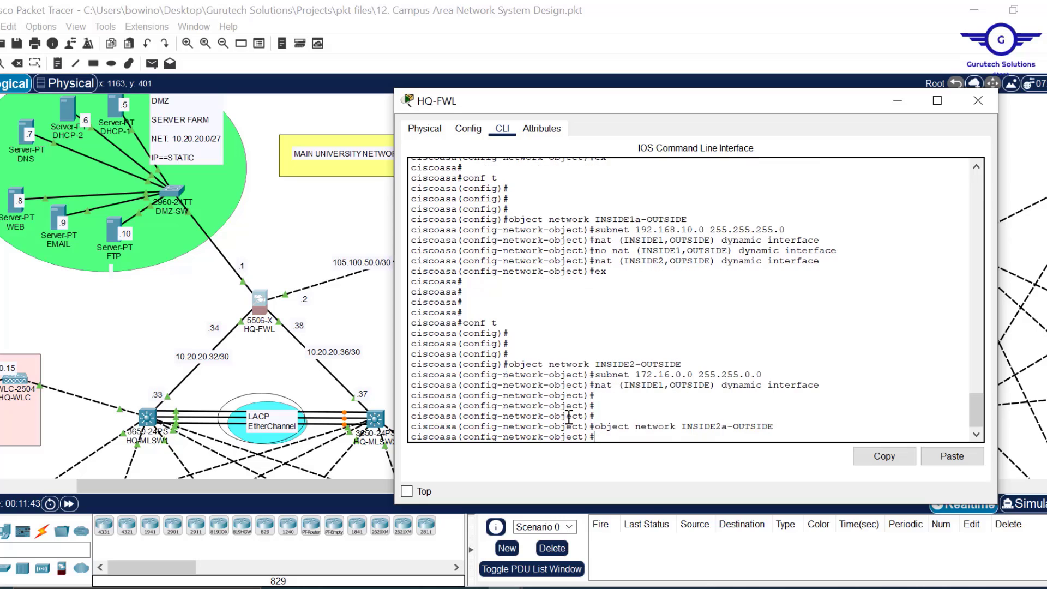
pyautogui.write('subnet 172.16.0.0 255.255.0.0')
pyautogui.press('Return')
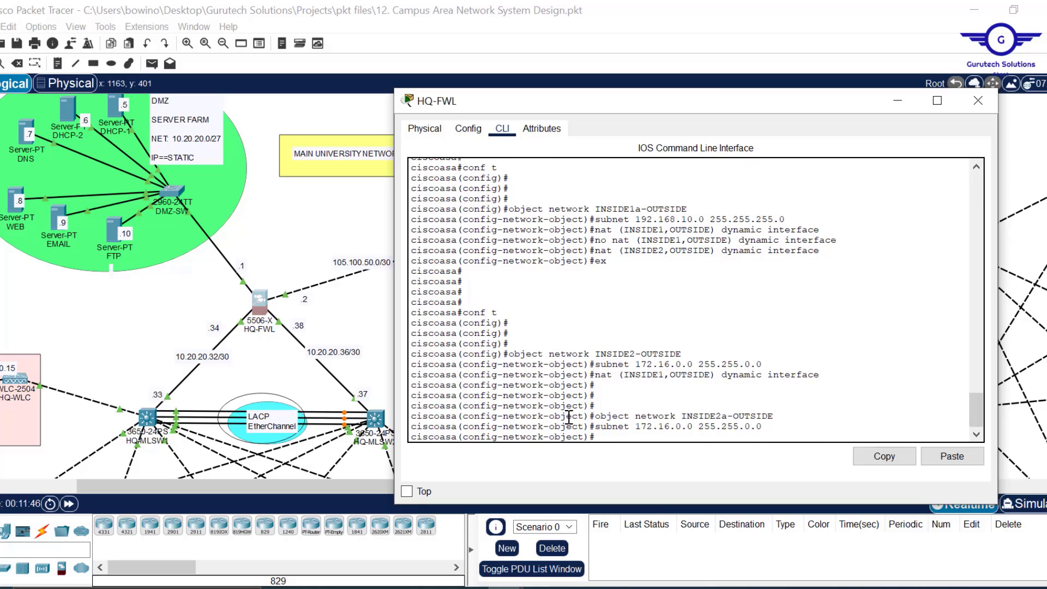
# - Apply dynamic interface NAT from INSIDE2 to OUTSIDE, exit, and re-enter 'conf t'
pyautogui.write('nat (INSIDE1,OUTSIDE) dynamic interface')
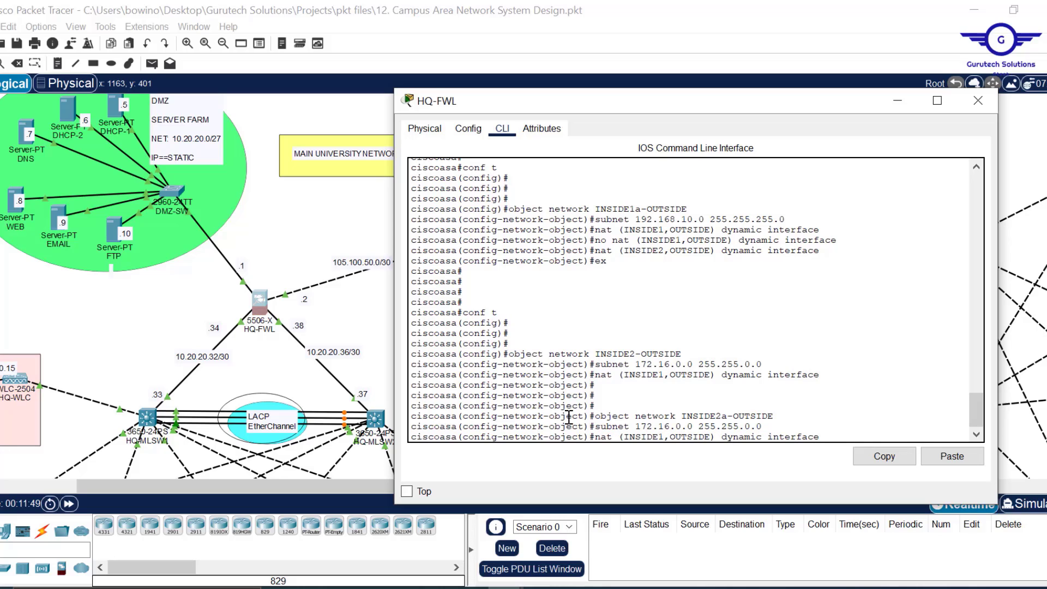
pyautogui.press('Left')
pyautogui.press('Left')
pyautogui.press('Left')
pyautogui.press('Left')
pyautogui.press('Left')
pyautogui.press('Left')
pyautogui.press('Left')
pyautogui.press('Left')
pyautogui.press('BackSpace')
pyautogui.write('2')
pyautogui.press('Return')
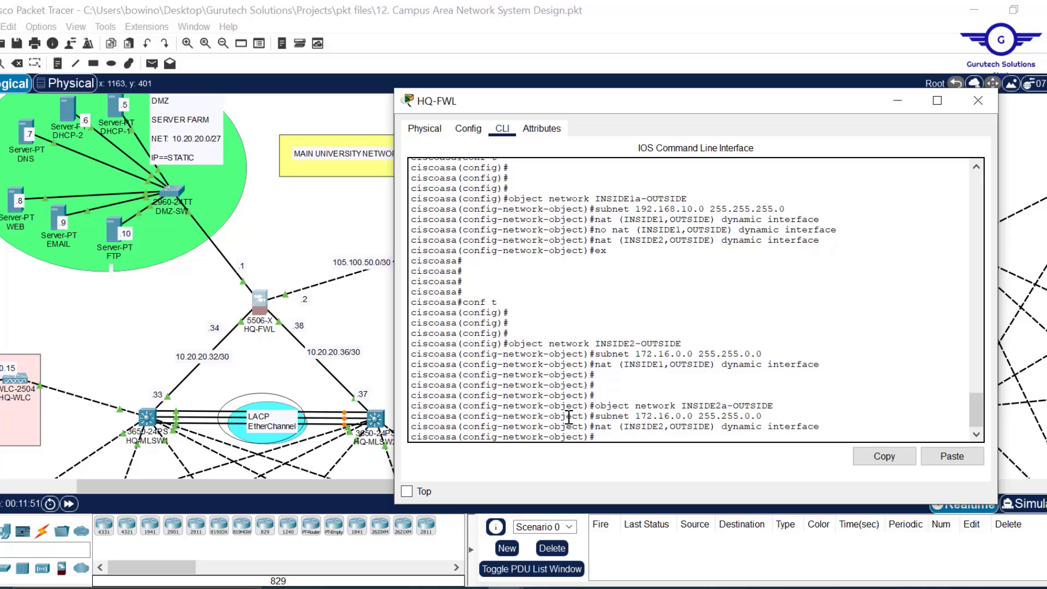
pyautogui.write('ex')
pyautogui.press('Return')
pyautogui.press('Return')
pyautogui.press('Return')
pyautogui.press('Return')
pyautogui.write('conf')
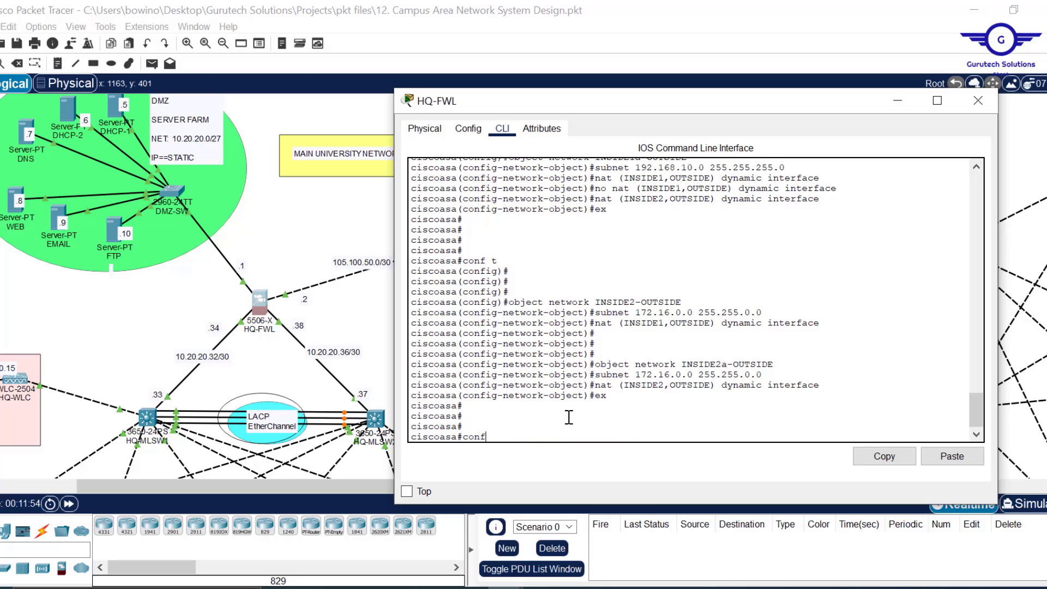
pyautogui.write(' t')
pyautogui.press('Return')
pyautogui.press('Return')
pyautogui.press('Return')
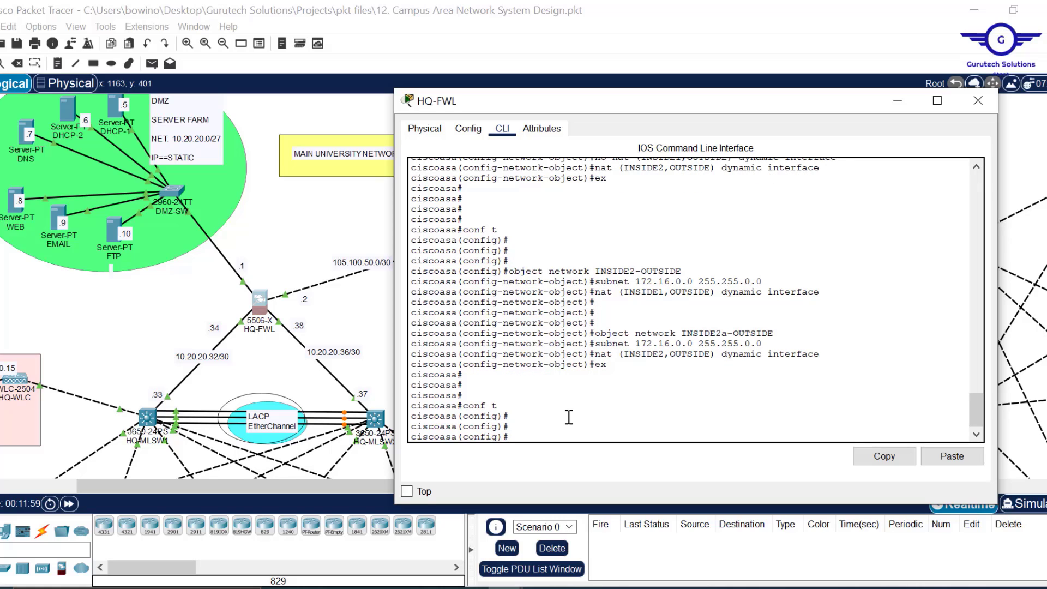
# - Create object INSIDE3-OUTSIDE with subnet 10.10.0.0 255.255.0.0
pyautogui.press('Up')
pyautogui.press('Up')
pyautogui.press('Up')
pyautogui.press('Up')
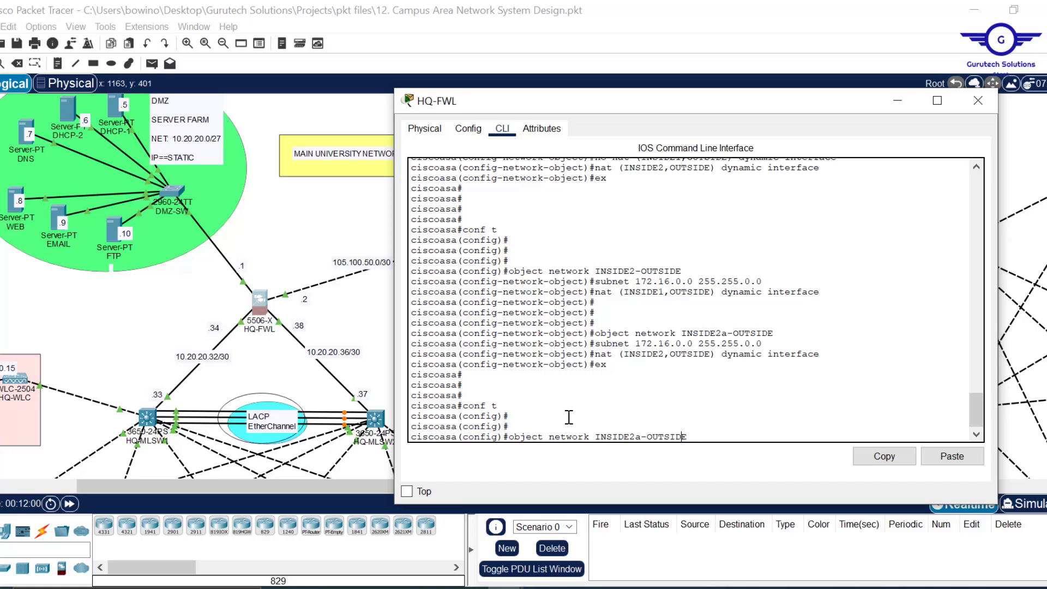
pyautogui.press('Left')
pyautogui.press('Left')
pyautogui.press('Left')
pyautogui.press('Left')
pyautogui.press('Left')
pyautogui.press('Left')
pyautogui.press('Left')
pyautogui.press('Left')
pyautogui.press('BackSpace')
pyautogui.press('BackSpace')
pyautogui.write('3')
pyautogui.press('Return')
pyautogui.press('Up')
pyautogui.press('Up')
pyautogui.press('Up')
pyautogui.press('Up')
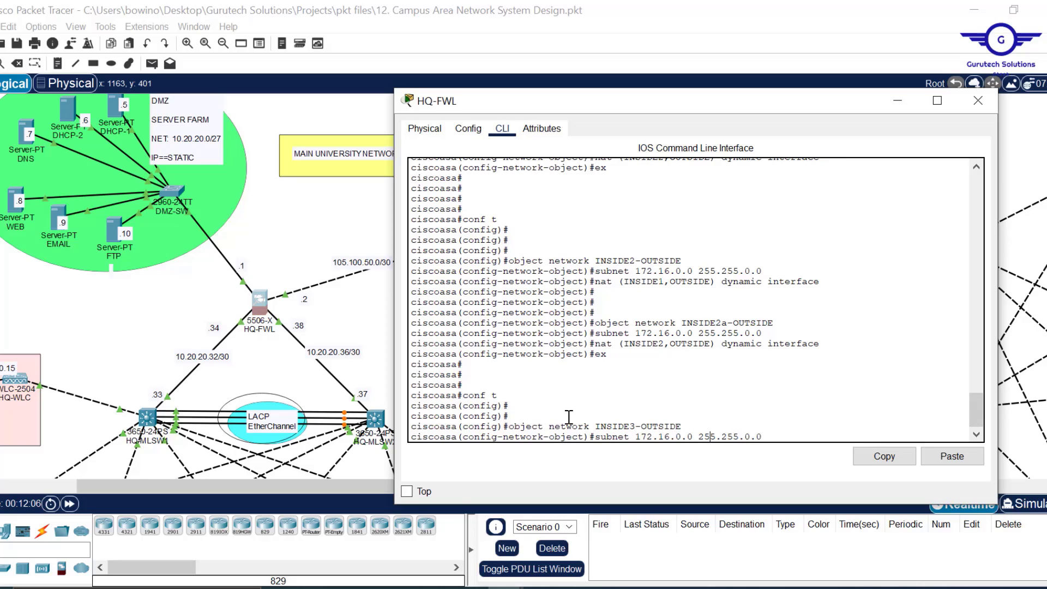
pyautogui.press('Left')
pyautogui.press('Left')
pyautogui.press('Left')
pyautogui.press('BackSpace')
pyautogui.press('BackSpace')
pyautogui.press('BackSpace')
pyautogui.press('BackSpace')
pyautogui.press('BackSpace')
pyautogui.press('BackSpace')
pyautogui.press('BackSpace')
pyautogui.write('10.')
pyautogui.write('.10')
pyautogui.press('Return')
pyautogui.press('Return')
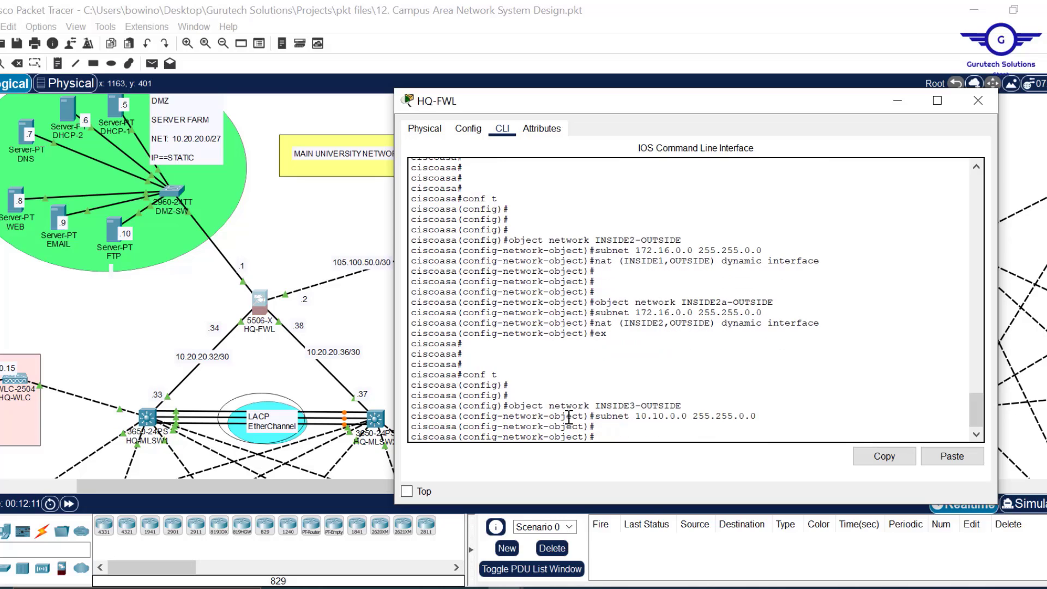
# - Apply dynamic interface NAT from INSIDE1 to OUTSIDE, exit, and re-enter 'conf t'
pyautogui.press('Up')
pyautogui.press('Up')
pyautogui.press('Up')
pyautogui.press('Up')
pyautogui.press('Left')
pyautogui.press('Left')
pyautogui.press('Left')
pyautogui.press('Left')
pyautogui.press('Left')
pyautogui.press('Left')
pyautogui.press('Left')
pyautogui.press('Left')
pyautogui.press('Left')
pyautogui.press('Left')
pyautogui.press('Left')
pyautogui.press('Left')
pyautogui.press('Left')
pyautogui.press('Left')
pyautogui.press('Left')
pyautogui.press('Left')
pyautogui.press('Left')
pyautogui.press('Left')
pyautogui.press('Left')
pyautogui.press('Left')
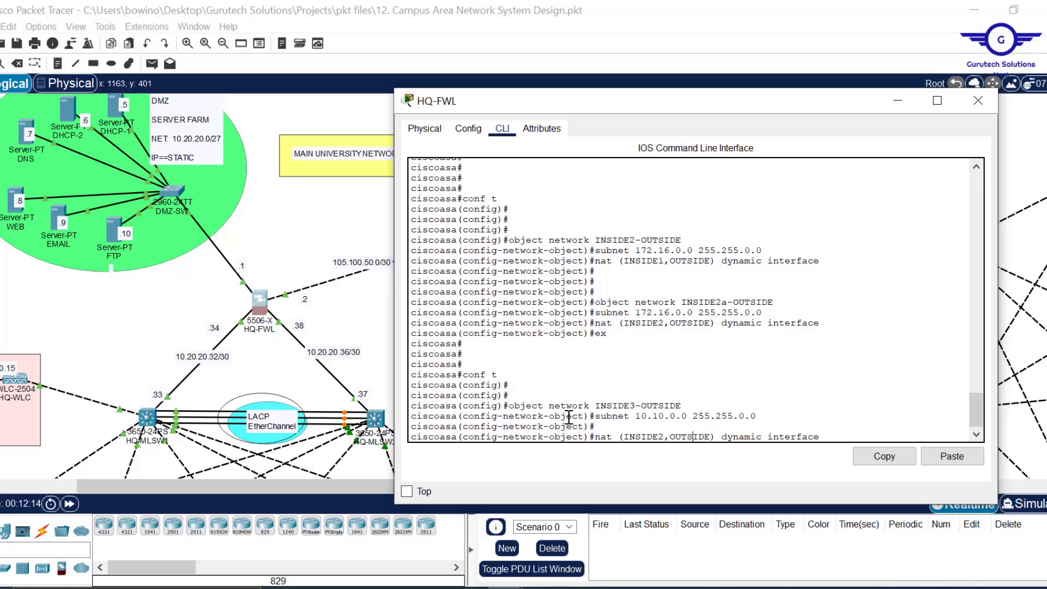
pyautogui.press('BackSpace')
pyautogui.write('1')
pyautogui.press('Return')
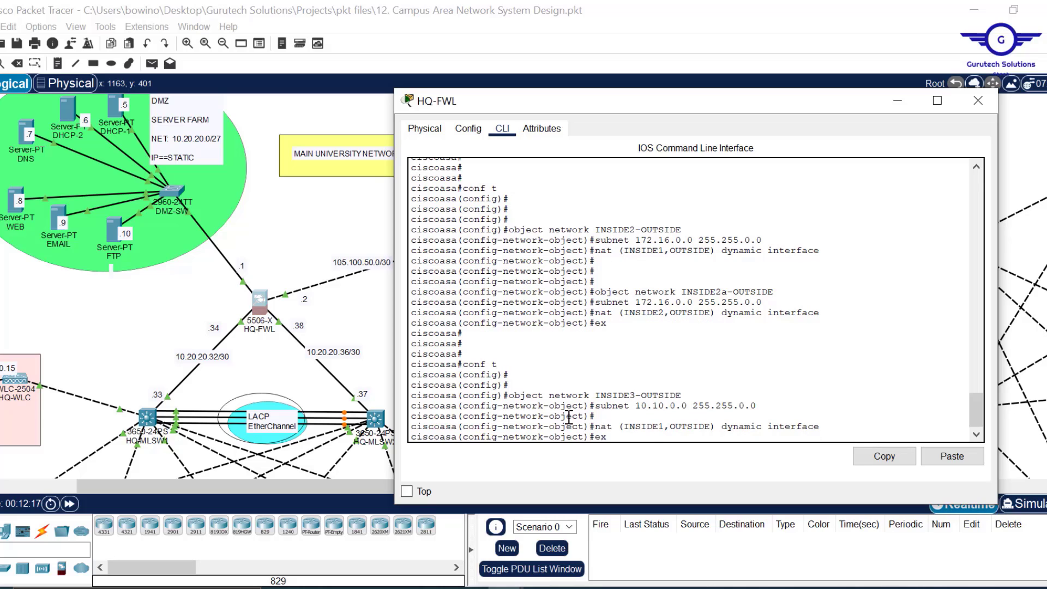
pyautogui.write('ex')
pyautogui.press('Return')
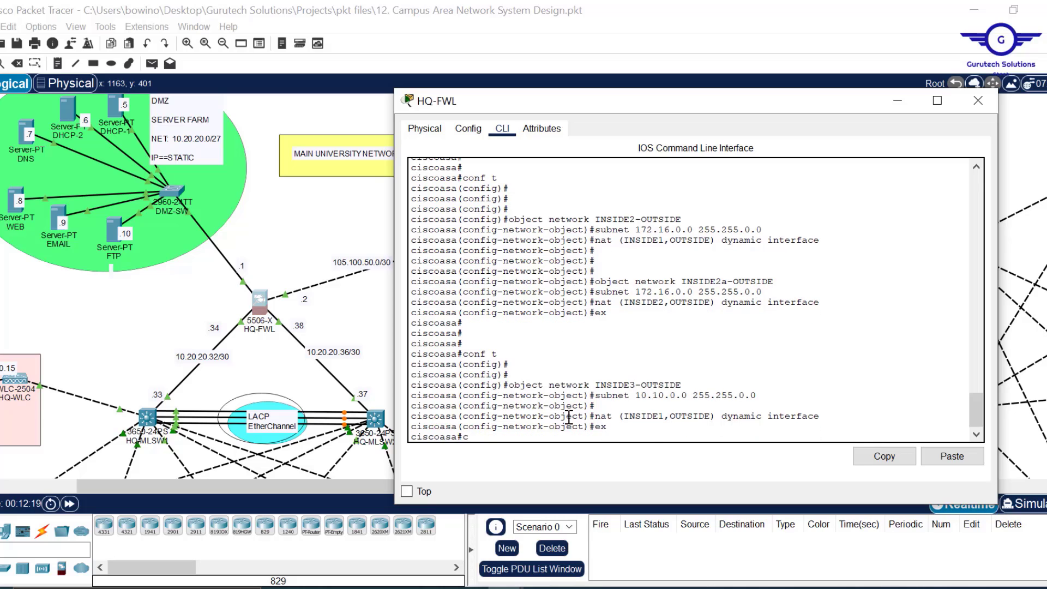
pyautogui.write('conf t')
pyautogui.press('Return')
# - Create object INSIDE3a-OUTSIDE with subnet 10.10.0.0 255.255.0.0
pyautogui.press('Up')
pyautogui.press('Up')
pyautogui.press('Up')
pyautogui.press('Up')
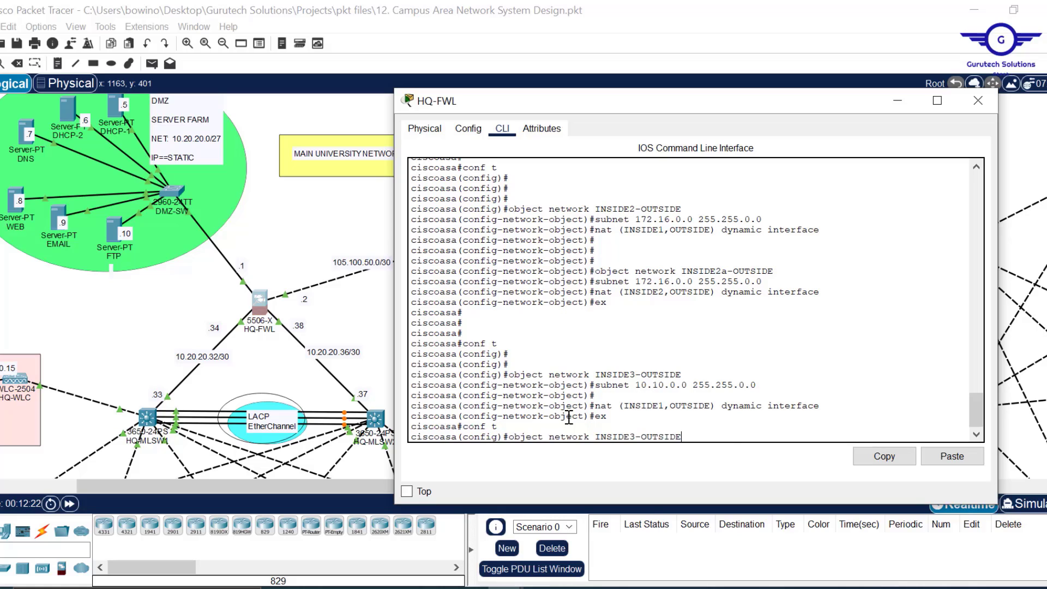
pyautogui.press('Up')
pyautogui.press('Down')
pyautogui.press('Left')
pyautogui.press('Left')
pyautogui.press('Left')
pyautogui.press('Left')
pyautogui.press('Left')
pyautogui.press('Left')
pyautogui.press('Left')
pyautogui.press('Left')
pyautogui.write('a')
pyautogui.press('Return')
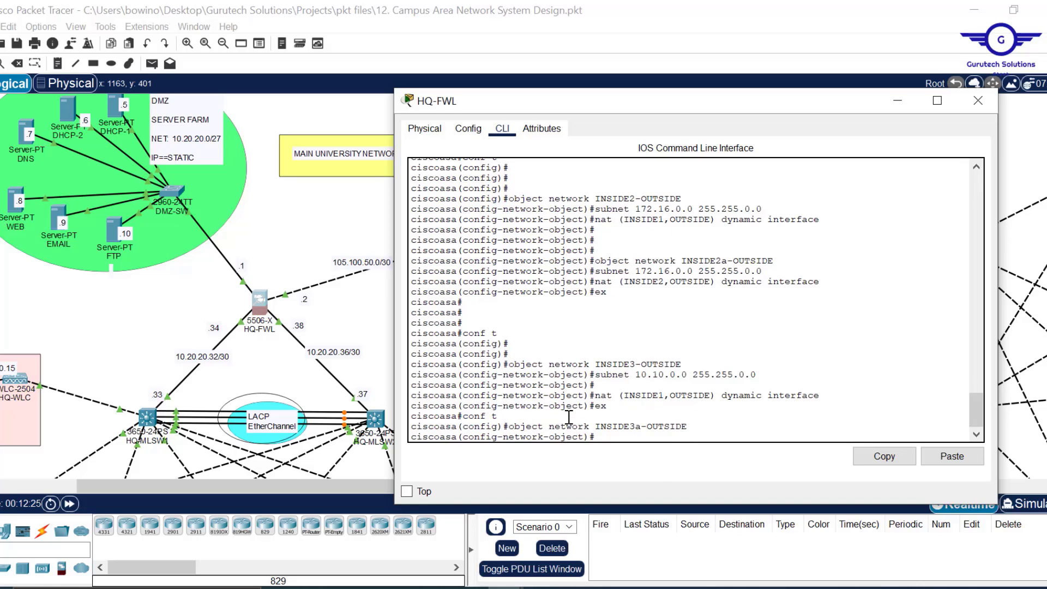
pyautogui.press('Up')
pyautogui.press('Up')
pyautogui.press('Up')
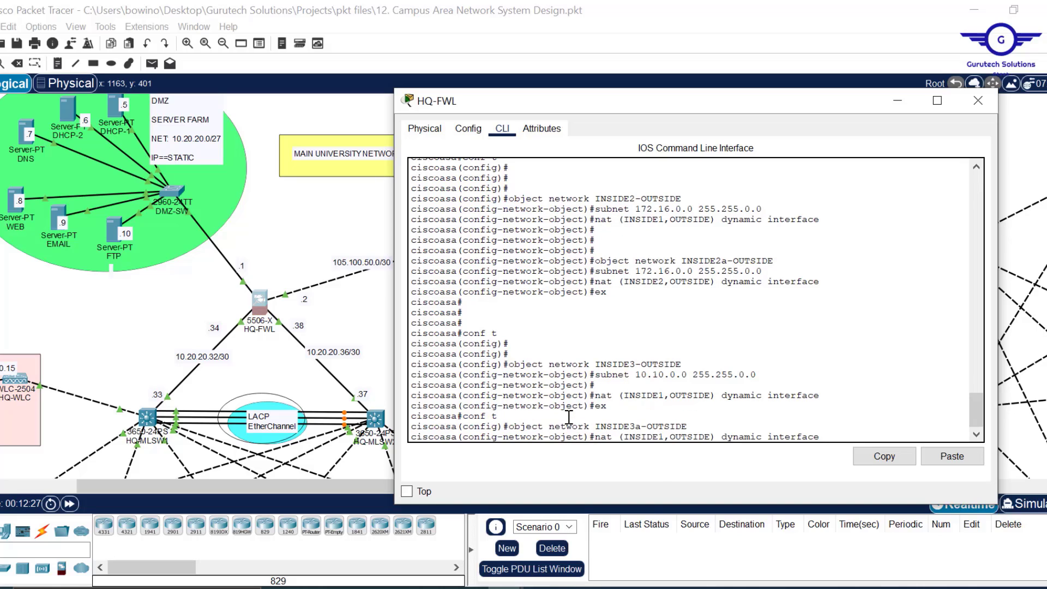
pyautogui.press('Up')
pyautogui.press('Return')
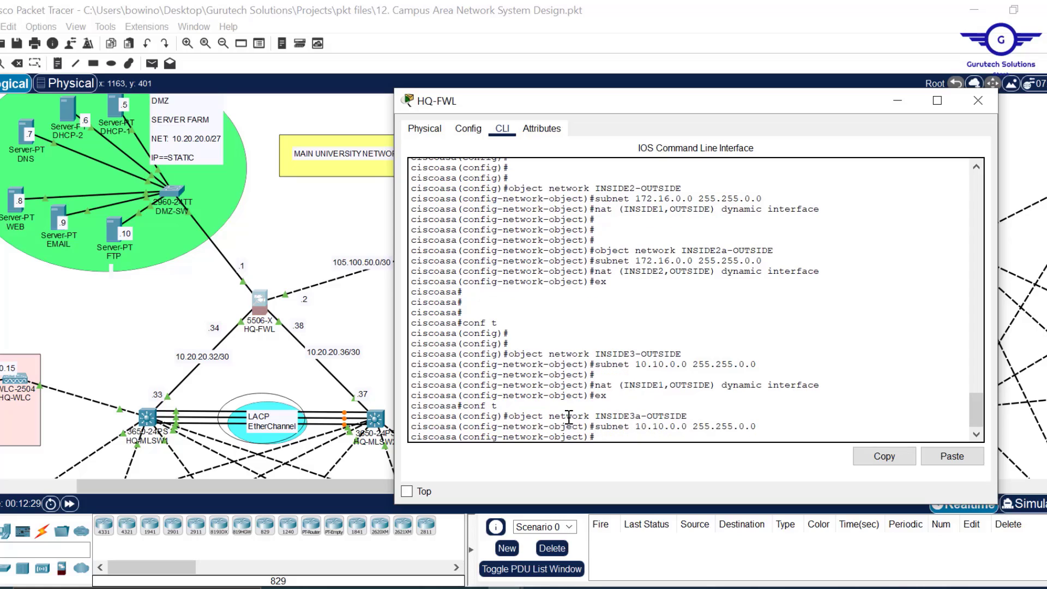
# - Apply dynamic interface NAT from INSIDE2 to OUTSIDE and exit configuration mode
pyautogui.press('Down')
pyautogui.press('Down')
pyautogui.press('Up')
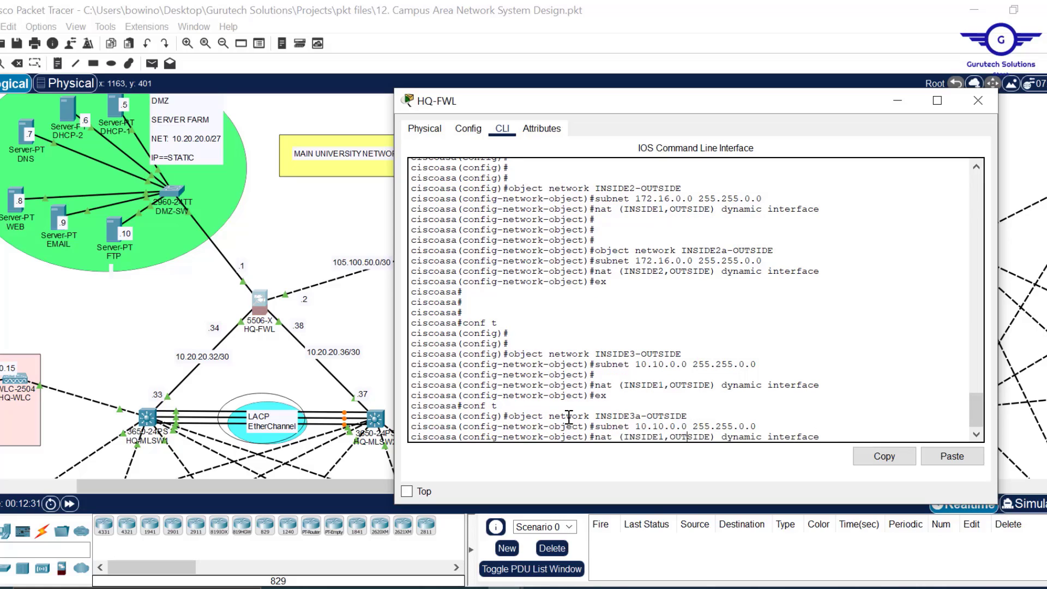
pyautogui.press('Left')
pyautogui.press('Left')
pyautogui.press('Left')
pyautogui.press('BackSpace')
pyautogui.write('2')
pyautogui.press('Return')
pyautogui.write('ex')
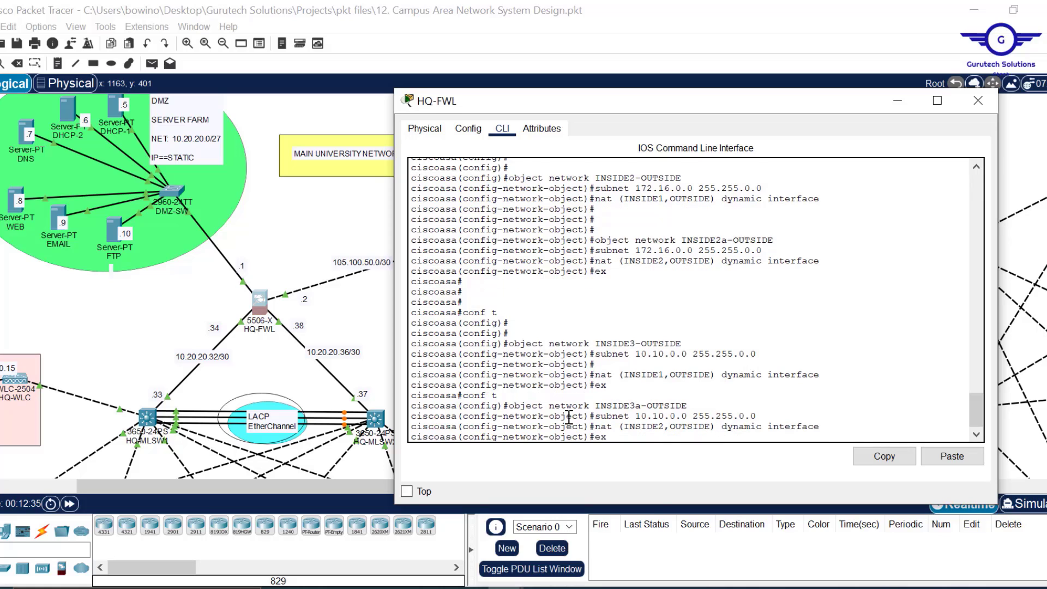
pyautogui.press('Return')
pyautogui.press('Return')
pyautogui.press('Return')
pyautogui.press('Return')
pyautogui.press('Return')
pyautogui.press('Return')
# - Save HQ-FWL's configuration with 'wr mem' and page through 'sh start' output
pyautogui.write('wr mem')
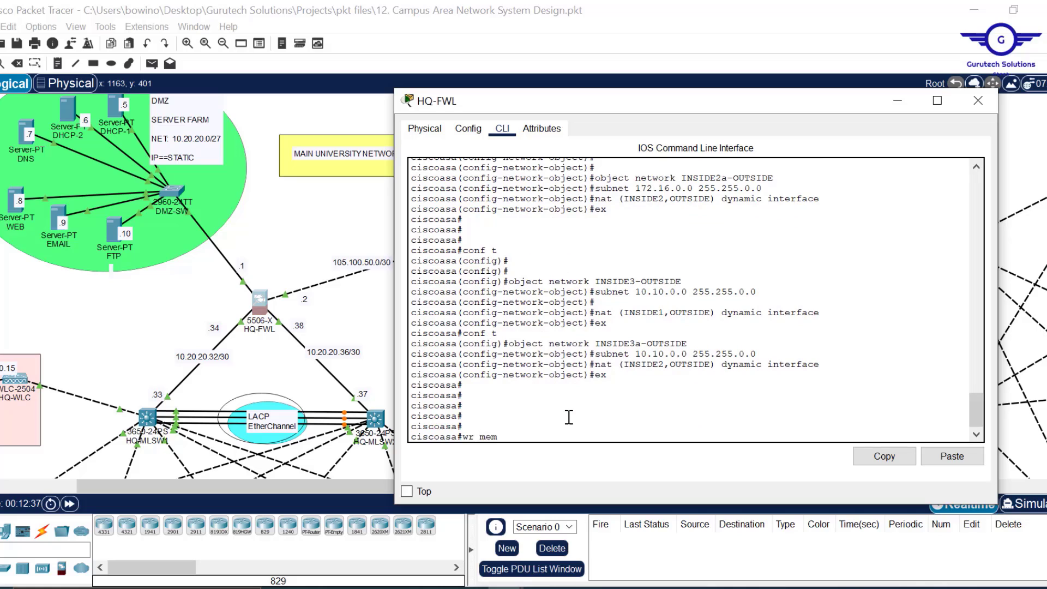
pyautogui.press('Return')
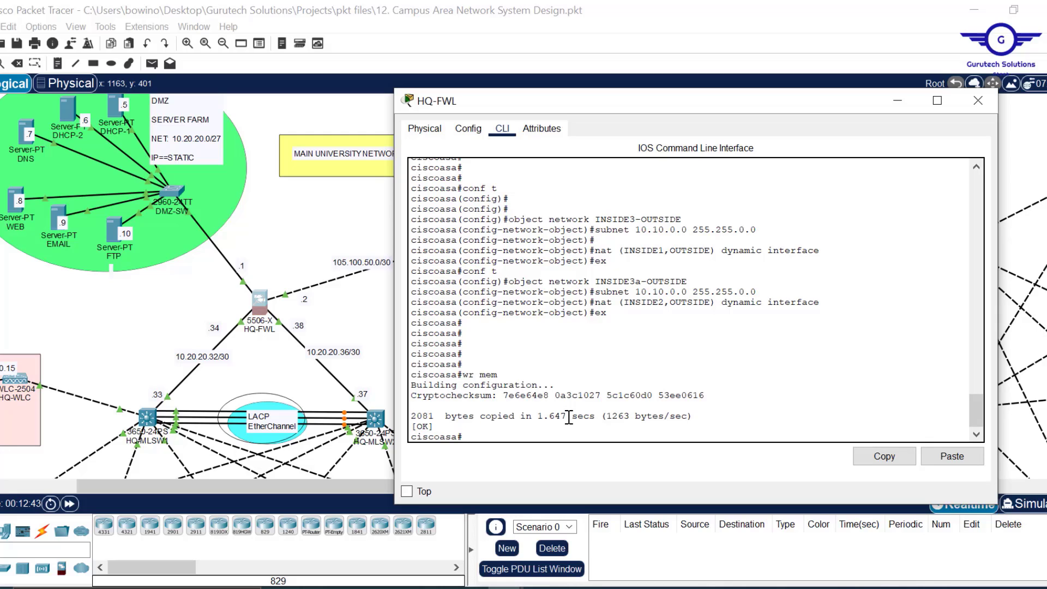
pyautogui.write('sh start')
pyautogui.press('Return')
pyautogui.press('Return')
pyautogui.press('Return')
pyautogui.press('Return')
pyautogui.press('Return')
pyautogui.press('Return')
pyautogui.press('Return')
pyautogui.press('Return')
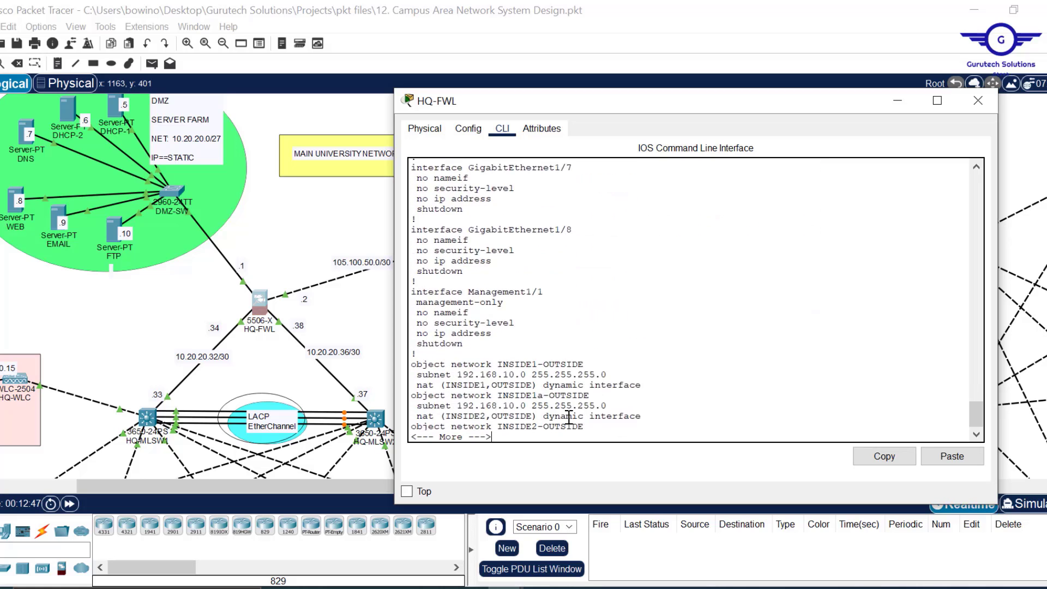
pyautogui.press('Return')
pyautogui.press('Return')
pyautogui.press('Return')
pyautogui.press('Return')
pyautogui.press('Return')
pyautogui.press('Return')
pyautogui.press('Return')
pyautogui.press('Return')
pyautogui.press('Return')
pyautogui.press('Return')
pyautogui.press('Return')
pyautogui.press('Return')
pyautogui.press('Return')
pyautogui.press('Return')
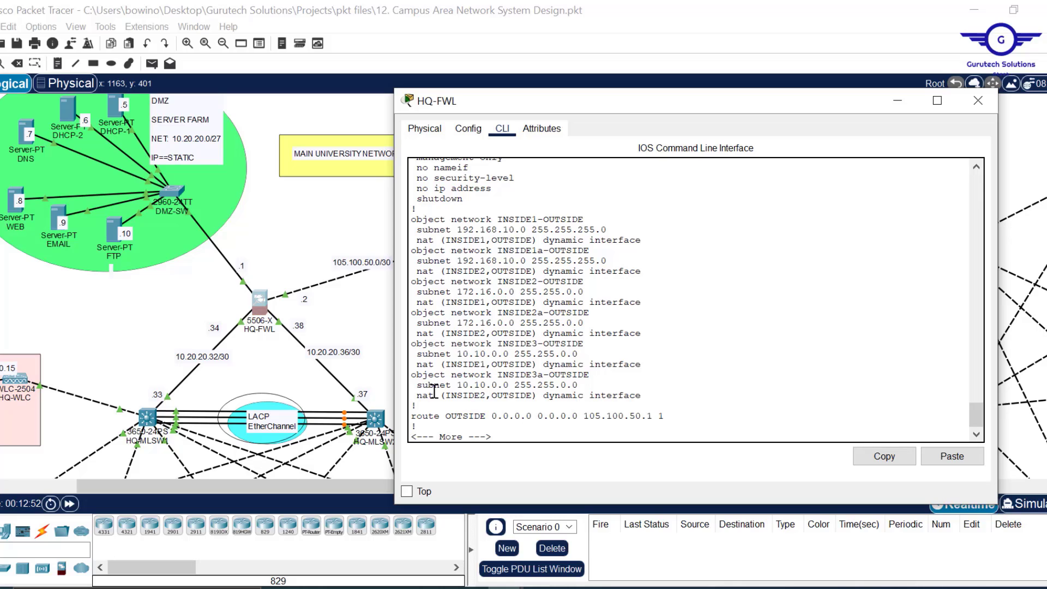
# - Copy the object network NAT blocks from the startup config and close HQ-FWL's window
pyautogui.moveTo(417, 299); pyautogui.dragTo(407, 231)
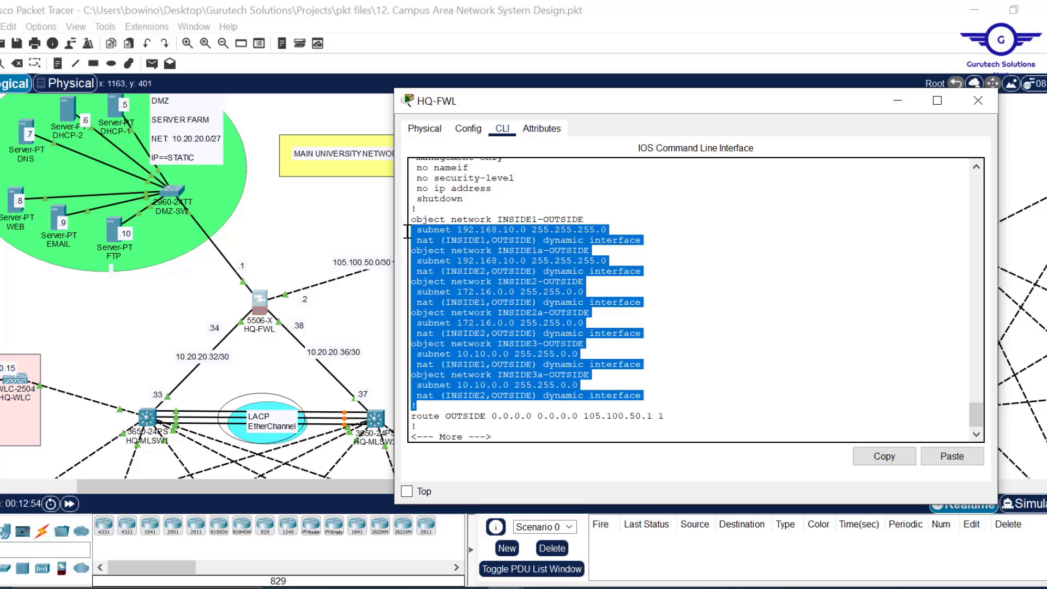
pyautogui.click(429, 343)
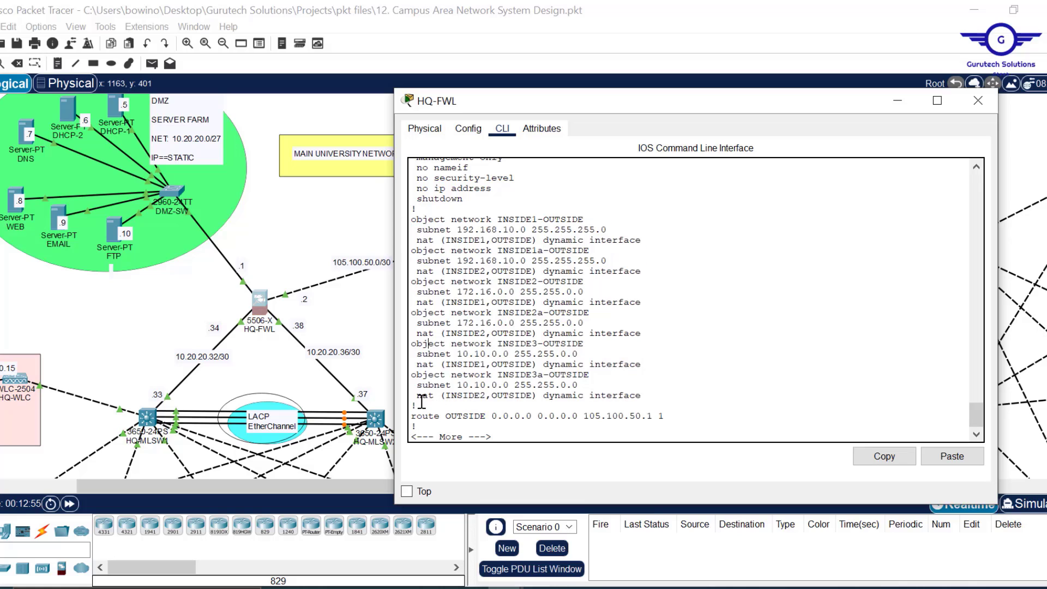
pyautogui.moveTo(419, 409); pyautogui.dragTo(413, 209)
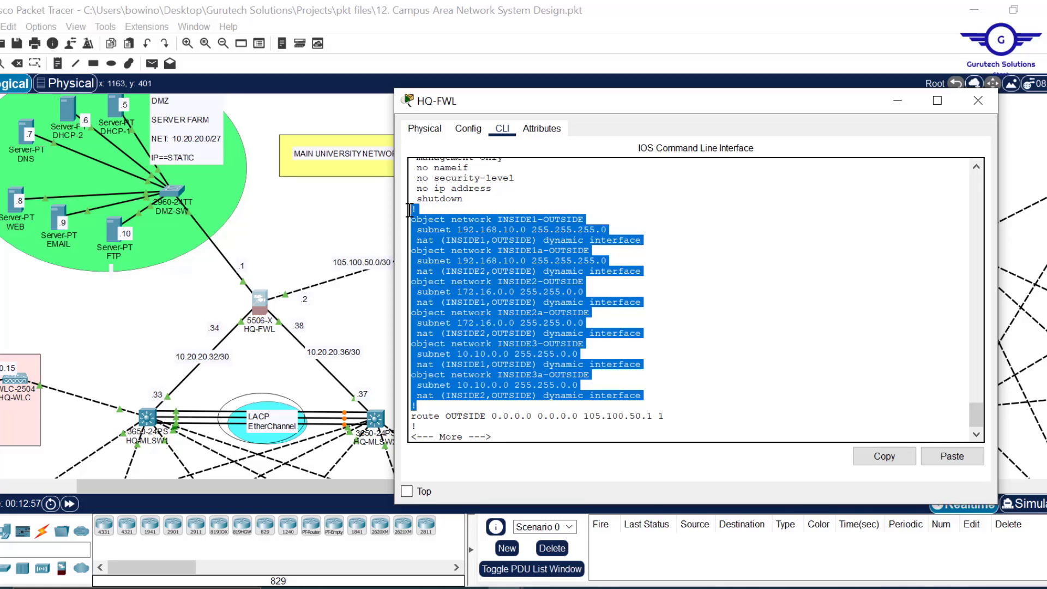
pyautogui.click(902, 461)
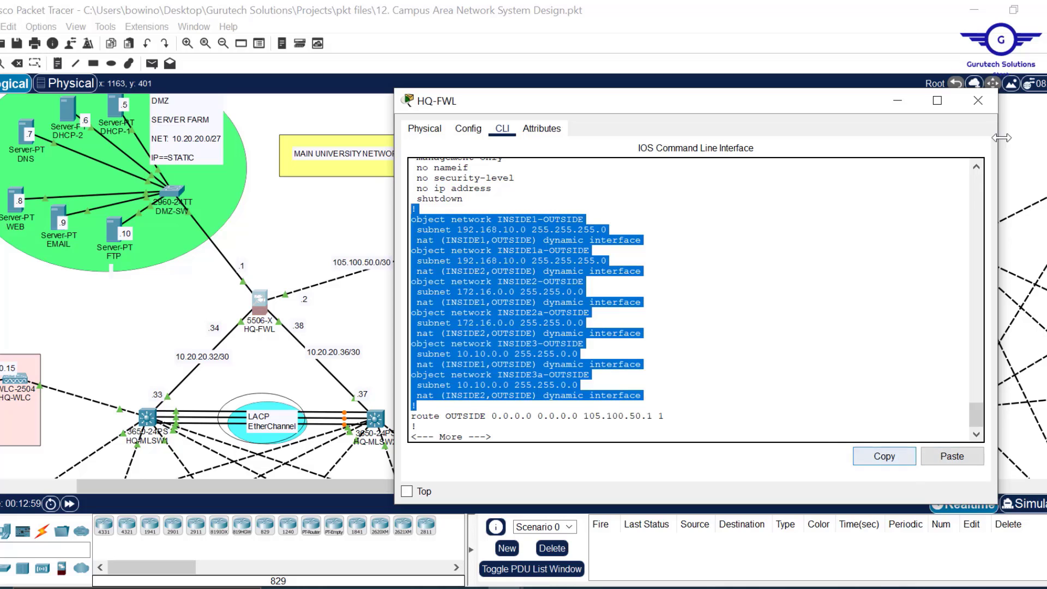
pyautogui.click(977, 102)
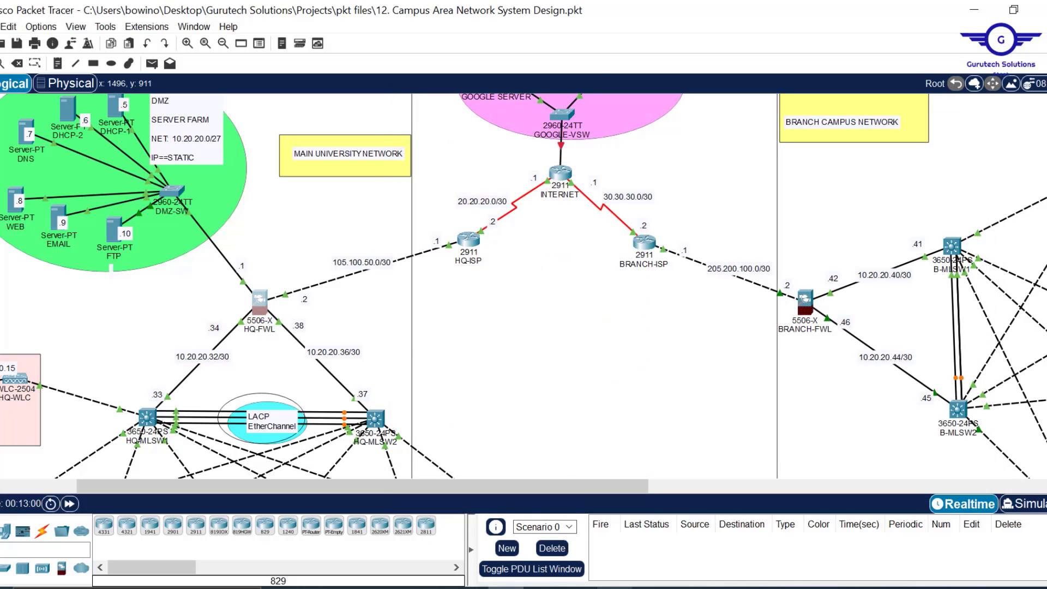
# - Bring Config.txt forward, then launch a blank Notepad document by searching 'not'
pyautogui.moveTo(614, 588)
pyautogui.click(614, 527)
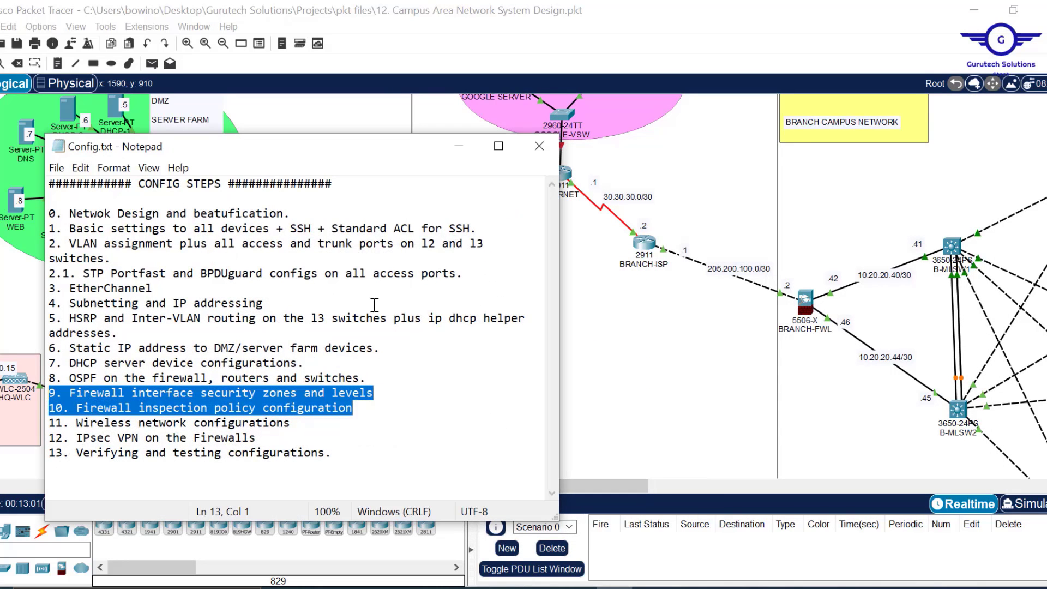
pyautogui.click(153, 587)
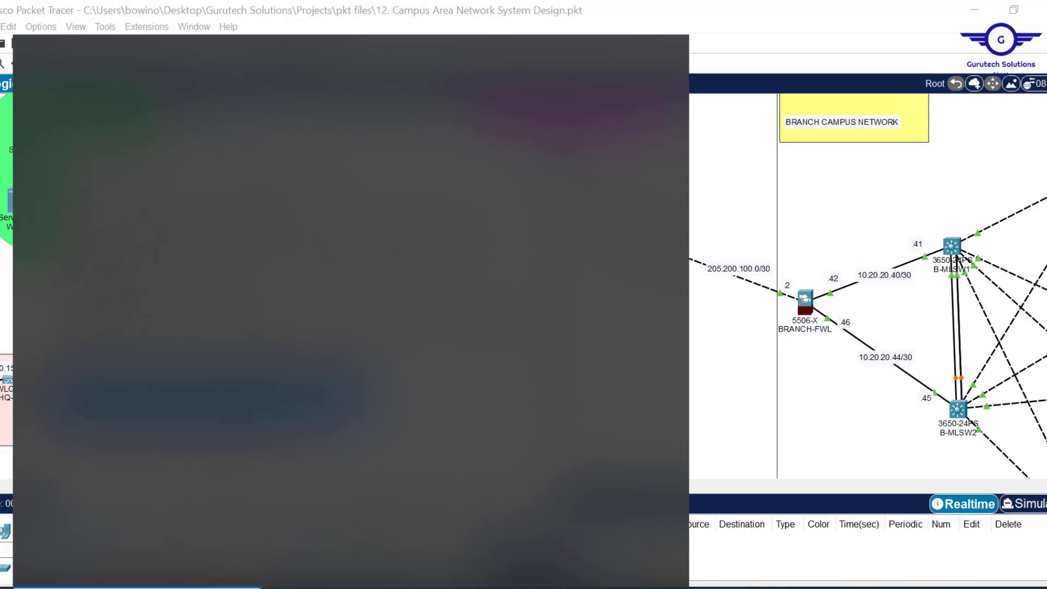
pyautogui.write('not')
pyautogui.press('Return')
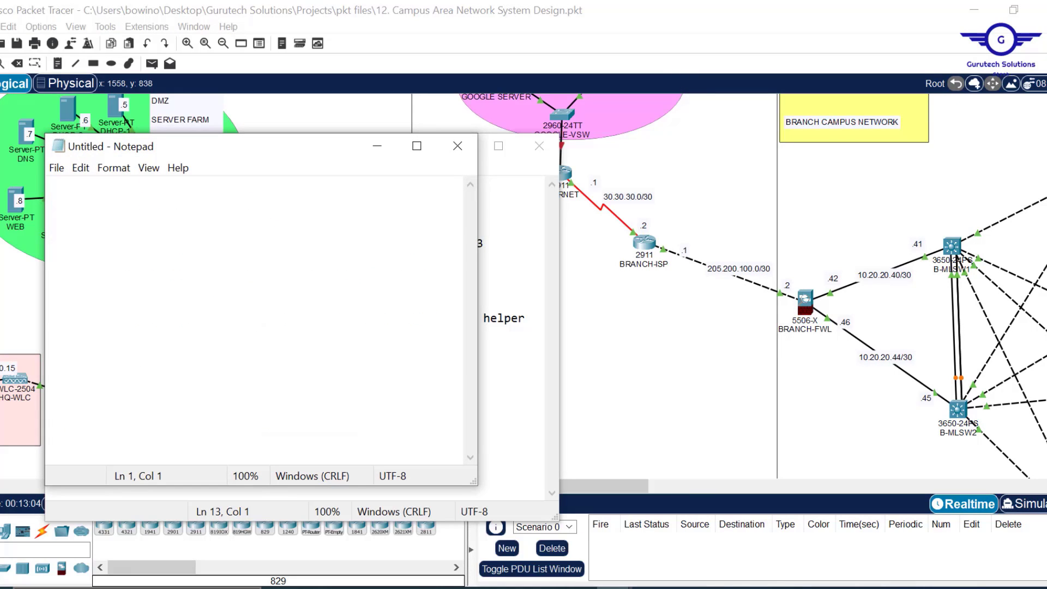
# - Paste HQ-FWL's six NAT object blocks into the new document, then enlarge and reposition it
pyautogui.hotkey('ctrl', 'v')
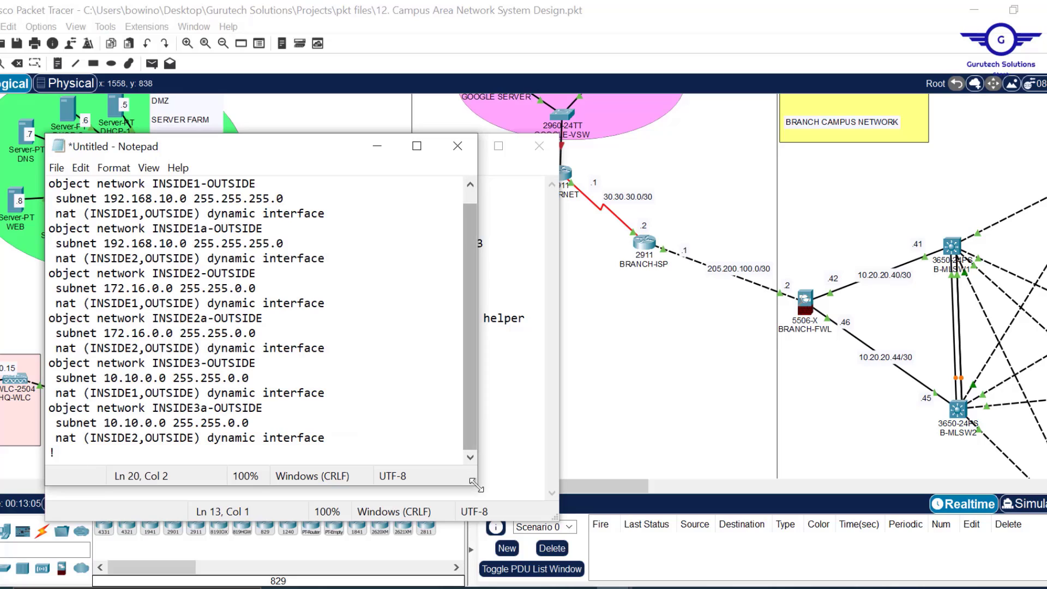
pyautogui.moveTo(473, 484); pyautogui.dragTo(614, 541)
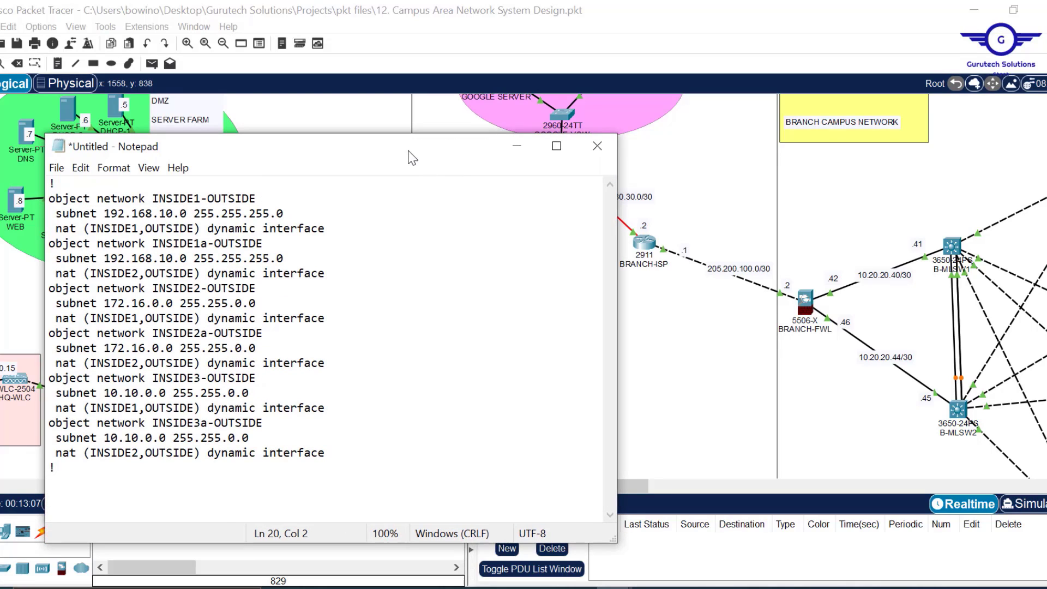
pyautogui.moveTo(407, 148); pyautogui.dragTo(480, 138)
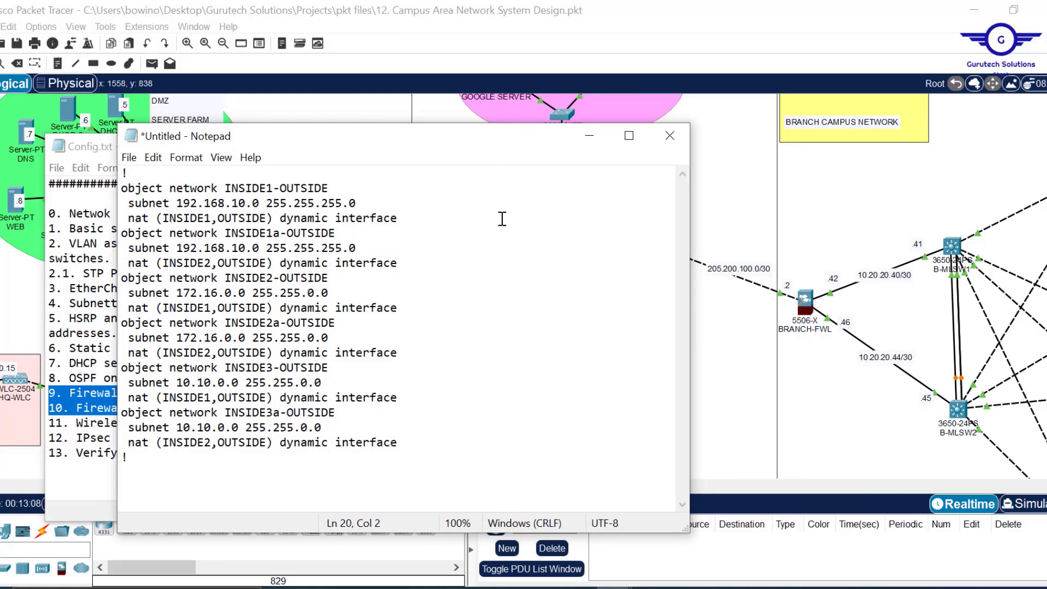
pyautogui.click(7, 492)
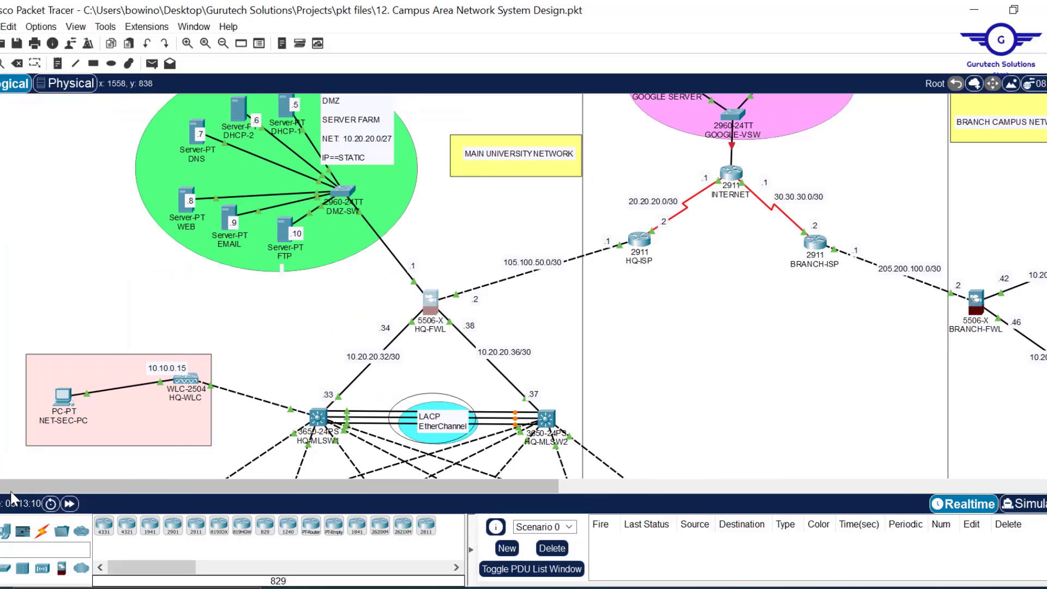
# - Place the Notepad draft beside the branch network and delete the INSIDE3 and INSIDE3a blocks
pyautogui.moveTo(230, 490); pyautogui.dragTo(703, 496)
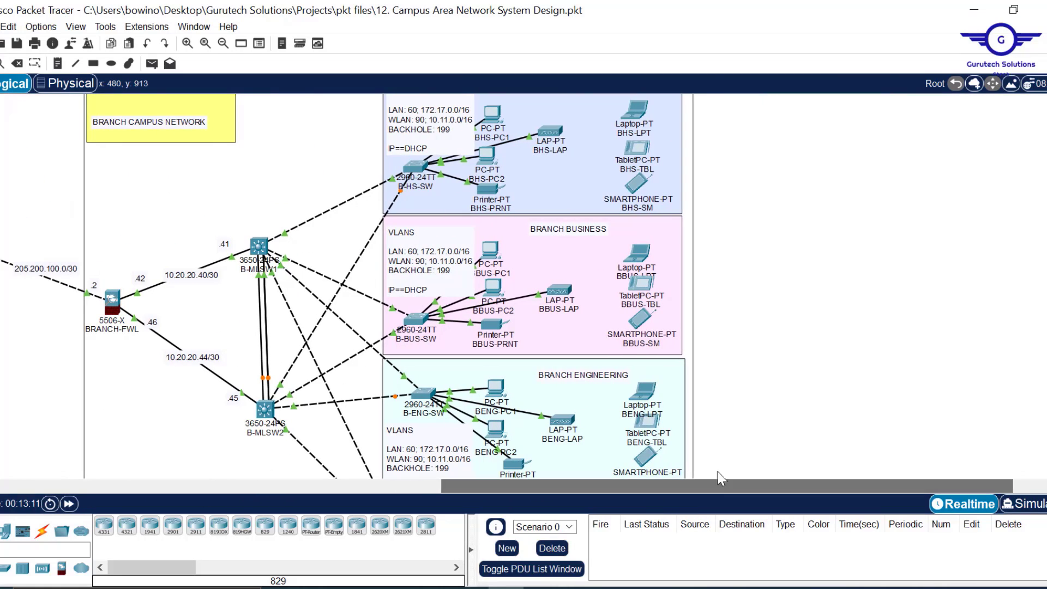
pyautogui.moveTo(720, 586)
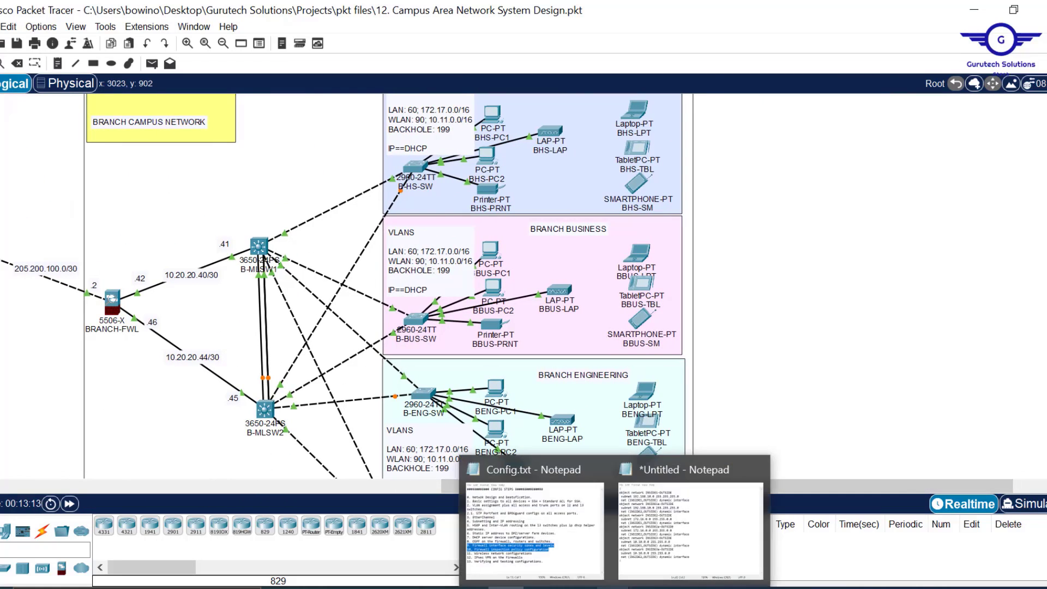
pyautogui.click(668, 564)
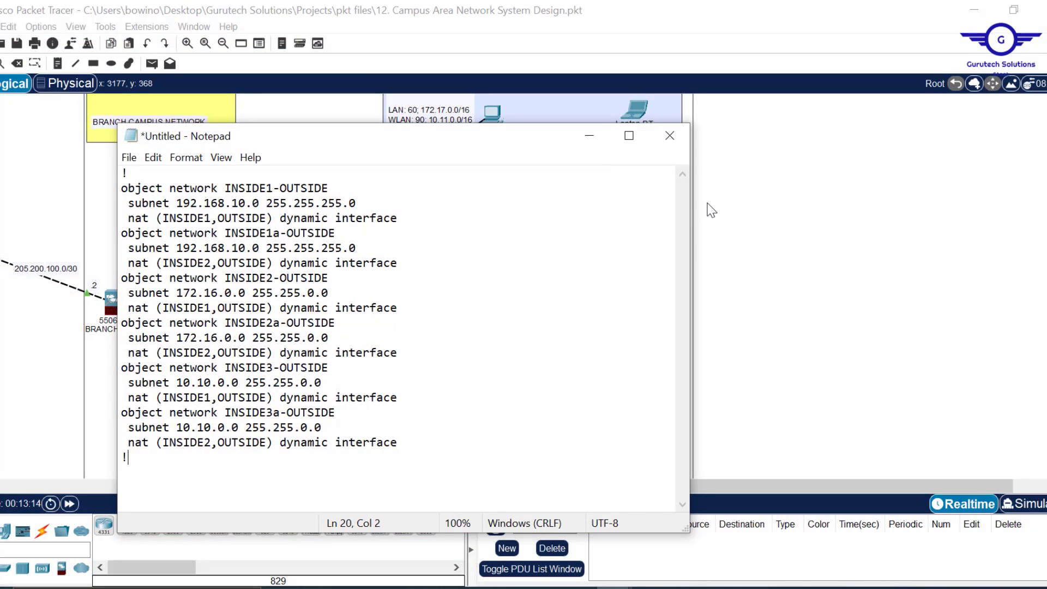
pyautogui.moveTo(690, 207); pyautogui.dragTo(557, 212)
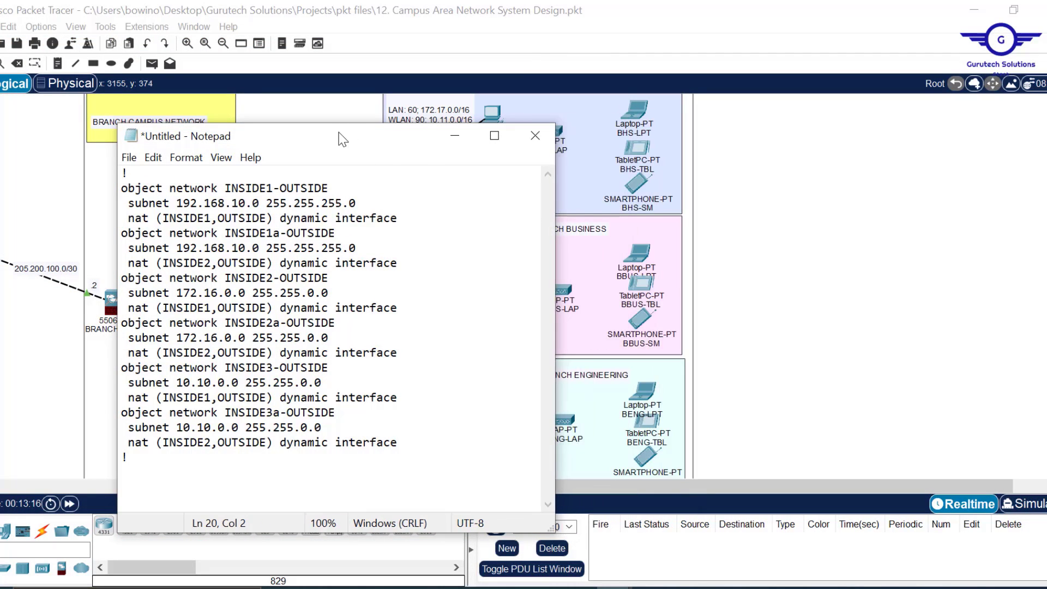
pyautogui.moveTo(341, 139); pyautogui.dragTo(818, 124)
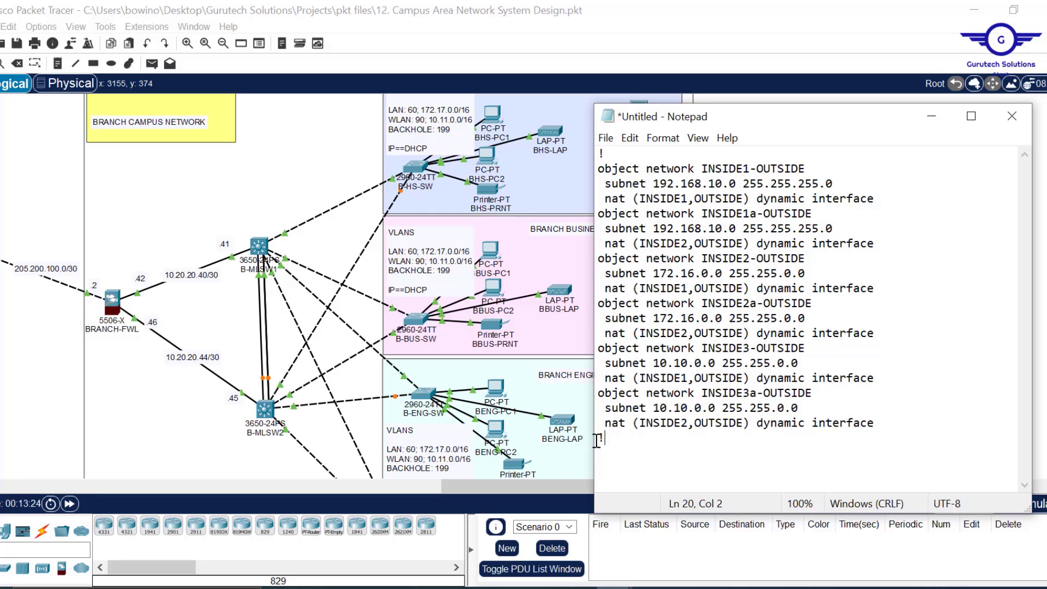
pyautogui.moveTo(616, 443); pyautogui.dragTo(585, 351)
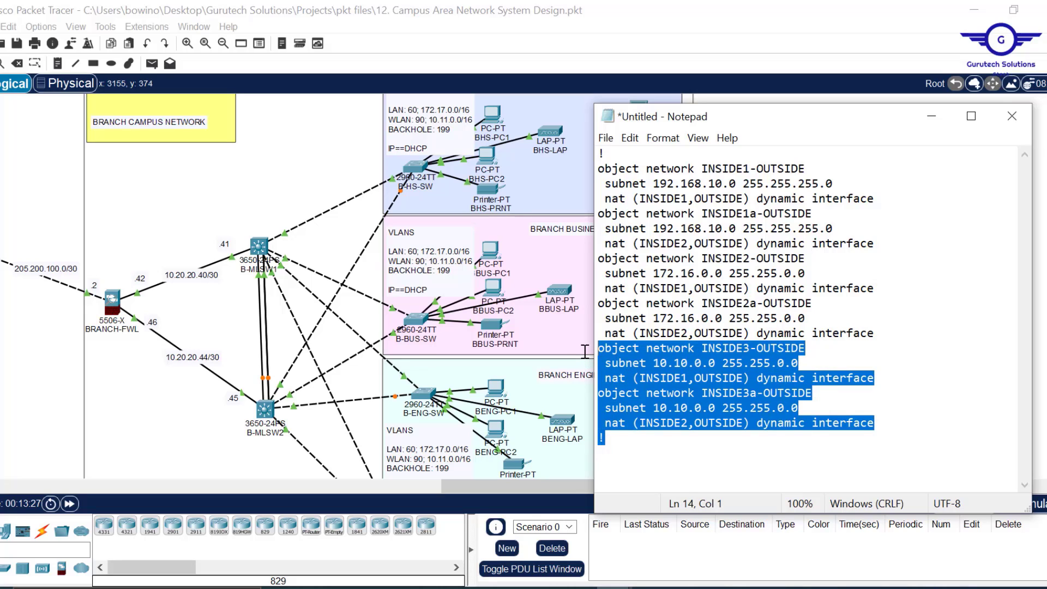
pyautogui.press('Delete')
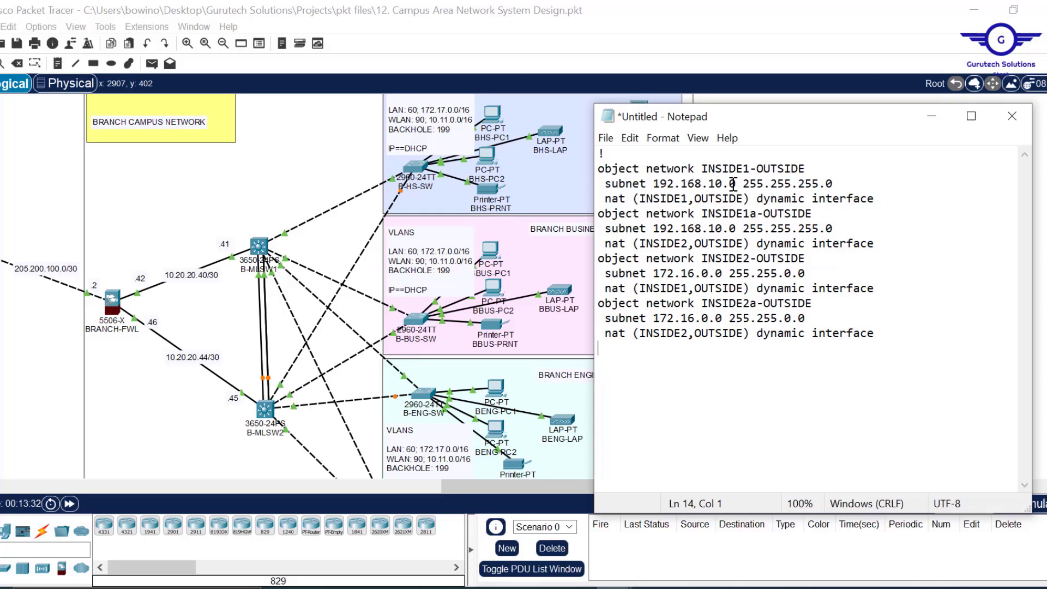
# - Change the INSIDE1 object's subnet to 10.11.0.0 255.255.0.0
pyautogui.moveTo(737, 184); pyautogui.dragTo(674, 185)
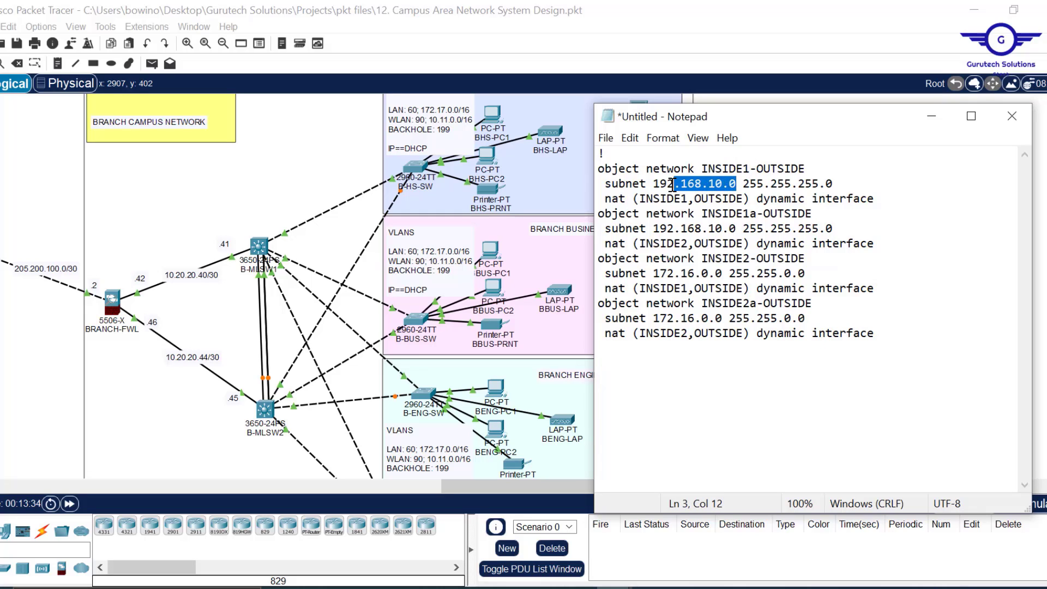
pyautogui.click(674, 185)
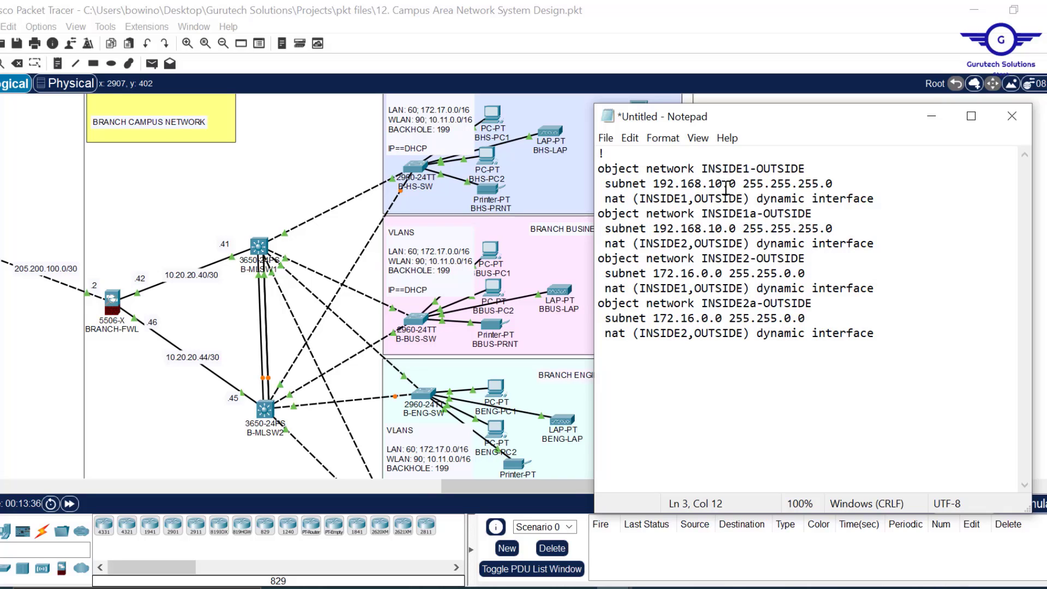
pyautogui.moveTo(736, 185); pyautogui.dragTo(660, 184)
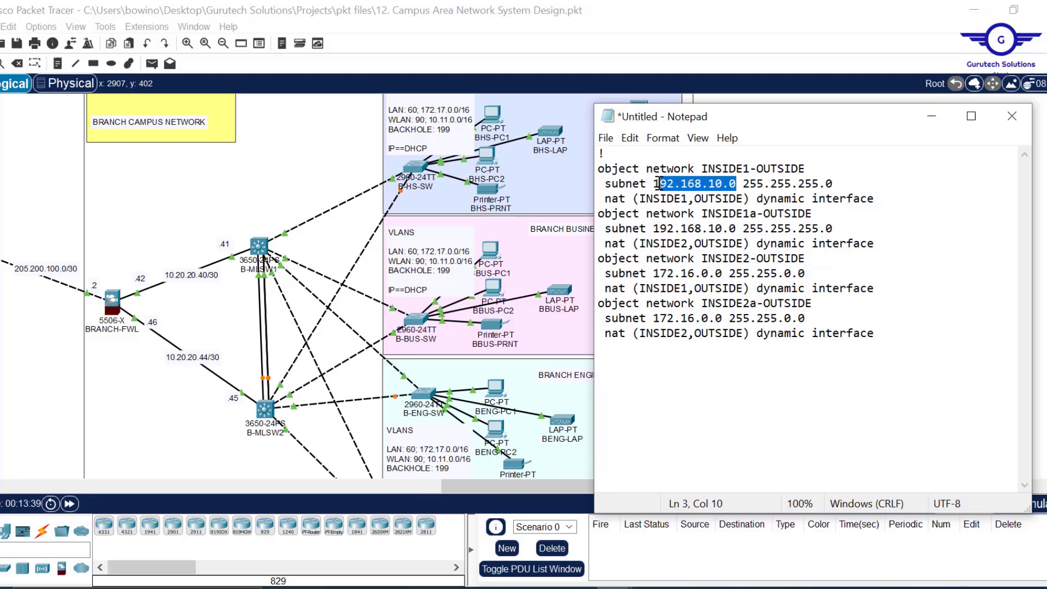
pyautogui.write('0')
pyautogui.write('.10.')
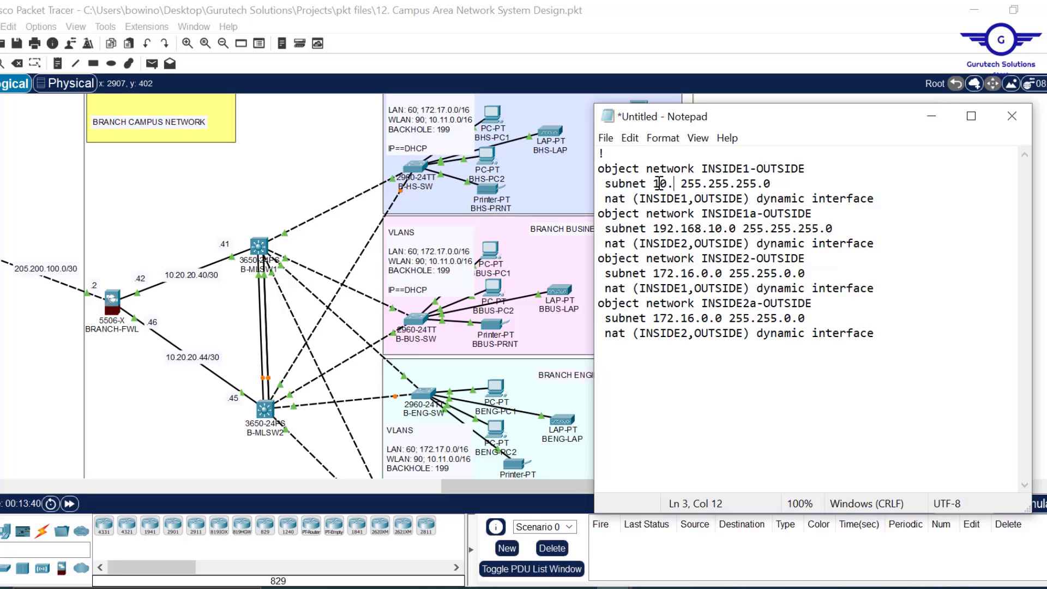
pyautogui.press('BackSpace')
pyautogui.press('BackSpace')
pyautogui.write('11')
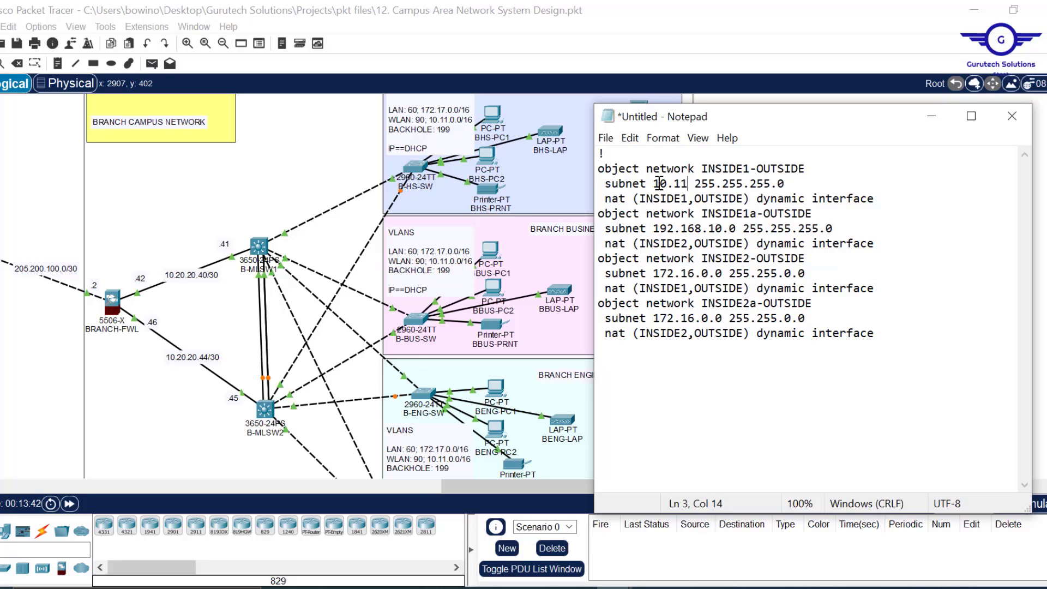
pyautogui.write('.0.0')
pyautogui.moveTo(800, 183); pyautogui.dragTo(782, 184)
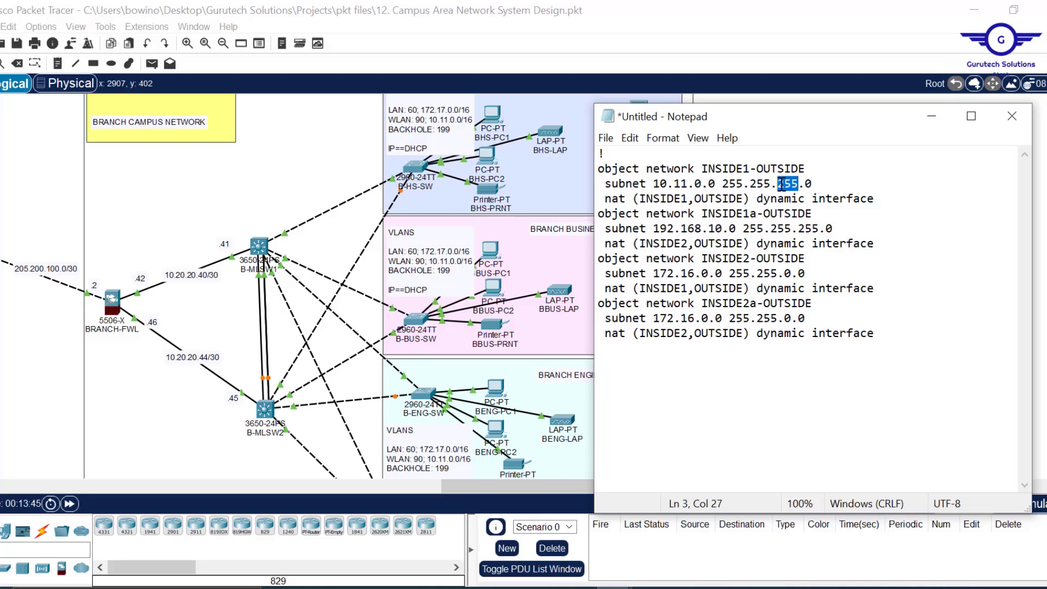
pyautogui.write('0')
# - Give INSIDE1a the same 10.11.0.0 subnet line and add a blank line after that group
pyautogui.moveTo(812, 185); pyautogui.dragTo(817, 164)
pyautogui.hotkey('ctrl', 'c')
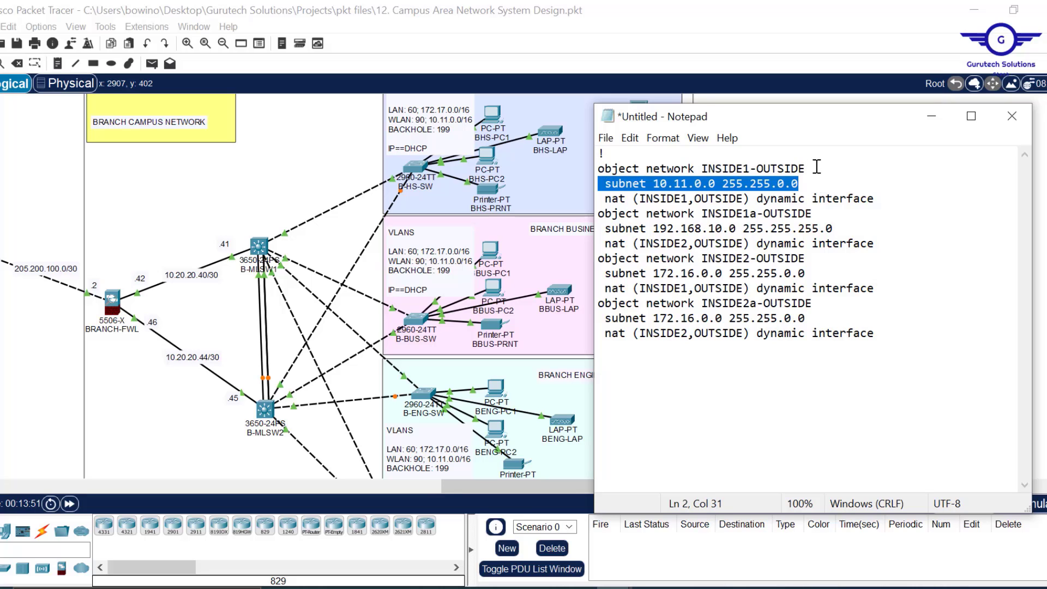
pyautogui.moveTo(838, 230); pyautogui.dragTo(819, 216)
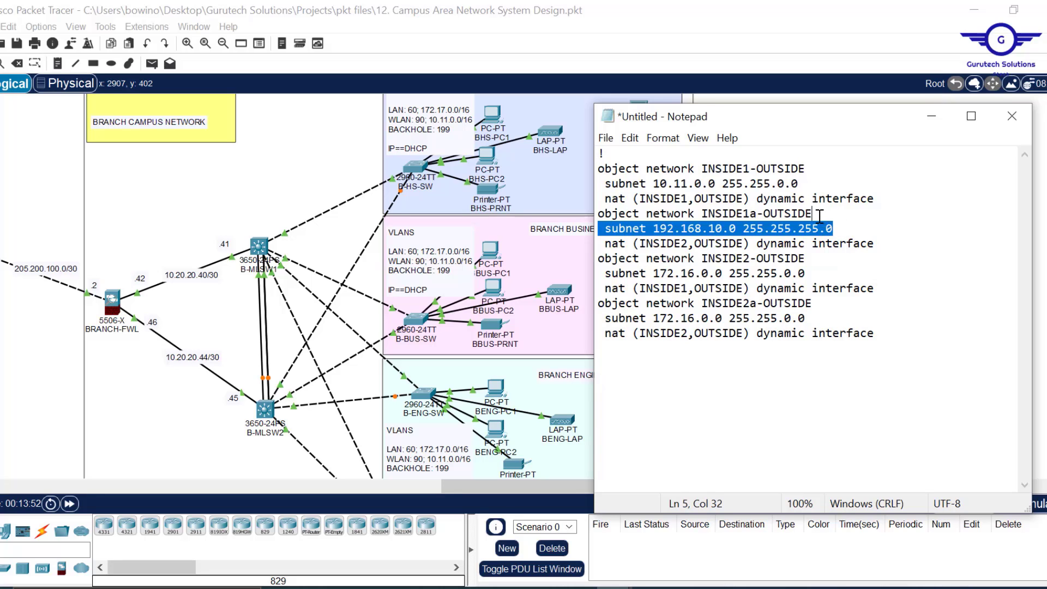
pyautogui.hotkey('ctrl', 'v')
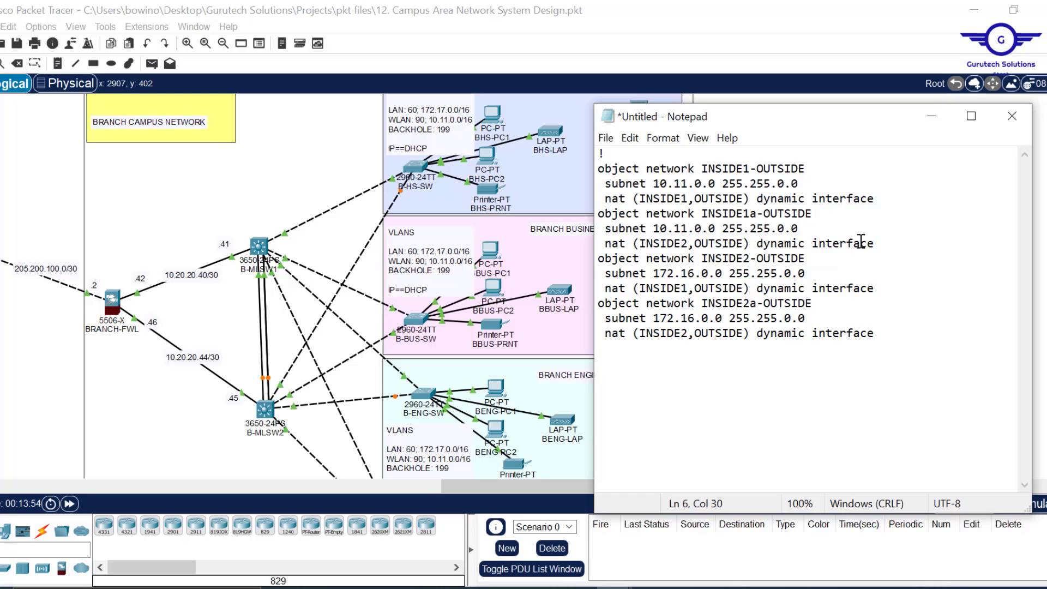
pyautogui.click(884, 243)
pyautogui.press('Return')
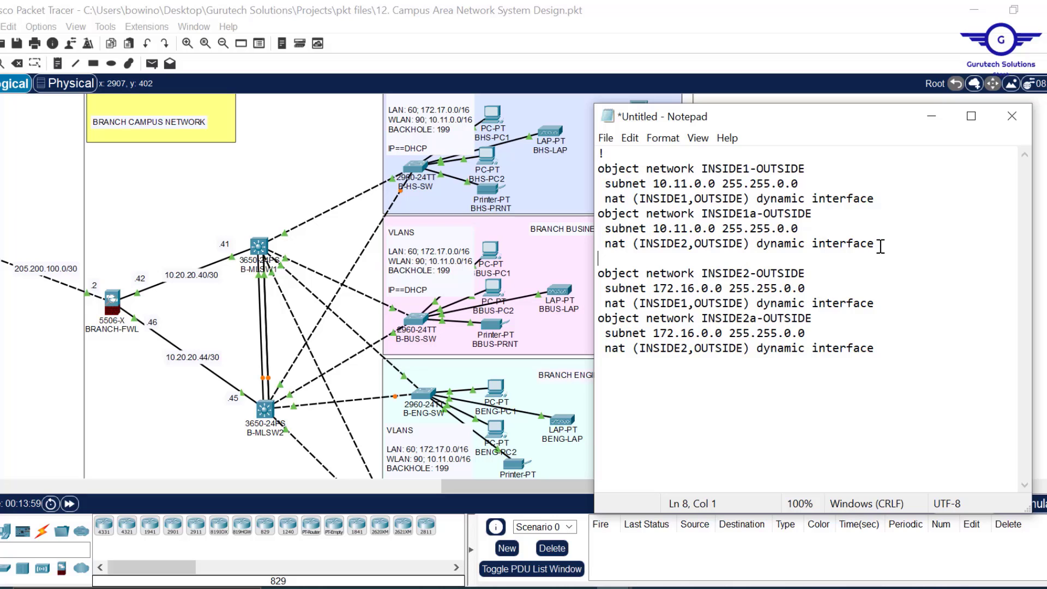
pyautogui.moveTo(882, 246); pyautogui.dragTo(548, 141)
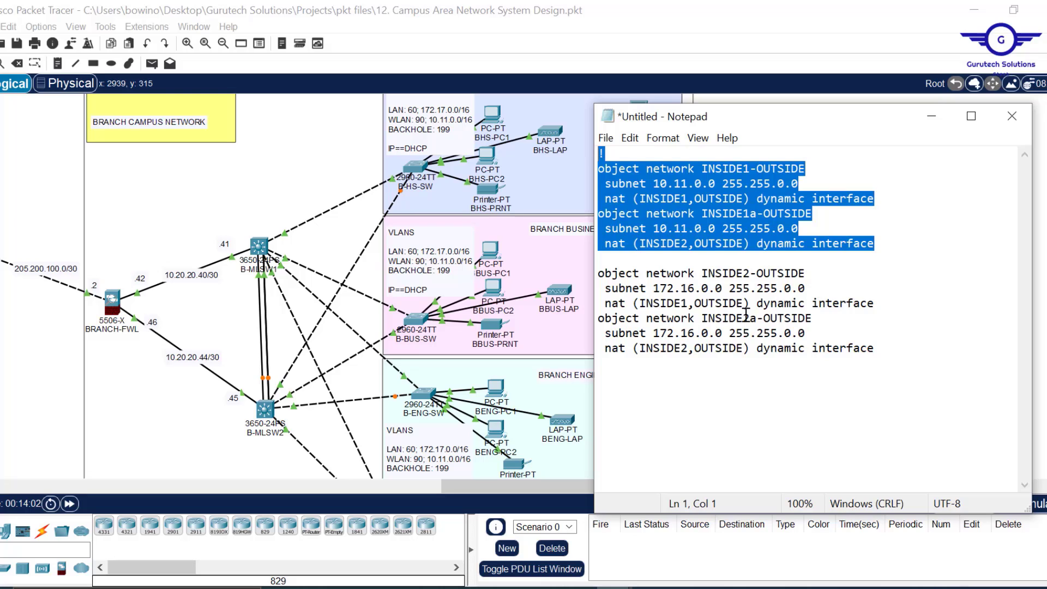
# - Change the INSIDE2 and INSIDE2a subnets from 172.16 to 172.17
pyautogui.click(688, 291)
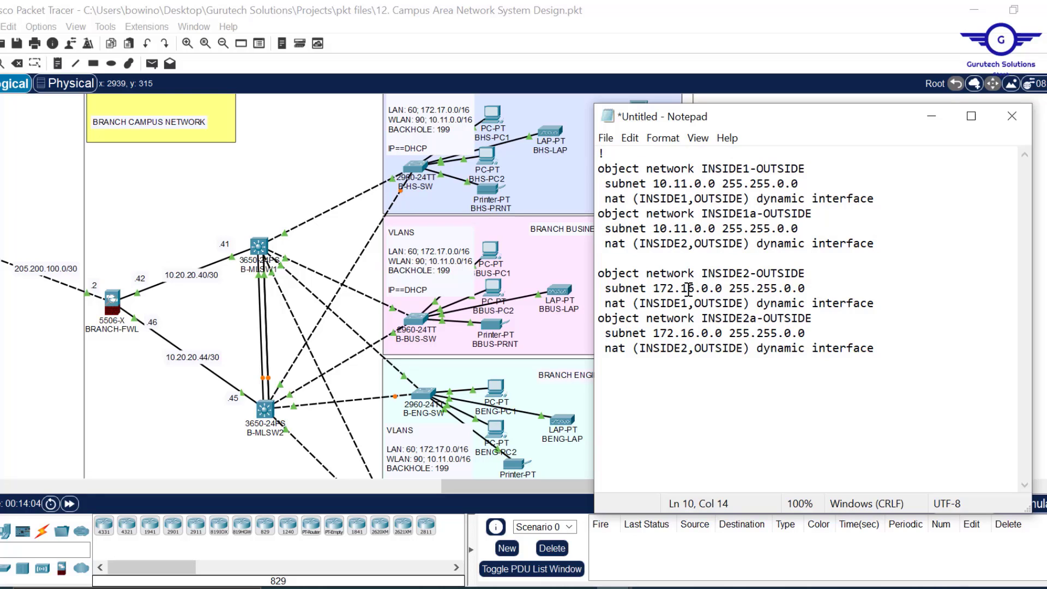
pyautogui.press('Delete')
pyautogui.write('7')
pyautogui.press('Delete')
pyautogui.write('7')
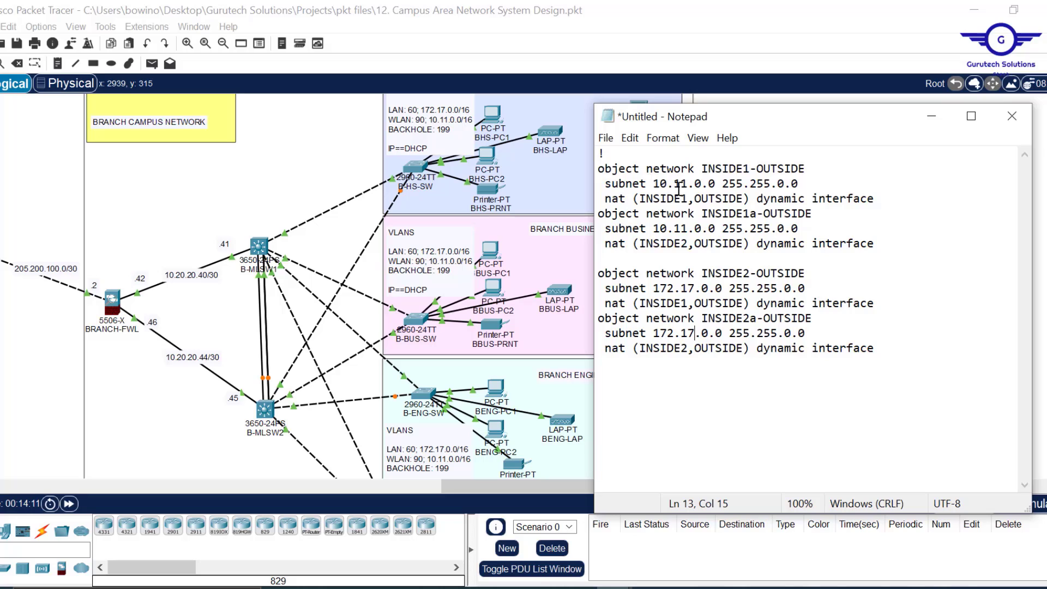
# - Review the edited object definitions and copy the entire NAT draft
pyautogui.moveTo(657, 185); pyautogui.dragTo(802, 184)
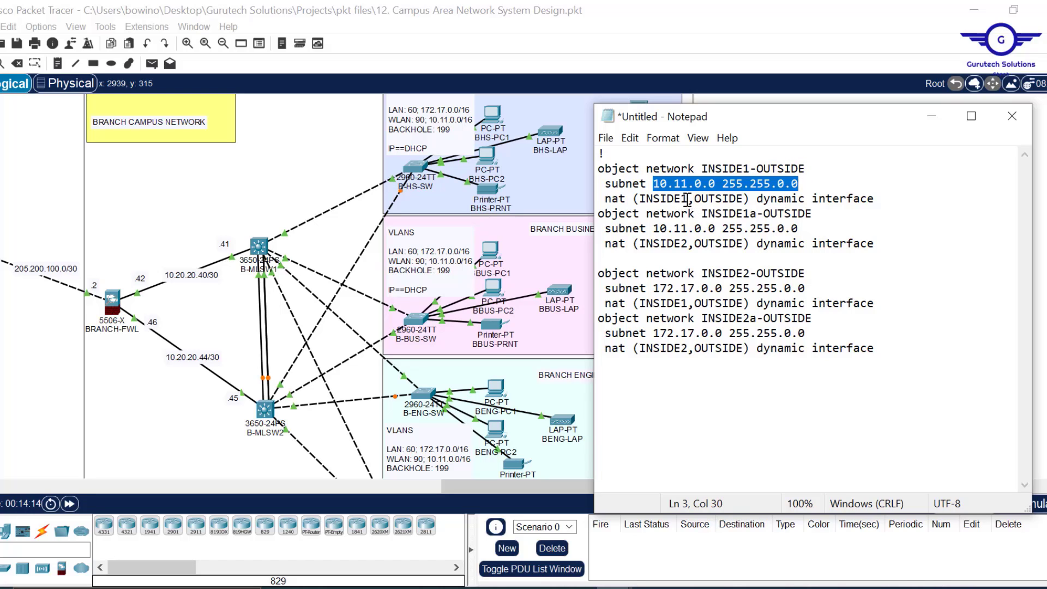
pyautogui.moveTo(689, 199); pyautogui.dragTo(648, 197)
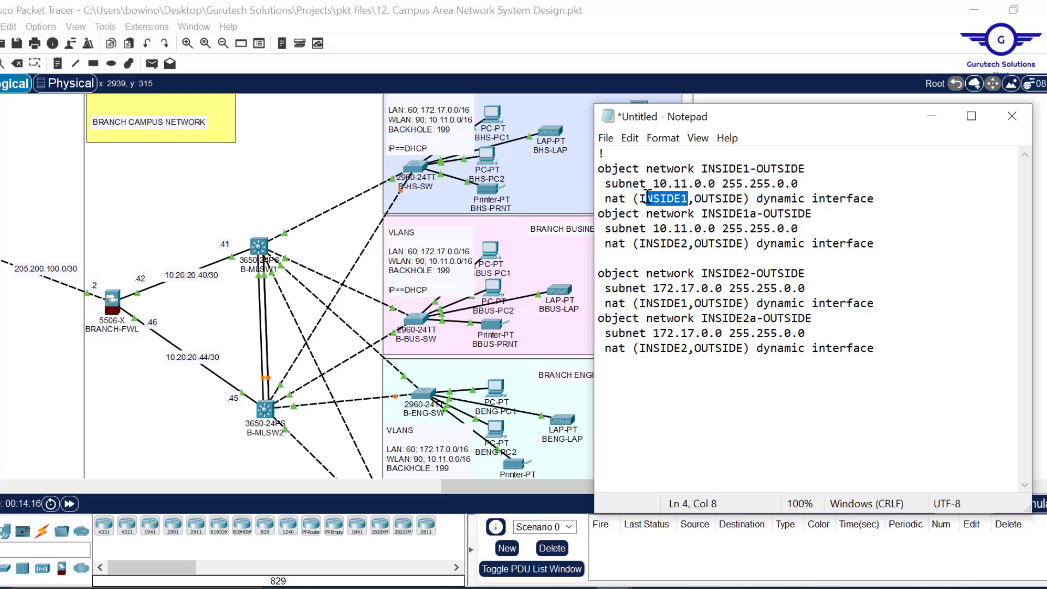
pyautogui.moveTo(743, 199); pyautogui.dragTo(784, 187)
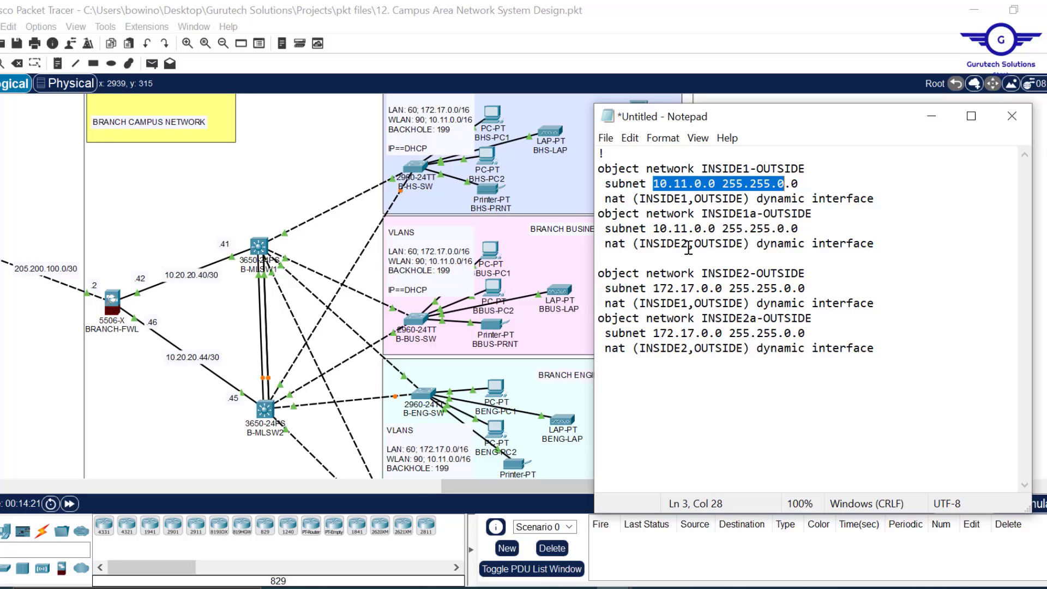
pyautogui.moveTo(688, 244); pyautogui.dragTo(646, 246)
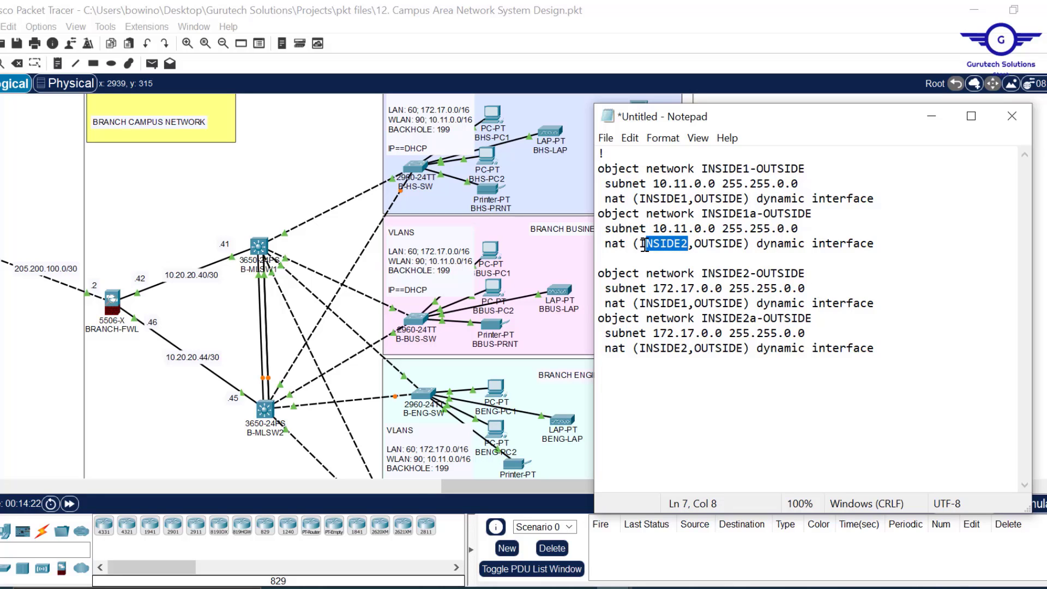
pyautogui.moveTo(880, 349); pyautogui.dragTo(600, 167)
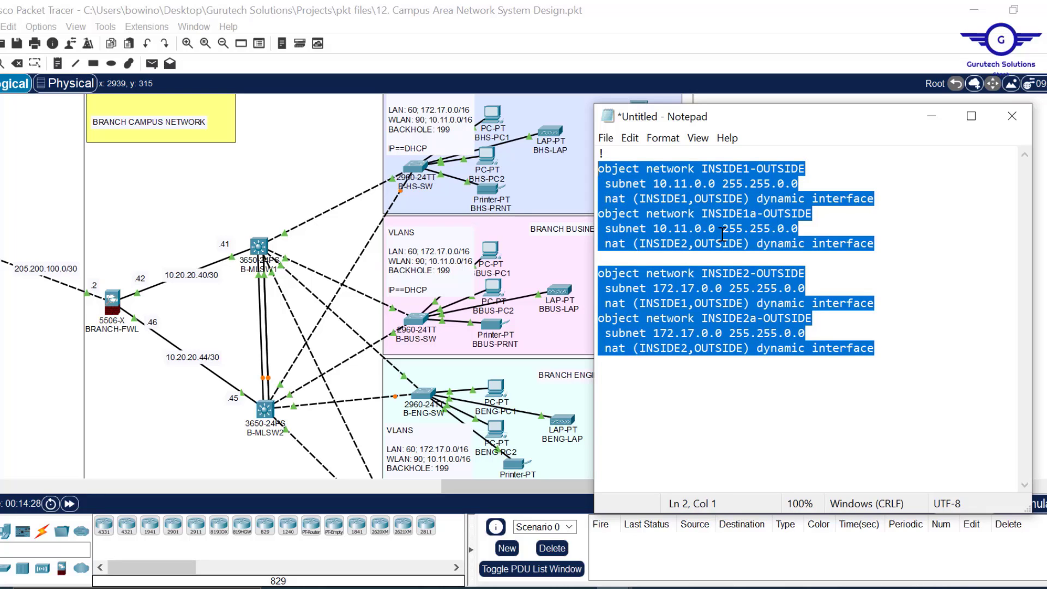
pyautogui.hotkey('ctrl', 'a')
pyautogui.hotkey('ctrl', 'c')
pyautogui.click(113, 302)
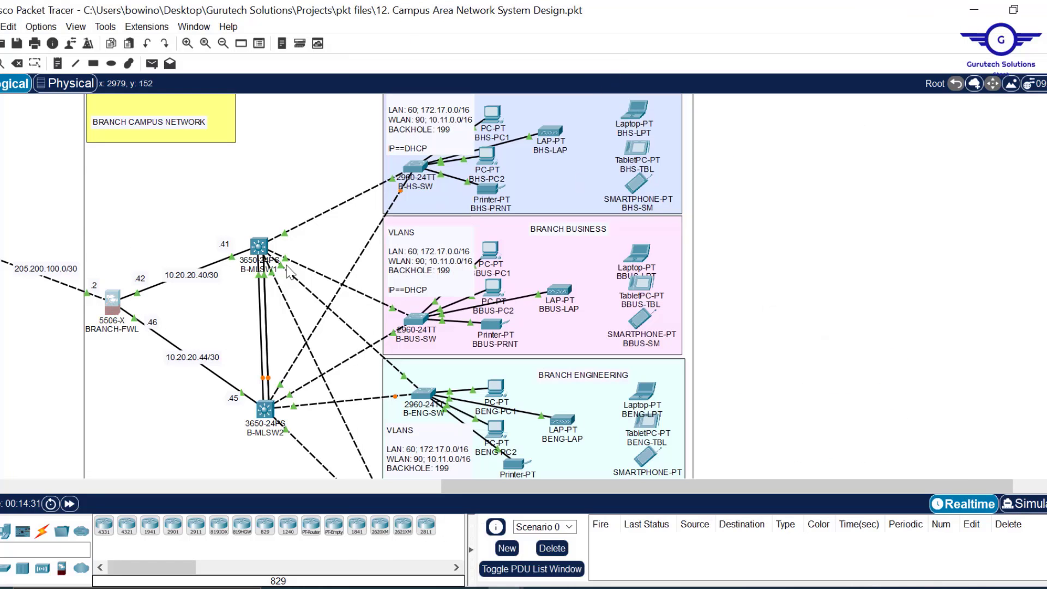
# - Paste the four NAT objects into BRANCH-FWL's CLI and save them with 'wr mem'
pyautogui.click(115, 308)
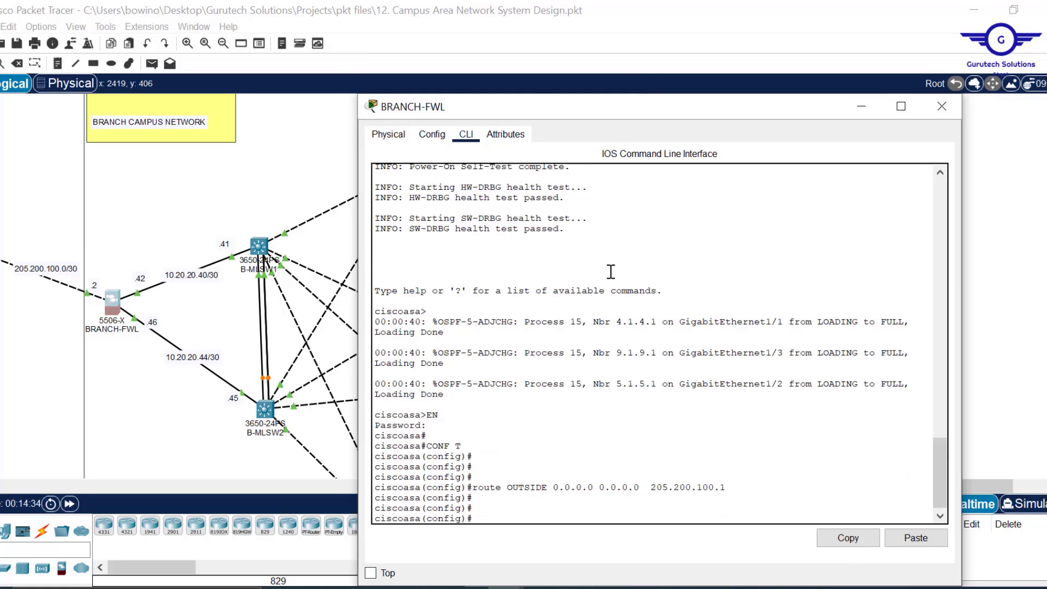
pyautogui.click(922, 543)
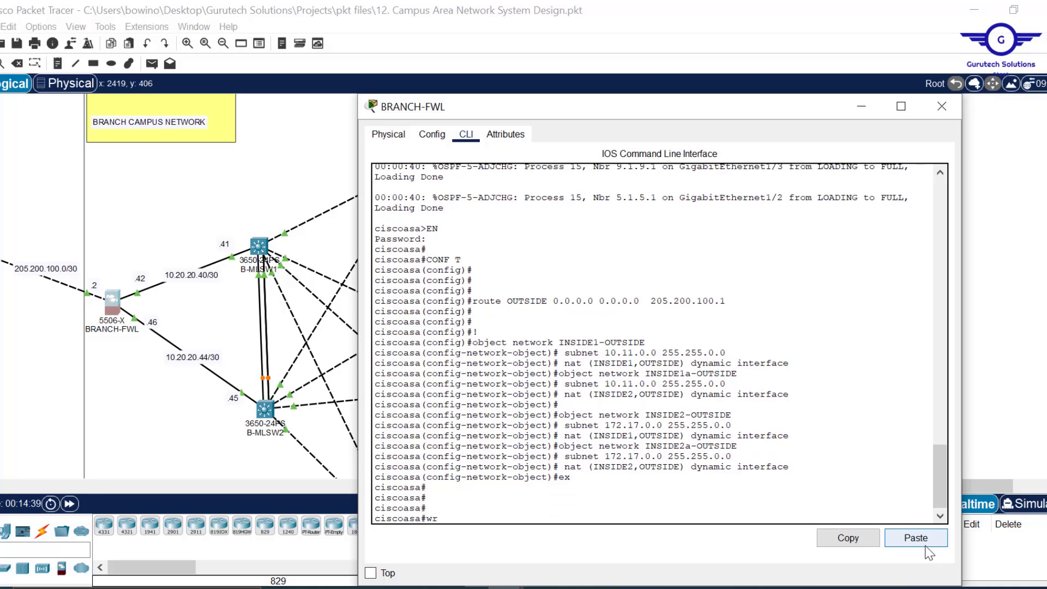
pyautogui.write('em')
pyautogui.press('Return')
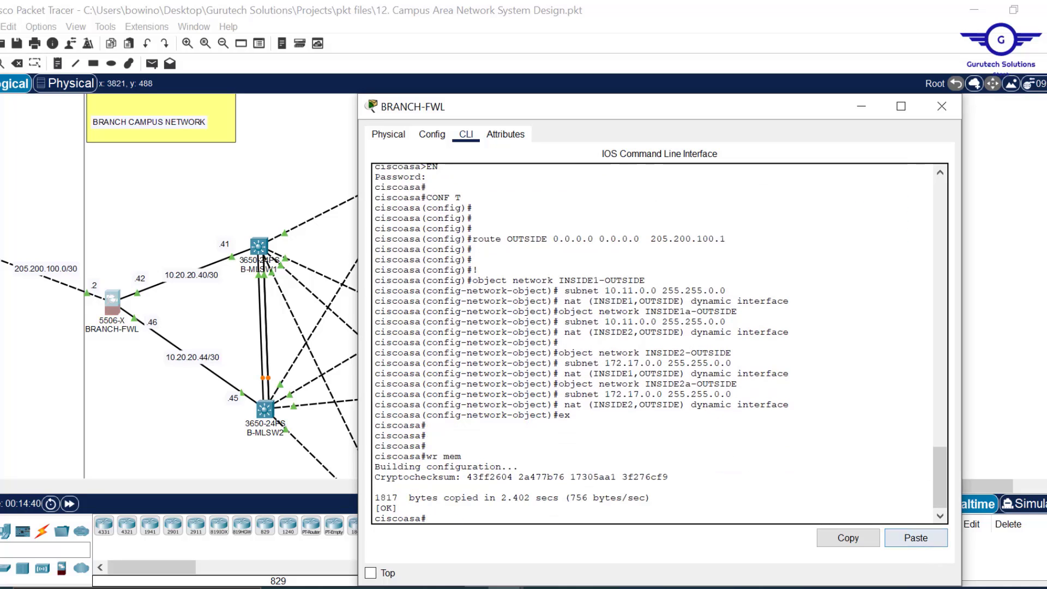
pyautogui.click(942, 106)
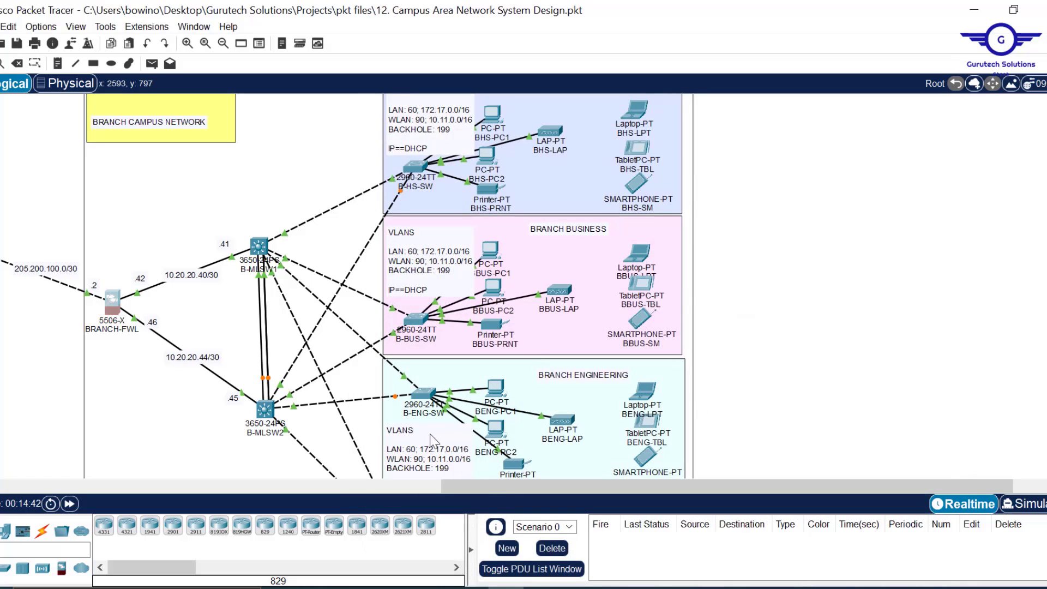
# - Pan the canvas left until the main university network with HQ-FWL is visible
pyautogui.moveTo(502, 486); pyautogui.dragTo(218, 490)
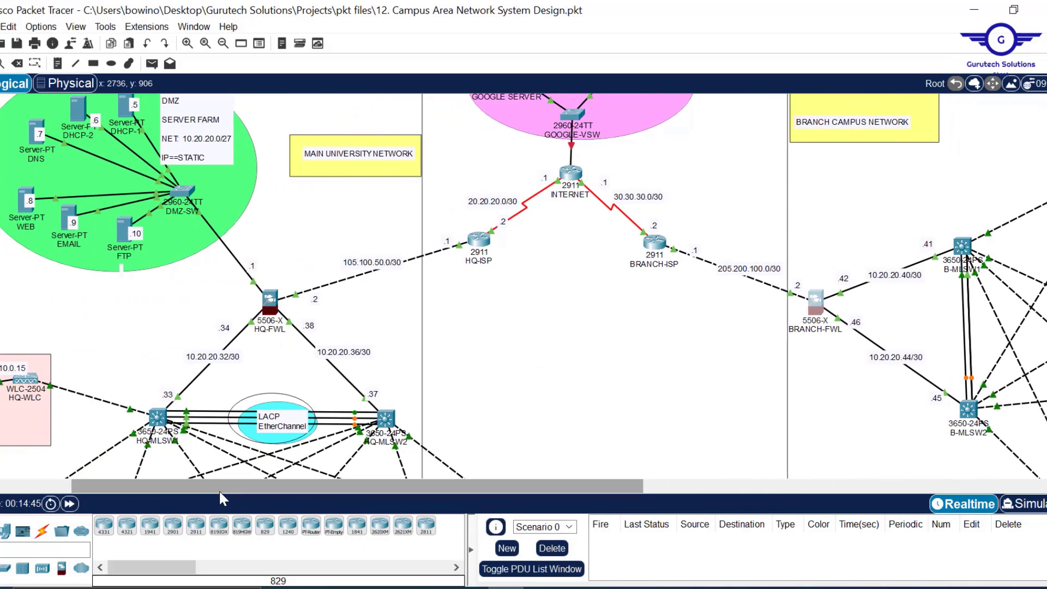
pyautogui.scroll(-3, 600, 340)
pyautogui.scroll(3, 600, 340)
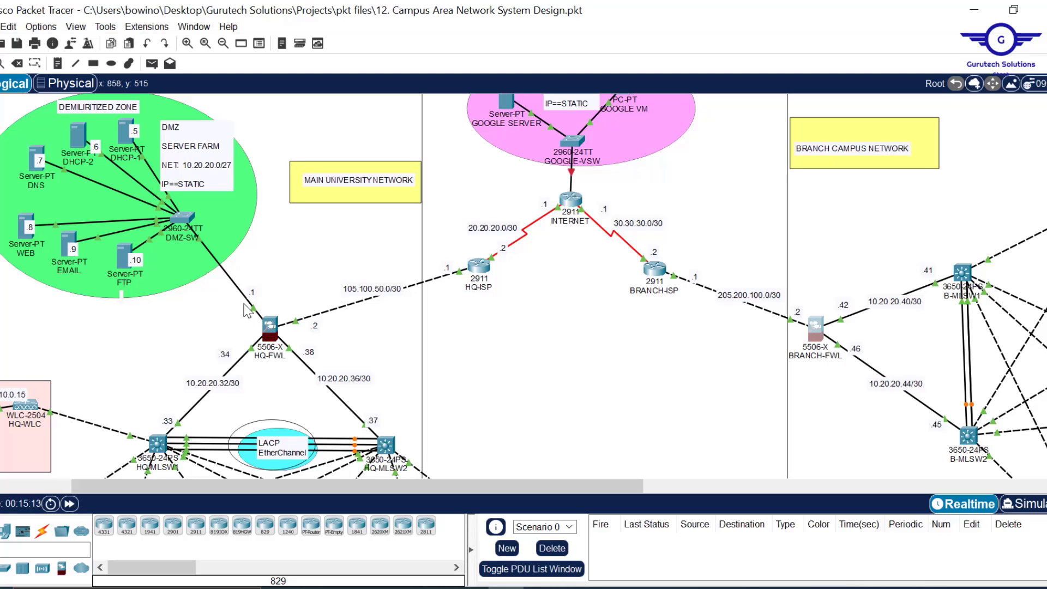
# - Open HQ-FWL's CLI, finish its NAT config listing, and enter 'conf t' mode
pyautogui.click(271, 327)
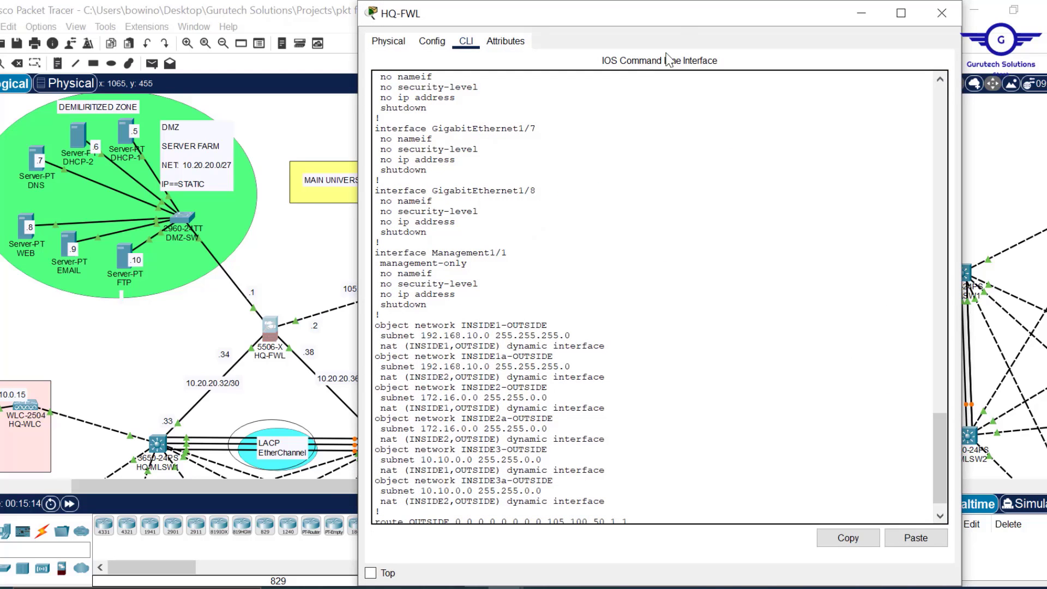
pyautogui.moveTo(678, 4); pyautogui.dragTo(697, 66)
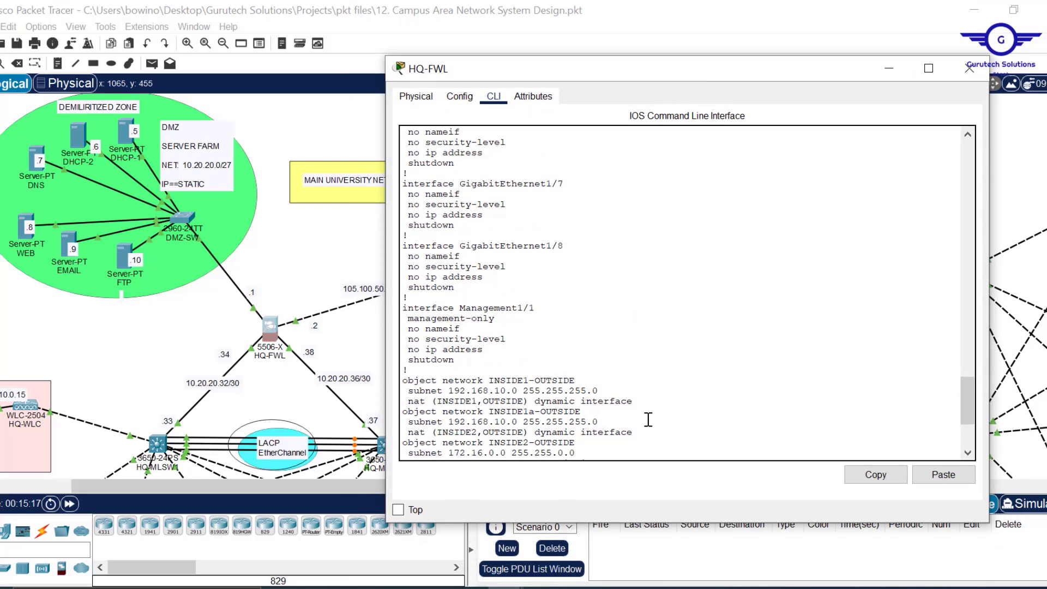
pyautogui.scroll(-5, 648, 419)
pyautogui.press('Return')
pyautogui.press('Return')
pyautogui.press('Return')
pyautogui.press('Return')
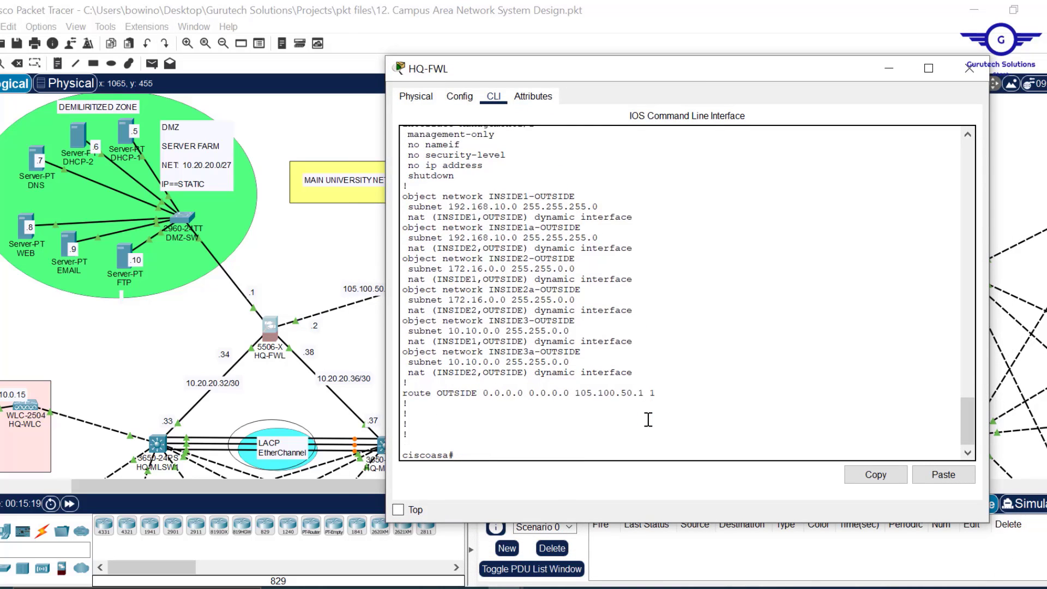
pyautogui.press('Return')
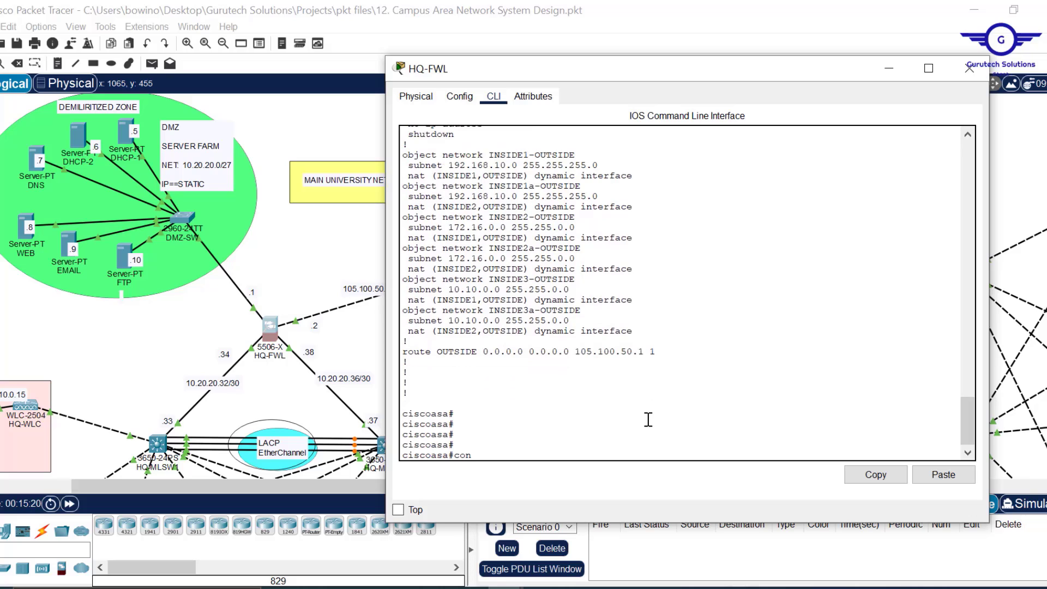
pyautogui.write('conf t')
pyautogui.press('Return')
pyautogui.press('Return')
pyautogui.press('Return')
pyautogui.press('Return')
pyautogui.press('Return')
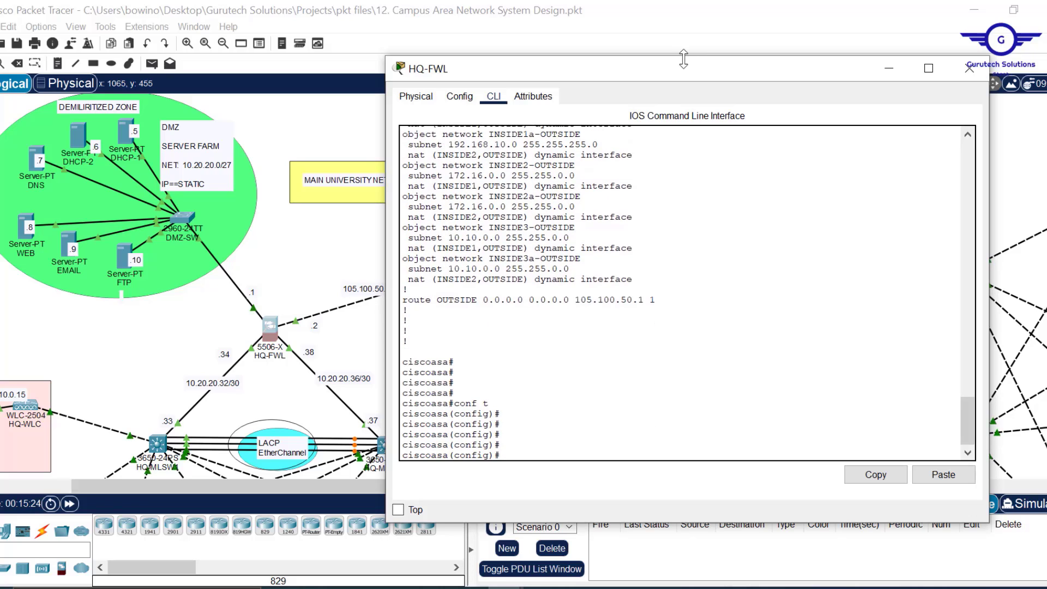
pyautogui.moveTo(685, 58); pyautogui.dragTo(659, 71)
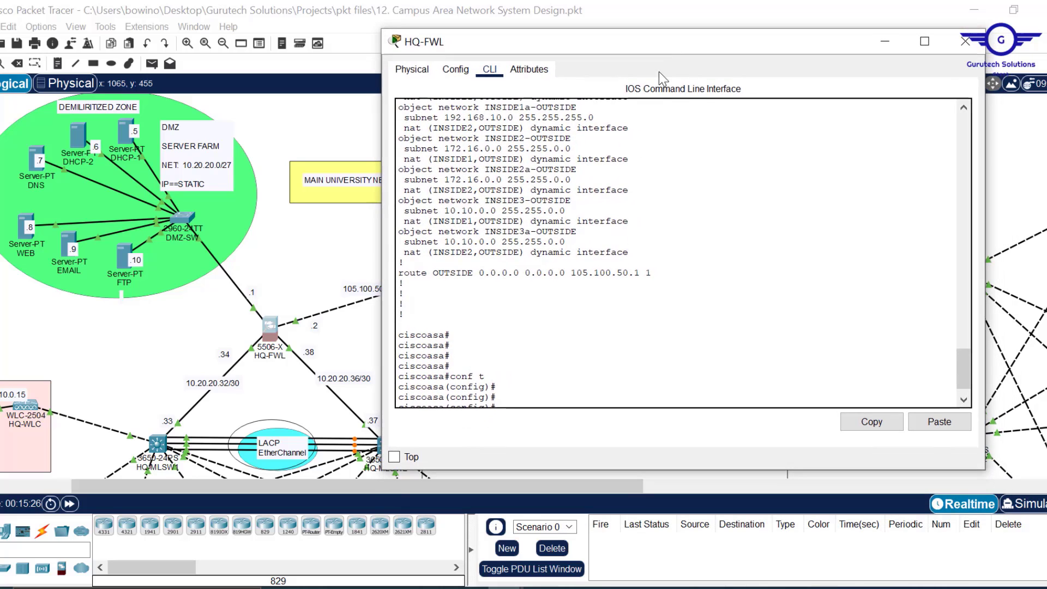
pyautogui.press('Return')
pyautogui.press('Return')
pyautogui.press('Return')
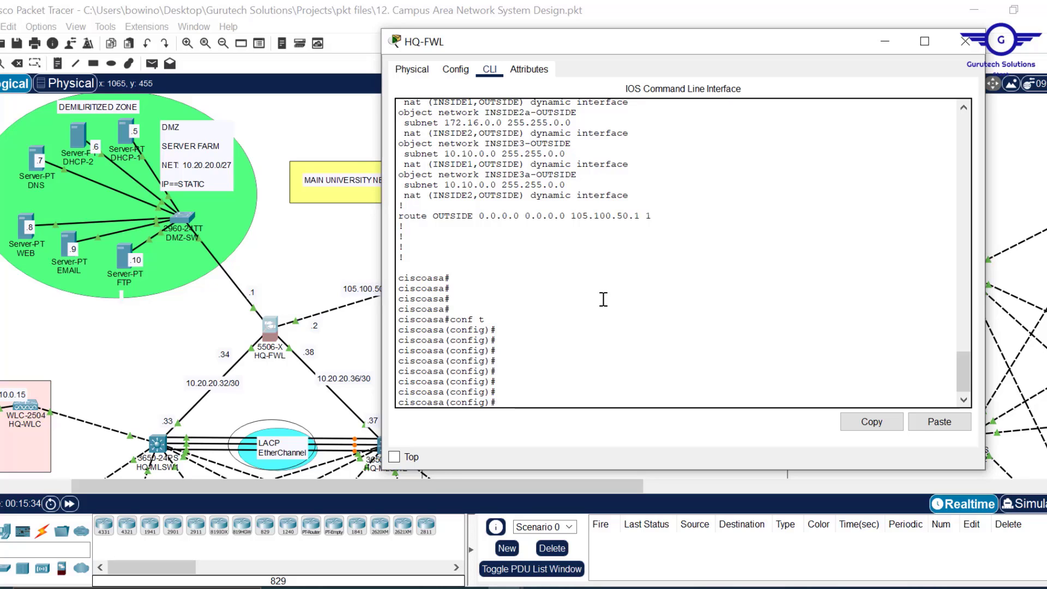
# - Build the 'access-list RES-ACCESS extended permit' command using tab completion
pyautogui.write('ac')
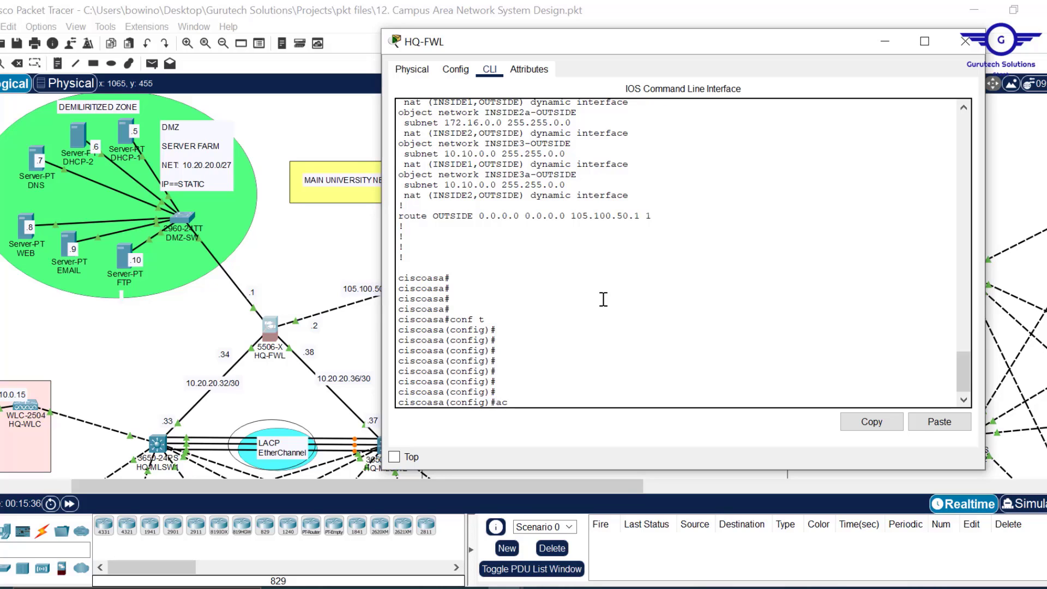
pyautogui.write('cess-')
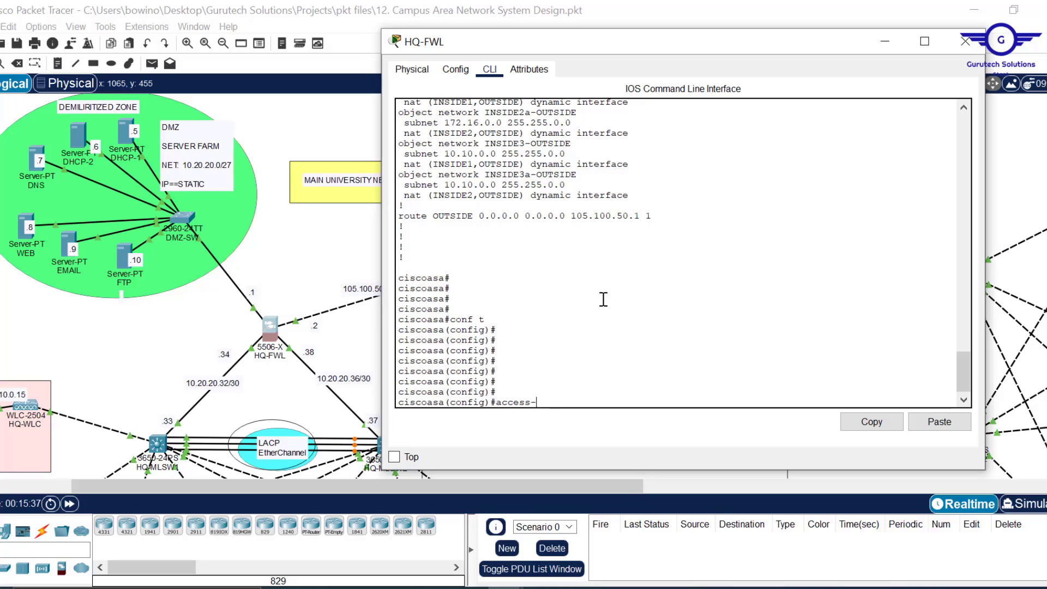
pyautogui.press('Tab')
pyautogui.write('l')
pyautogui.press('Tab')
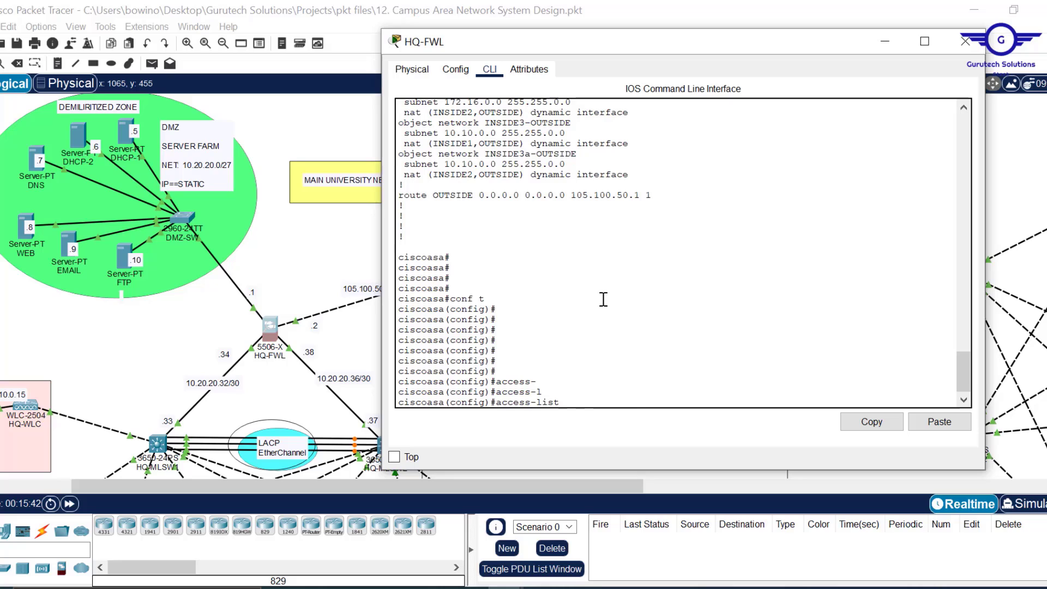
pyautogui.write('RES-ACC')
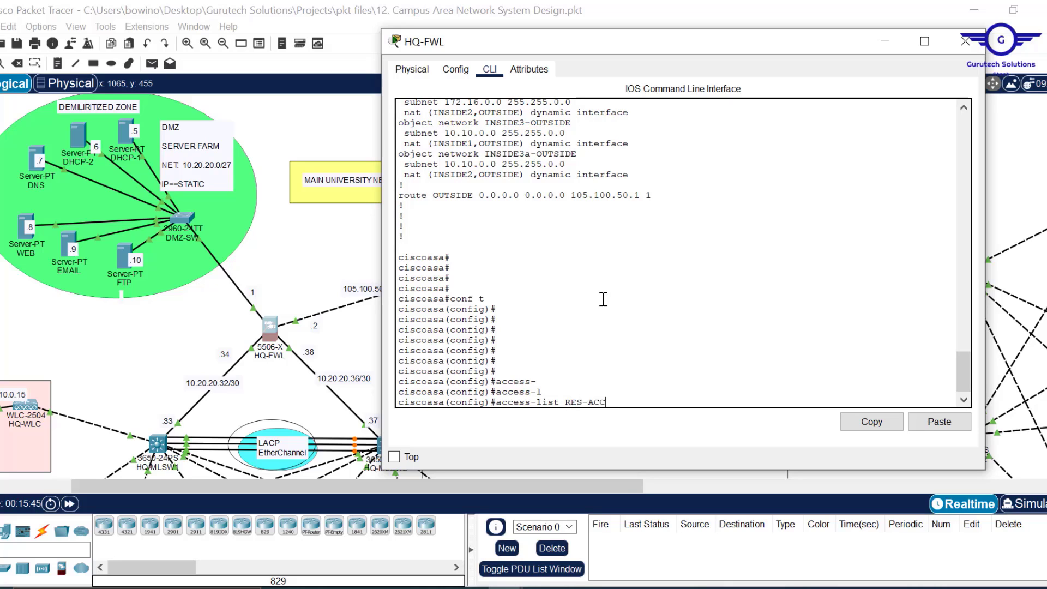
pyautogui.write('ESS')
pyautogui.write('?')
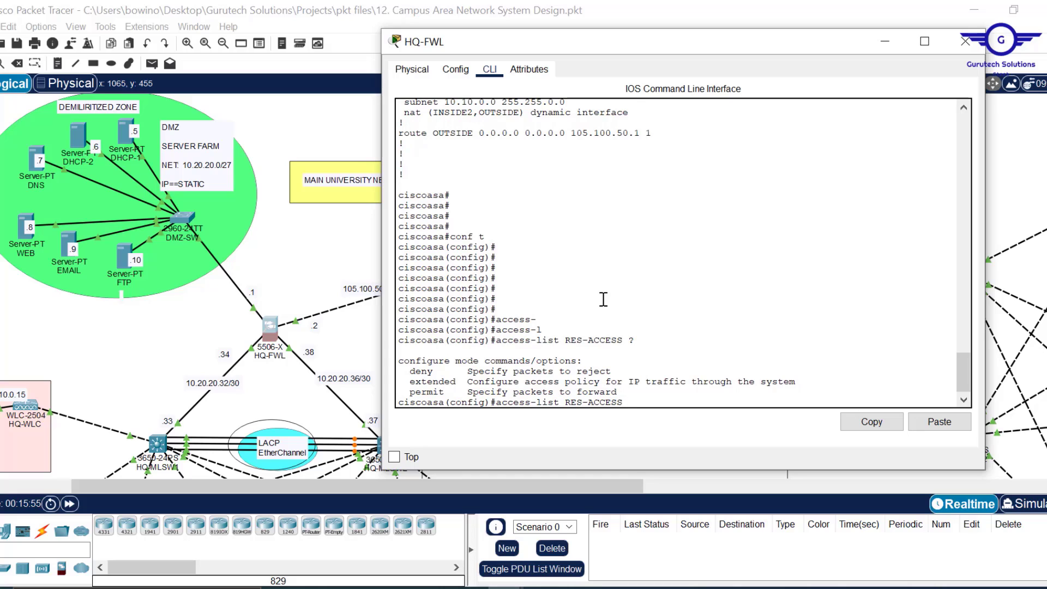
pyautogui.write('EX')
pyautogui.press('Tab')
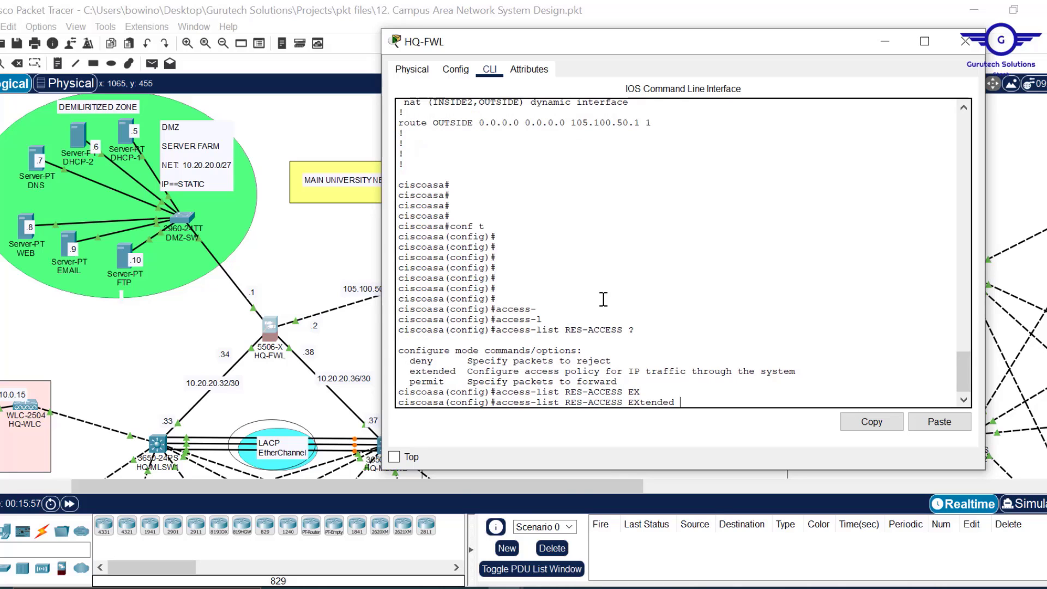
pyautogui.write('?')
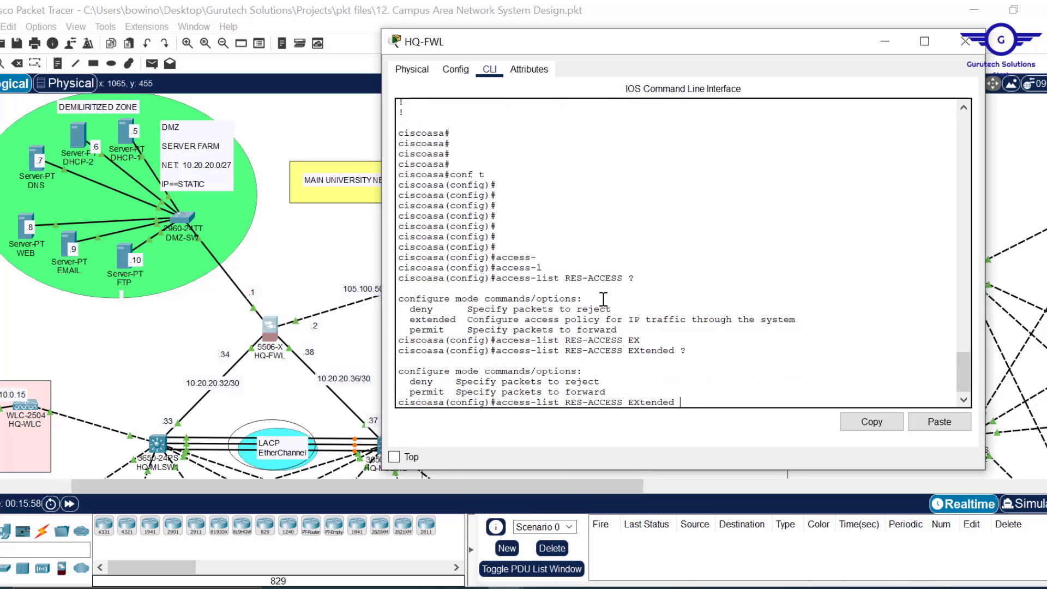
pyautogui.write('PER')
pyautogui.press('Tab')
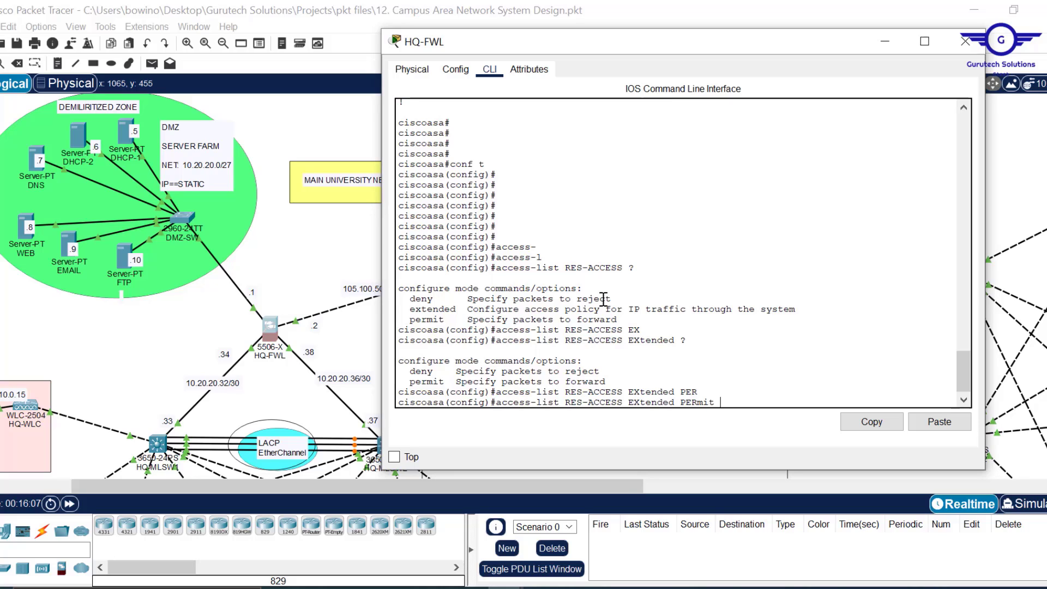
# - Complete it as permit icmp any any, removing a stray backslash before submitting
pyautogui.write('ic')
pyautogui.press('Tab')
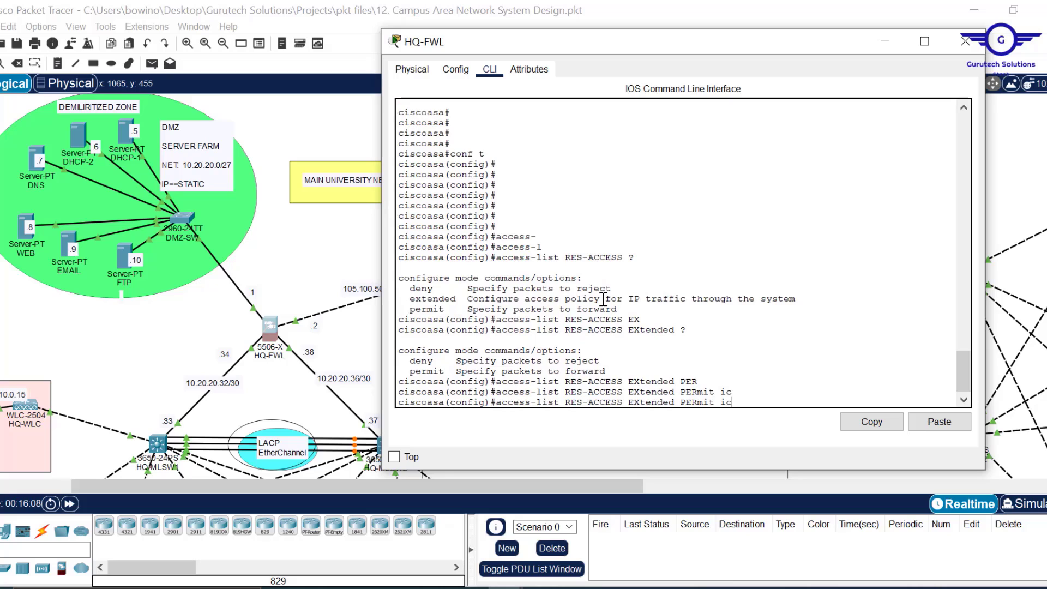
pyautogui.write('mp any any')
pyautogui.write('\\')
pyautogui.press('Return')
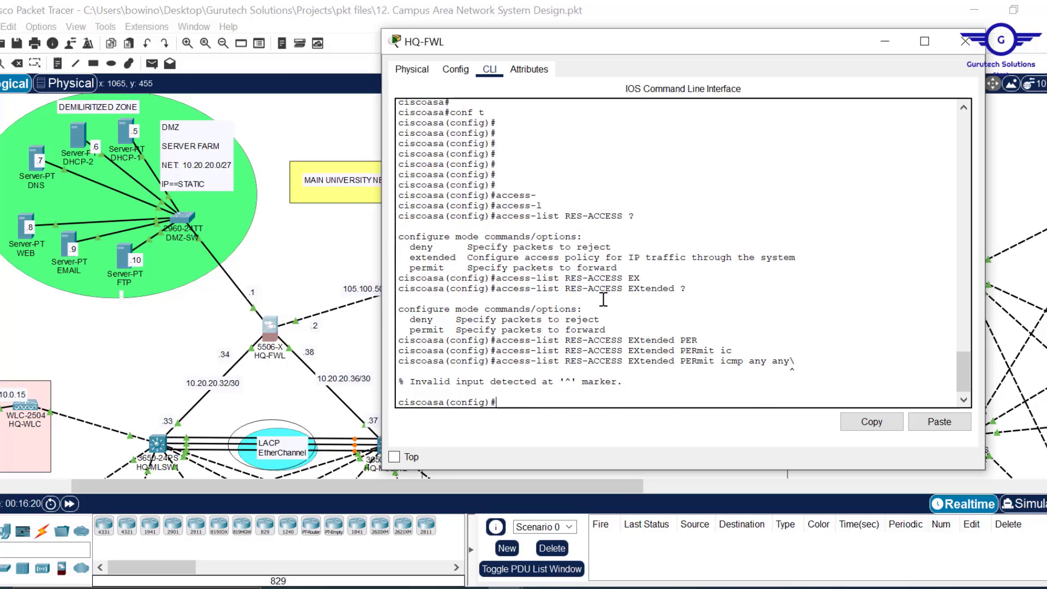
pyautogui.press('Up')
pyautogui.press('BackSpace')
pyautogui.press('Return')
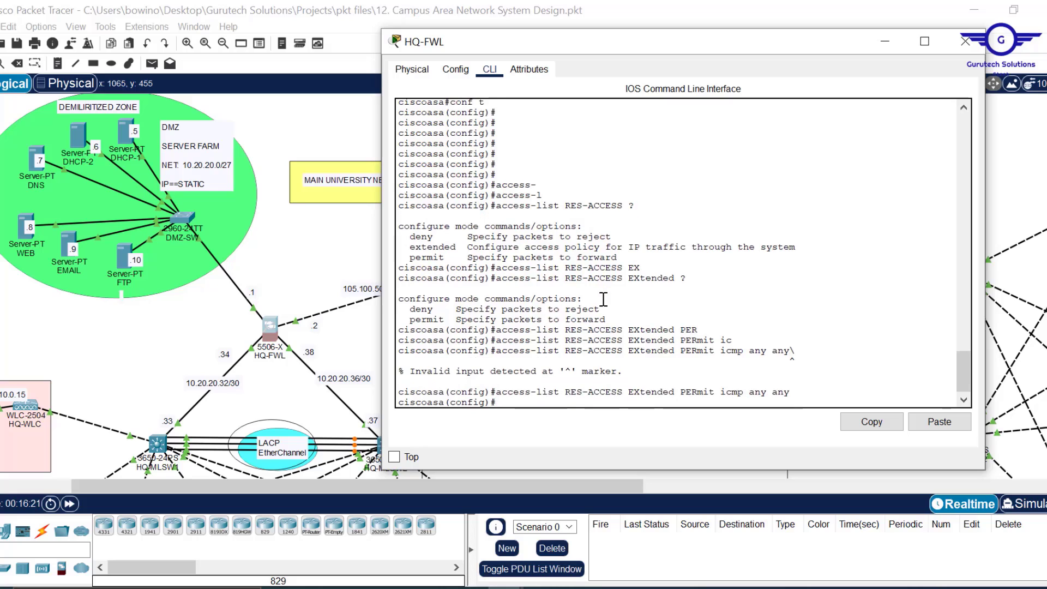
pyautogui.press('Return')
# - Add RES-ACCESS permits for udp any any eq 67 and eq 68
pyautogui.press('Up')
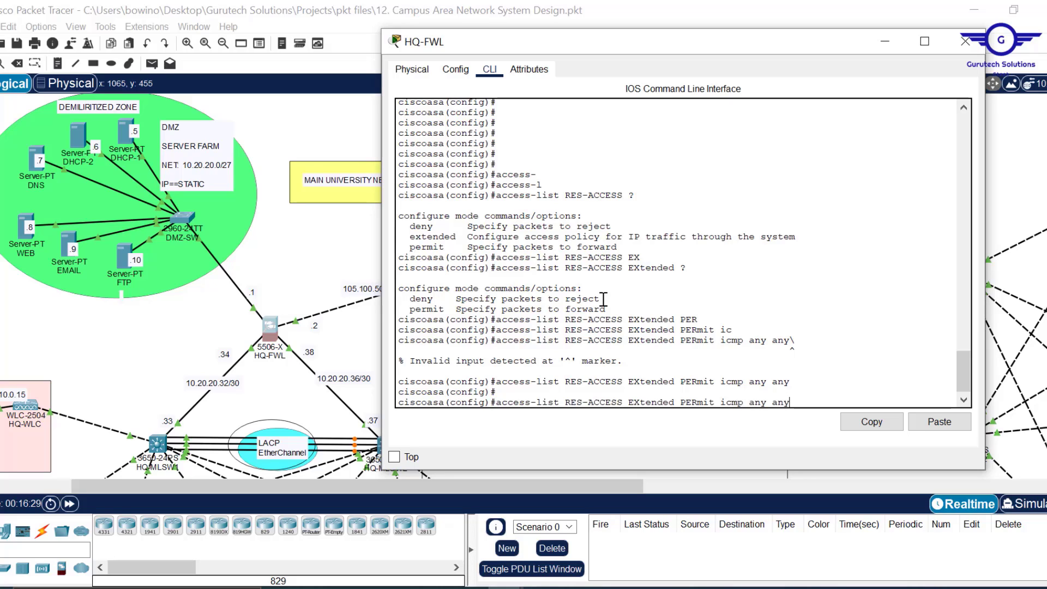
pyautogui.press('BackSpace')
pyautogui.press('BackSpace')
pyautogui.press('BackSpace')
pyautogui.press('BackSpace')
pyautogui.press('BackSpace')
pyautogui.press('BackSpace')
pyautogui.press('BackSpace')
pyautogui.press('BackSpace')
pyautogui.press('BackSpace')
pyautogui.press('BackSpace')
pyautogui.press('BackSpace')
pyautogui.press('BackSpace')
pyautogui.press('BackSpace')
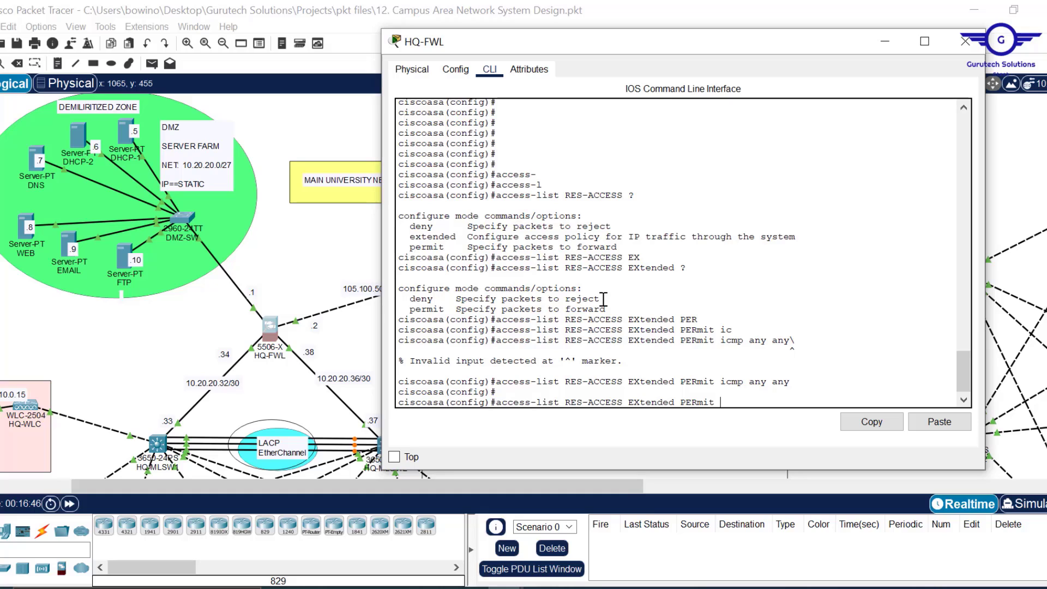
pyautogui.write('udp any any')
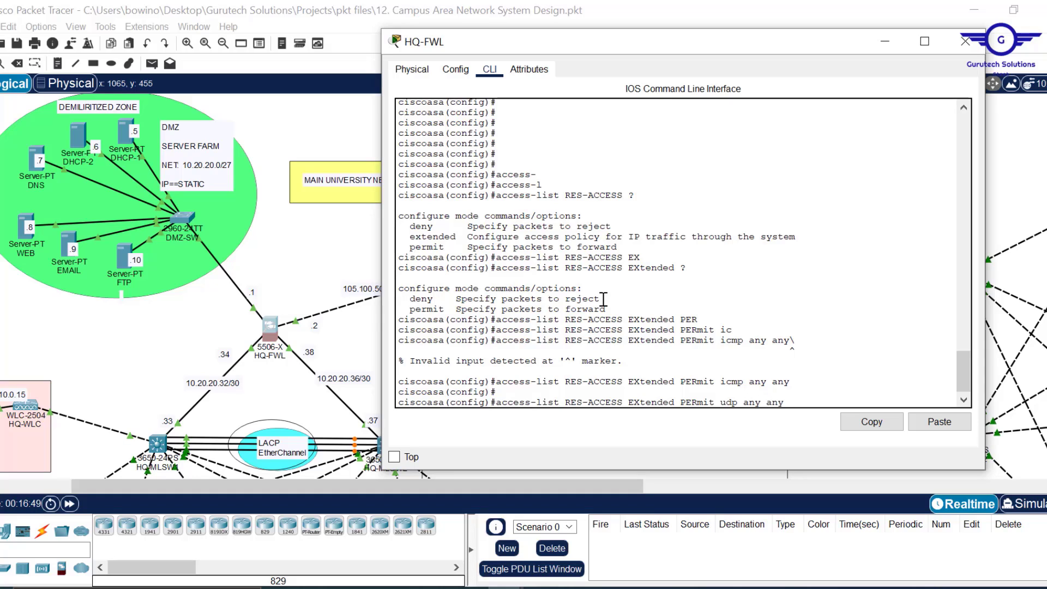
pyautogui.write(' eq 67')
pyautogui.press('Return')
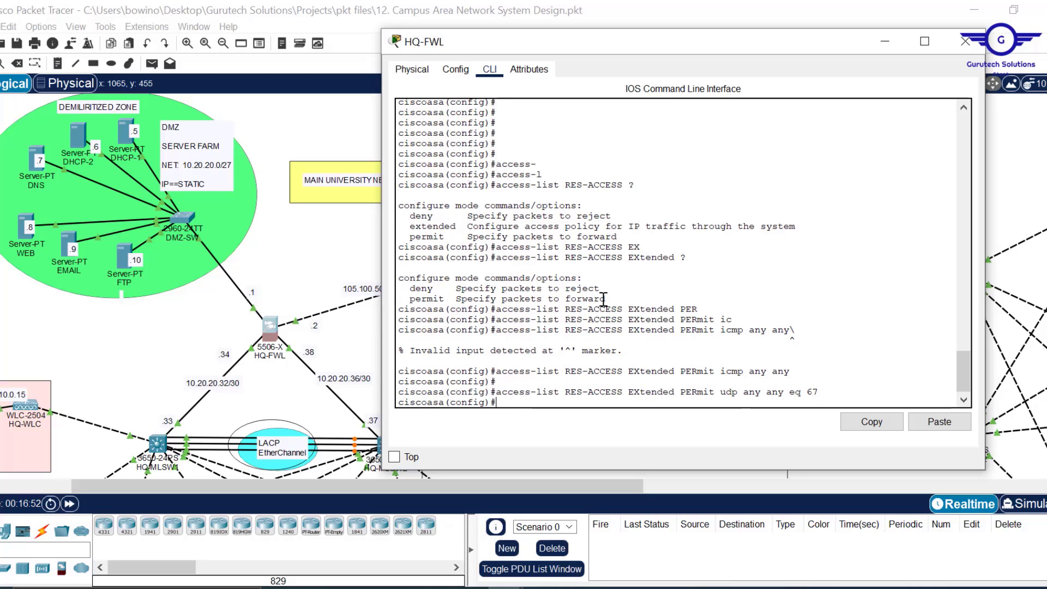
pyautogui.press('Up')
pyautogui.press('BackSpace')
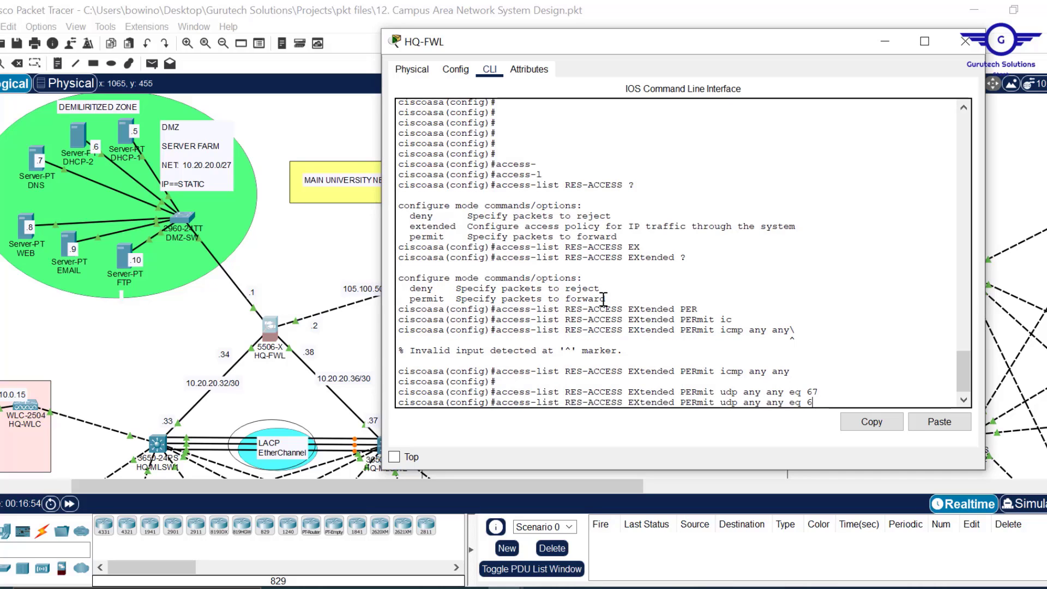
pyautogui.write('8')
pyautogui.press('Return')
pyautogui.press('Return')
pyautogui.press('Return')
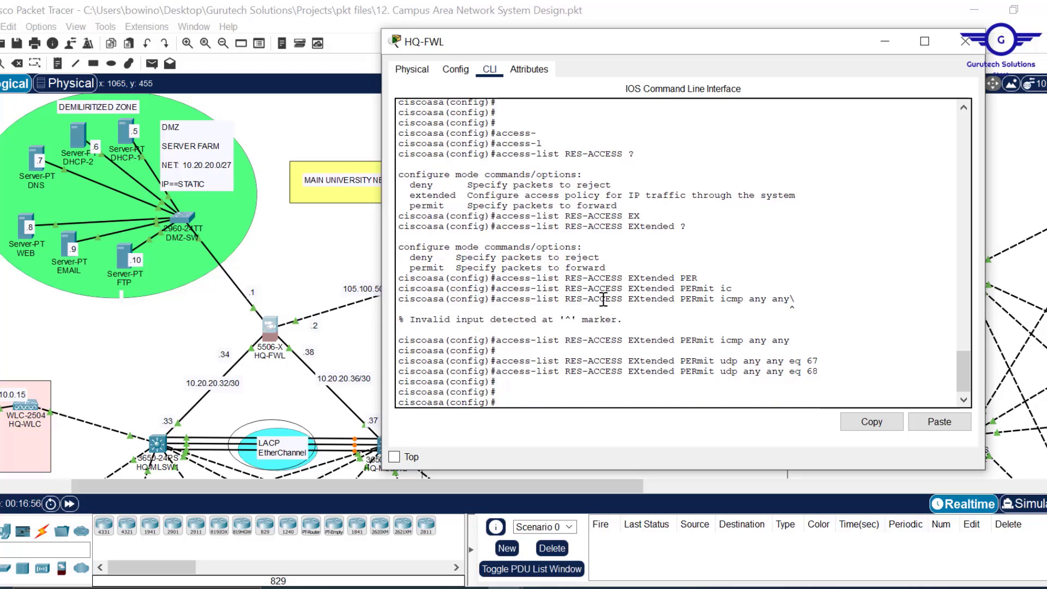
pyautogui.click(686, 332)
pyautogui.moveTo(792, 340); pyautogui.dragTo(612, 339)
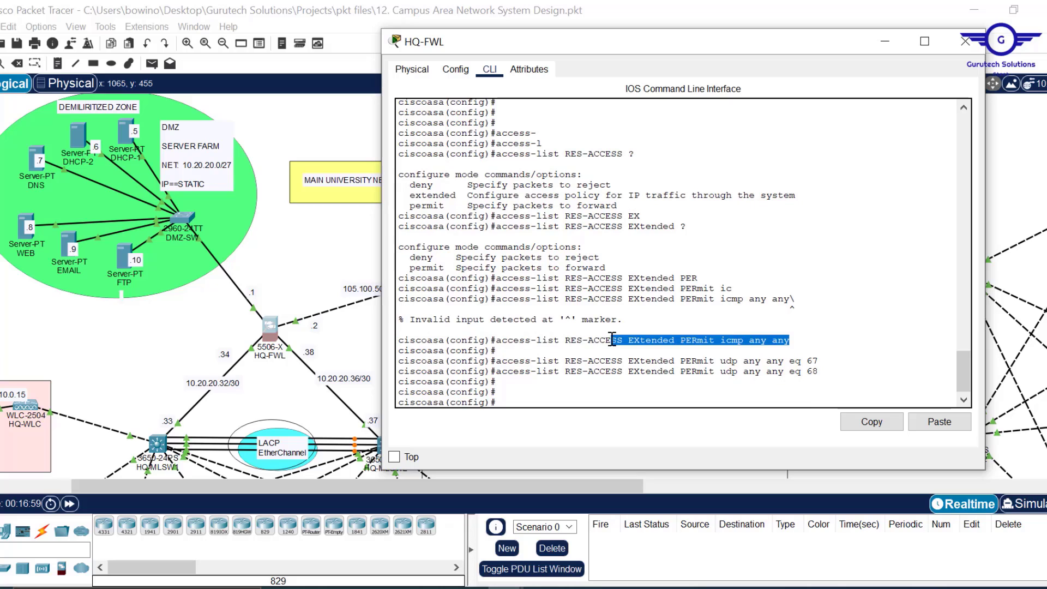
pyautogui.moveTo(820, 372); pyautogui.dragTo(728, 366)
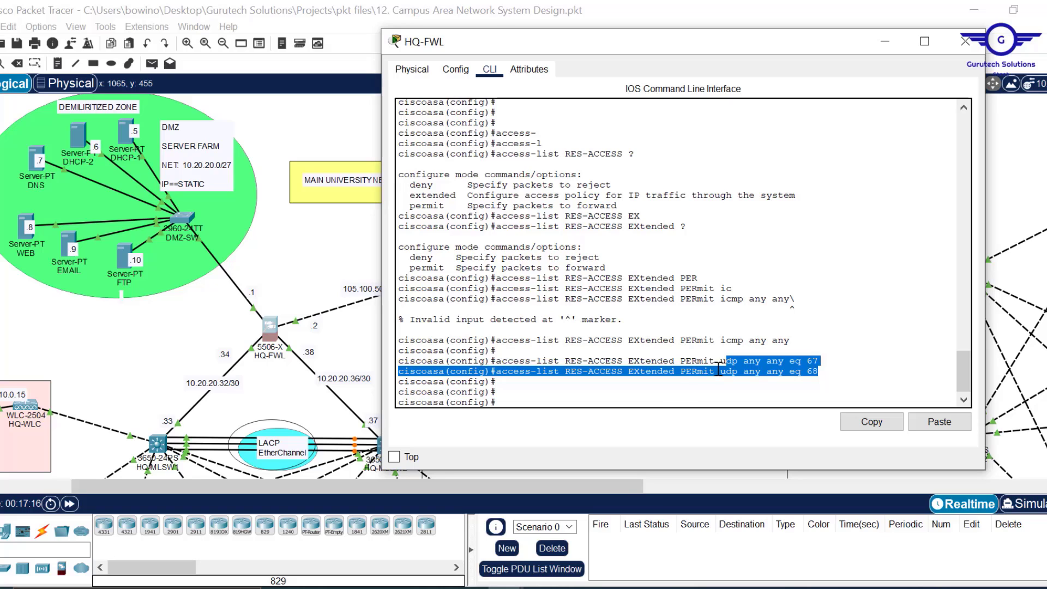
# - Add DNS permits to RES-ACCESS: udp any any eq 53 and tcp any any eq 53
pyautogui.click(647, 392)
pyautogui.press('Up')
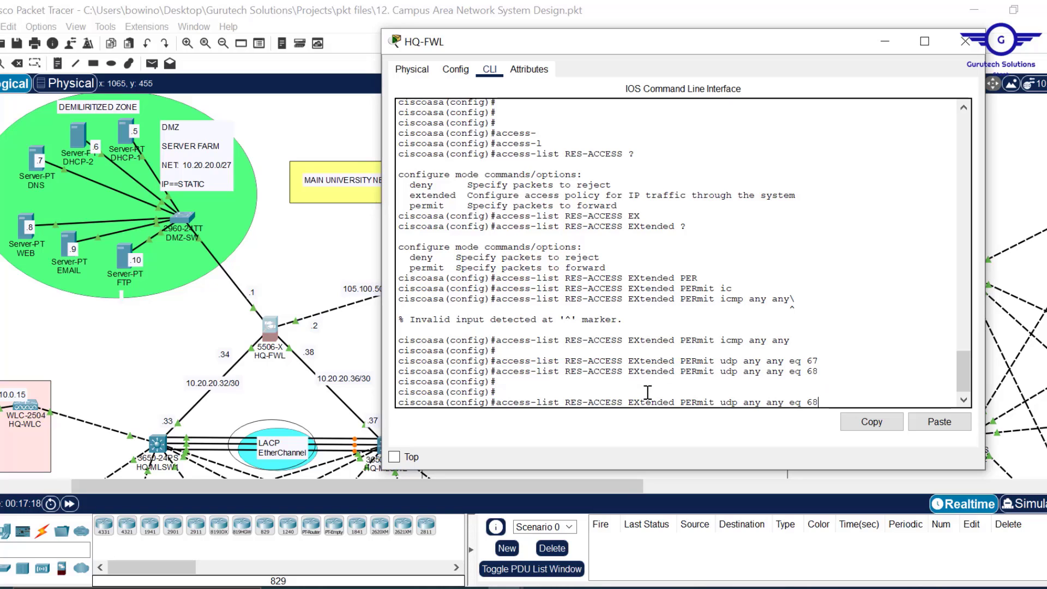
pyautogui.press('BackSpace')
pyautogui.press('BackSpace')
pyautogui.press('BackSpace')
pyautogui.press('BackSpace')
pyautogui.press('BackSpace')
pyautogui.press('BackSpace')
pyautogui.press('BackSpace')
pyautogui.press('BackSpace')
pyautogui.press('BackSpace')
pyautogui.press('BackSpace')
pyautogui.press('BackSpace')
pyautogui.press('BackSpace')
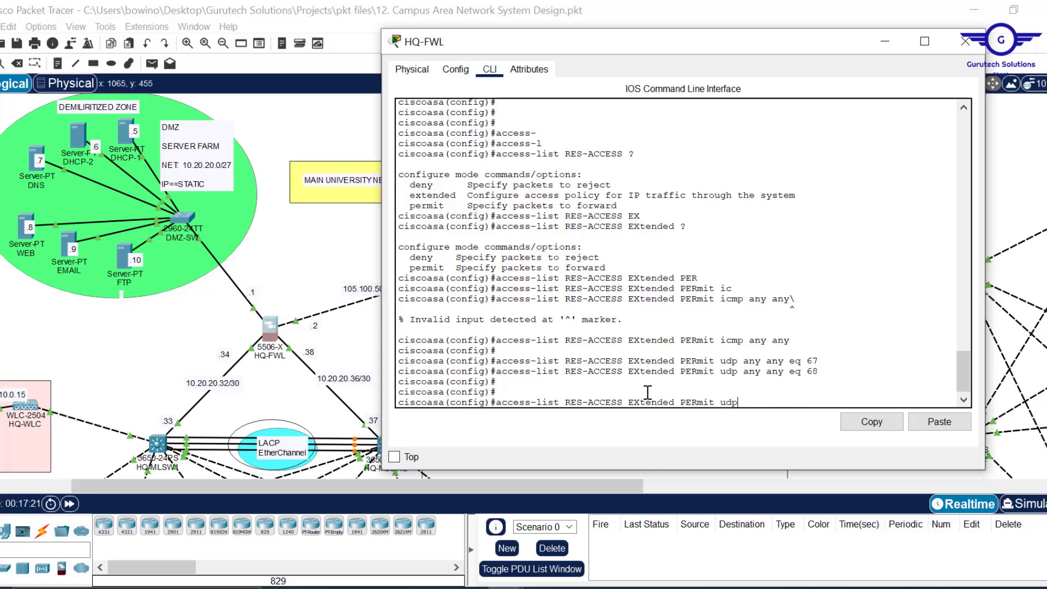
pyautogui.write('ny any eq 53')
pyautogui.press('Return')
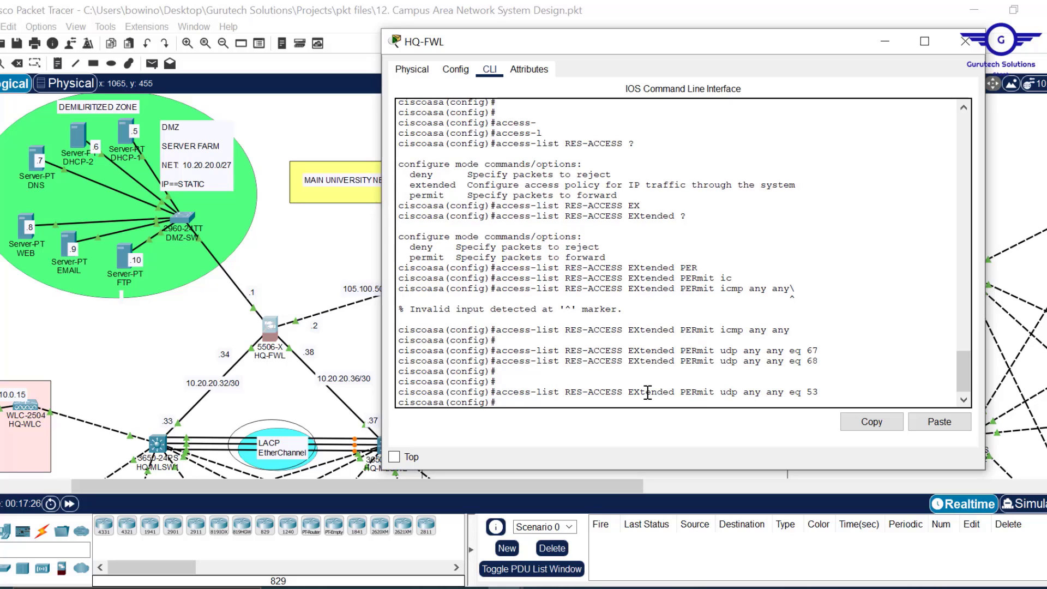
pyautogui.press('Up')
pyautogui.press('Left')
pyautogui.press('Left')
pyautogui.press('Left')
pyautogui.press('Left')
pyautogui.press('Left')
pyautogui.press('Left')
pyautogui.press('Left')
pyautogui.press('Left')
pyautogui.press('Left')
pyautogui.press('Left')
pyautogui.press('Left')
pyautogui.press('Left')
pyautogui.press('Left')
pyautogui.press('Left')
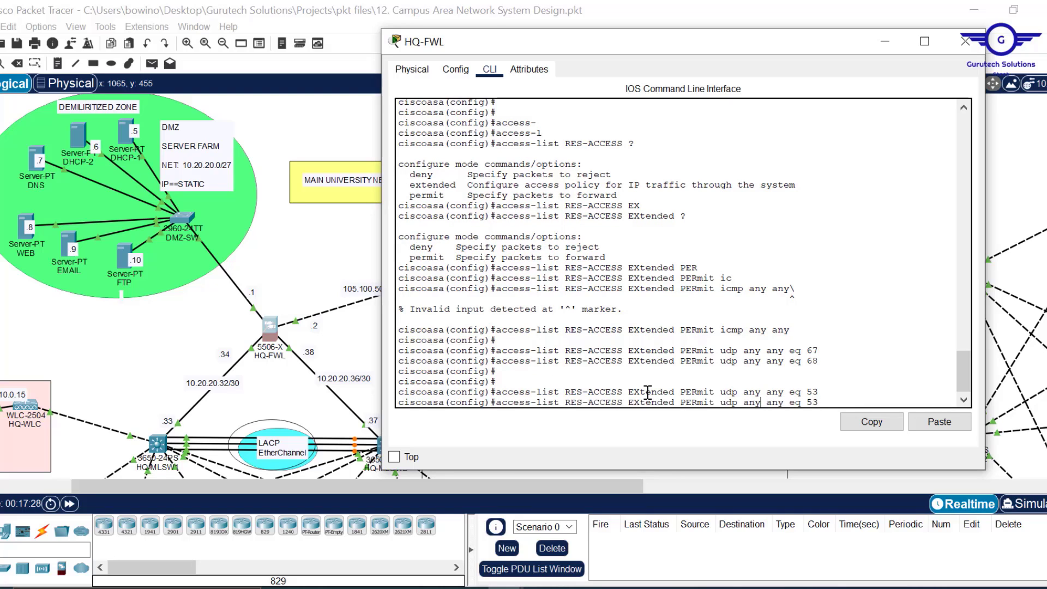
pyautogui.press('BackSpace')
pyautogui.press('BackSpace')
pyautogui.press('BackSpace')
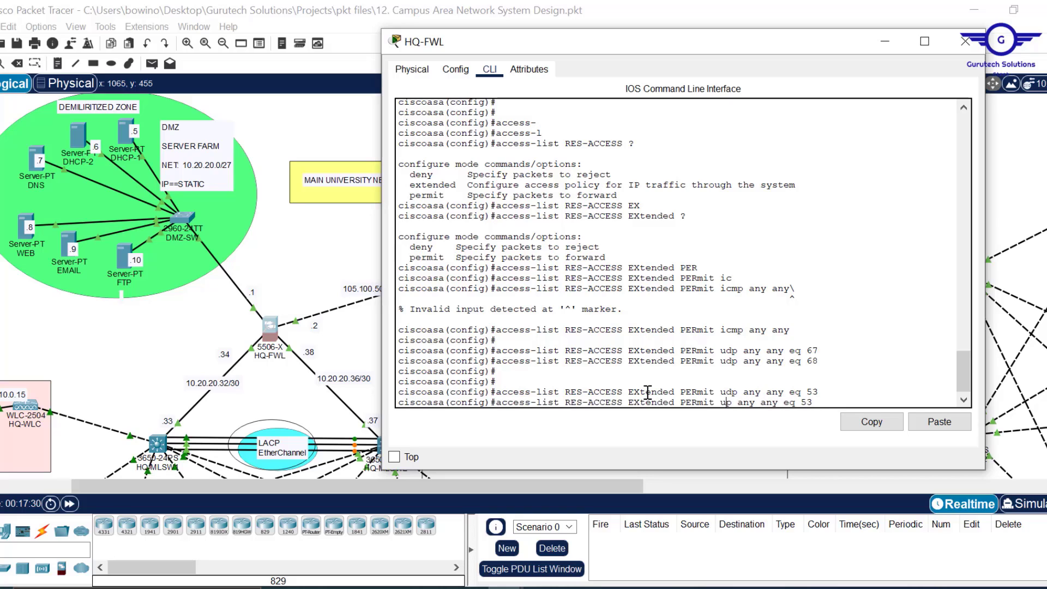
pyautogui.write('tcp')
pyautogui.press('Return')
pyautogui.press('Return')
pyautogui.press('Return')
pyautogui.press('Return')
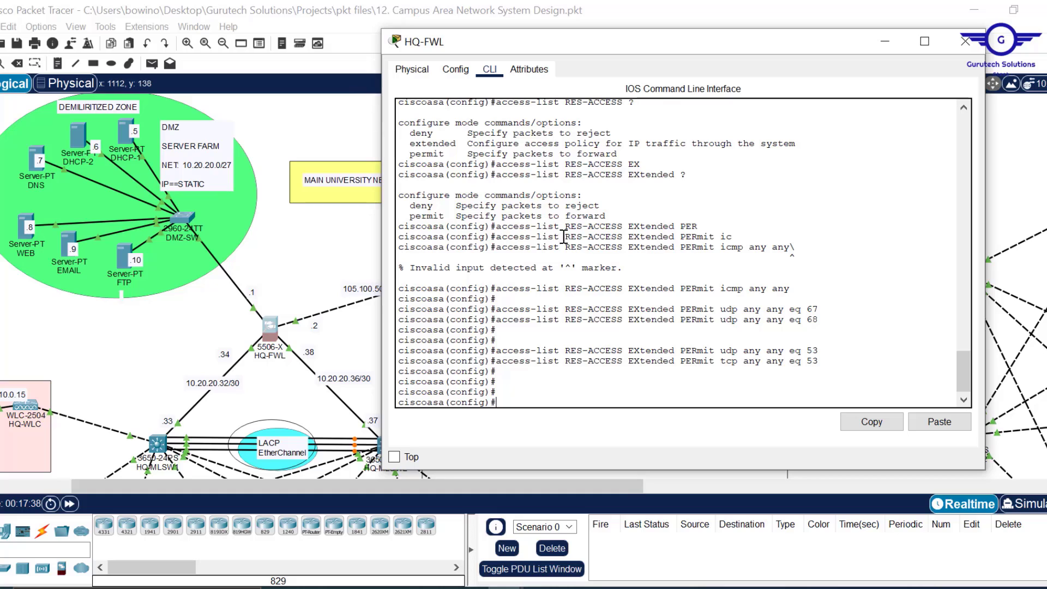
# - Add RES-ACCESS permits for HTTP on tcp eq 80 and SMTP on tcp eq 25
pyautogui.press('Up')
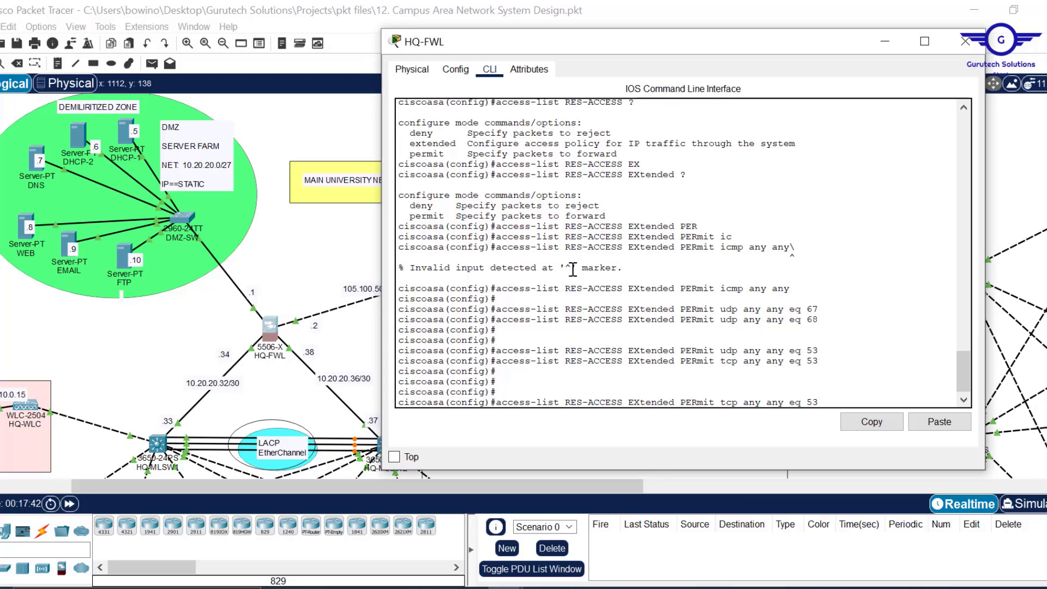
pyautogui.press('BackSpace')
pyautogui.press('BackSpace')
pyautogui.write('80')
pyautogui.press('Return')
pyautogui.press('Return')
pyautogui.press('Return')
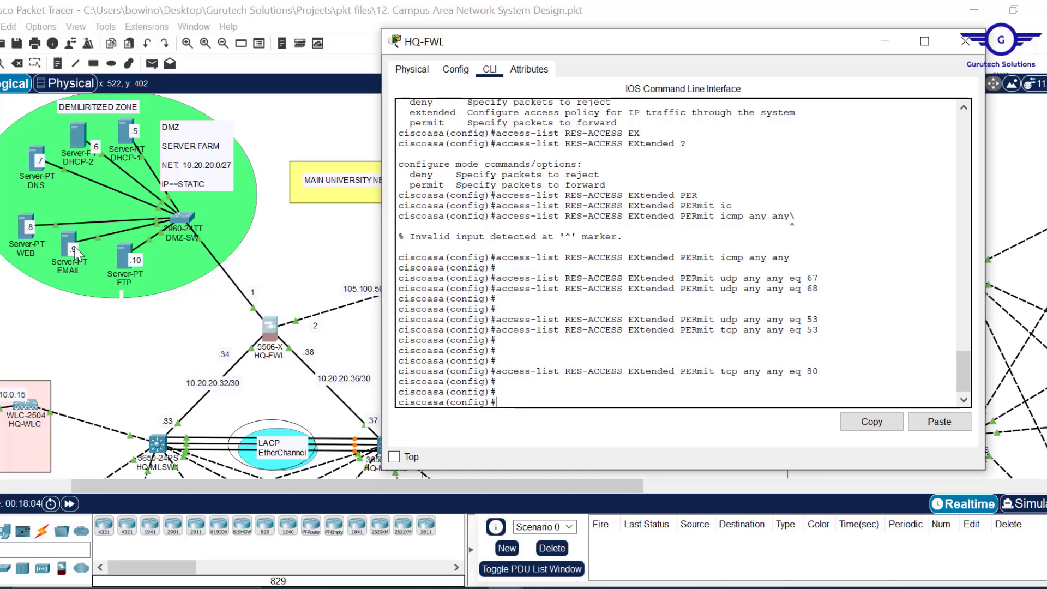
pyautogui.press('Up')
pyautogui.press('BackSpace')
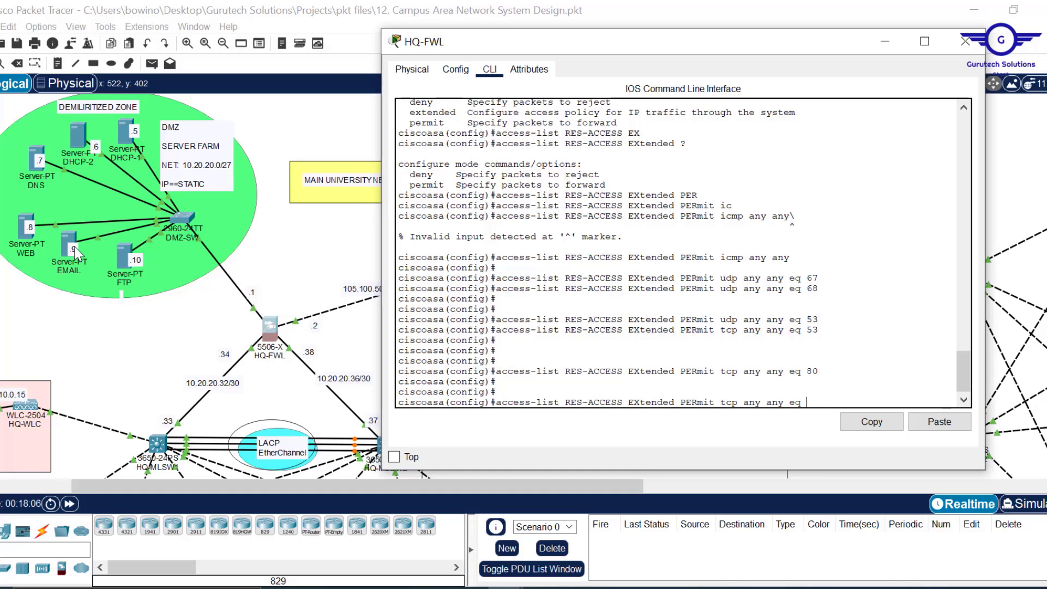
pyautogui.write('25')
pyautogui.press('Return')
pyautogui.press('Return')
pyautogui.press('Return')
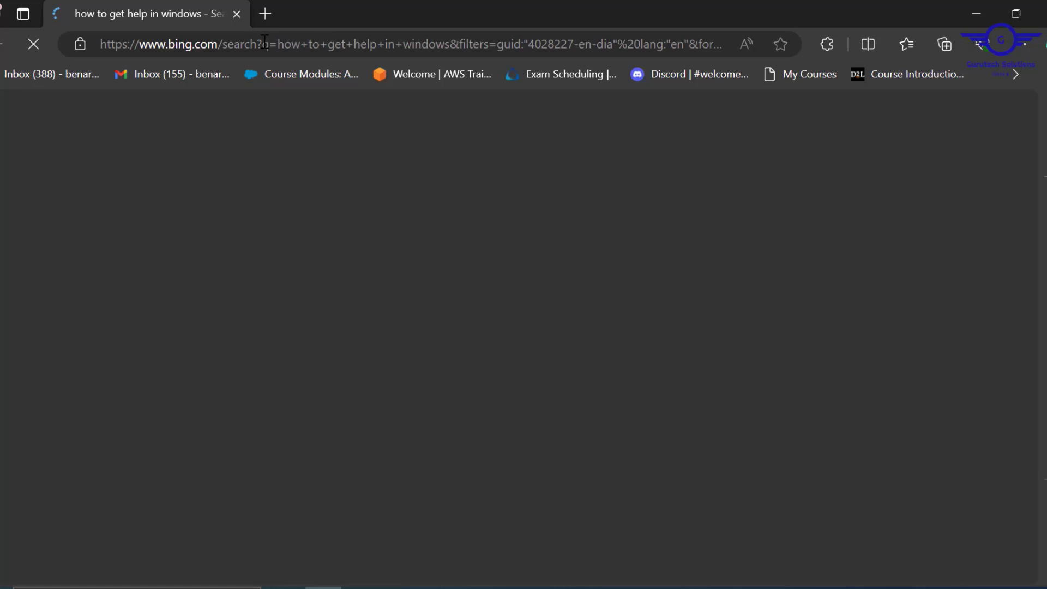
# - Search Bing in Edge for 'ftp tcp or udp' to check FTP's transport protocol
pyautogui.click(263, 43)
pyautogui.write('ftp ')
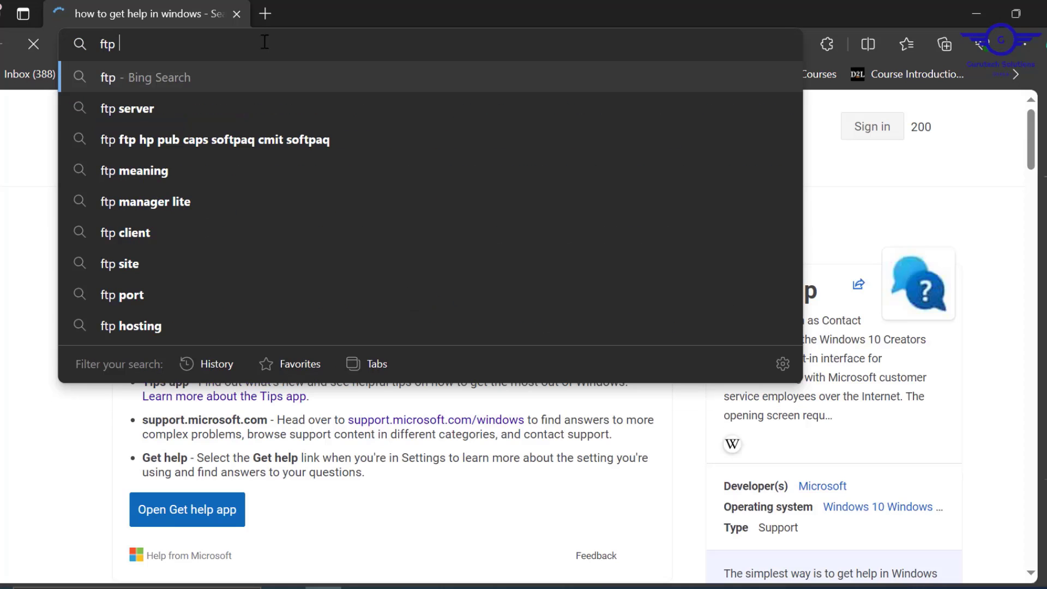
pyautogui.write('tc')
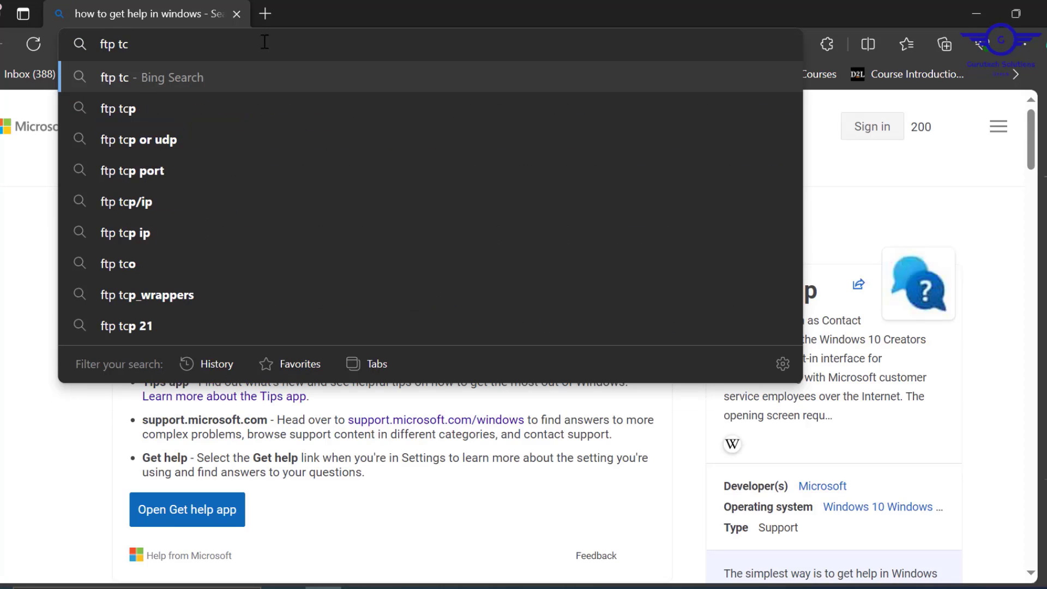
pyautogui.click(148, 138)
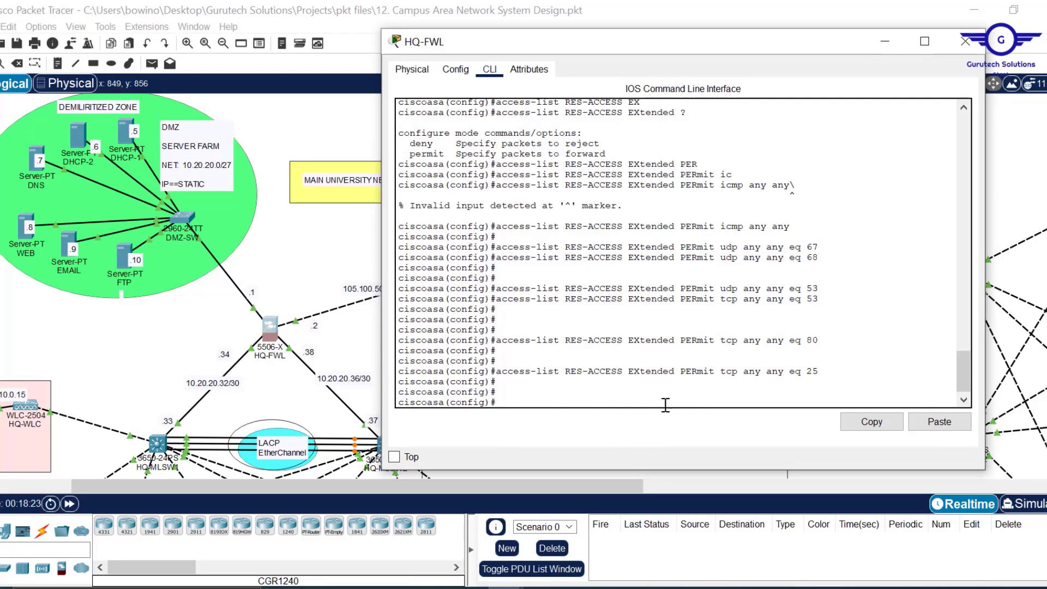
# - Add FTP permits to RES-ACCESS: tcp any any eq 20 and eq 21
pyautogui.press('Up')
pyautogui.press('BackSpace')
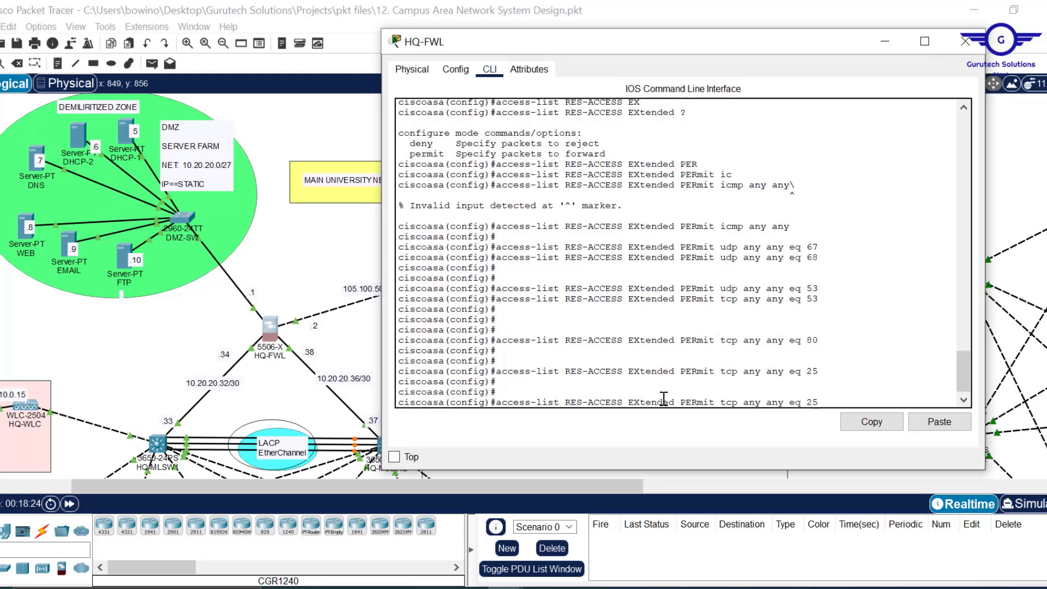
pyautogui.write('0')
pyautogui.press('Return')
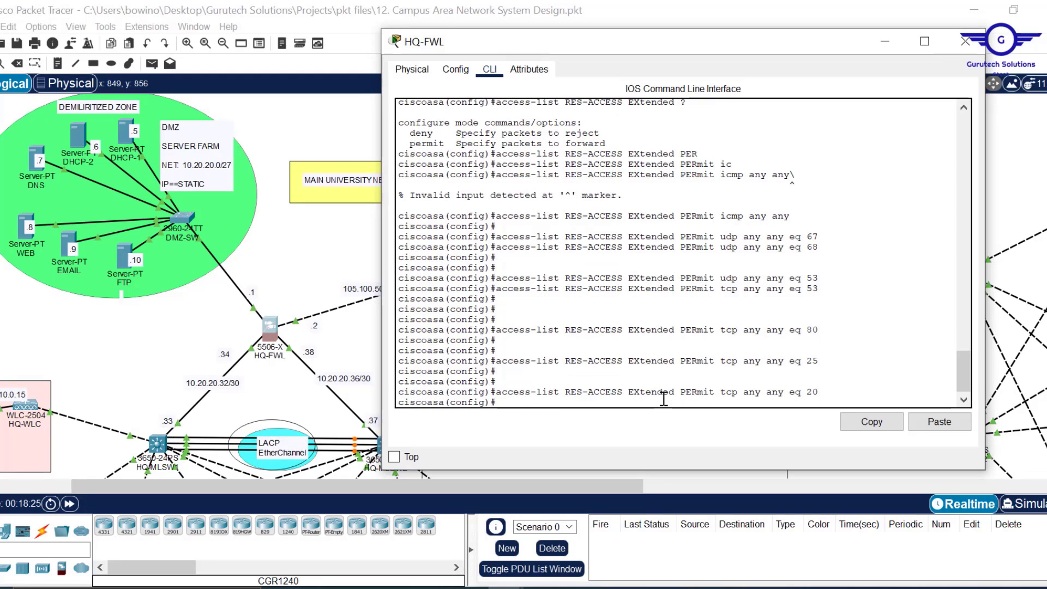
pyautogui.press('Up')
pyautogui.write('1')
pyautogui.press('Return')
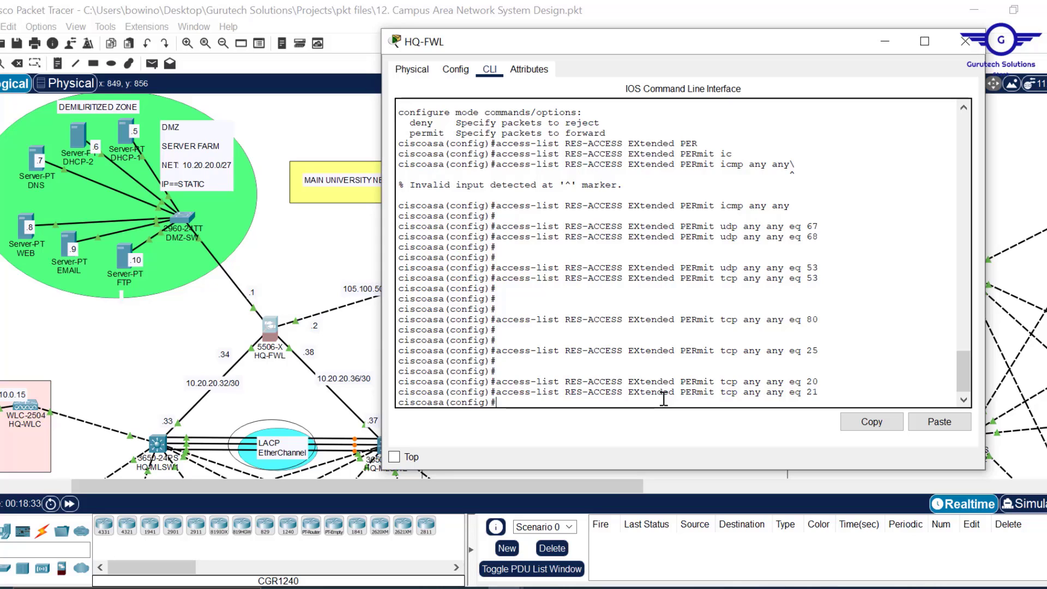
pyautogui.press('Return')
pyautogui.press('Return')
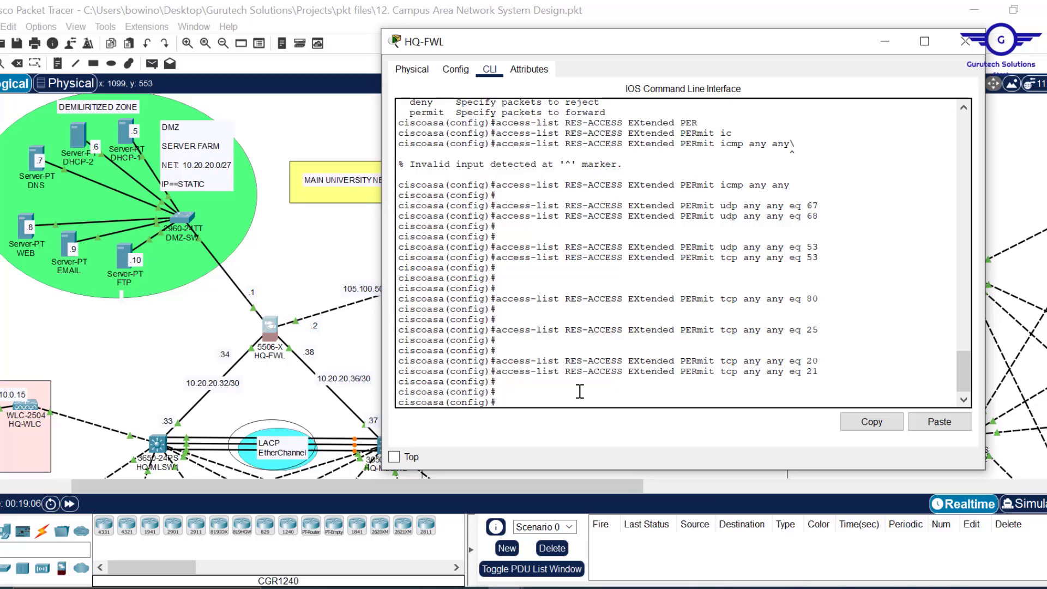
# - Start an access-group command using the RES-ACCESS list name copied from an earlier line
pyautogui.write('access')
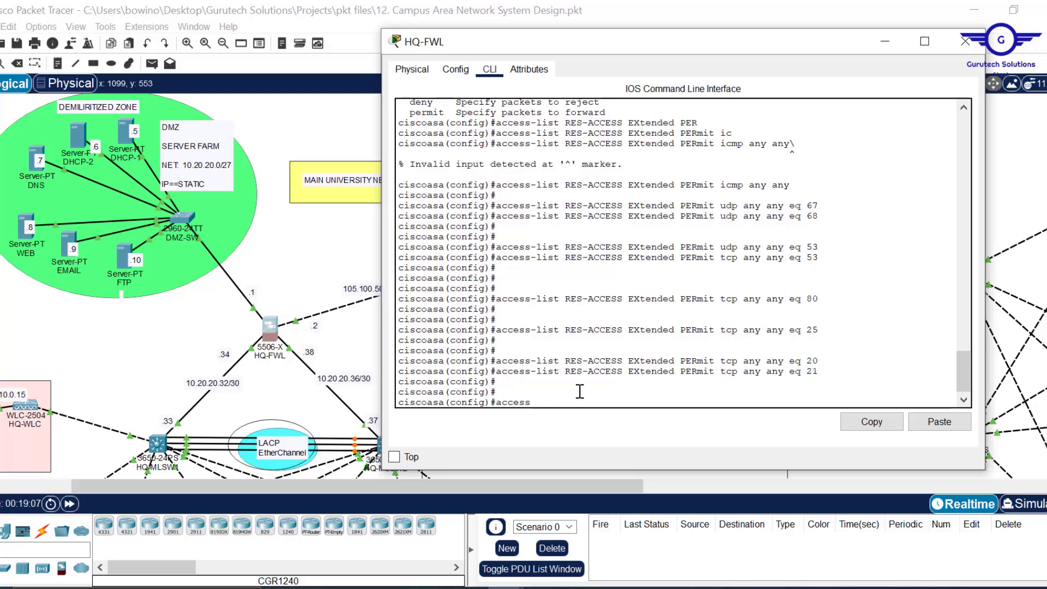
pyautogui.write('-gf')
pyautogui.press('Tab')
pyautogui.press('BackSpace')
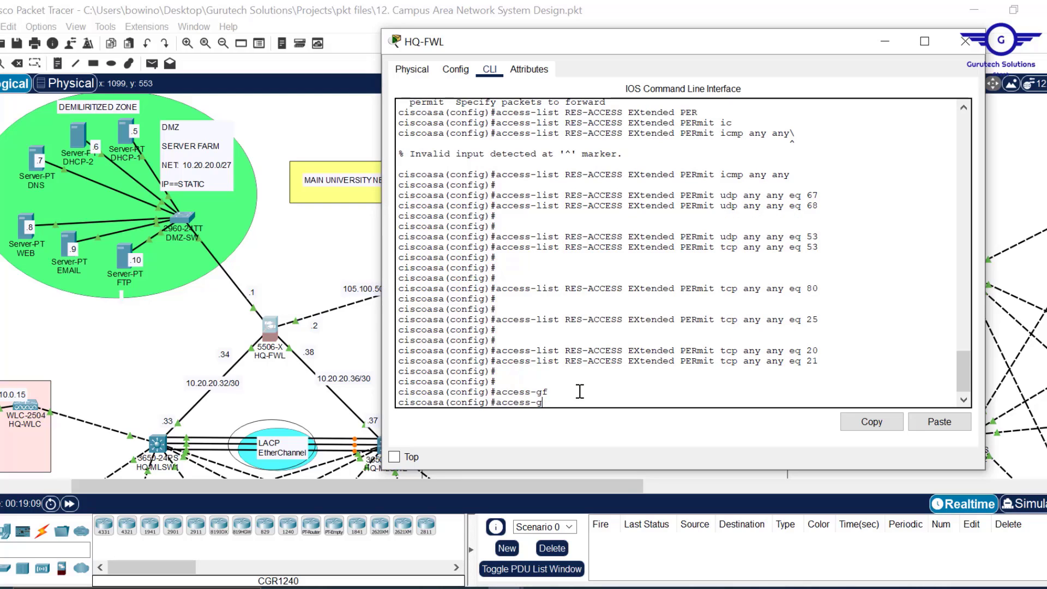
pyautogui.press('Tab')
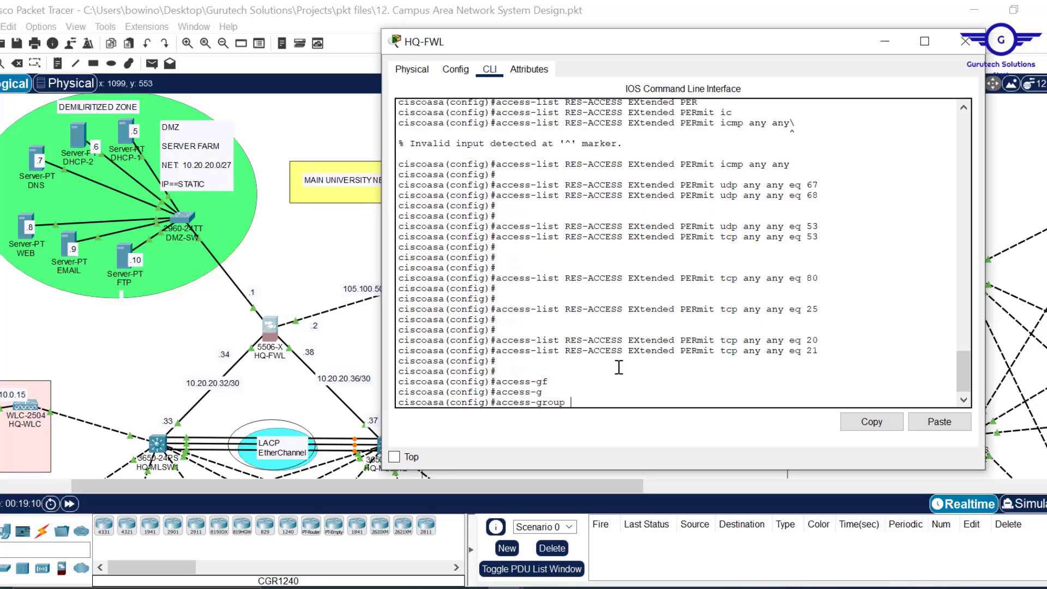
pyautogui.moveTo(625, 351); pyautogui.dragTo(568, 352)
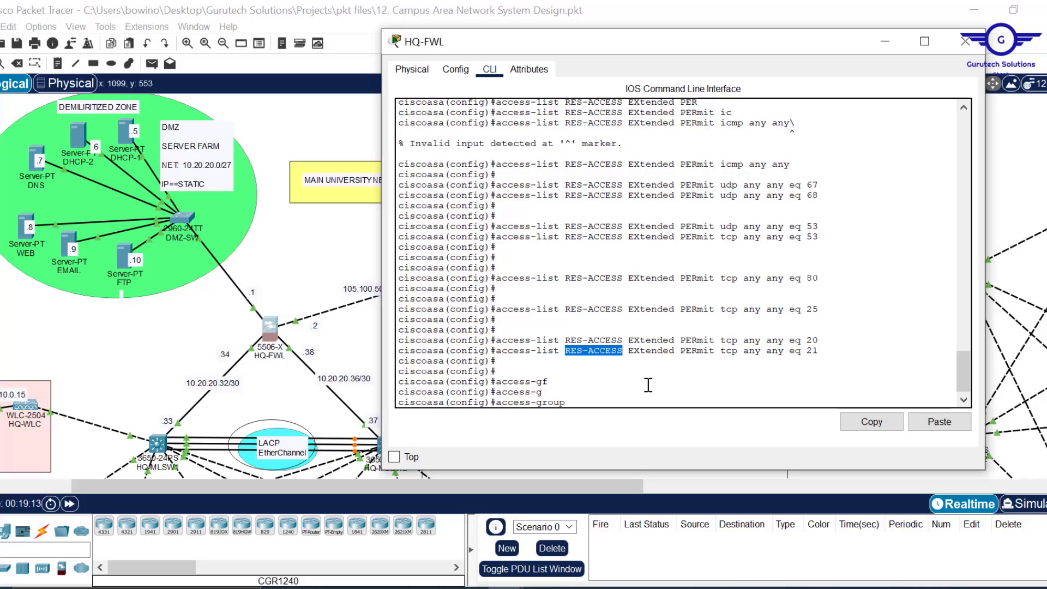
pyautogui.click(868, 425)
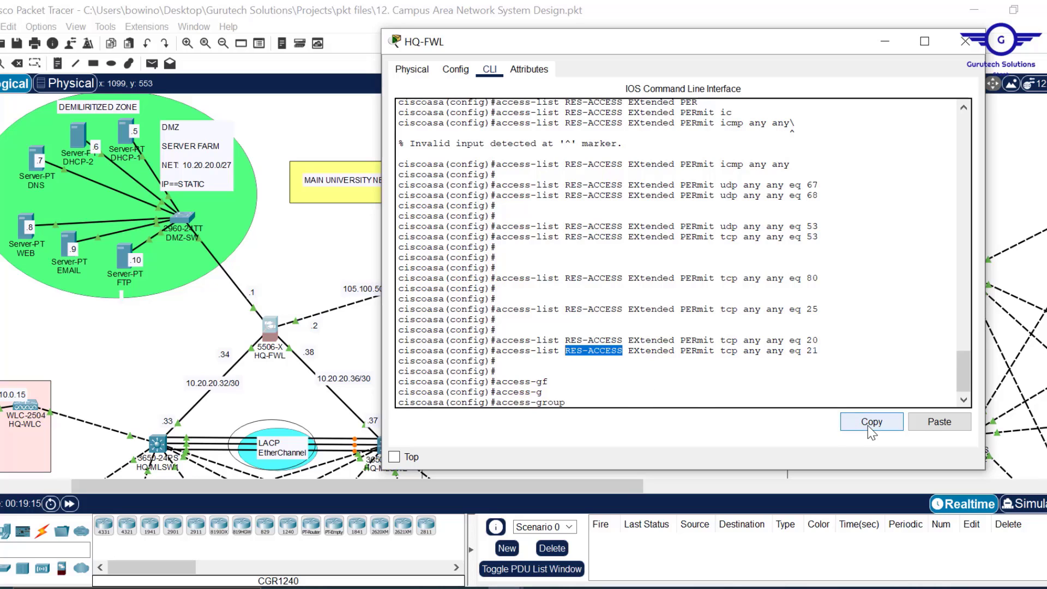
pyautogui.click(939, 423)
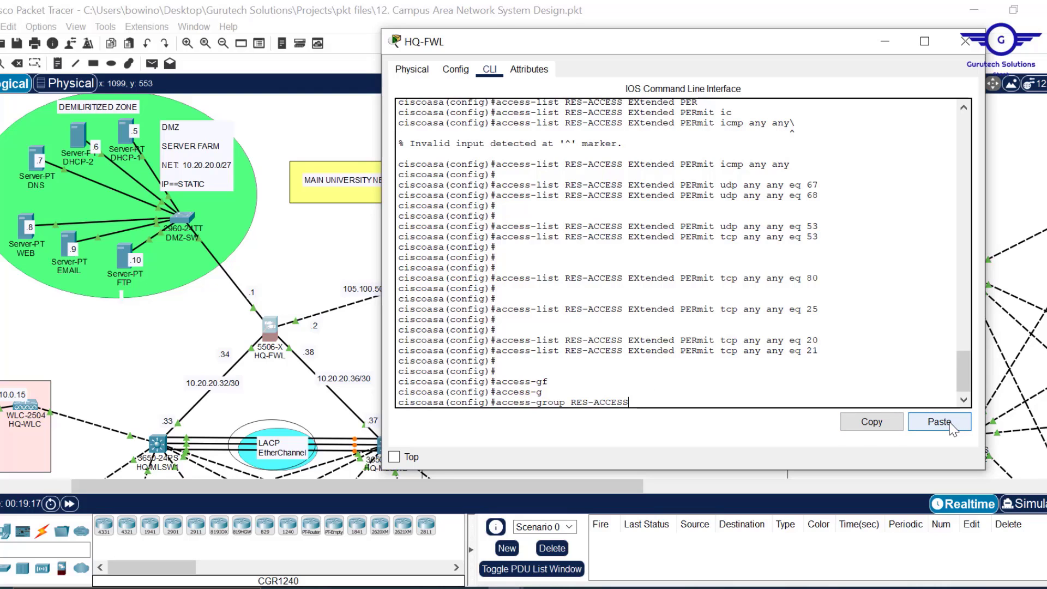
pyautogui.press('Left')
pyautogui.press('Left')
pyautogui.press('Left')
pyautogui.press('Left')
pyautogui.press('Right')
pyautogui.press('Right')
pyautogui.press('Right')
pyautogui.press('Right')
pyautogui.press('Right')
pyautogui.press('Right')
pyautogui.press('Right')
pyautogui.press('Right')
pyautogui.press('Right')
# - Complete the command as inbound on interface DMZ and submit it
pyautogui.write('?')
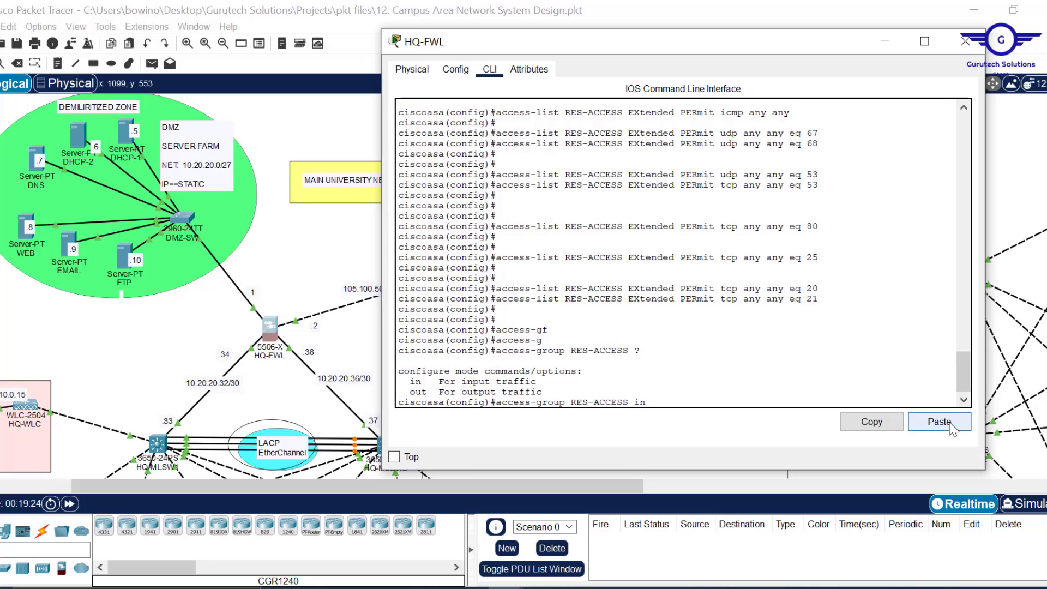
pyautogui.write('in')
pyautogui.press('Tab')
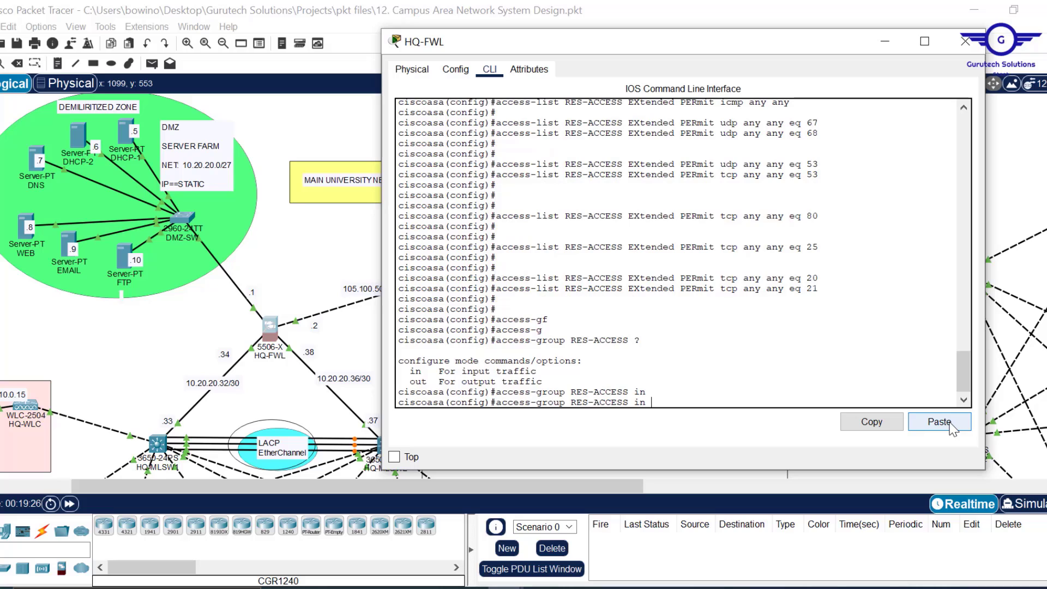
pyautogui.write('D')
pyautogui.press('Tab')
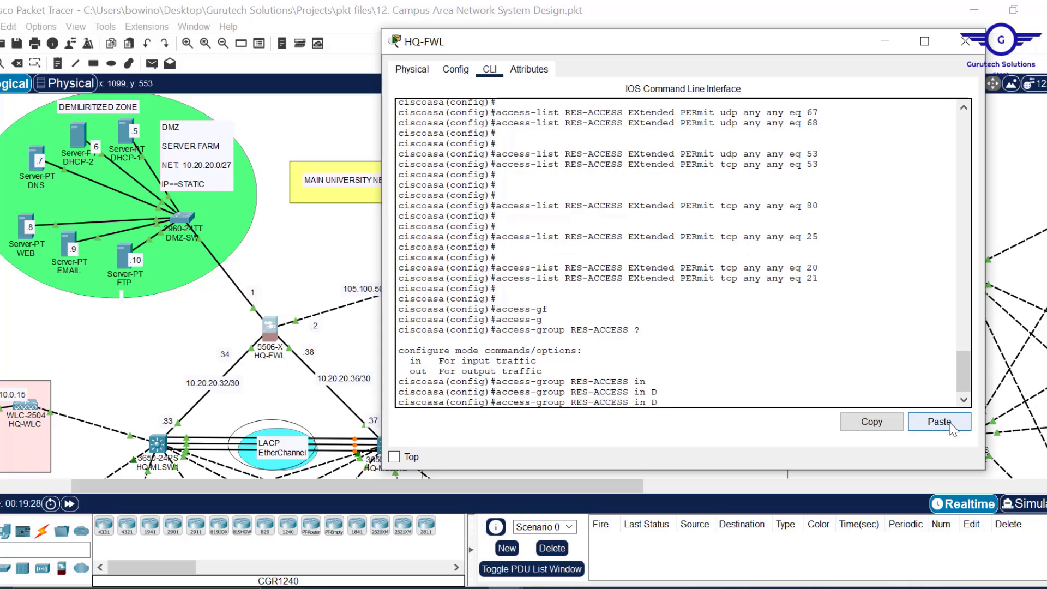
pyautogui.write('M')
pyautogui.press('Tab')
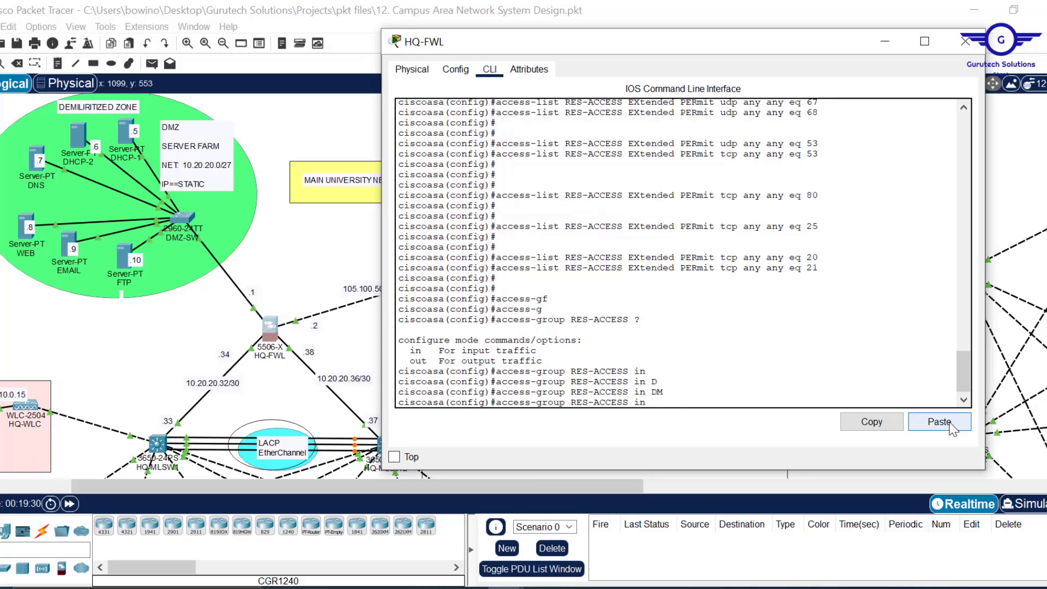
pyautogui.press('BackSpace')
pyautogui.write('in')
pyautogui.press('Tab')
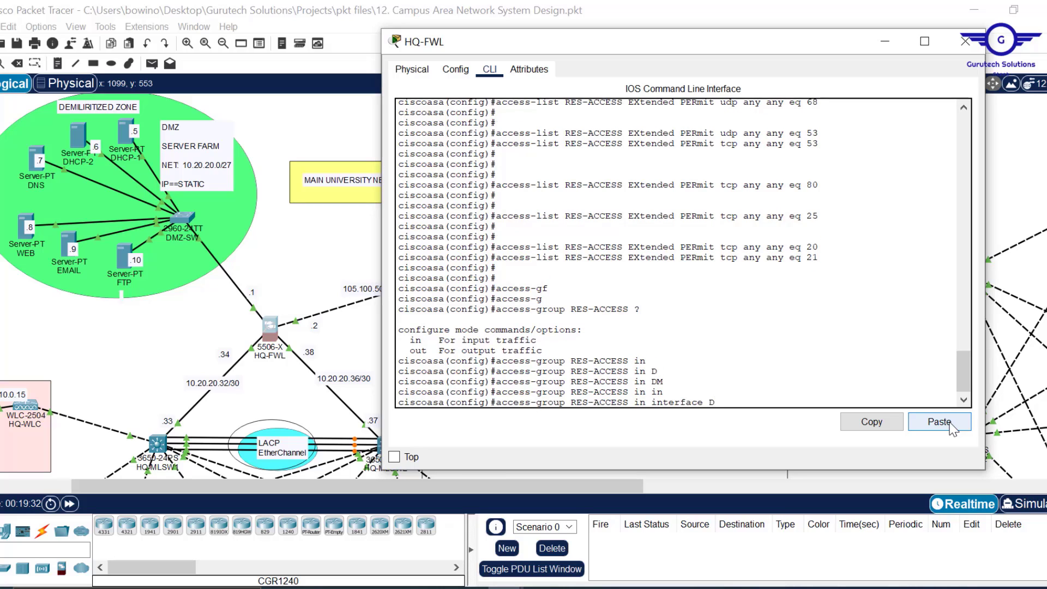
pyautogui.write('D')
pyautogui.press('Tab')
pyautogui.press('Return')
pyautogui.press('Return')
pyautogui.press('Return')
pyautogui.press('Return')
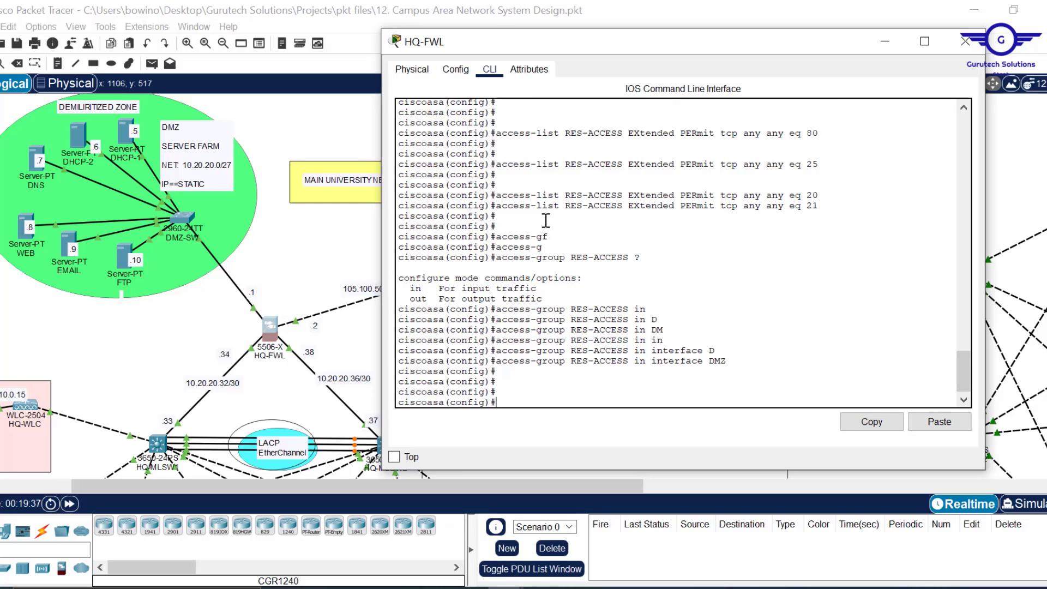
# - Reissue the command to bind RES-ACCESS inbound on interface OUTSIDE
pyautogui.press('Up')
pyautogui.press('BackSpace')
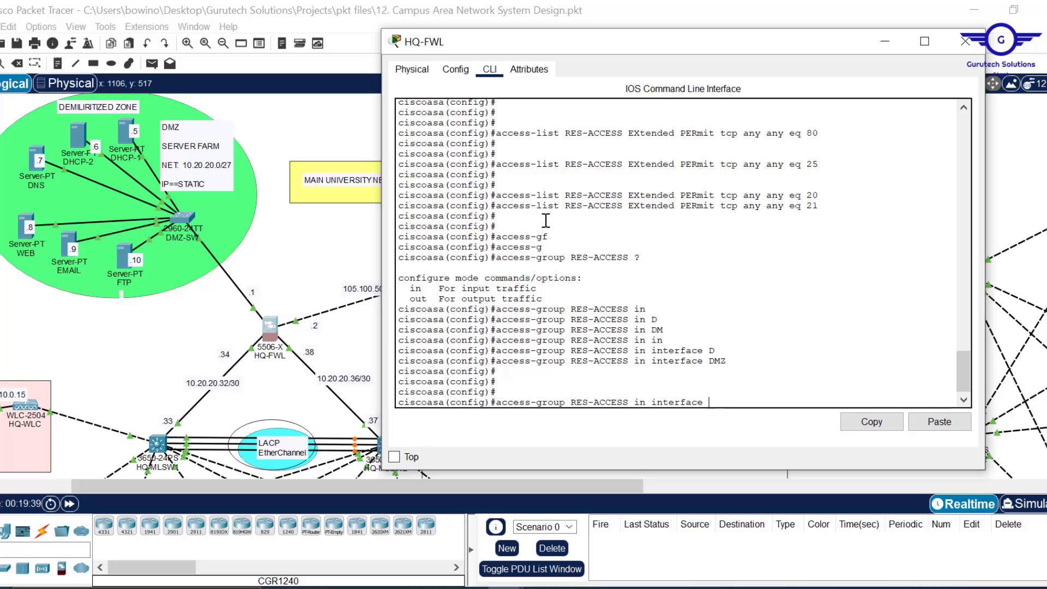
pyautogui.write('OUT')
pyautogui.press('Return')
pyautogui.press('Up')
pyautogui.write('SIDE')
pyautogui.press('Return')
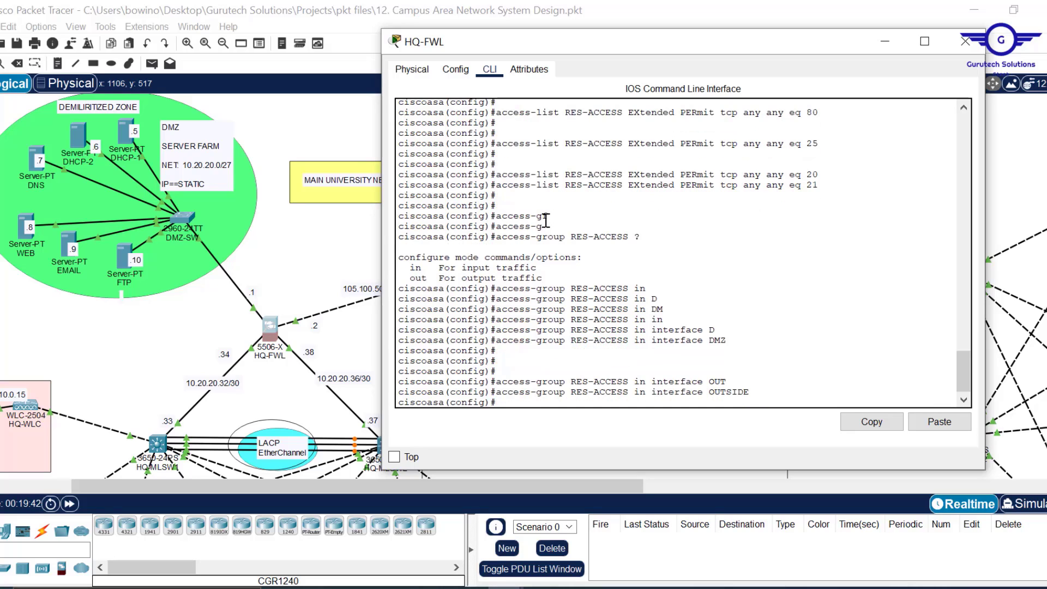
# - Save the HQ-FWL configuration with wr mem and review the output
pyautogui.press('Return')
pyautogui.press('Return')
pyautogui.press('Return')
pyautogui.write('WR M')
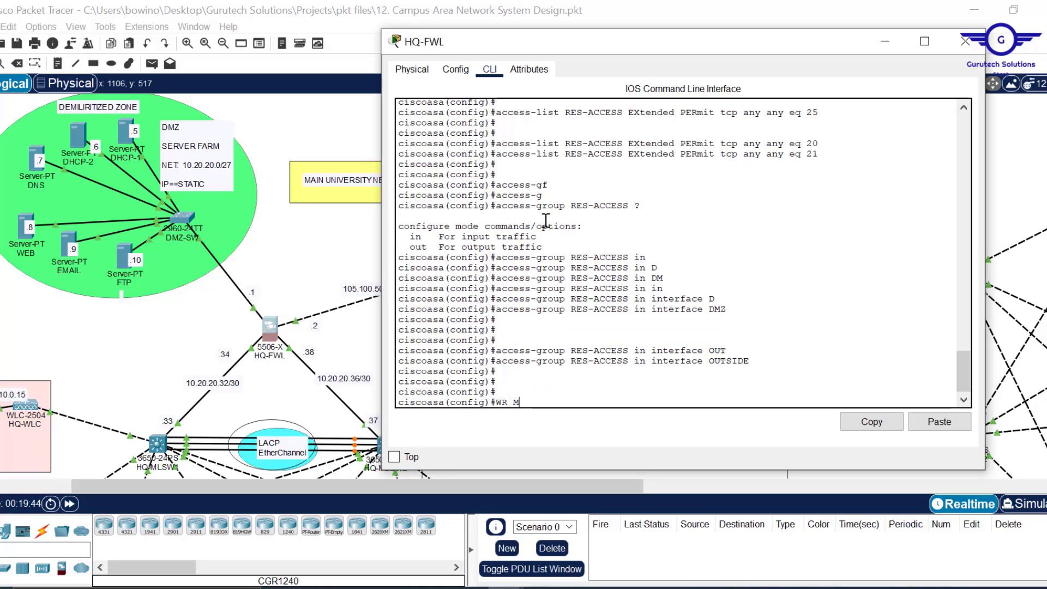
pyautogui.write('EME')
pyautogui.press('BackSpace')
pyautogui.press('Return')
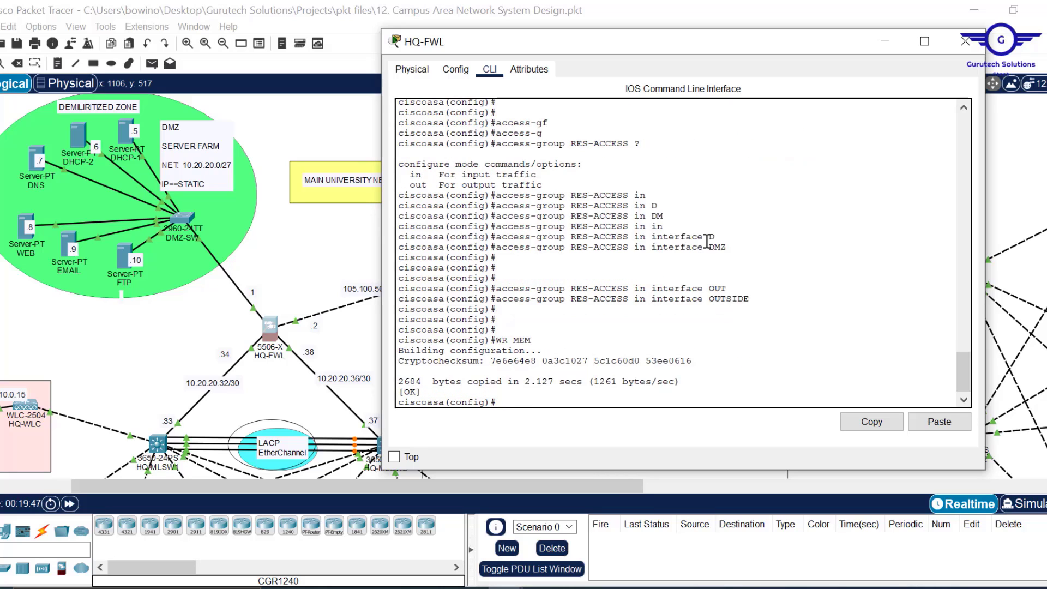
pyautogui.scroll(8, 706, 240)
pyautogui.scroll(2, 707, 241)
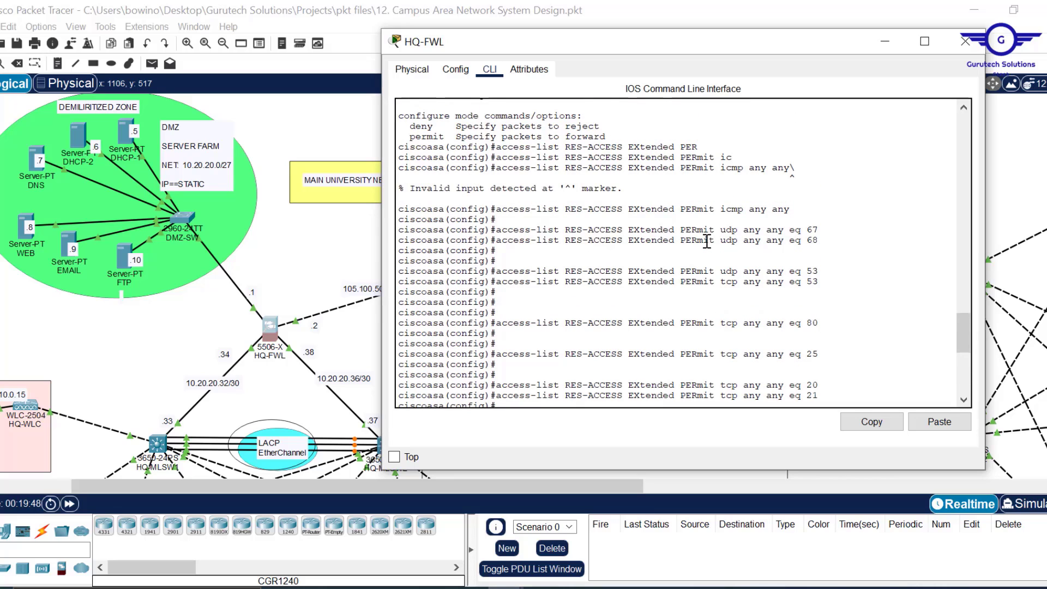
pyautogui.scroll(2, 707, 240)
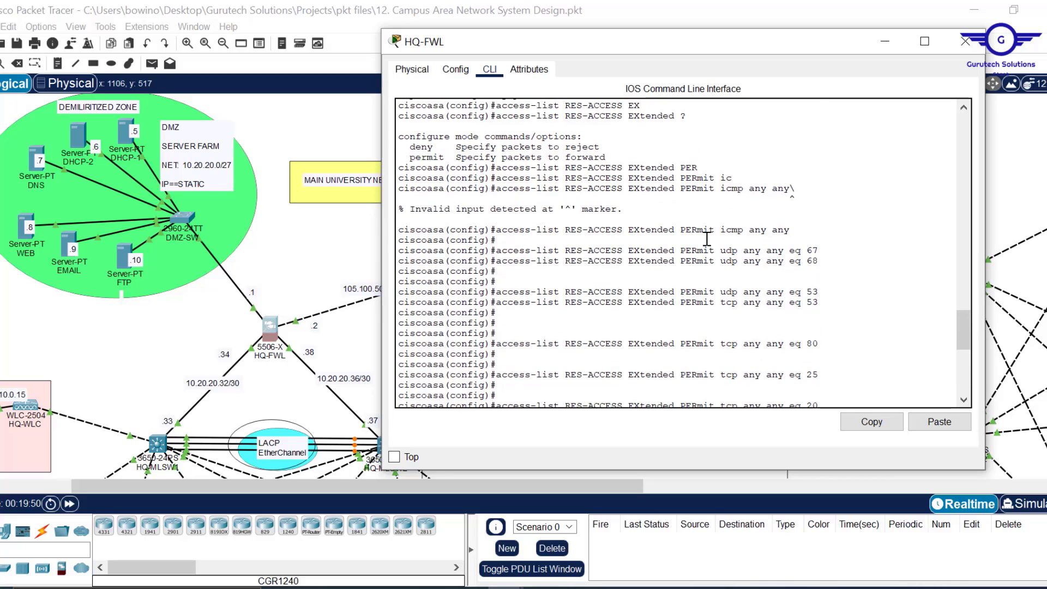
pyautogui.scroll(2, 707, 239)
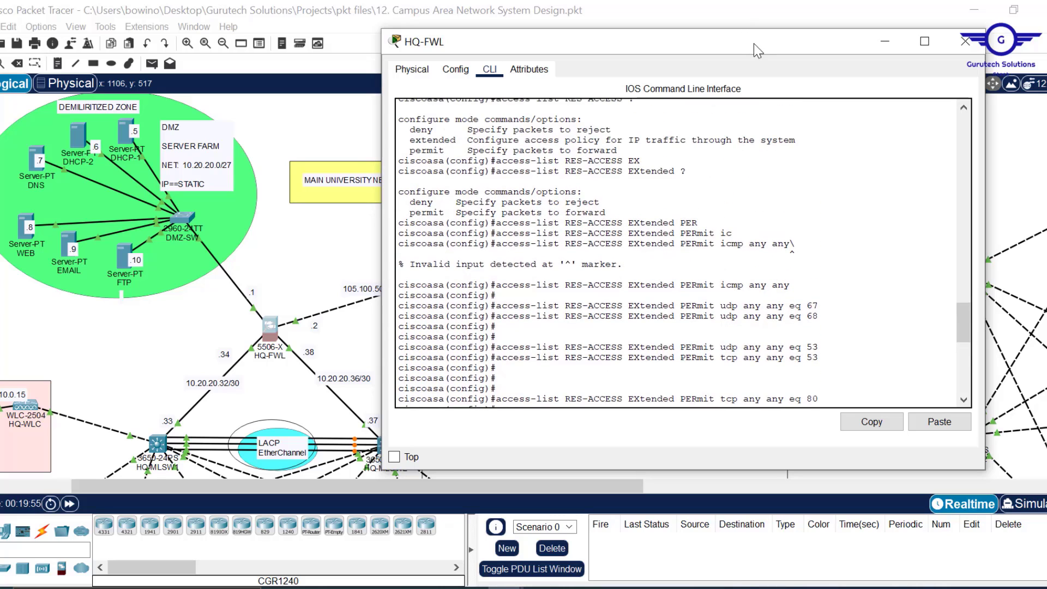
# - Place the narrowed HQ-FWL console left of Notepad and select the permit icmp any any line
pyautogui.moveTo(748, 45); pyautogui.dragTo(584, 43)
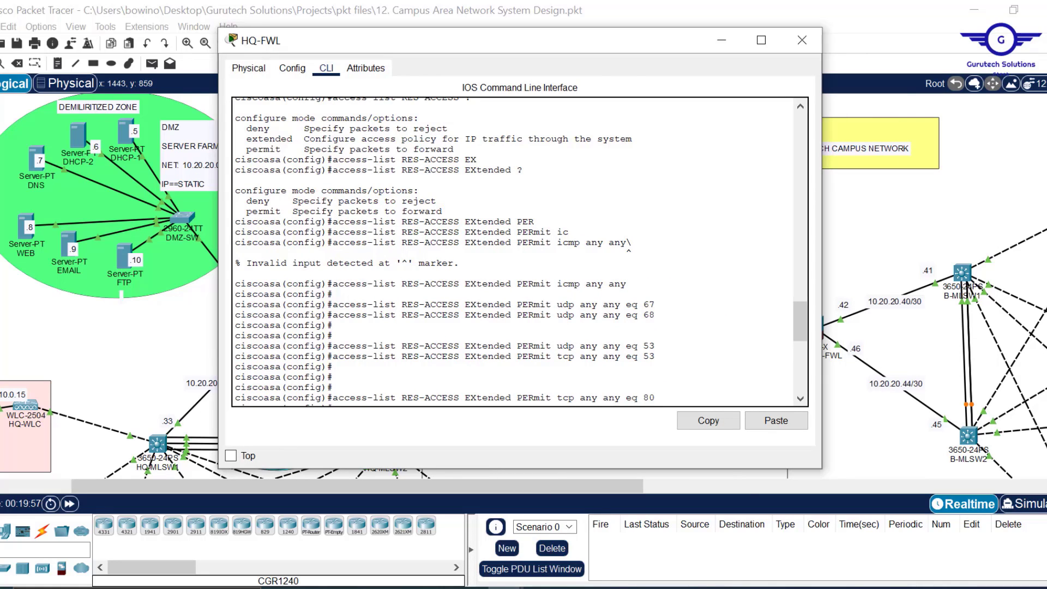
pyautogui.moveTo(617, 584)
pyautogui.click(680, 527)
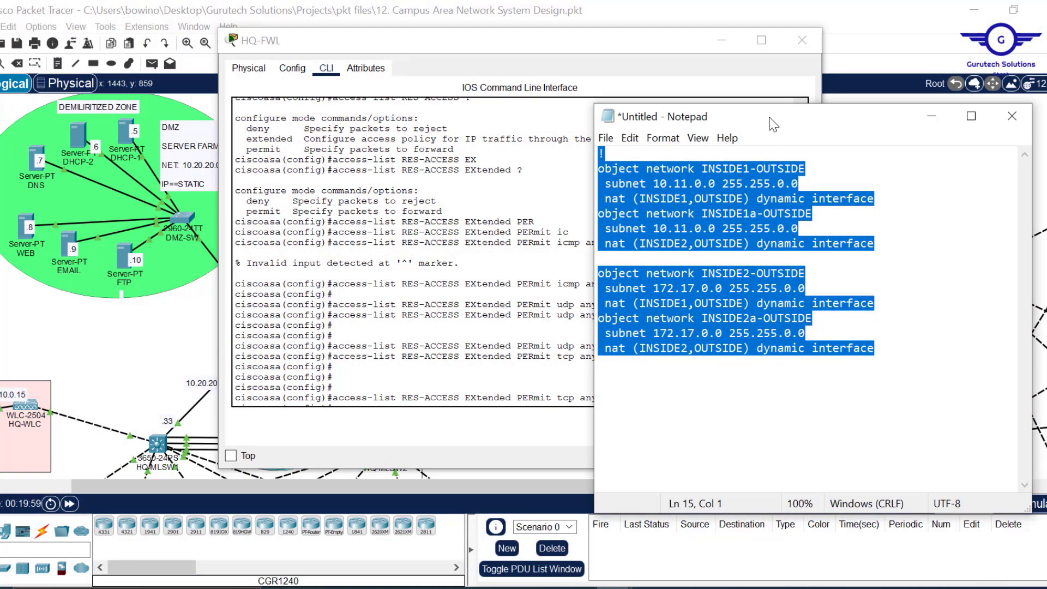
pyautogui.click(655, 39)
pyautogui.moveTo(656, 38); pyautogui.dragTo(469, 53)
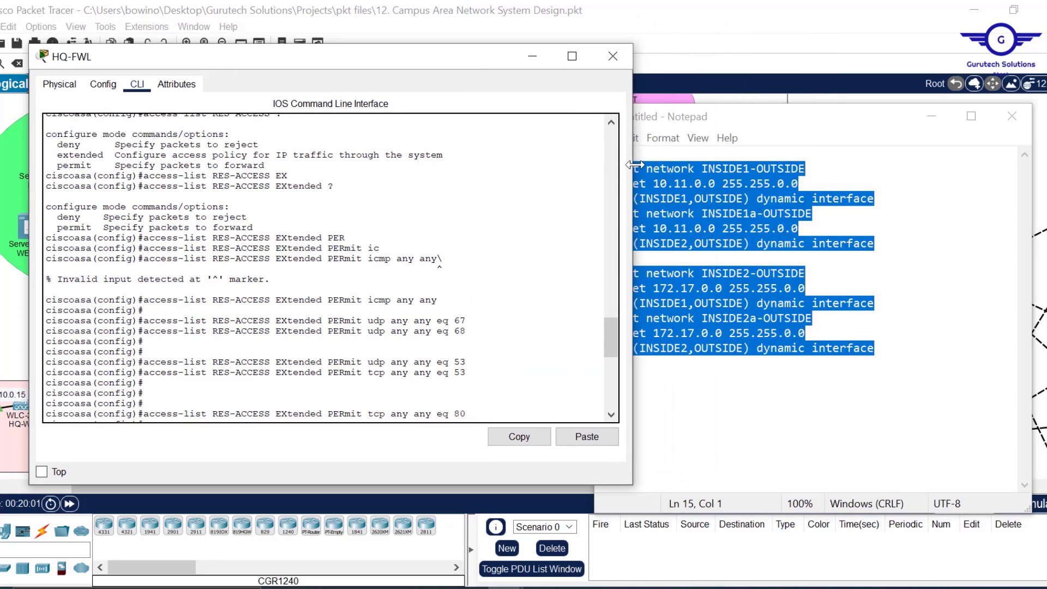
pyautogui.moveTo(636, 165); pyautogui.dragTo(570, 166)
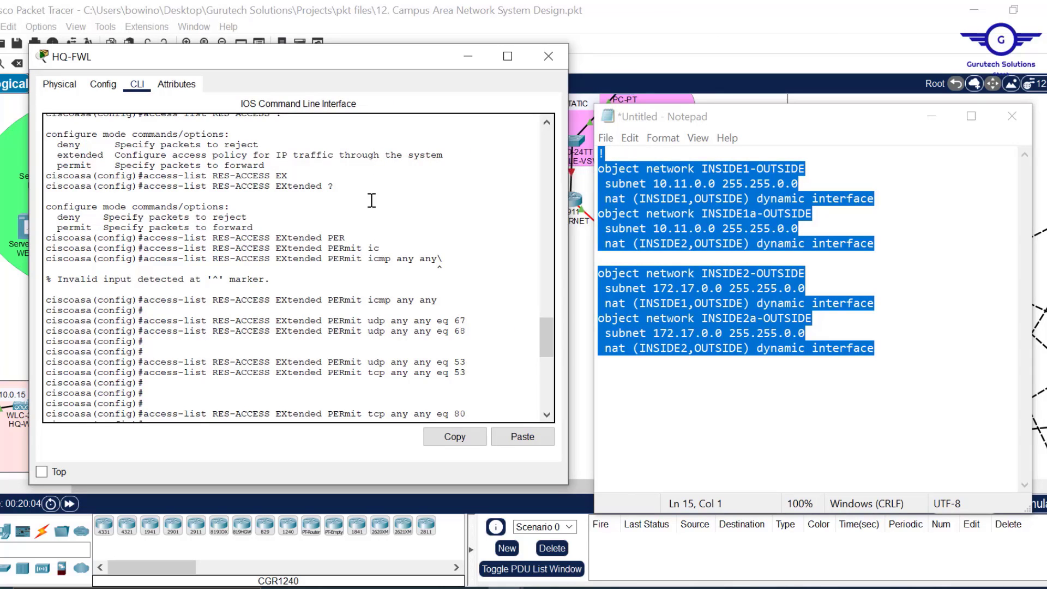
pyautogui.moveTo(438, 301); pyautogui.dragTo(143, 300)
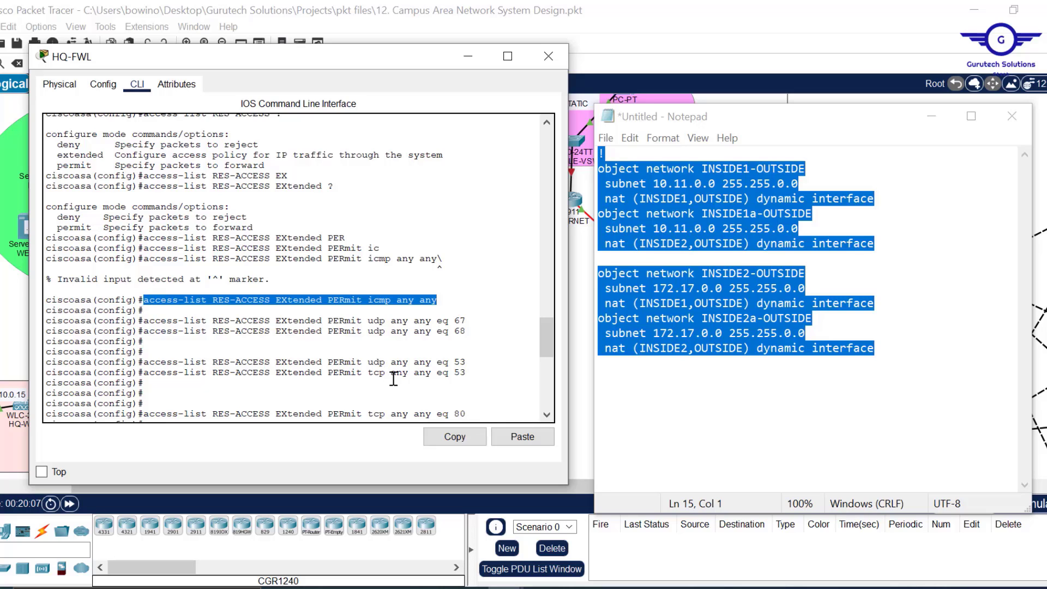
# - Copy the permit icmp any any rule into the Notepad draft
pyautogui.click(453, 436)
pyautogui.click(789, 272)
pyautogui.hotkey('ctrl', 'a')
pyautogui.hotkey('ctrl', 'v')
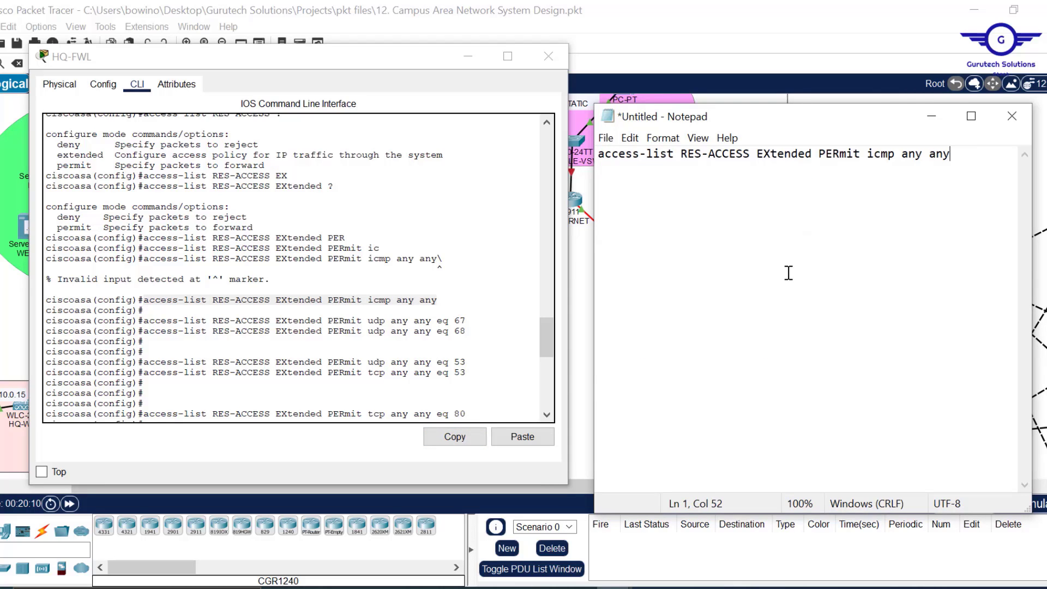
pyautogui.hotkey('ctrl', 'z')
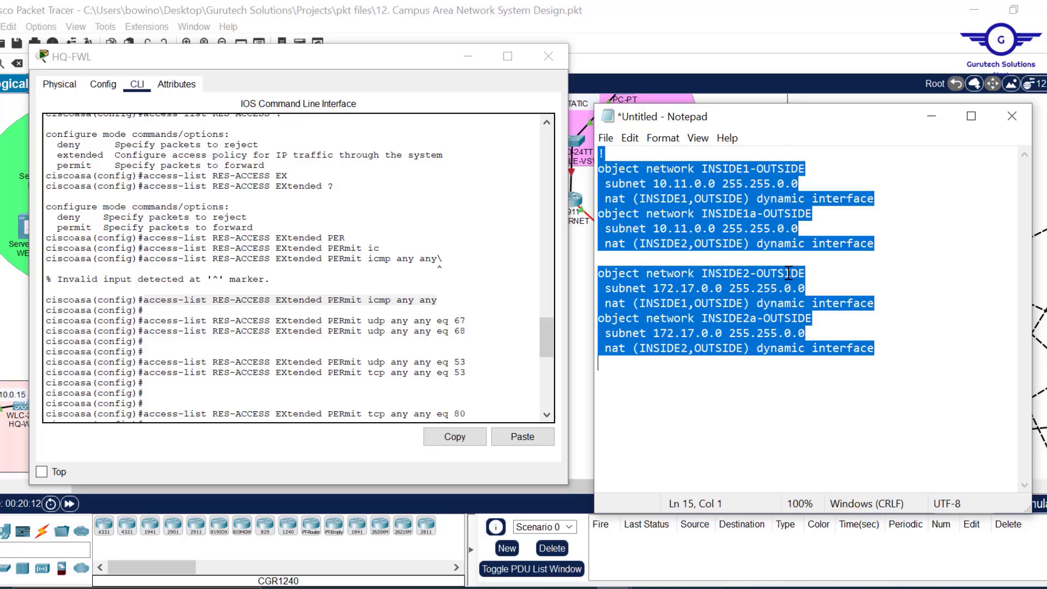
pyautogui.press('Return')
pyautogui.hotkey('ctrl', 'v')
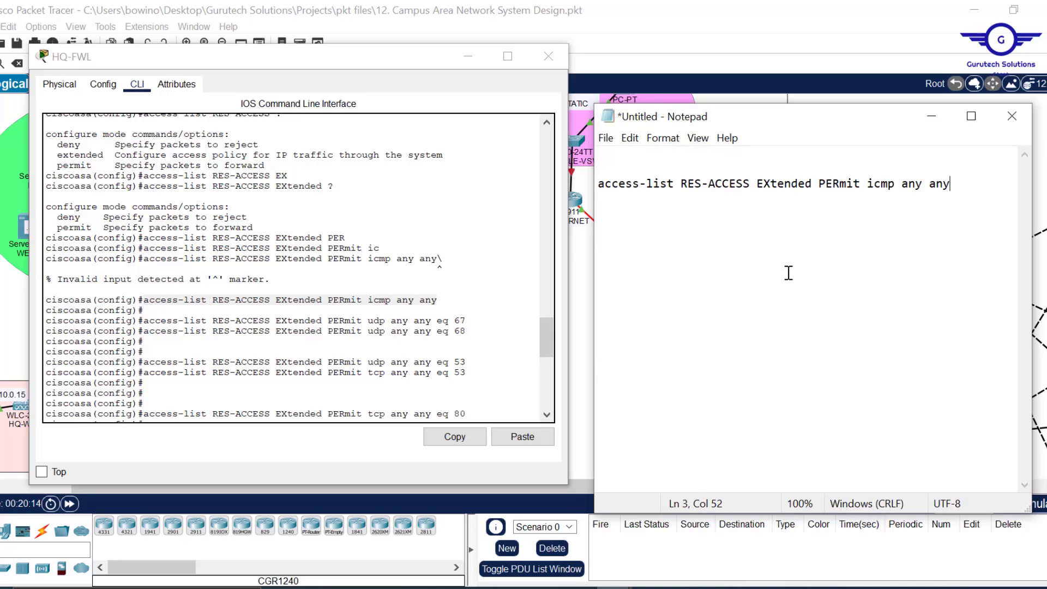
# - Add the udp eq 67 rule and a copy changed to udp eq 68
pyautogui.click(470, 328)
pyautogui.moveTo(467, 321); pyautogui.dragTo(146, 320)
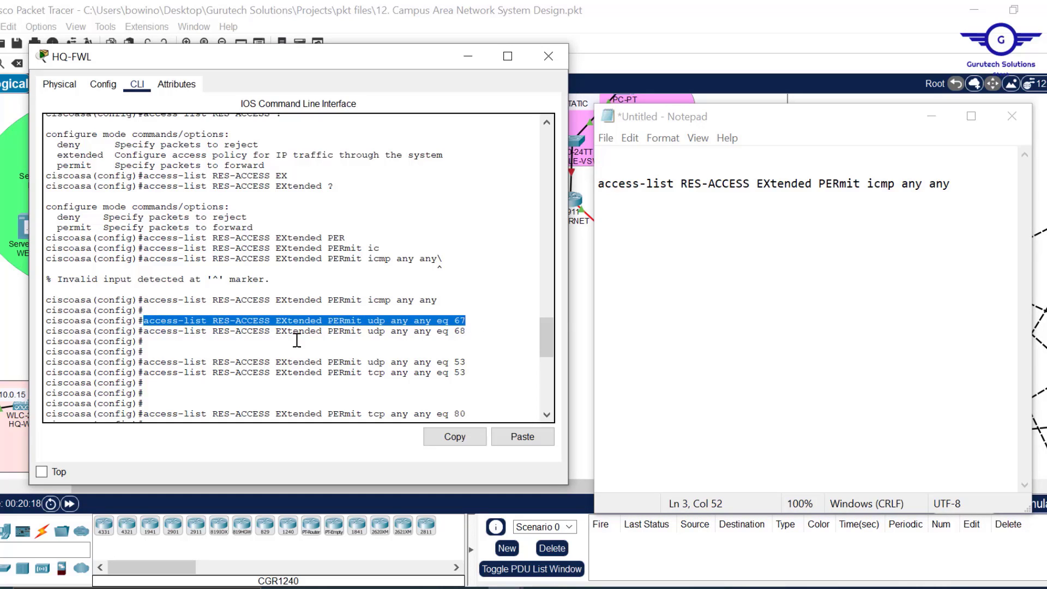
pyautogui.click(458, 436)
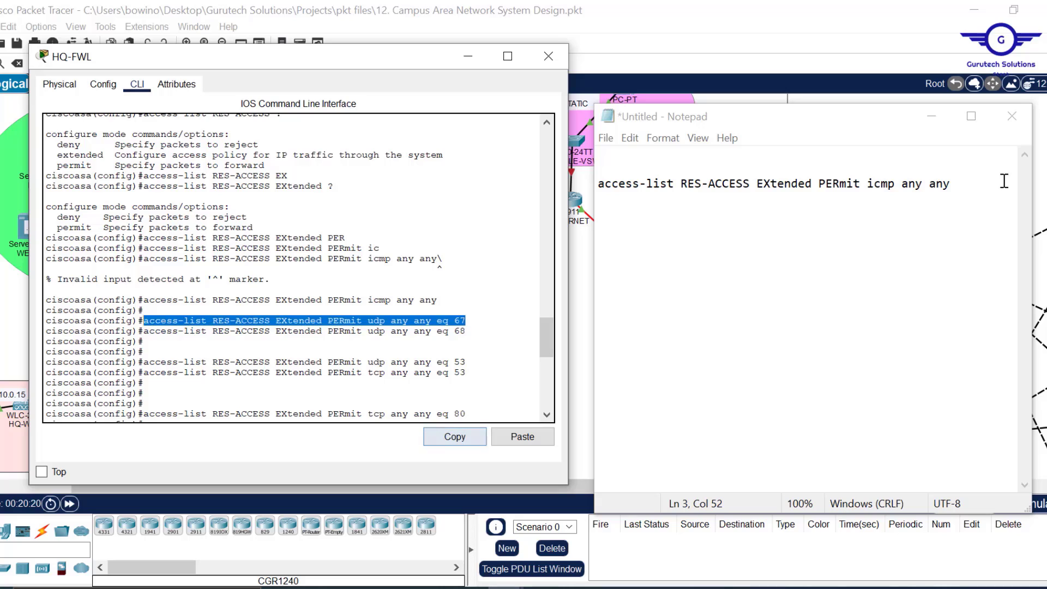
pyautogui.click(969, 191)
pyautogui.press('Return')
pyautogui.press('Return')
pyautogui.hotkey('ctrl', 'v')
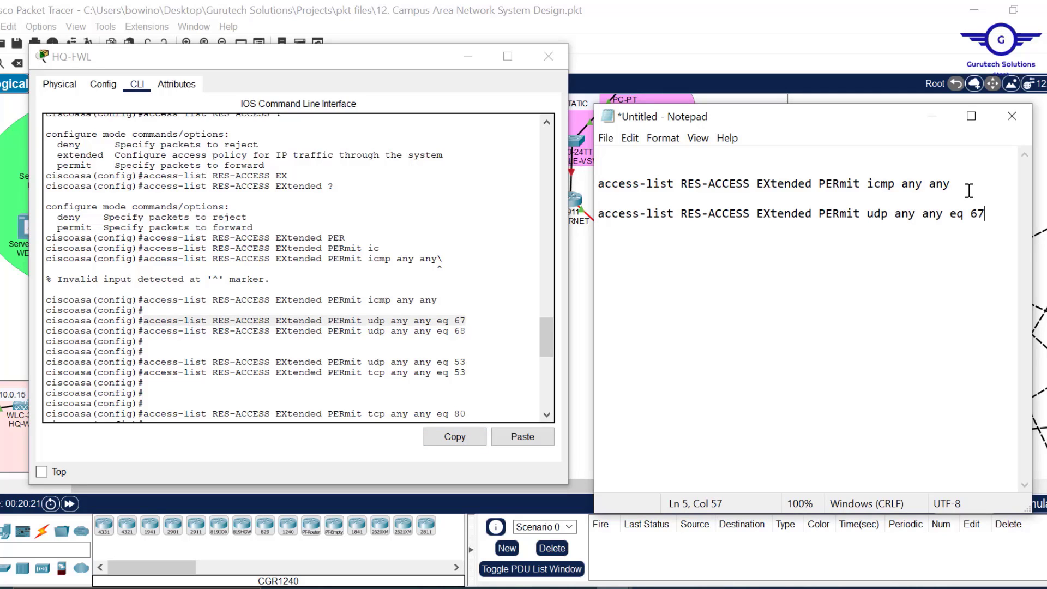
pyautogui.hotkey('ctrl', 'v')
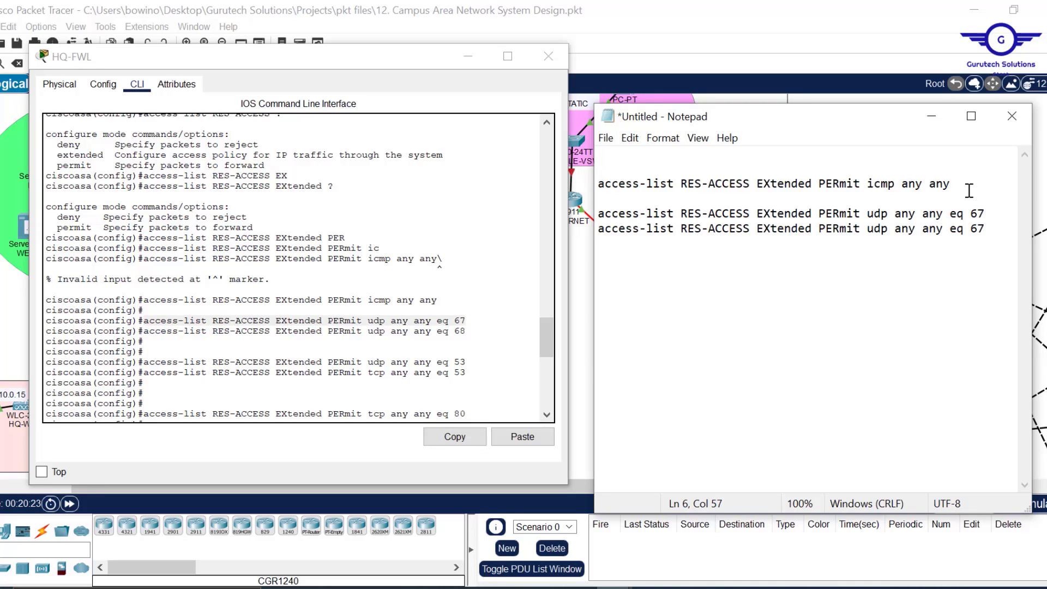
pyautogui.press('BackSpace')
pyautogui.write('8')
pyautogui.press('Return')
pyautogui.press('Return')
# - Paste the udp eq 53 rule twice and change the second copy to tcp
pyautogui.moveTo(469, 362); pyautogui.dragTo(144, 365)
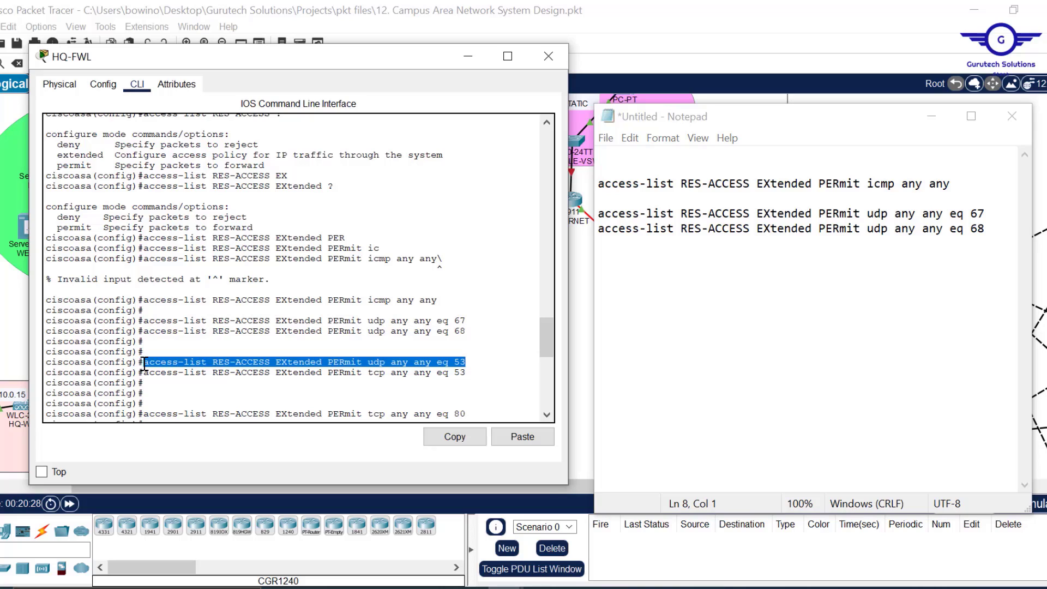
pyautogui.click(457, 442)
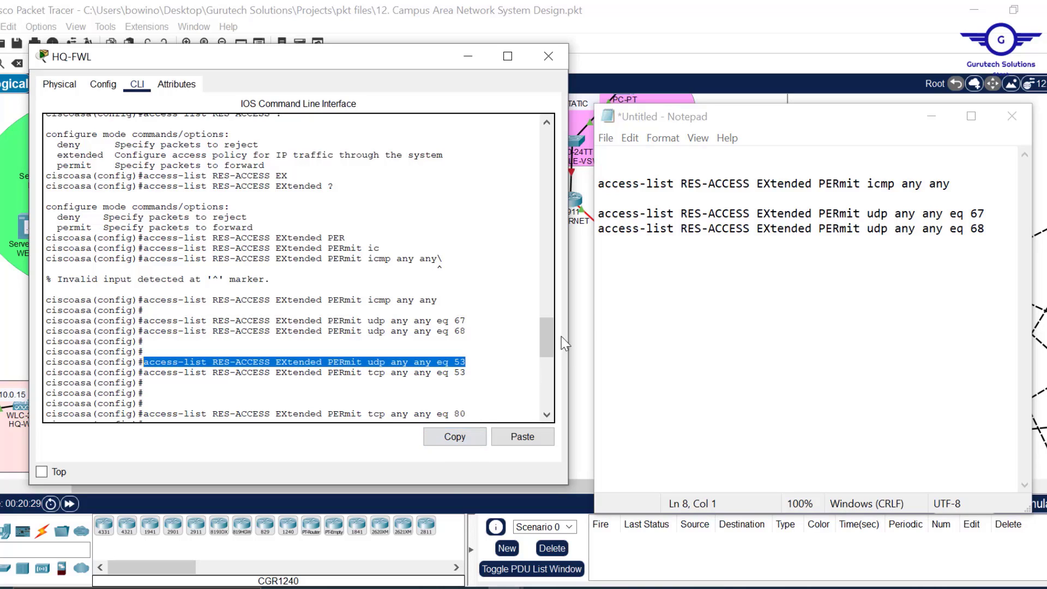
pyautogui.click(610, 285)
pyautogui.hotkey('ctrl', 'v')
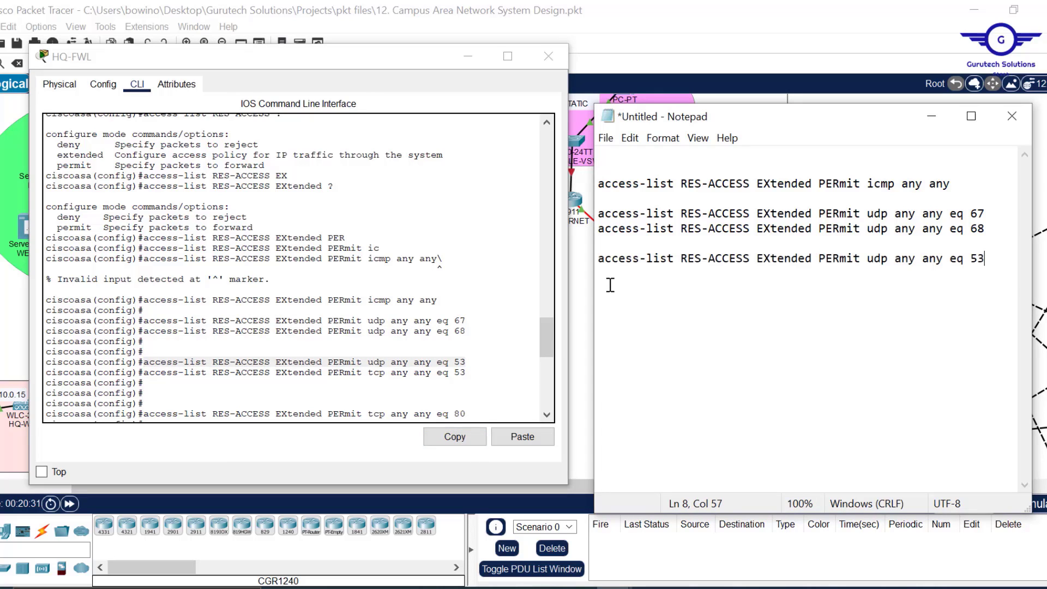
pyautogui.press('Return')
pyautogui.hotkey('ctrl', 'v')
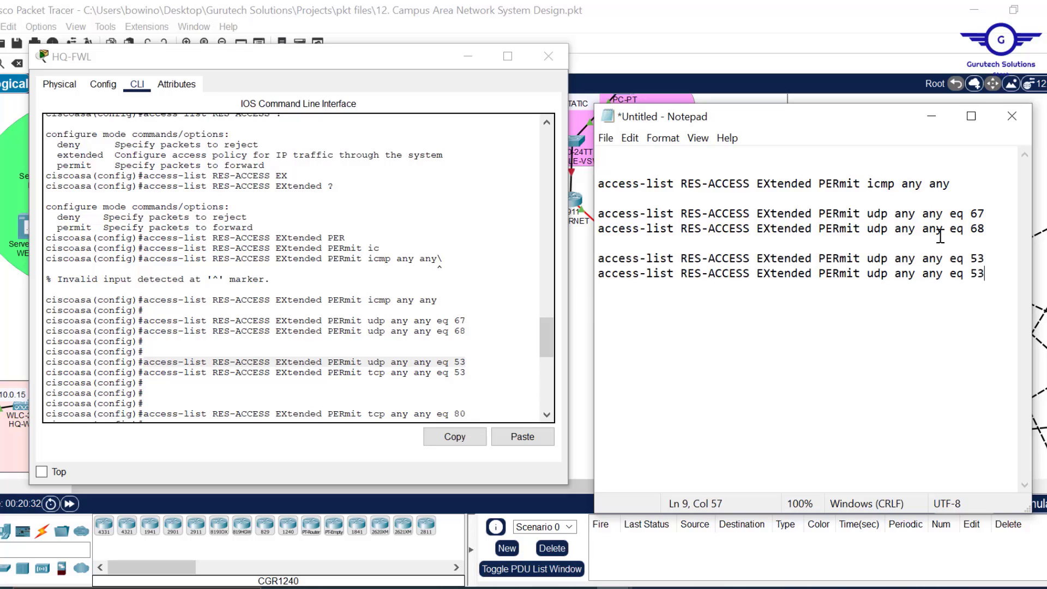
pyautogui.click(882, 274)
pyautogui.press('BackSpace')
pyautogui.press('BackSpace')
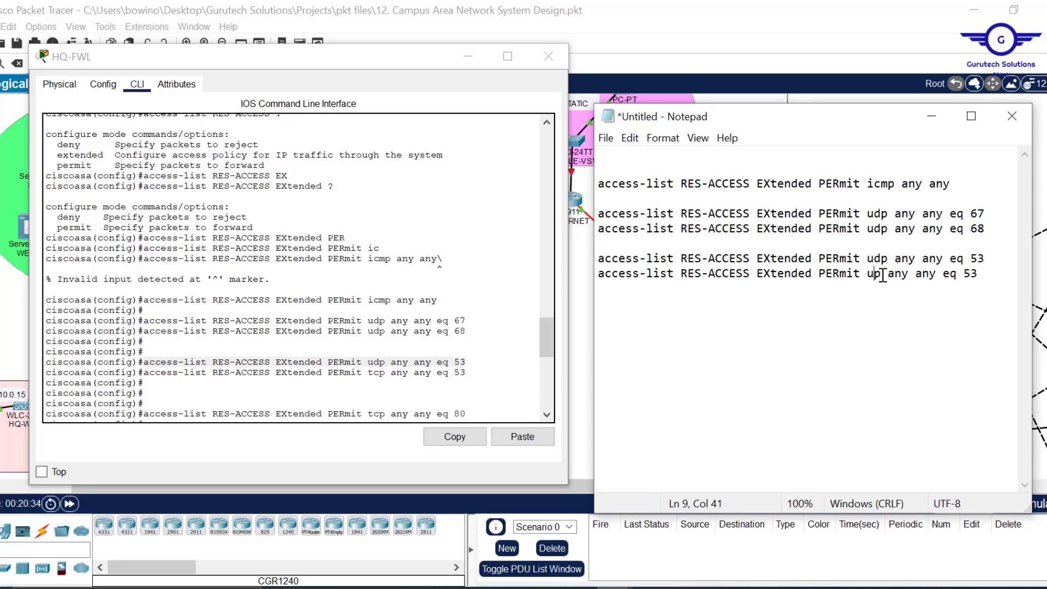
pyautogui.write('TC')
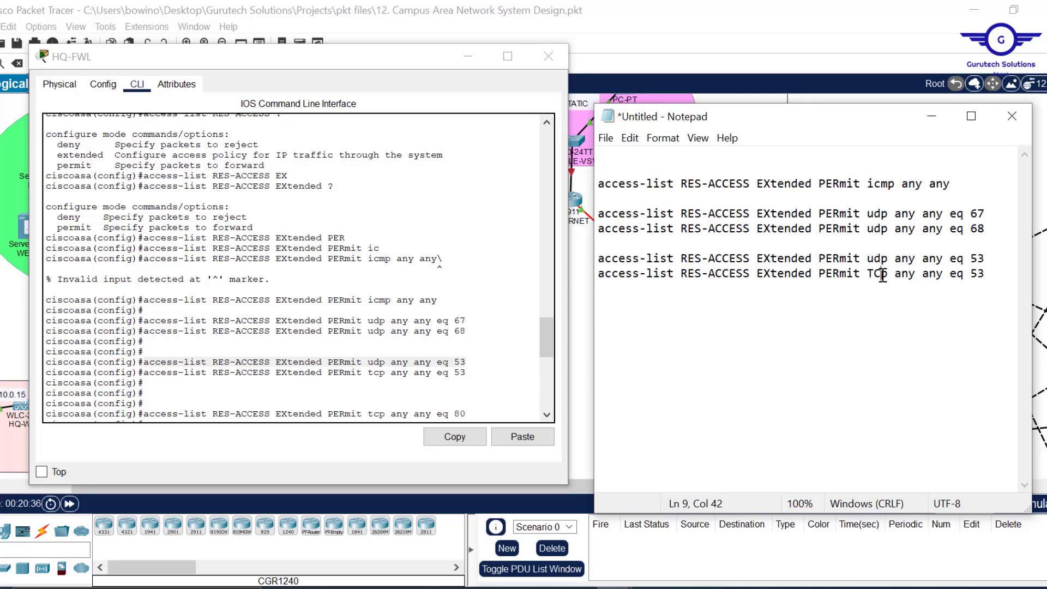
pyautogui.press('BackSpace')
pyautogui.press('BackSpace')
pyautogui.write('tc')
pyautogui.click(988, 274)
pyautogui.press('Return')
pyautogui.press('Return')
# - Copy the tcp eq 80 rule from the console into the notes
pyautogui.moveTo(548, 336); pyautogui.dragTo(545, 360)
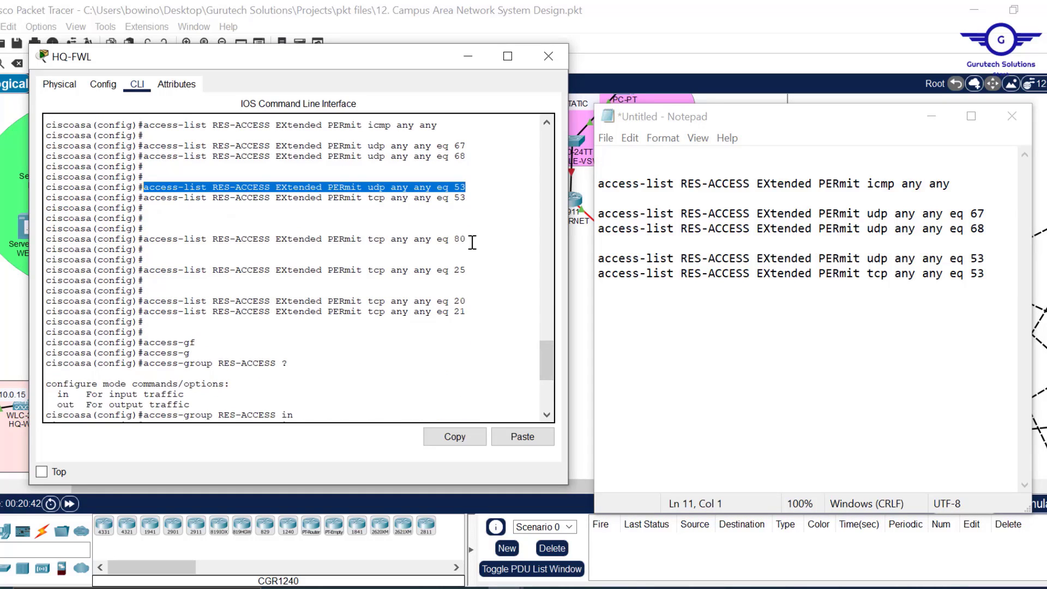
pyautogui.moveTo(466, 239); pyautogui.dragTo(144, 240)
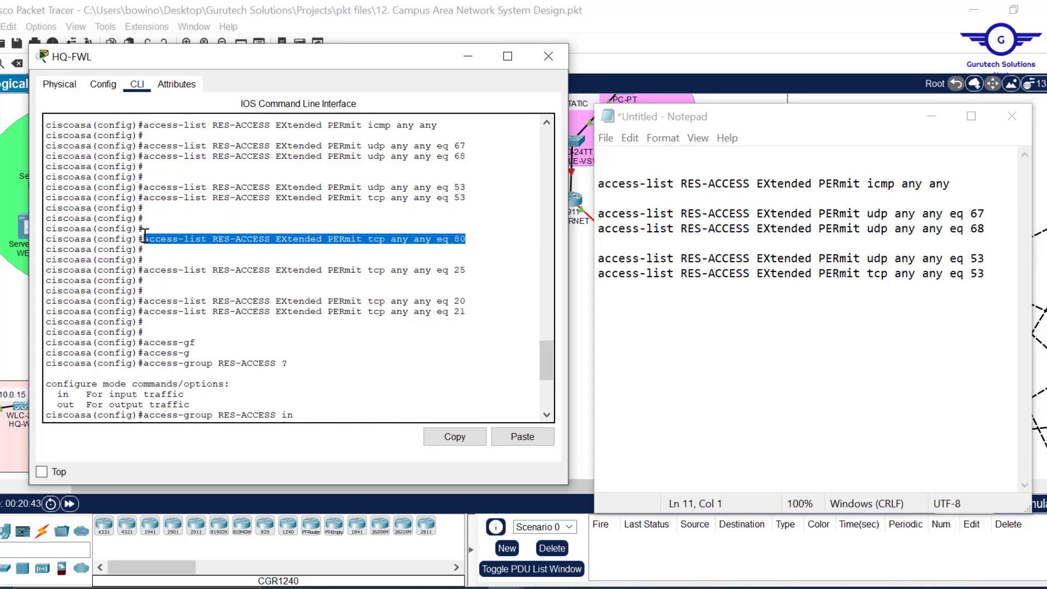
pyautogui.click(453, 436)
pyautogui.click(991, 274)
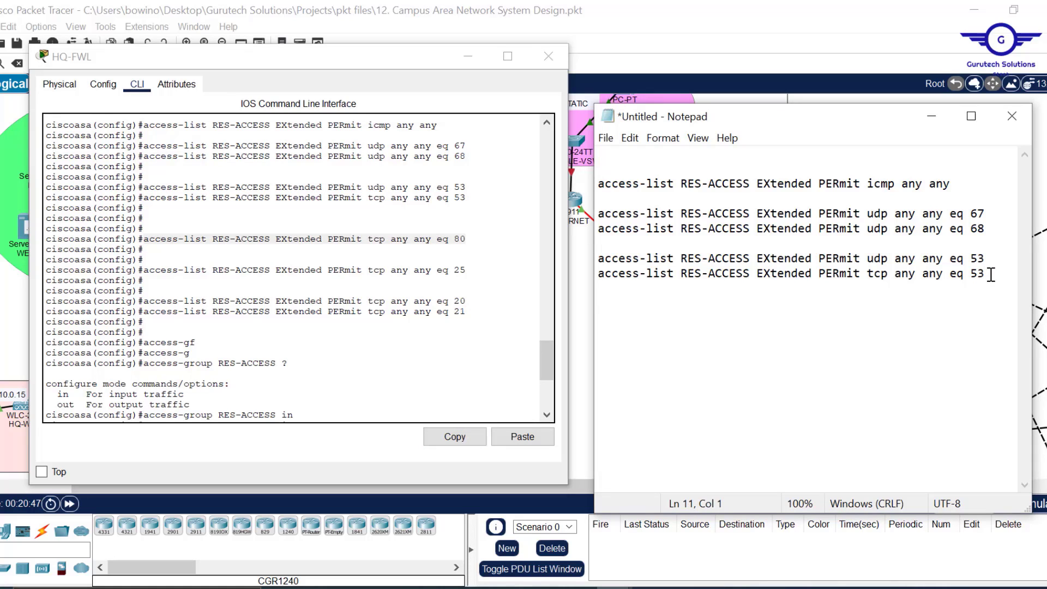
pyautogui.hotkey('ctrl', 'v')
pyautogui.press('Return')
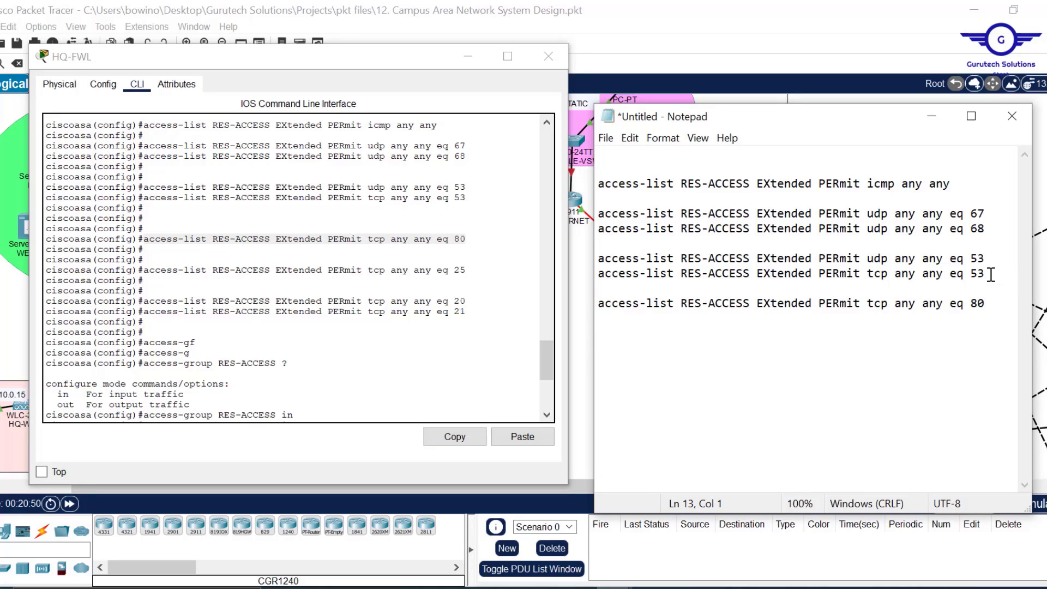
# - Add three more copies of the rule with ports 25, 20 and 21
pyautogui.hotkey('ctrl', 'v')
pyautogui.press('BackSpace')
pyautogui.press('BackSpace')
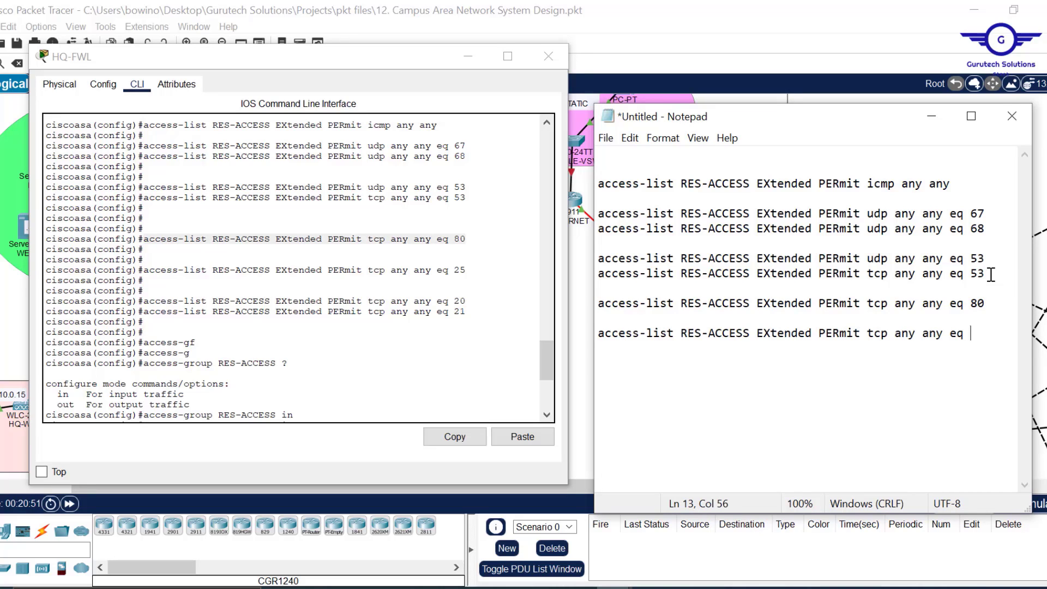
pyautogui.write('25')
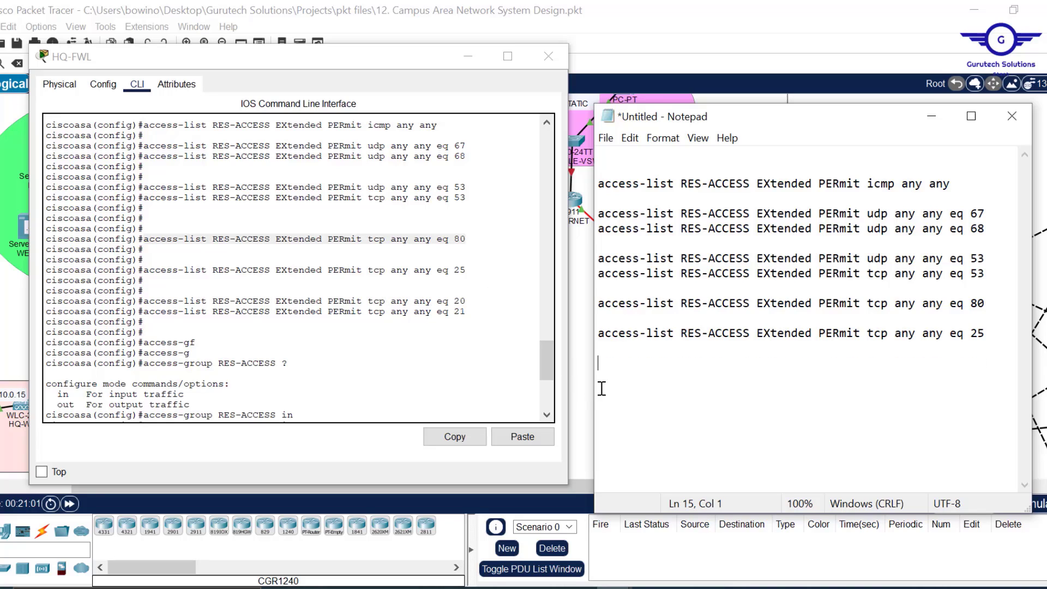
pyautogui.hotkey('ctrl', 'v')
pyautogui.press('BackSpace')
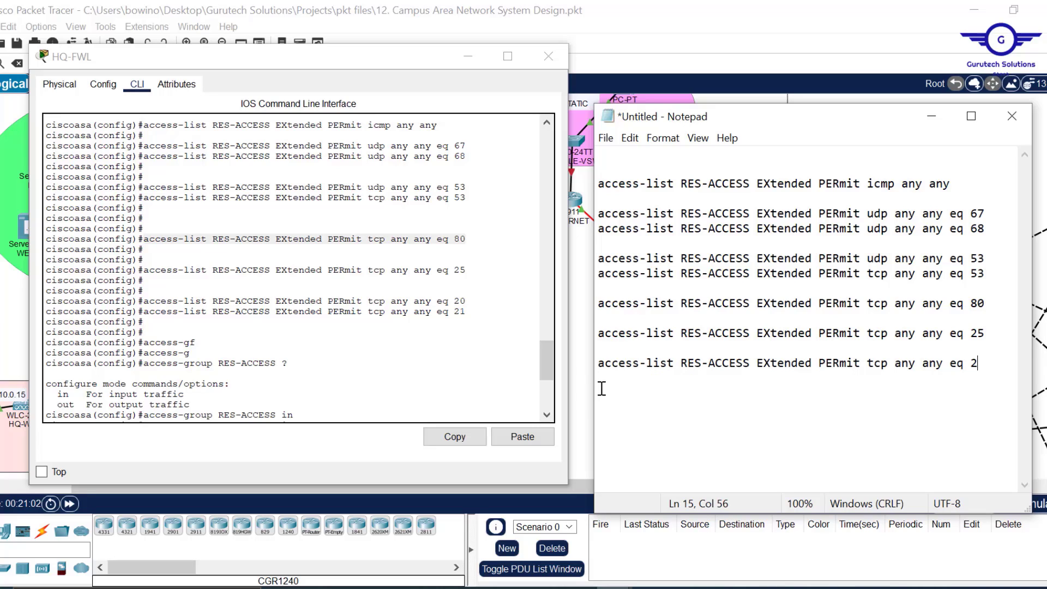
pyautogui.write('0')
pyautogui.hotkey('ctrl', 'v')
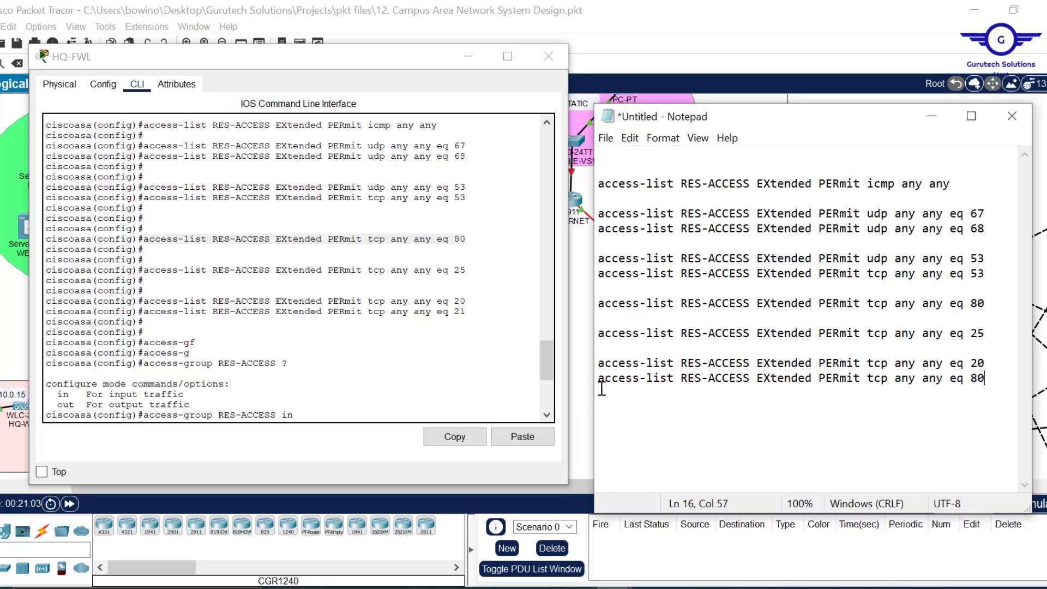
pyautogui.press('BackSpace')
pyautogui.press('BackSpace')
pyautogui.write('21')
pyautogui.moveTo(549, 360); pyautogui.dragTo(553, 383)
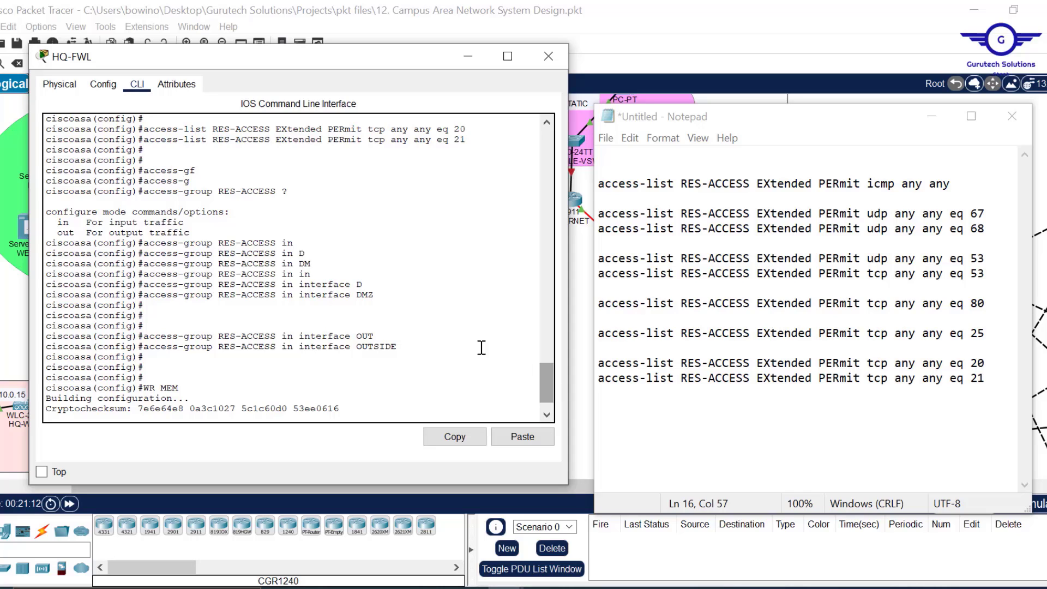
# - Append the 'access-group RES-ACCESS in interface OUTSIDE' line to the notes
pyautogui.click(402, 347)
pyautogui.moveTo(342, 355); pyautogui.dragTo(145, 348)
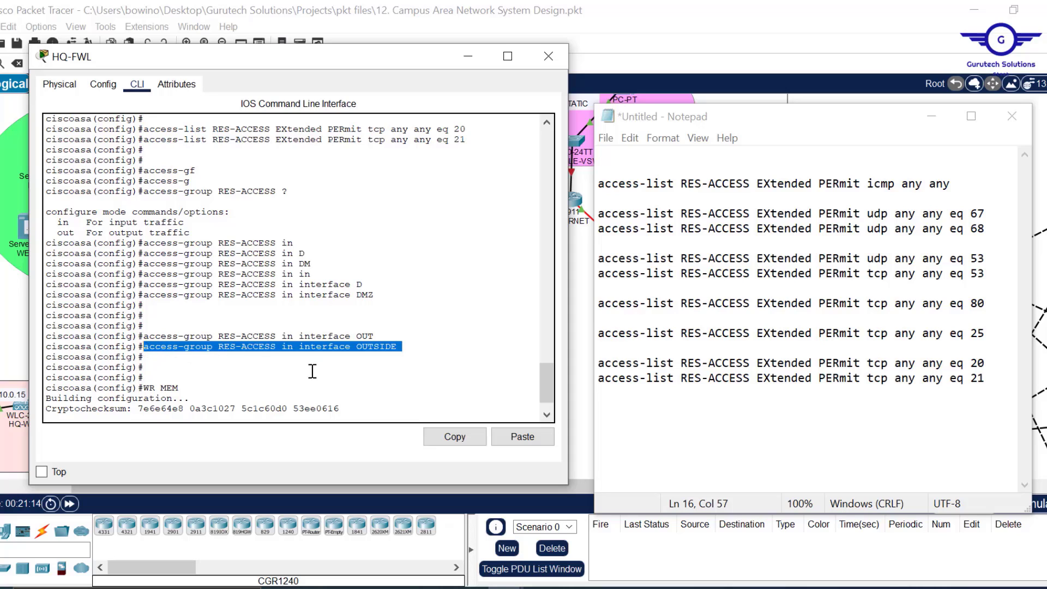
pyautogui.click(460, 436)
pyautogui.click(1002, 382)
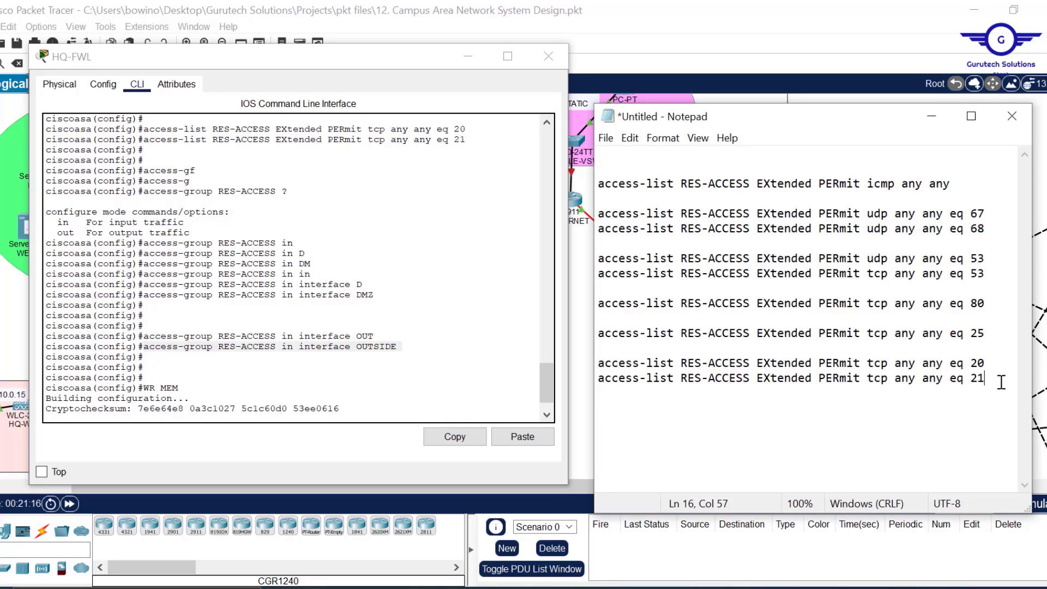
pyautogui.press('Return')
pyautogui.hotkey('ctrl', 'v')
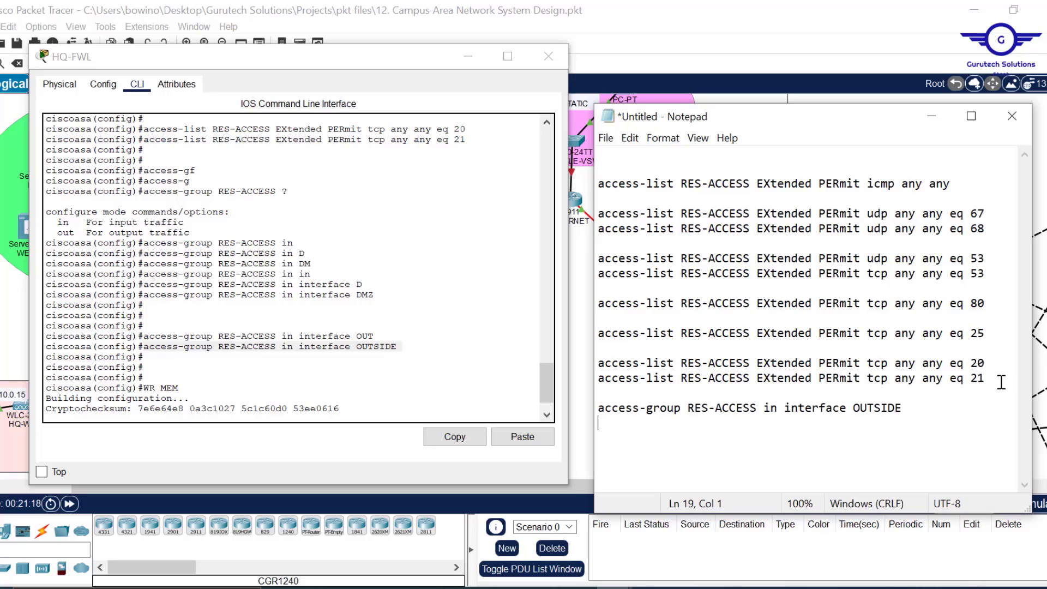
# - Finish the list with wr mem, select all of it, and minimize Notepad
pyautogui.write('do wr')
pyautogui.press('Return')
pyautogui.press('Return')
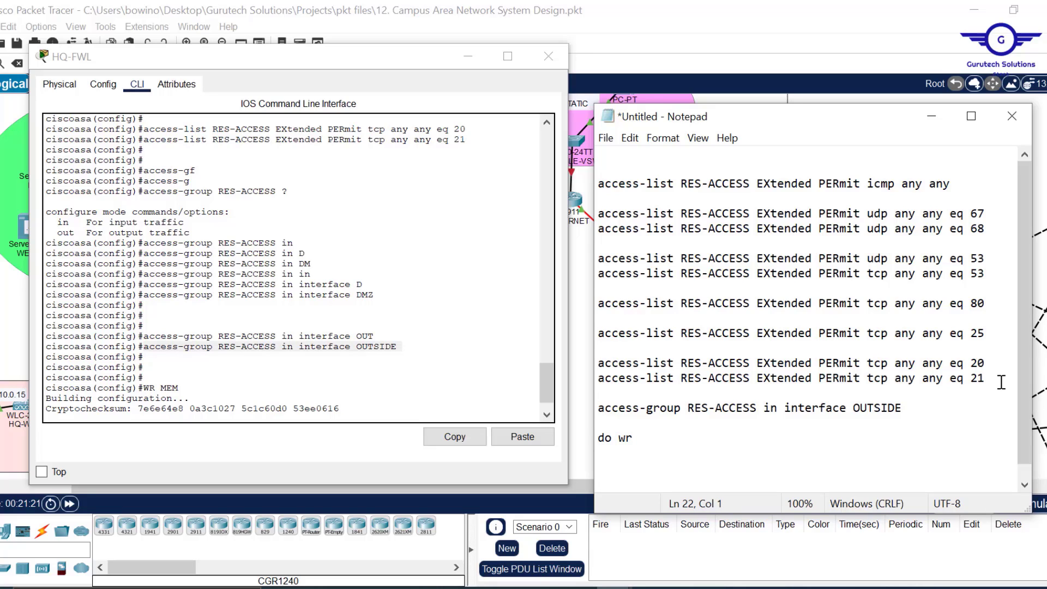
pyautogui.press('BackSpace')
pyautogui.press('BackSpace')
pyautogui.press('BackSpace')
pyautogui.press('BackSpace')
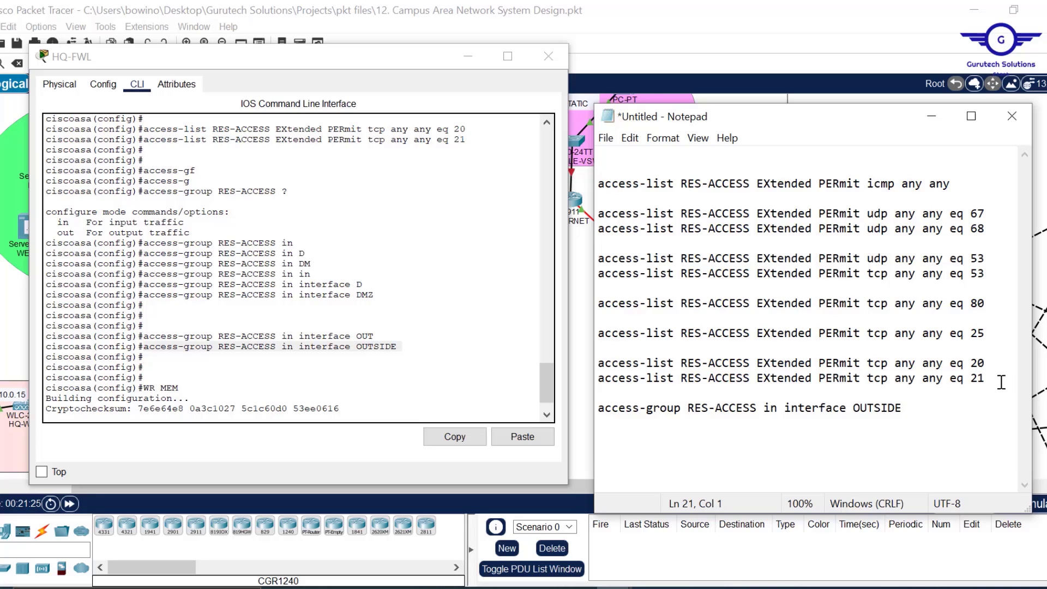
pyautogui.write('wr mem')
pyautogui.press('Return')
pyautogui.press('Return')
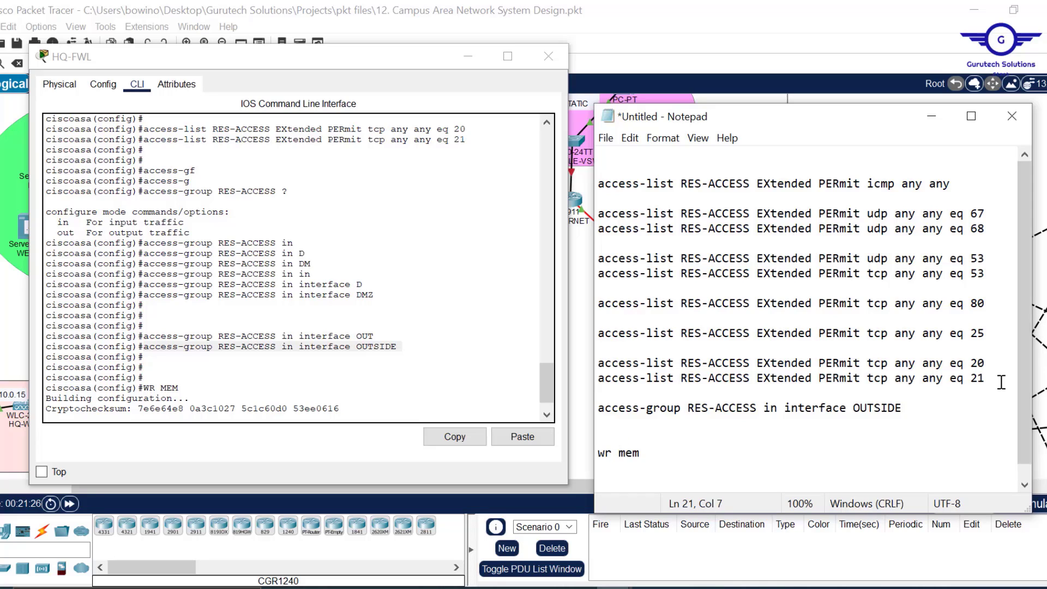
pyautogui.press('Return')
pyautogui.press('Return')
pyautogui.hotkey('ctrl', 'a')
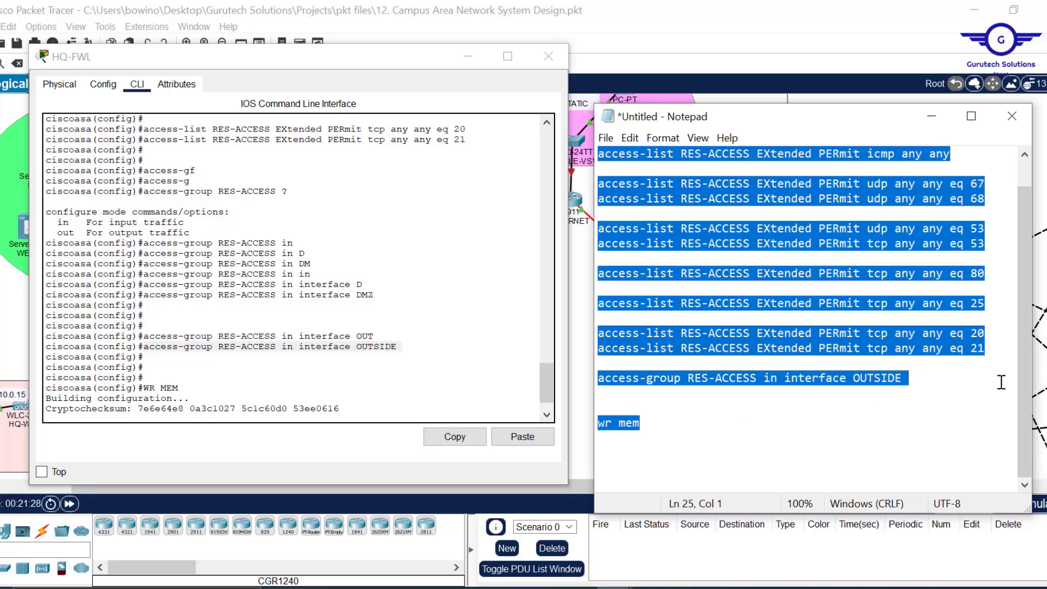
pyautogui.scroll(1, 904, 372)
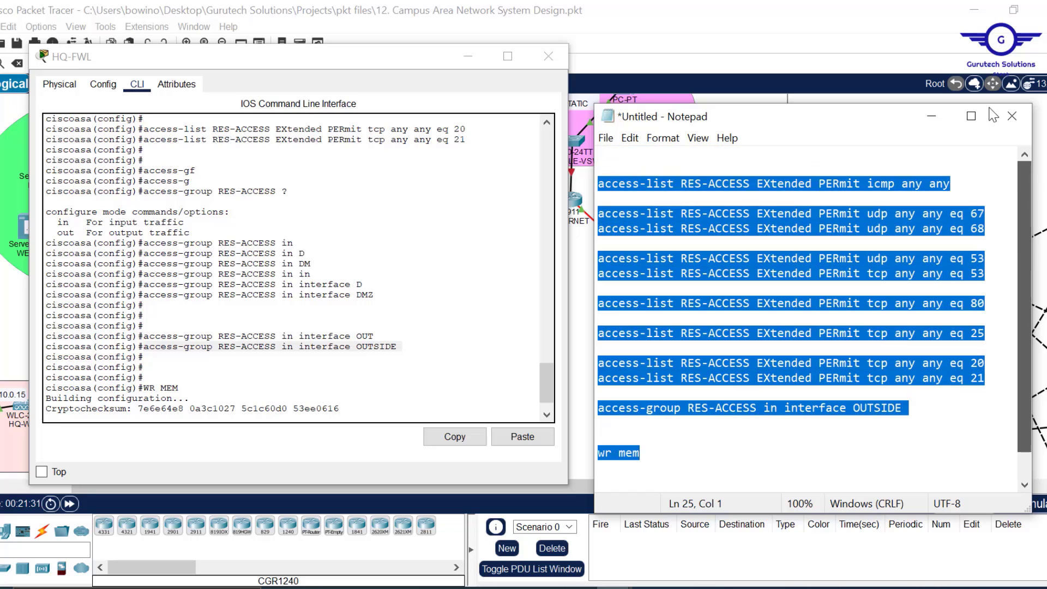
pyautogui.click(930, 117)
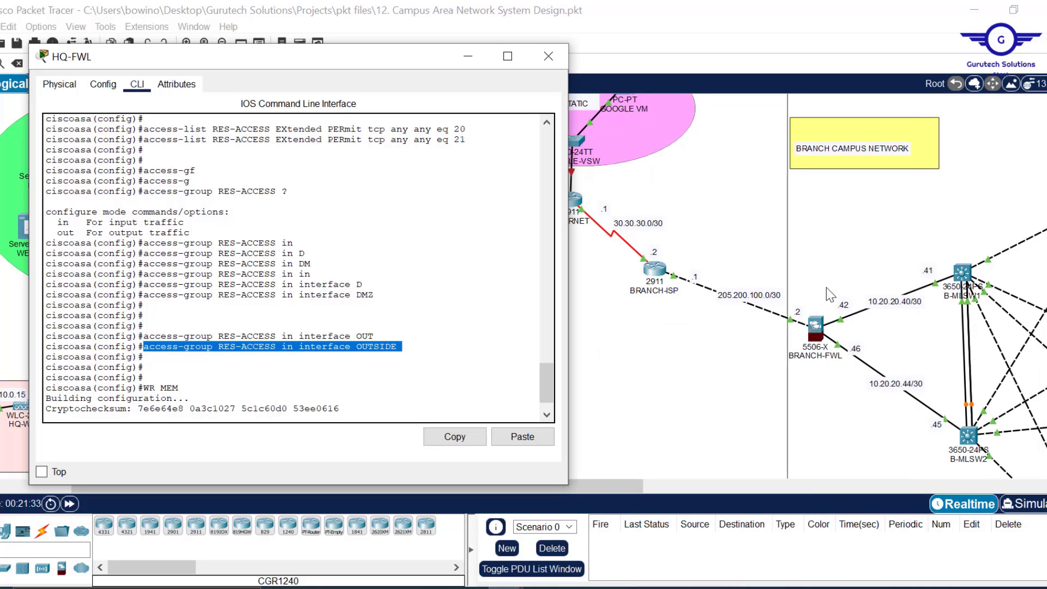
# - Paste the RES-ACCESS commands into BRANCH-FWL's CLI under conf t, then close its window
pyautogui.click(819, 326)
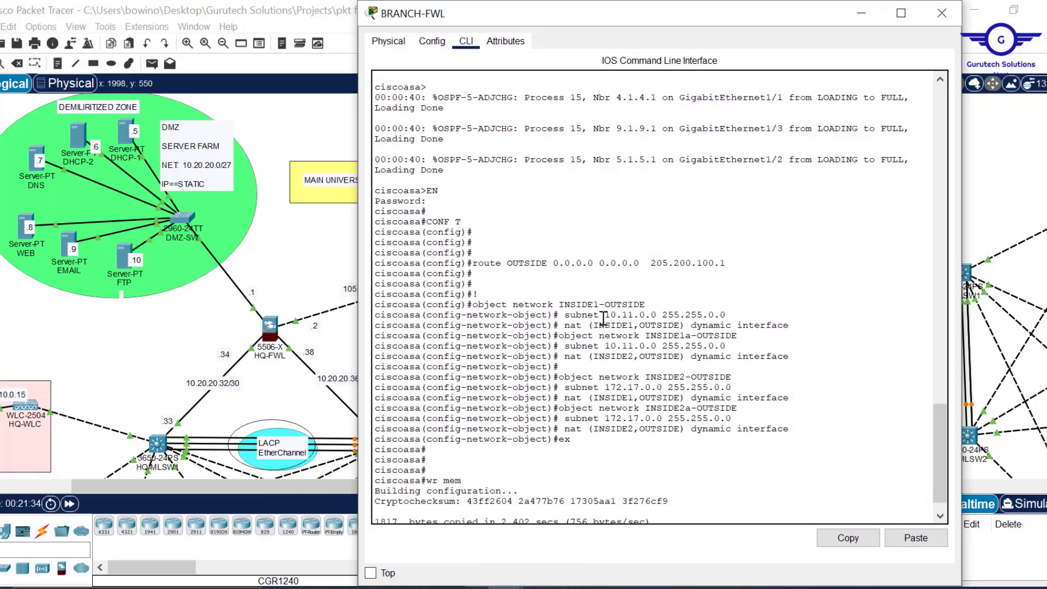
pyautogui.scroll(-2, 610, 349)
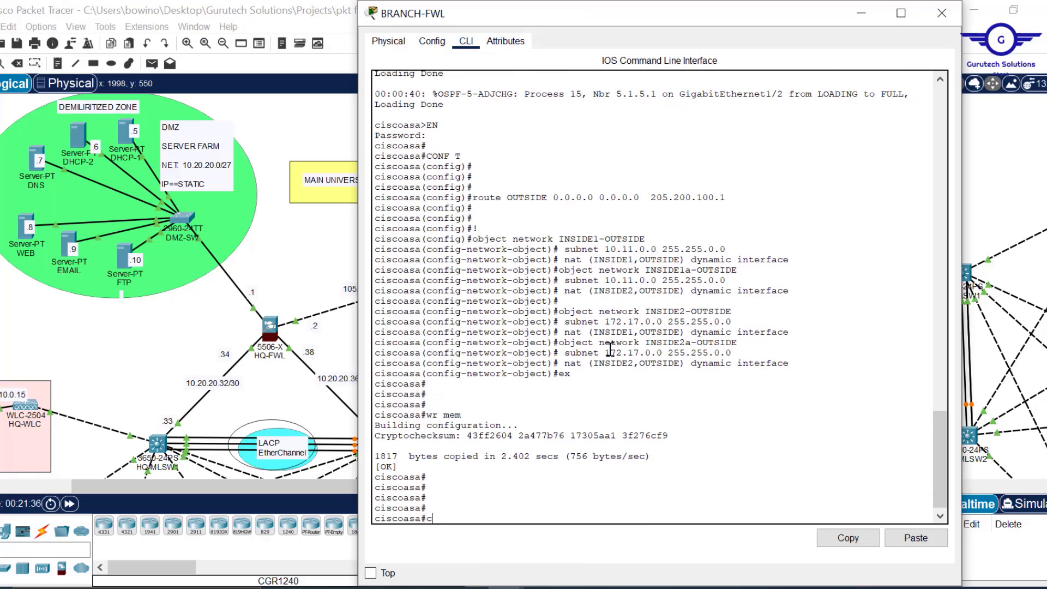
pyautogui.write('conf t')
pyautogui.press('Return')
pyautogui.press('Return')
pyautogui.press('Return')
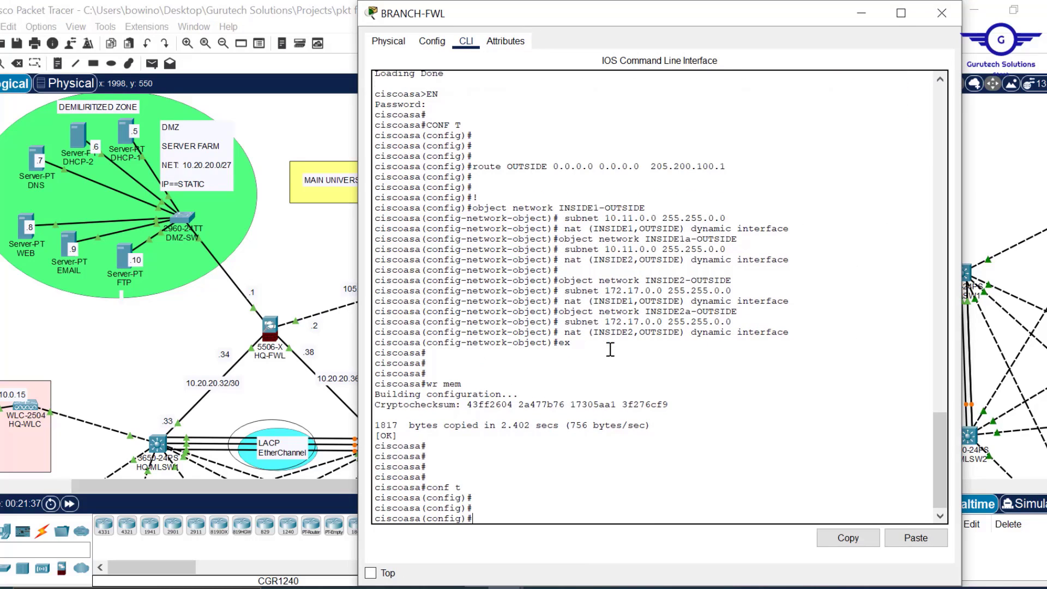
pyautogui.click(919, 540)
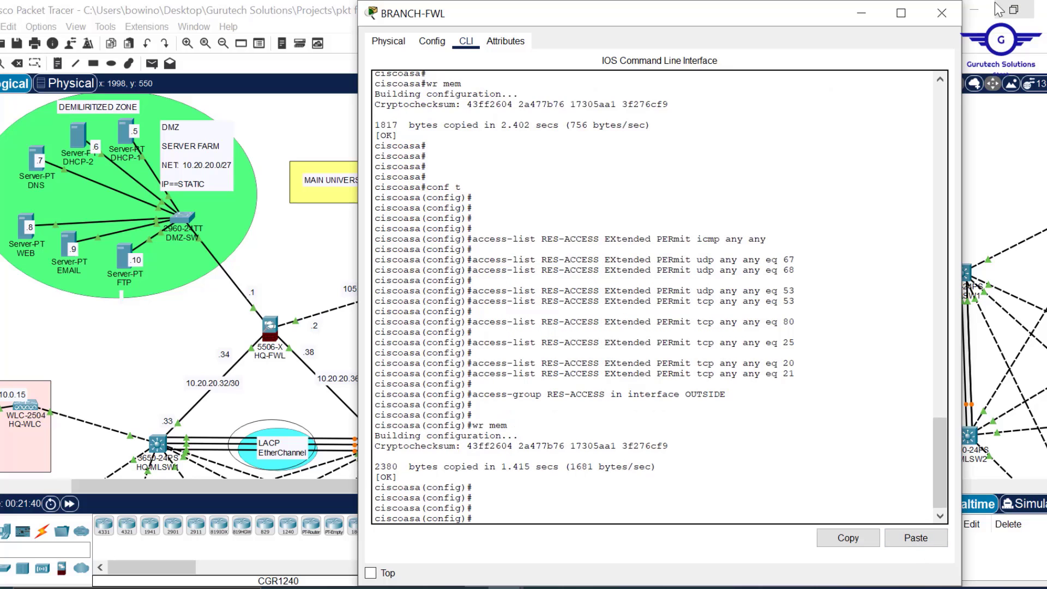
pyautogui.click(942, 15)
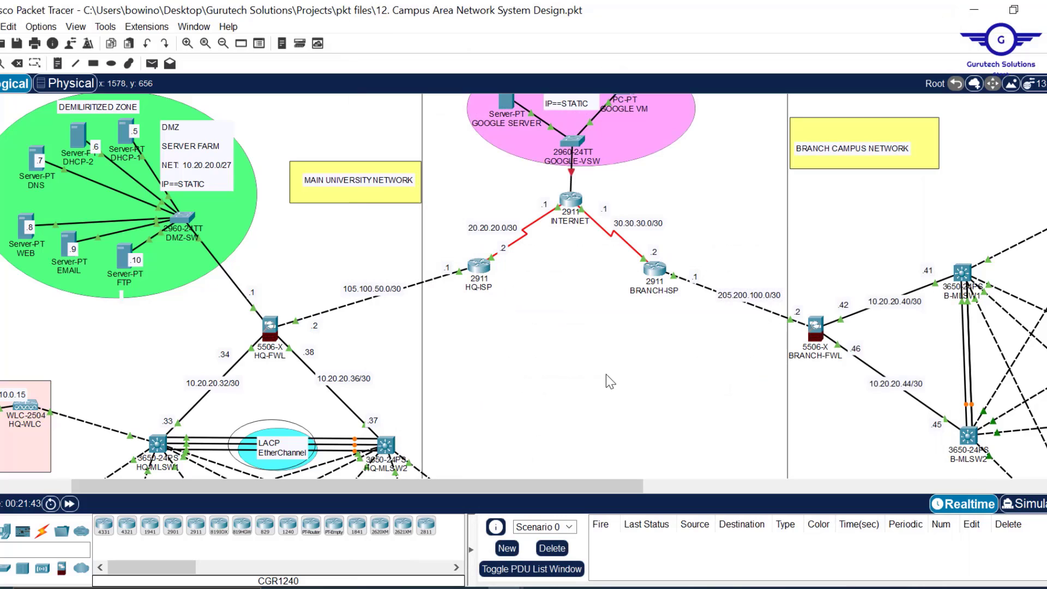
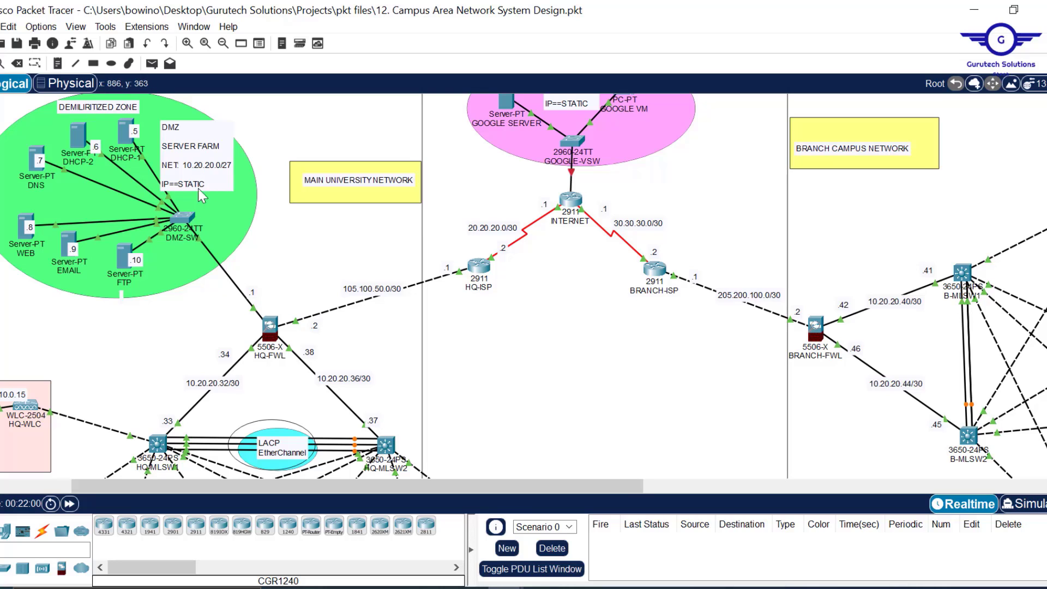
# - Switch ENG-PC1's IP Configuration to DHCP, receiving 172.16.0.11, gateway 172.16.0.1, DNS 10.20.20.7
pyautogui.scroll(-2, 578, 308)
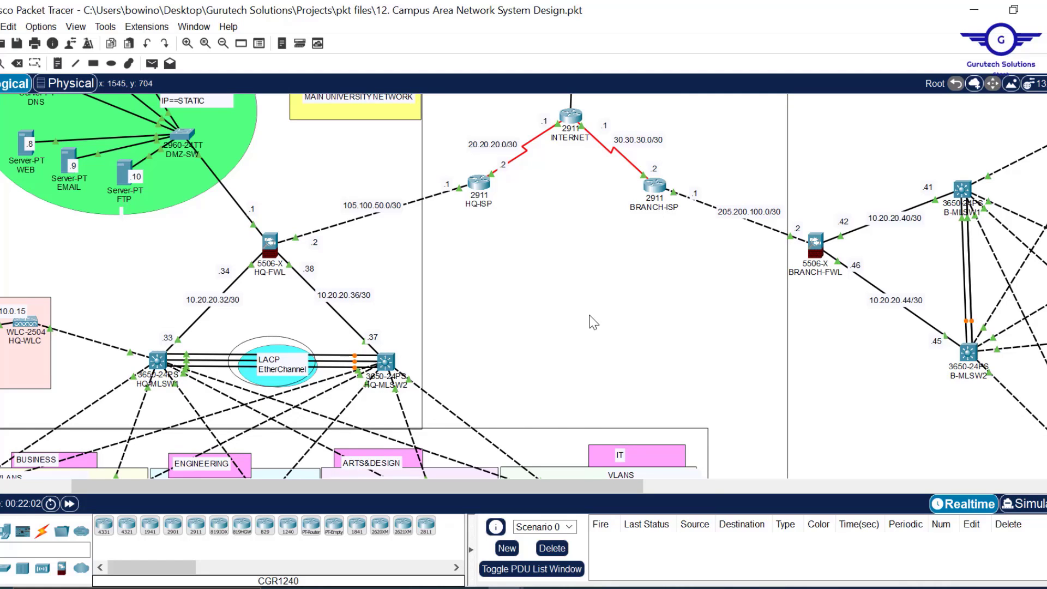
pyautogui.scroll(-15, 594, 322)
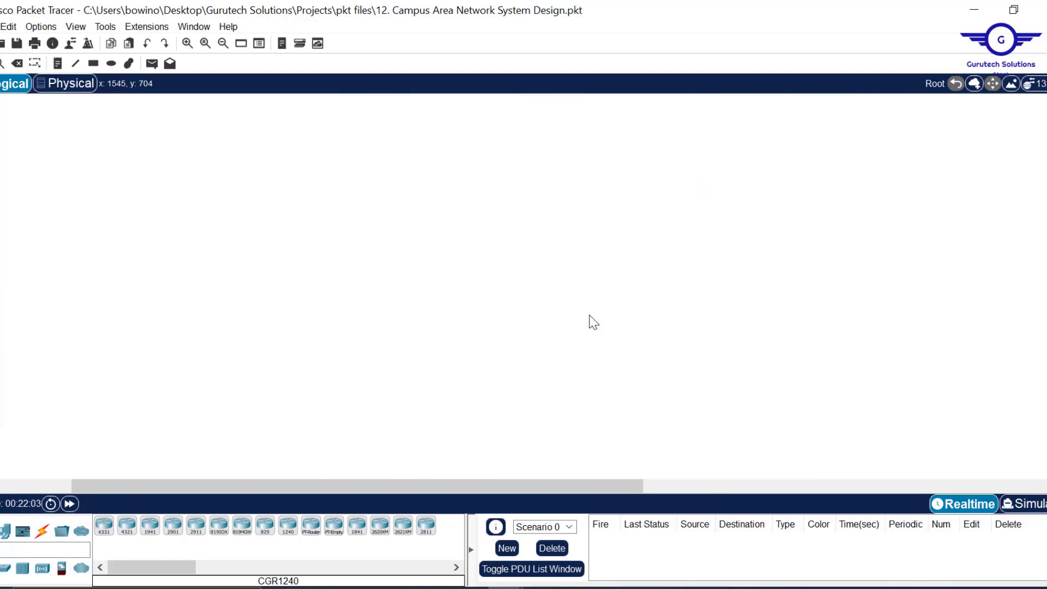
pyautogui.scroll(1, 358, 437)
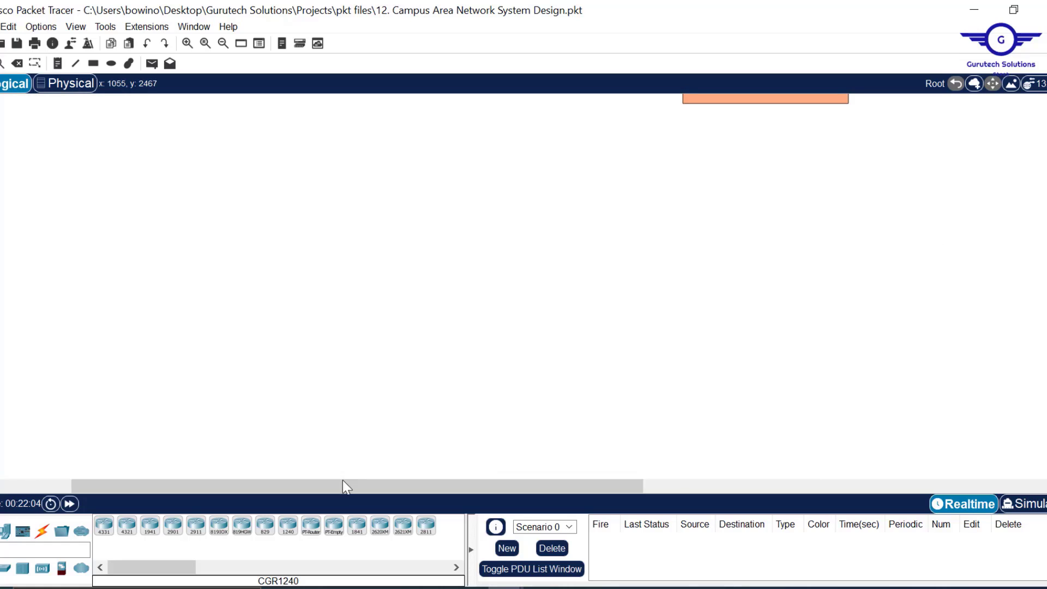
pyautogui.moveTo(342, 482); pyautogui.dragTo(177, 495)
pyautogui.scroll(8, 301, 365)
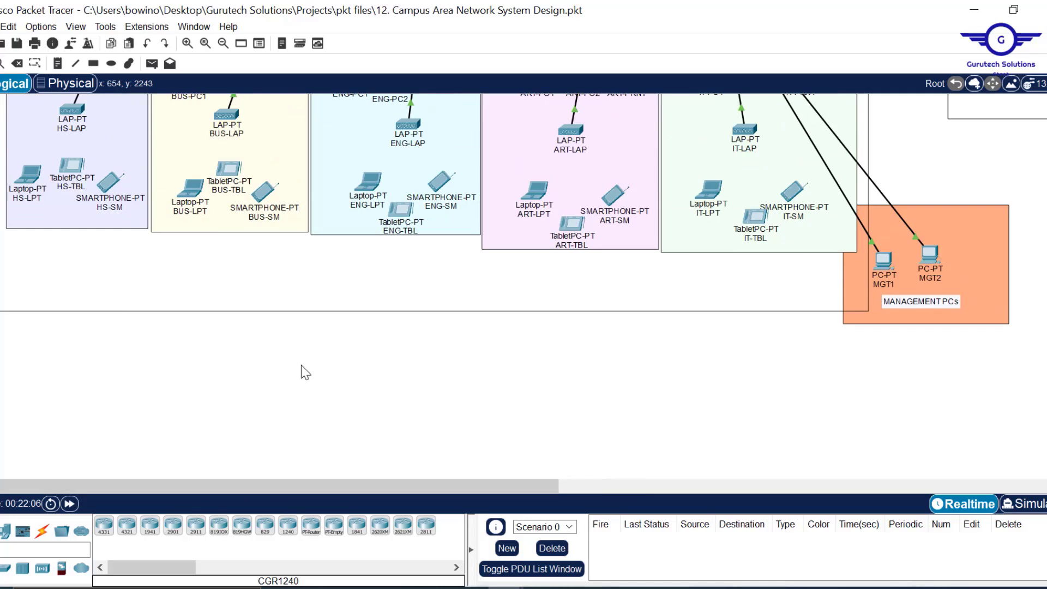
pyautogui.scroll(1, 301, 365)
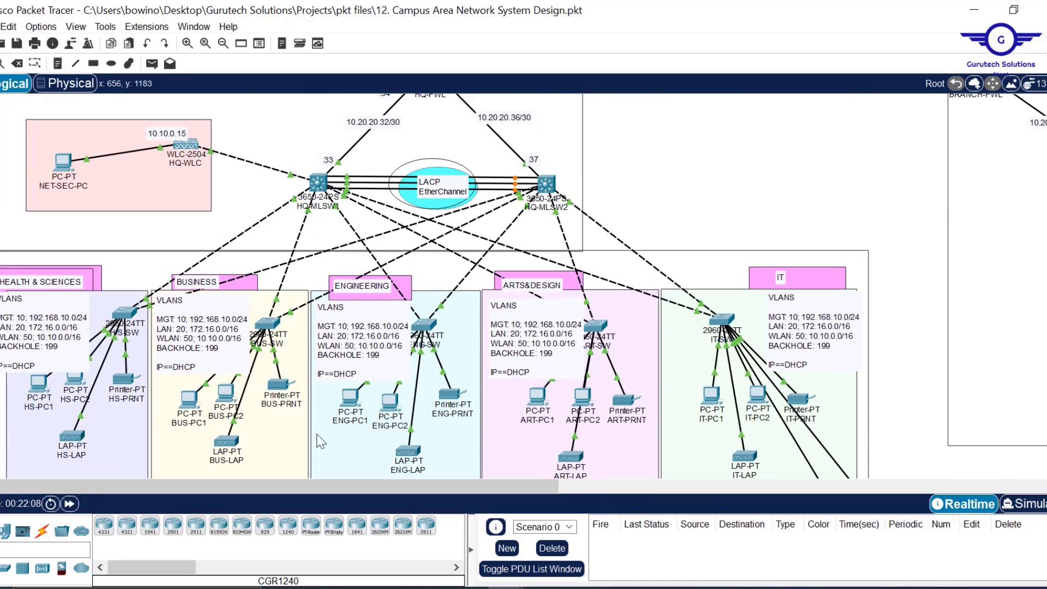
pyautogui.click(350, 399)
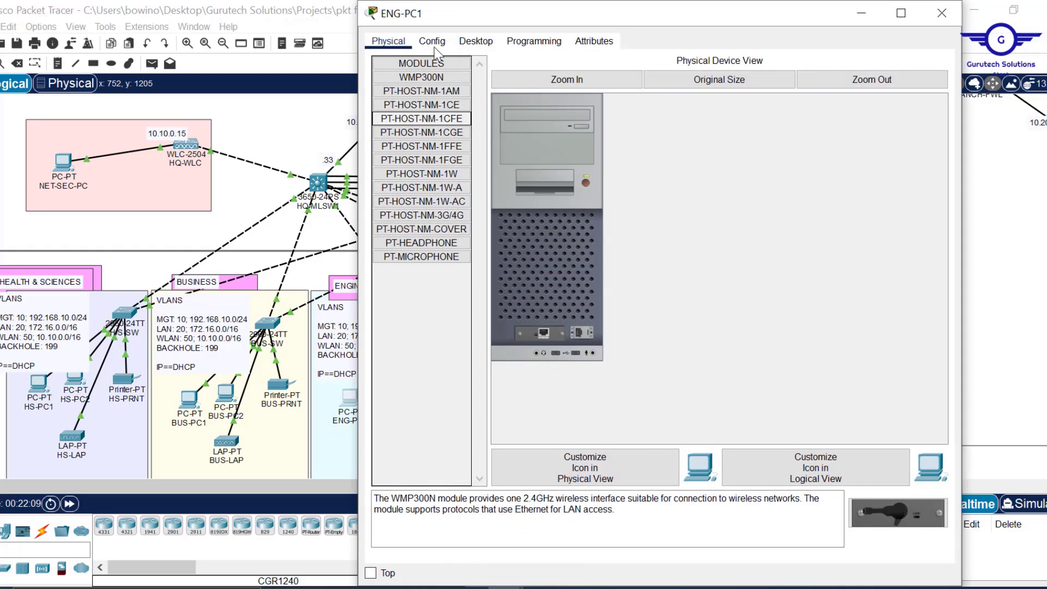
pyautogui.click(473, 42)
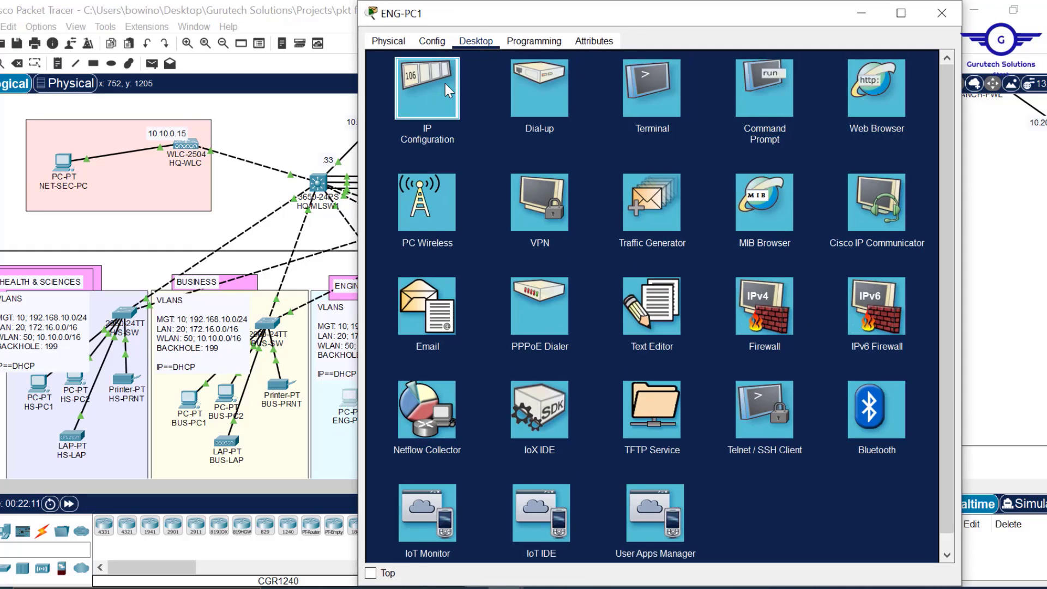
pyautogui.click(446, 83)
pyautogui.moveTo(546, 25); pyautogui.dragTo(546, 136)
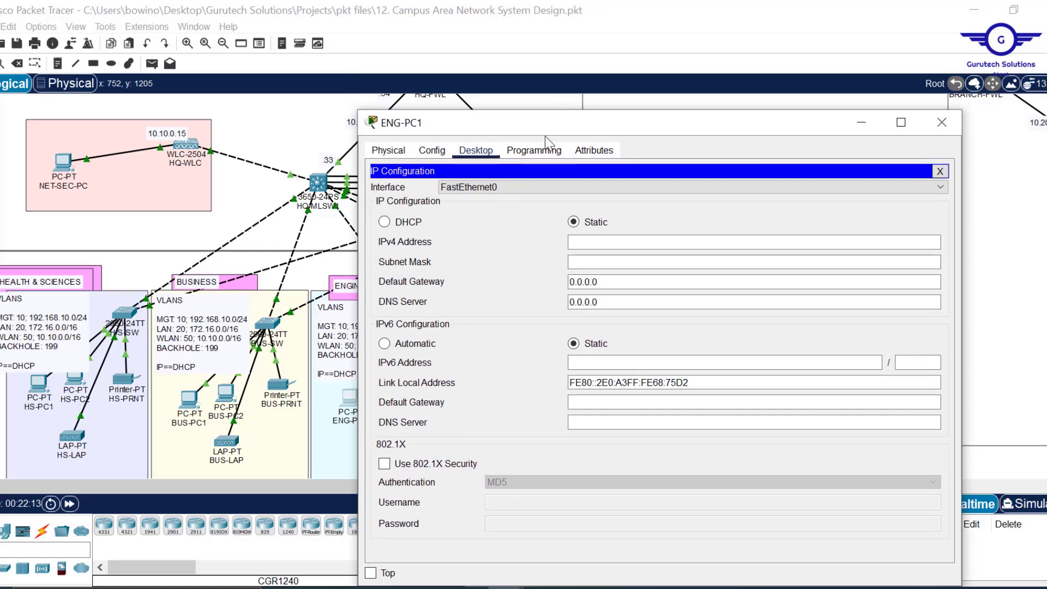
pyautogui.click(384, 222)
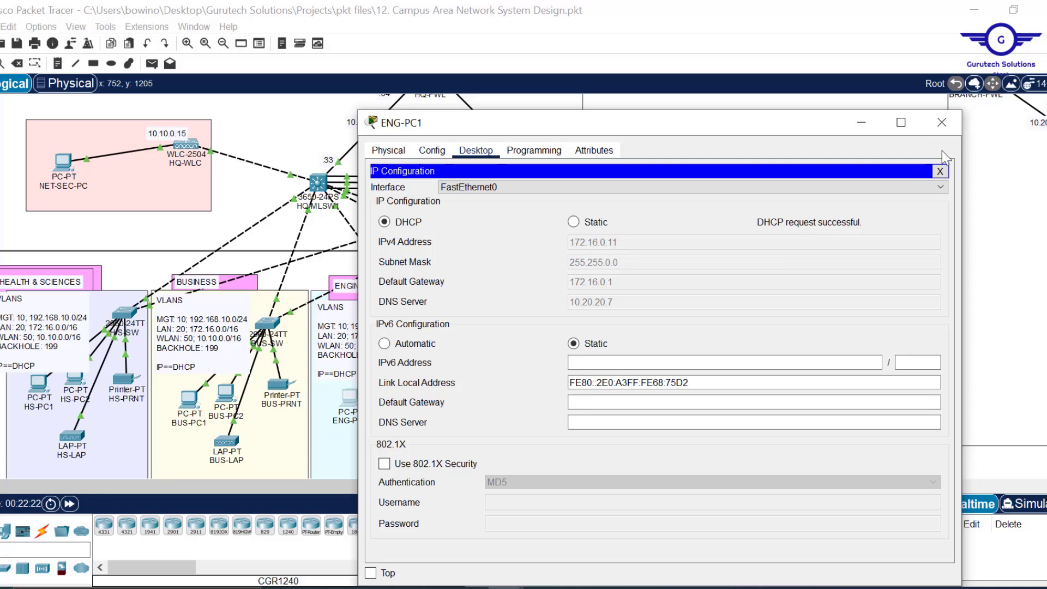
pyautogui.click(942, 122)
pyautogui.scroll(-5, 591, 293)
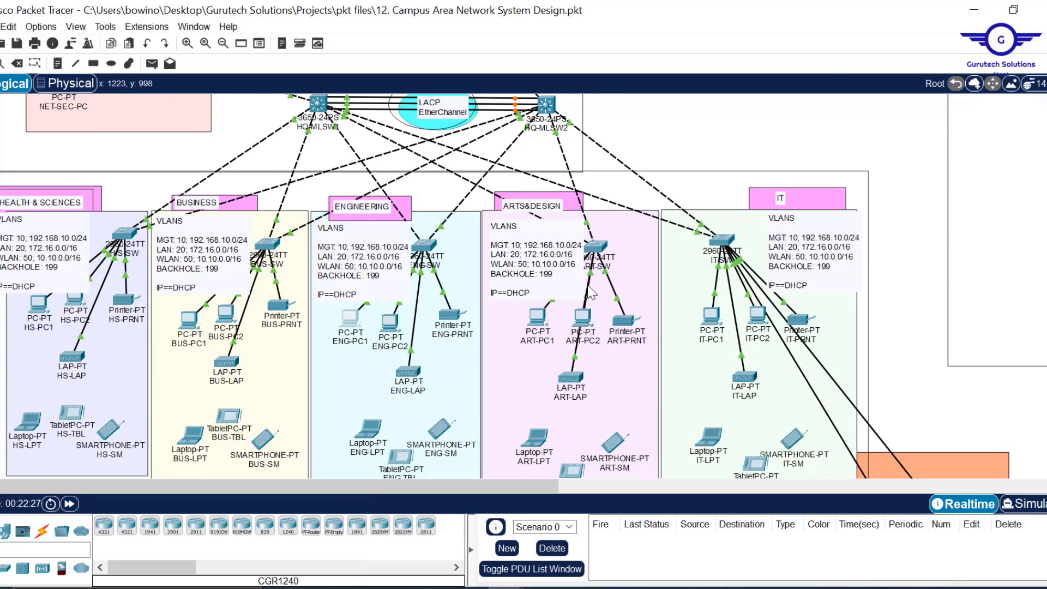
# - Switch MGT1's IP Configuration to DHCP so it obtains 192.168.10.12
pyautogui.scroll(-1, 591, 293)
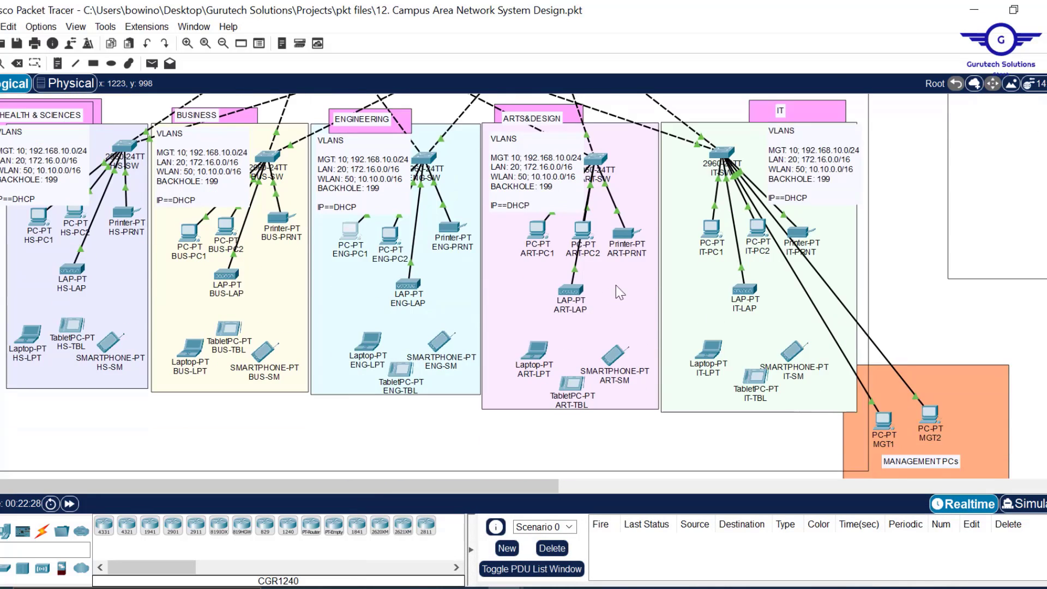
pyautogui.click(888, 421)
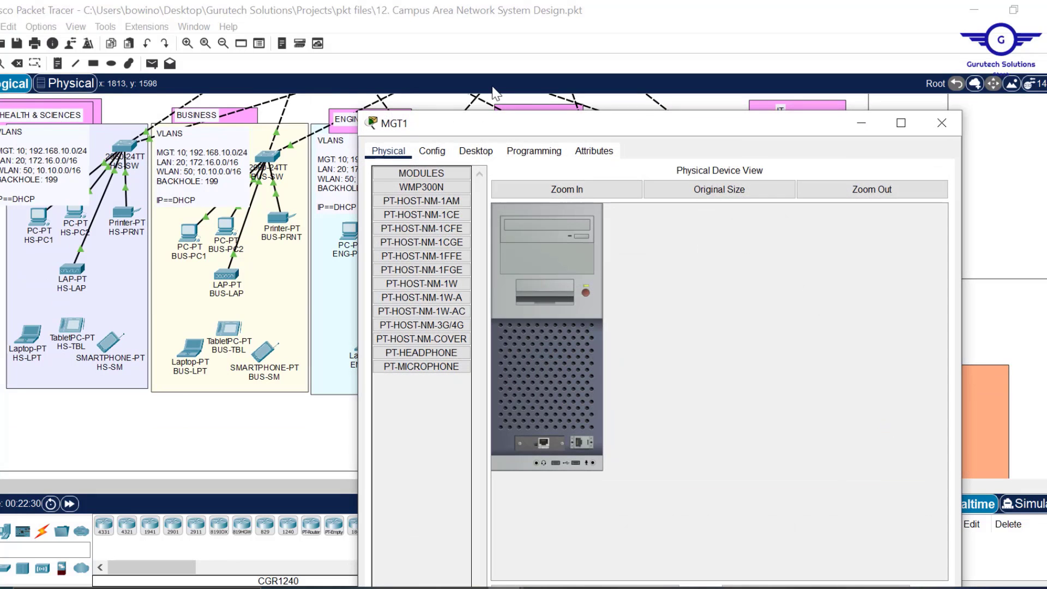
pyautogui.click(474, 152)
pyautogui.click(423, 218)
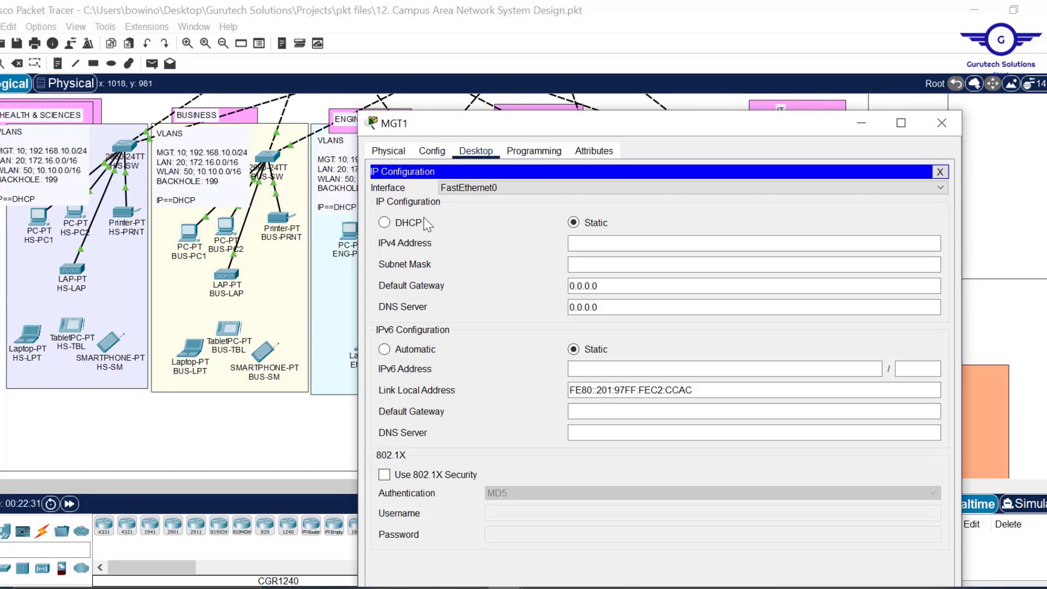
pyautogui.click(405, 224)
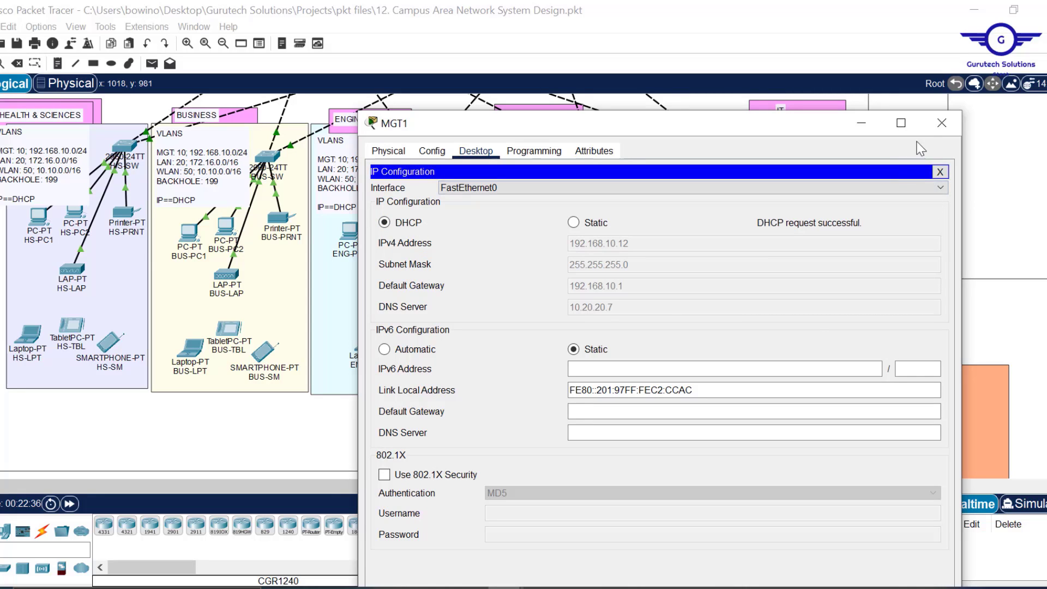
pyautogui.click(943, 121)
# - Switch BHS-PC1 to DHCP, obtaining 172.17.0.12 with gateway 172.17.0.1
pyautogui.scroll(6, 741, 291)
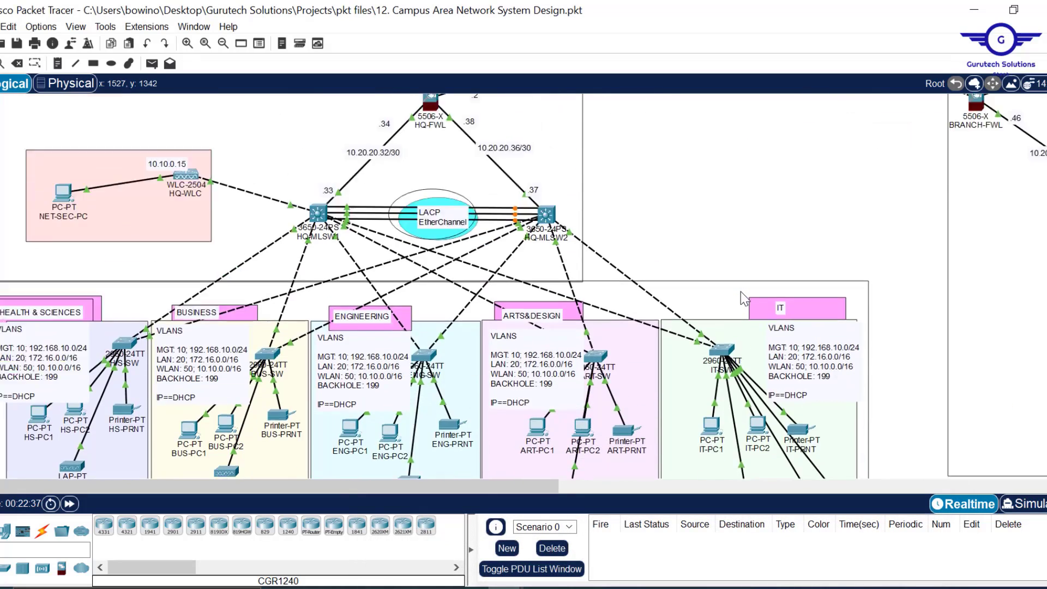
pyautogui.hscroll(10, 740, 291)
pyautogui.scroll(3, 741, 292)
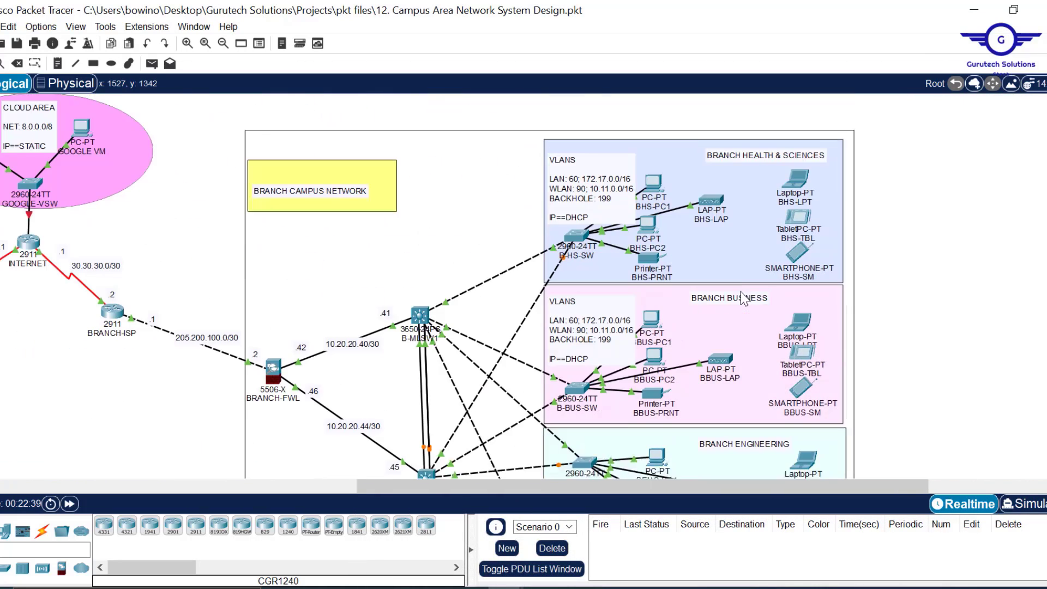
pyautogui.hscroll(-2, 891, 256)
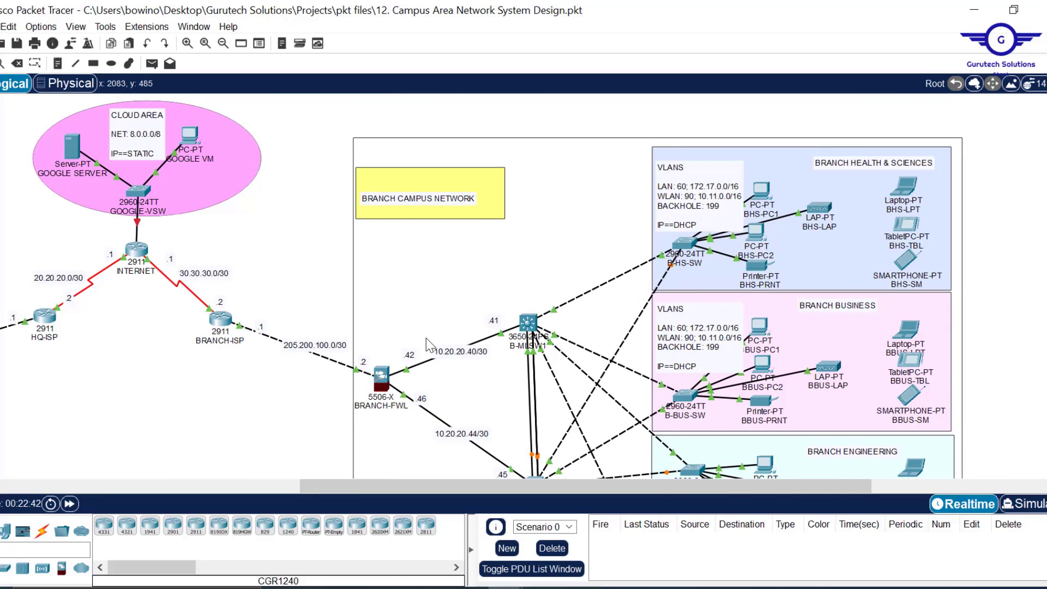
pyautogui.hscroll(-1, 426, 338)
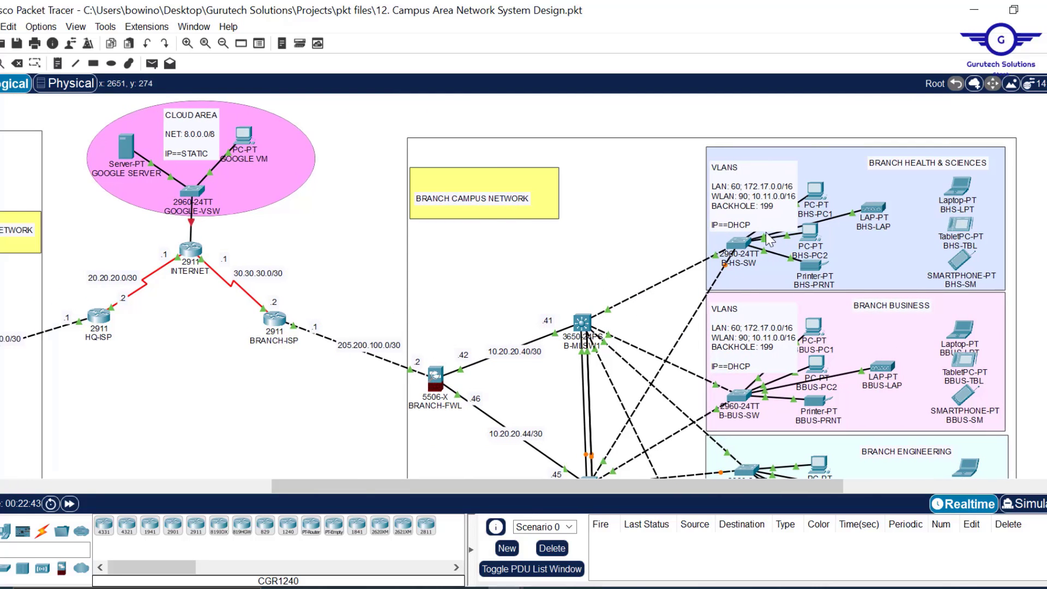
pyautogui.click(816, 192)
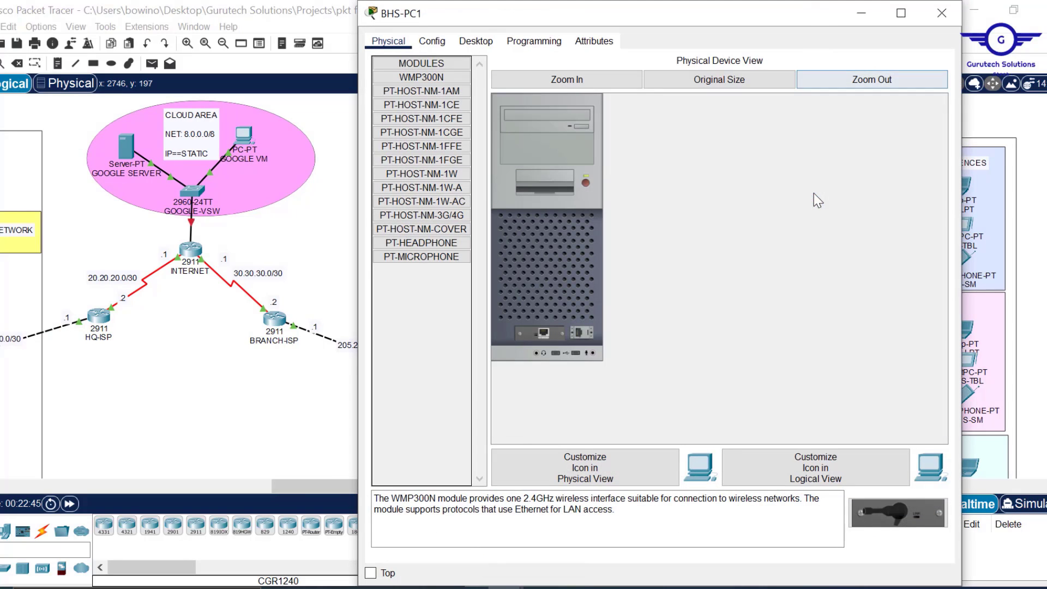
pyautogui.click(478, 44)
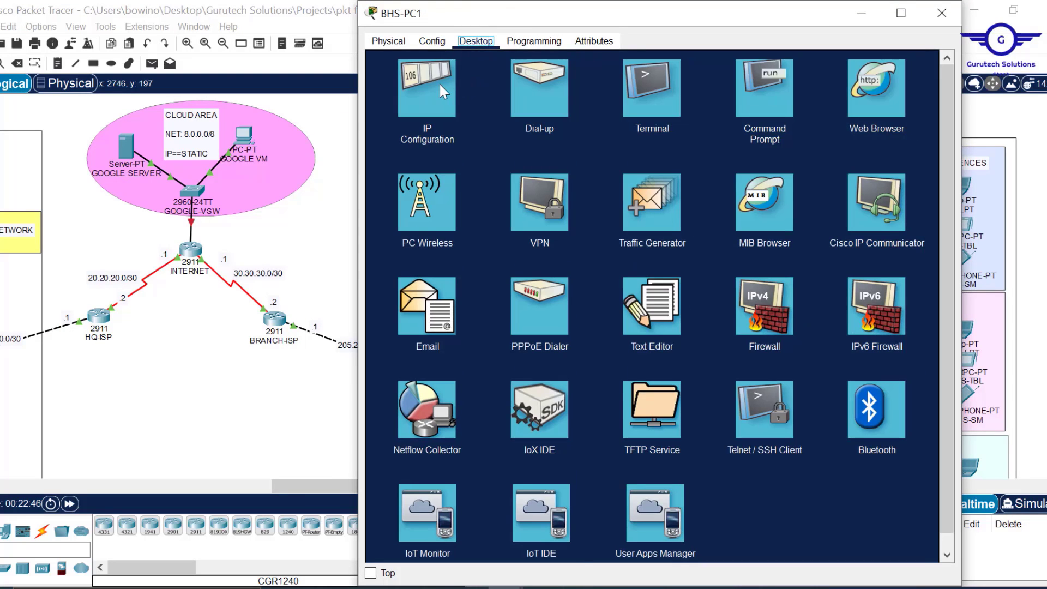
pyautogui.click(440, 84)
pyautogui.click(408, 117)
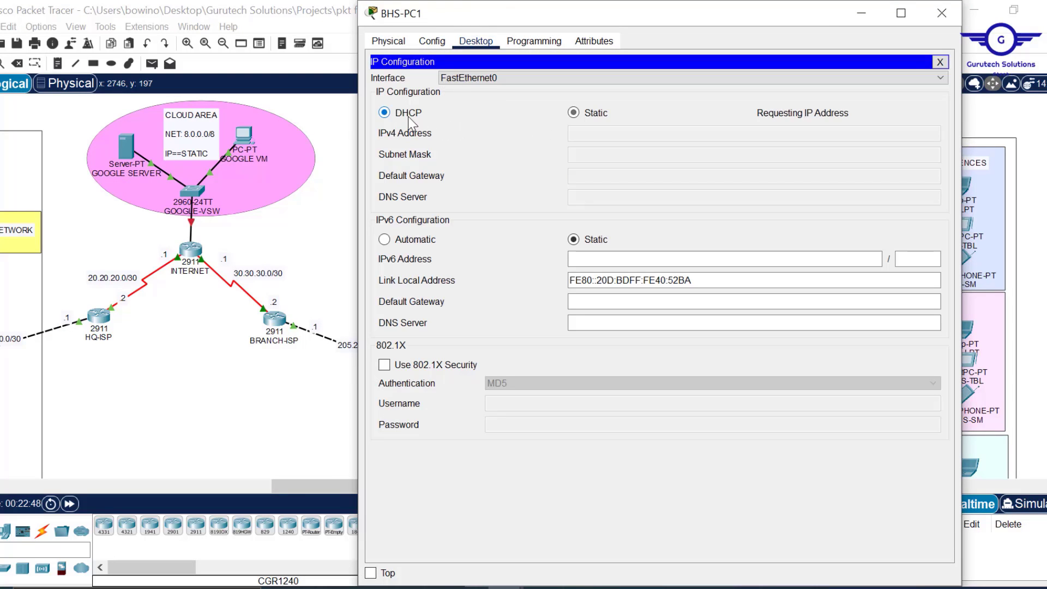
pyautogui.moveTo(740, 1); pyautogui.dragTo(739, 59)
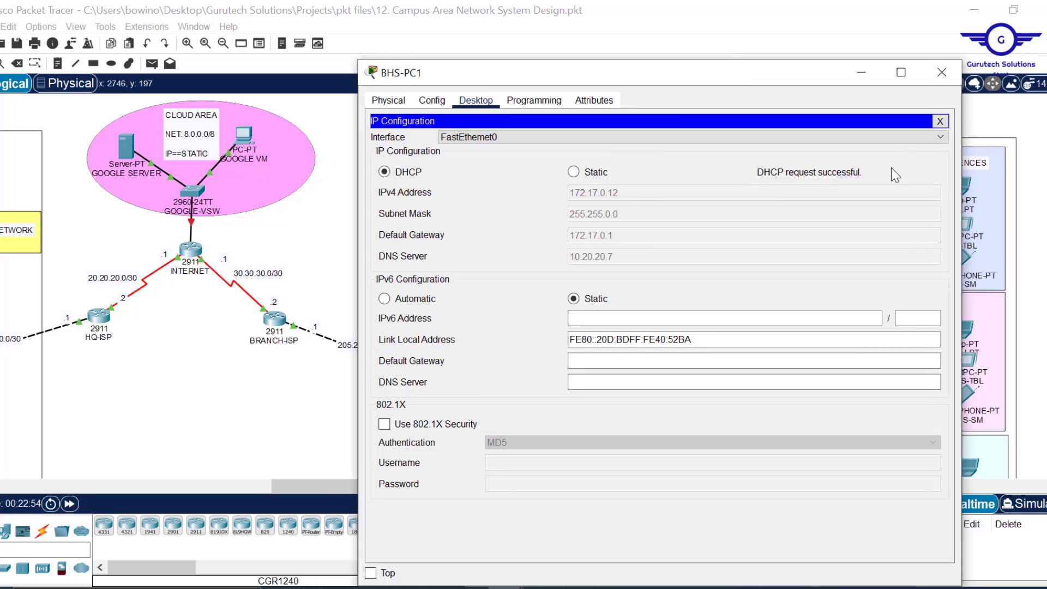
pyautogui.click(943, 72)
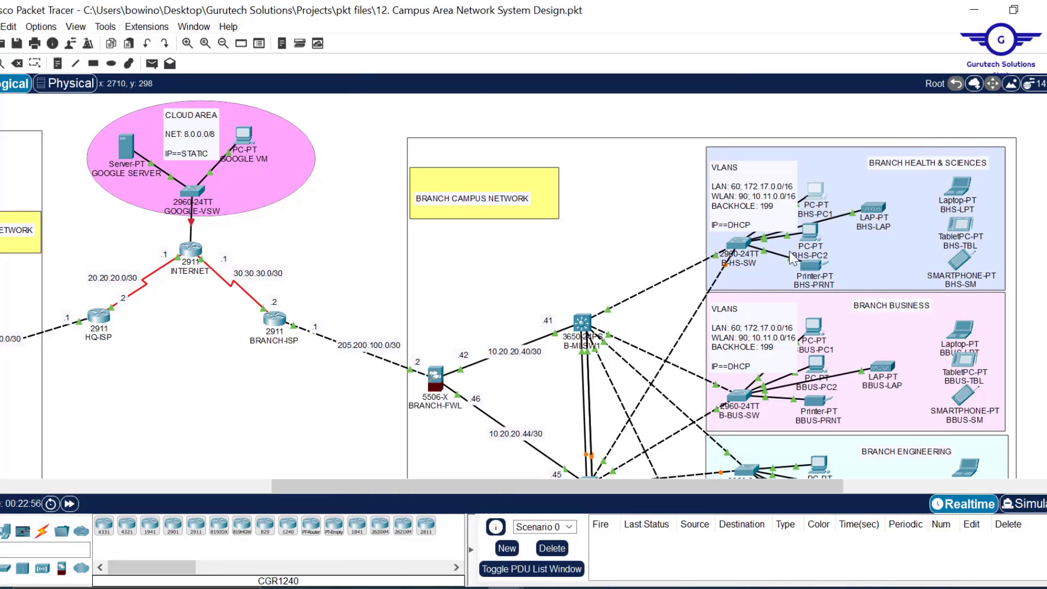
# - Open BUS-LAP's configuration and review its GigabitEthernet0 and Dot11Radio0 interface settings
pyautogui.hscroll(-10, 293, 406)
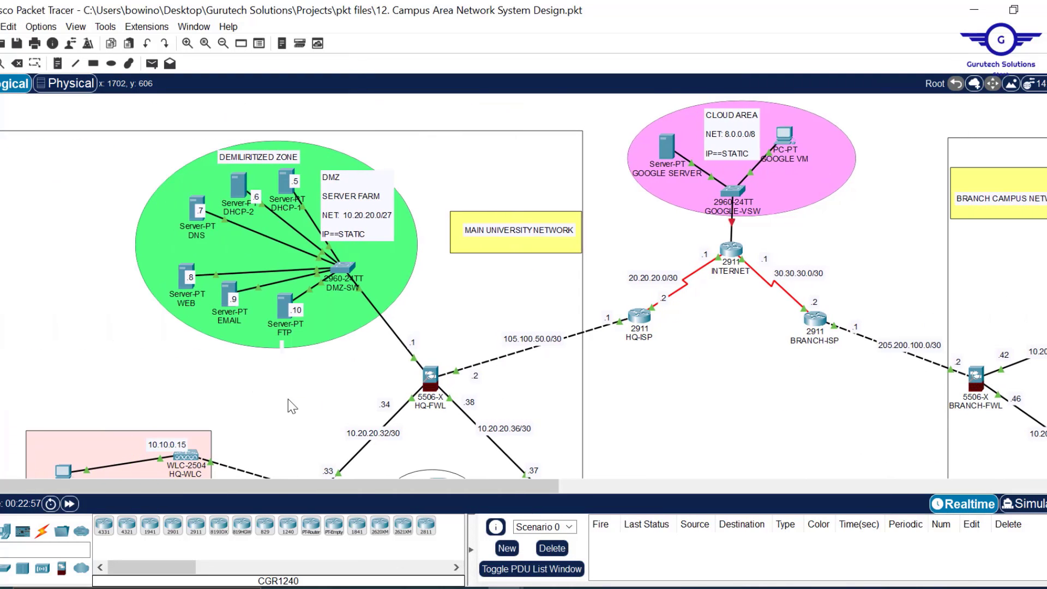
pyautogui.scroll(-5, 718, 387)
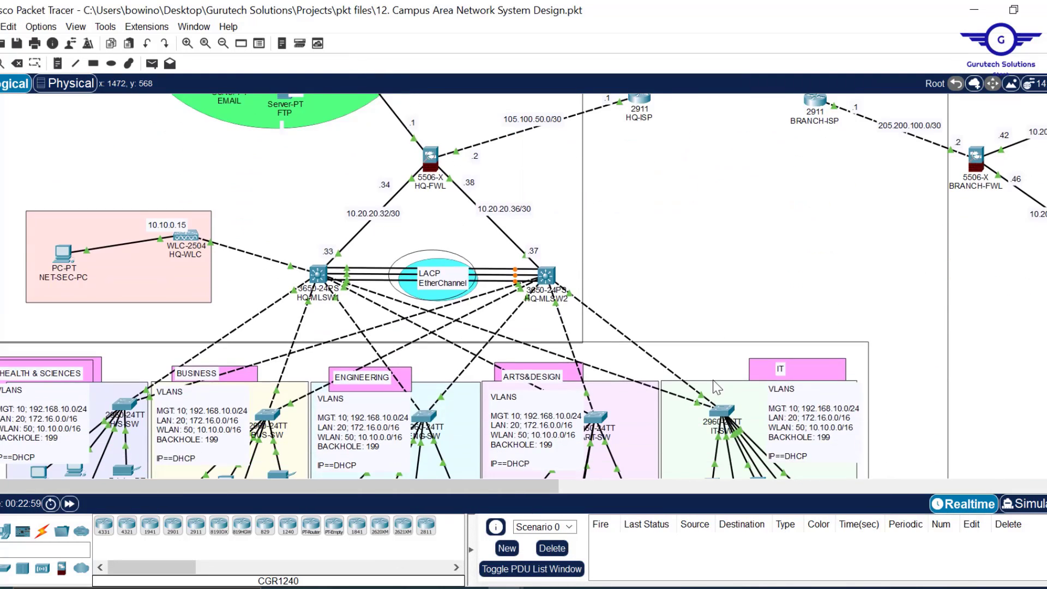
pyautogui.scroll(-2, 717, 388)
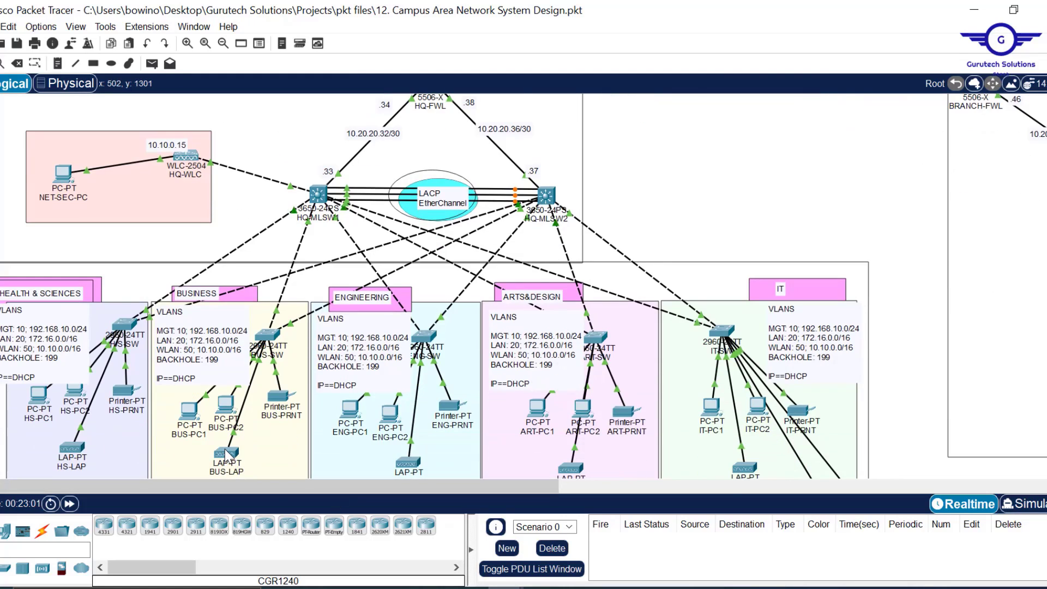
pyautogui.moveTo(227, 453)
pyautogui.click(230, 456)
pyautogui.click(432, 41)
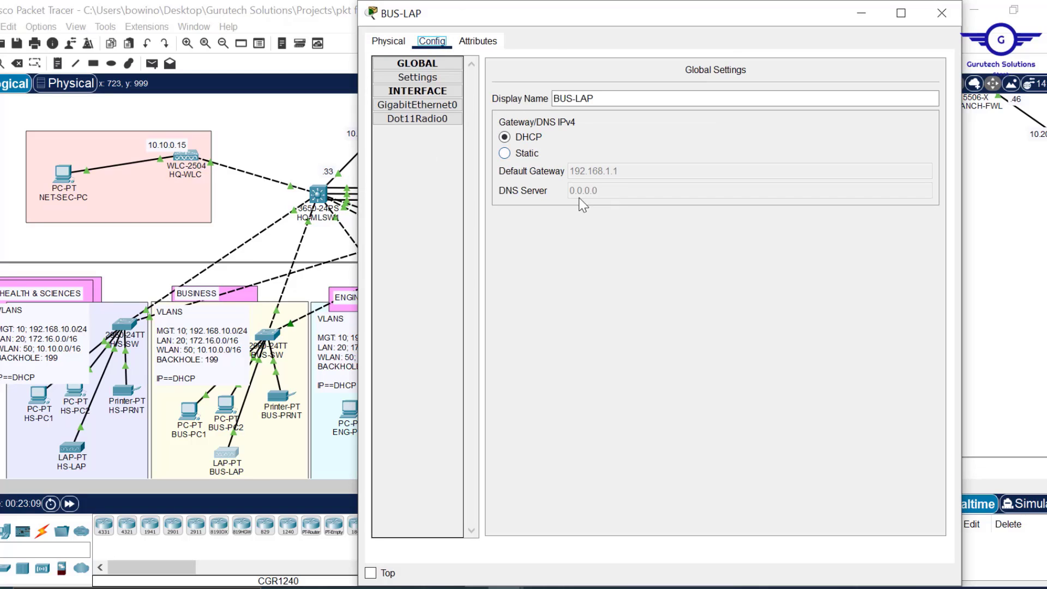
pyautogui.click(431, 80)
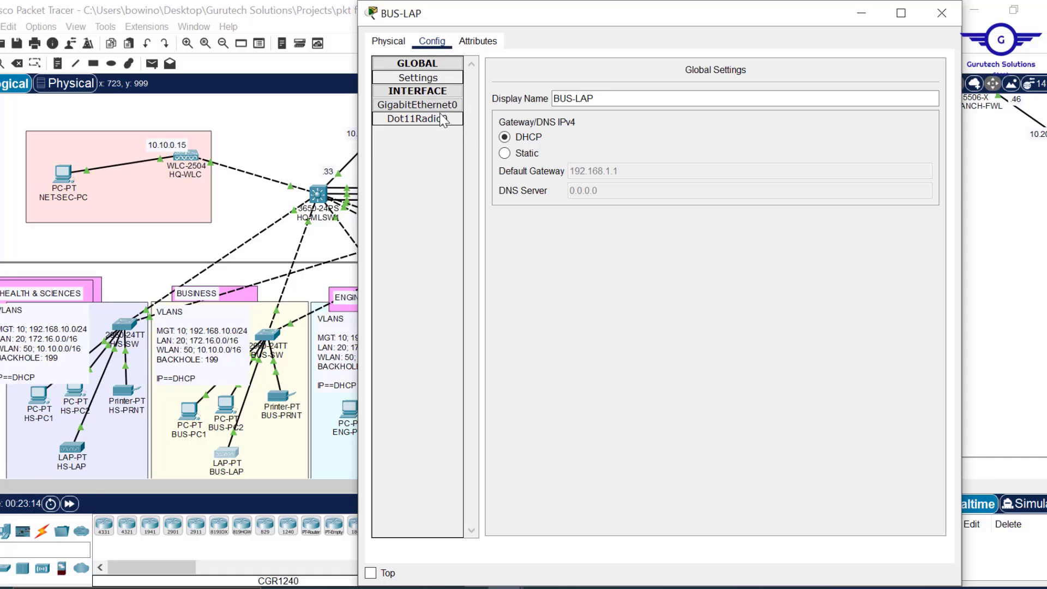
pyautogui.click(429, 104)
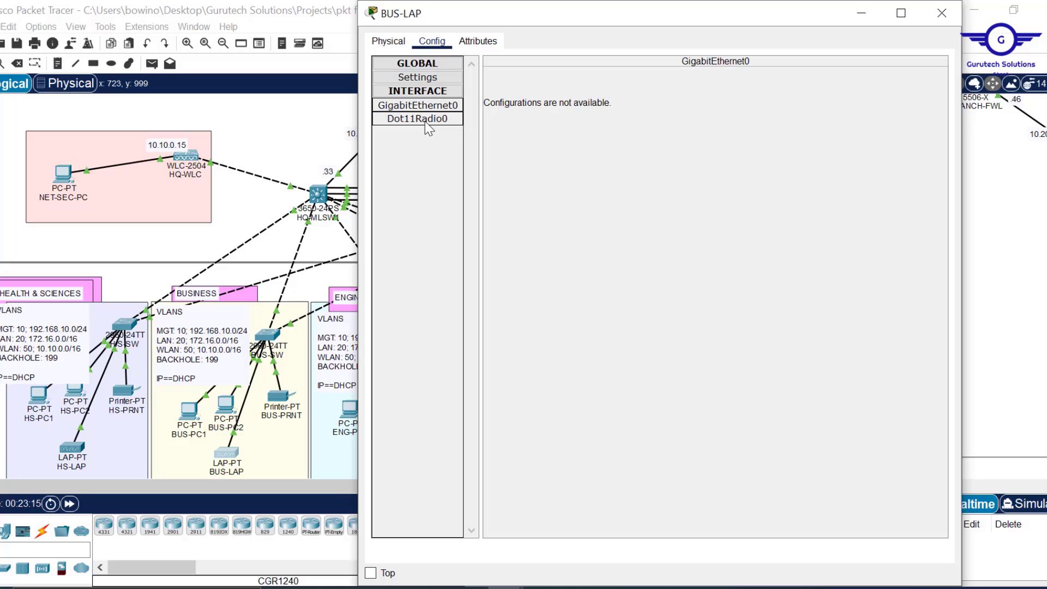
pyautogui.click(425, 119)
# - Set BUS-LAP's global gateway and DNS to DHCP and close its window
pyautogui.click(428, 79)
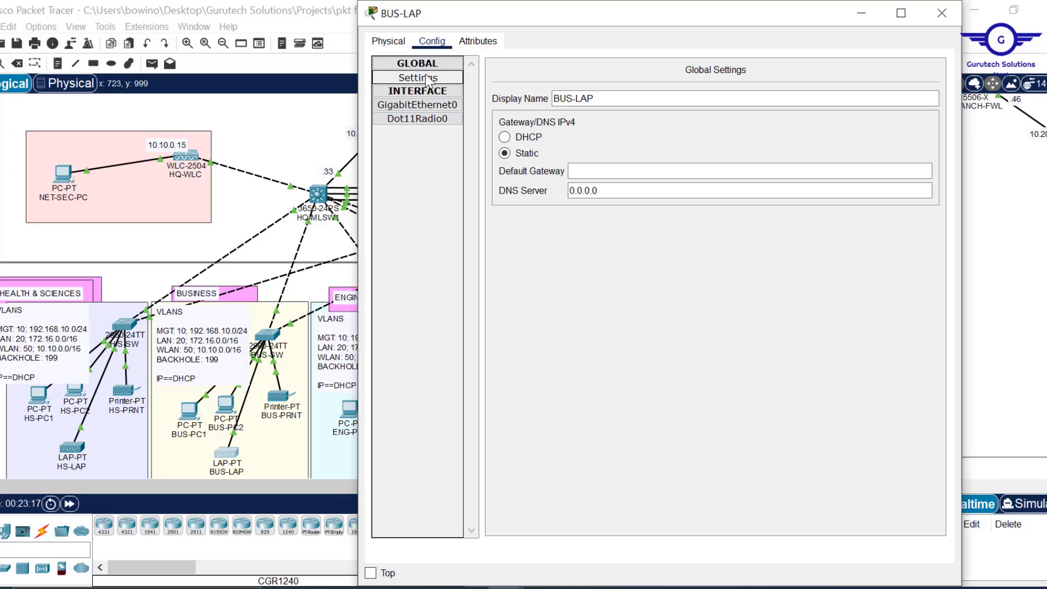
pyautogui.click(524, 138)
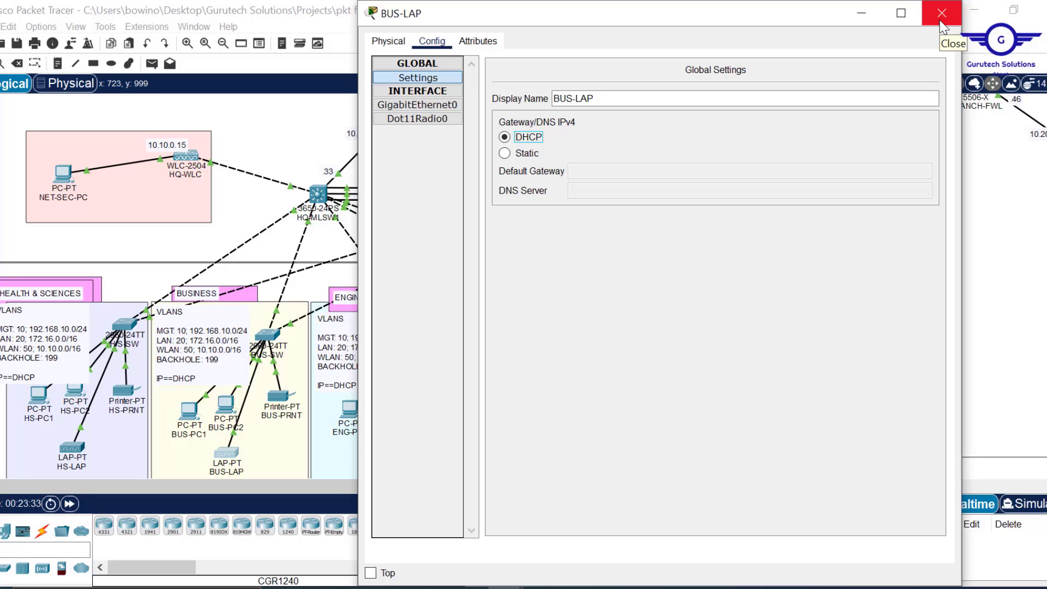
pyautogui.click(942, 13)
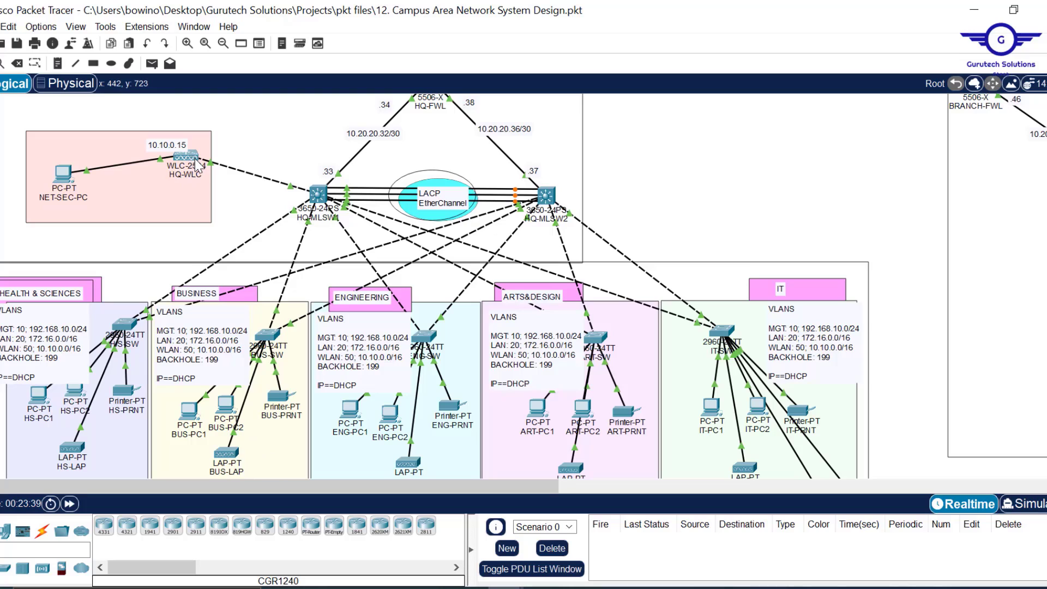
# - Bring up HQ-WLC's management interface settings
pyautogui.moveTo(196, 162)
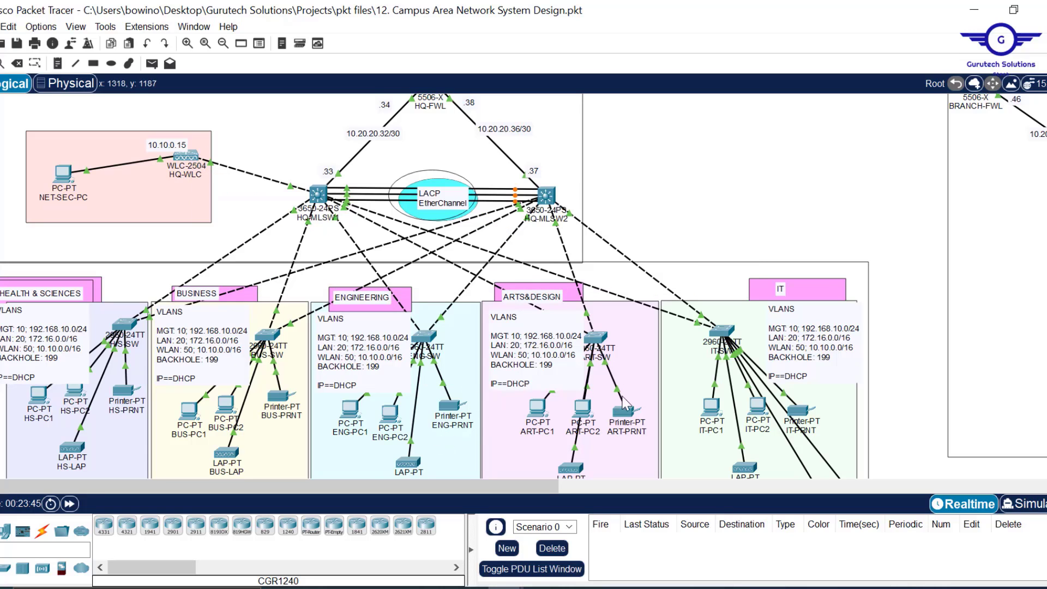
pyautogui.scroll(-3, 609, 405)
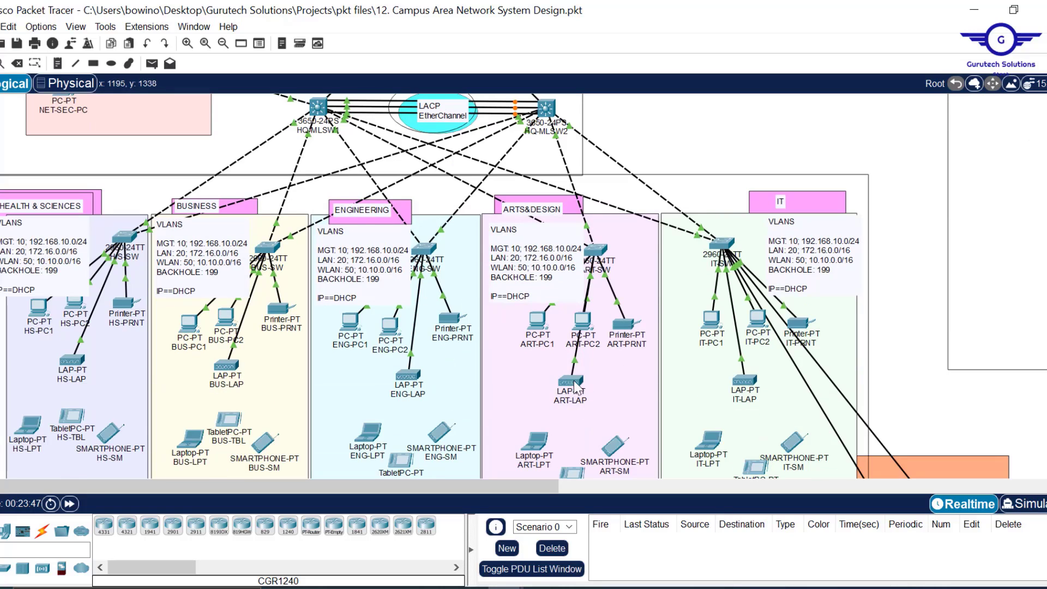
pyautogui.moveTo(576, 386)
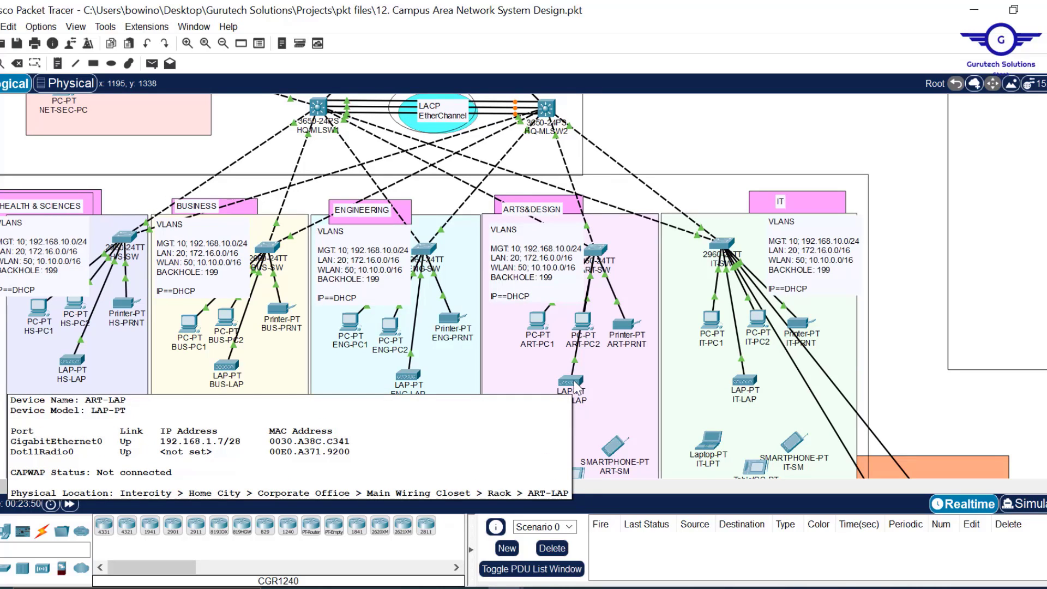
pyautogui.scroll(4, 671, 113)
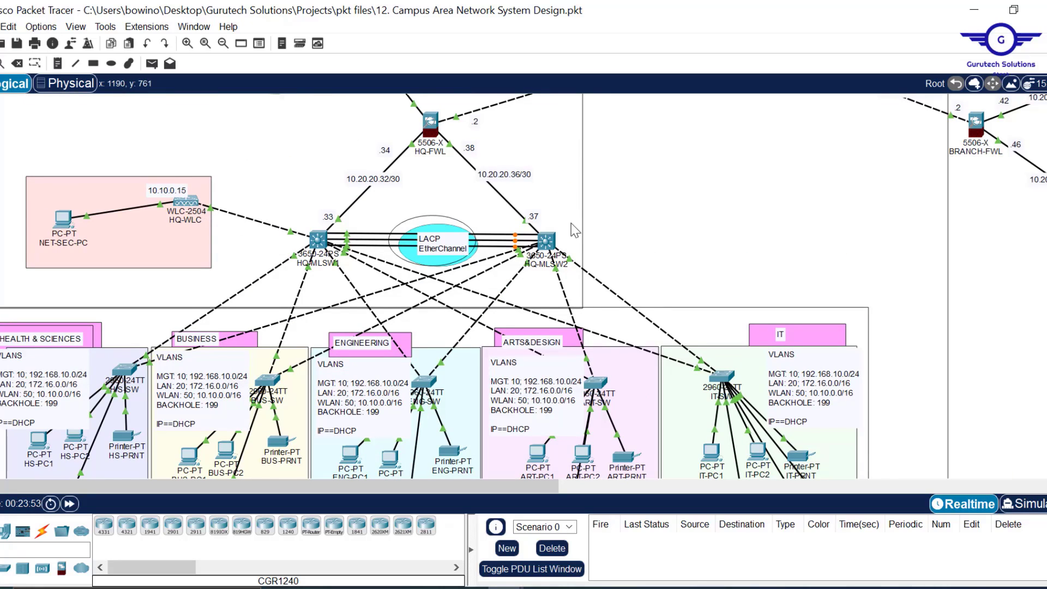
pyautogui.scroll(-3, 575, 230)
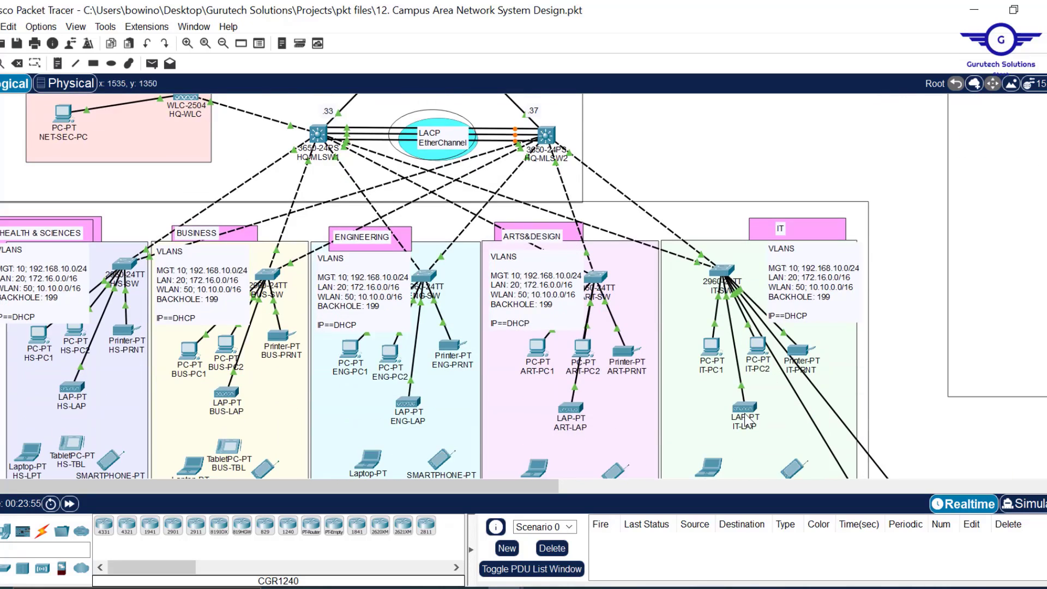
pyautogui.moveTo(754, 413)
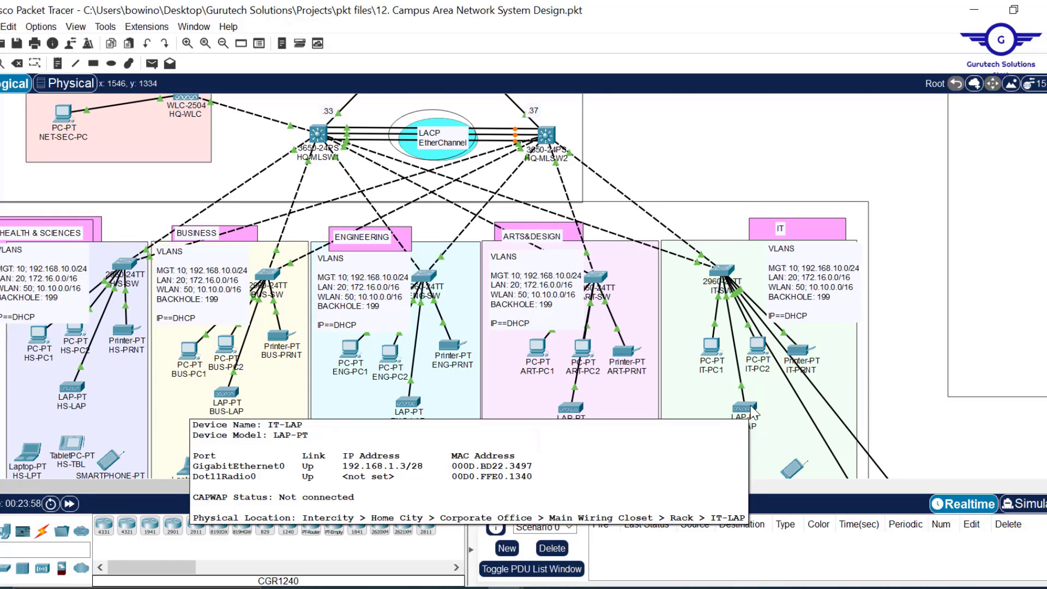
pyautogui.scroll(3, 699, 123)
pyautogui.scroll(2, 689, 123)
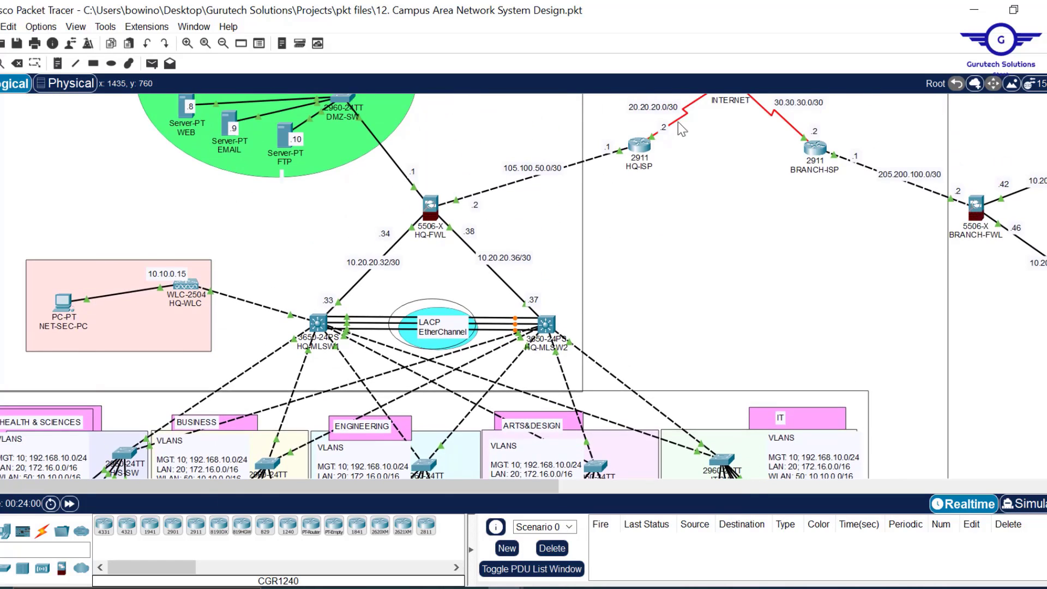
pyautogui.click(196, 286)
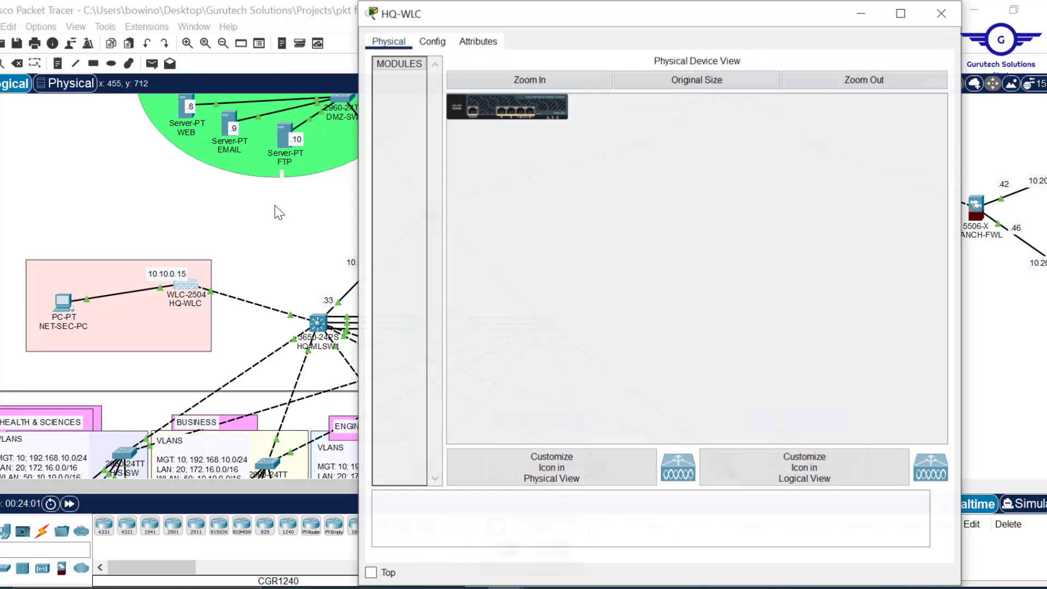
pyautogui.click(429, 43)
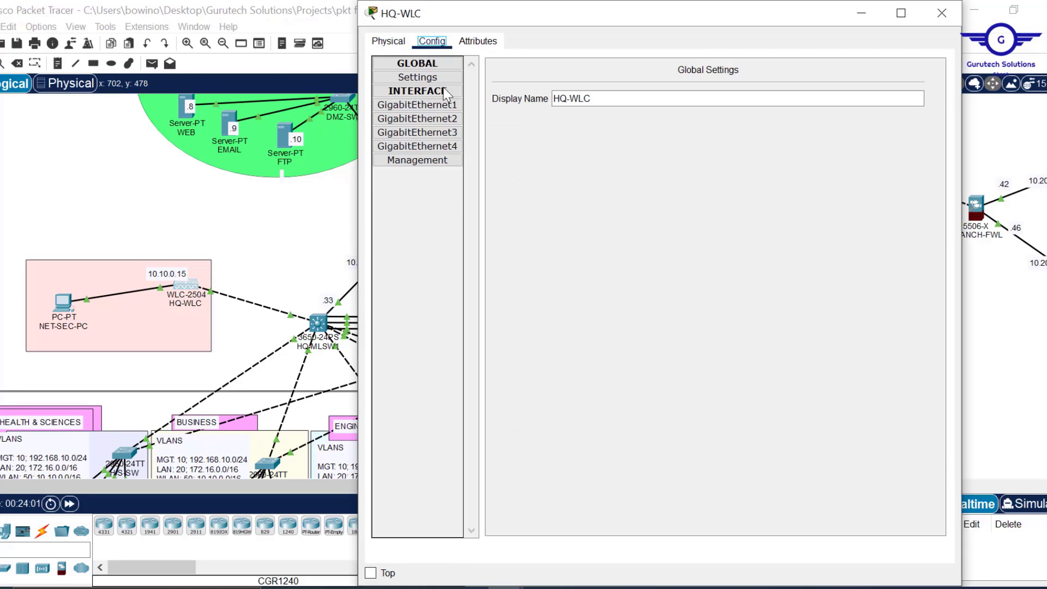
pyautogui.click(425, 160)
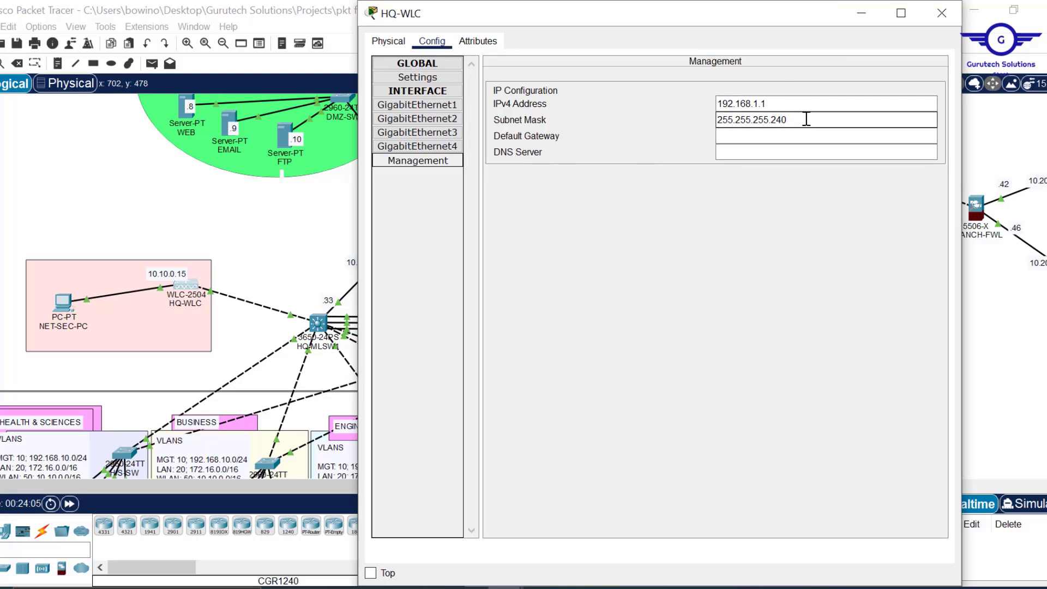
# - Copy the 10.10.0.15 diagram label and paste it as HQ-WLC's management IPv4 address
pyautogui.moveTo(805, 119); pyautogui.dragTo(681, 118)
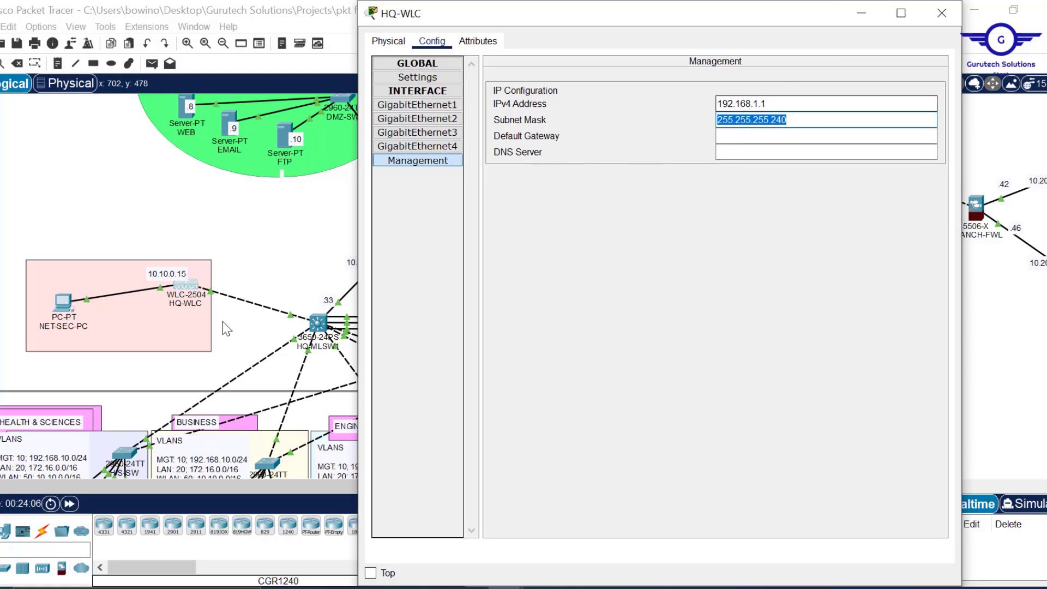
pyautogui.doubleClick(181, 275)
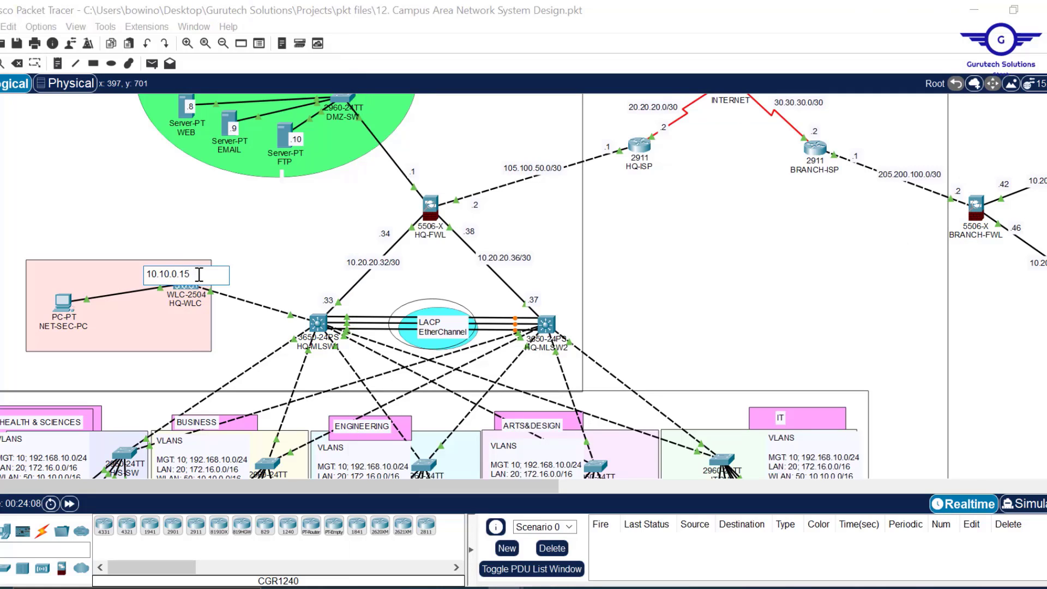
pyautogui.moveTo(200, 275); pyautogui.dragTo(102, 274)
pyautogui.hotkey('ctrl', 'c')
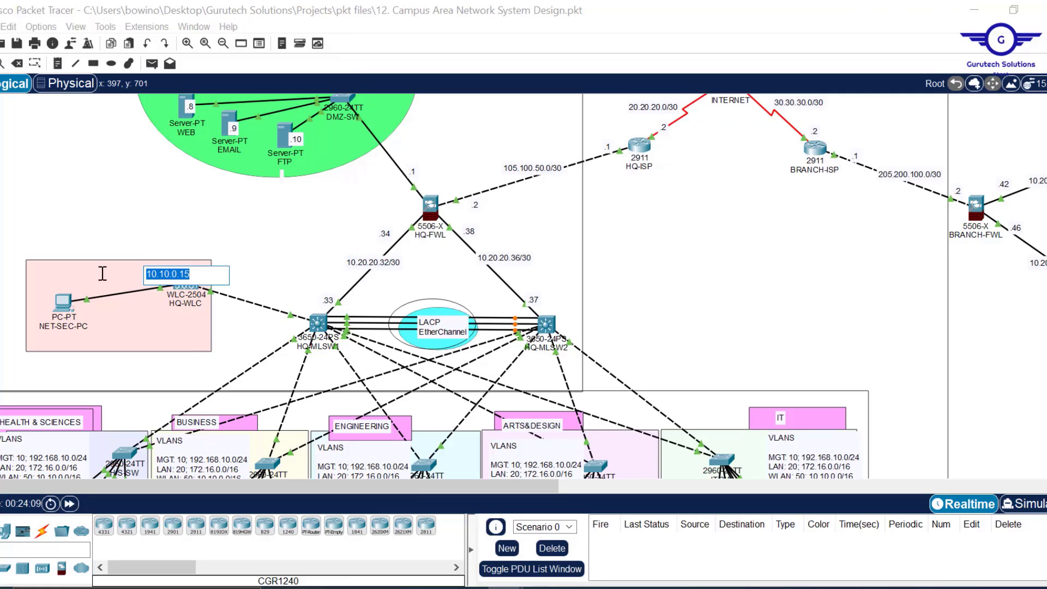
pyautogui.click(192, 286)
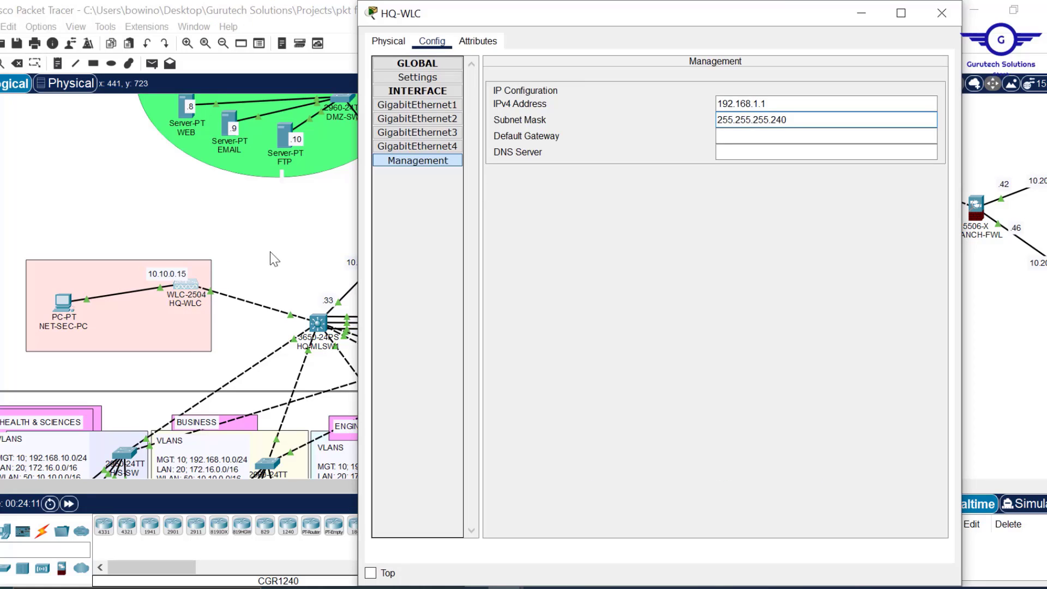
pyautogui.click(767, 103)
pyautogui.moveTo(768, 103); pyautogui.dragTo(683, 104)
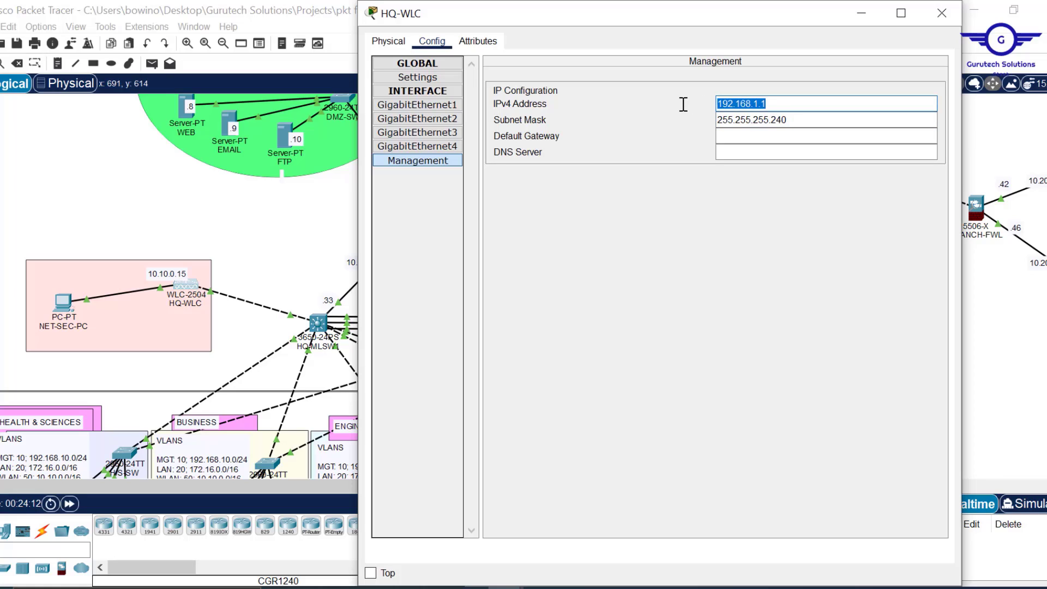
pyautogui.hotkey('ctrl', 'v')
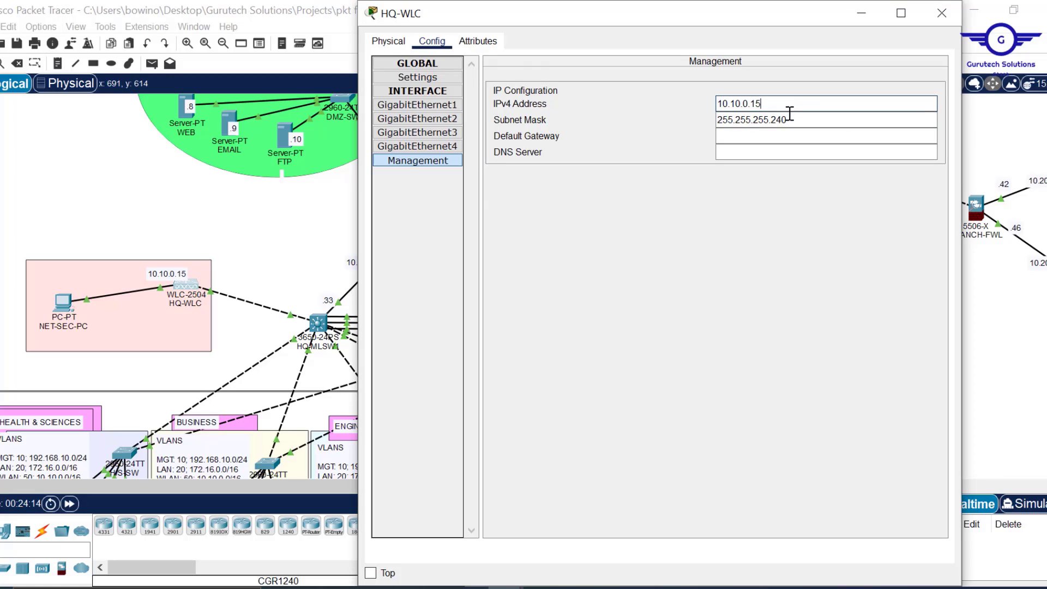
pyautogui.press('Return')
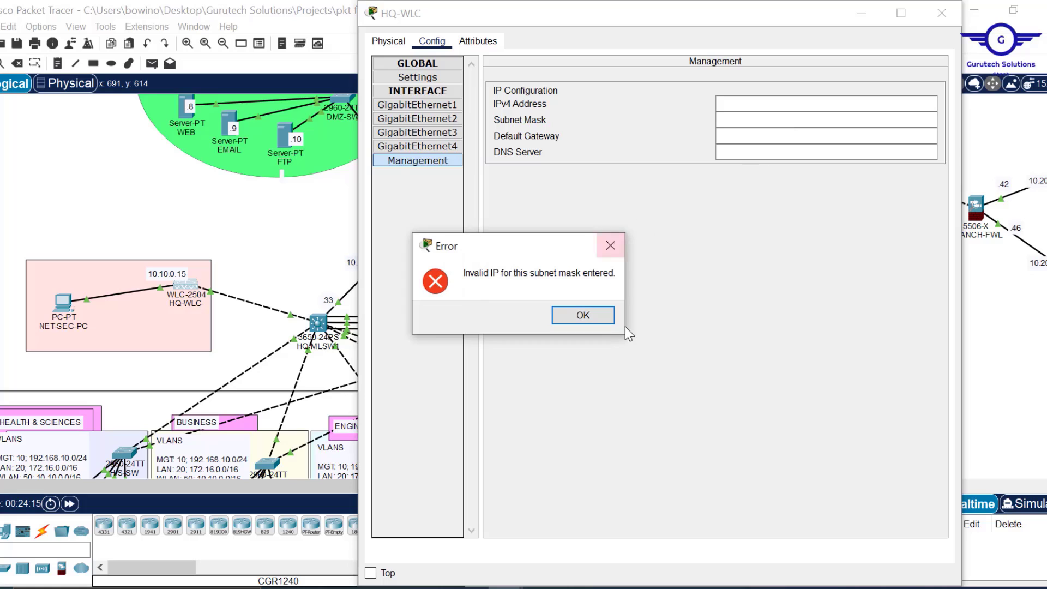
pyautogui.click(602, 319)
pyautogui.click(730, 106)
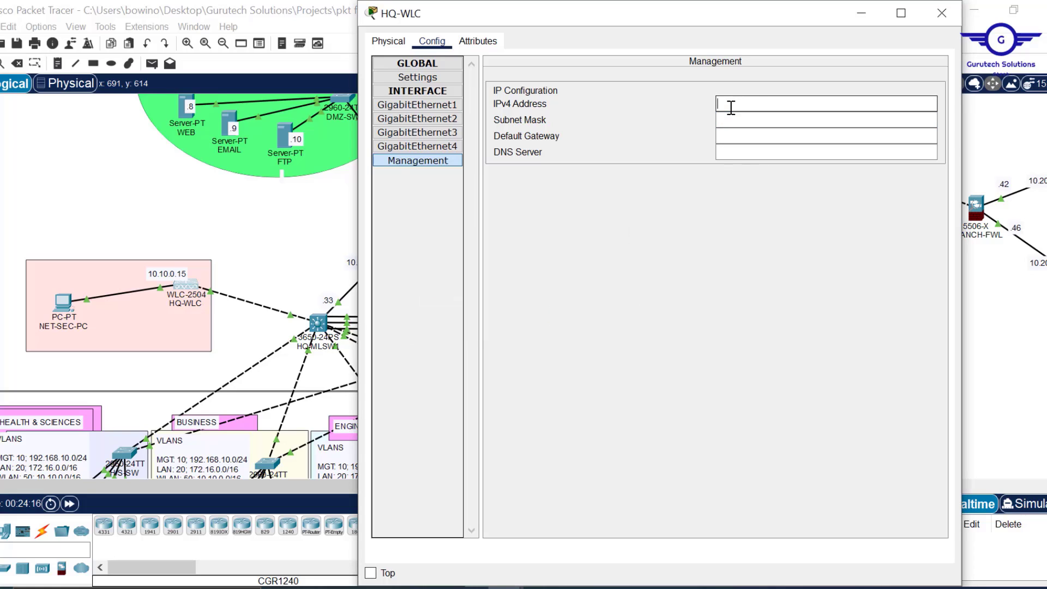
pyautogui.hotkey('ctrl', 'v')
# - Enter subnet mask 255.255.0.0, gateway 10.10.0.1 and DNS server 10.20.20.7
pyautogui.click(756, 124)
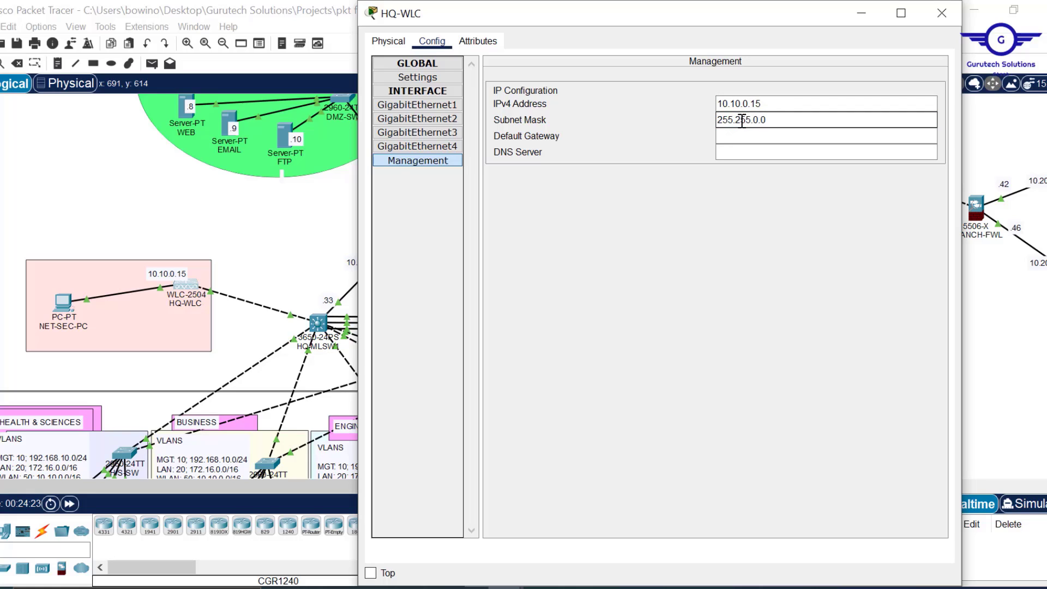
pyautogui.click(746, 135)
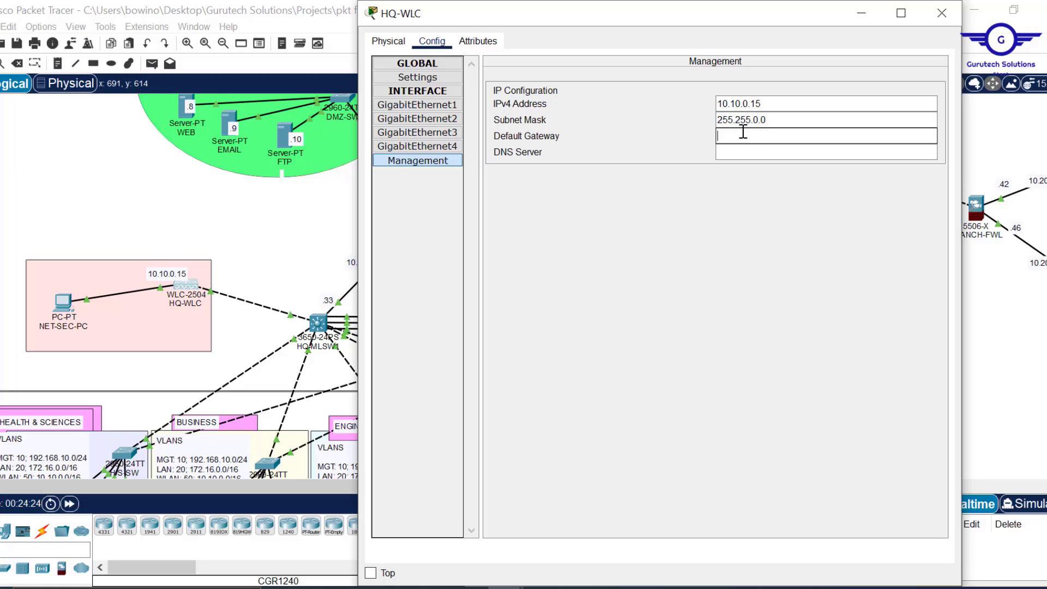
pyautogui.hotkey('ctrl', 'v')
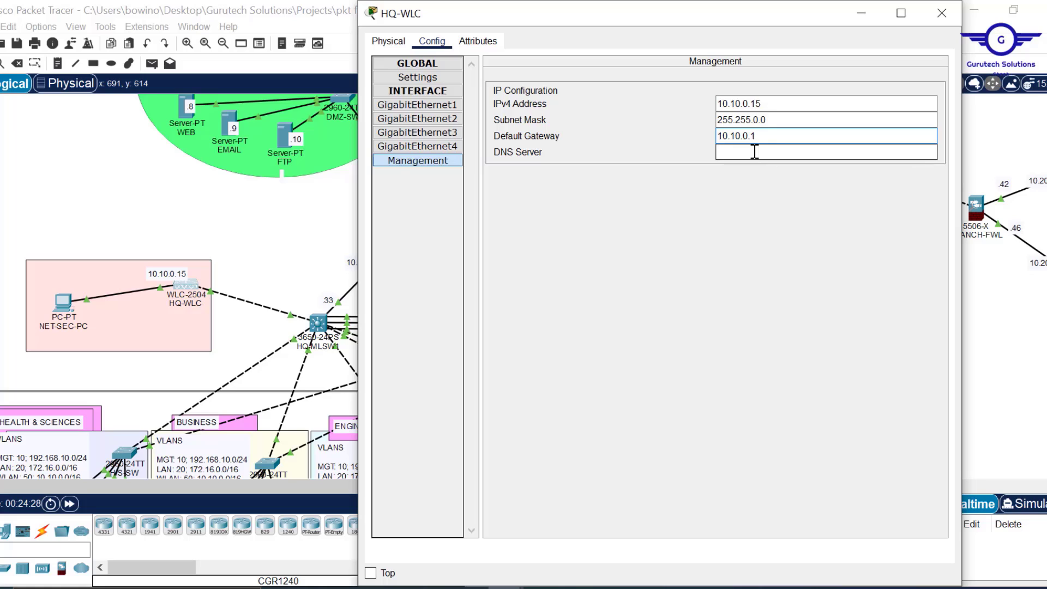
pyautogui.click(755, 151)
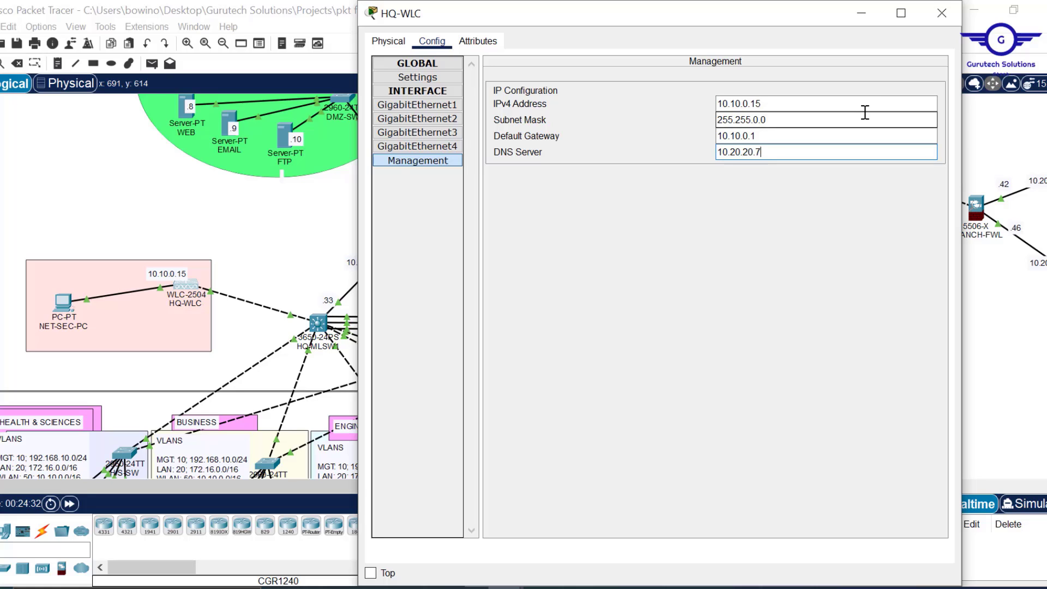
pyautogui.click(942, 13)
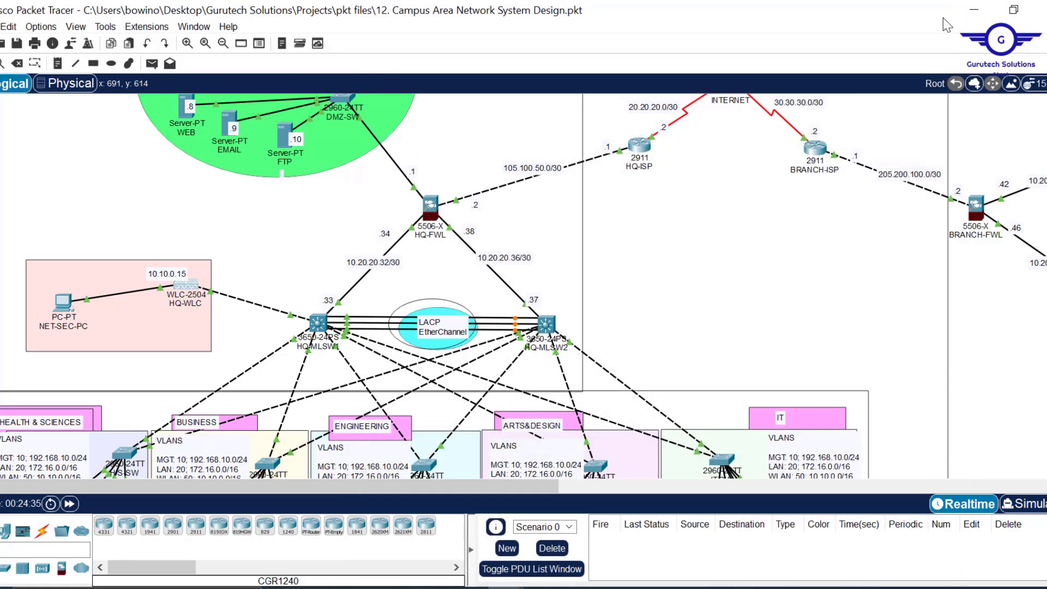
# - Refresh ENG-LAP's gateway/DNS by toggling it from Static back to DHCP
pyautogui.scroll(-5, 643, 224)
pyautogui.scroll(-3, 640, 217)
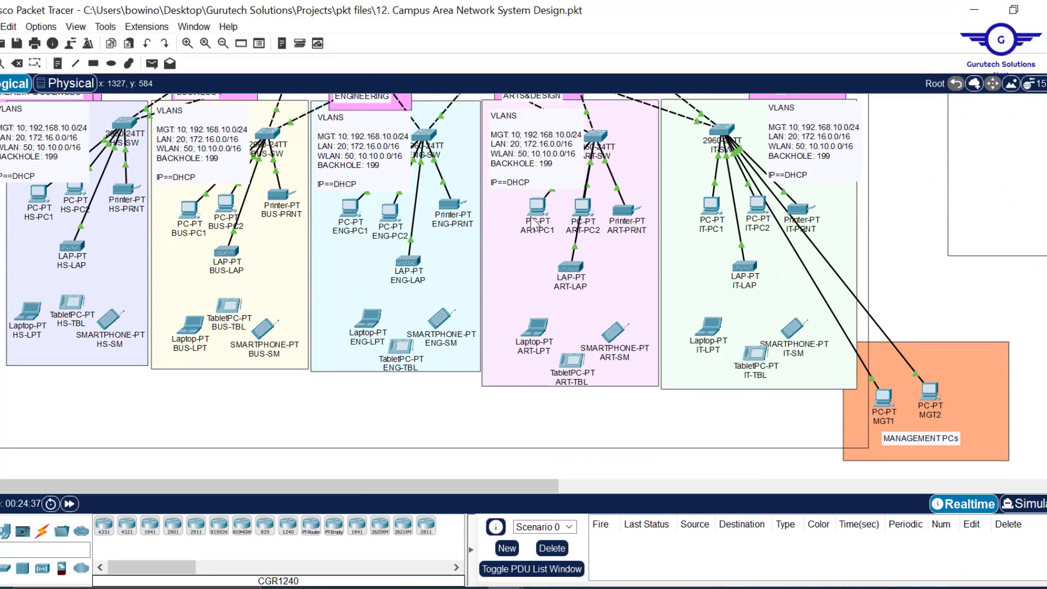
pyautogui.click(405, 269)
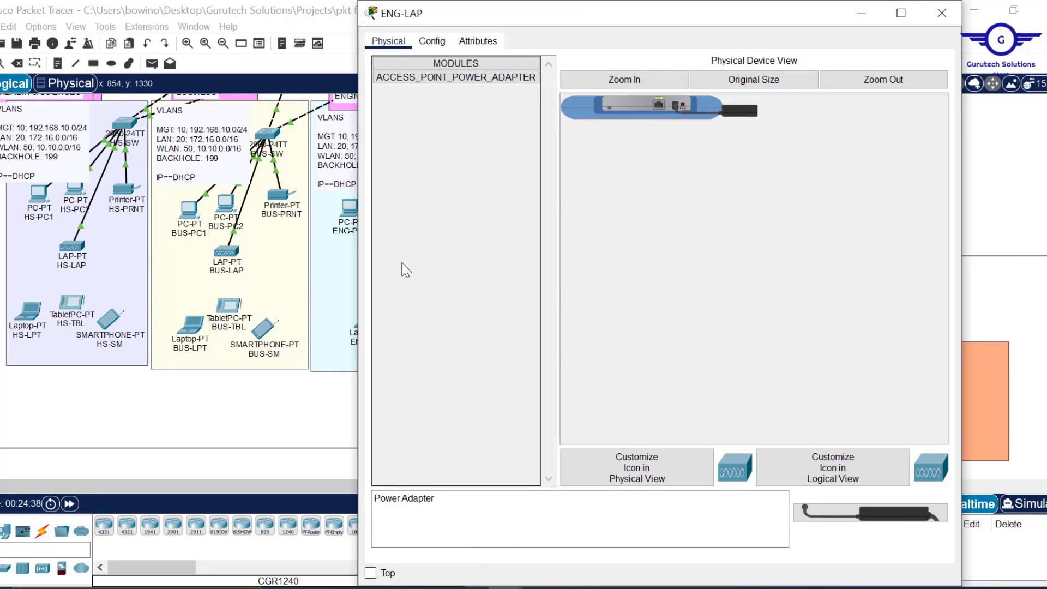
pyautogui.click(431, 42)
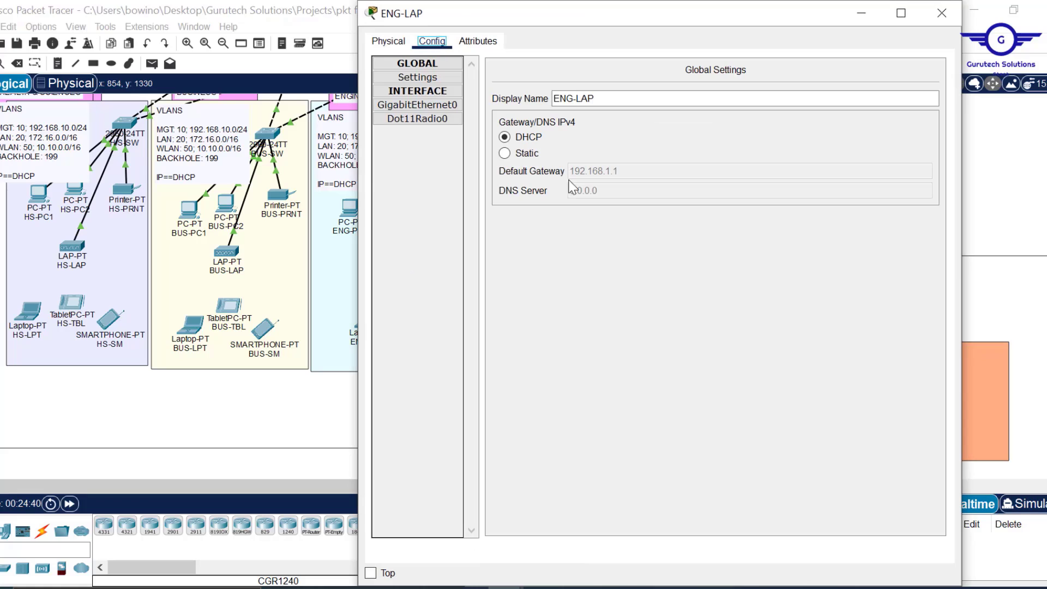
pyautogui.click(505, 153)
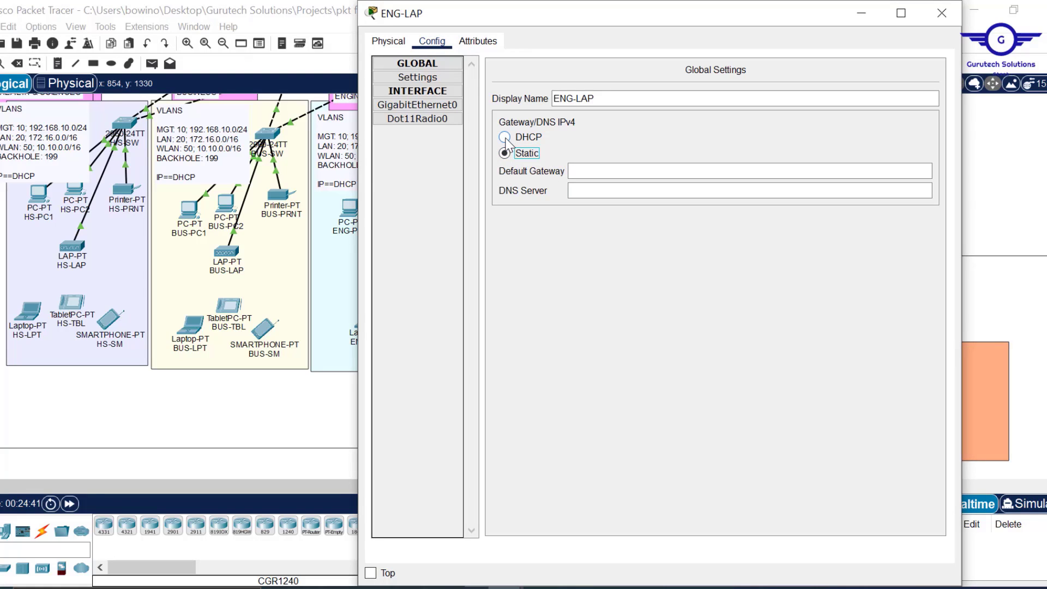
pyautogui.click(505, 138)
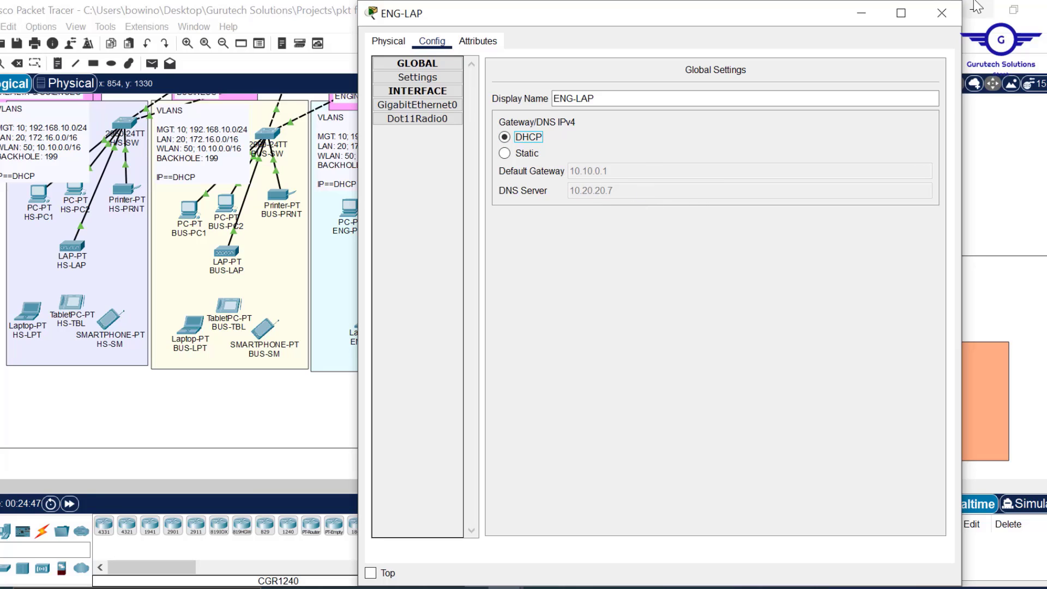
pyautogui.click(943, 13)
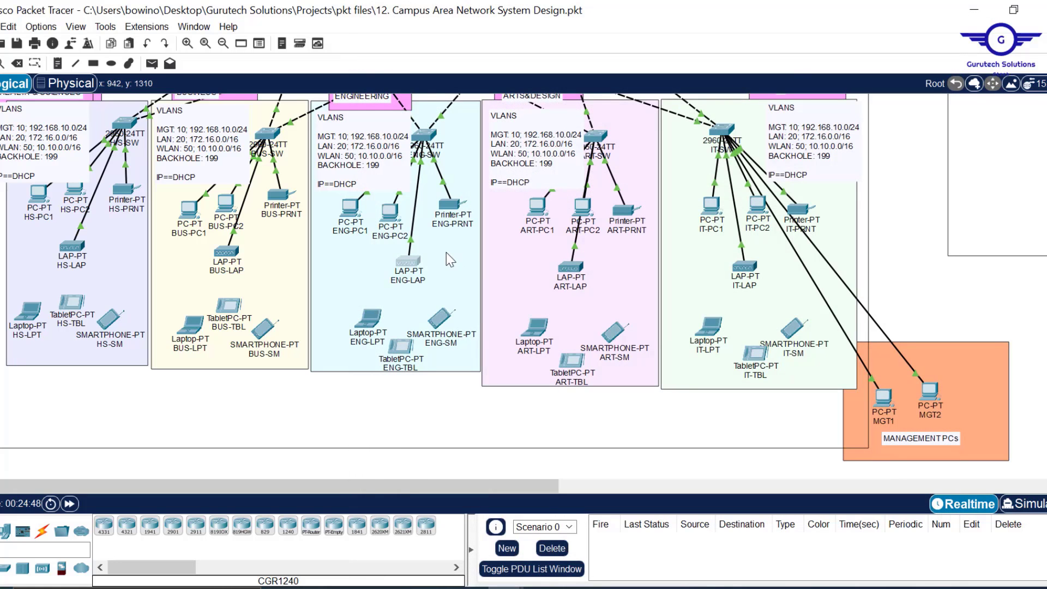
# - Renew BUS-LAP and HS-LAP addressing by toggling each from Static back to DHCP
pyautogui.moveTo(413, 267)
pyautogui.click(226, 256)
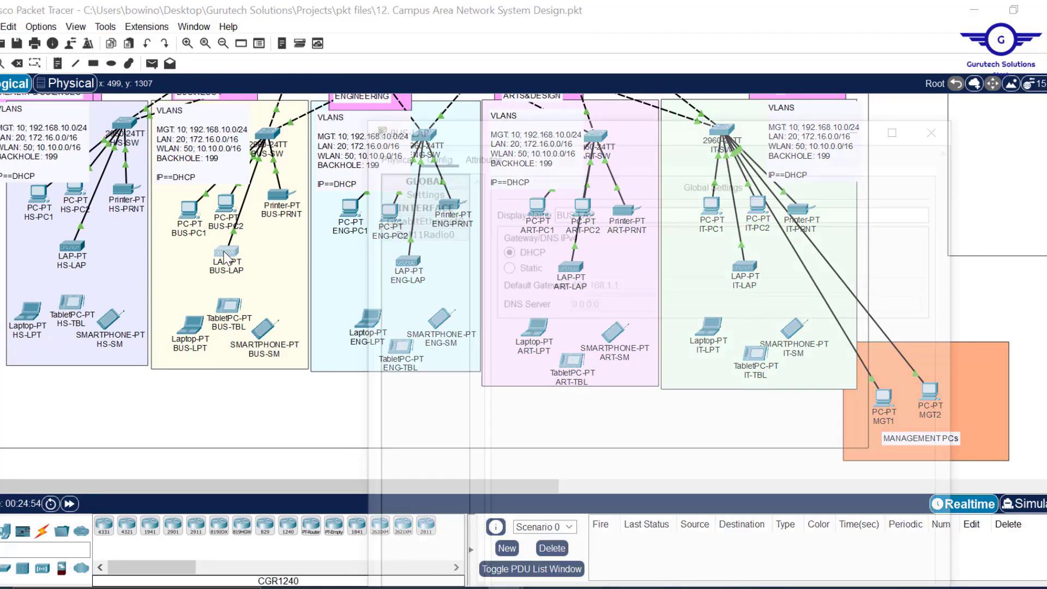
pyautogui.click(505, 153)
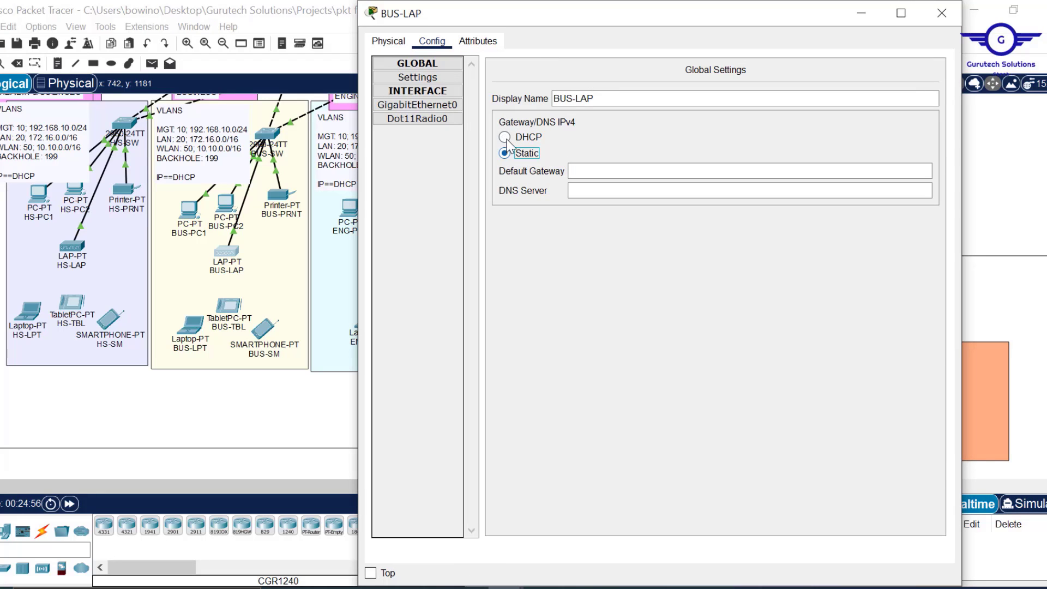
pyautogui.click(504, 138)
pyautogui.click(943, 14)
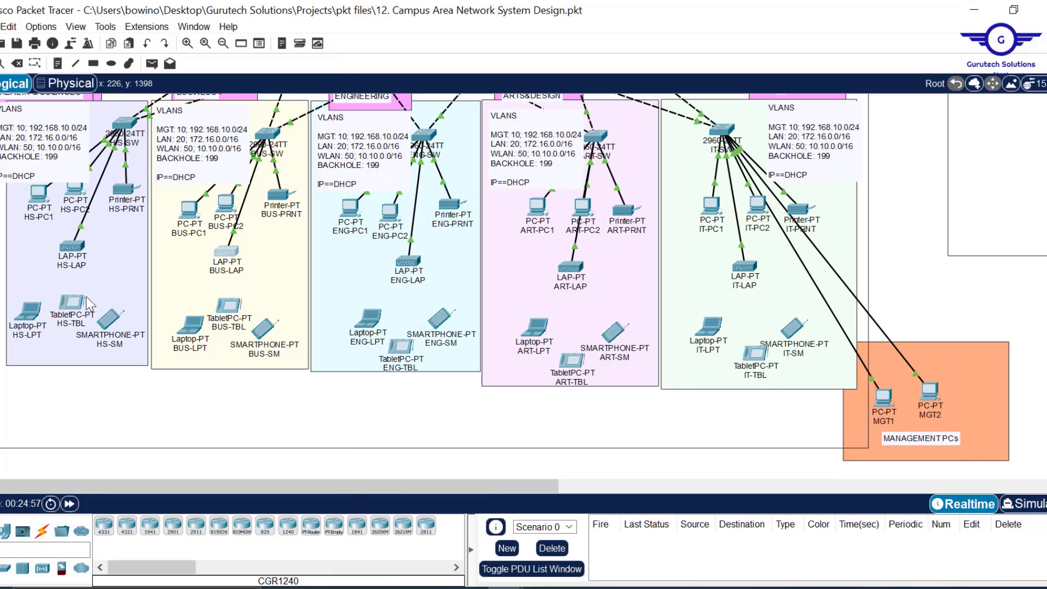
pyautogui.click(72, 250)
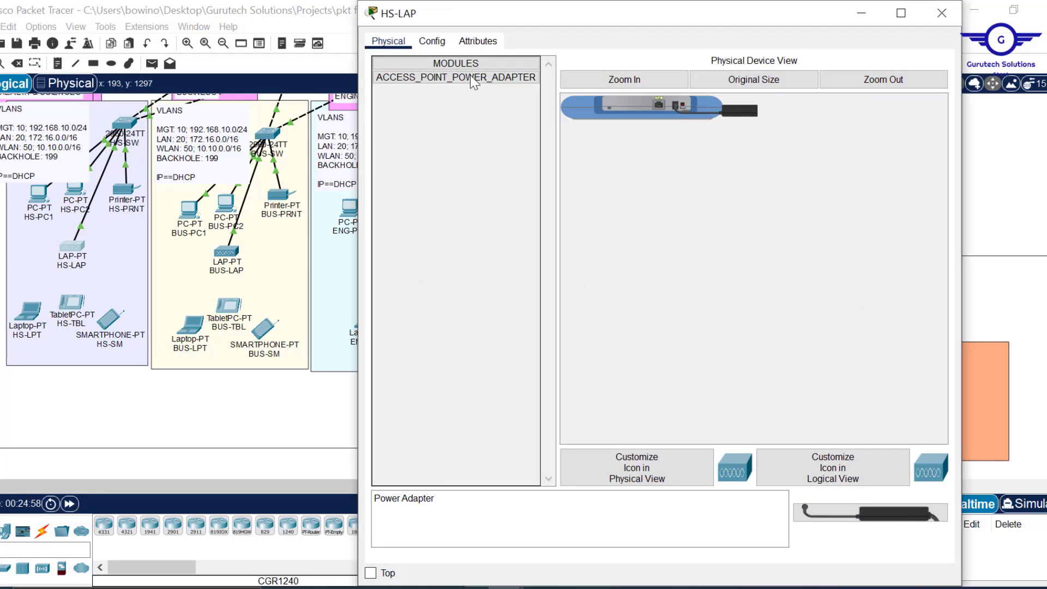
pyautogui.click(434, 40)
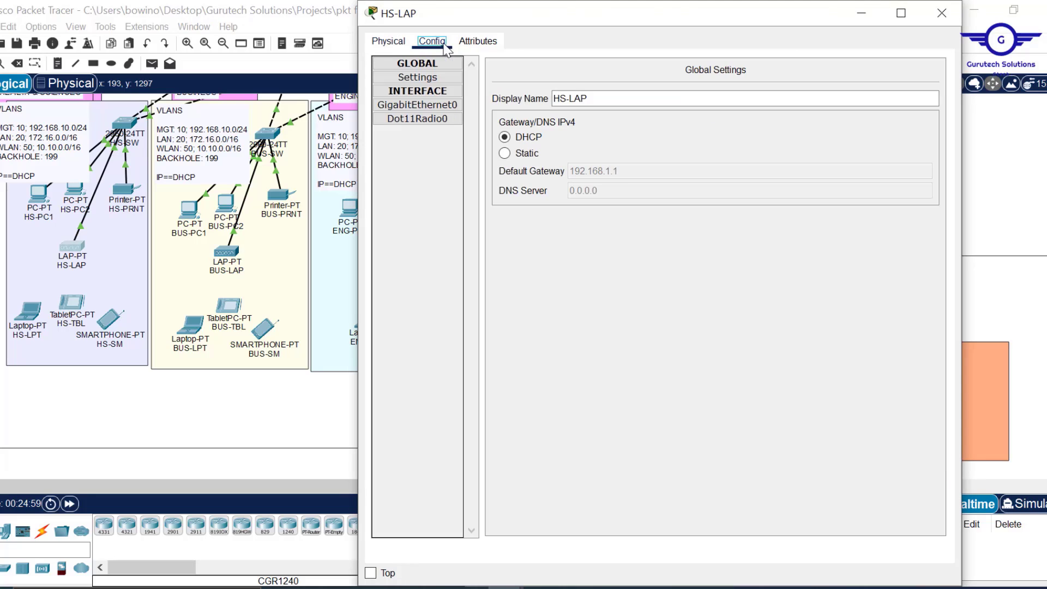
pyautogui.click(504, 153)
pyautogui.click(504, 138)
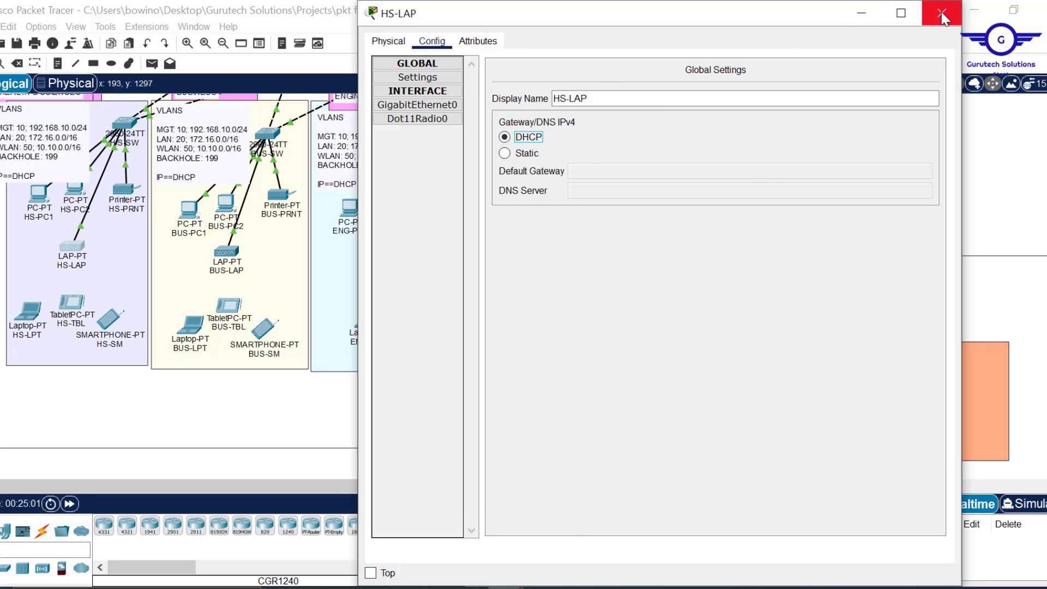
pyautogui.click(942, 13)
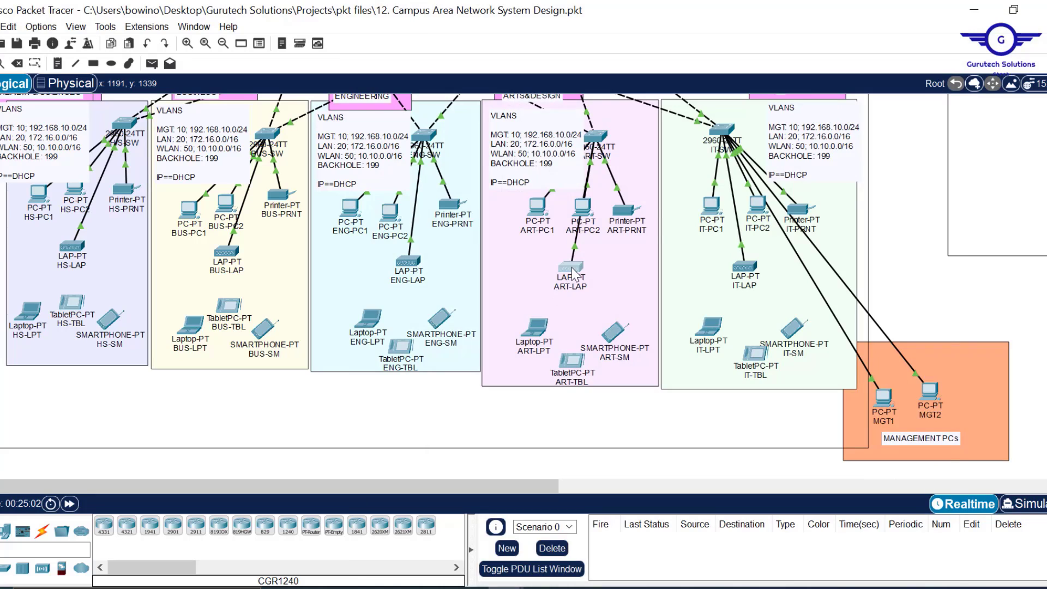
# - Renew ART-LAP and IT-LAP addressing by toggling each from Static back to DHCP
pyautogui.click(571, 268)
pyautogui.click(433, 42)
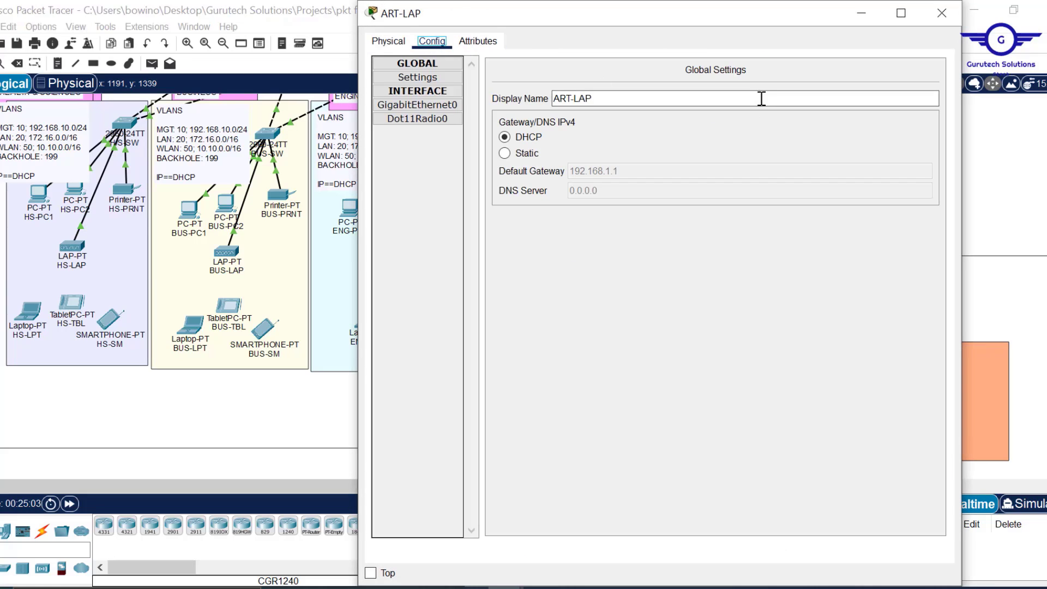
pyautogui.click(518, 154)
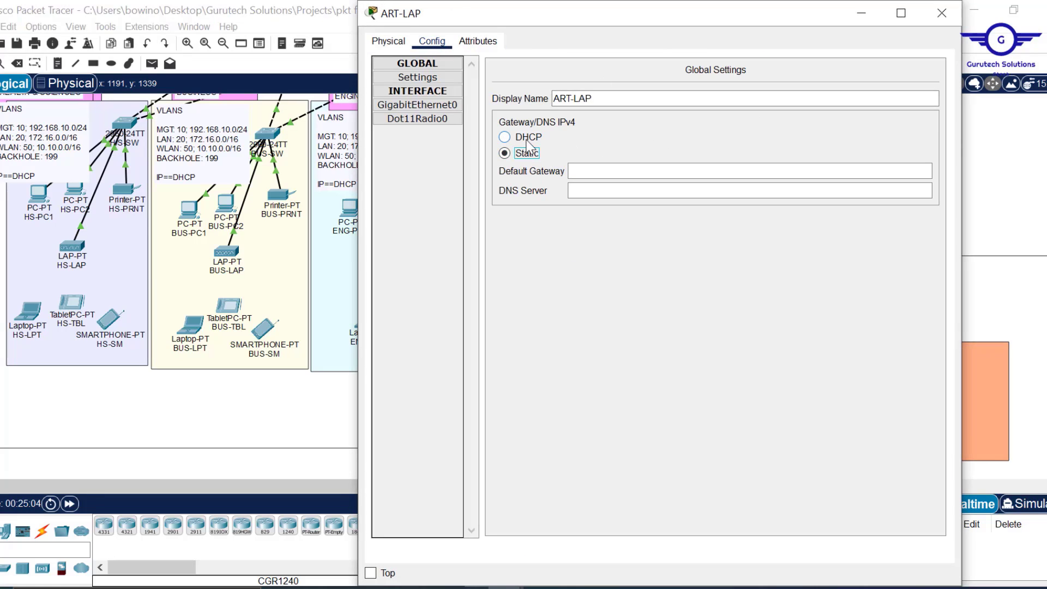
pyautogui.click(527, 139)
pyautogui.click(941, 14)
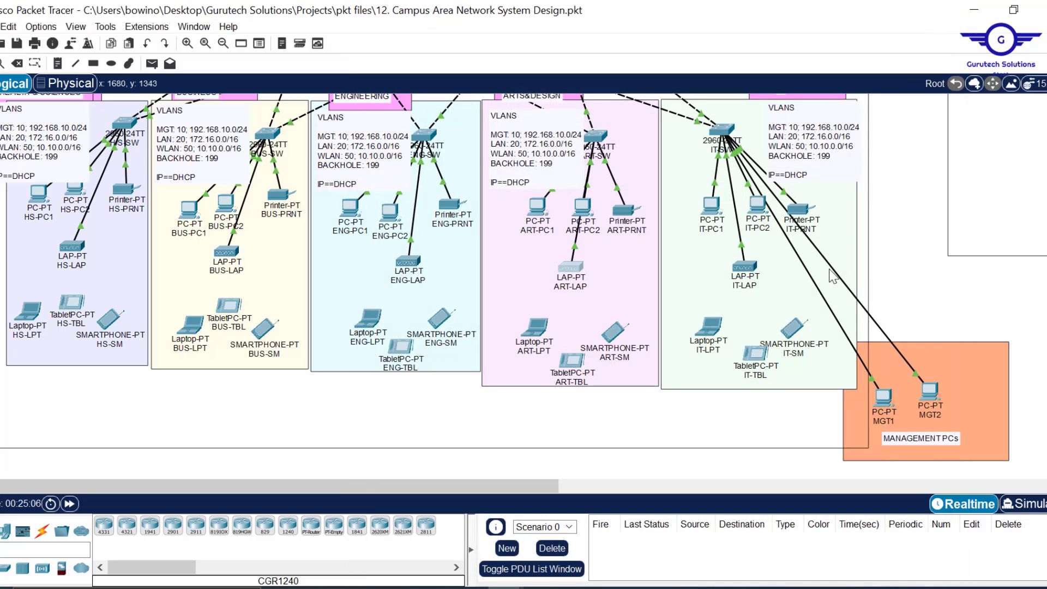
pyautogui.click(747, 266)
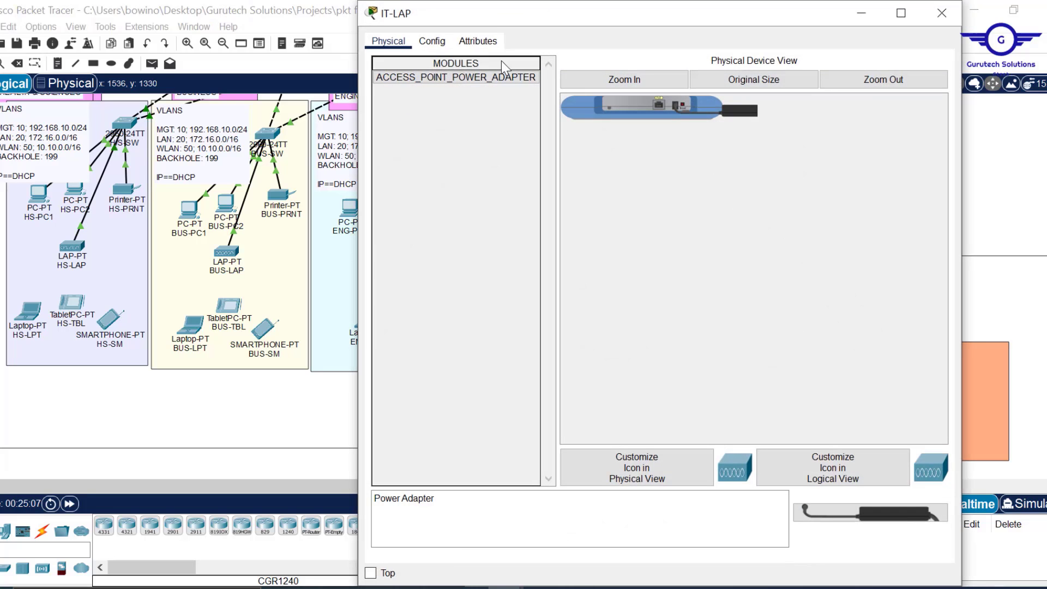
pyautogui.click(432, 40)
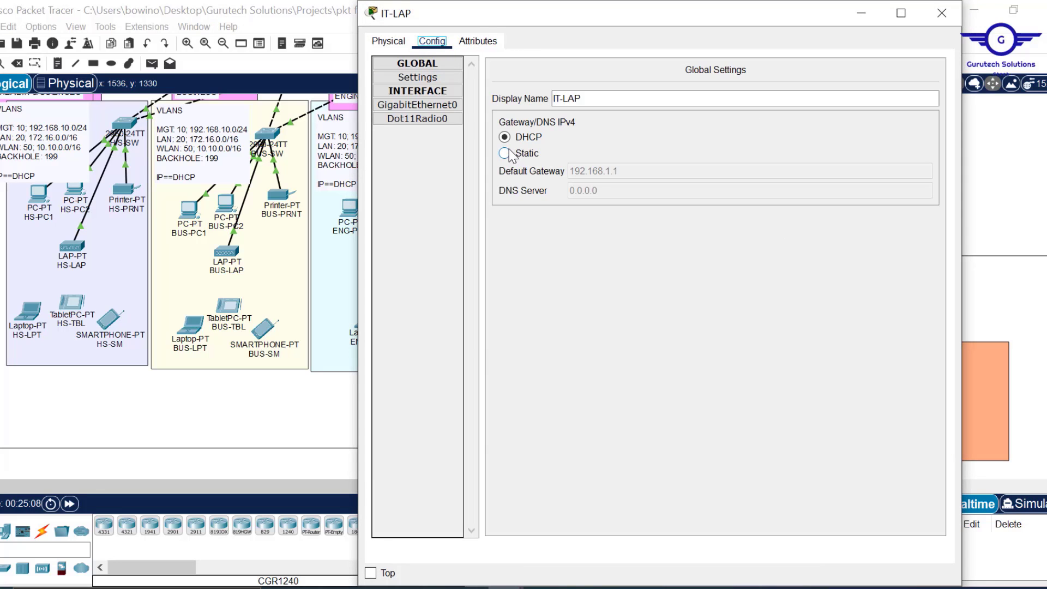
pyautogui.click(527, 154)
pyautogui.click(527, 137)
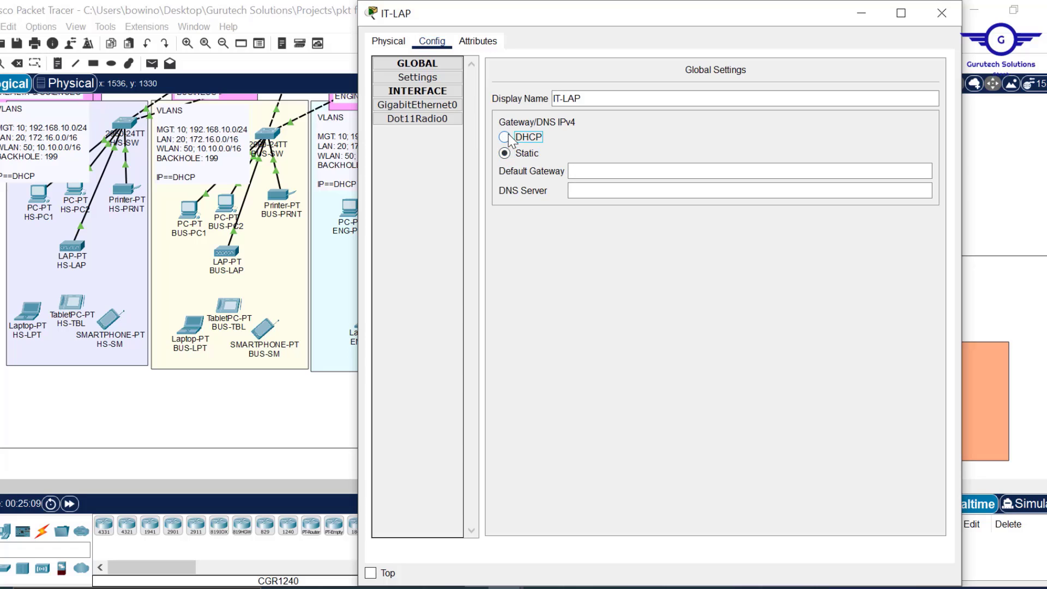
pyautogui.click(941, 13)
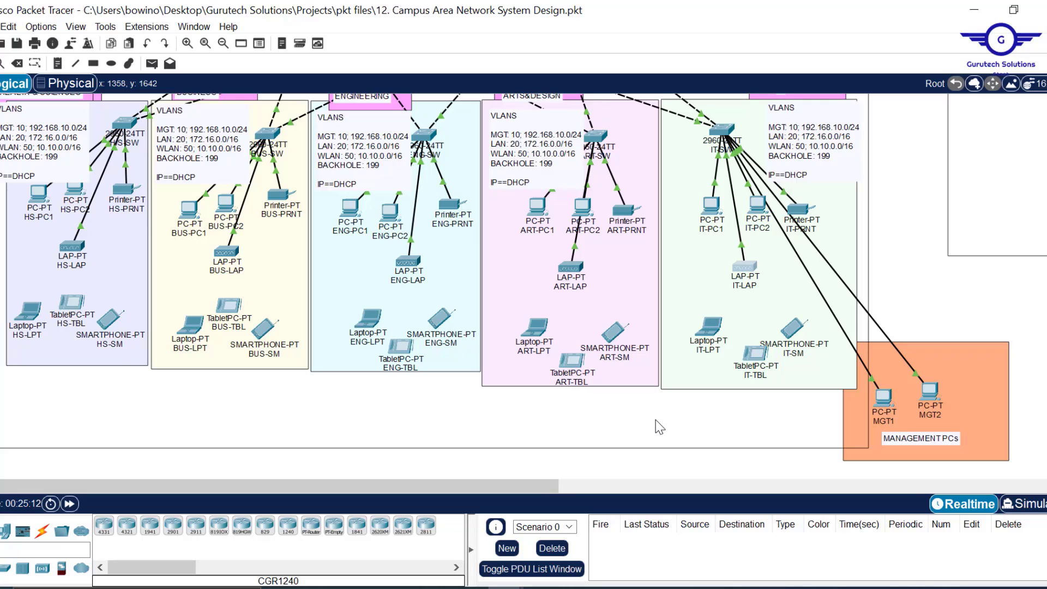
# - Check BHS-LAP's gateway and DNS settings
pyautogui.scroll(2, 657, 427)
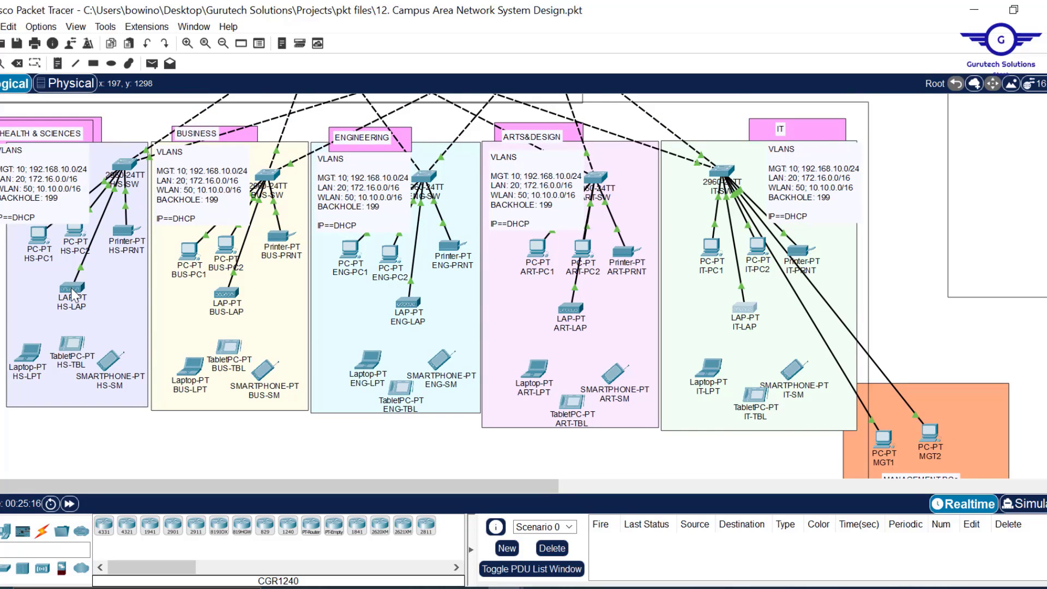
pyautogui.moveTo(72, 296)
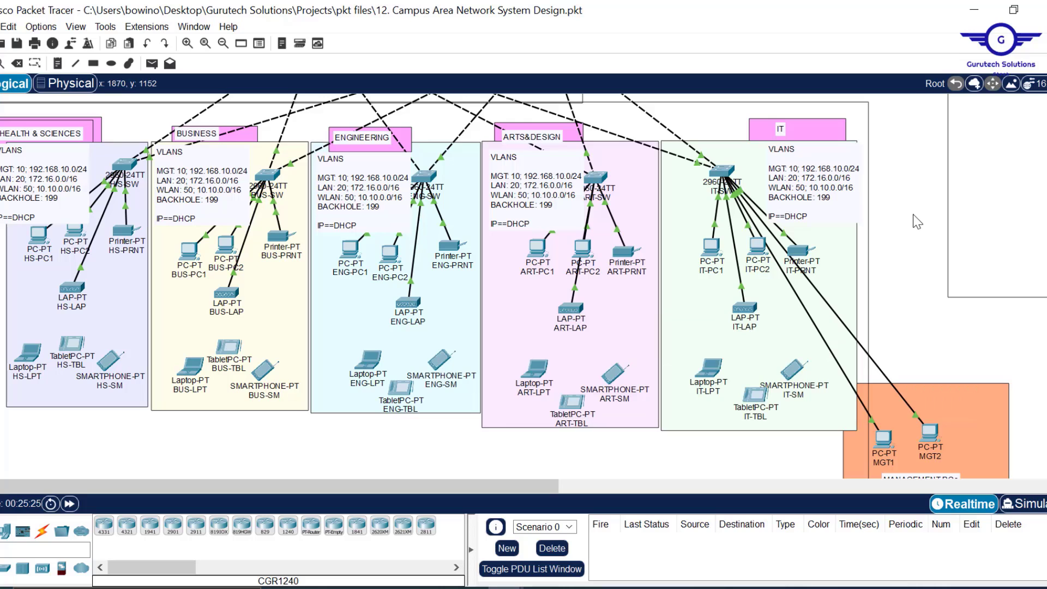
pyautogui.hscroll(10, 917, 221)
pyautogui.scroll(5, 925, 235)
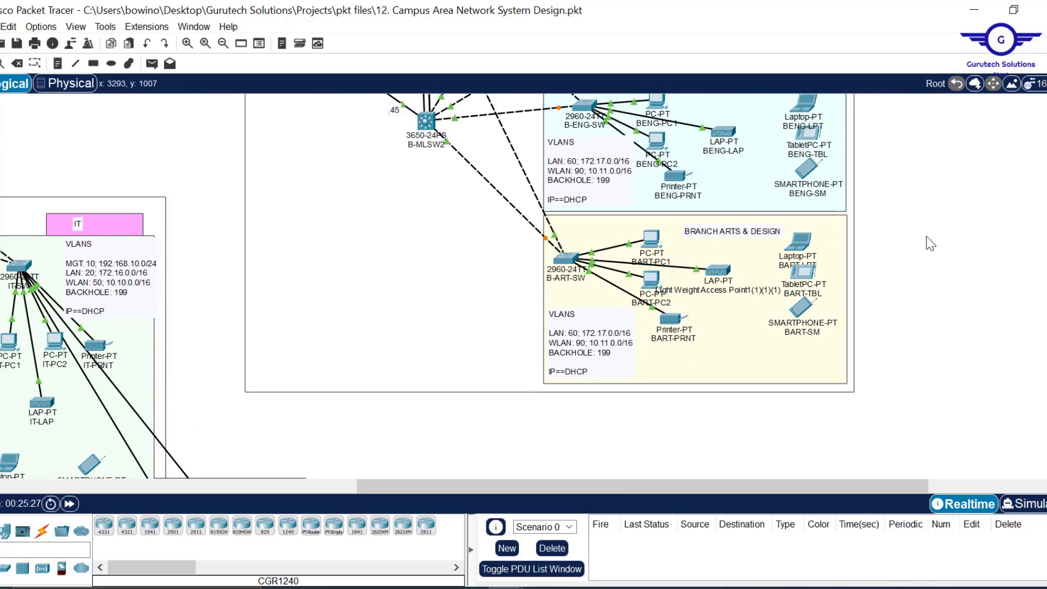
pyautogui.scroll(3, 930, 244)
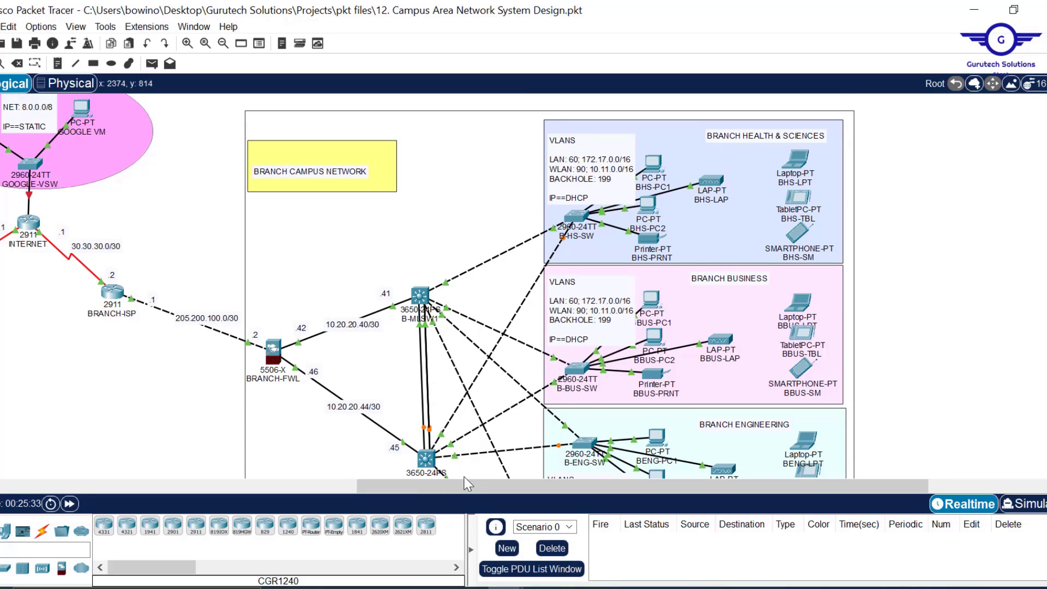
pyautogui.moveTo(463, 486)
pyautogui.mouseDown()
pyautogui.moveTo(351, 491)
pyautogui.moveTo(439, 479)
pyautogui.moveTo(474, 487)
pyautogui.mouseUp()
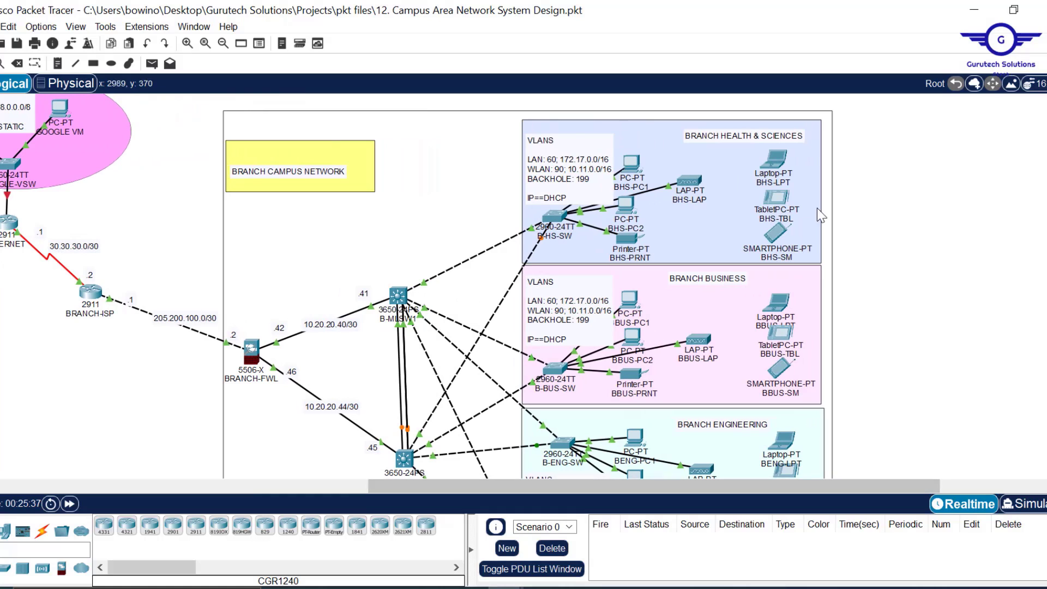
pyautogui.click(690, 186)
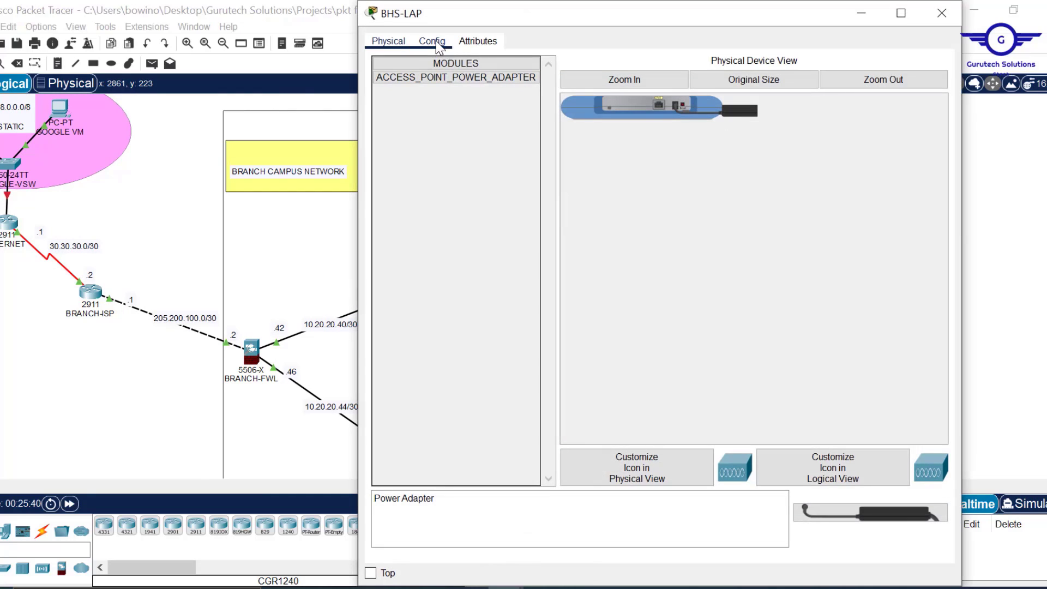
pyautogui.click(432, 41)
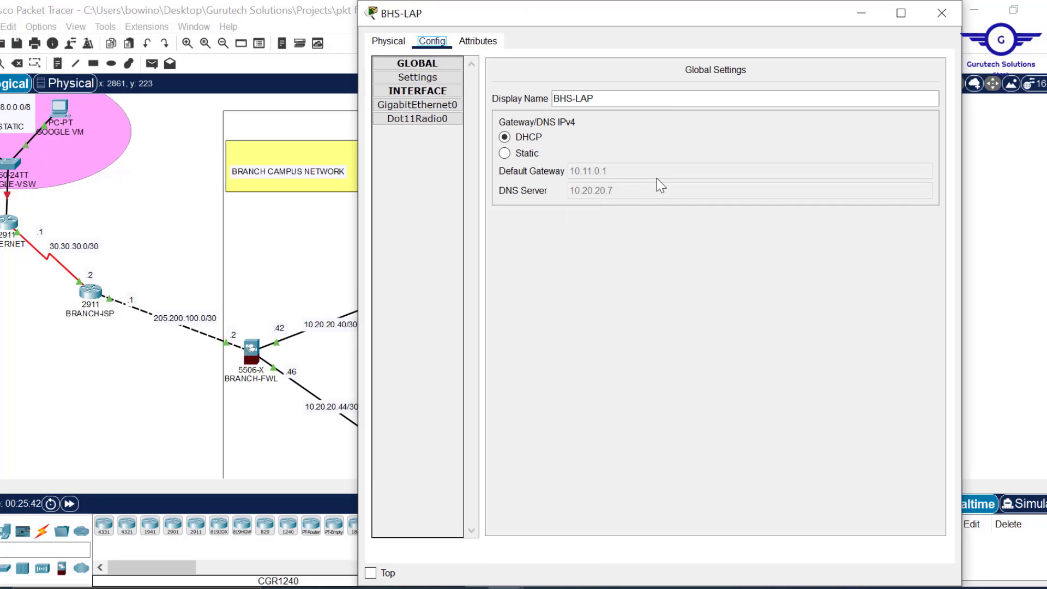
pyautogui.click(943, 19)
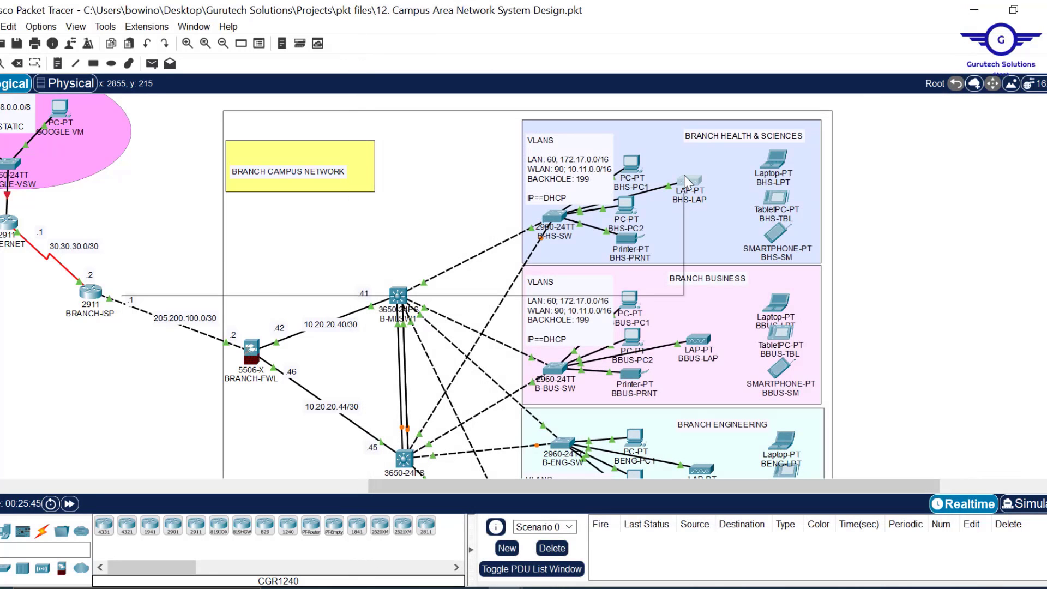
# - Pan the Logical workspace across to the DMZ server farm and HQ-WLC area
pyautogui.moveTo(685, 182)
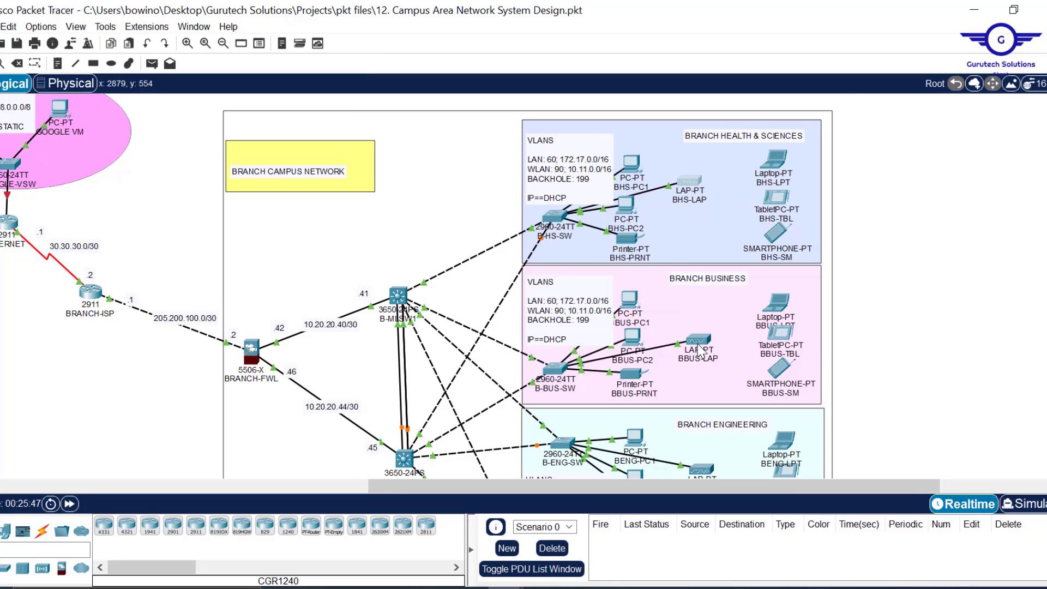
pyautogui.moveTo(701, 352)
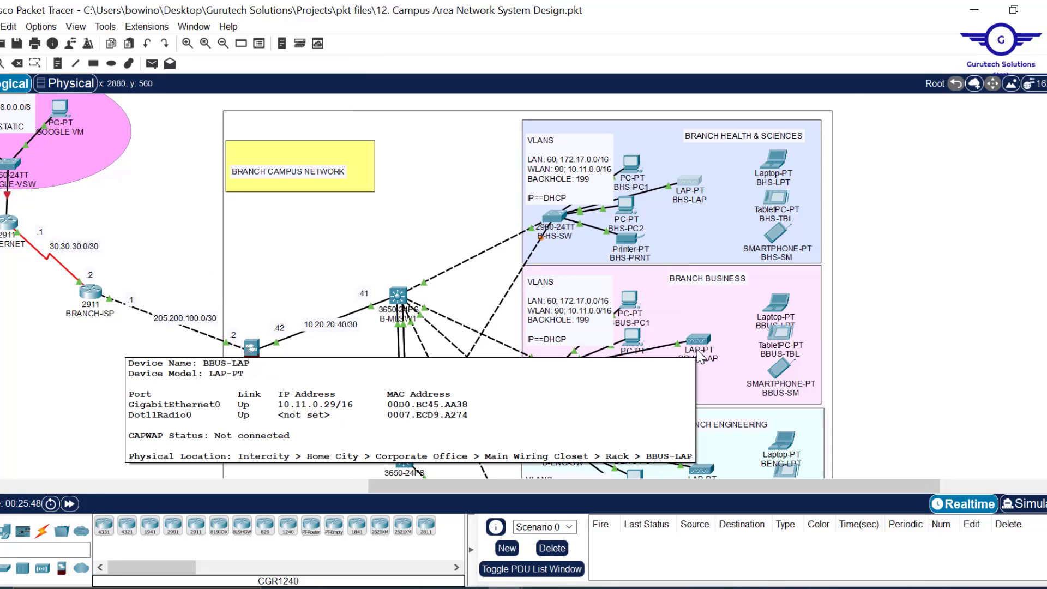
pyautogui.moveTo(519, 485); pyautogui.dragTo(206, 486)
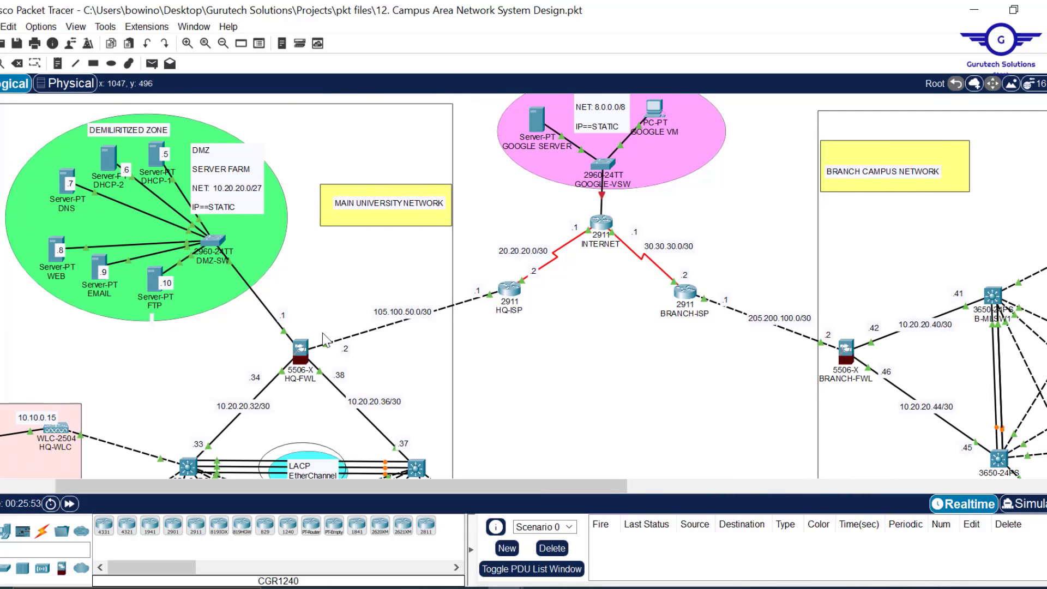
pyautogui.moveTo(299, 364)
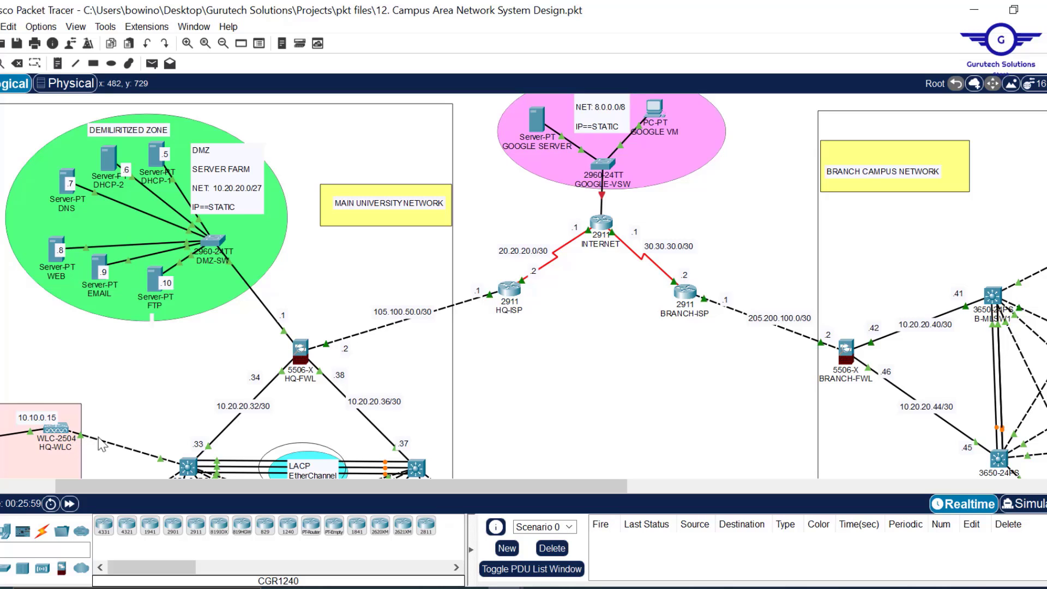
pyautogui.scroll(-1, 567, 389)
pyautogui.scroll(-2, 565, 382)
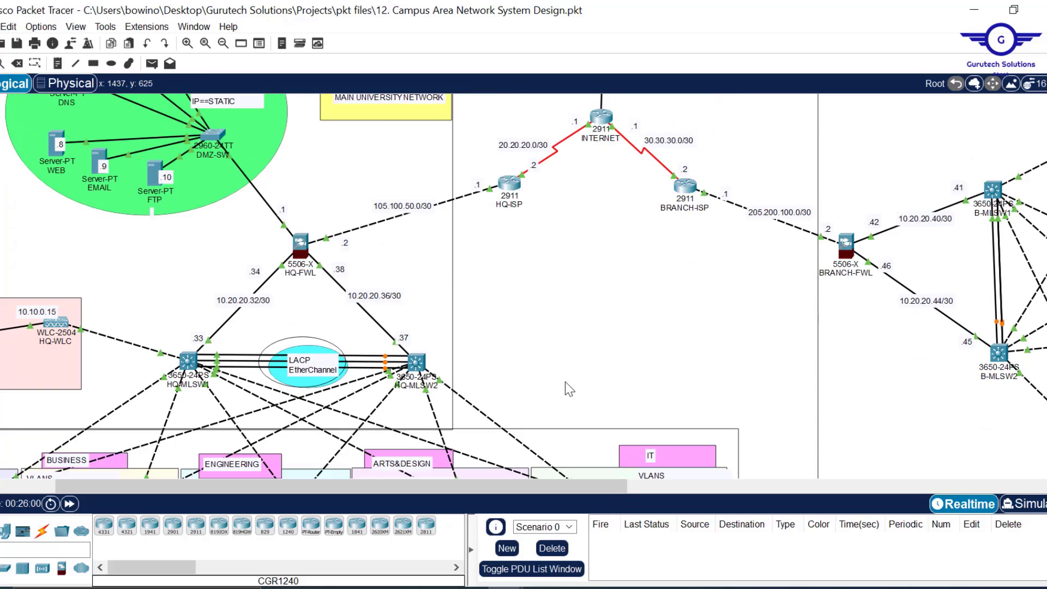
pyautogui.hscroll(5, 565, 382)
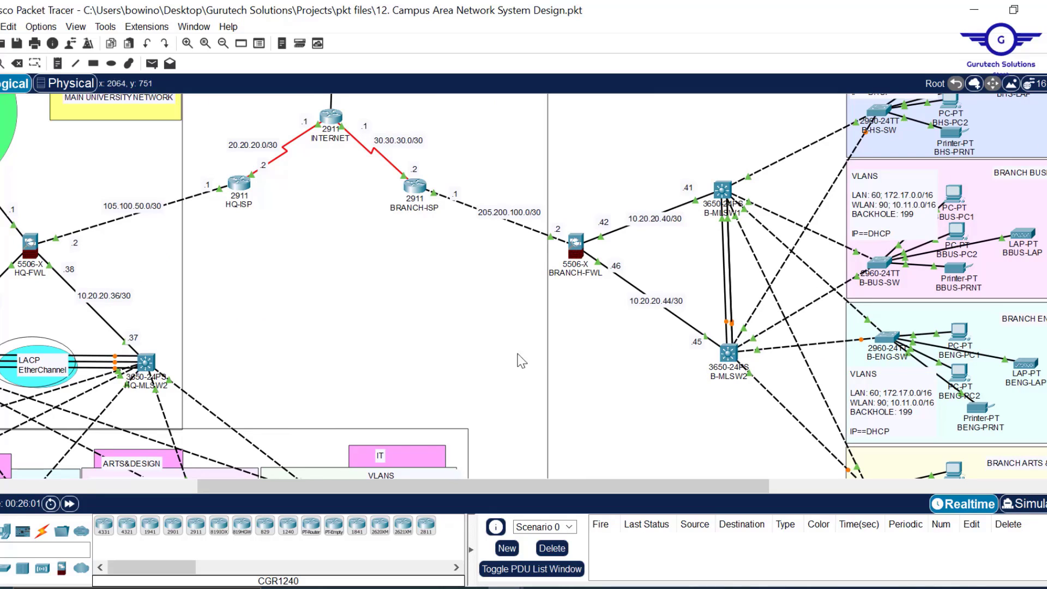
pyautogui.hscroll(-1, 416, 363)
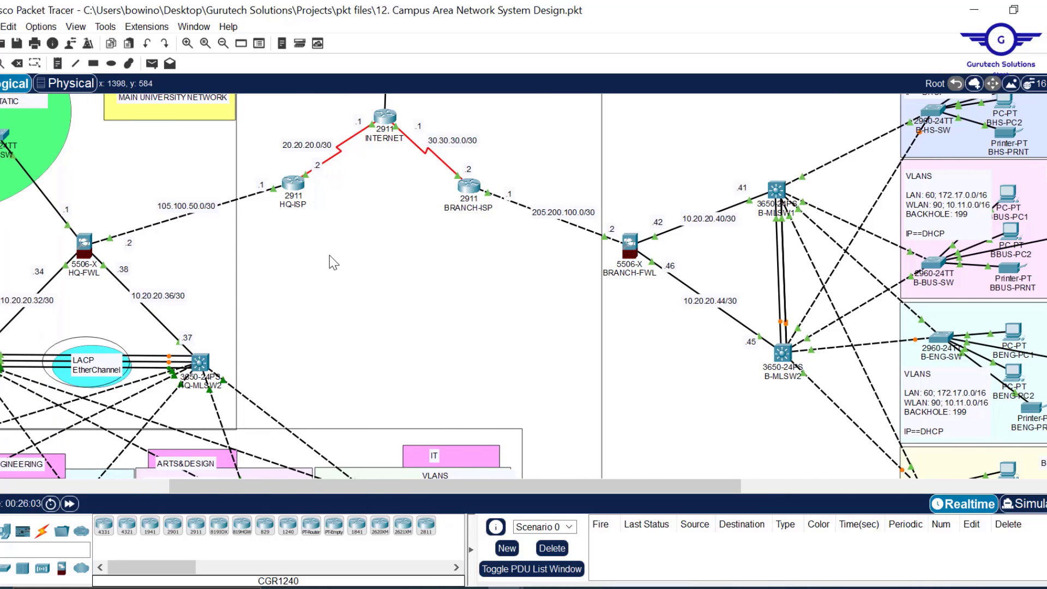
pyautogui.hscroll(-4, 329, 255)
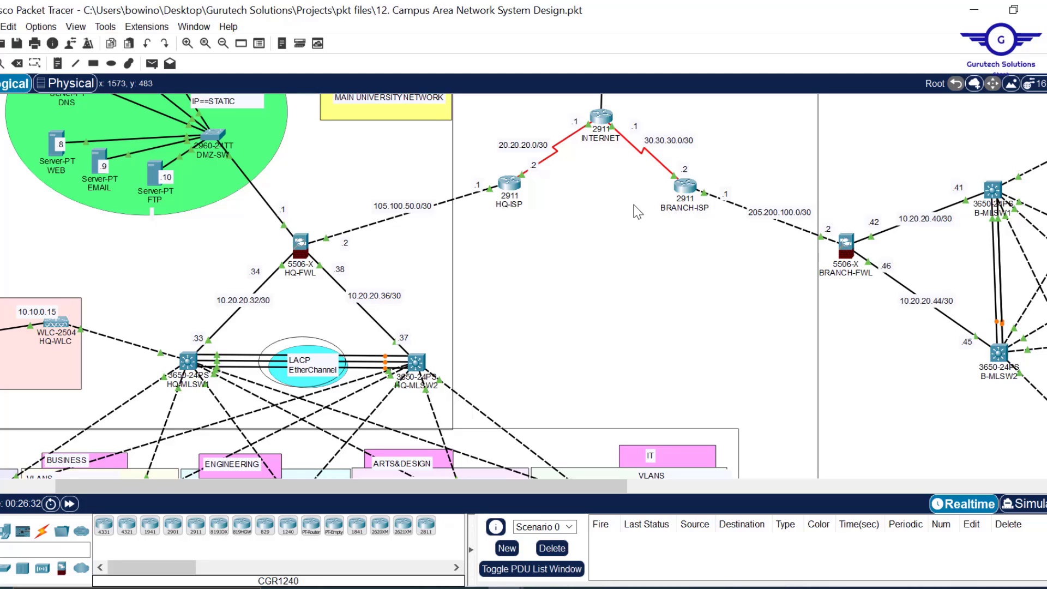
# - Look over the end devices, viewing HS-PC1's configuration settings
pyautogui.hscroll(-3, 469, 264)
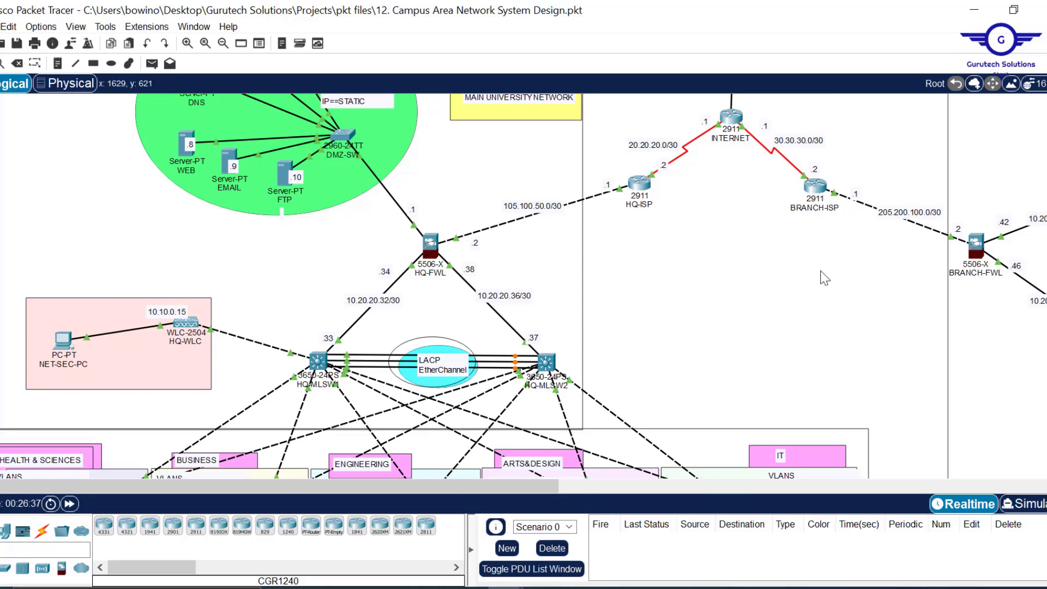
pyautogui.hscroll(7, 832, 278)
pyautogui.hscroll(5, 835, 279)
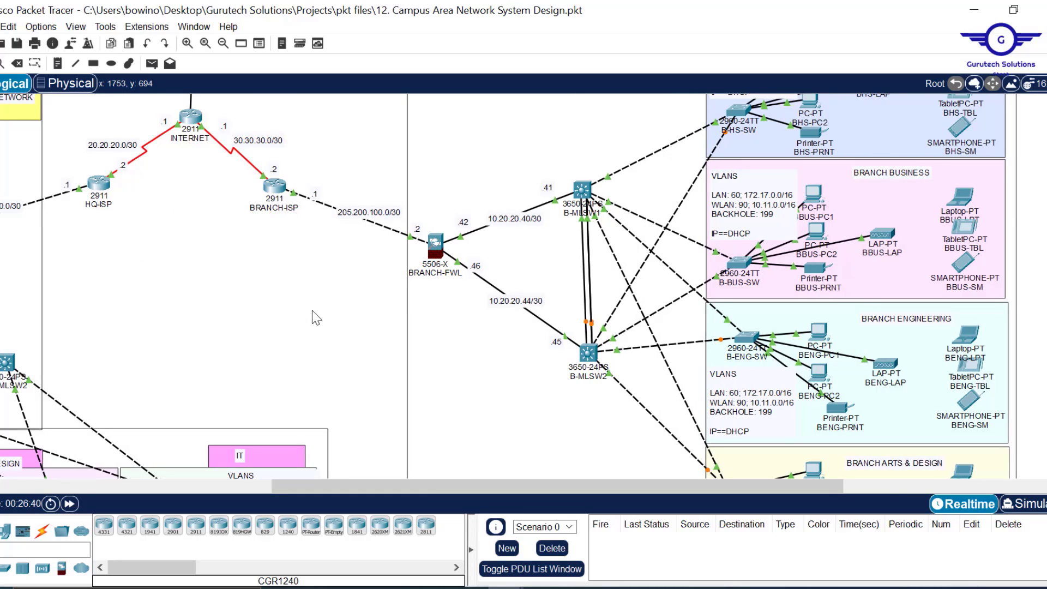
pyautogui.hscroll(-4, 312, 310)
pyautogui.hscroll(-9, 312, 311)
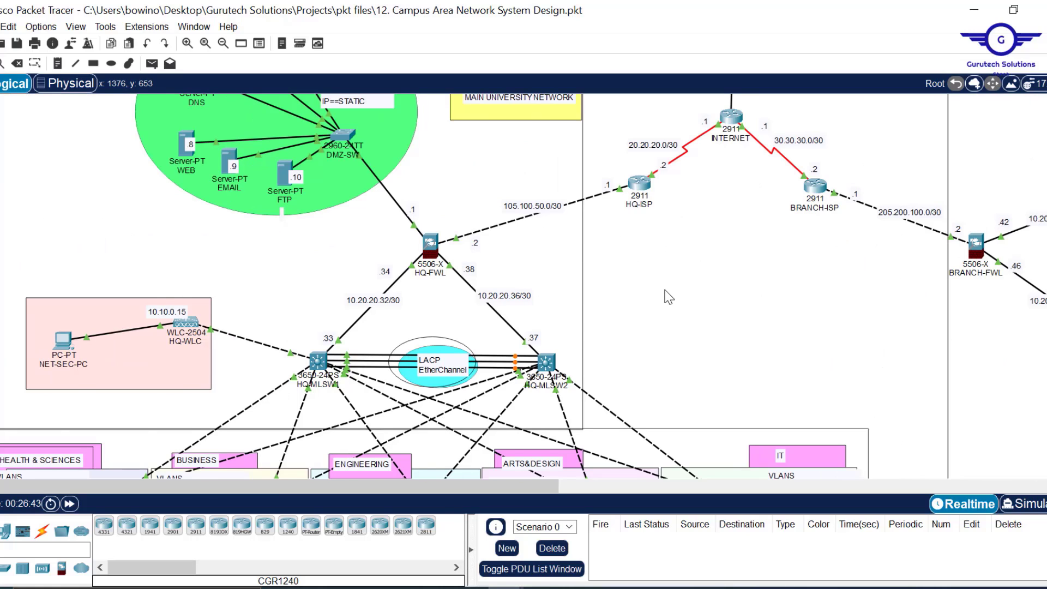
pyautogui.scroll(-2, 669, 297)
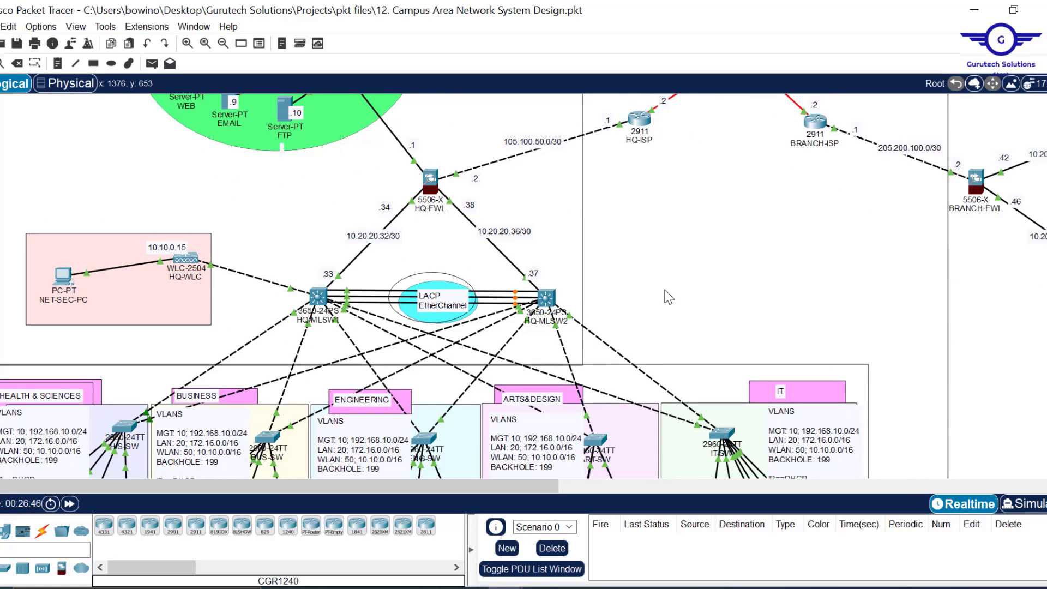
pyautogui.scroll(-4, 669, 297)
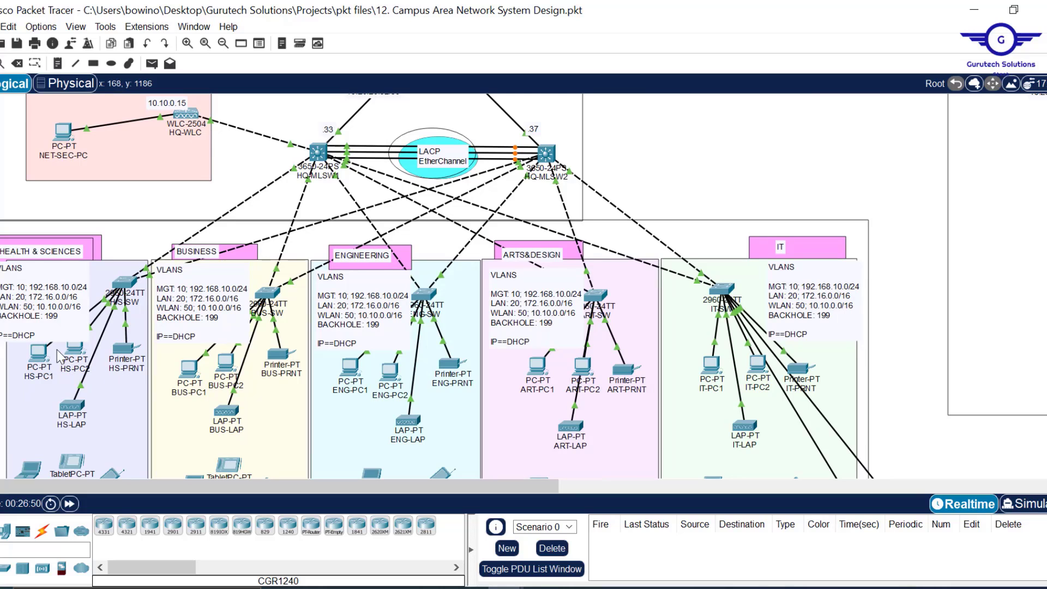
pyautogui.click(42, 356)
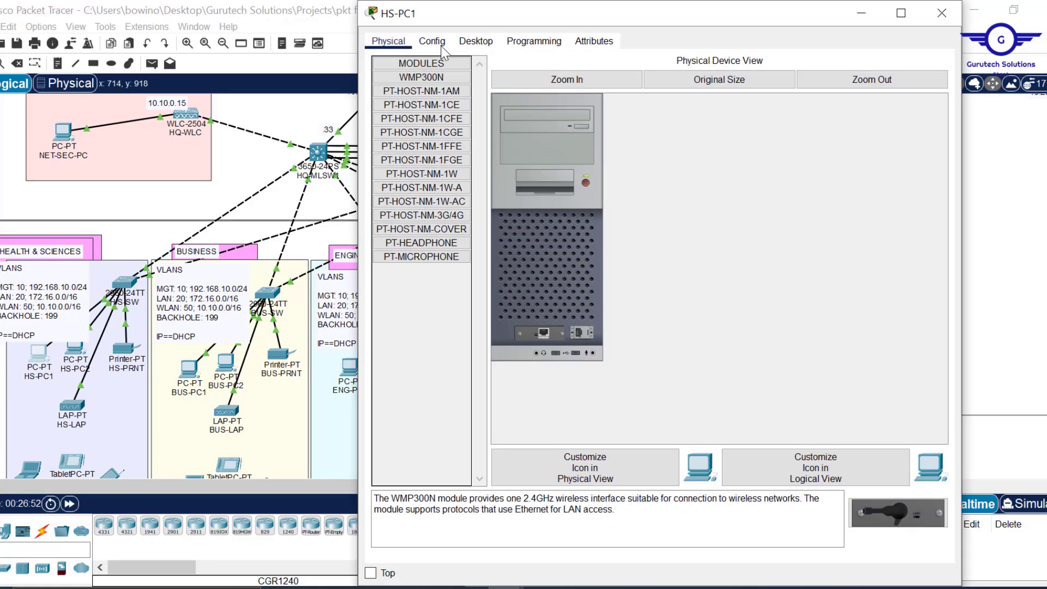
pyautogui.click(432, 41)
pyautogui.click(112, 360)
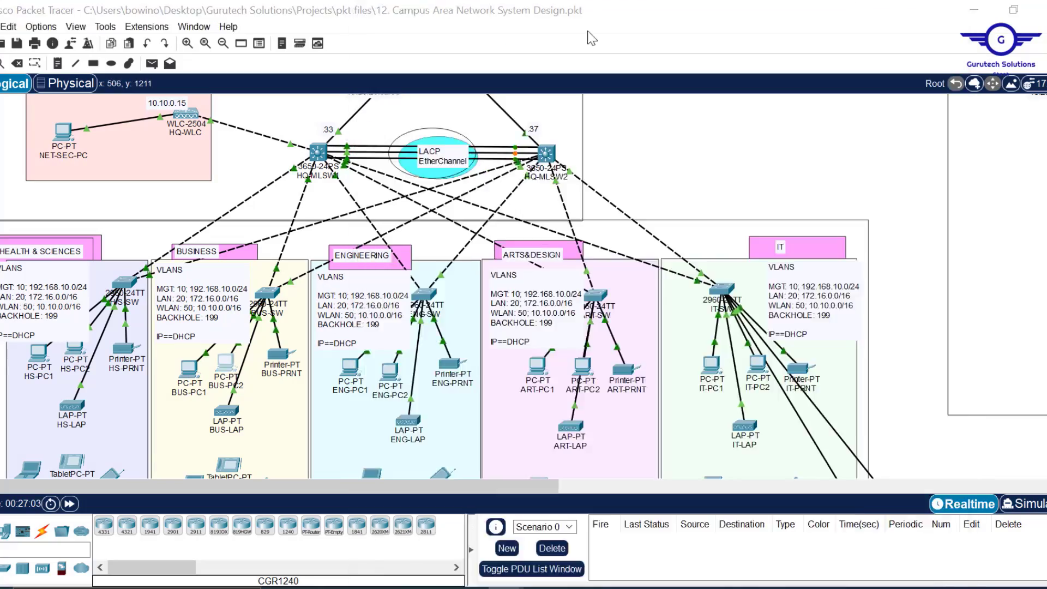
# - Confirm BHS-PC1's DHCP address, then save '12. Campus Area Network System Design.pkt'
pyautogui.click(279, 355)
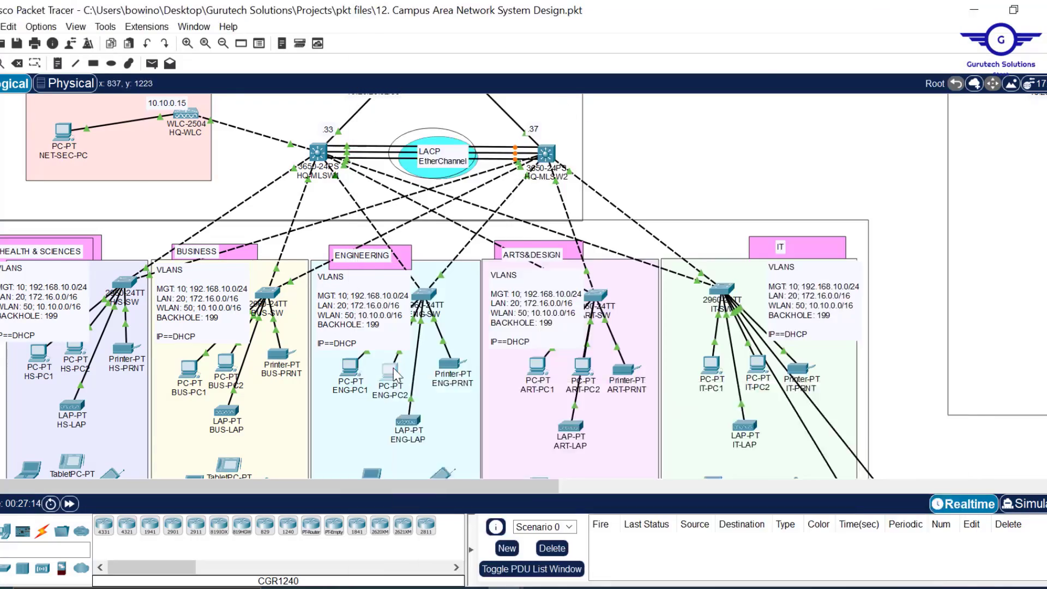
pyautogui.click(603, 371)
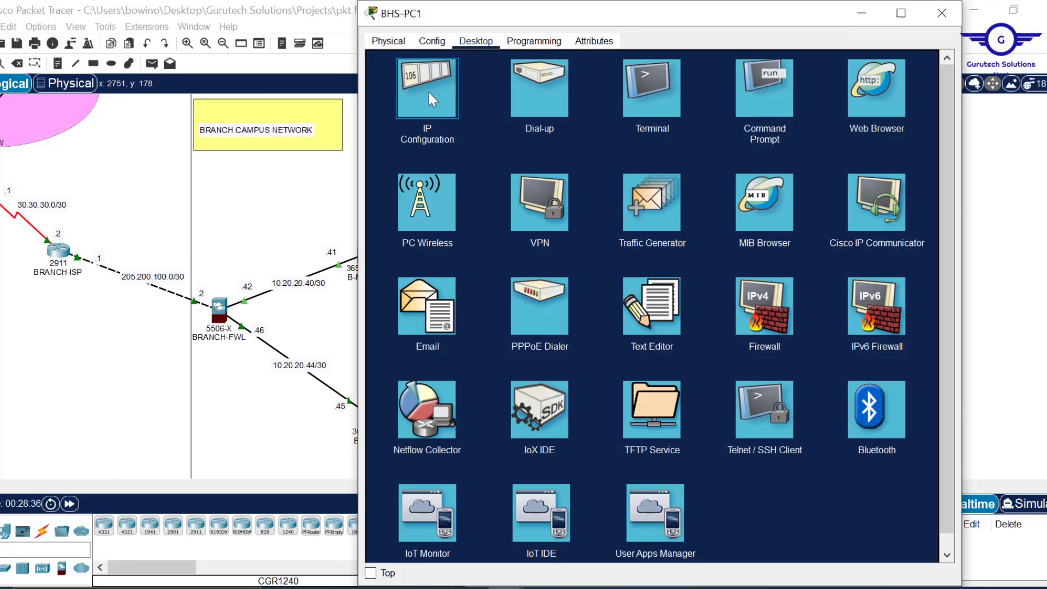
pyautogui.click(429, 93)
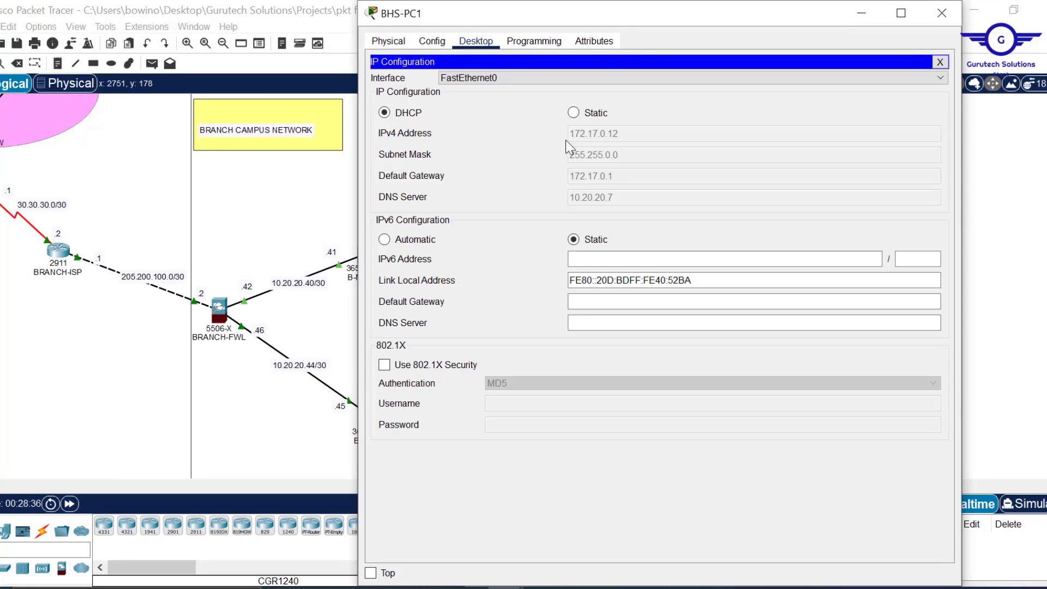
pyautogui.click(942, 13)
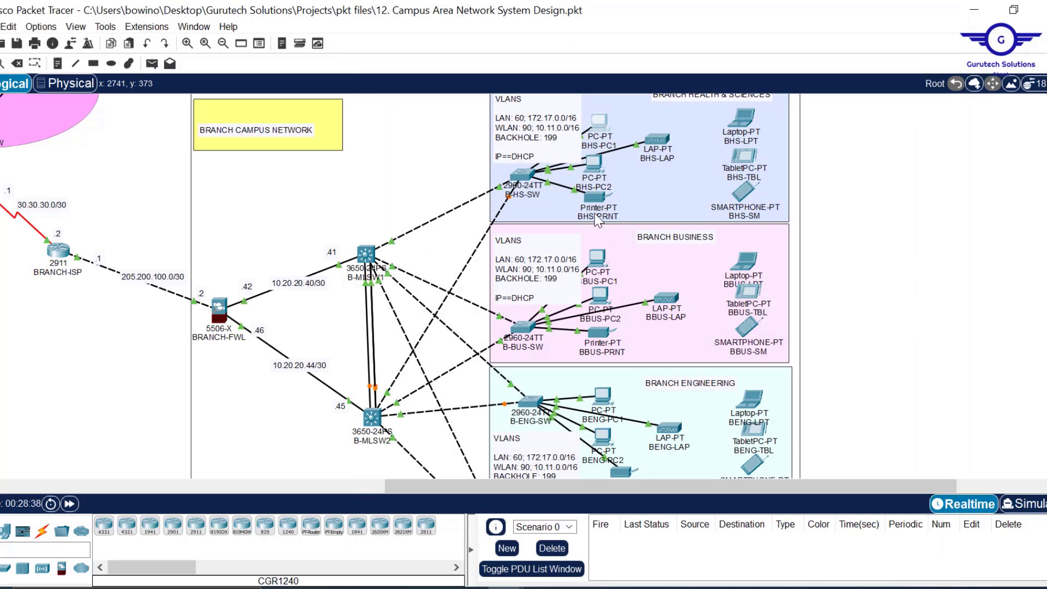
pyautogui.hotkey('ctrl', 's')
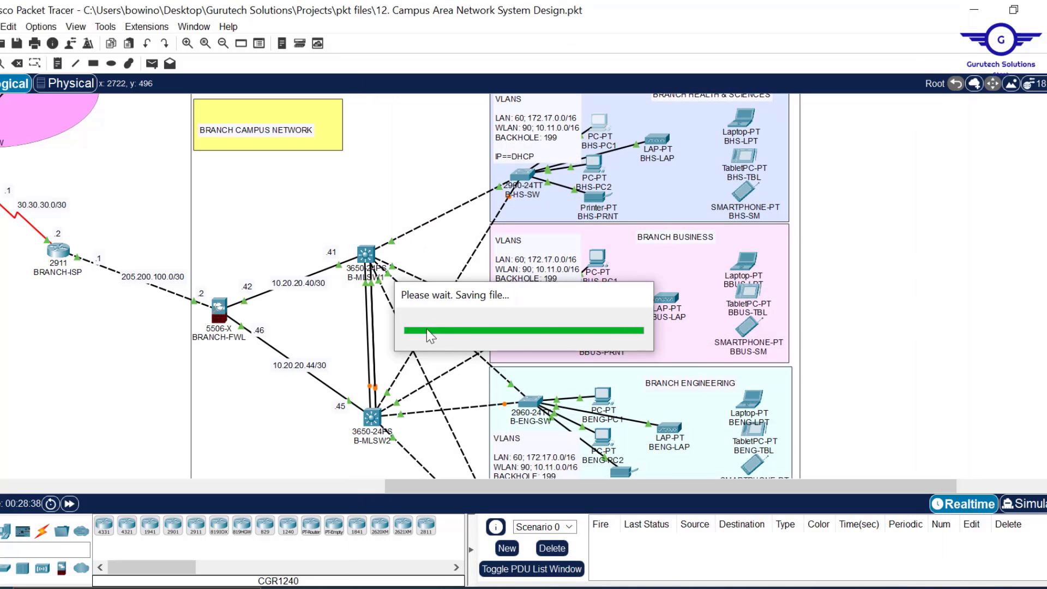
pyautogui.moveTo(551, 484); pyautogui.dragTo(303, 487)
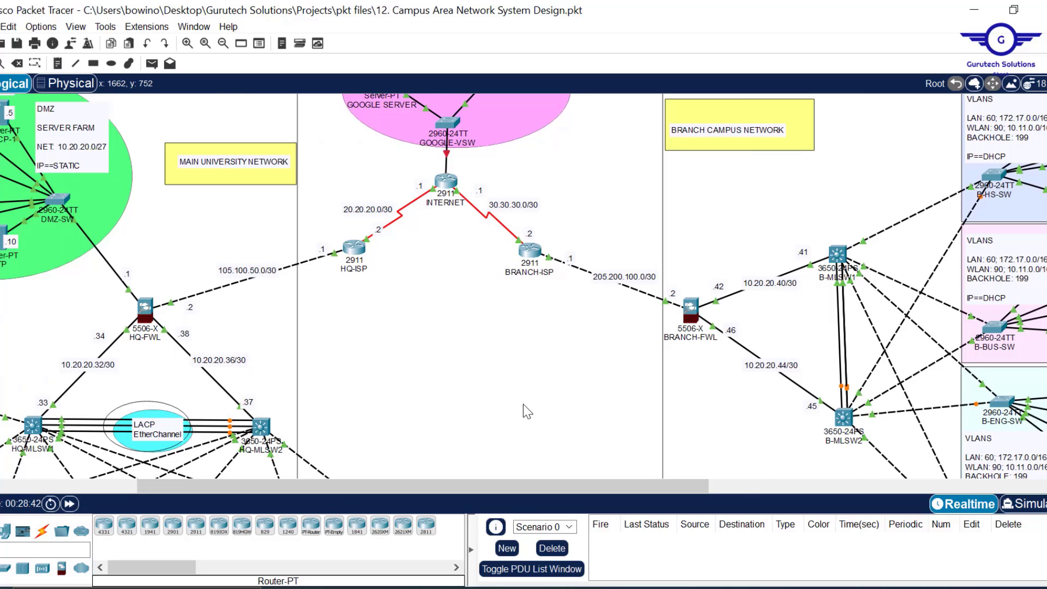
# - Bring the Config.txt notes to the front in Notepad
pyautogui.scroll(-5, 523, 404)
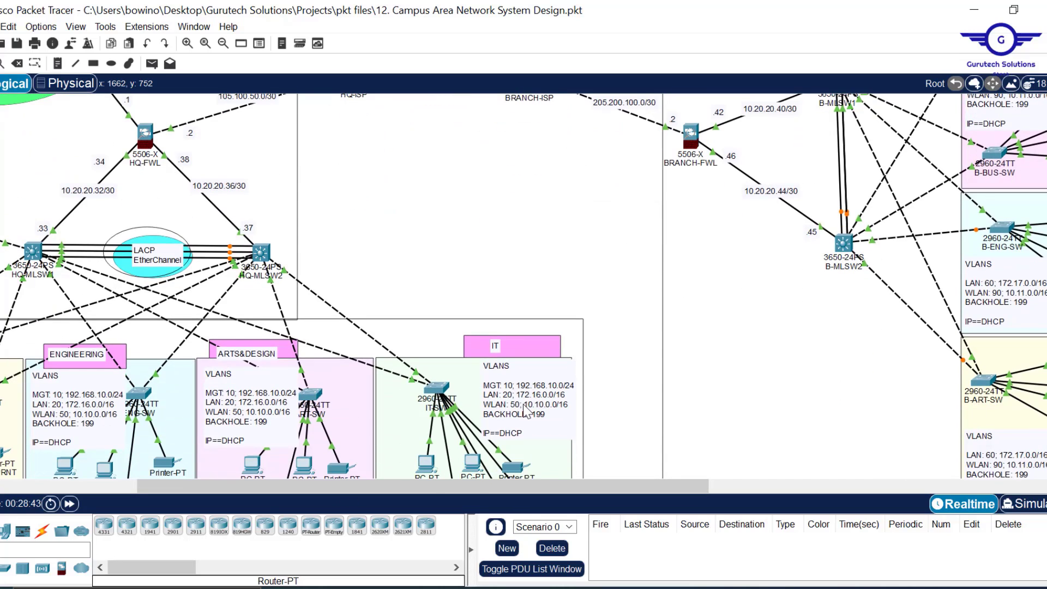
pyautogui.hscroll(-8, 479, 259)
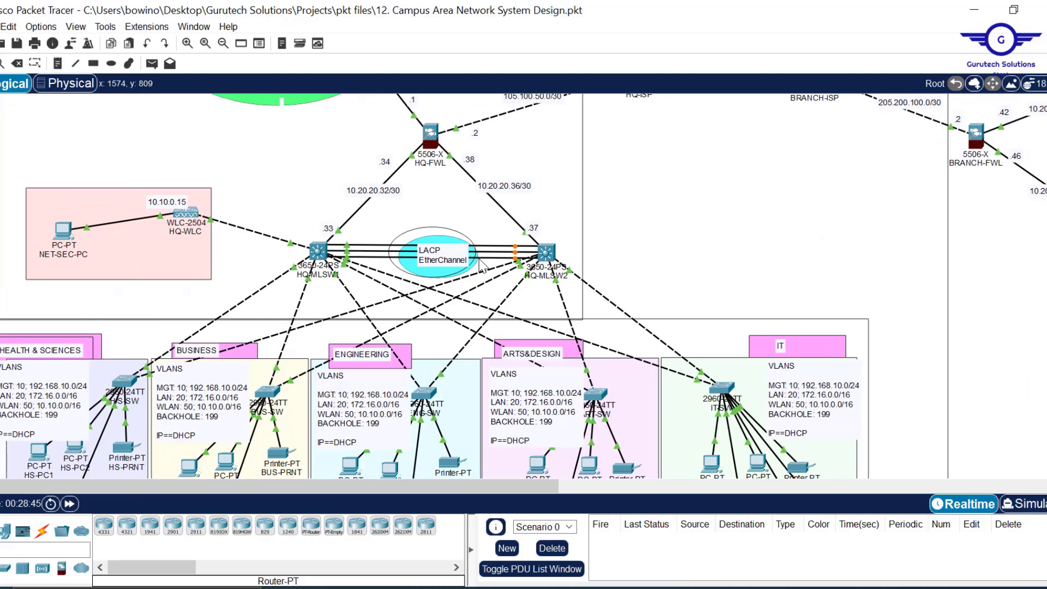
pyautogui.scroll(-3, 479, 258)
pyautogui.scroll(3, 479, 259)
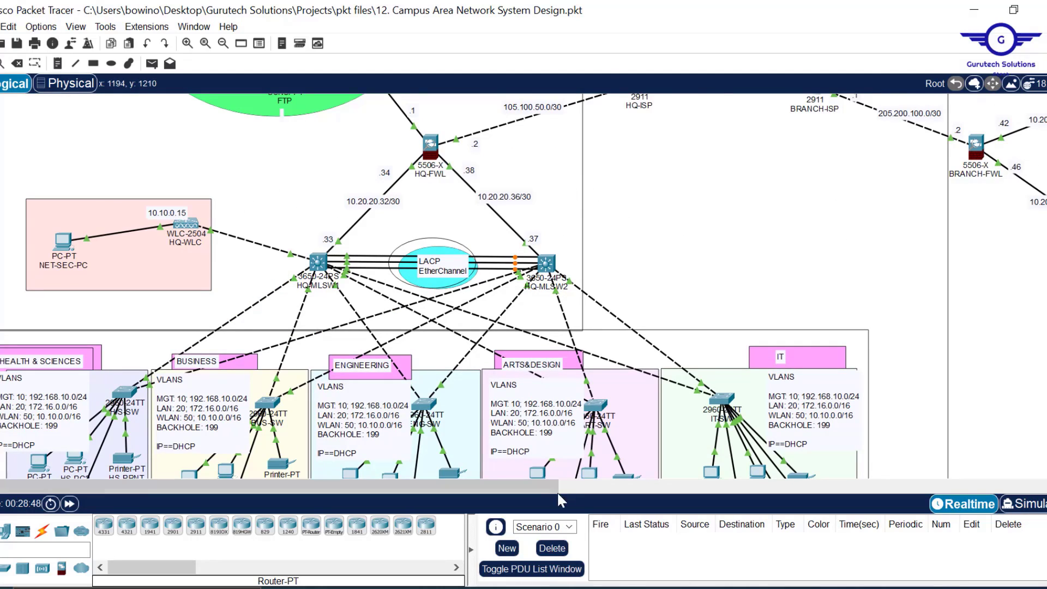
pyautogui.click(613, 587)
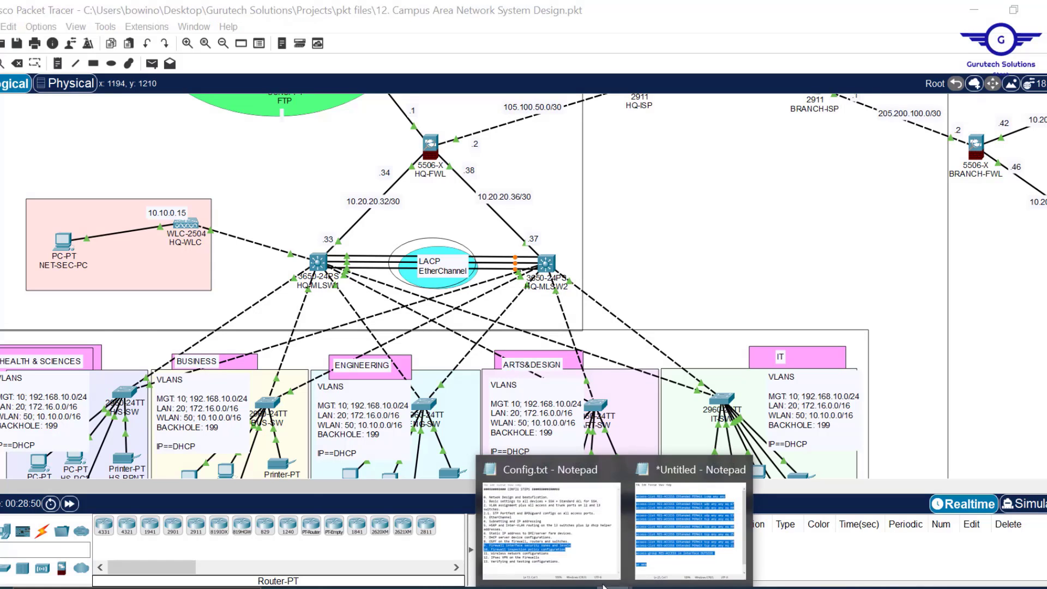
pyautogui.click(592, 557)
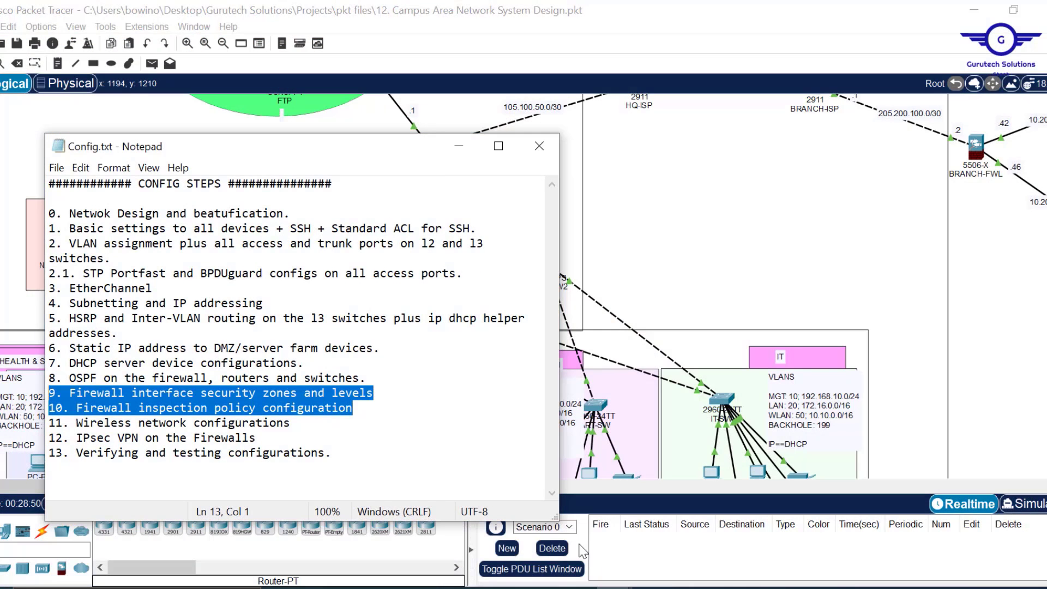
# - Highlight the Wireless network configurations step, then return to the Packet Tracer topology
pyautogui.click(298, 432)
pyautogui.tripleClick(289, 432)
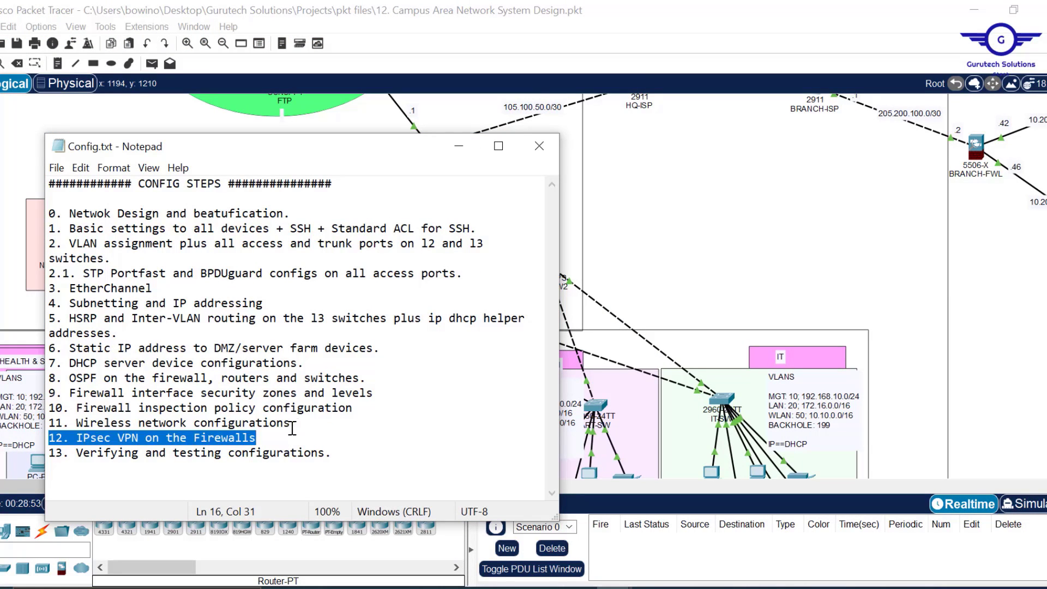
pyautogui.click(295, 423)
pyautogui.moveTo(49, 437)
pyautogui.mouseDown()
pyautogui.moveTo(90, 438)
pyautogui.moveTo(47, 433)
pyautogui.moveTo(44, 423)
pyautogui.mouseUp()
pyautogui.click(727, 185)
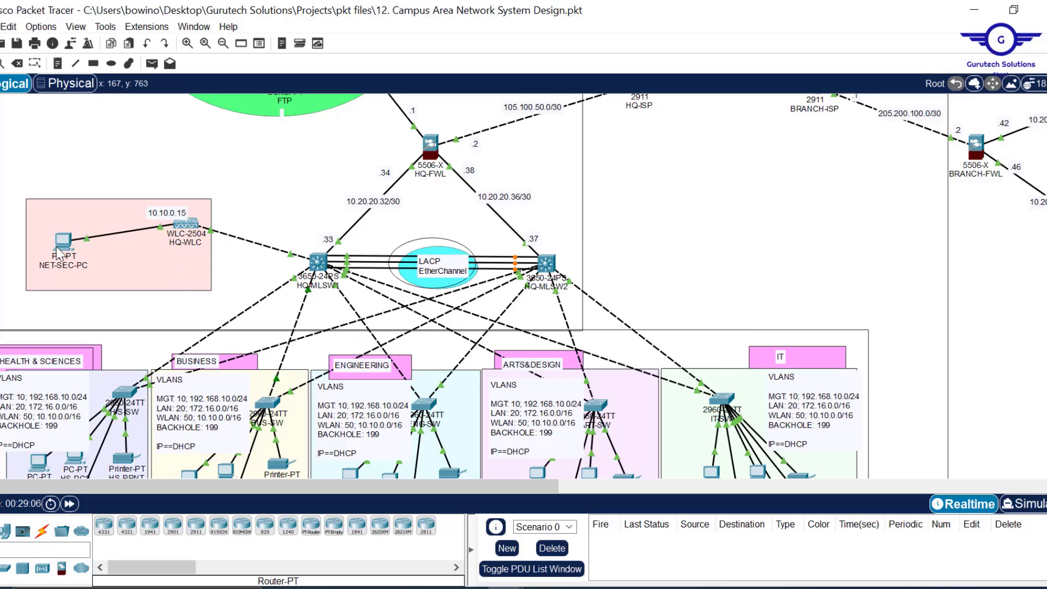
# - Scroll the Logical workspace down to the MANAGEMENT PCs box and open MGT1
pyautogui.scroll(-1, 818, 268)
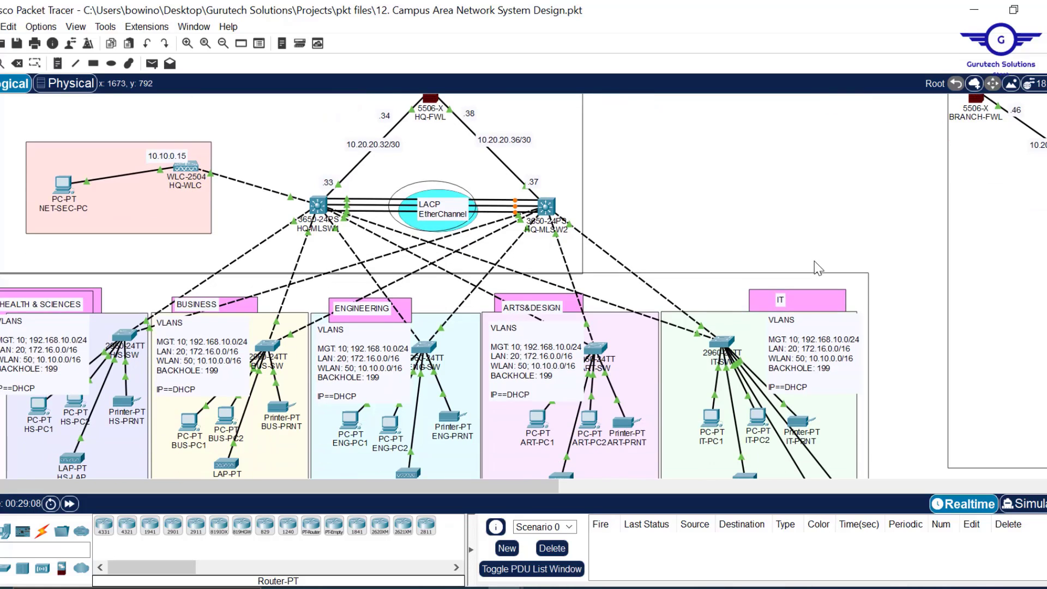
pyautogui.scroll(-5, 784, 215)
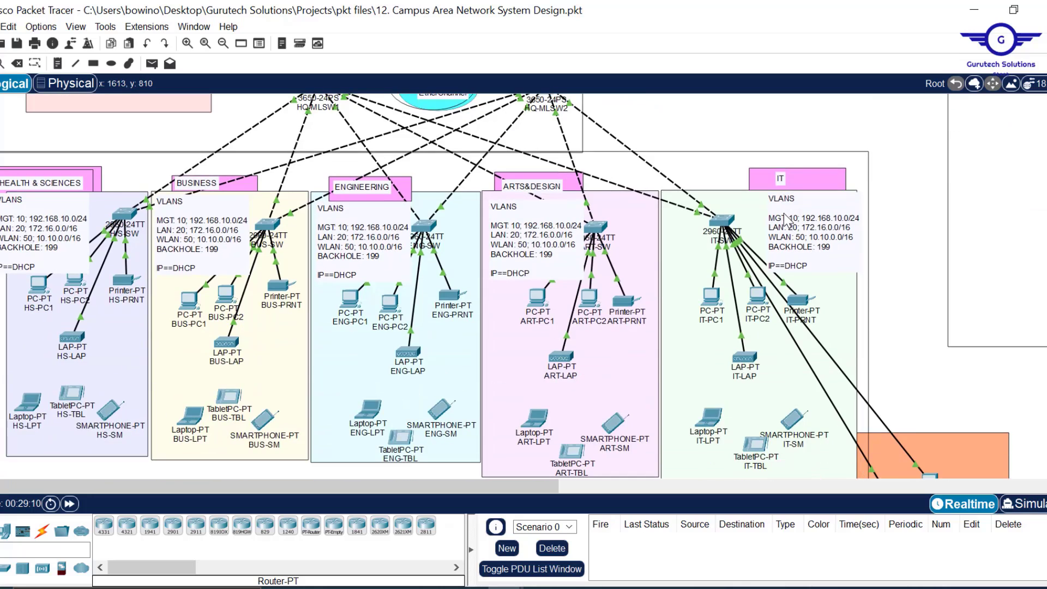
pyautogui.scroll(6, 897, 404)
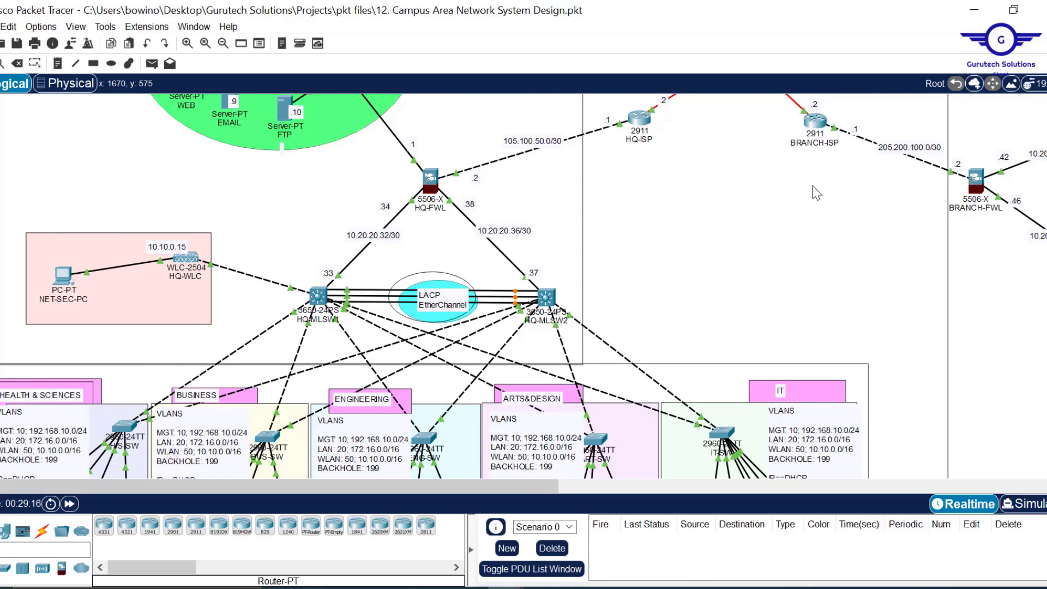
pyautogui.scroll(-3, 817, 192)
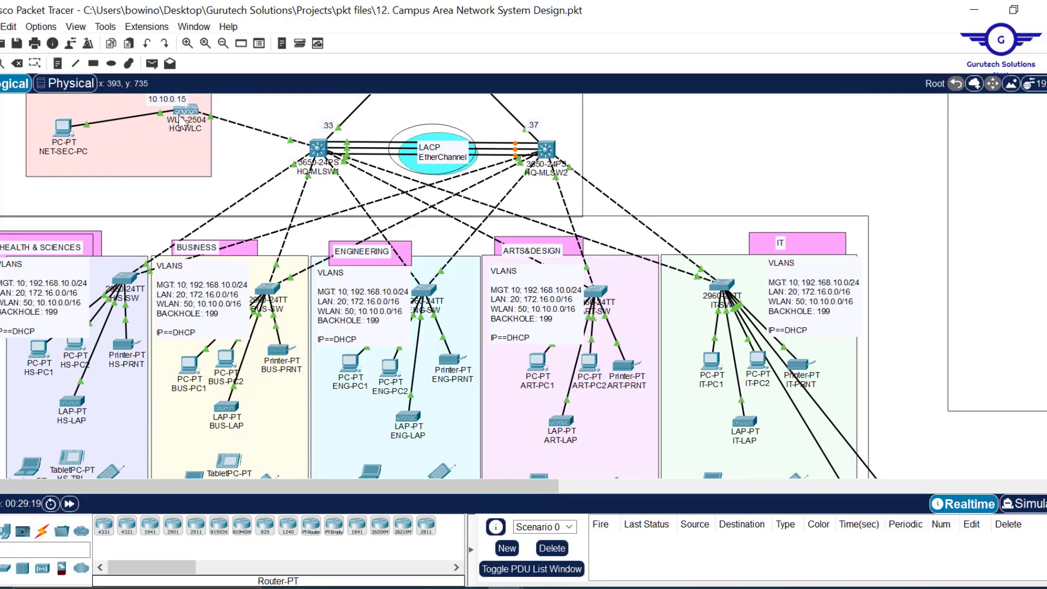
pyautogui.moveTo(187, 117)
pyautogui.scroll(-3, 753, 177)
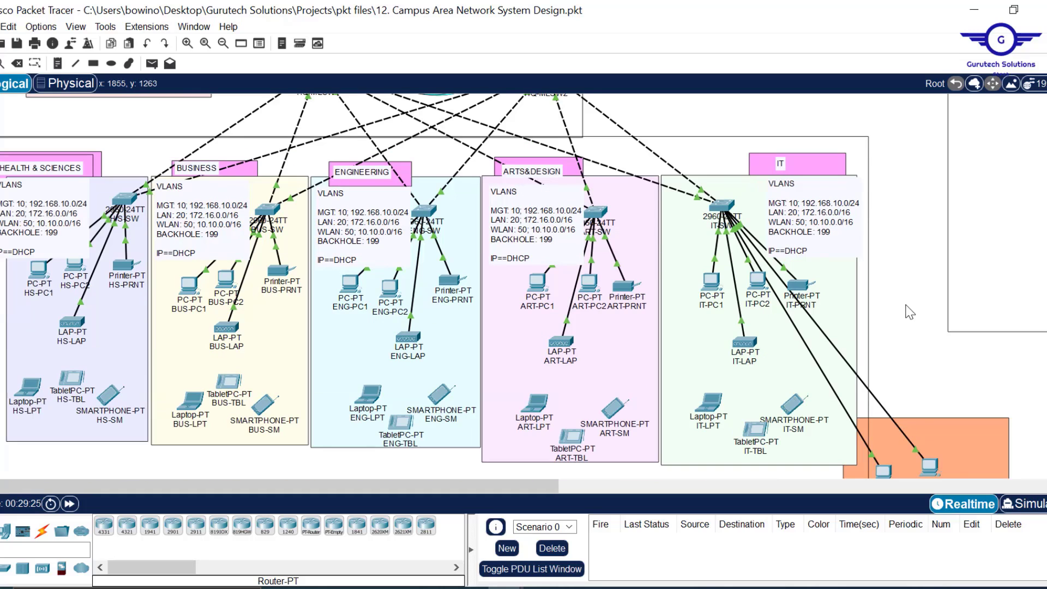
pyautogui.scroll(-3, 889, 347)
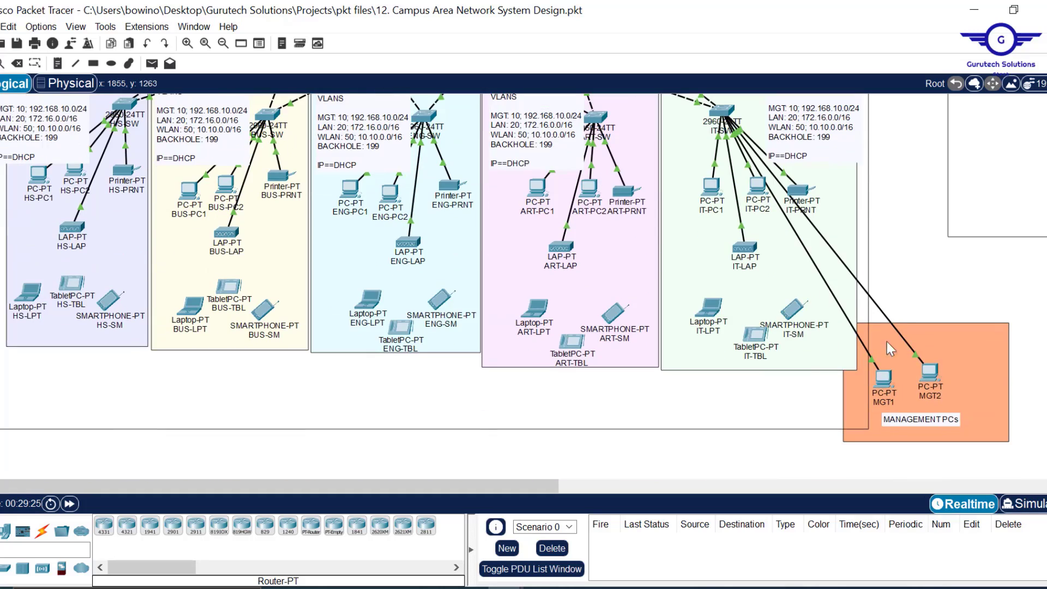
pyautogui.click(884, 379)
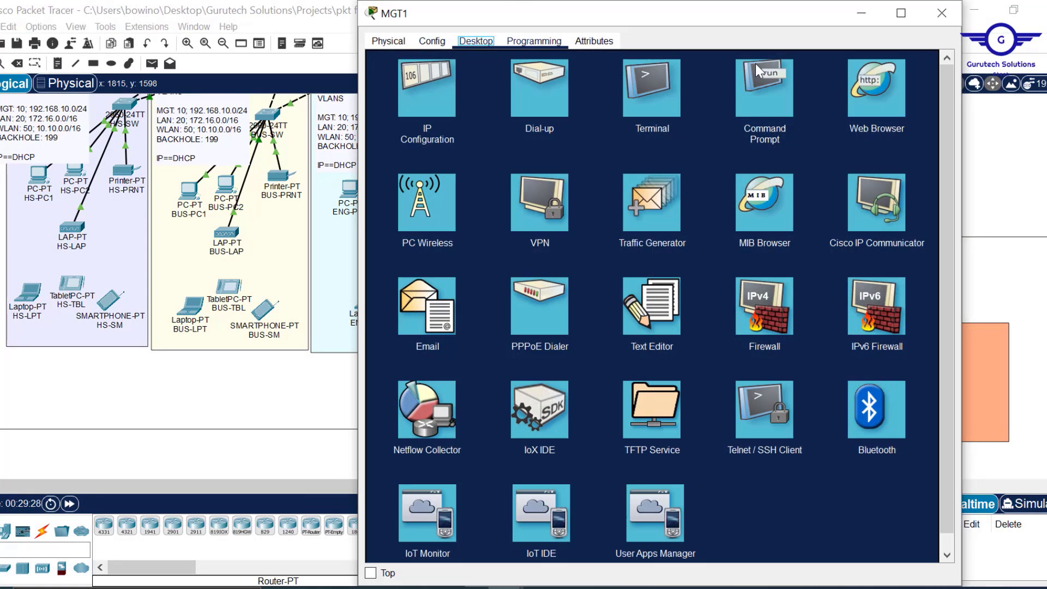
# - Run ping 10.10.0.15 from MGT2's Command Prompt to reach the controller
pyautogui.click(781, 65)
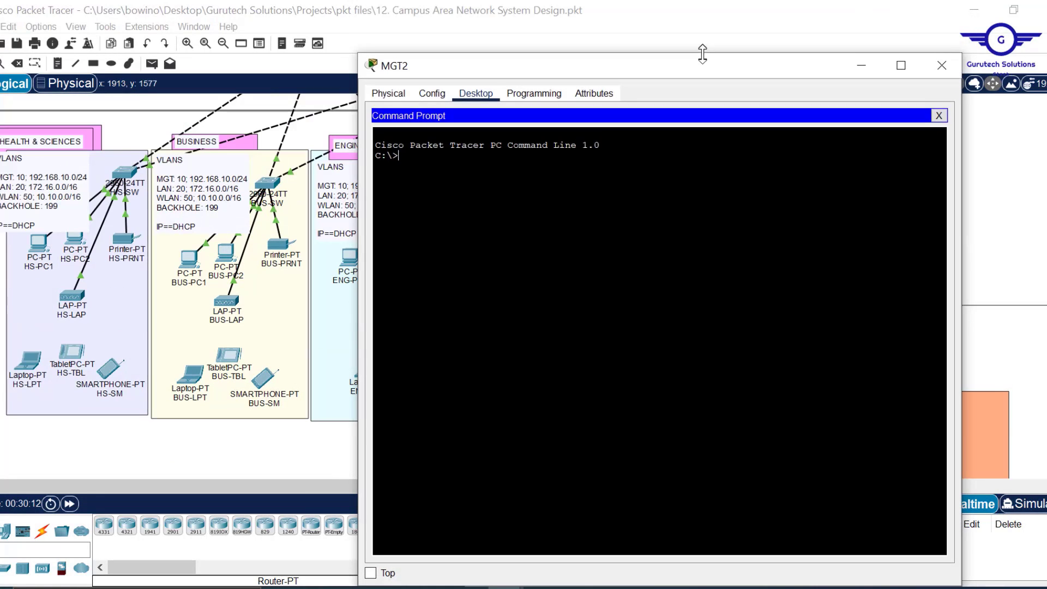
pyautogui.moveTo(702, 49); pyautogui.dragTo(704, 78)
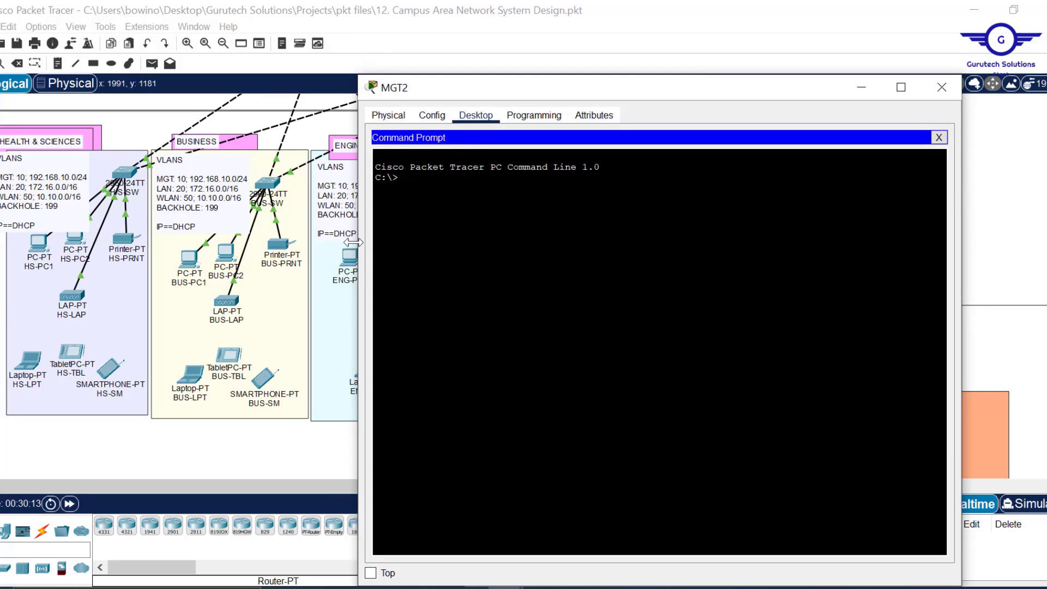
pyautogui.moveTo(360, 249); pyautogui.dragTo(402, 239)
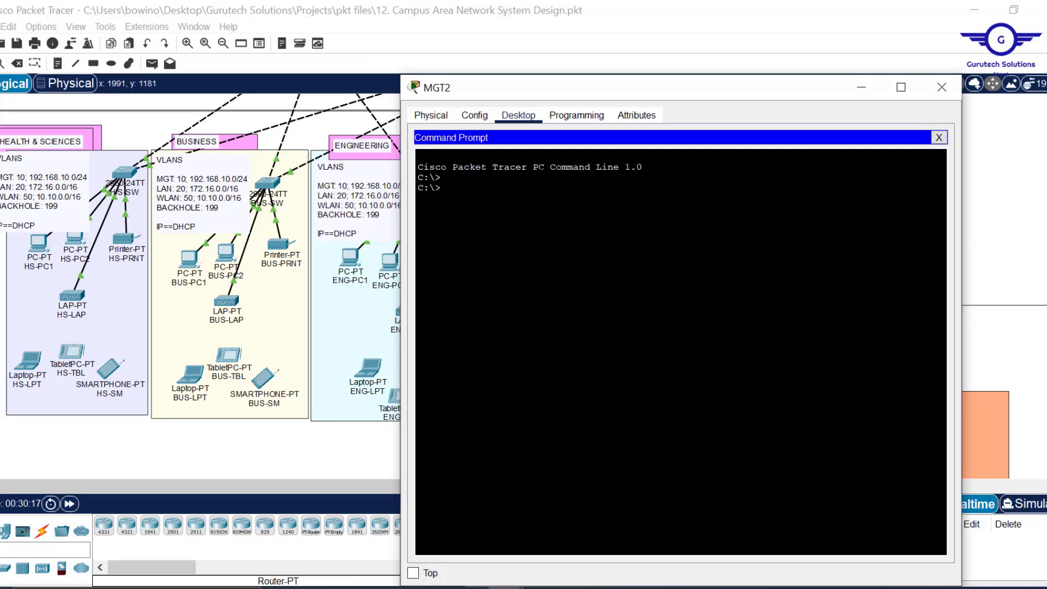
pyautogui.write('ng 10.10.0.15')
pyautogui.press('Return')
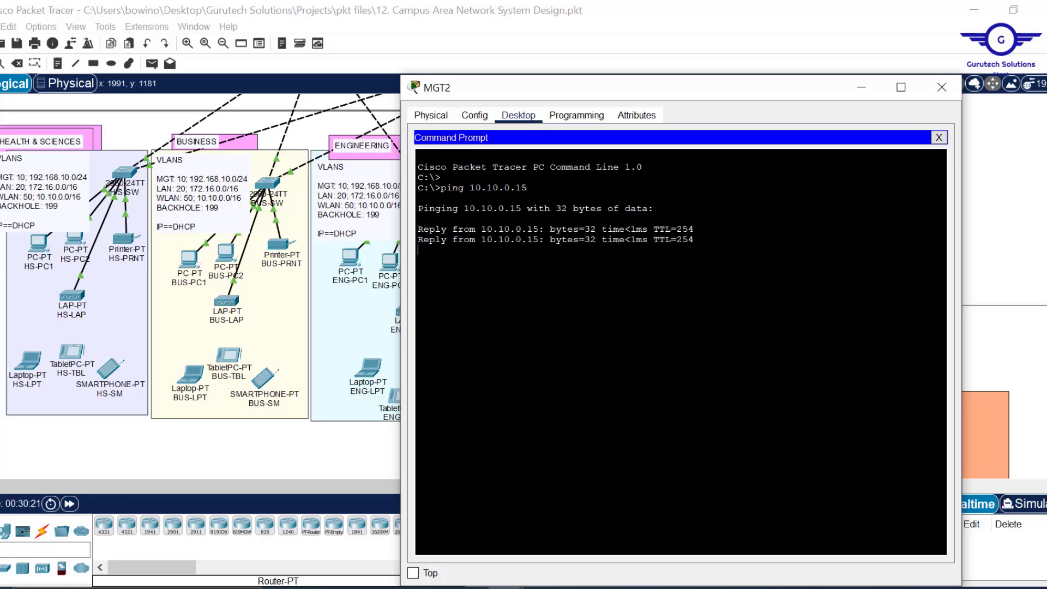
# - Check the topology, then close MGT2's Command Prompt to return to its desktop apps
pyautogui.click(1009, 191)
pyautogui.scroll(5, 1009, 191)
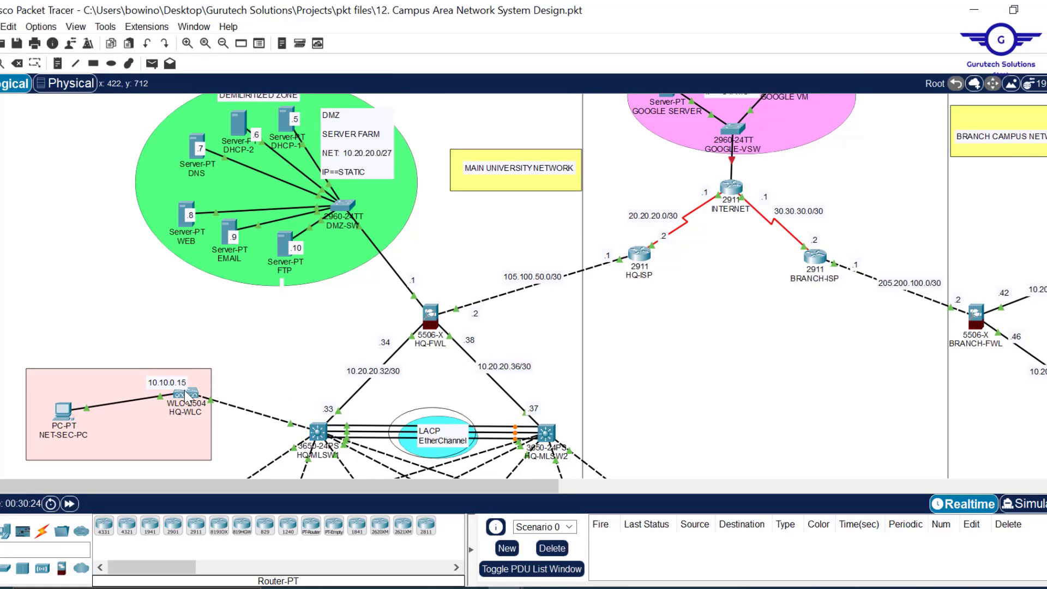
pyautogui.moveTo(186, 397)
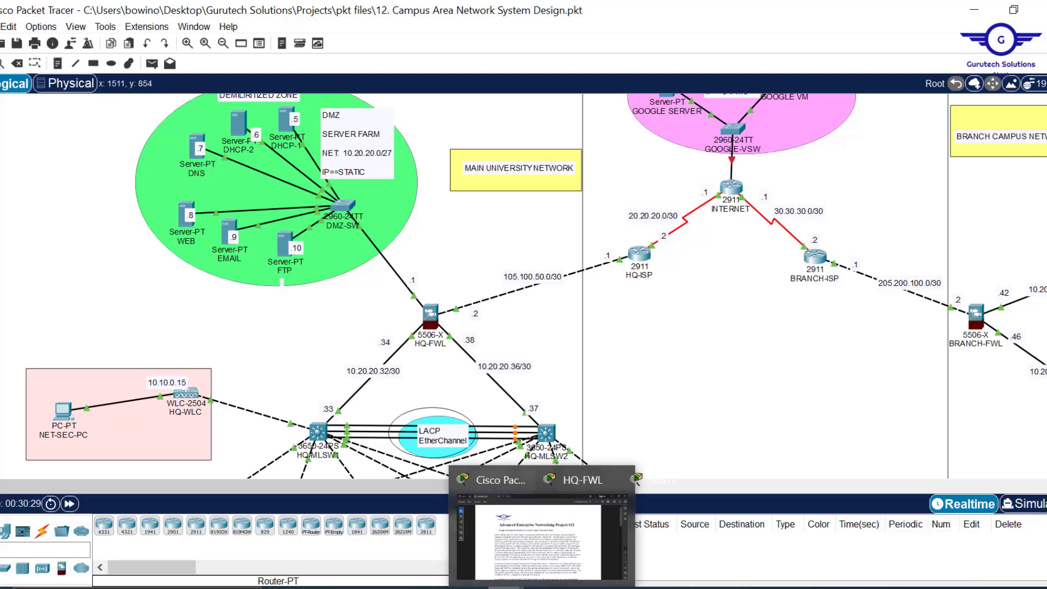
pyautogui.click(662, 505)
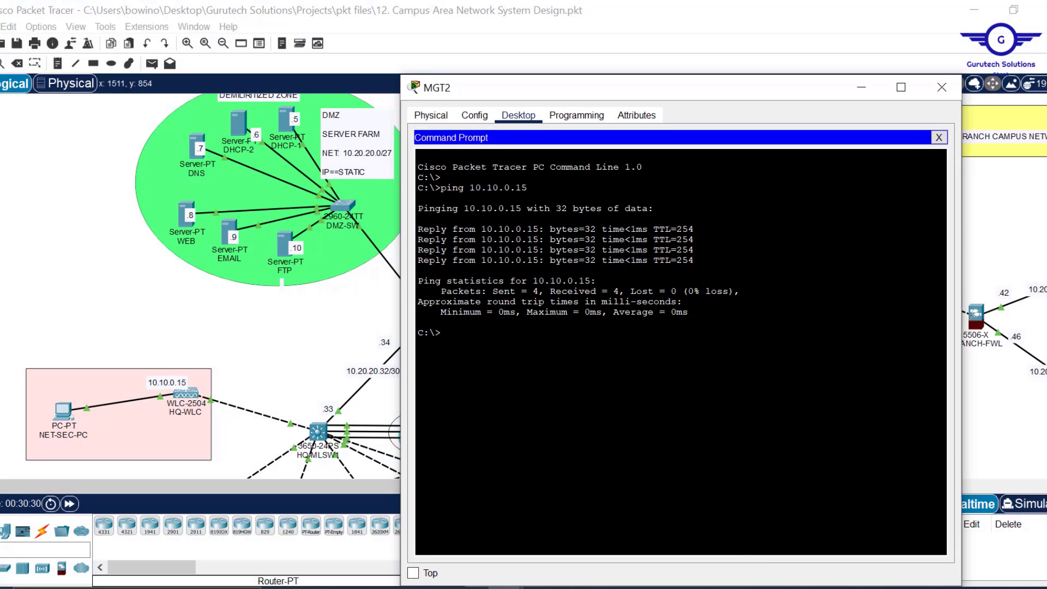
pyautogui.click(939, 138)
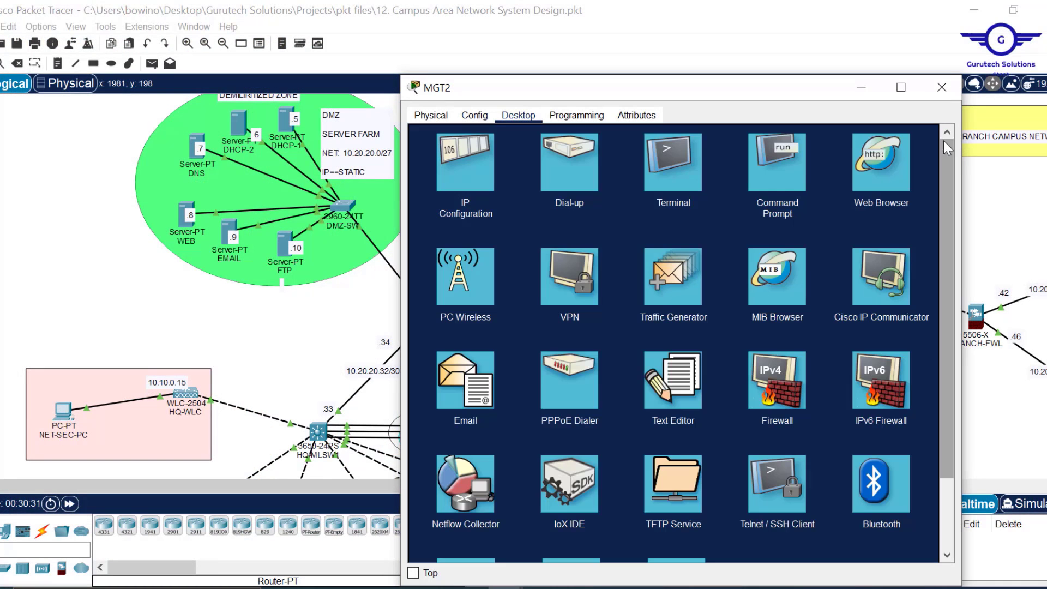
pyautogui.click(899, 163)
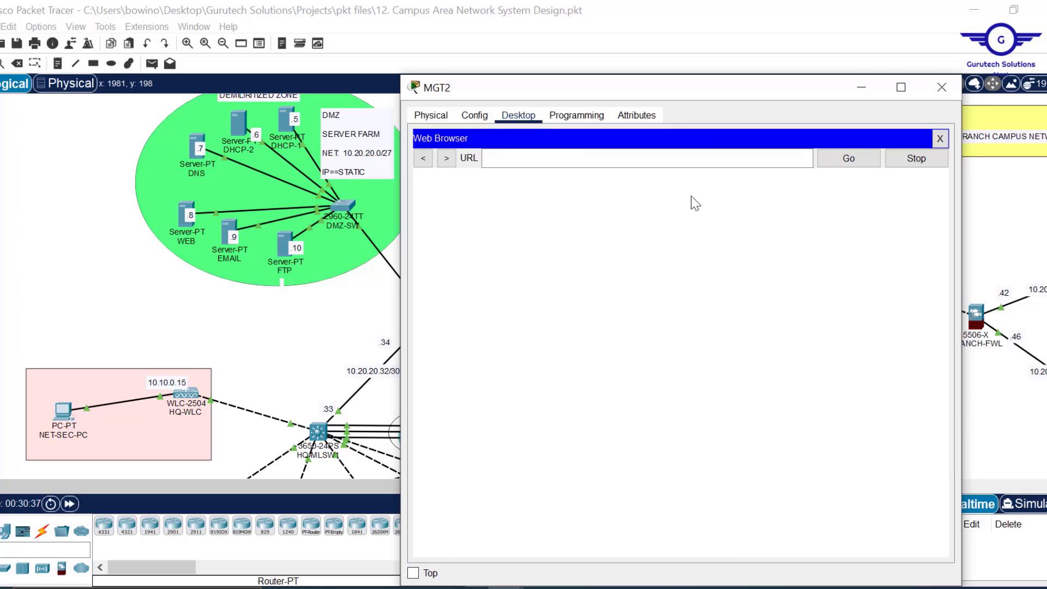
# - Load the controller's page at 10.10.0.15 in MGT2's web browser
pyautogui.click(572, 153)
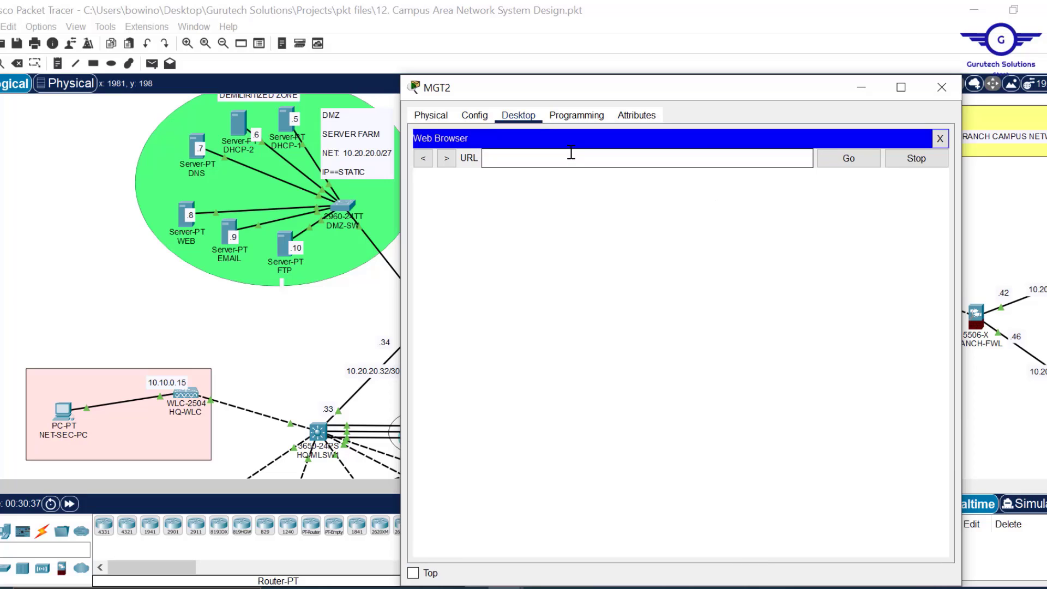
pyautogui.write('10.10.0.15')
pyautogui.press('Return')
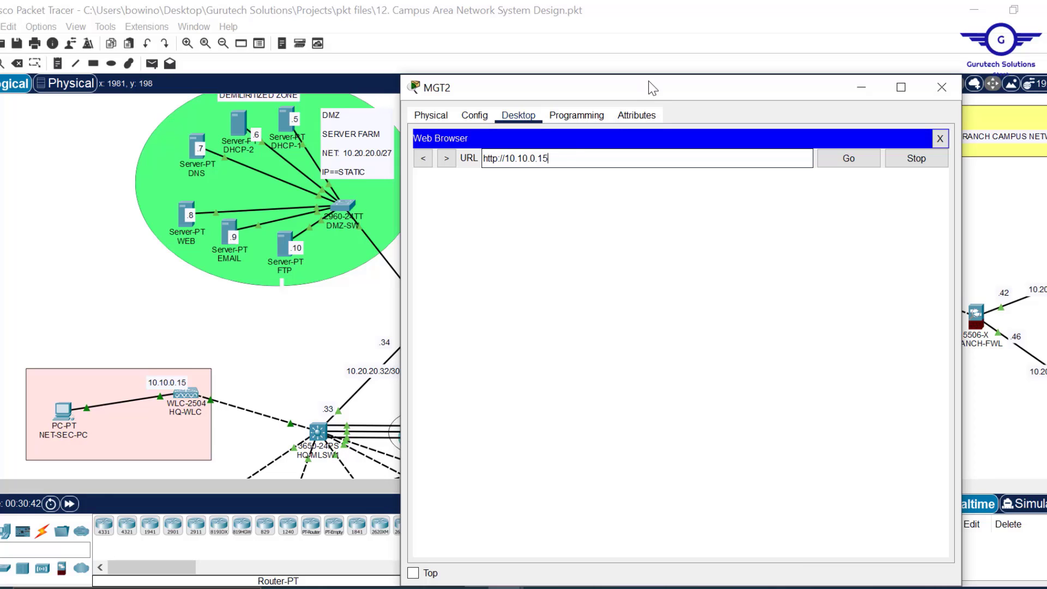
# - Keep MGT2's window on top, resize it over the topology, and fast-forward so the page loads
pyautogui.moveTo(644, 97); pyautogui.dragTo(641, 39)
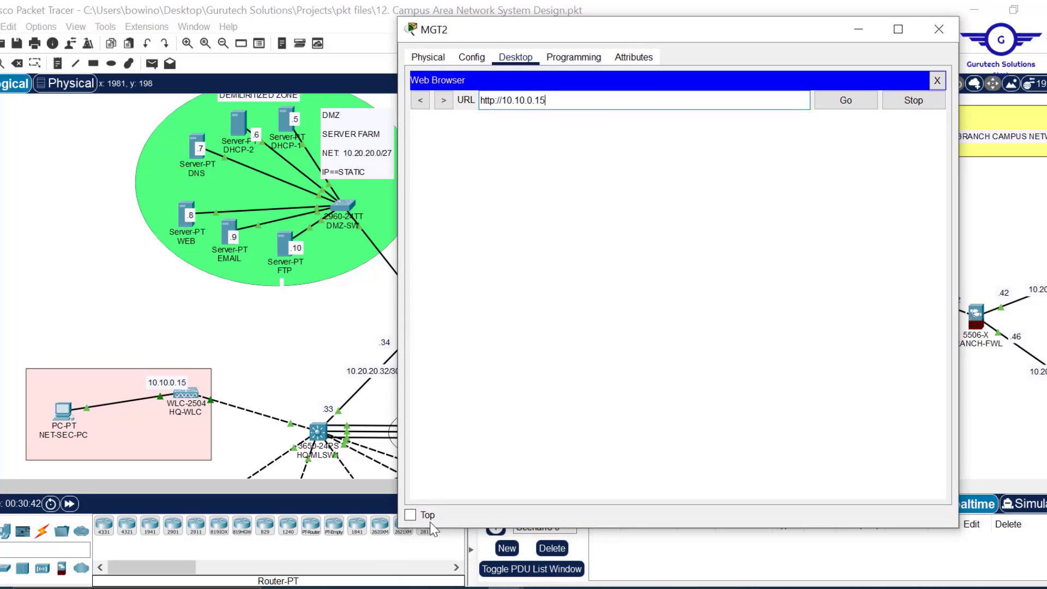
pyautogui.click(415, 518)
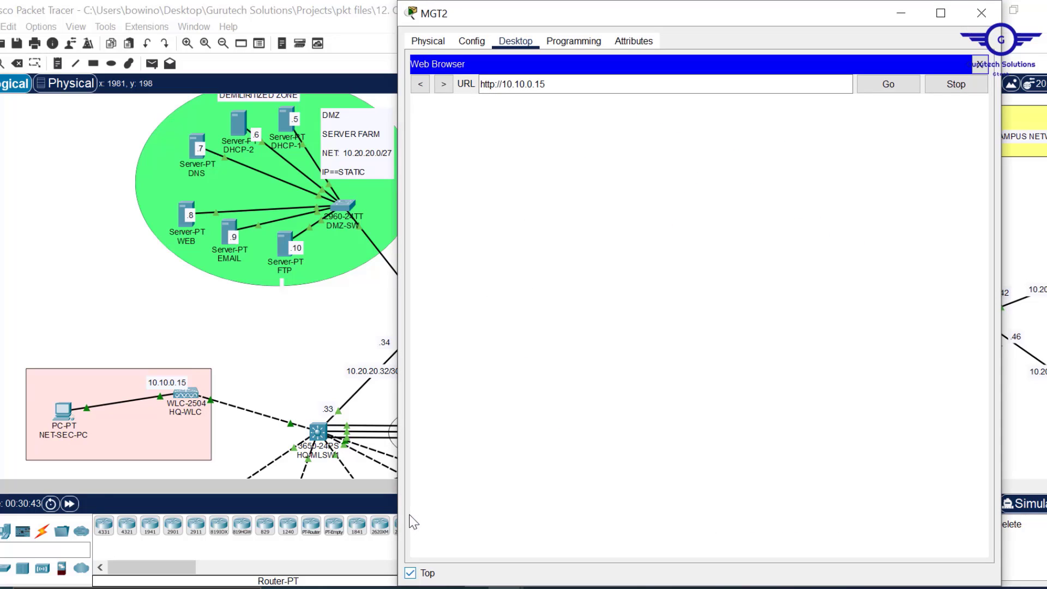
pyautogui.moveTo(764, 3); pyautogui.dragTo(771, 99)
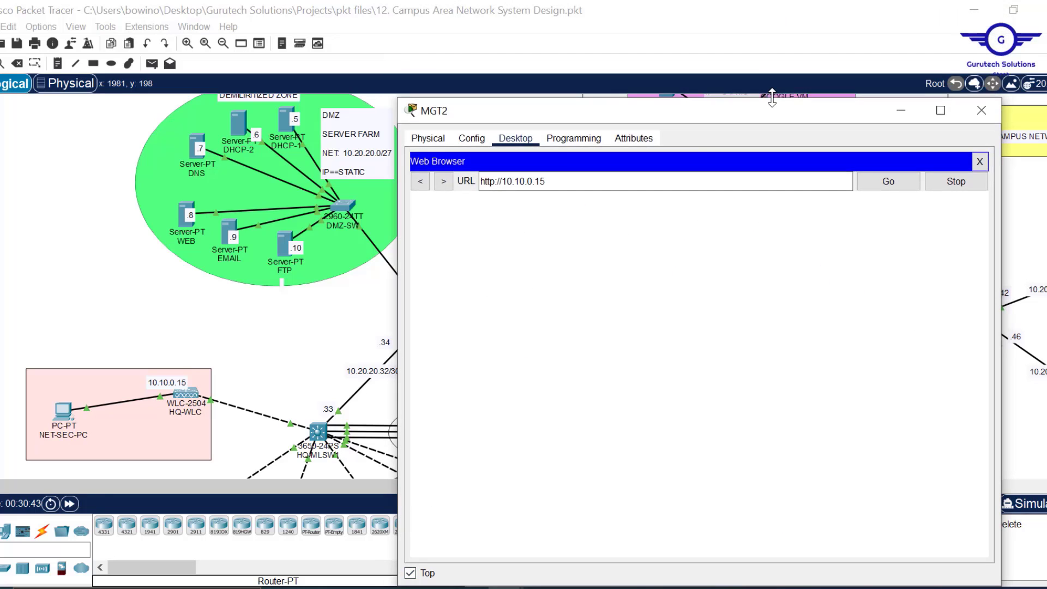
pyautogui.moveTo(398, 259); pyautogui.dragTo(470, 255)
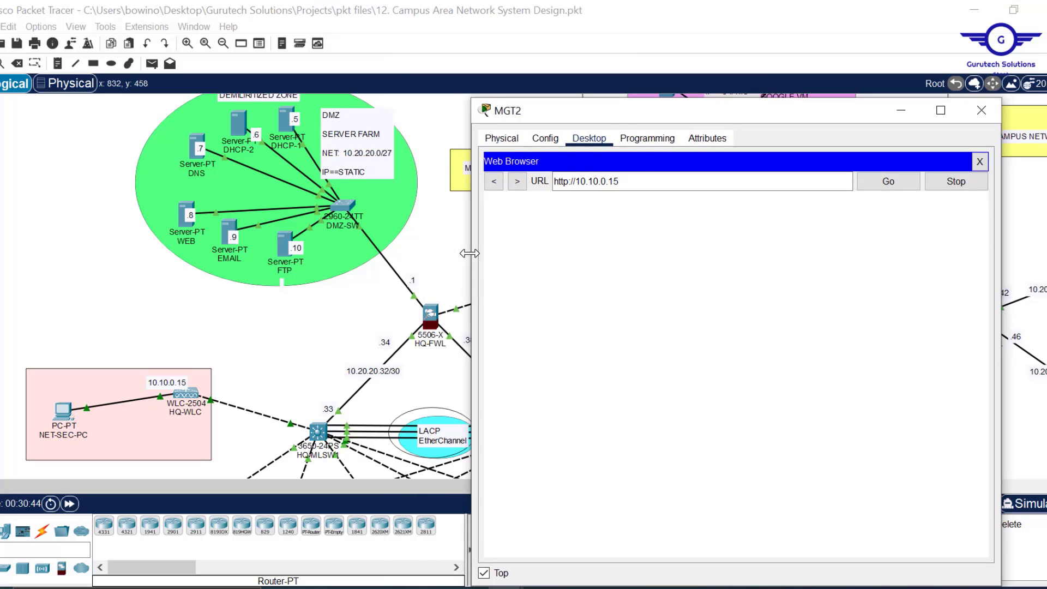
pyautogui.moveTo(627, 113); pyautogui.dragTo(584, 67)
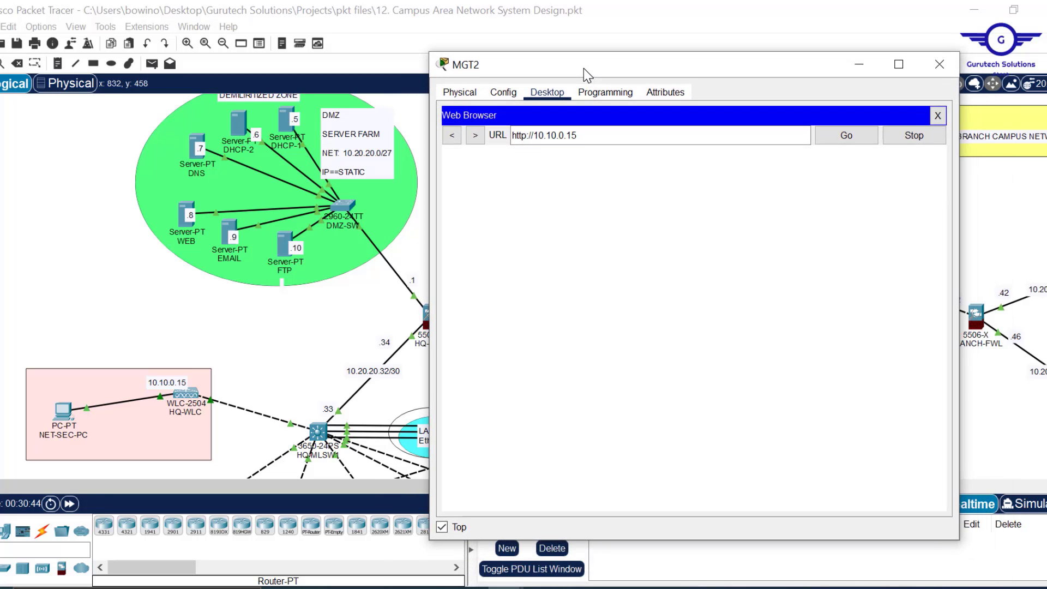
pyautogui.click(69, 503)
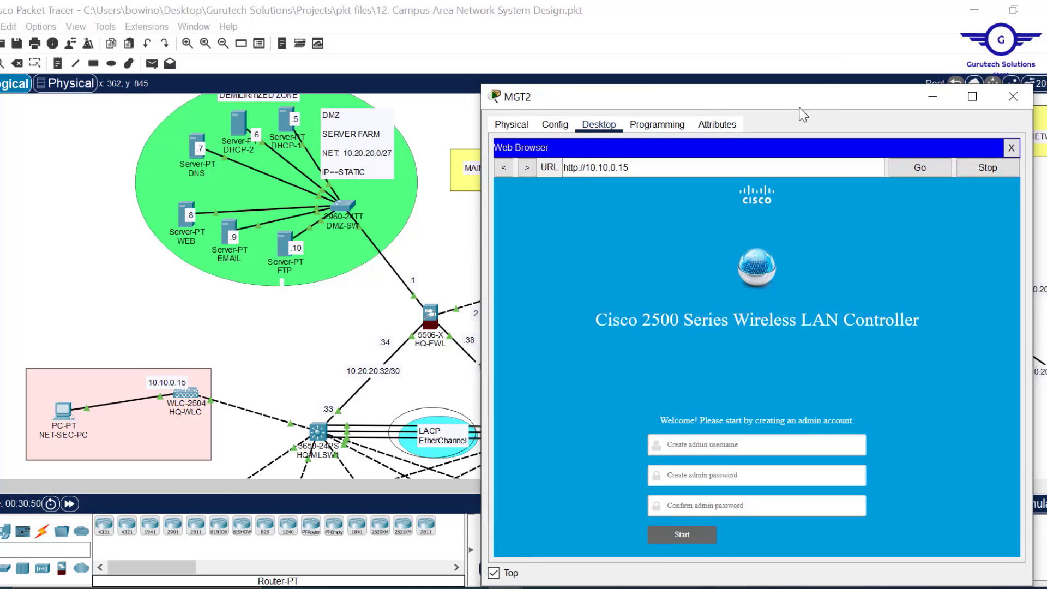
# - Enter admin as the controller username and type the admin password twice
pyautogui.moveTo(793, 99); pyautogui.dragTo(678, 38)
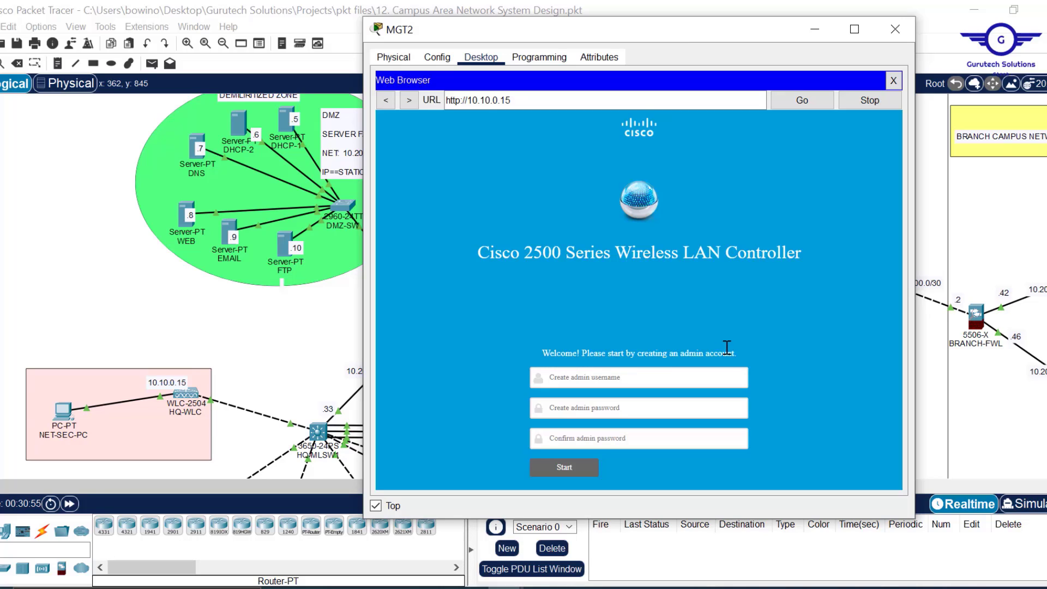
pyautogui.click(595, 377)
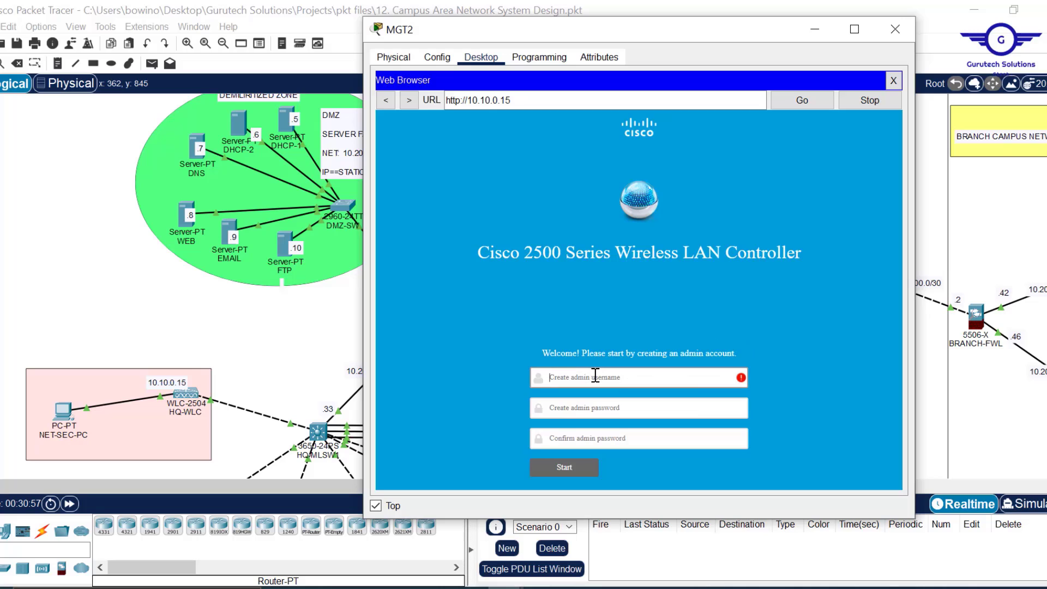
pyautogui.write('admin')
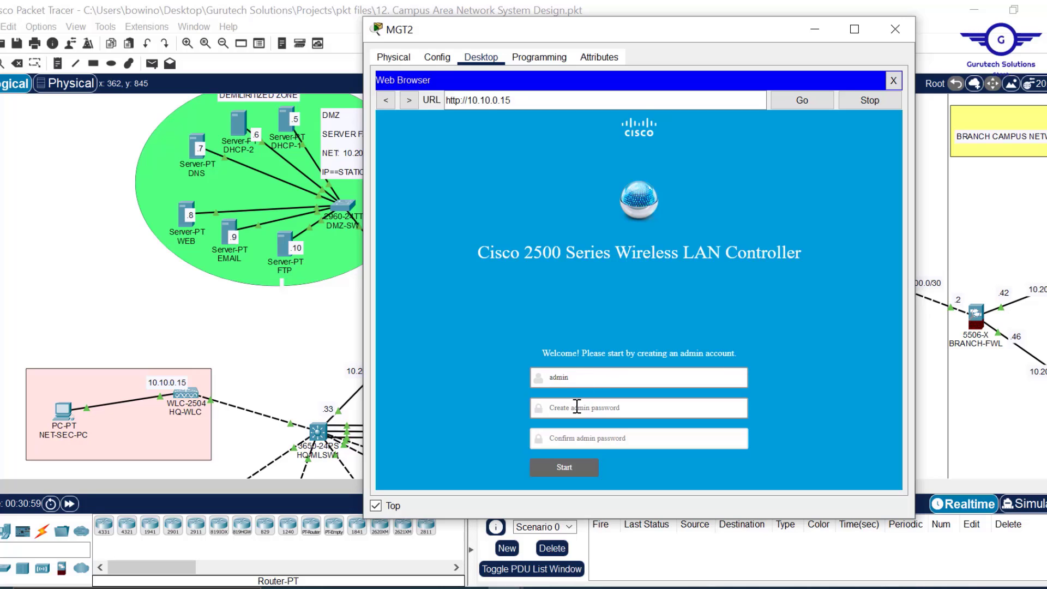
pyautogui.click(577, 407)
pyautogui.write('Cis')
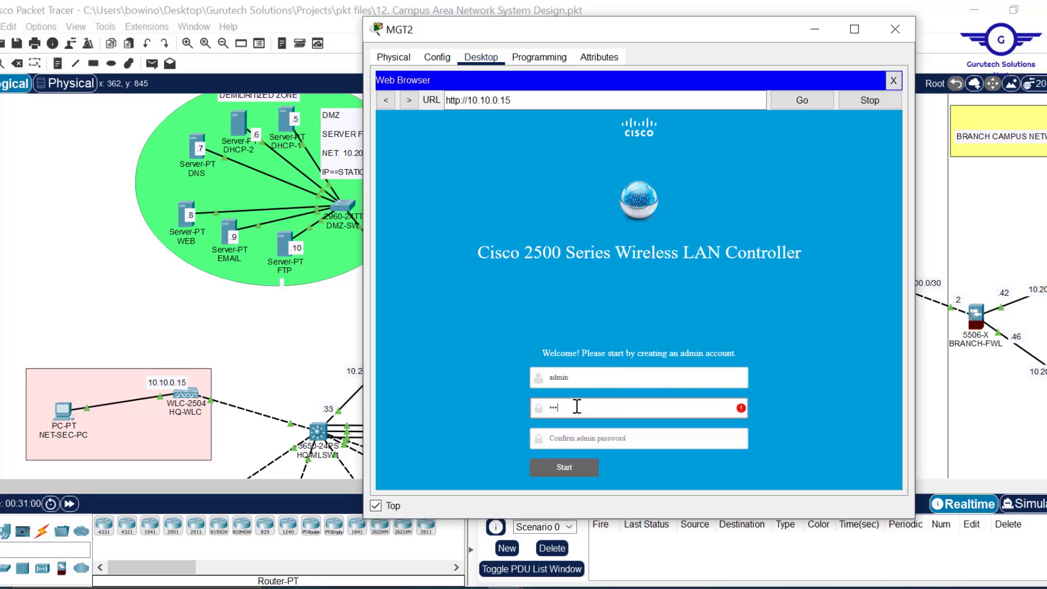
pyautogui.write('co123!')
pyautogui.click(576, 439)
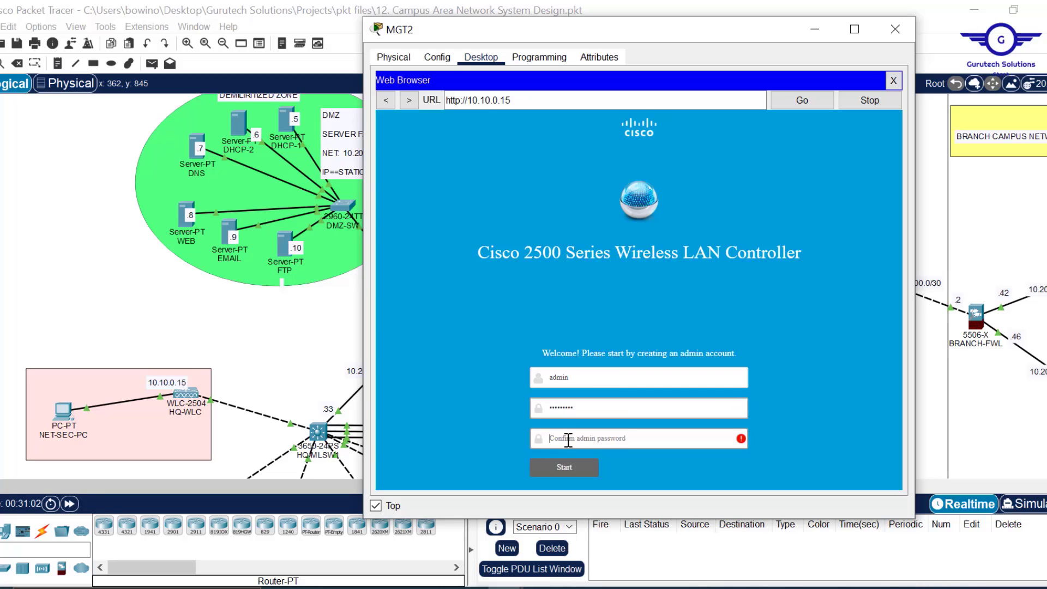
pyautogui.write('Cisco')
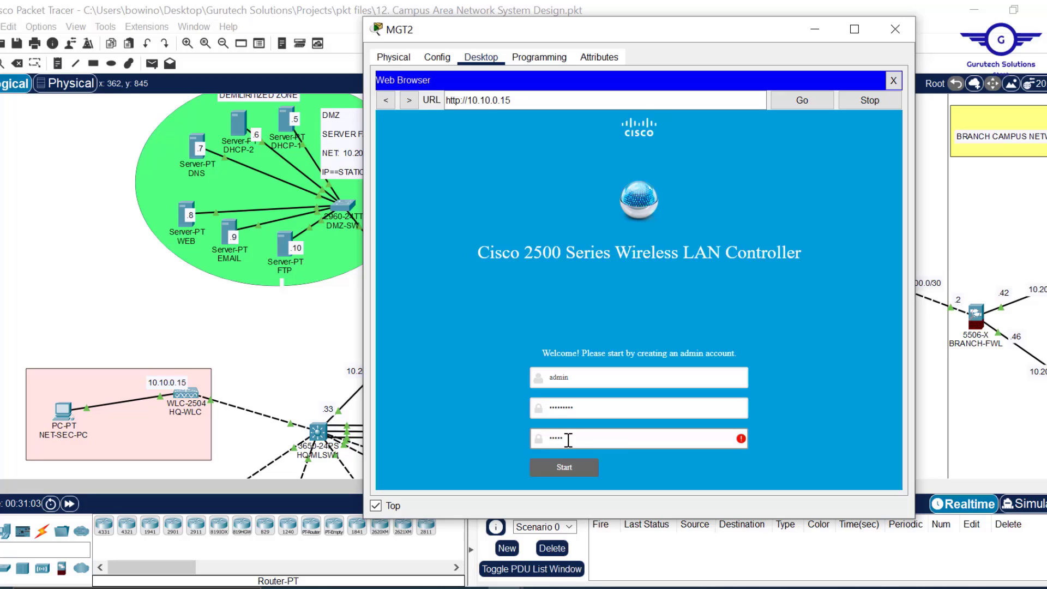
pyautogui.write('123!')
# - Create the admin account and name the controller HQ-WLC
pyautogui.click(565, 467)
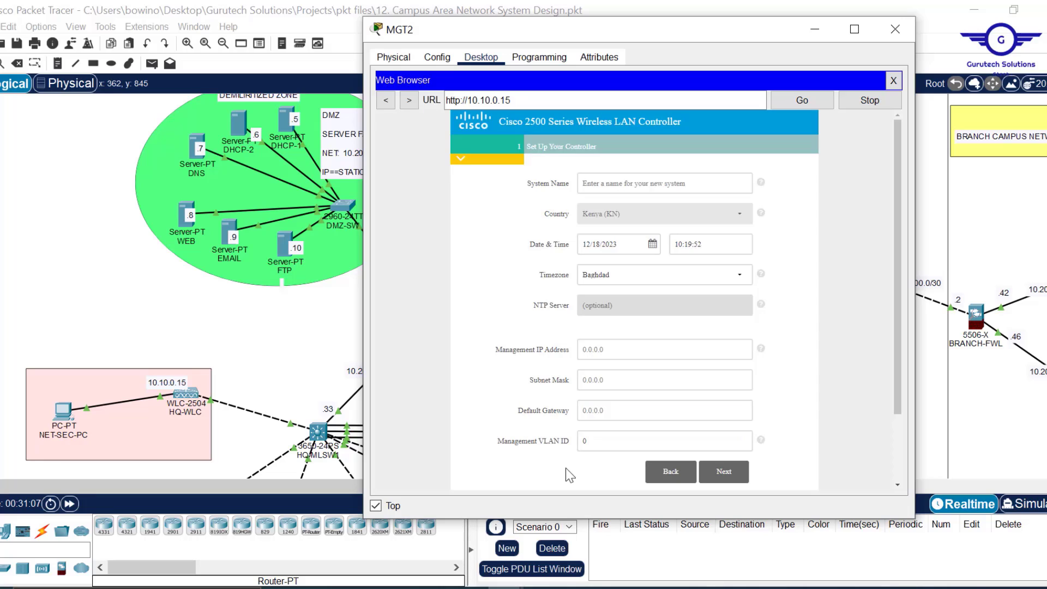
pyautogui.click(643, 184)
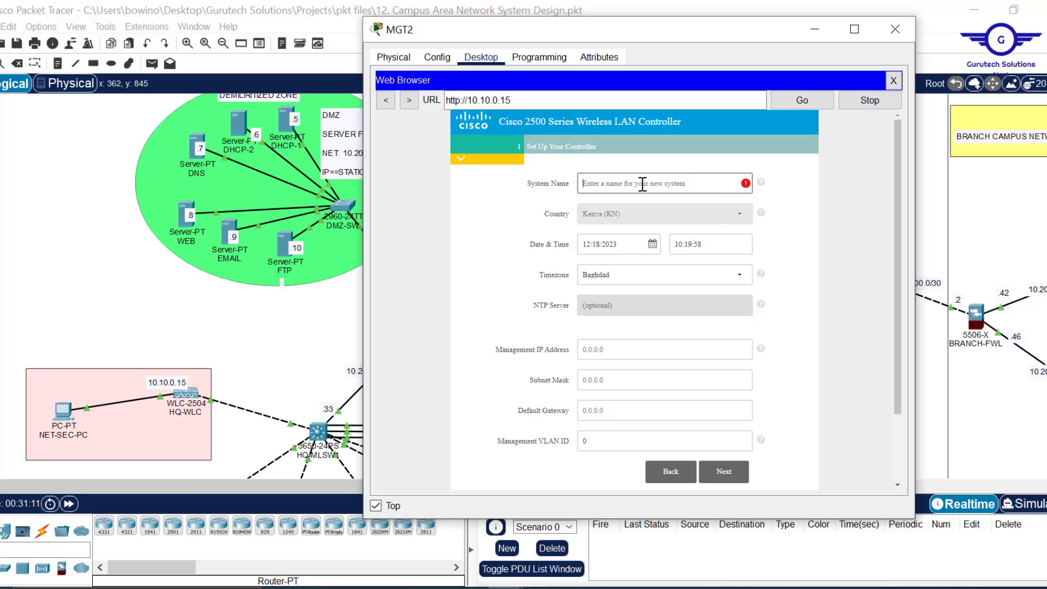
pyautogui.write('HQ')
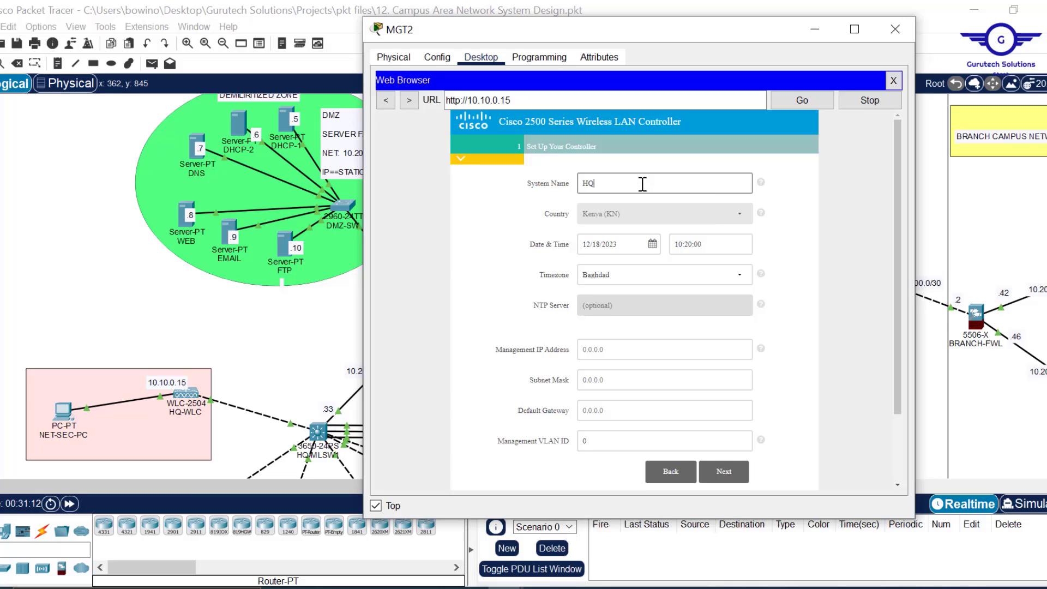
pyautogui.write('-WLC')
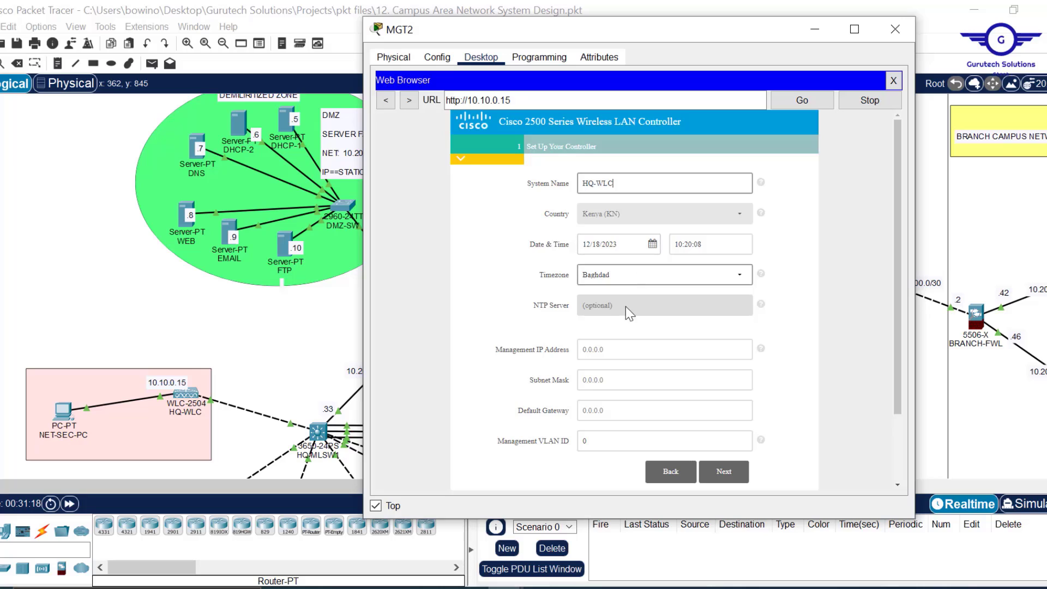
# - Set the management IP address 10.10.0.15 with subnet mask 255.255.0.0
pyautogui.click(574, 351)
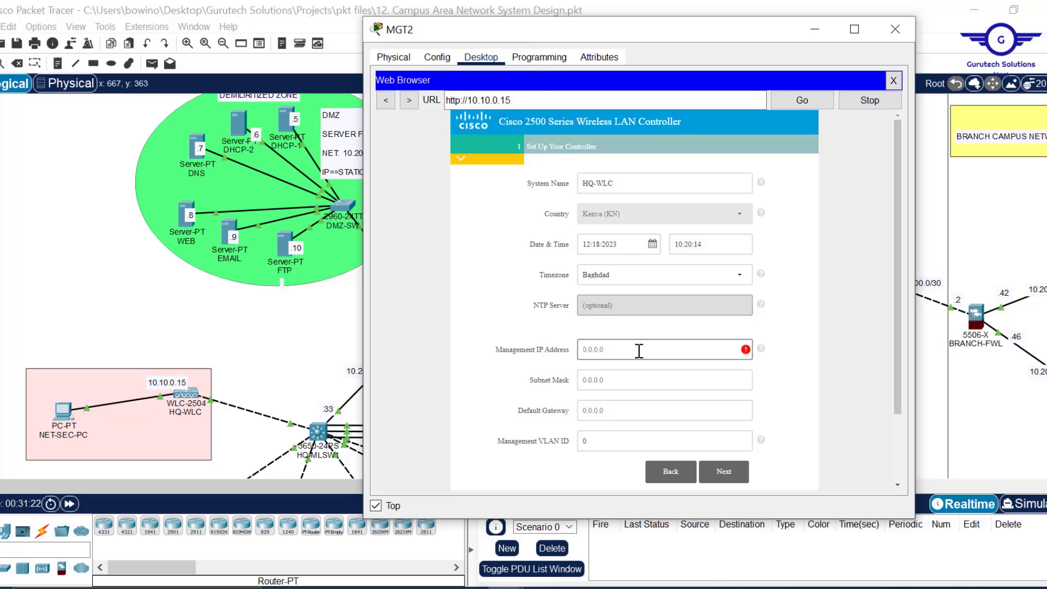
pyautogui.write('10.10.')
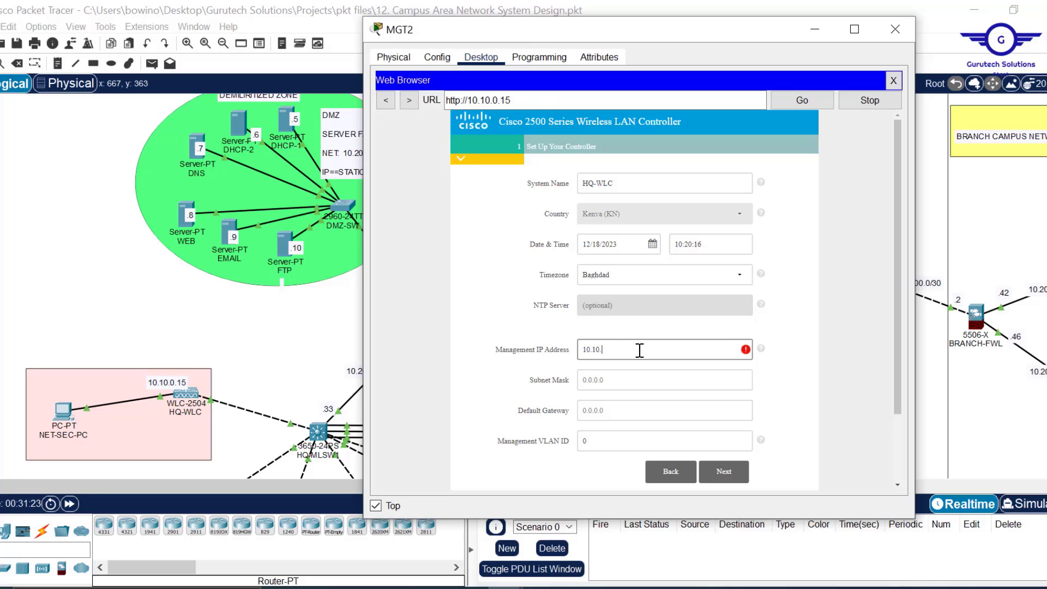
pyautogui.write('0.15')
pyautogui.moveTo(512, 100); pyautogui.dragTo(471, 100)
pyautogui.click(604, 388)
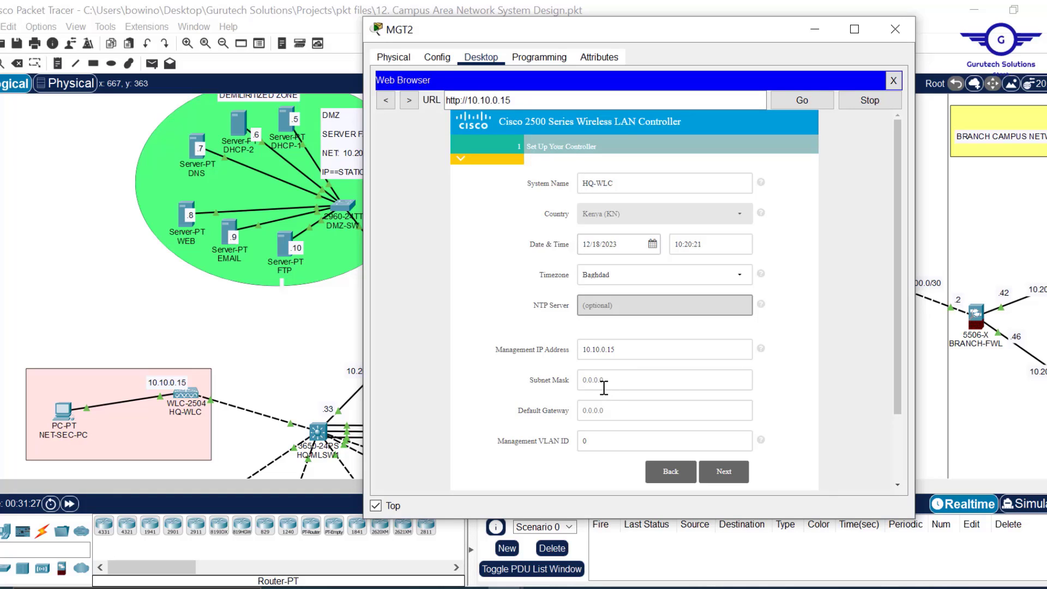
pyautogui.click(604, 387)
pyautogui.write('255')
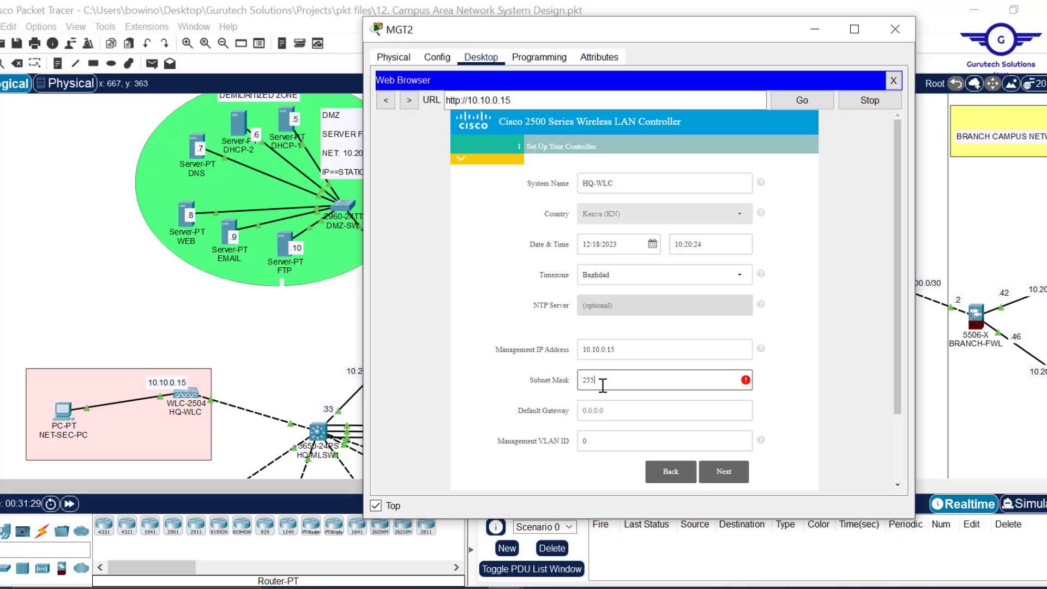
pyautogui.write('.255.0.0')
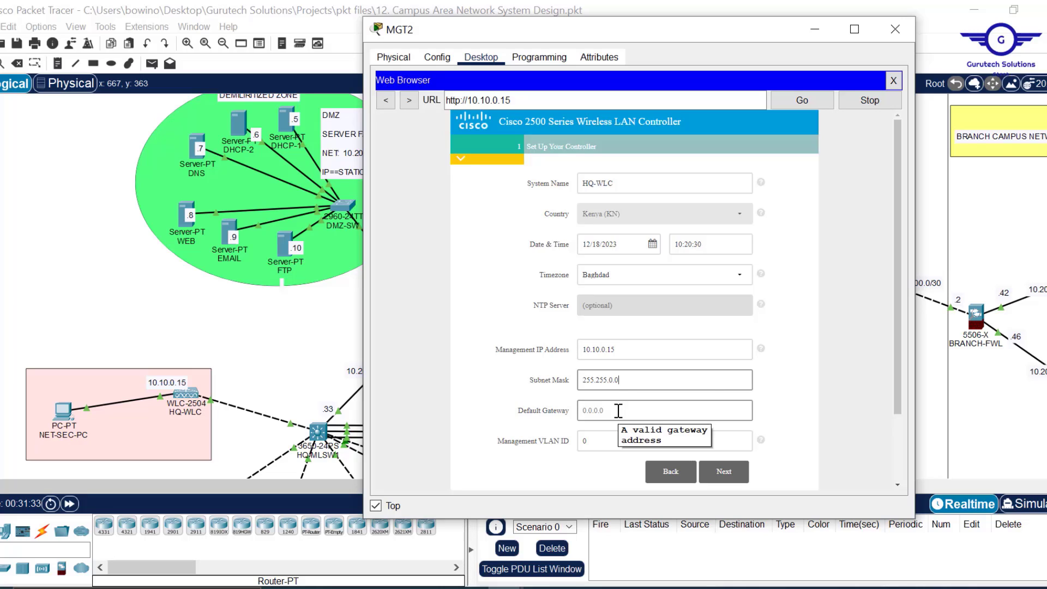
# - Enter default gateway 10.10.0.1 and advance to the wireless networks step
pyautogui.click(618, 410)
pyautogui.write('10.10.')
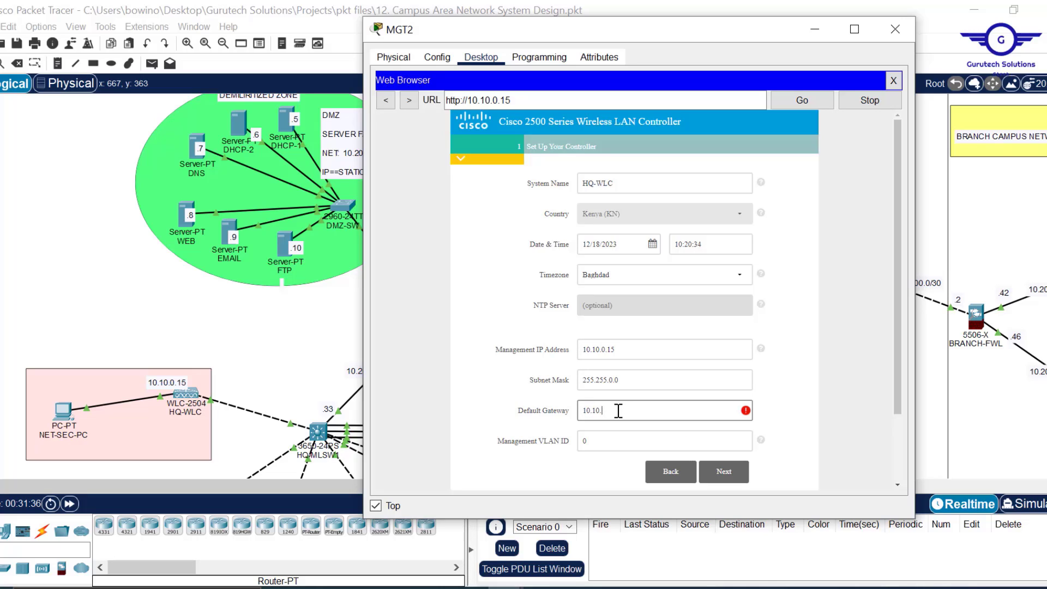
pyautogui.write('0.1')
pyautogui.click(602, 441)
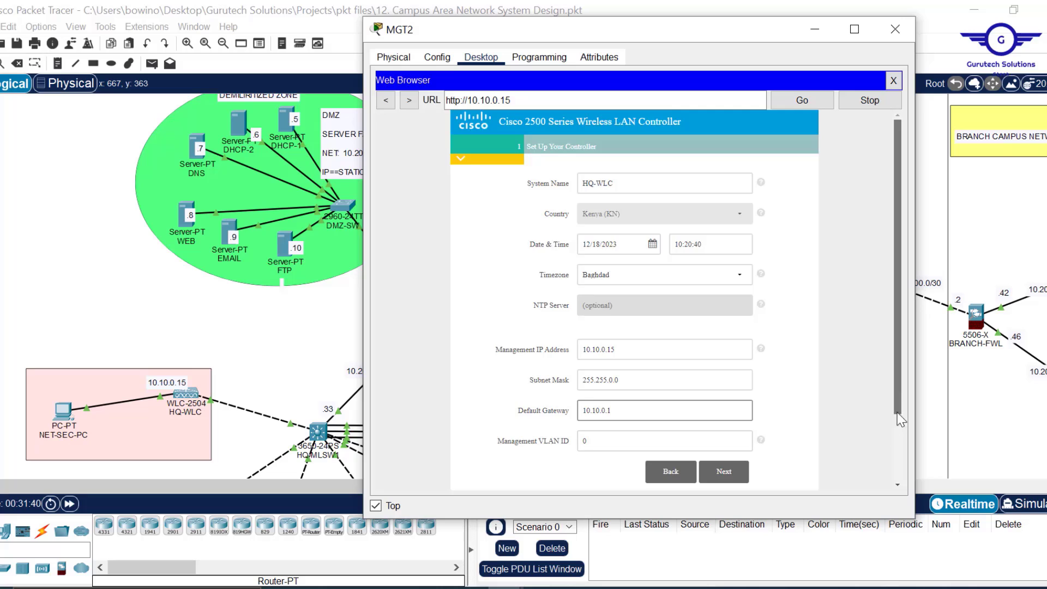
pyautogui.scroll(-3, 901, 420)
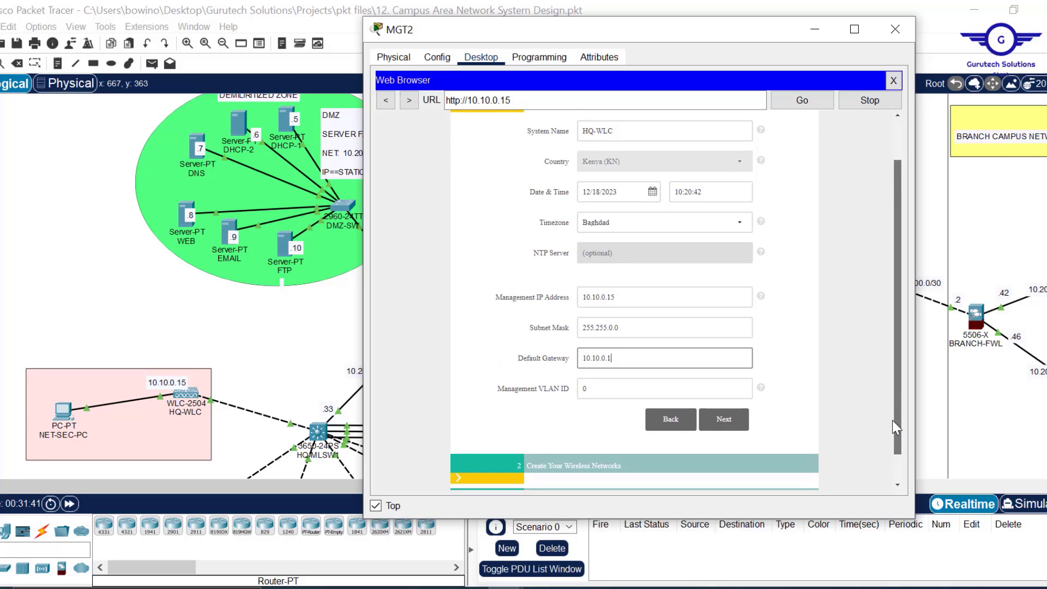
pyautogui.moveTo(892, 421); pyautogui.dragTo(883, 382)
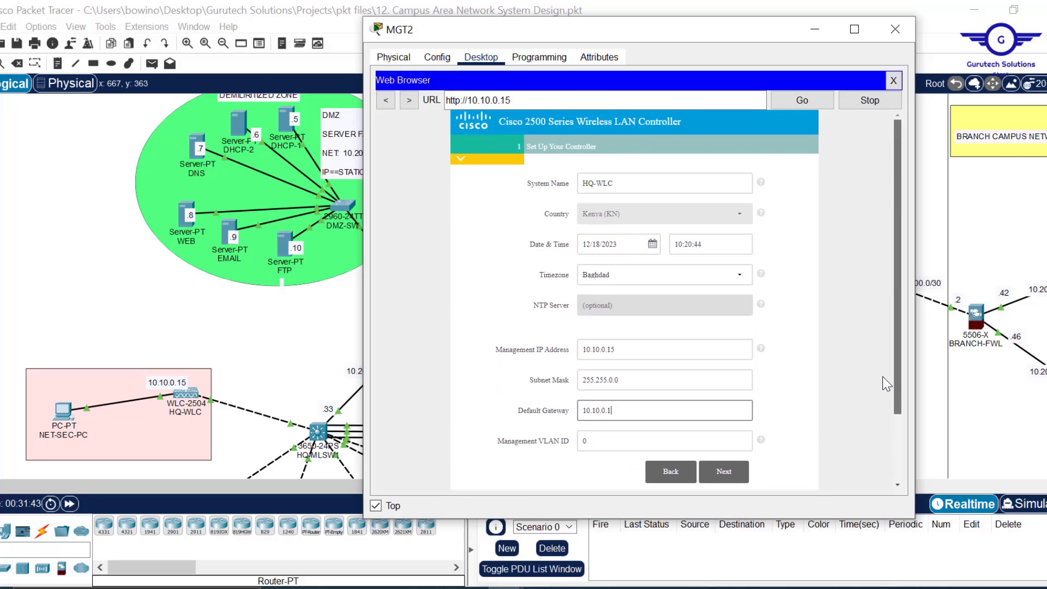
pyautogui.click(731, 475)
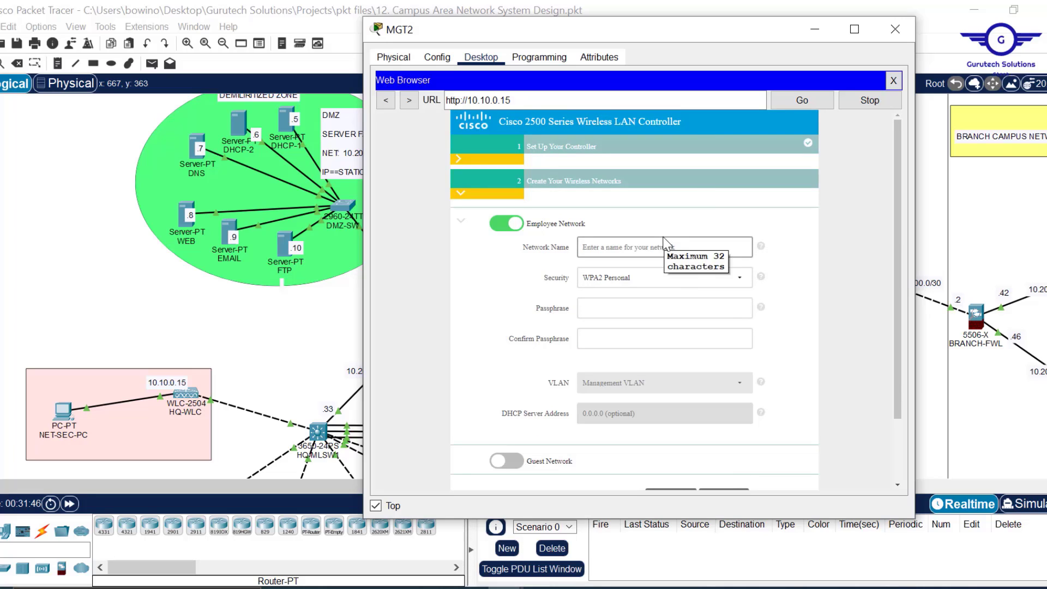
# - Select the employee Network Name field, then switch to the Project12.pdf brief
pyautogui.click(664, 240)
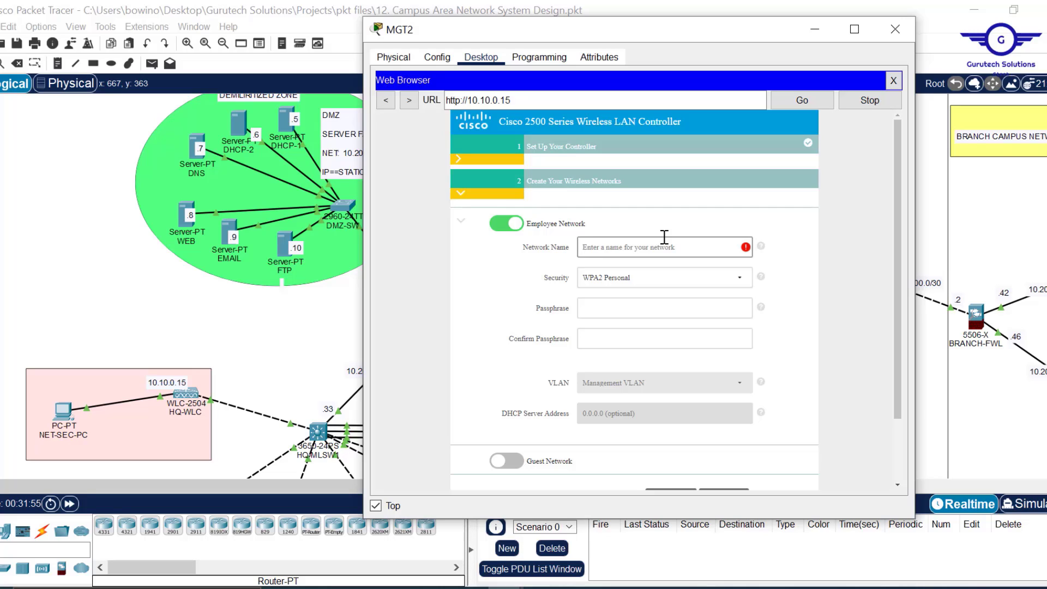
pyautogui.hotkey('alt', 'Tab')
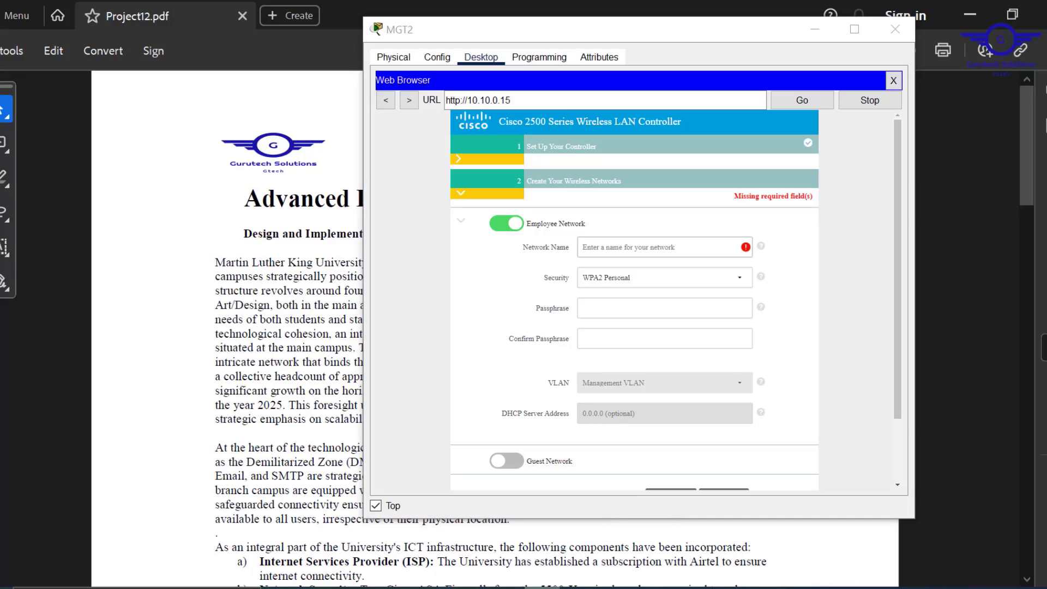
# - Scroll Project12.pdf to the WLC requirement and highlight its employee, corporate user and auditor groups
pyautogui.click(815, 29)
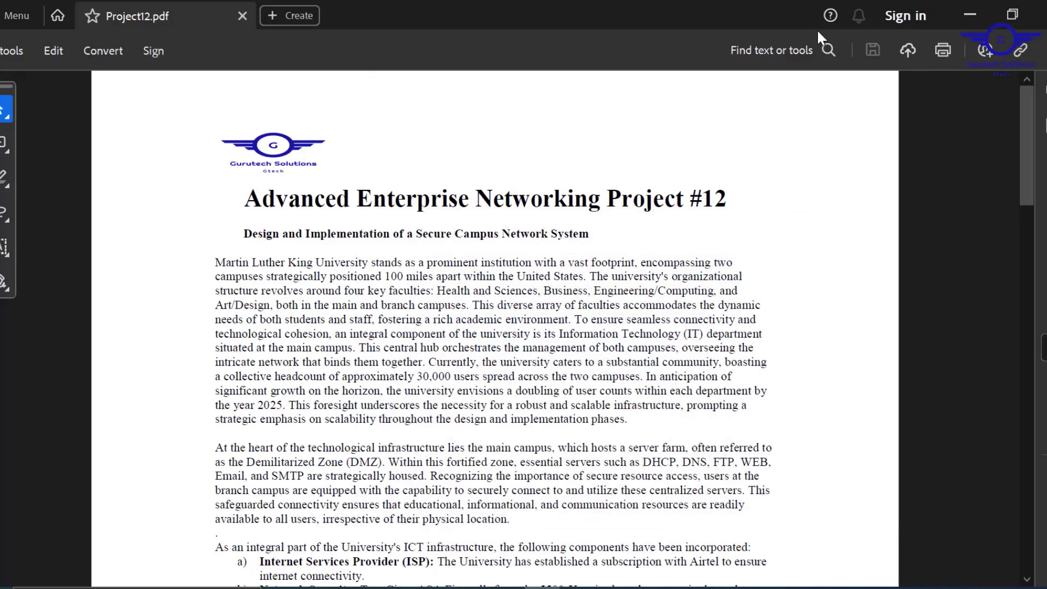
pyautogui.scroll(-12, 582, 447)
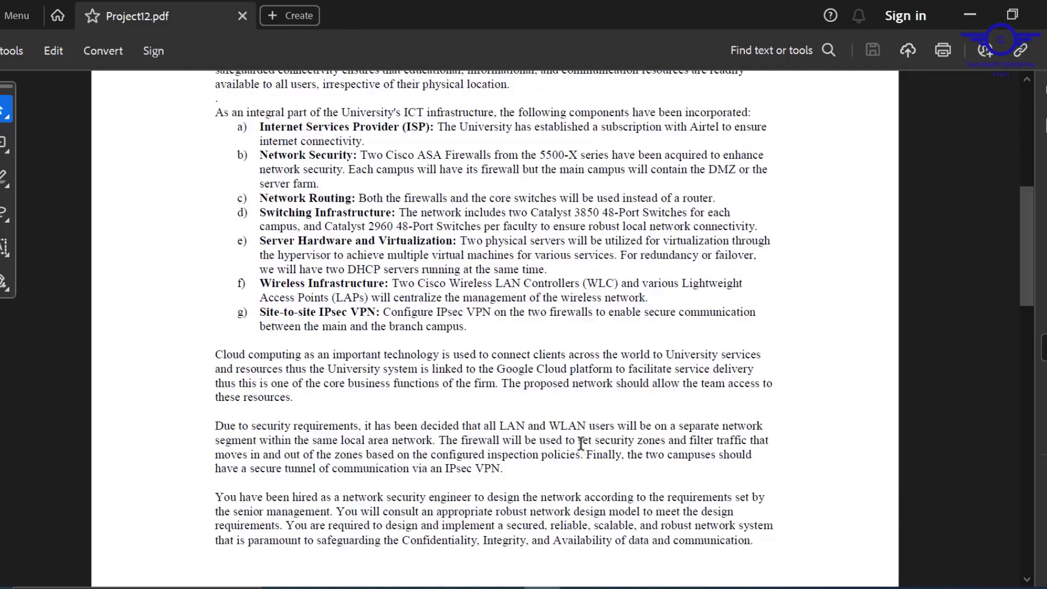
pyautogui.scroll(-15, 581, 444)
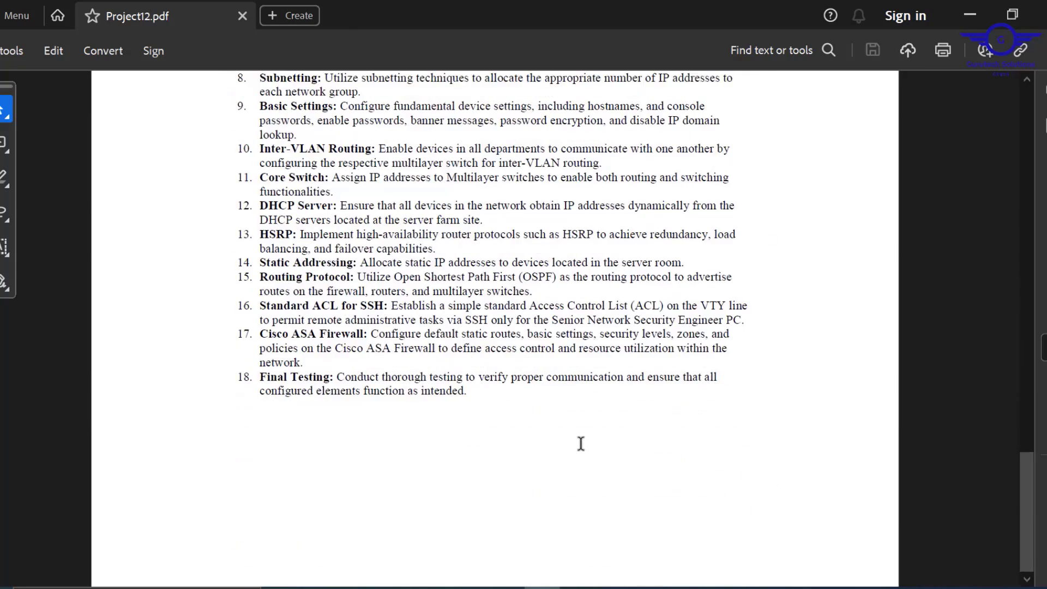
pyautogui.scroll(5, 581, 443)
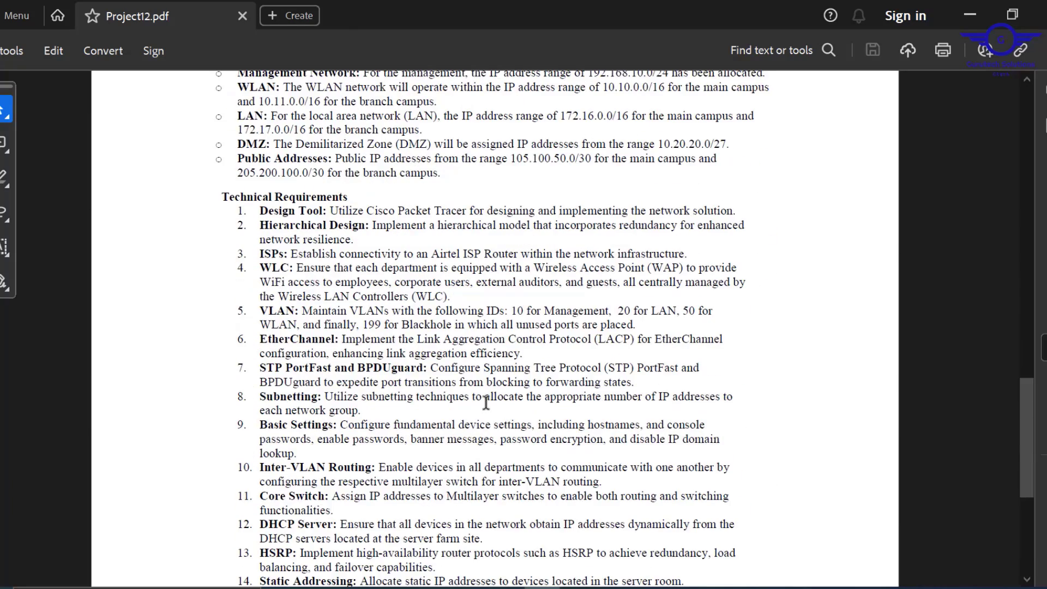
pyautogui.scroll(-1, 486, 404)
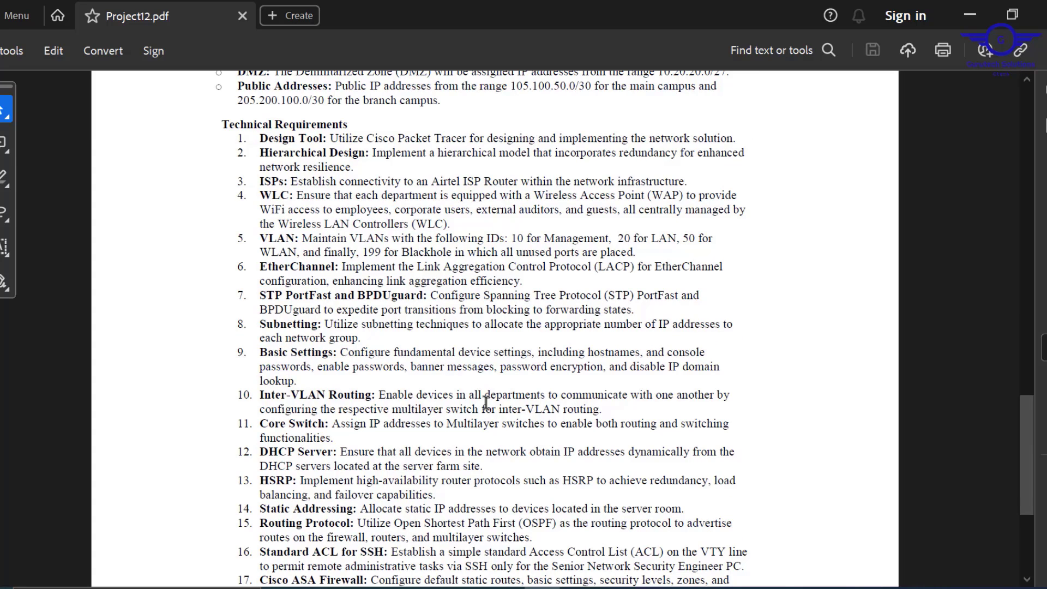
pyautogui.scroll(-2, 486, 404)
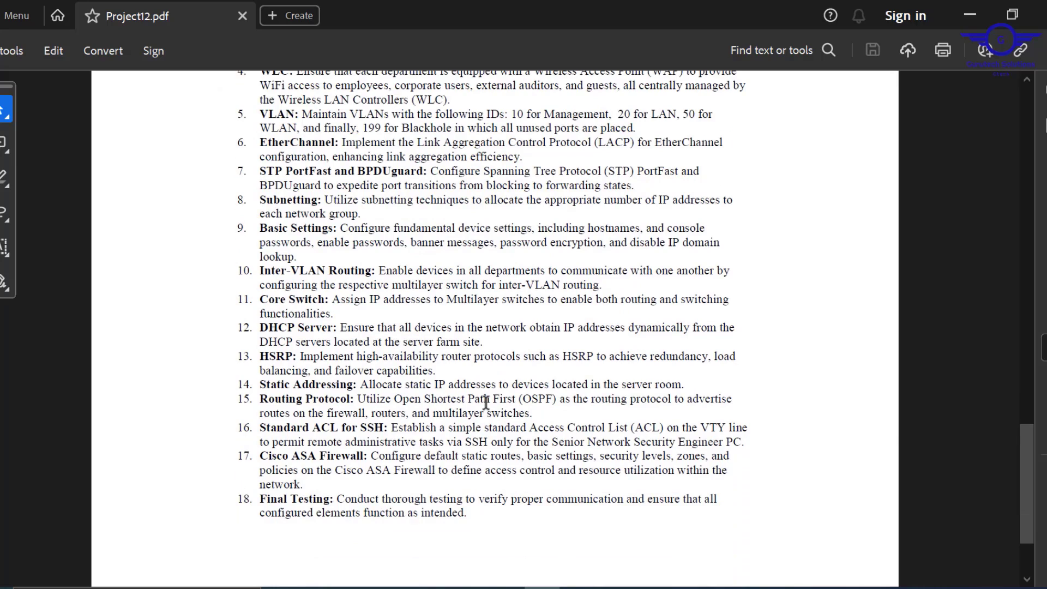
pyautogui.scroll(-1, 486, 404)
pyautogui.scroll(1, 486, 403)
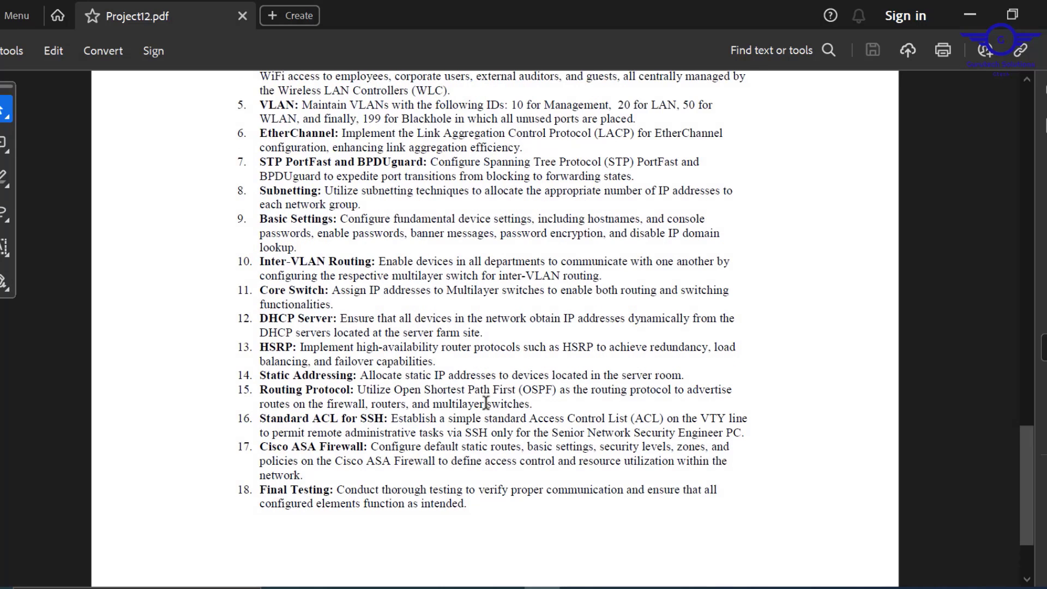
pyautogui.scroll(1, 486, 404)
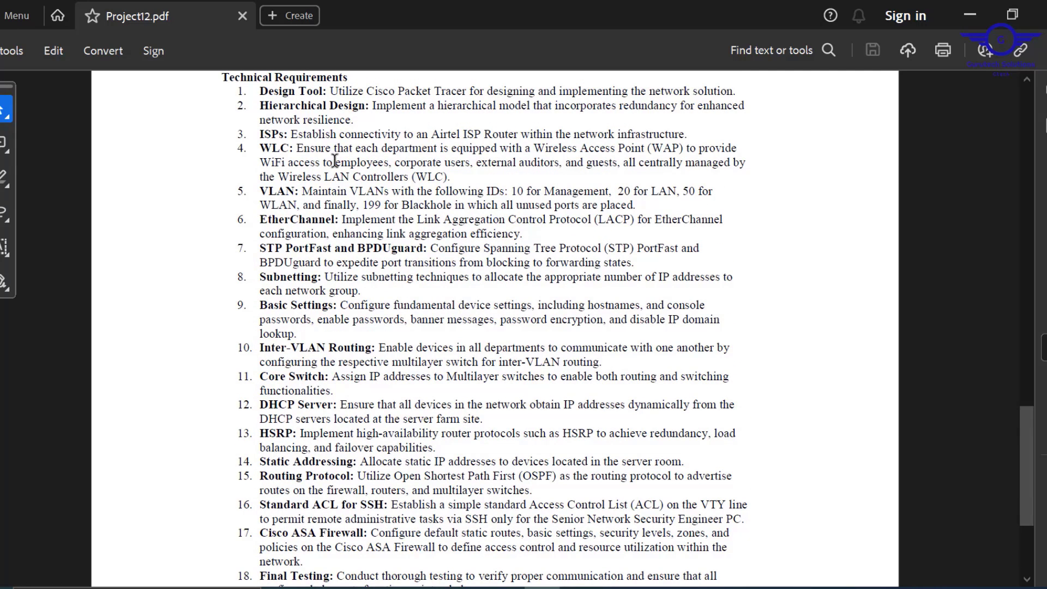
pyautogui.moveTo(337, 162); pyautogui.dragTo(538, 164)
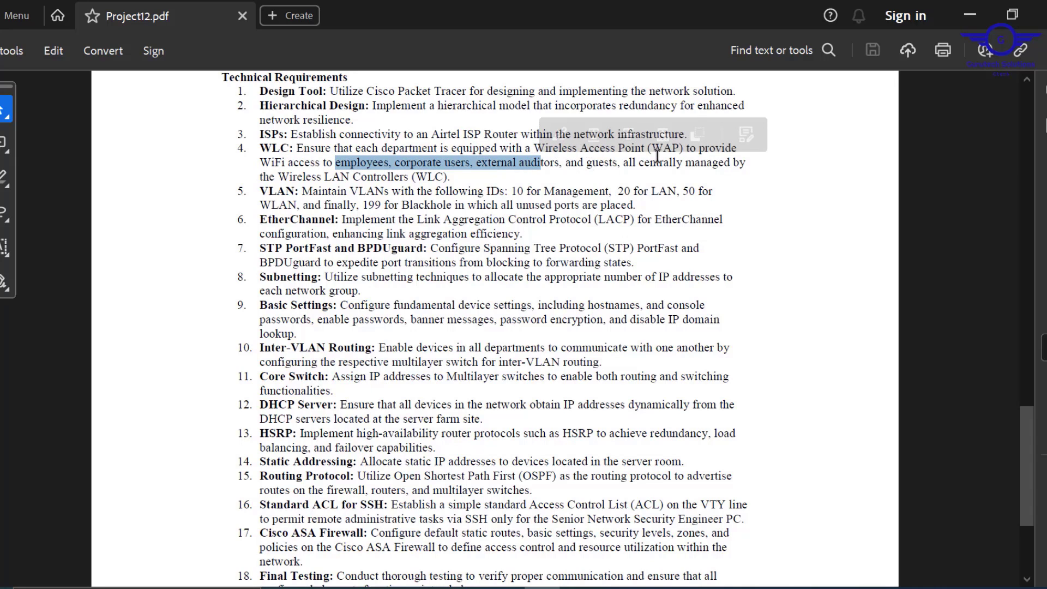
# - Minimize Acrobat and bring back MGT2's controller wizard
pyautogui.click(970, 15)
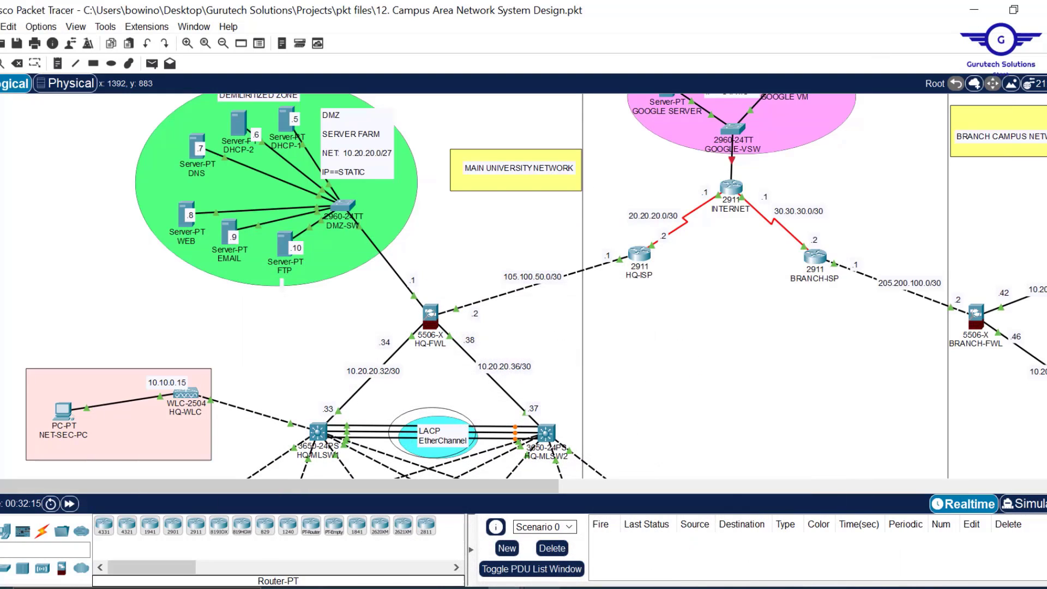
pyautogui.moveTo(507, 587)
pyautogui.click(649, 545)
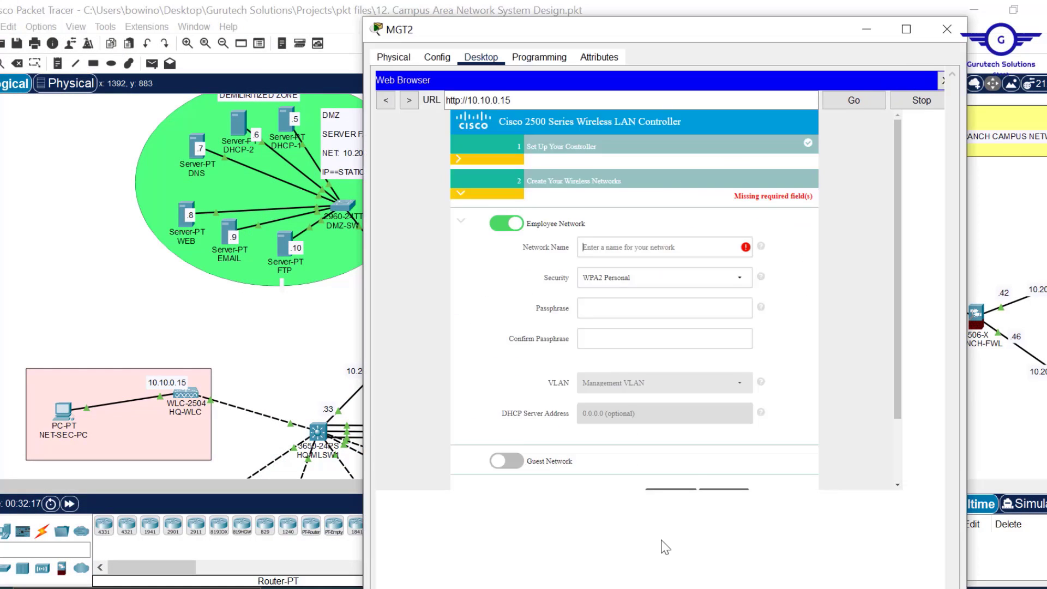
# - Name the employee network EMPLOYEES on WPA2 Personal, enter and confirm the passphrase, then continue to the summary
pyautogui.click(641, 233)
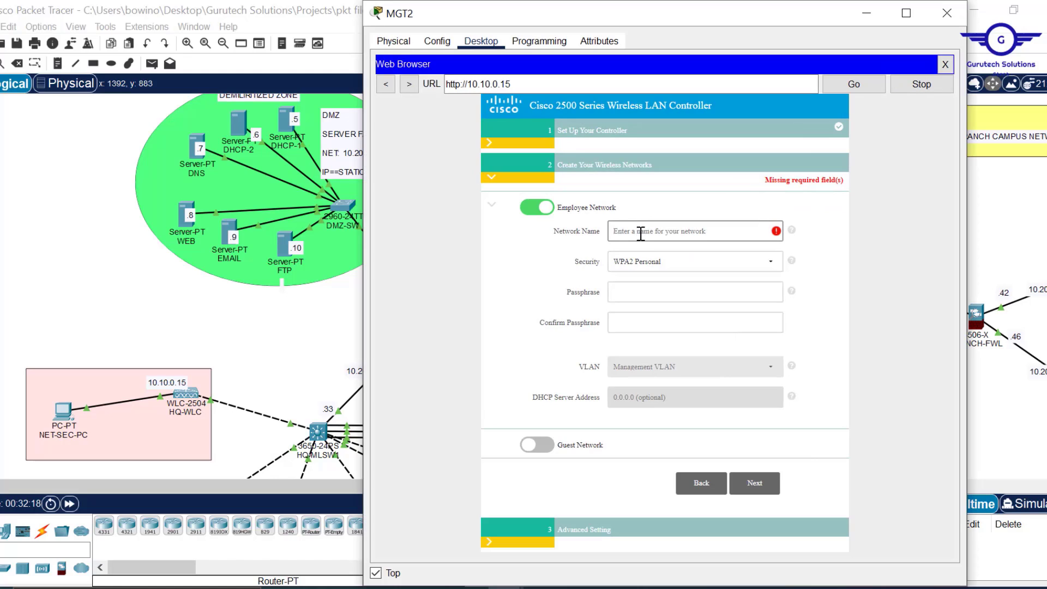
pyautogui.write('EMPLOYEES')
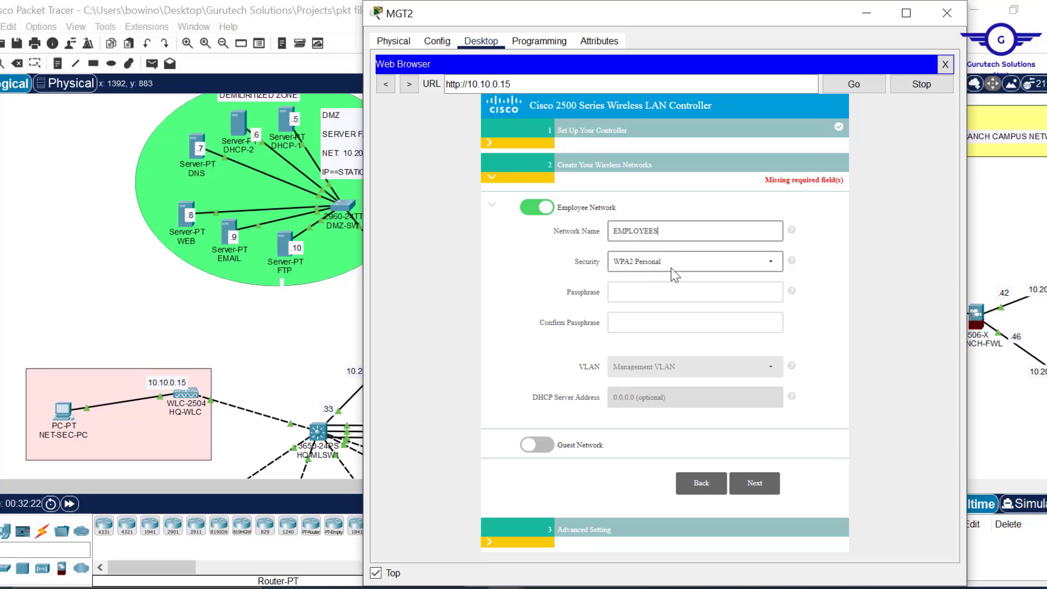
pyautogui.click(645, 284)
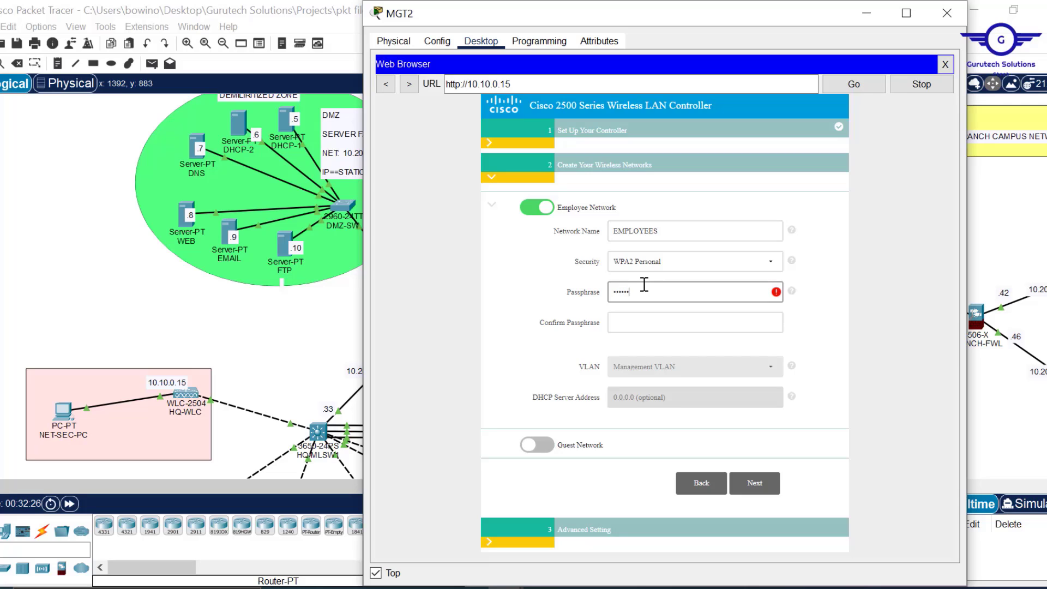
pyautogui.write('•••••••••')
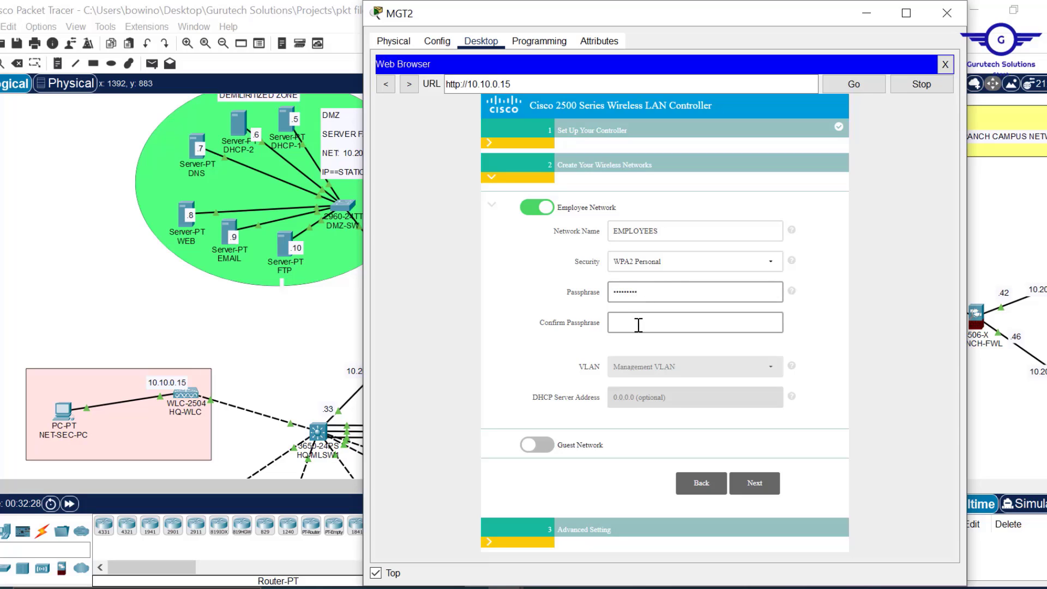
pyautogui.click(638, 326)
pyautogui.write('•••••')
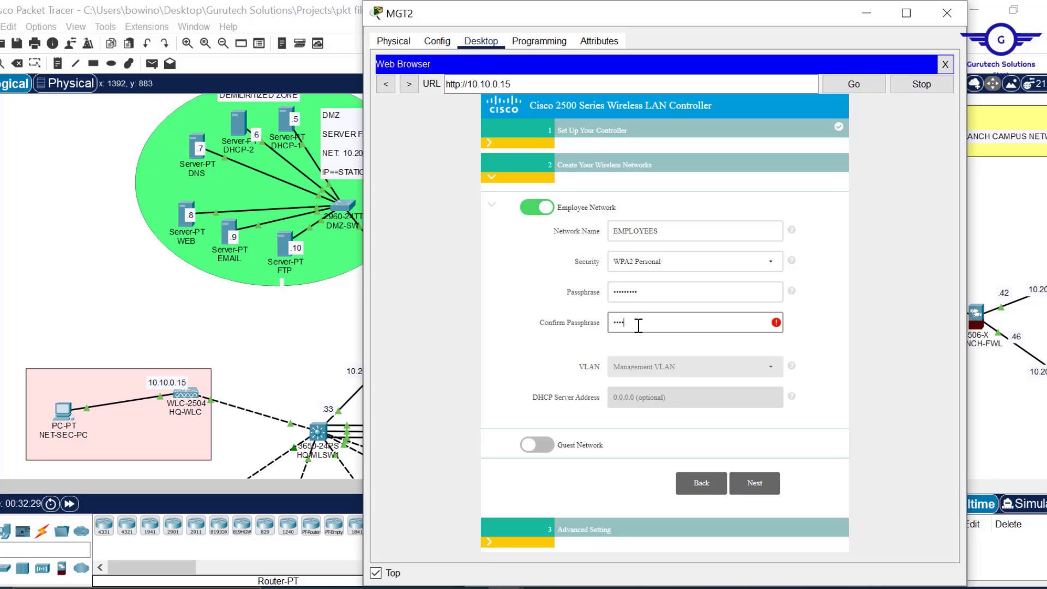
pyautogui.write('•')
pyautogui.click(755, 485)
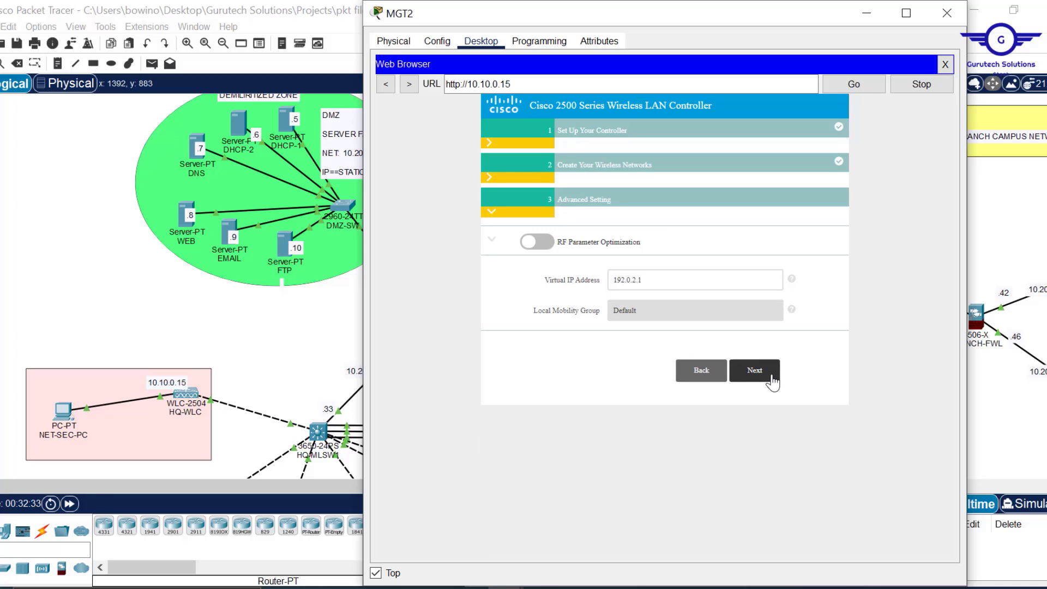
pyautogui.click(756, 371)
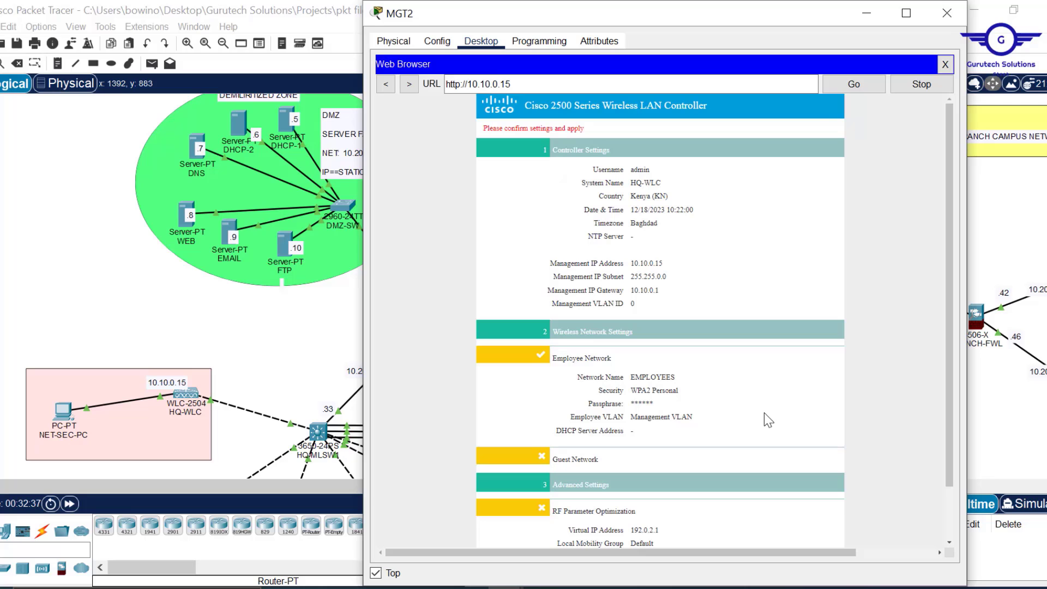
# - Minimize MGT2's browser to survey the topology, then restore it showing the wizard summary
pyautogui.click(867, 12)
pyautogui.scroll(-5, 739, 298)
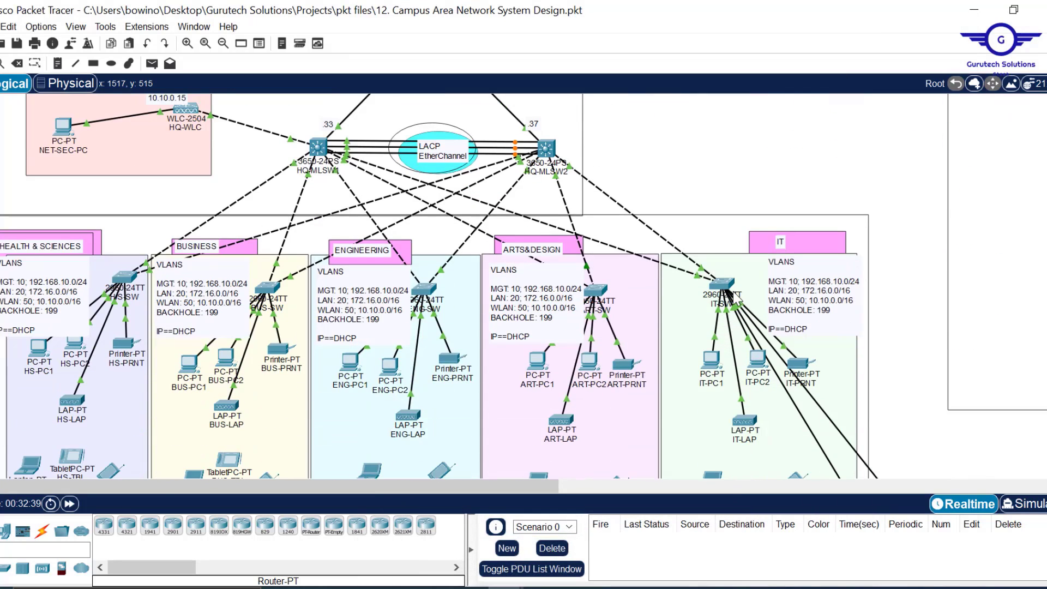
pyautogui.scroll(-1, 665, 117)
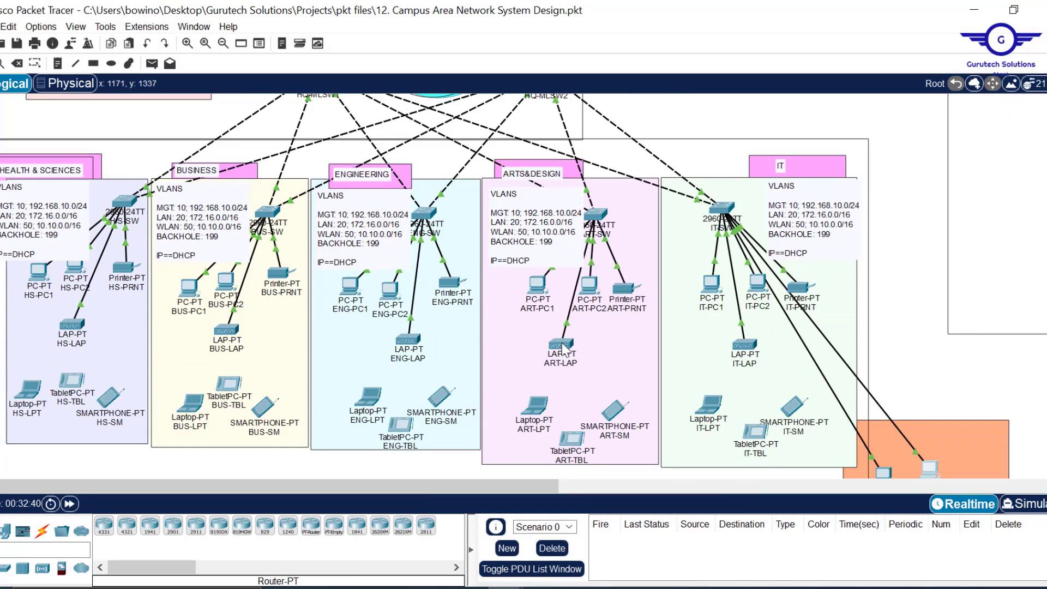
pyautogui.moveTo(565, 347)
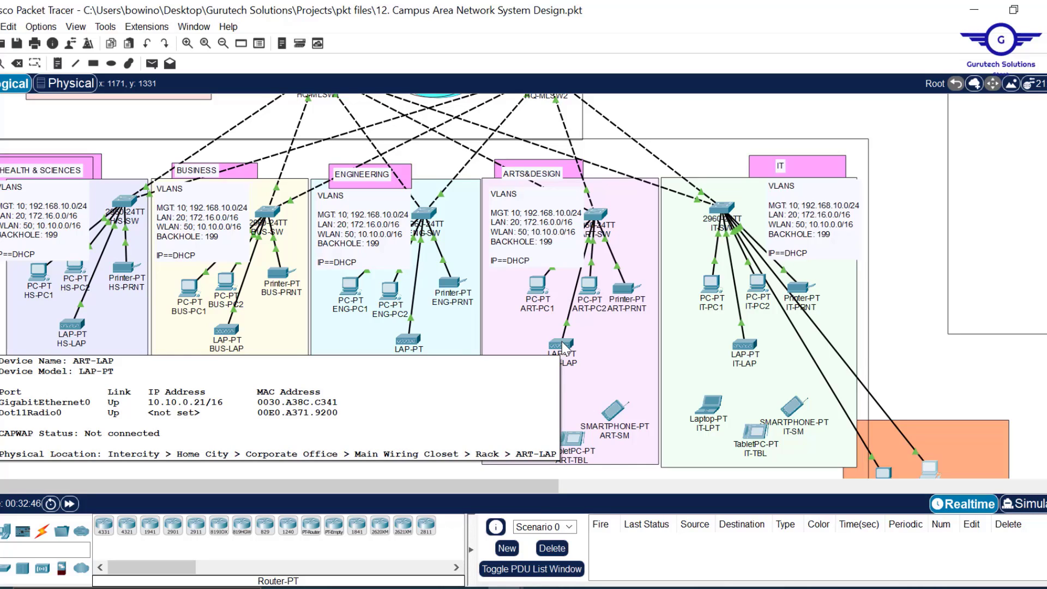
pyautogui.moveTo(227, 339)
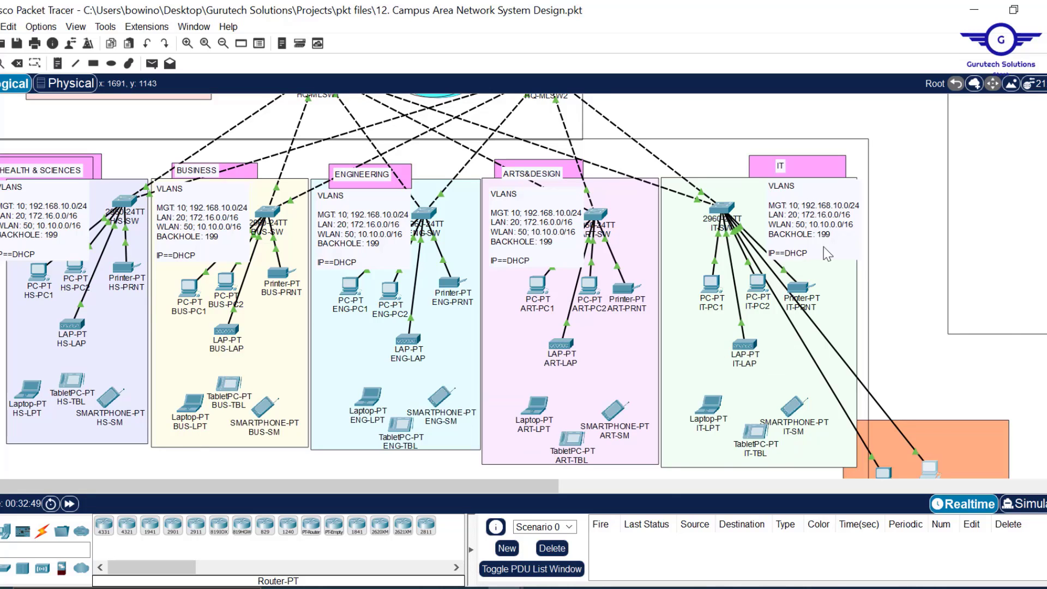
pyautogui.hscroll(10, 824, 246)
pyautogui.scroll(5, 825, 252)
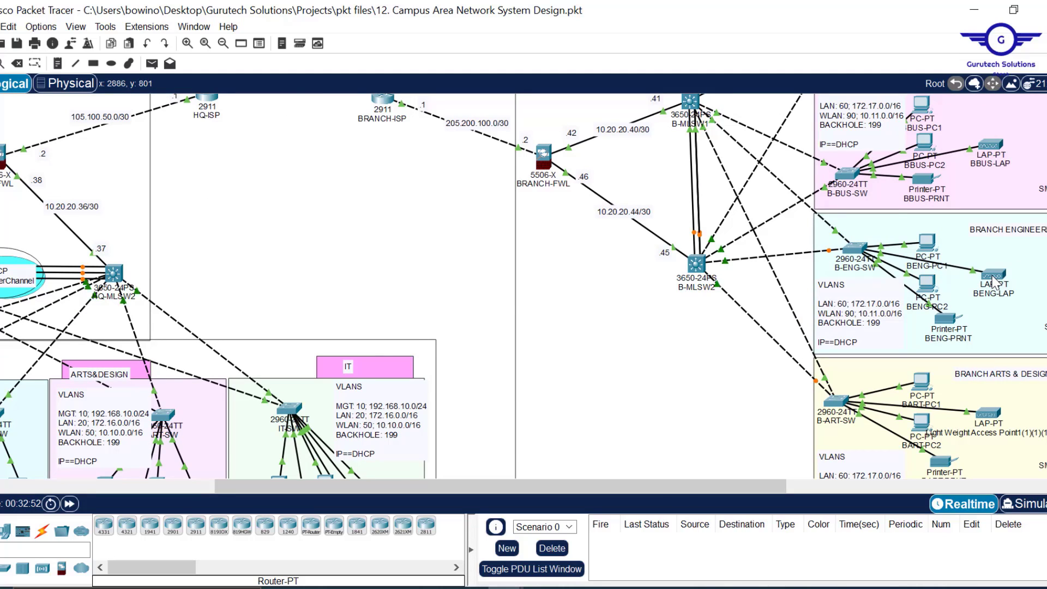
pyautogui.moveTo(994, 282)
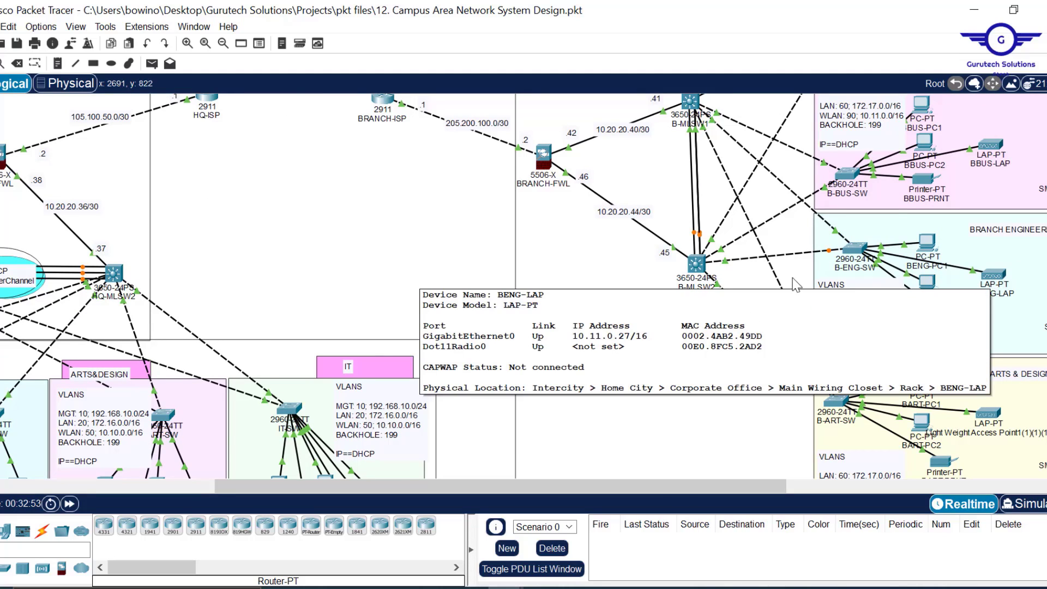
pyautogui.hscroll(-10, 370, 256)
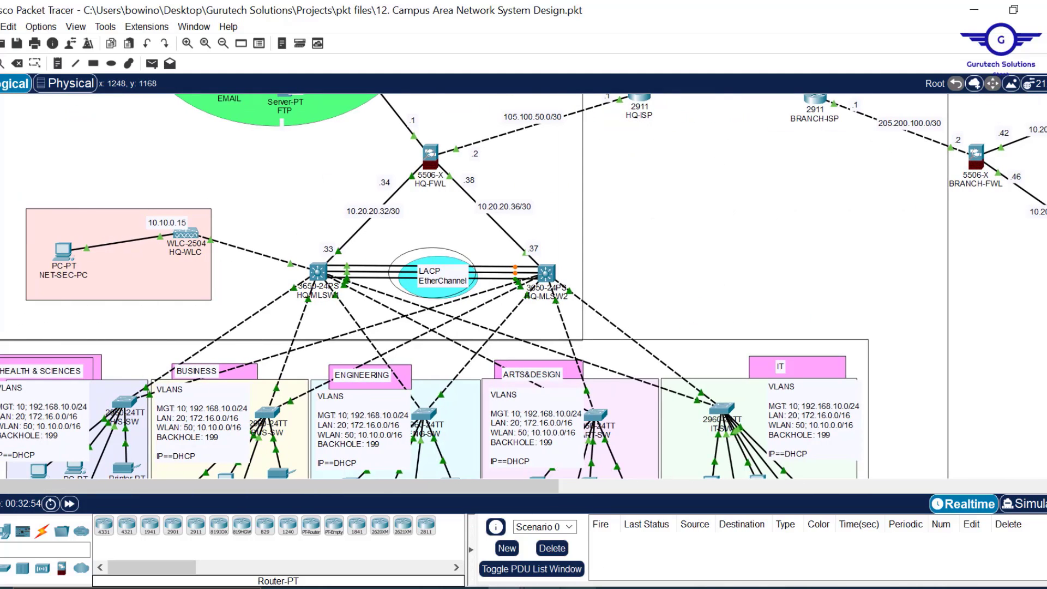
pyautogui.moveTo(506, 586)
pyautogui.click(665, 527)
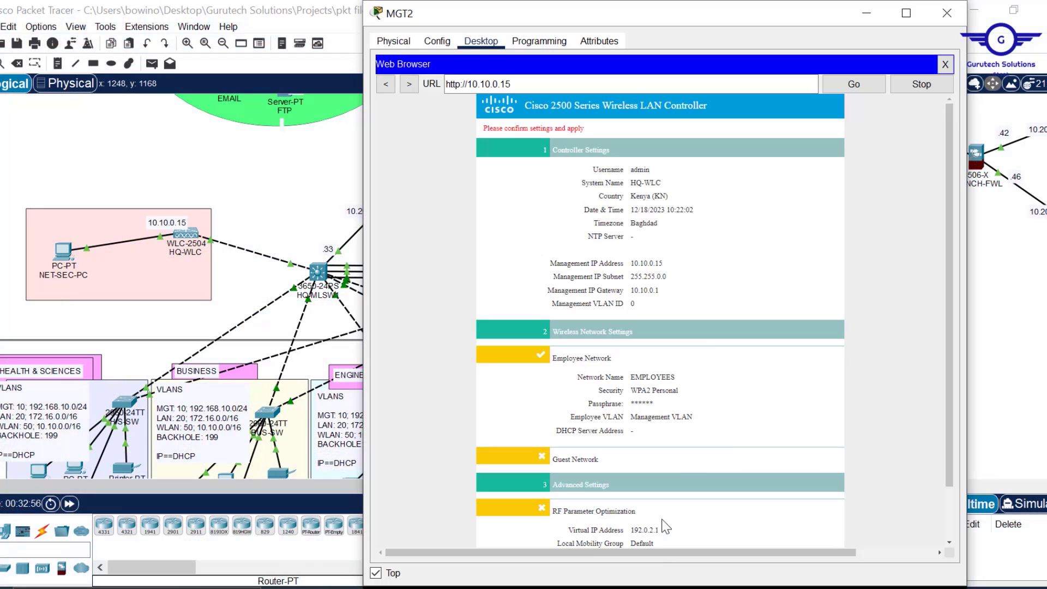
# - Apply the HQ-WLC wizard settings and accept the reboot so the controller saves its configuration
pyautogui.scroll(-2, 725, 254)
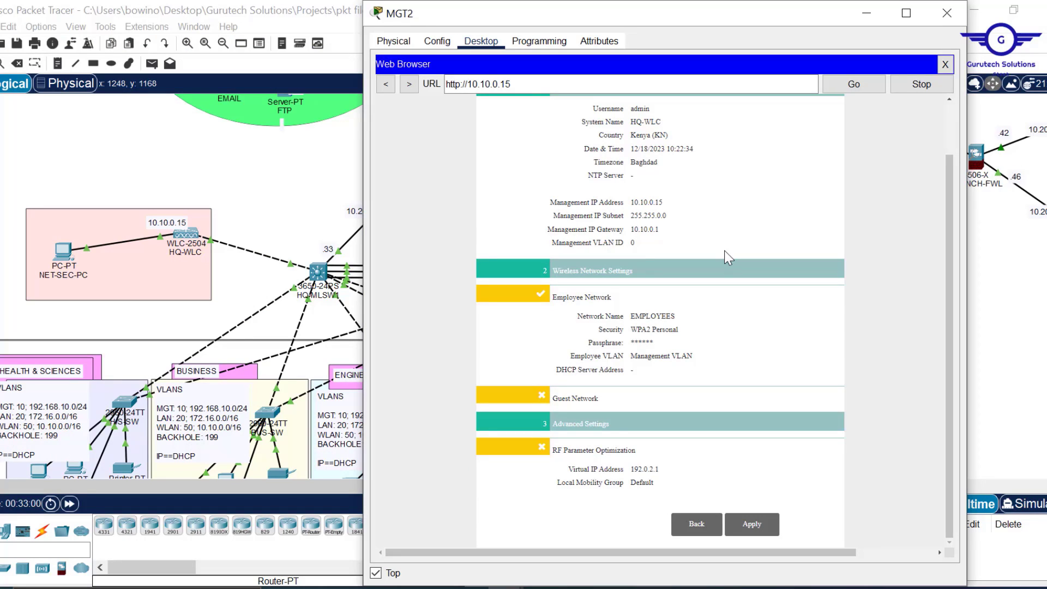
pyautogui.scroll(2, 724, 250)
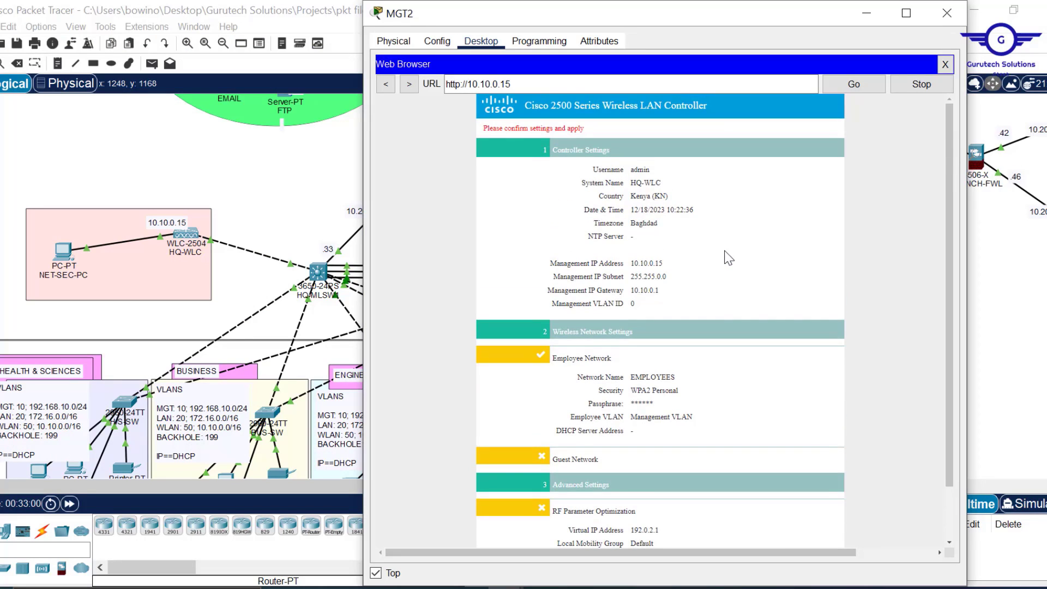
pyautogui.scroll(-2, 729, 257)
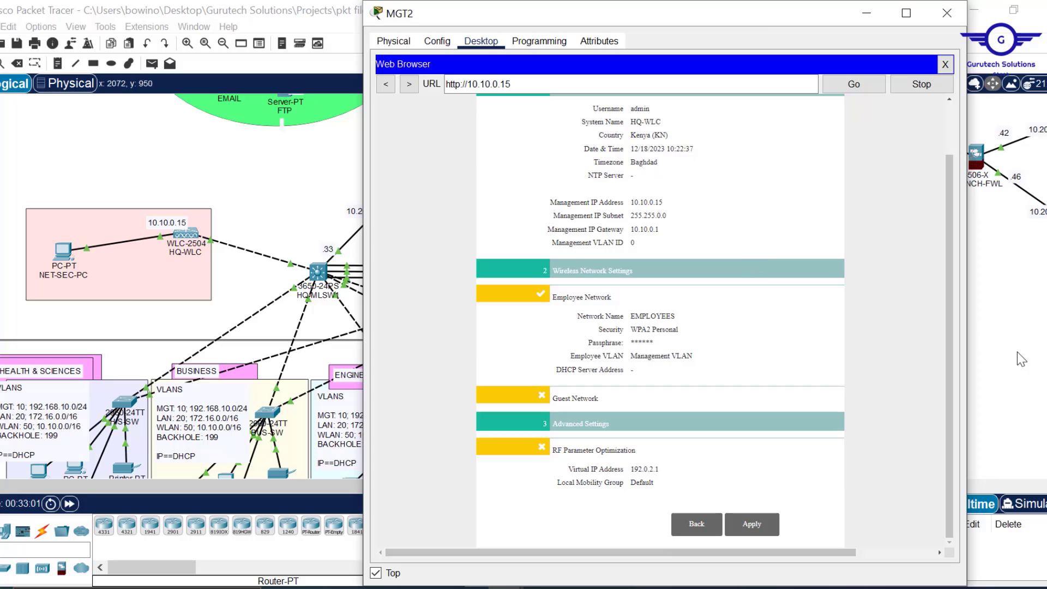
pyautogui.click(756, 526)
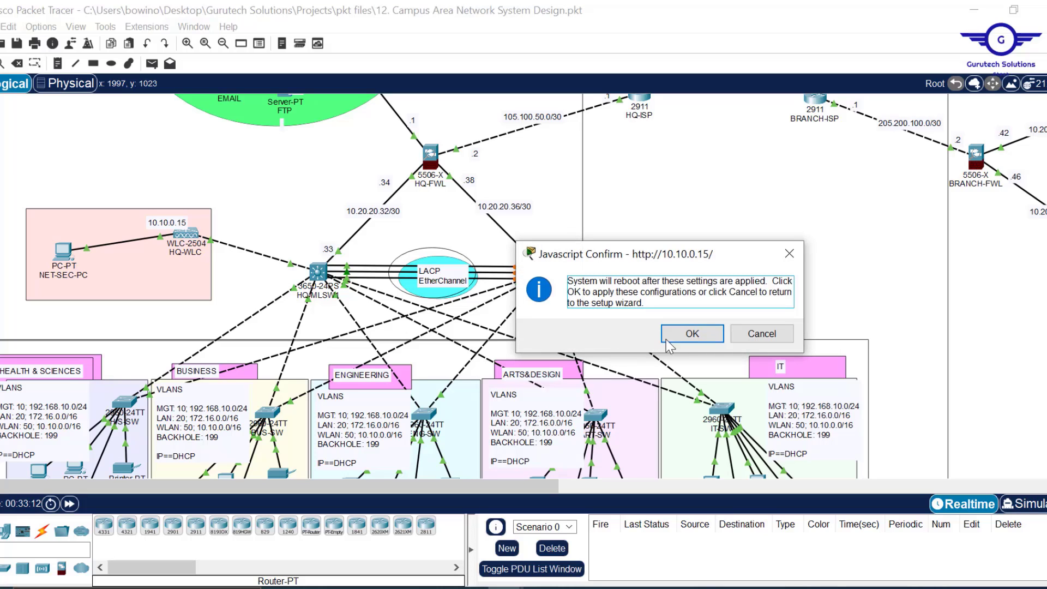
pyautogui.click(691, 336)
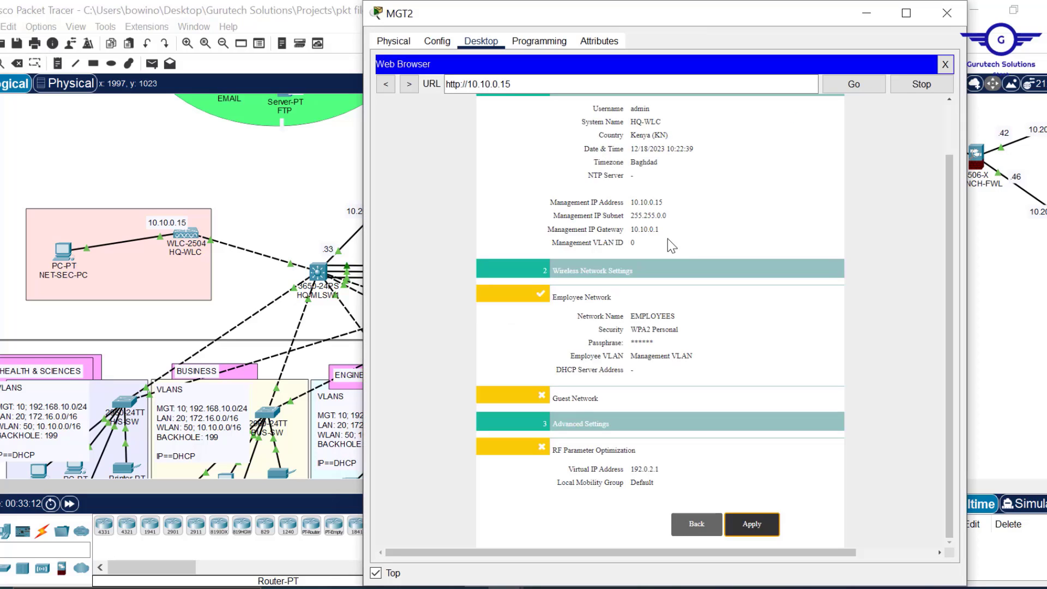
pyautogui.press('Return')
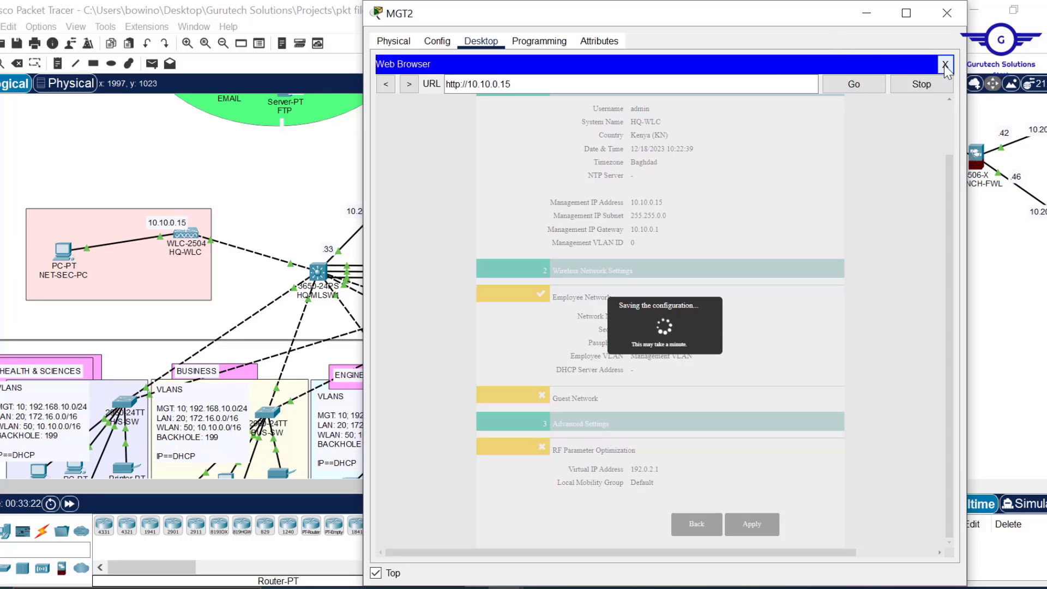
# - Run a continuous ping -t 10.10.0.15 from MGT2's Command Prompt, confirm replies, then close it
pyautogui.click(946, 66)
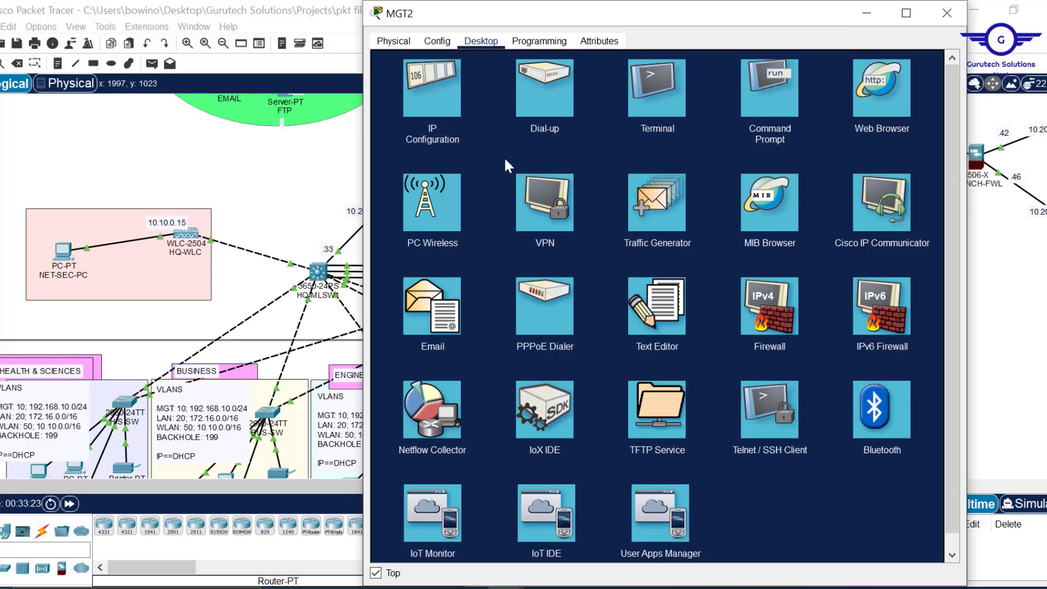
pyautogui.click(764, 100)
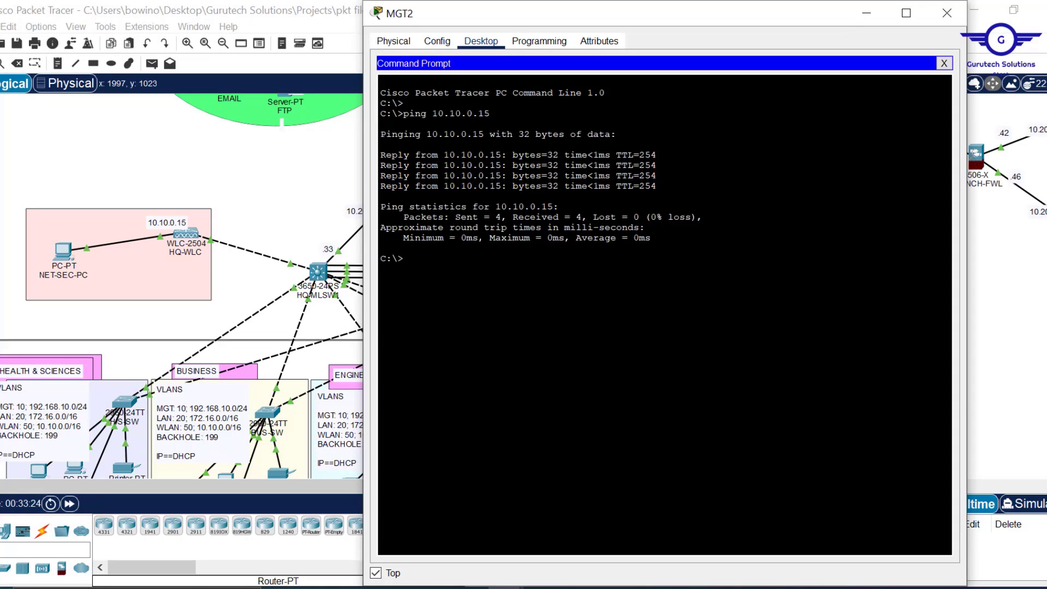
pyautogui.press('Up')
pyautogui.write('-t')
pyautogui.press('Return')
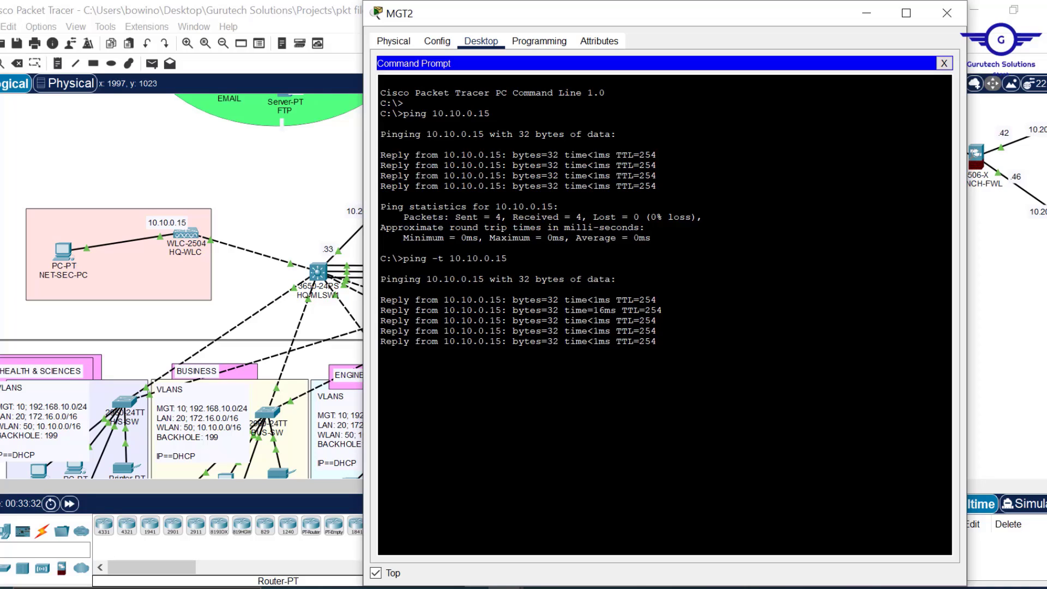
pyautogui.click(944, 64)
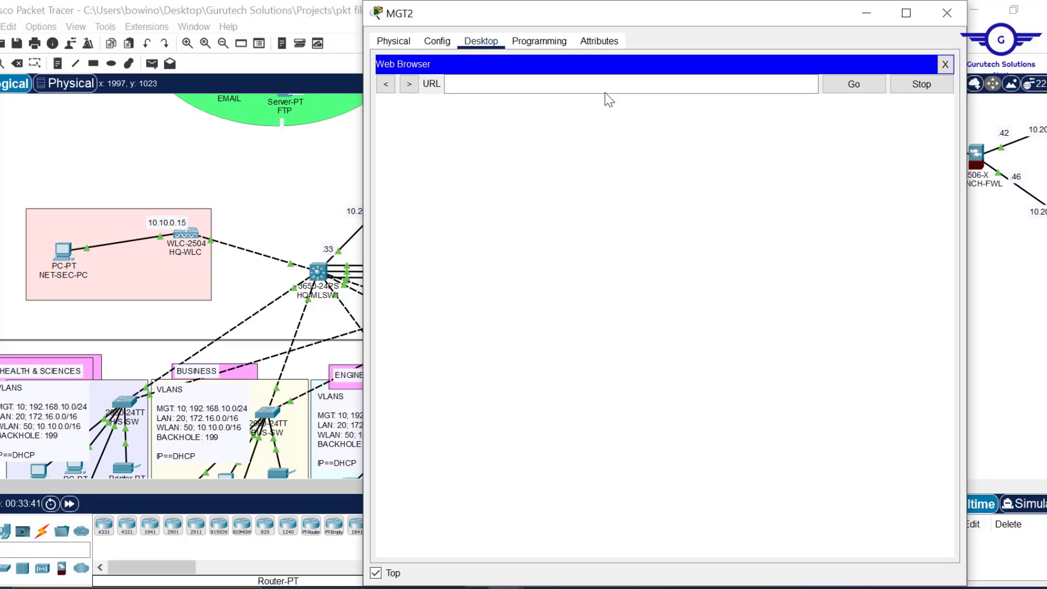
pyautogui.click(604, 90)
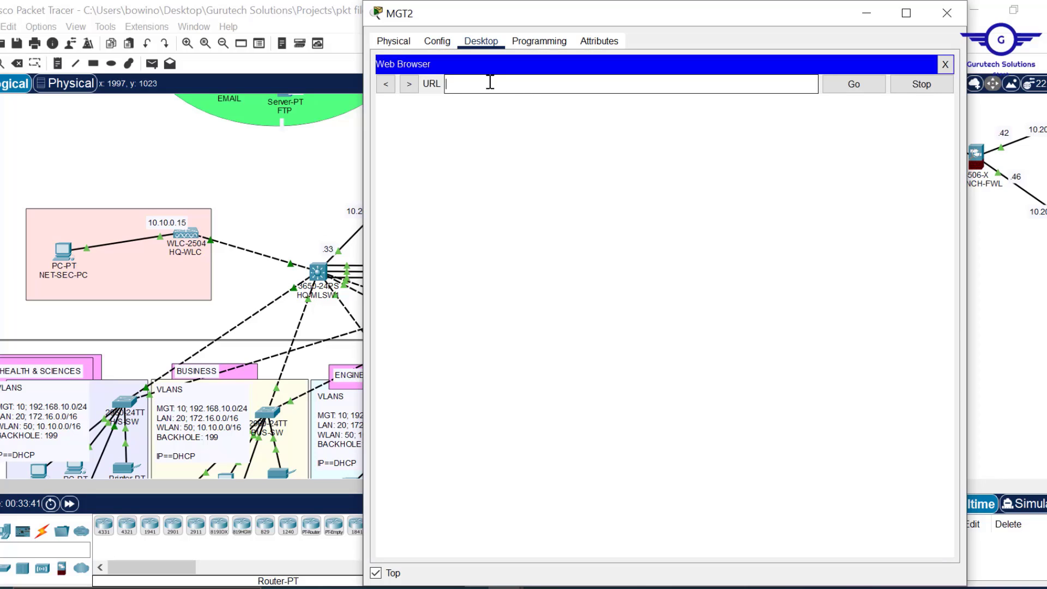
pyautogui.write('10.10.')
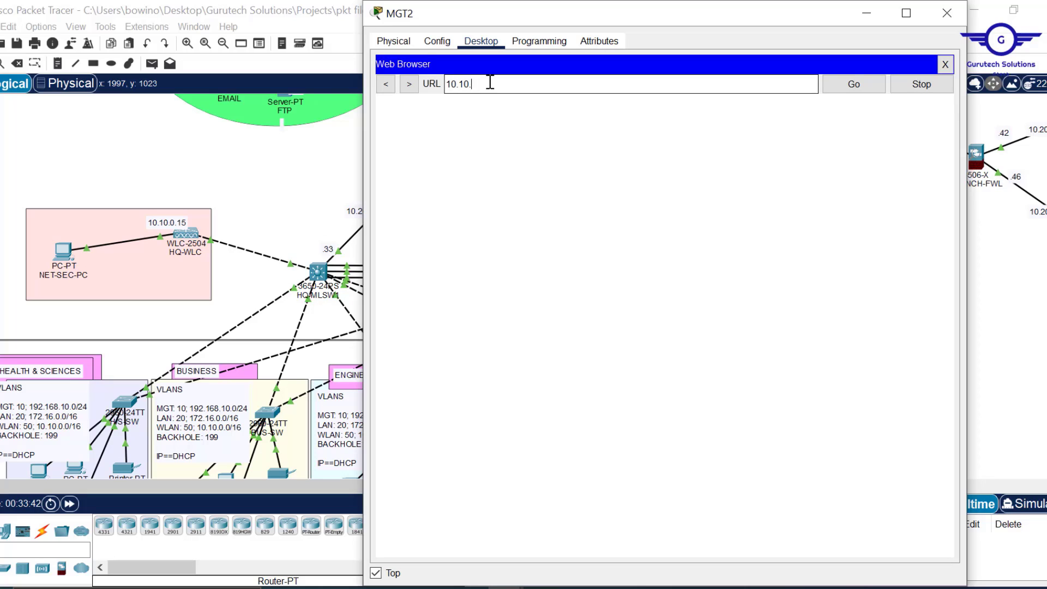
pyautogui.write('0.15')
pyautogui.press('Return')
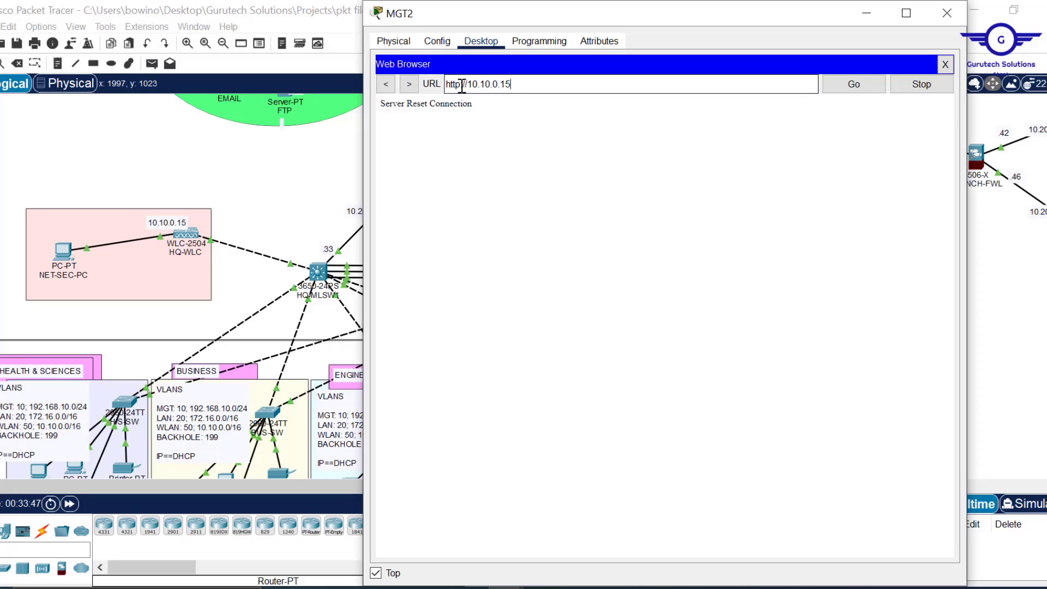
pyautogui.click(462, 84)
pyautogui.write('s')
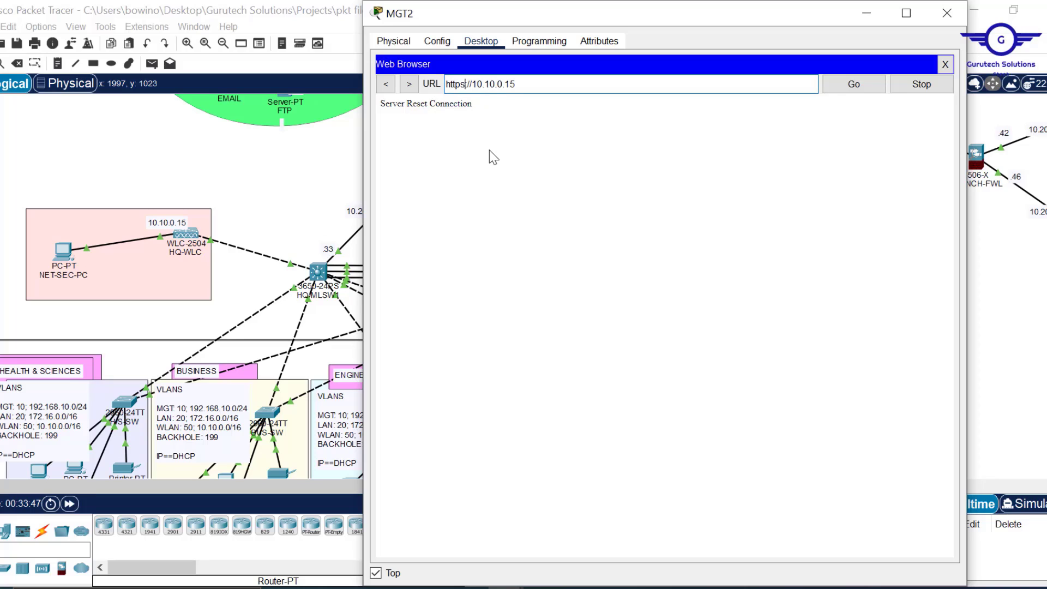
pyautogui.press('Return')
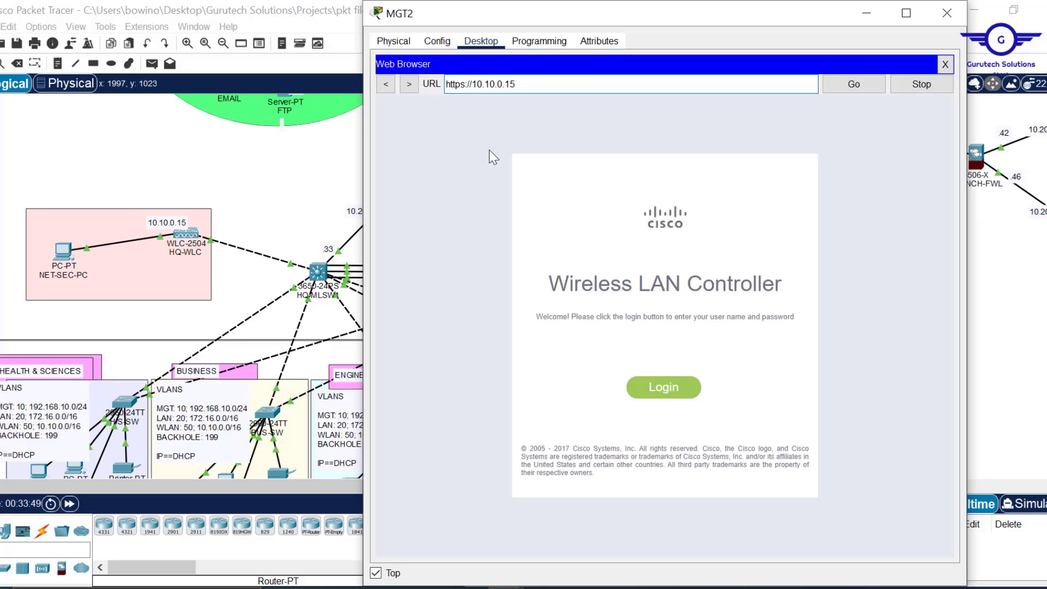
# - Log in to the controller as admin with the controller password
pyautogui.click(664, 388)
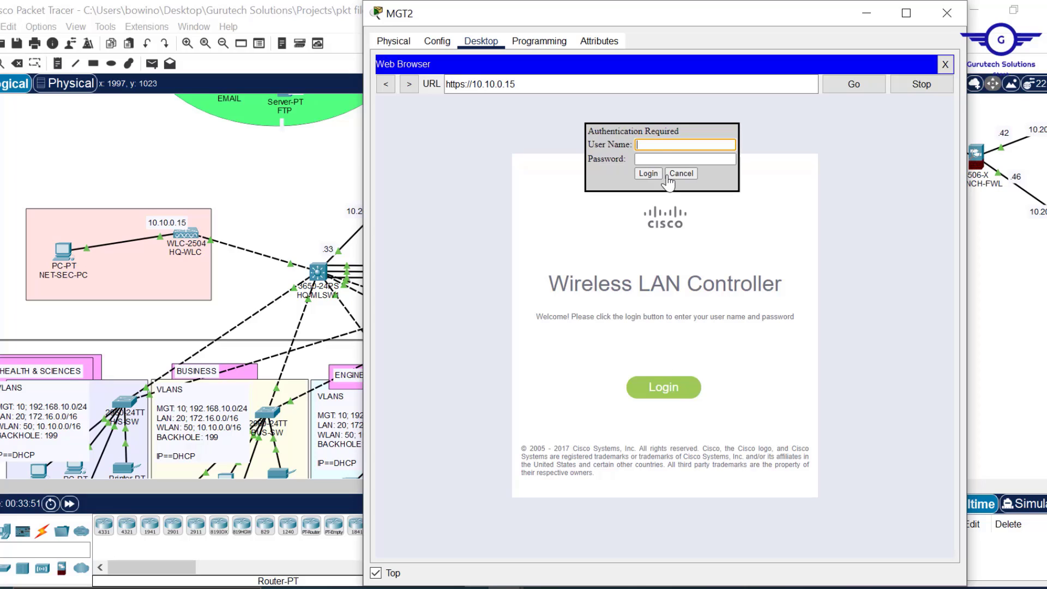
pyautogui.write('admin')
pyautogui.click(651, 160)
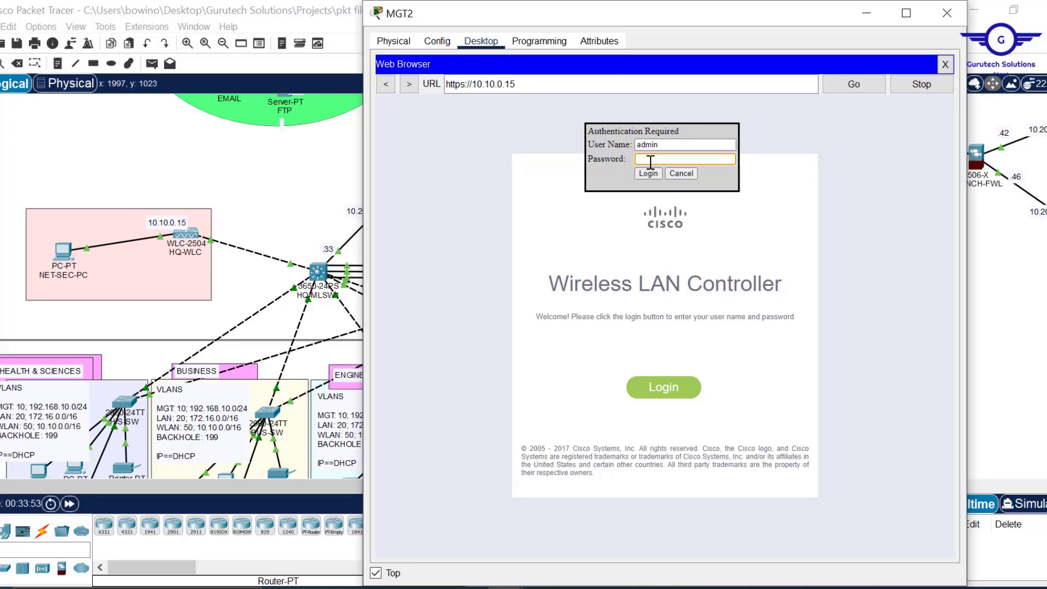
pyautogui.write('C')
pyautogui.press('Return')
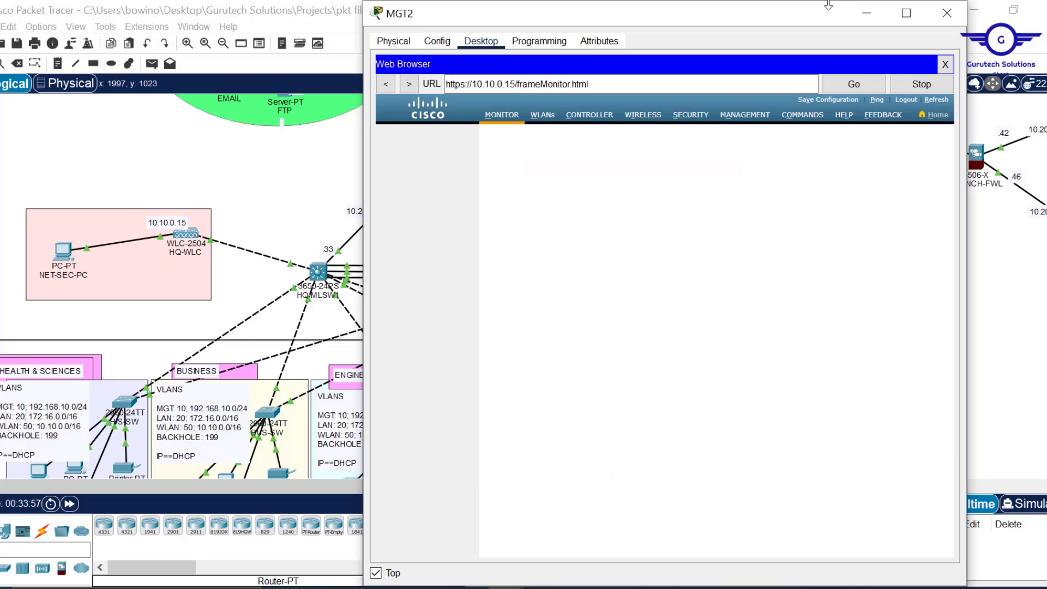
# - View the WIRELESS All APs list showing BUS-LAP, ENG-LAP, ART-LAP and IT-LAP, then hide MGT2
pyautogui.moveTo(821, 3); pyautogui.dragTo(821, 51)
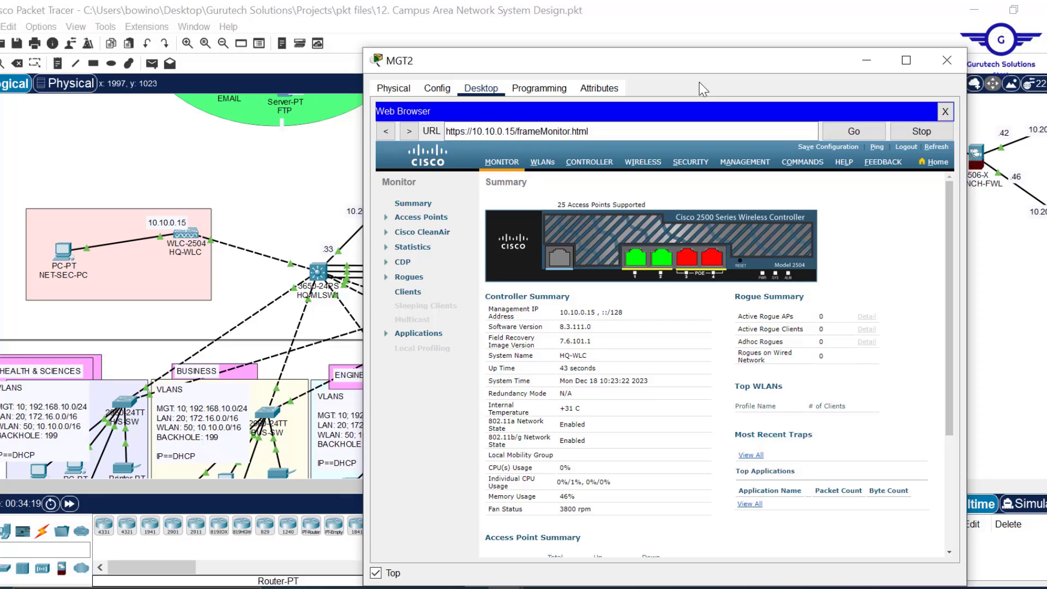
pyautogui.click(643, 166)
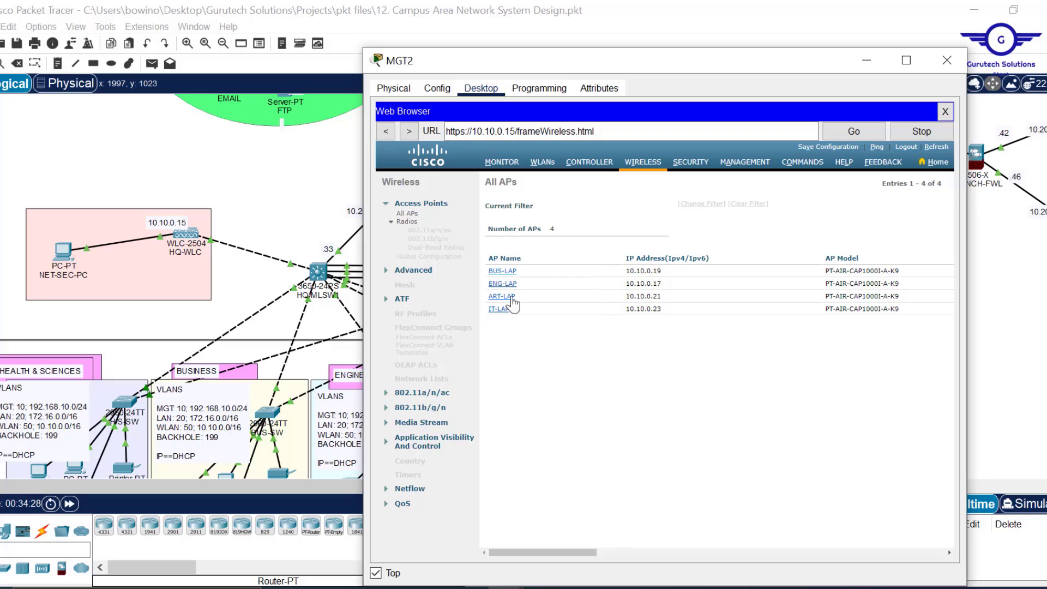
pyautogui.click(711, 25)
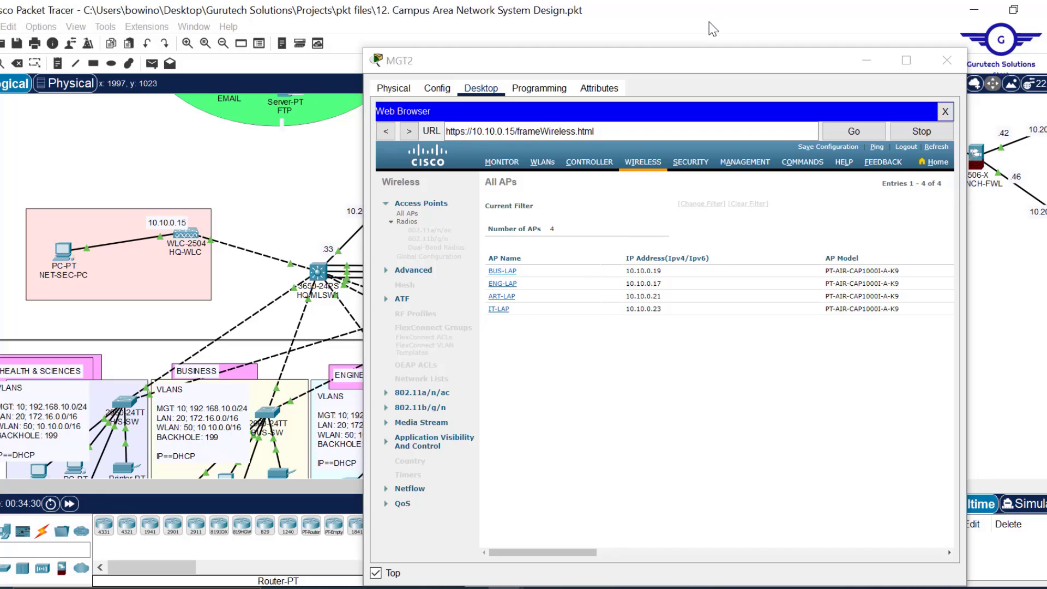
pyautogui.click(867, 60)
# - Display BUS-LAP's details showing CAPWAP connected to 10.10.0.15 with the EMPLOYEES WLAN
pyautogui.scroll(-3, 736, 331)
pyautogui.scroll(-3, 736, 331)
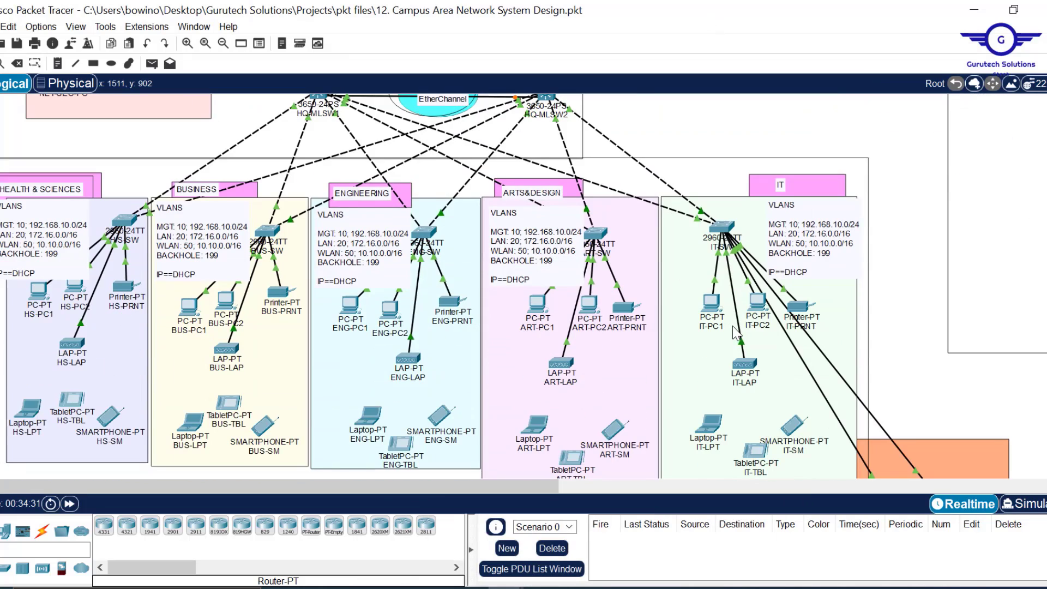
pyautogui.moveTo(565, 371)
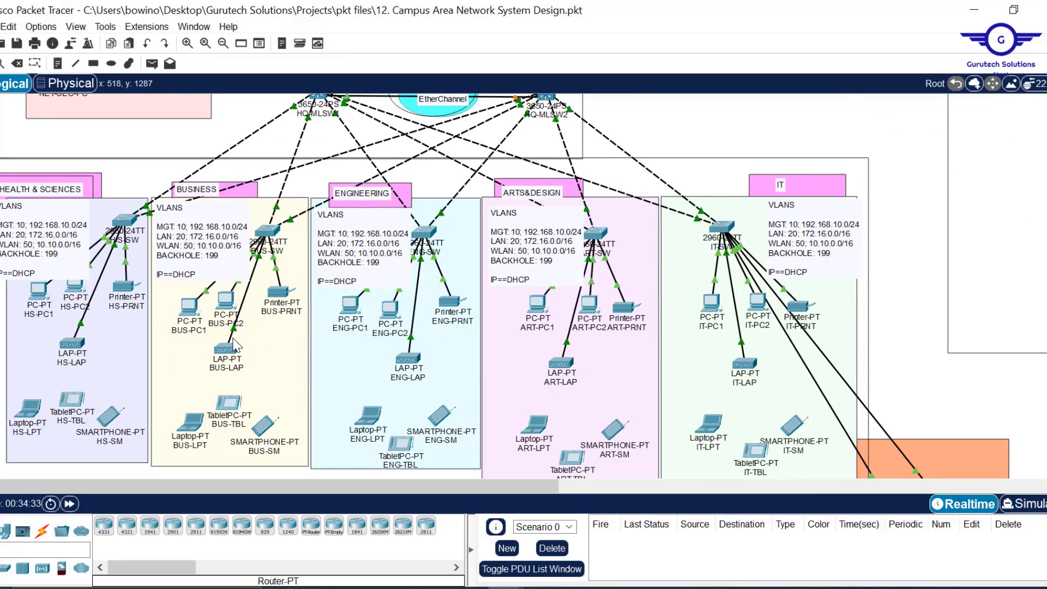
pyautogui.moveTo(223, 355)
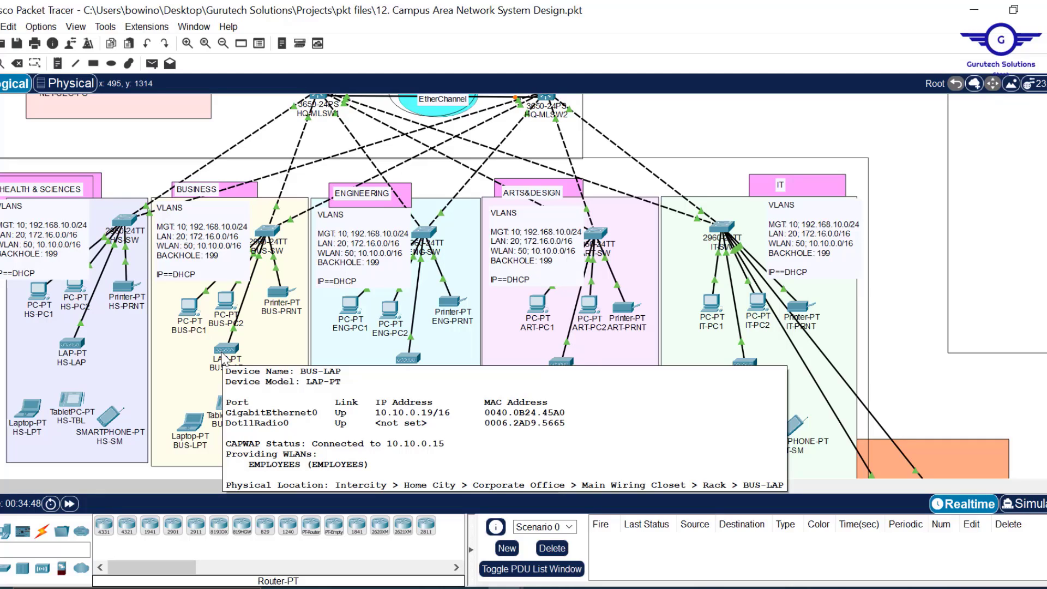
# - Bring MGT2's controller page forward, refresh it, and list the WLANs showing EMPLOYEES
pyautogui.moveTo(70, 346)
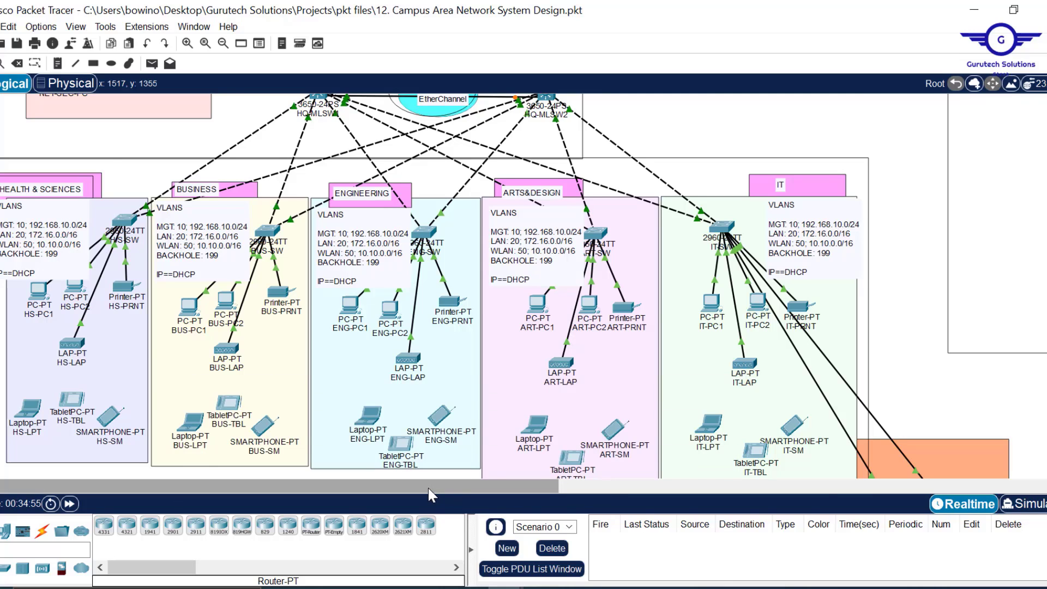
pyautogui.moveTo(428, 488); pyautogui.dragTo(822, 488)
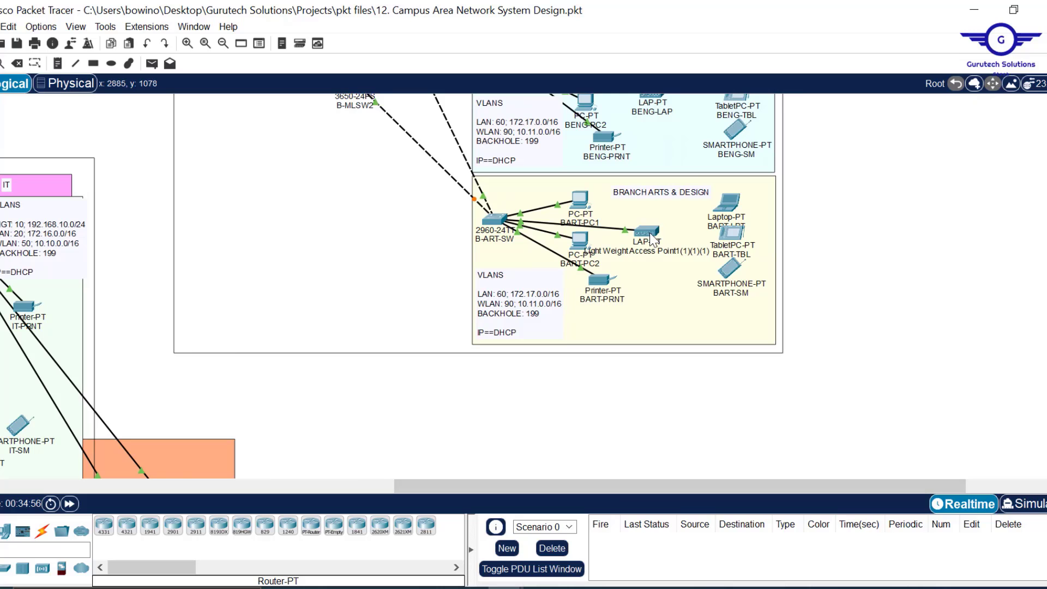
pyautogui.moveTo(653, 240)
pyautogui.scroll(3, 1007, 218)
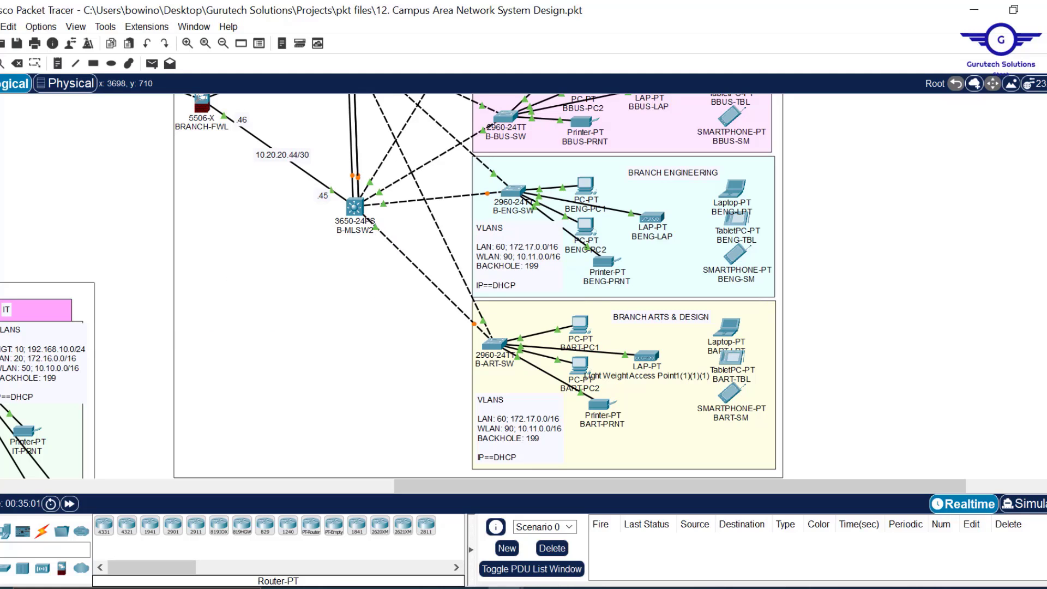
pyautogui.scroll(5, 478, 286)
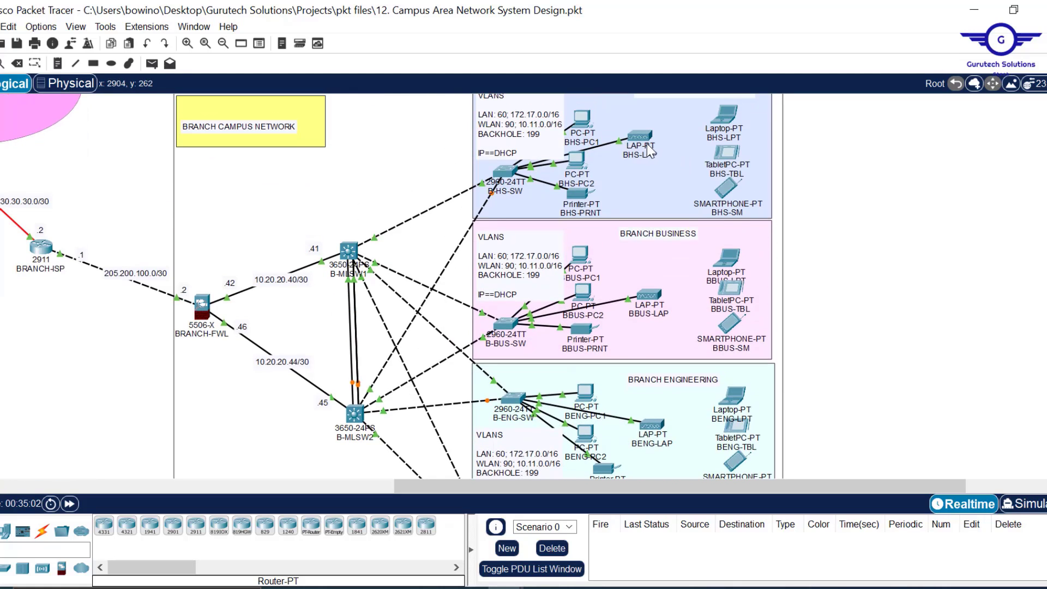
pyautogui.moveTo(642, 141)
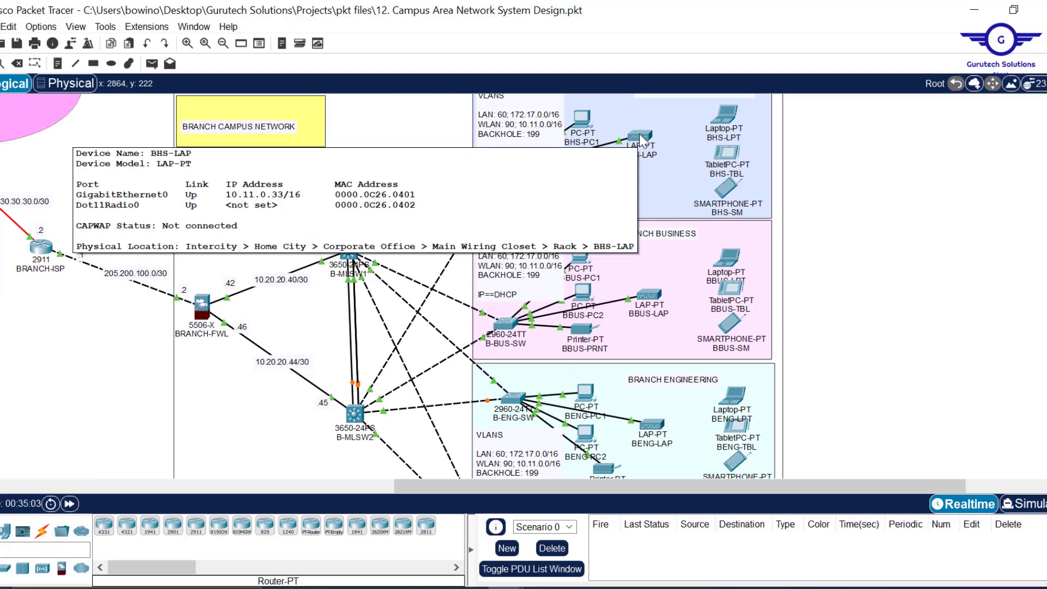
pyautogui.moveTo(420, 485); pyautogui.dragTo(156, 489)
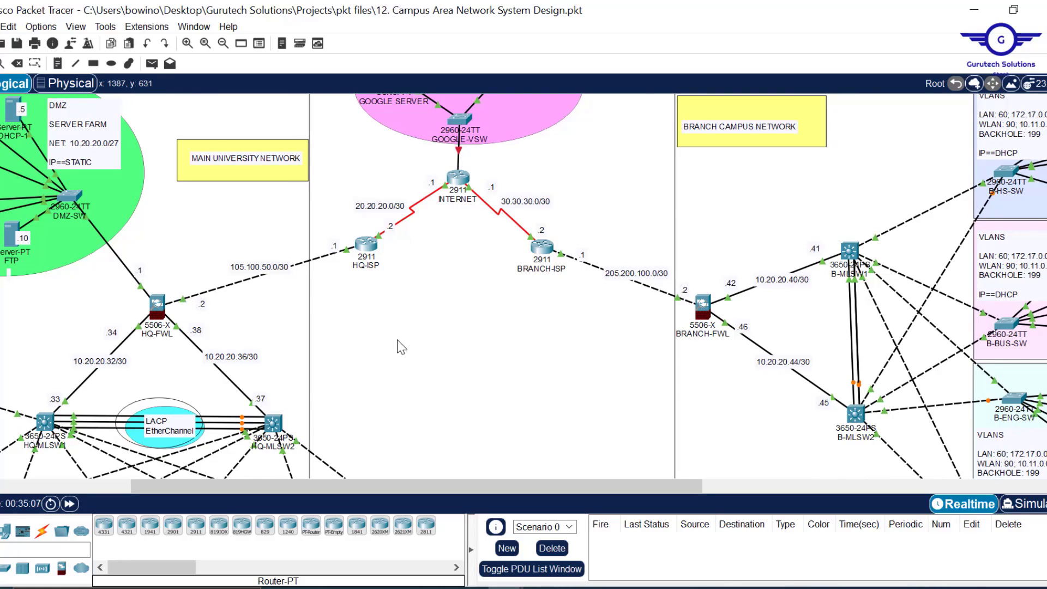
pyautogui.hscroll(-5, 403, 348)
pyautogui.scroll(-2, 548, 339)
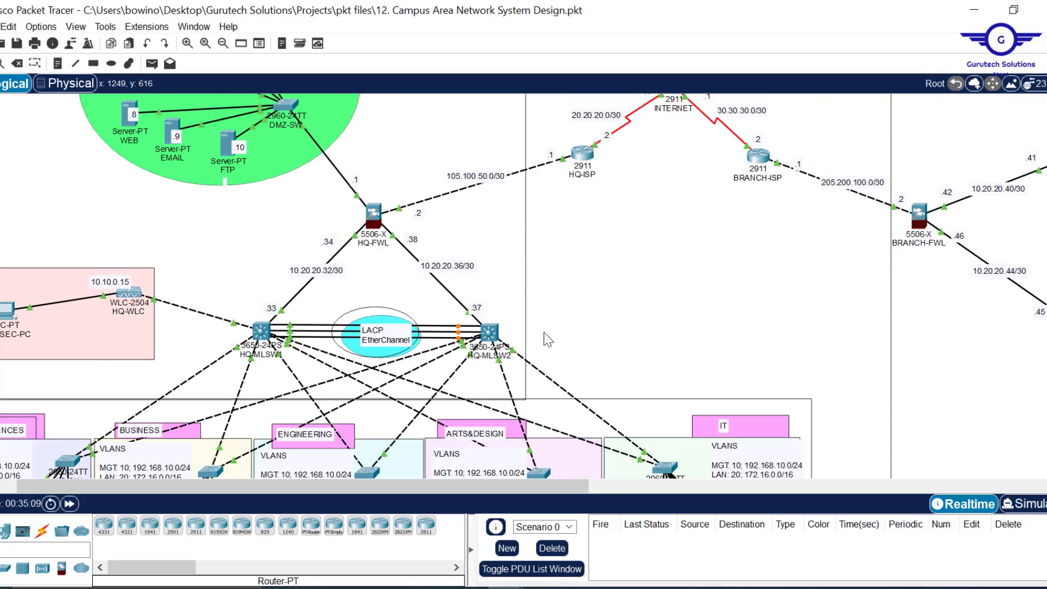
pyautogui.scroll(-5, 548, 339)
pyautogui.scroll(5, 548, 339)
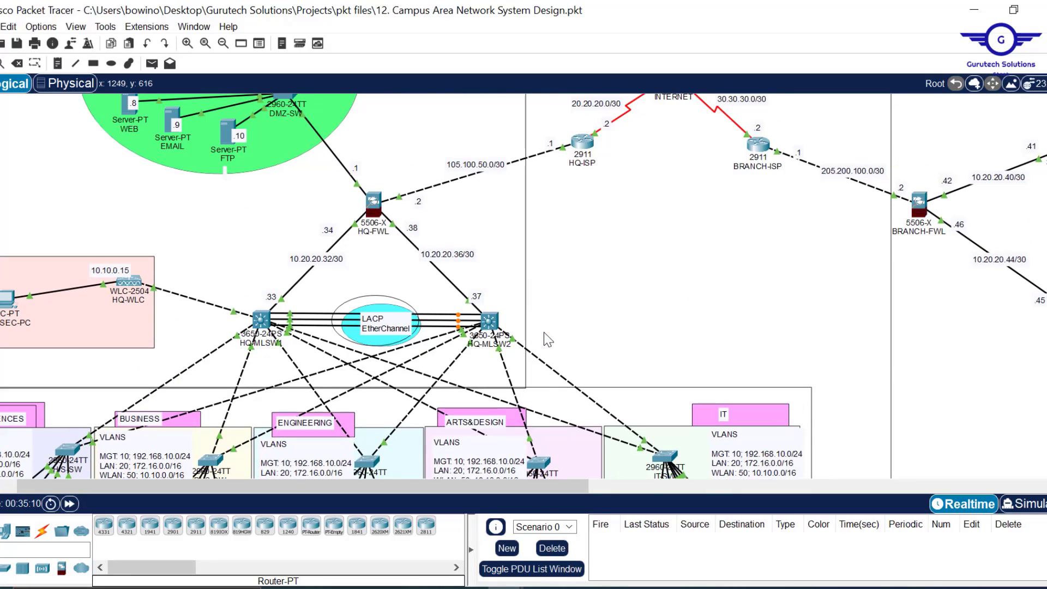
pyautogui.moveTo(504, 587)
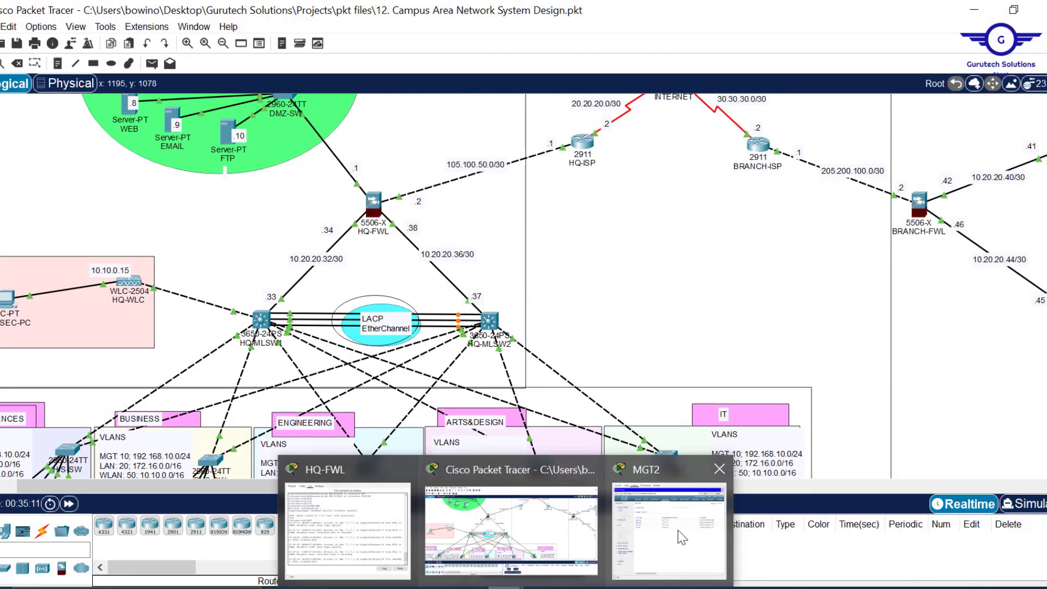
pyautogui.click(678, 530)
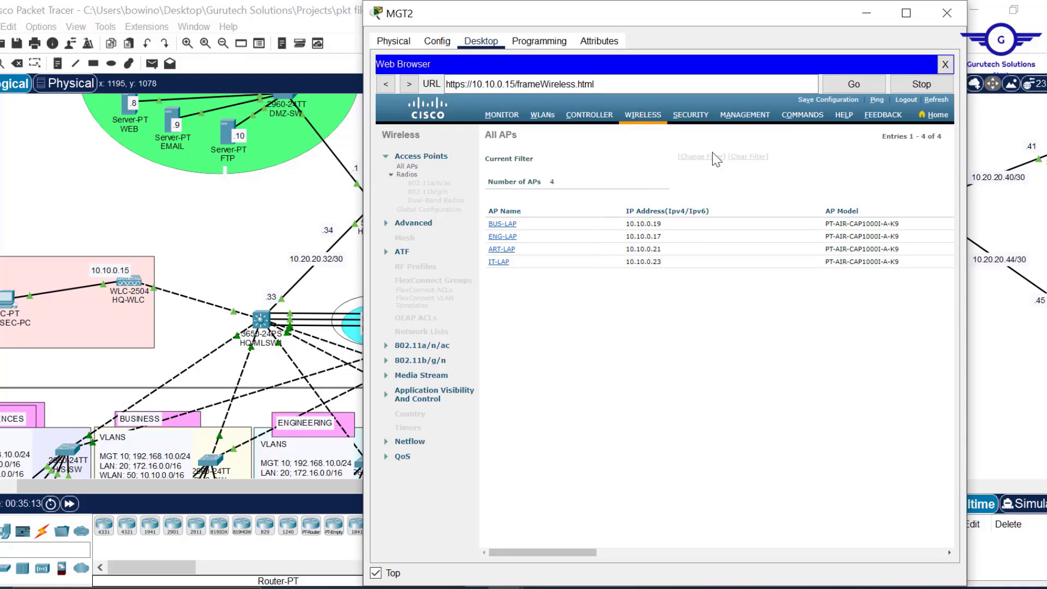
pyautogui.click(938, 103)
pyautogui.click(542, 116)
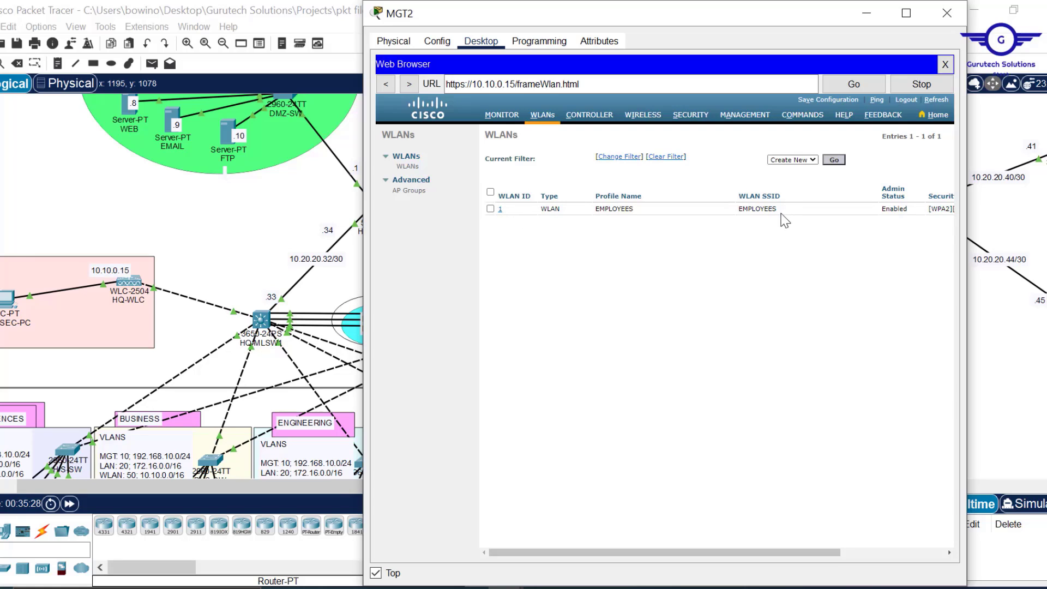
# - Rename WLAN ID 1's SSID to EMPLOYEE WIFI, apply and confirm, then go back to the list
pyautogui.click(500, 212)
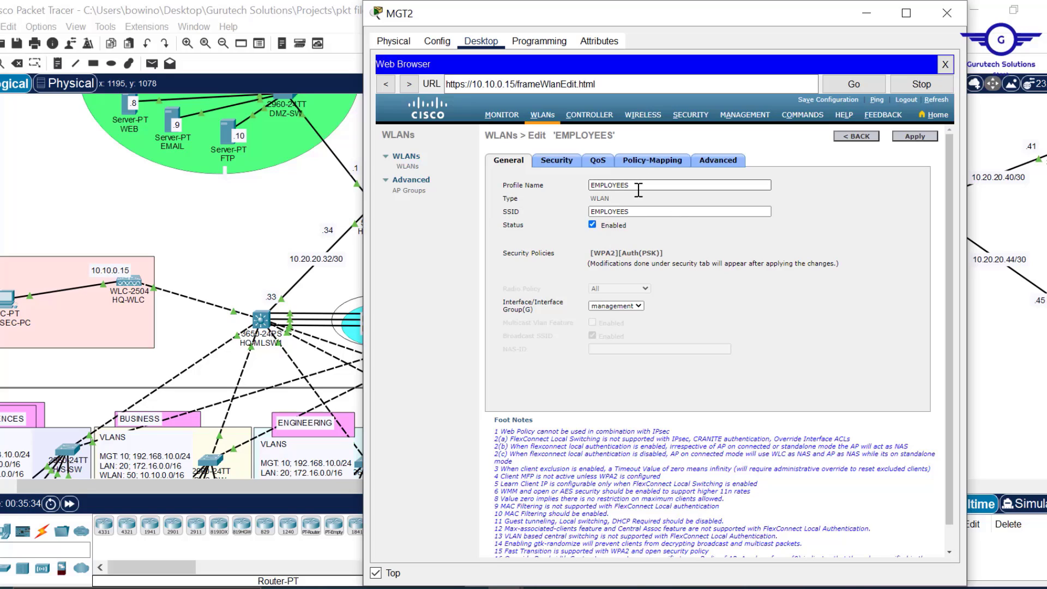
pyautogui.click(637, 212)
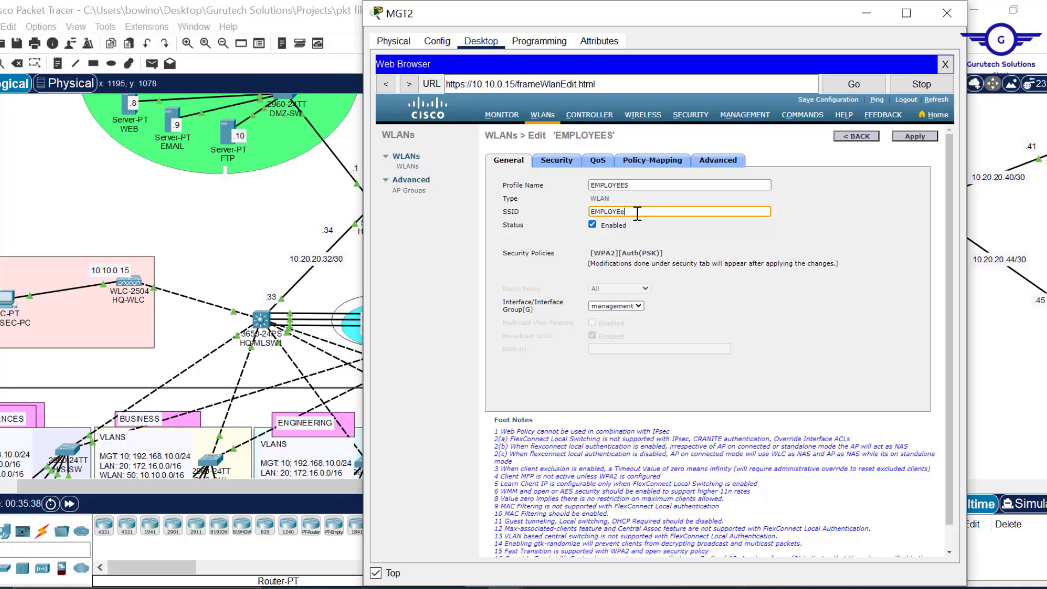
pyautogui.press('Tab')
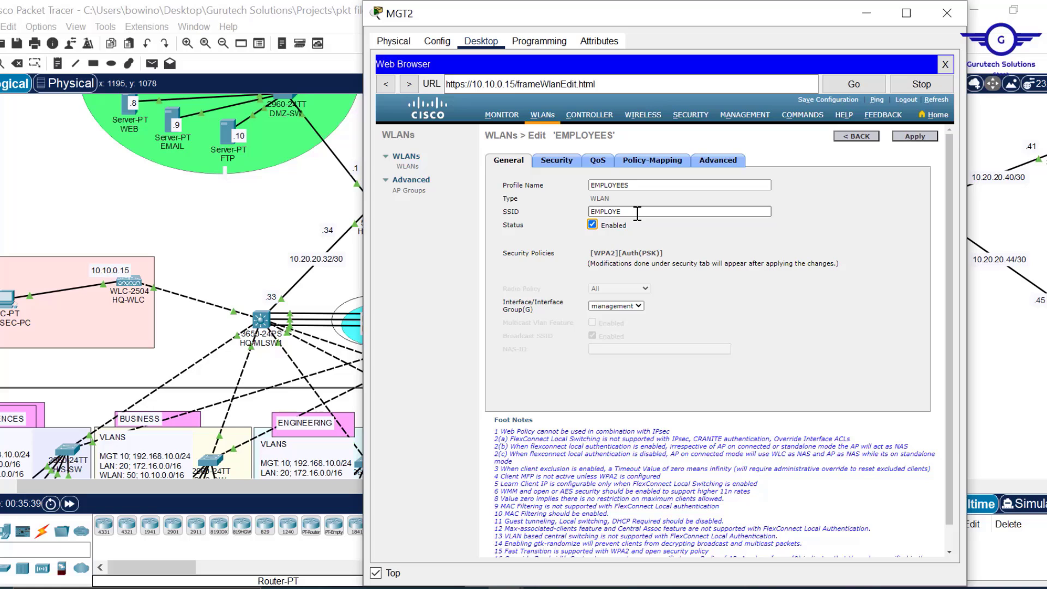
pyautogui.click(637, 213)
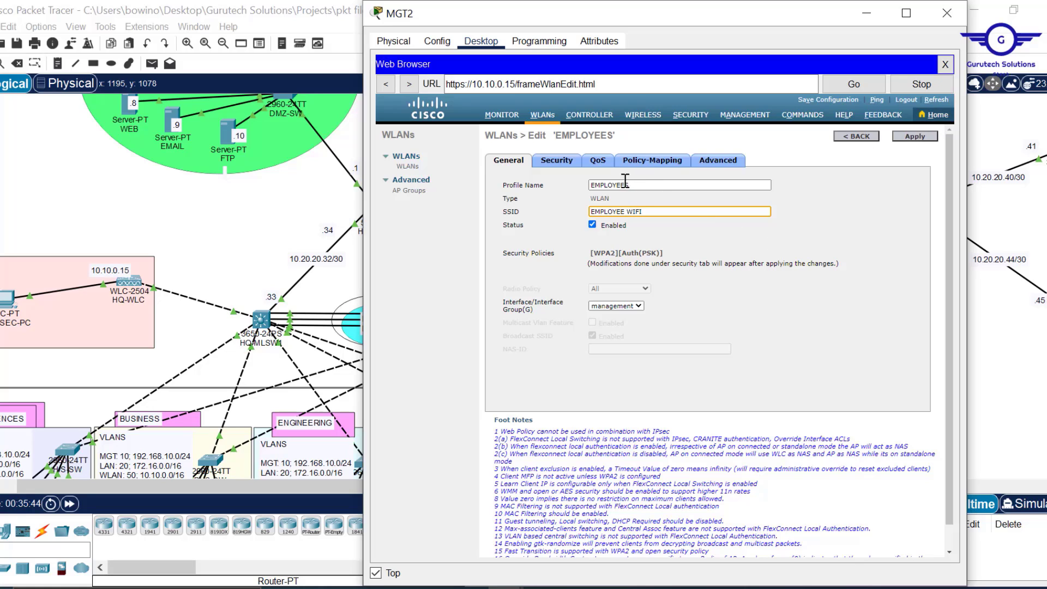
pyautogui.click(916, 137)
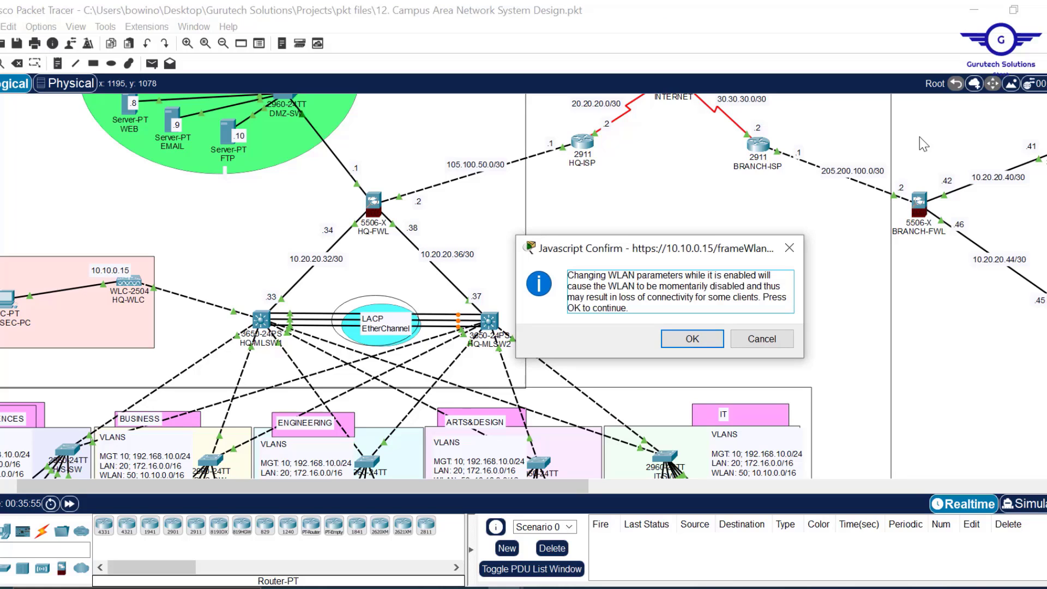
pyautogui.click(693, 341)
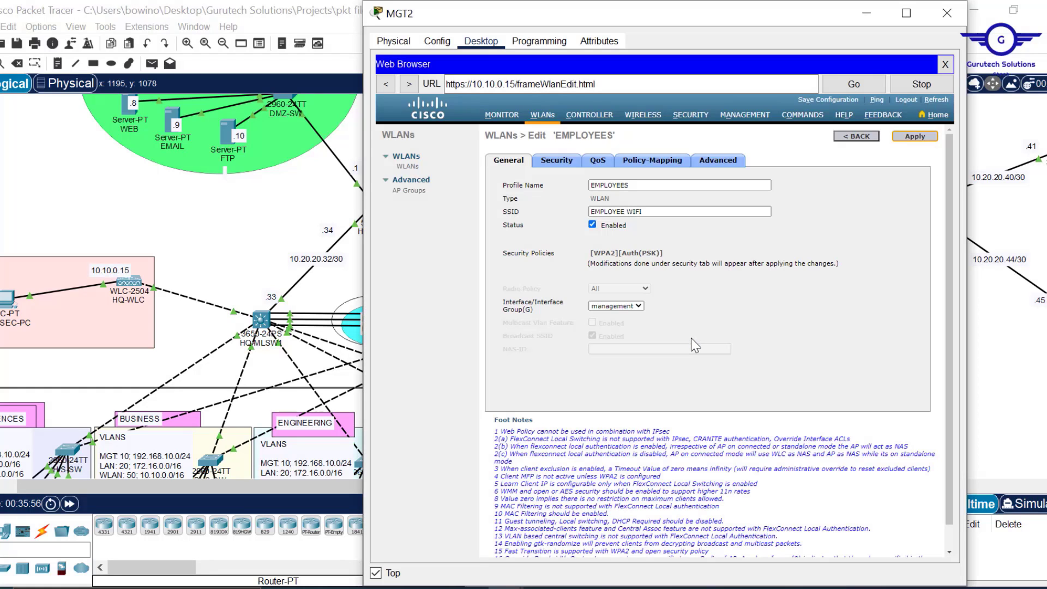
pyautogui.click(858, 137)
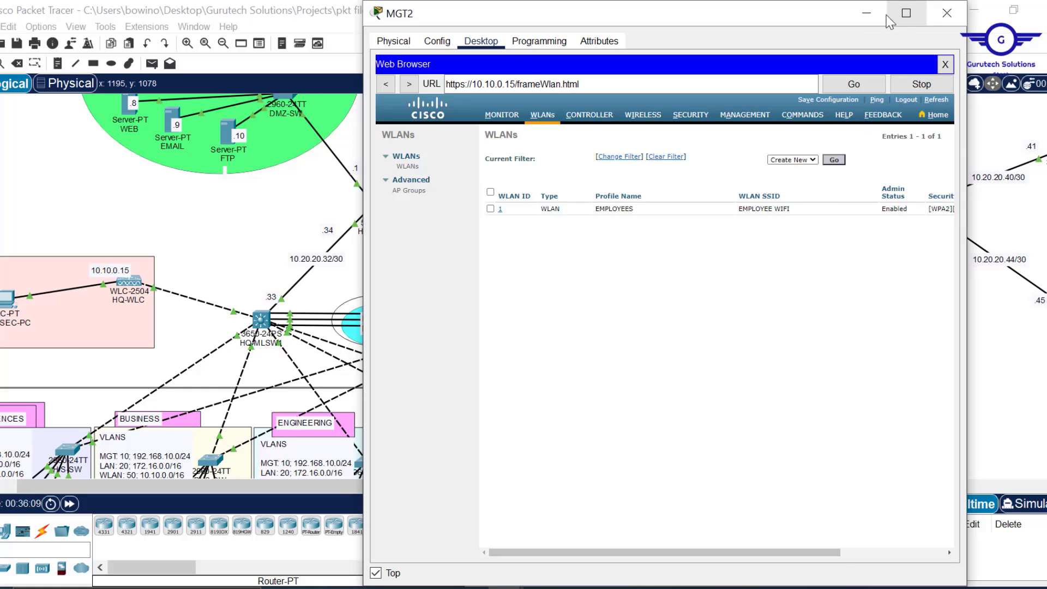
# - Minimize MGT2 and check the IT-LAP and ART-LAP info popups on the campus topology
pyautogui.click(866, 12)
pyautogui.scroll(-4, 781, 322)
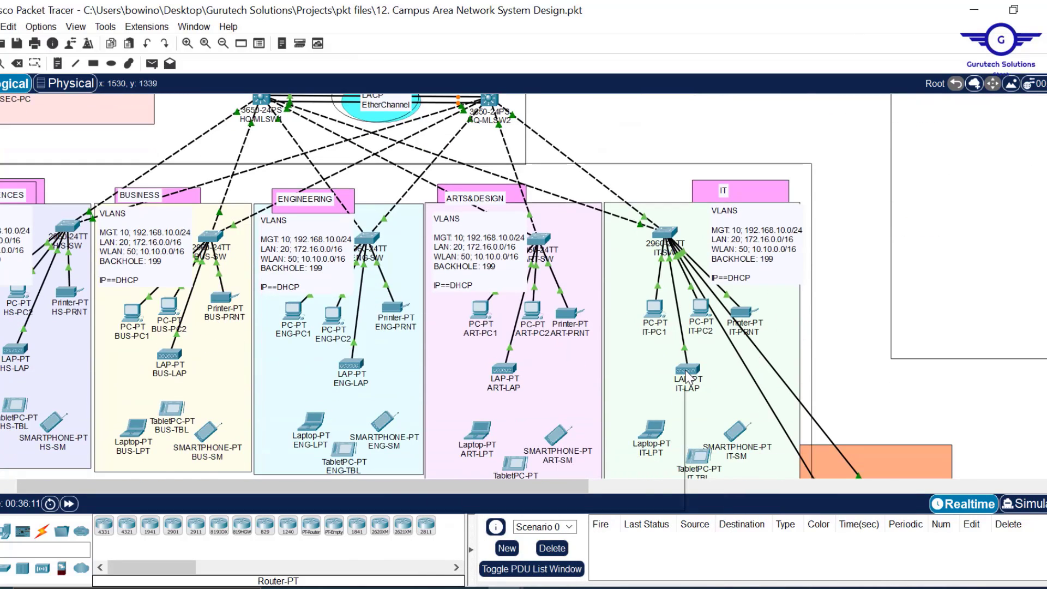
pyautogui.moveTo(688, 376)
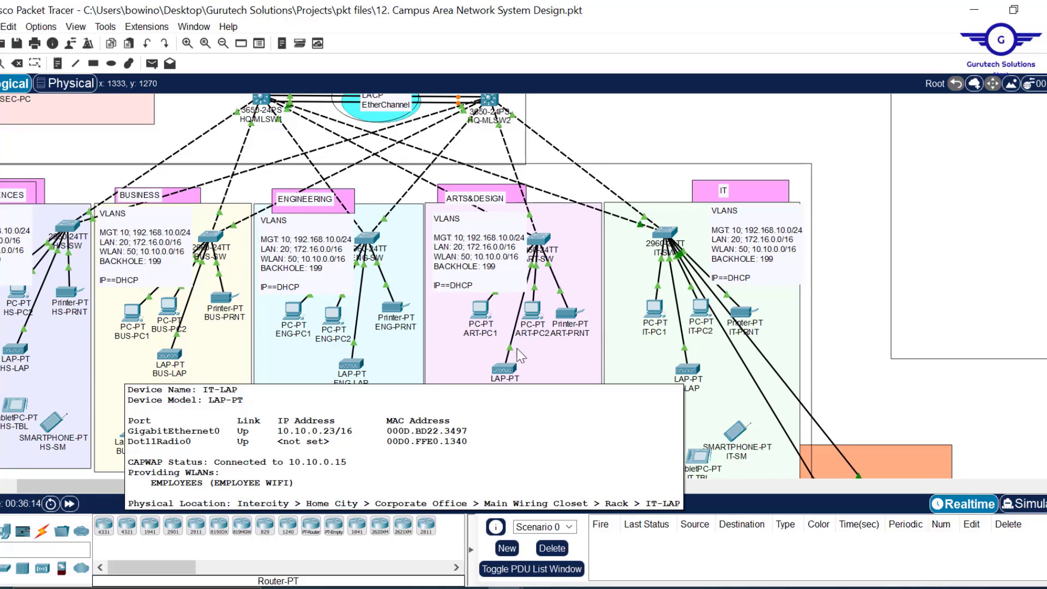
pyautogui.moveTo(498, 377)
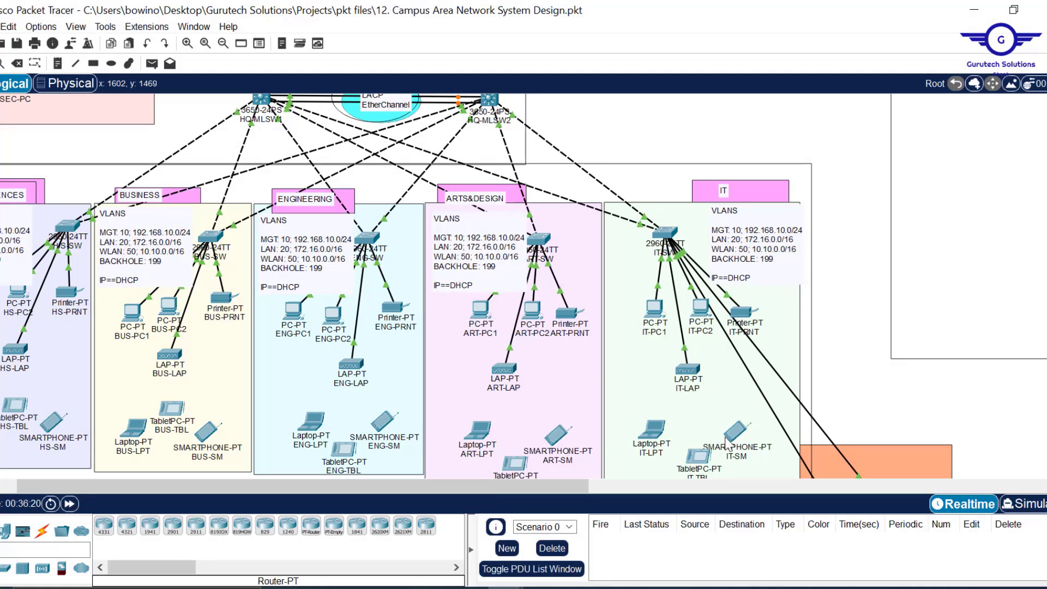
pyautogui.hscroll(-3, 570, 492)
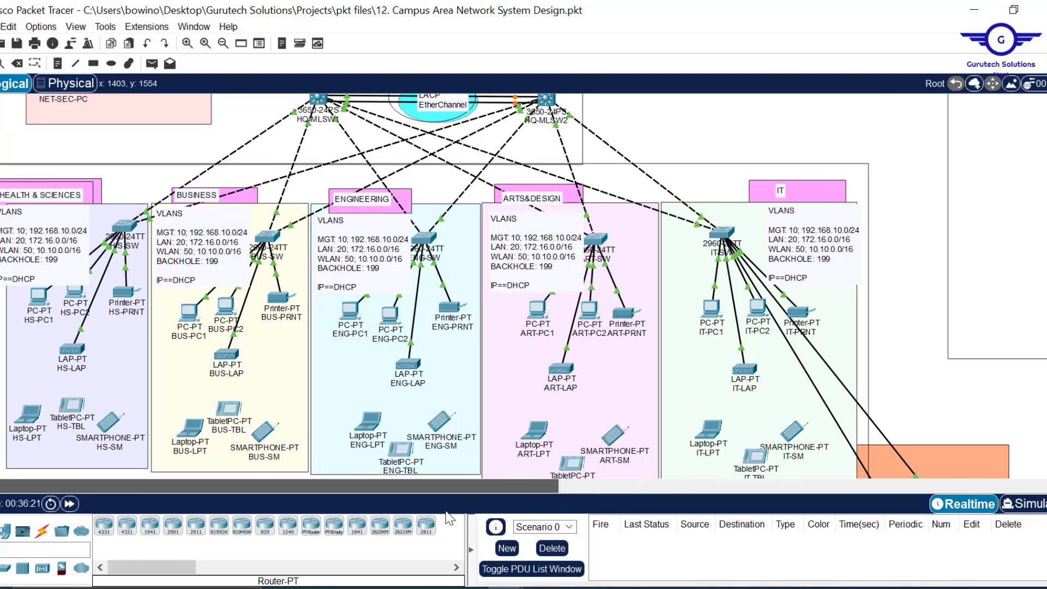
pyautogui.scroll(5, 691, 294)
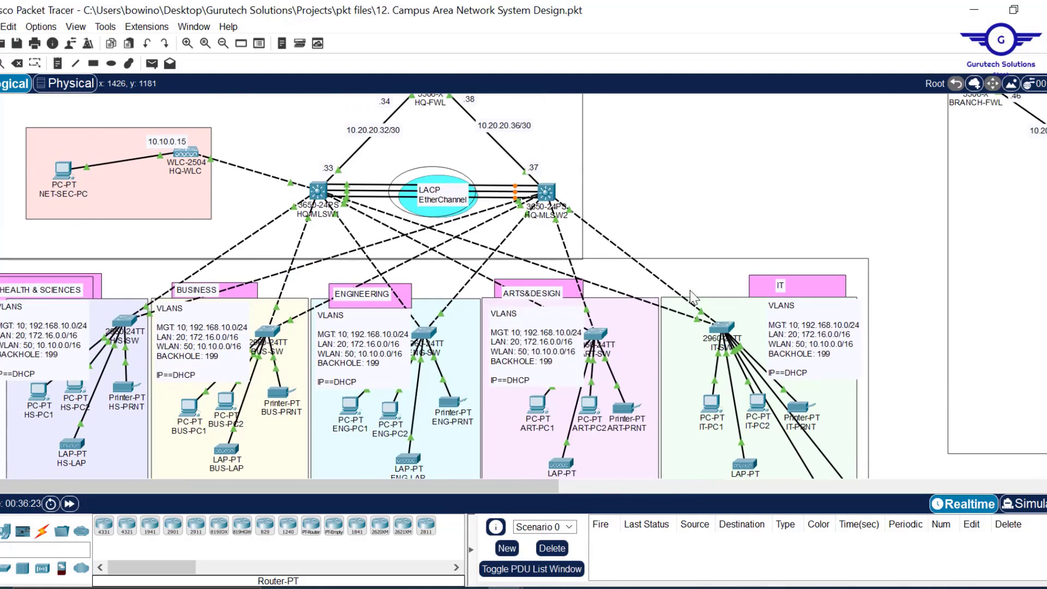
pyautogui.scroll(-2, 692, 295)
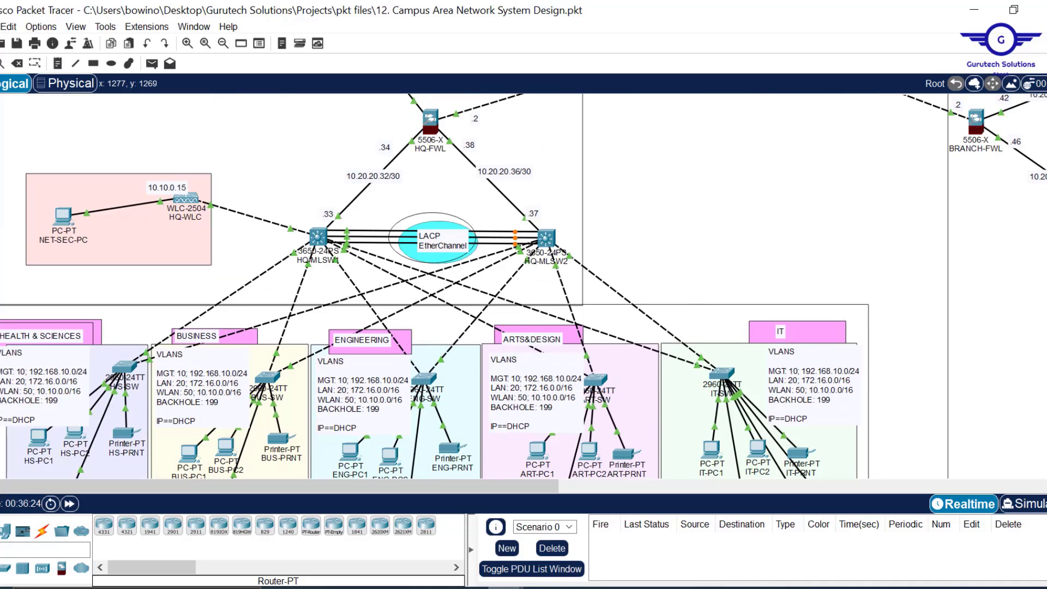
# - Add a new WLAN with profile name CORPORATE USERS and SSID CORP WIFI
pyautogui.click(636, 529)
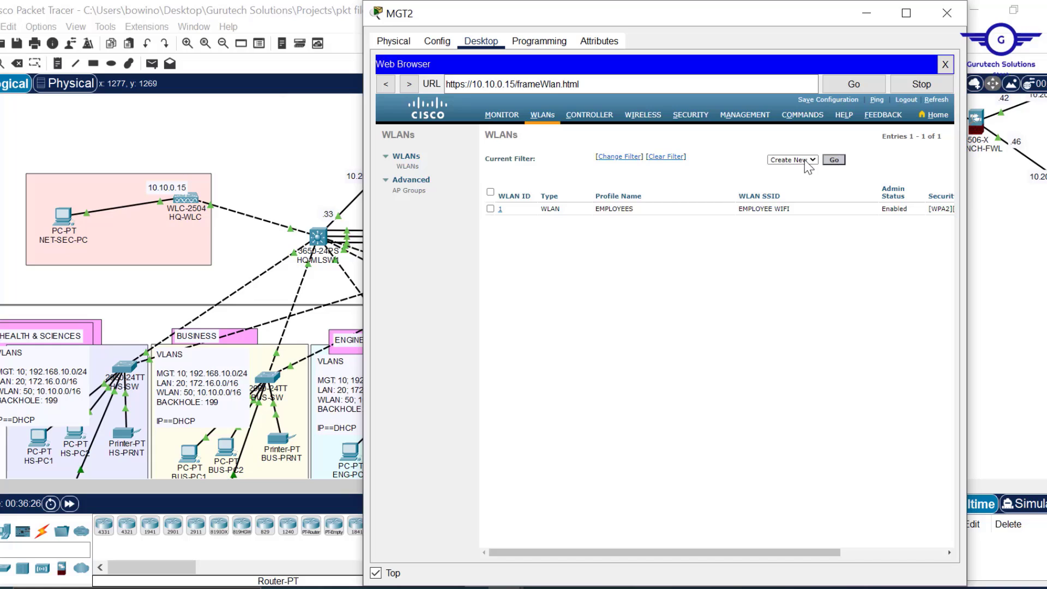
pyautogui.click(834, 160)
pyautogui.click(629, 177)
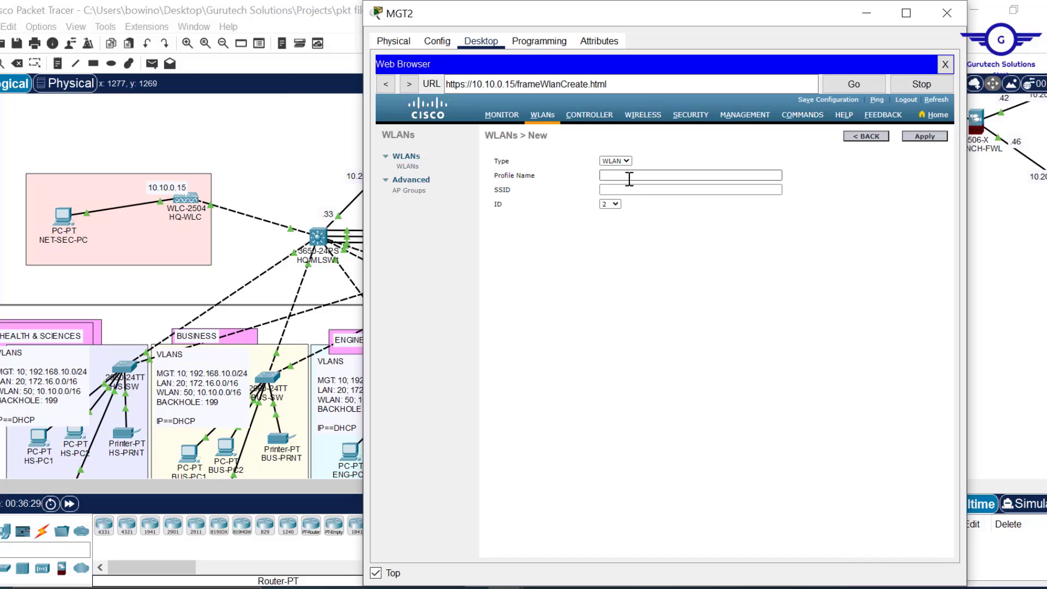
pyautogui.click(619, 174)
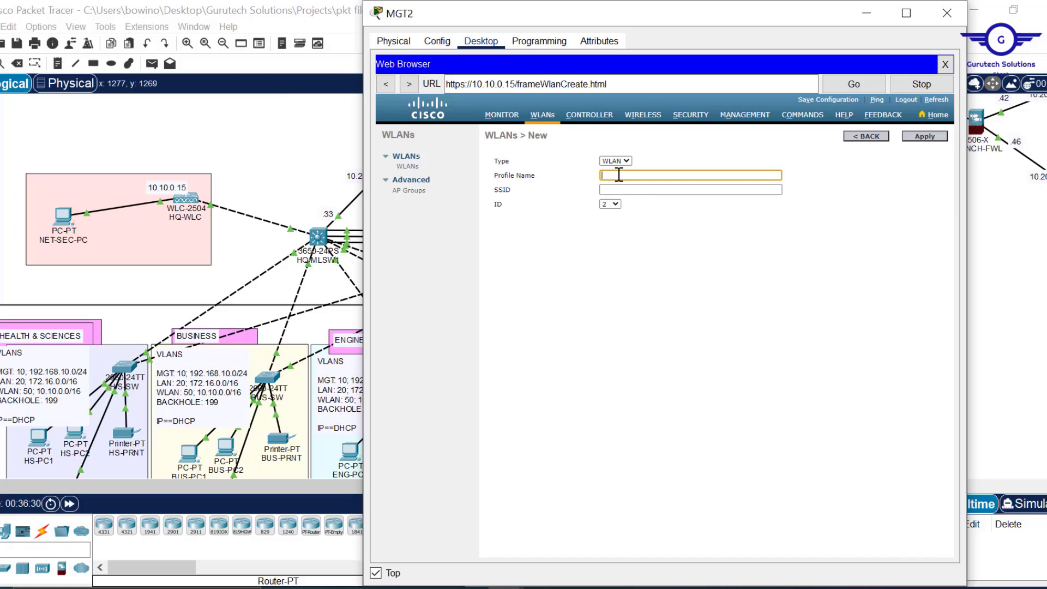
pyautogui.write('CORPORATE USERS')
pyautogui.click(621, 190)
pyautogui.write('COR')
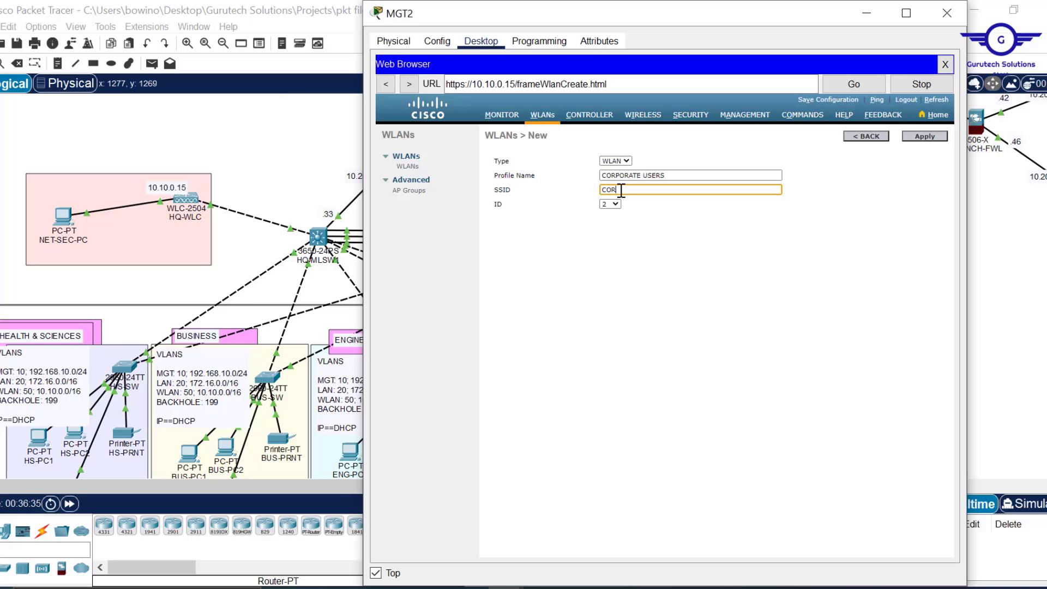
pyautogui.write('P WIFI')
pyautogui.click(930, 135)
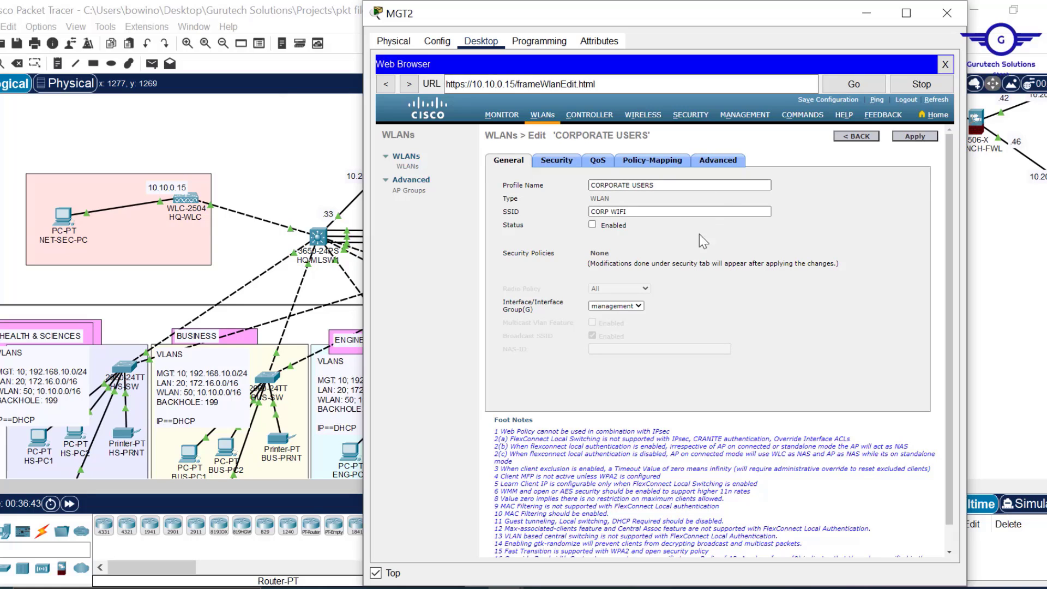
# - Enable CORPORATE USERS and set WPA+WPA2 layer 2 security with WPA2 AES and PSK enabled
pyautogui.click(593, 225)
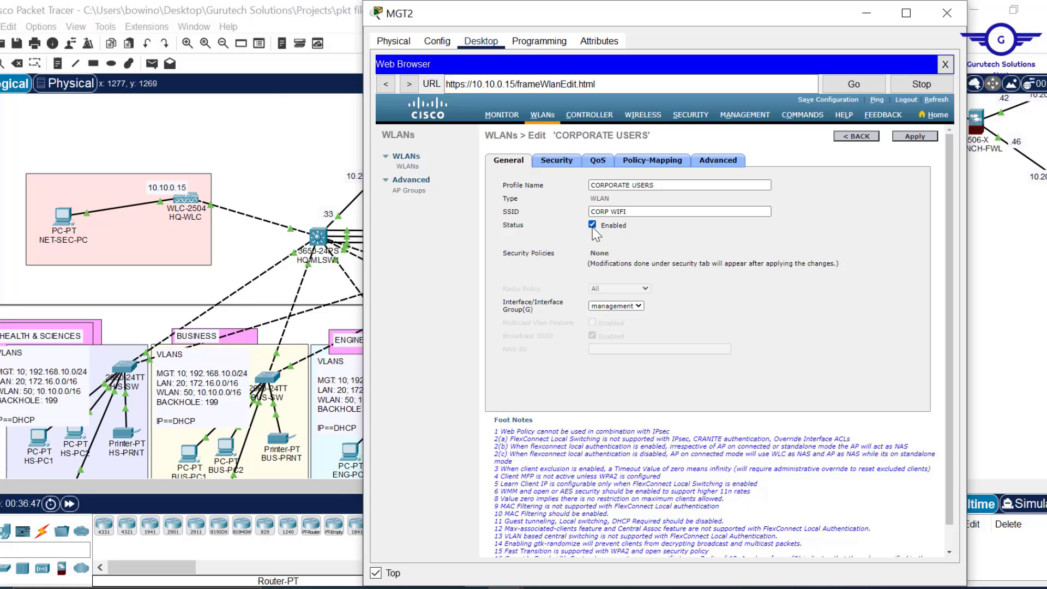
pyautogui.click(560, 170)
pyautogui.click(646, 205)
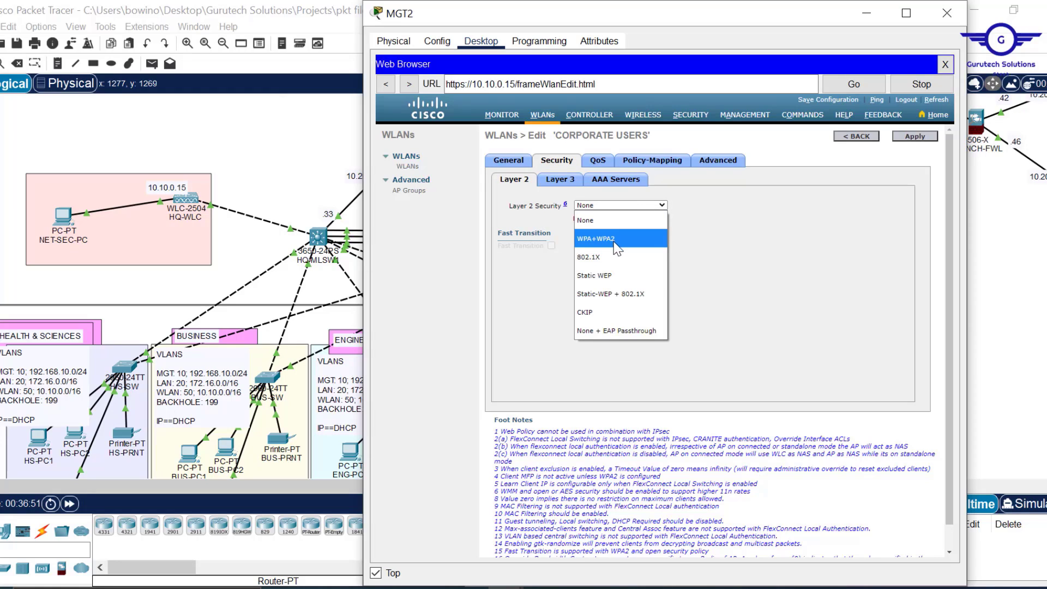
pyautogui.click(614, 242)
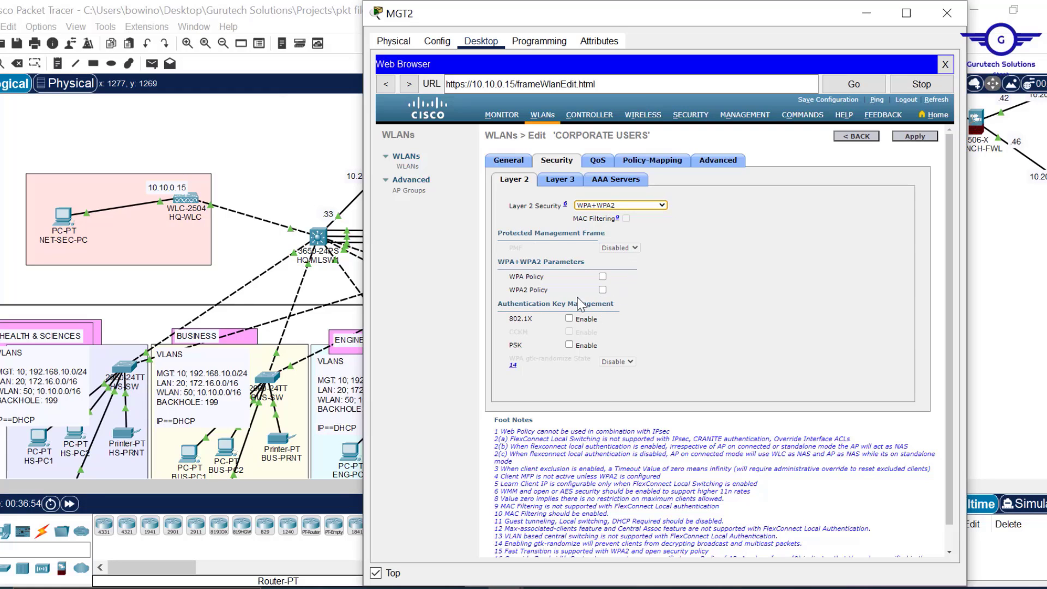
pyautogui.click(603, 289)
pyautogui.moveTo(637, 289); pyautogui.dragTo(541, 73)
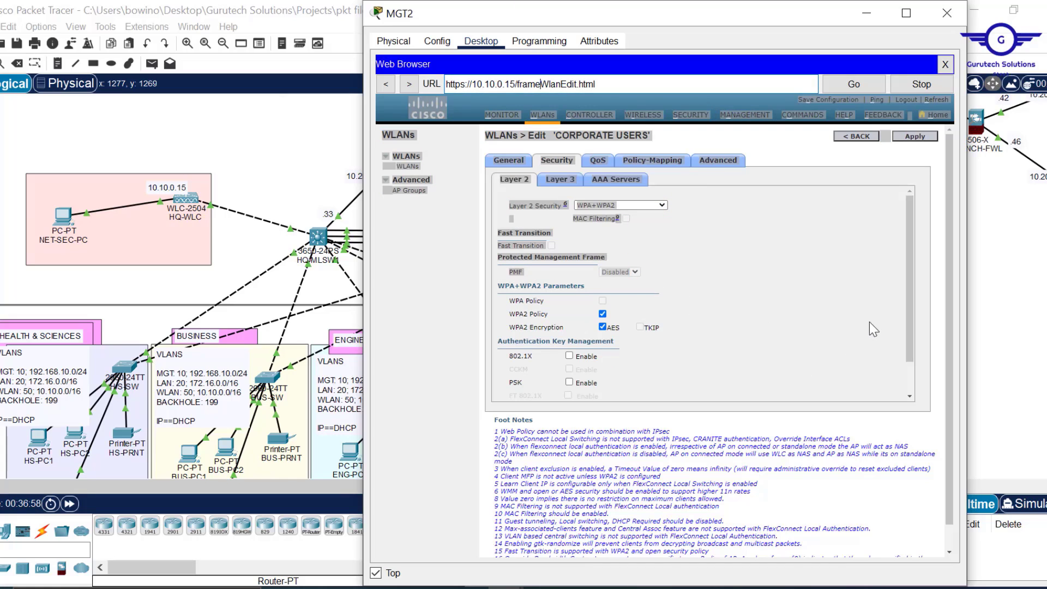
pyautogui.moveTo(908, 300); pyautogui.dragTo(911, 361)
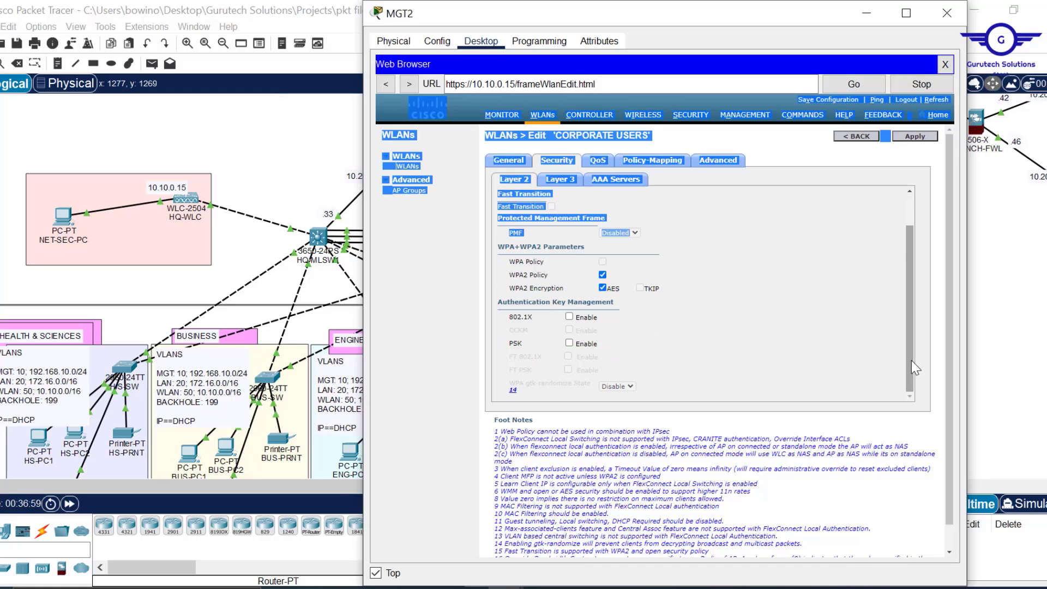
pyautogui.click(719, 259)
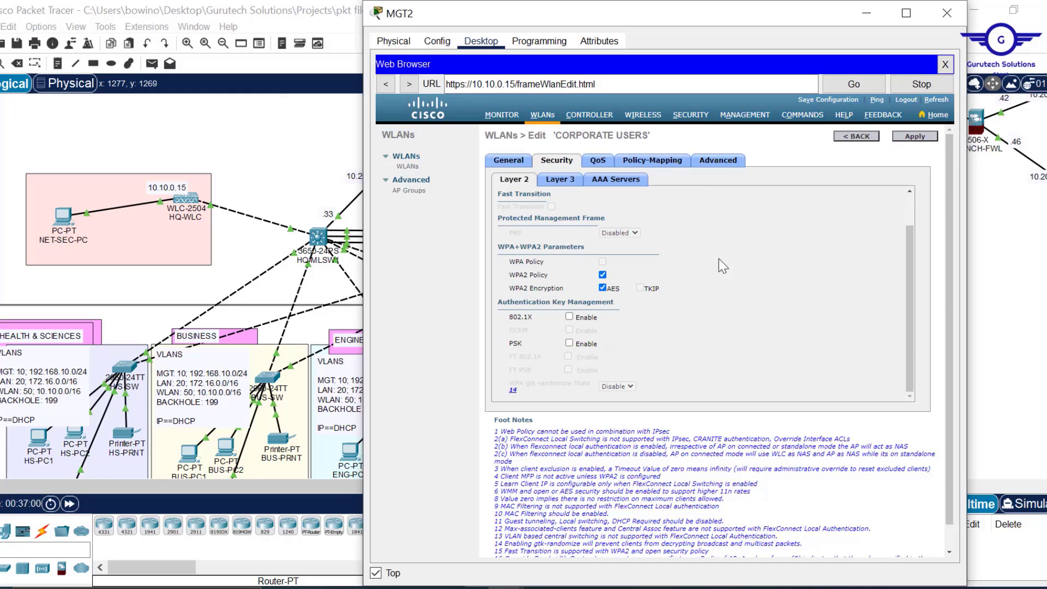
pyautogui.click(569, 344)
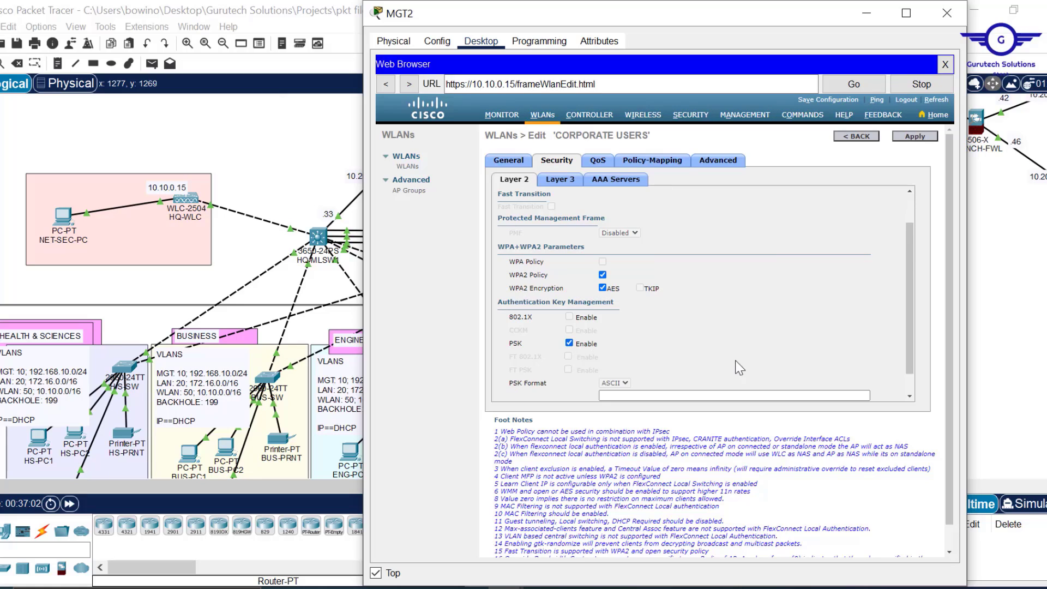
pyautogui.scroll(-2, 911, 392)
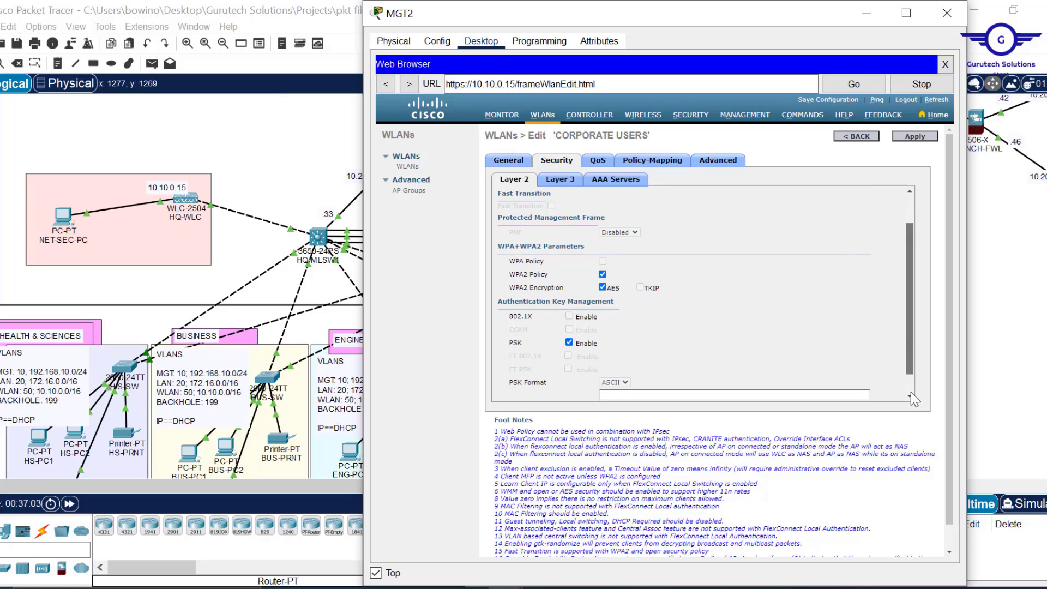
# - Enter the pre-shared key, apply and confirm the changes, and return to the WLAN list
pyautogui.click(654, 370)
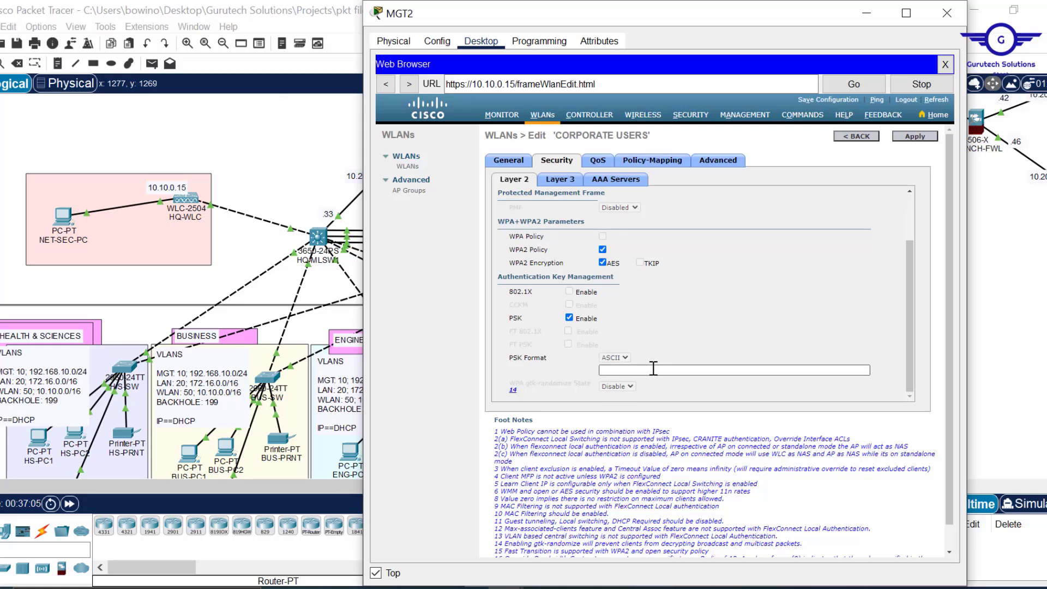
pyautogui.click(654, 370)
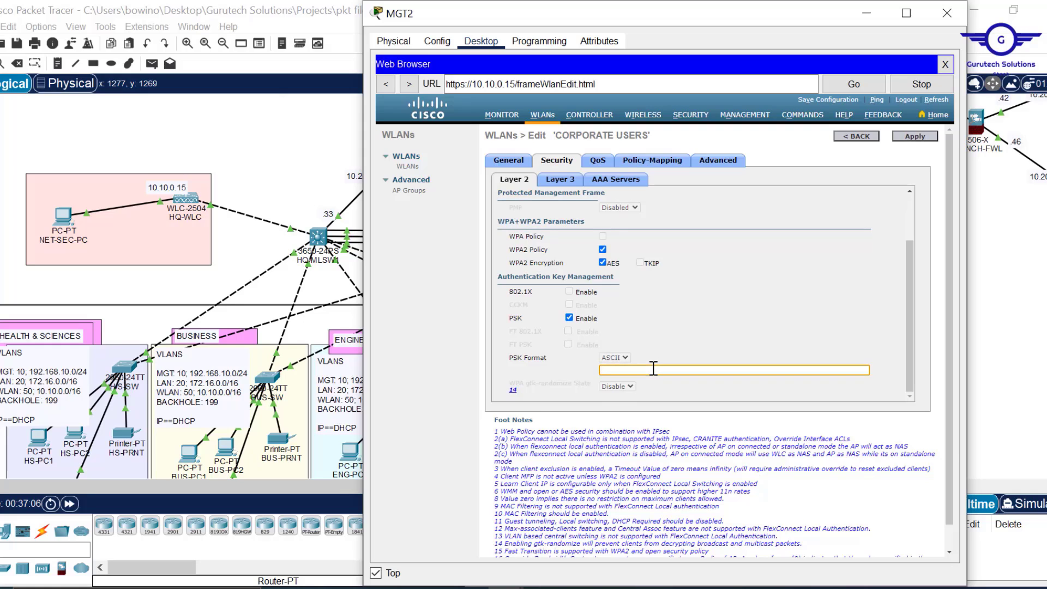
pyautogui.write('•')
pyautogui.press('BackSpace')
pyautogui.press('BackSpace')
pyautogui.write('•••••••')
pyautogui.click(918, 140)
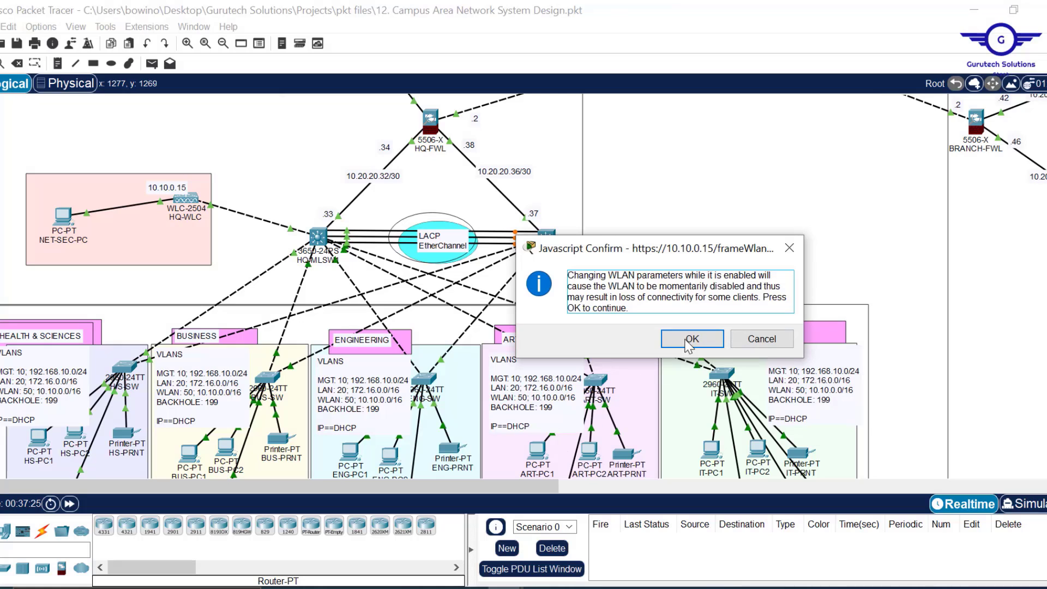
pyautogui.click(692, 339)
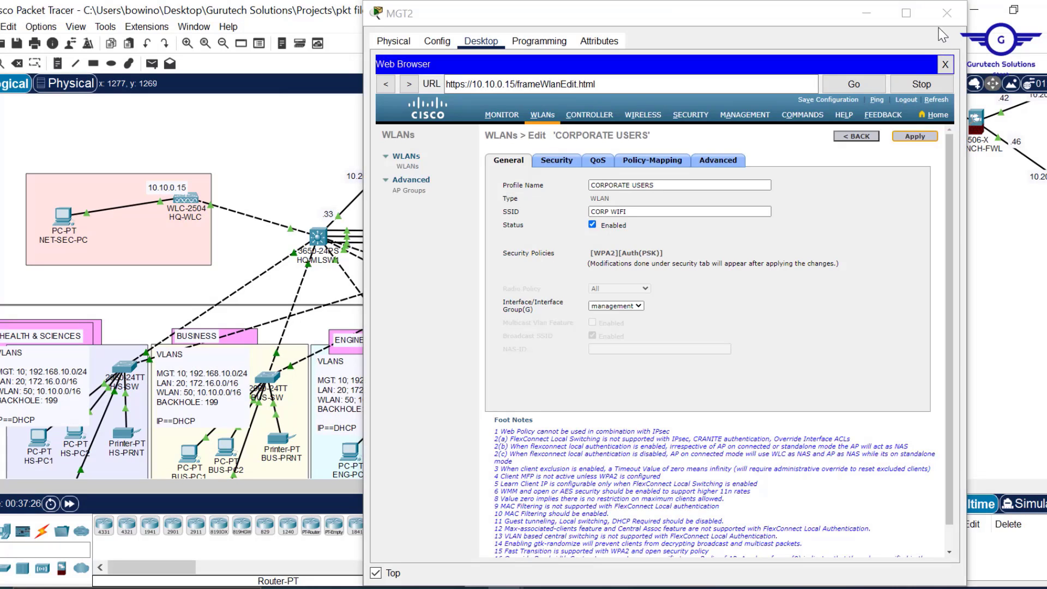
pyautogui.click(851, 137)
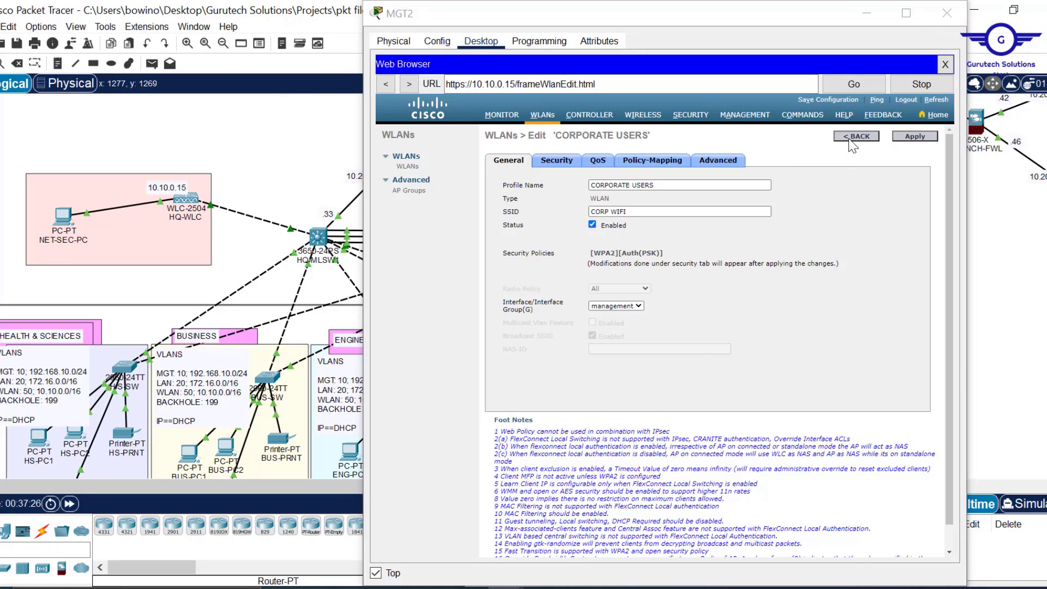
# - Minimize MGT2, read the LAP access points' WLAN info, then restore MGT2's WLAN page
pyautogui.click(869, 16)
pyautogui.scroll(-5, 619, 334)
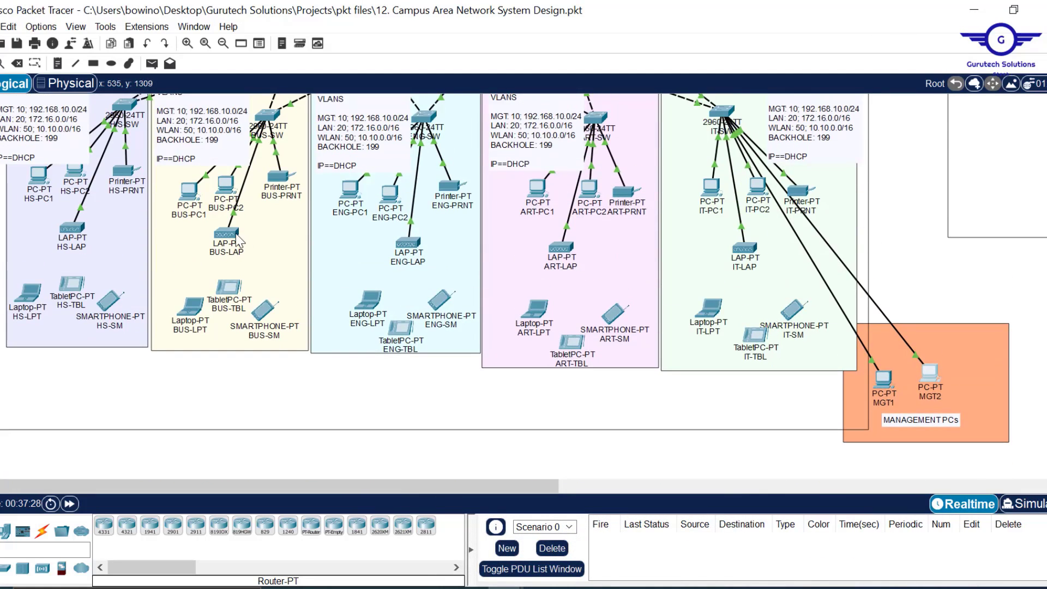
pyautogui.moveTo(218, 238)
pyautogui.moveTo(753, 254)
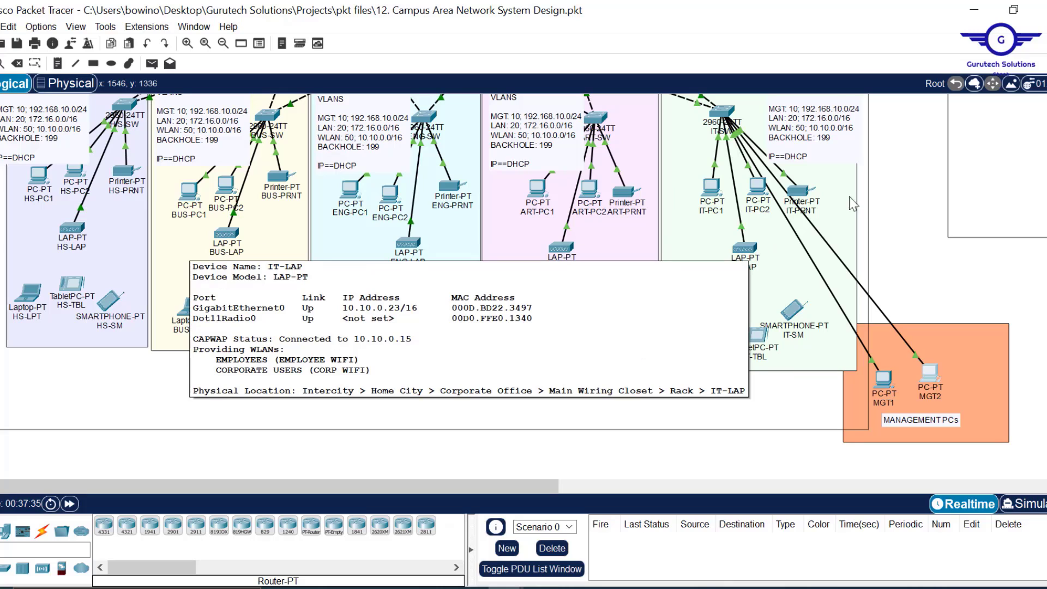
pyautogui.scroll(5, 898, 182)
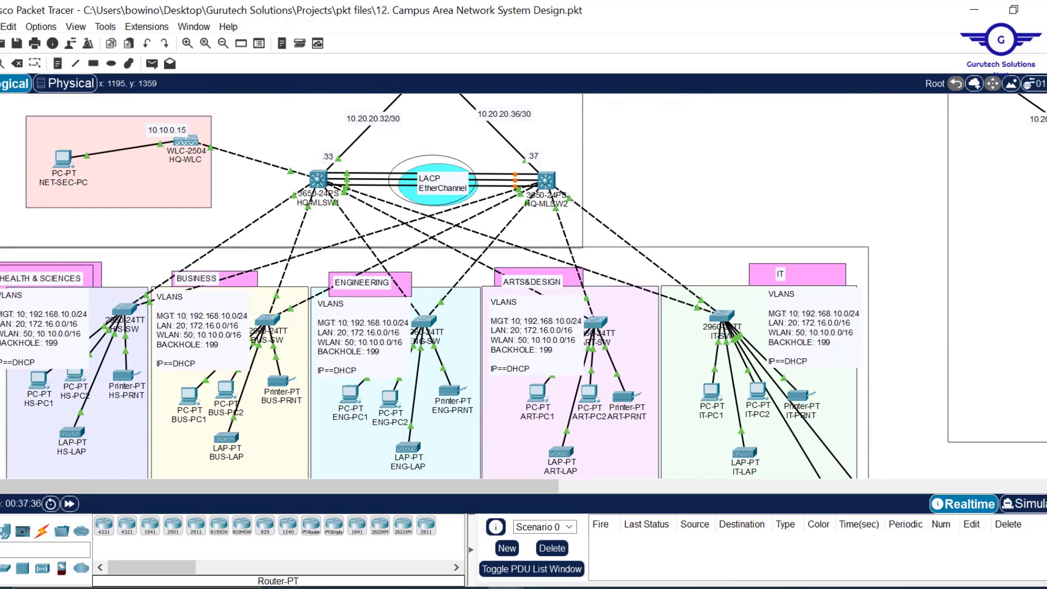
pyautogui.click(500, 538)
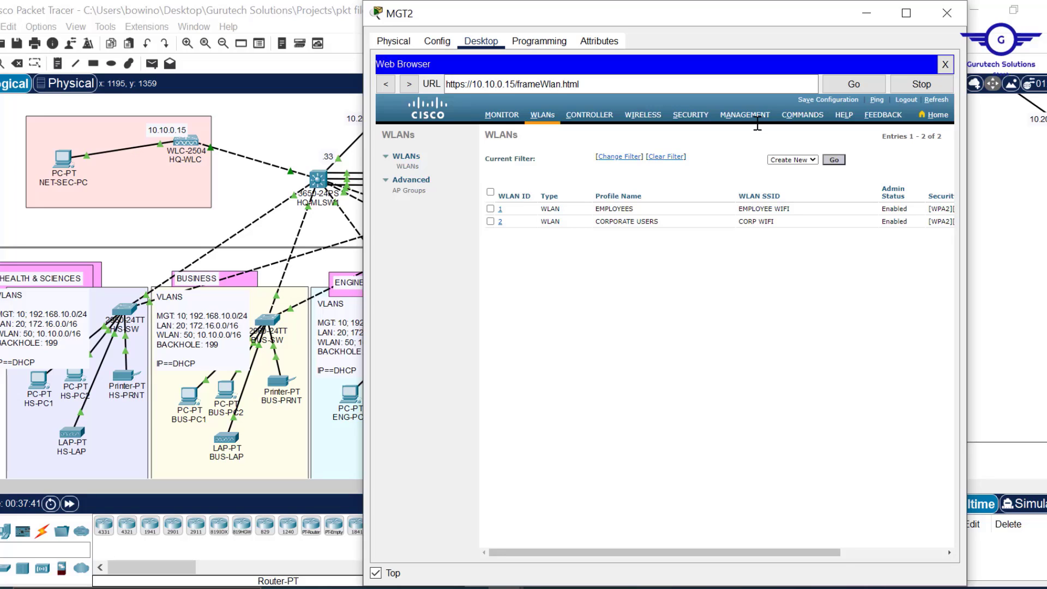
# - Create the EXTERNAL AUDITORS WLAN with SSID AUDIT WIFI
pyautogui.click(834, 160)
pyautogui.click(612, 175)
pyautogui.write('EXTERNAL AUDITORS')
pyautogui.click(637, 189)
pyautogui.write('AUDIT WIFI')
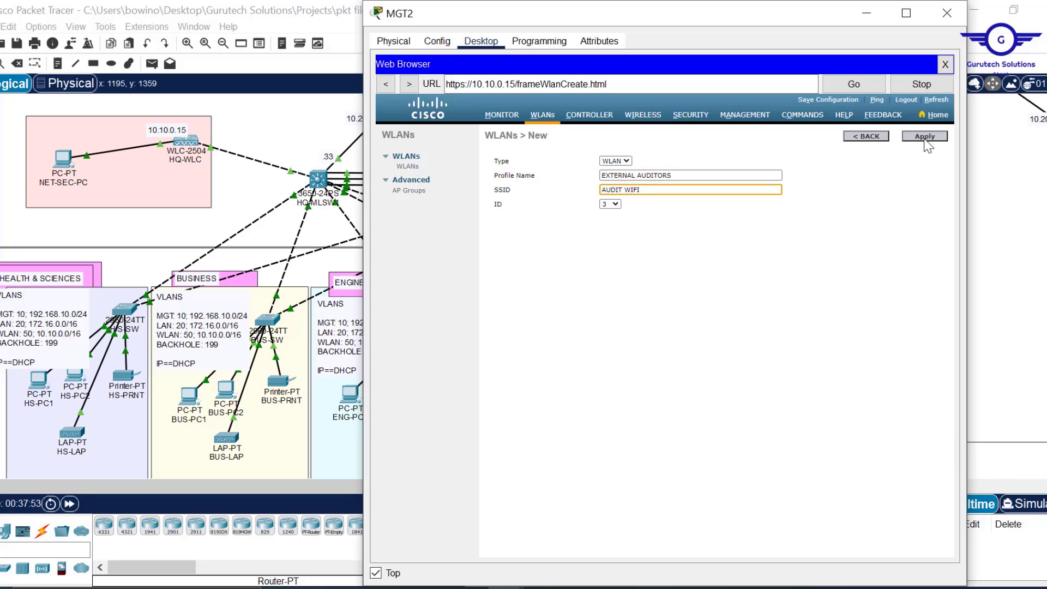
pyautogui.click(926, 138)
# - Enable EXTERNAL AUDITORS and secure it with WPA+WPA2, WPA2 policy and a pre-shared key
pyautogui.click(591, 224)
pyautogui.click(556, 162)
pyautogui.click(621, 205)
pyautogui.click(605, 223)
pyautogui.click(603, 314)
pyautogui.scroll(-2, 649, 345)
pyautogui.click(569, 328)
pyautogui.click(709, 370)
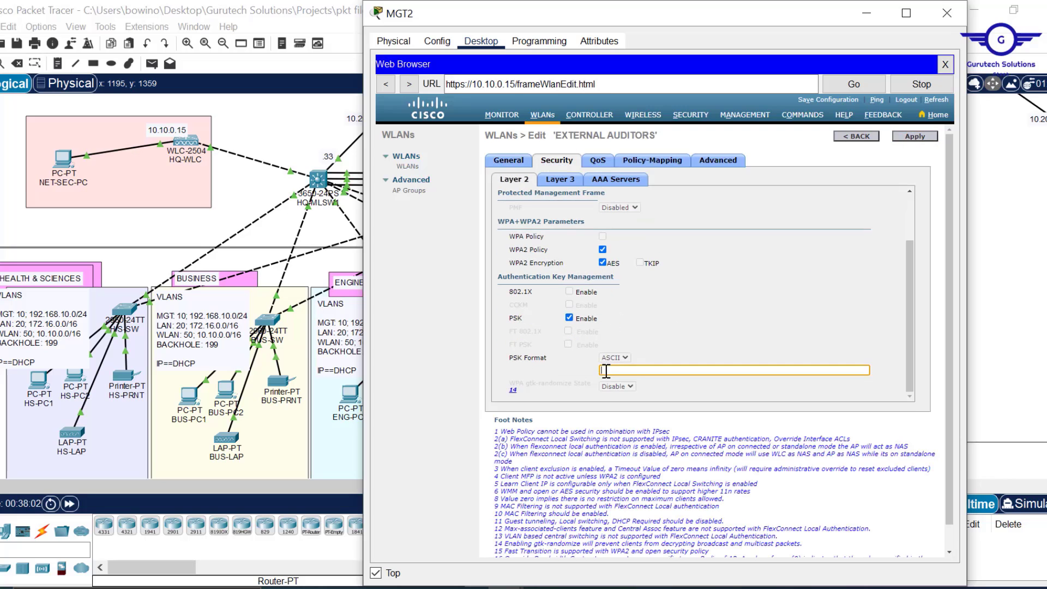
pyautogui.write('cisco123')
pyautogui.click(915, 136)
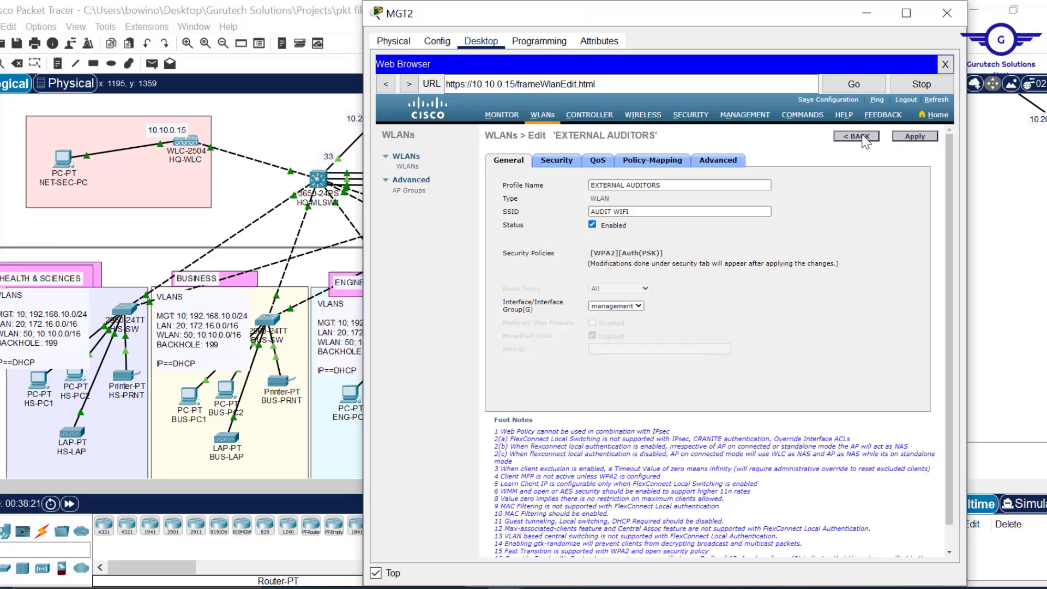
pyautogui.click(860, 137)
# - Create the GUEST USERS WLAN with SSID GUEST WIFI
pyautogui.click(840, 162)
pyautogui.click(623, 175)
pyautogui.write('GUEST USERS')
pyautogui.press('Tab')
pyautogui.write('GUEST USERS')
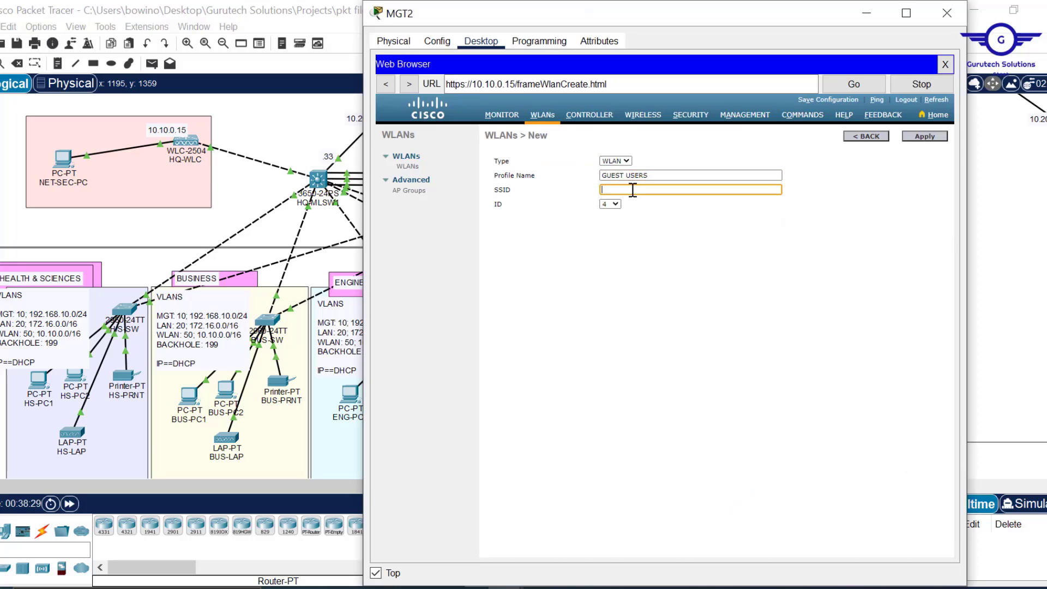
pyautogui.click(925, 136)
# - Secure GUEST USERS with WPA+WPA2, WPA2 policy and a pre-shared key, and apply
pyautogui.click(556, 160)
pyautogui.click(630, 205)
pyautogui.click(606, 234)
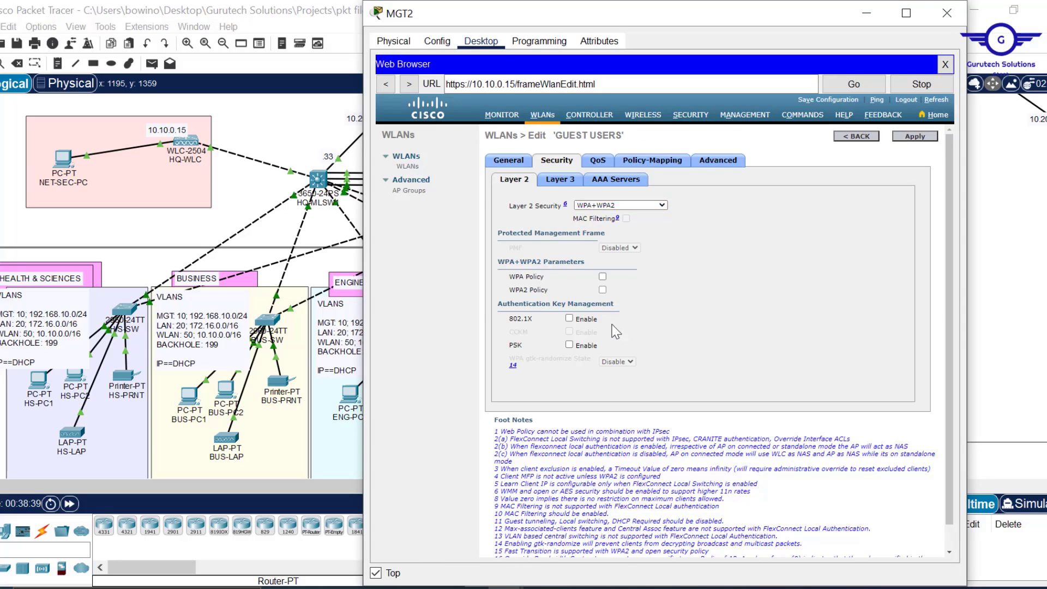
pyautogui.click(603, 289)
pyautogui.click(570, 384)
pyautogui.scroll(-2, 578, 376)
pyautogui.click(624, 371)
pyautogui.write('•••••••••')
pyautogui.click(920, 138)
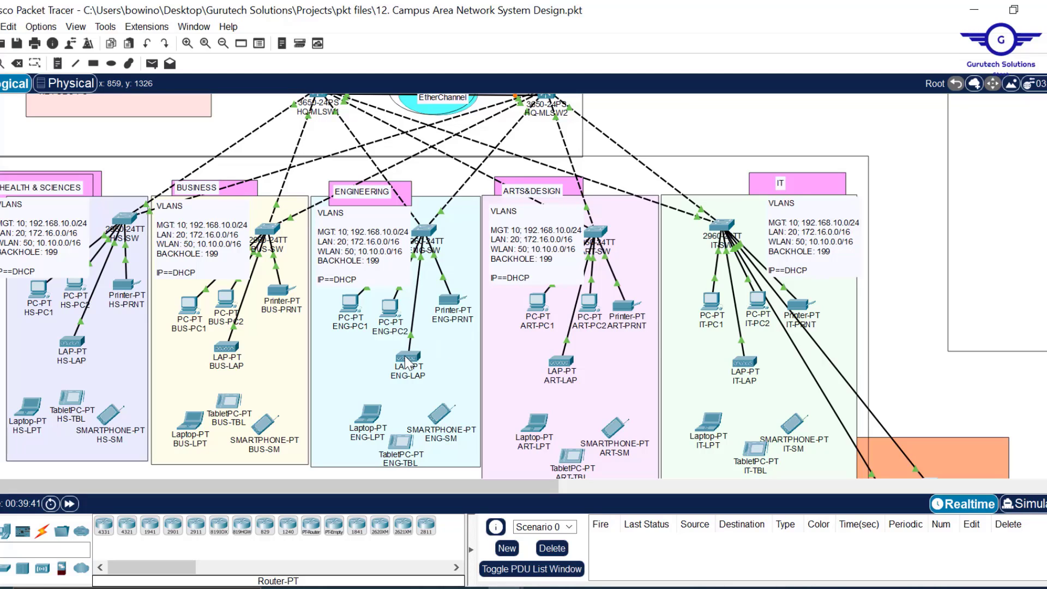
pyautogui.moveTo(406, 362)
pyautogui.moveTo(72, 343)
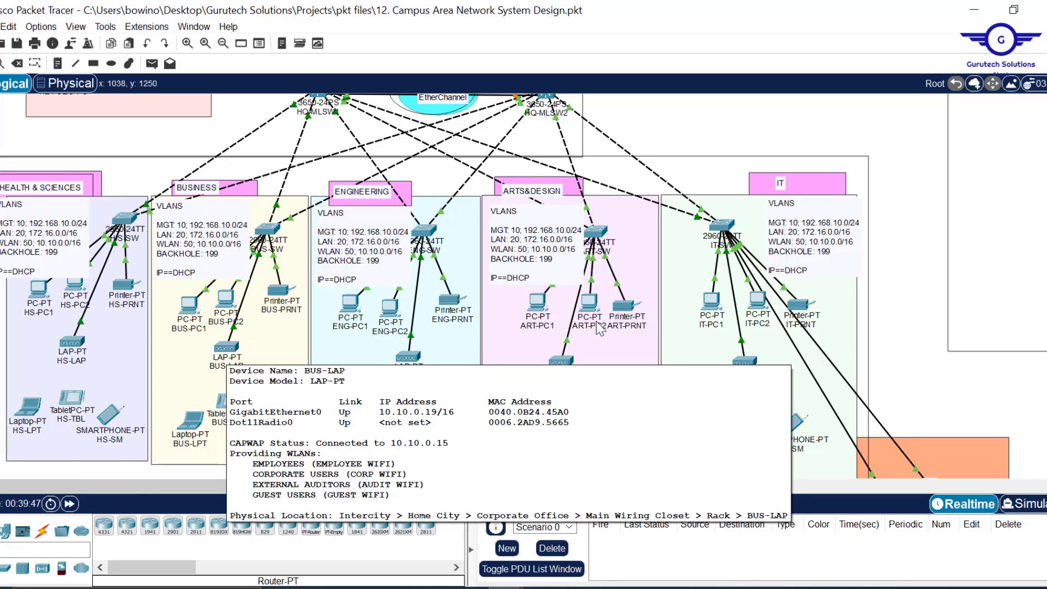
pyautogui.moveTo(561, 362)
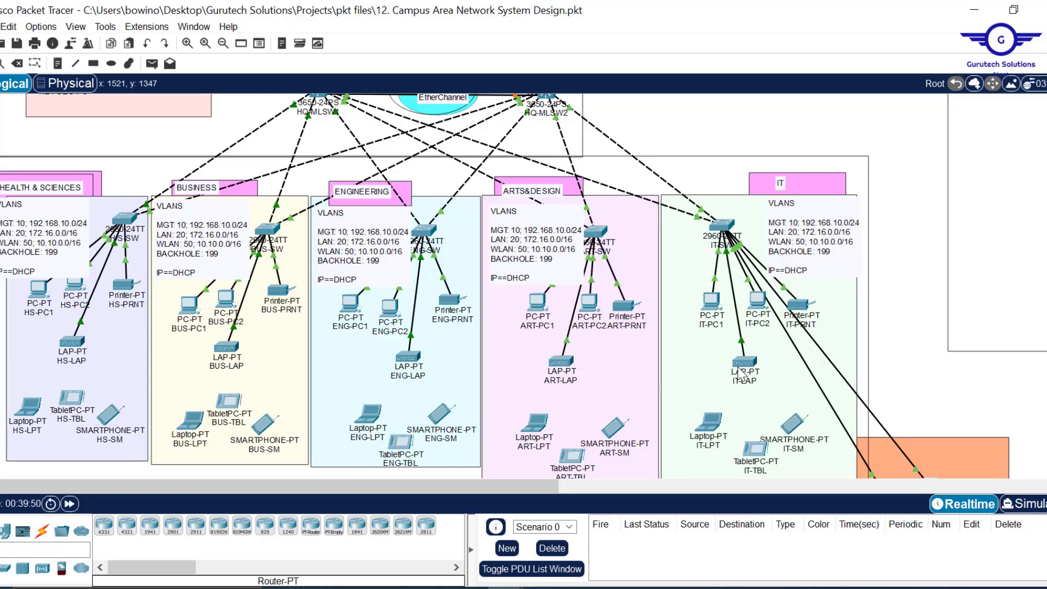
# - Place a lightweight access point in ARTS&DESIGN and name it ARTD-LAP
pyautogui.moveTo(747, 371)
pyautogui.click(42, 568)
pyautogui.moveTo(127, 528); pyautogui.dragTo(606, 375)
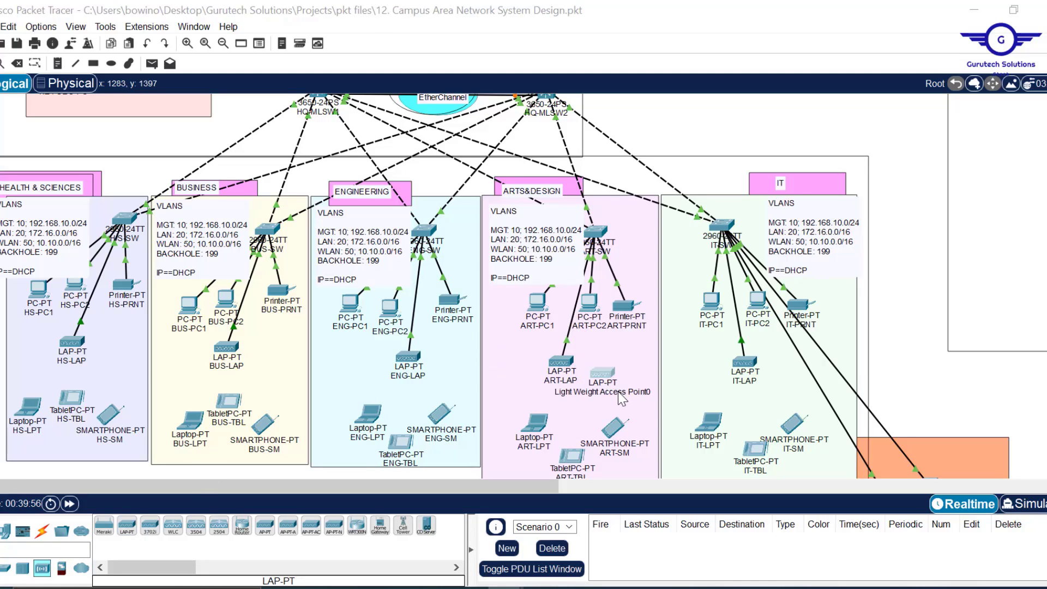
pyautogui.doubleClick(619, 396)
pyautogui.hotkey('ctrl', 'a')
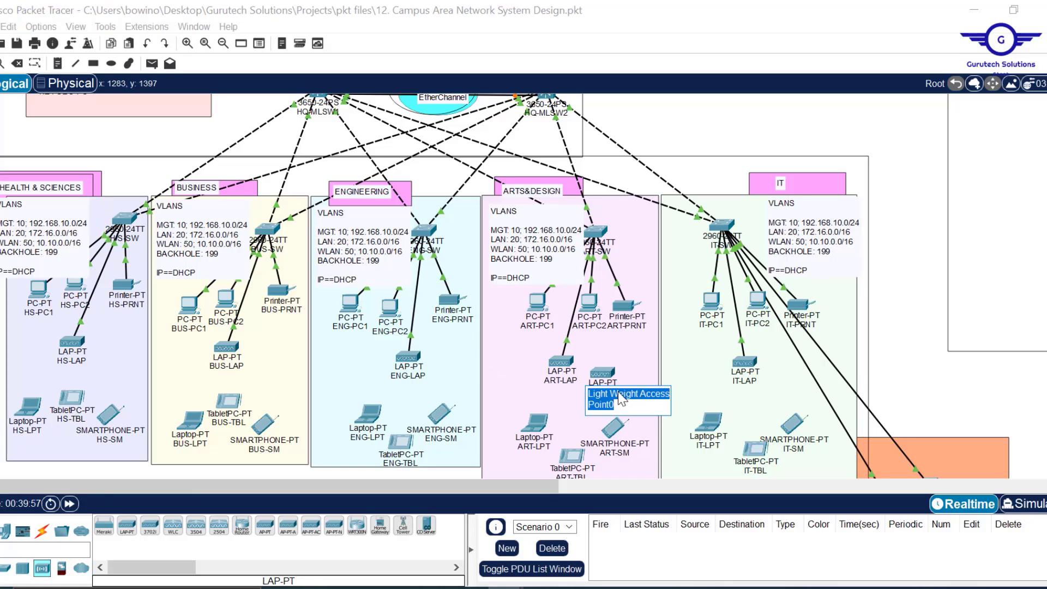
pyautogui.write('a')
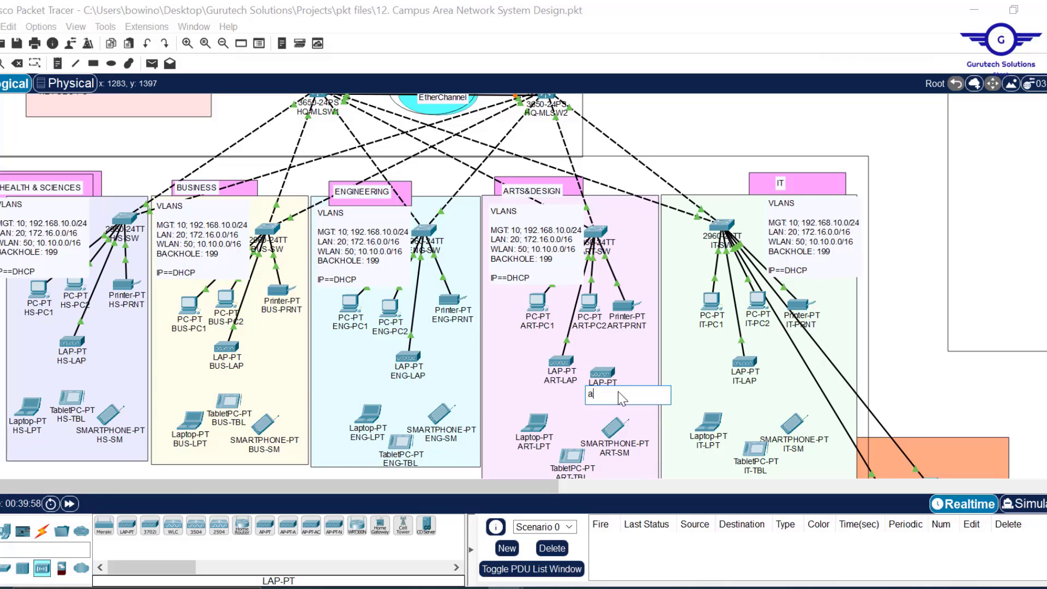
pyautogui.write('rARTD-LAP')
pyautogui.click(891, 255)
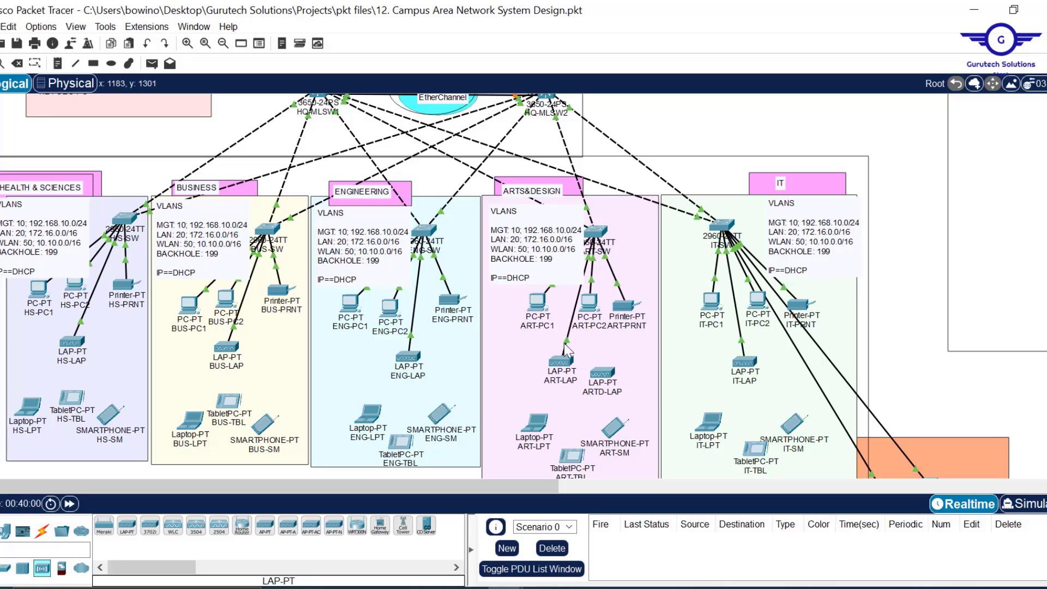
# - Cable ARTD-LAP on GigabitEthernet0 and plug a Power Adapter into it
pyautogui.click(607, 373)
pyautogui.click(639, 384)
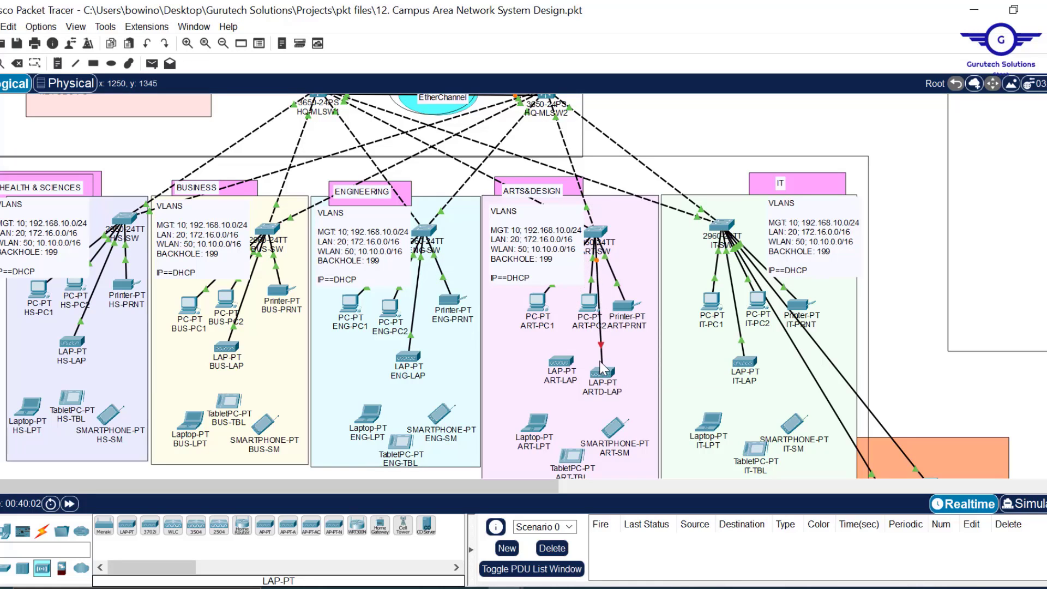
pyautogui.click(607, 374)
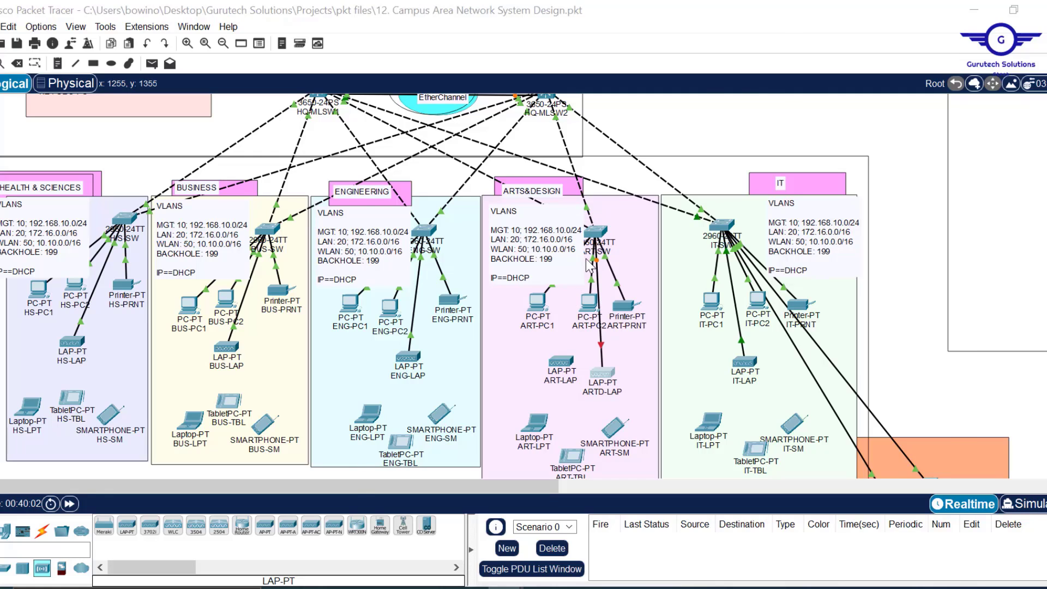
pyautogui.moveTo(502, 77); pyautogui.dragTo(679, 106)
pyautogui.click(943, 13)
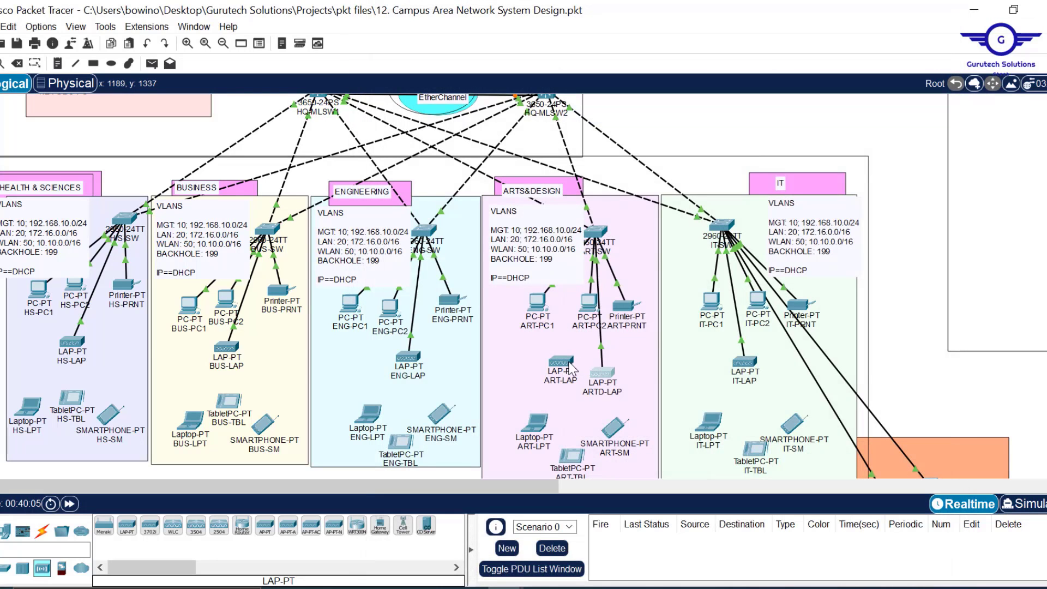
# - Delete the old ART-LAP access point
pyautogui.moveTo(569, 370); pyautogui.dragTo(562, 368)
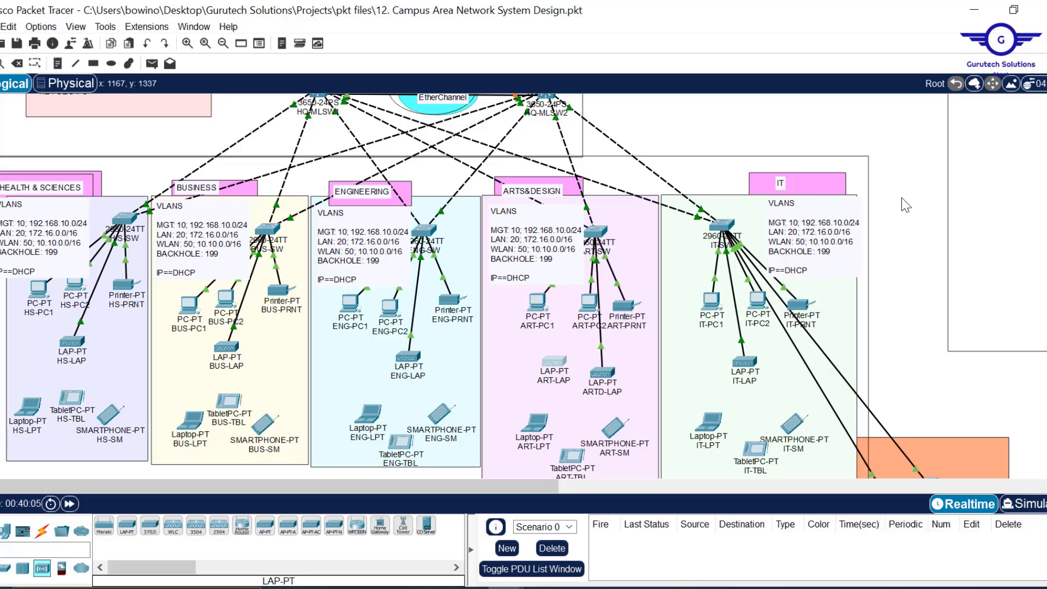
pyautogui.press('Delete')
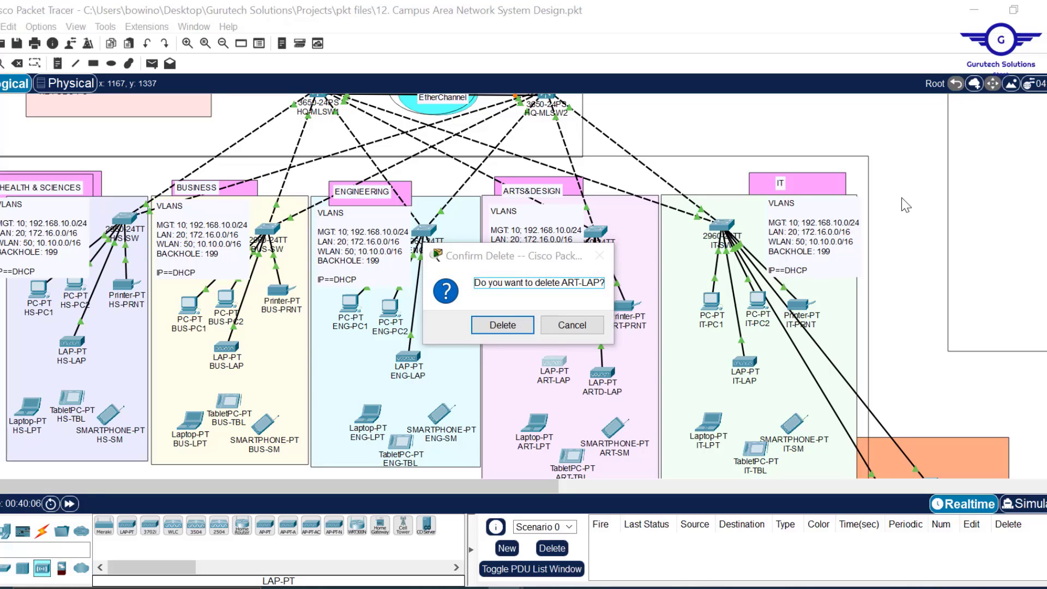
pyautogui.click(491, 325)
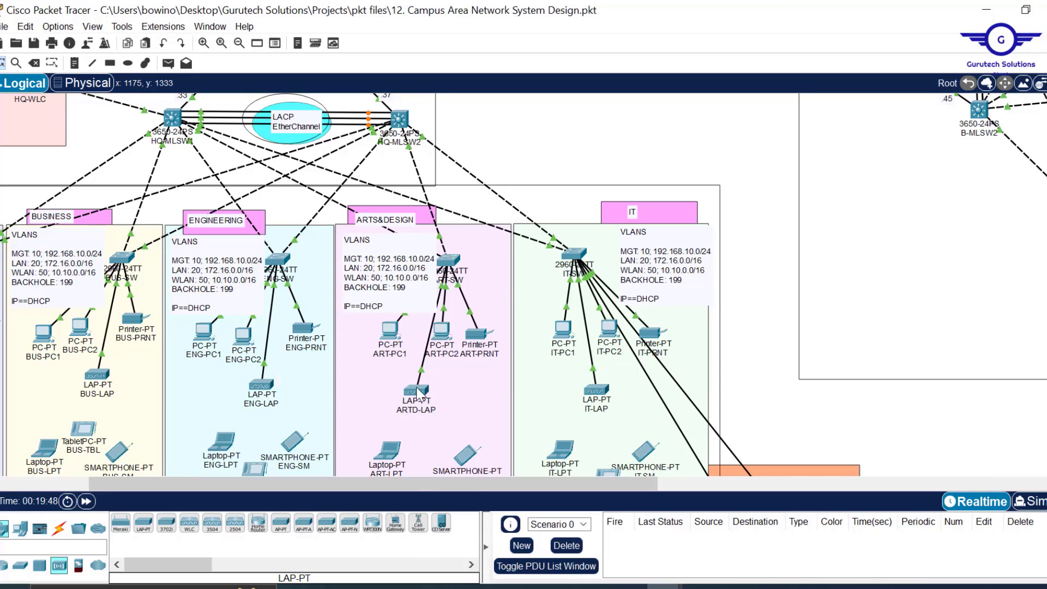
# - Bring up MGT1 on the GUEST USERS WLAN, move and narrow the window, then minimize it
pyautogui.moveTo(420, 397)
pyautogui.scroll(5, 527, 143)
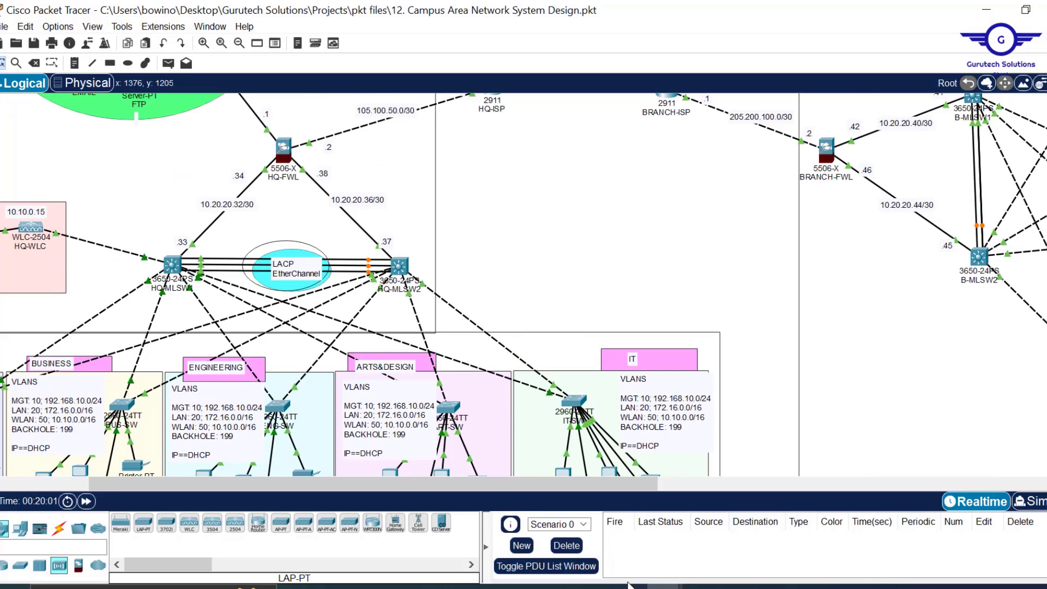
pyautogui.moveTo(664, 586)
pyautogui.click(729, 534)
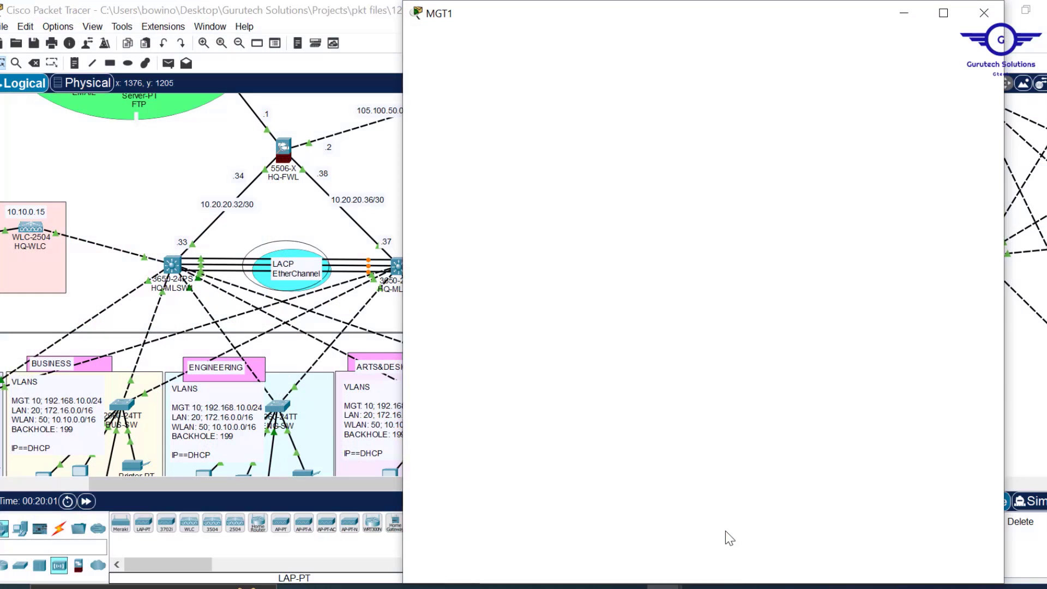
pyautogui.moveTo(827, 12); pyautogui.dragTo(846, 101)
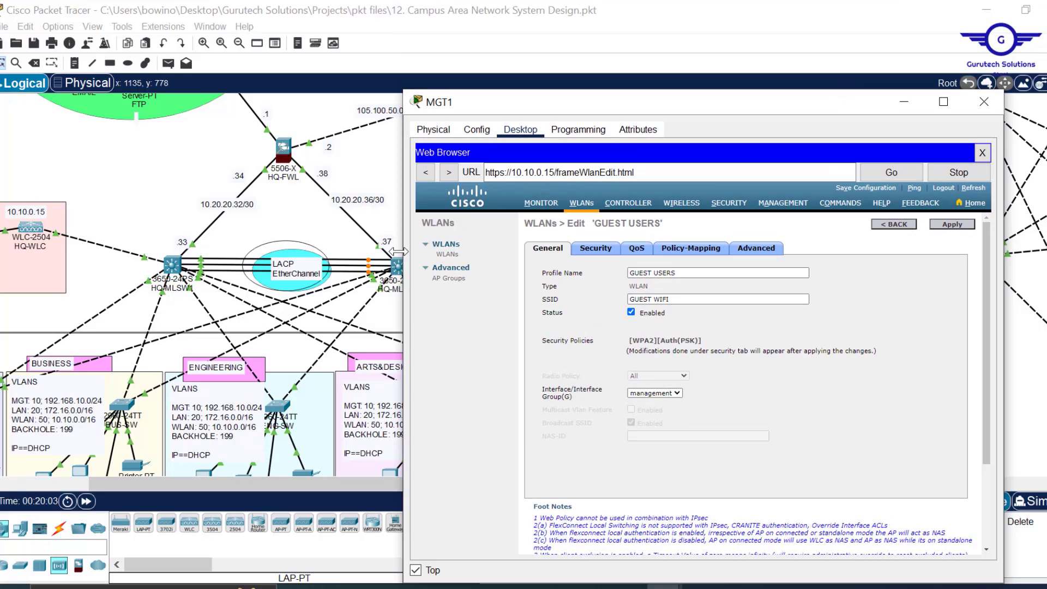
pyautogui.moveTo(404, 236); pyautogui.dragTo(494, 232)
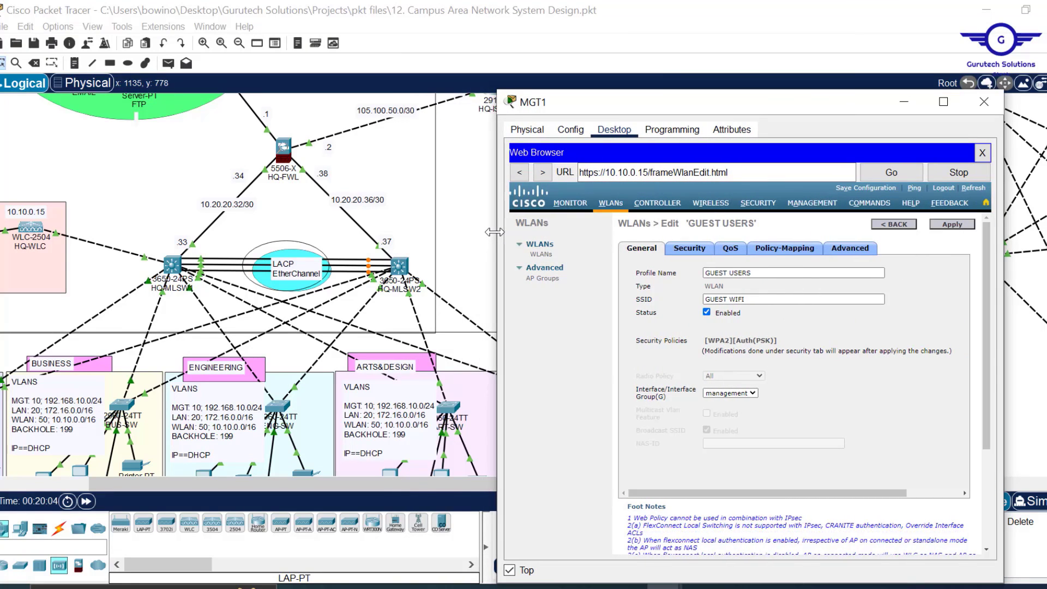
pyautogui.click(467, 219)
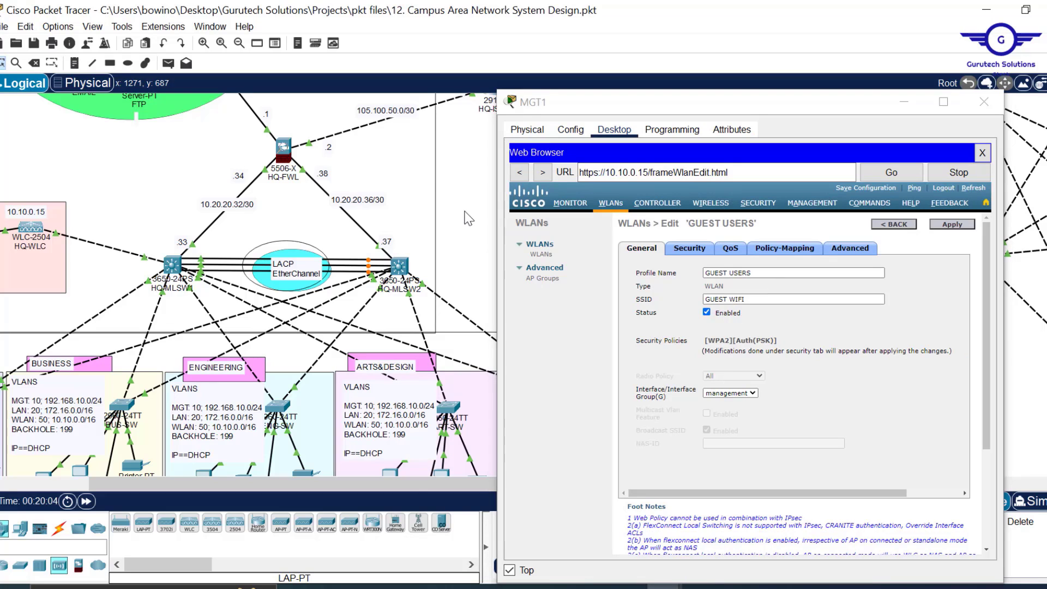
pyautogui.click(906, 103)
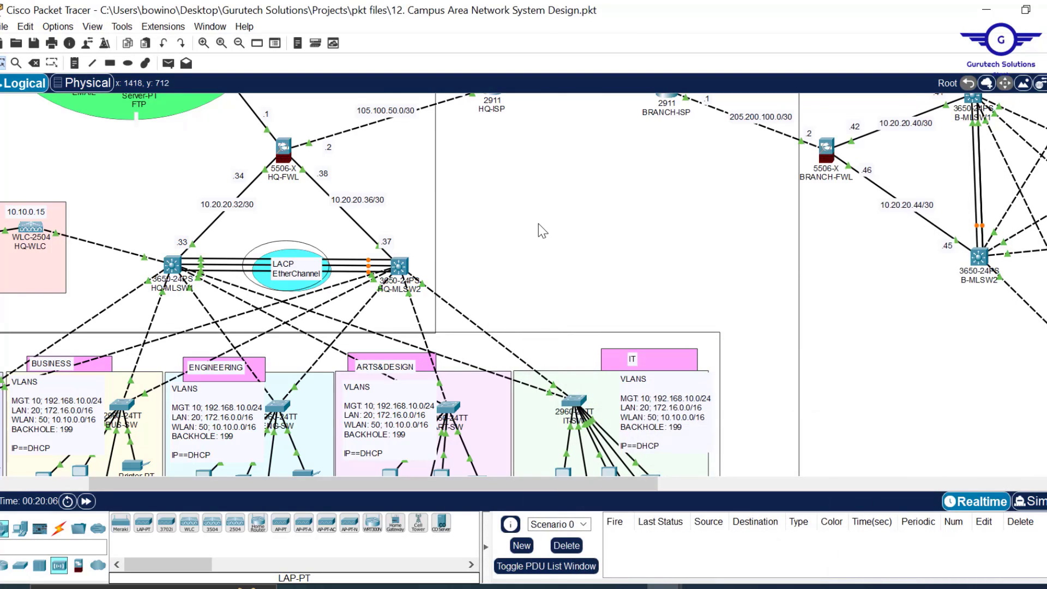
# - Save the .pkt project, then restore MGT1 and acknowledge the controller's configuration-saved alert
pyautogui.hotkey('ctrl', 's')
pyautogui.hotkey('ctrl', 's')
pyautogui.moveTo(633, 587)
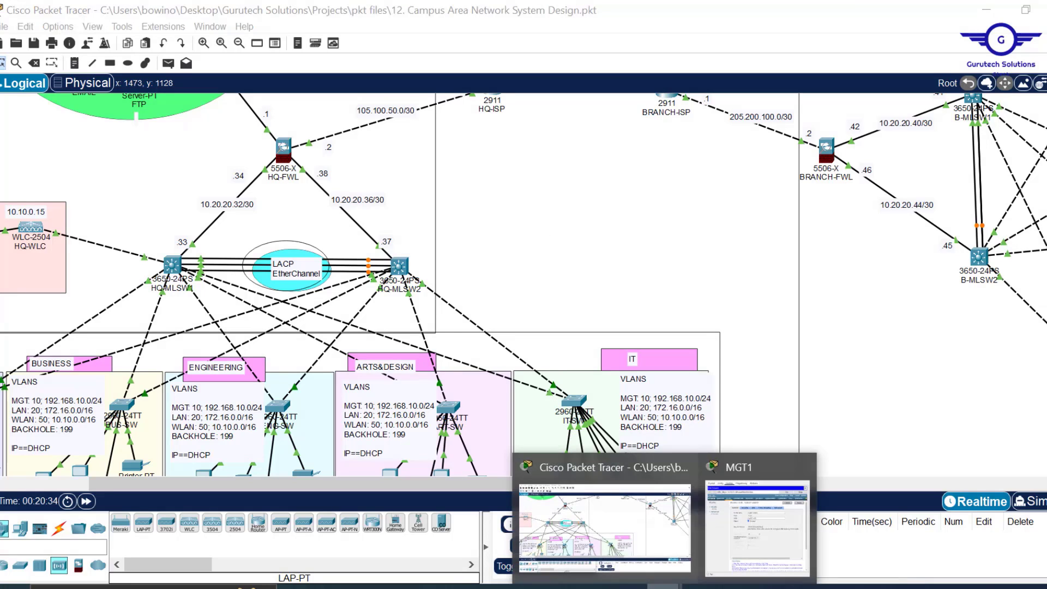
pyautogui.click(741, 544)
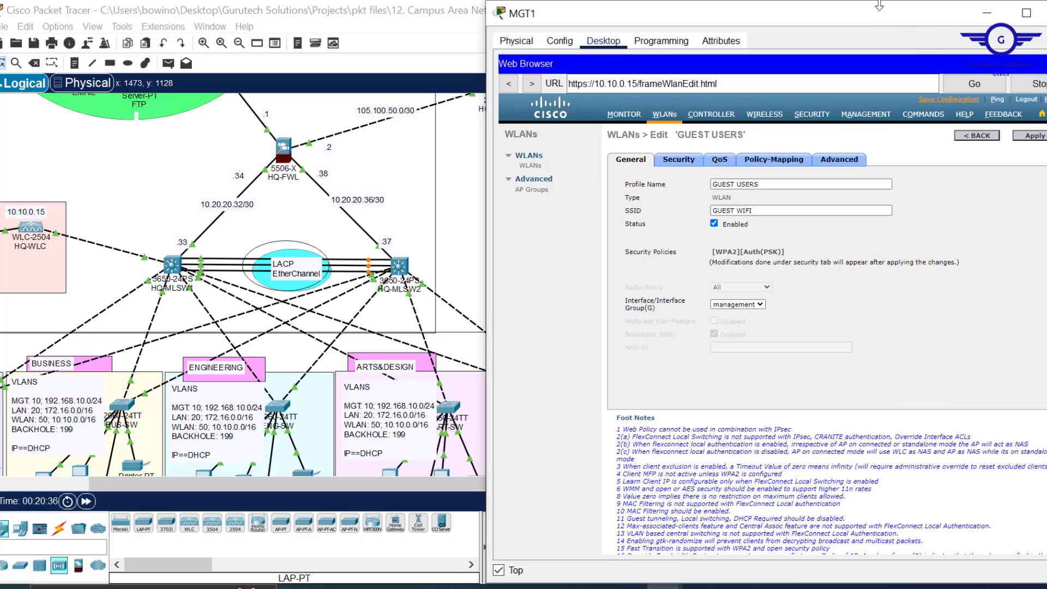
pyautogui.moveTo(879, 6); pyautogui.dragTo(748, 91)
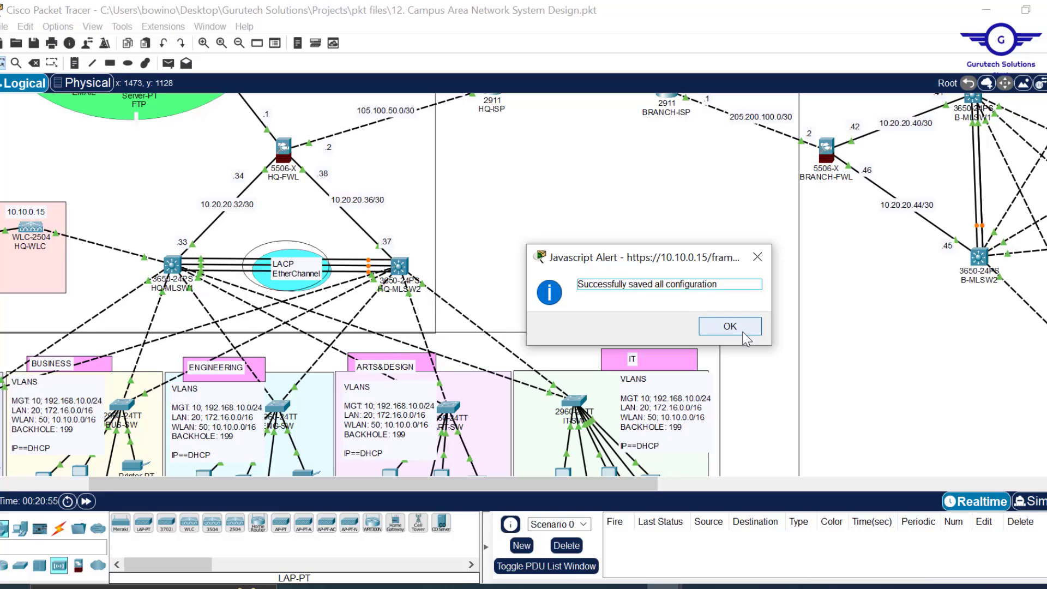
pyautogui.click(745, 337)
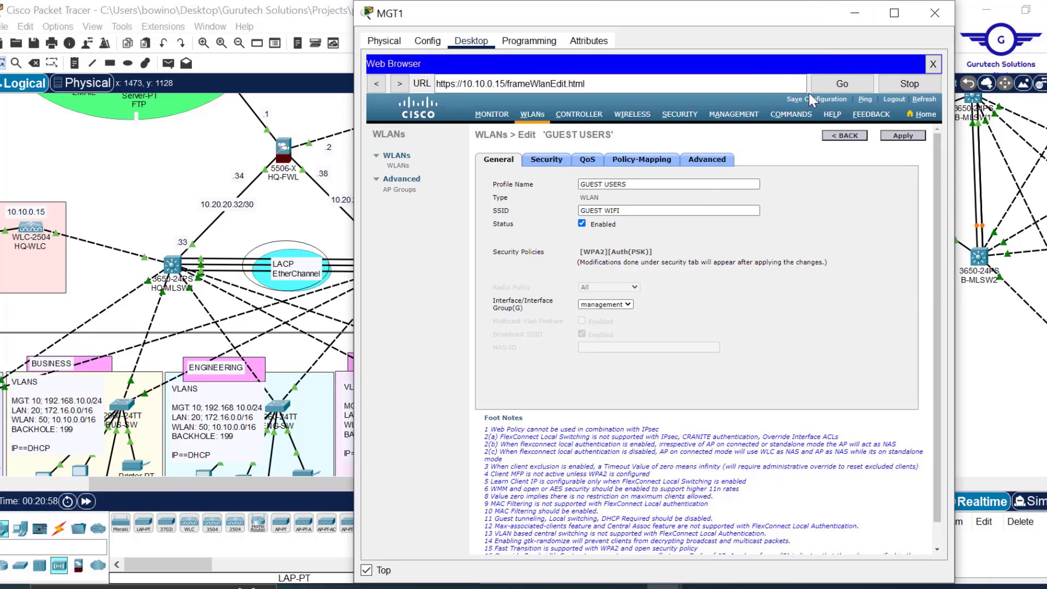
# - Check the controller's All APs list for the five access points, then hide the MGT1 window
pyautogui.click(634, 116)
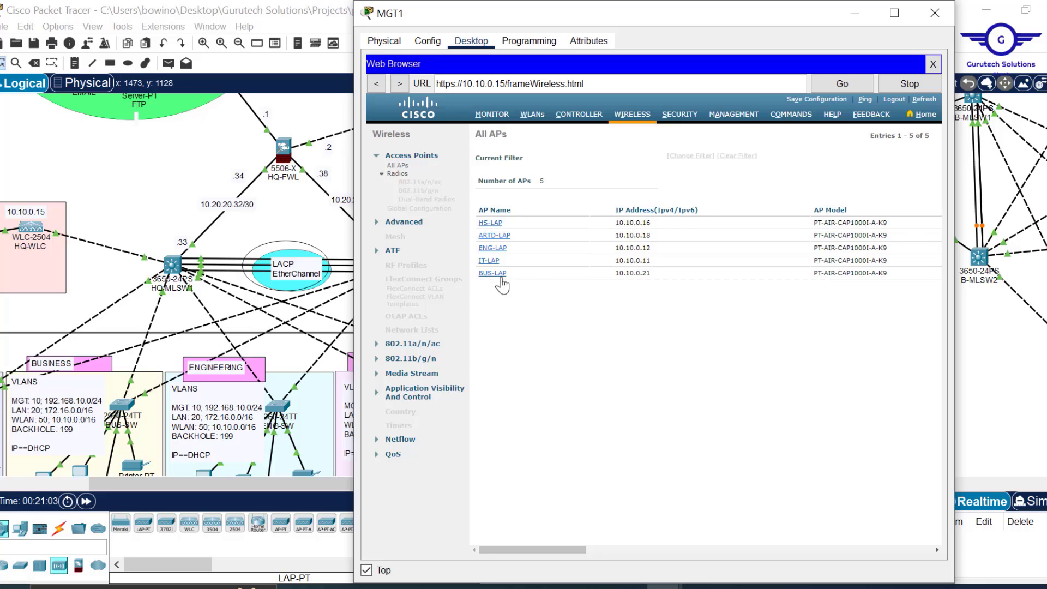
pyautogui.click(854, 16)
pyautogui.scroll(-1, 580, 253)
pyautogui.scroll(2, 580, 253)
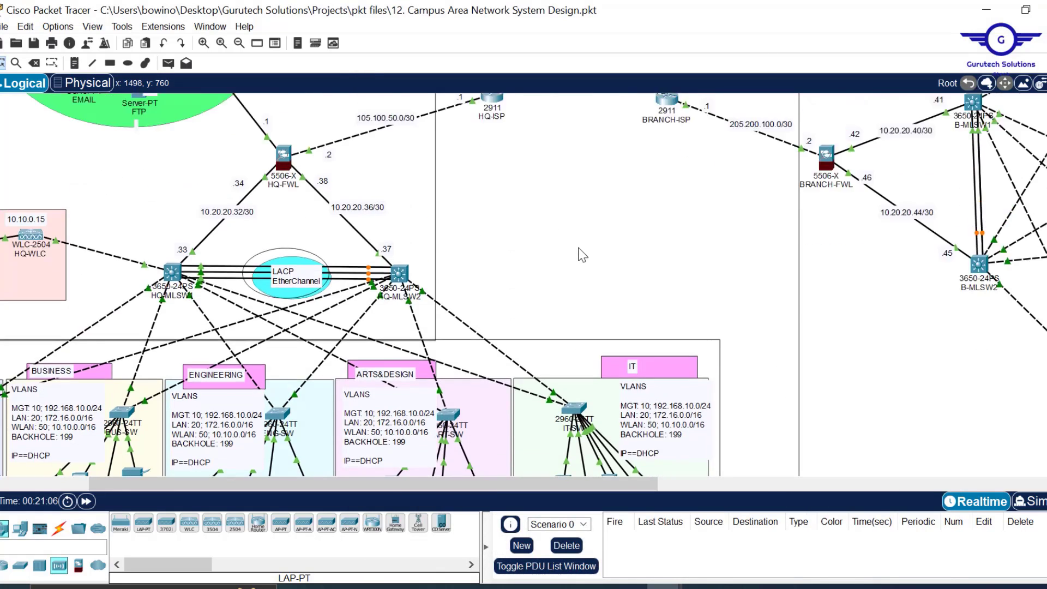
# - Save the project with Ctrl+S, then briefly restore MGT1 and minimize it again
pyautogui.hotkey('ctrl', 's')
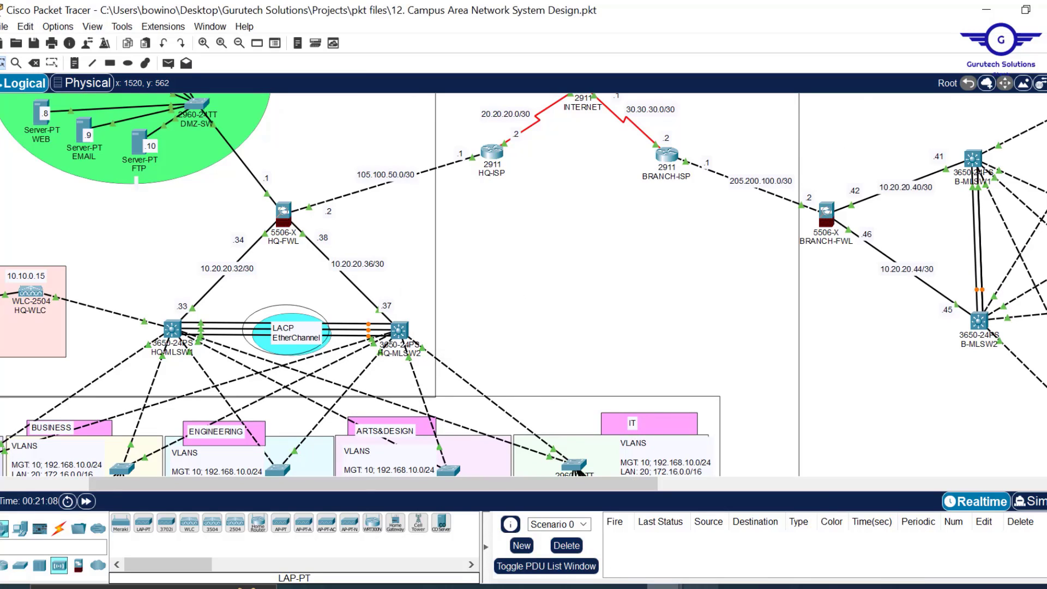
pyautogui.moveTo(709, 583)
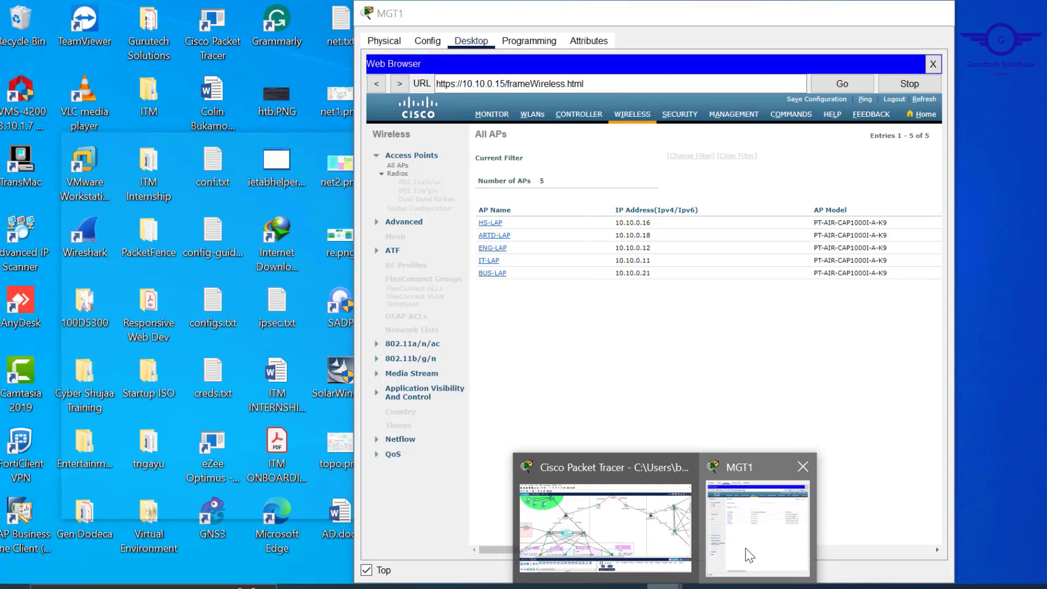
pyautogui.click(745, 548)
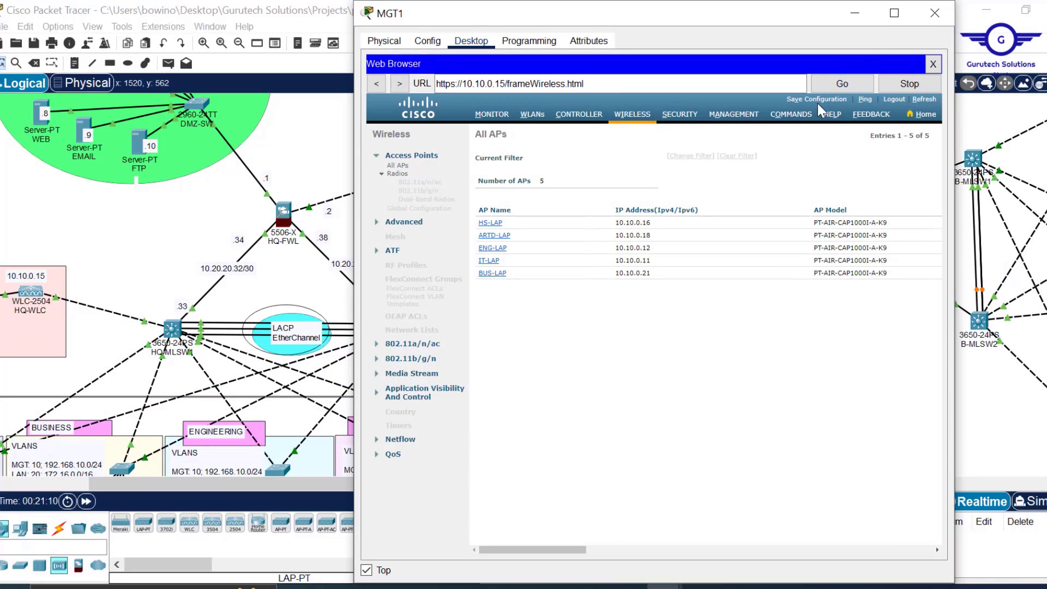
pyautogui.click(852, 14)
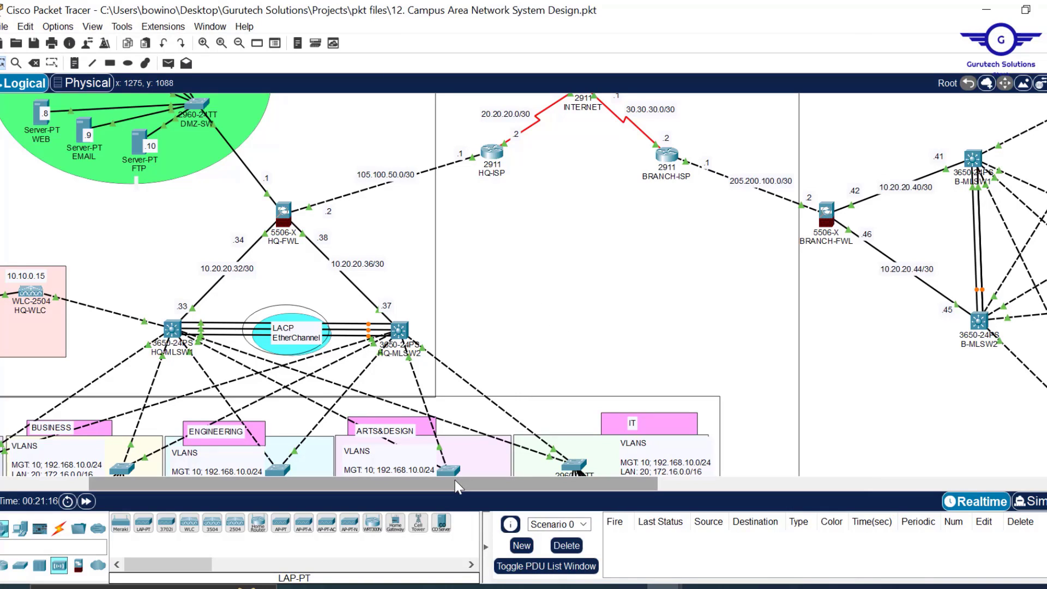
pyautogui.moveTo(441, 478); pyautogui.dragTo(331, 489)
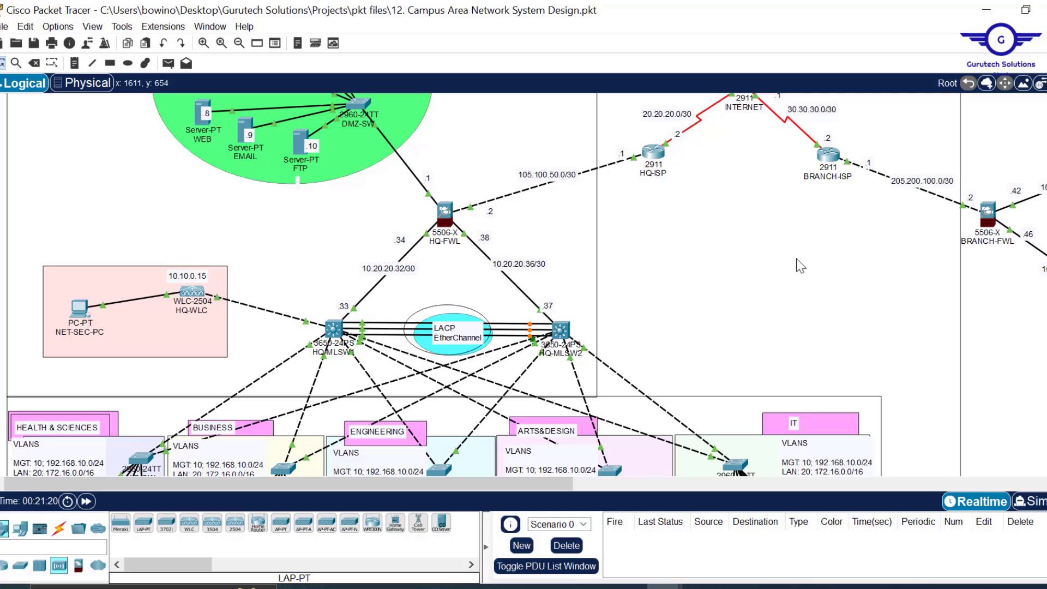
pyautogui.click(484, 587)
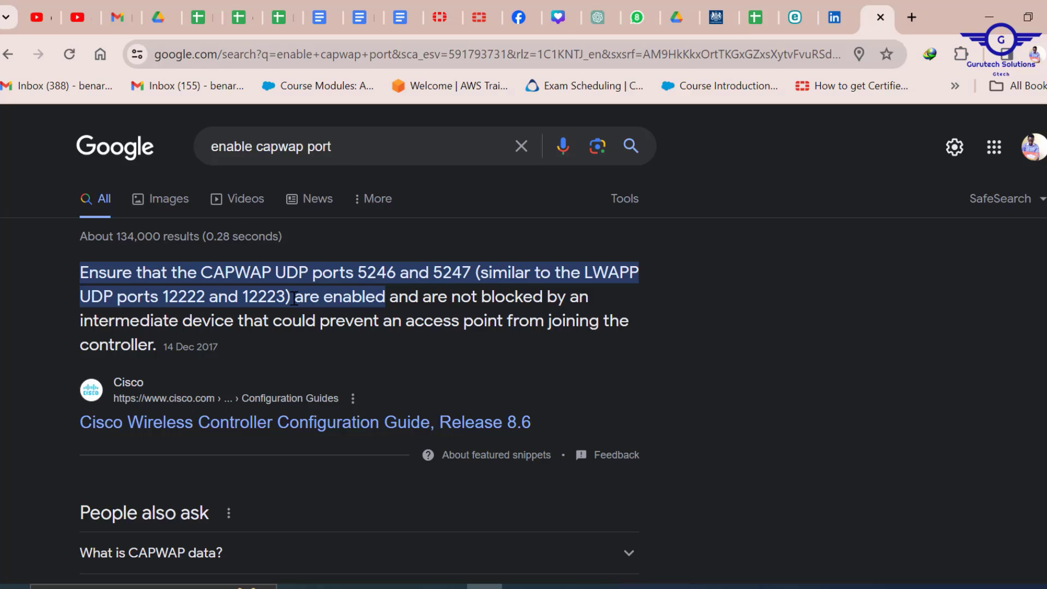
pyautogui.moveTo(294, 299); pyautogui.dragTo(364, 265)
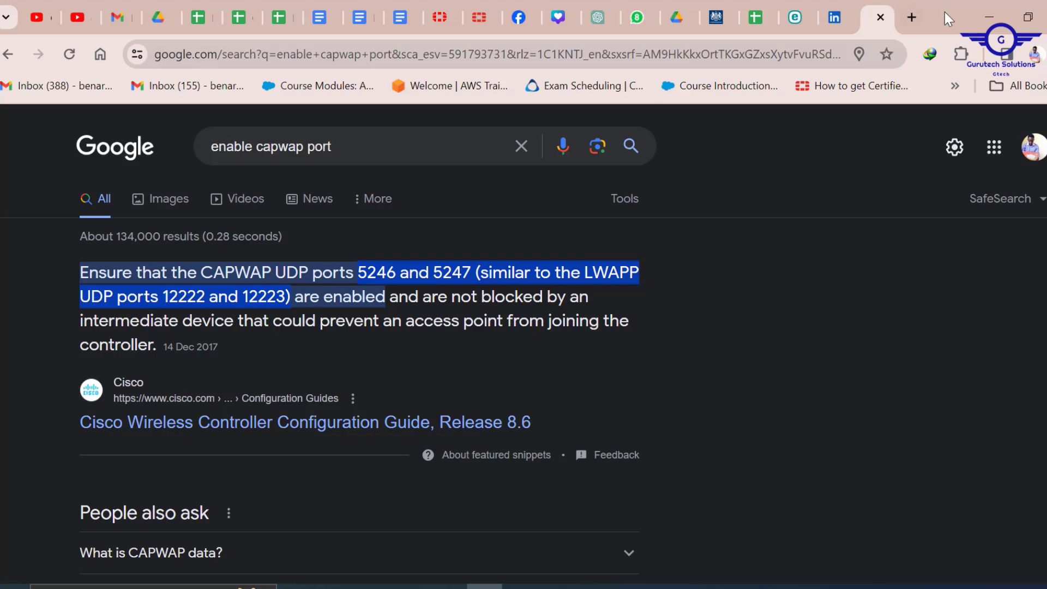
pyautogui.click(989, 17)
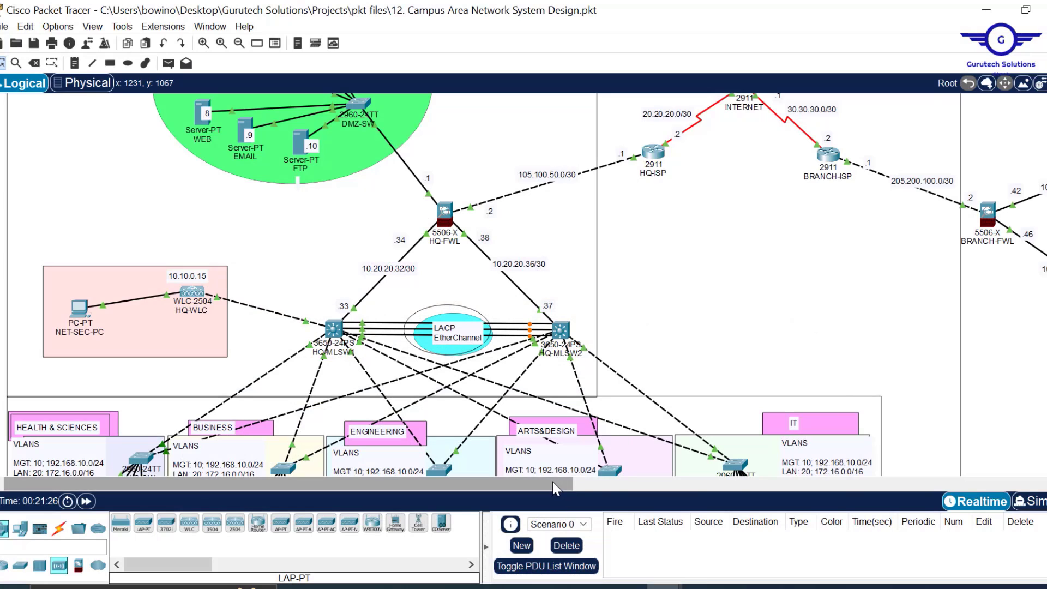
pyautogui.moveTo(552, 482); pyautogui.dragTo(843, 475)
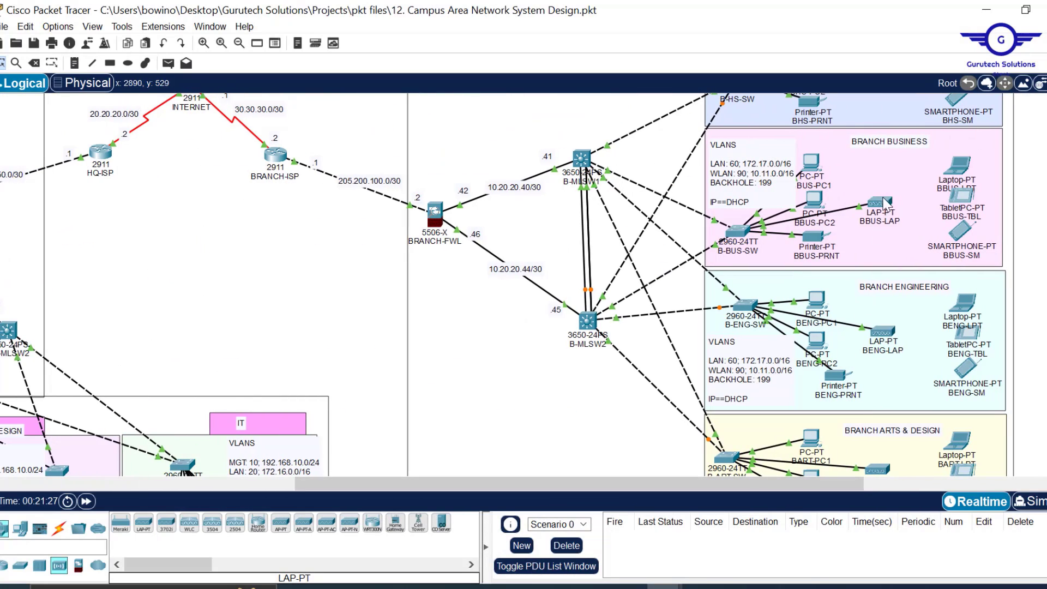
pyautogui.moveTo(886, 208)
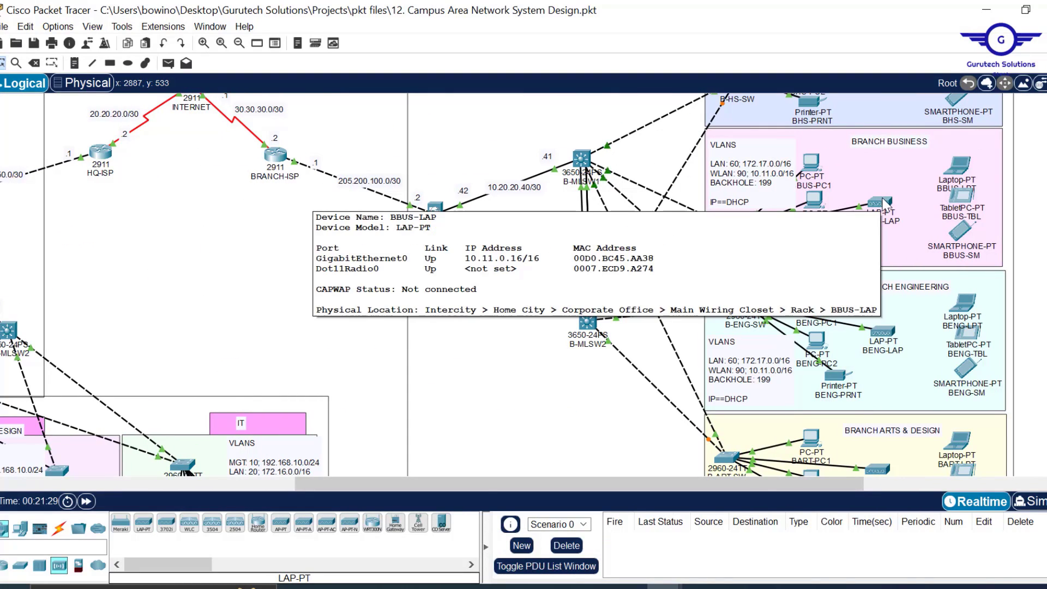
pyautogui.moveTo(462, 485); pyautogui.dragTo(102, 528)
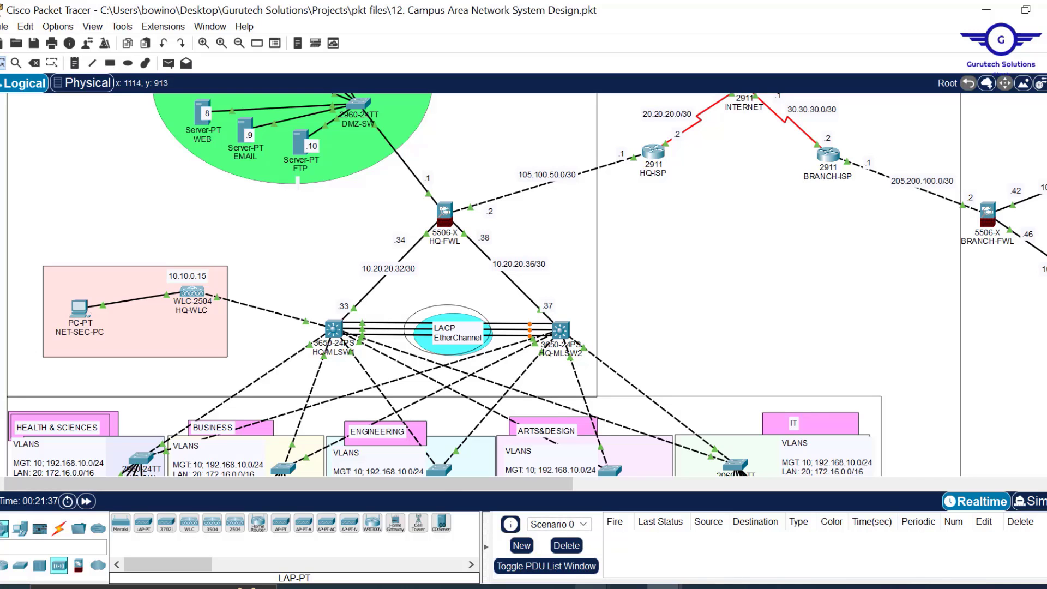
# - Delete the later access-list, access-group and wr mem lines, plus the eq 53 line, from the script
pyautogui.click(668, 537)
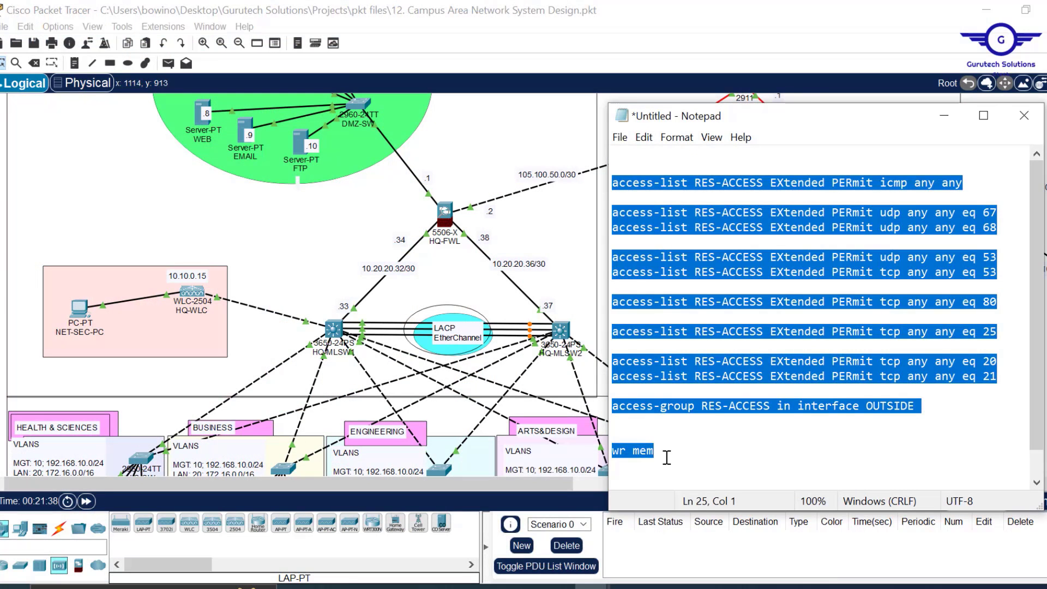
pyautogui.click(666, 457)
pyautogui.moveTo(655, 452); pyautogui.dragTo(637, 276)
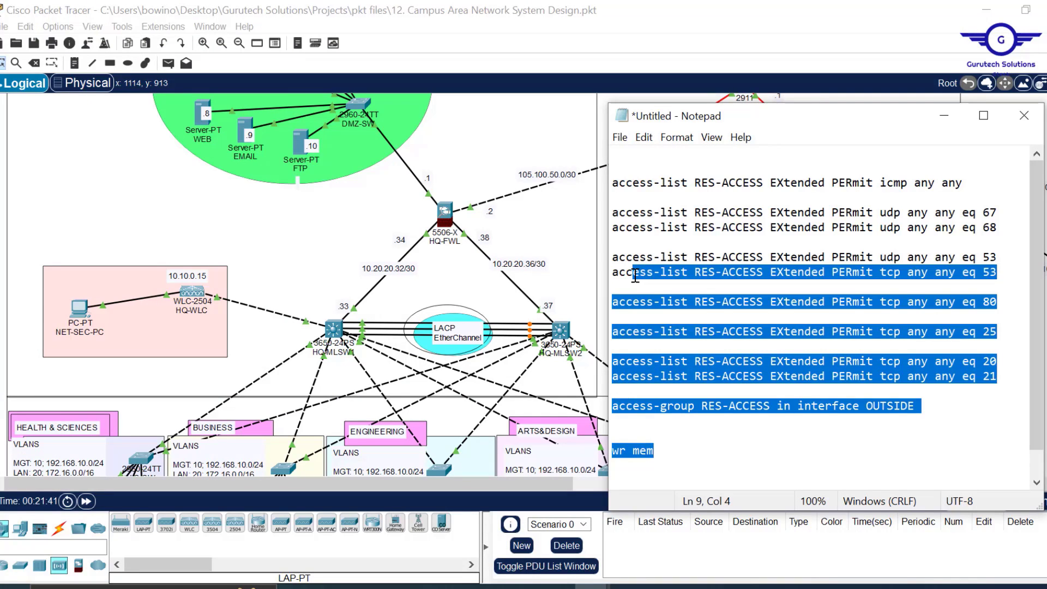
pyautogui.press('BackSpace')
pyautogui.press('BackSpace')
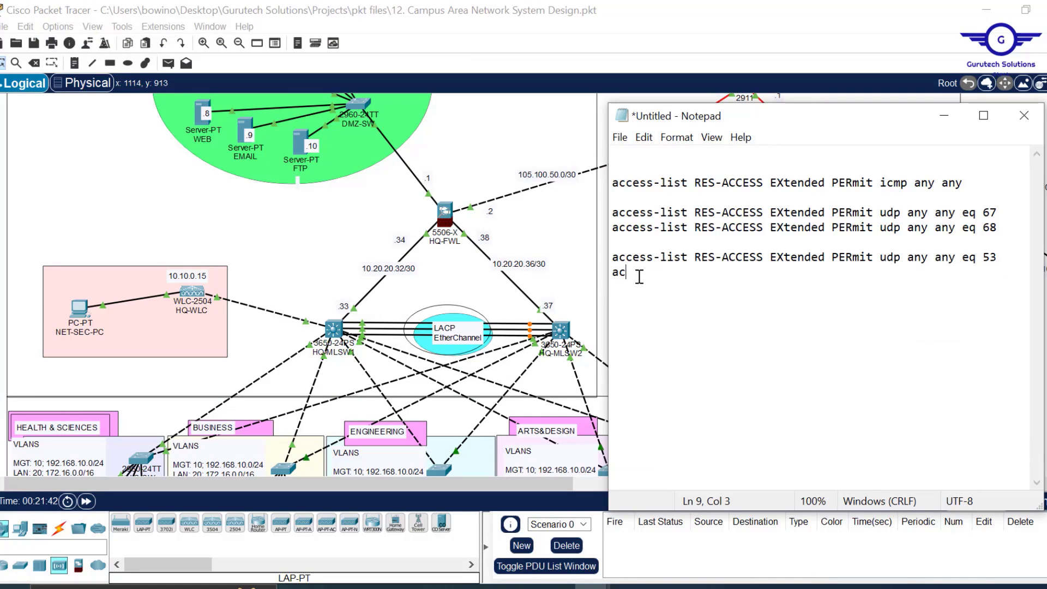
pyautogui.moveTo(639, 277); pyautogui.dragTo(614, 257)
pyautogui.press('BackSpace')
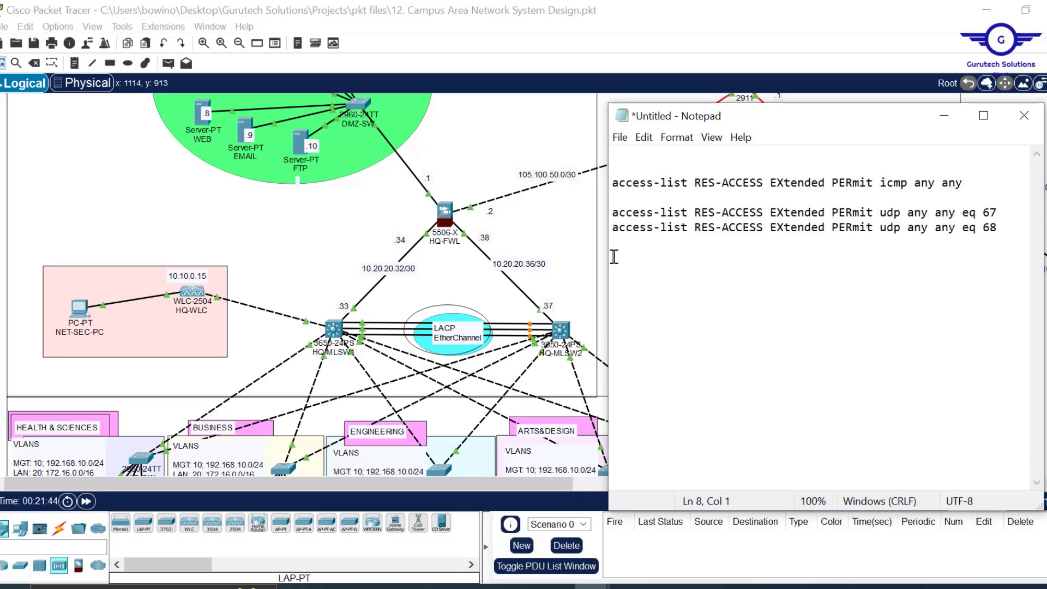
# - Remove the icmp any any line so only the udp 67 and 68 permits remain
pyautogui.moveTo(1004, 184); pyautogui.dragTo(553, 189)
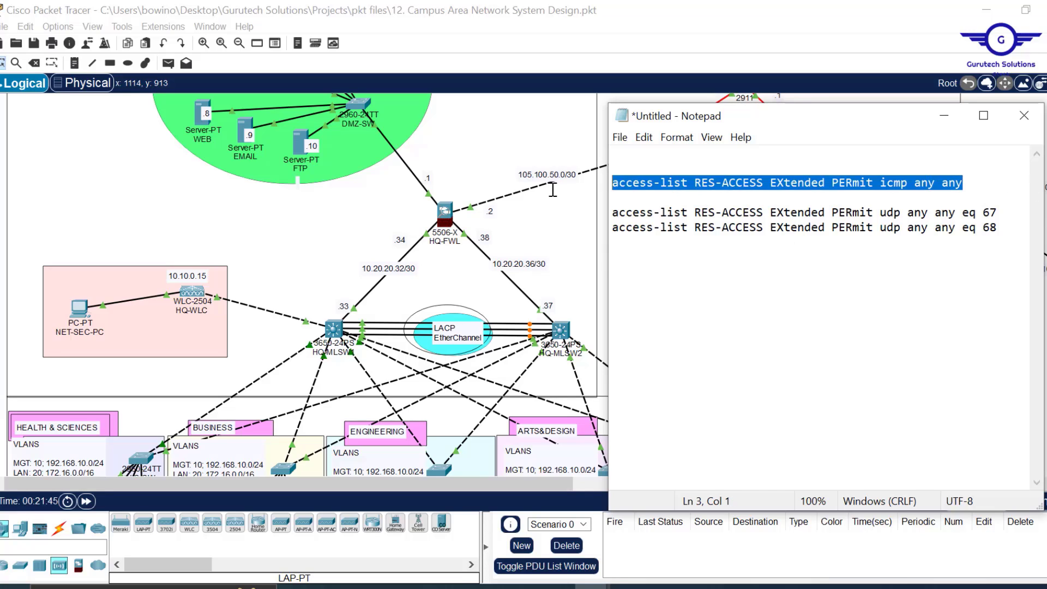
pyautogui.press('BackSpace')
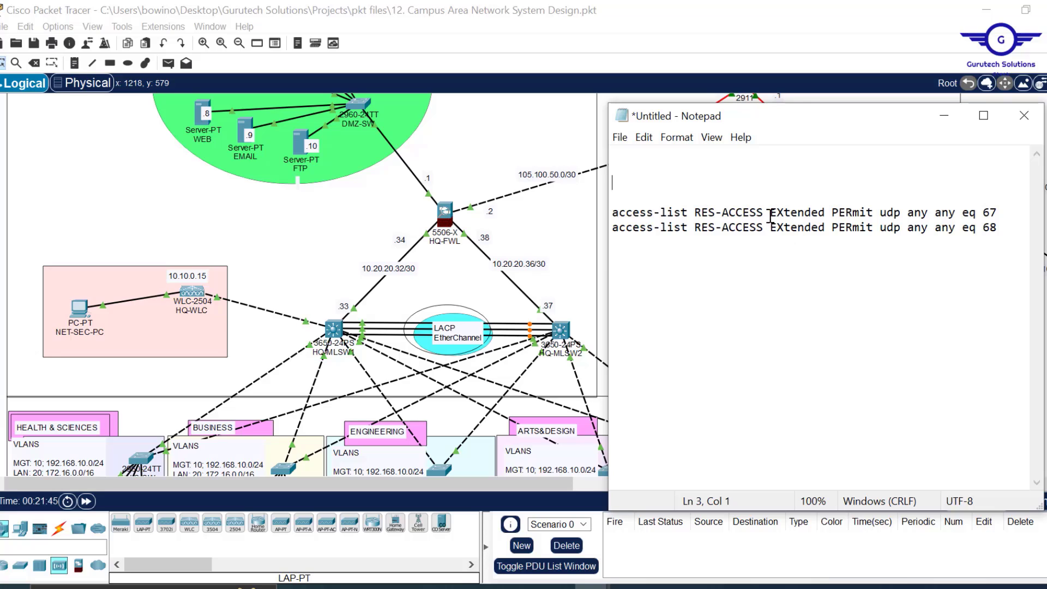
pyautogui.moveTo(770, 213); pyautogui.dragTo(698, 214)
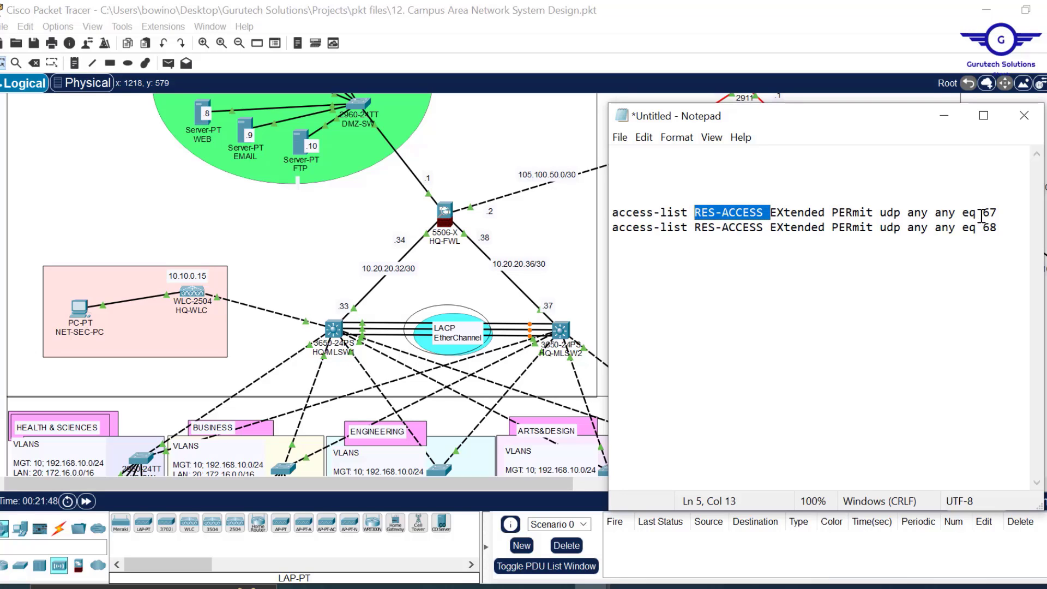
pyautogui.click(1005, 211)
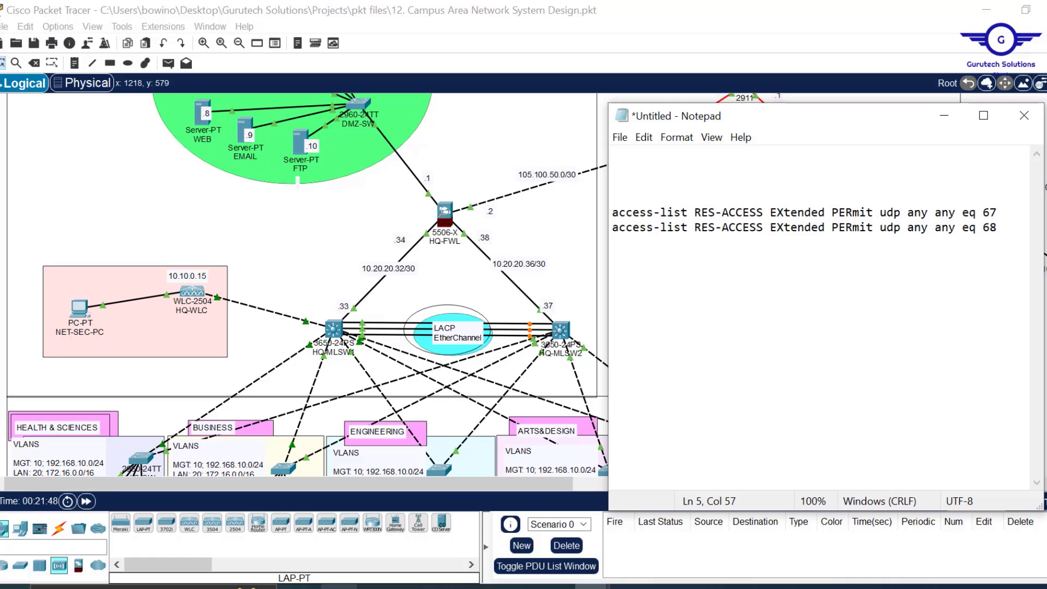
pyautogui.click(485, 588)
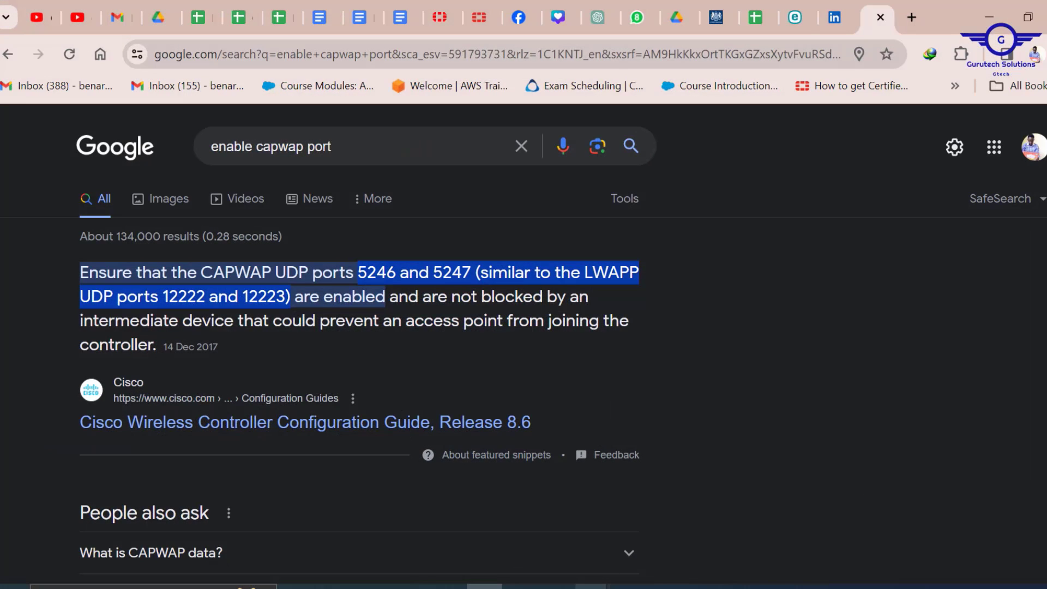
# - Change the two access-list ports from 67/68 to 5246 and 5247
pyautogui.moveTo(592, 588)
pyautogui.click(668, 526)
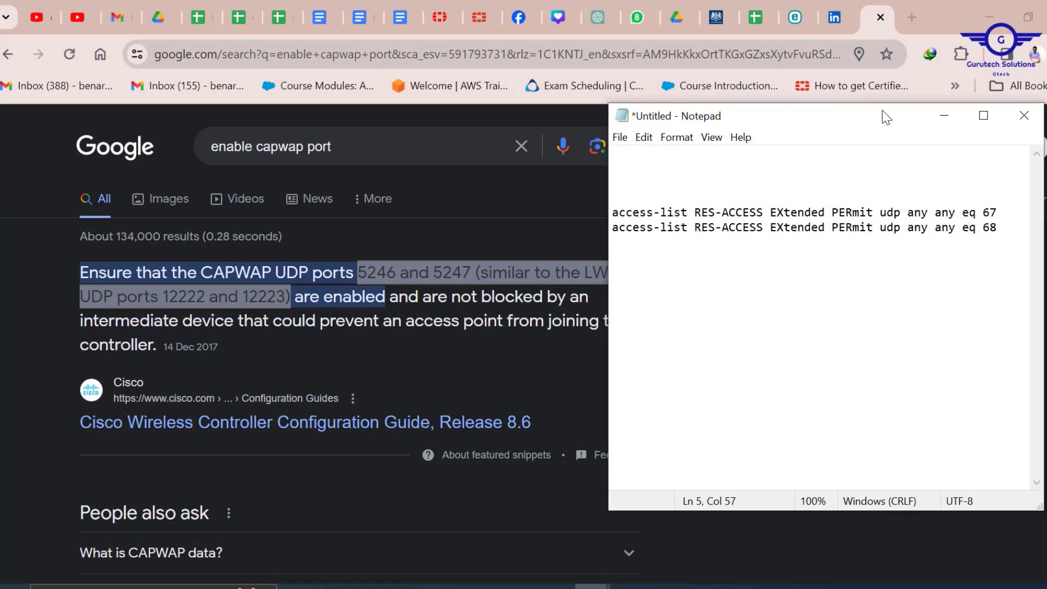
pyautogui.moveTo(881, 119); pyautogui.dragTo(851, 244)
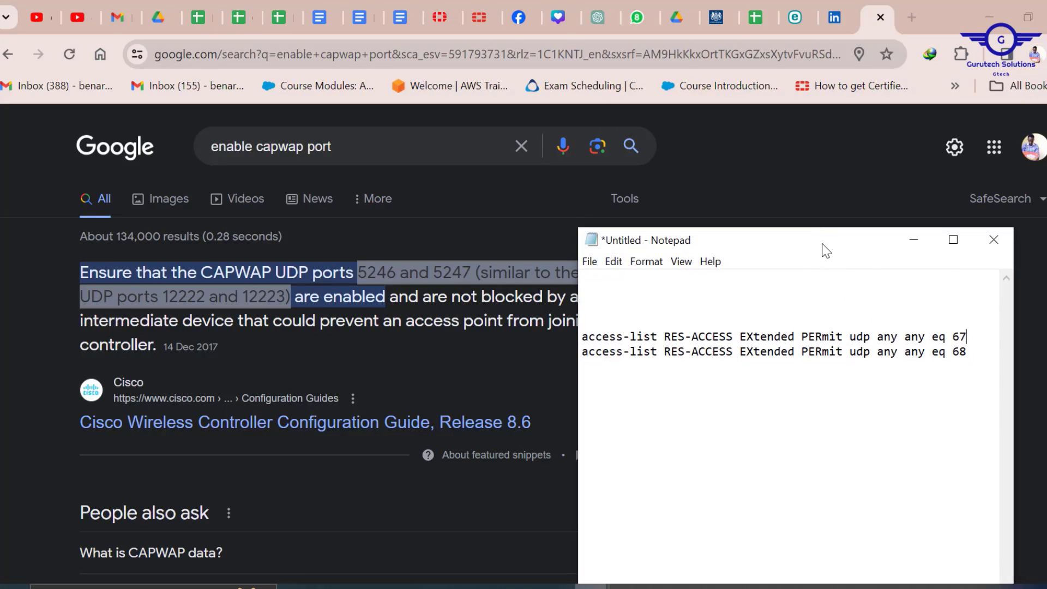
pyautogui.click(985, 343)
pyautogui.click(889, 139)
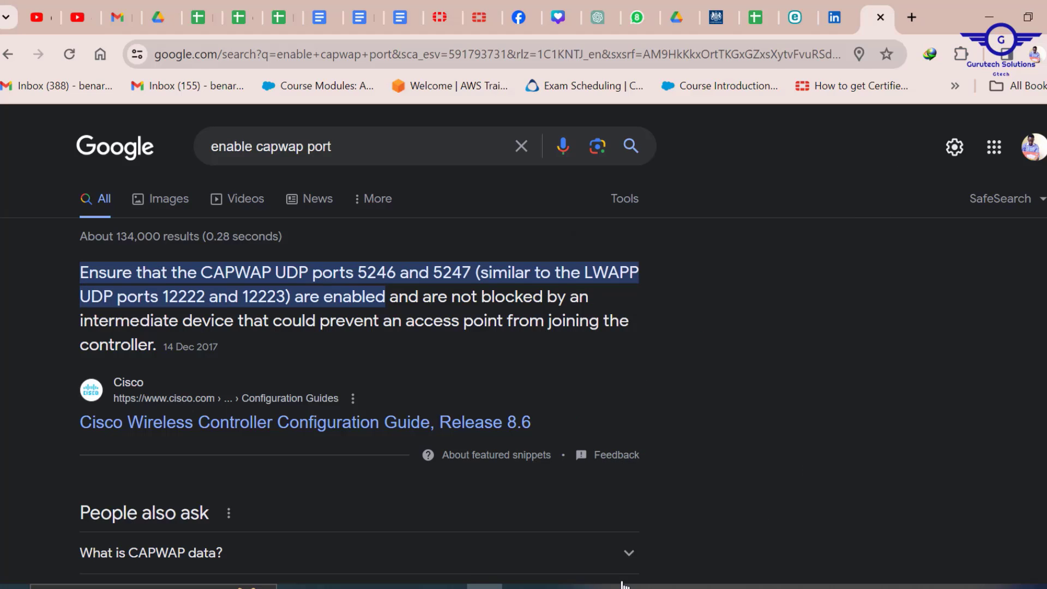
# - Duplicate both access-list lines below the originals, separated by a blank line
pyautogui.moveTo(622, 585)
pyautogui.click(676, 491)
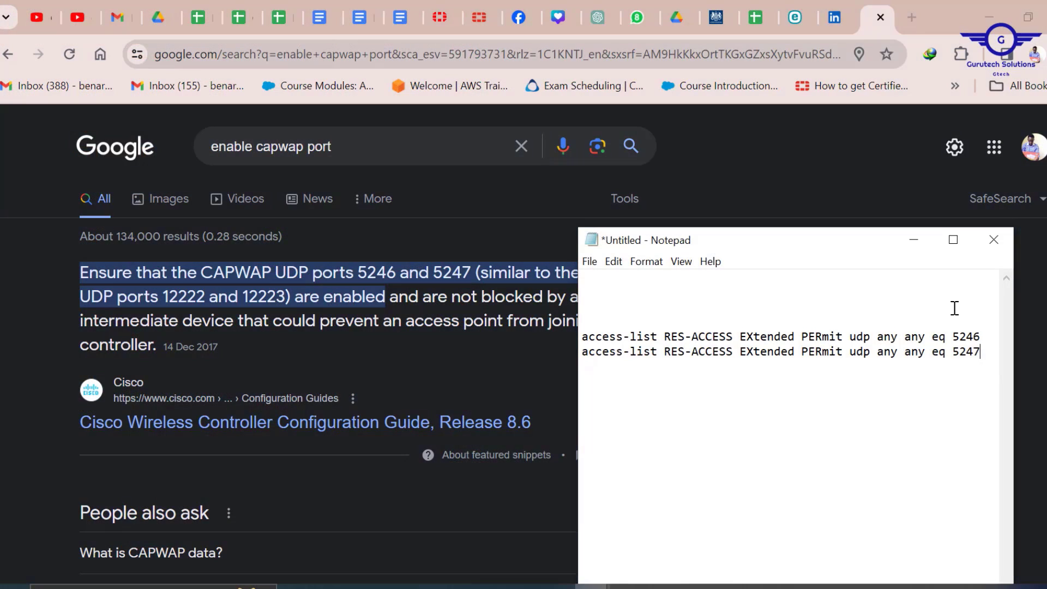
pyautogui.moveTo(983, 360); pyautogui.dragTo(532, 317)
pyautogui.hotkey('ctrl', 'c')
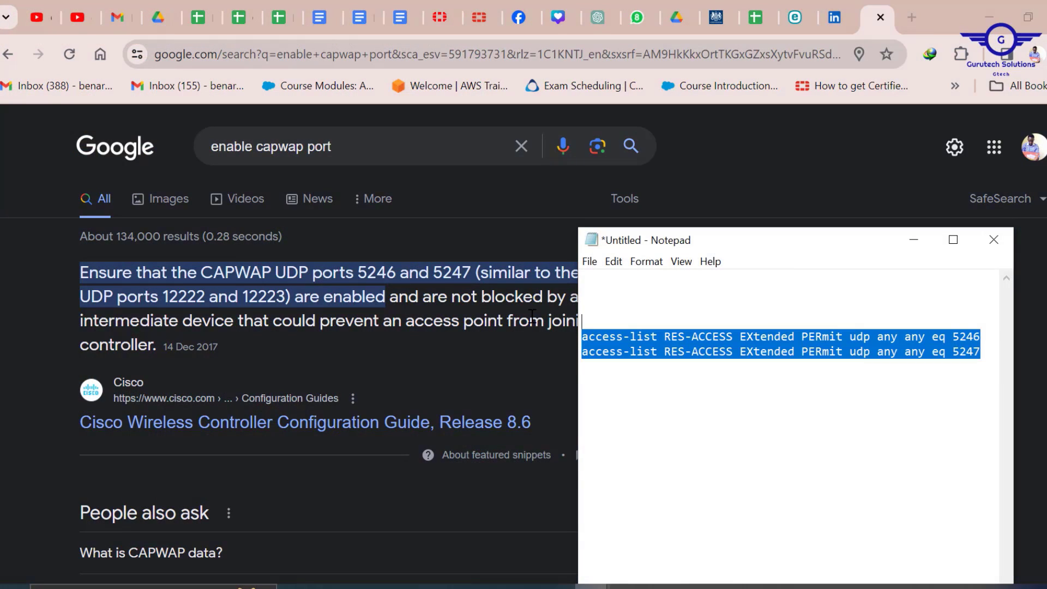
pyautogui.click(985, 354)
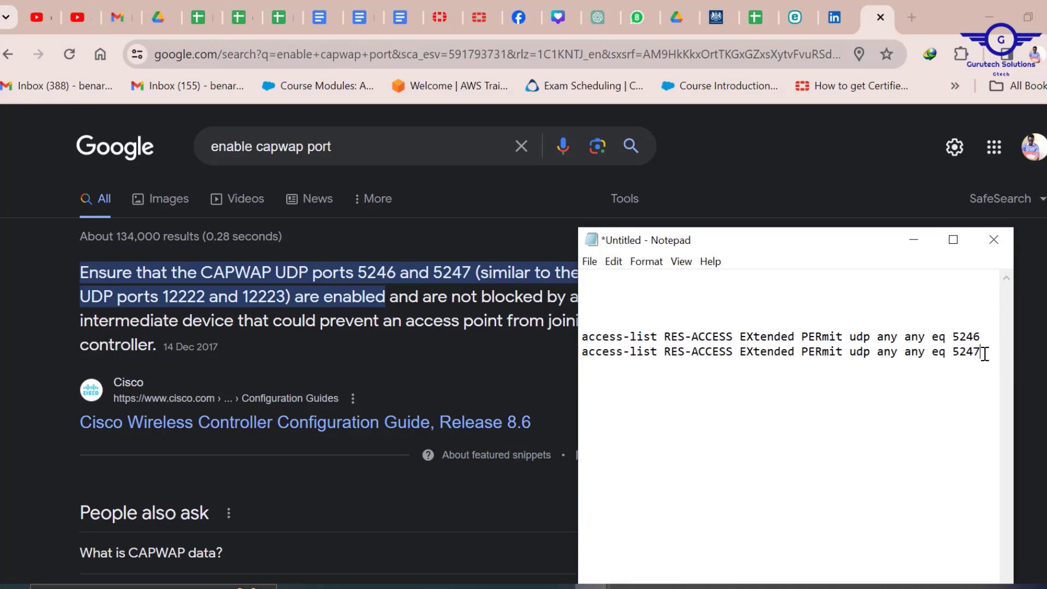
pyautogui.hotkey('ctrl', 'v')
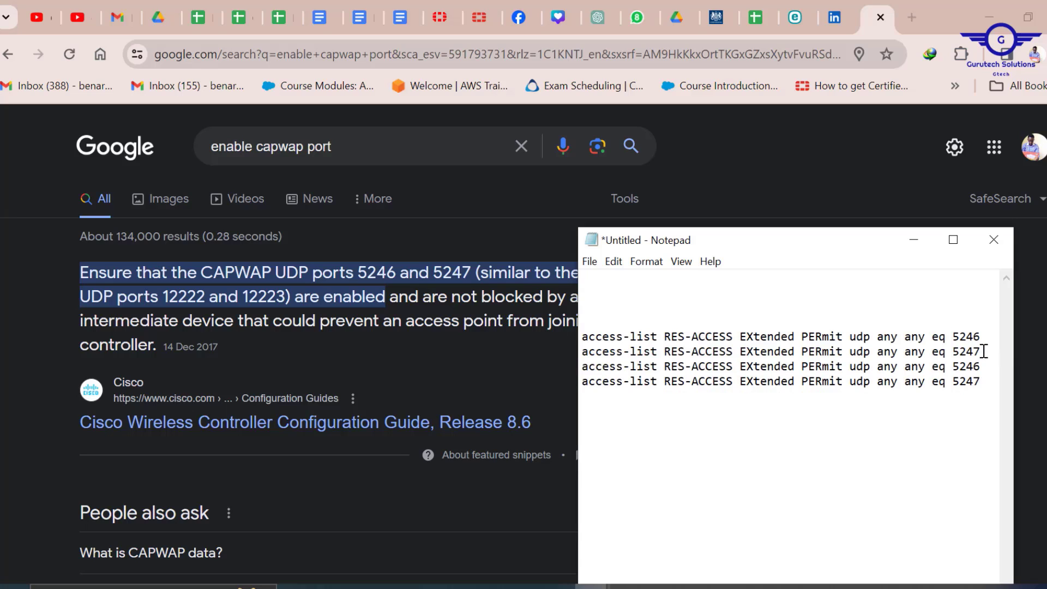
pyautogui.click(983, 352)
pyautogui.press('Return')
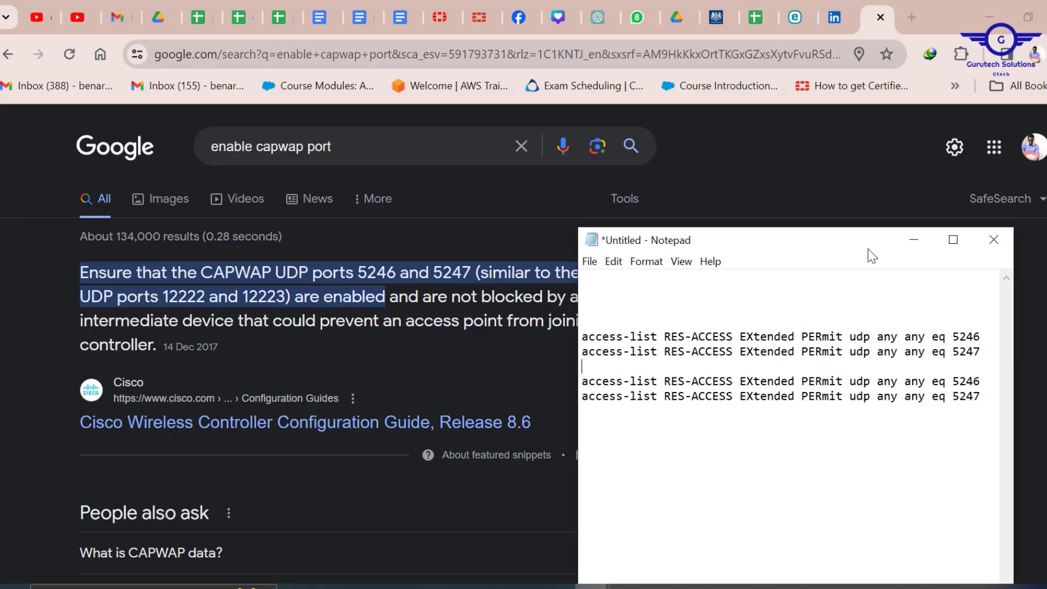
pyautogui.moveTo(869, 250); pyautogui.dragTo(809, 206)
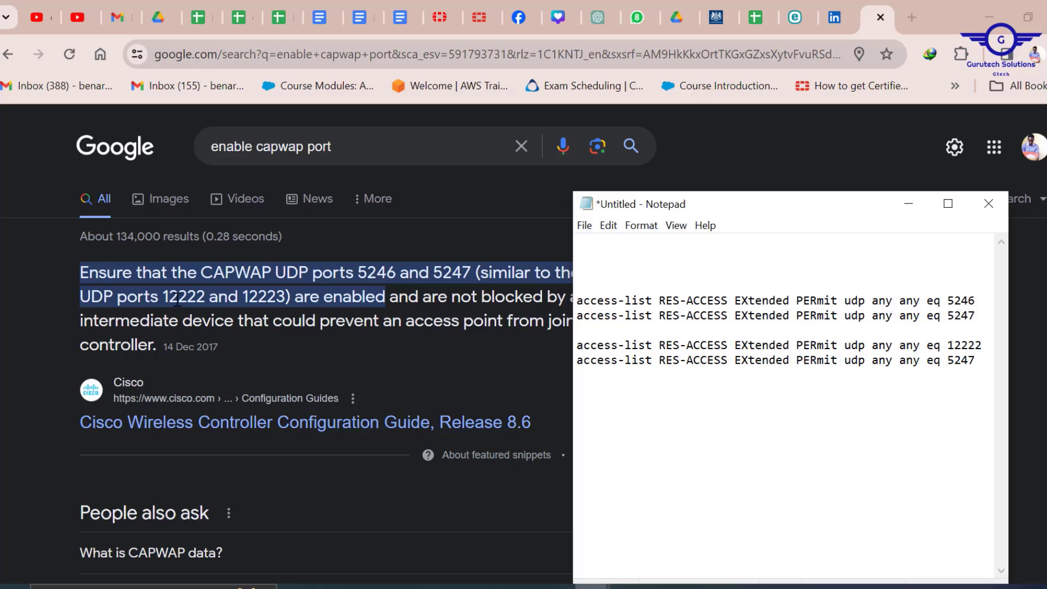
# - Set the copies to ports 12222 and 12223, add wr mem, and select the whole script
pyautogui.click(979, 361)
pyautogui.hotkey('ctrl', 'a')
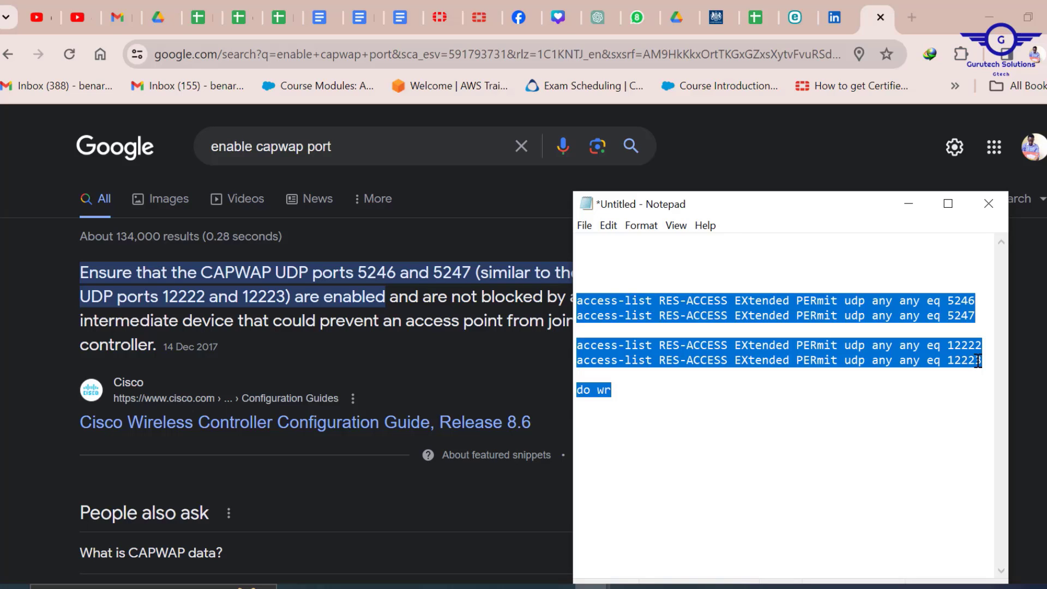
pyautogui.click(649, 400)
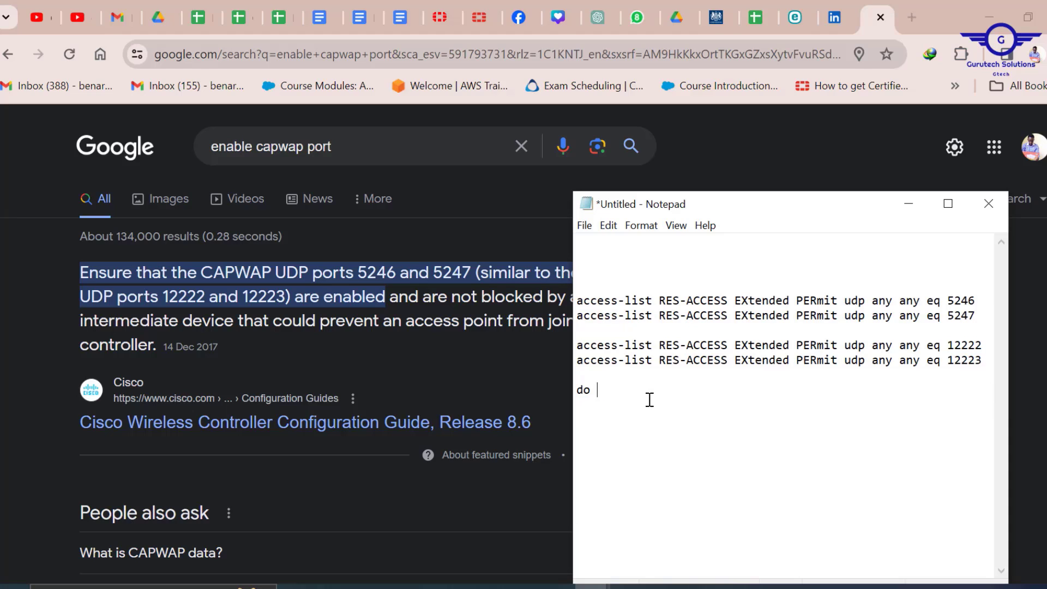
pyautogui.press('BackSpace')
pyautogui.press('BackSpace')
pyautogui.press('BackSpace')
pyautogui.hotkey('ctrl', 'a')
pyautogui.hotkey('ctrl', 'c')
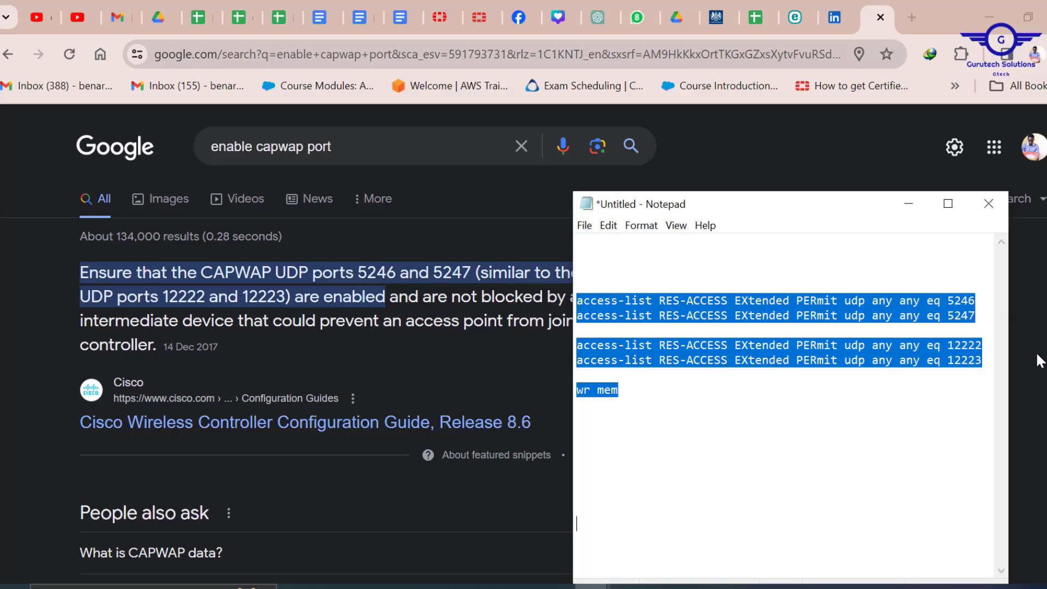
pyautogui.moveTo(662, 581)
pyautogui.click(646, 537)
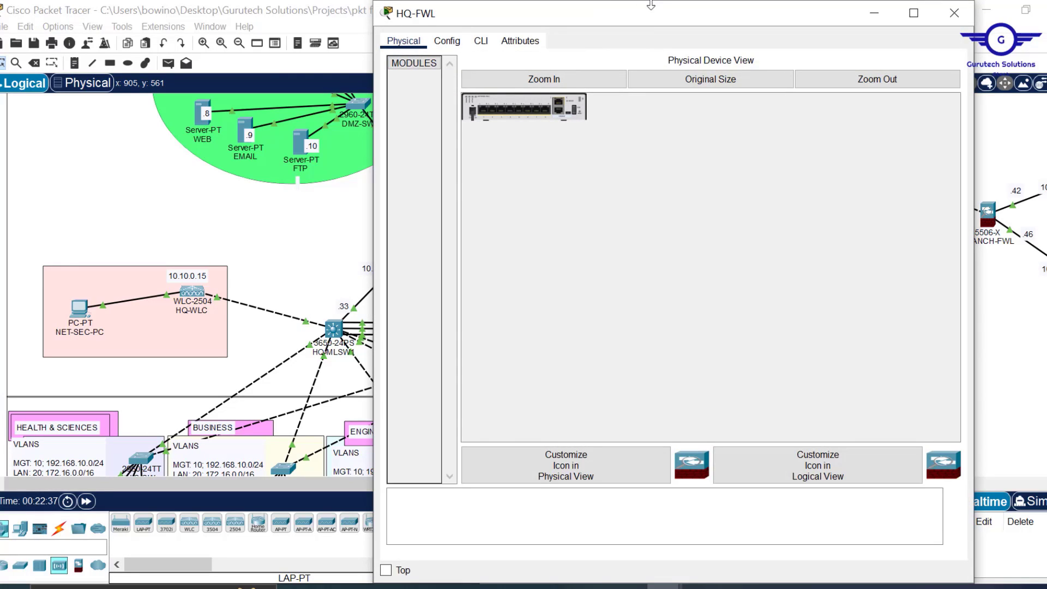
# - On HQ-FWL's CLI, enter en and conf t, paste the four UDP permits, and save with wr mem
pyautogui.moveTo(651, 4); pyautogui.dragTo(651, 85)
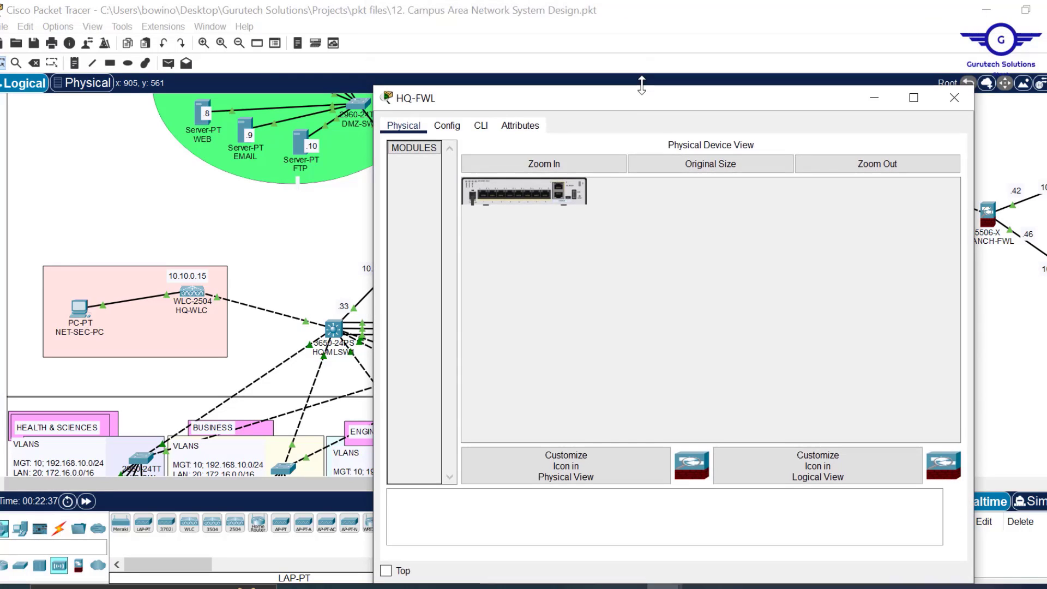
pyautogui.click(481, 126)
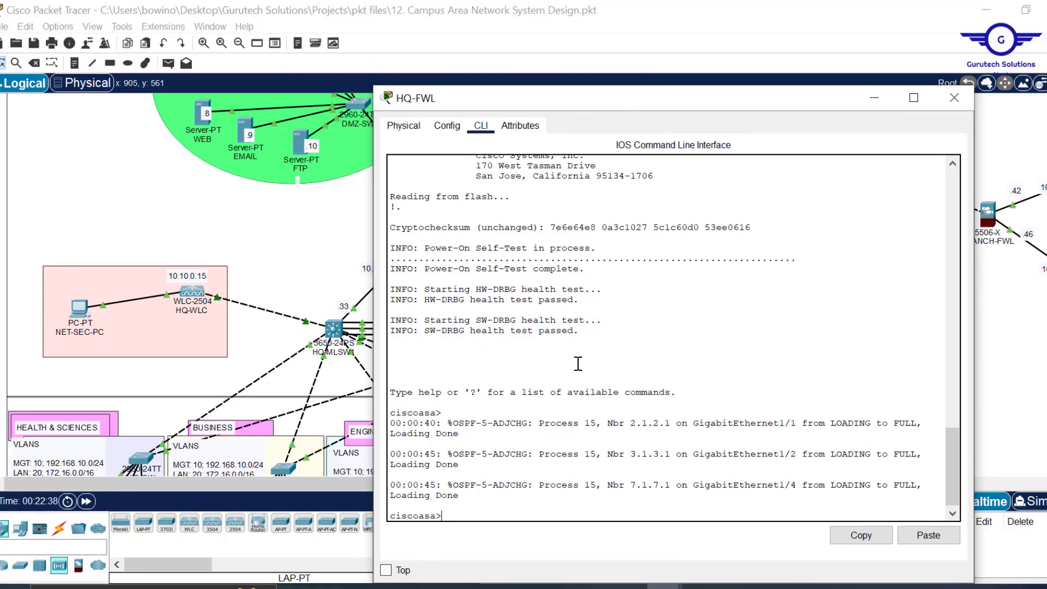
pyautogui.write('en')
pyautogui.press('Return')
pyautogui.press('Return')
pyautogui.press('Return')
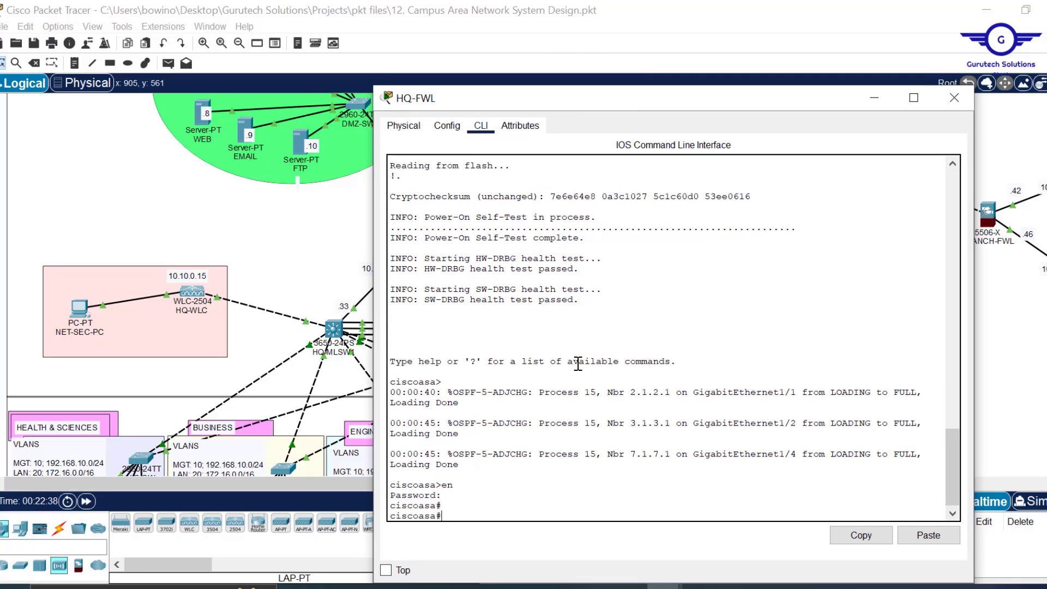
pyautogui.write('conf t')
pyautogui.press('Return')
pyautogui.press('Return')
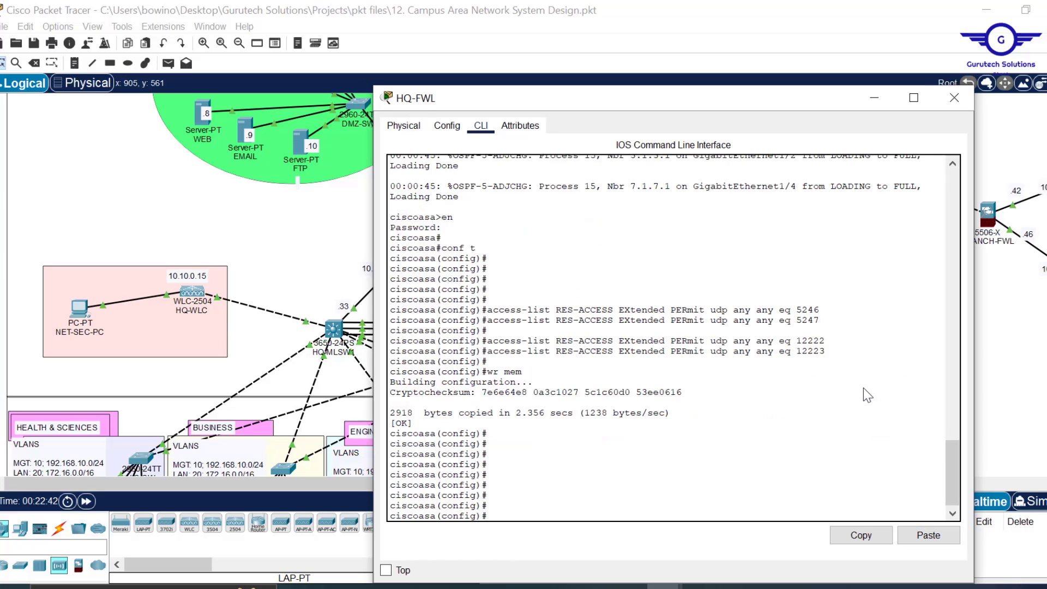
pyautogui.click(954, 98)
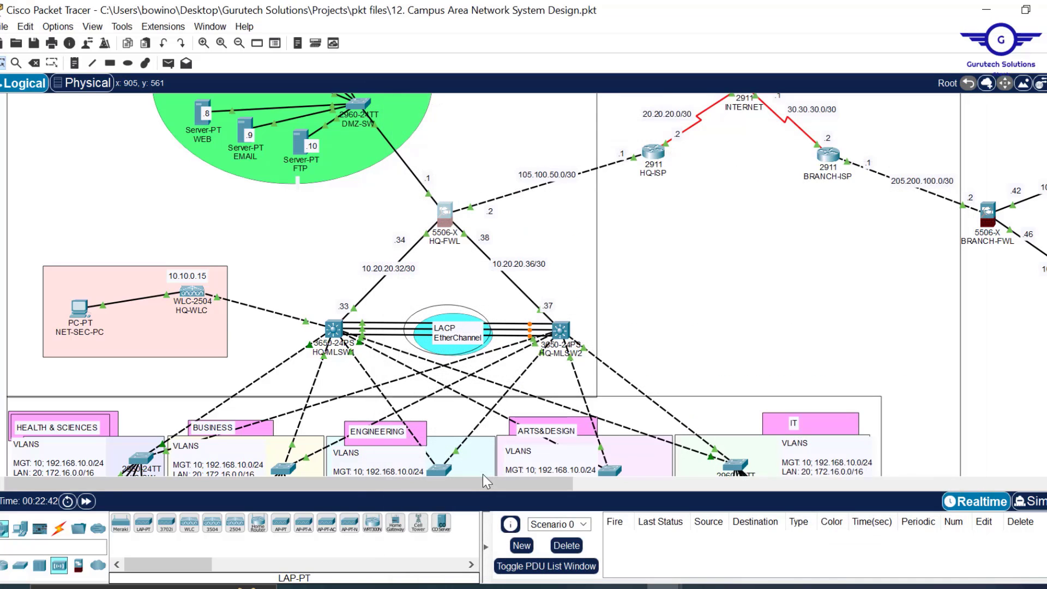
# - On BRANCH-FWL, quit the config listing, enter conf t, and paste the UDP 5246/5247/12222/12223 permits with wr mem
pyautogui.moveTo(477, 483); pyautogui.dragTo(821, 483)
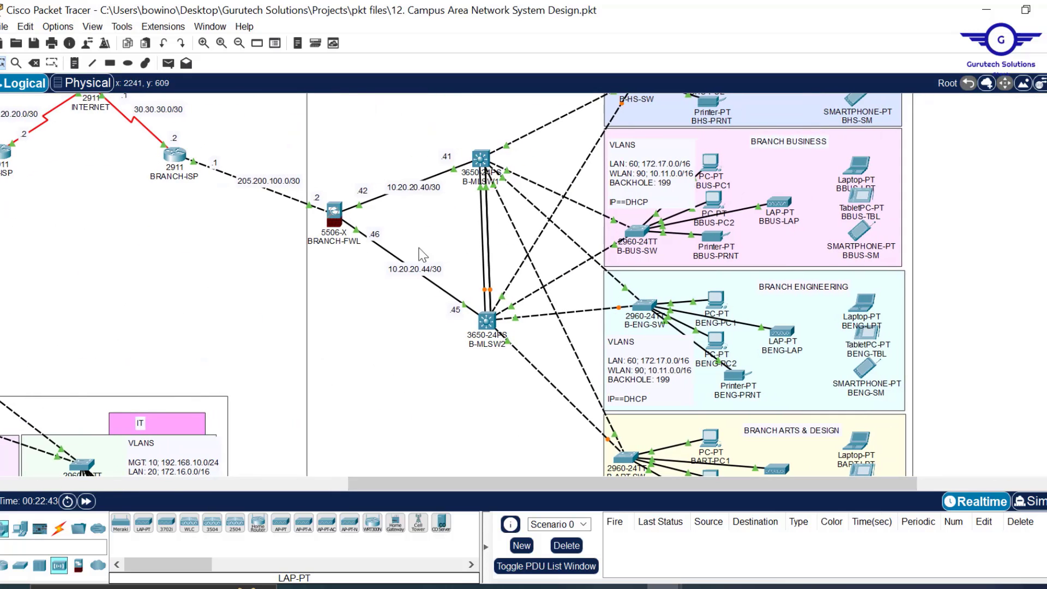
pyautogui.click(335, 213)
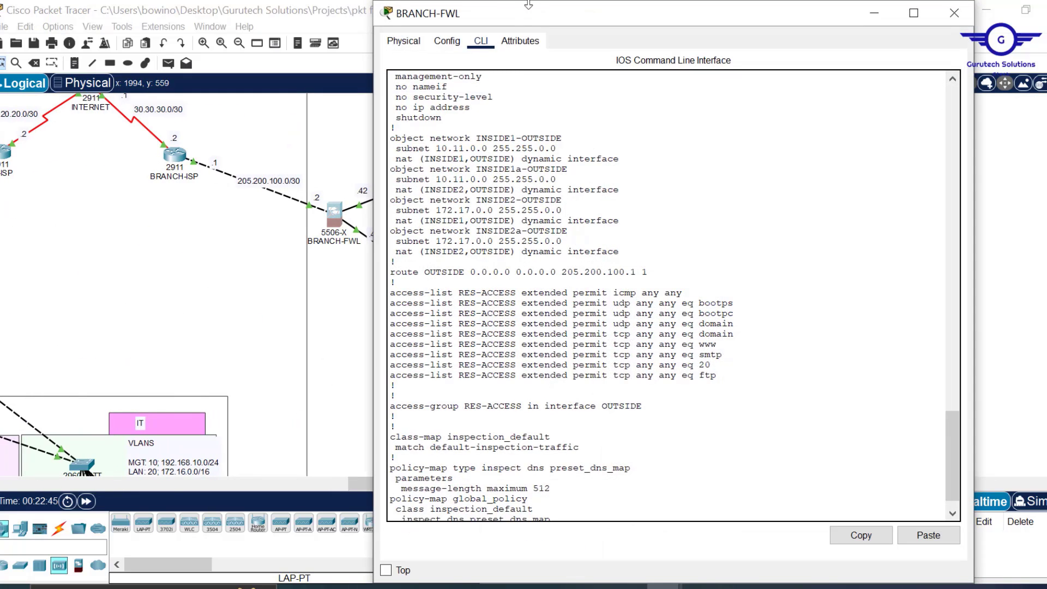
pyautogui.moveTo(528, 4); pyautogui.dragTo(546, 82)
pyautogui.scroll(-5, 581, 287)
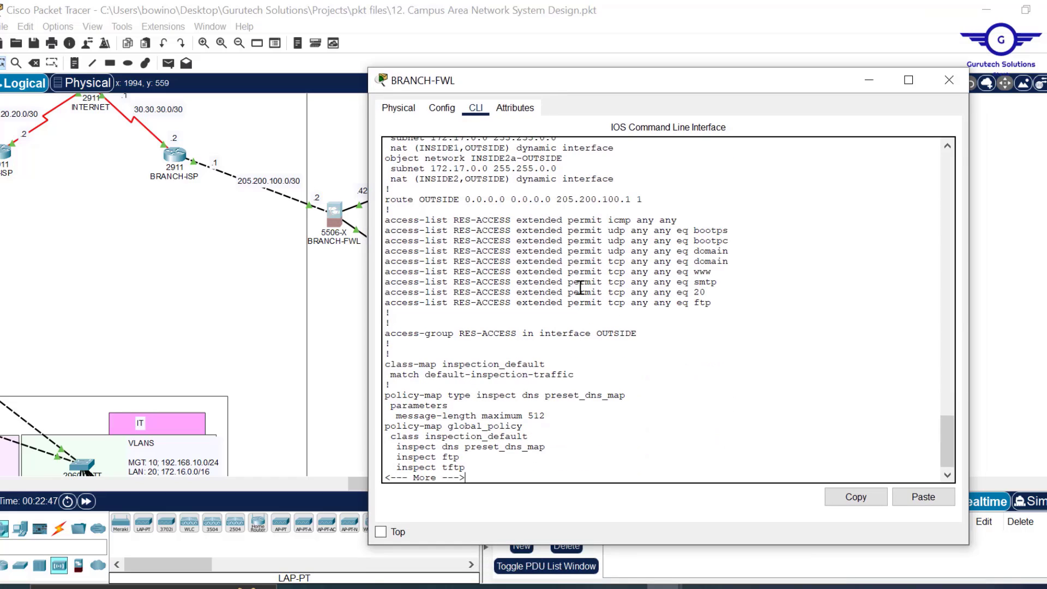
pyautogui.press('q')
pyautogui.press('Return')
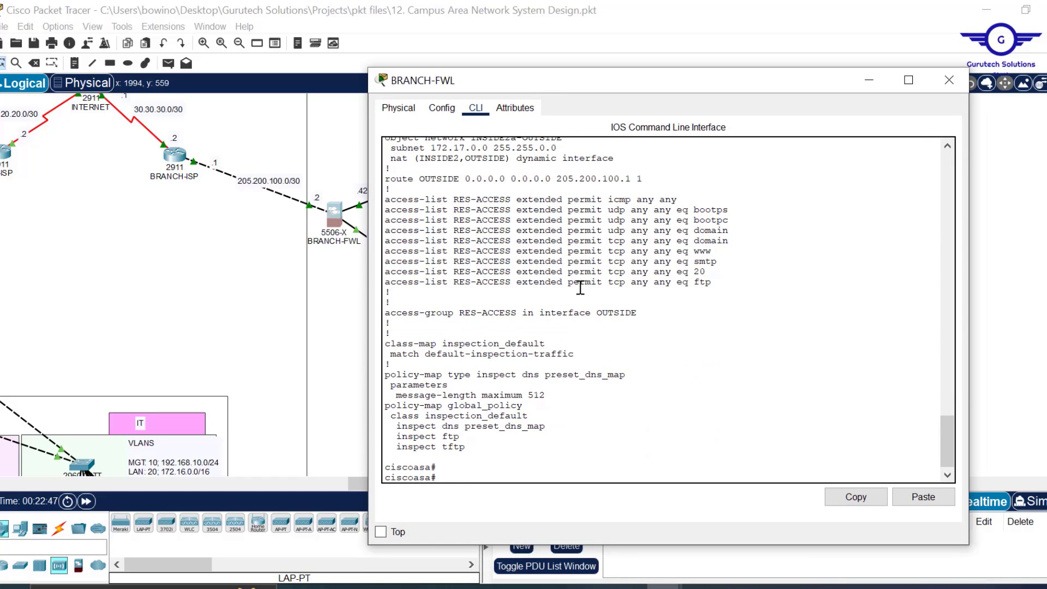
pyautogui.write('conf t')
pyautogui.press('Return')
pyautogui.press('Return')
pyautogui.press('Return')
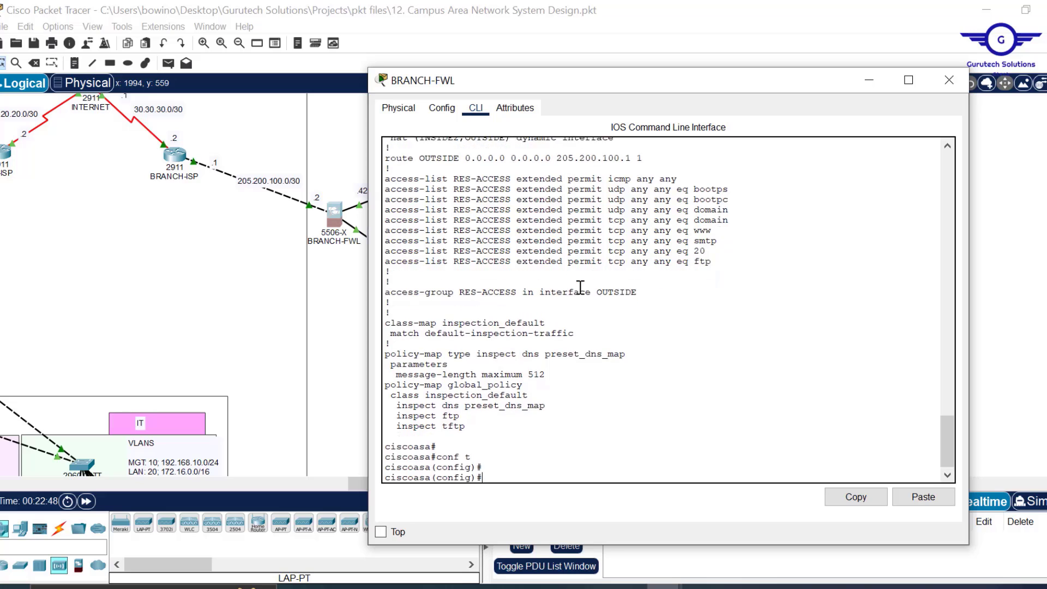
pyautogui.click(923, 497)
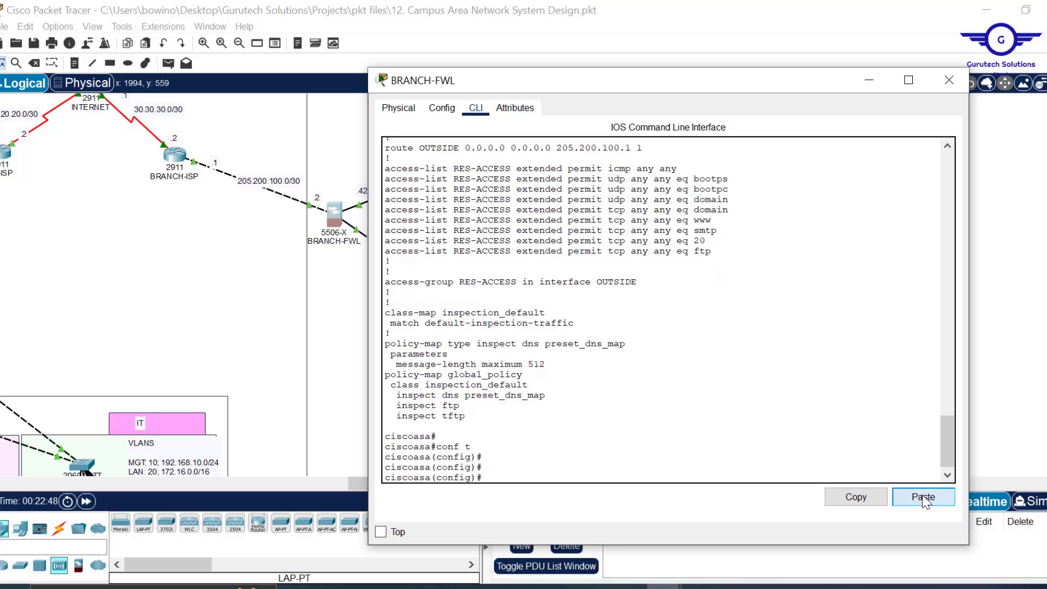
pyautogui.click(950, 81)
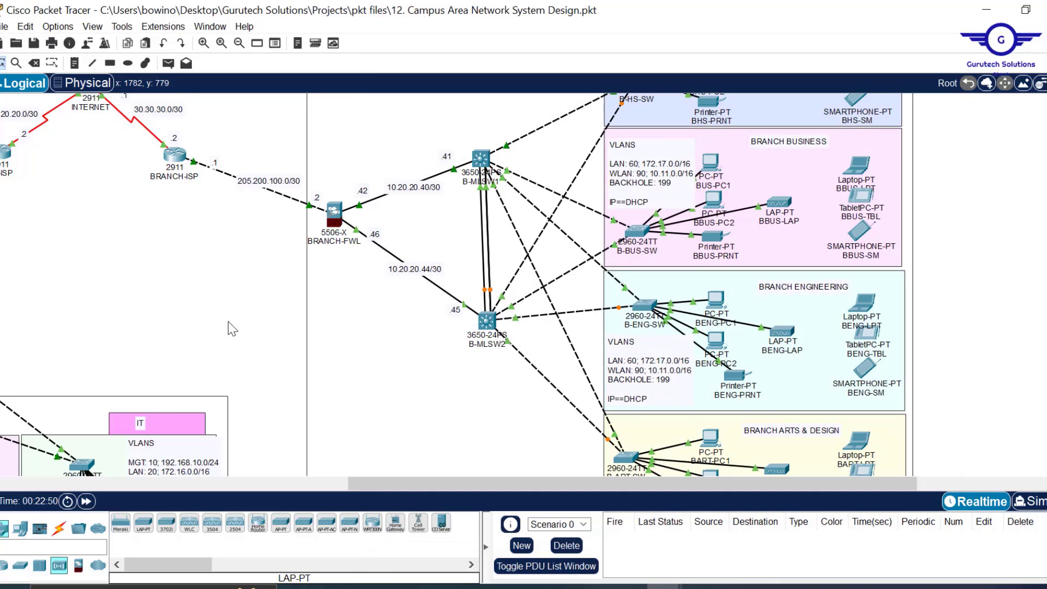
# - In BBUS-LAP's Global Settings, switch gateway/DNS to Static and back to DHCP
pyautogui.moveTo(406, 483); pyautogui.dragTo(284, 461)
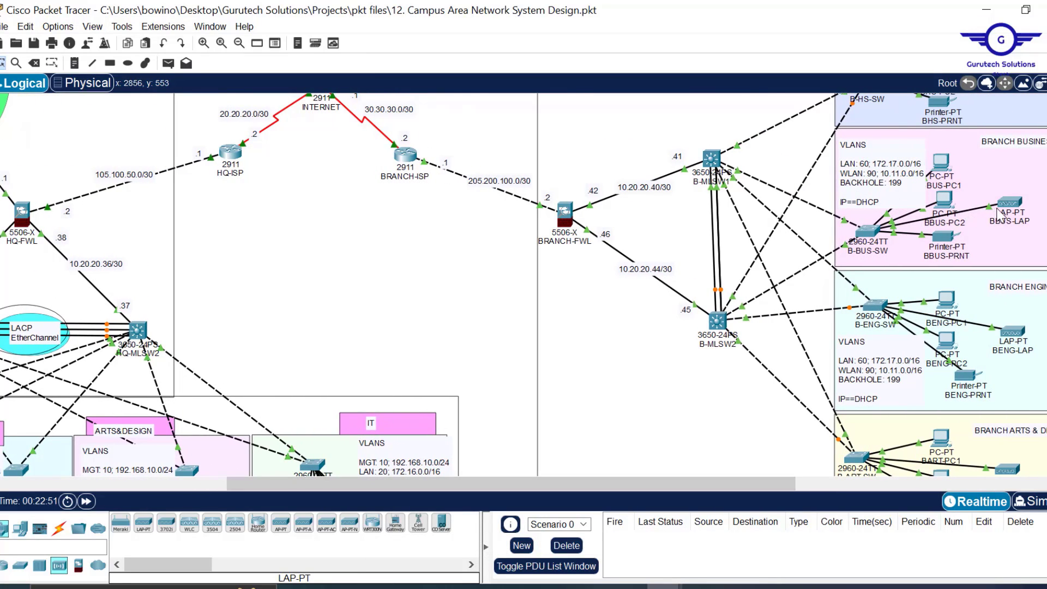
pyautogui.moveTo(1013, 214)
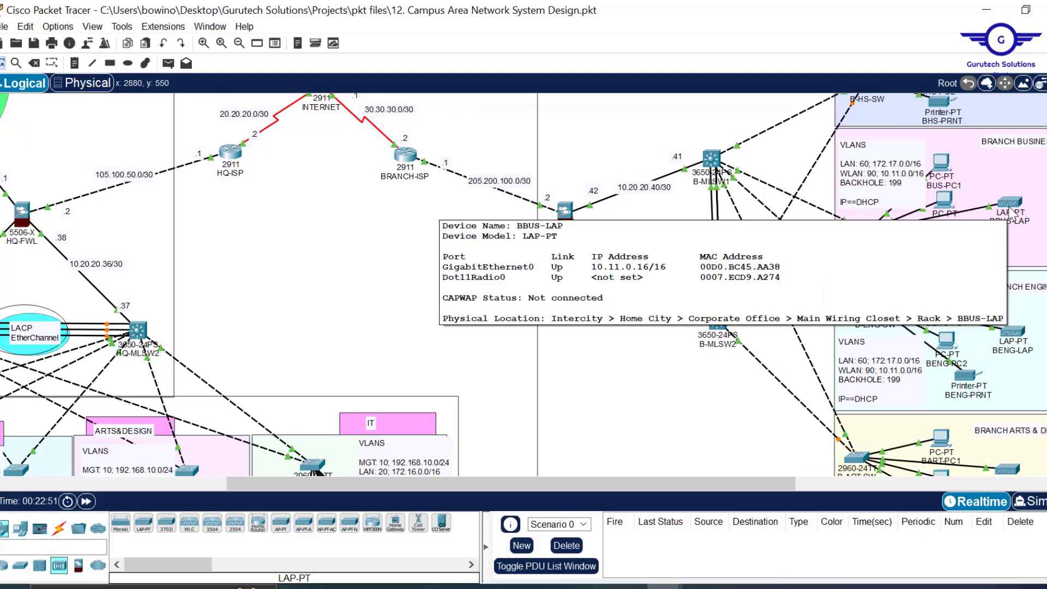
pyautogui.click(1013, 213)
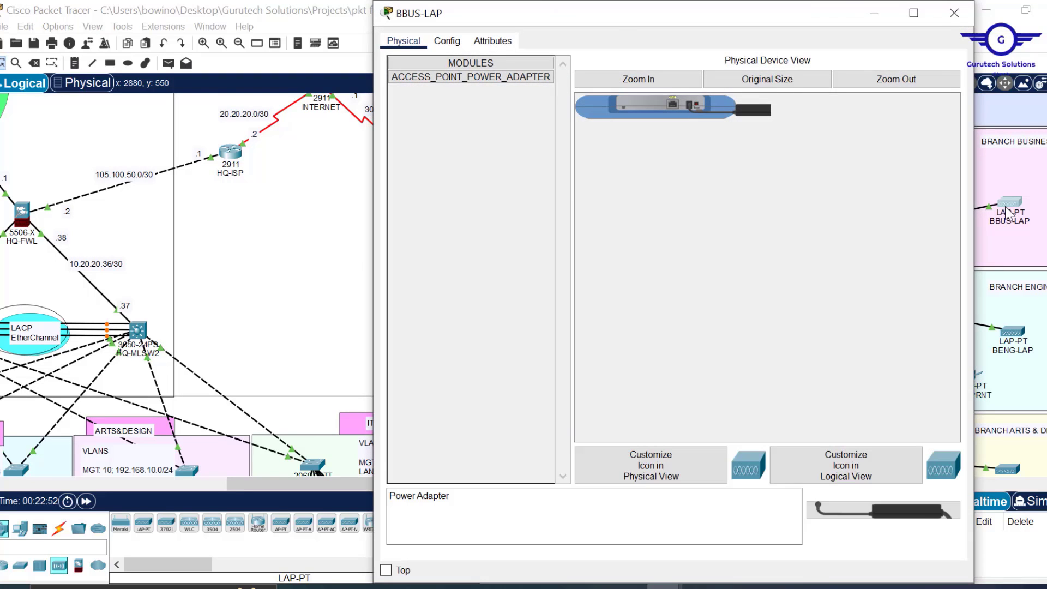
pyautogui.click(452, 46)
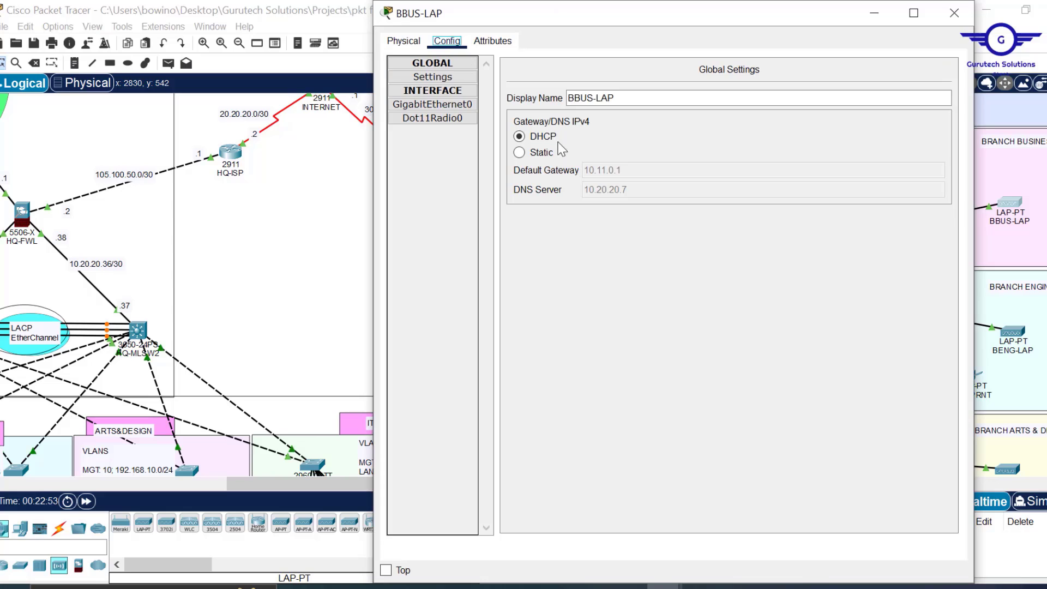
pyautogui.click(527, 154)
pyautogui.click(520, 136)
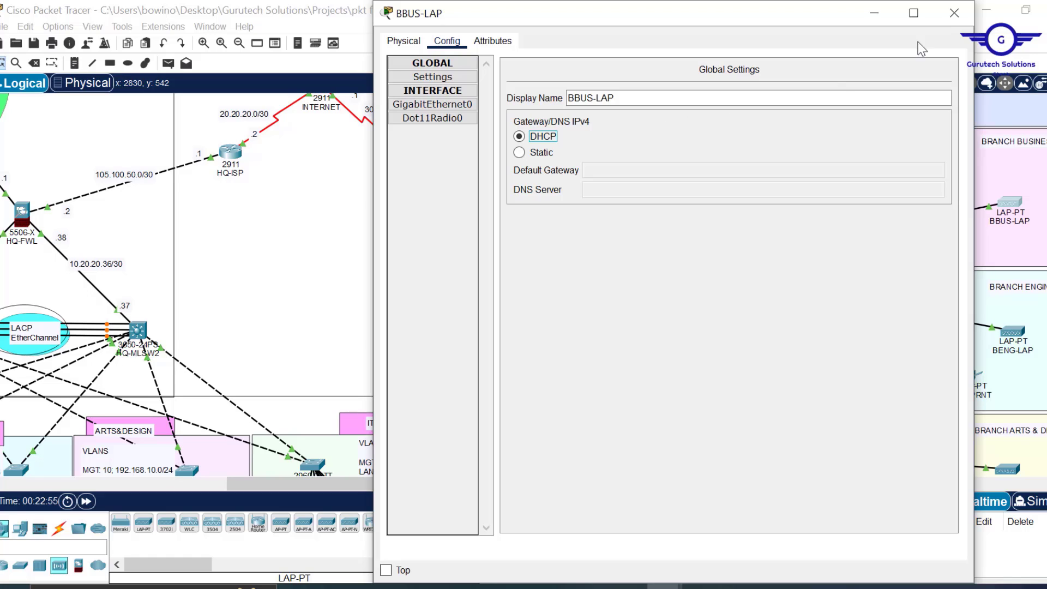
pyautogui.click(954, 13)
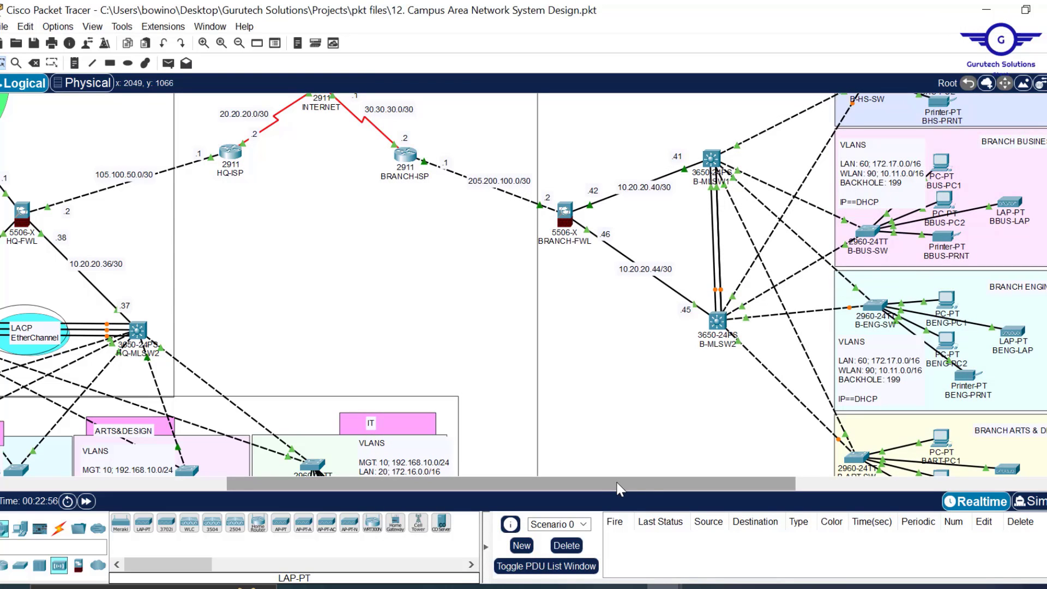
# - Toggle BBUS-LAP Static then DHCP to obtain gateway 10.11.0.1 and DNS 10.20.20.7, then scroll to Branch Arts & Design
pyautogui.moveTo(619, 488); pyautogui.dragTo(703, 480)
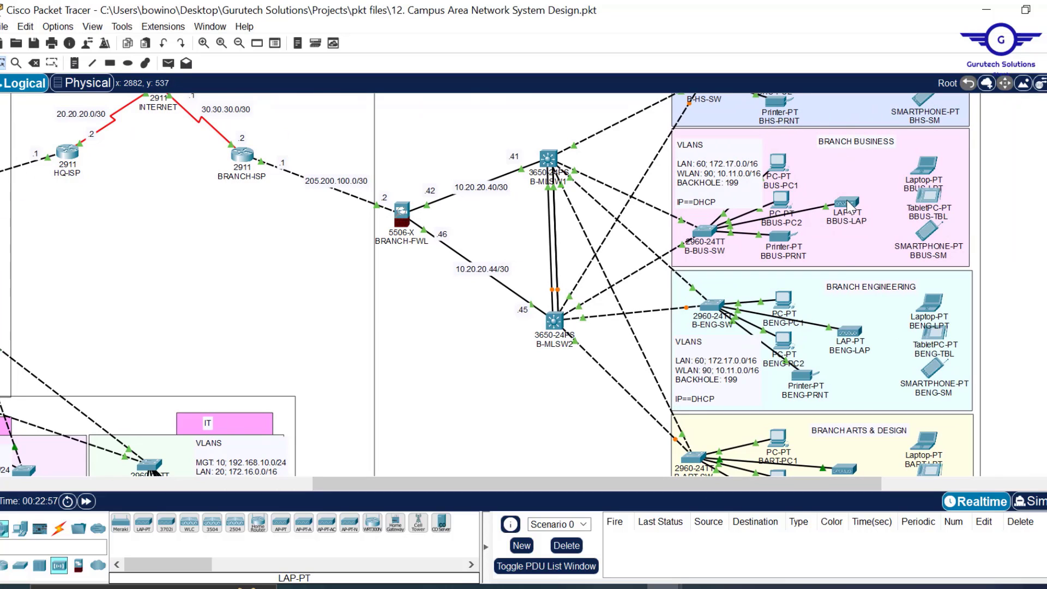
pyautogui.moveTo(849, 204)
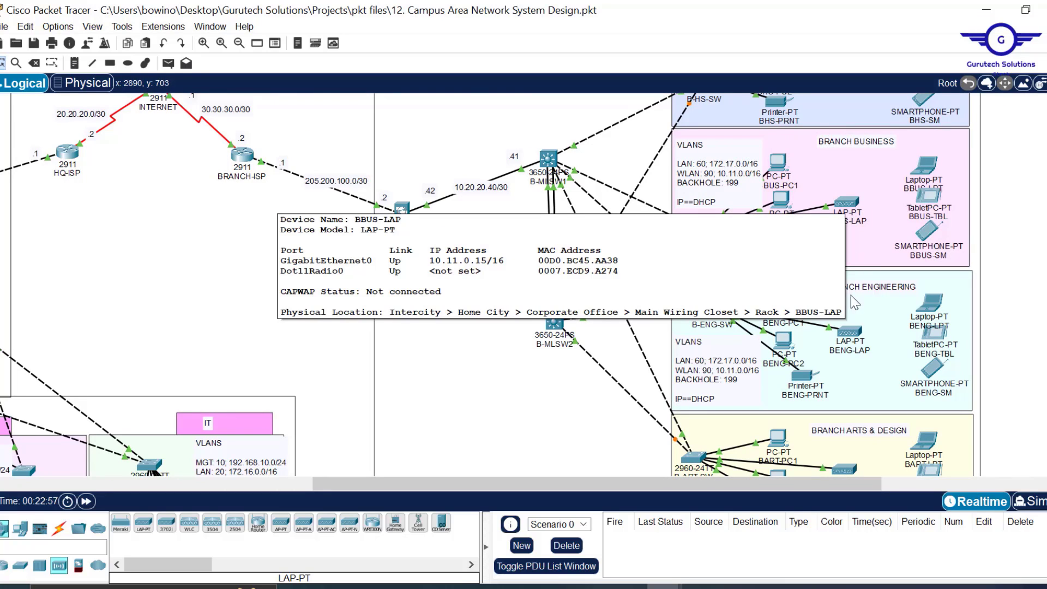
pyautogui.moveTo(855, 341)
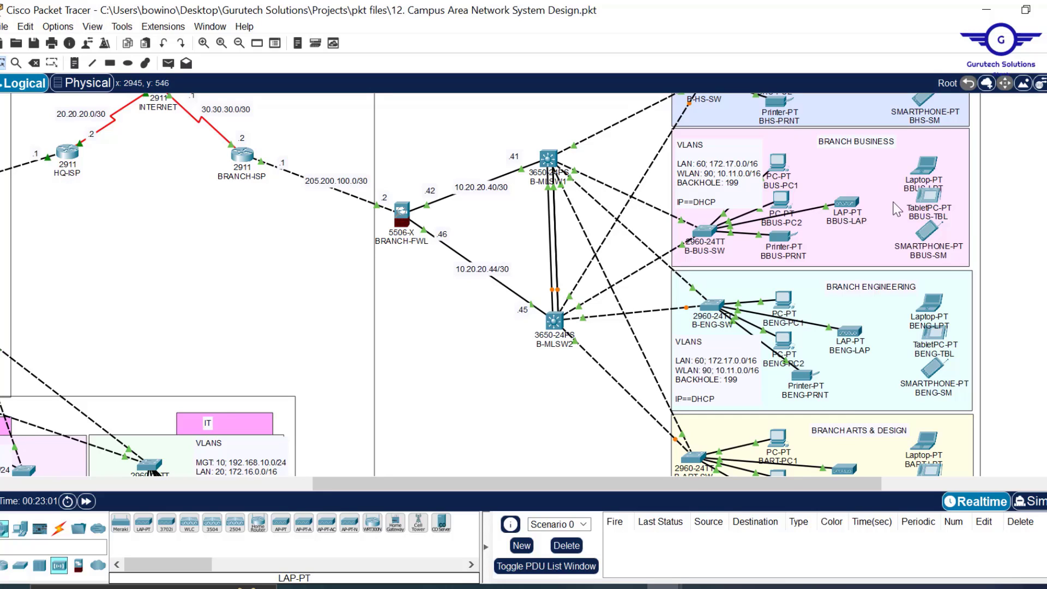
pyautogui.click(853, 203)
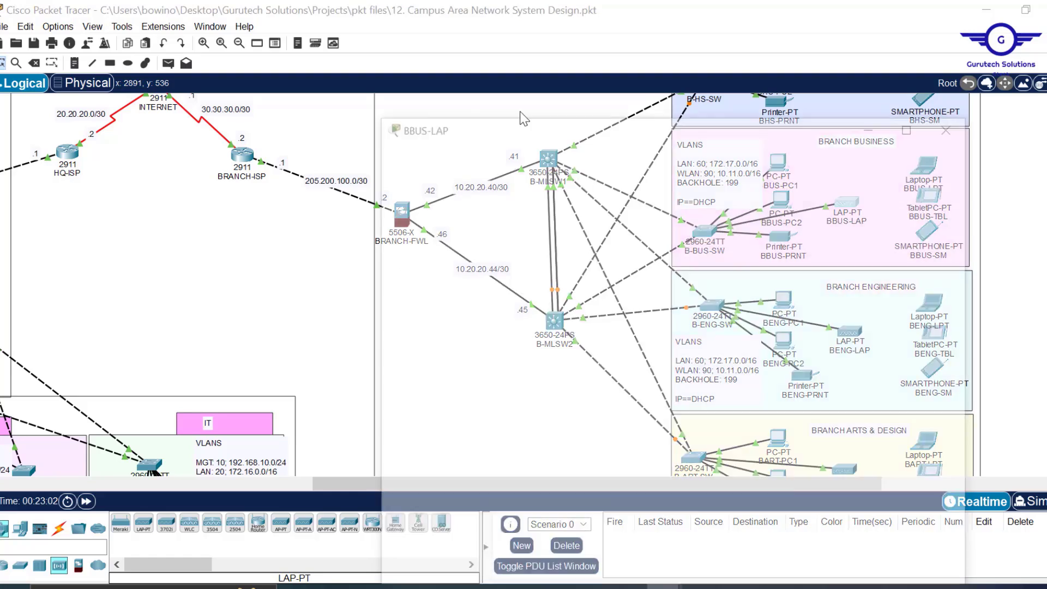
pyautogui.click(537, 155)
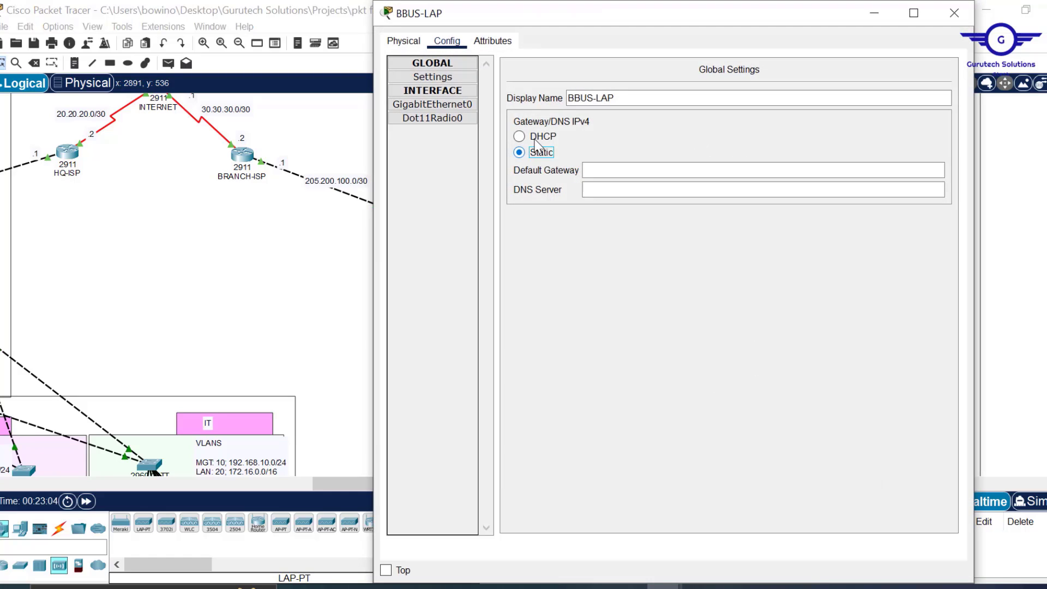
pyautogui.click(539, 140)
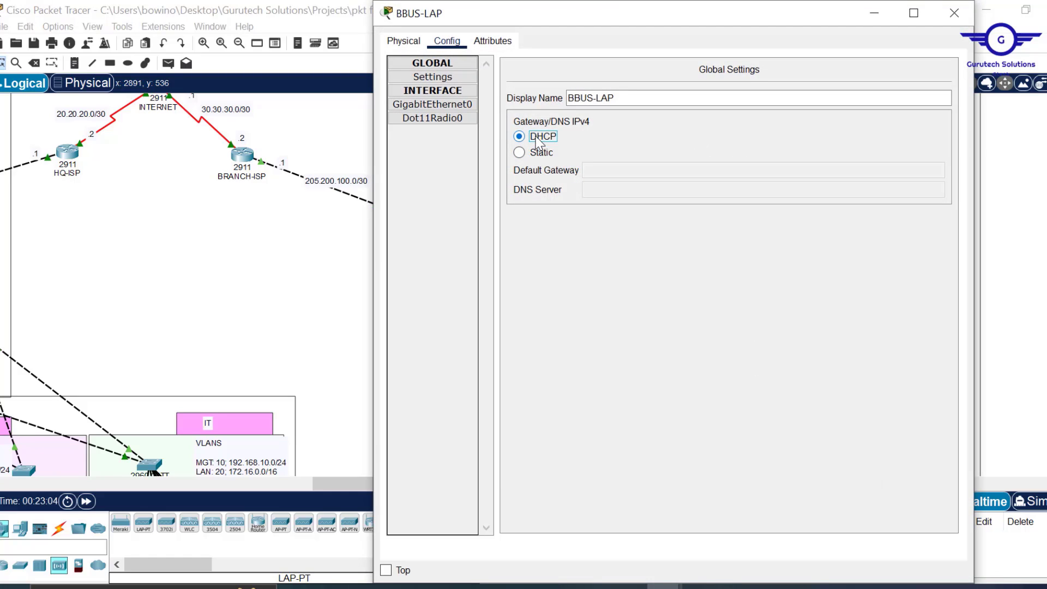
pyautogui.moveTo(625, 2); pyautogui.dragTo(623, 71)
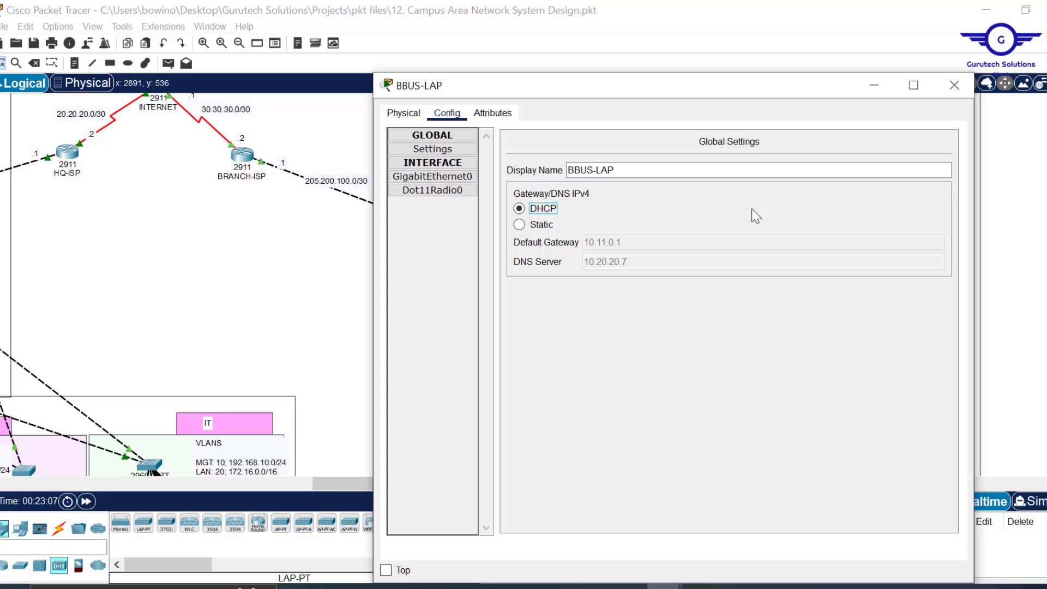
pyautogui.click(967, 77)
pyautogui.moveTo(837, 210)
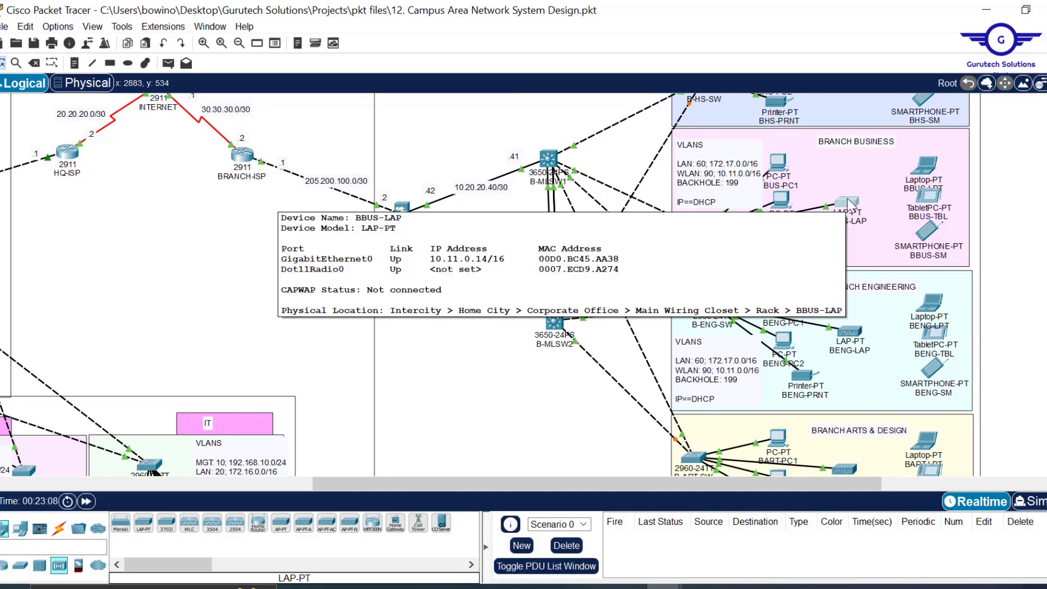
pyautogui.scroll(-5, 849, 202)
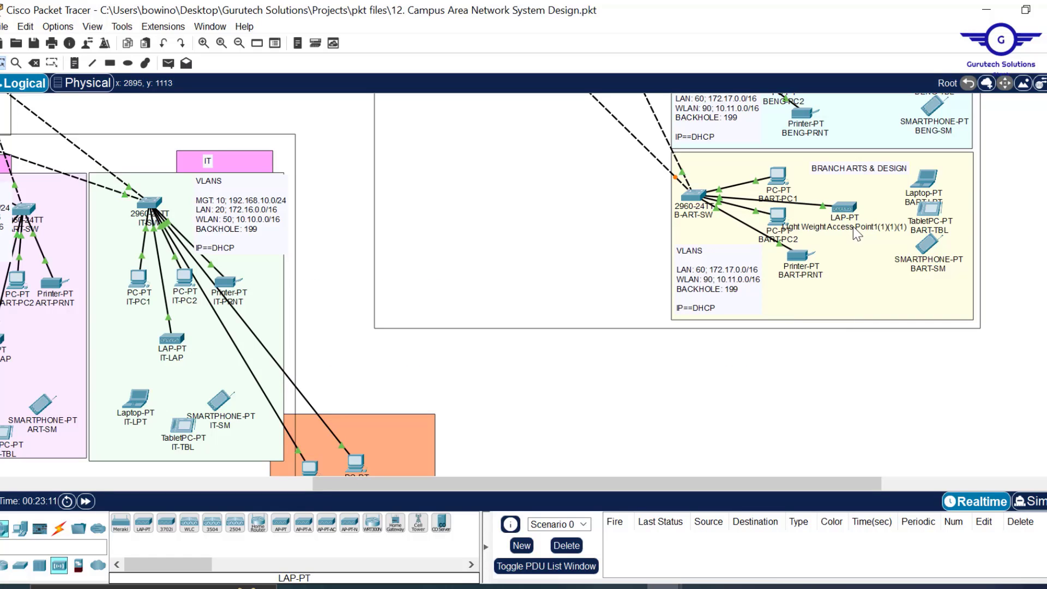
# - Replace the Branch Arts & Design access point's label with BARTD-AP, then scroll back up
pyautogui.doubleClick(855, 230)
pyautogui.hotkey('ctrl', 'a')
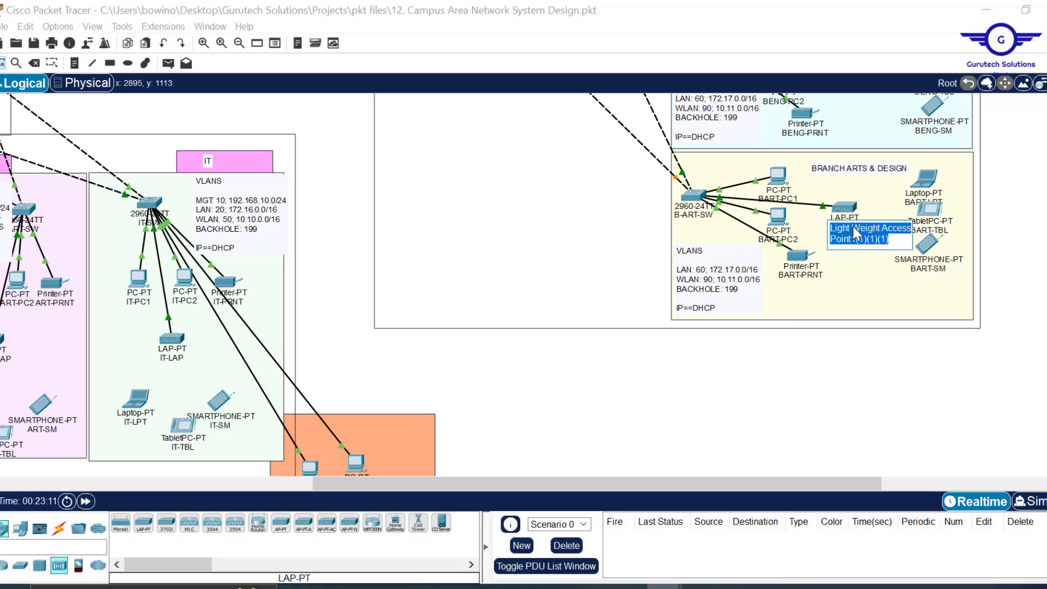
pyautogui.press('BackSpace')
pyautogui.write('B')
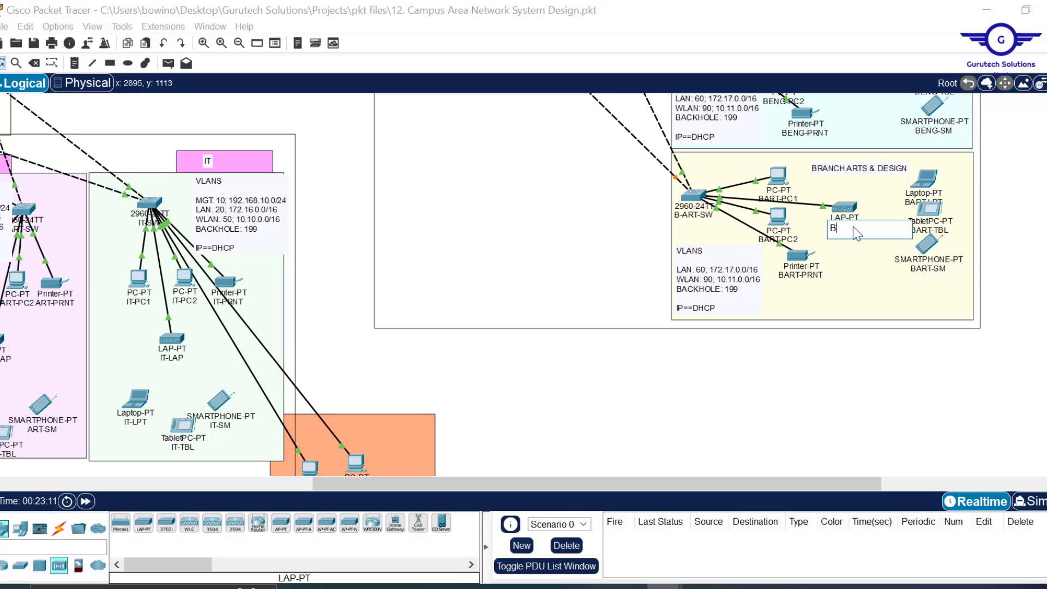
pyautogui.write('ART-')
pyautogui.press('BackSpace')
pyautogui.write('D')
pyautogui.write('AP')
pyautogui.press('Return')
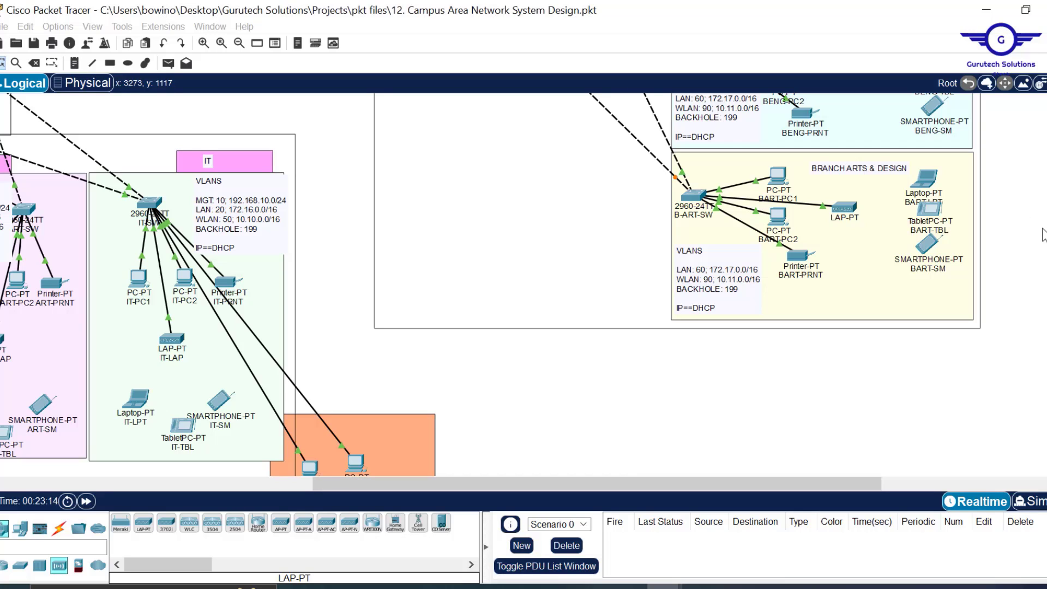
pyautogui.scroll(5, 849, 312)
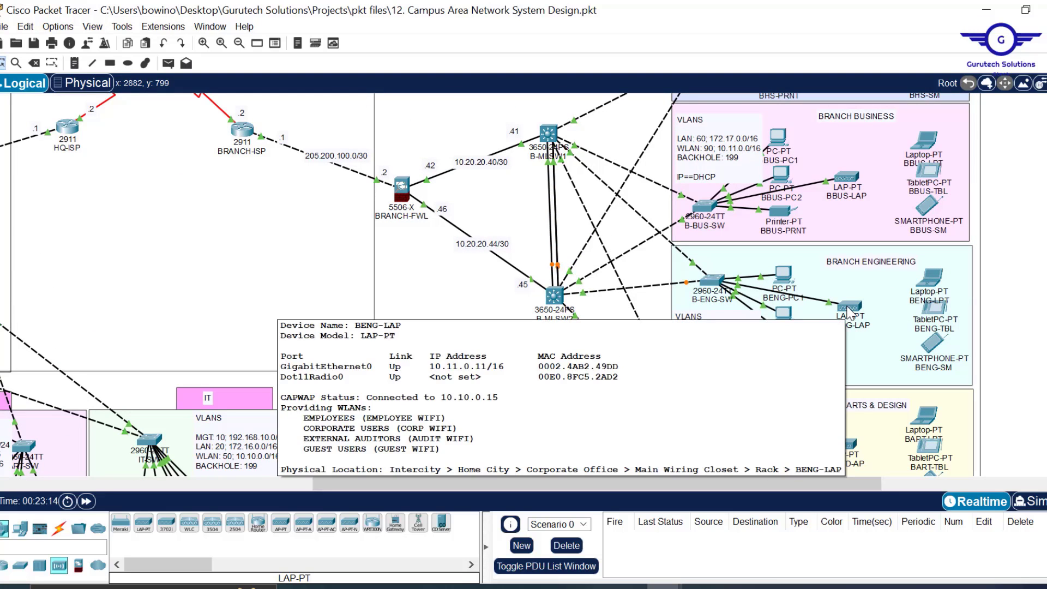
pyautogui.moveTo(845, 182)
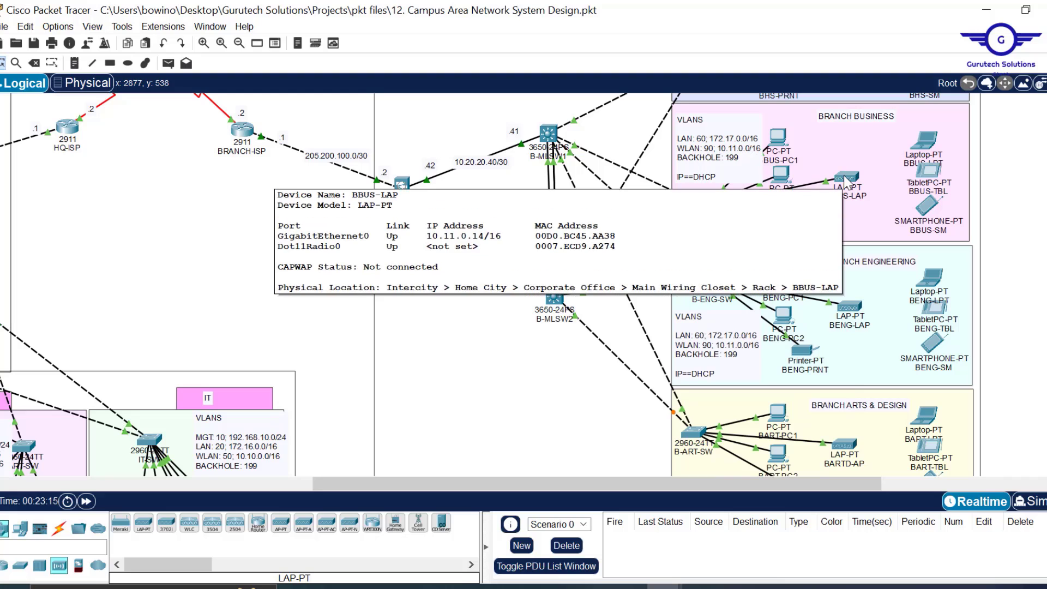
pyautogui.scroll(4, 849, 194)
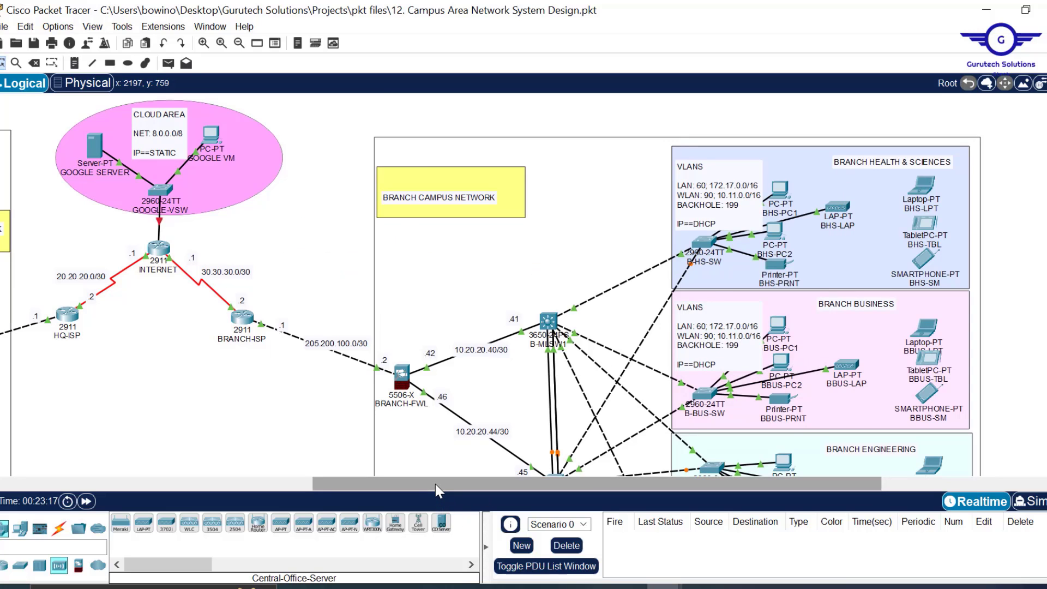
# - Refresh the WLC All APs page on MGT1 to show nine APs including BHS-LAP, BENG-LAP and BBUS-LAP, then minimize MGT1
pyautogui.moveTo(435, 483); pyautogui.dragTo(235, 478)
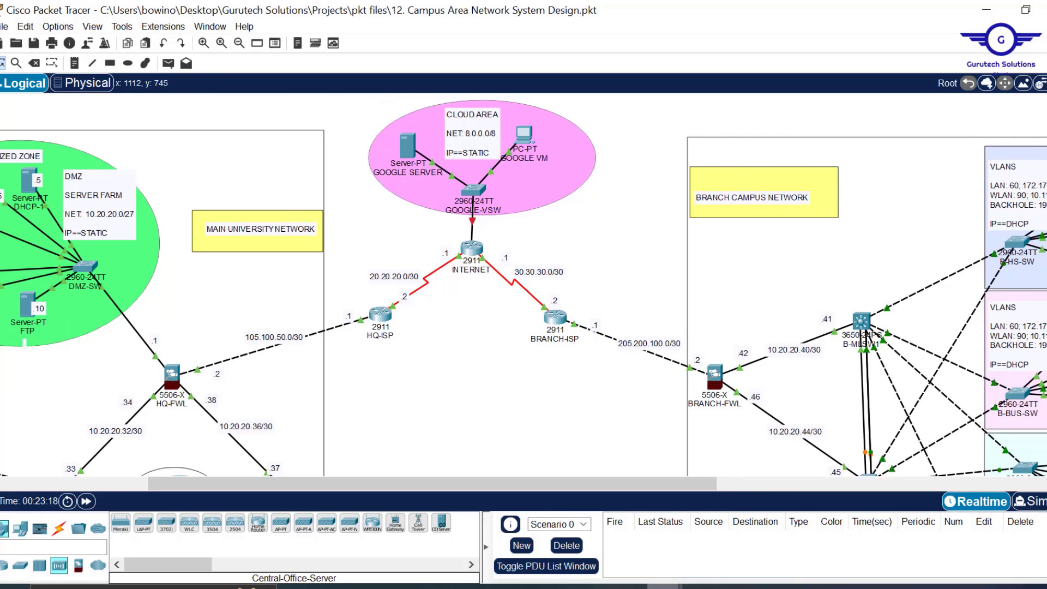
pyautogui.moveTo(715, 584)
pyautogui.click(723, 528)
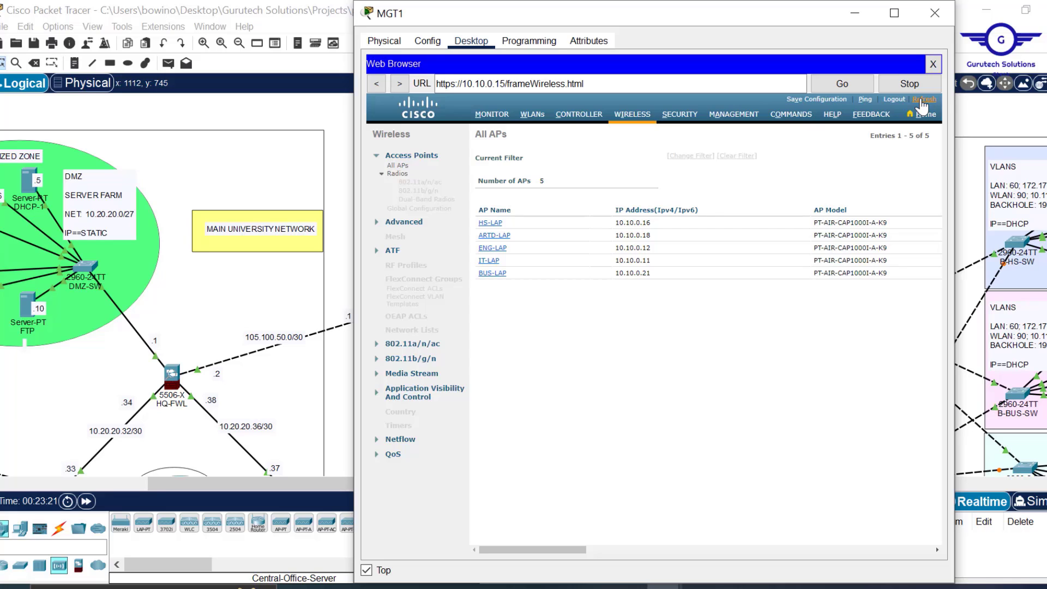
pyautogui.click(923, 99)
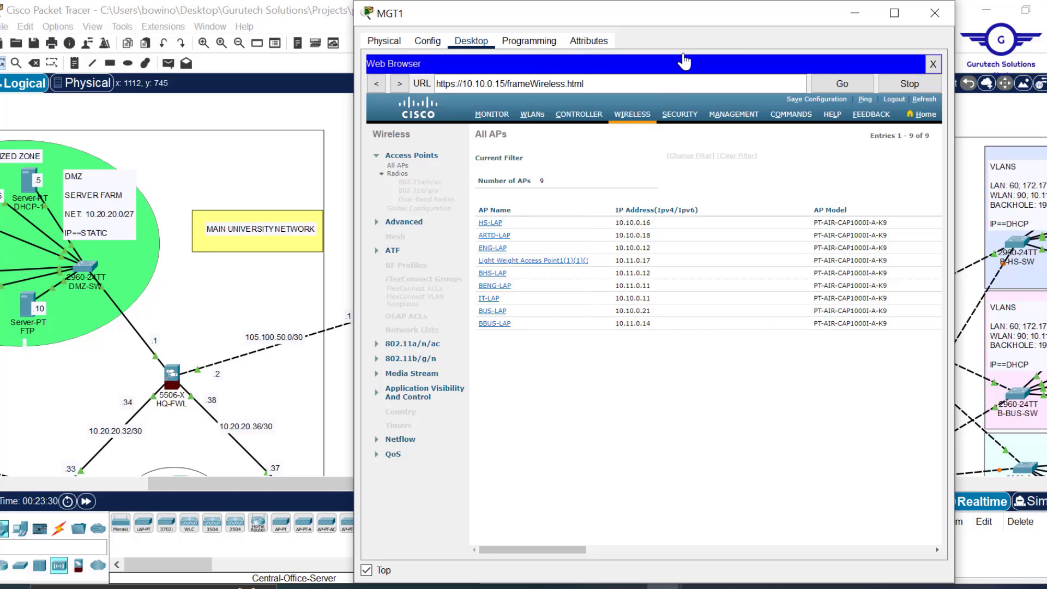
pyautogui.click(855, 16)
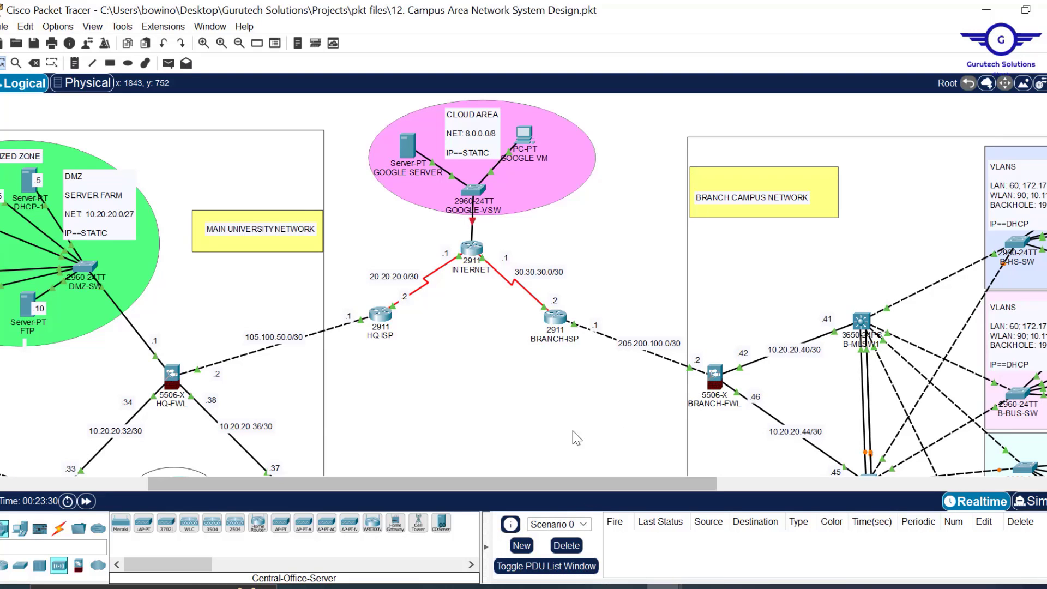
pyautogui.scroll(-7, 572, 431)
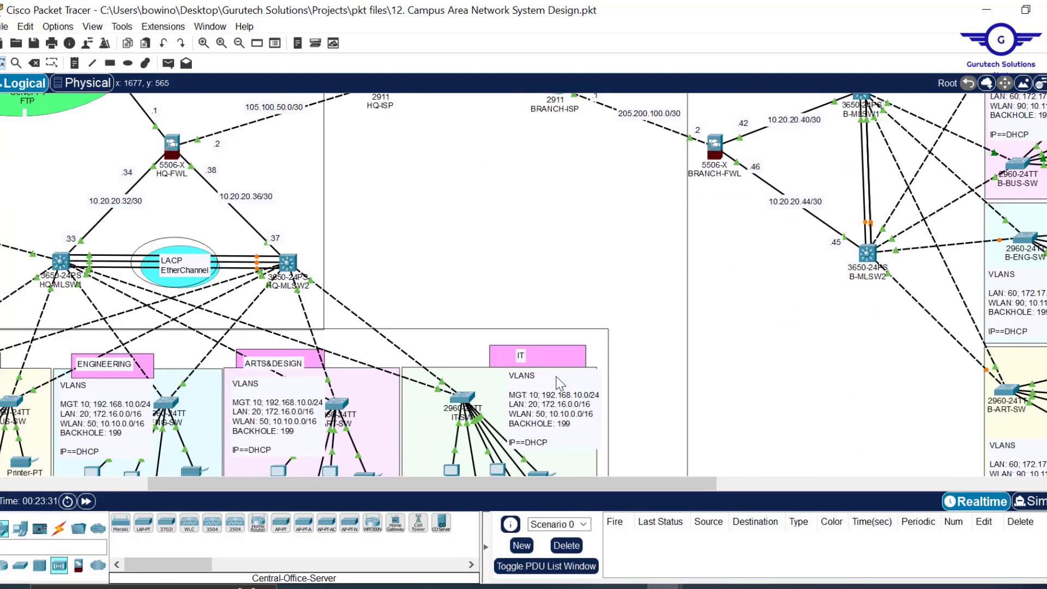
pyautogui.scroll(6, 557, 378)
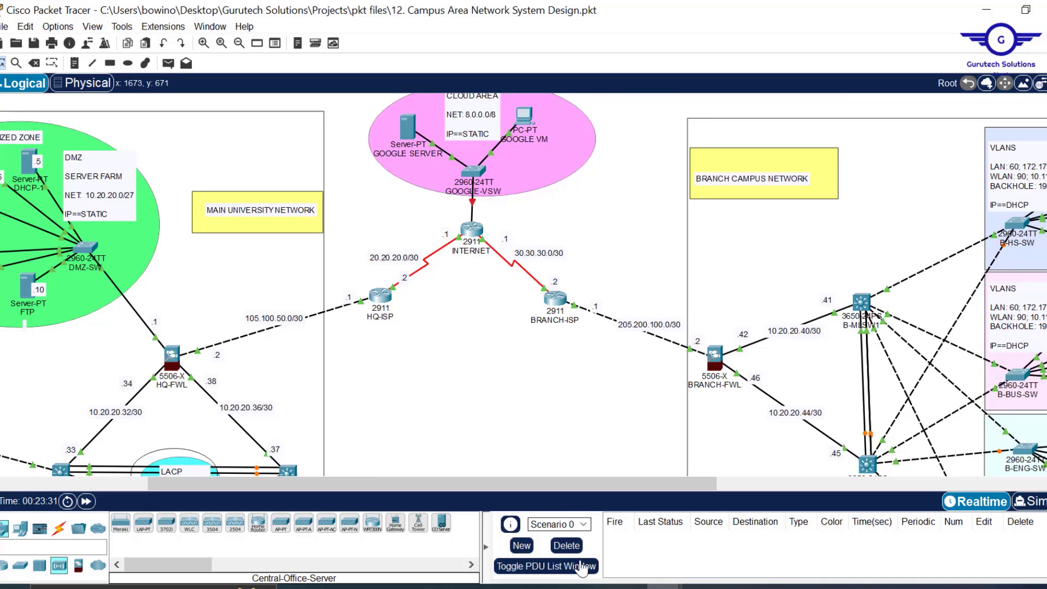
pyautogui.hscroll(-3, 597, 425)
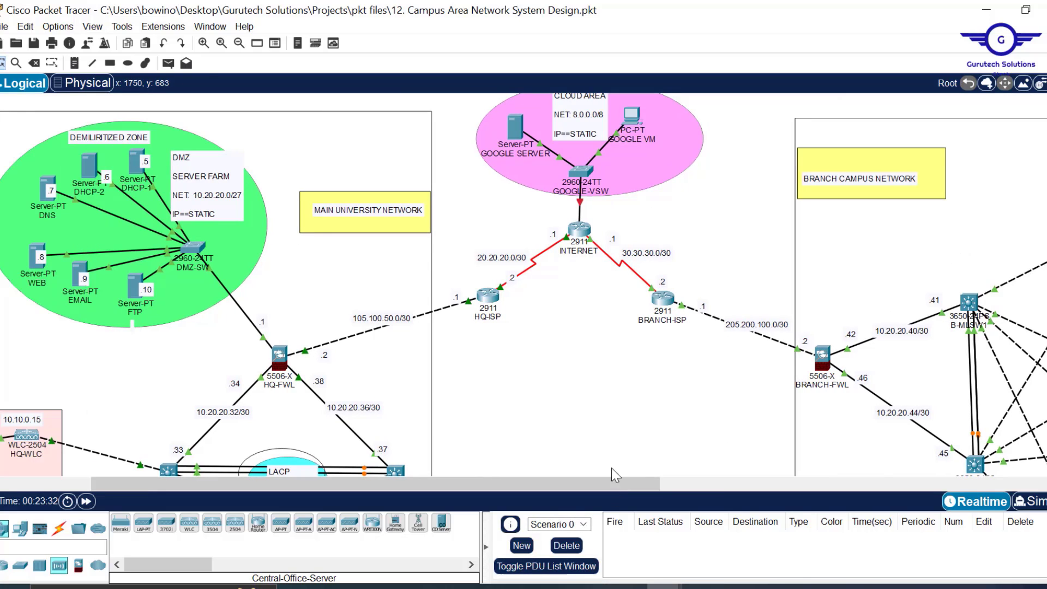
pyautogui.scroll(-6, 663, 476)
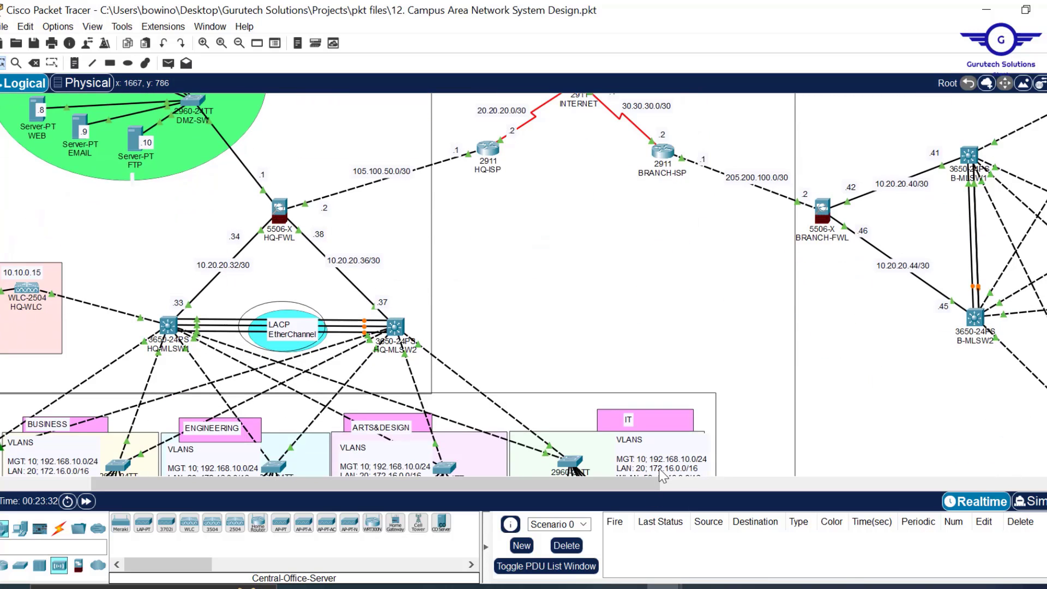
pyautogui.scroll(-8, 625, 335)
pyautogui.scroll(-4, 627, 334)
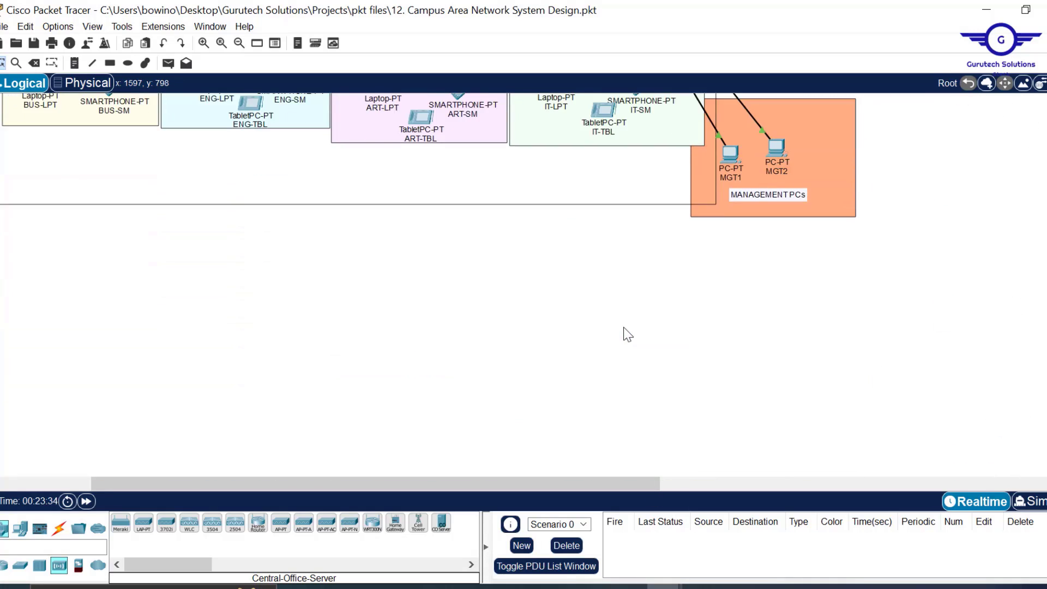
pyautogui.scroll(3, 628, 333)
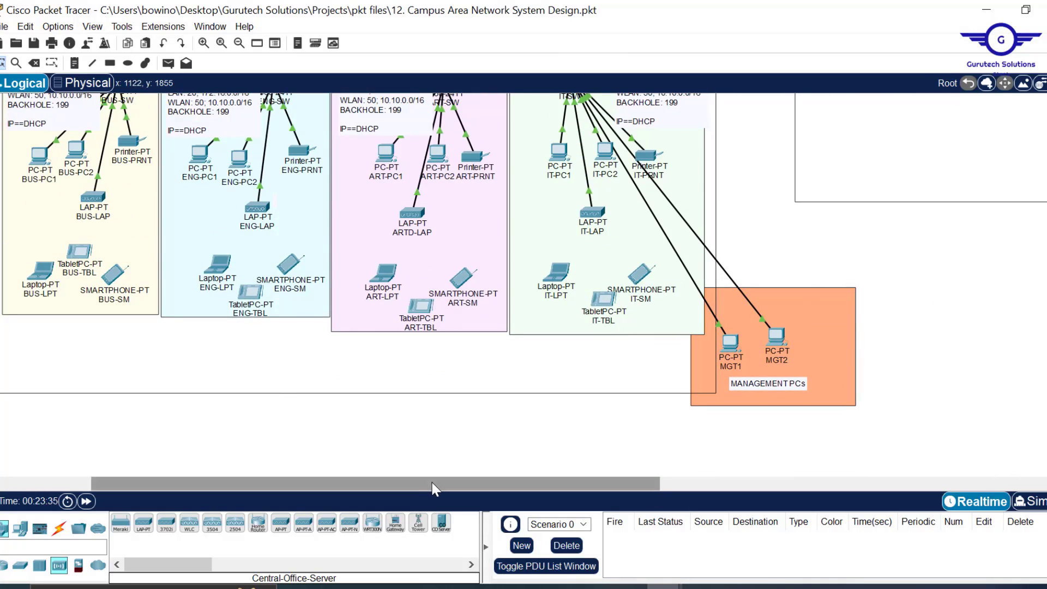
pyautogui.moveTo(431, 487); pyautogui.dragTo(344, 487)
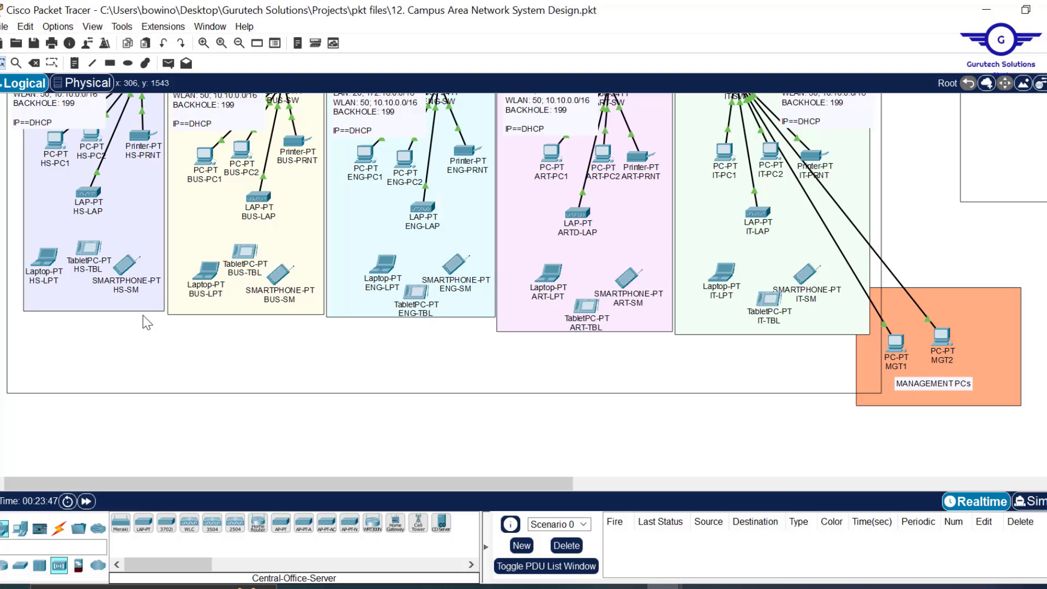
# - Review the HS-LPT laptop's Wireless0 interface settings, then close its window
pyautogui.click(42, 262)
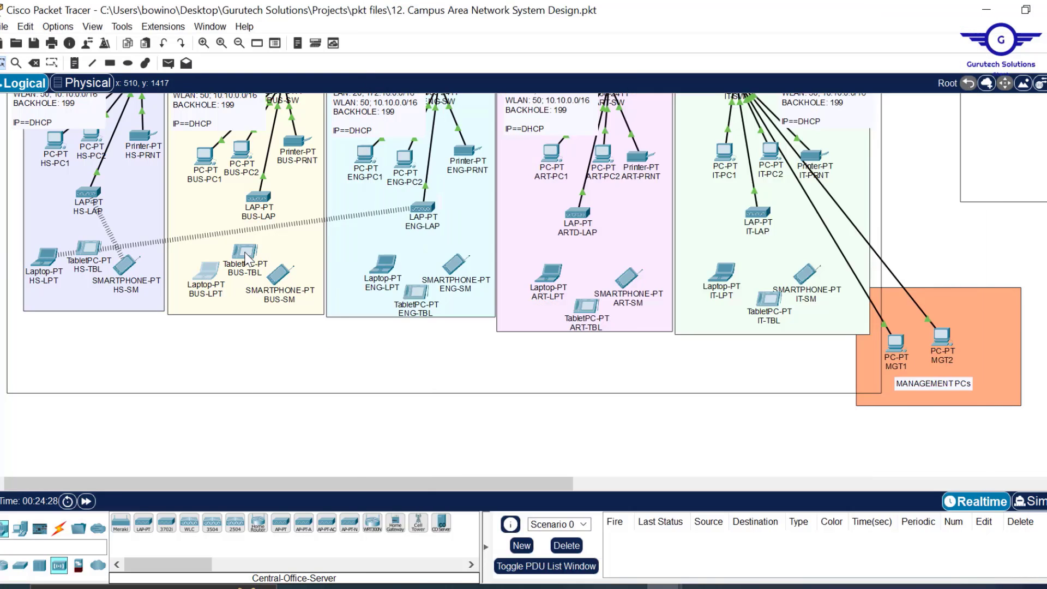
pyautogui.click(247, 257)
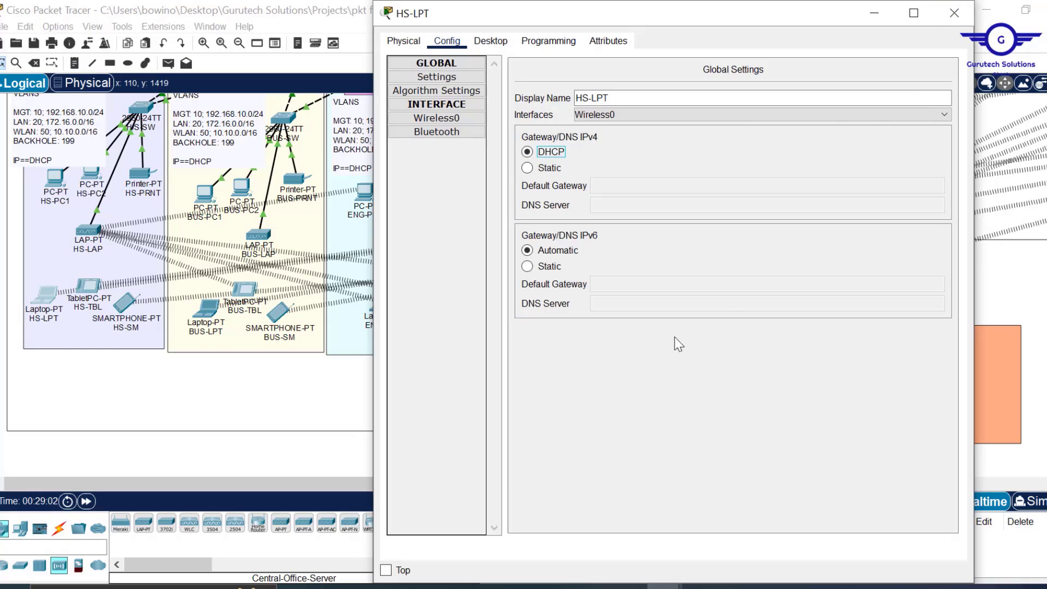
pyautogui.click(954, 12)
pyautogui.scroll(5, 605, 338)
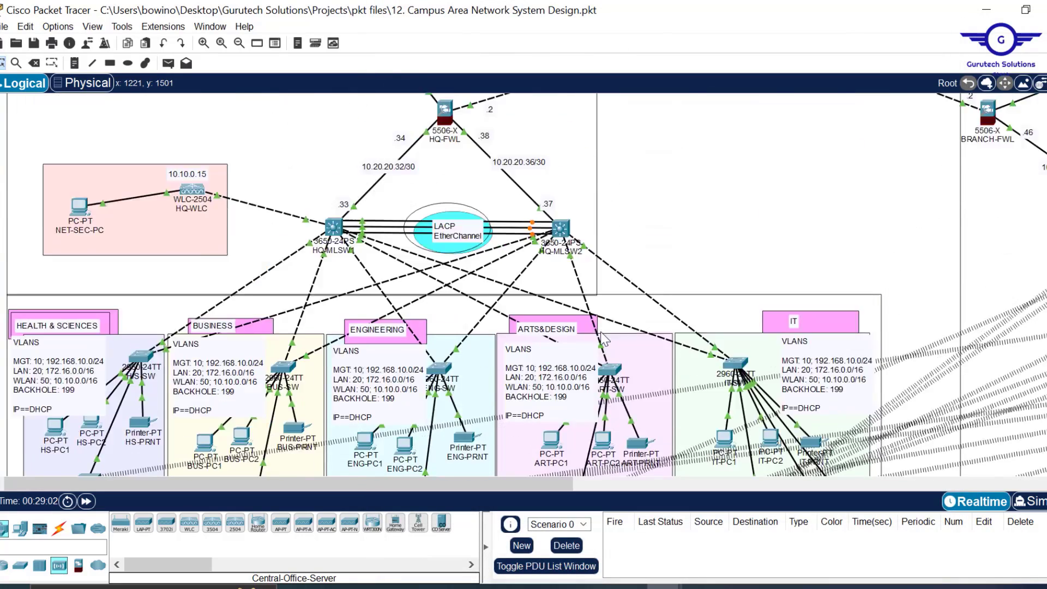
pyautogui.scroll(-5, 604, 339)
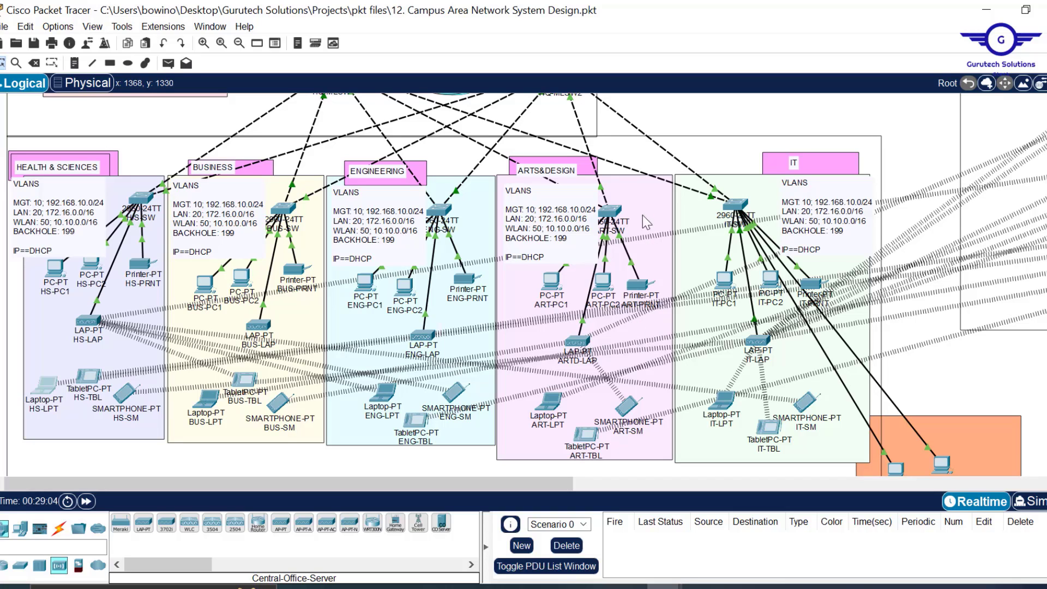
pyautogui.scroll(5, 639, 263)
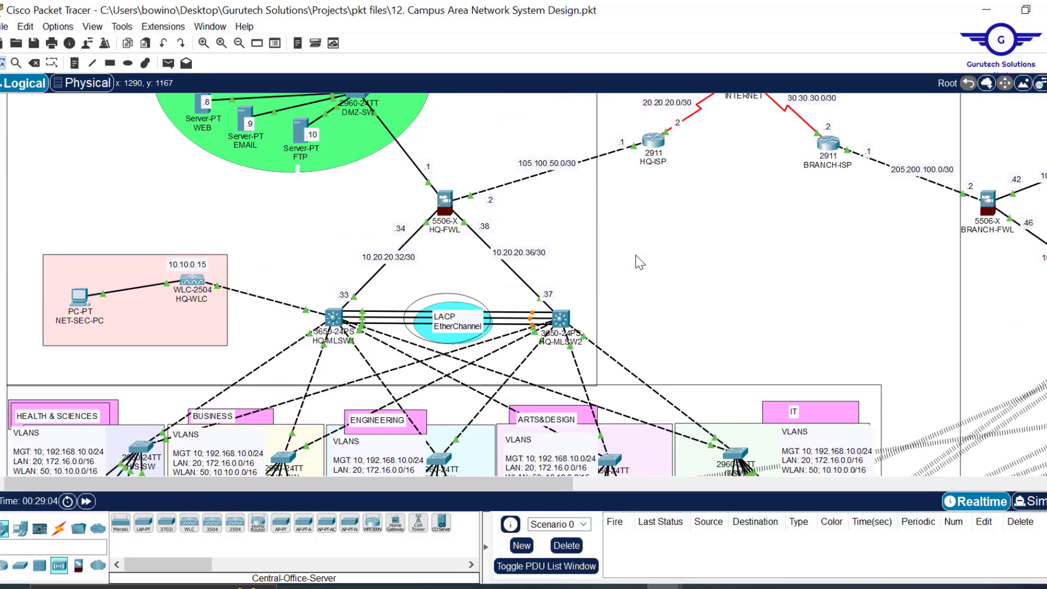
pyautogui.scroll(-3, 639, 263)
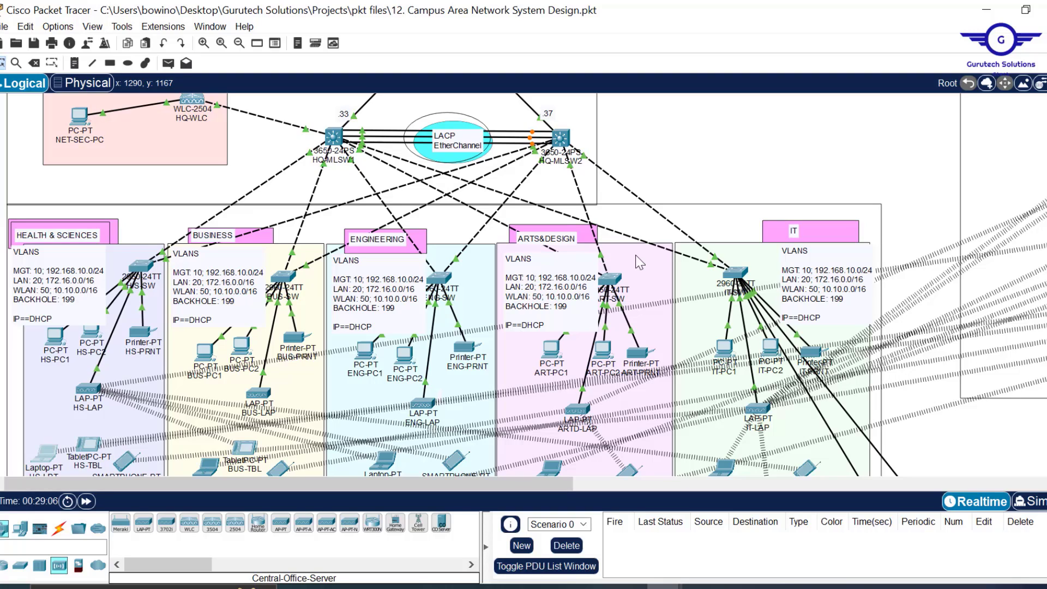
pyautogui.scroll(-4, 640, 263)
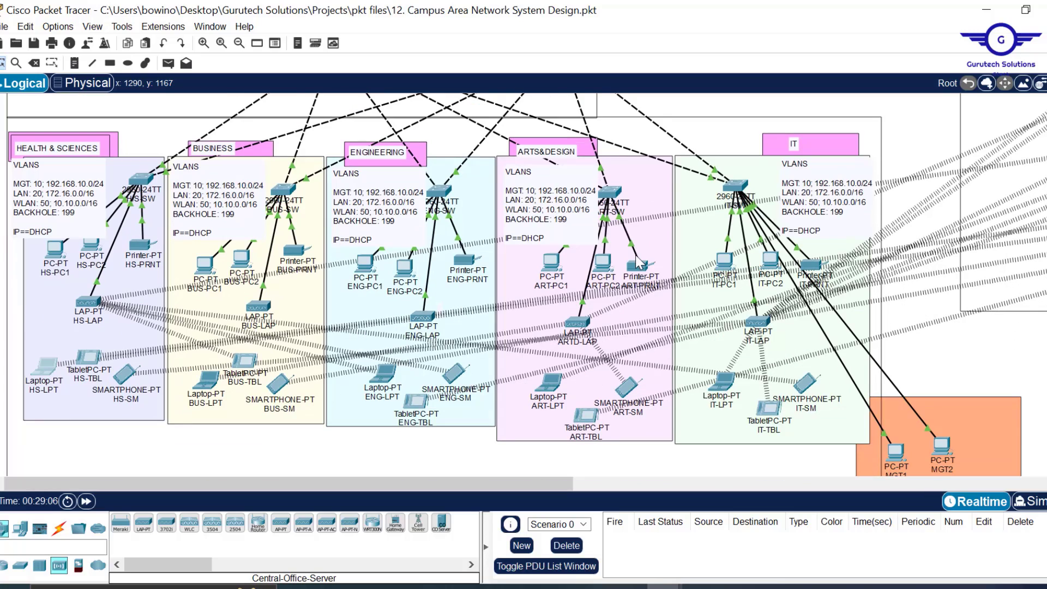
pyautogui.hscroll(10, 639, 263)
pyautogui.hscroll(-6, 640, 263)
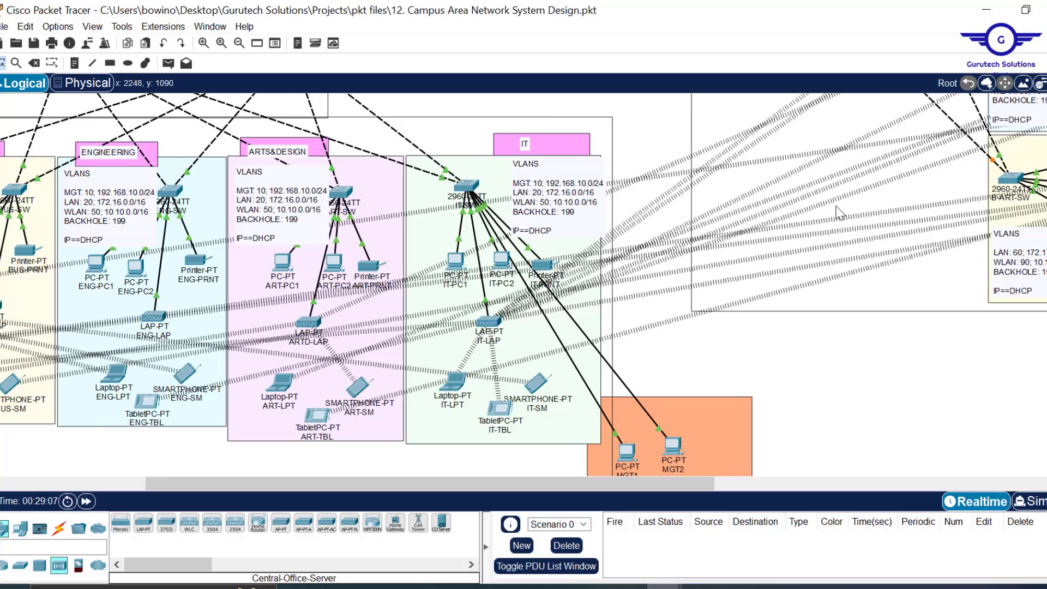
pyautogui.scroll(6, 830, 216)
pyautogui.scroll(5, 830, 216)
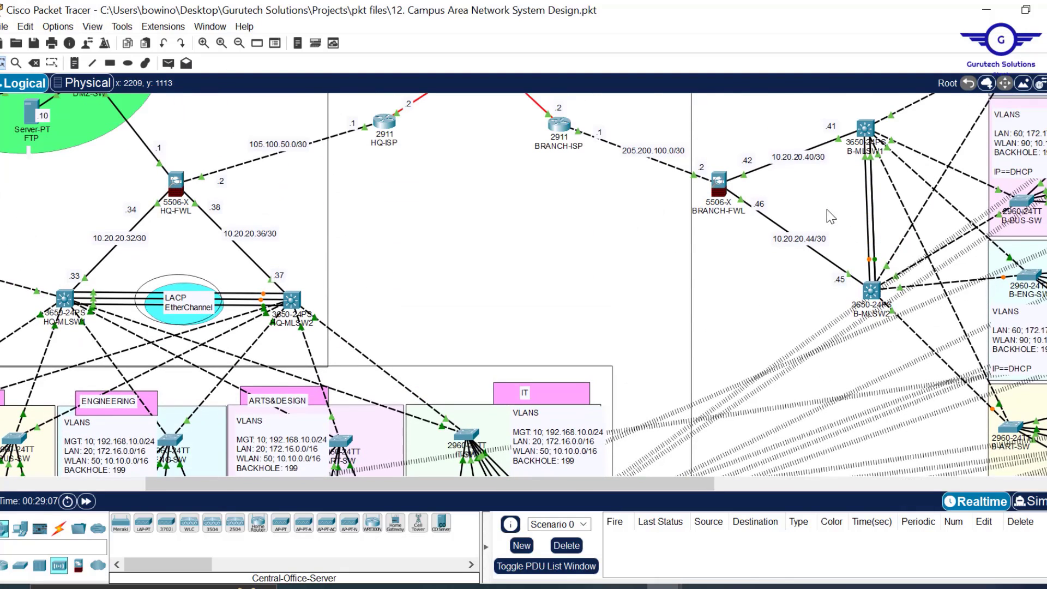
pyautogui.scroll(-12, 775, 334)
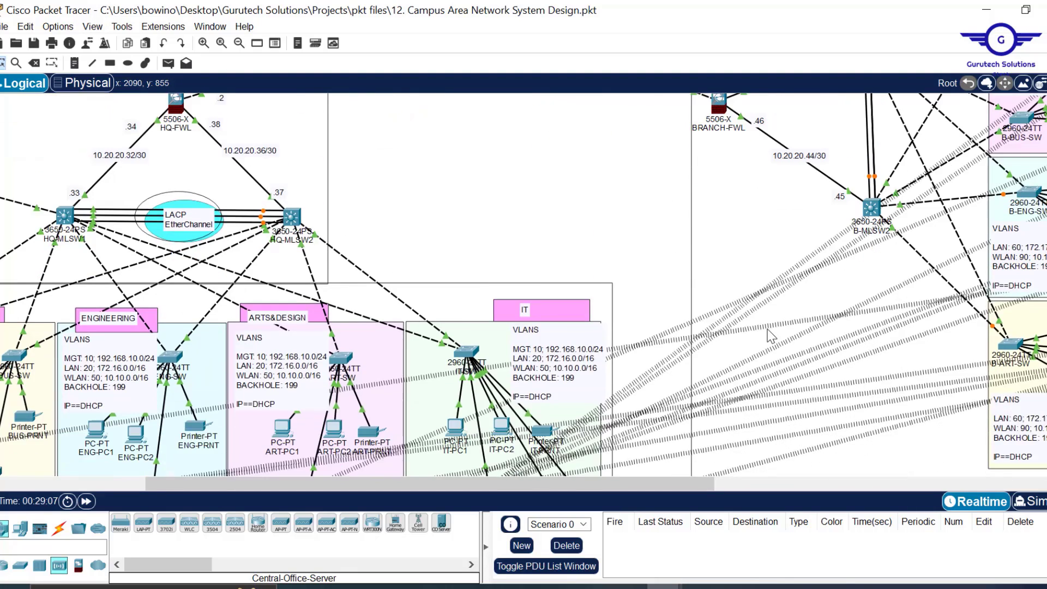
pyautogui.scroll(-3, 770, 337)
pyautogui.scroll(6, 771, 336)
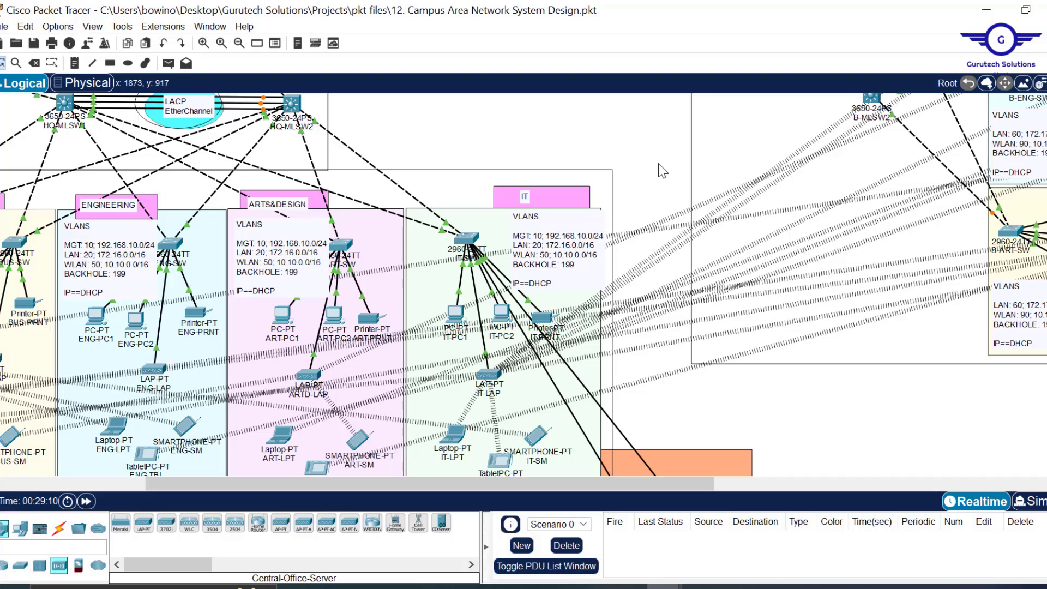
pyautogui.moveTo(660, 163); pyautogui.dragTo(666, 421)
pyautogui.scroll(4, 725, 300)
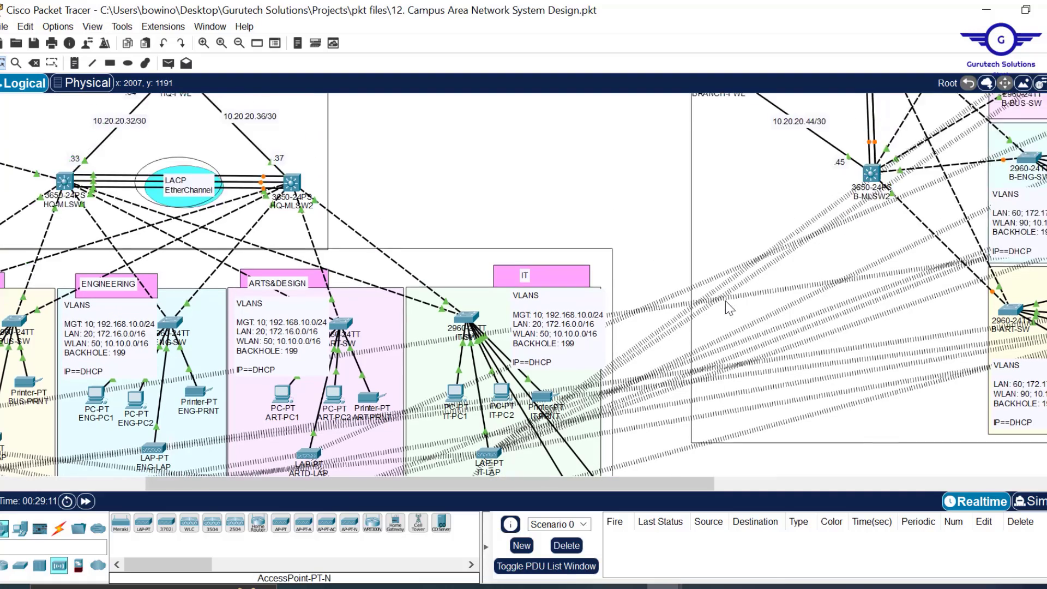
pyautogui.hscroll(6, 944, 271)
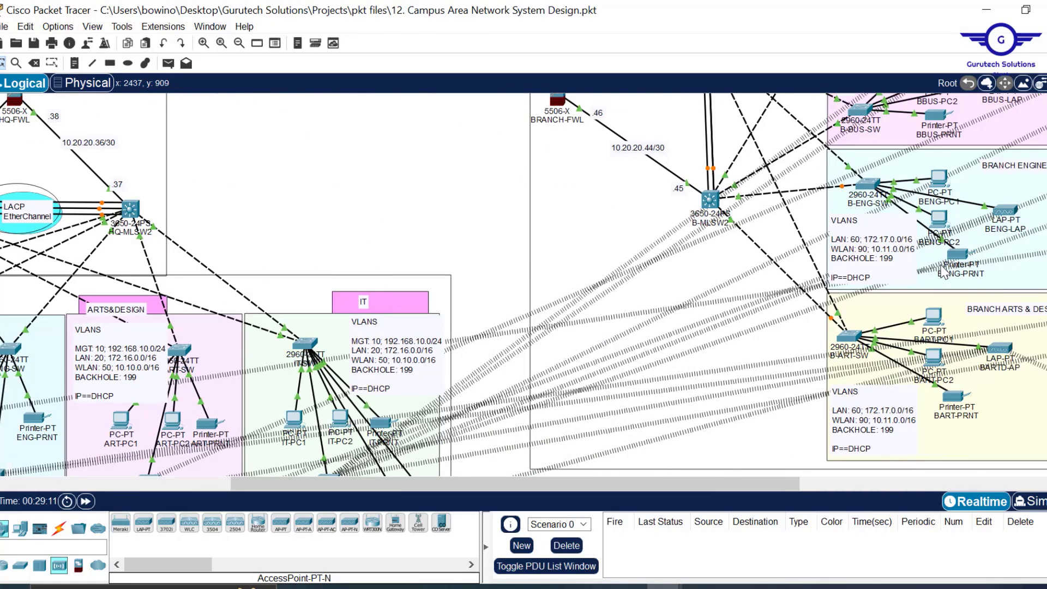
pyautogui.scroll(7, 943, 271)
pyautogui.scroll(-11, 502, 355)
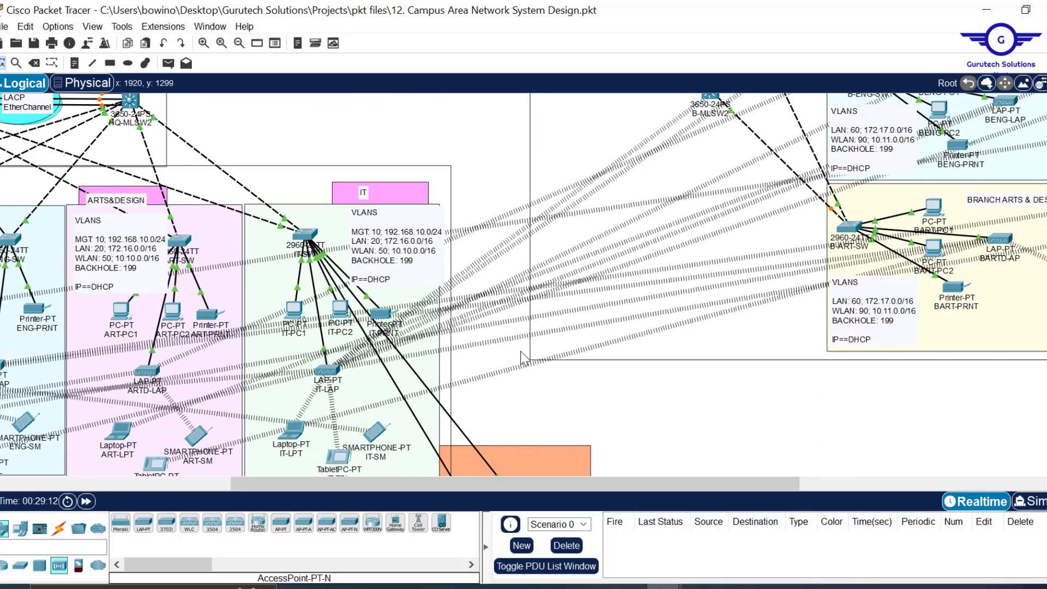
pyautogui.hscroll(-8, 521, 358)
pyautogui.scroll(12, 521, 357)
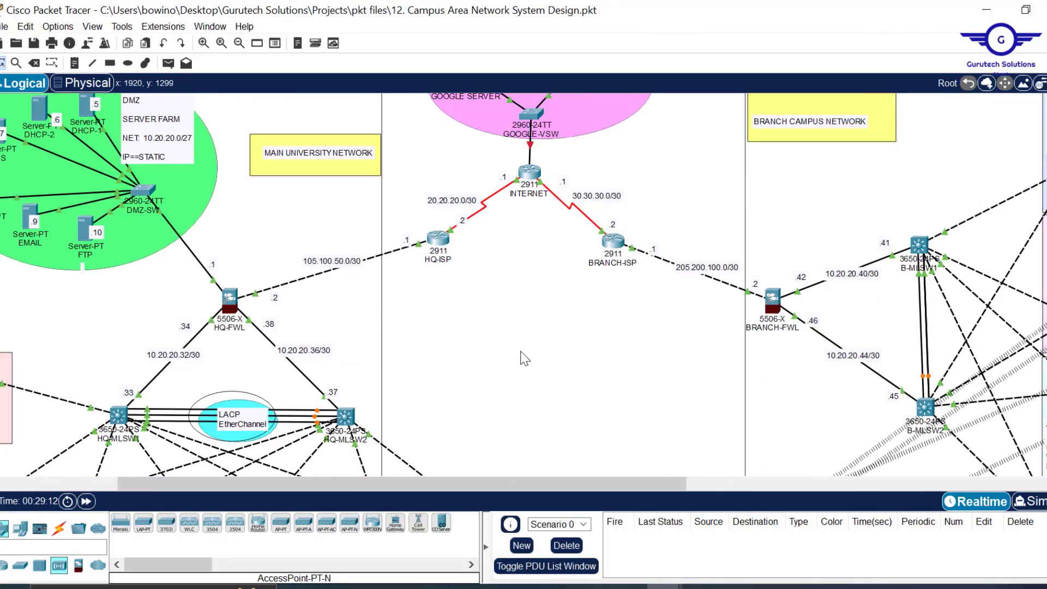
pyautogui.scroll(-10, 524, 358)
pyautogui.scroll(6, 526, 360)
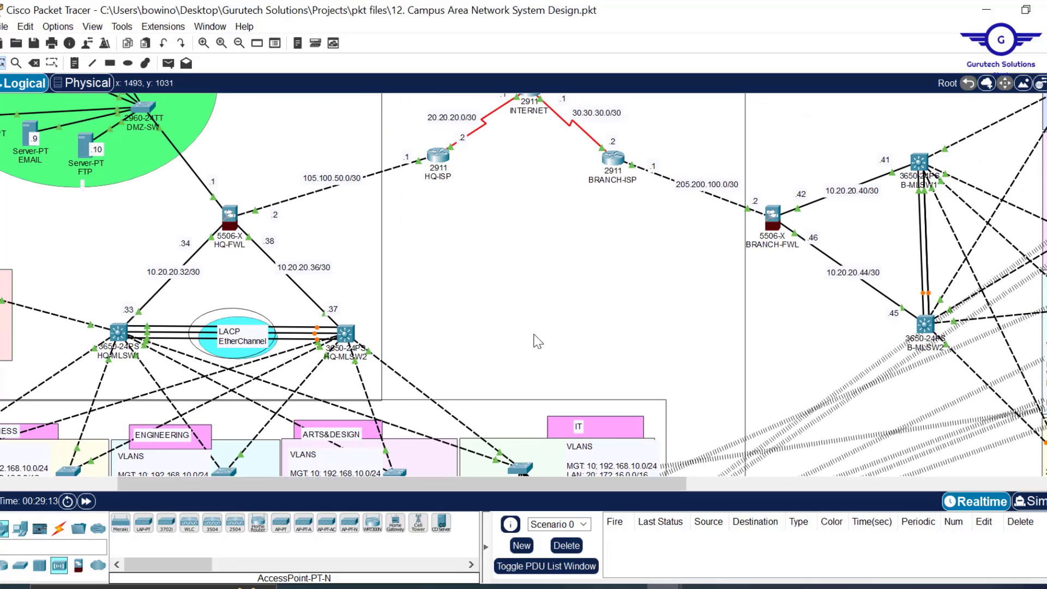
pyautogui.scroll(4, 561, 355)
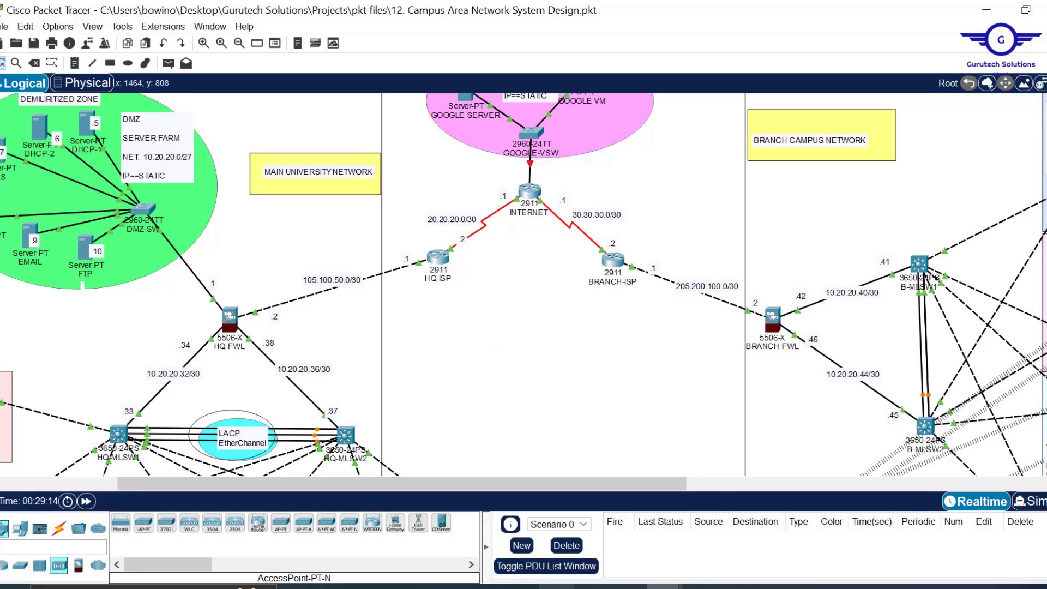
pyautogui.moveTo(592, 587)
pyautogui.click(559, 544)
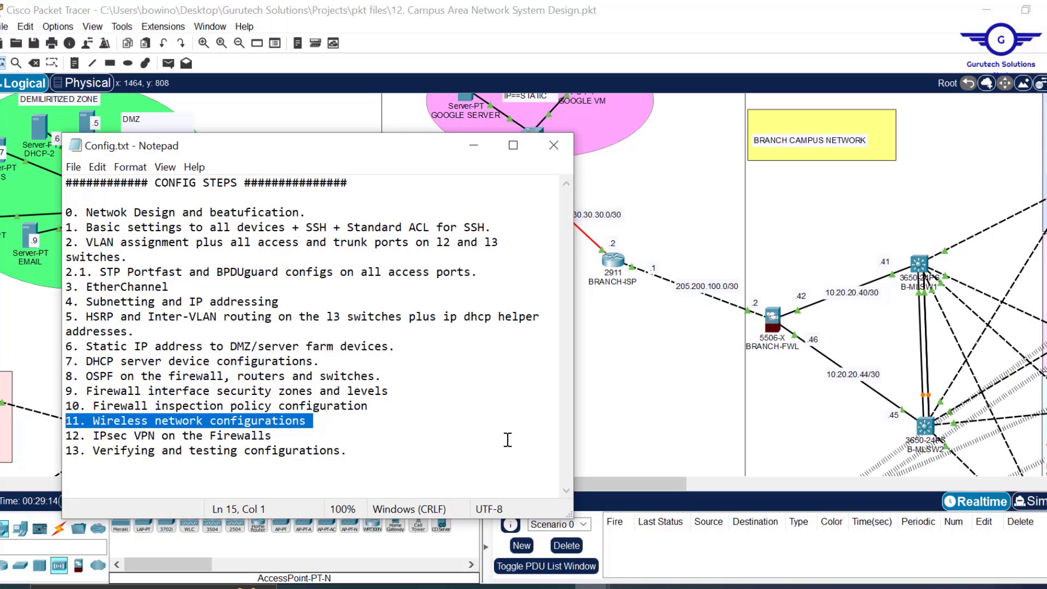
pyautogui.click(282, 439)
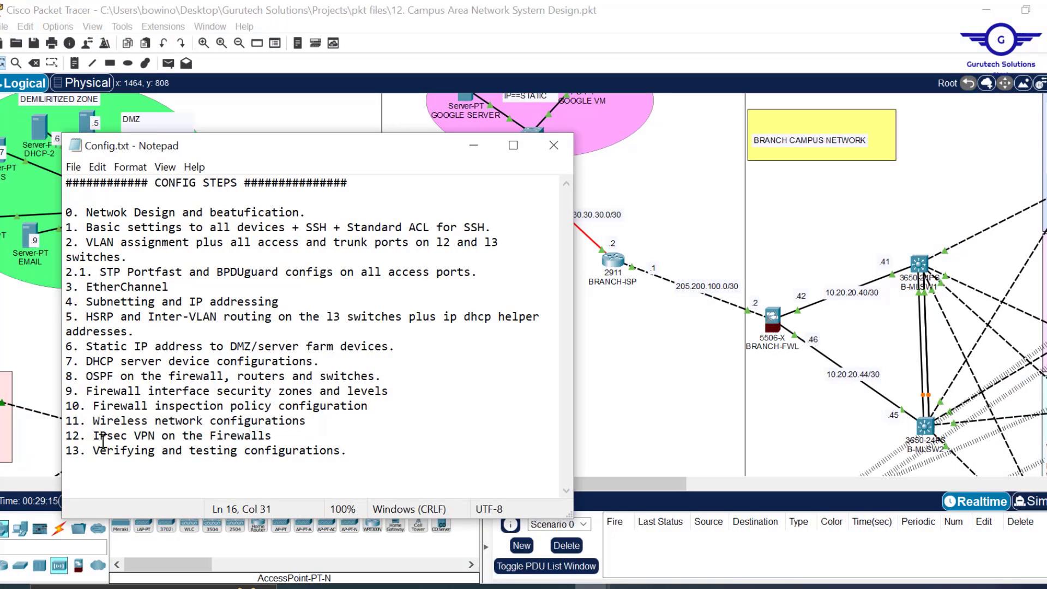
pyautogui.moveTo(288, 434); pyautogui.dragTo(94, 437)
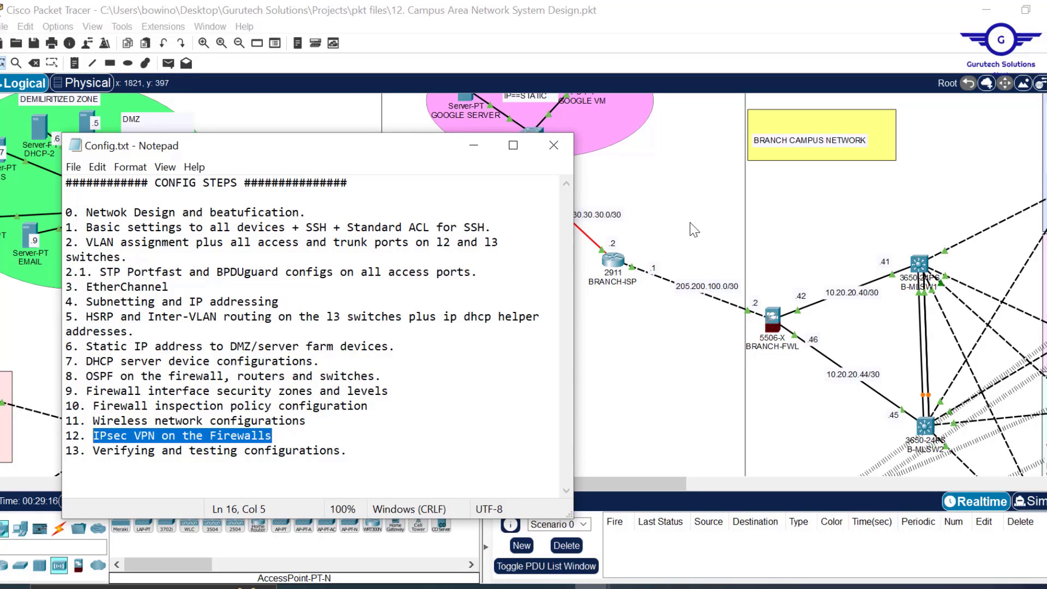
pyautogui.click(644, 355)
pyautogui.scroll(-5, 644, 354)
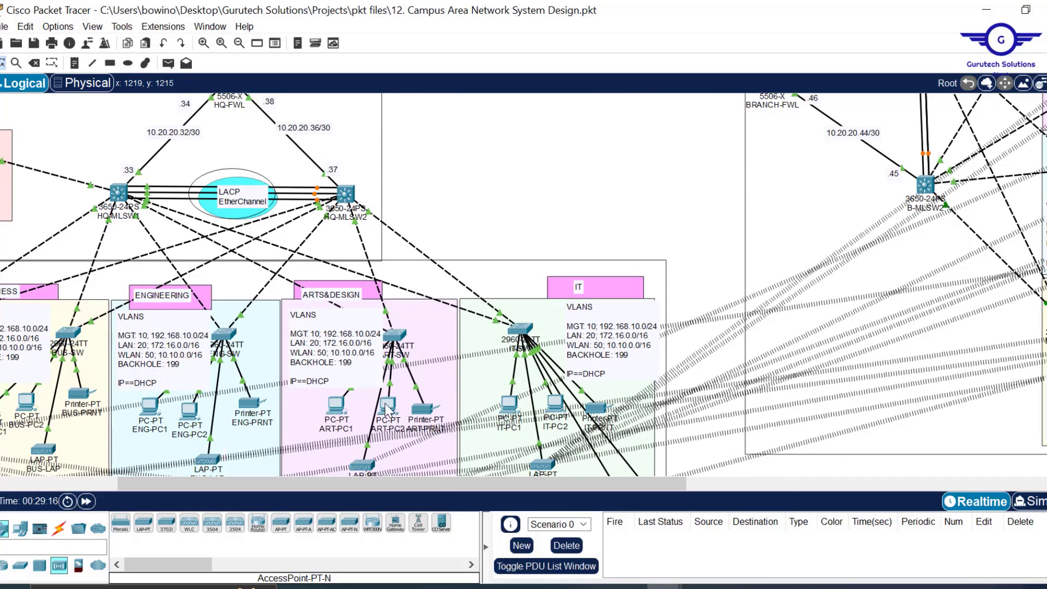
# - Run ipconfig in BENG-PC2's Command Prompt to confirm its address 172.17.0.34
pyautogui.moveTo(388, 408)
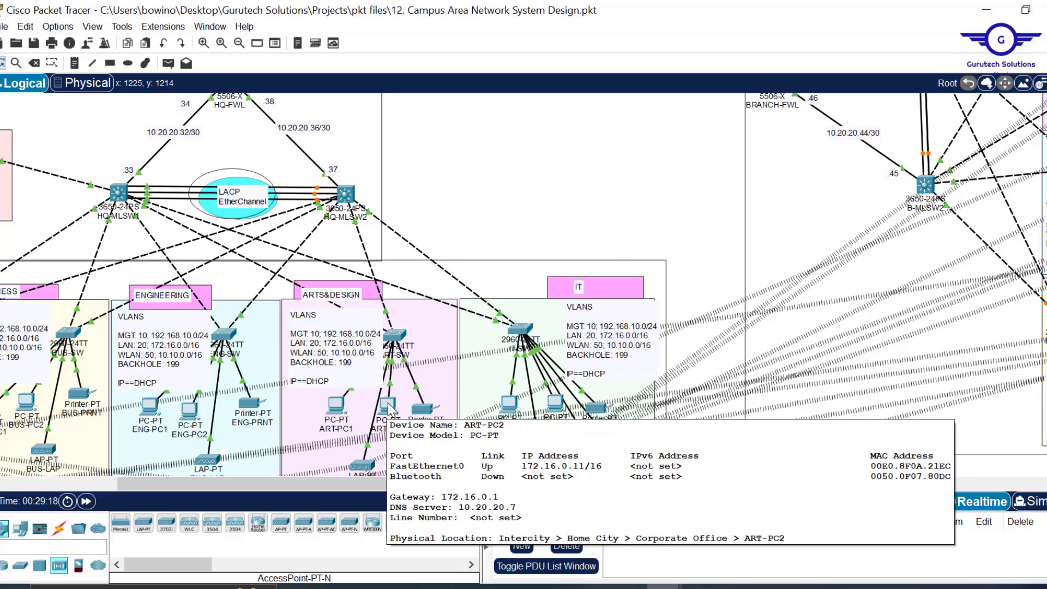
pyautogui.hscroll(5, 770, 213)
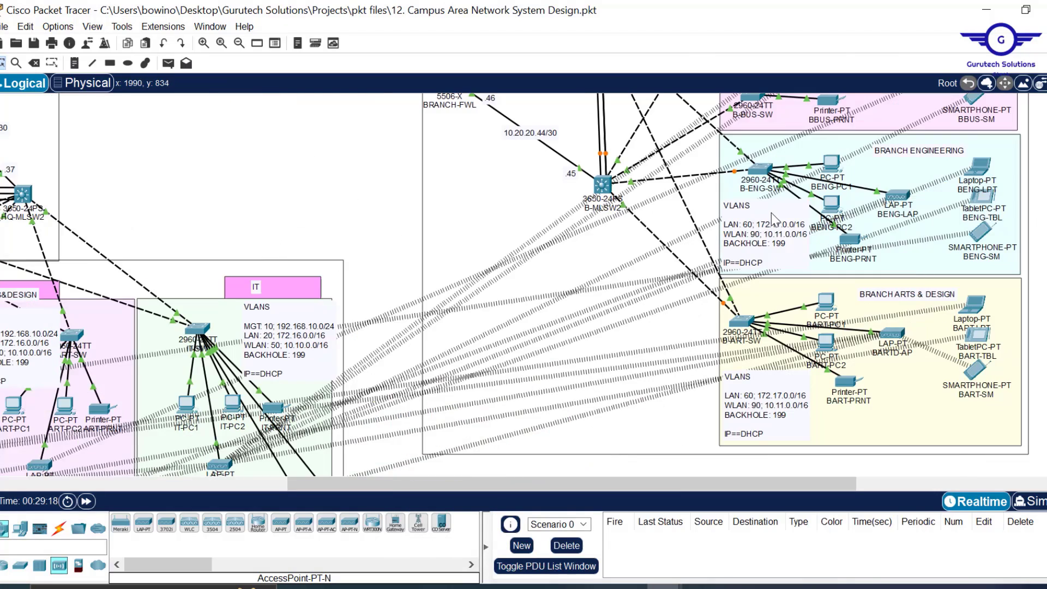
pyautogui.click(831, 209)
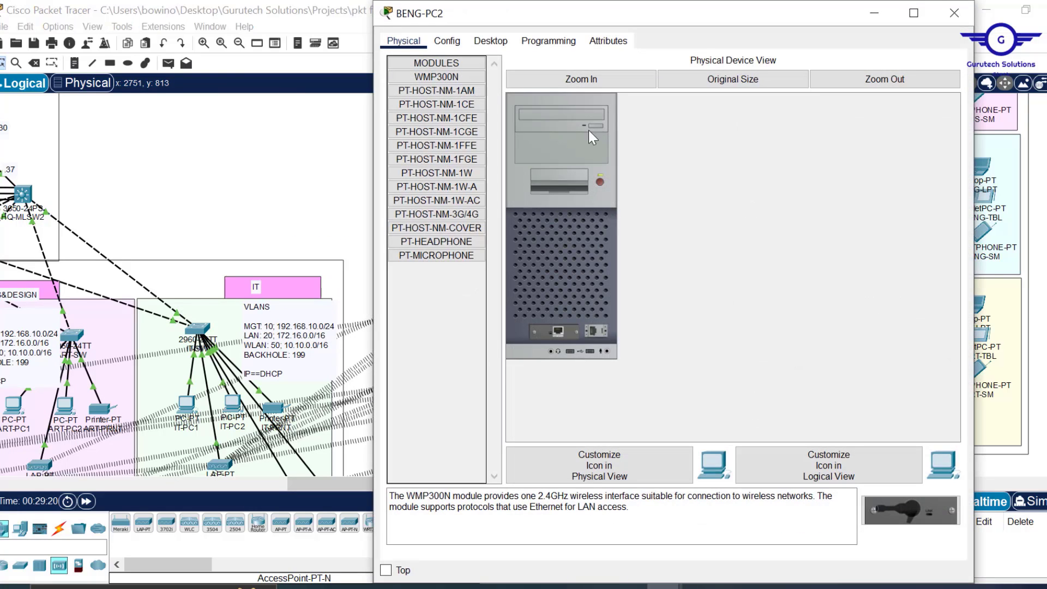
pyautogui.click(490, 41)
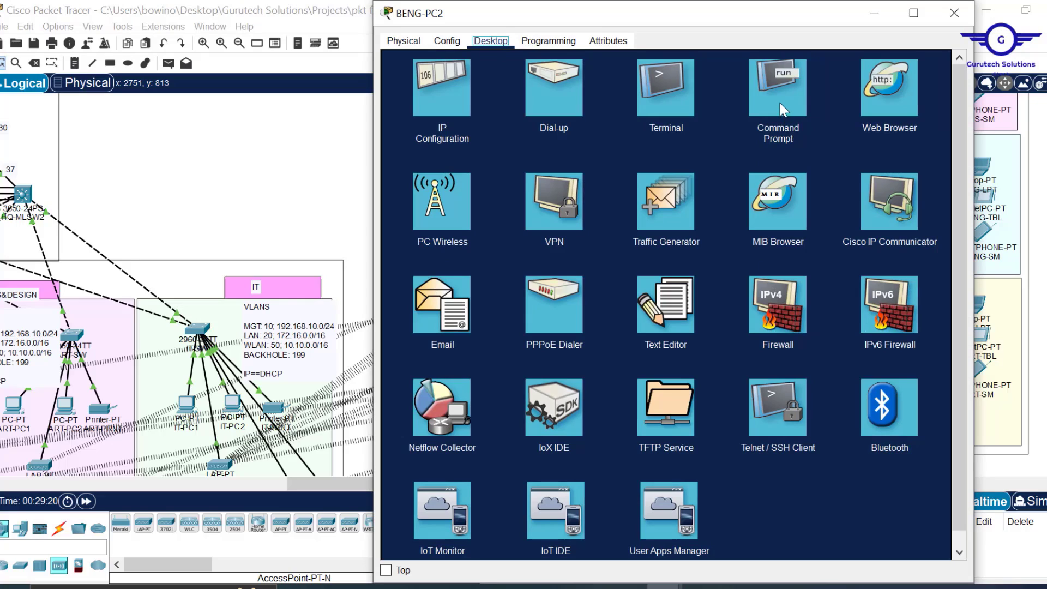
pyautogui.click(778, 90)
pyautogui.write('I')
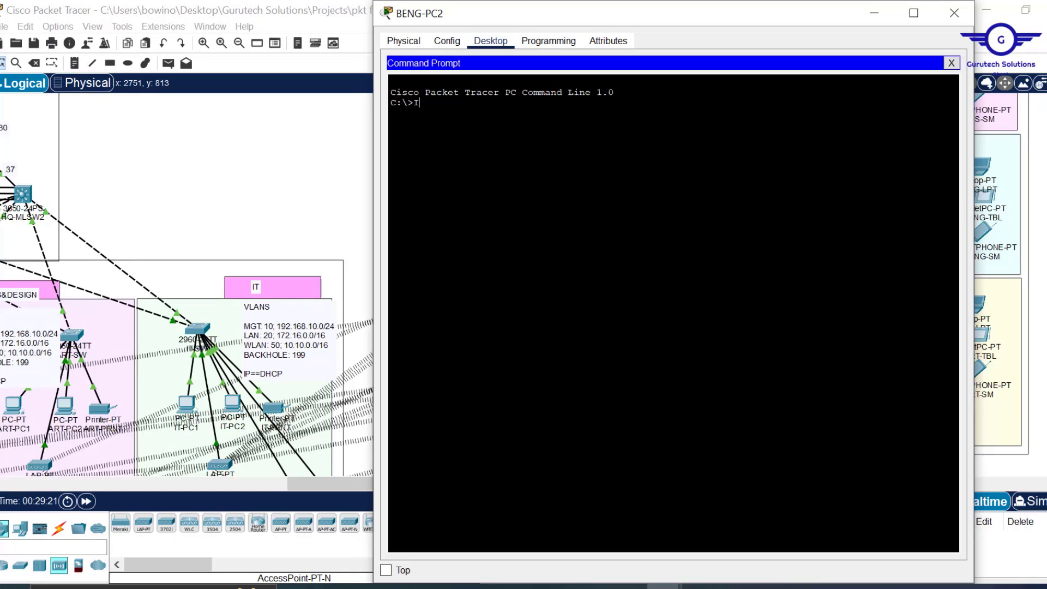
pyautogui.write('PCONFIG')
pyautogui.press('Return')
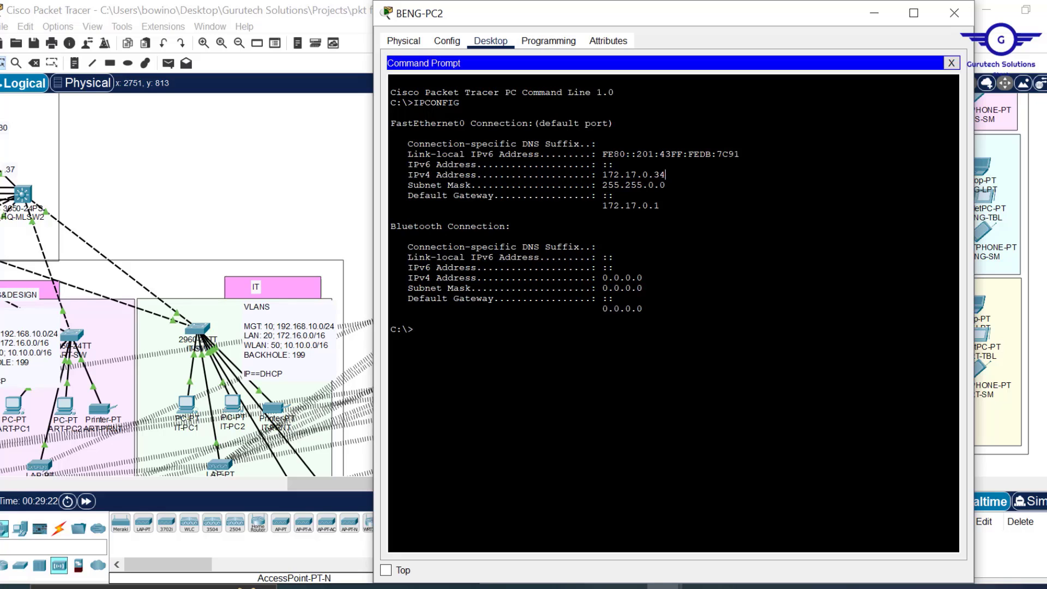
pyautogui.moveTo(666, 174); pyautogui.dragTo(603, 175)
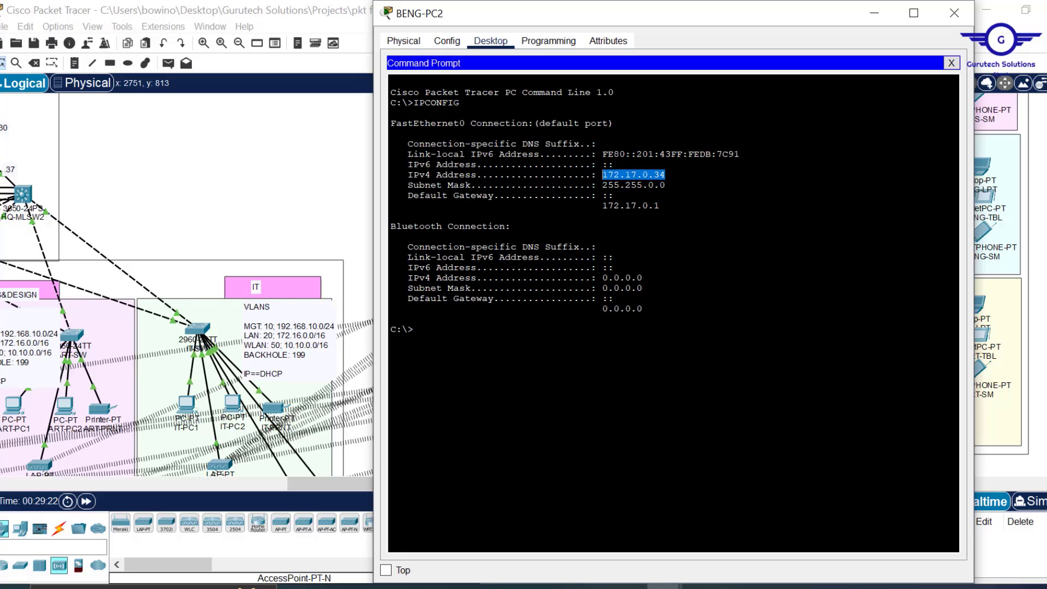
pyautogui.click(415, 329)
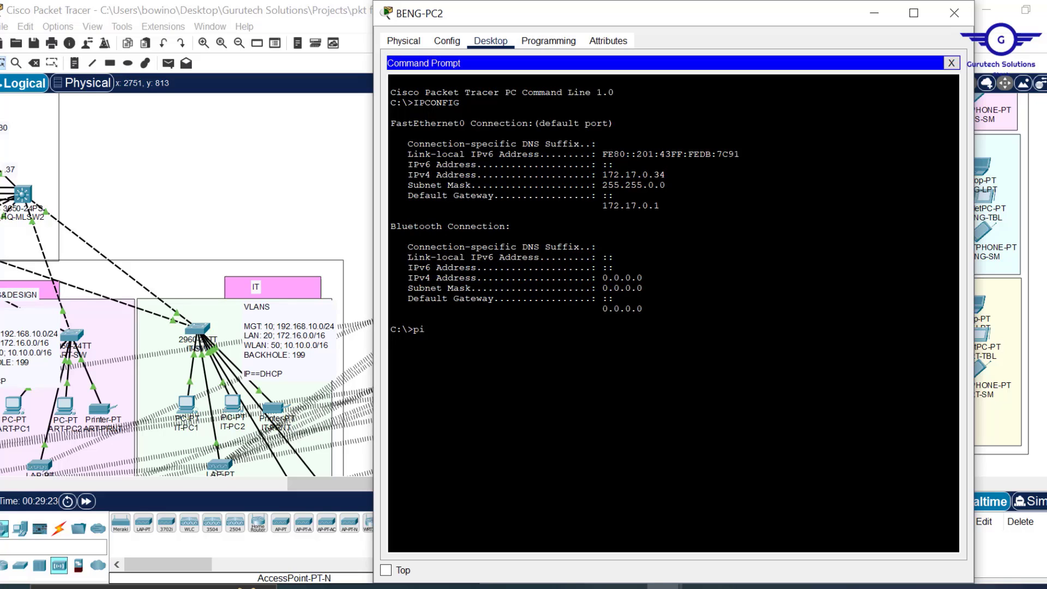
# - Ping 172.16.0.11 twice from BENG-PC2 to verify cross-site reachability
pyautogui.write('ping 172.16.0.11')
pyautogui.press('Return')
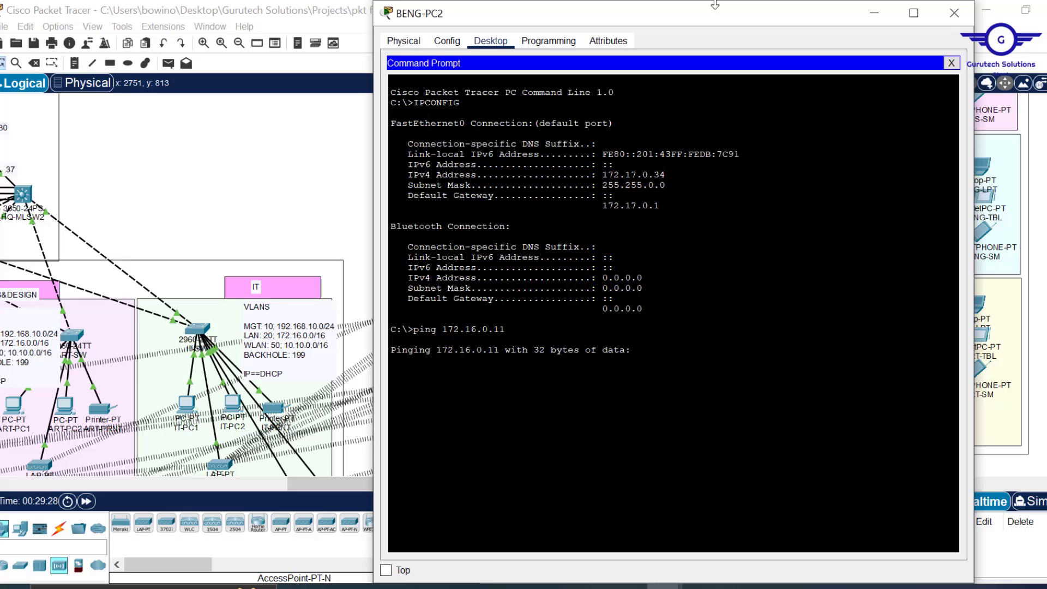
pyautogui.moveTo(715, 4); pyautogui.dragTo(689, 20)
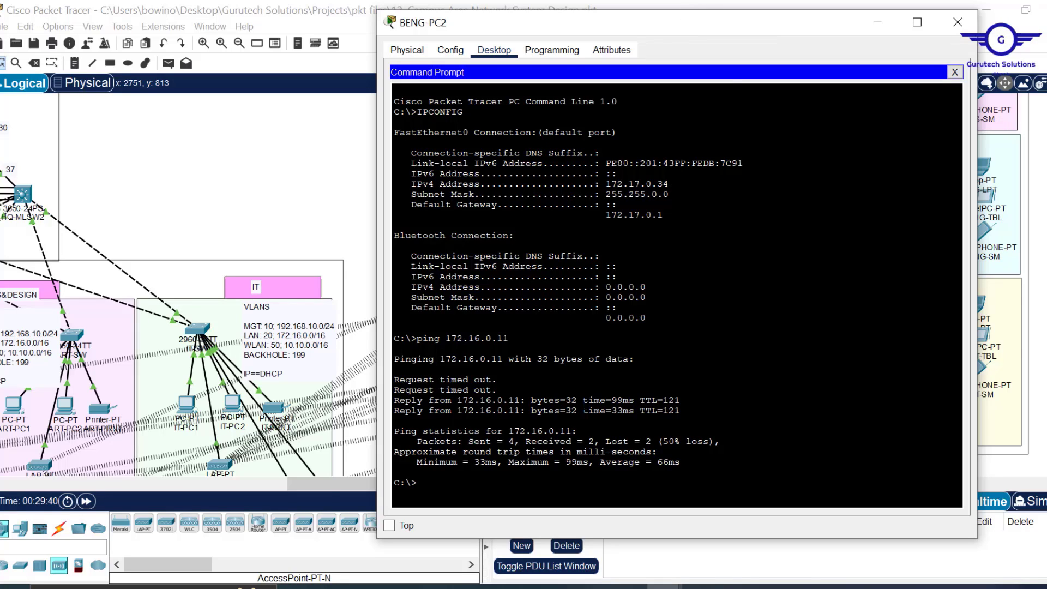
pyautogui.press('Up')
pyautogui.press('Return')
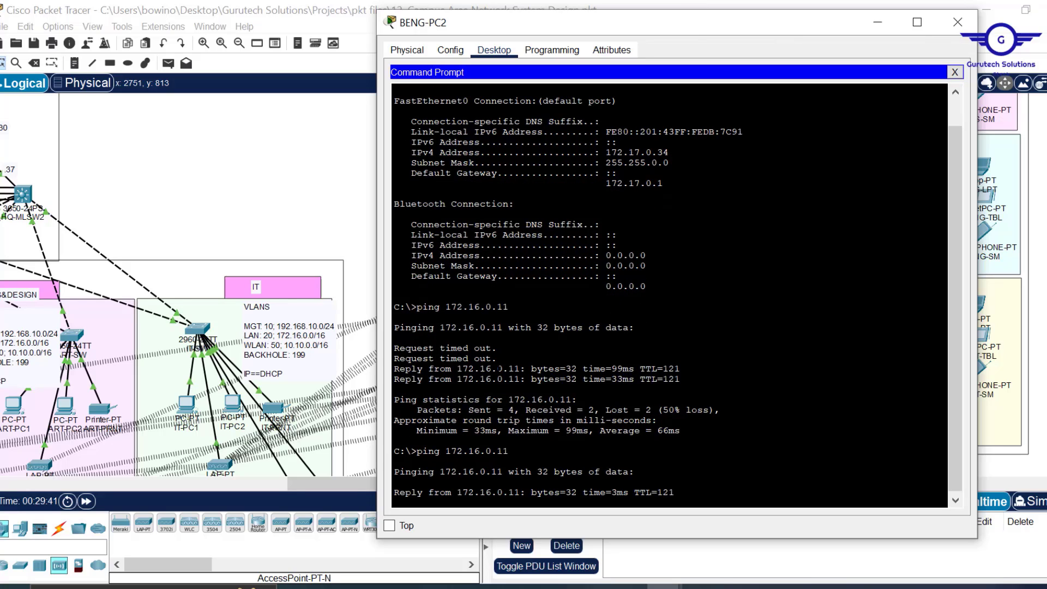
pyautogui.moveTo(499, 361); pyautogui.dragTo(388, 339)
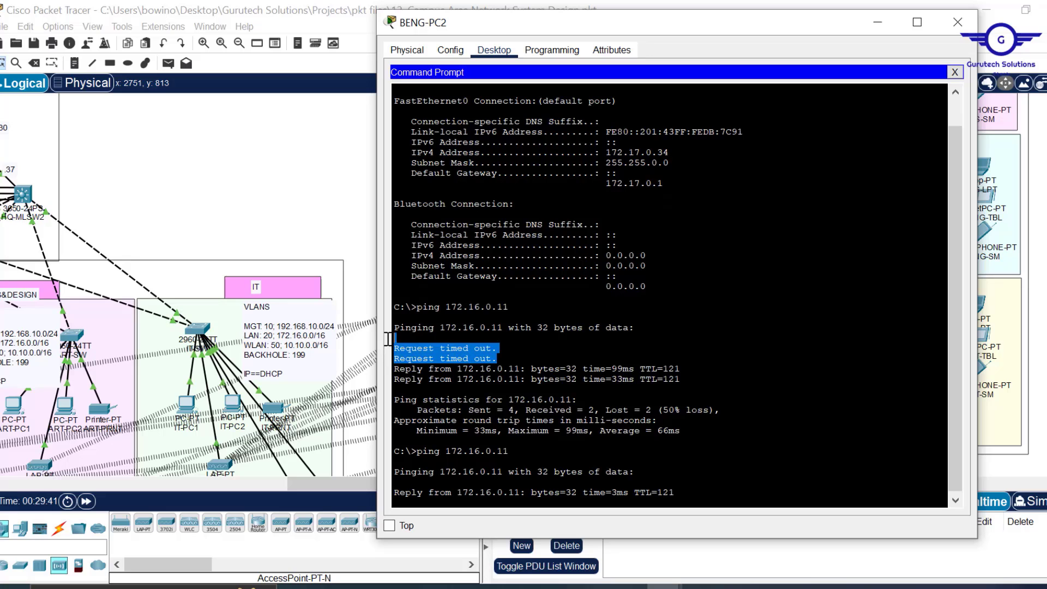
# - Close the BENG-PC2 window, leaving the ISP and internet core topology showing
pyautogui.click(360, 320)
pyautogui.scroll(5, 292, 201)
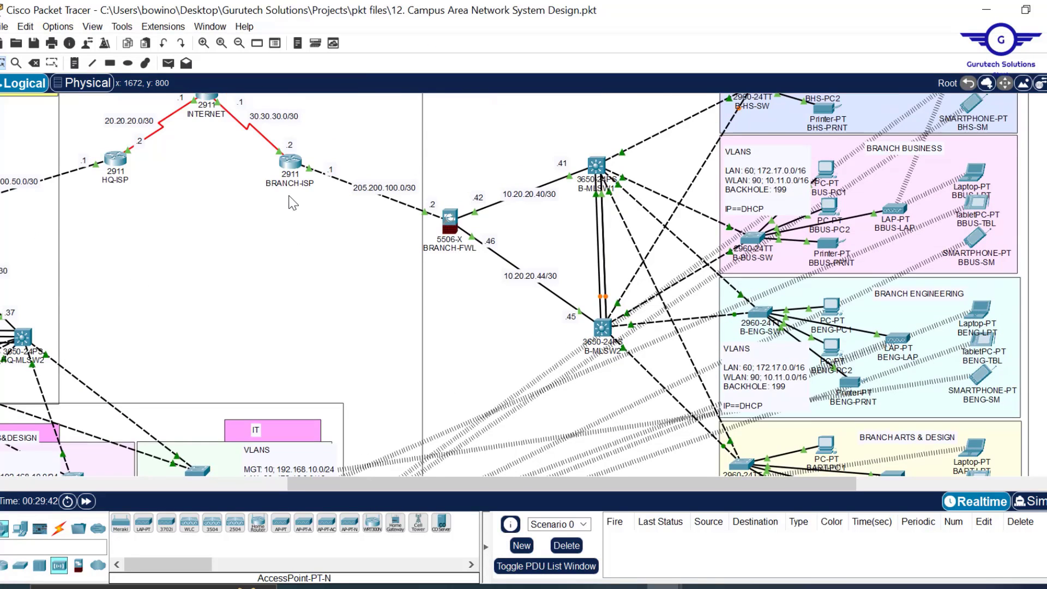
pyautogui.hscroll(-7, 293, 205)
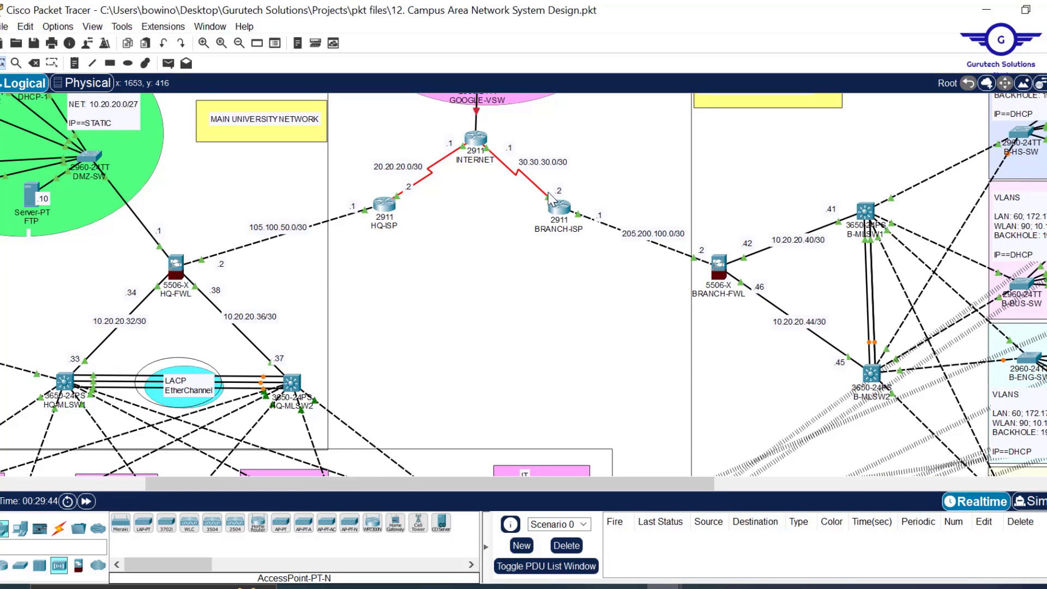
pyautogui.scroll(-6, 556, 325)
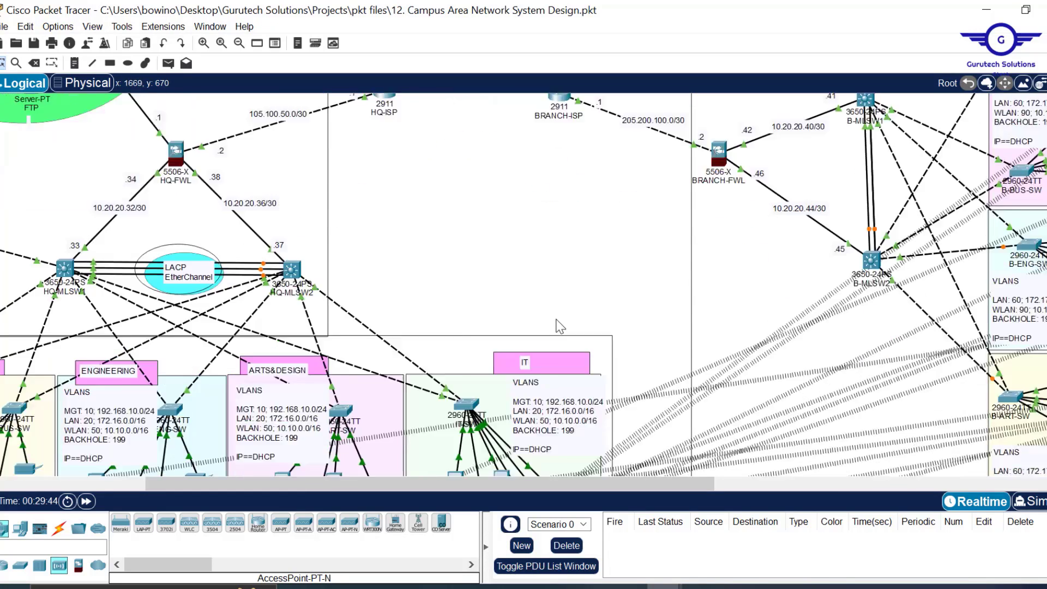
pyautogui.scroll(5, 559, 326)
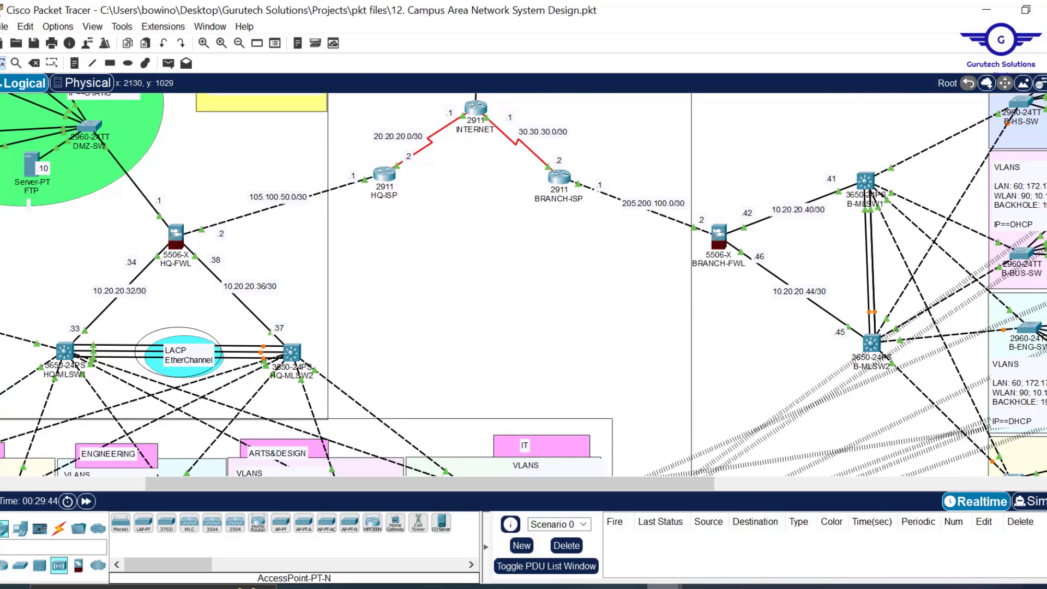
pyautogui.moveTo(665, 587)
pyautogui.click(807, 540)
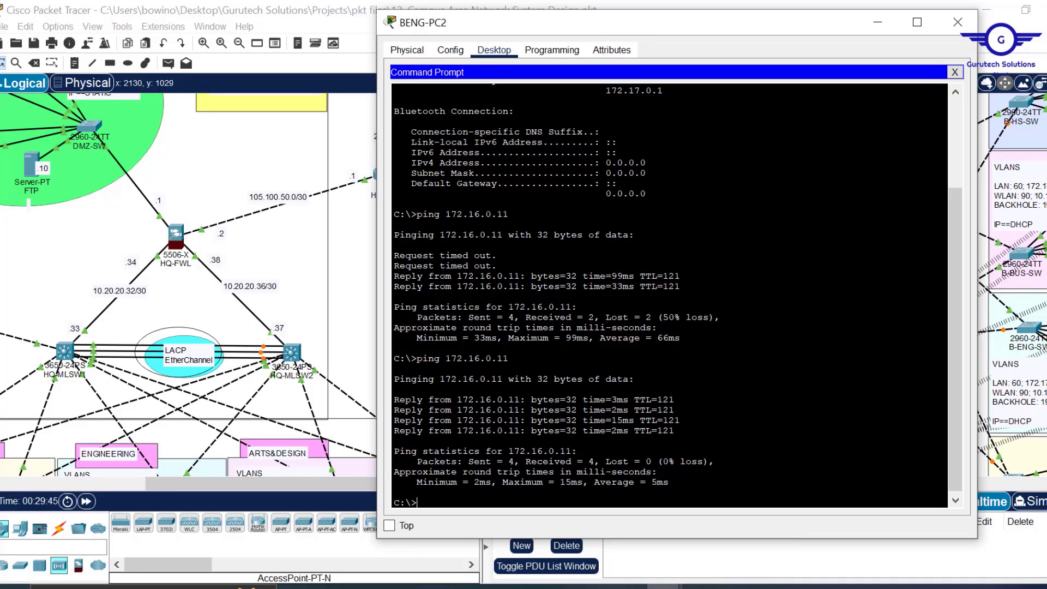
pyautogui.click(958, 22)
pyautogui.scroll(3, 539, 228)
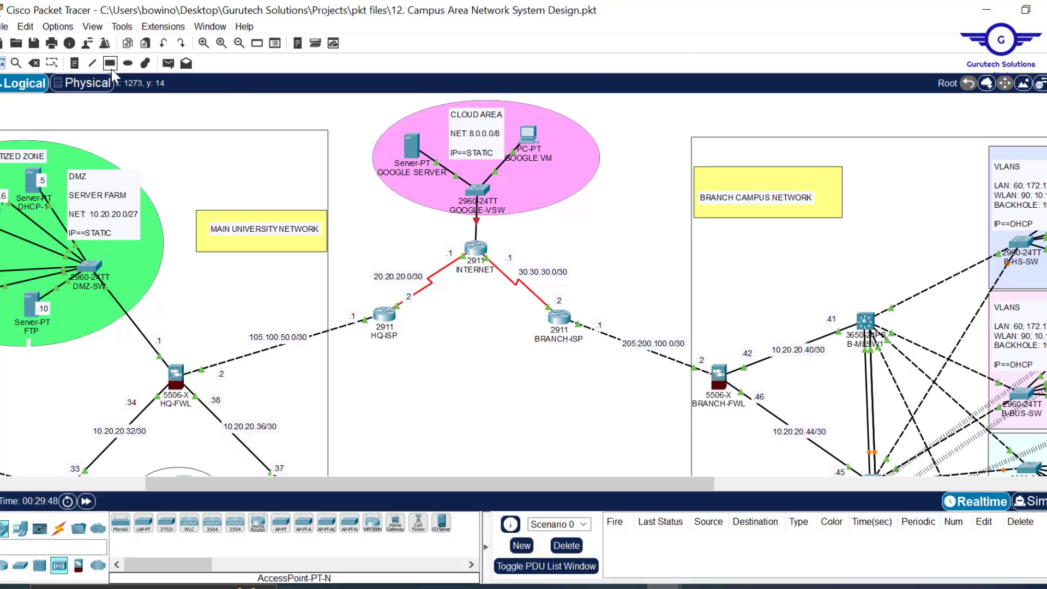
# - Draw peach-filled ellipses around the ISP routers, OSPF areas and firewalls, plus a cyan EtherChannel ellipse
pyautogui.click(128, 62)
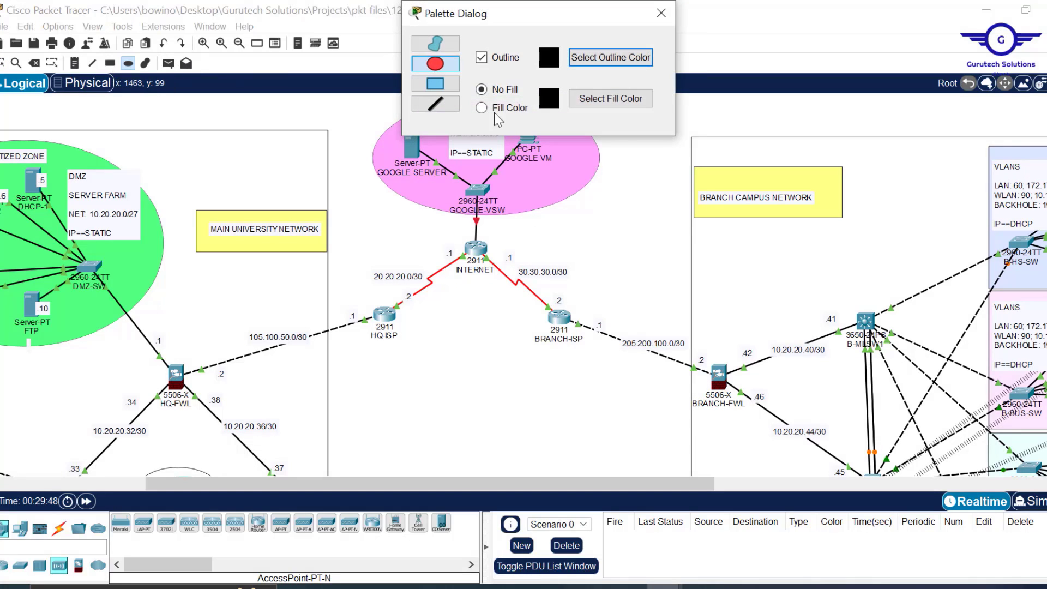
pyautogui.click(495, 110)
pyautogui.click(610, 98)
pyautogui.click(524, 256)
pyautogui.click(591, 411)
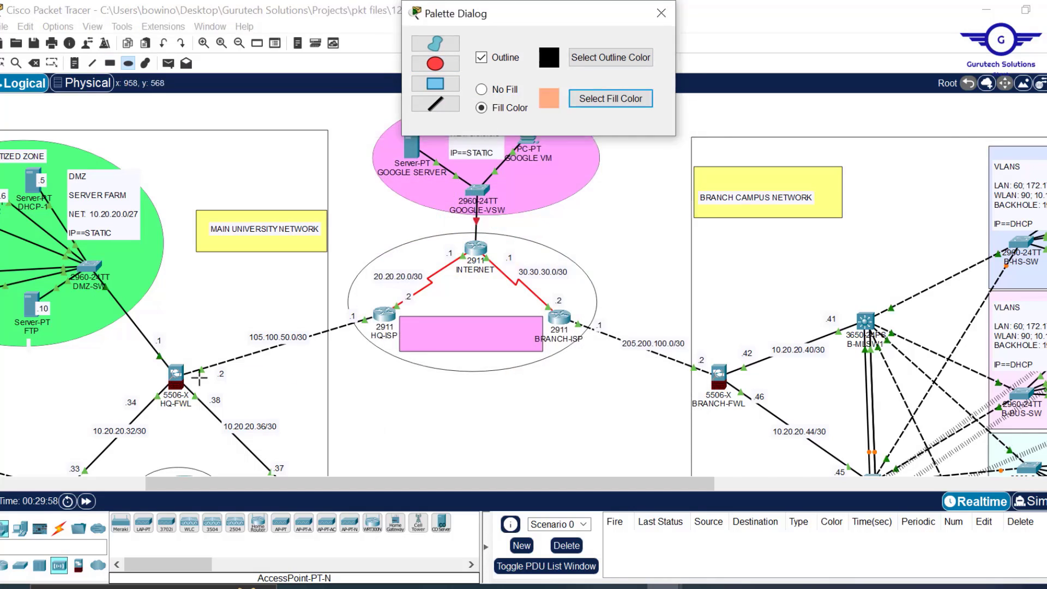
pyautogui.moveTo(186, 380); pyautogui.dragTo(717, 423)
pyautogui.moveTo(778, 357); pyautogui.dragTo(848, 423)
pyautogui.scroll(-3, 238, 180)
pyautogui.moveTo(210, 156); pyautogui.dragTo(247, 185)
pyautogui.moveTo(149, 274); pyautogui.dragTo(210, 309)
pyautogui.scroll(3, 210, 309)
pyautogui.moveTo(454, 272); pyautogui.dragTo(495, 308)
pyautogui.moveTo(632, 291); pyautogui.dragTo(675, 320)
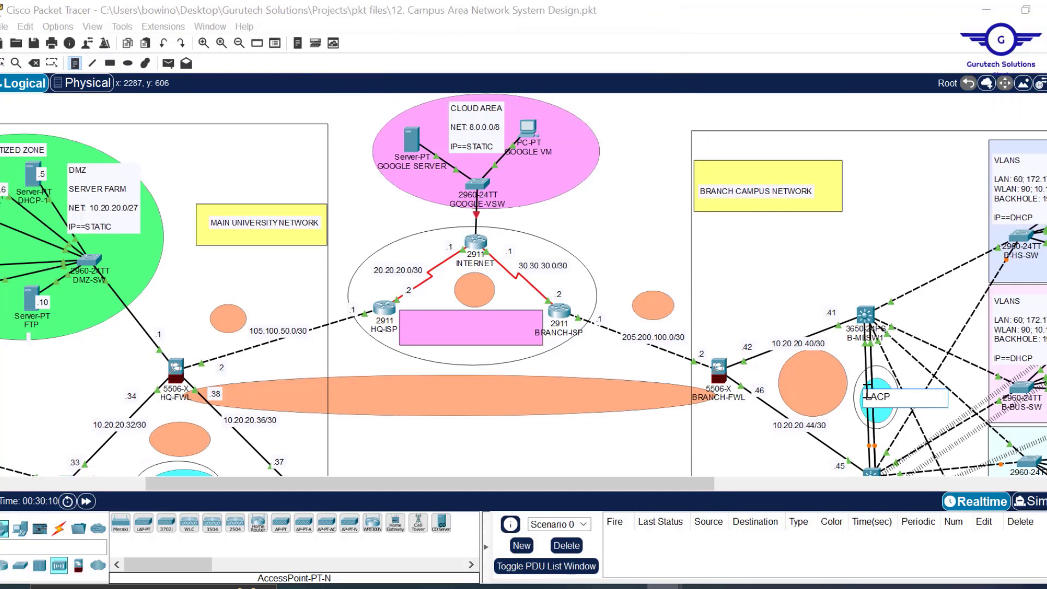
# - Add notes 'LACP EtherChannel', 'OSPF' and 'SERVICE PROVIDERS / ISPs' on the ellipses
pyautogui.press('Return')
pyautogui.write('EtherChannel')
pyautogui.scroll(-1, 524, 338)
pyautogui.click(164, 443)
pyautogui.write('LACP EtherChannel')
pyautogui.click(169, 398)
pyautogui.write('OSPF')
pyautogui.click(790, 344)
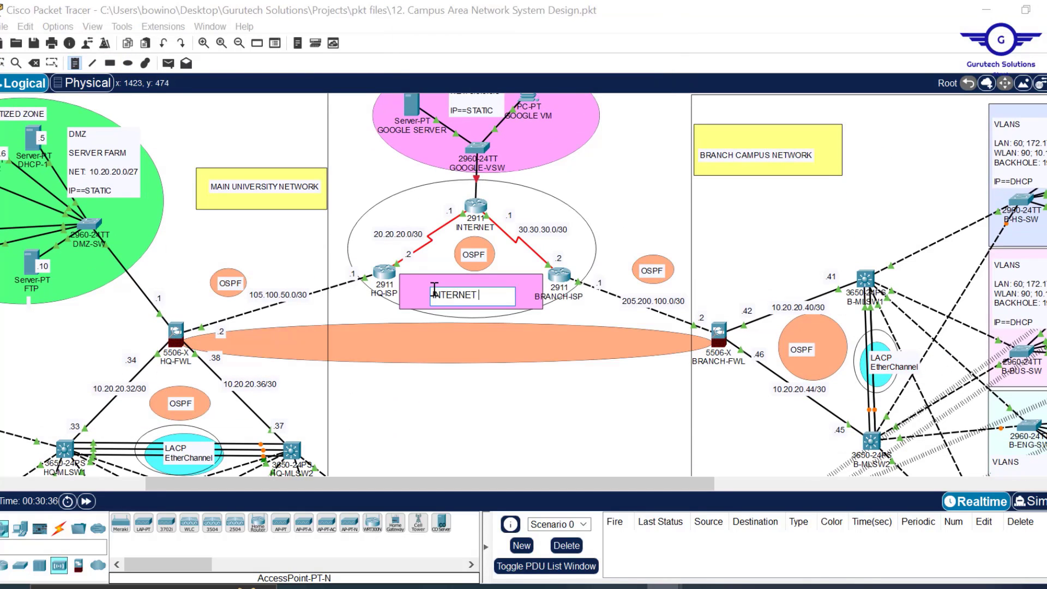
pyautogui.write('SERVICE PROVIDERS')
pyautogui.press('Return')
pyautogui.write('ISPs')
# - Label the tunnel with 'SITE-TO-SITE IPSEC VPN' and 'IPSEC VPN TUNNEL' notes
pyautogui.moveTo(469, 295); pyautogui.dragTo(448, 284)
pyautogui.click(361, 330)
pyautogui.write('SITE-TO-SITE IPSEC VPN')
pyautogui.click(383, 352)
pyautogui.write('IPSEC VPN TUNNEL')
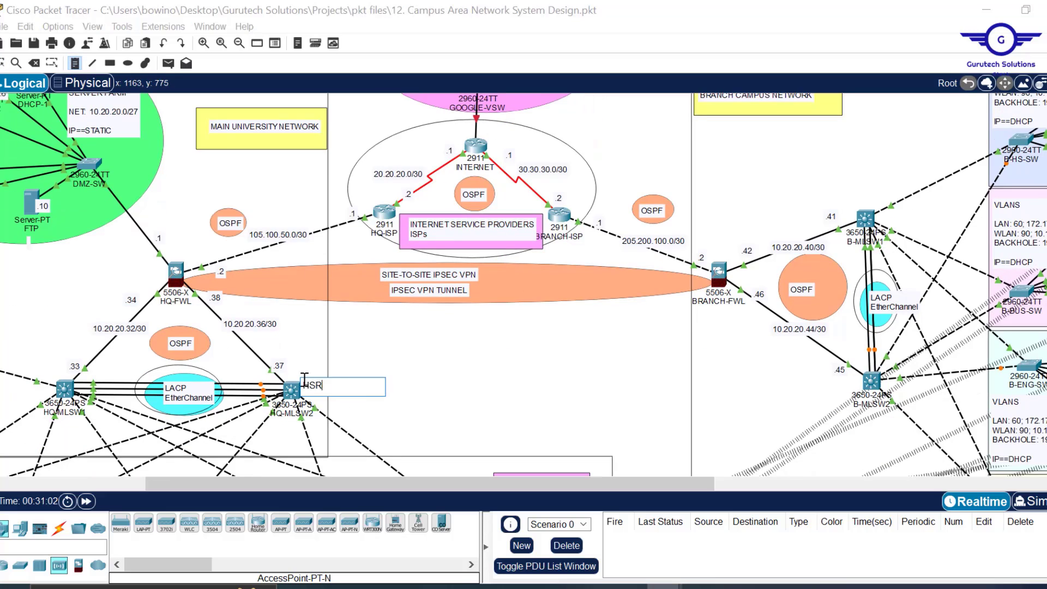
pyautogui.write('P Standby')
# - Add an 'HSRP Standby' note and two 'HSRP Active' notes beside the switches
pyautogui.click(829, 394)
pyautogui.write('HSRP Standby')
pyautogui.click(838, 189)
pyautogui.write('HSRP Active')
pyautogui.click(42, 368)
pyautogui.write('HSRP Active')
pyautogui.moveTo(60, 373); pyautogui.dragTo(37, 362)
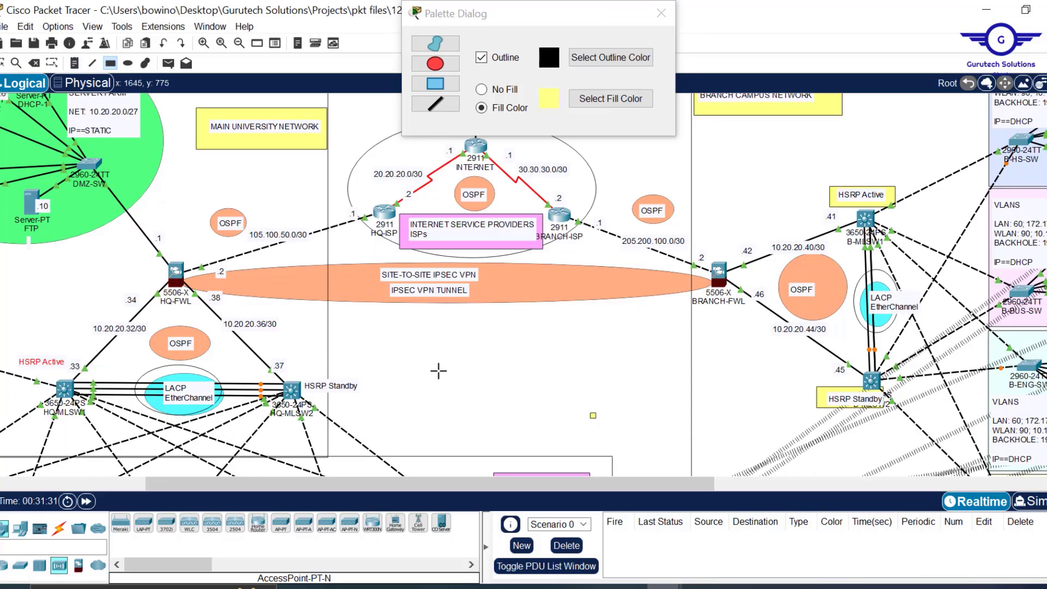
# - Draw yellow rectangles behind HSRP labels and around the firewalls, then delete the stray ones
pyautogui.moveTo(300, 371); pyautogui.dragTo(374, 396)
pyautogui.moveTo(6, 349); pyautogui.dragTo(74, 372)
pyautogui.moveTo(130, 240); pyautogui.dragTo(221, 316)
pyautogui.moveTo(682, 240); pyautogui.dragTo(765, 319)
pyautogui.press('Escape')
pyautogui.moveTo(698, 297)
pyautogui.mouseDown()
pyautogui.moveTo(615, 349)
pyautogui.moveTo(631, 347)
pyautogui.mouseUp()
pyautogui.press('Delete')
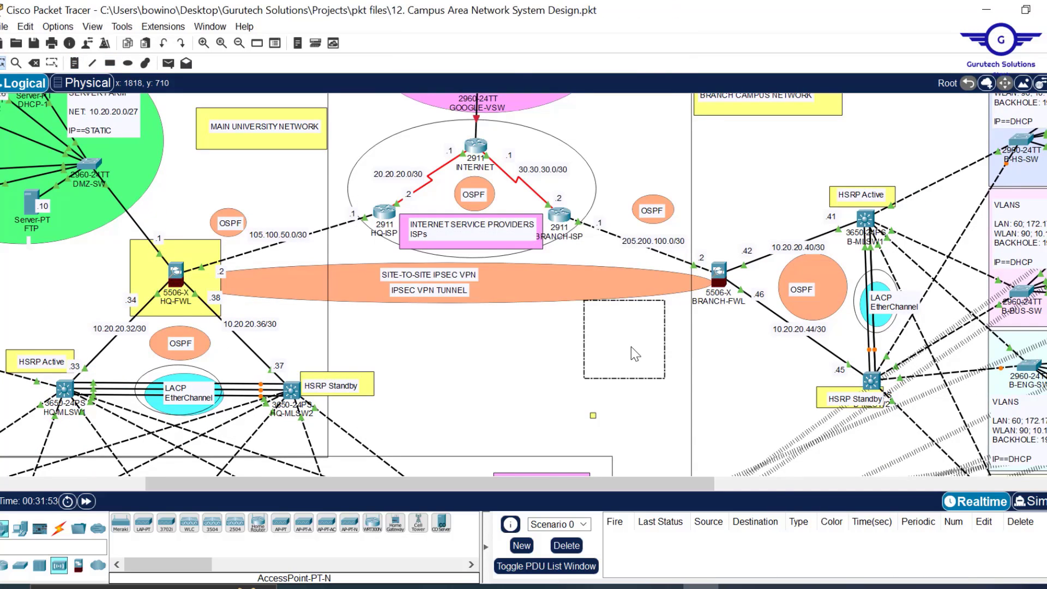
pyautogui.press('Delete')
# - Redraw yellow rectangles around HQ-FWL and BRANCH-FWL
pyautogui.click(146, 262)
pyautogui.click(127, 63)
pyautogui.moveTo(118, 236); pyautogui.dragTo(188, 311)
pyautogui.click(110, 64)
pyautogui.moveTo(706, 237); pyautogui.dragTo(777, 316)
pyautogui.scroll(-1, 684, 385)
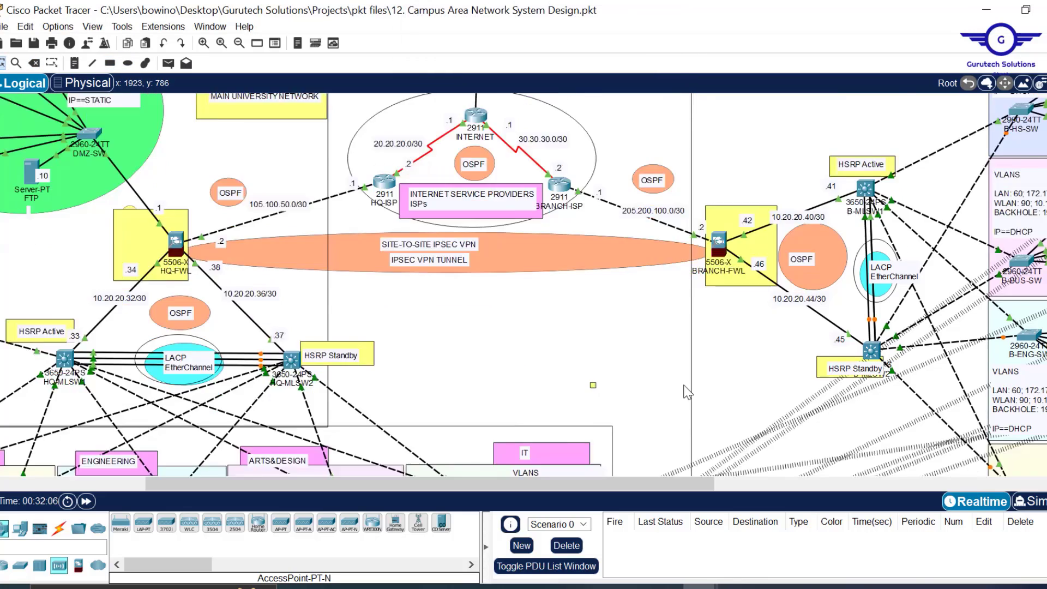
pyautogui.scroll(1, 684, 386)
pyautogui.moveTo(616, 484); pyautogui.dragTo(549, 484)
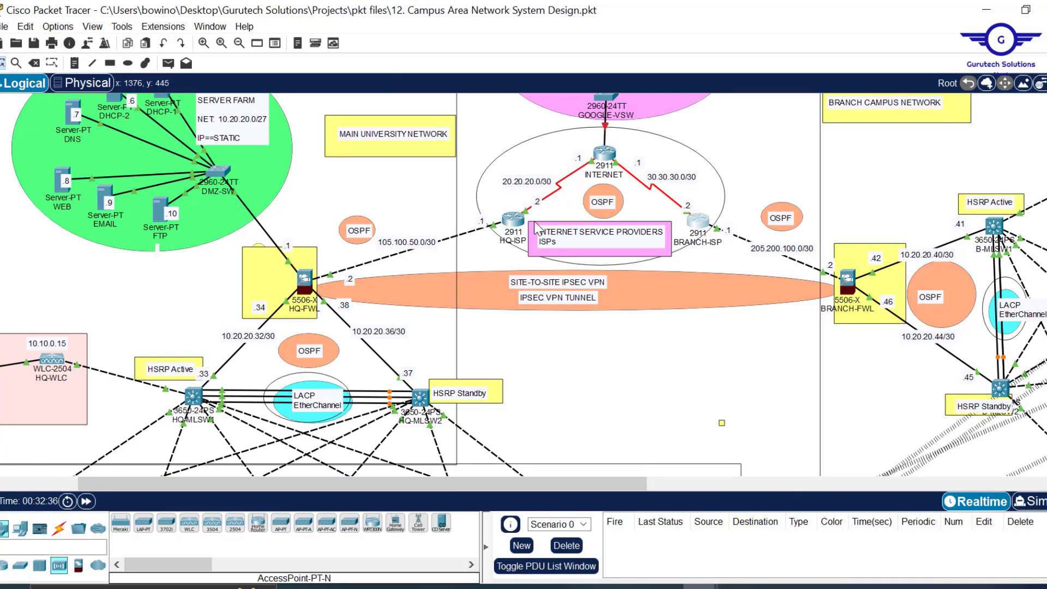
# - Replace the orange VPN ellipse with a pale green one spanning the firewalls and reposition the tunnel label
pyautogui.moveTo(513, 220); pyautogui.dragTo(503, 221)
pyautogui.press('Delete')
pyautogui.click(676, 314)
pyautogui.click(128, 63)
pyautogui.moveTo(317, 269); pyautogui.dragTo(835, 318)
pyautogui.moveTo(558, 298); pyautogui.dragTo(618, 281)
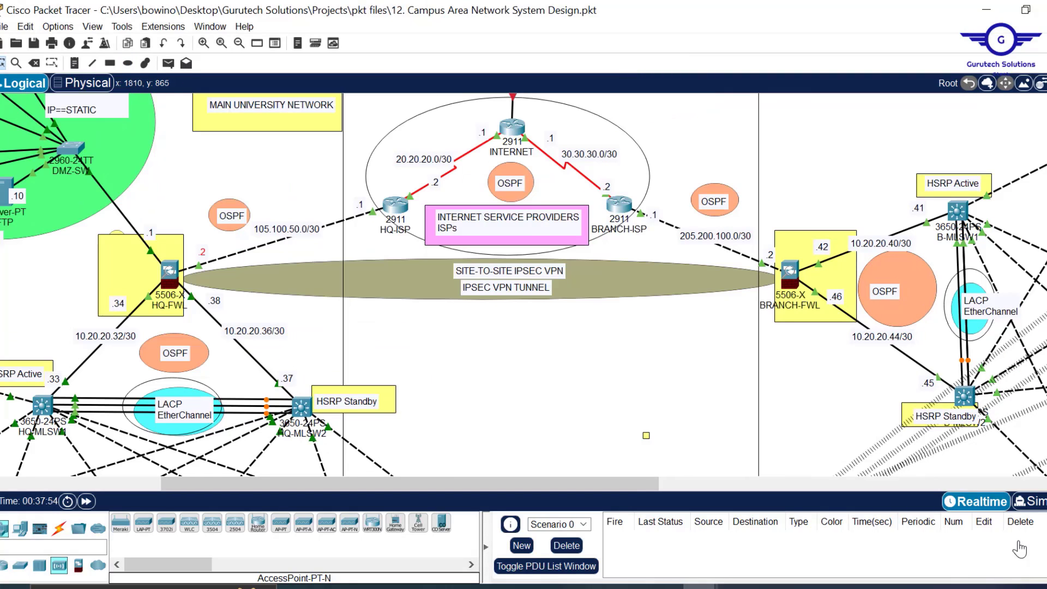
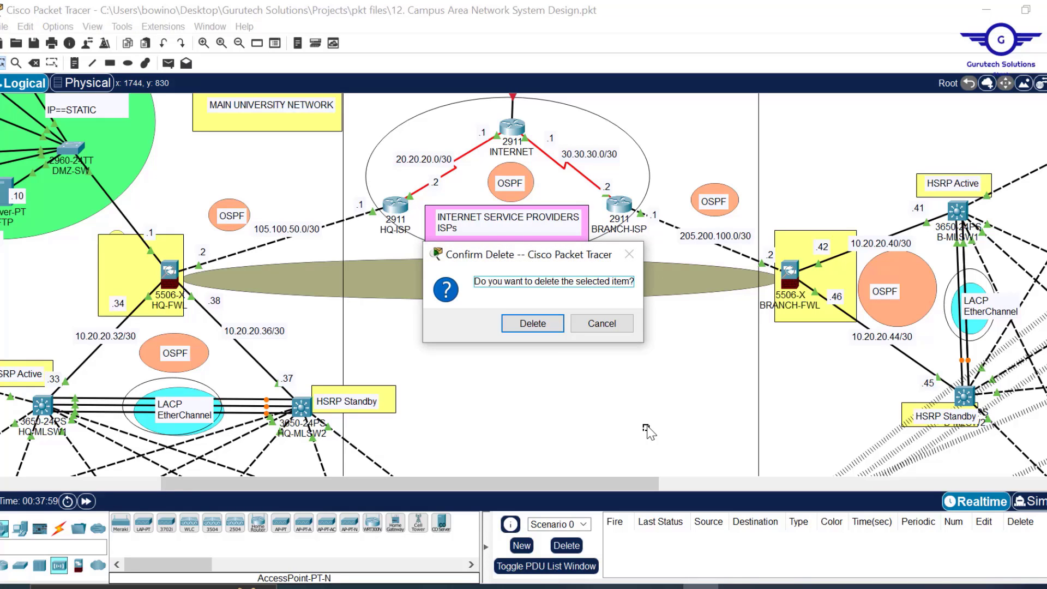
# - Delete the marked item, save the campus topology, and switch to the Google VPN search results
pyautogui.click(532, 325)
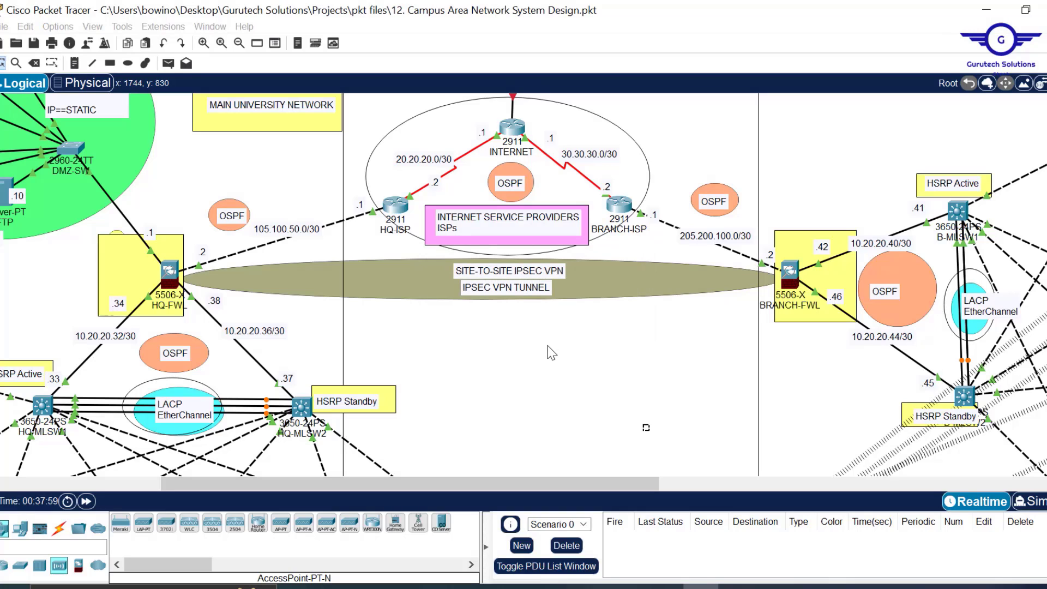
pyautogui.hotkey('ctrl', 's')
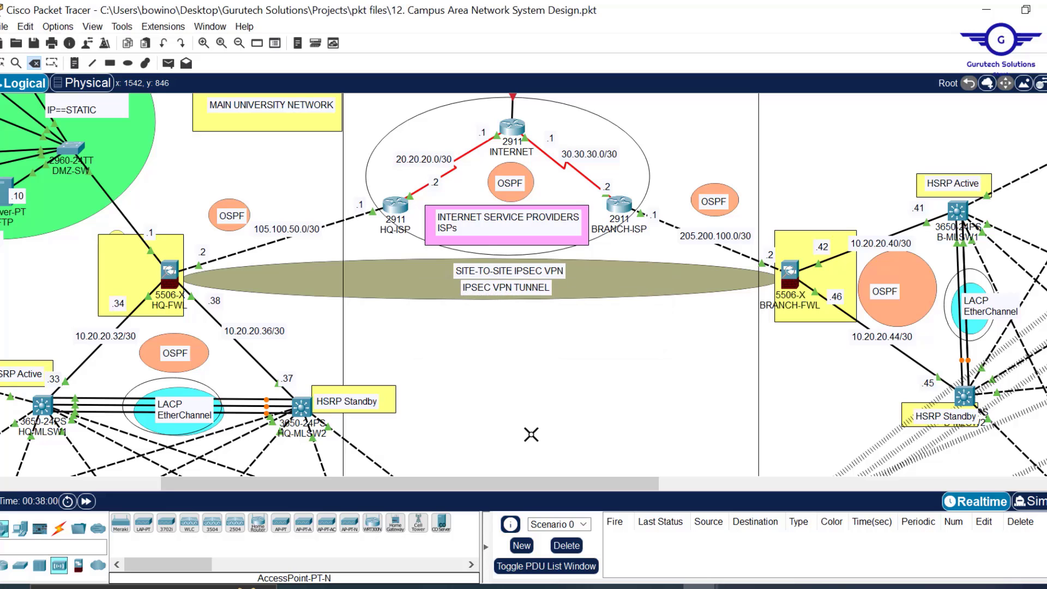
pyautogui.press('Escape')
pyautogui.click(485, 587)
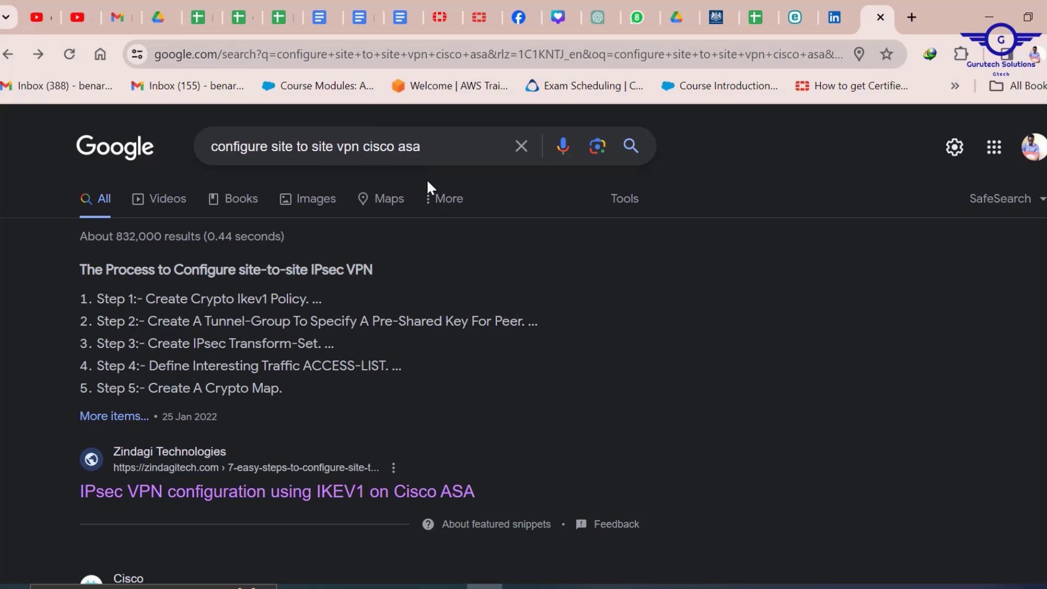
# - Open the zindagitech 'IPsec VPN configuration using IKEV1 on Cisco ASA' article from the results
pyautogui.scroll(-2, 411, 252)
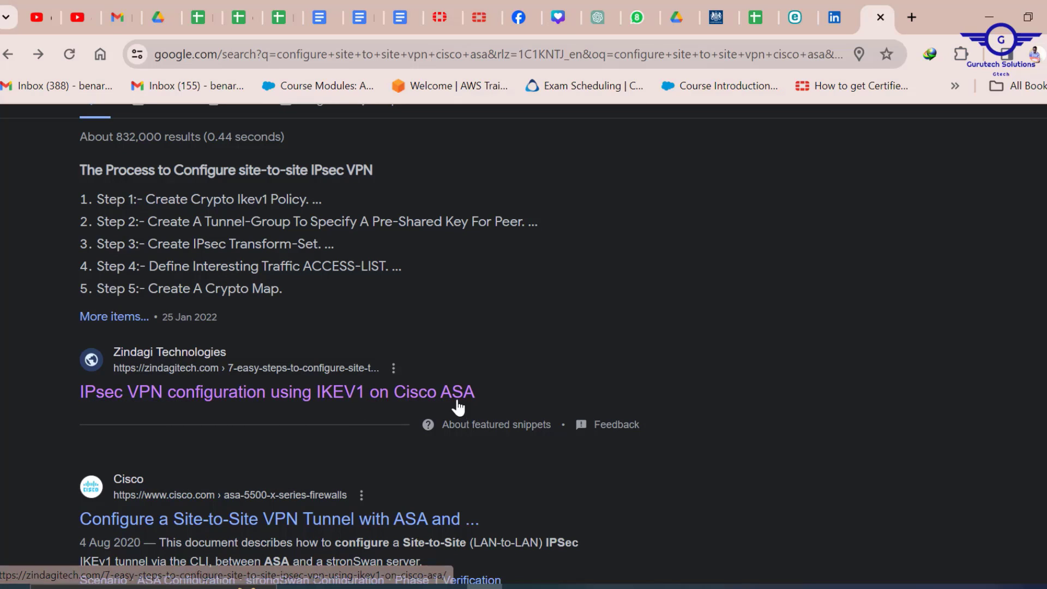
pyautogui.scroll(-2, 446, 371)
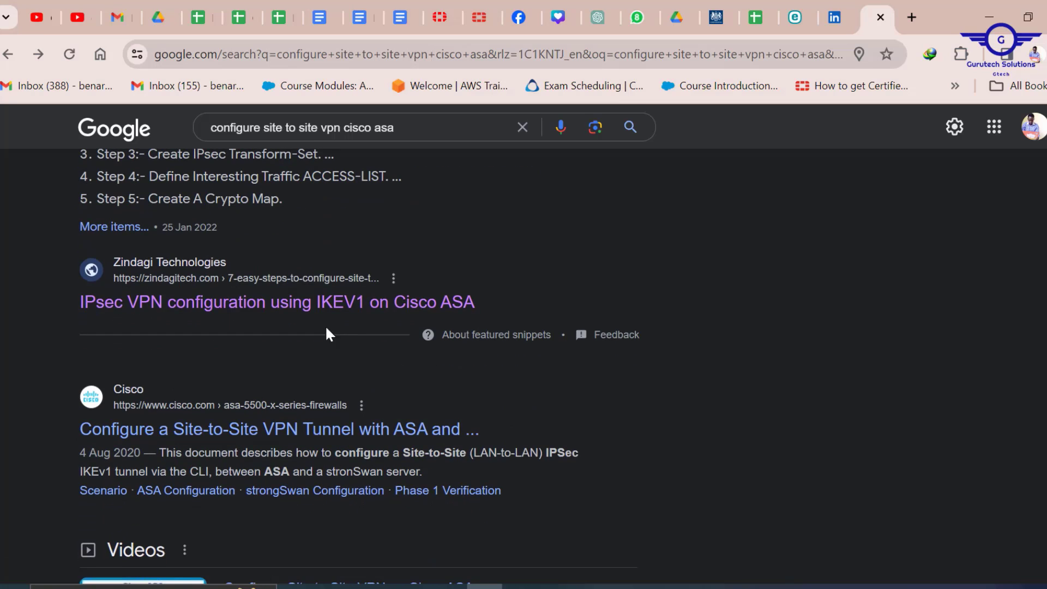
pyautogui.click(297, 304)
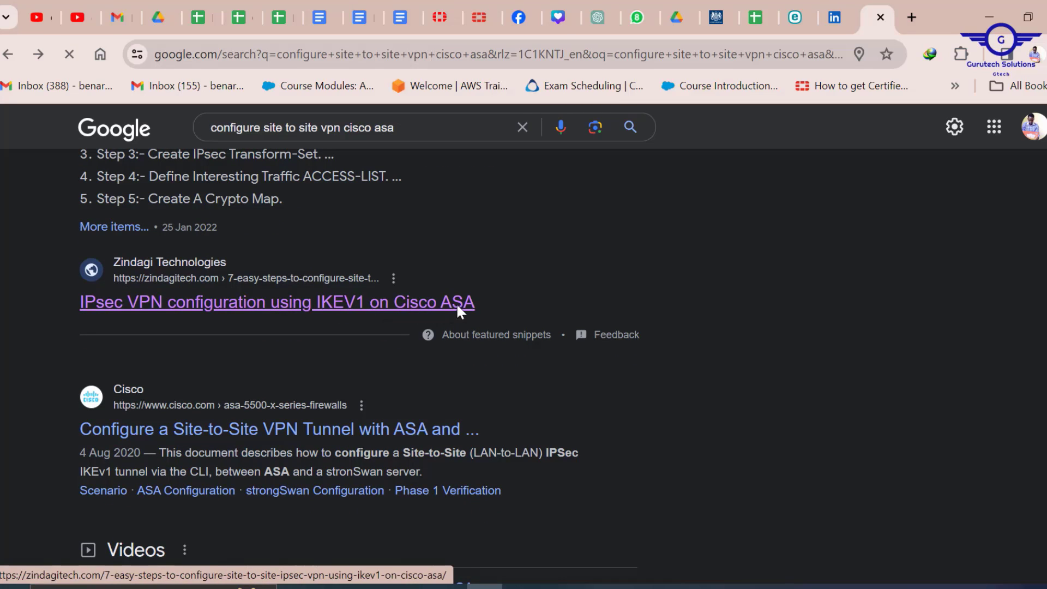
# - Read through the article's Branch1 crypto IKEv1 policy commands, then return to the Notepad notes
pyautogui.scroll(-2, 455, 366)
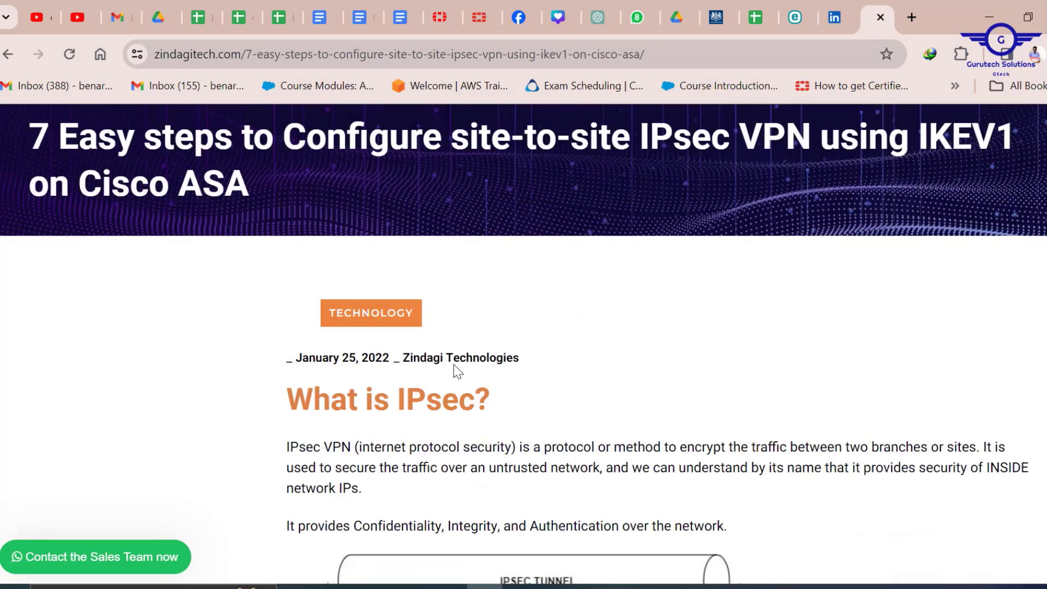
pyautogui.scroll(-15, 457, 371)
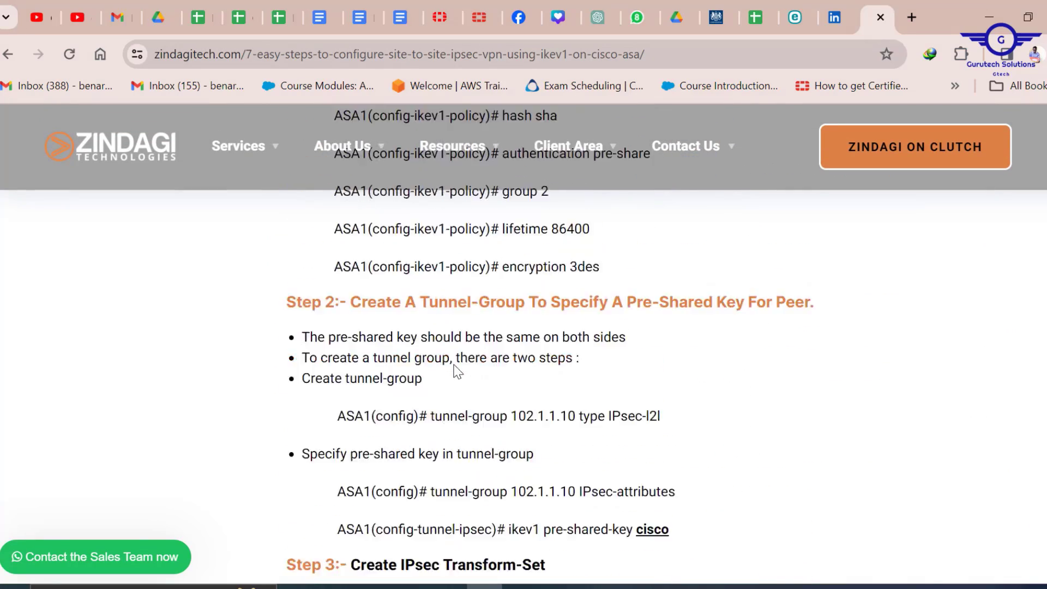
pyautogui.scroll(6, 455, 365)
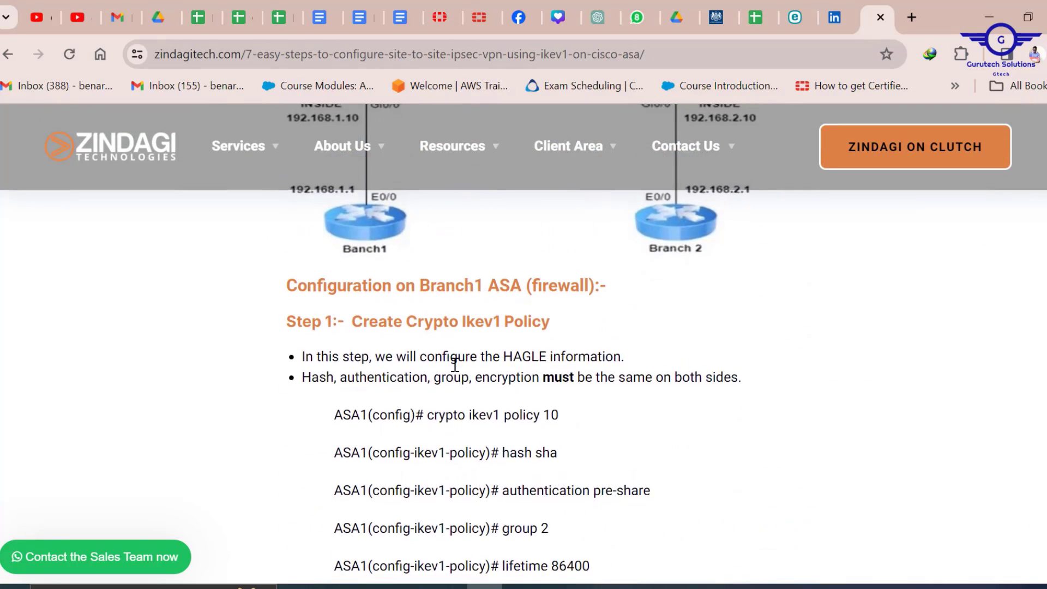
pyautogui.scroll(-1, 455, 365)
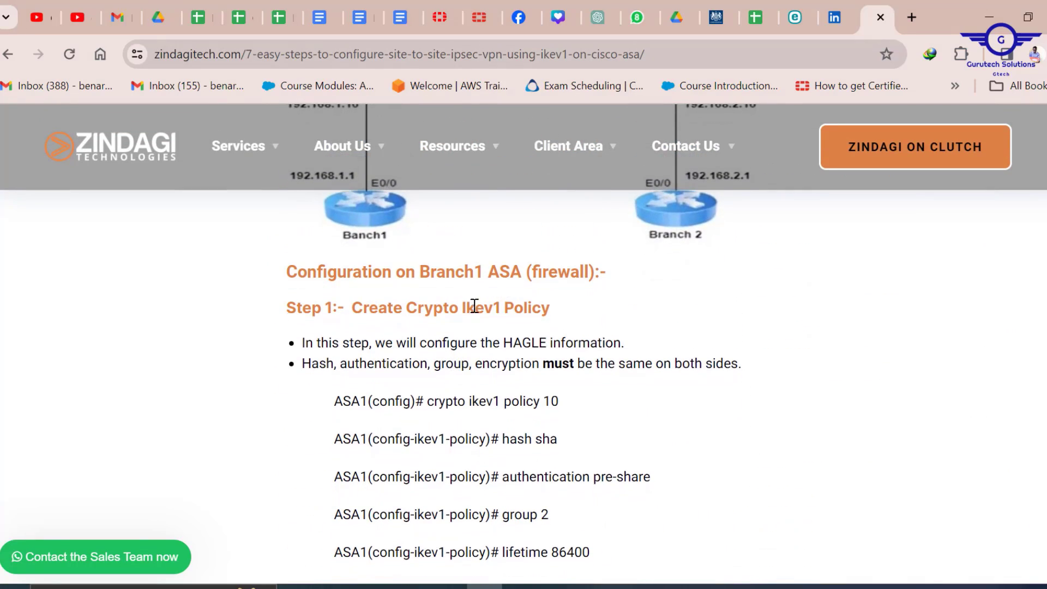
pyautogui.scroll(-2, 514, 308)
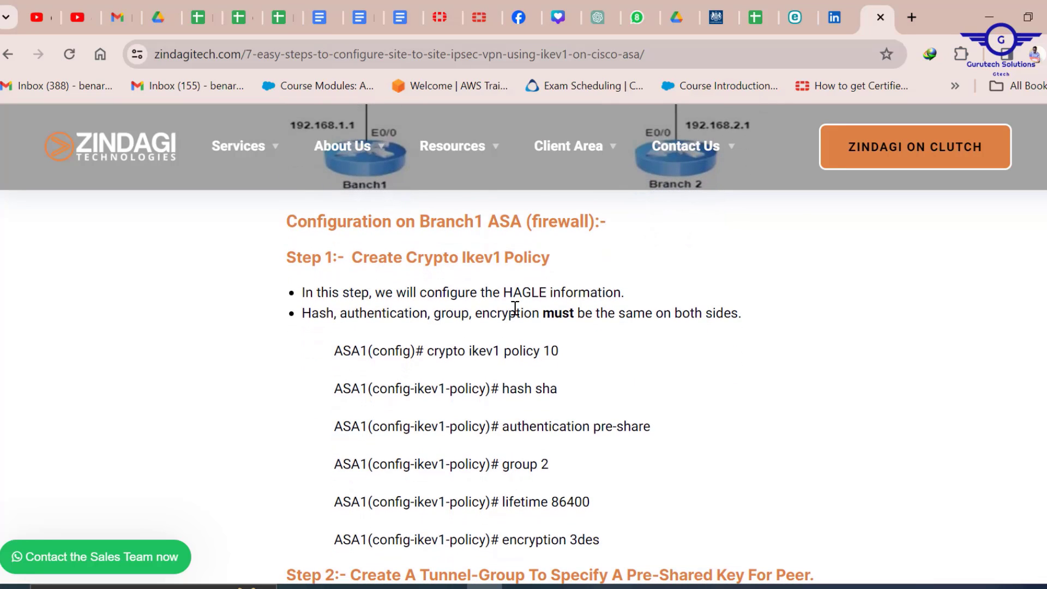
pyautogui.scroll(-7, 515, 309)
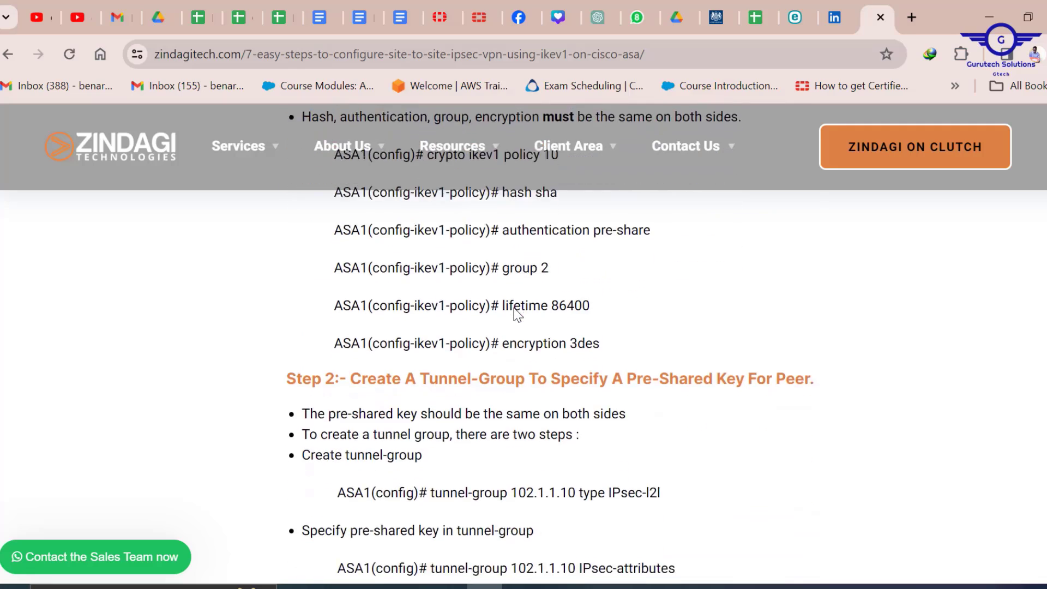
pyautogui.scroll(-6, 515, 313)
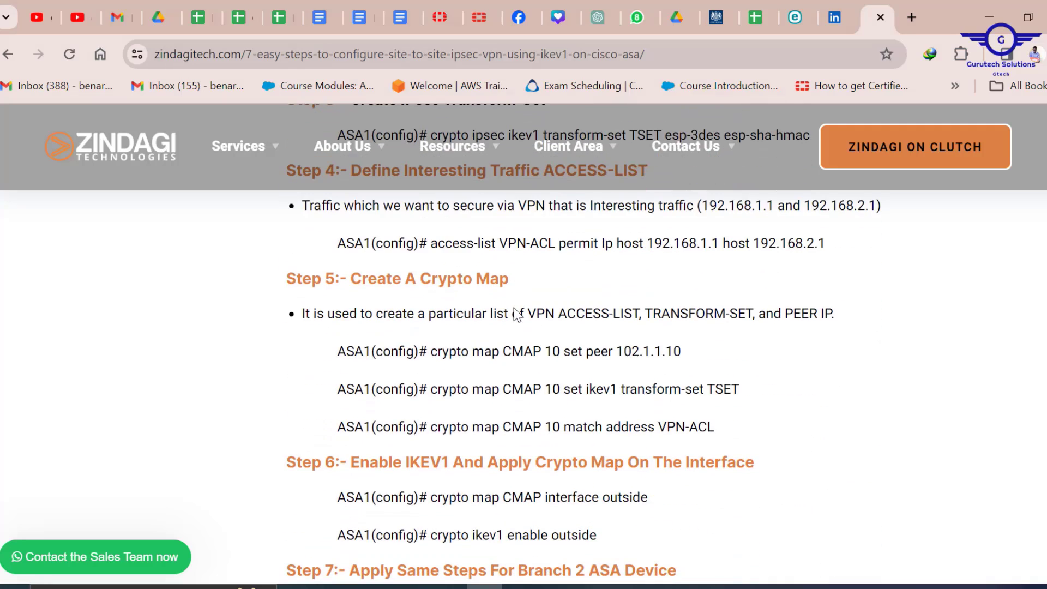
pyautogui.scroll(-7, 517, 312)
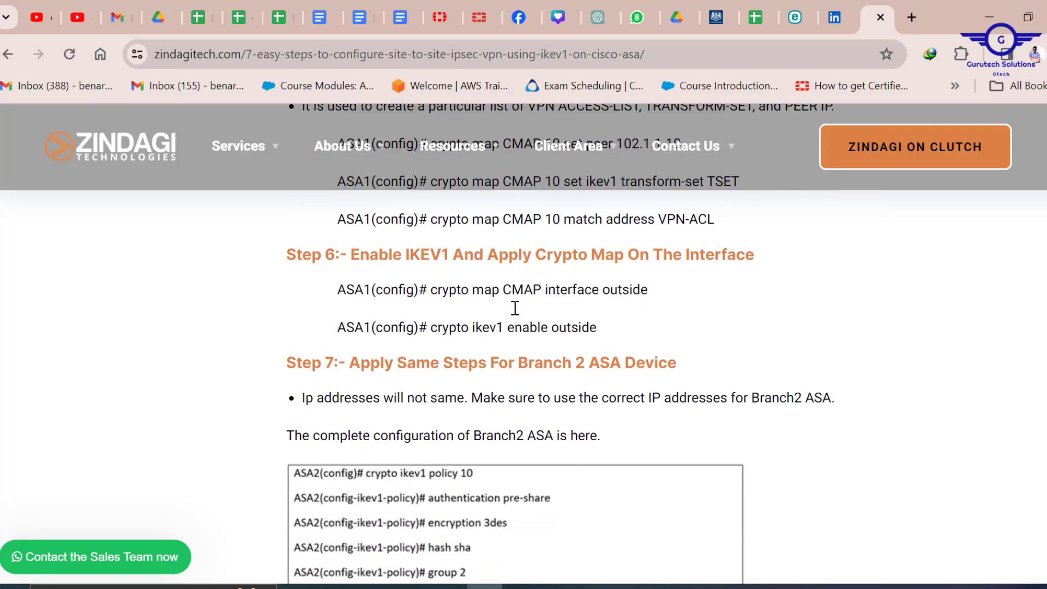
pyautogui.scroll(-1, 515, 308)
pyautogui.scroll(3, 515, 309)
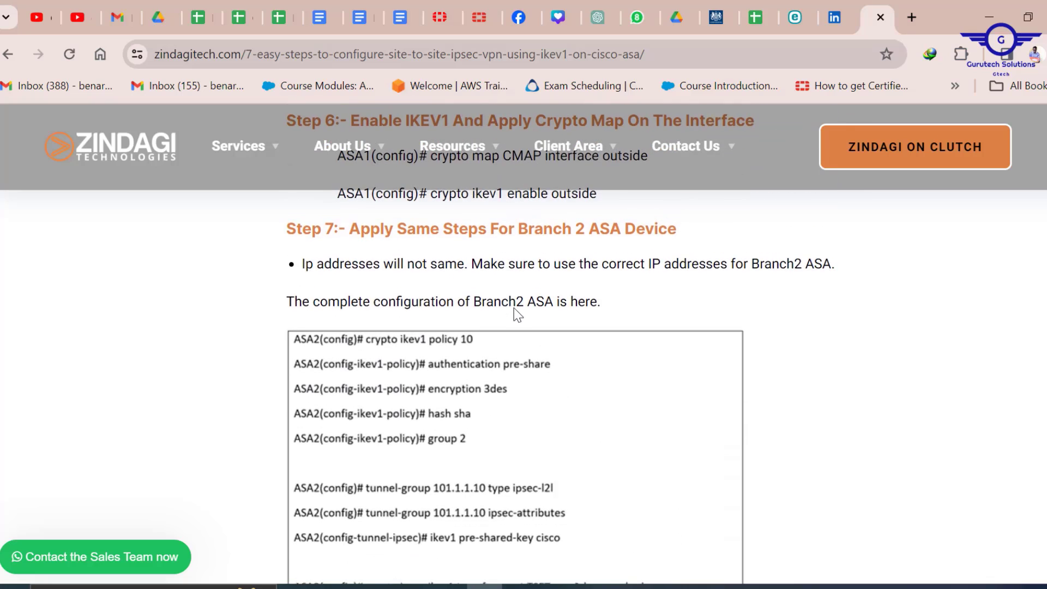
pyautogui.scroll(-2, 515, 308)
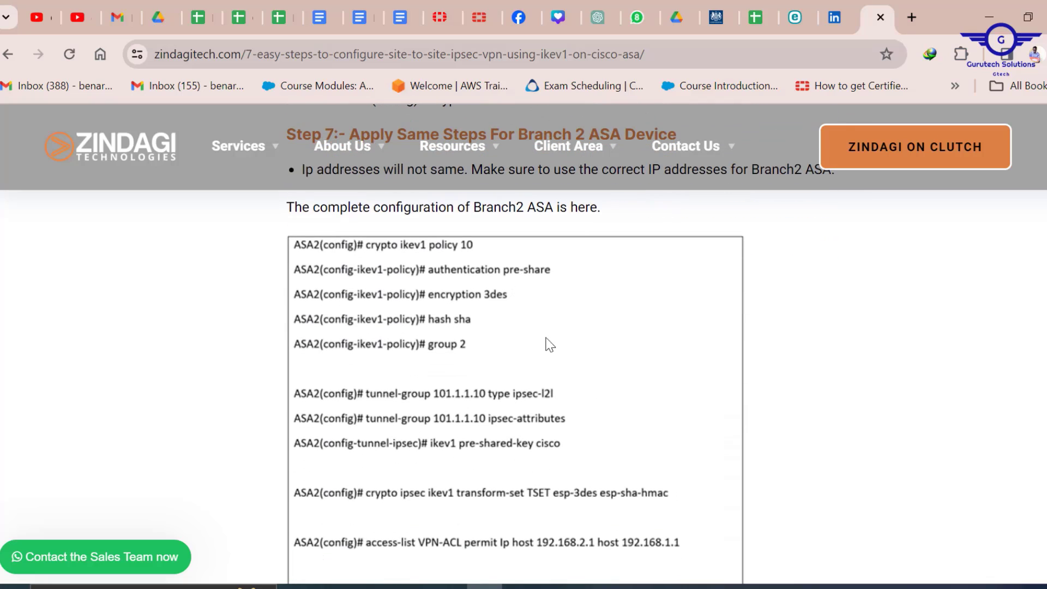
pyautogui.scroll(-8, 550, 345)
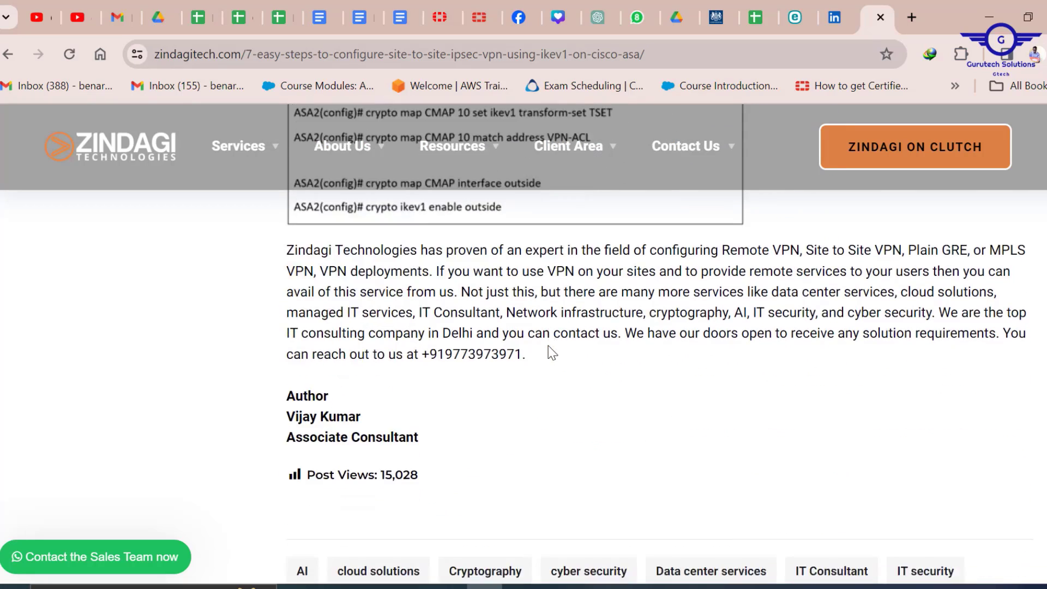
pyautogui.scroll(10, 551, 352)
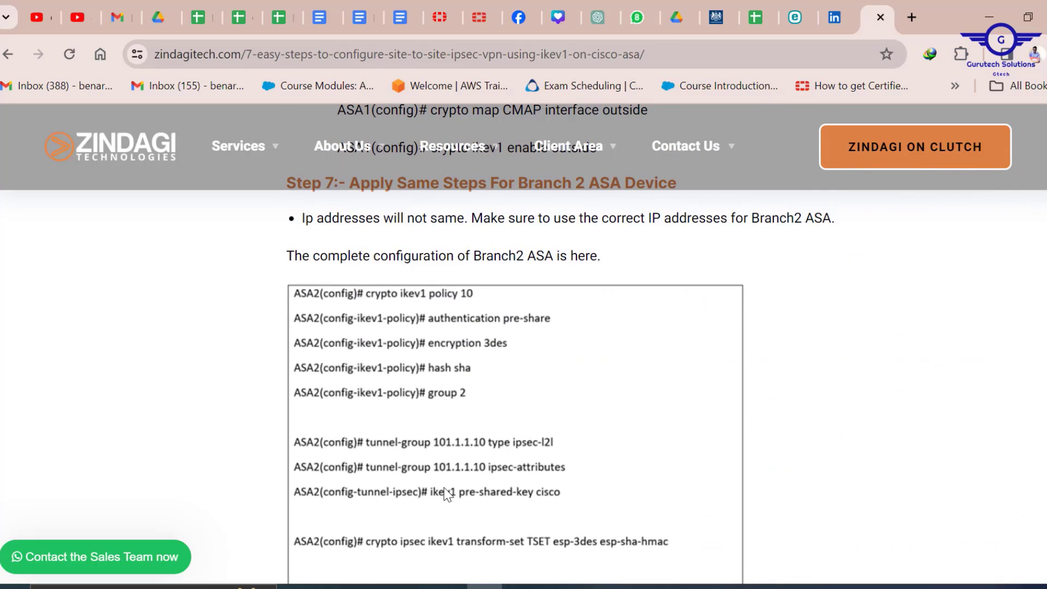
pyautogui.scroll(-2, 512, 450)
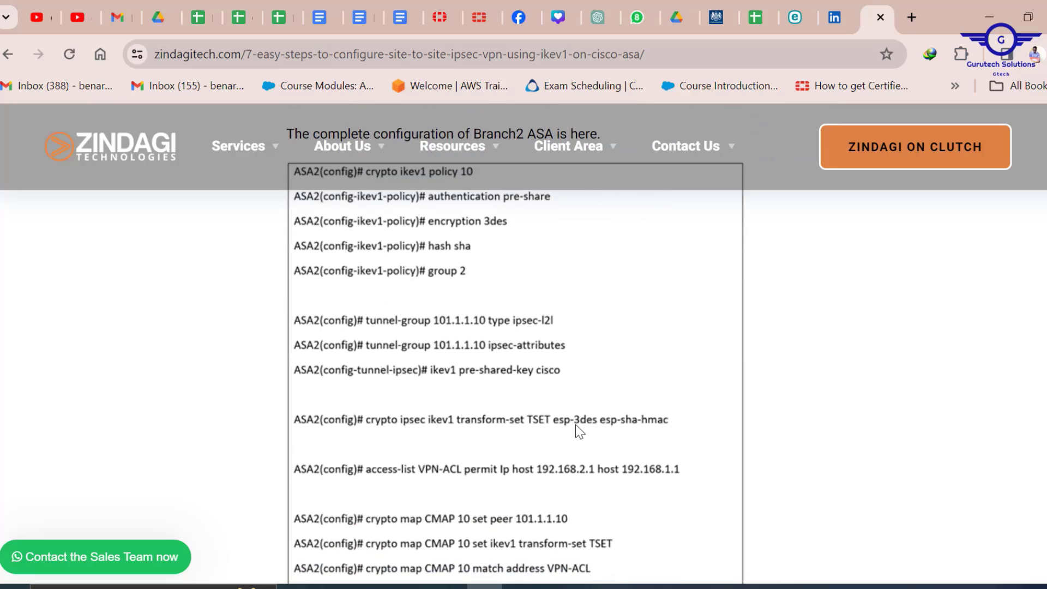
pyautogui.scroll(-2, 540, 421)
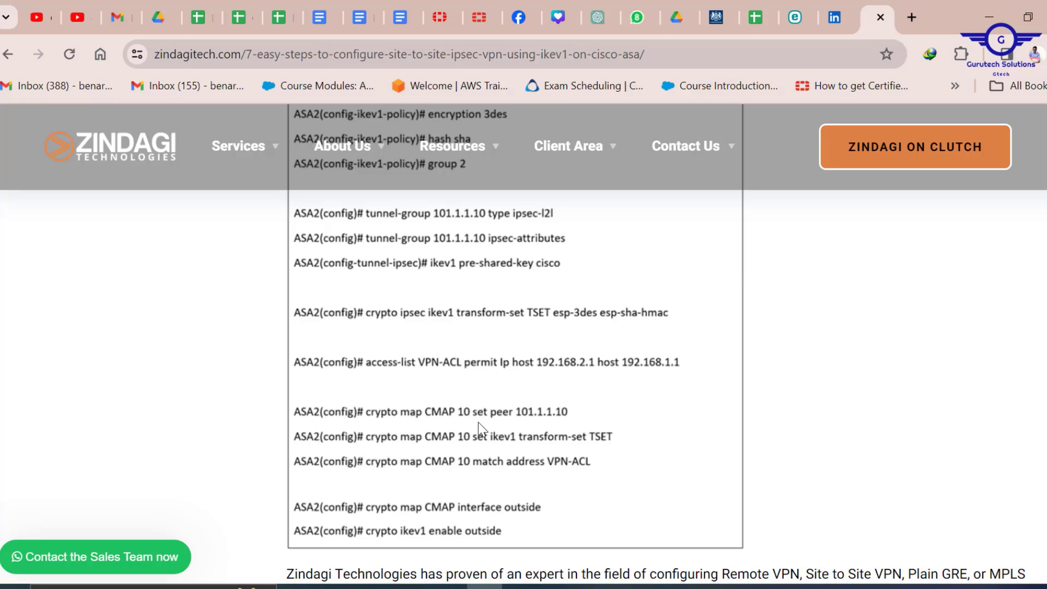
pyautogui.scroll(-2, 516, 435)
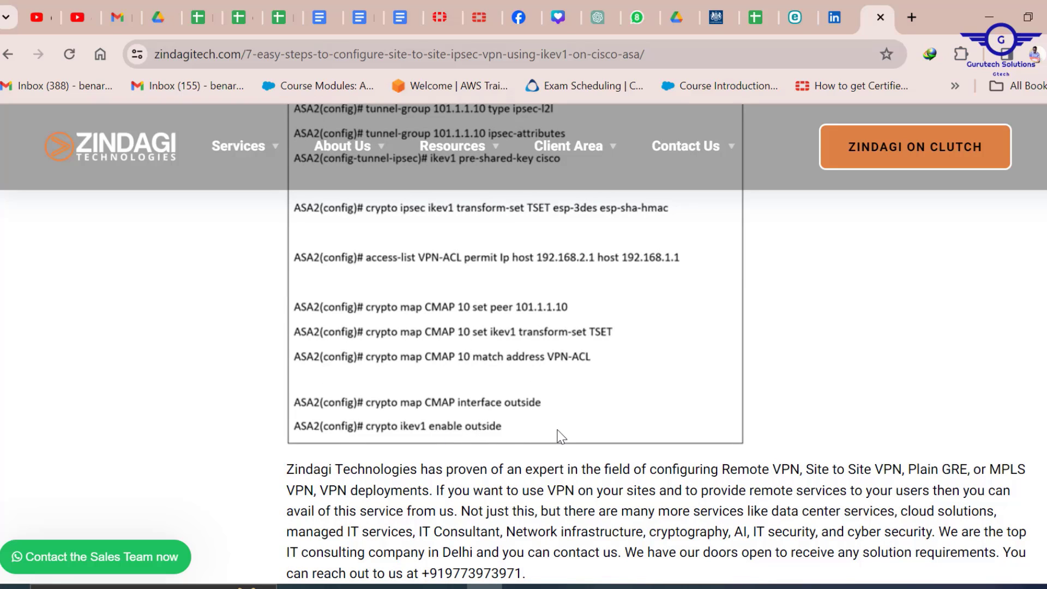
pyautogui.scroll(6, 558, 434)
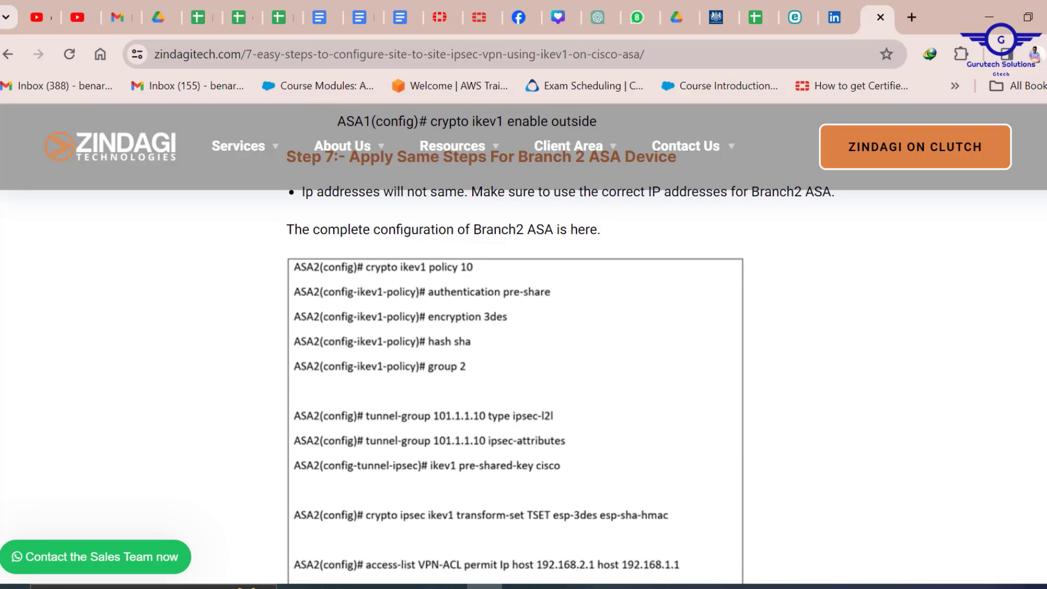
pyautogui.scroll(15, 1046, 254)
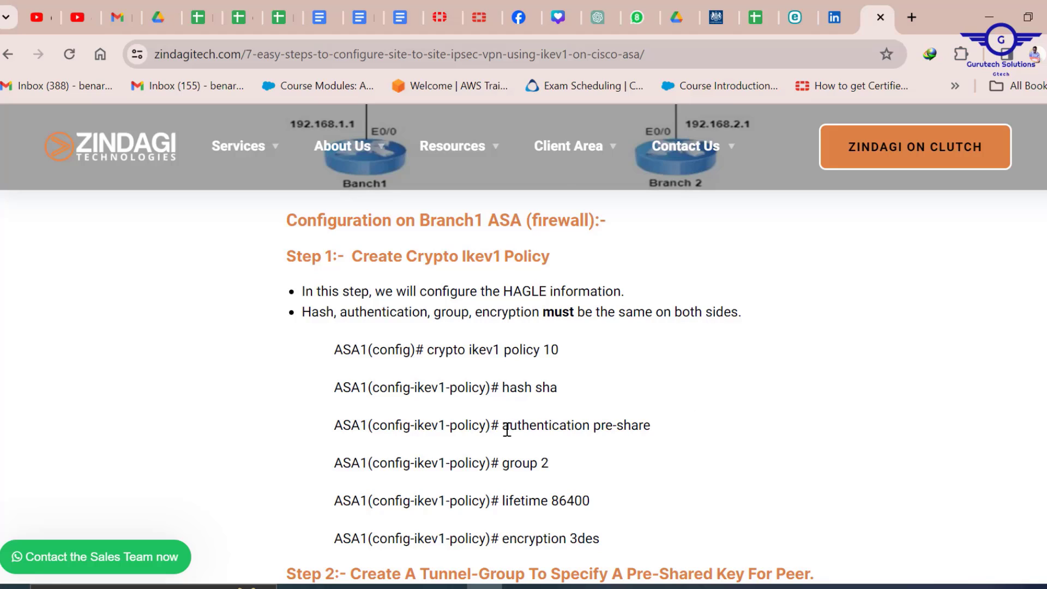
pyautogui.hotkey('alt', 'Tab')
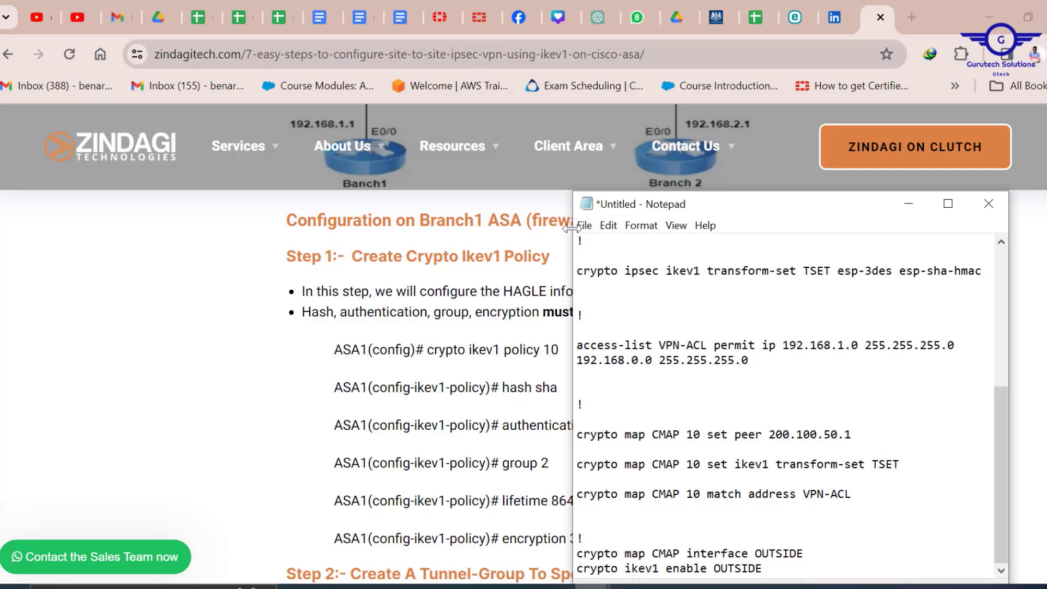
# - Widen the Notepad config notes window, then minimize it to reveal the article
pyautogui.moveTo(573, 241); pyautogui.dragTo(219, 256)
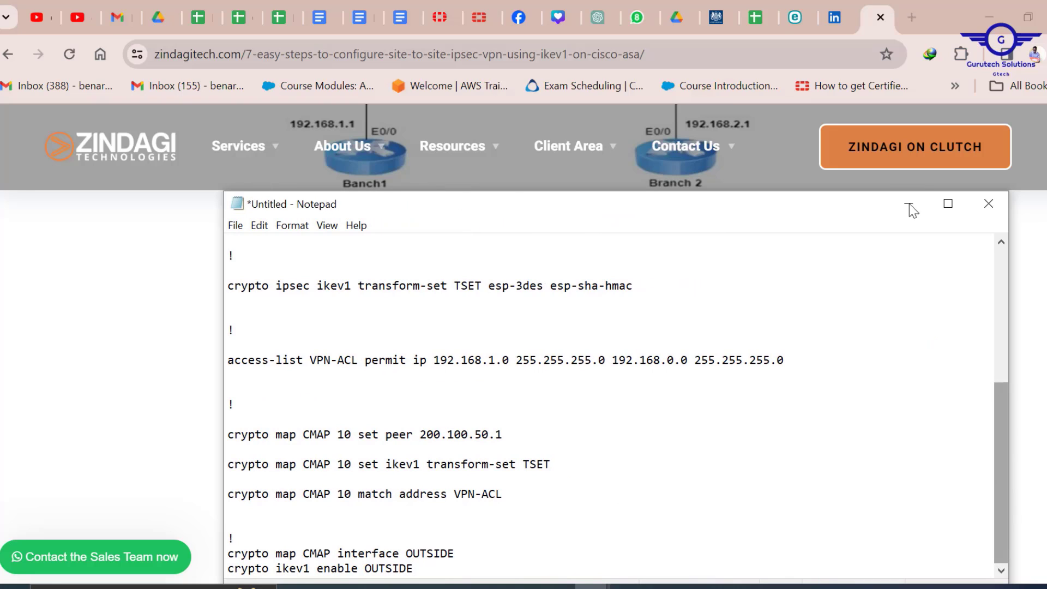
pyautogui.moveTo(1003, 415); pyautogui.dragTo(981, 214)
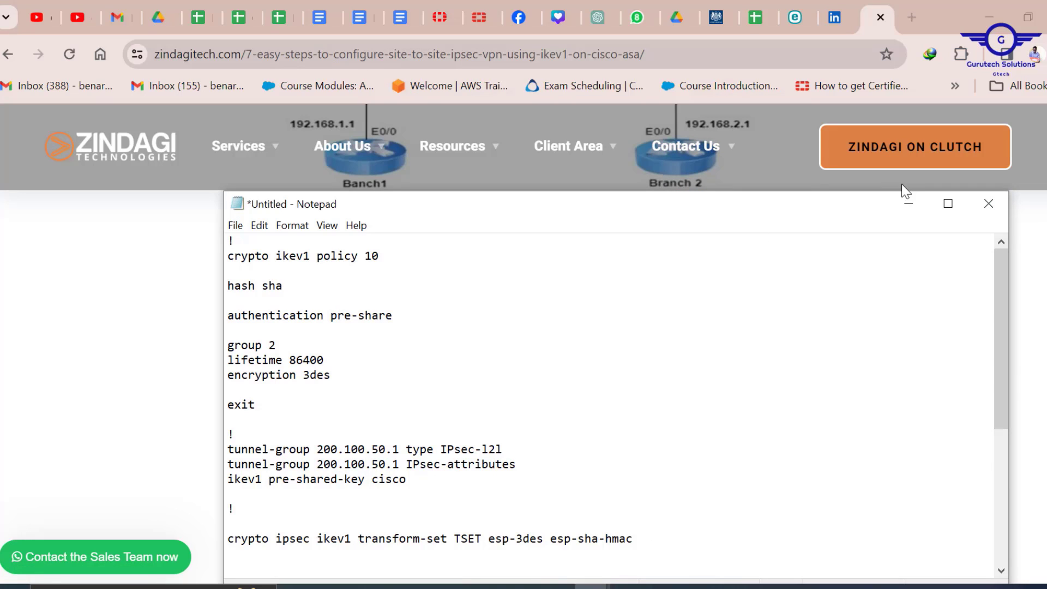
pyautogui.click(909, 205)
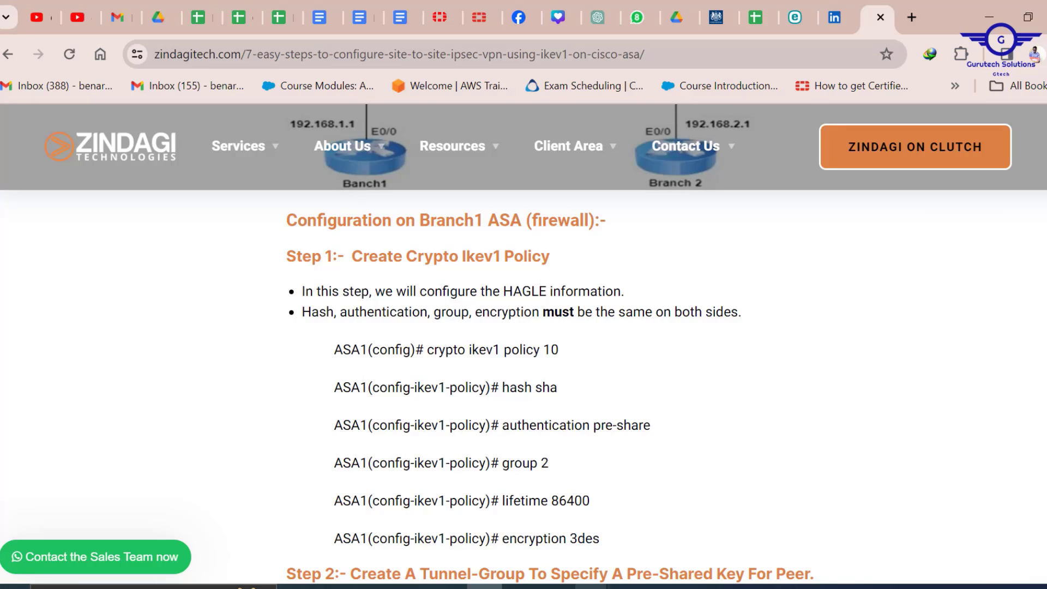
pyautogui.click(653, 527)
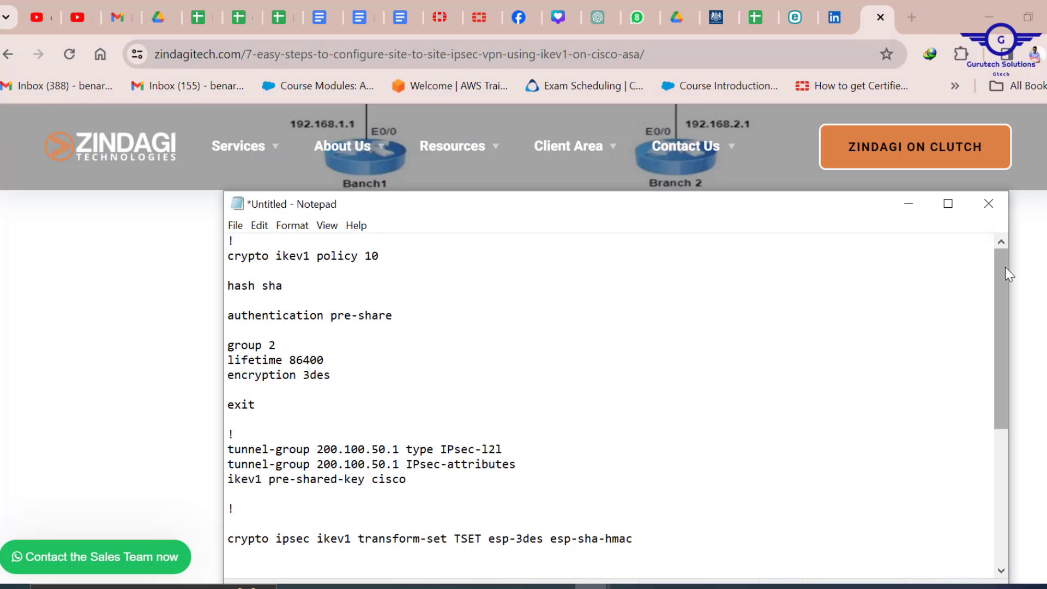
pyautogui.moveTo(1003, 281); pyautogui.dragTo(1006, 286)
pyautogui.click(1001, 242)
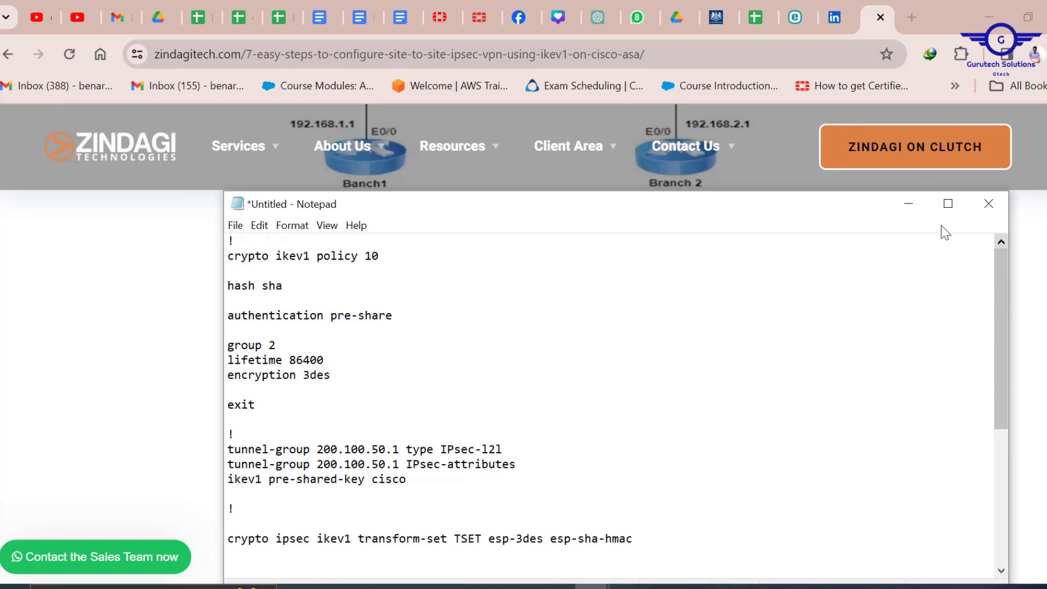
pyautogui.click(910, 205)
# - Review the article's configuration steps once more and return to the Packet Tracer topology
pyautogui.scroll(10, 525, 315)
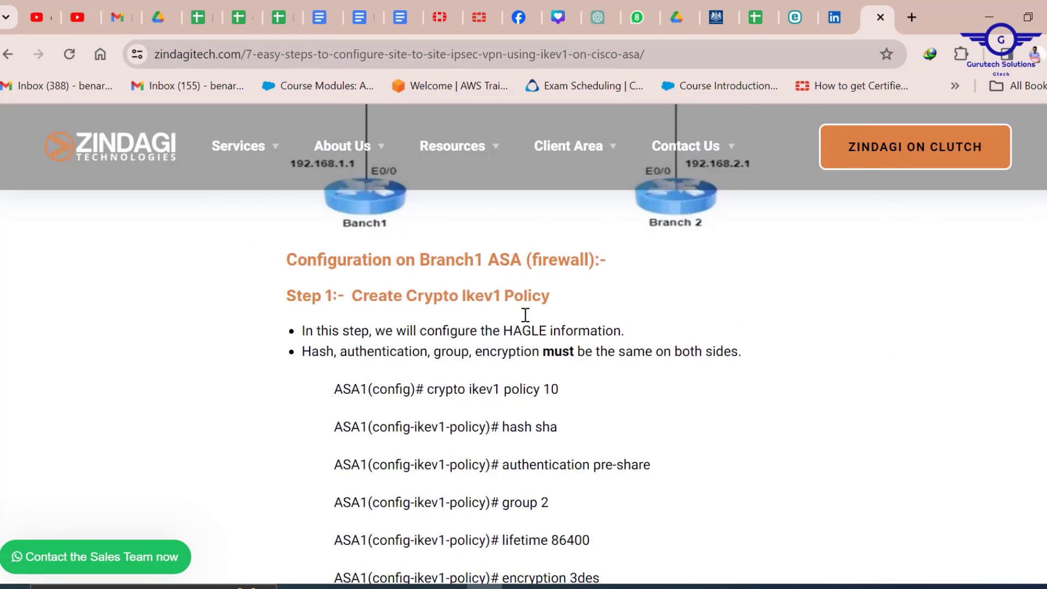
pyautogui.scroll(5, 525, 314)
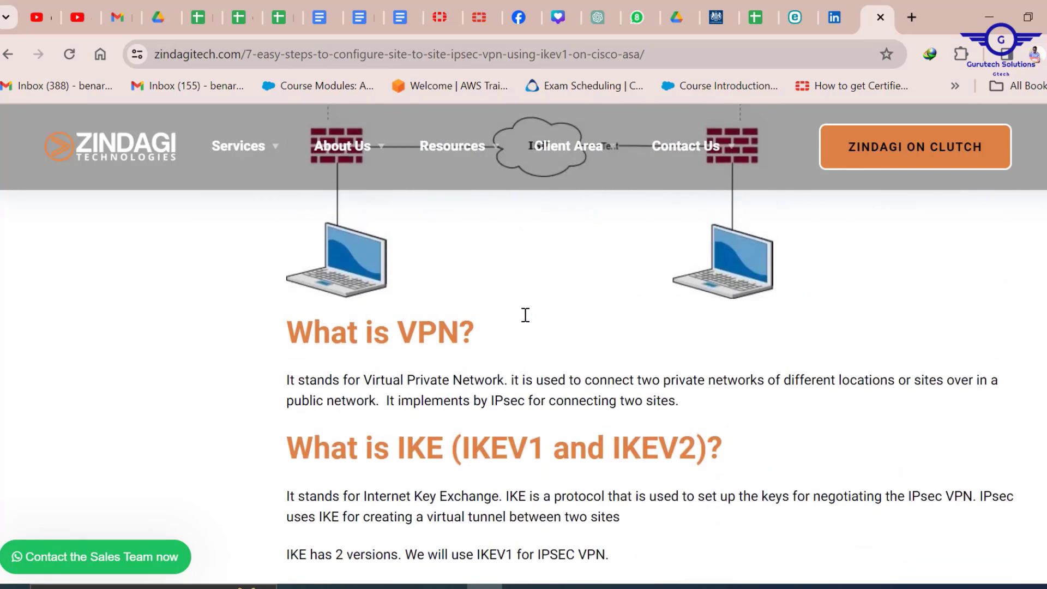
pyautogui.scroll(-3, 523, 317)
pyautogui.scroll(3, 525, 320)
pyautogui.scroll(2, 528, 322)
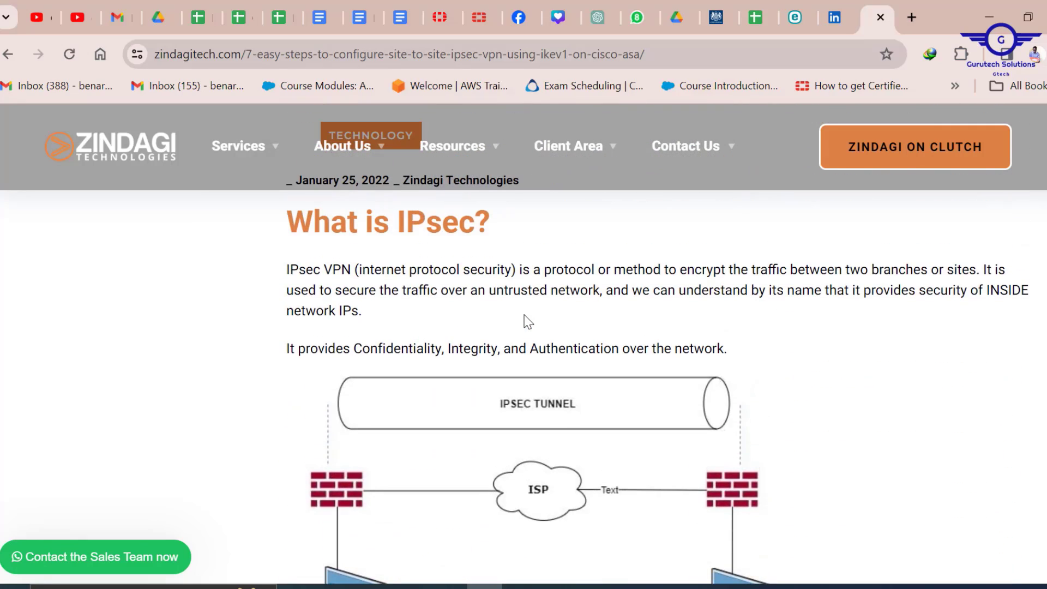
pyautogui.scroll(-15, 537, 314)
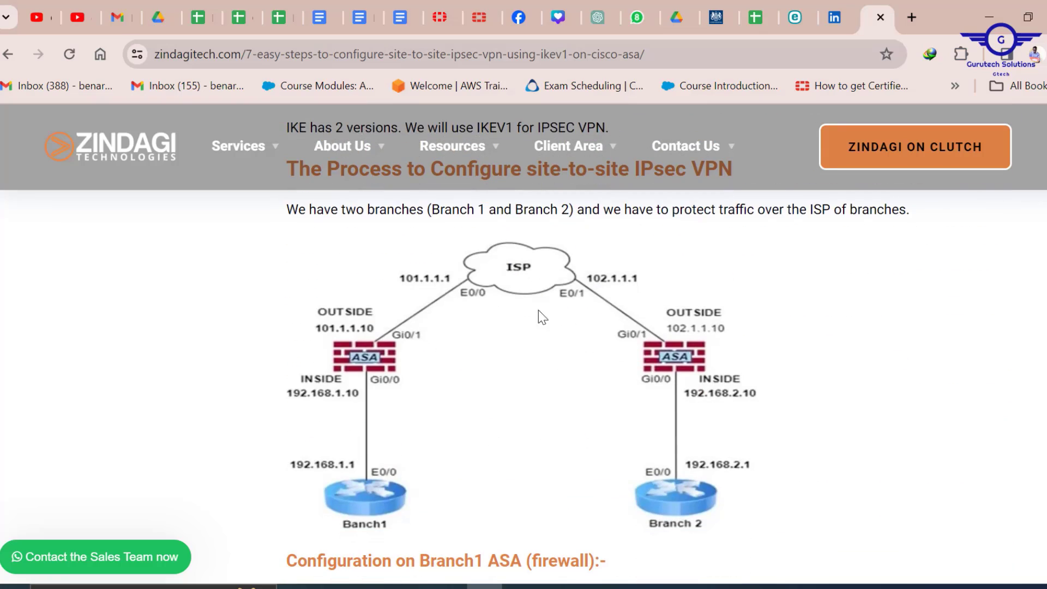
pyautogui.hotkey('alt', 'Tab')
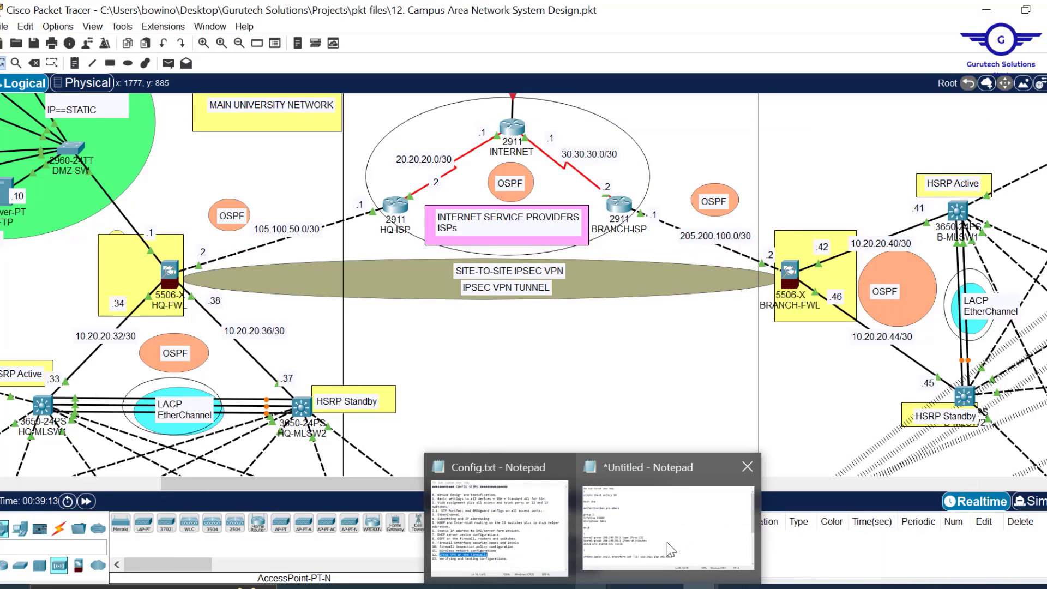
# - Bring up the ASA VPN config draft, highlight its IKEv1 policy block, and move it aside
pyautogui.click(668, 545)
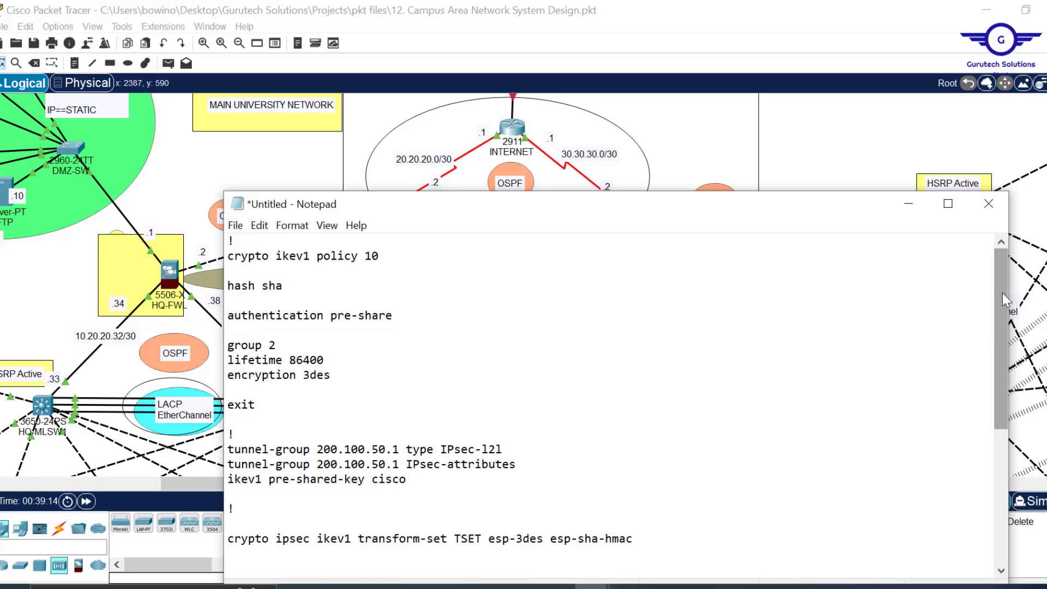
pyautogui.moveTo(1003, 293); pyautogui.dragTo(992, 244)
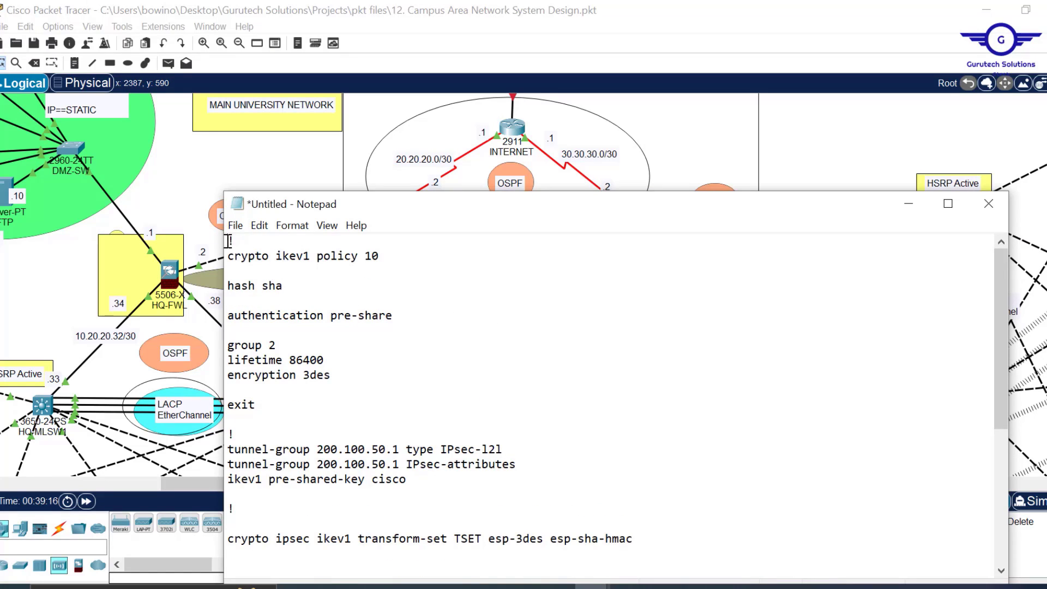
pyautogui.moveTo(229, 241); pyautogui.dragTo(269, 407)
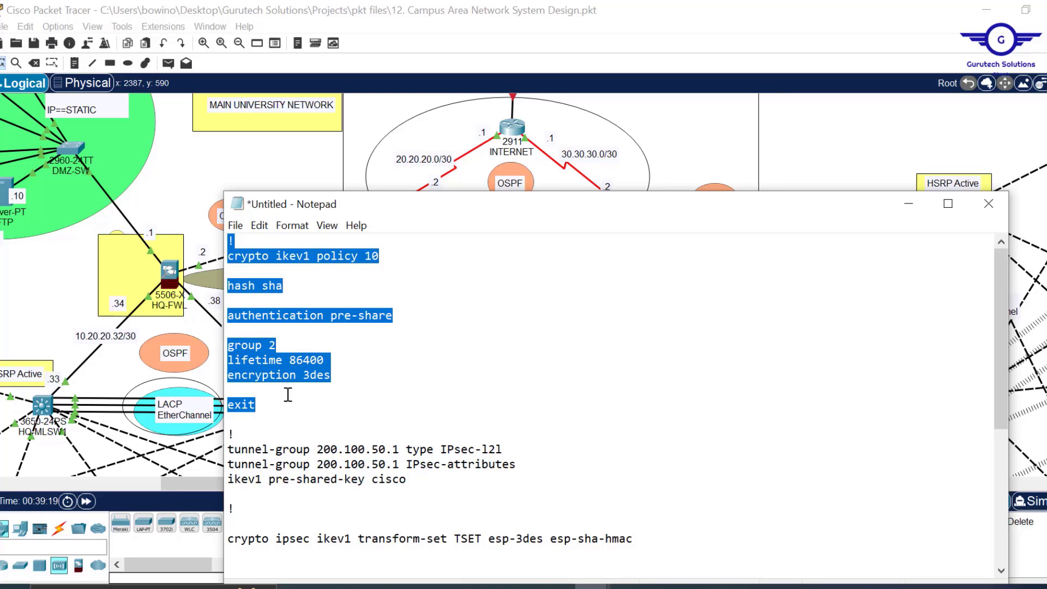
pyautogui.moveTo(464, 218); pyautogui.dragTo(634, 156)
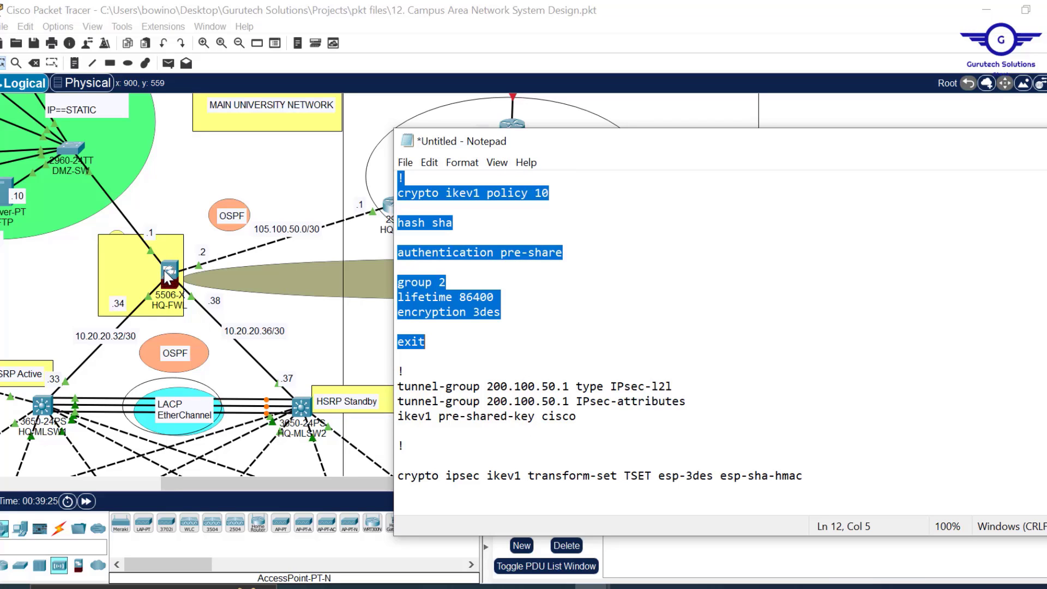
pyautogui.click(597, 249)
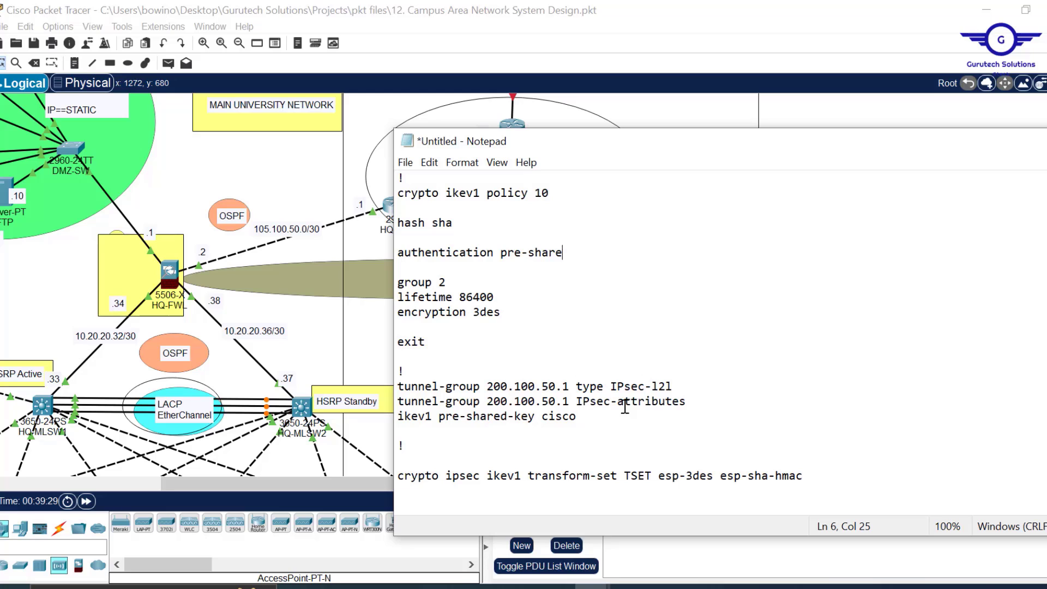
# - Select tunnel-group peer 200.100.50.1 and copy 205.200.100.0 from the branch link label
pyautogui.scroll(-1, 685, 380)
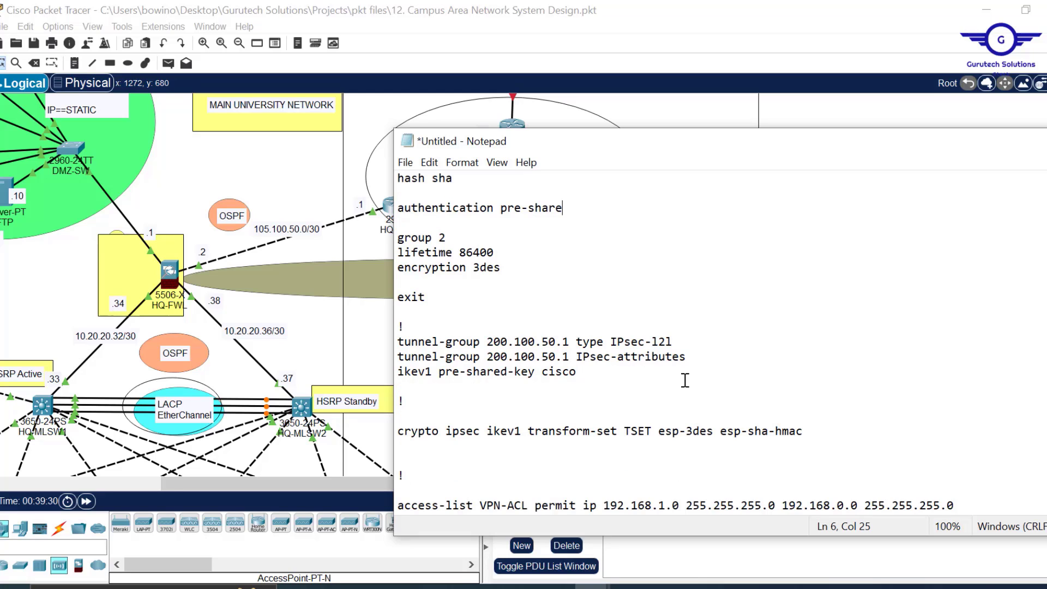
pyautogui.scroll(-4, 685, 380)
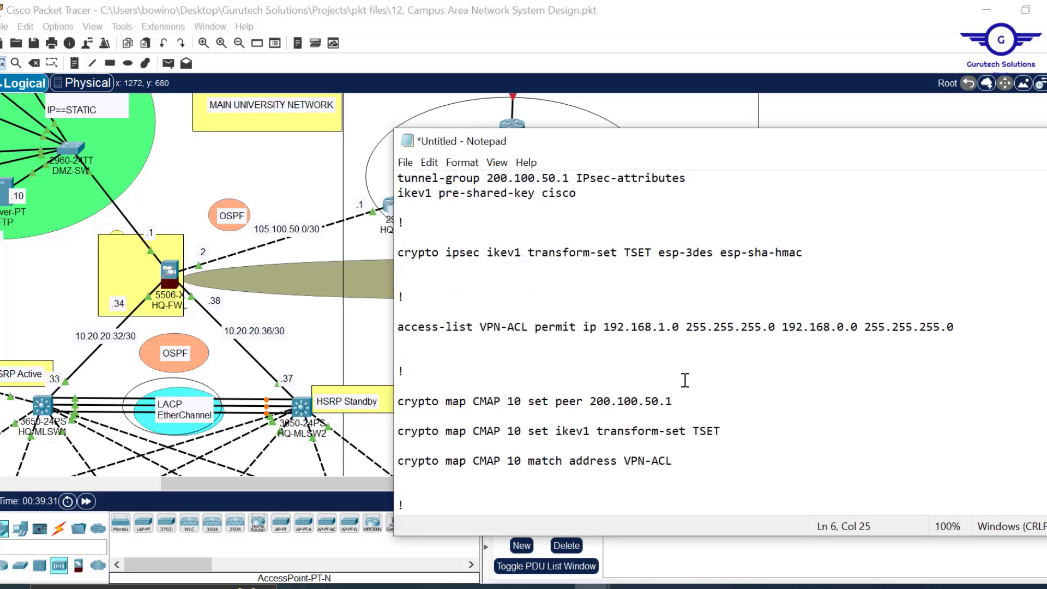
pyautogui.scroll(5, 685, 380)
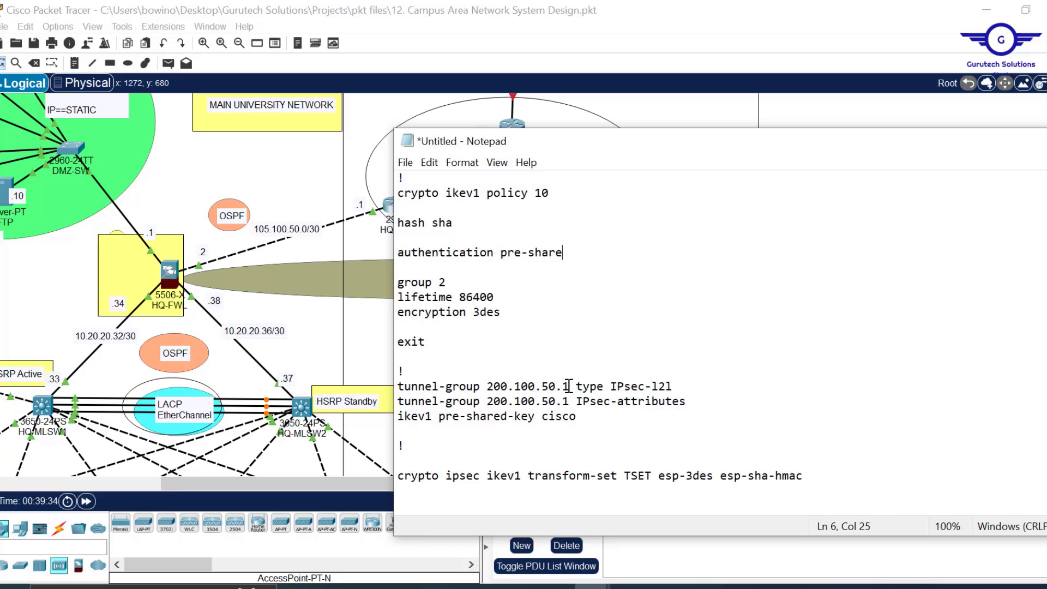
pyautogui.moveTo(570, 386); pyautogui.dragTo(486, 390)
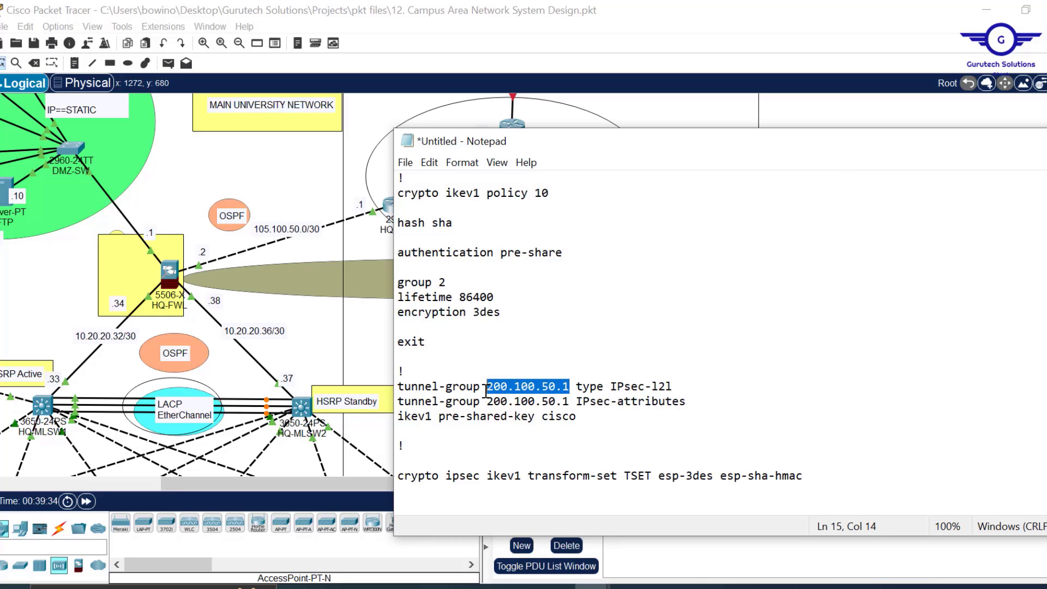
pyautogui.click(366, 129)
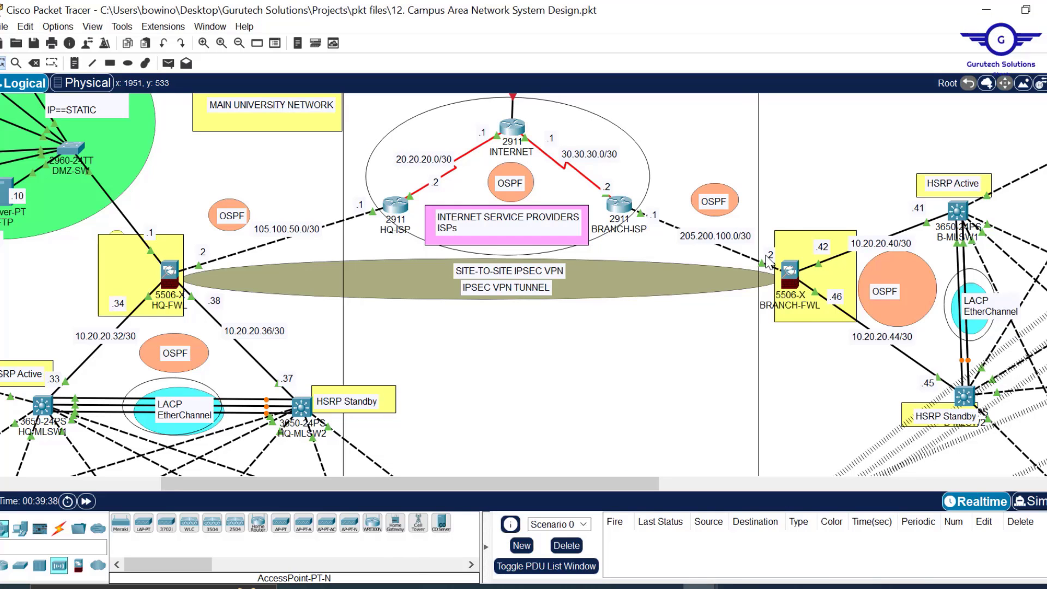
pyautogui.doubleClick(723, 237)
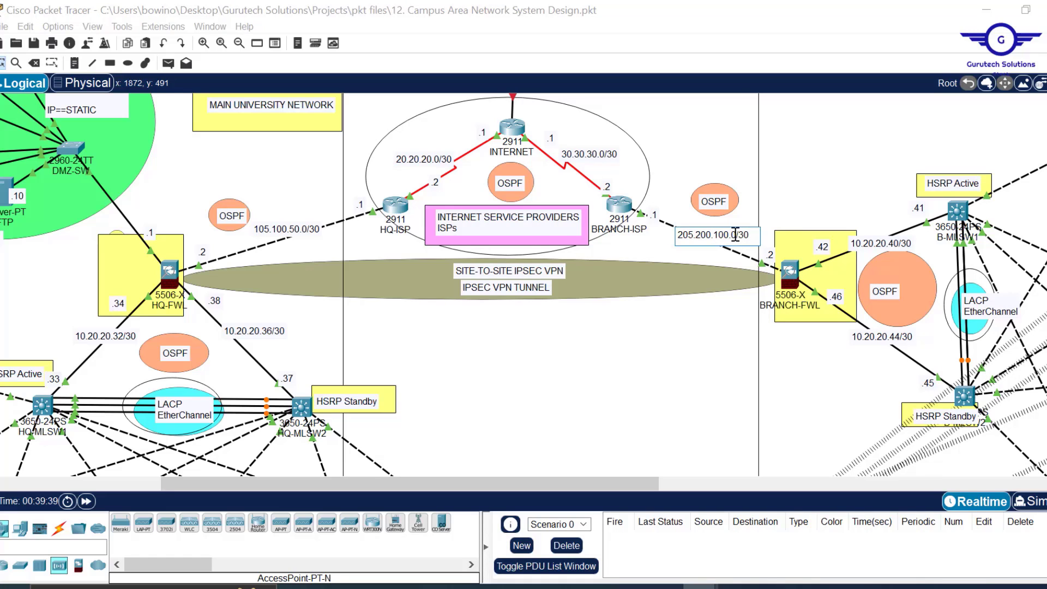
pyautogui.moveTo(738, 234); pyautogui.dragTo(669, 236)
pyautogui.hotkey('ctrl', 'c')
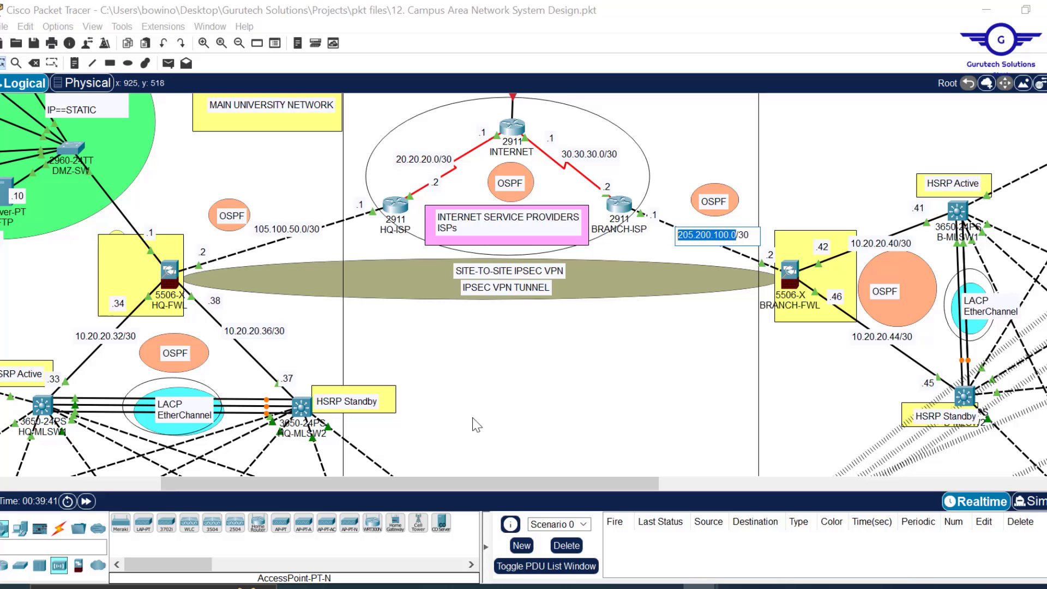
pyautogui.moveTo(600, 584)
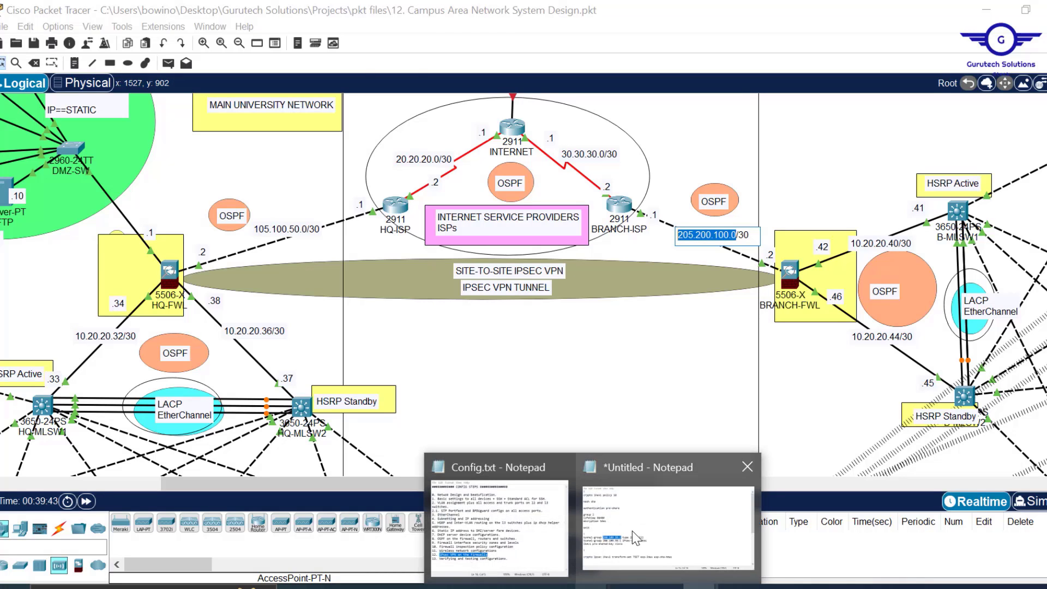
pyautogui.click(632, 546)
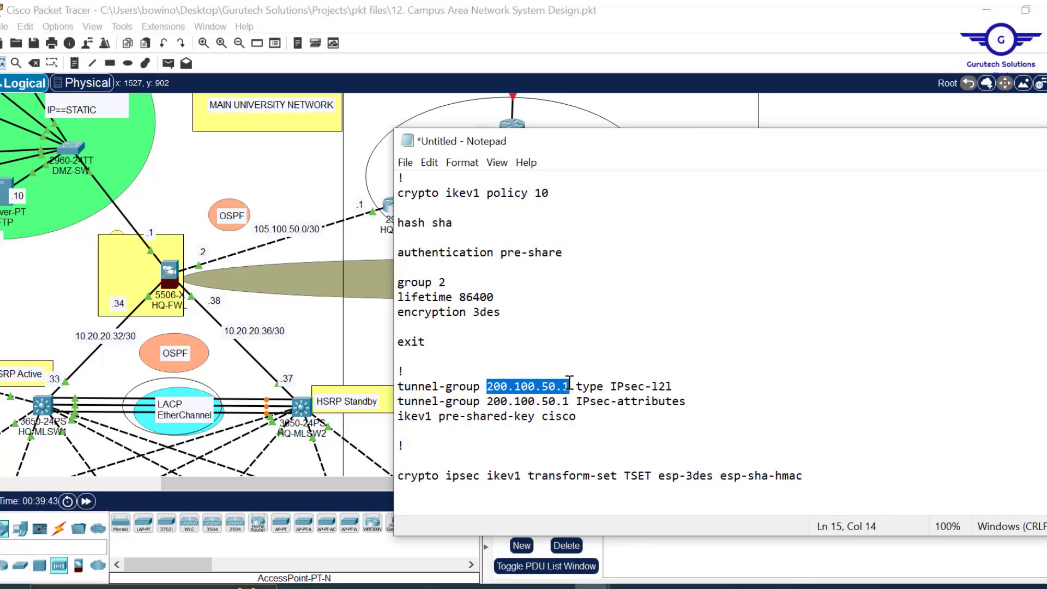
# - Change the tunnel-group peer to 205.200.100.2 on both tunnel-group lines
pyautogui.hotkey('ctrl', 'v')
pyautogui.press('BackSpace')
pyautogui.write('2')
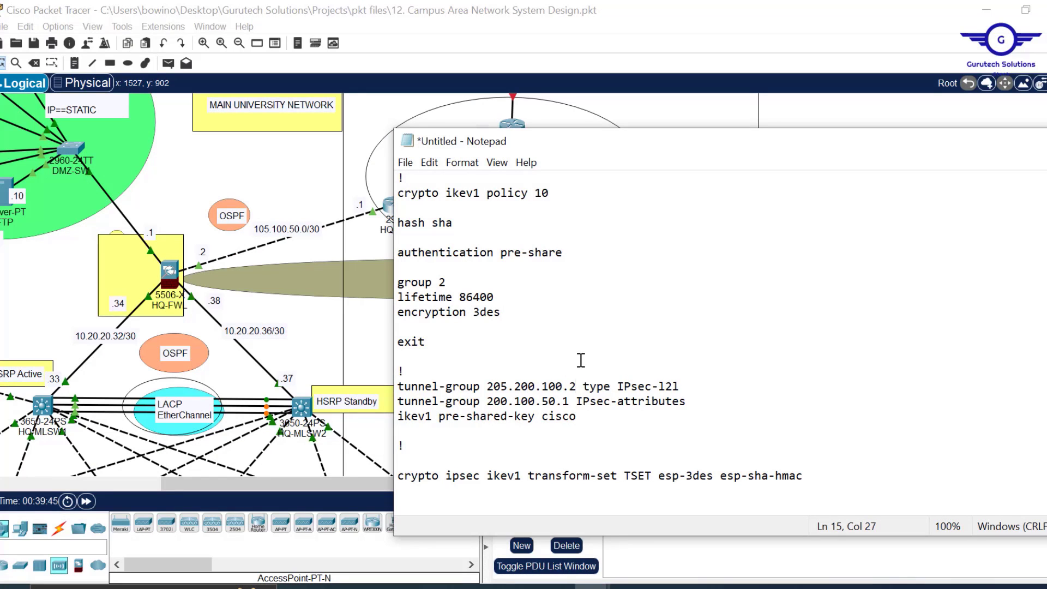
pyautogui.moveTo(781, 146); pyautogui.dragTo(659, 135)
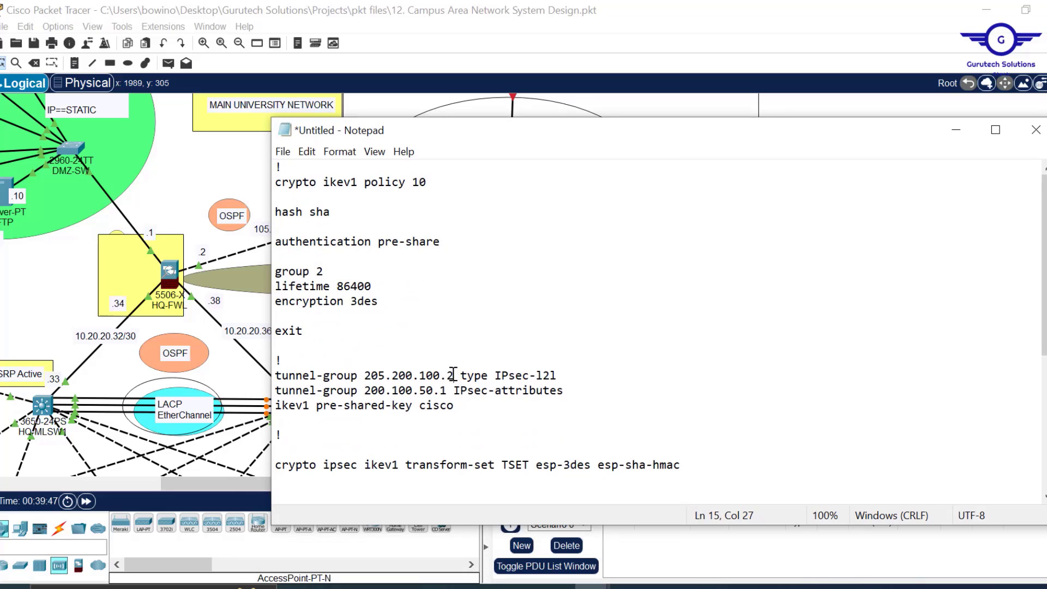
pyautogui.moveTo(453, 376); pyautogui.dragTo(363, 376)
pyautogui.hotkey('ctrl', 'c')
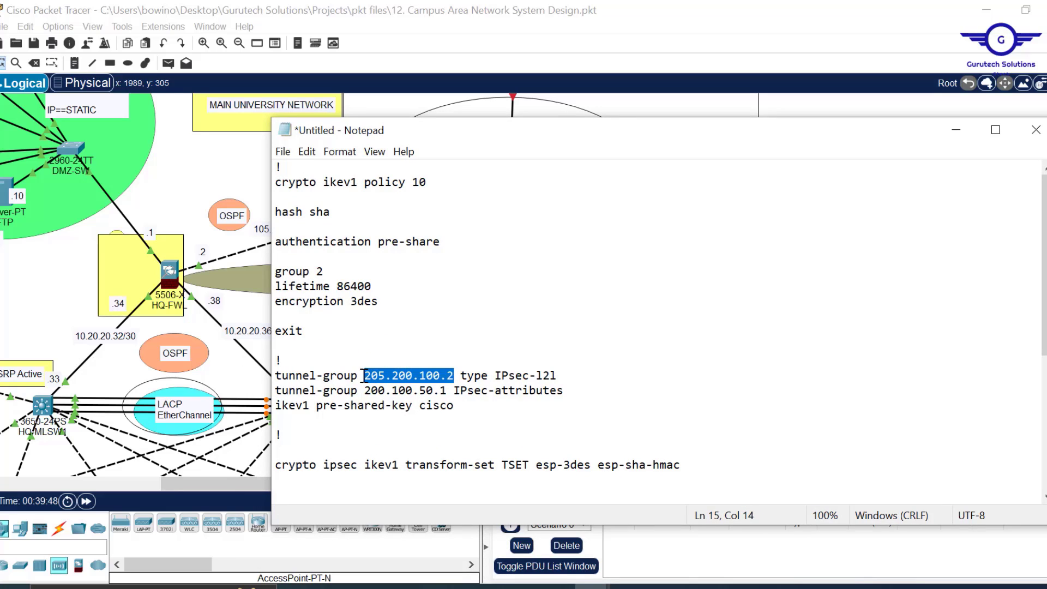
pyautogui.moveTo(447, 391); pyautogui.dragTo(364, 390)
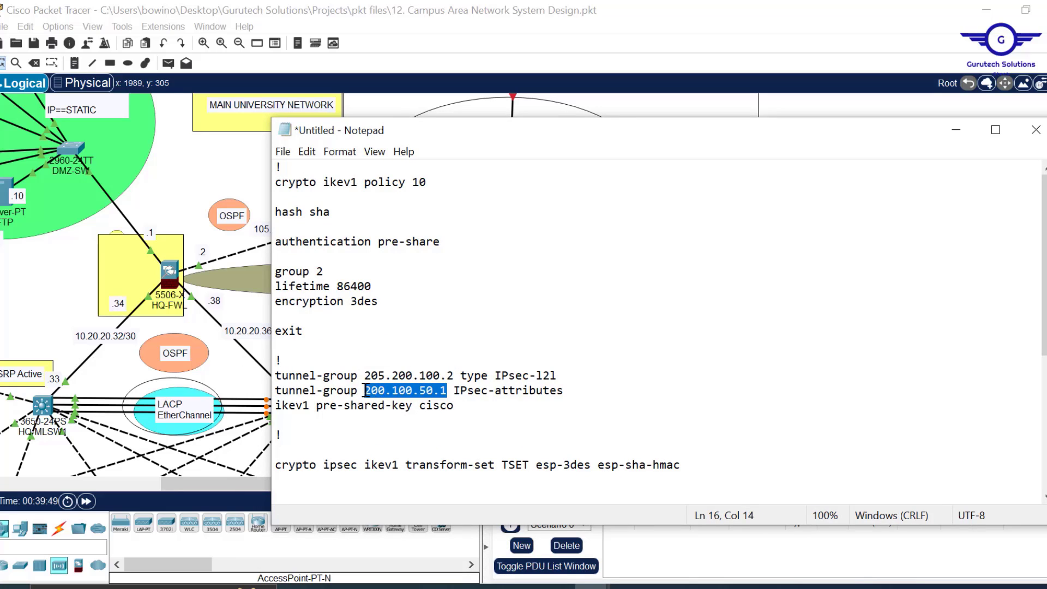
pyautogui.hotkey('ctrl', 'v')
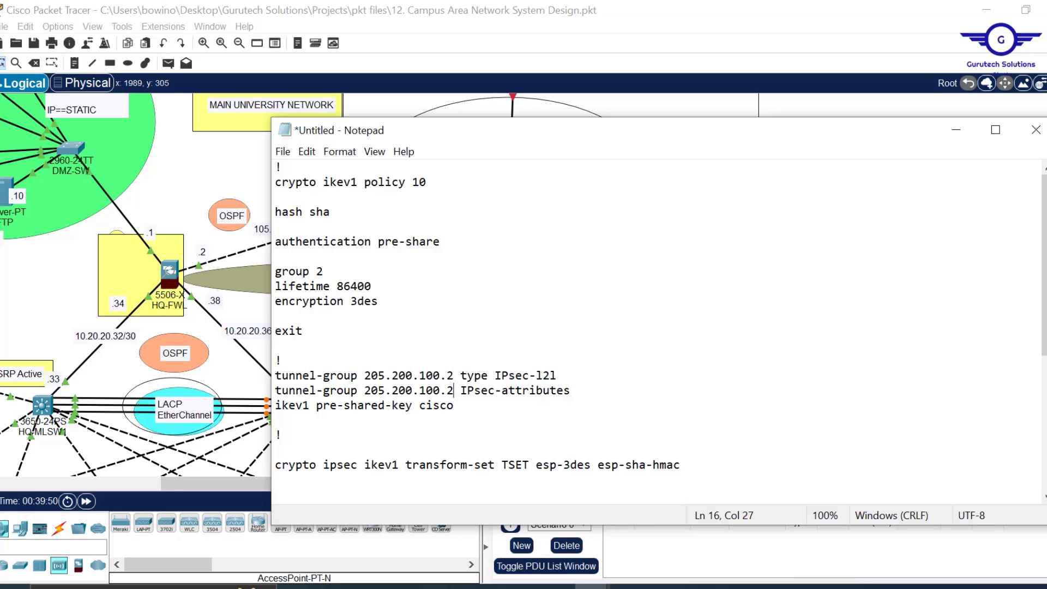
# - Edit the VPN-ACL line to permit 192.168.10.0 255.255.255.0 and highlight its destination network
pyautogui.scroll(-1, 1045, 288)
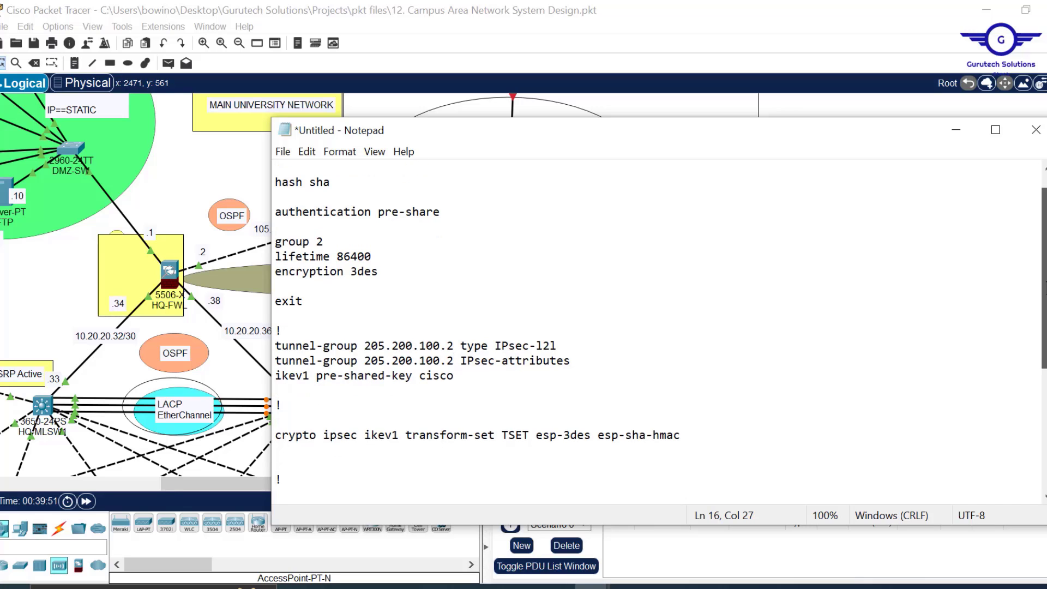
pyautogui.scroll(-3, 660, 332)
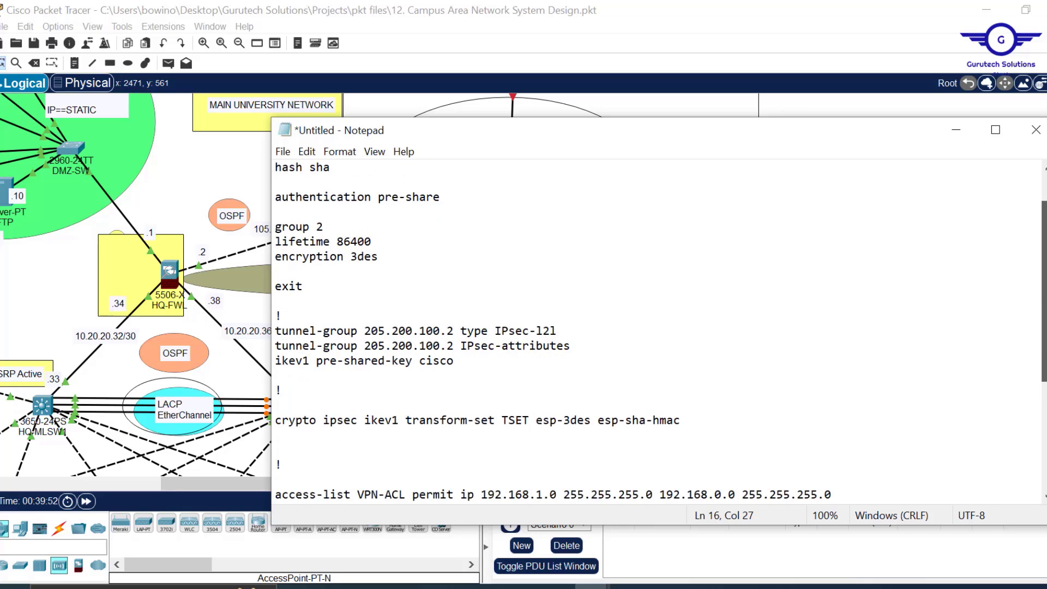
pyautogui.scroll(-1, 660, 332)
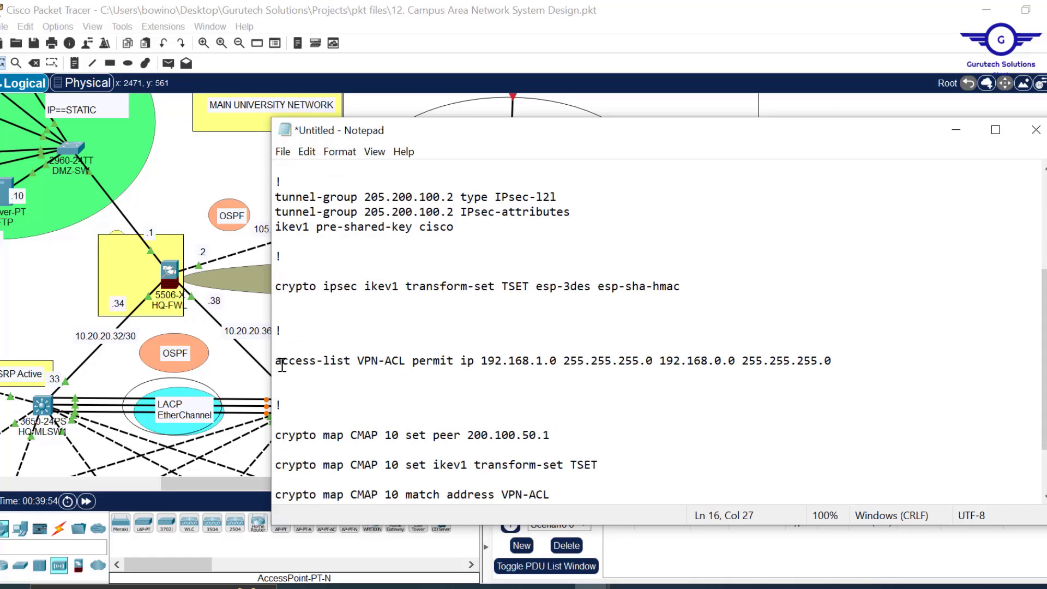
pyautogui.moveTo(281, 363); pyautogui.dragTo(834, 361)
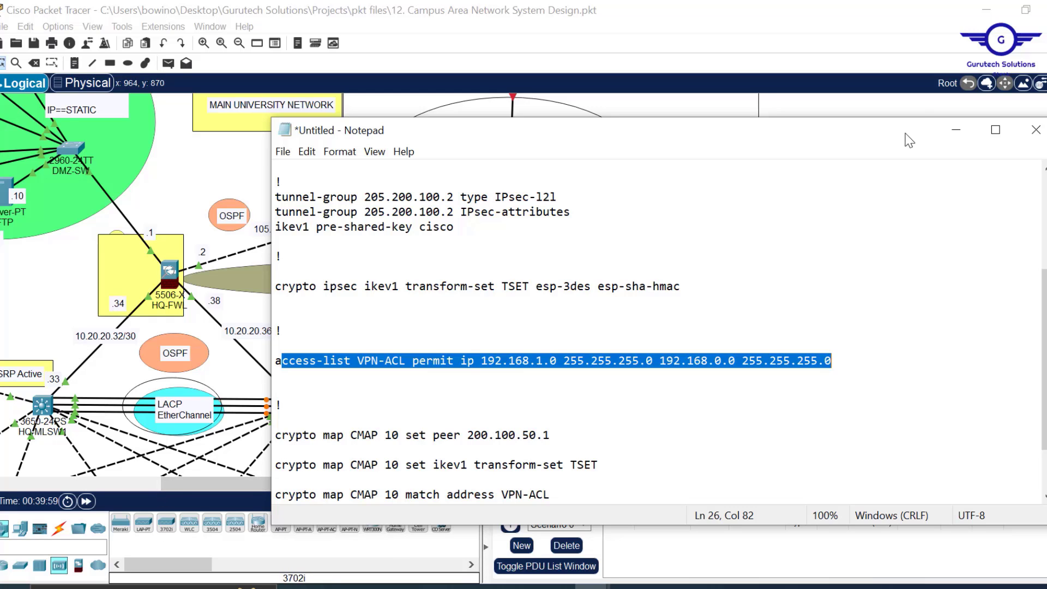
pyautogui.moveTo(909, 141)
pyautogui.mouseDown()
pyautogui.moveTo(938, 198)
pyautogui.moveTo(900, 138)
pyautogui.mouseUp()
pyautogui.click(522, 354)
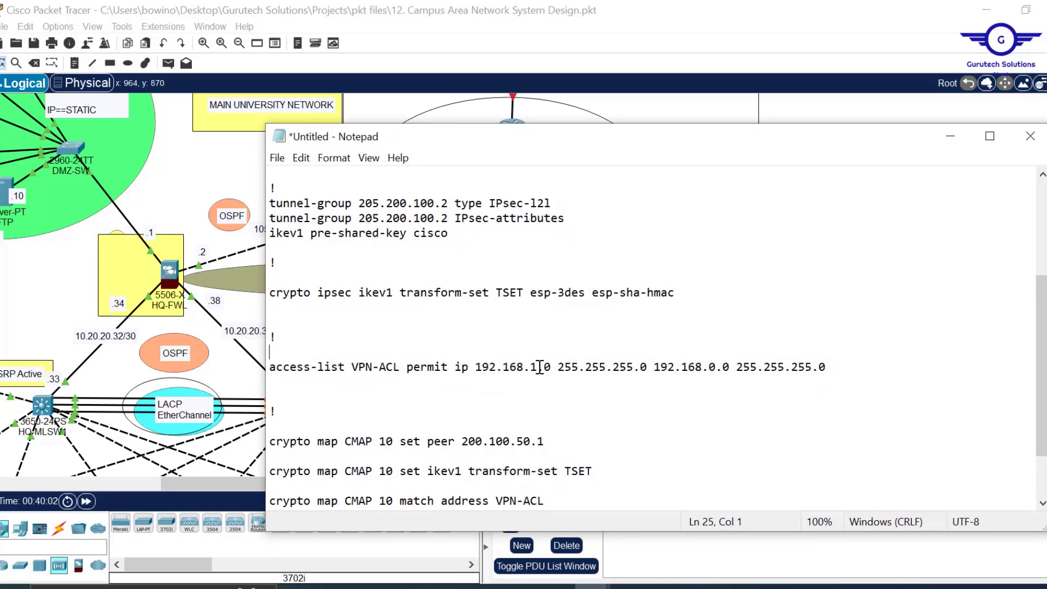
pyautogui.write('0')
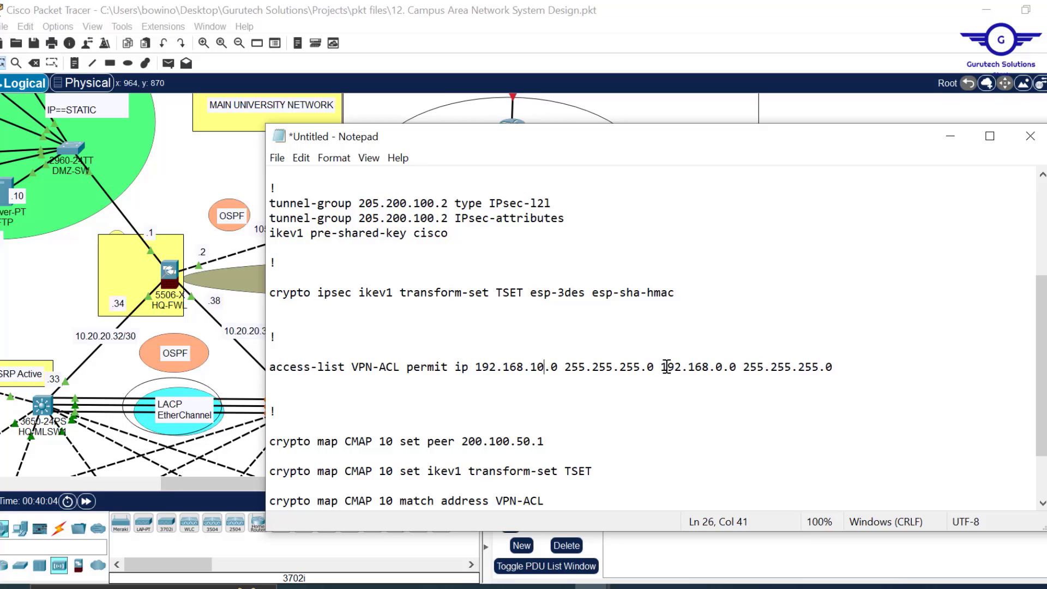
pyautogui.moveTo(662, 367); pyautogui.dragTo(849, 368)
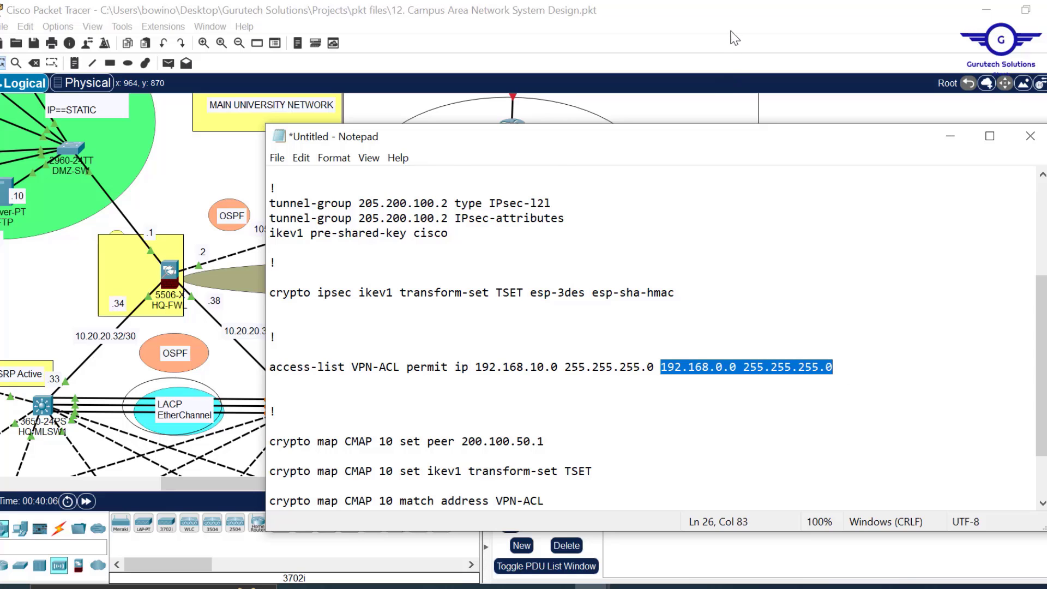
pyautogui.click(736, 34)
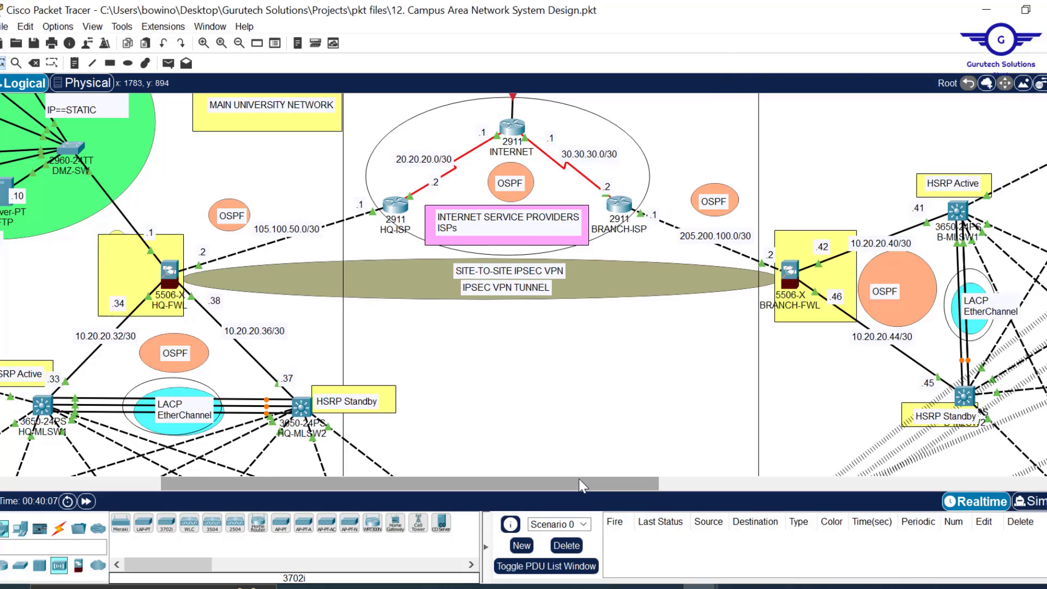
# - Check the branch subnets, then change the VPN-ACL destination to 172.17.0.0 255.255.0.0
pyautogui.moveTo(578, 483); pyautogui.dragTo(774, 482)
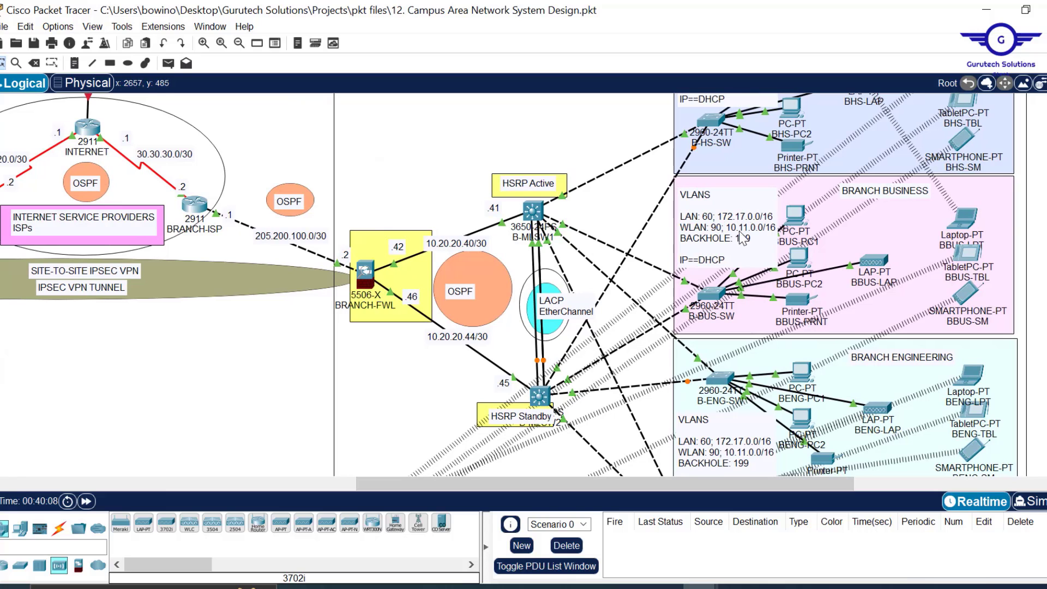
pyautogui.moveTo(460, 483); pyautogui.dragTo(298, 485)
pyautogui.moveTo(594, 587)
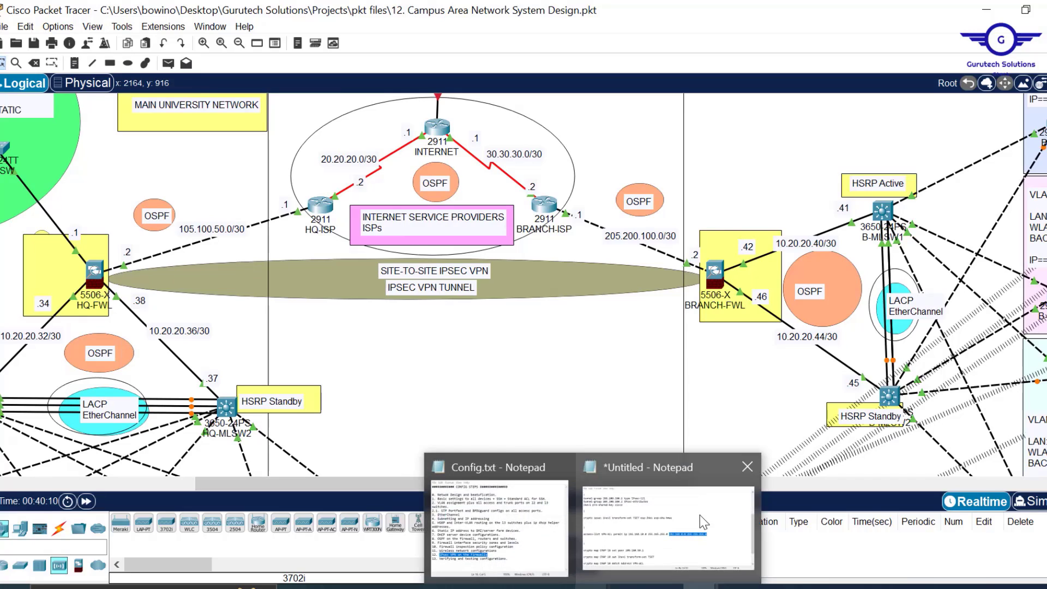
pyautogui.click(693, 523)
pyautogui.click(708, 364)
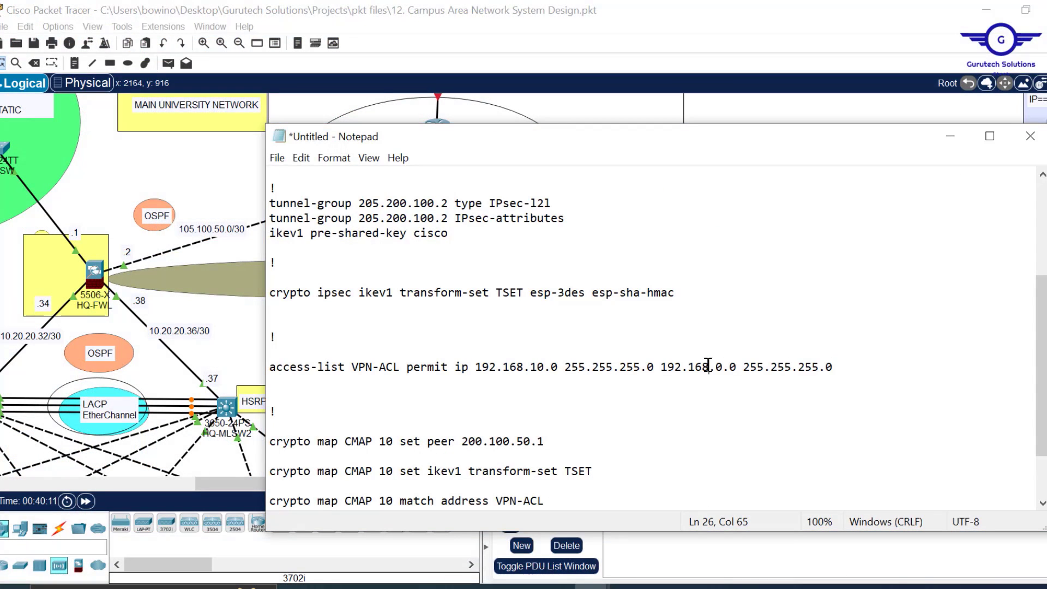
pyautogui.press('BackSpace')
pyautogui.press('BackSpace')
pyautogui.write('7')
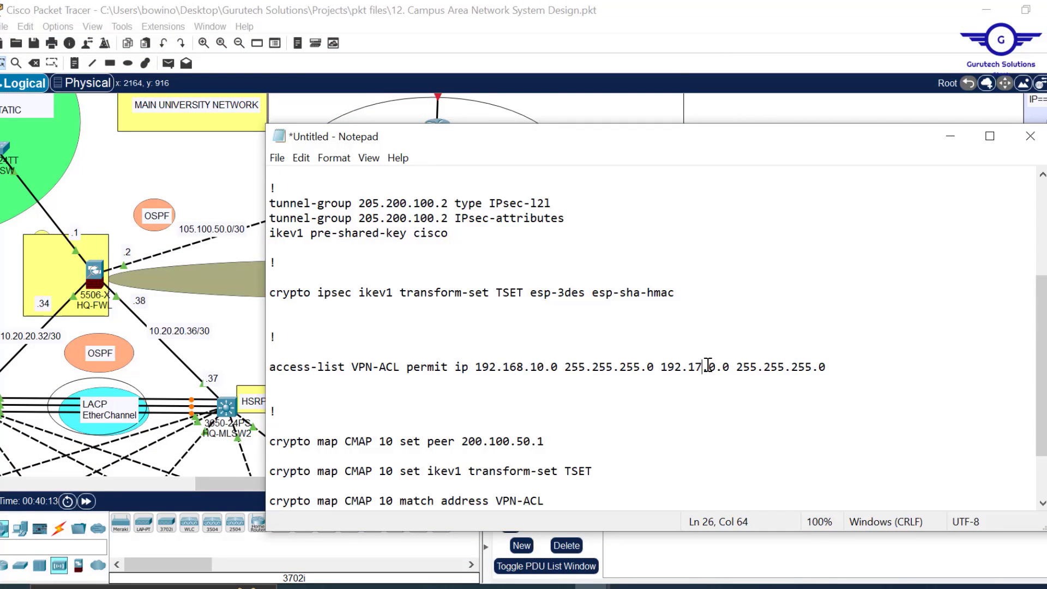
pyautogui.press('BackSpace')
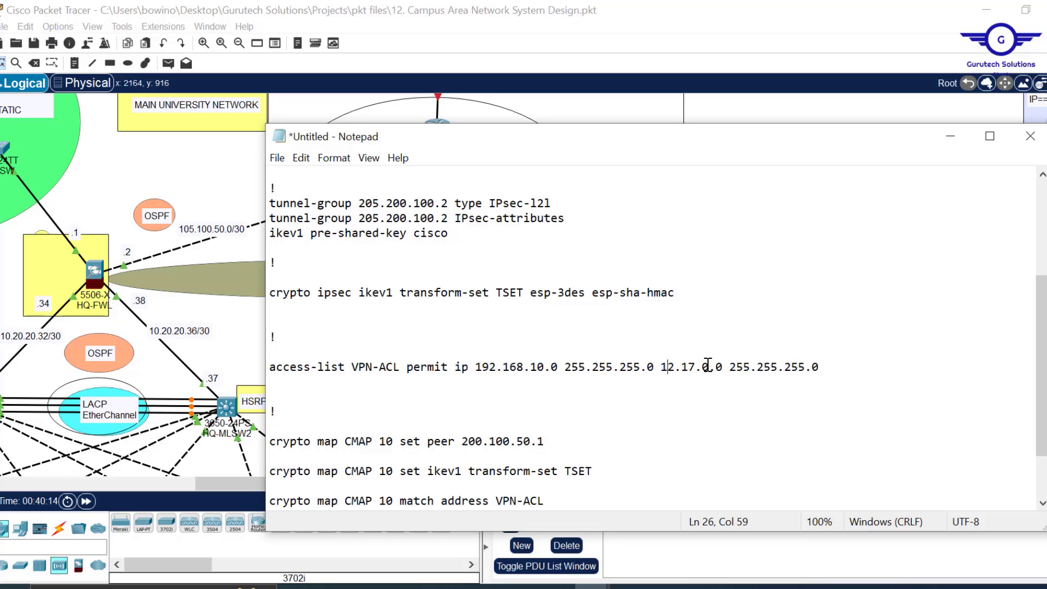
pyautogui.write('7')
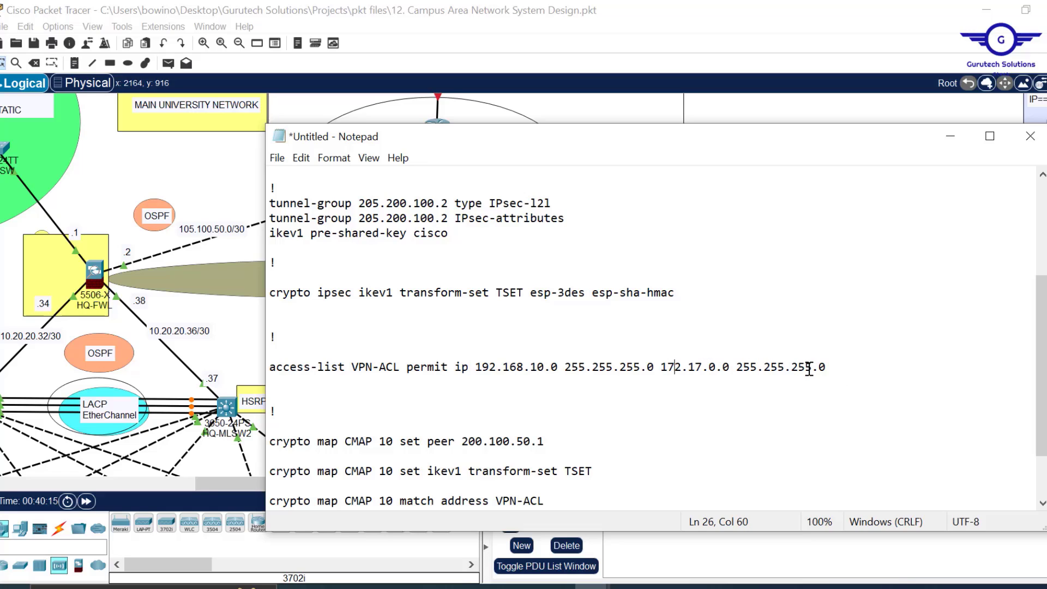
pyautogui.moveTo(810, 370); pyautogui.dragTo(792, 367)
pyautogui.write('0')
pyautogui.press('Delete')
# - Duplicate the access-list line with destination 10.11.0.0 255.255.0.0 and select both entries
pyautogui.moveTo(835, 367); pyautogui.dragTo(266, 365)
pyautogui.hotkey('ctrl', 'c')
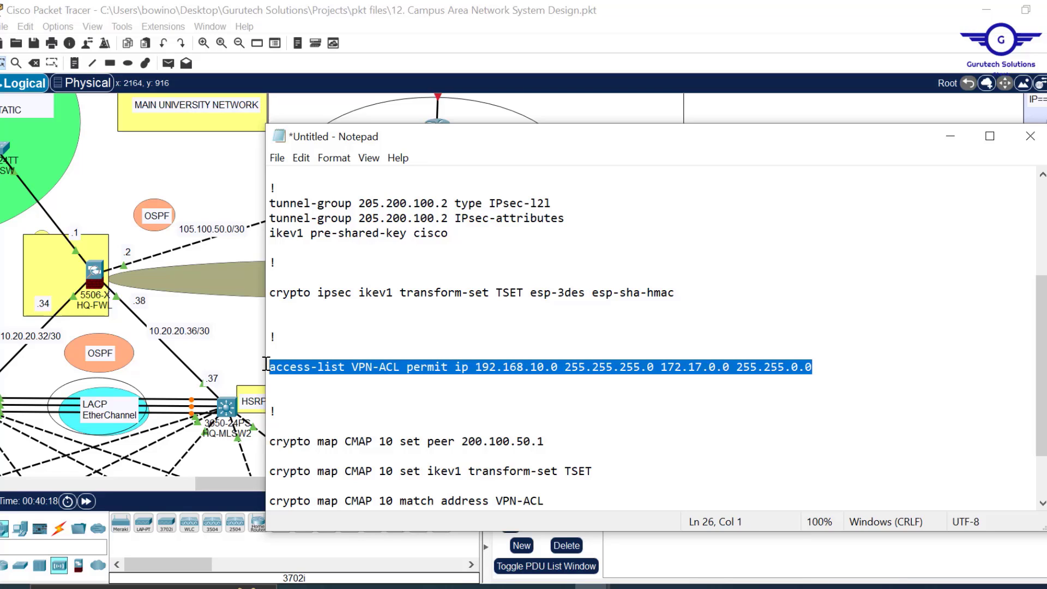
pyautogui.click(818, 363)
pyautogui.press('Return')
pyautogui.hotkey('ctrl', 'v')
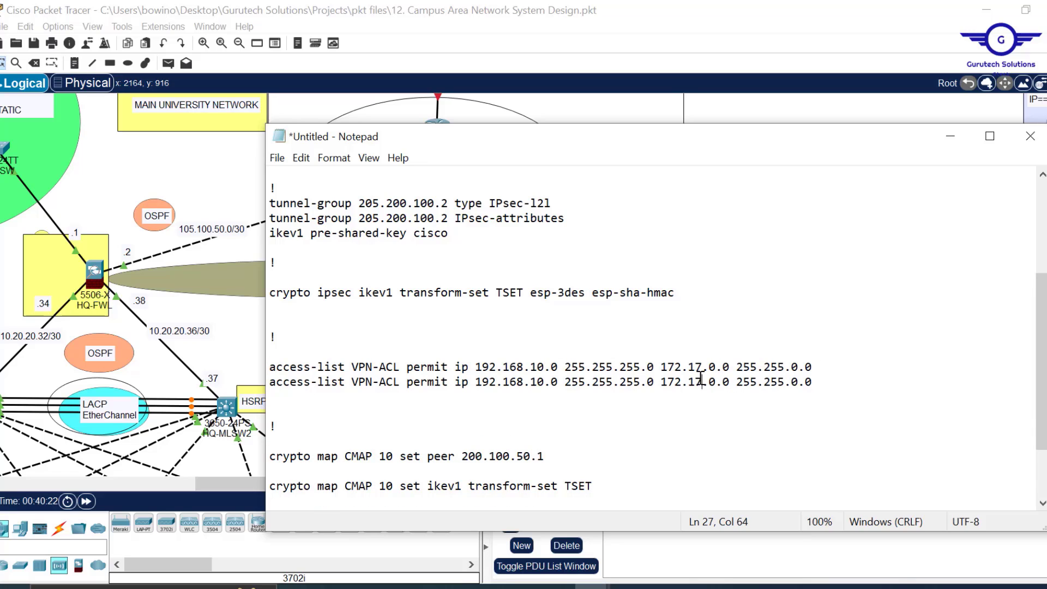
pyautogui.press('BackSpace')
pyautogui.write('1')
pyautogui.press('Left')
pyautogui.press('Left')
pyautogui.press('Left')
pyautogui.press('BackSpace')
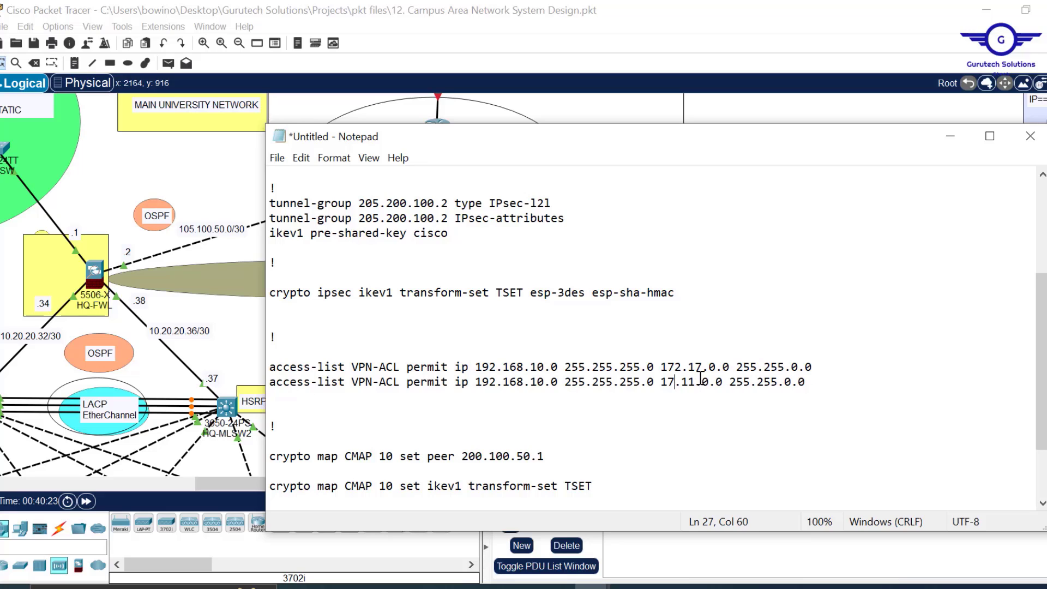
pyautogui.press('BackSpace')
pyautogui.write('0')
pyautogui.moveTo(478, 367); pyautogui.dragTo(558, 367)
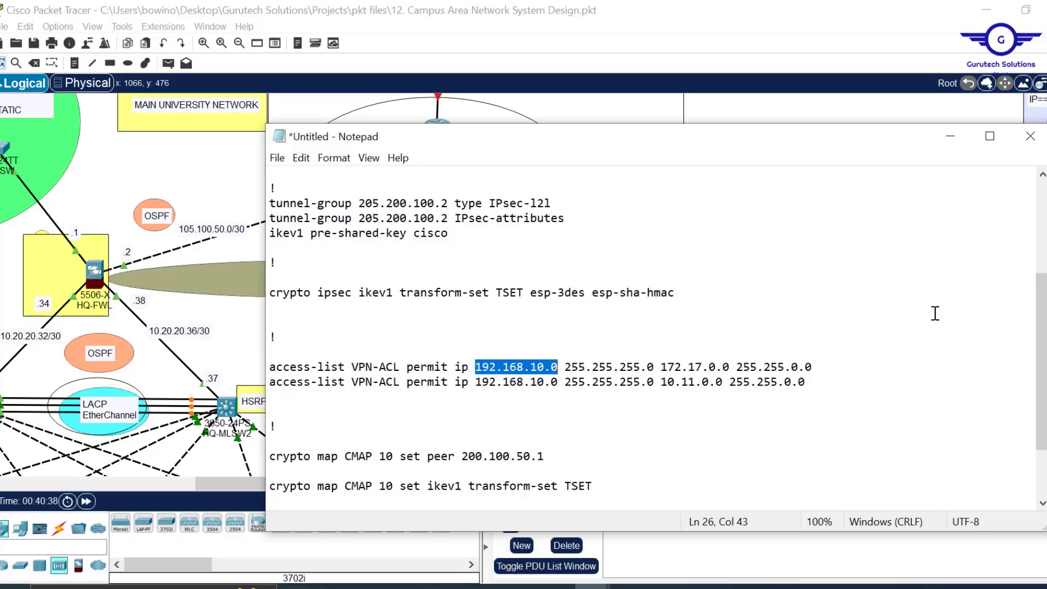
pyautogui.moveTo(817, 387); pyautogui.dragTo(269, 368)
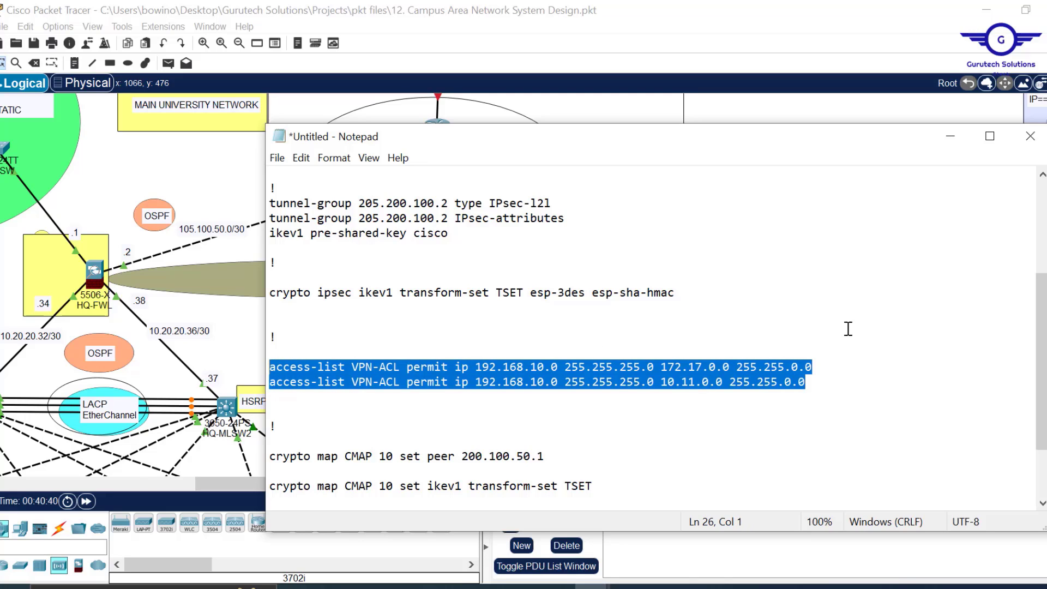
# - Paste both access-list lines and change the first copy's source to 172.16.0.0 255.255.0.0
pyautogui.click(819, 386)
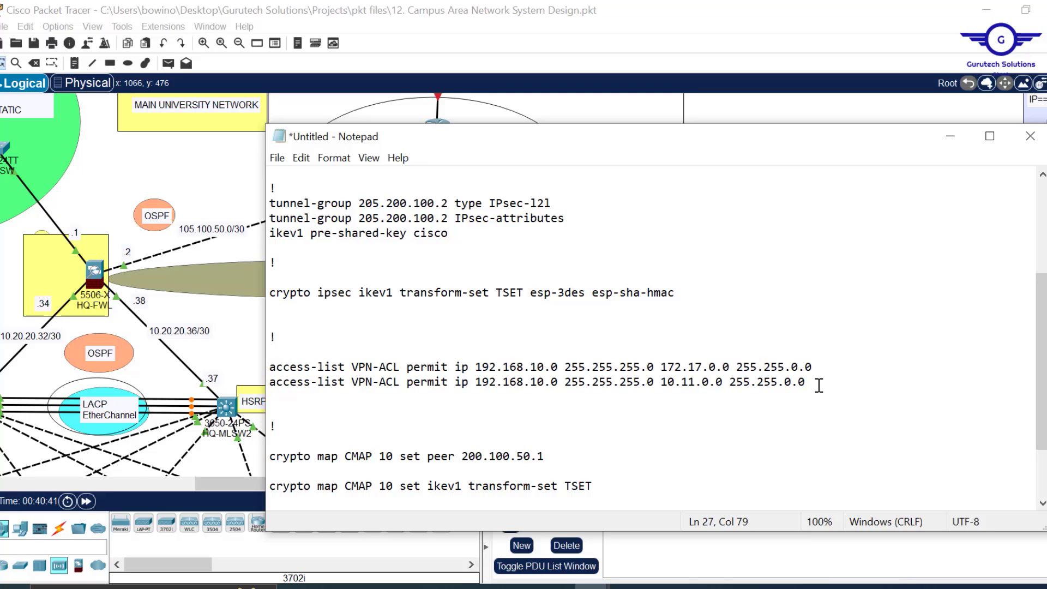
pyautogui.press('Return')
pyautogui.press('Return')
pyautogui.write('access-list VPN-ACL permit ip 192.168.10.0 255.255.255.0 172.17.0.0 255.255.0.0 access-list VPN-ACL permit ip 192.168.10.0 255.255.255.0 10.11.0.0 255.255.0.0')
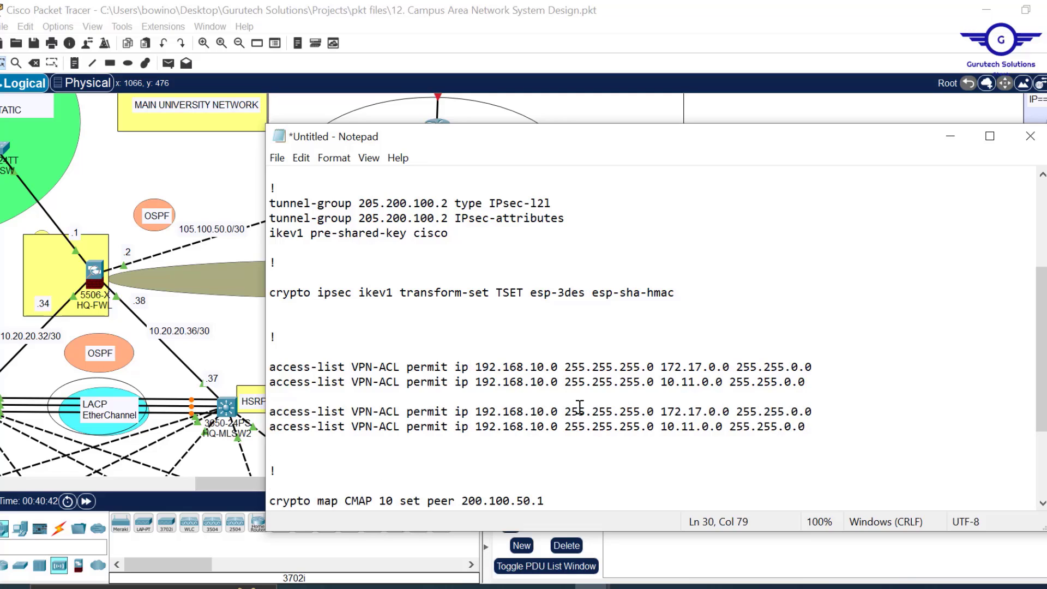
pyautogui.click(525, 412)
pyautogui.press('BackSpace')
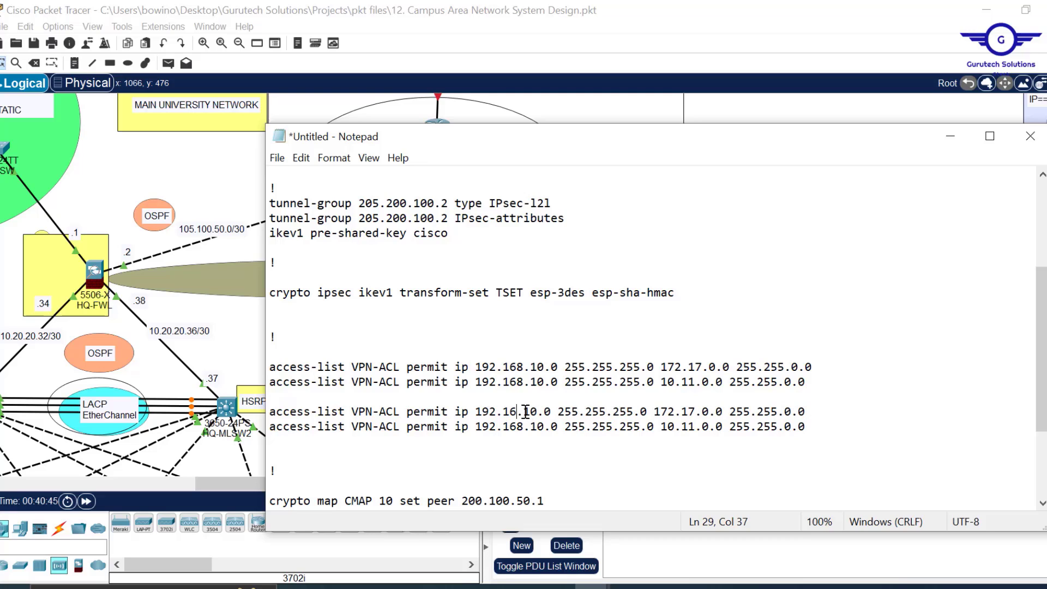
pyautogui.press('BackSpace')
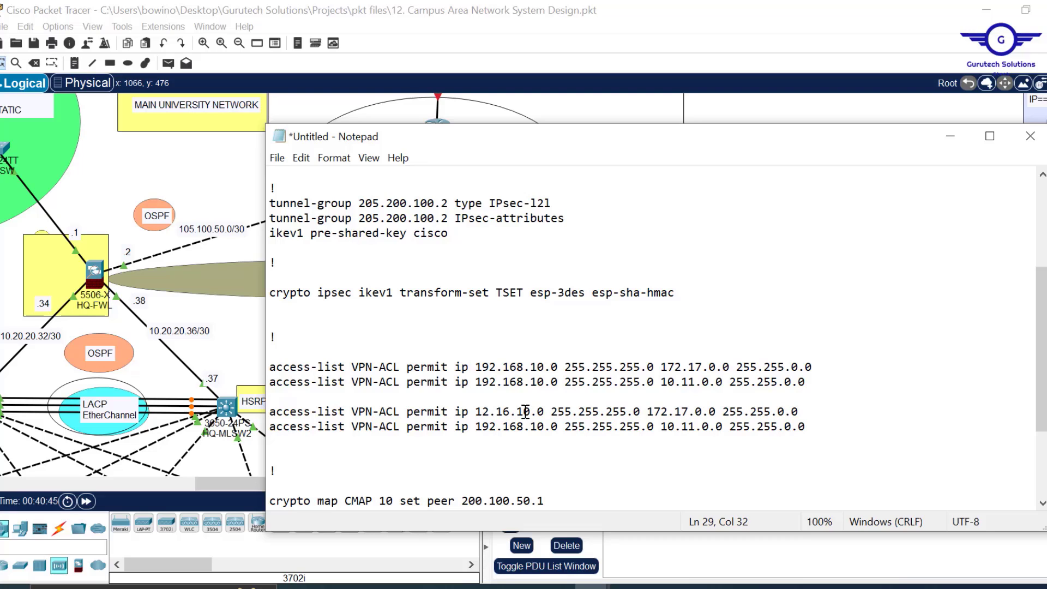
pyautogui.write('7')
pyautogui.press('Right')
pyautogui.press('Right')
pyautogui.press('Right')
pyautogui.press('Right')
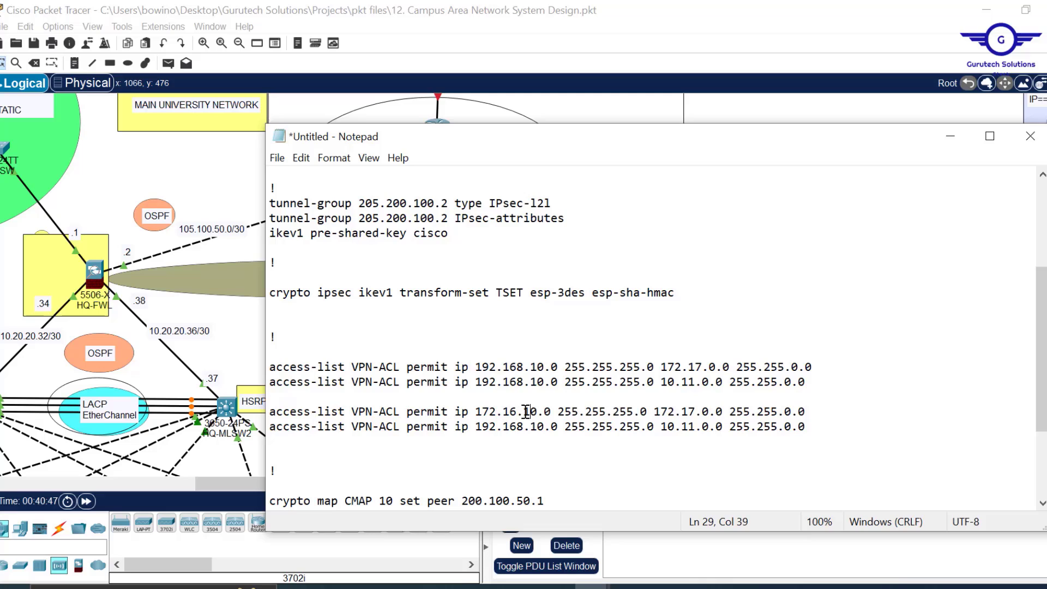
pyautogui.press('BackSpace')
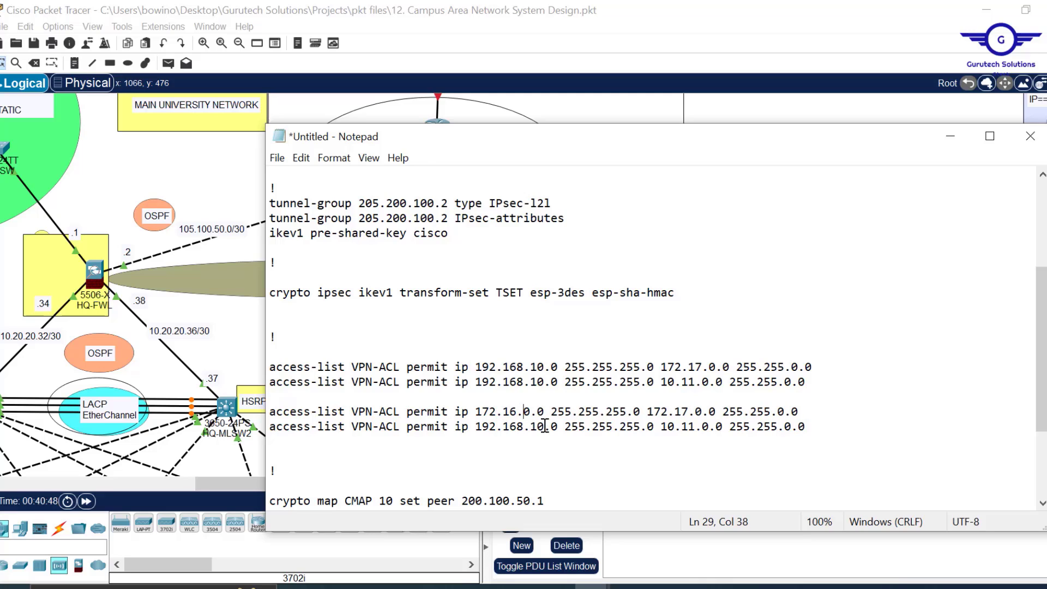
pyautogui.press('Right')
pyautogui.press('Right')
pyautogui.press('Right')
pyautogui.moveTo(625, 410); pyautogui.dragTo(608, 410)
pyautogui.write('0')
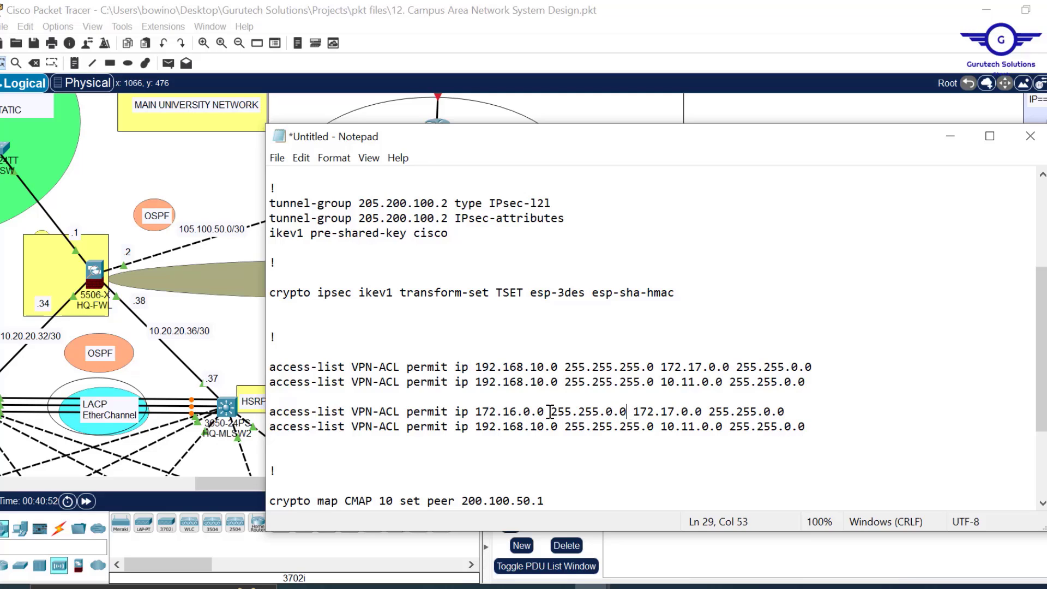
# - Give the second copy source 172.16.0.0 255.255.0.0 too and select both new lines
pyautogui.moveTo(627, 412); pyautogui.dragTo(470, 413)
pyautogui.hotkey('ctrl', 'c')
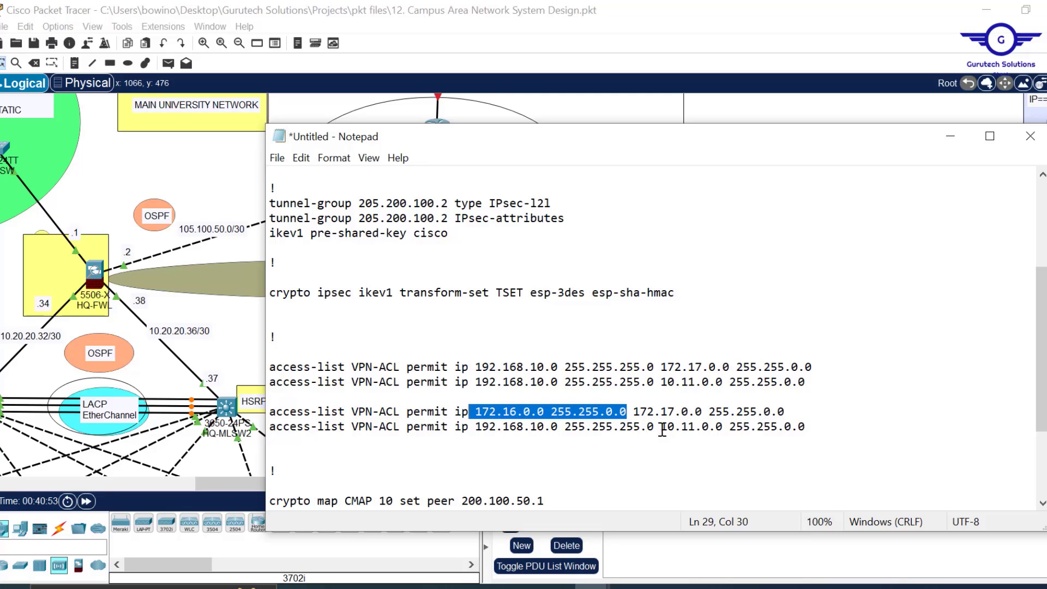
pyautogui.moveTo(654, 428); pyautogui.dragTo(470, 431)
pyautogui.hotkey('ctrl', 'v')
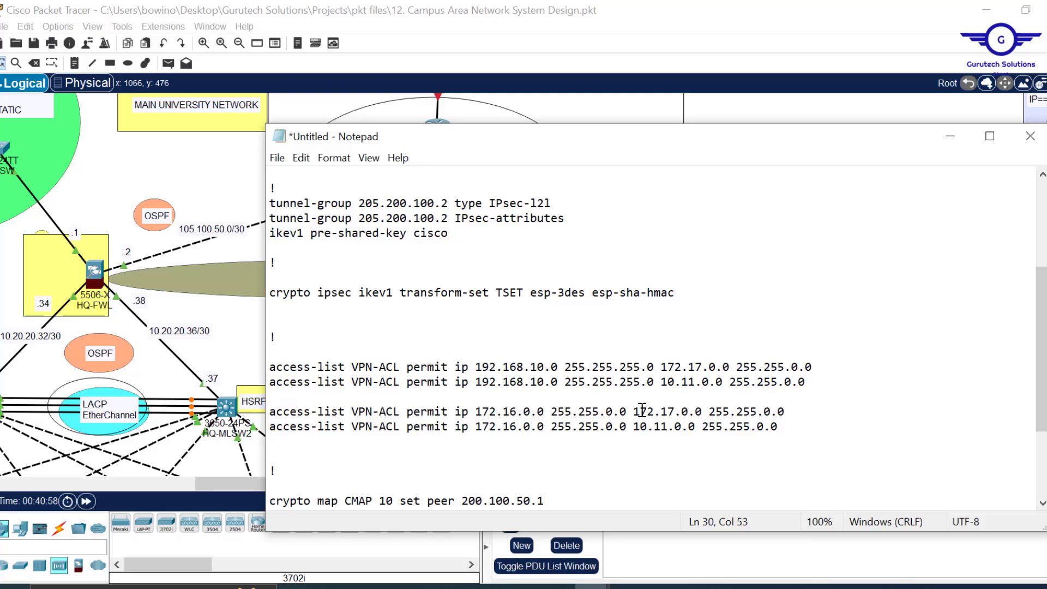
pyautogui.moveTo(634, 412); pyautogui.dragTo(787, 409)
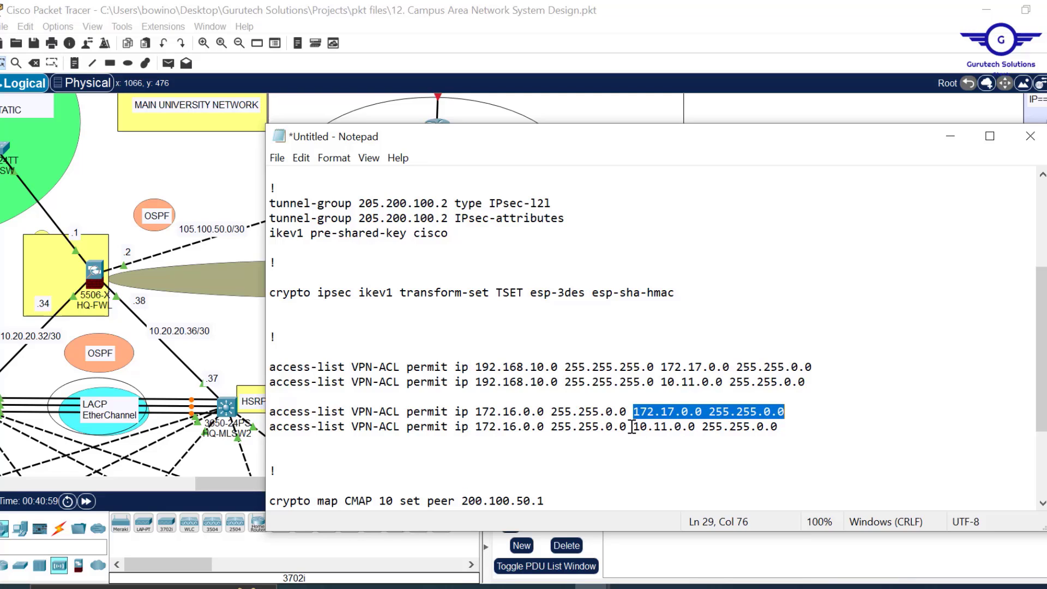
pyautogui.moveTo(640, 427); pyautogui.dragTo(779, 428)
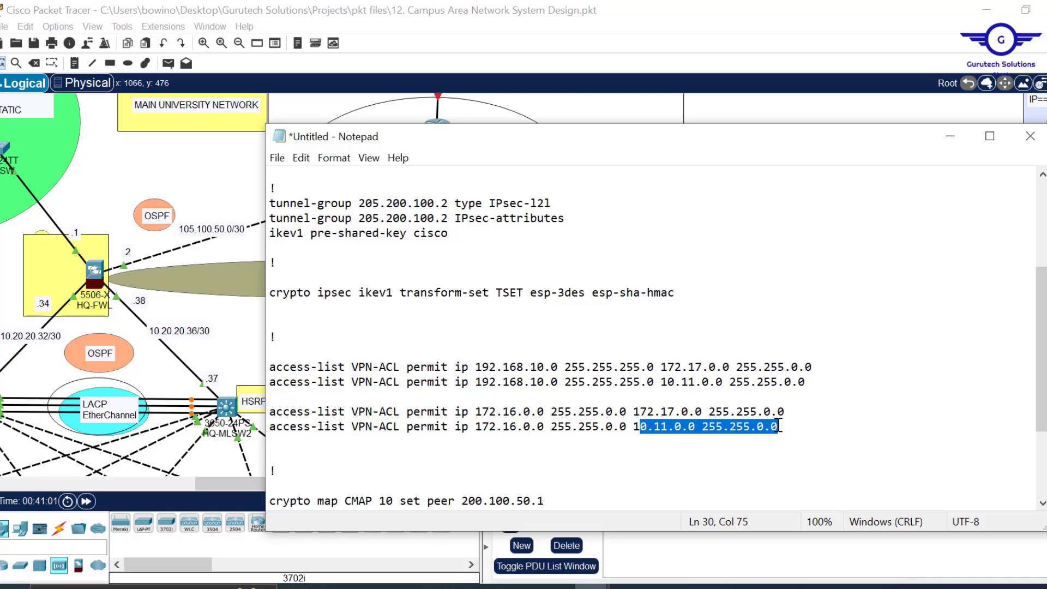
pyautogui.click(797, 428)
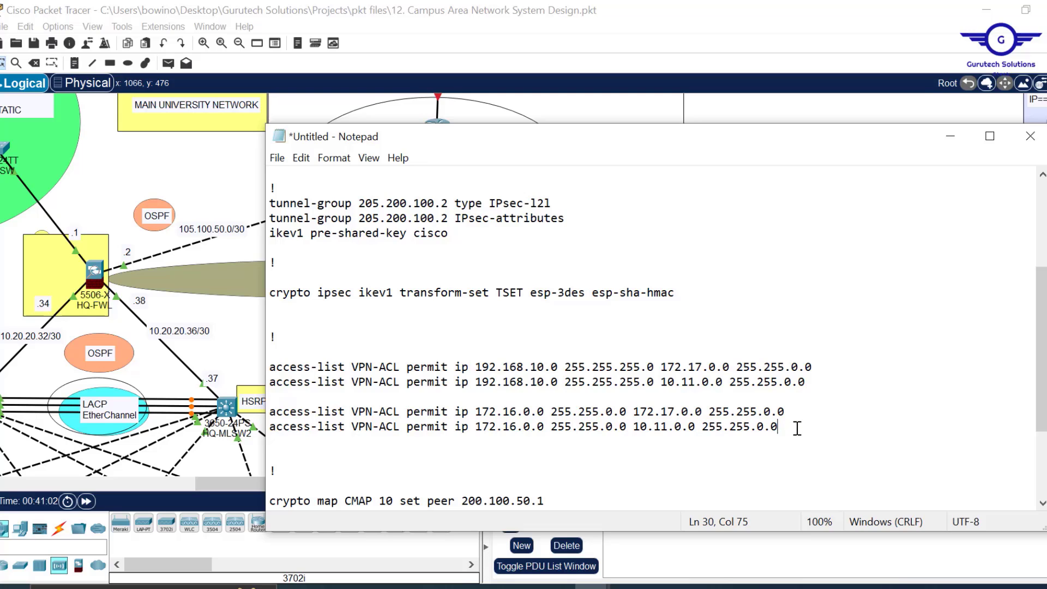
pyautogui.press('Return')
pyautogui.press('Return')
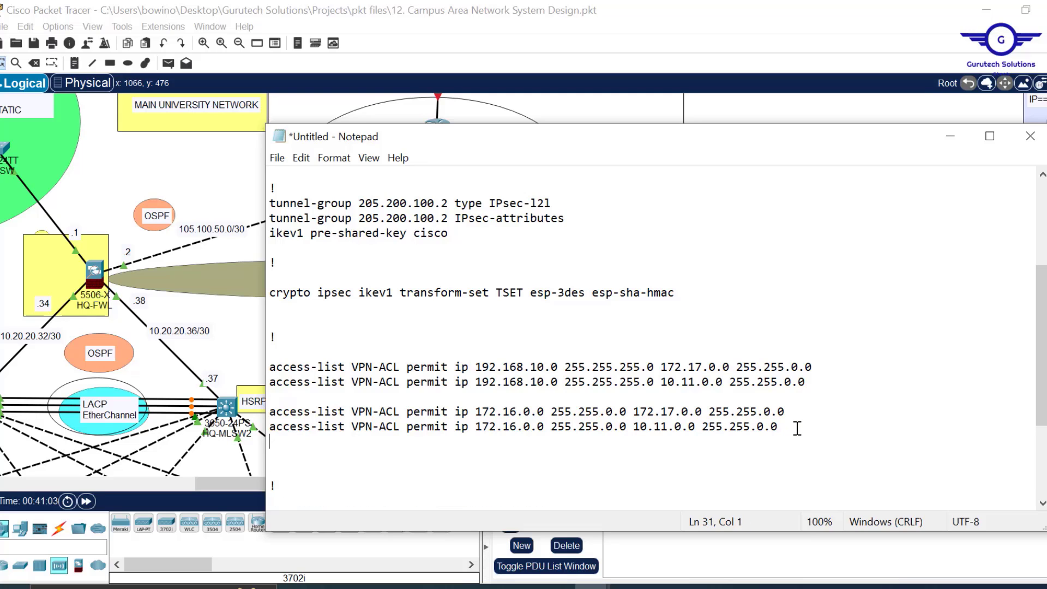
pyautogui.moveTo(787, 427); pyautogui.dragTo(329, 398)
pyautogui.hotkey('ctrl', 'c')
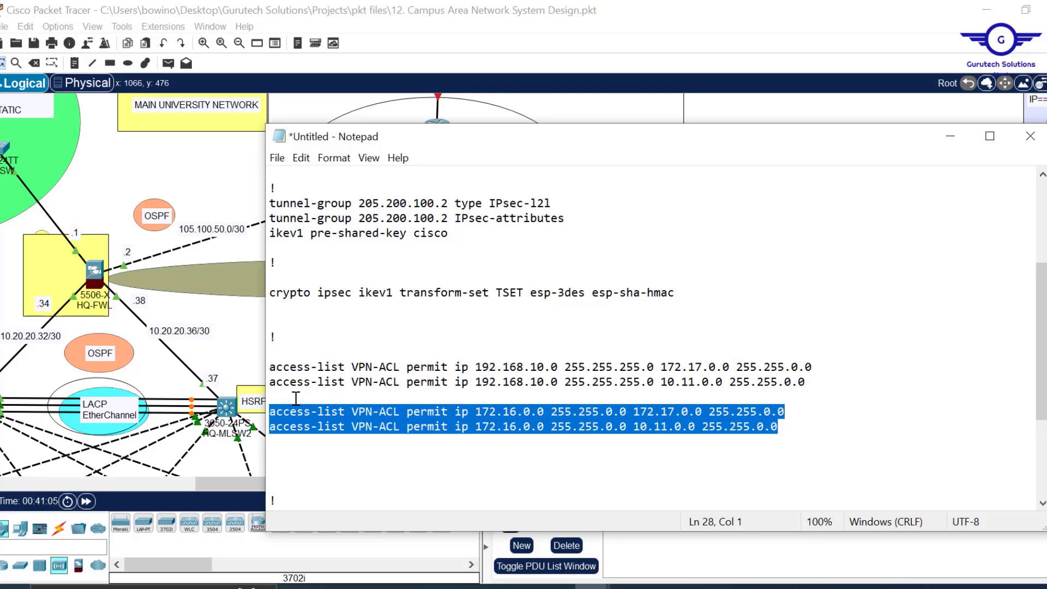
# - Paste a third copy of both access-list lines below and start editing their source network
pyautogui.click(273, 446)
pyautogui.hotkey('ctrl', 'v')
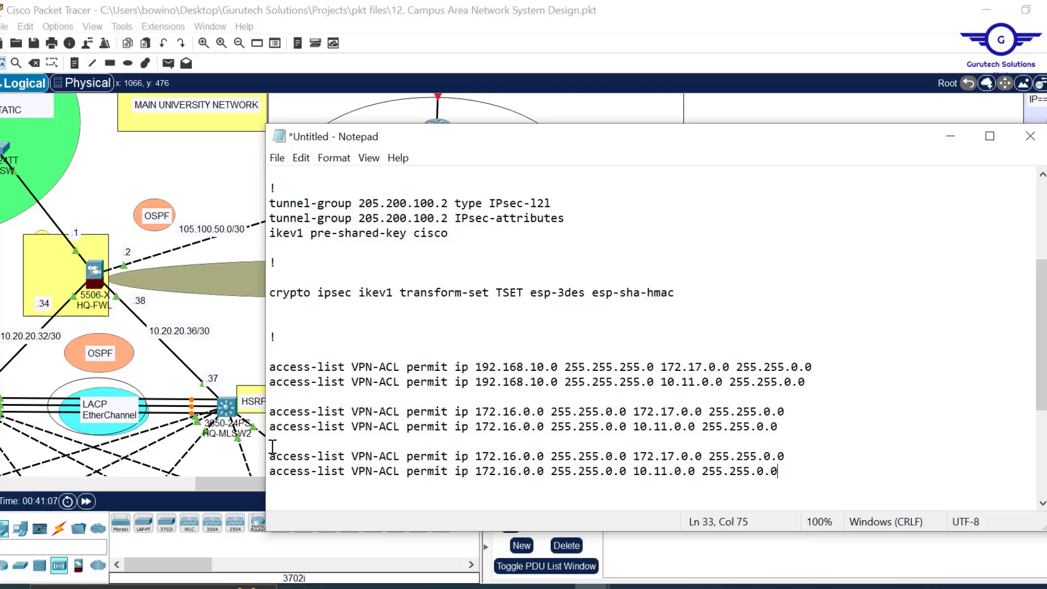
pyautogui.click(497, 456)
pyautogui.press('BackSpace')
pyautogui.press('BackSpace')
pyautogui.write('0')
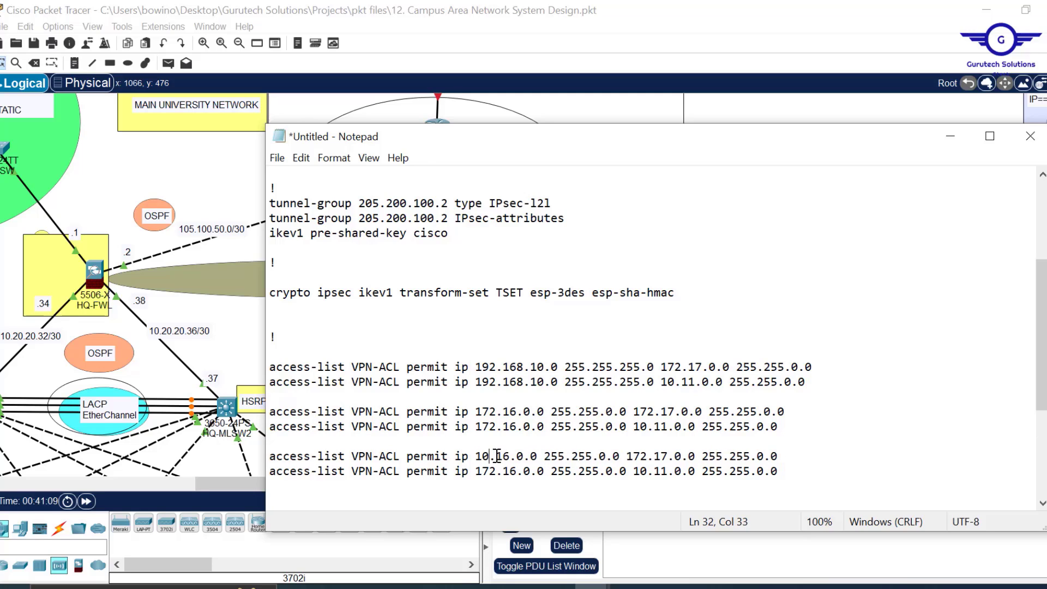
pyautogui.press('Delete')
pyautogui.write('1')
pyautogui.press('Delete')
pyautogui.write('1')
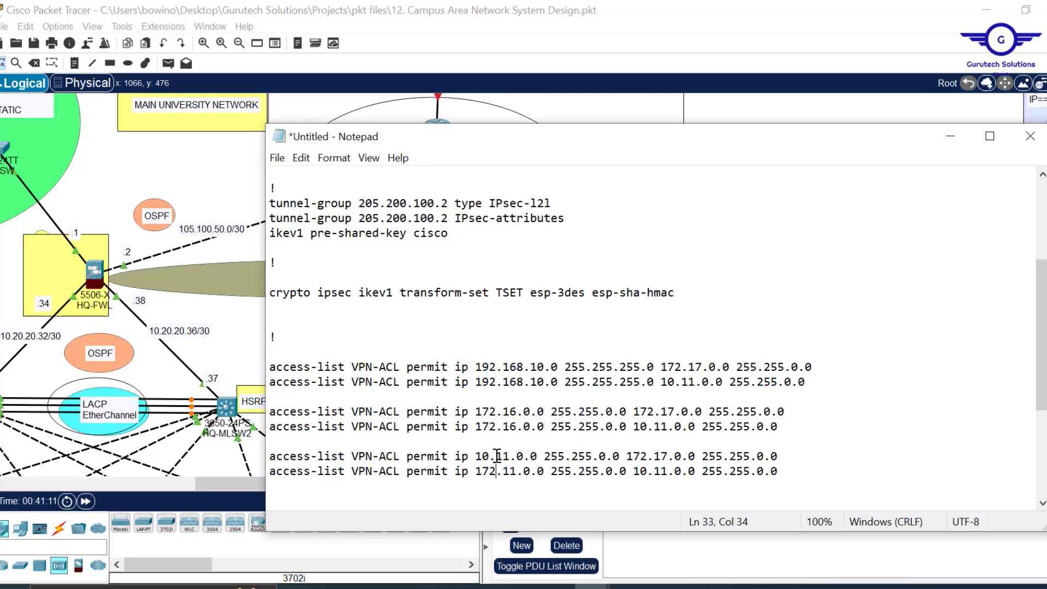
pyautogui.press('BackSpace')
pyautogui.press('BackSpace')
pyautogui.write('0')
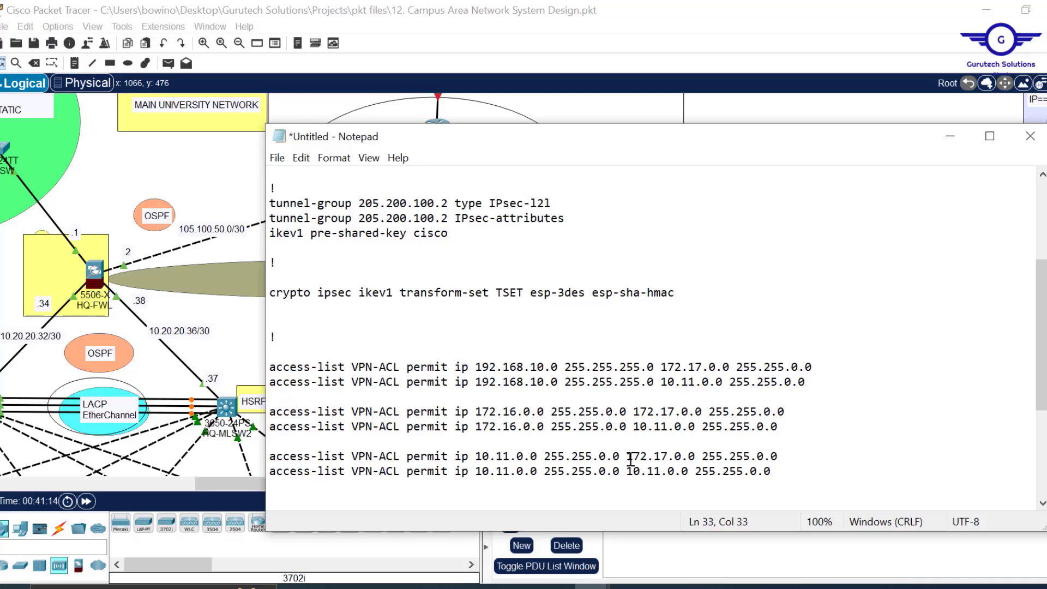
# - Correct the third pair's source to 10.10.0.0 on both lines
pyautogui.moveTo(629, 456); pyautogui.dragTo(787, 453)
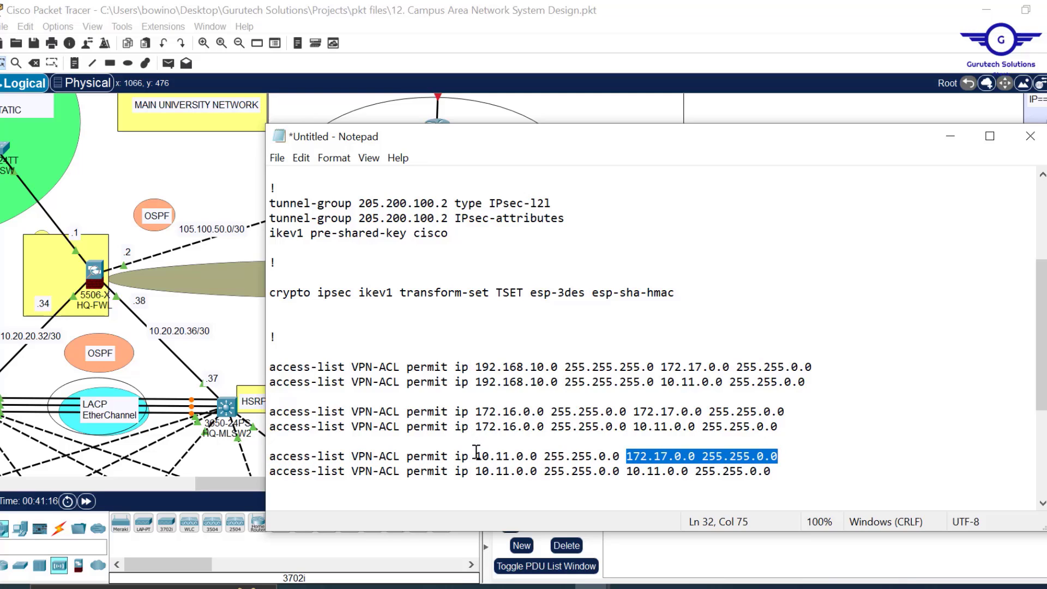
pyautogui.click(627, 457)
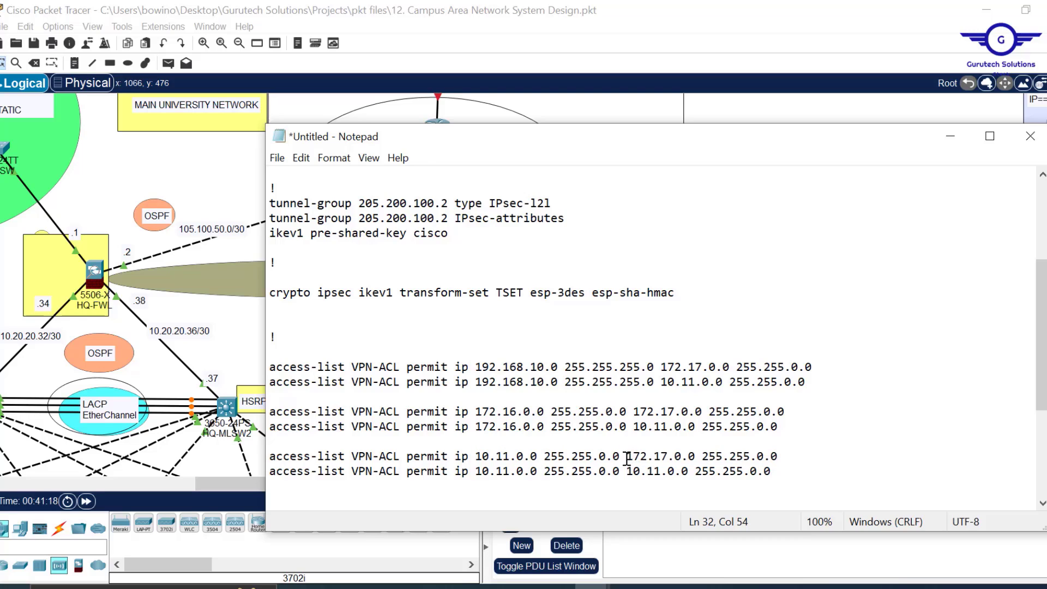
pyautogui.moveTo(627, 458); pyautogui.dragTo(785, 456)
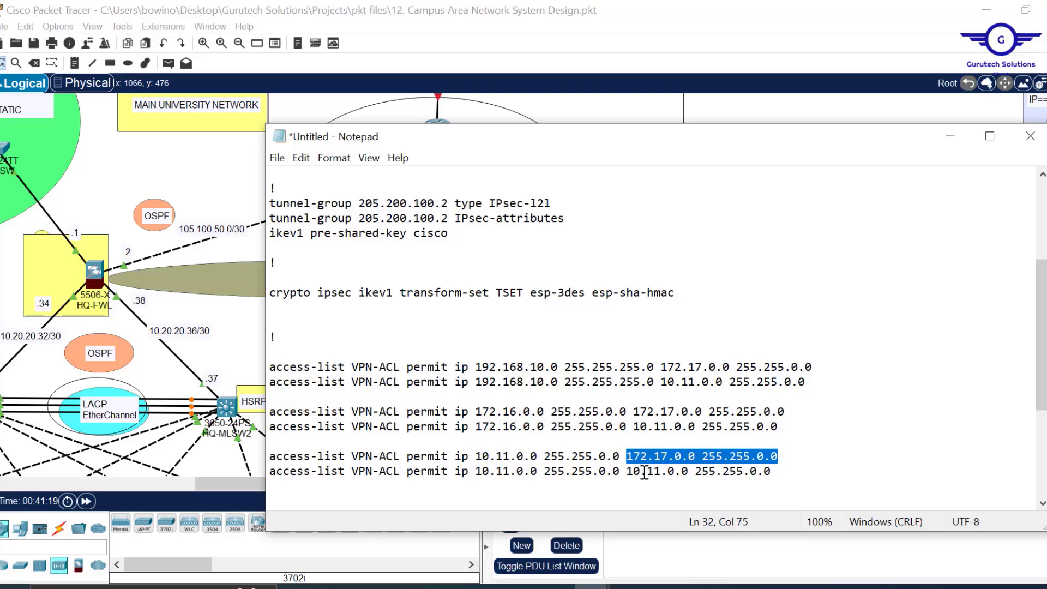
pyautogui.click(626, 471)
pyautogui.moveTo(627, 472); pyautogui.dragTo(775, 472)
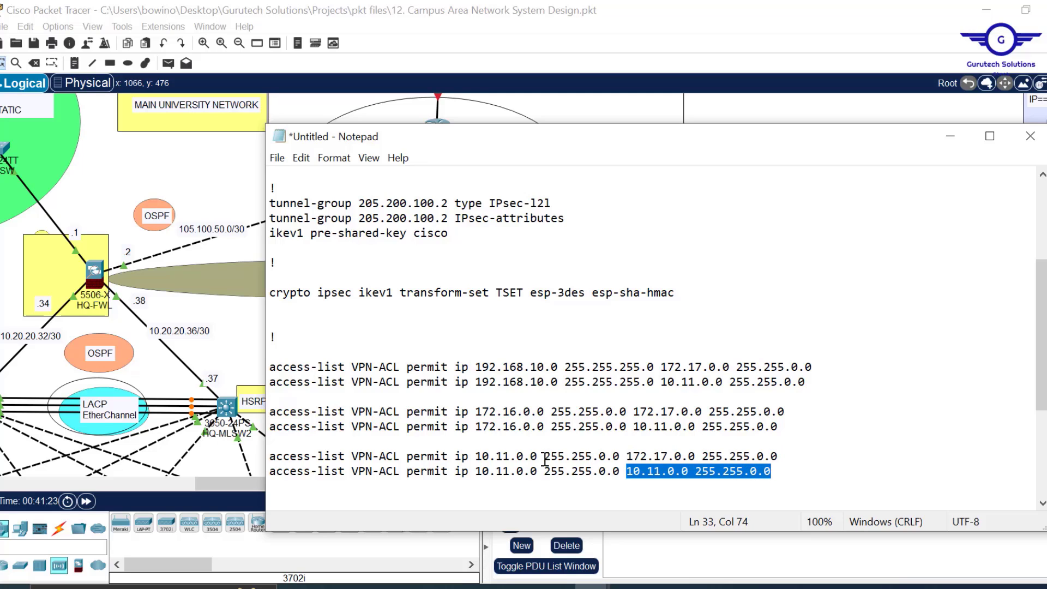
pyautogui.click(503, 455)
pyautogui.press('Delete')
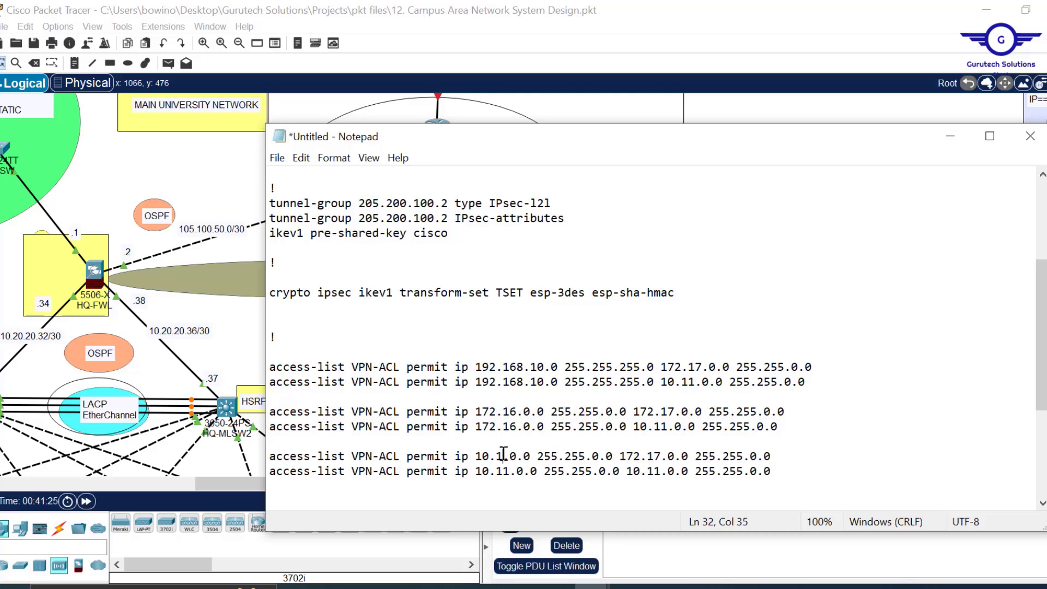
pyautogui.write('0')
pyautogui.press('BackSpace')
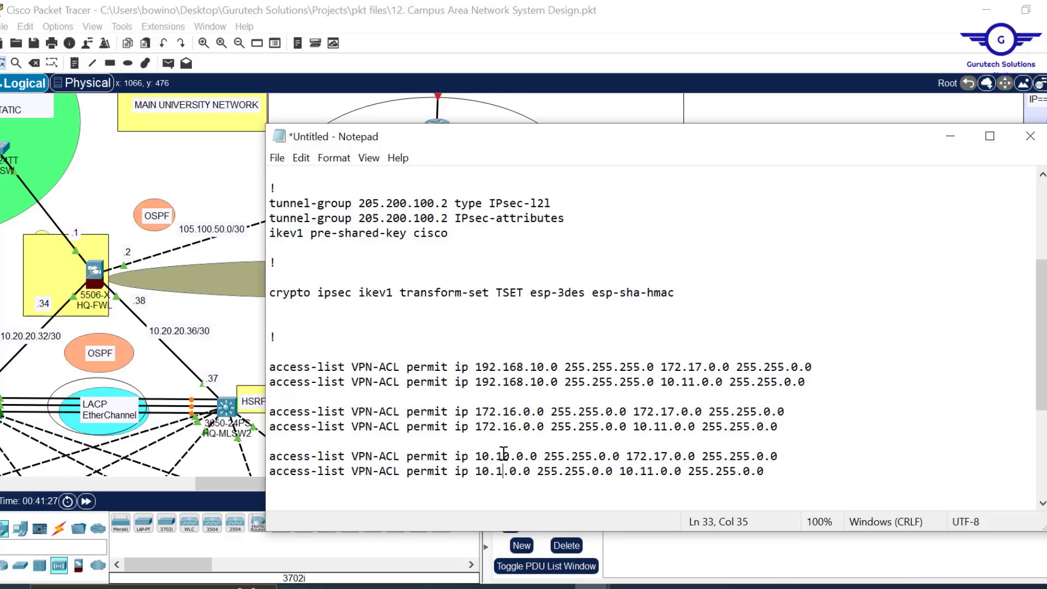
pyautogui.write('0')
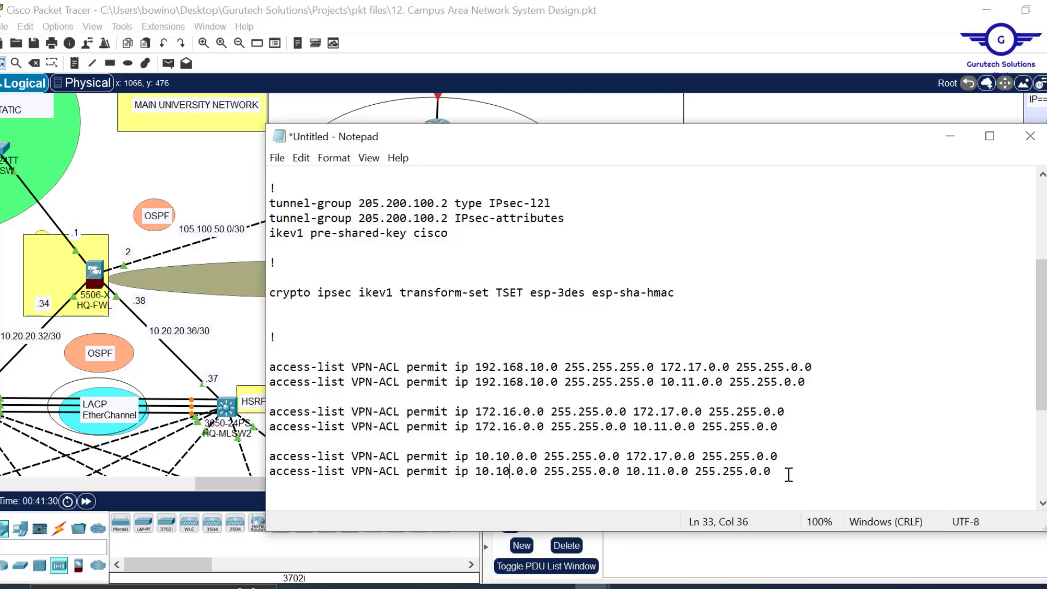
# - Paste the two 172.16.0.0 lines and change the first source to 10.20.20.0 255.255.255.224
pyautogui.hotkey('ctrl', 'v')
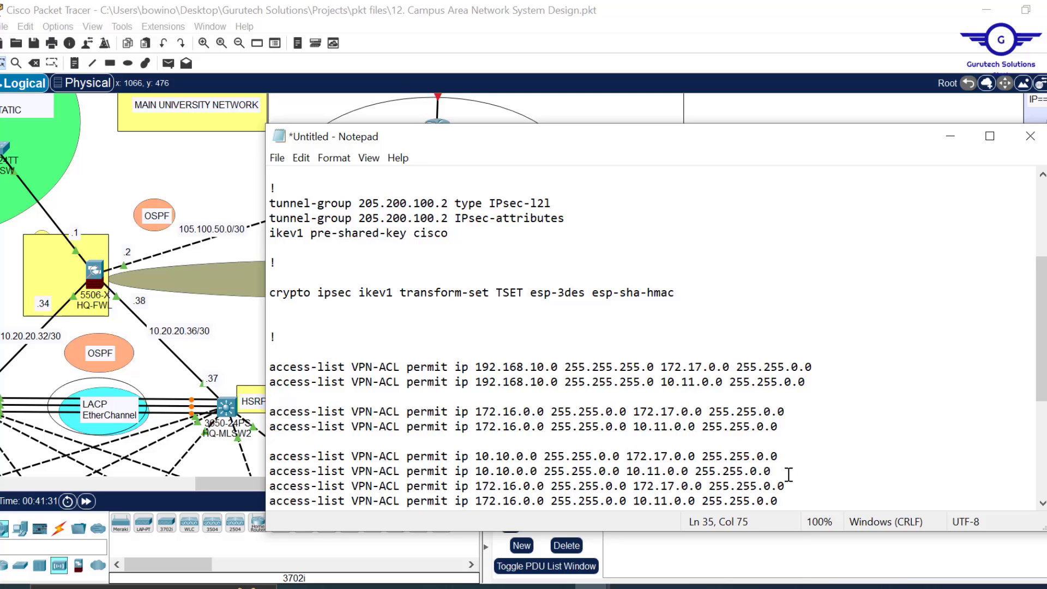
pyautogui.press('Return')
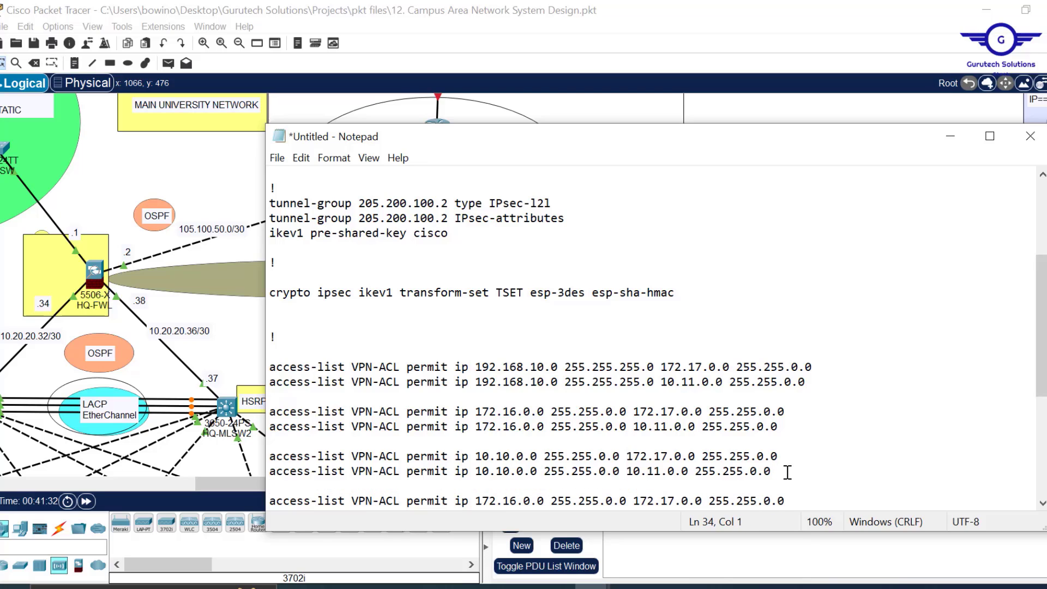
pyautogui.scroll(-5, 781, 460)
pyautogui.scroll(5, 781, 460)
pyautogui.scroll(-2, 781, 460)
pyautogui.scroll(1, 781, 460)
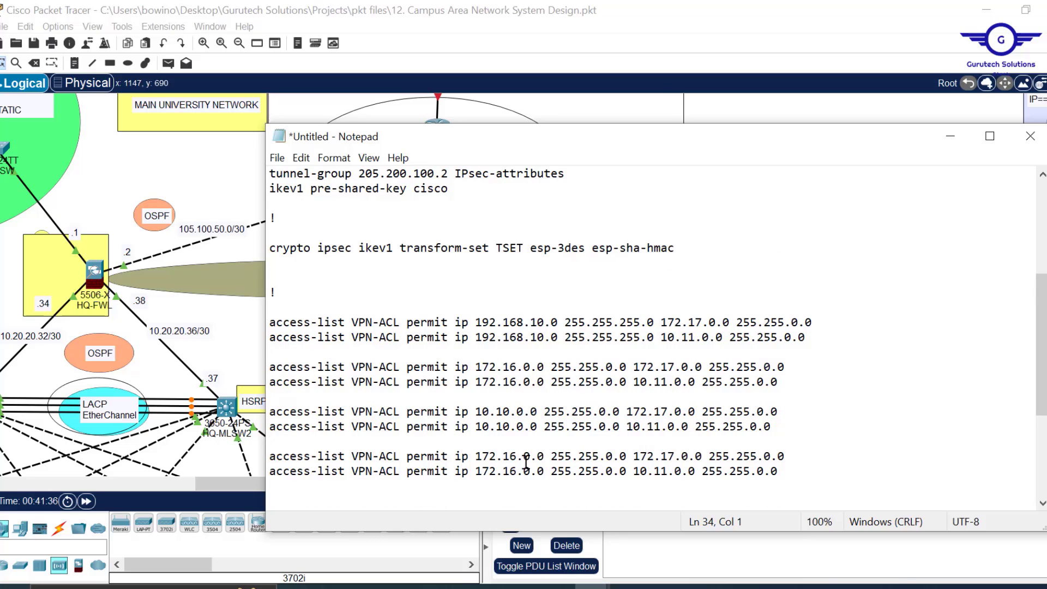
pyautogui.moveTo(546, 456); pyautogui.dragTo(474, 456)
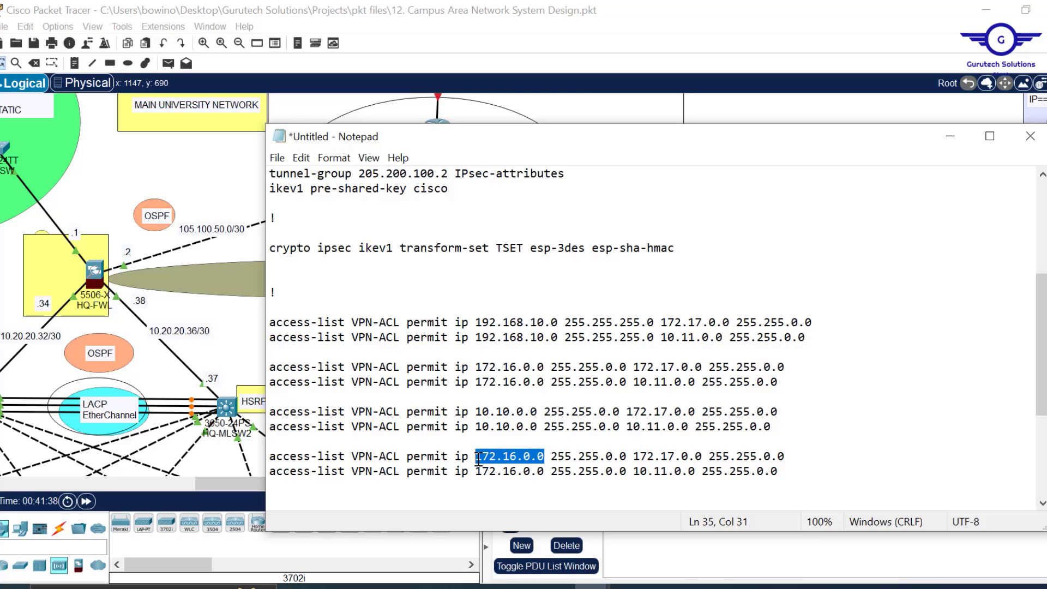
pyautogui.write('10.20.20.0')
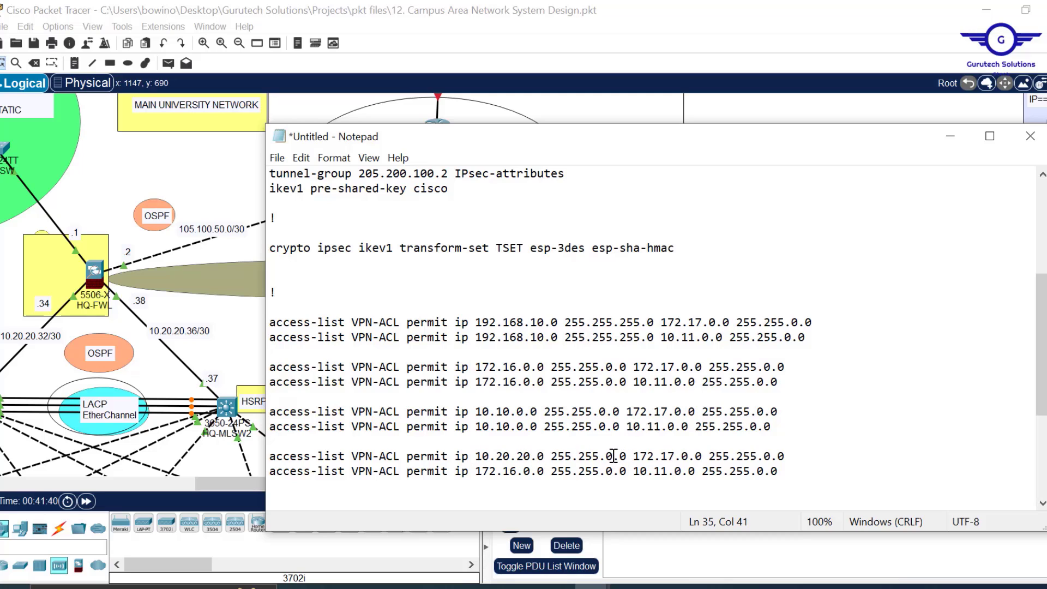
pyautogui.press('BackSpace')
pyautogui.write('255')
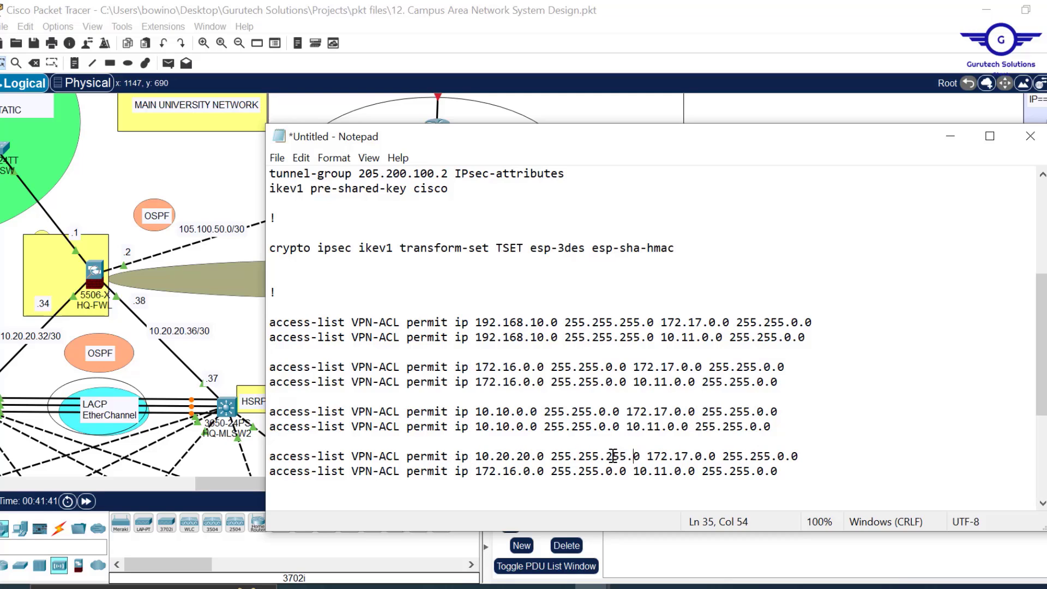
pyautogui.press('Delete')
pyautogui.write('224')
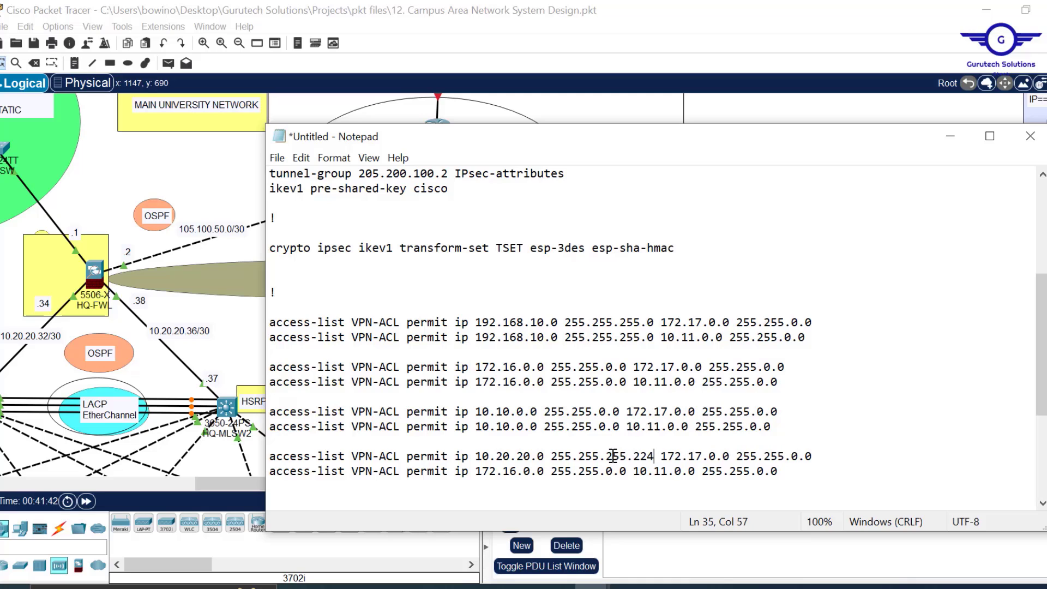
# - Copy 10.20.20.0 255.255.255.224 over the second line's 172.16.0.0 source
pyautogui.moveTo(655, 456); pyautogui.dragTo(468, 460)
pyautogui.hotkey('ctrl', 'c')
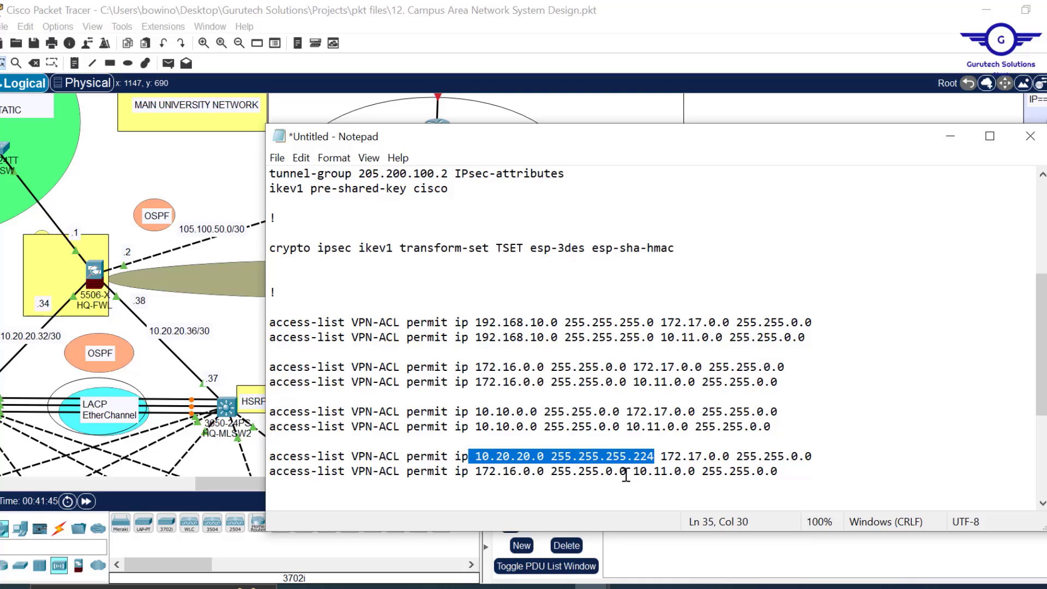
pyautogui.moveTo(626, 470); pyautogui.dragTo(469, 474)
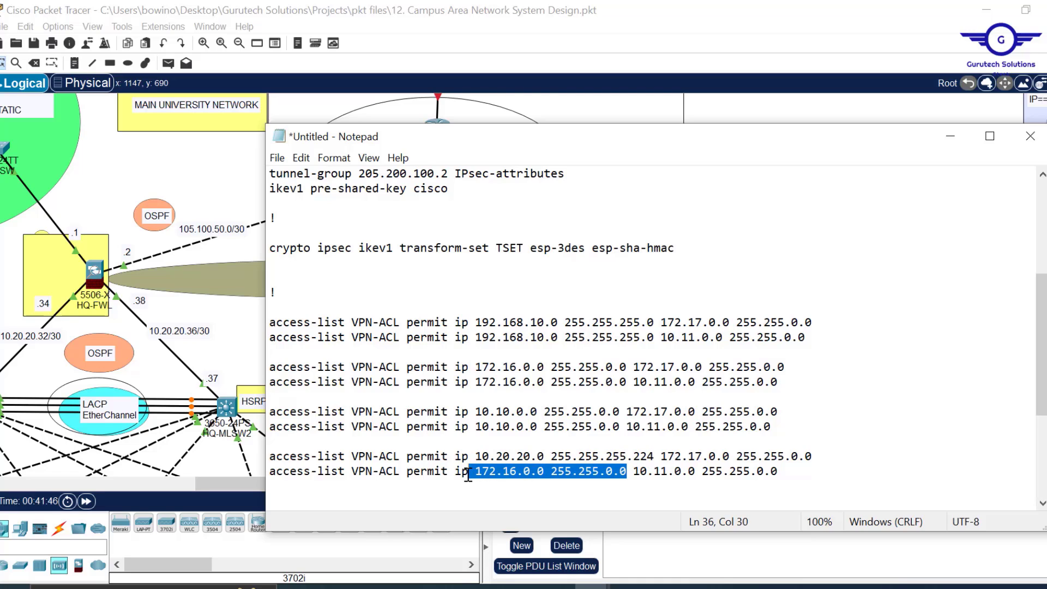
pyautogui.hotkey('ctrl', 'v')
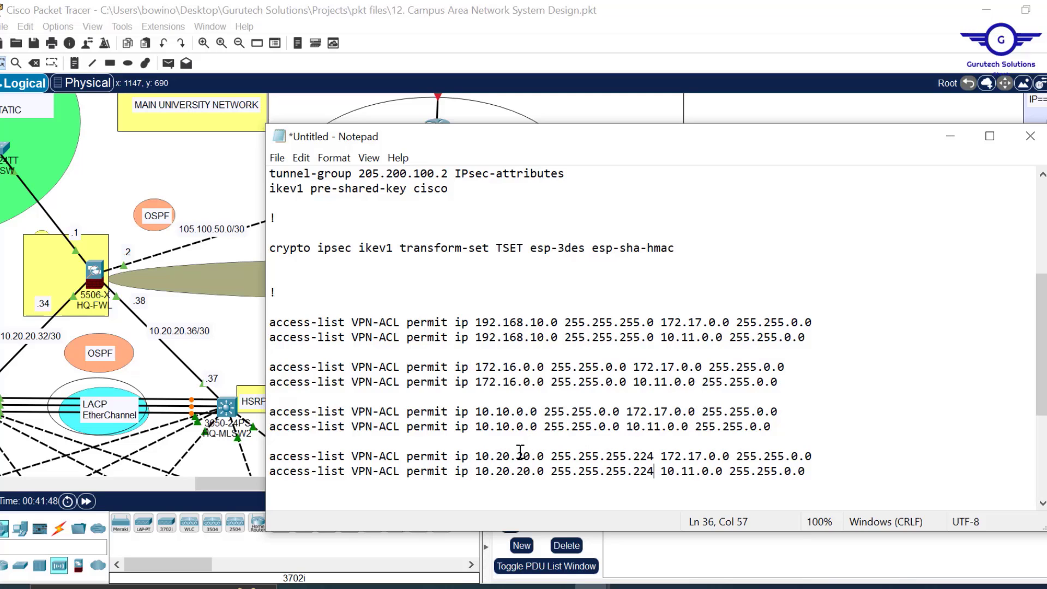
pyautogui.scroll(-1, 592, 420)
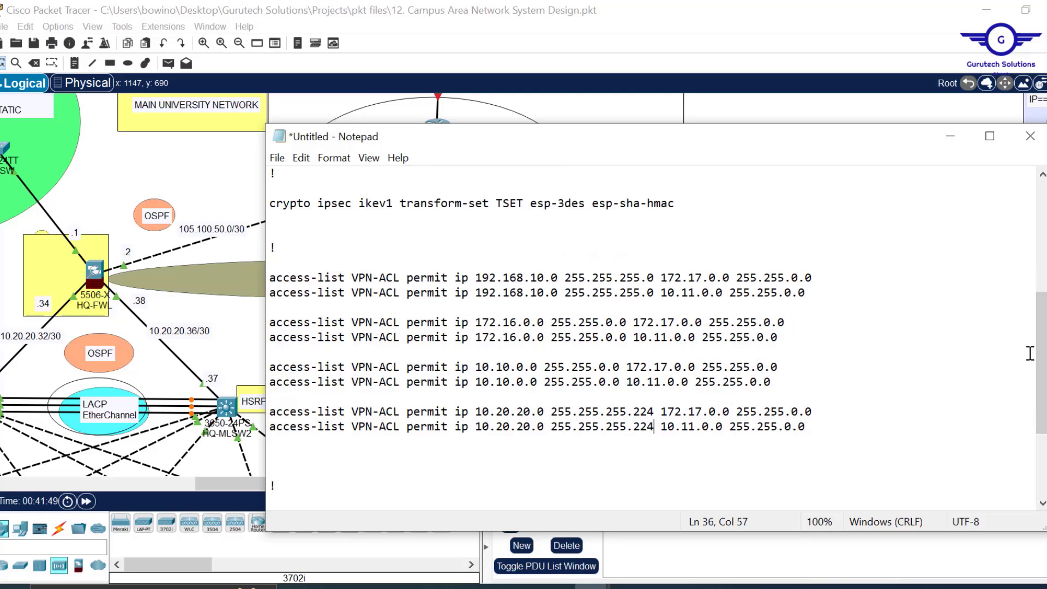
# - Replace 200.100.50.1 on the crypto map set peer line with 205.200.100.2
pyautogui.moveTo(1042, 360); pyautogui.dragTo(1042, 409)
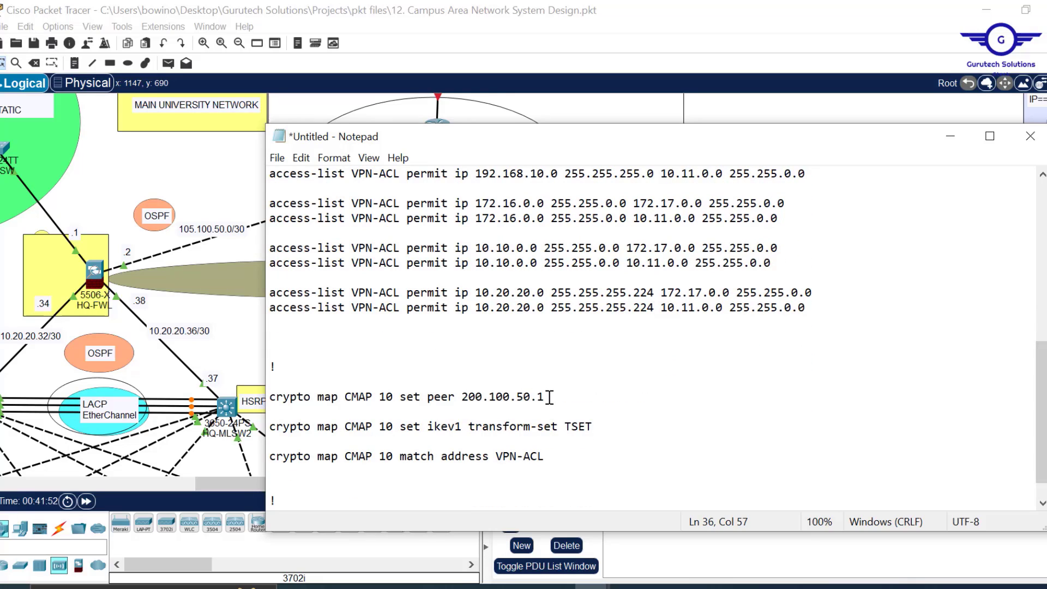
pyautogui.moveTo(544, 397); pyautogui.dragTo(462, 397)
pyautogui.moveTo(1041, 426); pyautogui.dragTo(999, 329)
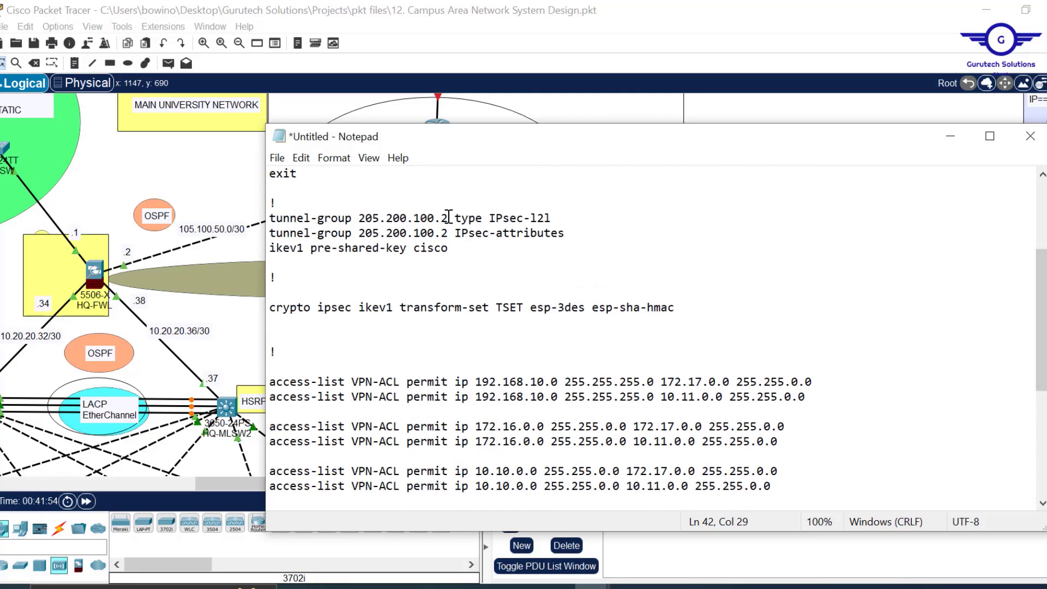
pyautogui.moveTo(449, 219); pyautogui.dragTo(362, 219)
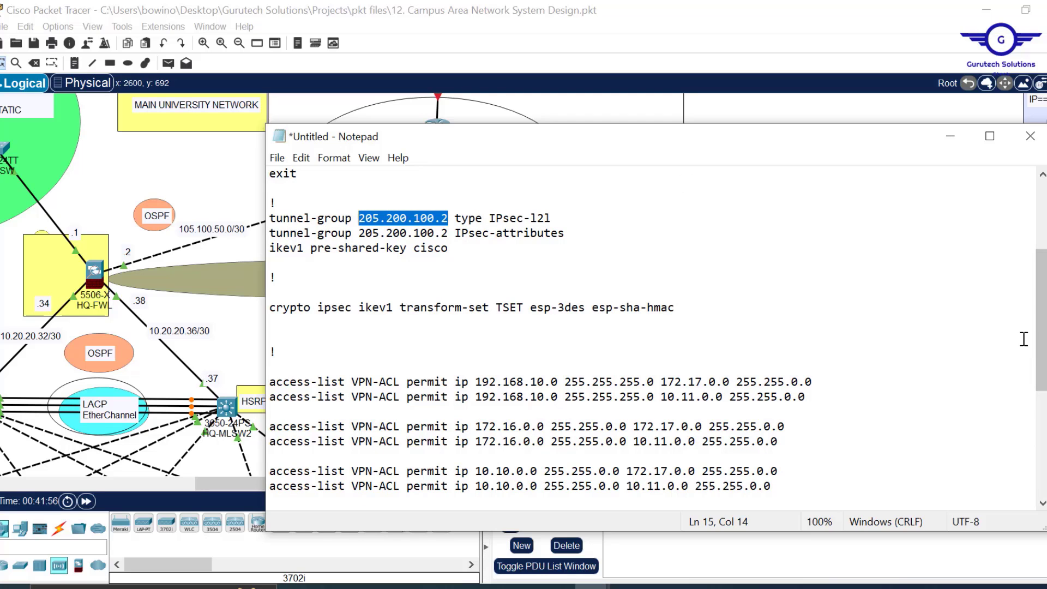
pyautogui.moveTo(1042, 322); pyautogui.dragTo(1042, 426)
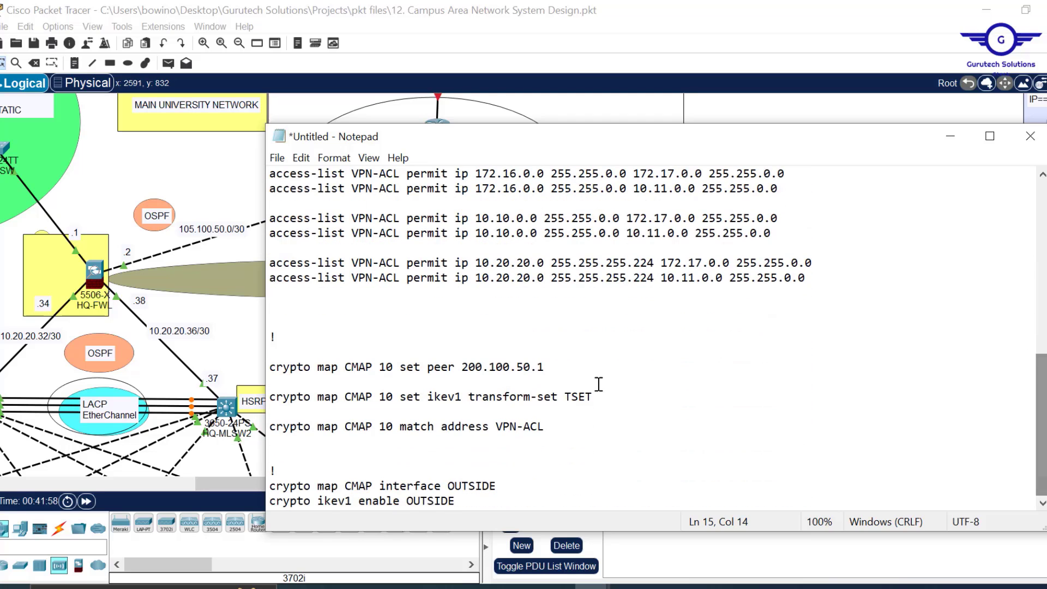
pyautogui.moveTo(545, 367); pyautogui.dragTo(463, 371)
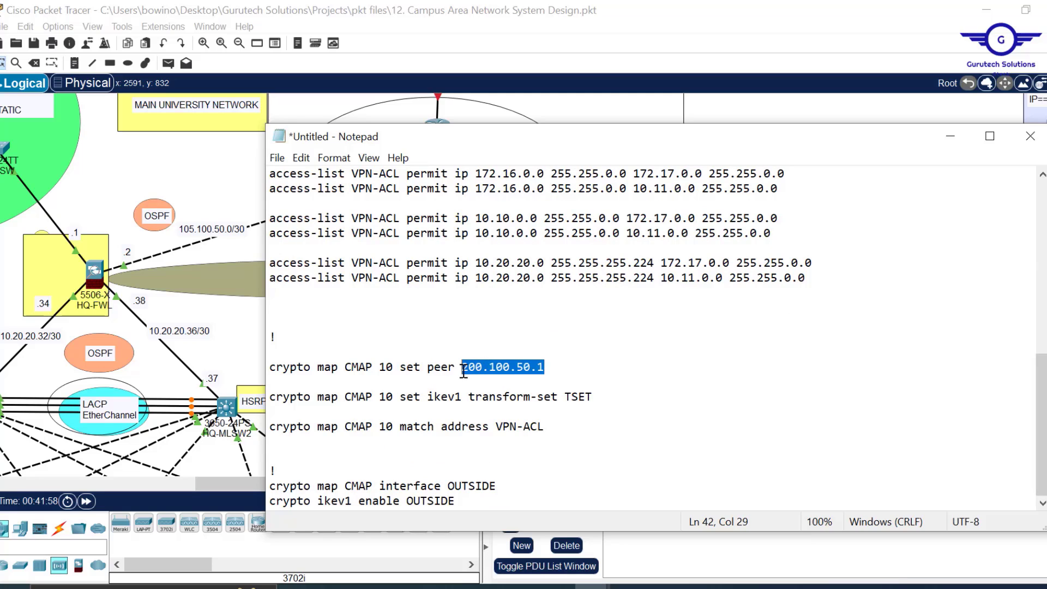
pyautogui.write('205.200.100.2')
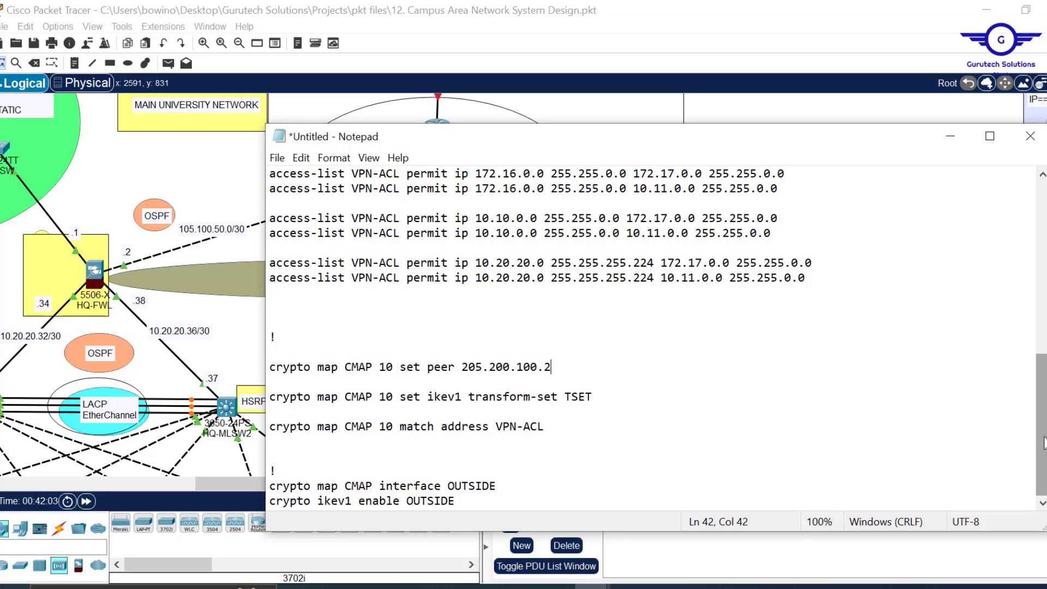
pyautogui.moveTo(1044, 443); pyautogui.dragTo(1028, 269)
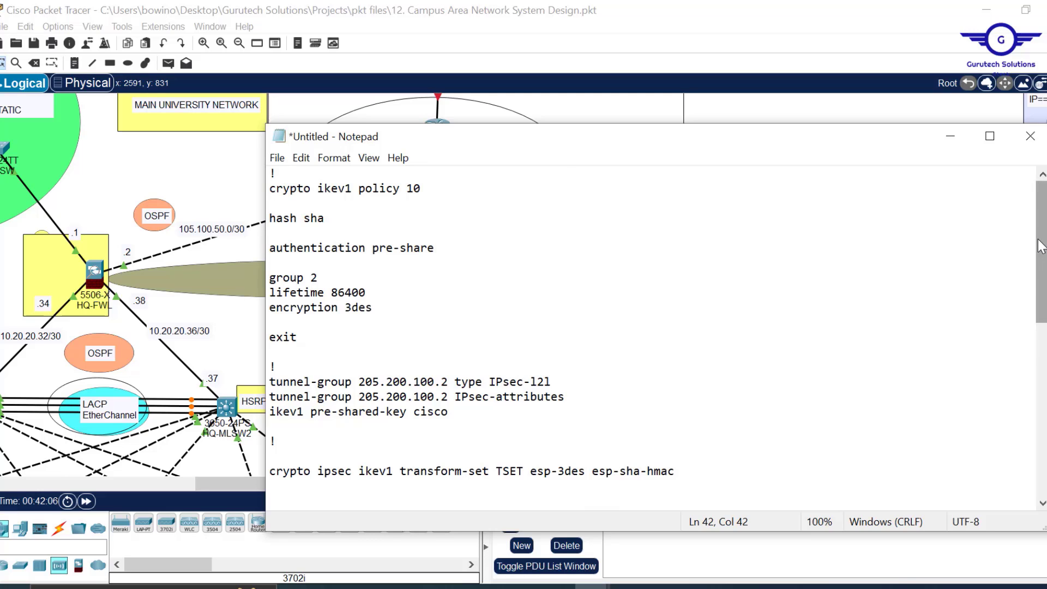
pyautogui.moveTo(1042, 257); pyautogui.dragTo(1042, 425)
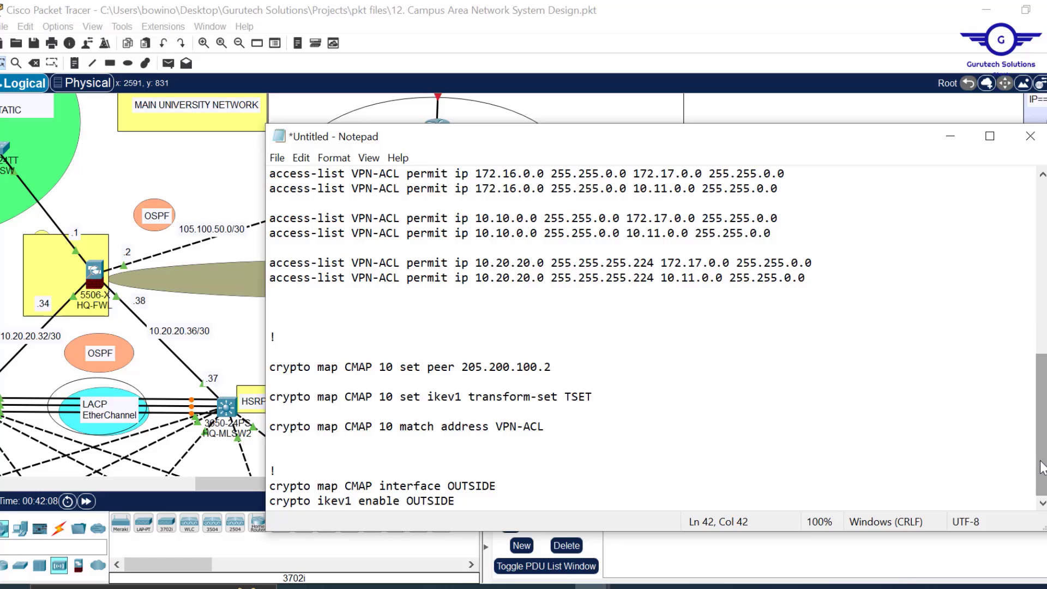
# - Append 'wr me' after the last command in the notes and select all the configuration text
pyautogui.click(467, 502)
pyautogui.press('Return')
pyautogui.press('Return')
pyautogui.press('Return')
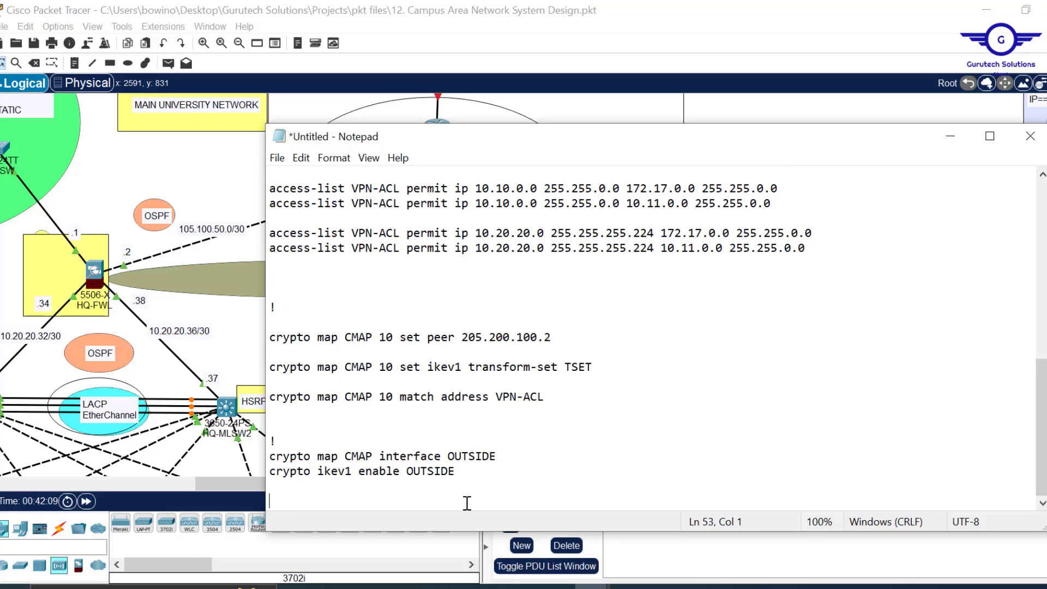
pyautogui.write('wr')
pyautogui.write('mem')
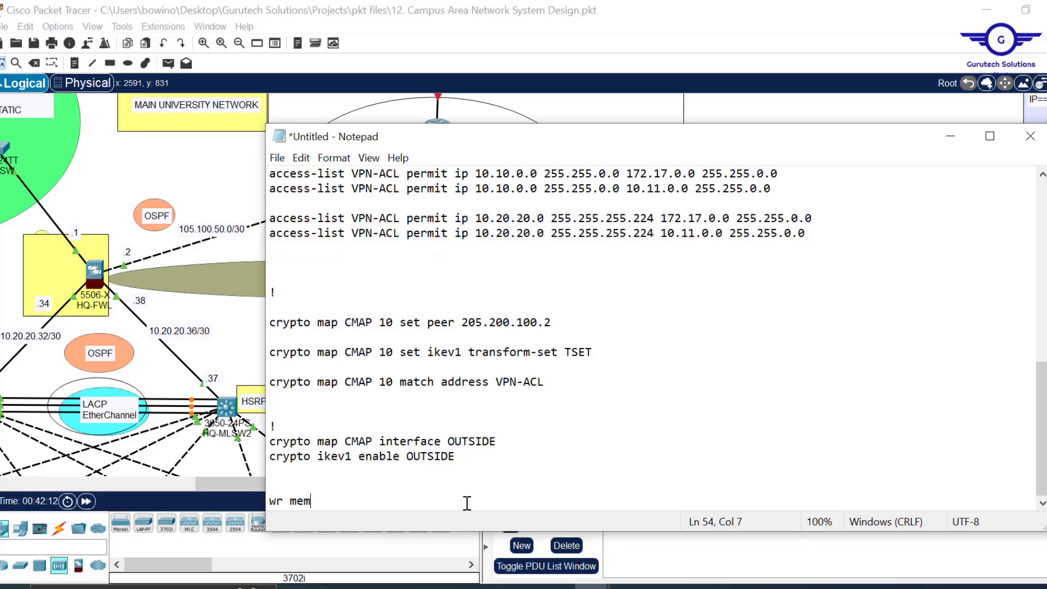
pyautogui.hotkey('ctrl', 'a')
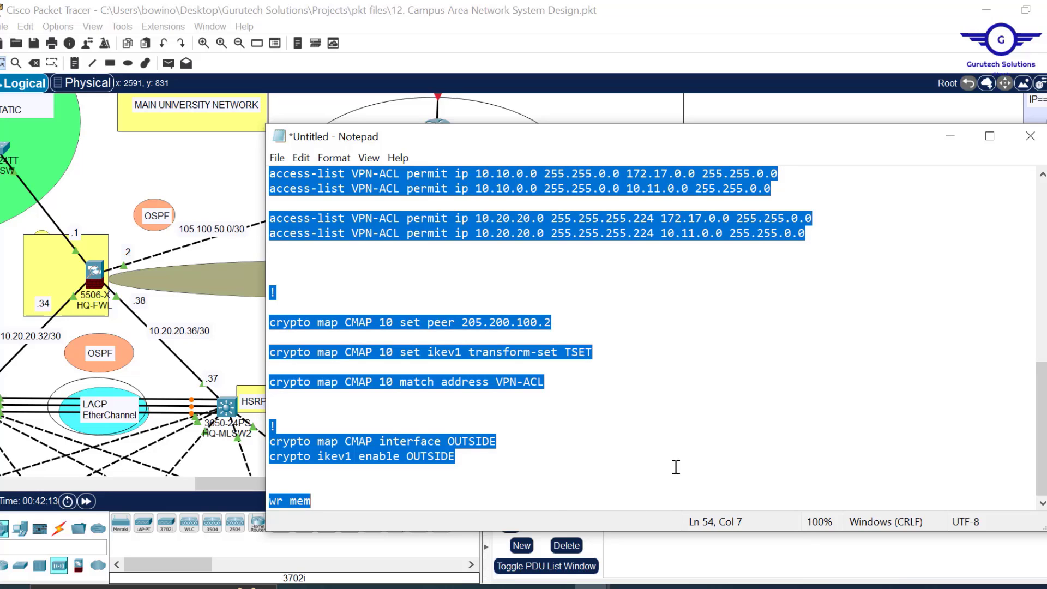
# - Paste the configuration into HQ-FWL's CLI, save it with wr mem, and close the window
pyautogui.click(98, 277)
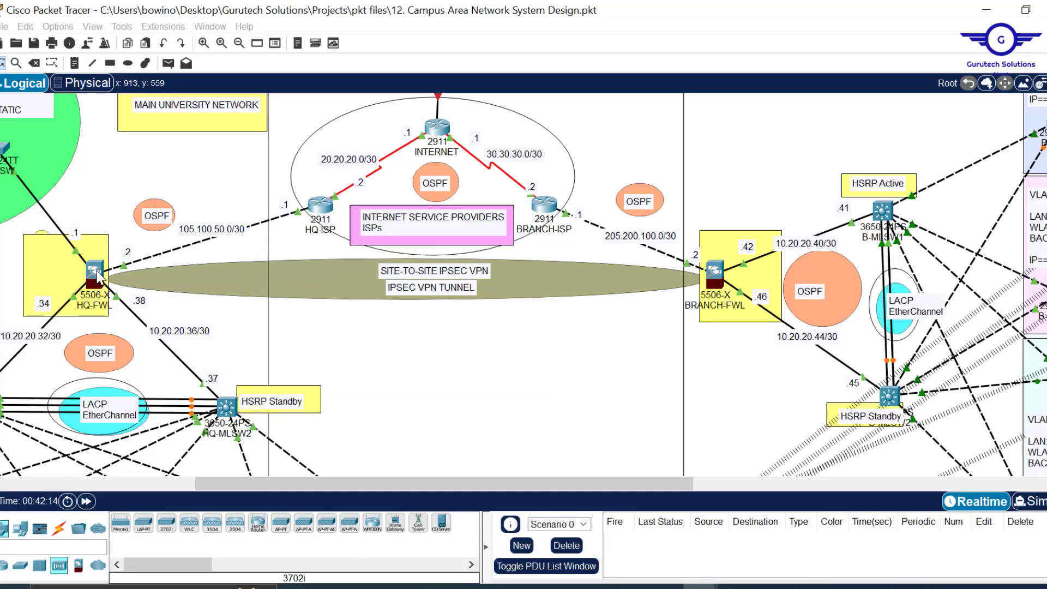
pyautogui.click(98, 277)
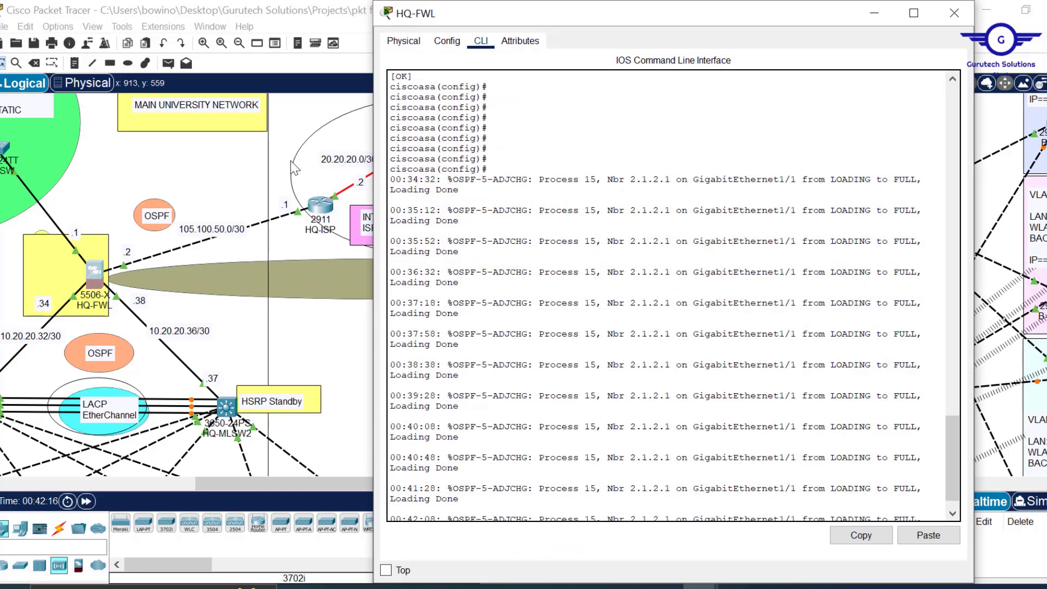
pyautogui.click(583, 247)
pyautogui.press('Return')
pyautogui.press('Return')
pyautogui.press('Return')
pyautogui.press('Return')
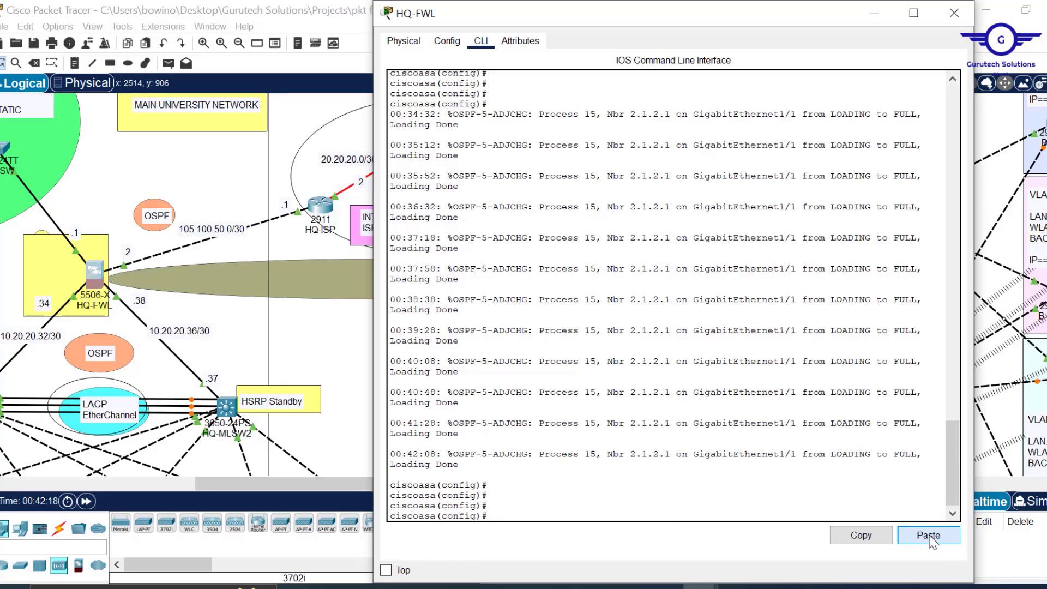
pyautogui.click(929, 535)
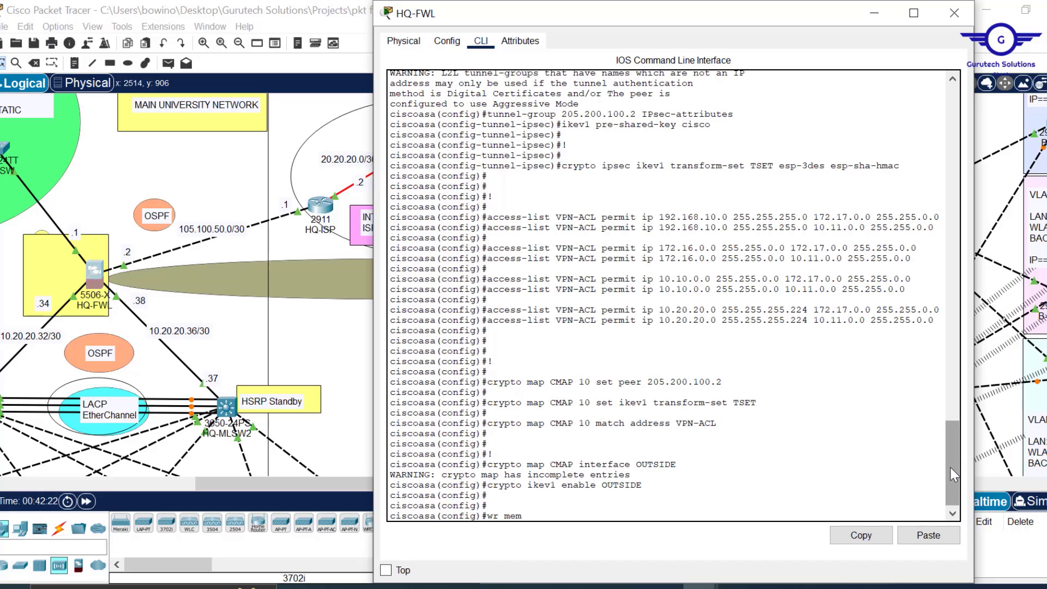
pyautogui.moveTo(950, 467); pyautogui.dragTo(952, 501)
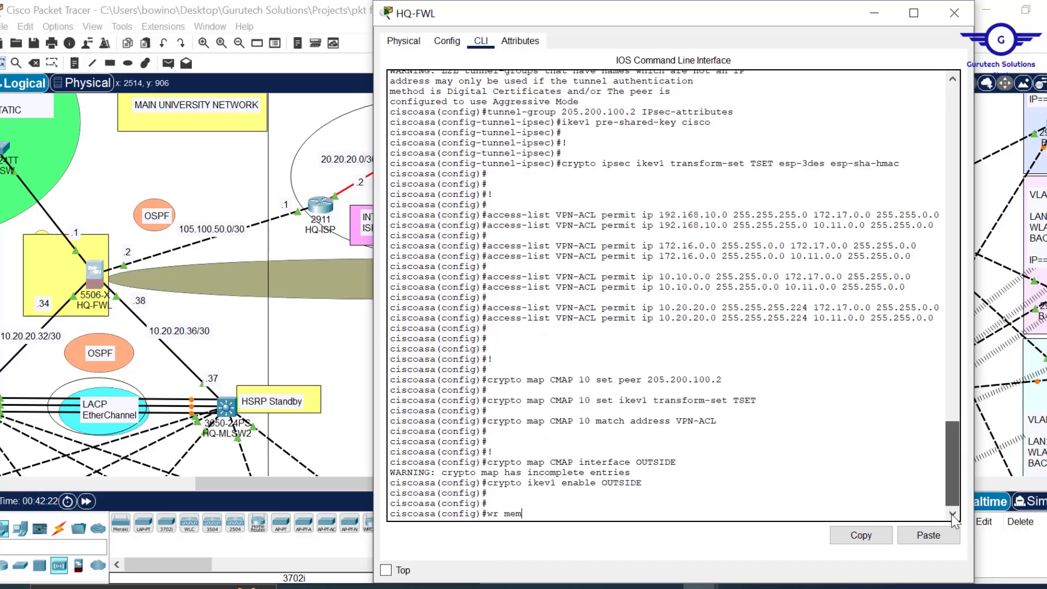
pyautogui.press('Return')
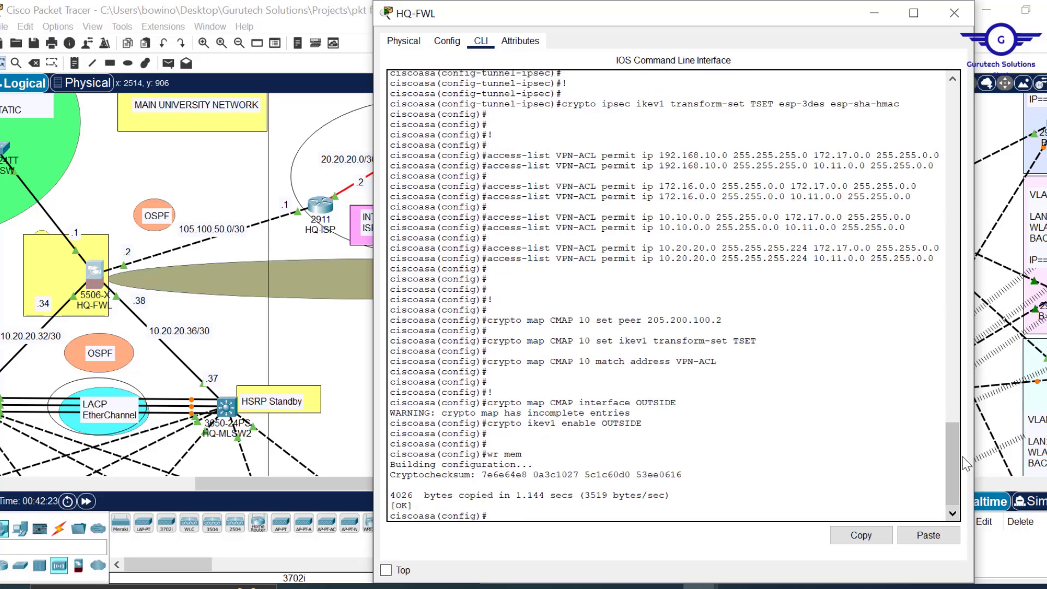
pyautogui.click(956, 15)
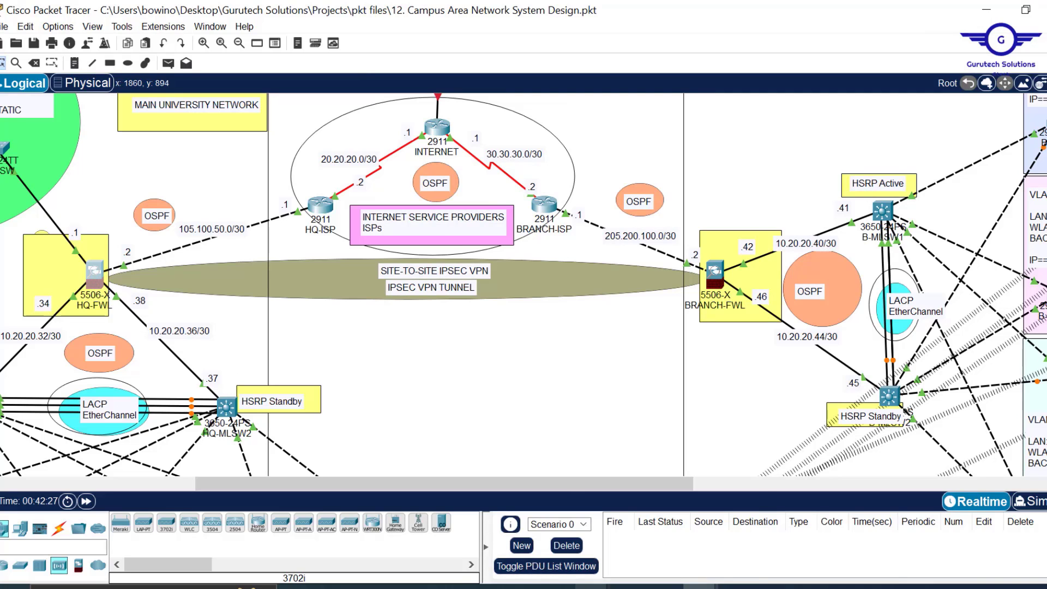
# - Copy the 105.100.50 prefix from the topology label and set the tunnel-group address to 105.100.50.2
pyautogui.moveTo(608, 568)
pyautogui.click(633, 535)
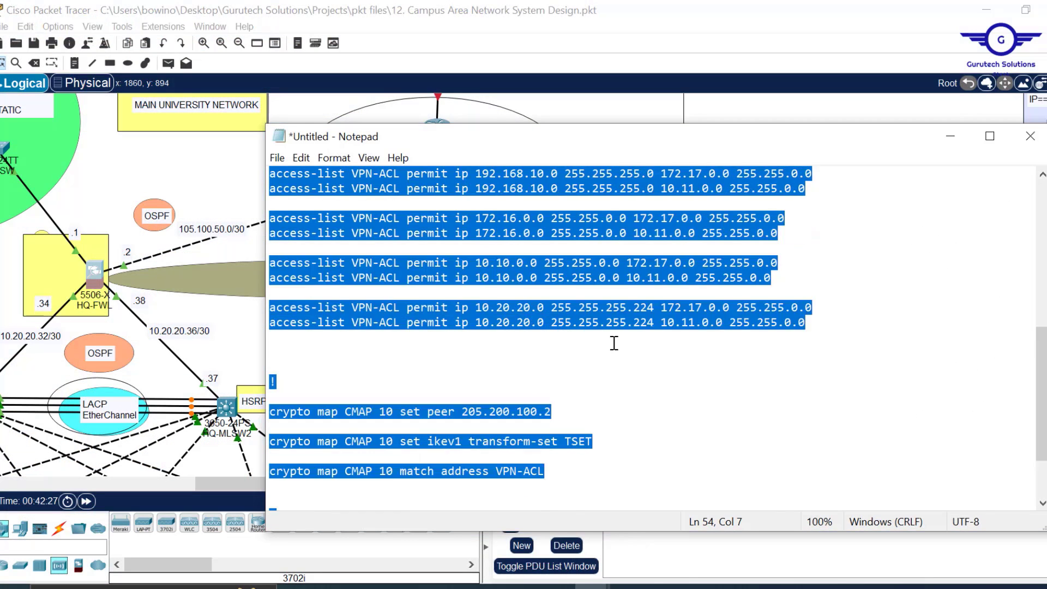
pyautogui.scroll(8, 614, 343)
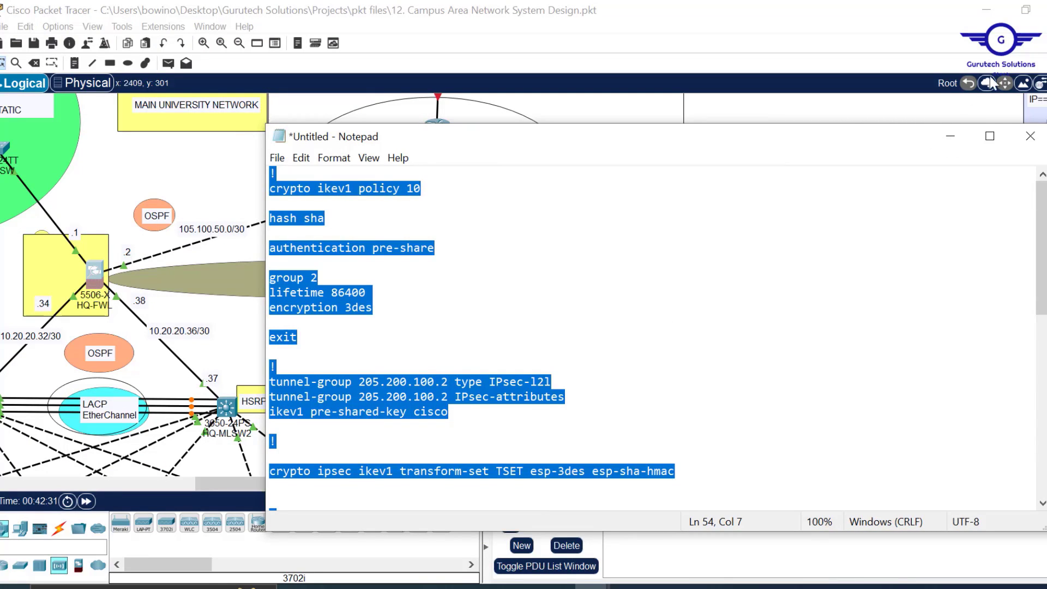
pyautogui.click(954, 139)
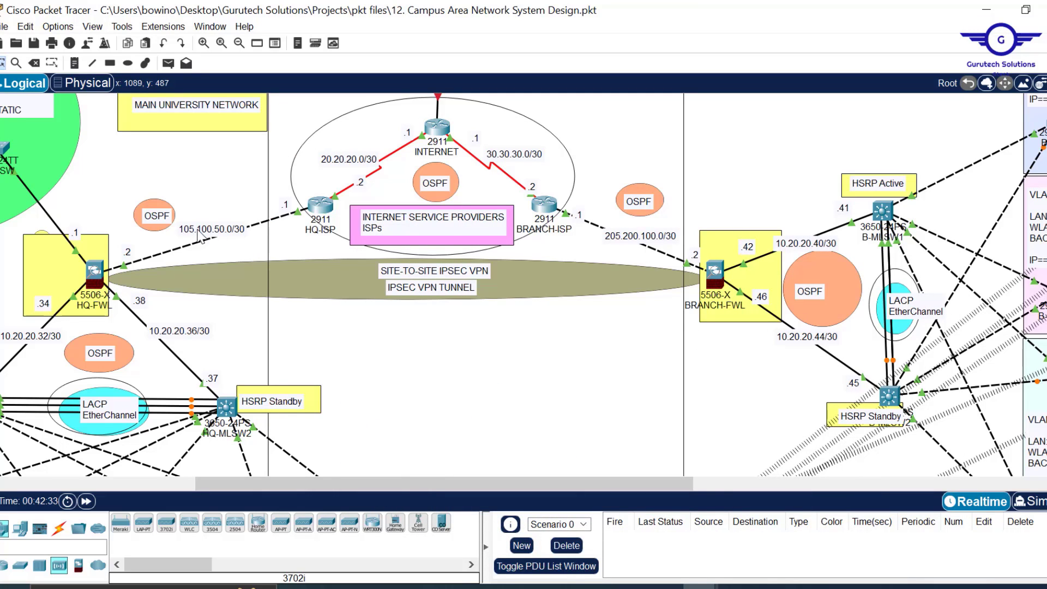
pyautogui.doubleClick(224, 228)
pyautogui.moveTo(224, 228); pyautogui.dragTo(175, 231)
pyautogui.hotkey('ctrl', 'c')
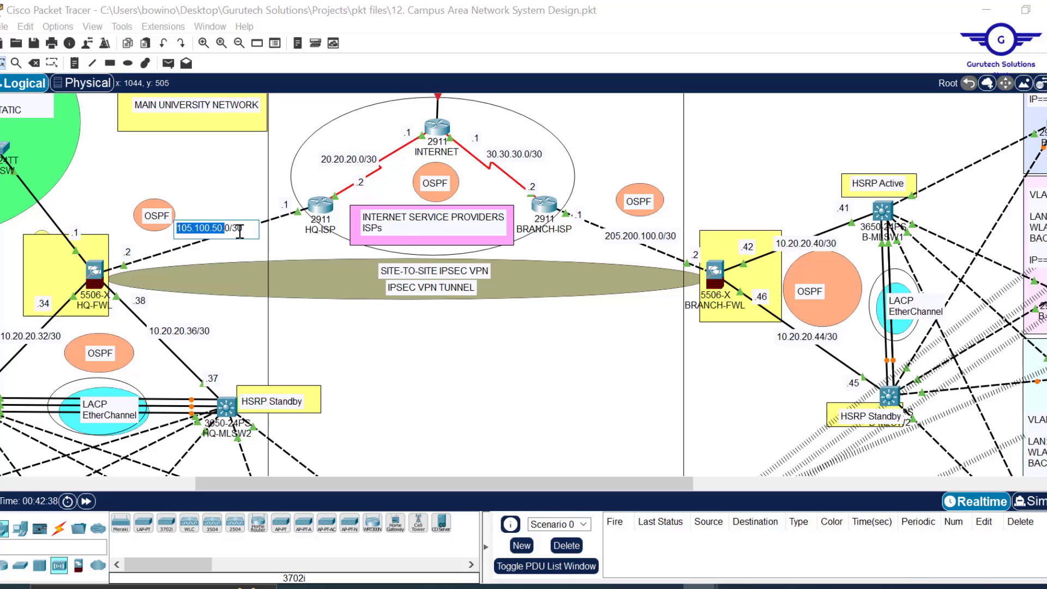
pyautogui.moveTo(593, 586)
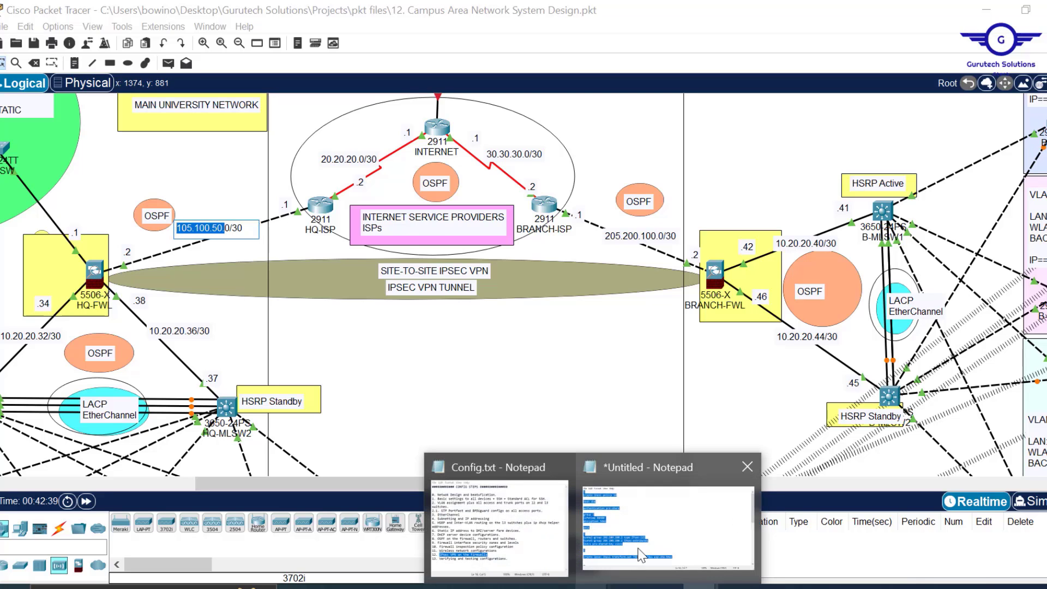
pyautogui.click(642, 555)
pyautogui.click(446, 354)
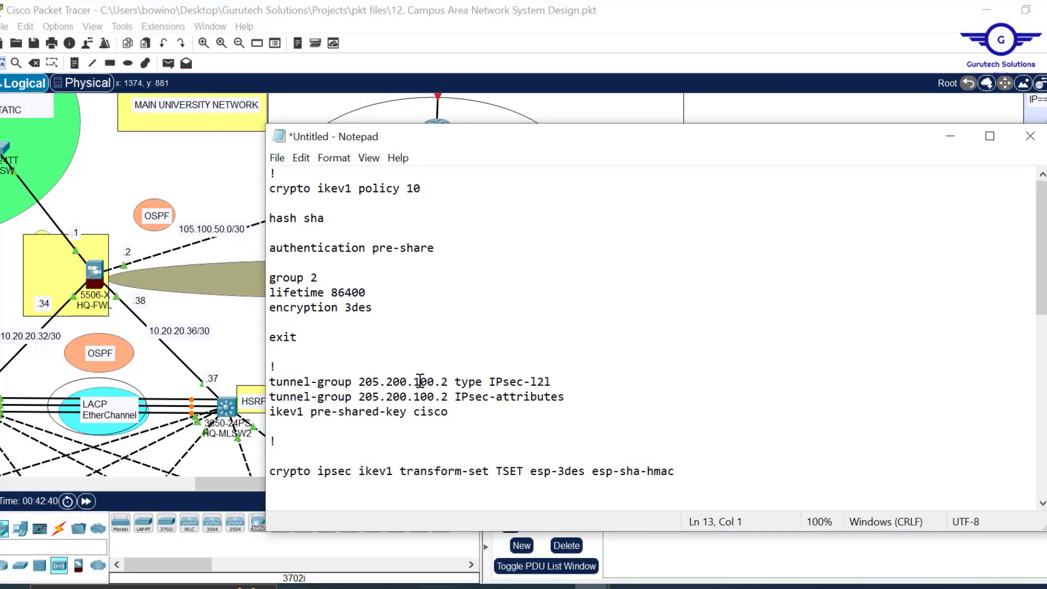
pyautogui.moveTo(428, 381); pyautogui.dragTo(358, 382)
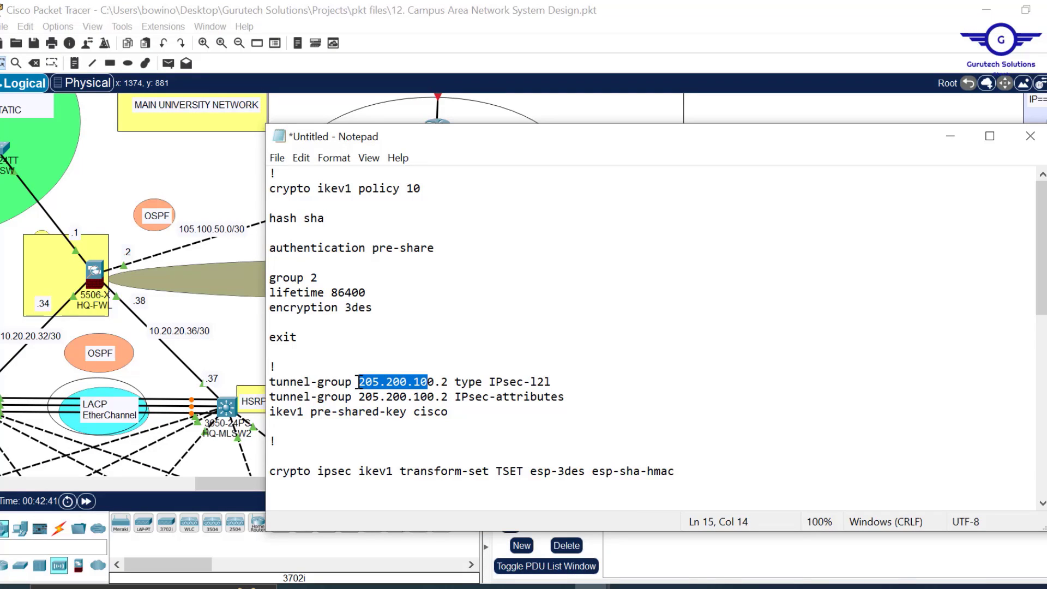
pyautogui.hotkey('ctrl', 'v')
pyautogui.press('BackSpace')
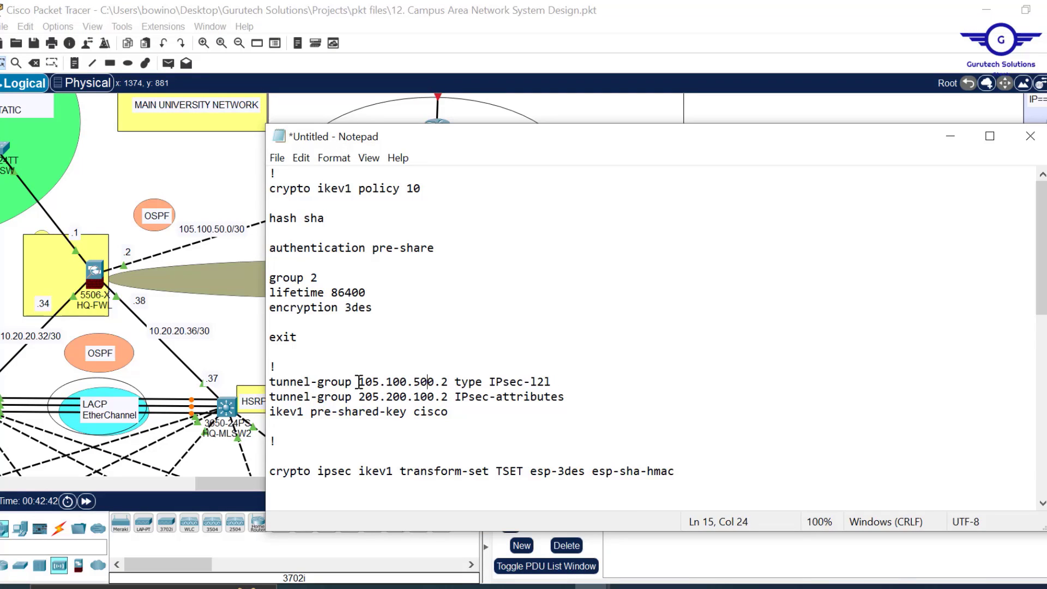
pyautogui.press('Delete')
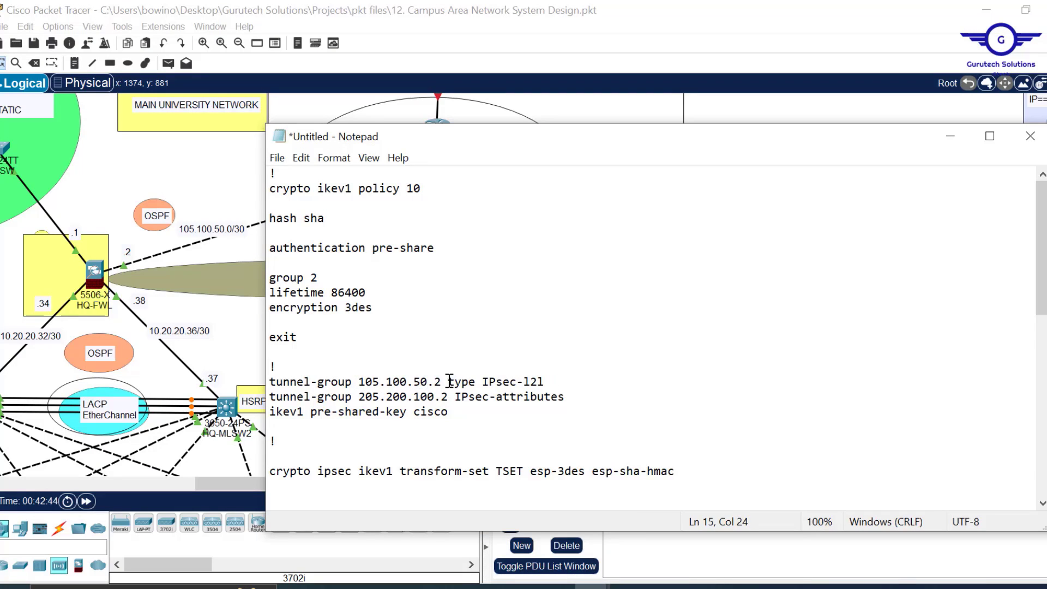
pyautogui.moveTo(443, 382); pyautogui.dragTo(361, 384)
pyautogui.hotkey('ctrl', 'c')
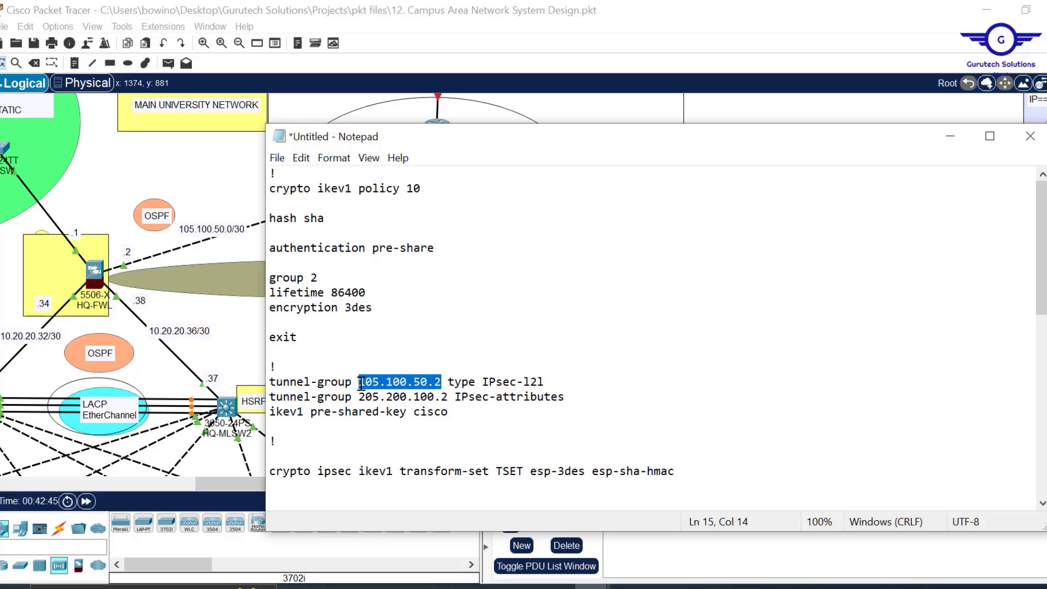
# - Change the IPsec-attributes peer and crypto map set peer addresses to 105.100.50.2
pyautogui.moveTo(449, 399); pyautogui.dragTo(360, 400)
pyautogui.hotkey('ctrl', 'v')
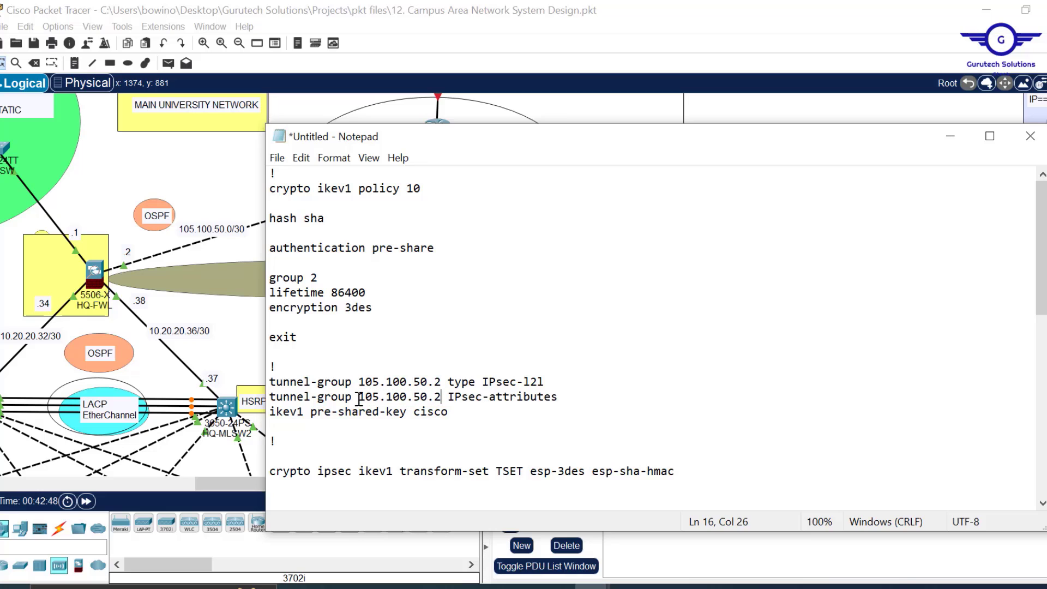
pyautogui.scroll(-10, 473, 398)
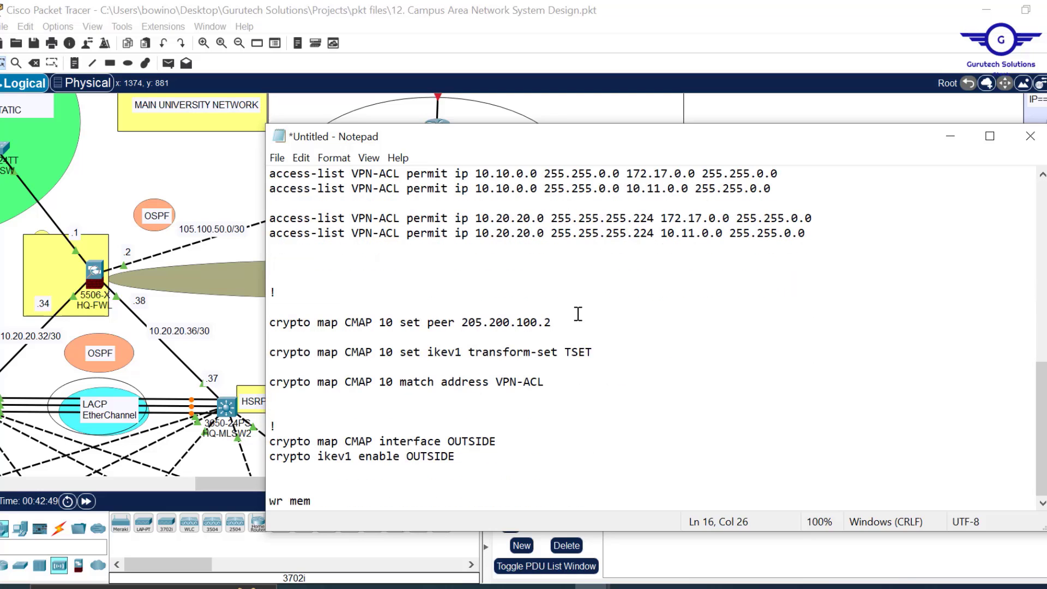
pyautogui.moveTo(553, 326); pyautogui.dragTo(464, 324)
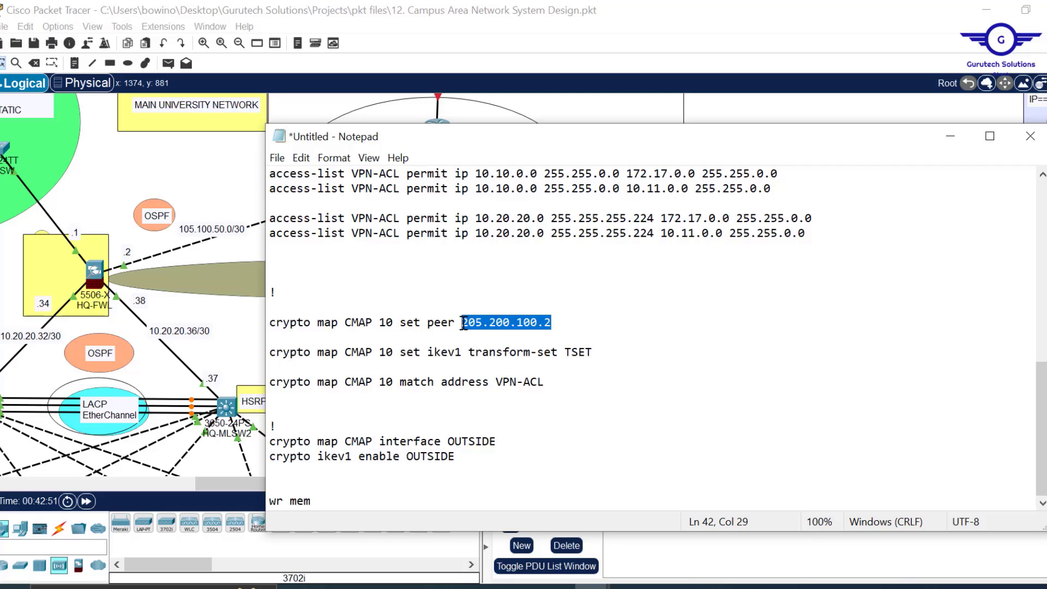
pyautogui.hotkey('ctrl', 'v')
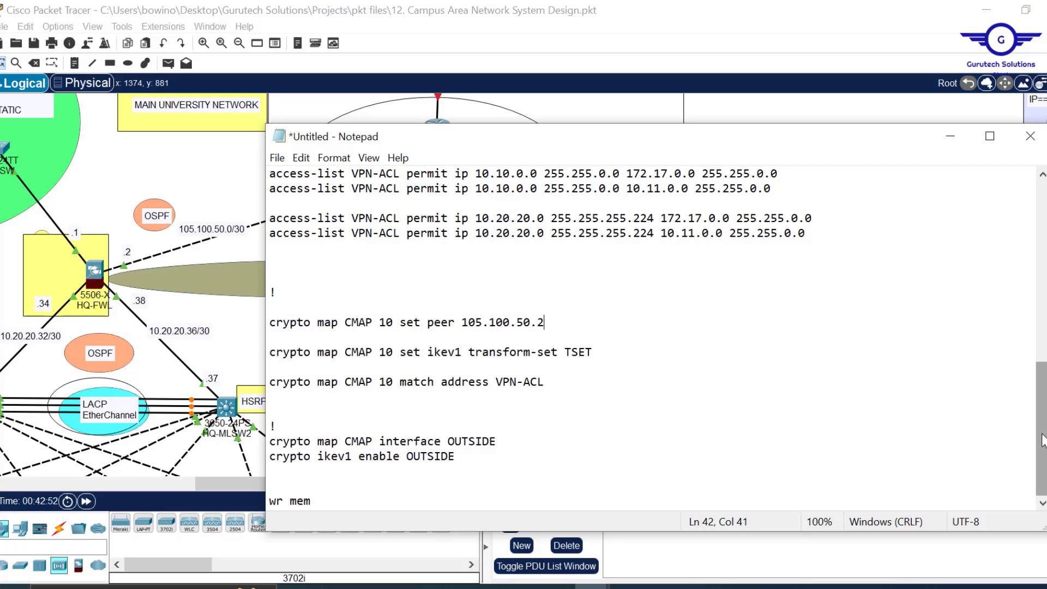
pyautogui.scroll(6, 922, 381)
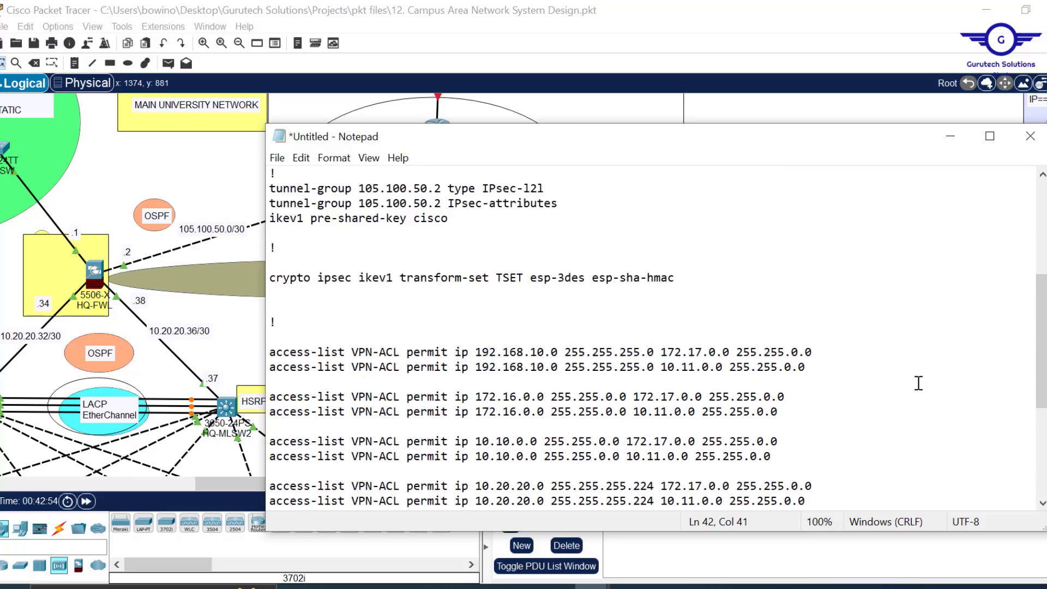
pyautogui.scroll(-1, 918, 383)
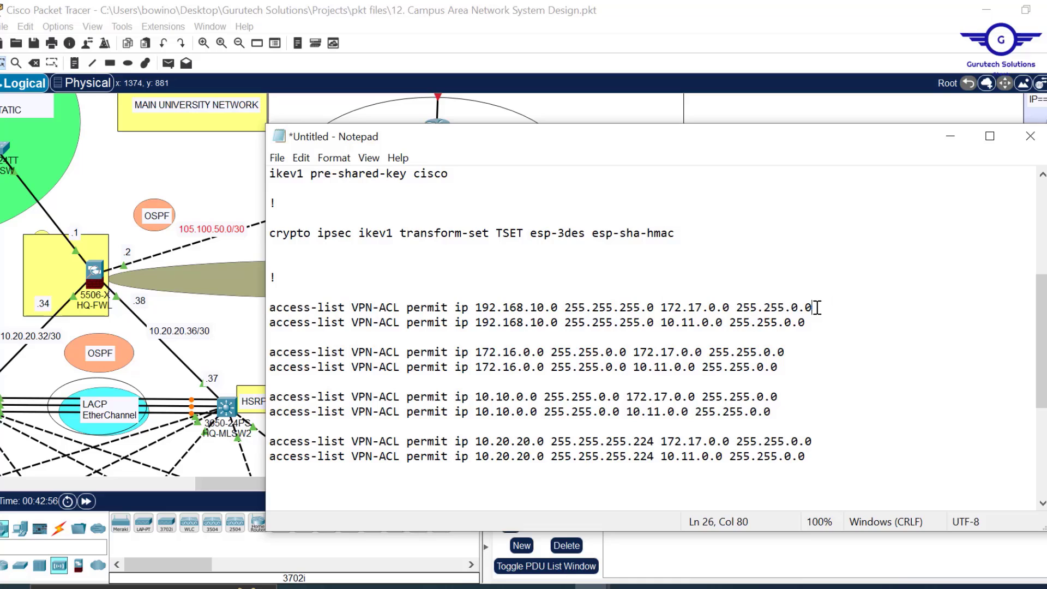
# - Swap source and destination on the first four VPN-ACL lines so 172.17.0.0 and 10.11.0.0 lead
pyautogui.moveTo(818, 308); pyautogui.dragTo(657, 308)
pyautogui.hotkey('ctrl', 'c')
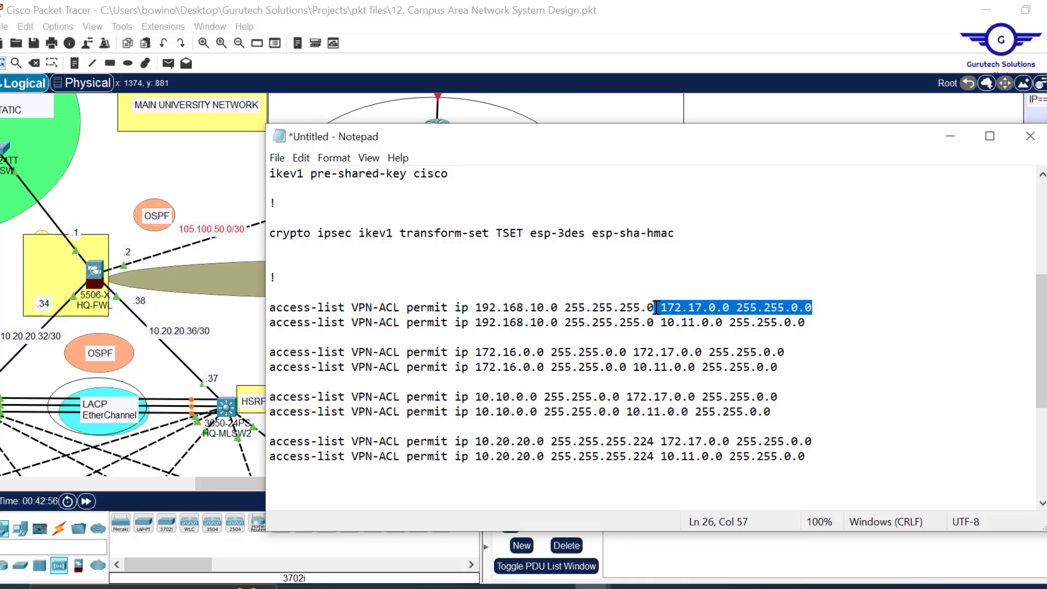
pyautogui.press('Delete')
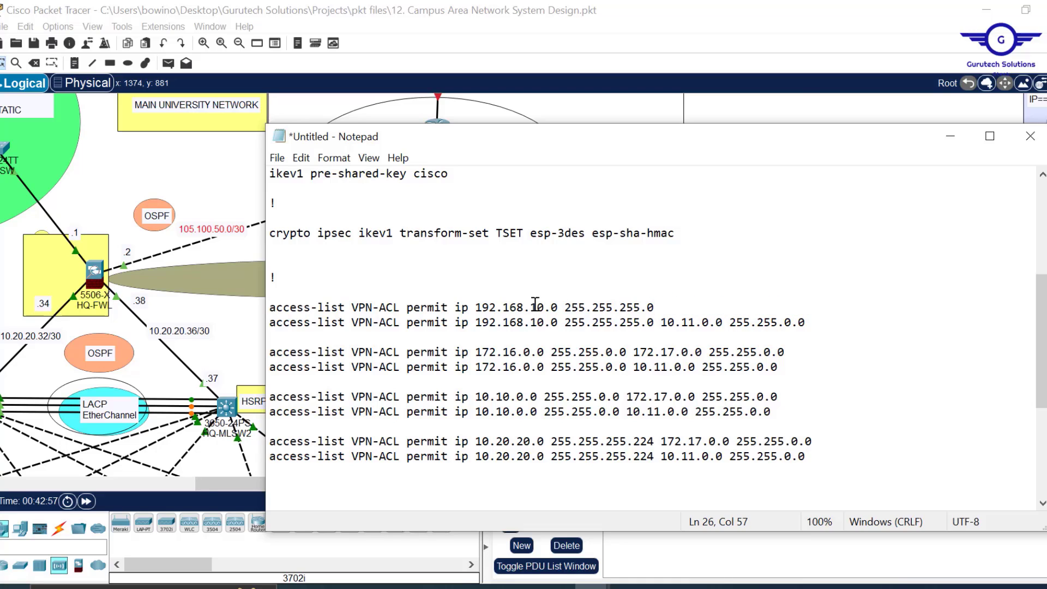
pyautogui.click(469, 309)
pyautogui.hotkey('ctrl', 'v')
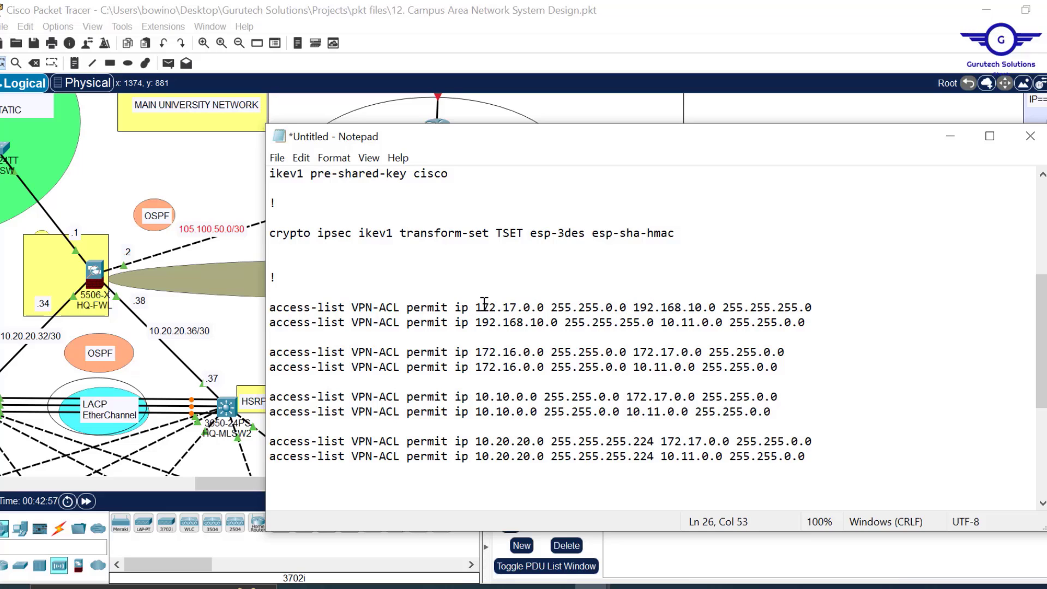
pyautogui.moveTo(476, 305); pyautogui.dragTo(628, 305)
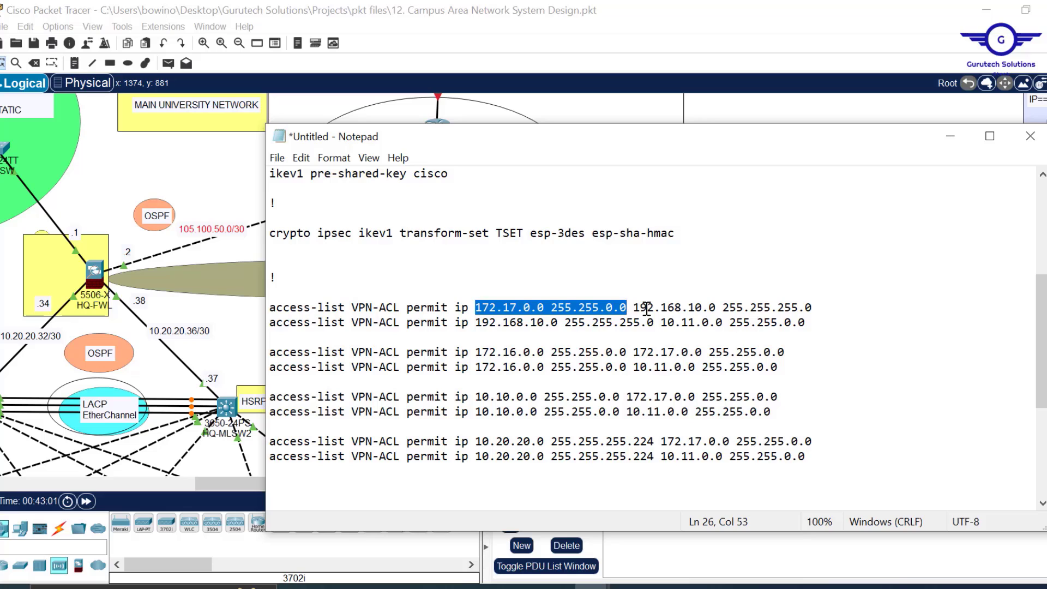
pyautogui.moveTo(637, 308); pyautogui.dragTo(663, 321)
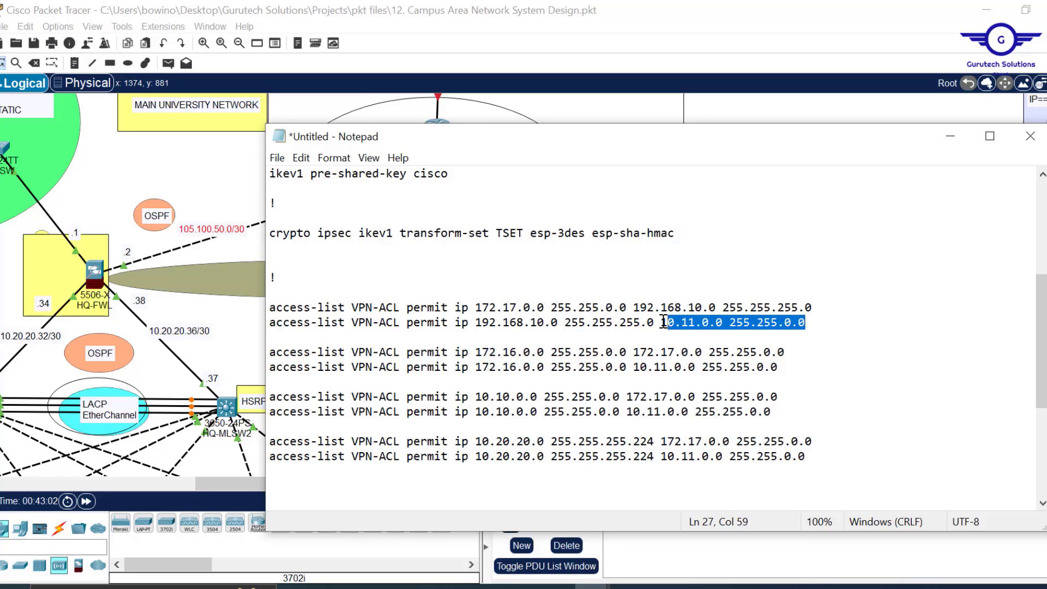
pyautogui.press('Delete')
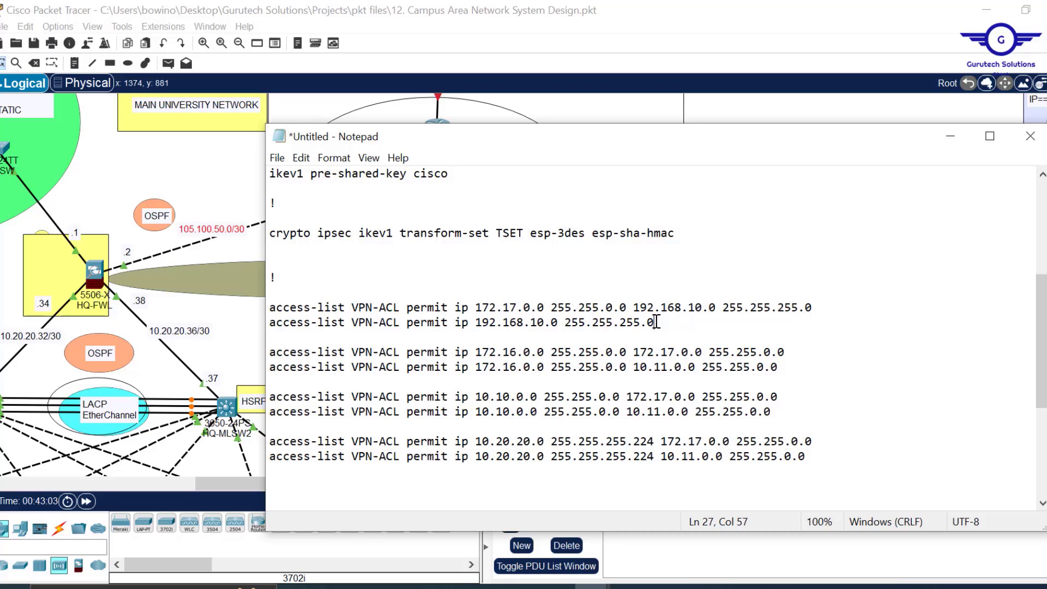
pyautogui.click(468, 322)
pyautogui.write('10.11.0.0 255.255.0.0')
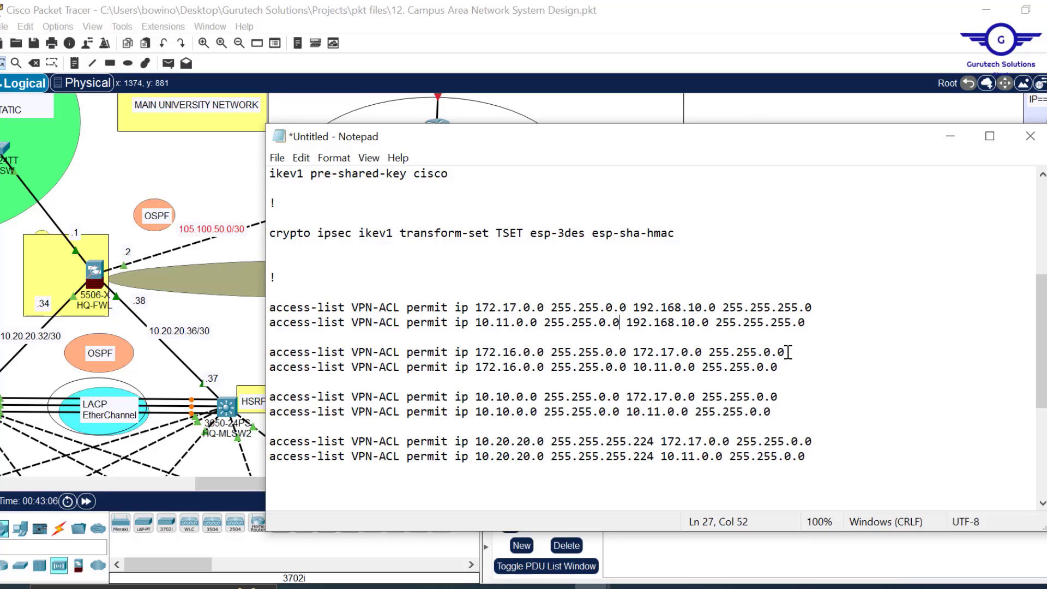
pyautogui.moveTo(790, 351); pyautogui.dragTo(629, 352)
pyautogui.hotkey('ctrl', 'c')
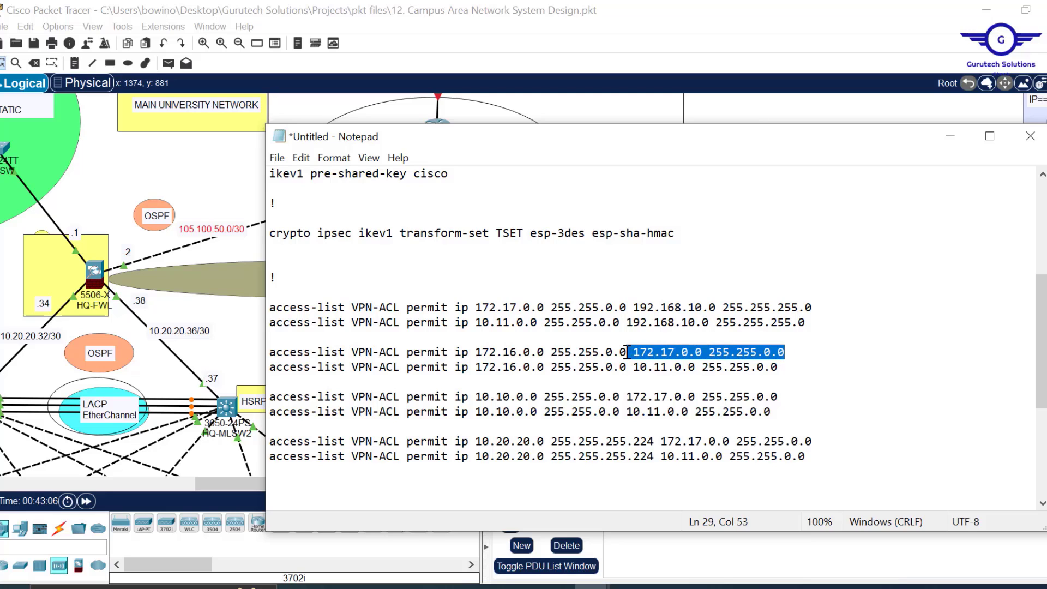
pyautogui.press('BackSpace')
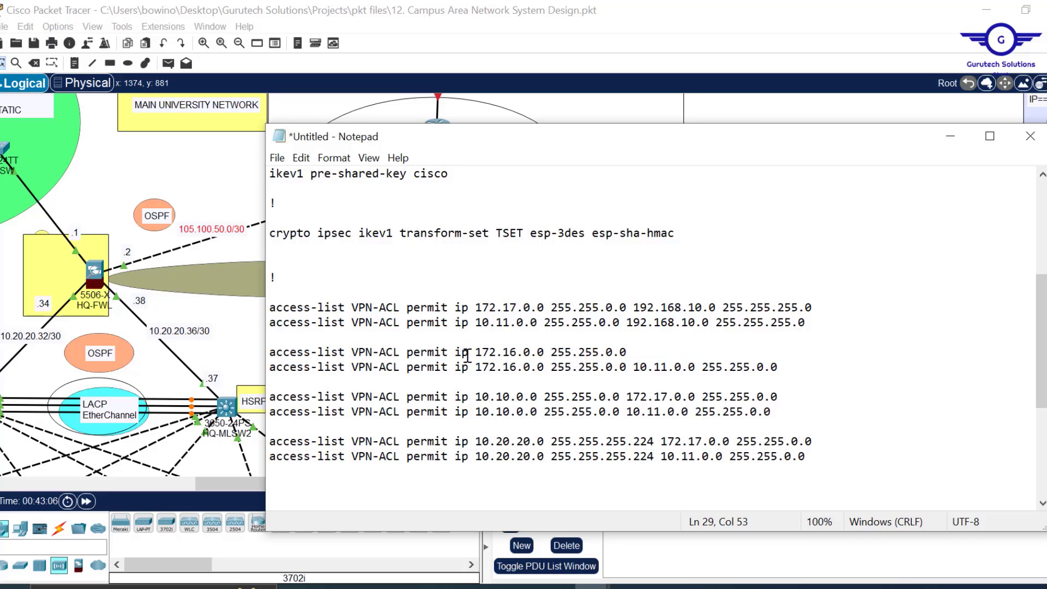
pyautogui.hotkey('ctrl', 'v')
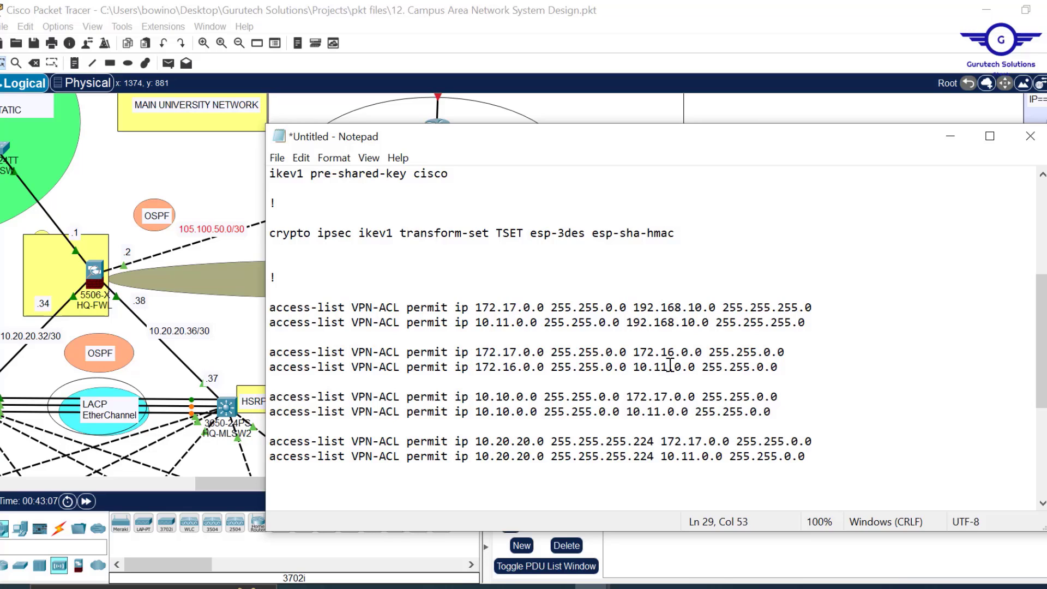
pyautogui.moveTo(788, 368); pyautogui.dragTo(627, 367)
pyautogui.hotkey('ctrl', 'c')
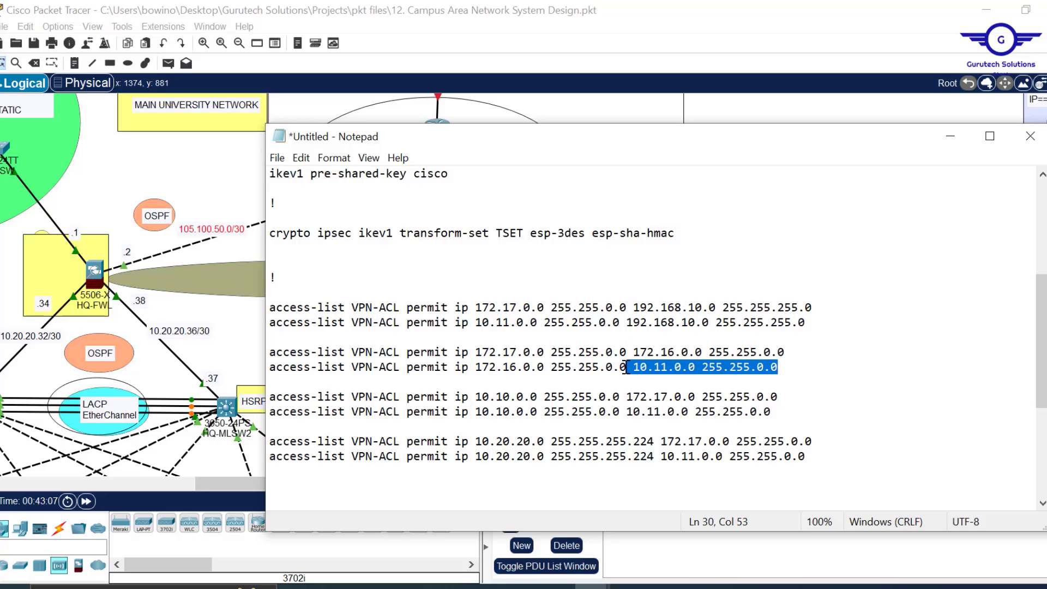
pyautogui.press('BackSpace')
pyautogui.click(468, 365)
pyautogui.hotkey('ctrl', 'v')
# - Reverse the remaining VPN-ACL lines the same way and select all the configuration text
pyautogui.moveTo(779, 398); pyautogui.dragTo(622, 401)
pyautogui.hotkey('ctrl', 'x')
pyautogui.click(469, 398)
pyautogui.hotkey('ctrl', 'v')
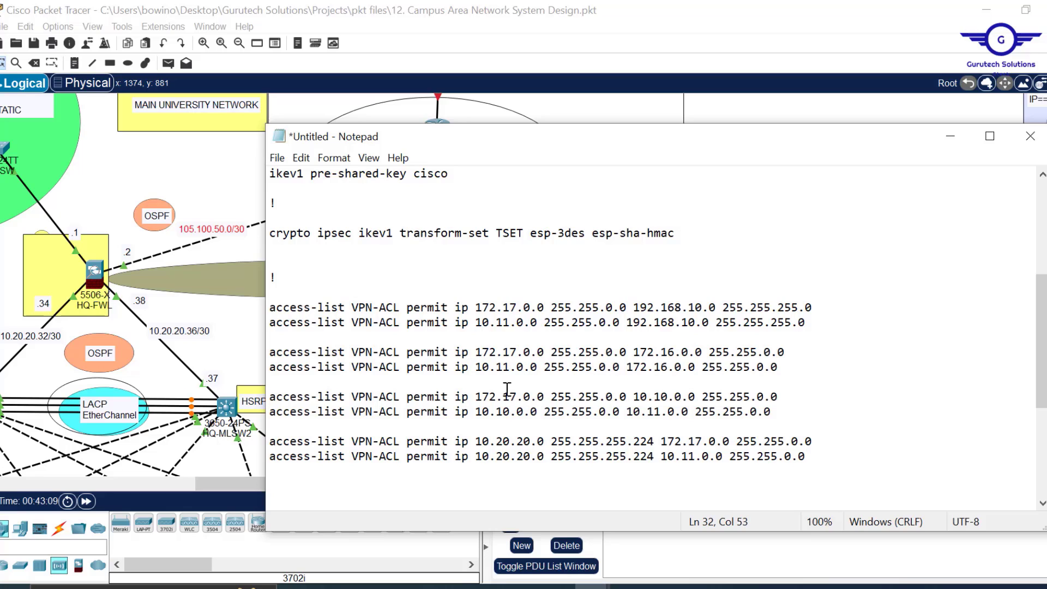
pyautogui.moveTo(772, 413); pyautogui.dragTo(621, 413)
pyautogui.hotkey('ctrl', 'x')
pyautogui.click(469, 412)
pyautogui.hotkey('ctrl', 'x')
pyautogui.moveTo(813, 352); pyautogui.dragTo(654, 367)
pyautogui.click(469, 353)
pyautogui.hotkey('ctrl', 'v')
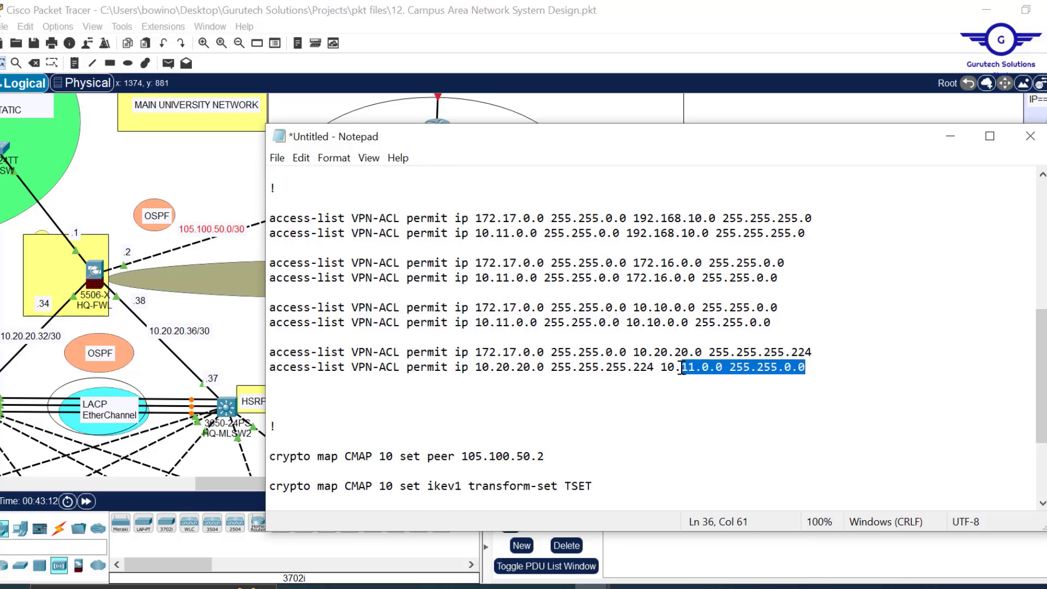
pyautogui.hotkey('ctrl', 'x')
pyautogui.hotkey('ctrl', 'v')
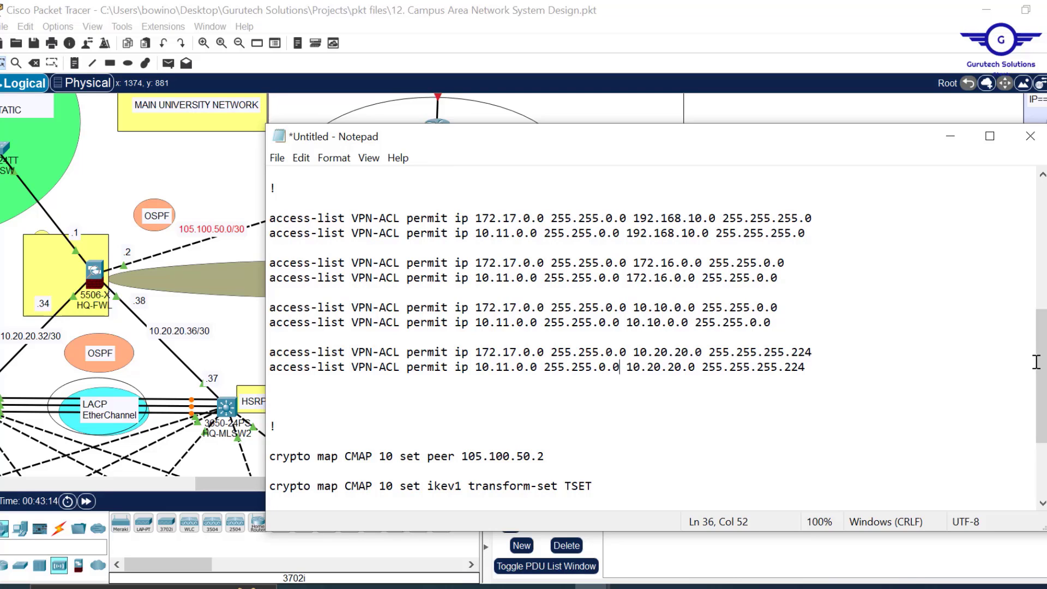
pyautogui.moveTo(1042, 366); pyautogui.dragTo(1010, 233)
pyautogui.hotkey('ctrl', 'a')
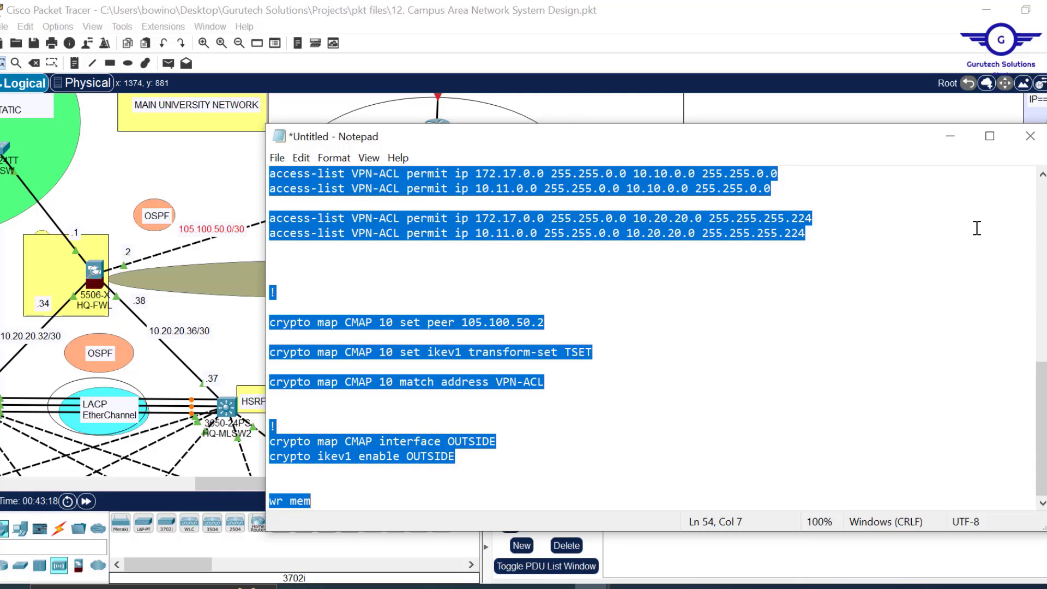
# - Paste the VPN configuration into BRANCH-FWL's CLI, run wr mem, and close the window
pyautogui.click(951, 136)
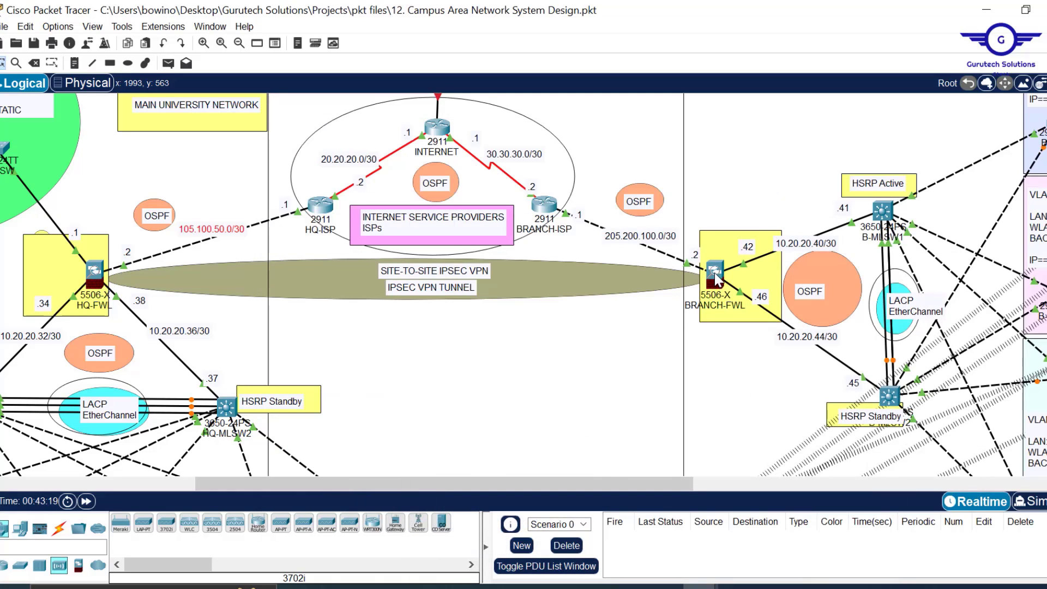
pyautogui.click(716, 278)
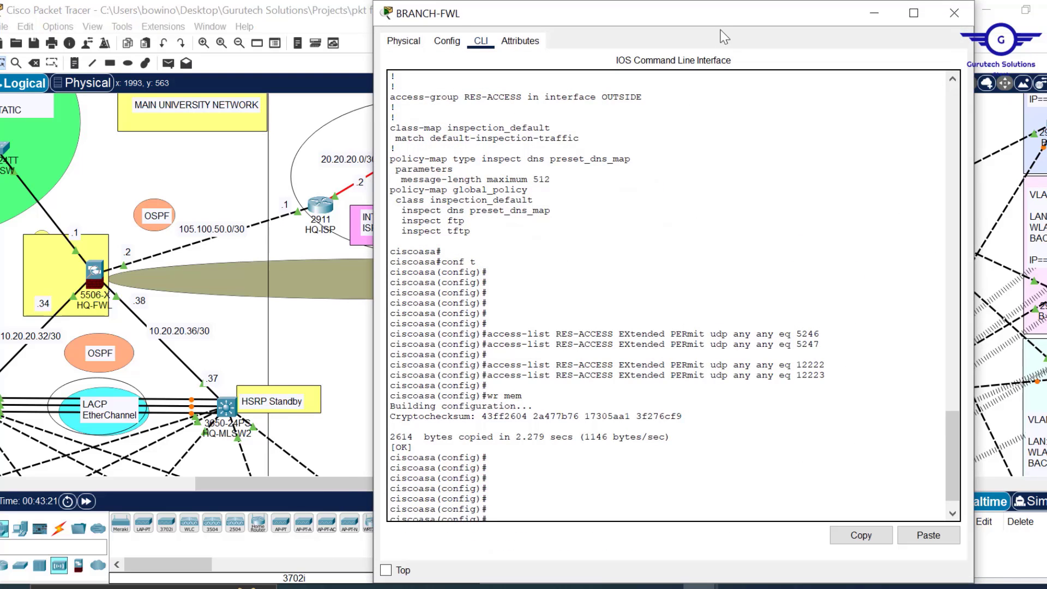
pyautogui.moveTo(730, 5); pyautogui.dragTo(725, 54)
pyautogui.press('Return')
pyautogui.press('Return')
pyautogui.press('Return')
pyautogui.press('Return')
pyautogui.press('Return')
pyautogui.press('Return')
pyautogui.press('Return')
pyautogui.press('Return')
pyautogui.press('Return')
pyautogui.press('Return')
pyautogui.press('Return')
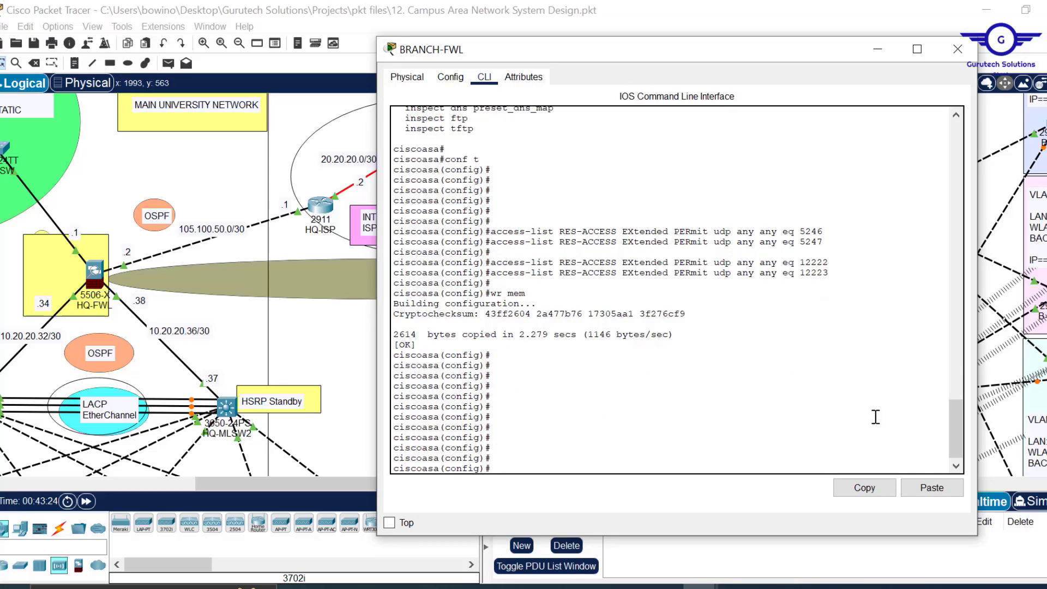
pyautogui.click(933, 491)
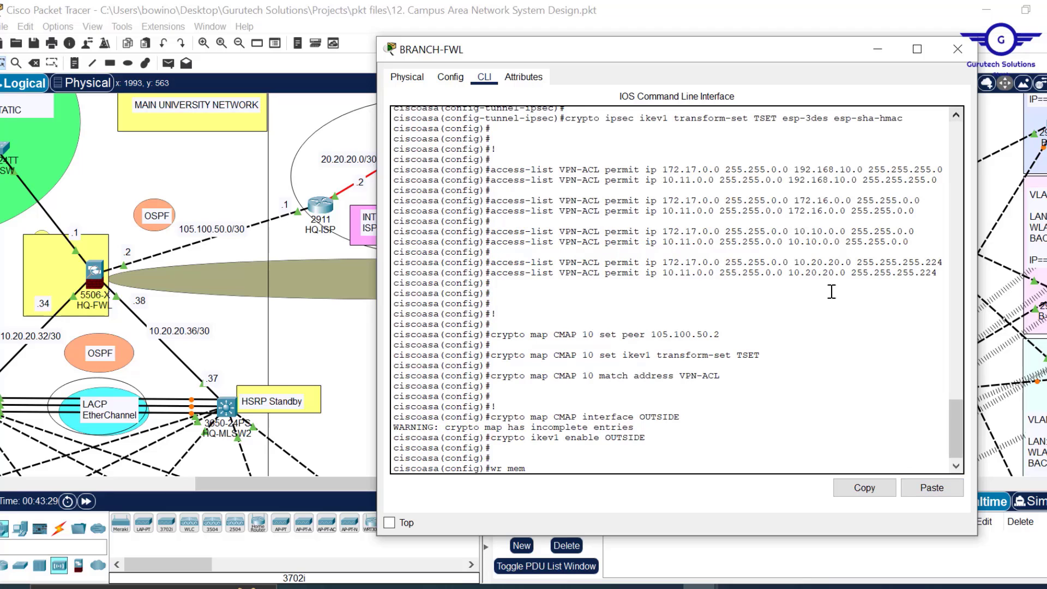
pyautogui.press('Return')
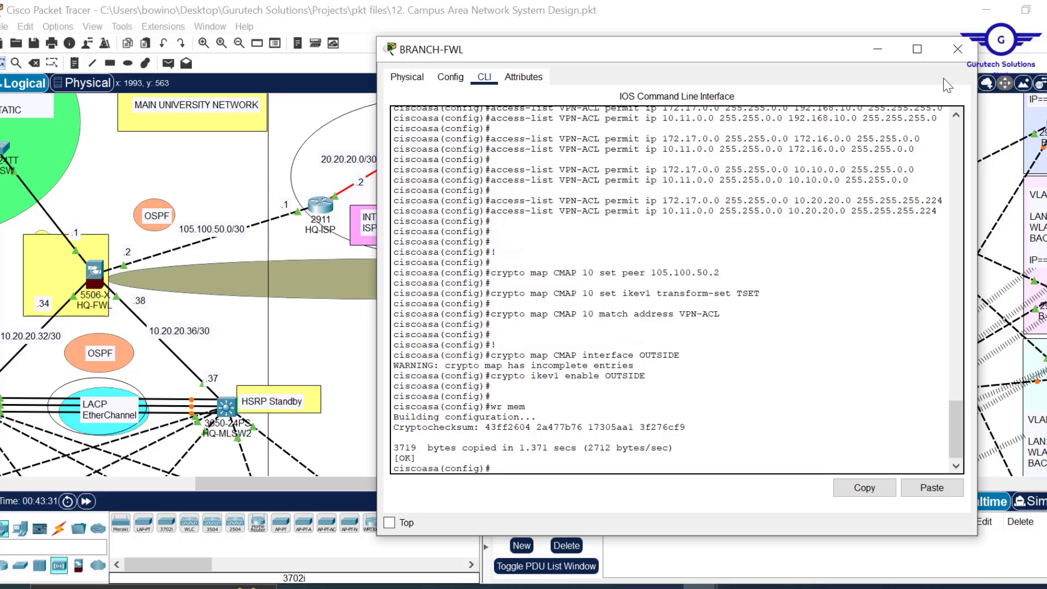
pyautogui.click(952, 50)
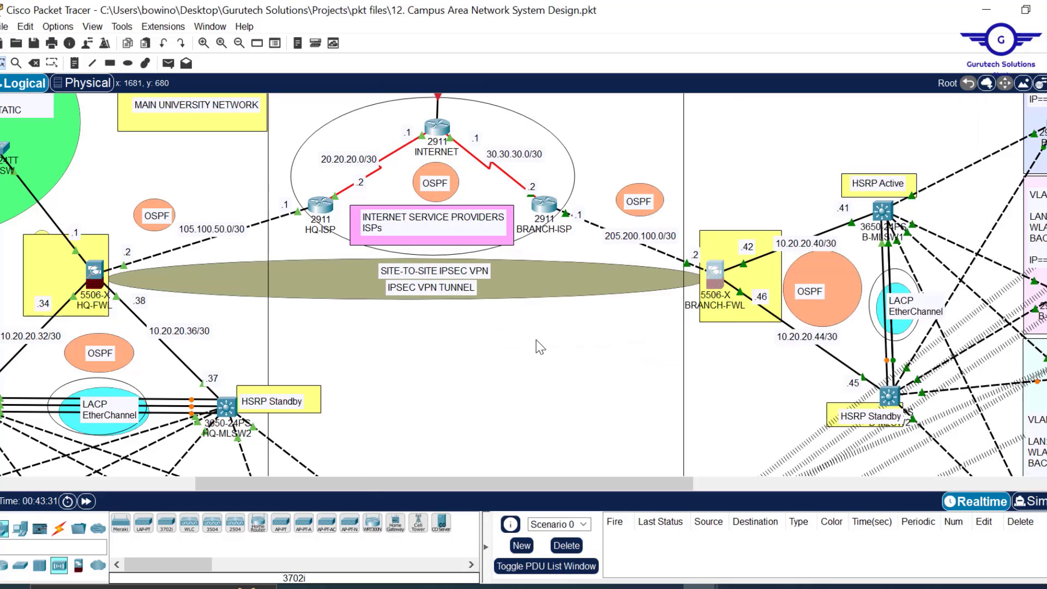
# - Save the Packet Tracer project, then bring up and close the MGT1 window
pyautogui.hotkey('ctrl', 's')
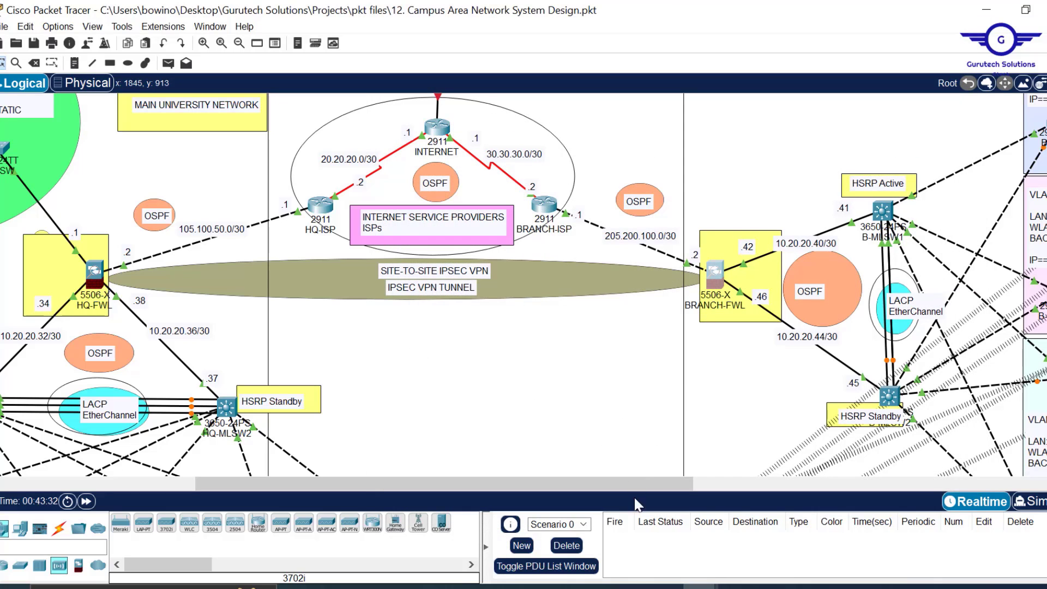
pyautogui.moveTo(701, 587)
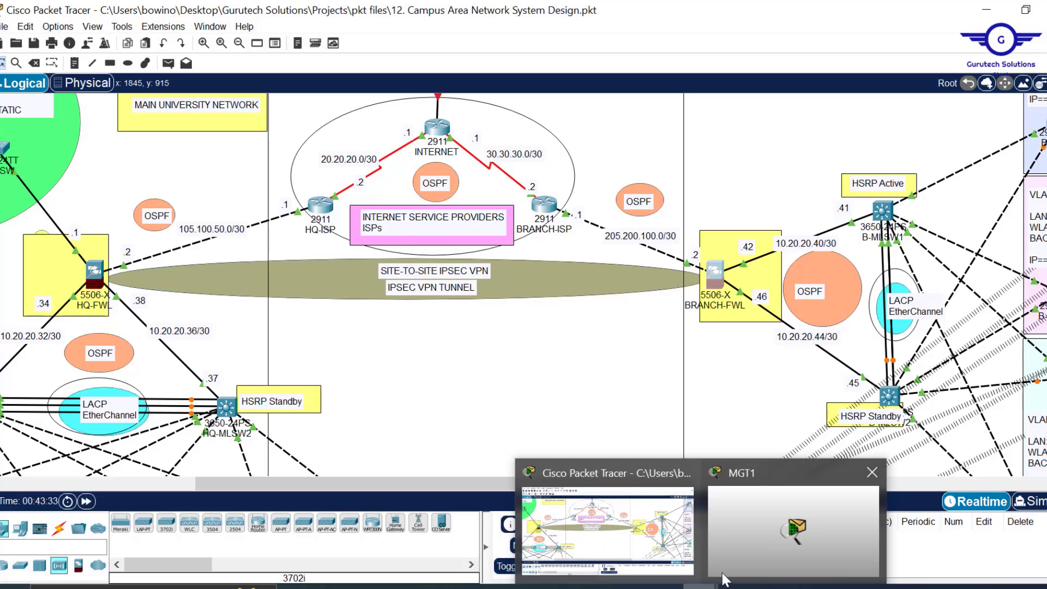
pyautogui.moveTo(765, 536)
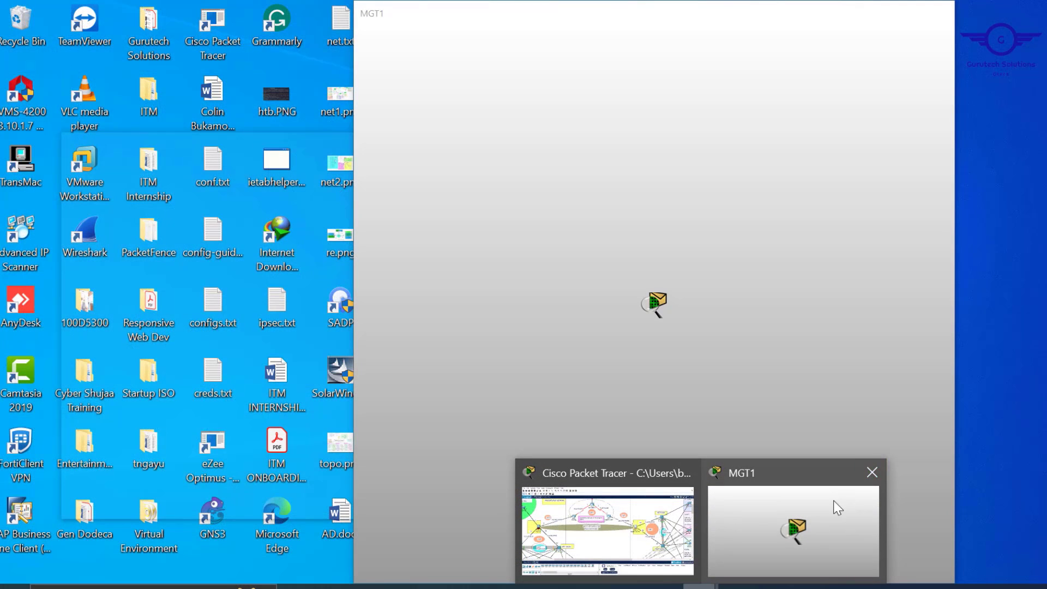
pyautogui.click(836, 505)
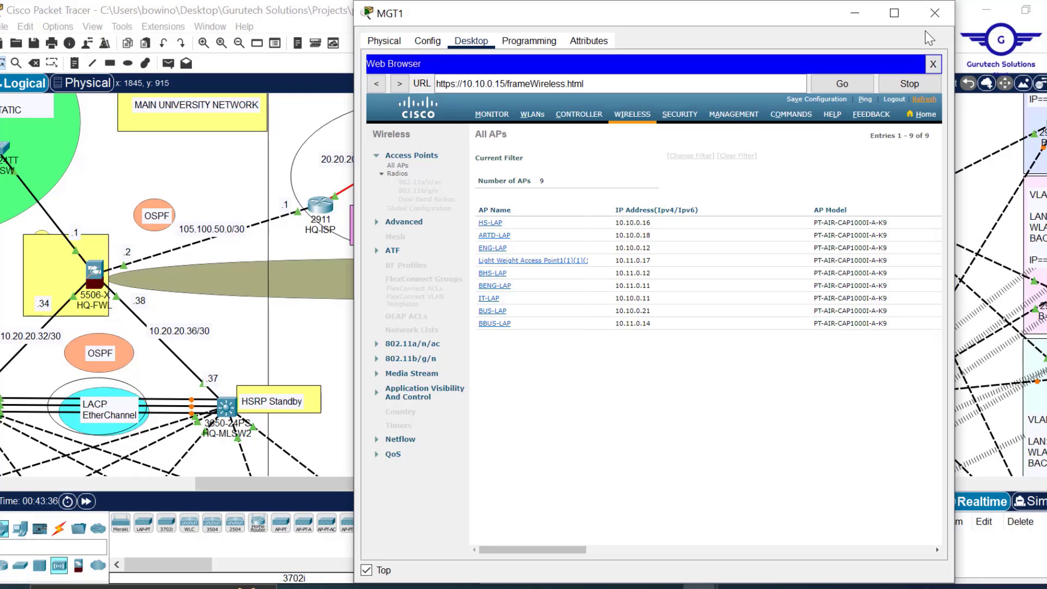
pyautogui.click(934, 16)
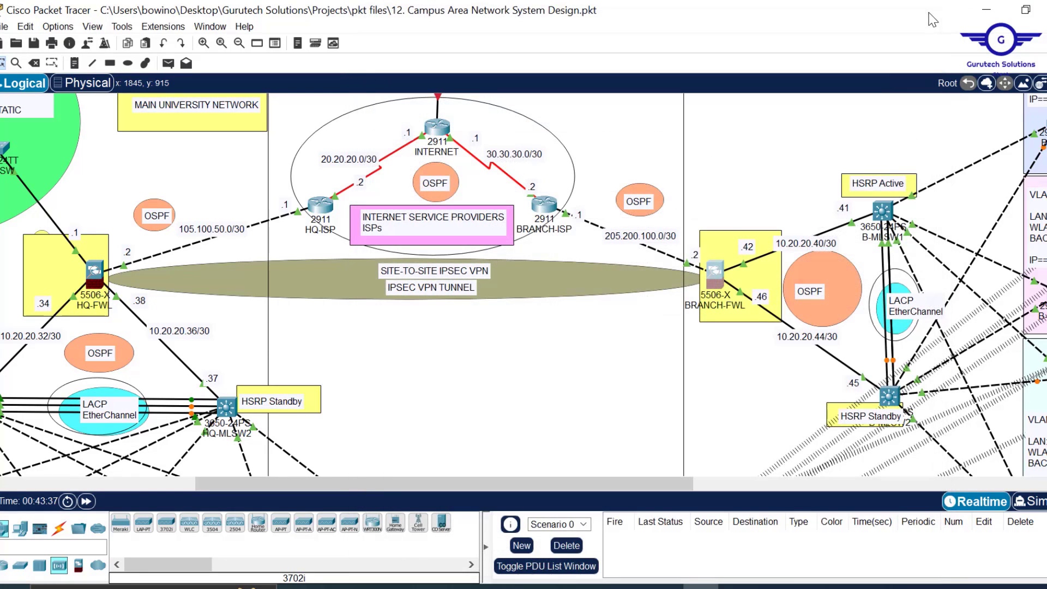
# - Scroll to the branch LANs and check PC details such as BBUS-PC2's 172.17.0.20/16 address
pyautogui.moveTo(493, 483); pyautogui.dragTo(350, 486)
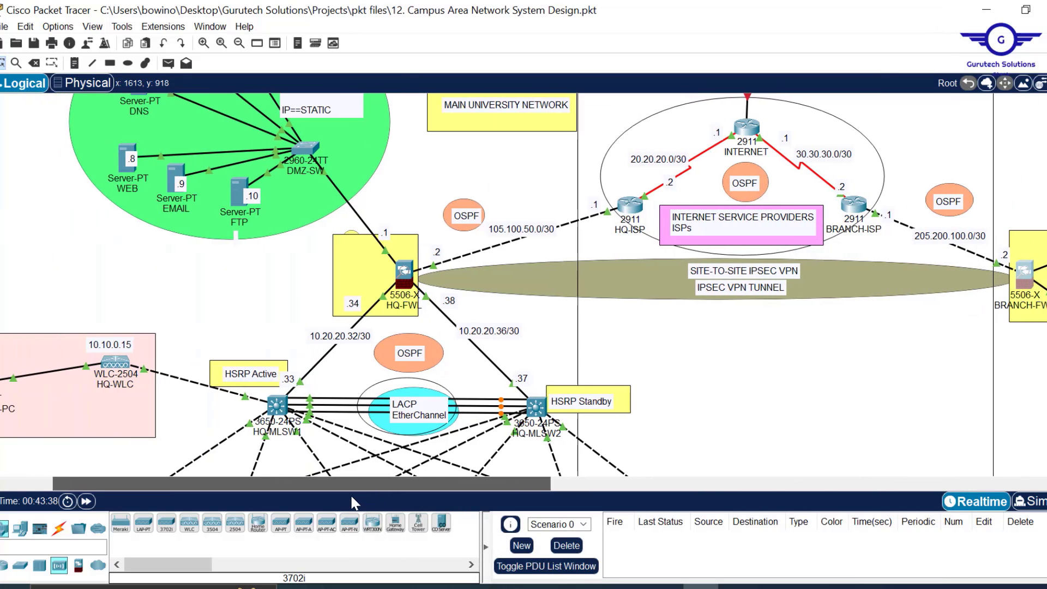
pyautogui.scroll(-5, 687, 328)
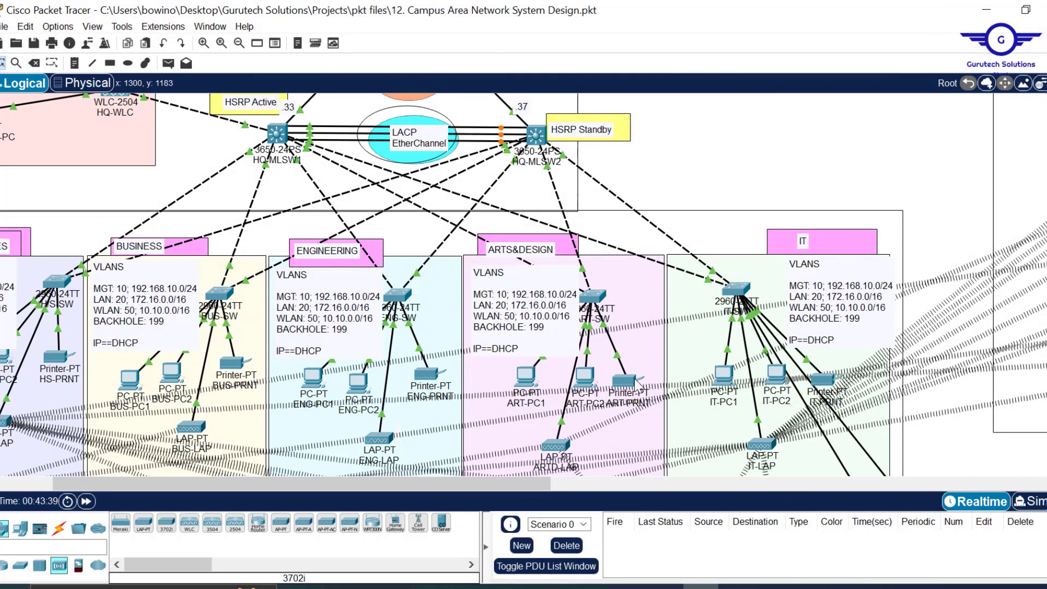
pyautogui.moveTo(585, 385)
pyautogui.moveTo(171, 372)
pyautogui.scroll(-1, 518, 349)
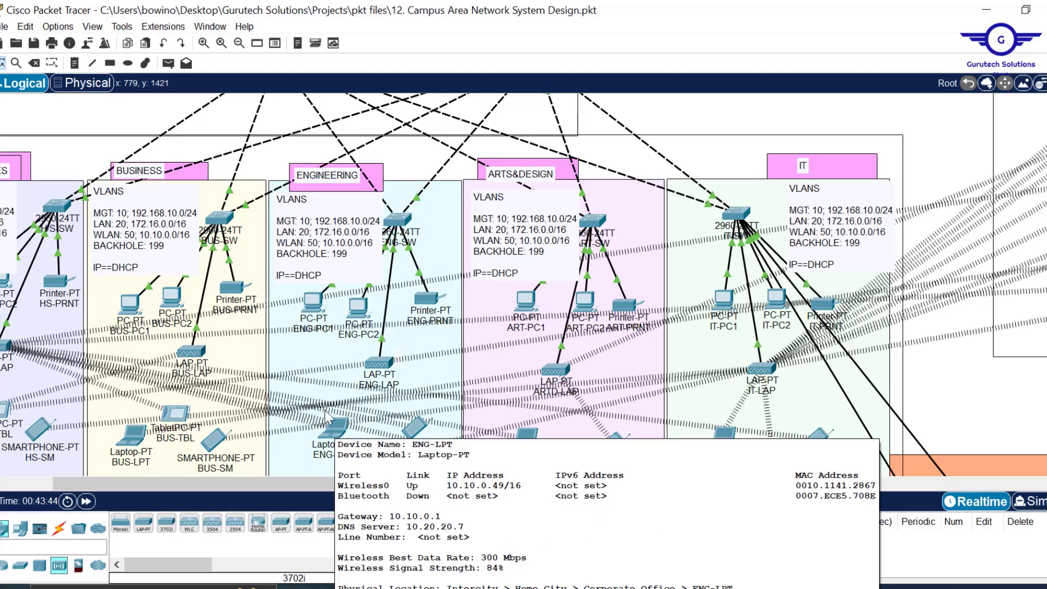
pyautogui.moveTo(331, 439)
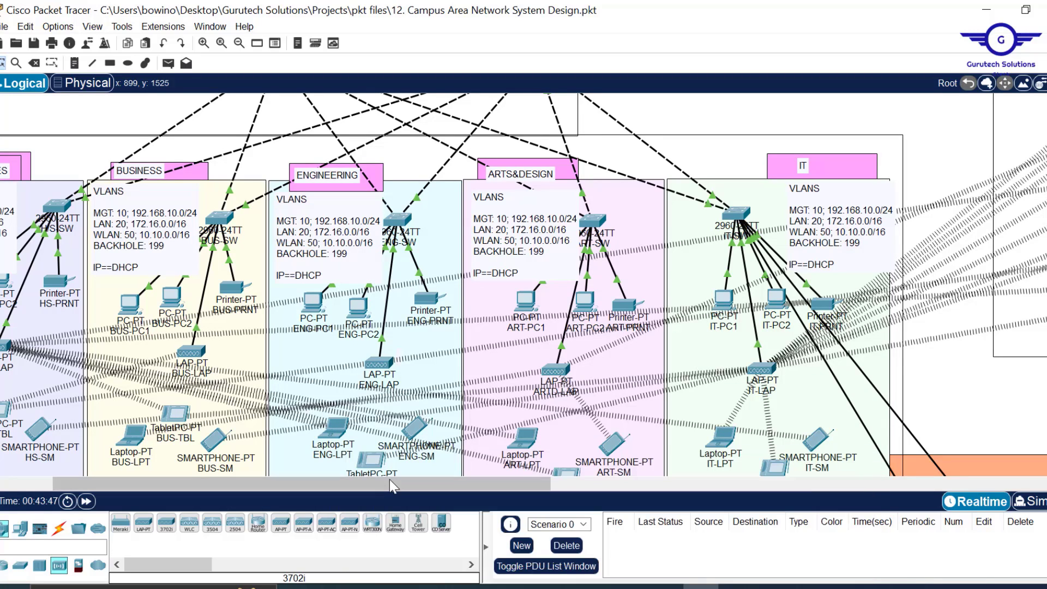
pyautogui.moveTo(389, 483); pyautogui.dragTo(776, 468)
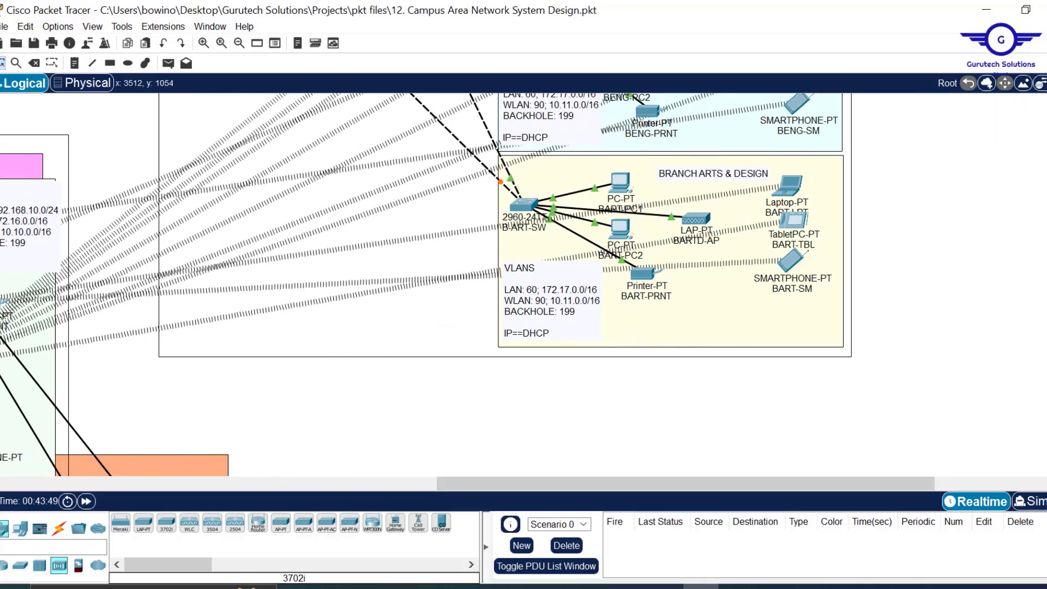
pyautogui.scroll(5, 425, 283)
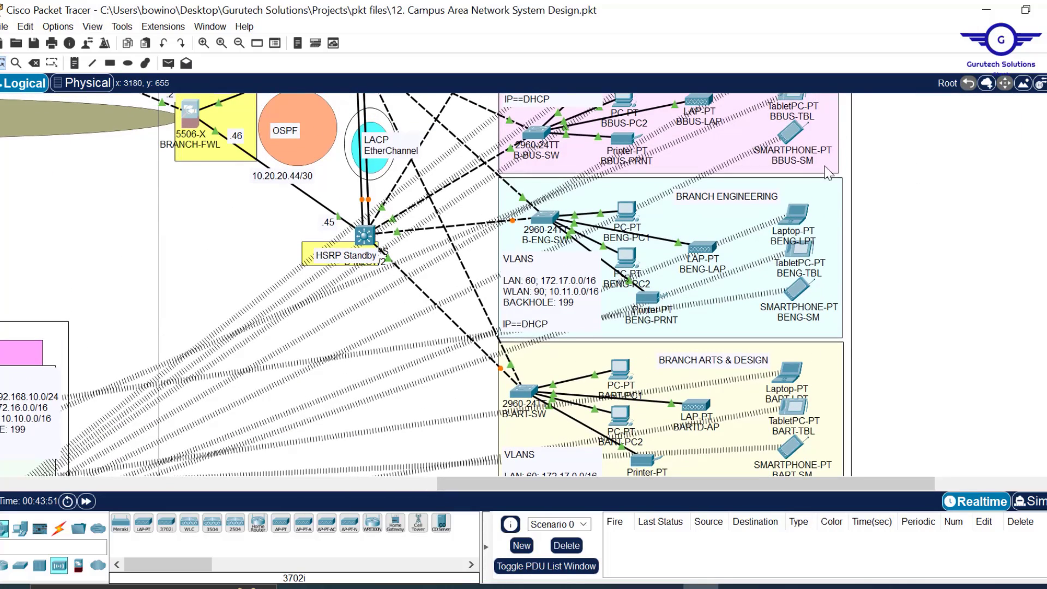
pyautogui.scroll(6, 422, 285)
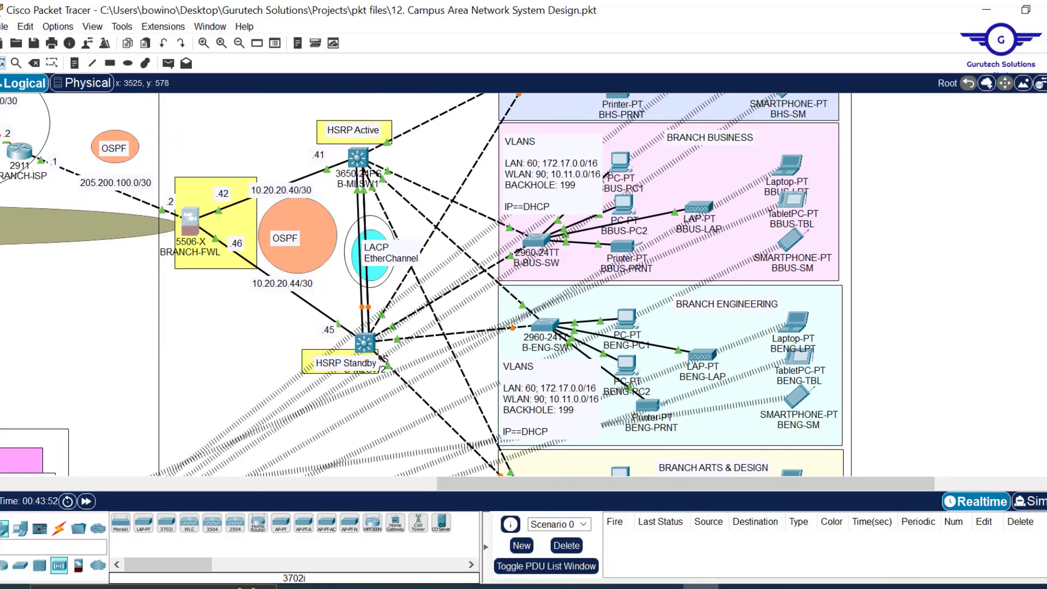
pyautogui.scroll(-10, 422, 286)
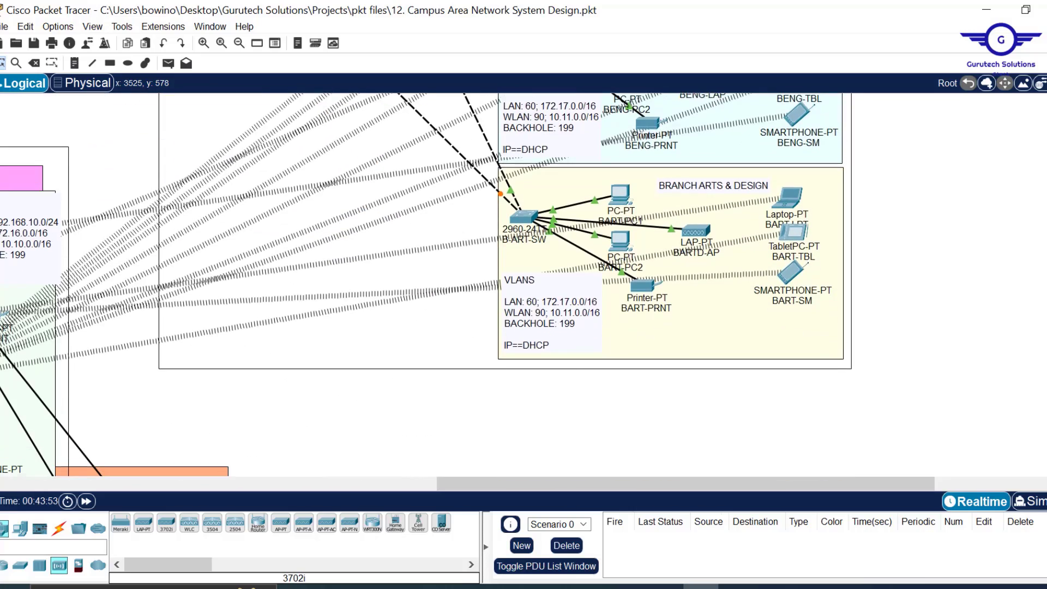
pyautogui.scroll(-10, 676, 234)
pyautogui.scroll(18, 677, 234)
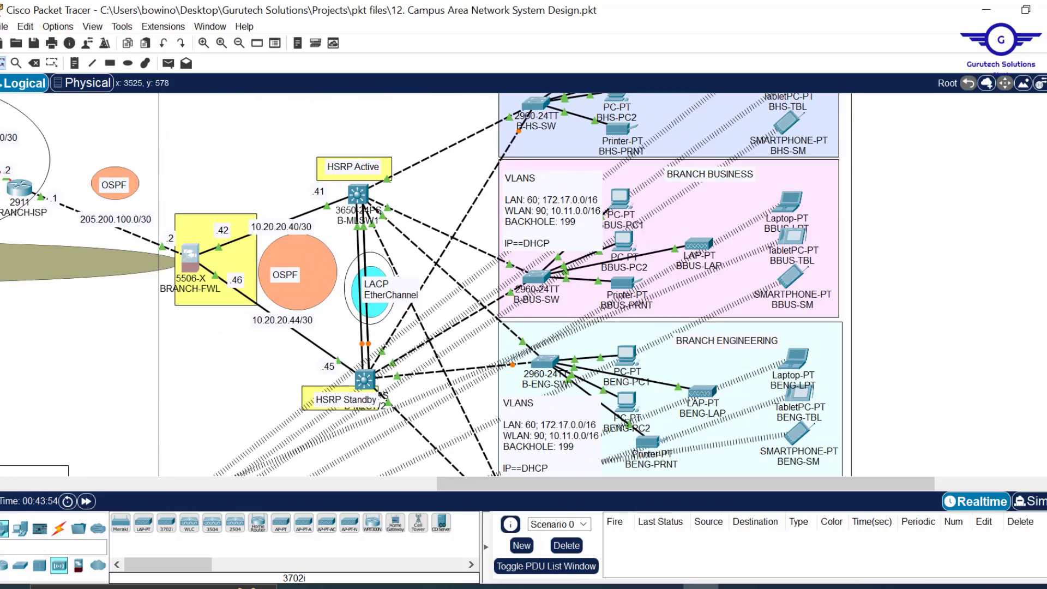
# - On BBUS-PC2, run ipconfig in the Command Prompt to check its 172.17.0.20 address
pyautogui.click(624, 240)
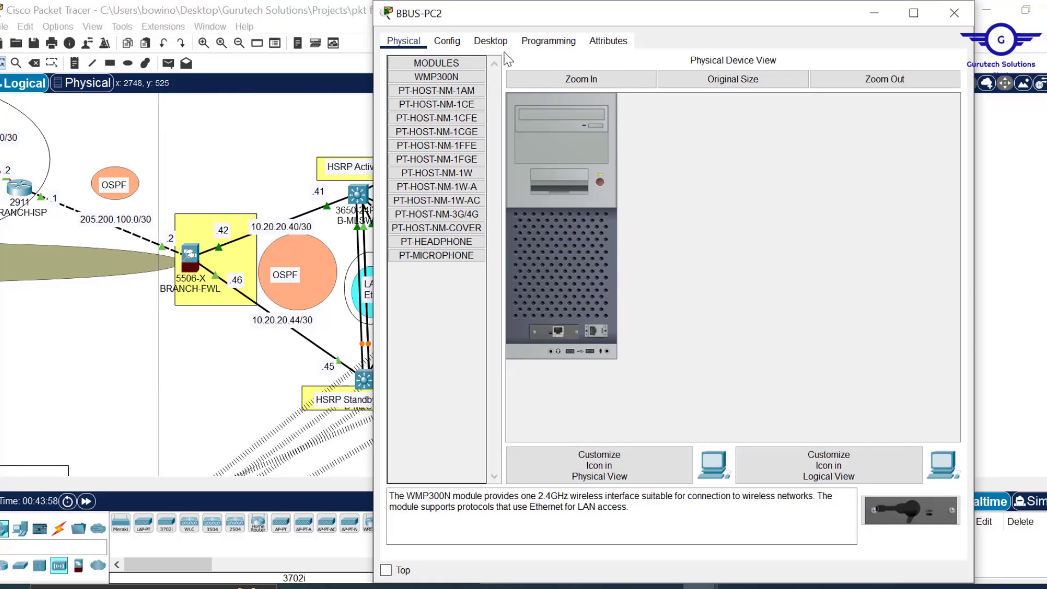
pyautogui.click(489, 43)
pyautogui.moveTo(566, 5); pyautogui.dragTo(567, 109)
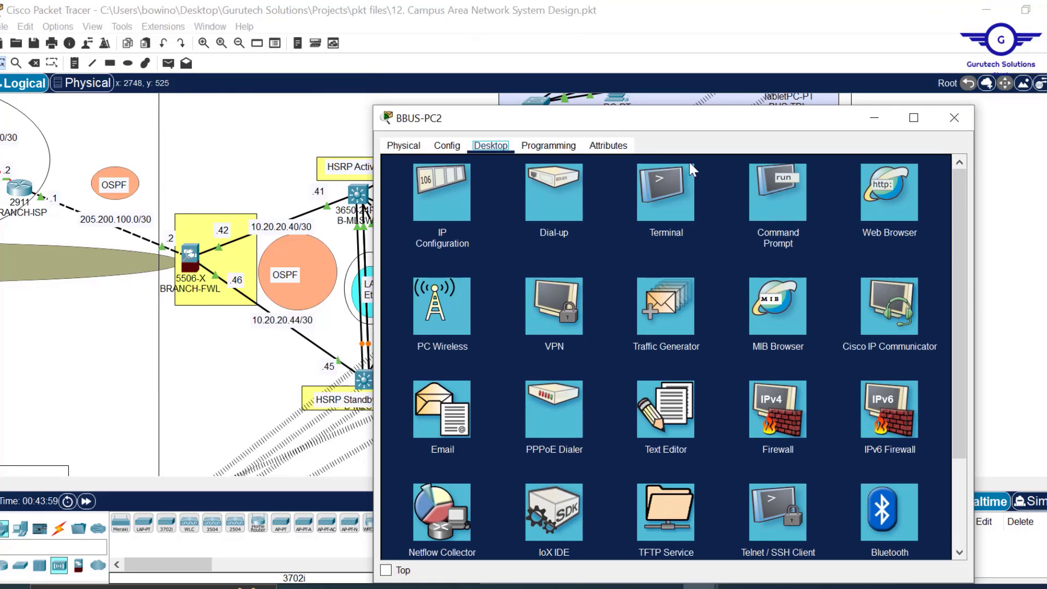
pyautogui.click(762, 193)
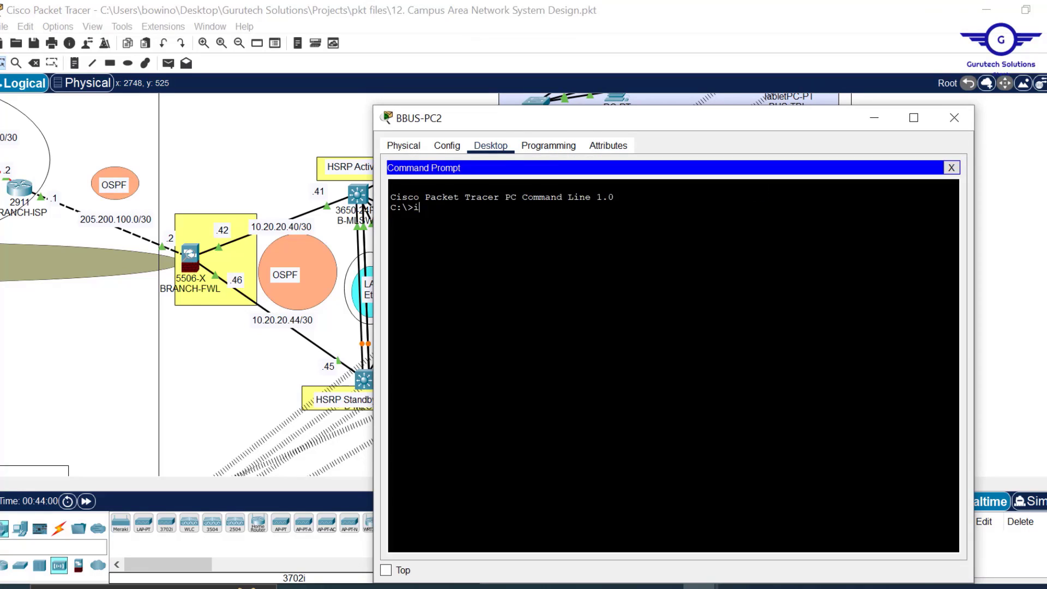
pyautogui.write('ig')
pyautogui.press('Return')
# - Ping 10.10.0.49 from BBUS-PC2, which fails with 100% loss
pyautogui.write('ping 10.10.0.49')
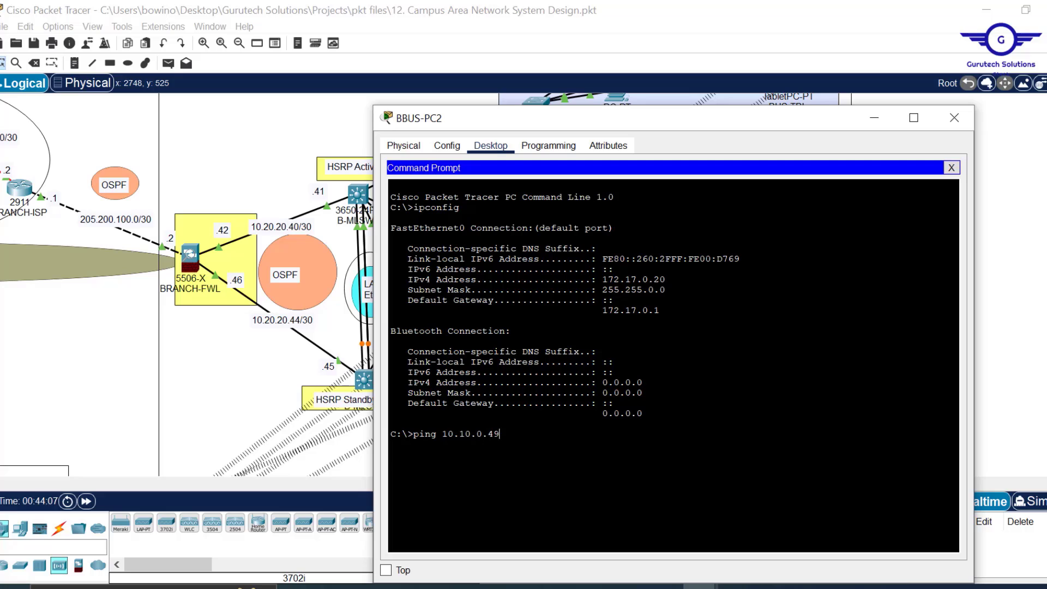
pyautogui.moveTo(665, 280); pyautogui.dragTo(615, 279)
pyautogui.moveTo(501, 433); pyautogui.dragTo(443, 434)
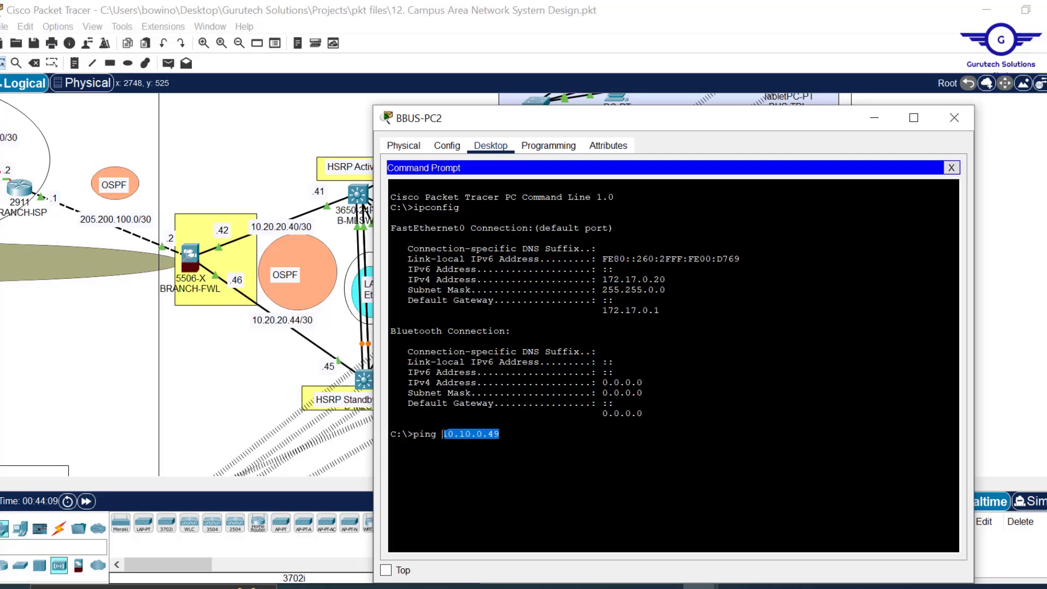
pyautogui.press('Return')
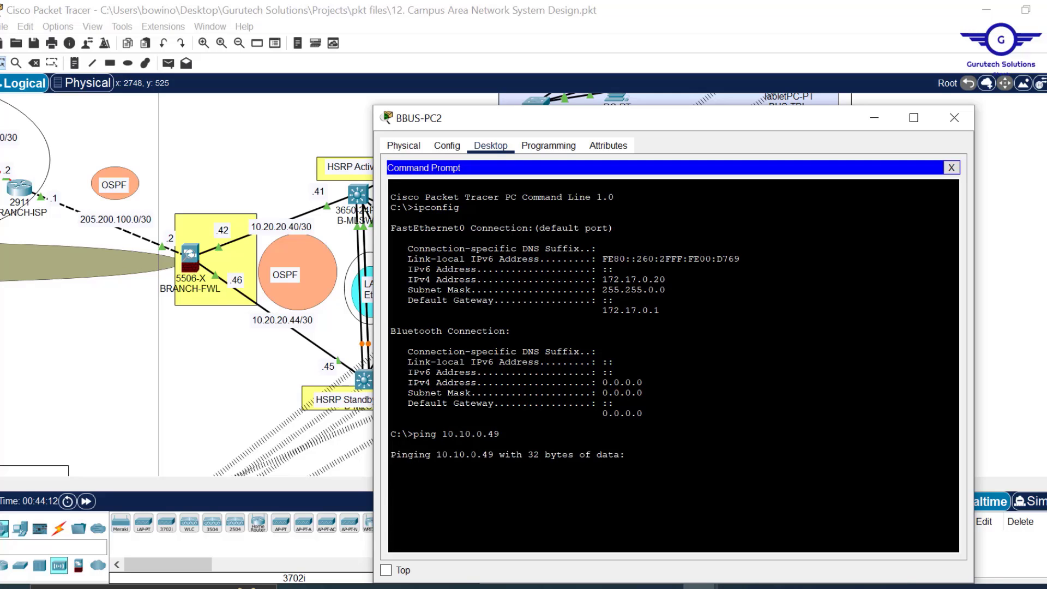
# - Ping 10.10.0.1 from BBUS-PC2, also 100% loss, and close the PC's window
pyautogui.moveTo(644, 126); pyautogui.dragTo(649, 86)
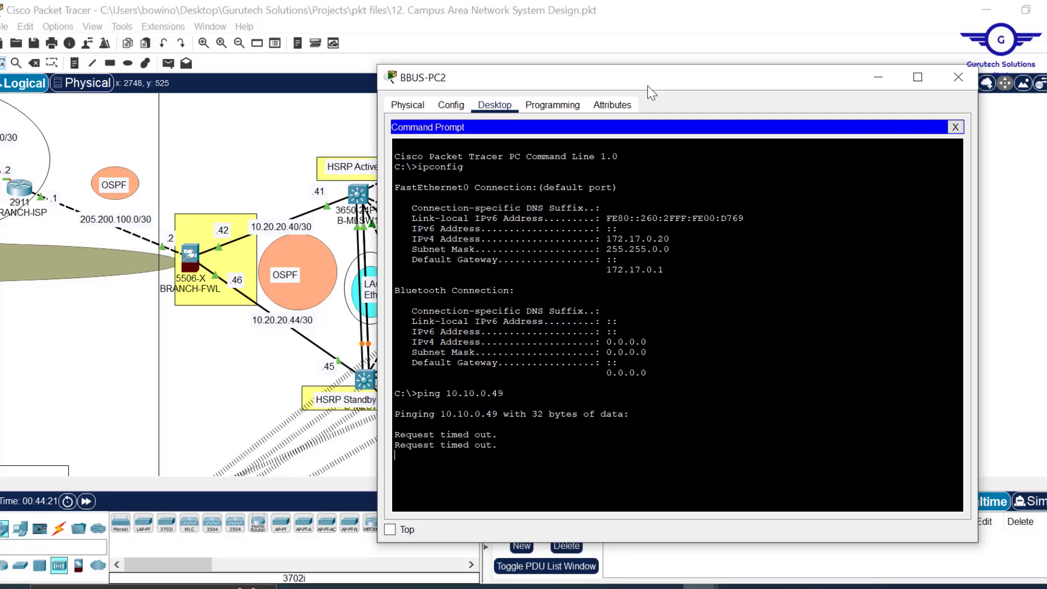
pyautogui.write('ping 10.10.0.1')
pyautogui.press('Return')
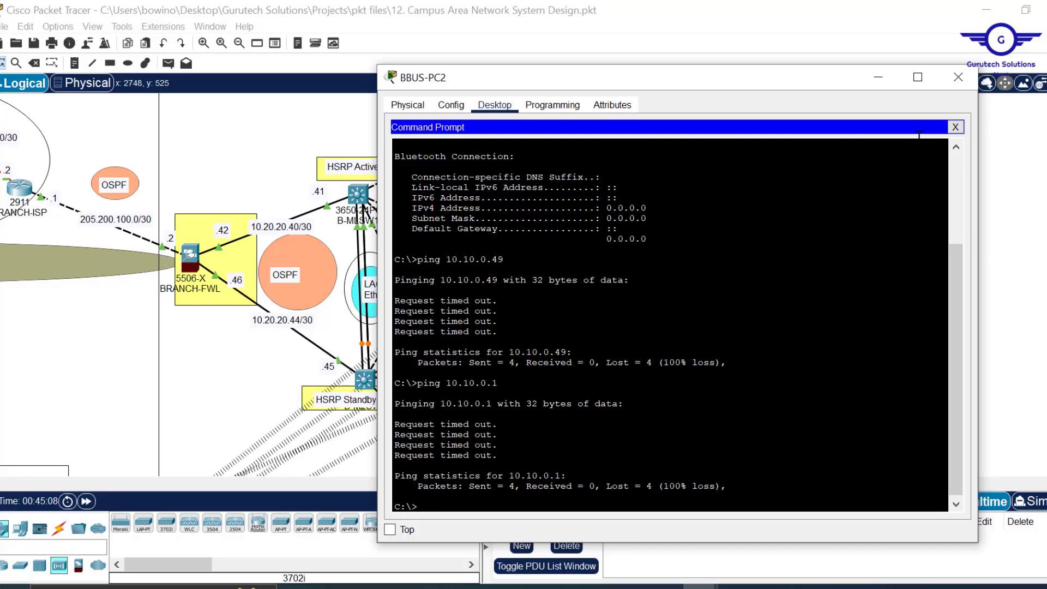
pyautogui.click(955, 81)
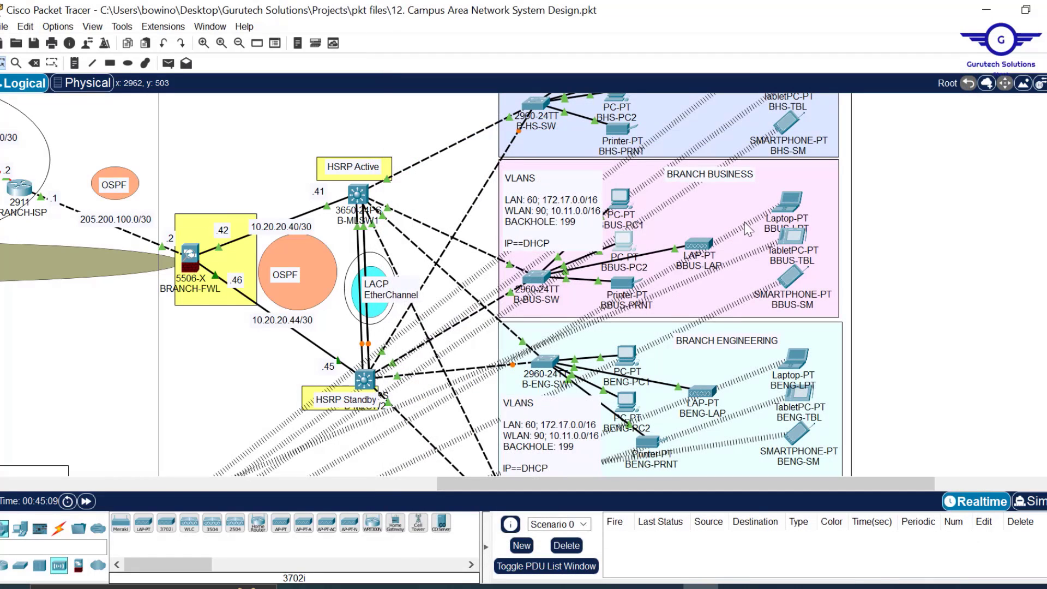
# - Save the project and exit Packet Tracer, confirming the save
pyautogui.hotkey('ctrl', 's')
pyautogui.click(1046, 10)
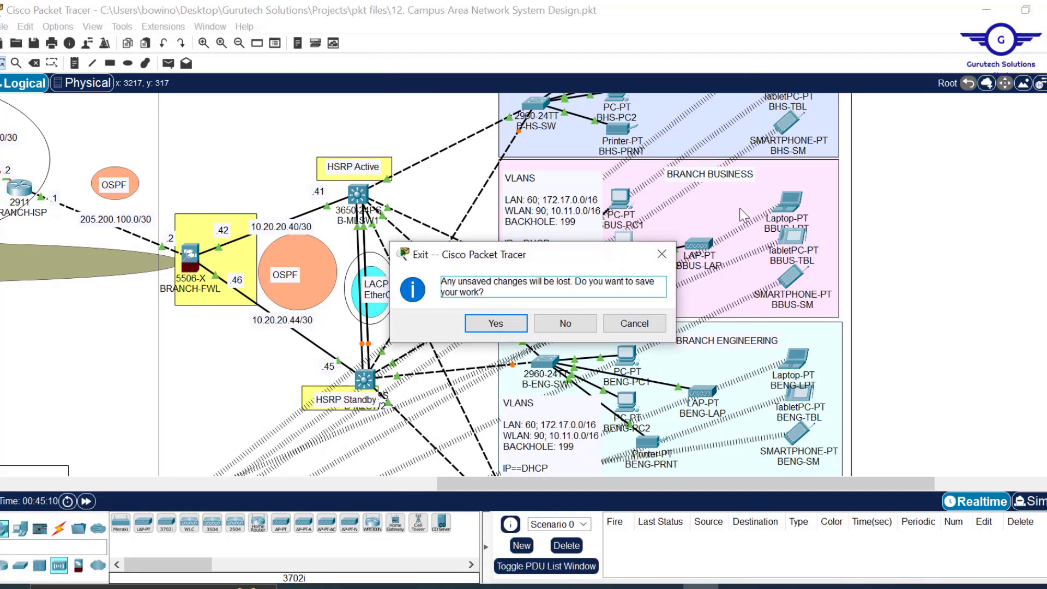
pyautogui.click(506, 316)
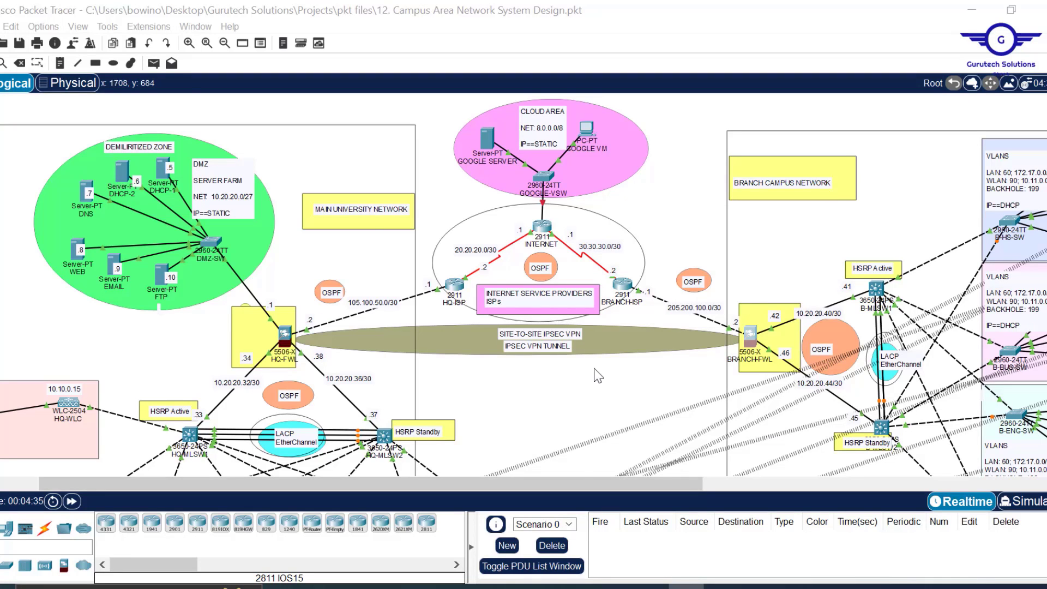
# - On BBUS-PC1, run ipconfig in the Command Prompt to confirm its 172.17.0.14 address
pyautogui.scroll(-3, 584, 402)
pyautogui.scroll(3, 584, 404)
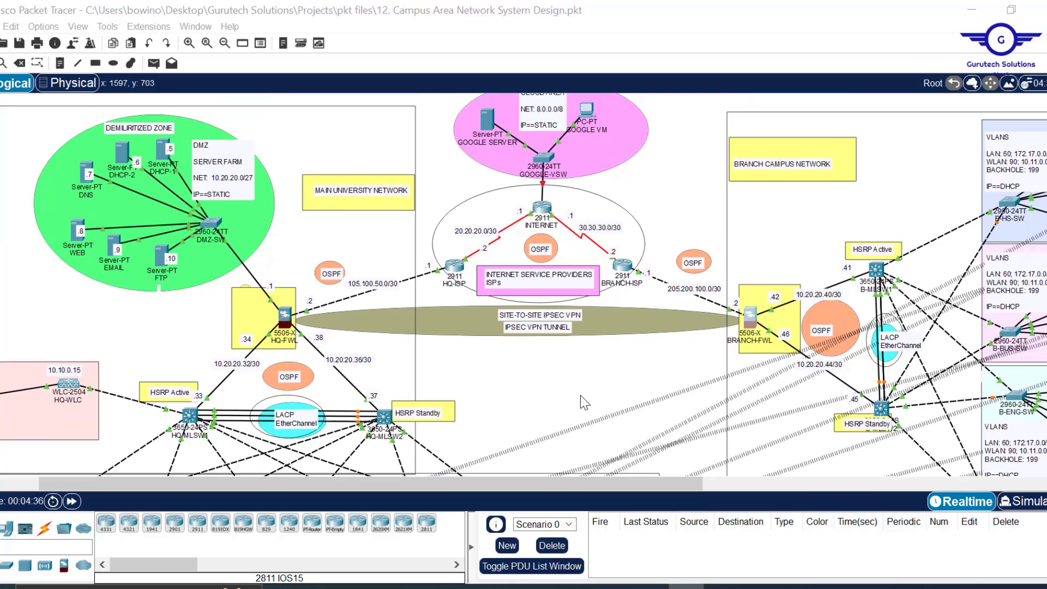
pyautogui.hscroll(5, 677, 376)
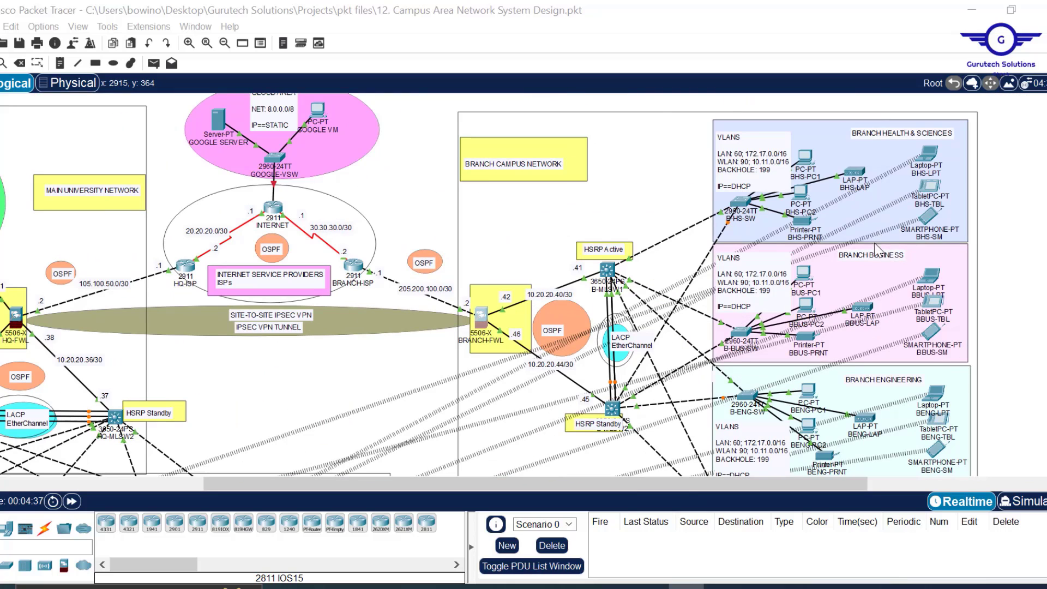
pyautogui.click(805, 274)
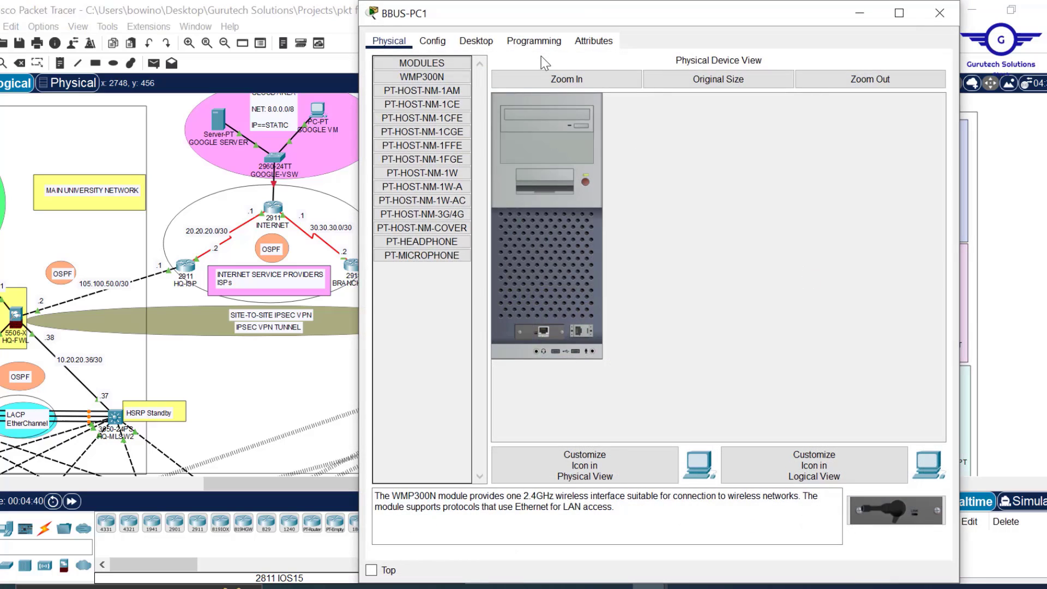
pyautogui.click(476, 41)
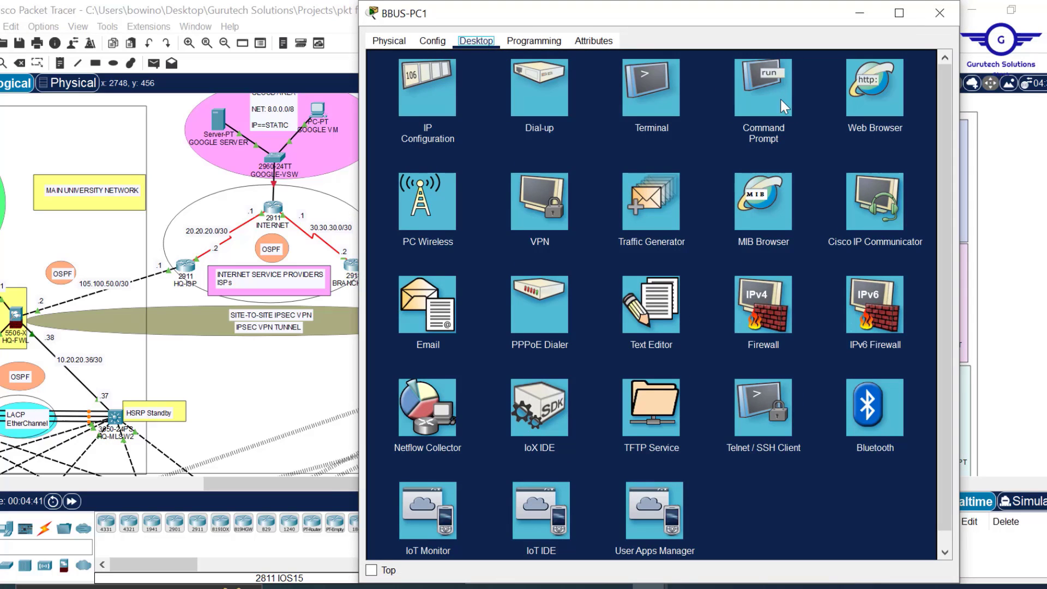
pyautogui.click(780, 100)
pyautogui.write('ipconfig')
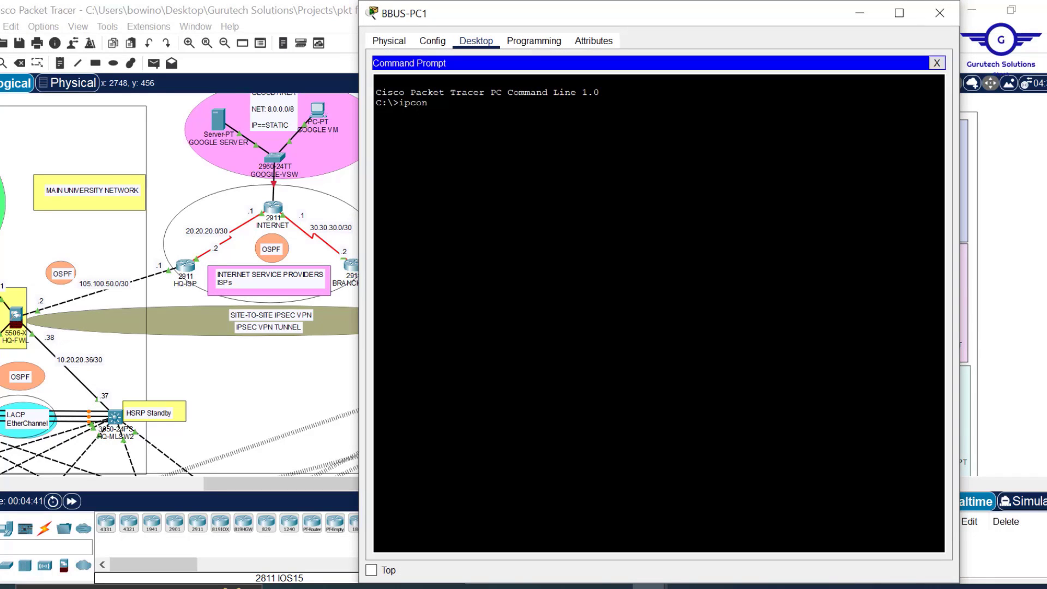
pyautogui.press('Return')
pyautogui.press('Return')
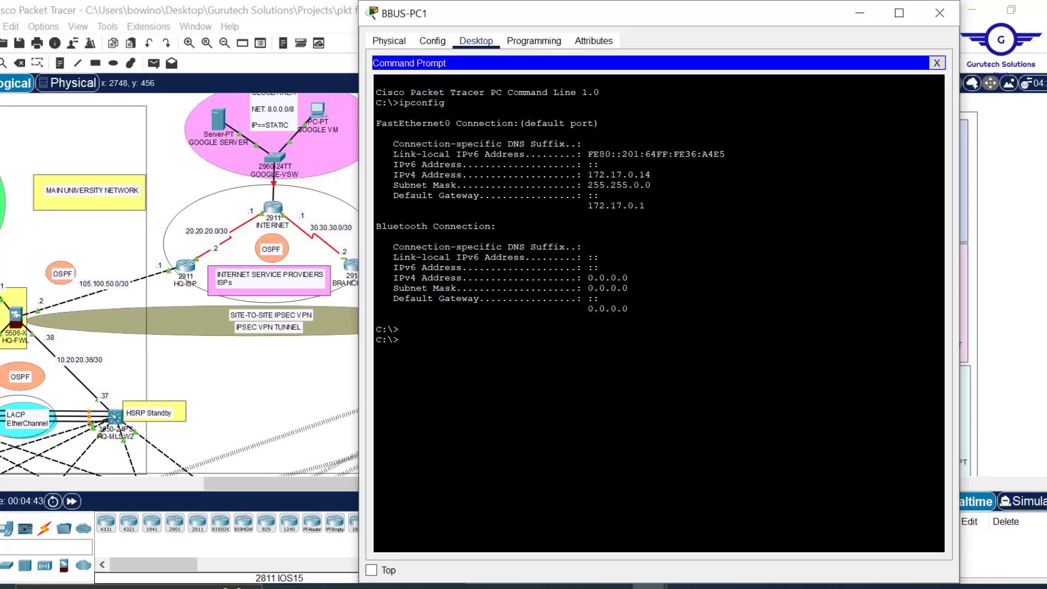
# - Ping 10.10.0.1 twice from BBUS-PC1 until replies return, then close its window
pyautogui.write('ping 10.10.0.1')
pyautogui.press('Return')
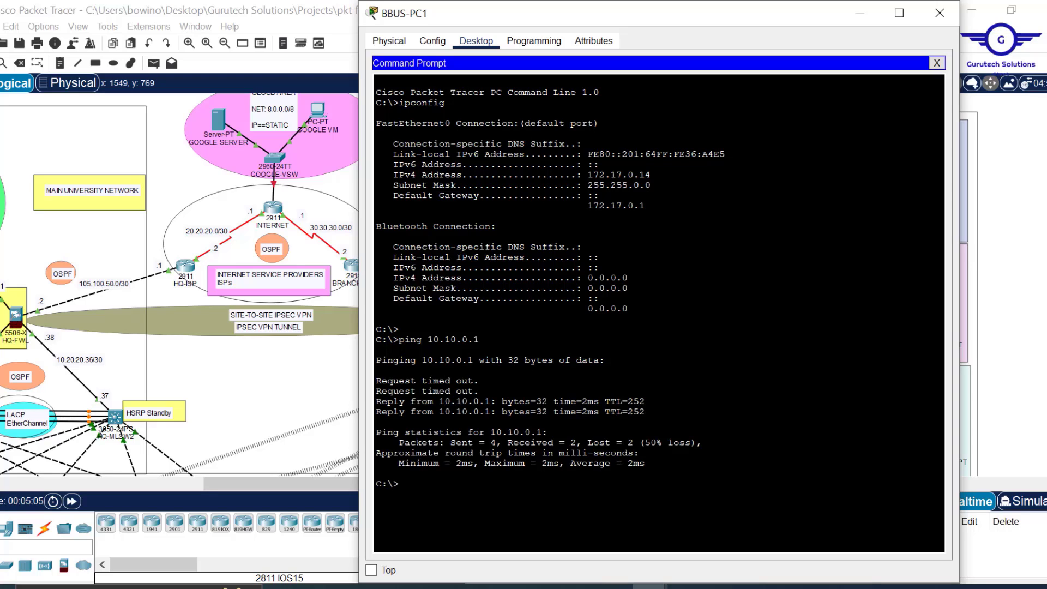
pyautogui.press('Up')
pyautogui.press('Return')
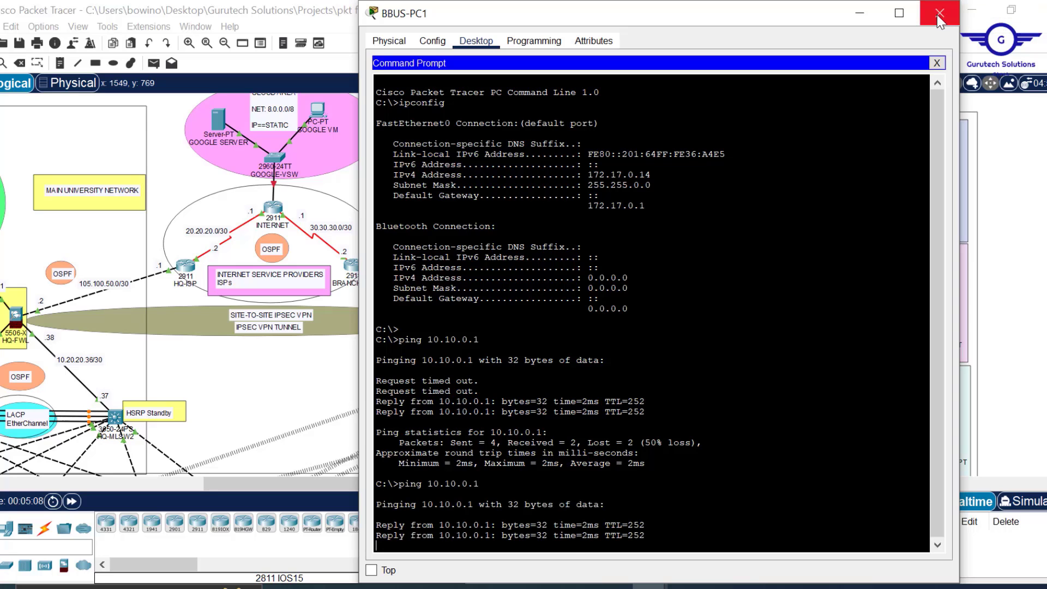
pyautogui.click(939, 13)
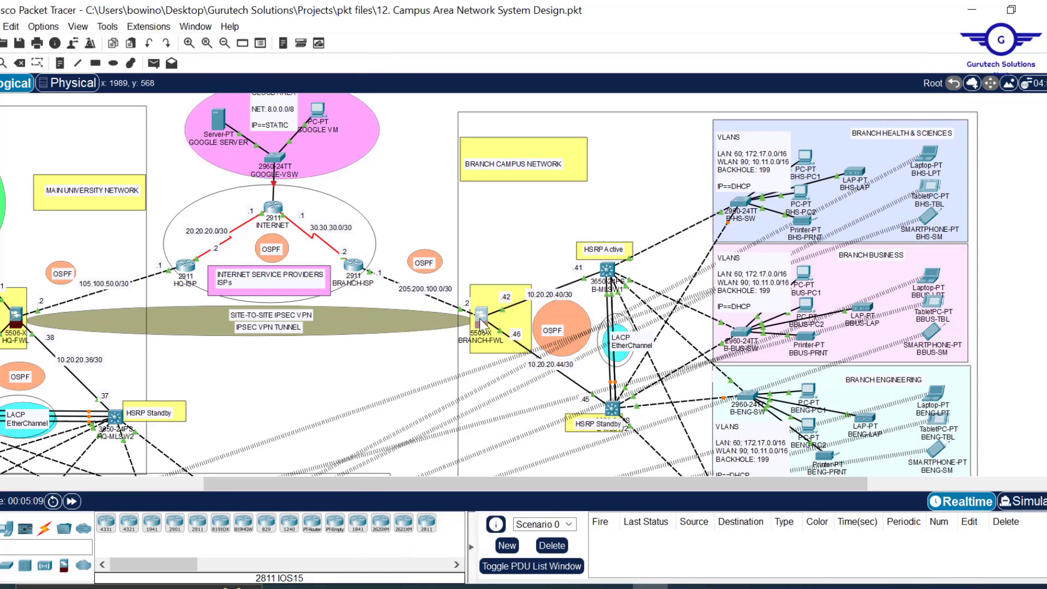
# - Run show crypto isakmp sa in the BRANCH-FWL command line
pyautogui.click(477, 317)
pyautogui.press('Return')
pyautogui.press('Return')
pyautogui.press('Return')
pyautogui.press('Return')
pyautogui.press('Return')
pyautogui.press('Return')
pyautogui.press('Return')
pyautogui.press('Return')
pyautogui.press('Return')
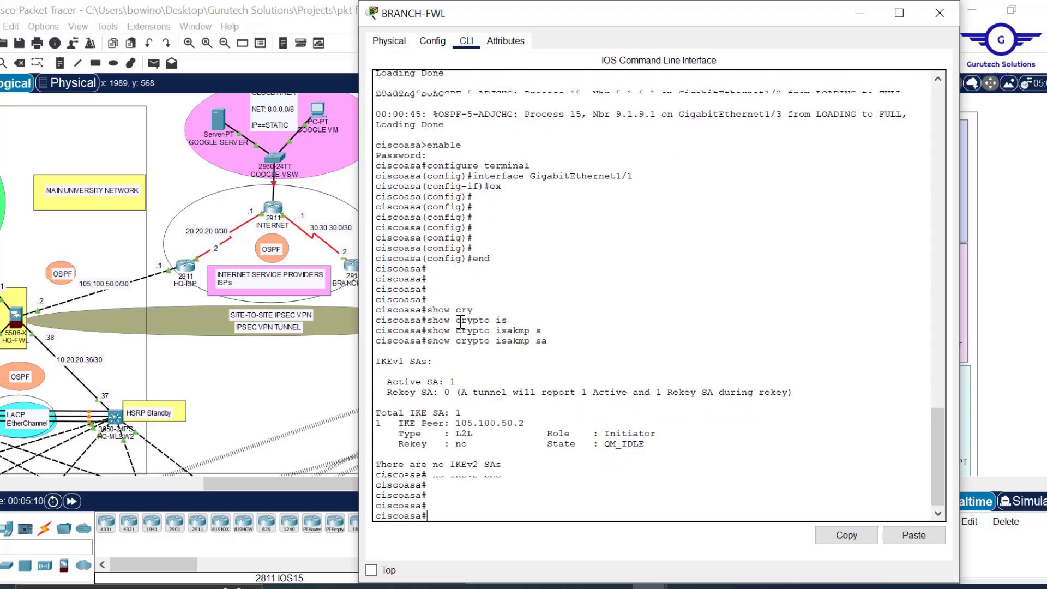
pyautogui.press('Return')
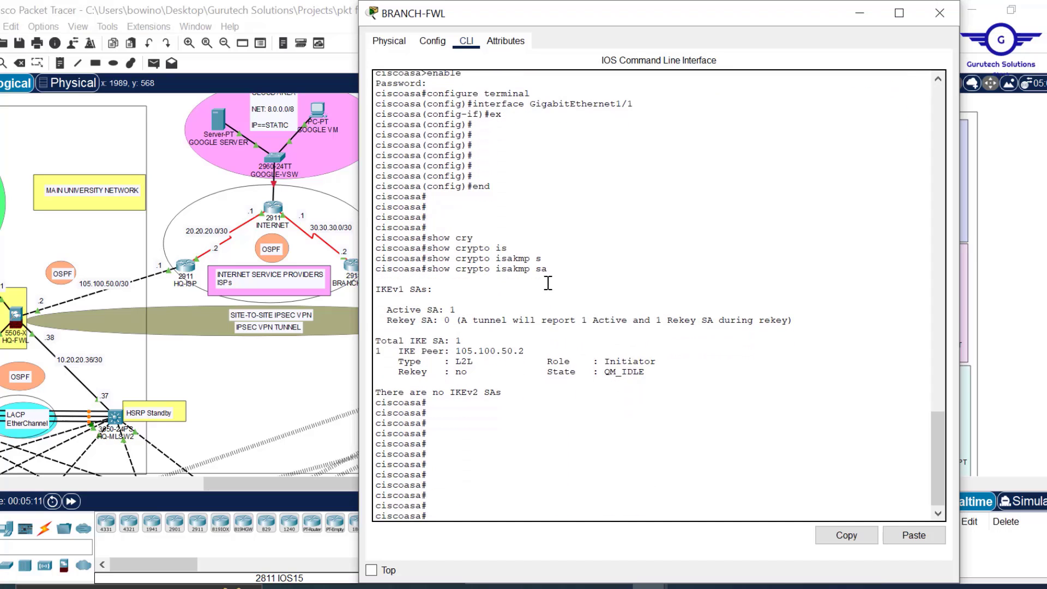
pyautogui.moveTo(554, 271); pyautogui.dragTo(429, 273)
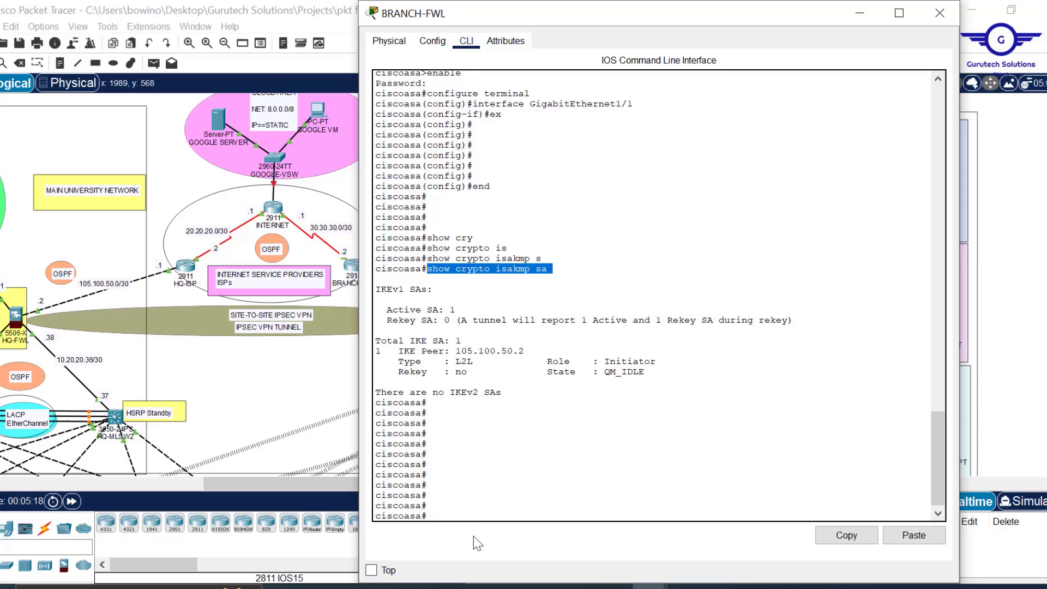
pyautogui.write('show crypto isakmp sa')
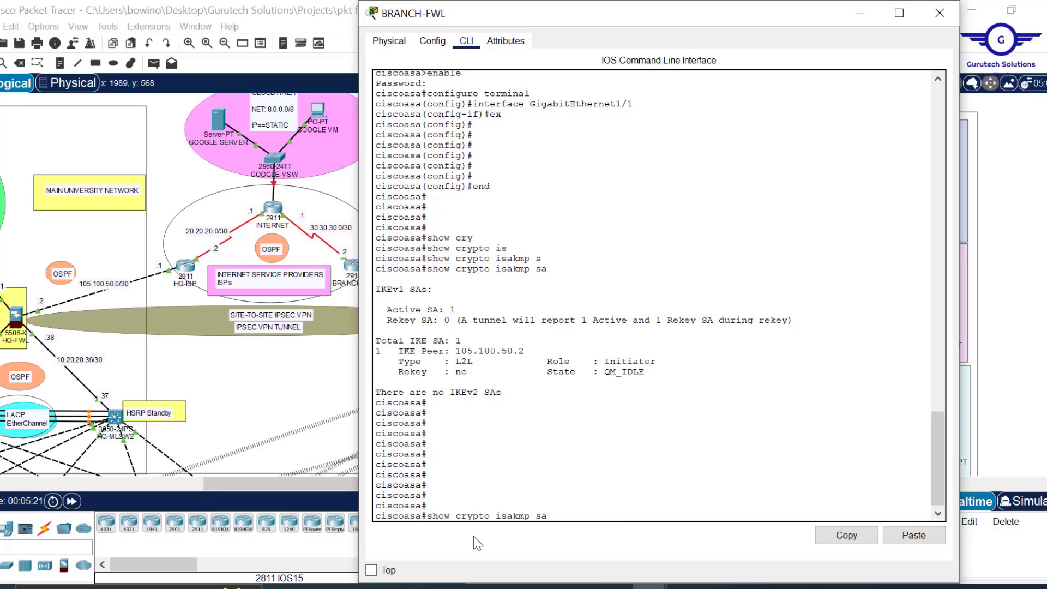
pyautogui.press('Return')
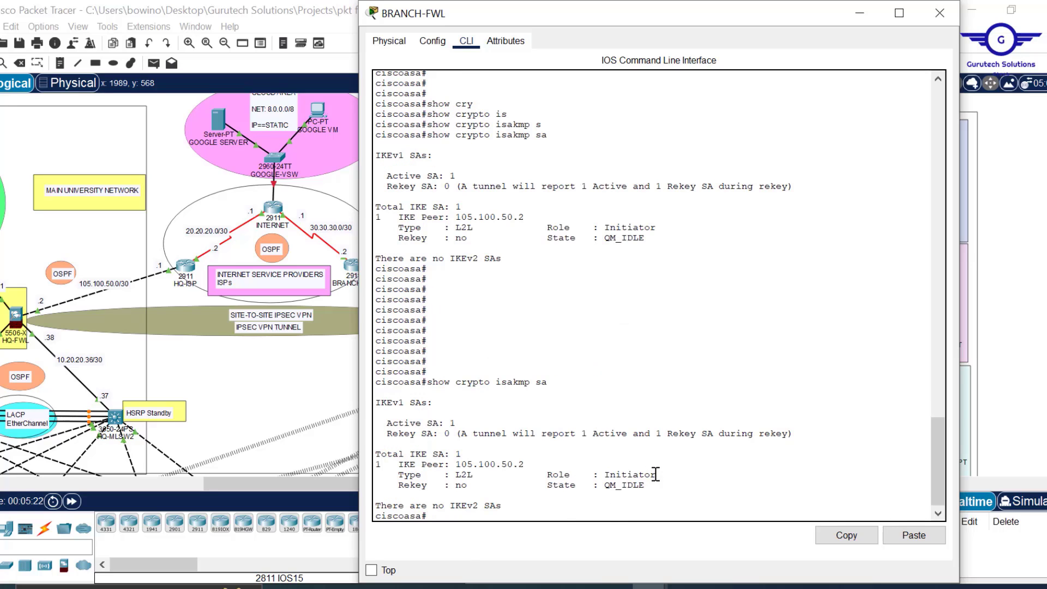
# - Check the SA shows role Initiator with peer 105.100.50.2 in QM_IDLE
pyautogui.moveTo(657, 474); pyautogui.dragTo(618, 473)
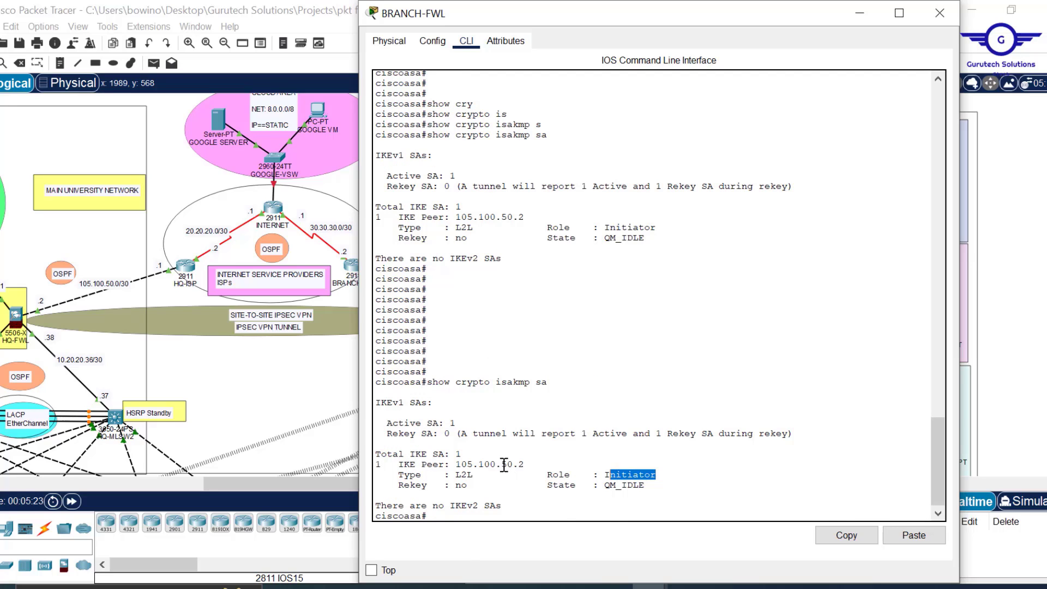
pyautogui.click(524, 466)
pyautogui.moveTo(524, 467); pyautogui.dragTo(456, 464)
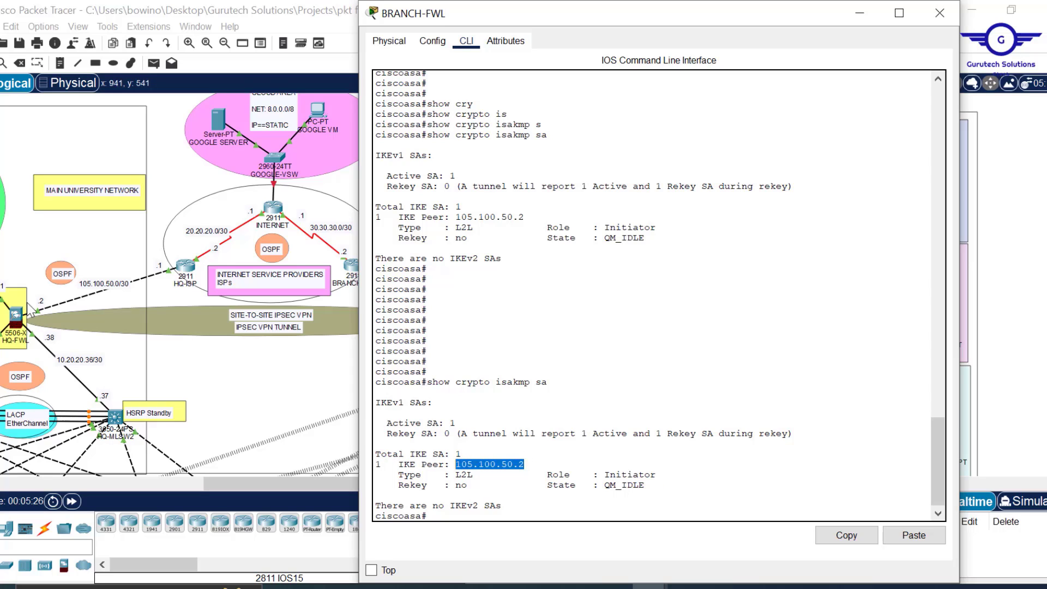
pyautogui.click(22, 327)
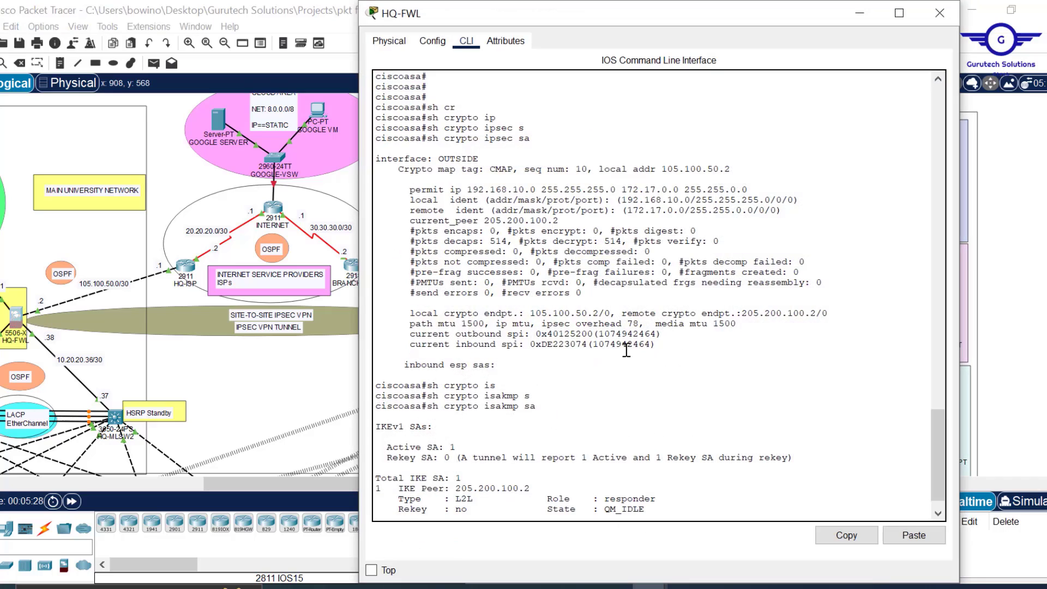
# - Rerun sh crypto isakmp sa on HQ-FWL, verify peer 205.200.100.2 as responder, and close it
pyautogui.click(627, 362)
pyautogui.scroll(-3, 627, 362)
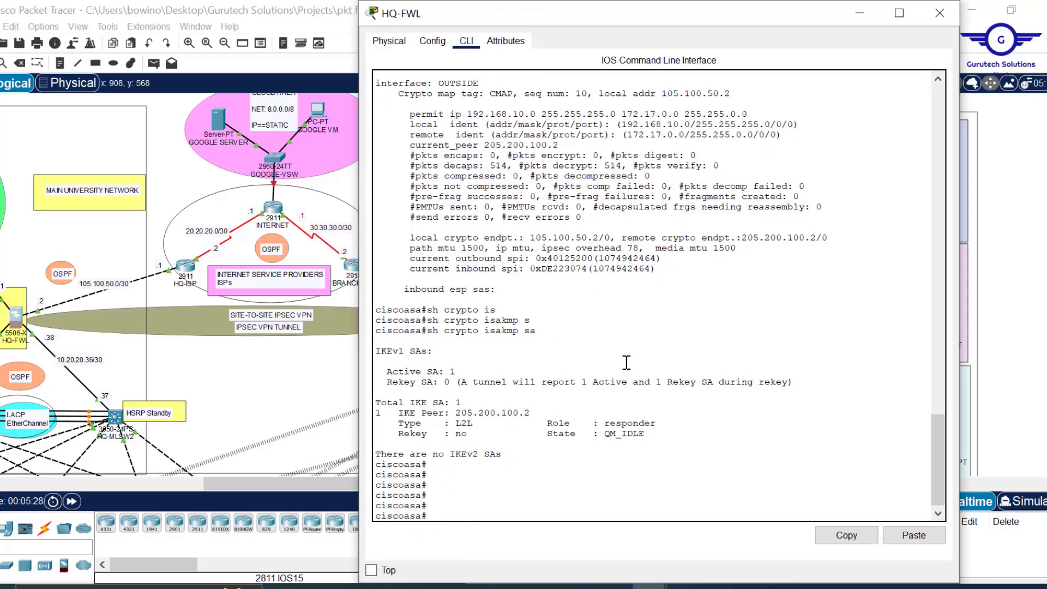
pyautogui.press('Up')
pyautogui.press('Return')
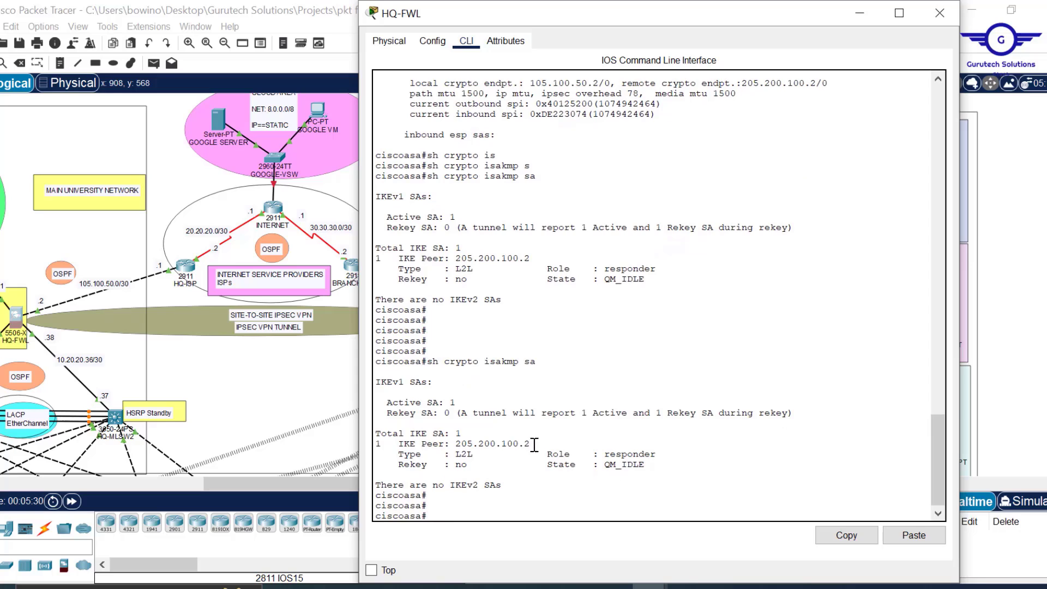
pyautogui.moveTo(530, 444); pyautogui.dragTo(457, 443)
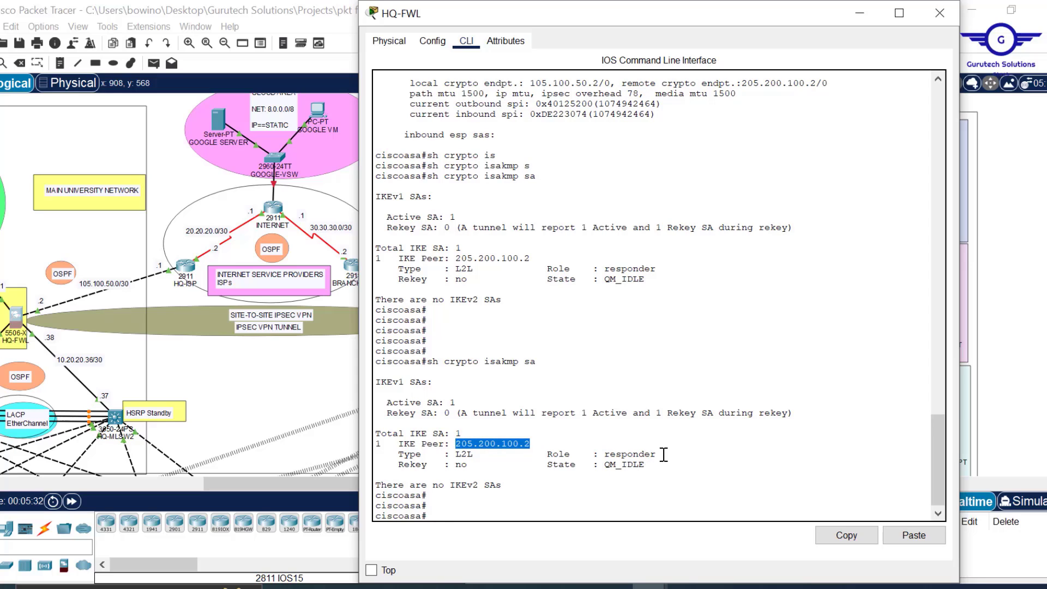
pyautogui.moveTo(657, 454); pyautogui.dragTo(604, 457)
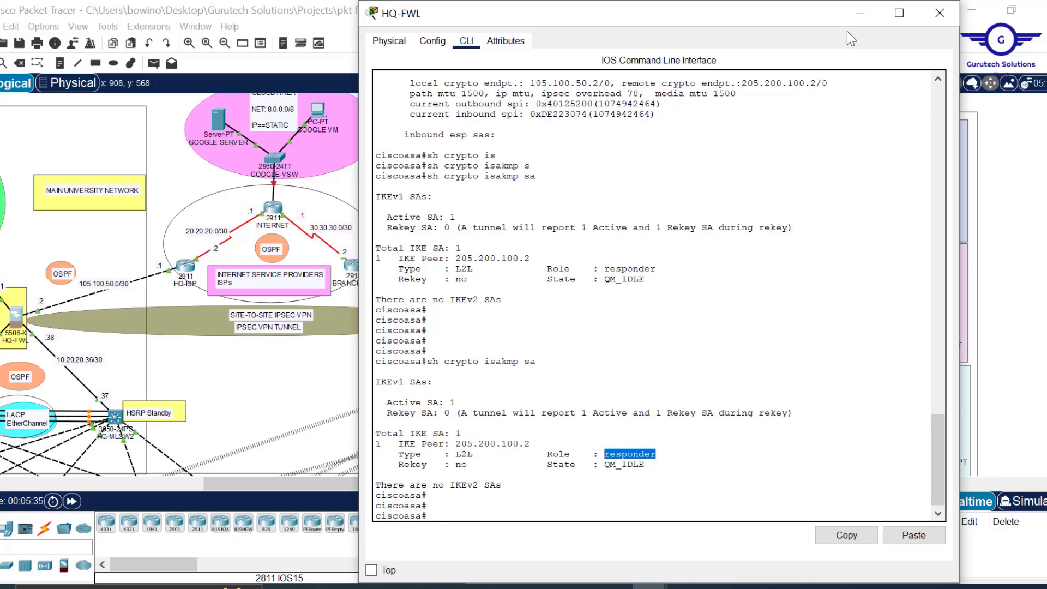
pyautogui.click(939, 14)
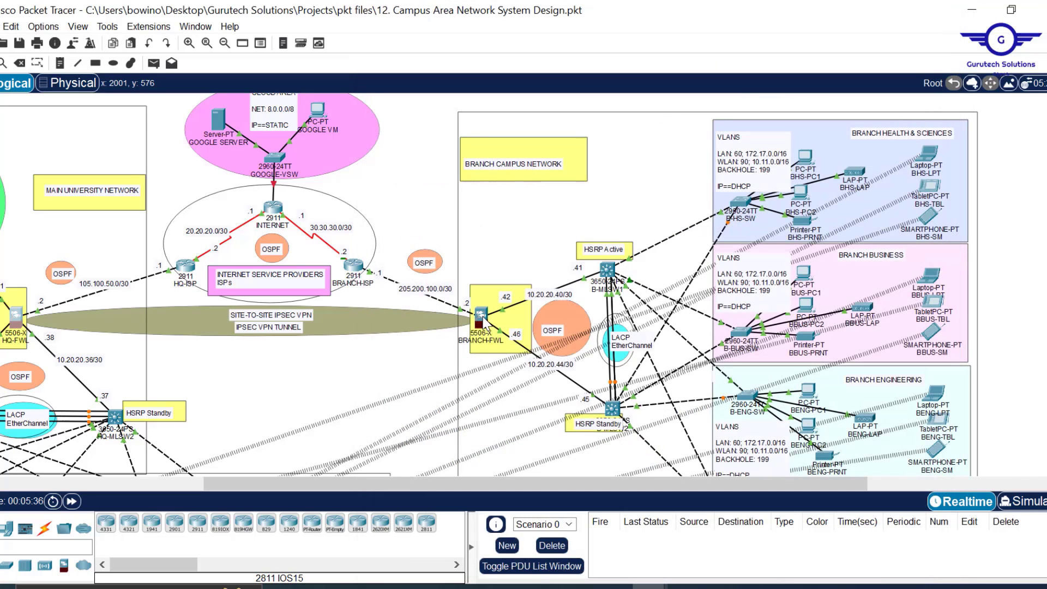
pyautogui.click(483, 318)
pyautogui.press('Return')
pyautogui.press('Return')
pyautogui.press('Return')
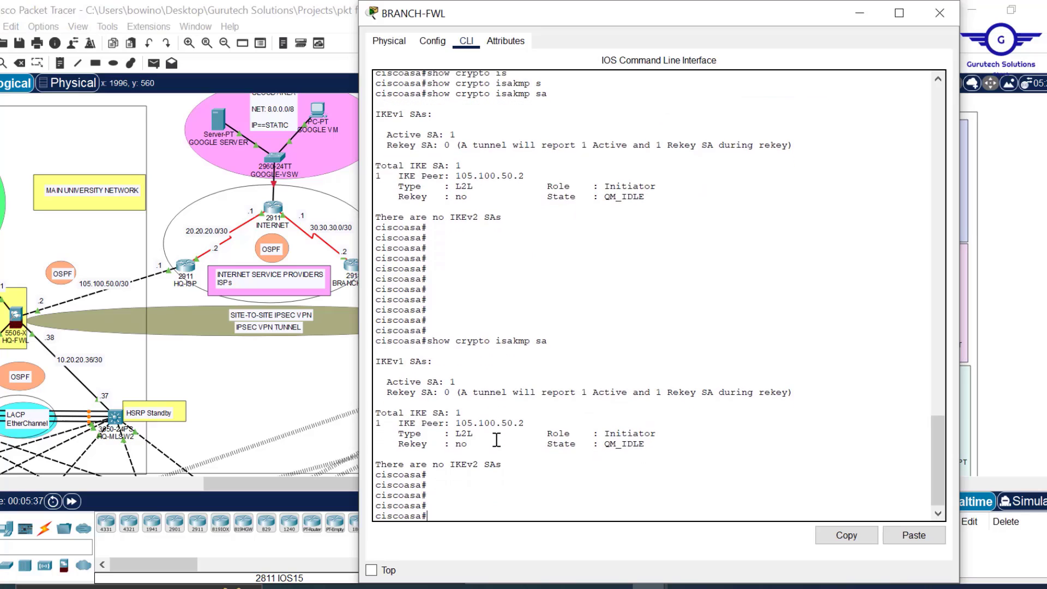
pyautogui.write('show cry')
pyautogui.press('Tab')
pyautogui.write('i')
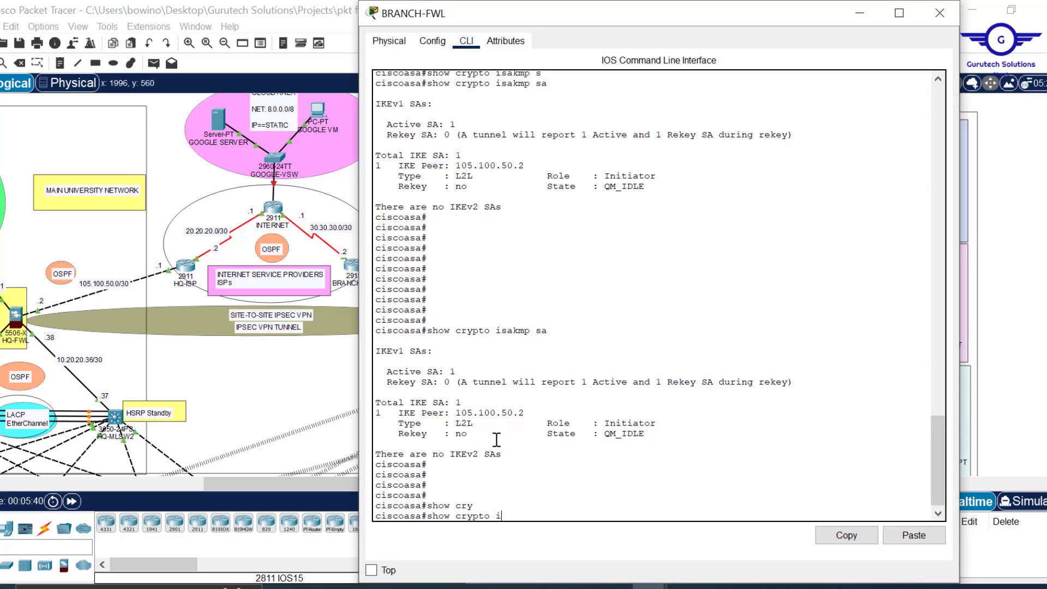
pyautogui.write('p')
pyautogui.press('Tab')
pyautogui.write('s')
pyautogui.press('Tab')
pyautogui.press('Return')
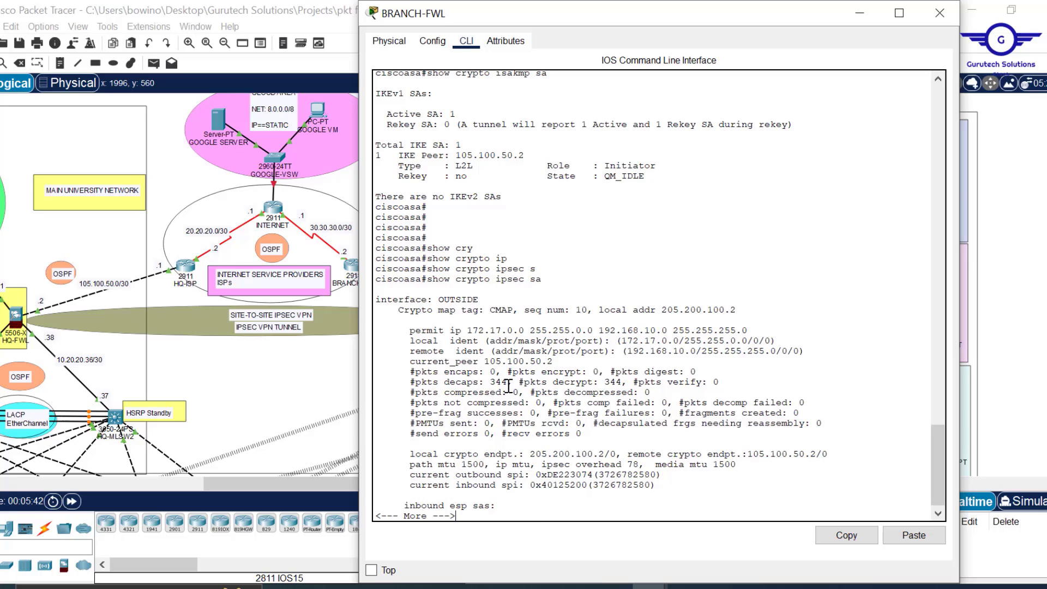
pyautogui.moveTo(508, 384); pyautogui.dragTo(492, 384)
pyautogui.moveTo(616, 382); pyautogui.dragTo(608, 383)
pyautogui.press('Return')
pyautogui.press('Return')
pyautogui.press('Return')
pyautogui.press('Return')
pyautogui.press('Return')
pyautogui.press('Return')
pyautogui.press('Return')
pyautogui.press('Return')
pyautogui.press('Return')
pyautogui.press('Return')
pyautogui.press('Return')
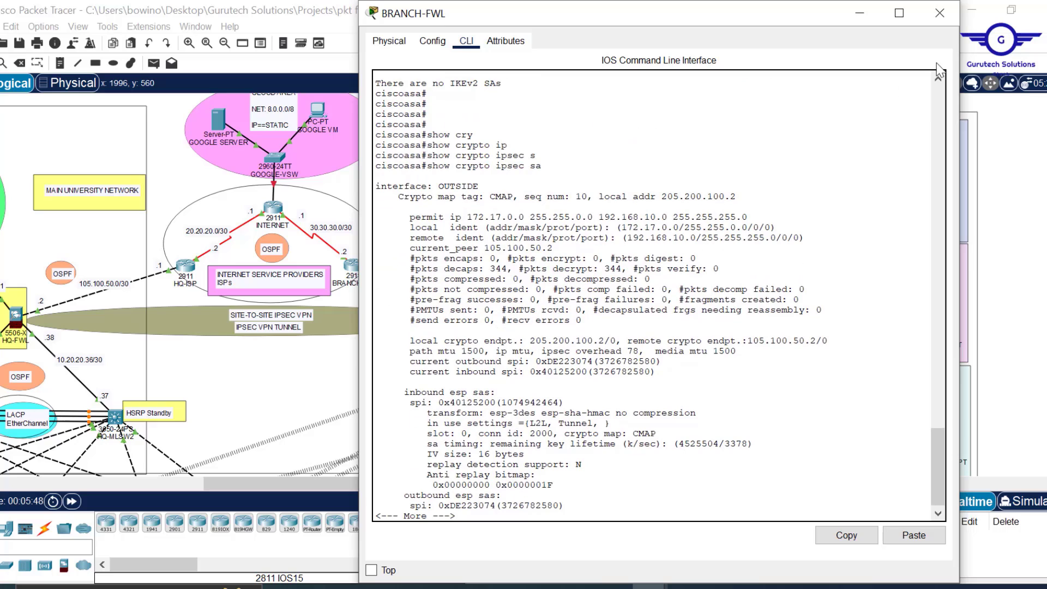
pyautogui.click(859, 12)
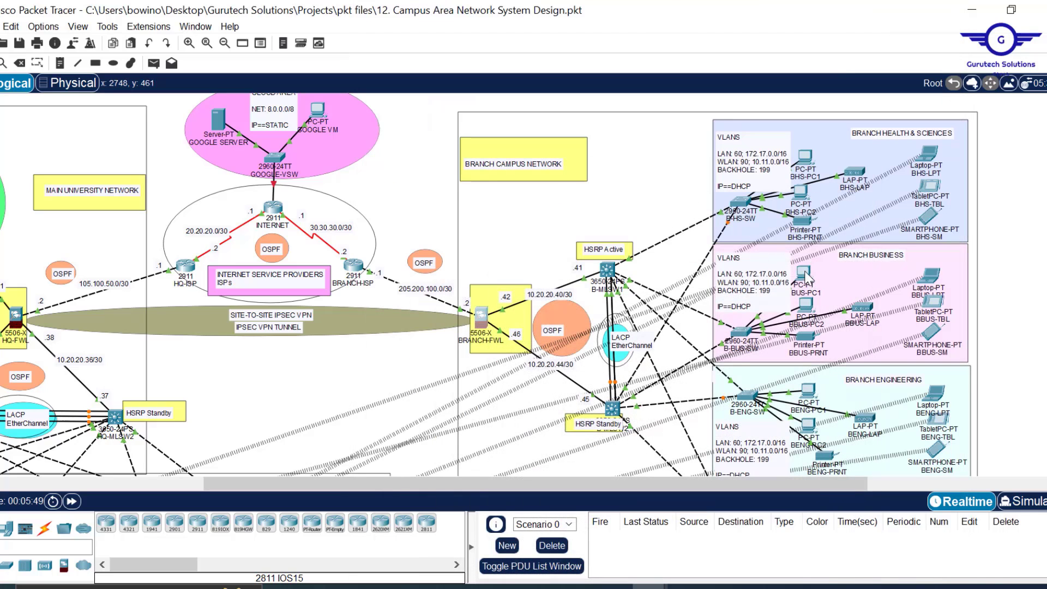
pyautogui.moveTo(809, 277)
pyautogui.click(481, 321)
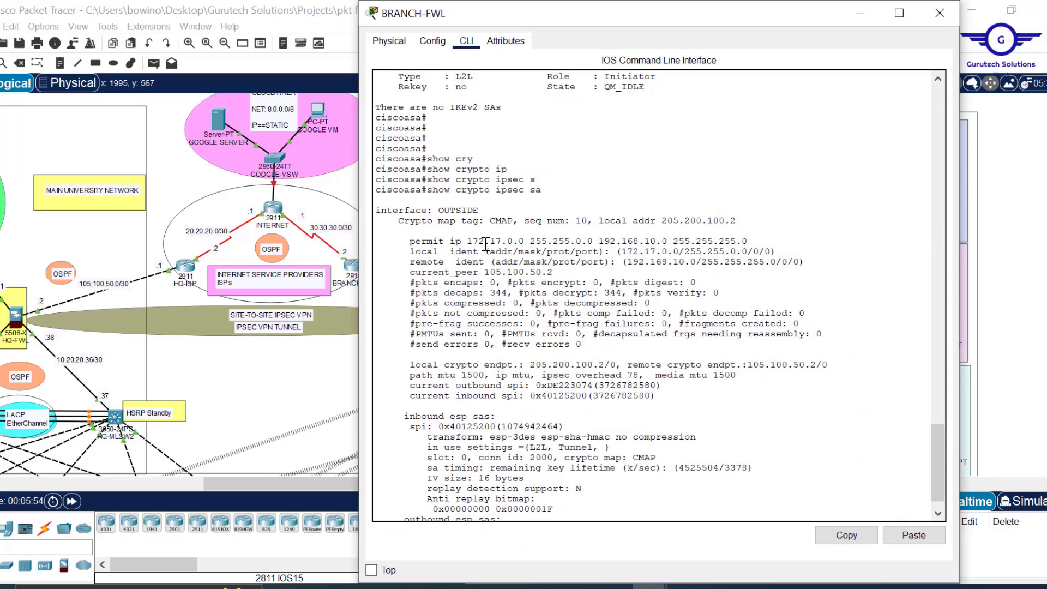
pyautogui.moveTo(472, 241); pyautogui.dragTo(645, 265)
pyautogui.click(621, 254)
pyautogui.click(622, 361)
pyautogui.scroll(-10, 622, 360)
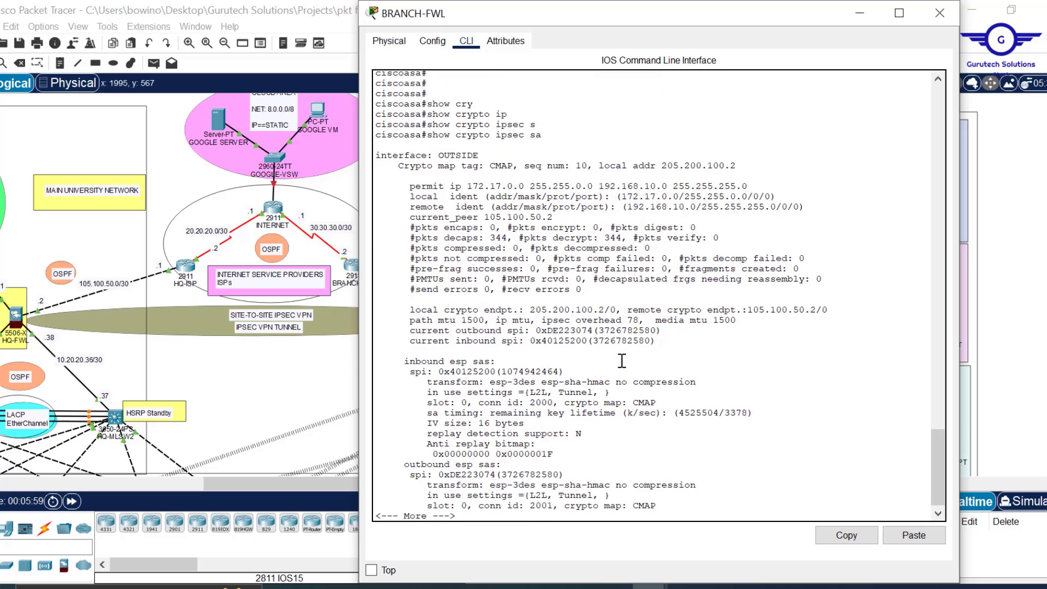
pyautogui.press('Return')
pyautogui.press('Return')
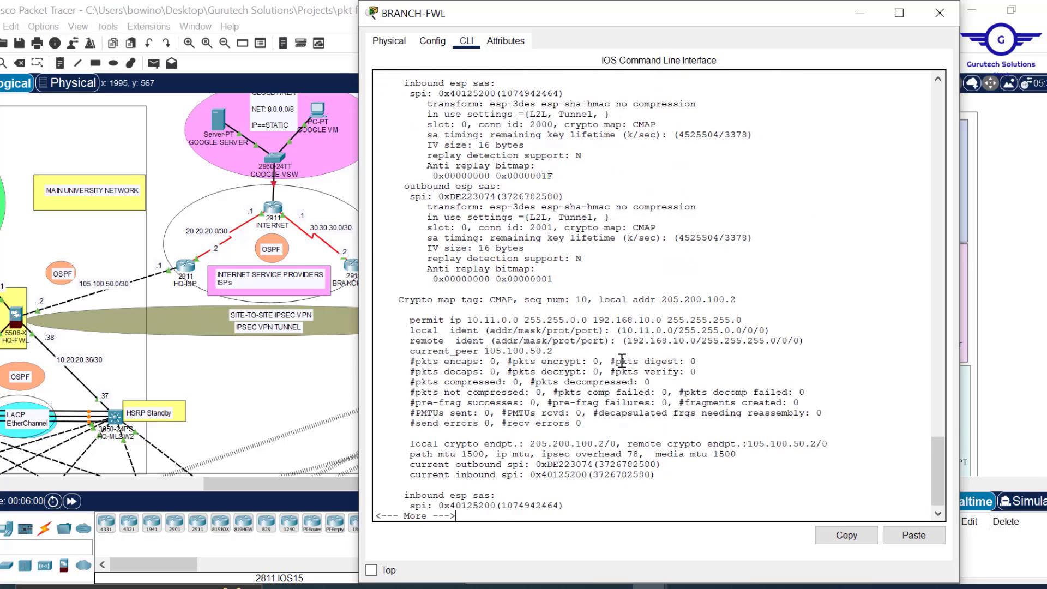
pyautogui.press('Return')
pyautogui.press('Return')
pyautogui.press('Return')
pyautogui.press('Return')
pyautogui.press('Return')
pyautogui.press('Return')
pyautogui.press('Return')
pyautogui.press('Return')
pyautogui.press('Return')
pyautogui.press('Return')
pyautogui.press('Return')
pyautogui.press('Return')
pyautogui.press('Return')
pyautogui.press('Return')
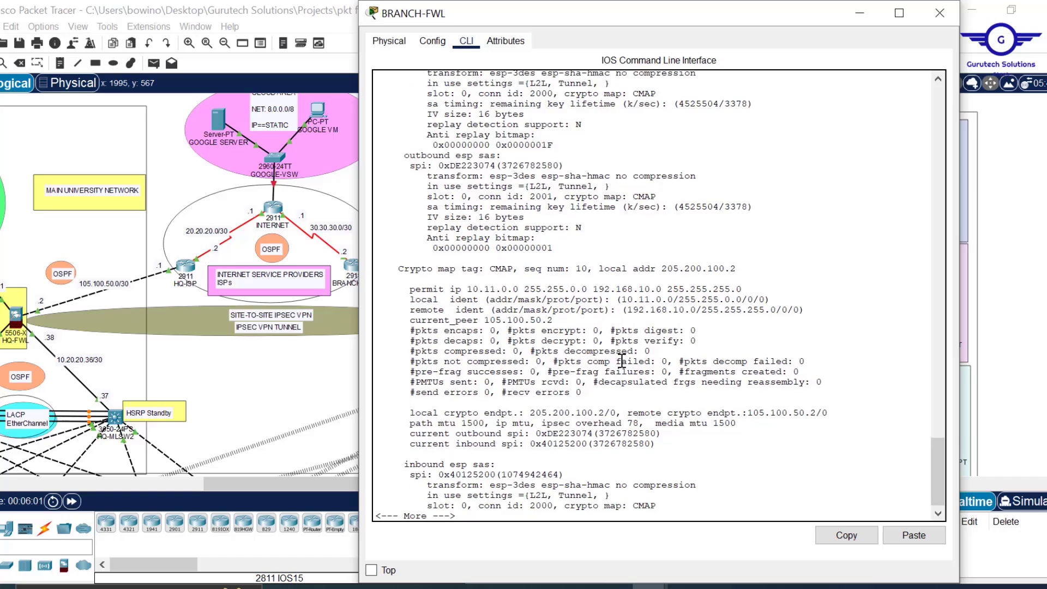
pyautogui.press('Return')
pyautogui.press('Return')
pyautogui.press('Return')
pyautogui.press('Return')
pyautogui.press('Return')
pyautogui.press('Return')
pyautogui.press('Return')
pyautogui.press('Return')
pyautogui.press('Return')
pyautogui.press('Return')
pyautogui.press('Return')
pyautogui.press('Return')
pyautogui.press('Return')
pyautogui.press('Return')
pyautogui.press('Return')
pyautogui.press('Return')
pyautogui.press('Return')
pyautogui.press('Return')
pyautogui.press('Return')
pyautogui.press('Return')
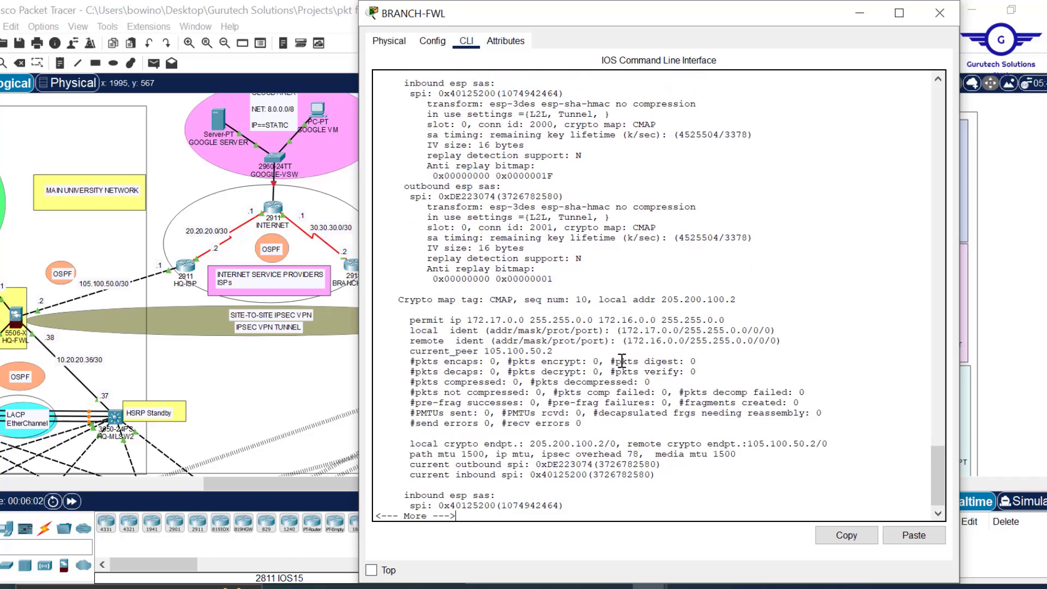
pyautogui.press('Return')
pyautogui.press('Return')
pyautogui.press('Return')
pyautogui.press('Return')
pyautogui.press('Return')
pyautogui.press('Return')
pyautogui.press('Return')
pyautogui.press('Return')
pyautogui.press('Return')
pyautogui.press('Return')
pyautogui.press('Return')
pyautogui.press('Return')
pyautogui.press('Return')
pyautogui.press('Return')
pyautogui.press('Return')
pyautogui.press('Return')
pyautogui.press('Return')
pyautogui.press('Return')
pyautogui.press('Return')
pyautogui.press('Return')
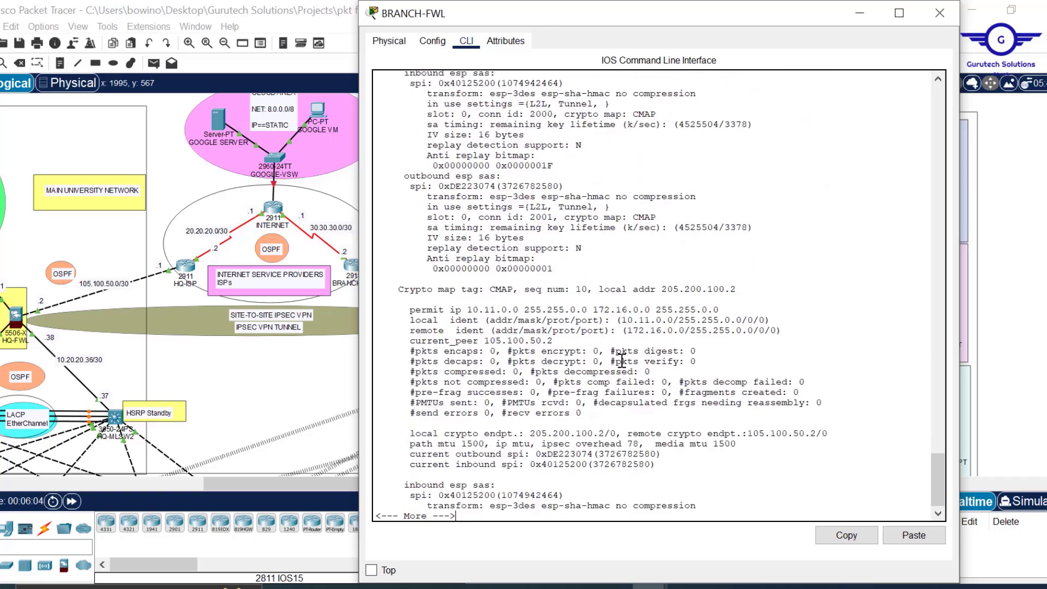
pyautogui.press('Return')
pyautogui.press('Return')
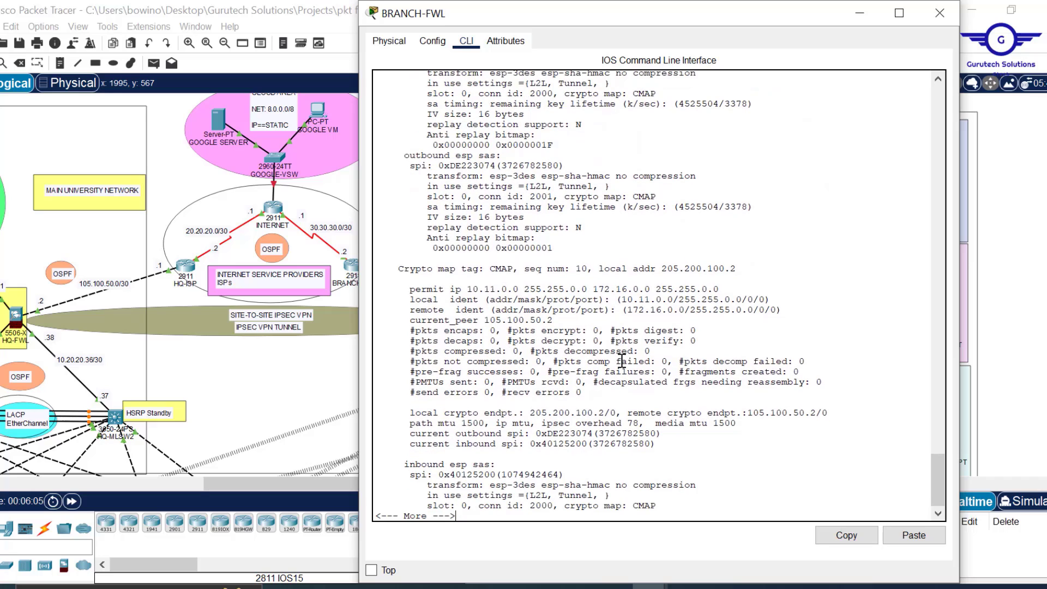
pyautogui.press('Return')
pyautogui.press('Return')
pyautogui.press('Return')
pyautogui.press('Return')
pyautogui.press('Return')
pyautogui.press('Return')
pyautogui.press('Return')
pyautogui.press('Return')
pyautogui.press('Return')
pyautogui.press('Return')
pyautogui.press('Return')
pyautogui.press('Return')
pyautogui.press('Return')
pyautogui.press('Return')
pyautogui.press('Return')
pyautogui.press('Return')
pyautogui.press('Return')
pyautogui.press('Return')
pyautogui.press('Return')
pyautogui.press('Return')
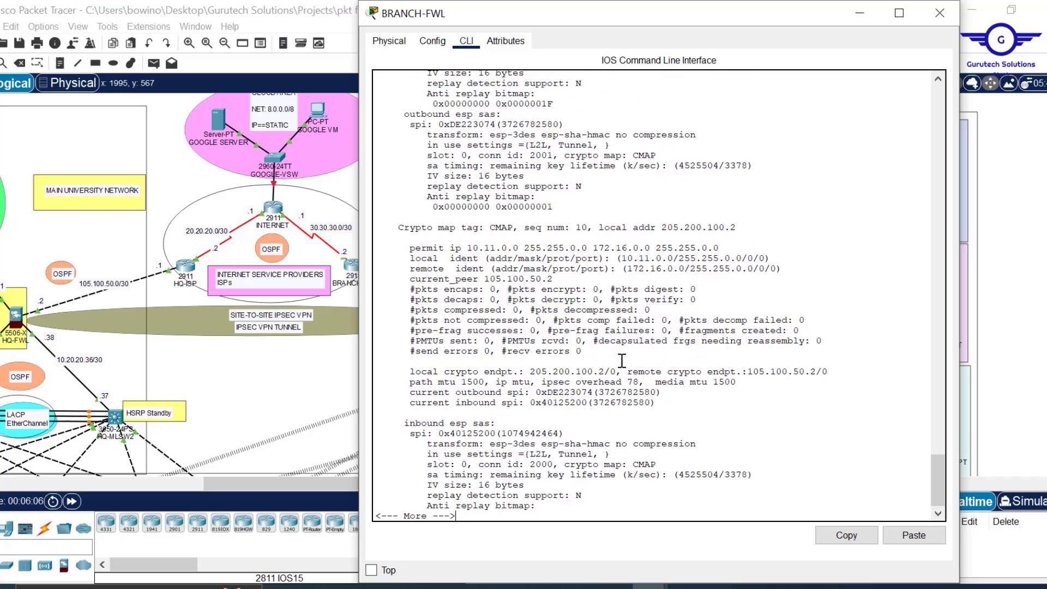
pyautogui.press('Return')
pyautogui.press('Return')
pyautogui.press('Return')
pyautogui.press('Return')
pyautogui.press('Return')
pyautogui.press('Return')
pyautogui.press('Return')
pyautogui.press('Return')
pyautogui.press('Return')
pyautogui.press('Return')
pyautogui.press('Return')
pyautogui.press('Return')
pyautogui.press('Return')
pyautogui.press('Return')
pyautogui.press('Return')
pyautogui.press('Return')
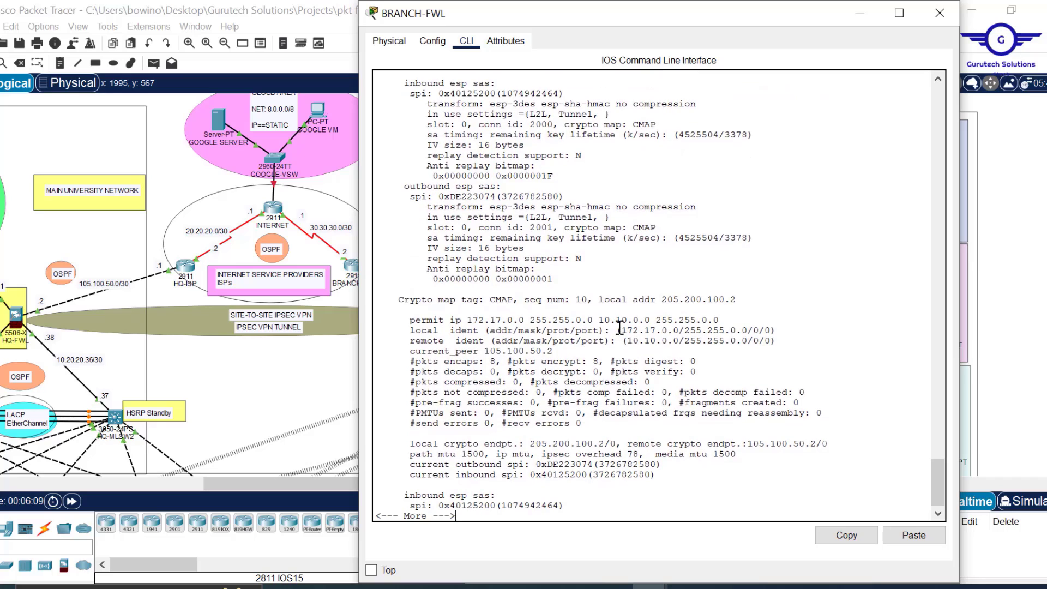
pyautogui.moveTo(617, 330); pyautogui.dragTo(703, 345)
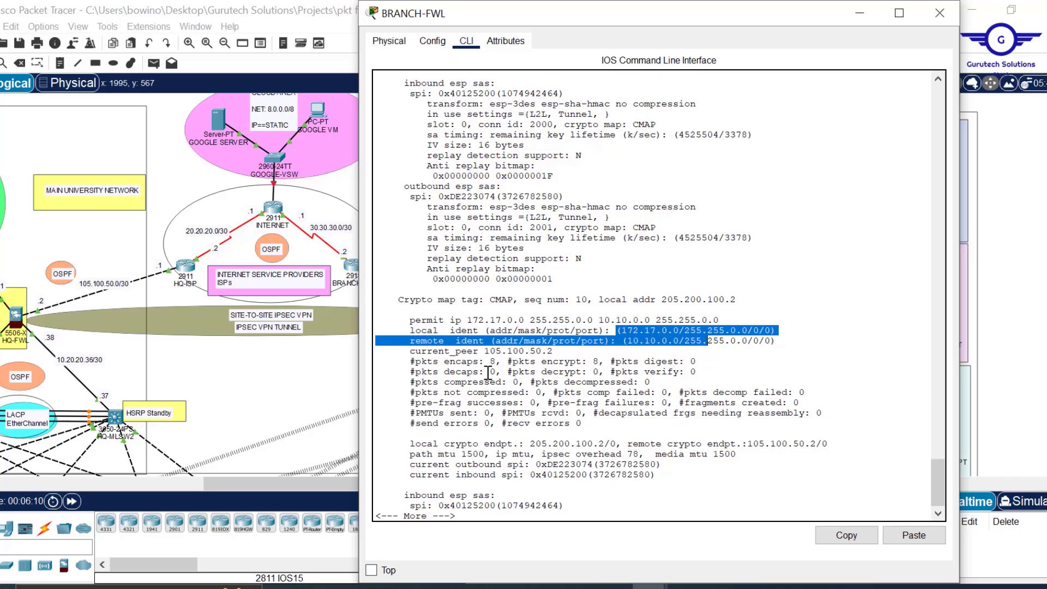
pyautogui.moveTo(485, 361); pyautogui.dragTo(494, 363)
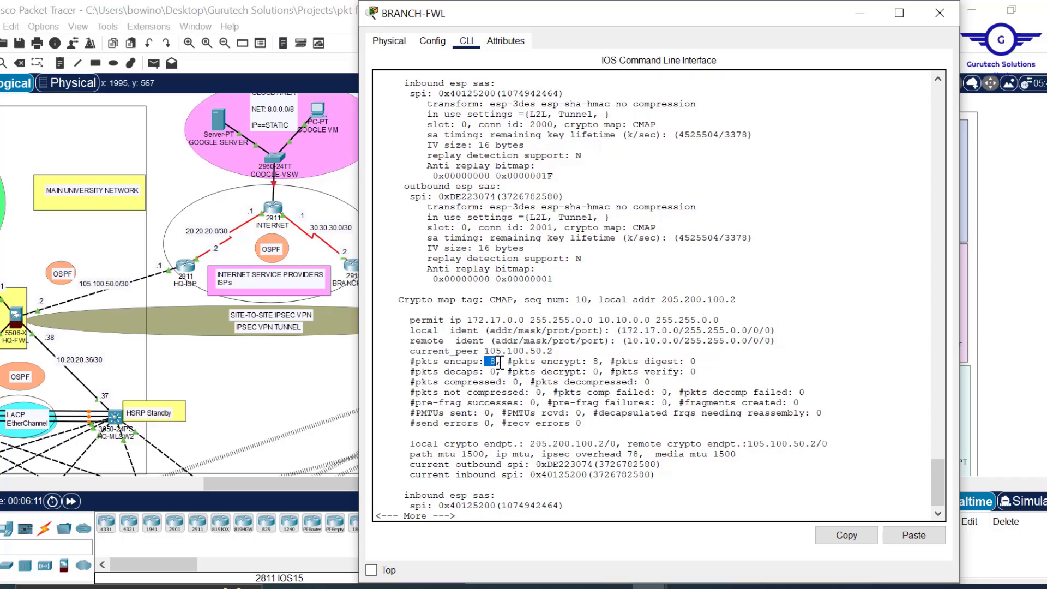
pyautogui.moveTo(588, 362); pyautogui.dragTo(607, 364)
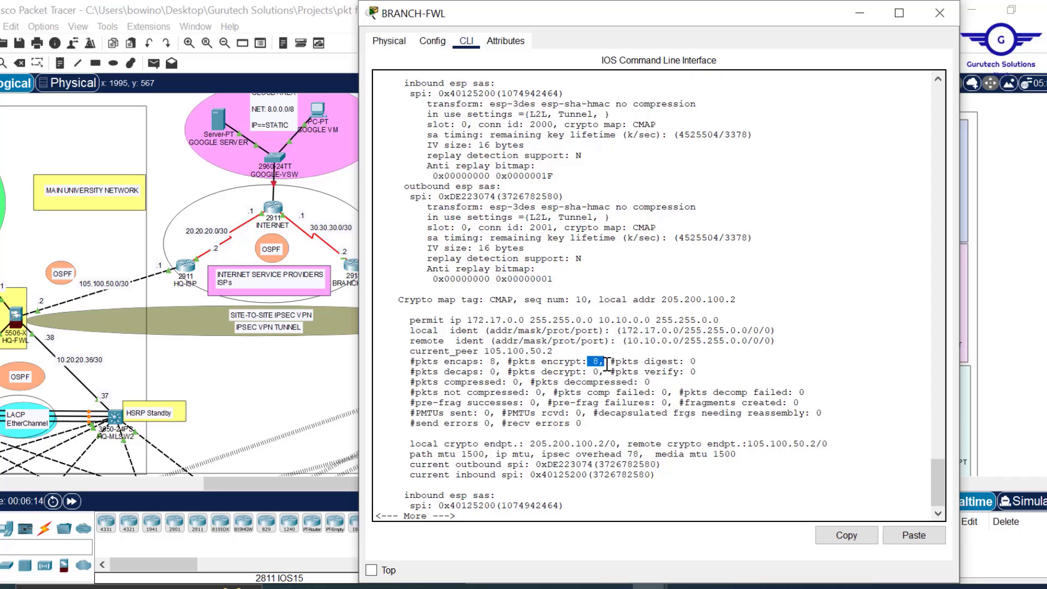
pyautogui.click(939, 14)
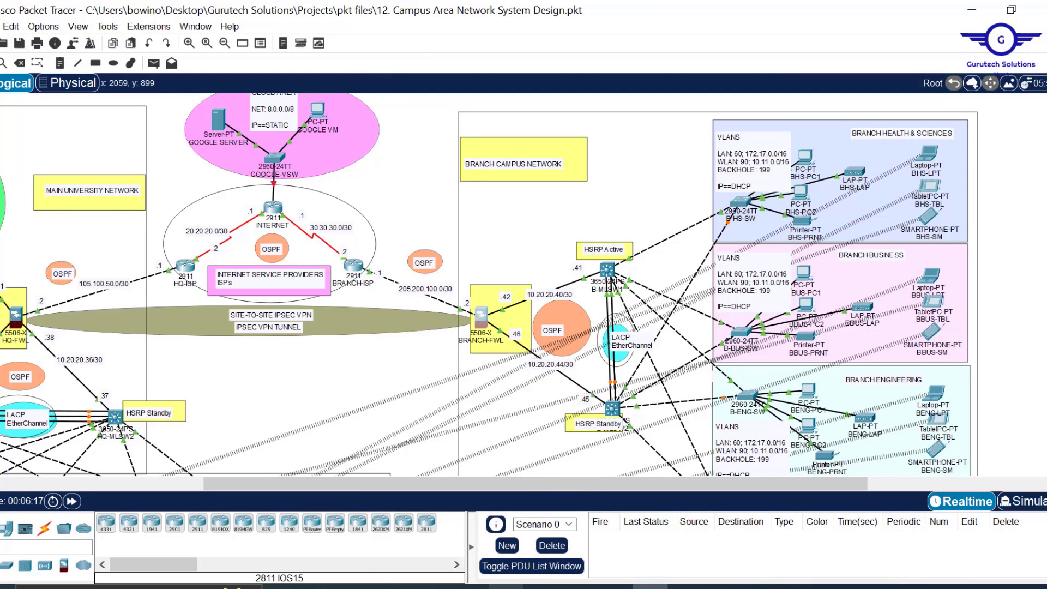
pyautogui.click(509, 544)
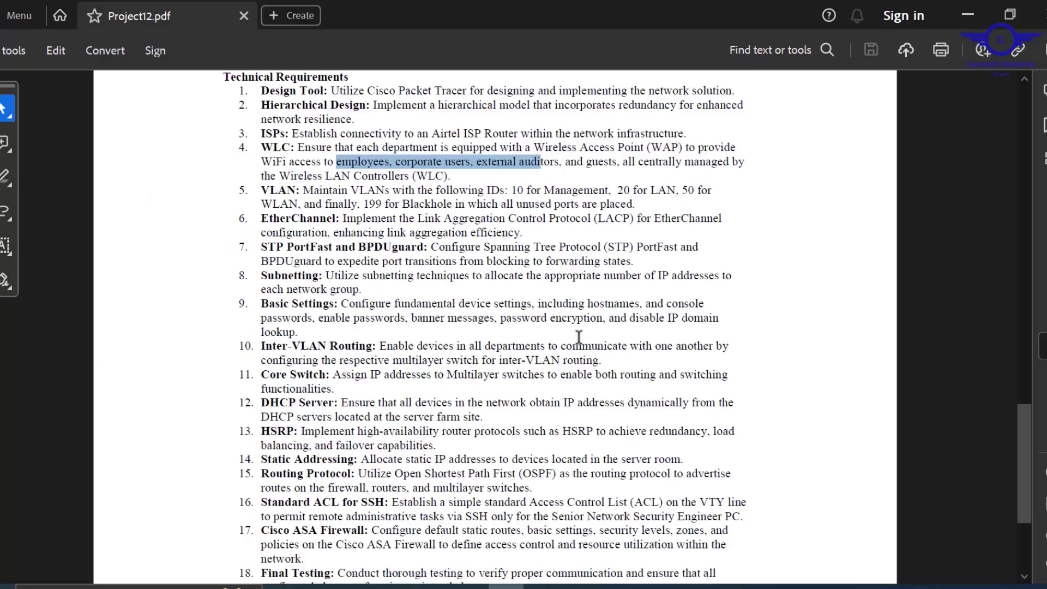
pyautogui.scroll(10, 579, 336)
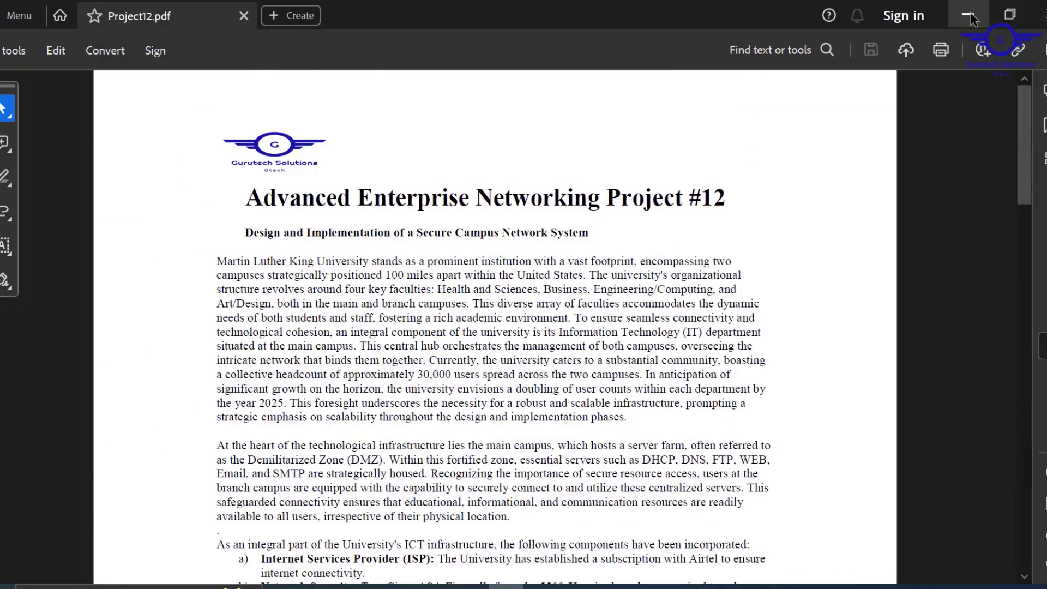
pyautogui.click(971, 17)
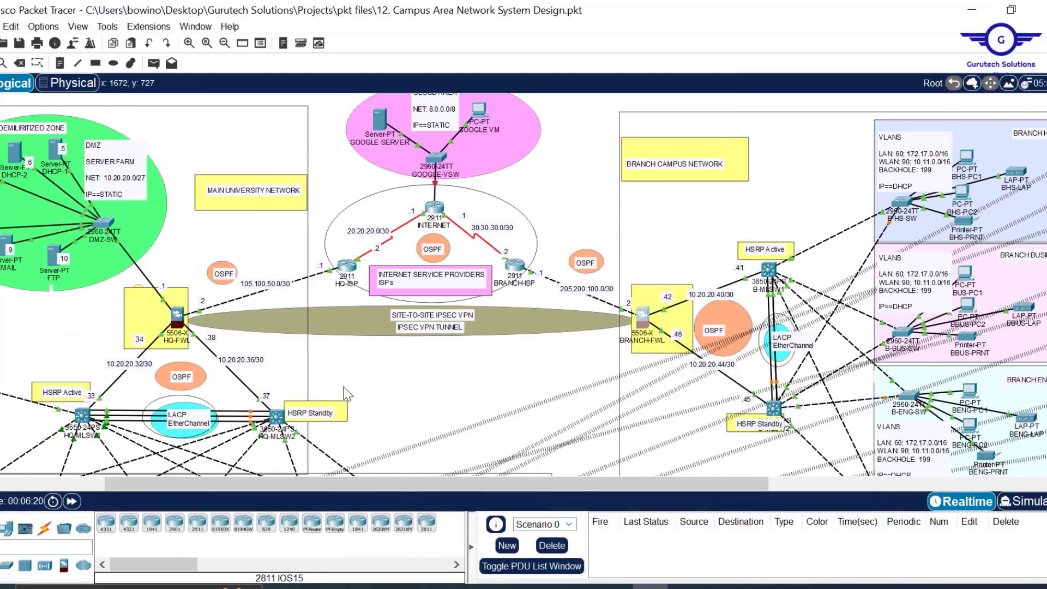
pyautogui.scroll(-6, 458, 391)
pyautogui.scroll(5, 460, 391)
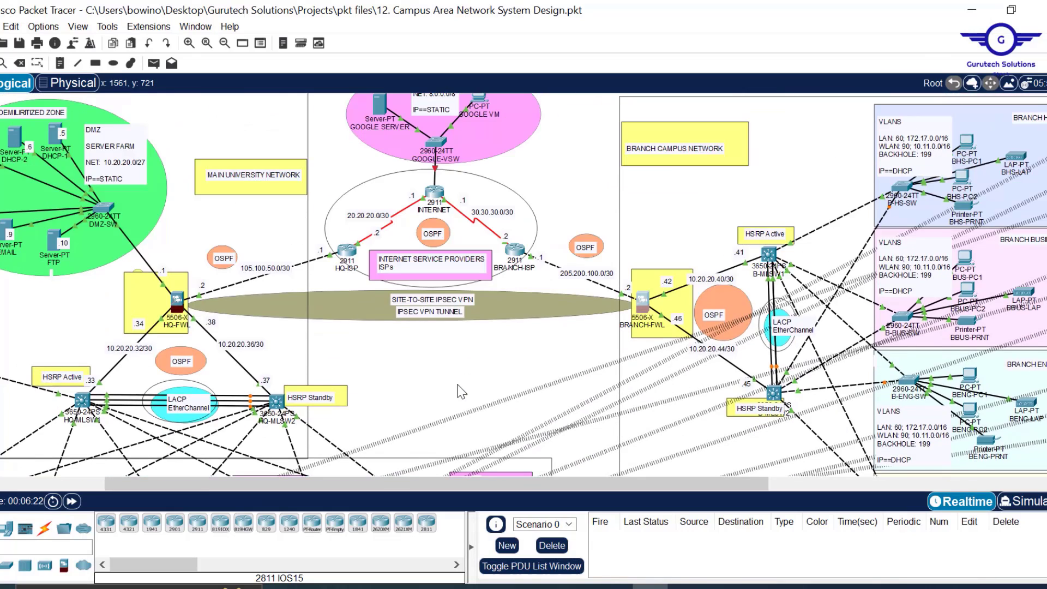
pyautogui.scroll(1, 461, 391)
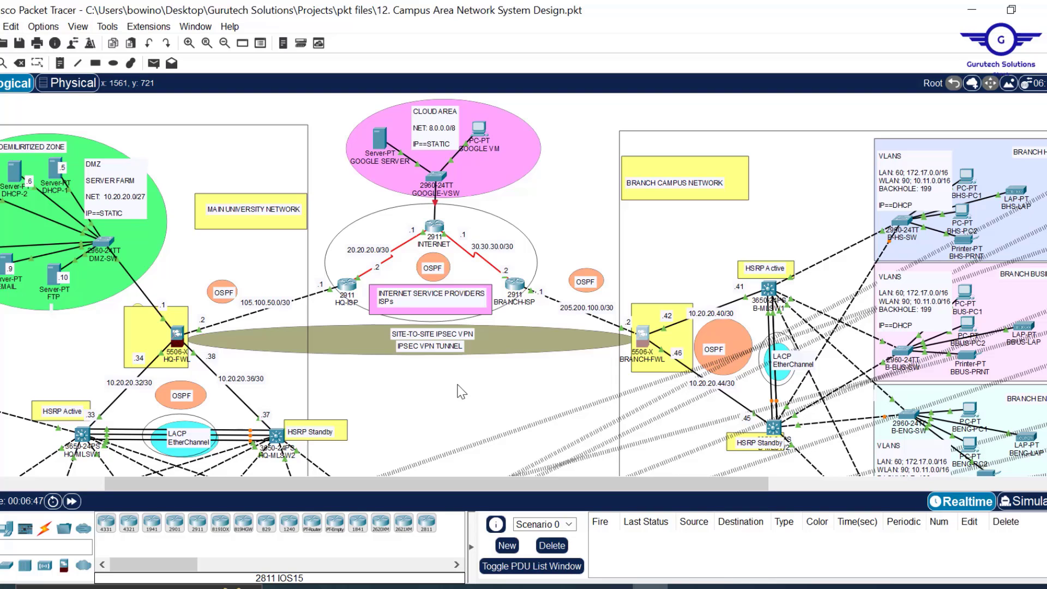
pyautogui.scroll(-3, 473, 409)
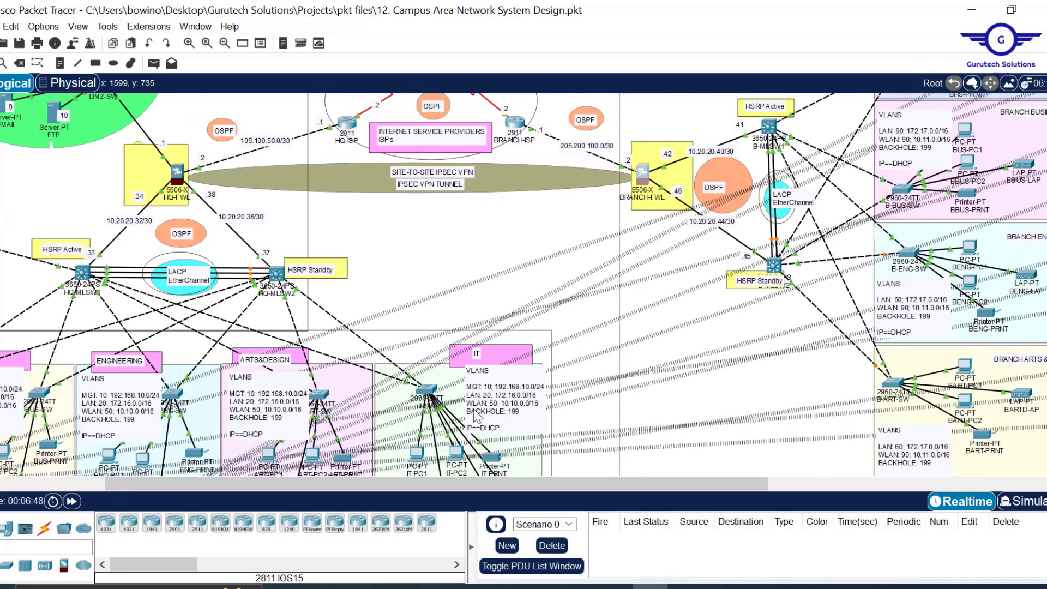
pyautogui.scroll(3, 474, 412)
pyautogui.hscroll(-3, 473, 412)
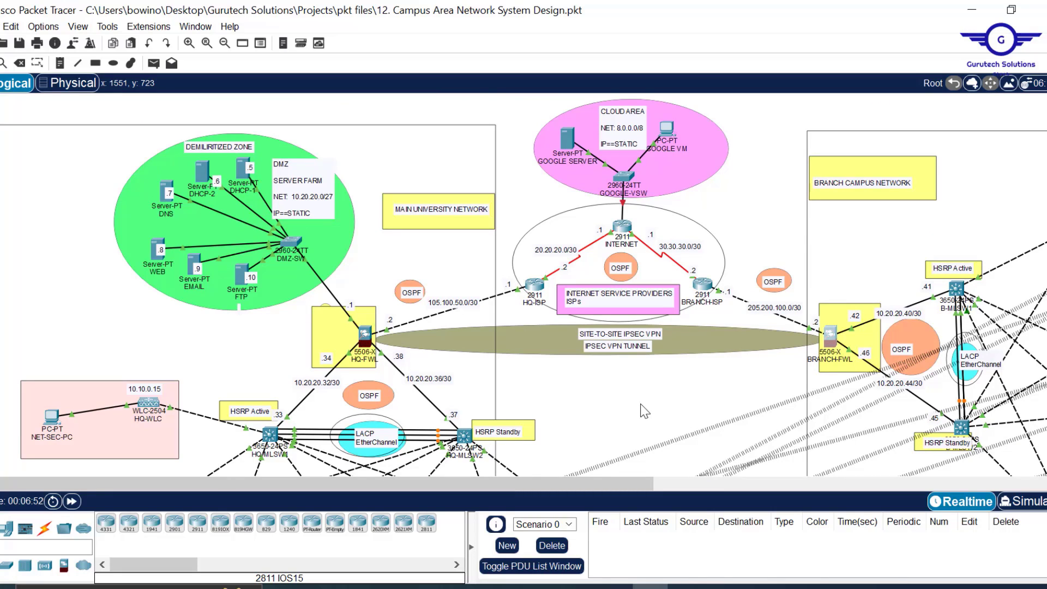
pyautogui.scroll(-3, 643, 412)
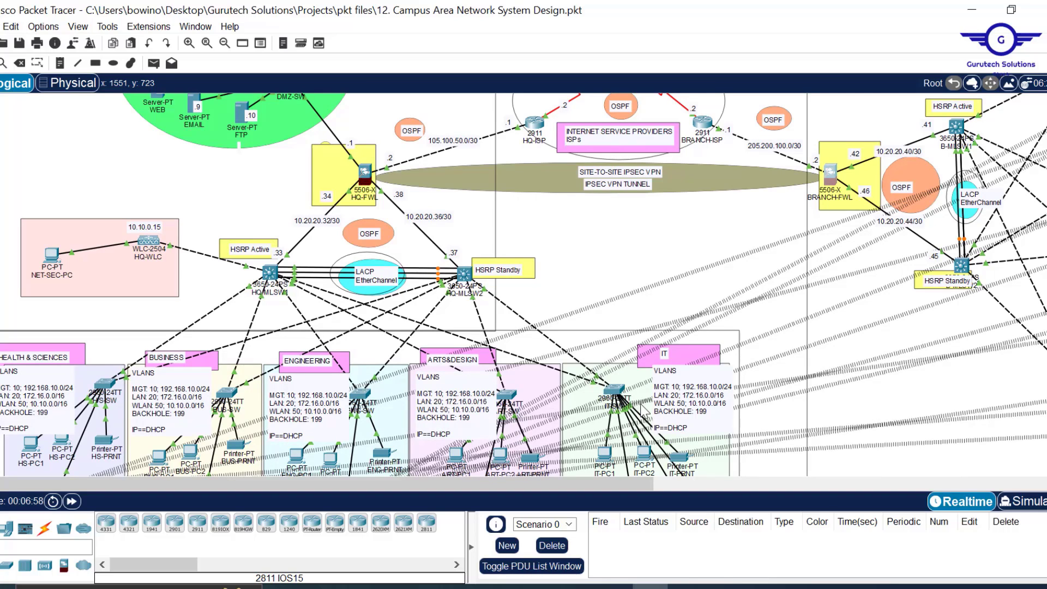
pyautogui.scroll(5, 644, 412)
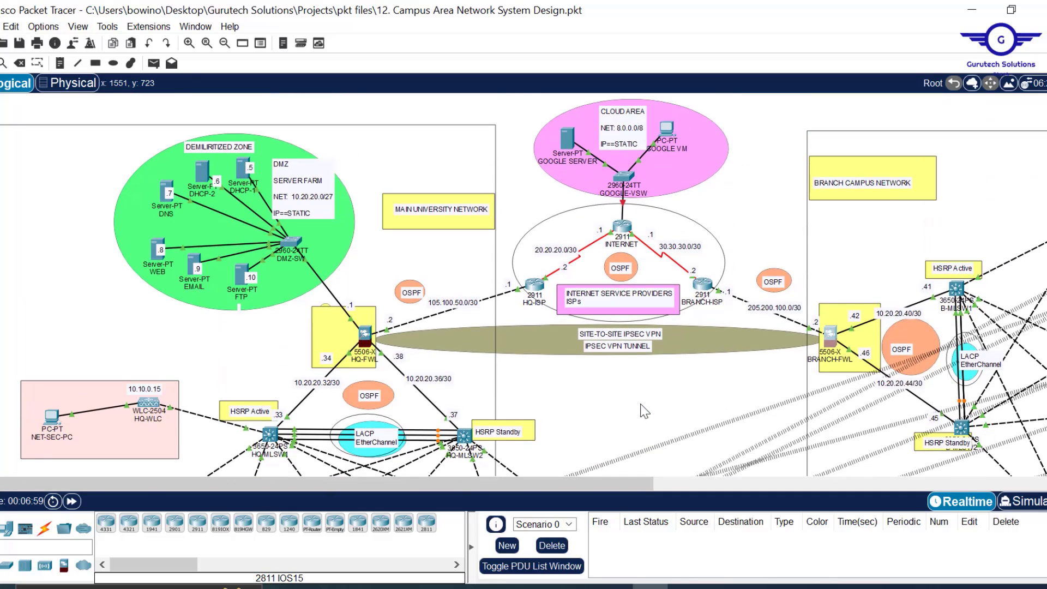
pyautogui.hscroll(10, 767, 230)
pyautogui.scroll(-6, 767, 231)
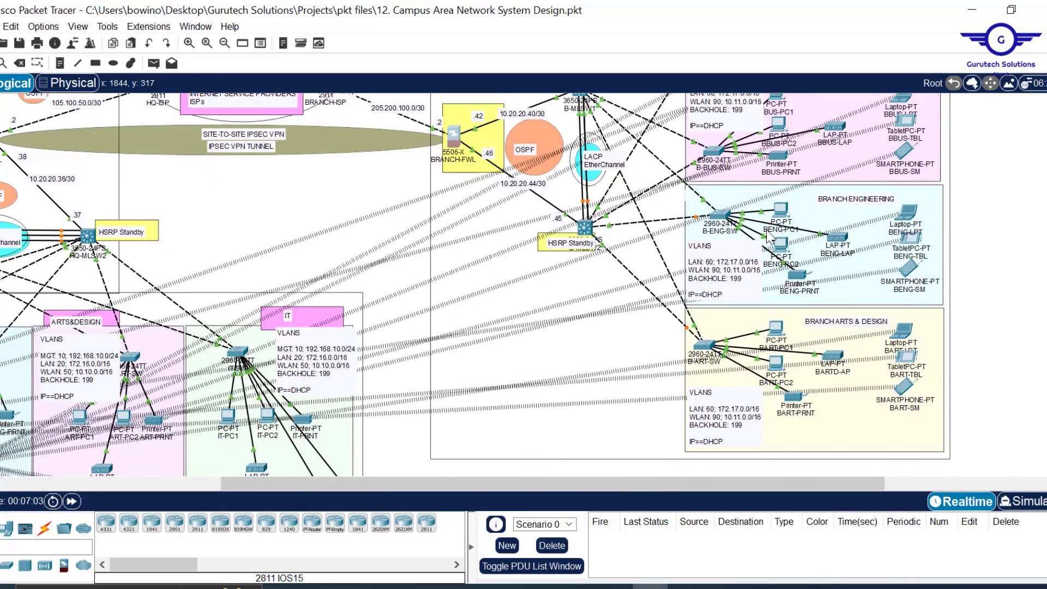
pyautogui.hscroll(2, 767, 231)
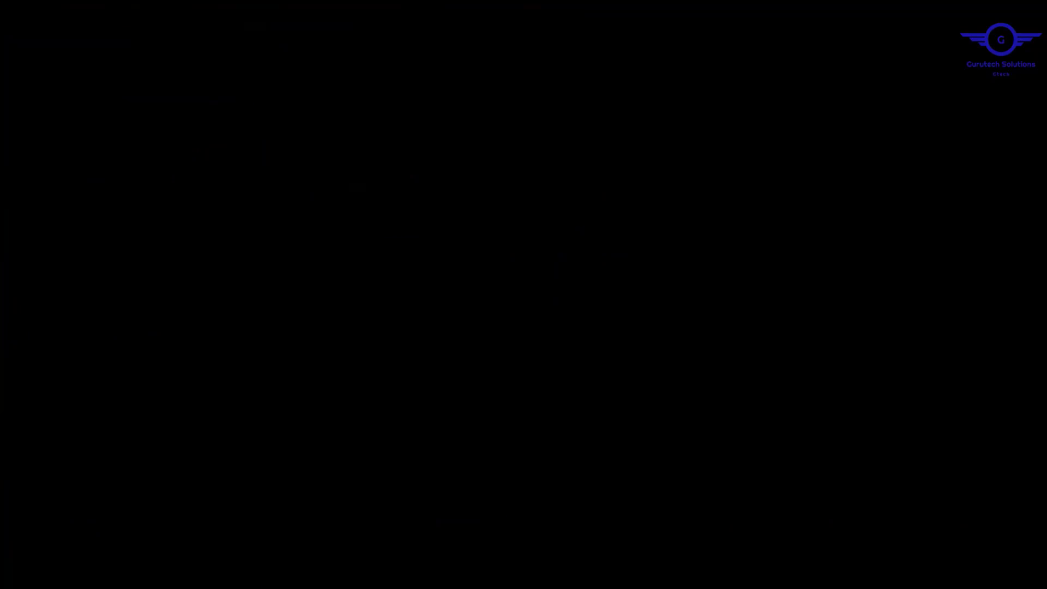